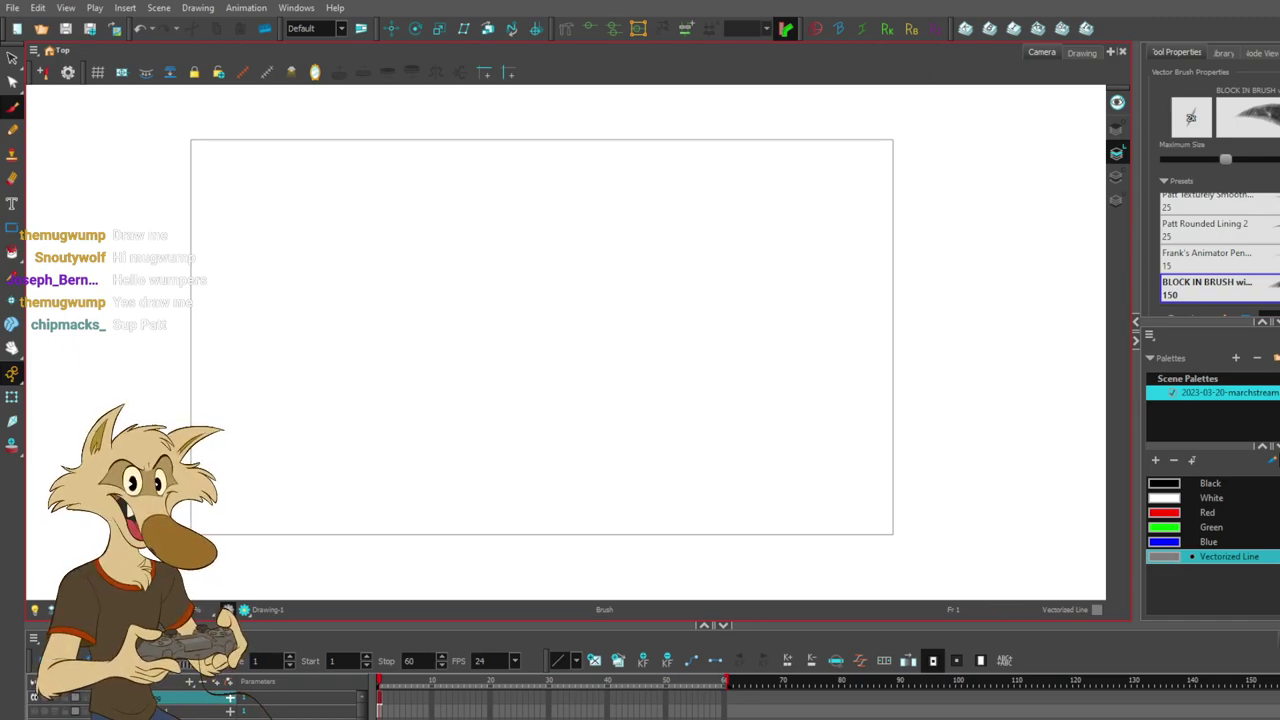
{"action": "scroll", "coordinate": [545, 240], "scroll_direction": "up", "scroll_amount": 3}
{"action": "scroll", "coordinate": [468, 315], "scroll_direction": "down", "scroll_amount": 2}
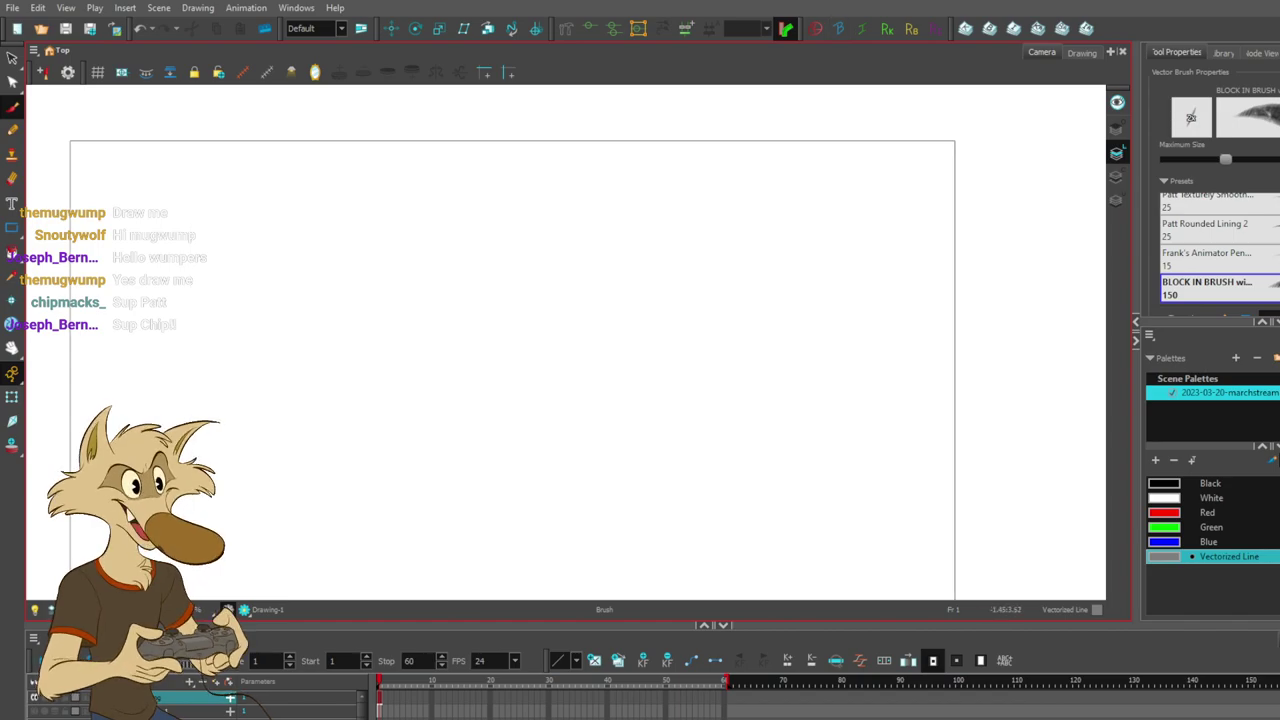
{"action": "scroll", "coordinate": [440, 279], "scroll_direction": "down", "scroll_amount": 1}
{"action": "scroll", "coordinate": [364, 358], "scroll_direction": "up", "scroll_amount": 2}
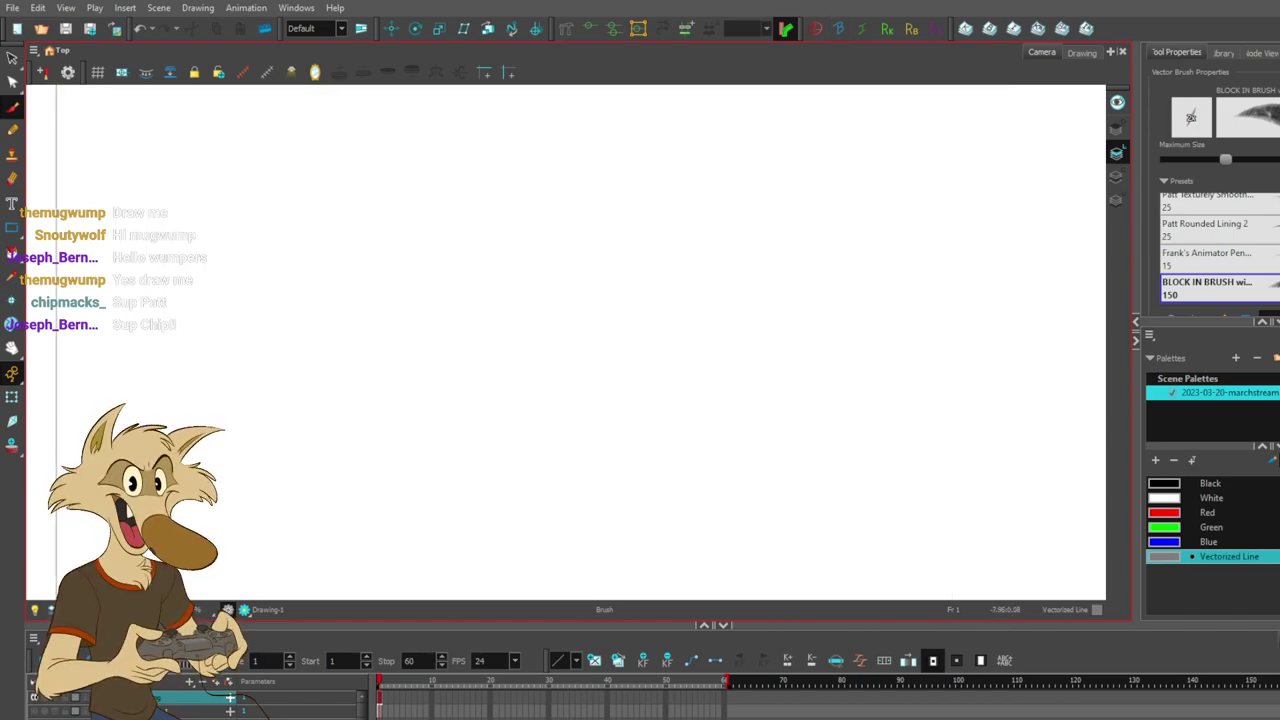
{"action": "mouse_move", "coordinate": [407, 316]}
{"action": "left_mouse_down"}
{"action": "mouse_move", "coordinate": [437, 237]}
{"action": "mouse_move", "coordinate": [525, 208]}
{"action": "left_mouse_up"}
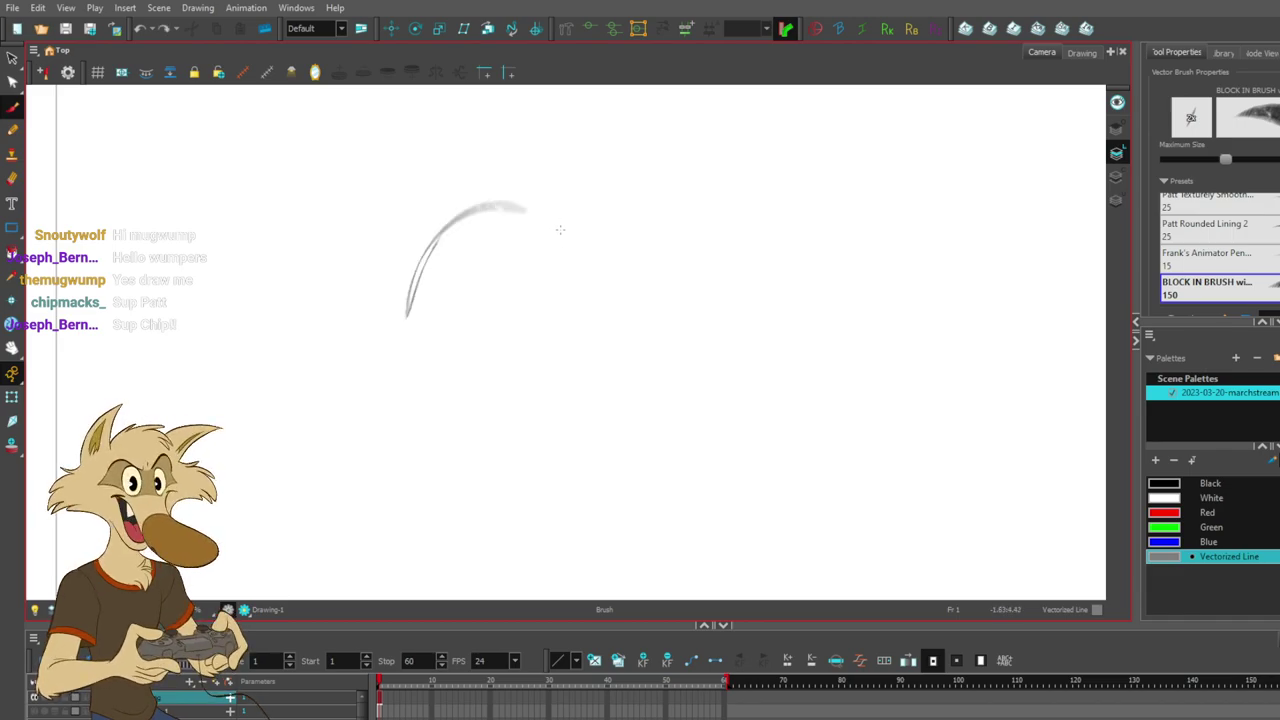
{"action": "key", "text": "ctrl+z"}
{"action": "left_click_drag", "start_coordinate": [563, 228], "coordinate": [446, 328]}
{"action": "mouse_move", "coordinate": [566, 202]}
{"action": "left_mouse_down"}
{"action": "mouse_move", "coordinate": [474, 370]}
{"action": "mouse_move", "coordinate": [485, 381]}
{"action": "left_mouse_up"}
{"action": "left_click_drag", "start_coordinate": [518, 208], "coordinate": [556, 379]}
{"action": "key", "text": "ctrl+z"}
{"action": "left_click_drag", "start_coordinate": [525, 200], "coordinate": [578, 389]}
{"action": "key", "text": "ctrl+z"}
{"action": "mouse_move", "coordinate": [570, 196]}
{"action": "left_mouse_down"}
{"action": "mouse_move", "coordinate": [604, 384]}
{"action": "mouse_move", "coordinate": [620, 389]}
{"action": "left_mouse_up"}
{"action": "key", "text": "ctrl+z"}
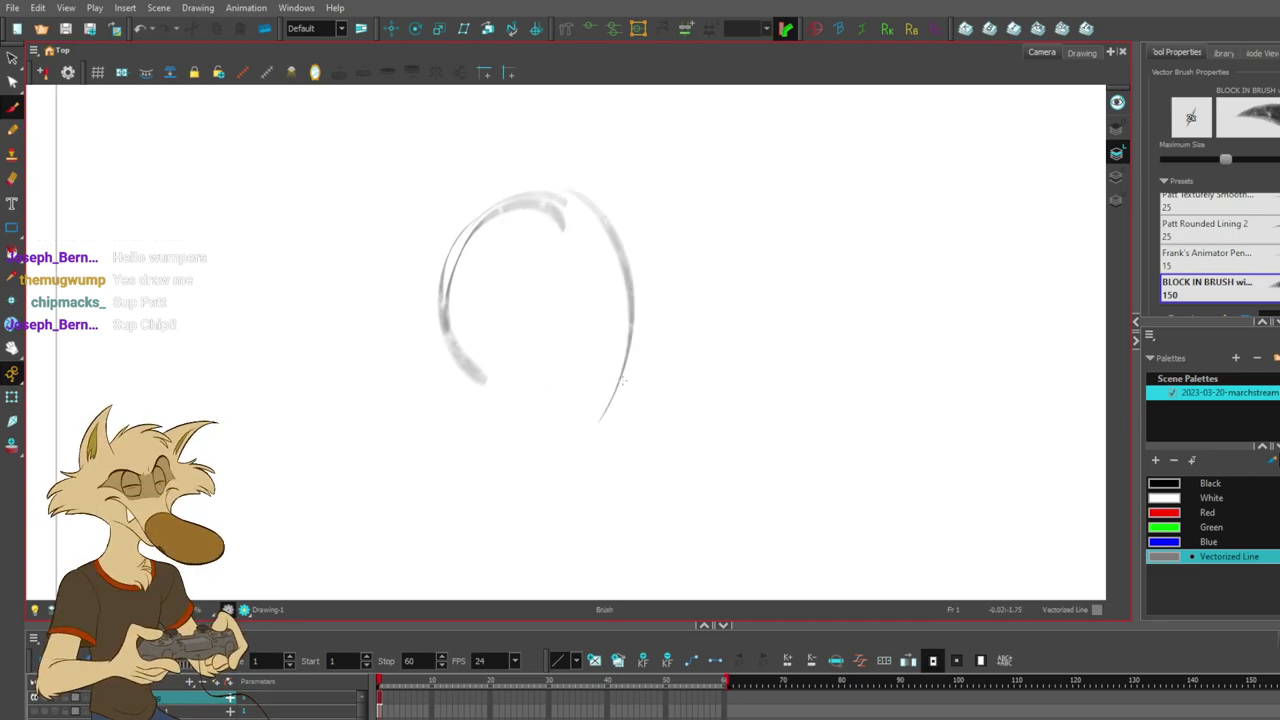
{"action": "key", "text": "ctrl+z"}
{"action": "mouse_move", "coordinate": [568, 194]}
{"action": "left_mouse_down"}
{"action": "mouse_move", "coordinate": [620, 402]}
{"action": "mouse_move", "coordinate": [602, 388]}
{"action": "mouse_move", "coordinate": [612, 348]}
{"action": "mouse_move", "coordinate": [505, 398]}
{"action": "mouse_move", "coordinate": [637, 340]}
{"action": "left_mouse_up"}
{"action": "key", "text": "ctrl+z"}
{"action": "key", "text": "ctrl+z"}
{"action": "key", "text": "ctrl+z"}
{"action": "key", "text": "ctrl+z"}
{"action": "mouse_move", "coordinate": [465, 328]}
{"action": "left_mouse_down"}
{"action": "mouse_move", "coordinate": [543, 402]}
{"action": "mouse_move", "coordinate": [627, 349]}
{"action": "left_mouse_up"}
{"action": "key", "text": "ctrl+z"}
{"action": "left_click_drag", "start_coordinate": [490, 384], "coordinate": [638, 318]}
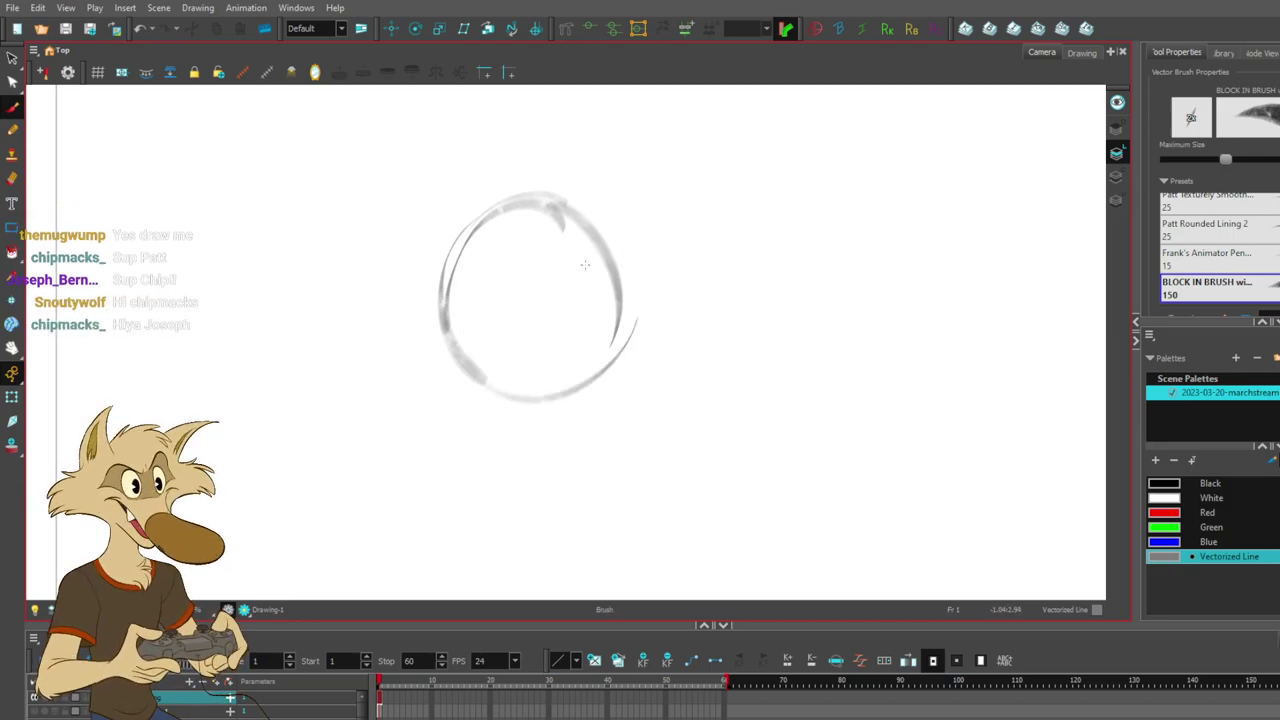
{"action": "key", "text": "ctrl+z"}
{"action": "key", "text": "ctrl+z"}
{"action": "key", "text": "ctrl+z"}
{"action": "key", "text": "ctrl+z"}
{"action": "key", "text": "ctrl+z"}
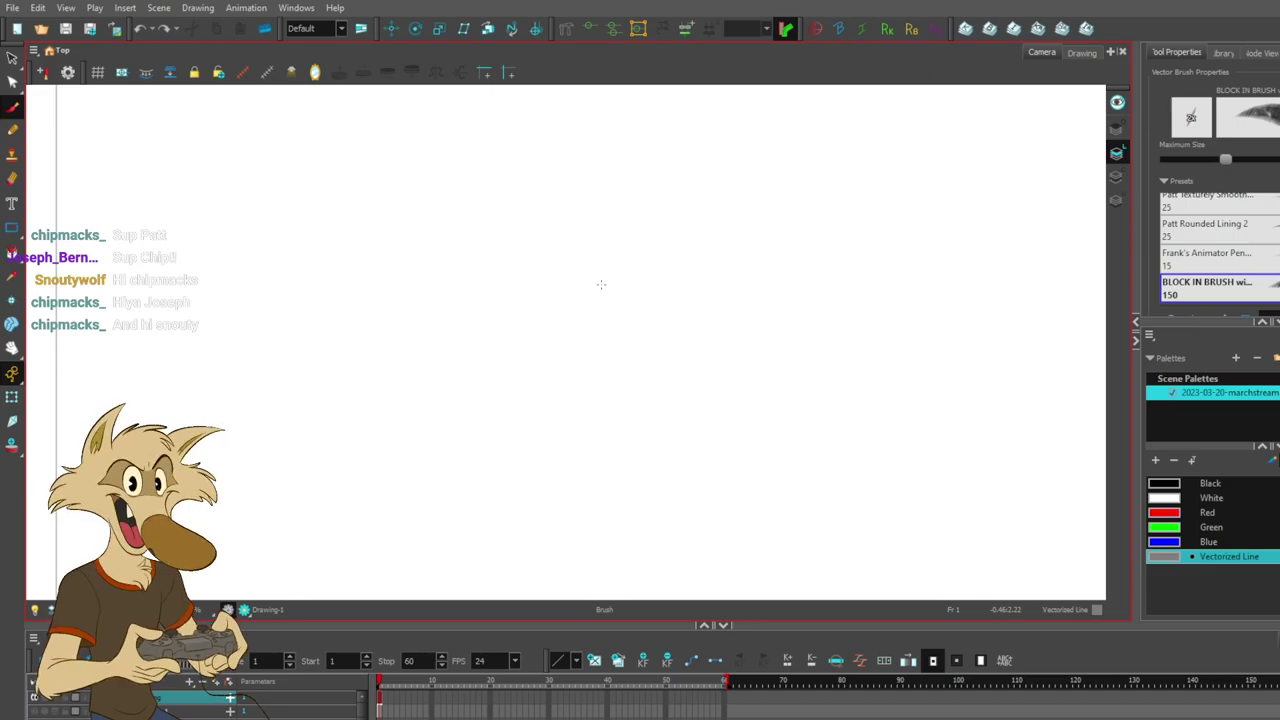
{"action": "scroll", "coordinate": [605, 288], "scroll_direction": "down", "scroll_amount": 3}
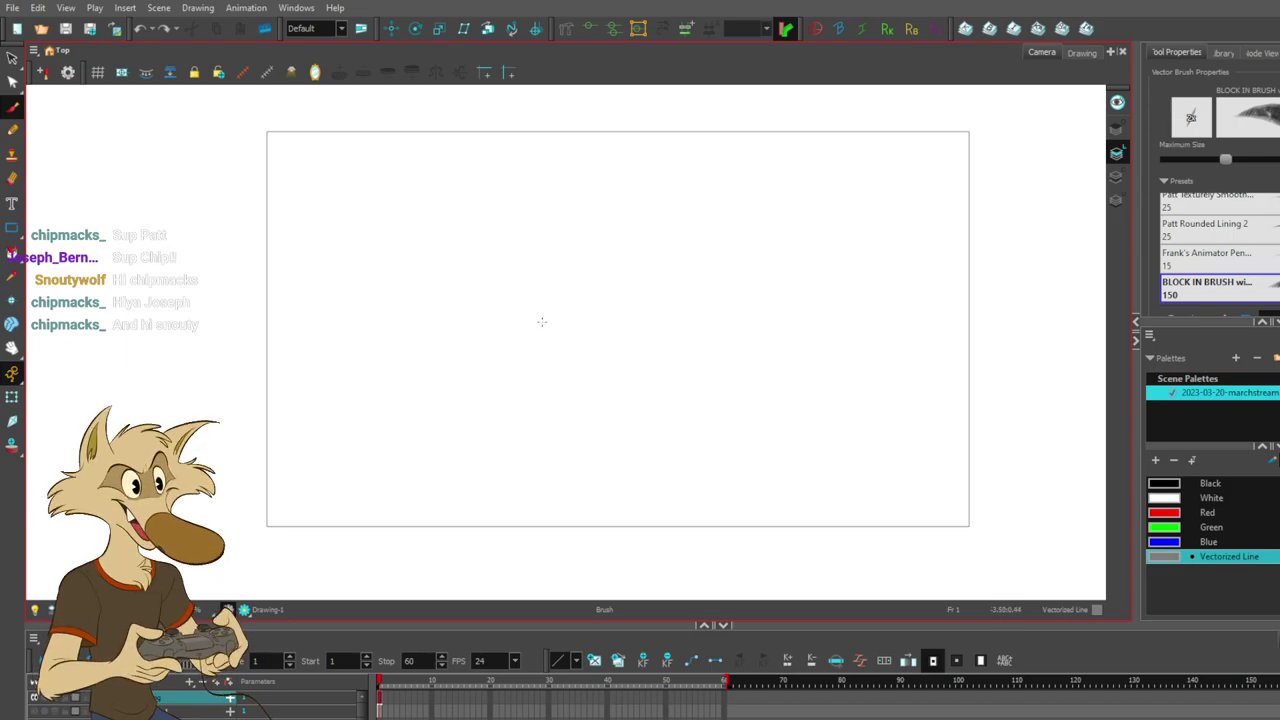
{"action": "scroll", "coordinate": [437, 294], "scroll_direction": "up", "scroll_amount": 1}
{"action": "scroll", "coordinate": [449, 294], "scroll_direction": "down", "scroll_amount": 1}
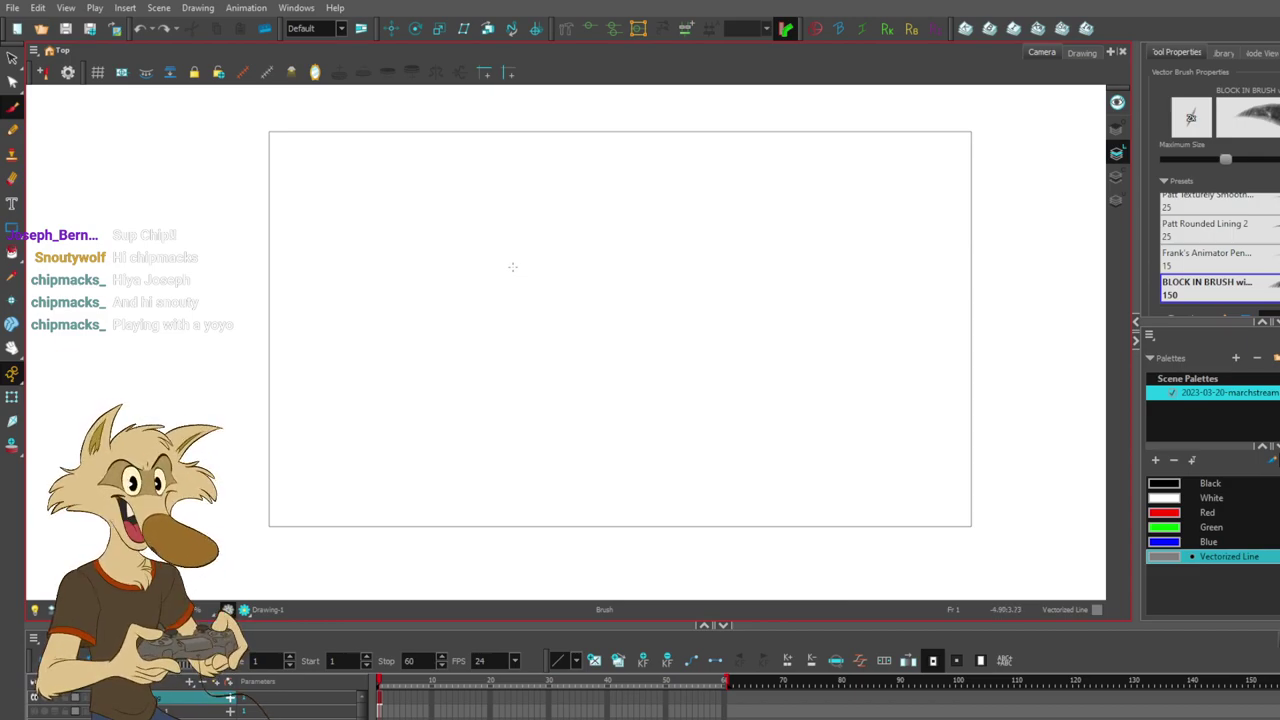
{"action": "scroll", "coordinate": [490, 266], "scroll_direction": "up", "scroll_amount": 1}
{"action": "scroll", "coordinate": [491, 286], "scroll_direction": "down", "scroll_amount": 1}
{"action": "scroll", "coordinate": [582, 302], "scroll_direction": "up", "scroll_amount": 1}
{"action": "scroll", "coordinate": [580, 294], "scroll_direction": "up", "scroll_amount": 1}
{"action": "scroll", "coordinate": [483, 240], "scroll_direction": "down", "scroll_amount": 1}
- Sketch a round head near the frame's upper middle with one large circular eye and a small dark pupil
{"action": "scroll", "coordinate": [534, 295], "scroll_direction": "up", "scroll_amount": 1}
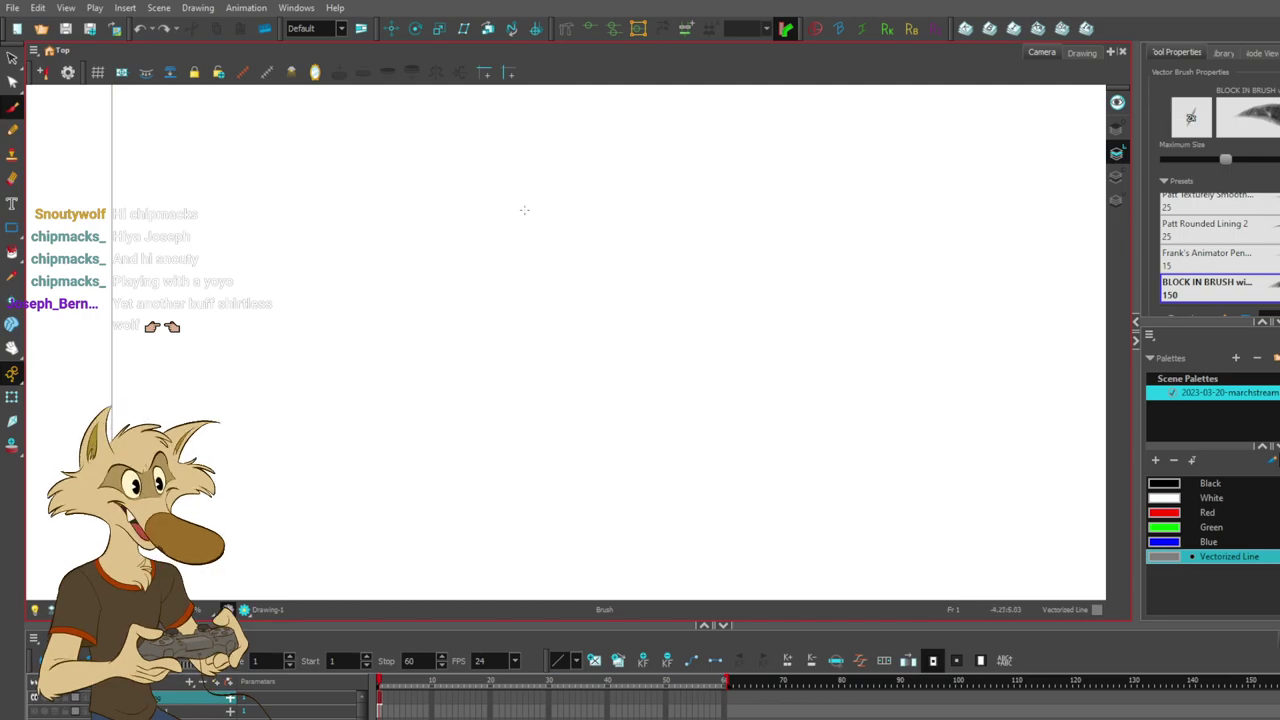
{"action": "mouse_move", "coordinate": [498, 268]}
{"action": "left_mouse_down"}
{"action": "mouse_move", "coordinate": [630, 345]}
{"action": "mouse_move", "coordinate": [510, 175]}
{"action": "mouse_move", "coordinate": [563, 320]}
{"action": "mouse_move", "coordinate": [499, 232]}
{"action": "mouse_move", "coordinate": [549, 279]}
{"action": "mouse_move", "coordinate": [490, 300]}
{"action": "mouse_move", "coordinate": [572, 342]}
{"action": "mouse_move", "coordinate": [645, 256]}
{"action": "mouse_move", "coordinate": [632, 250]}
{"action": "left_mouse_up"}
{"action": "left_click_drag", "start_coordinate": [498, 276], "coordinate": [474, 312]}
{"action": "left_click_drag", "start_coordinate": [588, 182], "coordinate": [484, 228]}
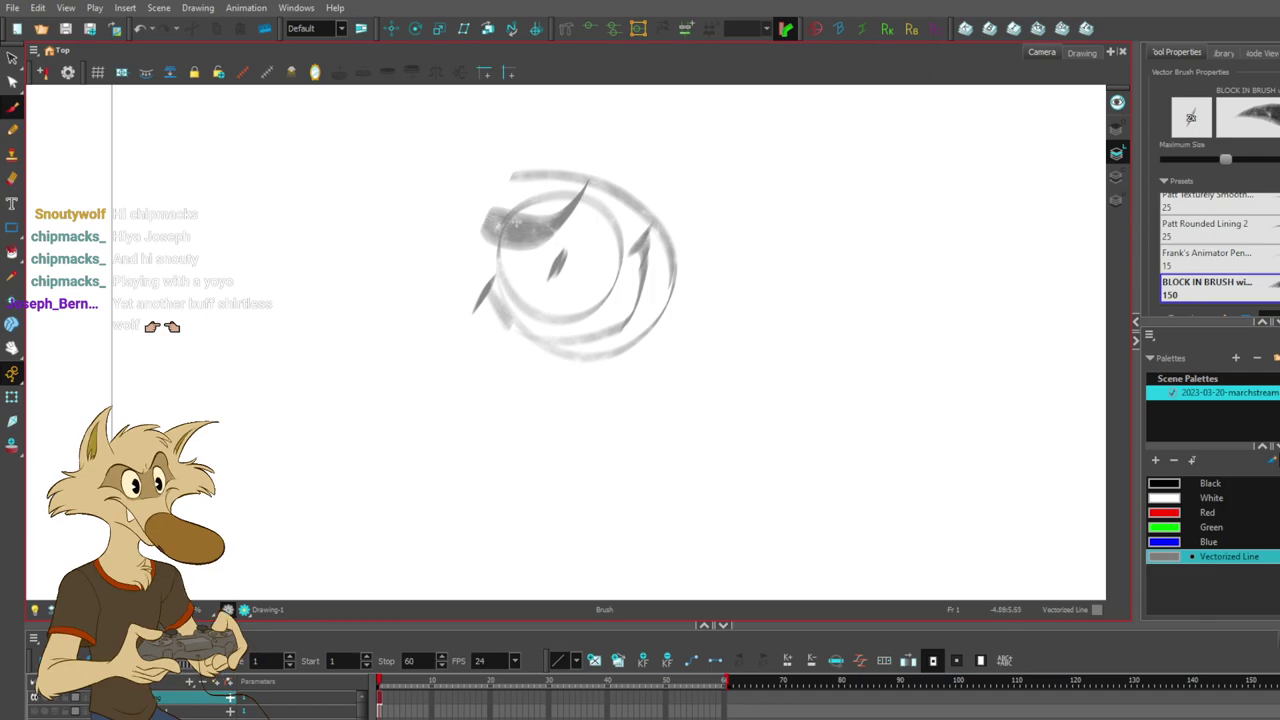
{"action": "key", "text": "ctrl+z"}
{"action": "mouse_move", "coordinate": [562, 260]}
{"action": "left_mouse_down"}
{"action": "mouse_move", "coordinate": [556, 270]}
{"action": "mouse_move", "coordinate": [556, 256]}
{"action": "left_mouse_up"}
- Sketch a thick slanted brow over the eye, a hair tuft on top of the head and two angular ears
{"action": "mouse_move", "coordinate": [588, 186]}
{"action": "left_mouse_down"}
{"action": "mouse_move", "coordinate": [552, 238]}
{"action": "mouse_move", "coordinate": [484, 210]}
{"action": "left_mouse_up"}
{"action": "mouse_move", "coordinate": [606, 178]}
{"action": "left_mouse_down"}
{"action": "mouse_move", "coordinate": [620, 130]}
{"action": "mouse_move", "coordinate": [572, 88]}
{"action": "mouse_move", "coordinate": [670, 112]}
{"action": "mouse_move", "coordinate": [652, 198]}
{"action": "left_mouse_up"}
{"action": "mouse_move", "coordinate": [552, 166]}
{"action": "left_mouse_down"}
{"action": "mouse_move", "coordinate": [516, 136]}
{"action": "mouse_move", "coordinate": [446, 168]}
{"action": "mouse_move", "coordinate": [468, 204]}
{"action": "mouse_move", "coordinate": [430, 108]}
{"action": "mouse_move", "coordinate": [402, 212]}
{"action": "mouse_move", "coordinate": [472, 244]}
{"action": "mouse_move", "coordinate": [484, 272]}
{"action": "left_mouse_up"}
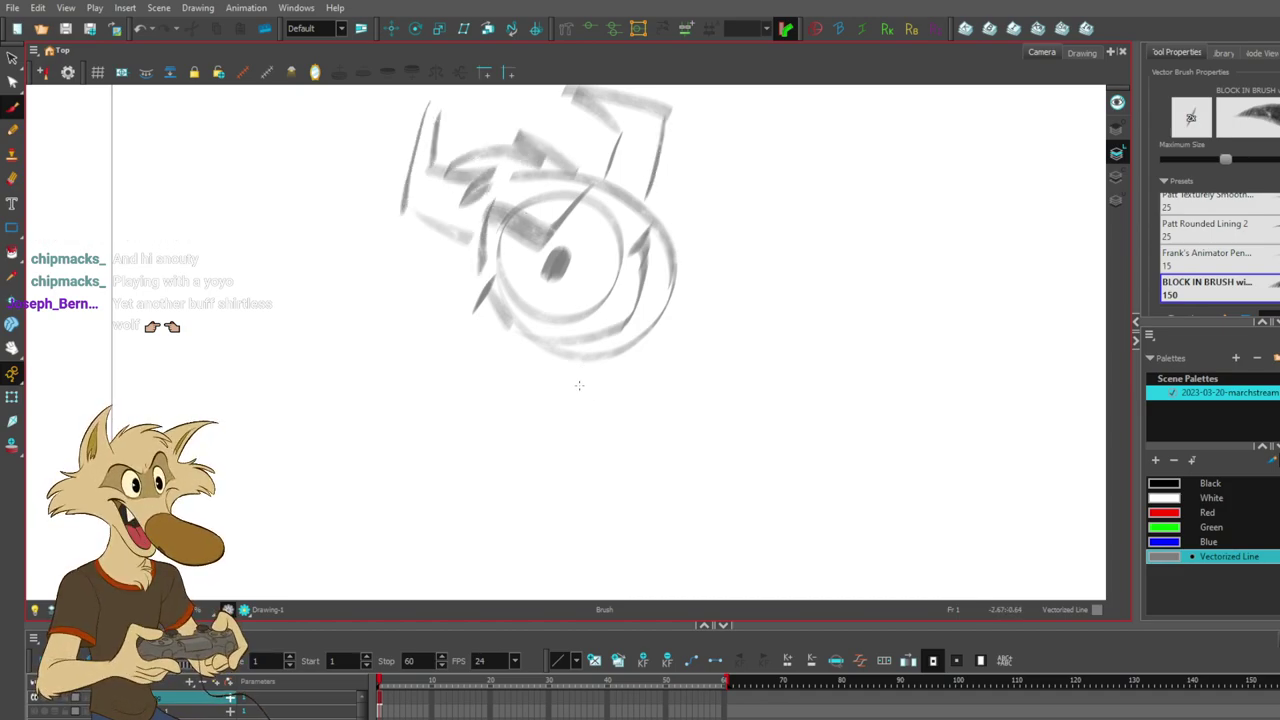
- Rough in the neck fur below the head and the shaggy shoulder and back line behind it
{"action": "mouse_move", "coordinate": [574, 360]}
{"action": "left_mouse_down"}
{"action": "mouse_move", "coordinate": [607, 389]}
{"action": "mouse_move", "coordinate": [689, 450]}
{"action": "mouse_move", "coordinate": [730, 339]}
{"action": "mouse_move", "coordinate": [721, 249]}
{"action": "mouse_move", "coordinate": [683, 216]}
{"action": "mouse_move", "coordinate": [727, 210]}
{"action": "mouse_move", "coordinate": [746, 248]}
{"action": "mouse_move", "coordinate": [744, 282]}
{"action": "left_mouse_up"}
{"action": "left_click_drag", "start_coordinate": [606, 380], "coordinate": [590, 458]}
{"action": "left_click_drag", "start_coordinate": [520, 408], "coordinate": [580, 468]}
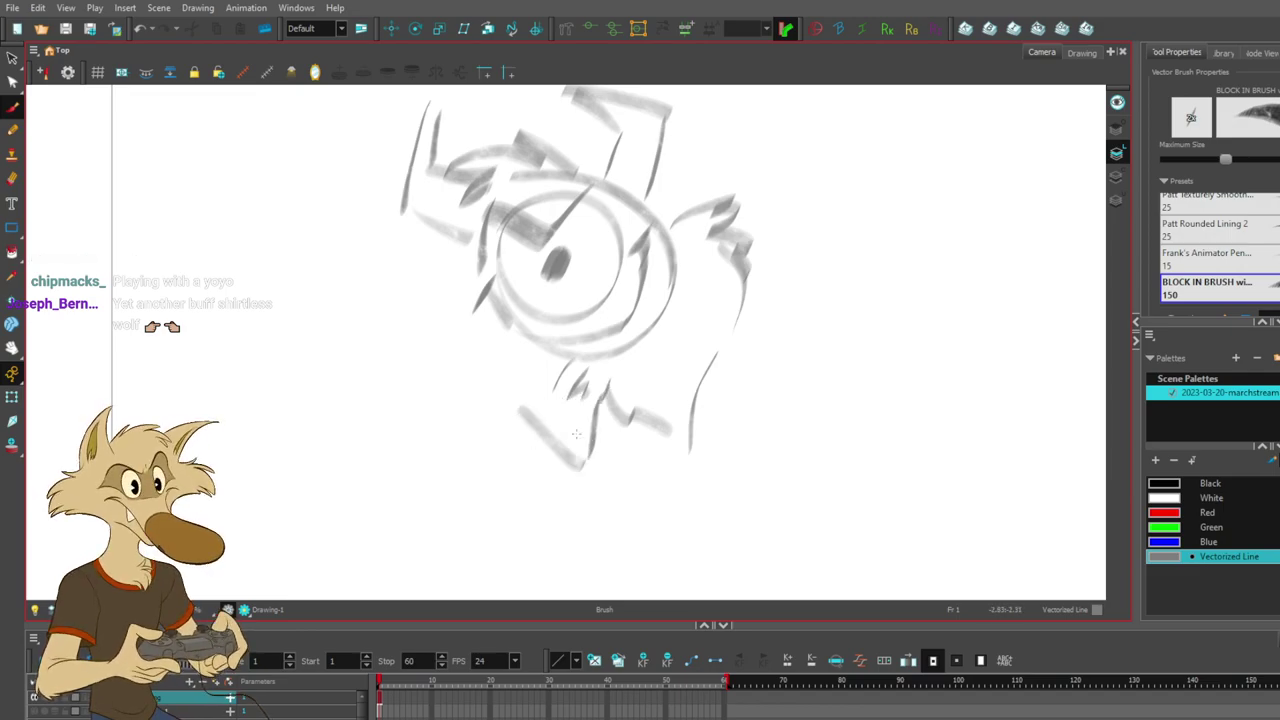
{"action": "key", "text": "ctrl+z"}
- Sketch the near arm reaching forward from the neck fur, with a shaggy underside and a chest line beside it
{"action": "mouse_move", "coordinate": [502, 430]}
{"action": "left_mouse_down"}
{"action": "mouse_move", "coordinate": [536, 422]}
{"action": "mouse_move", "coordinate": [566, 448]}
{"action": "left_mouse_up"}
{"action": "mouse_move", "coordinate": [484, 464]}
{"action": "left_mouse_down"}
{"action": "mouse_move", "coordinate": [545, 523]}
{"action": "mouse_move", "coordinate": [582, 508]}
{"action": "left_mouse_up"}
{"action": "mouse_move", "coordinate": [568, 452]}
{"action": "left_mouse_down"}
{"action": "mouse_move", "coordinate": [592, 496]}
{"action": "mouse_move", "coordinate": [630, 524]}
{"action": "left_mouse_up"}
{"action": "left_click_drag", "start_coordinate": [617, 393], "coordinate": [628, 500]}
- Draw the near hand drooping at the end of the forearm with separate curved fingers
{"action": "mouse_move", "coordinate": [521, 446]}
{"action": "left_mouse_down"}
{"action": "mouse_move", "coordinate": [462, 423]}
{"action": "mouse_move", "coordinate": [417, 441]}
{"action": "mouse_move", "coordinate": [374, 518]}
{"action": "left_mouse_up"}
{"action": "left_click_drag", "start_coordinate": [418, 443], "coordinate": [396, 500]}
{"action": "left_click_drag", "start_coordinate": [436, 450], "coordinate": [402, 504]}
{"action": "mouse_move", "coordinate": [460, 446]}
{"action": "left_mouse_down"}
{"action": "mouse_move", "coordinate": [414, 500]}
{"action": "mouse_move", "coordinate": [424, 496]}
{"action": "left_mouse_up"}
{"action": "mouse_move", "coordinate": [480, 444]}
{"action": "left_mouse_down"}
{"action": "mouse_move", "coordinate": [460, 456]}
{"action": "mouse_move", "coordinate": [474, 482]}
{"action": "left_mouse_up"}
- Draw a yo-yo below the near hand as two converging string lines ending in a small circle
{"action": "scroll", "coordinate": [422, 507], "scroll_direction": "down", "scroll_amount": 3}
{"action": "left_click_drag", "start_coordinate": [426, 430], "coordinate": [432, 548]}
{"action": "left_click_drag", "start_coordinate": [398, 412], "coordinate": [428, 550]}
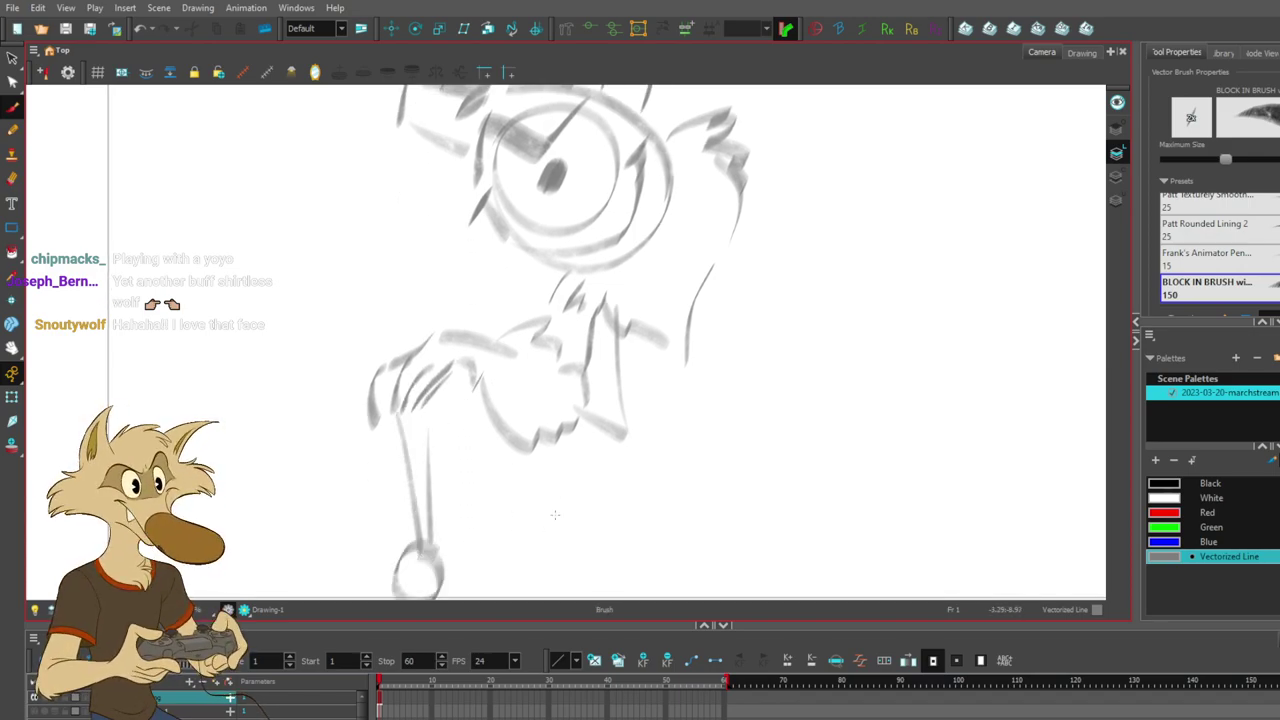
- Sketch the torso lines and the far arm bent upward behind the back, ending in an open hand
{"action": "scroll", "coordinate": [571, 460], "scroll_direction": "down", "scroll_amount": 4}
{"action": "scroll", "coordinate": [638, 493], "scroll_direction": "up", "scroll_amount": 2}
{"action": "mouse_move", "coordinate": [594, 336]}
{"action": "left_mouse_down"}
{"action": "mouse_move", "coordinate": [636, 394]}
{"action": "mouse_move", "coordinate": [600, 376]}
{"action": "left_mouse_up"}
{"action": "mouse_move", "coordinate": [640, 286]}
{"action": "left_mouse_down"}
{"action": "mouse_move", "coordinate": [630, 342]}
{"action": "mouse_move", "coordinate": [652, 380]}
{"action": "left_mouse_up"}
{"action": "left_click_drag", "start_coordinate": [640, 308], "coordinate": [668, 370]}
{"action": "mouse_move", "coordinate": [636, 214]}
{"action": "left_mouse_down"}
{"action": "mouse_move", "coordinate": [700, 330]}
{"action": "mouse_move", "coordinate": [718, 254]}
{"action": "mouse_move", "coordinate": [686, 278]}
{"action": "left_mouse_up"}
{"action": "left_click_drag", "start_coordinate": [690, 266], "coordinate": [704, 300]}
{"action": "mouse_move", "coordinate": [756, 246]}
{"action": "left_mouse_down"}
{"action": "mouse_move", "coordinate": [742, 314]}
{"action": "mouse_move", "coordinate": [721, 326]}
{"action": "mouse_move", "coordinate": [766, 206]}
{"action": "mouse_move", "coordinate": [786, 219]}
{"action": "mouse_move", "coordinate": [805, 207]}
{"action": "mouse_move", "coordinate": [765, 211]}
{"action": "mouse_move", "coordinate": [811, 241]}
{"action": "mouse_move", "coordinate": [779, 232]}
{"action": "mouse_move", "coordinate": [801, 251]}
{"action": "mouse_move", "coordinate": [758, 240]}
{"action": "left_mouse_up"}
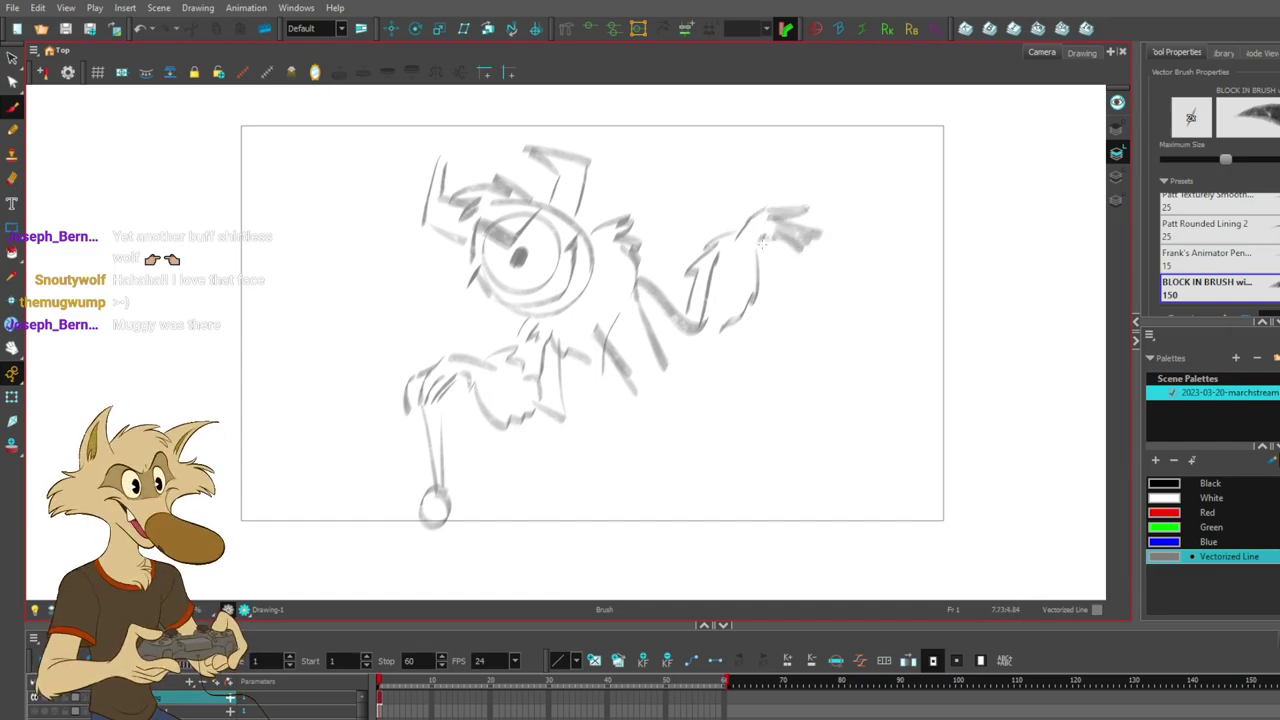
- Rough in the near leg's thigh running diagonally down from the hip and delete the misplaced stroke
{"action": "mouse_move", "coordinate": [648, 330]}
{"action": "left_mouse_down"}
{"action": "mouse_move", "coordinate": [666, 396]}
{"action": "mouse_move", "coordinate": [592, 464]}
{"action": "left_mouse_up"}
{"action": "left_click_drag", "start_coordinate": [766, 240], "coordinate": [728, 312]}
{"action": "mouse_move", "coordinate": [662, 390]}
{"action": "left_mouse_down"}
{"action": "mouse_move", "coordinate": [694, 458]}
{"action": "mouse_move", "coordinate": [618, 408]}
{"action": "mouse_move", "coordinate": [580, 457]}
{"action": "left_mouse_up"}
{"action": "key", "text": "ctrl+z"}
{"action": "left_click", "coordinate": [617, 435]}
{"action": "key", "text": "Delete"}
- Finish the near thigh and sketch a wide, shaggy lower leg below the knee
{"action": "mouse_move", "coordinate": [645, 412]}
{"action": "left_mouse_down"}
{"action": "mouse_move", "coordinate": [544, 490]}
{"action": "mouse_move", "coordinate": [525, 539]}
{"action": "mouse_move", "coordinate": [552, 575]}
{"action": "left_mouse_up"}
{"action": "left_click_drag", "start_coordinate": [585, 531], "coordinate": [579, 513]}
{"action": "key", "text": "ctrl+z"}
{"action": "left_click_drag", "start_coordinate": [580, 456], "coordinate": [602, 515]}
{"action": "mouse_move", "coordinate": [536, 548]}
{"action": "left_mouse_down"}
{"action": "mouse_move", "coordinate": [580, 576]}
{"action": "mouse_move", "coordinate": [575, 586]}
{"action": "mouse_move", "coordinate": [610, 572]}
{"action": "mouse_move", "coordinate": [606, 477]}
{"action": "left_mouse_up"}
{"action": "key", "text": "ctrl+z"}
- Sketch a short diagonal thigh line for the far leg, starting at the hip and sloping away from the near leg
{"action": "left_click_drag", "start_coordinate": [701, 484], "coordinate": [697, 460]}
{"action": "left_click_drag", "start_coordinate": [649, 354], "coordinate": [687, 412]}
{"action": "key", "text": "ctrl+z"}
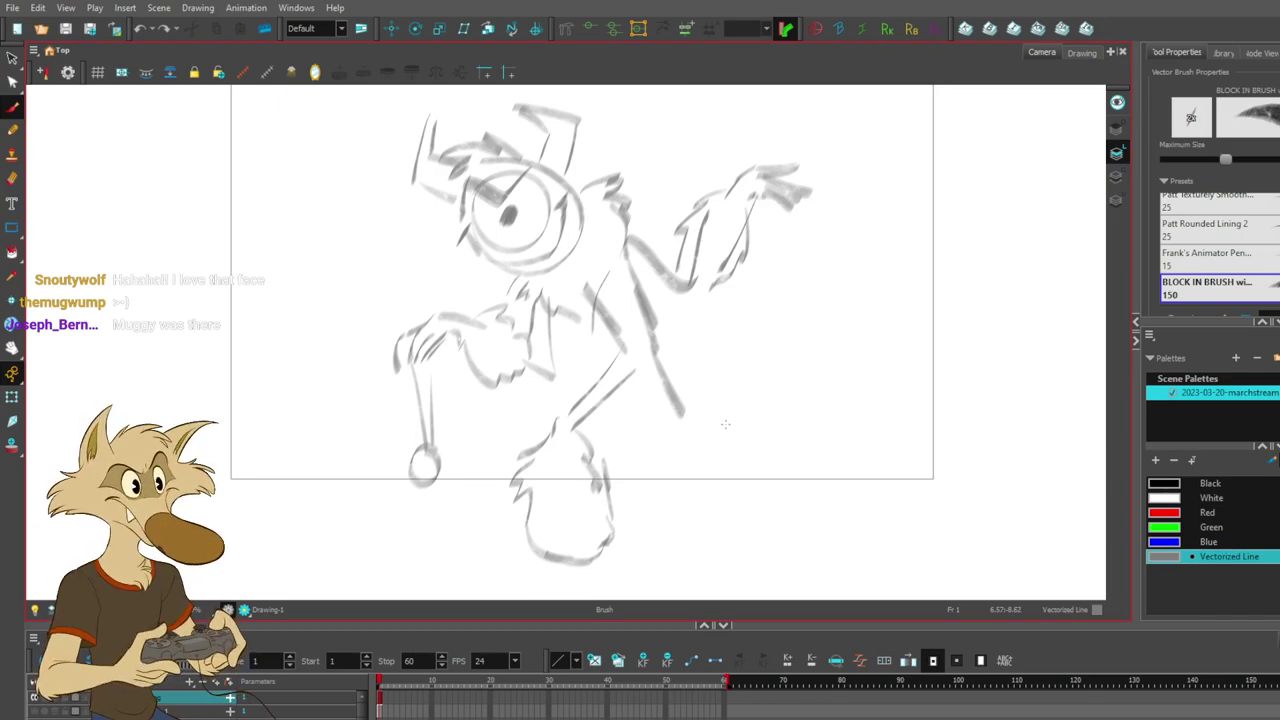
{"action": "left_click_drag", "start_coordinate": [765, 458], "coordinate": [729, 446]}
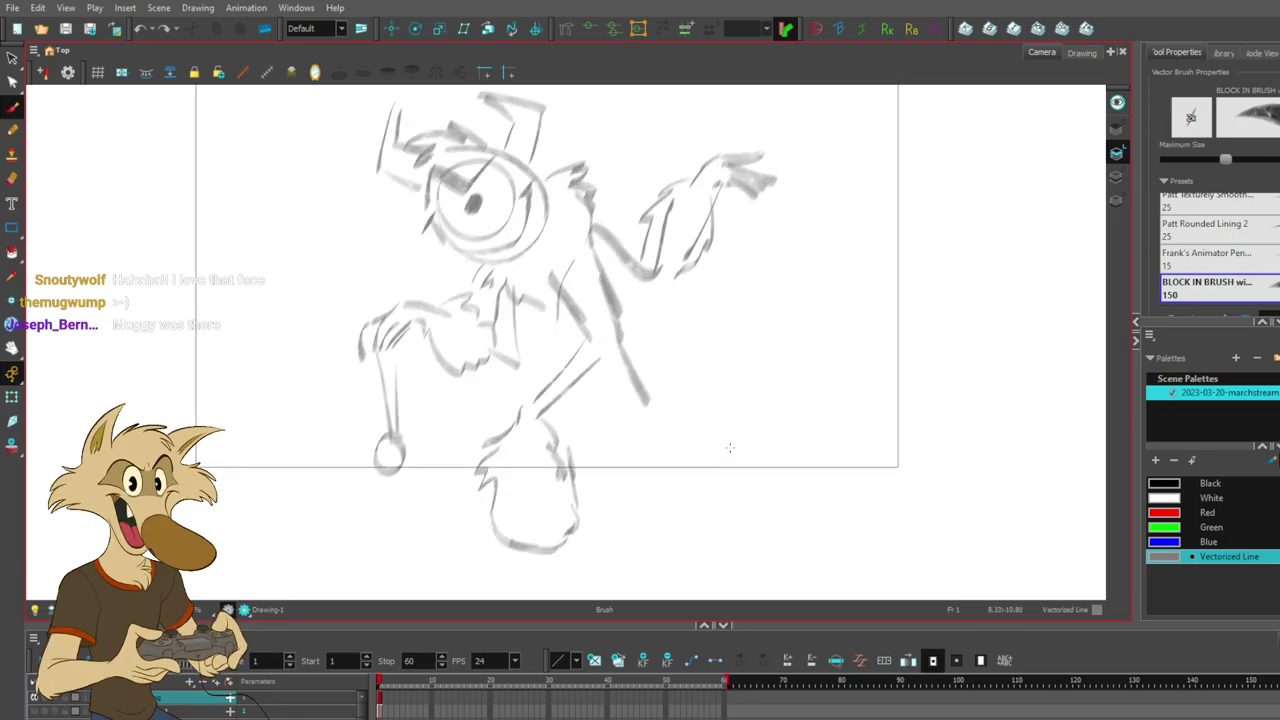
{"action": "key", "text": "2"}
{"action": "left_click_drag", "start_coordinate": [606, 340], "coordinate": [633, 381]}
{"action": "key", "text": "ctrl+z"}
{"action": "key", "text": "ctrl+z"}
{"action": "left_click_drag", "start_coordinate": [567, 328], "coordinate": [617, 392]}
{"action": "key", "text": "ctrl+z"}
{"action": "left_click_drag", "start_coordinate": [560, 353], "coordinate": [642, 439]}
{"action": "key", "text": "ctrl+z"}
{"action": "key", "text": "ctrl+z"}
{"action": "left_click_drag", "start_coordinate": [588, 369], "coordinate": [642, 444]}
{"action": "key", "text": "ctrl+z"}
{"action": "left_click_drag", "start_coordinate": [572, 330], "coordinate": [624, 404]}
- Add short dark tufts along the lower edge of the head circle
{"action": "mouse_move", "coordinate": [462, 173]}
{"action": "left_mouse_down"}
{"action": "mouse_move", "coordinate": [514, 210]}
{"action": "mouse_move", "coordinate": [514, 238]}
{"action": "left_mouse_up"}
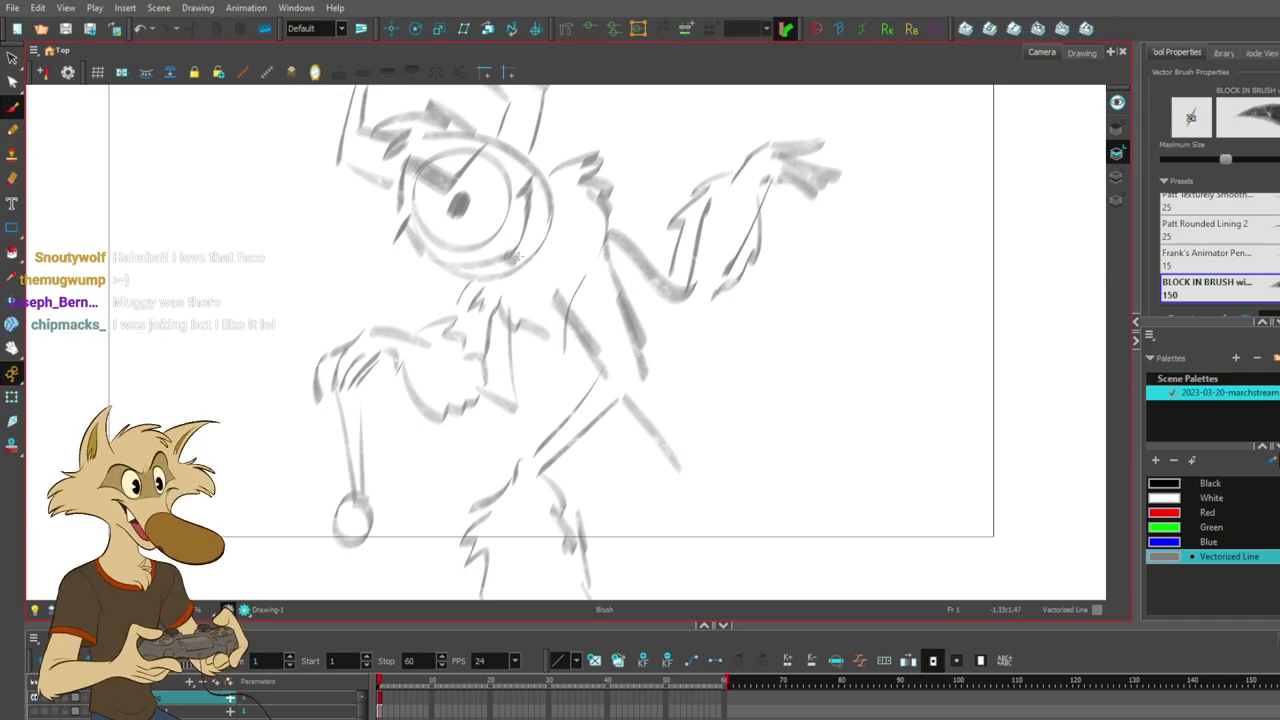
{"action": "key", "text": "ctrl+z"}
{"action": "left_click_drag", "start_coordinate": [435, 261], "coordinate": [458, 276]}
{"action": "key", "text": "ctrl+z"}
{"action": "left_click_drag", "start_coordinate": [440, 272], "coordinate": [513, 261]}
{"action": "left_click", "coordinate": [514, 256], "text": "ctrl"}
{"action": "key", "text": "Delete"}
{"action": "key", "text": "ctrl+z"}
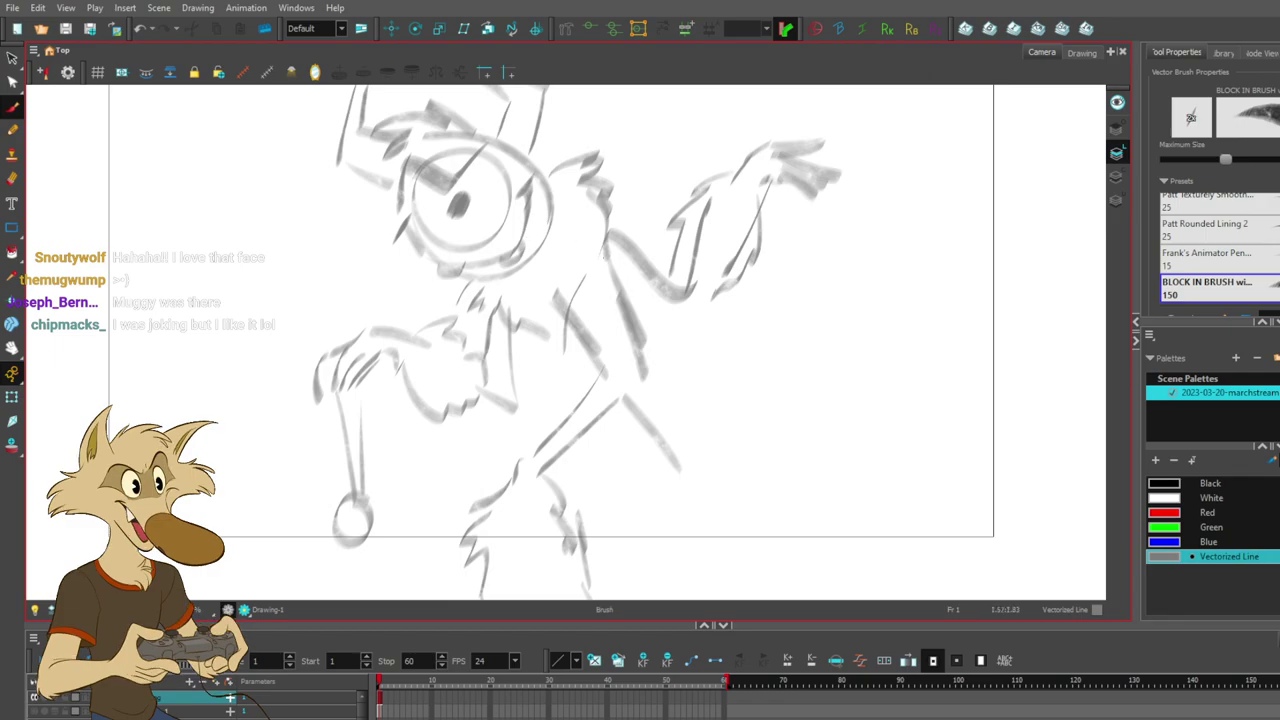
- Delete the chest stroke below the neck and redraw the chest with jagged fur
{"action": "left_click_drag", "start_coordinate": [670, 340], "coordinate": [648, 306]}
{"action": "left_click", "coordinate": [545, 304], "text": "ctrl"}
{"action": "key", "text": "Delete"}
{"action": "mouse_move", "coordinate": [583, 212]}
{"action": "left_mouse_down"}
{"action": "mouse_move", "coordinate": [551, 304]}
{"action": "mouse_move", "coordinate": [577, 341]}
{"action": "left_mouse_up"}
{"action": "key", "text": "ctrl+z"}
{"action": "key", "text": "ctrl+z"}
{"action": "mouse_move", "coordinate": [539, 293]}
{"action": "left_mouse_down"}
{"action": "mouse_move", "coordinate": [586, 345]}
{"action": "mouse_move", "coordinate": [525, 300]}
{"action": "mouse_move", "coordinate": [551, 302]}
{"action": "left_mouse_up"}
{"action": "key", "text": "ctrl+z"}
{"action": "key", "text": "ctrl+z"}
- Redraw the thin torso line curving from the far shoulder down toward the waist
{"action": "left_click_drag", "start_coordinate": [557, 242], "coordinate": [545, 310]}
{"action": "key", "text": "ctrl+z"}
{"action": "left_click_drag", "start_coordinate": [693, 328], "coordinate": [677, 360]}
{"action": "key", "text": "ctrl+z"}
{"action": "mouse_move", "coordinate": [562, 242]}
{"action": "left_mouse_down"}
{"action": "mouse_move", "coordinate": [565, 287]}
{"action": "mouse_move", "coordinate": [558, 269]}
{"action": "left_mouse_up"}
{"action": "key", "text": "ctrl+z"}
{"action": "key", "text": "ctrl+z"}
{"action": "key", "text": "ctrl+z"}
{"action": "key", "text": "ctrl+z"}
{"action": "key", "text": "ctrl+z"}
{"action": "mouse_move", "coordinate": [577, 240]}
{"action": "left_mouse_down"}
{"action": "mouse_move", "coordinate": [573, 274]}
{"action": "mouse_move", "coordinate": [574, 250]}
{"action": "left_mouse_up"}
{"action": "key", "text": "ctrl+z"}
{"action": "key", "text": "ctrl+z"}
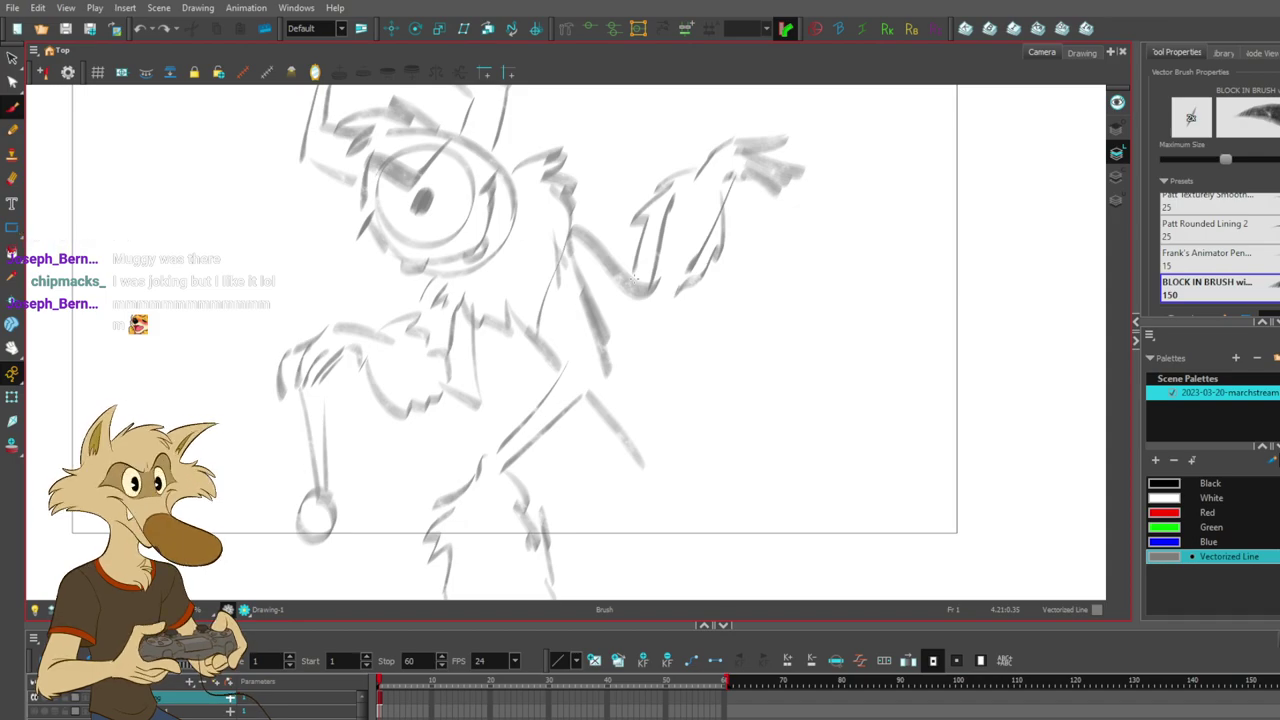
- Hand-letter "Muggy WUS" on two lines in the empty space in front of the character
{"action": "scroll", "coordinate": [641, 282], "scroll_direction": "down", "scroll_amount": 2}
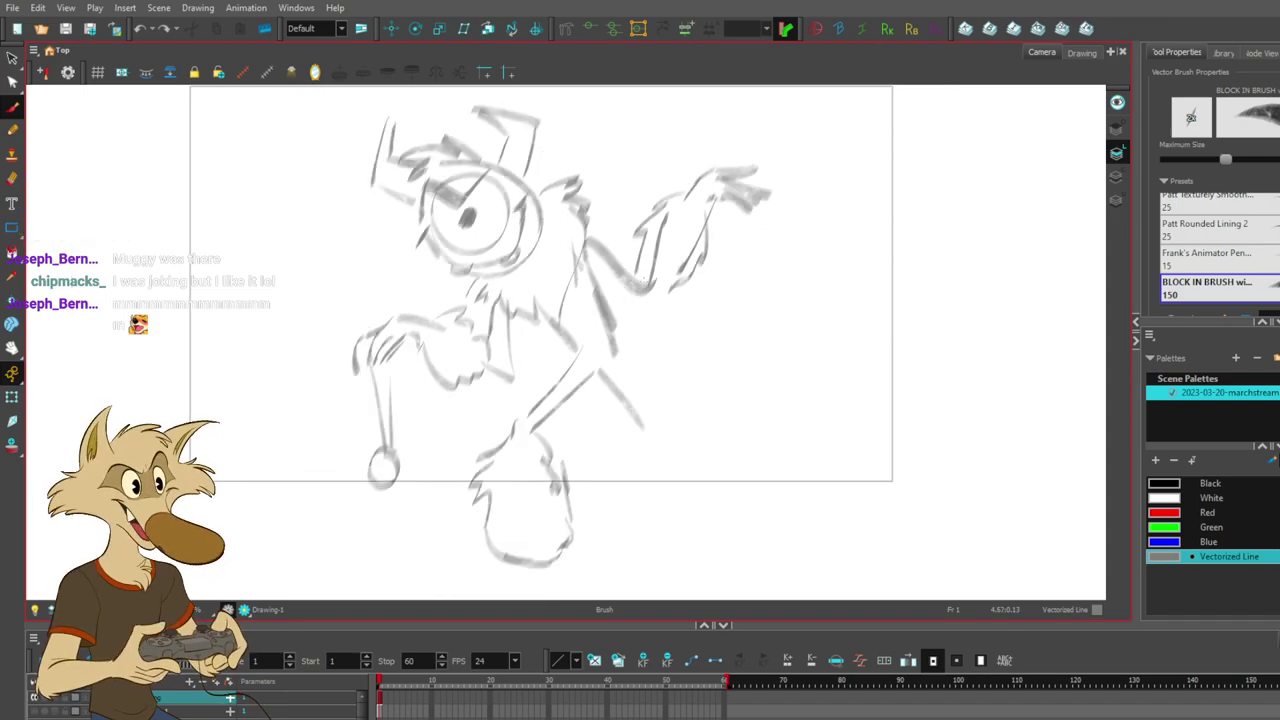
{"action": "scroll", "coordinate": [686, 305], "scroll_direction": "down", "scroll_amount": 2}
{"action": "scroll", "coordinate": [496, 247], "scroll_direction": "up", "scroll_amount": 2}
{"action": "scroll", "coordinate": [496, 250], "scroll_direction": "down", "scroll_amount": 2}
{"action": "scroll", "coordinate": [325, 310], "scroll_direction": "up", "scroll_amount": 4}
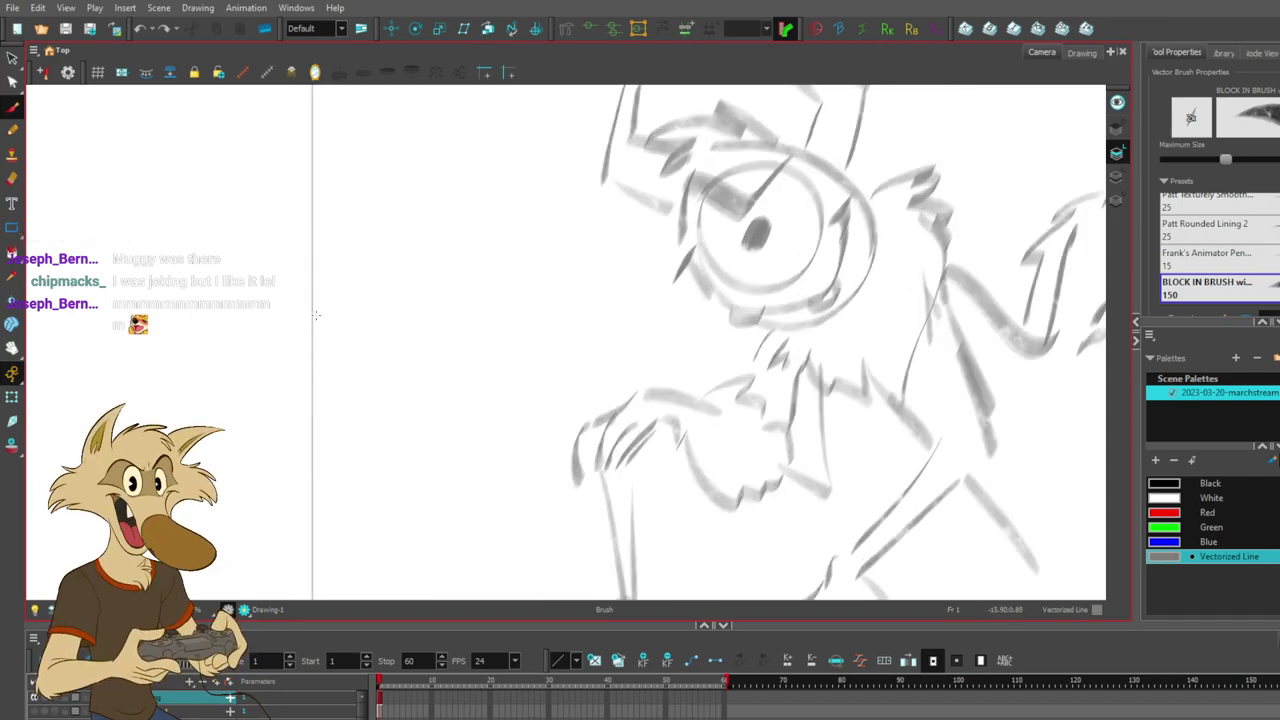
{"action": "mouse_move", "coordinate": [365, 305]}
{"action": "left_mouse_down"}
{"action": "mouse_move", "coordinate": [390, 335]}
{"action": "mouse_move", "coordinate": [385, 301]}
{"action": "mouse_move", "coordinate": [353, 320]}
{"action": "mouse_move", "coordinate": [352, 305]}
{"action": "mouse_move", "coordinate": [409, 339]}
{"action": "mouse_move", "coordinate": [434, 301]}
{"action": "mouse_move", "coordinate": [467, 316]}
{"action": "mouse_move", "coordinate": [482, 300]}
{"action": "mouse_move", "coordinate": [488, 334]}
{"action": "mouse_move", "coordinate": [509, 294]}
{"action": "mouse_move", "coordinate": [530, 340]}
{"action": "left_mouse_up"}
{"action": "key", "text": "ctrl+z"}
{"action": "mouse_move", "coordinate": [355, 392]}
{"action": "left_mouse_down"}
{"action": "mouse_move", "coordinate": [403, 408]}
{"action": "mouse_move", "coordinate": [420, 388]}
{"action": "mouse_move", "coordinate": [437, 402]}
{"action": "mouse_move", "coordinate": [489, 391]}
{"action": "left_mouse_up"}
- Hand-letter "H3R3" as a third line under the existing lettering
{"action": "left_click_drag", "start_coordinate": [363, 448], "coordinate": [380, 518]}
{"action": "left_click_drag", "start_coordinate": [396, 452], "coordinate": [408, 508]}
{"action": "key", "text": "ctrl+z"}
{"action": "key", "text": "ctrl+z"}
{"action": "mouse_move", "coordinate": [374, 486]}
{"action": "left_mouse_down"}
{"action": "mouse_move", "coordinate": [404, 470]}
{"action": "mouse_move", "coordinate": [440, 476]}
{"action": "mouse_move", "coordinate": [432, 504]}
{"action": "left_mouse_up"}
{"action": "left_click_drag", "start_coordinate": [466, 442], "coordinate": [468, 490]}
{"action": "mouse_move", "coordinate": [464, 438]}
{"action": "left_mouse_down"}
{"action": "mouse_move", "coordinate": [470, 462]}
{"action": "mouse_move", "coordinate": [506, 488]}
{"action": "left_mouse_up"}
{"action": "mouse_move", "coordinate": [504, 428]}
{"action": "left_mouse_down"}
{"action": "mouse_move", "coordinate": [528, 418]}
{"action": "mouse_move", "coordinate": [522, 484]}
{"action": "left_mouse_up"}
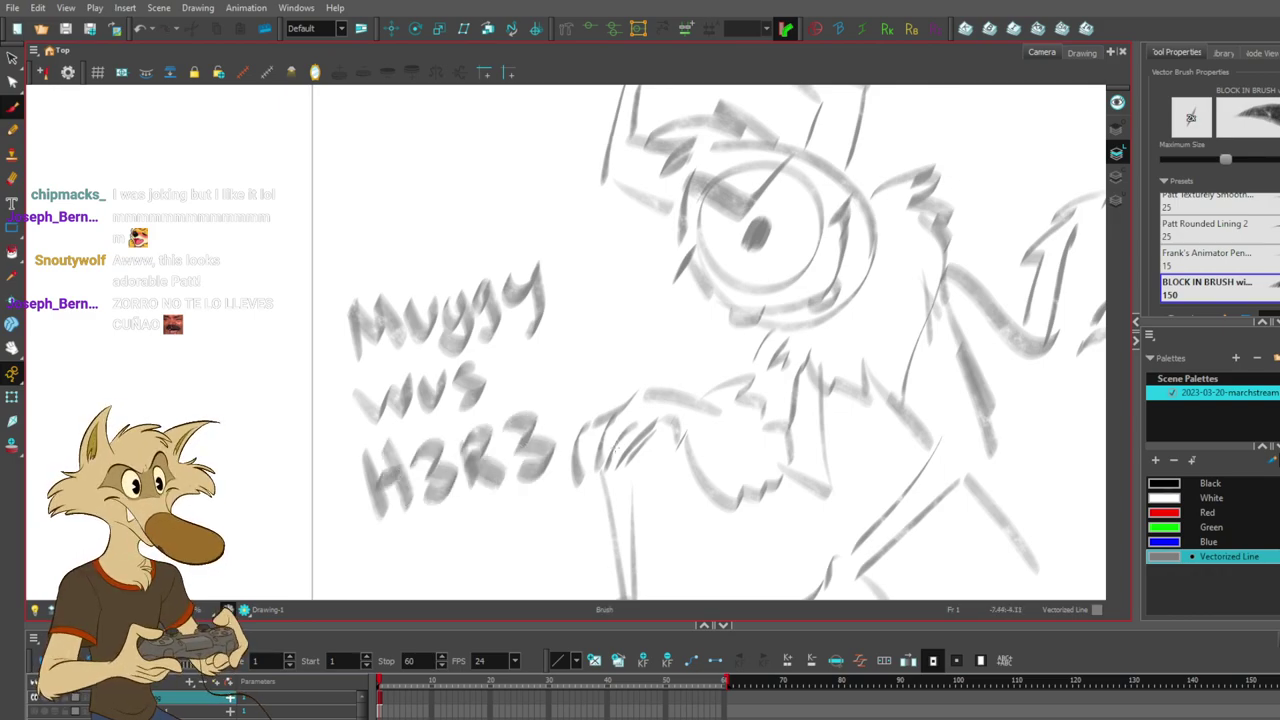
- Sketch the rest of the far leg, with a full thigh and a shaggy lower leg bending down from the knee
{"action": "left_click_drag", "start_coordinate": [737, 434], "coordinate": [661, 358]}
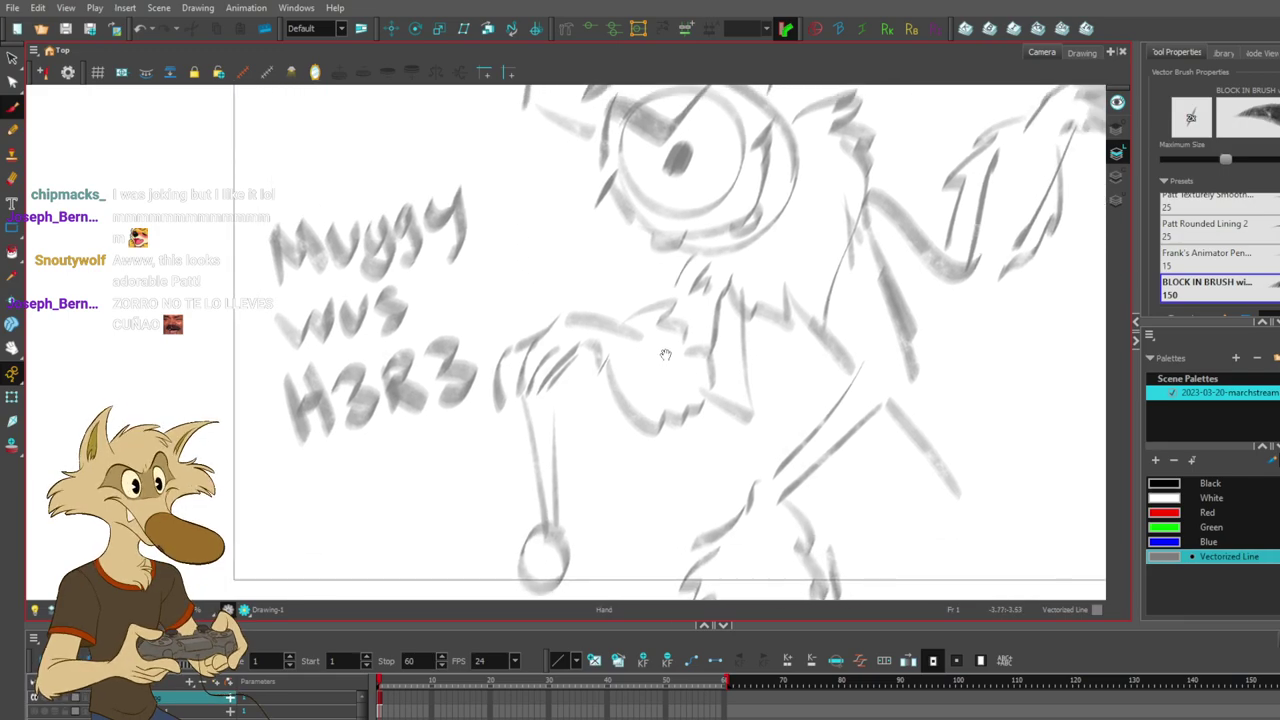
{"action": "key", "text": "2"}
{"action": "scroll", "coordinate": [871, 380], "scroll_direction": "up", "scroll_amount": 2}
{"action": "mouse_move", "coordinate": [750, 332]}
{"action": "left_mouse_down"}
{"action": "mouse_move", "coordinate": [806, 404]}
{"action": "mouse_move", "coordinate": [783, 488]}
{"action": "left_mouse_up"}
{"action": "key", "text": "ctrl+z"}
{"action": "mouse_move", "coordinate": [782, 416]}
{"action": "left_mouse_down"}
{"action": "mouse_move", "coordinate": [753, 459]}
{"action": "mouse_move", "coordinate": [835, 460]}
{"action": "mouse_move", "coordinate": [778, 539]}
{"action": "left_mouse_up"}
{"action": "key", "text": "ctrl+z"}
- Sketch the feet under the legs, giving the far foot a long flat sole and a rounded toe
{"action": "mouse_move", "coordinate": [754, 532]}
{"action": "left_mouse_down"}
{"action": "mouse_move", "coordinate": [799, 531]}
{"action": "mouse_move", "coordinate": [808, 517]}
{"action": "mouse_move", "coordinate": [776, 518]}
{"action": "mouse_move", "coordinate": [797, 515]}
{"action": "left_mouse_up"}
{"action": "key", "text": "ctrl+z"}
{"action": "key", "text": "ctrl+z"}
{"action": "mouse_move", "coordinate": [636, 534]}
{"action": "left_mouse_down"}
{"action": "mouse_move", "coordinate": [567, 573]}
{"action": "mouse_move", "coordinate": [625, 556]}
{"action": "mouse_move", "coordinate": [628, 579]}
{"action": "mouse_move", "coordinate": [669, 559]}
{"action": "mouse_move", "coordinate": [635, 558]}
{"action": "mouse_move", "coordinate": [834, 538]}
{"action": "left_mouse_up"}
{"action": "key", "text": "ctrl+z"}
{"action": "mouse_move", "coordinate": [726, 530]}
{"action": "left_mouse_down"}
{"action": "mouse_move", "coordinate": [822, 549]}
{"action": "mouse_move", "coordinate": [783, 540]}
{"action": "left_mouse_up"}
{"action": "left_click_drag", "start_coordinate": [798, 518], "coordinate": [840, 545]}
{"action": "key", "text": "ctrl+z"}
{"action": "mouse_move", "coordinate": [842, 542]}
{"action": "left_mouse_down"}
{"action": "mouse_move", "coordinate": [815, 512]}
{"action": "mouse_move", "coordinate": [854, 530]}
{"action": "left_mouse_up"}
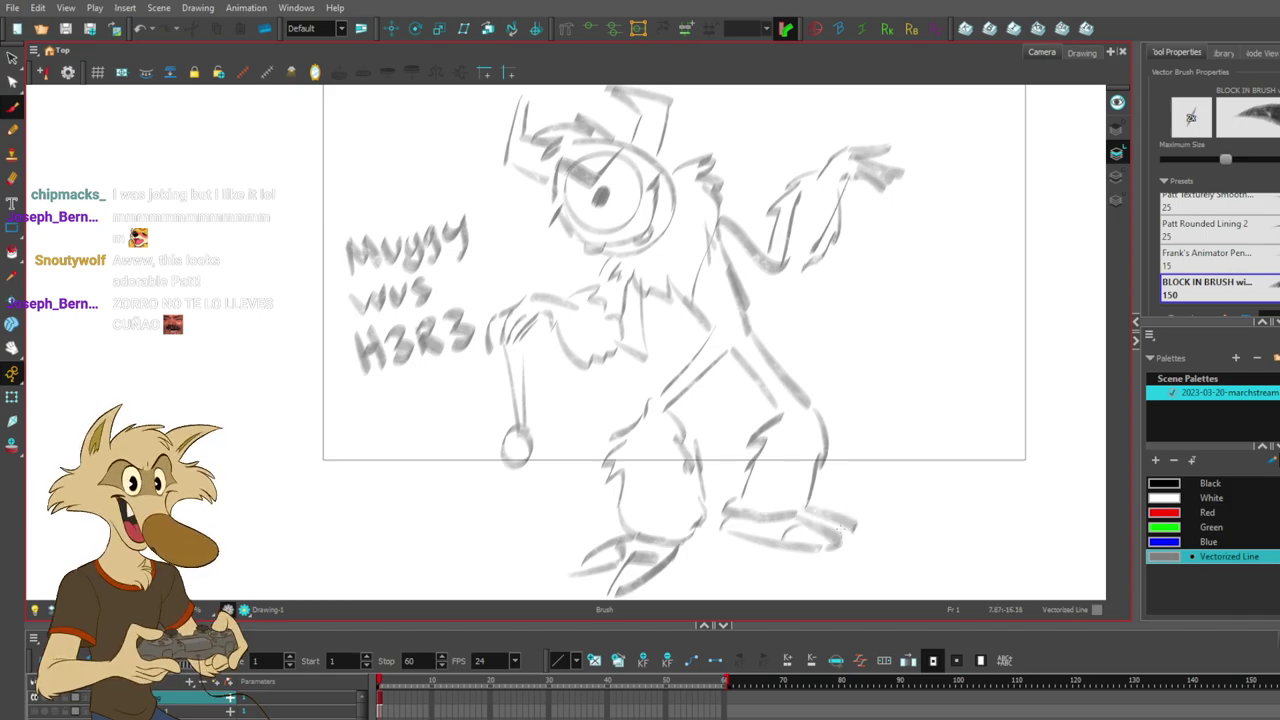
{"action": "scroll", "coordinate": [738, 520], "scroll_direction": "up", "scroll_amount": 2}
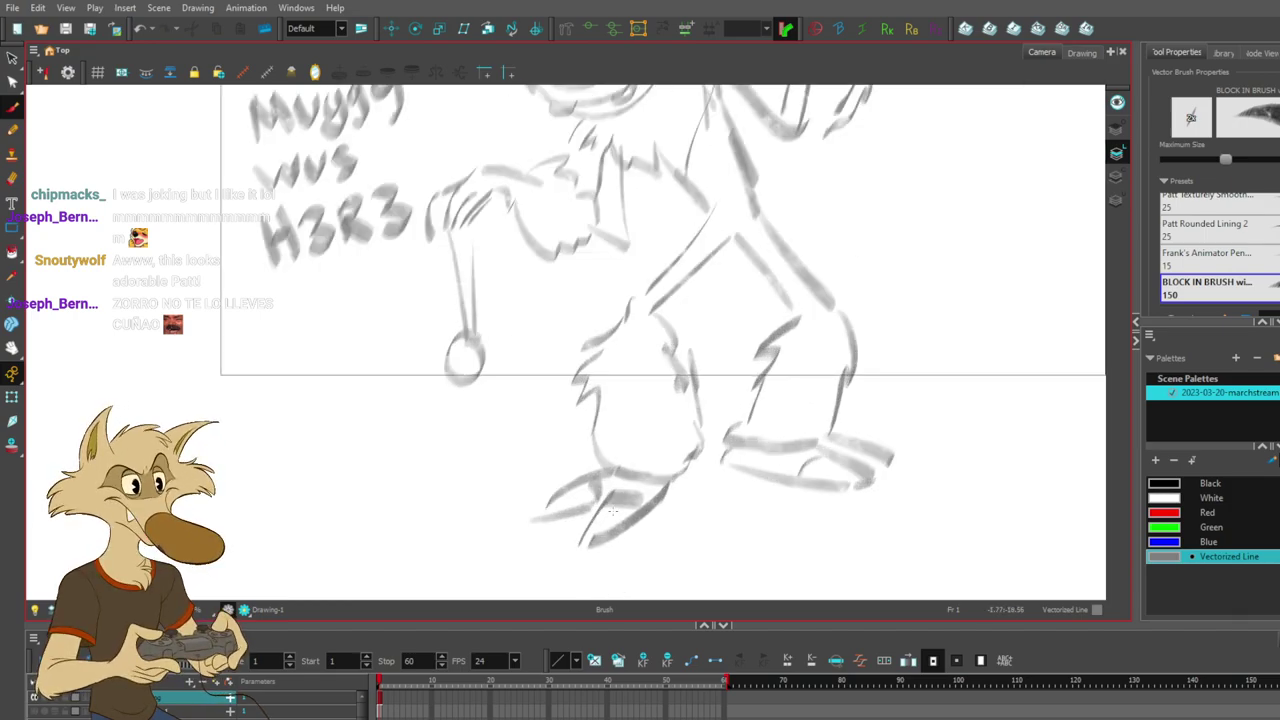
- Add a curved line marking the rounded toe on the far foot
{"action": "left_click_drag", "start_coordinate": [838, 454], "coordinate": [877, 466]}
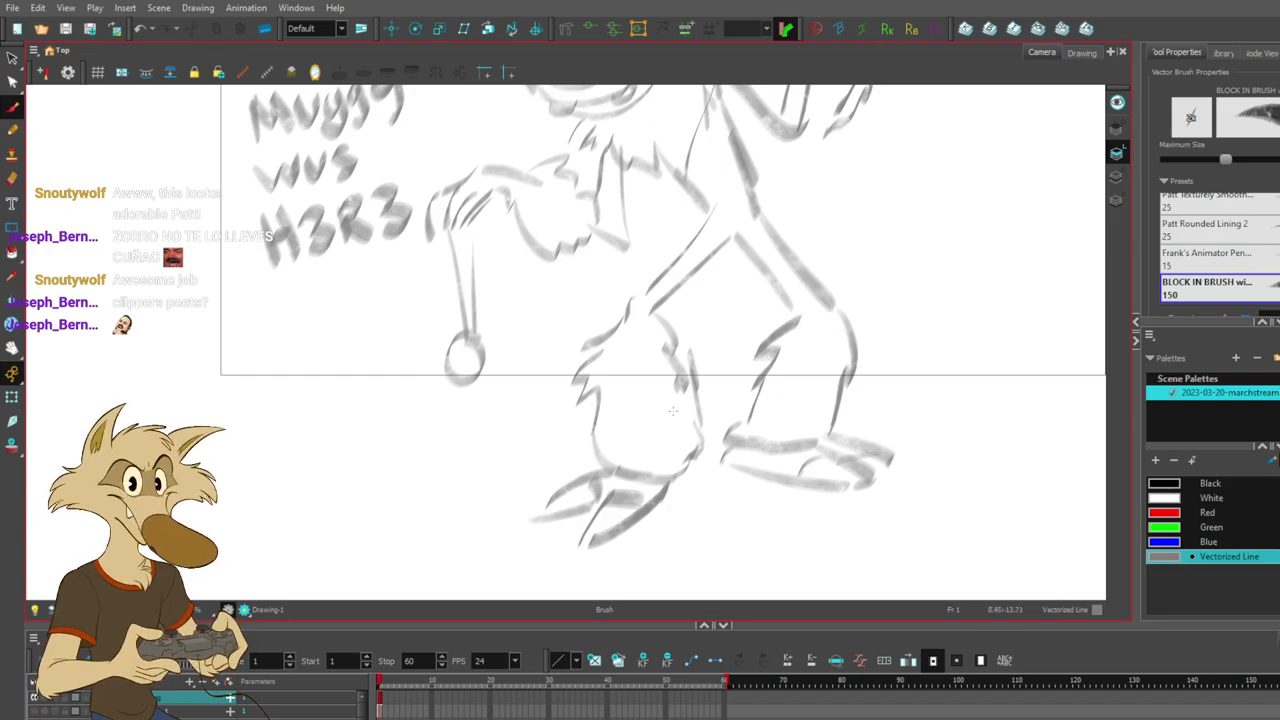
{"action": "scroll", "coordinate": [670, 411], "scroll_direction": "down", "scroll_amount": 4}
{"action": "scroll", "coordinate": [846, 406], "scroll_direction": "up", "scroll_amount": 1}
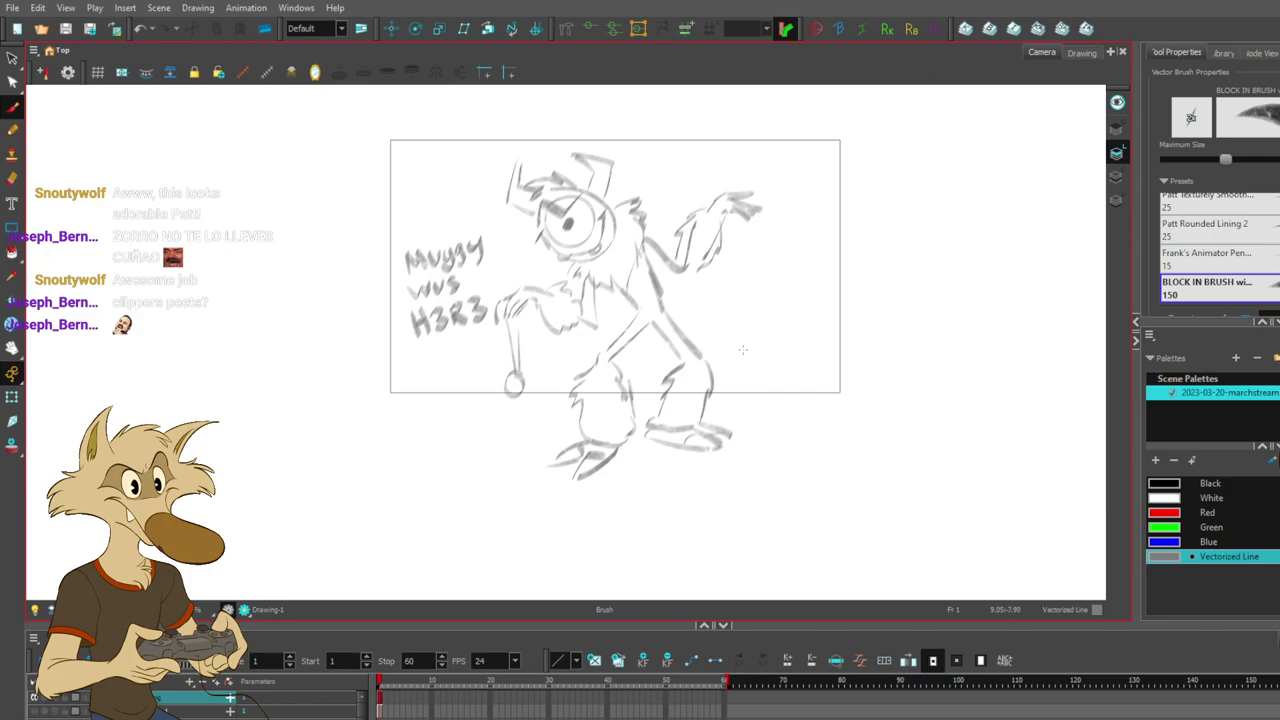
{"action": "scroll", "coordinate": [786, 350], "scroll_direction": "down", "scroll_amount": 1}
{"action": "scroll", "coordinate": [640, 420], "scroll_direction": "up", "scroll_amount": 3}
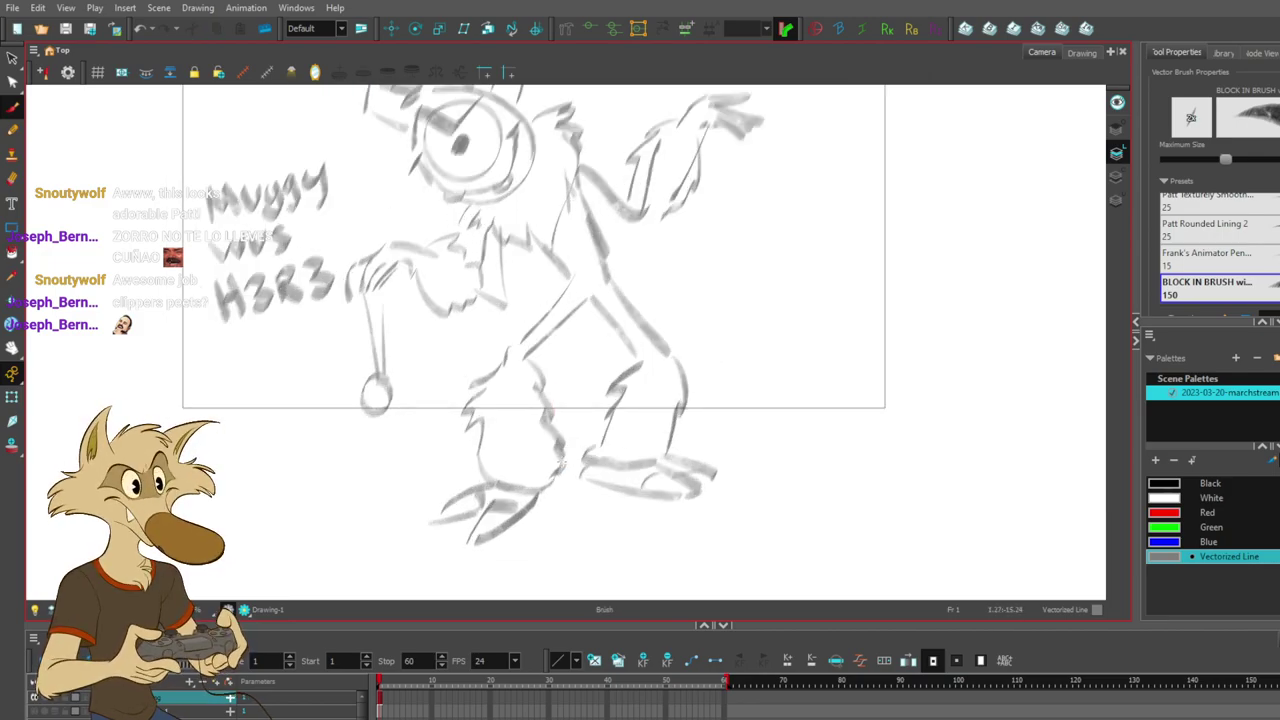
{"action": "scroll", "coordinate": [575, 410], "scroll_direction": "down", "scroll_amount": 3}
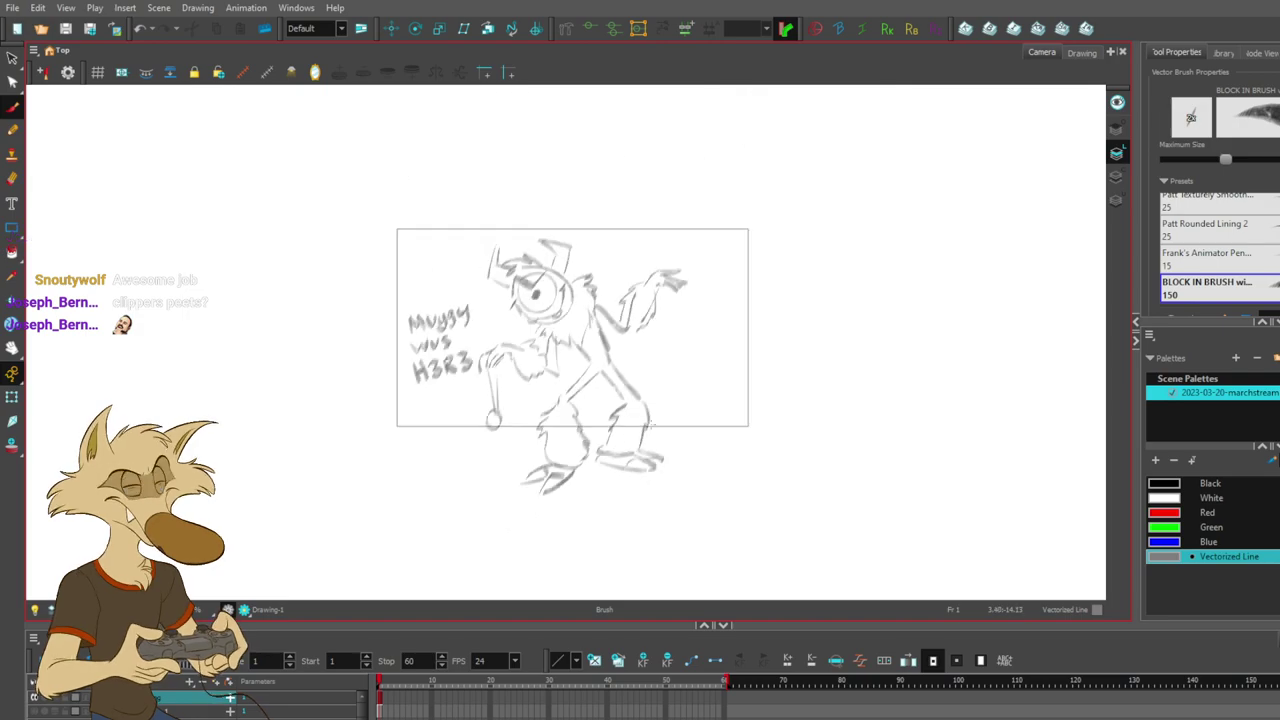
- Add a short fur stroke to the chest next to the forearm holding the yo-yo
{"action": "scroll", "coordinate": [581, 395], "scroll_direction": "up", "scroll_amount": 4}
{"action": "left_click_drag", "start_coordinate": [462, 393], "coordinate": [476, 388]}
{"action": "mouse_move", "coordinate": [632, 375]}
{"action": "left_mouse_down"}
{"action": "mouse_move", "coordinate": [635, 393]}
{"action": "mouse_move", "coordinate": [656, 381]}
{"action": "left_mouse_up"}
{"action": "key", "text": "space"}
{"action": "left_click_drag", "start_coordinate": [757, 380], "coordinate": [760, 424]}
{"action": "left_click_drag", "start_coordinate": [735, 361], "coordinate": [750, 433]}
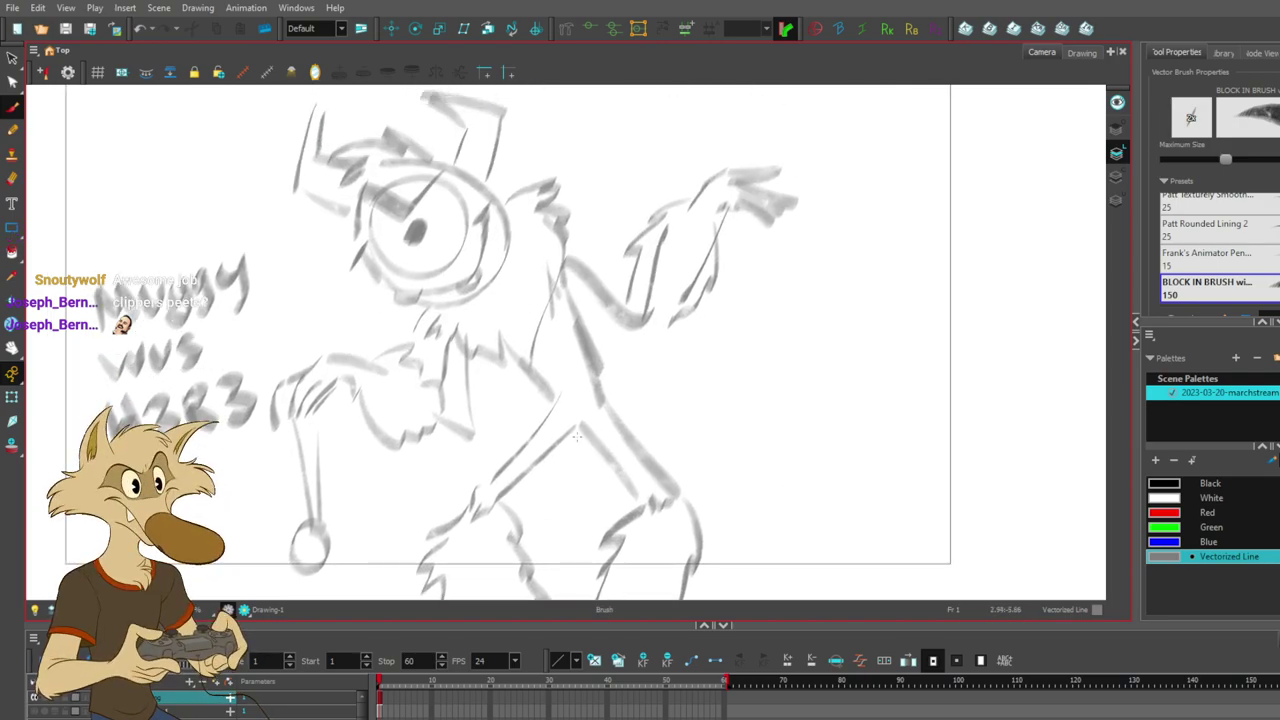
{"action": "left_click_drag", "start_coordinate": [458, 322], "coordinate": [446, 394]}
{"action": "key", "text": "ctrl+z"}
{"action": "key", "text": "ctrl+z"}
{"action": "left_click_drag", "start_coordinate": [446, 346], "coordinate": [456, 408]}
{"action": "key", "text": "ctrl+z"}
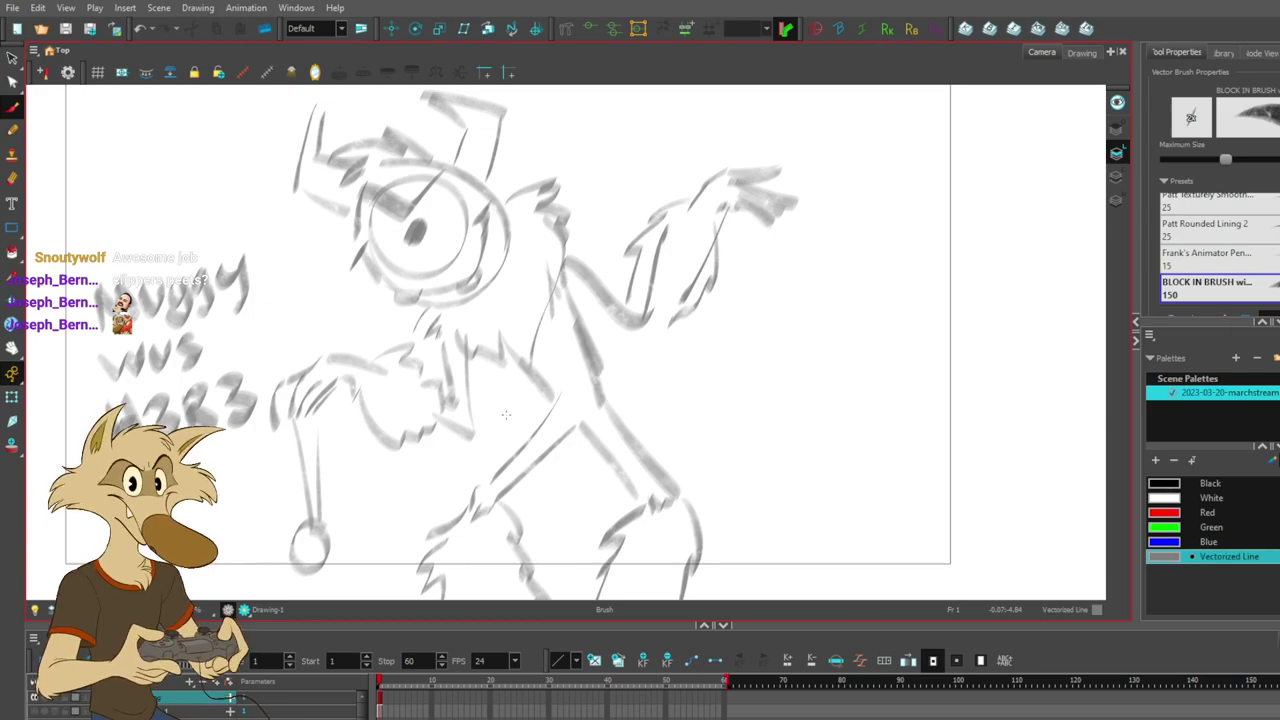
- Examine the overall pose and proportions of the one-eyed character and its lettering
{"action": "scroll", "coordinate": [500, 395], "scroll_direction": "down", "scroll_amount": 4}
{"action": "scroll", "coordinate": [580, 420], "scroll_direction": "up", "scroll_amount": 3}
{"action": "scroll", "coordinate": [546, 402], "scroll_direction": "down", "scroll_amount": 1}
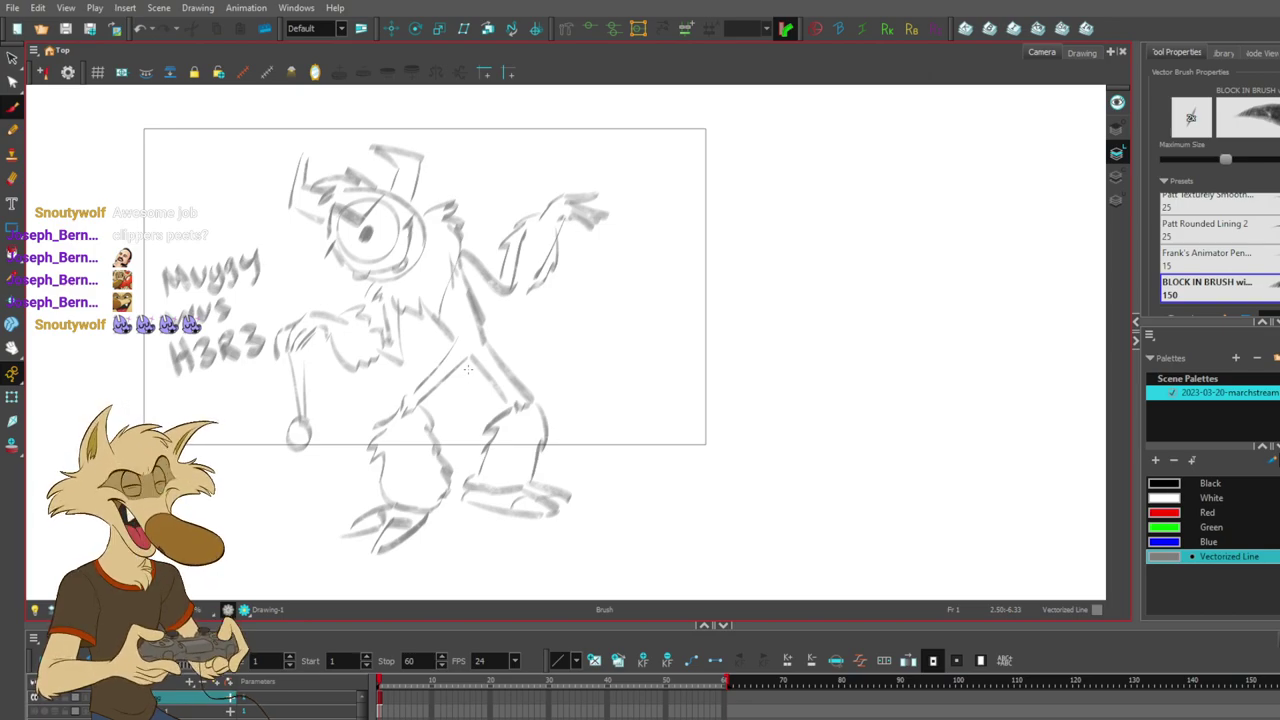
{"action": "scroll", "coordinate": [468, 362], "scroll_direction": "up", "scroll_amount": 2}
{"action": "scroll", "coordinate": [522, 376], "scroll_direction": "down", "scroll_amount": 2}
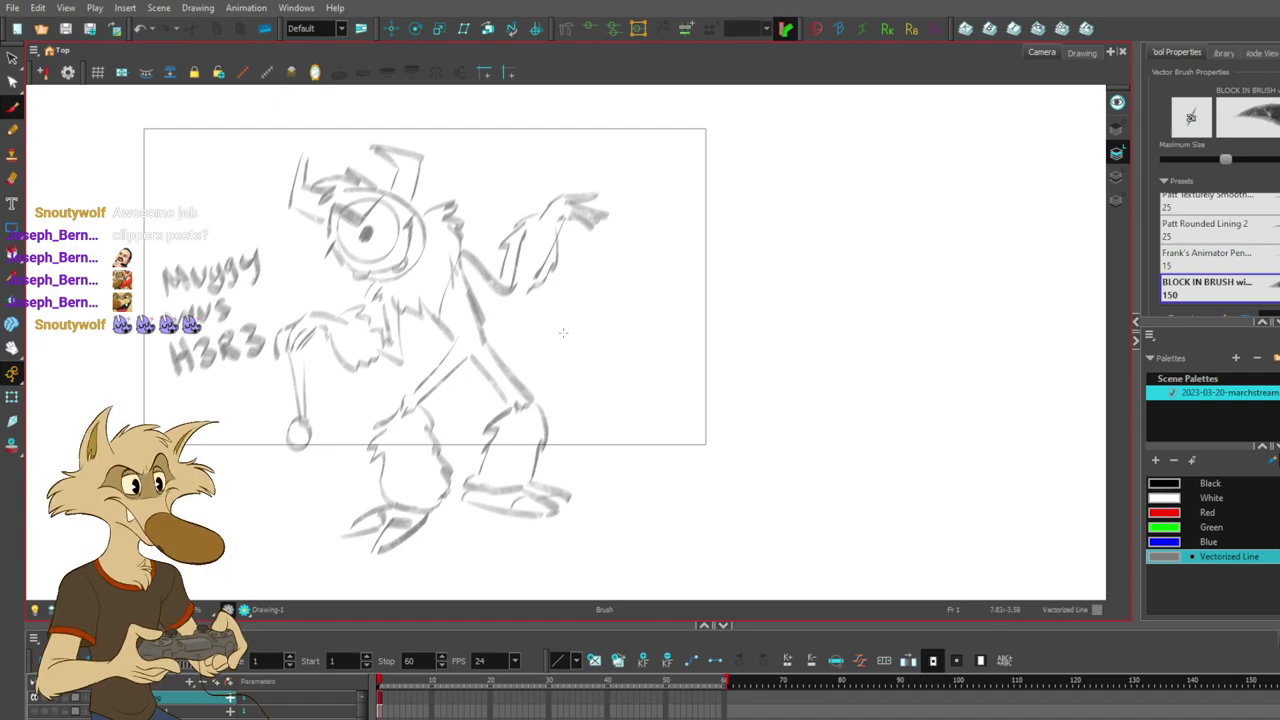
{"action": "scroll", "coordinate": [562, 332], "scroll_direction": "down", "scroll_amount": 1}
{"action": "scroll", "coordinate": [616, 298], "scroll_direction": "up", "scroll_amount": 1}
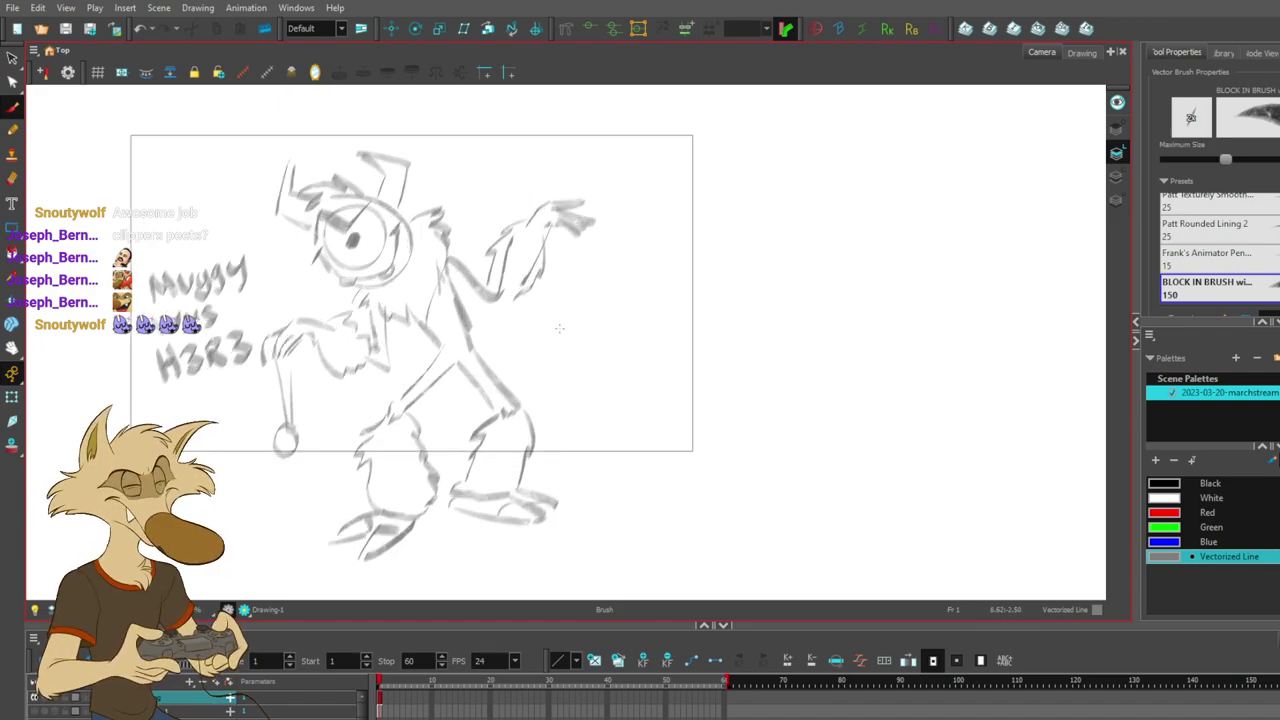
{"action": "scroll", "coordinate": [541, 340], "scroll_direction": "up", "scroll_amount": 1}
{"action": "scroll", "coordinate": [541, 340], "scroll_direction": "down", "scroll_amount": 3}
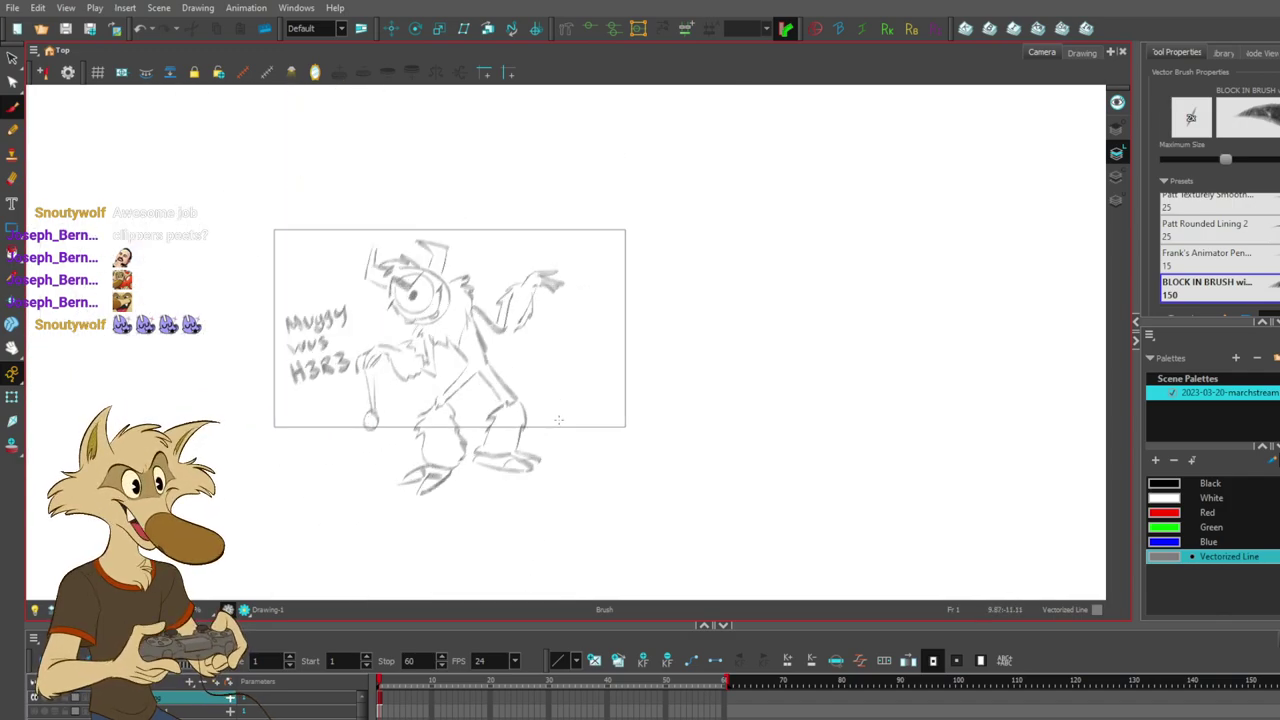
{"action": "scroll", "coordinate": [599, 436], "scroll_direction": "up", "scroll_amount": 2}
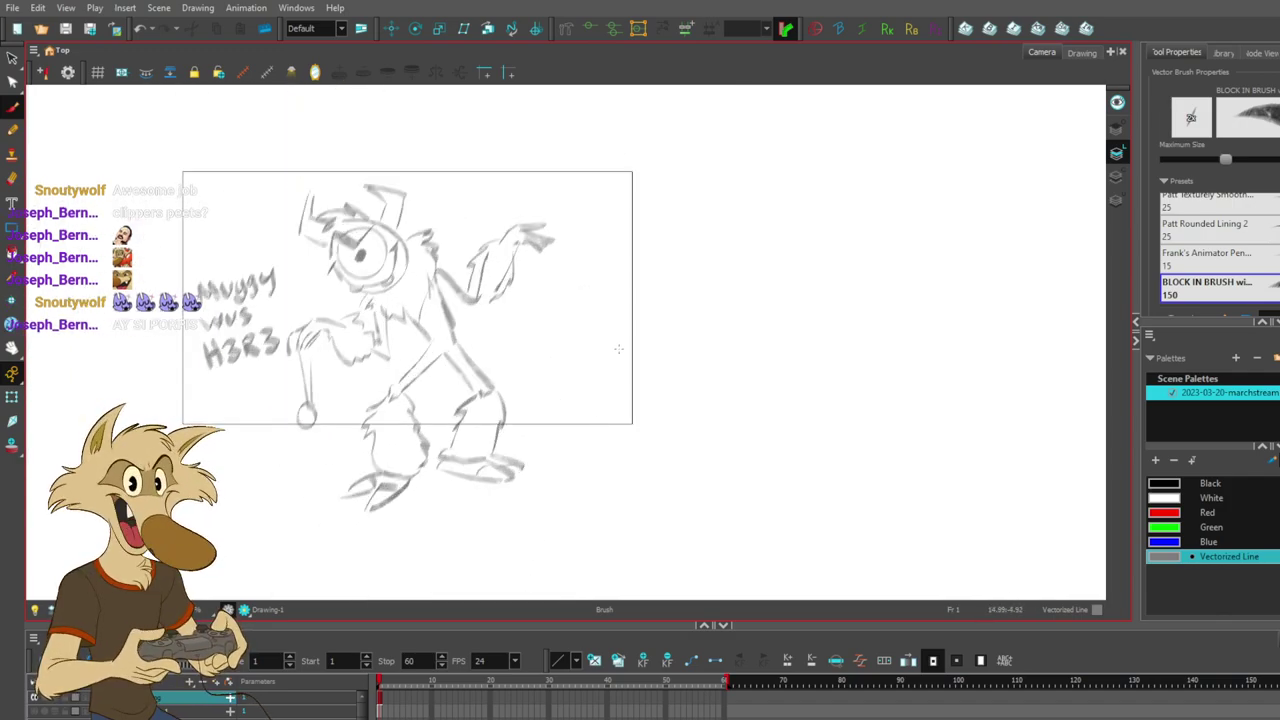
{"action": "scroll", "coordinate": [620, 315], "scroll_direction": "up", "scroll_amount": 2}
{"action": "scroll", "coordinate": [605, 300], "scroll_direction": "down", "scroll_amount": 1}
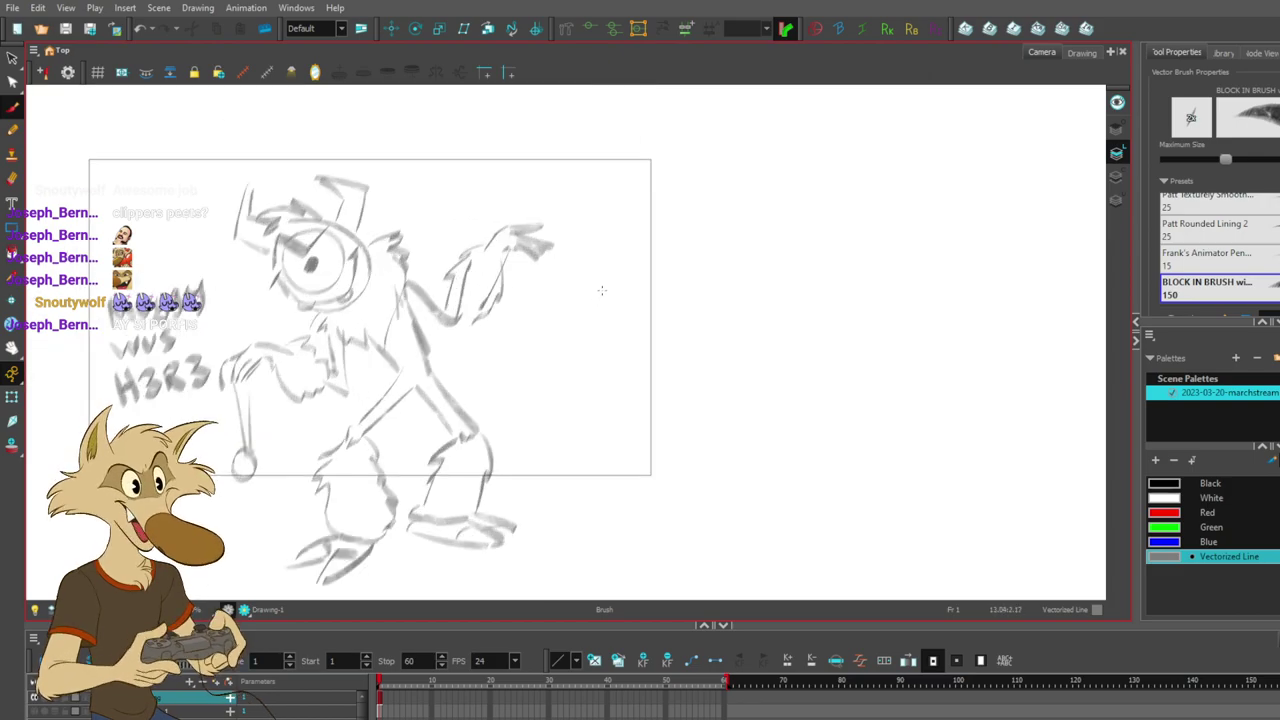
{"action": "scroll", "coordinate": [612, 290], "scroll_direction": "up", "scroll_amount": 3}
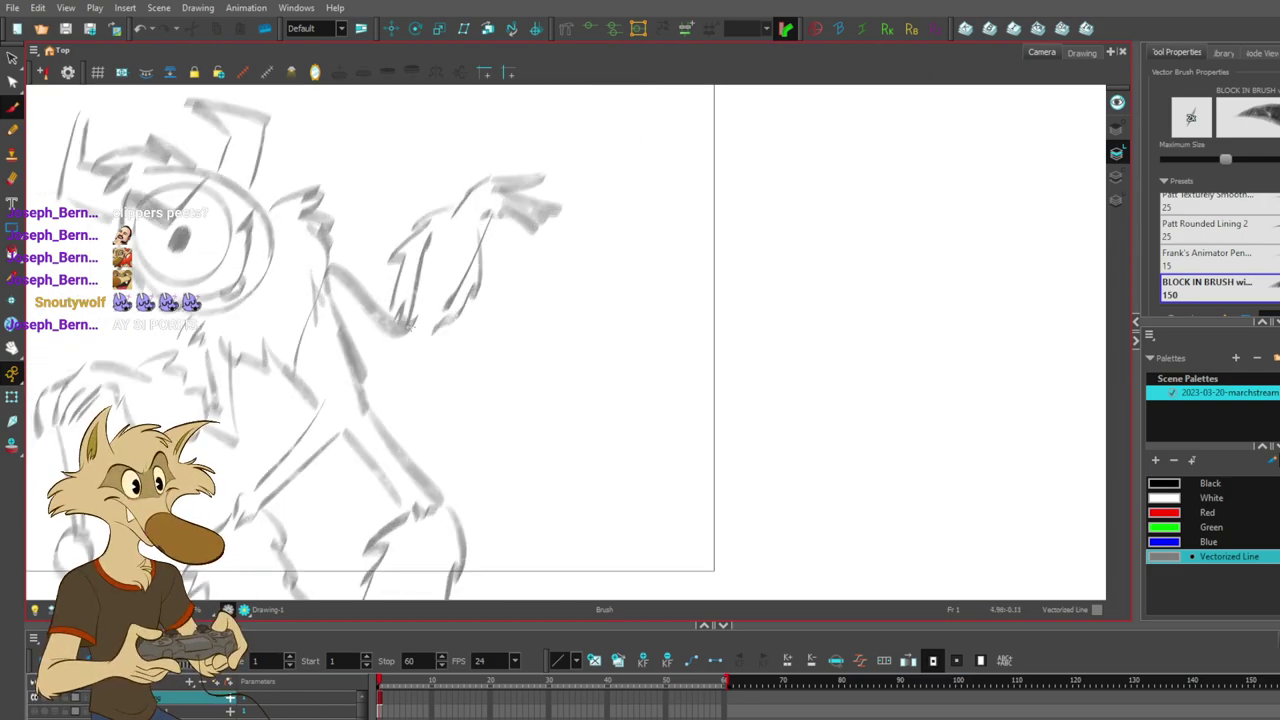
{"action": "scroll", "coordinate": [491, 302], "scroll_direction": "down", "scroll_amount": 4}
{"action": "scroll", "coordinate": [497, 320], "scroll_direction": "up", "scroll_amount": 3}
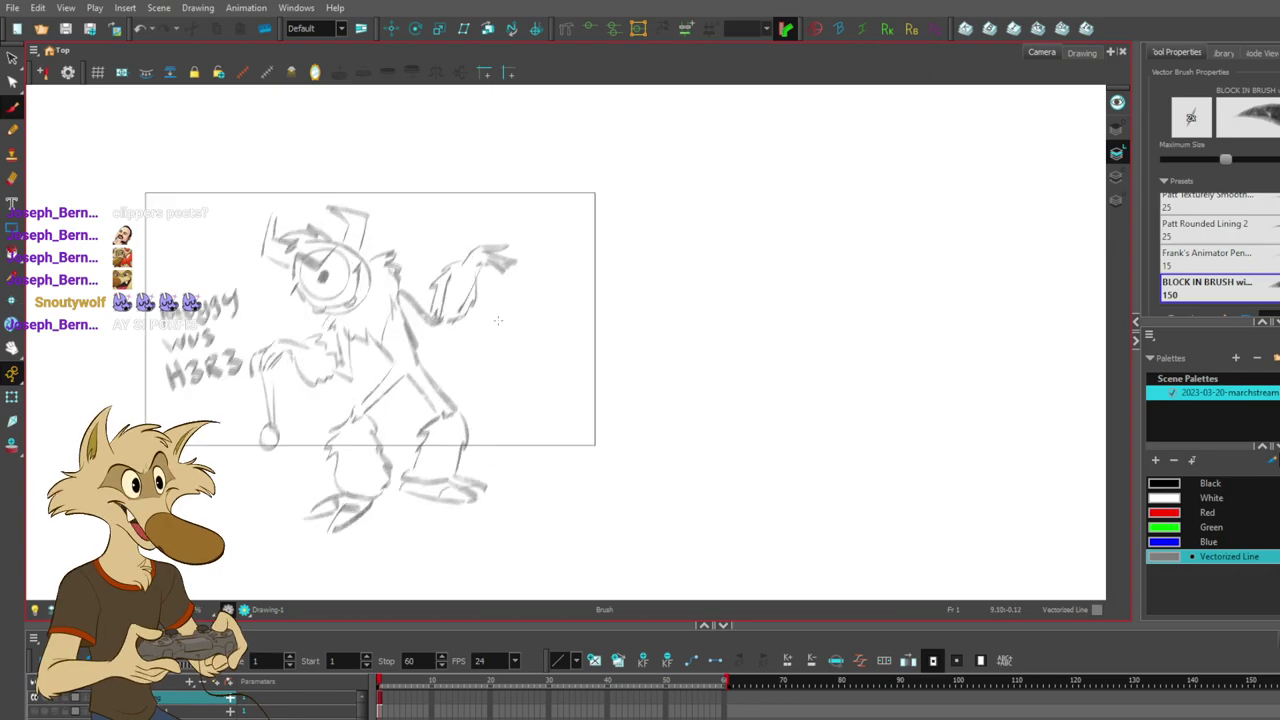
{"action": "scroll", "coordinate": [459, 327], "scroll_direction": "up", "scroll_amount": 2}
{"action": "scroll", "coordinate": [520, 354], "scroll_direction": "down", "scroll_amount": 3}
{"action": "scroll", "coordinate": [520, 352], "scroll_direction": "up", "scroll_amount": 2}
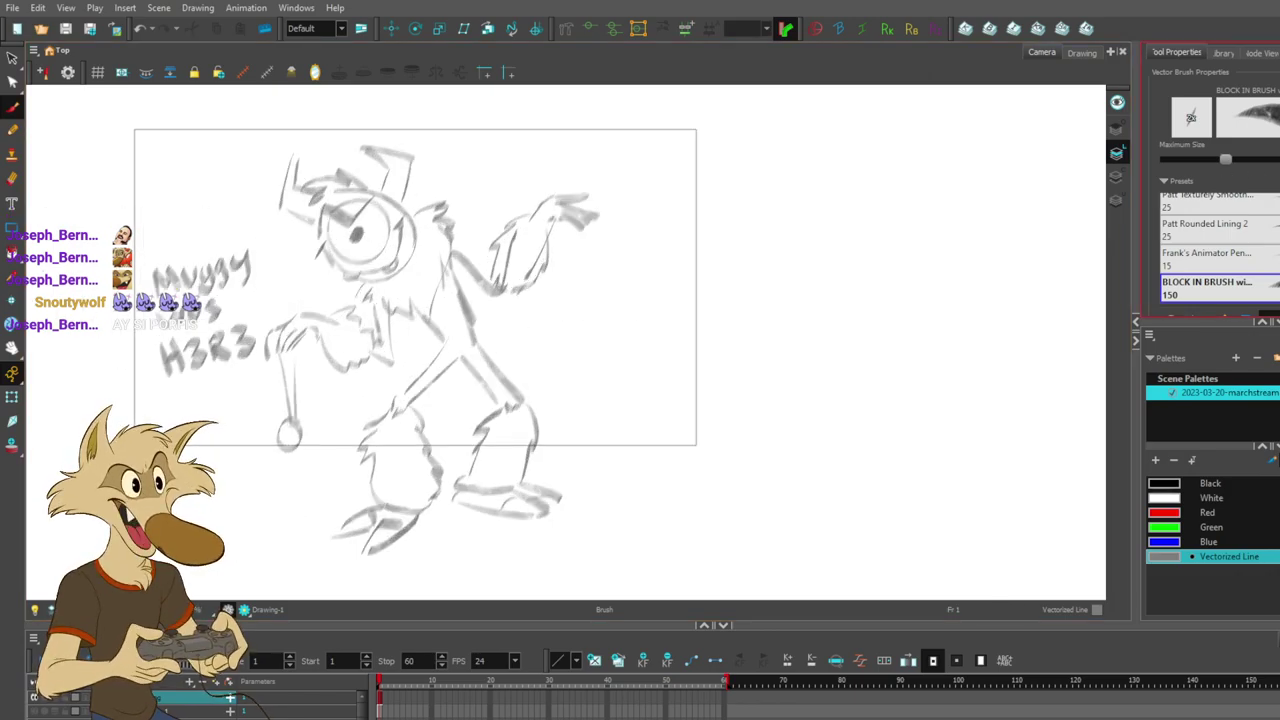
- Reduce the brush's maximum size and create a new empty drawing on frame 2
{"action": "mouse_move", "coordinate": [1226, 160]}
{"action": "left_mouse_down"}
{"action": "mouse_move", "coordinate": [1169, 160]}
{"action": "mouse_move", "coordinate": [1186, 160]}
{"action": "left_mouse_up"}
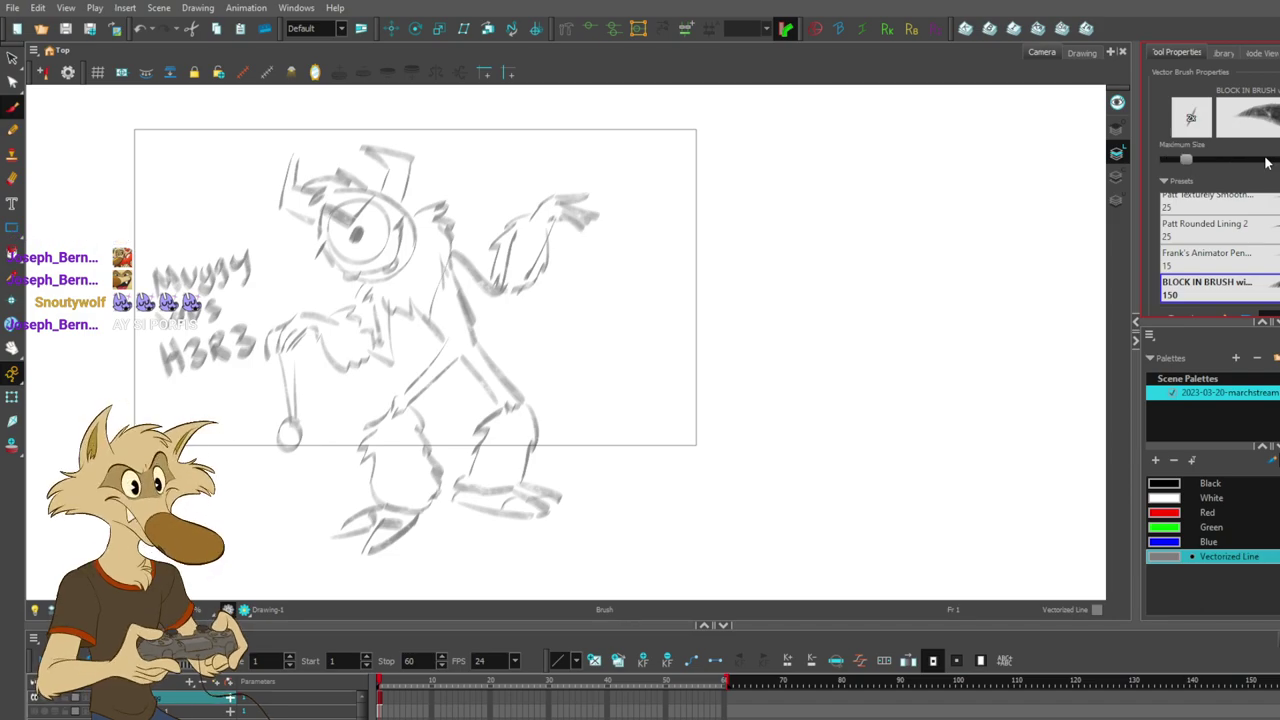
{"action": "scroll", "coordinate": [714, 242], "scroll_direction": "down", "scroll_amount": 2}
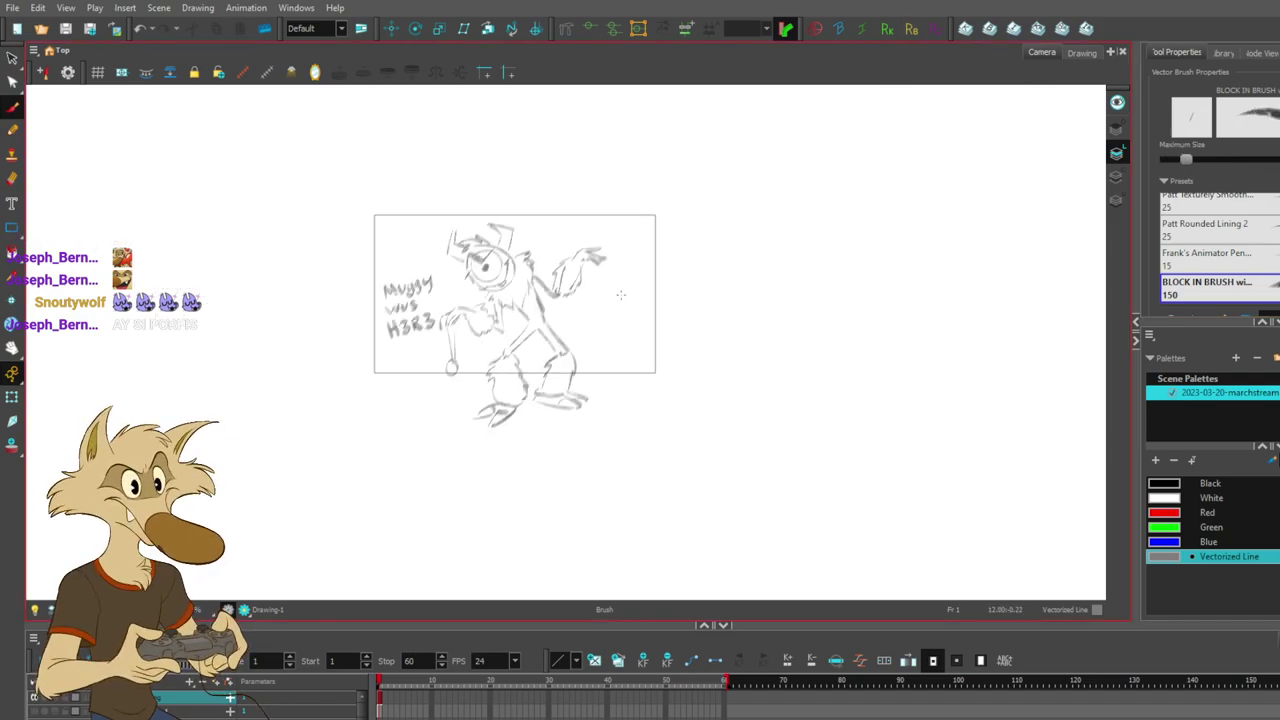
{"action": "scroll", "coordinate": [540, 260], "scroll_direction": "up", "scroll_amount": 2}
{"action": "left_click", "coordinate": [388, 705]}
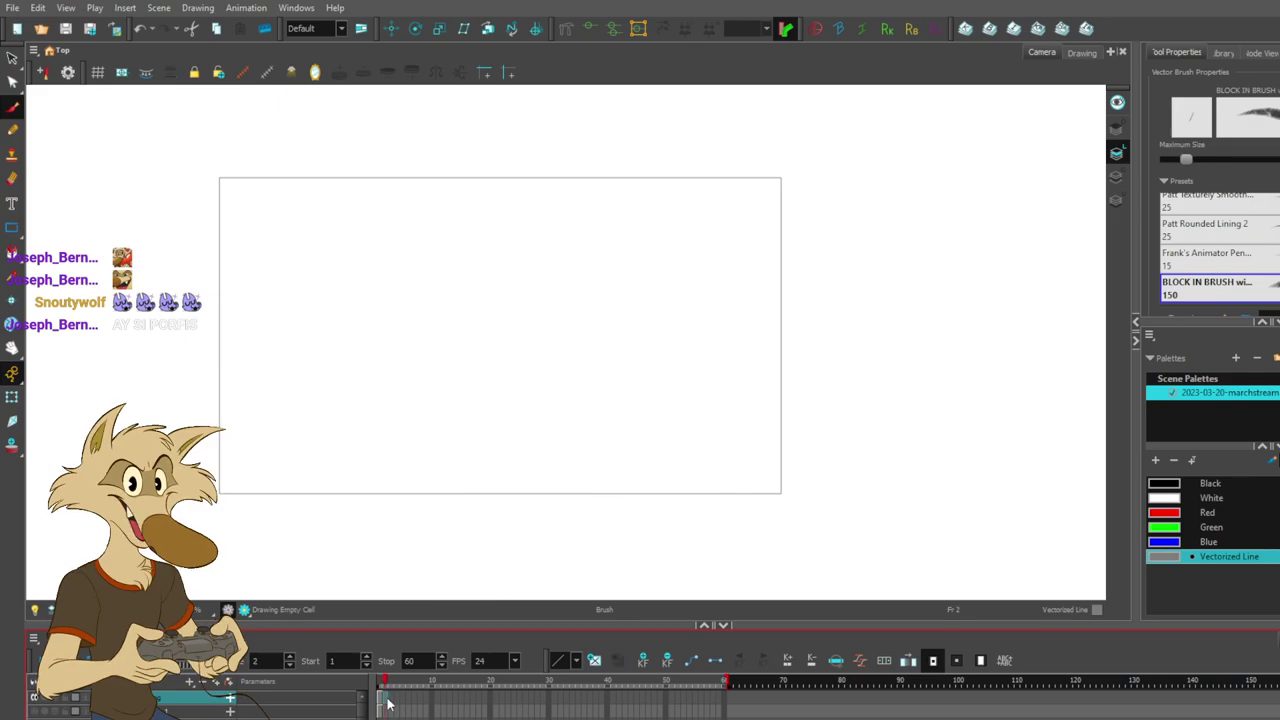
{"action": "left_click", "coordinate": [590, 665]}
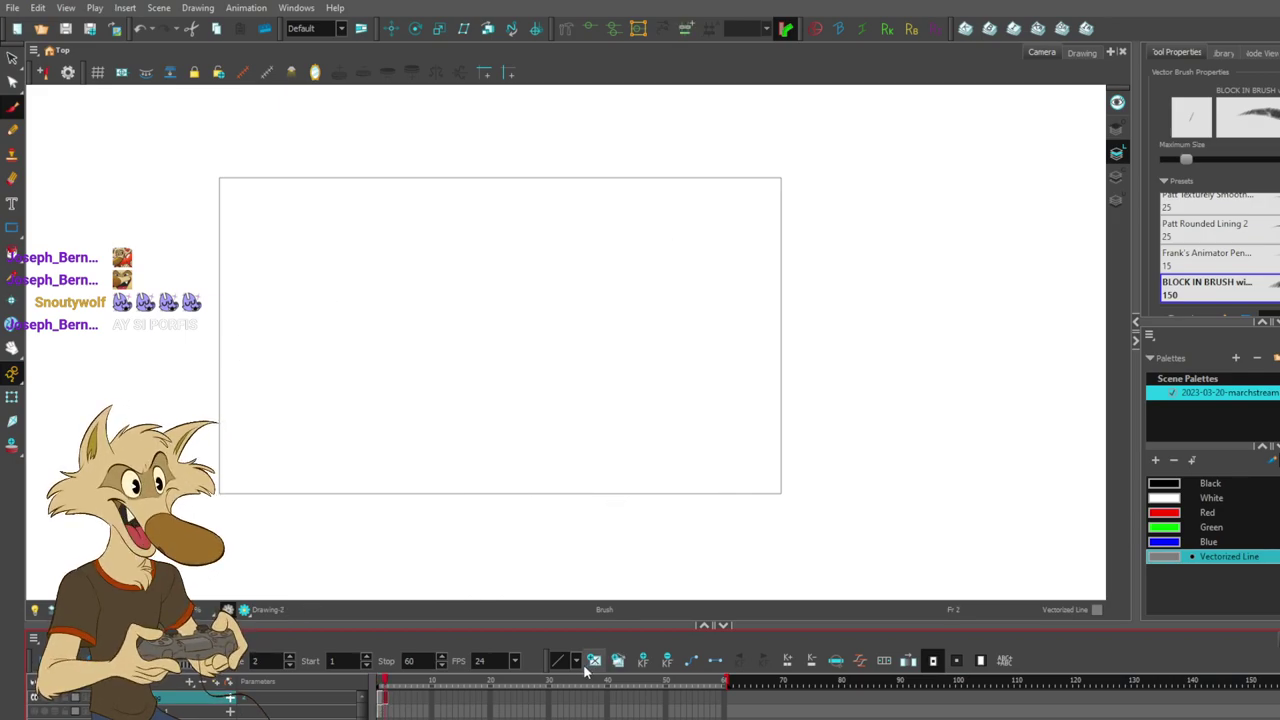
{"action": "scroll", "coordinate": [421, 288], "scroll_direction": "up", "scroll_amount": 2}
{"action": "mouse_move", "coordinate": [533, 213]}
{"action": "left_mouse_down"}
{"action": "mouse_move", "coordinate": [497, 175]}
{"action": "mouse_move", "coordinate": [446, 216]}
{"action": "left_mouse_up"}
{"action": "key", "text": "Return"}
{"action": "mouse_move", "coordinate": [596, 237]}
{"action": "left_mouse_down"}
{"action": "mouse_move", "coordinate": [606, 224]}
{"action": "mouse_move", "coordinate": [535, 198]}
{"action": "mouse_move", "coordinate": [463, 268]}
{"action": "mouse_move", "coordinate": [550, 207]}
{"action": "mouse_move", "coordinate": [490, 251]}
{"action": "mouse_move", "coordinate": [472, 287]}
{"action": "left_mouse_up"}
{"action": "key", "text": "ctrl+z"}
{"action": "key", "text": "ctrl+z"}
{"action": "key", "text": "ctrl+z"}
{"action": "mouse_move", "coordinate": [590, 271]}
{"action": "left_mouse_down"}
{"action": "mouse_move", "coordinate": [551, 228]}
{"action": "mouse_move", "coordinate": [532, 250]}
{"action": "mouse_move", "coordinate": [560, 249]}
{"action": "mouse_move", "coordinate": [545, 207]}
{"action": "mouse_move", "coordinate": [484, 320]}
{"action": "left_mouse_up"}
{"action": "key", "text": "ctrl+z"}
{"action": "key", "text": "ctrl+z"}
{"action": "mouse_move", "coordinate": [532, 248]}
{"action": "left_mouse_down"}
{"action": "mouse_move", "coordinate": [486, 315]}
{"action": "mouse_move", "coordinate": [506, 328]}
{"action": "left_mouse_up"}
{"action": "key", "text": "ctrl+z"}
{"action": "key", "text": "ctrl+z"}
{"action": "mouse_move", "coordinate": [600, 266]}
{"action": "left_mouse_down"}
{"action": "mouse_move", "coordinate": [583, 322]}
{"action": "mouse_move", "coordinate": [592, 308]}
{"action": "left_mouse_up"}
{"action": "key", "text": "ctrl+z"}
{"action": "mouse_move", "coordinate": [606, 270]}
{"action": "left_mouse_down"}
{"action": "mouse_move", "coordinate": [556, 246]}
{"action": "mouse_move", "coordinate": [496, 316]}
{"action": "mouse_move", "coordinate": [487, 297]}
{"action": "left_mouse_up"}
{"action": "key", "text": "ctrl+z"}
{"action": "key", "text": "ctrl+z"}
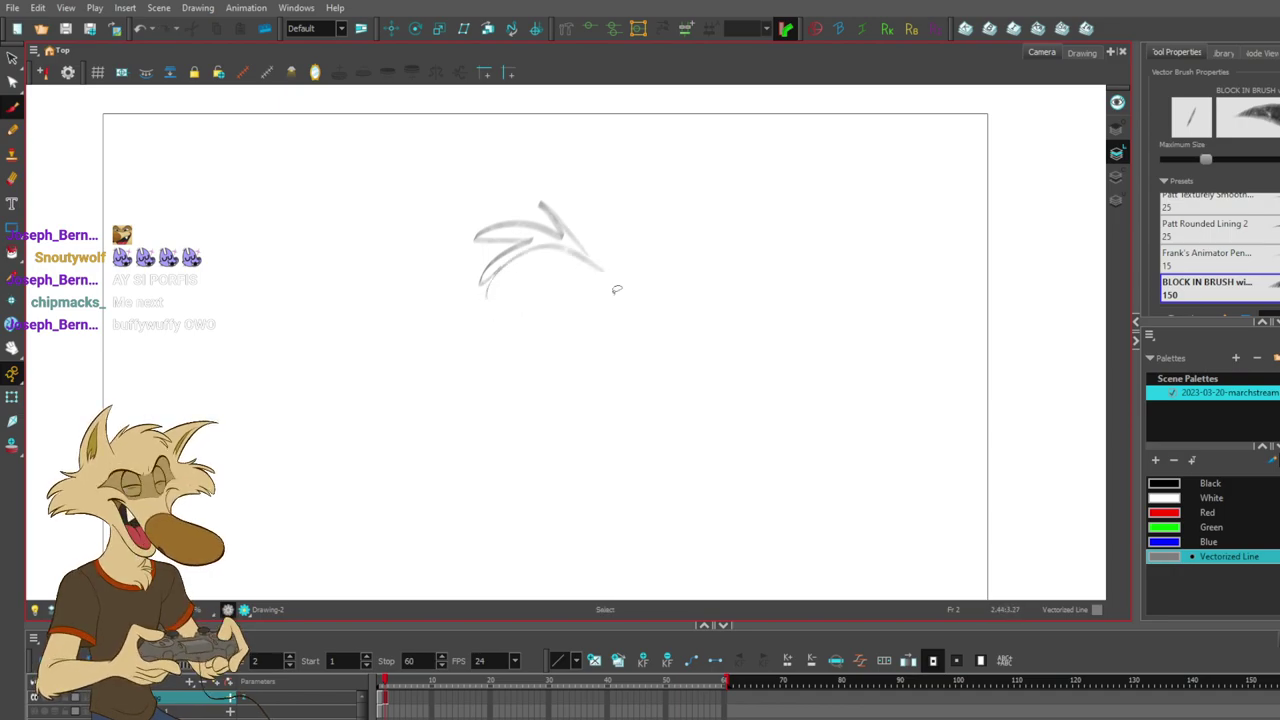
{"action": "key", "text": "ctrl+z"}
{"action": "scroll", "coordinate": [577, 284], "scroll_direction": "up", "scroll_amount": 1}
{"action": "scroll", "coordinate": [572, 285], "scroll_direction": "down", "scroll_amount": 2}
{"action": "scroll", "coordinate": [513, 280], "scroll_direction": "up", "scroll_amount": 1}
{"action": "scroll", "coordinate": [520, 265], "scroll_direction": "down", "scroll_amount": 1}
{"action": "scroll", "coordinate": [515, 260], "scroll_direction": "up", "scroll_amount": 2}
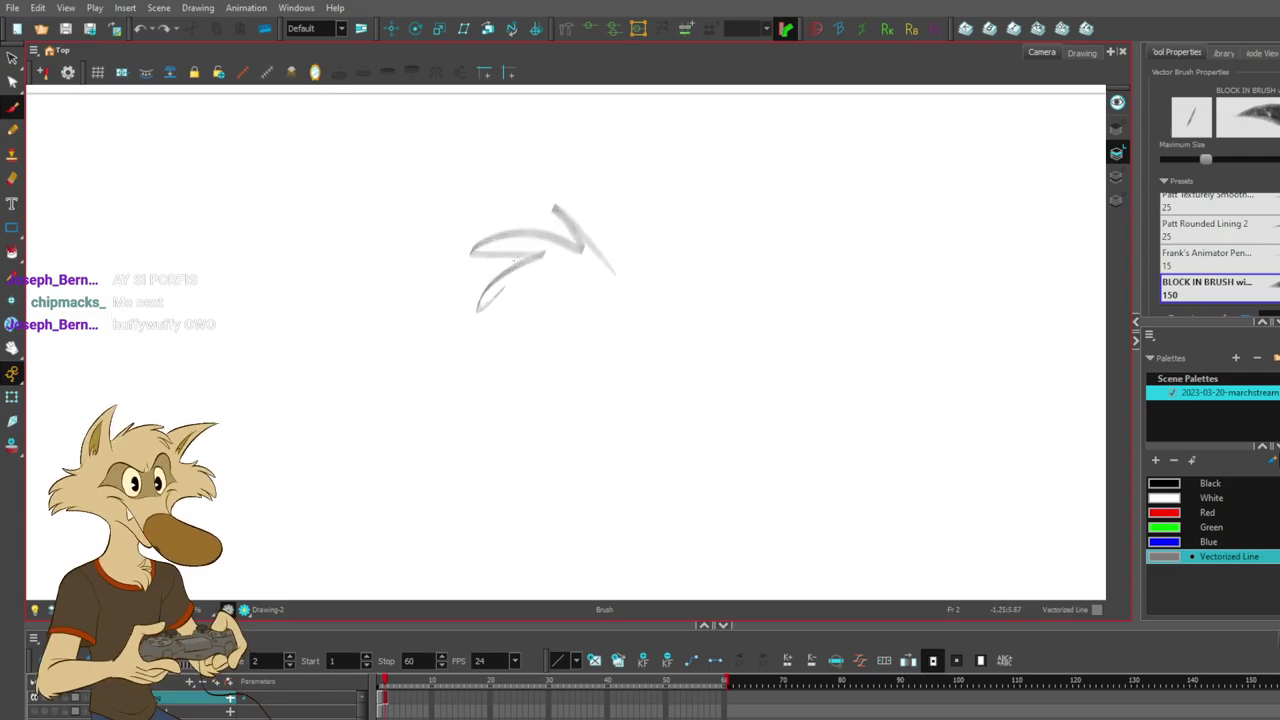
{"action": "key", "text": "ctrl+z"}
{"action": "mouse_move", "coordinate": [512, 279]}
{"action": "left_mouse_down"}
{"action": "mouse_move", "coordinate": [530, 319]}
{"action": "mouse_move", "coordinate": [508, 353]}
{"action": "left_mouse_up"}
{"action": "key", "text": "ctrl+z"}
{"action": "key", "text": "ctrl+z"}
{"action": "left_click_drag", "start_coordinate": [523, 271], "coordinate": [491, 364]}
{"action": "key", "text": "ctrl+z"}
{"action": "key", "text": "ctrl+z"}
{"action": "key", "text": "ctrl+z"}
{"action": "key", "text": "ctrl+z"}
{"action": "key", "text": "ctrl+z"}
{"action": "key", "text": "ctrl+z"}
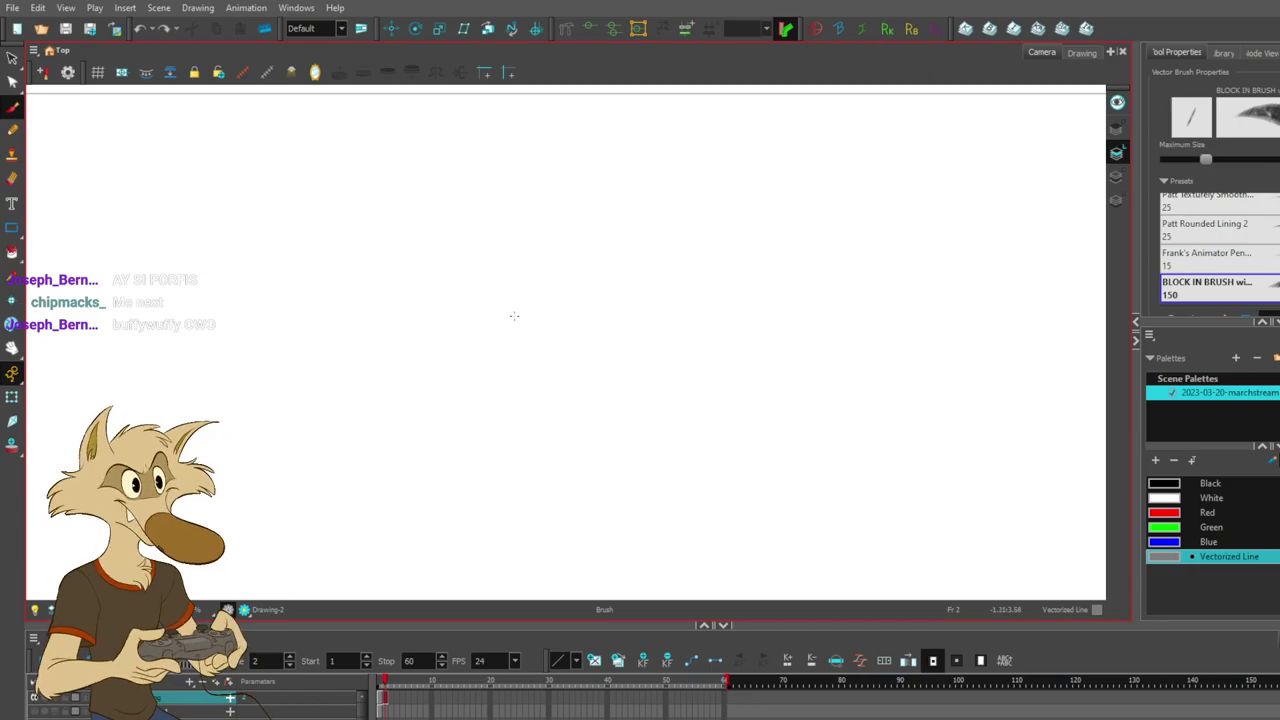
{"action": "scroll", "coordinate": [512, 317], "scroll_direction": "down", "scroll_amount": 1}
{"action": "scroll", "coordinate": [512, 317], "scroll_direction": "down", "scroll_amount": 1}
{"action": "scroll", "coordinate": [493, 321], "scroll_direction": "down", "scroll_amount": 1}
{"action": "scroll", "coordinate": [431, 334], "scroll_direction": "up", "scroll_amount": 3}
{"action": "scroll", "coordinate": [481, 349], "scroll_direction": "down", "scroll_amount": 2}
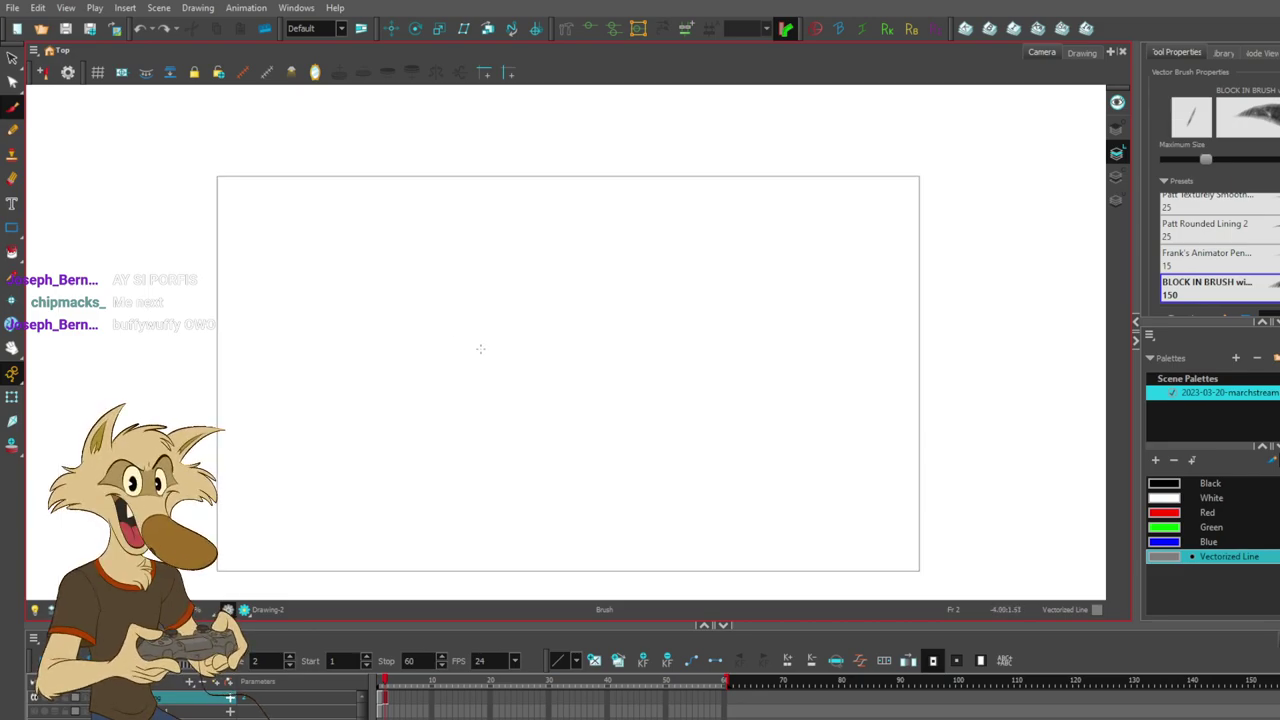
- Sketch a large head circle around a thick curved guideline running across its middle
{"action": "scroll", "coordinate": [523, 368], "scroll_direction": "up", "scroll_amount": 1}
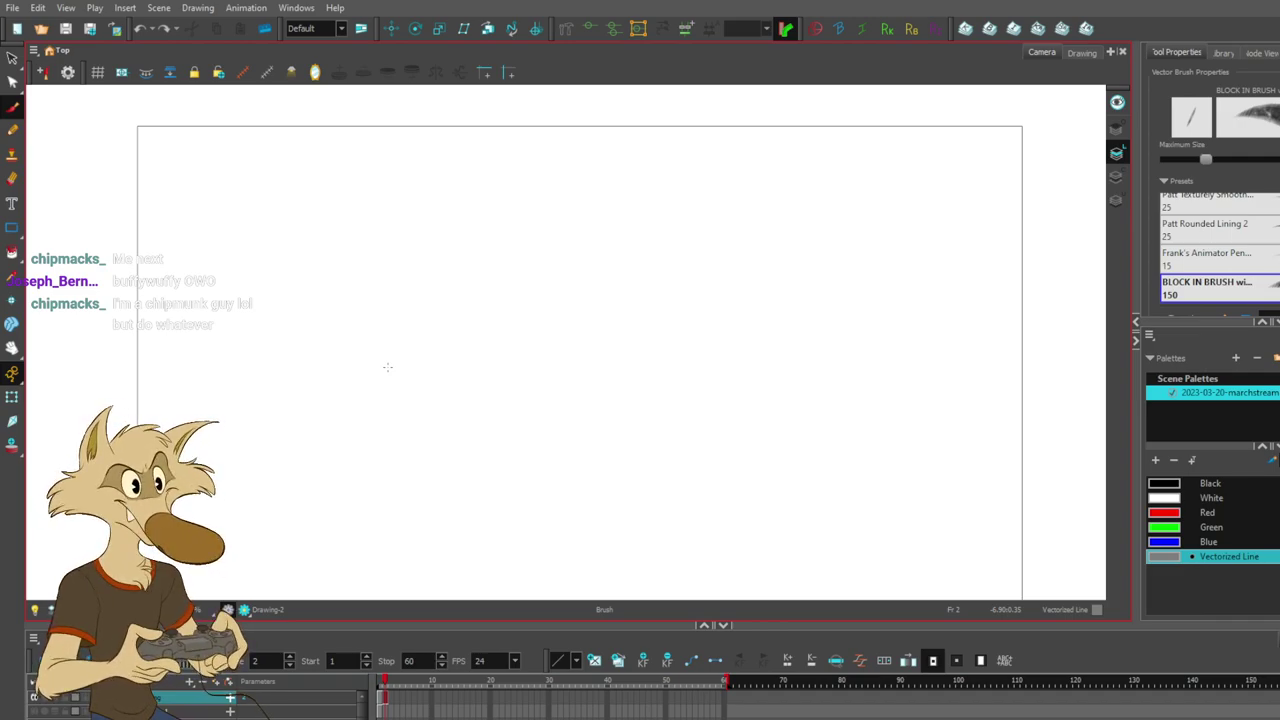
{"action": "scroll", "coordinate": [306, 340], "scroll_direction": "up", "scroll_amount": 1}
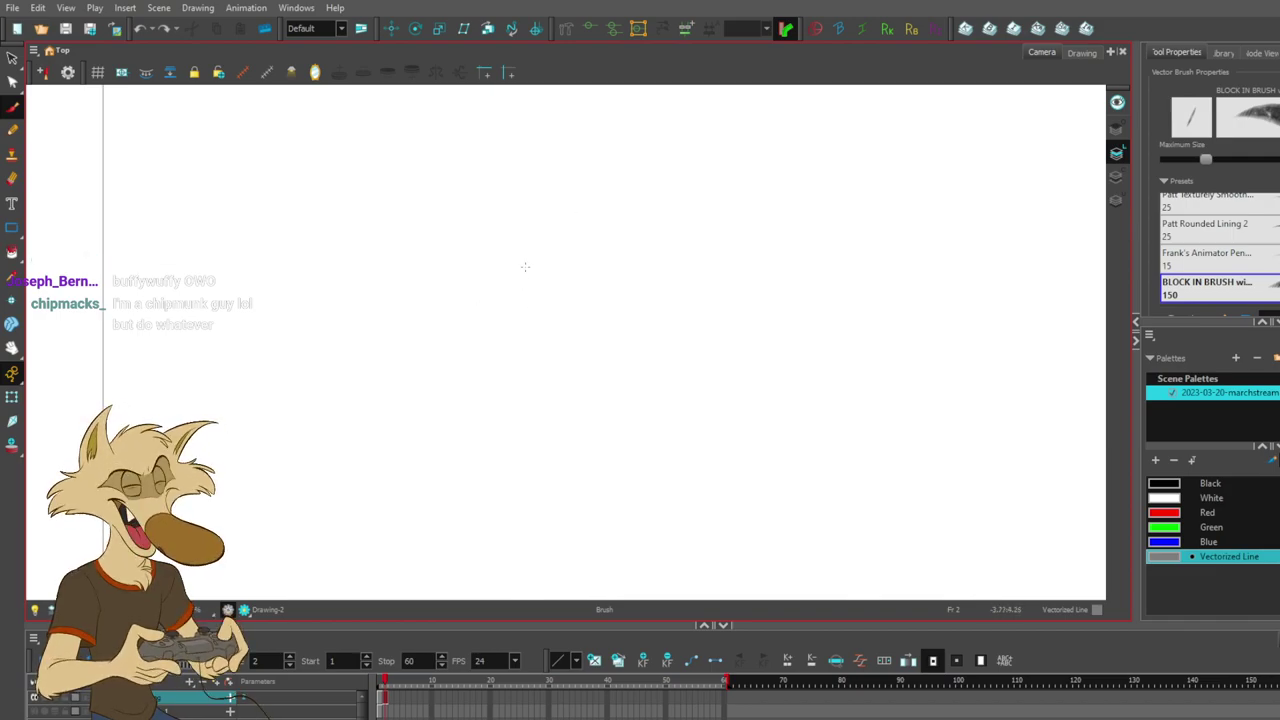
{"action": "left_click_drag", "start_coordinate": [470, 270], "coordinate": [638, 303]}
{"action": "left_click_drag", "start_coordinate": [628, 175], "coordinate": [650, 206]}
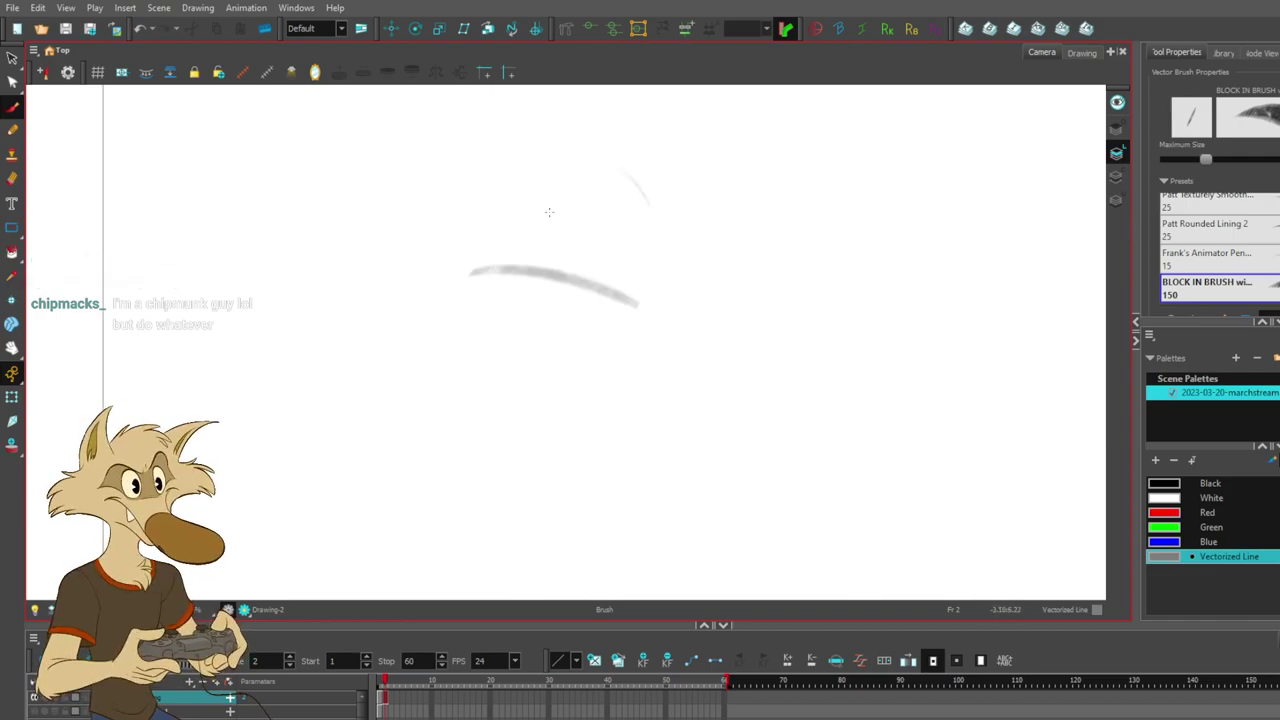
{"action": "left_click_drag", "start_coordinate": [460, 206], "coordinate": [598, 392]}
{"action": "left_click_drag", "start_coordinate": [585, 163], "coordinate": [656, 347]}
{"action": "left_click_drag", "start_coordinate": [648, 210], "coordinate": [608, 384]}
{"action": "mouse_move", "coordinate": [598, 166]}
{"action": "left_mouse_down"}
{"action": "mouse_move", "coordinate": [543, 150]}
{"action": "mouse_move", "coordinate": [442, 272]}
{"action": "left_mouse_up"}
{"action": "left_click_drag", "start_coordinate": [606, 178], "coordinate": [660, 243]}
{"action": "left_click_drag", "start_coordinate": [622, 186], "coordinate": [449, 315]}
{"action": "mouse_move", "coordinate": [513, 186]}
{"action": "left_mouse_down"}
{"action": "mouse_move", "coordinate": [600, 190]}
{"action": "mouse_move", "coordinate": [443, 305]}
{"action": "left_mouse_up"}
{"action": "key", "text": "ctrl+z"}
{"action": "key", "text": "ctrl+z"}
{"action": "key", "text": "ctrl+z"}
{"action": "key", "text": "ctrl+z"}
{"action": "key", "text": "ctrl+z"}
{"action": "left_click_drag", "start_coordinate": [598, 173], "coordinate": [450, 266]}
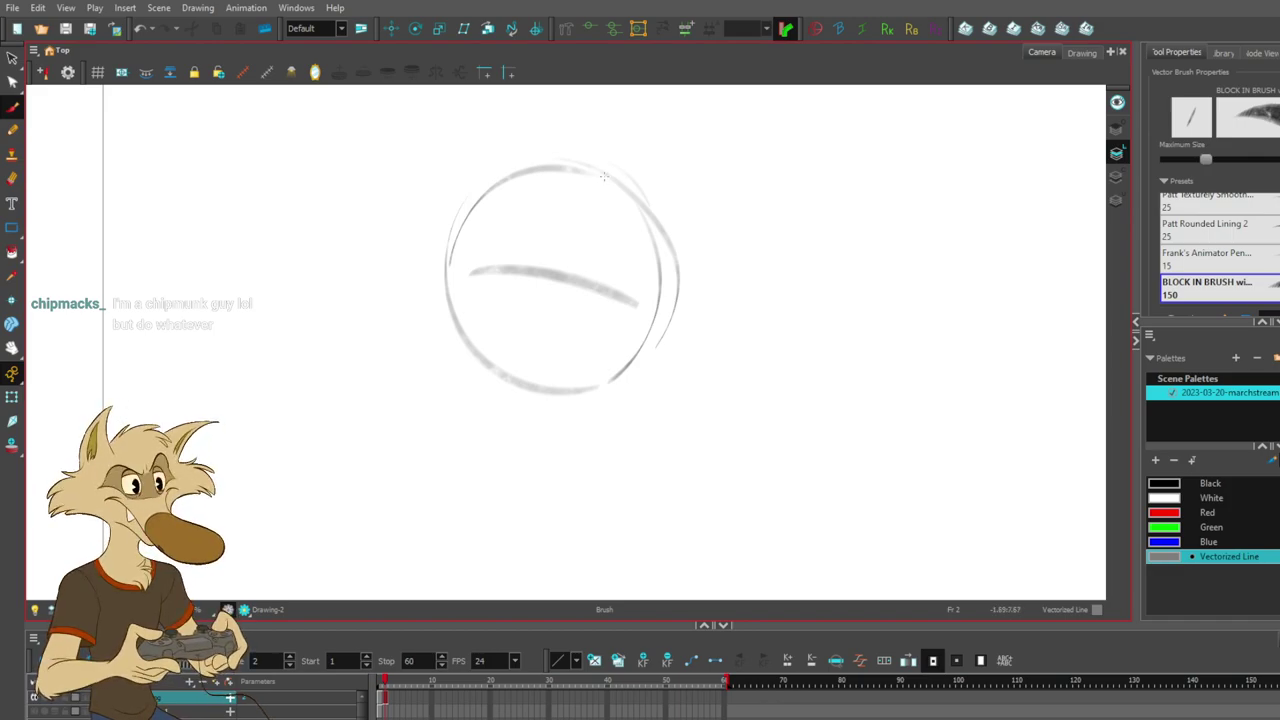
- Draw a curved vertical centre guideline down the face, crossing the horizontal guideline inside the head circle
{"action": "left_click_drag", "start_coordinate": [659, 230], "coordinate": [663, 318]}
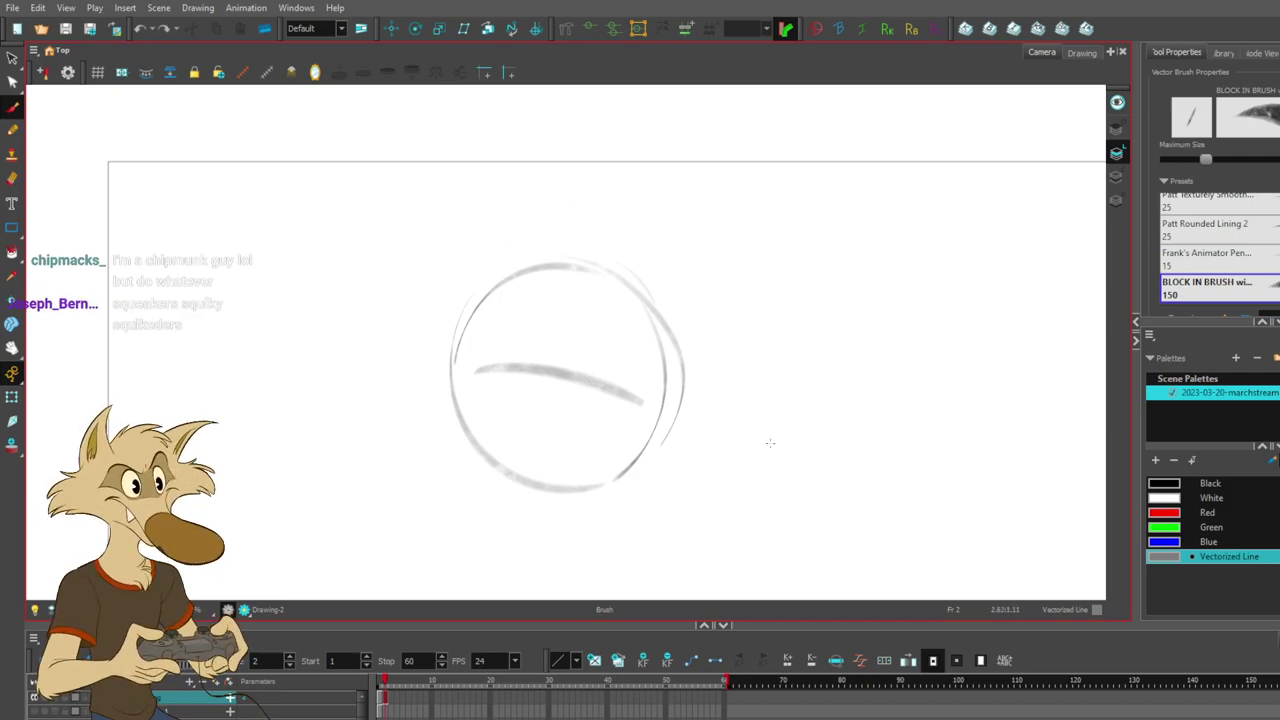
{"action": "left_click_drag", "start_coordinate": [746, 345], "coordinate": [702, 301]}
{"action": "left_click_drag", "start_coordinate": [546, 231], "coordinate": [518, 399]}
{"action": "key", "text": "ctrl+z"}
{"action": "left_click_drag", "start_coordinate": [514, 342], "coordinate": [505, 433]}
{"action": "key", "text": "ctrl+z"}
{"action": "left_click_drag", "start_coordinate": [538, 290], "coordinate": [508, 406]}
{"action": "key", "text": "ctrl+z"}
{"action": "left_click_drag", "start_coordinate": [558, 256], "coordinate": [506, 420]}
{"action": "key", "text": "ctrl+z"}
{"action": "left_click_drag", "start_coordinate": [561, 243], "coordinate": [517, 412]}
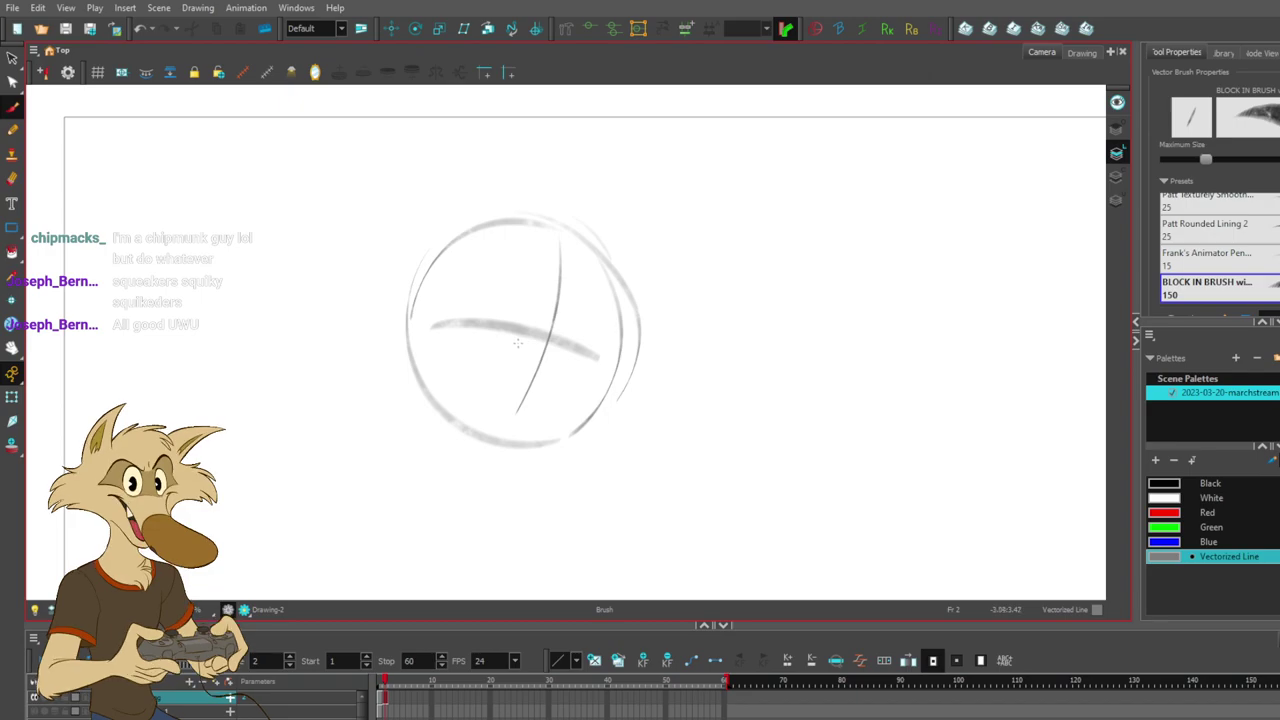
{"action": "mouse_move", "coordinate": [626, 421]}
{"action": "left_mouse_down"}
{"action": "mouse_move", "coordinate": [603, 378]}
{"action": "mouse_move", "coordinate": [634, 391]}
{"action": "mouse_move", "coordinate": [628, 380]}
{"action": "left_mouse_up"}
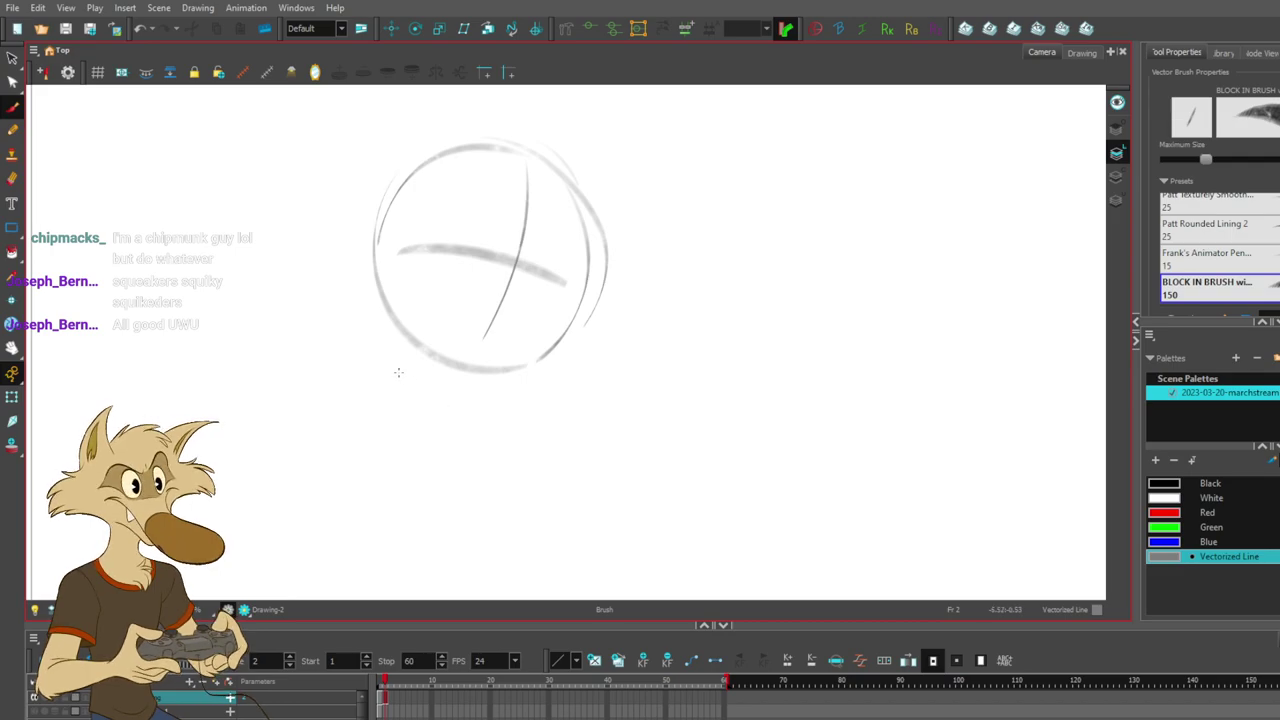
{"action": "left_click_drag", "start_coordinate": [395, 358], "coordinate": [421, 455]}
{"action": "mouse_move", "coordinate": [608, 320]}
{"action": "left_mouse_down"}
{"action": "mouse_move", "coordinate": [662, 454]}
{"action": "mouse_move", "coordinate": [650, 330]}
{"action": "mouse_move", "coordinate": [677, 490]}
{"action": "left_mouse_up"}
{"action": "key", "text": "ctrl+z"}
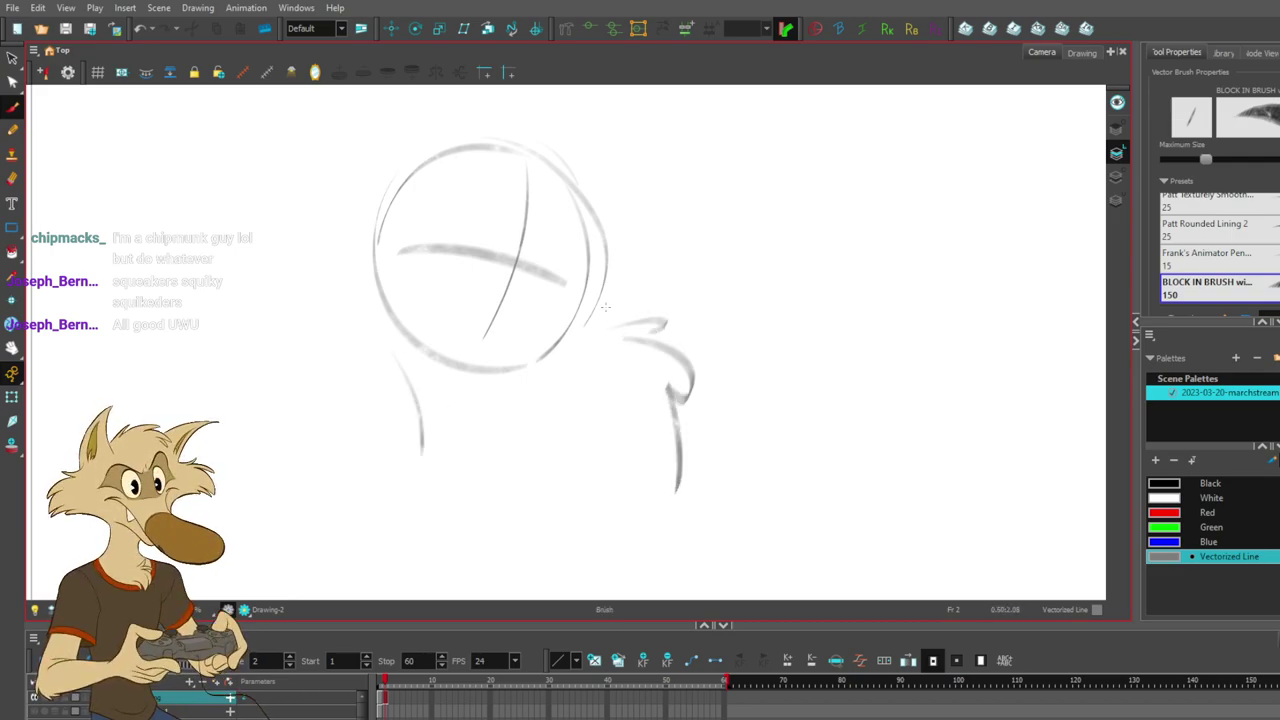
{"action": "mouse_move", "coordinate": [384, 222]}
{"action": "left_mouse_down"}
{"action": "mouse_move", "coordinate": [406, 290]}
{"action": "mouse_move", "coordinate": [534, 368]}
{"action": "left_mouse_up"}
{"action": "mouse_move", "coordinate": [562, 362]}
{"action": "left_mouse_down"}
{"action": "mouse_move", "coordinate": [610, 292]}
{"action": "mouse_move", "coordinate": [512, 266]}
{"action": "left_mouse_up"}
{"action": "key", "text": "ctrl+z"}
{"action": "left_click_drag", "start_coordinate": [612, 266], "coordinate": [506, 289]}
{"action": "key", "text": "ctrl+z"}
{"action": "key", "text": "ctrl+z"}
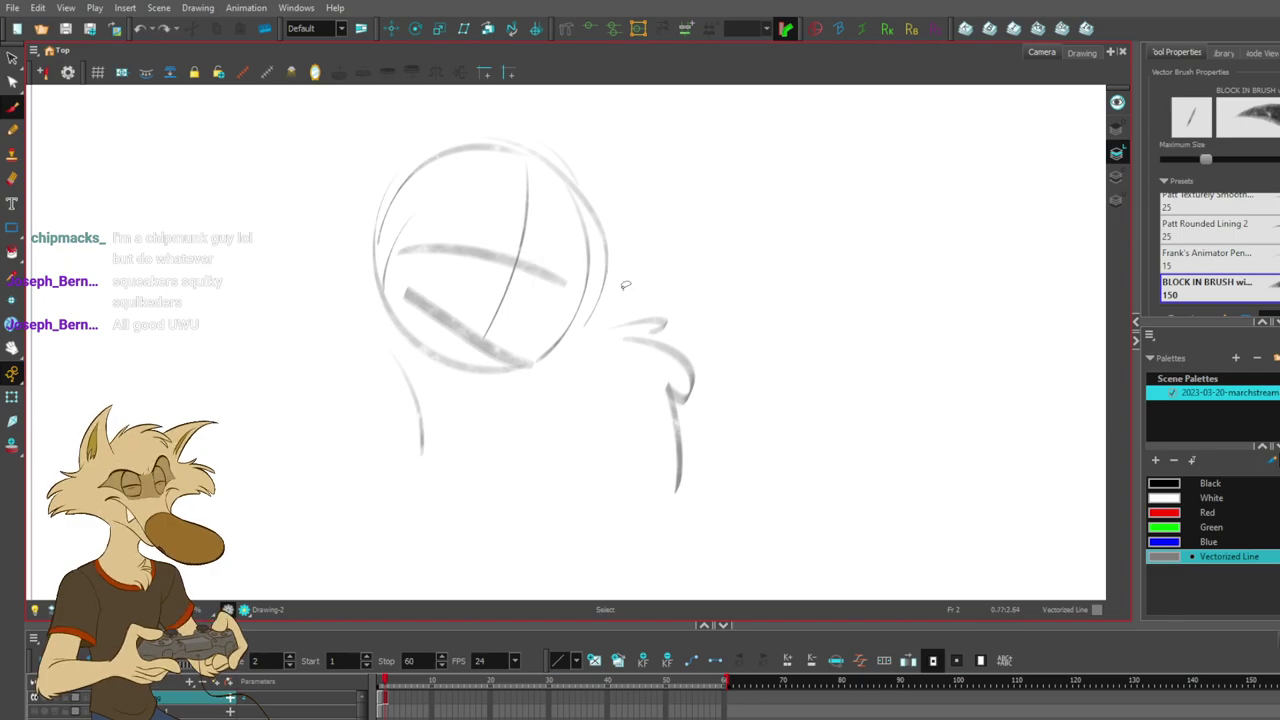
{"action": "key", "text": "ctrl+z"}
{"action": "key", "text": "ctrl+z"}
{"action": "key", "text": "ctrl+z"}
{"action": "key", "text": "ctrl+z"}
{"action": "key", "text": "ctrl+z"}
- Clear the muzzle line and loose body strokes around the head circle, and sketch a curved hairline across the upper forehead
{"action": "left_click_drag", "start_coordinate": [595, 386], "coordinate": [609, 460]}
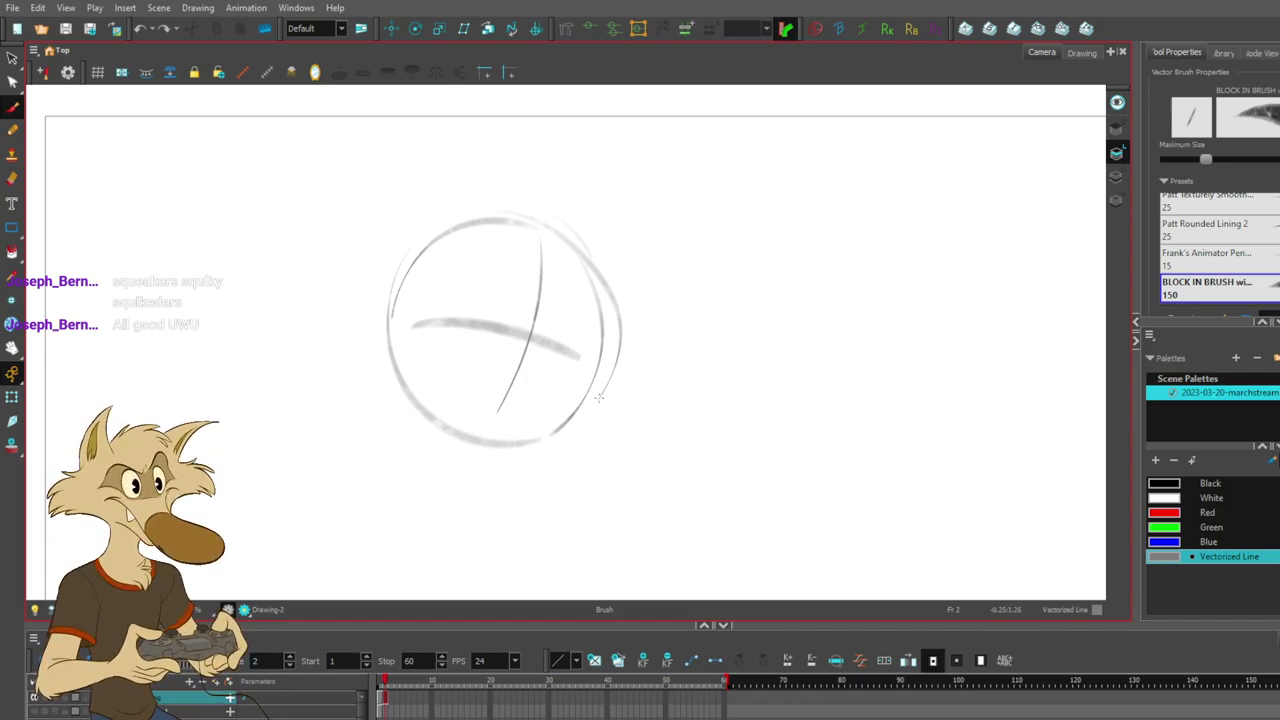
{"action": "left_click_drag", "start_coordinate": [590, 303], "coordinate": [599, 389]}
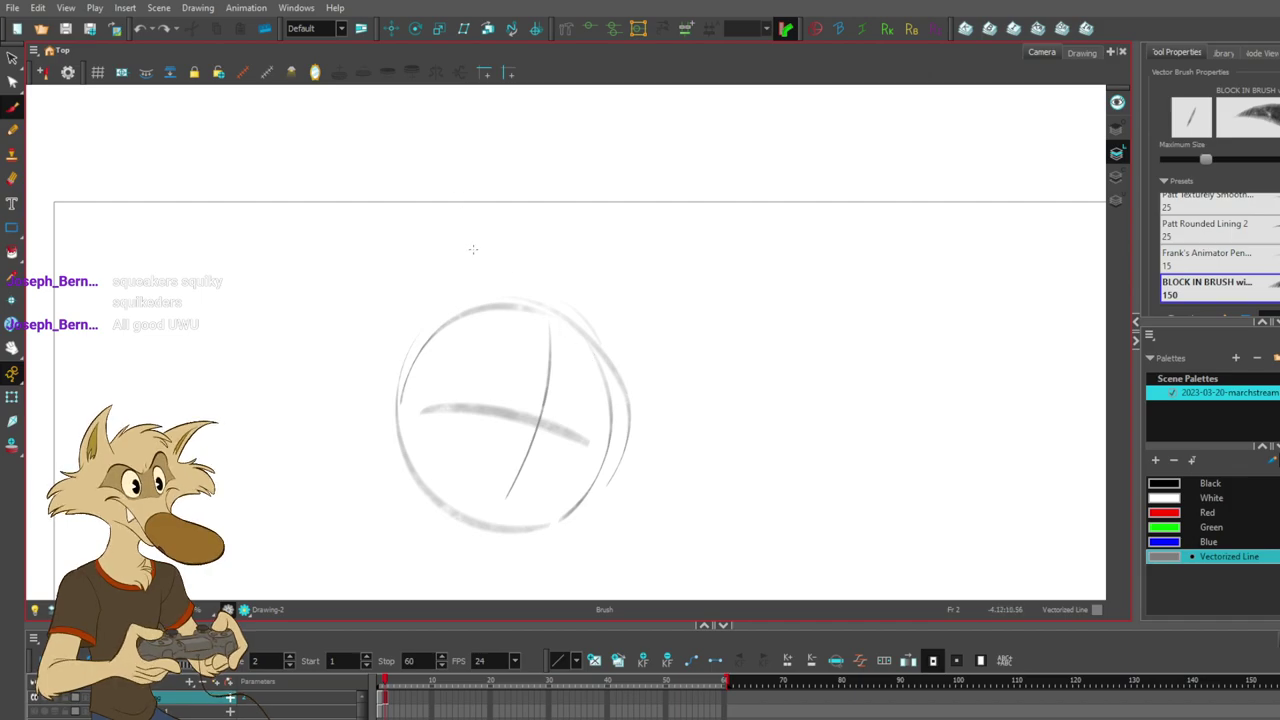
{"action": "left_click_drag", "start_coordinate": [458, 280], "coordinate": [541, 344]}
{"action": "key", "text": "ctrl+z"}
{"action": "mouse_move", "coordinate": [475, 317]}
{"action": "left_mouse_down"}
{"action": "mouse_move", "coordinate": [559, 353]}
{"action": "mouse_move", "coordinate": [701, 352]}
{"action": "left_mouse_up"}
{"action": "key", "text": "ctrl+z"}
- Sketch an arched hair tuft curling off the right side of the forehead and an arched stroke above the head
{"action": "mouse_move", "coordinate": [569, 350]}
{"action": "left_mouse_down"}
{"action": "mouse_move", "coordinate": [638, 328]}
{"action": "mouse_move", "coordinate": [611, 327]}
{"action": "mouse_move", "coordinate": [658, 322]}
{"action": "left_mouse_up"}
{"action": "key", "text": "ctrl+z"}
{"action": "mouse_move", "coordinate": [656, 326]}
{"action": "left_mouse_down"}
{"action": "mouse_move", "coordinate": [647, 380]}
{"action": "mouse_move", "coordinate": [660, 342]}
{"action": "left_mouse_up"}
{"action": "key", "text": "ctrl+z"}
{"action": "key", "text": "ctrl+z"}
{"action": "mouse_move", "coordinate": [490, 310]}
{"action": "left_mouse_down"}
{"action": "mouse_move", "coordinate": [628, 292]}
{"action": "mouse_move", "coordinate": [591, 256]}
{"action": "mouse_move", "coordinate": [479, 227]}
{"action": "left_mouse_up"}
{"action": "key", "text": "ctrl+z"}
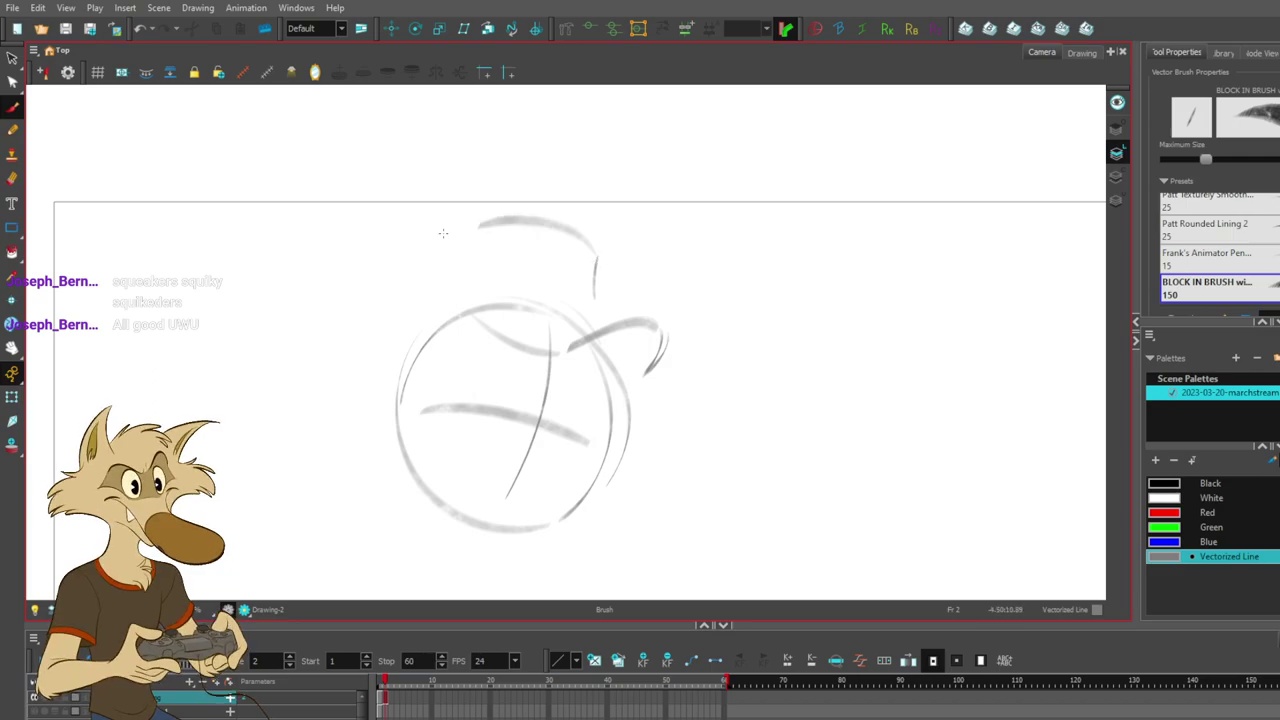
- Sketch tall pointed ears rising above the head, shaping the right one with two straight edges meeting at a sharp tip
{"action": "mouse_move", "coordinate": [499, 298]}
{"action": "left_mouse_down"}
{"action": "mouse_move", "coordinate": [529, 128]}
{"action": "mouse_move", "coordinate": [478, 178]}
{"action": "left_mouse_up"}
{"action": "key", "text": "ctrl+z"}
{"action": "left_click_drag", "start_coordinate": [478, 300], "coordinate": [482, 200]}
{"action": "mouse_move", "coordinate": [460, 110]}
{"action": "left_mouse_down"}
{"action": "mouse_move", "coordinate": [398, 270]}
{"action": "mouse_move", "coordinate": [405, 372]}
{"action": "left_mouse_up"}
{"action": "left_click_drag", "start_coordinate": [591, 278], "coordinate": [624, 183]}
{"action": "key", "text": "ctrl+z"}
{"action": "mouse_move", "coordinate": [580, 228]}
{"action": "left_mouse_down"}
{"action": "mouse_move", "coordinate": [593, 197]}
{"action": "mouse_move", "coordinate": [614, 154]}
{"action": "left_mouse_up"}
{"action": "left_click_drag", "start_coordinate": [635, 126], "coordinate": [613, 280]}
{"action": "key", "text": "ctrl+z"}
{"action": "left_click_drag", "start_coordinate": [615, 150], "coordinate": [610, 291]}
- Replace the arch between the ears with a flatter hair stroke, and delete the rough strokes of the left ear
{"action": "left_click", "coordinate": [563, 227], "text": "ctrl"}
{"action": "key", "text": "Delete"}
{"action": "left_click_drag", "start_coordinate": [491, 250], "coordinate": [591, 246]}
{"action": "left_click", "coordinate": [483, 200], "text": "ctrl"}
{"action": "key", "text": "Delete"}
{"action": "left_click", "coordinate": [473, 155], "text": "ctrl"}
{"action": "key", "text": "Delete"}
{"action": "left_click_drag", "start_coordinate": [448, 190], "coordinate": [387, 300]}
{"action": "key", "text": "Delete"}
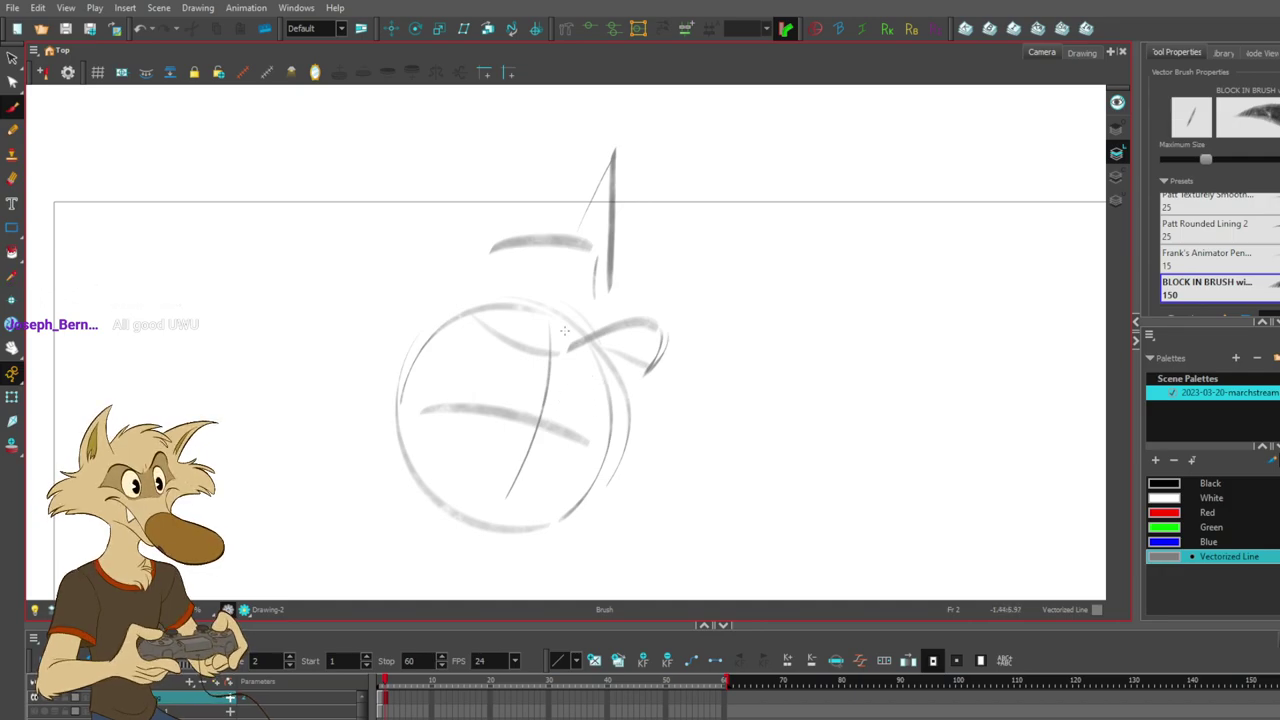
{"action": "left_click_drag", "start_coordinate": [580, 248], "coordinate": [596, 268]}
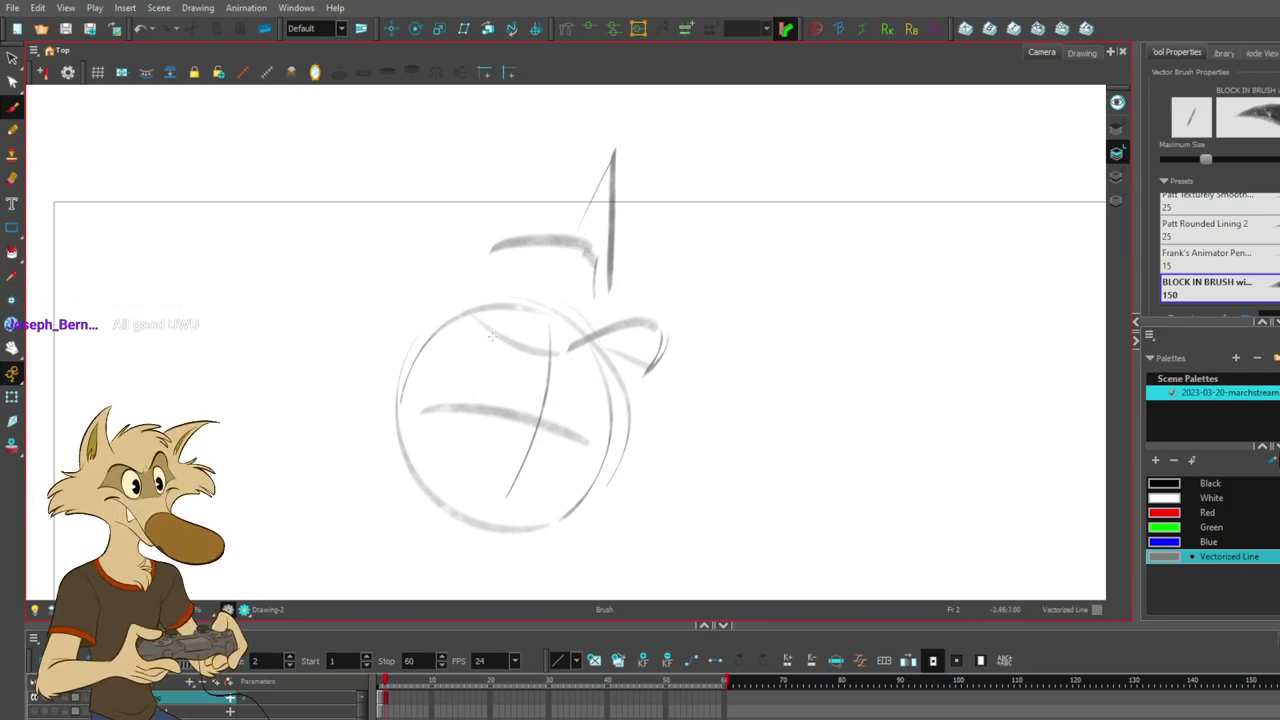
- Sketch large pointed fur tufts projecting from the left cheek of the head
{"action": "mouse_move", "coordinate": [413, 350]}
{"action": "left_mouse_down"}
{"action": "mouse_move", "coordinate": [306, 352]}
{"action": "mouse_move", "coordinate": [347, 425]}
{"action": "left_mouse_up"}
{"action": "left_click_drag", "start_coordinate": [368, 440], "coordinate": [270, 530]}
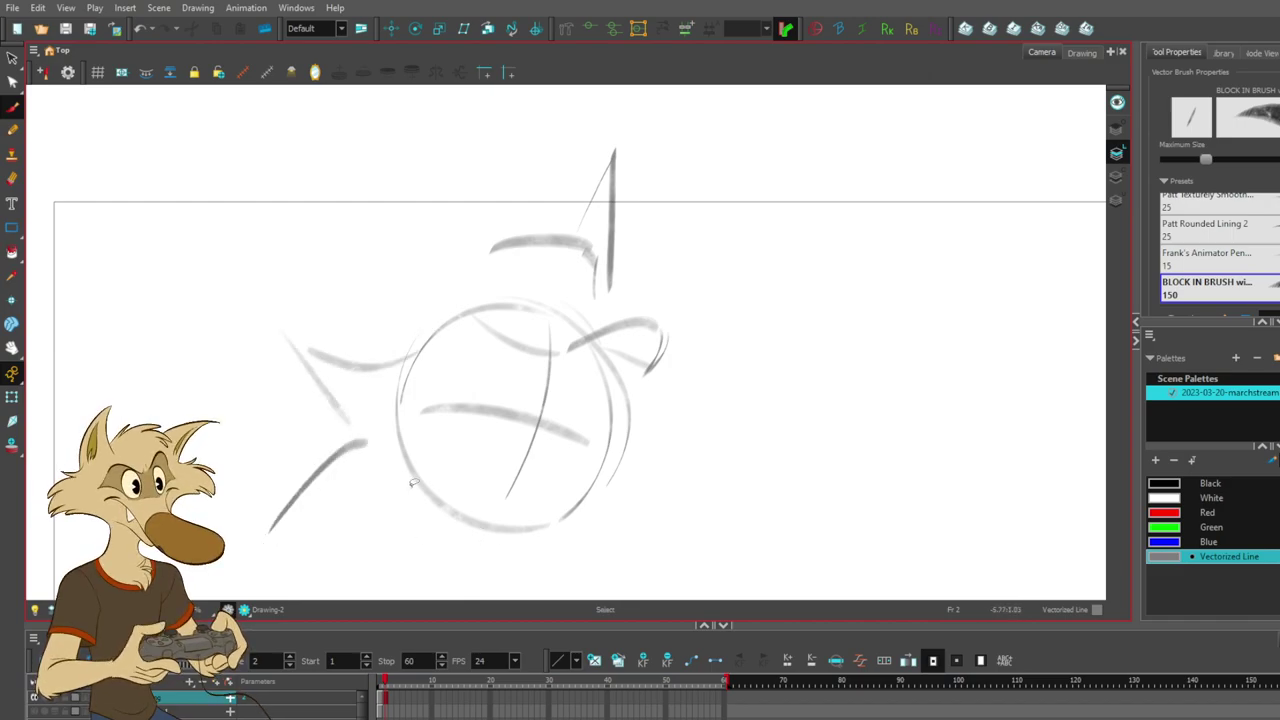
{"action": "key", "text": "ctrl+z"}
{"action": "left_click_drag", "start_coordinate": [358, 410], "coordinate": [322, 543]}
{"action": "mouse_move", "coordinate": [326, 541]}
{"action": "left_mouse_down"}
{"action": "mouse_move", "coordinate": [396, 530]}
{"action": "mouse_move", "coordinate": [391, 577]}
{"action": "mouse_move", "coordinate": [422, 536]}
{"action": "left_mouse_up"}
{"action": "key", "text": "ctrl+z"}
- Sketch the angular fur along the lower jaw and a pointed tuft on the right cheek
{"action": "left_click_drag", "start_coordinate": [650, 514], "coordinate": [644, 488]}
{"action": "mouse_move", "coordinate": [502, 518]}
{"action": "left_mouse_down"}
{"action": "mouse_move", "coordinate": [584, 557]}
{"action": "mouse_move", "coordinate": [590, 526]}
{"action": "left_mouse_up"}
{"action": "key", "text": "ctrl+z"}
{"action": "mouse_move", "coordinate": [583, 521]}
{"action": "left_mouse_down"}
{"action": "mouse_move", "coordinate": [652, 519]}
{"action": "mouse_move", "coordinate": [631, 466]}
{"action": "mouse_move", "coordinate": [683, 390]}
{"action": "mouse_move", "coordinate": [650, 385]}
{"action": "mouse_move", "coordinate": [675, 396]}
{"action": "mouse_move", "coordinate": [625, 427]}
{"action": "mouse_move", "coordinate": [632, 486]}
{"action": "left_mouse_up"}
{"action": "key", "text": "ctrl+z"}
{"action": "key", "text": "ctrl+z"}
{"action": "key", "text": "ctrl+z"}
{"action": "left_click_drag", "start_coordinate": [627, 424], "coordinate": [660, 474]}
{"action": "mouse_move", "coordinate": [661, 477]}
{"action": "left_mouse_down"}
{"action": "mouse_move", "coordinate": [627, 461]}
{"action": "mouse_move", "coordinate": [636, 474]}
{"action": "left_mouse_up"}
{"action": "key", "text": "ctrl+z"}
{"action": "key", "text": "ctrl+z"}
- Draw a thick oval nose just below the horizontal guideline, around the vertical centre line
{"action": "left_click_drag", "start_coordinate": [492, 432], "coordinate": [577, 412]}
{"action": "key", "text": "ctrl+z"}
{"action": "mouse_move", "coordinate": [497, 434]}
{"action": "left_mouse_down"}
{"action": "mouse_move", "coordinate": [527, 489]}
{"action": "mouse_move", "coordinate": [582, 441]}
{"action": "left_mouse_up"}
{"action": "key", "text": "ctrl+z"}
{"action": "key", "text": "ctrl+z"}
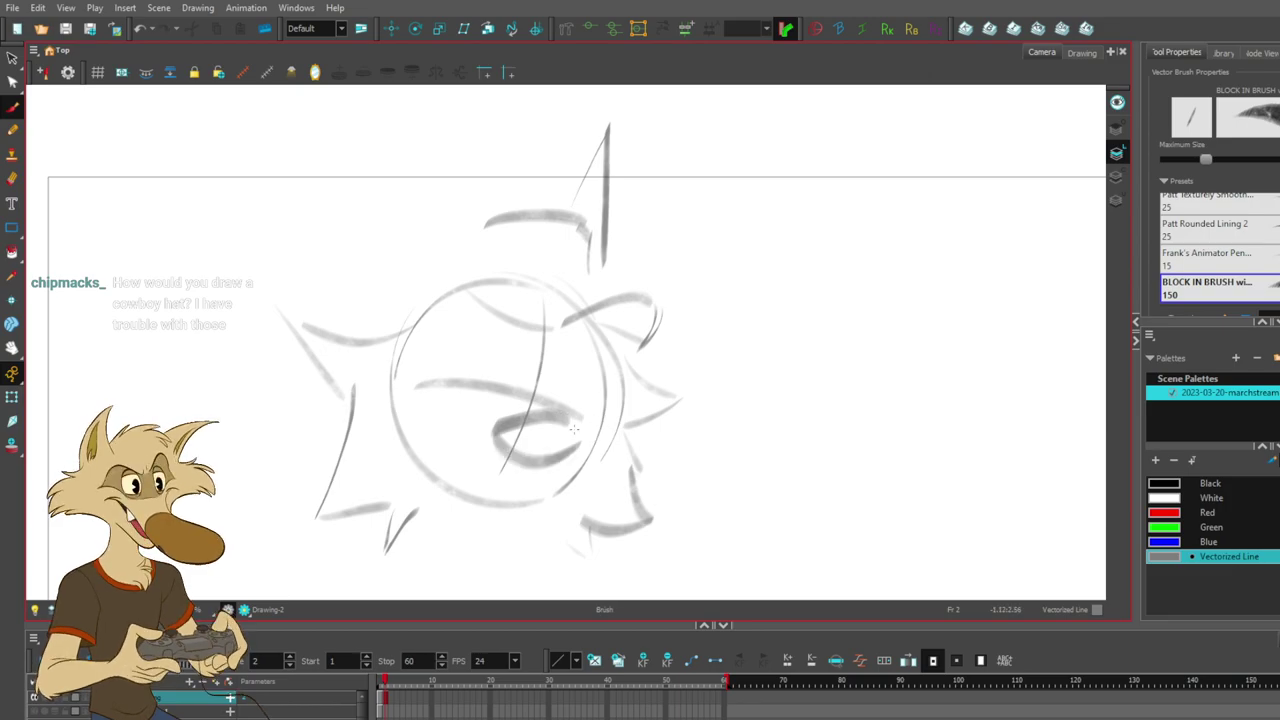
{"action": "key", "text": "ctrl+z"}
- Redraw the curved forehead hair and its right tuft in cleaner strokes, and add the left ear's straight edge
{"action": "mouse_move", "coordinate": [462, 286]}
{"action": "left_mouse_down"}
{"action": "mouse_move", "coordinate": [551, 329]}
{"action": "mouse_move", "coordinate": [516, 337]}
{"action": "mouse_move", "coordinate": [530, 335]}
{"action": "left_mouse_up"}
{"action": "key", "text": "ctrl+z"}
{"action": "key", "text": "ctrl+z"}
{"action": "key", "text": "ctrl+z"}
{"action": "mouse_move", "coordinate": [456, 283]}
{"action": "left_mouse_down"}
{"action": "mouse_move", "coordinate": [544, 322]}
{"action": "mouse_move", "coordinate": [658, 304]}
{"action": "left_mouse_up"}
{"action": "key", "text": "ctrl+z"}
{"action": "key", "text": "ctrl+z"}
{"action": "mouse_move", "coordinate": [562, 328]}
{"action": "left_mouse_down"}
{"action": "mouse_move", "coordinate": [652, 292]}
{"action": "mouse_move", "coordinate": [655, 310]}
{"action": "left_mouse_up"}
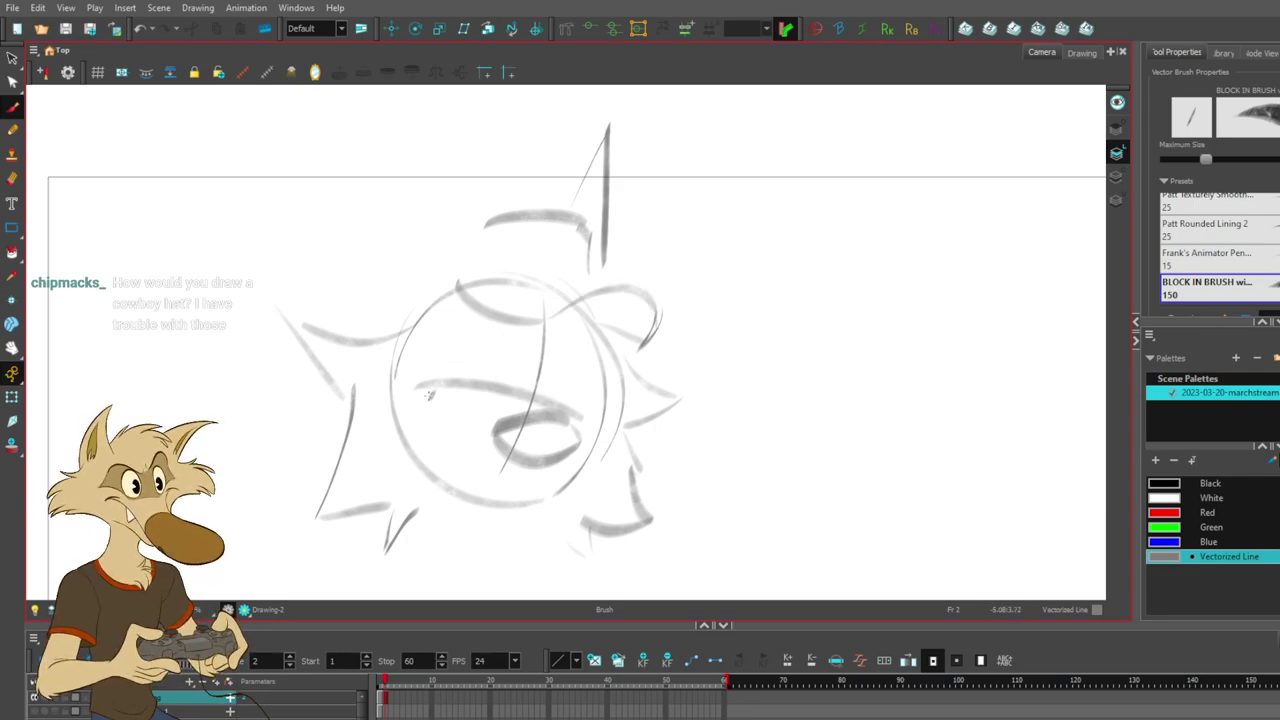
{"action": "key", "text": "ctrl+z"}
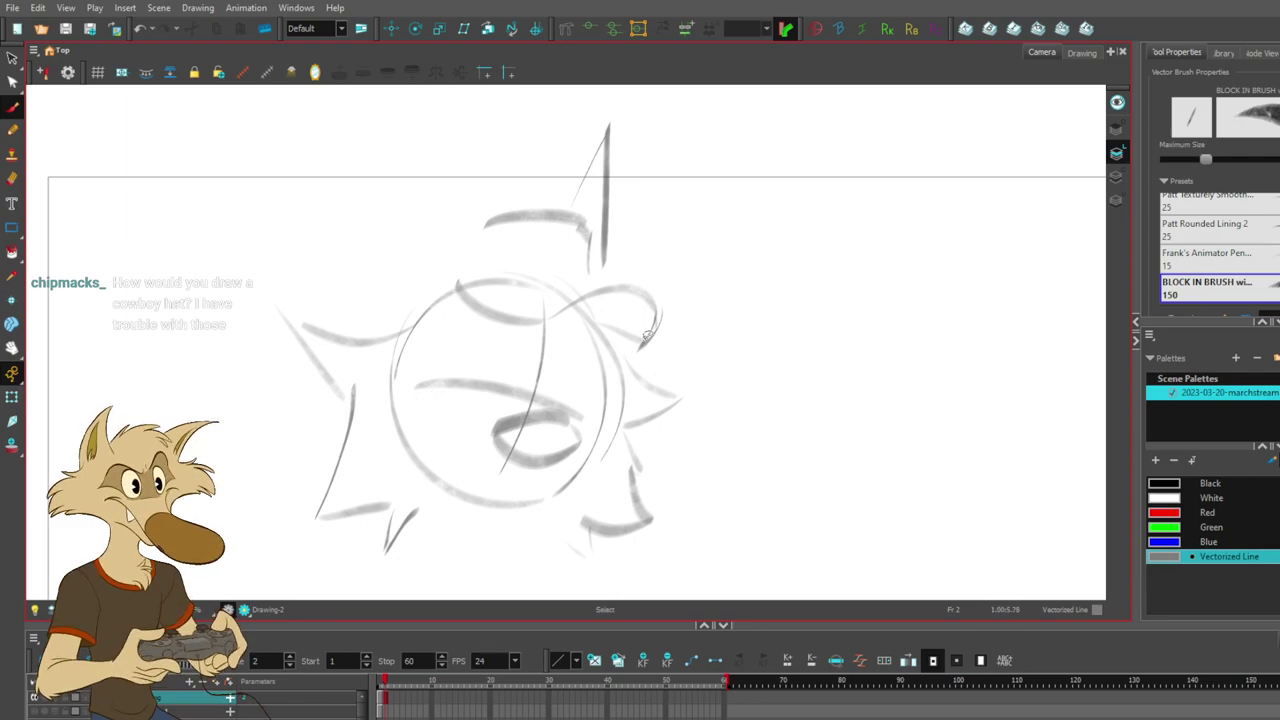
{"action": "left_click_drag", "start_coordinate": [470, 289], "coordinate": [459, 176]}
{"action": "left_click_drag", "start_coordinate": [498, 271], "coordinate": [515, 337]}
- Begin a cowboy hat in the empty area beside the head with the brim's inner curve and upturned right end
{"action": "mouse_move", "coordinate": [703, 383]}
{"action": "left_mouse_down"}
{"action": "mouse_move", "coordinate": [677, 349]}
{"action": "mouse_move", "coordinate": [517, 349]}
{"action": "mouse_move", "coordinate": [579, 388]}
{"action": "left_mouse_up"}
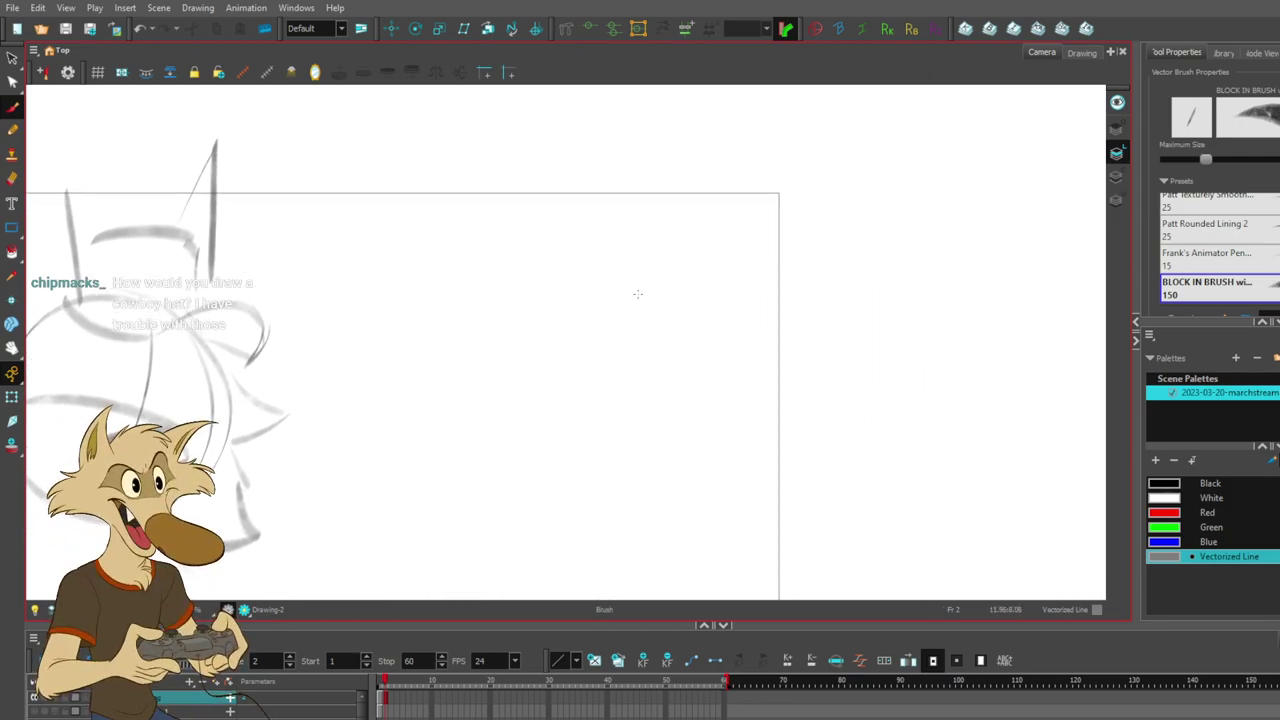
{"action": "left_click_drag", "start_coordinate": [645, 259], "coordinate": [500, 308]}
{"action": "key", "text": "ctrl+z"}
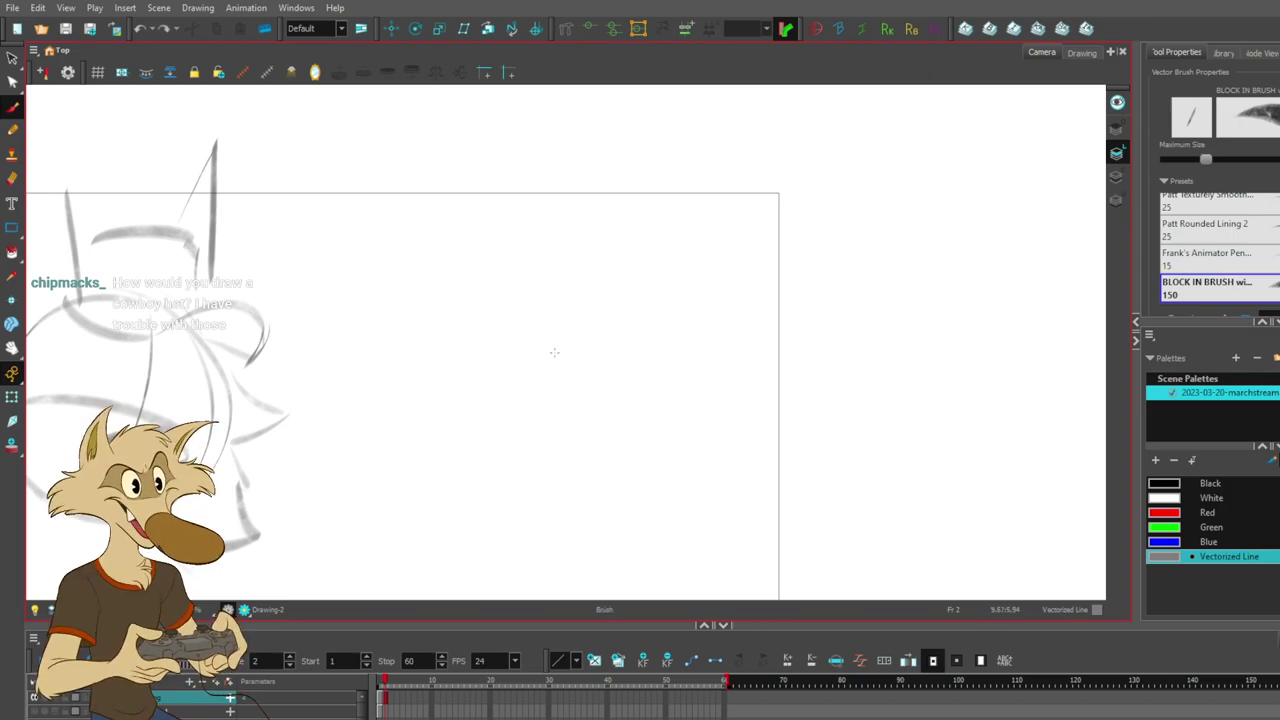
{"action": "left_click_drag", "start_coordinate": [468, 274], "coordinate": [708, 330]}
{"action": "mouse_move", "coordinate": [802, 258]}
{"action": "left_mouse_down"}
{"action": "mouse_move", "coordinate": [786, 312]}
{"action": "mouse_move", "coordinate": [710, 367]}
{"action": "left_mouse_up"}
- Sketch the long outer curve of the cowboy hat's brim and short strokes suggesting its underside opening
{"action": "mouse_move", "coordinate": [455, 252]}
{"action": "left_mouse_down"}
{"action": "mouse_move", "coordinate": [508, 410]}
{"action": "mouse_move", "coordinate": [698, 370]}
{"action": "left_mouse_up"}
{"action": "key", "text": "ctrl+z"}
{"action": "left_click_drag", "start_coordinate": [390, 288], "coordinate": [635, 405]}
{"action": "key", "text": "ctrl+z"}
{"action": "left_click_drag", "start_coordinate": [409, 274], "coordinate": [726, 376]}
{"action": "key", "text": "ctrl+z"}
{"action": "left_click_drag", "start_coordinate": [398, 288], "coordinate": [760, 350]}
{"action": "mouse_move", "coordinate": [655, 369]}
{"action": "left_mouse_down"}
{"action": "mouse_move", "coordinate": [544, 400]}
{"action": "mouse_move", "coordinate": [640, 390]}
{"action": "left_mouse_up"}
{"action": "left_click_drag", "start_coordinate": [680, 362], "coordinate": [648, 392]}
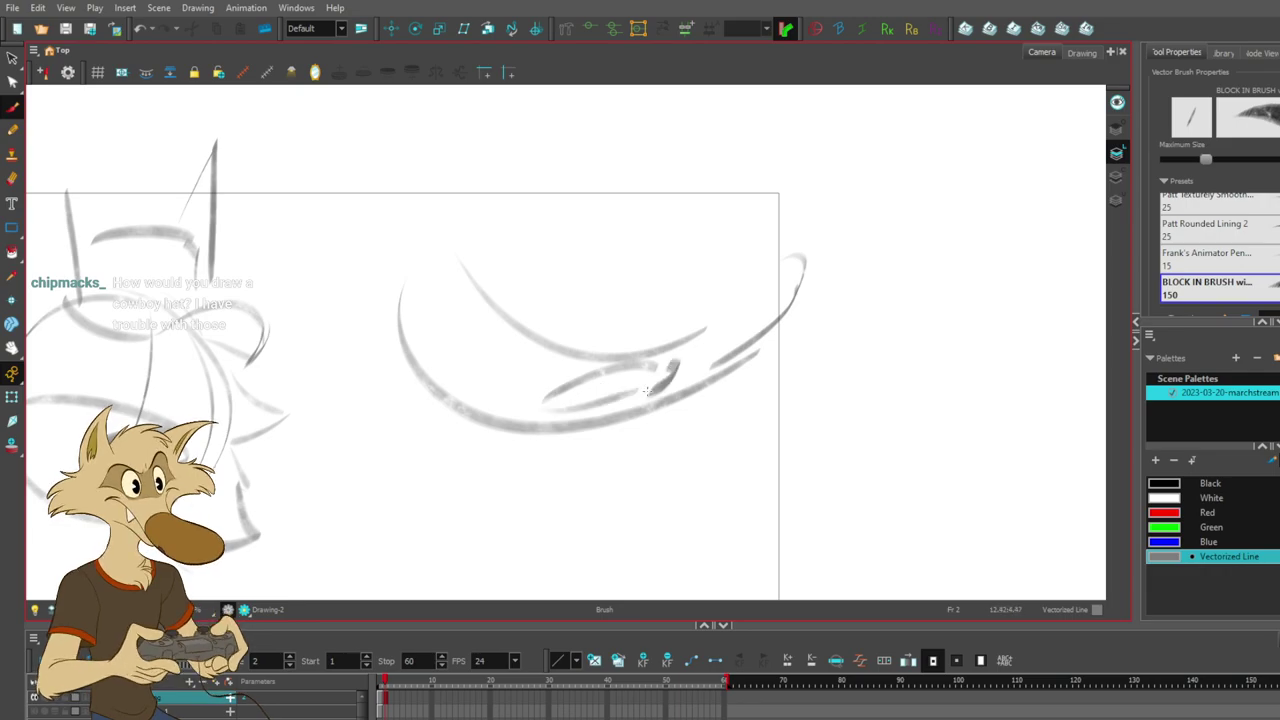
- Strengthen the brim's upper sweep up to its right tip, and delete the short strokes of the underside opening
{"action": "mouse_move", "coordinate": [470, 261]}
{"action": "left_mouse_down"}
{"action": "mouse_move", "coordinate": [680, 363]}
{"action": "mouse_move", "coordinate": [788, 288]}
{"action": "left_mouse_up"}
{"action": "key", "text": "ctrl+z"}
{"action": "mouse_move", "coordinate": [520, 328]}
{"action": "left_mouse_down"}
{"action": "mouse_move", "coordinate": [552, 346]}
{"action": "mouse_move", "coordinate": [810, 273]}
{"action": "left_mouse_up"}
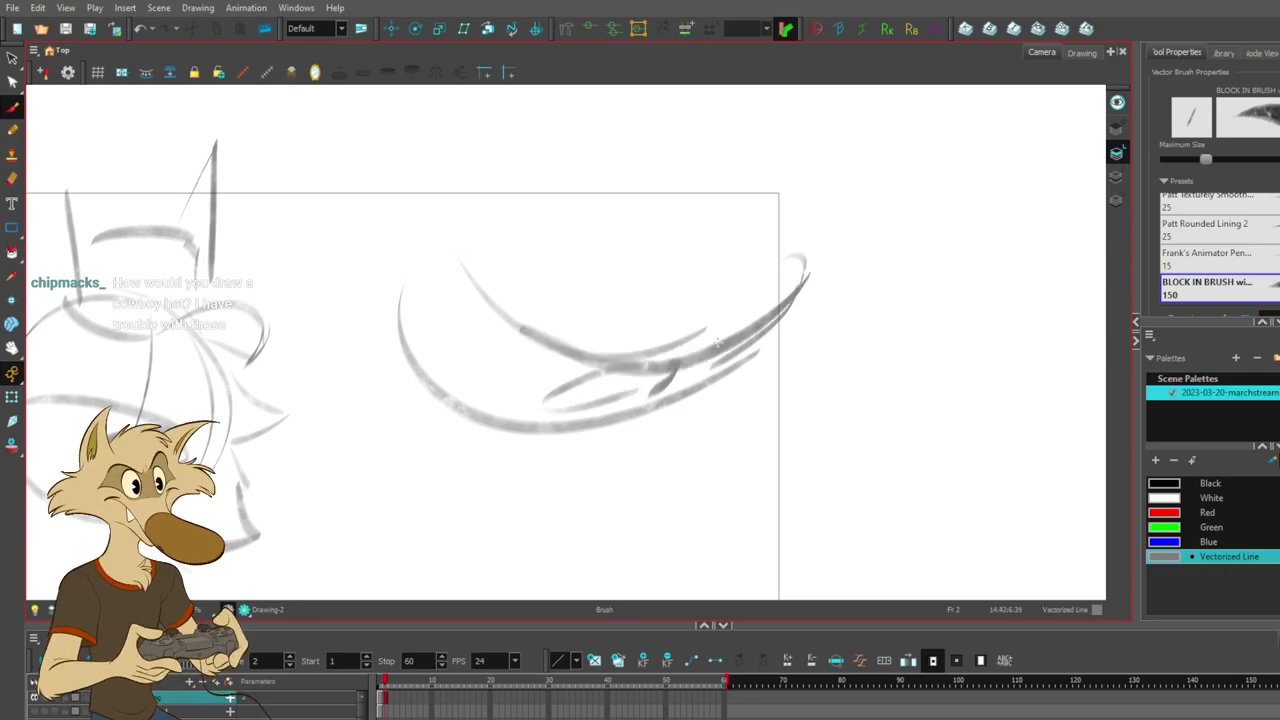
{"action": "left_click", "coordinate": [585, 385], "text": "ctrl"}
{"action": "key", "text": "Delete"}
{"action": "left_click", "coordinate": [674, 376], "text": "ctrl"}
{"action": "key", "text": "Delete"}
- Redraw the brim's underside opening, block in the hat's crown, and round off the brim's curled ends
{"action": "mouse_move", "coordinate": [664, 379]}
{"action": "left_mouse_down"}
{"action": "mouse_move", "coordinate": [552, 413]}
{"action": "mouse_move", "coordinate": [690, 388]}
{"action": "left_mouse_up"}
{"action": "key", "text": "ctrl+z"}
{"action": "mouse_move", "coordinate": [760, 335]}
{"action": "left_mouse_down"}
{"action": "mouse_move", "coordinate": [772, 256]}
{"action": "mouse_move", "coordinate": [676, 282]}
{"action": "mouse_move", "coordinate": [674, 342]}
{"action": "left_mouse_up"}
{"action": "key", "text": "ctrl+z"}
{"action": "left_click_drag", "start_coordinate": [588, 347], "coordinate": [662, 330]}
{"action": "mouse_move", "coordinate": [634, 258]}
{"action": "left_mouse_down"}
{"action": "mouse_move", "coordinate": [668, 334]}
{"action": "mouse_move", "coordinate": [580, 266]}
{"action": "mouse_move", "coordinate": [532, 250]}
{"action": "mouse_move", "coordinate": [518, 318]}
{"action": "left_mouse_up"}
{"action": "mouse_move", "coordinate": [403, 300]}
{"action": "left_mouse_down"}
{"action": "mouse_move", "coordinate": [439, 260]}
{"action": "mouse_move", "coordinate": [404, 290]}
{"action": "left_mouse_up"}
{"action": "key", "text": "ctrl+z"}
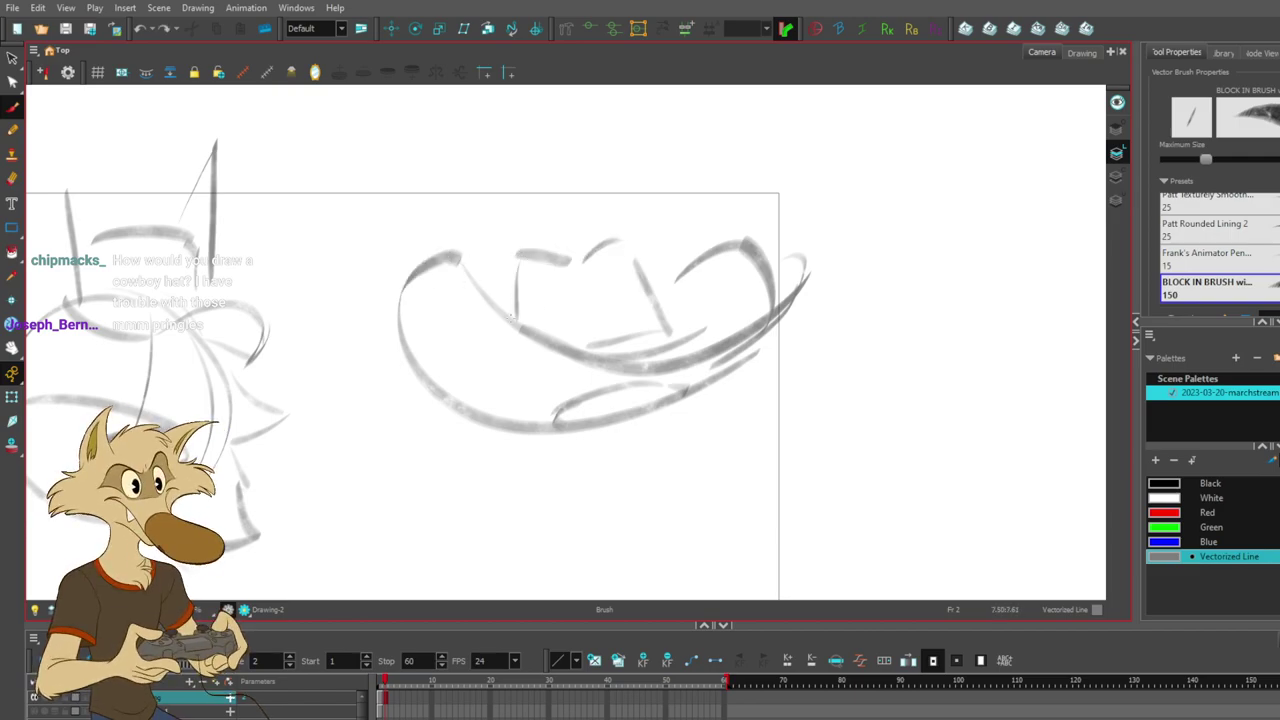
- Start a second cowboy hat below the first with the sweeping curve of its left brim
{"action": "left_click_drag", "start_coordinate": [680, 463], "coordinate": [660, 426]}
{"action": "mouse_move", "coordinate": [484, 442]}
{"action": "left_mouse_down"}
{"action": "mouse_move", "coordinate": [616, 472]}
{"action": "mouse_move", "coordinate": [651, 380]}
{"action": "left_mouse_up"}
{"action": "key", "text": "ctrl+z"}
{"action": "mouse_move", "coordinate": [435, 416]}
{"action": "left_mouse_down"}
{"action": "mouse_move", "coordinate": [560, 357]}
{"action": "mouse_move", "coordinate": [560, 342]}
{"action": "left_mouse_up"}
{"action": "mouse_move", "coordinate": [540, 256]}
{"action": "left_mouse_down"}
{"action": "mouse_move", "coordinate": [456, 318]}
{"action": "mouse_move", "coordinate": [648, 474]}
{"action": "left_mouse_up"}
- Draw the second hat's curved band and build its tapered crown with a dented top above it
{"action": "left_click_drag", "start_coordinate": [536, 356], "coordinate": [684, 366]}
{"action": "key", "text": "ctrl+z"}
{"action": "left_click_drag", "start_coordinate": [549, 370], "coordinate": [677, 380]}
{"action": "mouse_move", "coordinate": [555, 397]}
{"action": "left_mouse_down"}
{"action": "mouse_move", "coordinate": [704, 370]}
{"action": "mouse_move", "coordinate": [565, 300]}
{"action": "mouse_move", "coordinate": [620, 303]}
{"action": "mouse_move", "coordinate": [631, 272]}
{"action": "mouse_move", "coordinate": [585, 303]}
{"action": "mouse_move", "coordinate": [682, 266]}
{"action": "left_mouse_up"}
{"action": "key", "text": "ctrl+z"}
{"action": "mouse_move", "coordinate": [586, 281]}
{"action": "left_mouse_down"}
{"action": "mouse_move", "coordinate": [643, 249]}
{"action": "mouse_move", "coordinate": [690, 264]}
{"action": "left_mouse_up"}
{"action": "mouse_move", "coordinate": [691, 262]}
{"action": "left_mouse_down"}
{"action": "mouse_move", "coordinate": [702, 338]}
{"action": "mouse_move", "coordinate": [712, 326]}
{"action": "left_mouse_up"}
{"action": "key", "text": "ctrl+z"}
{"action": "left_click_drag", "start_coordinate": [554, 252], "coordinate": [609, 269]}
{"action": "key", "text": "ctrl+z"}
- Sketch the second hat's curled right brim with its folded inner edge, and join it to the crown
{"action": "mouse_move", "coordinate": [635, 471]}
{"action": "left_mouse_down"}
{"action": "mouse_move", "coordinate": [773, 324]}
{"action": "mouse_move", "coordinate": [836, 334]}
{"action": "left_mouse_up"}
{"action": "key", "text": "ctrl+z"}
{"action": "key", "text": "ctrl+z"}
{"action": "key", "text": "ctrl+z"}
{"action": "left_click_drag", "start_coordinate": [616, 482], "coordinate": [836, 320]}
{"action": "left_click_drag", "start_coordinate": [722, 346], "coordinate": [808, 300]}
{"action": "key", "text": "ctrl+z"}
{"action": "left_click_drag", "start_coordinate": [722, 350], "coordinate": [789, 329]}
{"action": "mouse_move", "coordinate": [712, 328]}
{"action": "left_mouse_down"}
{"action": "mouse_move", "coordinate": [679, 371]}
{"action": "mouse_move", "coordinate": [712, 310]}
{"action": "left_mouse_up"}
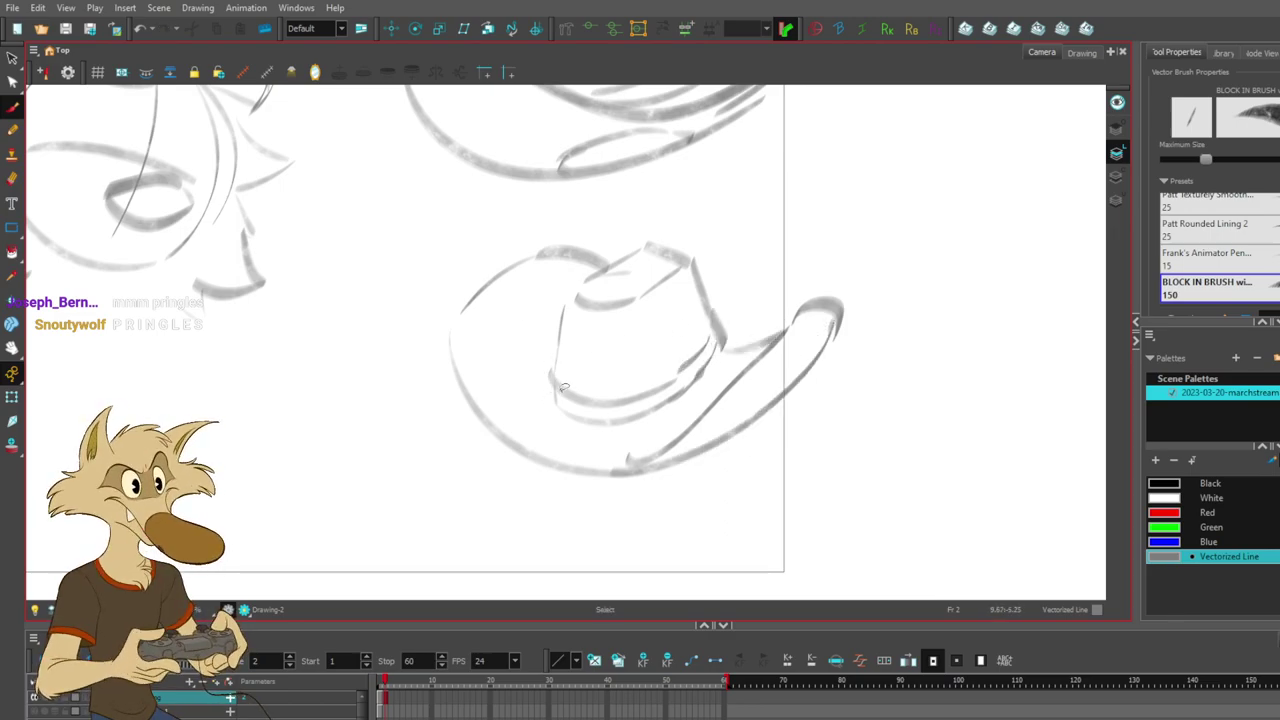
- Refine the second hat's band, the crown's left edge and the outer rim of the left brim
{"action": "mouse_move", "coordinate": [552, 368]}
{"action": "left_mouse_down"}
{"action": "mouse_move", "coordinate": [604, 416]}
{"action": "mouse_move", "coordinate": [593, 420]}
{"action": "mouse_move", "coordinate": [702, 360]}
{"action": "left_mouse_up"}
{"action": "key", "text": "ctrl+z"}
{"action": "mouse_move", "coordinate": [576, 290]}
{"action": "left_mouse_down"}
{"action": "mouse_move", "coordinate": [562, 334]}
{"action": "mouse_move", "coordinate": [600, 254]}
{"action": "left_mouse_up"}
{"action": "left_click_drag", "start_coordinate": [457, 320], "coordinate": [465, 385]}
{"action": "left_click_drag", "start_coordinate": [446, 322], "coordinate": [452, 357]}
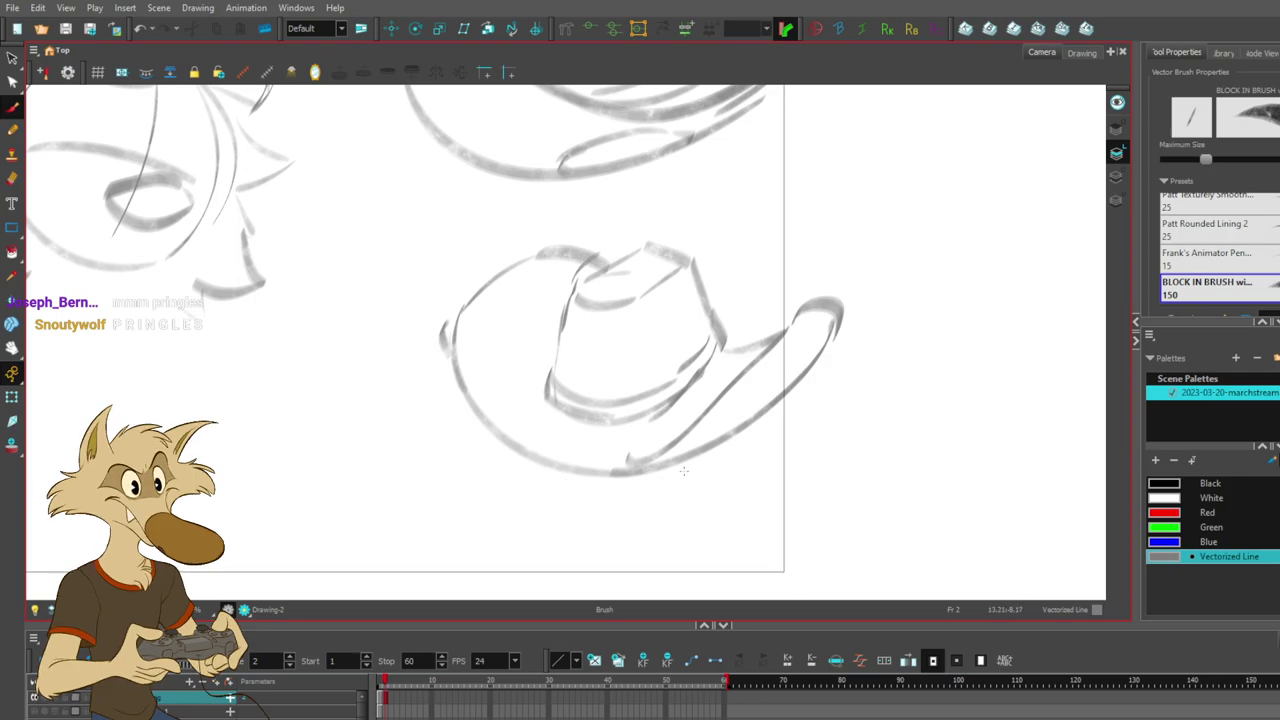
- Sketch a rounded head curve emerging beneath the front of the second hat's brim
{"action": "scroll", "coordinate": [689, 469], "scroll_direction": "down", "scroll_amount": 3}
{"action": "mouse_move", "coordinate": [548, 348]}
{"action": "left_mouse_down"}
{"action": "mouse_move", "coordinate": [486, 414]}
{"action": "mouse_move", "coordinate": [530, 410]}
{"action": "left_mouse_up"}
{"action": "key", "text": "ctrl+z"}
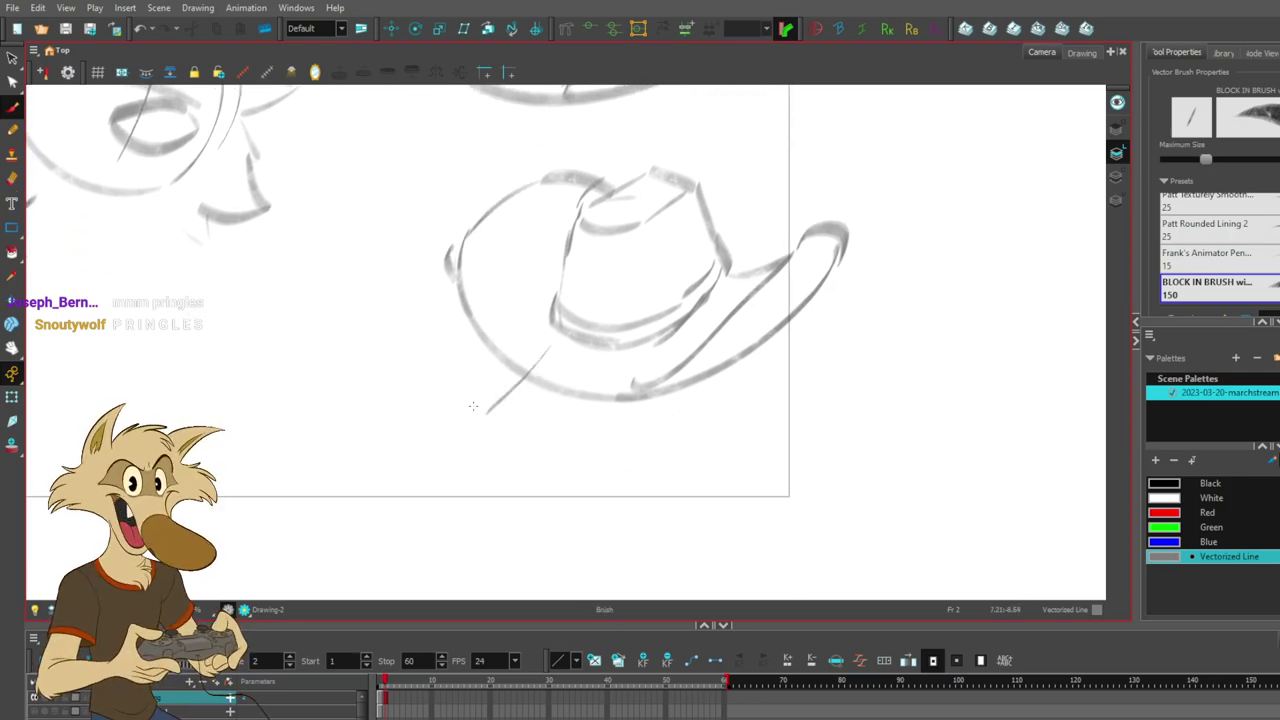
{"action": "key", "text": "ctrl+z"}
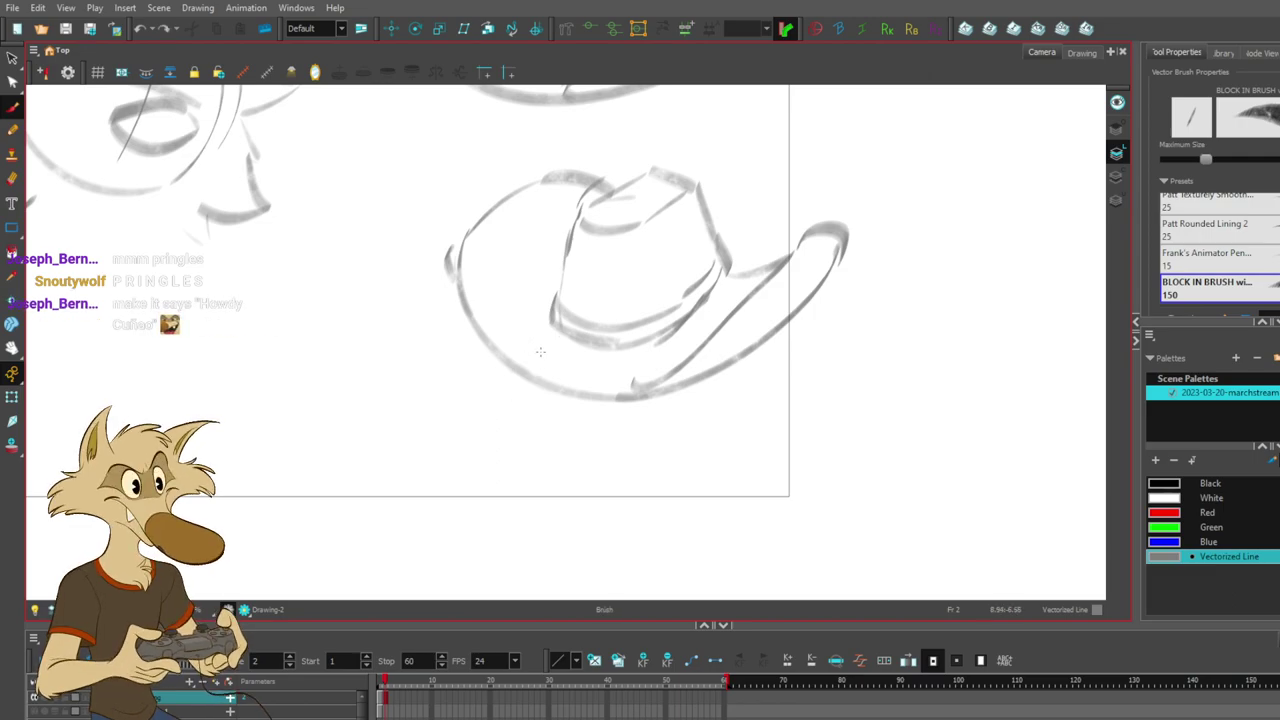
{"action": "left_click_drag", "start_coordinate": [534, 359], "coordinate": [486, 412]}
{"action": "key", "text": "ctrl+z"}
{"action": "left_click_drag", "start_coordinate": [565, 369], "coordinate": [726, 369]}
{"action": "key", "text": "ctrl+z"}
{"action": "left_click_drag", "start_coordinate": [574, 354], "coordinate": [743, 360]}
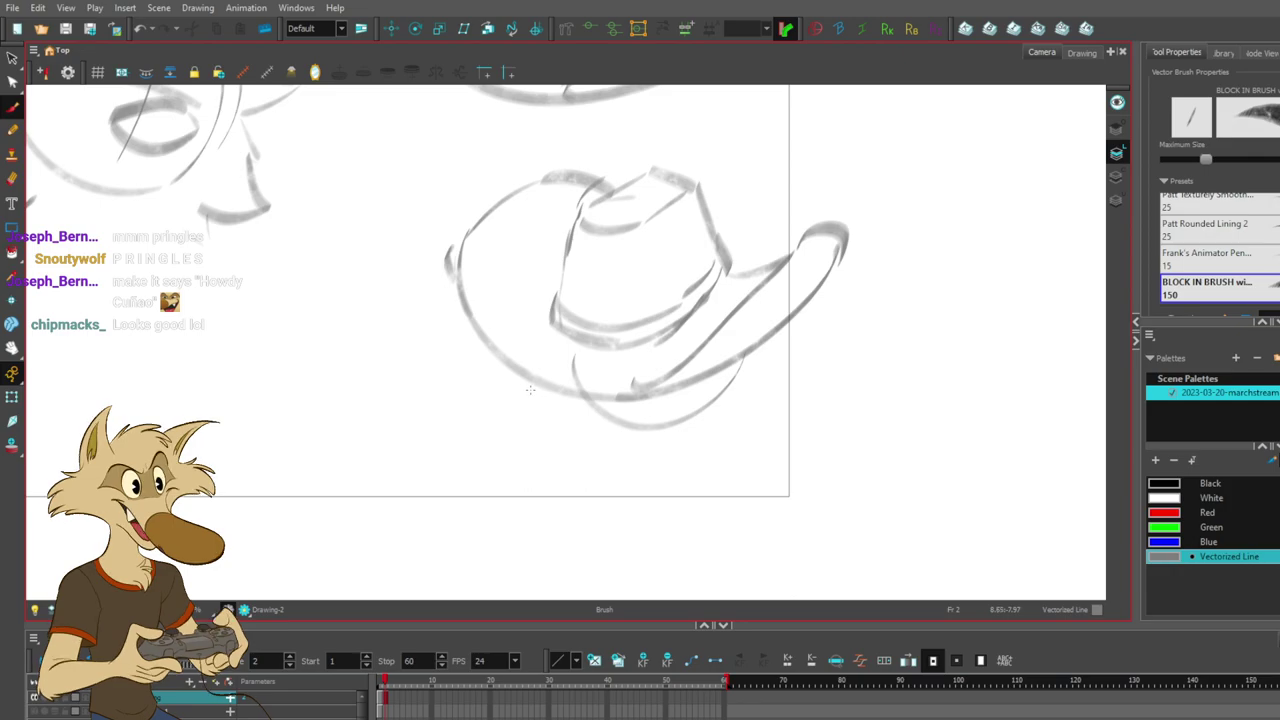
- Rough in the nose and a short pointed muzzle projecting from under the hat brim
{"action": "mouse_move", "coordinate": [526, 378]}
{"action": "left_mouse_down"}
{"action": "mouse_move", "coordinate": [527, 422]}
{"action": "mouse_move", "coordinate": [547, 384]}
{"action": "left_mouse_up"}
{"action": "mouse_move", "coordinate": [540, 434]}
{"action": "left_mouse_down"}
{"action": "mouse_move", "coordinate": [549, 456]}
{"action": "mouse_move", "coordinate": [648, 396]}
{"action": "left_mouse_up"}
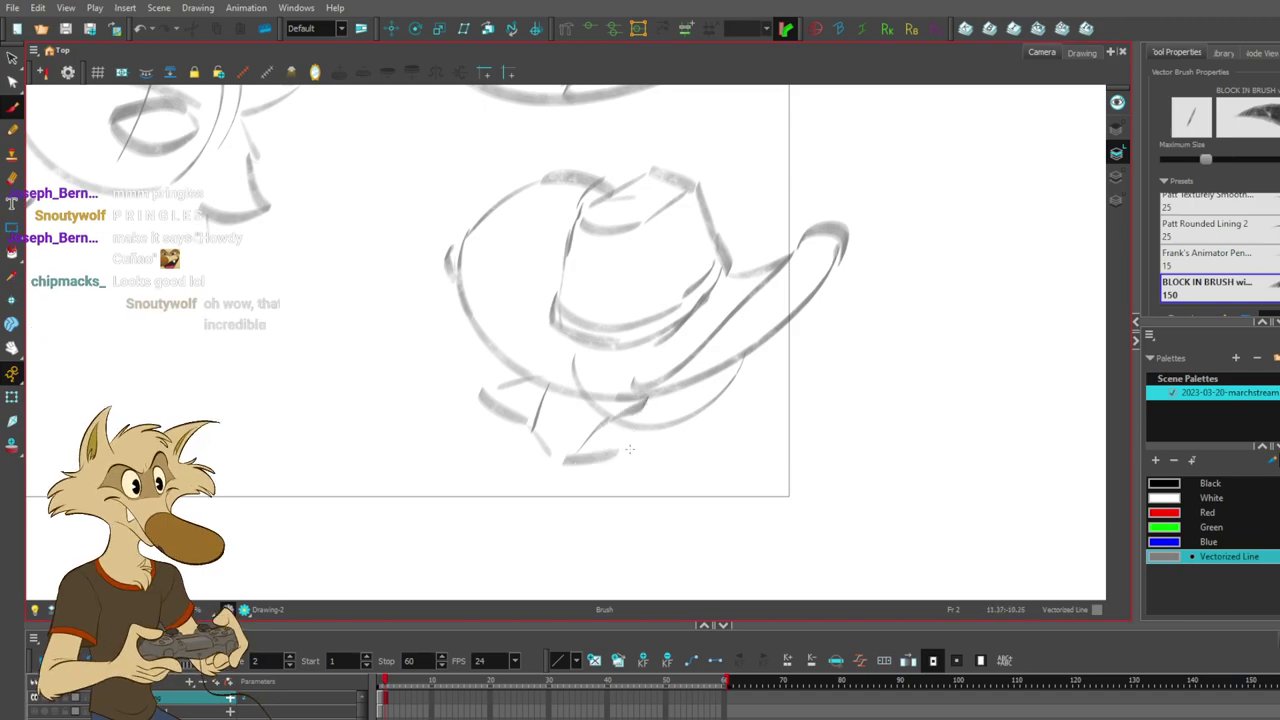
{"action": "left_click_drag", "start_coordinate": [576, 456], "coordinate": [650, 427]}
{"action": "key", "text": "ctrl+z"}
{"action": "key", "text": "ctrl+z"}
{"action": "key", "text": "ctrl+z"}
- Redraw the muzzle's lower edge with an angular chin, and mark the jaw line below the head curve
{"action": "mouse_move", "coordinate": [569, 459]}
{"action": "left_mouse_down"}
{"action": "mouse_move", "coordinate": [622, 436]}
{"action": "mouse_move", "coordinate": [604, 437]}
{"action": "left_mouse_up"}
{"action": "key", "text": "ctrl+z"}
{"action": "key", "text": "ctrl+z"}
{"action": "left_click_drag", "start_coordinate": [513, 426], "coordinate": [537, 450]}
{"action": "left_click_drag", "start_coordinate": [619, 440], "coordinate": [674, 411]}
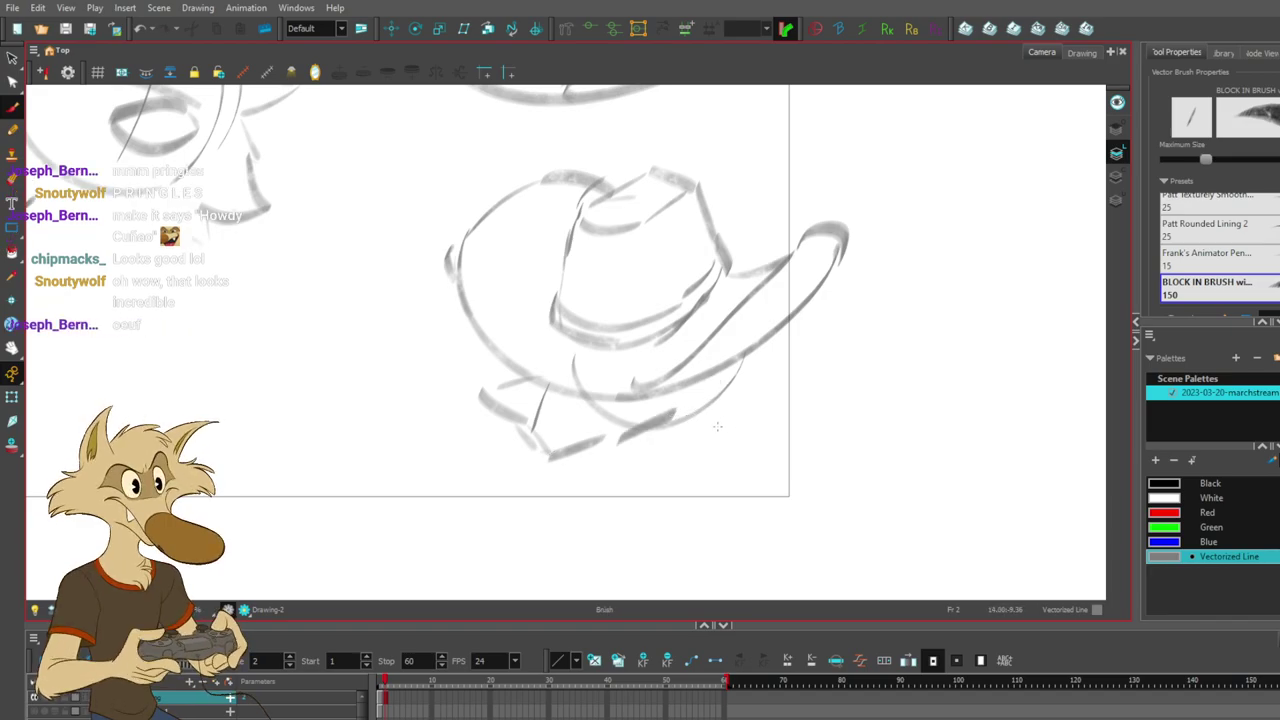
- Sketch jagged cheek and neck fur running down from beneath the brim's right side
{"action": "mouse_move", "coordinate": [764, 342]}
{"action": "left_mouse_down"}
{"action": "mouse_move", "coordinate": [790, 345]}
{"action": "mouse_move", "coordinate": [770, 372]}
{"action": "mouse_move", "coordinate": [818, 358]}
{"action": "mouse_move", "coordinate": [803, 430]}
{"action": "left_mouse_up"}
{"action": "mouse_move", "coordinate": [812, 362]}
{"action": "left_mouse_down"}
{"action": "mouse_move", "coordinate": [778, 410]}
{"action": "mouse_move", "coordinate": [786, 482]}
{"action": "mouse_move", "coordinate": [644, 546]}
{"action": "left_mouse_up"}
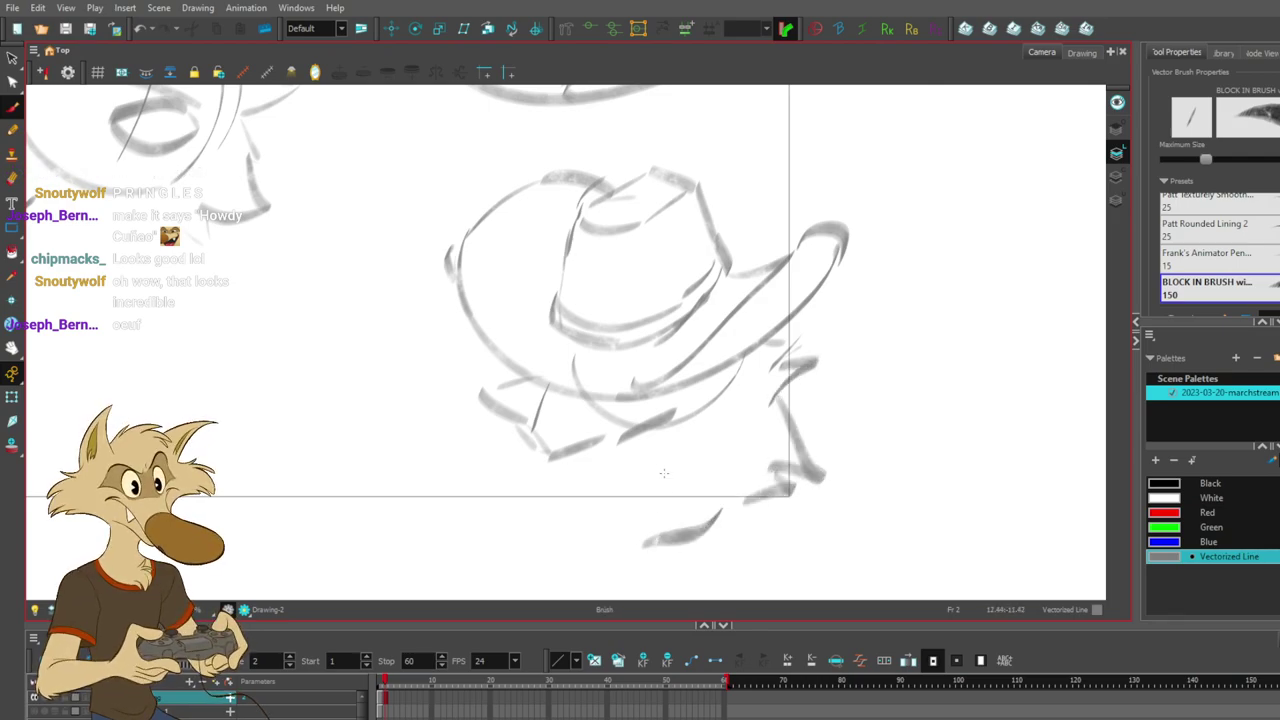
{"action": "mouse_move", "coordinate": [606, 448]}
{"action": "left_mouse_down"}
{"action": "mouse_move", "coordinate": [599, 557]}
{"action": "mouse_move", "coordinate": [644, 528]}
{"action": "mouse_move", "coordinate": [620, 549]}
{"action": "left_mouse_up"}
{"action": "key", "text": "ctrl+z"}
- Close the top of the nose on the muzzle, and add the neck's front line with pointed fur strokes at its base
{"action": "mouse_move", "coordinate": [712, 456]}
{"action": "left_mouse_down"}
{"action": "mouse_move", "coordinate": [694, 394]}
{"action": "mouse_move", "coordinate": [649, 426]}
{"action": "left_mouse_up"}
{"action": "left_click_drag", "start_coordinate": [474, 373], "coordinate": [416, 387]}
{"action": "key", "text": "ctrl+z"}
{"action": "key", "text": "ctrl+z"}
{"action": "left_click_drag", "start_coordinate": [528, 506], "coordinate": [494, 540]}
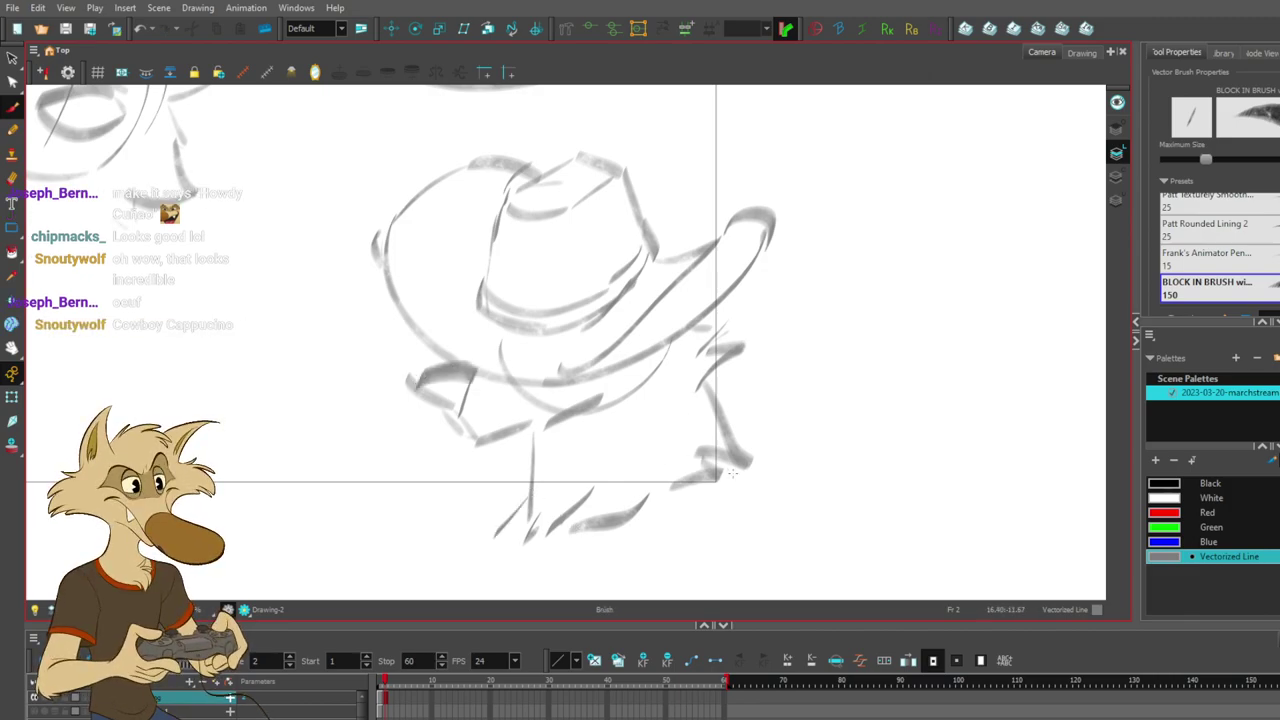
- Sketch a slanted double line beneath the furry character's neck with long pointed strokes at its front, plus a short line down from the back end
{"action": "mouse_move", "coordinate": [690, 432]}
{"action": "left_mouse_down"}
{"action": "mouse_move", "coordinate": [775, 511]}
{"action": "mouse_move", "coordinate": [741, 420]}
{"action": "mouse_move", "coordinate": [544, 524]}
{"action": "left_mouse_up"}
{"action": "key", "text": "ctrl+z"}
{"action": "mouse_move", "coordinate": [760, 436]}
{"action": "left_mouse_down"}
{"action": "mouse_move", "coordinate": [530, 541]}
{"action": "mouse_move", "coordinate": [514, 578]}
{"action": "left_mouse_up"}
{"action": "left_click_drag", "start_coordinate": [541, 464], "coordinate": [501, 562]}
{"action": "left_click_drag", "start_coordinate": [533, 443], "coordinate": [501, 560]}
{"action": "left_click_drag", "start_coordinate": [517, 474], "coordinate": [501, 561]}
{"action": "left_click_drag", "start_coordinate": [613, 453], "coordinate": [618, 440]}
{"action": "key", "text": "ctrl+z"}
{"action": "mouse_move", "coordinate": [733, 404]}
{"action": "left_mouse_down"}
{"action": "mouse_move", "coordinate": [757, 512]}
{"action": "mouse_move", "coordinate": [779, 512]}
{"action": "left_mouse_up"}
{"action": "key", "text": "ctrl+z"}
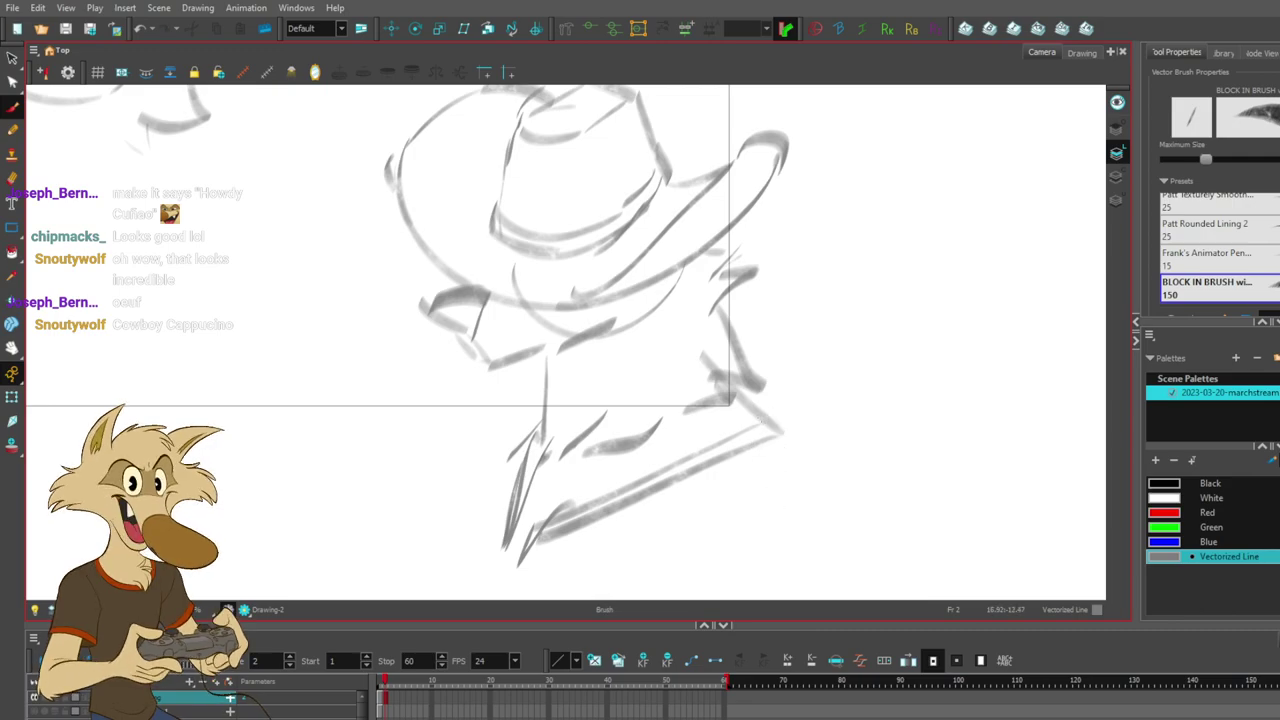
{"action": "left_click_drag", "start_coordinate": [762, 422], "coordinate": [770, 522]}
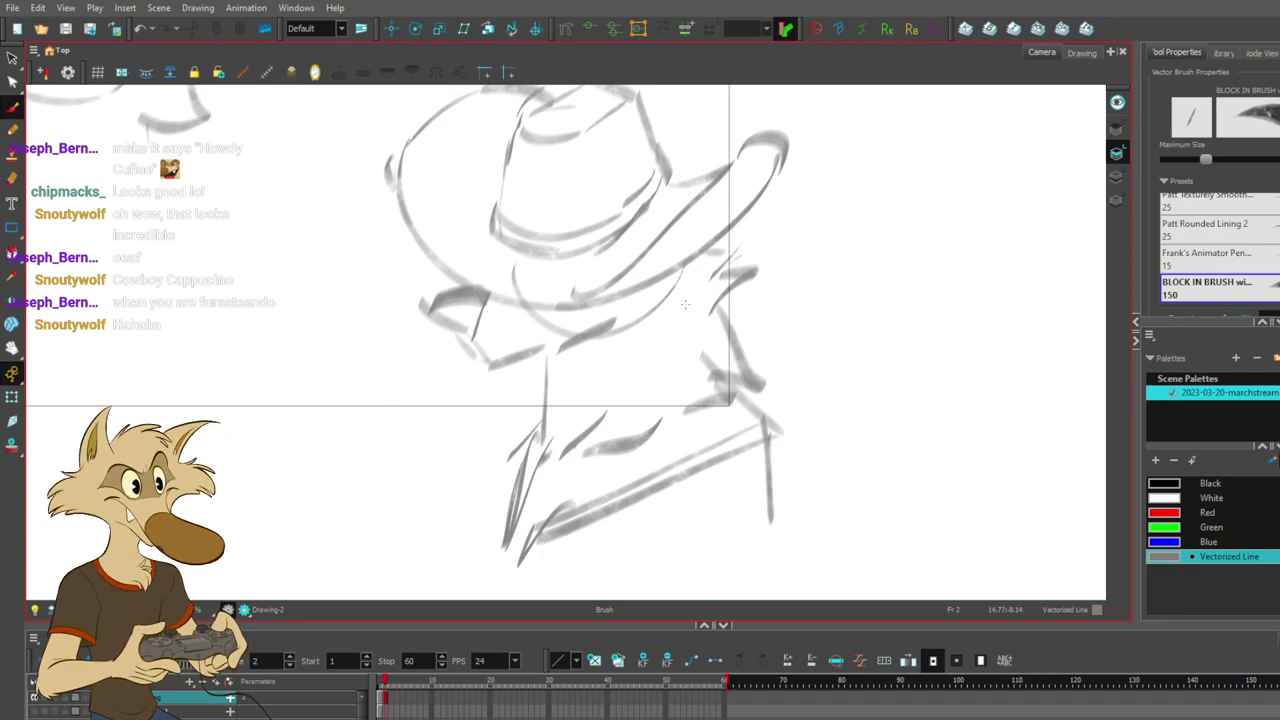
- Review the complete set of sketches on frame 2 at different zoom levels
{"action": "scroll", "coordinate": [686, 304], "scroll_direction": "down", "scroll_amount": 8}
{"action": "scroll", "coordinate": [604, 280], "scroll_direction": "up", "scroll_amount": 3}
{"action": "scroll", "coordinate": [709, 294], "scroll_direction": "down", "scroll_amount": 2}
{"action": "scroll", "coordinate": [789, 280], "scroll_direction": "up", "scroll_amount": 3}
{"action": "scroll", "coordinate": [600, 295], "scroll_direction": "down", "scroll_amount": 1}
{"action": "scroll", "coordinate": [475, 331], "scroll_direction": "up", "scroll_amount": 1}
{"action": "scroll", "coordinate": [470, 335], "scroll_direction": "down", "scroll_amount": 2}
{"action": "scroll", "coordinate": [450, 350], "scroll_direction": "up", "scroll_amount": 4}
{"action": "scroll", "coordinate": [444, 358], "scroll_direction": "down", "scroll_amount": 4}
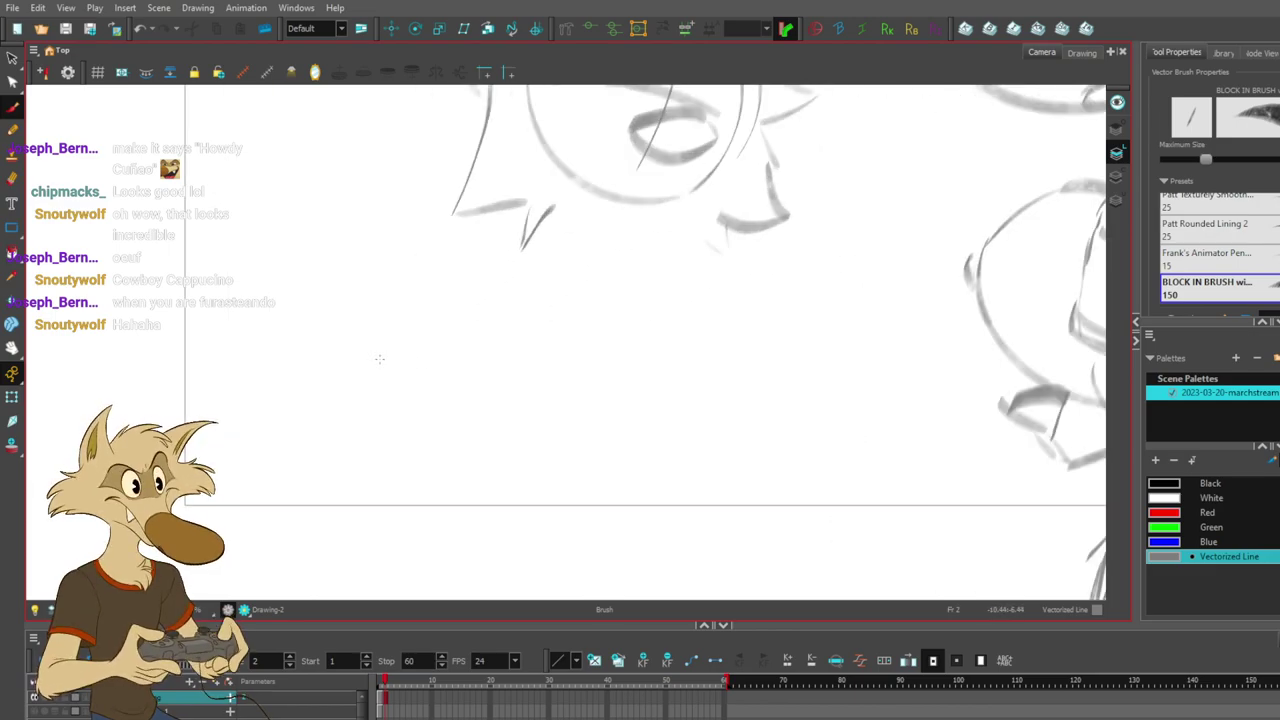
{"action": "scroll", "coordinate": [401, 328], "scroll_direction": "up", "scroll_amount": 1}
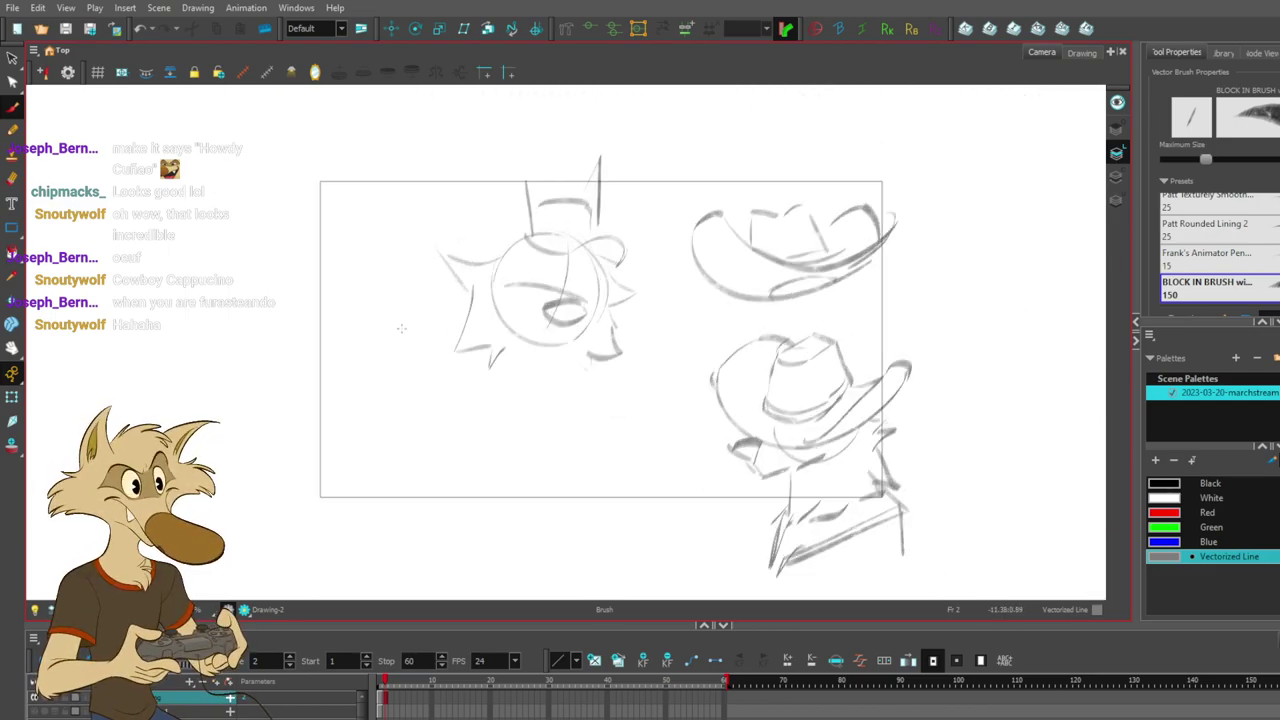
{"action": "scroll", "coordinate": [405, 330], "scroll_direction": "down", "scroll_amount": 2}
{"action": "scroll", "coordinate": [504, 363], "scroll_direction": "up", "scroll_amount": 2}
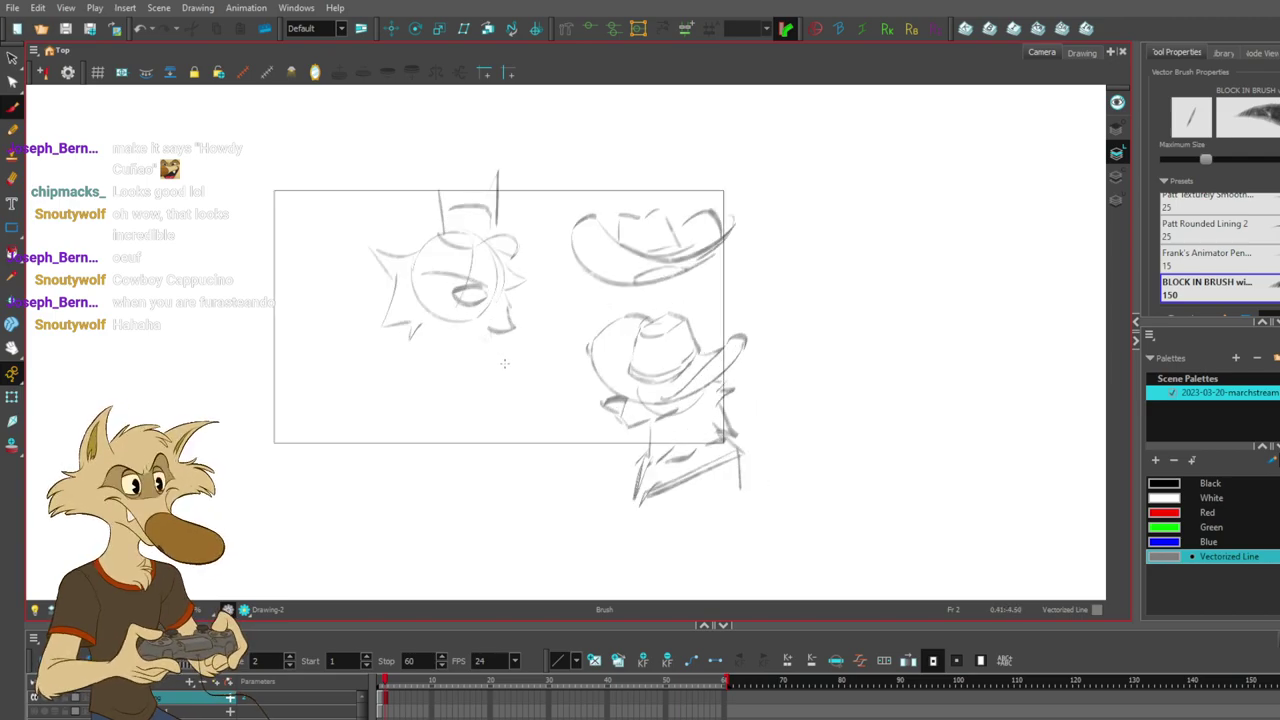
- Go past the frame 1 drawing to frame 3 and create a new empty drawing there
{"action": "left_click", "coordinate": [390, 704]}
{"action": "left_click", "coordinate": [380, 706]}
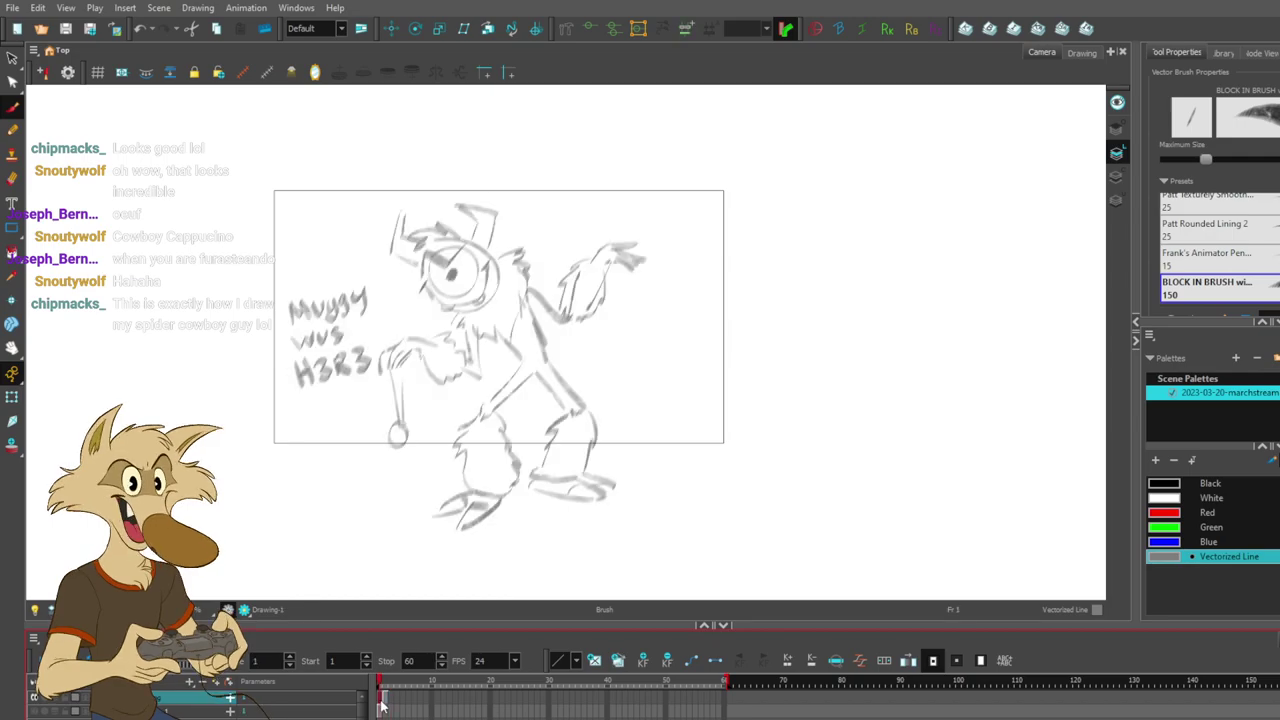
{"action": "left_click_drag", "start_coordinate": [386, 706], "coordinate": [391, 706]}
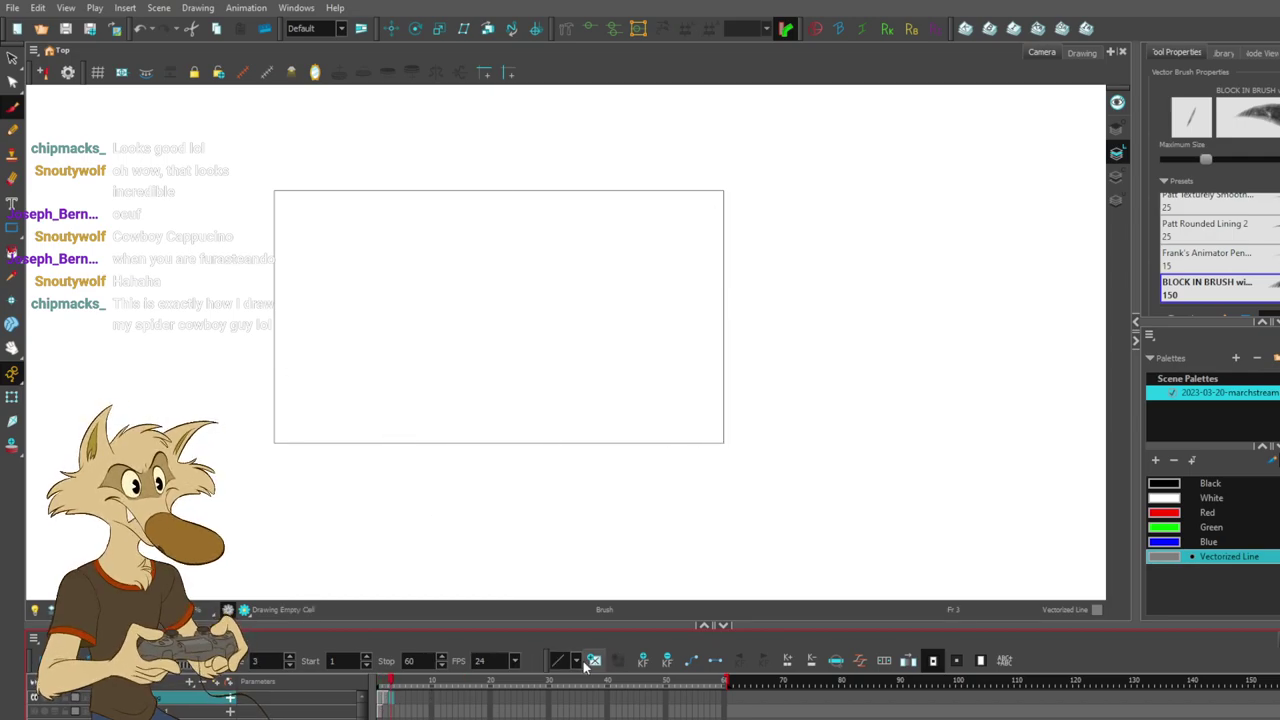
{"action": "scroll", "coordinate": [443, 297], "scroll_direction": "up", "scroll_amount": 2}
{"action": "scroll", "coordinate": [414, 277], "scroll_direction": "down", "scroll_amount": 1}
{"action": "scroll", "coordinate": [416, 272], "scroll_direction": "up", "scroll_amount": 1}
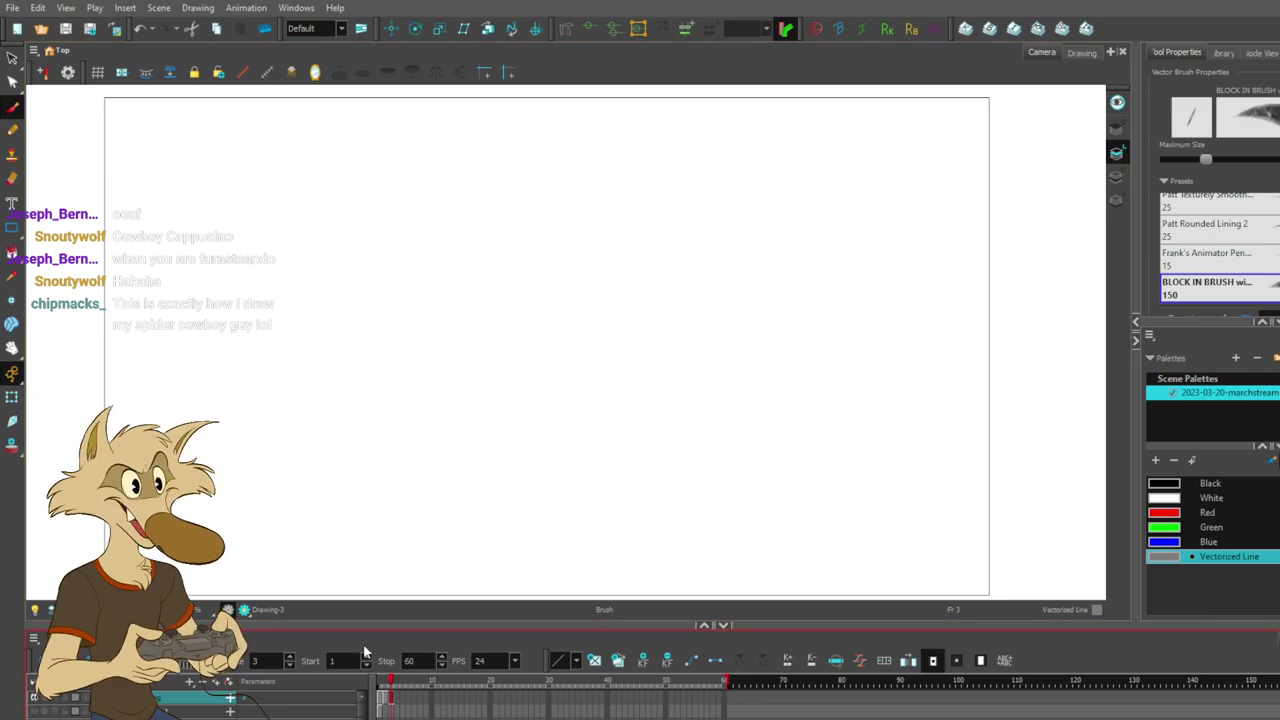
- Check the frame 2 sketches, return to the blank drawing on frame 3, and slightly enlarge the drawing view
{"action": "left_click", "coordinate": [387, 680]}
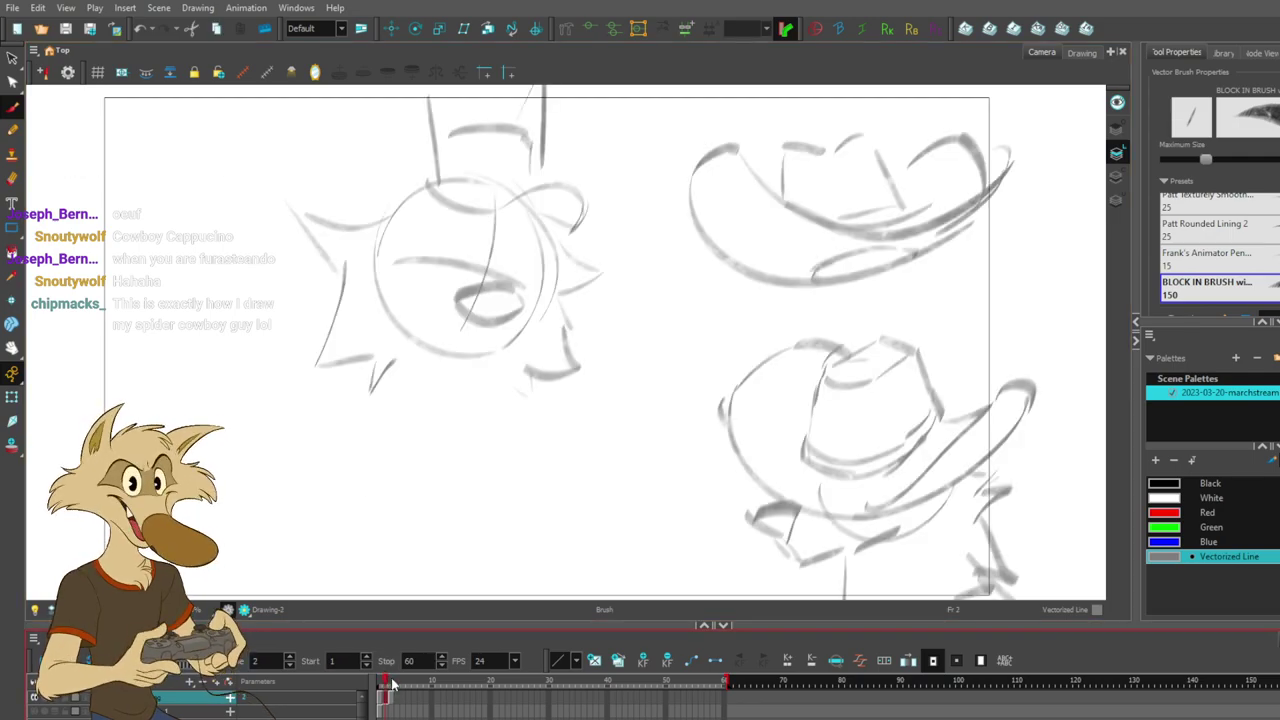
{"action": "left_click", "coordinate": [392, 684]}
{"action": "scroll", "coordinate": [511, 331], "scroll_direction": "down", "scroll_amount": 1}
{"action": "scroll", "coordinate": [433, 385], "scroll_direction": "up", "scroll_amount": 1}
{"action": "scroll", "coordinate": [440, 480], "scroll_direction": "down", "scroll_amount": 1}
{"action": "scroll", "coordinate": [440, 480], "scroll_direction": "up", "scroll_amount": 1}
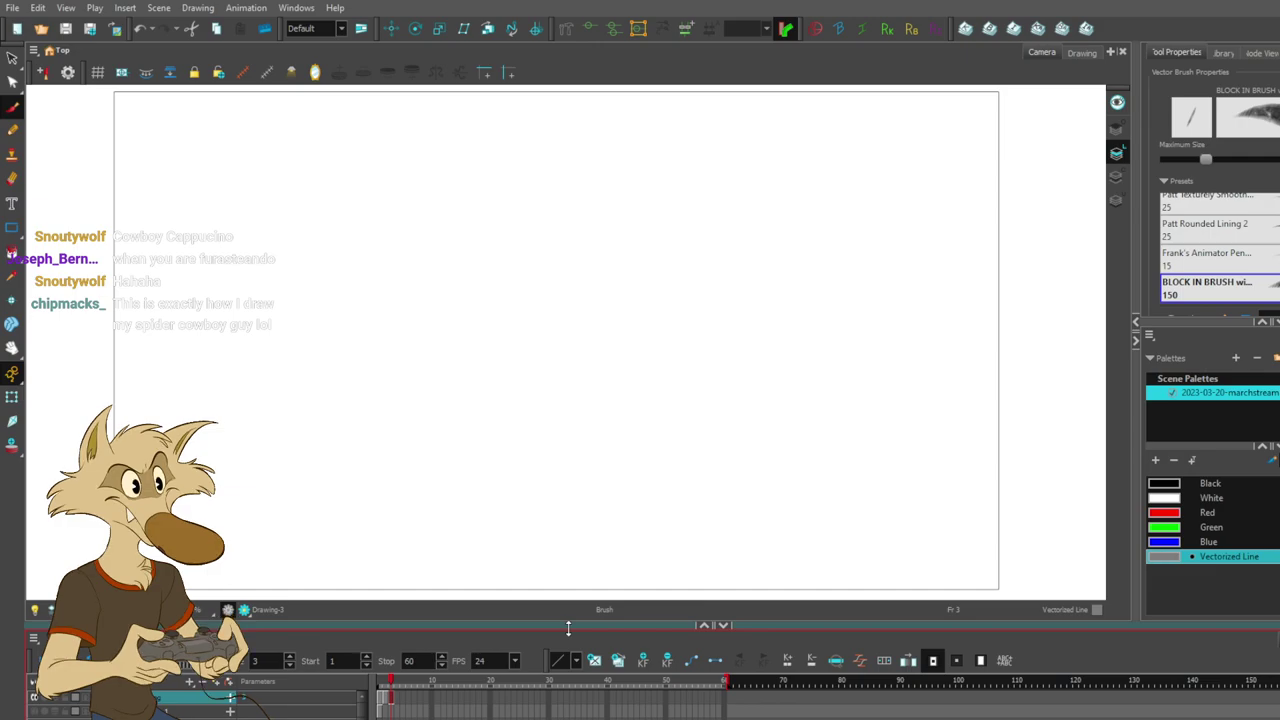
{"action": "left_click_drag", "start_coordinate": [567, 628], "coordinate": [570, 632]}
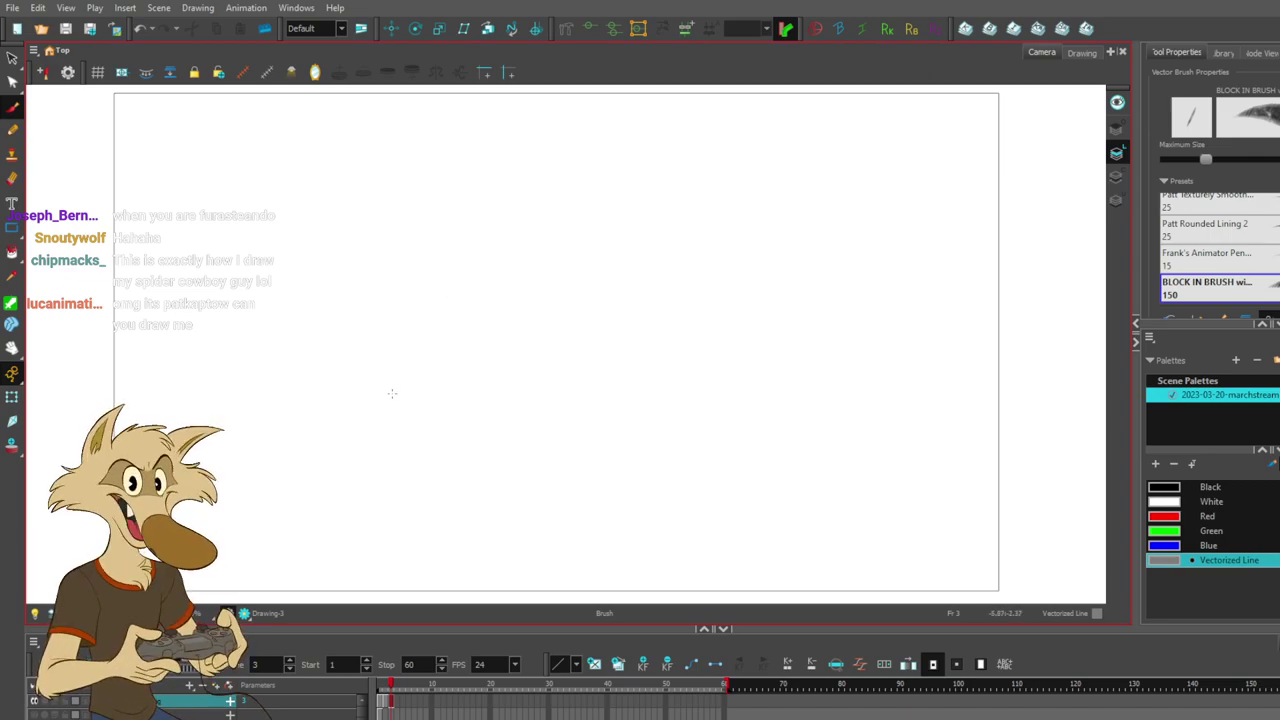
- Sketch a V-shaped bottom hem for a shirt-like torso, with a short curved side line rising from its right end
{"action": "mouse_move", "coordinate": [360, 372]}
{"action": "left_mouse_down"}
{"action": "mouse_move", "coordinate": [420, 382]}
{"action": "mouse_move", "coordinate": [520, 330]}
{"action": "mouse_move", "coordinate": [406, 408]}
{"action": "left_mouse_up"}
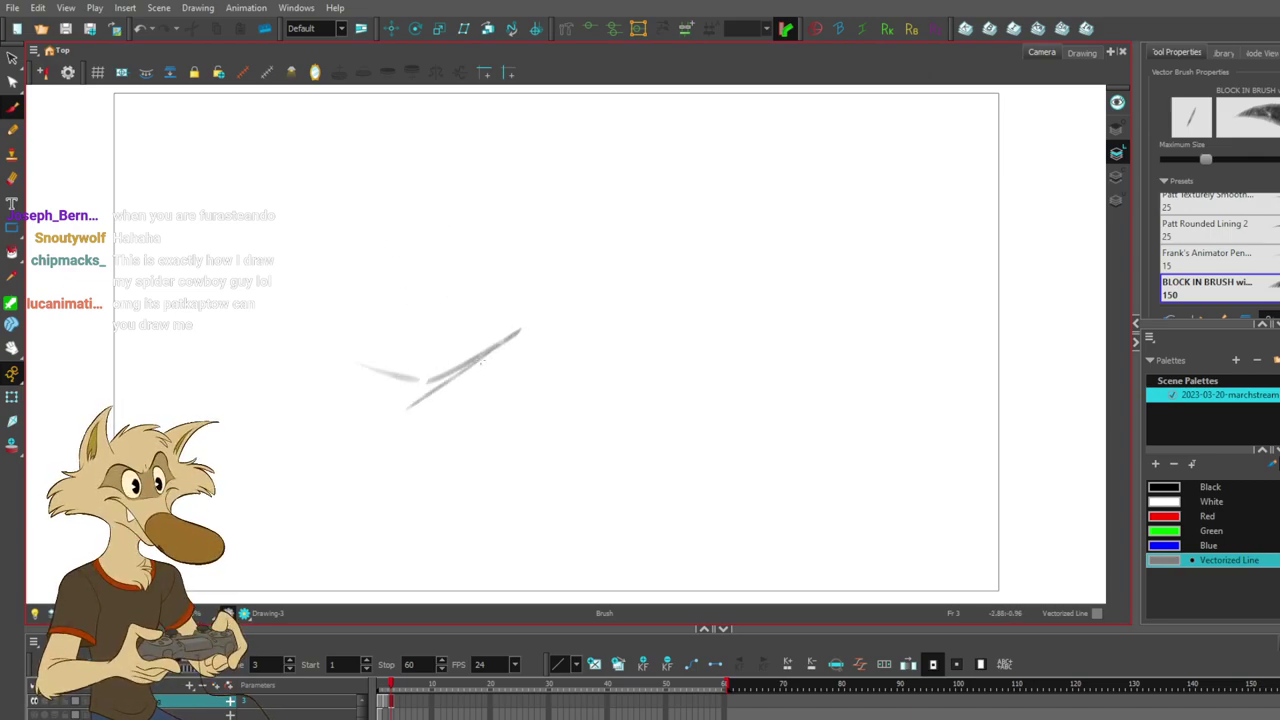
{"action": "mouse_move", "coordinate": [470, 334]}
{"action": "left_mouse_down"}
{"action": "mouse_move", "coordinate": [512, 322]}
{"action": "mouse_move", "coordinate": [534, 262]}
{"action": "left_mouse_up"}
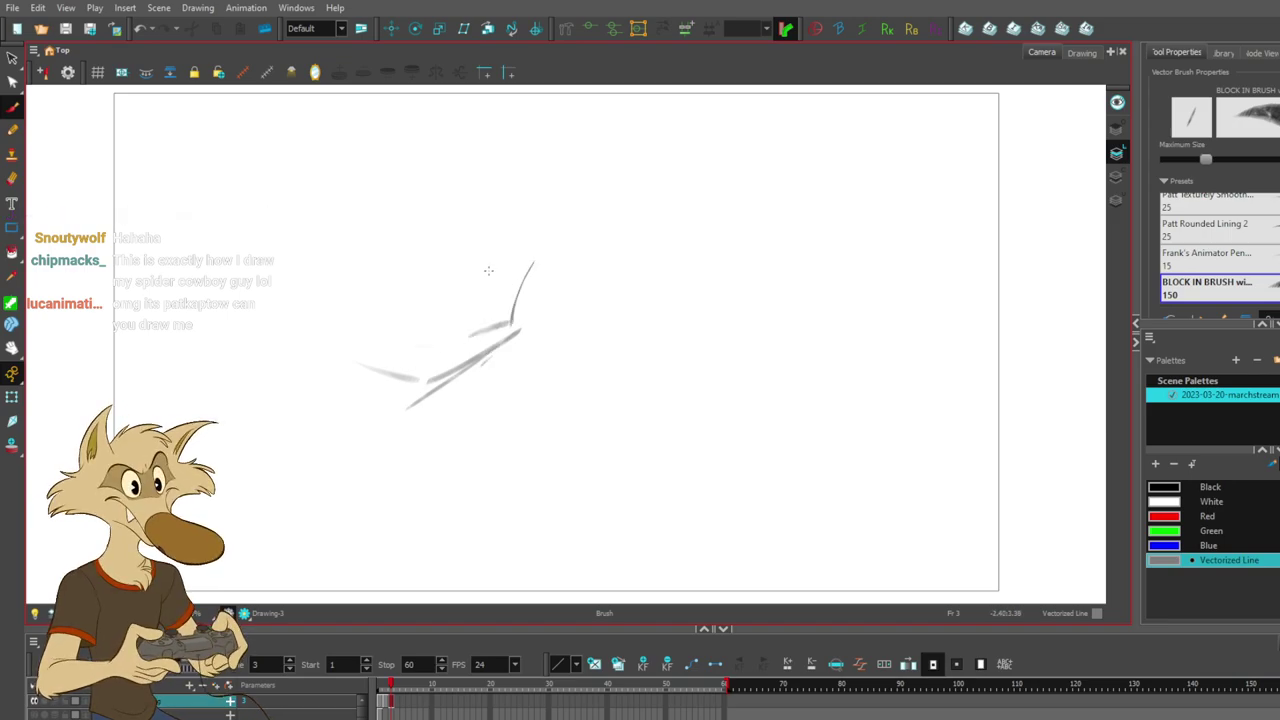
{"action": "mouse_move", "coordinate": [395, 142]}
{"action": "left_mouse_down"}
{"action": "mouse_move", "coordinate": [406, 212]}
{"action": "mouse_move", "coordinate": [356, 356]}
{"action": "left_mouse_up"}
{"action": "left_click_drag", "start_coordinate": [541, 317], "coordinate": [605, 212]}
{"action": "key", "text": "ctrl+z"}
{"action": "key", "text": "ctrl+z"}
{"action": "key", "text": "ctrl+z"}
- Draw the torso's left side line and connect it to the hem with a thick curved stroke
{"action": "mouse_move", "coordinate": [376, 155]}
{"action": "left_mouse_down"}
{"action": "mouse_move", "coordinate": [376, 244]}
{"action": "mouse_move", "coordinate": [334, 342]}
{"action": "left_mouse_up"}
{"action": "key", "text": "ctrl+z"}
{"action": "left_click_drag", "start_coordinate": [374, 236], "coordinate": [350, 294]}
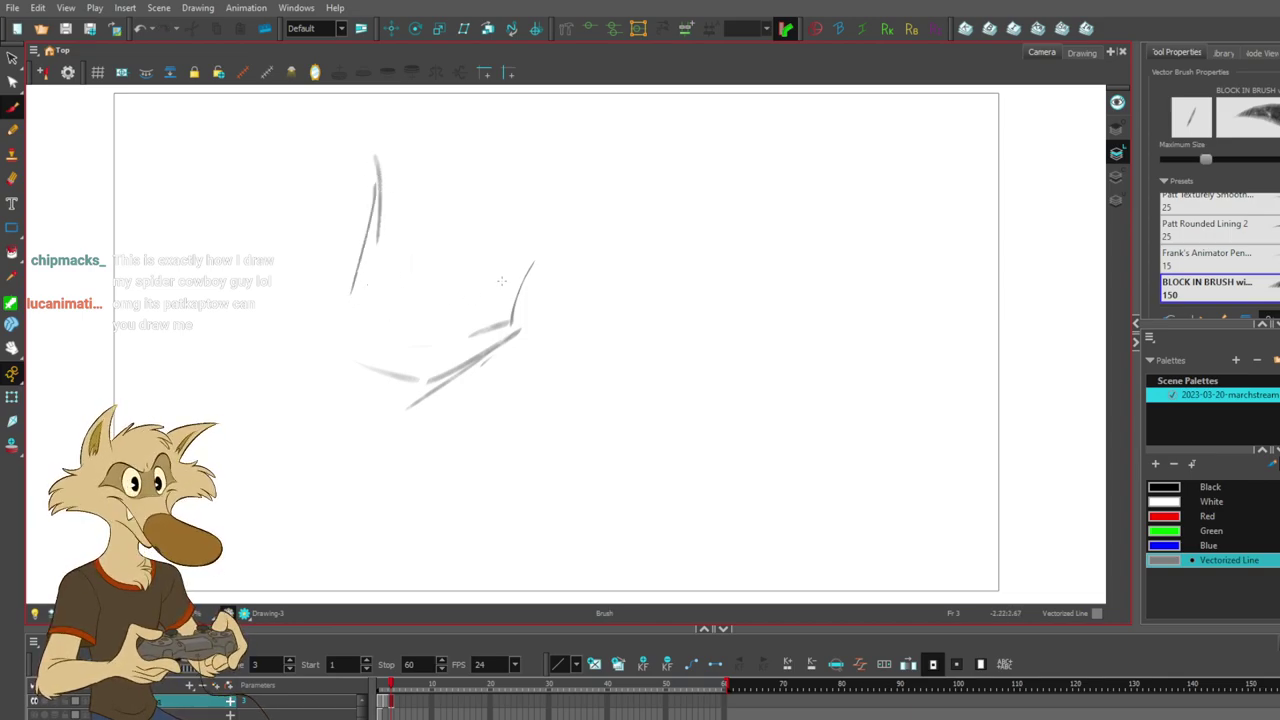
{"action": "mouse_move", "coordinate": [352, 290]}
{"action": "left_mouse_down"}
{"action": "mouse_move", "coordinate": [326, 339]}
{"action": "mouse_move", "coordinate": [407, 373]}
{"action": "left_mouse_up"}
{"action": "key", "text": "ctrl+z"}
{"action": "key", "text": "ctrl+z"}
{"action": "mouse_move", "coordinate": [326, 342]}
{"action": "left_mouse_down"}
{"action": "mouse_move", "coordinate": [413, 397]}
{"action": "mouse_move", "coordinate": [418, 384]}
{"action": "left_mouse_up"}
{"action": "key", "text": "ctrl+z"}
{"action": "key", "text": "ctrl+z"}
{"action": "left_click_drag", "start_coordinate": [555, 368], "coordinate": [569, 424]}
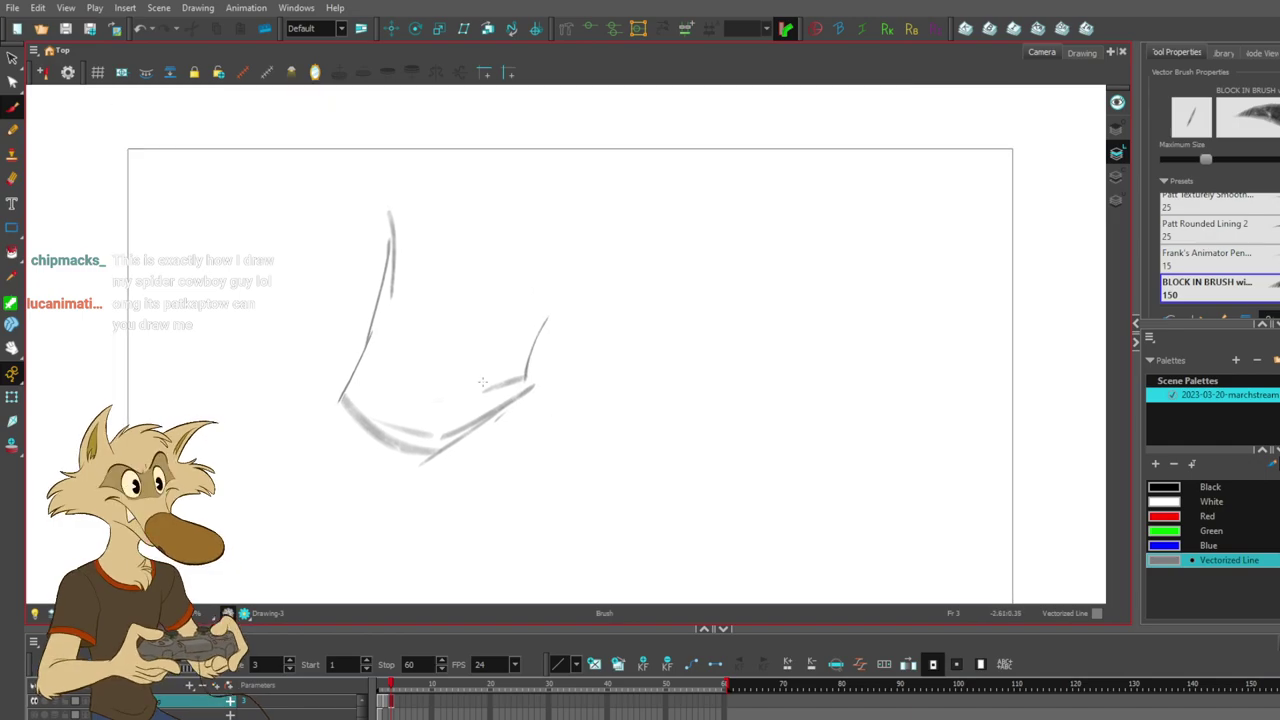
- Rework the upper part of the torso's left side into a lighter line running down toward the hem
{"action": "left_click_drag", "start_coordinate": [410, 268], "coordinate": [374, 290]}
{"action": "left_click_drag", "start_coordinate": [396, 231], "coordinate": [371, 372]}
{"action": "key", "text": "ctrl+z"}
{"action": "key", "text": "ctrl+z"}
{"action": "key", "text": "ctrl+z"}
{"action": "key", "text": "ctrl+z"}
{"action": "left_click_drag", "start_coordinate": [390, 280], "coordinate": [364, 398]}
{"action": "key", "text": "ctrl+z"}
{"action": "key", "text": "ctrl+z"}
{"action": "key", "text": "ctrl+z"}
{"action": "key", "text": "ctrl+z"}
{"action": "left_click_drag", "start_coordinate": [391, 248], "coordinate": [368, 364]}
{"action": "key", "text": "ctrl+z"}
{"action": "key", "text": "ctrl+z"}
- Sketch a curved shoulder line rising from the top of the torso's left side
{"action": "mouse_move", "coordinate": [397, 244]}
{"action": "left_mouse_down"}
{"action": "mouse_move", "coordinate": [365, 396]}
{"action": "mouse_move", "coordinate": [369, 372]}
{"action": "mouse_move", "coordinate": [526, 262]}
{"action": "left_mouse_up"}
{"action": "key", "text": "ctrl+z"}
{"action": "key", "text": "ctrl+z"}
{"action": "key", "text": "ctrl+z"}
{"action": "mouse_move", "coordinate": [396, 212]}
{"action": "left_mouse_down"}
{"action": "mouse_move", "coordinate": [603, 255]}
{"action": "mouse_move", "coordinate": [594, 218]}
{"action": "mouse_move", "coordinate": [440, 204]}
{"action": "mouse_move", "coordinate": [580, 250]}
{"action": "mouse_move", "coordinate": [525, 206]}
{"action": "mouse_move", "coordinate": [452, 194]}
{"action": "left_mouse_up"}
{"action": "key", "text": "ctrl+z"}
{"action": "key", "text": "ctrl+z"}
{"action": "key", "text": "ctrl+z"}
{"action": "key", "text": "ctrl+z"}
{"action": "key", "text": "ctrl+z"}
{"action": "left_click_drag", "start_coordinate": [398, 234], "coordinate": [483, 175]}
- Add the torso's upper right side line and a thick diagonal stroke toward the right armpit
{"action": "mouse_move", "coordinate": [559, 218]}
{"action": "left_mouse_down"}
{"action": "mouse_move", "coordinate": [560, 309]}
{"action": "mouse_move", "coordinate": [558, 296]}
{"action": "left_mouse_up"}
{"action": "key", "text": "ctrl+z"}
{"action": "key", "text": "ctrl+z"}
{"action": "key", "text": "ctrl+z"}
{"action": "key", "text": "ctrl+z"}
{"action": "key", "text": "ctrl+z"}
{"action": "mouse_move", "coordinate": [495, 243]}
{"action": "left_mouse_down"}
{"action": "mouse_move", "coordinate": [588, 310]}
{"action": "mouse_move", "coordinate": [544, 296]}
{"action": "mouse_move", "coordinate": [583, 305]}
{"action": "mouse_move", "coordinate": [551, 300]}
{"action": "left_mouse_up"}
{"action": "key", "text": "ctrl+z"}
{"action": "key", "text": "ctrl+z"}
{"action": "key", "text": "ctrl+z"}
- Add light fold lines inside the upper left side of the torso
{"action": "mouse_move", "coordinate": [382, 264]}
{"action": "left_mouse_down"}
{"action": "mouse_move", "coordinate": [451, 253]}
{"action": "mouse_move", "coordinate": [414, 318]}
{"action": "mouse_move", "coordinate": [399, 313]}
{"action": "left_mouse_up"}
{"action": "key", "text": "ctrl+z"}
{"action": "key", "text": "ctrl+z"}
{"action": "key", "text": "ctrl+z"}
{"action": "key", "text": "ctrl+z"}
{"action": "key", "text": "ctrl+z"}
{"action": "key", "text": "ctrl+z"}
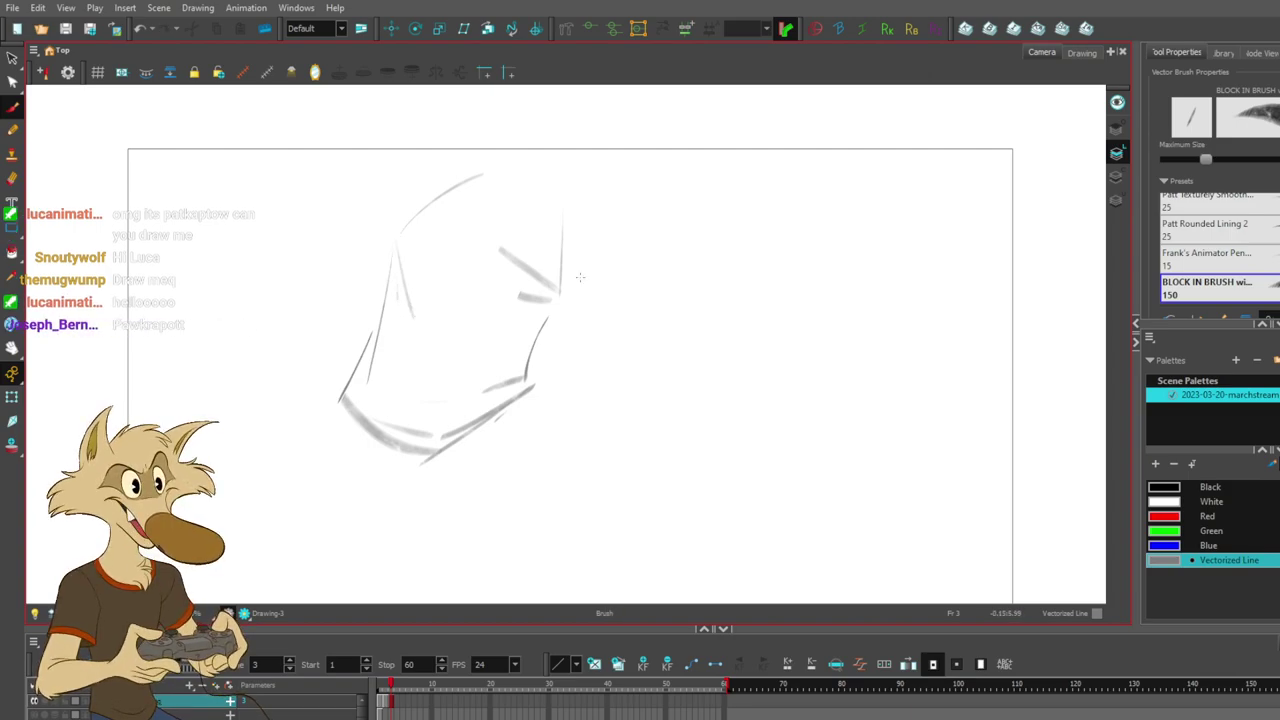
{"action": "key", "text": "ctrl+z"}
{"action": "key", "text": "ctrl+shift+z"}
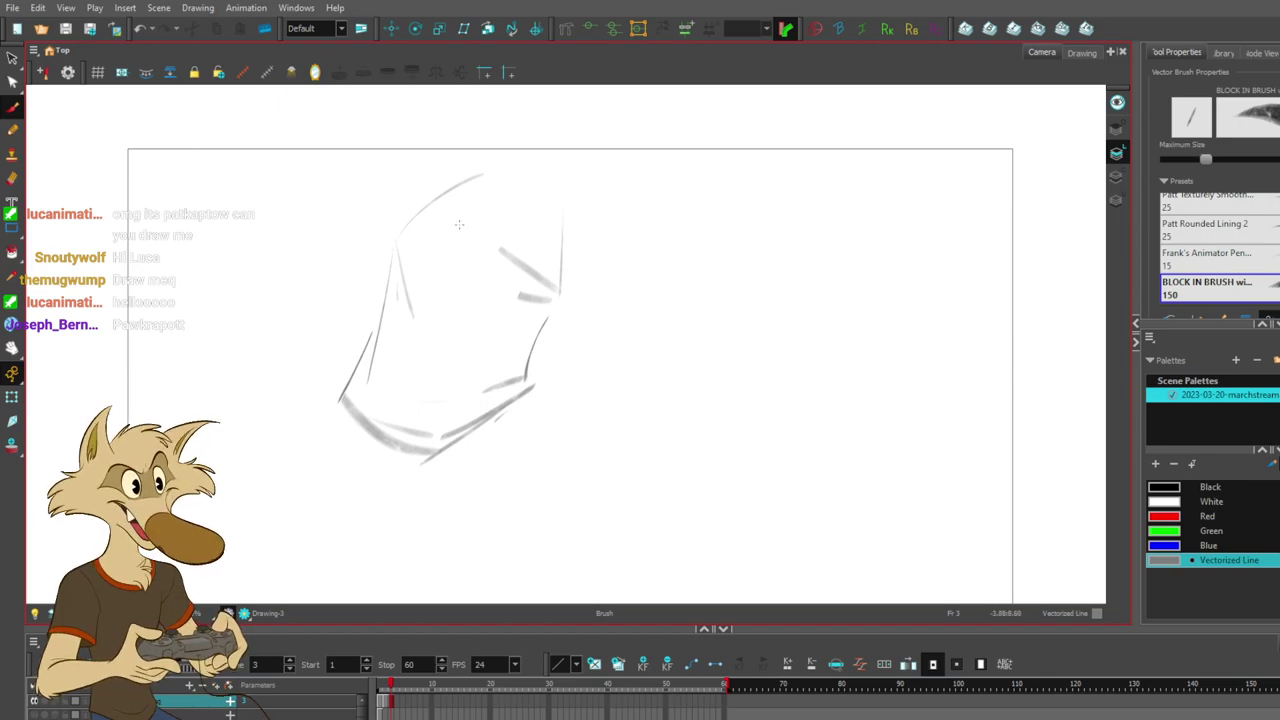
- Delete the thick strokes at the right armpit and try a curved stroke for the right shoulder
{"action": "left_click_drag", "start_coordinate": [549, 253], "coordinate": [541, 304]}
{"action": "key", "text": "Delete"}
{"action": "left_click_drag", "start_coordinate": [565, 198], "coordinate": [619, 259]}
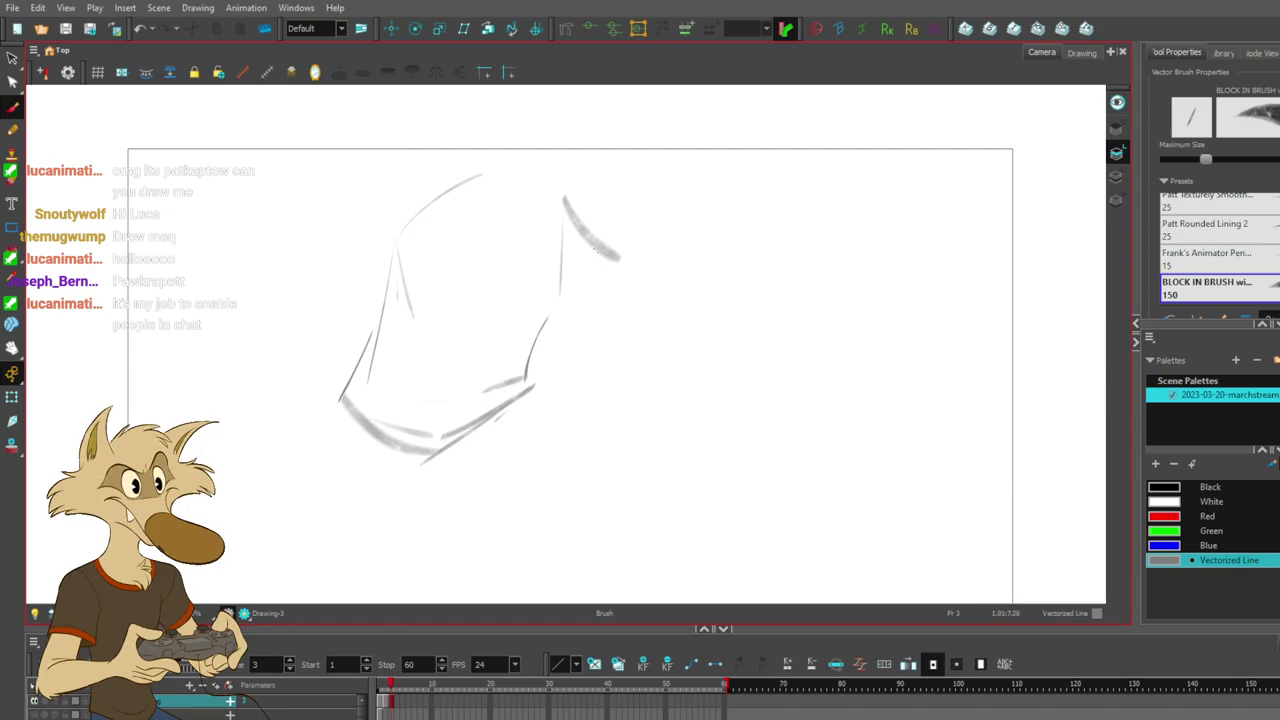
{"action": "key", "text": "ctrl+z"}
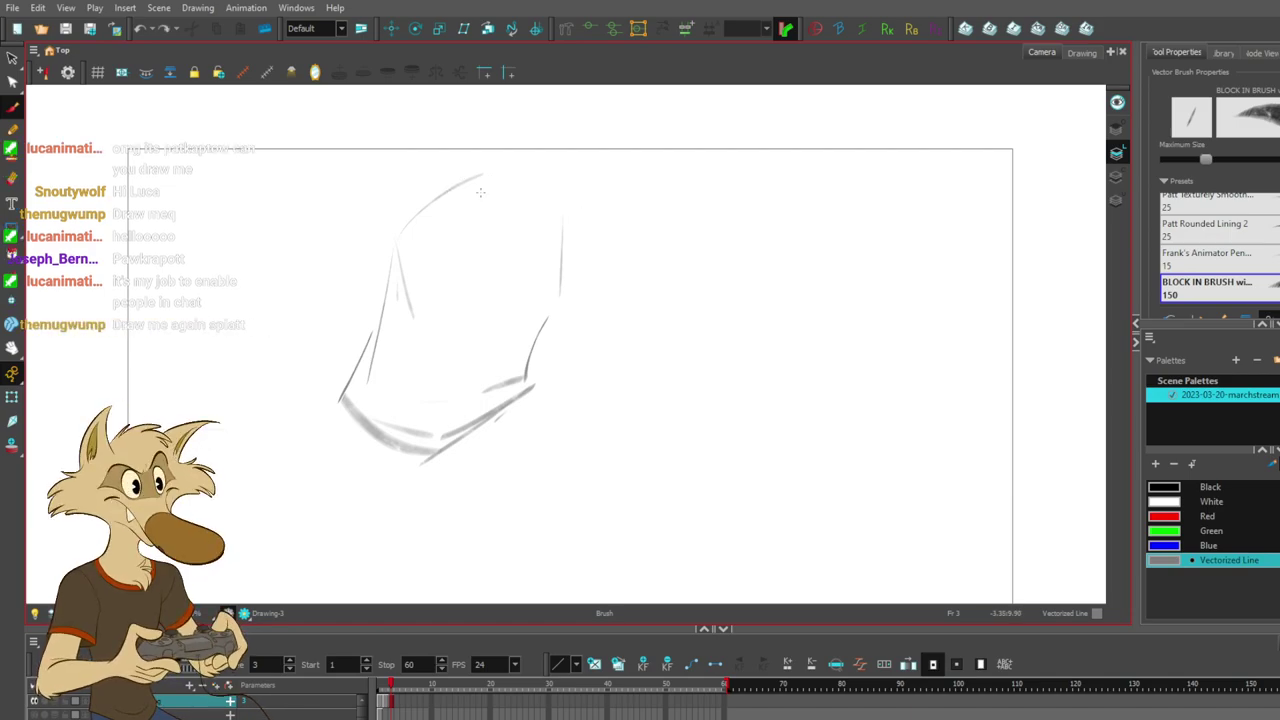
- Sketch the right shoulder slope and the two side lines of a sleeve hanging down from it
{"action": "mouse_move", "coordinate": [492, 161]}
{"action": "left_mouse_down"}
{"action": "mouse_move", "coordinate": [449, 136]}
{"action": "mouse_move", "coordinate": [341, 244]}
{"action": "mouse_move", "coordinate": [390, 298]}
{"action": "left_mouse_up"}
{"action": "mouse_move", "coordinate": [570, 212]}
{"action": "left_mouse_down"}
{"action": "mouse_move", "coordinate": [624, 315]}
{"action": "mouse_move", "coordinate": [617, 445]}
{"action": "left_mouse_up"}
{"action": "key", "text": "ctrl+z"}
{"action": "left_click_drag", "start_coordinate": [620, 302], "coordinate": [630, 425]}
{"action": "left_click_drag", "start_coordinate": [547, 322], "coordinate": [550, 440]}
{"action": "mouse_move", "coordinate": [394, 284]}
{"action": "left_mouse_down"}
{"action": "mouse_move", "coordinate": [332, 254]}
{"action": "mouse_move", "coordinate": [390, 272]}
{"action": "left_mouse_up"}
{"action": "key", "text": "ctrl+z"}
- Close the ends of the raised left sleeve and the hanging right sleeve with thick cuff strokes
{"action": "left_click_drag", "start_coordinate": [558, 438], "coordinate": [618, 414]}
{"action": "key", "text": "ctrl+z"}
{"action": "key", "text": "ctrl+z"}
{"action": "key", "text": "alt+s"}
{"action": "key", "text": "ctrl+z"}
{"action": "left_click_drag", "start_coordinate": [325, 240], "coordinate": [372, 281]}
{"action": "mouse_move", "coordinate": [554, 448]}
{"action": "left_mouse_down"}
{"action": "mouse_move", "coordinate": [612, 420]}
{"action": "mouse_move", "coordinate": [628, 432]}
{"action": "left_mouse_up"}
{"action": "key", "text": "ctrl+z"}
- Draw a curved line across the upper chest toward the right shoulder, with a faint short line at its left end
{"action": "left_click_drag", "start_coordinate": [508, 158], "coordinate": [484, 247]}
{"action": "key", "text": "ctrl+z"}
{"action": "mouse_move", "coordinate": [497, 187]}
{"action": "left_mouse_down"}
{"action": "mouse_move", "coordinate": [489, 250]}
{"action": "mouse_move", "coordinate": [475, 250]}
{"action": "mouse_move", "coordinate": [572, 264]}
{"action": "left_mouse_up"}
{"action": "key", "text": "ctrl+z"}
{"action": "key", "text": "ctrl+z"}
{"action": "key", "text": "alt+b"}
{"action": "left_click_drag", "start_coordinate": [494, 260], "coordinate": [598, 243]}
{"action": "key", "text": "ctrl+z"}
{"action": "mouse_move", "coordinate": [340, 252]}
{"action": "left_mouse_down"}
{"action": "mouse_move", "coordinate": [272, 259]}
{"action": "mouse_move", "coordinate": [272, 306]}
{"action": "left_mouse_up"}
{"action": "key", "text": "ctrl+z"}
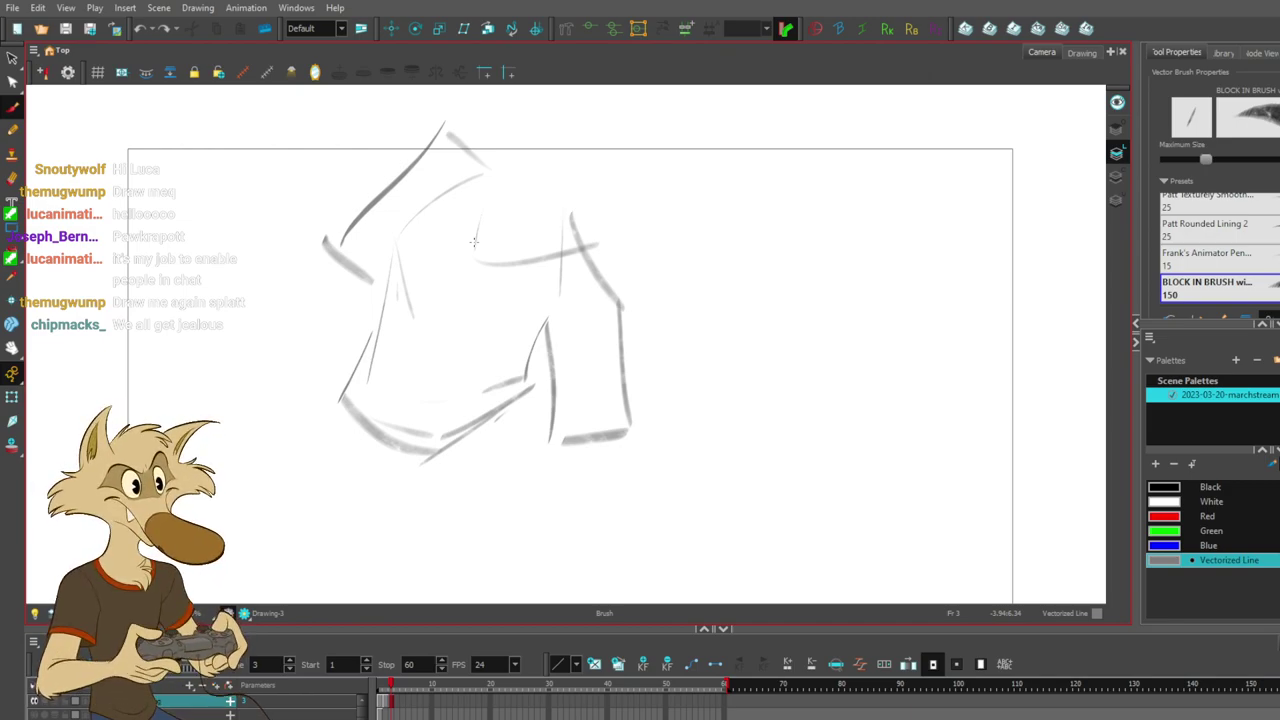
- Replace the raised left sleeve's upper edge with a shorter diagonal line
{"action": "key", "text": "s"}
{"action": "left_click", "coordinate": [380, 199]}
{"action": "key", "text": "Delete"}
{"action": "key", "text": "ctrl+z"}
{"action": "mouse_move", "coordinate": [436, 149]}
{"action": "left_mouse_down"}
{"action": "mouse_move", "coordinate": [357, 228]}
{"action": "mouse_move", "coordinate": [371, 218]}
{"action": "mouse_move", "coordinate": [349, 218]}
{"action": "mouse_move", "coordinate": [355, 232]}
{"action": "left_mouse_up"}
{"action": "key", "text": "ctrl+z"}
{"action": "key", "text": "ctrl+z"}
{"action": "key", "text": "ctrl+z"}
{"action": "key", "text": "ctrl+z"}
{"action": "key", "text": "ctrl+z"}
{"action": "key", "text": "ctrl+z"}
{"action": "key", "text": "s"}
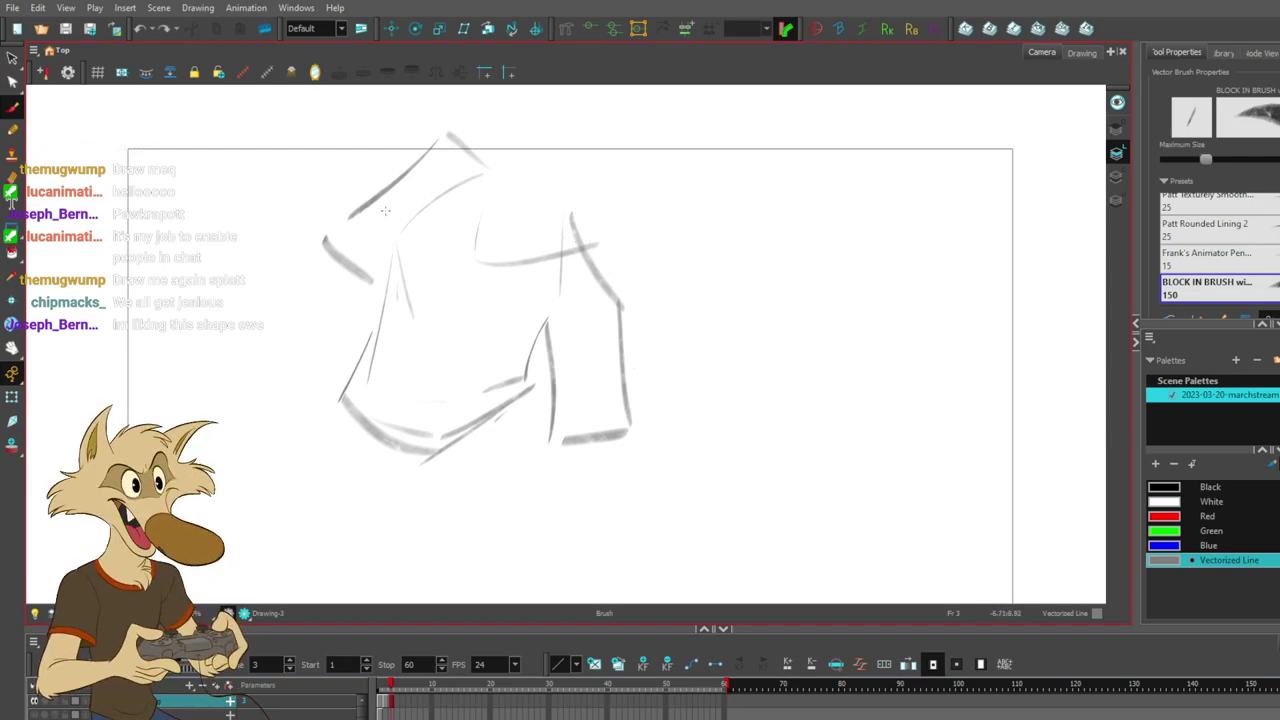
- Add cuff openings at the ends of both the raised left sleeve and the hanging right sleeve
{"action": "mouse_move", "coordinate": [352, 200]}
{"action": "left_mouse_down"}
{"action": "mouse_move", "coordinate": [304, 243]}
{"action": "mouse_move", "coordinate": [373, 254]}
{"action": "mouse_move", "coordinate": [361, 256]}
{"action": "left_mouse_up"}
{"action": "key", "text": "ctrl+z"}
{"action": "key", "text": "ctrl+z"}
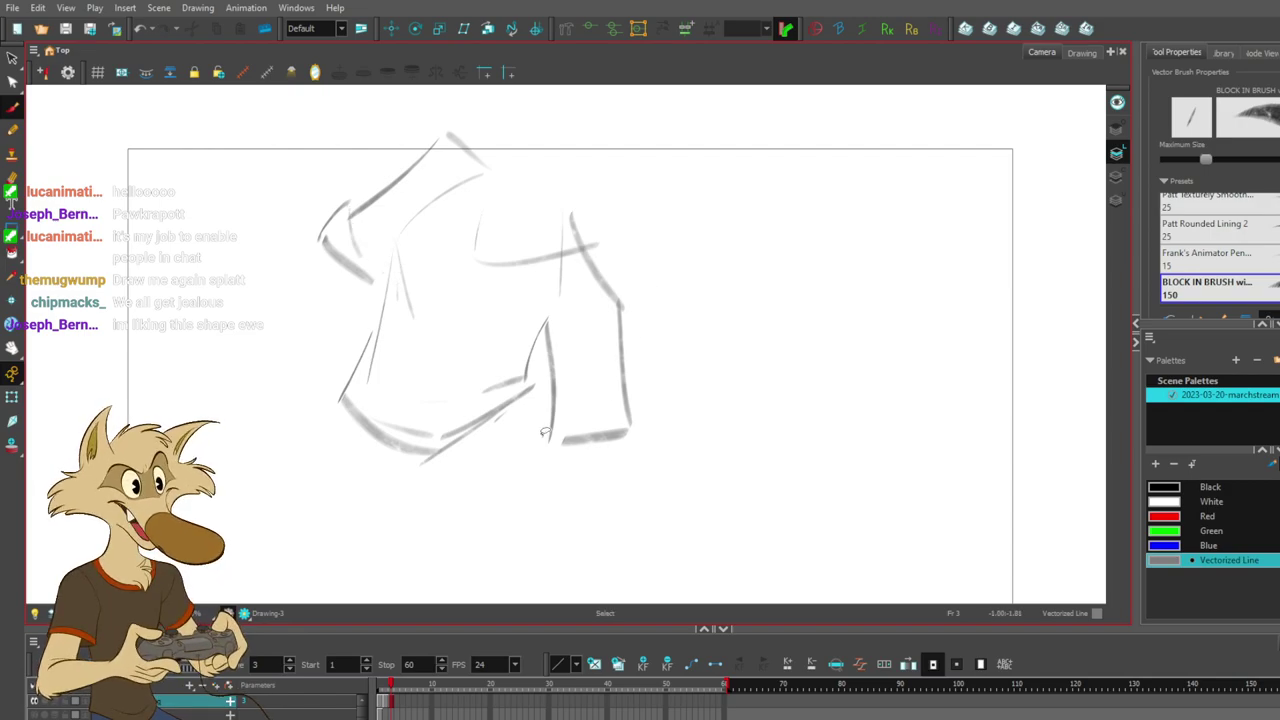
{"action": "mouse_move", "coordinate": [543, 438]}
{"action": "left_mouse_down"}
{"action": "mouse_move", "coordinate": [632, 452]}
{"action": "mouse_move", "coordinate": [648, 425]}
{"action": "left_mouse_up"}
{"action": "key", "text": "ctrl+z"}
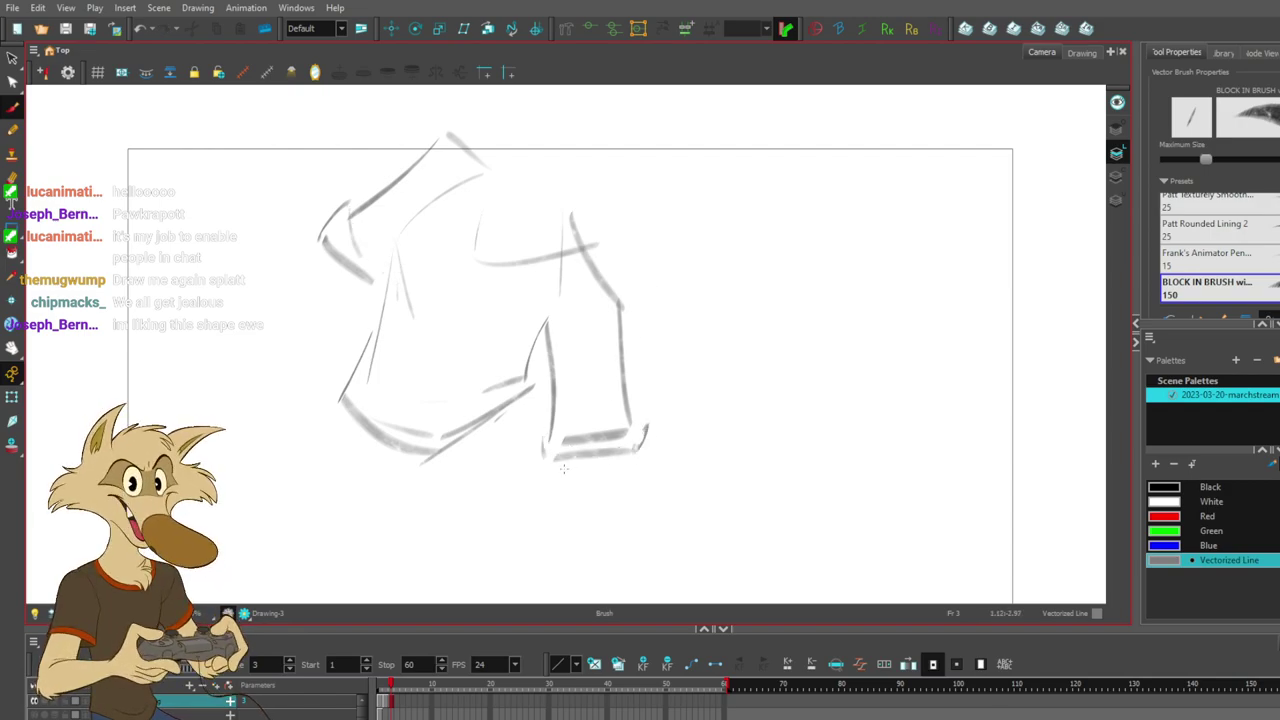
- Remove the hanging right sleeve's side lines and its inner cuff stroke
{"action": "left_click_drag", "start_coordinate": [522, 391], "coordinate": [479, 481]}
{"action": "key", "text": "ctrl+z"}
{"action": "left_click_drag", "start_coordinate": [578, 426], "coordinate": [592, 470]}
{"action": "left_click_drag", "start_coordinate": [564, 406], "coordinate": [456, 498]}
{"action": "key", "text": "ctrl+z"}
{"action": "left_click_drag", "start_coordinate": [658, 408], "coordinate": [545, 442]}
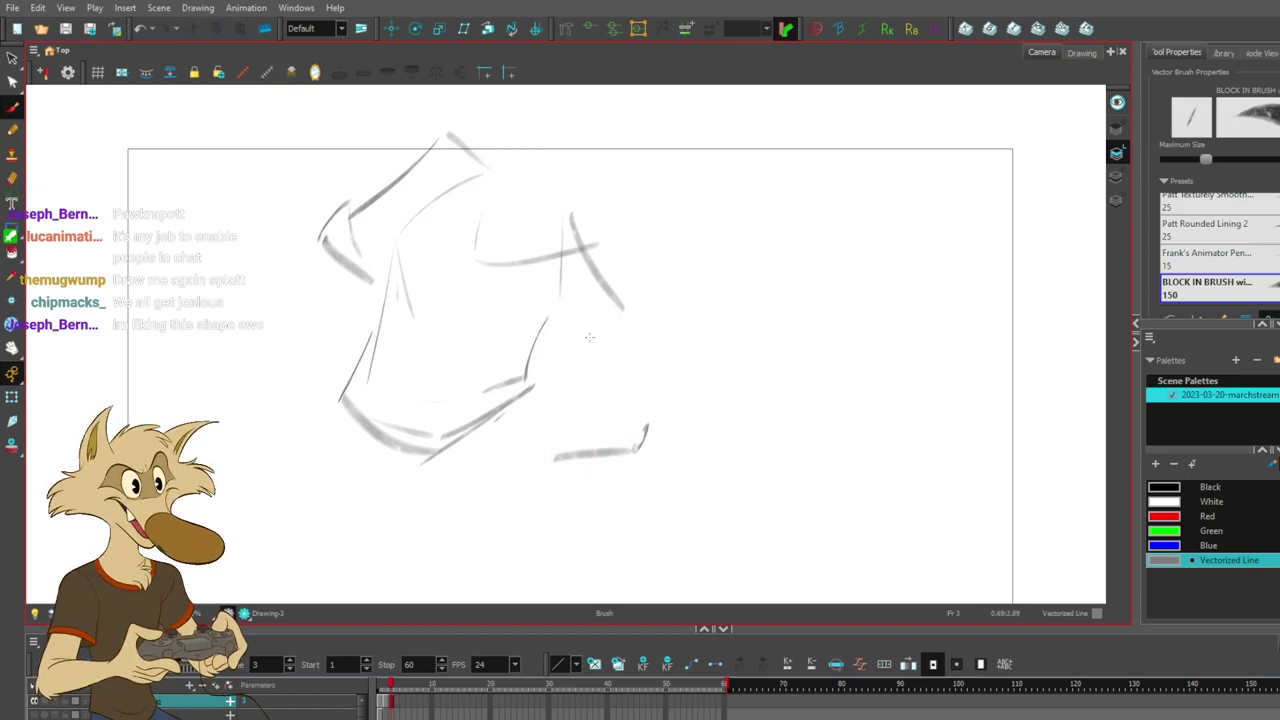
- Sketch a head circle above the right shoulder with crossing face guidelines and a short neck stroke beside it
{"action": "left_click_drag", "start_coordinate": [487, 189], "coordinate": [539, 157]}
{"action": "key", "text": "ctrl+z"}
{"action": "left_click_drag", "start_coordinate": [629, 190], "coordinate": [589, 268]}
{"action": "mouse_move", "coordinate": [562, 171]}
{"action": "left_mouse_down"}
{"action": "mouse_move", "coordinate": [516, 223]}
{"action": "mouse_move", "coordinate": [562, 174]}
{"action": "mouse_move", "coordinate": [593, 203]}
{"action": "mouse_move", "coordinate": [541, 190]}
{"action": "mouse_move", "coordinate": [515, 282]}
{"action": "mouse_move", "coordinate": [566, 190]}
{"action": "mouse_move", "coordinate": [548, 186]}
{"action": "mouse_move", "coordinate": [582, 288]}
{"action": "mouse_move", "coordinate": [578, 276]}
{"action": "mouse_move", "coordinate": [562, 292]}
{"action": "left_mouse_up"}
{"action": "key", "text": "ctrl+z"}
{"action": "key", "text": "ctrl+z"}
{"action": "key", "text": "ctrl+z"}
{"action": "key", "text": "ctrl+z"}
{"action": "key", "text": "ctrl+z"}
{"action": "left_click_drag", "start_coordinate": [524, 240], "coordinate": [590, 280]}
{"action": "key", "text": "ctrl+z"}
{"action": "left_click_drag", "start_coordinate": [588, 188], "coordinate": [604, 135]}
{"action": "key", "text": "ctrl+z"}
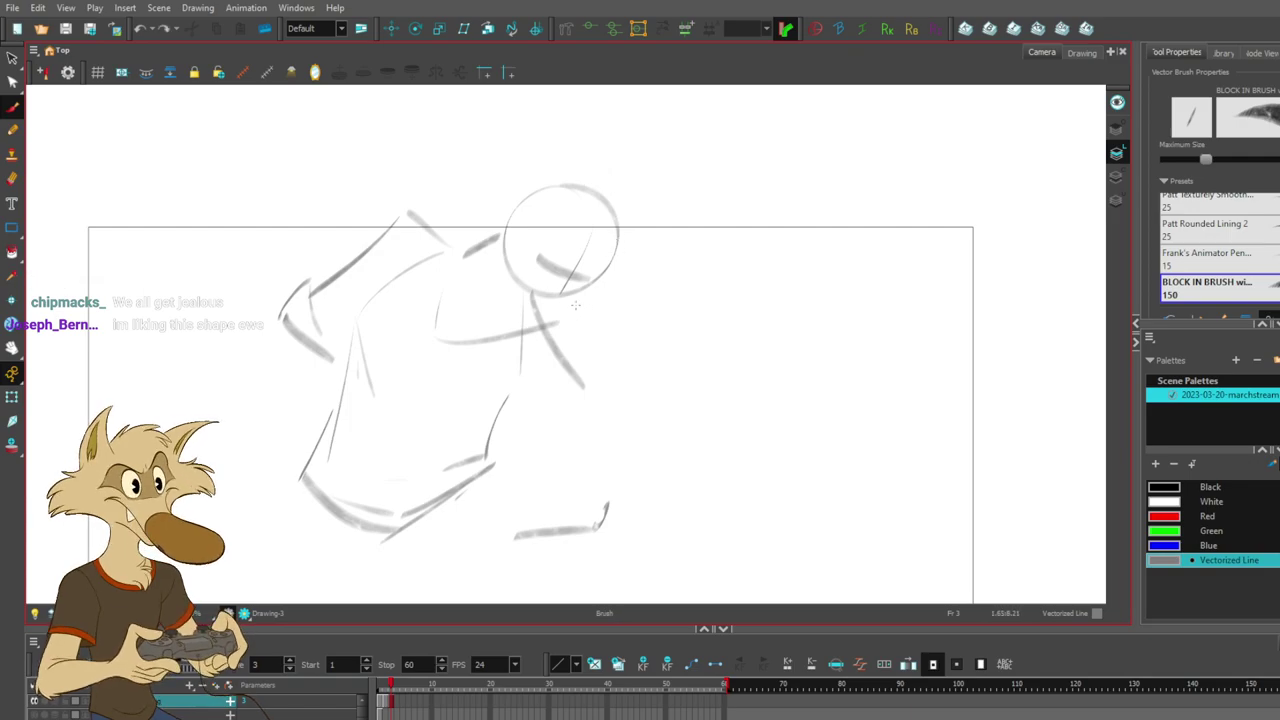
- Add short strokes between the head circle and the raised shoulder to rough in the back of the neck
{"action": "mouse_move", "coordinate": [571, 302]}
{"action": "left_mouse_down"}
{"action": "mouse_move", "coordinate": [582, 348]}
{"action": "mouse_move", "coordinate": [567, 342]}
{"action": "left_mouse_up"}
{"action": "key", "text": "ctrl+z"}
{"action": "left_click_drag", "start_coordinate": [508, 219], "coordinate": [449, 243]}
{"action": "key", "text": "ctrl+z"}
{"action": "mouse_move", "coordinate": [513, 212]}
{"action": "left_mouse_down"}
{"action": "mouse_move", "coordinate": [466, 215]}
{"action": "mouse_move", "coordinate": [497, 162]}
{"action": "mouse_move", "coordinate": [483, 221]}
{"action": "left_mouse_up"}
{"action": "key", "text": "ctrl+z"}
{"action": "key", "text": "ctrl+z"}
{"action": "key", "text": "ctrl+z"}
{"action": "key", "text": "ctrl+z"}
{"action": "key", "text": "ctrl+z"}
- Draw jagged fur tufts along the back of the neck behind the head
{"action": "left_click_drag", "start_coordinate": [498, 168], "coordinate": [482, 218]}
{"action": "left_click_drag", "start_coordinate": [484, 215], "coordinate": [448, 212]}
{"action": "mouse_move", "coordinate": [467, 223]}
{"action": "left_mouse_down"}
{"action": "mouse_move", "coordinate": [441, 235]}
{"action": "mouse_move", "coordinate": [440, 203]}
{"action": "left_mouse_up"}
{"action": "key", "text": "ctrl+z"}
{"action": "key", "text": "ctrl+z"}
{"action": "key", "text": "ctrl+z"}
{"action": "mouse_move", "coordinate": [440, 203]}
{"action": "left_mouse_down"}
{"action": "mouse_move", "coordinate": [463, 232]}
{"action": "mouse_move", "coordinate": [420, 262]}
{"action": "left_mouse_up"}
- Draw a tall pointed ear on top of the head circle
{"action": "left_click_drag", "start_coordinate": [541, 156], "coordinate": [554, 190]}
{"action": "key", "text": "ctrl+z"}
{"action": "left_click_drag", "start_coordinate": [556, 128], "coordinate": [575, 176]}
{"action": "left_click_drag", "start_coordinate": [620, 232], "coordinate": [602, 254]}
{"action": "mouse_move", "coordinate": [537, 138]}
{"action": "left_mouse_down"}
{"action": "mouse_move", "coordinate": [492, 234]}
{"action": "mouse_move", "coordinate": [531, 158]}
{"action": "left_mouse_up"}
{"action": "key", "text": "ctrl+z"}
{"action": "key", "text": "ctrl+z"}
{"action": "key", "text": "ctrl+z"}
- Add small inner strokes inside the pointed ear
{"action": "mouse_move", "coordinate": [511, 212]}
{"action": "left_mouse_down"}
{"action": "mouse_move", "coordinate": [528, 164]}
{"action": "mouse_move", "coordinate": [514, 222]}
{"action": "mouse_move", "coordinate": [531, 178]}
{"action": "mouse_move", "coordinate": [510, 212]}
{"action": "left_mouse_up"}
{"action": "key", "text": "ctrl+z"}
{"action": "key", "text": "ctrl+z"}
{"action": "key", "text": "ctrl+z"}
{"action": "mouse_move", "coordinate": [528, 167]}
{"action": "left_mouse_down"}
{"action": "mouse_move", "coordinate": [510, 230]}
{"action": "mouse_move", "coordinate": [517, 209]}
{"action": "left_mouse_up"}
{"action": "key", "text": "ctrl+z"}
{"action": "key", "text": "ctrl+z"}
{"action": "key", "text": "ctrl+z"}
{"action": "key", "text": "ctrl+z"}
- Draw the throat line and short collar strokes below the head circle
{"action": "mouse_move", "coordinate": [546, 285]}
{"action": "left_mouse_down"}
{"action": "mouse_move", "coordinate": [571, 335]}
{"action": "mouse_move", "coordinate": [546, 342]}
{"action": "mouse_move", "coordinate": [587, 339]}
{"action": "mouse_move", "coordinate": [575, 372]}
{"action": "mouse_move", "coordinate": [578, 334]}
{"action": "mouse_move", "coordinate": [539, 321]}
{"action": "left_mouse_up"}
{"action": "key", "text": "ctrl+z"}
{"action": "key", "text": "ctrl+z"}
{"action": "key", "text": "ctrl+z"}
{"action": "key", "text": "ctrl+z"}
{"action": "key", "text": "ctrl+z"}
{"action": "key", "text": "ctrl+z"}
{"action": "key", "text": "ctrl+z"}
{"action": "key", "text": "ctrl+z"}
{"action": "mouse_move", "coordinate": [500, 245]}
{"action": "left_mouse_down"}
{"action": "mouse_move", "coordinate": [484, 282]}
{"action": "mouse_move", "coordinate": [522, 364]}
{"action": "left_mouse_up"}
{"action": "key", "text": "ctrl+z"}
{"action": "key", "text": "ctrl+z"}
{"action": "mouse_move", "coordinate": [484, 282]}
{"action": "left_mouse_down"}
{"action": "mouse_move", "coordinate": [506, 348]}
{"action": "mouse_move", "coordinate": [568, 377]}
{"action": "mouse_move", "coordinate": [564, 364]}
{"action": "left_mouse_up"}
{"action": "key", "text": "ctrl+z"}
{"action": "key", "text": "ctrl+z"}
- Draw both edges of the right forearm, plus the left forearm's outer line with fur tufts at the elbow
{"action": "left_click_drag", "start_coordinate": [570, 420], "coordinate": [529, 521]}
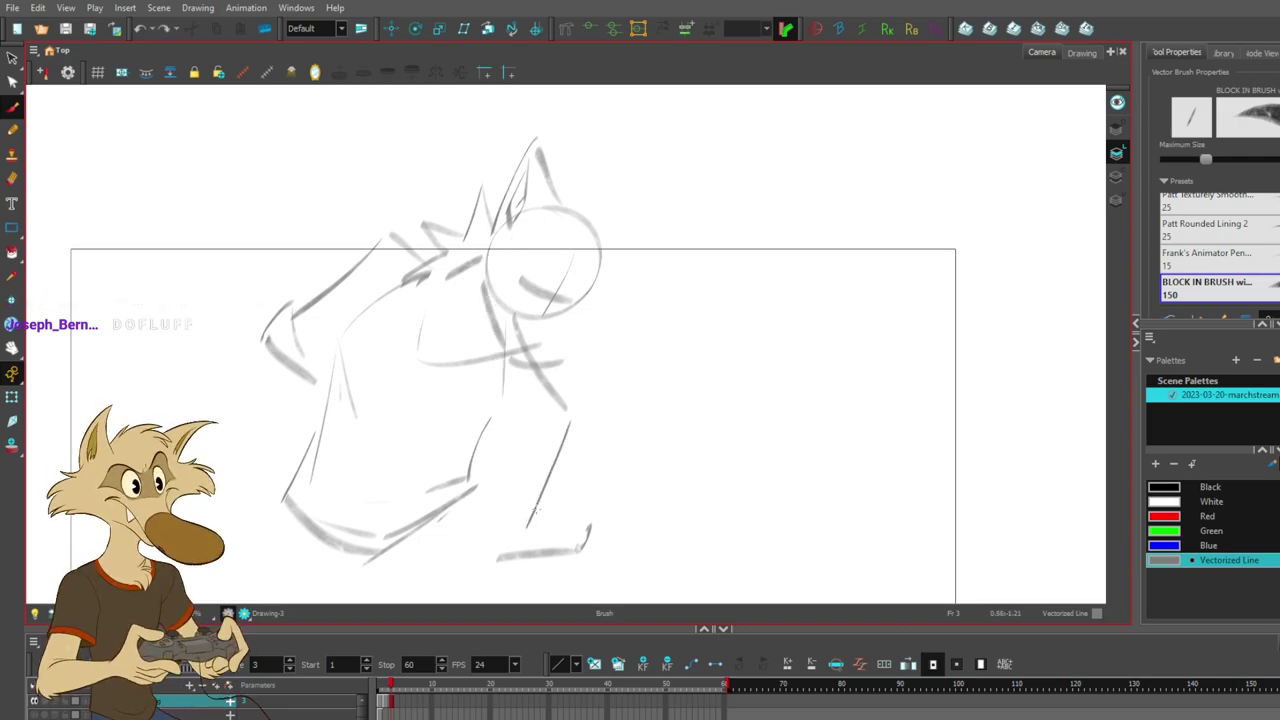
{"action": "mouse_move", "coordinate": [269, 340]}
{"action": "left_mouse_down"}
{"action": "mouse_move", "coordinate": [222, 367]}
{"action": "mouse_move", "coordinate": [269, 552]}
{"action": "left_mouse_up"}
{"action": "key", "text": "space"}
{"action": "left_click_drag", "start_coordinate": [620, 445], "coordinate": [609, 406]}
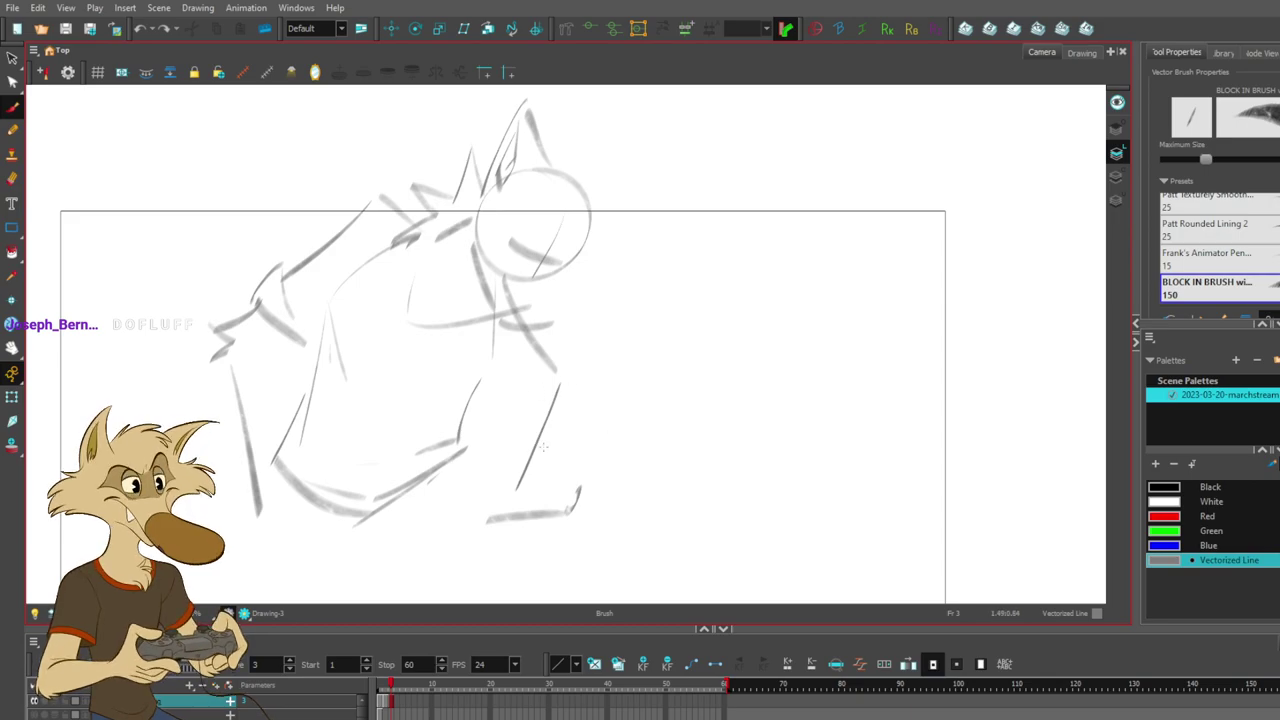
{"action": "key", "text": "space"}
{"action": "left_click_drag", "start_coordinate": [578, 492], "coordinate": [576, 446]}
{"action": "left_click_drag", "start_coordinate": [476, 353], "coordinate": [470, 458]}
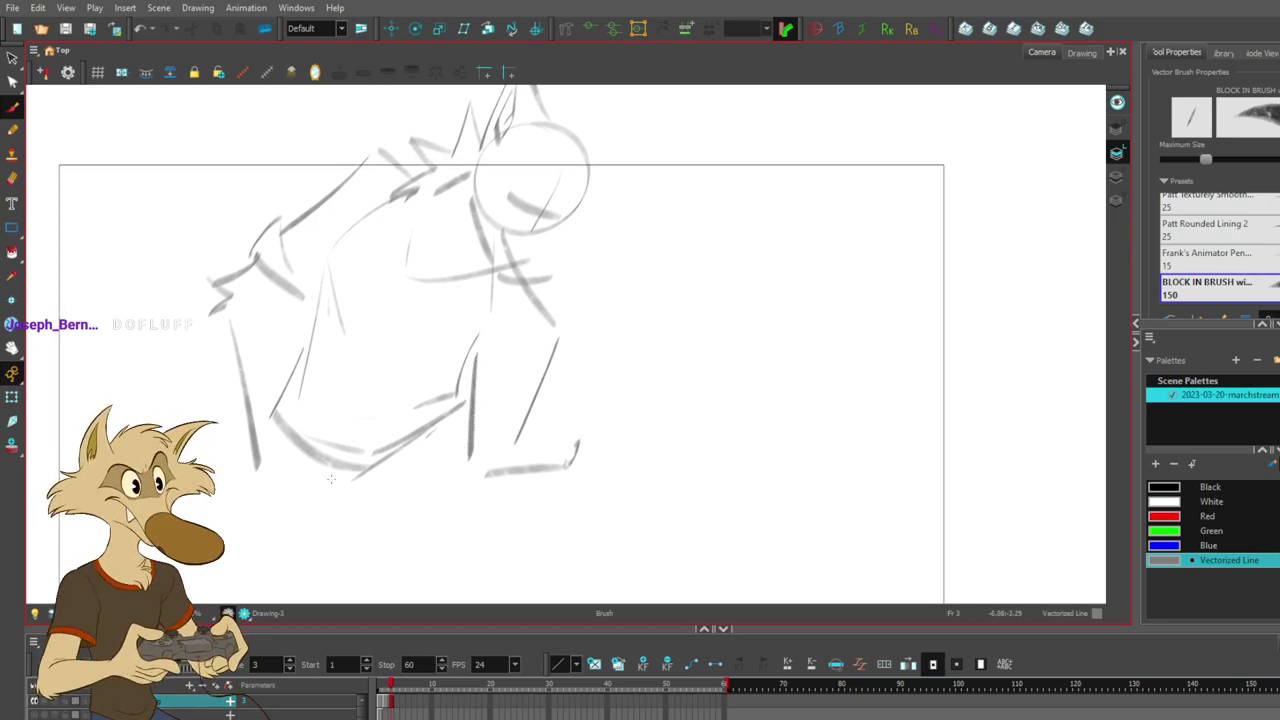
- Replace the shirt's lower right hem with a thick belt stroke and draw the right leg's line below it
{"action": "key", "text": "ctrl+z"}
{"action": "left_click_drag", "start_coordinate": [358, 472], "coordinate": [421, 477]}
{"action": "mouse_move", "coordinate": [428, 471]}
{"action": "left_mouse_down"}
{"action": "mouse_move", "coordinate": [449, 400]}
{"action": "mouse_move", "coordinate": [430, 464]}
{"action": "mouse_move", "coordinate": [426, 574]}
{"action": "left_mouse_up"}
{"action": "scroll", "coordinate": [300, 400], "scroll_direction": "down", "scroll_amount": 2}
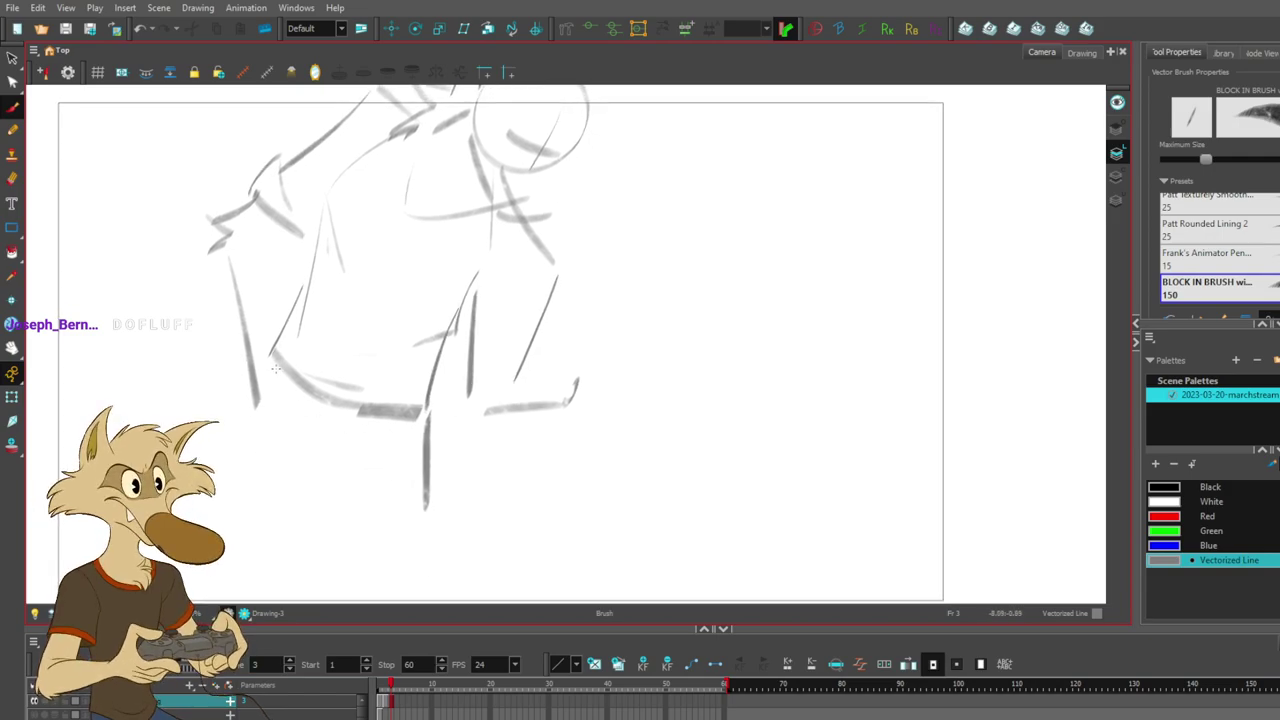
- Try a long slanted outer line for the left leg, running down from the hip
{"action": "left_click_drag", "start_coordinate": [284, 357], "coordinate": [258, 482]}
{"action": "key", "text": "ctrl+z"}
{"action": "left_click_drag", "start_coordinate": [280, 356], "coordinate": [218, 572]}
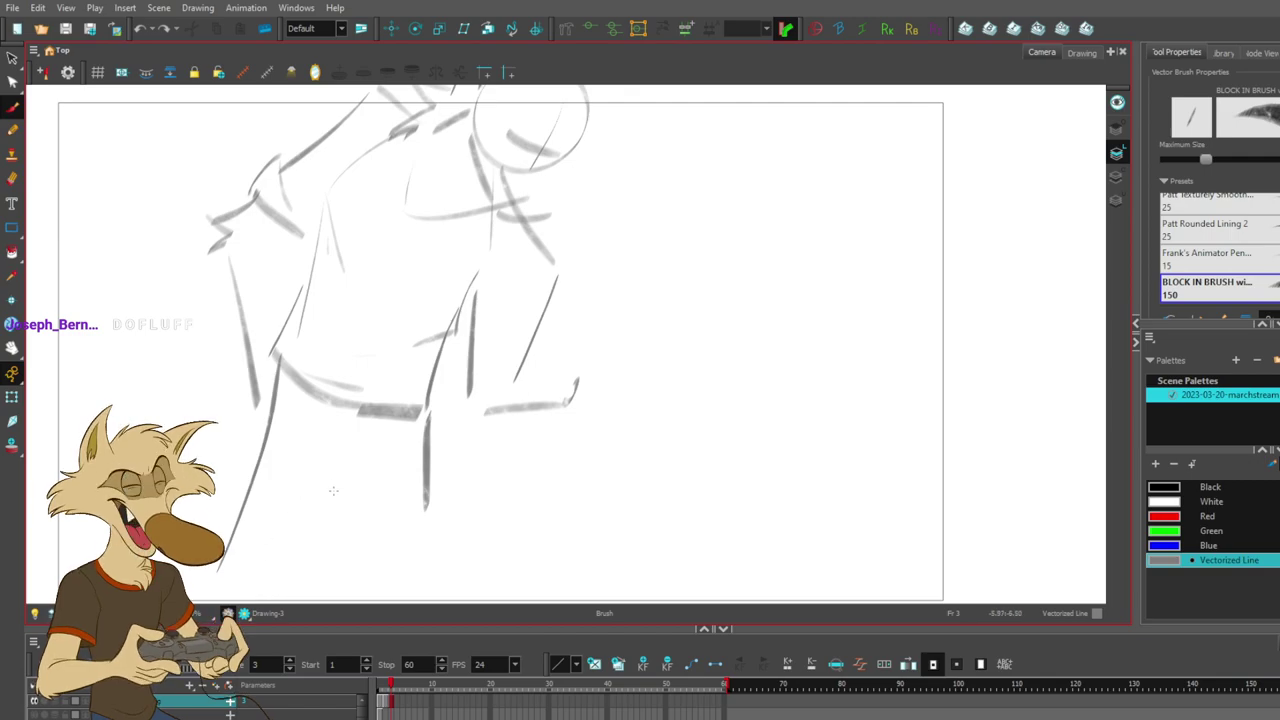
- Remove the left leg's long outer line and sketch small fold strokes below the belt
{"action": "mouse_move", "coordinate": [314, 388]}
{"action": "left_mouse_down"}
{"action": "mouse_move", "coordinate": [346, 468]}
{"action": "mouse_move", "coordinate": [356, 446]}
{"action": "mouse_move", "coordinate": [326, 469]}
{"action": "left_mouse_up"}
{"action": "key", "text": "ctrl+z"}
{"action": "key", "text": "ctrl+z"}
{"action": "left_click", "coordinate": [270, 406], "text": "ctrl"}
{"action": "key", "text": "Delete"}
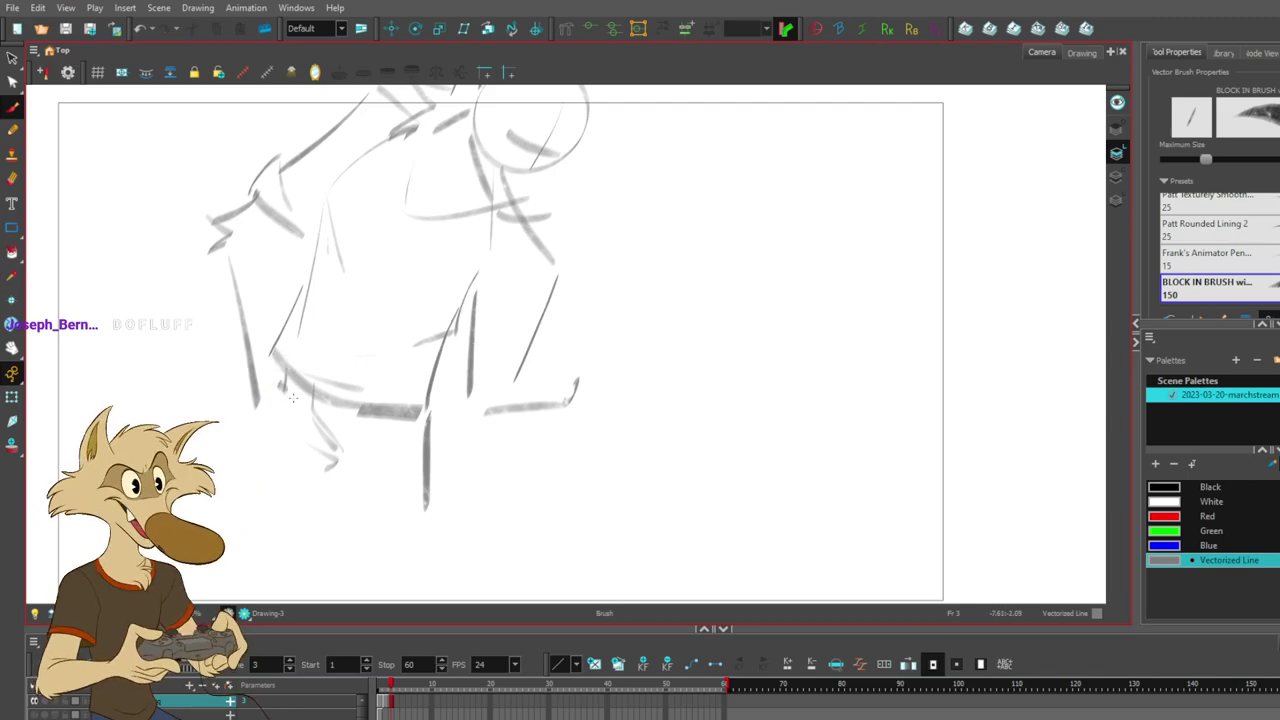
- Draw the belt's curved lower edge along the waist
{"action": "left_click_drag", "start_coordinate": [283, 378], "coordinate": [318, 410]}
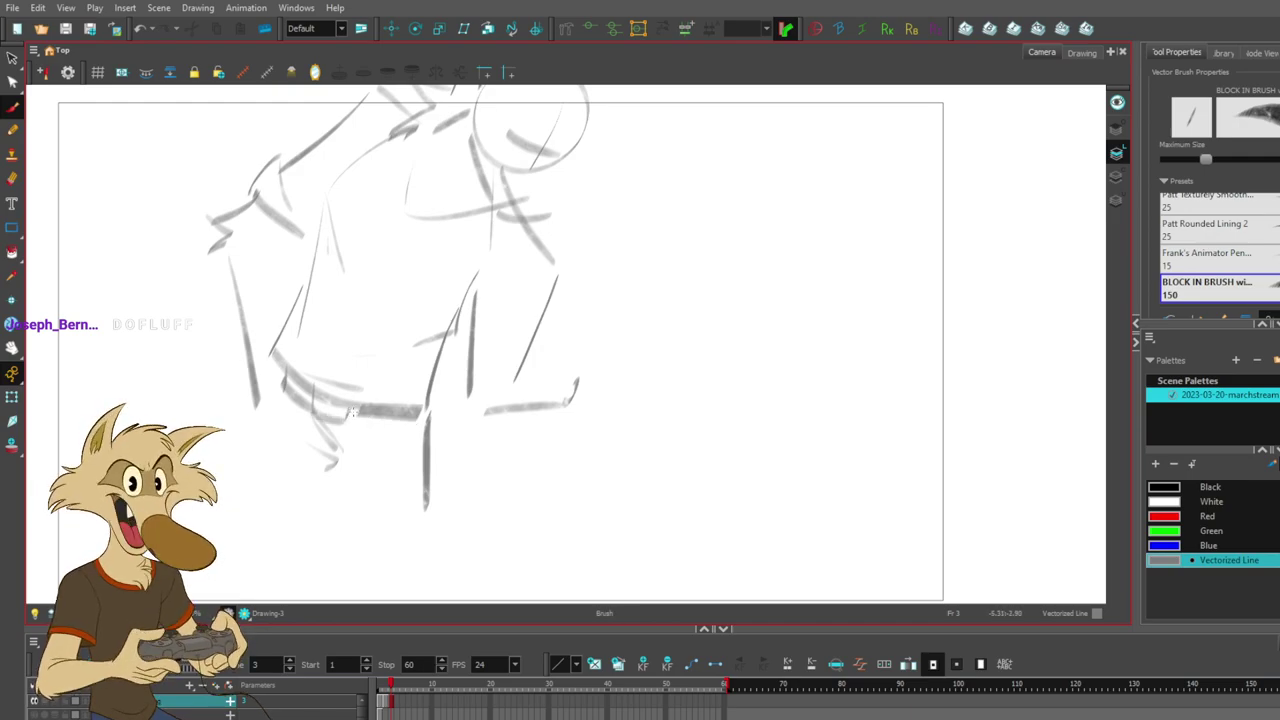
{"action": "key", "text": "ctrl+z"}
{"action": "left_click_drag", "start_coordinate": [350, 421], "coordinate": [416, 423]}
{"action": "key", "text": "ctrl+z"}
- Add short hip strokes under the belt's left end and a curved fold stroke near the right leg
{"action": "left_click_drag", "start_coordinate": [286, 387], "coordinate": [268, 433]}
{"action": "key", "text": "ctrl+z"}
{"action": "left_click_drag", "start_coordinate": [298, 408], "coordinate": [270, 436]}
{"action": "key", "text": "ctrl+z"}
{"action": "left_click_drag", "start_coordinate": [379, 425], "coordinate": [420, 462]}
{"action": "mouse_move", "coordinate": [296, 410]}
{"action": "left_mouse_down"}
{"action": "mouse_move", "coordinate": [271, 438]}
{"action": "mouse_move", "coordinate": [257, 503]}
{"action": "left_mouse_up"}
{"action": "key", "text": "ctrl+z"}
{"action": "key", "text": "ctrl+z"}
- Draw a short curved outer edge for the left thigh
{"action": "left_click_drag", "start_coordinate": [264, 424], "coordinate": [243, 519]}
{"action": "key", "text": "ctrl+z"}
{"action": "left_click_drag", "start_coordinate": [412, 511], "coordinate": [422, 551]}
{"action": "key", "text": "ctrl+z"}
{"action": "left_click_drag", "start_coordinate": [244, 516], "coordinate": [300, 571]}
{"action": "key", "text": "ctrl+z"}
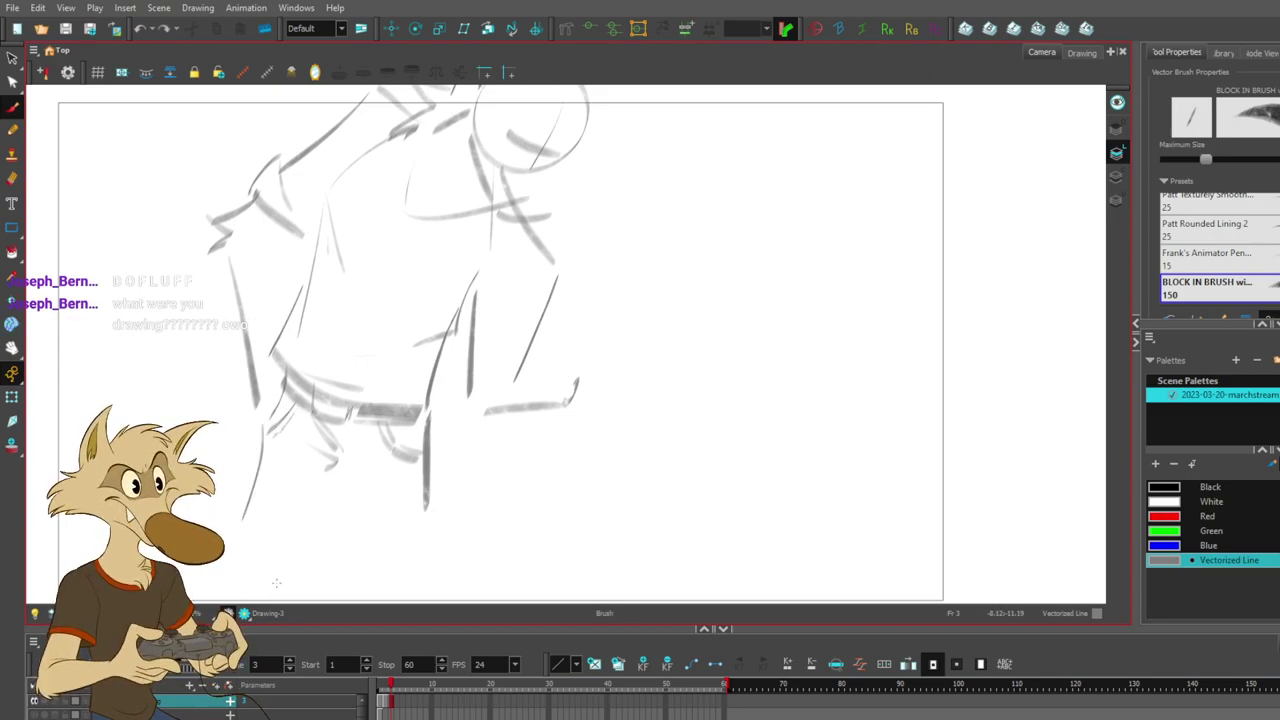
- Sketch the inner line of the left leg and extend the right leg's line downward
{"action": "left_click_drag", "start_coordinate": [511, 468], "coordinate": [497, 449]}
{"action": "mouse_move", "coordinate": [300, 511]}
{"action": "left_mouse_down"}
{"action": "mouse_move", "coordinate": [289, 476]}
{"action": "mouse_move", "coordinate": [309, 539]}
{"action": "left_mouse_up"}
{"action": "key", "text": "ctrl+z"}
{"action": "left_click_drag", "start_coordinate": [308, 410], "coordinate": [326, 540]}
{"action": "key", "text": "ctrl+z"}
{"action": "mouse_move", "coordinate": [401, 458]}
{"action": "left_mouse_down"}
{"action": "mouse_move", "coordinate": [386, 580]}
{"action": "mouse_move", "coordinate": [396, 597]}
{"action": "left_mouse_up"}
{"action": "key", "text": "ctrl+z"}
{"action": "left_click_drag", "start_coordinate": [403, 420], "coordinate": [394, 590]}
{"action": "left_click_drag", "start_coordinate": [470, 456], "coordinate": [469, 420]}
{"action": "left_click_drag", "start_coordinate": [322, 392], "coordinate": [286, 511]}
{"action": "key", "text": "ctrl+z"}
{"action": "mouse_move", "coordinate": [314, 405]}
{"action": "left_mouse_down"}
{"action": "mouse_move", "coordinate": [290, 520]}
{"action": "mouse_move", "coordinate": [316, 553]}
{"action": "left_mouse_up"}
{"action": "key", "text": "ctrl+z"}
- Replace the left forearm's outer line with a bent line running down from the elbow fur
{"action": "left_click_drag", "start_coordinate": [504, 316], "coordinate": [485, 460]}
{"action": "left_click_drag", "start_coordinate": [476, 393], "coordinate": [493, 450]}
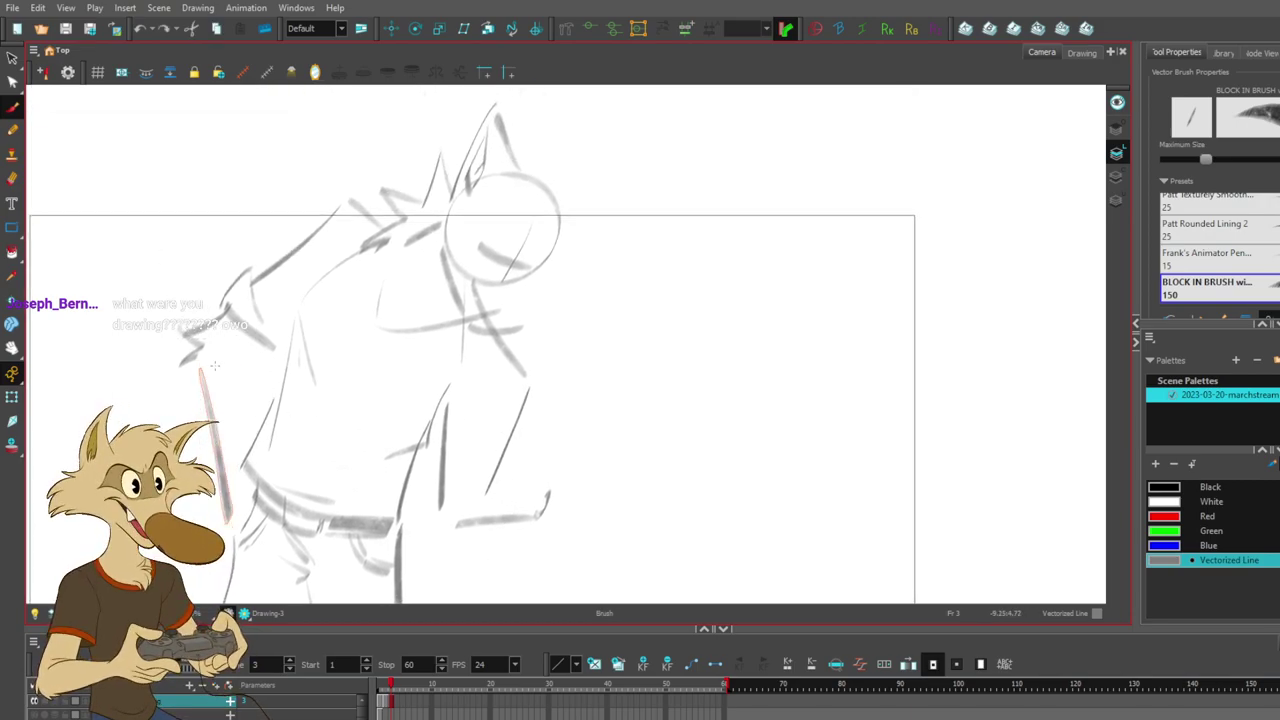
{"action": "key", "text": "alt+s"}
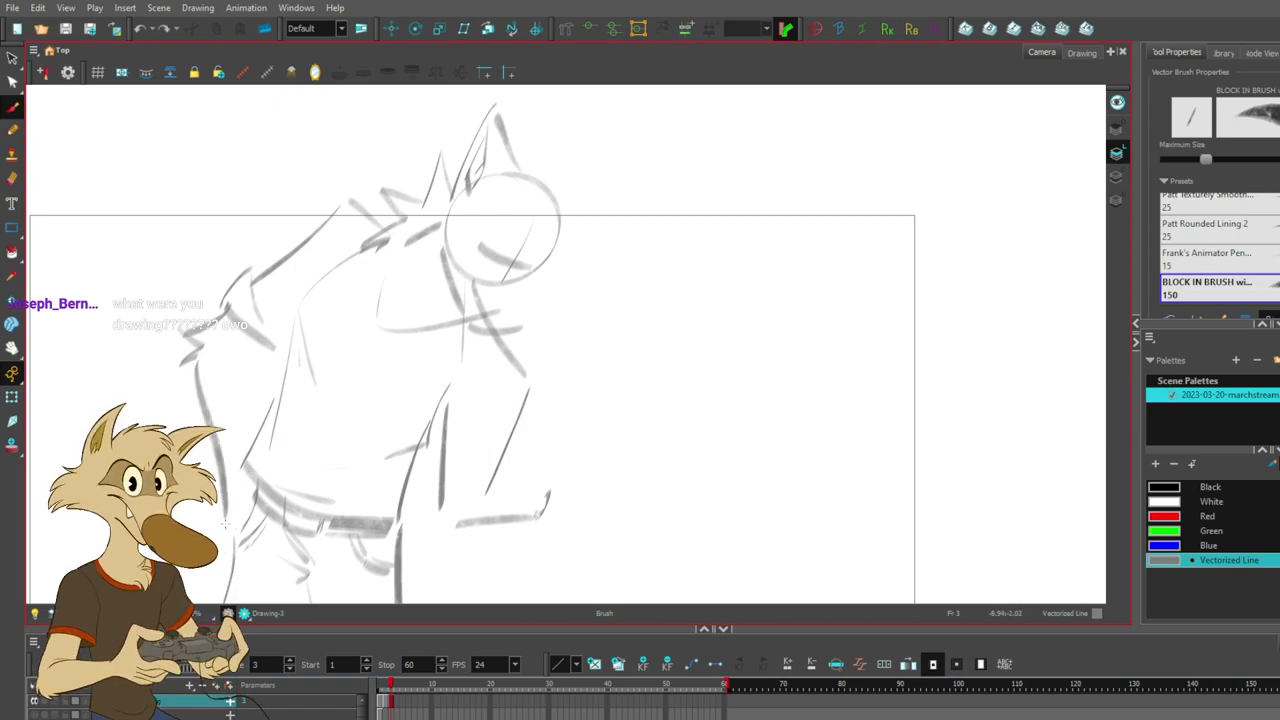
{"action": "key", "text": "alt+b"}
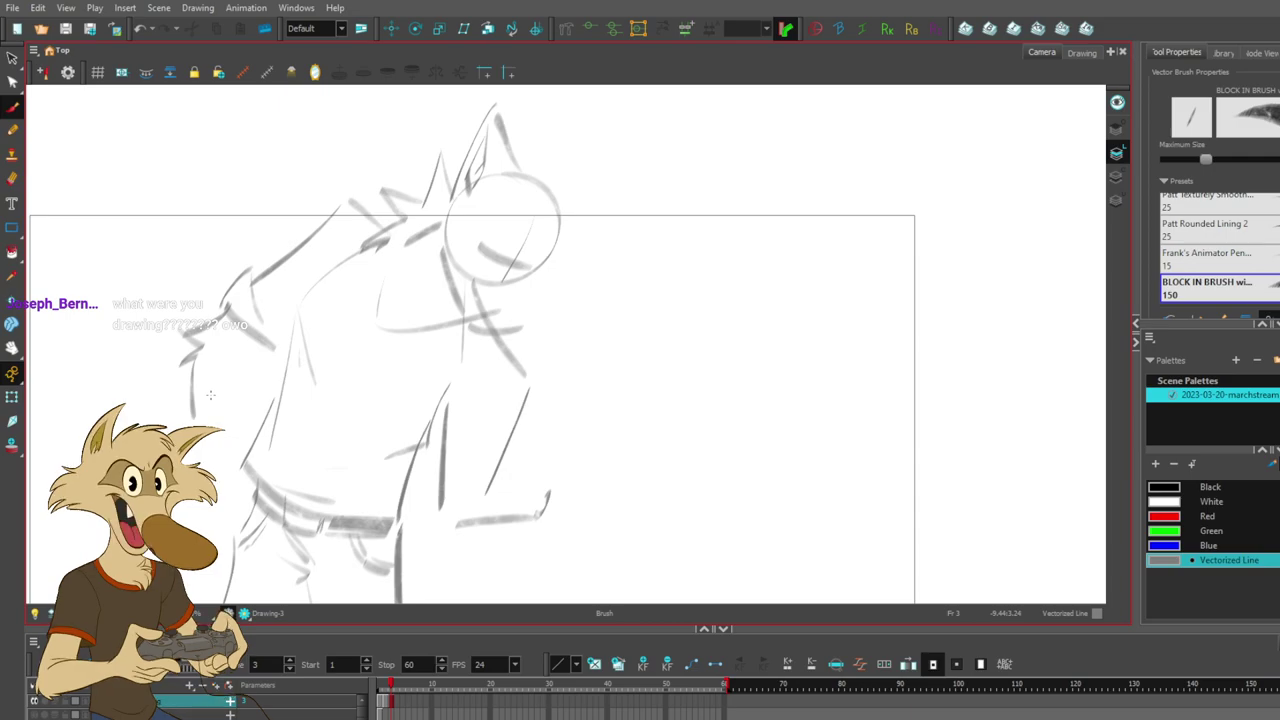
{"action": "left_click_drag", "start_coordinate": [581, 388], "coordinate": [569, 436]}
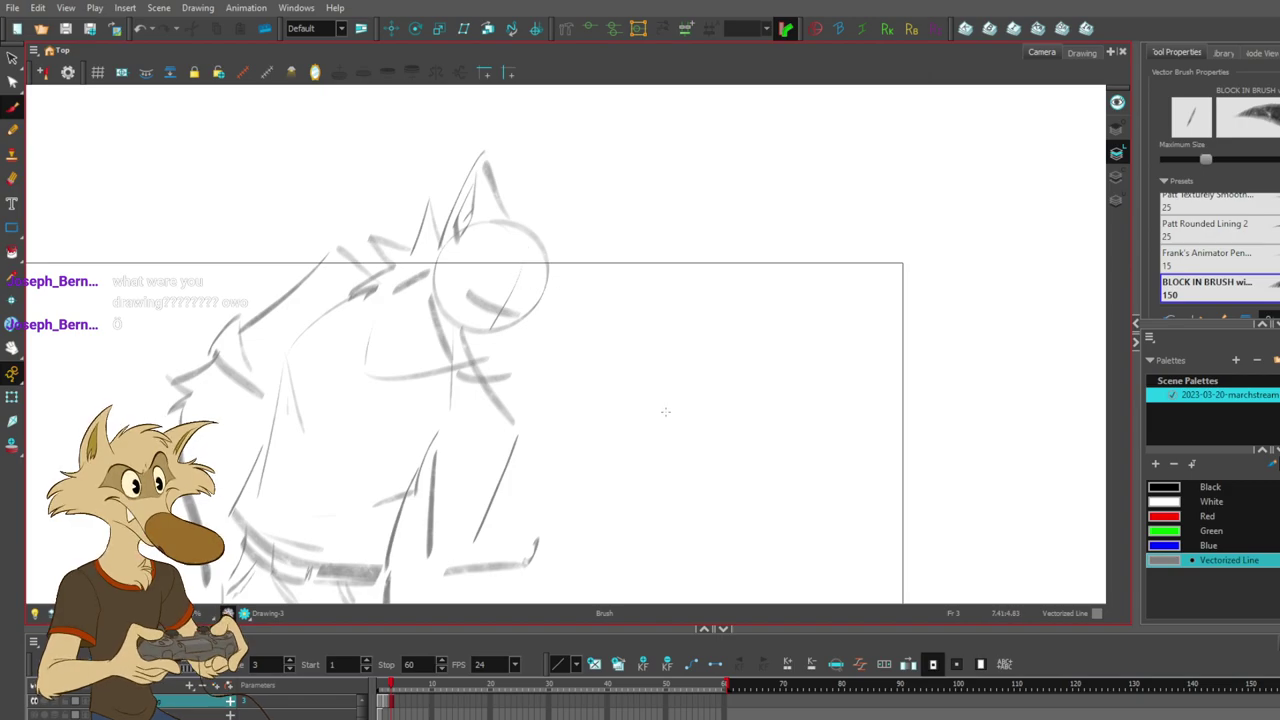
- Rework the right hand's wrist and finger strokes, thicken the forearm edge, and add a curved stroke beneath the hand
{"action": "scroll", "coordinate": [590, 312], "scroll_direction": "down", "scroll_amount": 3}
{"action": "scroll", "coordinate": [655, 367], "scroll_direction": "up", "scroll_amount": 3}
{"action": "scroll", "coordinate": [500, 390], "scroll_direction": "down", "scroll_amount": 3}
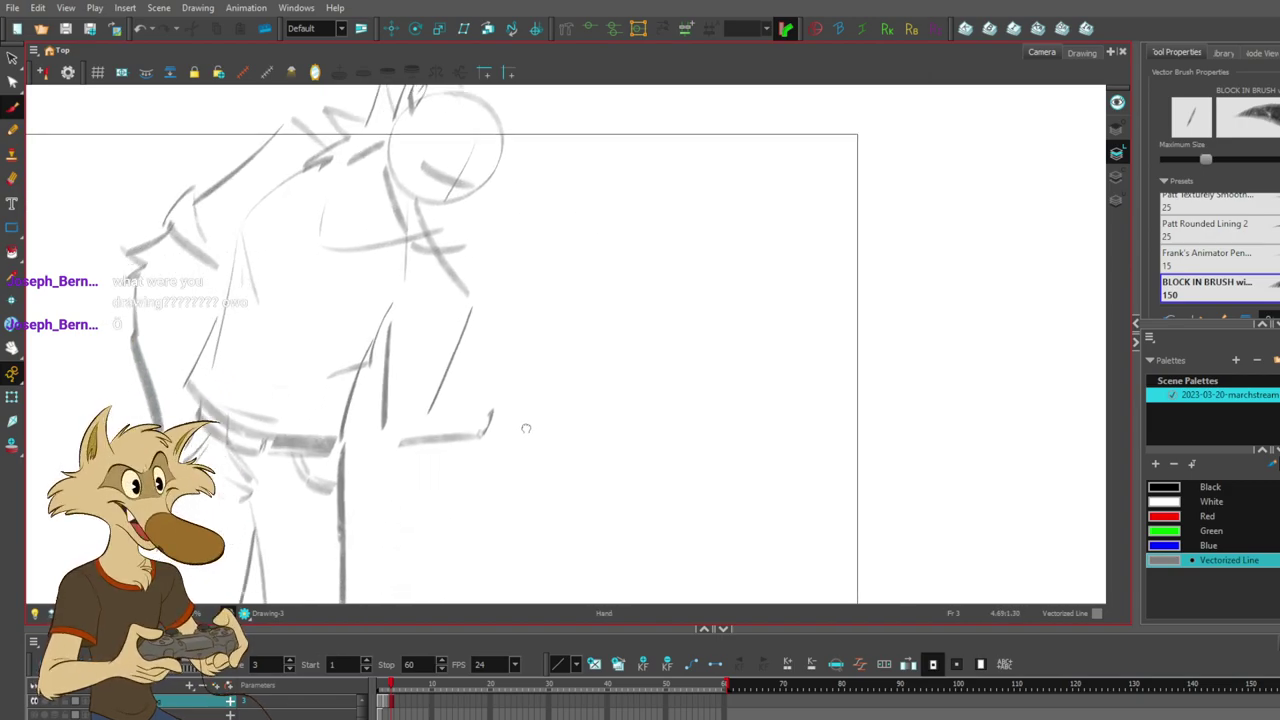
{"action": "key", "text": "ctrl+z"}
{"action": "left_click_drag", "start_coordinate": [388, 435], "coordinate": [437, 439]}
{"action": "mouse_move", "coordinate": [464, 409]}
{"action": "left_mouse_down"}
{"action": "mouse_move", "coordinate": [462, 447]}
{"action": "mouse_move", "coordinate": [466, 413]}
{"action": "left_mouse_up"}
{"action": "left_click_drag", "start_coordinate": [319, 185], "coordinate": [309, 223]}
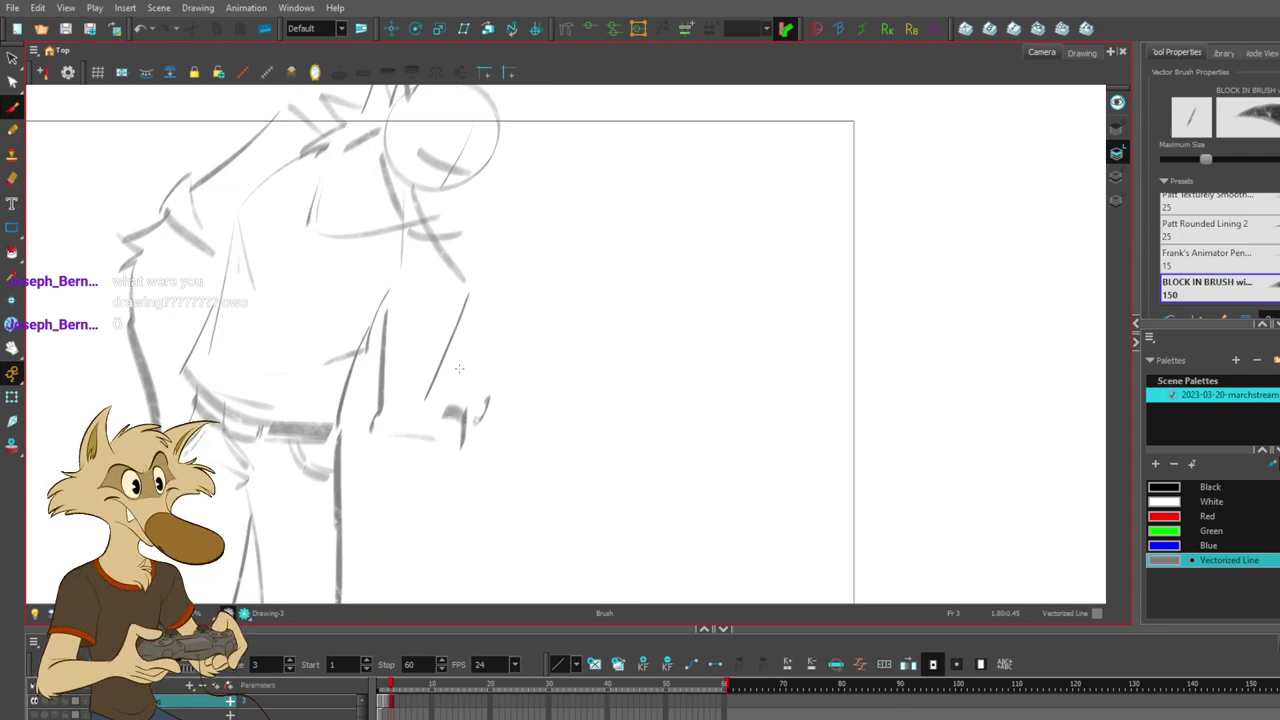
{"action": "mouse_move", "coordinate": [466, 298]}
{"action": "left_mouse_down"}
{"action": "mouse_move", "coordinate": [443, 413]}
{"action": "mouse_move", "coordinate": [346, 494]}
{"action": "left_mouse_up"}
{"action": "scroll", "coordinate": [440, 270], "scroll_direction": "up", "scroll_amount": 2}
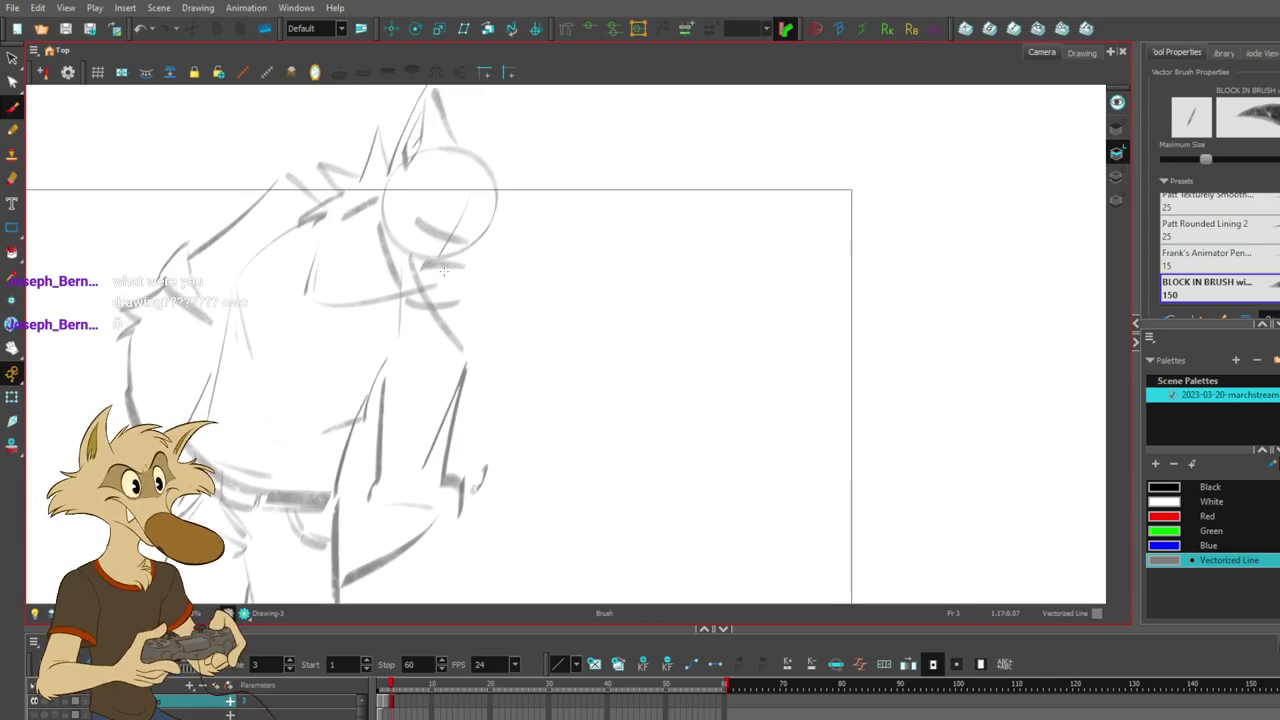
- Draw a small rounded nose shape just below the head circle
{"action": "left_click_drag", "start_coordinate": [432, 267], "coordinate": [468, 287]}
{"action": "key", "text": "ctrl+z"}
{"action": "key", "text": "ctrl+z"}
{"action": "key", "text": "alt+b"}
{"action": "key", "text": "ctrl+z"}
{"action": "key", "text": "ctrl+z"}
{"action": "key", "text": "ctrl+z"}
{"action": "key", "text": "ctrl+z"}
{"action": "key", "text": "ctrl+z"}
{"action": "key", "text": "ctrl+z"}
{"action": "key", "text": "ctrl+z"}
{"action": "key", "text": "ctrl+z"}
{"action": "left_click_drag", "start_coordinate": [465, 261], "coordinate": [468, 288]}
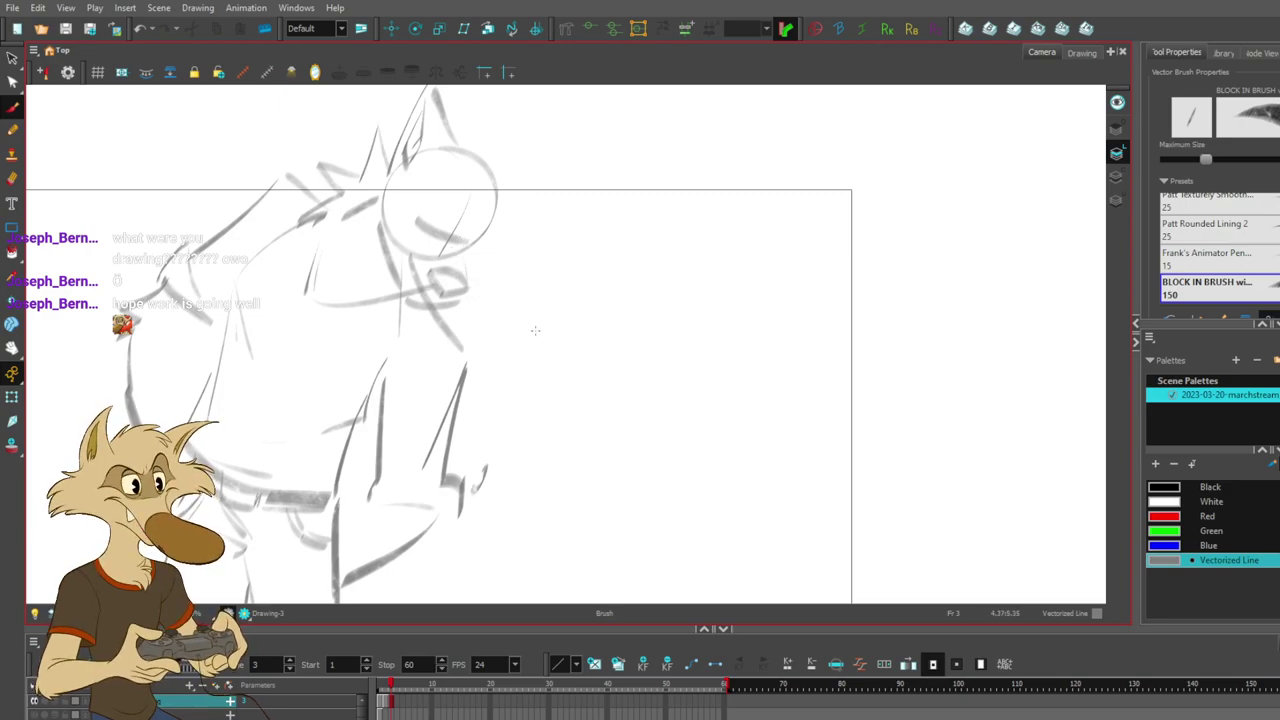
- Connect the head circle to the nose with muzzle side lines
{"action": "scroll", "coordinate": [534, 330], "scroll_direction": "down", "scroll_amount": 3}
{"action": "scroll", "coordinate": [490, 270], "scroll_direction": "up", "scroll_amount": 5}
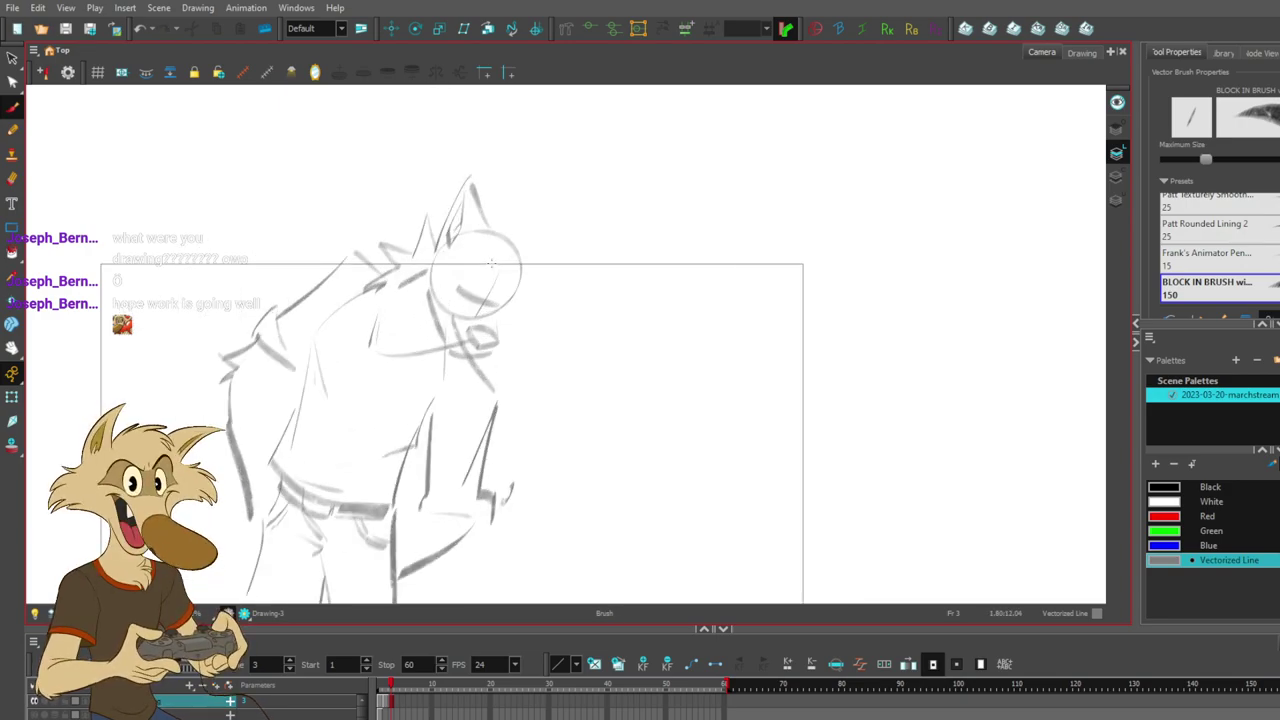
{"action": "key", "text": "ctrl+z"}
{"action": "left_click_drag", "start_coordinate": [503, 348], "coordinate": [512, 400]}
{"action": "key", "text": "ctrl+z"}
{"action": "key", "text": "ctrl+z"}
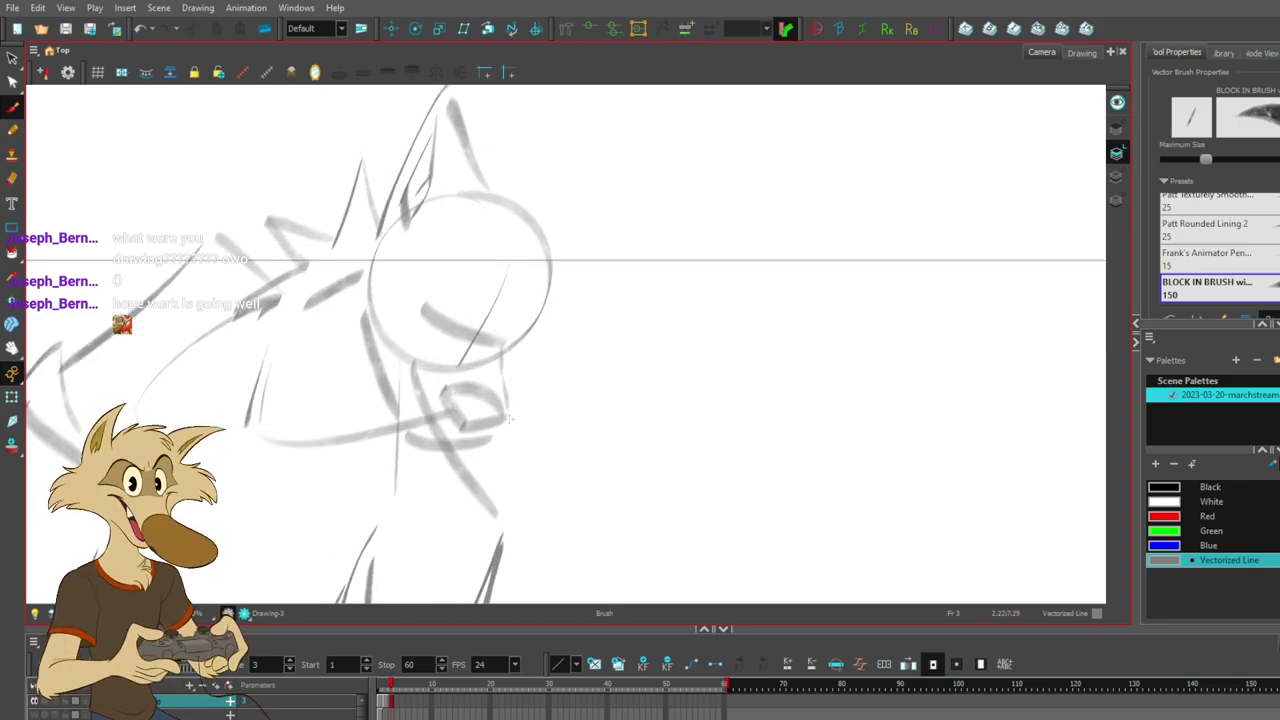
{"action": "key", "text": "alt+s"}
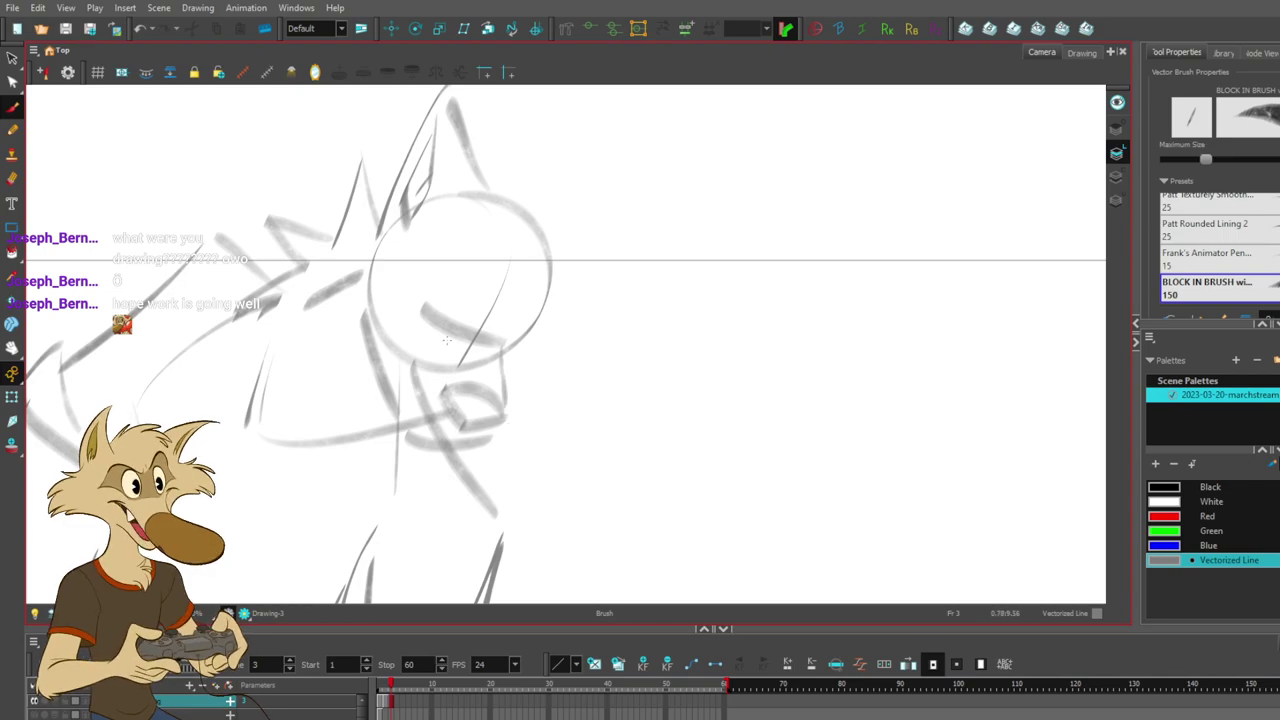
{"action": "key", "text": "ctrl+z"}
{"action": "left_click_drag", "start_coordinate": [459, 340], "coordinate": [445, 385]}
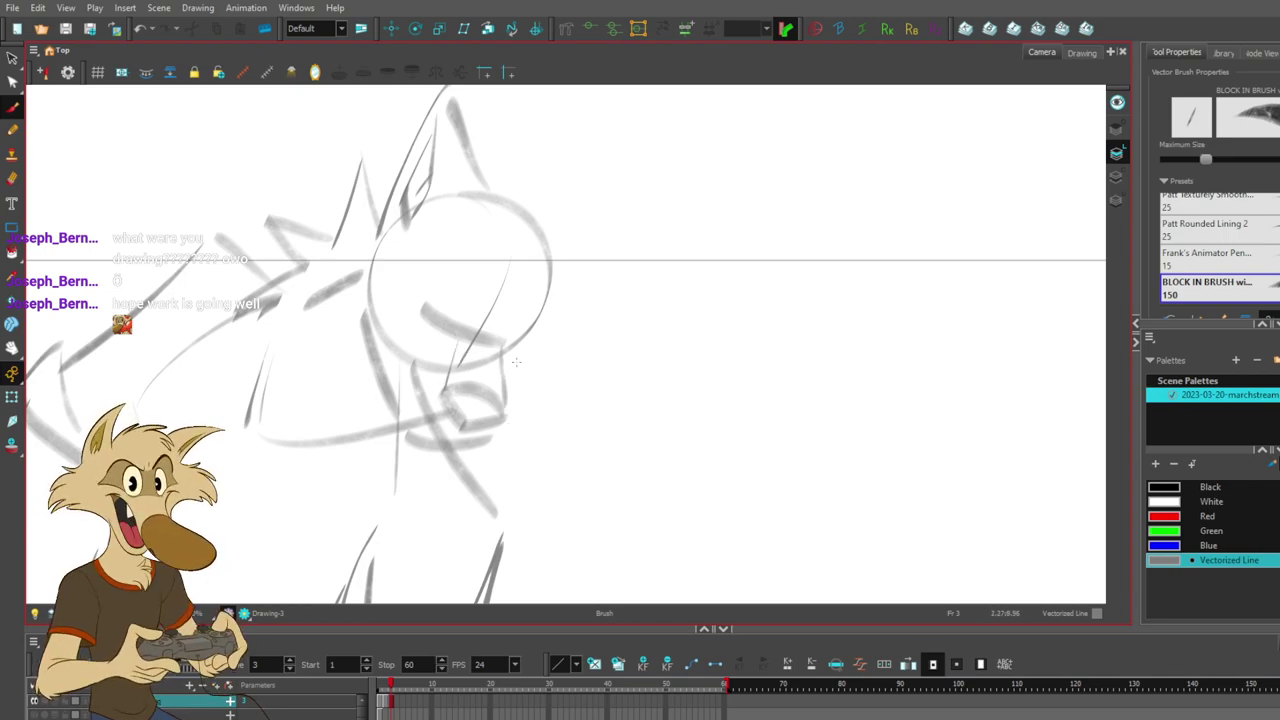
{"action": "left_click_drag", "start_coordinate": [581, 388], "coordinate": [574, 340]}
{"action": "key", "text": "ctrl+z"}
{"action": "left_click_drag", "start_coordinate": [451, 293], "coordinate": [435, 339]}
{"action": "key", "text": "ctrl+z"}
{"action": "mouse_move", "coordinate": [451, 299]}
{"action": "left_mouse_down"}
{"action": "mouse_move", "coordinate": [435, 345]}
{"action": "mouse_move", "coordinate": [498, 370]}
{"action": "mouse_move", "coordinate": [482, 393]}
{"action": "mouse_move", "coordinate": [497, 386]}
{"action": "mouse_move", "coordinate": [463, 398]}
{"action": "left_mouse_up"}
{"action": "key", "text": "ctrl+z"}
{"action": "key", "text": "ctrl+z"}
{"action": "key", "text": "ctrl+z"}
{"action": "left_click", "coordinate": [499, 340], "text": "ctrl"}
{"action": "key", "text": "Delete"}
{"action": "key", "text": "ctrl+z"}
{"action": "key", "text": "ctrl+z"}
{"action": "left_click", "coordinate": [508, 294], "text": "ctrl"}
{"action": "left_click", "coordinate": [590, 303], "text": "ctrl"}
{"action": "key", "text": "ctrl+z"}
{"action": "key", "text": "ctrl+z"}
{"action": "key", "text": "ctrl+z"}
{"action": "key", "text": "ctrl+z"}
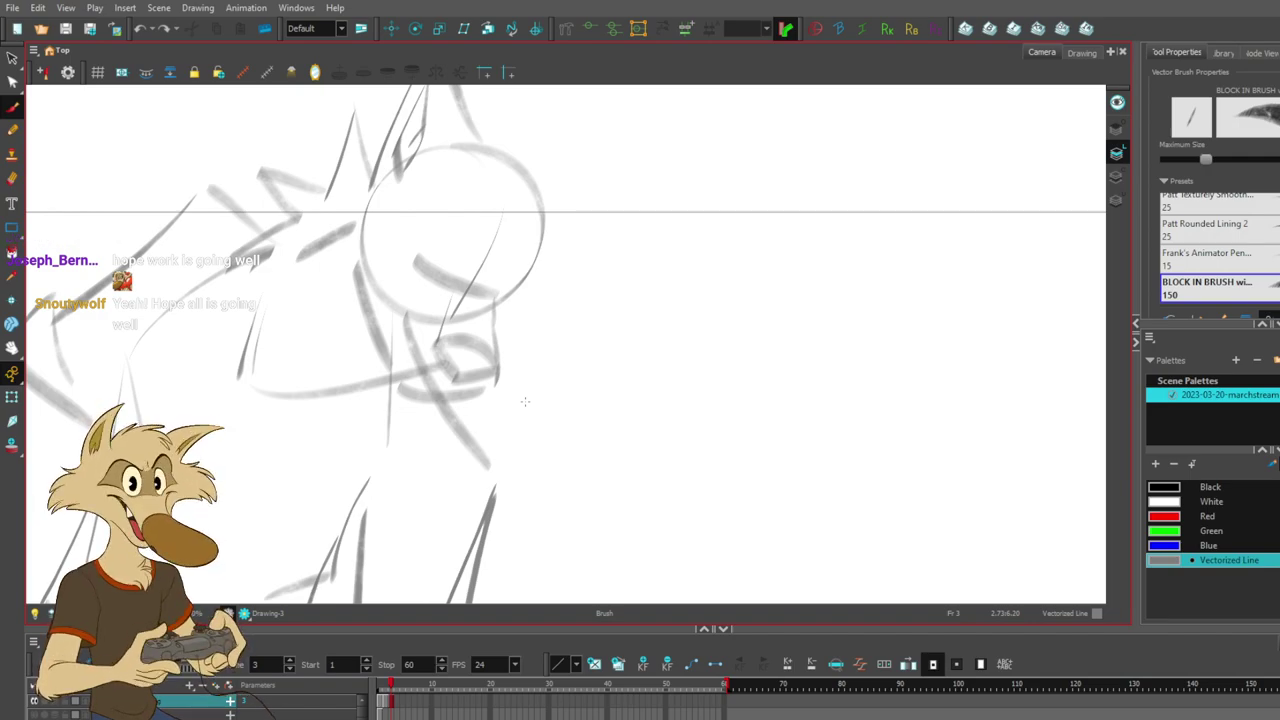
- Replace the long diagonal chest line through the muzzle with a shorter stroke starting below the chin
{"action": "key", "text": "ctrl+z"}
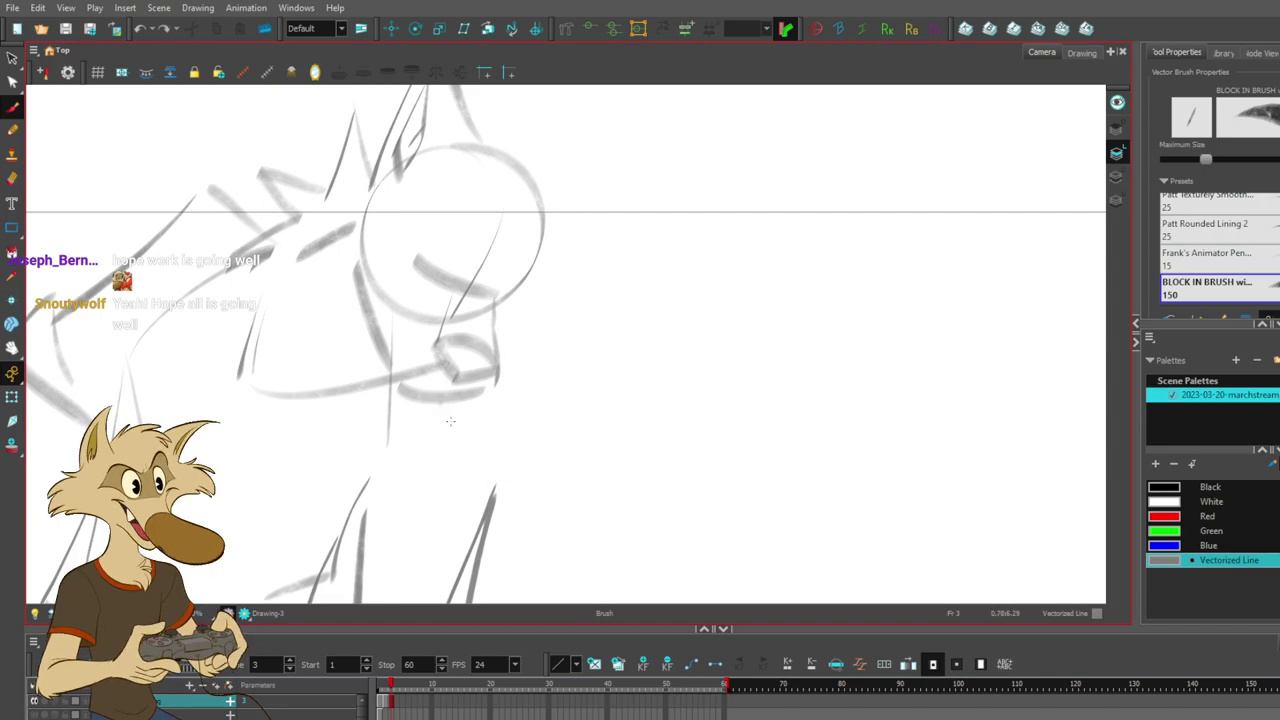
{"action": "mouse_move", "coordinate": [439, 405]}
{"action": "left_mouse_down"}
{"action": "mouse_move", "coordinate": [506, 503]}
{"action": "mouse_move", "coordinate": [494, 495]}
{"action": "mouse_move", "coordinate": [488, 462]}
{"action": "mouse_move", "coordinate": [489, 487]}
{"action": "mouse_move", "coordinate": [507, 492]}
{"action": "mouse_move", "coordinate": [490, 489]}
{"action": "left_mouse_up"}
{"action": "key", "text": "ctrl+z"}
{"action": "key", "text": "ctrl+z"}
{"action": "key", "text": "ctrl+z"}
{"action": "key", "text": "ctrl+z"}
{"action": "key", "text": "ctrl+z"}
{"action": "key", "text": "ctrl+z"}
- Redraw the horizontal chest line so it stops at the neck, and add jagged fur strokes at its shoulder end
{"action": "key", "text": "space"}
{"action": "left_click_drag", "start_coordinate": [554, 461], "coordinate": [579, 490]}
{"action": "left_click", "coordinate": [444, 397], "text": "ctrl"}
{"action": "key", "text": "Delete"}
{"action": "left_click_drag", "start_coordinate": [271, 414], "coordinate": [419, 411]}
{"action": "key", "text": "ctrl+z"}
{"action": "key", "text": "ctrl+z"}
{"action": "key", "text": "ctrl+z"}
{"action": "left_click_drag", "start_coordinate": [290, 424], "coordinate": [419, 416]}
{"action": "left_click_drag", "start_coordinate": [286, 290], "coordinate": [268, 372]}
{"action": "left_click_drag", "start_coordinate": [544, 388], "coordinate": [512, 477]}
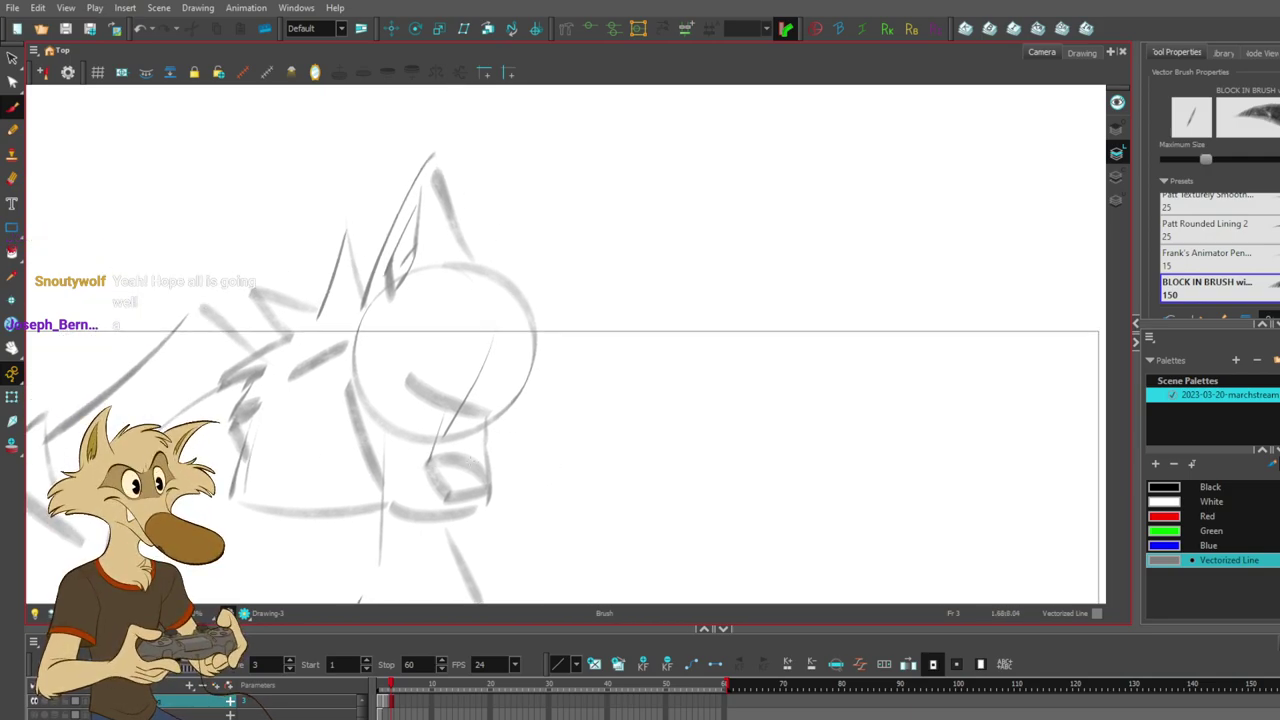
- Draw a thick slanted brow stroke above the curved face guideline inside the head circle
{"action": "left_click_drag", "start_coordinate": [407, 377], "coordinate": [489, 414]}
{"action": "key", "text": "ctrl+z"}
{"action": "key", "text": "ctrl+z"}
{"action": "mouse_move", "coordinate": [424, 329]}
{"action": "left_mouse_down"}
{"action": "mouse_move", "coordinate": [475, 389]}
{"action": "mouse_move", "coordinate": [451, 372]}
{"action": "mouse_move", "coordinate": [462, 403]}
{"action": "left_mouse_up"}
{"action": "key", "text": "ctrl+z"}
{"action": "key", "text": "ctrl+z"}
{"action": "left_click_drag", "start_coordinate": [434, 346], "coordinate": [464, 393]}
{"action": "key", "text": "ctrl+z"}
{"action": "key", "text": "ctrl+z"}
{"action": "mouse_move", "coordinate": [434, 346]}
{"action": "left_mouse_down"}
{"action": "mouse_move", "coordinate": [463, 402]}
{"action": "mouse_move", "coordinate": [458, 384]}
{"action": "left_mouse_up"}
{"action": "key", "text": "ctrl+z"}
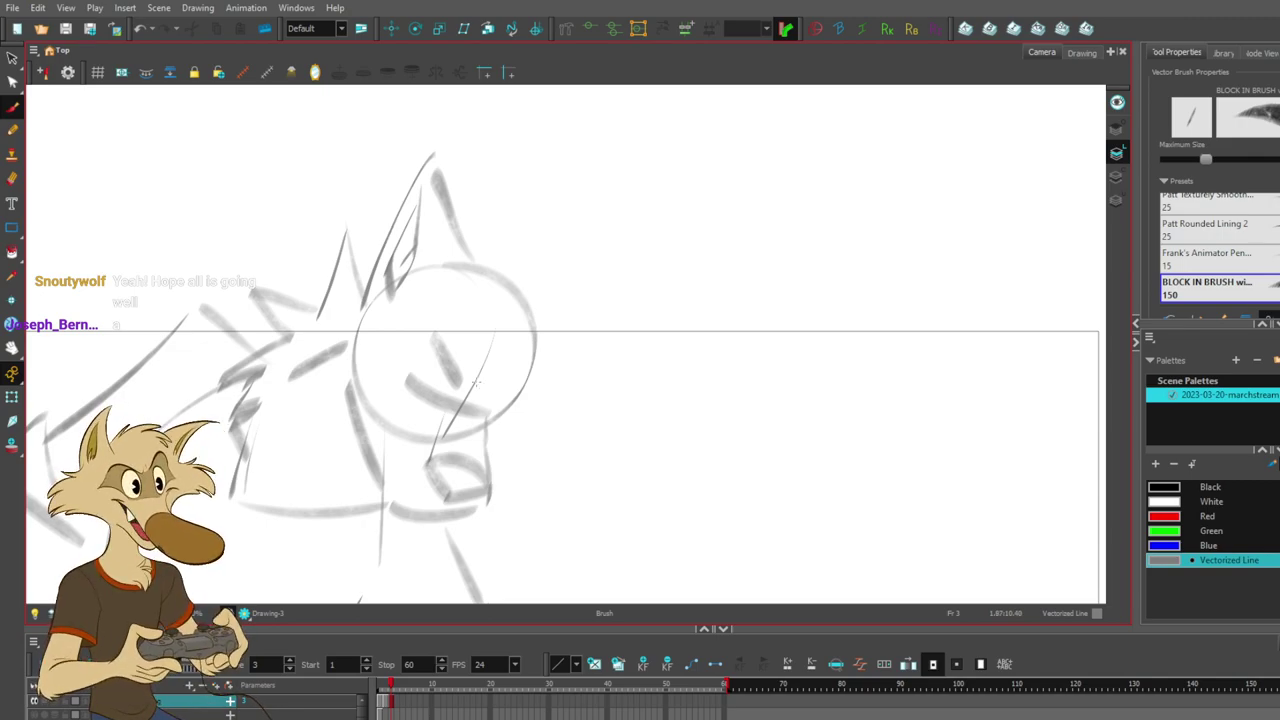
{"action": "key", "text": "ctrl+z"}
{"action": "left_click_drag", "start_coordinate": [436, 340], "coordinate": [456, 386]}
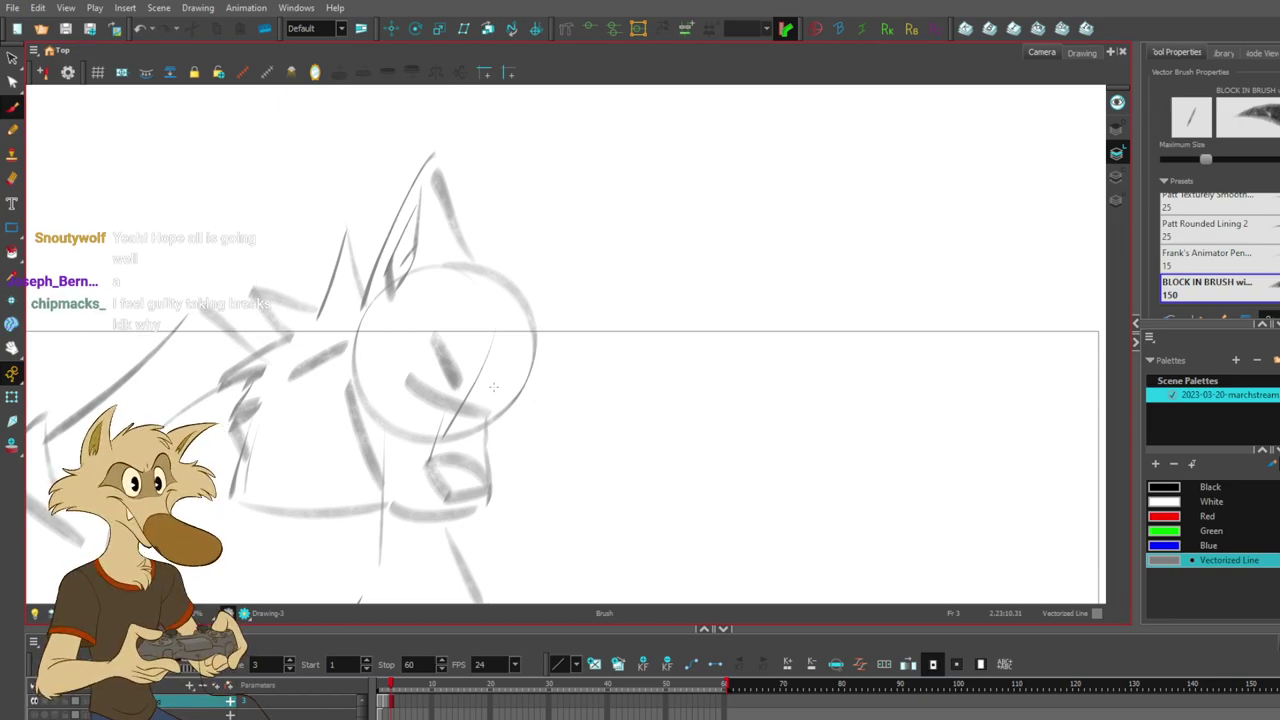
{"action": "key", "text": "ctrl+z"}
- Add small slanted eye strokes on both sides of the face centre line and hook the near brow's upper end
{"action": "mouse_move", "coordinate": [475, 358]}
{"action": "left_mouse_down"}
{"action": "mouse_move", "coordinate": [464, 392]}
{"action": "mouse_move", "coordinate": [491, 389]}
{"action": "left_mouse_up"}
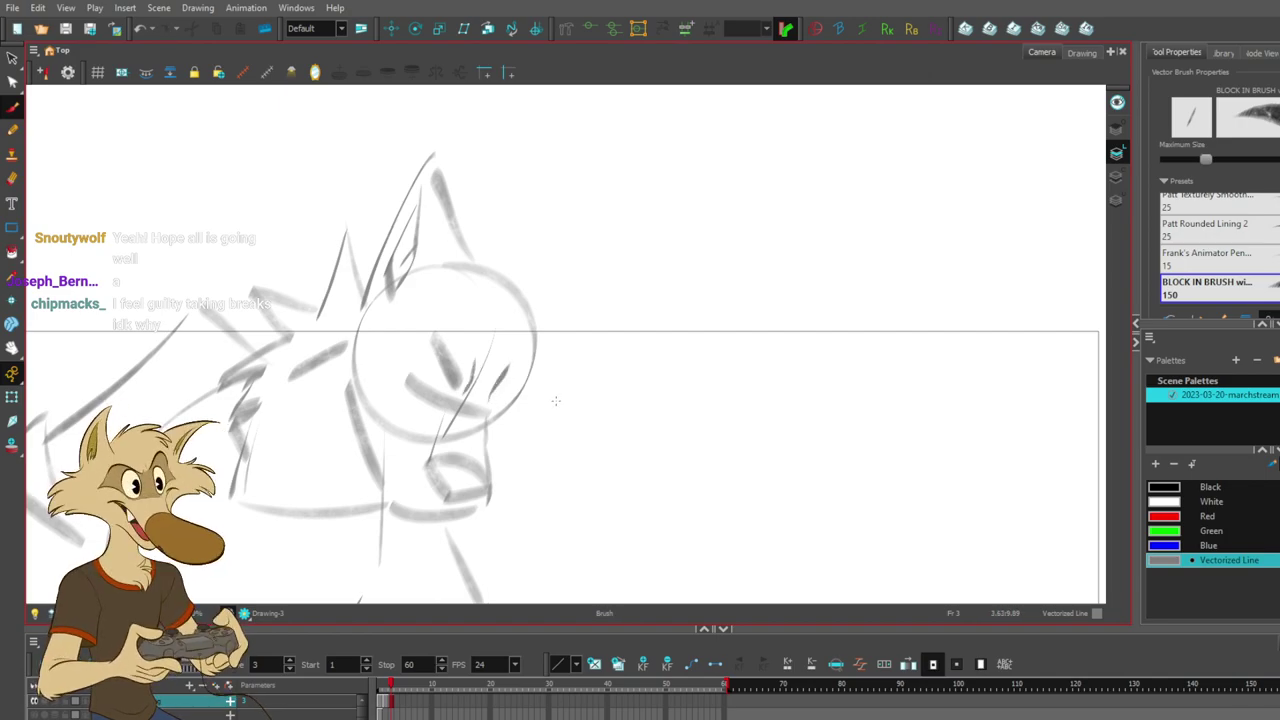
{"action": "key", "text": "ctrl+z"}
{"action": "left_click_drag", "start_coordinate": [508, 371], "coordinate": [488, 392]}
{"action": "key", "text": "ctrl+z"}
{"action": "key", "text": "ctrl+z"}
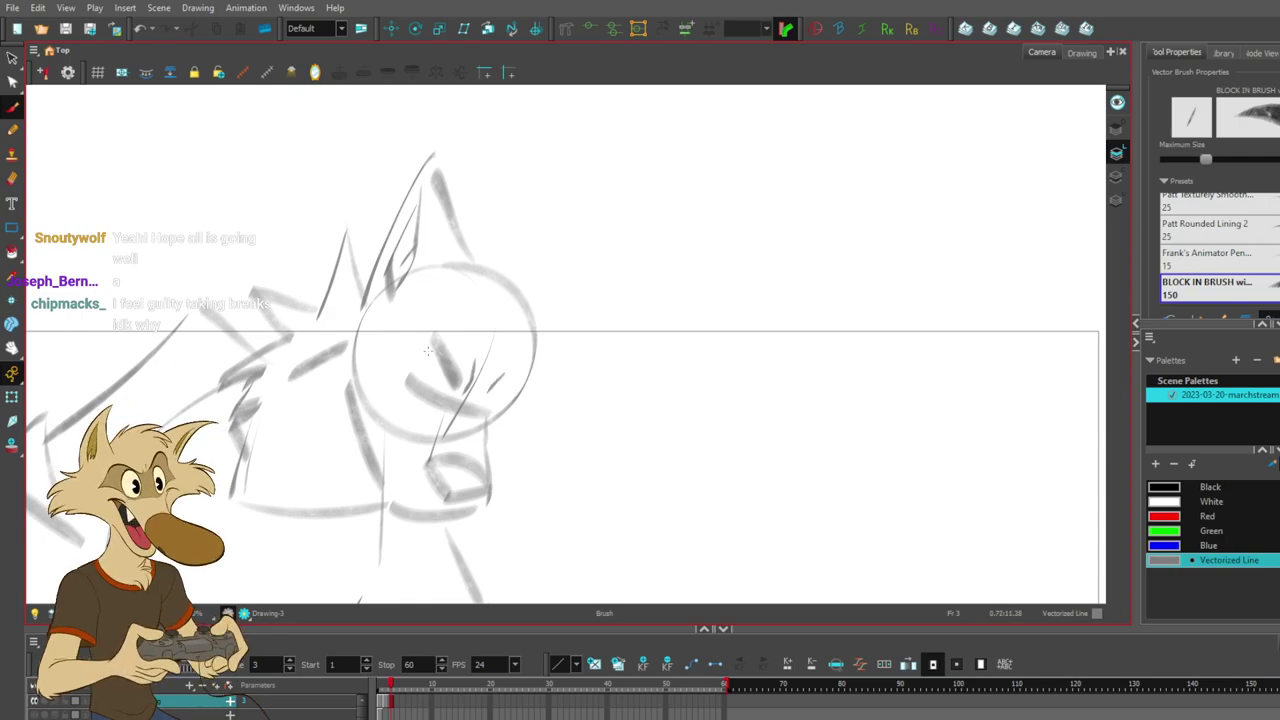
{"action": "key", "text": "ctrl+z"}
{"action": "left_click_drag", "start_coordinate": [416, 345], "coordinate": [437, 341]}
{"action": "key", "text": "ctrl+z"}
{"action": "key", "text": "ctrl+z"}
{"action": "key", "text": "ctrl+z"}
- Draw the far brow, the outer face edge and jagged cheek fur beside the muzzle
{"action": "mouse_move", "coordinate": [493, 393]}
{"action": "left_mouse_down"}
{"action": "mouse_move", "coordinate": [531, 384]}
{"action": "mouse_move", "coordinate": [535, 405]}
{"action": "left_mouse_up"}
{"action": "key", "text": "ctrl+z"}
{"action": "mouse_move", "coordinate": [541, 337]}
{"action": "left_mouse_down"}
{"action": "mouse_move", "coordinate": [536, 404]}
{"action": "mouse_move", "coordinate": [495, 435]}
{"action": "mouse_move", "coordinate": [503, 423]}
{"action": "mouse_move", "coordinate": [521, 444]}
{"action": "mouse_move", "coordinate": [543, 430]}
{"action": "mouse_move", "coordinate": [524, 420]}
{"action": "mouse_move", "coordinate": [542, 429]}
{"action": "left_mouse_up"}
{"action": "key", "text": "ctrl+z"}
{"action": "key", "text": "ctrl+z"}
{"action": "key", "text": "ctrl+z"}
{"action": "key", "text": "ctrl+z"}
{"action": "key", "text": "ctrl+z"}
{"action": "key", "text": "ctrl+z"}
{"action": "key", "text": "ctrl+z"}
{"action": "mouse_move", "coordinate": [542, 430]}
{"action": "left_mouse_down"}
{"action": "mouse_move", "coordinate": [514, 431]}
{"action": "mouse_move", "coordinate": [515, 471]}
{"action": "mouse_move", "coordinate": [495, 479]}
{"action": "mouse_move", "coordinate": [494, 460]}
{"action": "mouse_move", "coordinate": [492, 477]}
{"action": "left_mouse_up"}
{"action": "key", "text": "ctrl+z"}
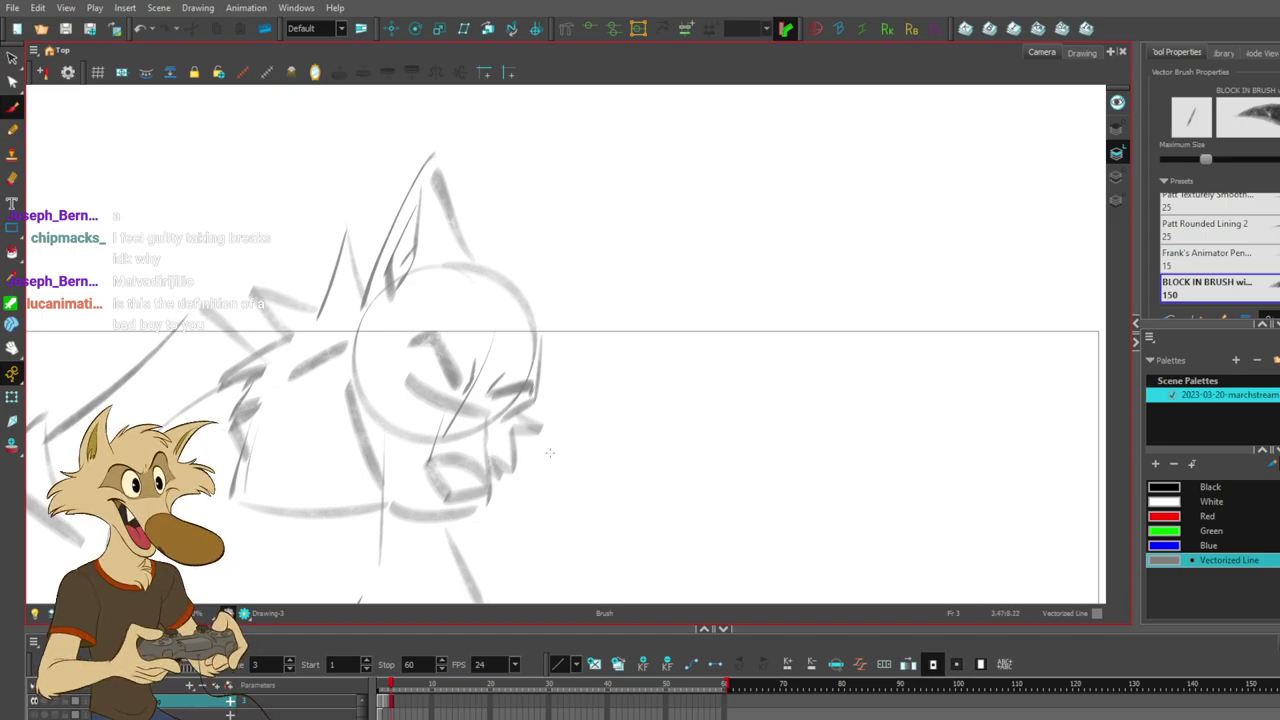
- Sketch a small pointed far ear on top of the head circle
{"action": "left_click_drag", "start_coordinate": [508, 290], "coordinate": [576, 252]}
{"action": "key", "text": "ctrl+z"}
{"action": "mouse_move", "coordinate": [476, 261]}
{"action": "left_mouse_down"}
{"action": "mouse_move", "coordinate": [525, 233]}
{"action": "mouse_move", "coordinate": [513, 231]}
{"action": "left_mouse_up"}
{"action": "key", "text": "ctrl+z"}
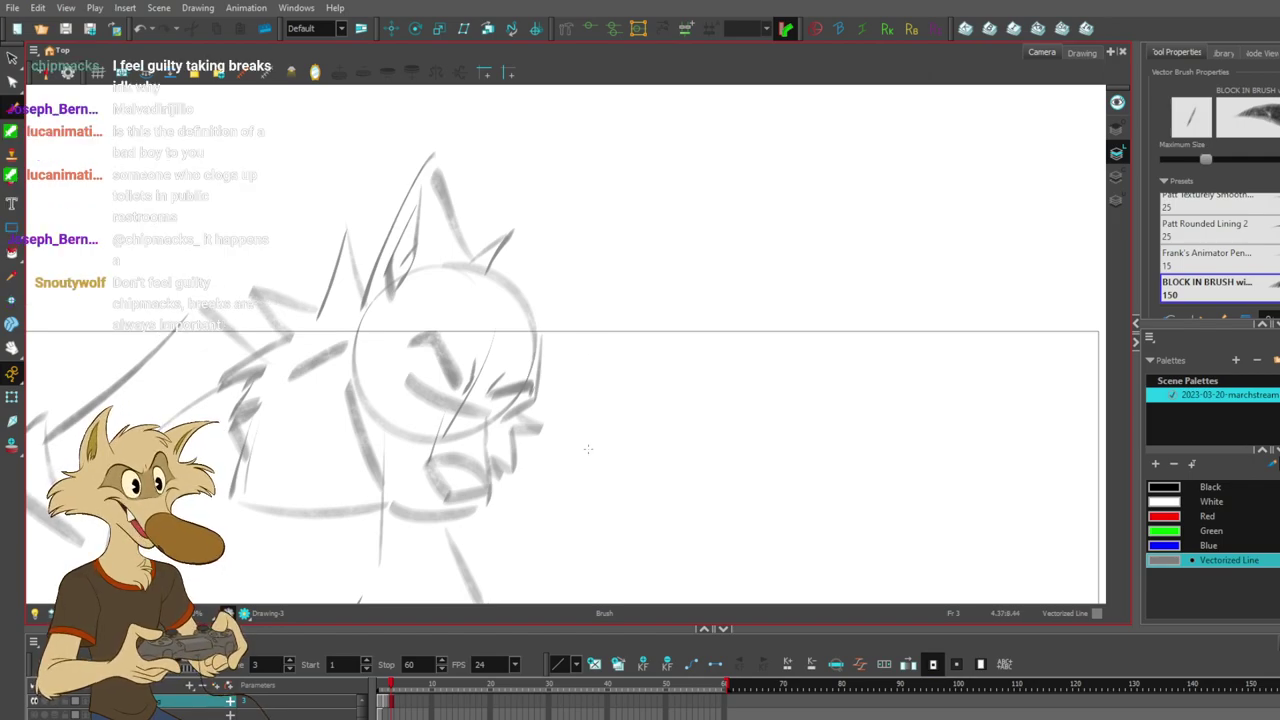
- Redraw the lower part of the left forearm's outer line below the elbow fur
{"action": "scroll", "coordinate": [588, 449], "scroll_direction": "down", "scroll_amount": 5}
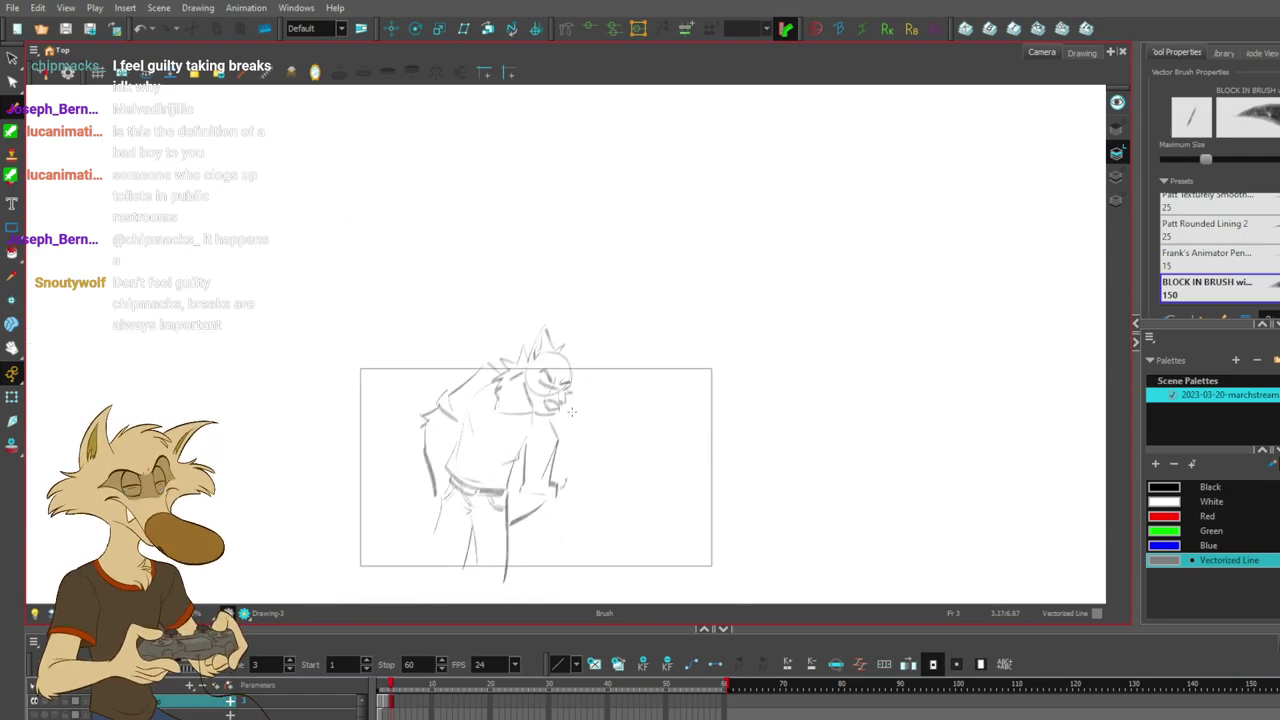
{"action": "scroll", "coordinate": [571, 411], "scroll_direction": "up", "scroll_amount": 2}
{"action": "scroll", "coordinate": [500, 450], "scroll_direction": "down", "scroll_amount": 1}
{"action": "scroll", "coordinate": [424, 488], "scroll_direction": "up", "scroll_amount": 4}
{"action": "scroll", "coordinate": [424, 488], "scroll_direction": "down", "scroll_amount": 4}
{"action": "scroll", "coordinate": [540, 470], "scroll_direction": "up", "scroll_amount": 5}
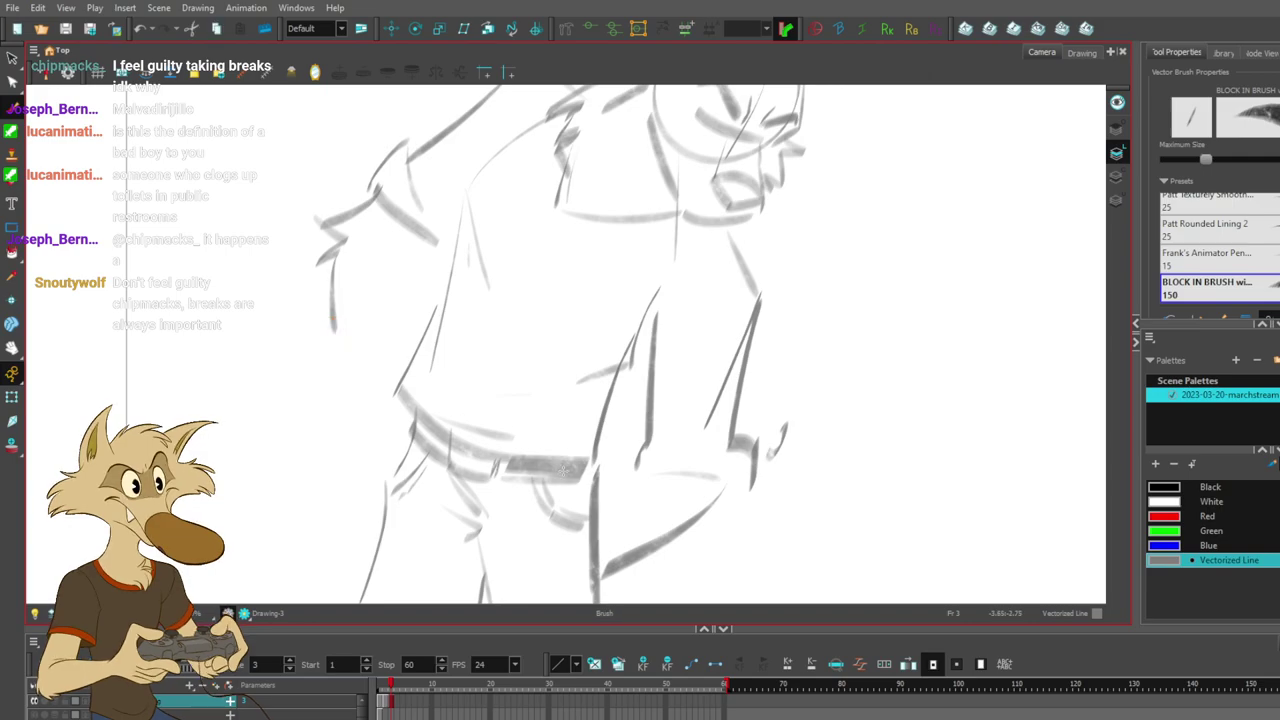
{"action": "left_click_drag", "start_coordinate": [646, 437], "coordinate": [566, 487]}
{"action": "left_click_drag", "start_coordinate": [555, 393], "coordinate": [550, 418]}
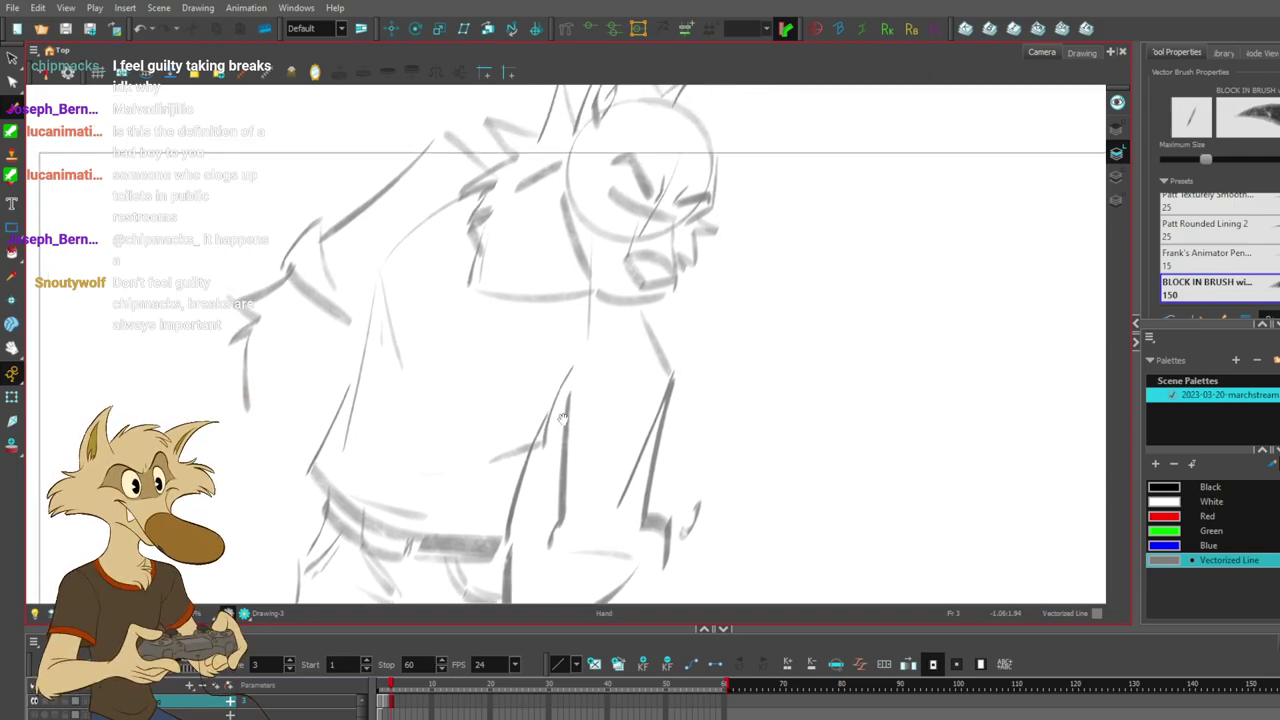
{"action": "left_click_drag", "start_coordinate": [571, 461], "coordinate": [573, 474]}
{"action": "mouse_move", "coordinate": [240, 394]}
{"action": "left_mouse_down"}
{"action": "mouse_move", "coordinate": [292, 544]}
{"action": "mouse_move", "coordinate": [269, 545]}
{"action": "left_mouse_up"}
{"action": "key", "text": "ctrl+z"}
{"action": "key", "text": "ctrl+z"}
{"action": "key", "text": "ctrl+z"}
- Draw a short, thick cigar with a darkened tip sticking out of the mouth
{"action": "left_click_drag", "start_coordinate": [708, 389], "coordinate": [637, 429]}
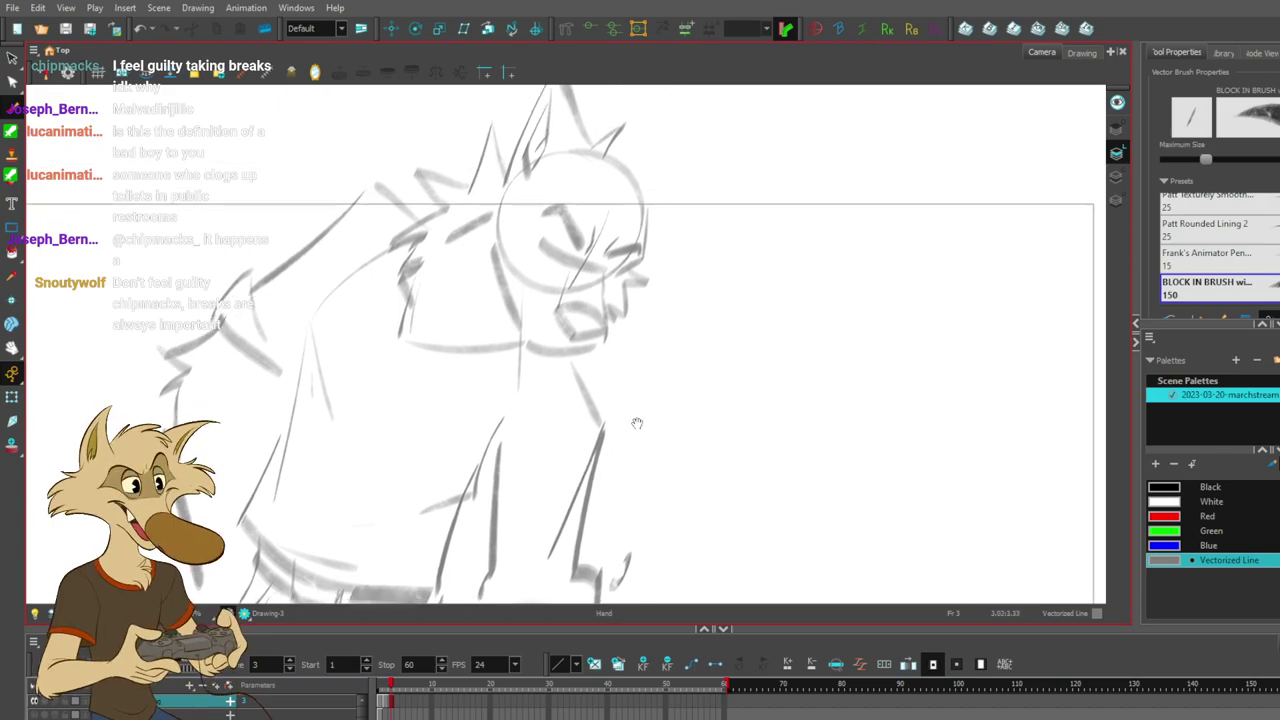
{"action": "key", "text": "ctrl+z"}
{"action": "left_click_drag", "start_coordinate": [594, 351], "coordinate": [644, 370]}
{"action": "key", "text": "ctrl+z"}
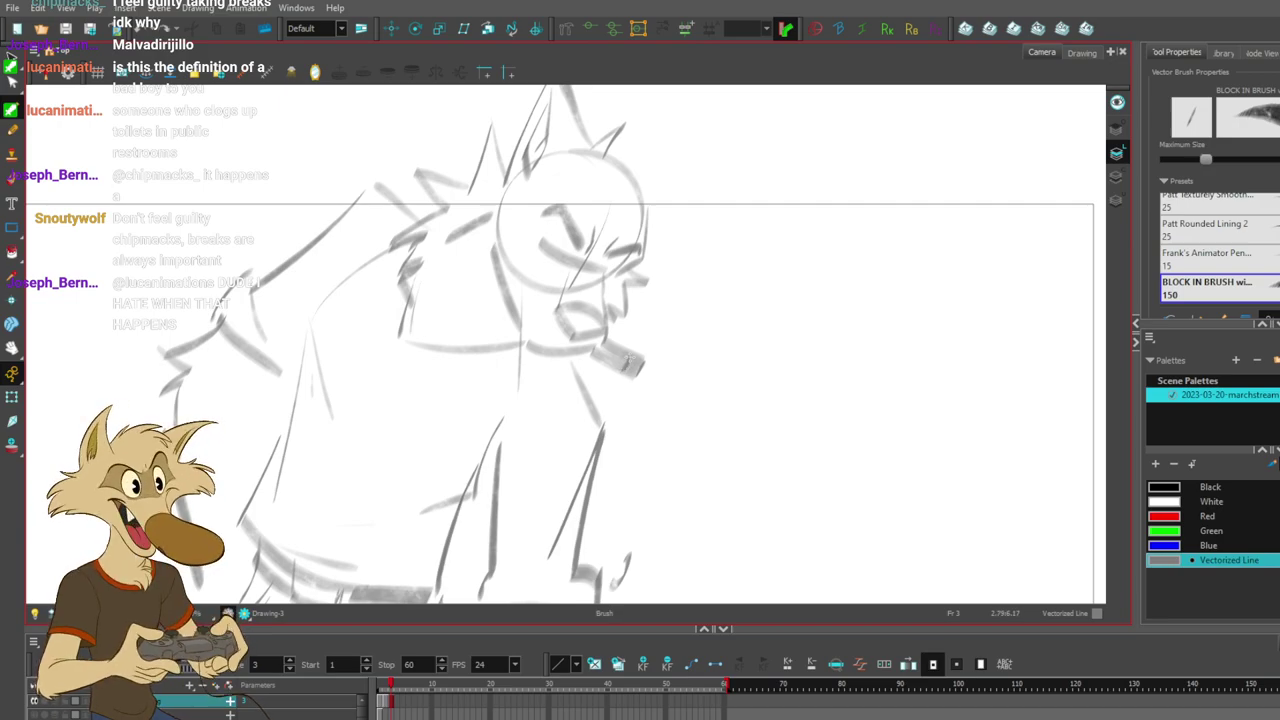
- Sketch wavy smoke lines rising from the cigar tip
{"action": "mouse_move", "coordinate": [630, 354]}
{"action": "left_mouse_down"}
{"action": "mouse_move", "coordinate": [642, 376]}
{"action": "mouse_move", "coordinate": [728, 274]}
{"action": "mouse_move", "coordinate": [680, 344]}
{"action": "mouse_move", "coordinate": [706, 310]}
{"action": "left_mouse_up"}
{"action": "key", "text": "ctrl+z"}
{"action": "left_click_drag", "start_coordinate": [726, 271], "coordinate": [738, 160]}
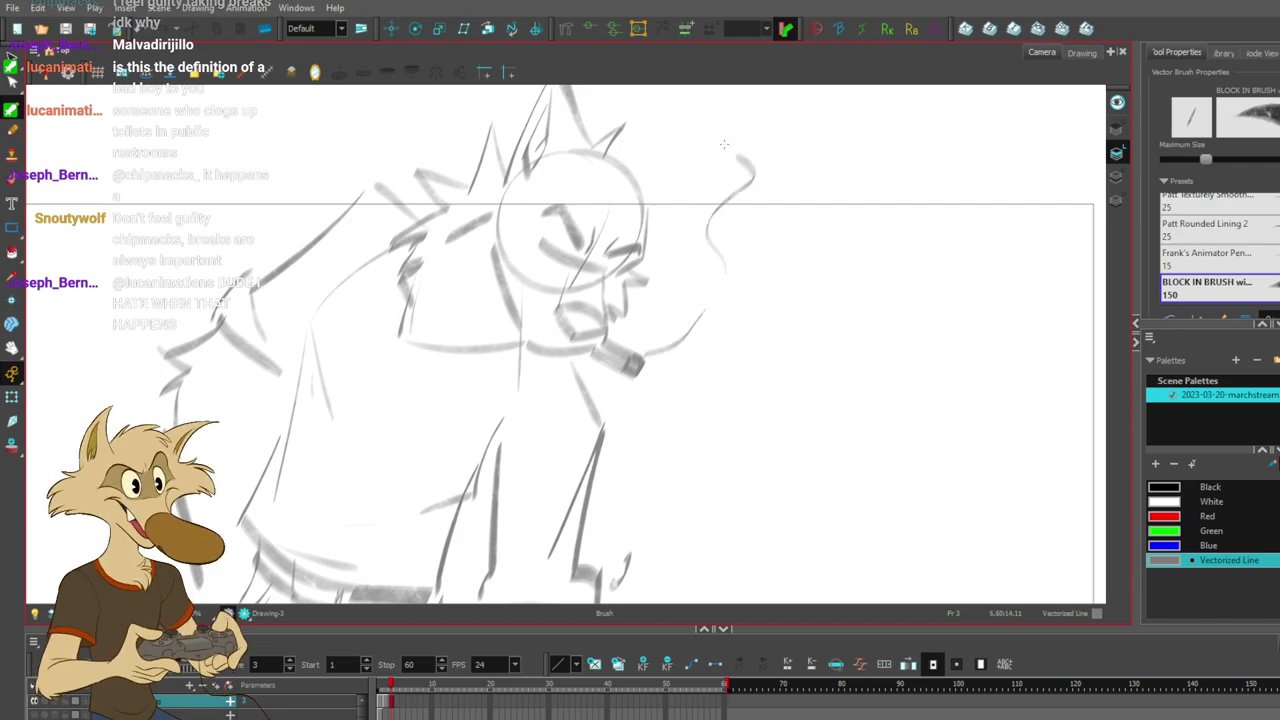
{"action": "key", "text": "space"}
{"action": "left_click_drag", "start_coordinate": [785, 329], "coordinate": [747, 374]}
{"action": "mouse_move", "coordinate": [620, 406]}
{"action": "left_mouse_down"}
{"action": "mouse_move", "coordinate": [706, 392]}
{"action": "mouse_move", "coordinate": [805, 248]}
{"action": "mouse_move", "coordinate": [822, 100]}
{"action": "left_mouse_up"}
- Extend the inner smoke line upward with a thick bent stroke beside the head
{"action": "mouse_move", "coordinate": [710, 218]}
{"action": "left_mouse_down"}
{"action": "mouse_move", "coordinate": [678, 148]}
{"action": "mouse_move", "coordinate": [643, 116]}
{"action": "left_mouse_up"}
{"action": "key", "text": "ctrl+z"}
{"action": "key", "text": "ctrl+z"}
{"action": "mouse_move", "coordinate": [703, 192]}
{"action": "left_mouse_down"}
{"action": "mouse_move", "coordinate": [651, 88]}
{"action": "mouse_move", "coordinate": [635, 108]}
{"action": "left_mouse_up"}
{"action": "key", "text": "ctrl+z"}
{"action": "left_click_drag", "start_coordinate": [820, 255], "coordinate": [797, 328]}
{"action": "key", "text": "ctrl+z"}
{"action": "mouse_move", "coordinate": [594, 142]}
{"action": "left_mouse_down"}
{"action": "mouse_move", "coordinate": [622, 154]}
{"action": "mouse_move", "coordinate": [690, 284]}
{"action": "left_mouse_up"}
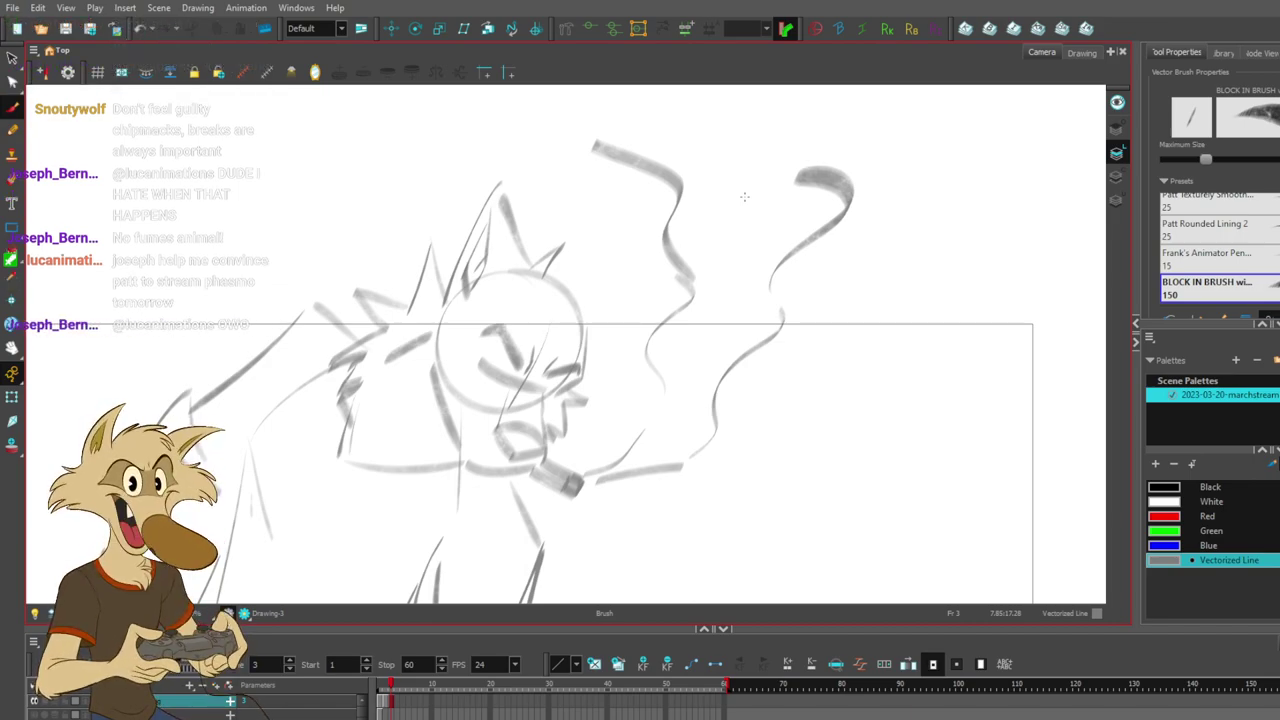
- Redraw the inner smoke line as one wave down to the cigar tip and delete the leftover thin curve
{"action": "key", "text": "ctrl+z"}
{"action": "mouse_move", "coordinate": [690, 274]}
{"action": "left_mouse_down"}
{"action": "mouse_move", "coordinate": [673, 381]}
{"action": "mouse_move", "coordinate": [666, 345]}
{"action": "mouse_move", "coordinate": [640, 400]}
{"action": "left_mouse_up"}
{"action": "key", "text": "ctrl+z"}
{"action": "key", "text": "ctrl+z"}
{"action": "key", "text": "ctrl+z"}
{"action": "mouse_move", "coordinate": [692, 280]}
{"action": "left_mouse_down"}
{"action": "mouse_move", "coordinate": [665, 355]}
{"action": "mouse_move", "coordinate": [670, 394]}
{"action": "mouse_move", "coordinate": [702, 336]}
{"action": "mouse_move", "coordinate": [668, 413]}
{"action": "mouse_move", "coordinate": [674, 404]}
{"action": "mouse_move", "coordinate": [667, 386]}
{"action": "mouse_move", "coordinate": [656, 423]}
{"action": "mouse_move", "coordinate": [663, 398]}
{"action": "mouse_move", "coordinate": [615, 453]}
{"action": "mouse_move", "coordinate": [681, 465]}
{"action": "left_mouse_up"}
{"action": "key", "text": "ctrl+z"}
{"action": "left_click", "coordinate": [643, 432]}
{"action": "key", "text": "Delete"}
- Redraw the bottom of the outer smoke line as a smooth curve from the cigar tip into its wave
{"action": "left_click", "coordinate": [640, 478]}
{"action": "key", "text": "Delete"}
{"action": "key", "text": "ctrl+z"}
{"action": "left_click_drag", "start_coordinate": [593, 490], "coordinate": [712, 436]}
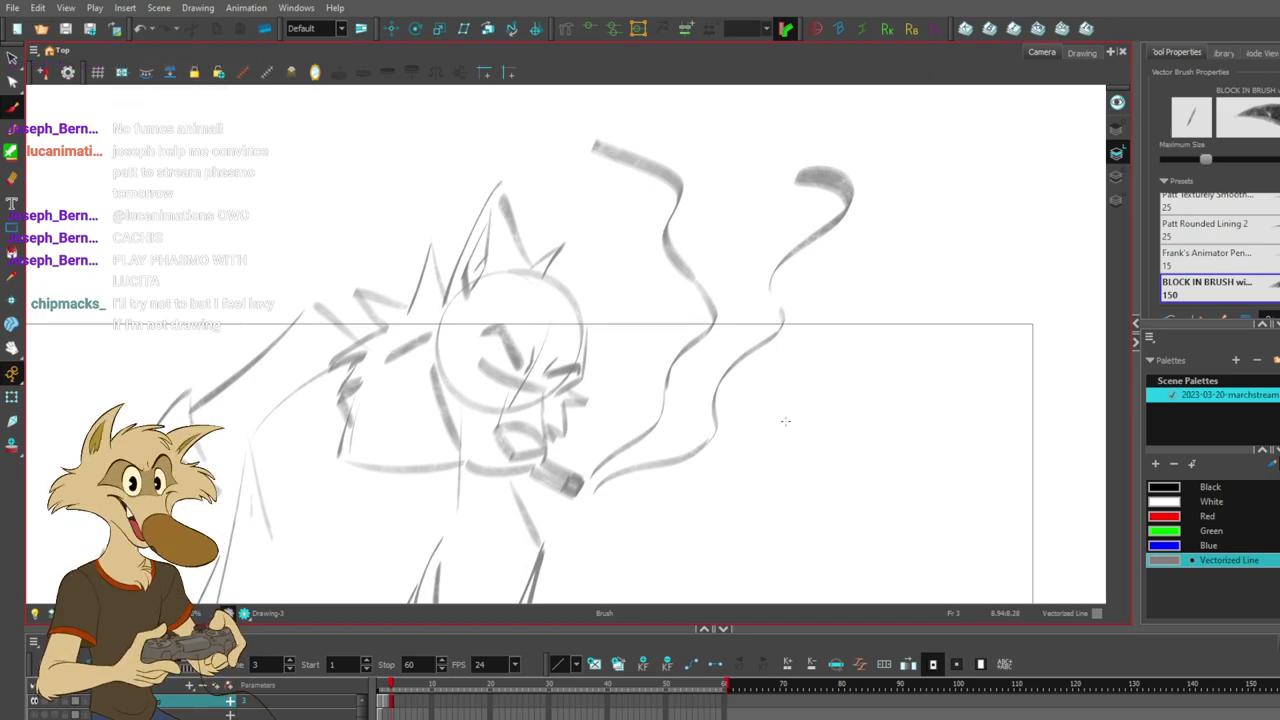
- Replace the outer smoke line's thick curled top with a thin wavy stroke rising above the camera frame
{"action": "scroll", "coordinate": [748, 372], "scroll_direction": "down", "scroll_amount": 10}
{"action": "scroll", "coordinate": [763, 398], "scroll_direction": "up", "scroll_amount": 5}
{"action": "scroll", "coordinate": [736, 387], "scroll_direction": "down", "scroll_amount": 3}
{"action": "scroll", "coordinate": [735, 387], "scroll_direction": "up", "scroll_amount": 2}
{"action": "scroll", "coordinate": [743, 377], "scroll_direction": "down", "scroll_amount": 2}
{"action": "scroll", "coordinate": [760, 320], "scroll_direction": "up", "scroll_amount": 2}
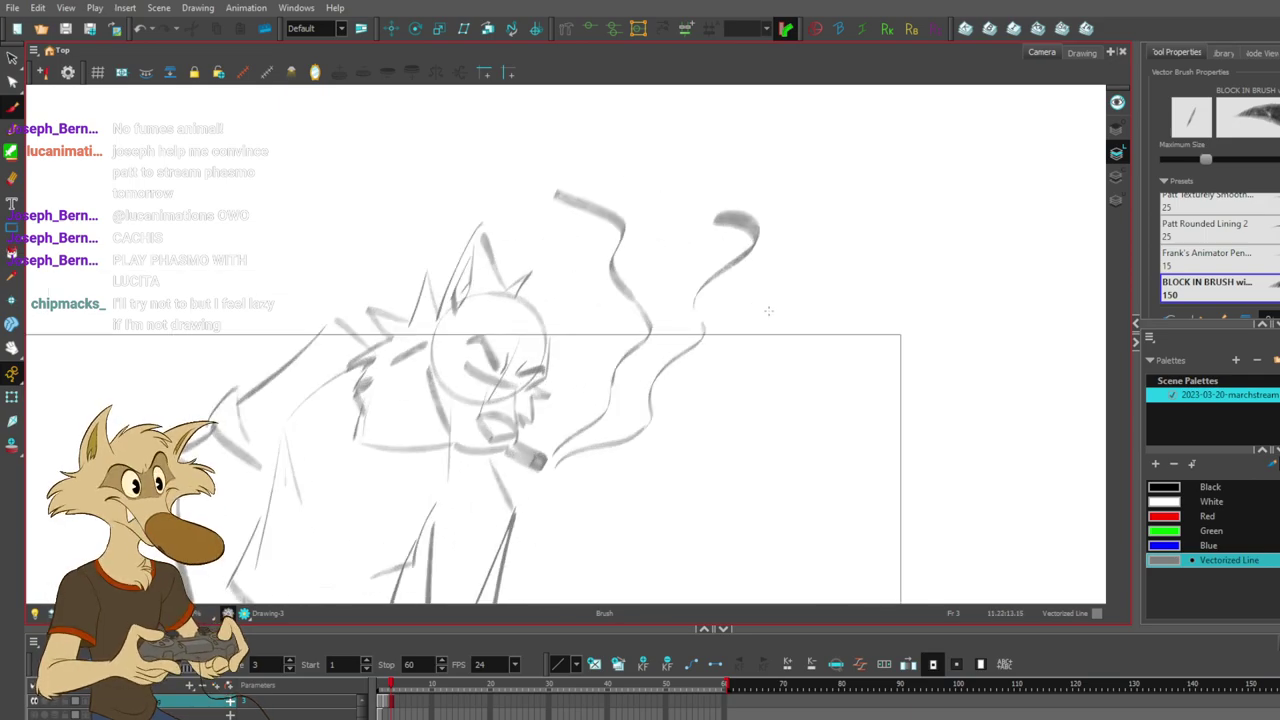
{"action": "key", "text": "ctrl+z"}
{"action": "mouse_move", "coordinate": [725, 194]}
{"action": "left_mouse_down"}
{"action": "mouse_move", "coordinate": [699, 268]}
{"action": "mouse_move", "coordinate": [736, 220]}
{"action": "mouse_move", "coordinate": [697, 283]}
{"action": "mouse_move", "coordinate": [699, 340]}
{"action": "mouse_move", "coordinate": [742, 198]}
{"action": "mouse_move", "coordinate": [704, 326]}
{"action": "mouse_move", "coordinate": [735, 235]}
{"action": "left_mouse_up"}
{"action": "key", "text": "ctrl+z"}
{"action": "key", "text": "ctrl+z"}
{"action": "key", "text": "ctrl+z"}
{"action": "key", "text": "ctrl+z"}
{"action": "left_click_drag", "start_coordinate": [663, 168], "coordinate": [685, 283]}
{"action": "key", "text": "ctrl+z"}
{"action": "mouse_move", "coordinate": [732, 174]}
{"action": "left_mouse_down"}
{"action": "mouse_move", "coordinate": [700, 244]}
{"action": "mouse_move", "coordinate": [702, 300]}
{"action": "mouse_move", "coordinate": [694, 248]}
{"action": "mouse_move", "coordinate": [701, 316]}
{"action": "left_mouse_up"}
{"action": "key", "text": "ctrl+z"}
{"action": "key", "text": "ctrl+z"}
{"action": "key", "text": "ctrl+z"}
{"action": "mouse_move", "coordinate": [724, 168]}
{"action": "left_mouse_down"}
{"action": "mouse_move", "coordinate": [701, 342]}
{"action": "mouse_move", "coordinate": [695, 276]}
{"action": "mouse_move", "coordinate": [708, 326]}
{"action": "mouse_move", "coordinate": [729, 198]}
{"action": "mouse_move", "coordinate": [704, 311]}
{"action": "mouse_move", "coordinate": [689, 266]}
{"action": "mouse_move", "coordinate": [704, 320]}
{"action": "left_mouse_up"}
{"action": "key", "text": "ctrl+z"}
{"action": "key", "text": "ctrl+z"}
{"action": "key", "text": "ctrl+z"}
{"action": "key", "text": "ctrl+z"}
{"action": "key", "text": "ctrl+z"}
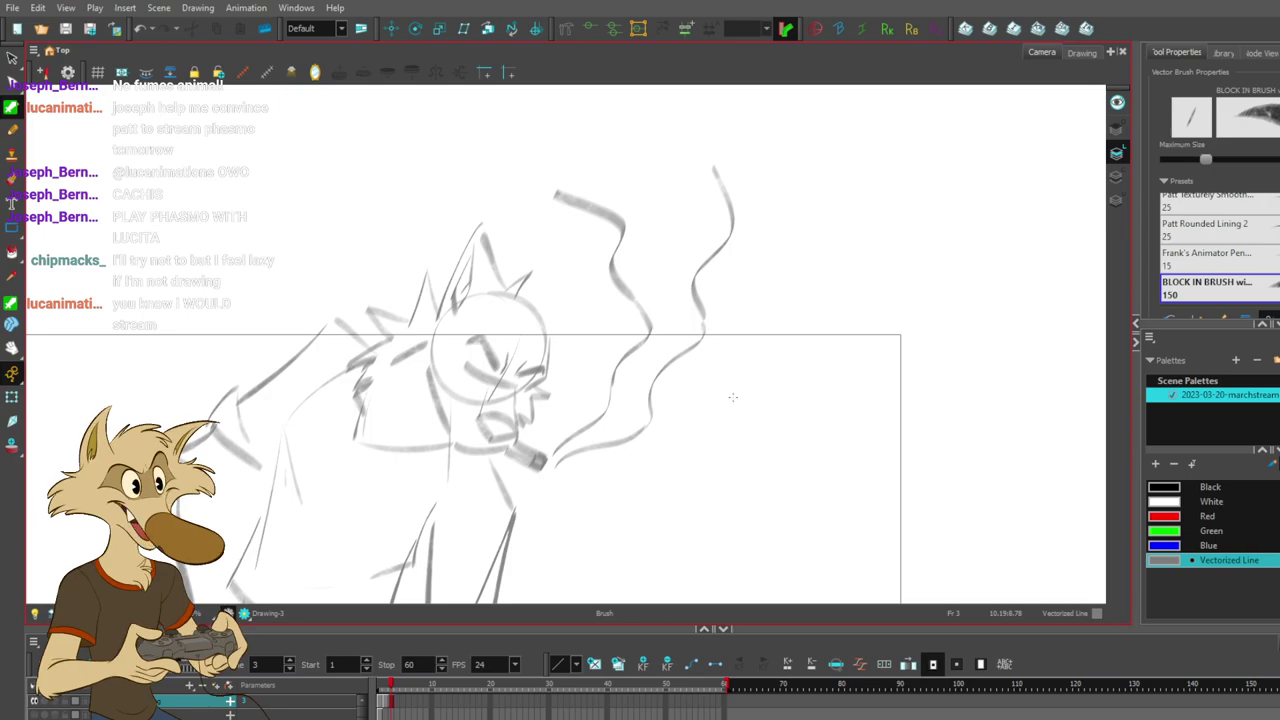
- Delete the outer smoke line's upper stroke and redraw it bending back toward the top of the inner line
{"action": "scroll", "coordinate": [725, 379], "scroll_direction": "down", "scroll_amount": 4}
{"action": "scroll", "coordinate": [738, 386], "scroll_direction": "up", "scroll_amount": 4}
{"action": "left_click", "coordinate": [712, 212], "text": "ctrl"}
{"action": "key", "text": "Delete"}
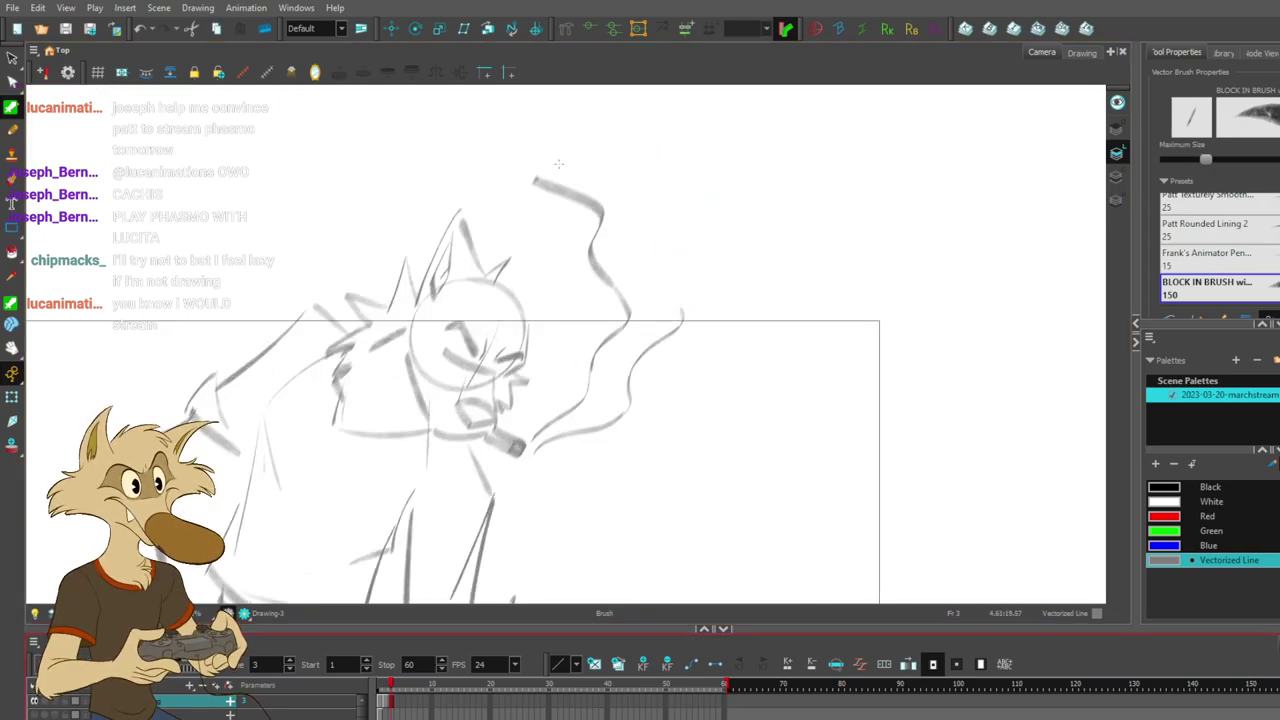
{"action": "left_click_drag", "start_coordinate": [570, 166], "coordinate": [695, 290]}
{"action": "key", "text": "ctrl+z"}
{"action": "mouse_move", "coordinate": [580, 172]}
{"action": "left_mouse_down"}
{"action": "mouse_move", "coordinate": [654, 298]}
{"action": "mouse_move", "coordinate": [686, 232]}
{"action": "mouse_move", "coordinate": [692, 296]}
{"action": "left_mouse_up"}
{"action": "key", "text": "ctrl+z"}
{"action": "key", "text": "ctrl+z"}
{"action": "mouse_move", "coordinate": [574, 161]}
{"action": "left_mouse_down"}
{"action": "mouse_move", "coordinate": [684, 215]}
{"action": "mouse_move", "coordinate": [690, 300]}
{"action": "left_mouse_up"}
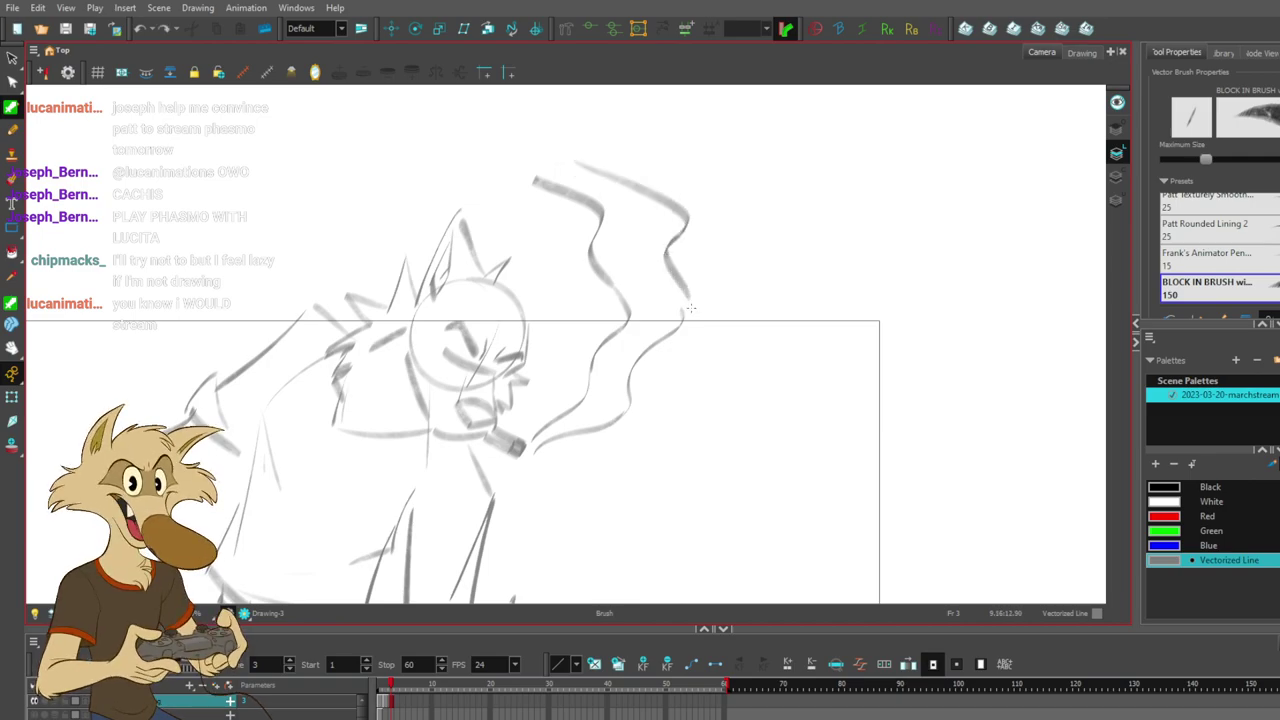
{"action": "key", "text": "ctrl+z"}
{"action": "left_click_drag", "start_coordinate": [602, 160], "coordinate": [679, 284]}
{"action": "key", "text": "ctrl+z"}
{"action": "left_click_drag", "start_coordinate": [640, 172], "coordinate": [680, 294]}
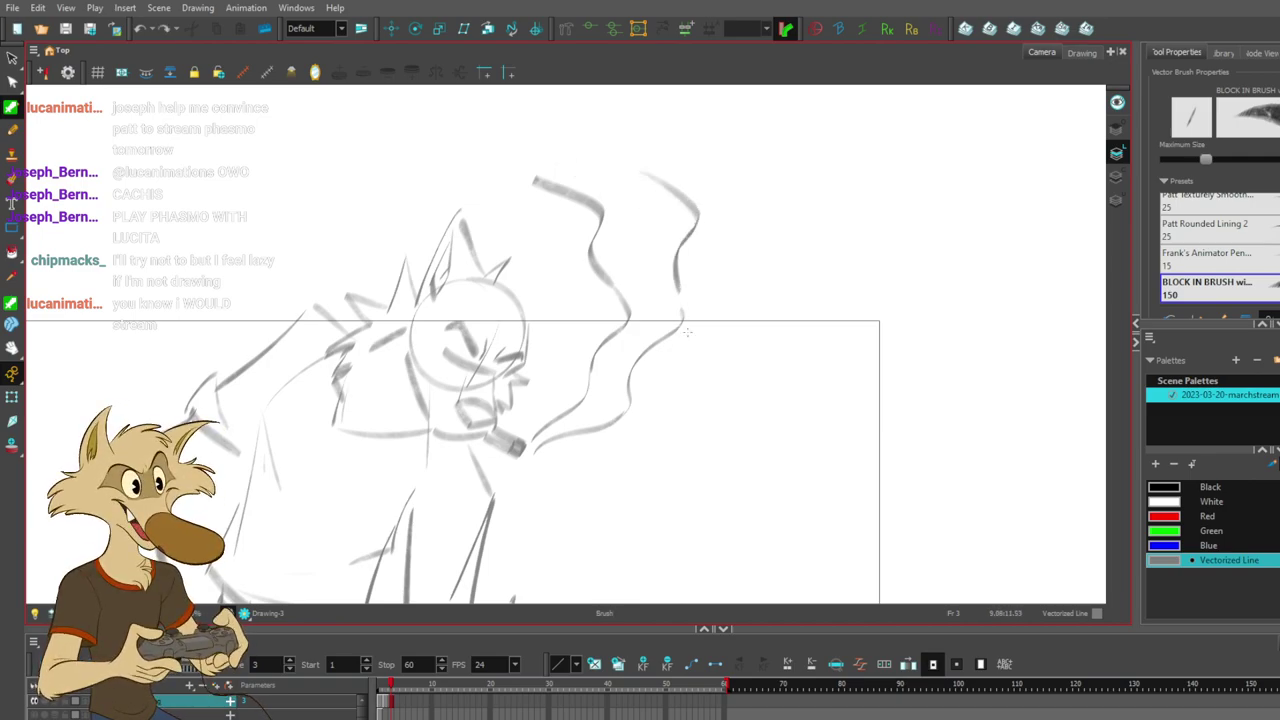
- Redraw the outer smoke line's upper stroke farther from the inner line, joining it to the lower wave
{"action": "key", "text": "ctrl+z"}
{"action": "mouse_move", "coordinate": [664, 172]}
{"action": "left_mouse_down"}
{"action": "mouse_move", "coordinate": [686, 192]}
{"action": "mouse_move", "coordinate": [688, 330]}
{"action": "mouse_move", "coordinate": [698, 220]}
{"action": "mouse_move", "coordinate": [700, 326]}
{"action": "left_mouse_up"}
{"action": "key", "text": "ctrl+z"}
{"action": "scroll", "coordinate": [735, 363], "scroll_direction": "down", "scroll_amount": 3}
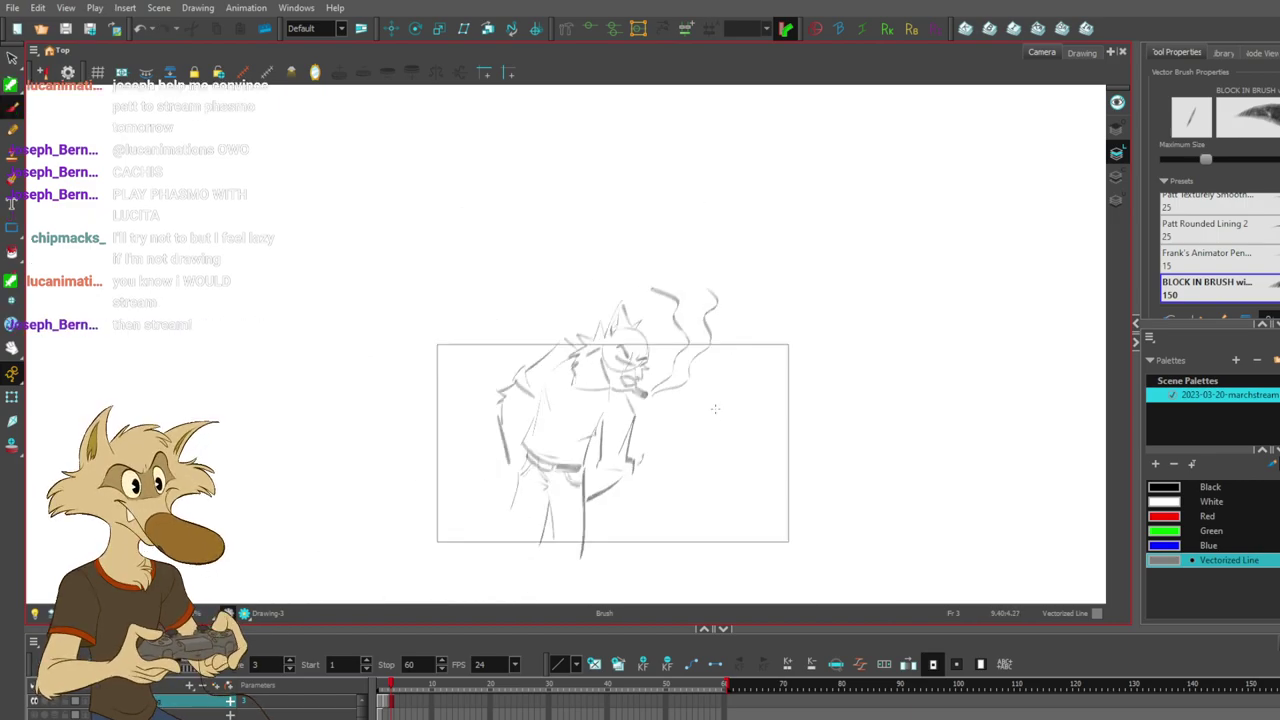
{"action": "scroll", "coordinate": [700, 430], "scroll_direction": "up", "scroll_amount": 1}
{"action": "scroll", "coordinate": [700, 430], "scroll_direction": "up", "scroll_amount": 1}
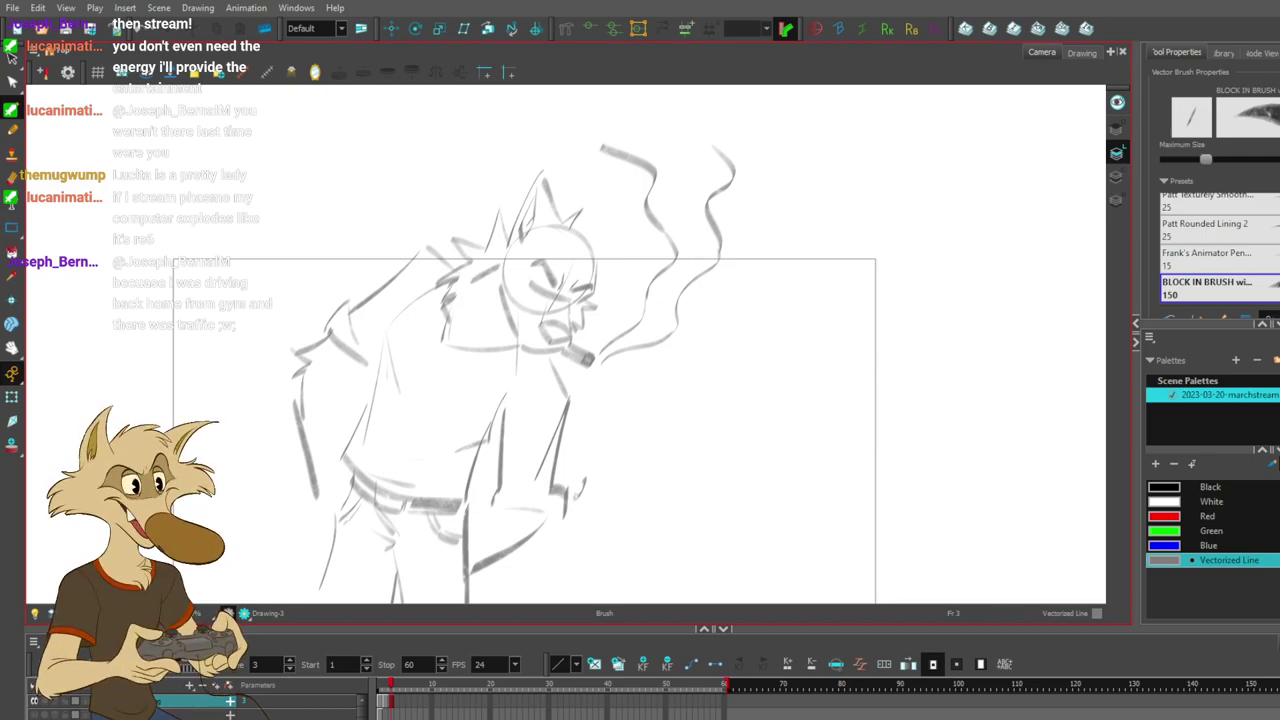
- Redraw the rear arm's outer edge as one long curve from the fur tuft at the sleeve down toward the hip
{"action": "scroll", "coordinate": [647, 357], "scroll_direction": "down", "scroll_amount": 3}
{"action": "scroll", "coordinate": [647, 357], "scroll_direction": "up", "scroll_amount": 2}
{"action": "scroll", "coordinate": [647, 357], "scroll_direction": "down", "scroll_amount": 1}
{"action": "scroll", "coordinate": [600, 360], "scroll_direction": "up", "scroll_amount": 3}
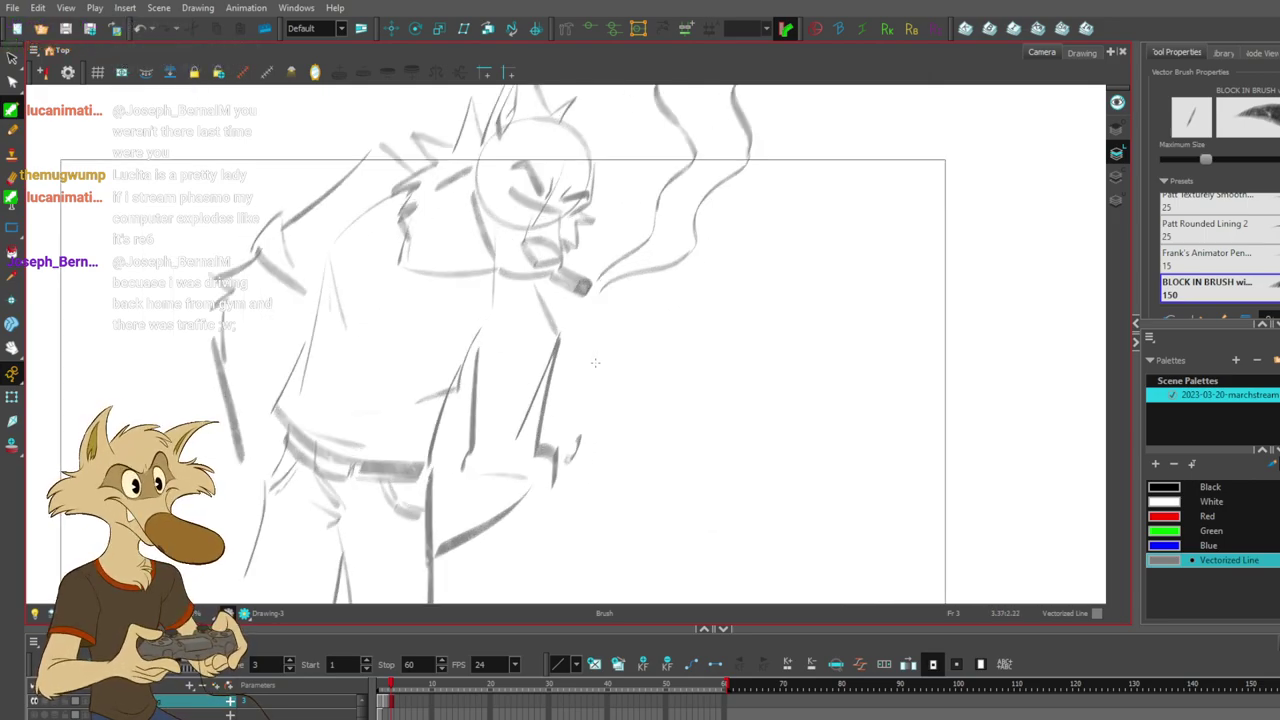
{"action": "key", "text": "ctrl+z"}
{"action": "mouse_move", "coordinate": [215, 338]}
{"action": "left_mouse_down"}
{"action": "mouse_move", "coordinate": [243, 455]}
{"action": "mouse_move", "coordinate": [258, 458]}
{"action": "left_mouse_up"}
{"action": "key", "text": "ctrl+z"}
{"action": "left_click_drag", "start_coordinate": [221, 342], "coordinate": [257, 460]}
{"action": "key", "text": "ctrl+z"}
- Draw the rear arm's inner edge from the sleeve cuff down along the torso
{"action": "left_click_drag", "start_coordinate": [301, 300], "coordinate": [286, 389]}
{"action": "key", "text": "ctrl+z"}
{"action": "mouse_move", "coordinate": [290, 308]}
{"action": "left_mouse_down"}
{"action": "mouse_move", "coordinate": [297, 358]}
{"action": "mouse_move", "coordinate": [284, 393]}
{"action": "left_mouse_up"}
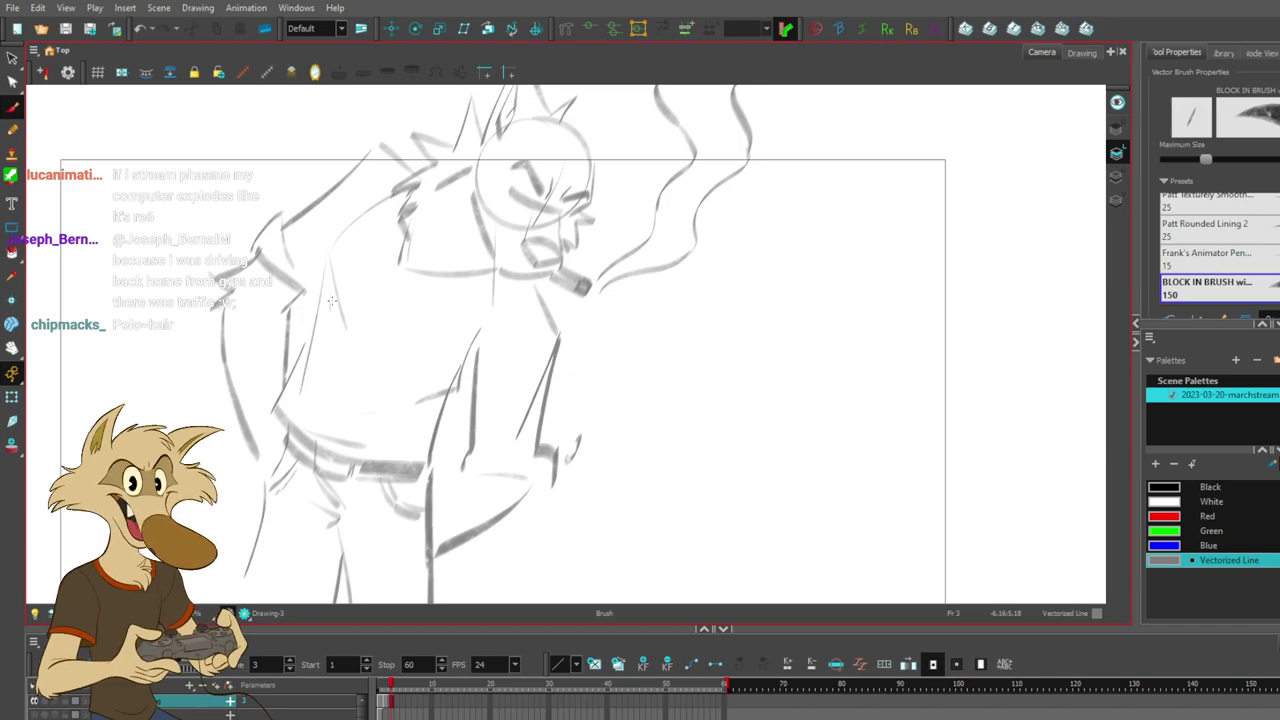
- Draw the front arm's cuff line across the sleeve end and delete the old blocky stroke there
{"action": "scroll", "coordinate": [326, 285], "scroll_direction": "down", "scroll_amount": 2}
{"action": "scroll", "coordinate": [330, 314], "scroll_direction": "up", "scroll_amount": 2}
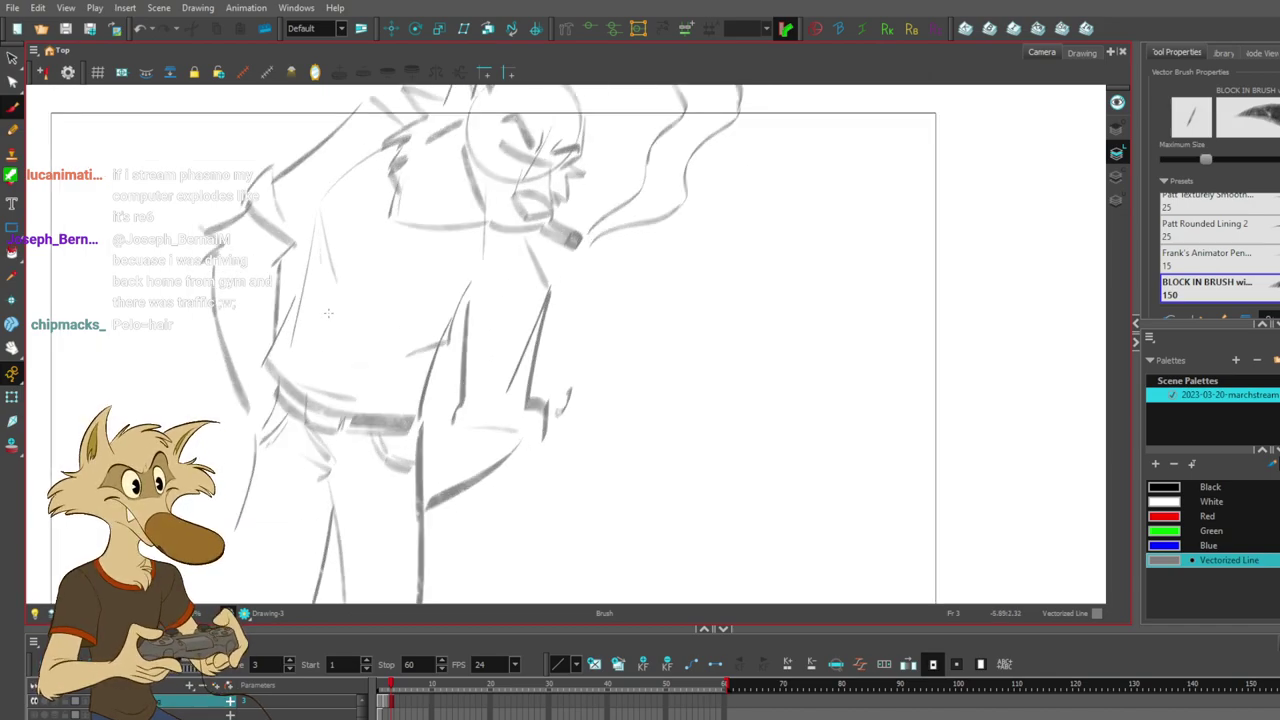
{"action": "key", "text": "ctrl+z"}
{"action": "key", "text": "ctrl+z"}
{"action": "key", "text": "ctrl+z"}
{"action": "mouse_move", "coordinate": [460, 413]}
{"action": "left_mouse_down"}
{"action": "mouse_move", "coordinate": [533, 434]}
{"action": "mouse_move", "coordinate": [515, 422]}
{"action": "mouse_move", "coordinate": [516, 448]}
{"action": "mouse_move", "coordinate": [530, 416]}
{"action": "mouse_move", "coordinate": [488, 404]}
{"action": "mouse_move", "coordinate": [526, 404]}
{"action": "left_mouse_up"}
{"action": "key", "text": "ctrl+z"}
{"action": "key", "text": "ctrl+z"}
{"action": "mouse_move", "coordinate": [543, 394]}
{"action": "left_mouse_down"}
{"action": "mouse_move", "coordinate": [552, 399]}
{"action": "mouse_move", "coordinate": [533, 414]}
{"action": "left_mouse_up"}
{"action": "key", "text": "Delete"}
- Remove the old heavy forearm line and outline the cuff's lower edge and outer end below the front sleeve
{"action": "key", "text": "ctrl+z"}
{"action": "key", "text": "ctrl+z"}
{"action": "mouse_move", "coordinate": [458, 425]}
{"action": "left_mouse_down"}
{"action": "mouse_move", "coordinate": [423, 460]}
{"action": "mouse_move", "coordinate": [428, 496]}
{"action": "left_mouse_up"}
{"action": "key", "text": "ctrl+z"}
{"action": "key", "text": "ctrl+z"}
{"action": "key", "text": "ctrl+z"}
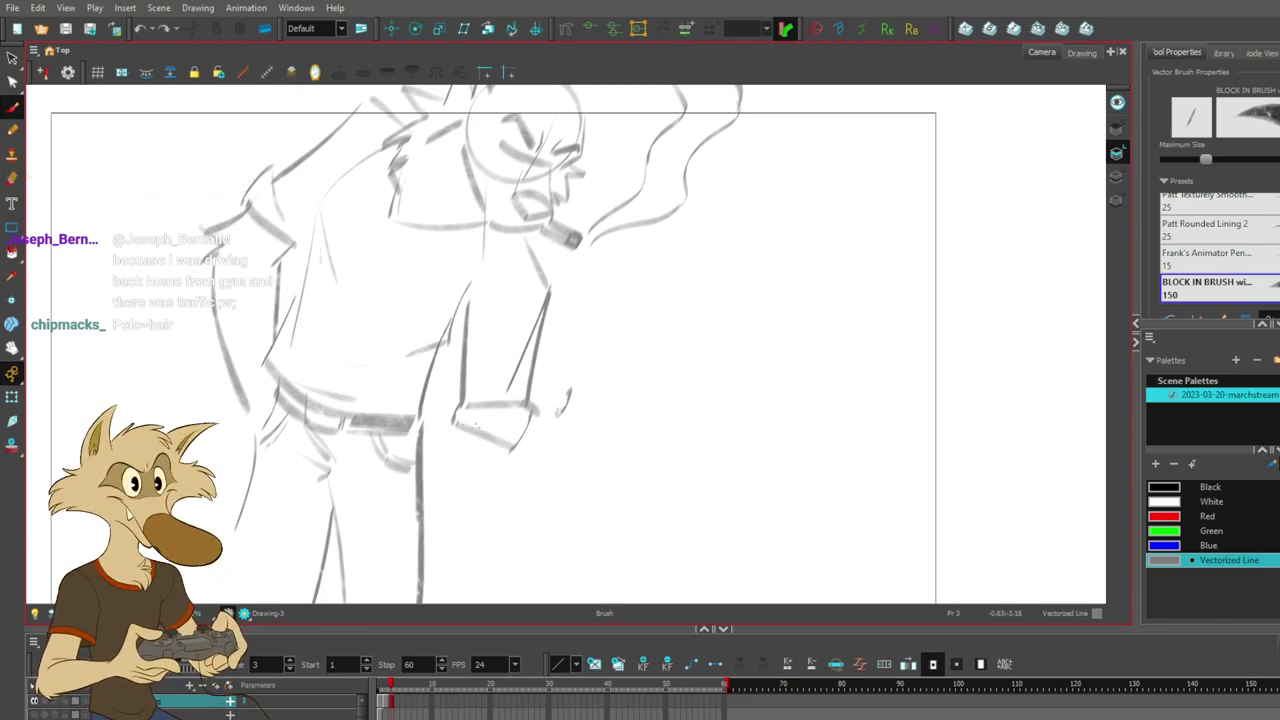
{"action": "left_click_drag", "start_coordinate": [505, 446], "coordinate": [419, 472]}
{"action": "key", "text": "ctrl+z"}
{"action": "mouse_move", "coordinate": [505, 454]}
{"action": "left_mouse_down"}
{"action": "mouse_move", "coordinate": [423, 464]}
{"action": "mouse_move", "coordinate": [412, 508]}
{"action": "left_mouse_up"}
{"action": "key", "text": "ctrl+z"}
{"action": "key", "text": "ctrl+z"}
{"action": "left_click_drag", "start_coordinate": [508, 455], "coordinate": [425, 477]}
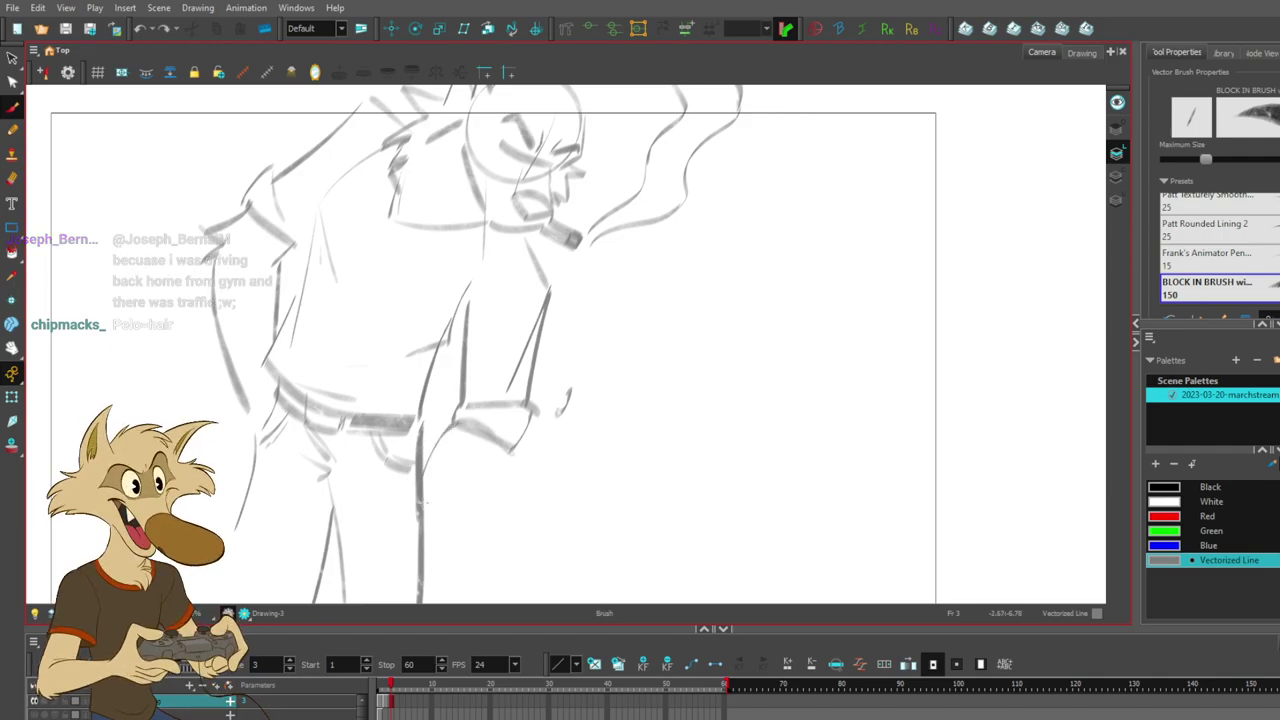
{"action": "key", "text": "ctrl+z"}
{"action": "left_click_drag", "start_coordinate": [508, 457], "coordinate": [433, 504]}
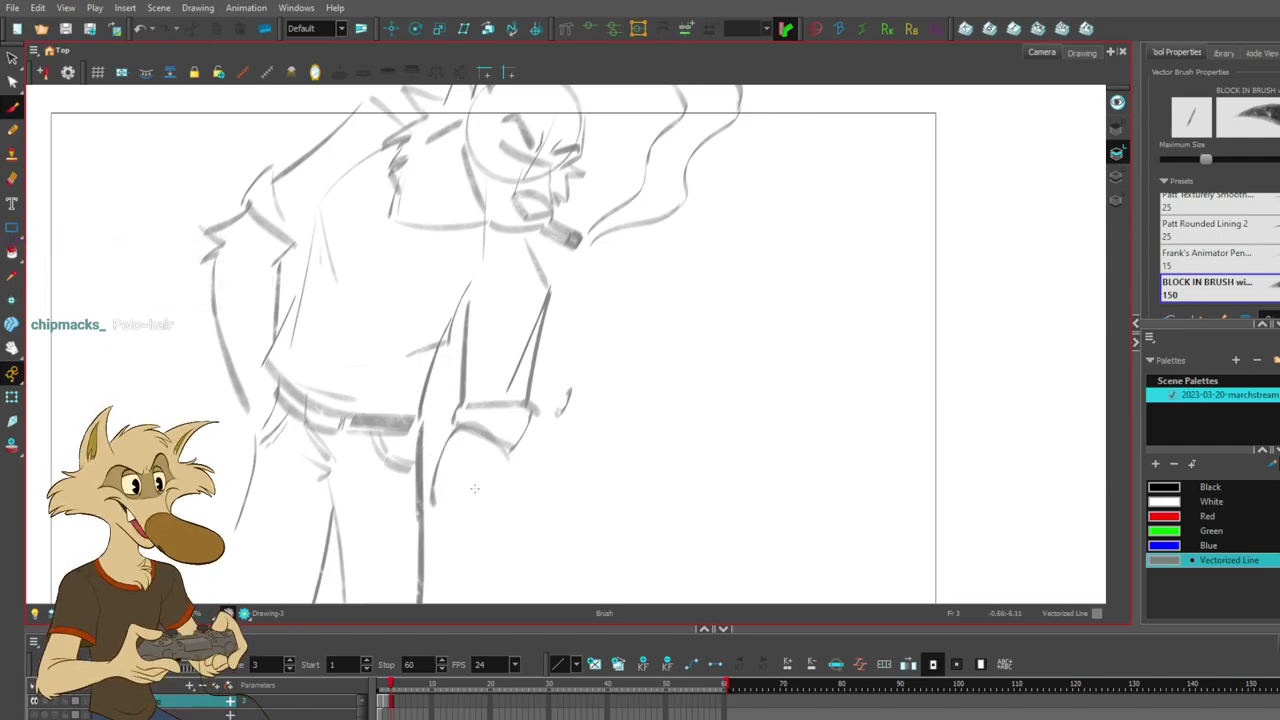
{"action": "key", "text": "ctrl+z"}
- Draw the front forearm's upper edge from the cuff down across the thigh, with short wrist and hand strokes
{"action": "mouse_move", "coordinate": [503, 452]}
{"action": "left_mouse_down"}
{"action": "mouse_move", "coordinate": [424, 480]}
{"action": "mouse_move", "coordinate": [386, 512]}
{"action": "mouse_move", "coordinate": [370, 499]}
{"action": "mouse_move", "coordinate": [369, 549]}
{"action": "left_mouse_up"}
{"action": "key", "text": "ctrl+z"}
{"action": "key", "text": "ctrl+z"}
{"action": "key", "text": "ctrl+z"}
{"action": "key", "text": "ctrl+z"}
{"action": "key", "text": "ctrl+z"}
{"action": "mouse_move", "coordinate": [414, 502]}
{"action": "left_mouse_down"}
{"action": "mouse_move", "coordinate": [382, 490]}
{"action": "mouse_move", "coordinate": [381, 506]}
{"action": "mouse_move", "coordinate": [386, 487]}
{"action": "mouse_move", "coordinate": [368, 530]}
{"action": "left_mouse_up"}
{"action": "key", "text": "ctrl+z"}
{"action": "key", "text": "ctrl+z"}
{"action": "key", "text": "ctrl+z"}
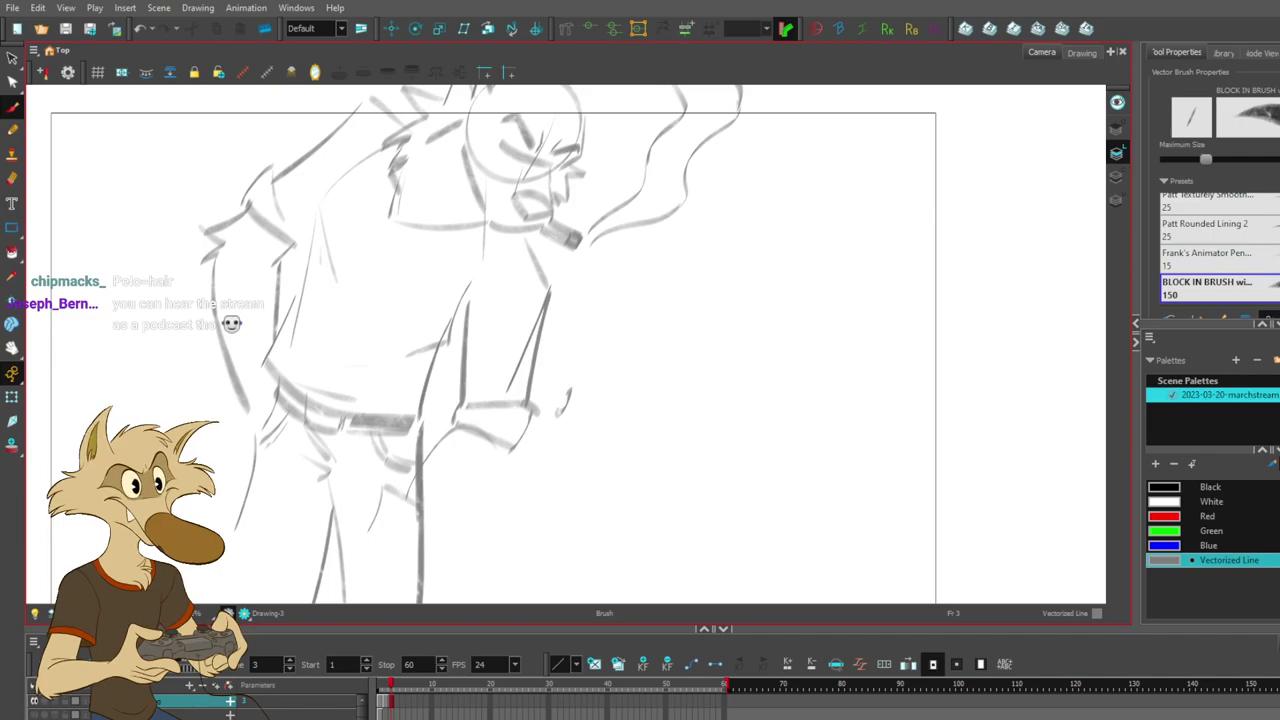
- Outline the wrist and the inner side of the front hand over the thigh
{"action": "scroll", "coordinate": [350, 358], "scroll_direction": "down", "scroll_amount": 3}
{"action": "scroll", "coordinate": [381, 366], "scroll_direction": "up", "scroll_amount": 2}
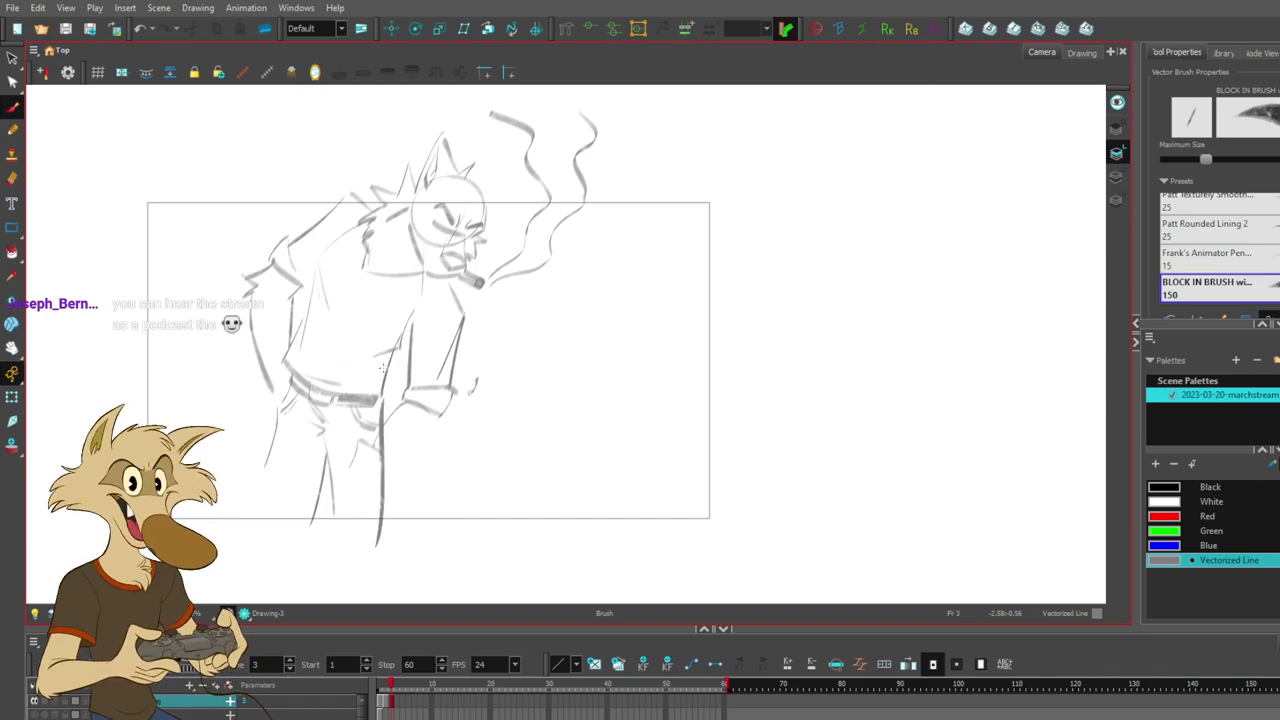
{"action": "scroll", "coordinate": [336, 415], "scroll_direction": "up", "scroll_amount": 1}
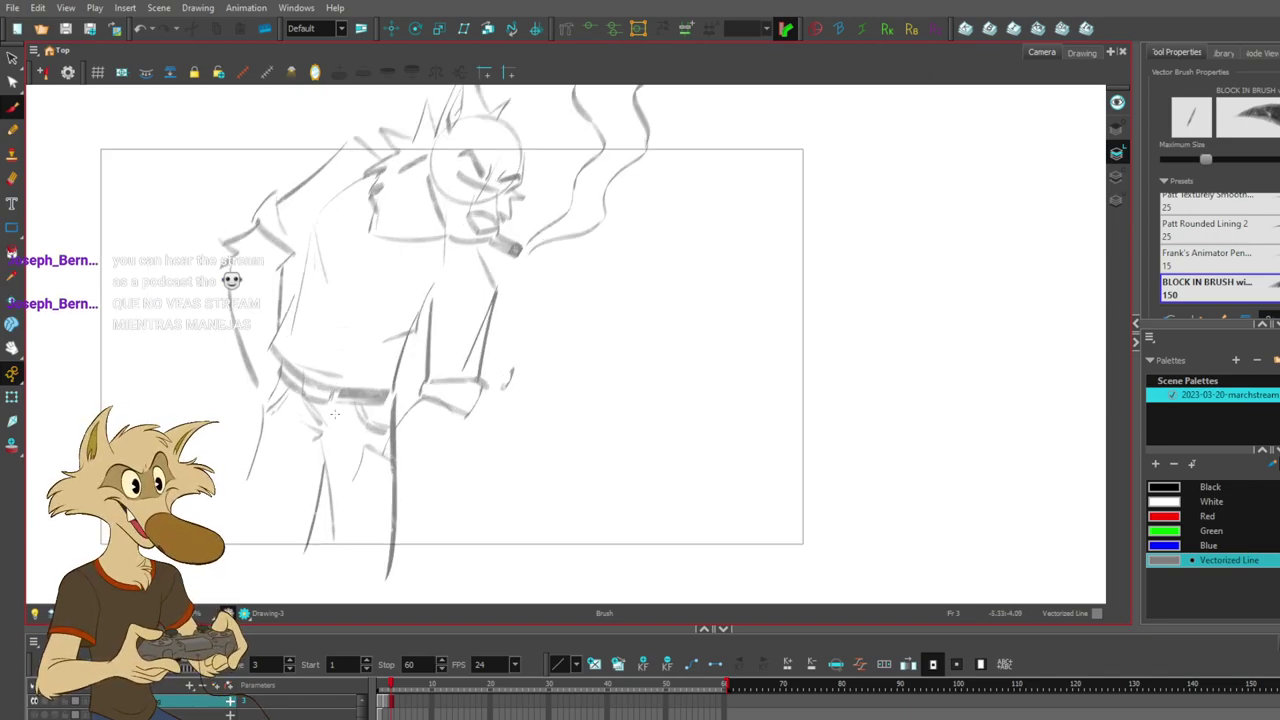
{"action": "scroll", "coordinate": [335, 413], "scroll_direction": "up", "scroll_amount": 1}
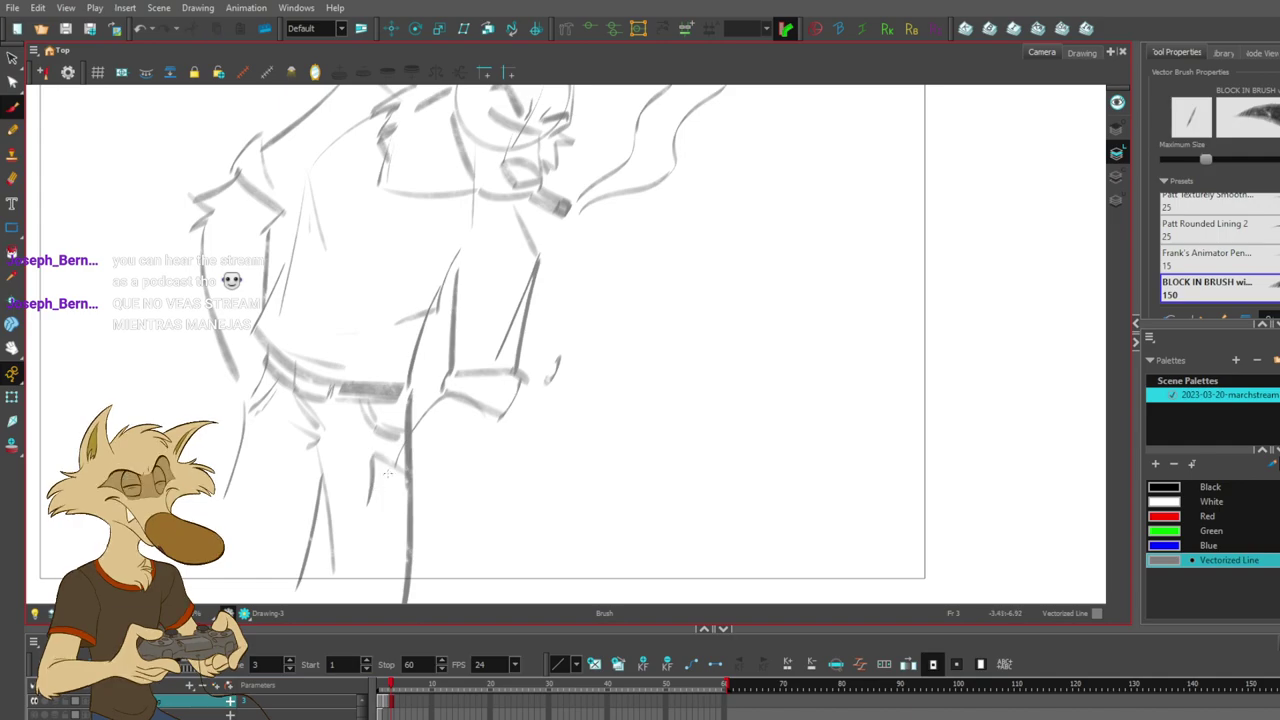
{"action": "mouse_move", "coordinate": [387, 474]}
{"action": "left_mouse_down"}
{"action": "mouse_move", "coordinate": [411, 498]}
{"action": "mouse_move", "coordinate": [391, 474]}
{"action": "mouse_move", "coordinate": [412, 481]}
{"action": "mouse_move", "coordinate": [385, 497]}
{"action": "mouse_move", "coordinate": [406, 479]}
{"action": "mouse_move", "coordinate": [378, 514]}
{"action": "left_mouse_up"}
{"action": "key", "text": "ctrl+z"}
{"action": "key", "text": "ctrl+z"}
{"action": "key", "text": "ctrl+z"}
{"action": "key", "text": "ctrl+z"}
{"action": "key", "text": "ctrl+z"}
- Sketch the lower edge of the front hand and undo the stray slanted stroke beside the leg
{"action": "mouse_move", "coordinate": [379, 517]}
{"action": "left_mouse_down"}
{"action": "mouse_move", "coordinate": [408, 535]}
{"action": "mouse_move", "coordinate": [436, 513]}
{"action": "left_mouse_up"}
{"action": "key", "text": "ctrl+z"}
{"action": "key", "text": "ctrl+z"}
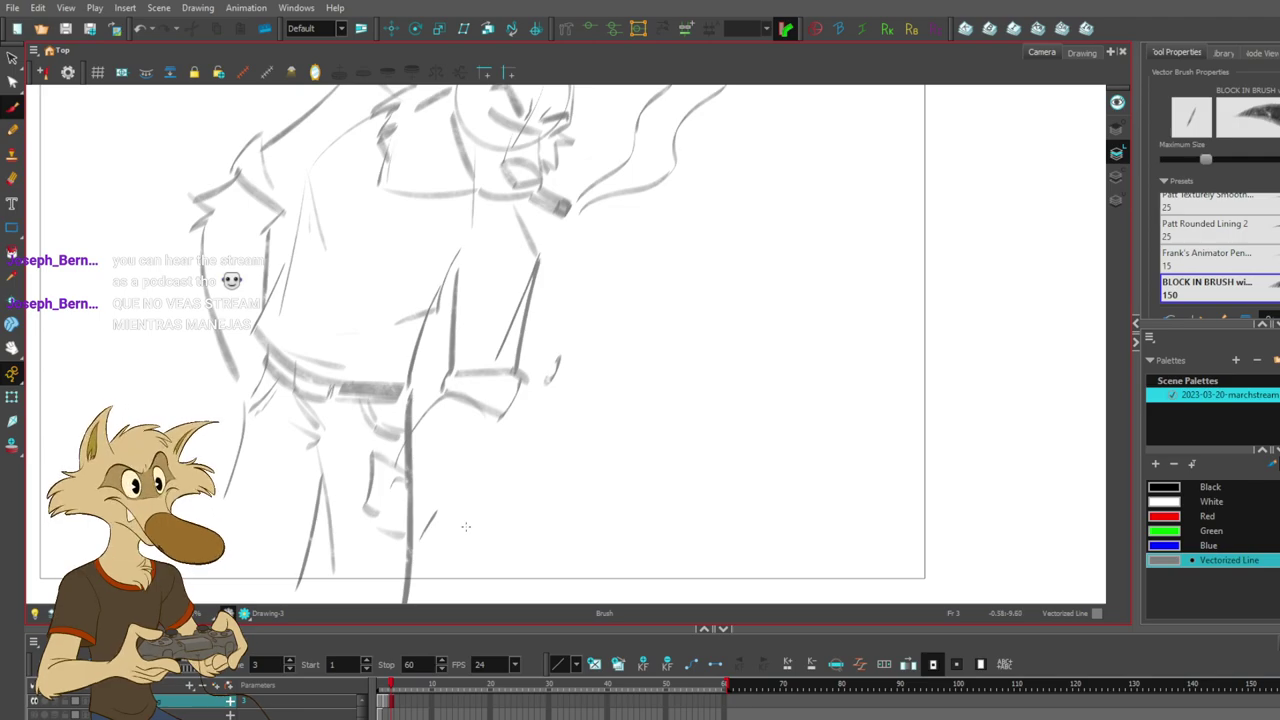
{"action": "scroll", "coordinate": [470, 497], "scroll_direction": "down", "scroll_amount": 2}
{"action": "scroll", "coordinate": [483, 494], "scroll_direction": "up", "scroll_amount": 2}
{"action": "key", "text": "ctrl+z"}
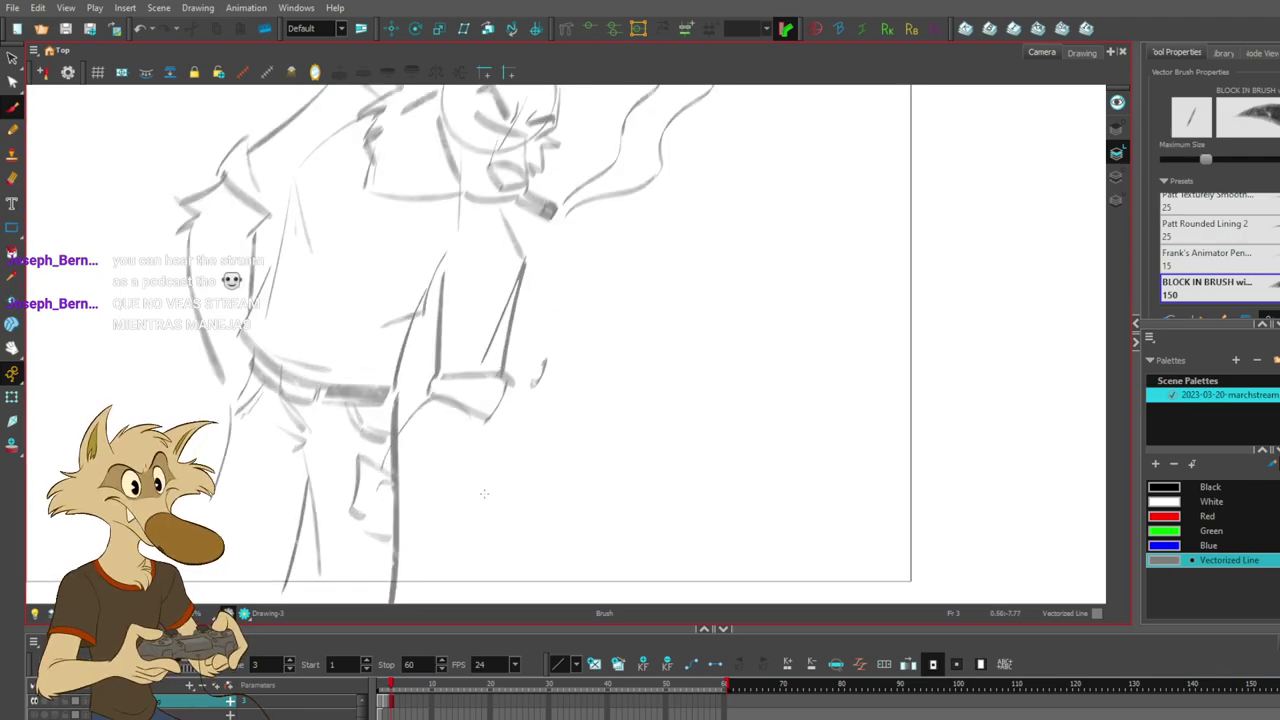
- Block in the rear hand at the hip and draw the front hand's curled fingers over the leg
{"action": "scroll", "coordinate": [488, 500], "scroll_direction": "down", "scroll_amount": 4}
{"action": "scroll", "coordinate": [490, 500], "scroll_direction": "up", "scroll_amount": 4}
{"action": "scroll", "coordinate": [490, 500], "scroll_direction": "down", "scroll_amount": 3}
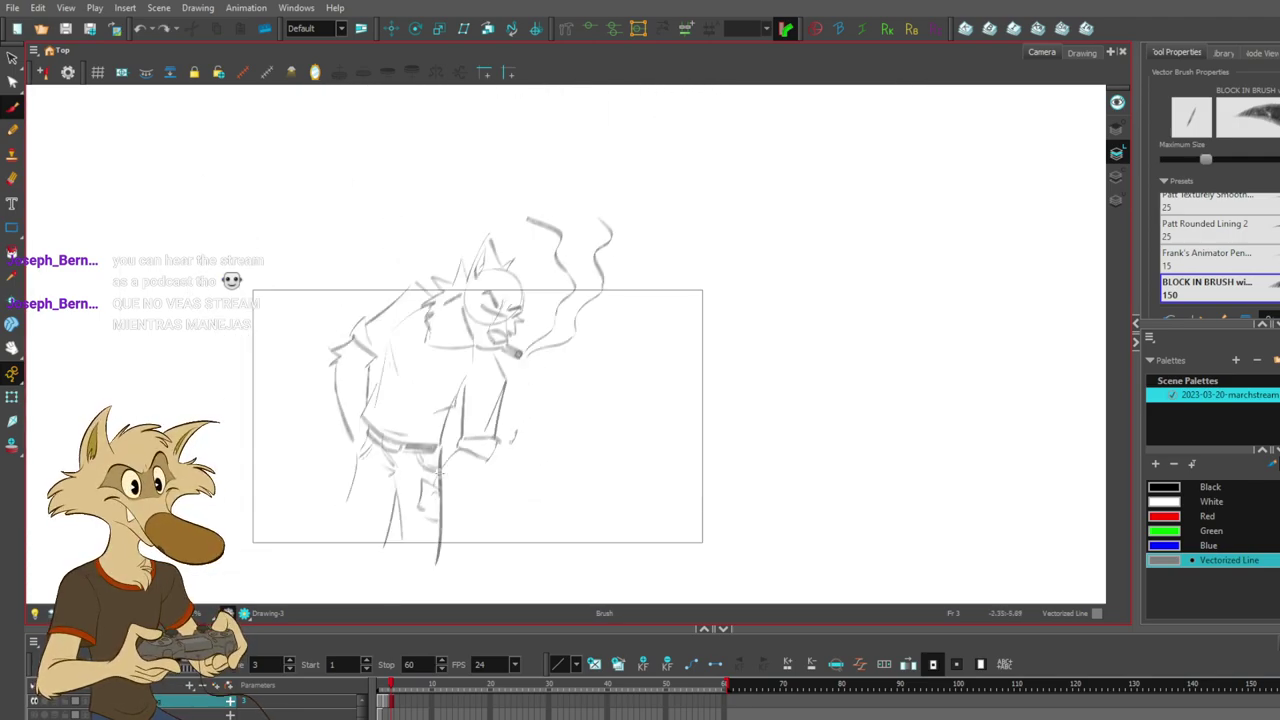
{"action": "scroll", "coordinate": [490, 500], "scroll_direction": "up", "scroll_amount": 4}
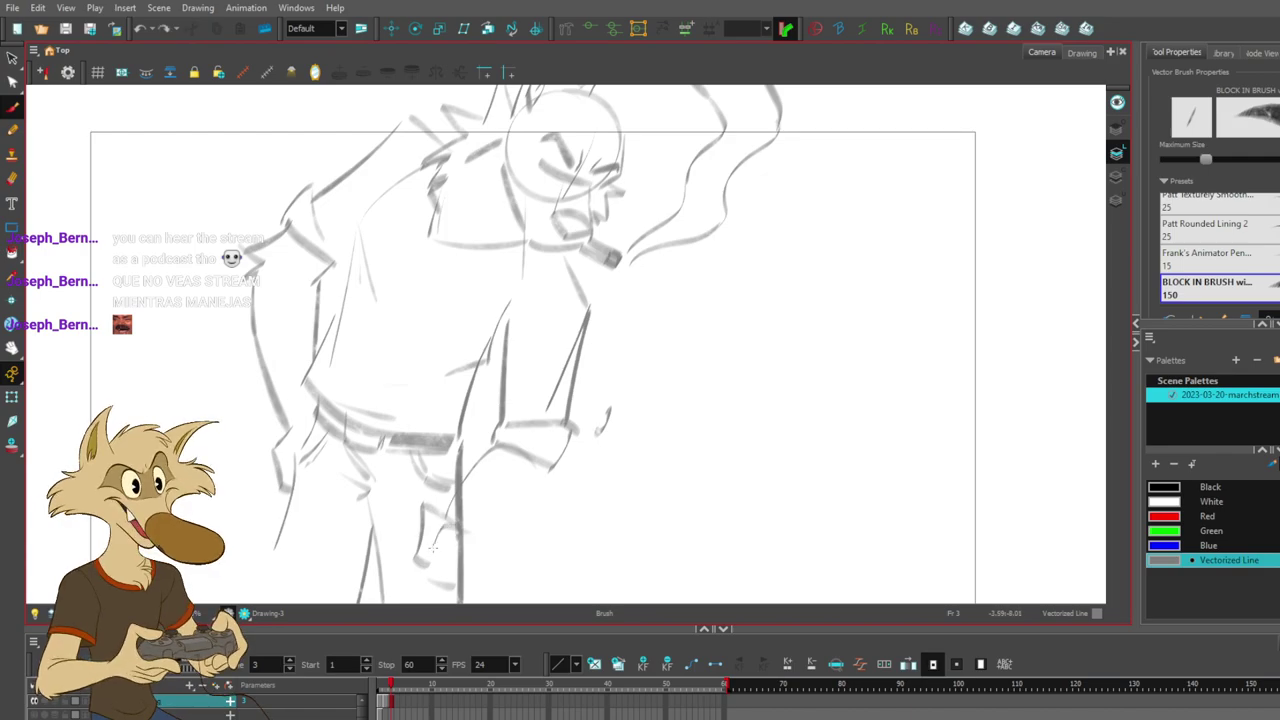
{"action": "mouse_move", "coordinate": [444, 524]}
{"action": "left_mouse_down"}
{"action": "mouse_move", "coordinate": [433, 544]}
{"action": "mouse_move", "coordinate": [472, 558]}
{"action": "mouse_move", "coordinate": [474, 534]}
{"action": "mouse_move", "coordinate": [479, 563]}
{"action": "mouse_move", "coordinate": [485, 553]}
{"action": "mouse_move", "coordinate": [464, 577]}
{"action": "mouse_move", "coordinate": [428, 564]}
{"action": "mouse_move", "coordinate": [472, 571]}
{"action": "mouse_move", "coordinate": [455, 590]}
{"action": "mouse_move", "coordinate": [425, 583]}
{"action": "mouse_move", "coordinate": [459, 592]}
{"action": "left_mouse_up"}
{"action": "key", "text": "ctrl+z"}
{"action": "key", "text": "ctrl+z"}
{"action": "key", "text": "ctrl+z"}
{"action": "key", "text": "ctrl+z"}
{"action": "key", "text": "ctrl+z"}
{"action": "key", "text": "ctrl+z"}
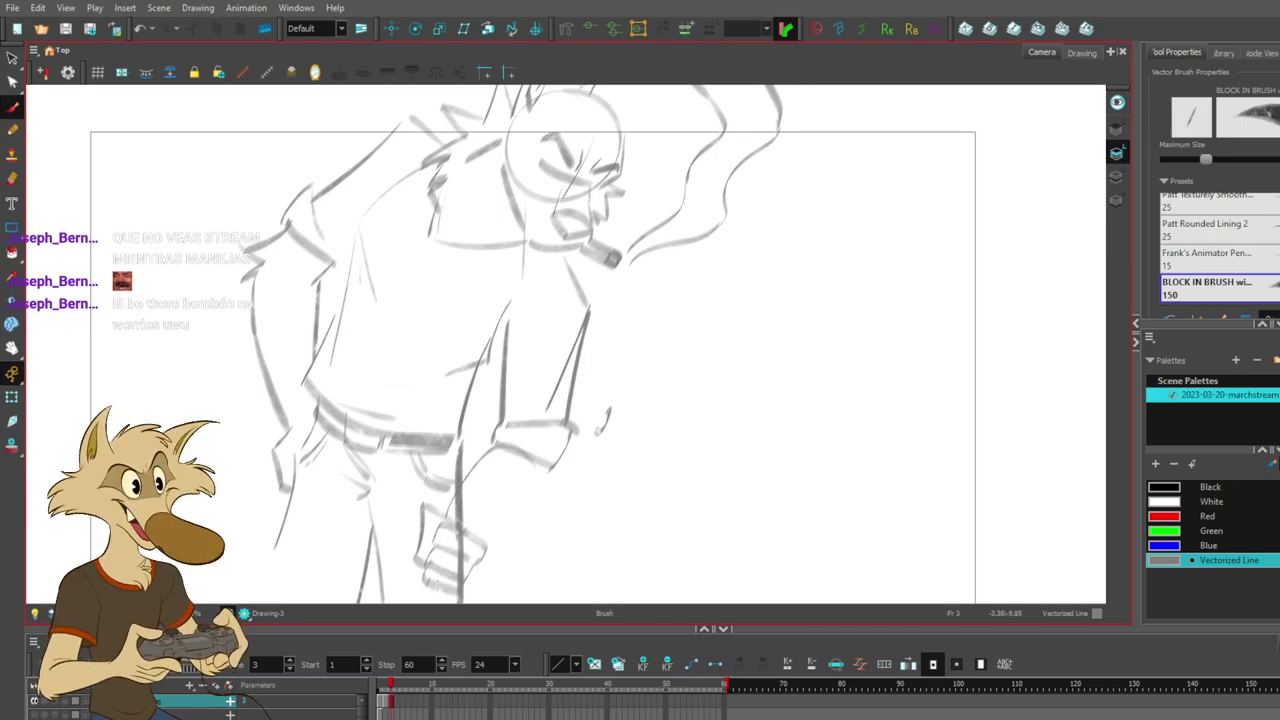
- Draw the front forearm's lower edge from the hand up to a jagged fur tuft at the elbow
{"action": "left_click_drag", "start_coordinate": [478, 540], "coordinate": [530, 486]}
{"action": "mouse_move", "coordinate": [479, 541]}
{"action": "left_mouse_down"}
{"action": "mouse_move", "coordinate": [530, 498]}
{"action": "mouse_move", "coordinate": [557, 504]}
{"action": "mouse_move", "coordinate": [550, 516]}
{"action": "left_mouse_up"}
{"action": "key", "text": "ctrl+z"}
{"action": "key", "text": "ctrl+z"}
{"action": "key", "text": "ctrl+z"}
{"action": "key", "text": "ctrl+z"}
{"action": "mouse_move", "coordinate": [549, 512]}
{"action": "left_mouse_down"}
{"action": "mouse_move", "coordinate": [543, 494]}
{"action": "mouse_move", "coordinate": [568, 488]}
{"action": "mouse_move", "coordinate": [552, 471]}
{"action": "left_mouse_up"}
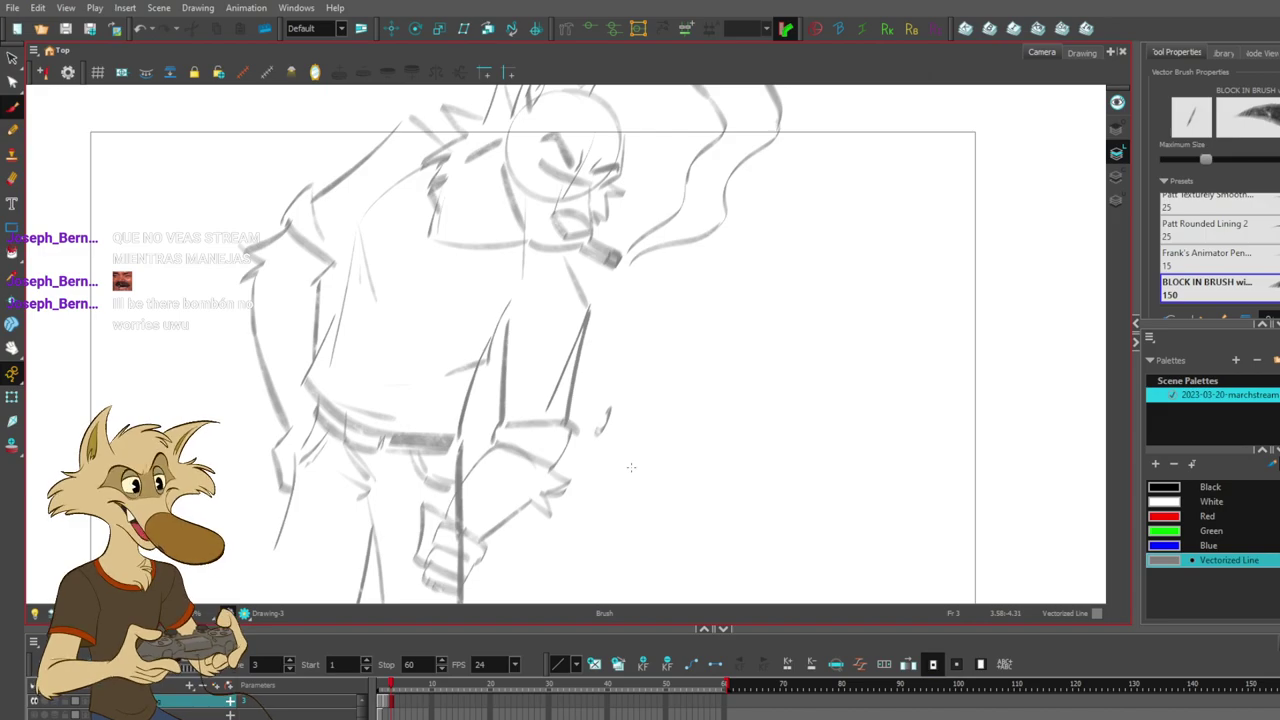
- Draw a slanted shoulder line above the front sleeve and delete the old crease strokes near the armpit
{"action": "scroll", "coordinate": [660, 438], "scroll_direction": "down", "scroll_amount": 1}
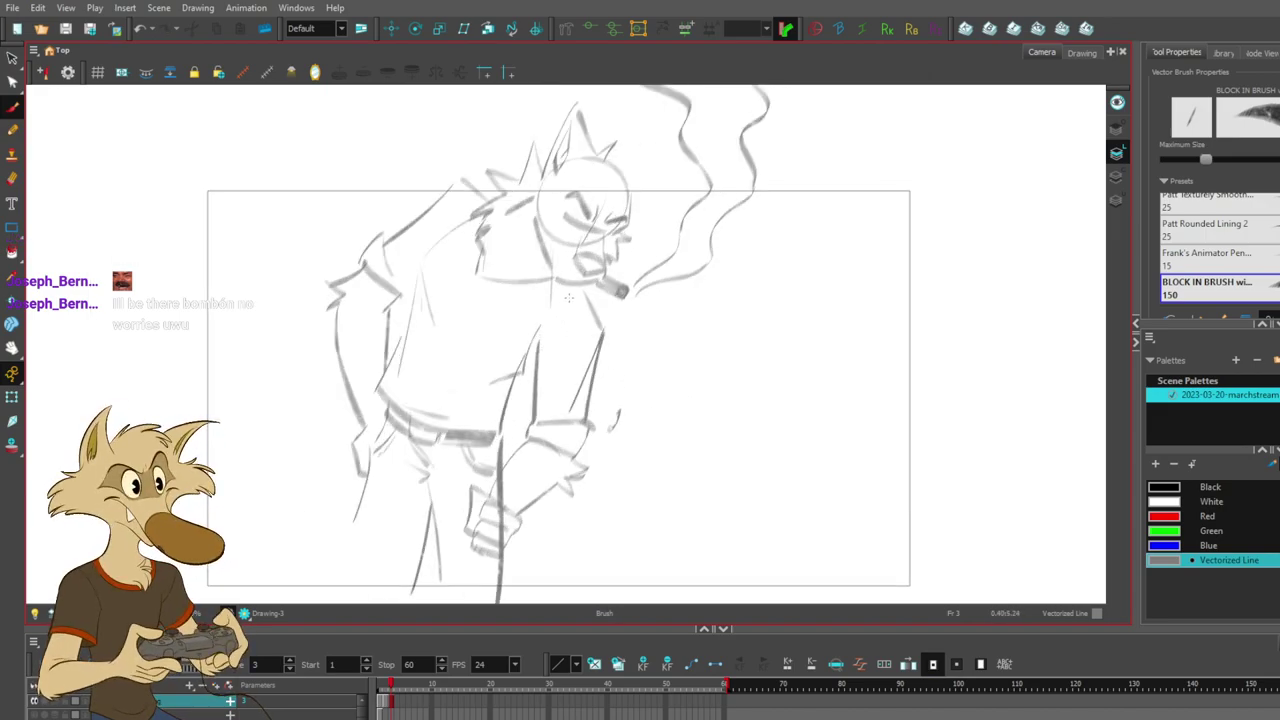
{"action": "left_click_drag", "start_coordinate": [571, 301], "coordinate": [541, 341]}
{"action": "key", "text": "s"}
{"action": "left_click", "coordinate": [525, 370]}
{"action": "key", "text": "Delete"}
{"action": "left_click", "coordinate": [520, 371]}
{"action": "key", "text": "Delete"}
- Redraw the short shirt fold beside the front arm and add a slanted crease across the upper sleeve
{"action": "left_click_drag", "start_coordinate": [526, 372], "coordinate": [514, 388]}
{"action": "mouse_move", "coordinate": [538, 346]}
{"action": "left_mouse_down"}
{"action": "mouse_move", "coordinate": [581, 328]}
{"action": "mouse_move", "coordinate": [580, 346]}
{"action": "left_mouse_up"}
{"action": "key", "text": "ctrl+z"}
{"action": "key", "text": "ctrl+z"}
{"action": "key", "text": "ctrl+z"}
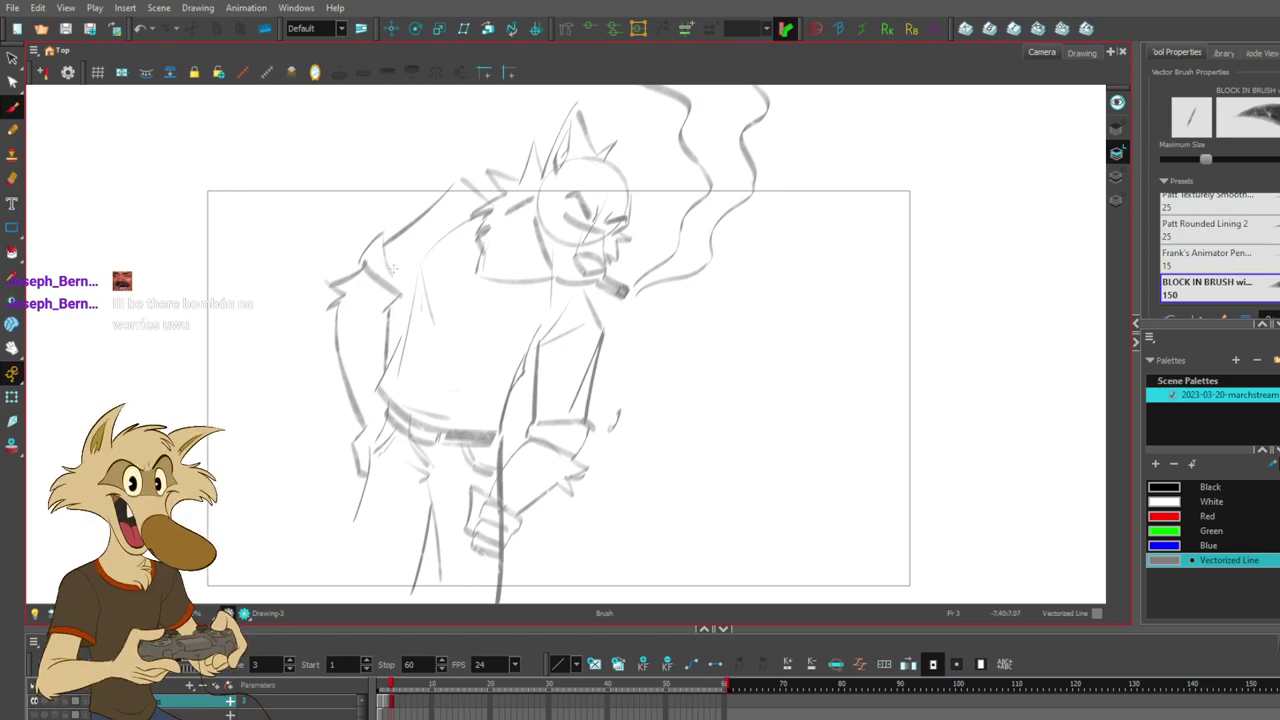
- Refine the torso line beside the rear sleeve and extend the far ear with a long outer edge
{"action": "key", "text": "ctrl+z"}
{"action": "left_click_drag", "start_coordinate": [425, 264], "coordinate": [413, 311]}
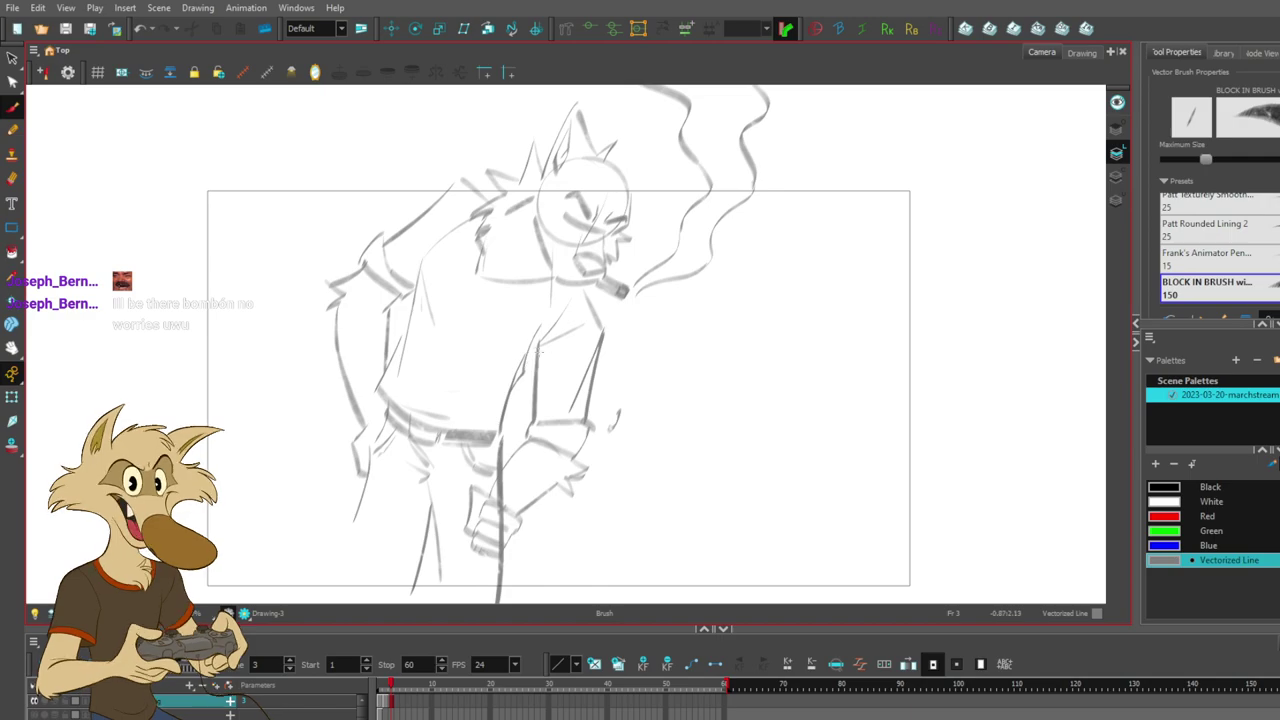
{"action": "mouse_move", "coordinate": [614, 158]}
{"action": "left_mouse_down"}
{"action": "mouse_move", "coordinate": [640, 130]}
{"action": "mouse_move", "coordinate": [630, 198]}
{"action": "left_mouse_up"}
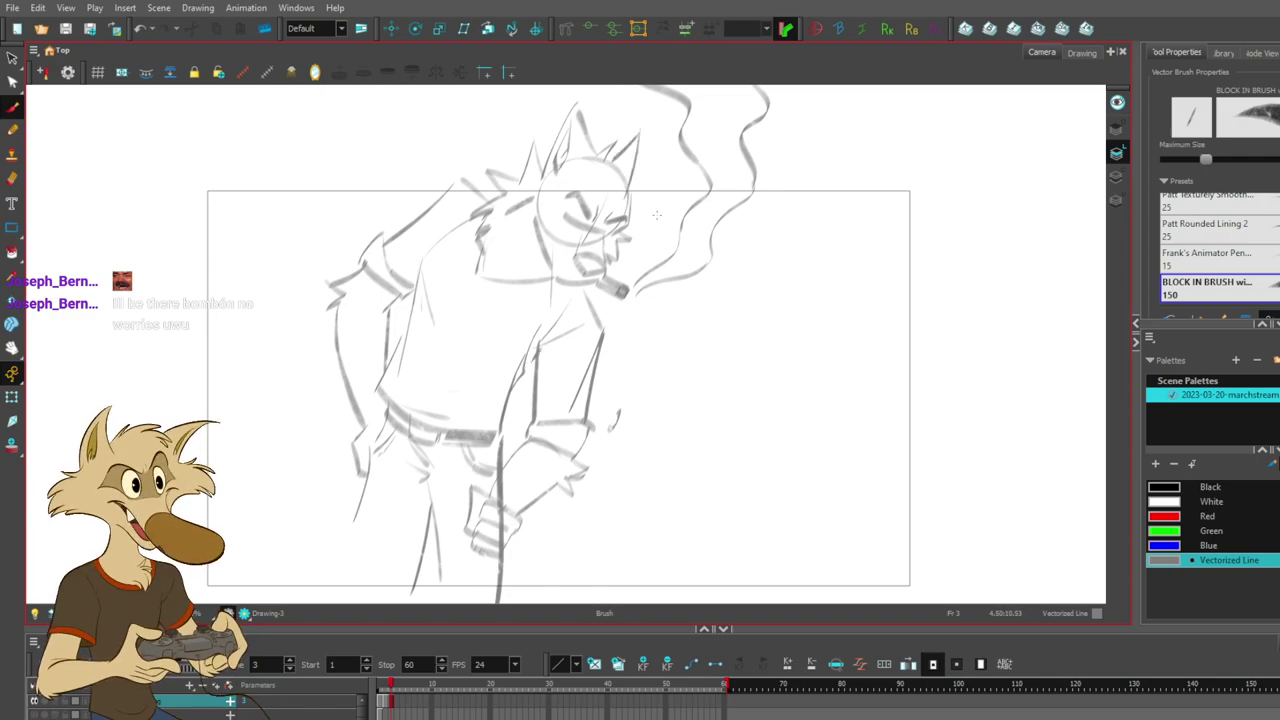
- Delete the heavy line beneath the near eye and draw a small angular eye under the brow
{"action": "scroll", "coordinate": [657, 214], "scroll_direction": "down", "scroll_amount": 2}
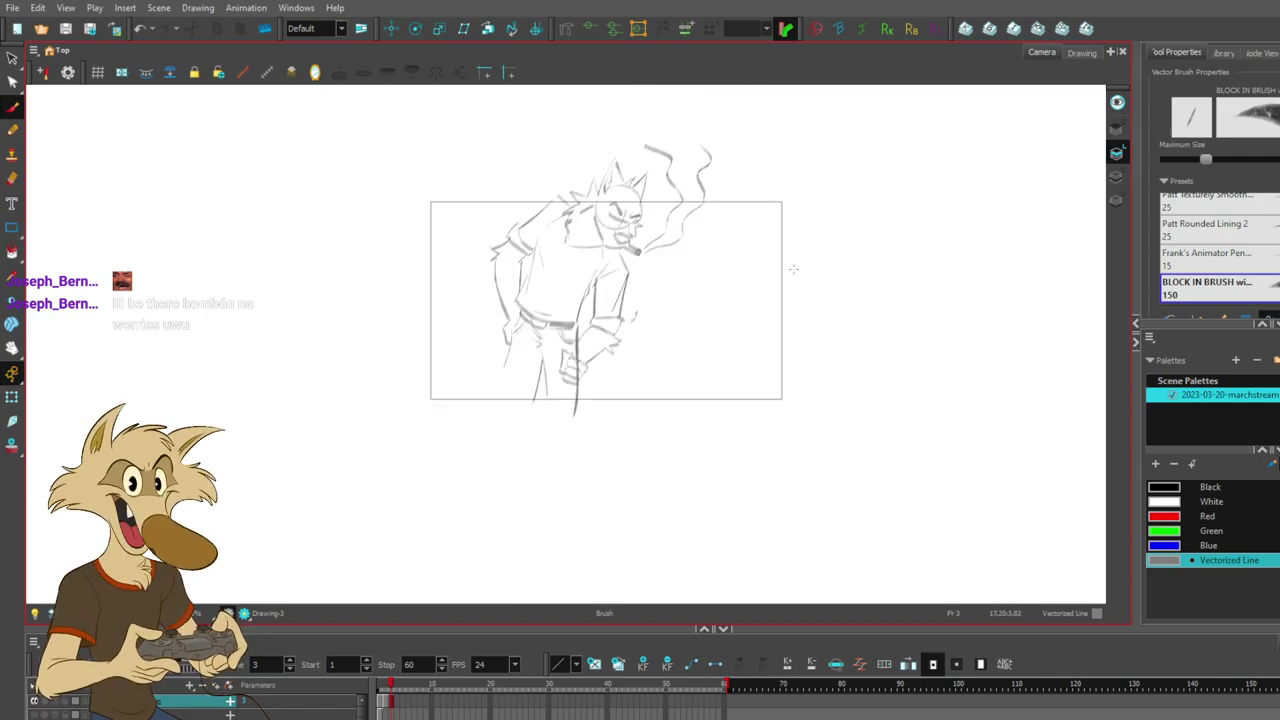
{"action": "scroll", "coordinate": [680, 274], "scroll_direction": "up", "scroll_amount": 1}
{"action": "scroll", "coordinate": [730, 266], "scroll_direction": "down", "scroll_amount": 2}
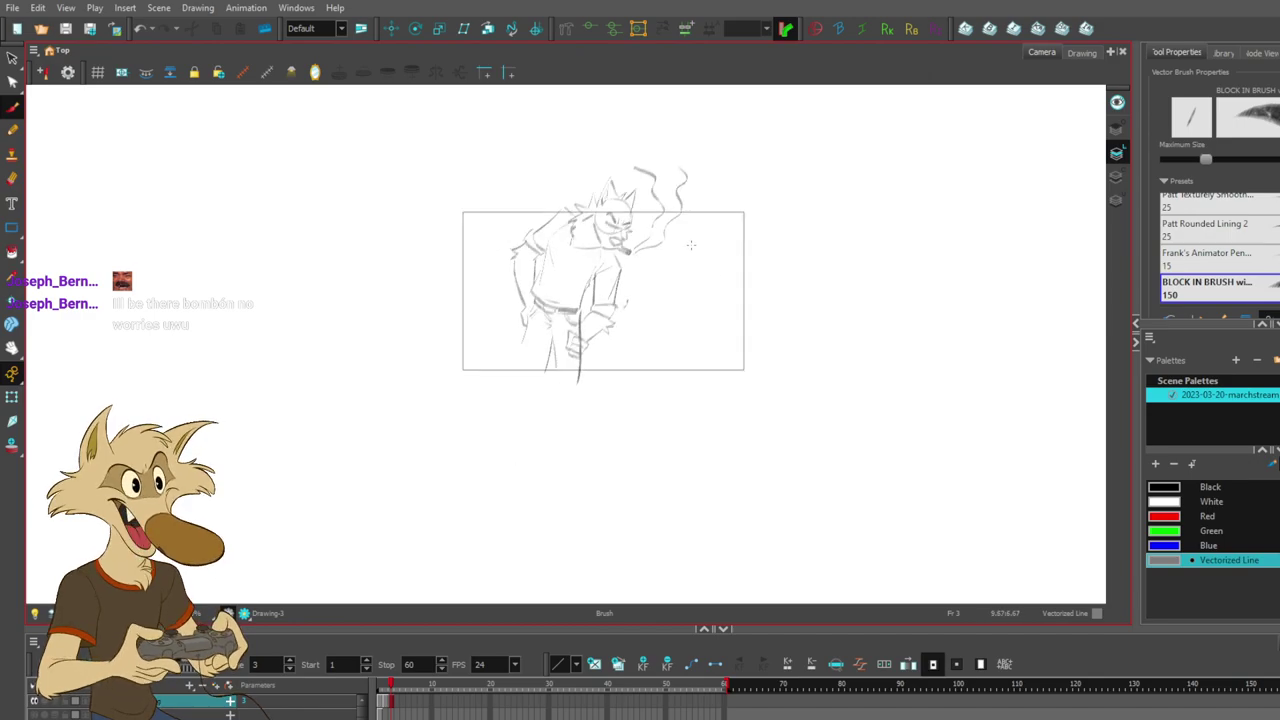
{"action": "scroll", "coordinate": [683, 247], "scroll_direction": "up", "scroll_amount": 4}
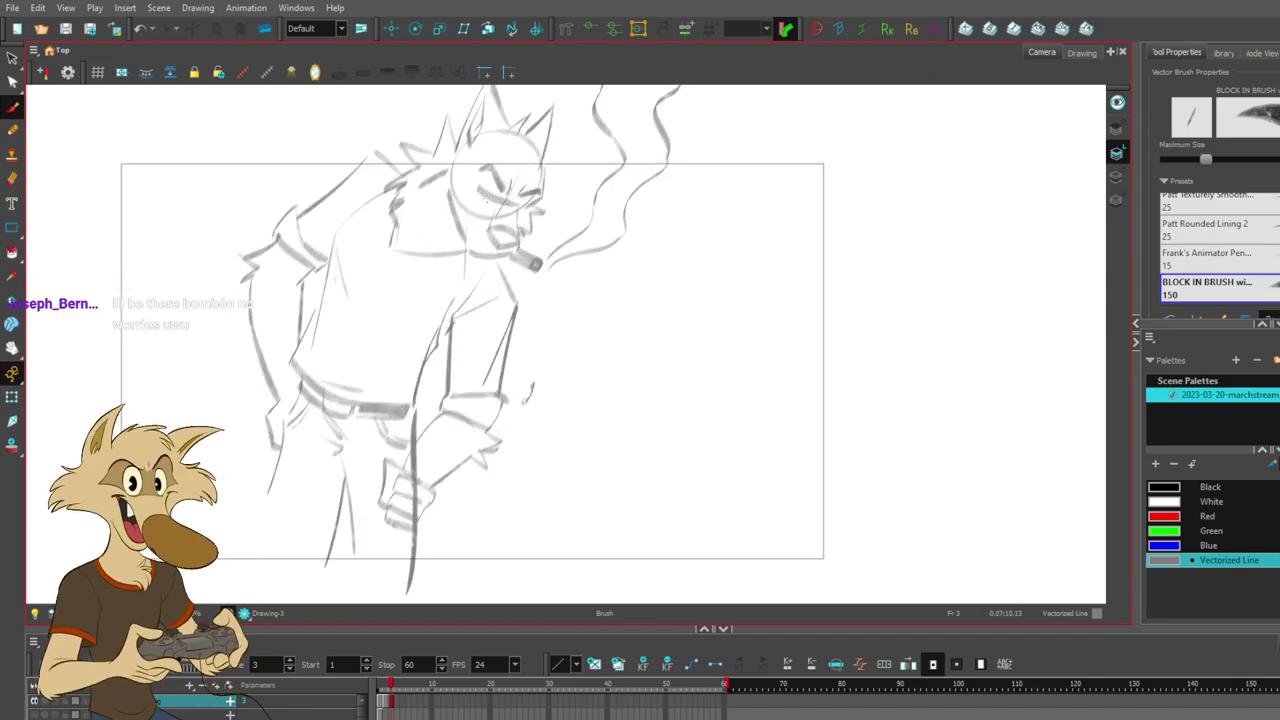
{"action": "scroll", "coordinate": [688, 277], "scroll_direction": "down", "scroll_amount": 2}
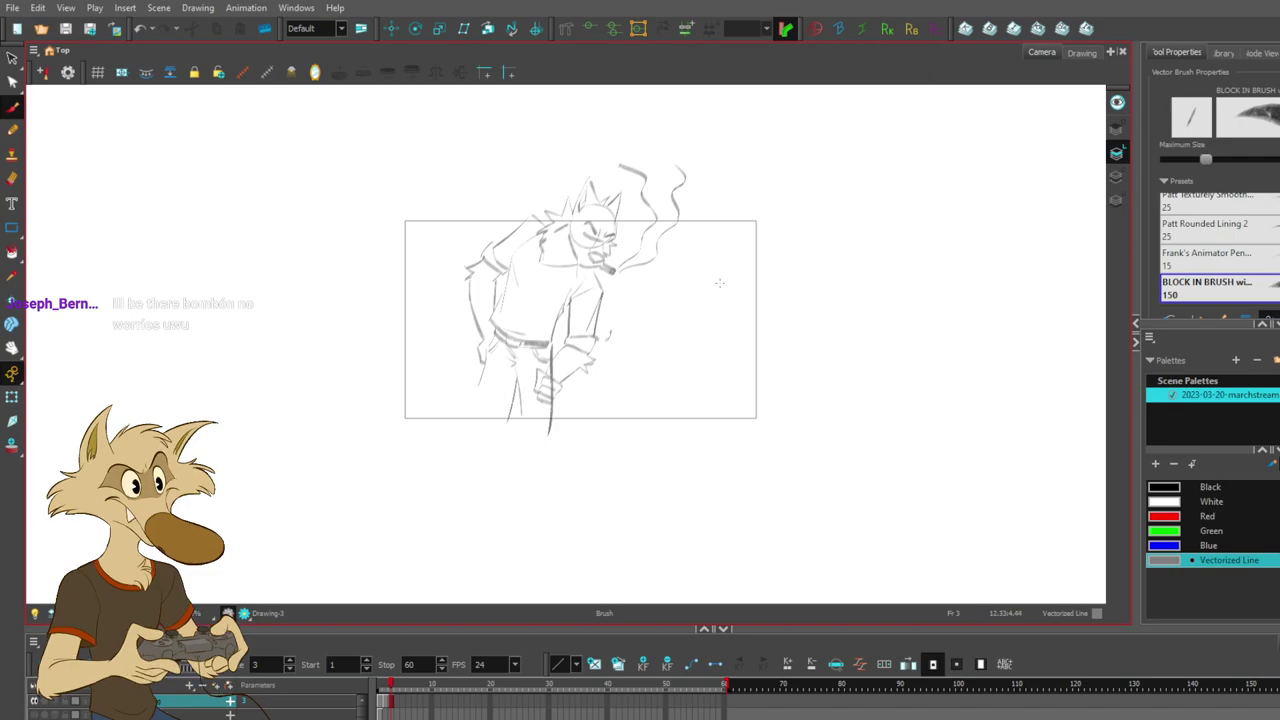
{"action": "scroll", "coordinate": [737, 285], "scroll_direction": "up", "scroll_amount": 2}
{"action": "scroll", "coordinate": [737, 285], "scroll_direction": "down", "scroll_amount": 2}
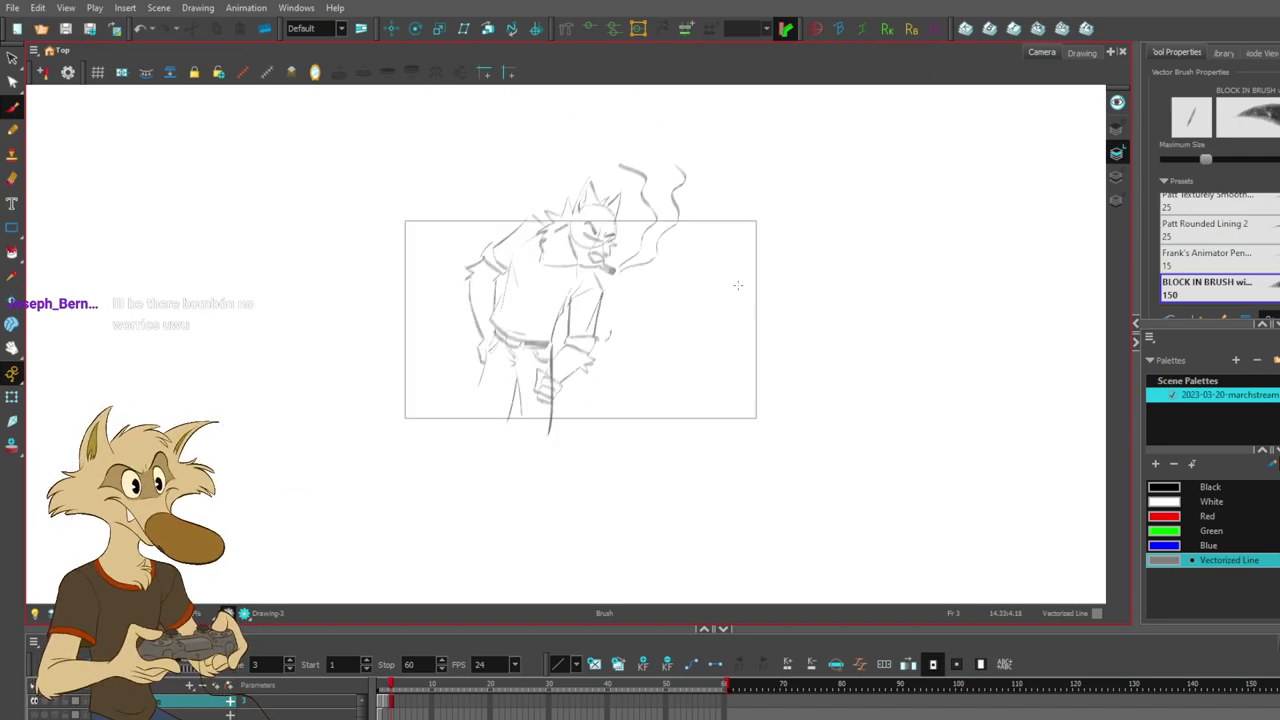
{"action": "scroll", "coordinate": [688, 244], "scroll_direction": "up", "scroll_amount": 4}
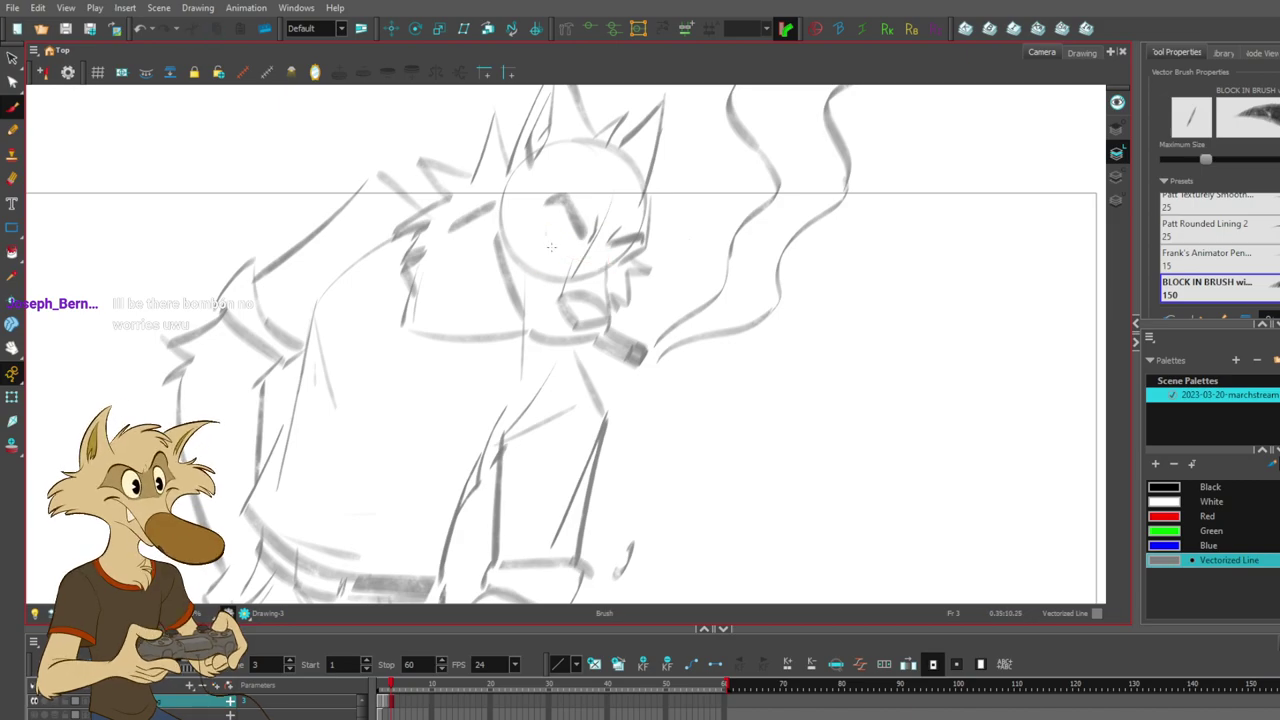
{"action": "key", "text": "alt+b"}
{"action": "left_click_drag", "start_coordinate": [556, 235], "coordinate": [569, 243]}
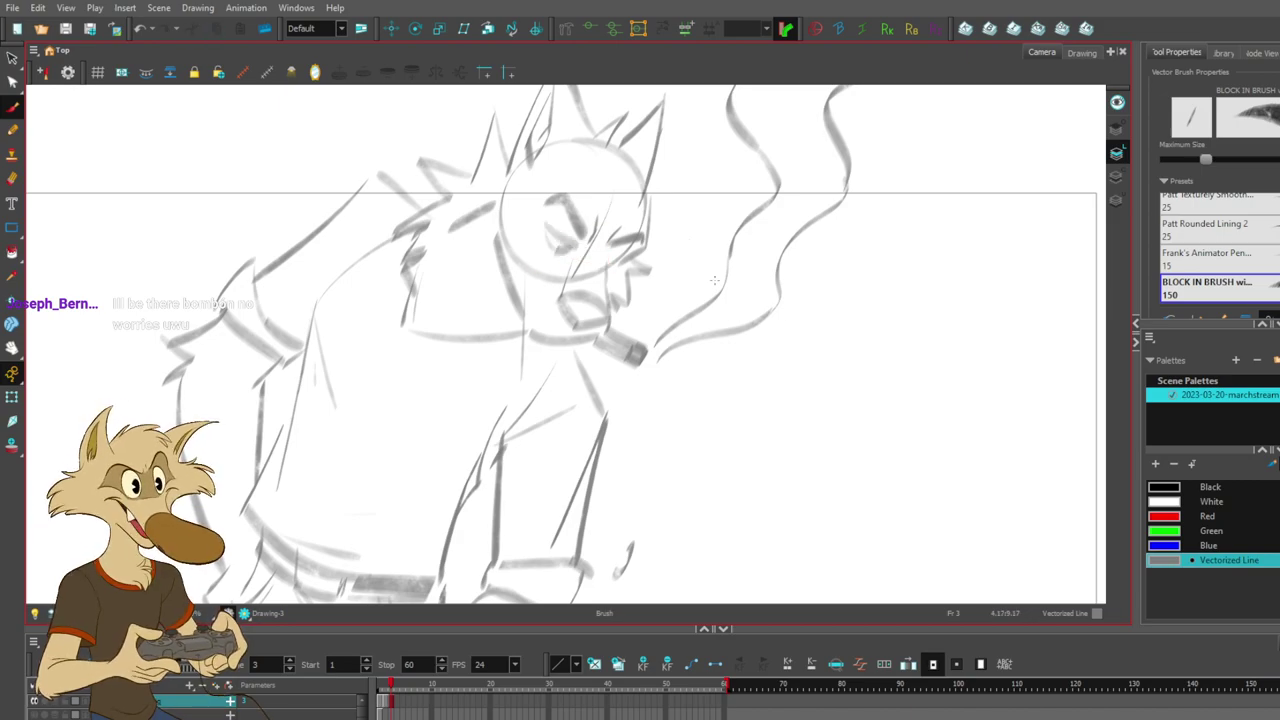
- Select the whole character with its smoke, scale it down and place it inside the left half of the camera frame
{"action": "left_click_drag", "start_coordinate": [798, 461], "coordinate": [649, 449]}
{"action": "left_click_drag", "start_coordinate": [765, 438], "coordinate": [680, 440]}
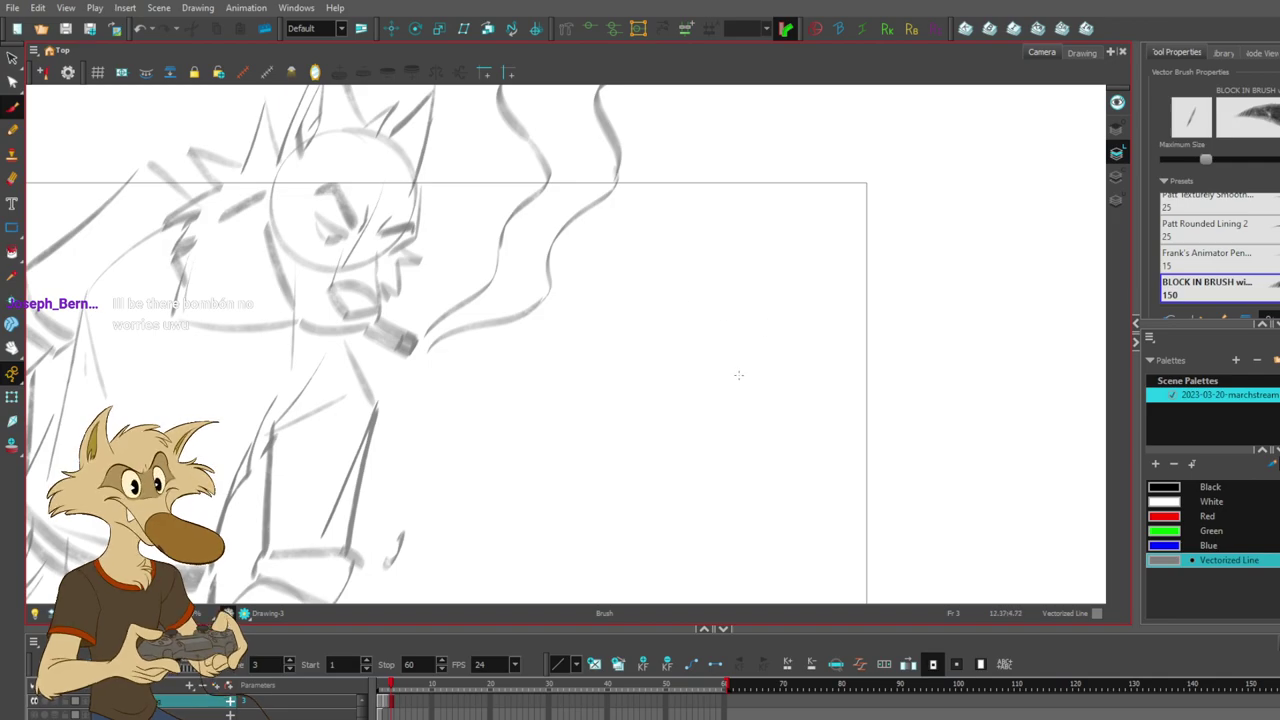
{"action": "scroll", "coordinate": [736, 368], "scroll_direction": "down", "scroll_amount": 4}
{"action": "left_click", "coordinate": [14, 58]}
{"action": "mouse_move", "coordinate": [600, 158]}
{"action": "left_mouse_down"}
{"action": "mouse_move", "coordinate": [320, 590]}
{"action": "mouse_move", "coordinate": [714, 214]}
{"action": "mouse_move", "coordinate": [580, 363]}
{"action": "left_mouse_up"}
{"action": "mouse_move", "coordinate": [503, 419]}
{"action": "left_mouse_down"}
{"action": "mouse_move", "coordinate": [457, 381]}
{"action": "mouse_move", "coordinate": [480, 371]}
{"action": "left_mouse_up"}
{"action": "left_click", "coordinate": [564, 500]}
{"action": "key", "text": "2"}
{"action": "key", "text": "2"}
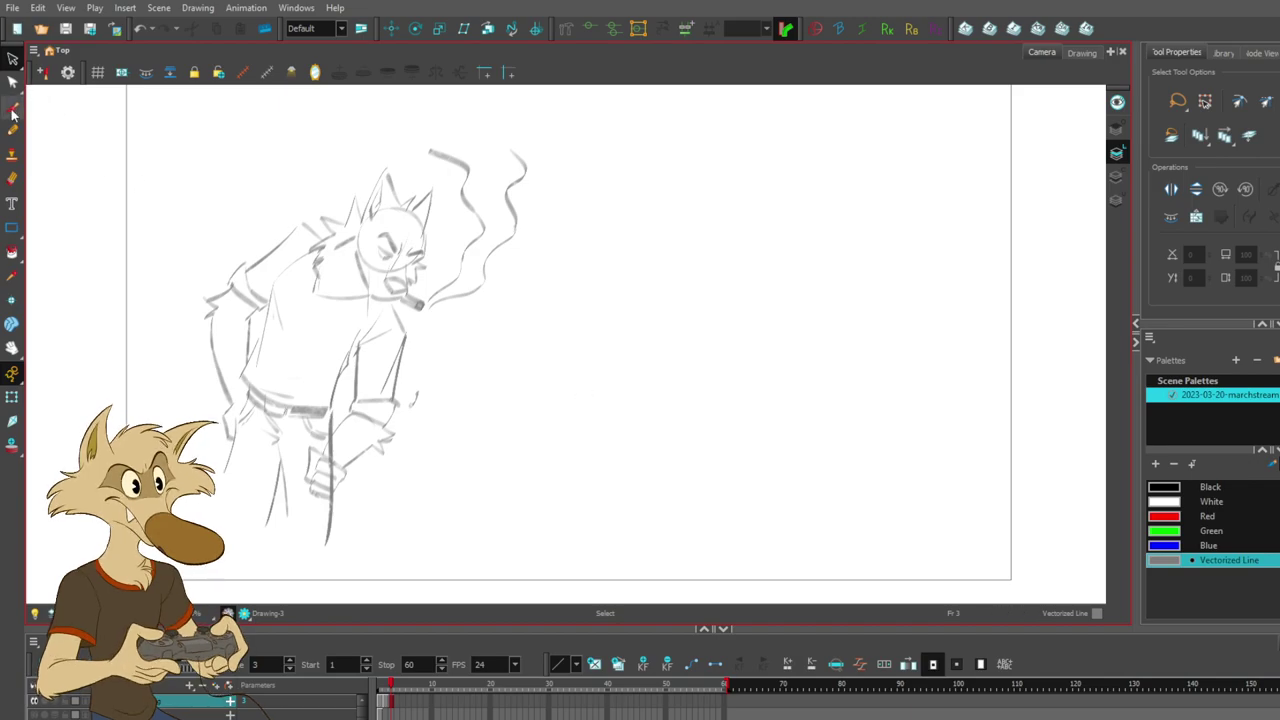
- Reduce the brush's maximum size and try slanted test strokes in the empty space beside the character
{"action": "left_click", "coordinate": [12, 113]}
{"action": "scroll", "coordinate": [620, 334], "scroll_direction": "down", "scroll_amount": 1}
{"action": "scroll", "coordinate": [608, 311], "scroll_direction": "up", "scroll_amount": 2}
{"action": "left_click_drag", "start_coordinate": [582, 262], "coordinate": [652, 382]}
{"action": "key", "text": "ctrl+z"}
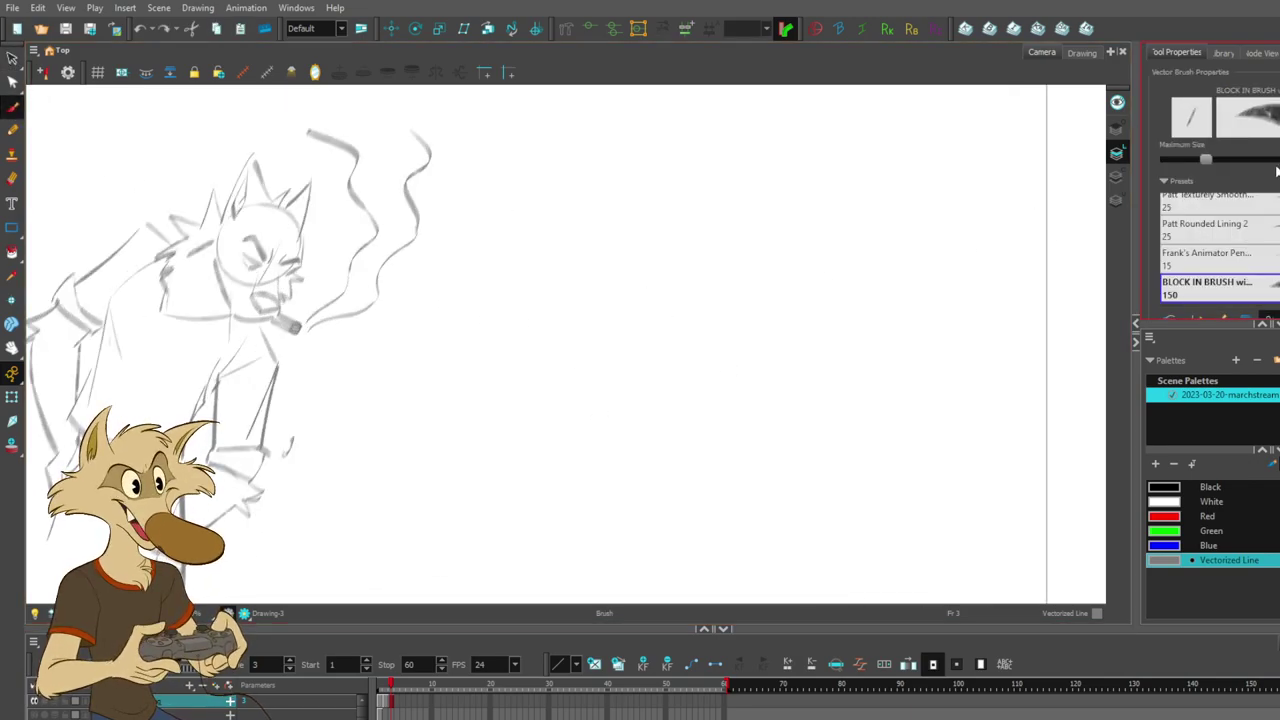
{"action": "left_click_drag", "start_coordinate": [1205, 159], "coordinate": [1189, 159]}
{"action": "left_click_drag", "start_coordinate": [623, 271], "coordinate": [710, 378]}
{"action": "key", "text": "ctrl+z"}
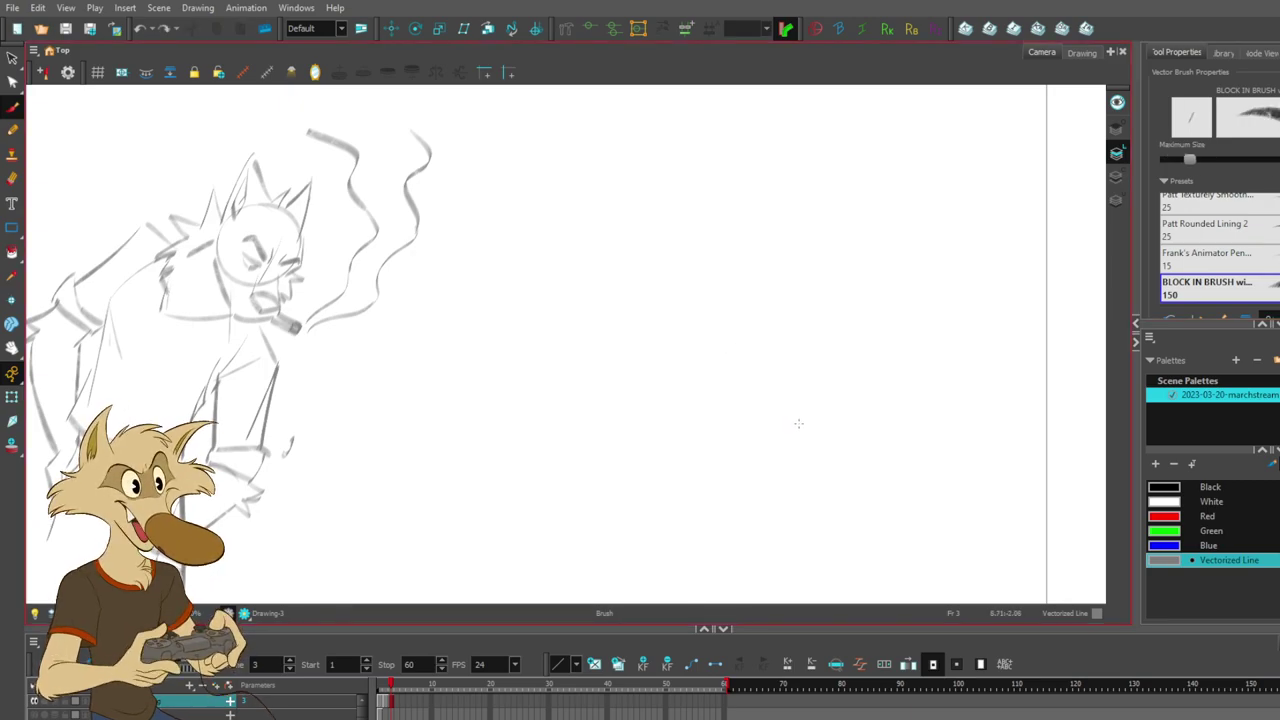
{"action": "scroll", "coordinate": [798, 423], "scroll_direction": "down", "scroll_amount": 3}
{"action": "scroll", "coordinate": [750, 435], "scroll_direction": "up", "scroll_amount": 4}
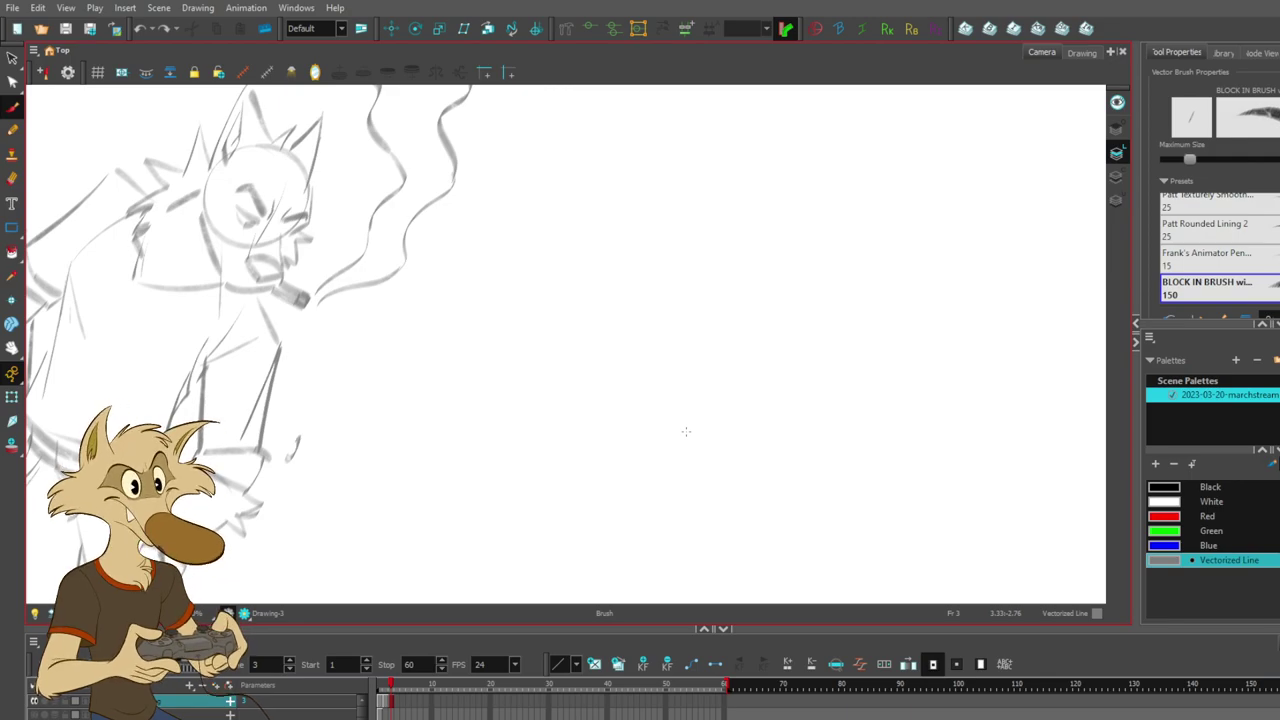
{"action": "scroll", "coordinate": [686, 432], "scroll_direction": "down", "scroll_amount": 3}
{"action": "scroll", "coordinate": [727, 462], "scroll_direction": "up", "scroll_amount": 3}
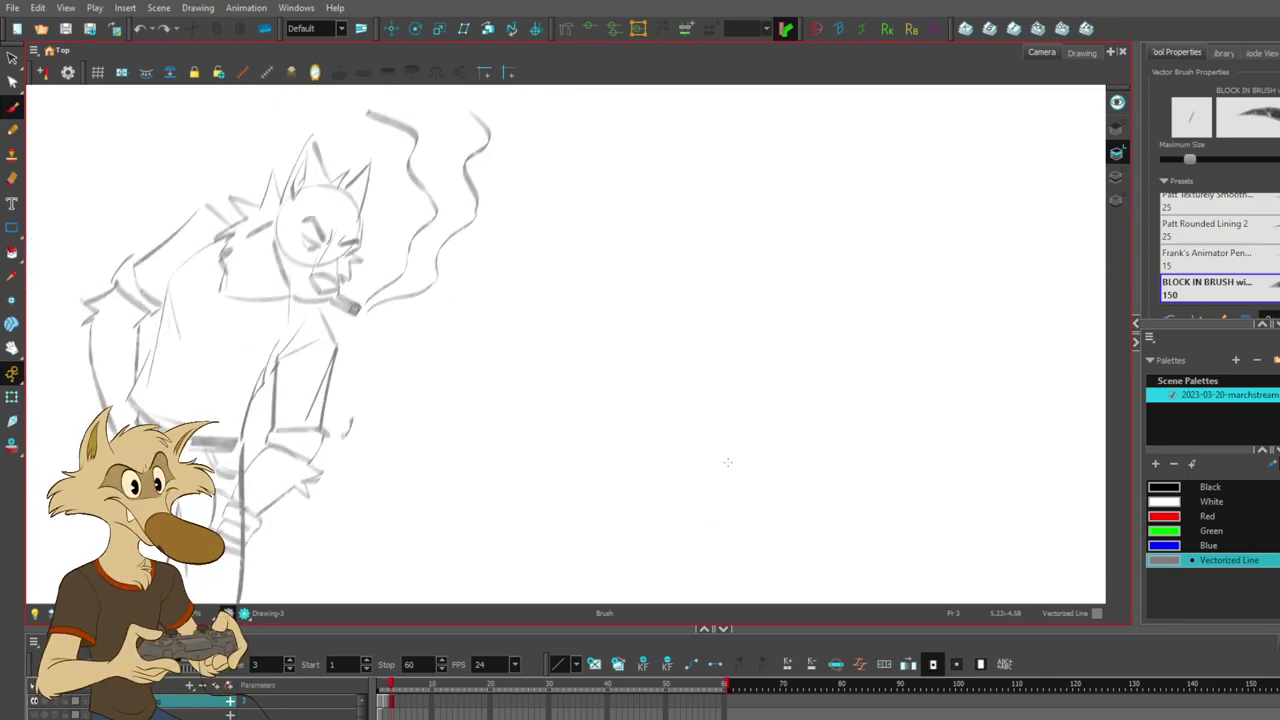
- Increase the brush's maximum size slightly for the new sketch
{"action": "scroll", "coordinate": [728, 460], "scroll_direction": "down", "scroll_amount": 3}
{"action": "scroll", "coordinate": [767, 466], "scroll_direction": "up", "scroll_amount": 3}
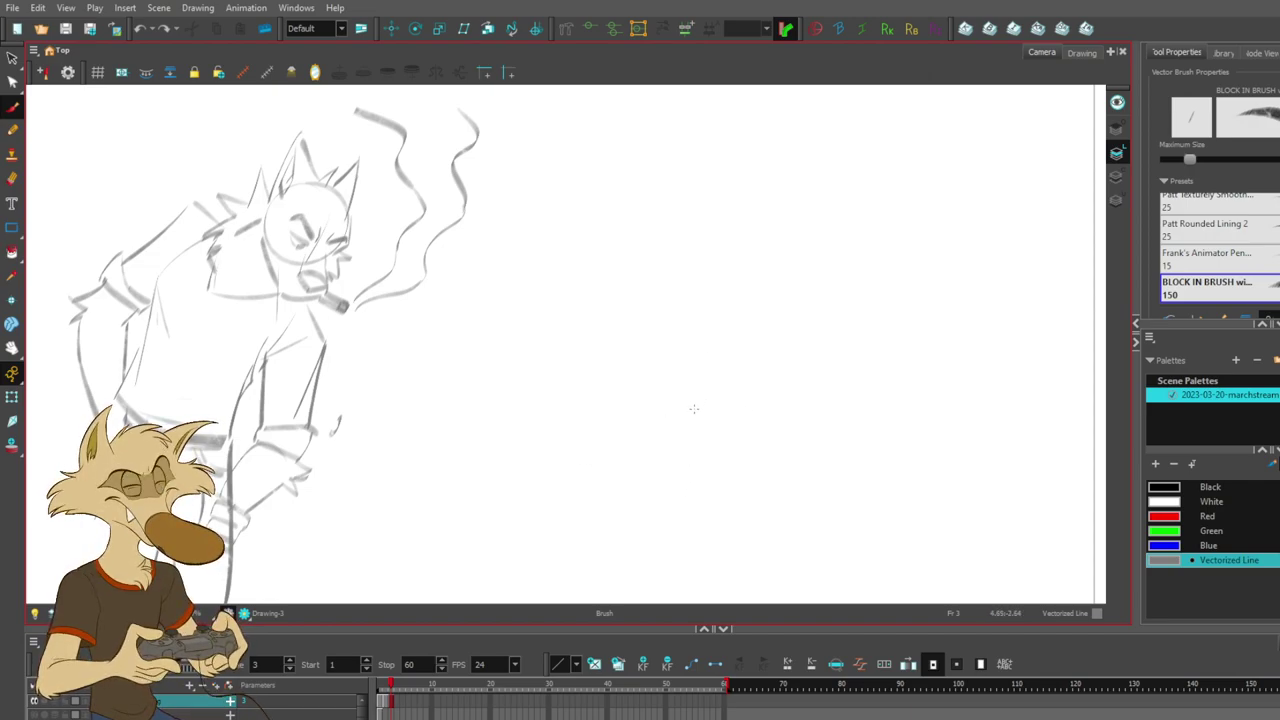
{"action": "left_click_drag", "start_coordinate": [700, 216], "coordinate": [639, 306]}
{"action": "key", "text": "ctrl+z"}
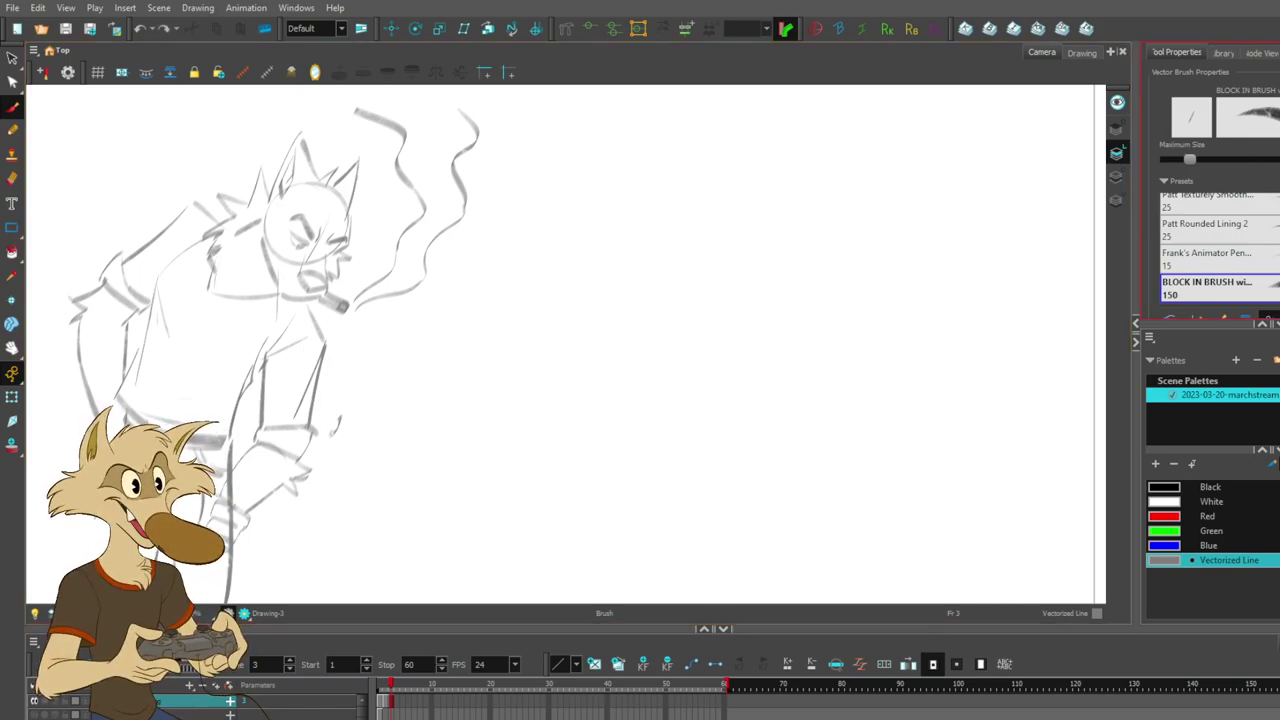
{"action": "type", "text": "150"}
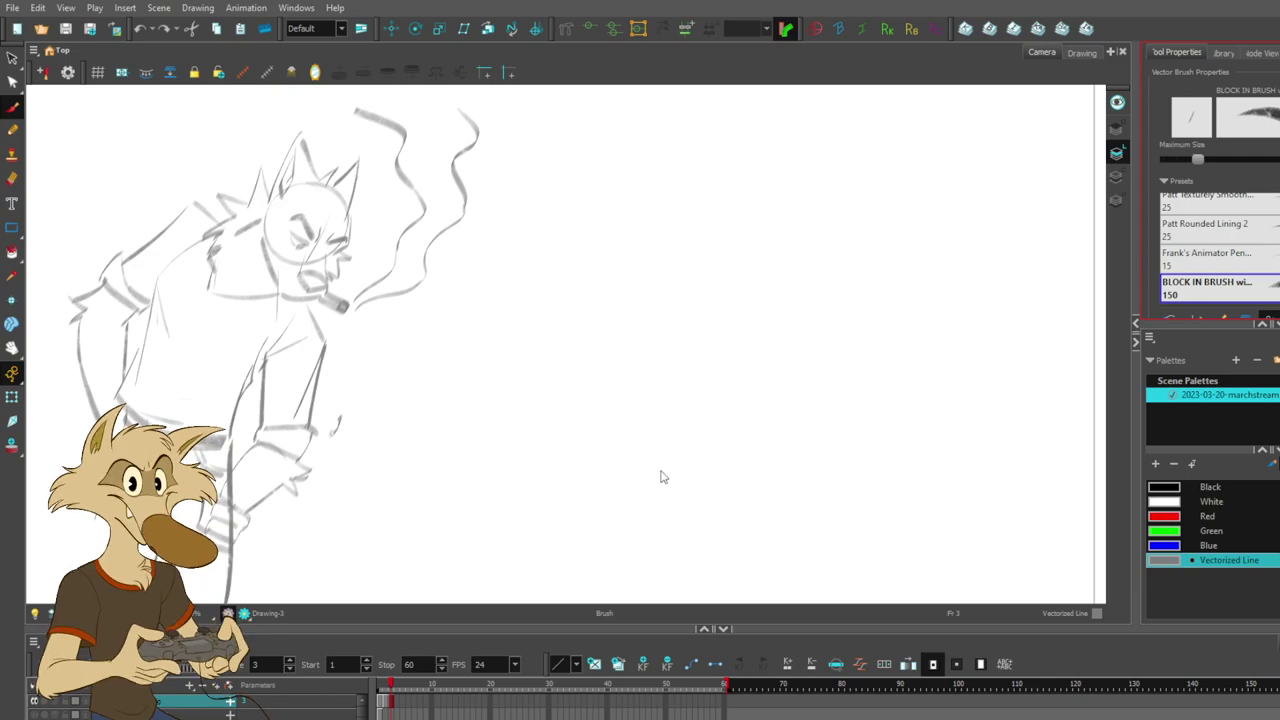
{"action": "left_click_drag", "start_coordinate": [671, 252], "coordinate": [612, 400]}
{"action": "key", "text": "ctrl+z"}
{"action": "left_click_drag", "start_coordinate": [713, 232], "coordinate": [649, 390]}
{"action": "key", "text": "ctrl+z"}
{"action": "mouse_move", "coordinate": [664, 230]}
{"action": "left_mouse_down"}
{"action": "mouse_move", "coordinate": [686, 424]}
{"action": "mouse_move", "coordinate": [704, 437]}
{"action": "left_mouse_up"}
{"action": "key", "text": "ctrl+z"}
{"action": "left_click_drag", "start_coordinate": [671, 276], "coordinate": [678, 378]}
{"action": "key", "text": "ctrl+z"}
{"action": "left_click_drag", "start_coordinate": [663, 300], "coordinate": [615, 380]}
{"action": "key", "text": "ctrl+z"}
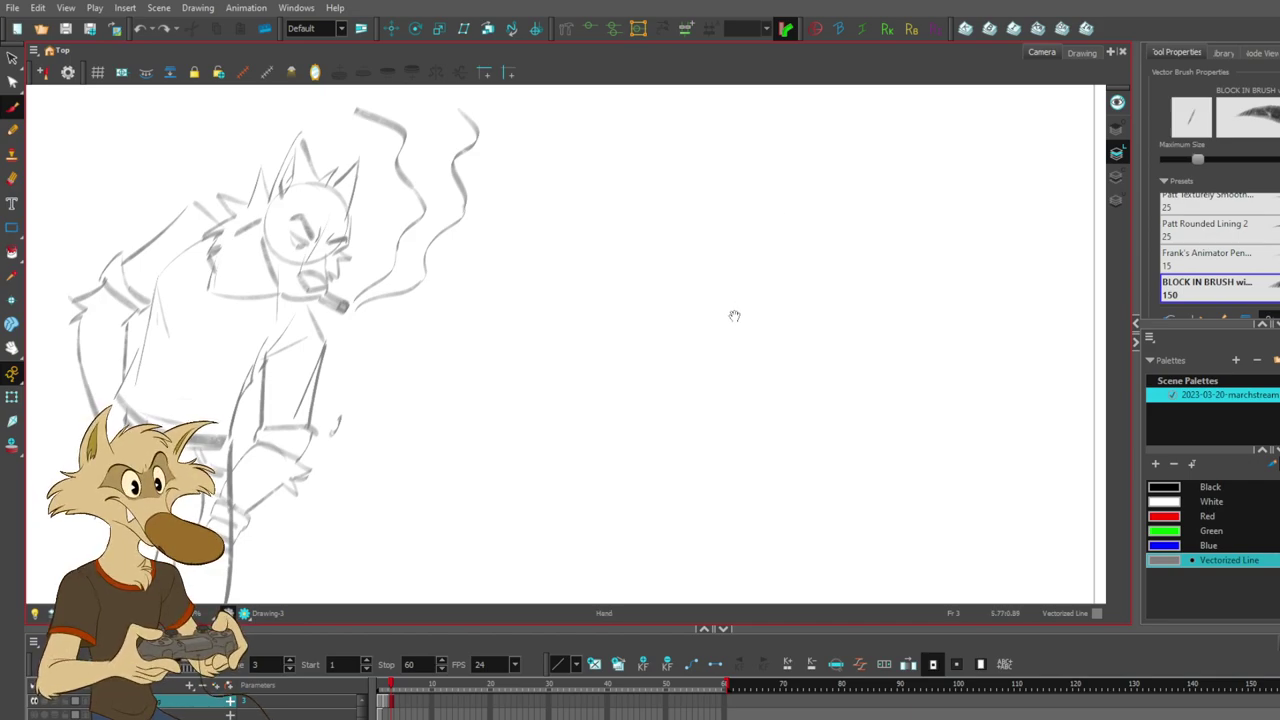
- Block in a new figure beside the smoking character with a curved head arc, two shoulder strokes and a long slanted torso line
{"action": "left_click_drag", "start_coordinate": [731, 314], "coordinate": [680, 309]}
{"action": "left_click_drag", "start_coordinate": [801, 222], "coordinate": [737, 286]}
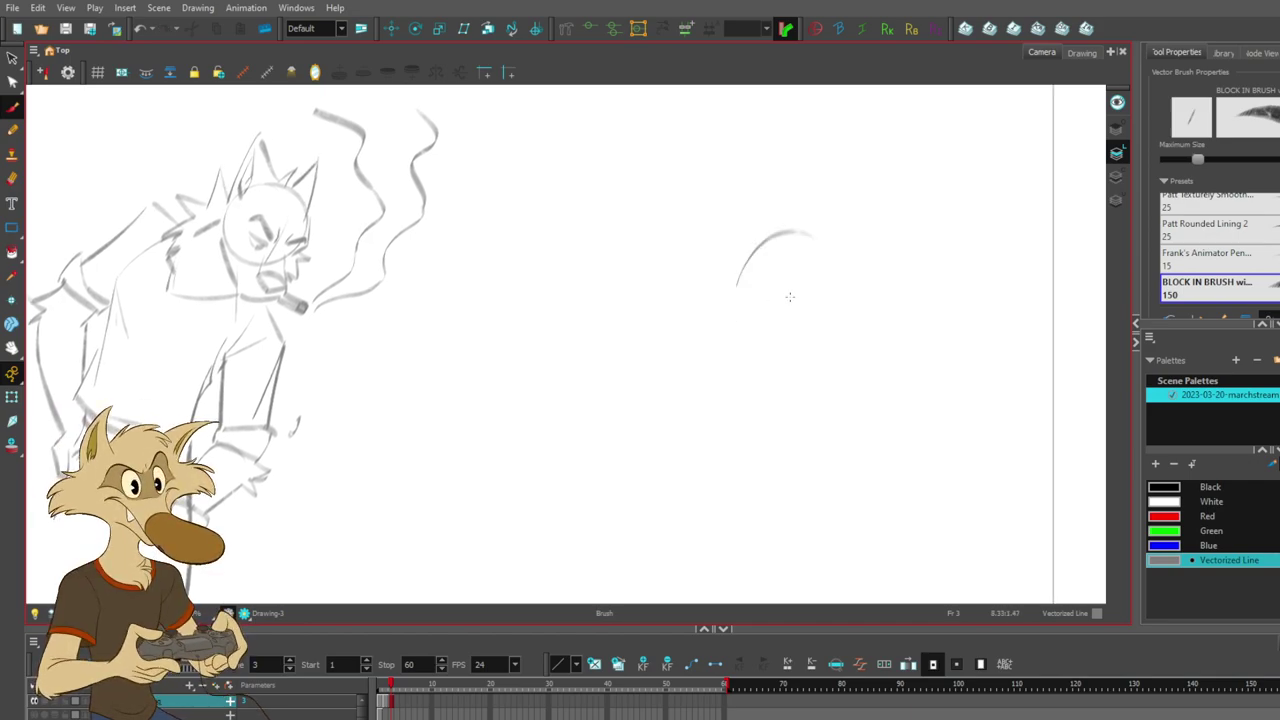
{"action": "left_click_drag", "start_coordinate": [808, 228], "coordinate": [755, 193]}
{"action": "left_click_drag", "start_coordinate": [738, 182], "coordinate": [648, 183]}
{"action": "mouse_move", "coordinate": [628, 190]}
{"action": "left_mouse_down"}
{"action": "mouse_move", "coordinate": [680, 350]}
{"action": "mouse_move", "coordinate": [777, 324]}
{"action": "left_mouse_up"}
- Sketch two short converging strokes beneath the head arc to suggest the neck and collar
{"action": "key", "text": "ctrl+z"}
{"action": "mouse_move", "coordinate": [722, 390]}
{"action": "left_mouse_down"}
{"action": "mouse_move", "coordinate": [777, 359]}
{"action": "mouse_move", "coordinate": [740, 362]}
{"action": "mouse_move", "coordinate": [777, 350]}
{"action": "left_mouse_up"}
{"action": "key", "text": "ctrl+z"}
{"action": "left_click_drag", "start_coordinate": [743, 291], "coordinate": [800, 346]}
{"action": "key", "text": "ctrl+z"}
{"action": "mouse_move", "coordinate": [735, 317]}
{"action": "left_mouse_down"}
{"action": "mouse_move", "coordinate": [792, 354]}
{"action": "mouse_move", "coordinate": [877, 366]}
{"action": "left_mouse_up"}
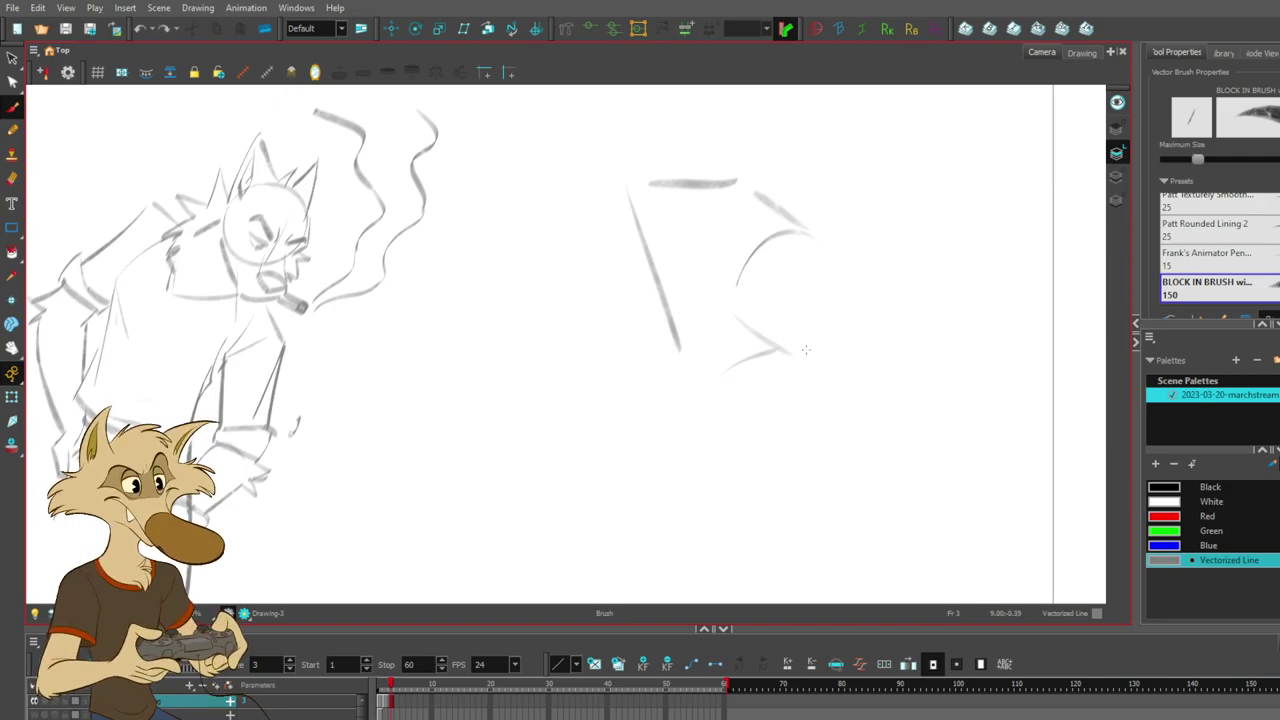
{"action": "left_click_drag", "start_coordinate": [800, 352], "coordinate": [876, 366]}
{"action": "key", "text": "ctrl+z"}
- Sketch the new head's long muzzle with its nose, upper lip and cheek crease, and extend the line behind the brow
{"action": "left_click_drag", "start_coordinate": [833, 453], "coordinate": [752, 467]}
{"action": "mouse_move", "coordinate": [735, 290]}
{"action": "left_mouse_down"}
{"action": "mouse_move", "coordinate": [699, 337]}
{"action": "mouse_move", "coordinate": [743, 338]}
{"action": "mouse_move", "coordinate": [732, 367]}
{"action": "mouse_move", "coordinate": [806, 409]}
{"action": "mouse_move", "coordinate": [793, 387]}
{"action": "mouse_move", "coordinate": [804, 382]}
{"action": "mouse_move", "coordinate": [776, 405]}
{"action": "mouse_move", "coordinate": [797, 414]}
{"action": "left_mouse_up"}
{"action": "key", "text": "ctrl+z"}
{"action": "key", "text": "ctrl+z"}
{"action": "key", "text": "ctrl+z"}
{"action": "key", "text": "ctrl+z"}
{"action": "key", "text": "ctrl+z"}
{"action": "key", "text": "ctrl+z"}
{"action": "key", "text": "ctrl+z"}
{"action": "key", "text": "ctrl+z"}
{"action": "key", "text": "ctrl+z"}
{"action": "mouse_move", "coordinate": [797, 416]}
{"action": "left_mouse_down"}
{"action": "mouse_move", "coordinate": [795, 415]}
{"action": "mouse_move", "coordinate": [807, 395]}
{"action": "mouse_move", "coordinate": [743, 421]}
{"action": "mouse_move", "coordinate": [680, 343]}
{"action": "left_mouse_up"}
{"action": "key", "text": "ctrl+z"}
{"action": "key", "text": "ctrl+z"}
{"action": "key", "text": "ctrl+z"}
{"action": "key", "text": "ctrl+z"}
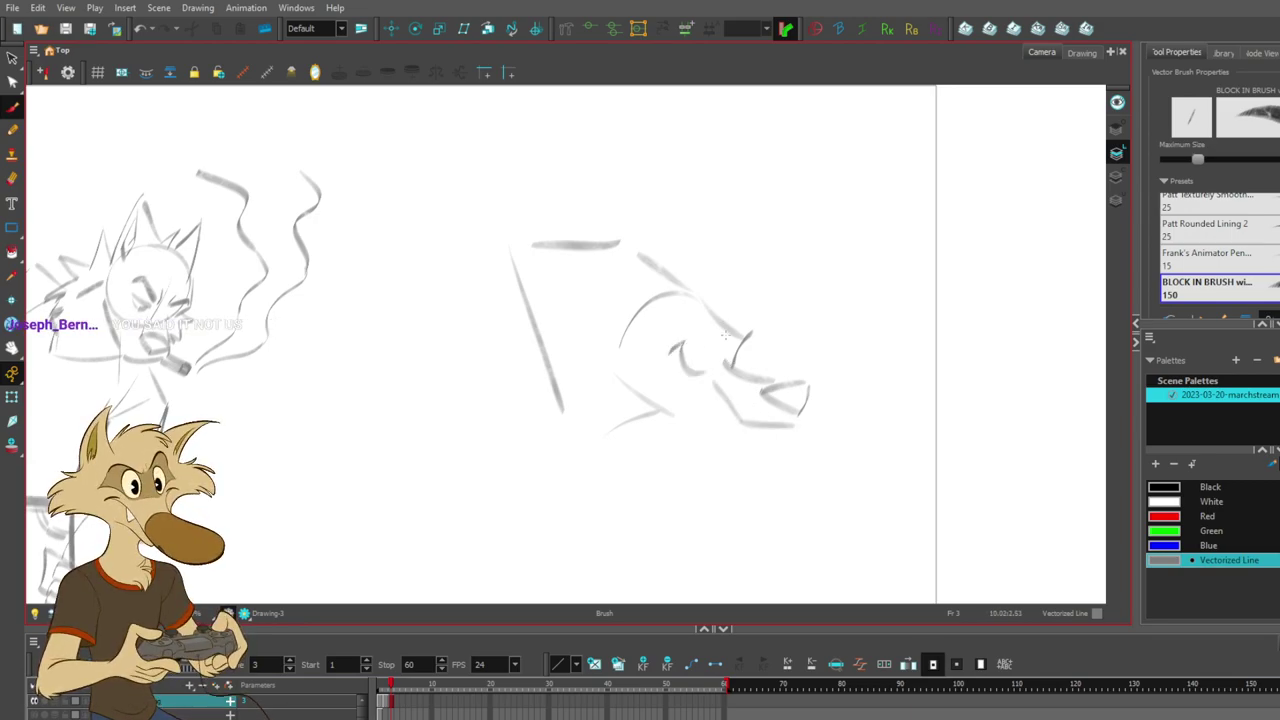
- Draw the mouth corner, front fang and lower jaw line beneath the muzzle
{"action": "key", "text": "ctrl+z"}
{"action": "mouse_move", "coordinate": [742, 443]}
{"action": "left_mouse_down"}
{"action": "mouse_move", "coordinate": [762, 427]}
{"action": "mouse_move", "coordinate": [738, 424]}
{"action": "left_mouse_up"}
{"action": "left_click_drag", "start_coordinate": [684, 389], "coordinate": [689, 416]}
{"action": "key", "text": "ctrl+z"}
{"action": "mouse_move", "coordinate": [669, 354]}
{"action": "left_mouse_down"}
{"action": "mouse_move", "coordinate": [686, 418]}
{"action": "mouse_move", "coordinate": [749, 454]}
{"action": "left_mouse_up"}
{"action": "key", "text": "ctrl+z"}
{"action": "key", "text": "ctrl+z"}
{"action": "left_click_drag", "start_coordinate": [689, 408], "coordinate": [740, 453]}
{"action": "key", "text": "ctrl+z"}
- Draw the near eye with a small pupil and a thick, heavy brow arching over it
{"action": "mouse_move", "coordinate": [682, 343]}
{"action": "left_mouse_down"}
{"action": "mouse_move", "coordinate": [711, 367]}
{"action": "mouse_move", "coordinate": [717, 352]}
{"action": "left_mouse_up"}
{"action": "key", "text": "ctrl+z"}
{"action": "left_click_drag", "start_coordinate": [688, 301], "coordinate": [716, 342]}
{"action": "key", "text": "ctrl+z"}
{"action": "key", "text": "ctrl+z"}
{"action": "mouse_move", "coordinate": [695, 296]}
{"action": "left_mouse_down"}
{"action": "mouse_move", "coordinate": [723, 347]}
{"action": "mouse_move", "coordinate": [710, 357]}
{"action": "mouse_move", "coordinate": [718, 320]}
{"action": "mouse_move", "coordinate": [697, 343]}
{"action": "left_mouse_up"}
{"action": "key", "text": "ctrl+z"}
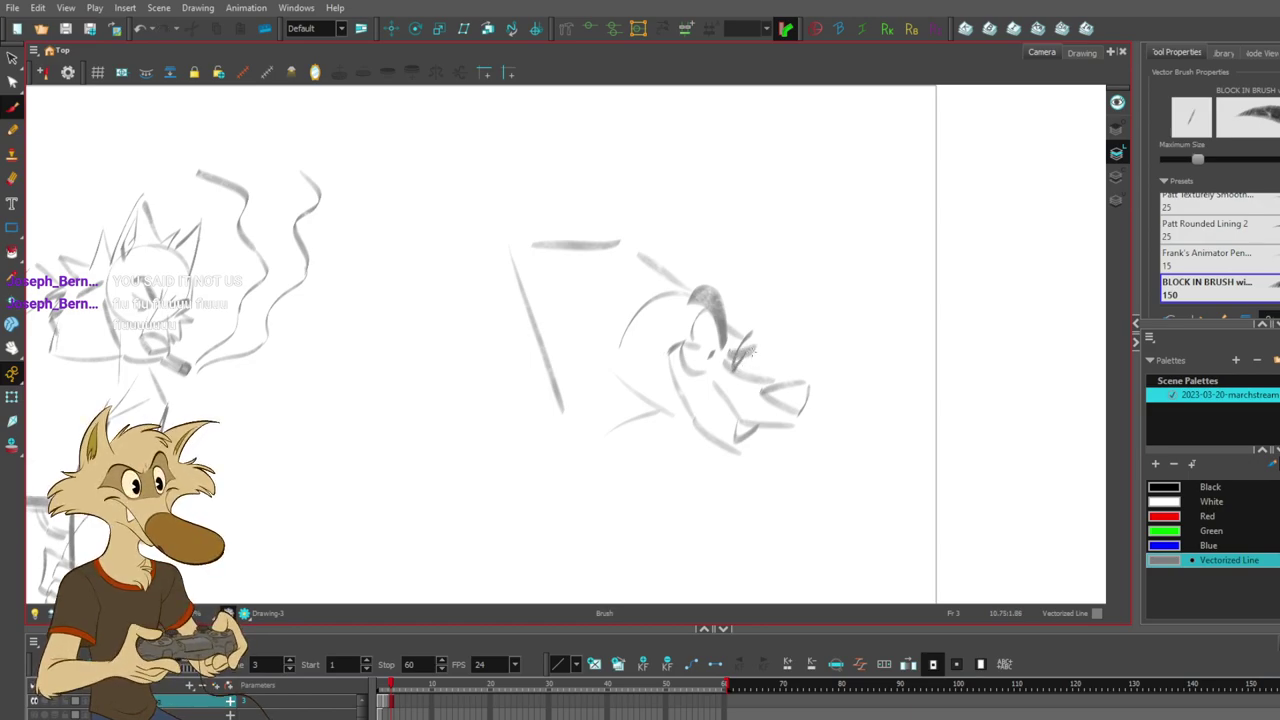
- Add spiky hair tufts above the brow and draw the long pointed near ear and the shorter far ear
{"action": "mouse_move", "coordinate": [722, 302]}
{"action": "left_mouse_down"}
{"action": "mouse_move", "coordinate": [700, 285]}
{"action": "mouse_move", "coordinate": [744, 275]}
{"action": "mouse_move", "coordinate": [728, 318]}
{"action": "mouse_move", "coordinate": [756, 330]}
{"action": "left_mouse_up"}
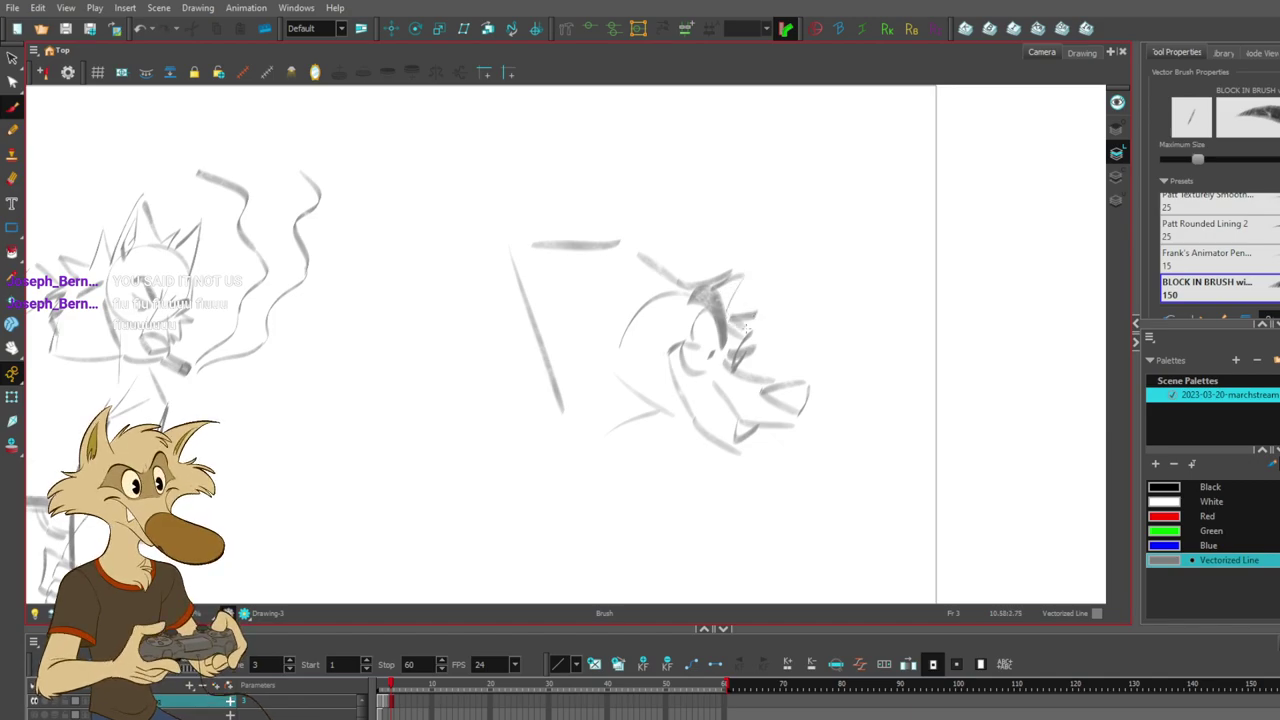
{"action": "left_click_drag", "start_coordinate": [708, 284], "coordinate": [752, 212]}
{"action": "left_click_drag", "start_coordinate": [660, 283], "coordinate": [758, 206]}
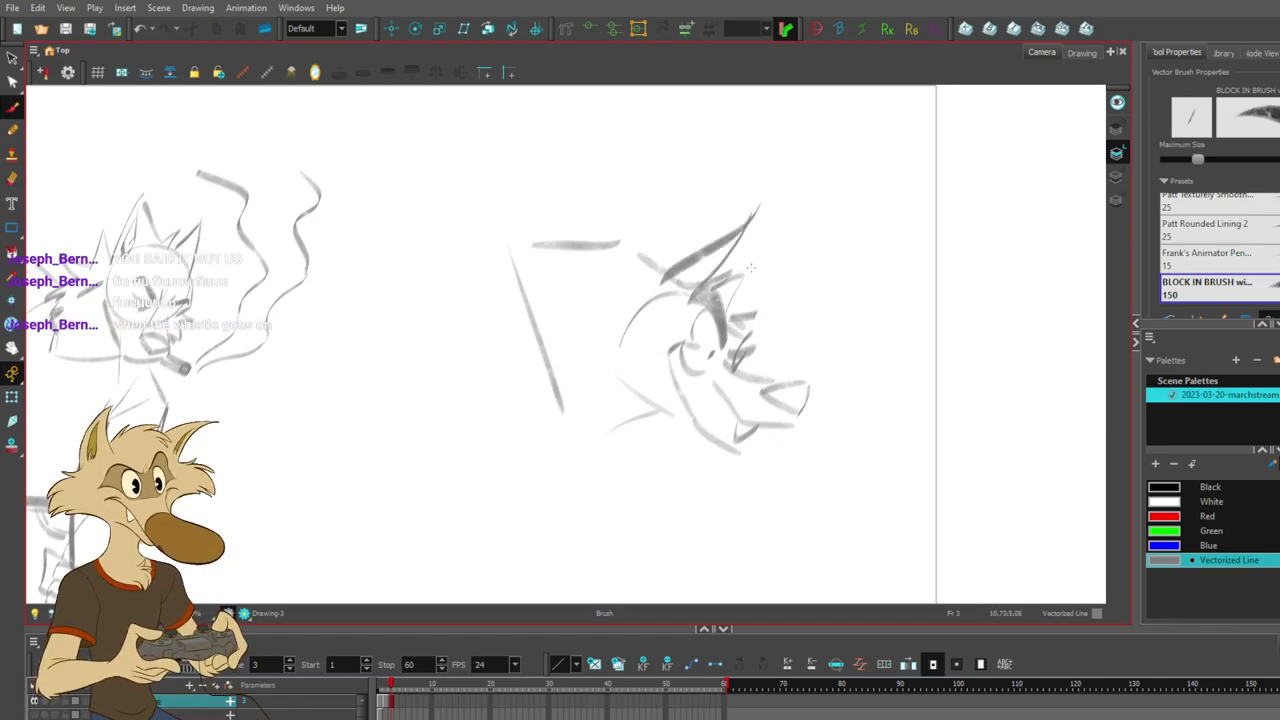
{"action": "left_click_drag", "start_coordinate": [742, 298], "coordinate": [796, 275]}
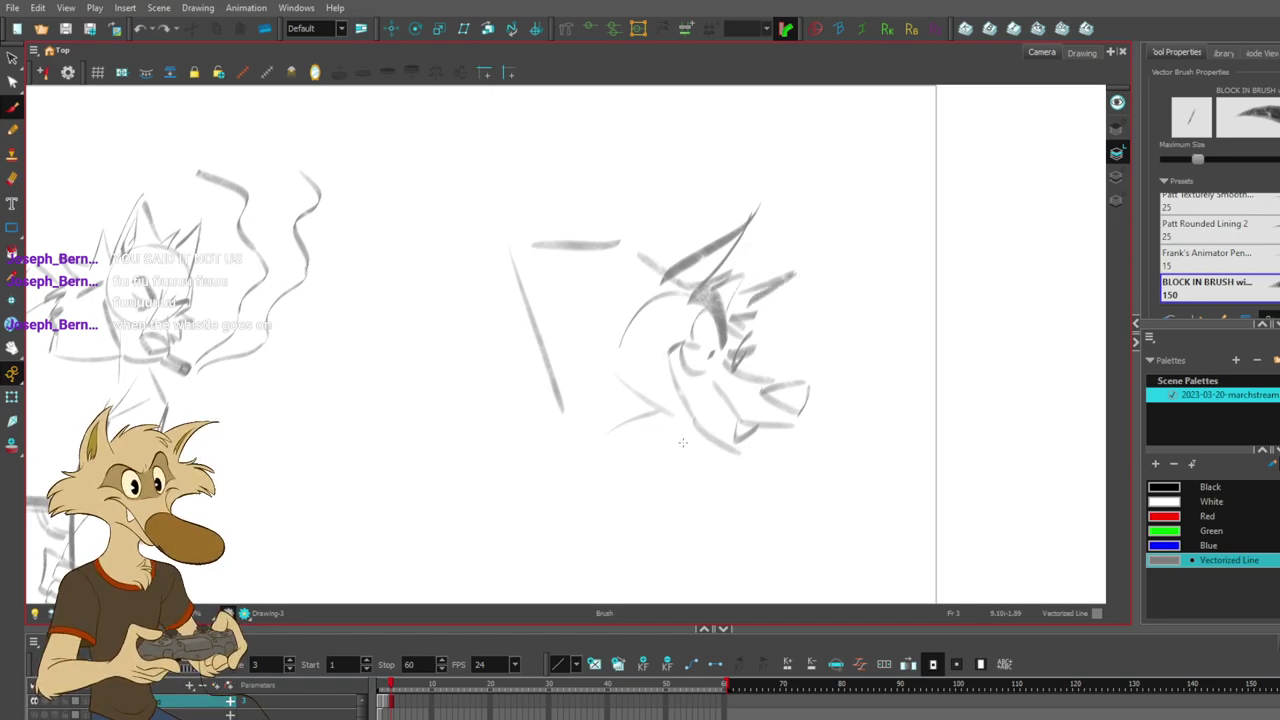
- Open the mouth into a toothy grin with a lower jaw and chin, and thicken the cheek line behind it
{"action": "mouse_move", "coordinate": [634, 312]}
{"action": "left_mouse_down"}
{"action": "mouse_move", "coordinate": [625, 369]}
{"action": "mouse_move", "coordinate": [724, 477]}
{"action": "left_mouse_up"}
{"action": "key", "text": "ctrl+z"}
{"action": "mouse_move", "coordinate": [670, 428]}
{"action": "left_mouse_down"}
{"action": "mouse_move", "coordinate": [730, 478]}
{"action": "mouse_move", "coordinate": [761, 447]}
{"action": "mouse_move", "coordinate": [752, 458]}
{"action": "mouse_move", "coordinate": [724, 422]}
{"action": "mouse_move", "coordinate": [754, 443]}
{"action": "mouse_move", "coordinate": [787, 427]}
{"action": "left_mouse_up"}
{"action": "key", "text": "ctrl+z"}
{"action": "key", "text": "ctrl+z"}
{"action": "key", "text": "ctrl+z"}
{"action": "key", "text": "ctrl+z"}
{"action": "key", "text": "ctrl+z"}
{"action": "key", "text": "ctrl+z"}
{"action": "mouse_move", "coordinate": [697, 410]}
{"action": "left_mouse_down"}
{"action": "mouse_move", "coordinate": [705, 367]}
{"action": "mouse_move", "coordinate": [688, 396]}
{"action": "mouse_move", "coordinate": [706, 389]}
{"action": "mouse_move", "coordinate": [694, 398]}
{"action": "mouse_move", "coordinate": [728, 406]}
{"action": "mouse_move", "coordinate": [728, 436]}
{"action": "mouse_move", "coordinate": [698, 396]}
{"action": "mouse_move", "coordinate": [737, 414]}
{"action": "mouse_move", "coordinate": [695, 400]}
{"action": "mouse_move", "coordinate": [725, 418]}
{"action": "mouse_move", "coordinate": [705, 405]}
{"action": "mouse_move", "coordinate": [722, 402]}
{"action": "mouse_move", "coordinate": [706, 429]}
{"action": "left_mouse_up"}
{"action": "key", "text": "ctrl+z"}
{"action": "key", "text": "ctrl+z"}
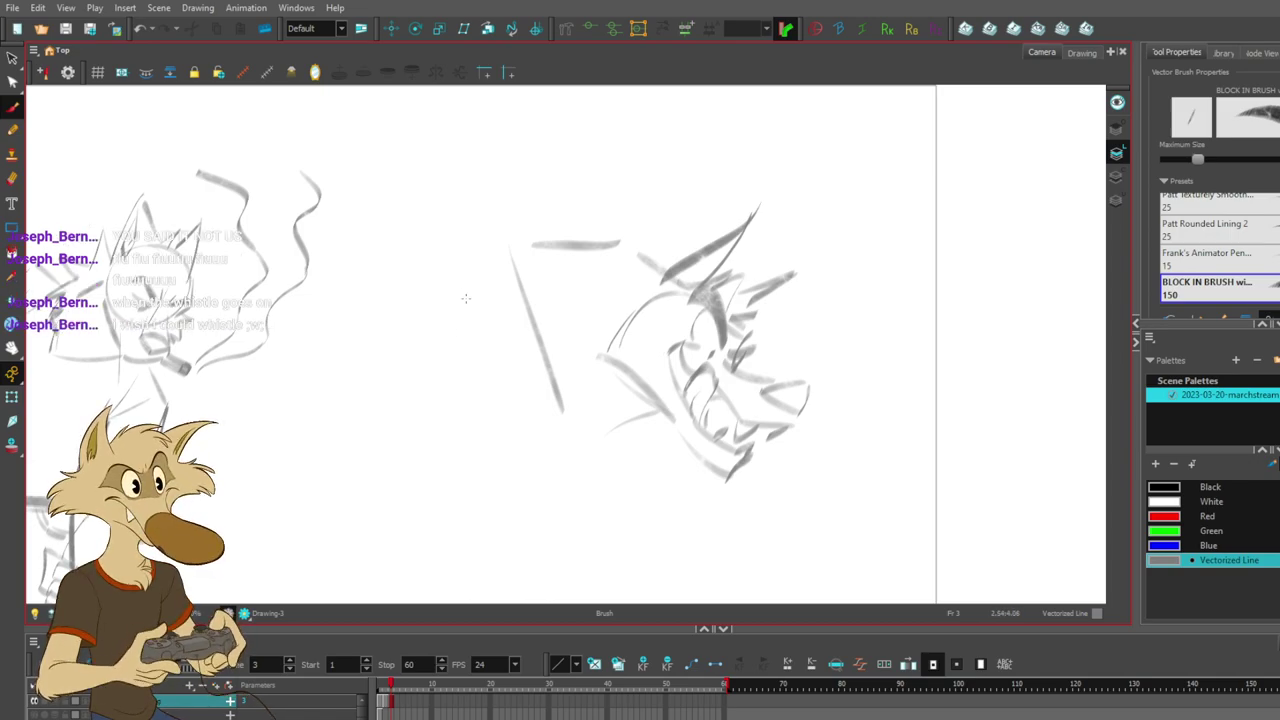
{"action": "mouse_move", "coordinate": [507, 318]}
{"action": "left_mouse_down"}
{"action": "mouse_move", "coordinate": [481, 256]}
{"action": "mouse_move", "coordinate": [395, 295]}
{"action": "left_mouse_up"}
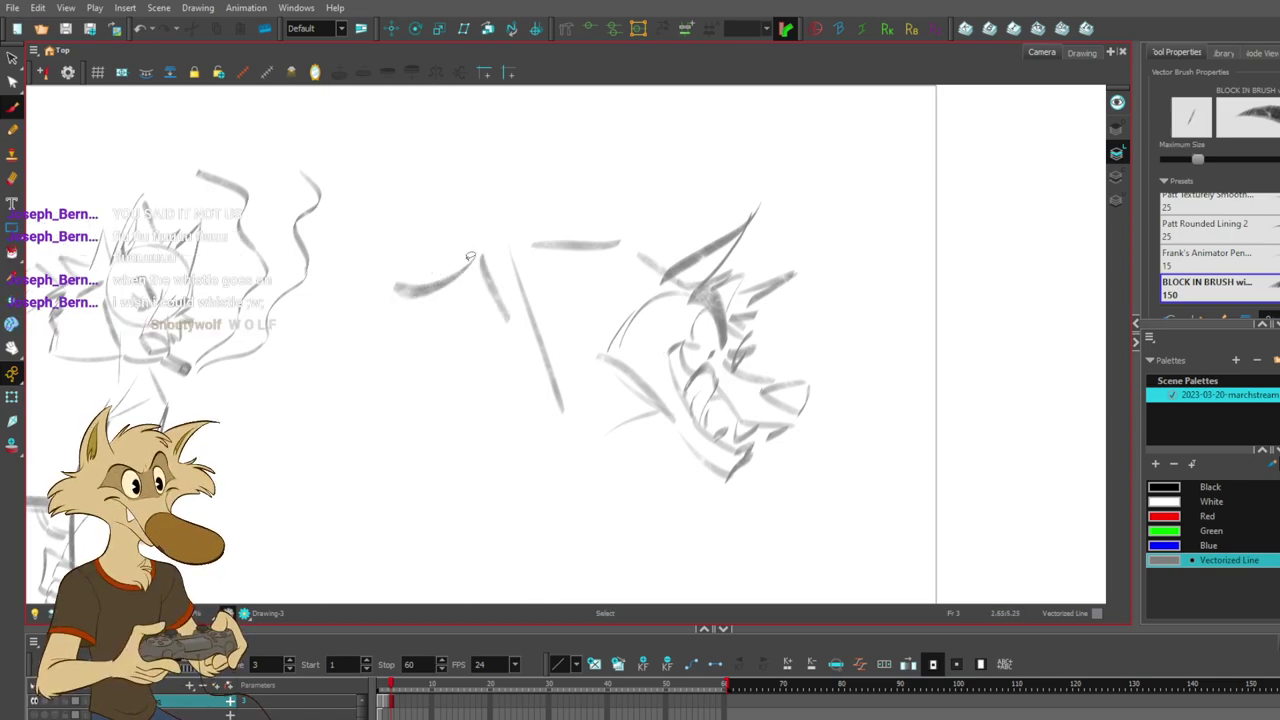
{"action": "key", "text": "ctrl+z"}
{"action": "key", "text": "ctrl+z"}
- Rough out an angular raised hand in the space behind the new figure's shoulders
{"action": "mouse_move", "coordinate": [464, 175]}
{"action": "left_mouse_down"}
{"action": "mouse_move", "coordinate": [375, 195]}
{"action": "mouse_move", "coordinate": [352, 262]}
{"action": "left_mouse_up"}
{"action": "left_click_drag", "start_coordinate": [383, 212], "coordinate": [402, 270]}
{"action": "left_click_drag", "start_coordinate": [474, 212], "coordinate": [420, 258]}
{"action": "key", "text": "ctrl+z"}
{"action": "mouse_move", "coordinate": [457, 203]}
{"action": "left_mouse_down"}
{"action": "mouse_move", "coordinate": [457, 242]}
{"action": "mouse_move", "coordinate": [404, 266]}
{"action": "mouse_move", "coordinate": [380, 260]}
{"action": "mouse_move", "coordinate": [396, 278]}
{"action": "left_mouse_up"}
{"action": "key", "text": "ctrl+z"}
{"action": "key", "text": "ctrl+z"}
- Delete a stray line from the raised hand and redraw its knuckle and wrist edges
{"action": "key", "text": "alt+s"}
{"action": "left_click", "coordinate": [420, 187]}
{"action": "key", "text": "Delete"}
{"action": "mouse_move", "coordinate": [377, 201]}
{"action": "left_mouse_down"}
{"action": "mouse_move", "coordinate": [417, 200]}
{"action": "mouse_move", "coordinate": [440, 174]}
{"action": "mouse_move", "coordinate": [467, 194]}
{"action": "mouse_move", "coordinate": [458, 206]}
{"action": "left_mouse_up"}
{"action": "key", "text": "ctrl+z"}
{"action": "key", "text": "ctrl+z"}
{"action": "mouse_move", "coordinate": [425, 264]}
{"action": "left_mouse_down"}
{"action": "mouse_move", "coordinate": [464, 265]}
{"action": "mouse_move", "coordinate": [474, 228]}
{"action": "left_mouse_up"}
{"action": "mouse_move", "coordinate": [388, 237]}
{"action": "left_mouse_down"}
{"action": "mouse_move", "coordinate": [345, 260]}
{"action": "mouse_move", "coordinate": [344, 296]}
{"action": "mouse_move", "coordinate": [397, 252]}
{"action": "left_mouse_up"}
- Draw a sickle in the raised hand with a thick short handle and a large curved blade
{"action": "mouse_move", "coordinate": [464, 221]}
{"action": "left_mouse_down"}
{"action": "mouse_move", "coordinate": [498, 188]}
{"action": "mouse_move", "coordinate": [578, 211]}
{"action": "mouse_move", "coordinate": [562, 287]}
{"action": "mouse_move", "coordinate": [532, 112]}
{"action": "left_mouse_up"}
{"action": "key", "text": "ctrl+z"}
{"action": "key", "text": "ctrl+z"}
{"action": "key", "text": "ctrl+z"}
{"action": "mouse_move", "coordinate": [556, 270]}
{"action": "left_mouse_down"}
{"action": "mouse_move", "coordinate": [536, 98]}
{"action": "mouse_move", "coordinate": [560, 268]}
{"action": "left_mouse_up"}
{"action": "key", "text": "ctrl+z"}
{"action": "key", "text": "ctrl+z"}
{"action": "mouse_move", "coordinate": [572, 118]}
{"action": "left_mouse_down"}
{"action": "mouse_move", "coordinate": [535, 108]}
{"action": "mouse_move", "coordinate": [580, 245]}
{"action": "mouse_move", "coordinate": [462, 238]}
{"action": "left_mouse_up"}
{"action": "key", "text": "ctrl+z"}
{"action": "left_click_drag", "start_coordinate": [560, 264], "coordinate": [474, 248]}
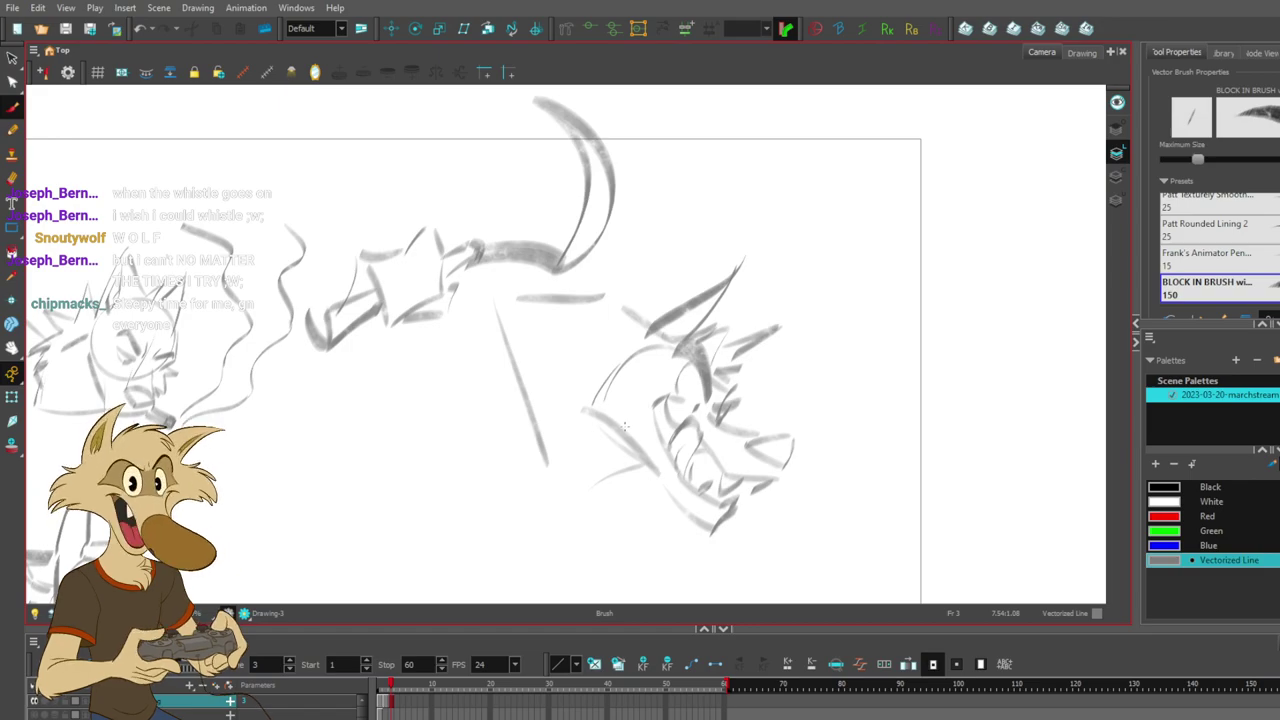
- Select the whole smoking character with its smoke and move it partly outside the camera frame, away from the new figure
{"action": "scroll", "coordinate": [631, 395], "scroll_direction": "down", "scroll_amount": 6}
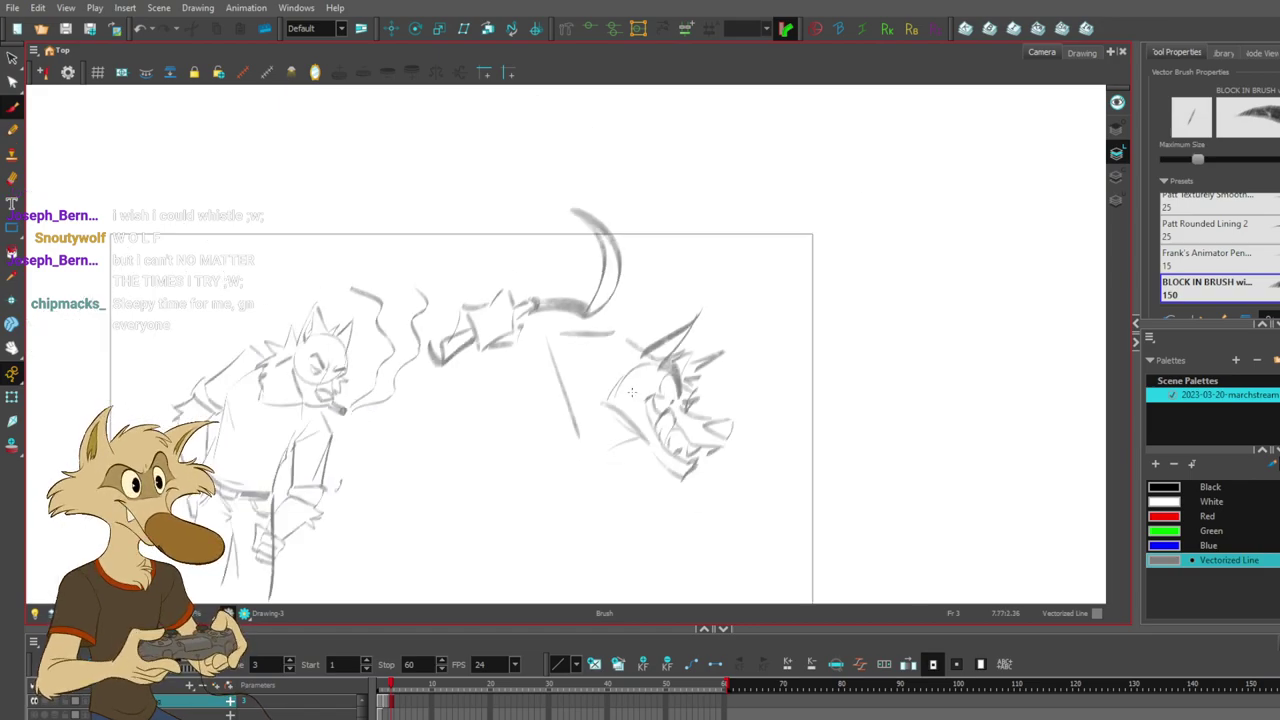
{"action": "scroll", "coordinate": [517, 412], "scroll_direction": "up", "scroll_amount": 5}
{"action": "scroll", "coordinate": [515, 335], "scroll_direction": "down", "scroll_amount": 3}
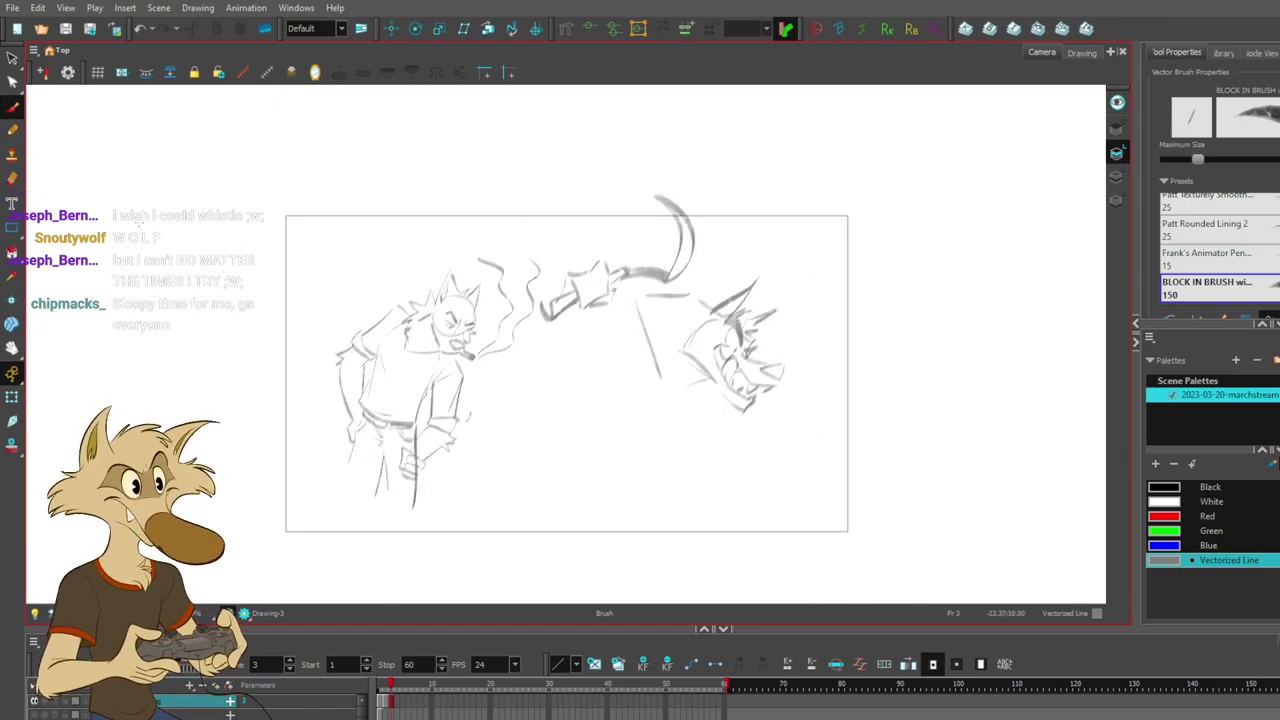
{"action": "key", "text": "alt+s"}
{"action": "mouse_move", "coordinate": [308, 245]}
{"action": "left_mouse_down"}
{"action": "mouse_move", "coordinate": [443, 505]}
{"action": "mouse_move", "coordinate": [535, 240]}
{"action": "mouse_move", "coordinate": [523, 294]}
{"action": "mouse_move", "coordinate": [430, 282]}
{"action": "mouse_move", "coordinate": [480, 280]}
{"action": "mouse_move", "coordinate": [321, 289]}
{"action": "left_mouse_up"}
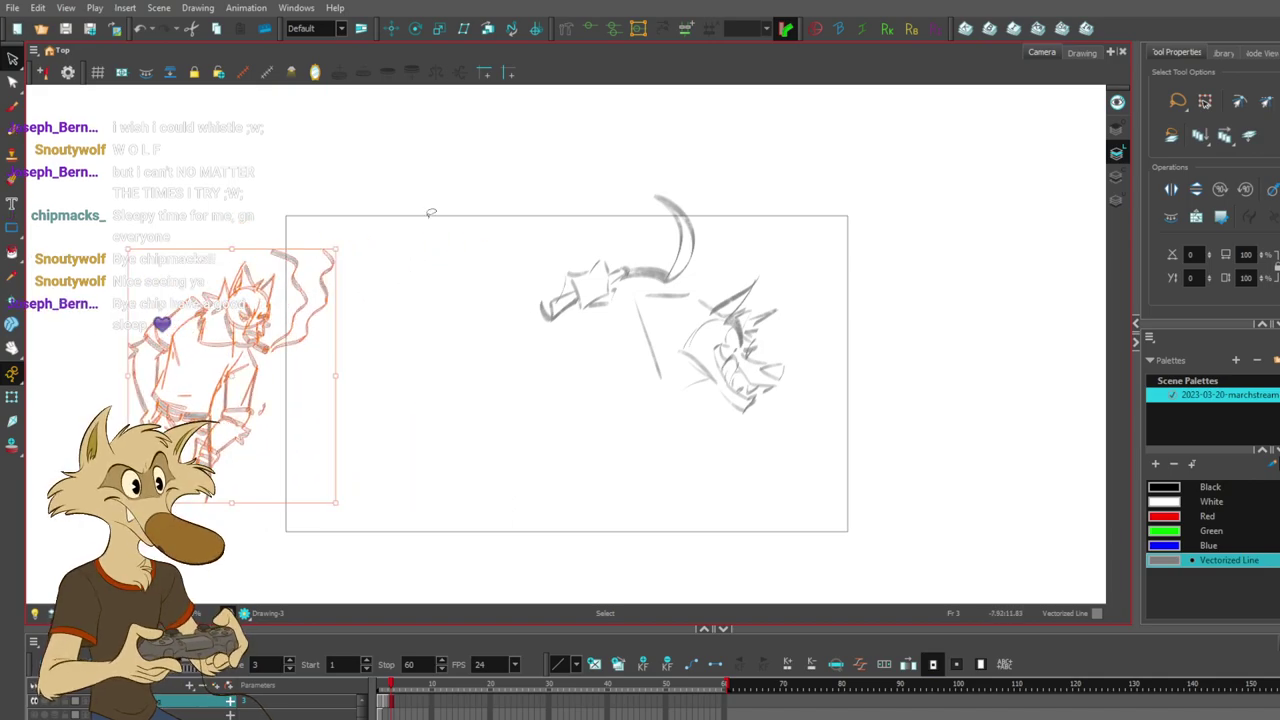
{"action": "left_click", "coordinate": [431, 212]}
- Sketch the two edges of the raised forearm running down from the hand holding the sickle
{"action": "scroll", "coordinate": [490, 372], "scroll_direction": "down", "scroll_amount": 1}
{"action": "scroll", "coordinate": [515, 383], "scroll_direction": "up", "scroll_amount": 2}
{"action": "left_click", "coordinate": [12, 106]}
{"action": "left_click_drag", "start_coordinate": [709, 379], "coordinate": [611, 377]}
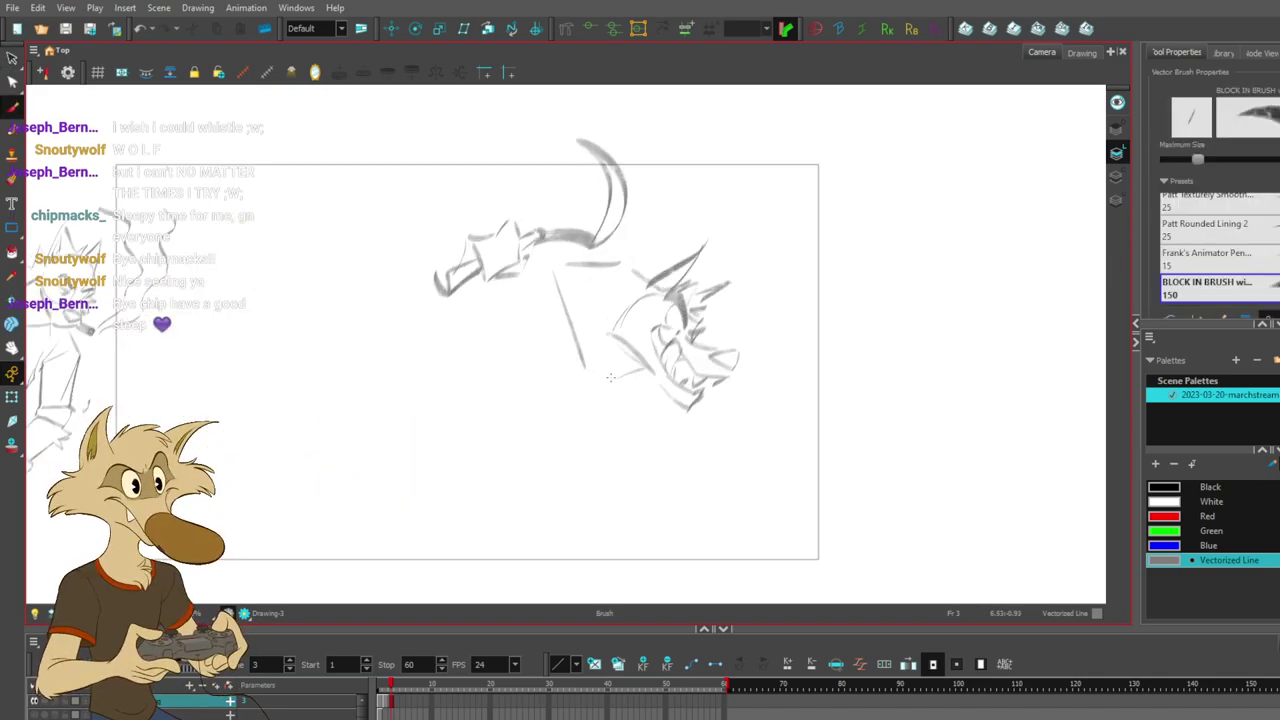
{"action": "scroll", "coordinate": [610, 377], "scroll_direction": "up", "scroll_amount": 1}
{"action": "mouse_move", "coordinate": [395, 265]}
{"action": "left_mouse_down"}
{"action": "mouse_move", "coordinate": [362, 284]}
{"action": "mouse_move", "coordinate": [368, 403]}
{"action": "mouse_move", "coordinate": [427, 325]}
{"action": "mouse_move", "coordinate": [466, 240]}
{"action": "left_mouse_up"}
{"action": "left_click_drag", "start_coordinate": [424, 340], "coordinate": [462, 250]}
- Add a jagged fur tuft at the elbow and draw the upper arm's lower edge back toward the torso
{"action": "mouse_move", "coordinate": [366, 408]}
{"action": "left_mouse_down"}
{"action": "mouse_move", "coordinate": [326, 405]}
{"action": "mouse_move", "coordinate": [349, 432]}
{"action": "mouse_move", "coordinate": [475, 315]}
{"action": "left_mouse_up"}
{"action": "key", "text": "ctrl+z"}
{"action": "left_click_drag", "start_coordinate": [403, 403], "coordinate": [487, 322]}
{"action": "key", "text": "ctrl+z"}
{"action": "left_click_drag", "start_coordinate": [384, 414], "coordinate": [457, 355]}
{"action": "left_click_drag", "start_coordinate": [432, 297], "coordinate": [507, 362]}
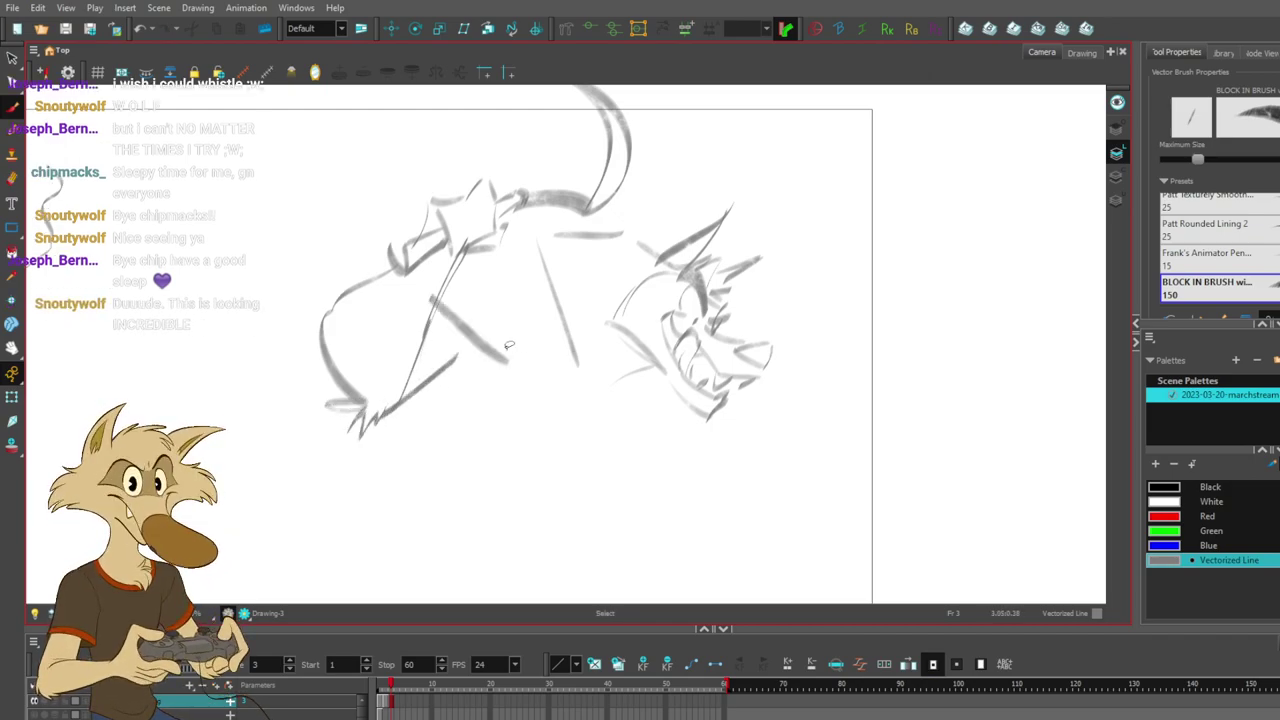
{"action": "key", "text": "ctrl+z"}
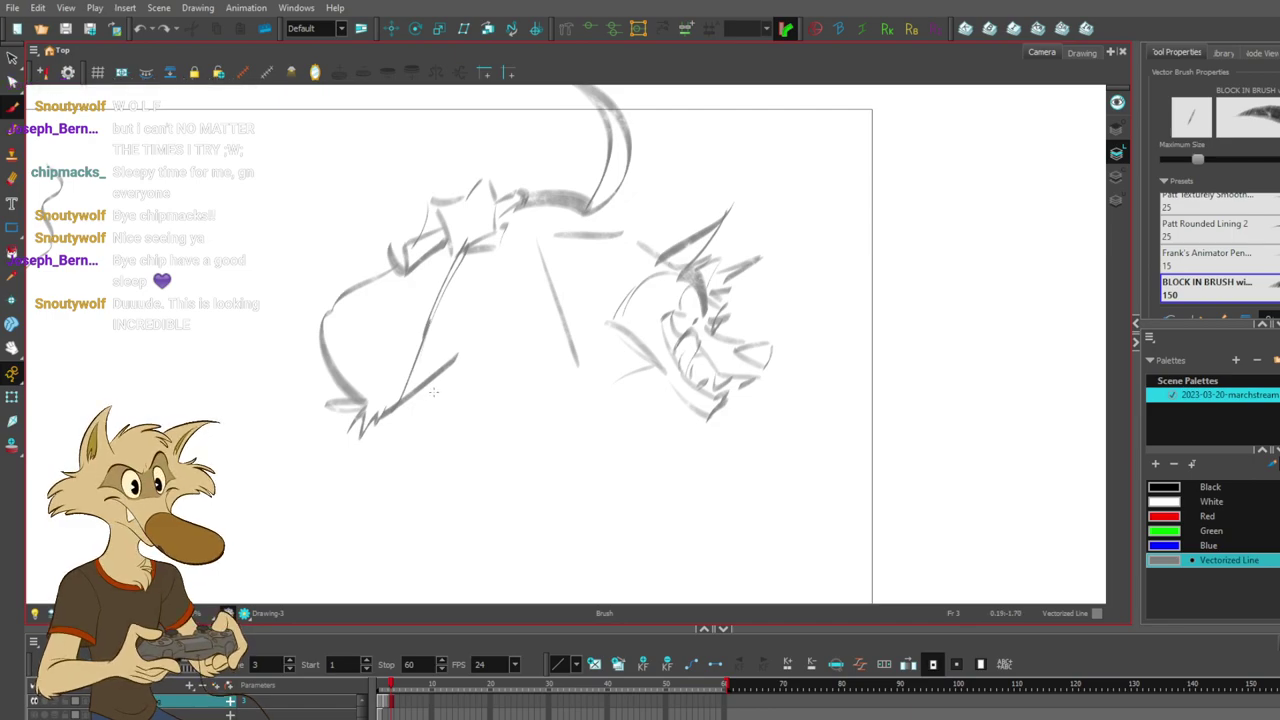
- Draw the rounded armpit fold at the end of the upper arm and a curved torso side line below it
{"action": "left_click_drag", "start_coordinate": [601, 397], "coordinate": [524, 405]}
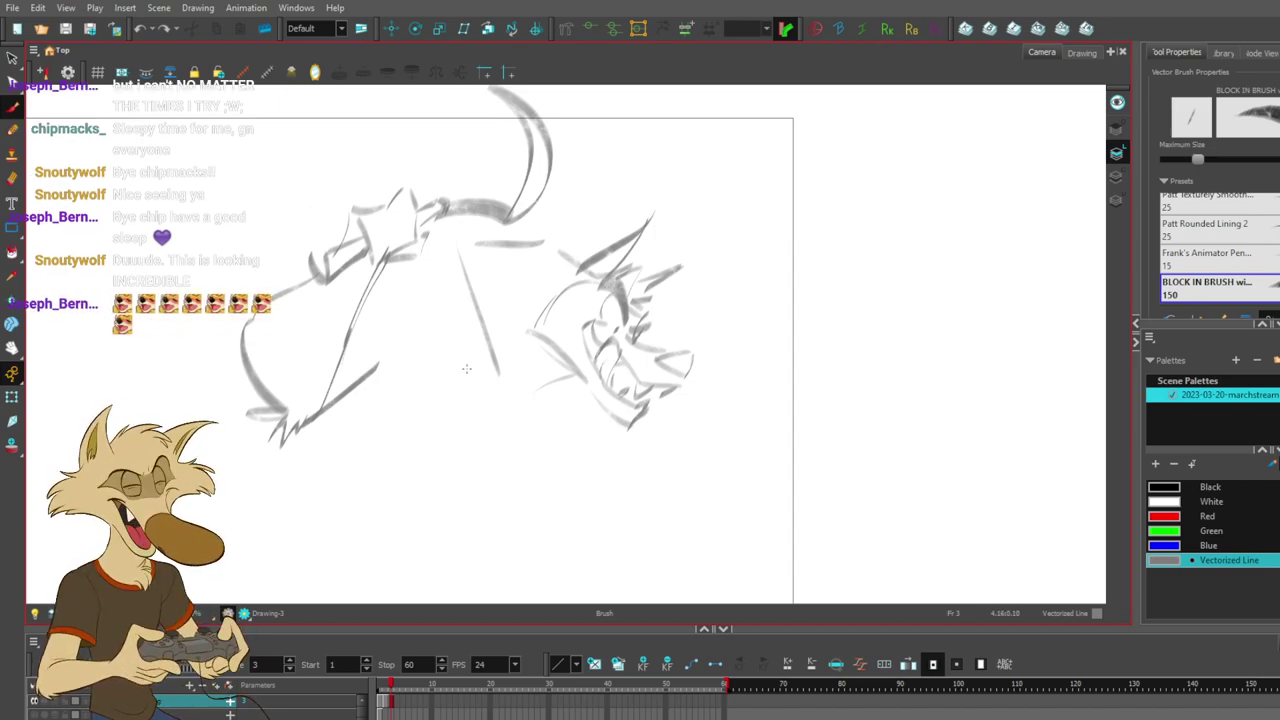
{"action": "mouse_move", "coordinate": [353, 324]}
{"action": "left_mouse_down"}
{"action": "mouse_move", "coordinate": [405, 360]}
{"action": "mouse_move", "coordinate": [399, 373]}
{"action": "mouse_move", "coordinate": [387, 364]}
{"action": "left_mouse_up"}
{"action": "key", "text": "ctrl+z"}
{"action": "key", "text": "ctrl+z"}
{"action": "key", "text": "ctrl+z"}
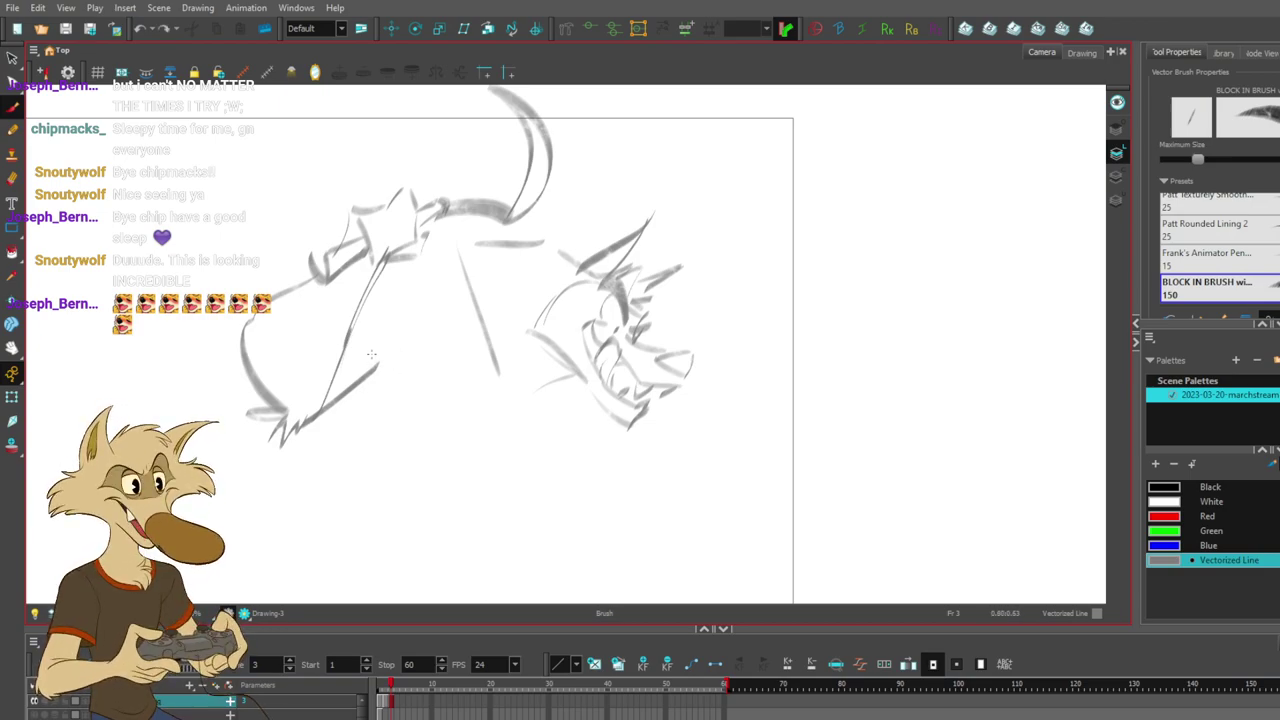
{"action": "mouse_move", "coordinate": [350, 354]}
{"action": "left_mouse_down"}
{"action": "mouse_move", "coordinate": [404, 366]}
{"action": "mouse_move", "coordinate": [447, 430]}
{"action": "left_mouse_up"}
{"action": "key", "text": "ctrl+z"}
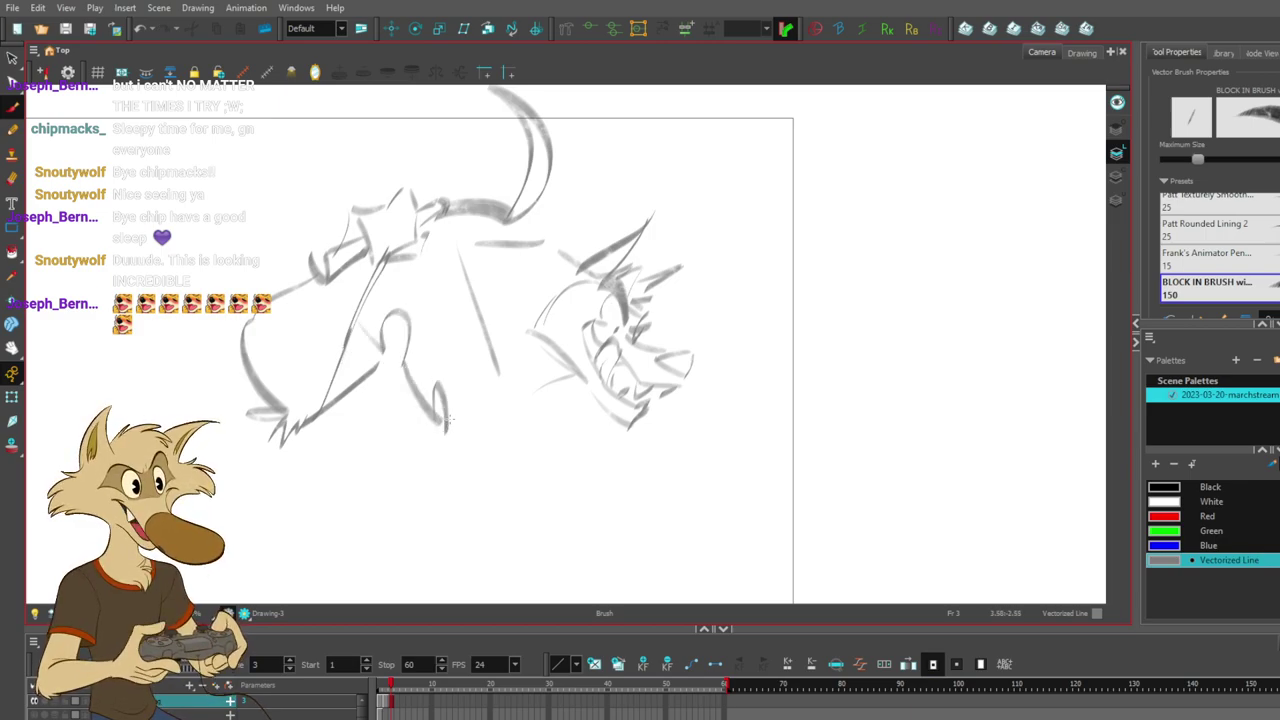
{"action": "key", "text": "ctrl+z"}
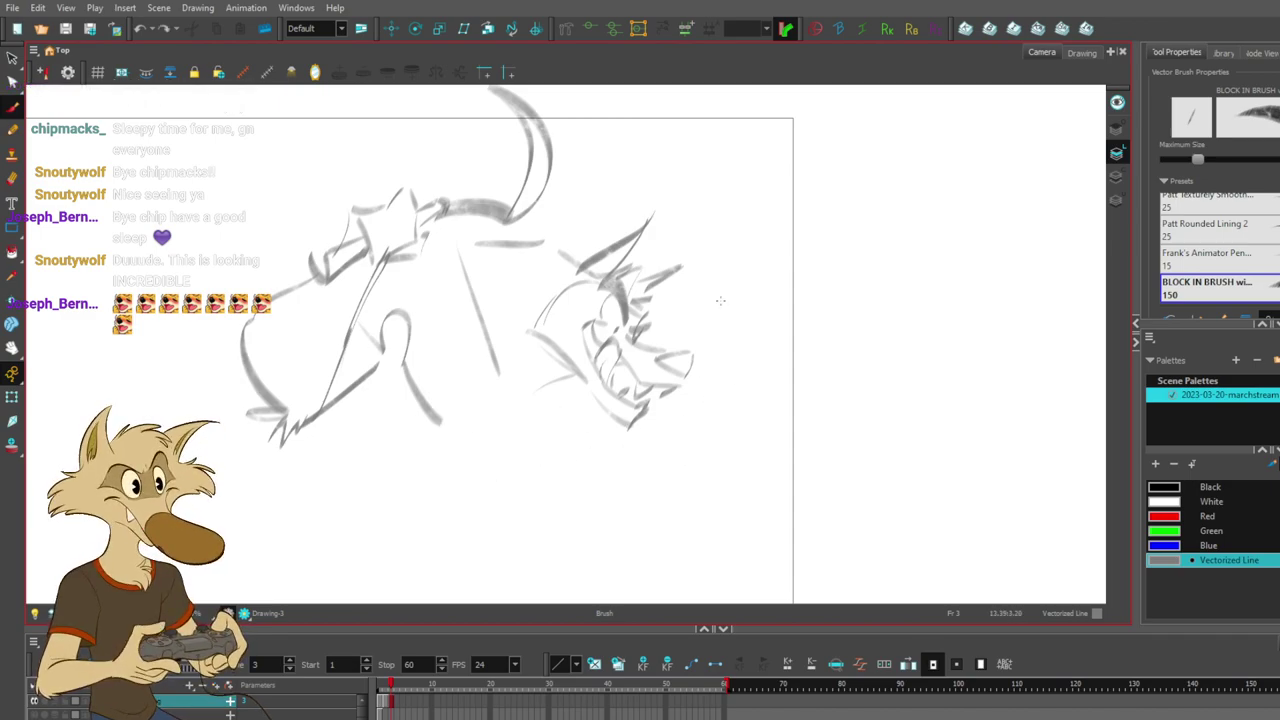
- Sketch a small open hand with spread fingers in front of the grinning figure's muzzle
{"action": "mouse_move", "coordinate": [727, 302]}
{"action": "left_mouse_down"}
{"action": "mouse_move", "coordinate": [730, 355]}
{"action": "mouse_move", "coordinate": [722, 337]}
{"action": "mouse_move", "coordinate": [712, 378]}
{"action": "left_mouse_up"}
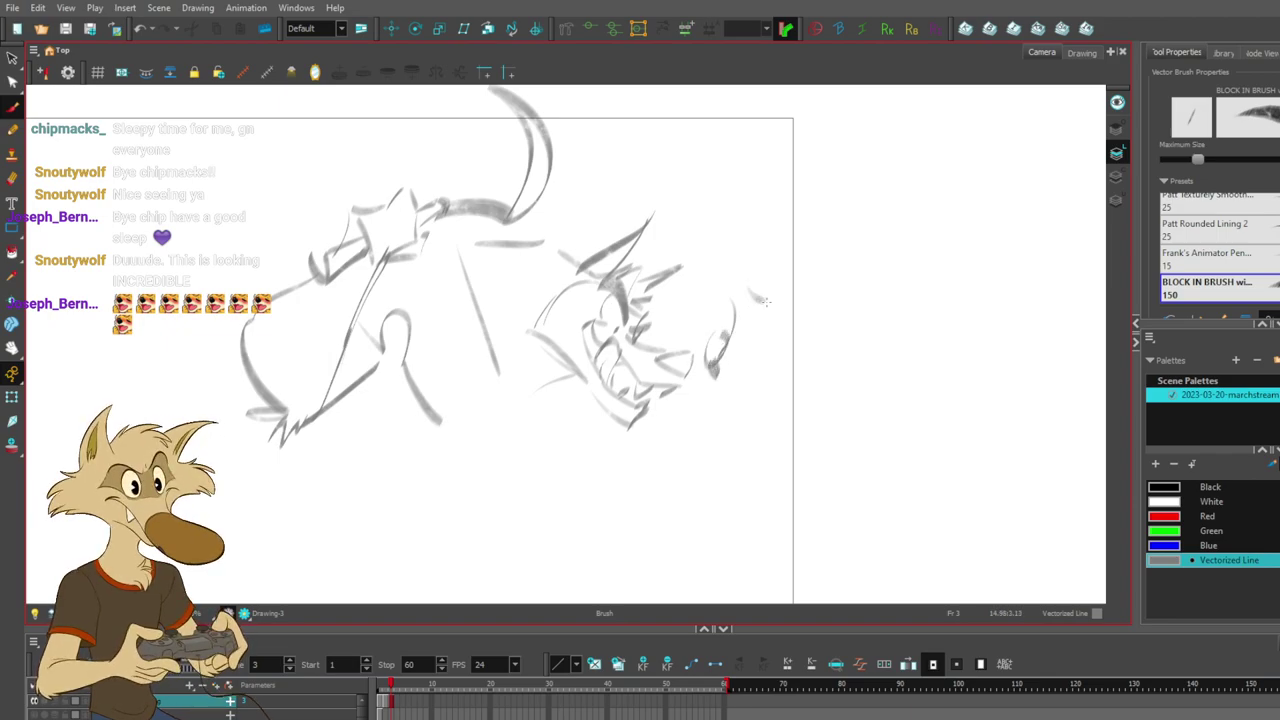
{"action": "mouse_move", "coordinate": [738, 322]}
{"action": "left_mouse_down"}
{"action": "mouse_move", "coordinate": [757, 302]}
{"action": "mouse_move", "coordinate": [753, 336]}
{"action": "mouse_move", "coordinate": [788, 348]}
{"action": "mouse_move", "coordinate": [756, 364]}
{"action": "mouse_move", "coordinate": [780, 364]}
{"action": "mouse_move", "coordinate": [746, 366]}
{"action": "mouse_move", "coordinate": [757, 355]}
{"action": "mouse_move", "coordinate": [769, 358]}
{"action": "mouse_move", "coordinate": [735, 387]}
{"action": "mouse_move", "coordinate": [758, 348]}
{"action": "mouse_move", "coordinate": [738, 389]}
{"action": "left_mouse_up"}
{"action": "key", "text": "ctrl+z"}
{"action": "key", "text": "ctrl+z"}
{"action": "key", "text": "ctrl+z"}
{"action": "key", "text": "ctrl+z"}
{"action": "key", "text": "ctrl+z"}
{"action": "key", "text": "ctrl+z"}
{"action": "key", "text": "ctrl+z"}
{"action": "key", "text": "ctrl+z"}
{"action": "key", "text": "ctrl+z"}
- Divide the raised hand into separate fingers wrapped around the sickle's handle
{"action": "left_click_drag", "start_coordinate": [387, 208], "coordinate": [396, 243]}
{"action": "key", "text": "ctrl+z"}
{"action": "mouse_move", "coordinate": [384, 208]}
{"action": "left_mouse_down"}
{"action": "mouse_move", "coordinate": [390, 254]}
{"action": "mouse_move", "coordinate": [370, 266]}
{"action": "left_mouse_up"}
{"action": "key", "text": "ctrl+z"}
{"action": "key", "text": "ctrl+z"}
{"action": "mouse_move", "coordinate": [397, 202]}
{"action": "left_mouse_down"}
{"action": "mouse_move", "coordinate": [404, 235]}
{"action": "mouse_move", "coordinate": [391, 250]}
{"action": "mouse_move", "coordinate": [408, 236]}
{"action": "mouse_move", "coordinate": [388, 210]}
{"action": "mouse_move", "coordinate": [386, 255]}
{"action": "mouse_move", "coordinate": [400, 205]}
{"action": "mouse_move", "coordinate": [424, 221]}
{"action": "mouse_move", "coordinate": [418, 239]}
{"action": "left_mouse_up"}
{"action": "key", "text": "ctrl+z"}
{"action": "key", "text": "ctrl+z"}
{"action": "key", "text": "ctrl+z"}
{"action": "key", "text": "ctrl+z"}
{"action": "key", "text": "ctrl+z"}
{"action": "key", "text": "ctrl+z"}
{"action": "key", "text": "ctrl+z"}
{"action": "key", "text": "ctrl+z"}
{"action": "key", "text": "ctrl+z"}
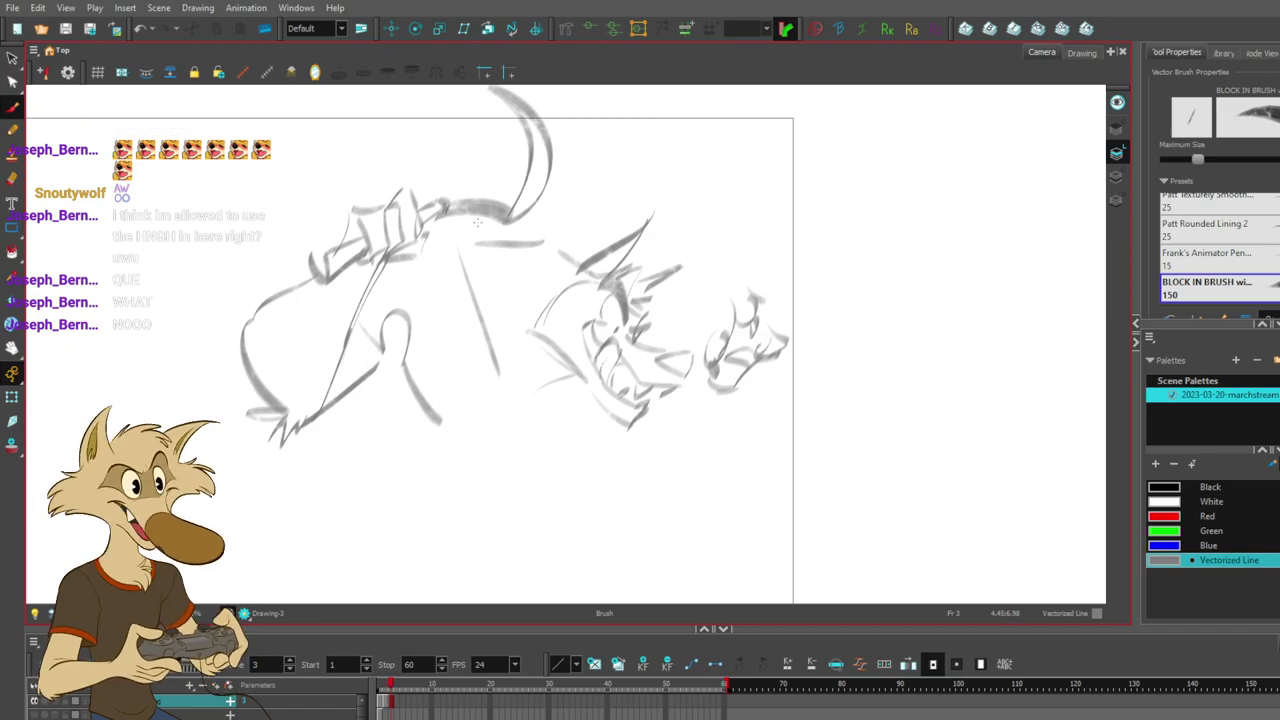
{"action": "scroll", "coordinate": [477, 222], "scroll_direction": "down", "scroll_amount": 1}
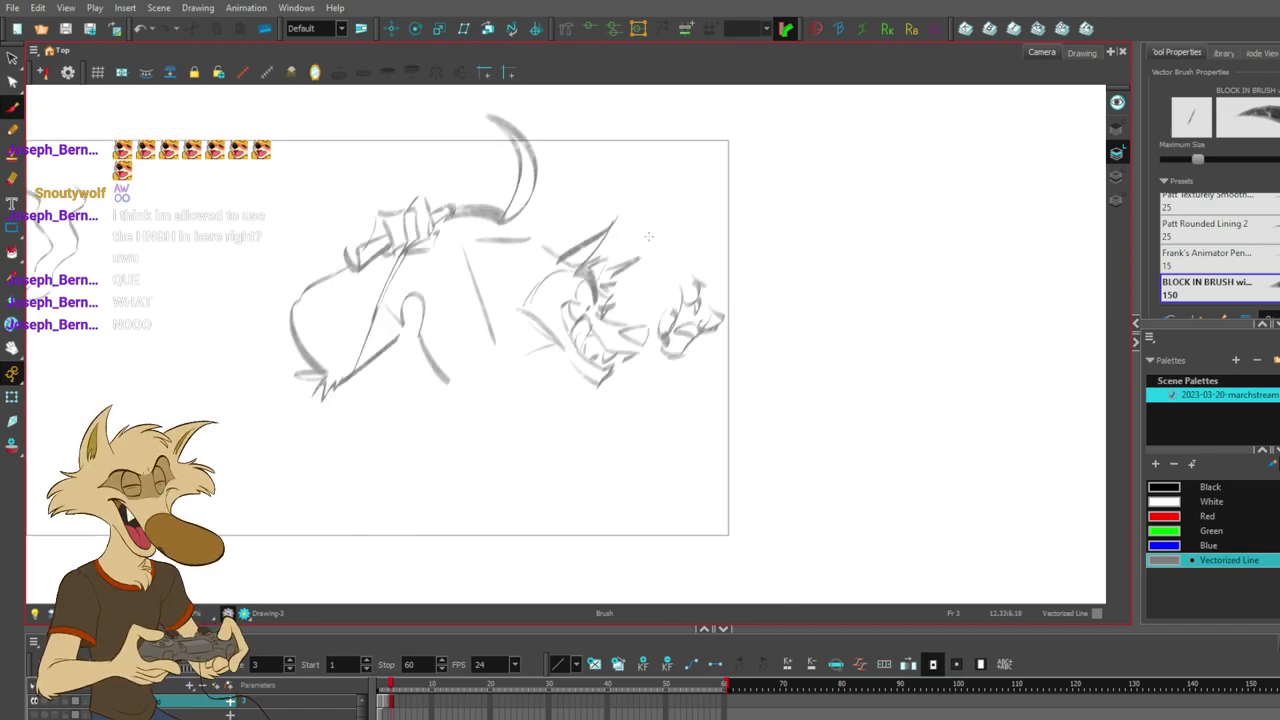
{"action": "scroll", "coordinate": [663, 267], "scroll_direction": "up", "scroll_amount": 1}
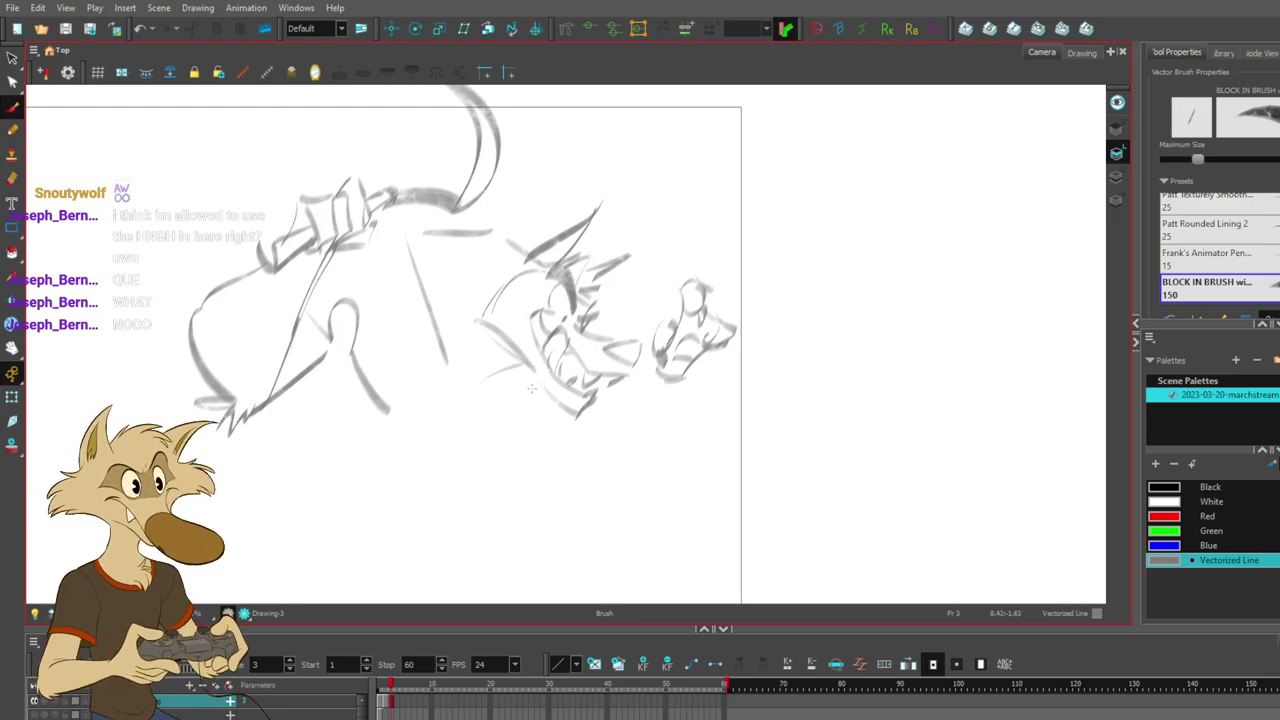
- Draw a jagged fur tuft under the chest and carry its lower edge forward and up into the neck
{"action": "left_click_drag", "start_coordinate": [514, 408], "coordinate": [440, 473]}
{"action": "key", "text": "ctrl+z"}
{"action": "mouse_move", "coordinate": [505, 418]}
{"action": "left_mouse_down"}
{"action": "mouse_move", "coordinate": [417, 463]}
{"action": "mouse_move", "coordinate": [438, 398]}
{"action": "mouse_move", "coordinate": [410, 434]}
{"action": "mouse_move", "coordinate": [522, 428]}
{"action": "mouse_move", "coordinate": [533, 384]}
{"action": "left_mouse_up"}
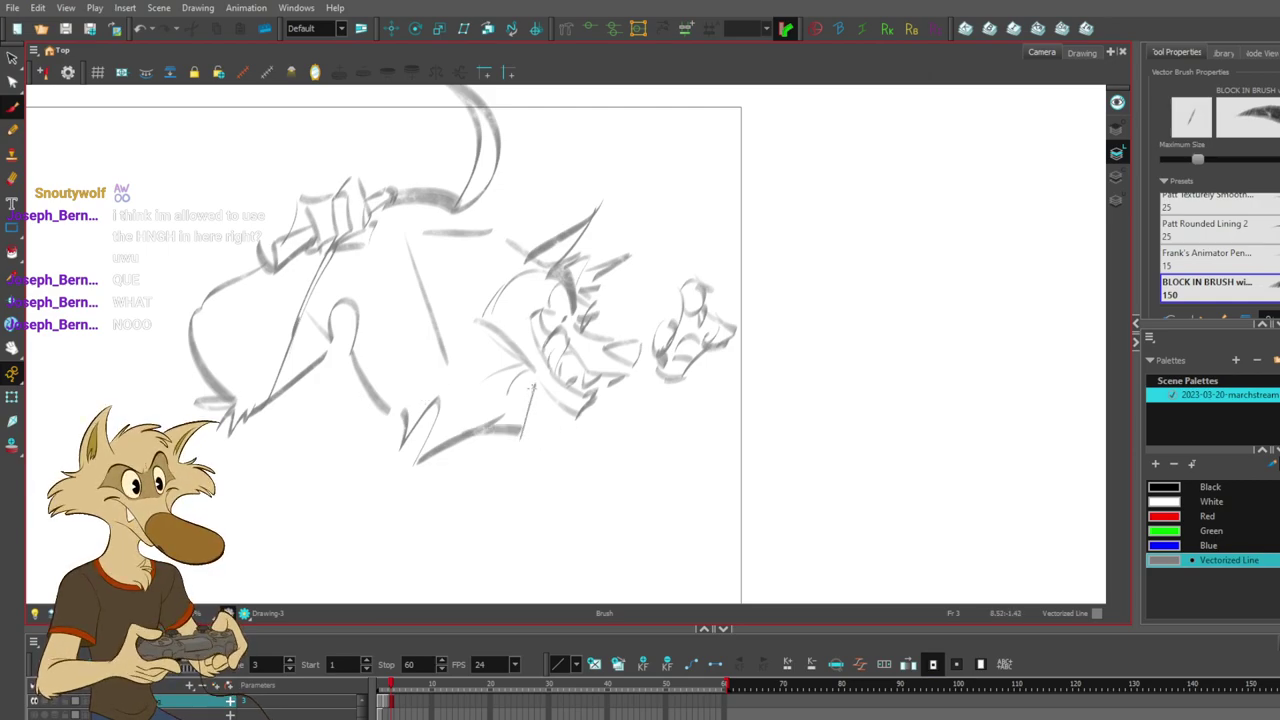
{"action": "mouse_move", "coordinate": [546, 400]}
{"action": "left_mouse_down"}
{"action": "mouse_move", "coordinate": [538, 414]}
{"action": "mouse_move", "coordinate": [572, 491]}
{"action": "left_mouse_up"}
{"action": "key", "text": "ctrl+z"}
- Draw the front arm from shoulder to the small open hand, with a jagged elbow tuft and a curved line under the jaw
{"action": "left_click_drag", "start_coordinate": [505, 436], "coordinate": [566, 470]}
{"action": "left_click_drag", "start_coordinate": [614, 403], "coordinate": [588, 420]}
{"action": "mouse_move", "coordinate": [578, 436]}
{"action": "left_mouse_down"}
{"action": "mouse_move", "coordinate": [650, 485]}
{"action": "mouse_move", "coordinate": [688, 368]}
{"action": "left_mouse_up"}
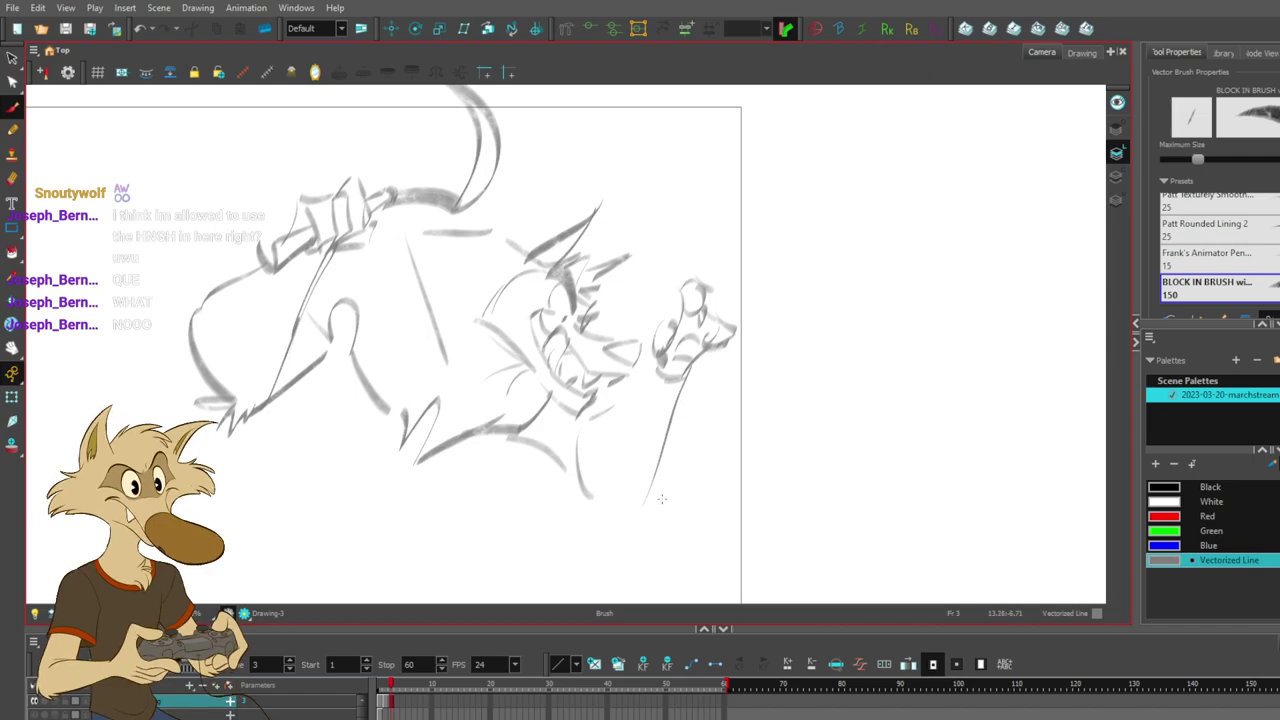
{"action": "mouse_move", "coordinate": [587, 500]}
{"action": "left_mouse_down"}
{"action": "mouse_move", "coordinate": [632, 519]}
{"action": "mouse_move", "coordinate": [616, 547]}
{"action": "mouse_move", "coordinate": [623, 527]}
{"action": "mouse_move", "coordinate": [652, 538]}
{"action": "mouse_move", "coordinate": [645, 503]}
{"action": "left_mouse_up"}
{"action": "left_click_drag", "start_coordinate": [649, 375], "coordinate": [606, 413]}
{"action": "key", "text": "ctrl+z"}
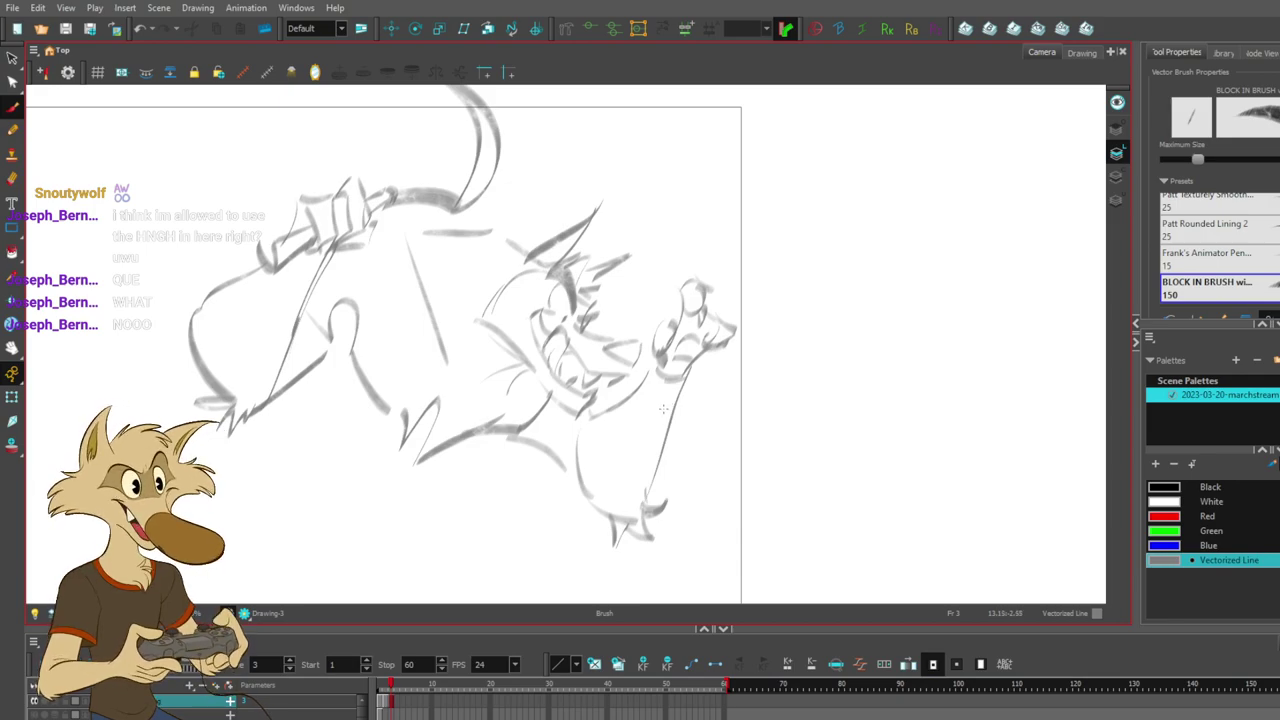
- Examine the figure's overall pose and its fit within the camera frame
{"action": "scroll", "coordinate": [661, 380], "scroll_direction": "down", "scroll_amount": 6}
{"action": "scroll", "coordinate": [648, 408], "scroll_direction": "up", "scroll_amount": 5}
{"action": "scroll", "coordinate": [573, 370], "scroll_direction": "down", "scroll_amount": 2}
{"action": "scroll", "coordinate": [571, 369], "scroll_direction": "up", "scroll_amount": 2}
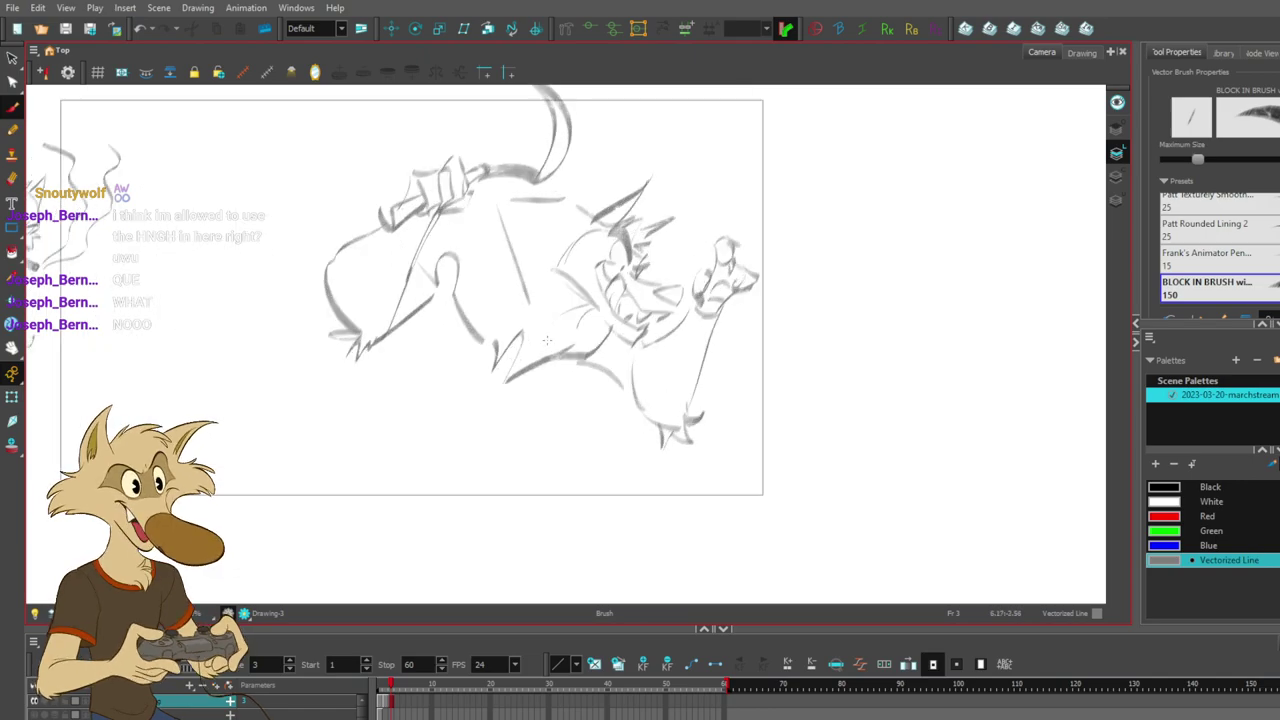
{"action": "scroll", "coordinate": [526, 357], "scroll_direction": "down", "scroll_amount": 3}
{"action": "scroll", "coordinate": [540, 335], "scroll_direction": "up", "scroll_amount": 4}
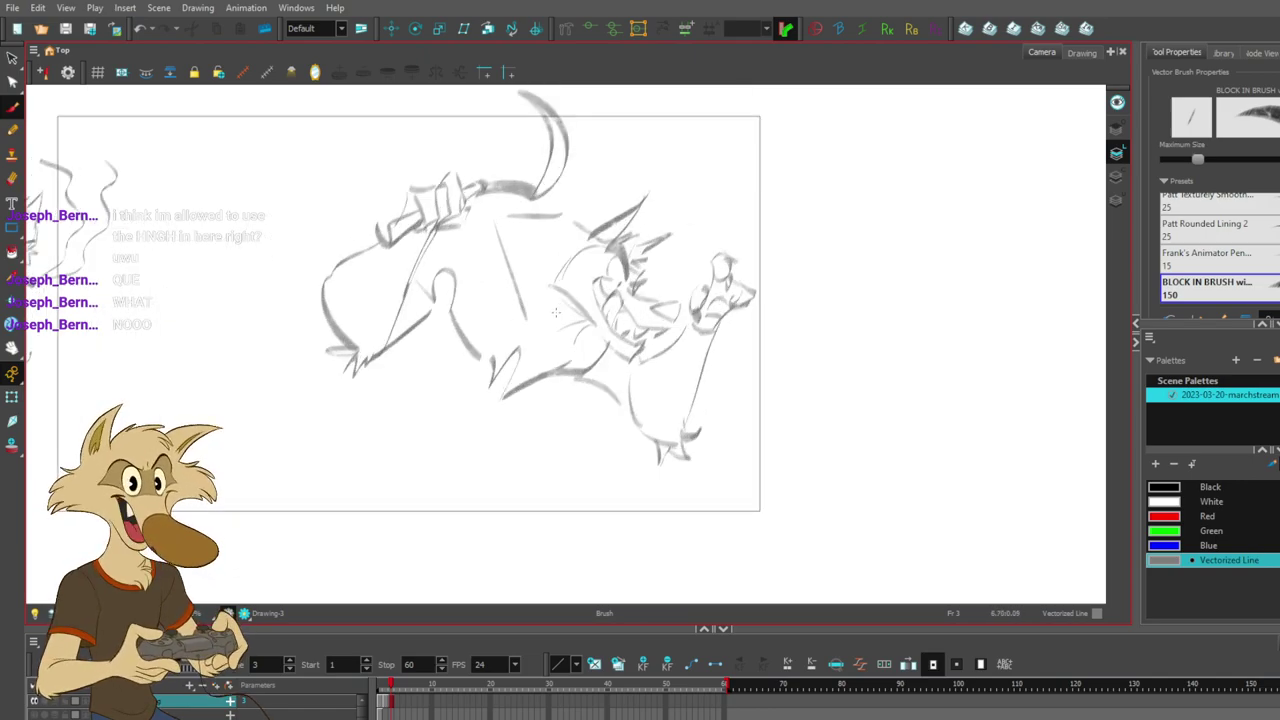
{"action": "scroll", "coordinate": [550, 317], "scroll_direction": "down", "scroll_amount": 3}
{"action": "scroll", "coordinate": [556, 310], "scroll_direction": "up", "scroll_amount": 3}
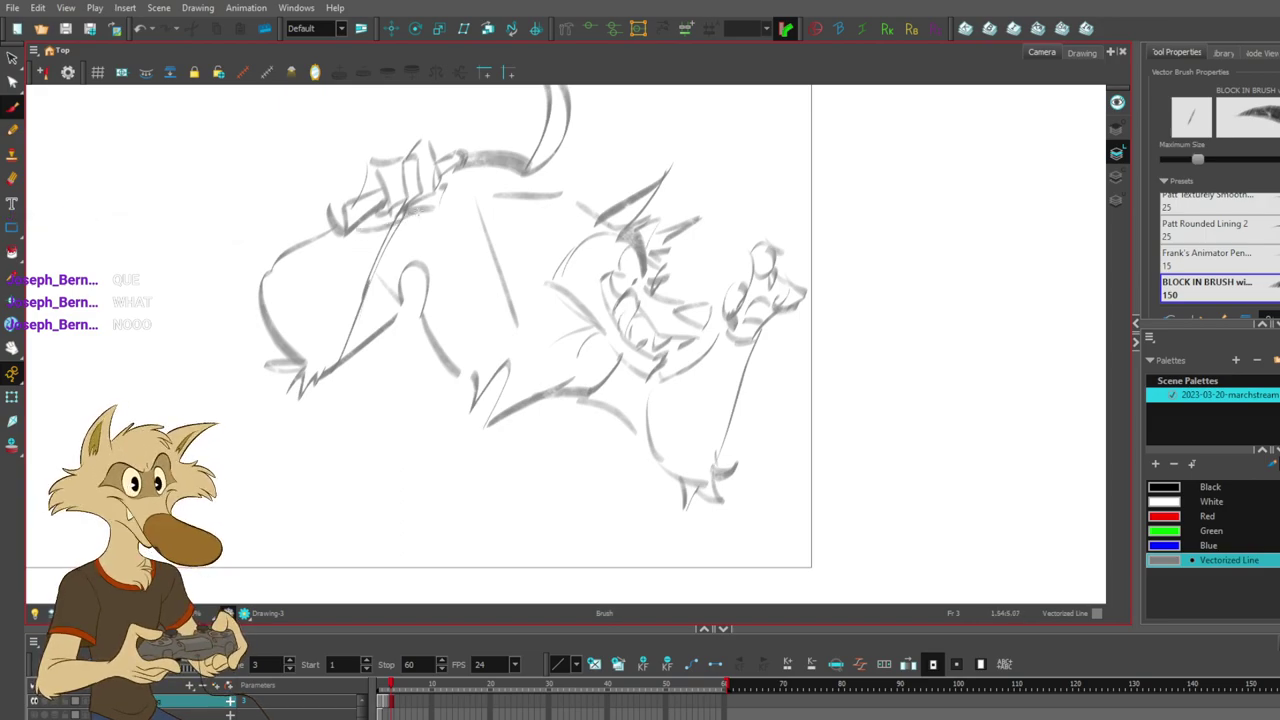
- Clear the forearm line crossing the sickle hand's wrist and redraw the wrist as a short curve
{"action": "key", "text": "ctrl+z"}
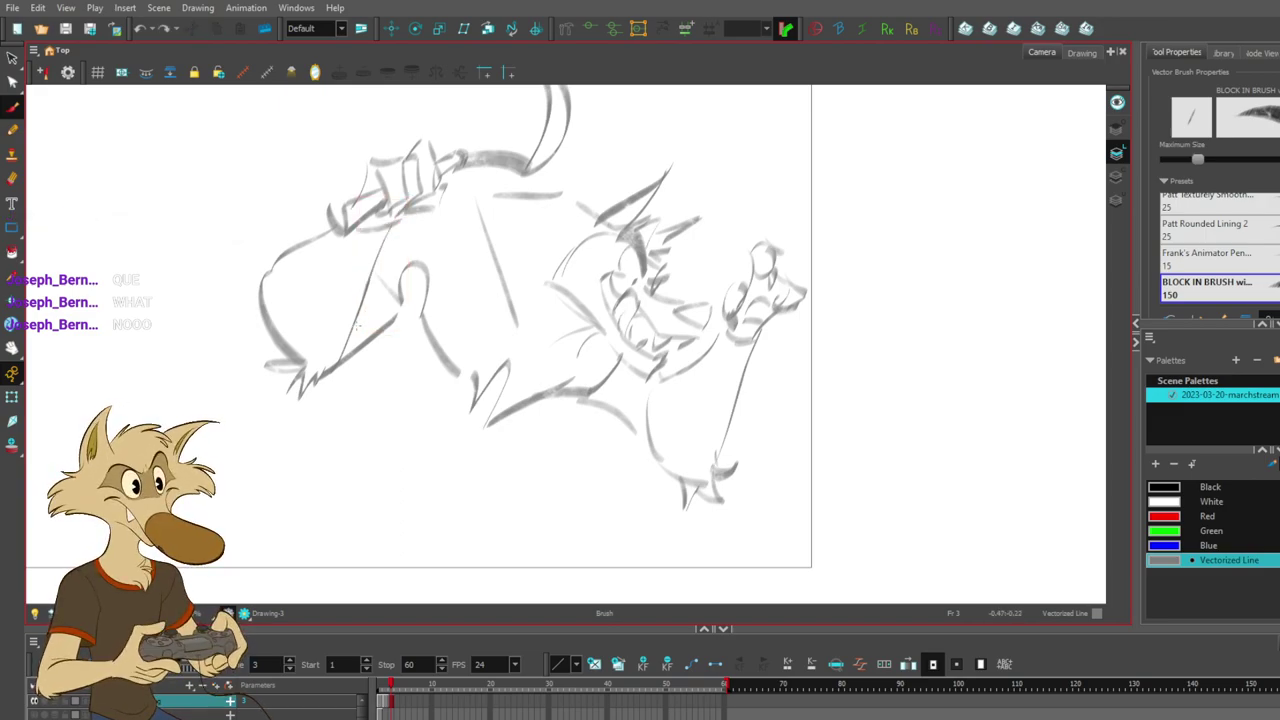
{"action": "key", "text": "ctrl+z"}
{"action": "key", "text": "ctrl+z"}
{"action": "left_click_drag", "start_coordinate": [394, 228], "coordinate": [361, 314]}
{"action": "key", "text": "ctrl+z"}
{"action": "mouse_move", "coordinate": [430, 216]}
{"action": "left_mouse_down"}
{"action": "mouse_move", "coordinate": [358, 238]}
{"action": "mouse_move", "coordinate": [380, 238]}
{"action": "left_mouse_up"}
{"action": "key", "text": "ctrl+z"}
{"action": "key", "text": "ctrl+z"}
{"action": "key", "text": "ctrl+z"}
{"action": "mouse_move", "coordinate": [378, 237]}
{"action": "left_mouse_down"}
{"action": "mouse_move", "coordinate": [442, 210]}
{"action": "mouse_move", "coordinate": [374, 250]}
{"action": "mouse_move", "coordinate": [371, 280]}
{"action": "left_mouse_up"}
{"action": "key", "text": "ctrl+z"}
{"action": "key", "text": "ctrl+z"}
{"action": "key", "text": "alt+s"}
{"action": "key", "text": "Delete"}
{"action": "key", "text": "alt+b"}
{"action": "key", "text": "ctrl+z"}
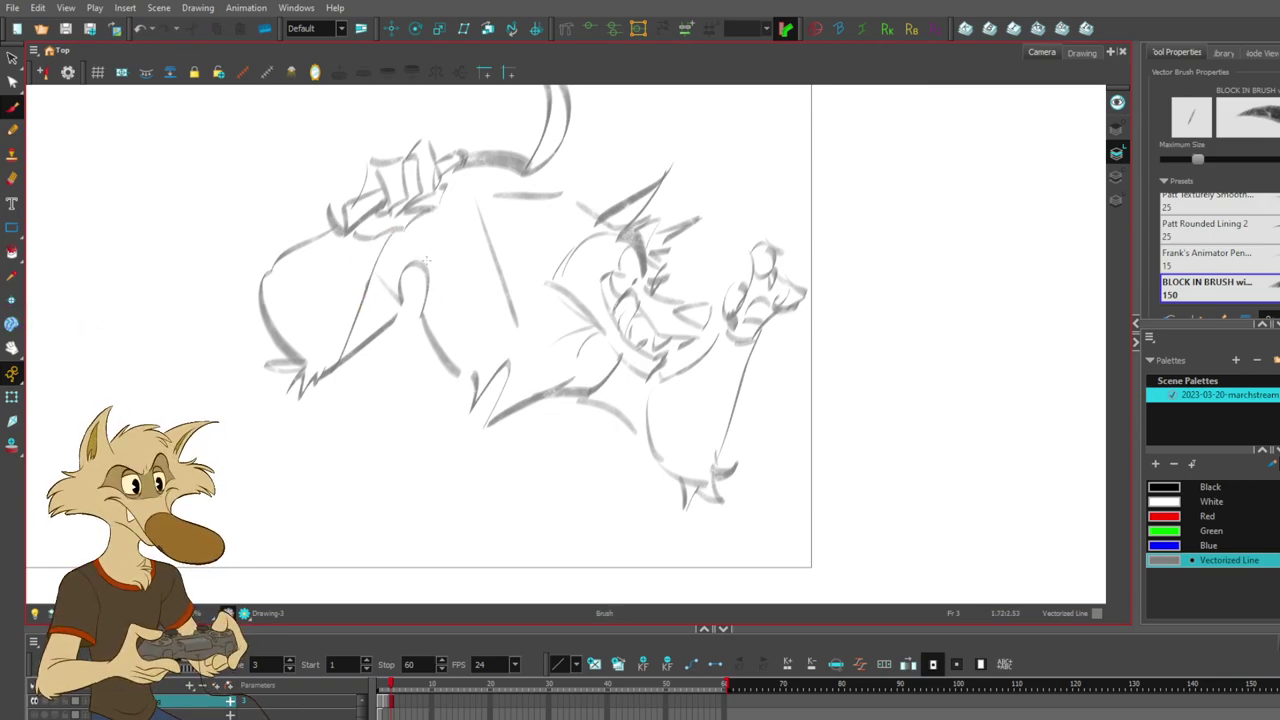
- Delete the straight lower edge of the raised upper arm between the elbow tuft and the armpit
{"action": "key", "text": "ctrl+z"}
{"action": "left_click_drag", "start_coordinate": [658, 385], "coordinate": [650, 432]}
{"action": "key", "text": "ctrl+z"}
{"action": "key", "text": "ctrl+z"}
{"action": "key", "text": "ctrl+z"}
{"action": "key", "text": "ctrl+z"}
{"action": "key", "text": "alt+s"}
{"action": "left_click", "coordinate": [368, 342]}
{"action": "key", "text": "Delete"}
{"action": "key", "text": "alt+b"}
- Redraw the raised upper arm's lower edge as two short angled strokes from the elbow tuft to the armpit
{"action": "left_click_drag", "start_coordinate": [331, 372], "coordinate": [418, 332]}
{"action": "key", "text": "ctrl+z"}
{"action": "mouse_move", "coordinate": [332, 371]}
{"action": "left_mouse_down"}
{"action": "mouse_move", "coordinate": [379, 335]}
{"action": "mouse_move", "coordinate": [366, 346]}
{"action": "mouse_move", "coordinate": [392, 304]}
{"action": "left_mouse_up"}
{"action": "key", "text": "ctrl+z"}
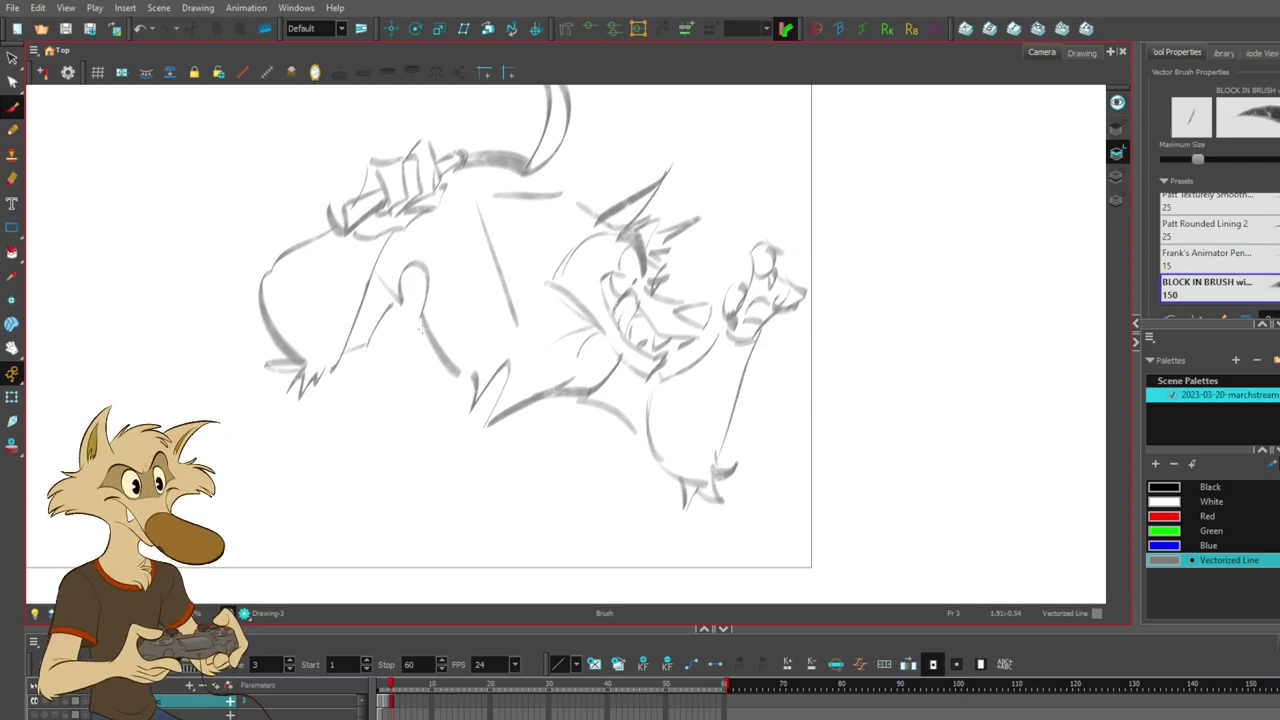
{"action": "key", "text": "ctrl+z"}
{"action": "mouse_move", "coordinate": [345, 355]}
{"action": "left_mouse_down"}
{"action": "mouse_move", "coordinate": [377, 346]}
{"action": "mouse_move", "coordinate": [393, 314]}
{"action": "left_mouse_up"}
{"action": "left_click_drag", "start_coordinate": [411, 360], "coordinate": [401, 397]}
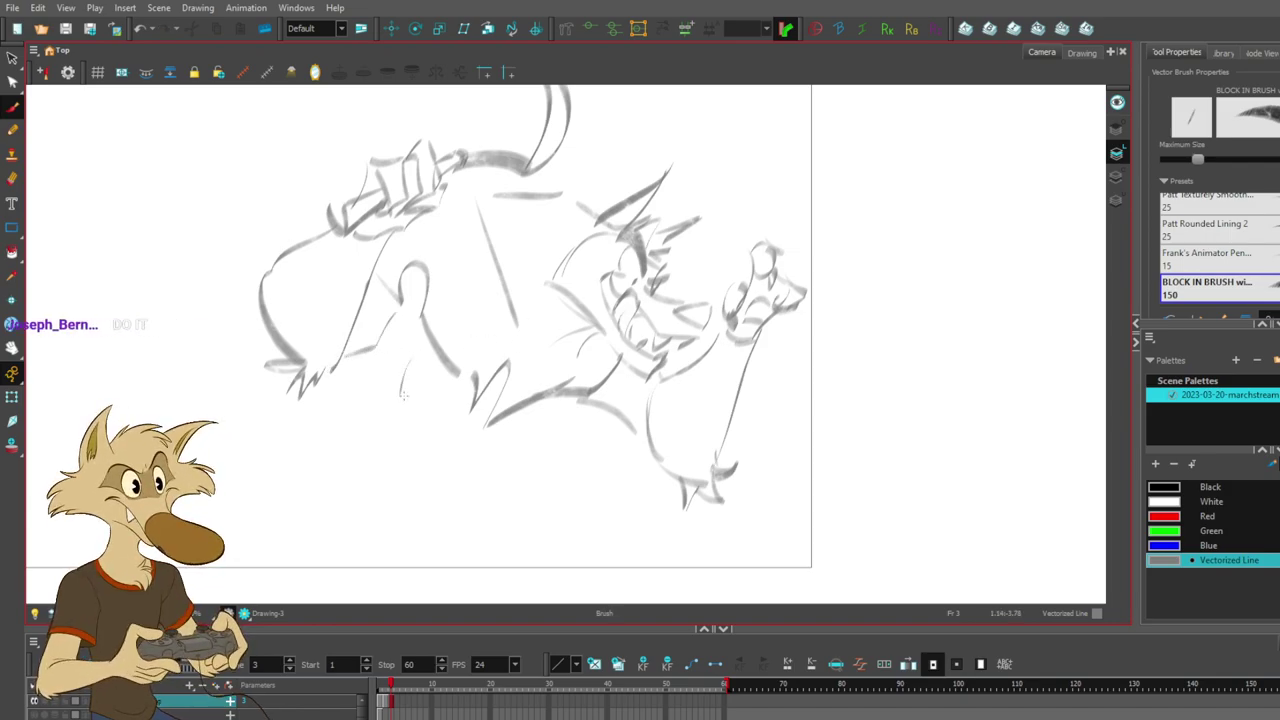
{"action": "key", "text": "ctrl+z"}
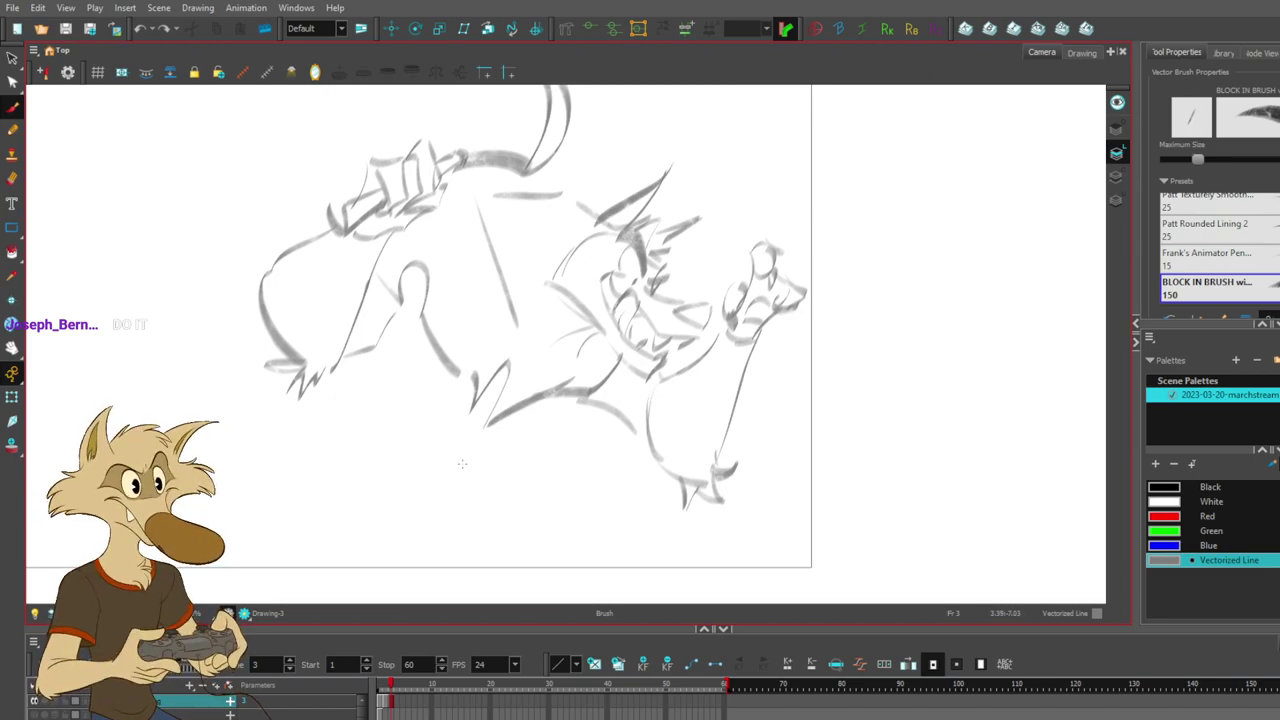
- Draw the arched outline of the raised front thigh beneath the chest
{"action": "mouse_move", "coordinate": [500, 460]}
{"action": "left_mouse_down"}
{"action": "mouse_move", "coordinate": [584, 448]}
{"action": "mouse_move", "coordinate": [583, 543]}
{"action": "left_mouse_up"}
{"action": "key", "text": "ctrl+z"}
{"action": "left_click_drag", "start_coordinate": [578, 420], "coordinate": [557, 553]}
{"action": "left_click_drag", "start_coordinate": [498, 428], "coordinate": [487, 482]}
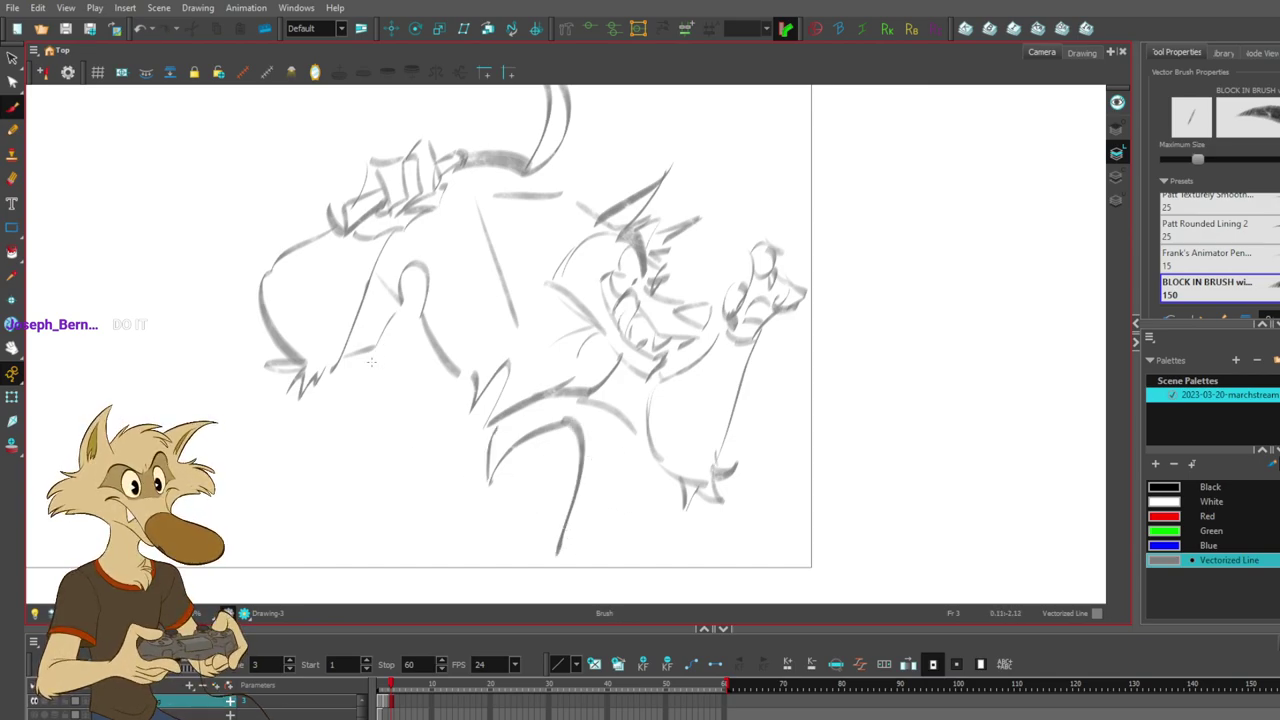
{"action": "mouse_move", "coordinate": [352, 353]}
{"action": "left_mouse_down"}
{"action": "mouse_move", "coordinate": [390, 430]}
{"action": "mouse_move", "coordinate": [387, 467]}
{"action": "left_mouse_up"}
{"action": "key", "text": "ctrl+z"}
{"action": "key", "text": "ctrl+z"}
{"action": "key", "text": "ctrl+z"}
{"action": "left_click_drag", "start_coordinate": [378, 338], "coordinate": [400, 486]}
{"action": "key", "text": "ctrl+z"}
{"action": "left_click_drag", "start_coordinate": [396, 414], "coordinate": [418, 494]}
{"action": "key", "text": "ctrl+z"}
{"action": "left_click_drag", "start_coordinate": [398, 432], "coordinate": [412, 492]}
{"action": "key", "text": "ctrl+z"}
{"action": "key", "text": "ctrl+z"}
{"action": "left_click_drag", "start_coordinate": [389, 398], "coordinate": [397, 434]}
{"action": "key", "text": "ctrl+z"}
- Draw the waist's side line with a bold lower end and a light belly curve running to the raised thigh
{"action": "mouse_move", "coordinate": [386, 372]}
{"action": "left_mouse_down"}
{"action": "mouse_move", "coordinate": [446, 428]}
{"action": "mouse_move", "coordinate": [506, 406]}
{"action": "left_mouse_up"}
{"action": "key", "text": "ctrl+z"}
{"action": "mouse_move", "coordinate": [380, 352]}
{"action": "left_mouse_down"}
{"action": "mouse_move", "coordinate": [490, 436]}
{"action": "mouse_move", "coordinate": [476, 430]}
{"action": "left_mouse_up"}
{"action": "key", "text": "ctrl+z"}
{"action": "mouse_move", "coordinate": [389, 373]}
{"action": "left_mouse_down"}
{"action": "mouse_move", "coordinate": [418, 496]}
{"action": "mouse_move", "coordinate": [398, 460]}
{"action": "left_mouse_up"}
{"action": "key", "text": "ctrl+z"}
{"action": "key", "text": "ctrl+z"}
{"action": "mouse_move", "coordinate": [372, 346]}
{"action": "left_mouse_down"}
{"action": "mouse_move", "coordinate": [411, 442]}
{"action": "mouse_move", "coordinate": [389, 430]}
{"action": "mouse_move", "coordinate": [396, 476]}
{"action": "left_mouse_up"}
{"action": "key", "text": "ctrl+z"}
{"action": "key", "text": "ctrl+z"}
{"action": "left_click_drag", "start_coordinate": [388, 432], "coordinate": [400, 482]}
{"action": "key", "text": "ctrl+z"}
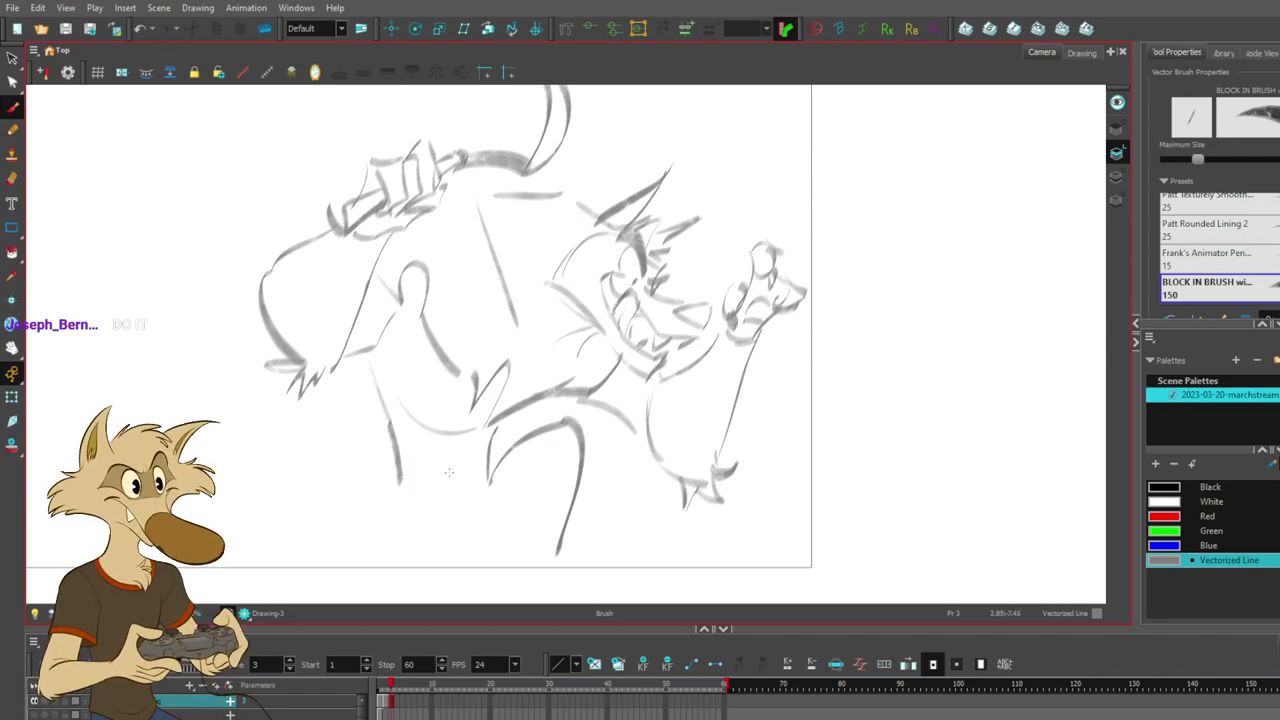
{"action": "key", "text": "ctrl+z"}
{"action": "left_click_drag", "start_coordinate": [474, 436], "coordinate": [472, 489]}
{"action": "key", "text": "ctrl+z"}
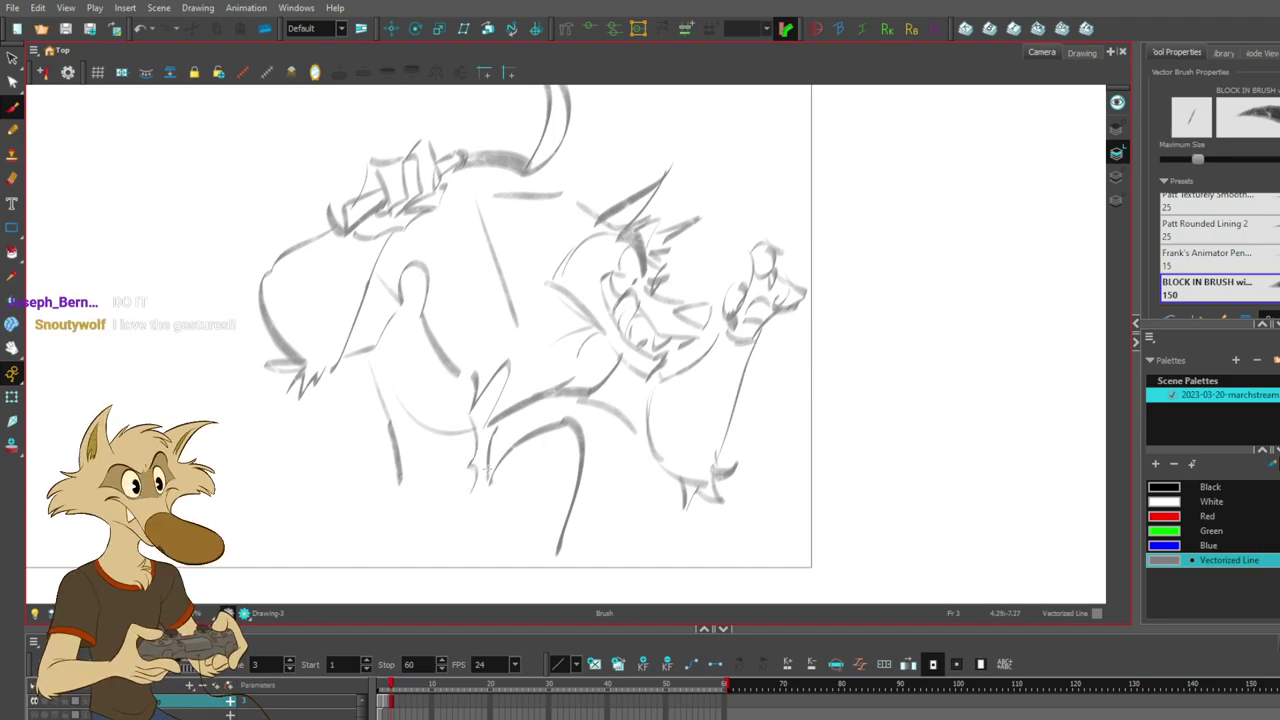
{"action": "key", "text": "ctrl+z"}
{"action": "left_click_drag", "start_coordinate": [479, 405], "coordinate": [465, 482]}
{"action": "key", "text": "ctrl+z"}
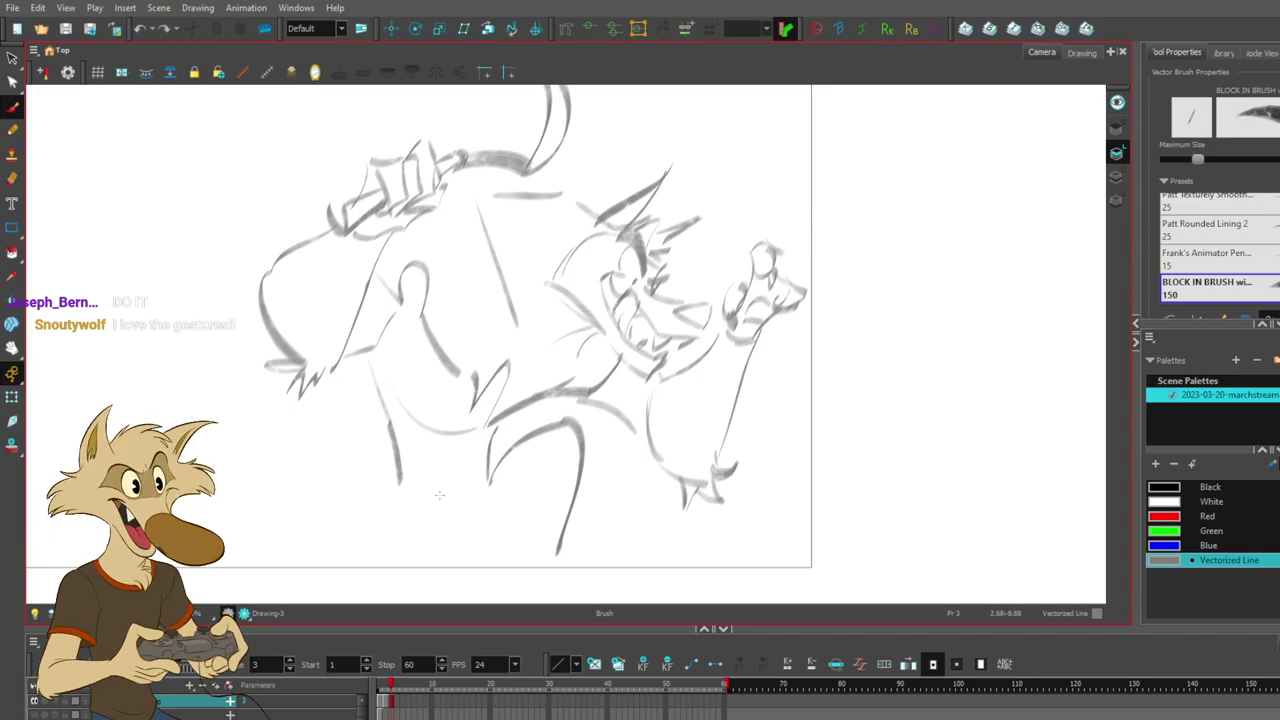
{"action": "key", "text": "ctrl+z"}
- Add a small angular mark at the rear hip and draw the waistband's upper line across to the raised thigh
{"action": "left_click_drag", "start_coordinate": [578, 492], "coordinate": [572, 454]}
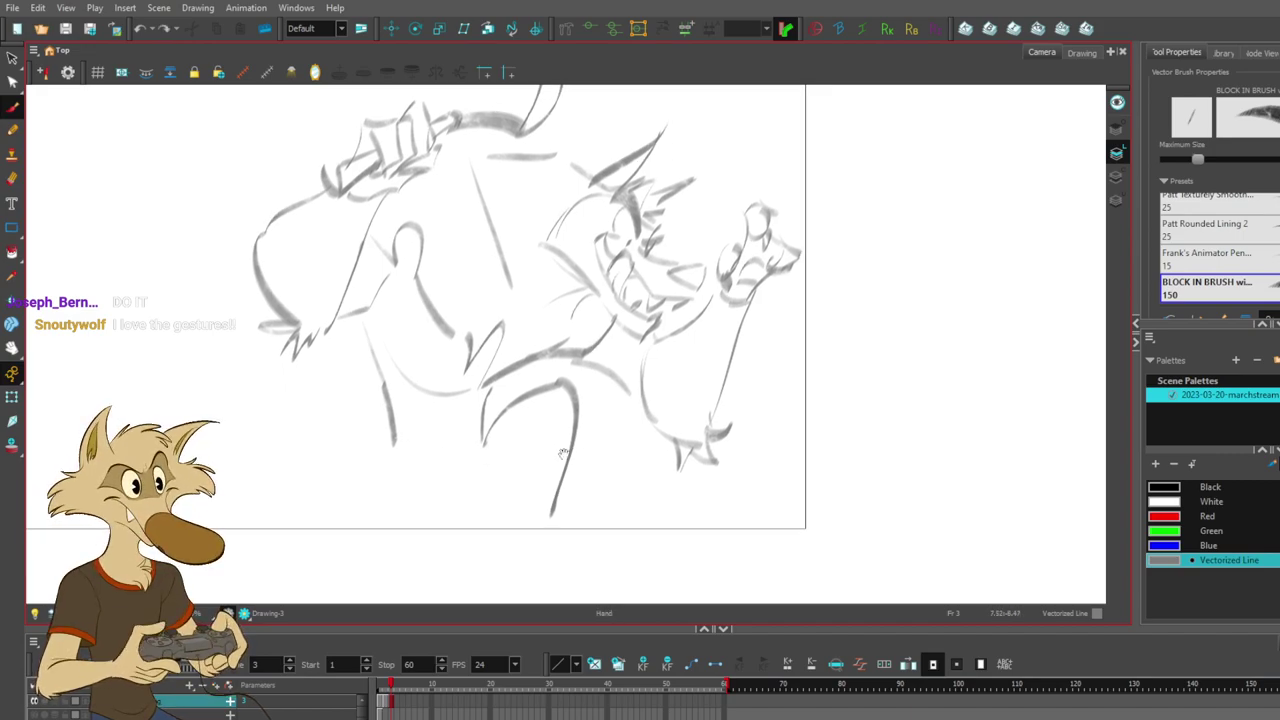
{"action": "mouse_move", "coordinate": [394, 456]}
{"action": "left_mouse_down"}
{"action": "mouse_move", "coordinate": [385, 439]}
{"action": "mouse_move", "coordinate": [381, 456]}
{"action": "mouse_move", "coordinate": [400, 439]}
{"action": "left_mouse_up"}
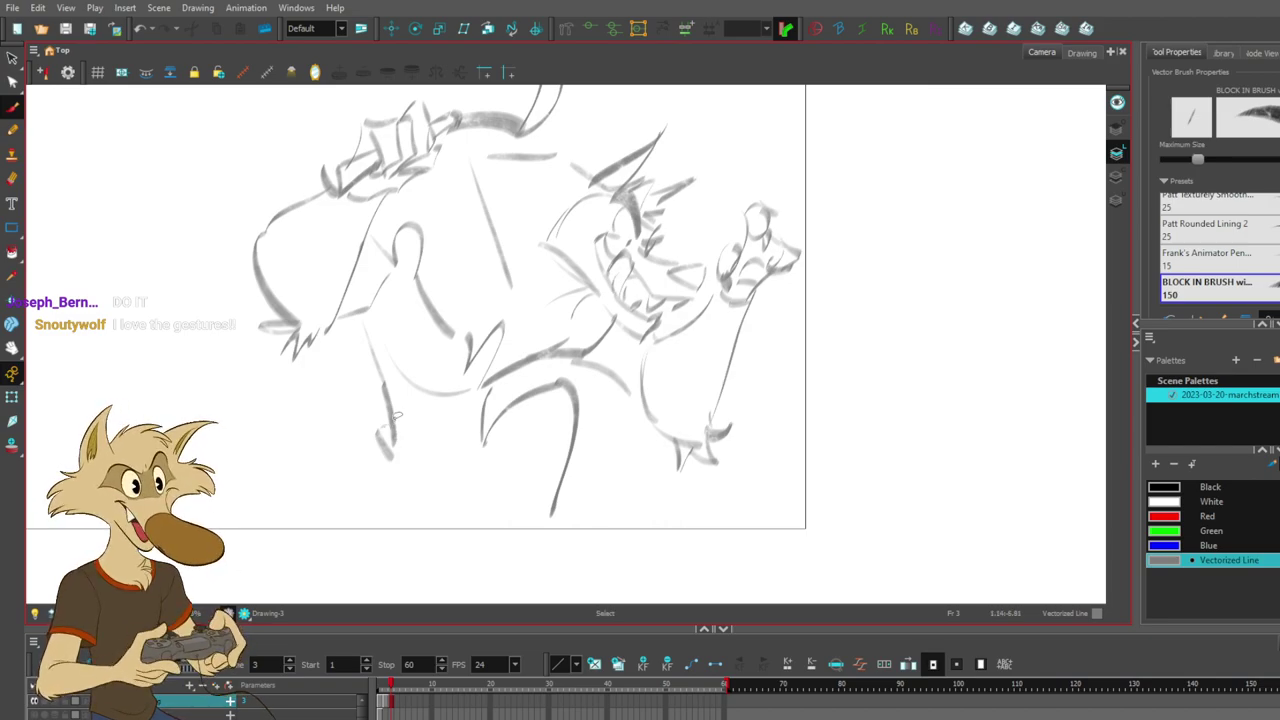
{"action": "left_click_drag", "start_coordinate": [379, 433], "coordinate": [452, 438]}
{"action": "key", "text": "ctrl+z"}
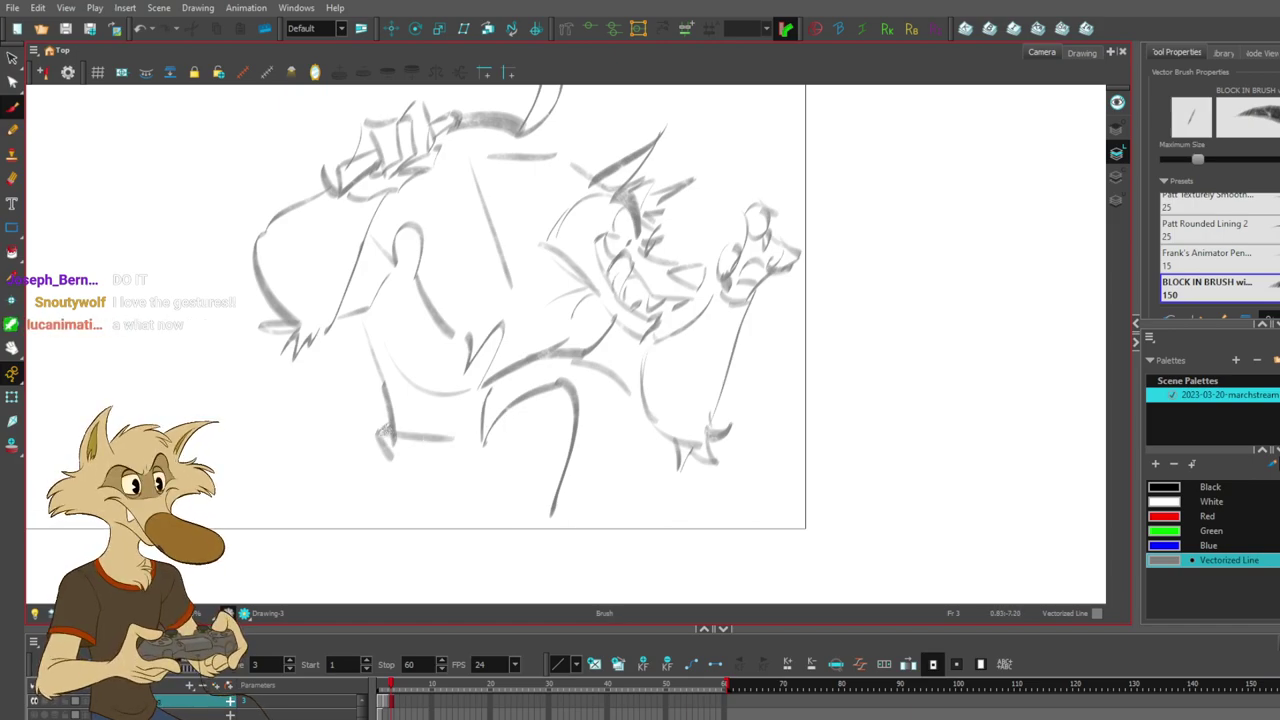
{"action": "left_click_drag", "start_coordinate": [421, 446], "coordinate": [497, 413]}
{"action": "key", "text": "ctrl+z"}
{"action": "key", "text": "ctrl+z"}
{"action": "key", "text": "alt+s"}
{"action": "key", "text": "alt+b"}
- Draw the waistband's lower edge with a short slanted crease beneath it
{"action": "mouse_move", "coordinate": [396, 461]}
{"action": "left_mouse_down"}
{"action": "mouse_move", "coordinate": [458, 448]}
{"action": "mouse_move", "coordinate": [416, 456]}
{"action": "mouse_move", "coordinate": [434, 453]}
{"action": "left_mouse_up"}
{"action": "key", "text": "ctrl+z"}
{"action": "mouse_move", "coordinate": [397, 467]}
{"action": "left_mouse_down"}
{"action": "mouse_move", "coordinate": [473, 464]}
{"action": "mouse_move", "coordinate": [434, 454]}
{"action": "mouse_move", "coordinate": [464, 478]}
{"action": "left_mouse_up"}
{"action": "key", "text": "ctrl+z"}
{"action": "key", "text": "alt+b"}
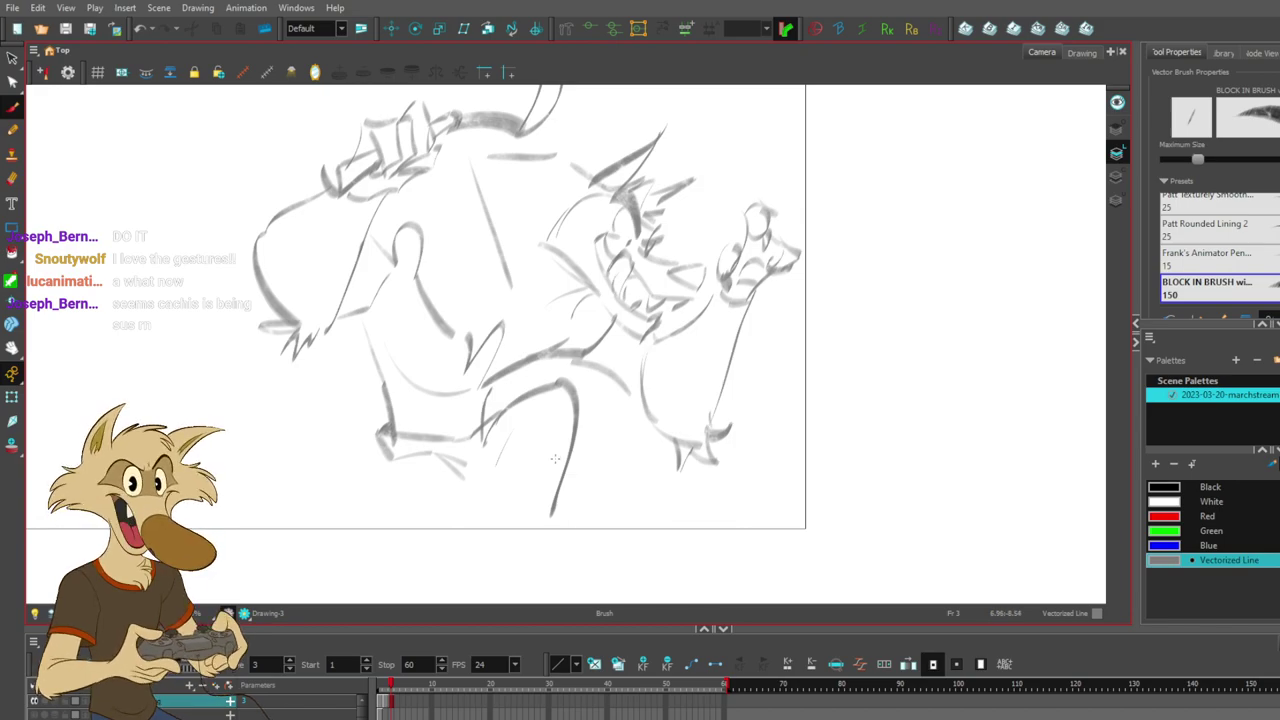
- Draw a short faint curve inside the raised thigh below the waistband
{"action": "left_click_drag", "start_coordinate": [626, 452], "coordinate": [624, 440]}
{"action": "key", "text": "ctrl+z"}
{"action": "left_click_drag", "start_coordinate": [492, 418], "coordinate": [489, 462]}
{"action": "key", "text": "ctrl+z"}
{"action": "key", "text": "ctrl+z"}
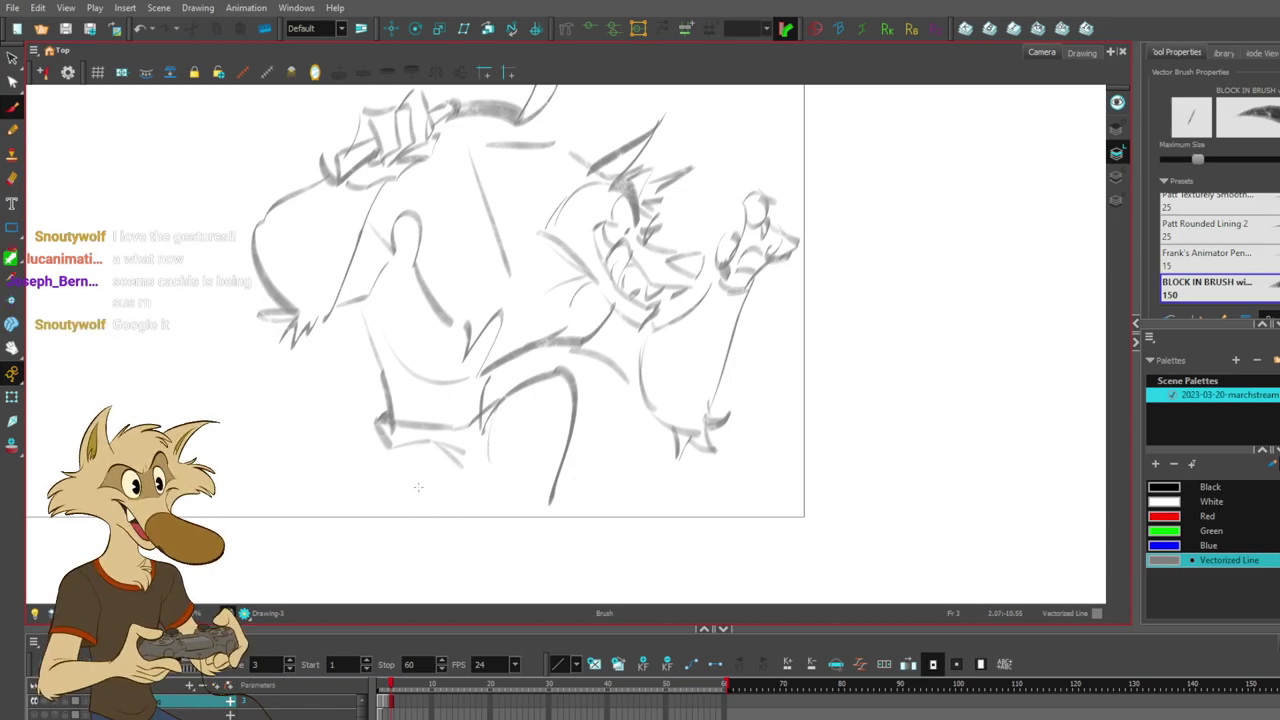
- Draw the rear leg's rounded outer edge from the hip down past the camera frame's lower border
{"action": "left_click_drag", "start_coordinate": [393, 446], "coordinate": [374, 514]}
{"action": "key", "text": "ctrl+z"}
{"action": "key", "text": "ctrl+z"}
{"action": "left_click_drag", "start_coordinate": [390, 448], "coordinate": [404, 556]}
{"action": "key", "text": "ctrl+z"}
{"action": "key", "text": "ctrl+z"}
{"action": "key", "text": "ctrl+z"}
{"action": "left_click_drag", "start_coordinate": [388, 446], "coordinate": [398, 566]}
{"action": "key", "text": "ctrl+z"}
{"action": "key", "text": "ctrl+z"}
{"action": "mouse_move", "coordinate": [386, 444]}
{"action": "left_mouse_down"}
{"action": "mouse_move", "coordinate": [396, 565]}
{"action": "mouse_move", "coordinate": [498, 502]}
{"action": "left_mouse_up"}
{"action": "key", "text": "ctrl+z"}
- Draw the rear leg's slanted lower edge forward from the end of its outer curve
{"action": "mouse_move", "coordinate": [409, 581]}
{"action": "left_mouse_down"}
{"action": "mouse_move", "coordinate": [503, 511]}
{"action": "mouse_move", "coordinate": [445, 567]}
{"action": "mouse_move", "coordinate": [526, 510]}
{"action": "mouse_move", "coordinate": [508, 499]}
{"action": "mouse_move", "coordinate": [482, 524]}
{"action": "mouse_move", "coordinate": [495, 552]}
{"action": "left_mouse_up"}
{"action": "key", "text": "ctrl+z"}
{"action": "key", "text": "ctrl+z"}
{"action": "key", "text": "ctrl+z"}
{"action": "key", "text": "ctrl+z"}
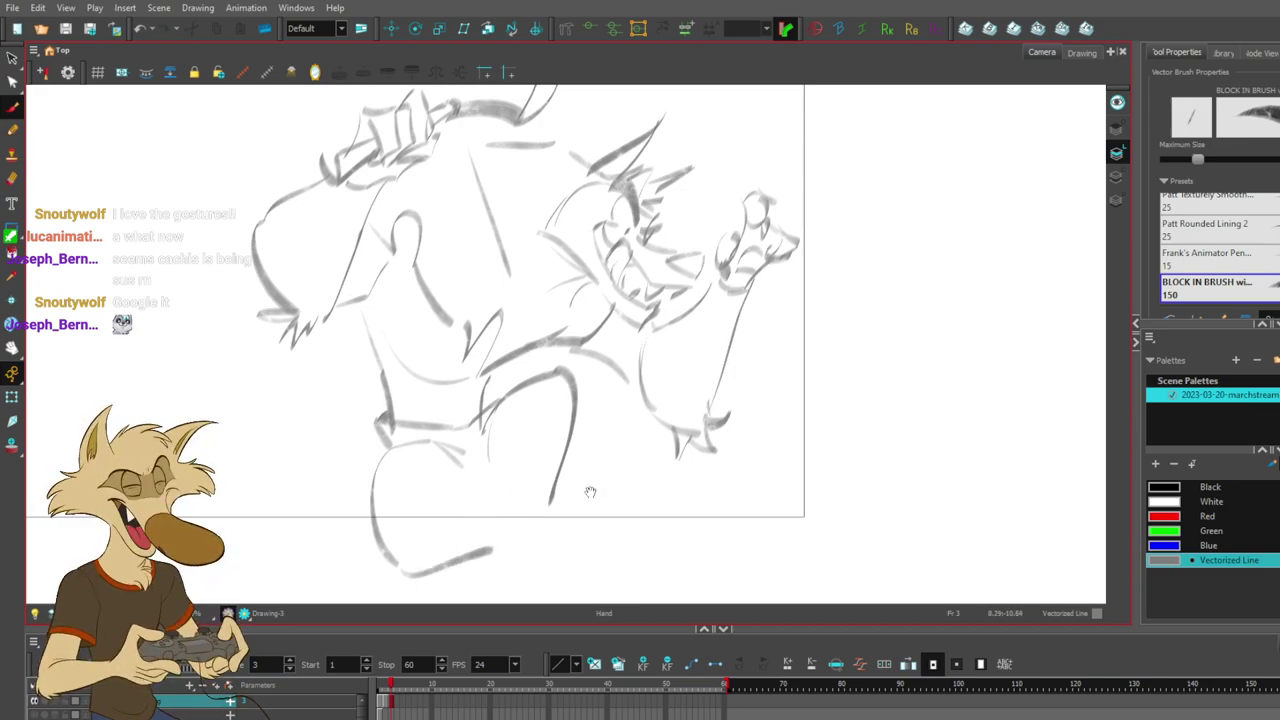
- Select the rear leg's strokes and reshape them so the lower end swings farther back behind the figure
{"action": "left_click_drag", "start_coordinate": [591, 491], "coordinate": [579, 457]}
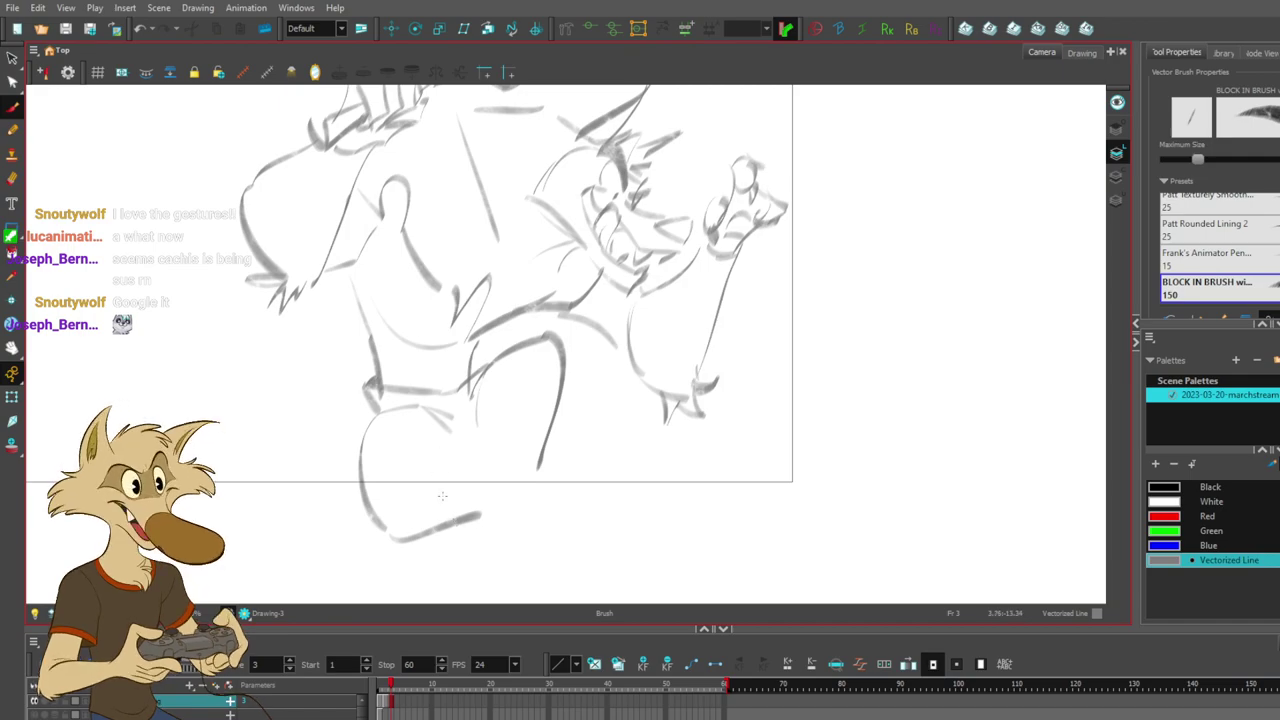
{"action": "key", "text": "s"}
{"action": "left_click_drag", "start_coordinate": [482, 540], "coordinate": [322, 504]}
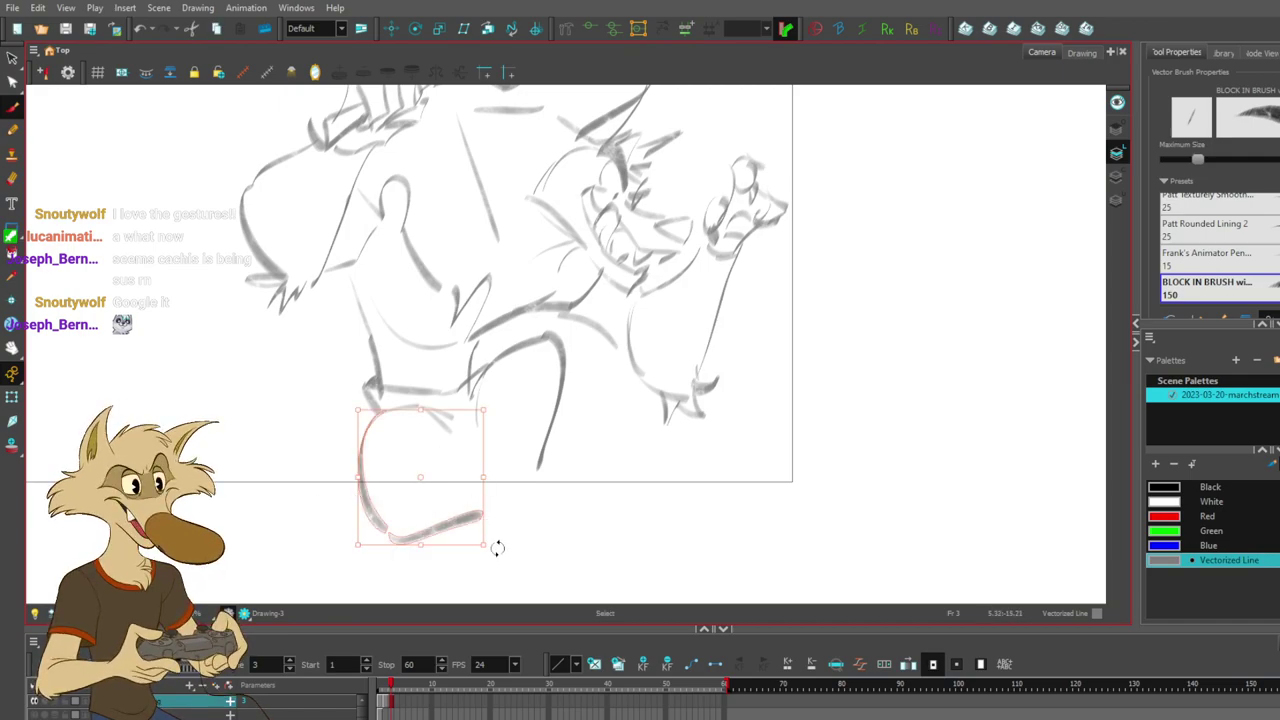
{"action": "mouse_move", "coordinate": [458, 547]}
{"action": "left_mouse_down"}
{"action": "mouse_move", "coordinate": [419, 557]}
{"action": "mouse_move", "coordinate": [459, 531]}
{"action": "mouse_move", "coordinate": [457, 559]}
{"action": "left_mouse_up"}
{"action": "left_click", "coordinate": [549, 518]}
{"action": "key", "text": "ctrl+z"}
{"action": "key", "text": "ctrl+z"}
{"action": "key", "text": "ctrl+z"}
{"action": "left_click_drag", "start_coordinate": [457, 514], "coordinate": [455, 544]}
{"action": "key", "text": "ctrl+z"}
{"action": "key", "text": "ctrl+z"}
{"action": "key", "text": "ctrl+z"}
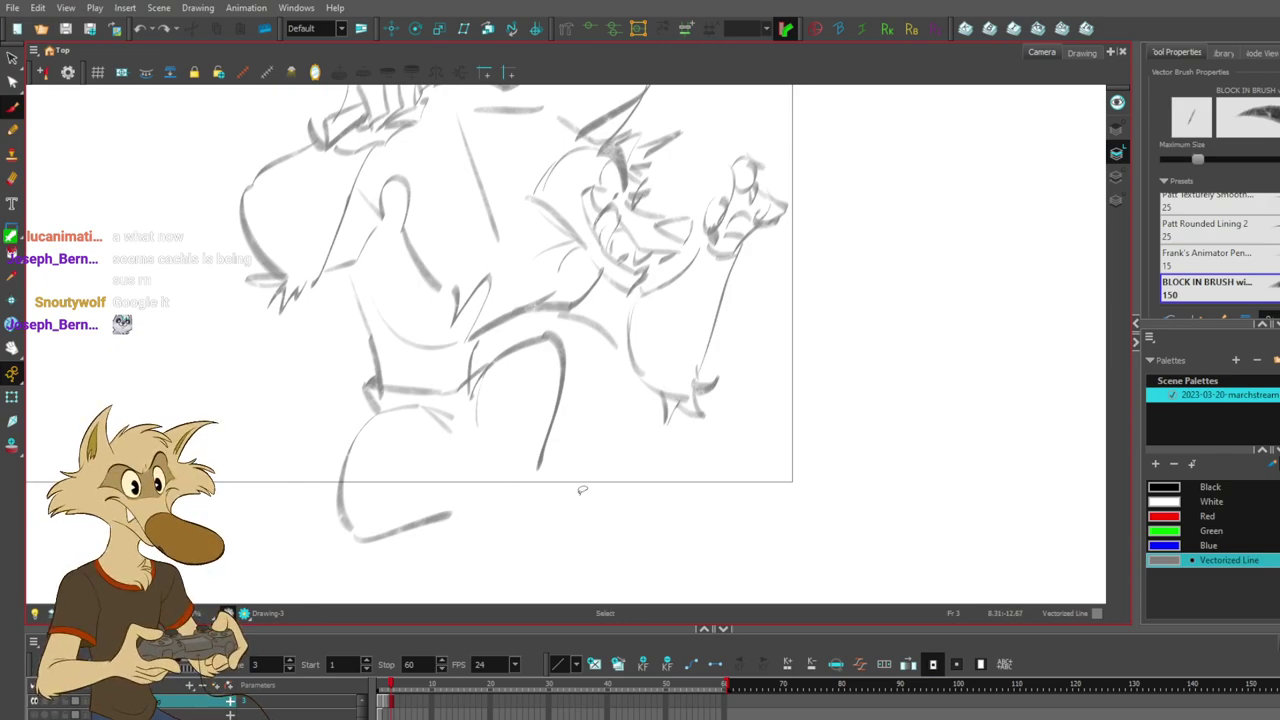
- Delete the rear leg's lower edge and redraw it as a longer slanted stroke
{"action": "key", "text": "alt+s"}
{"action": "left_click", "coordinate": [443, 517]}
{"action": "key", "text": "Delete"}
{"action": "left_click_drag", "start_coordinate": [360, 541], "coordinate": [470, 497]}
{"action": "key", "text": "ctrl+z"}
{"action": "key", "text": "space"}
{"action": "mouse_move", "coordinate": [563, 502]}
{"action": "left_mouse_down"}
{"action": "mouse_move", "coordinate": [520, 500]}
{"action": "mouse_move", "coordinate": [540, 510]}
{"action": "left_mouse_up"}
{"action": "key", "text": "alt+s"}
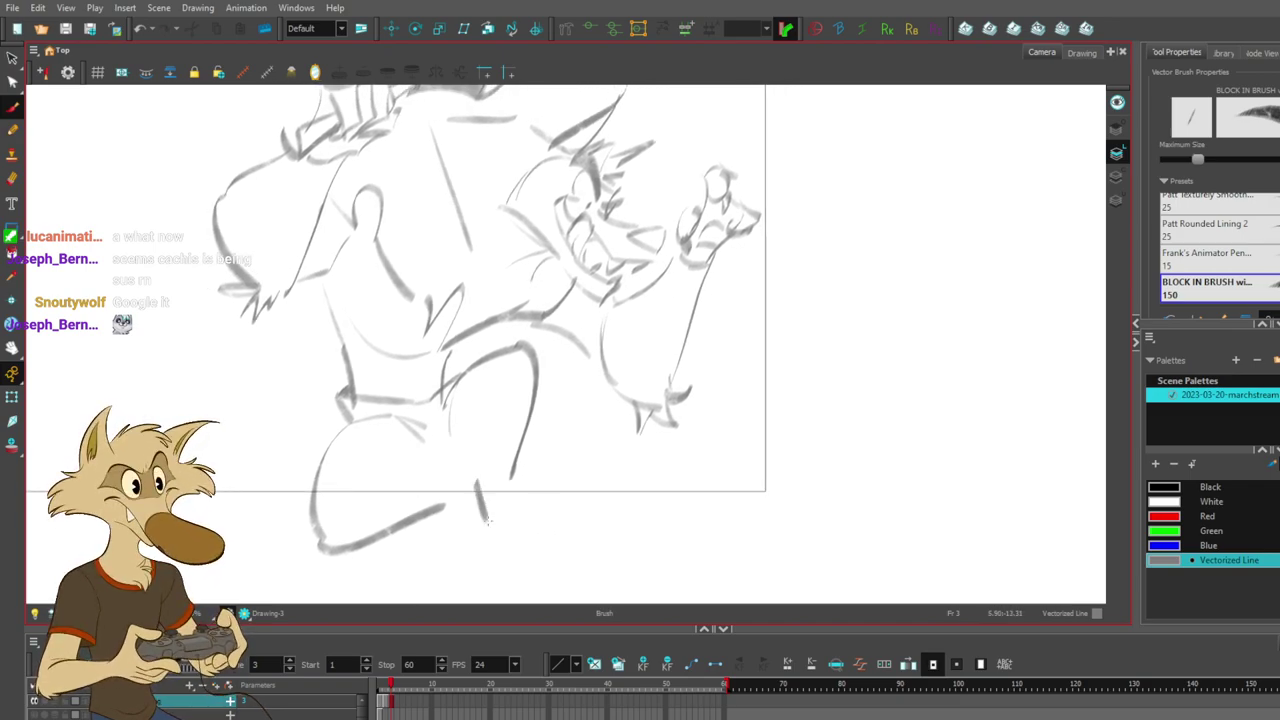
{"action": "key", "text": "ctrl+z"}
{"action": "left_click_drag", "start_coordinate": [438, 512], "coordinate": [433, 544]}
{"action": "left_click_drag", "start_coordinate": [467, 463], "coordinate": [467, 557]}
{"action": "key", "text": "ctrl+z"}
{"action": "left_click_drag", "start_coordinate": [465, 486], "coordinate": [468, 557]}
{"action": "key", "text": "ctrl+z"}
{"action": "key", "text": "ctrl+z"}
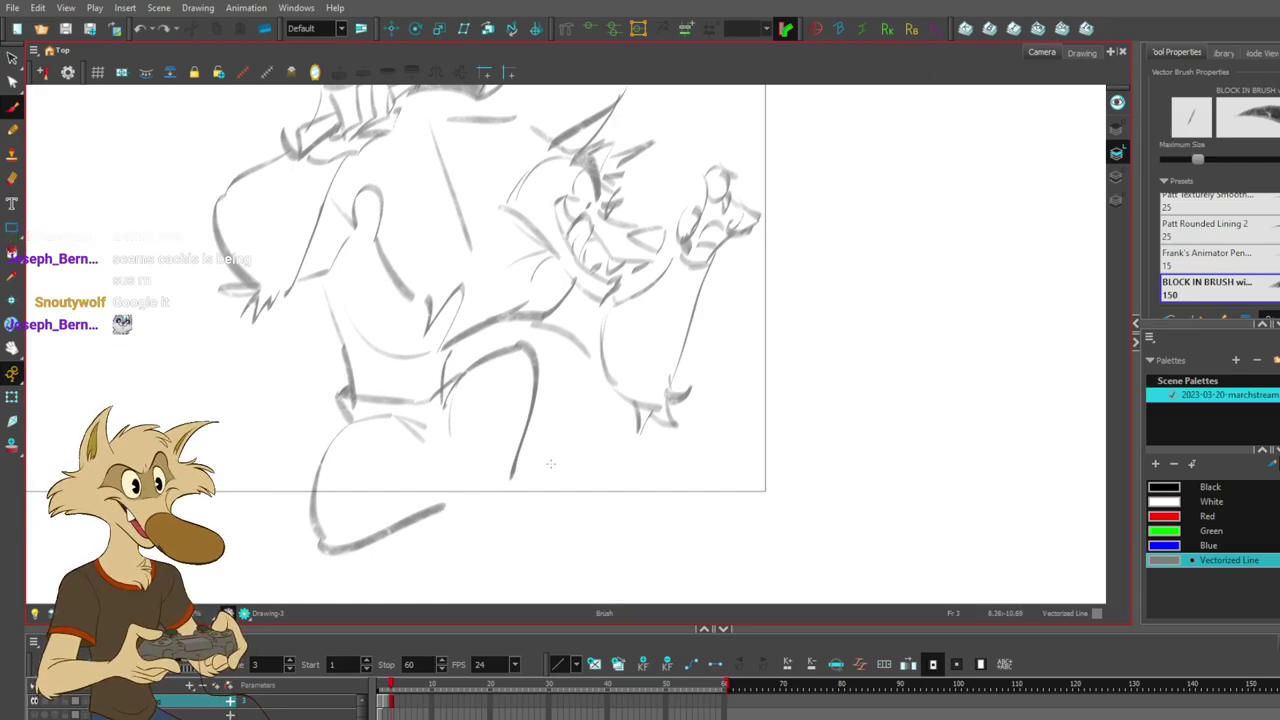
- Remove the rear leg's lower edge and try a short vertical stroke below the figure's raised front thigh
{"action": "left_click_drag", "start_coordinate": [547, 531], "coordinate": [550, 469]}
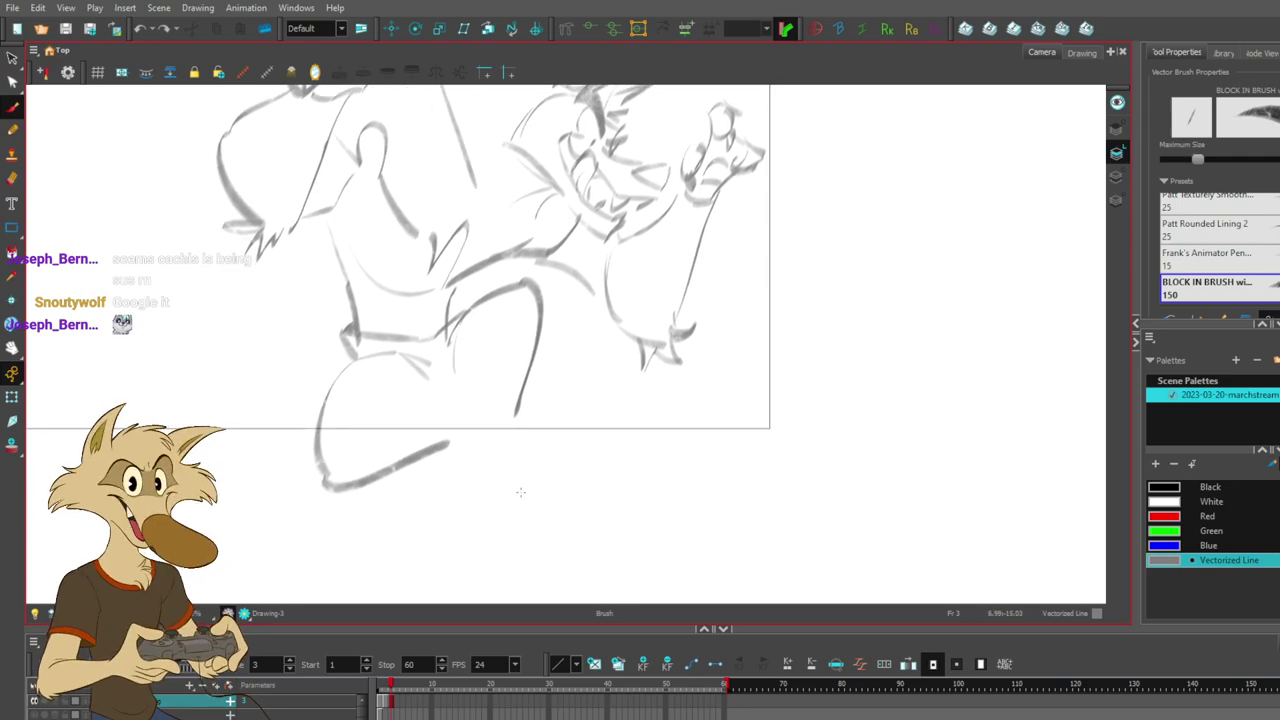
{"action": "key", "text": "ctrl+z"}
{"action": "left_click_drag", "start_coordinate": [455, 415], "coordinate": [462, 508]}
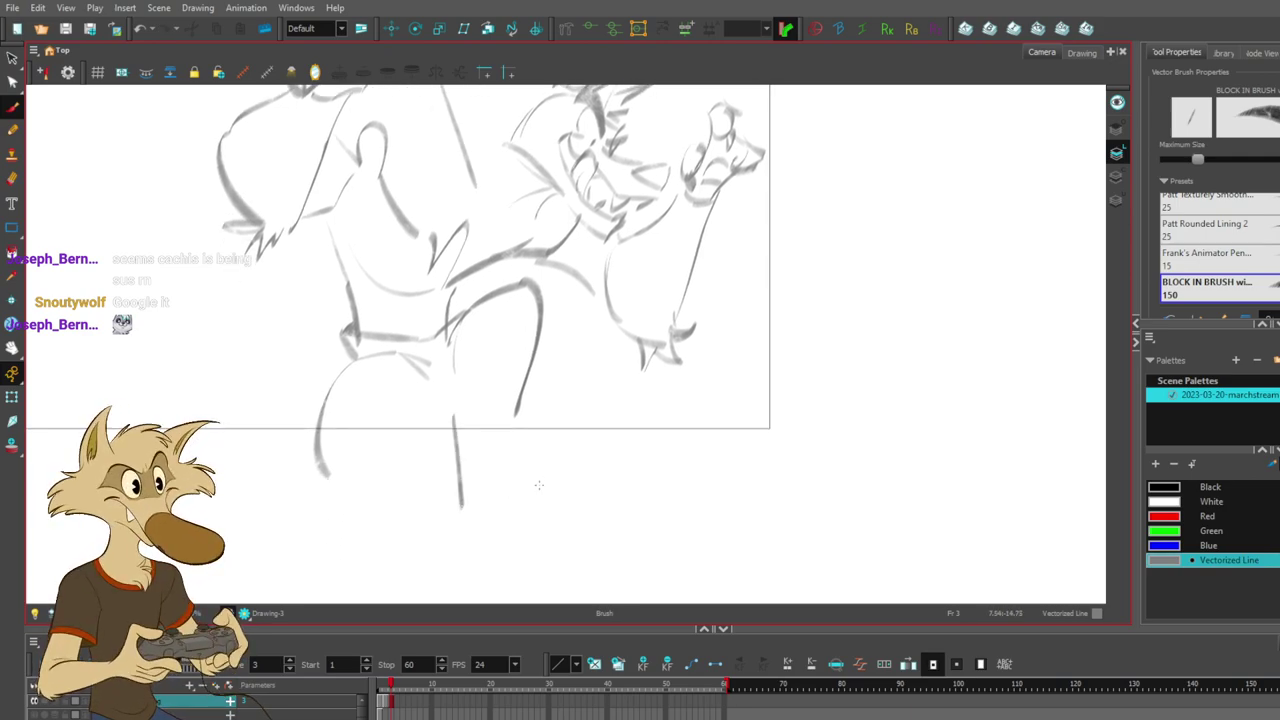
- Draw the raised front foot with its instep, sole, rounded toes and claws at the camera frame's lower border
{"action": "left_click_drag", "start_coordinate": [481, 455], "coordinate": [586, 443]}
{"action": "key", "text": "ctrl+z"}
{"action": "mouse_move", "coordinate": [508, 425]}
{"action": "left_mouse_down"}
{"action": "mouse_move", "coordinate": [590, 380]}
{"action": "mouse_move", "coordinate": [543, 432]}
{"action": "mouse_move", "coordinate": [592, 439]}
{"action": "left_mouse_up"}
{"action": "mouse_move", "coordinate": [576, 388]}
{"action": "left_mouse_down"}
{"action": "mouse_move", "coordinate": [612, 427]}
{"action": "mouse_move", "coordinate": [606, 384]}
{"action": "mouse_move", "coordinate": [620, 446]}
{"action": "mouse_move", "coordinate": [600, 447]}
{"action": "left_mouse_up"}
{"action": "key", "text": "ctrl+z"}
{"action": "key", "text": "ctrl+z"}
{"action": "mouse_move", "coordinate": [624, 384]}
{"action": "left_mouse_down"}
{"action": "mouse_move", "coordinate": [620, 445]}
{"action": "mouse_move", "coordinate": [642, 519]}
{"action": "left_mouse_up"}
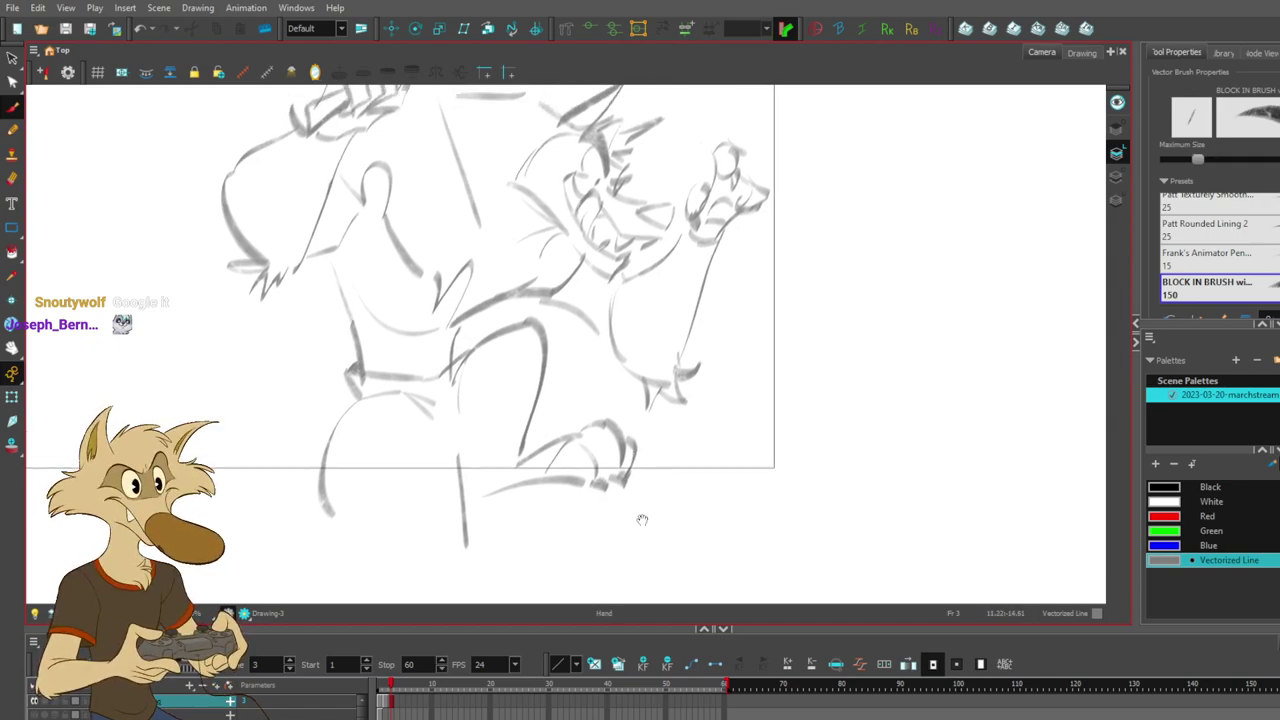
- Replace the vertical leg stroke with a short heel line and a curve forming the standing thigh's underside
{"action": "left_click_drag", "start_coordinate": [538, 436], "coordinate": [504, 494]}
{"action": "key", "text": "ctrl+z"}
{"action": "mouse_move", "coordinate": [494, 434]}
{"action": "left_mouse_down"}
{"action": "mouse_move", "coordinate": [502, 466]}
{"action": "mouse_move", "coordinate": [466, 456]}
{"action": "left_mouse_up"}
{"action": "key", "text": "ctrl+z"}
{"action": "key", "text": "ctrl+z"}
{"action": "mouse_move", "coordinate": [463, 407]}
{"action": "left_mouse_down"}
{"action": "mouse_move", "coordinate": [463, 459]}
{"action": "mouse_move", "coordinate": [496, 431]}
{"action": "left_mouse_up"}
{"action": "key", "text": "ctrl+z"}
{"action": "key", "text": "ctrl+z"}
{"action": "key", "text": "ctrl+z"}
{"action": "left_click_drag", "start_coordinate": [388, 545], "coordinate": [478, 449]}
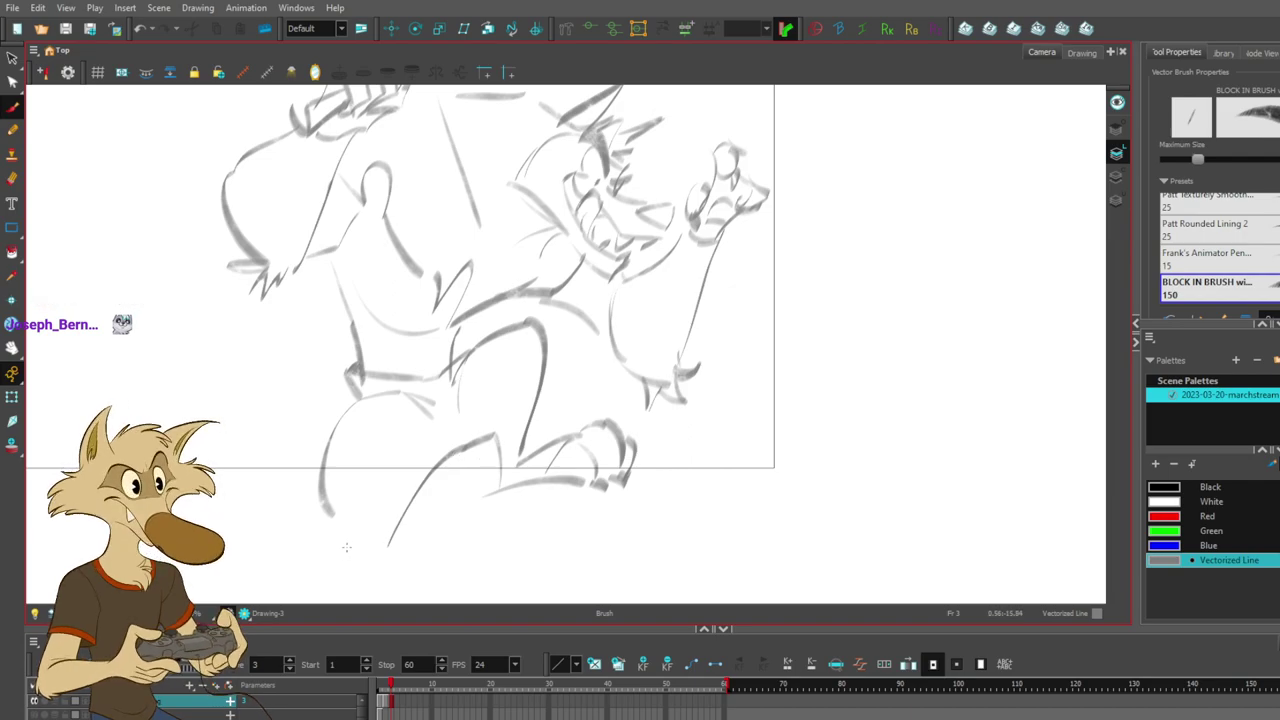
- Draw the standing leg's tapering shin, with a curved rear edge and a heavier front edge
{"action": "mouse_move", "coordinate": [352, 552]}
{"action": "left_mouse_down"}
{"action": "mouse_move", "coordinate": [389, 503]}
{"action": "mouse_move", "coordinate": [369, 564]}
{"action": "left_mouse_up"}
{"action": "left_click_drag", "start_coordinate": [379, 502], "coordinate": [387, 564]}
{"action": "key", "text": "ctrl+z"}
{"action": "left_click_drag", "start_coordinate": [380, 494], "coordinate": [400, 576]}
{"action": "key", "text": "ctrl+z"}
{"action": "mouse_move", "coordinate": [318, 452]}
{"action": "left_mouse_down"}
{"action": "mouse_move", "coordinate": [338, 492]}
{"action": "mouse_move", "coordinate": [405, 554]}
{"action": "left_mouse_up"}
{"action": "key", "text": "ctrl+z"}
{"action": "left_click_drag", "start_coordinate": [390, 472], "coordinate": [405, 568]}
{"action": "scroll", "coordinate": [390, 550], "scroll_direction": "down", "scroll_amount": 2}
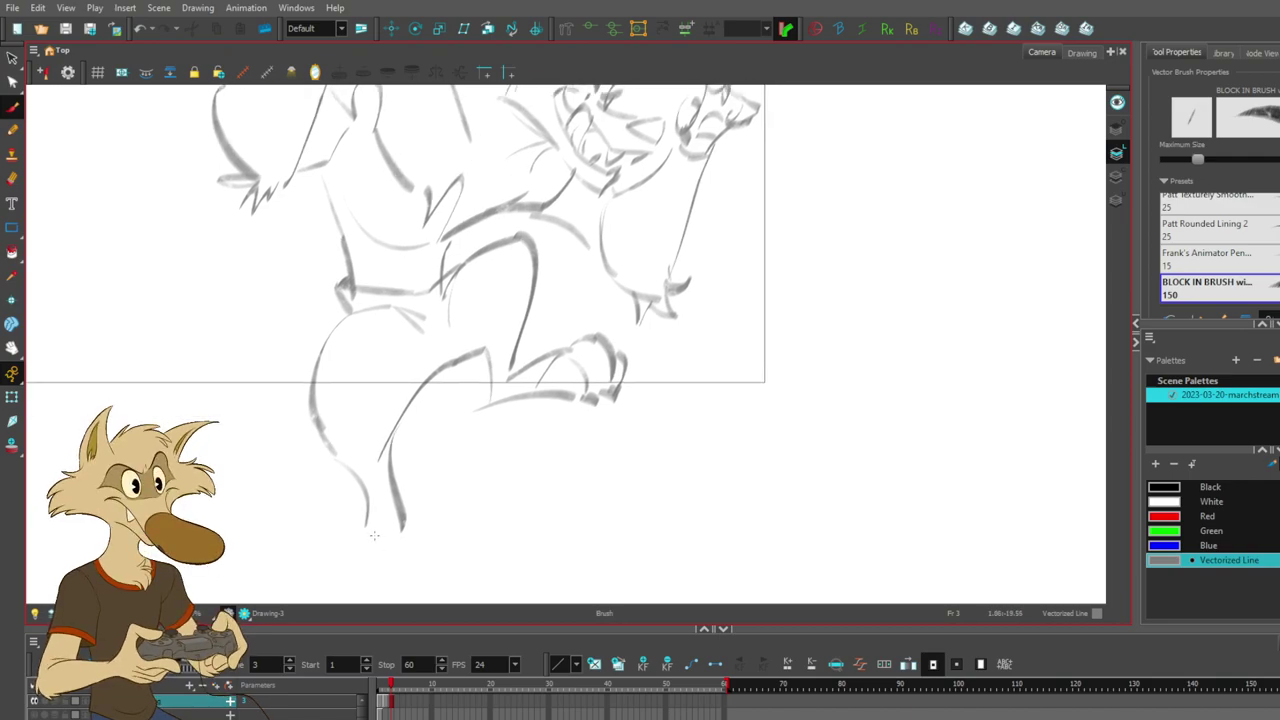
- Block in the standing foot as a rounded wedge with a flat sole beneath the shin
{"action": "mouse_move", "coordinate": [375, 512]}
{"action": "left_mouse_down"}
{"action": "mouse_move", "coordinate": [361, 529]}
{"action": "mouse_move", "coordinate": [386, 560]}
{"action": "mouse_move", "coordinate": [288, 598]}
{"action": "left_mouse_up"}
{"action": "left_click_drag", "start_coordinate": [421, 552], "coordinate": [429, 522]}
{"action": "mouse_move", "coordinate": [308, 576]}
{"action": "left_mouse_down"}
{"action": "mouse_move", "coordinate": [412, 542]}
{"action": "mouse_move", "coordinate": [386, 541]}
{"action": "mouse_move", "coordinate": [402, 556]}
{"action": "mouse_move", "coordinate": [418, 484]}
{"action": "left_mouse_up"}
{"action": "key", "text": "ctrl+z"}
{"action": "key", "text": "ctrl+z"}
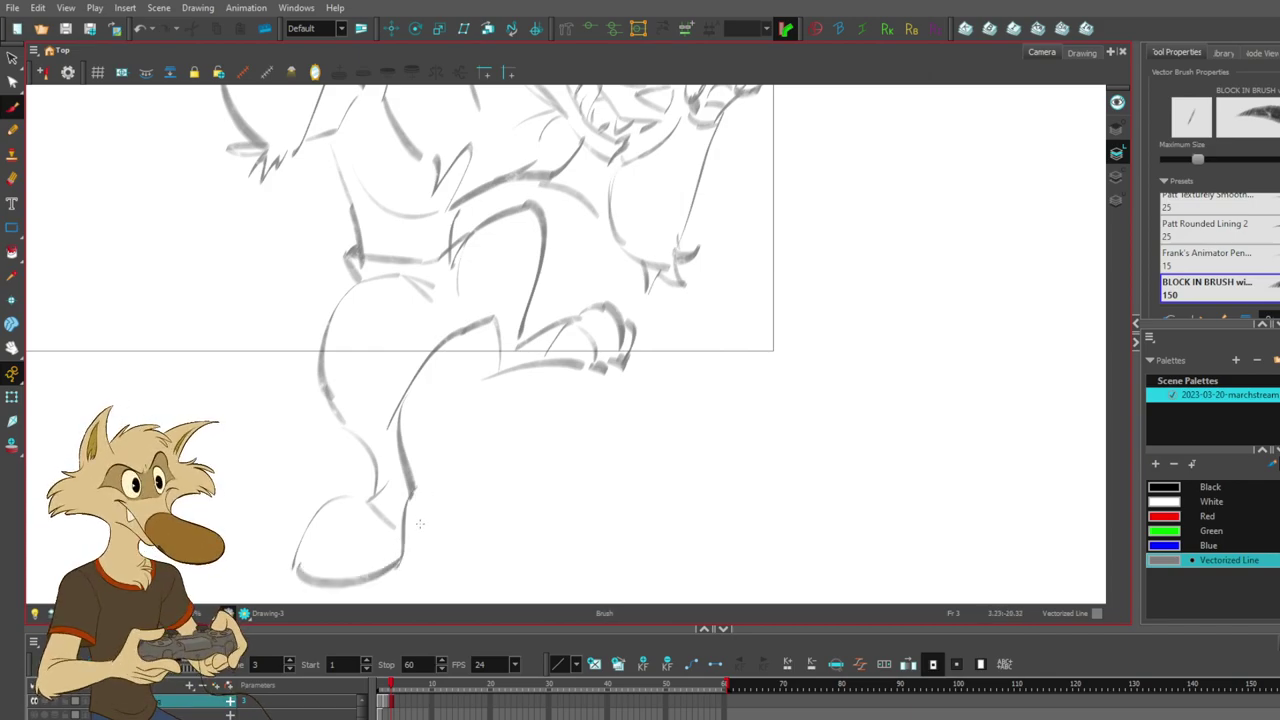
- Sketch the standing foot's ankle crease and the curved lines that divide its toes
{"action": "mouse_move", "coordinate": [382, 526]}
{"action": "left_mouse_down"}
{"action": "mouse_move", "coordinate": [356, 567]}
{"action": "mouse_move", "coordinate": [394, 530]}
{"action": "left_mouse_up"}
{"action": "key", "text": "ctrl+z"}
{"action": "left_click_drag", "start_coordinate": [380, 515], "coordinate": [352, 577]}
{"action": "key", "text": "ctrl+z"}
{"action": "key", "text": "s"}
{"action": "mouse_move", "coordinate": [381, 519]}
{"action": "left_mouse_down"}
{"action": "mouse_move", "coordinate": [415, 558]}
{"action": "mouse_move", "coordinate": [416, 530]}
{"action": "left_mouse_up"}
{"action": "left_click_drag", "start_coordinate": [295, 587], "coordinate": [310, 573]}
{"action": "left_click", "coordinate": [487, 508]}
{"action": "key", "text": "ctrl+z"}
{"action": "left_click_drag", "start_coordinate": [383, 518], "coordinate": [363, 563]}
{"action": "key", "text": "s"}
{"action": "key", "text": "ctrl+z"}
{"action": "key", "text": "ctrl+z"}
{"action": "key", "text": "ctrl+z"}
{"action": "left_click_drag", "start_coordinate": [343, 502], "coordinate": [330, 566]}
{"action": "scroll", "coordinate": [444, 540], "scroll_direction": "down", "scroll_amount": 3}
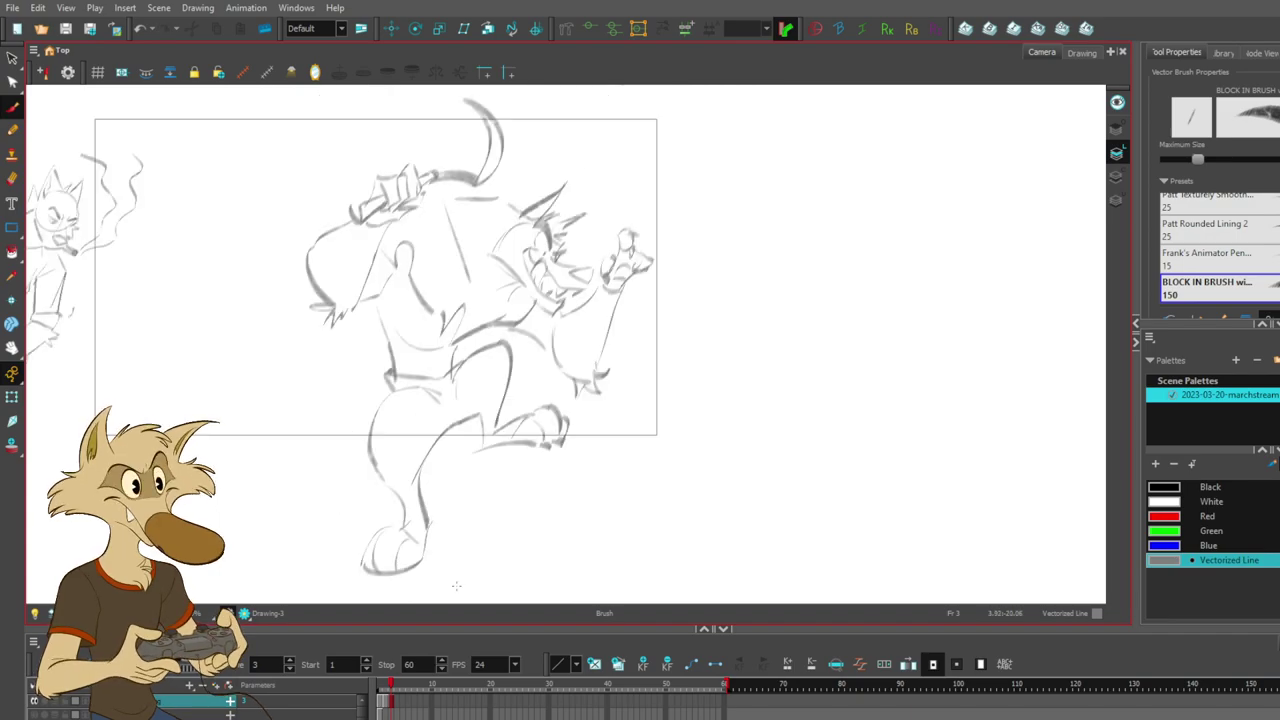
- Add small pointed claws to the toes of the standing foot
{"action": "scroll", "coordinate": [424, 556], "scroll_direction": "up", "scroll_amount": 4}
{"action": "left_click_drag", "start_coordinate": [375, 580], "coordinate": [430, 536]}
{"action": "mouse_move", "coordinate": [330, 559]}
{"action": "left_mouse_down"}
{"action": "mouse_move", "coordinate": [333, 585]}
{"action": "mouse_move", "coordinate": [342, 552]}
{"action": "mouse_move", "coordinate": [310, 552]}
{"action": "left_mouse_up"}
{"action": "mouse_move", "coordinate": [518, 499]}
{"action": "left_mouse_down"}
{"action": "mouse_move", "coordinate": [500, 540]}
{"action": "mouse_move", "coordinate": [516, 538]}
{"action": "left_mouse_up"}
{"action": "scroll", "coordinate": [516, 538], "scroll_direction": "up", "scroll_amount": 1}
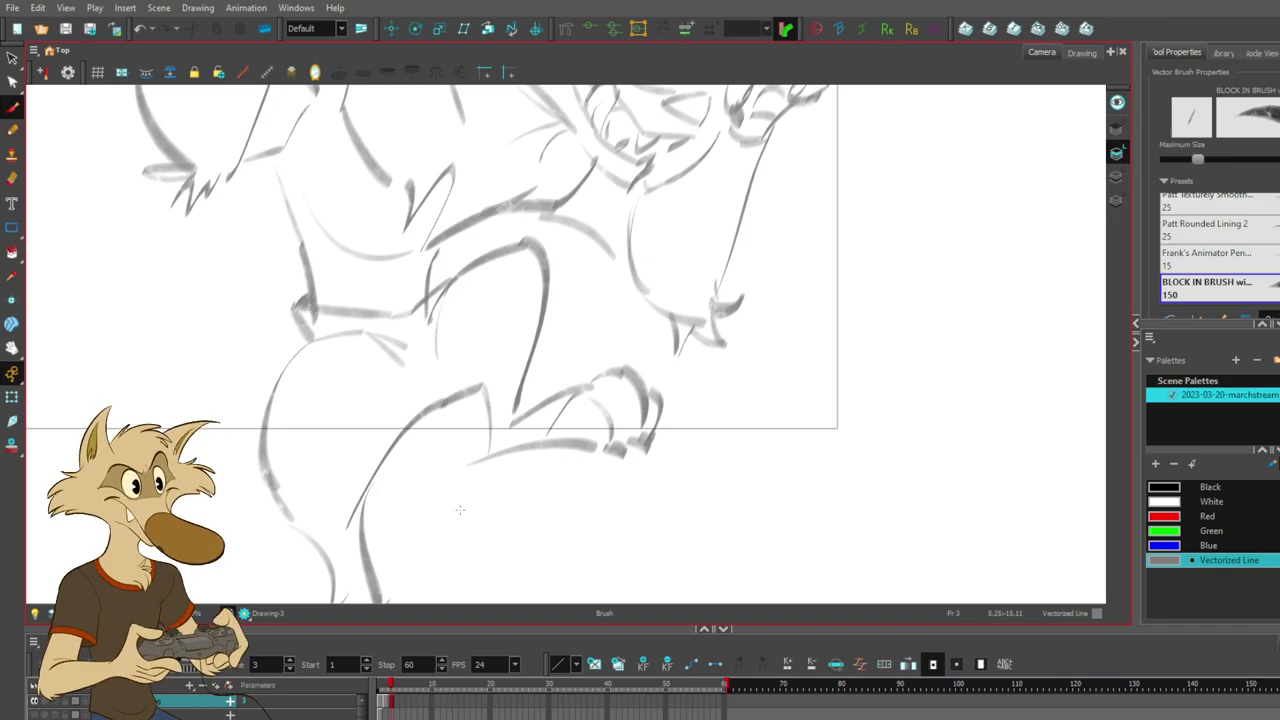
{"action": "scroll", "coordinate": [444, 459], "scroll_direction": "down", "scroll_amount": 3}
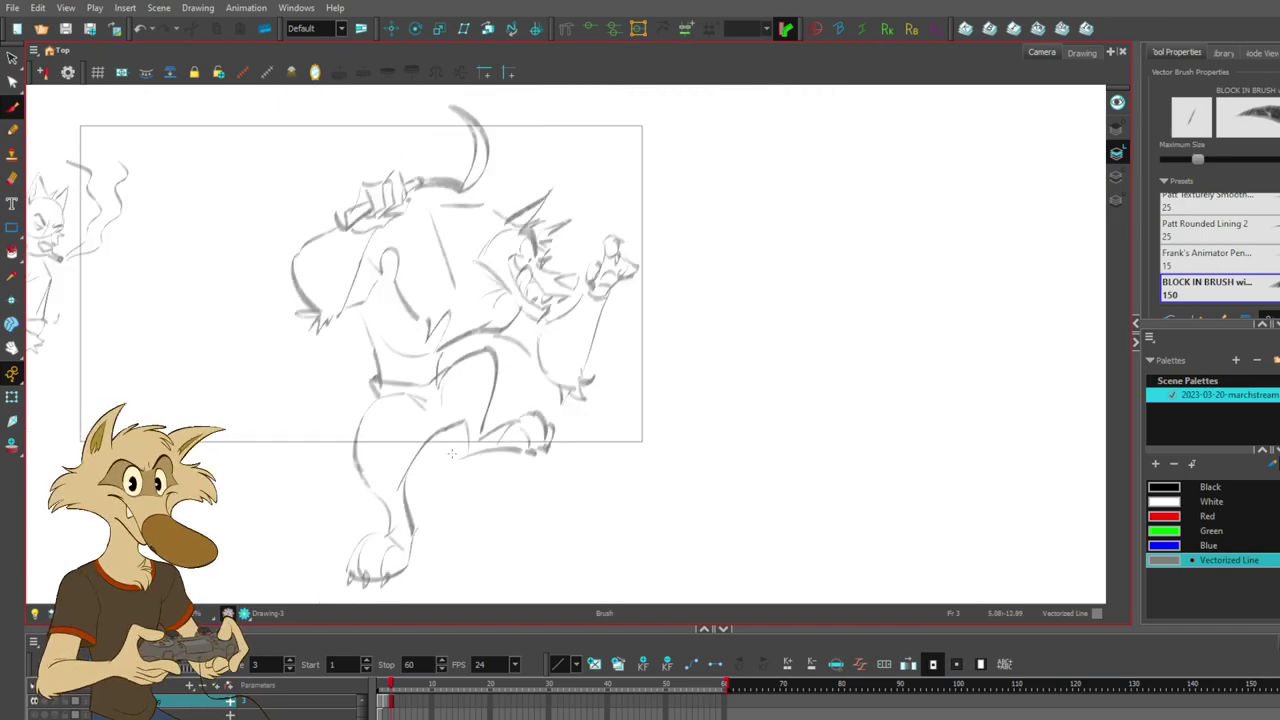
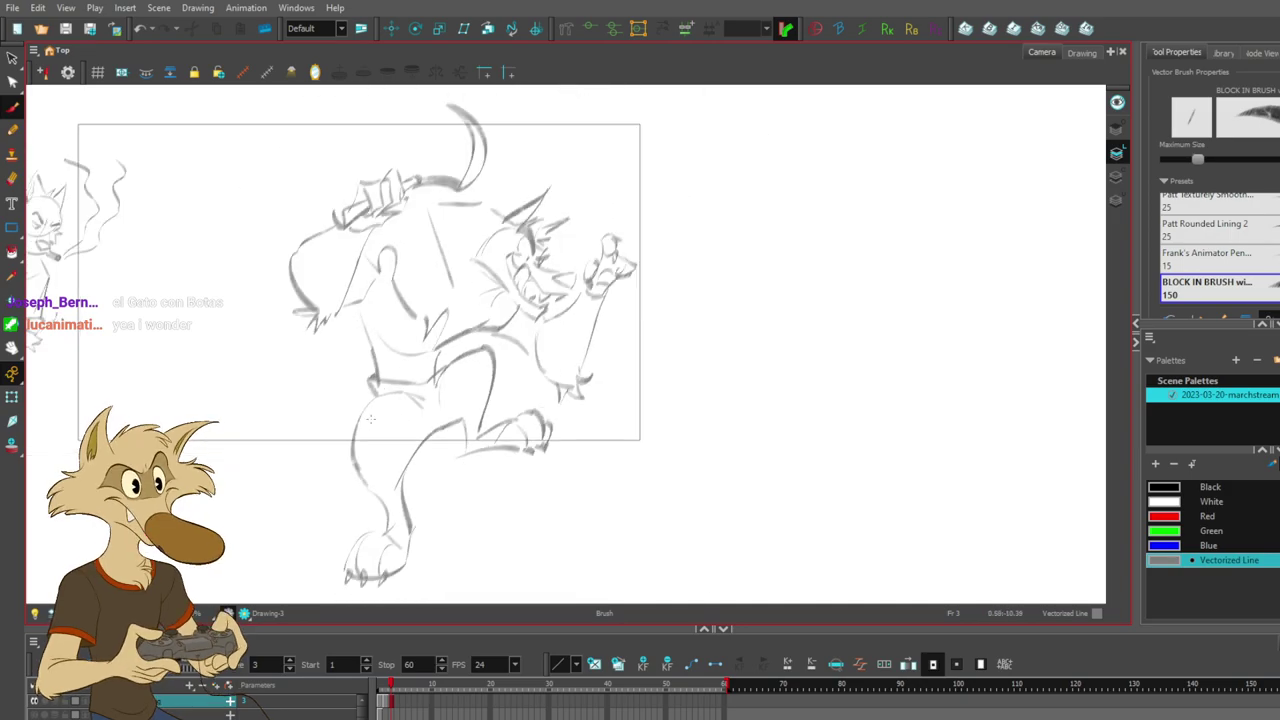
- Add a short slanted stroke at the upper end of the torso's rear edge, just below the bent arm
{"action": "scroll", "coordinate": [376, 273], "scroll_direction": "up", "scroll_amount": 2}
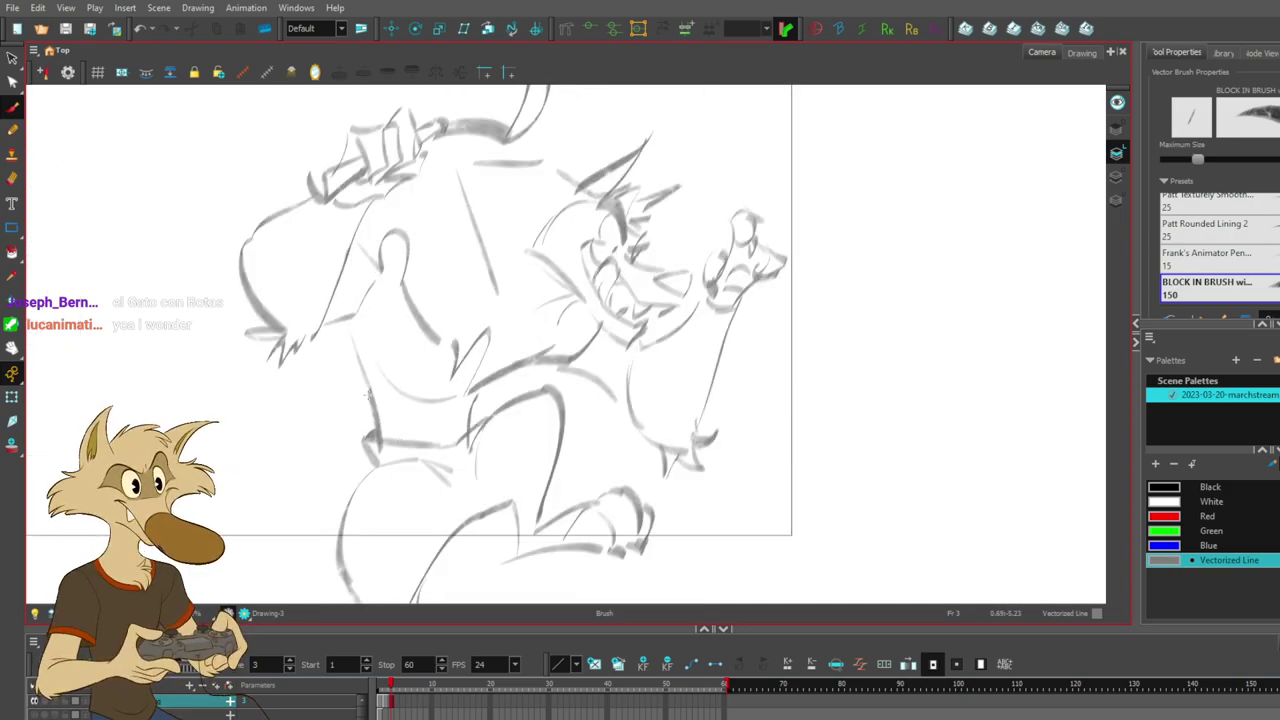
{"action": "key", "text": "alt+s"}
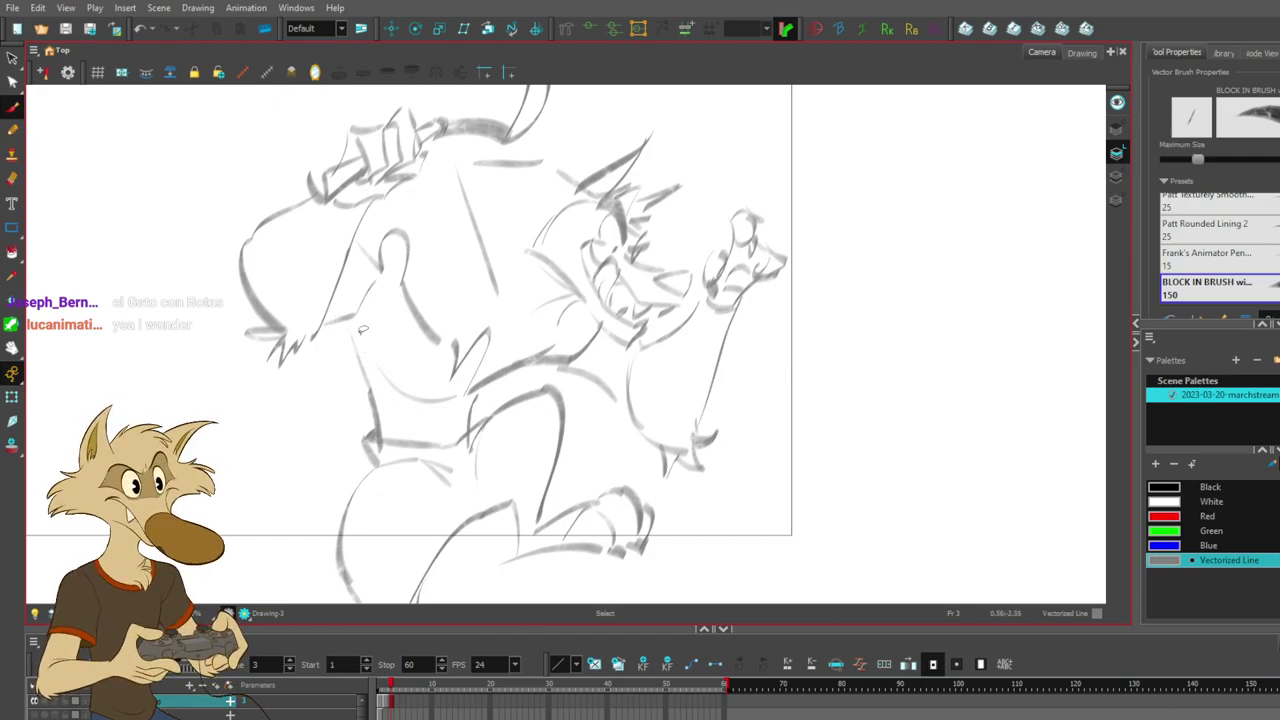
{"action": "key", "text": "alt+b"}
{"action": "left_click_drag", "start_coordinate": [371, 343], "coordinate": [428, 351]}
{"action": "key", "text": "ctrl+z"}
{"action": "key", "text": "ctrl+z"}
{"action": "key", "text": "ctrl+z"}
{"action": "key", "text": "ctrl+z"}
{"action": "left_click_drag", "start_coordinate": [373, 301], "coordinate": [405, 329]}
{"action": "key", "text": "ctrl+z"}
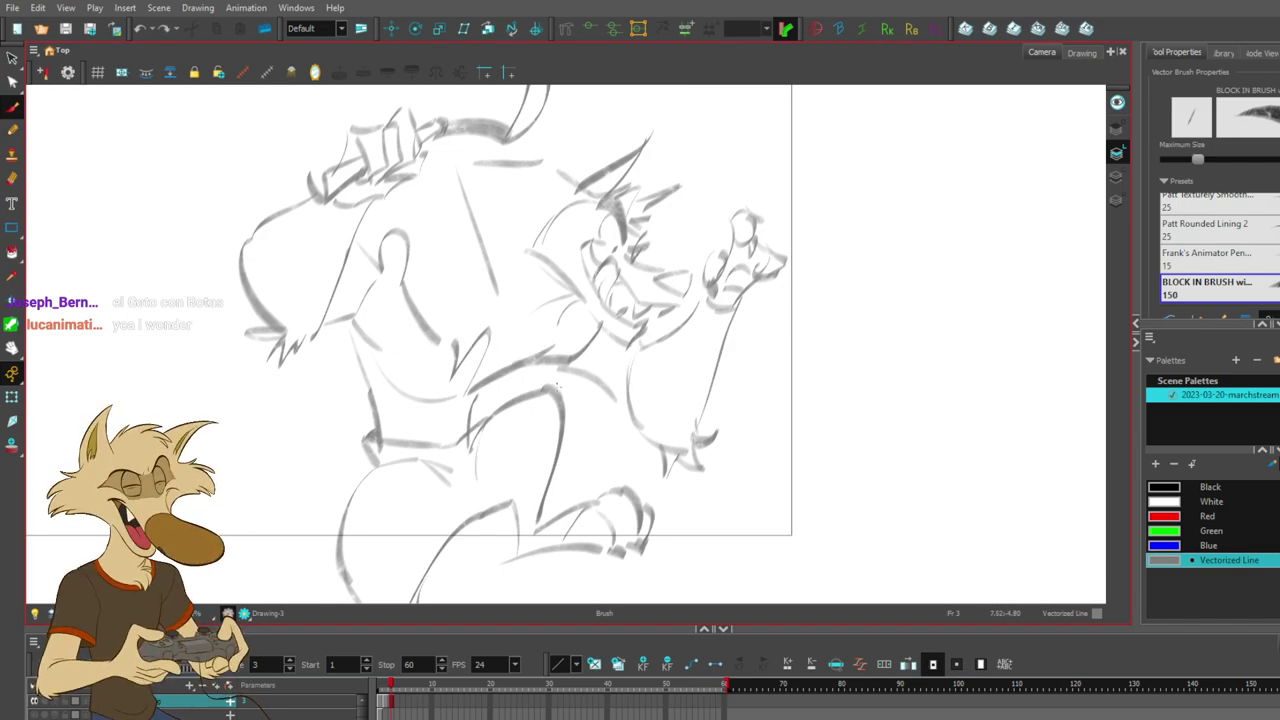
- Add a small mark above the waistband and a short stroke beside the tuft at the chest curve's lower end
{"action": "mouse_move", "coordinate": [456, 410]}
{"action": "left_mouse_down"}
{"action": "mouse_move", "coordinate": [449, 431]}
{"action": "mouse_move", "coordinate": [493, 384]}
{"action": "left_mouse_up"}
{"action": "key", "text": "ctrl+z"}
{"action": "key", "text": "ctrl+z"}
{"action": "key", "text": "ctrl+z"}
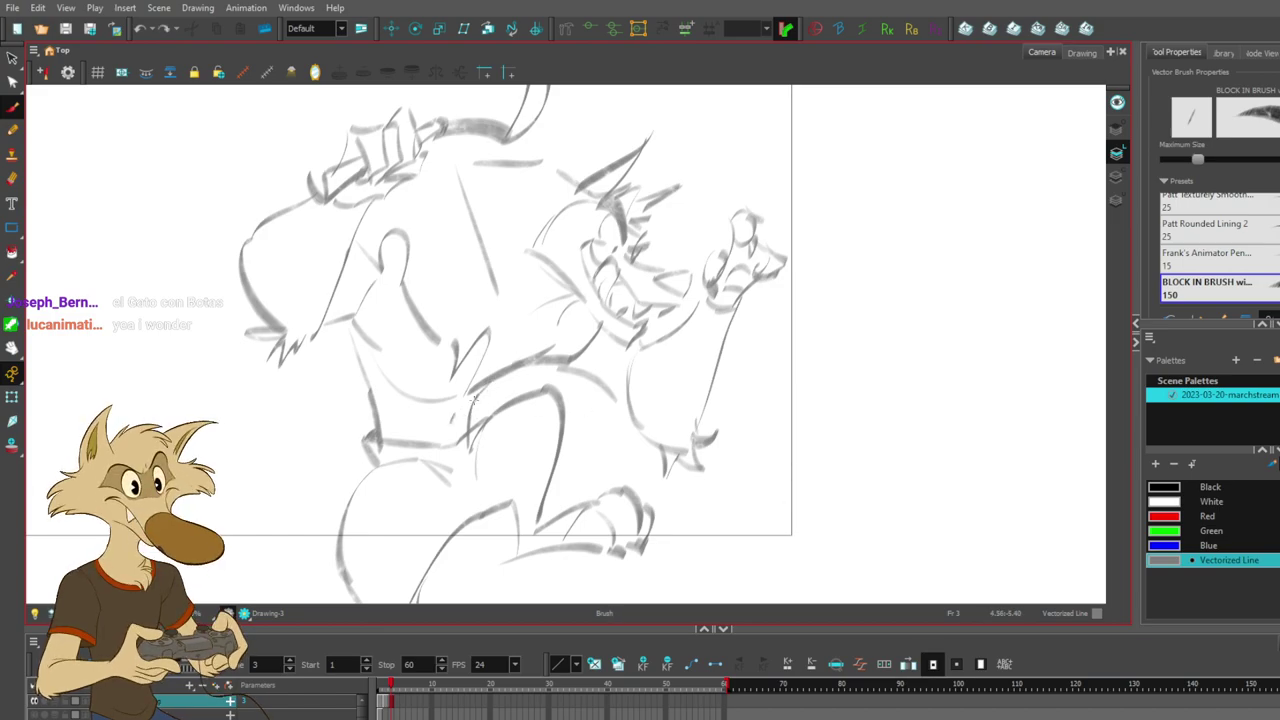
{"action": "key", "text": "ctrl+z"}
{"action": "left_click_drag", "start_coordinate": [440, 341], "coordinate": [454, 345]}
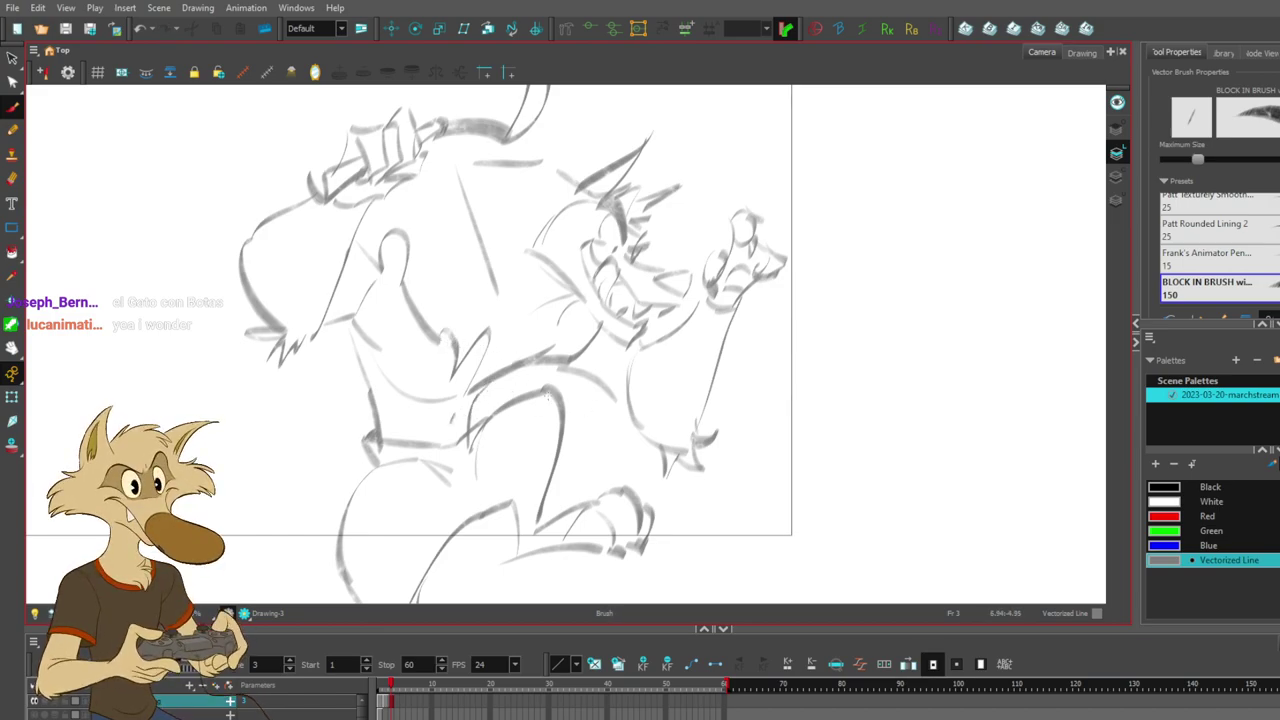
- Draw a second curve along the torso beside the chest line and a short stroke at its lower end
{"action": "left_click_drag", "start_coordinate": [607, 371], "coordinate": [525, 359]}
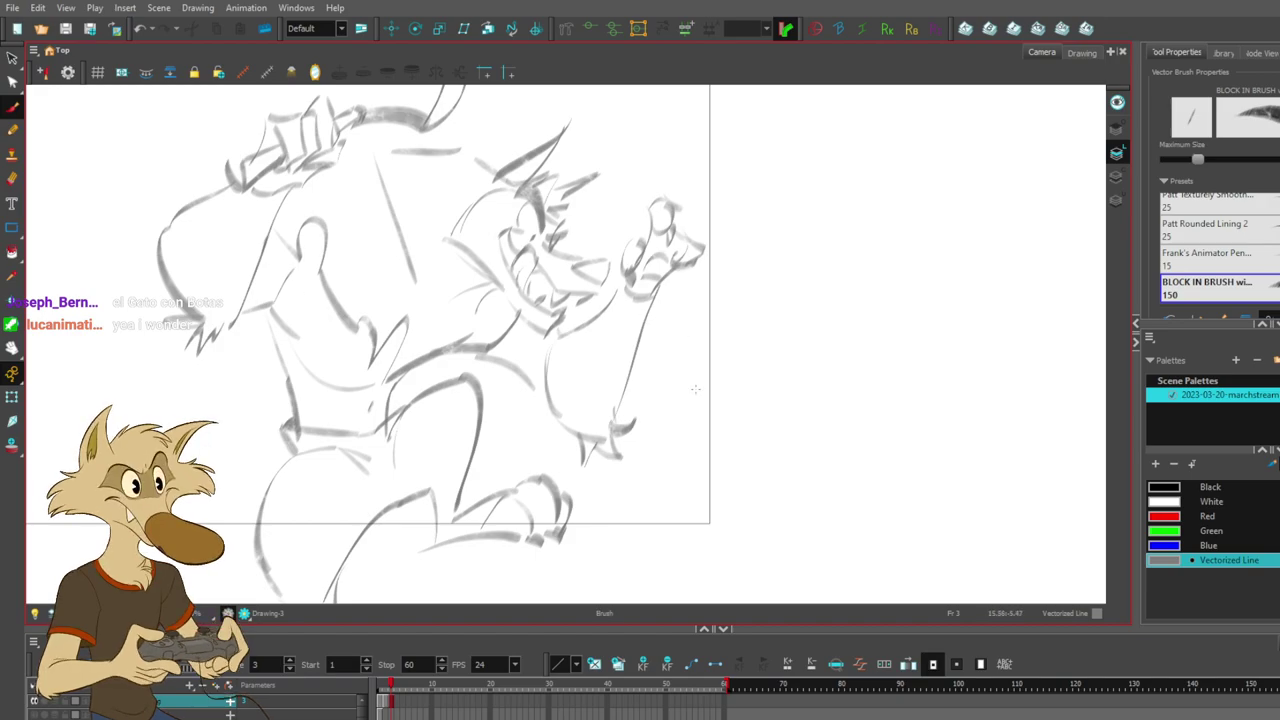
{"action": "left_click_drag", "start_coordinate": [290, 283], "coordinate": [338, 355]}
{"action": "key", "text": "ctrl+z"}
{"action": "key", "text": "ctrl+z"}
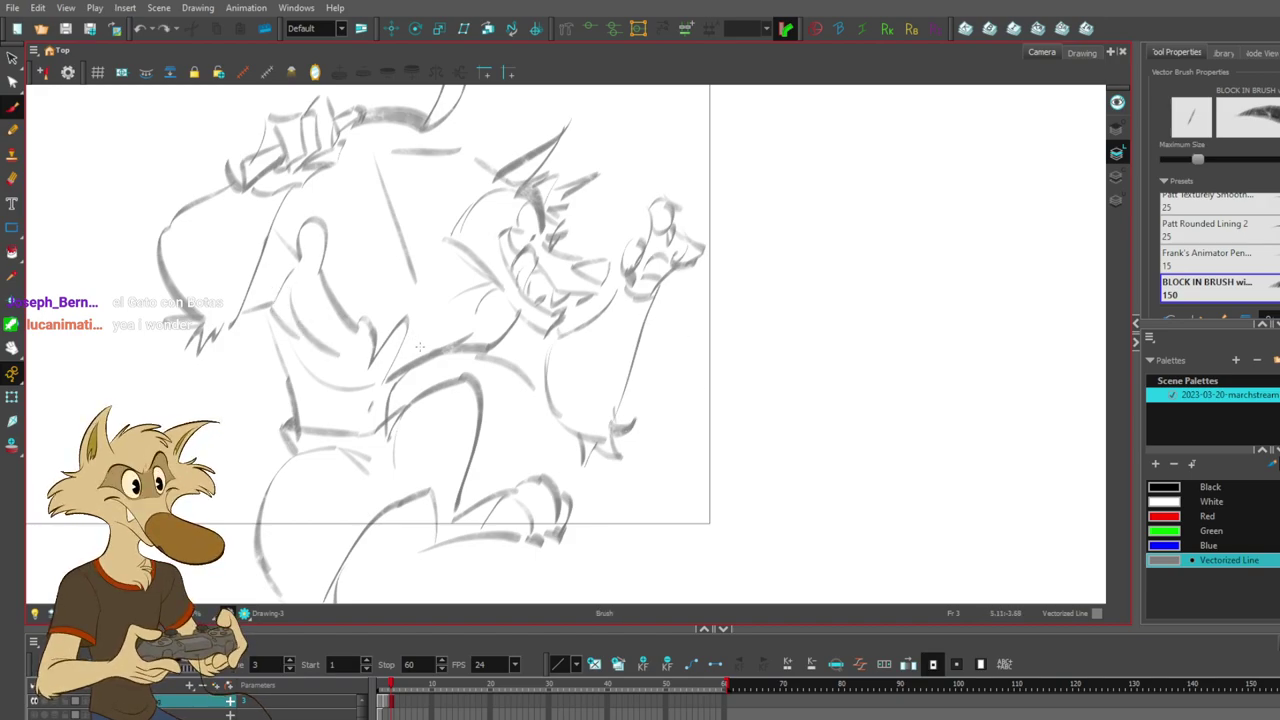
{"action": "left_click_drag", "start_coordinate": [444, 358], "coordinate": [407, 373]}
{"action": "key", "text": "ctrl+z"}
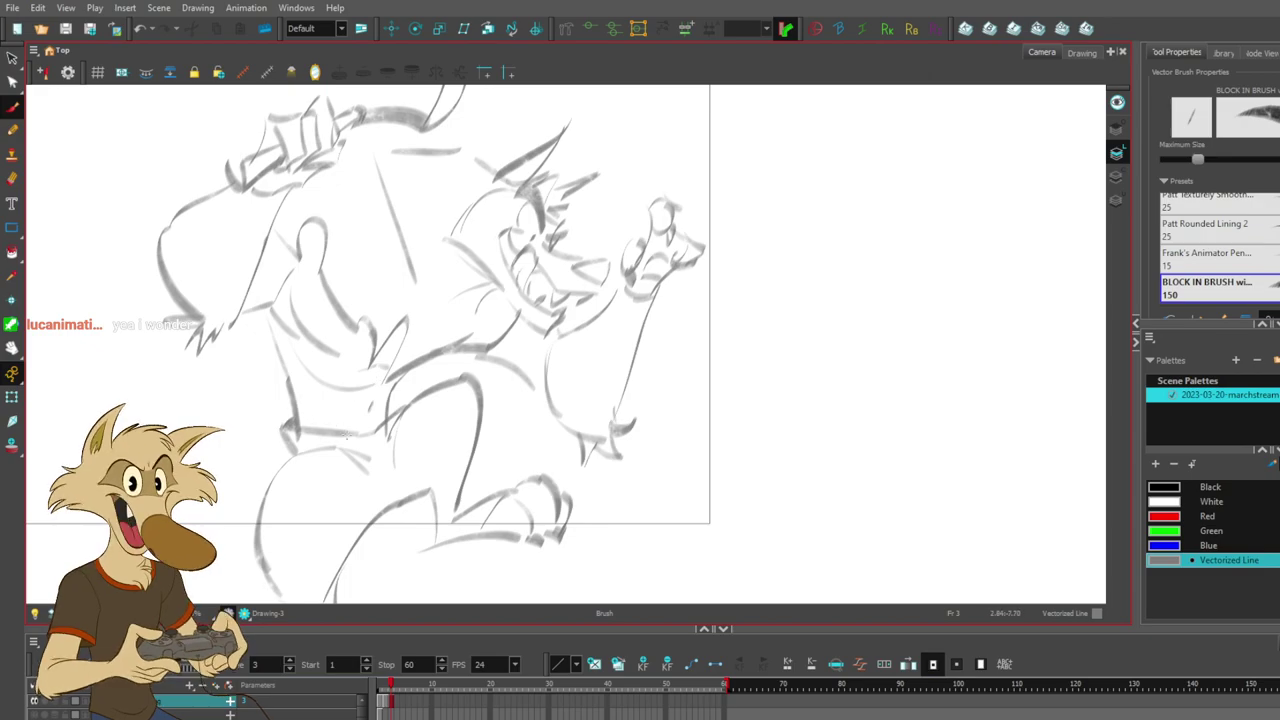
- Redraw the bent arm's lower edge where it meets the torso and add short strokes beneath the armpit
{"action": "key", "text": "ctrl+z"}
{"action": "left_click_drag", "start_coordinate": [268, 310], "coordinate": [413, 366]}
{"action": "key", "text": "ctrl+z"}
{"action": "key", "text": "alt+b"}
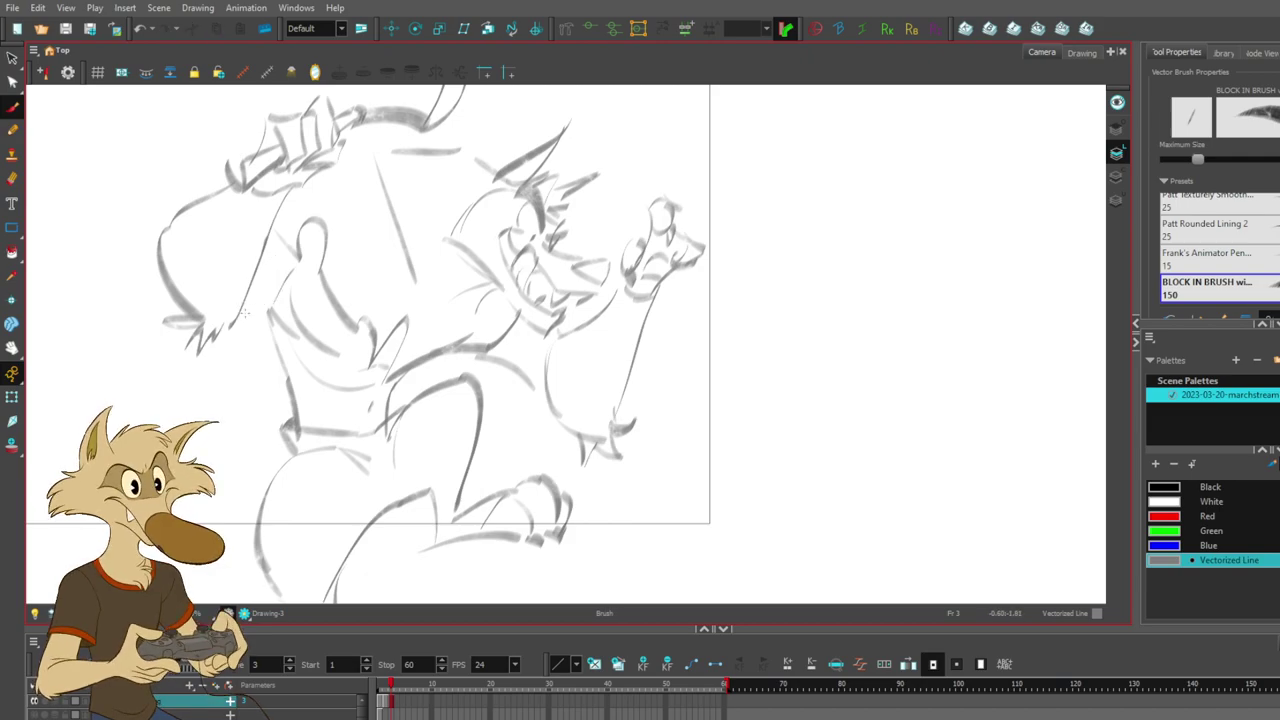
{"action": "key", "text": "alt+s"}
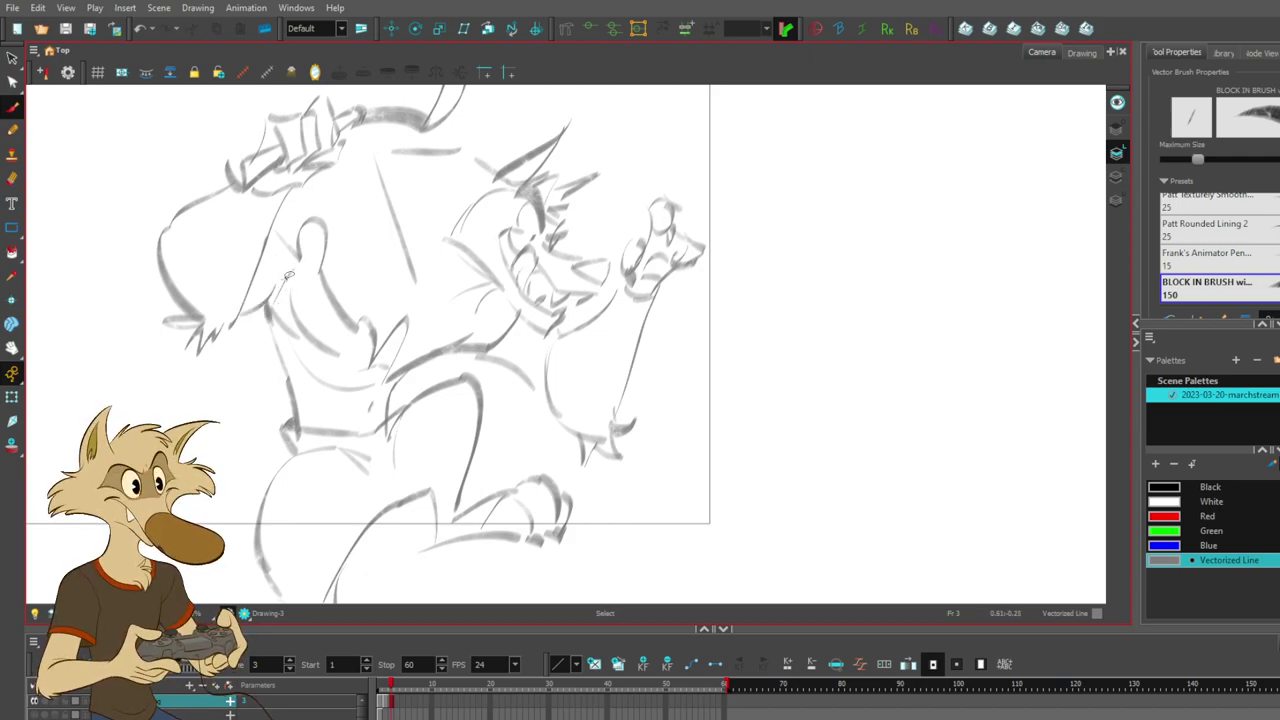
{"action": "key", "text": "alt+b"}
{"action": "key", "text": "ctrl+z"}
{"action": "left_click_drag", "start_coordinate": [262, 268], "coordinate": [290, 287]}
{"action": "key", "text": "ctrl+z"}
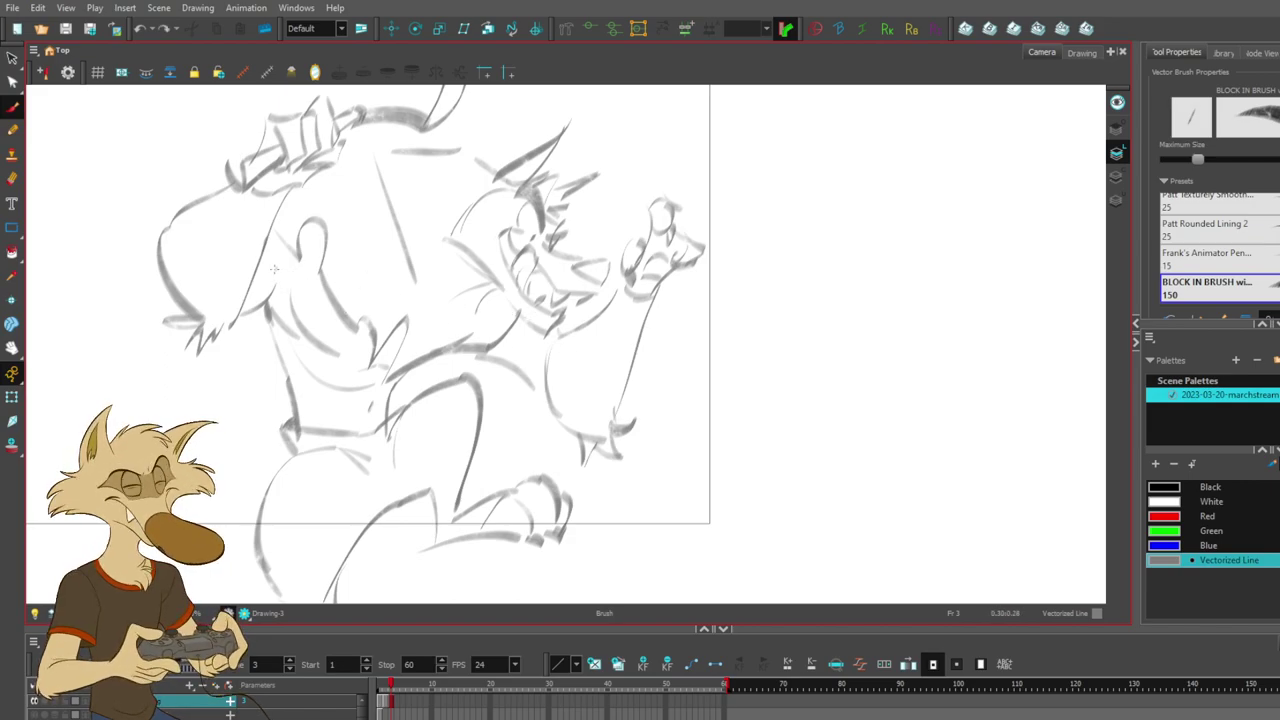
{"action": "left_click_drag", "start_coordinate": [275, 278], "coordinate": [296, 291]}
{"action": "left_click_drag", "start_coordinate": [695, 418], "coordinate": [683, 454]}
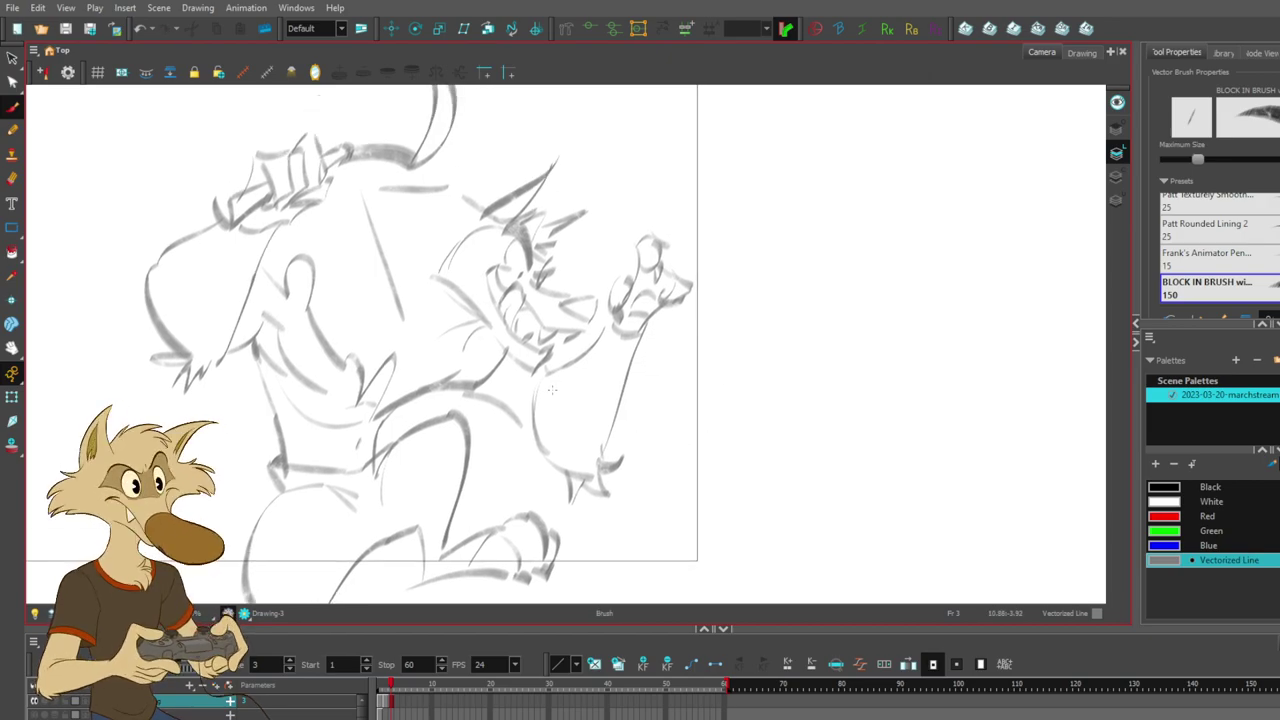
- Draw the raised shin's inner edge and fill the shin with slanted wrap lines above the foot
{"action": "scroll", "coordinate": [529, 433], "scroll_direction": "down", "scroll_amount": 6}
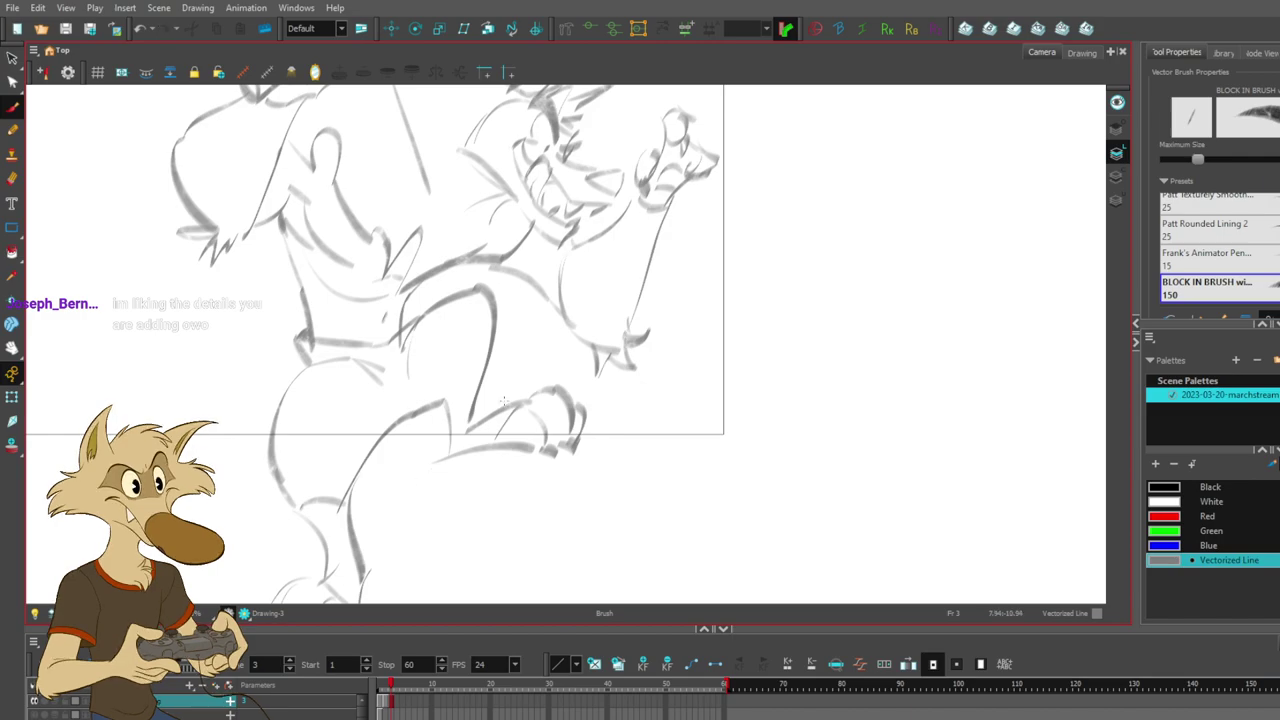
{"action": "mouse_move", "coordinate": [446, 390]}
{"action": "left_mouse_down"}
{"action": "mouse_move", "coordinate": [478, 317]}
{"action": "mouse_move", "coordinate": [463, 333]}
{"action": "mouse_move", "coordinate": [480, 300]}
{"action": "left_mouse_up"}
{"action": "key", "text": "ctrl+z"}
{"action": "key", "text": "ctrl+z"}
{"action": "key", "text": "ctrl+z"}
{"action": "mouse_move", "coordinate": [455, 394]}
{"action": "left_mouse_down"}
{"action": "mouse_move", "coordinate": [491, 333]}
{"action": "mouse_move", "coordinate": [490, 357]}
{"action": "left_mouse_up"}
{"action": "key", "text": "ctrl+z"}
{"action": "key", "text": "ctrl+z"}
{"action": "mouse_move", "coordinate": [449, 416]}
{"action": "left_mouse_down"}
{"action": "mouse_move", "coordinate": [481, 385]}
{"action": "mouse_move", "coordinate": [471, 412]}
{"action": "left_mouse_up"}
{"action": "key", "text": "ctrl+z"}
{"action": "key", "text": "ctrl+z"}
{"action": "key", "text": "ctrl+z"}
{"action": "left_click_drag", "start_coordinate": [464, 511], "coordinate": [483, 451]}
{"action": "key", "text": "ctrl+z"}
- Add curved wrap lines across the standing leg's shin from below the knee to the ankle
{"action": "mouse_move", "coordinate": [331, 459]}
{"action": "left_mouse_down"}
{"action": "mouse_move", "coordinate": [370, 450]}
{"action": "mouse_move", "coordinate": [369, 436]}
{"action": "left_mouse_up"}
{"action": "key", "text": "ctrl+z"}
{"action": "key", "text": "ctrl+z"}
{"action": "key", "text": "ctrl+z"}
{"action": "mouse_move", "coordinate": [327, 459]}
{"action": "left_mouse_down"}
{"action": "mouse_move", "coordinate": [370, 455]}
{"action": "mouse_move", "coordinate": [343, 472]}
{"action": "mouse_move", "coordinate": [366, 477]}
{"action": "mouse_move", "coordinate": [344, 492]}
{"action": "mouse_move", "coordinate": [360, 466]}
{"action": "mouse_move", "coordinate": [385, 506]}
{"action": "mouse_move", "coordinate": [355, 512]}
{"action": "mouse_move", "coordinate": [385, 492]}
{"action": "mouse_move", "coordinate": [365, 512]}
{"action": "mouse_move", "coordinate": [385, 499]}
{"action": "mouse_move", "coordinate": [345, 509]}
{"action": "mouse_move", "coordinate": [377, 508]}
{"action": "left_mouse_up"}
{"action": "key", "text": "ctrl+z"}
{"action": "key", "text": "ctrl+z"}
{"action": "key", "text": "ctrl+z"}
{"action": "key", "text": "ctrl+z"}
{"action": "key", "text": "ctrl+z"}
{"action": "key", "text": "ctrl+z"}
{"action": "key", "text": "ctrl+z"}
{"action": "key", "text": "ctrl+z"}
{"action": "key", "text": "ctrl+z"}
{"action": "key", "text": "ctrl+z"}
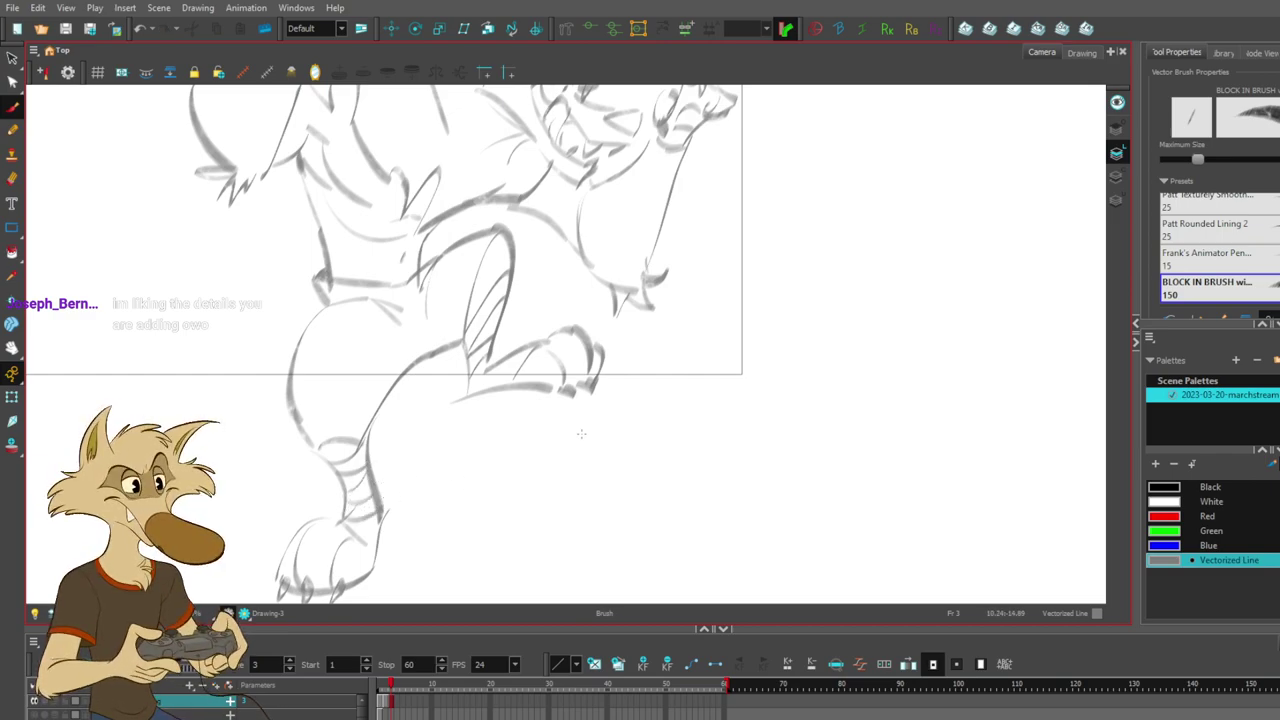
- Review the whole sickle-wielding figure and examine the smoking figure sketched beside the camera frame
{"action": "left_click_drag", "start_coordinate": [398, 393], "coordinate": [415, 452]}
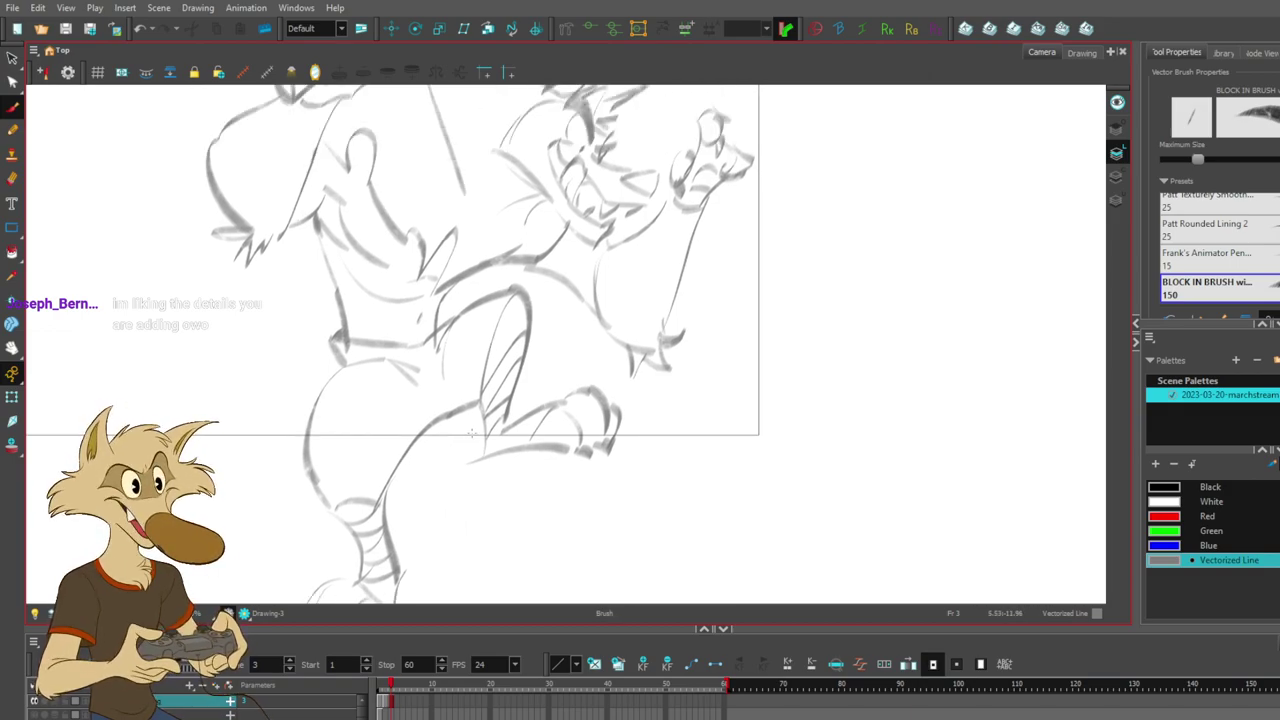
{"action": "scroll", "coordinate": [496, 428], "scroll_direction": "down", "scroll_amount": 5}
{"action": "scroll", "coordinate": [400, 455], "scroll_direction": "up", "scroll_amount": 2}
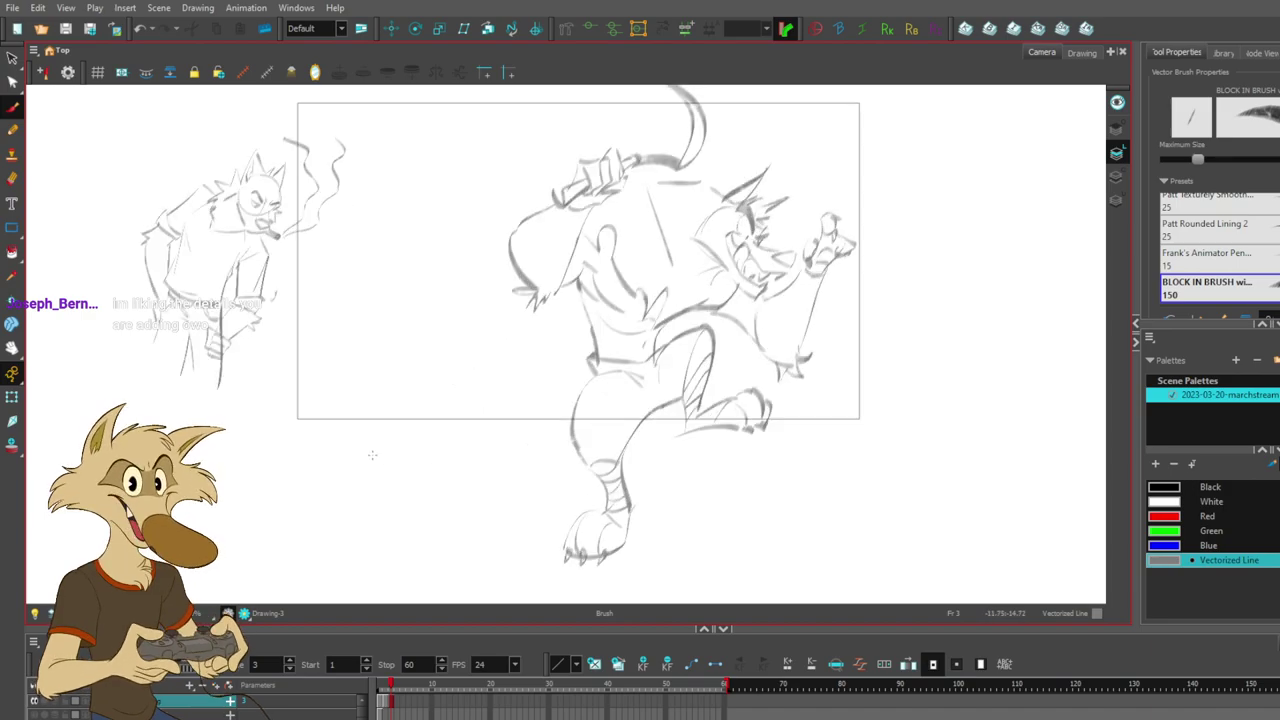
{"action": "scroll", "coordinate": [372, 455], "scroll_direction": "down", "scroll_amount": 2}
{"action": "scroll", "coordinate": [390, 445], "scroll_direction": "up", "scroll_amount": 2}
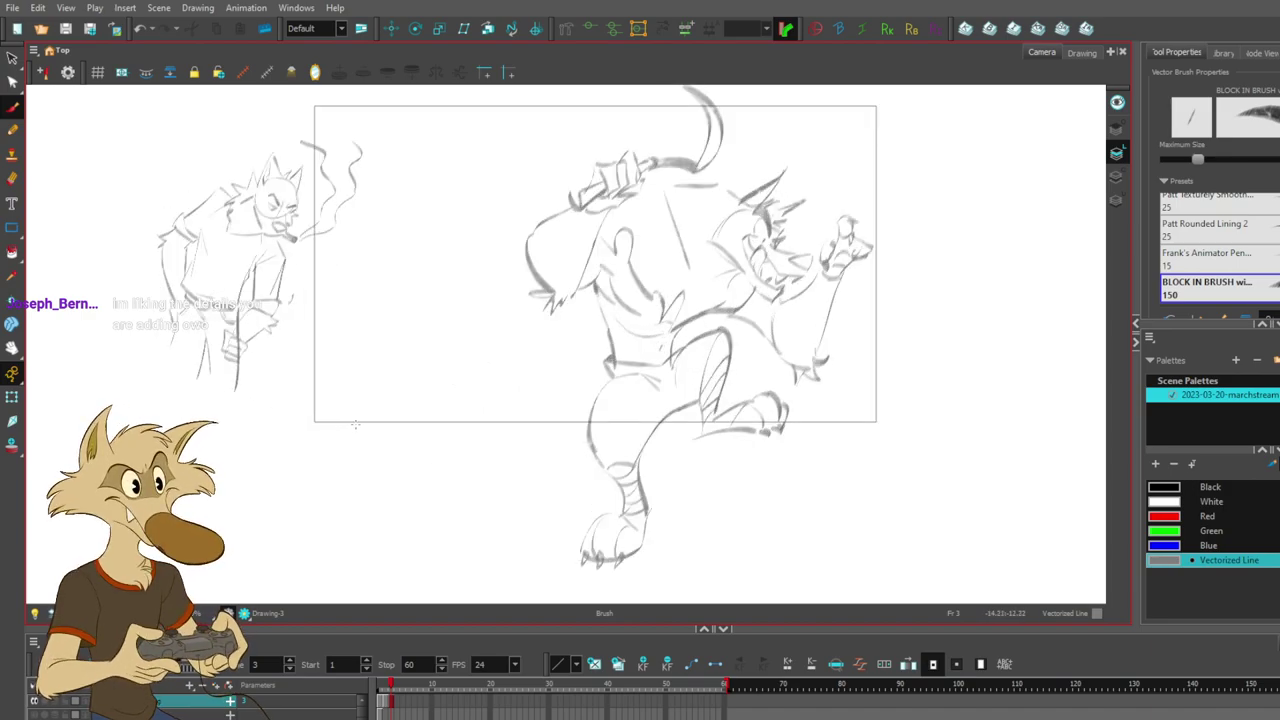
{"action": "scroll", "coordinate": [353, 425], "scroll_direction": "down", "scroll_amount": 3}
{"action": "scroll", "coordinate": [643, 386], "scroll_direction": "up", "scroll_amount": 3}
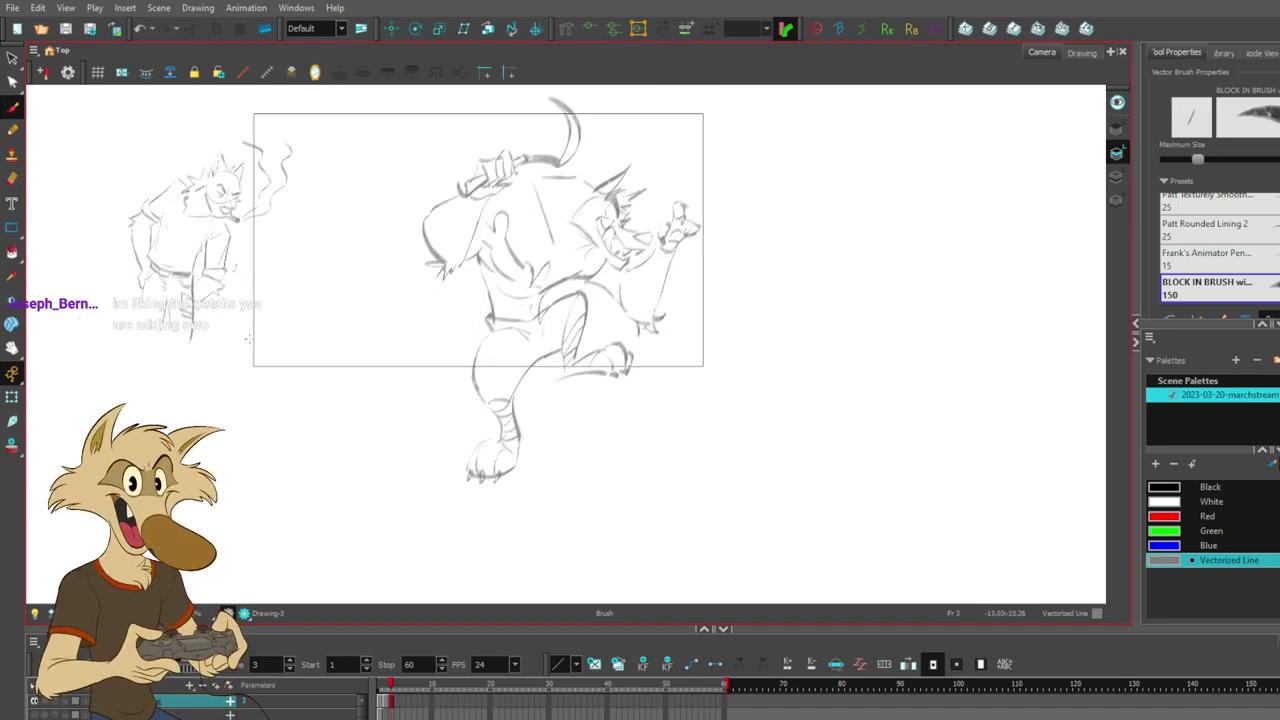
{"action": "scroll", "coordinate": [275, 344], "scroll_direction": "down", "scroll_amount": 1}
{"action": "scroll", "coordinate": [421, 318], "scroll_direction": "up", "scroll_amount": 4}
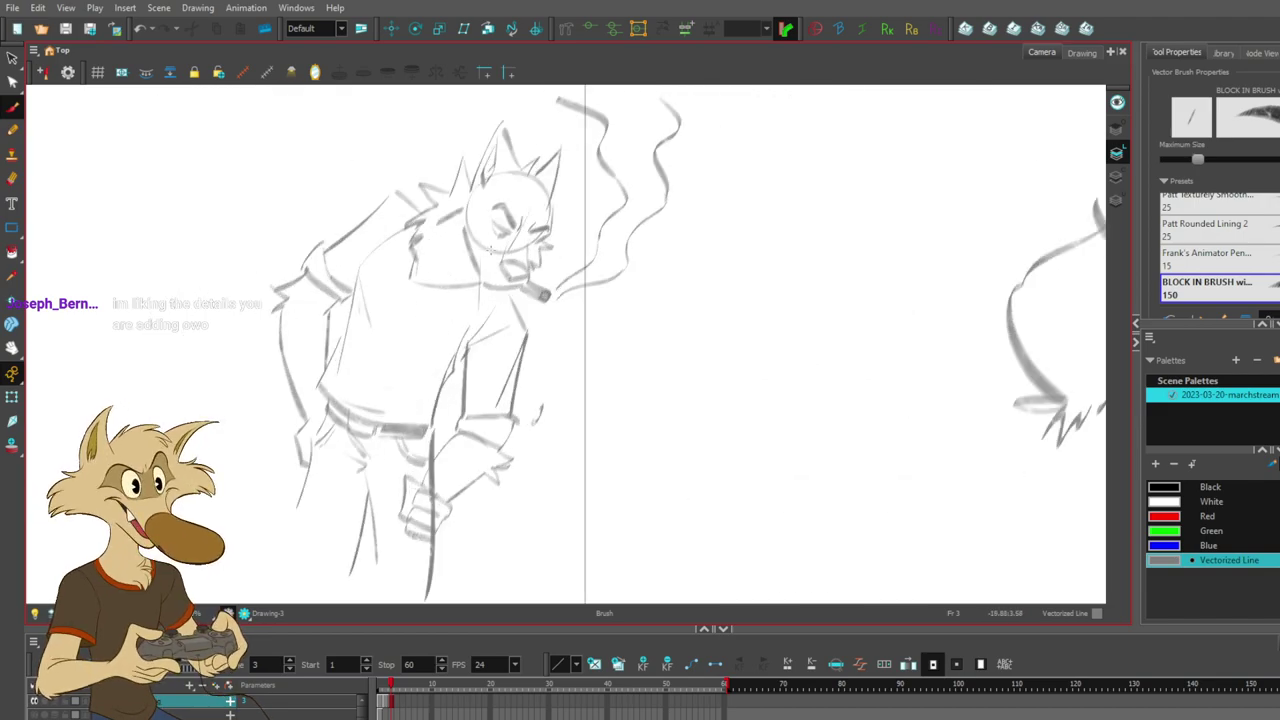
{"action": "scroll", "coordinate": [490, 249], "scroll_direction": "up", "scroll_amount": 2}
- Try a short stroke at the front of the smoking figure's face
{"action": "left_click_drag", "start_coordinate": [576, 226], "coordinate": [557, 243]}
{"action": "key", "text": "ctrl+z"}
{"action": "key", "text": "ctrl+z"}
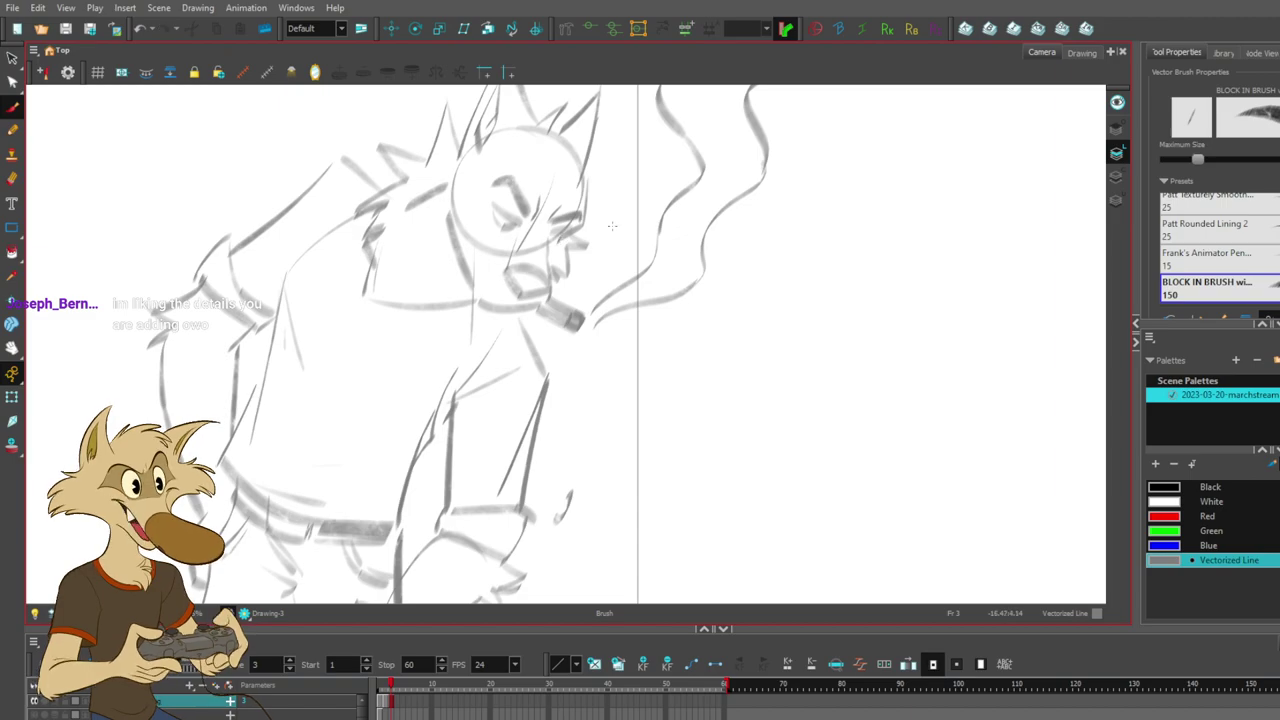
- Draw the sickle-wielding figure's upper back contour with a small pointed tuft behind the ears
{"action": "scroll", "coordinate": [602, 246], "scroll_direction": "down", "scroll_amount": 5}
{"action": "scroll", "coordinate": [686, 294], "scroll_direction": "down", "scroll_amount": 3}
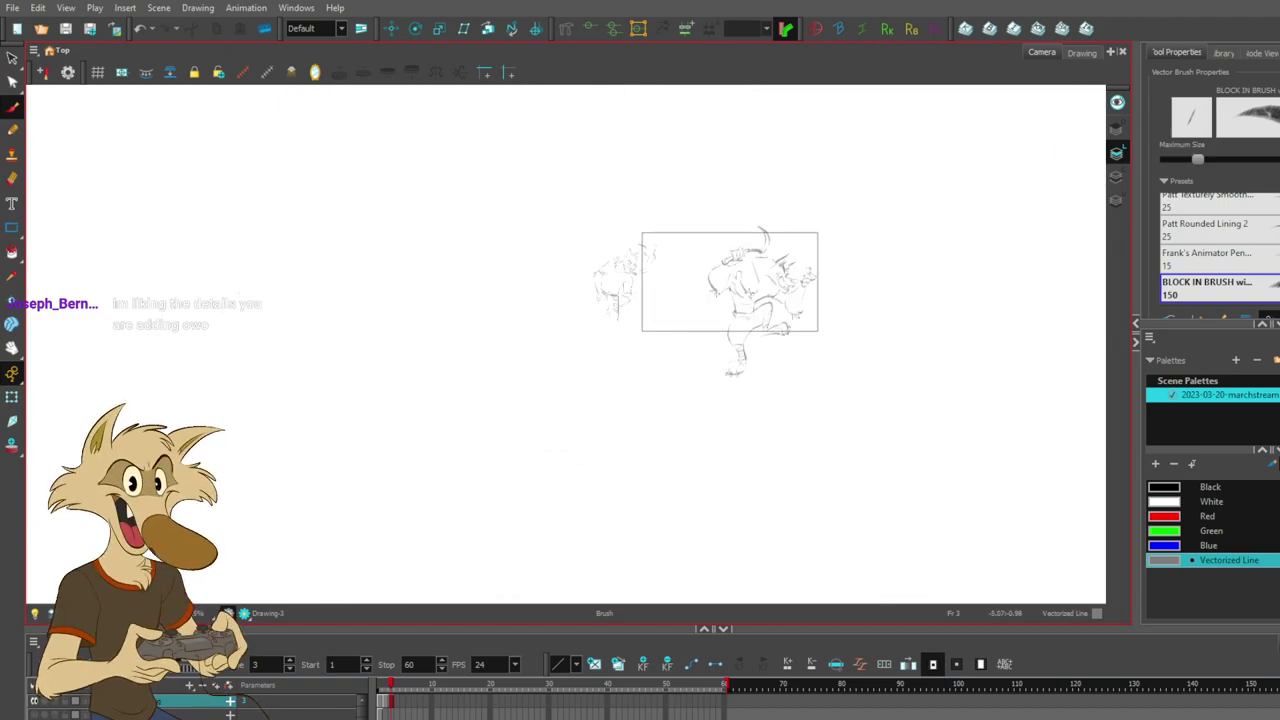
{"action": "scroll", "coordinate": [686, 294], "scroll_direction": "up", "scroll_amount": 4}
{"action": "scroll", "coordinate": [655, 291], "scroll_direction": "down", "scroll_amount": 1}
{"action": "scroll", "coordinate": [637, 238], "scroll_direction": "up", "scroll_amount": 2}
{"action": "scroll", "coordinate": [636, 240], "scroll_direction": "up", "scroll_amount": 2}
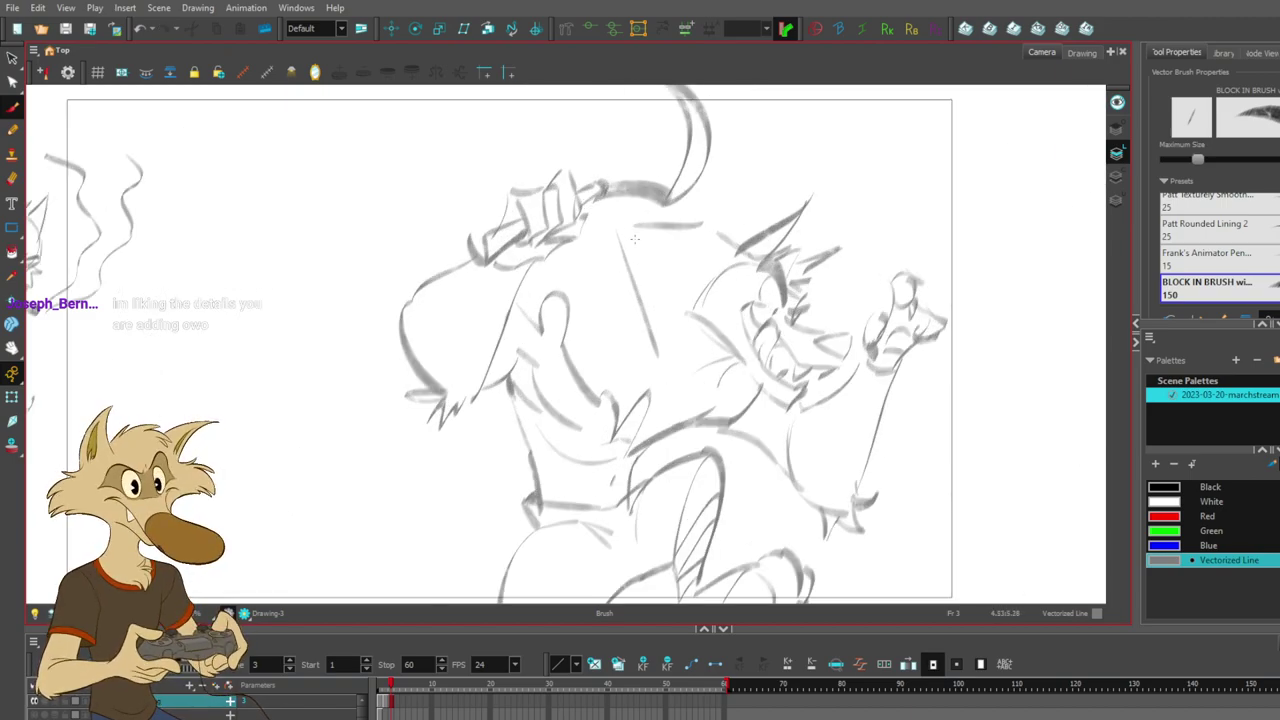
{"action": "mouse_move", "coordinate": [712, 237]}
{"action": "left_mouse_down"}
{"action": "mouse_move", "coordinate": [681, 215]}
{"action": "mouse_move", "coordinate": [837, 244]}
{"action": "mouse_move", "coordinate": [684, 224]}
{"action": "mouse_move", "coordinate": [642, 234]}
{"action": "left_mouse_up"}
{"action": "scroll", "coordinate": [680, 270], "scroll_direction": "down", "scroll_amount": 2}
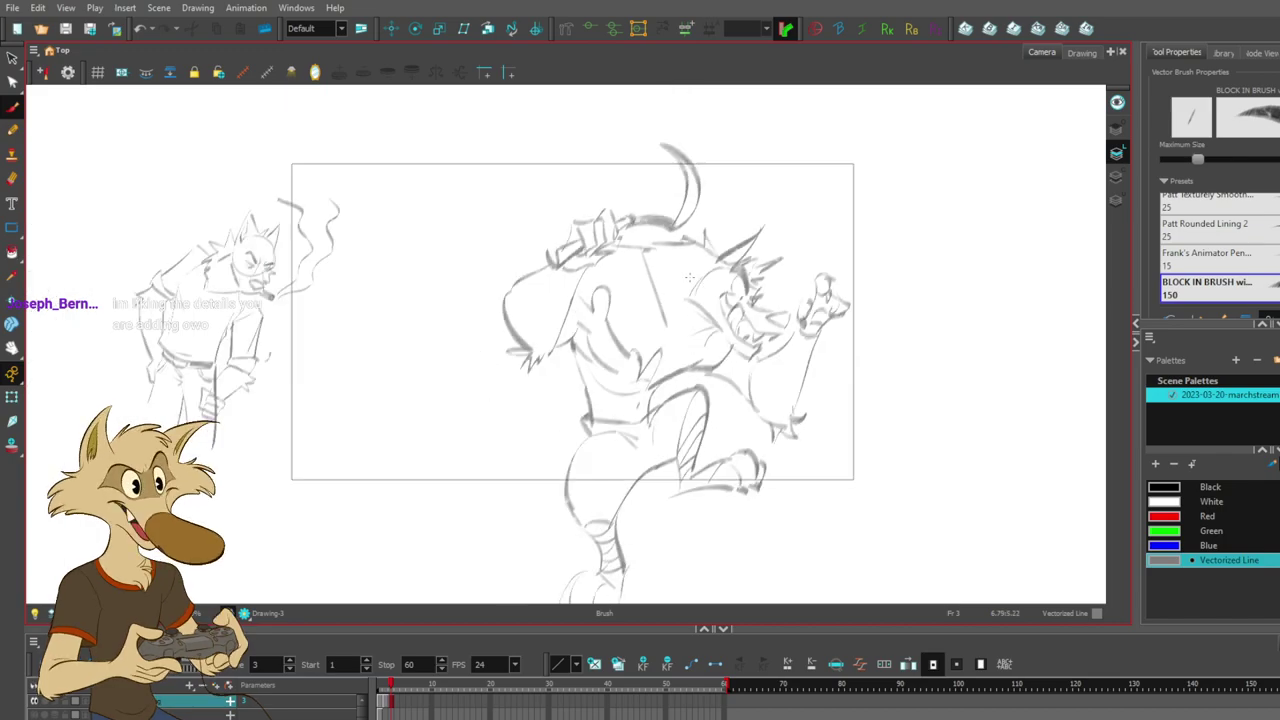
- Add short crease strokes across the shoulder between the torso's seam line and the neck
{"action": "scroll", "coordinate": [684, 272], "scroll_direction": "up", "scroll_amount": 1}
{"action": "left_click_drag", "start_coordinate": [656, 338], "coordinate": [708, 352]}
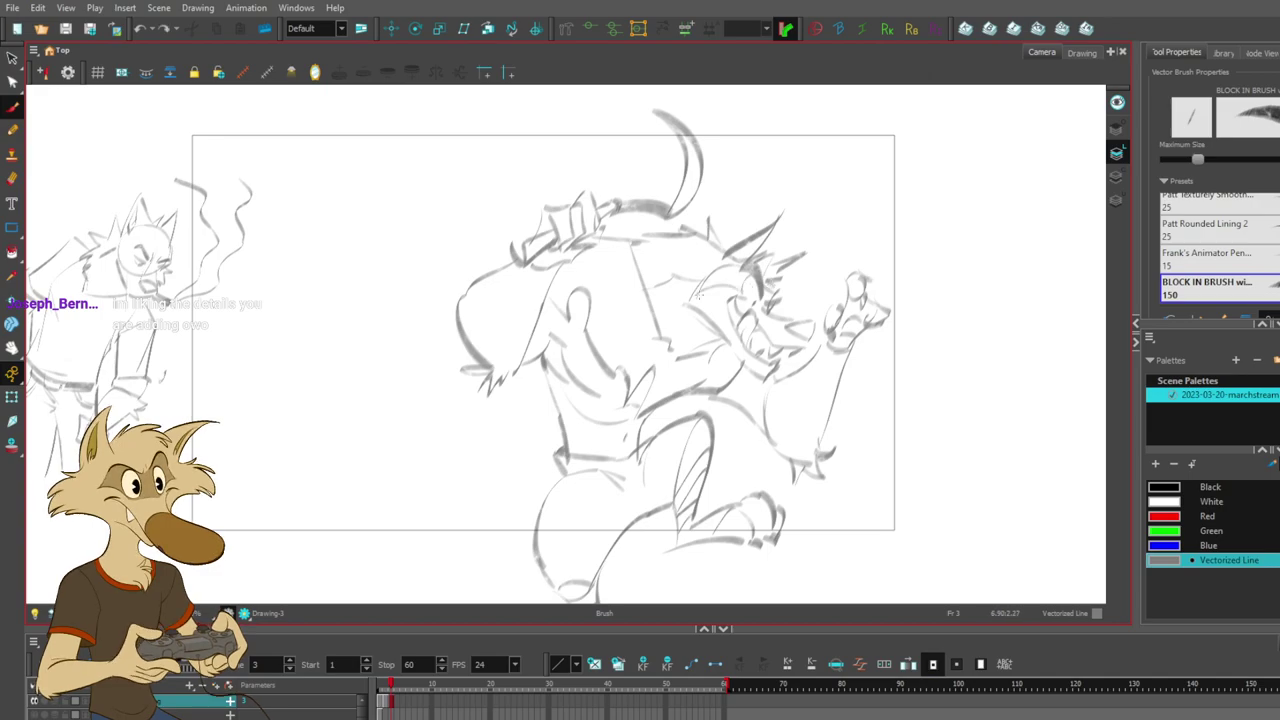
{"action": "key", "text": "alt+s"}
{"action": "key", "text": "alt+b"}
{"action": "left_click_drag", "start_coordinate": [854, 464], "coordinate": [804, 431]}
{"action": "left_click_drag", "start_coordinate": [764, 371], "coordinate": [741, 389]}
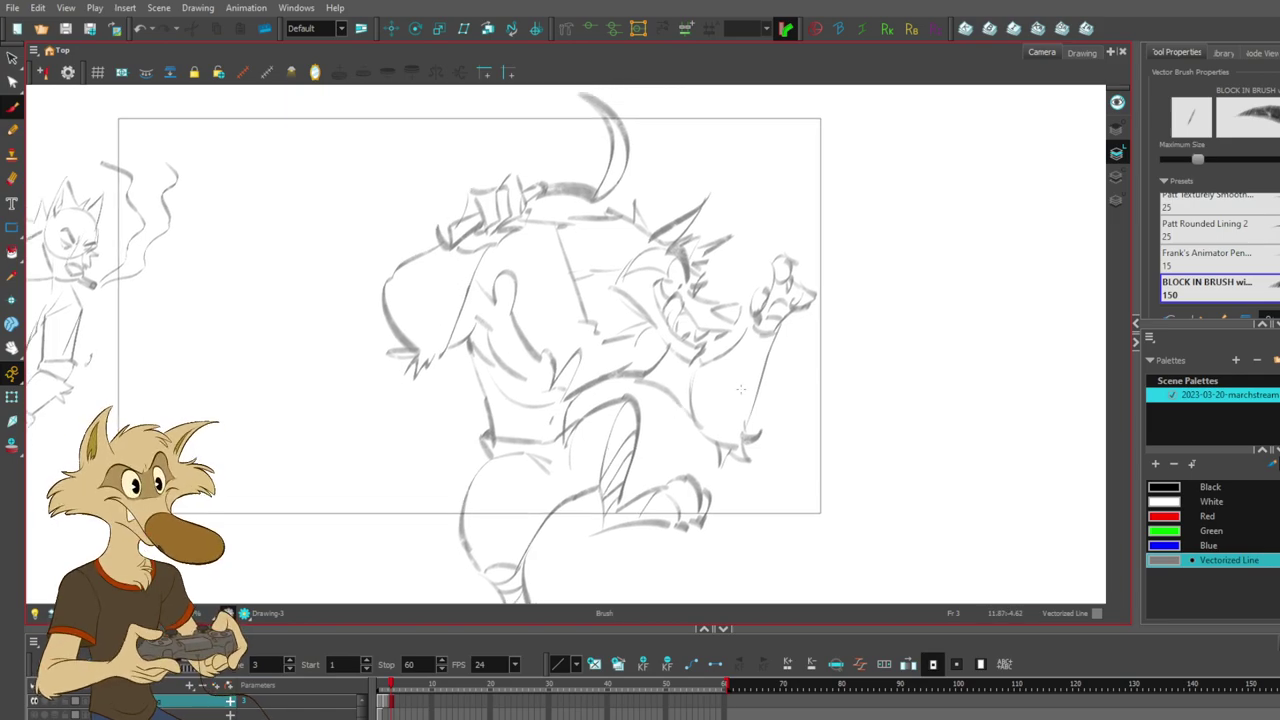
- Try a short stroke between the sickle-wielding figure's muzzle and raised hand
{"action": "scroll", "coordinate": [695, 378], "scroll_direction": "down", "scroll_amount": 4}
{"action": "scroll", "coordinate": [740, 378], "scroll_direction": "up", "scroll_amount": 3}
{"action": "left_click_drag", "start_coordinate": [713, 333], "coordinate": [732, 314]}
{"action": "key", "text": "ctrl+z"}
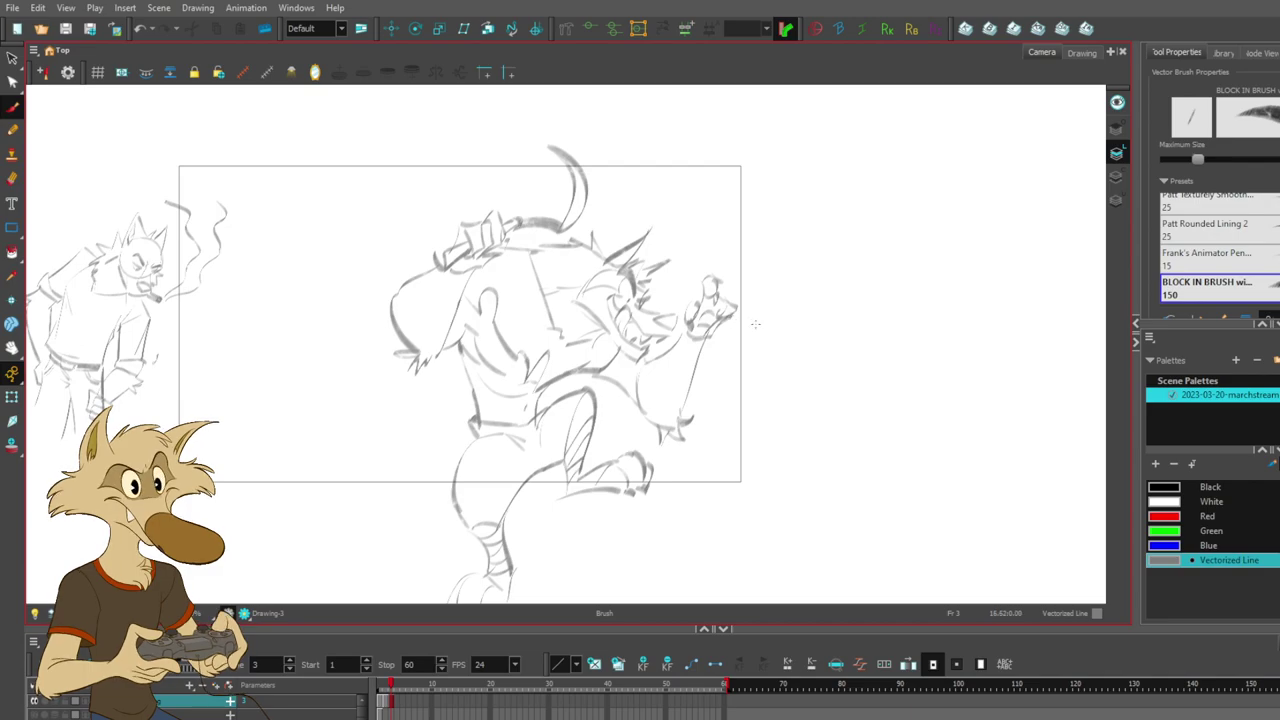
- Select the entire sickle-wielding figure and scale it down proportionally to about two thirds of its size
{"action": "scroll", "coordinate": [672, 314], "scroll_direction": "down", "scroll_amount": 3}
{"action": "scroll", "coordinate": [806, 377], "scroll_direction": "up", "scroll_amount": 2}
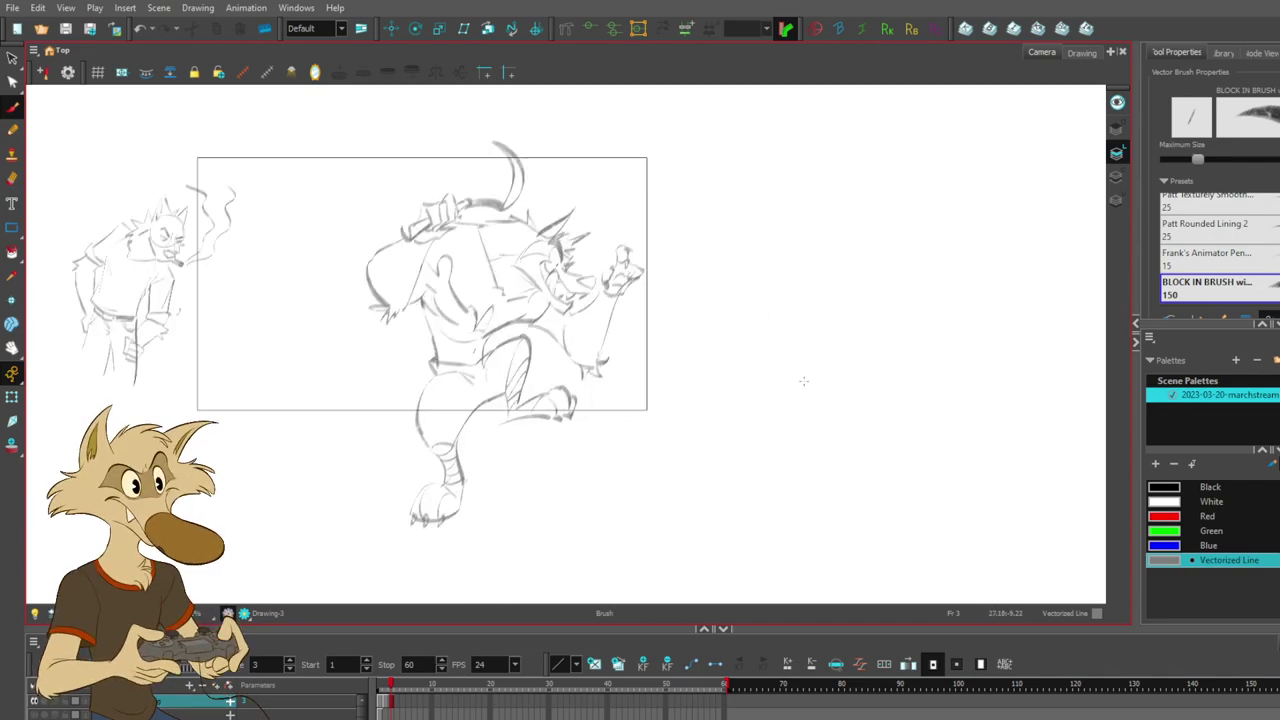
{"action": "scroll", "coordinate": [758, 374], "scroll_direction": "down", "scroll_amount": 2}
{"action": "scroll", "coordinate": [765, 370], "scroll_direction": "up", "scroll_amount": 2}
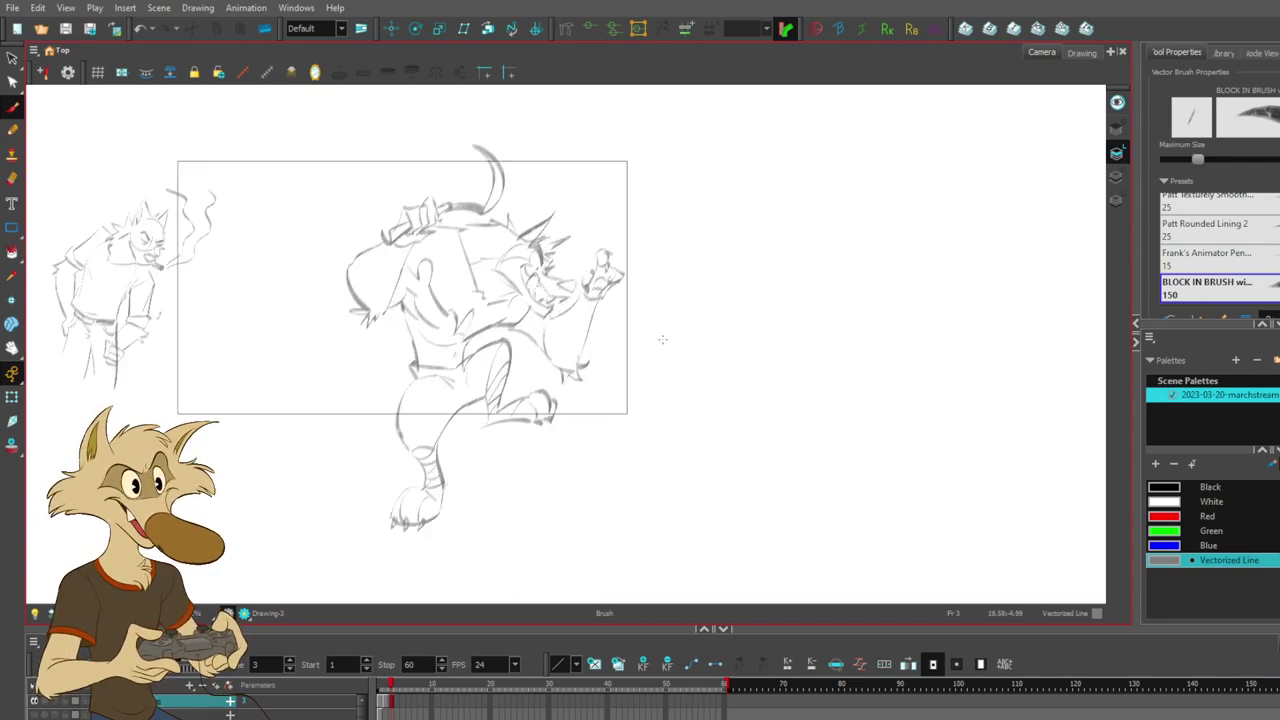
{"action": "scroll", "coordinate": [662, 339], "scroll_direction": "down", "scroll_amount": 1}
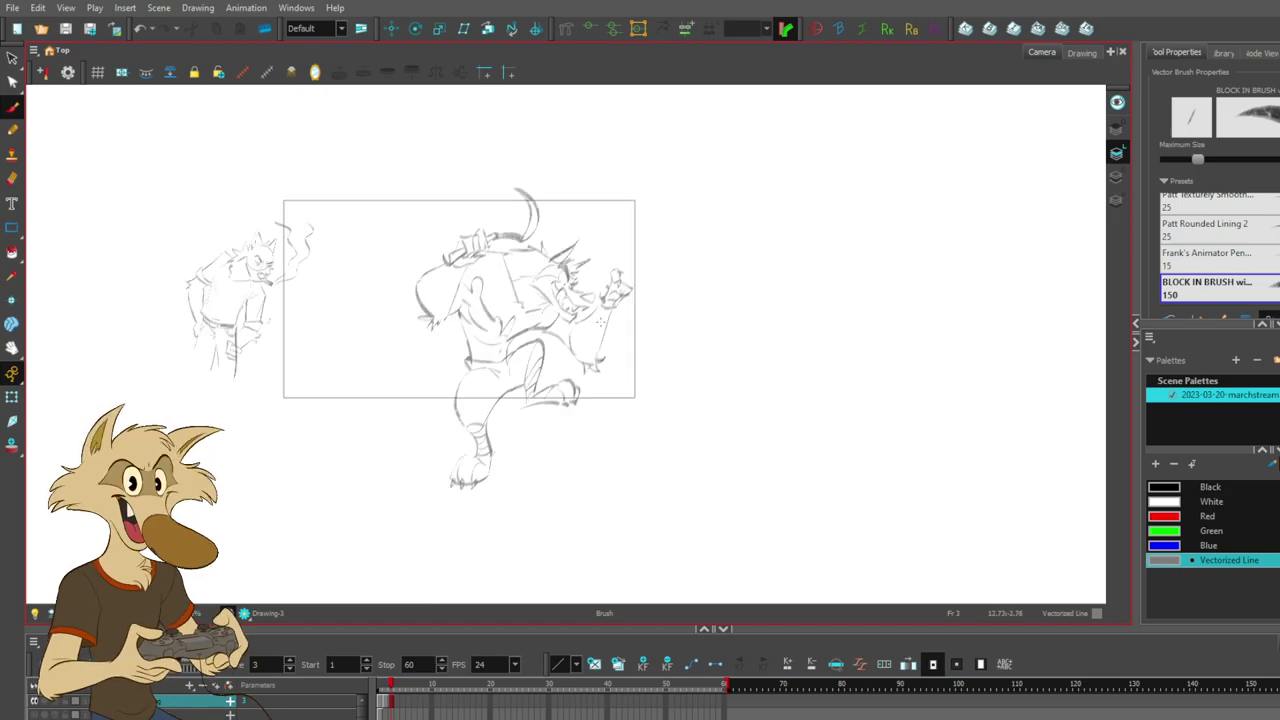
{"action": "scroll", "coordinate": [562, 314], "scroll_direction": "up", "scroll_amount": 2}
{"action": "left_click", "coordinate": [12, 59]}
{"action": "left_click_drag", "start_coordinate": [556, 150], "coordinate": [597, 164]}
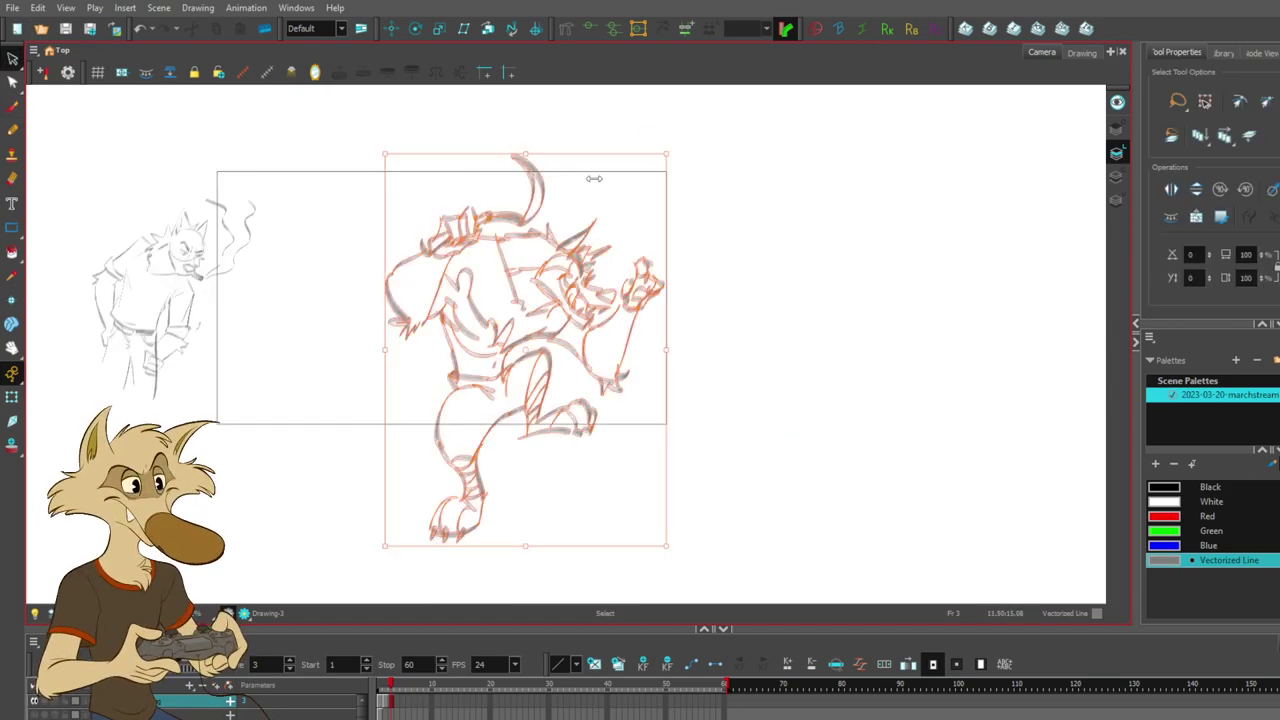
{"action": "mouse_move", "coordinate": [665, 545]}
{"action": "left_mouse_down"}
{"action": "mouse_move", "coordinate": [631, 517]}
{"action": "mouse_move", "coordinate": [568, 408]}
{"action": "left_mouse_up"}
{"action": "key", "text": "ctrl+z"}
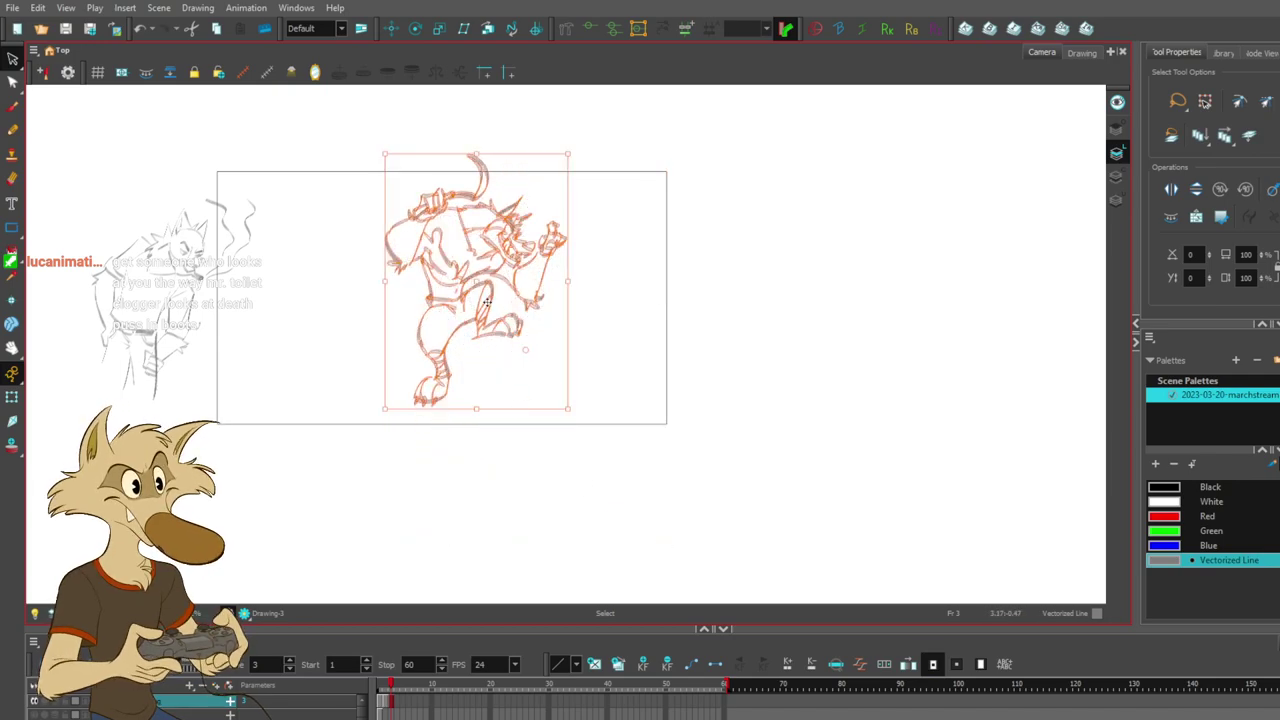
- Move the sickle-wielding figure to the left end of the camera frame, beside the smoking figure, and deselect it
{"action": "left_click_drag", "start_coordinate": [490, 303], "coordinate": [354, 340]}
{"action": "left_click_drag", "start_coordinate": [332, 340], "coordinate": [339, 344]}
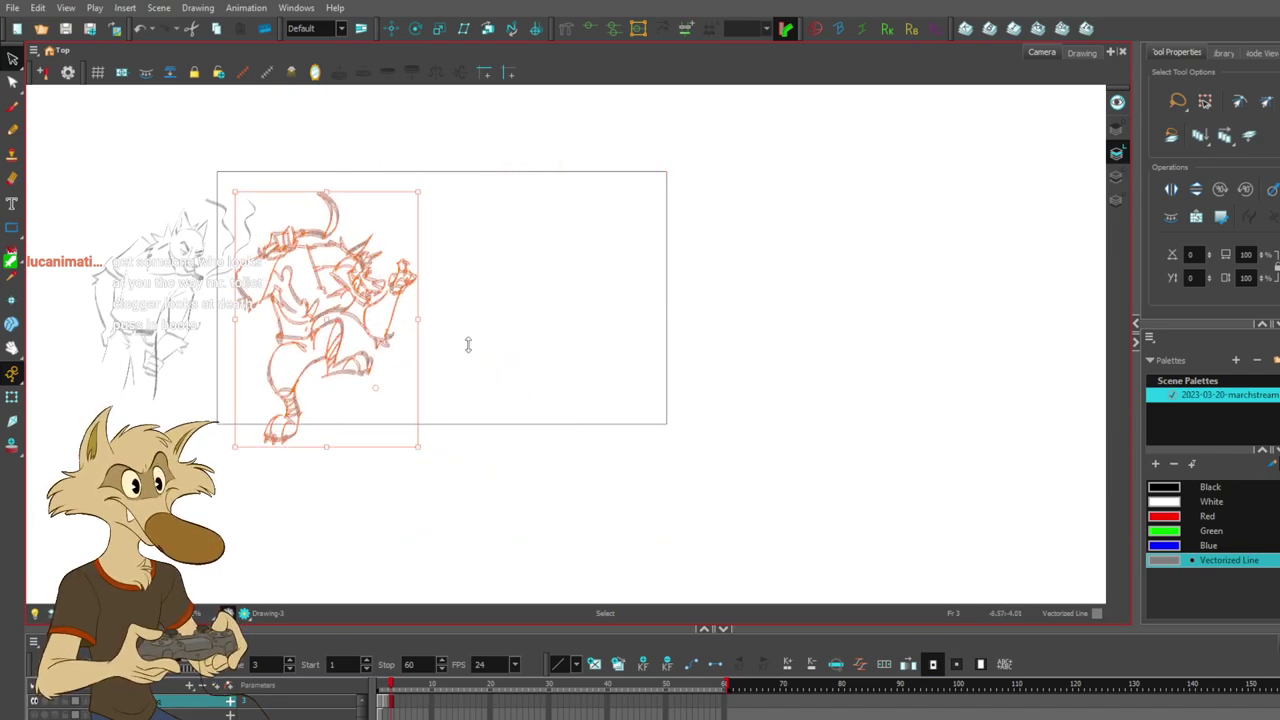
{"action": "left_click", "coordinate": [580, 371]}
- Examine the smoking figure and the sickle-wielding figure side by side, comparing their sizes and placement
{"action": "scroll", "coordinate": [580, 371], "scroll_direction": "down", "scroll_amount": 3}
{"action": "scroll", "coordinate": [455, 368], "scroll_direction": "up", "scroll_amount": 4}
{"action": "scroll", "coordinate": [545, 375], "scroll_direction": "down", "scroll_amount": 2}
{"action": "scroll", "coordinate": [357, 370], "scroll_direction": "up", "scroll_amount": 2}
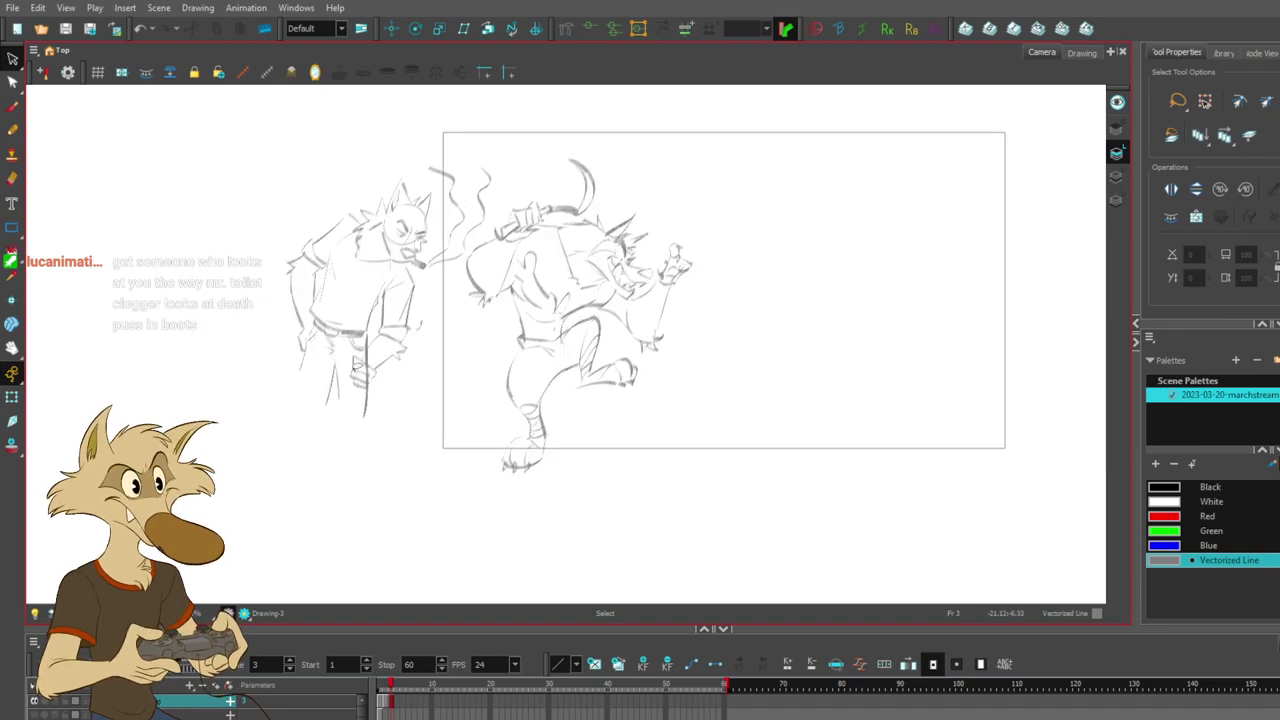
{"action": "scroll", "coordinate": [421, 337], "scroll_direction": "up", "scroll_amount": 1}
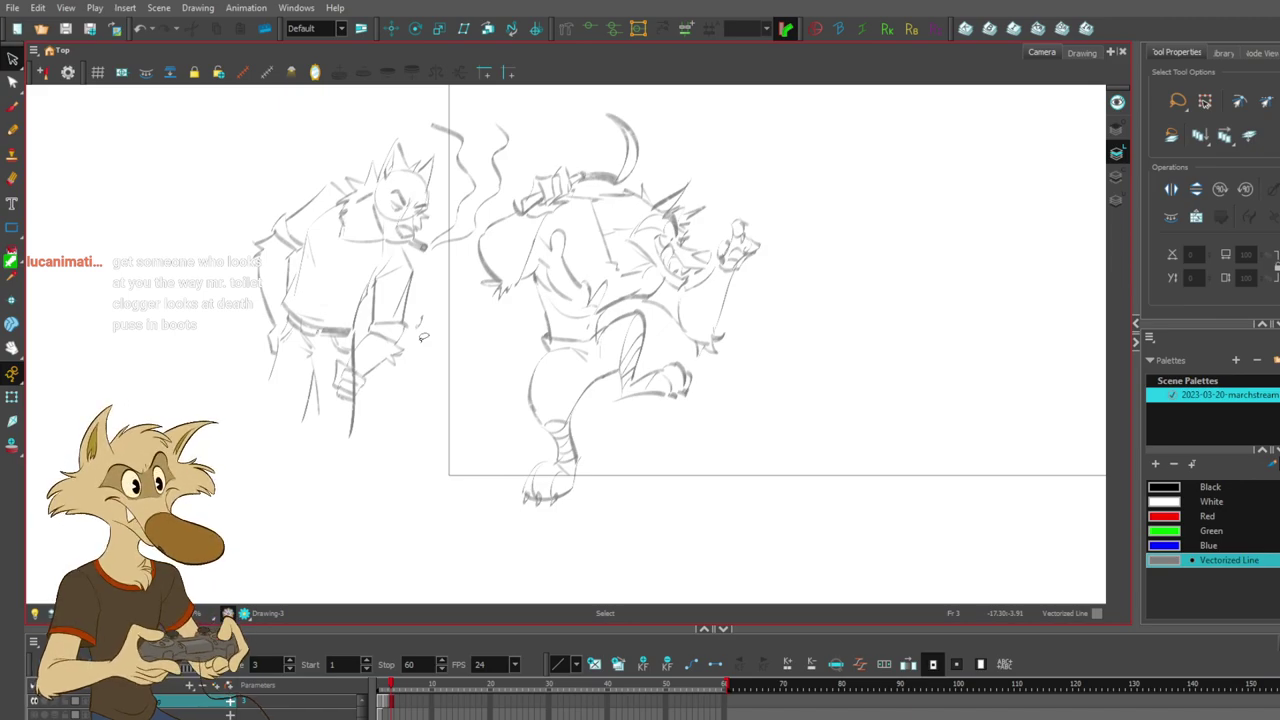
{"action": "scroll", "coordinate": [490, 338], "scroll_direction": "down", "scroll_amount": 2}
{"action": "scroll", "coordinate": [560, 322], "scroll_direction": "up", "scroll_amount": 2}
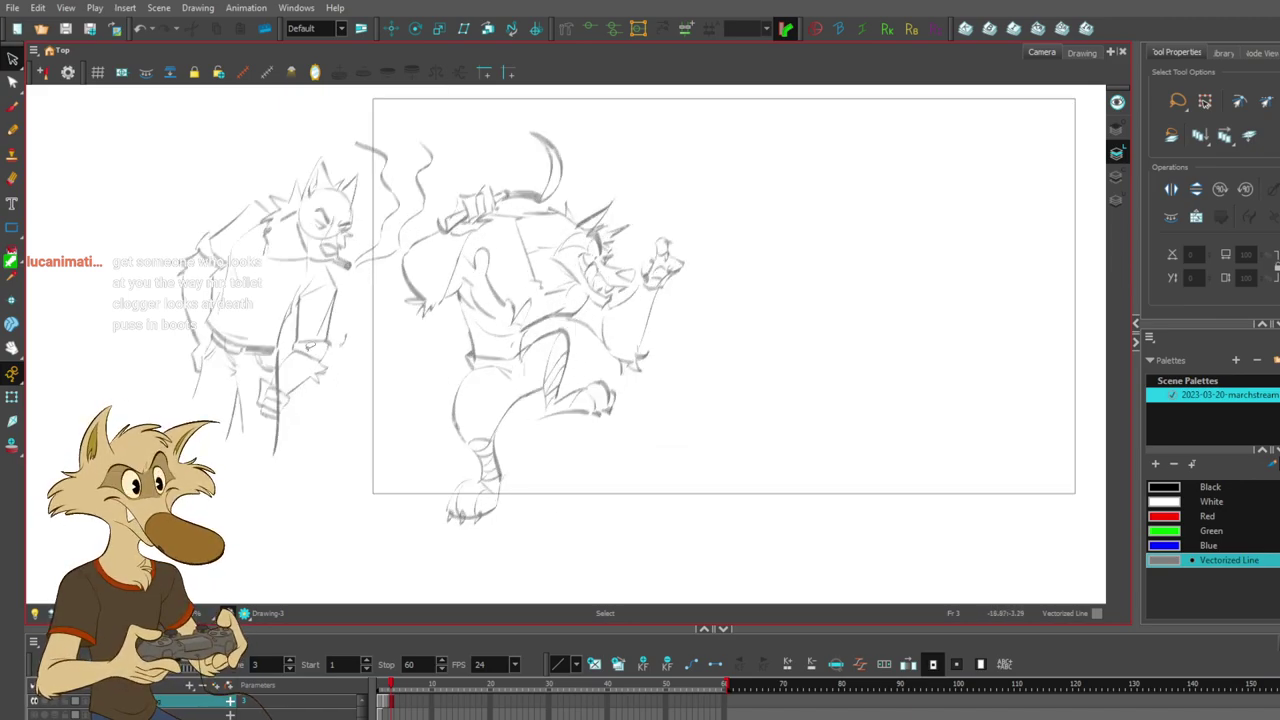
{"action": "scroll", "coordinate": [310, 347], "scroll_direction": "down", "scroll_amount": 2}
{"action": "scroll", "coordinate": [424, 362], "scroll_direction": "up", "scroll_amount": 1}
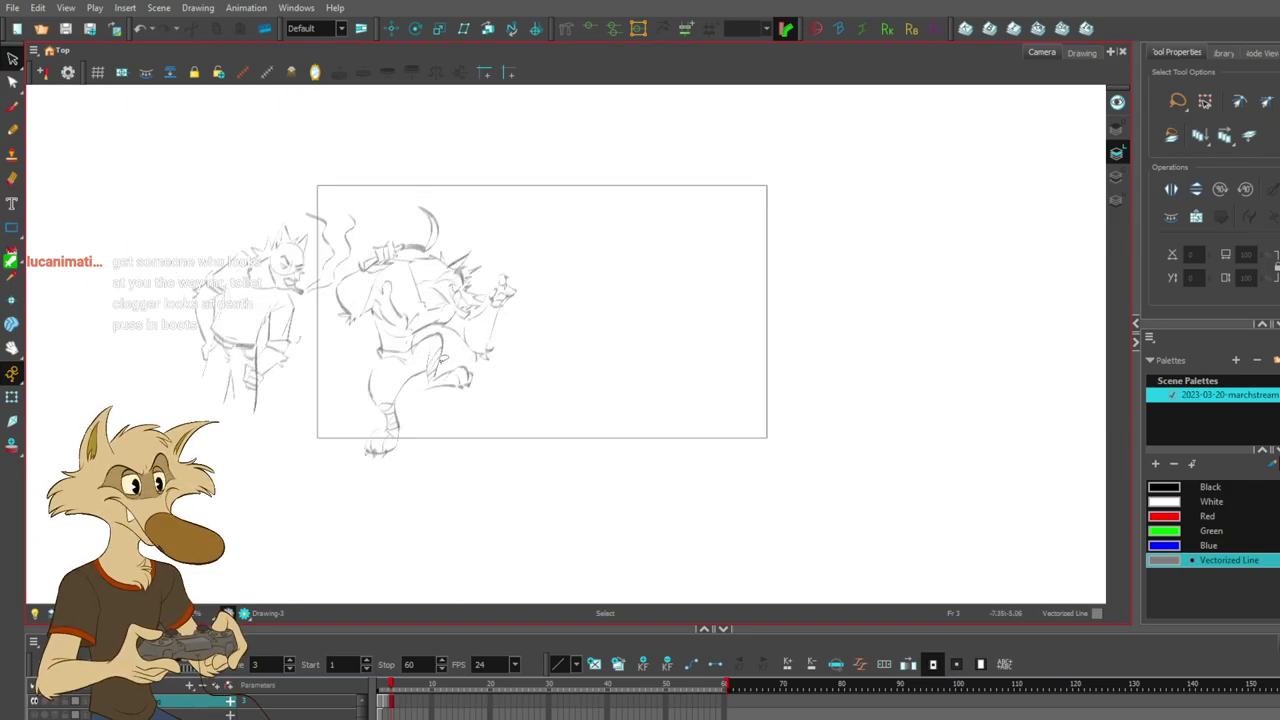
{"action": "scroll", "coordinate": [470, 350], "scroll_direction": "up", "scroll_amount": 1}
{"action": "key", "text": "alt+b"}
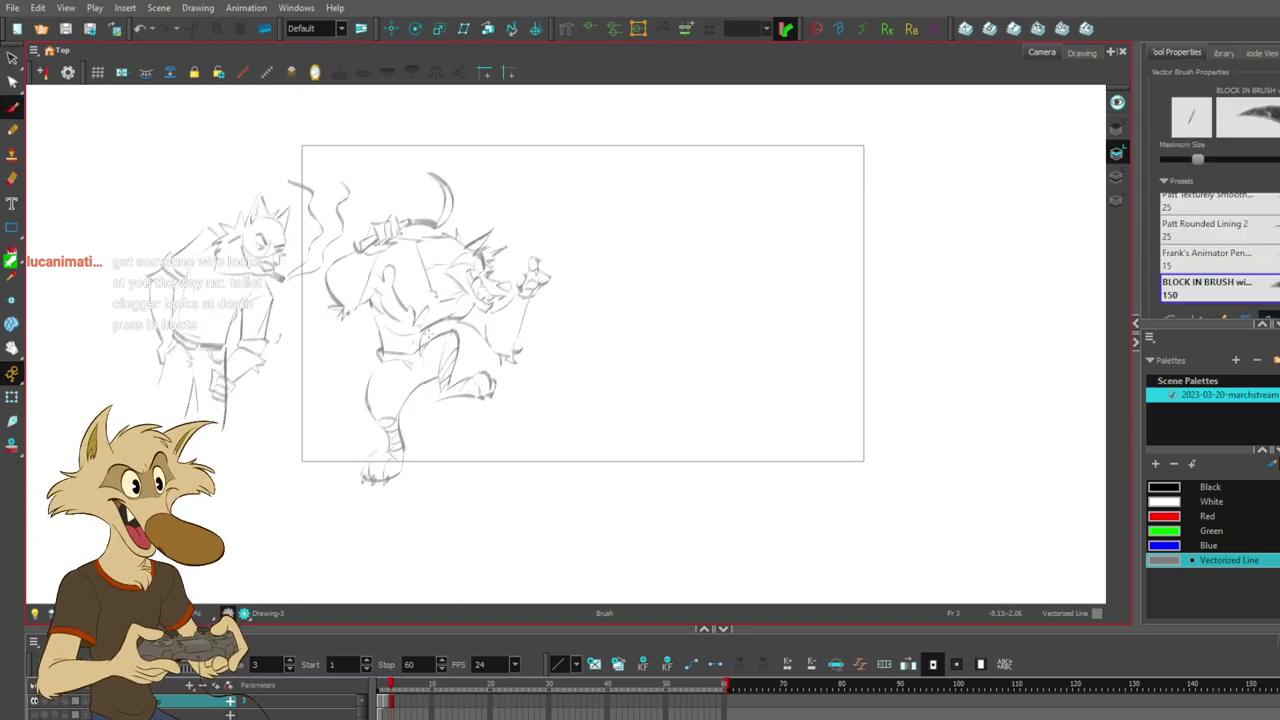
{"action": "scroll", "coordinate": [460, 350], "scroll_direction": "up", "scroll_amount": 1}
{"action": "scroll", "coordinate": [464, 348], "scroll_direction": "down", "scroll_amount": 1}
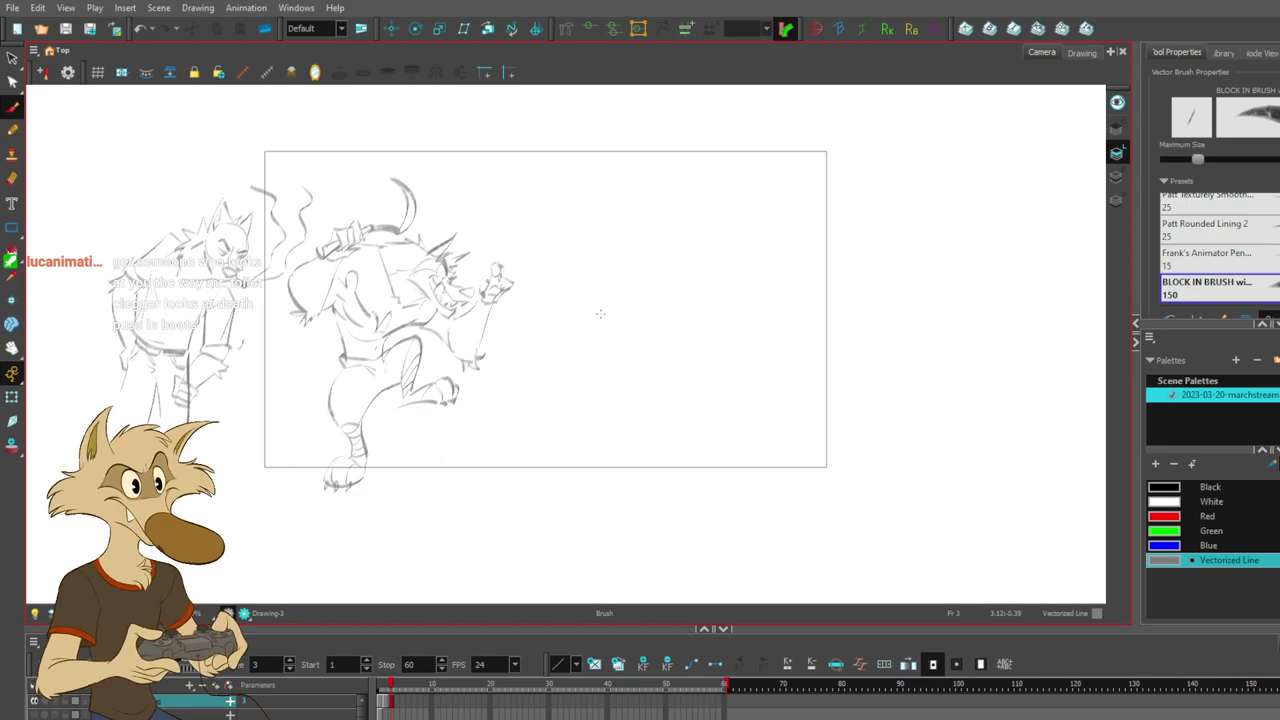
{"action": "scroll", "coordinate": [600, 314], "scroll_direction": "down", "scroll_amount": 2}
{"action": "scroll", "coordinate": [378, 338], "scroll_direction": "up", "scroll_amount": 2}
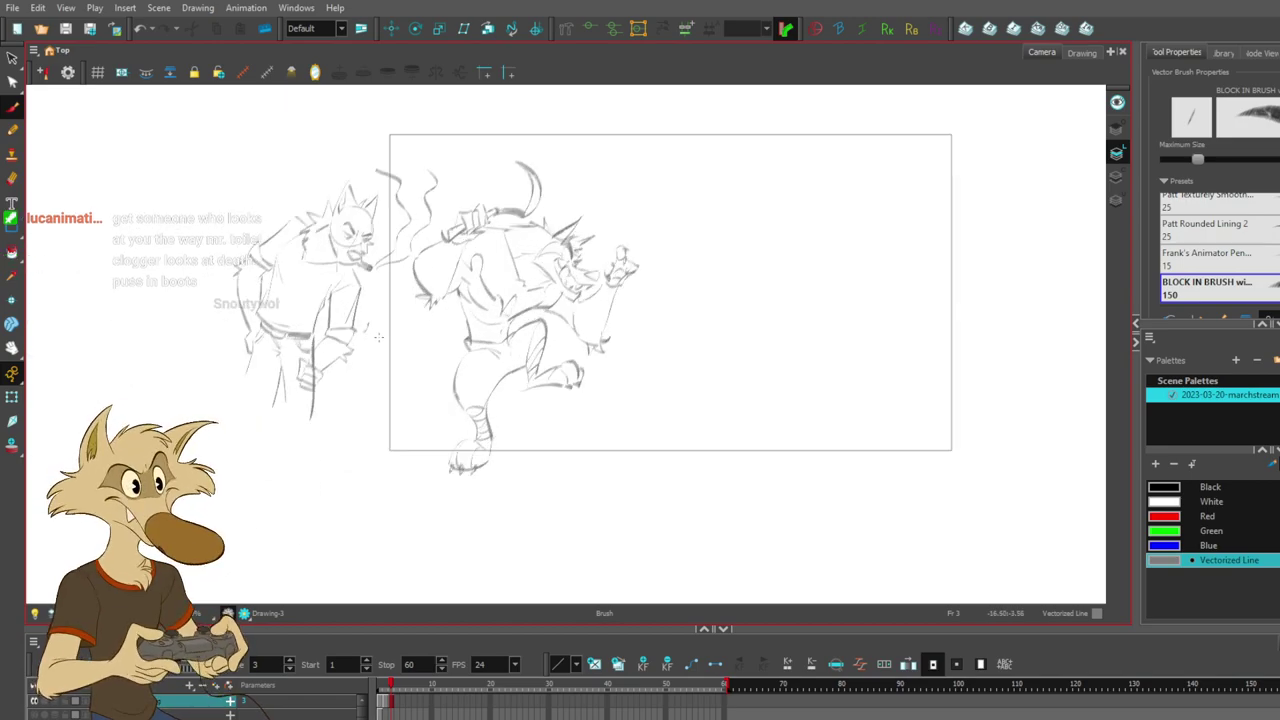
{"action": "key", "text": "alt+s"}
{"action": "mouse_move", "coordinate": [588, 166]}
{"action": "left_mouse_down"}
{"action": "mouse_move", "coordinate": [692, 398]}
{"action": "mouse_move", "coordinate": [545, 136]}
{"action": "left_mouse_up"}
{"action": "mouse_move", "coordinate": [686, 272]}
{"action": "left_mouse_down"}
{"action": "mouse_move", "coordinate": [687, 251]}
{"action": "mouse_move", "coordinate": [577, 543]}
{"action": "mouse_move", "coordinate": [700, 189]}
{"action": "mouse_move", "coordinate": [690, 265]}
{"action": "left_mouse_up"}
{"action": "left_click", "coordinate": [685, 253]}
{"action": "mouse_move", "coordinate": [580, 254]}
{"action": "left_mouse_down"}
{"action": "mouse_move", "coordinate": [1052, 254]}
{"action": "mouse_move", "coordinate": [478, 257]}
{"action": "left_mouse_up"}
{"action": "left_click", "coordinate": [728, 296]}
{"action": "key", "text": "ctrl+z"}
{"action": "left_click", "coordinate": [730, 291]}
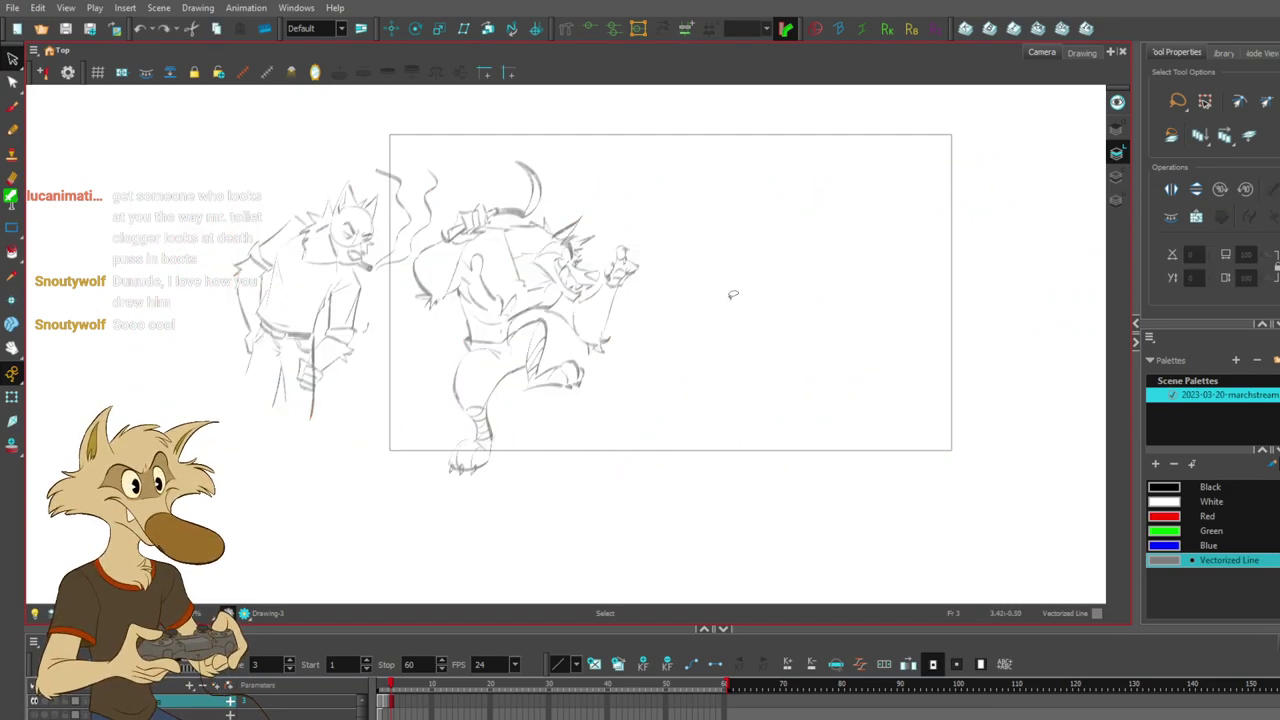
- Handwrite the word "Chicos" with the Brush near the top of the camera frame's empty right half
{"action": "scroll", "coordinate": [680, 292], "scroll_direction": "down", "scroll_amount": 1}
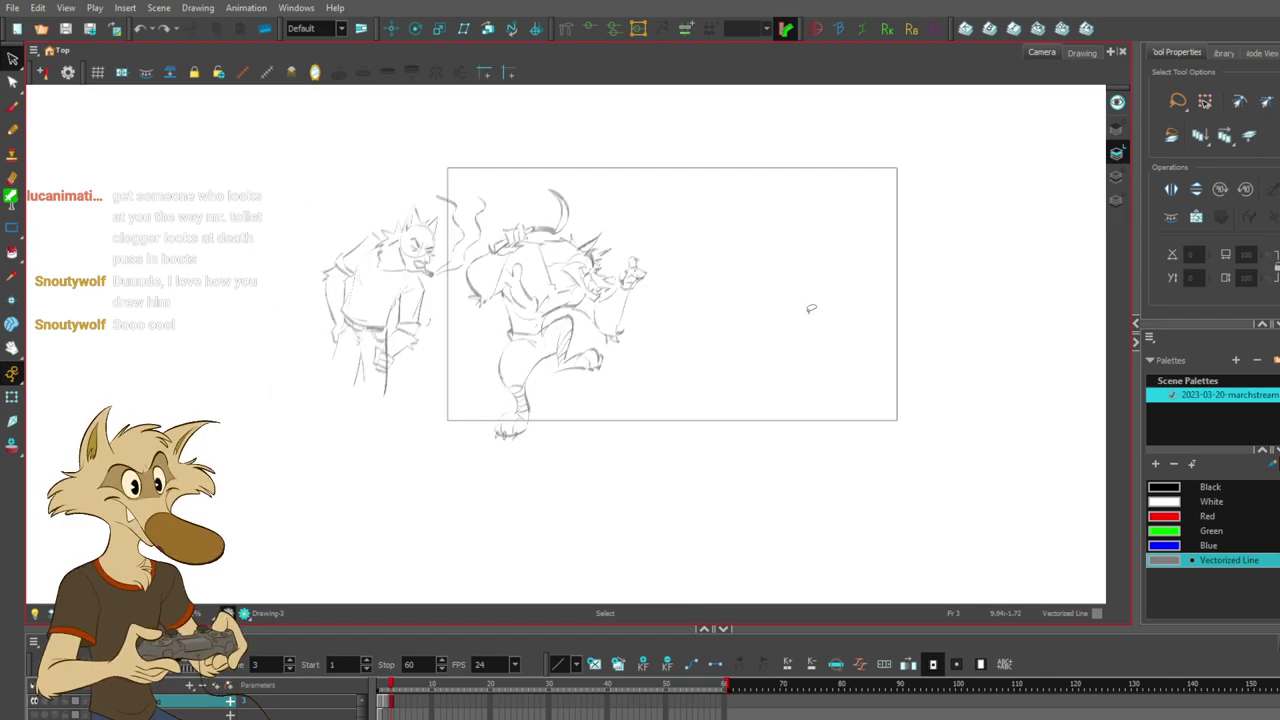
{"action": "scroll", "coordinate": [800, 310], "scroll_direction": "up", "scroll_amount": 1}
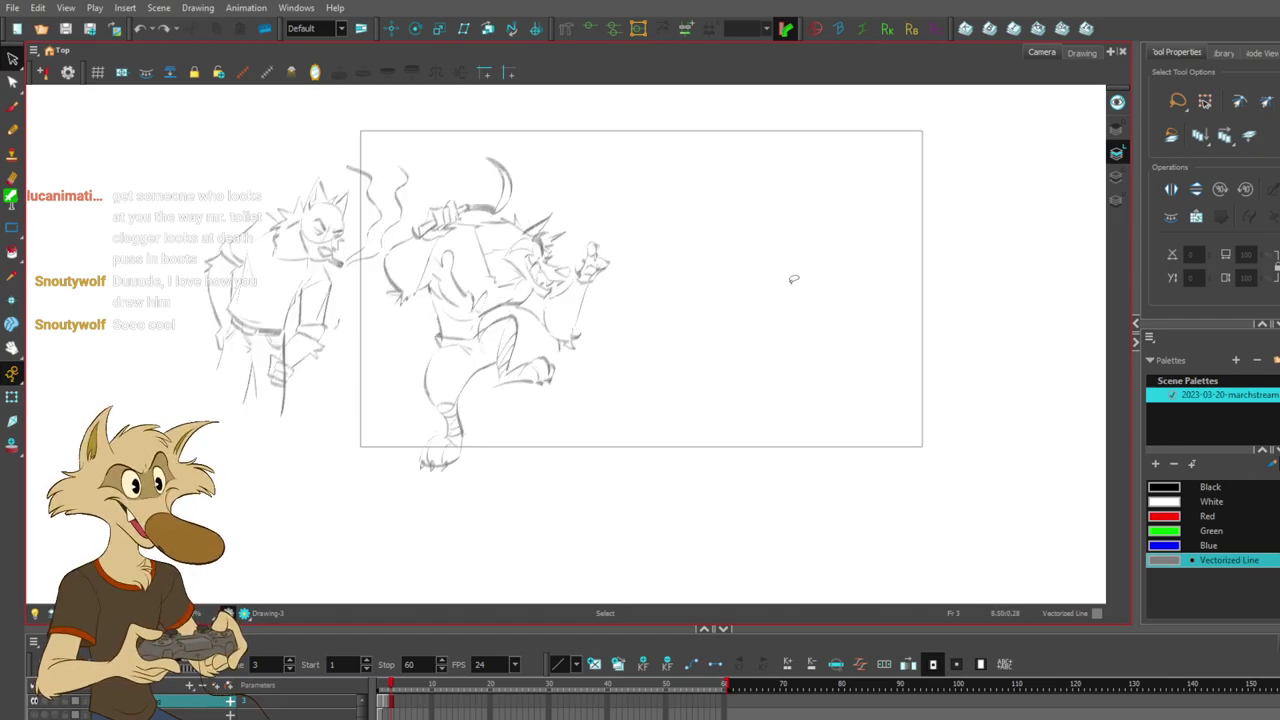
{"action": "scroll", "coordinate": [792, 284], "scroll_direction": "up", "scroll_amount": 1}
{"action": "left_click", "coordinate": [13, 106]}
{"action": "scroll", "coordinate": [661, 336], "scroll_direction": "down", "scroll_amount": 1}
{"action": "scroll", "coordinate": [775, 291], "scroll_direction": "up", "scroll_amount": 1}
{"action": "scroll", "coordinate": [535, 291], "scroll_direction": "down", "scroll_amount": 1}
{"action": "scroll", "coordinate": [715, 302], "scroll_direction": "up", "scroll_amount": 1}
{"action": "scroll", "coordinate": [702, 305], "scroll_direction": "up", "scroll_amount": 1}
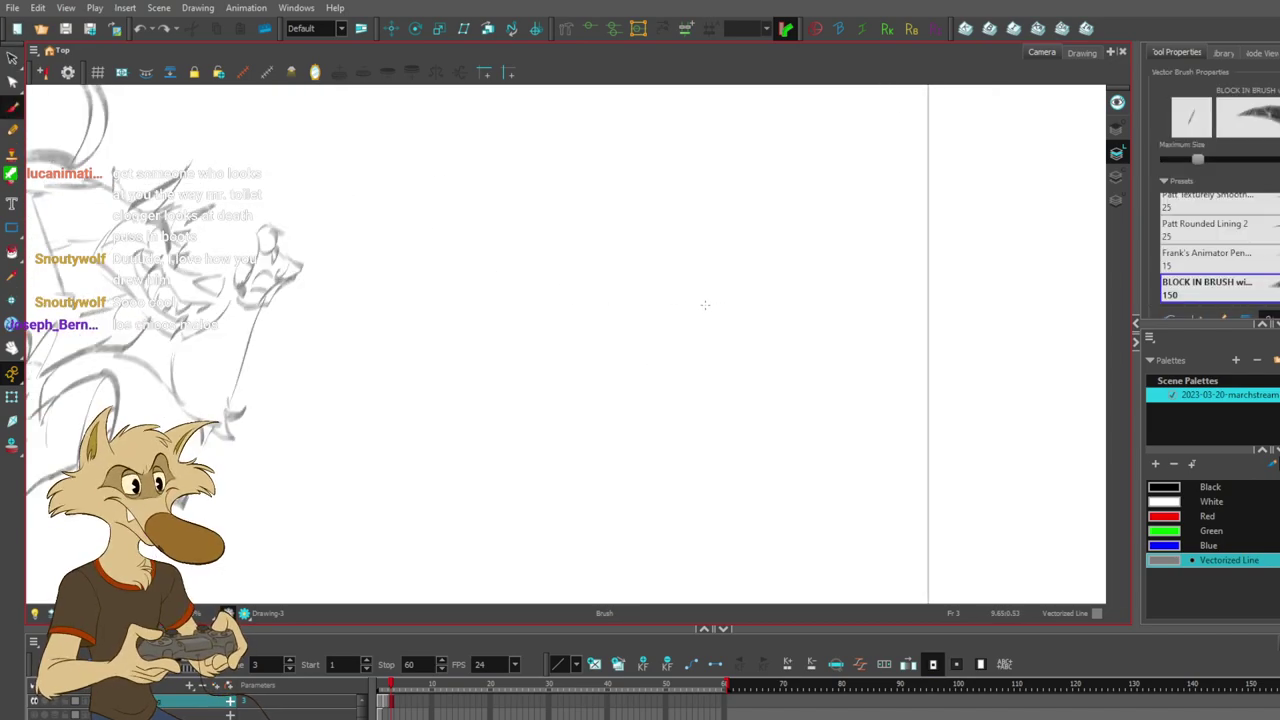
{"action": "scroll", "coordinate": [671, 351], "scroll_direction": "down", "scroll_amount": 1}
{"action": "scroll", "coordinate": [771, 318], "scroll_direction": "up", "scroll_amount": 1}
{"action": "scroll", "coordinate": [754, 314], "scroll_direction": "down", "scroll_amount": 4}
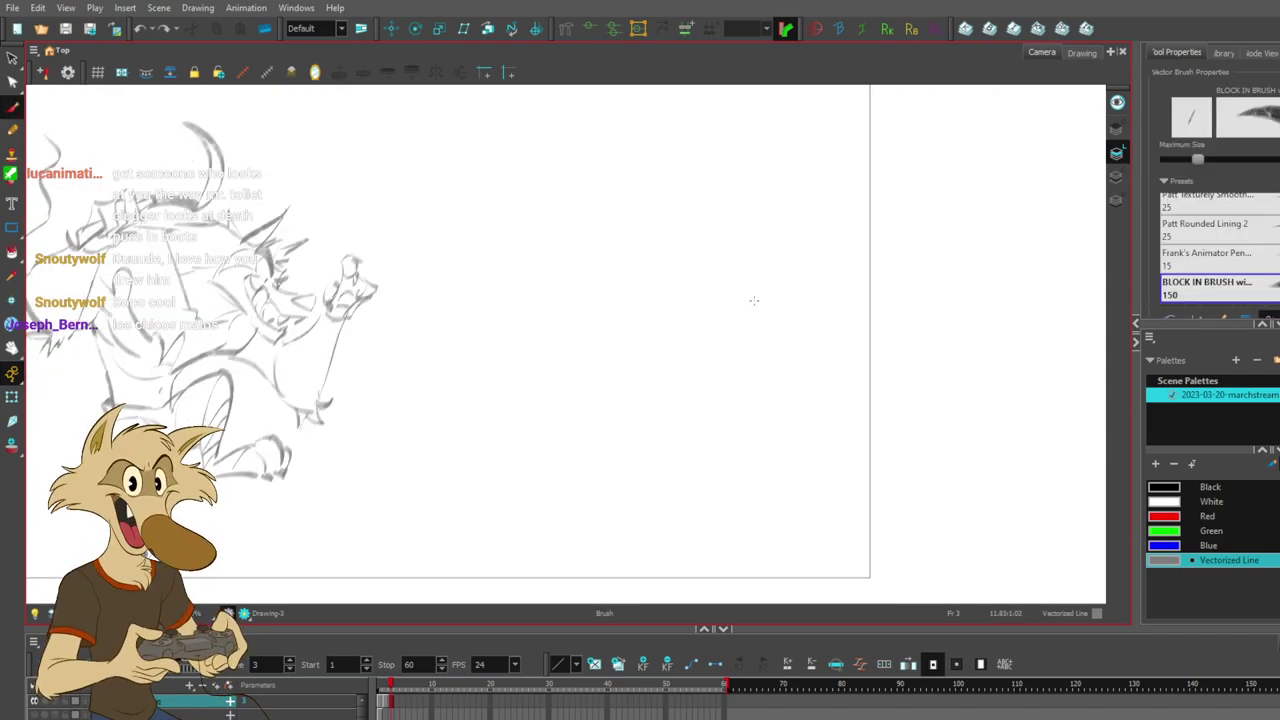
{"action": "scroll", "coordinate": [692, 238], "scroll_direction": "up", "scroll_amount": 3}
{"action": "left_click_drag", "start_coordinate": [522, 163], "coordinate": [545, 180]}
{"action": "key", "text": "ctrl+z"}
{"action": "left_click_drag", "start_coordinate": [549, 171], "coordinate": [558, 181]}
{"action": "mouse_move", "coordinate": [572, 168]}
{"action": "left_mouse_down"}
{"action": "mouse_move", "coordinate": [616, 168]}
{"action": "mouse_move", "coordinate": [589, 174]}
{"action": "left_mouse_up"}
{"action": "key", "text": "ctrl+z"}
{"action": "key", "text": "ctrl+z"}
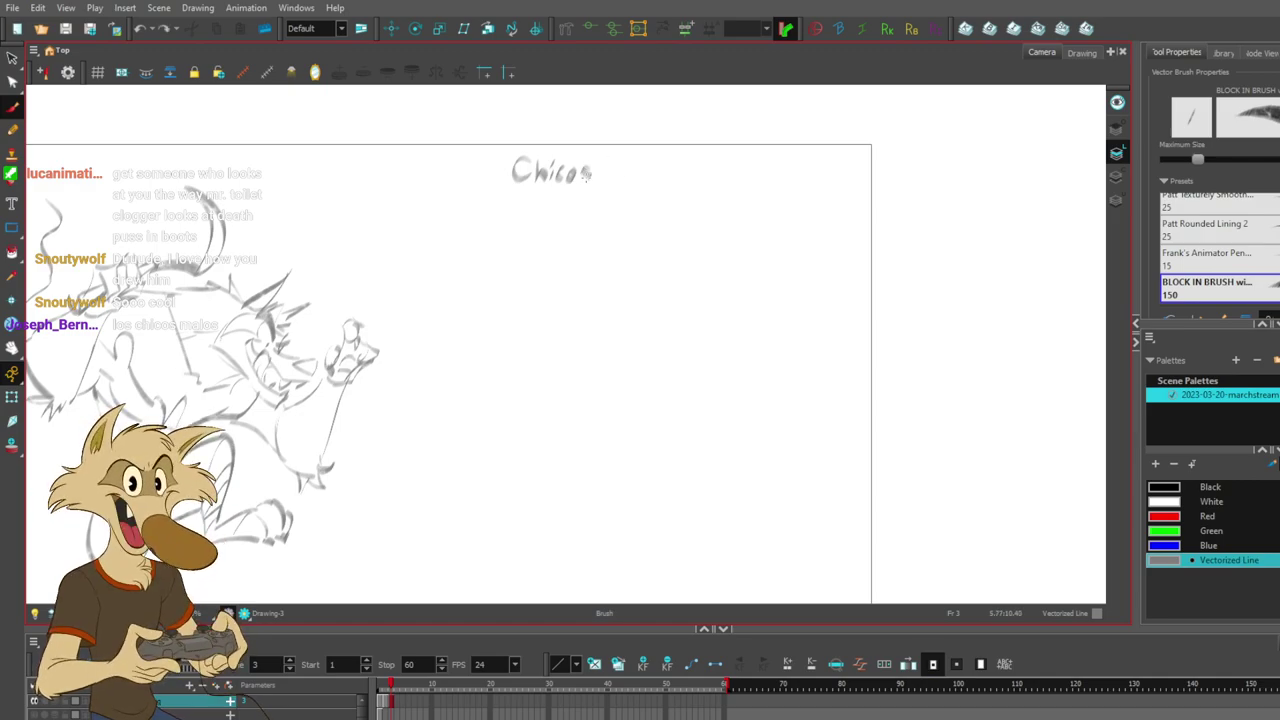
- Complete the handwritten title by adding "Los" before and "Malos" after the word "Chicos"
{"action": "mouse_move", "coordinate": [462, 160]}
{"action": "left_mouse_down"}
{"action": "mouse_move", "coordinate": [472, 178]}
{"action": "mouse_move", "coordinate": [488, 166]}
{"action": "mouse_move", "coordinate": [488, 180]}
{"action": "left_mouse_up"}
{"action": "left_click_drag", "start_coordinate": [610, 180], "coordinate": [647, 178]}
{"action": "left_click_drag", "start_coordinate": [660, 168], "coordinate": [668, 180]}
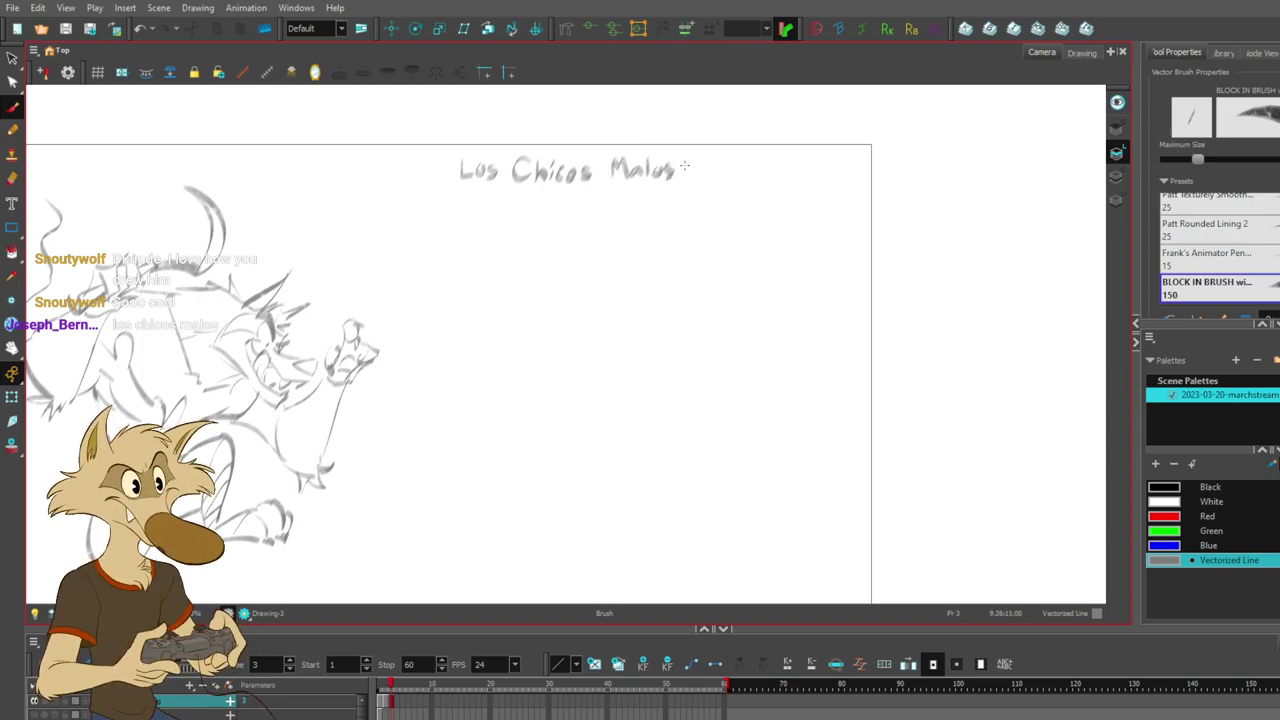
{"action": "left_click_drag", "start_coordinate": [750, 350], "coordinate": [736, 322]}
{"action": "key", "text": "2"}
{"action": "key", "text": "2"}
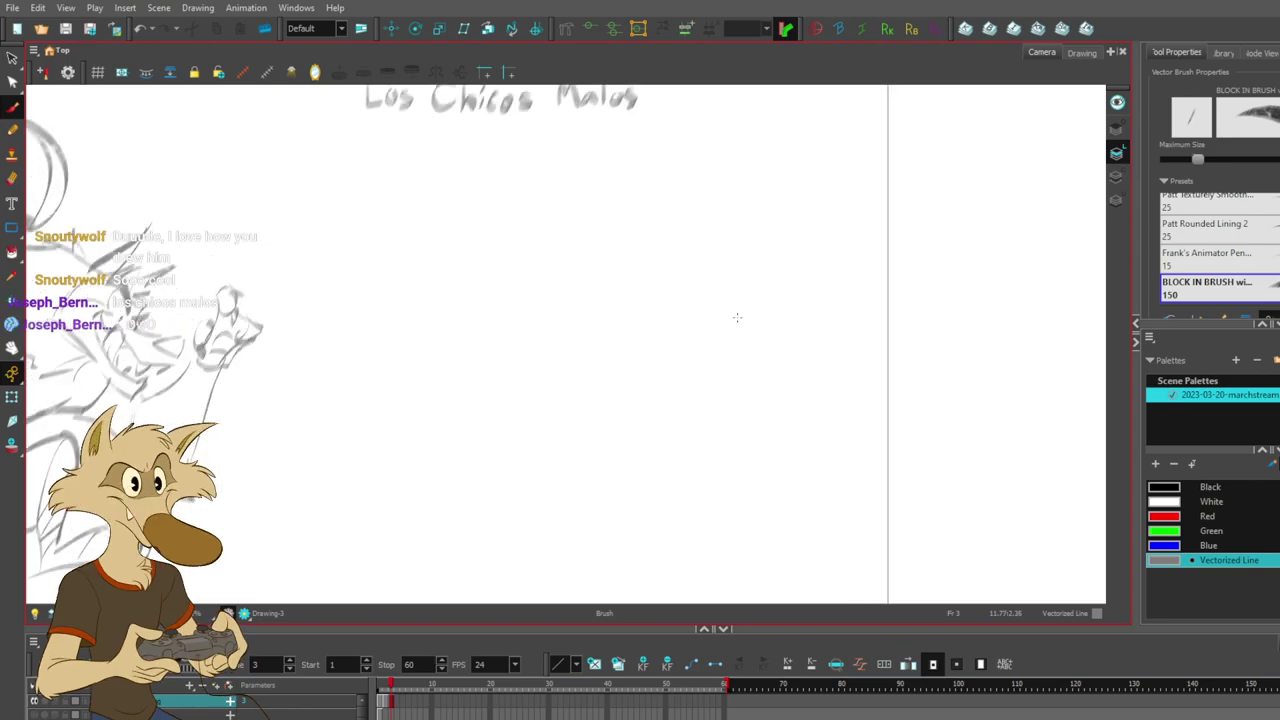
{"action": "scroll", "coordinate": [737, 317], "scroll_direction": "down", "scroll_amount": 2}
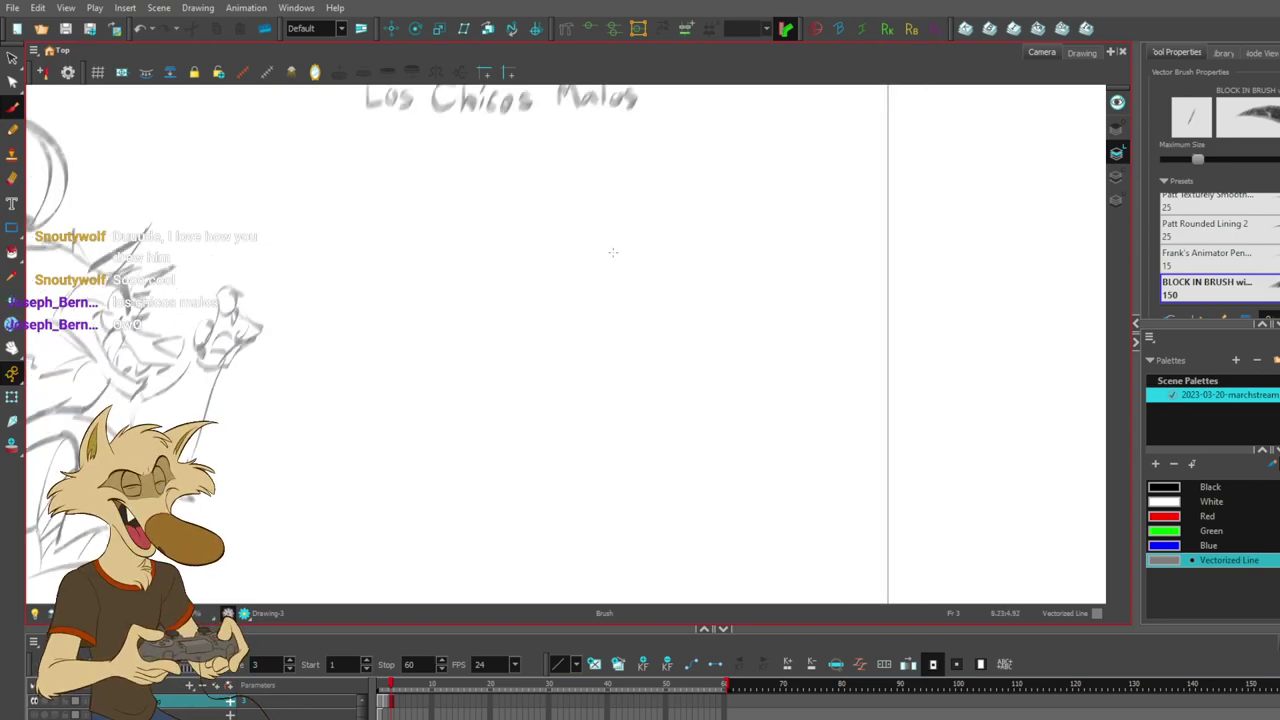
{"action": "scroll", "coordinate": [591, 179], "scroll_direction": "up", "scroll_amount": 1}
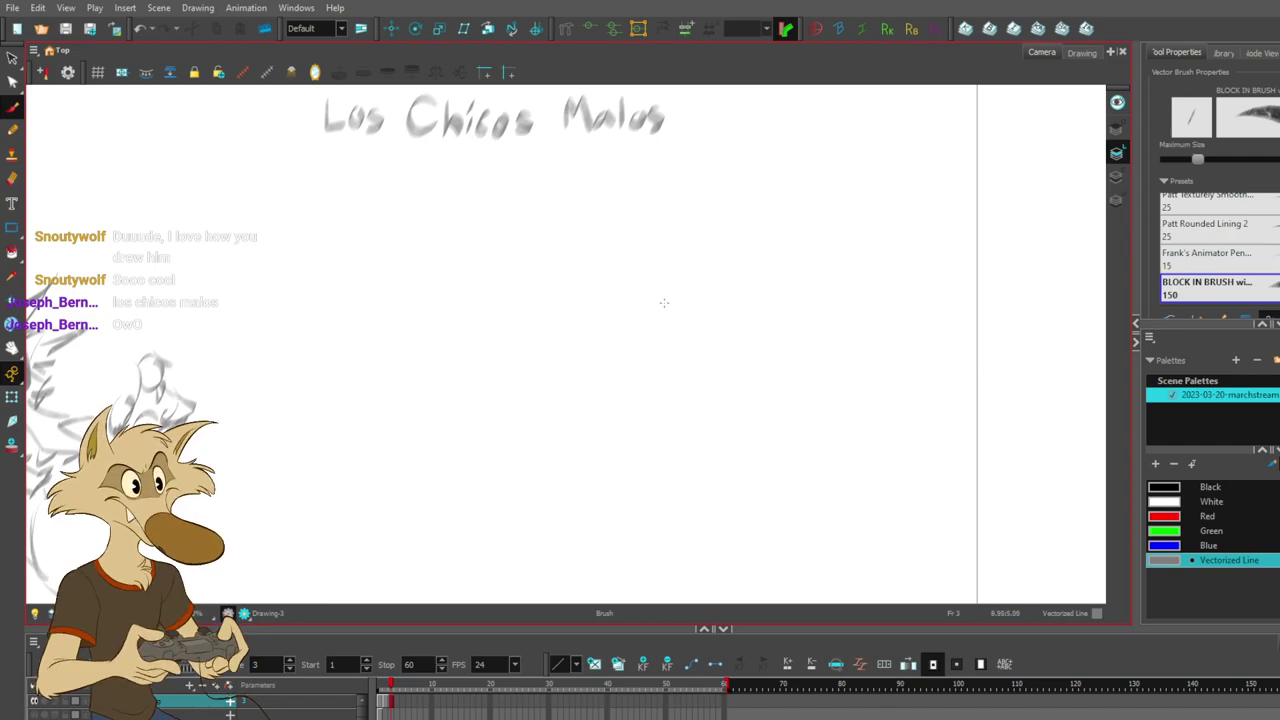
{"action": "mouse_move", "coordinate": [706, 323]}
{"action": "left_mouse_down"}
{"action": "mouse_move", "coordinate": [680, 263]}
{"action": "mouse_move", "coordinate": [528, 264]}
{"action": "mouse_move", "coordinate": [598, 292]}
{"action": "left_mouse_up"}
{"action": "key", "text": "ctrl+z"}
{"action": "key", "text": "ctrl+z"}
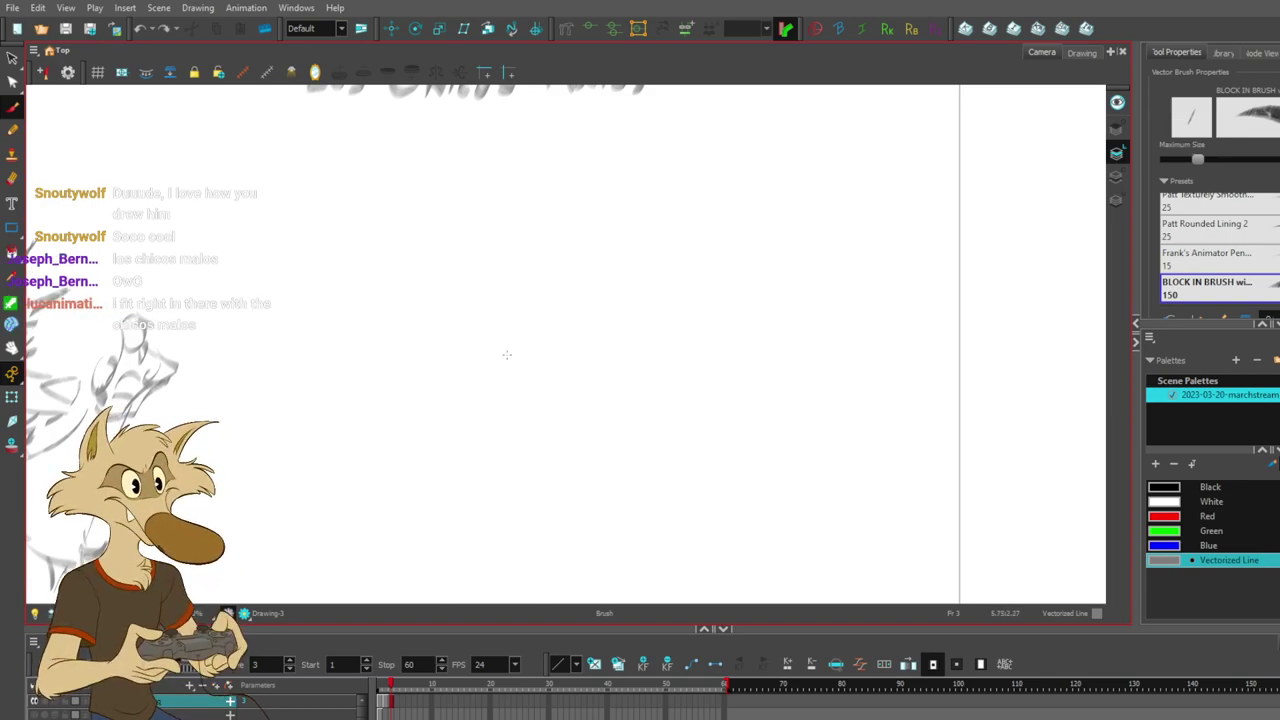
- Sketch a loose head-construction circle in the empty area below the "Los Chicos Malos" title
{"action": "left_click_drag", "start_coordinate": [512, 162], "coordinate": [558, 336]}
{"action": "key", "text": "ctrl+z"}
{"action": "mouse_move", "coordinate": [624, 240]}
{"action": "left_mouse_down"}
{"action": "mouse_move", "coordinate": [634, 251]}
{"action": "mouse_move", "coordinate": [538, 241]}
{"action": "left_mouse_up"}
{"action": "key", "text": "ctrl+z"}
- Draw a slightly curved vertical centre line and a curved horizontal eye line crossing inside the head circle
{"action": "mouse_move", "coordinate": [636, 228]}
{"action": "left_mouse_down"}
{"action": "mouse_move", "coordinate": [557, 417]}
{"action": "mouse_move", "coordinate": [668, 242]}
{"action": "mouse_move", "coordinate": [632, 354]}
{"action": "left_mouse_up"}
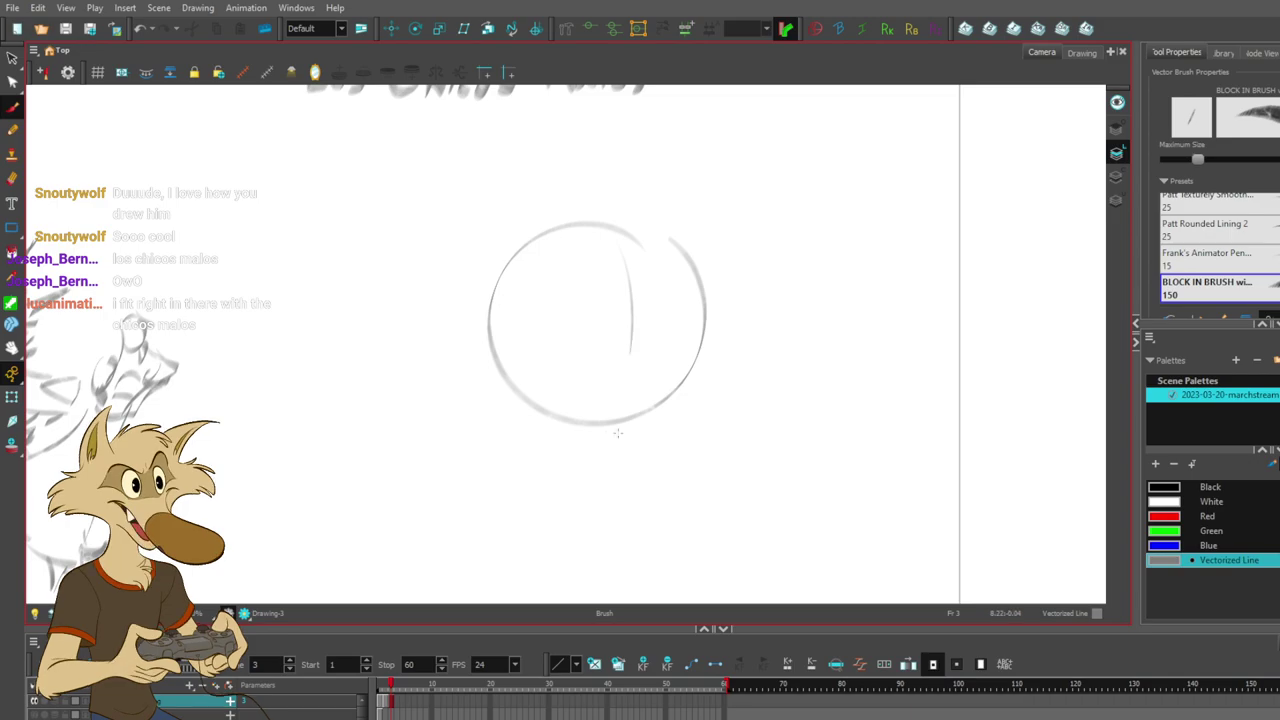
{"action": "key", "text": "ctrl+z"}
{"action": "left_click_drag", "start_coordinate": [597, 273], "coordinate": [614, 407]}
{"action": "left_click_drag", "start_coordinate": [522, 358], "coordinate": [678, 294]}
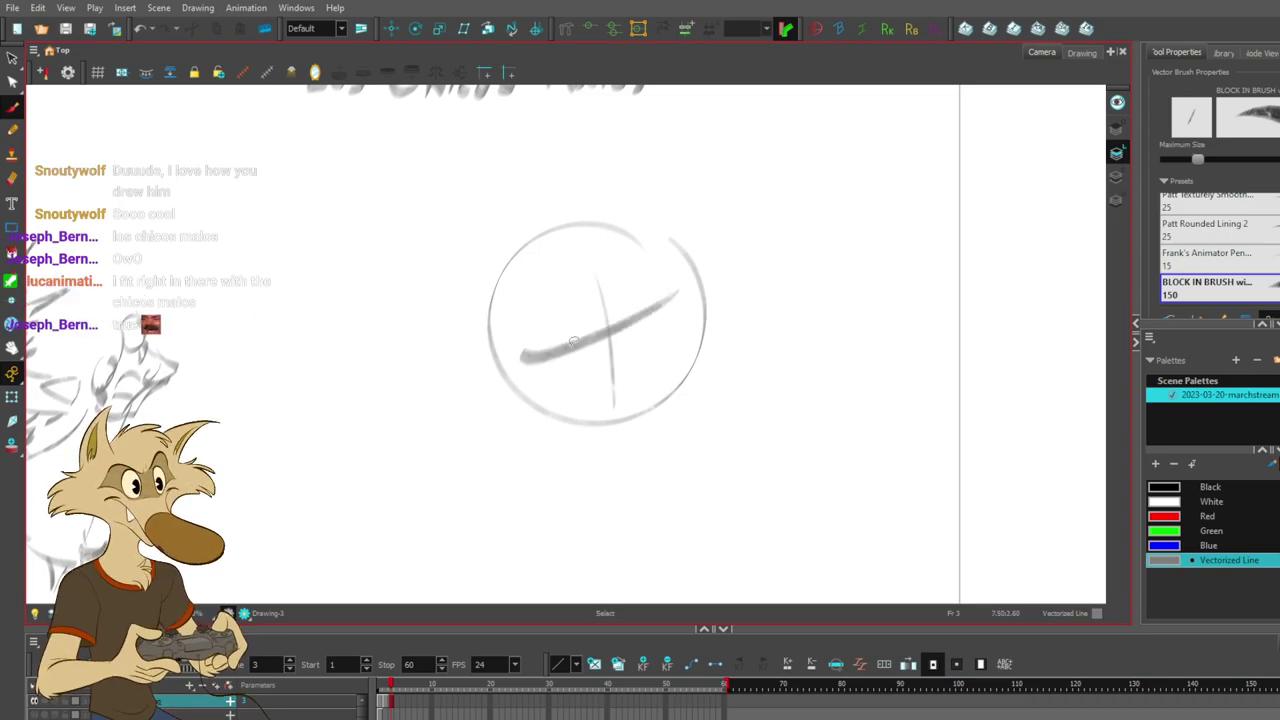
{"action": "key", "text": "ctrl+z"}
{"action": "left_click_drag", "start_coordinate": [525, 334], "coordinate": [693, 317]}
{"action": "left_click_drag", "start_coordinate": [596, 397], "coordinate": [676, 362]}
{"action": "key", "text": "ctrl+z"}
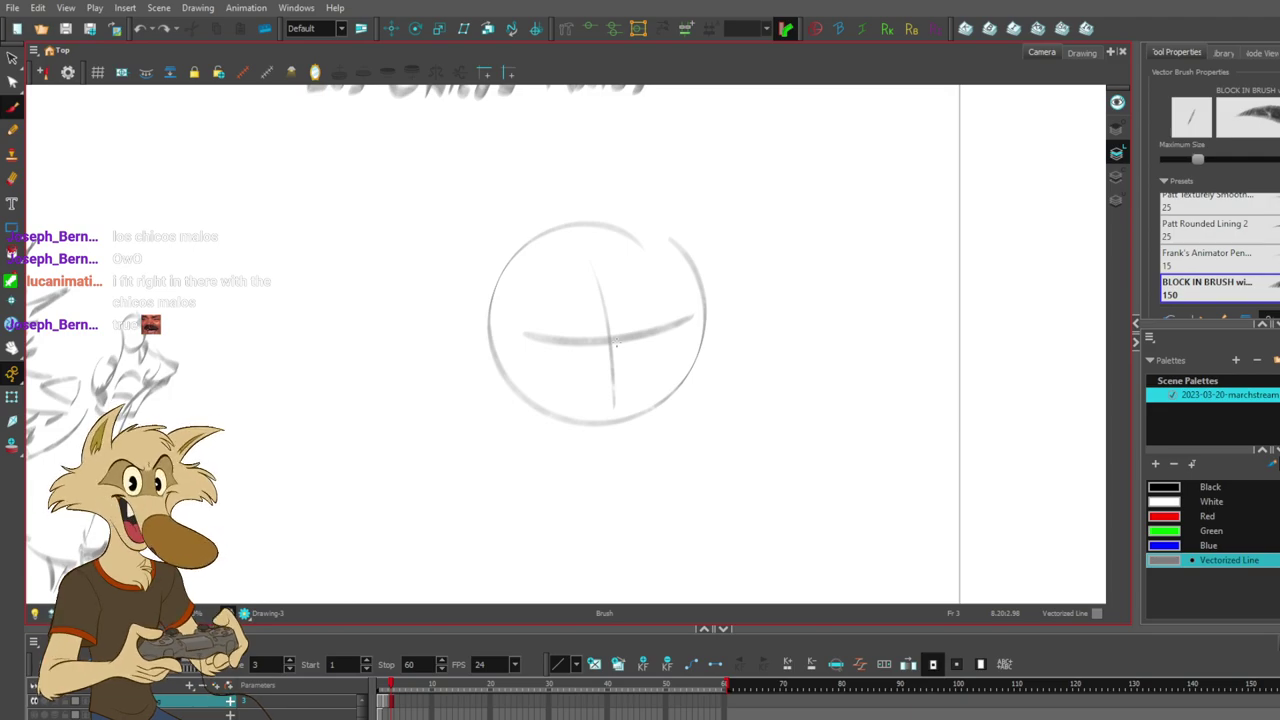
- Examine the head circle's size and placement against the title and the two sketched figures
{"action": "scroll", "coordinate": [634, 327], "scroll_direction": "down", "scroll_amount": 4}
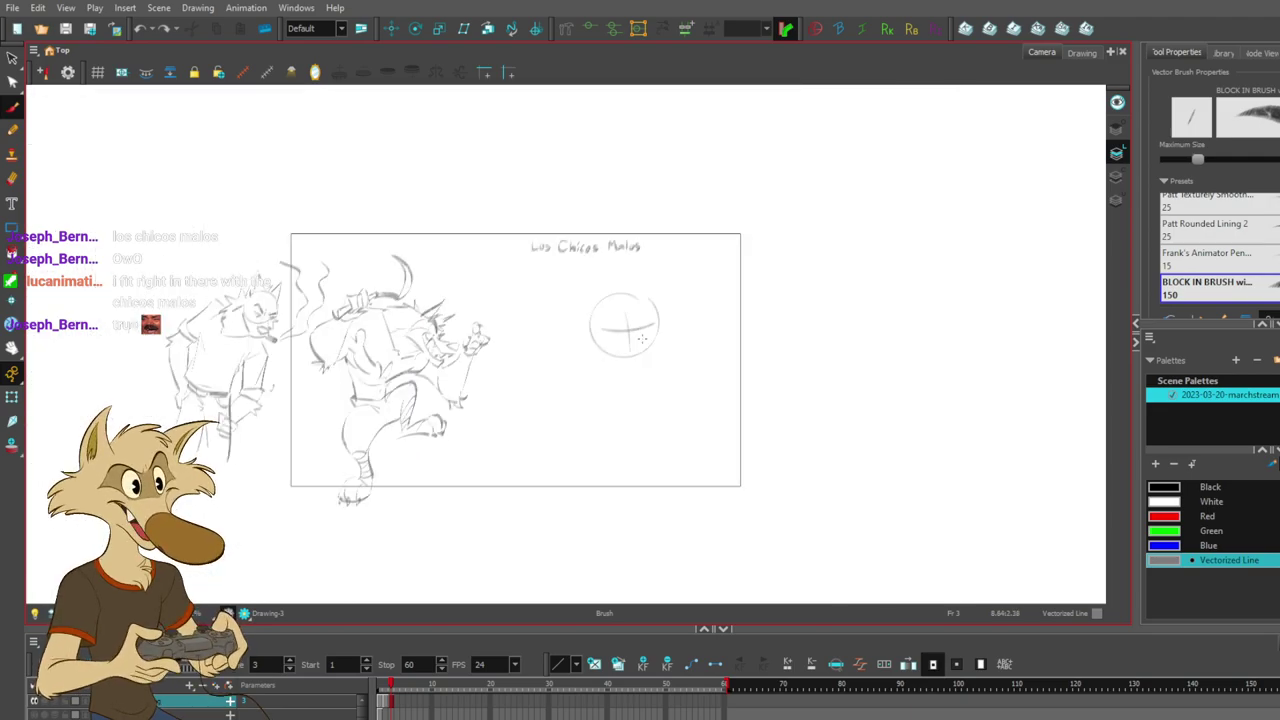
{"action": "scroll", "coordinate": [672, 364], "scroll_direction": "up", "scroll_amount": 2}
{"action": "scroll", "coordinate": [678, 308], "scroll_direction": "up", "scroll_amount": 3}
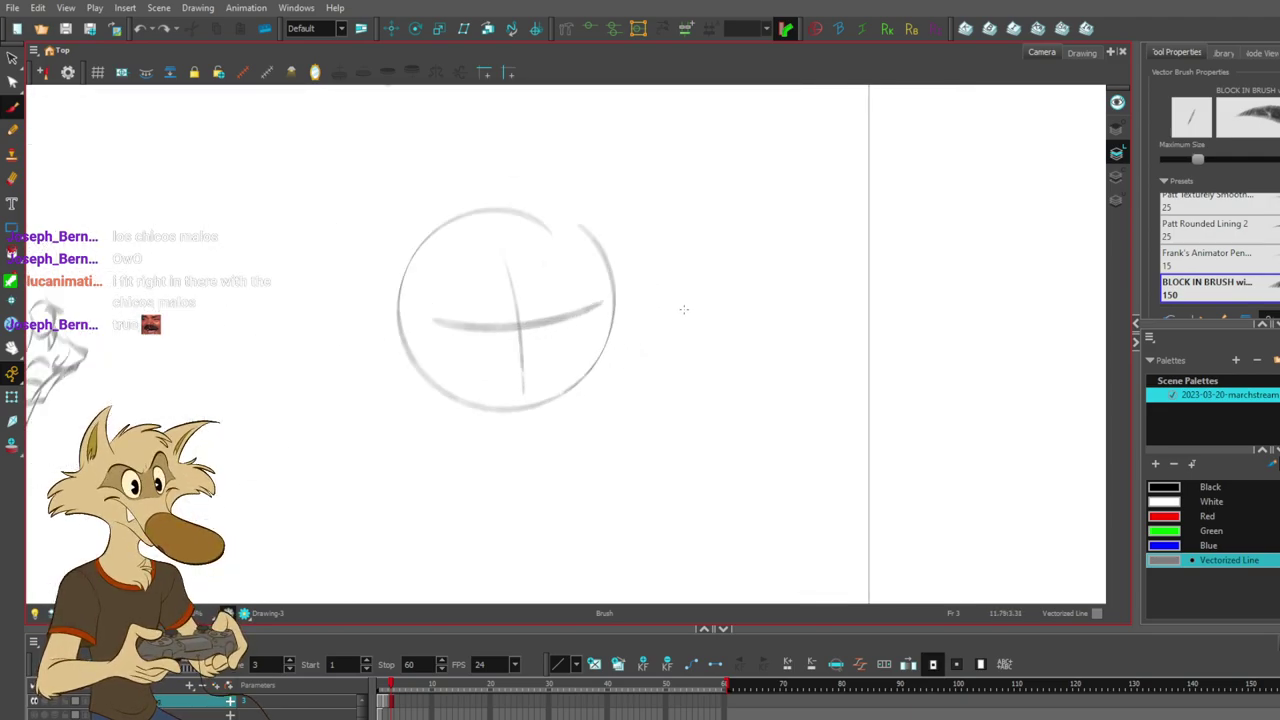
{"action": "scroll", "coordinate": [683, 311], "scroll_direction": "down", "scroll_amount": 3}
{"action": "scroll", "coordinate": [687, 303], "scroll_direction": "up", "scroll_amount": 3}
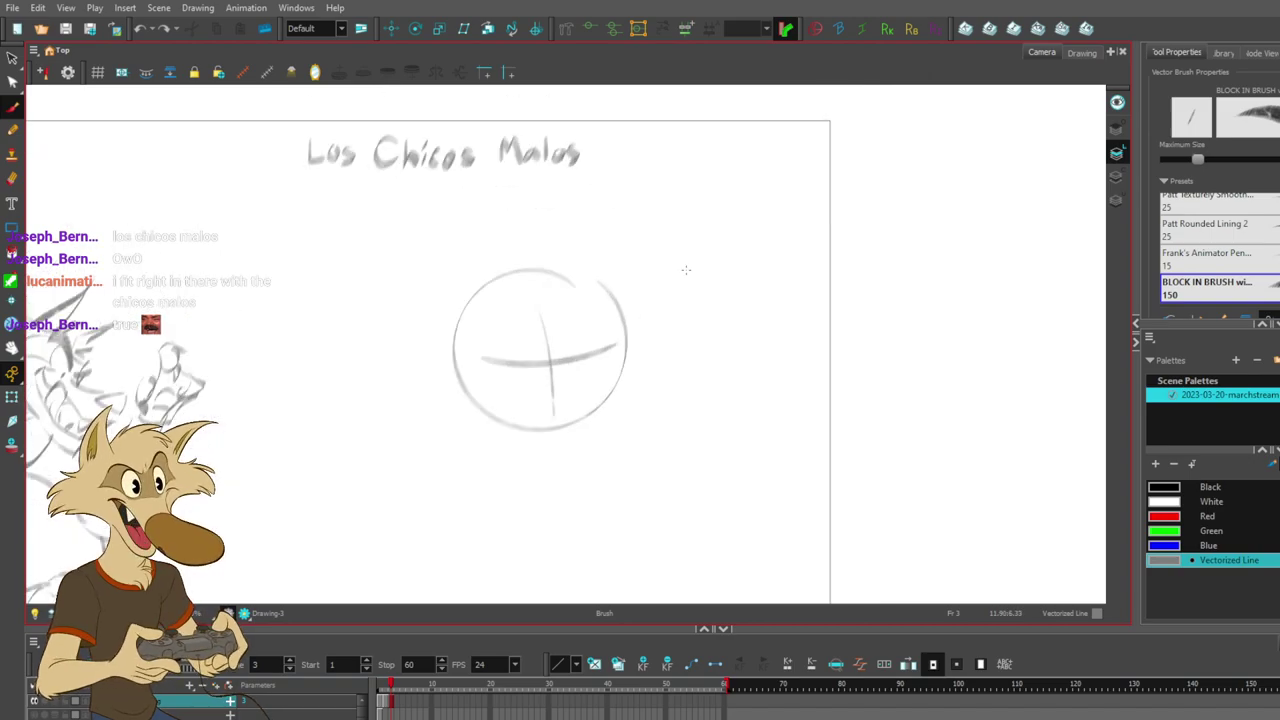
{"action": "scroll", "coordinate": [664, 271], "scroll_direction": "down", "scroll_amount": 1}
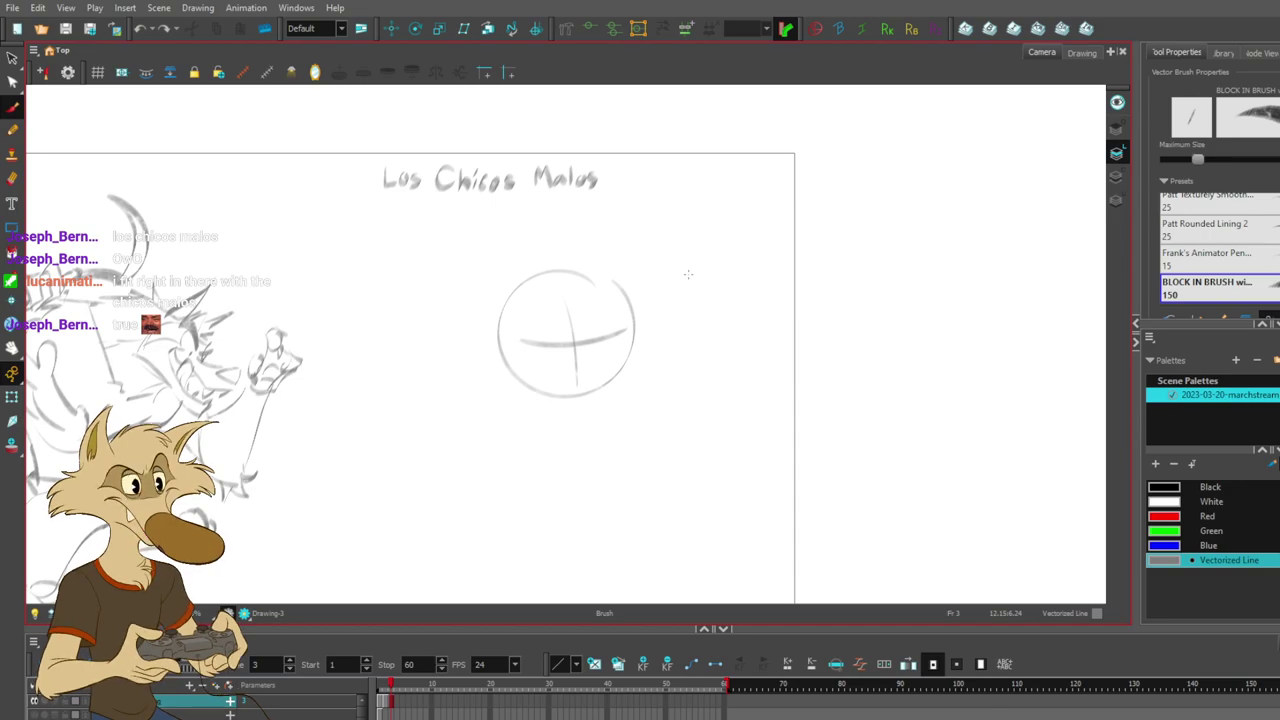
{"action": "scroll", "coordinate": [686, 274], "scroll_direction": "up", "scroll_amount": 2}
{"action": "scroll", "coordinate": [686, 272], "scroll_direction": "down", "scroll_amount": 3}
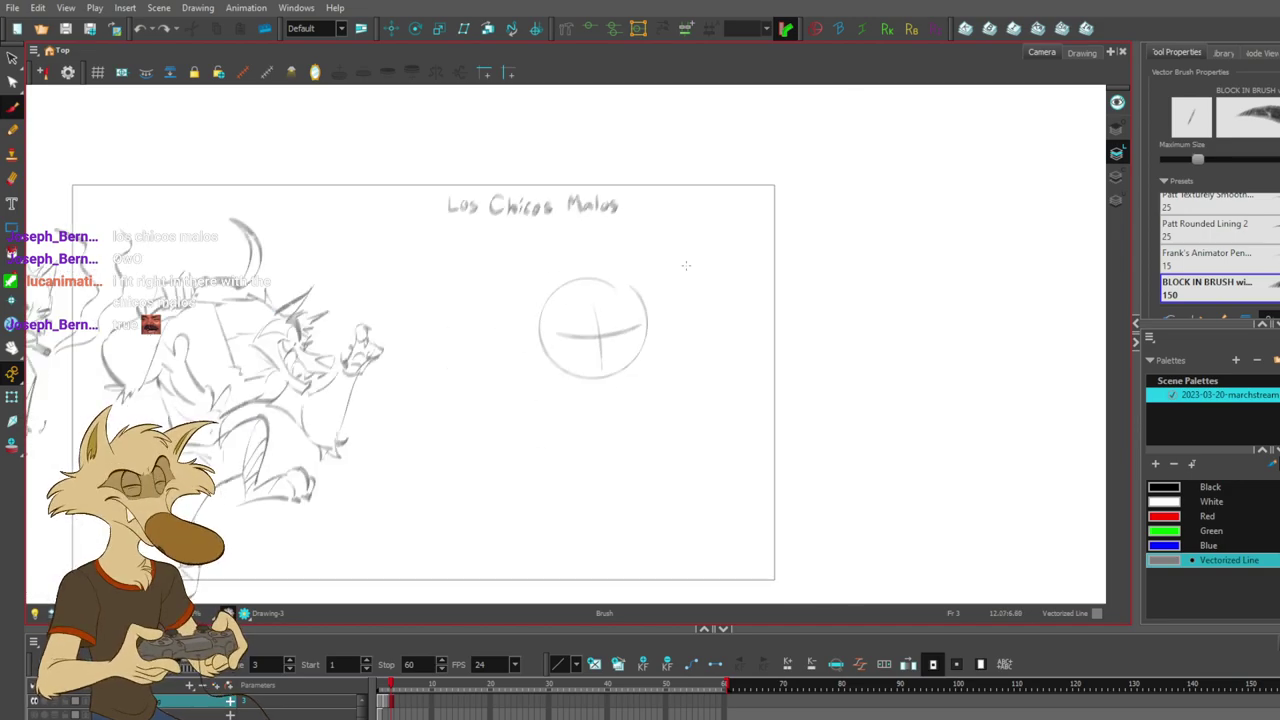
{"action": "scroll", "coordinate": [680, 260], "scroll_direction": "up", "scroll_amount": 2}
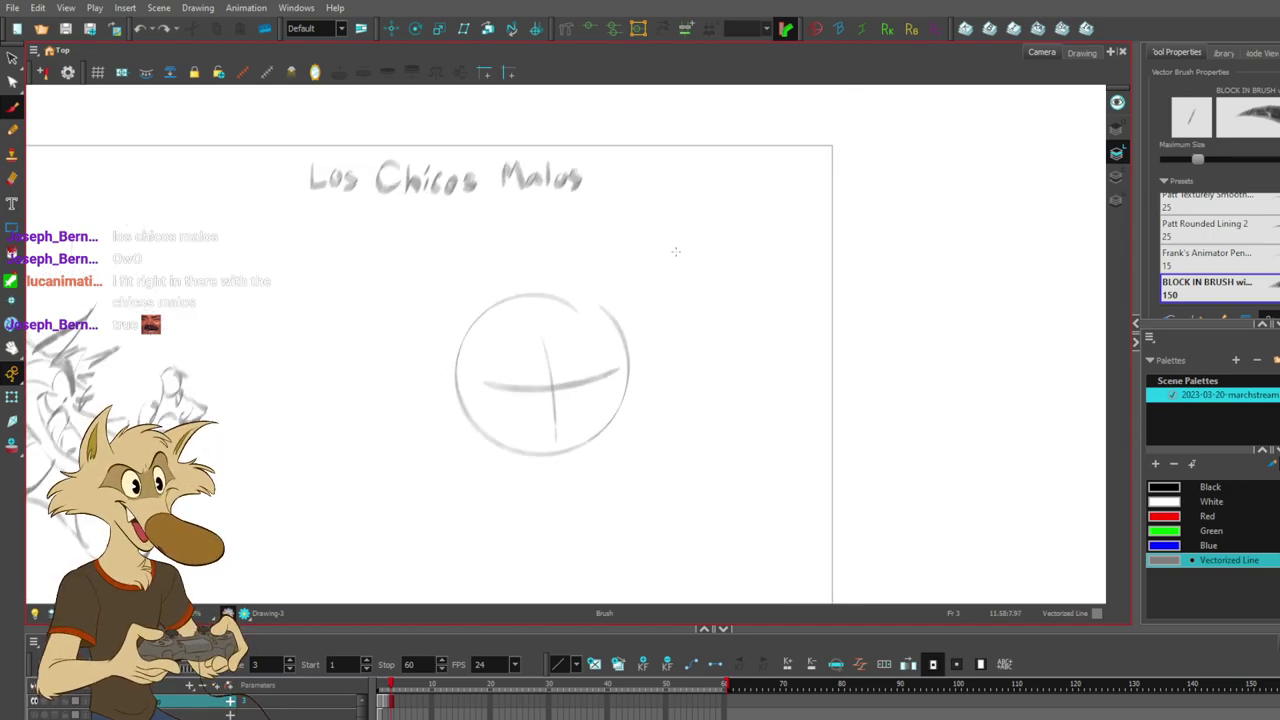
{"action": "scroll", "coordinate": [653, 265], "scroll_direction": "down", "scroll_amount": 1}
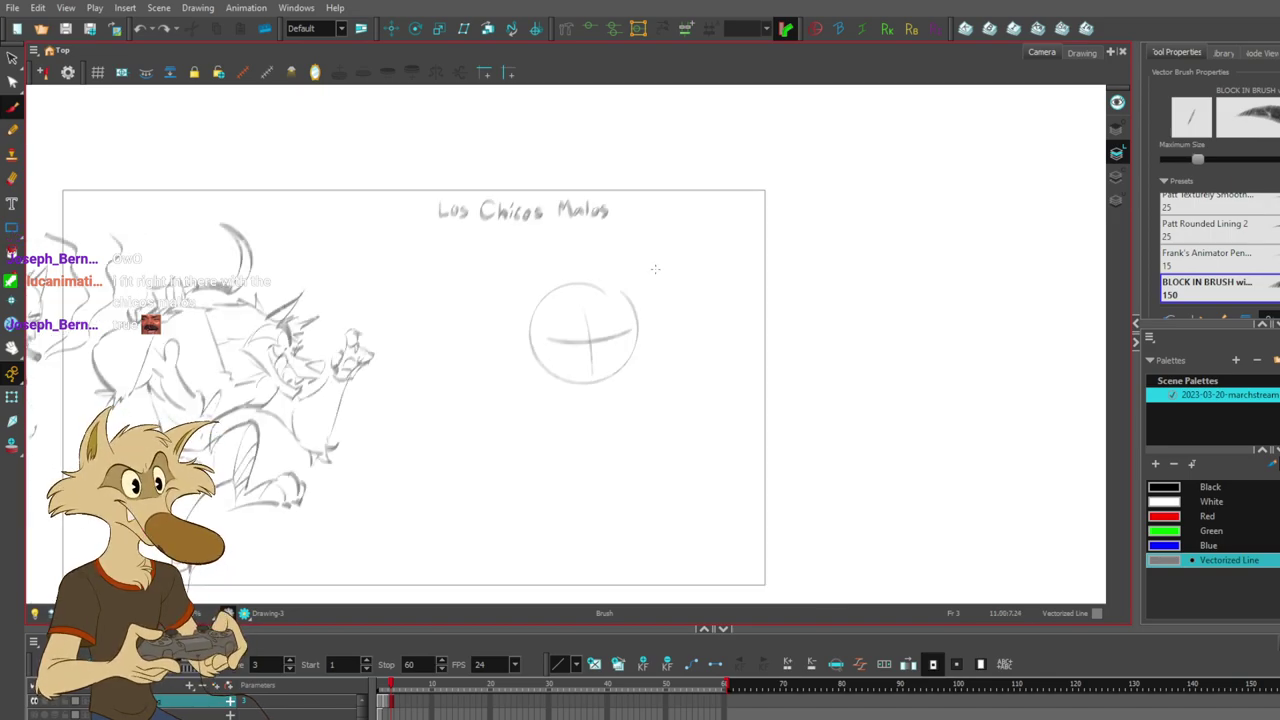
{"action": "scroll", "coordinate": [663, 263], "scroll_direction": "up", "scroll_amount": 1}
{"action": "scroll", "coordinate": [683, 245], "scroll_direction": "down", "scroll_amount": 1}
{"action": "scroll", "coordinate": [686, 242], "scroll_direction": "up", "scroll_amount": 2}
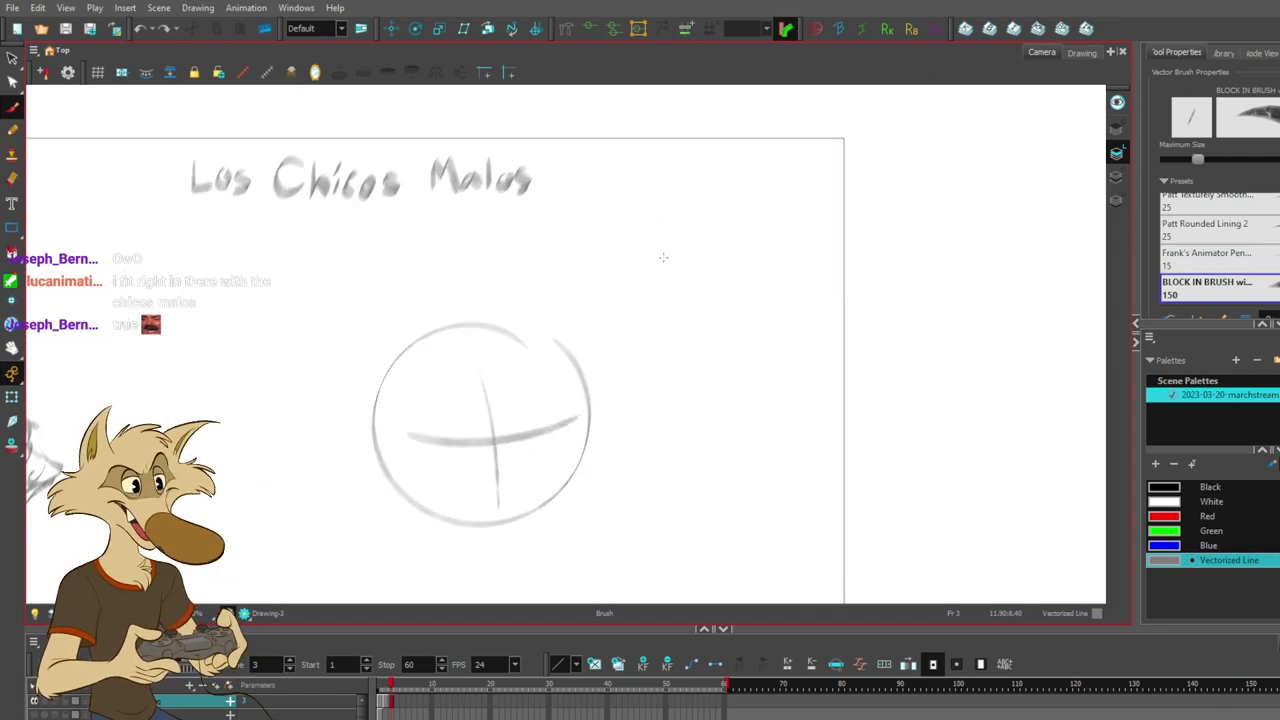
{"action": "scroll", "coordinate": [663, 256], "scroll_direction": "down", "scroll_amount": 1}
{"action": "scroll", "coordinate": [661, 240], "scroll_direction": "up", "scroll_amount": 1}
{"action": "scroll", "coordinate": [662, 241], "scroll_direction": "down", "scroll_amount": 1}
{"action": "scroll", "coordinate": [660, 255], "scroll_direction": "up", "scroll_amount": 1}
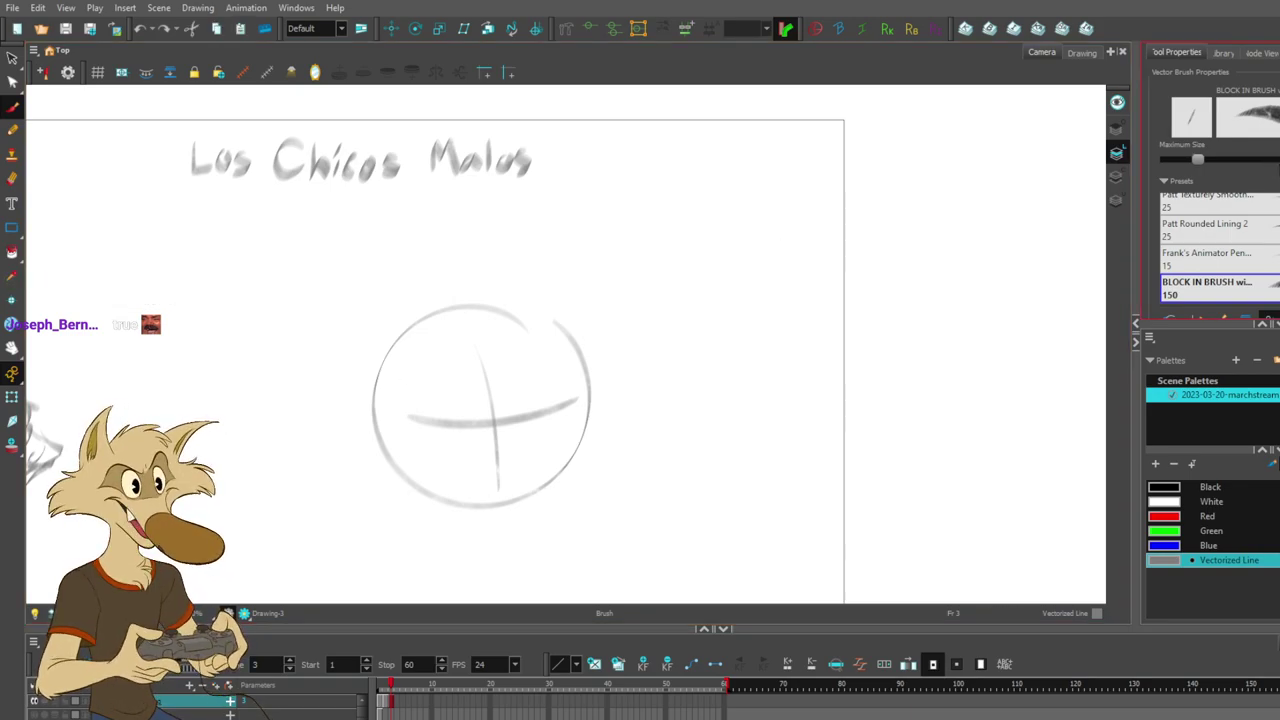
- Slightly increase the brush's maximum size and try a few brow strokes across the head circle
{"action": "left_click_drag", "start_coordinate": [1198, 160], "coordinate": [1202, 160]}
{"action": "left_click_drag", "start_coordinate": [430, 282], "coordinate": [530, 333]}
{"action": "key", "text": "ctrl+z"}
{"action": "left_click_drag", "start_coordinate": [380, 320], "coordinate": [500, 390]}
{"action": "key", "text": "ctrl+z"}
{"action": "left_click_drag", "start_coordinate": [370, 355], "coordinate": [478, 402]}
{"action": "key", "text": "ctrl+z"}
{"action": "left_click_drag", "start_coordinate": [392, 380], "coordinate": [487, 393]}
{"action": "key", "text": "ctrl+z"}
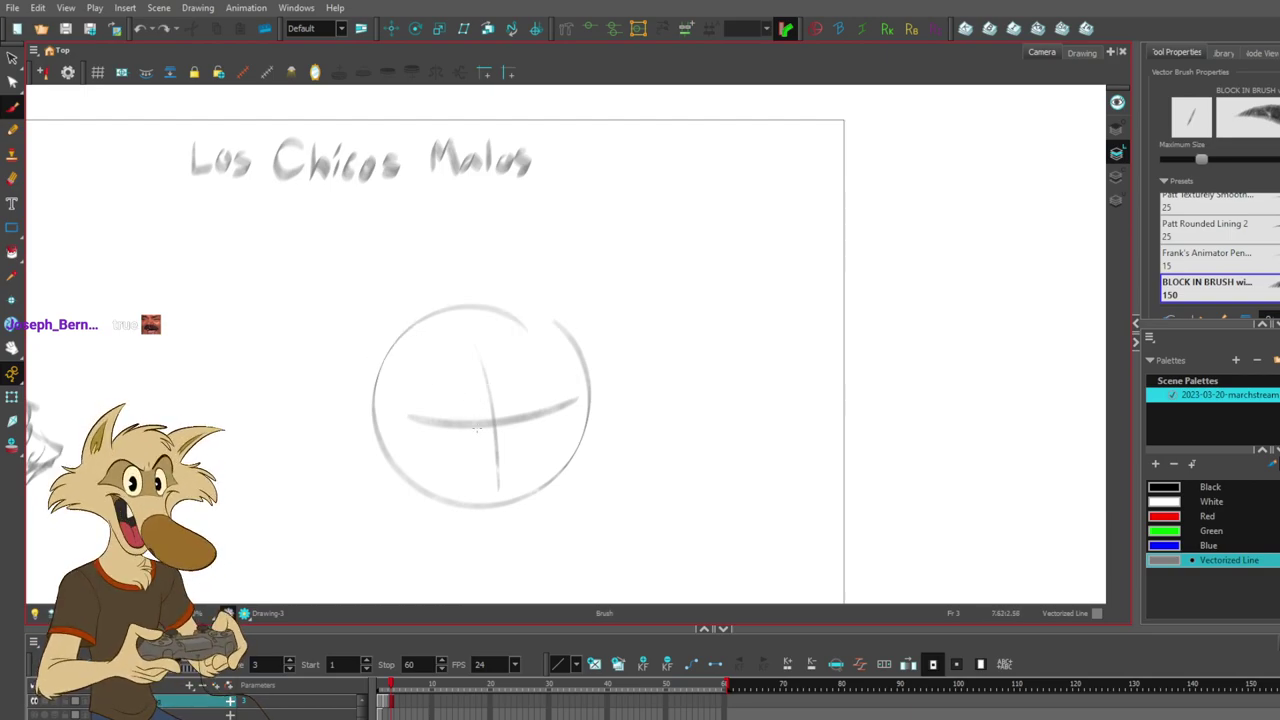
- Sketch a short curved guide under the eye line and a thicker muzzle stroke extending past the head circle's right edge
{"action": "mouse_move", "coordinate": [396, 466]}
{"action": "left_mouse_down"}
{"action": "mouse_move", "coordinate": [526, 423]}
{"action": "mouse_move", "coordinate": [584, 430]}
{"action": "mouse_move", "coordinate": [645, 476]}
{"action": "left_mouse_up"}
{"action": "key", "text": "ctrl+z"}
{"action": "key", "text": "ctrl+z"}
{"action": "mouse_move", "coordinate": [590, 434]}
{"action": "left_mouse_down"}
{"action": "mouse_move", "coordinate": [641, 480]}
{"action": "mouse_move", "coordinate": [613, 468]}
{"action": "left_mouse_up"}
{"action": "key", "text": "ctrl+z"}
{"action": "key", "text": "ctrl+z"}
{"action": "key", "text": "ctrl+z"}
{"action": "mouse_move", "coordinate": [560, 420]}
{"action": "left_mouse_down"}
{"action": "mouse_move", "coordinate": [444, 450]}
{"action": "mouse_move", "coordinate": [532, 470]}
{"action": "mouse_move", "coordinate": [650, 462]}
{"action": "mouse_move", "coordinate": [531, 534]}
{"action": "left_mouse_up"}
{"action": "key", "text": "ctrl+z"}
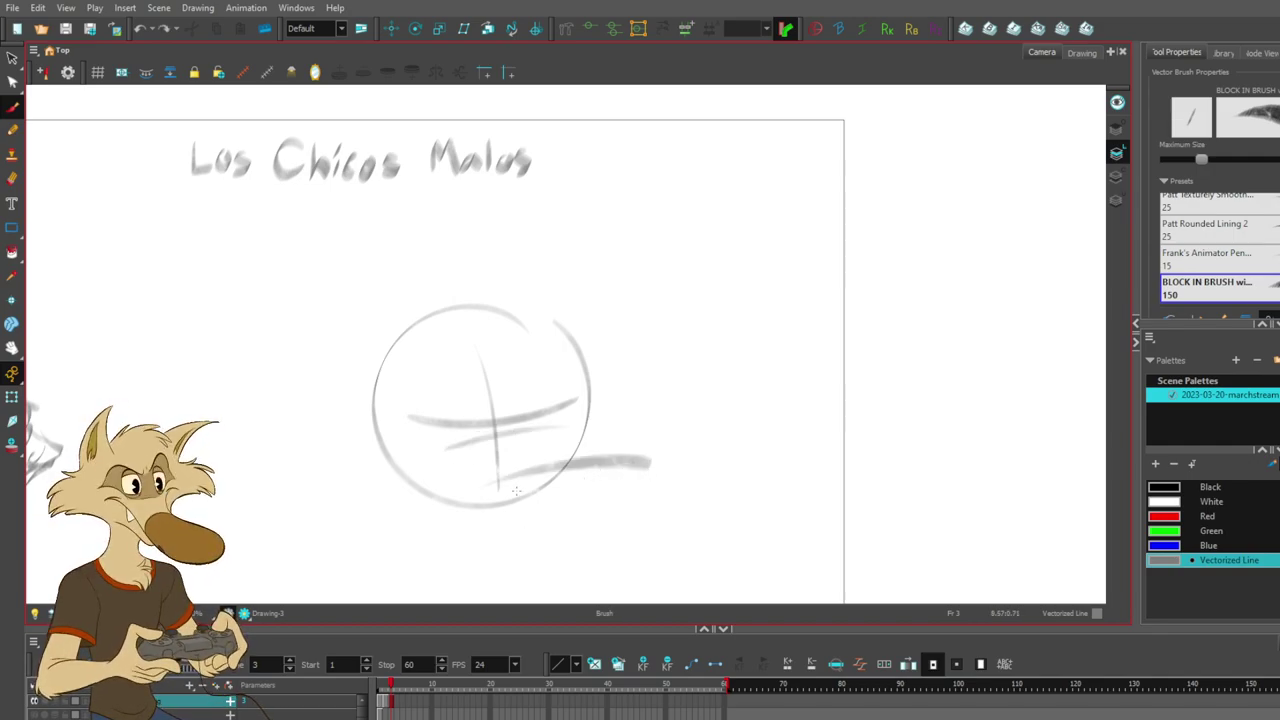
{"action": "left_click_drag", "start_coordinate": [684, 446], "coordinate": [675, 386]}
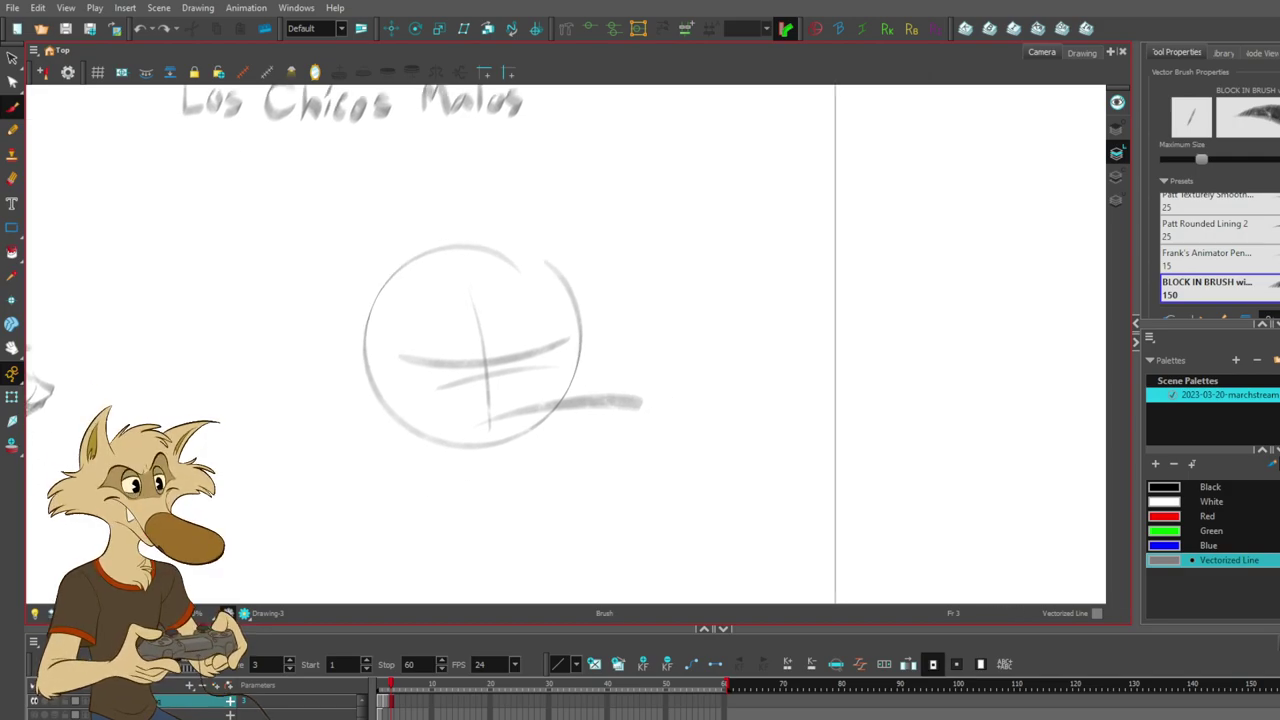
{"action": "scroll", "coordinate": [572, 459], "scroll_direction": "down", "scroll_amount": 5}
{"action": "scroll", "coordinate": [413, 484], "scroll_direction": "up", "scroll_amount": 3}
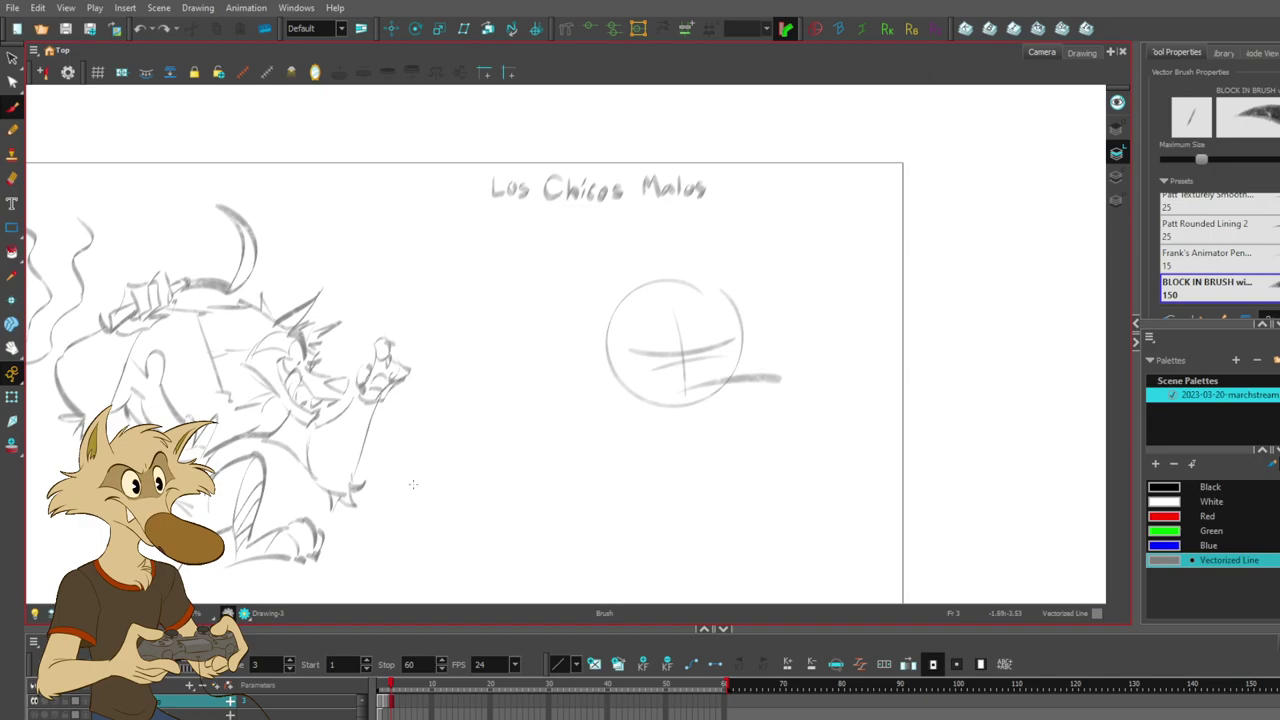
{"action": "scroll", "coordinate": [843, 490], "scroll_direction": "up", "scroll_amount": 2}
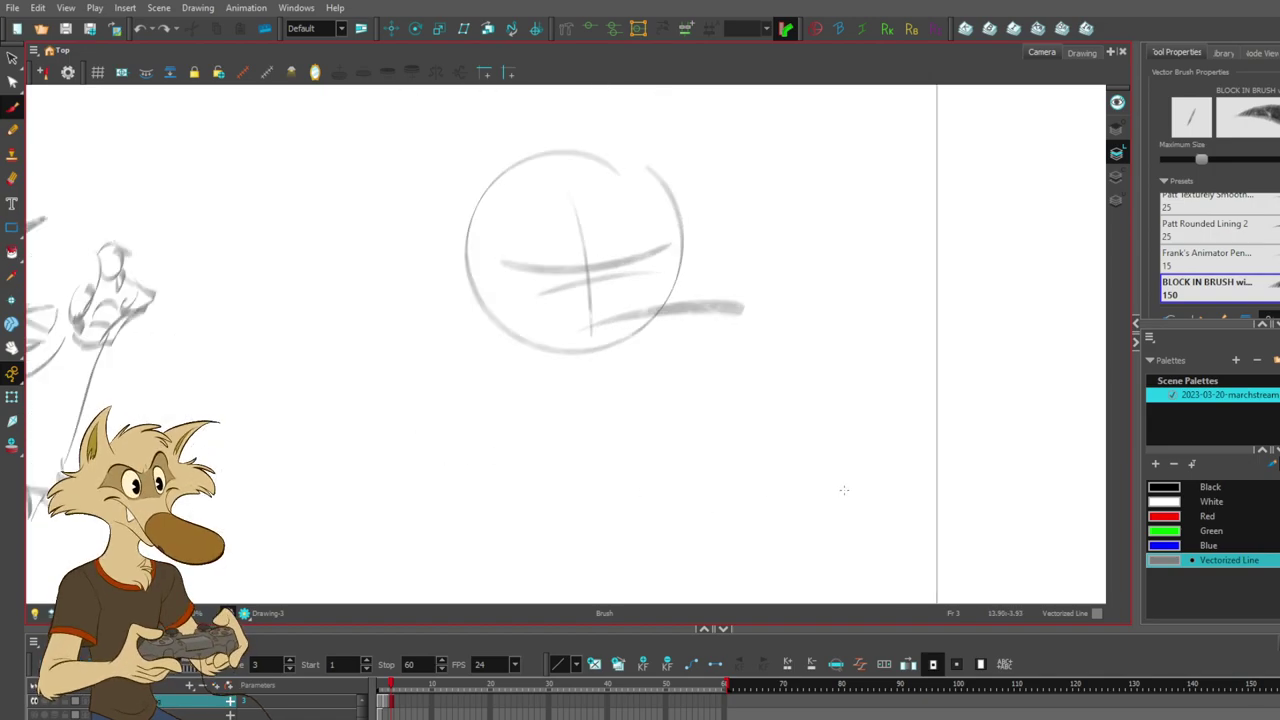
{"action": "left_click_drag", "start_coordinate": [431, 426], "coordinate": [554, 362]}
{"action": "key", "text": "ctrl+z"}
{"action": "mouse_move", "coordinate": [470, 464]}
{"action": "left_mouse_down"}
{"action": "mouse_move", "coordinate": [518, 396]}
{"action": "mouse_move", "coordinate": [577, 467]}
{"action": "left_mouse_up"}
{"action": "key", "text": "ctrl+z"}
{"action": "key", "text": "ctrl+z"}
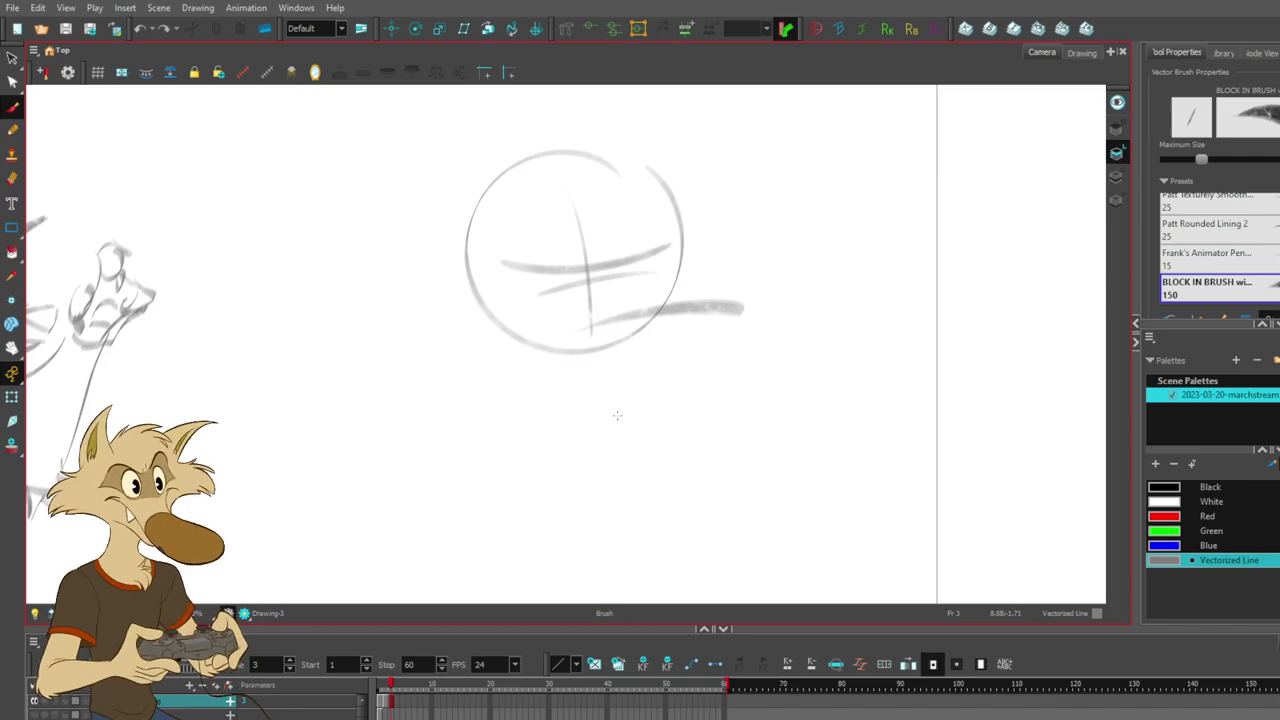
- Block in a thick flat brow on the left of the face and a sharply rising angry brow on the right
{"action": "left_click_drag", "start_coordinate": [640, 403], "coordinate": [638, 470]}
{"action": "left_click_drag", "start_coordinate": [582, 332], "coordinate": [488, 324]}
{"action": "left_click_drag", "start_coordinate": [630, 322], "coordinate": [668, 267]}
{"action": "key", "text": "ctrl+z"}
{"action": "mouse_move", "coordinate": [612, 330]}
{"action": "left_mouse_down"}
{"action": "mouse_move", "coordinate": [656, 270]}
{"action": "mouse_move", "coordinate": [658, 300]}
{"action": "left_mouse_up"}
{"action": "key", "text": "ctrl+z"}
{"action": "key", "text": "ctrl+z"}
{"action": "left_click_drag", "start_coordinate": [658, 233], "coordinate": [657, 301]}
{"action": "key", "text": "ctrl+z"}
{"action": "key", "text": "ctrl+z"}
{"action": "left_click_drag", "start_coordinate": [651, 255], "coordinate": [656, 294]}
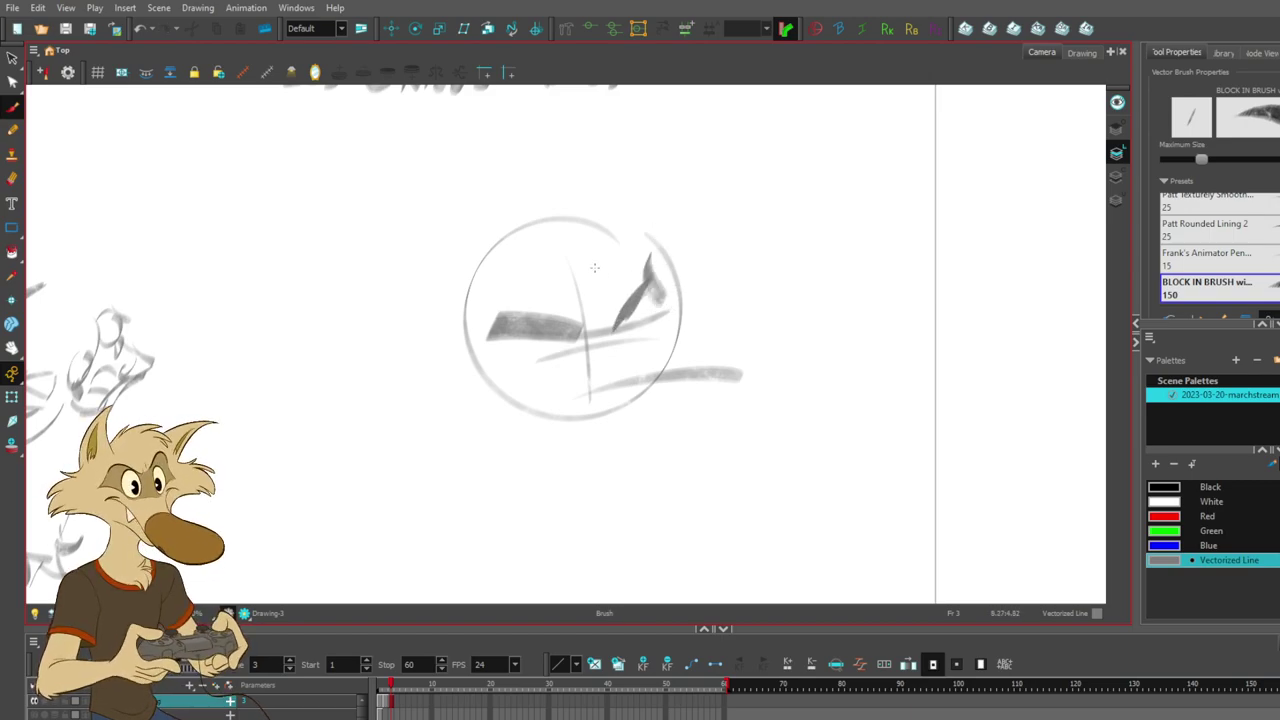
- Sketch narrow pupils tucked against both heavy brows near the centre line
{"action": "scroll", "coordinate": [665, 300], "scroll_direction": "up", "scroll_amount": 1}
{"action": "mouse_move", "coordinate": [565, 426]}
{"action": "left_mouse_down"}
{"action": "mouse_move", "coordinate": [700, 460]}
{"action": "mouse_move", "coordinate": [730, 400]}
{"action": "left_mouse_up"}
{"action": "key", "text": "ctrl+z"}
{"action": "key", "text": "ctrl+z"}
{"action": "left_click_drag", "start_coordinate": [543, 355], "coordinate": [556, 354]}
{"action": "mouse_move", "coordinate": [542, 358]}
{"action": "left_mouse_down"}
{"action": "mouse_move", "coordinate": [545, 375]}
{"action": "mouse_move", "coordinate": [555, 359]}
{"action": "left_mouse_up"}
{"action": "mouse_move", "coordinate": [629, 338]}
{"action": "left_mouse_down"}
{"action": "mouse_move", "coordinate": [632, 356]}
{"action": "mouse_move", "coordinate": [643, 333]}
{"action": "left_mouse_up"}
{"action": "key", "text": "ctrl+z"}
{"action": "key", "text": "ctrl+z"}
{"action": "key", "text": "ctrl+z"}
{"action": "left_click_drag", "start_coordinate": [558, 351], "coordinate": [553, 373]}
{"action": "mouse_move", "coordinate": [635, 334]}
{"action": "left_mouse_down"}
{"action": "mouse_move", "coordinate": [630, 348]}
{"action": "mouse_move", "coordinate": [612, 341]}
{"action": "mouse_move", "coordinate": [584, 389]}
{"action": "left_mouse_up"}
- Delete the thick muzzle stroke that crosses the head circle's lower right edge
{"action": "left_click", "coordinate": [640, 454], "text": "ctrl"}
{"action": "key", "text": "Delete"}
{"action": "left_click", "coordinate": [660, 398], "text": "ctrl"}
{"action": "key", "text": "Delete"}
{"action": "key", "text": "ctrl+z"}
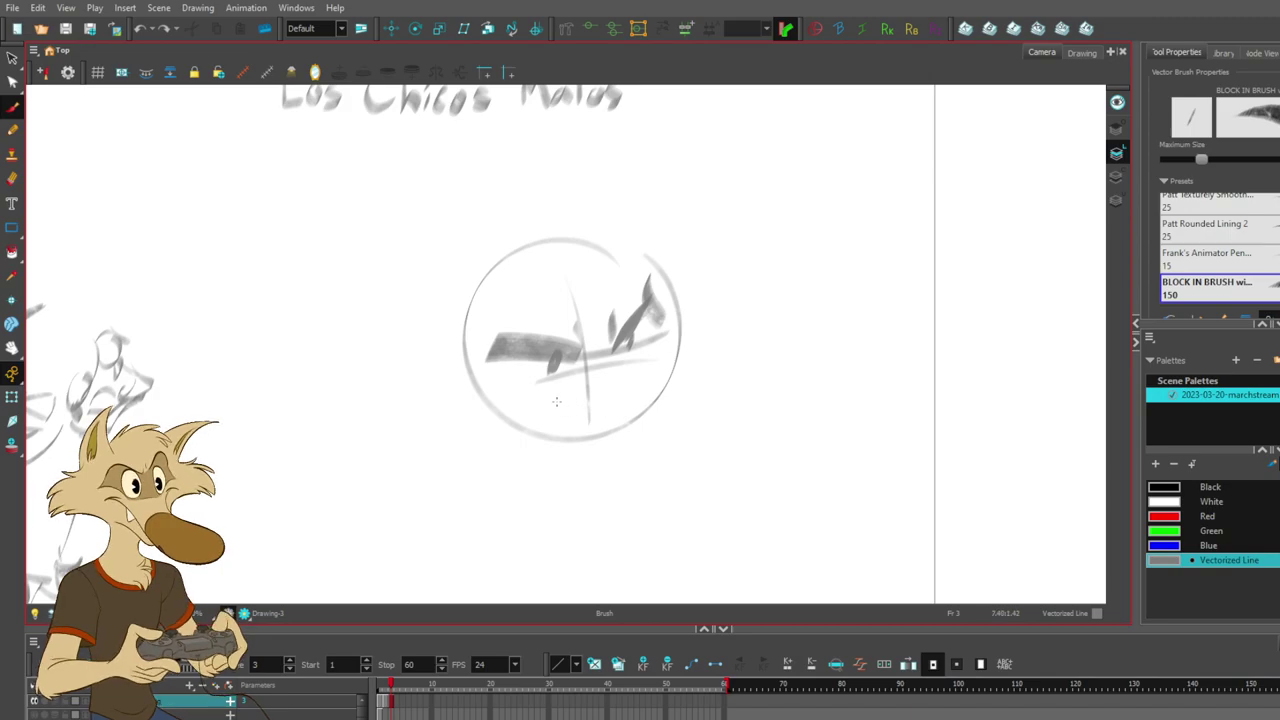
- Sketch the cheek crease and the mouth line running diagonally down through the lower part of the head circle
{"action": "left_click_drag", "start_coordinate": [538, 428], "coordinate": [678, 440]}
{"action": "key", "text": "ctrl+z"}
{"action": "mouse_move", "coordinate": [583, 452]}
{"action": "left_mouse_down"}
{"action": "mouse_move", "coordinate": [518, 385]}
{"action": "mouse_move", "coordinate": [500, 428]}
{"action": "left_mouse_up"}
{"action": "key", "text": "ctrl+z"}
{"action": "mouse_move", "coordinate": [602, 461]}
{"action": "left_mouse_down"}
{"action": "mouse_move", "coordinate": [632, 478]}
{"action": "mouse_move", "coordinate": [720, 404]}
{"action": "mouse_move", "coordinate": [718, 437]}
{"action": "left_mouse_up"}
{"action": "key", "text": "ctrl+z"}
{"action": "mouse_move", "coordinate": [698, 380]}
{"action": "left_mouse_down"}
{"action": "mouse_move", "coordinate": [727, 408]}
{"action": "mouse_move", "coordinate": [700, 374]}
{"action": "mouse_move", "coordinate": [625, 387]}
{"action": "mouse_move", "coordinate": [685, 373]}
{"action": "left_mouse_up"}
{"action": "key", "text": "ctrl+z"}
{"action": "key", "text": "ctrl+z"}
- Sketch a large oval nose below the muzzle bridge, overlapping the head circle's lower right edge
{"action": "mouse_move", "coordinate": [606, 396]}
{"action": "left_mouse_down"}
{"action": "mouse_move", "coordinate": [719, 398]}
{"action": "mouse_move", "coordinate": [706, 375]}
{"action": "left_mouse_up"}
{"action": "left_click_drag", "start_coordinate": [692, 380], "coordinate": [600, 412]}
{"action": "mouse_move", "coordinate": [630, 357]}
{"action": "left_mouse_down"}
{"action": "mouse_move", "coordinate": [689, 373]}
{"action": "mouse_move", "coordinate": [670, 359]}
{"action": "mouse_move", "coordinate": [697, 379]}
{"action": "left_mouse_up"}
{"action": "key", "text": "ctrl+z"}
{"action": "key", "text": "ctrl+z"}
{"action": "key", "text": "ctrl+z"}
- Sketch the front of the muzzle dropping from the nose and the upper lip line beneath it
{"action": "left_click", "coordinate": [650, 473], "text": "ctrl"}
{"action": "key", "text": "Delete"}
{"action": "mouse_move", "coordinate": [622, 477]}
{"action": "left_mouse_down"}
{"action": "mouse_move", "coordinate": [701, 452]}
{"action": "mouse_move", "coordinate": [714, 418]}
{"action": "left_mouse_up"}
{"action": "key", "text": "ctrl+z"}
{"action": "mouse_move", "coordinate": [676, 462]}
{"action": "left_mouse_down"}
{"action": "mouse_move", "coordinate": [712, 407]}
{"action": "mouse_move", "coordinate": [698, 466]}
{"action": "left_mouse_up"}
{"action": "key", "text": "ctrl+z"}
{"action": "key", "text": "ctrl+z"}
{"action": "left_click_drag", "start_coordinate": [716, 415], "coordinate": [704, 471]}
{"action": "key", "text": "ctrl+z"}
{"action": "left_click_drag", "start_coordinate": [702, 471], "coordinate": [711, 427]}
{"action": "left_click", "coordinate": [666, 440], "text": "ctrl"}
{"action": "key", "text": "Delete"}
{"action": "key", "text": "ctrl+z"}
- Refine the nose with a heavier underside stroke and a curved contour across the oval
{"action": "left_click_drag", "start_coordinate": [602, 410], "coordinate": [675, 443]}
{"action": "left_click_drag", "start_coordinate": [673, 443], "coordinate": [714, 393]}
{"action": "key", "text": "ctrl+z"}
{"action": "key", "text": "ctrl+z"}
{"action": "key", "text": "ctrl+z"}
{"action": "left_click_drag", "start_coordinate": [606, 423], "coordinate": [684, 435]}
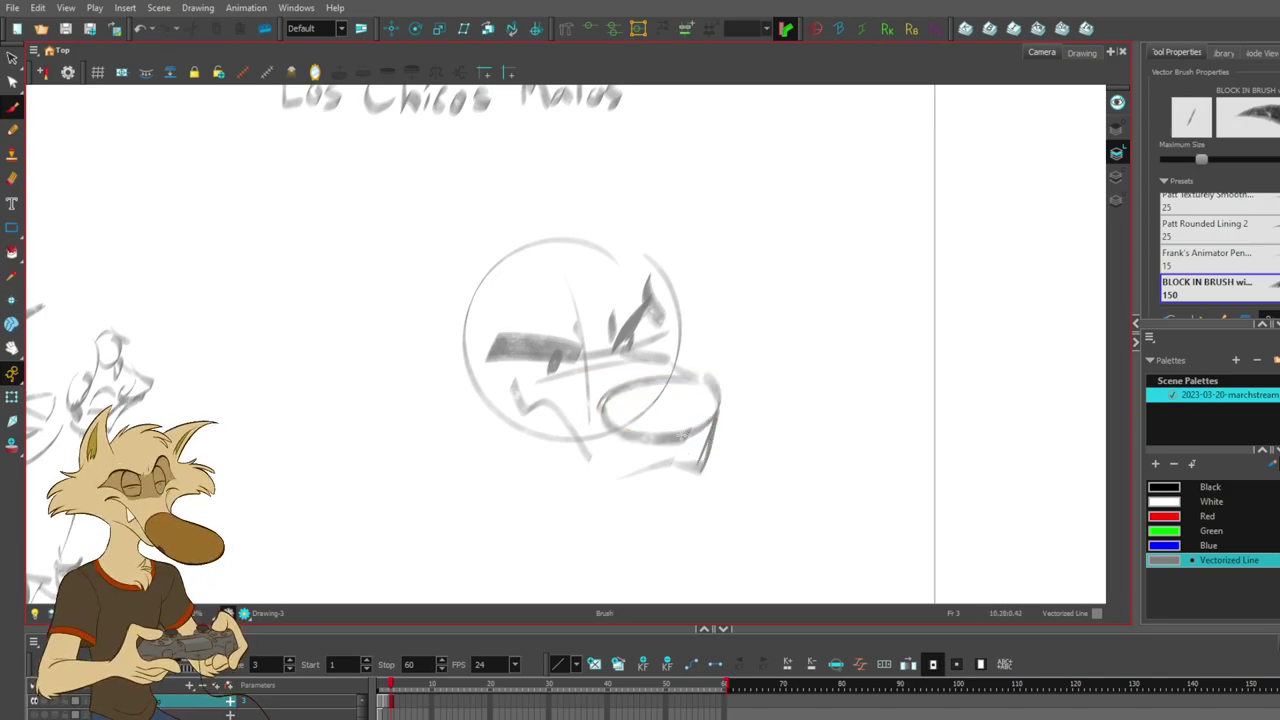
{"action": "mouse_move", "coordinate": [613, 396]}
{"action": "left_mouse_down"}
{"action": "mouse_move", "coordinate": [709, 381]}
{"action": "mouse_move", "coordinate": [663, 395]}
{"action": "mouse_move", "coordinate": [719, 386]}
{"action": "left_mouse_up"}
{"action": "key", "text": "ctrl+z"}
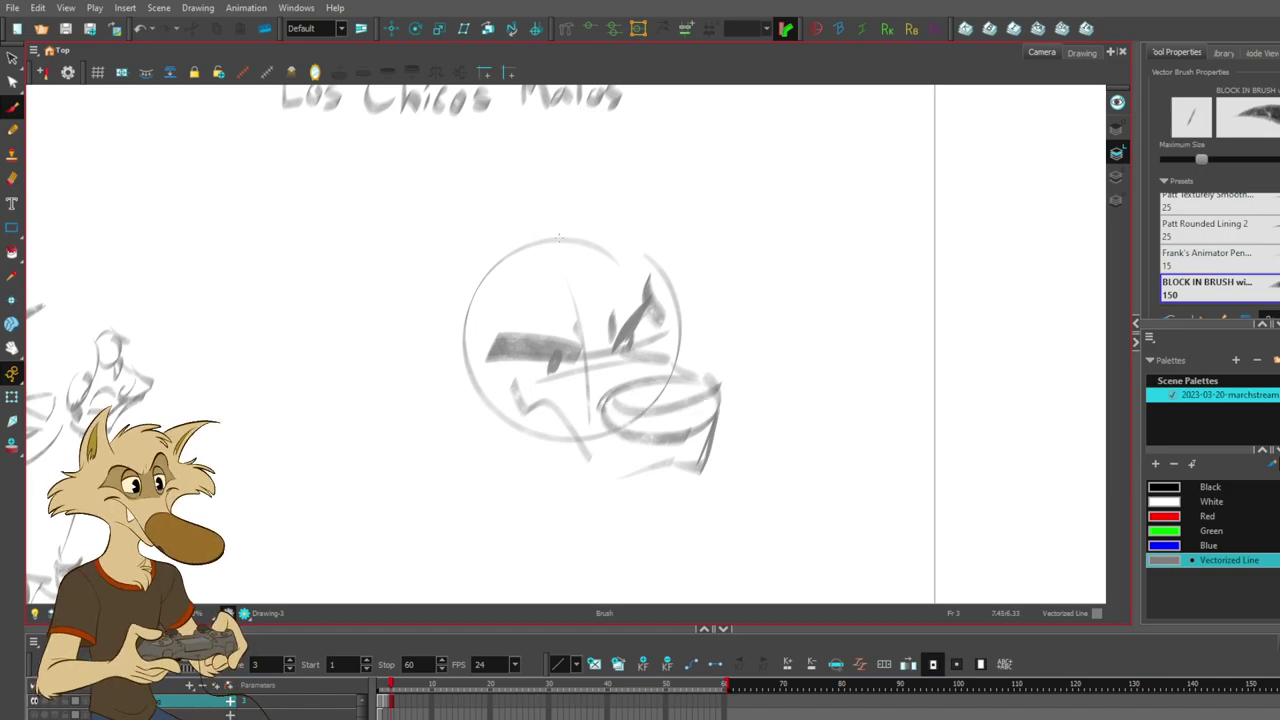
- Sketch the lower jaw with a line down from the muzzle to the chin and a thick diagonal jawline
{"action": "left_click_drag", "start_coordinate": [698, 462], "coordinate": [672, 520]}
{"action": "mouse_move", "coordinate": [529, 473]}
{"action": "left_mouse_down"}
{"action": "mouse_move", "coordinate": [635, 545]}
{"action": "mouse_move", "coordinate": [678, 515]}
{"action": "mouse_move", "coordinate": [630, 538]}
{"action": "mouse_move", "coordinate": [644, 541]}
{"action": "left_mouse_up"}
{"action": "key", "text": "ctrl+z"}
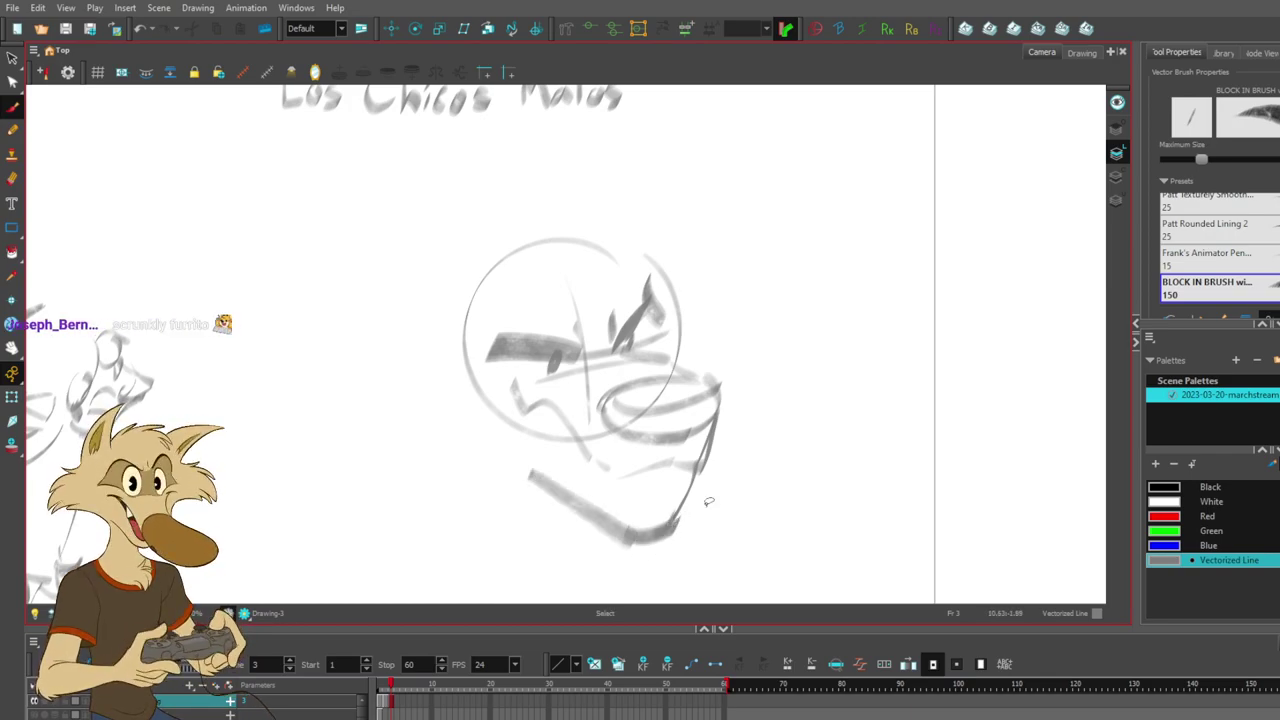
{"action": "left_click_drag", "start_coordinate": [711, 510], "coordinate": [714, 465]}
{"action": "key", "text": "ctrl+z"}
- Add short, jagged fur strokes along the underside of the chin
{"action": "left_click_drag", "start_coordinate": [632, 493], "coordinate": [599, 512]}
{"action": "mouse_move", "coordinate": [642, 492]}
{"action": "left_mouse_down"}
{"action": "mouse_move", "coordinate": [622, 519]}
{"action": "mouse_move", "coordinate": [595, 507]}
{"action": "mouse_move", "coordinate": [640, 508]}
{"action": "left_mouse_up"}
{"action": "key", "text": "ctrl+z"}
{"action": "key", "text": "ctrl+z"}
{"action": "mouse_move", "coordinate": [664, 485]}
{"action": "left_mouse_down"}
{"action": "mouse_move", "coordinate": [646, 502]}
{"action": "mouse_move", "coordinate": [656, 494]}
{"action": "left_mouse_up"}
{"action": "left_click_drag", "start_coordinate": [566, 446], "coordinate": [520, 419]}
{"action": "left_click_drag", "start_coordinate": [668, 440], "coordinate": [656, 484]}
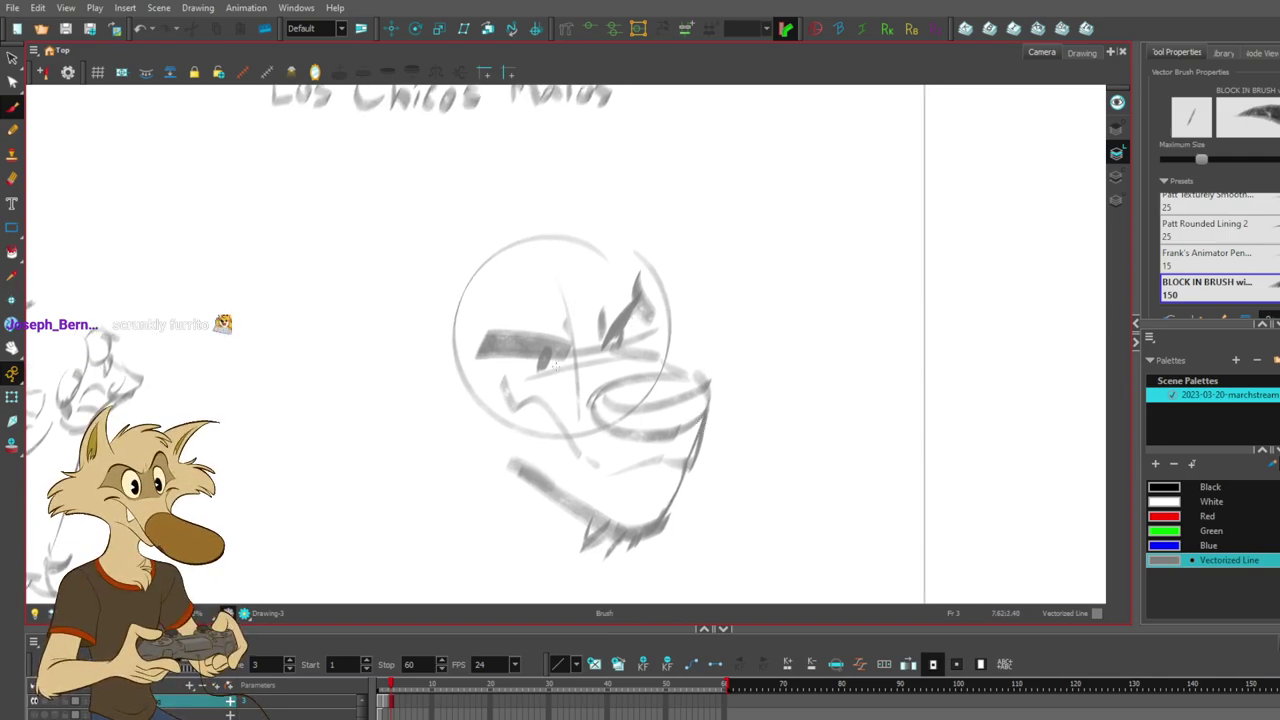
{"action": "mouse_move", "coordinate": [510, 402]}
{"action": "left_mouse_down"}
{"action": "mouse_move", "coordinate": [561, 438]}
{"action": "mouse_move", "coordinate": [533, 413]}
{"action": "left_mouse_up"}
{"action": "key", "text": "ctrl+z"}
{"action": "key", "text": "ctrl+z"}
{"action": "key", "text": "ctrl+z"}
{"action": "left_click_drag", "start_coordinate": [670, 431], "coordinate": [658, 443]}
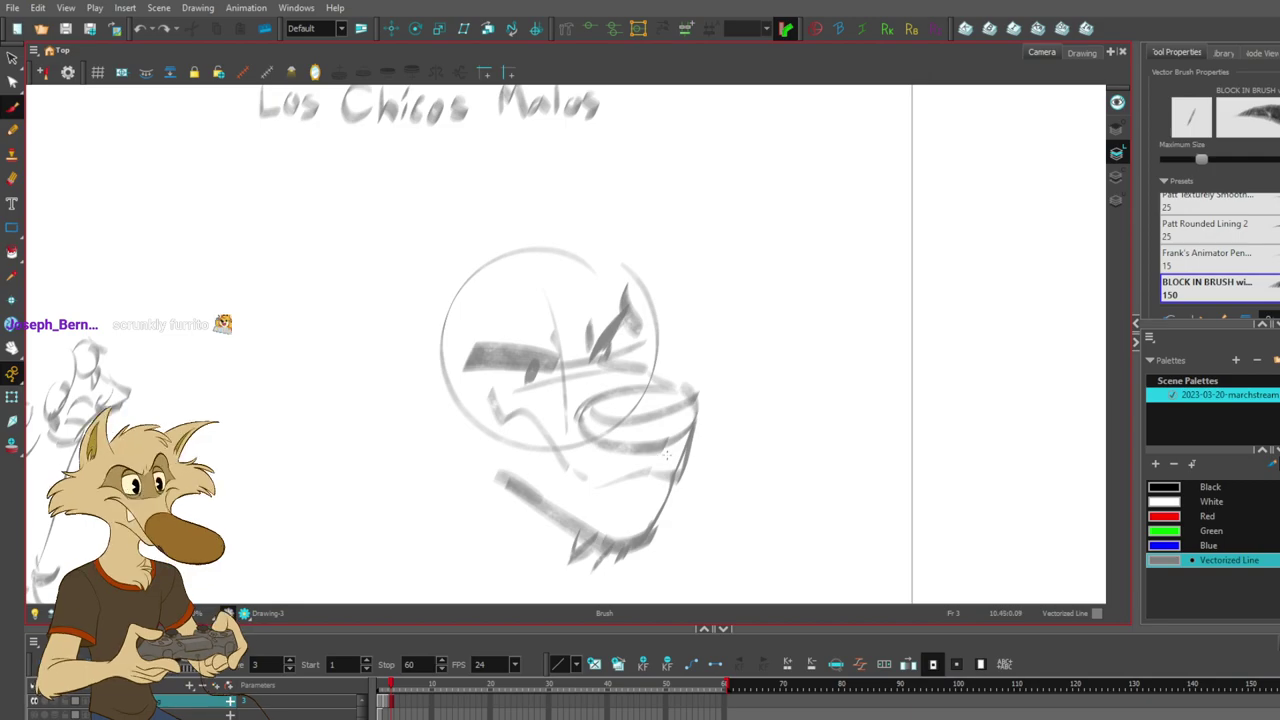
{"action": "mouse_move", "coordinate": [725, 416]}
{"action": "left_mouse_down"}
{"action": "mouse_move", "coordinate": [734, 460]}
{"action": "mouse_move", "coordinate": [737, 448]}
{"action": "left_mouse_up"}
{"action": "left_click_drag", "start_coordinate": [573, 349], "coordinate": [664, 322]}
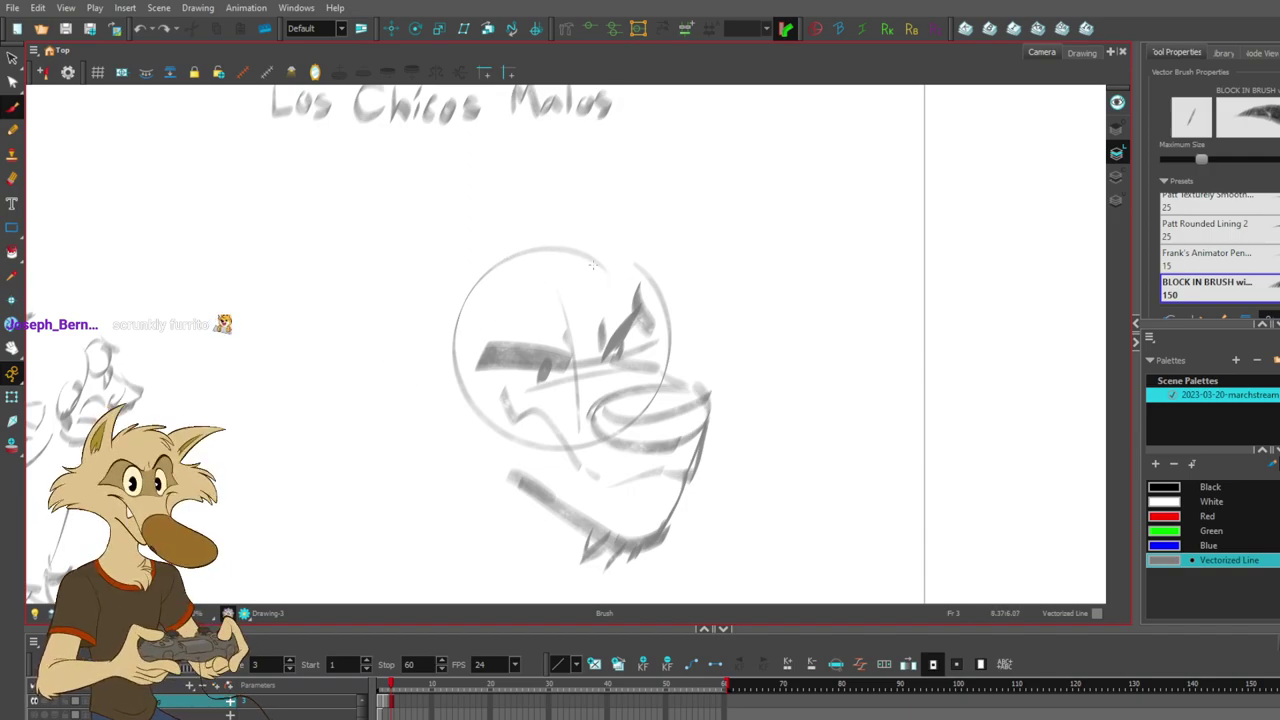
- Try to sketch a peaked hair outline above the head circle with a strand falling beside the face
{"action": "mouse_move", "coordinate": [612, 268]}
{"action": "left_mouse_down"}
{"action": "mouse_move", "coordinate": [535, 179]}
{"action": "mouse_move", "coordinate": [442, 270]}
{"action": "left_mouse_up"}
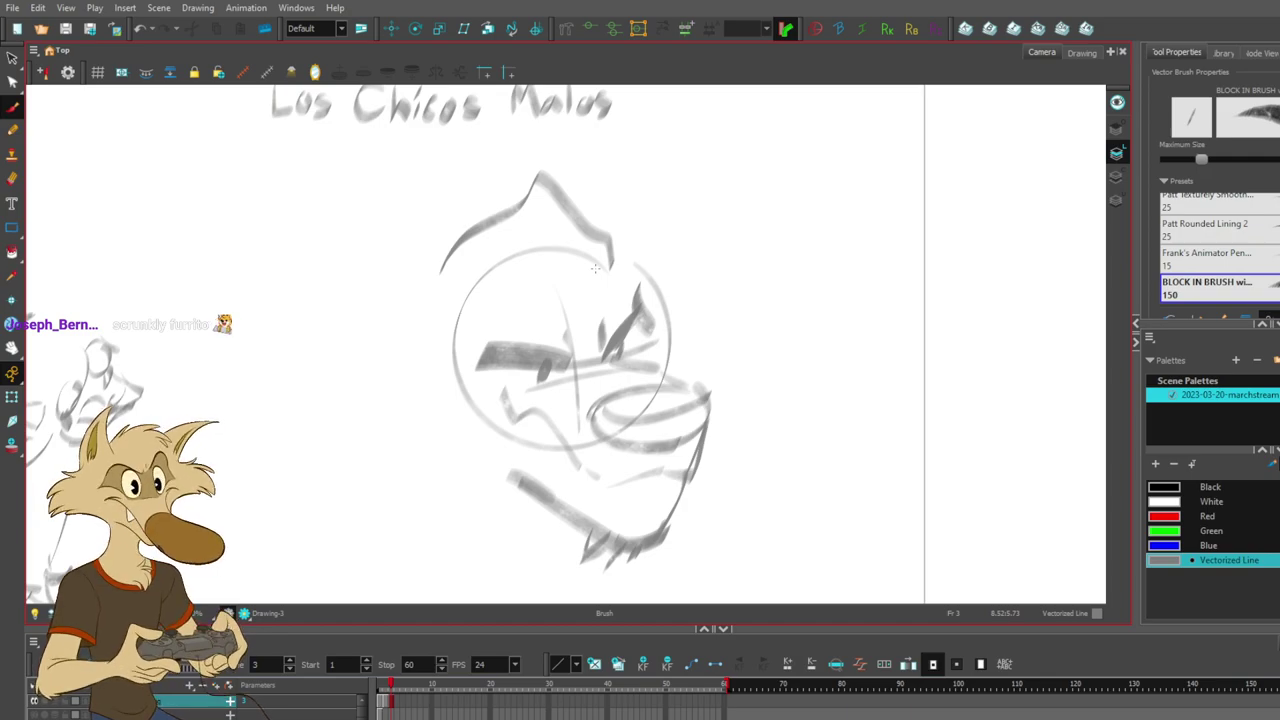
{"action": "mouse_move", "coordinate": [608, 268]}
{"action": "left_mouse_down"}
{"action": "mouse_move", "coordinate": [669, 250]}
{"action": "mouse_move", "coordinate": [690, 398]}
{"action": "left_mouse_up"}
{"action": "key", "text": "ctrl+z"}
{"action": "key", "text": "ctrl+z"}
{"action": "mouse_move", "coordinate": [617, 221]}
{"action": "left_mouse_down"}
{"action": "mouse_move", "coordinate": [669, 310]}
{"action": "mouse_move", "coordinate": [669, 346]}
{"action": "left_mouse_up"}
{"action": "key", "text": "ctrl+z"}
{"action": "mouse_move", "coordinate": [585, 267]}
{"action": "left_mouse_down"}
{"action": "mouse_move", "coordinate": [627, 224]}
{"action": "mouse_move", "coordinate": [653, 352]}
{"action": "left_mouse_up"}
{"action": "key", "text": "ctrl+z"}
{"action": "key", "text": "ctrl+z"}
{"action": "key", "text": "ctrl+z"}
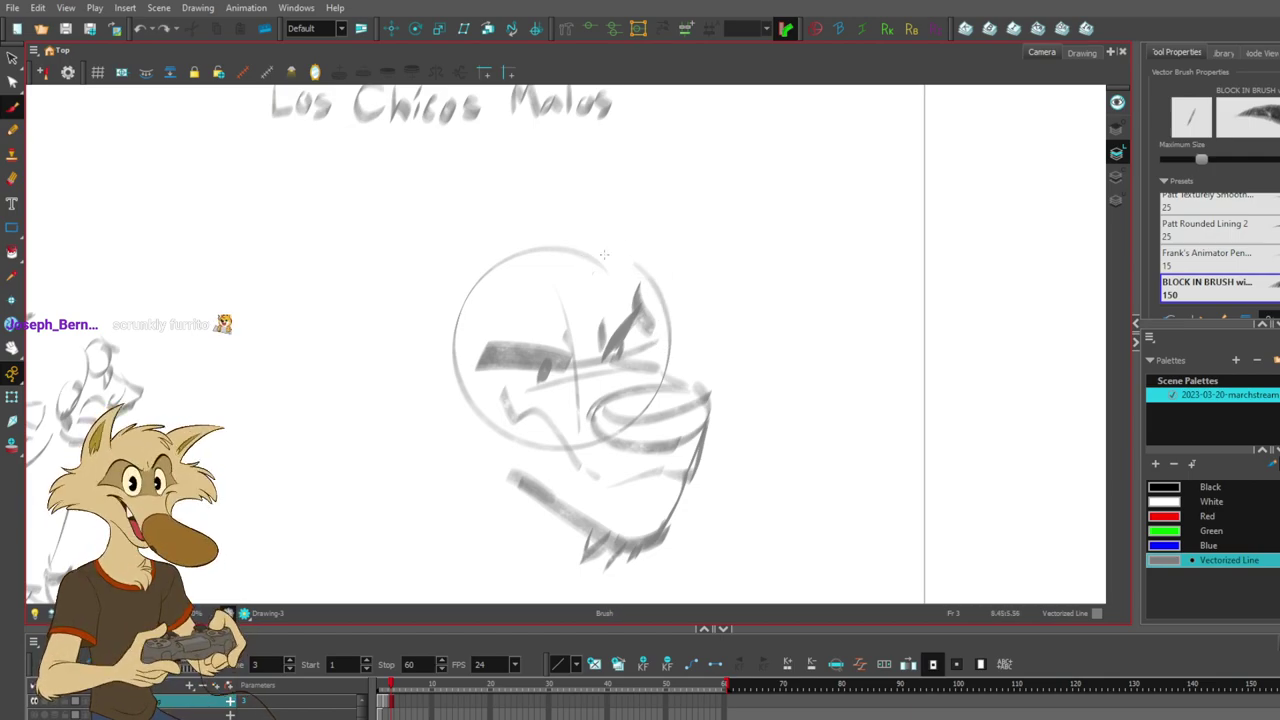
- Sketch parted hair with a pointed crest above the head circle and long strands falling on the face's left side
{"action": "mouse_move", "coordinate": [595, 268]}
{"action": "left_mouse_down"}
{"action": "mouse_move", "coordinate": [641, 236]}
{"action": "mouse_move", "coordinate": [668, 355]}
{"action": "left_mouse_up"}
{"action": "mouse_move", "coordinate": [563, 228]}
{"action": "left_mouse_down"}
{"action": "mouse_move", "coordinate": [593, 270]}
{"action": "mouse_move", "coordinate": [490, 345]}
{"action": "left_mouse_up"}
{"action": "key", "text": "ctrl+z"}
{"action": "mouse_move", "coordinate": [505, 233]}
{"action": "left_mouse_down"}
{"action": "mouse_move", "coordinate": [478, 350]}
{"action": "mouse_move", "coordinate": [511, 393]}
{"action": "left_mouse_up"}
{"action": "mouse_move", "coordinate": [508, 322]}
{"action": "left_mouse_down"}
{"action": "mouse_move", "coordinate": [532, 404]}
{"action": "mouse_move", "coordinate": [515, 394]}
{"action": "left_mouse_up"}
{"action": "key", "text": "ctrl+z"}
{"action": "mouse_move", "coordinate": [507, 221]}
{"action": "left_mouse_down"}
{"action": "mouse_move", "coordinate": [550, 195]}
{"action": "mouse_move", "coordinate": [590, 240]}
{"action": "mouse_move", "coordinate": [620, 211]}
{"action": "mouse_move", "coordinate": [684, 312]}
{"action": "left_mouse_up"}
{"action": "key", "text": "ctrl+z"}
- Sketch an angular hair lock sweeping out and down along the head's right side
{"action": "mouse_move", "coordinate": [646, 218]}
{"action": "left_mouse_down"}
{"action": "mouse_move", "coordinate": [699, 281]}
{"action": "mouse_move", "coordinate": [705, 350]}
{"action": "left_mouse_up"}
{"action": "mouse_move", "coordinate": [658, 256]}
{"action": "left_mouse_down"}
{"action": "mouse_move", "coordinate": [709, 306]}
{"action": "mouse_move", "coordinate": [686, 364]}
{"action": "left_mouse_up"}
{"action": "mouse_move", "coordinate": [708, 308]}
{"action": "left_mouse_down"}
{"action": "mouse_move", "coordinate": [690, 366]}
{"action": "mouse_move", "coordinate": [706, 318]}
{"action": "left_mouse_up"}
{"action": "left_click_drag", "start_coordinate": [714, 268], "coordinate": [696, 346]}
{"action": "mouse_move", "coordinate": [644, 221]}
{"action": "left_mouse_down"}
{"action": "mouse_move", "coordinate": [714, 286]}
{"action": "mouse_move", "coordinate": [710, 314]}
{"action": "left_mouse_up"}
{"action": "key", "text": "ctrl+z"}
- Sketch a dark hair tuft on the head's left side and a long pointed ear extending outward from it
{"action": "mouse_move", "coordinate": [508, 213]}
{"action": "left_mouse_down"}
{"action": "mouse_move", "coordinate": [484, 249]}
{"action": "mouse_move", "coordinate": [477, 234]}
{"action": "mouse_move", "coordinate": [473, 256]}
{"action": "mouse_move", "coordinate": [444, 274]}
{"action": "left_mouse_up"}
{"action": "key", "text": "ctrl+z"}
{"action": "mouse_move", "coordinate": [476, 266]}
{"action": "left_mouse_down"}
{"action": "mouse_move", "coordinate": [462, 286]}
{"action": "mouse_move", "coordinate": [474, 290]}
{"action": "mouse_move", "coordinate": [306, 296]}
{"action": "mouse_move", "coordinate": [412, 372]}
{"action": "mouse_move", "coordinate": [348, 318]}
{"action": "left_mouse_up"}
{"action": "left_click_drag", "start_coordinate": [300, 286], "coordinate": [418, 278]}
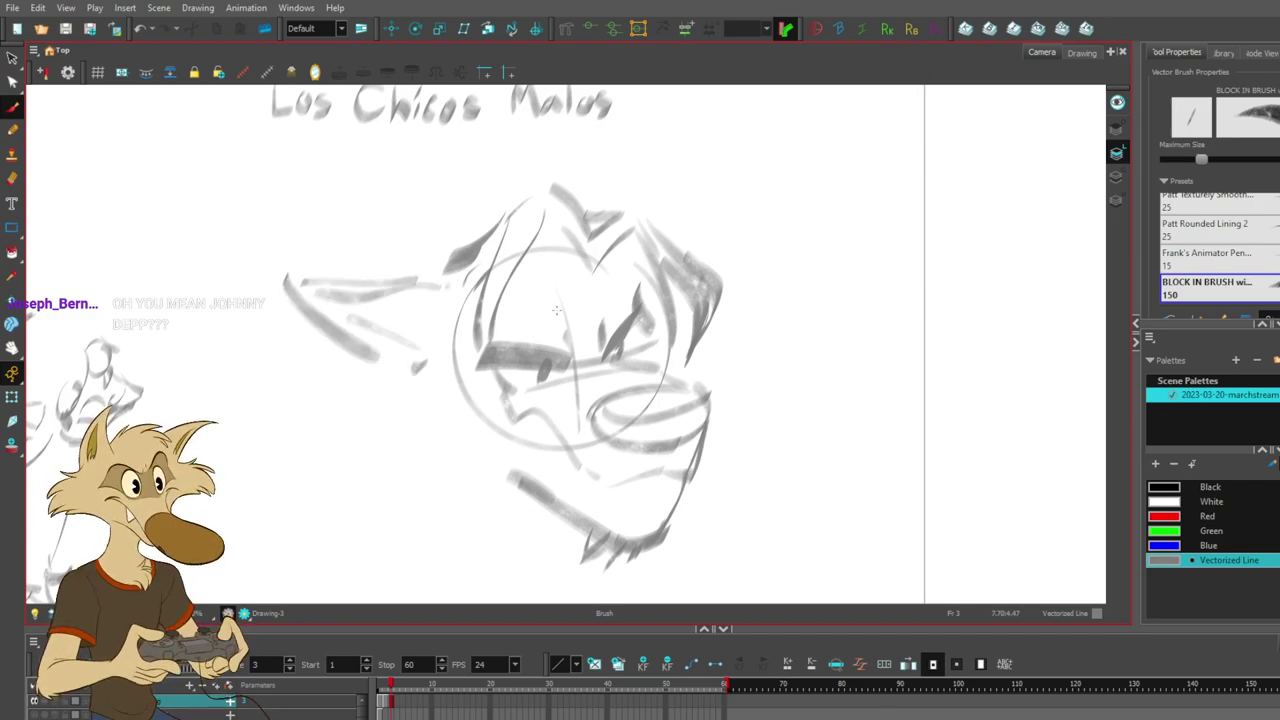
- Build up a shaggy tuft beneath the pointed ear with overlapping curved and shaded strokes
{"action": "left_click_drag", "start_coordinate": [428, 388], "coordinate": [411, 410]}
{"action": "mouse_move", "coordinate": [411, 401]}
{"action": "left_mouse_down"}
{"action": "mouse_move", "coordinate": [432, 434]}
{"action": "mouse_move", "coordinate": [418, 431]}
{"action": "left_mouse_up"}
{"action": "key", "text": "ctrl+z"}
{"action": "left_click_drag", "start_coordinate": [640, 415], "coordinate": [655, 365]}
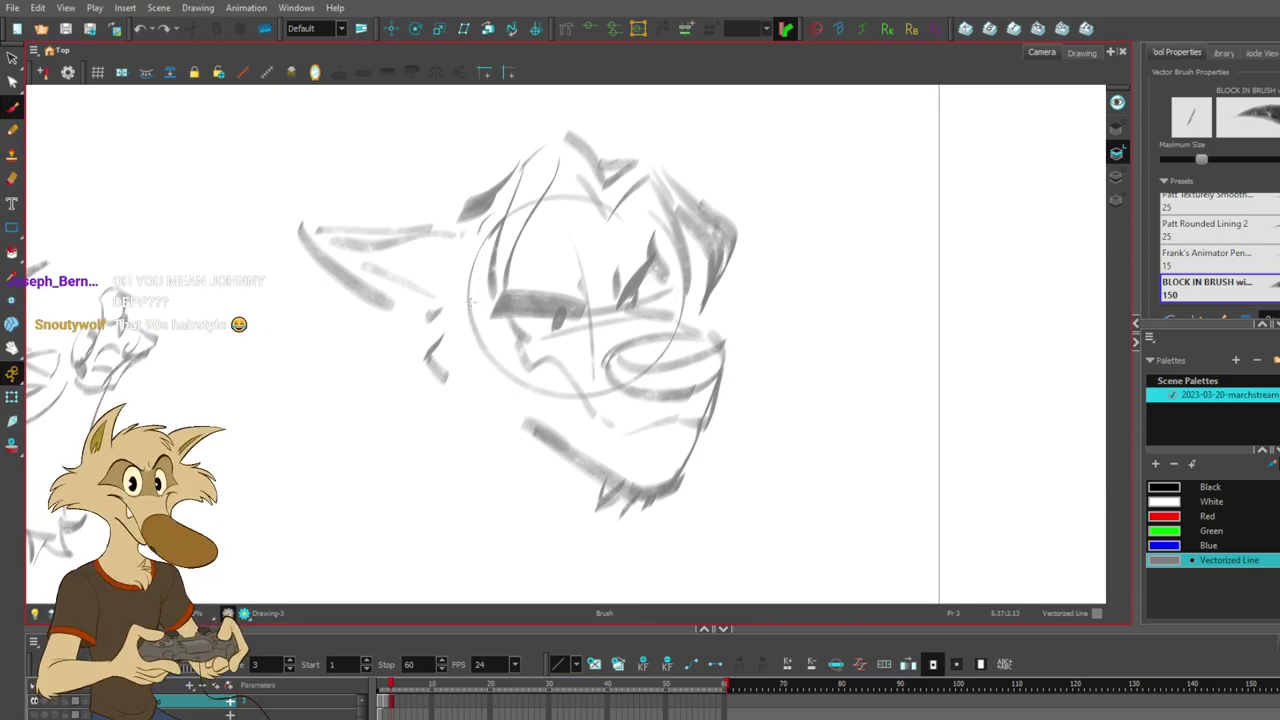
{"action": "mouse_move", "coordinate": [432, 358]}
{"action": "left_mouse_down"}
{"action": "mouse_move", "coordinate": [461, 380]}
{"action": "mouse_move", "coordinate": [369, 403]}
{"action": "mouse_move", "coordinate": [430, 459]}
{"action": "mouse_move", "coordinate": [405, 435]}
{"action": "left_mouse_up"}
{"action": "mouse_move", "coordinate": [445, 382]}
{"action": "left_mouse_down"}
{"action": "mouse_move", "coordinate": [418, 445]}
{"action": "mouse_move", "coordinate": [420, 430]}
{"action": "left_mouse_up"}
{"action": "mouse_move", "coordinate": [428, 350]}
{"action": "left_mouse_down"}
{"action": "mouse_move", "coordinate": [392, 412]}
{"action": "mouse_move", "coordinate": [400, 448]}
{"action": "left_mouse_up"}
{"action": "mouse_move", "coordinate": [470, 392]}
{"action": "left_mouse_down"}
{"action": "mouse_move", "coordinate": [412, 455]}
{"action": "mouse_move", "coordinate": [412, 504]}
{"action": "mouse_move", "coordinate": [457, 501]}
{"action": "left_mouse_up"}
{"action": "mouse_move", "coordinate": [436, 430]}
{"action": "left_mouse_down"}
{"action": "mouse_move", "coordinate": [428, 485]}
{"action": "mouse_move", "coordinate": [430, 465]}
{"action": "left_mouse_up"}
{"action": "left_click_drag", "start_coordinate": [444, 431], "coordinate": [434, 465]}
{"action": "left_click_drag", "start_coordinate": [445, 402], "coordinate": [438, 441]}
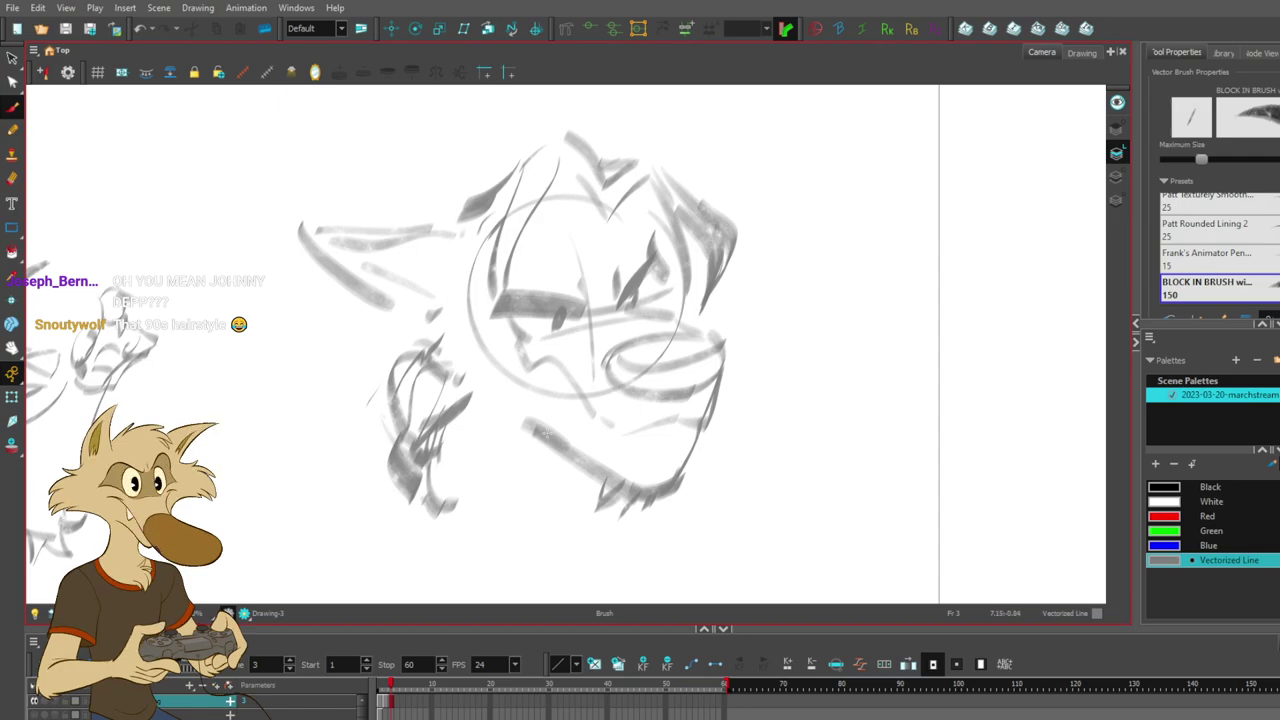
- Add thin strands inside the angular hair lock on the head's right side
{"action": "key", "text": "alt+s"}
{"action": "left_click_drag", "start_coordinate": [550, 191], "coordinate": [585, 181]}
{"action": "key", "text": "ctrl+z"}
{"action": "key", "text": "space"}
{"action": "mouse_move", "coordinate": [832, 313]}
{"action": "left_mouse_down"}
{"action": "mouse_move", "coordinate": [693, 349]}
{"action": "mouse_move", "coordinate": [656, 334]}
{"action": "mouse_move", "coordinate": [786, 277]}
{"action": "mouse_move", "coordinate": [757, 303]}
{"action": "mouse_move", "coordinate": [705, 281]}
{"action": "left_mouse_up"}
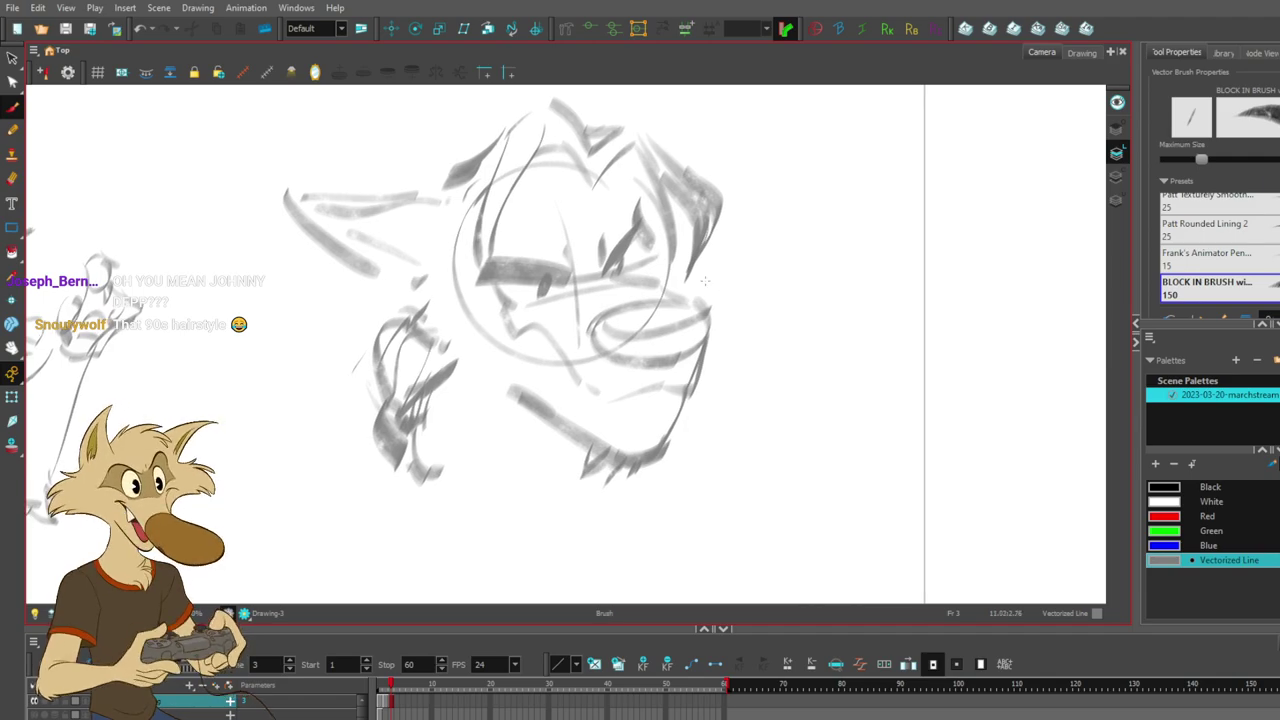
{"action": "left_click_drag", "start_coordinate": [673, 173], "coordinate": [645, 252]}
{"action": "key", "text": "ctrl+z"}
{"action": "left_click_drag", "start_coordinate": [689, 193], "coordinate": [664, 271]}
{"action": "key", "text": "ctrl+z"}
{"action": "key", "text": "ctrl+z"}
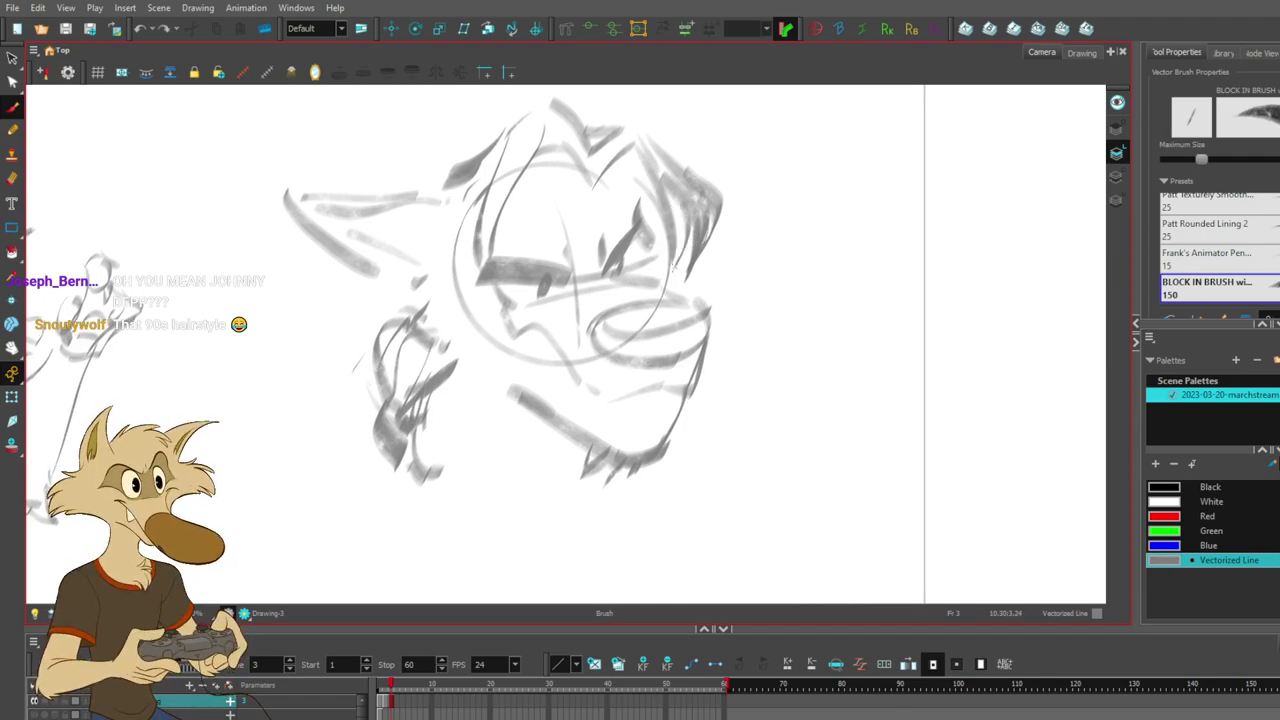
- Sketch short hair strands between the pointed ear and the head circle, and a stroke running down from the ear's base
{"action": "key", "text": "alt+s"}
{"action": "key", "text": "alt+b"}
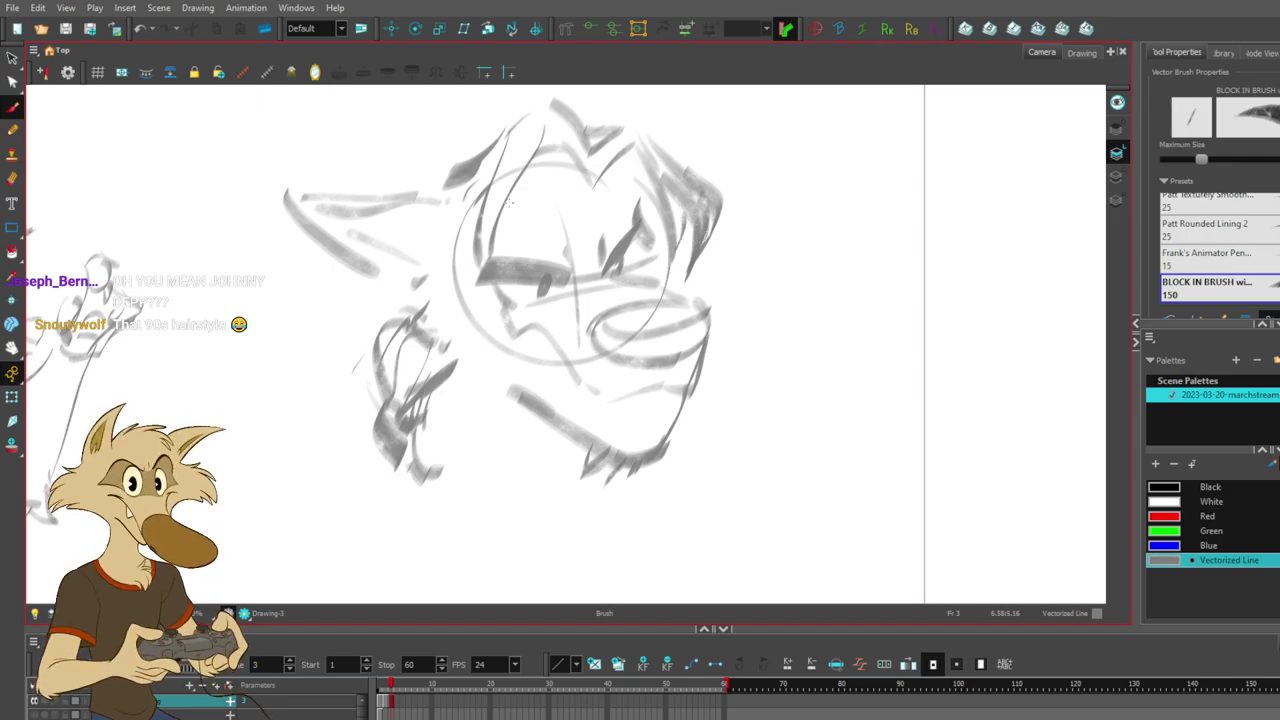
{"action": "mouse_move", "coordinate": [447, 202]}
{"action": "left_mouse_down"}
{"action": "mouse_move", "coordinate": [428, 260]}
{"action": "mouse_move", "coordinate": [444, 262]}
{"action": "left_mouse_up"}
{"action": "key", "text": "ctrl+z"}
{"action": "key", "text": "ctrl+z"}
{"action": "mouse_move", "coordinate": [452, 223]}
{"action": "left_mouse_down"}
{"action": "mouse_move", "coordinate": [436, 261]}
{"action": "mouse_move", "coordinate": [454, 318]}
{"action": "left_mouse_up"}
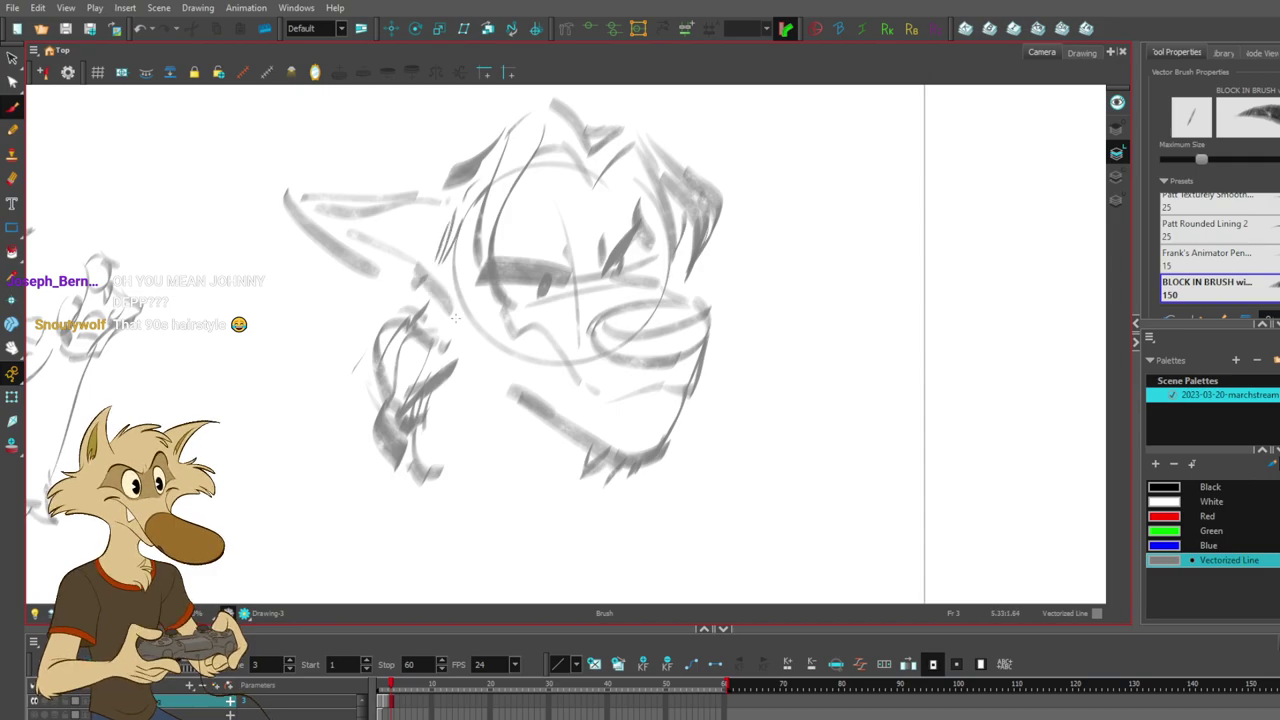
- Extend the cheek contour down from the ear's base and connect it to the dark jawline
{"action": "key", "text": "alt+s"}
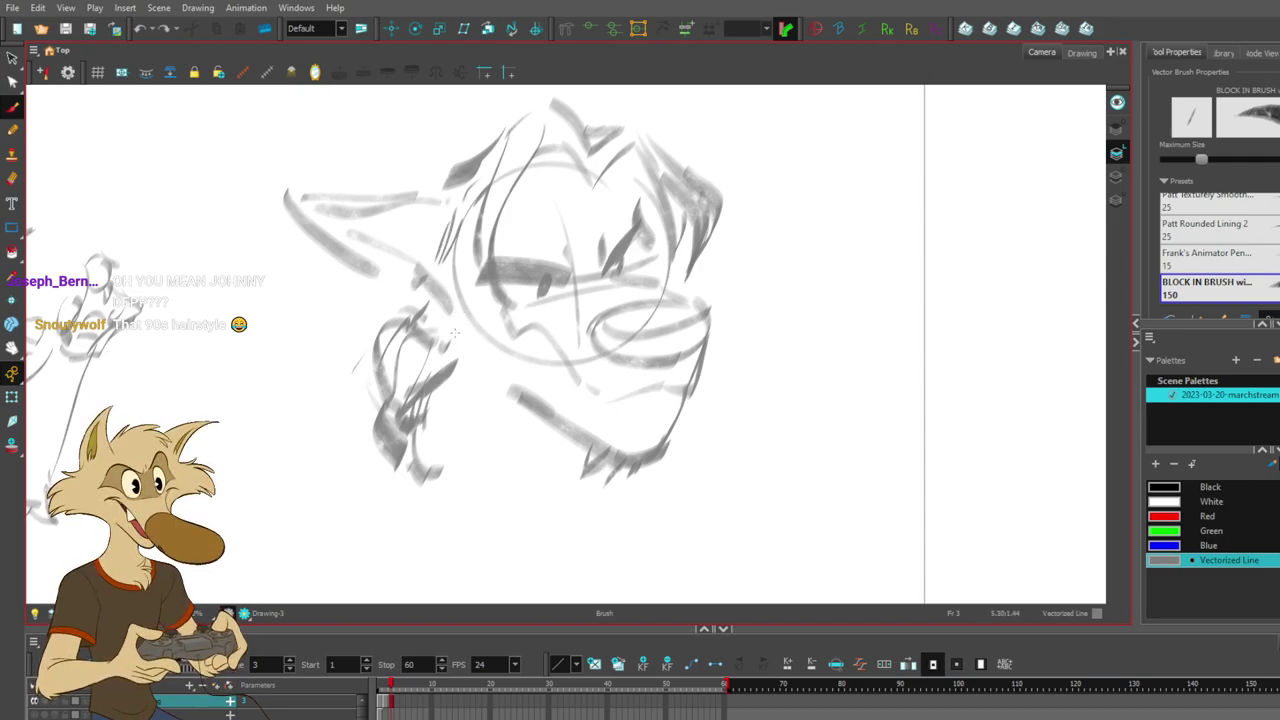
{"action": "key", "text": "alt+b"}
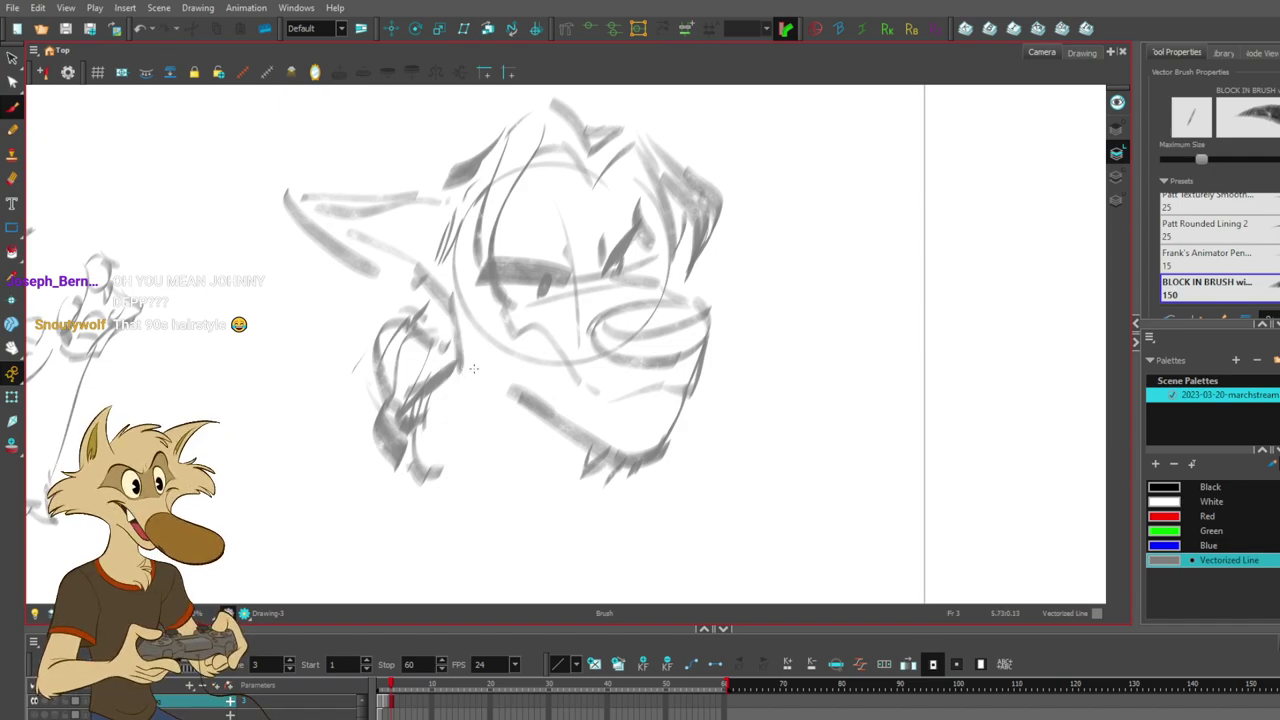
{"action": "mouse_move", "coordinate": [460, 283]}
{"action": "left_mouse_down"}
{"action": "mouse_move", "coordinate": [490, 375]}
{"action": "mouse_move", "coordinate": [515, 386]}
{"action": "left_mouse_up"}
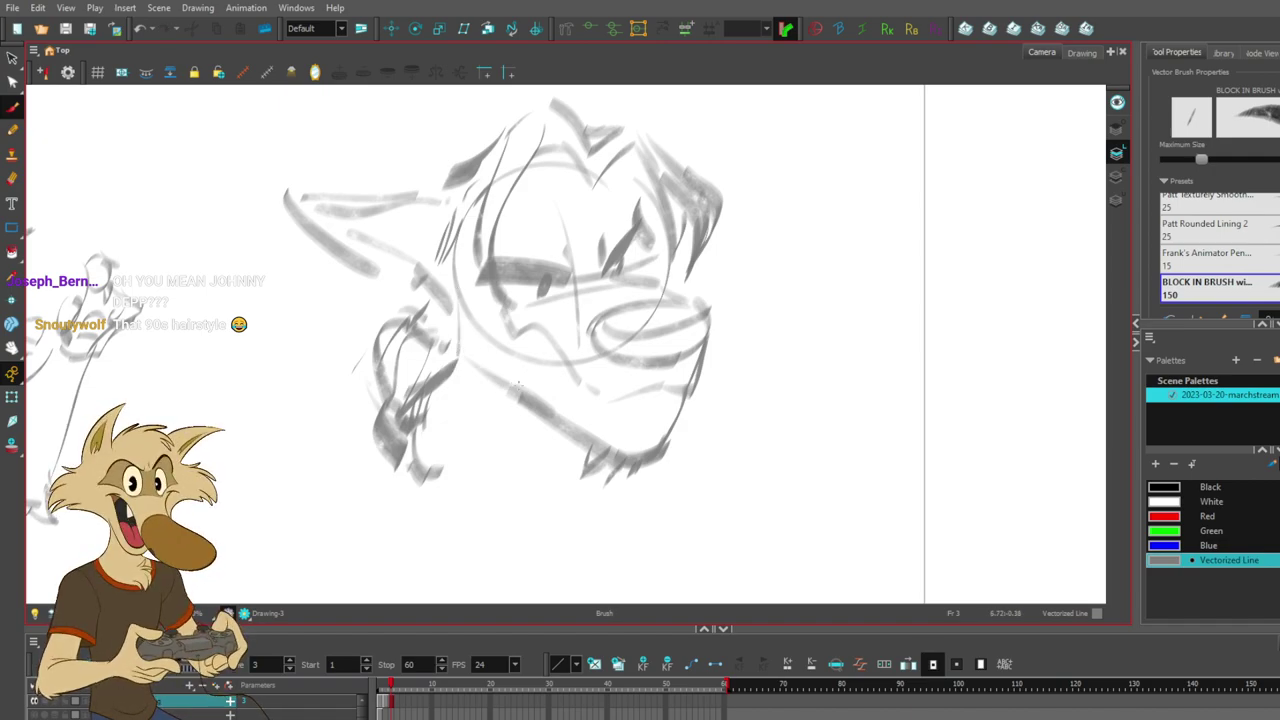
{"action": "mouse_move", "coordinate": [703, 200]}
{"action": "left_mouse_down"}
{"action": "mouse_move", "coordinate": [692, 264]}
{"action": "mouse_move", "coordinate": [655, 286]}
{"action": "left_mouse_up"}
{"action": "key", "text": "ctrl+z"}
{"action": "key", "text": "ctrl+z"}
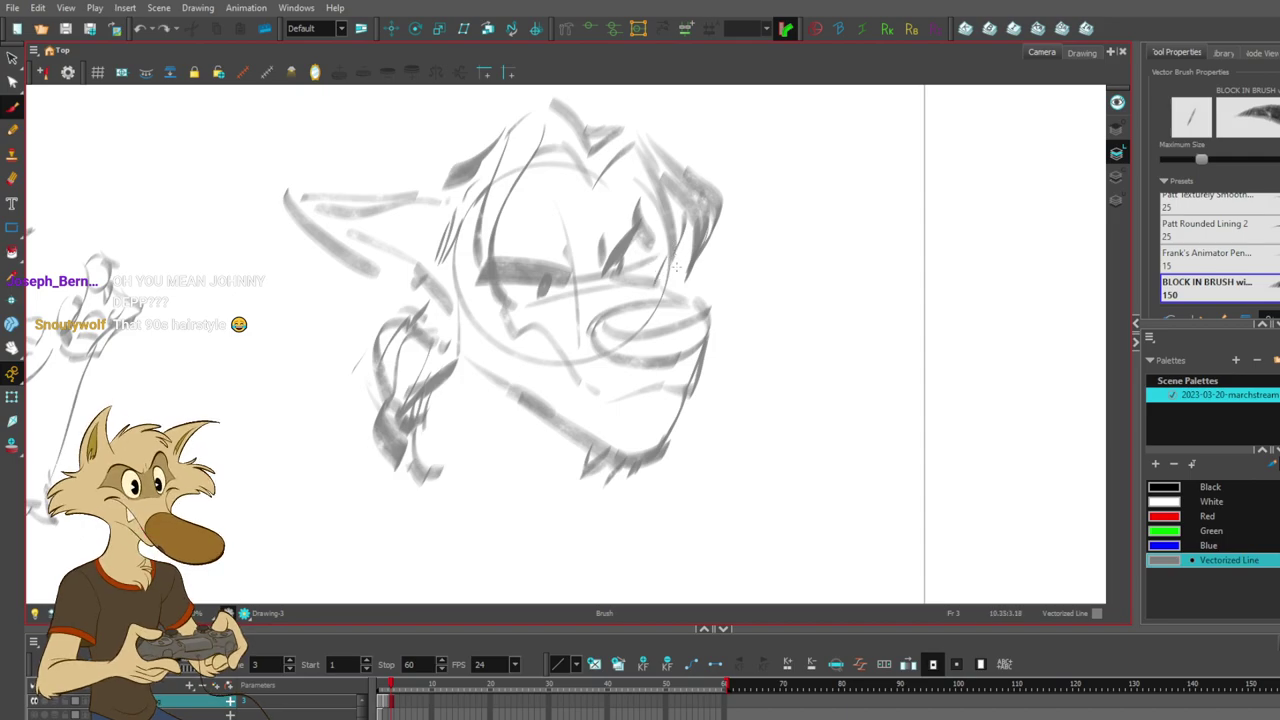
- Try a neck line dropping from the right side of the chin
{"action": "left_click_drag", "start_coordinate": [597, 483], "coordinate": [589, 419]}
{"action": "left_click_drag", "start_coordinate": [678, 387], "coordinate": [720, 433]}
{"action": "key", "text": "ctrl+z"}
{"action": "mouse_move", "coordinate": [666, 335]}
{"action": "left_mouse_down"}
{"action": "mouse_move", "coordinate": [691, 402]}
{"action": "mouse_move", "coordinate": [680, 448]}
{"action": "left_mouse_up"}
{"action": "key", "text": "alt+b"}
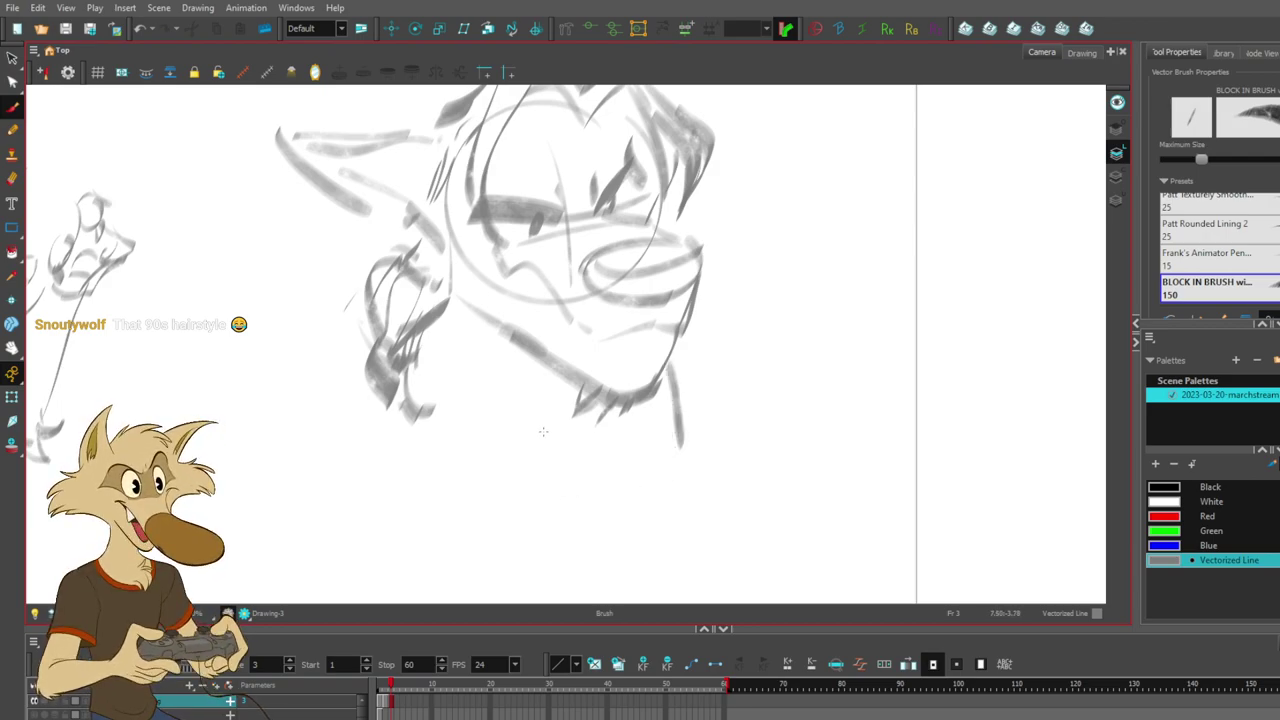
{"action": "key", "text": "ctrl+z"}
{"action": "key", "text": "ctrl+shift+z"}
- Sketch the neck with one line beside the shaggy tuft and a shorter one beneath the chin tuft
{"action": "mouse_move", "coordinate": [457, 299]}
{"action": "left_mouse_down"}
{"action": "mouse_move", "coordinate": [459, 501]}
{"action": "mouse_move", "coordinate": [483, 454]}
{"action": "mouse_move", "coordinate": [477, 412]}
{"action": "left_mouse_up"}
{"action": "key", "text": "ctrl+z"}
{"action": "key", "text": "ctrl+z"}
{"action": "left_click_drag", "start_coordinate": [438, 327], "coordinate": [441, 436]}
{"action": "key", "text": "ctrl+z"}
{"action": "key", "text": "ctrl+z"}
{"action": "left_click_drag", "start_coordinate": [652, 392], "coordinate": [645, 458]}
{"action": "key", "text": "ctrl+z"}
{"action": "left_click_drag", "start_coordinate": [644, 396], "coordinate": [632, 459]}
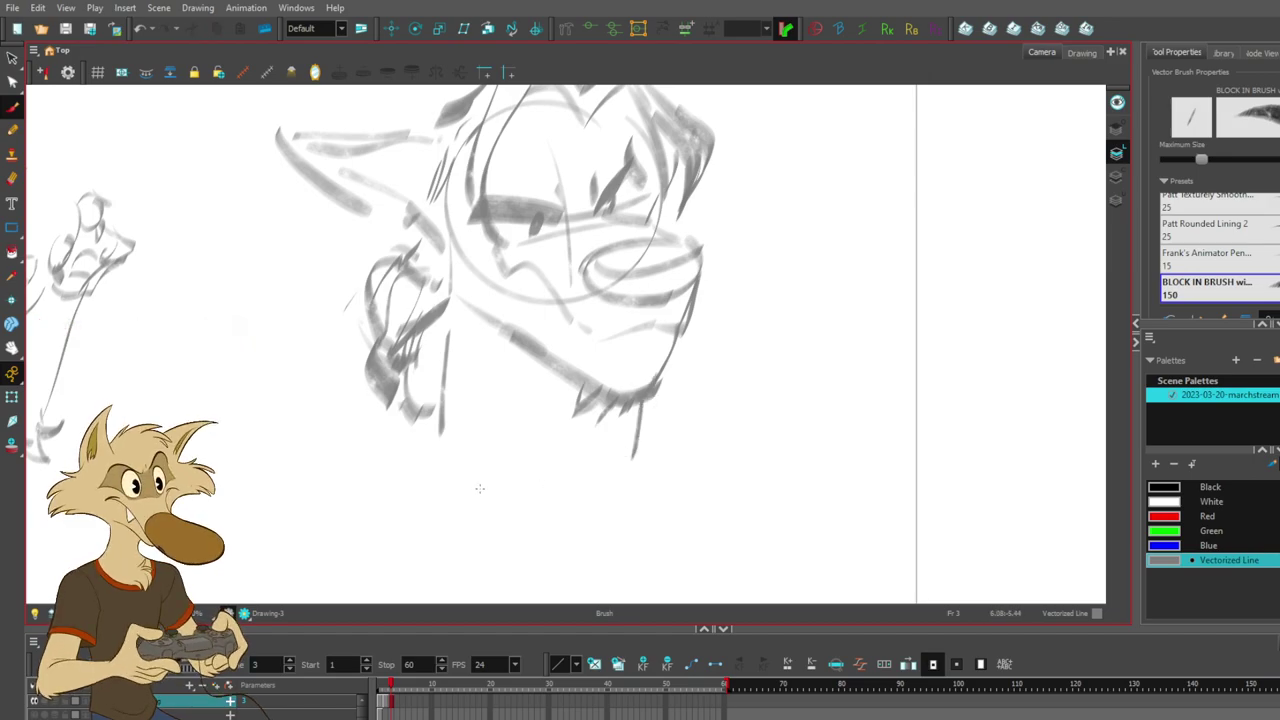
- Block in an open shirt collar around the neck, with folded lapel strokes on both sides
{"action": "mouse_move", "coordinate": [563, 555]}
{"action": "left_mouse_down"}
{"action": "mouse_move", "coordinate": [516, 547]}
{"action": "mouse_move", "coordinate": [490, 582]}
{"action": "left_mouse_up"}
{"action": "left_click_drag", "start_coordinate": [445, 440], "coordinate": [550, 490]}
{"action": "left_click_drag", "start_coordinate": [637, 495], "coordinate": [660, 454]}
{"action": "key", "text": "ctrl+z"}
{"action": "left_click_drag", "start_coordinate": [622, 538], "coordinate": [666, 467]}
{"action": "key", "text": "ctrl+z"}
{"action": "mouse_move", "coordinate": [617, 538]}
{"action": "left_mouse_down"}
{"action": "mouse_move", "coordinate": [662, 470]}
{"action": "mouse_move", "coordinate": [658, 547]}
{"action": "mouse_move", "coordinate": [655, 428]}
{"action": "left_mouse_up"}
{"action": "left_click_drag", "start_coordinate": [779, 385], "coordinate": [692, 477]}
- Hand-letter the line "Ay señorita" beside the character's head, with a short dash leading from the face
{"action": "mouse_move", "coordinate": [712, 262]}
{"action": "left_mouse_down"}
{"action": "mouse_move", "coordinate": [675, 297]}
{"action": "mouse_move", "coordinate": [678, 258]}
{"action": "mouse_move", "coordinate": [690, 284]}
{"action": "mouse_move", "coordinate": [636, 342]}
{"action": "mouse_move", "coordinate": [702, 316]}
{"action": "mouse_move", "coordinate": [722, 334]}
{"action": "mouse_move", "coordinate": [744, 308]}
{"action": "left_mouse_up"}
{"action": "mouse_move", "coordinate": [764, 302]}
{"action": "left_mouse_down"}
{"action": "mouse_move", "coordinate": [764, 332]}
{"action": "mouse_move", "coordinate": [786, 302]}
{"action": "left_mouse_up"}
{"action": "left_click_drag", "start_coordinate": [794, 302], "coordinate": [796, 334]}
{"action": "left_click_drag", "start_coordinate": [798, 280], "coordinate": [800, 290]}
{"action": "left_click_drag", "start_coordinate": [820, 272], "coordinate": [816, 320]}
{"action": "left_click_drag", "start_coordinate": [816, 332], "coordinate": [842, 298]}
{"action": "mouse_move", "coordinate": [866, 306]}
{"action": "left_mouse_down"}
{"action": "mouse_move", "coordinate": [850, 332]}
{"action": "mouse_move", "coordinate": [880, 334]}
{"action": "left_mouse_up"}
{"action": "left_click_drag", "start_coordinate": [694, 294], "coordinate": [724, 282]}
{"action": "left_click_drag", "start_coordinate": [582, 340], "coordinate": [614, 330]}
- Close the left collar flap with its outer edge and neck corner, and lengthen the right flap's inner edge
{"action": "scroll", "coordinate": [726, 414], "scroll_direction": "down", "scroll_amount": 5}
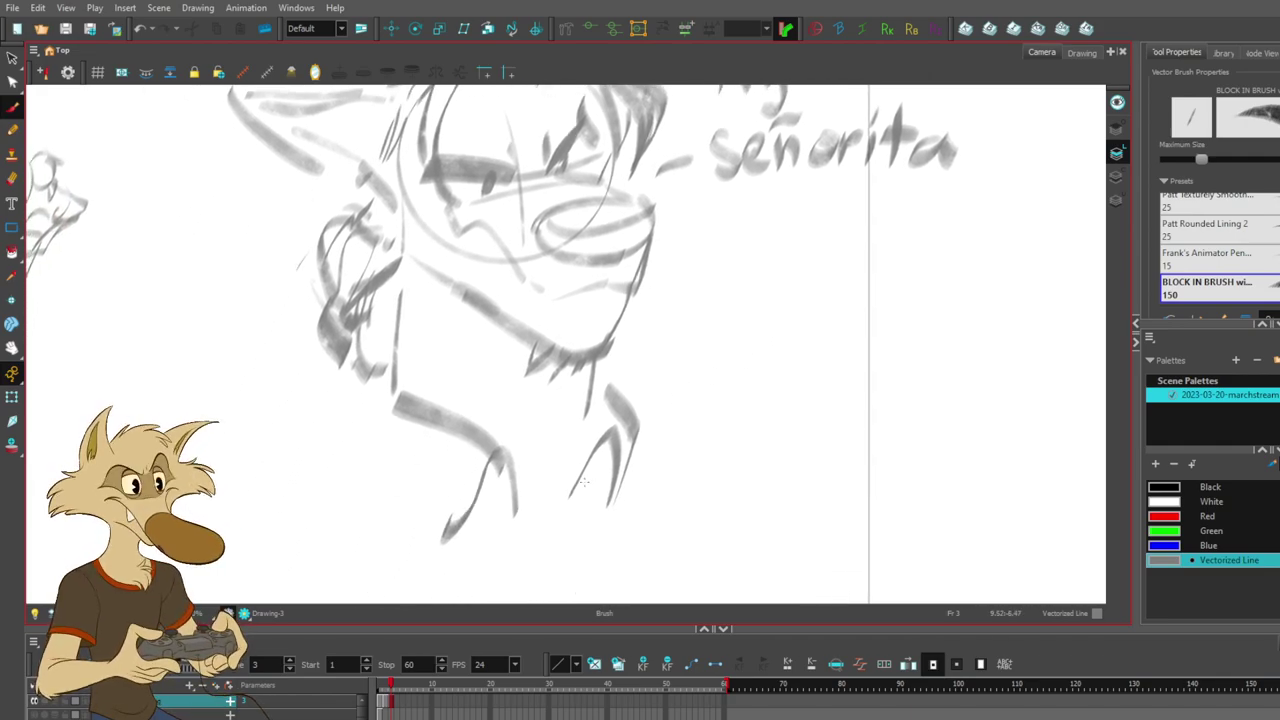
{"action": "left_click_drag", "start_coordinate": [347, 404], "coordinate": [430, 538]}
{"action": "key", "text": "ctrl+z"}
{"action": "left_click_drag", "start_coordinate": [396, 460], "coordinate": [442, 538]}
{"action": "key", "text": "ctrl+z"}
{"action": "left_click_drag", "start_coordinate": [370, 430], "coordinate": [444, 541]}
{"action": "key", "text": "ctrl+z"}
{"action": "left_click_drag", "start_coordinate": [390, 392], "coordinate": [369, 438]}
{"action": "key", "text": "ctrl+z"}
{"action": "left_click_drag", "start_coordinate": [379, 393], "coordinate": [367, 433]}
{"action": "mouse_move", "coordinate": [384, 388]}
{"action": "left_mouse_down"}
{"action": "mouse_move", "coordinate": [392, 378]}
{"action": "mouse_move", "coordinate": [409, 405]}
{"action": "left_mouse_up"}
{"action": "left_click_drag", "start_coordinate": [570, 474], "coordinate": [552, 530]}
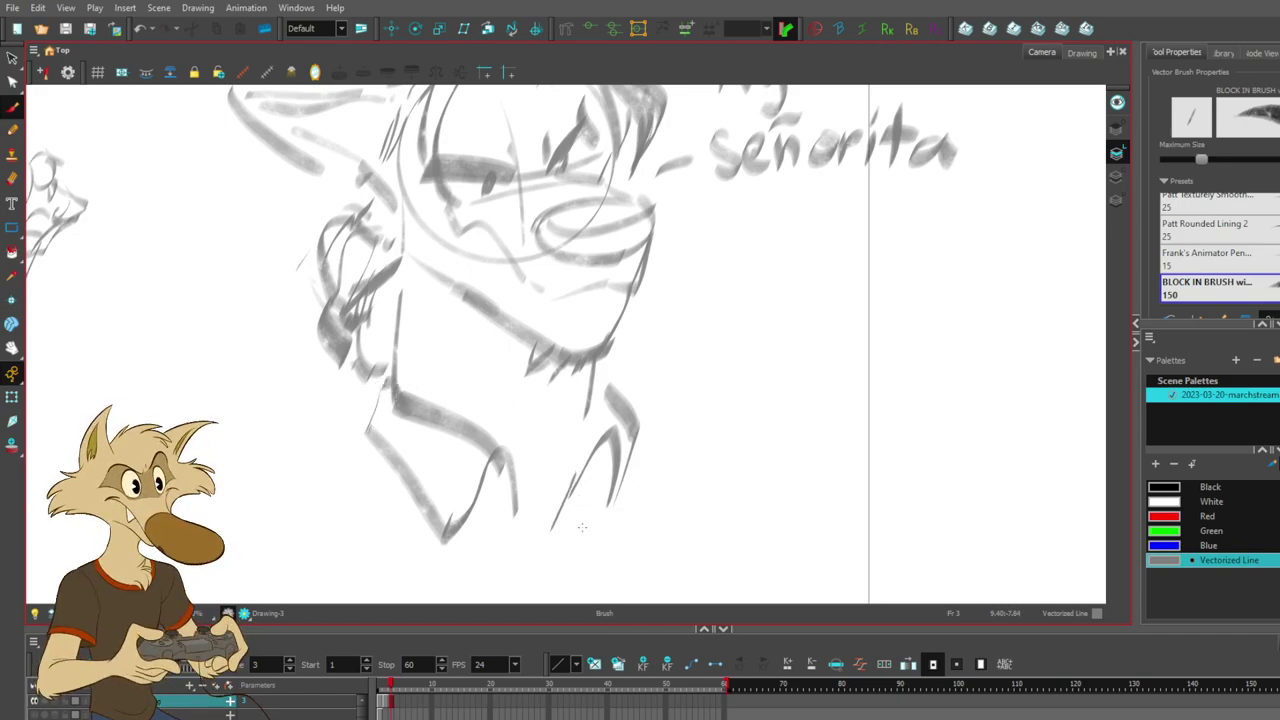
- Sketch the pointed V of the shirt opening beneath the left collar flap
{"action": "scroll", "coordinate": [537, 514], "scroll_direction": "down", "scroll_amount": 2}
{"action": "left_click_drag", "start_coordinate": [523, 477], "coordinate": [561, 559]}
{"action": "left_click_drag", "start_coordinate": [568, 576], "coordinate": [562, 464]}
{"action": "key", "text": "ctrl+z"}
{"action": "mouse_move", "coordinate": [569, 573]}
{"action": "left_mouse_down"}
{"action": "mouse_move", "coordinate": [562, 467]}
{"action": "mouse_move", "coordinate": [571, 572]}
{"action": "left_mouse_up"}
{"action": "key", "text": "ctrl+z"}
{"action": "key", "text": "ctrl+z"}
{"action": "key", "text": "ctrl+z"}
{"action": "key", "text": "ctrl+z"}
{"action": "mouse_move", "coordinate": [523, 476]}
{"action": "left_mouse_down"}
{"action": "mouse_move", "coordinate": [571, 562]}
{"action": "mouse_move", "coordinate": [563, 462]}
{"action": "left_mouse_up"}
{"action": "key", "text": "ctrl+z"}
{"action": "left_click_drag", "start_coordinate": [571, 570], "coordinate": [561, 467]}
{"action": "key", "text": "ctrl+z"}
{"action": "mouse_move", "coordinate": [571, 560]}
{"action": "left_mouse_down"}
{"action": "mouse_move", "coordinate": [562, 458]}
{"action": "mouse_move", "coordinate": [523, 494]}
{"action": "left_mouse_up"}
- Add crossing strokes over the point of the shirt opening where the two collar sides meet
{"action": "mouse_move", "coordinate": [591, 363]}
{"action": "left_mouse_down"}
{"action": "mouse_move", "coordinate": [588, 411]}
{"action": "mouse_move", "coordinate": [600, 337]}
{"action": "mouse_move", "coordinate": [618, 347]}
{"action": "left_mouse_up"}
{"action": "key", "text": "ctrl+z"}
{"action": "key", "text": "ctrl+z"}
{"action": "key", "text": "ctrl+z"}
{"action": "key", "text": "ctrl+z"}
{"action": "mouse_move", "coordinate": [574, 389]}
{"action": "left_mouse_down"}
{"action": "mouse_move", "coordinate": [555, 483]}
{"action": "mouse_move", "coordinate": [575, 471]}
{"action": "mouse_move", "coordinate": [540, 546]}
{"action": "left_mouse_up"}
{"action": "key", "text": "ctrl+z"}
{"action": "key", "text": "ctrl+z"}
{"action": "key", "text": "ctrl+z"}
{"action": "key", "text": "ctrl+z"}
{"action": "left_click_drag", "start_coordinate": [592, 471], "coordinate": [548, 532]}
{"action": "left_click_drag", "start_coordinate": [524, 494], "coordinate": [594, 513]}
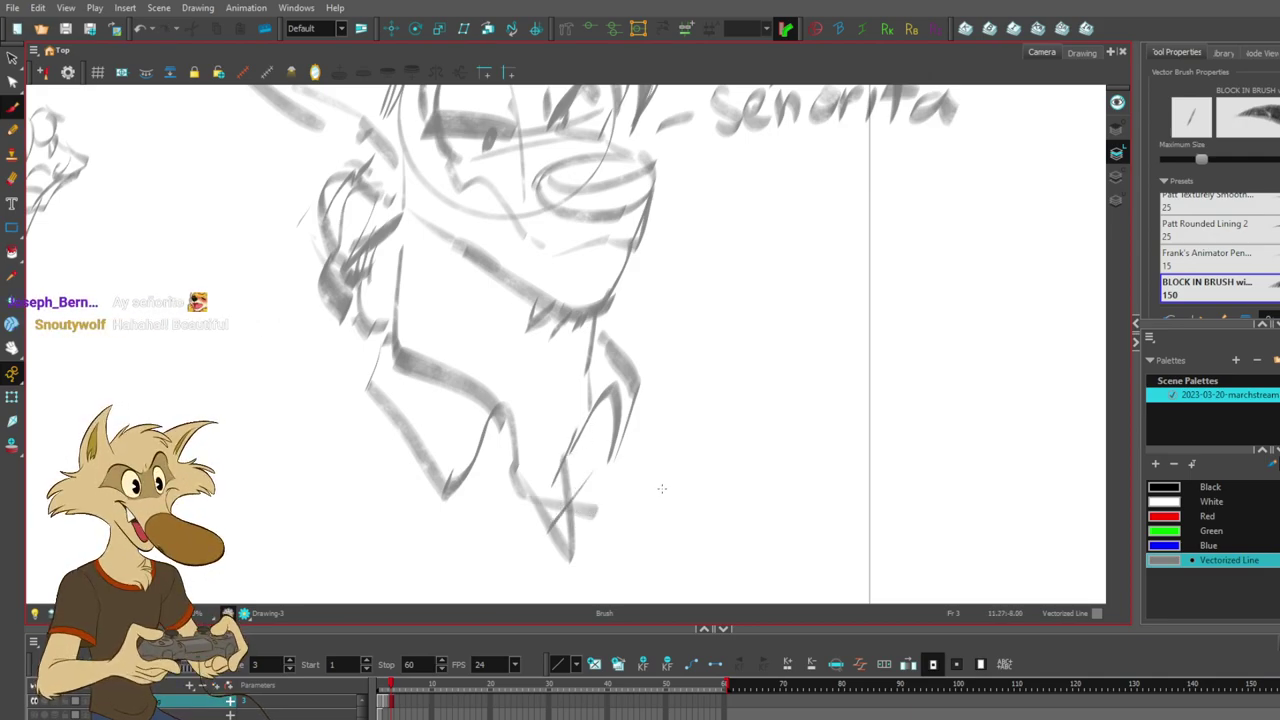
- Darken the tip of the shirt opening and sketch a body line descending outside the right collar flap
{"action": "scroll", "coordinate": [694, 434], "scroll_direction": "down", "scroll_amount": 3}
{"action": "scroll", "coordinate": [710, 439], "scroll_direction": "up", "scroll_amount": 2}
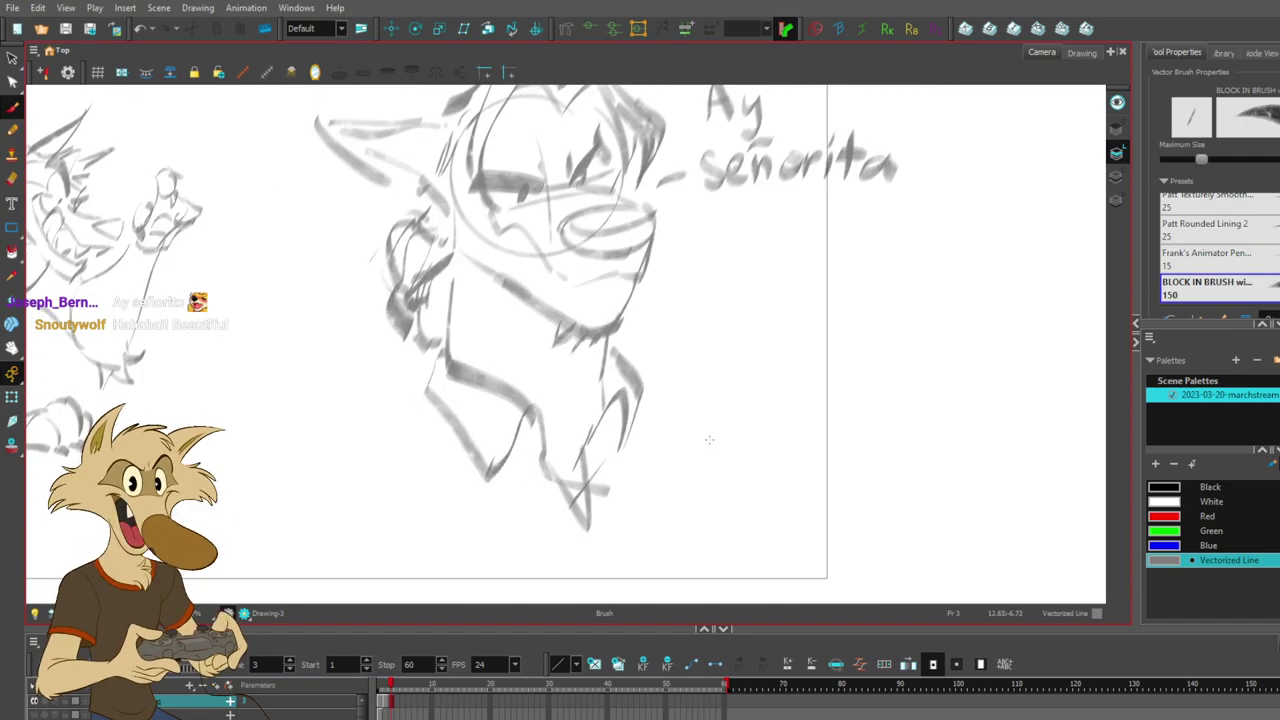
{"action": "left_click_drag", "start_coordinate": [598, 506], "coordinate": [577, 522]}
{"action": "left_click_drag", "start_coordinate": [652, 390], "coordinate": [673, 515]}
{"action": "mouse_move", "coordinate": [694, 336]}
{"action": "left_mouse_down"}
{"action": "mouse_move", "coordinate": [712, 368]}
{"action": "mouse_move", "coordinate": [667, 395]}
{"action": "left_mouse_up"}
{"action": "key", "text": "ctrl+z"}
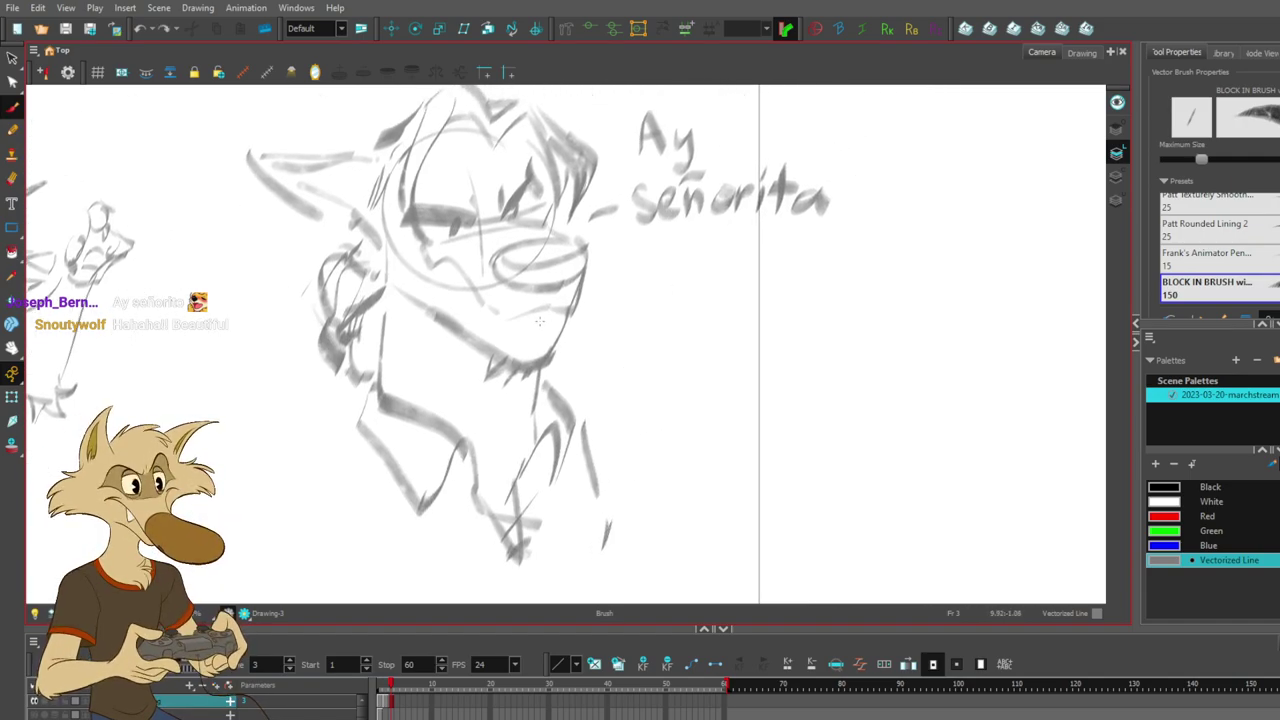
{"action": "left_click_drag", "start_coordinate": [731, 371], "coordinate": [660, 423]}
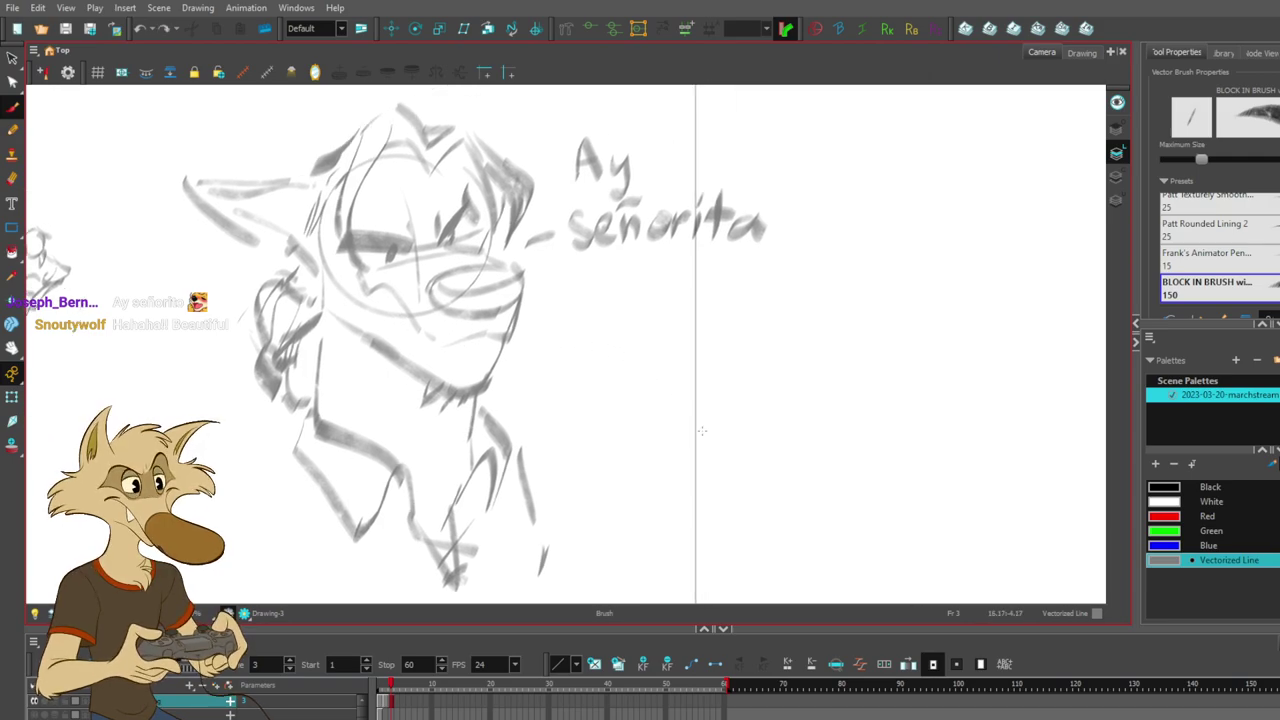
- Sketch short shoulder strokes sloping outward from both sides of the collar
{"action": "scroll", "coordinate": [700, 443], "scroll_direction": "down", "scroll_amount": 2}
{"action": "scroll", "coordinate": [700, 443], "scroll_direction": "down", "scroll_amount": 1}
{"action": "left_click_drag", "start_coordinate": [349, 408], "coordinate": [322, 446]}
{"action": "key", "text": "ctrl+z"}
{"action": "key", "text": "ctrl+z"}
{"action": "left_click_drag", "start_coordinate": [358, 399], "coordinate": [322, 446]}
{"action": "mouse_move", "coordinate": [508, 404]}
{"action": "left_mouse_down"}
{"action": "mouse_move", "coordinate": [538, 429]}
{"action": "mouse_move", "coordinate": [569, 431]}
{"action": "mouse_move", "coordinate": [557, 435]}
{"action": "mouse_move", "coordinate": [584, 495]}
{"action": "left_mouse_up"}
{"action": "key", "text": "ctrl+z"}
{"action": "key", "text": "ctrl+z"}
{"action": "key", "text": "ctrl+z"}
{"action": "left_click_drag", "start_coordinate": [563, 441], "coordinate": [583, 494]}
{"action": "key", "text": "ctrl+z"}
{"action": "scroll", "coordinate": [685, 534], "scroll_direction": "down", "scroll_amount": 2}
{"action": "scroll", "coordinate": [783, 536], "scroll_direction": "up", "scroll_amount": 5}
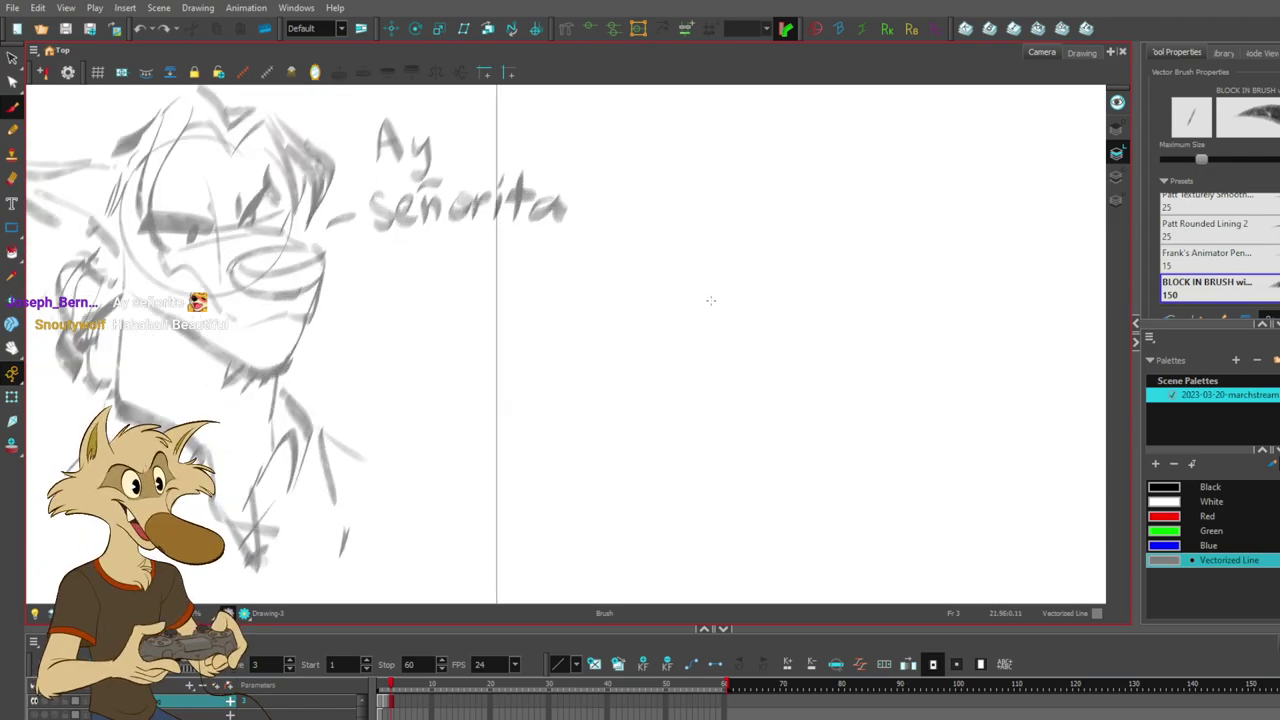
{"action": "mouse_move", "coordinate": [658, 279]}
{"action": "left_mouse_down"}
{"action": "mouse_move", "coordinate": [815, 336]}
{"action": "mouse_move", "coordinate": [780, 298]}
{"action": "left_mouse_up"}
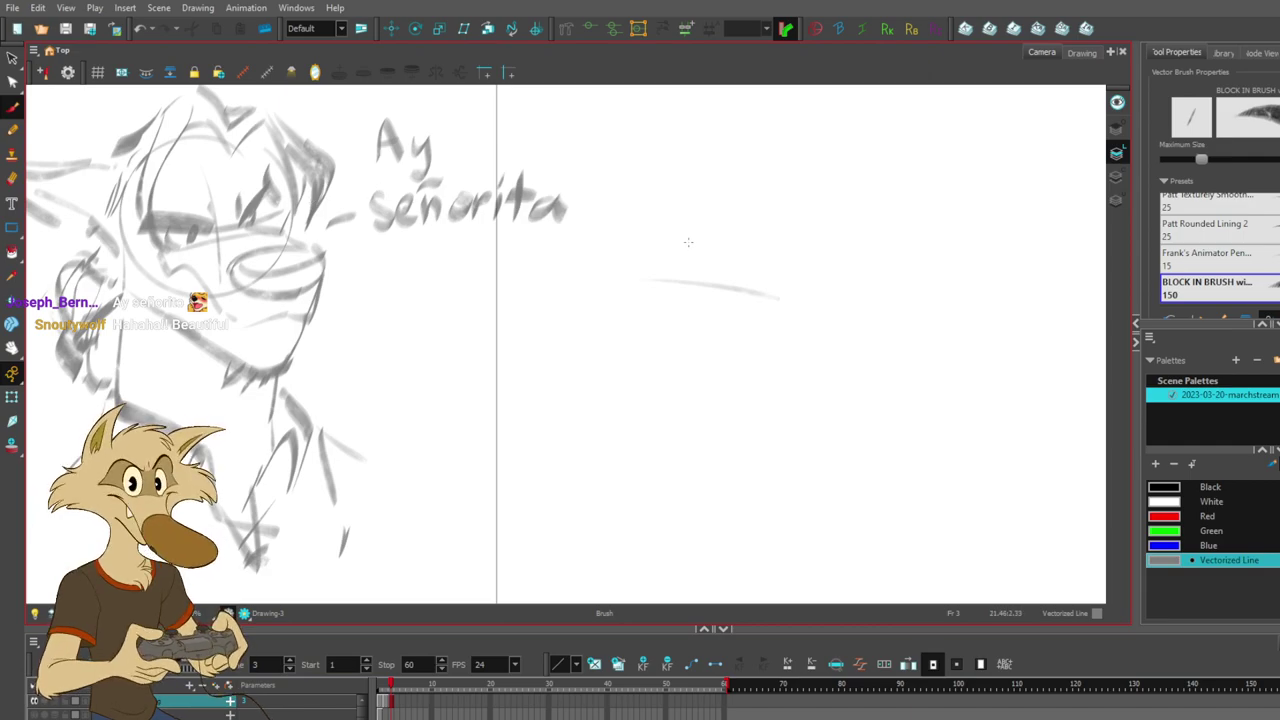
{"action": "left_click", "coordinate": [746, 291], "text": "ctrl"}
{"action": "key", "text": "Delete"}
- Sketch a head construction circle for a new character in the empty area beyond the lettering
{"action": "mouse_move", "coordinate": [806, 181]}
{"action": "left_mouse_down"}
{"action": "mouse_move", "coordinate": [695, 325]}
{"action": "mouse_move", "coordinate": [895, 298]}
{"action": "mouse_move", "coordinate": [899, 273]}
{"action": "mouse_move", "coordinate": [885, 288]}
{"action": "mouse_move", "coordinate": [866, 249]}
{"action": "mouse_move", "coordinate": [873, 290]}
{"action": "mouse_move", "coordinate": [786, 370]}
{"action": "left_mouse_up"}
{"action": "key", "text": "ctrl+z"}
{"action": "key", "text": "ctrl+z"}
{"action": "key", "text": "ctrl+z"}
{"action": "key", "text": "ctrl+z"}
{"action": "key", "text": "ctrl+z"}
{"action": "left_click_drag", "start_coordinate": [871, 292], "coordinate": [745, 370]}
{"action": "key", "text": "ctrl+z"}
{"action": "key", "text": "ctrl+z"}
{"action": "mouse_move", "coordinate": [874, 294]}
{"action": "left_mouse_down"}
{"action": "mouse_move", "coordinate": [725, 365]}
{"action": "mouse_move", "coordinate": [842, 347]}
{"action": "mouse_move", "coordinate": [861, 327]}
{"action": "left_mouse_up"}
{"action": "key", "text": "ctrl+z"}
{"action": "key", "text": "ctrl+z"}
{"action": "key", "text": "ctrl+z"}
{"action": "mouse_move", "coordinate": [802, 188]}
{"action": "left_mouse_down"}
{"action": "mouse_move", "coordinate": [785, 298]}
{"action": "mouse_move", "coordinate": [746, 330]}
{"action": "left_mouse_up"}
{"action": "key", "text": "ctrl+z"}
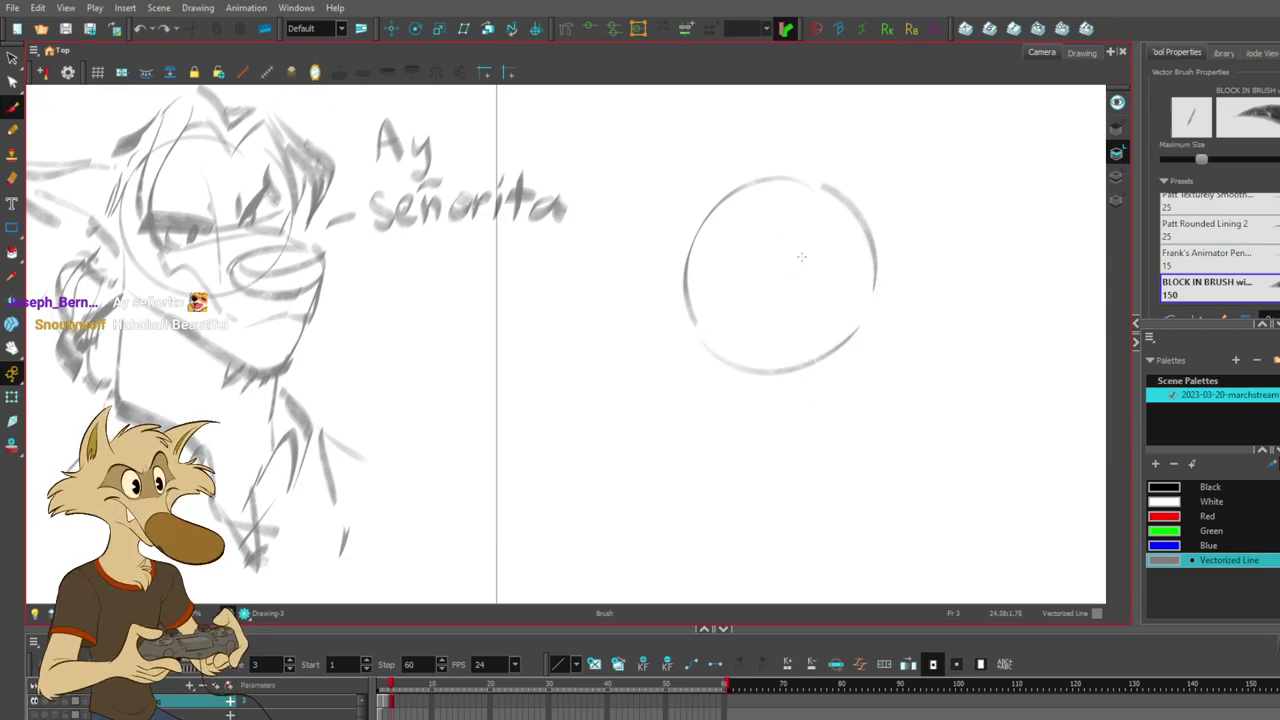
- Draw a curved eye guideline across the new head circle and short arcs above its top and upper-left edge
{"action": "mouse_move", "coordinate": [688, 272]}
{"action": "left_mouse_down"}
{"action": "mouse_move", "coordinate": [910, 292]}
{"action": "mouse_move", "coordinate": [858, 262]}
{"action": "mouse_move", "coordinate": [876, 266]}
{"action": "left_mouse_up"}
{"action": "key", "text": "ctrl+z"}
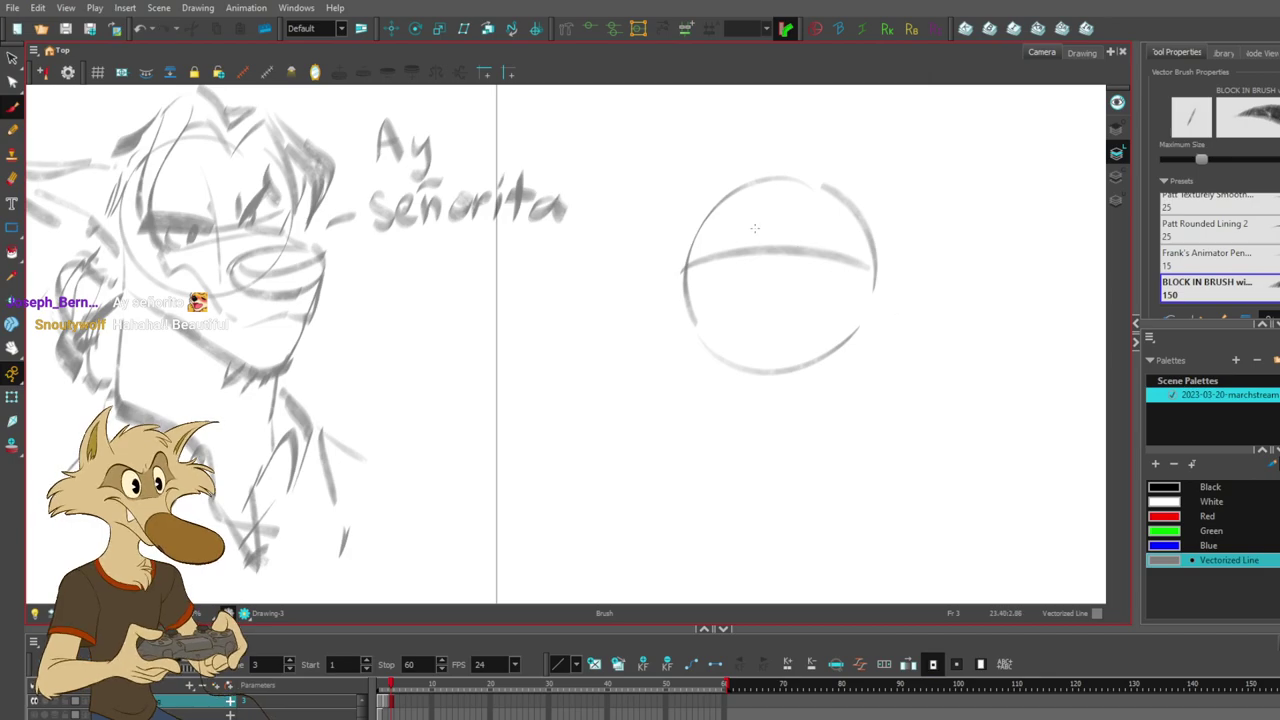
{"action": "left_click_drag", "start_coordinate": [762, 160], "coordinate": [846, 186]}
{"action": "left_click_drag", "start_coordinate": [722, 183], "coordinate": [690, 228]}
{"action": "left_click_drag", "start_coordinate": [728, 172], "coordinate": [686, 230]}
- Sketch two eyebrow strokes above the eye guideline and a curved eyelid beneath its left half
{"action": "left_click_drag", "start_coordinate": [790, 237], "coordinate": [862, 244]}
{"action": "key", "text": "ctrl+z"}
{"action": "key", "text": "ctrl+z"}
{"action": "left_click_drag", "start_coordinate": [786, 229], "coordinate": [856, 244]}
{"action": "key", "text": "ctrl+z"}
{"action": "left_click_drag", "start_coordinate": [724, 236], "coordinate": [700, 250]}
{"action": "left_click_drag", "start_coordinate": [810, 262], "coordinate": [706, 284]}
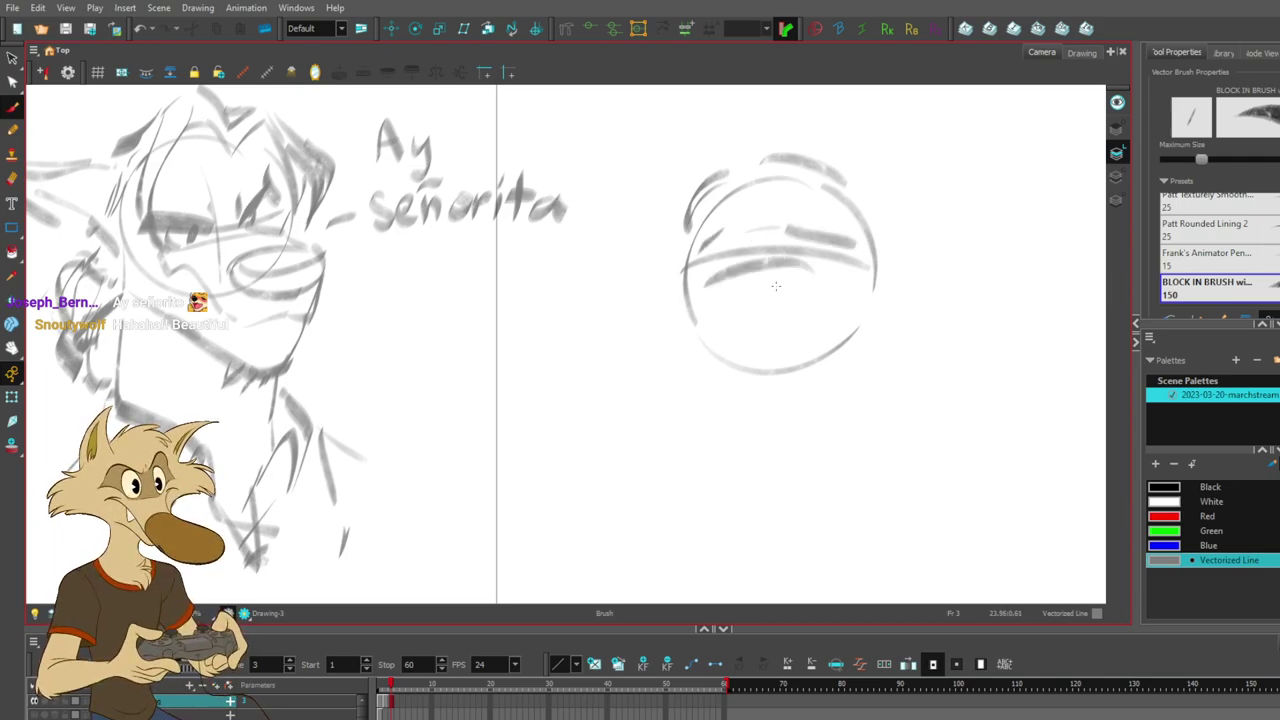
- Sketch the nose below the curved muzzle line, adding its rounded lower edge and slanted right side
{"action": "key", "text": "ctrl+z"}
{"action": "mouse_move", "coordinate": [786, 252]}
{"action": "left_mouse_down"}
{"action": "mouse_move", "coordinate": [702, 286]}
{"action": "mouse_move", "coordinate": [780, 297]}
{"action": "mouse_move", "coordinate": [798, 264]}
{"action": "left_mouse_up"}
{"action": "key", "text": "ctrl+z"}
{"action": "left_click_drag", "start_coordinate": [762, 310], "coordinate": [802, 262]}
{"action": "key", "text": "ctrl+z"}
{"action": "key", "text": "ctrl+z"}
{"action": "left_click_drag", "start_coordinate": [690, 285], "coordinate": [747, 319]}
{"action": "left_click_drag", "start_coordinate": [755, 317], "coordinate": [791, 269]}
{"action": "key", "text": "ctrl+z"}
{"action": "key", "text": "ctrl+z"}
{"action": "key", "text": "ctrl+z"}
{"action": "mouse_move", "coordinate": [702, 287]}
{"action": "left_mouse_down"}
{"action": "mouse_move", "coordinate": [764, 305]}
{"action": "mouse_move", "coordinate": [757, 316]}
{"action": "left_mouse_up"}
{"action": "mouse_move", "coordinate": [757, 316]}
{"action": "left_mouse_down"}
{"action": "mouse_move", "coordinate": [797, 265]}
{"action": "mouse_move", "coordinate": [790, 273]}
{"action": "left_mouse_up"}
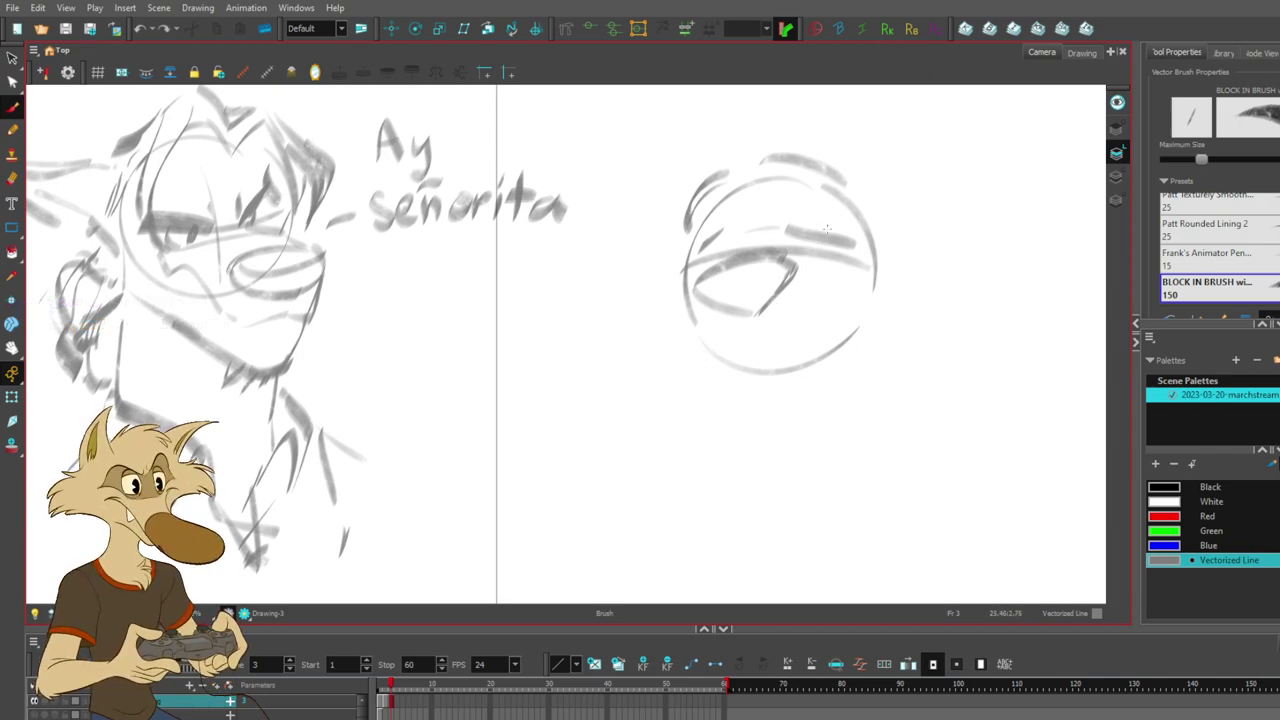
- Adjust the nose outline so it sits slightly clear of the muzzle line
{"action": "key", "text": "ctrl+z"}
{"action": "mouse_move", "coordinate": [768, 287]}
{"action": "left_mouse_down"}
{"action": "mouse_move", "coordinate": [795, 292]}
{"action": "mouse_move", "coordinate": [700, 300]}
{"action": "mouse_move", "coordinate": [775, 285]}
{"action": "left_mouse_up"}
{"action": "left_click_drag", "start_coordinate": [838, 251], "coordinate": [871, 270]}
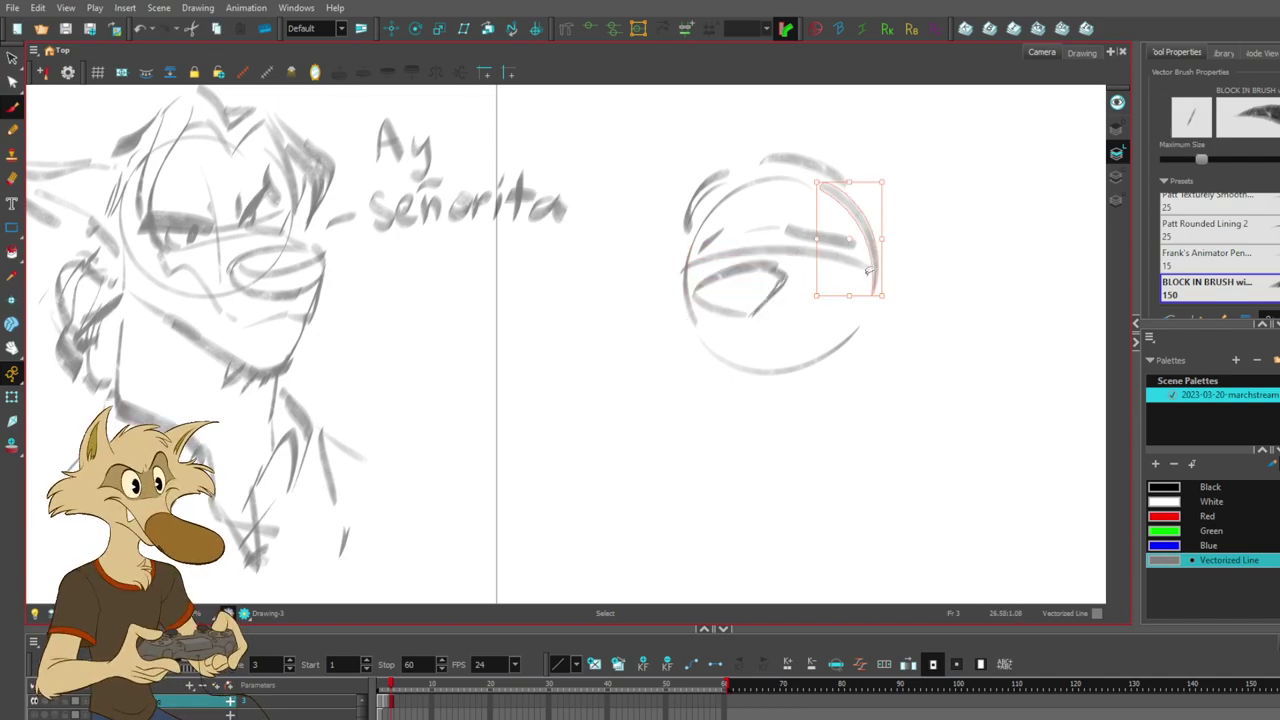
{"action": "key", "text": "ctrl+z"}
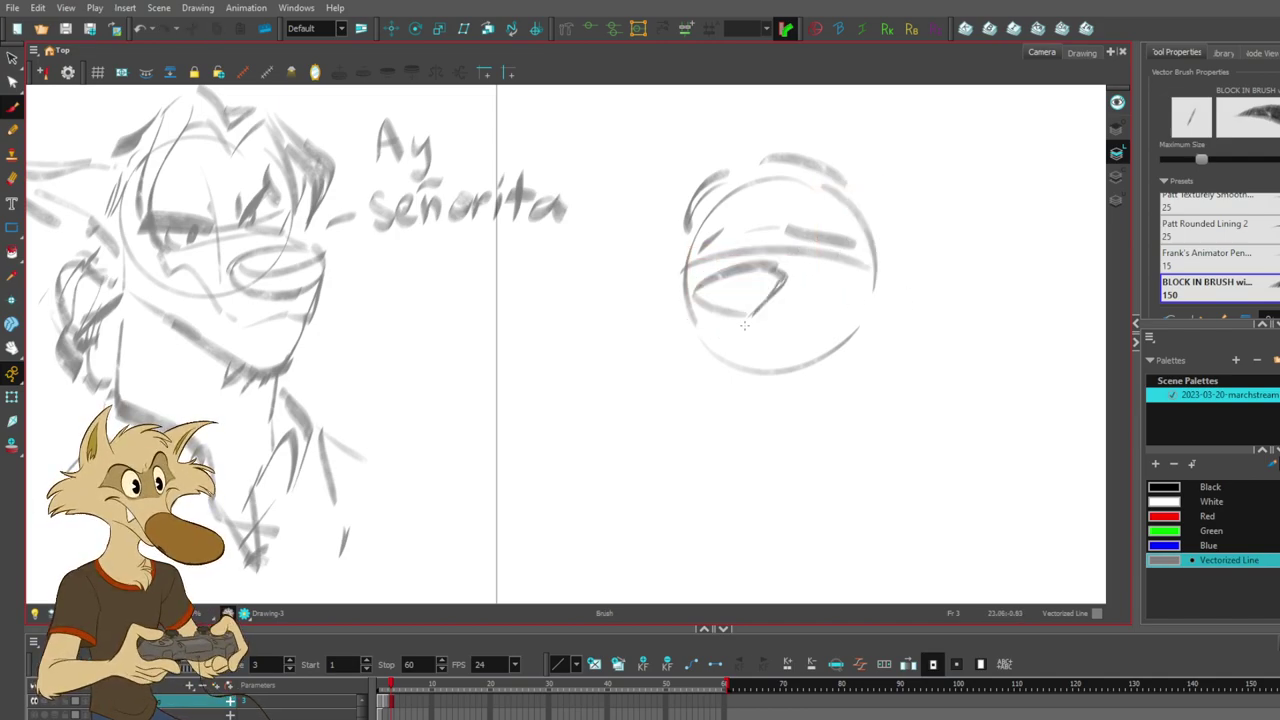
{"action": "key", "text": "ctrl+z"}
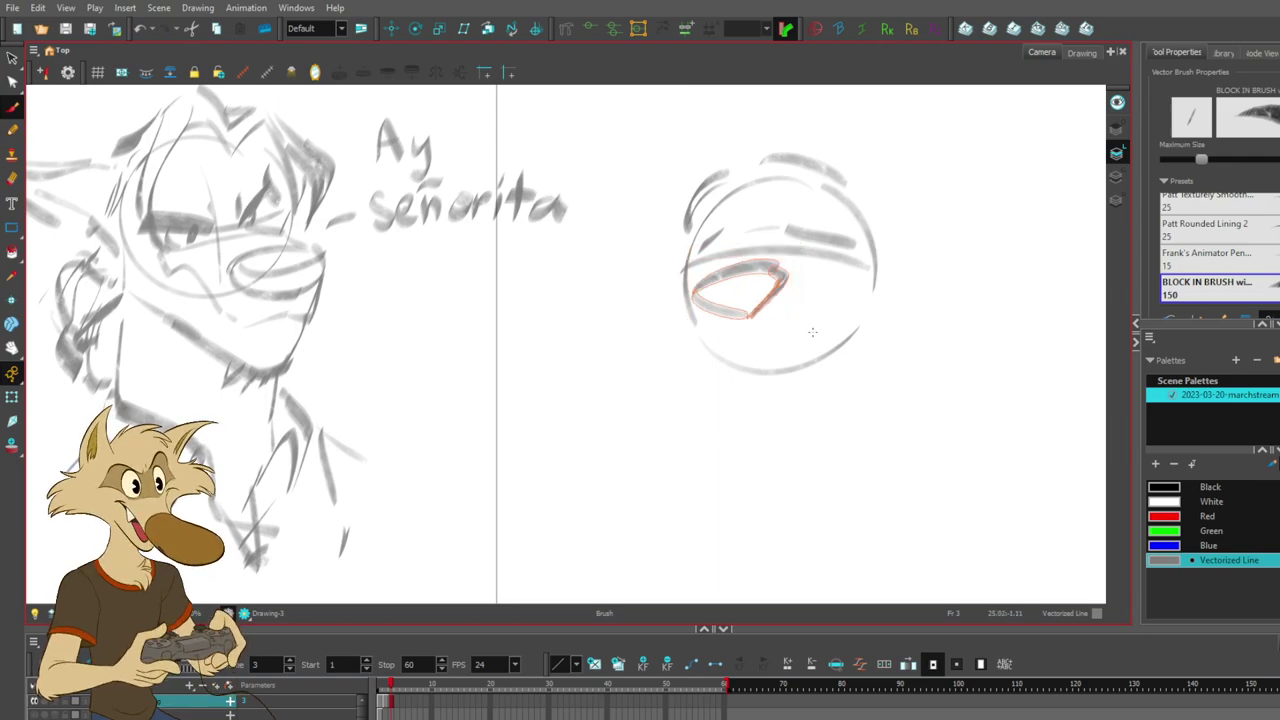
- Sketch the muzzle's left corner and lower contour, and add the upper mouth line beneath the nose
{"action": "left_click_drag", "start_coordinate": [669, 322], "coordinate": [709, 353]}
{"action": "key", "text": "ctrl+z"}
{"action": "left_click_drag", "start_coordinate": [668, 309], "coordinate": [710, 351]}
{"action": "left_click_drag", "start_coordinate": [655, 301], "coordinate": [694, 258]}
{"action": "left_click_drag", "start_coordinate": [740, 368], "coordinate": [828, 321]}
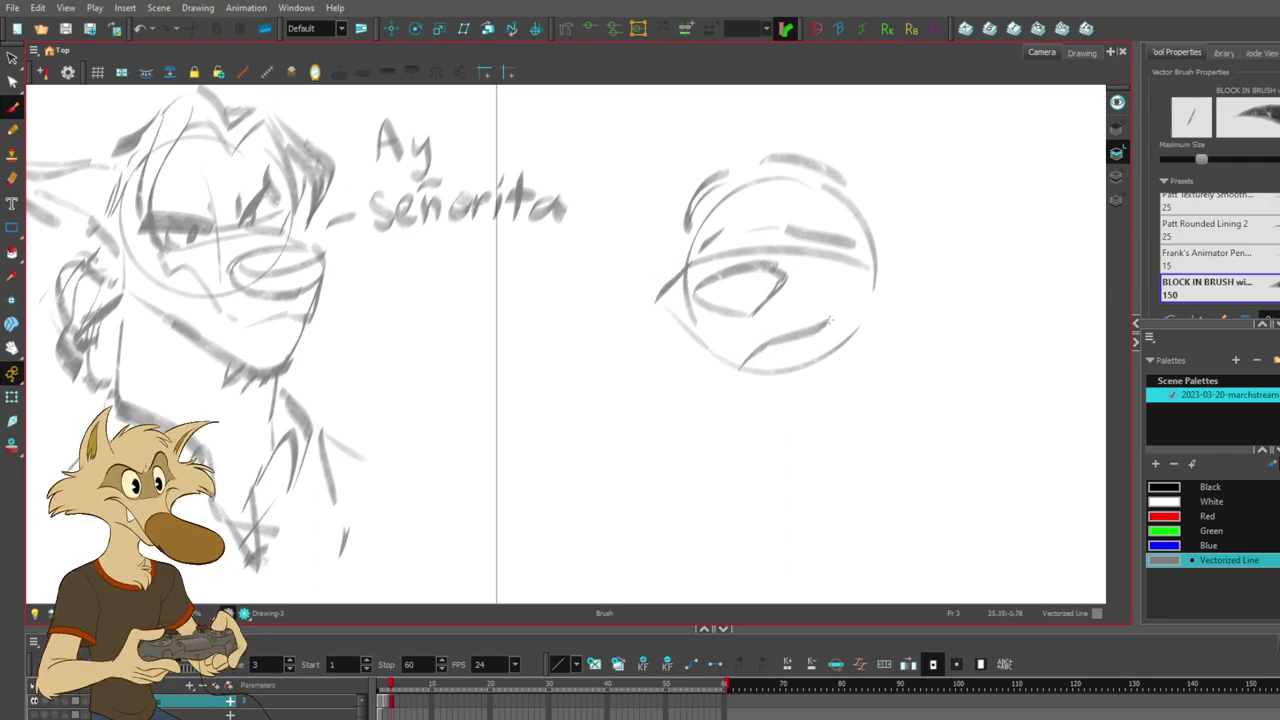
- Sketch the jaw and chin below the head circle, and add the lower lip, mouth corner and fang
{"action": "mouse_move", "coordinate": [731, 359]}
{"action": "left_mouse_down"}
{"action": "mouse_move", "coordinate": [759, 380]}
{"action": "mouse_move", "coordinate": [754, 442]}
{"action": "left_mouse_up"}
{"action": "key", "text": "ctrl+z"}
{"action": "mouse_move", "coordinate": [729, 388]}
{"action": "left_mouse_down"}
{"action": "mouse_move", "coordinate": [783, 421]}
{"action": "mouse_move", "coordinate": [785, 440]}
{"action": "mouse_move", "coordinate": [866, 360]}
{"action": "left_mouse_up"}
{"action": "key", "text": "ctrl+z"}
{"action": "left_click_drag", "start_coordinate": [801, 332], "coordinate": [826, 319]}
{"action": "key", "text": "ctrl+z"}
{"action": "mouse_move", "coordinate": [762, 384]}
{"action": "left_mouse_down"}
{"action": "mouse_move", "coordinate": [818, 371]}
{"action": "mouse_move", "coordinate": [844, 320]}
{"action": "mouse_move", "coordinate": [846, 285]}
{"action": "left_mouse_up"}
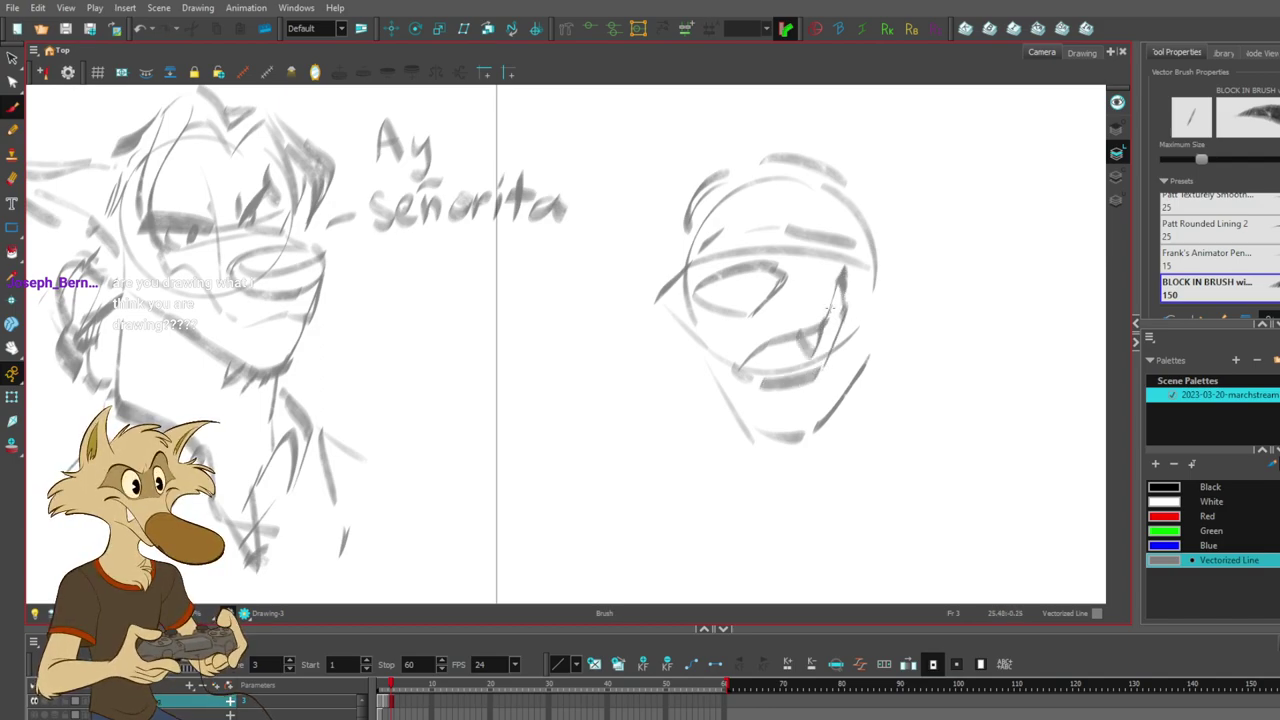
- Draw the pupil and curved eyelid of the right eye around its heavy lid stroke
{"action": "mouse_move", "coordinate": [790, 232]}
{"action": "left_mouse_down"}
{"action": "mouse_move", "coordinate": [806, 247]}
{"action": "mouse_move", "coordinate": [794, 247]}
{"action": "mouse_move", "coordinate": [825, 246]}
{"action": "left_mouse_up"}
{"action": "key", "text": "ctrl+z"}
{"action": "key", "text": "ctrl+z"}
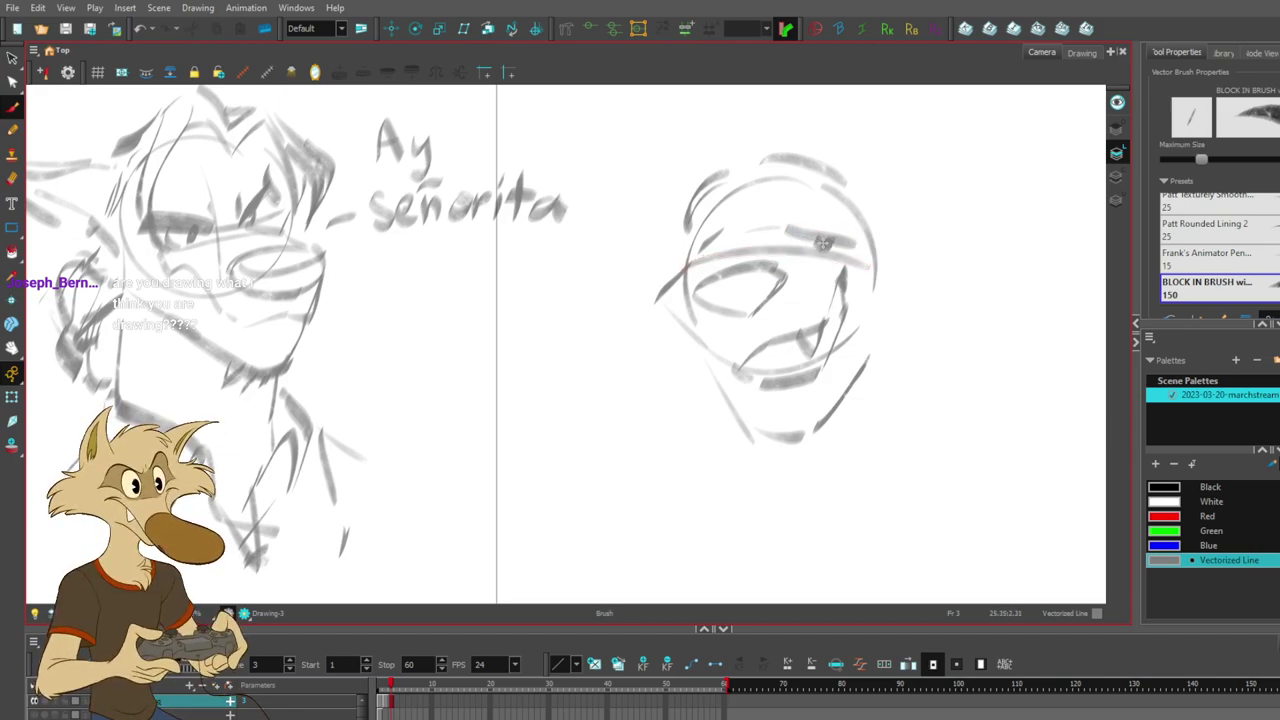
{"action": "key", "text": "alt+b"}
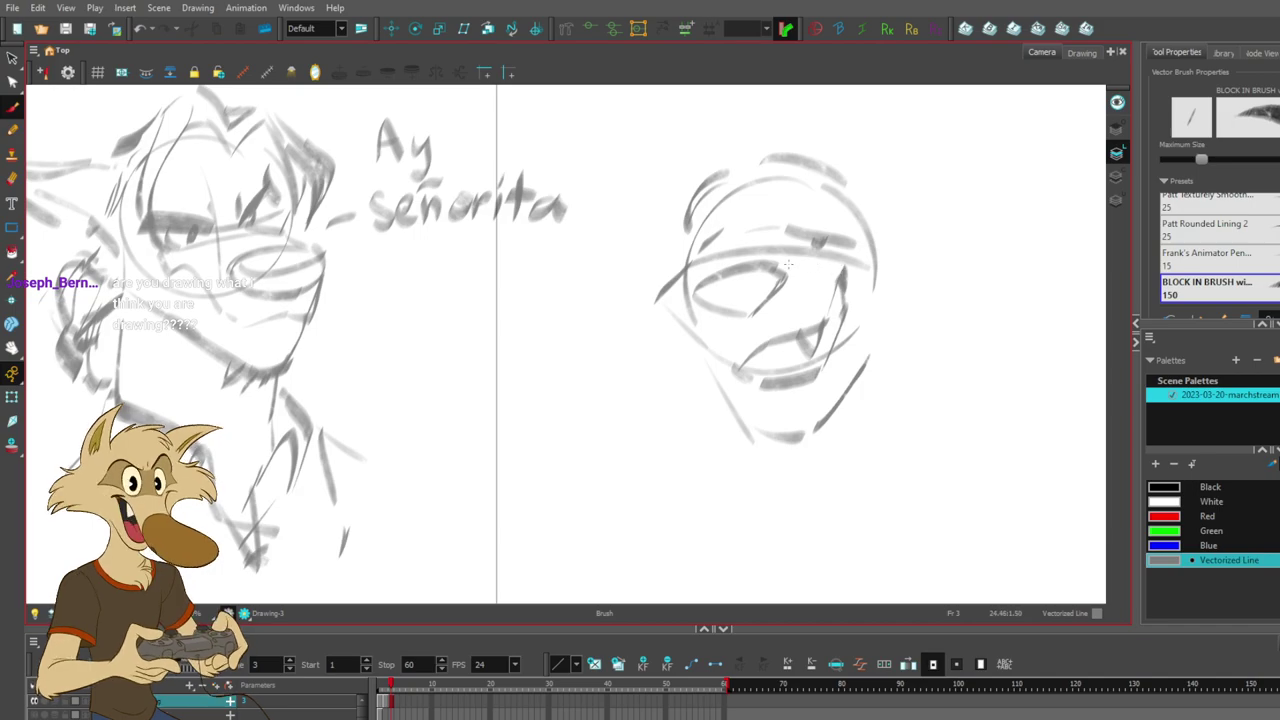
{"action": "scroll", "coordinate": [791, 264], "scroll_direction": "down", "scroll_amount": 4}
{"action": "scroll", "coordinate": [788, 257], "scroll_direction": "up", "scroll_amount": 4}
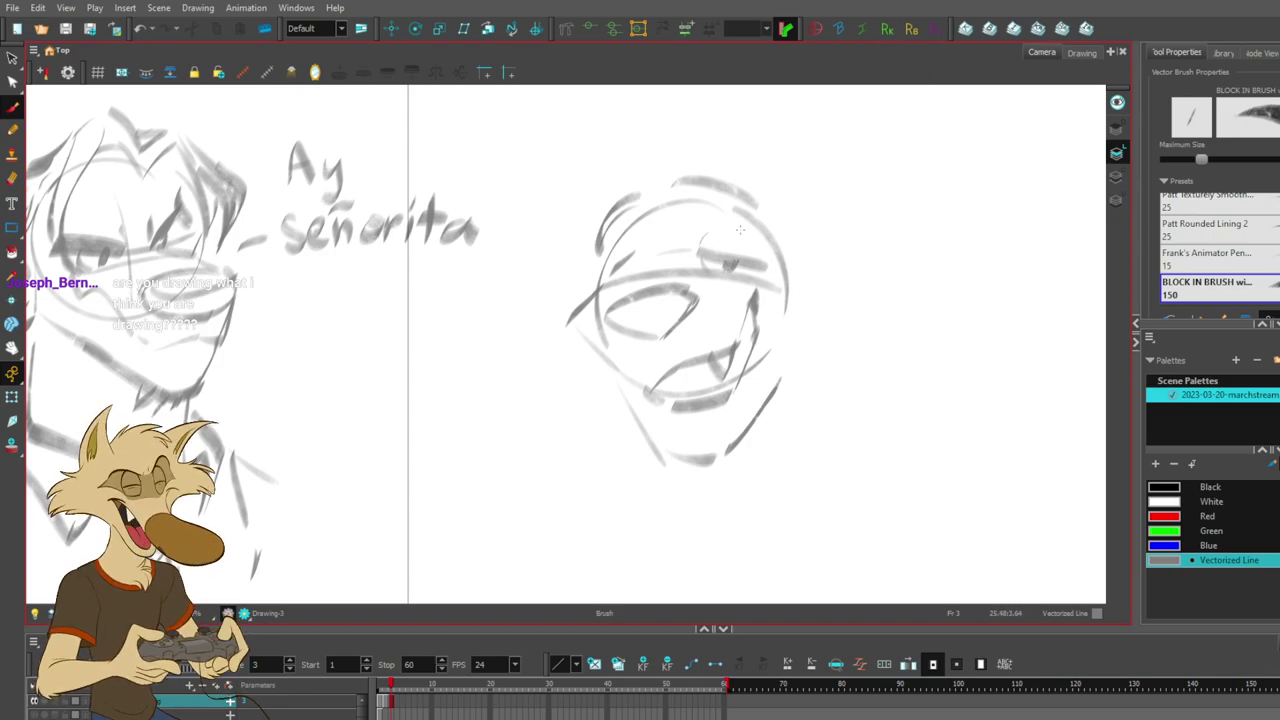
- Build up the hair tuft on top of the head with a thicker arched stroke
{"action": "mouse_move", "coordinate": [691, 184]}
{"action": "left_mouse_down"}
{"action": "mouse_move", "coordinate": [757, 206]}
{"action": "mouse_move", "coordinate": [728, 184]}
{"action": "mouse_move", "coordinate": [685, 190]}
{"action": "left_mouse_up"}
{"action": "key", "text": "ctrl+z"}
{"action": "key", "text": "ctrl+z"}
{"action": "key", "text": "ctrl+z"}
{"action": "key", "text": "ctrl+z"}
{"action": "mouse_move", "coordinate": [759, 206]}
{"action": "left_mouse_down"}
{"action": "mouse_move", "coordinate": [715, 190]}
{"action": "mouse_move", "coordinate": [760, 205]}
{"action": "left_mouse_up"}
{"action": "key", "text": "ctrl+z"}
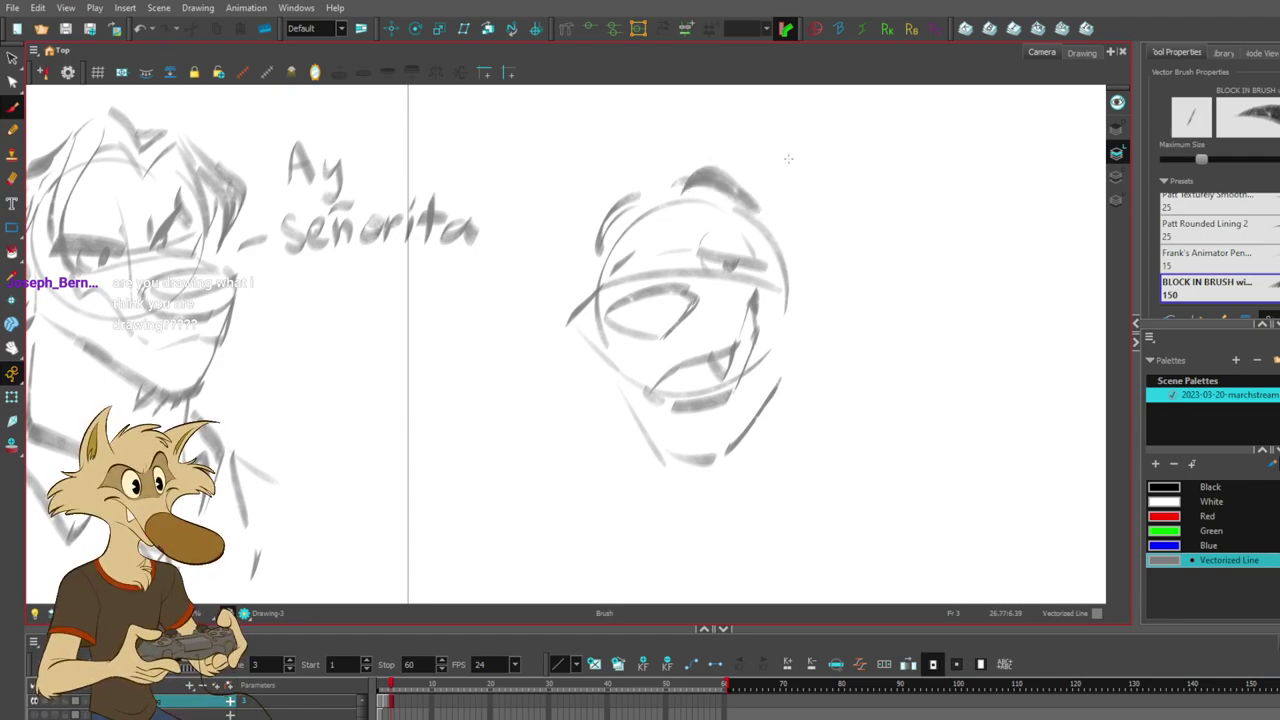
- Sketch the left eye with its pupil just above the muzzle line
{"action": "left_click_drag", "start_coordinate": [704, 172], "coordinate": [685, 189]}
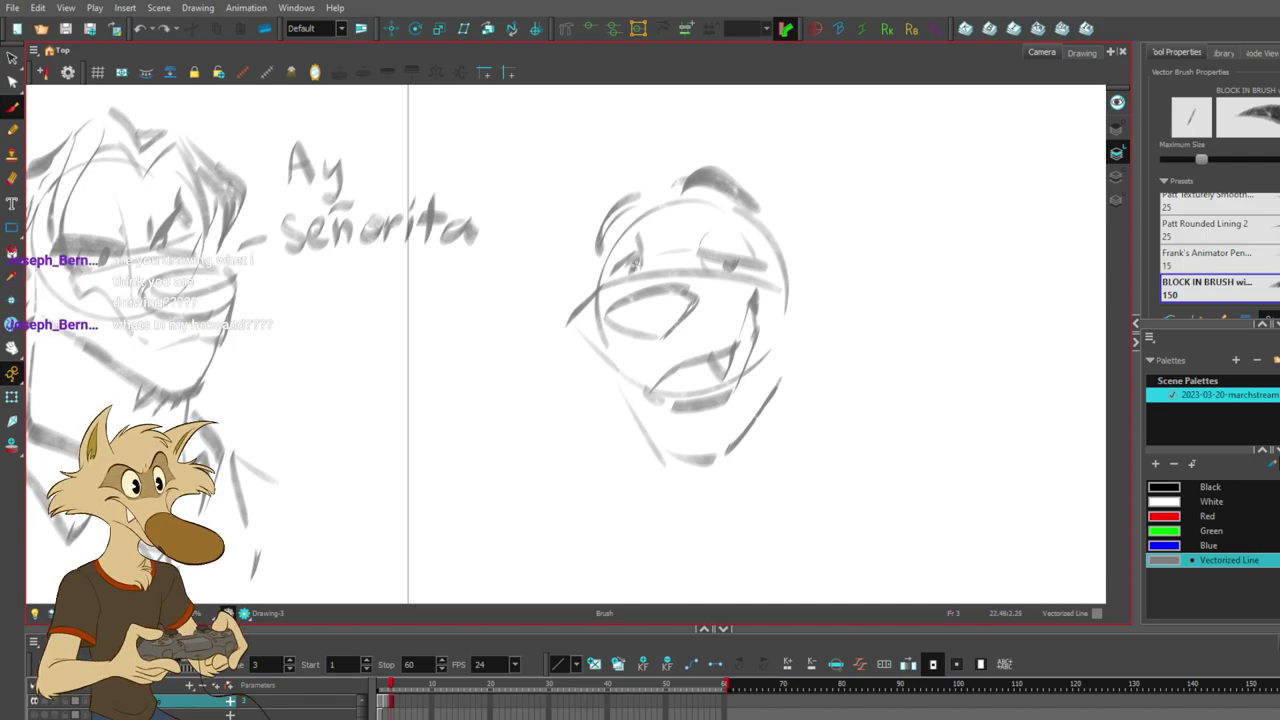
{"action": "left_click_drag", "start_coordinate": [648, 130], "coordinate": [695, 172]}
{"action": "key", "text": "ctrl+z"}
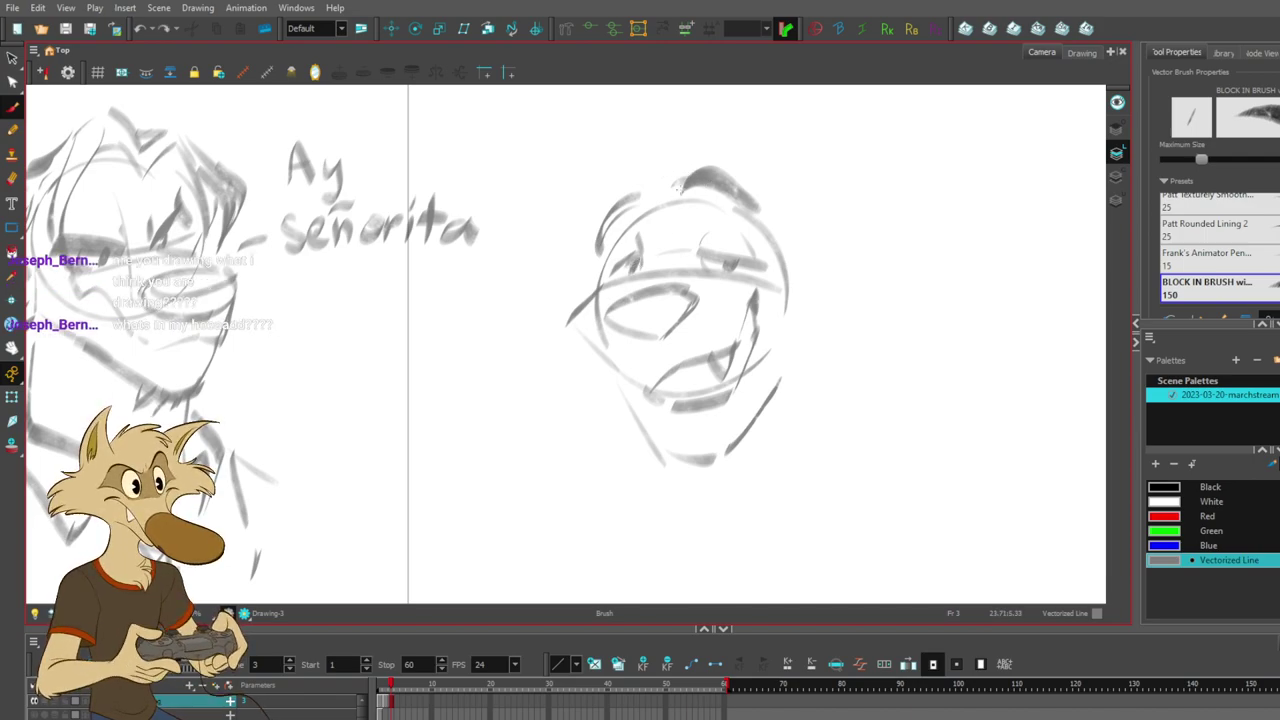
{"action": "left_click_drag", "start_coordinate": [643, 265], "coordinate": [620, 292]}
{"action": "key", "text": "Delete"}
{"action": "key", "text": "Delete"}
- Sketch the left edge of a tall pointed quiff rising above the head
{"action": "left_click_drag", "start_coordinate": [403, 190], "coordinate": [609, 202]}
{"action": "left_click_drag", "start_coordinate": [746, 222], "coordinate": [605, 225]}
{"action": "mouse_move", "coordinate": [703, 225]}
{"action": "left_mouse_down"}
{"action": "mouse_move", "coordinate": [657, 207]}
{"action": "mouse_move", "coordinate": [636, 136]}
{"action": "mouse_move", "coordinate": [582, 198]}
{"action": "left_mouse_up"}
{"action": "key", "text": "ctrl+z"}
{"action": "key", "text": "ctrl+z"}
{"action": "left_click_drag", "start_coordinate": [636, 138], "coordinate": [562, 200]}
{"action": "left_click_drag", "start_coordinate": [644, 169], "coordinate": [607, 260]}
{"action": "key", "text": "ctrl+z"}
{"action": "left_click_drag", "start_coordinate": [604, 200], "coordinate": [597, 314]}
{"action": "key", "text": "ctrl+z"}
{"action": "left_click_drag", "start_coordinate": [624, 190], "coordinate": [592, 279]}
{"action": "key", "text": "ctrl+z"}
- Sketch the quiff's right edge down to the tuft and the hair's outer contour along the left side
{"action": "key", "text": "ctrl+z"}
{"action": "left_click_drag", "start_coordinate": [647, 178], "coordinate": [677, 214]}
{"action": "key", "text": "ctrl+z"}
{"action": "key", "text": "ctrl+z"}
{"action": "left_click_drag", "start_coordinate": [652, 146], "coordinate": [690, 200]}
{"action": "mouse_move", "coordinate": [640, 124]}
{"action": "left_mouse_down"}
{"action": "mouse_move", "coordinate": [572, 210]}
{"action": "mouse_move", "coordinate": [590, 305]}
{"action": "left_mouse_up"}
{"action": "key", "text": "ctrl+z"}
{"action": "mouse_move", "coordinate": [569, 220]}
{"action": "left_mouse_down"}
{"action": "mouse_move", "coordinate": [577, 320]}
{"action": "mouse_move", "coordinate": [588, 309]}
{"action": "left_mouse_up"}
{"action": "key", "text": "ctrl+z"}
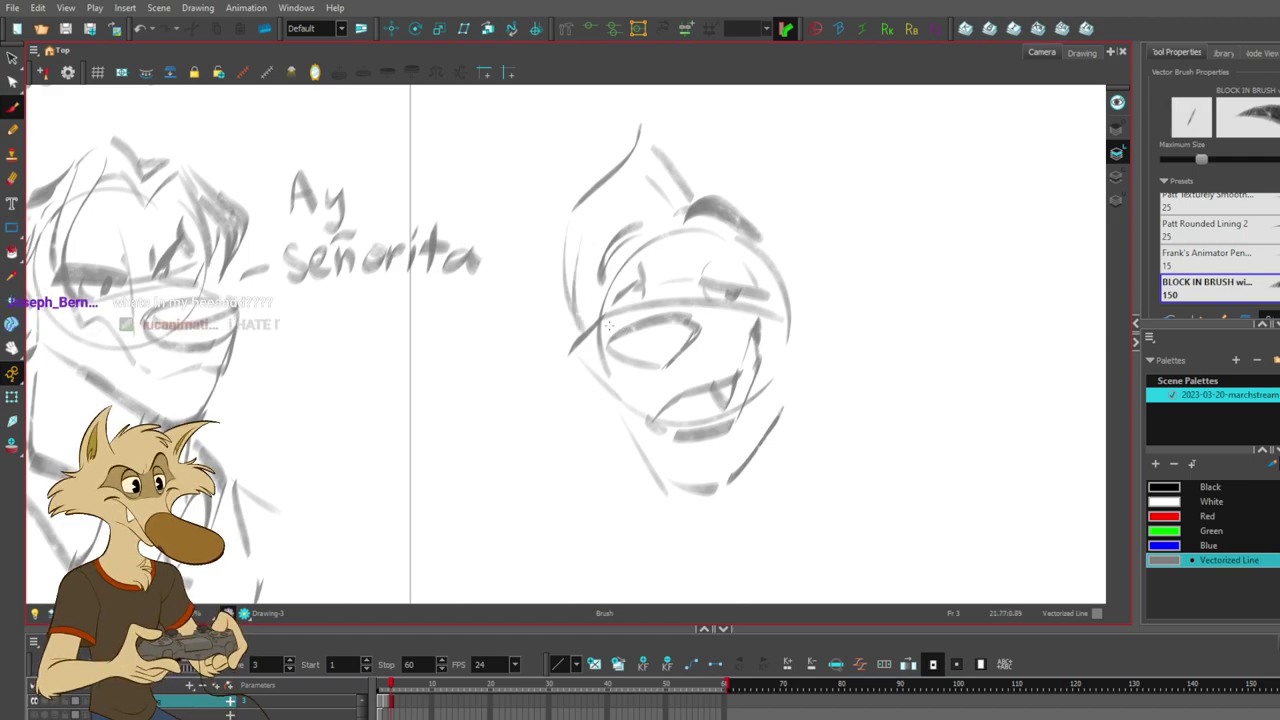
{"action": "mouse_move", "coordinate": [596, 228]}
{"action": "left_mouse_down"}
{"action": "mouse_move", "coordinate": [591, 345]}
{"action": "mouse_move", "coordinate": [588, 326]}
{"action": "left_mouse_up"}
{"action": "key", "text": "ctrl+z"}
{"action": "left_click_drag", "start_coordinate": [569, 264], "coordinate": [591, 327]}
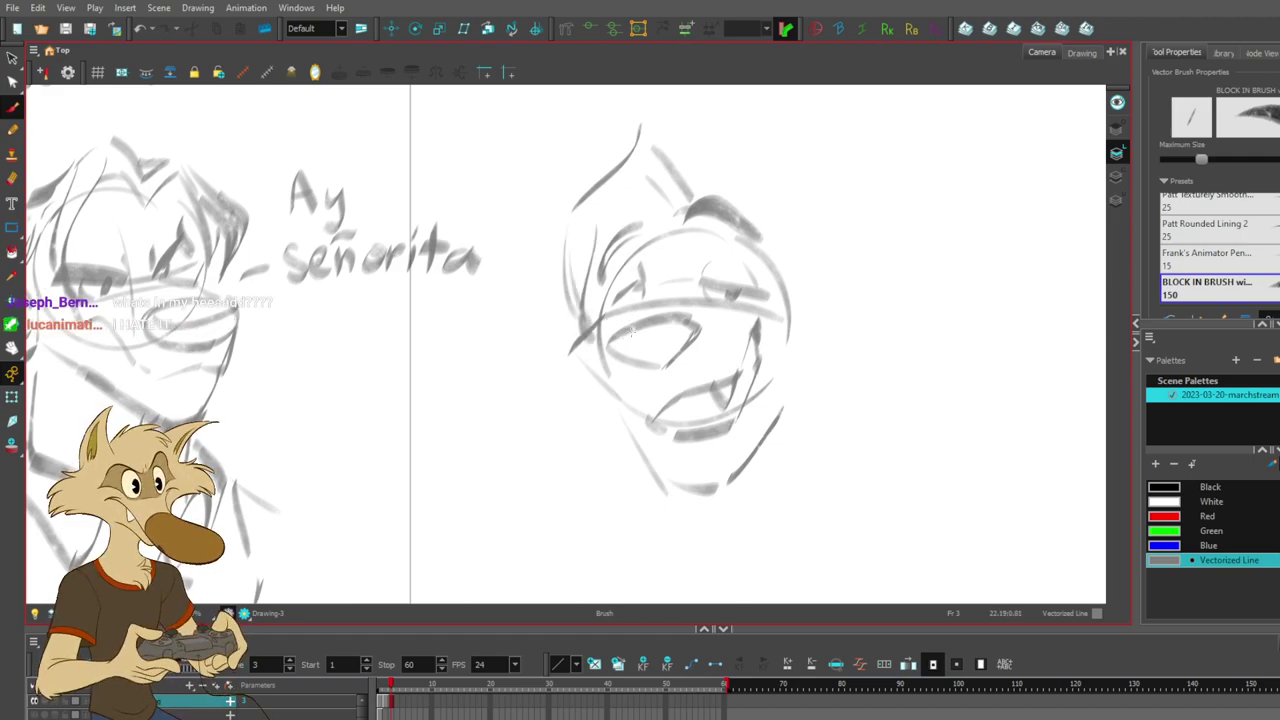
{"action": "left_click_drag", "start_coordinate": [608, 282], "coordinate": [703, 210]}
{"action": "key", "text": "ctrl+z"}
{"action": "key", "text": "ctrl+z"}
{"action": "key", "text": "ctrl+z"}
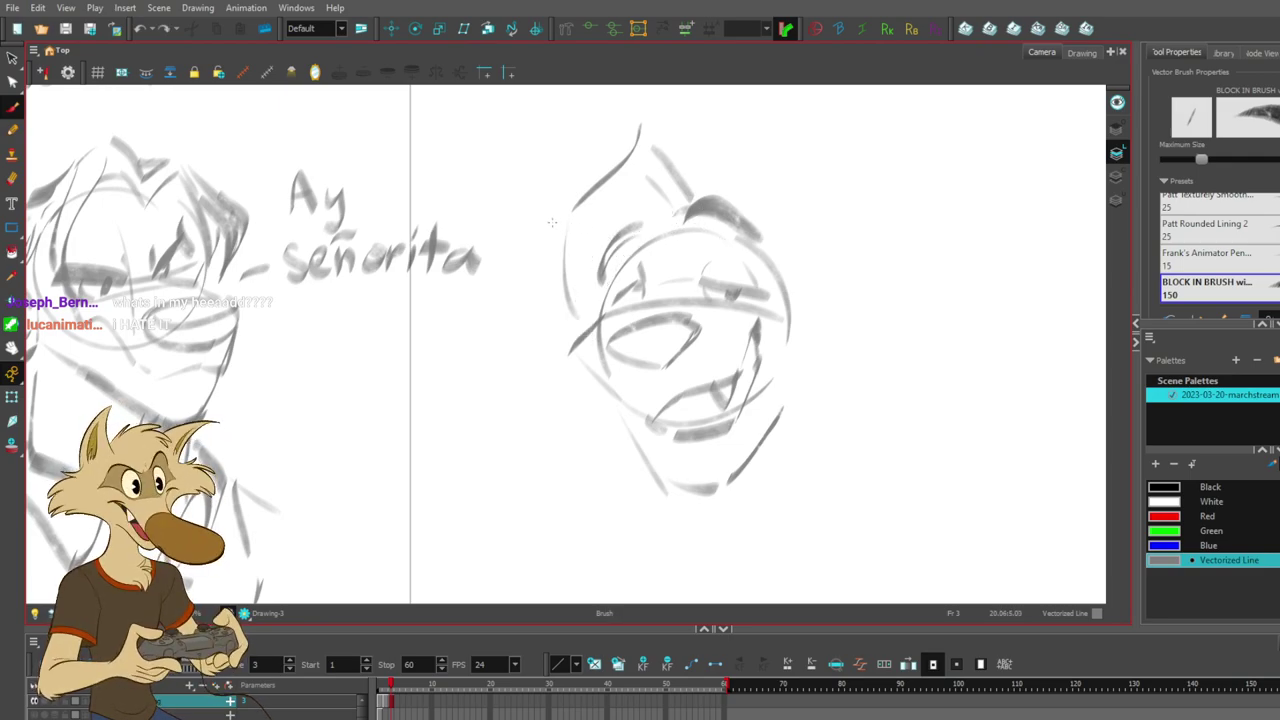
{"action": "key", "text": "ctrl+z"}
{"action": "left_click_drag", "start_coordinate": [566, 284], "coordinate": [606, 350]}
{"action": "key", "text": "ctrl+z"}
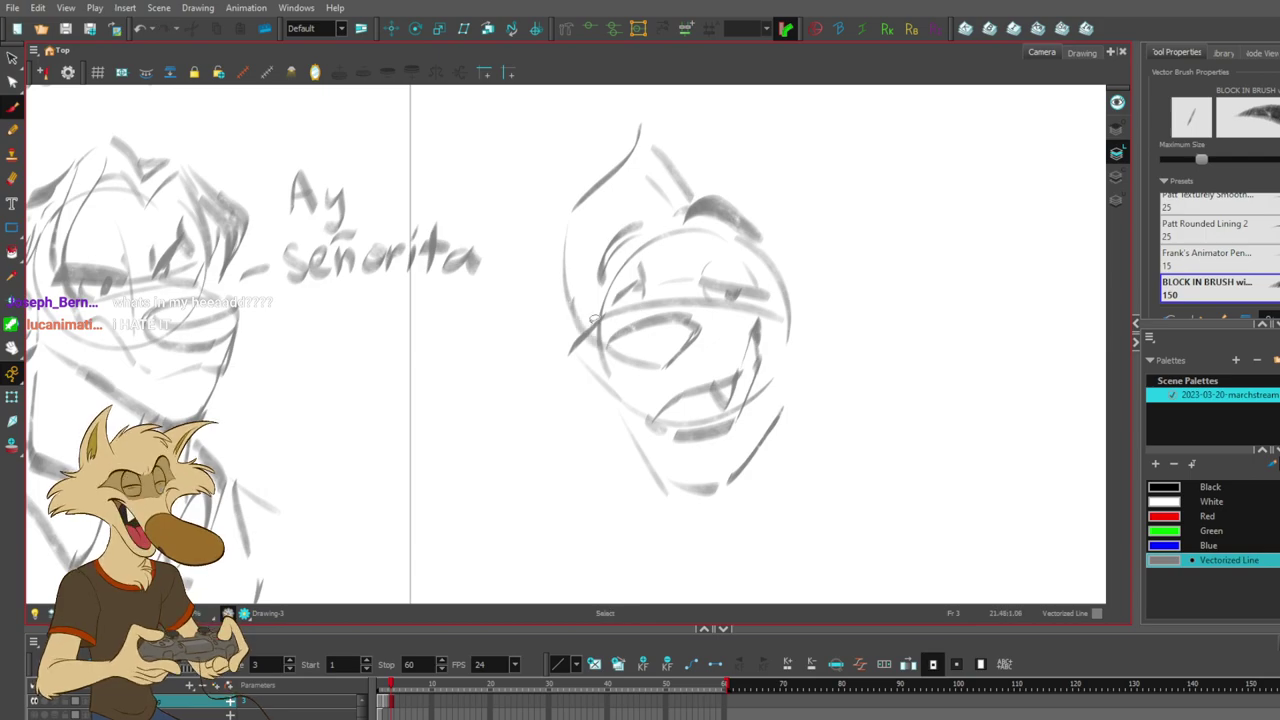
- Sketch the inner hairline from below the quiff's tip down the left side of the face
{"action": "left_click_drag", "start_coordinate": [590, 218], "coordinate": [588, 322]}
{"action": "key", "text": "ctrl+z"}
{"action": "left_click_drag", "start_coordinate": [588, 258], "coordinate": [584, 328]}
{"action": "key", "text": "ctrl+z"}
{"action": "mouse_move", "coordinate": [596, 234]}
{"action": "left_mouse_down"}
{"action": "mouse_move", "coordinate": [594, 330]}
{"action": "mouse_move", "coordinate": [582, 334]}
{"action": "mouse_move", "coordinate": [592, 268]}
{"action": "mouse_move", "coordinate": [591, 324]}
{"action": "left_mouse_up"}
{"action": "key", "text": "ctrl+z"}
{"action": "key", "text": "ctrl+z"}
{"action": "key", "text": "ctrl+z"}
{"action": "mouse_move", "coordinate": [654, 174]}
{"action": "left_mouse_down"}
{"action": "mouse_move", "coordinate": [600, 216]}
{"action": "mouse_move", "coordinate": [587, 264]}
{"action": "mouse_move", "coordinate": [606, 242]}
{"action": "left_mouse_up"}
{"action": "key", "text": "ctrl+z"}
{"action": "key", "text": "ctrl+z"}
{"action": "key", "text": "ctrl+z"}
{"action": "key", "text": "ctrl+z"}
{"action": "left_click_drag", "start_coordinate": [656, 174], "coordinate": [599, 248]}
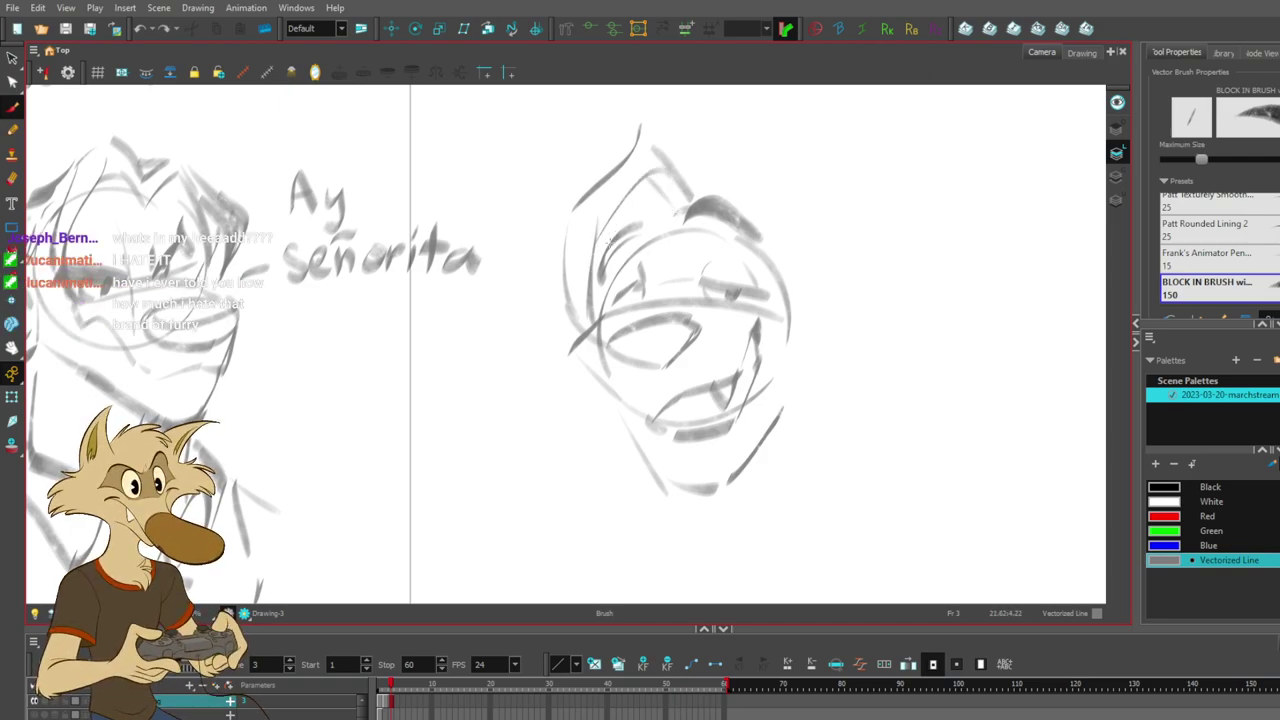
- Redraw the inner hairline with a sharper bend down the left side of the face
{"action": "left_click_drag", "start_coordinate": [748, 281], "coordinate": [710, 319]}
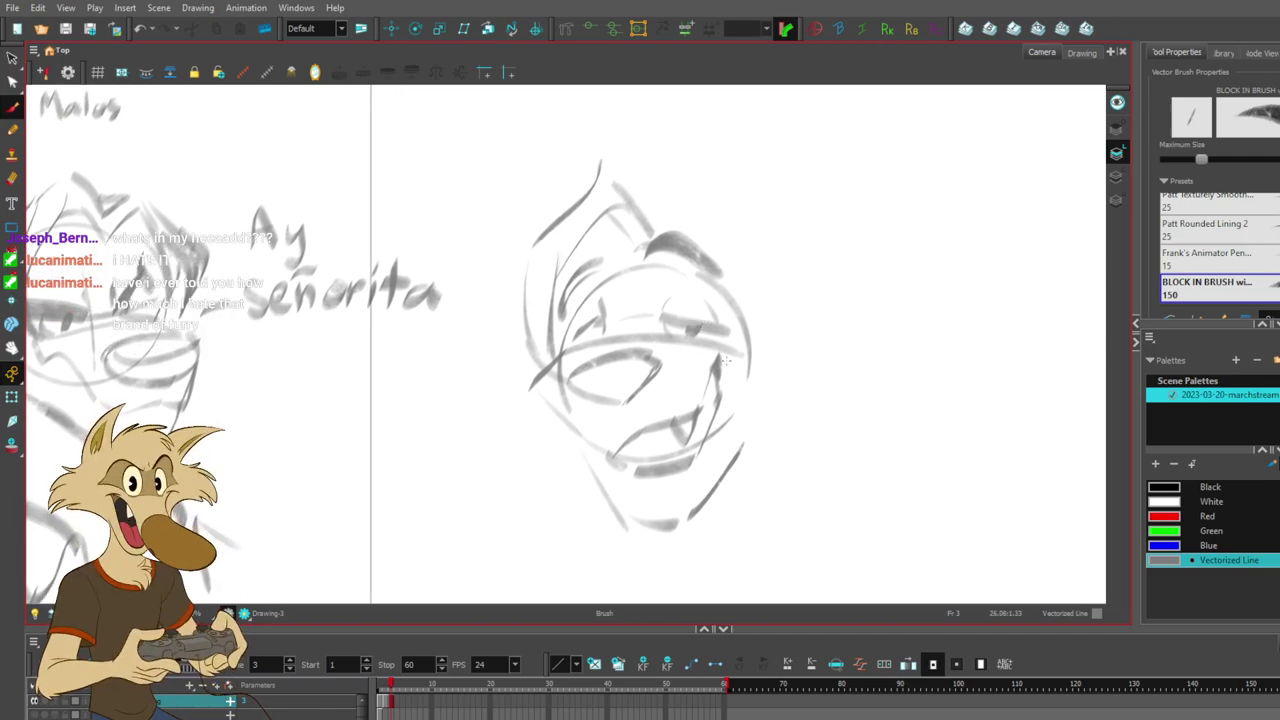
{"action": "key", "text": "ctrl+z"}
{"action": "mouse_move", "coordinate": [626, 210]}
{"action": "left_mouse_down"}
{"action": "mouse_move", "coordinate": [557, 265]}
{"action": "mouse_move", "coordinate": [550, 358]}
{"action": "left_mouse_up"}
{"action": "key", "text": "ctrl+z"}
{"action": "key", "text": "ctrl+z"}
{"action": "key", "text": "ctrl+z"}
{"action": "key", "text": "ctrl+z"}
{"action": "key", "text": "ctrl+z"}
{"action": "left_click_drag", "start_coordinate": [557, 268], "coordinate": [551, 356]}
{"action": "key", "text": "ctrl+z"}
{"action": "key", "text": "ctrl+z"}
{"action": "mouse_move", "coordinate": [553, 270]}
{"action": "left_mouse_down"}
{"action": "mouse_move", "coordinate": [549, 346]}
{"action": "mouse_move", "coordinate": [566, 373]}
{"action": "left_mouse_up"}
{"action": "key", "text": "ctrl+z"}
{"action": "key", "text": "ctrl+z"}
{"action": "left_click_drag", "start_coordinate": [550, 320], "coordinate": [564, 370]}
{"action": "key", "text": "ctrl+z"}
- Redraw the hair's outer left side as a slanted stroke flaring away from the head
{"action": "left_click_drag", "start_coordinate": [534, 262], "coordinate": [529, 349]}
{"action": "key", "text": "ctrl+z"}
{"action": "key", "text": "ctrl+z"}
{"action": "left_click_drag", "start_coordinate": [509, 268], "coordinate": [528, 341]}
{"action": "key", "text": "ctrl+z"}
{"action": "left_click_drag", "start_coordinate": [515, 283], "coordinate": [533, 350]}
{"action": "key", "text": "ctrl+z"}
{"action": "left_click_drag", "start_coordinate": [509, 269], "coordinate": [530, 349]}
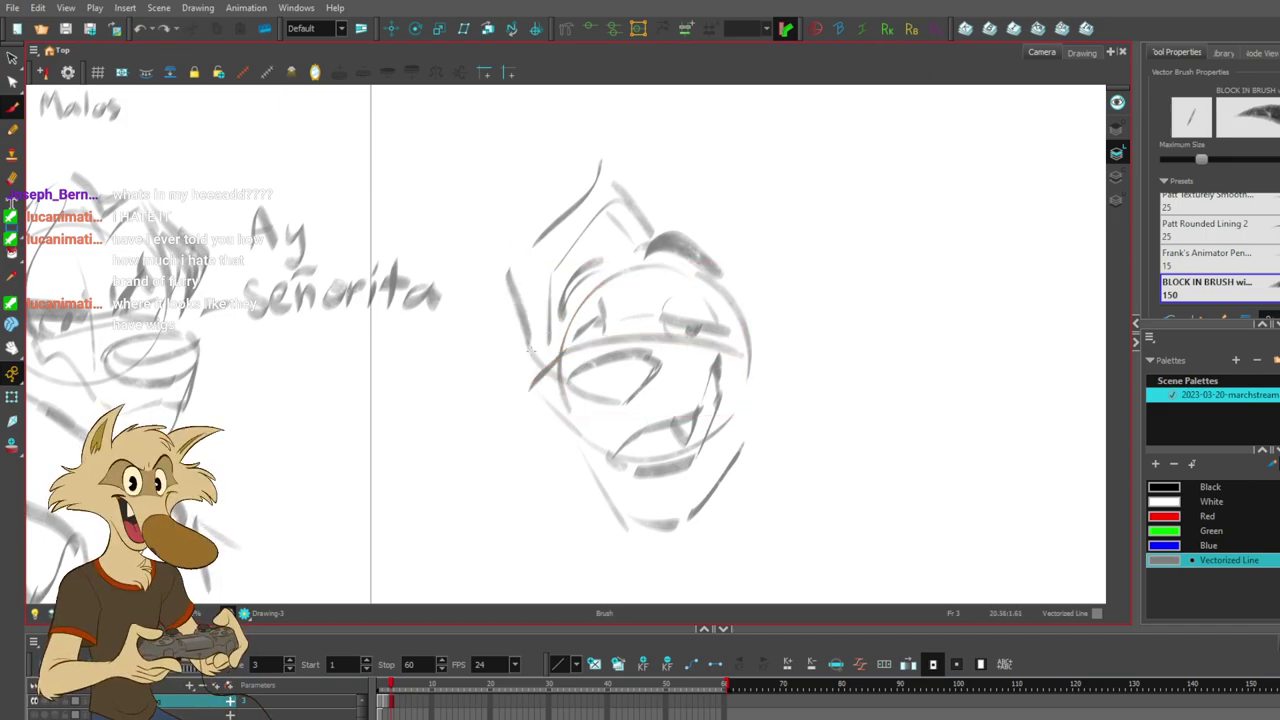
- Join the quiff's left edge to the top of the flared side hair
{"action": "left_click_drag", "start_coordinate": [530, 247], "coordinate": [517, 268]}
{"action": "key", "text": "ctrl+z"}
{"action": "key", "text": "ctrl+z"}
{"action": "key", "text": "ctrl+z"}
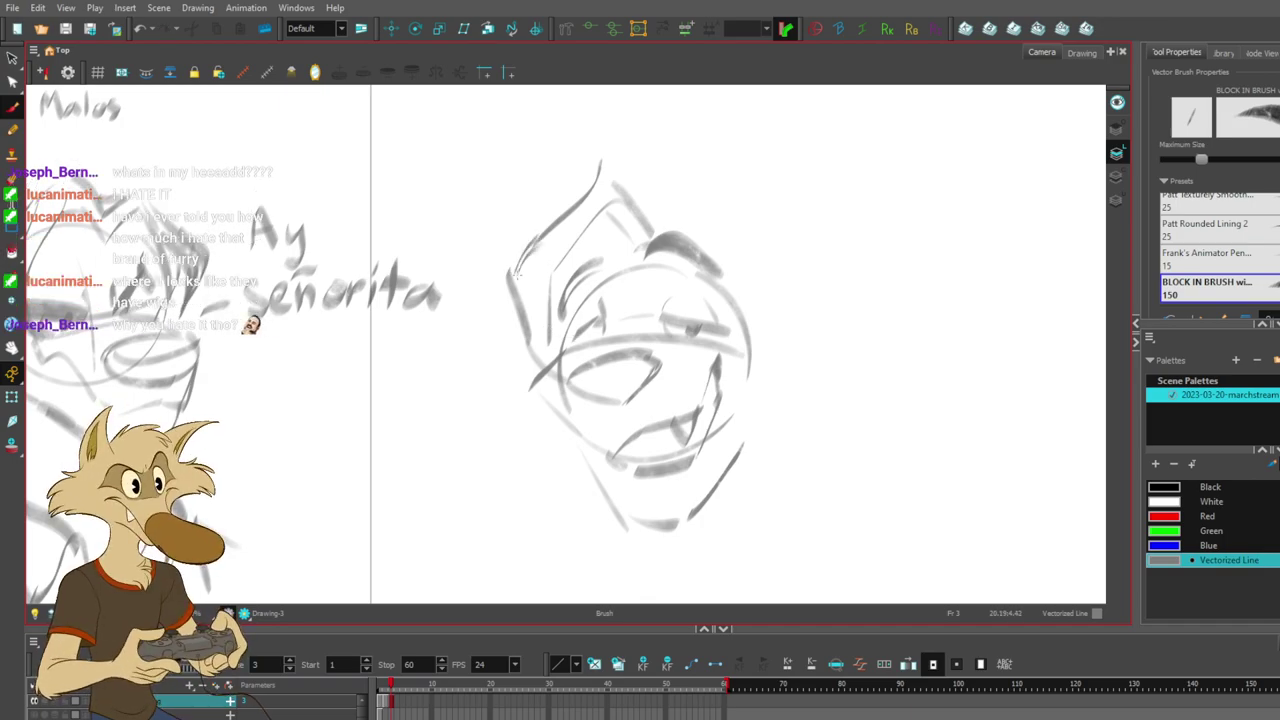
- Sketch a raised outer edge running down the right side of the quiff from its tip
{"action": "left_click_drag", "start_coordinate": [662, 173], "coordinate": [693, 221]}
{"action": "key", "text": "ctrl+z"}
{"action": "left_click_drag", "start_coordinate": [634, 168], "coordinate": [671, 209]}
{"action": "key", "text": "ctrl+z"}
{"action": "key", "text": "ctrl+z"}
{"action": "mouse_move", "coordinate": [631, 163]}
{"action": "left_mouse_down"}
{"action": "mouse_move", "coordinate": [665, 219]}
{"action": "mouse_move", "coordinate": [662, 194]}
{"action": "mouse_move", "coordinate": [705, 174]}
{"action": "left_mouse_up"}
{"action": "key", "text": "ctrl+z"}
{"action": "key", "text": "ctrl+z"}
{"action": "key", "text": "ctrl+z"}
{"action": "key", "text": "ctrl+z"}
{"action": "key", "text": "ctrl+z"}
{"action": "key", "text": "ctrl+z"}
- Extend the right hair tuft with a pointed top and a long outer edge past the head circle
{"action": "mouse_move", "coordinate": [657, 244]}
{"action": "left_mouse_down"}
{"action": "mouse_move", "coordinate": [694, 203]}
{"action": "mouse_move", "coordinate": [736, 257]}
{"action": "left_mouse_up"}
{"action": "key", "text": "ctrl+z"}
{"action": "key", "text": "ctrl+z"}
{"action": "left_click_drag", "start_coordinate": [695, 220], "coordinate": [760, 282]}
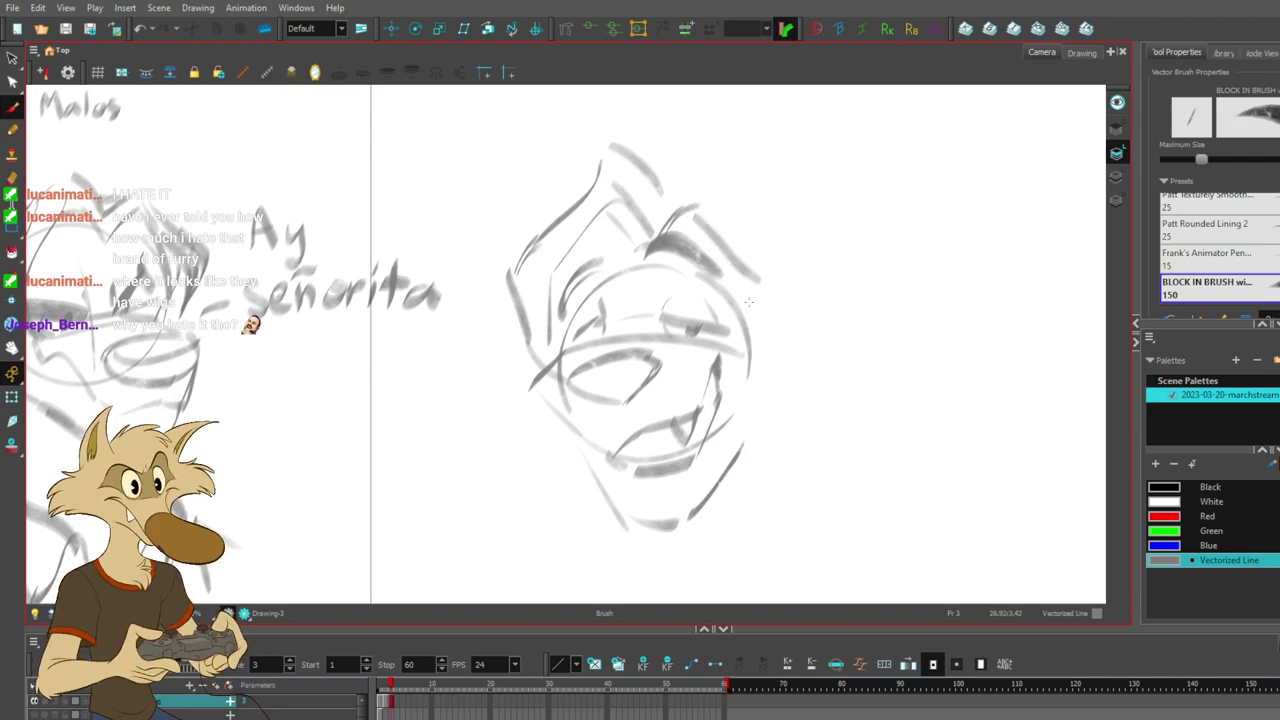
- Define the left eye with a darker pupil beneath its eyelid
{"action": "left_click_drag", "start_coordinate": [602, 318], "coordinate": [595, 336]}
{"action": "key", "text": "ctrl+z"}
{"action": "key", "text": "ctrl+z"}
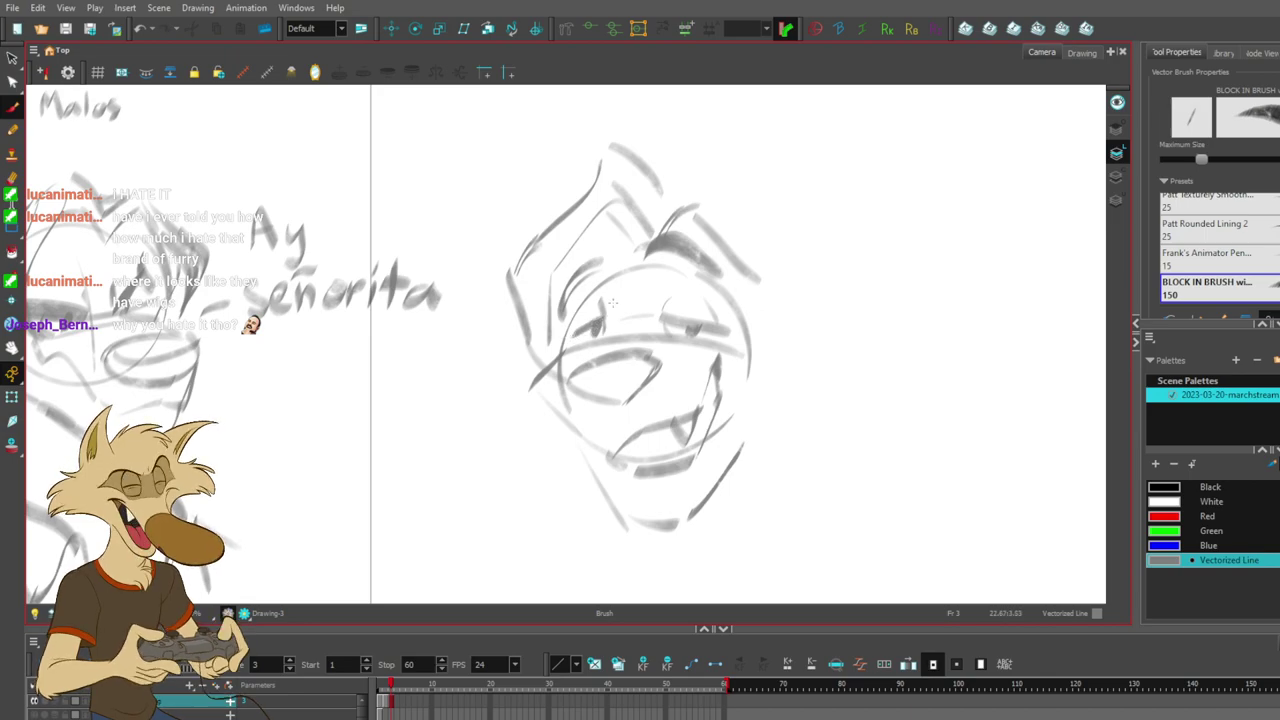
{"action": "mouse_move", "coordinate": [713, 349]}
{"action": "left_mouse_down"}
{"action": "mouse_move", "coordinate": [815, 330]}
{"action": "mouse_move", "coordinate": [672, 341]}
{"action": "left_mouse_up"}
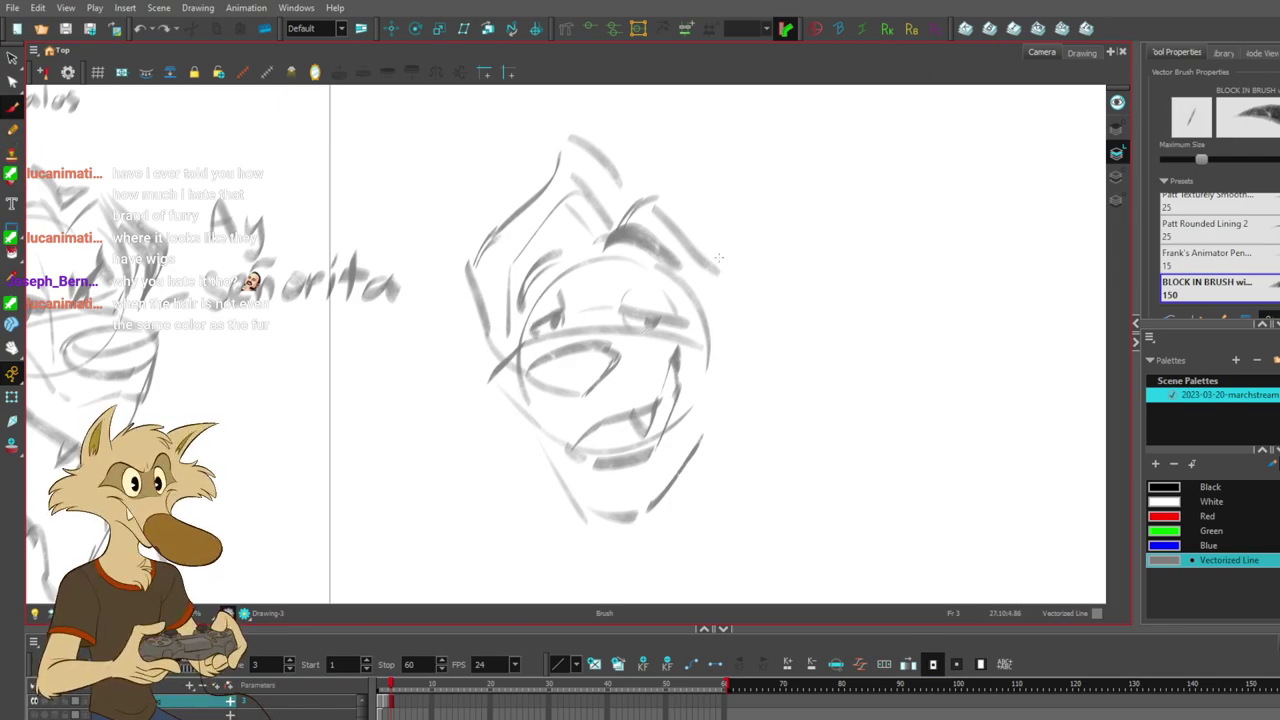
- Thicken the right tuft's outer edge and add a strand from its tip down the head's right side
{"action": "left_click_drag", "start_coordinate": [655, 183], "coordinate": [717, 256]}
{"action": "key", "text": "ctrl+z"}
{"action": "mouse_move", "coordinate": [726, 271]}
{"action": "left_mouse_down"}
{"action": "mouse_move", "coordinate": [717, 322]}
{"action": "mouse_move", "coordinate": [698, 323]}
{"action": "left_mouse_up"}
{"action": "key", "text": "ctrl+z"}
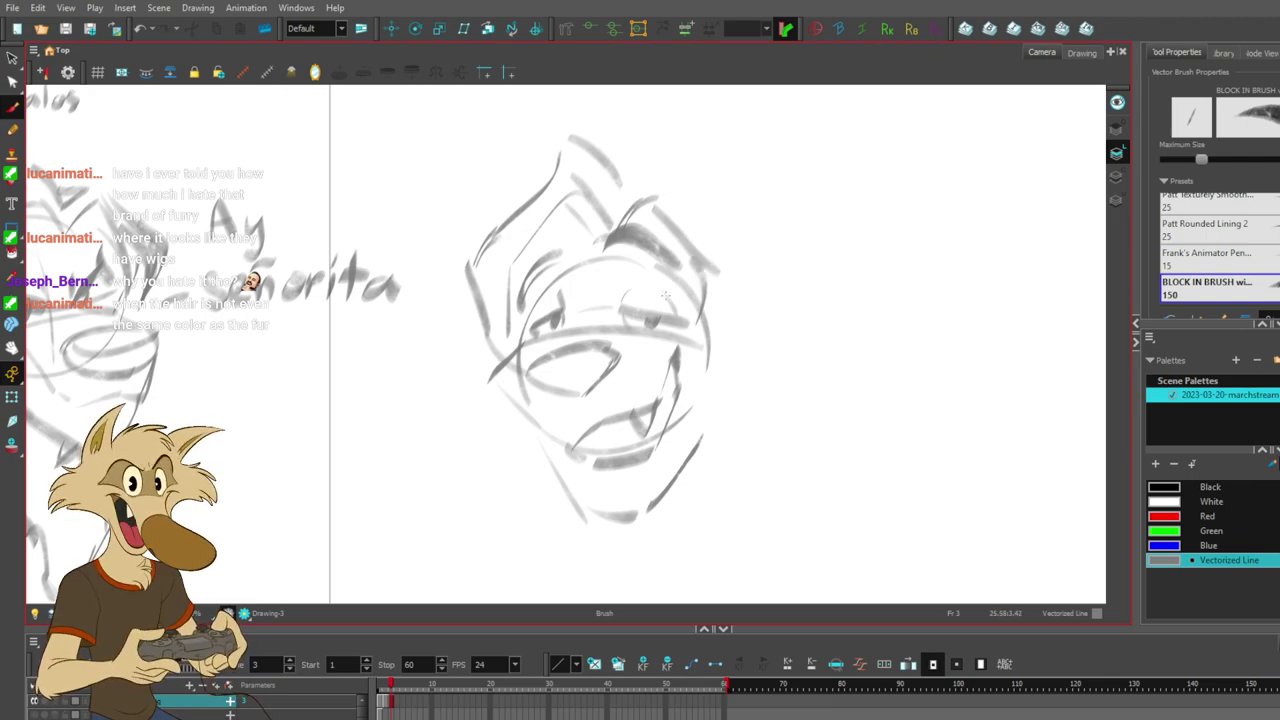
{"action": "mouse_move", "coordinate": [716, 393]}
{"action": "left_mouse_down"}
{"action": "mouse_move", "coordinate": [826, 380]}
{"action": "mouse_move", "coordinate": [751, 369]}
{"action": "left_mouse_up"}
{"action": "left_click", "coordinate": [712, 290]}
{"action": "key", "text": "Delete"}
{"action": "mouse_move", "coordinate": [652, 278]}
{"action": "left_mouse_down"}
{"action": "mouse_move", "coordinate": [710, 283]}
{"action": "mouse_move", "coordinate": [712, 263]}
{"action": "left_mouse_up"}
{"action": "key", "text": "ctrl+z"}
{"action": "left_click", "coordinate": [687, 292], "text": "ctrl"}
{"action": "key", "text": "Delete"}
{"action": "key", "text": "ctrl+z"}
{"action": "key", "text": "ctrl+z"}
{"action": "key", "text": "ctrl+z"}
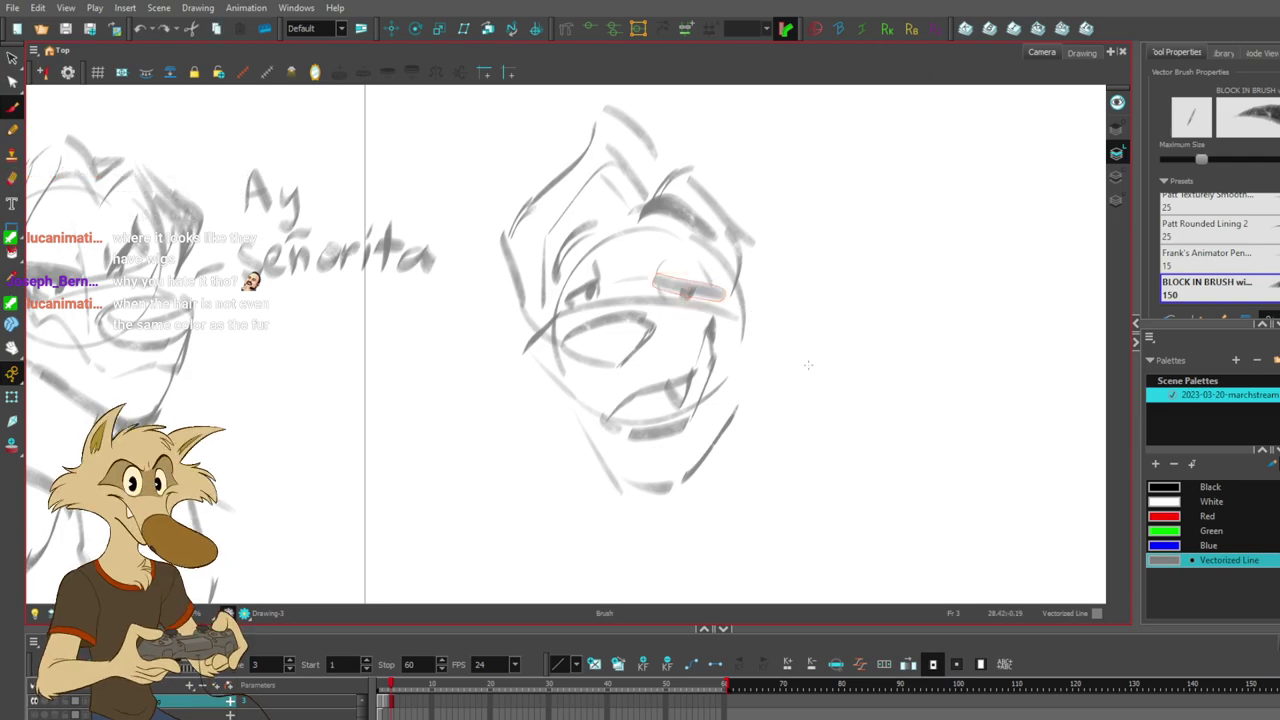
- Rework the quiff's tip, pulling in its right edge and thickening the left edge
{"action": "left_click_drag", "start_coordinate": [774, 241], "coordinate": [863, 280]}
{"action": "left_click_drag", "start_coordinate": [723, 157], "coordinate": [683, 185]}
{"action": "key", "text": "Delete"}
{"action": "mouse_move", "coordinate": [746, 233]}
{"action": "left_mouse_down"}
{"action": "mouse_move", "coordinate": [710, 165]}
{"action": "mouse_move", "coordinate": [618, 295]}
{"action": "left_mouse_up"}
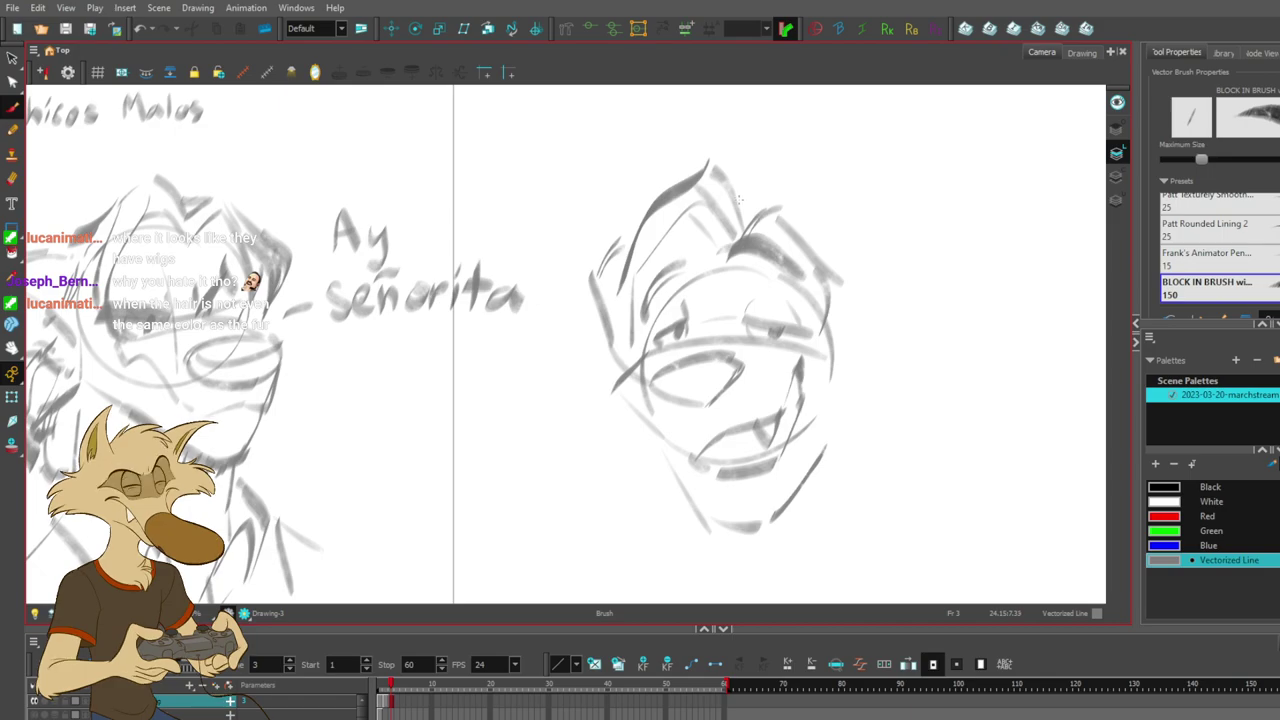
- Extend the quiff's left edge down to the cheek and add a short slanted ear stroke above the hair's left side
{"action": "left_click_drag", "start_coordinate": [633, 239], "coordinate": [624, 359]}
{"action": "key", "text": "ctrl+z"}
{"action": "mouse_move", "coordinate": [638, 236]}
{"action": "left_mouse_down"}
{"action": "mouse_move", "coordinate": [646, 341]}
{"action": "mouse_move", "coordinate": [645, 259]}
{"action": "mouse_move", "coordinate": [626, 367]}
{"action": "left_mouse_up"}
{"action": "key", "text": "ctrl+z"}
{"action": "left_click_drag", "start_coordinate": [644, 263], "coordinate": [576, 261]}
{"action": "key", "text": "ctrl+z"}
{"action": "left_click_drag", "start_coordinate": [636, 229], "coordinate": [616, 173]}
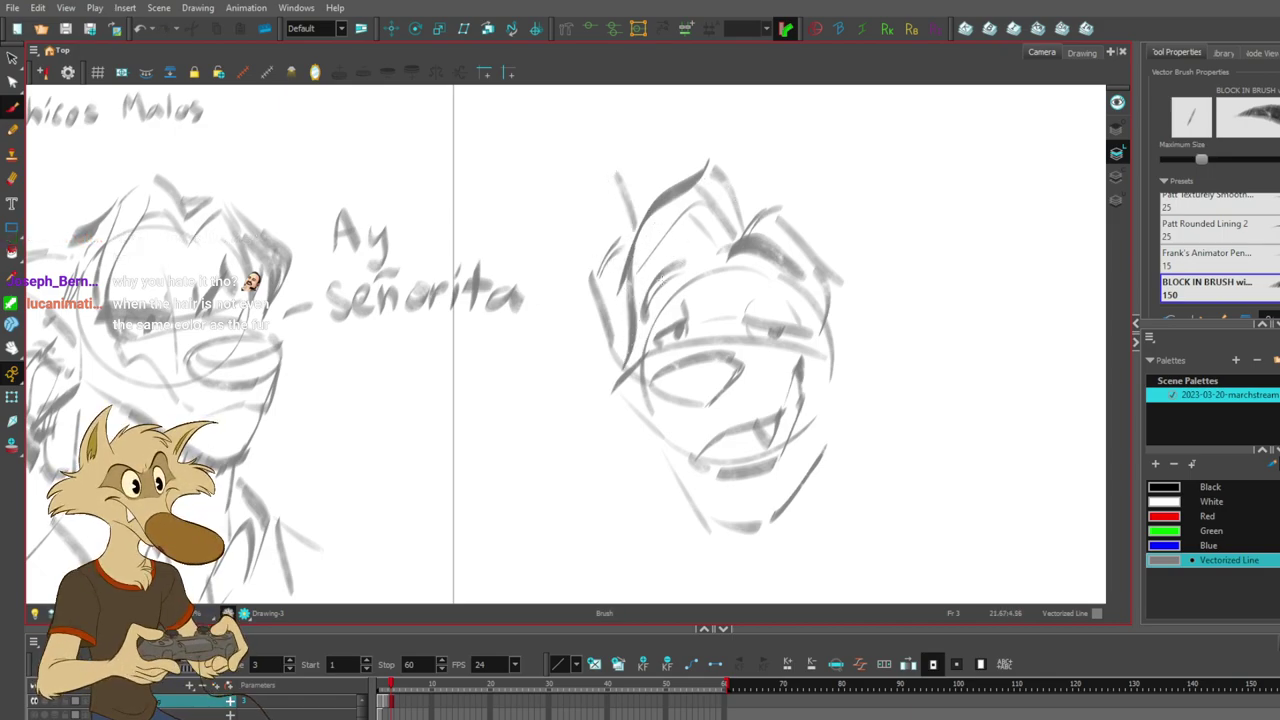
- Rework the left cheek below the hair, pulling its outline in closer to the nose
{"action": "left_click_drag", "start_coordinate": [636, 375], "coordinate": [672, 452]}
{"action": "key", "text": "ctrl+z"}
{"action": "left_click_drag", "start_coordinate": [638, 361], "coordinate": [611, 393]}
{"action": "key", "text": "ctrl+z"}
{"action": "key", "text": "ctrl+z"}
{"action": "left_click_drag", "start_coordinate": [669, 343], "coordinate": [646, 376]}
{"action": "key", "text": "ctrl+z"}
{"action": "key", "text": "ctrl+z"}
{"action": "left_click_drag", "start_coordinate": [637, 382], "coordinate": [648, 429]}
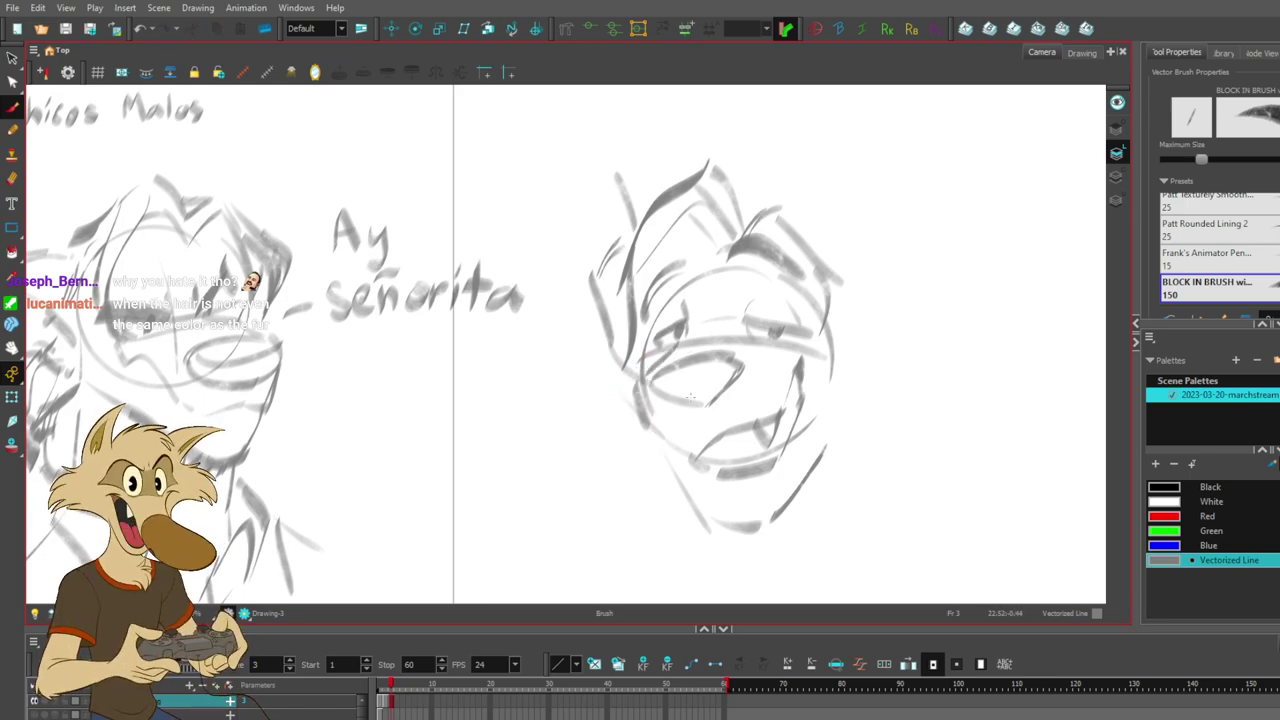
{"action": "key", "text": "ctrl+z"}
{"action": "mouse_move", "coordinate": [626, 386]}
{"action": "left_mouse_down"}
{"action": "mouse_move", "coordinate": [640, 439]}
{"action": "mouse_move", "coordinate": [690, 486]}
{"action": "left_mouse_up"}
{"action": "key", "text": "ctrl+z"}
{"action": "key", "text": "ctrl+z"}
{"action": "key", "text": "ctrl+z"}
{"action": "left_click_drag", "start_coordinate": [634, 452], "coordinate": [690, 500]}
{"action": "key", "text": "ctrl+z"}
{"action": "key", "text": "ctrl+z"}
- Draw the right cheek out to an angular corner beside the mouth and join it to the jaw line
{"action": "mouse_move", "coordinate": [808, 474]}
{"action": "left_mouse_down"}
{"action": "mouse_move", "coordinate": [872, 442]}
{"action": "mouse_move", "coordinate": [828, 326]}
{"action": "mouse_move", "coordinate": [856, 449]}
{"action": "left_mouse_up"}
{"action": "key", "text": "ctrl+z"}
{"action": "key", "text": "ctrl+z"}
{"action": "key", "text": "ctrl+z"}
{"action": "mouse_move", "coordinate": [802, 487]}
{"action": "left_mouse_down"}
{"action": "mouse_move", "coordinate": [846, 444]}
{"action": "mouse_move", "coordinate": [829, 345]}
{"action": "mouse_move", "coordinate": [845, 414]}
{"action": "left_mouse_up"}
{"action": "key", "text": "ctrl+z"}
{"action": "key", "text": "ctrl+z"}
{"action": "key", "text": "ctrl+z"}
{"action": "mouse_move", "coordinate": [831, 335]}
{"action": "left_mouse_down"}
{"action": "mouse_move", "coordinate": [855, 431]}
{"action": "mouse_move", "coordinate": [806, 472]}
{"action": "left_mouse_up"}
{"action": "key", "text": "ctrl+z"}
{"action": "left_click_drag", "start_coordinate": [856, 432], "coordinate": [806, 476]}
{"action": "key", "text": "ctrl+z"}
- Draw the left cheek straight down from beside the nose and angle it into the jaw toward the chin
{"action": "left_click_drag", "start_coordinate": [640, 404], "coordinate": [632, 442]}
{"action": "key", "text": "ctrl+z"}
{"action": "left_click_drag", "start_coordinate": [838, 252], "coordinate": [826, 346]}
{"action": "key", "text": "ctrl+z"}
{"action": "key", "text": "ctrl+z"}
{"action": "mouse_move", "coordinate": [632, 374]}
{"action": "left_mouse_down"}
{"action": "mouse_move", "coordinate": [727, 369]}
{"action": "mouse_move", "coordinate": [638, 393]}
{"action": "mouse_move", "coordinate": [625, 438]}
{"action": "left_mouse_up"}
{"action": "key", "text": "ctrl+z"}
{"action": "key", "text": "ctrl+z"}
{"action": "mouse_move", "coordinate": [632, 372]}
{"action": "left_mouse_down"}
{"action": "mouse_move", "coordinate": [628, 440]}
{"action": "mouse_move", "coordinate": [690, 503]}
{"action": "left_mouse_up"}
{"action": "key", "text": "ctrl+z"}
{"action": "mouse_move", "coordinate": [632, 446]}
{"action": "left_mouse_down"}
{"action": "mouse_move", "coordinate": [717, 529]}
{"action": "mouse_move", "coordinate": [683, 501]}
{"action": "left_mouse_up"}
{"action": "key", "text": "ctrl+z"}
{"action": "key", "text": "ctrl+z"}
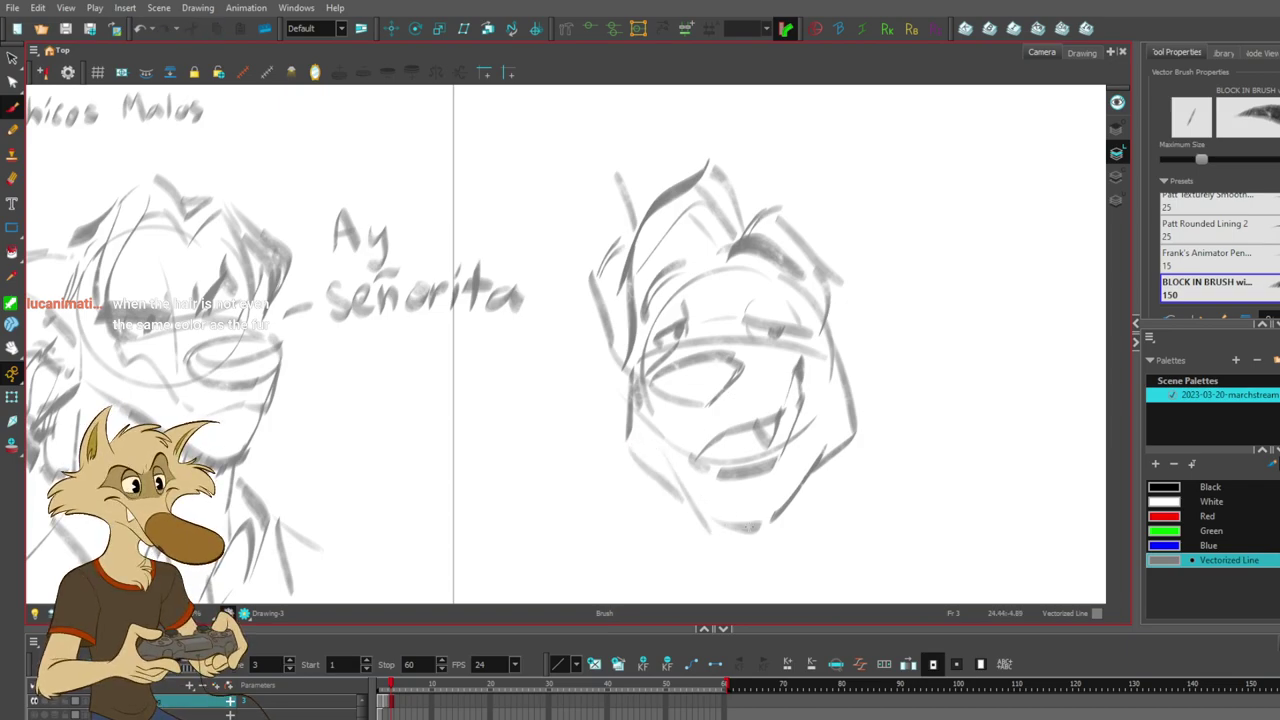
- Darken the chin with short hair marks and redraw the left jaw stroke above it
{"action": "key", "text": "ctrl+z"}
{"action": "mouse_move", "coordinate": [665, 453]}
{"action": "left_mouse_down"}
{"action": "mouse_move", "coordinate": [700, 520]}
{"action": "mouse_move", "coordinate": [763, 530]}
{"action": "mouse_move", "coordinate": [734, 522]}
{"action": "mouse_move", "coordinate": [708, 540]}
{"action": "mouse_move", "coordinate": [742, 521]}
{"action": "left_mouse_up"}
{"action": "key", "text": "ctrl+z"}
{"action": "key", "text": "ctrl+z"}
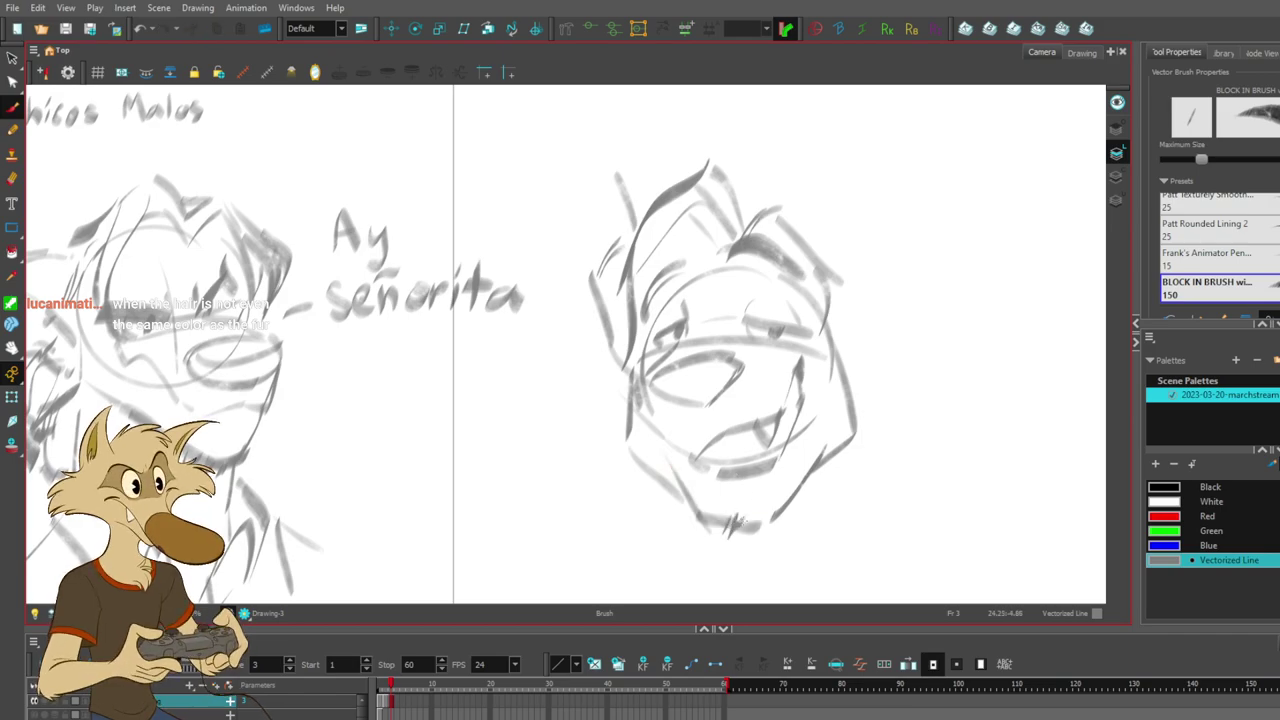
{"action": "left_click", "coordinate": [657, 469], "text": "ctrl"}
{"action": "key", "text": "Delete"}
{"action": "left_click_drag", "start_coordinate": [638, 444], "coordinate": [687, 490]}
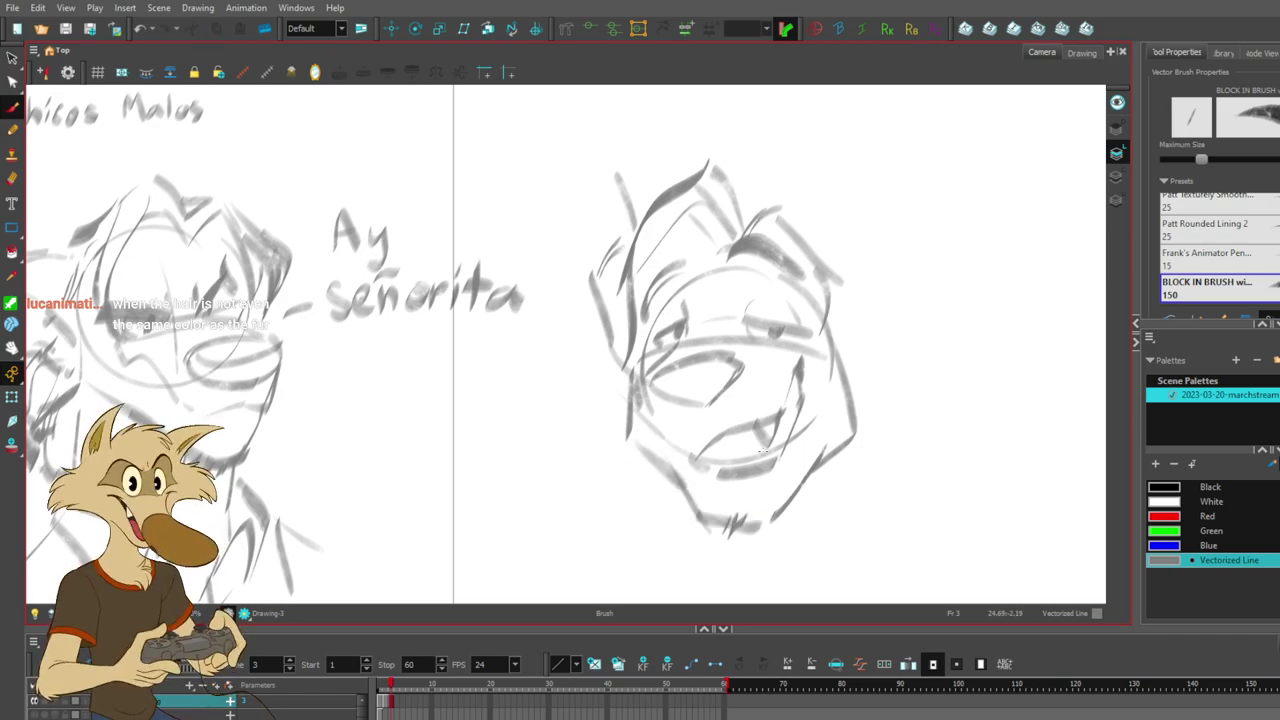
- Replace the left cheek and jaw strokes and draw the neck's left edge straight down from the jaw
{"action": "left_click", "coordinate": [631, 428], "text": "ctrl"}
{"action": "key", "text": "Delete"}
{"action": "key", "text": "ctrl+z"}
{"action": "mouse_move", "coordinate": [648, 398]}
{"action": "left_mouse_down"}
{"action": "mouse_move", "coordinate": [639, 450]}
{"action": "mouse_move", "coordinate": [685, 503]}
{"action": "left_mouse_up"}
{"action": "left_click", "coordinate": [662, 458], "text": "ctrl"}
{"action": "key", "text": "Delete"}
{"action": "left_click_drag", "start_coordinate": [661, 444], "coordinate": [673, 566]}
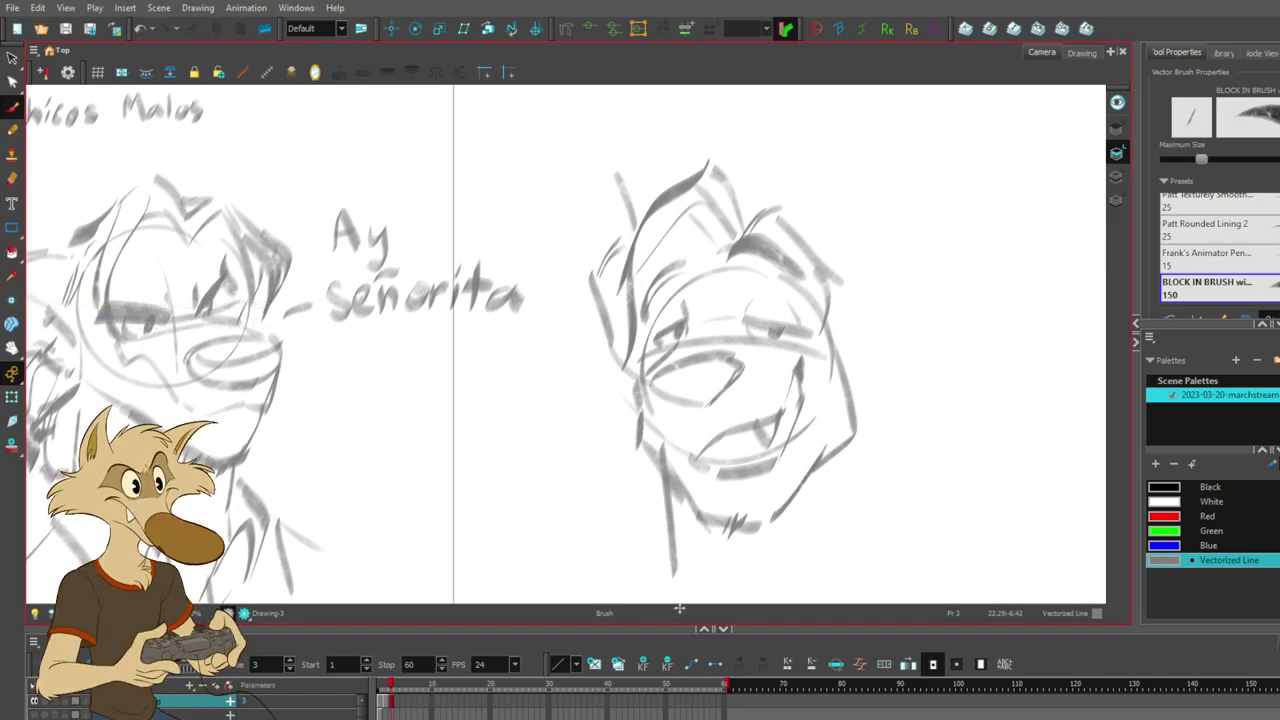
- Draw the neck's right edge as a long line sloping outward from the cheek past the jaw
{"action": "left_click_drag", "start_coordinate": [830, 386], "coordinate": [876, 562]}
{"action": "left_click_drag", "start_coordinate": [906, 431], "coordinate": [843, 382]}
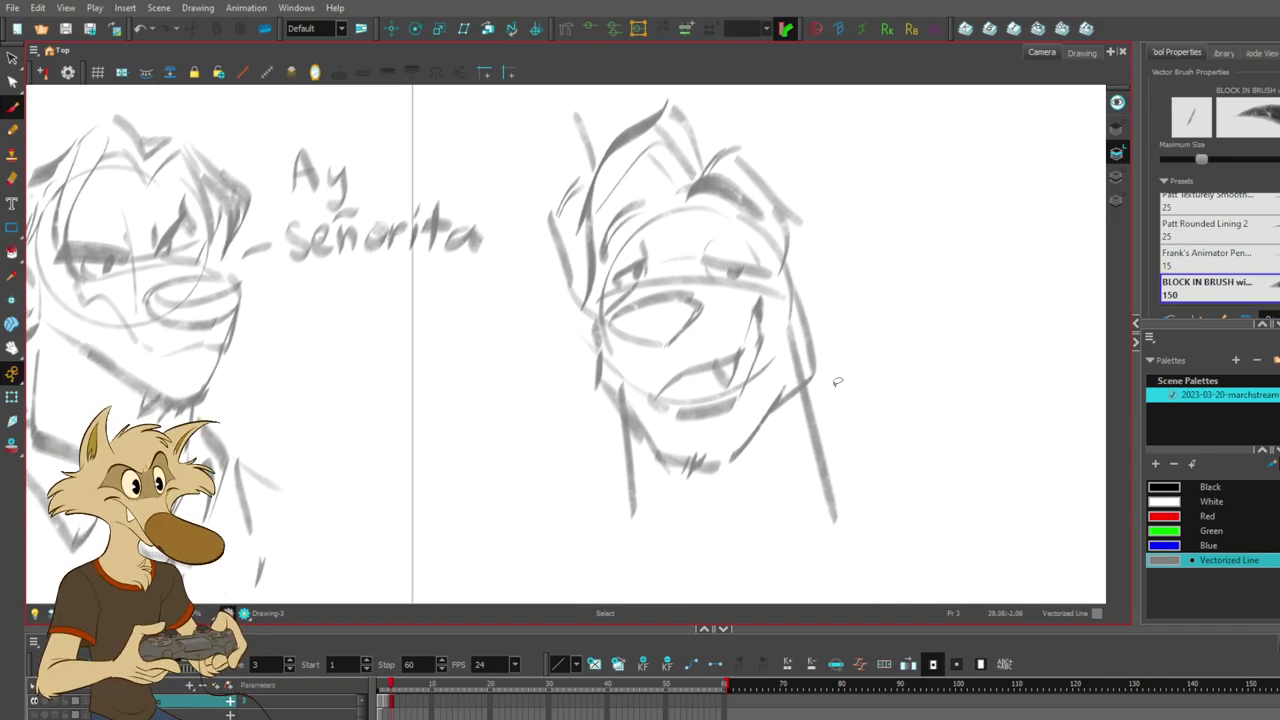
{"action": "key", "text": "ctrl+z"}
{"action": "left_click_drag", "start_coordinate": [765, 275], "coordinate": [852, 484]}
- Check the head in a mirrored view, clean up the cheek edge where jaw and neck meet, and restore the normal view
{"action": "scroll", "coordinate": [863, 467], "scroll_direction": "down", "scroll_amount": 3}
{"action": "scroll", "coordinate": [813, 420], "scroll_direction": "up", "scroll_amount": 2}
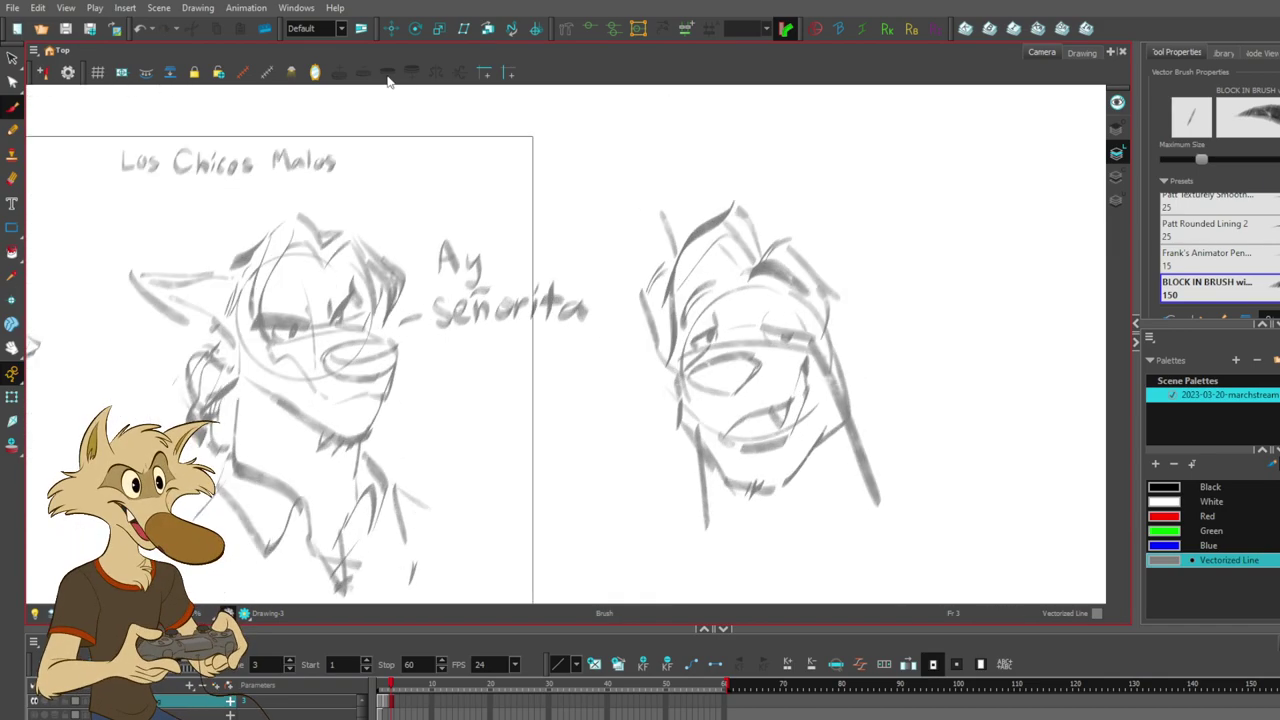
{"action": "left_click", "coordinate": [315, 72]}
{"action": "scroll", "coordinate": [565, 345], "scroll_direction": "down", "scroll_amount": 3}
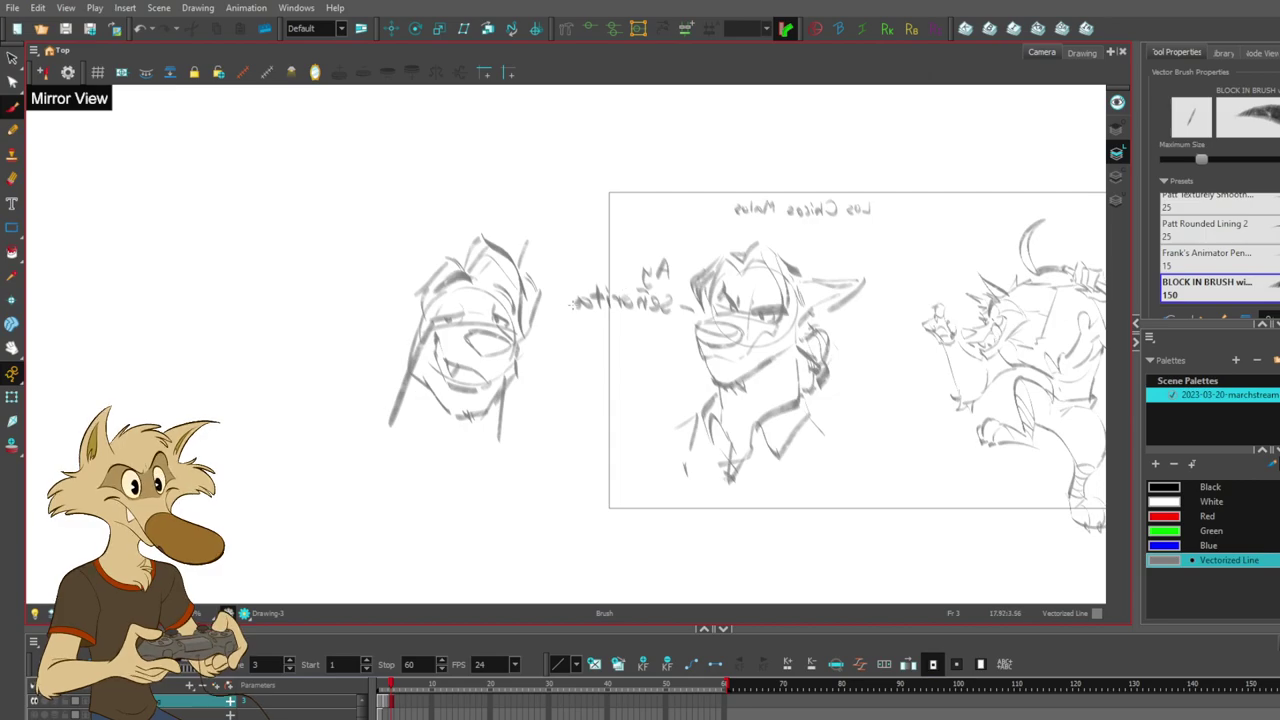
{"action": "scroll", "coordinate": [470, 329], "scroll_direction": "up", "scroll_amount": 2}
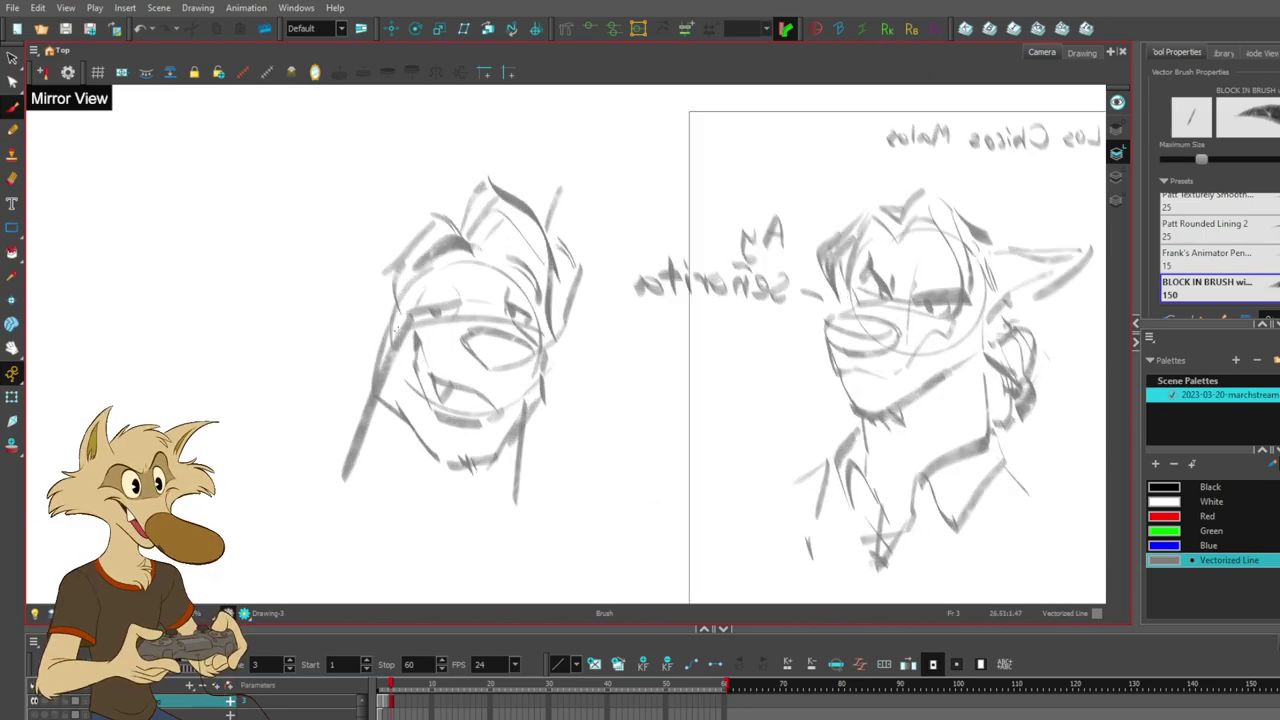
{"action": "scroll", "coordinate": [391, 341], "scroll_direction": "up", "scroll_amount": 2}
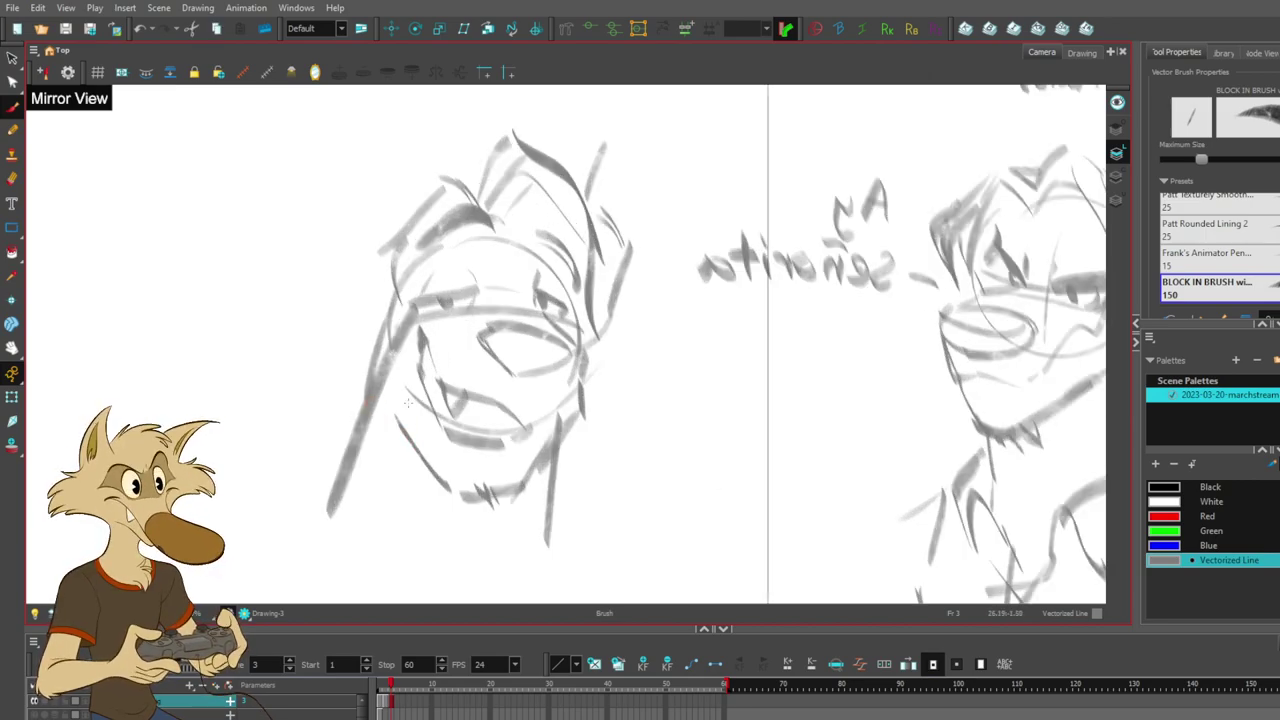
{"action": "mouse_move", "coordinate": [387, 360]}
{"action": "left_mouse_down"}
{"action": "mouse_move", "coordinate": [381, 388]}
{"action": "mouse_move", "coordinate": [414, 304]}
{"action": "left_mouse_up"}
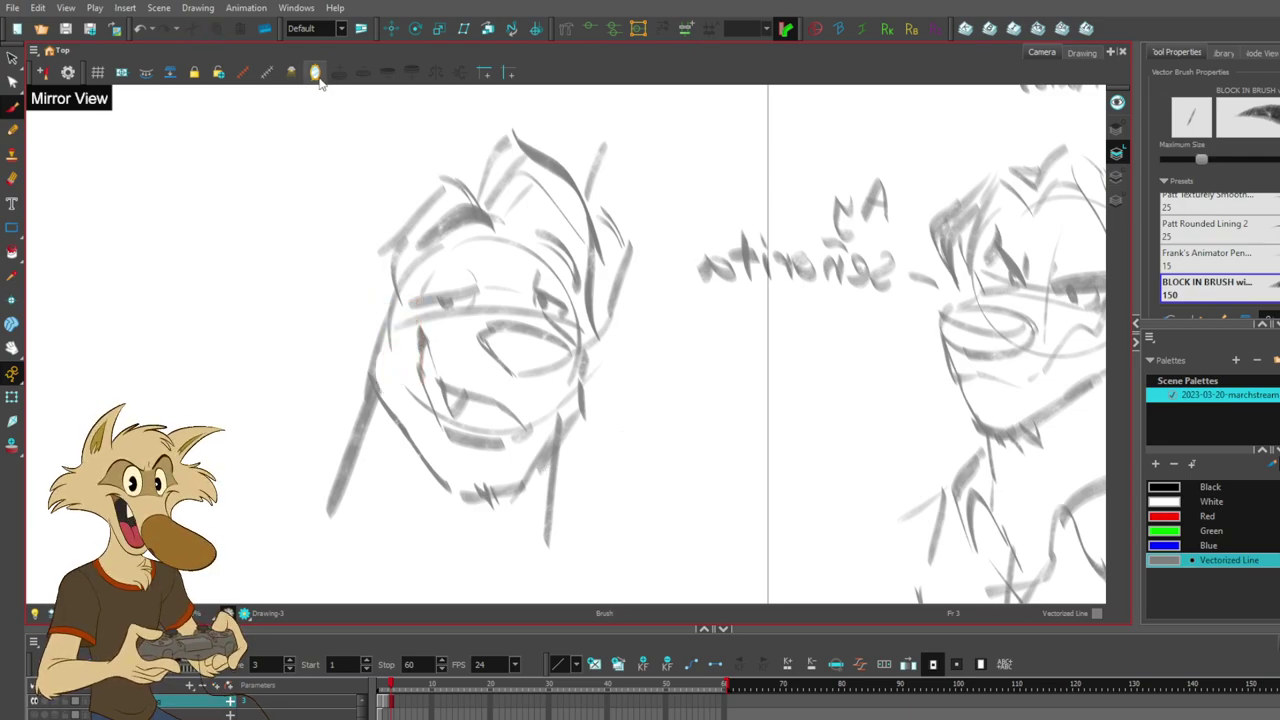
{"action": "left_click", "coordinate": [318, 78]}
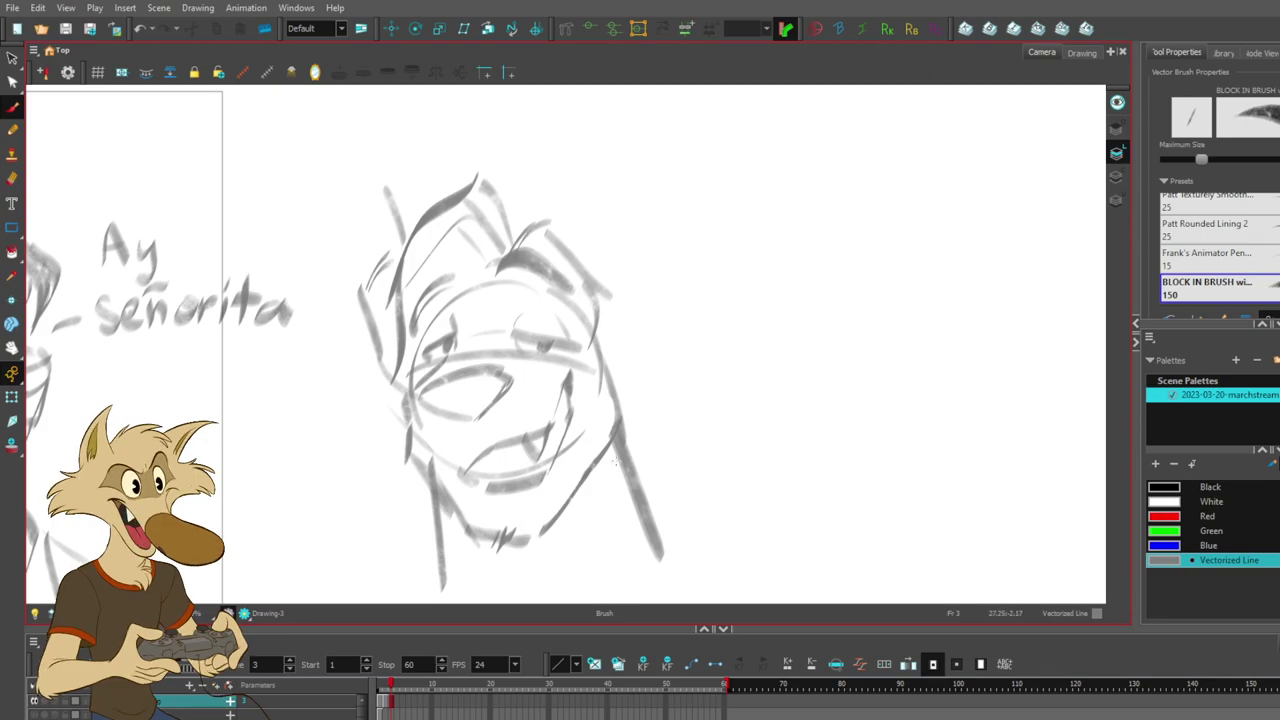
- Move the thick stroke inside the right hair tuft down over the right eye as its eyebrow
{"action": "left_click", "coordinate": [440, 350], "text": "ctrl"}
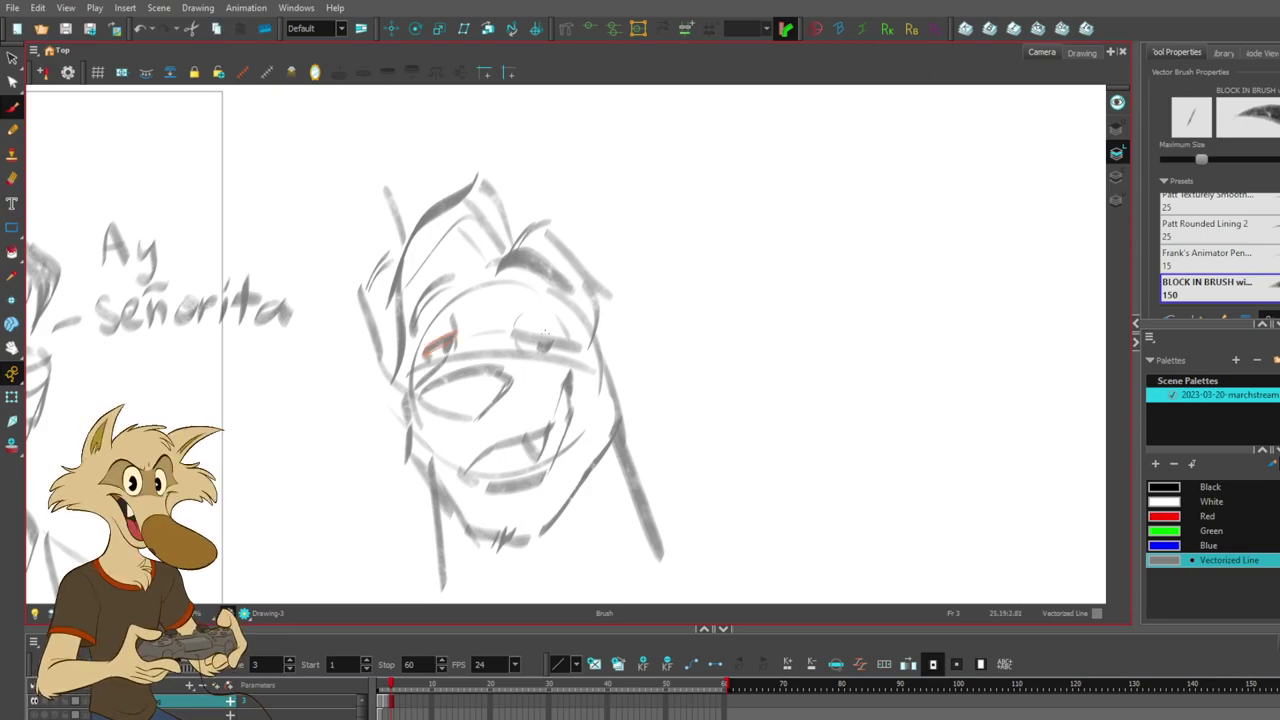
{"action": "left_click_drag", "start_coordinate": [584, 308], "coordinate": [696, 293]}
{"action": "left_click", "coordinate": [655, 248], "text": "ctrl"}
{"action": "left_click_drag", "start_coordinate": [655, 248], "coordinate": [660, 286]}
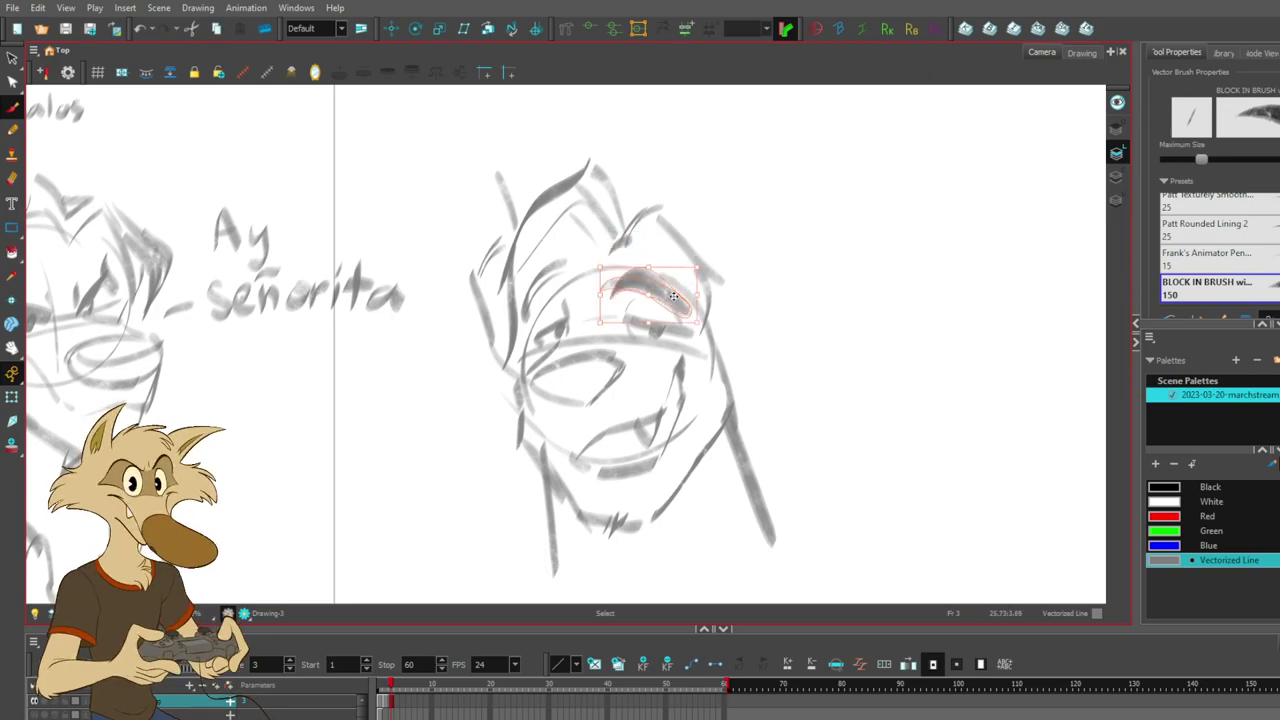
- Draw a thick, sharply bent eyebrow above the left eye with the brush
{"action": "key", "text": "alt+b"}
{"action": "key", "text": "ctrl+z"}
{"action": "left_click_drag", "start_coordinate": [574, 288], "coordinate": [537, 298]}
{"action": "key", "text": "ctrl+z"}
- Try an ear line slanting out from the quiff's left side, and remove the ear strokes there
{"action": "left_click_drag", "start_coordinate": [700, 346], "coordinate": [726, 330]}
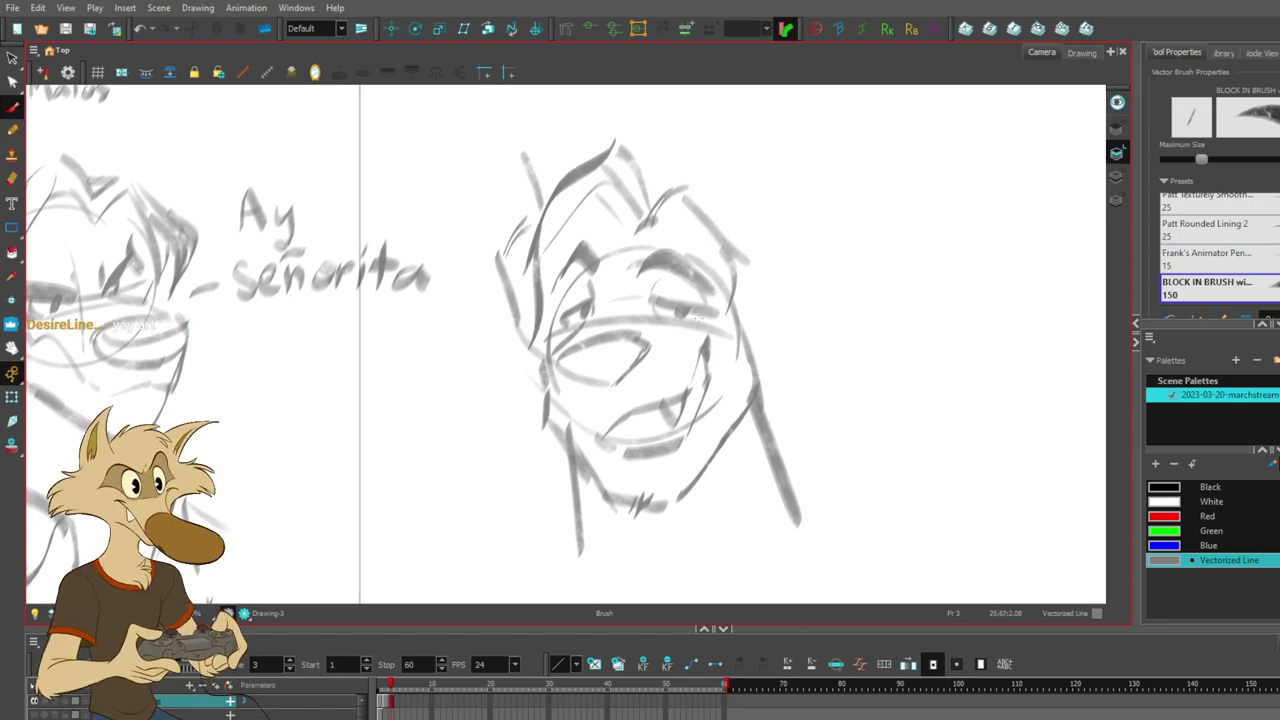
{"action": "mouse_move", "coordinate": [723, 356]}
{"action": "left_mouse_down"}
{"action": "mouse_move", "coordinate": [759, 363]}
{"action": "mouse_move", "coordinate": [750, 347]}
{"action": "mouse_move", "coordinate": [765, 391]}
{"action": "left_mouse_up"}
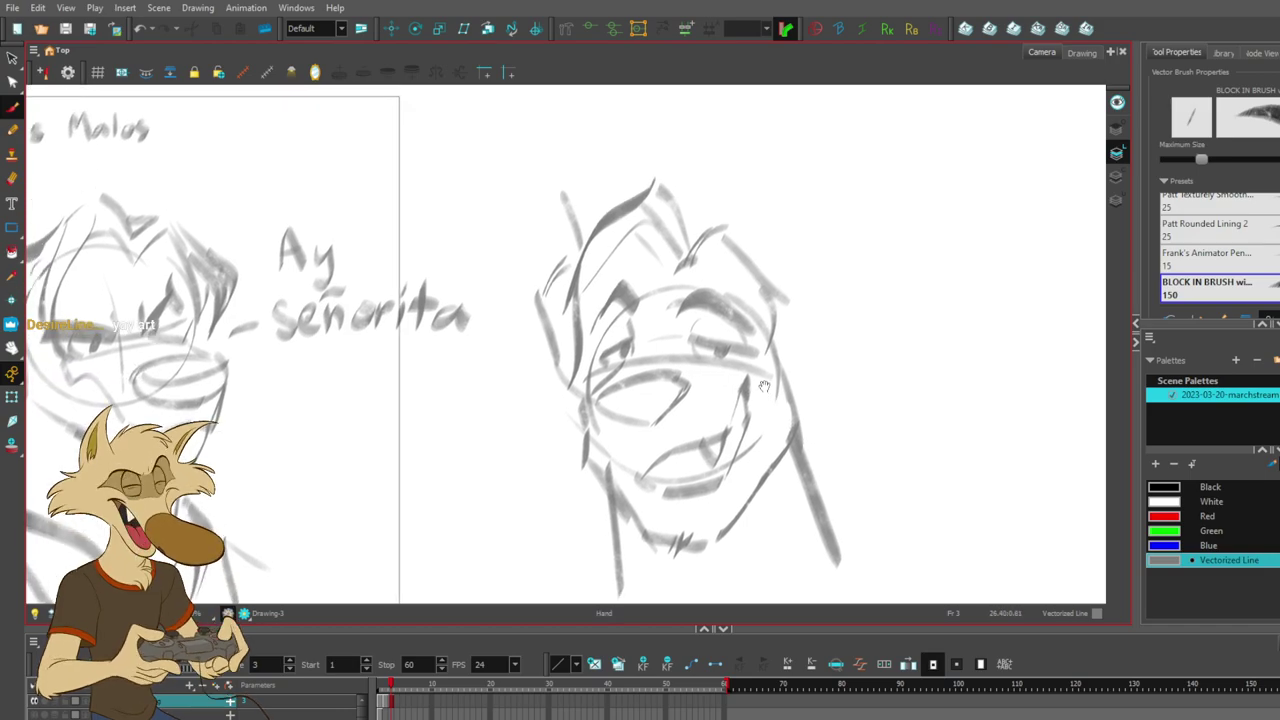
{"action": "key", "text": "ctrl+z"}
{"action": "mouse_move", "coordinate": [574, 142]}
{"action": "left_mouse_down"}
{"action": "mouse_move", "coordinate": [602, 216]}
{"action": "mouse_move", "coordinate": [556, 242]}
{"action": "left_mouse_up"}
{"action": "mouse_move", "coordinate": [640, 253]}
{"action": "left_mouse_down"}
{"action": "mouse_move", "coordinate": [683, 226]}
{"action": "mouse_move", "coordinate": [680, 210]}
{"action": "mouse_move", "coordinate": [543, 168]}
{"action": "left_mouse_up"}
{"action": "key", "text": "ctrl+z"}
{"action": "key", "text": "ctrl+z"}
{"action": "mouse_move", "coordinate": [704, 260]}
{"action": "left_mouse_down"}
{"action": "mouse_move", "coordinate": [839, 299]}
{"action": "mouse_move", "coordinate": [922, 354]}
{"action": "mouse_move", "coordinate": [1041, 387]}
{"action": "left_mouse_up"}
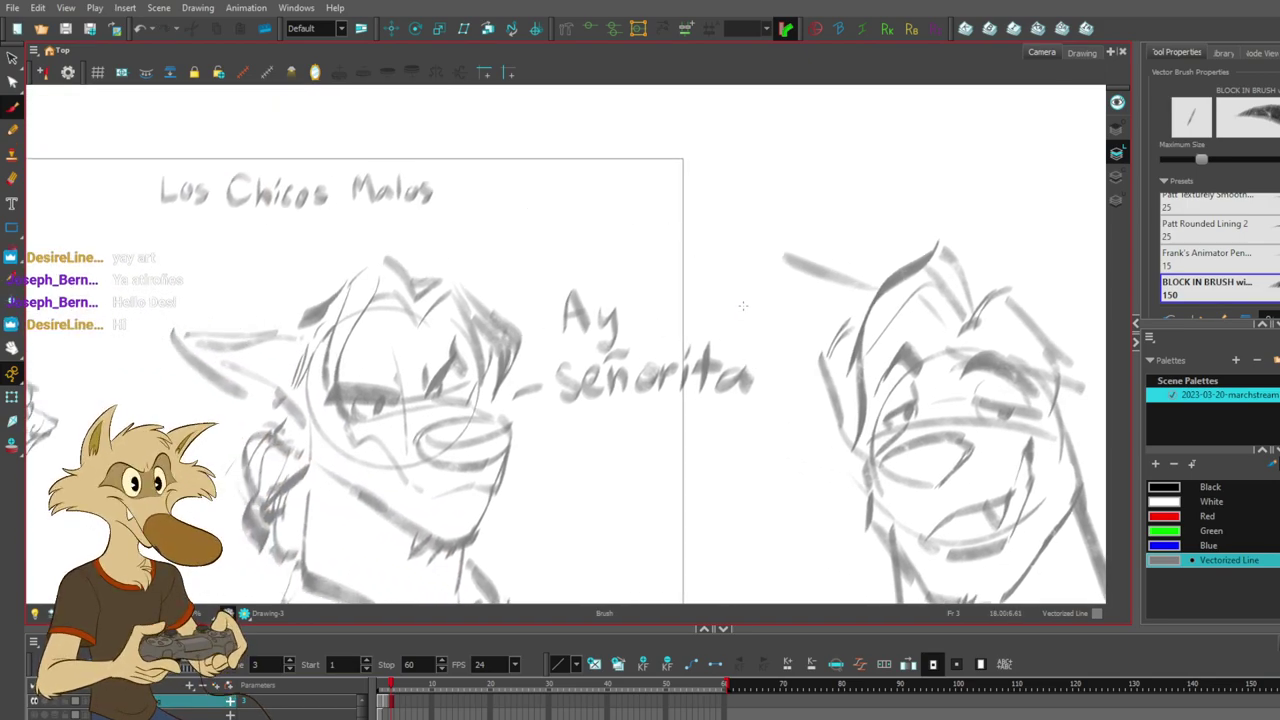
{"action": "scroll", "coordinate": [716, 298], "scroll_direction": "down", "scroll_amount": 5}
{"action": "scroll", "coordinate": [760, 305], "scroll_direction": "up", "scroll_amount": 7}
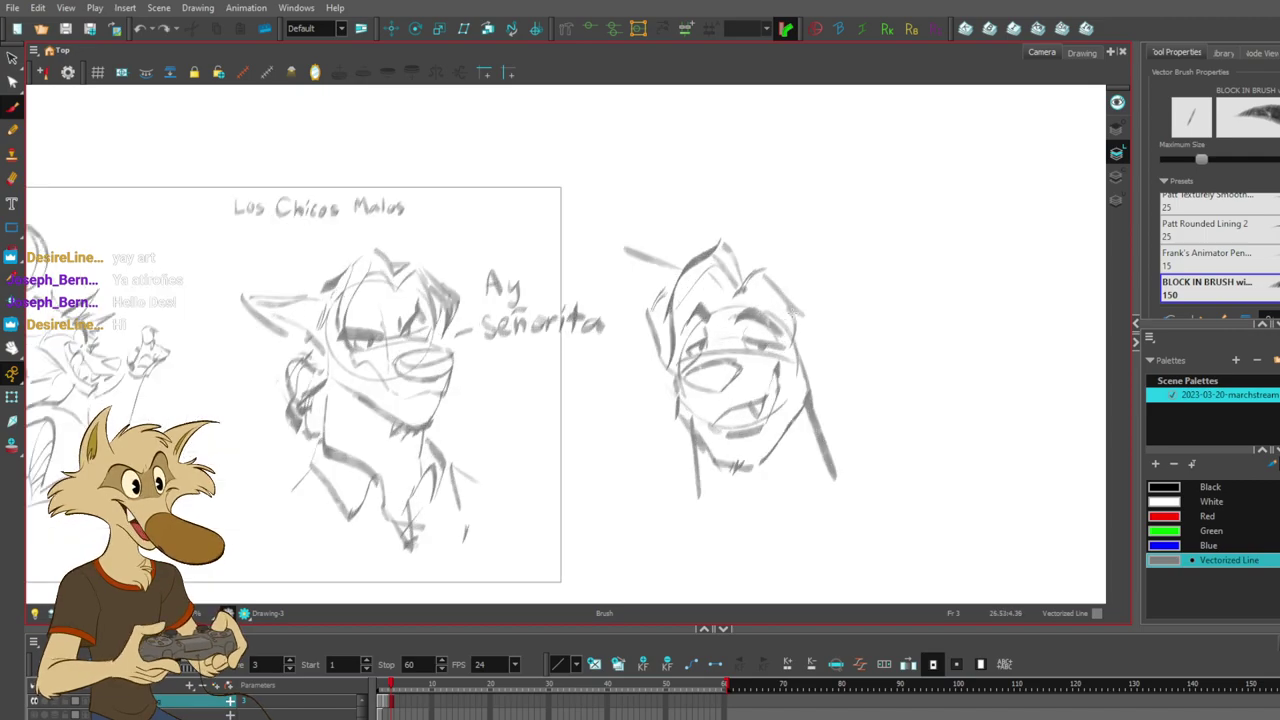
{"action": "key", "text": "ctrl+z"}
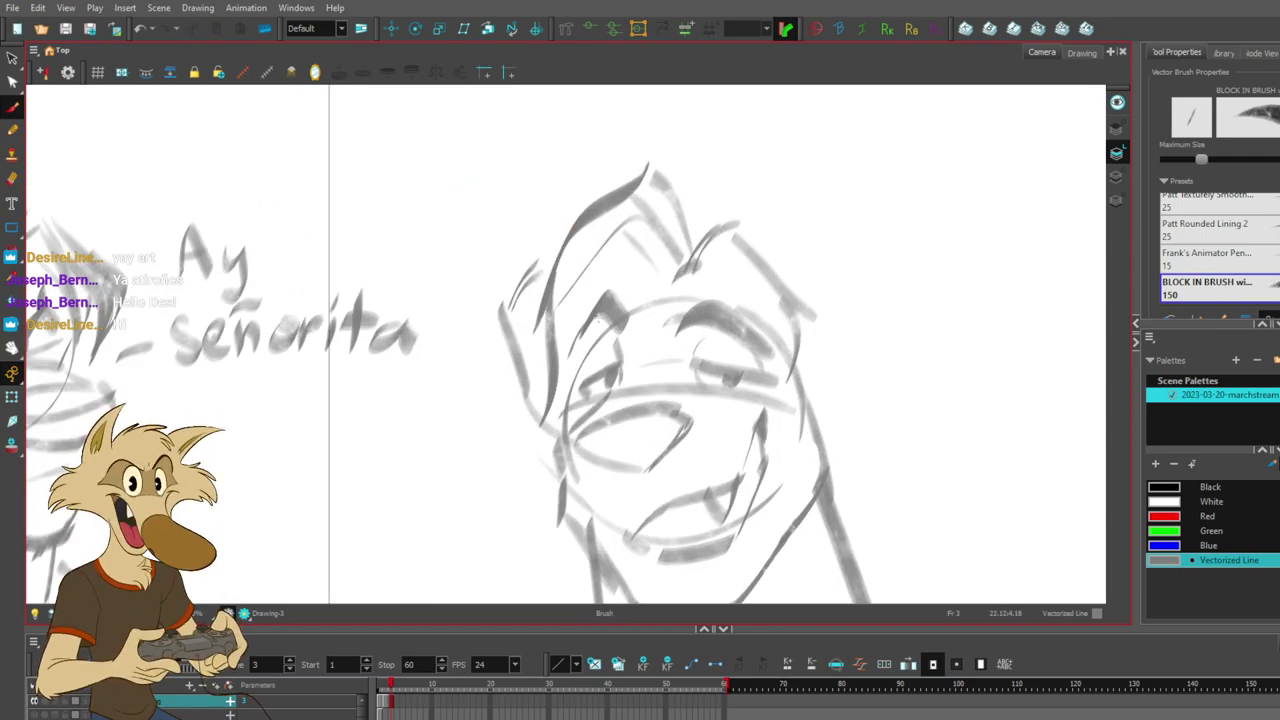
- Draw a tall pointed ear rising from the right hair tuft, with its outer edge running down to the cheek
{"action": "scroll", "coordinate": [583, 313], "scroll_direction": "down", "scroll_amount": 4}
{"action": "scroll", "coordinate": [615, 329], "scroll_direction": "up", "scroll_amount": 2}
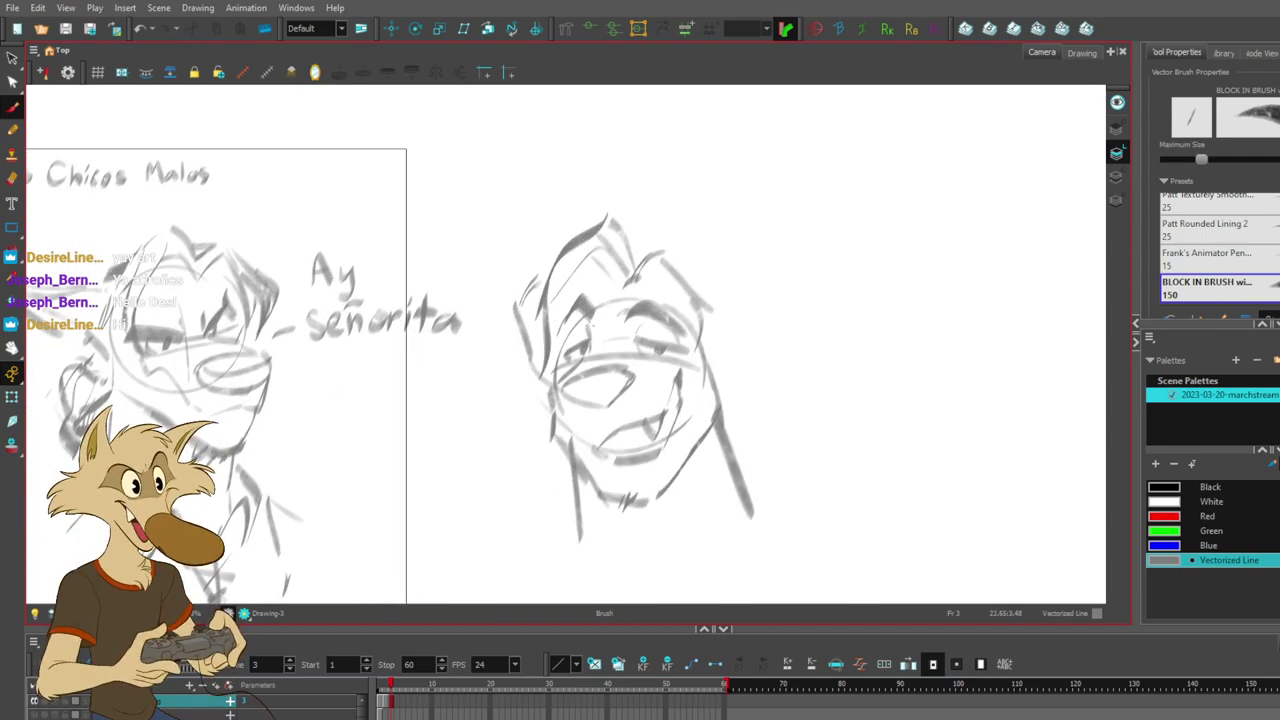
{"action": "mouse_move", "coordinate": [677, 269]}
{"action": "left_mouse_down"}
{"action": "mouse_move", "coordinate": [724, 231]}
{"action": "mouse_move", "coordinate": [711, 333]}
{"action": "left_mouse_up"}
{"action": "key", "text": "ctrl+z"}
{"action": "key", "text": "ctrl+z"}
{"action": "left_click_drag", "start_coordinate": [736, 222], "coordinate": [723, 364]}
{"action": "key", "text": "ctrl+z"}
{"action": "key", "text": "ctrl+z"}
{"action": "left_click_drag", "start_coordinate": [737, 250], "coordinate": [728, 347]}
{"action": "left_click_drag", "start_coordinate": [726, 240], "coordinate": [704, 294]}
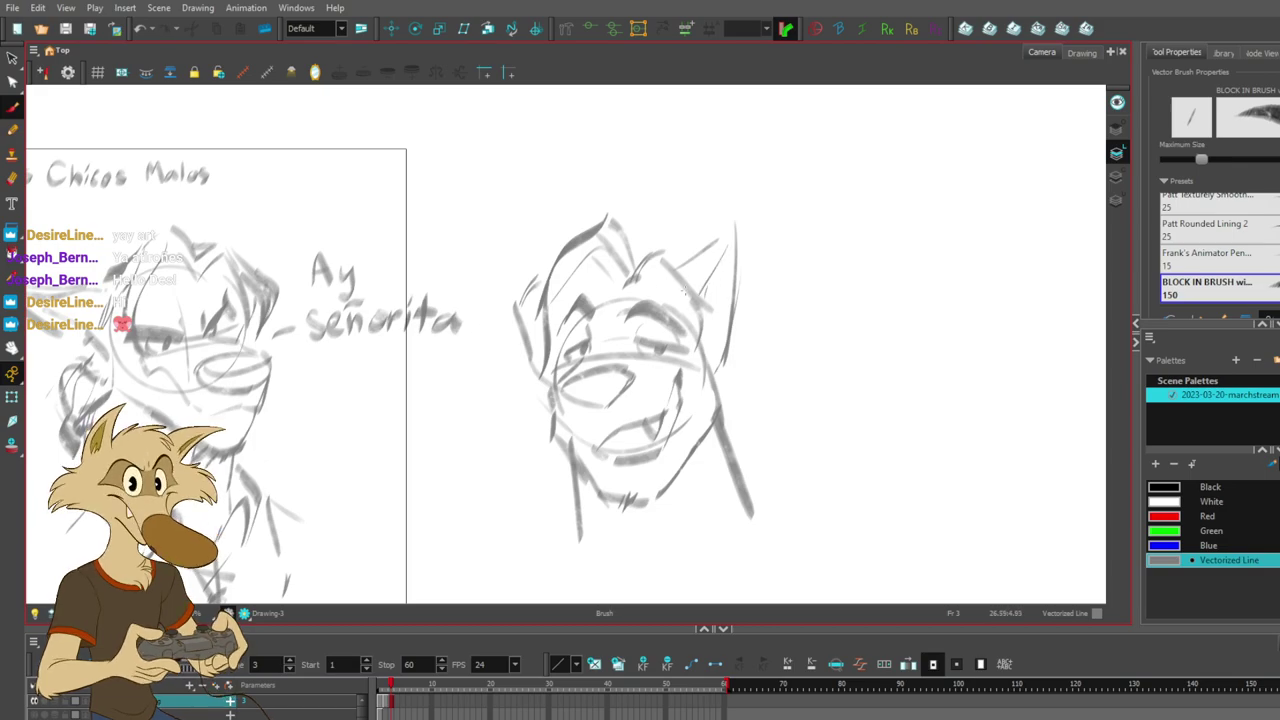
- Add short inner strands to the quiff above the left eyebrow
{"action": "left_click_drag", "start_coordinate": [605, 296], "coordinate": [597, 262]}
{"action": "key", "text": "ctrl+z"}
{"action": "mouse_move", "coordinate": [556, 298]}
{"action": "left_mouse_down"}
{"action": "mouse_move", "coordinate": [592, 268]}
{"action": "mouse_move", "coordinate": [578, 278]}
{"action": "left_mouse_up"}
{"action": "key", "text": "ctrl+z"}
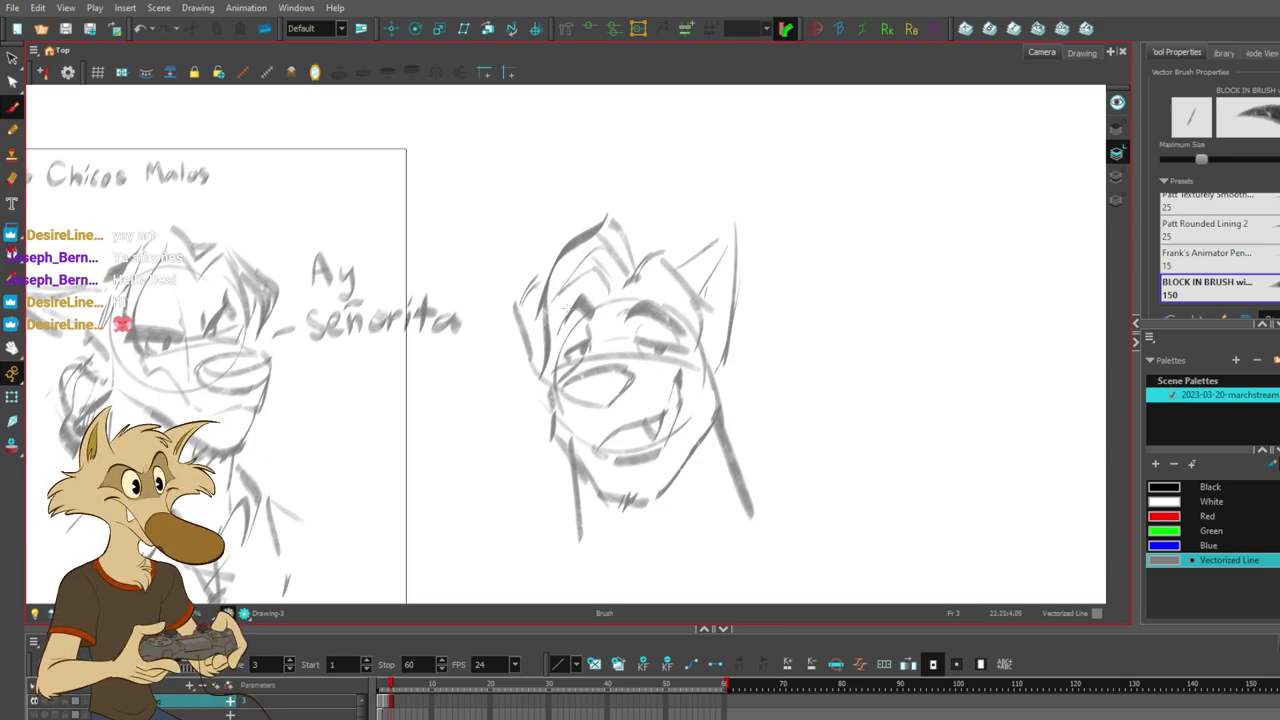
{"action": "key", "text": "ctrl+z"}
- Sketch a small looped lock of hair with scribbled shading beside the neck's right edge
{"action": "left_click_drag", "start_coordinate": [547, 338], "coordinate": [543, 392]}
{"action": "key", "text": "ctrl+z"}
{"action": "mouse_move", "coordinate": [748, 380]}
{"action": "left_mouse_down"}
{"action": "mouse_move", "coordinate": [726, 392]}
{"action": "mouse_move", "coordinate": [748, 462]}
{"action": "left_mouse_up"}
{"action": "mouse_move", "coordinate": [744, 418]}
{"action": "left_mouse_down"}
{"action": "mouse_move", "coordinate": [754, 458]}
{"action": "mouse_move", "coordinate": [756, 410]}
{"action": "mouse_move", "coordinate": [740, 424]}
{"action": "left_mouse_up"}
{"action": "key", "text": "Delete"}
{"action": "key", "text": "ctrl+z"}
- Draw a narrow pointed ear behind the quiff's left side and add inner edge lines to both ears
{"action": "mouse_move", "coordinate": [574, 243]}
{"action": "left_mouse_down"}
{"action": "mouse_move", "coordinate": [565, 199]}
{"action": "mouse_move", "coordinate": [544, 266]}
{"action": "left_mouse_up"}
{"action": "key", "text": "ctrl+z"}
{"action": "key", "text": "ctrl+z"}
{"action": "key", "text": "ctrl+z"}
{"action": "left_click_drag", "start_coordinate": [560, 195], "coordinate": [542, 274]}
{"action": "mouse_move", "coordinate": [556, 217]}
{"action": "left_mouse_down"}
{"action": "mouse_move", "coordinate": [543, 282]}
{"action": "mouse_move", "coordinate": [559, 221]}
{"action": "left_mouse_up"}
{"action": "key", "text": "ctrl+z"}
{"action": "key", "text": "ctrl+z"}
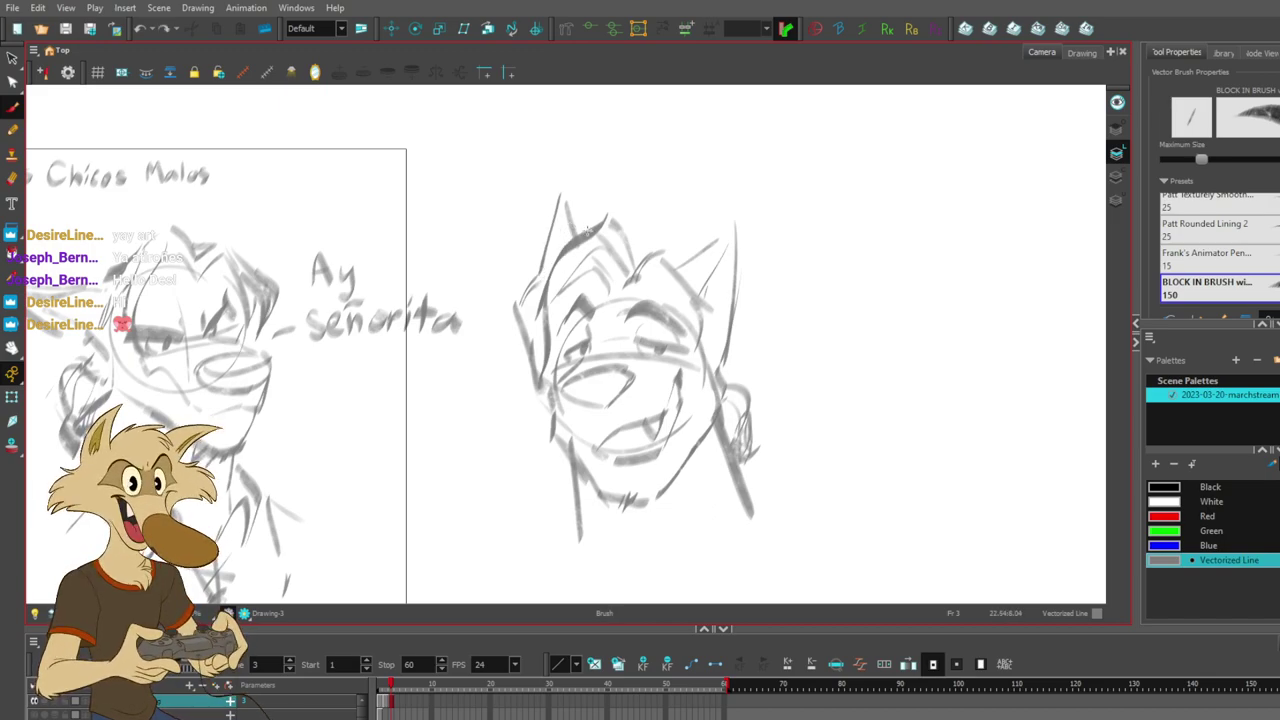
{"action": "left_click_drag", "start_coordinate": [567, 231], "coordinate": [558, 256]}
{"action": "left_click_drag", "start_coordinate": [708, 288], "coordinate": [703, 301]}
{"action": "left_click_drag", "start_coordinate": [813, 467], "coordinate": [652, 397]}
{"action": "left_click_drag", "start_coordinate": [732, 379], "coordinate": [597, 374]}
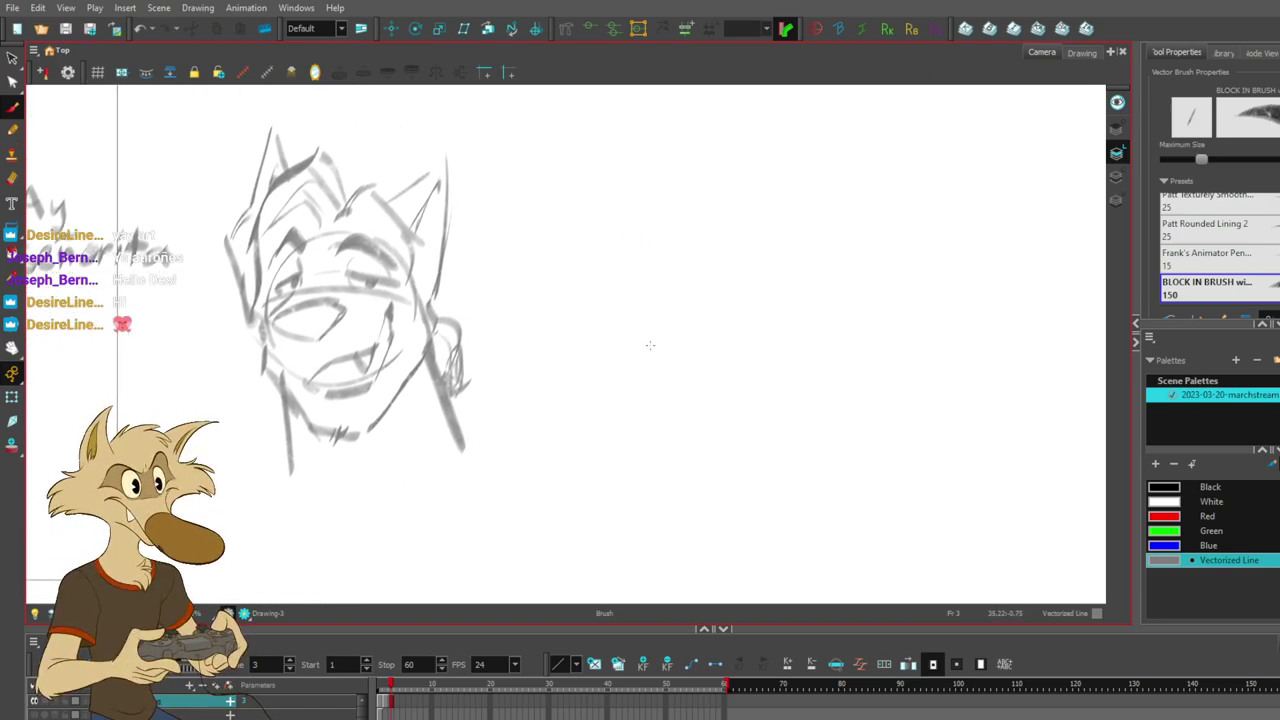
{"action": "mouse_move", "coordinate": [672, 303]}
{"action": "left_mouse_down"}
{"action": "mouse_move", "coordinate": [659, 327]}
{"action": "mouse_move", "coordinate": [882, 295]}
{"action": "left_mouse_up"}
{"action": "left_click_drag", "start_coordinate": [803, 351], "coordinate": [536, 382]}
{"action": "left_click_drag", "start_coordinate": [553, 226], "coordinate": [704, 261]}
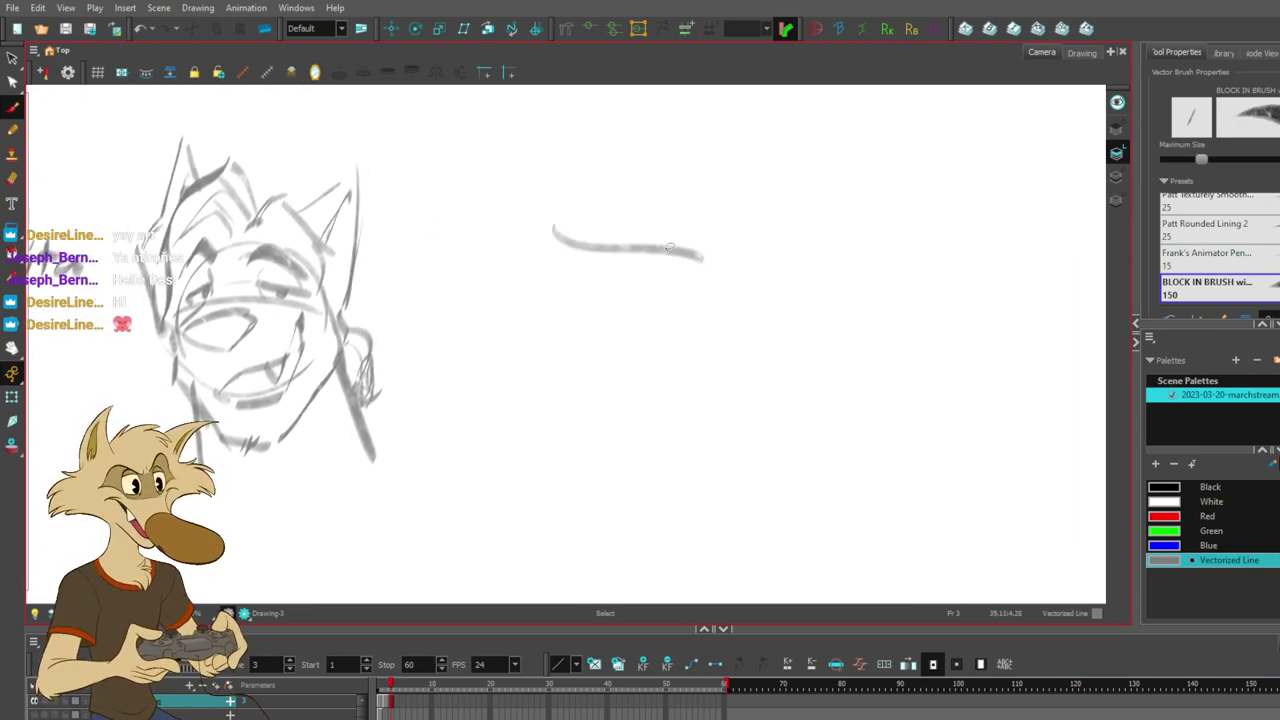
{"action": "key", "text": "ctrl+z"}
{"action": "mouse_move", "coordinate": [559, 298]}
{"action": "left_mouse_down"}
{"action": "mouse_move", "coordinate": [555, 357]}
{"action": "mouse_move", "coordinate": [706, 422]}
{"action": "left_mouse_up"}
{"action": "key", "text": "ctrl+z"}
- Outline a wide angular jaw with slanted side edges in the empty space right of the head, discarding its inner curves
{"action": "mouse_move", "coordinate": [542, 362]}
{"action": "left_mouse_down"}
{"action": "mouse_move", "coordinate": [641, 407]}
{"action": "mouse_move", "coordinate": [686, 397]}
{"action": "mouse_move", "coordinate": [757, 350]}
{"action": "mouse_move", "coordinate": [748, 280]}
{"action": "mouse_move", "coordinate": [726, 247]}
{"action": "left_mouse_up"}
{"action": "left_click_drag", "start_coordinate": [780, 336], "coordinate": [723, 251]}
{"action": "left_click_drag", "start_coordinate": [560, 292], "coordinate": [543, 365]}
{"action": "mouse_move", "coordinate": [665, 300]}
{"action": "left_mouse_down"}
{"action": "mouse_move", "coordinate": [578, 302]}
{"action": "mouse_move", "coordinate": [662, 310]}
{"action": "left_mouse_up"}
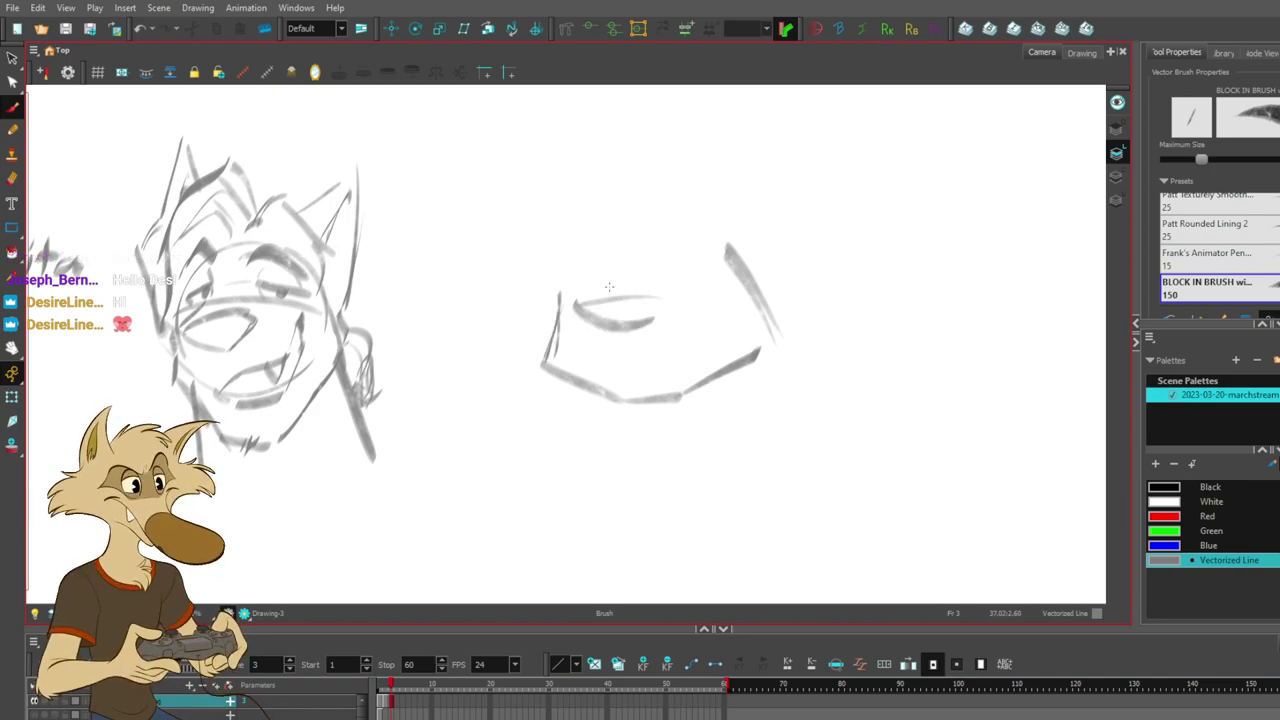
{"action": "key", "text": "ctrl+z"}
{"action": "key", "text": "ctrl+z"}
- Close the new jaw shape with a gently curved top edge and sketch a hooked brow above its left side
{"action": "left_click_drag", "start_coordinate": [590, 270], "coordinate": [728, 251]}
{"action": "key", "text": "ctrl+z"}
{"action": "left_click_drag", "start_coordinate": [558, 286], "coordinate": [722, 264]}
{"action": "mouse_move", "coordinate": [552, 243]}
{"action": "left_mouse_down"}
{"action": "mouse_move", "coordinate": [708, 203]}
{"action": "mouse_move", "coordinate": [582, 250]}
{"action": "mouse_move", "coordinate": [607, 257]}
{"action": "mouse_move", "coordinate": [601, 229]}
{"action": "left_mouse_up"}
{"action": "key", "text": "ctrl+z"}
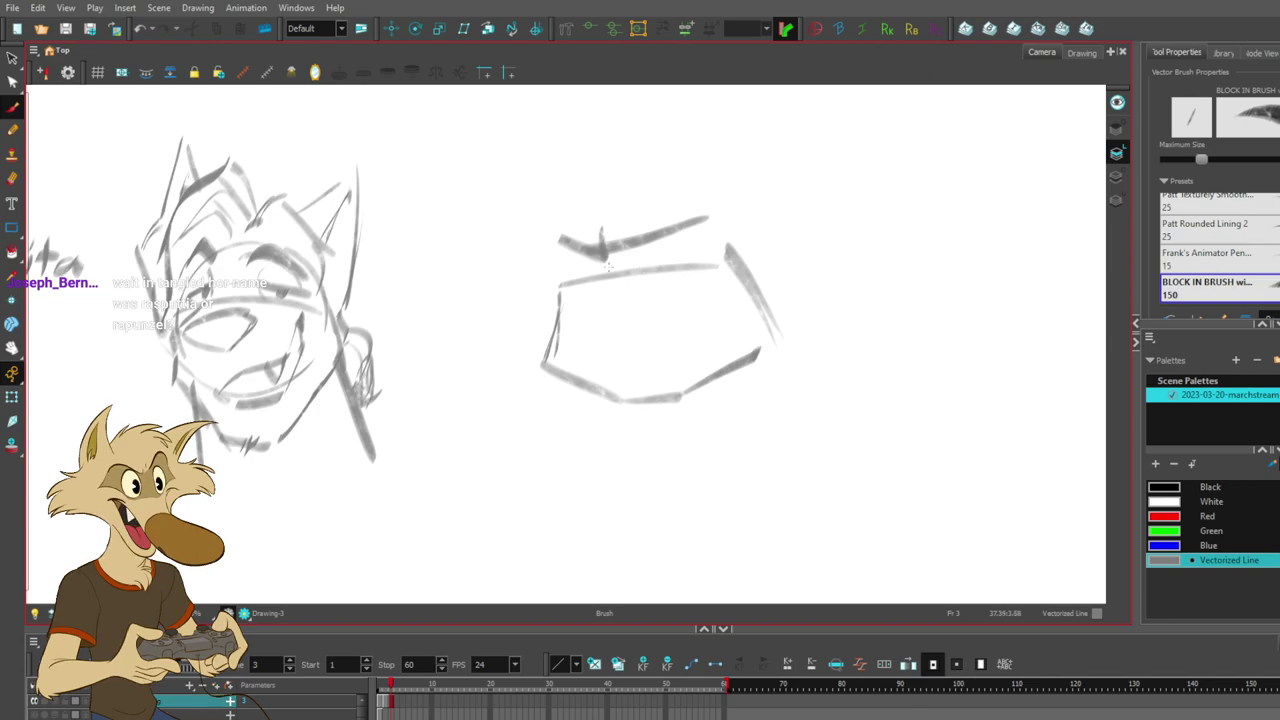
- Redraw the right brow above the jaw shape as a shorter thick slanted stroke, undoing the extra stroke above it
{"action": "key", "text": "ctrl+z"}
{"action": "left_click_drag", "start_coordinate": [692, 217], "coordinate": [630, 252]}
{"action": "key", "text": "ctrl+z"}
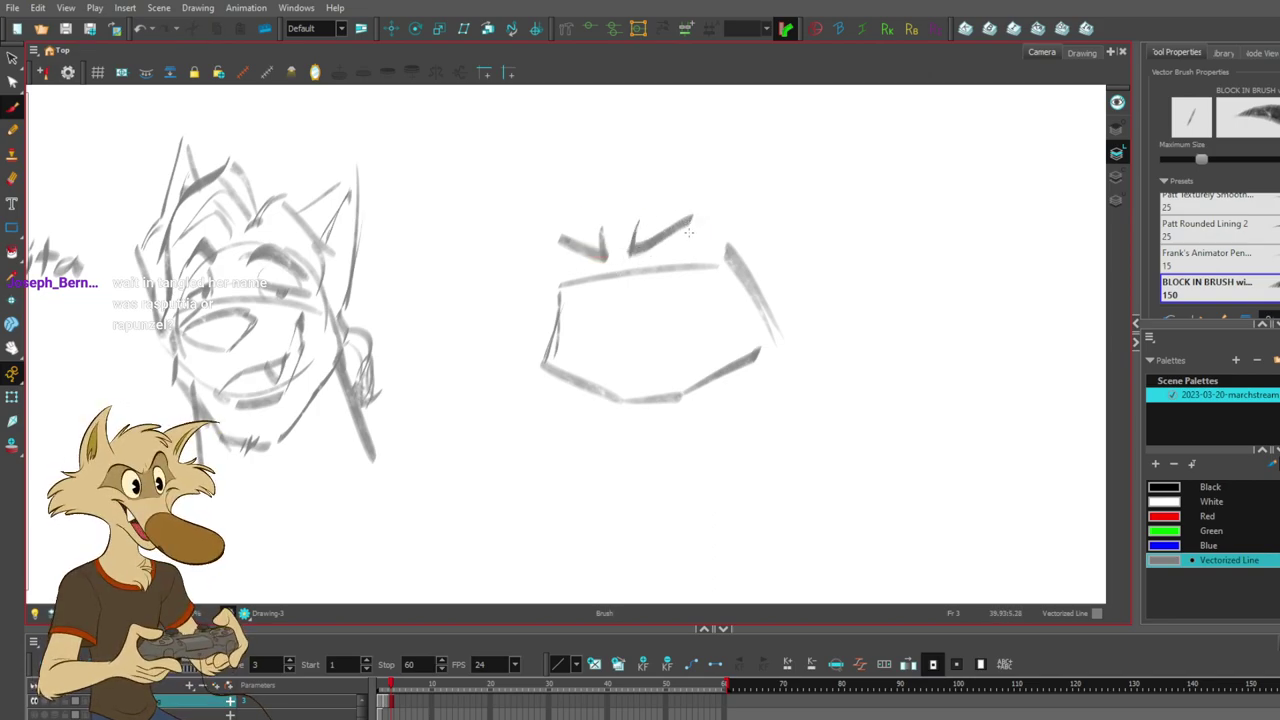
{"action": "key", "text": "ctrl+z"}
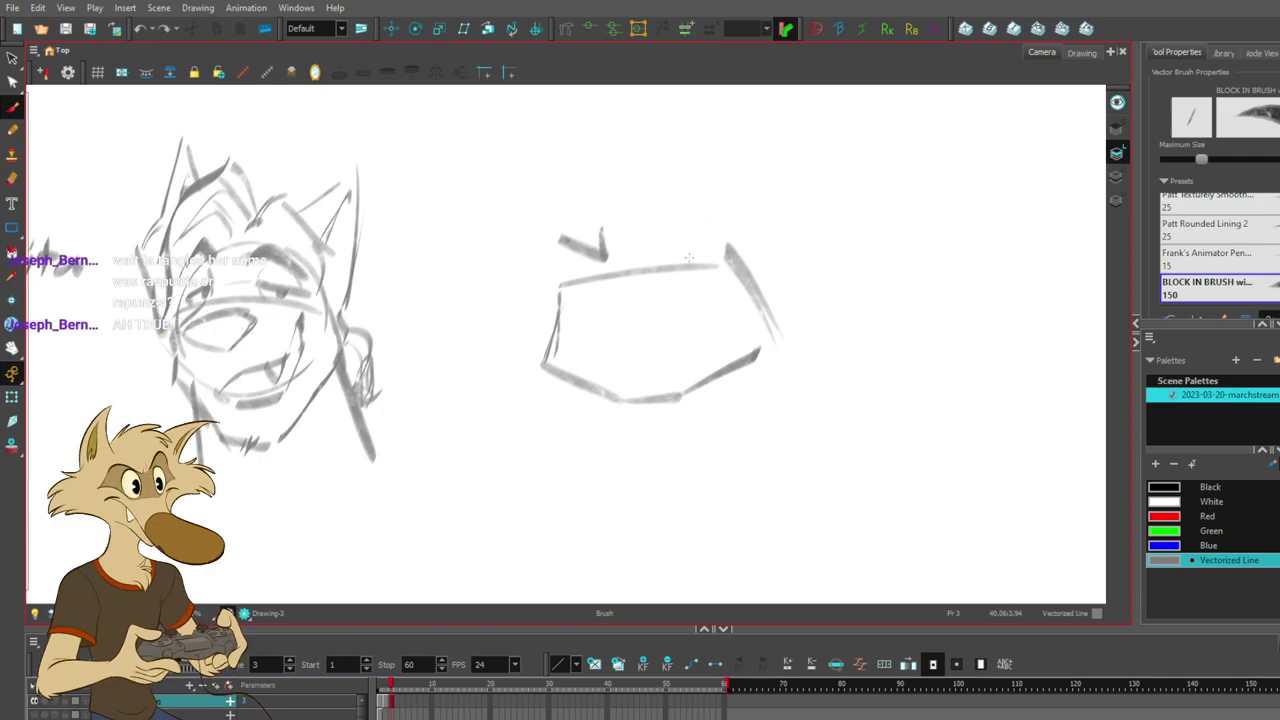
{"action": "mouse_move", "coordinate": [626, 244]}
{"action": "left_mouse_down"}
{"action": "mouse_move", "coordinate": [702, 214]}
{"action": "mouse_move", "coordinate": [613, 181]}
{"action": "left_mouse_up"}
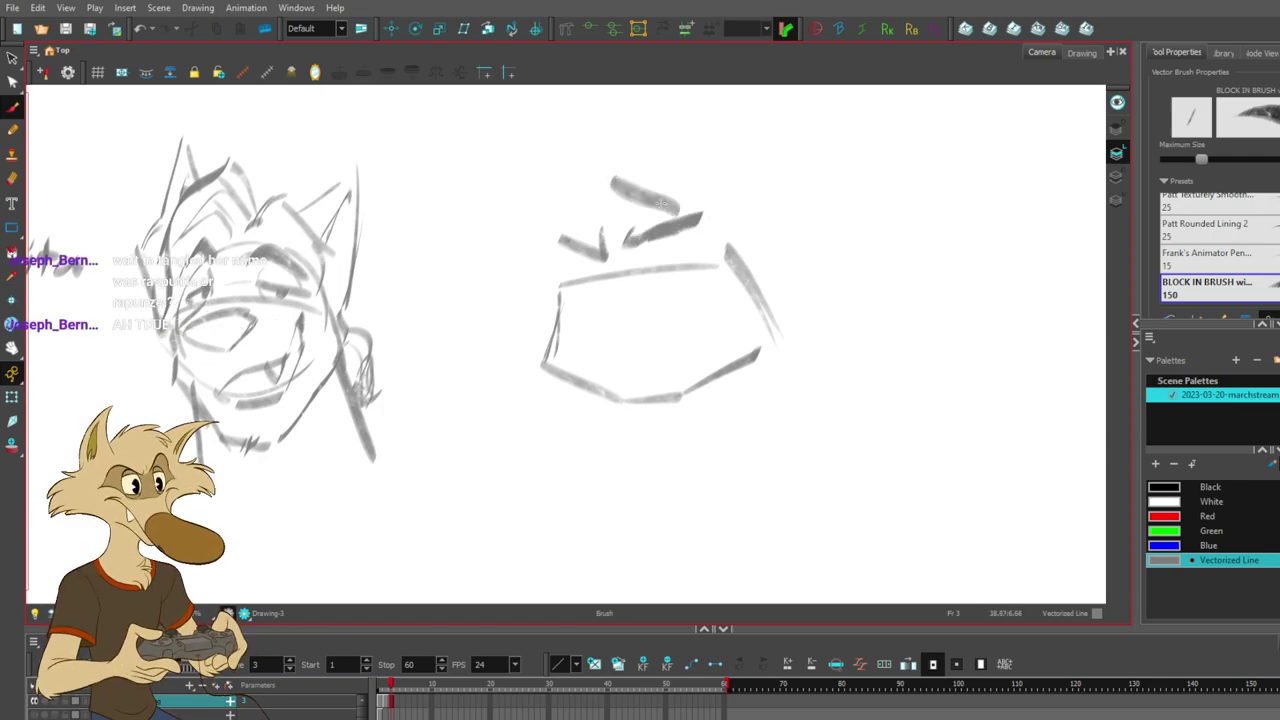
{"action": "key", "text": "ctrl+z"}
- Review the whole row of character sketches inside and around the camera frame
{"action": "scroll", "coordinate": [664, 201], "scroll_direction": "down", "scroll_amount": 8}
{"action": "scroll", "coordinate": [500, 241], "scroll_direction": "up", "scroll_amount": 3}
{"action": "scroll", "coordinate": [500, 240], "scroll_direction": "up", "scroll_amount": 2}
{"action": "scroll", "coordinate": [522, 215], "scroll_direction": "down", "scroll_amount": 2}
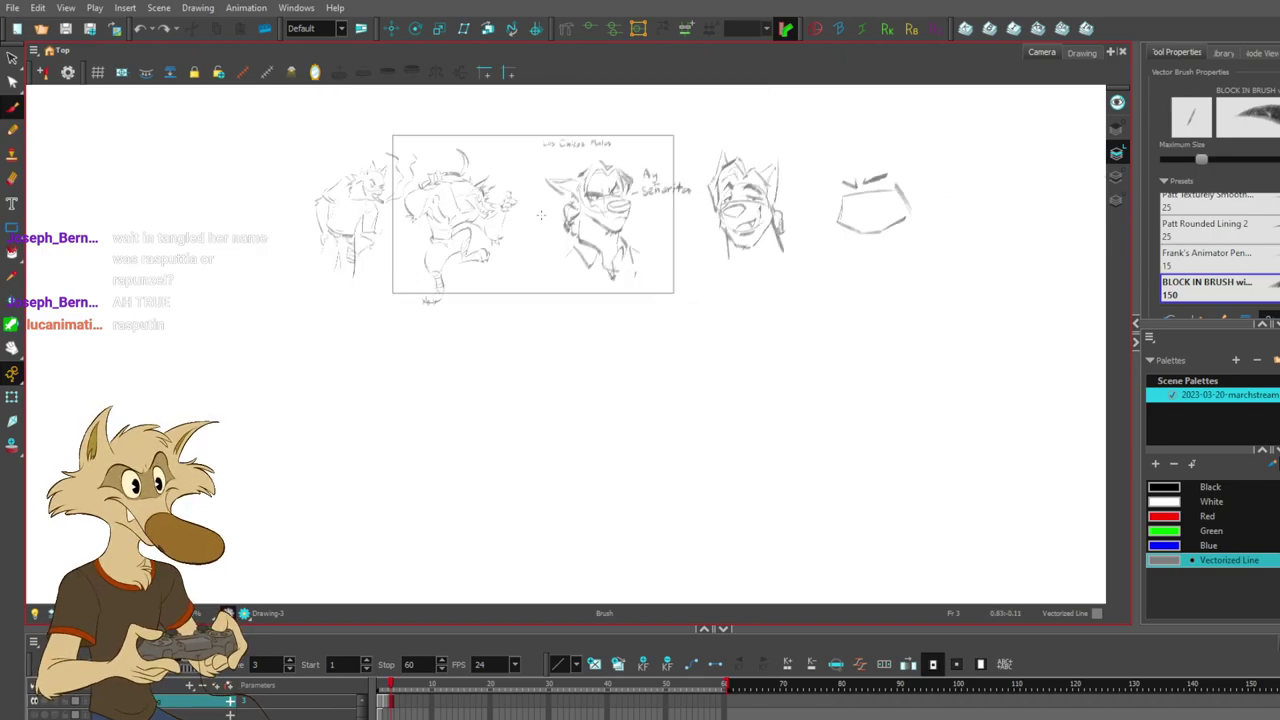
{"action": "scroll", "coordinate": [540, 222], "scroll_direction": "down", "scroll_amount": 1}
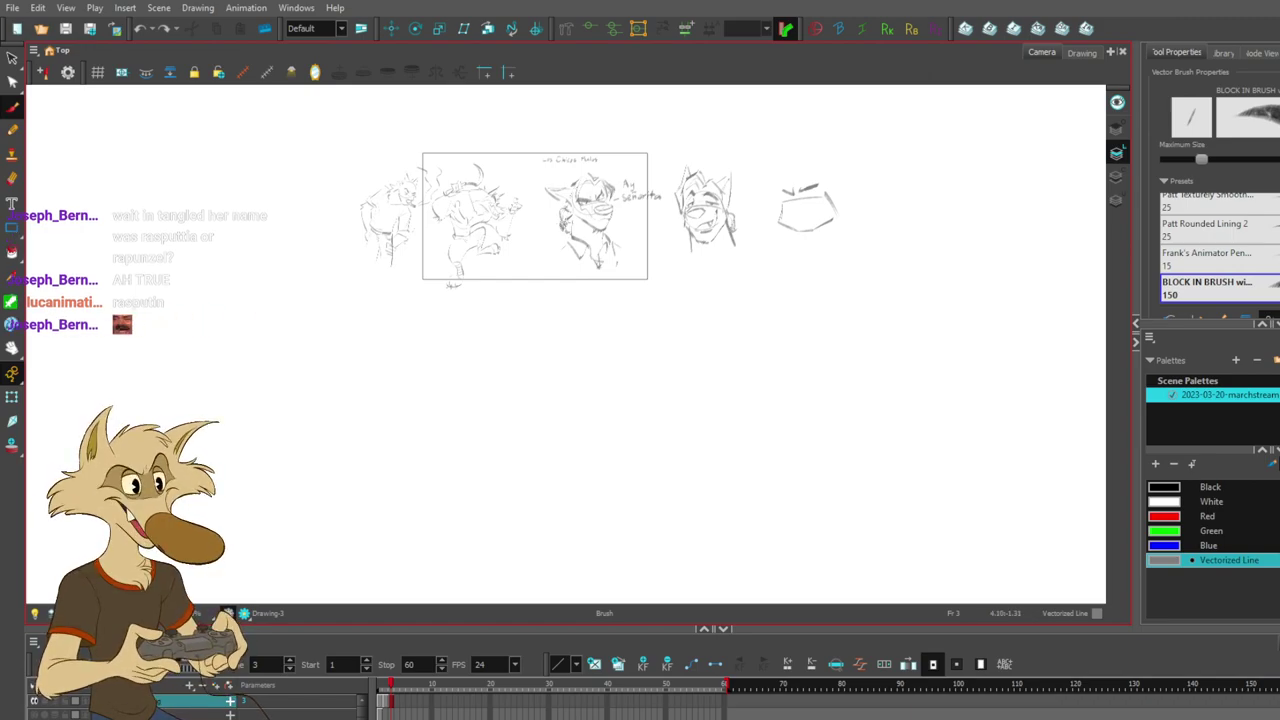
{"action": "scroll", "coordinate": [601, 208], "scroll_direction": "down", "scroll_amount": 2}
{"action": "scroll", "coordinate": [763, 171], "scroll_direction": "up", "scroll_amount": 2}
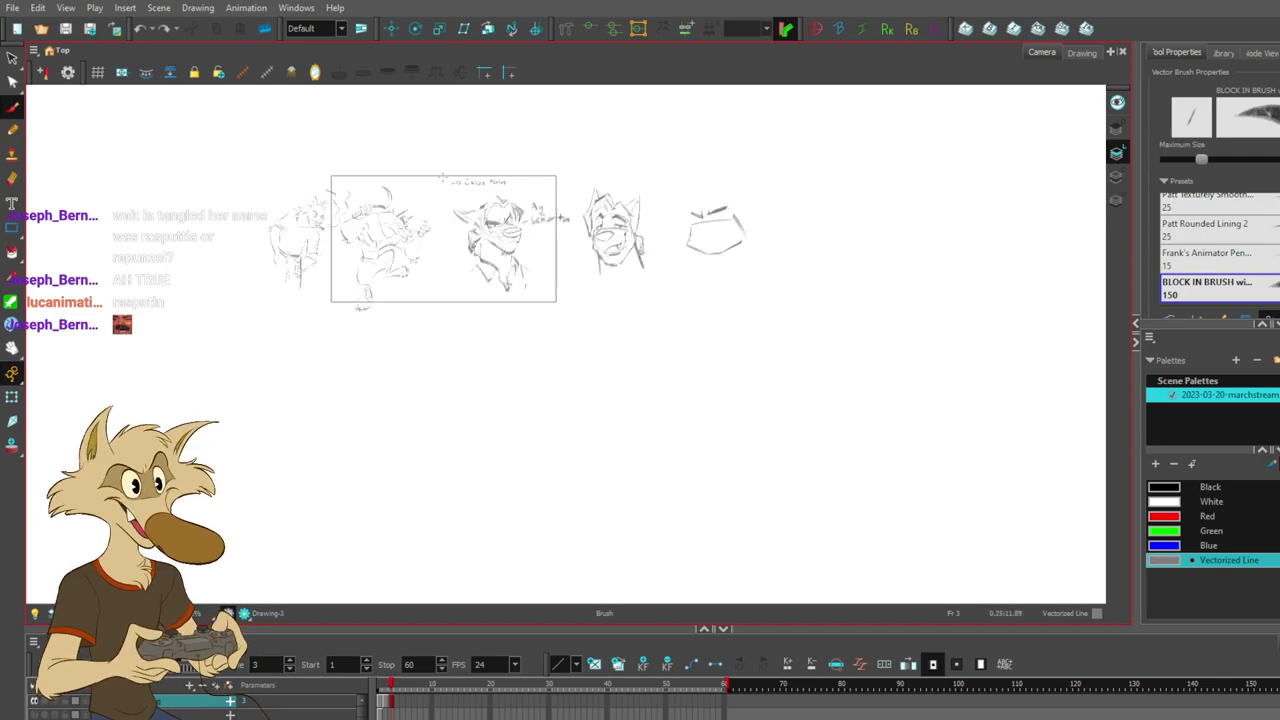
{"action": "scroll", "coordinate": [378, 194], "scroll_direction": "up", "scroll_amount": 2}
{"action": "scroll", "coordinate": [310, 218], "scroll_direction": "up", "scroll_amount": 2}
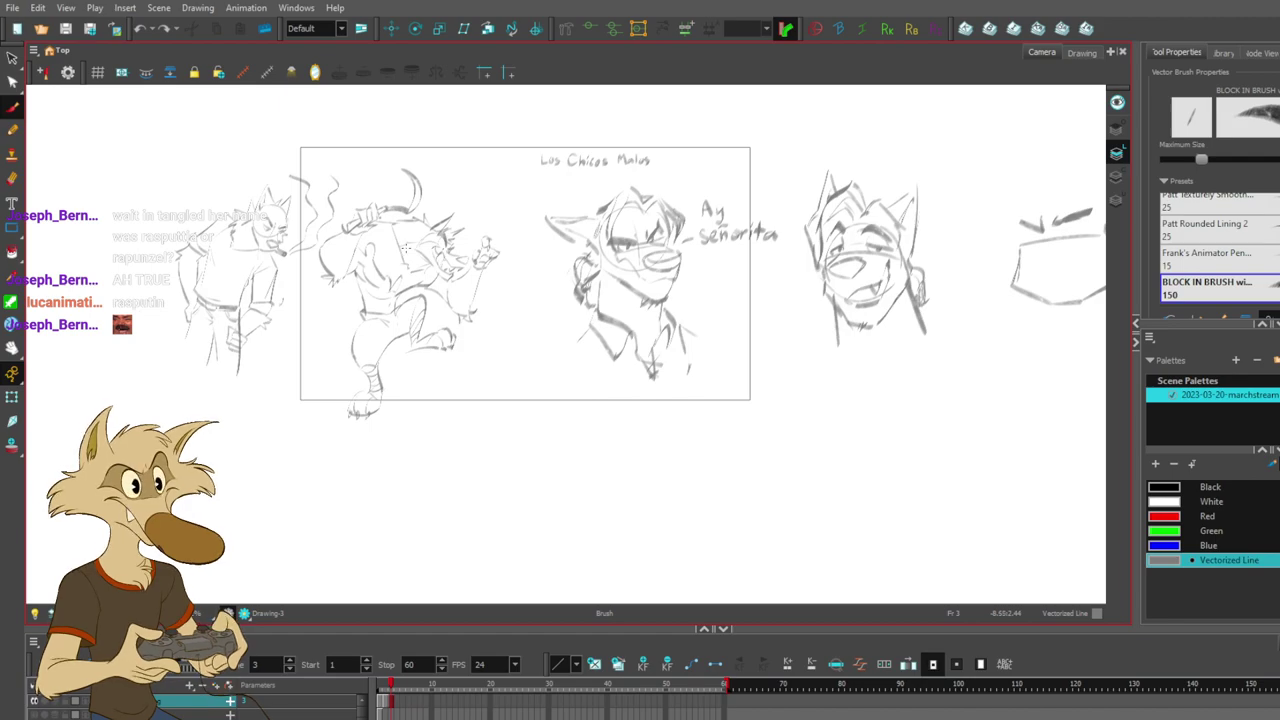
- Delete the unfinished jaw shape with its two brows right of the grinning head
{"action": "scroll", "coordinate": [406, 247], "scroll_direction": "down", "scroll_amount": 3}
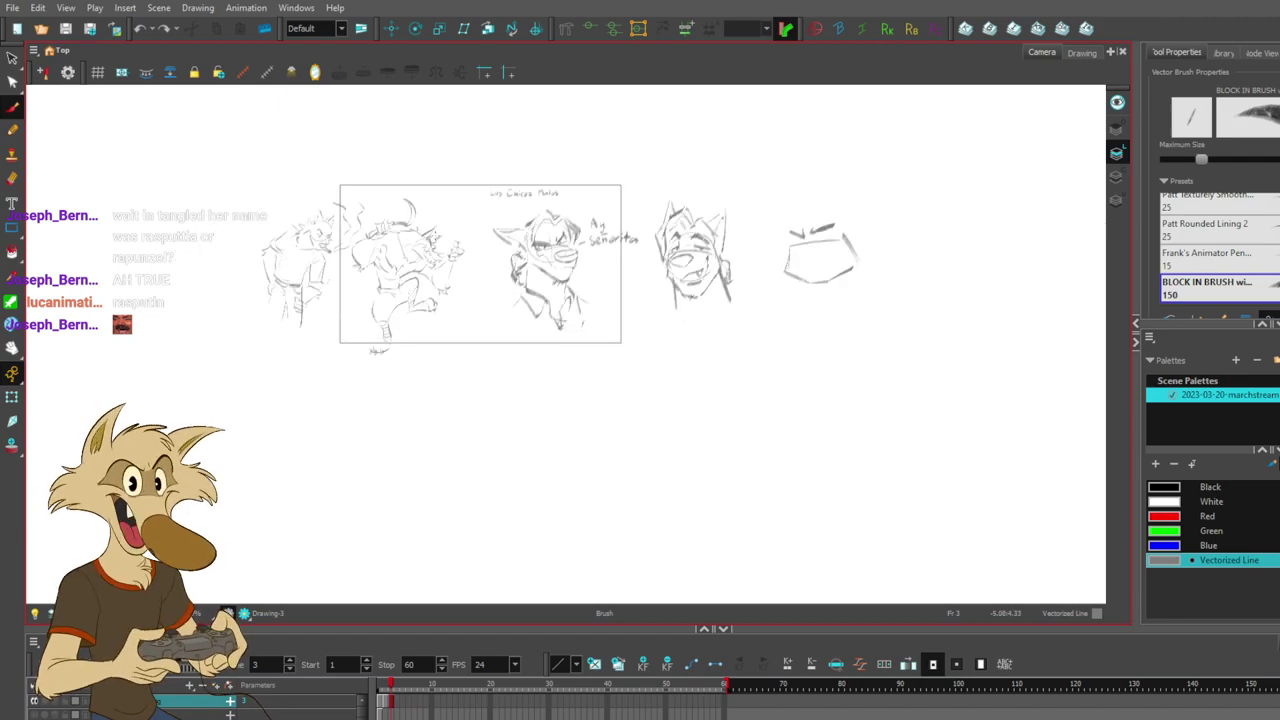
{"action": "scroll", "coordinate": [434, 235], "scroll_direction": "up", "scroll_amount": 2}
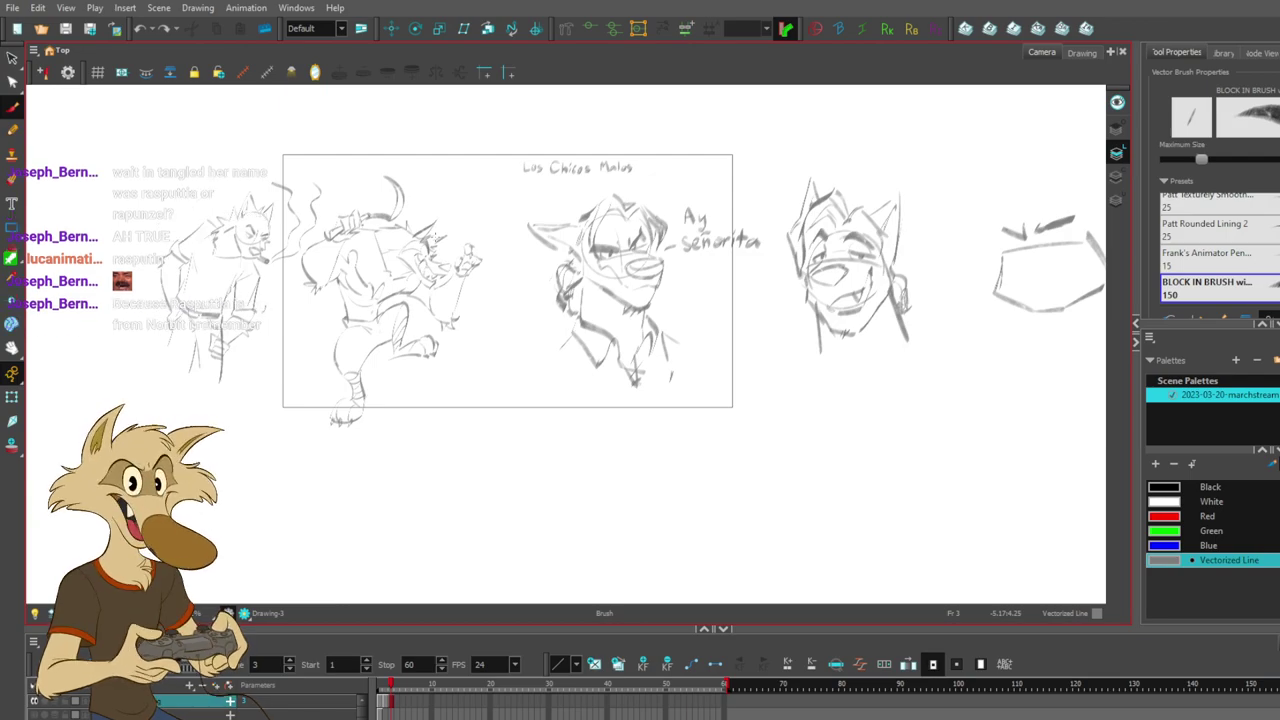
{"action": "key", "text": "1"}
{"action": "key", "text": "1"}
{"action": "key", "text": "1"}
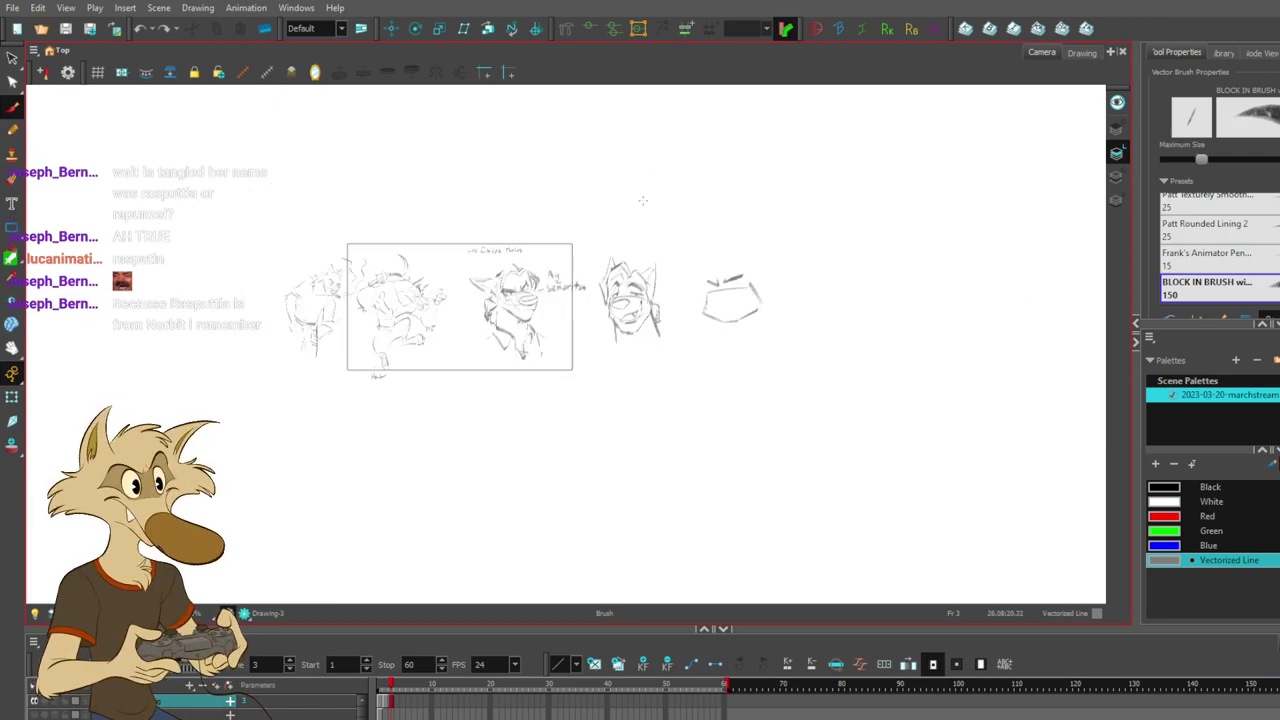
{"action": "key", "text": "2"}
{"action": "left_click", "coordinate": [12, 57]}
{"action": "scroll", "coordinate": [612, 294], "scroll_direction": "up", "scroll_amount": 2}
{"action": "mouse_move", "coordinate": [712, 200]}
{"action": "left_mouse_down"}
{"action": "mouse_move", "coordinate": [519, 222]}
{"action": "mouse_move", "coordinate": [480, 366]}
{"action": "mouse_move", "coordinate": [863, 326]}
{"action": "mouse_move", "coordinate": [912, 280]}
{"action": "mouse_move", "coordinate": [884, 203]}
{"action": "mouse_move", "coordinate": [1001, 293]}
{"action": "mouse_move", "coordinate": [830, 215]}
{"action": "left_mouse_up"}
{"action": "mouse_move", "coordinate": [924, 384]}
{"action": "left_mouse_down"}
{"action": "mouse_move", "coordinate": [863, 346]}
{"action": "mouse_move", "coordinate": [724, 308]}
{"action": "left_mouse_up"}
{"action": "left_click", "coordinate": [557, 318]}
{"action": "scroll", "coordinate": [512, 299], "scroll_direction": "up", "scroll_amount": 2}
{"action": "scroll", "coordinate": [529, 222], "scroll_direction": "up", "scroll_amount": 1}
{"action": "scroll", "coordinate": [580, 316], "scroll_direction": "down", "scroll_amount": 2}
{"action": "scroll", "coordinate": [663, 223], "scroll_direction": "up", "scroll_amount": 2}
{"action": "left_click_drag", "start_coordinate": [853, 186], "coordinate": [882, 182]}
{"action": "key", "text": "Delete"}
- Shrink the two character heads with their speech caption, move them to the camera frame's upper edge, and return to the brush
{"action": "left_click_drag", "start_coordinate": [392, 246], "coordinate": [580, 240]}
{"action": "mouse_move", "coordinate": [556, 143]}
{"action": "left_mouse_down"}
{"action": "mouse_move", "coordinate": [1005, 220]}
{"action": "mouse_move", "coordinate": [560, 145]}
{"action": "left_mouse_up"}
{"action": "left_click_drag", "start_coordinate": [820, 262], "coordinate": [695, 197]}
{"action": "mouse_move", "coordinate": [720, 253]}
{"action": "left_mouse_down"}
{"action": "mouse_move", "coordinate": [738, 255]}
{"action": "mouse_move", "coordinate": [736, 238]}
{"action": "left_mouse_up"}
{"action": "left_click", "coordinate": [811, 266]}
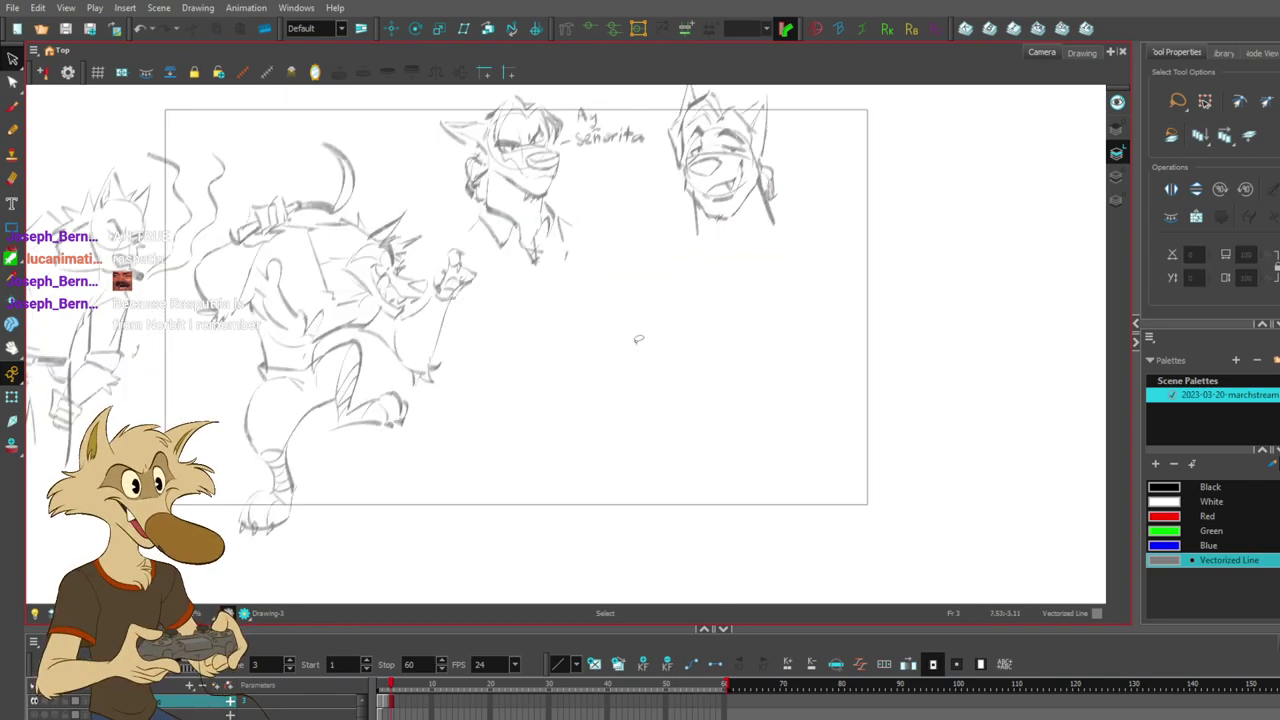
{"action": "left_click", "coordinate": [12, 106]}
{"action": "scroll", "coordinate": [485, 345], "scroll_direction": "down", "scroll_amount": 2}
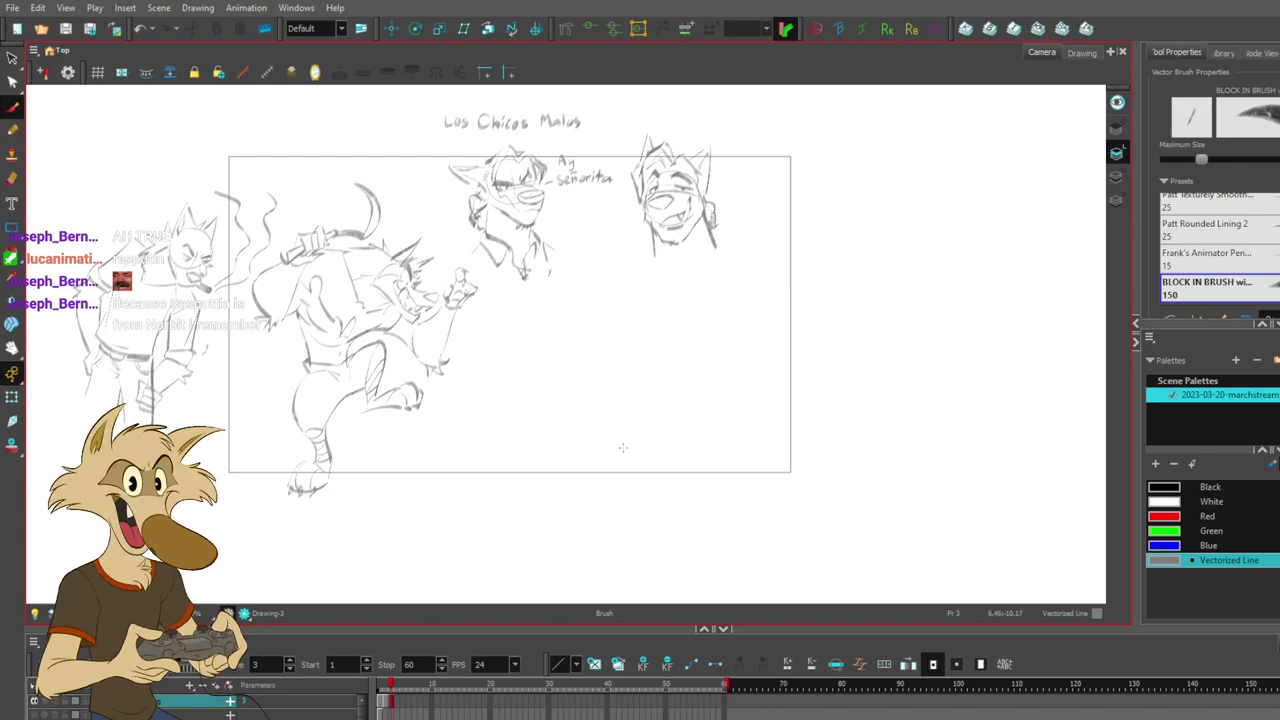
{"action": "scroll", "coordinate": [622, 447], "scroll_direction": "up", "scroll_amount": 2}
{"action": "left_click_drag", "start_coordinate": [665, 482], "coordinate": [657, 474]}
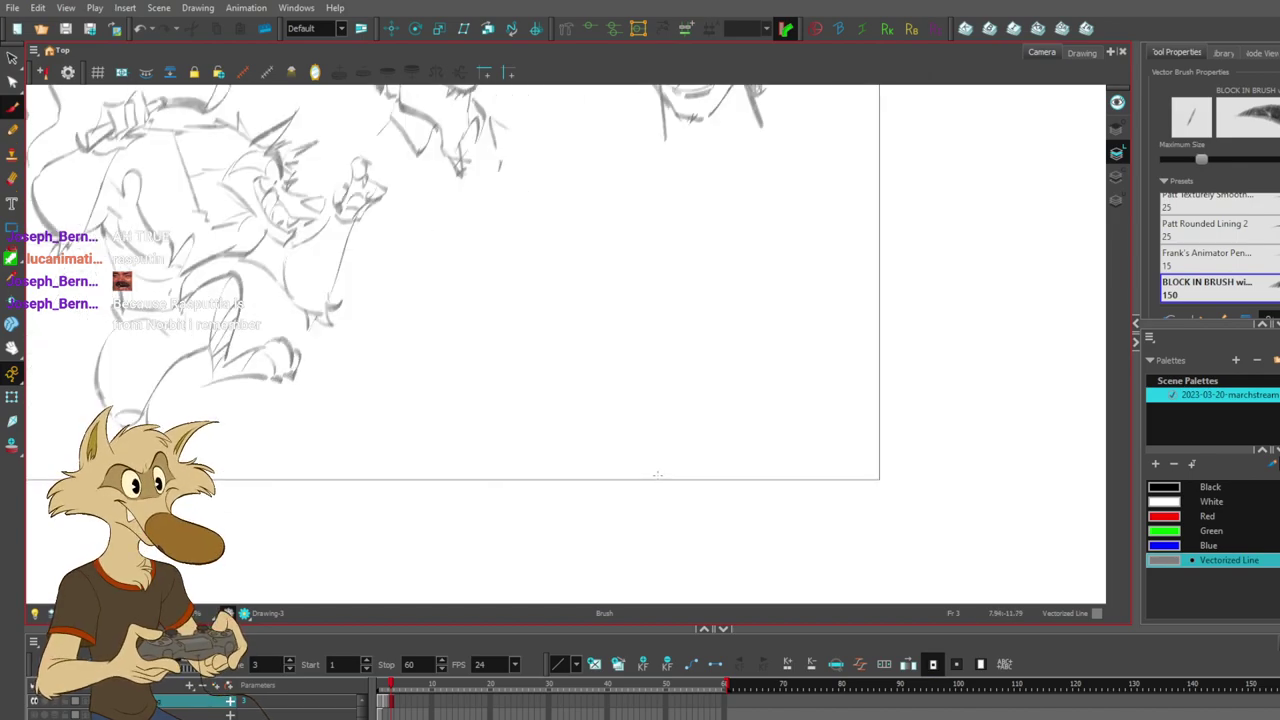
{"action": "scroll", "coordinate": [657, 474], "scroll_direction": "up", "scroll_amount": 1}
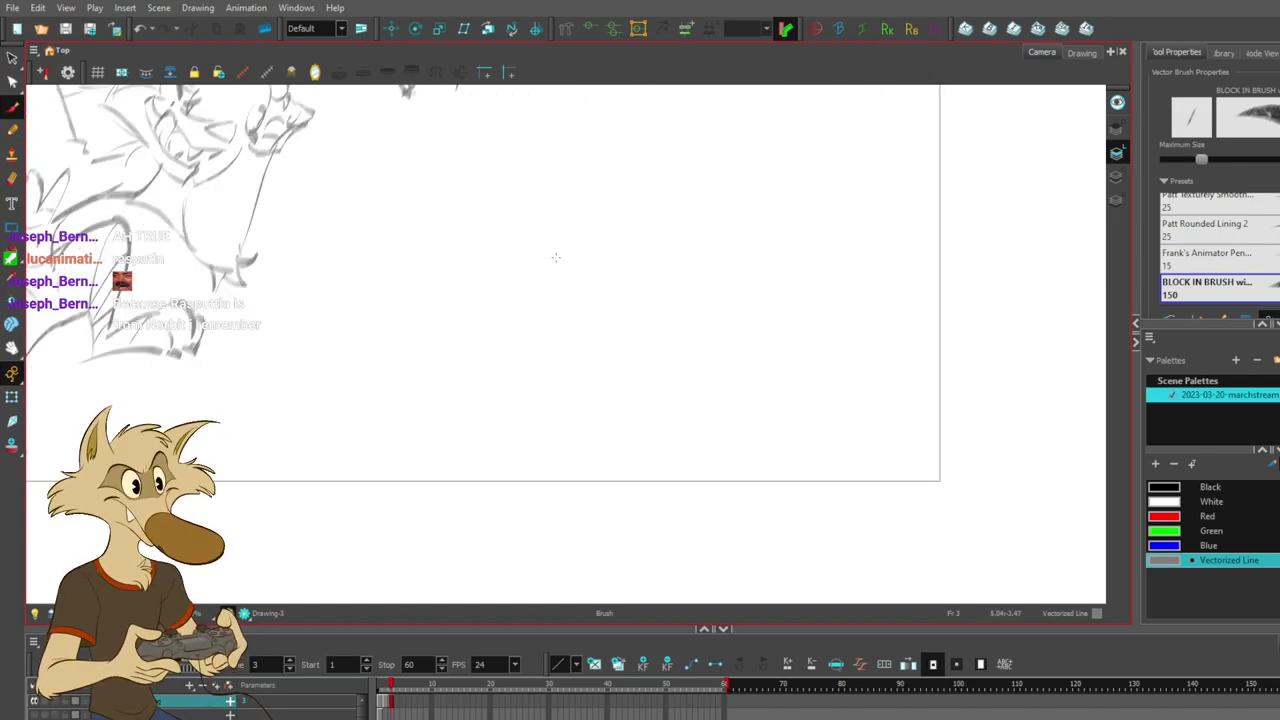
{"action": "mouse_move", "coordinate": [533, 232]}
{"action": "left_mouse_down"}
{"action": "mouse_move", "coordinate": [590, 227]}
{"action": "mouse_move", "coordinate": [611, 277]}
{"action": "left_mouse_up"}
{"action": "key", "text": "ctrl+z"}
{"action": "key", "text": "ctrl+z"}
{"action": "left_click_drag", "start_coordinate": [598, 206], "coordinate": [632, 318]}
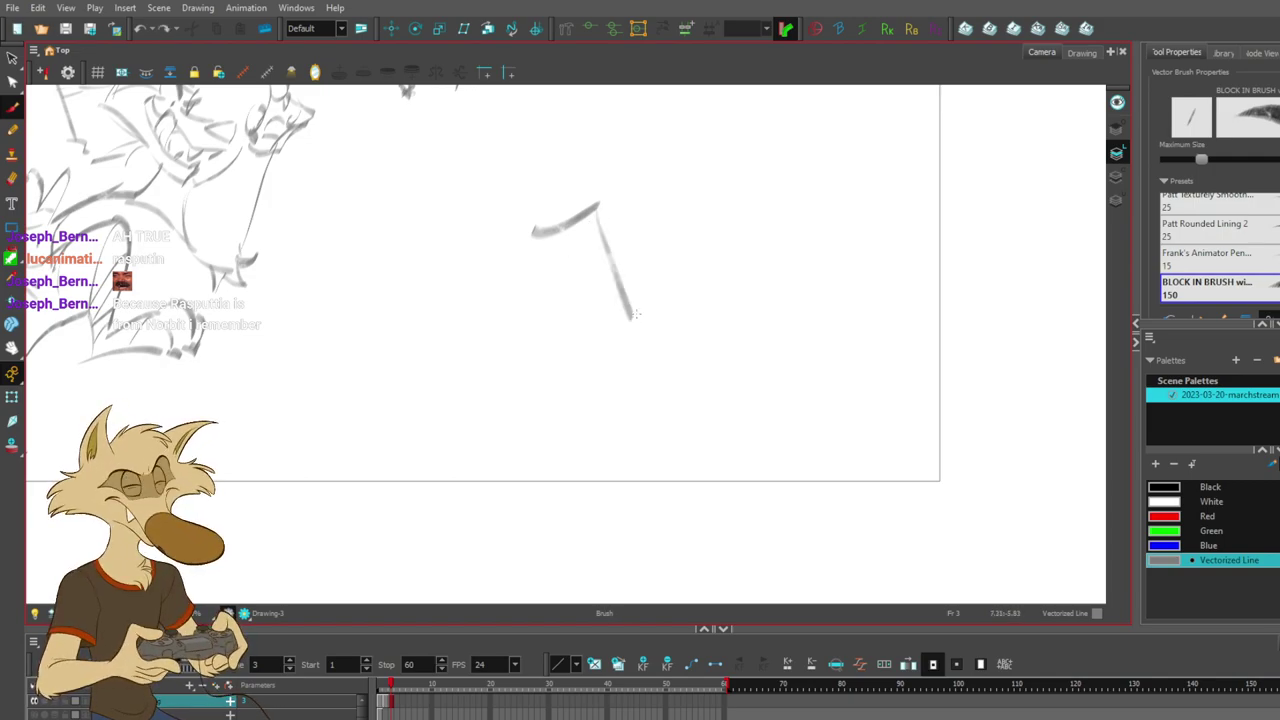
{"action": "left_click_drag", "start_coordinate": [523, 246], "coordinate": [604, 328]}
{"action": "key", "text": "ctrl+z"}
{"action": "key", "text": "ctrl+z"}
{"action": "key", "text": "ctrl+z"}
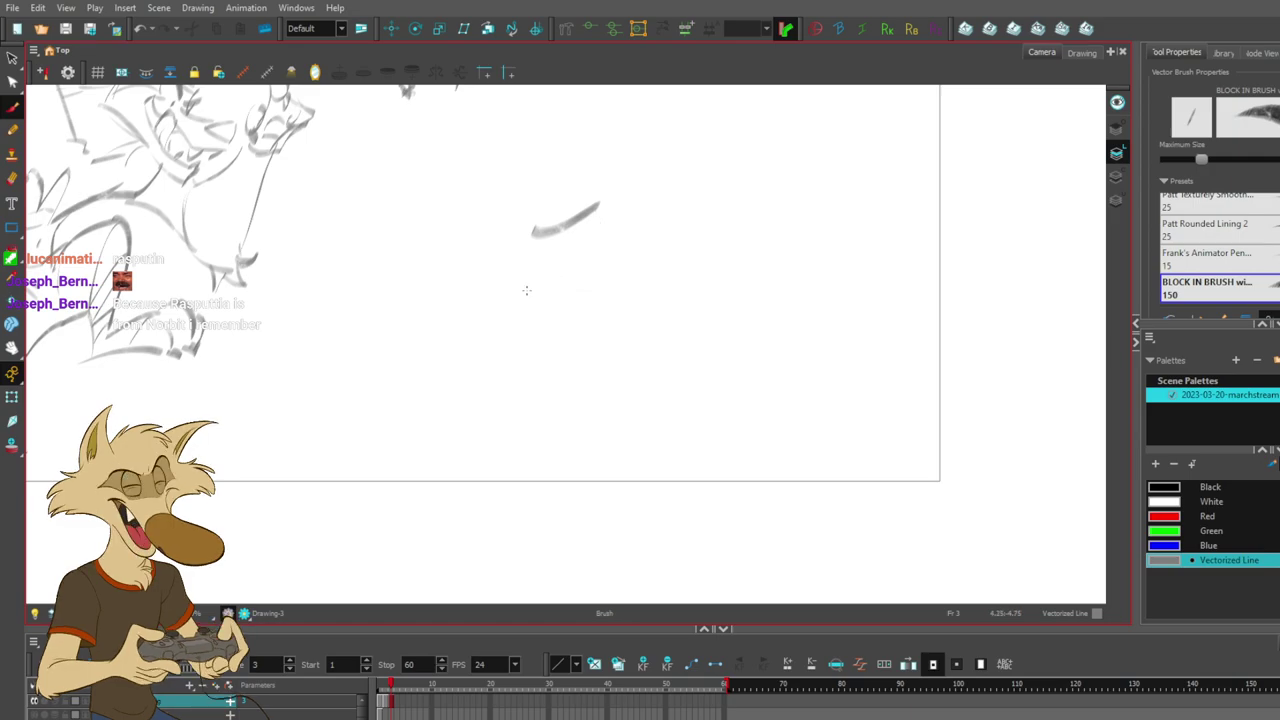
{"action": "mouse_move", "coordinate": [508, 300]}
{"action": "left_mouse_down"}
{"action": "mouse_move", "coordinate": [546, 402]}
{"action": "mouse_move", "coordinate": [576, 434]}
{"action": "mouse_move", "coordinate": [726, 411]}
{"action": "mouse_move", "coordinate": [757, 274]}
{"action": "left_mouse_up"}
{"action": "key", "text": "ctrl+z"}
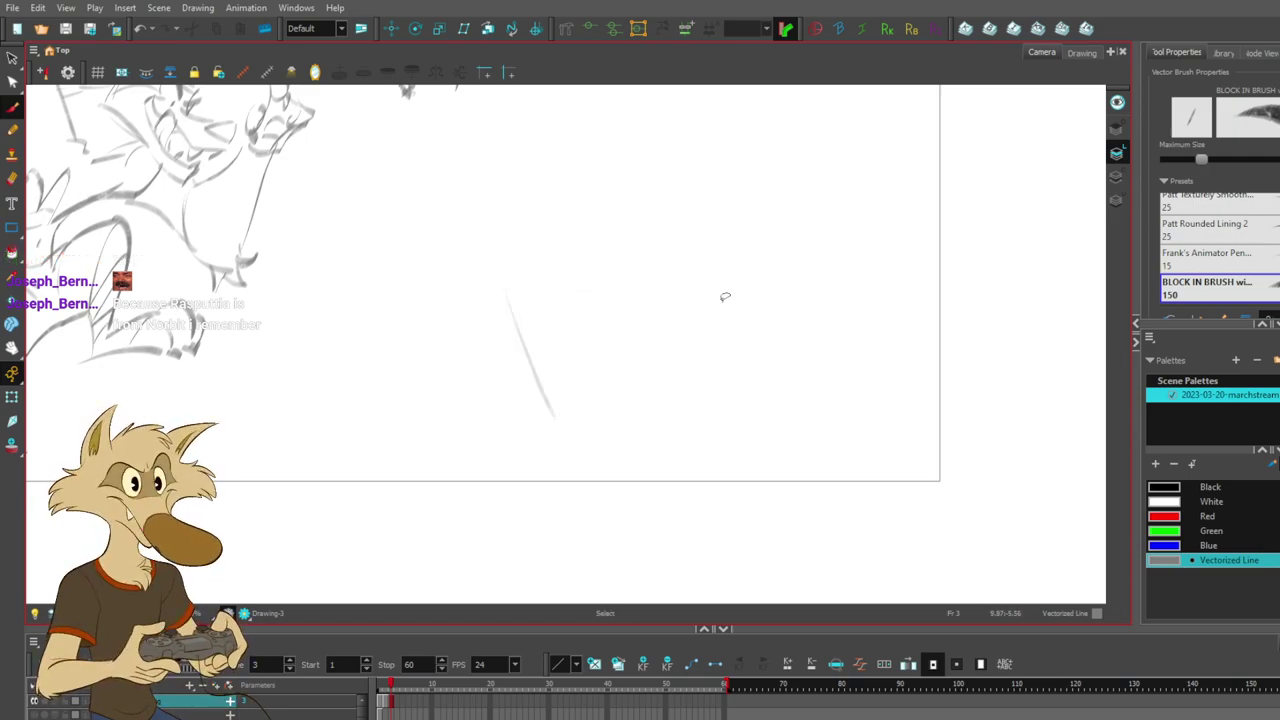
{"action": "key", "text": "ctrl+z"}
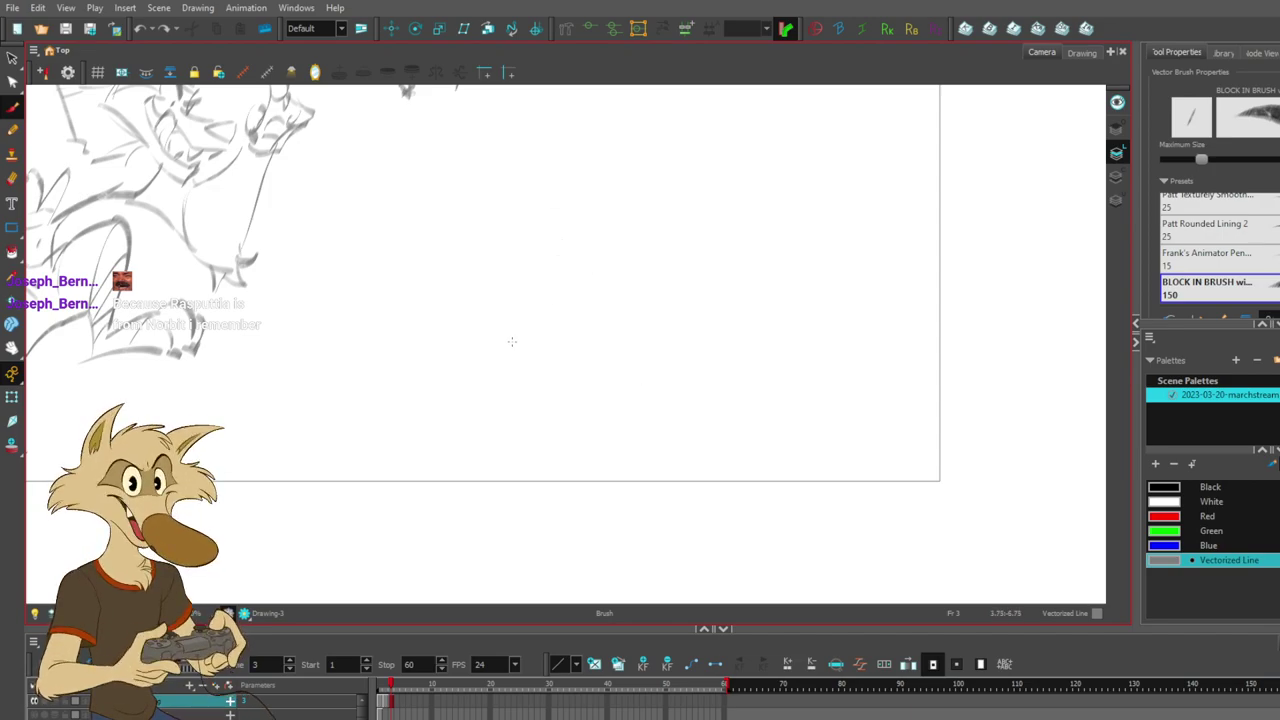
- Start a new figure in the frame's empty lower area with a circle head, a neck line and a long arched back line
{"action": "mouse_move", "coordinate": [676, 196]}
{"action": "left_mouse_down"}
{"action": "mouse_move", "coordinate": [590, 248]}
{"action": "mouse_move", "coordinate": [660, 182]}
{"action": "mouse_move", "coordinate": [656, 288]}
{"action": "left_mouse_up"}
{"action": "mouse_move", "coordinate": [583, 241]}
{"action": "left_mouse_down"}
{"action": "mouse_move", "coordinate": [540, 284]}
{"action": "mouse_move", "coordinate": [620, 445]}
{"action": "left_mouse_up"}
{"action": "left_click_drag", "start_coordinate": [631, 455], "coordinate": [563, 540]}
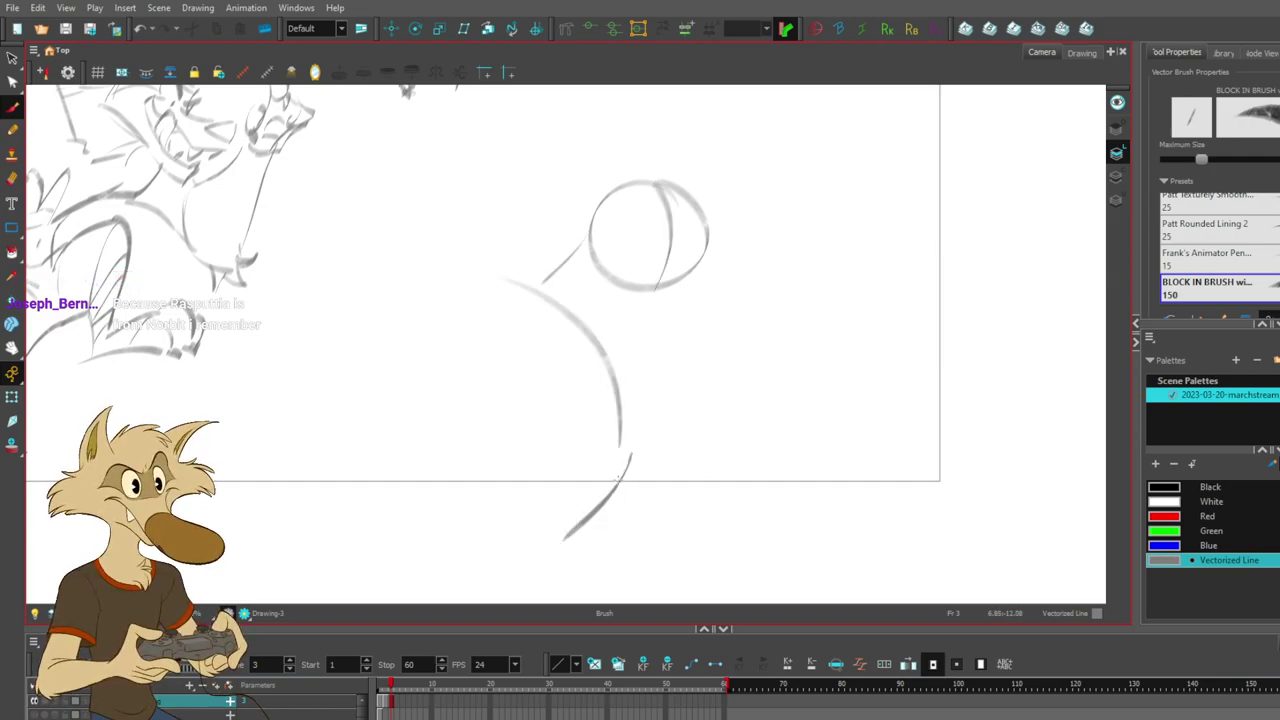
- Sketch a slightly curved downward line and a slanted shoulder stroke left of the arched back, discarding the misplaced strokes
{"action": "left_click_drag", "start_coordinate": [443, 401], "coordinate": [437, 516]}
{"action": "key", "text": "ctrl+z"}
{"action": "left_click_drag", "start_coordinate": [449, 304], "coordinate": [419, 457]}
{"action": "mouse_move", "coordinate": [619, 326]}
{"action": "left_mouse_down"}
{"action": "mouse_move", "coordinate": [699, 455]}
{"action": "mouse_move", "coordinate": [696, 296]}
{"action": "left_mouse_up"}
{"action": "key", "text": "ctrl+z"}
{"action": "key", "text": "ctrl+z"}
{"action": "left_click_drag", "start_coordinate": [648, 466], "coordinate": [690, 342]}
{"action": "key", "text": "ctrl+z"}
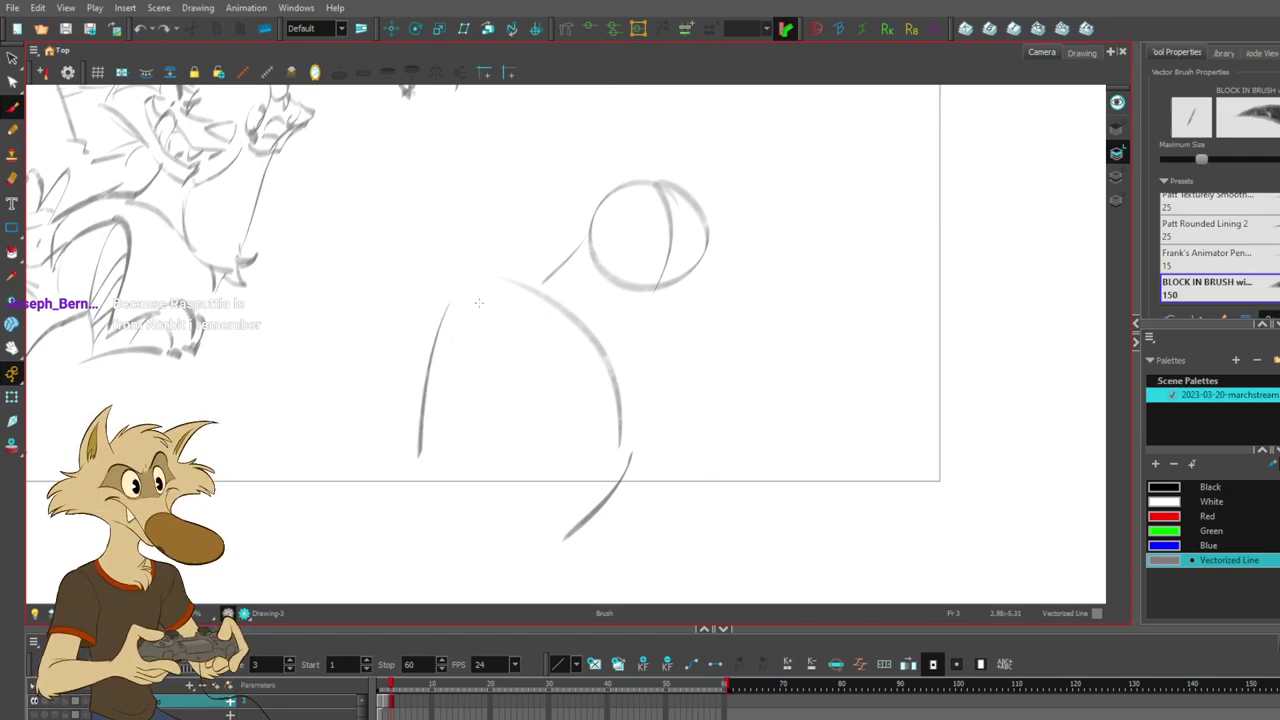
{"action": "left_click_drag", "start_coordinate": [455, 295], "coordinate": [376, 350]}
{"action": "left_click_drag", "start_coordinate": [620, 395], "coordinate": [718, 390]}
{"action": "key", "text": "ctrl+z"}
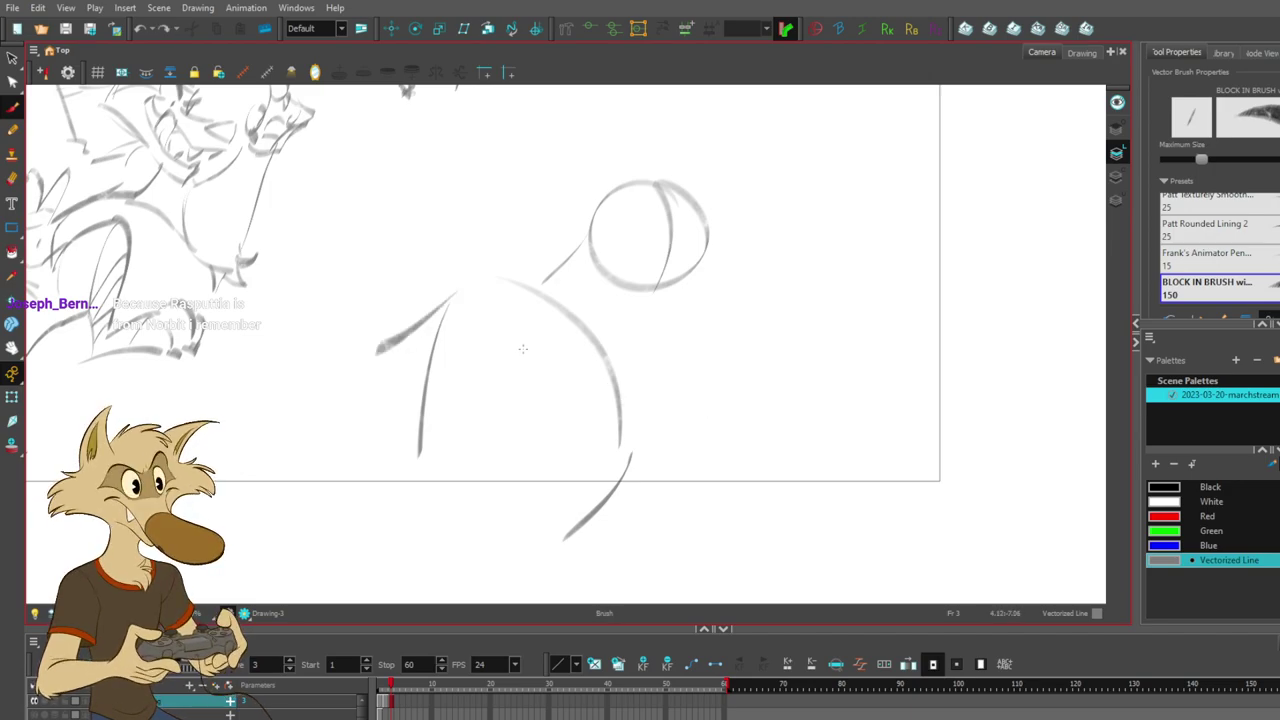
- Redraw the shoulder contour and a rounded upper-arm curve inside the arched back, undoing strokes until the curve fits
{"action": "key", "text": "ctrl+z"}
{"action": "mouse_move", "coordinate": [449, 276]}
{"action": "left_mouse_down"}
{"action": "mouse_move", "coordinate": [372, 328]}
{"action": "mouse_move", "coordinate": [374, 372]}
{"action": "mouse_move", "coordinate": [395, 351]}
{"action": "mouse_move", "coordinate": [398, 387]}
{"action": "mouse_move", "coordinate": [478, 411]}
{"action": "mouse_move", "coordinate": [477, 385]}
{"action": "mouse_move", "coordinate": [481, 425]}
{"action": "mouse_move", "coordinate": [509, 397]}
{"action": "mouse_move", "coordinate": [489, 280]}
{"action": "mouse_move", "coordinate": [511, 391]}
{"action": "left_mouse_up"}
{"action": "key", "text": "ctrl+z"}
{"action": "key", "text": "ctrl+z"}
{"action": "left_click_drag", "start_coordinate": [473, 286], "coordinate": [520, 364]}
{"action": "key", "text": "ctrl+z"}
{"action": "key", "text": "ctrl+z"}
{"action": "mouse_move", "coordinate": [462, 278]}
{"action": "left_mouse_down"}
{"action": "mouse_move", "coordinate": [518, 350]}
{"action": "mouse_move", "coordinate": [503, 320]}
{"action": "mouse_move", "coordinate": [516, 360]}
{"action": "left_mouse_up"}
{"action": "key", "text": "ctrl+z"}
{"action": "key", "text": "ctrl+z"}
{"action": "mouse_move", "coordinate": [456, 271]}
{"action": "left_mouse_down"}
{"action": "mouse_move", "coordinate": [508, 332]}
{"action": "mouse_move", "coordinate": [491, 303]}
{"action": "mouse_move", "coordinate": [510, 390]}
{"action": "left_mouse_up"}
{"action": "key", "text": "ctrl+z"}
{"action": "key", "text": "ctrl+z"}
{"action": "left_click_drag", "start_coordinate": [512, 324], "coordinate": [507, 390]}
{"action": "key", "text": "ctrl+z"}
{"action": "key", "text": "ctrl+z"}
- Add zigzag edges across the upper arm and a long slanted torso line running down inside the arched back
{"action": "mouse_move", "coordinate": [459, 287]}
{"action": "left_mouse_down"}
{"action": "mouse_move", "coordinate": [488, 268]}
{"action": "mouse_move", "coordinate": [510, 275]}
{"action": "mouse_move", "coordinate": [602, 337]}
{"action": "mouse_move", "coordinate": [574, 452]}
{"action": "left_mouse_up"}
{"action": "key", "text": "ctrl+z"}
{"action": "key", "text": "ctrl+z"}
{"action": "key", "text": "ctrl+z"}
{"action": "mouse_move", "coordinate": [562, 302]}
{"action": "left_mouse_down"}
{"action": "mouse_move", "coordinate": [578, 444]}
{"action": "mouse_move", "coordinate": [564, 358]}
{"action": "mouse_move", "coordinate": [519, 542]}
{"action": "left_mouse_up"}
{"action": "key", "text": "ctrl+z"}
{"action": "left_click_drag", "start_coordinate": [654, 385], "coordinate": [596, 499]}
{"action": "key", "text": "ctrl+z"}
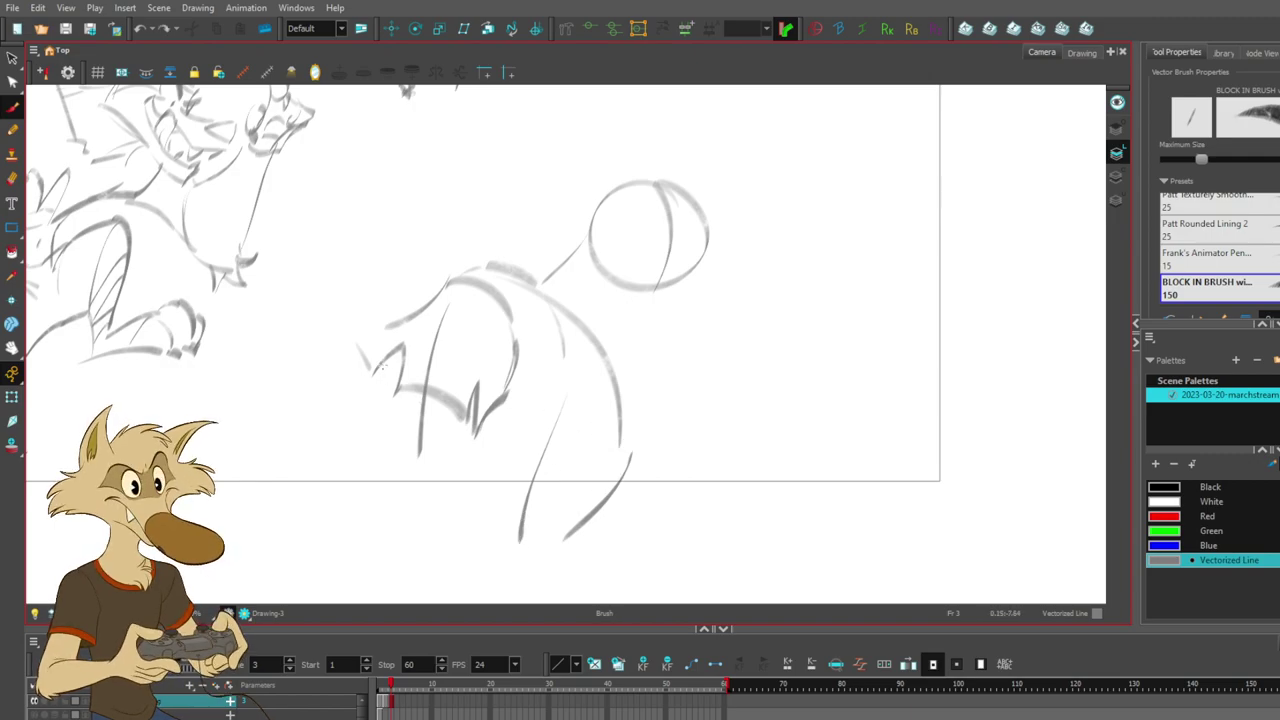
- Extend the arm down and to the left of the zigzag edge with a thin upper line and a thick lower edge
{"action": "mouse_move", "coordinate": [400, 350]}
{"action": "left_mouse_down"}
{"action": "mouse_move", "coordinate": [345, 381]}
{"action": "mouse_move", "coordinate": [321, 434]}
{"action": "left_mouse_up"}
{"action": "key", "text": "ctrl+z"}
{"action": "mouse_move", "coordinate": [455, 418]}
{"action": "left_mouse_down"}
{"action": "mouse_move", "coordinate": [443, 460]}
{"action": "mouse_move", "coordinate": [388, 494]}
{"action": "left_mouse_up"}
{"action": "key", "text": "ctrl+z"}
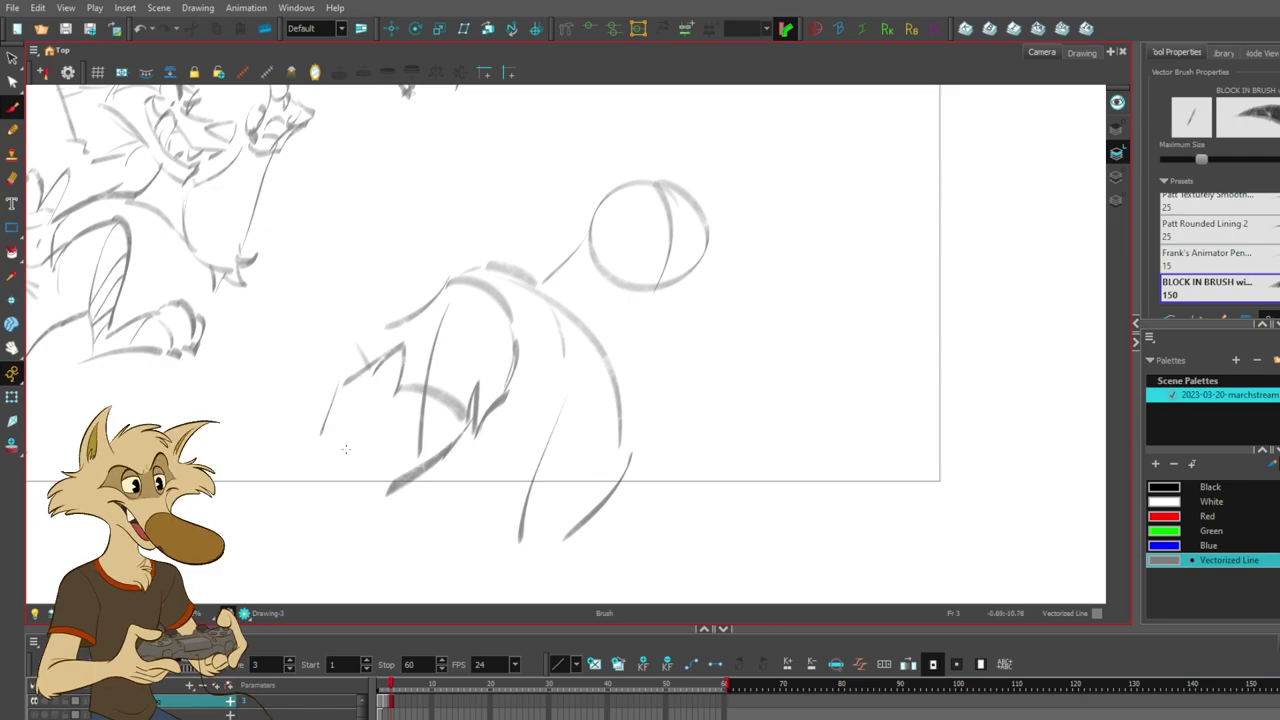
- Add a spiky fur tuft at the elbow and short strokes under the arm's lower edge
{"action": "mouse_move", "coordinate": [326, 412]}
{"action": "left_mouse_down"}
{"action": "mouse_move", "coordinate": [287, 408]}
{"action": "mouse_move", "coordinate": [273, 462]}
{"action": "mouse_move", "coordinate": [318, 469]}
{"action": "mouse_move", "coordinate": [322, 527]}
{"action": "left_mouse_up"}
{"action": "key", "text": "ctrl+z"}
{"action": "key", "text": "space"}
{"action": "left_click_drag", "start_coordinate": [557, 469], "coordinate": [553, 402]}
{"action": "mouse_move", "coordinate": [392, 408]}
{"action": "left_mouse_down"}
{"action": "mouse_move", "coordinate": [368, 386]}
{"action": "mouse_move", "coordinate": [417, 477]}
{"action": "mouse_move", "coordinate": [422, 462]}
{"action": "mouse_move", "coordinate": [437, 477]}
{"action": "left_mouse_up"}
{"action": "key", "text": "ctrl+z"}
{"action": "key", "text": "ctrl+z"}
{"action": "mouse_move", "coordinate": [306, 403]}
{"action": "left_mouse_down"}
{"action": "mouse_move", "coordinate": [305, 429]}
{"action": "mouse_move", "coordinate": [404, 572]}
{"action": "left_mouse_up"}
{"action": "key", "text": "ctrl+z"}
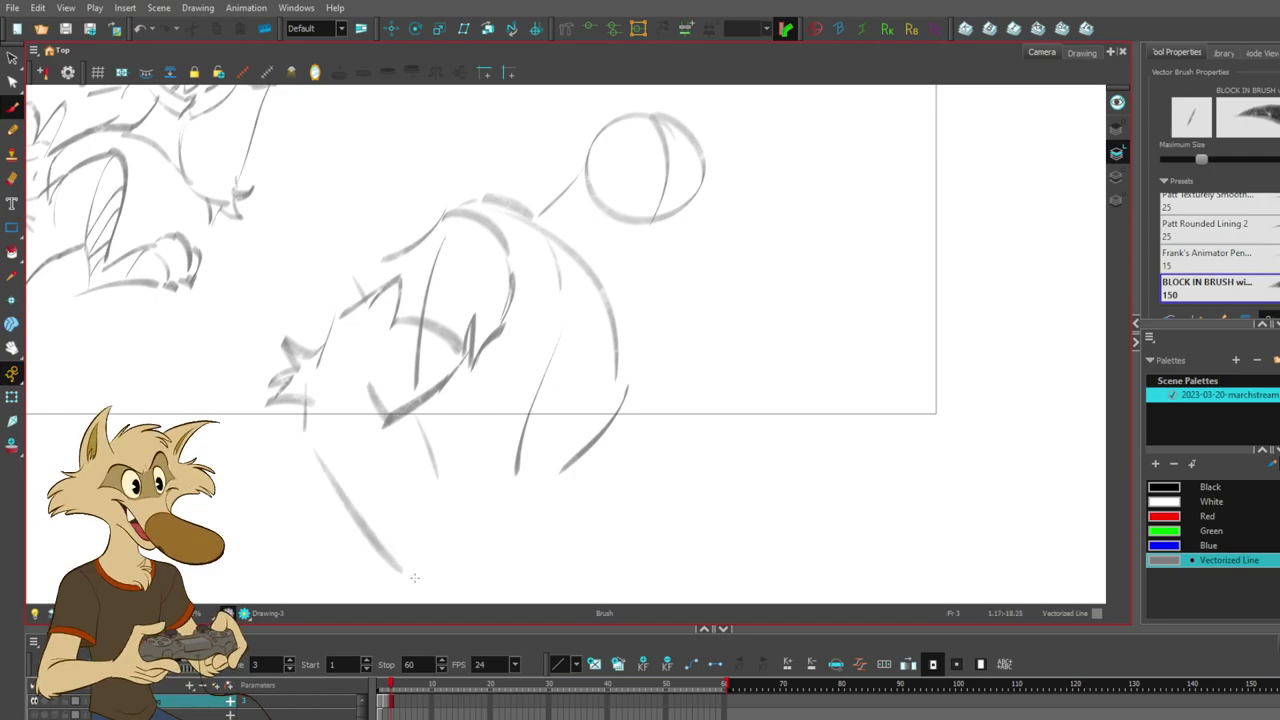
{"action": "key", "text": "ctrl+z"}
{"action": "key", "text": "ctrl+z"}
{"action": "key", "text": "ctrl+z"}
{"action": "mouse_move", "coordinate": [295, 402]}
{"action": "left_mouse_down"}
{"action": "mouse_move", "coordinate": [290, 431]}
{"action": "mouse_move", "coordinate": [426, 565]}
{"action": "left_mouse_up"}
{"action": "left_click_drag", "start_coordinate": [423, 416], "coordinate": [476, 562]}
{"action": "key", "text": "ctrl+z"}
{"action": "key", "text": "ctrl+z"}
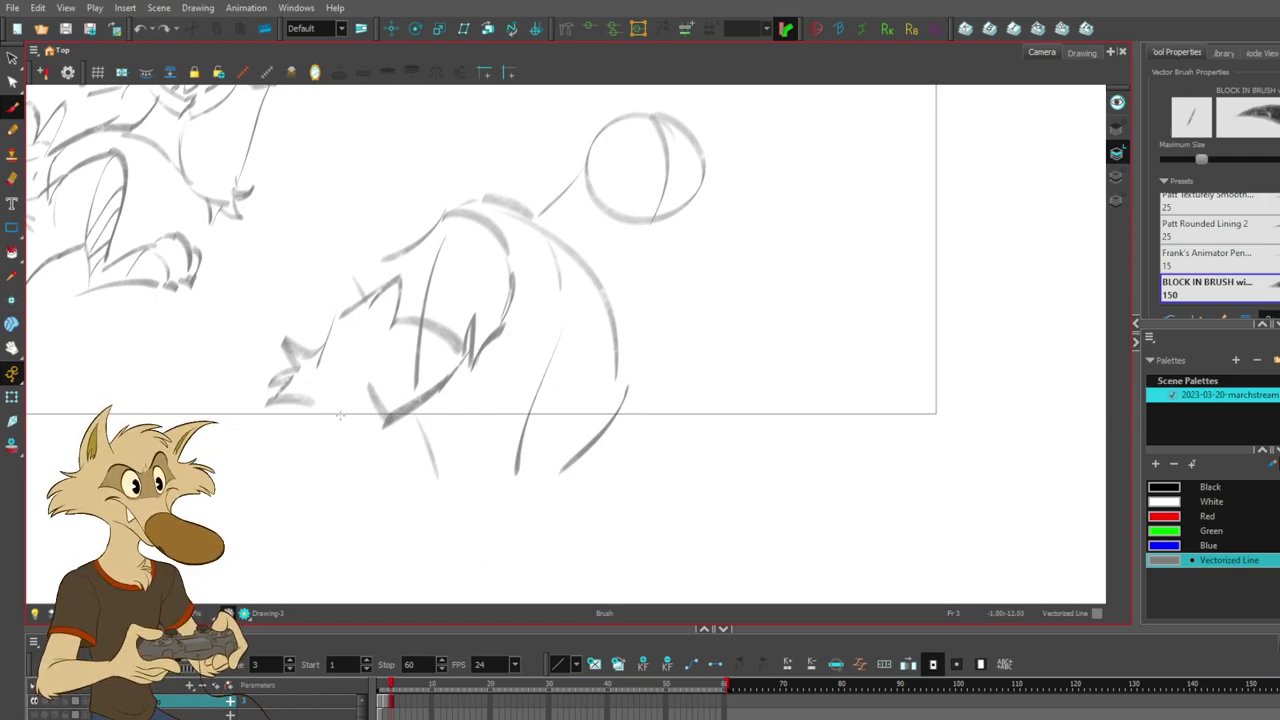
- Draw a long bent forearm line down from the elbow tuft and stretch the line and tuft slightly outward
{"action": "mouse_move", "coordinate": [299, 393]}
{"action": "left_mouse_down"}
{"action": "mouse_move", "coordinate": [331, 460]}
{"action": "mouse_move", "coordinate": [484, 563]}
{"action": "left_mouse_up"}
{"action": "key", "text": "alt+s"}
{"action": "left_click", "coordinate": [356, 455]}
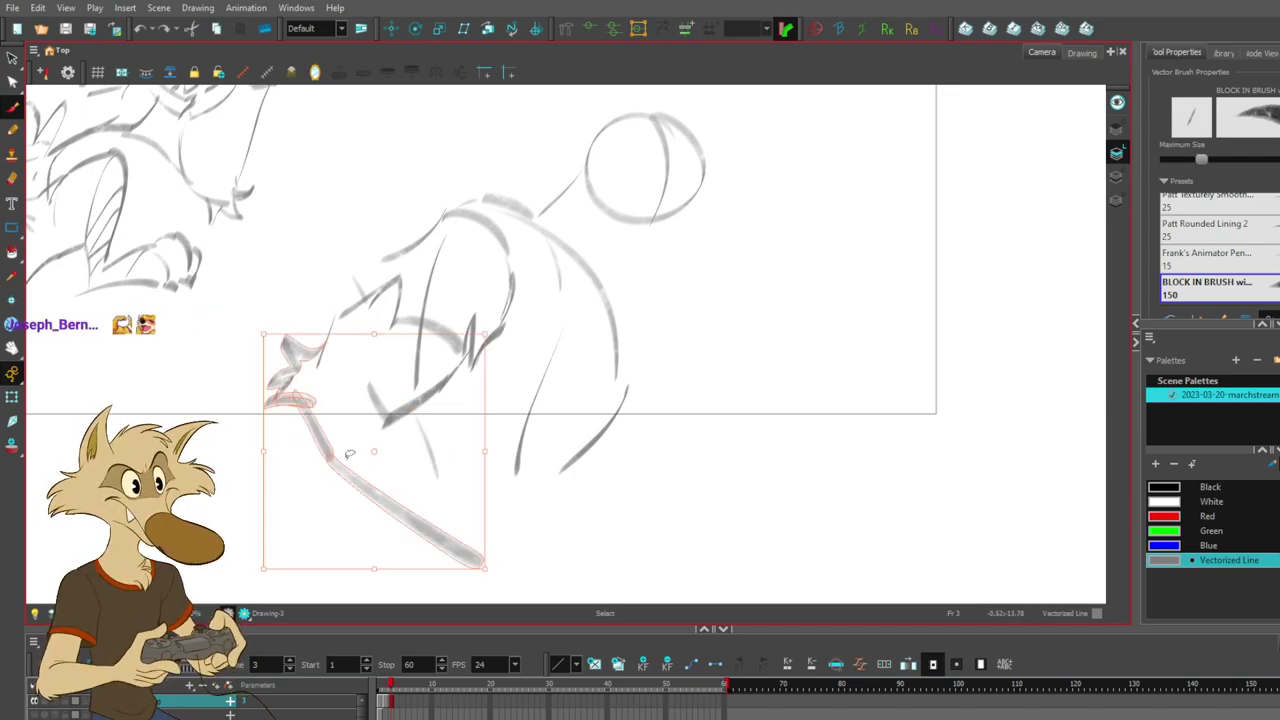
{"action": "left_click_drag", "start_coordinate": [264, 569], "coordinate": [254, 587]}
{"action": "left_click", "coordinate": [514, 430]}
- Replace the lower segment of the forearm's outer line with a new thick diagonal stroke
{"action": "left_click", "coordinate": [394, 500]}
{"action": "key", "text": "Delete"}
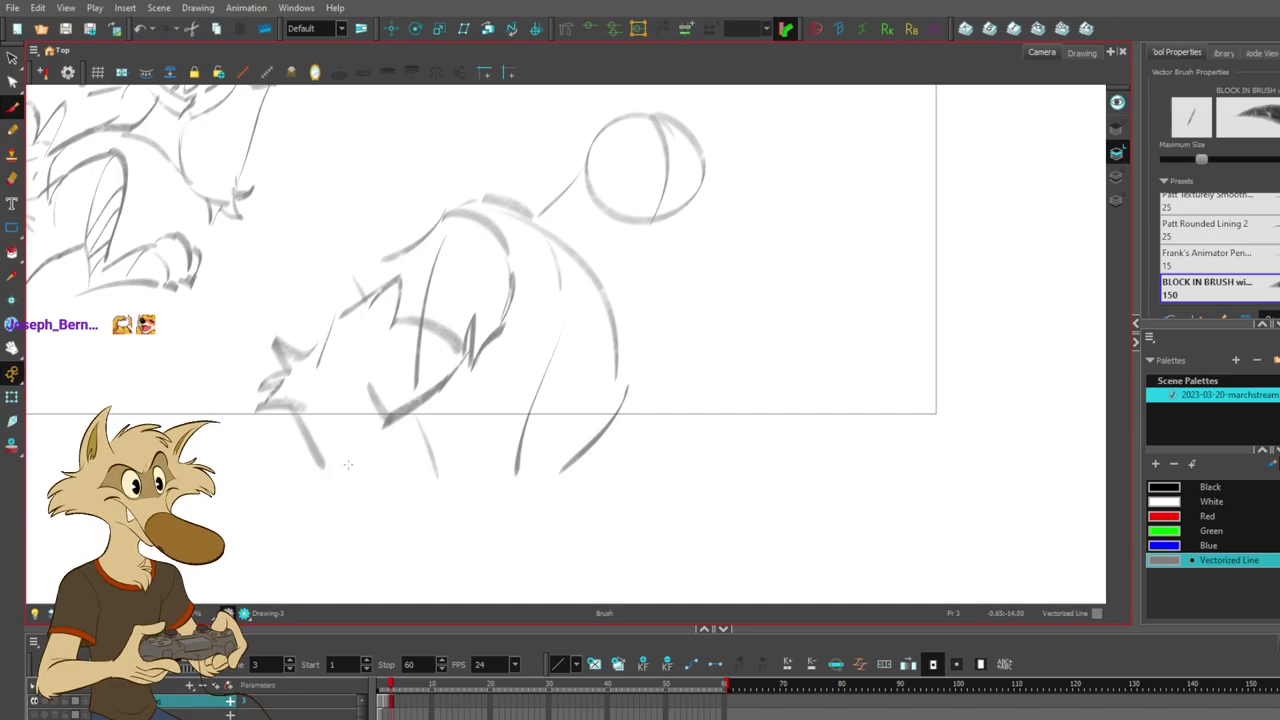
{"action": "key", "text": "alt+b"}
{"action": "left_click_drag", "start_coordinate": [320, 461], "coordinate": [450, 563]}
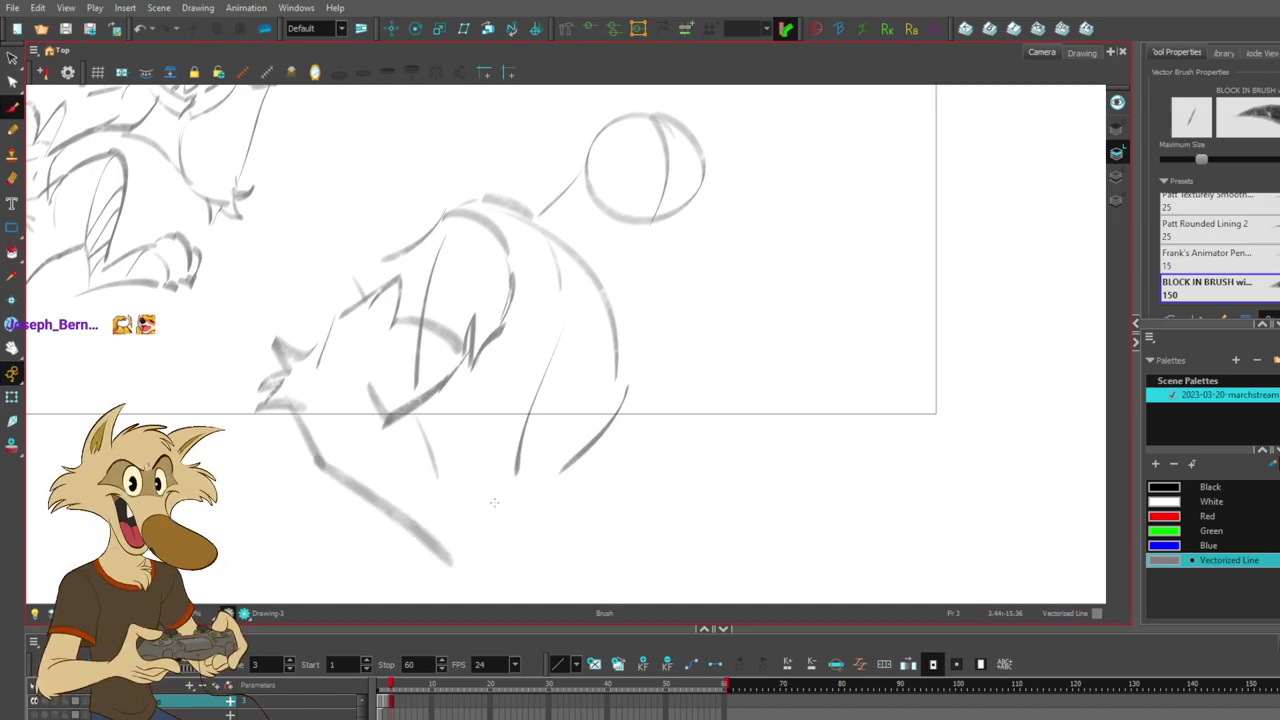
- Clear the forearm lines below the elbow and rework the upper arm's lower edge without its hooked corner
{"action": "scroll", "coordinate": [500, 500], "scroll_direction": "down", "scroll_amount": 1}
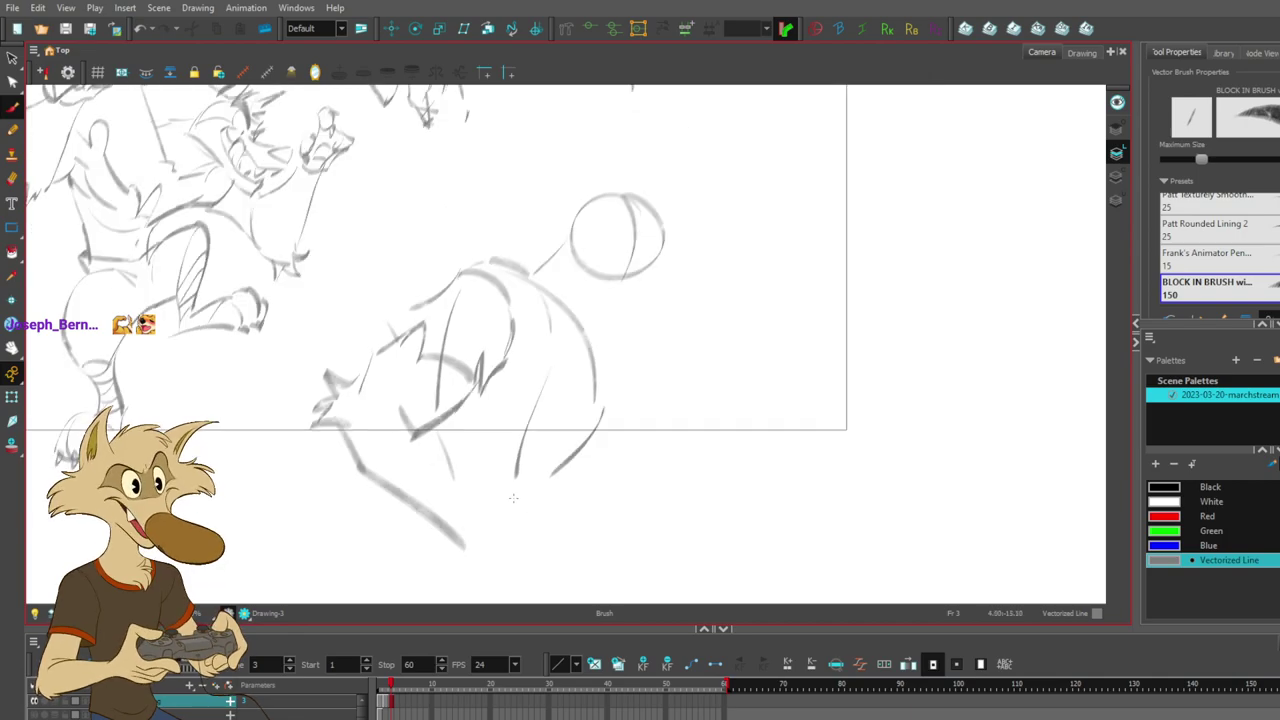
{"action": "scroll", "coordinate": [473, 528], "scroll_direction": "up", "scroll_amount": 2}
{"action": "scroll", "coordinate": [471, 527], "scroll_direction": "down", "scroll_amount": 2}
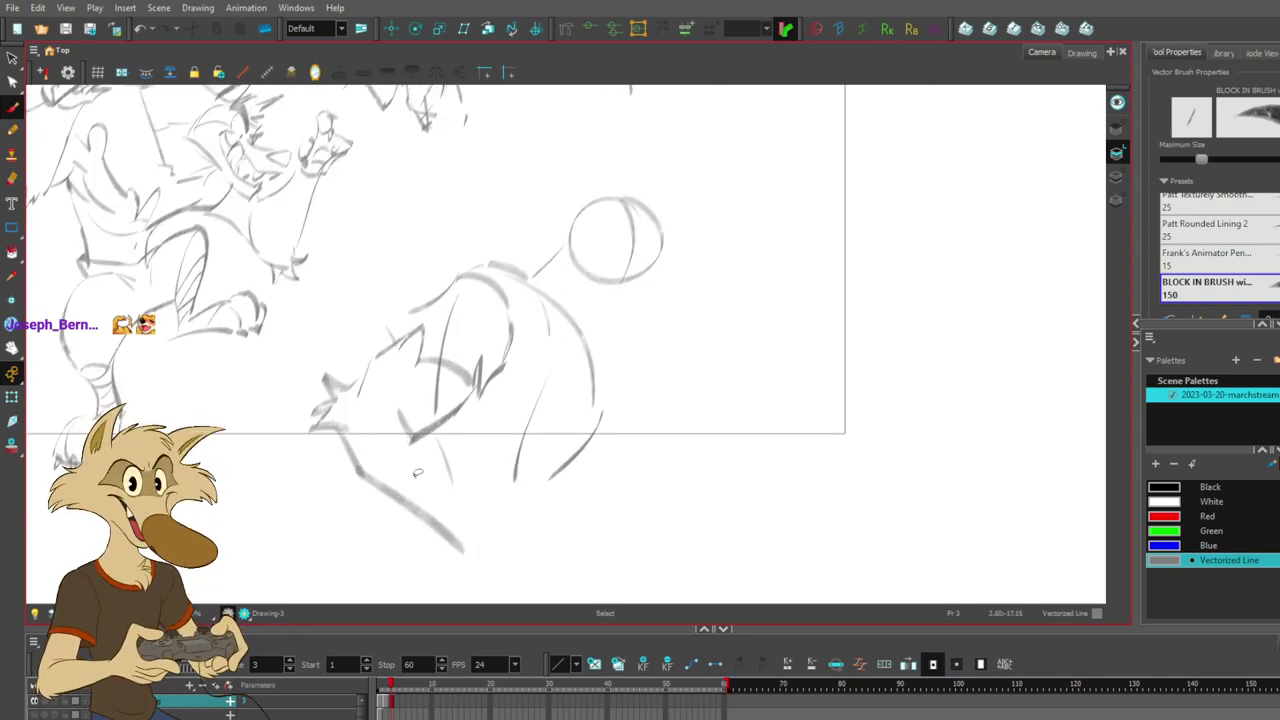
{"action": "key", "text": "ctrl+z"}
{"action": "key", "text": "ctrl+z"}
{"action": "mouse_move", "coordinate": [387, 406]}
{"action": "left_mouse_down"}
{"action": "mouse_move", "coordinate": [428, 432]}
{"action": "mouse_move", "coordinate": [459, 480]}
{"action": "left_mouse_up"}
{"action": "key", "text": "ctrl+z"}
{"action": "key", "text": "ctrl+z"}
{"action": "key", "text": "ctrl+z"}
{"action": "left_click_drag", "start_coordinate": [427, 437], "coordinate": [458, 497]}
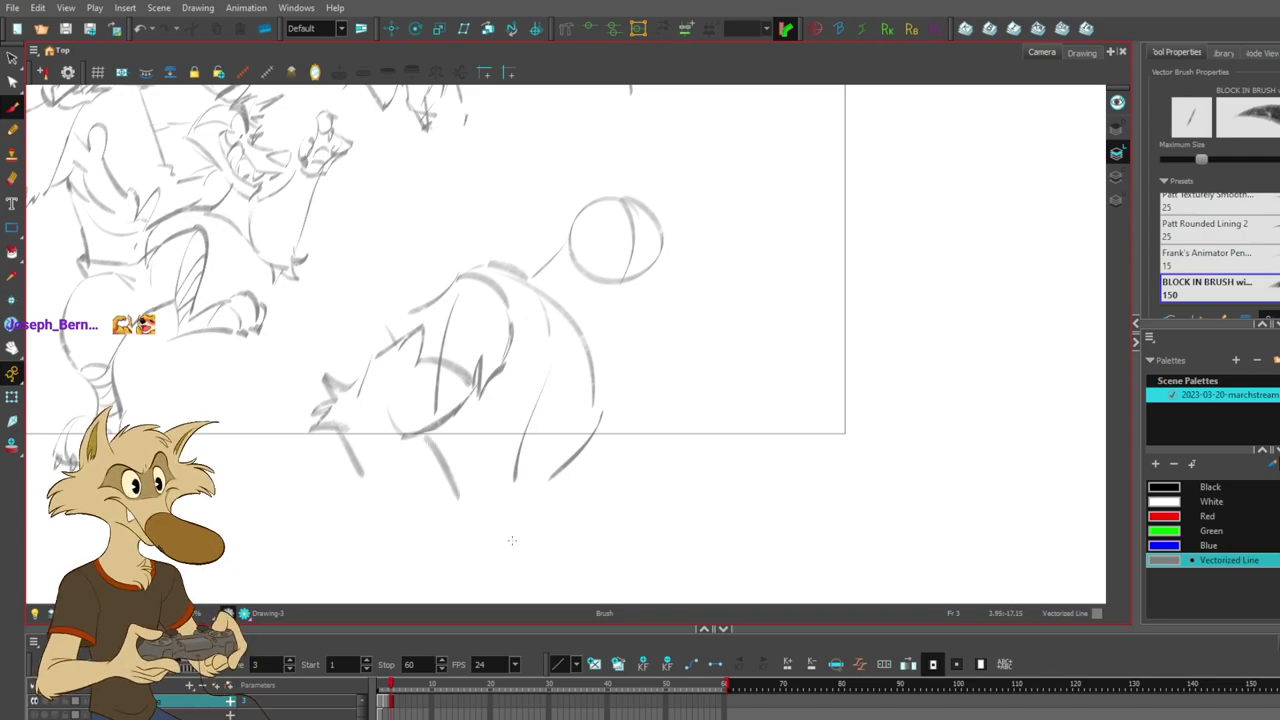
{"action": "key", "text": "ctrl+z"}
{"action": "mouse_move", "coordinate": [362, 476]}
{"action": "left_mouse_down"}
{"action": "mouse_move", "coordinate": [338, 426]}
{"action": "mouse_move", "coordinate": [422, 435]}
{"action": "left_mouse_up"}
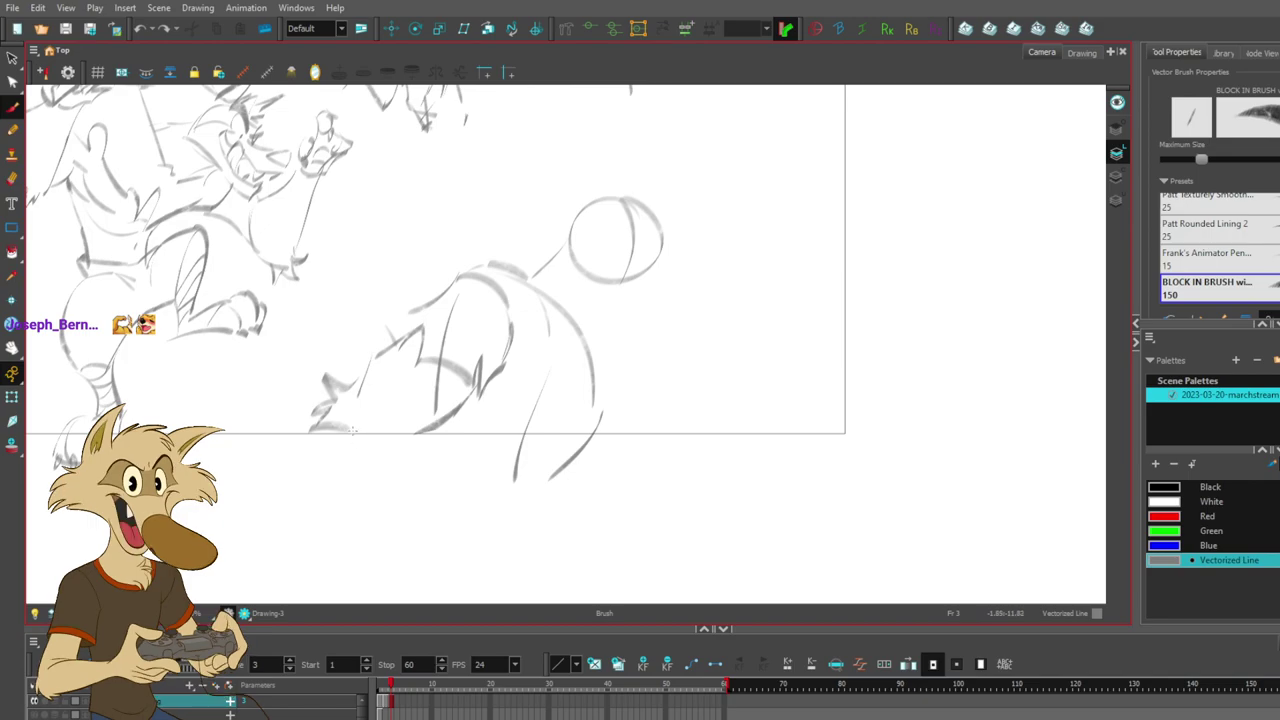
- Redraw the forearm with a thin outer line from the elbow and a long inner line from the arm's lower edge
{"action": "left_click_drag", "start_coordinate": [390, 496], "coordinate": [484, 588]}
{"action": "left_click_drag", "start_coordinate": [443, 399], "coordinate": [491, 565]}
{"action": "key", "text": "ctrl+z"}
{"action": "left_click_drag", "start_coordinate": [446, 402], "coordinate": [489, 557]}
{"action": "key", "text": "ctrl+z"}
{"action": "mouse_move", "coordinate": [448, 429]}
{"action": "left_mouse_down"}
{"action": "mouse_move", "coordinate": [486, 565]}
{"action": "mouse_move", "coordinate": [481, 553]}
{"action": "mouse_move", "coordinate": [516, 557]}
{"action": "mouse_move", "coordinate": [514, 533]}
{"action": "left_mouse_up"}
{"action": "key", "text": "ctrl+z"}
{"action": "key", "text": "ctrl+z"}
{"action": "mouse_move", "coordinate": [478, 578]}
{"action": "left_mouse_down"}
{"action": "mouse_move", "coordinate": [531, 562]}
{"action": "mouse_move", "coordinate": [508, 574]}
{"action": "left_mouse_up"}
{"action": "key", "text": "ctrl+z"}
{"action": "key", "text": "ctrl+z"}
{"action": "key", "text": "ctrl+z"}
- Extend the forearm's inner line downward and mark the wrist with a short stroke at the outer line
{"action": "key", "text": "space"}
{"action": "left_click_drag", "start_coordinate": [540, 507], "coordinate": [540, 471]}
{"action": "left_click_drag", "start_coordinate": [483, 488], "coordinate": [466, 570]}
{"action": "key", "text": "ctrl+z"}
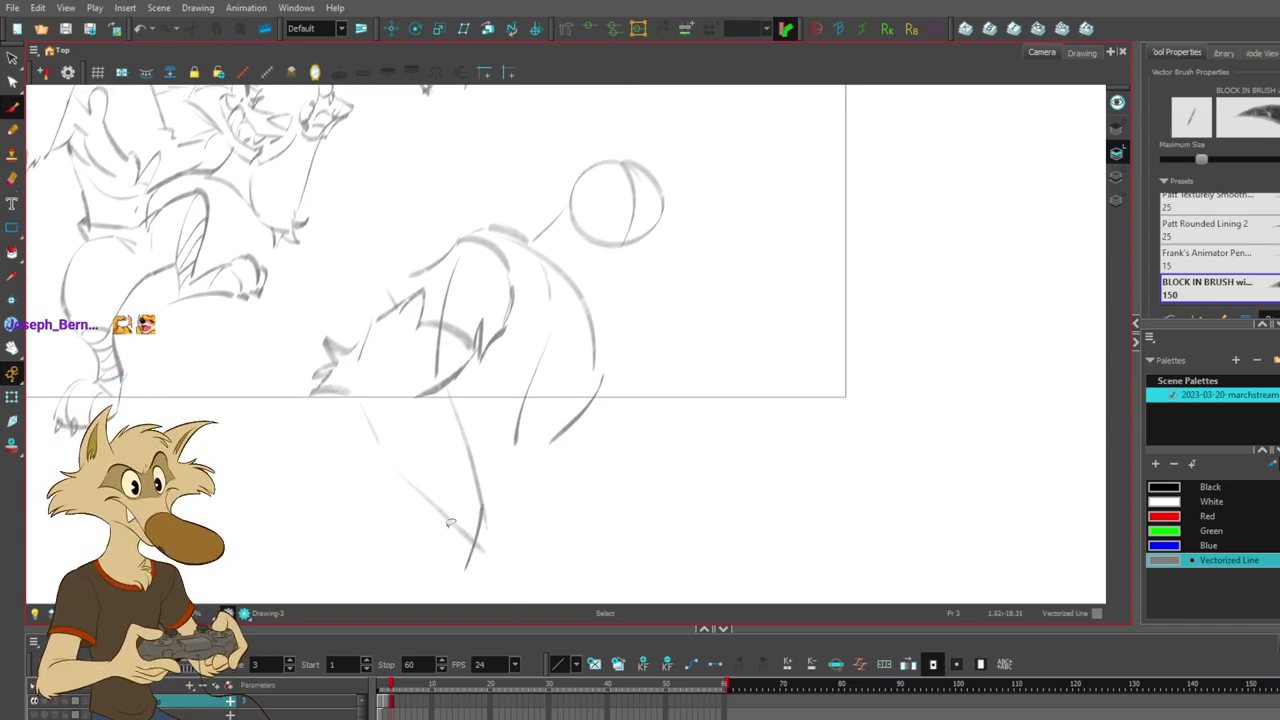
{"action": "key", "text": "ctrl+z"}
{"action": "left_click_drag", "start_coordinate": [443, 506], "coordinate": [452, 530]}
{"action": "left_click_drag", "start_coordinate": [483, 521], "coordinate": [480, 575]}
{"action": "key", "text": "ctrl+z"}
{"action": "left_click_drag", "start_coordinate": [484, 515], "coordinate": [486, 560]}
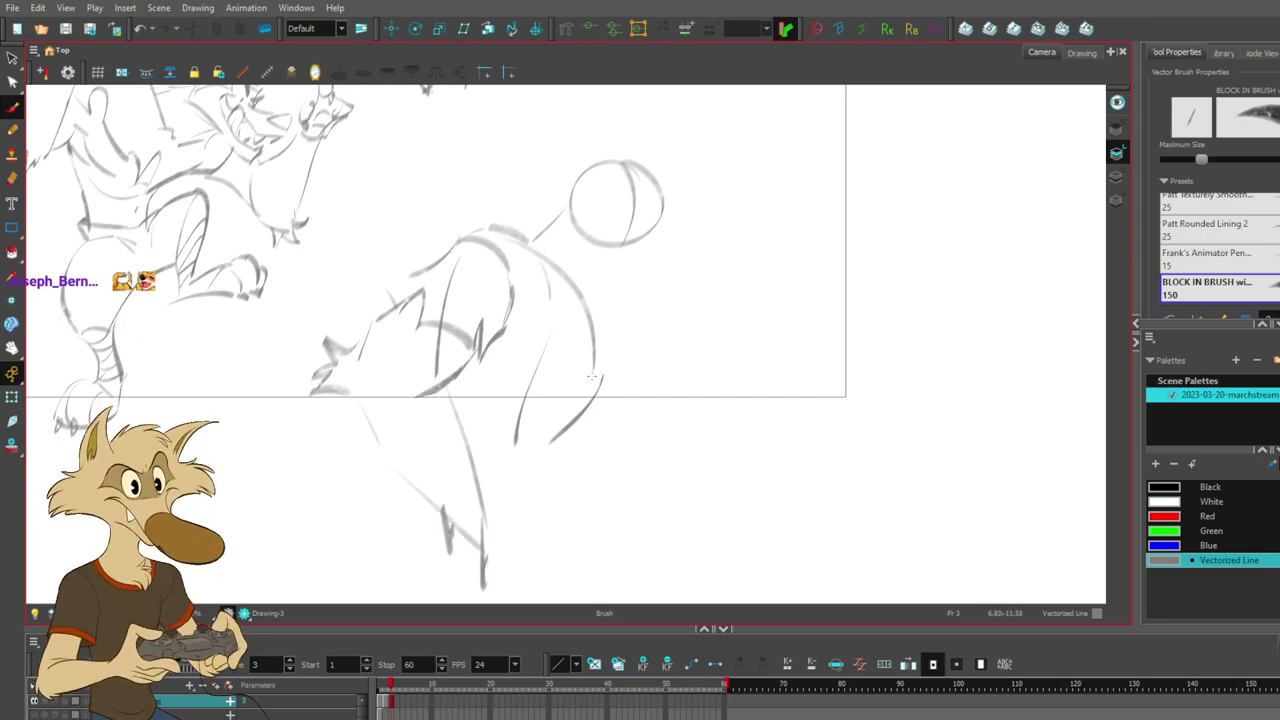
- Remove the short wrist stroke and replace the thin lower part of the outer forearm line with a thicker stroke
{"action": "left_click_drag", "start_coordinate": [465, 500], "coordinate": [430, 510]}
{"action": "key", "text": "Delete"}
{"action": "mouse_move", "coordinate": [380, 418]}
{"action": "left_mouse_down"}
{"action": "mouse_move", "coordinate": [366, 430]}
{"action": "mouse_move", "coordinate": [442, 500]}
{"action": "left_mouse_up"}
{"action": "key", "text": "Delete"}
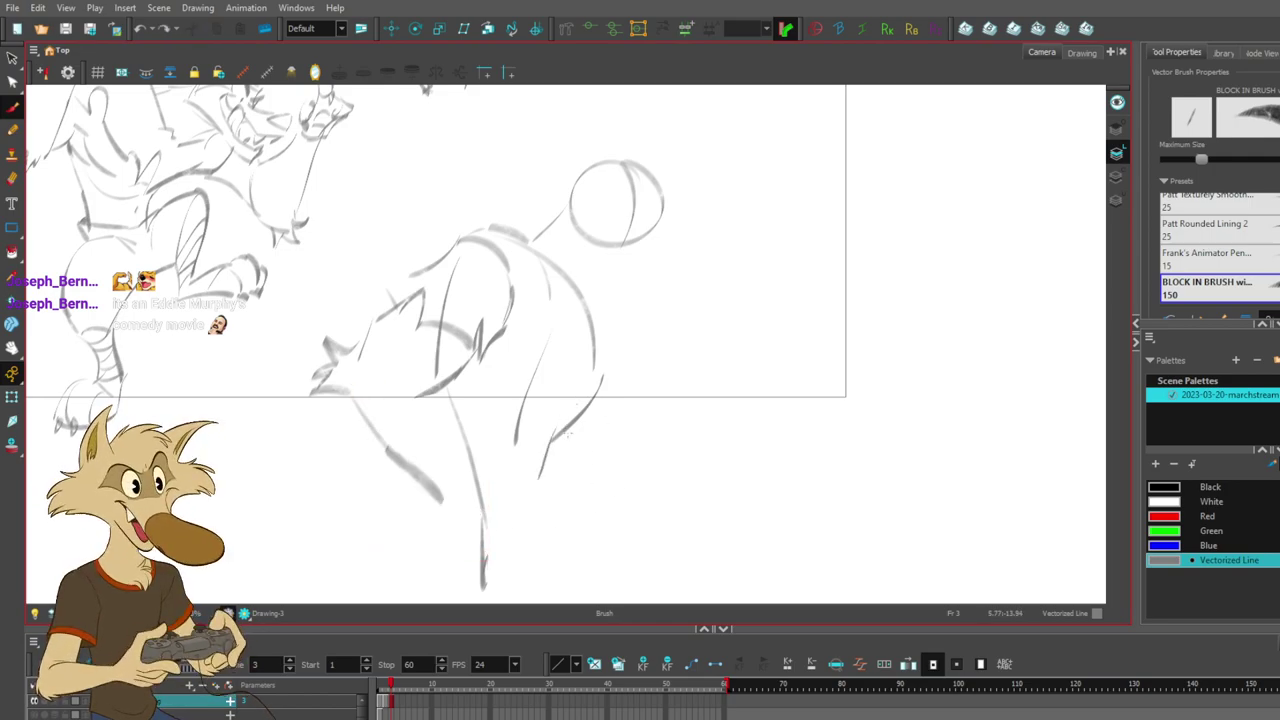
{"action": "left_click_drag", "start_coordinate": [555, 440], "coordinate": [528, 491]}
{"action": "key", "text": "ctrl+z"}
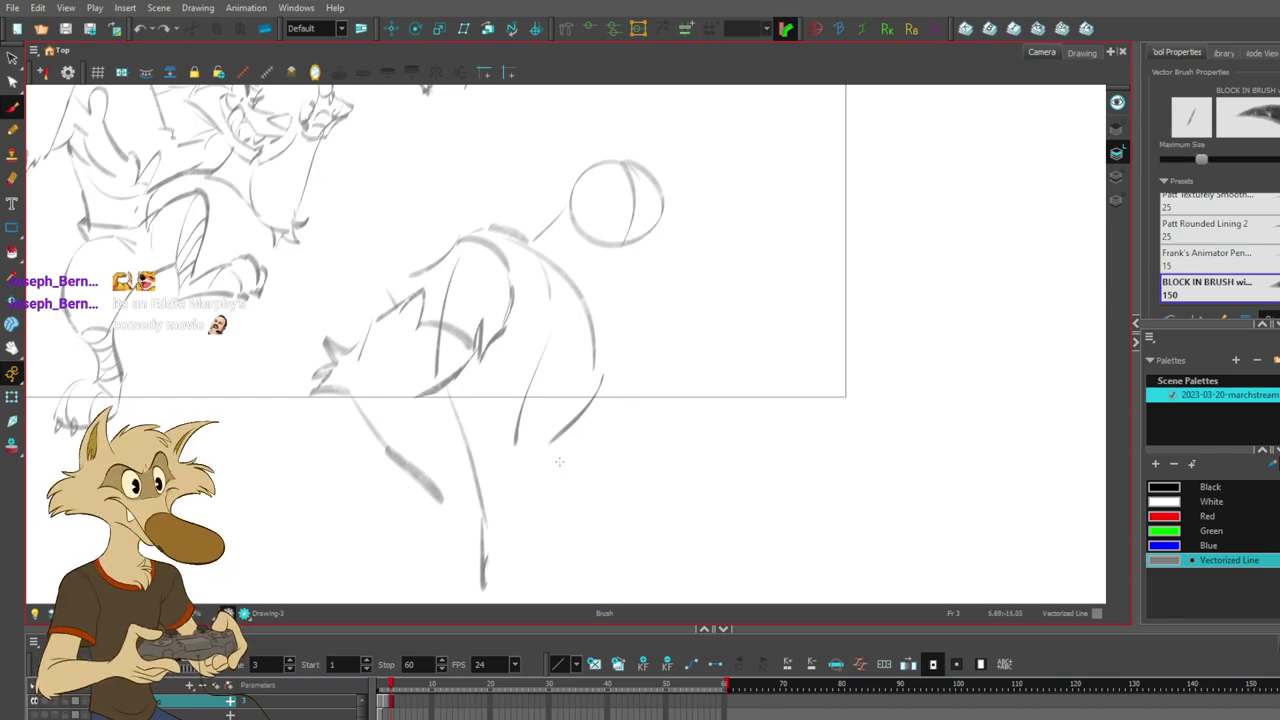
{"action": "left_click_drag", "start_coordinate": [608, 444], "coordinate": [643, 376]}
{"action": "key", "text": "ctrl+z"}
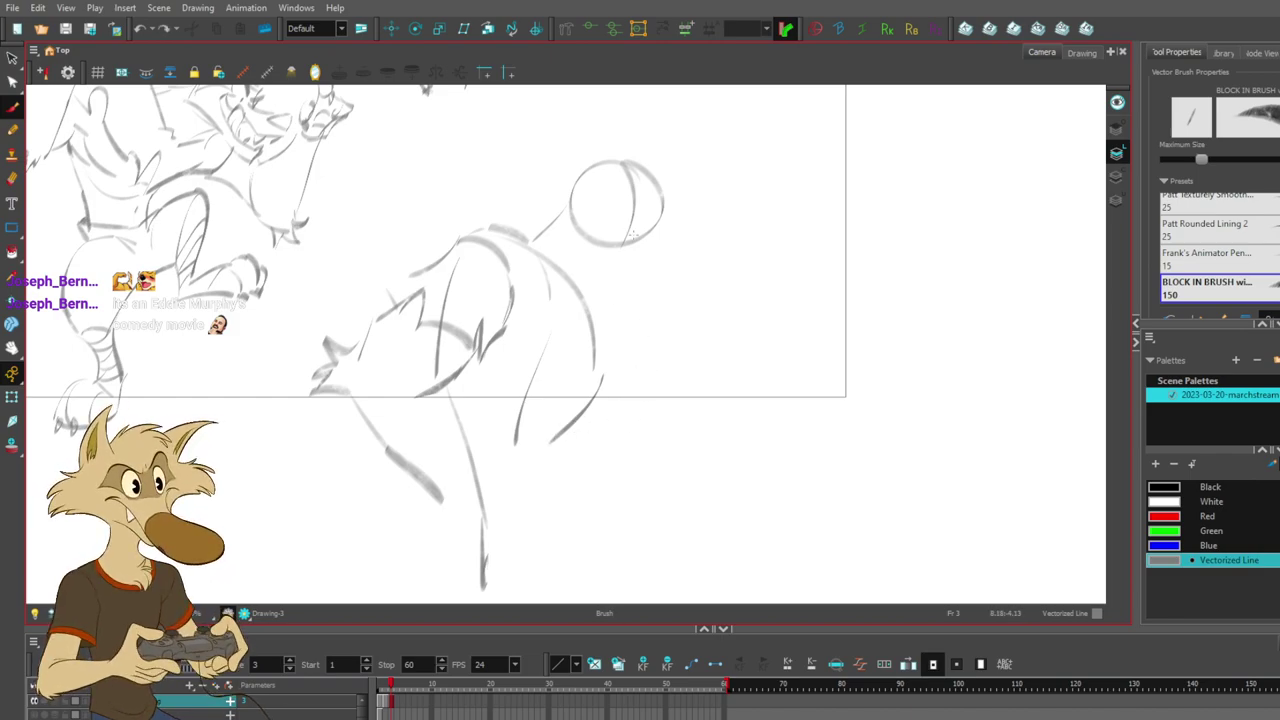
- Delete the circle head and its neck line
{"action": "key", "text": "Delete"}
{"action": "mouse_move", "coordinate": [570, 169]}
{"action": "left_mouse_down"}
{"action": "mouse_move", "coordinate": [632, 274]}
{"action": "mouse_move", "coordinate": [646, 380]}
{"action": "mouse_move", "coordinate": [617, 251]}
{"action": "left_mouse_up"}
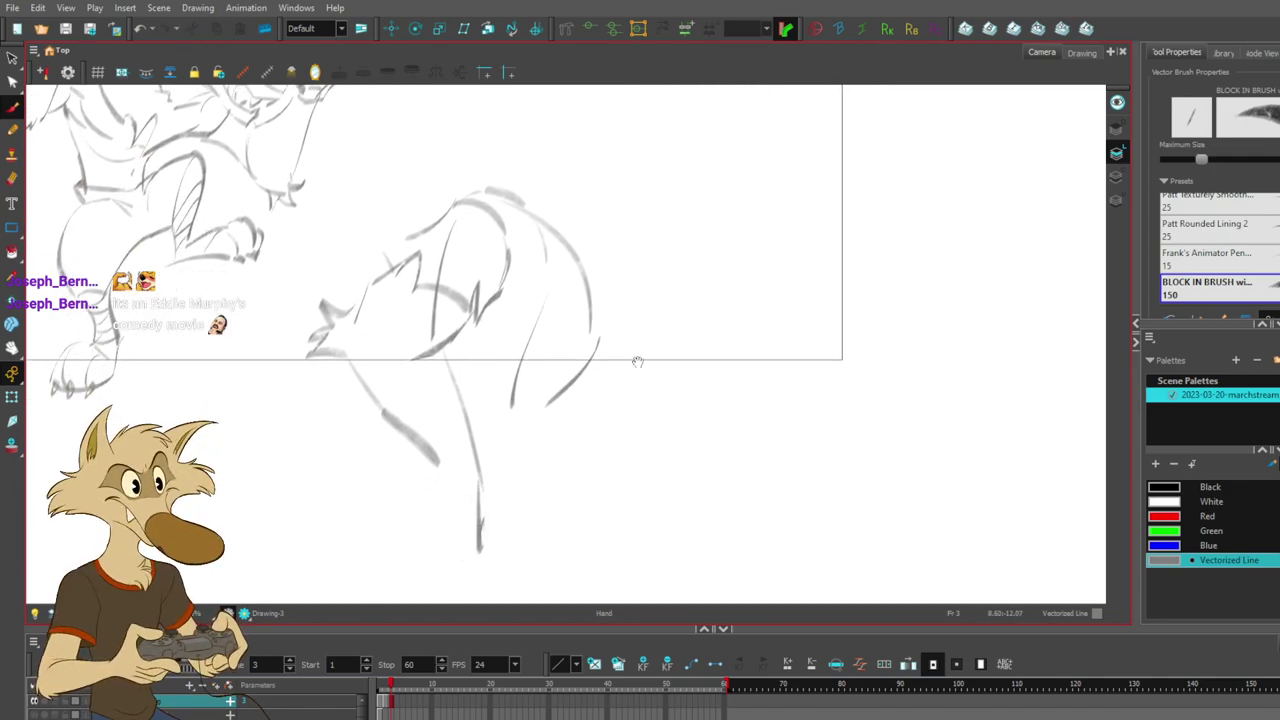
- Add a thick inner stroke behind the upper arm and a heavier contour stroke over the upper part of the arched back
{"action": "left_click_drag", "start_coordinate": [638, 362], "coordinate": [628, 334]}
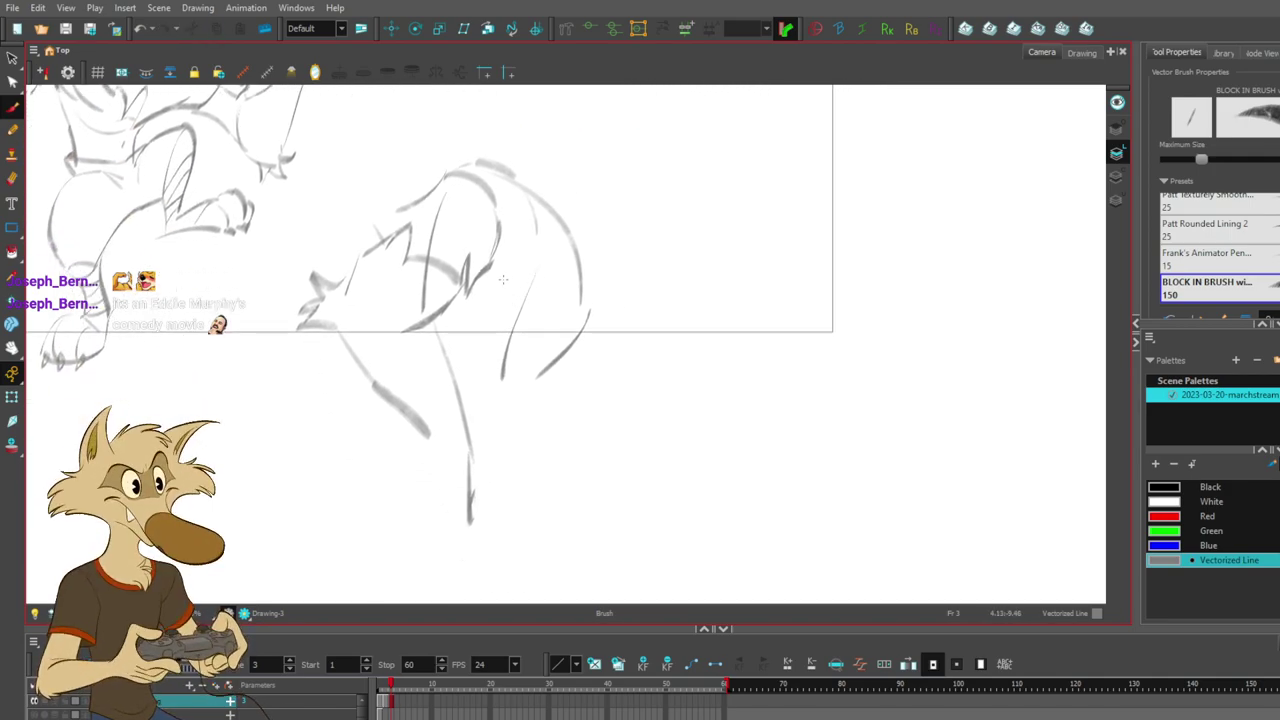
{"action": "left_click_drag", "start_coordinate": [492, 178], "coordinate": [523, 248]}
{"action": "left_click_drag", "start_coordinate": [496, 184], "coordinate": [526, 248]}
{"action": "mouse_move", "coordinate": [514, 158]}
{"action": "left_mouse_down"}
{"action": "mouse_move", "coordinate": [584, 220]}
{"action": "mouse_move", "coordinate": [553, 269]}
{"action": "left_mouse_up"}
{"action": "key", "text": "ctrl+z"}
- Block in the figure's right side with a slanted stroke across the back curve and thick short strokes along its lower edge
{"action": "mouse_move", "coordinate": [600, 234]}
{"action": "left_mouse_down"}
{"action": "mouse_move", "coordinate": [548, 282]}
{"action": "mouse_move", "coordinate": [619, 314]}
{"action": "mouse_move", "coordinate": [606, 278]}
{"action": "mouse_move", "coordinate": [612, 349]}
{"action": "mouse_move", "coordinate": [556, 410]}
{"action": "left_mouse_up"}
{"action": "key", "text": "ctrl+z"}
{"action": "key", "text": "ctrl+z"}
{"action": "left_click_drag", "start_coordinate": [624, 352], "coordinate": [557, 405]}
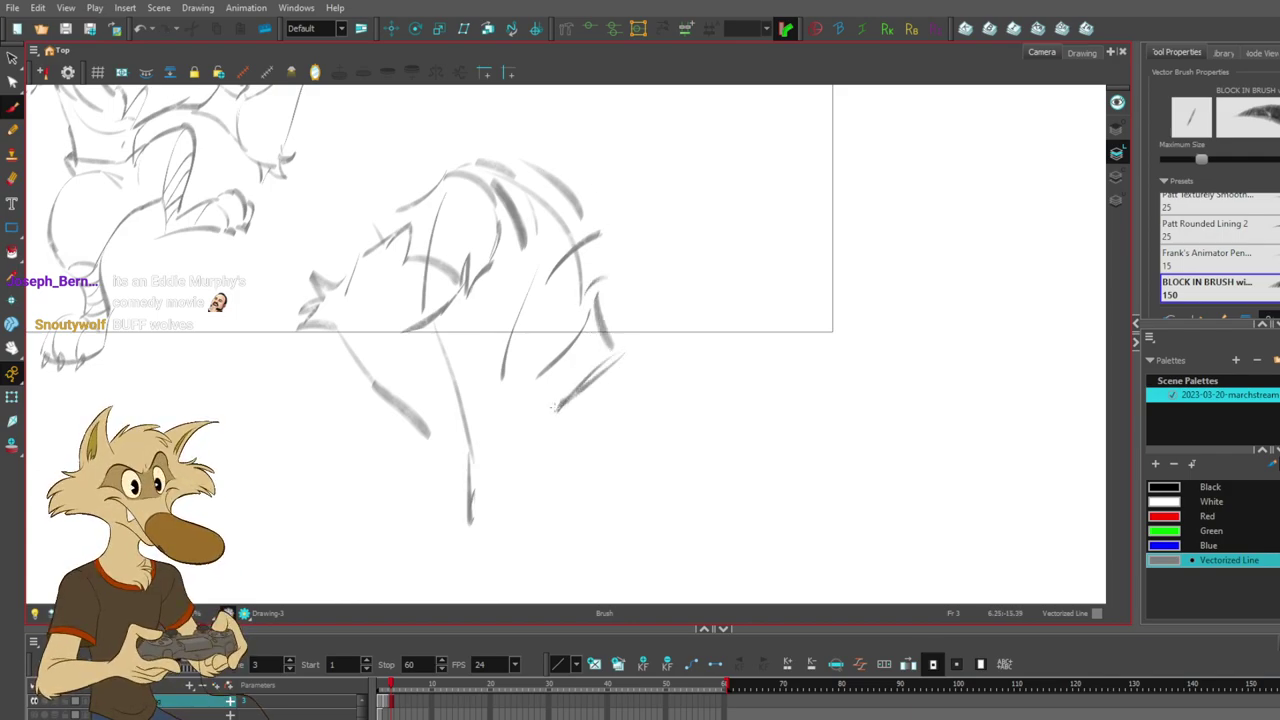
- Undo the last strokes at the right side's lower edge and replace them with jagged, looping fur strokes
{"action": "key", "text": "ctrl+z"}
{"action": "key", "text": "ctrl+z"}
{"action": "mouse_move", "coordinate": [600, 360]}
{"action": "left_mouse_down"}
{"action": "mouse_move", "coordinate": [588, 400]}
{"action": "mouse_move", "coordinate": [549, 402]}
{"action": "left_mouse_up"}
{"action": "mouse_move", "coordinate": [637, 403]}
{"action": "left_mouse_down"}
{"action": "mouse_move", "coordinate": [634, 514]}
{"action": "mouse_move", "coordinate": [641, 458]}
{"action": "left_mouse_up"}
{"action": "mouse_move", "coordinate": [614, 315]}
{"action": "left_mouse_down"}
{"action": "mouse_move", "coordinate": [608, 400]}
{"action": "mouse_move", "coordinate": [646, 349]}
{"action": "left_mouse_up"}
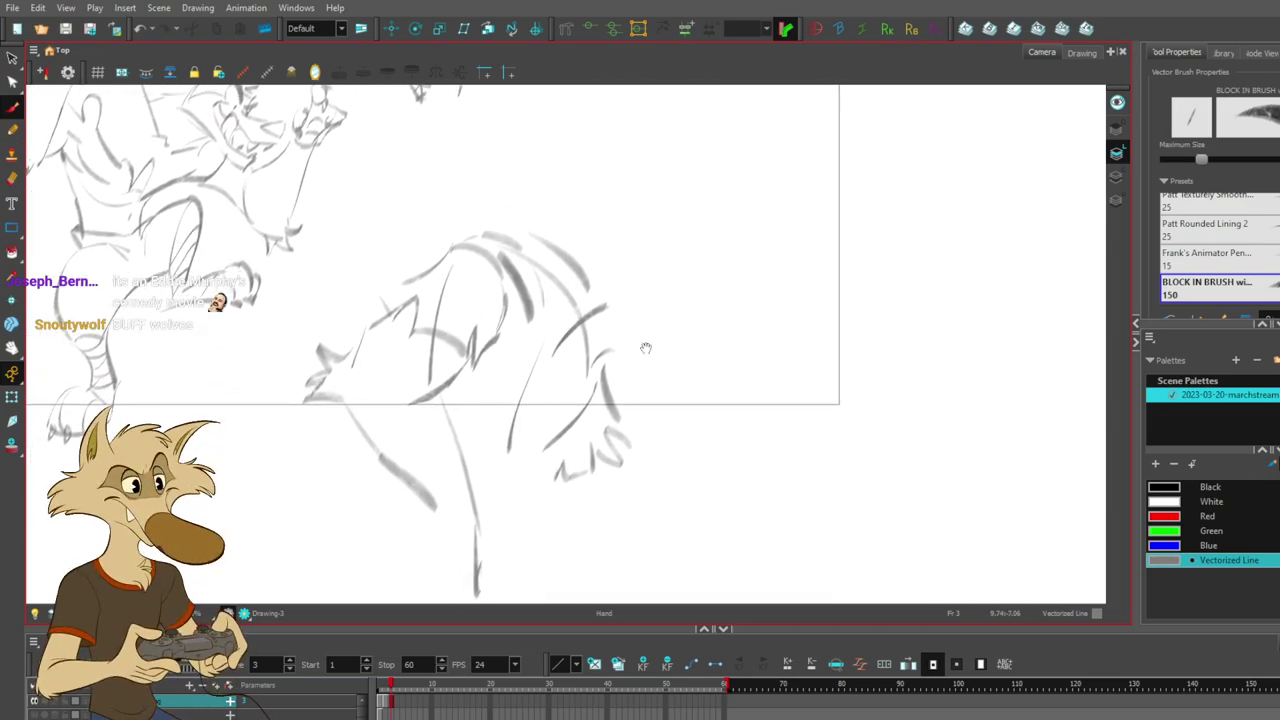
- Block in the lower arm's outer line, the inner elbow corner and a vertical line for the torso's side
{"action": "mouse_move", "coordinate": [543, 449]}
{"action": "left_mouse_down"}
{"action": "mouse_move", "coordinate": [538, 535]}
{"action": "mouse_move", "coordinate": [492, 520]}
{"action": "mouse_move", "coordinate": [410, 594]}
{"action": "left_mouse_up"}
{"action": "left_click_drag", "start_coordinate": [420, 532], "coordinate": [407, 587]}
{"action": "left_click_drag", "start_coordinate": [530, 495], "coordinate": [535, 441]}
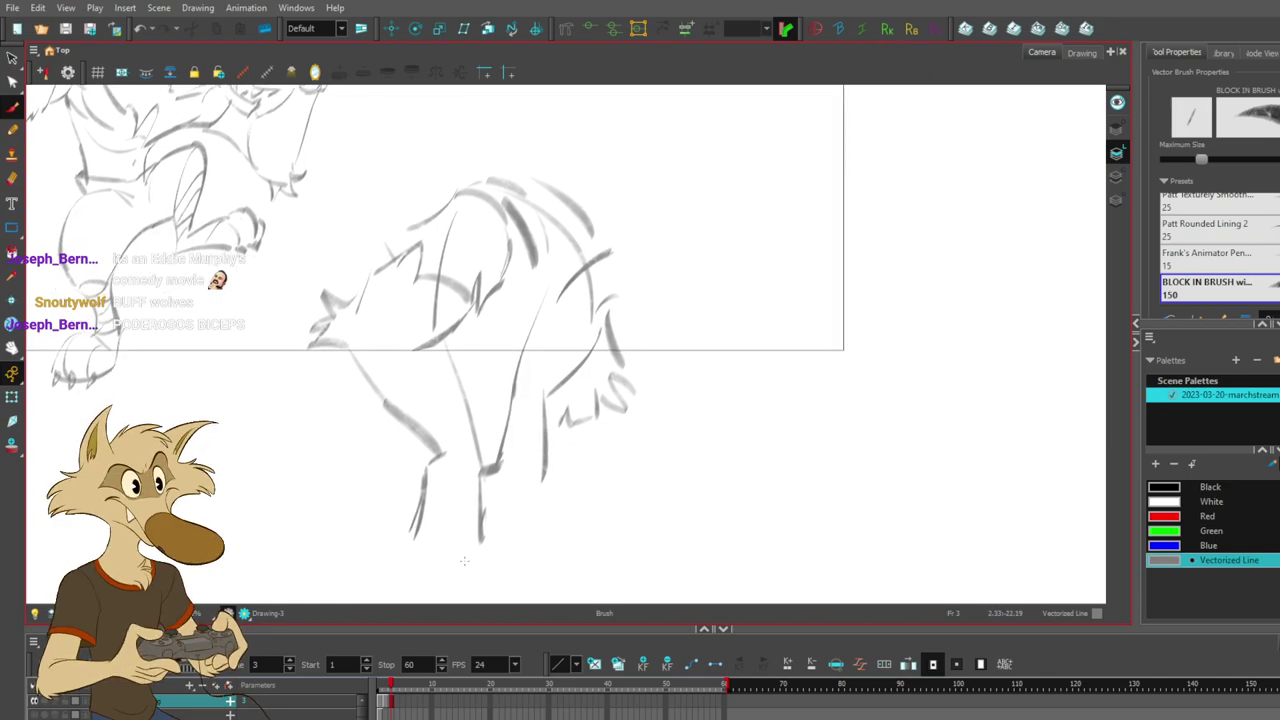
- Sketch the large hanging hand with a curled thumb and clawed fingers at the end of the arm
{"action": "mouse_move", "coordinate": [392, 552]}
{"action": "left_mouse_down"}
{"action": "mouse_move", "coordinate": [412, 577]}
{"action": "mouse_move", "coordinate": [433, 550]}
{"action": "mouse_move", "coordinate": [455, 580]}
{"action": "mouse_move", "coordinate": [475, 528]}
{"action": "mouse_move", "coordinate": [381, 515]}
{"action": "mouse_move", "coordinate": [376, 530]}
{"action": "mouse_move", "coordinate": [409, 566]}
{"action": "mouse_move", "coordinate": [444, 575]}
{"action": "mouse_move", "coordinate": [447, 563]}
{"action": "left_mouse_up"}
{"action": "key", "text": "ctrl+z"}
{"action": "key", "text": "ctrl+z"}
{"action": "mouse_move", "coordinate": [411, 568]}
{"action": "left_mouse_down"}
{"action": "mouse_move", "coordinate": [445, 576]}
{"action": "mouse_move", "coordinate": [453, 560]}
{"action": "mouse_move", "coordinate": [414, 556]}
{"action": "mouse_move", "coordinate": [404, 584]}
{"action": "left_mouse_up"}
{"action": "left_click_drag", "start_coordinate": [456, 538], "coordinate": [450, 566]}
{"action": "mouse_move", "coordinate": [480, 518]}
{"action": "left_mouse_down"}
{"action": "mouse_move", "coordinate": [472, 576]}
{"action": "mouse_move", "coordinate": [446, 596]}
{"action": "mouse_move", "coordinate": [508, 544]}
{"action": "mouse_move", "coordinate": [488, 592]}
{"action": "mouse_move", "coordinate": [490, 574]}
{"action": "mouse_move", "coordinate": [478, 576]}
{"action": "left_mouse_up"}
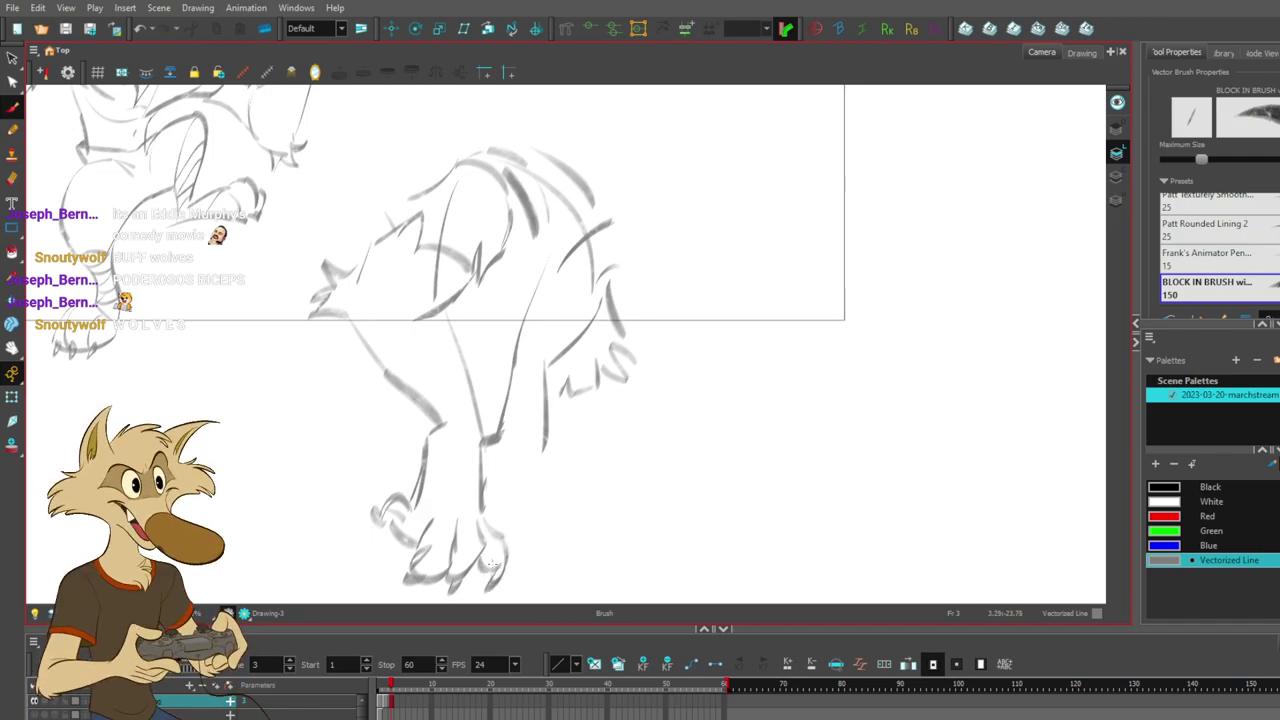
{"action": "left_click_drag", "start_coordinate": [553, 499], "coordinate": [537, 493]}
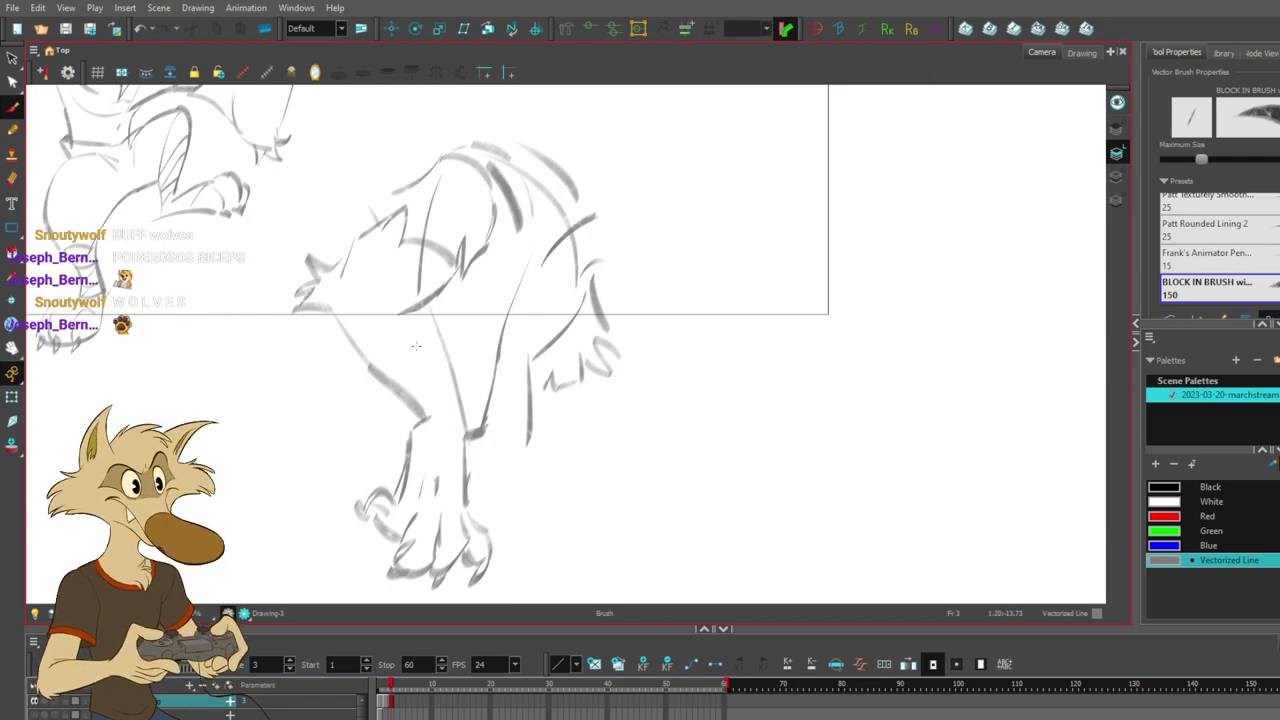
- Add short muscle marks inside the forearm and a curved double band across the wrist
{"action": "mouse_move", "coordinate": [421, 344]}
{"action": "left_mouse_down"}
{"action": "mouse_move", "coordinate": [418, 366]}
{"action": "mouse_move", "coordinate": [429, 364]}
{"action": "left_mouse_up"}
{"action": "key", "text": "ctrl+z"}
{"action": "left_click_drag", "start_coordinate": [431, 303], "coordinate": [447, 332]}
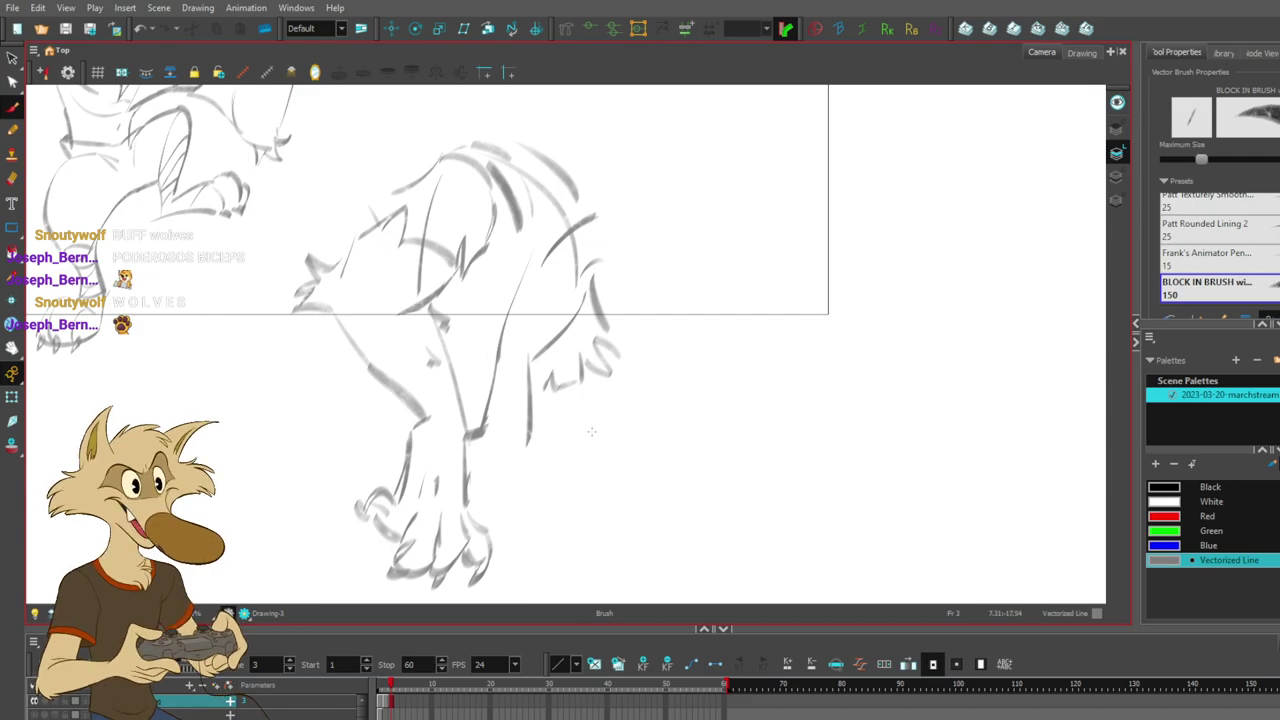
{"action": "key", "text": "ctrl+z"}
{"action": "mouse_move", "coordinate": [458, 386]}
{"action": "left_mouse_down"}
{"action": "mouse_move", "coordinate": [415, 395]}
{"action": "mouse_move", "coordinate": [421, 406]}
{"action": "mouse_move", "coordinate": [459, 396]}
{"action": "left_mouse_up"}
{"action": "key", "text": "ctrl+z"}
{"action": "key", "text": "ctrl+z"}
{"action": "left_click_drag", "start_coordinate": [679, 439], "coordinate": [584, 480]}
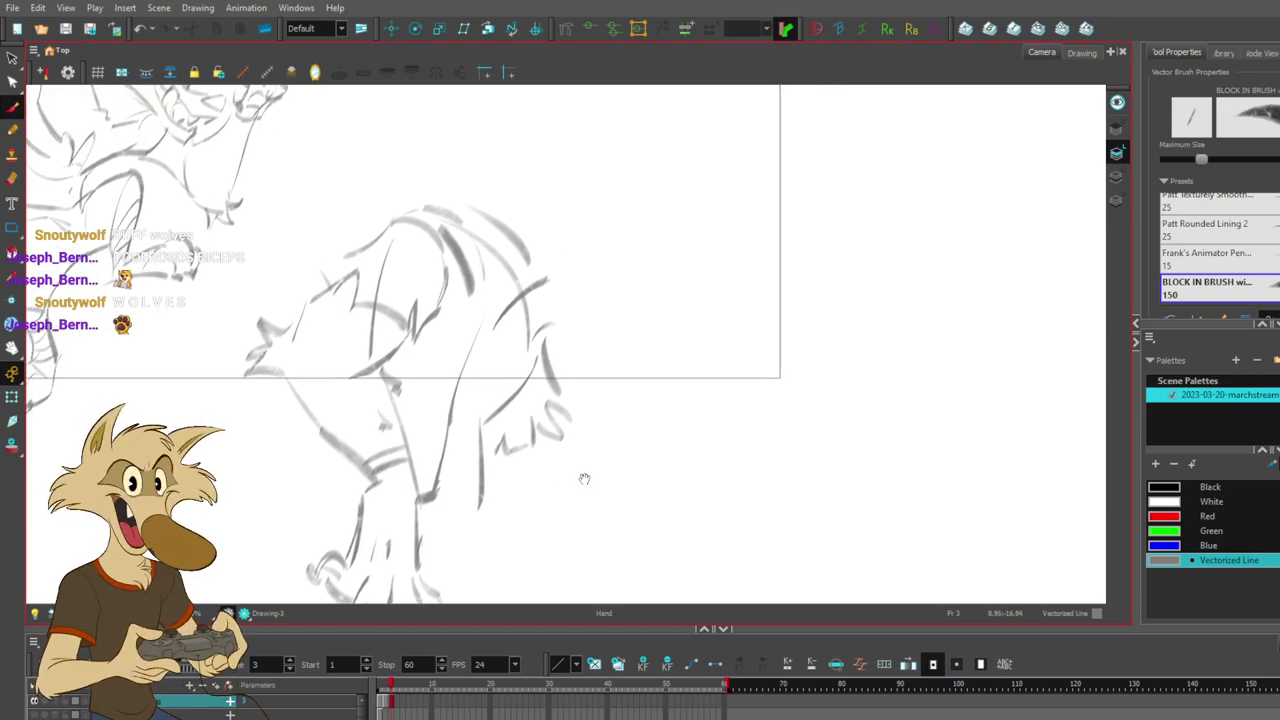
- Replace the thick inner stroke under the arched back with thinner curves and round off the shape below them
{"action": "mouse_move", "coordinate": [412, 268]}
{"action": "left_mouse_down"}
{"action": "mouse_move", "coordinate": [449, 347]}
{"action": "mouse_move", "coordinate": [460, 250]}
{"action": "left_mouse_up"}
{"action": "key", "text": "Delete"}
{"action": "key", "text": "ctrl+z"}
{"action": "left_click_drag", "start_coordinate": [448, 326], "coordinate": [460, 250]}
{"action": "key", "text": "ctrl+z"}
{"action": "key", "text": "ctrl+z"}
{"action": "left_click_drag", "start_coordinate": [458, 300], "coordinate": [460, 236]}
{"action": "key", "text": "Delete"}
{"action": "left_click_drag", "start_coordinate": [464, 310], "coordinate": [474, 281]}
{"action": "mouse_move", "coordinate": [389, 356]}
{"action": "left_mouse_down"}
{"action": "mouse_move", "coordinate": [426, 372]}
{"action": "mouse_move", "coordinate": [477, 280]}
{"action": "left_mouse_up"}
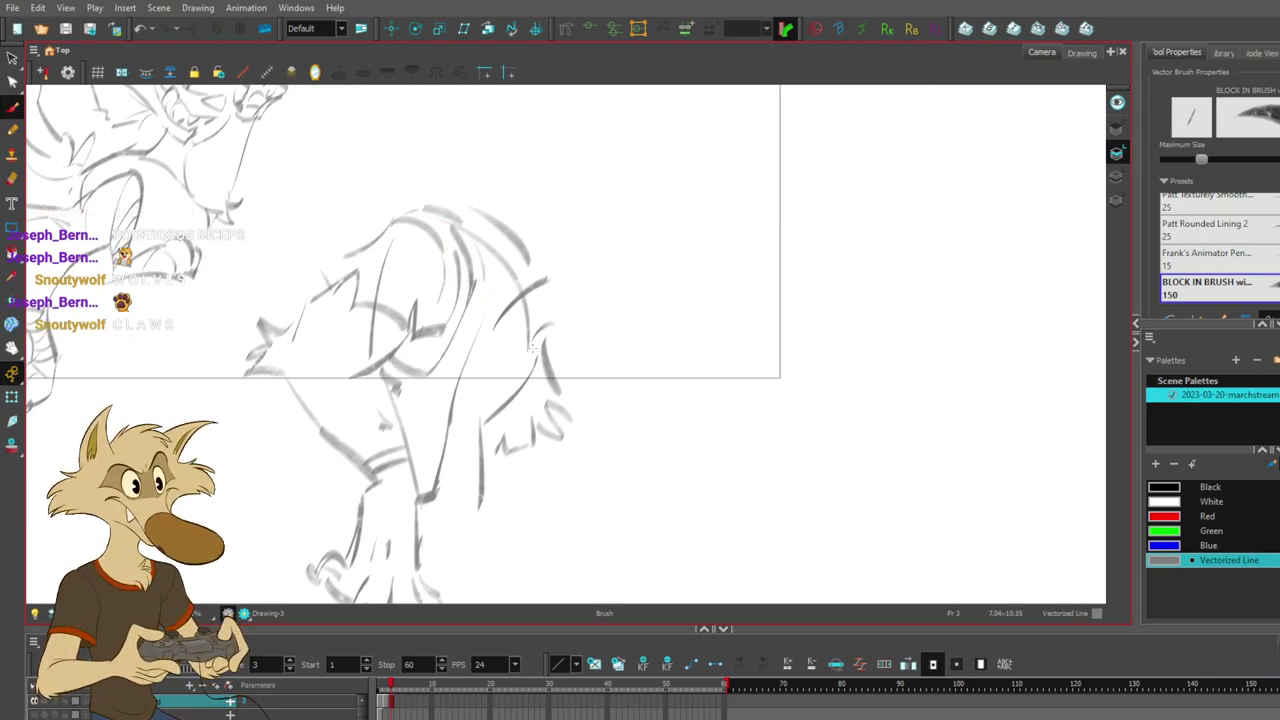
- Add a fur tuft at the upper left of the shoulder and retrace the torso's vertical side line
{"action": "mouse_move", "coordinate": [364, 243]}
{"action": "left_mouse_down"}
{"action": "mouse_move", "coordinate": [328, 260]}
{"action": "mouse_move", "coordinate": [360, 254]}
{"action": "mouse_move", "coordinate": [343, 286]}
{"action": "left_mouse_up"}
{"action": "key", "text": "ctrl+z"}
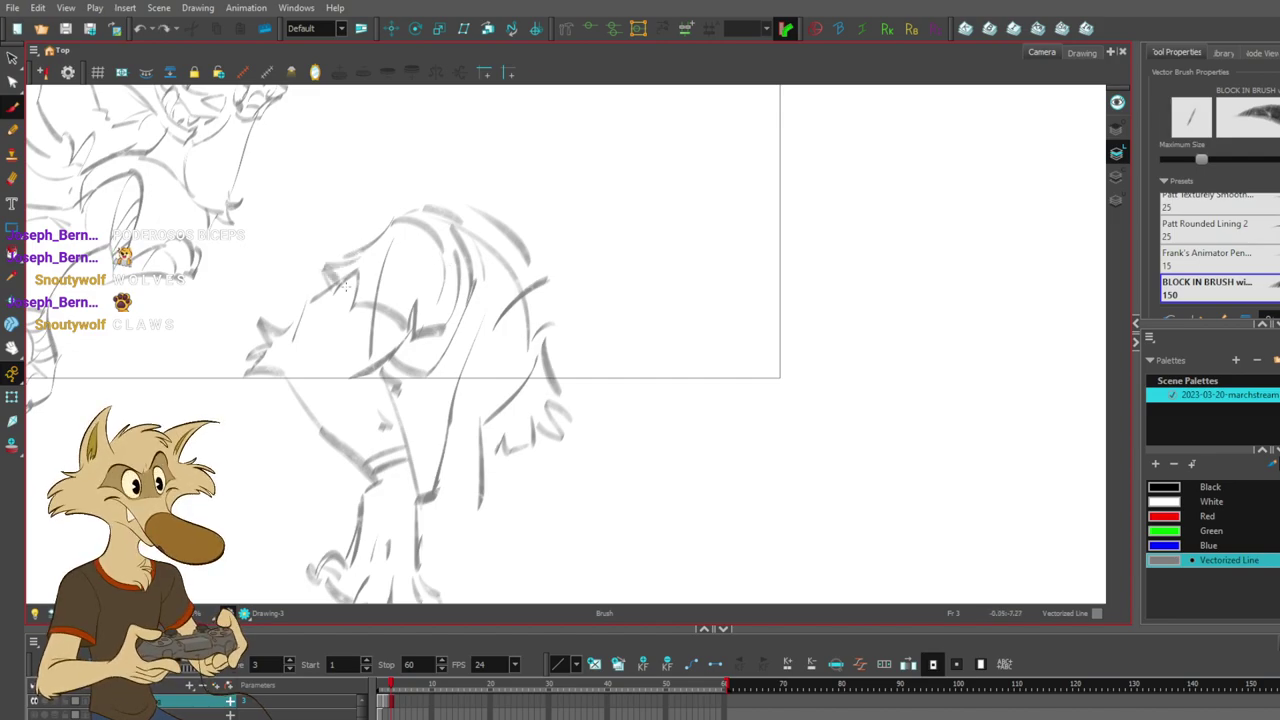
{"action": "left_click_drag", "start_coordinate": [578, 338], "coordinate": [573, 358]}
{"action": "key", "text": "ctrl+z"}
{"action": "left_click_drag", "start_coordinate": [611, 408], "coordinate": [598, 360]}
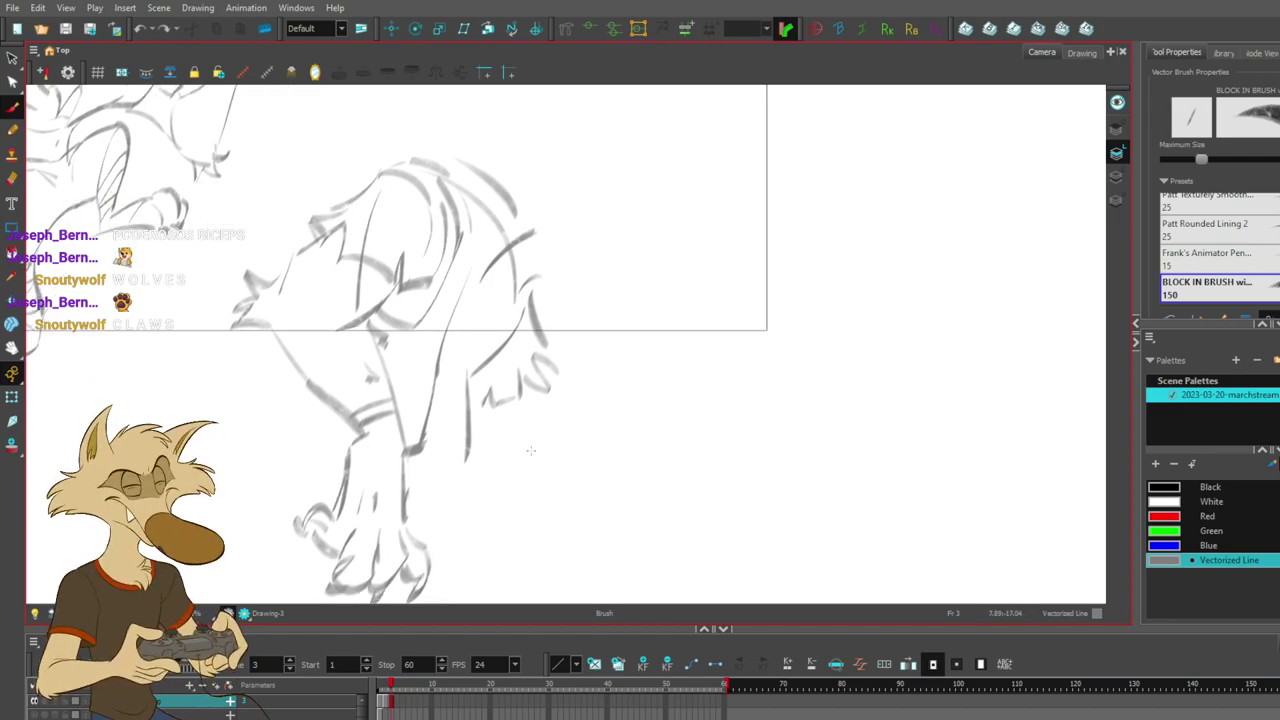
{"action": "scroll", "coordinate": [495, 450], "scroll_direction": "down", "scroll_amount": 1}
{"action": "left_click_drag", "start_coordinate": [471, 340], "coordinate": [468, 436]}
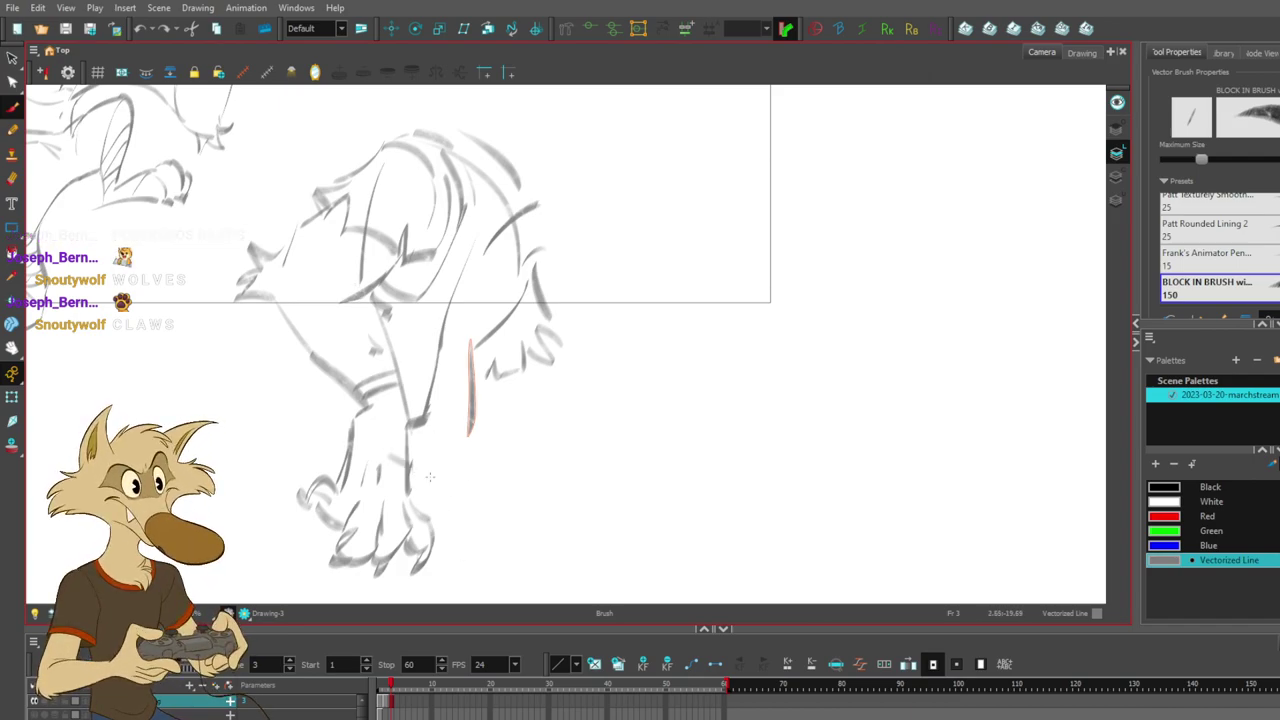
- Try to block in a bent leg with two slanted thigh lines, a knee band and a lower leg
{"action": "left_click_drag", "start_coordinate": [392, 461], "coordinate": [512, 526]}
{"action": "left_click_drag", "start_coordinate": [482, 422], "coordinate": [587, 522]}
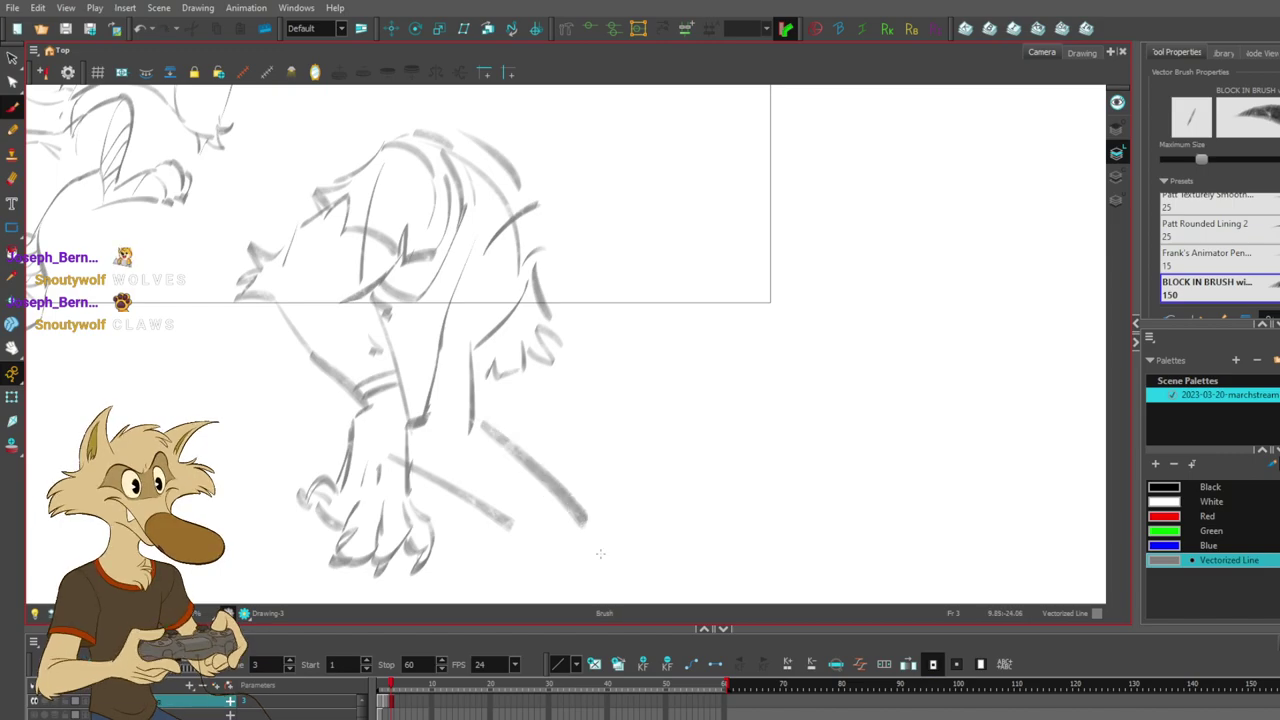
{"action": "left_click_drag", "start_coordinate": [631, 481], "coordinate": [617, 420]}
{"action": "mouse_move", "coordinate": [498, 463]}
{"action": "left_mouse_down"}
{"action": "mouse_move", "coordinate": [474, 466]}
{"action": "mouse_move", "coordinate": [479, 495]}
{"action": "left_mouse_up"}
{"action": "mouse_move", "coordinate": [480, 495]}
{"action": "left_mouse_down"}
{"action": "mouse_move", "coordinate": [529, 460]}
{"action": "mouse_move", "coordinate": [524, 469]}
{"action": "left_mouse_up"}
{"action": "key", "text": "ctrl+z"}
{"action": "key", "text": "ctrl+z"}
{"action": "mouse_move", "coordinate": [514, 470]}
{"action": "left_mouse_down"}
{"action": "mouse_move", "coordinate": [554, 479]}
{"action": "mouse_move", "coordinate": [566, 455]}
{"action": "left_mouse_up"}
{"action": "mouse_move", "coordinate": [480, 467]}
{"action": "left_mouse_down"}
{"action": "mouse_move", "coordinate": [510, 449]}
{"action": "mouse_move", "coordinate": [448, 552]}
{"action": "mouse_move", "coordinate": [556, 474]}
{"action": "left_mouse_up"}
{"action": "mouse_move", "coordinate": [482, 542]}
{"action": "left_mouse_down"}
{"action": "mouse_move", "coordinate": [554, 482]}
{"action": "mouse_move", "coordinate": [492, 541]}
{"action": "mouse_move", "coordinate": [477, 588]}
{"action": "left_mouse_up"}
{"action": "key", "text": "ctrl+z"}
{"action": "key", "text": "ctrl+z"}
- Delete the bent leg strokes below the torso
{"action": "scroll", "coordinate": [617, 475], "scroll_direction": "down", "scroll_amount": 5}
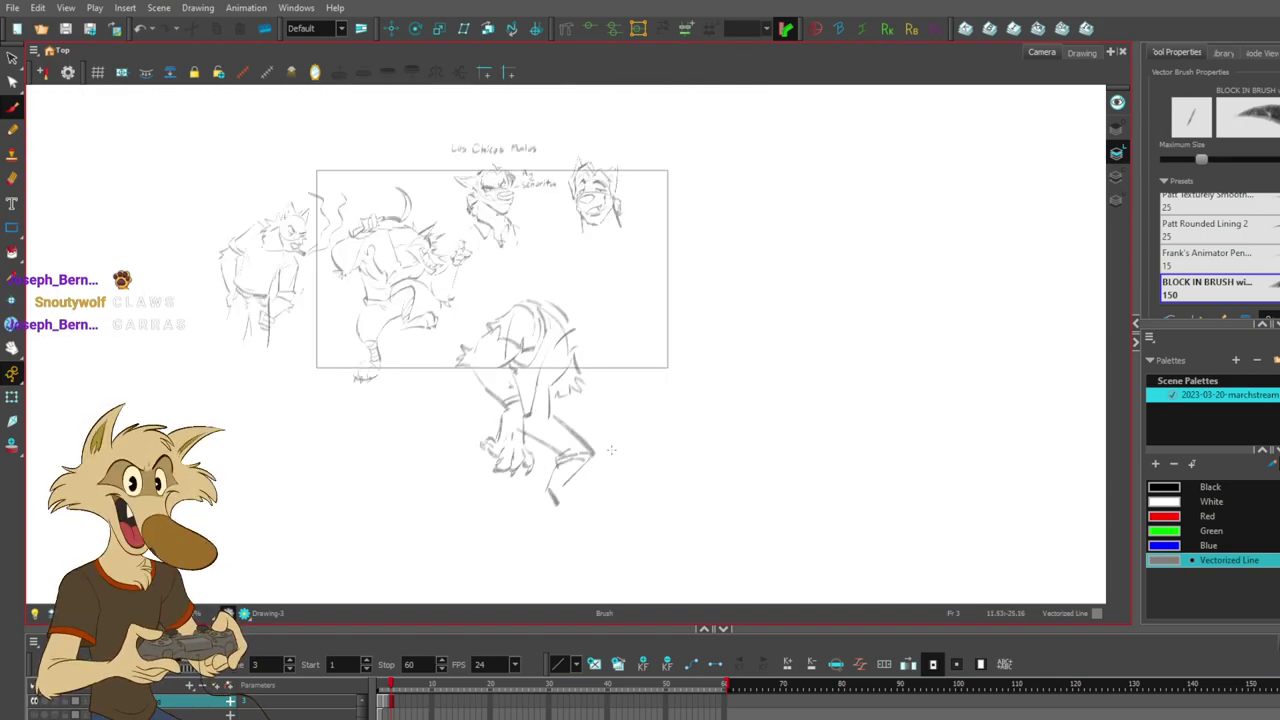
{"action": "scroll", "coordinate": [608, 456], "scroll_direction": "up", "scroll_amount": 5}
{"action": "scroll", "coordinate": [599, 469], "scroll_direction": "down", "scroll_amount": 5}
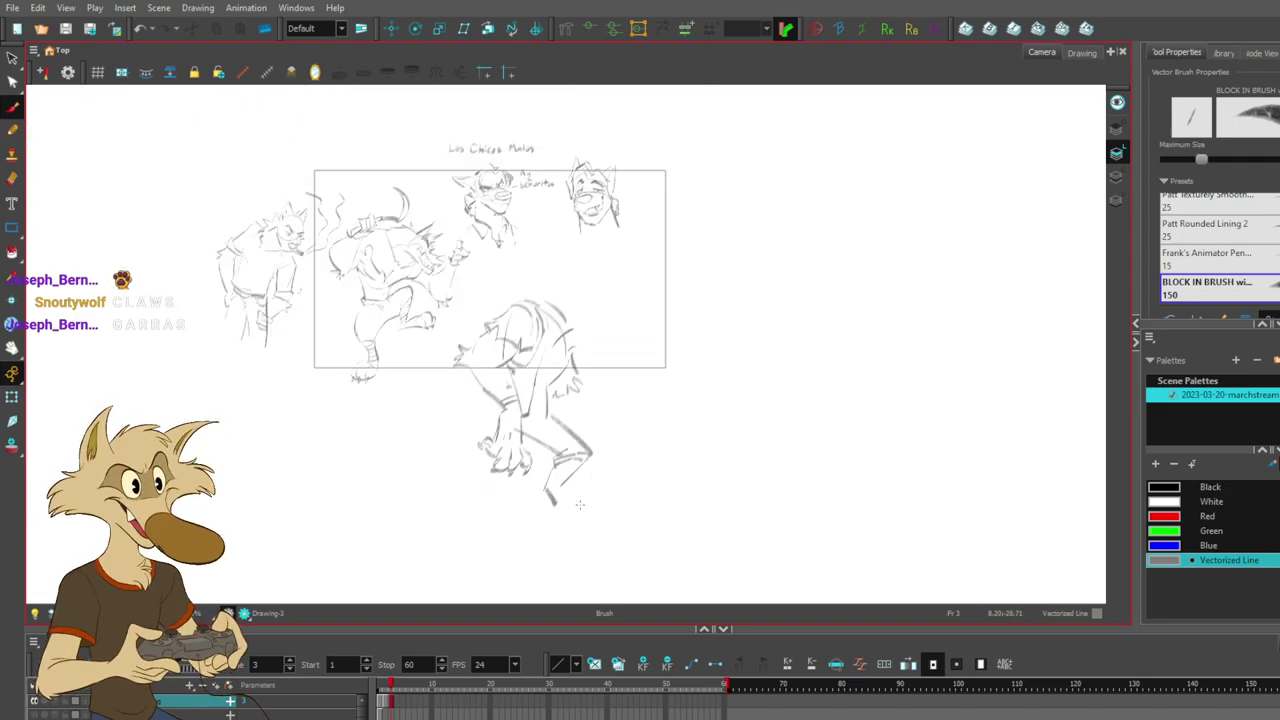
{"action": "scroll", "coordinate": [390, 300], "scroll_direction": "up", "scroll_amount": 4}
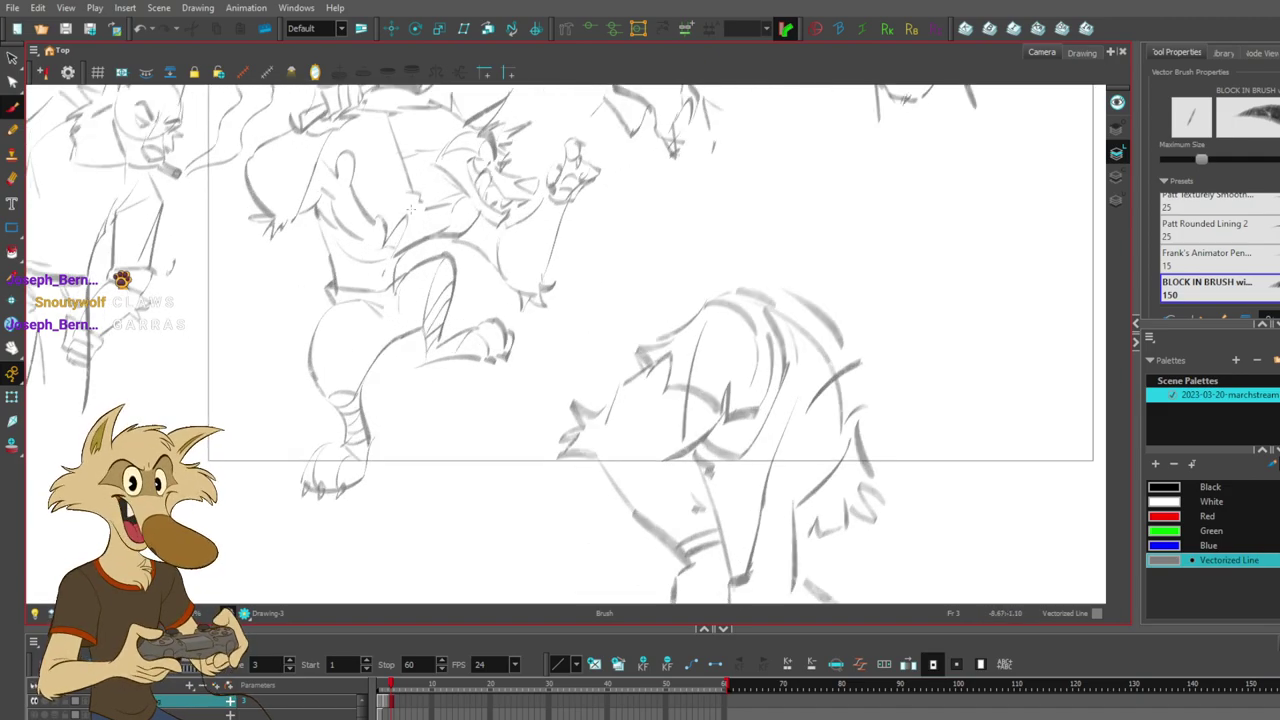
{"action": "scroll", "coordinate": [318, 313], "scroll_direction": "down", "scroll_amount": 6}
{"action": "scroll", "coordinate": [729, 471], "scroll_direction": "up", "scroll_amount": 6}
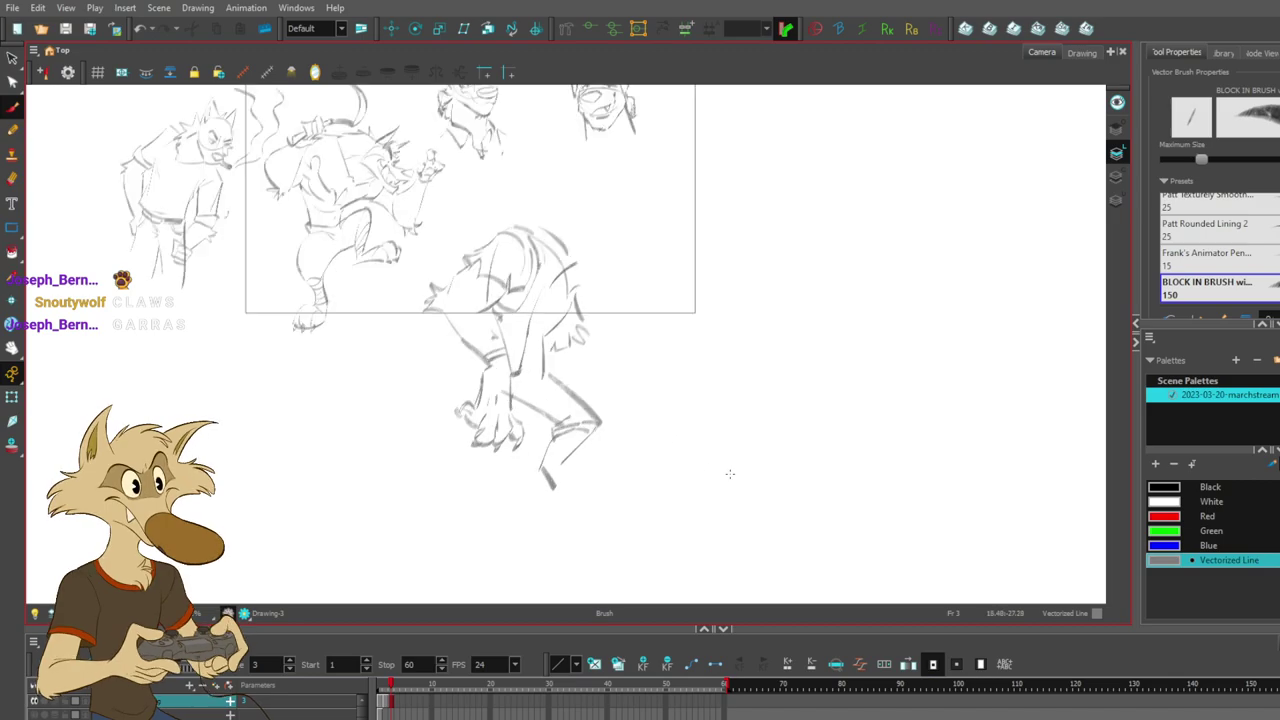
{"action": "left_click_drag", "start_coordinate": [579, 432], "coordinate": [625, 480]}
{"action": "key", "text": "Delete"}
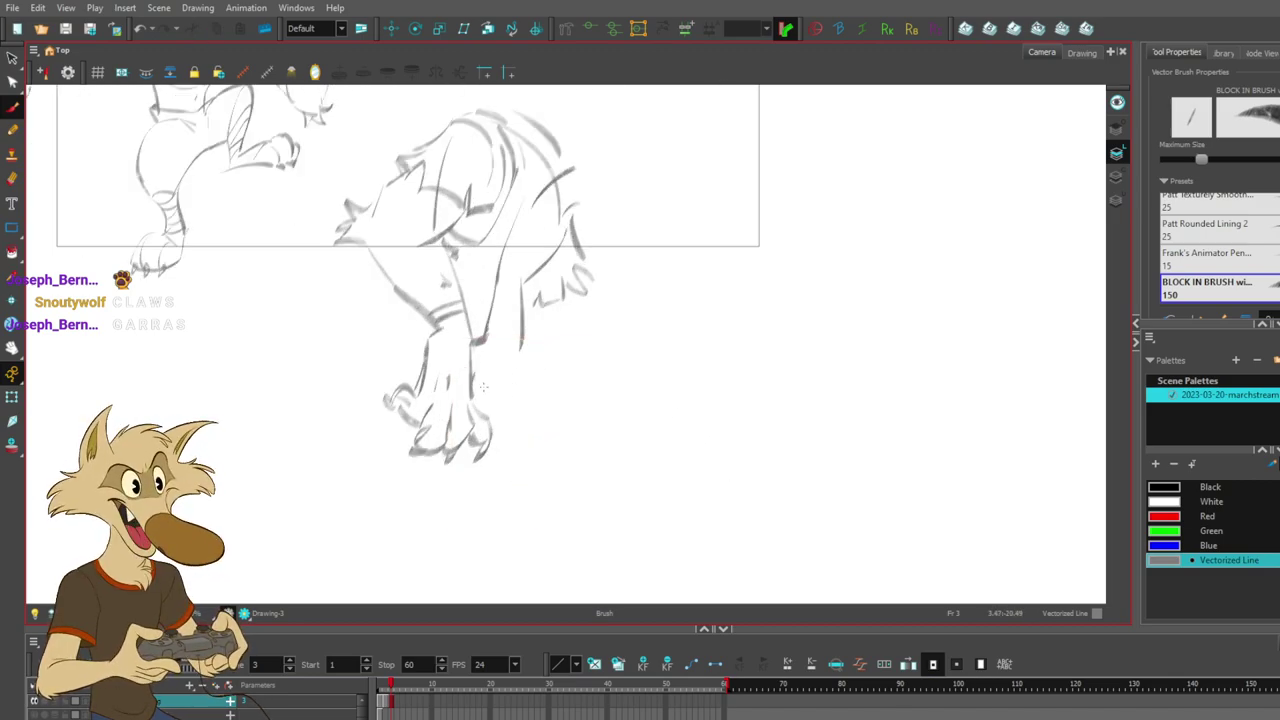
- Sketch a jagged hem under the torso and block in the back thigh with two thick slanted lines
{"action": "mouse_move", "coordinate": [476, 391]}
{"action": "left_mouse_down"}
{"action": "mouse_move", "coordinate": [490, 364]}
{"action": "mouse_move", "coordinate": [529, 388]}
{"action": "left_mouse_up"}
{"action": "left_click_drag", "start_coordinate": [528, 341], "coordinate": [527, 388]}
{"action": "left_click_drag", "start_coordinate": [490, 445], "coordinate": [590, 505]}
{"action": "left_click_drag", "start_coordinate": [530, 362], "coordinate": [620, 453]}
{"action": "key", "text": "ctrl+z"}
{"action": "mouse_move", "coordinate": [535, 392]}
{"action": "left_mouse_down"}
{"action": "mouse_move", "coordinate": [657, 482]}
{"action": "mouse_move", "coordinate": [619, 466]}
{"action": "left_mouse_up"}
{"action": "key", "text": "ctrl+z"}
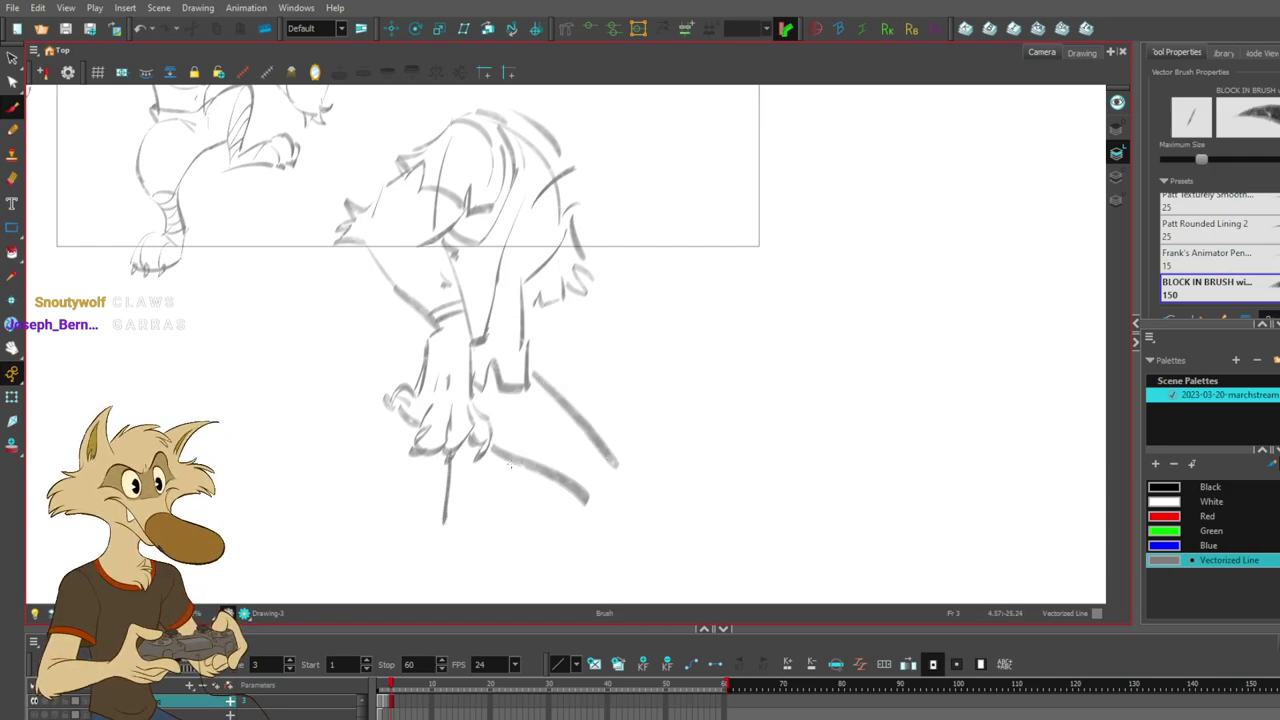
- Draw two near-vertical lines below the hand for the front leg and remove the thigh's thick lower line
{"action": "left_click_drag", "start_coordinate": [436, 455], "coordinate": [447, 533]}
{"action": "mouse_move", "coordinate": [512, 480]}
{"action": "left_mouse_down"}
{"action": "mouse_move", "coordinate": [510, 546]}
{"action": "mouse_move", "coordinate": [496, 536]}
{"action": "left_mouse_up"}
{"action": "key", "text": "ctrl+z"}
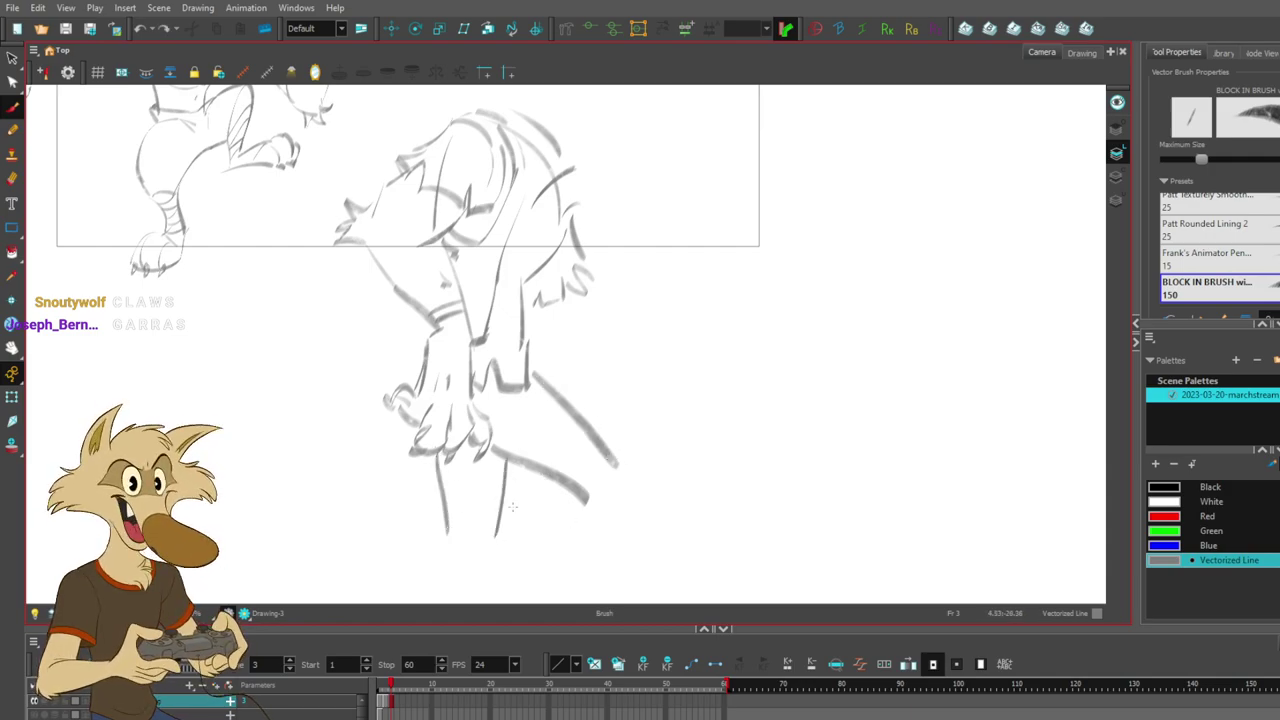
{"action": "key", "text": "ctrl+z"}
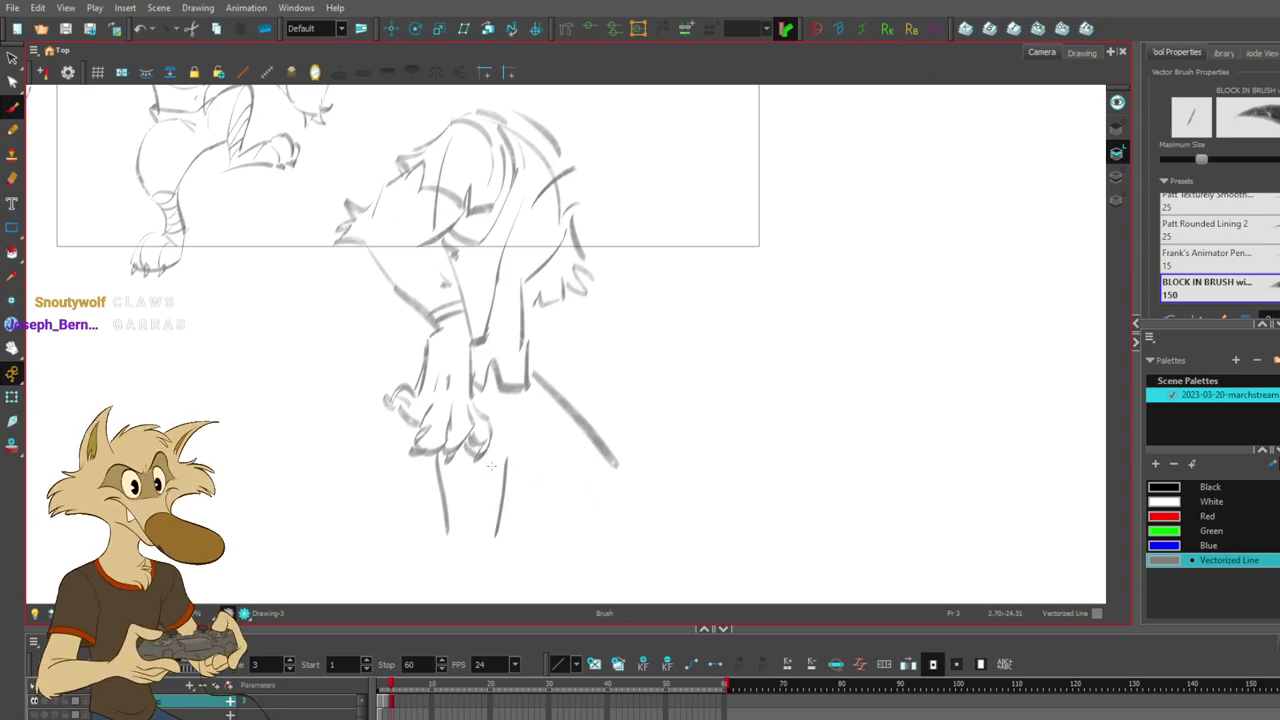
- Redraw the thigh's lower contour as a thinner line and add short slanted strokes at the knee
{"action": "left_click_drag", "start_coordinate": [470, 456], "coordinate": [565, 518]}
{"action": "key", "text": "ctrl+z"}
{"action": "mouse_move", "coordinate": [476, 457]}
{"action": "left_mouse_down"}
{"action": "mouse_move", "coordinate": [580, 514]}
{"action": "mouse_move", "coordinate": [596, 487]}
{"action": "mouse_move", "coordinate": [584, 517]}
{"action": "left_mouse_up"}
{"action": "key", "text": "ctrl+z"}
{"action": "mouse_move", "coordinate": [594, 501]}
{"action": "left_mouse_down"}
{"action": "mouse_move", "coordinate": [610, 487]}
{"action": "mouse_move", "coordinate": [570, 487]}
{"action": "mouse_move", "coordinate": [583, 505]}
{"action": "left_mouse_up"}
{"action": "key", "text": "ctrl+z"}
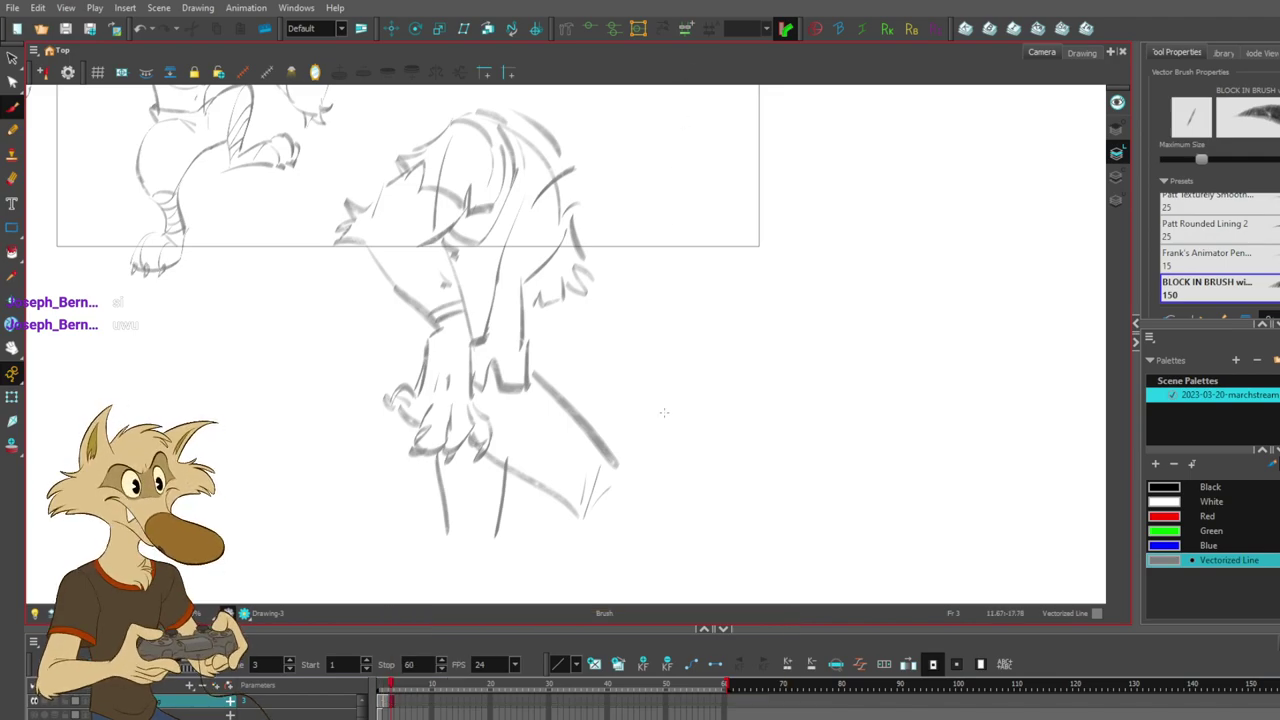
- Compare the hunched figure's pose and proportions with the other characters on the page
{"action": "scroll", "coordinate": [662, 425], "scroll_direction": "down", "scroll_amount": 5}
{"action": "scroll", "coordinate": [649, 344], "scroll_direction": "up", "scroll_amount": 5}
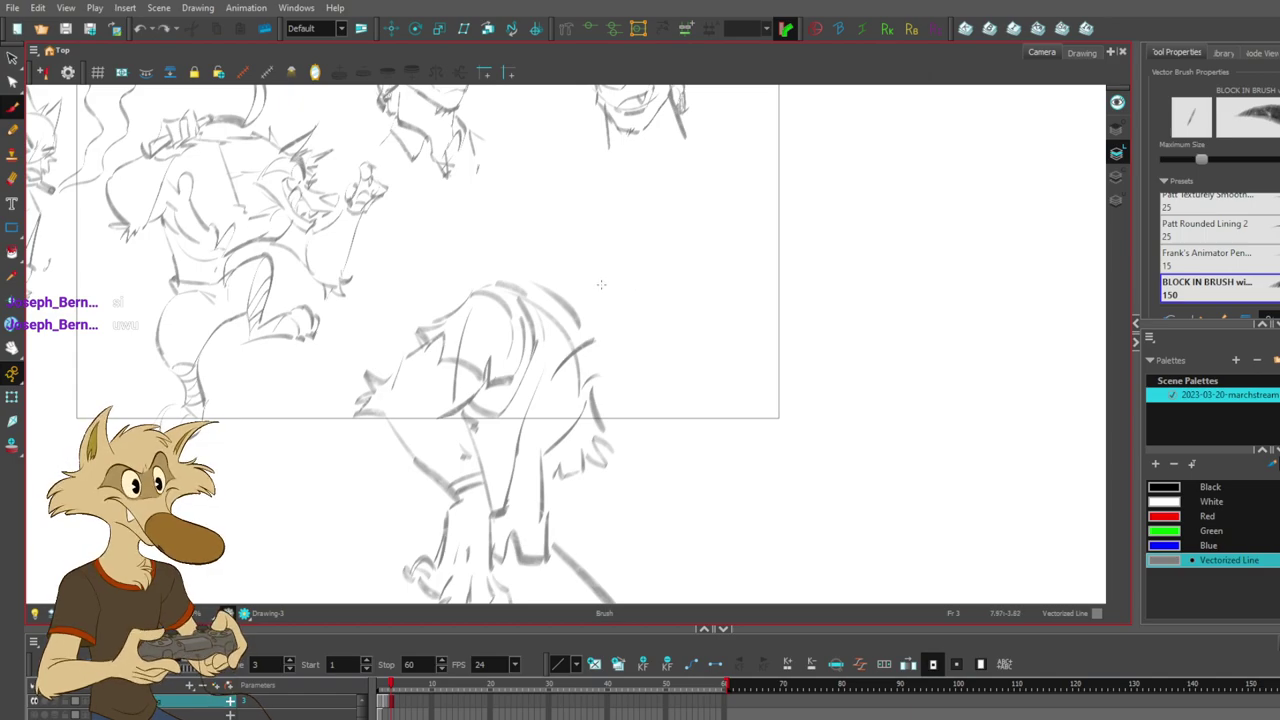
{"action": "left_click_drag", "start_coordinate": [700, 425], "coordinate": [688, 377]}
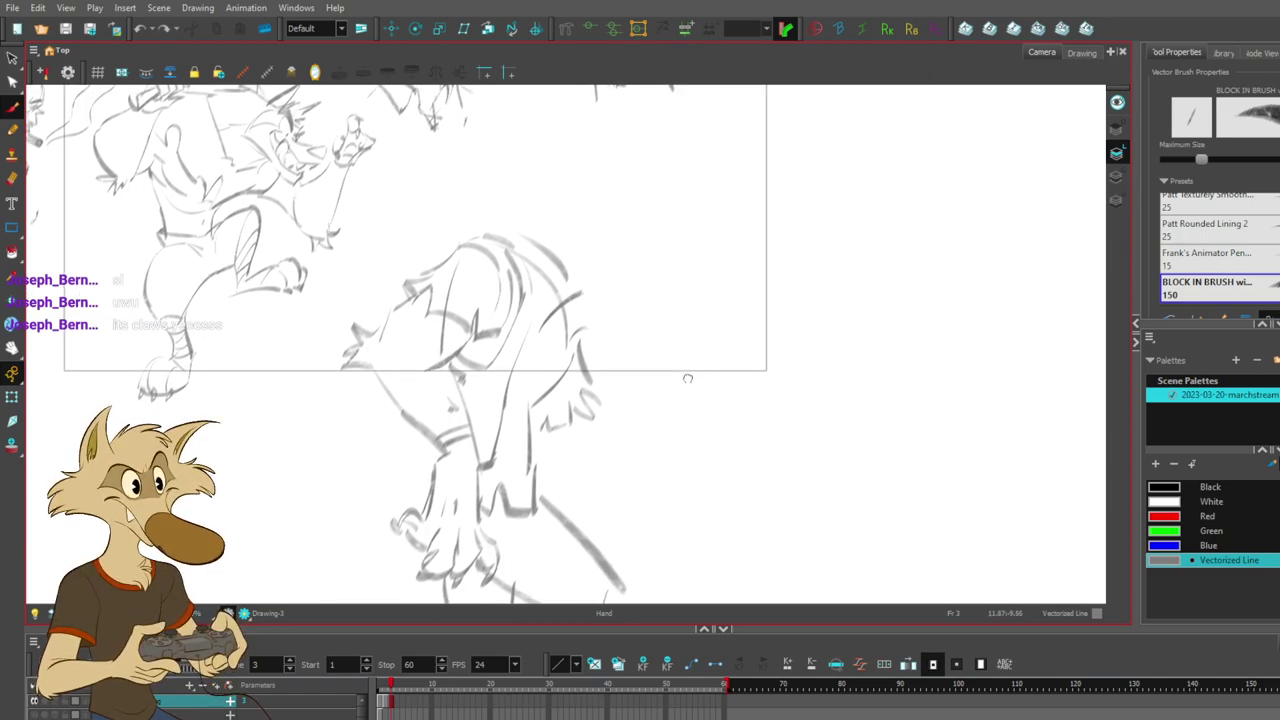
{"action": "scroll", "coordinate": [690, 338], "scroll_direction": "down", "scroll_amount": 5}
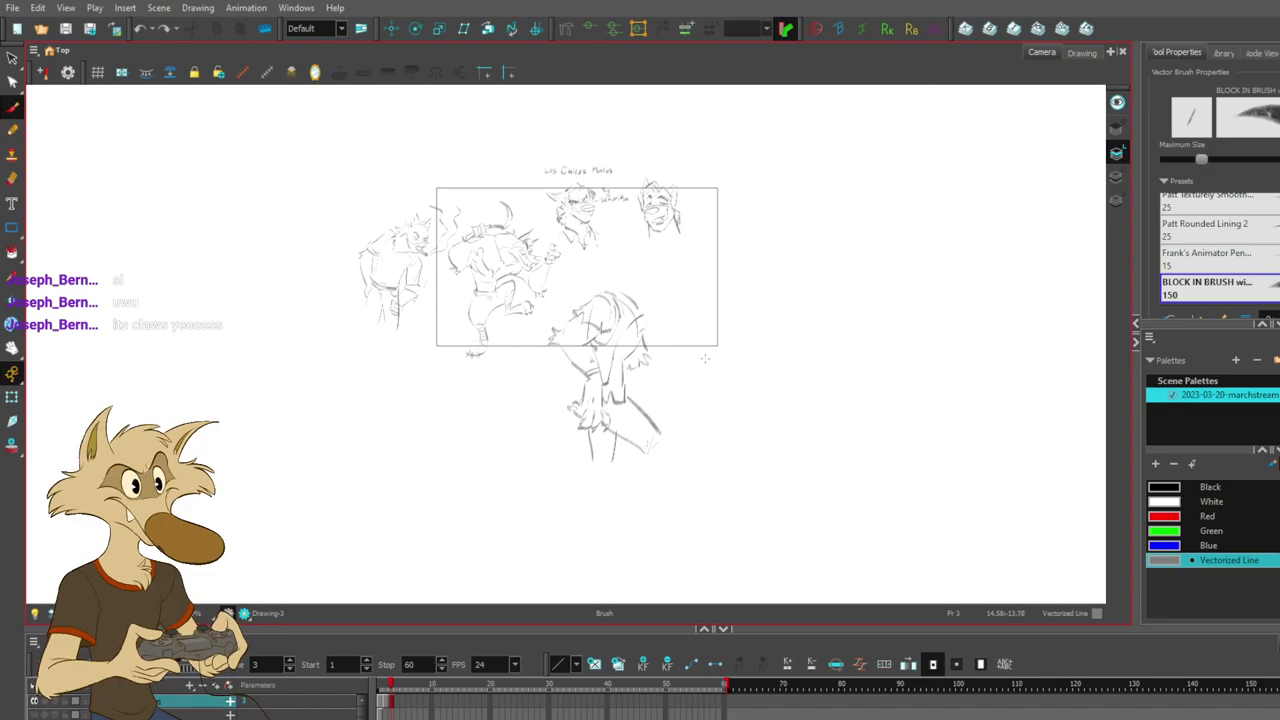
{"action": "scroll", "coordinate": [705, 371], "scroll_direction": "up", "scroll_amount": 3}
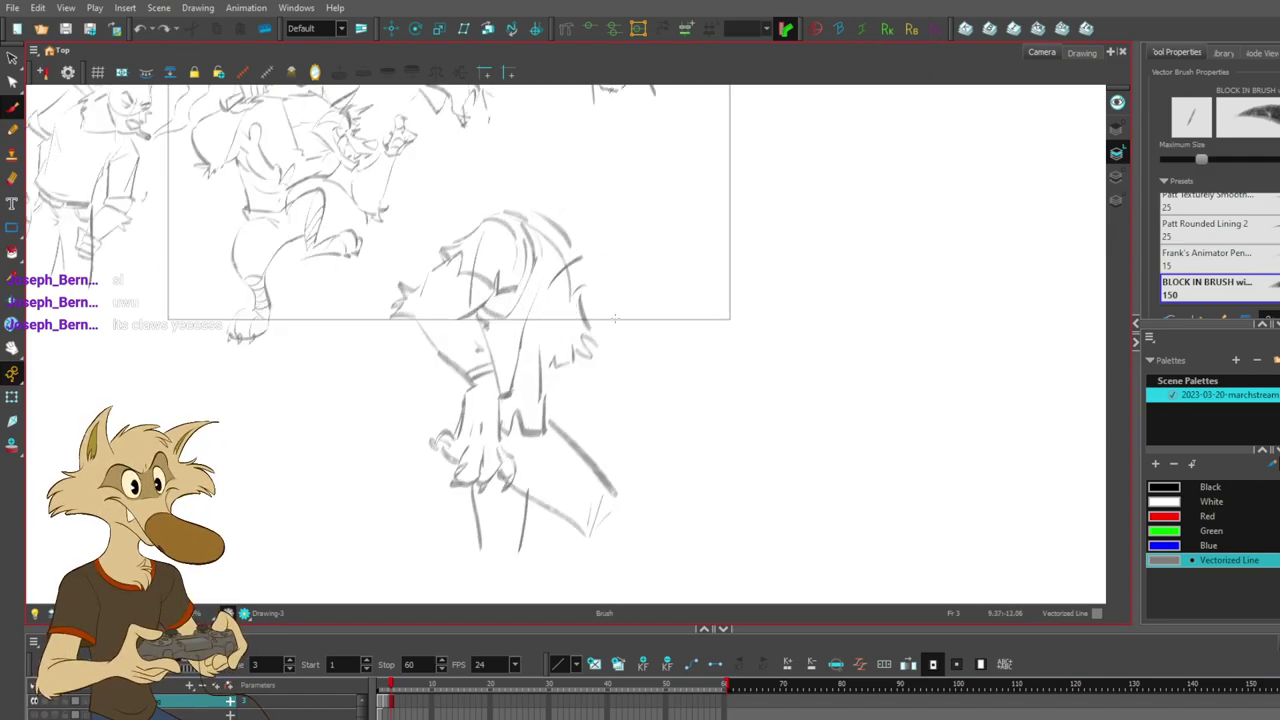
{"action": "scroll", "coordinate": [615, 318], "scroll_direction": "down", "scroll_amount": 2}
{"action": "scroll", "coordinate": [490, 268], "scroll_direction": "up", "scroll_amount": 5}
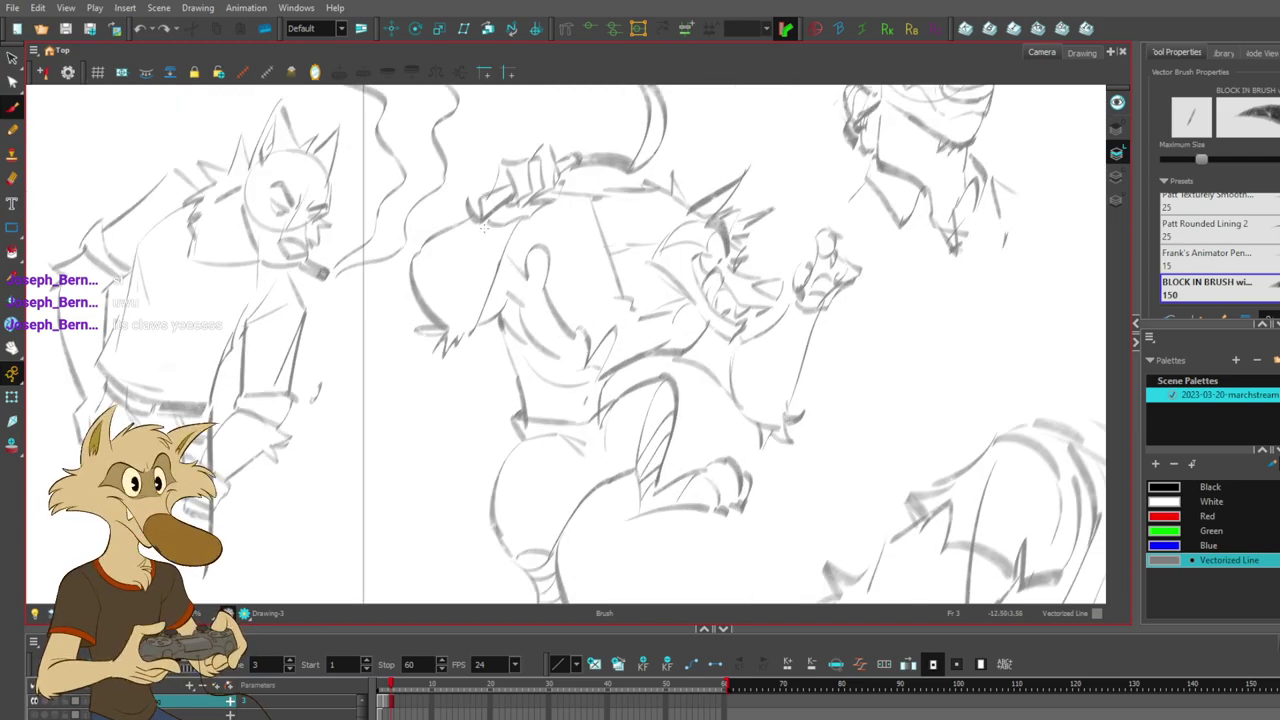
{"action": "scroll", "coordinate": [536, 232], "scroll_direction": "down", "scroll_amount": 4}
{"action": "scroll", "coordinate": [752, 344], "scroll_direction": "up", "scroll_amount": 4}
{"action": "scroll", "coordinate": [752, 344], "scroll_direction": "down", "scroll_amount": 1}
{"action": "scroll", "coordinate": [700, 350], "scroll_direction": "up", "scroll_amount": 3}
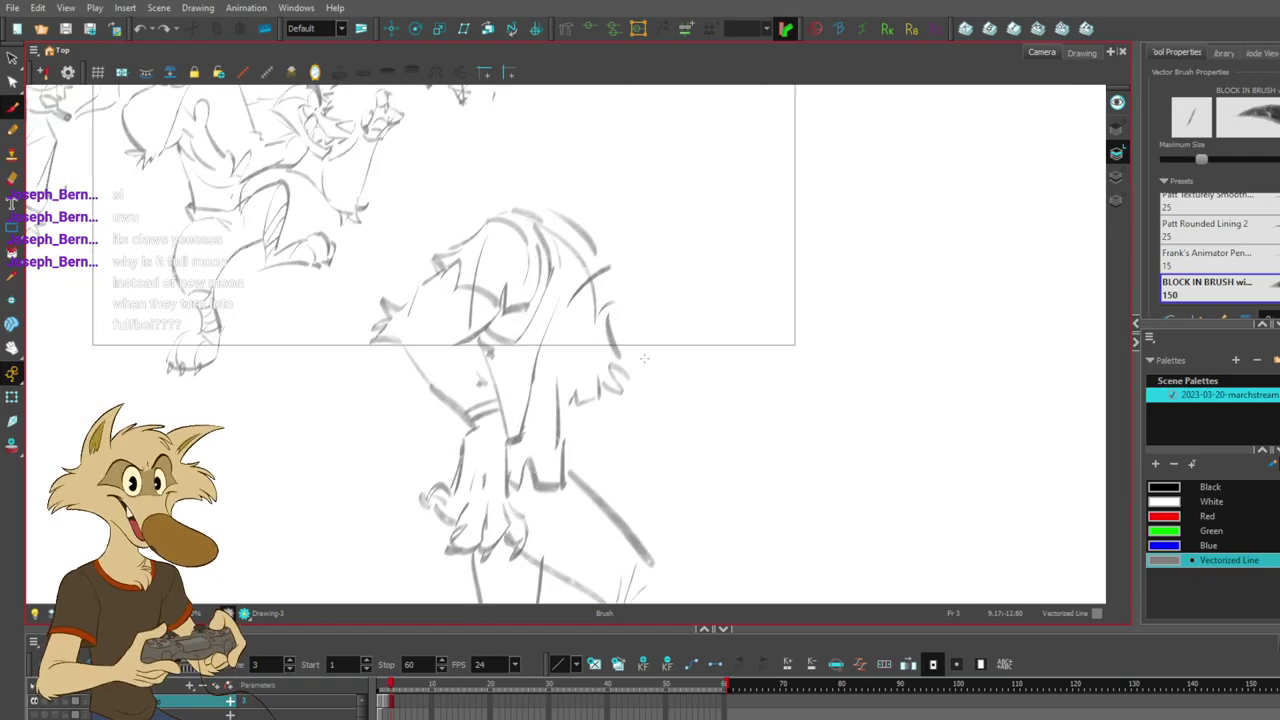
- Duplicate the whole hunched figure and place the copy in the empty space to the right of the original
{"action": "left_click_drag", "start_coordinate": [503, 304], "coordinate": [484, 333]}
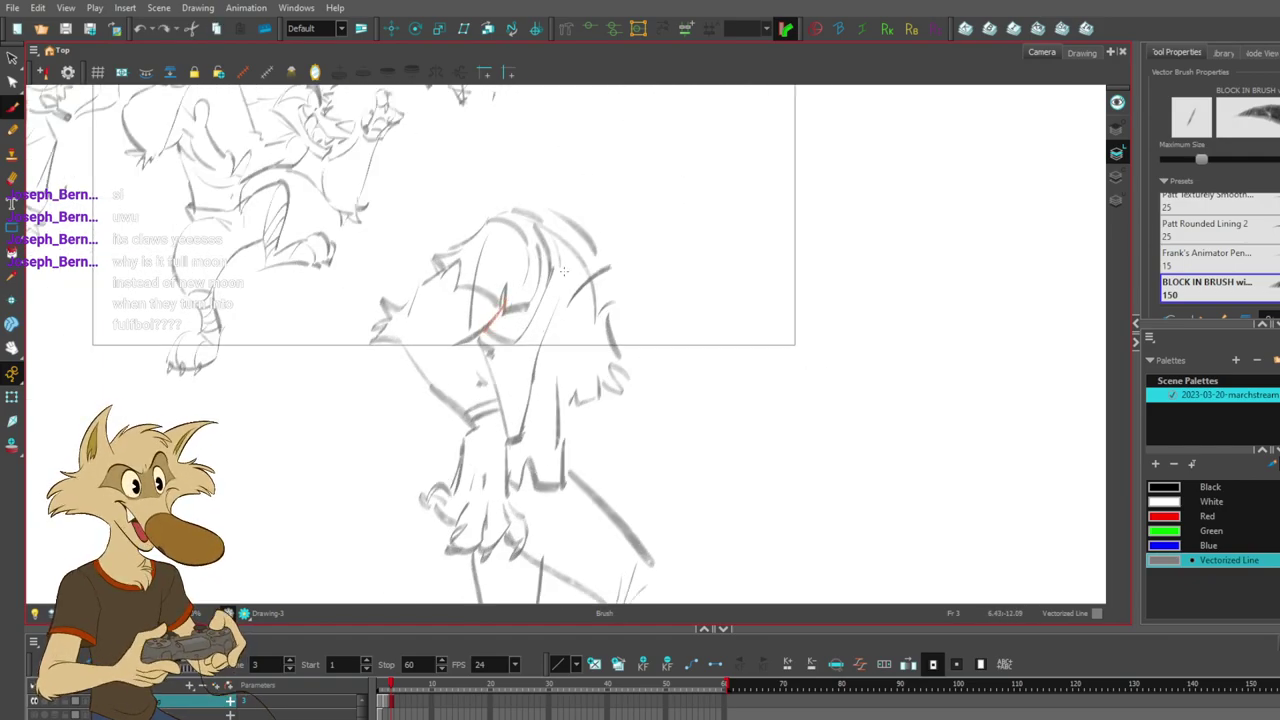
{"action": "left_click_drag", "start_coordinate": [572, 317], "coordinate": [532, 283]}
{"action": "key", "text": "alt+s"}
{"action": "scroll", "coordinate": [560, 280], "scroll_direction": "down", "scroll_amount": 3}
{"action": "mouse_move", "coordinate": [610, 222]}
{"action": "left_mouse_down"}
{"action": "mouse_move", "coordinate": [526, 226]}
{"action": "mouse_move", "coordinate": [644, 475]}
{"action": "mouse_move", "coordinate": [643, 268]}
{"action": "left_mouse_up"}
{"action": "key", "text": "ctrl+c"}
{"action": "key", "text": "ctrl+v"}
{"action": "left_click_drag", "start_coordinate": [588, 300], "coordinate": [805, 296]}
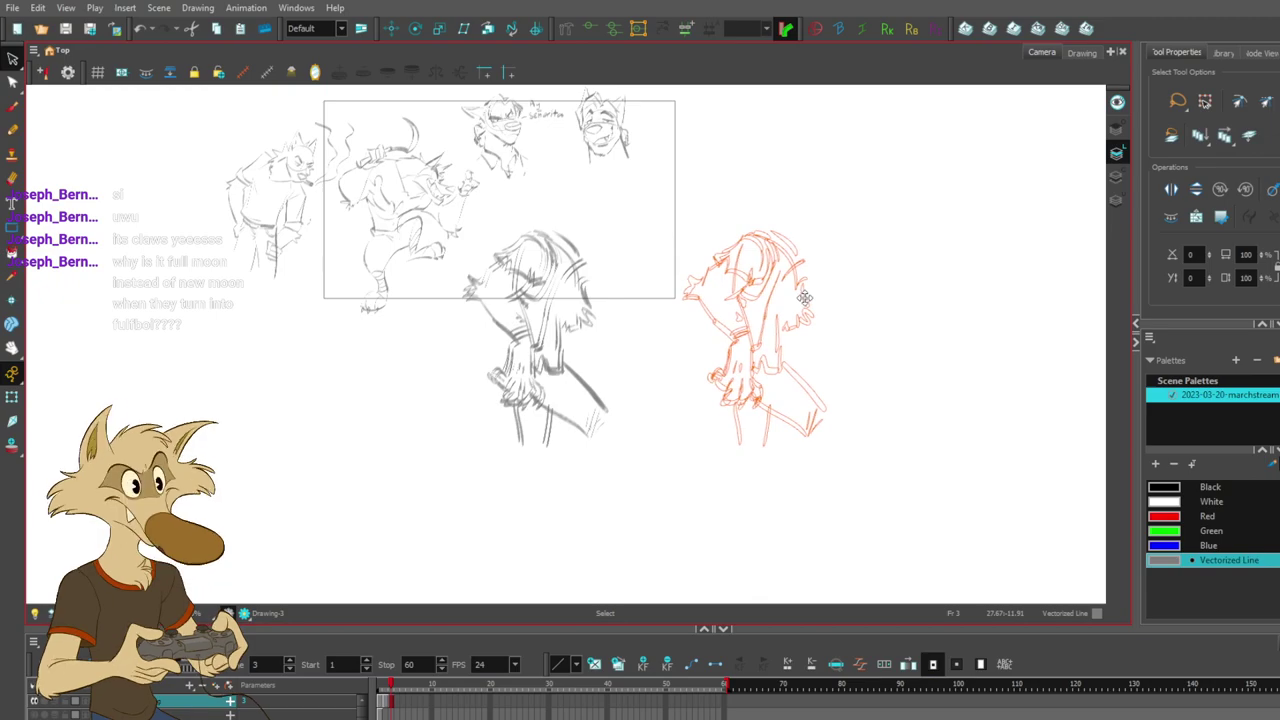
{"action": "left_click", "coordinate": [908, 272]}
{"action": "scroll", "coordinate": [926, 318], "scroll_direction": "up", "scroll_amount": 2}
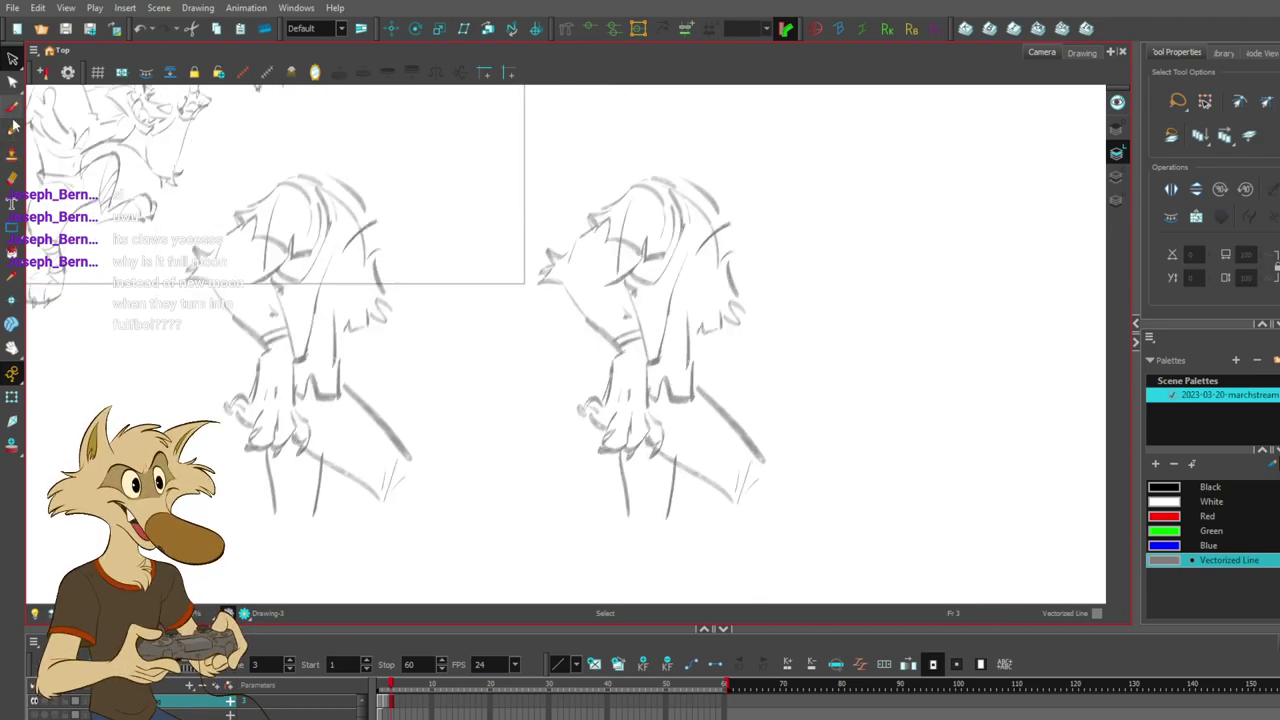
- Return to the Brush tool and examine the duplicated figure against the original and the rest of the page
{"action": "left_click", "coordinate": [12, 106]}
{"action": "scroll", "coordinate": [411, 282], "scroll_direction": "down", "scroll_amount": 2}
{"action": "scroll", "coordinate": [600, 282], "scroll_direction": "up", "scroll_amount": 2}
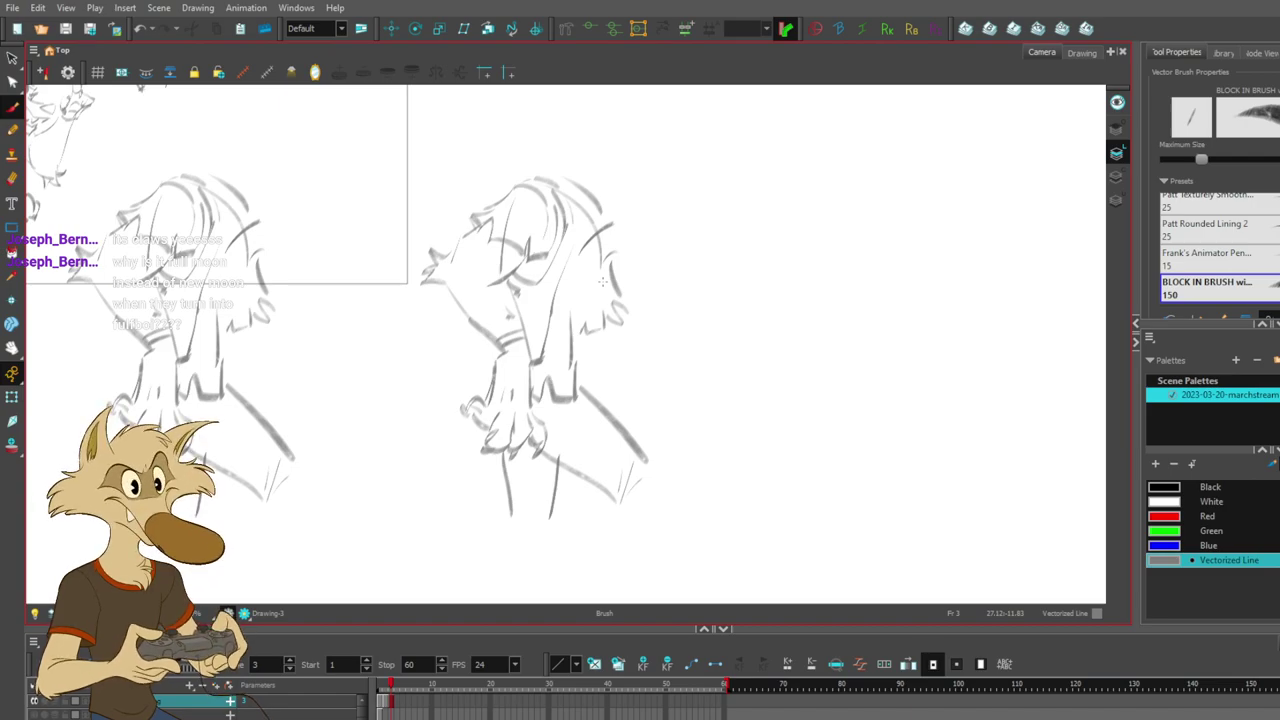
{"action": "scroll", "coordinate": [602, 282], "scroll_direction": "down", "scroll_amount": 2}
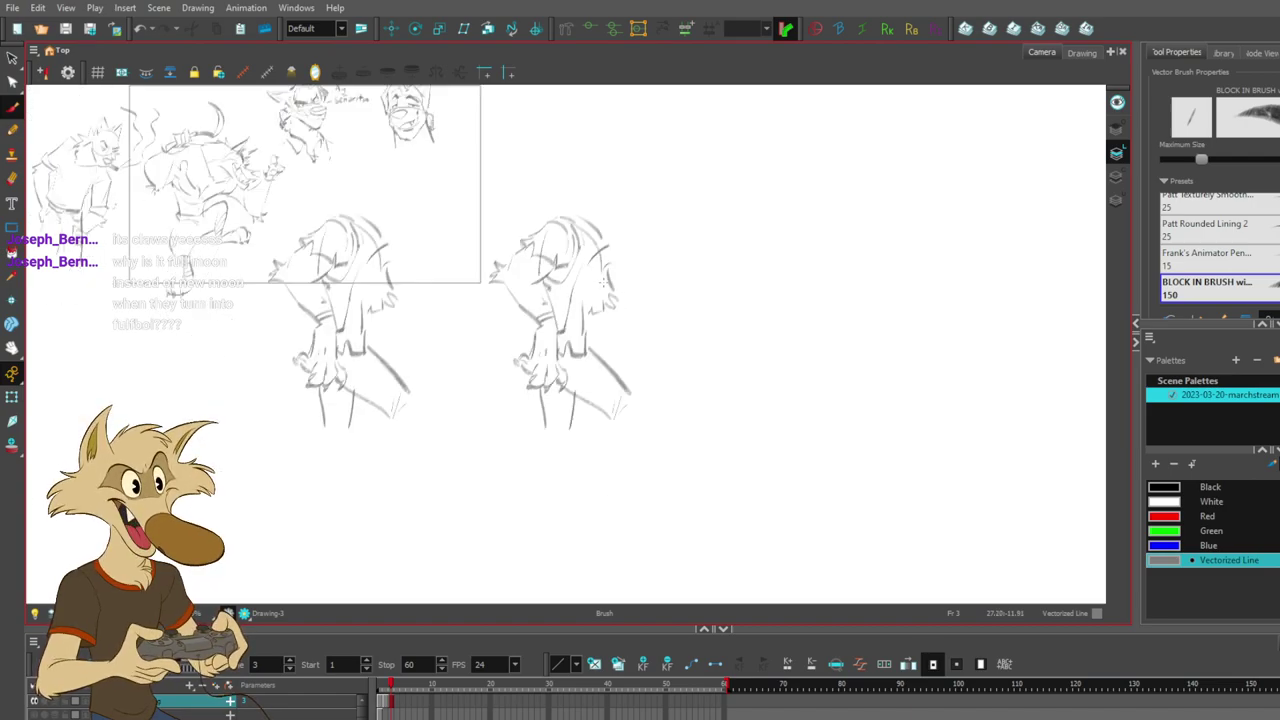
{"action": "scroll", "coordinate": [602, 239], "scroll_direction": "down", "scroll_amount": 1}
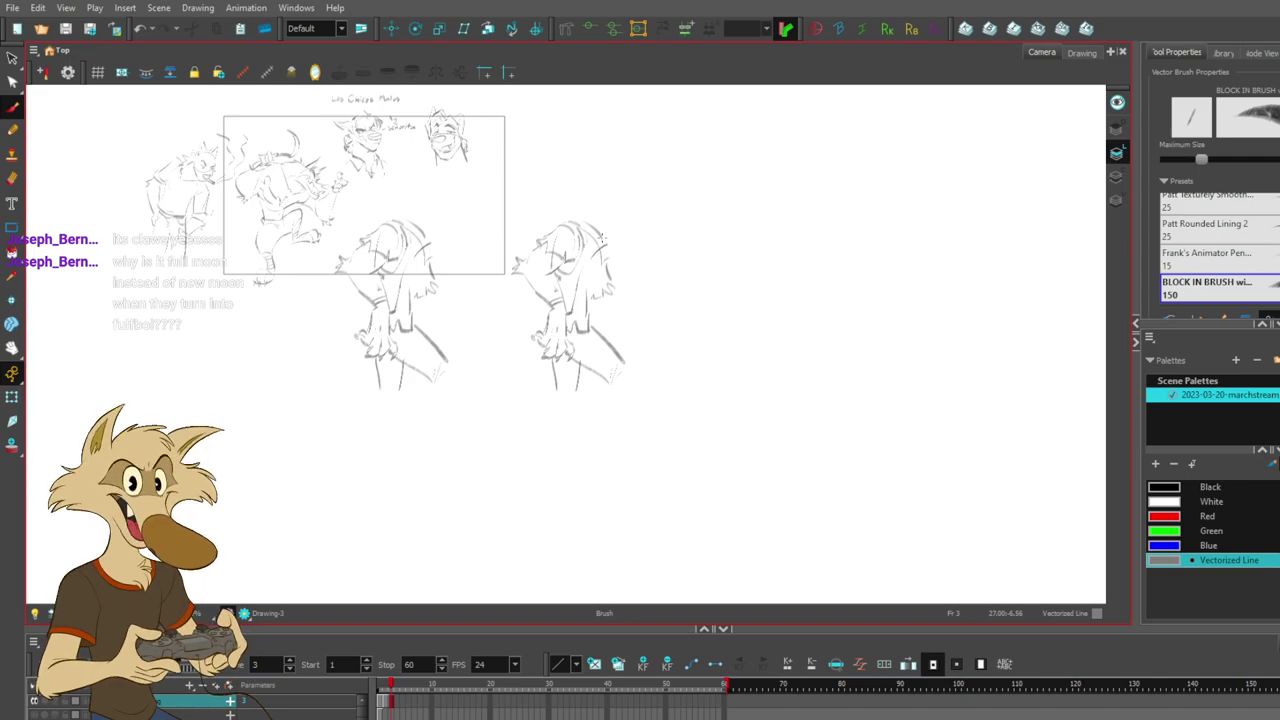
{"action": "scroll", "coordinate": [611, 236], "scroll_direction": "up", "scroll_amount": 2}
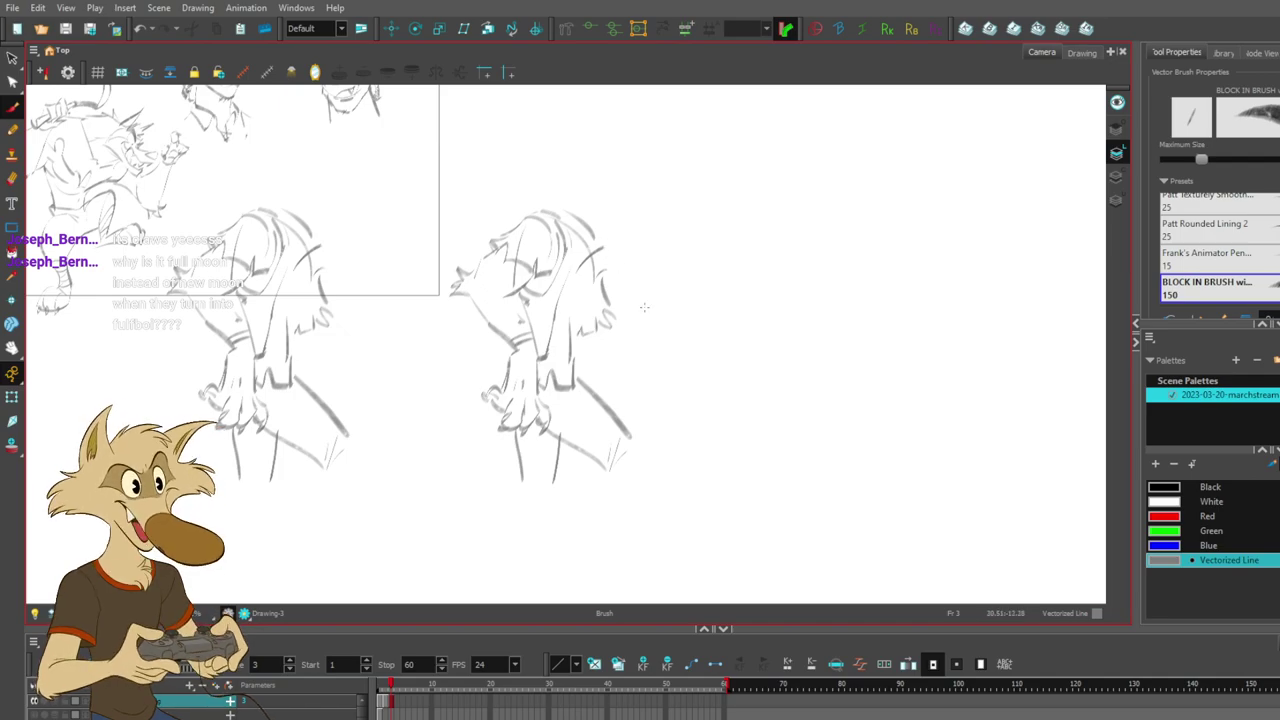
{"action": "scroll", "coordinate": [640, 290], "scroll_direction": "down", "scroll_amount": 2}
{"action": "scroll", "coordinate": [652, 294], "scroll_direction": "up", "scroll_amount": 2}
{"action": "scroll", "coordinate": [645, 294], "scroll_direction": "up", "scroll_amount": 1}
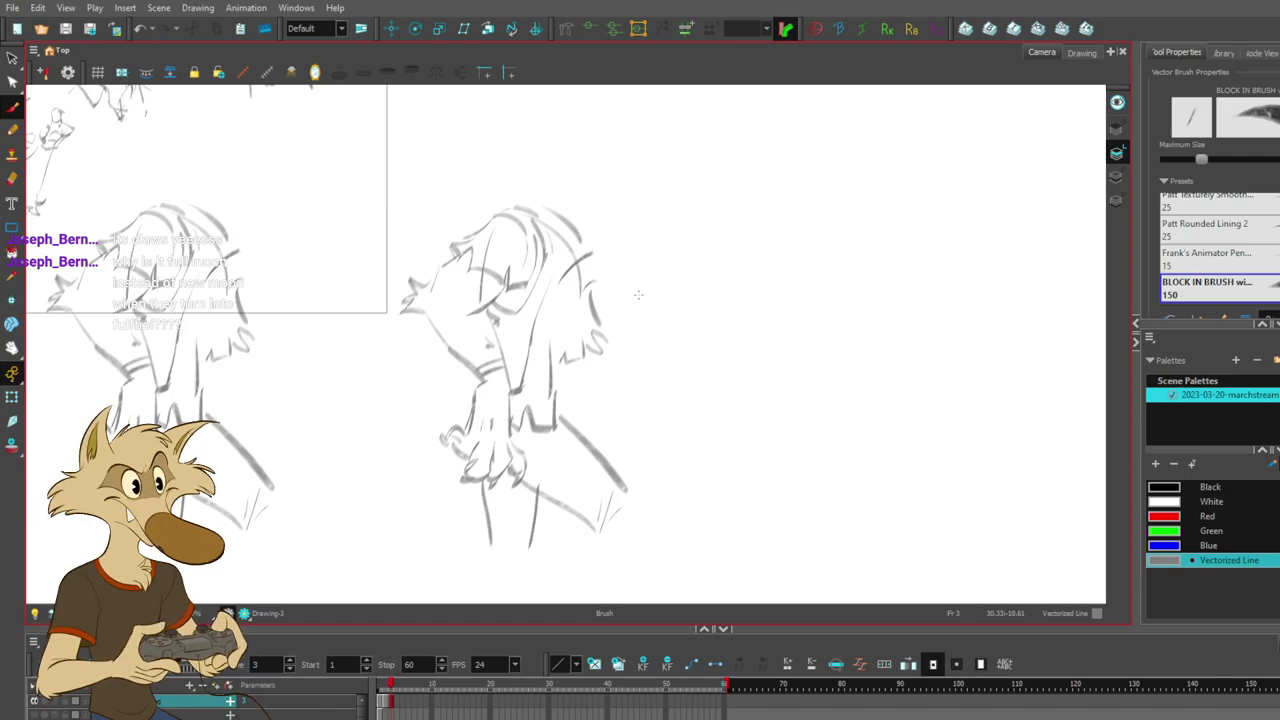
{"action": "key", "text": "1"}
{"action": "key", "text": "2"}
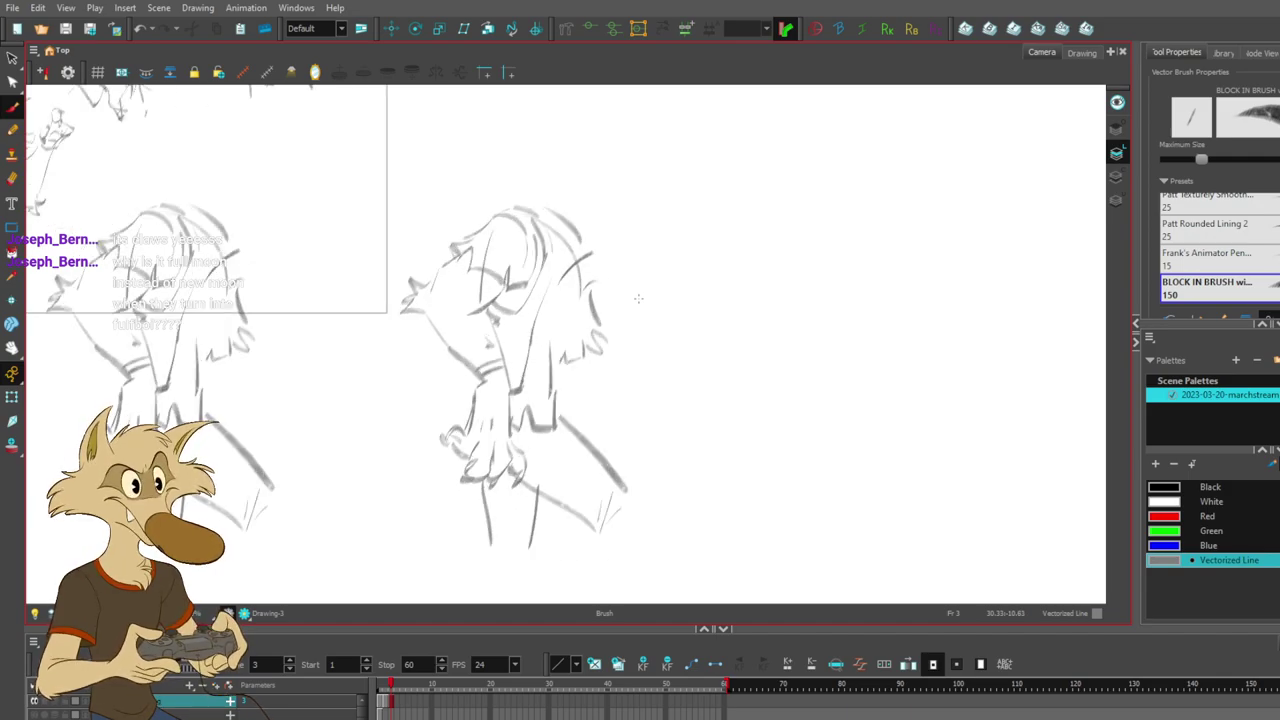
- Examine the duplicated hunched figure beside the original and the other characters at different magnifications
{"action": "key", "text": "1"}
{"action": "key", "text": "2"}
{"action": "key", "text": "1"}
{"action": "key", "text": "1"}
{"action": "key", "text": "2"}
{"action": "key", "text": "2"}
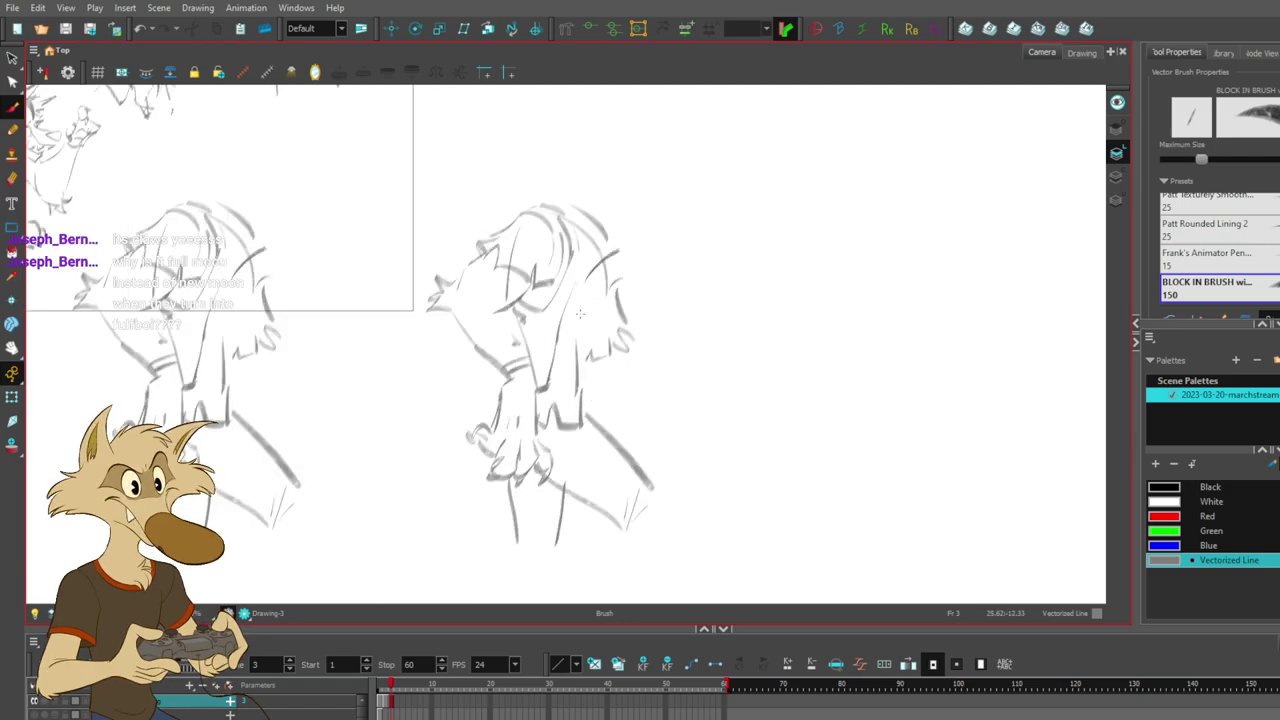
{"action": "key", "text": "1"}
{"action": "key", "text": "1"}
{"action": "key", "text": "2"}
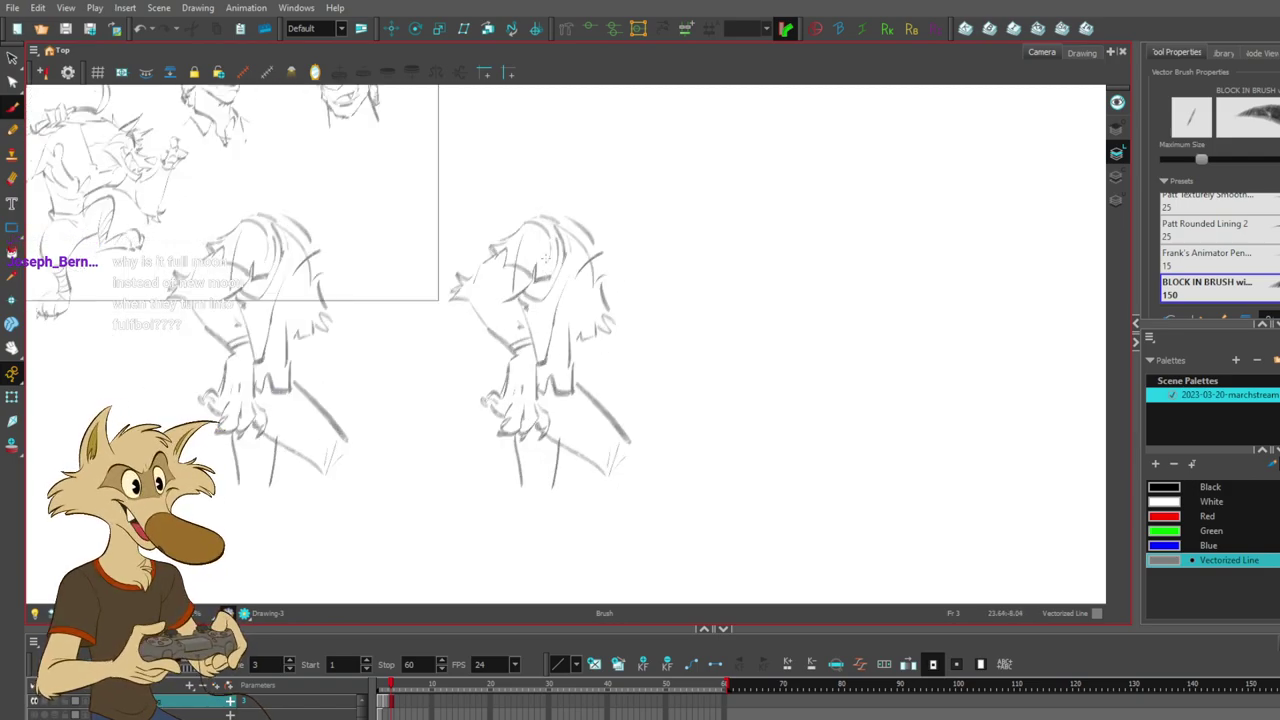
{"action": "key", "text": "2"}
{"action": "key", "text": "1"}
{"action": "key", "text": "2"}
{"action": "key", "text": "2"}
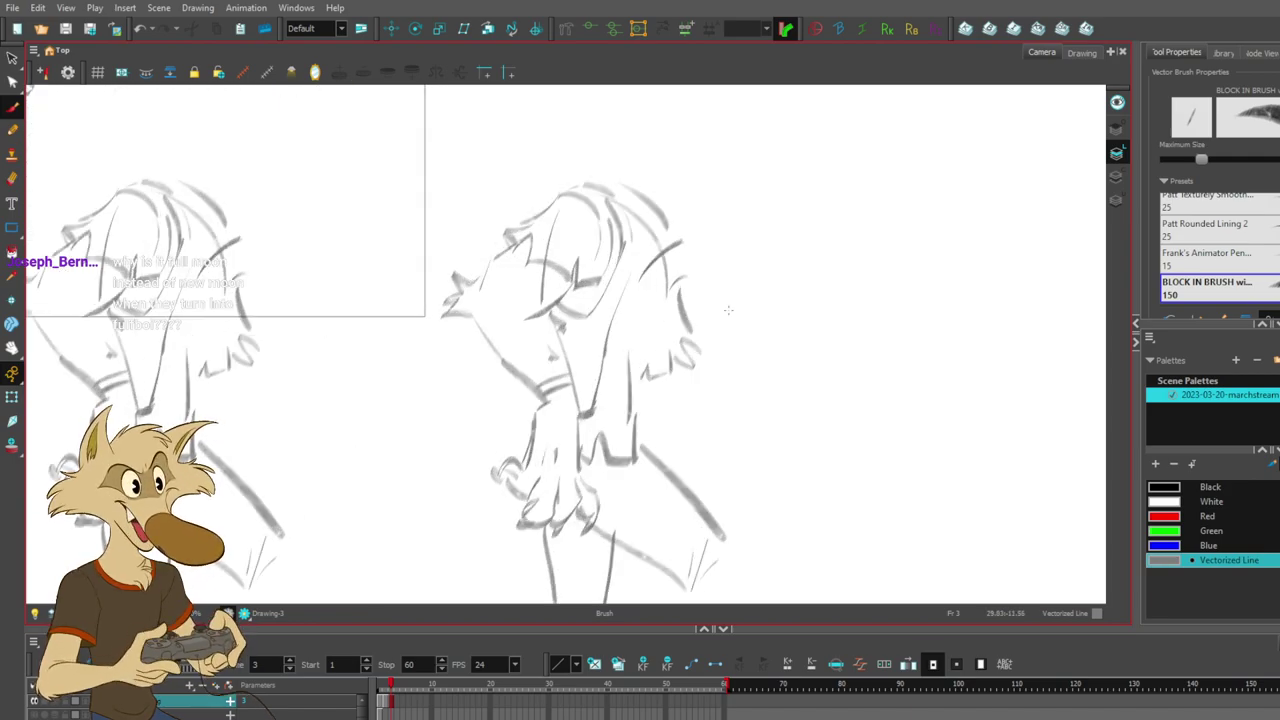
{"action": "scroll", "coordinate": [674, 436], "scroll_direction": "down", "scroll_amount": 3}
{"action": "scroll", "coordinate": [773, 480], "scroll_direction": "up", "scroll_amount": 4}
{"action": "scroll", "coordinate": [802, 446], "scroll_direction": "up", "scroll_amount": 2}
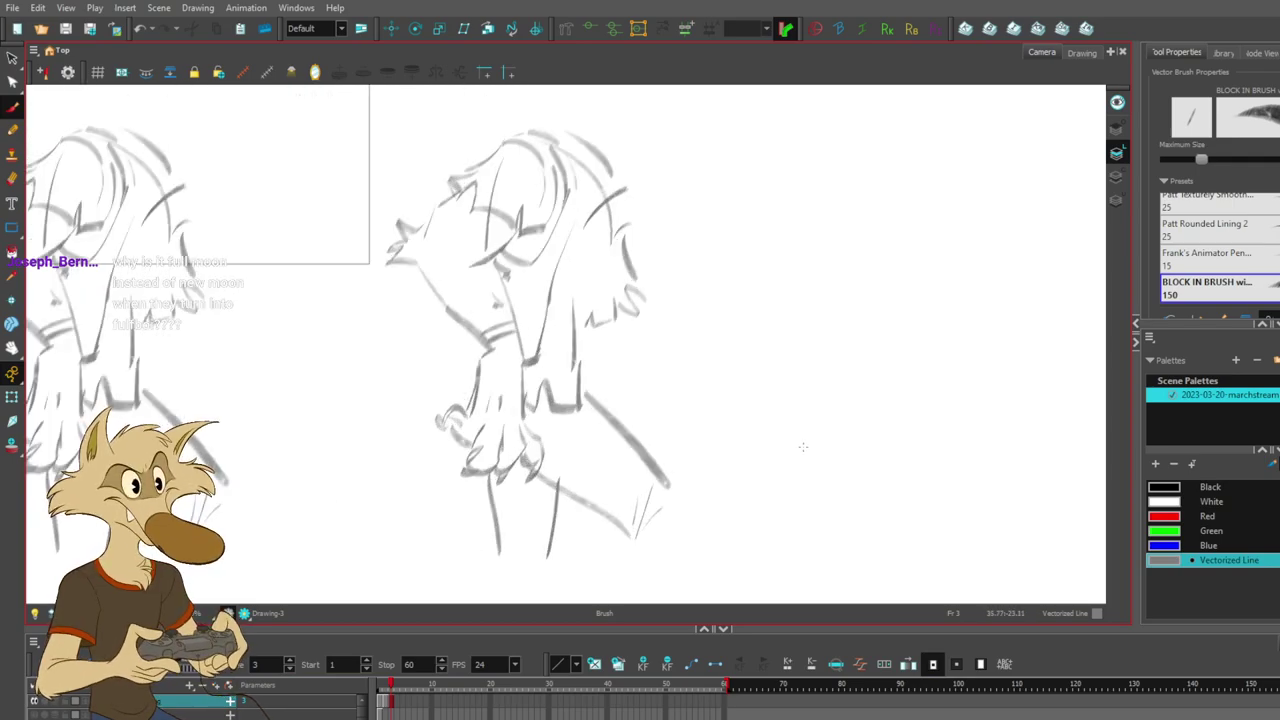
- Try a long curved outer contour on the copied figure, from beside the shoulder down towards the hip
{"action": "key", "text": "ctrl+z"}
{"action": "left_click_drag", "start_coordinate": [612, 287], "coordinate": [622, 401]}
{"action": "key", "text": "ctrl+z"}
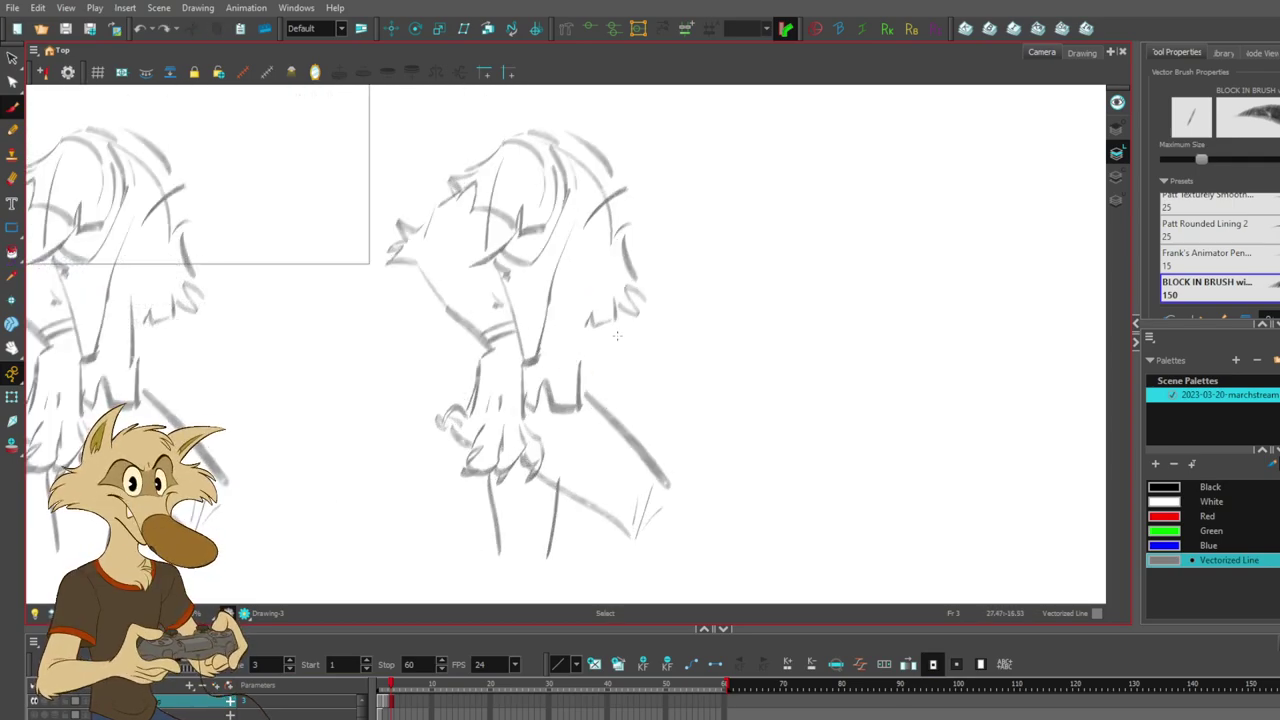
{"action": "left_click_drag", "start_coordinate": [619, 288], "coordinate": [598, 397]}
{"action": "key", "text": "ctrl+z"}
{"action": "key", "text": "ctrl+z"}
{"action": "mouse_move", "coordinate": [629, 310]}
{"action": "left_mouse_down"}
{"action": "mouse_move", "coordinate": [603, 399]}
{"action": "mouse_move", "coordinate": [583, 360]}
{"action": "mouse_move", "coordinate": [578, 411]}
{"action": "mouse_move", "coordinate": [588, 326]}
{"action": "left_mouse_up"}
{"action": "key", "text": "ctrl+z"}
{"action": "key", "text": "ctrl+z"}
{"action": "left_click_drag", "start_coordinate": [631, 179], "coordinate": [645, 281]}
{"action": "key", "text": "ctrl+z"}
{"action": "mouse_move", "coordinate": [648, 200]}
{"action": "left_mouse_down"}
{"action": "mouse_move", "coordinate": [644, 294]}
{"action": "mouse_move", "coordinate": [625, 333]}
{"action": "mouse_move", "coordinate": [669, 357]}
{"action": "left_mouse_up"}
{"action": "key", "text": "ctrl+z"}
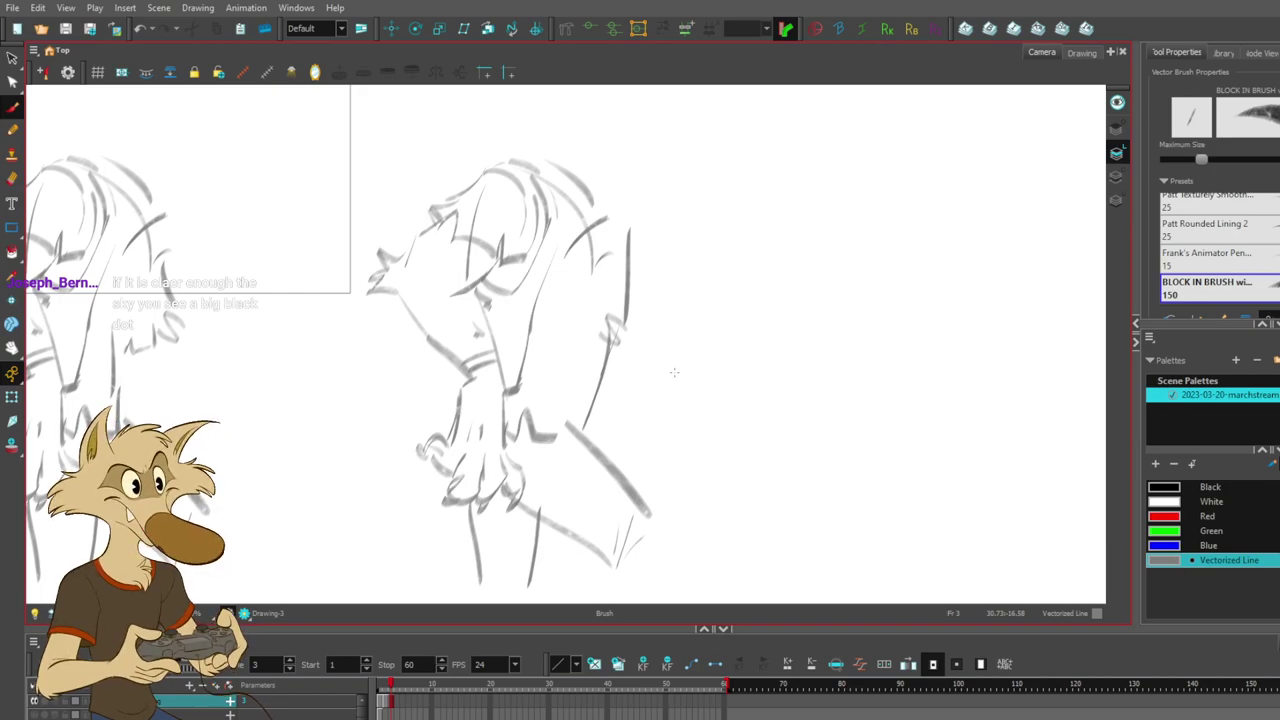
- Try shorter strokes for the lower end of the copied figure's outer contour, above the hip
{"action": "scroll", "coordinate": [674, 372], "scroll_direction": "down", "scroll_amount": 3}
{"action": "scroll", "coordinate": [672, 373], "scroll_direction": "up", "scroll_amount": 2}
{"action": "scroll", "coordinate": [665, 365], "scroll_direction": "down", "scroll_amount": 2}
{"action": "scroll", "coordinate": [656, 356], "scroll_direction": "up", "scroll_amount": 2}
{"action": "scroll", "coordinate": [646, 346], "scroll_direction": "up", "scroll_amount": 2}
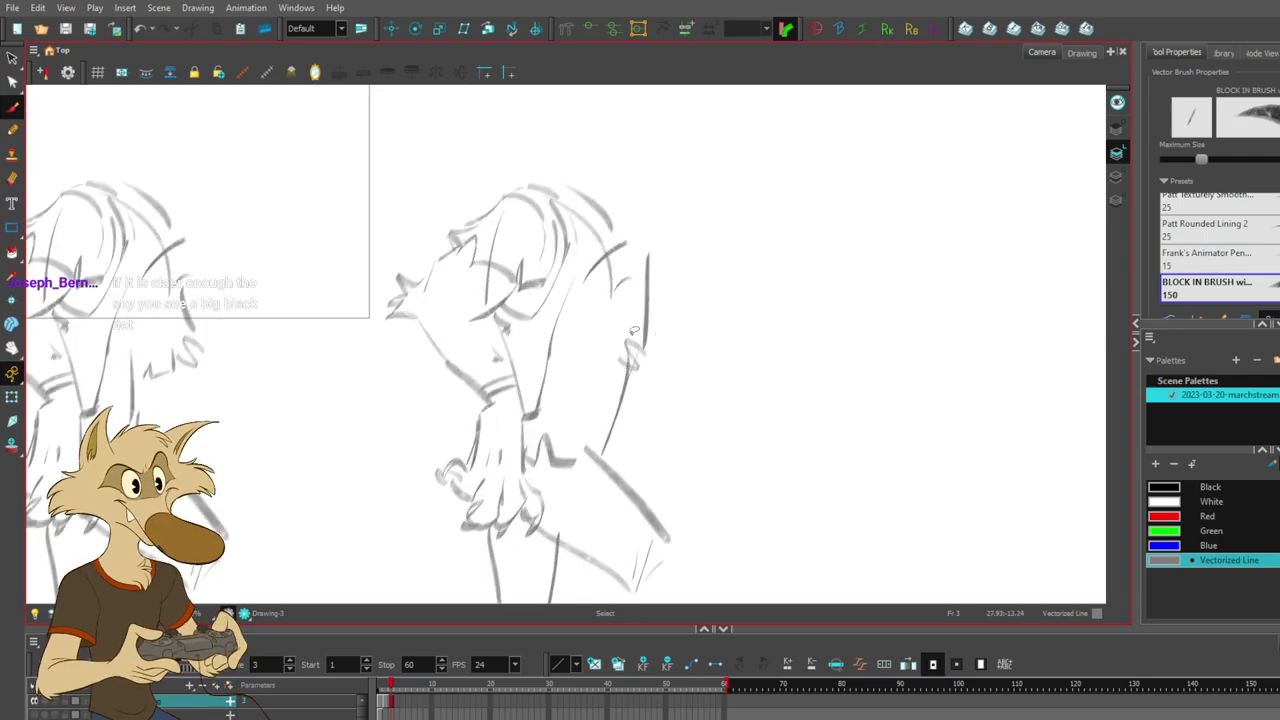
{"action": "key", "text": "ctrl+z"}
{"action": "key", "text": "ctrl+z"}
{"action": "left_click_drag", "start_coordinate": [645, 345], "coordinate": [602, 451]}
{"action": "key", "text": "ctrl+z"}
{"action": "key", "text": "ctrl+z"}
{"action": "key", "text": "ctrl+z"}
{"action": "key", "text": "ctrl+z"}
{"action": "key", "text": "ctrl+z"}
{"action": "left_click_drag", "start_coordinate": [620, 392], "coordinate": [605, 483]}
{"action": "key", "text": "ctrl+z"}
{"action": "key", "text": "ctrl+z"}
{"action": "key", "text": "ctrl+z"}
{"action": "key", "text": "ctrl+z"}
{"action": "left_click_drag", "start_coordinate": [603, 399], "coordinate": [588, 460]}
{"action": "key", "text": "ctrl+z"}
{"action": "left_click_drag", "start_coordinate": [643, 348], "coordinate": [586, 466]}
{"action": "key", "text": "ctrl+z"}
{"action": "left_click_drag", "start_coordinate": [603, 406], "coordinate": [598, 468]}
{"action": "key", "text": "ctrl+z"}
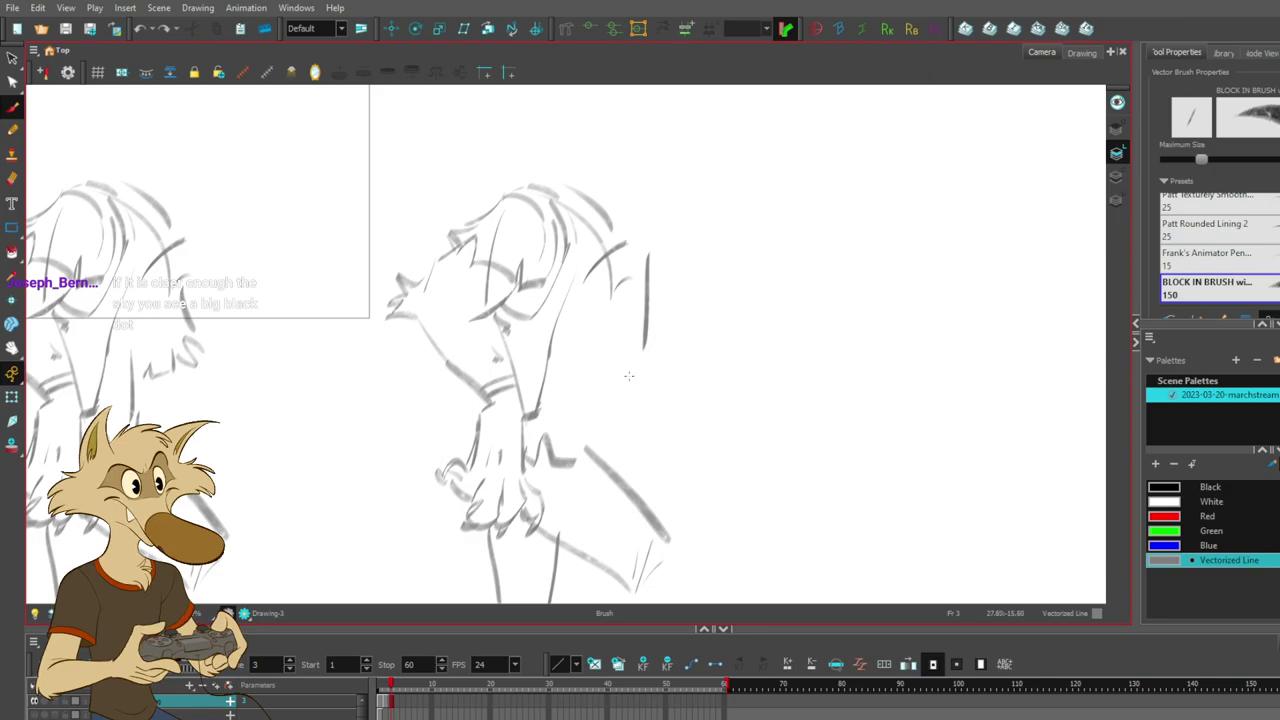
- Undo the trial contour strokes on the copied figure back to its original linework
{"action": "scroll", "coordinate": [704, 380], "scroll_direction": "down", "scroll_amount": 3}
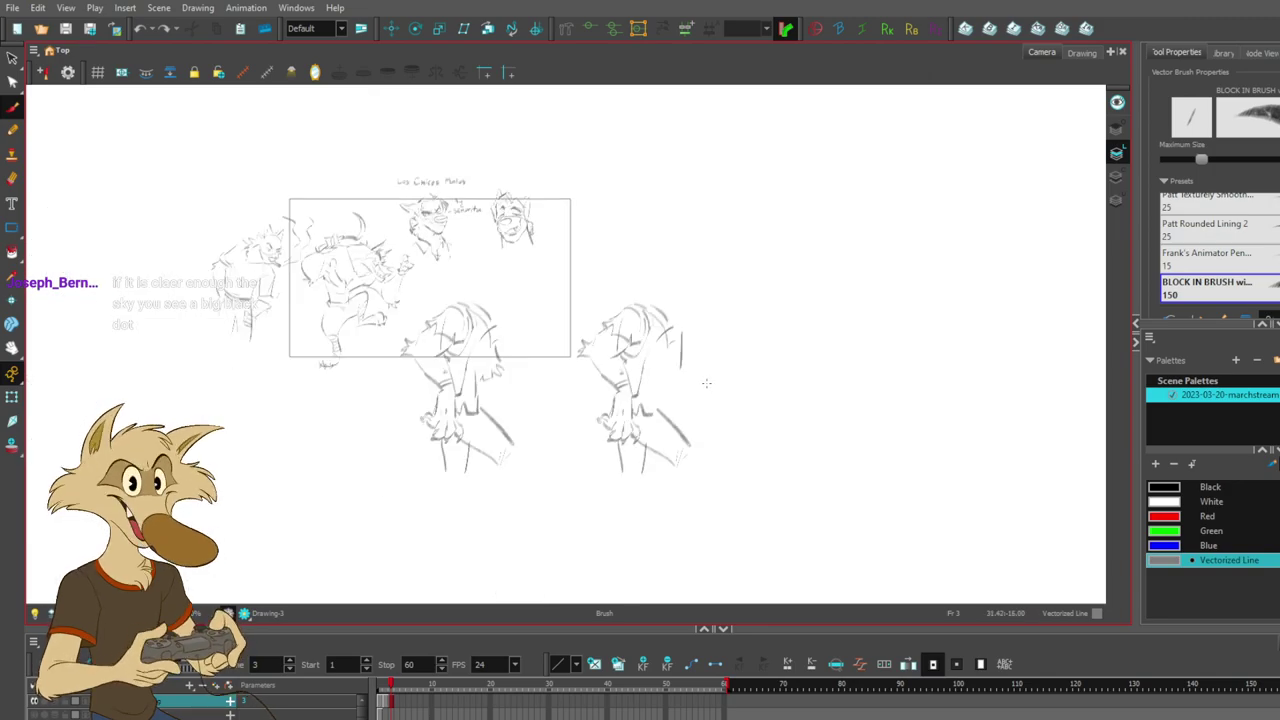
{"action": "scroll", "coordinate": [700, 377], "scroll_direction": "up", "scroll_amount": 2}
{"action": "scroll", "coordinate": [666, 369], "scroll_direction": "up", "scroll_amount": 1}
{"action": "key", "text": "ctrl+z"}
{"action": "key", "text": "ctrl+z"}
{"action": "key", "text": "ctrl+z"}
{"action": "key", "text": "ctrl+z"}
{"action": "key", "text": "ctrl+z"}
{"action": "key", "text": "ctrl+z"}
{"action": "key", "text": "ctrl+z"}
{"action": "key", "text": "ctrl+z"}
{"action": "key", "text": "ctrl+shift+z"}
{"action": "key", "text": "ctrl+shift+z"}
- Return to the Brush tool and draw a slanted line inside the fur tufts on the copied figure's rear side
{"action": "key", "text": "alt+b"}
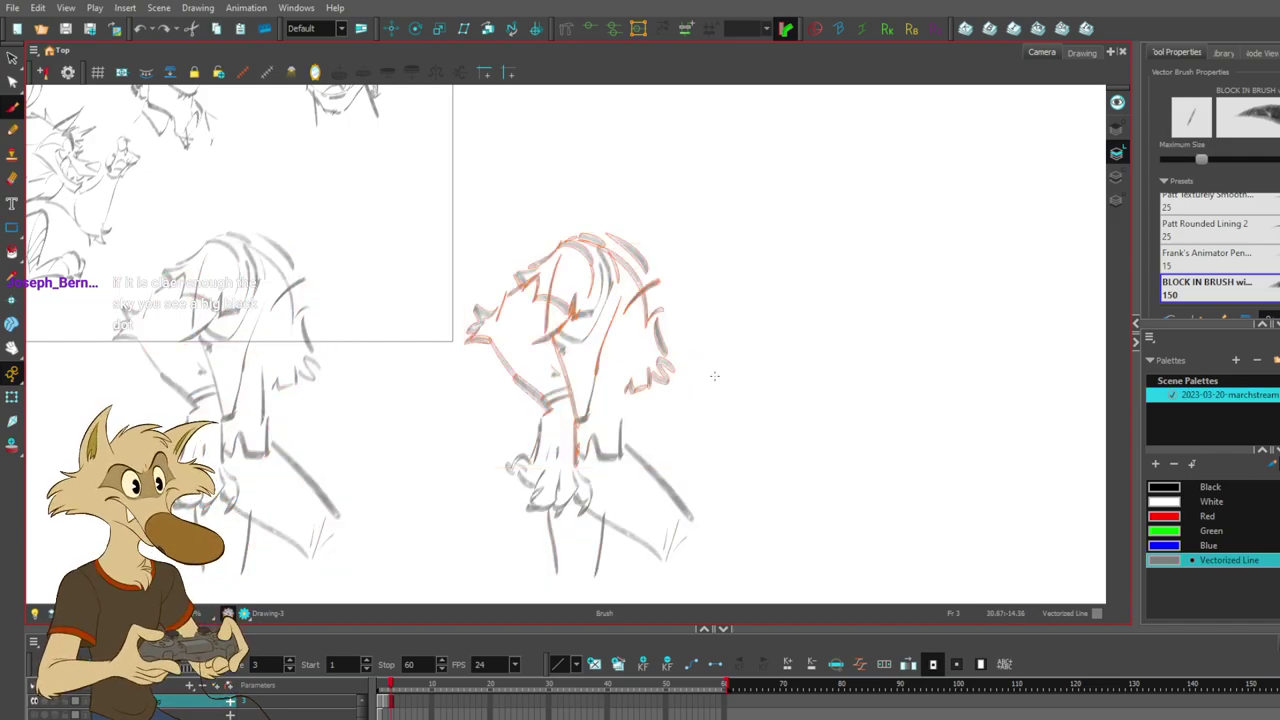
{"action": "mouse_move", "coordinate": [646, 350]}
{"action": "left_mouse_down"}
{"action": "mouse_move", "coordinate": [674, 352]}
{"action": "mouse_move", "coordinate": [622, 383]}
{"action": "left_mouse_up"}
{"action": "left_click", "coordinate": [734, 336], "text": "ctrl"}
{"action": "key", "text": "ctrl+z"}
{"action": "left_click_drag", "start_coordinate": [660, 310], "coordinate": [627, 385]}
{"action": "key", "text": "ctrl+z"}
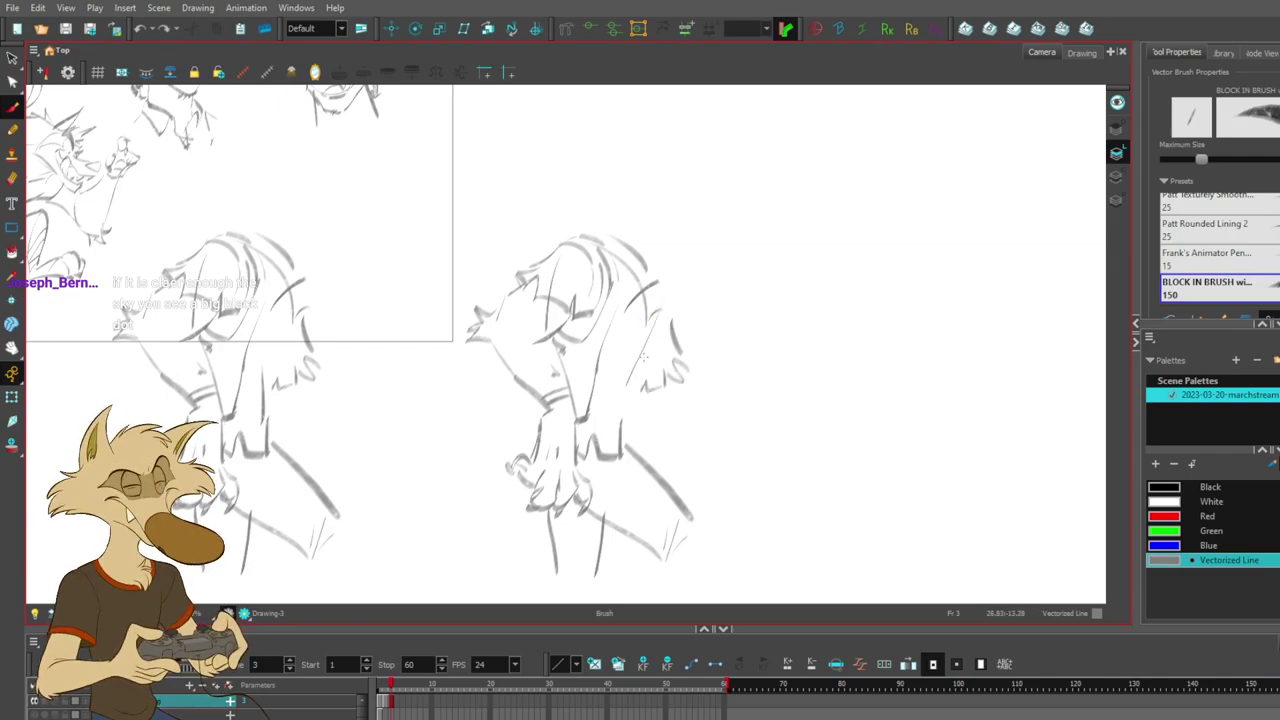
- Delete the inner diagonal torso line on the copied figure and extend the slanted flank line down to the waist
{"action": "left_click", "coordinate": [597, 354], "text": "ctrl"}
{"action": "key", "text": "Delete"}
{"action": "left_click_drag", "start_coordinate": [577, 418], "coordinate": [617, 427]}
{"action": "key", "text": "ctrl+z"}
{"action": "left_click_drag", "start_coordinate": [629, 284], "coordinate": [613, 429]}
{"action": "key", "text": "ctrl+z"}
{"action": "key", "text": "ctrl+z"}
{"action": "left_click_drag", "start_coordinate": [628, 319], "coordinate": [611, 408]}
{"action": "key", "text": "ctrl+z"}
{"action": "key", "text": "ctrl+z"}
{"action": "left_click_drag", "start_coordinate": [633, 347], "coordinate": [616, 411]}
- Add a short curved stroke beneath the copied figure's shoulder and close the shoulder contour to a point
{"action": "mouse_move", "coordinate": [621, 262]}
{"action": "left_mouse_down"}
{"action": "mouse_move", "coordinate": [627, 300]}
{"action": "mouse_move", "coordinate": [641, 291]}
{"action": "mouse_move", "coordinate": [632, 338]}
{"action": "left_mouse_up"}
{"action": "key", "text": "ctrl+z"}
{"action": "key", "text": "ctrl+z"}
{"action": "key", "text": "ctrl+z"}
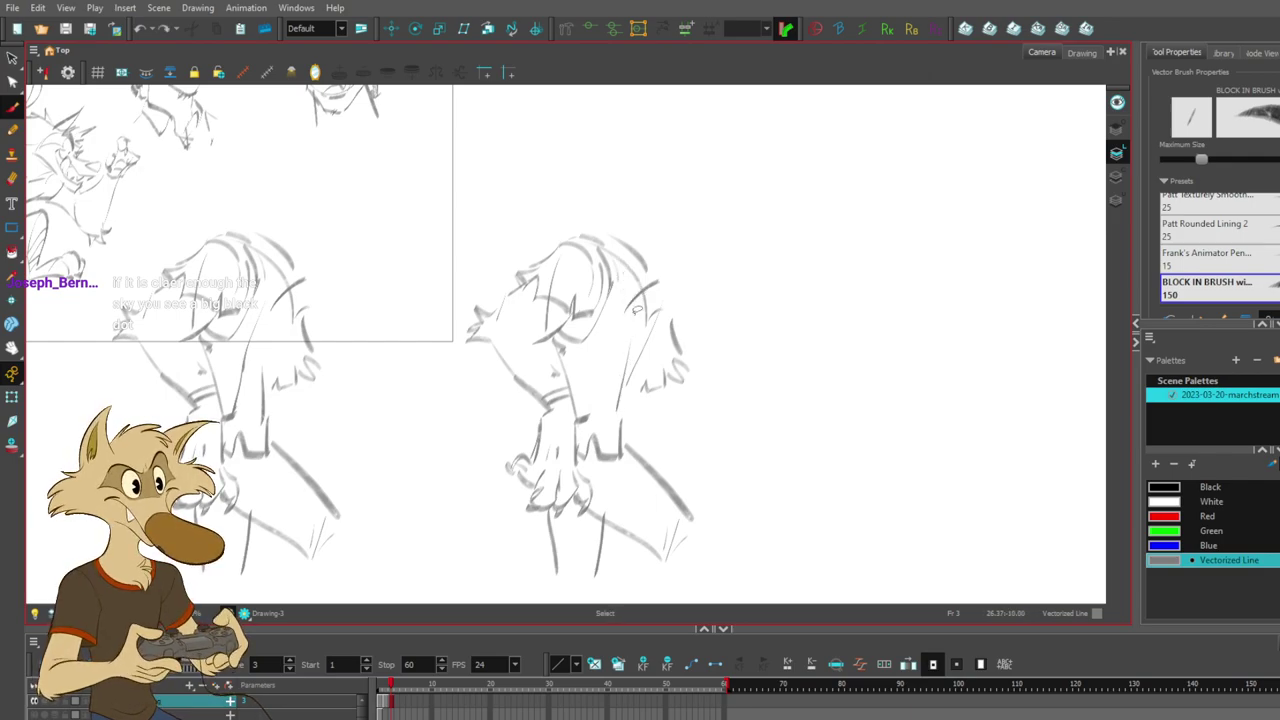
{"action": "key", "text": "ctrl+z"}
{"action": "left_click_drag", "start_coordinate": [661, 283], "coordinate": [634, 214]}
{"action": "key", "text": "ctrl+z"}
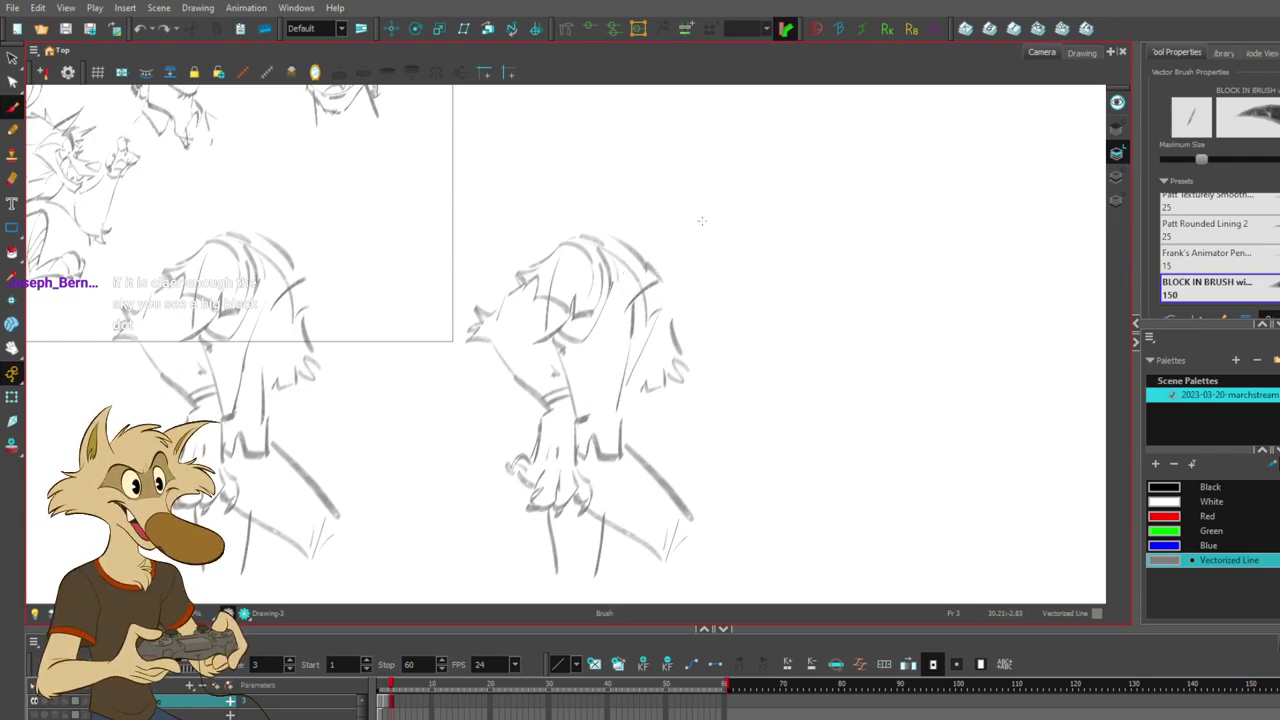
- Rough in a rounded head above the copied figure's shoulder with light curved strokes
{"action": "mouse_move", "coordinate": [670, 256]}
{"action": "left_mouse_down"}
{"action": "mouse_move", "coordinate": [735, 327]}
{"action": "mouse_move", "coordinate": [742, 299]}
{"action": "left_mouse_up"}
{"action": "left_click_drag", "start_coordinate": [695, 264], "coordinate": [732, 306]}
{"action": "key", "text": "ctrl+z"}
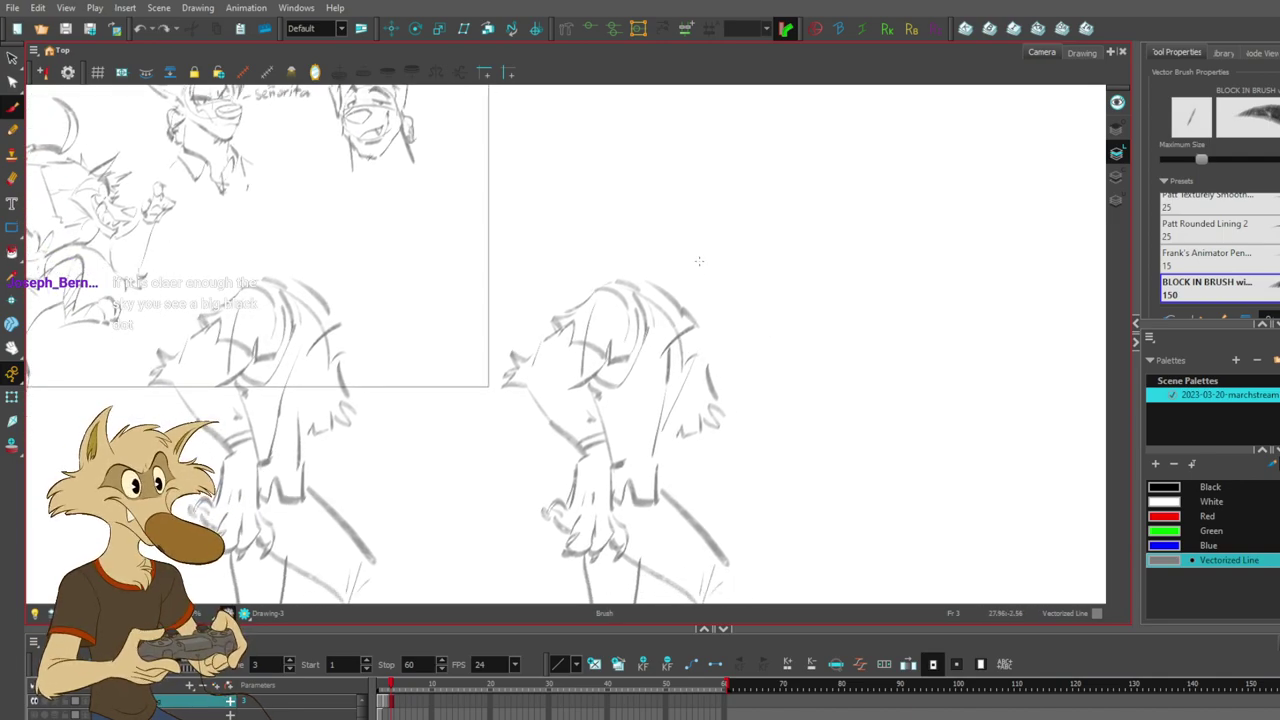
{"action": "key", "text": "ctrl+z"}
{"action": "mouse_move", "coordinate": [762, 262]}
{"action": "left_mouse_down"}
{"action": "mouse_move", "coordinate": [752, 316]}
{"action": "mouse_move", "coordinate": [767, 315]}
{"action": "mouse_move", "coordinate": [754, 315]}
{"action": "left_mouse_up"}
{"action": "key", "text": "ctrl+z"}
{"action": "key", "text": "ctrl+z"}
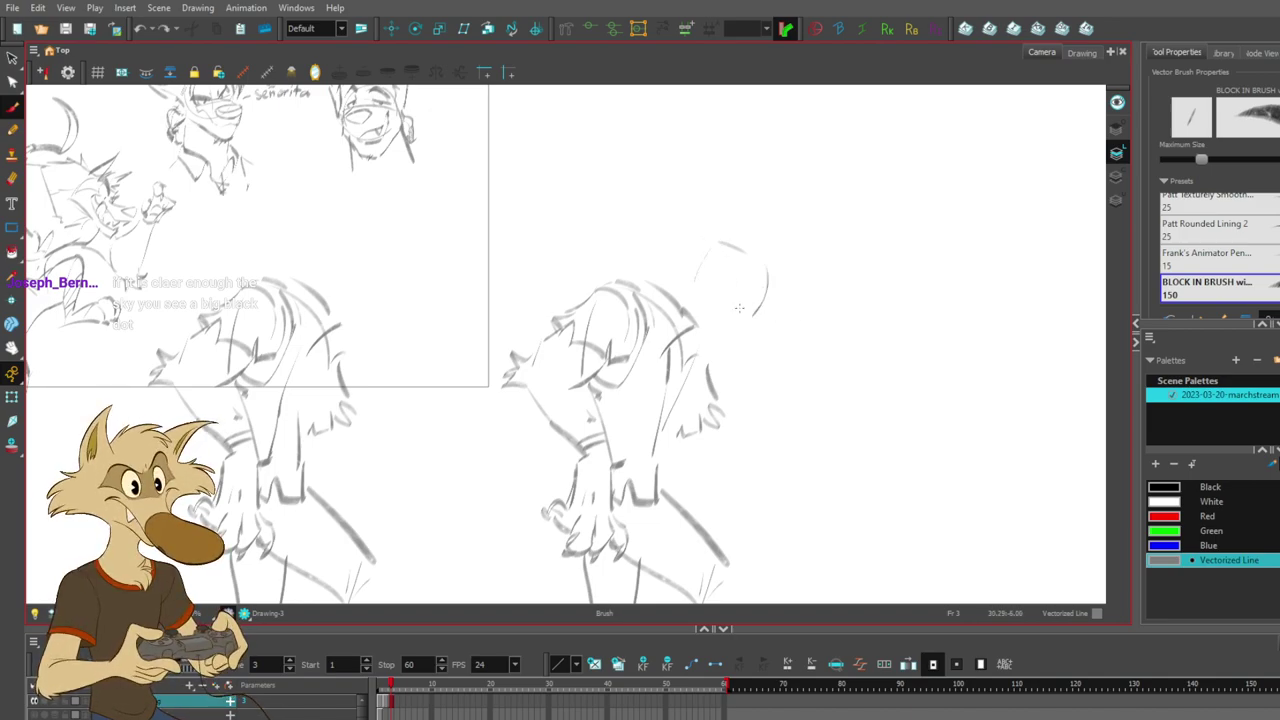
- Add a curved eye line and a facial contour stroke inside the rough head shape
{"action": "left_click_drag", "start_coordinate": [719, 291], "coordinate": [756, 310]}
{"action": "mouse_move", "coordinate": [761, 265]}
{"action": "left_mouse_down"}
{"action": "mouse_move", "coordinate": [748, 315]}
{"action": "mouse_move", "coordinate": [776, 342]}
{"action": "left_mouse_up"}
{"action": "key", "text": "ctrl+z"}
- Try a long sweeping line below the rough head and a stroke above its crown
{"action": "mouse_move", "coordinate": [690, 290]}
{"action": "left_mouse_down"}
{"action": "mouse_move", "coordinate": [749, 353]}
{"action": "mouse_move", "coordinate": [780, 345]}
{"action": "left_mouse_up"}
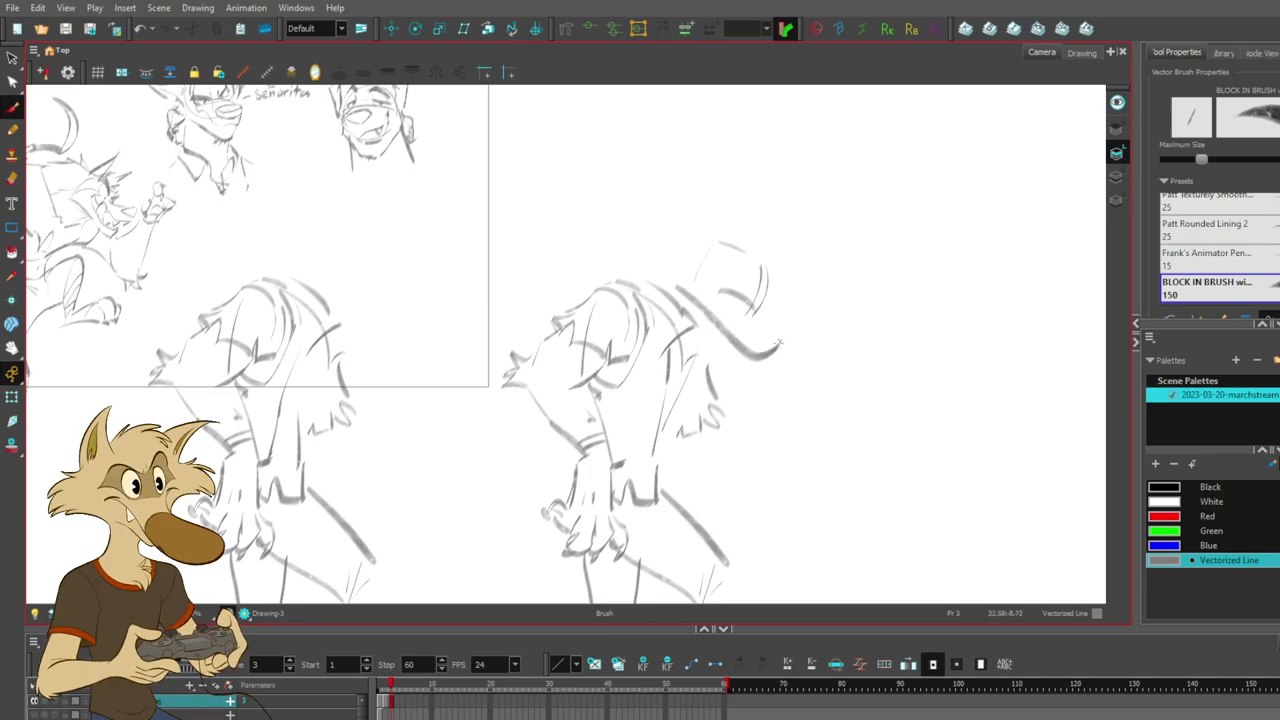
{"action": "key", "text": "ctrl+z"}
{"action": "left_click_drag", "start_coordinate": [709, 244], "coordinate": [742, 214]}
{"action": "key", "text": "ctrl+z"}
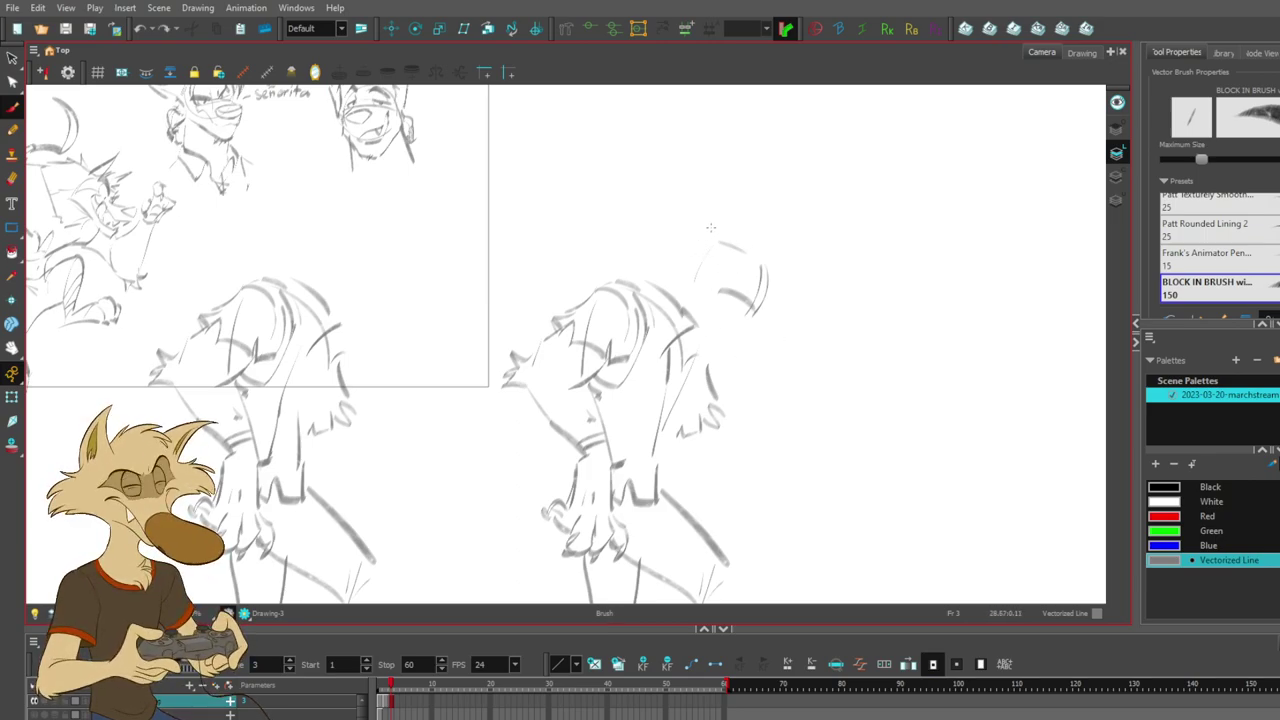
- Draw jagged fur spikes along the back of the head down to the neck
{"action": "mouse_move", "coordinate": [711, 233]}
{"action": "left_mouse_down"}
{"action": "mouse_move", "coordinate": [668, 202]}
{"action": "mouse_move", "coordinate": [676, 226]}
{"action": "mouse_move", "coordinate": [690, 213]}
{"action": "mouse_move", "coordinate": [655, 234]}
{"action": "mouse_move", "coordinate": [624, 231]}
{"action": "mouse_move", "coordinate": [616, 268]}
{"action": "left_mouse_up"}
{"action": "key", "text": "ctrl+z"}
{"action": "key", "text": "ctrl+z"}
{"action": "key", "text": "ctrl+shift+z"}
{"action": "key", "text": "ctrl+shift+z"}
{"action": "left_click_drag", "start_coordinate": [616, 268], "coordinate": [636, 265]}
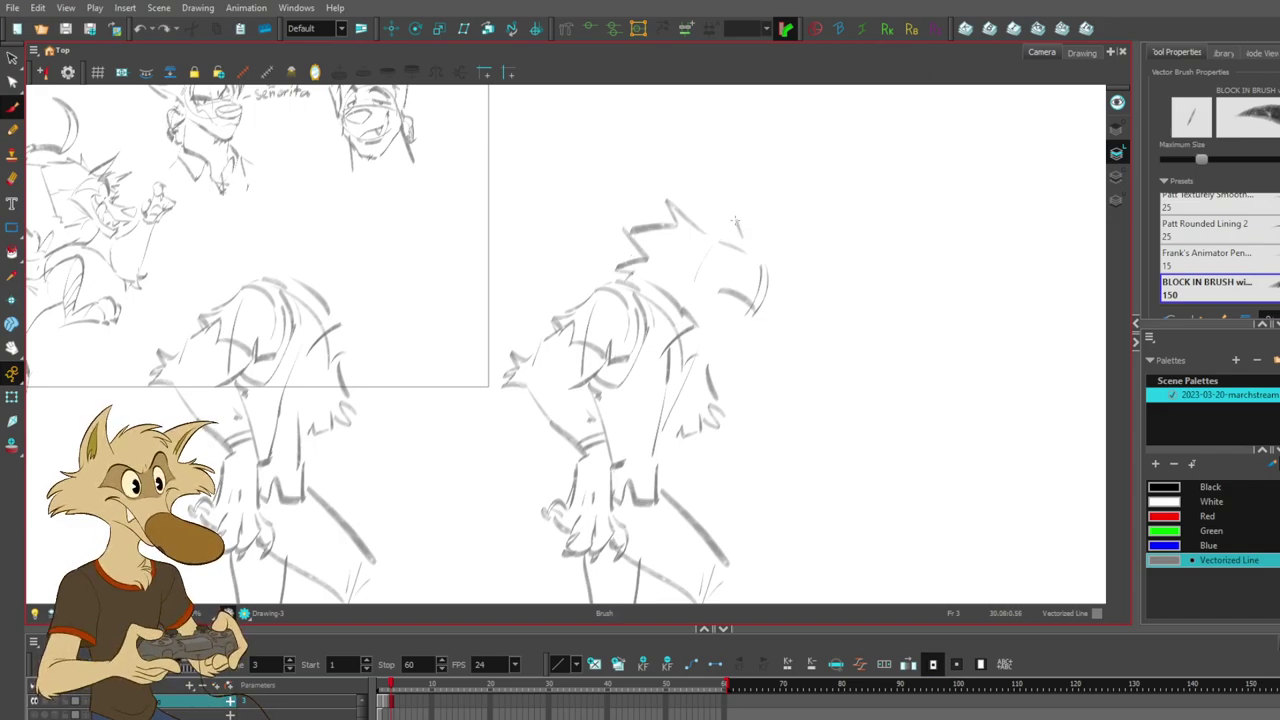
- Draw a small pointed tuft on the crown and two long pointed spikes on the far side of the head
{"action": "key", "text": "ctrl+z"}
{"action": "mouse_move", "coordinate": [741, 240]}
{"action": "left_mouse_down"}
{"action": "mouse_move", "coordinate": [789, 222]}
{"action": "mouse_move", "coordinate": [762, 270]}
{"action": "left_mouse_up"}
{"action": "key", "text": "ctrl+z"}
{"action": "key", "text": "ctrl+z"}
{"action": "mouse_move", "coordinate": [787, 228]}
{"action": "left_mouse_down"}
{"action": "mouse_move", "coordinate": [760, 262]}
{"action": "mouse_move", "coordinate": [805, 248]}
{"action": "mouse_move", "coordinate": [797, 270]}
{"action": "left_mouse_up"}
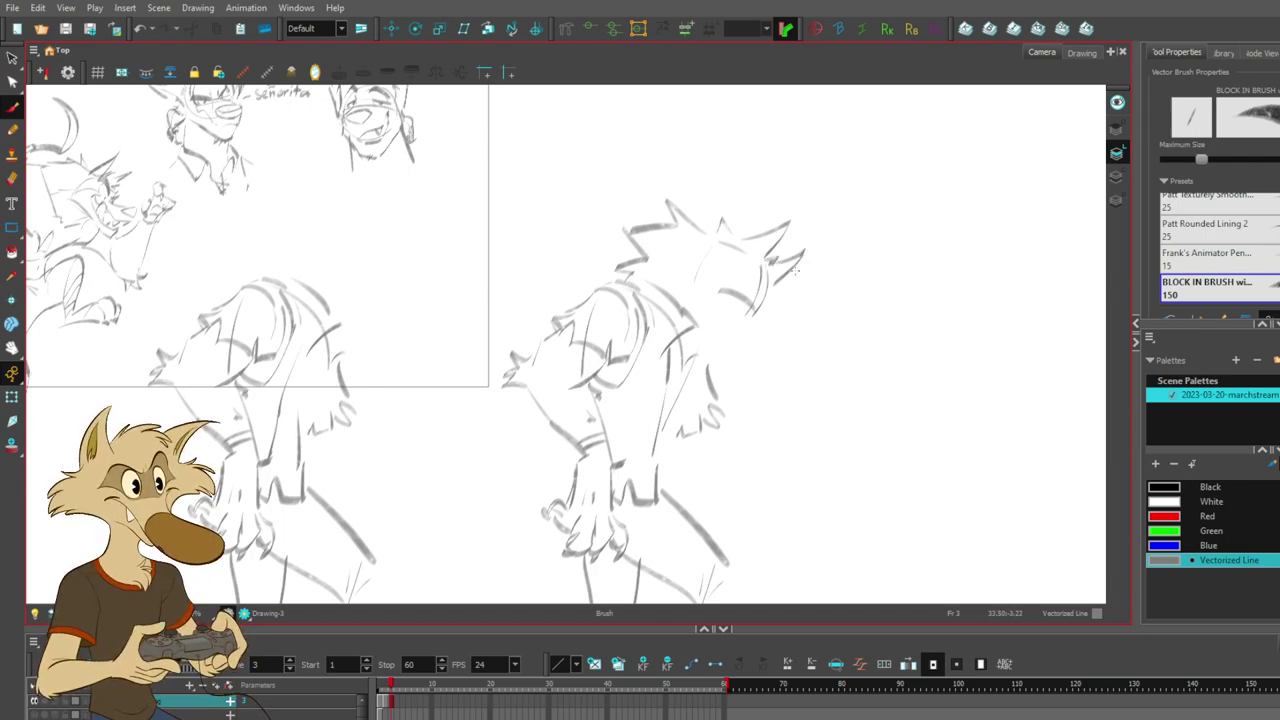
- Draw the eyes beneath heavy angled brows on the wolf head
{"action": "scroll", "coordinate": [738, 289], "scroll_direction": "down", "scroll_amount": 3}
{"action": "scroll", "coordinate": [806, 304], "scroll_direction": "up", "scroll_amount": 3}
{"action": "scroll", "coordinate": [732, 292], "scroll_direction": "up", "scroll_amount": 1}
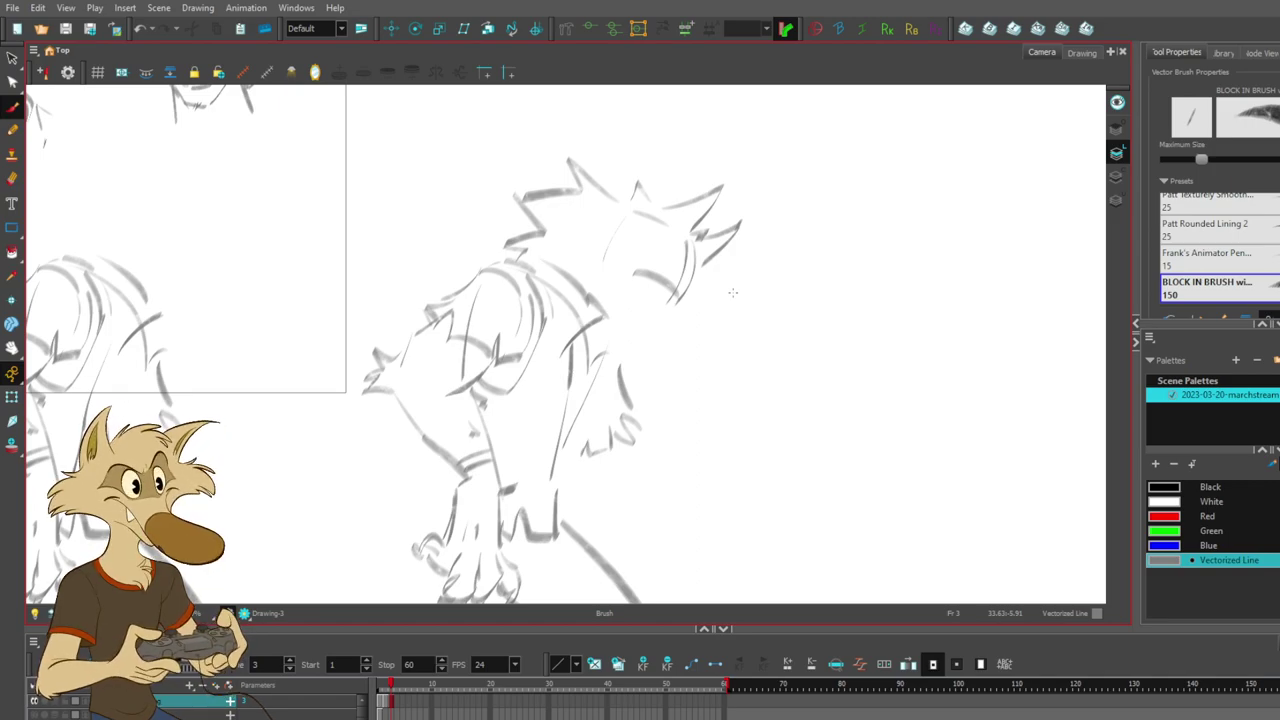
{"action": "scroll", "coordinate": [733, 292], "scroll_direction": "down", "scroll_amount": 1}
{"action": "scroll", "coordinate": [733, 292], "scroll_direction": "up", "scroll_amount": 1}
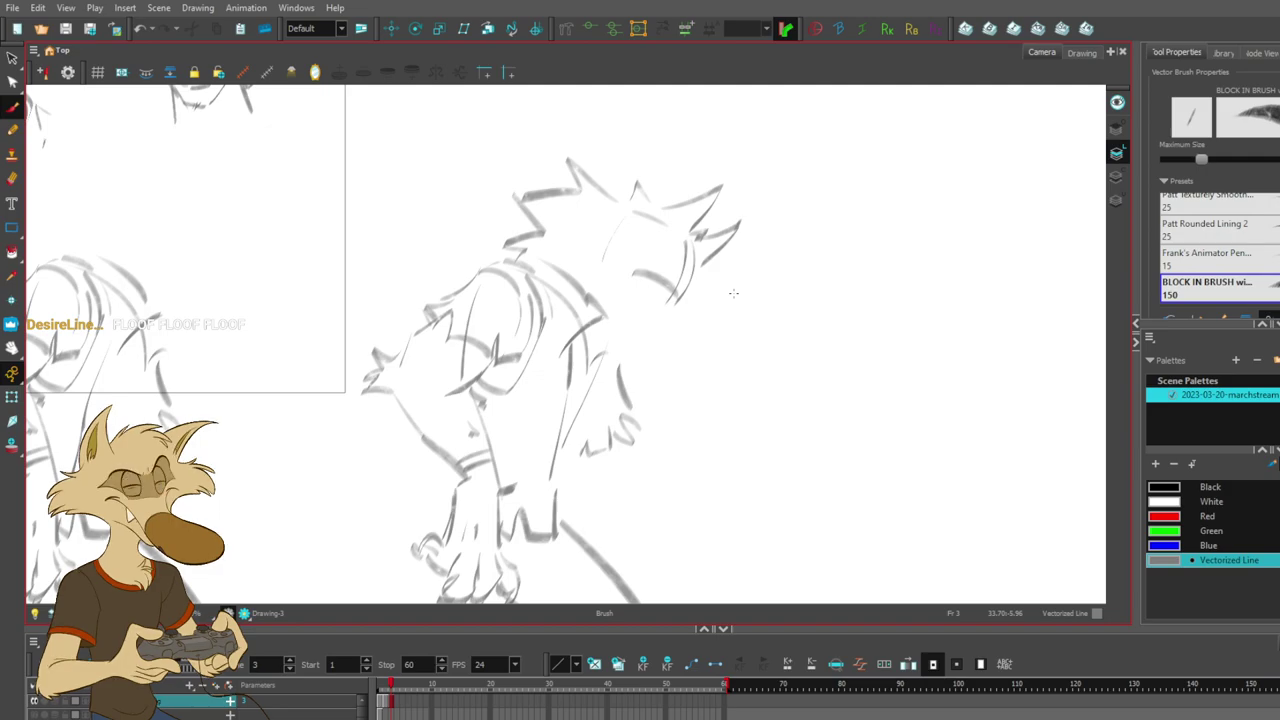
{"action": "left_click_drag", "start_coordinate": [662, 230], "coordinate": [674, 284]}
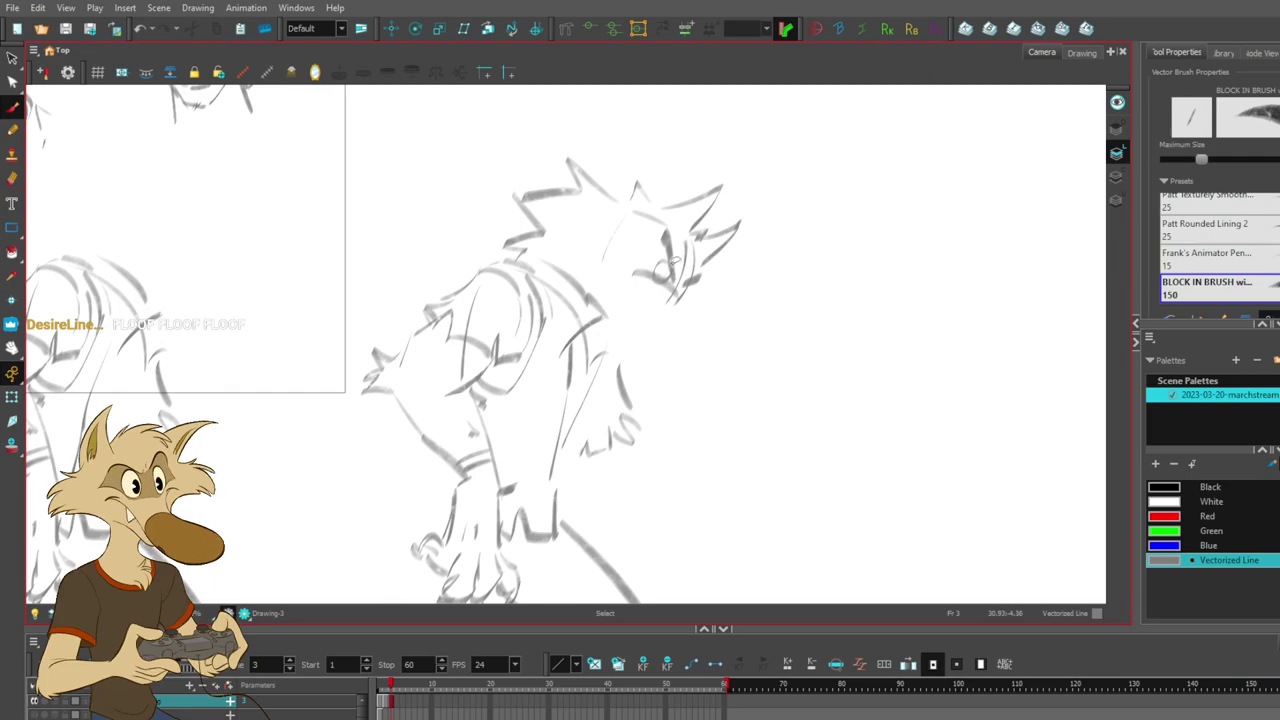
{"action": "key", "text": "ctrl+z"}
{"action": "left_click_drag", "start_coordinate": [683, 294], "coordinate": [698, 279]}
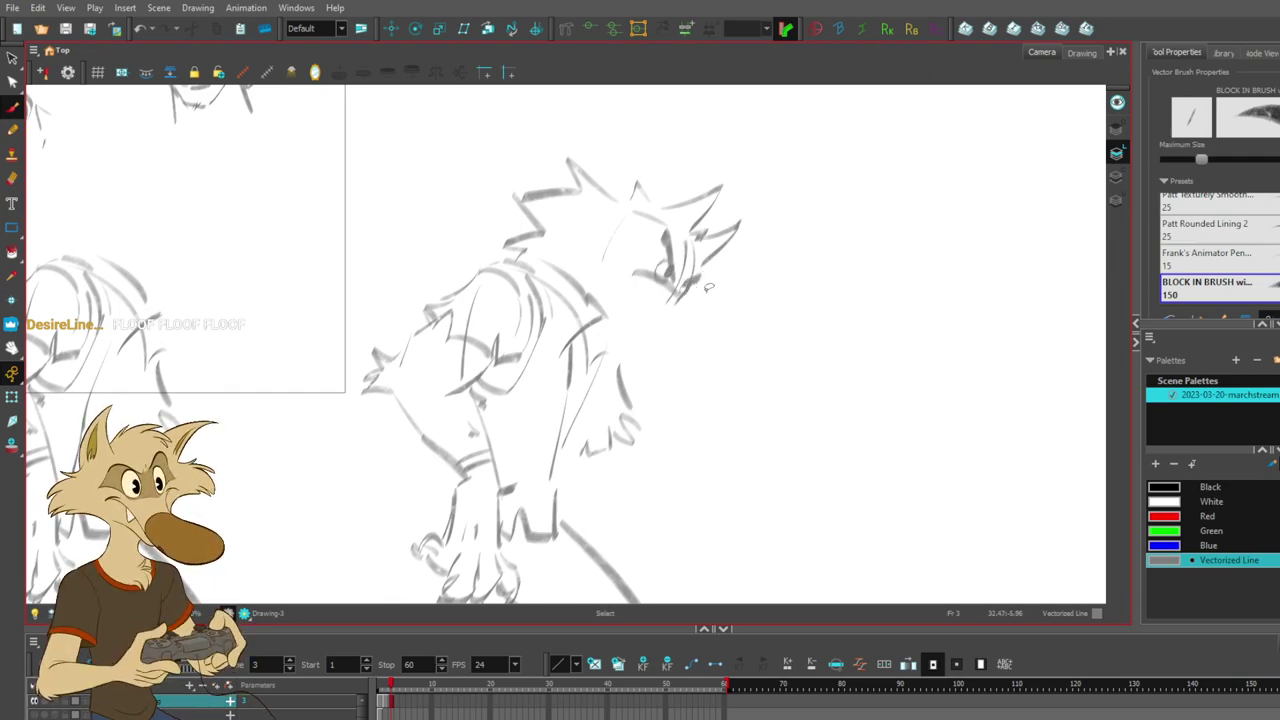
{"action": "key", "text": "ctrl+z"}
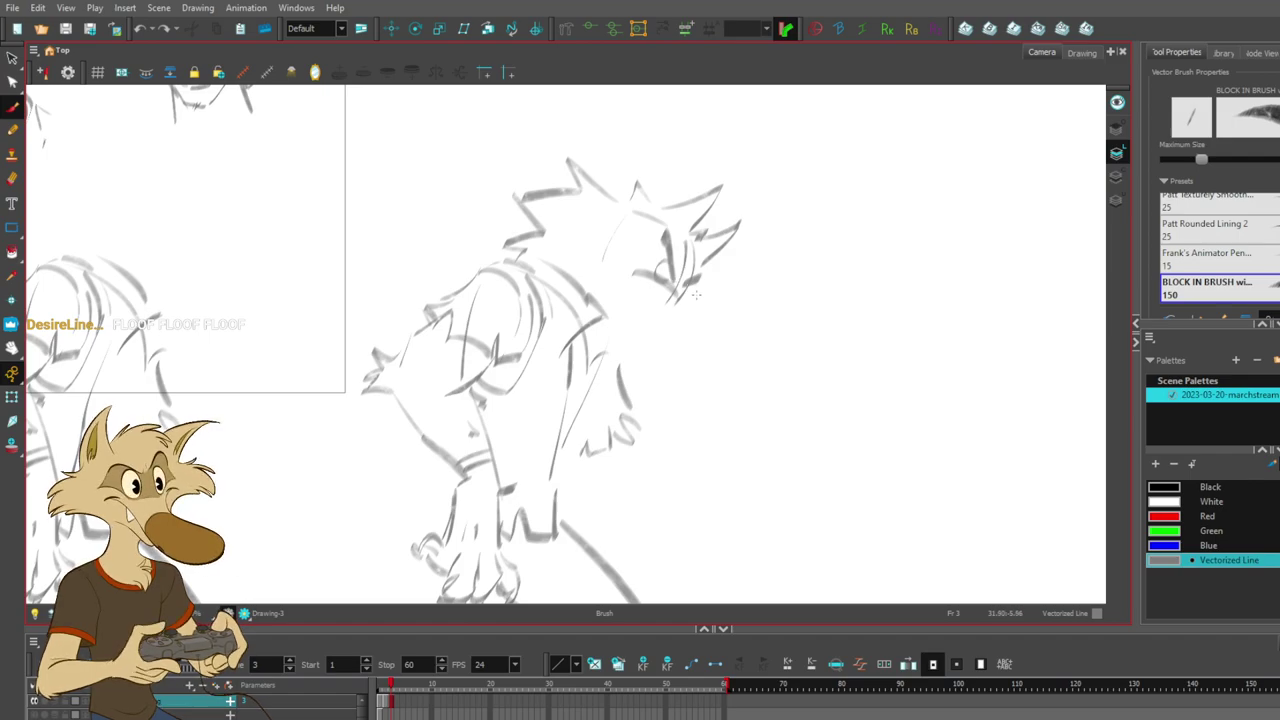
- Draw the snout's upper line and a dark nose at its tip
{"action": "mouse_move", "coordinate": [689, 297]}
{"action": "left_mouse_down"}
{"action": "mouse_move", "coordinate": [721, 321]}
{"action": "mouse_move", "coordinate": [702, 352]}
{"action": "mouse_move", "coordinate": [722, 322]}
{"action": "left_mouse_up"}
{"action": "key", "text": "ctrl+z"}
{"action": "key", "text": "ctrl+z"}
{"action": "key", "text": "ctrl+z"}
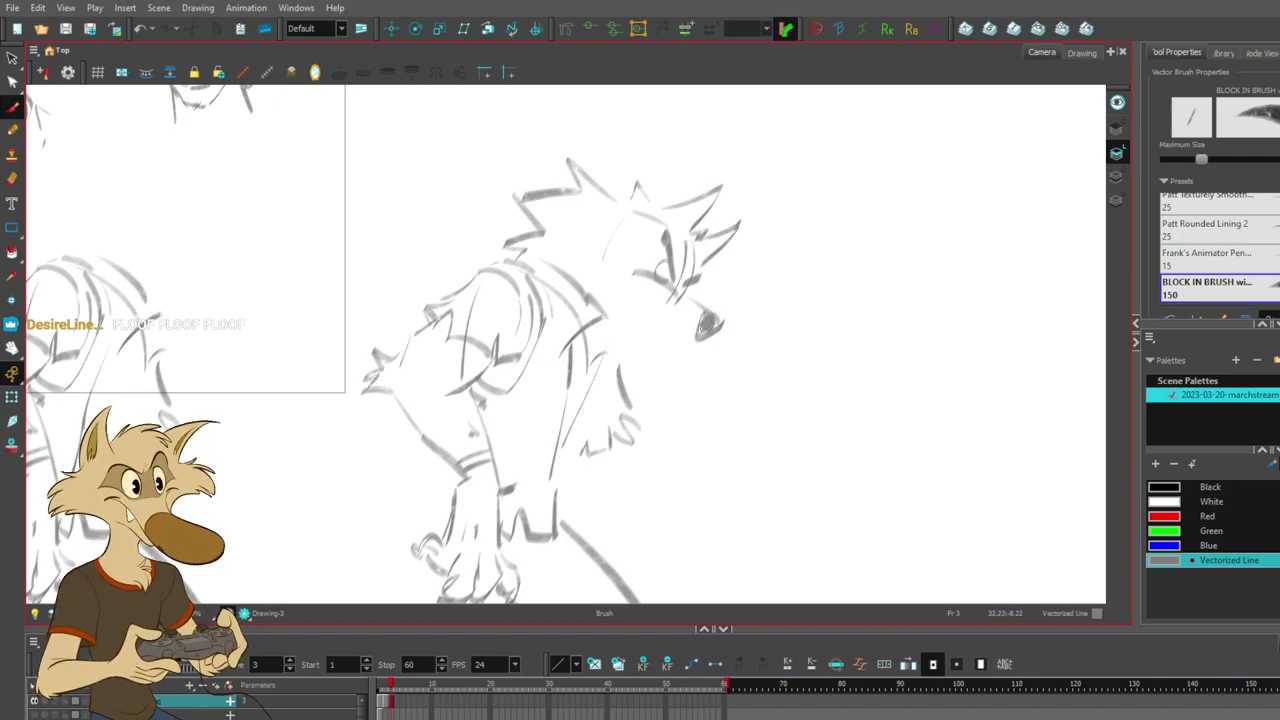
- Fill out the nose shading and draw the muzzle's lower curve behind it
{"action": "mouse_move", "coordinate": [710, 324]}
{"action": "left_mouse_down"}
{"action": "mouse_move", "coordinate": [663, 333]}
{"action": "mouse_move", "coordinate": [643, 292]}
{"action": "mouse_move", "coordinate": [684, 318]}
{"action": "mouse_move", "coordinate": [691, 342]}
{"action": "mouse_move", "coordinate": [659, 294]}
{"action": "mouse_move", "coordinate": [629, 287]}
{"action": "left_mouse_up"}
{"action": "key", "text": "ctrl+z"}
{"action": "key", "text": "ctrl+z"}
{"action": "key", "text": "ctrl+z"}
{"action": "key", "text": "ctrl+z"}
{"action": "key", "text": "ctrl+z"}
{"action": "key", "text": "ctrl+z"}
{"action": "key", "text": "ctrl+z"}
- Add small fur strokes along the crown between the head's pointed spikes
{"action": "mouse_move", "coordinate": [656, 204]}
{"action": "left_mouse_down"}
{"action": "mouse_move", "coordinate": [728, 211]}
{"action": "mouse_move", "coordinate": [721, 240]}
{"action": "mouse_move", "coordinate": [647, 196]}
{"action": "mouse_move", "coordinate": [708, 188]}
{"action": "mouse_move", "coordinate": [648, 196]}
{"action": "mouse_move", "coordinate": [680, 194]}
{"action": "left_mouse_up"}
{"action": "key", "text": "ctrl+z"}
{"action": "key", "text": "ctrl+z"}
{"action": "key", "text": "ctrl+z"}
{"action": "key", "text": "ctrl+z"}
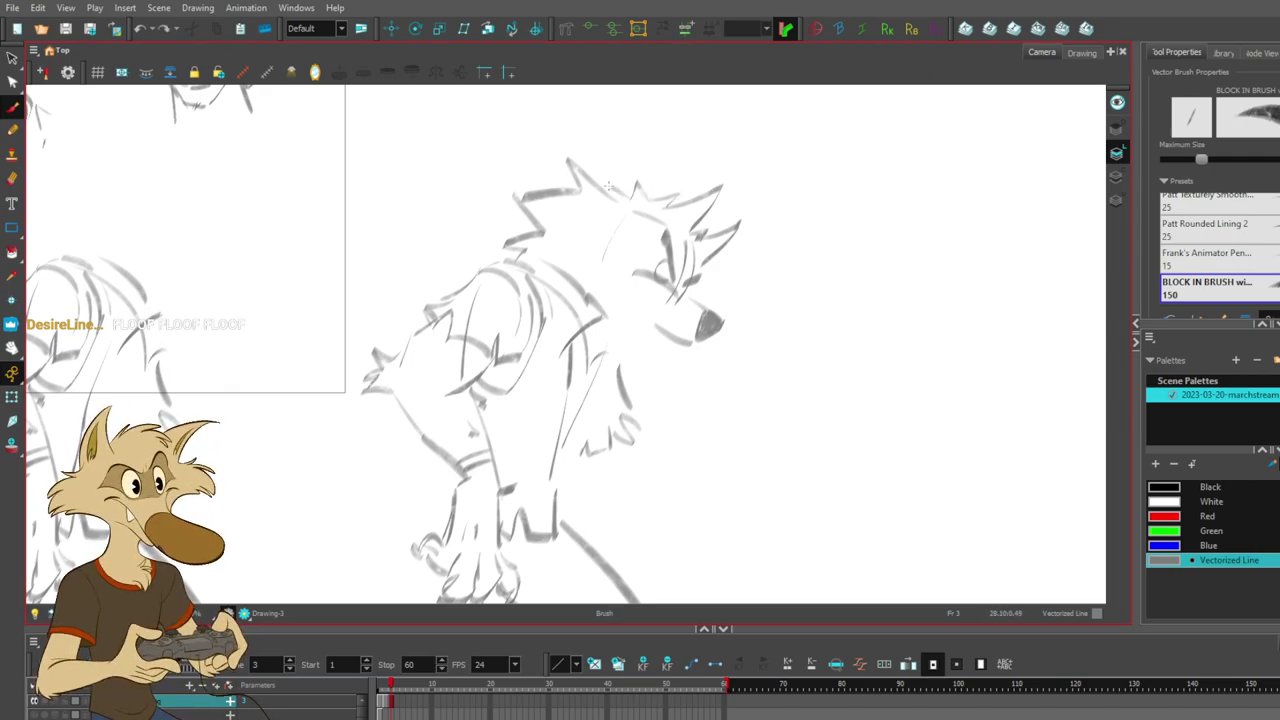
- Draw the mouth line curving down from the cheek beneath the eye toward the snout, with a small fang
{"action": "left_click_drag", "start_coordinate": [642, 283], "coordinate": [656, 320]}
{"action": "key", "text": "ctrl+z"}
{"action": "key", "text": "ctrl+z"}
{"action": "key", "text": "ctrl+z"}
{"action": "mouse_move", "coordinate": [643, 276]}
{"action": "left_mouse_down"}
{"action": "mouse_move", "coordinate": [628, 283]}
{"action": "mouse_move", "coordinate": [654, 323]}
{"action": "mouse_move", "coordinate": [690, 338]}
{"action": "left_mouse_up"}
{"action": "key", "text": "ctrl+z"}
{"action": "key", "text": "ctrl+z"}
{"action": "key", "text": "ctrl+z"}
{"action": "key", "text": "ctrl+z"}
{"action": "key", "text": "ctrl+z"}
{"action": "key", "text": "ctrl+z"}
{"action": "key", "text": "ctrl+z"}
- Draw the lower jaw line under the mouth and the curved cheek line joining it to the back of the face
{"action": "left_click_drag", "start_coordinate": [622, 312], "coordinate": [674, 346]}
{"action": "left_click_drag", "start_coordinate": [624, 304], "coordinate": [612, 271]}
{"action": "key", "text": "ctrl+z"}
{"action": "mouse_move", "coordinate": [626, 245]}
{"action": "left_mouse_down"}
{"action": "mouse_move", "coordinate": [604, 273]}
{"action": "mouse_move", "coordinate": [641, 252]}
{"action": "mouse_move", "coordinate": [606, 272]}
{"action": "mouse_move", "coordinate": [629, 315]}
{"action": "left_mouse_up"}
{"action": "key", "text": "ctrl+z"}
{"action": "key", "text": "ctrl+z"}
{"action": "left_click_drag", "start_coordinate": [602, 273], "coordinate": [627, 313]}
{"action": "key", "text": "ctrl+z"}
{"action": "key", "text": "ctrl+z"}
{"action": "mouse_move", "coordinate": [604, 262]}
{"action": "left_mouse_down"}
{"action": "mouse_move", "coordinate": [600, 283]}
{"action": "mouse_move", "coordinate": [628, 314]}
{"action": "left_mouse_up"}
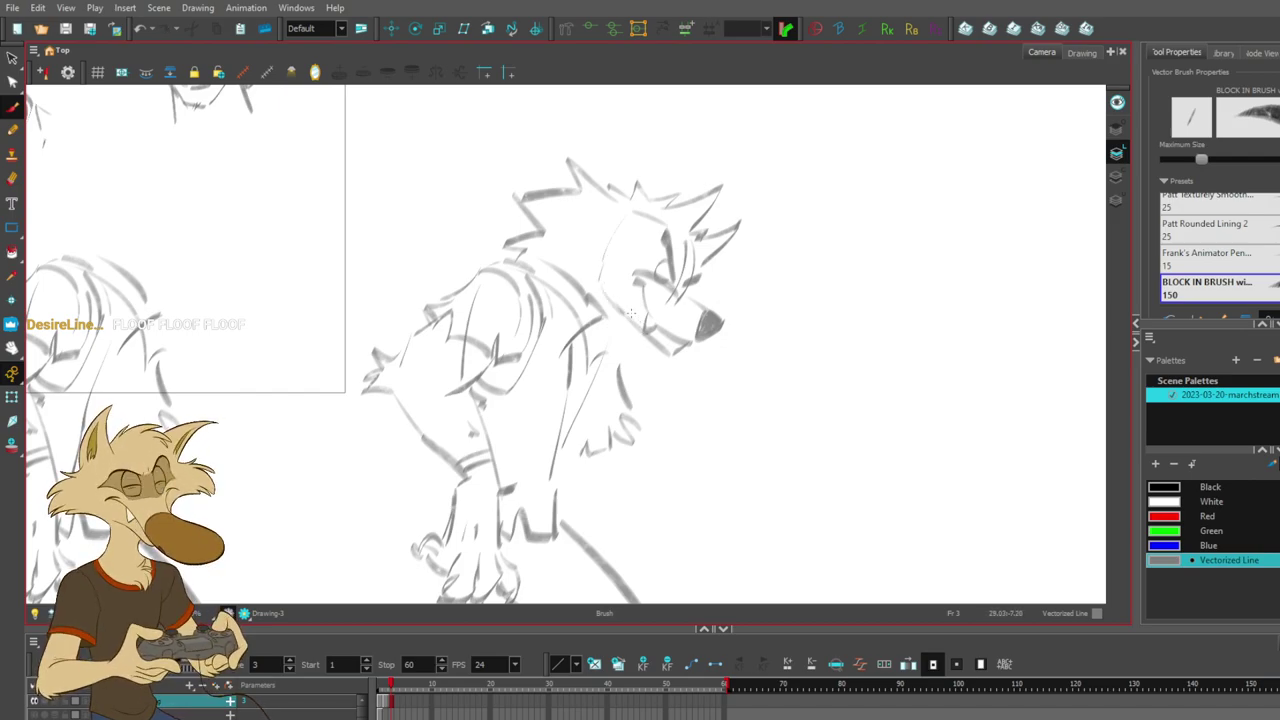
- Delete the near forearm's inner line and the stray strokes around the arm below the sleeve
{"action": "scroll", "coordinate": [733, 311], "scroll_direction": "down", "scroll_amount": 5}
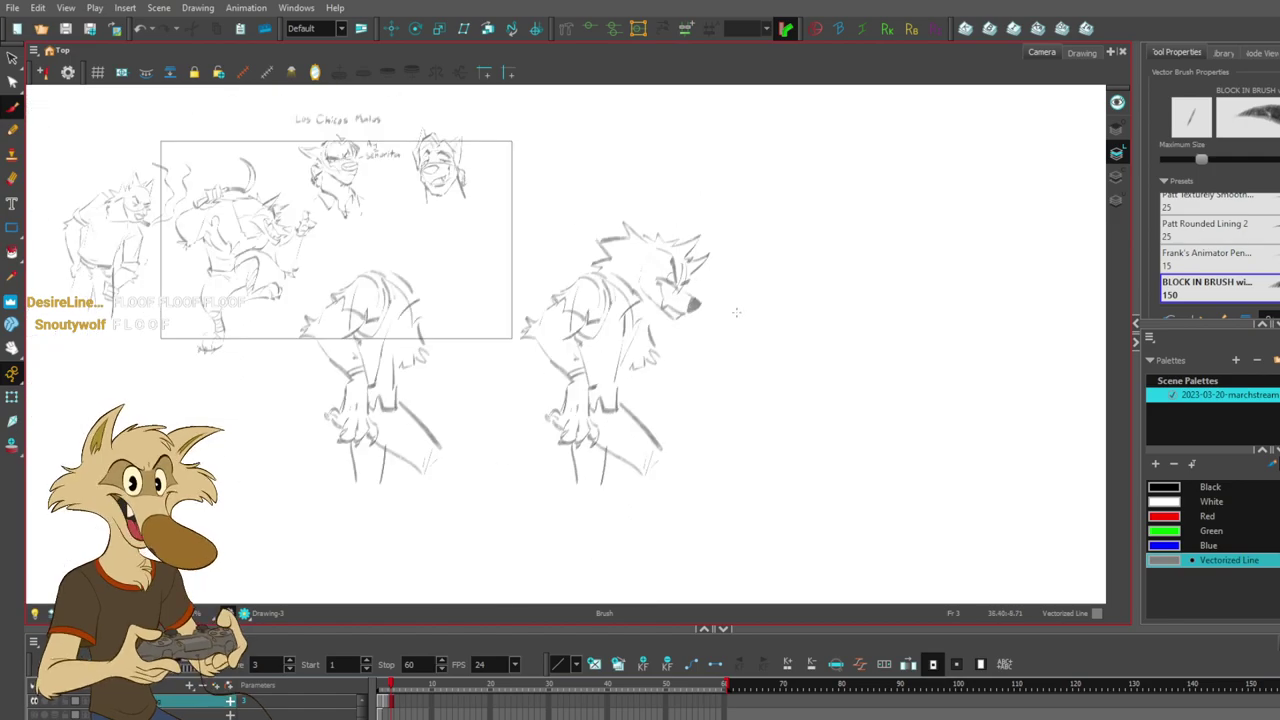
{"action": "scroll", "coordinate": [725, 318], "scroll_direction": "up", "scroll_amount": 4}
{"action": "scroll", "coordinate": [646, 316], "scroll_direction": "up", "scroll_amount": 1}
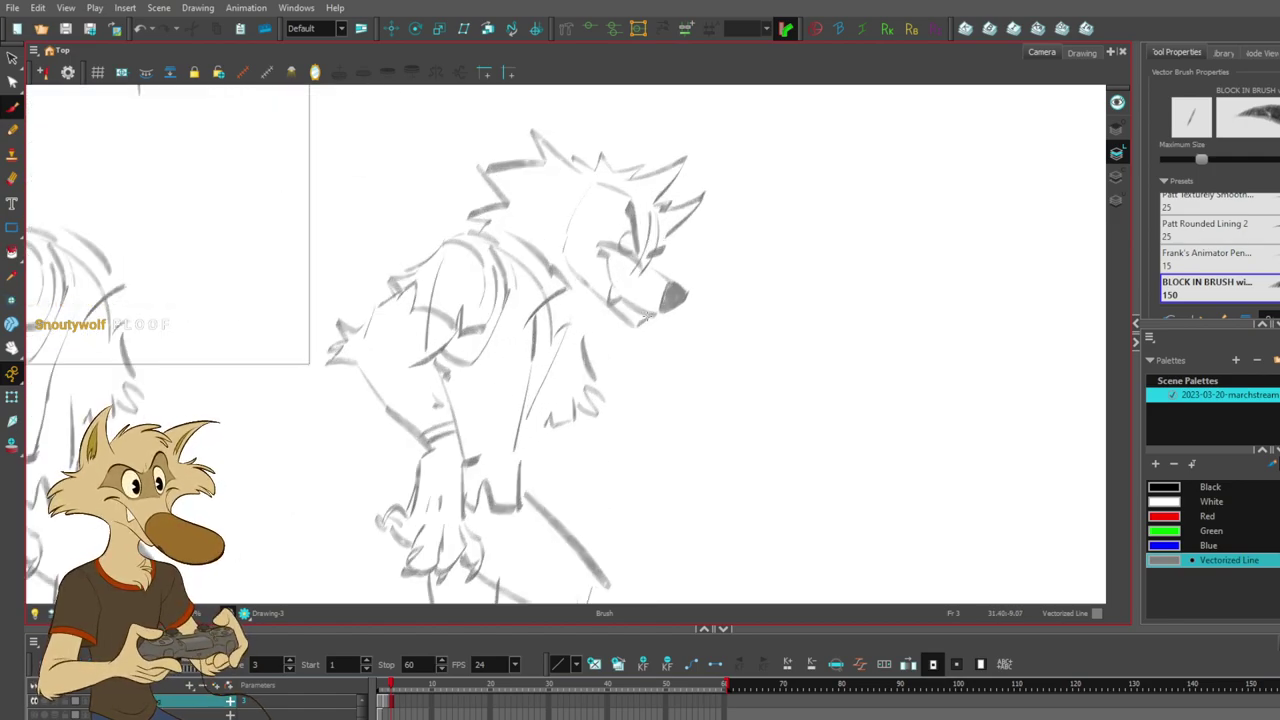
{"action": "key", "text": "ctrl+z"}
{"action": "left_click_drag", "start_coordinate": [653, 449], "coordinate": [648, 428]}
{"action": "left_click", "coordinate": [441, 368], "text": "ctrl"}
{"action": "key", "text": "Delete"}
{"action": "left_click", "coordinate": [408, 411], "text": "ctrl"}
{"action": "key", "text": "Delete"}
{"action": "key", "text": "ctrl+z"}
{"action": "key", "text": "ctrl+z"}
{"action": "left_click_drag", "start_coordinate": [434, 330], "coordinate": [450, 318]}
{"action": "key", "text": "Delete"}
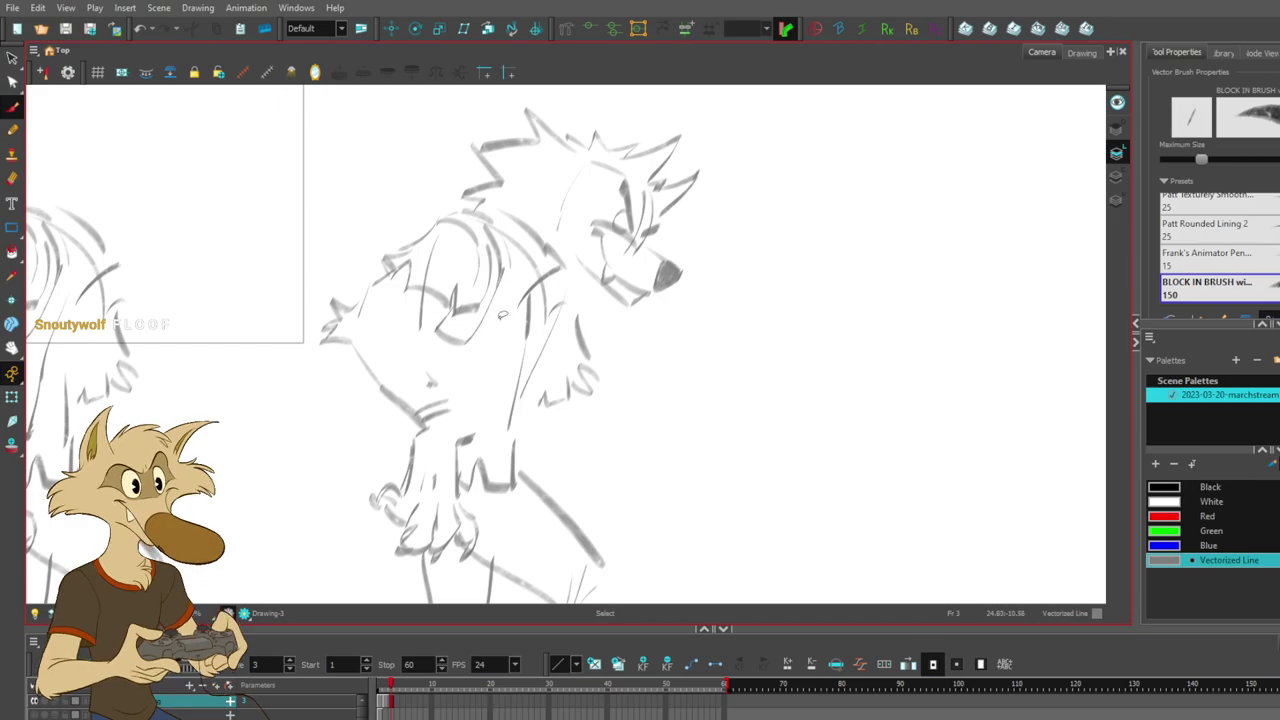
{"action": "left_click", "coordinate": [396, 366]}
{"action": "left_click", "coordinate": [518, 386]}
{"action": "key", "text": "Delete"}
- Redraw the near forearm's inner edge as a thick line from the sleeve to the wrist, and replace the wrist strokes
{"action": "mouse_move", "coordinate": [421, 305]}
{"action": "left_mouse_down"}
{"action": "mouse_move", "coordinate": [446, 330]}
{"action": "mouse_move", "coordinate": [475, 428]}
{"action": "left_mouse_up"}
{"action": "left_click", "coordinate": [441, 326], "text": "ctrl"}
{"action": "key", "text": "Delete"}
{"action": "key", "text": "ctrl+z"}
{"action": "left_click_drag", "start_coordinate": [438, 326], "coordinate": [479, 434]}
{"action": "left_click_drag", "start_coordinate": [463, 478], "coordinate": [456, 520]}
{"action": "key", "text": "ctrl+z"}
{"action": "key", "text": "ctrl+z"}
{"action": "left_click_drag", "start_coordinate": [476, 440], "coordinate": [463, 508]}
{"action": "left_click", "coordinate": [458, 464], "text": "ctrl"}
{"action": "key", "text": "Delete"}
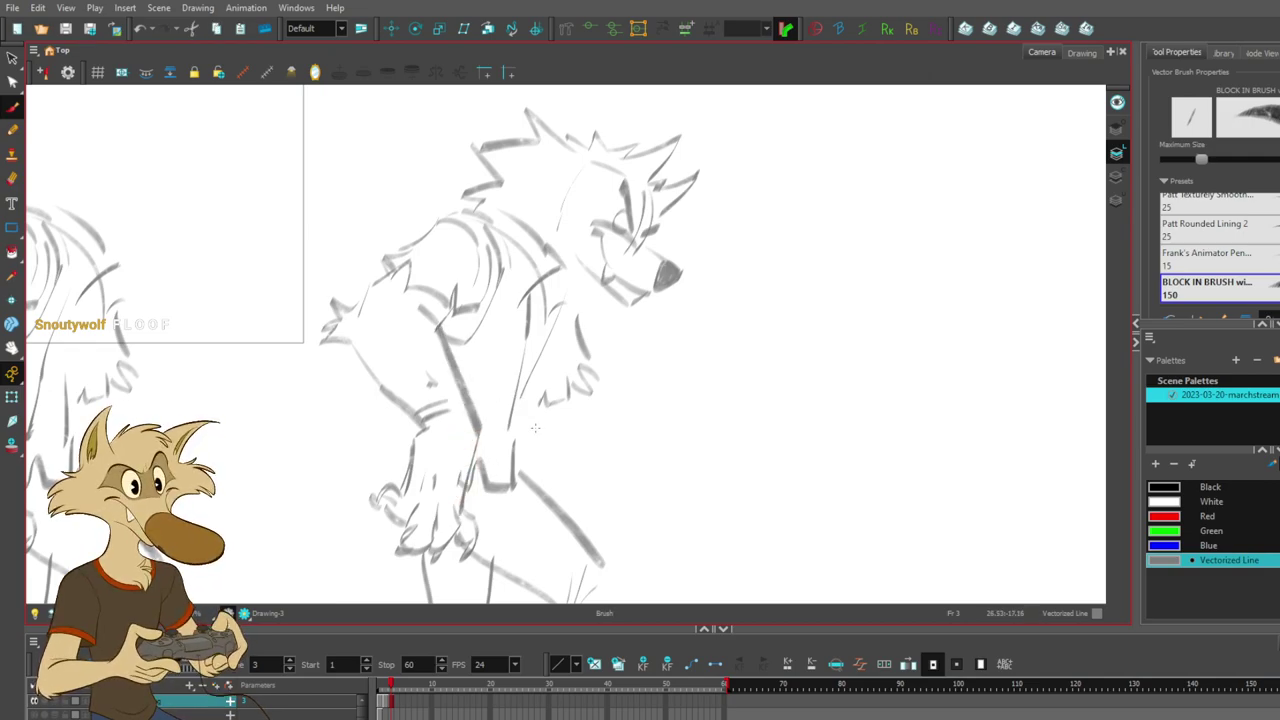
- Delete the pointed fur strokes where the near arm emerges from the sleeve
{"action": "left_click", "coordinate": [431, 316], "text": "ctrl"}
{"action": "key", "text": "Delete"}
{"action": "left_click", "coordinate": [463, 311], "text": "ctrl"}
{"action": "key", "text": "Delete"}
{"action": "left_click", "coordinate": [456, 308], "text": "ctrl"}
{"action": "key", "text": "Delete"}
{"action": "mouse_move", "coordinate": [456, 300]}
{"action": "left_mouse_down"}
{"action": "mouse_move", "coordinate": [352, 482]}
{"action": "mouse_move", "coordinate": [430, 528]}
{"action": "mouse_move", "coordinate": [460, 515]}
{"action": "mouse_move", "coordinate": [483, 527]}
{"action": "mouse_move", "coordinate": [470, 366]}
{"action": "left_mouse_up"}
{"action": "key", "text": "ctrl+z"}
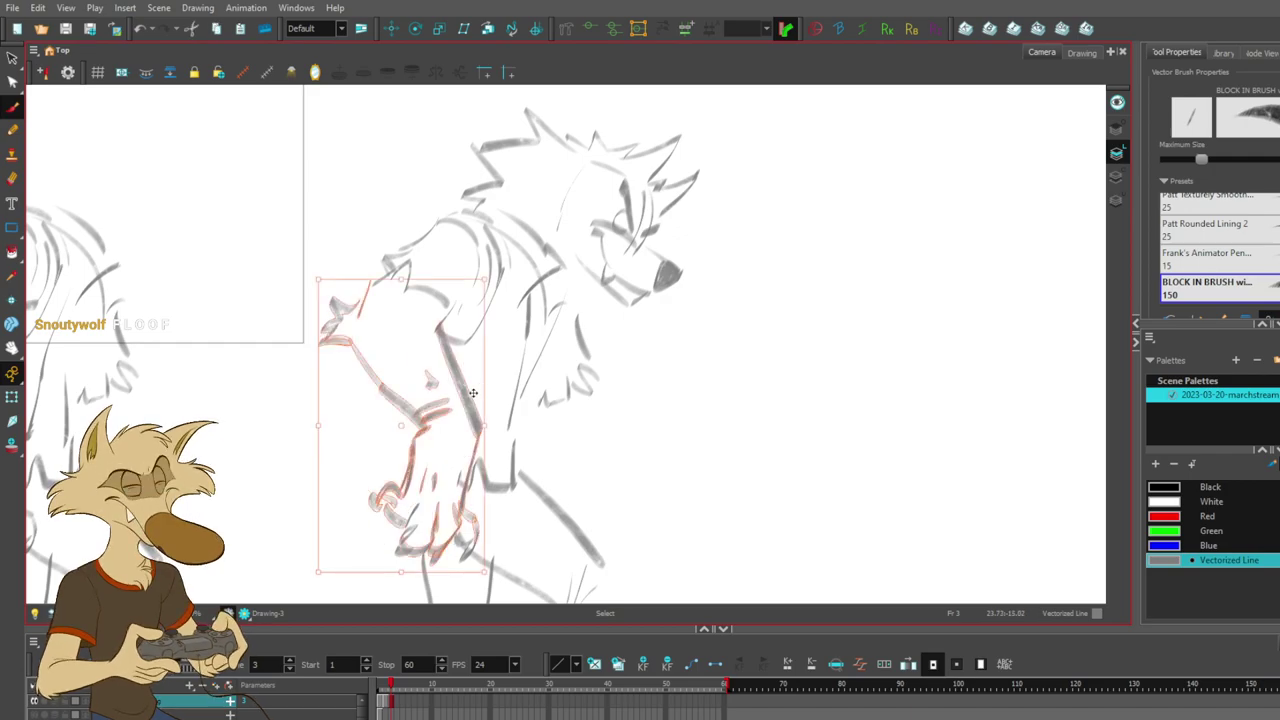
- Move the selected near forearm and hand slightly down and away from the body
{"action": "mouse_move", "coordinate": [495, 527]}
{"action": "left_mouse_down"}
{"action": "mouse_move", "coordinate": [418, 524]}
{"action": "mouse_move", "coordinate": [482, 525]}
{"action": "mouse_move", "coordinate": [370, 577]}
{"action": "left_mouse_up"}
{"action": "key", "text": "ctrl+z"}
{"action": "key", "text": "ctrl+z"}
{"action": "left_click_drag", "start_coordinate": [450, 544], "coordinate": [431, 572]}
{"action": "left_click", "coordinate": [639, 476]}
- Try drawing connecting strokes between the sleeve and the lowered arm
{"action": "left_click_drag", "start_coordinate": [471, 298], "coordinate": [403, 350]}
{"action": "key", "text": "ctrl+z"}
{"action": "left_click_drag", "start_coordinate": [388, 278], "coordinate": [342, 321]}
{"action": "key", "text": "ctrl+z"}
{"action": "left_click_drag", "start_coordinate": [447, 334], "coordinate": [419, 366]}
{"action": "mouse_move", "coordinate": [702, 461]}
{"action": "left_mouse_down"}
{"action": "mouse_move", "coordinate": [688, 364]}
{"action": "mouse_move", "coordinate": [683, 421]}
{"action": "left_mouse_up"}
{"action": "left_click_drag", "start_coordinate": [545, 342], "coordinate": [550, 390]}
{"action": "key", "text": "ctrl+z"}
{"action": "key", "text": "ctrl+z"}
{"action": "key", "text": "ctrl+z"}
{"action": "key", "text": "ctrl+z"}
{"action": "key", "text": "ctrl+z"}
{"action": "key", "text": "ctrl+shift+z"}
{"action": "key", "text": "ctrl+shift+z"}
{"action": "key", "text": "ctrl+shift+z"}
{"action": "key", "text": "ctrl+shift+z"}
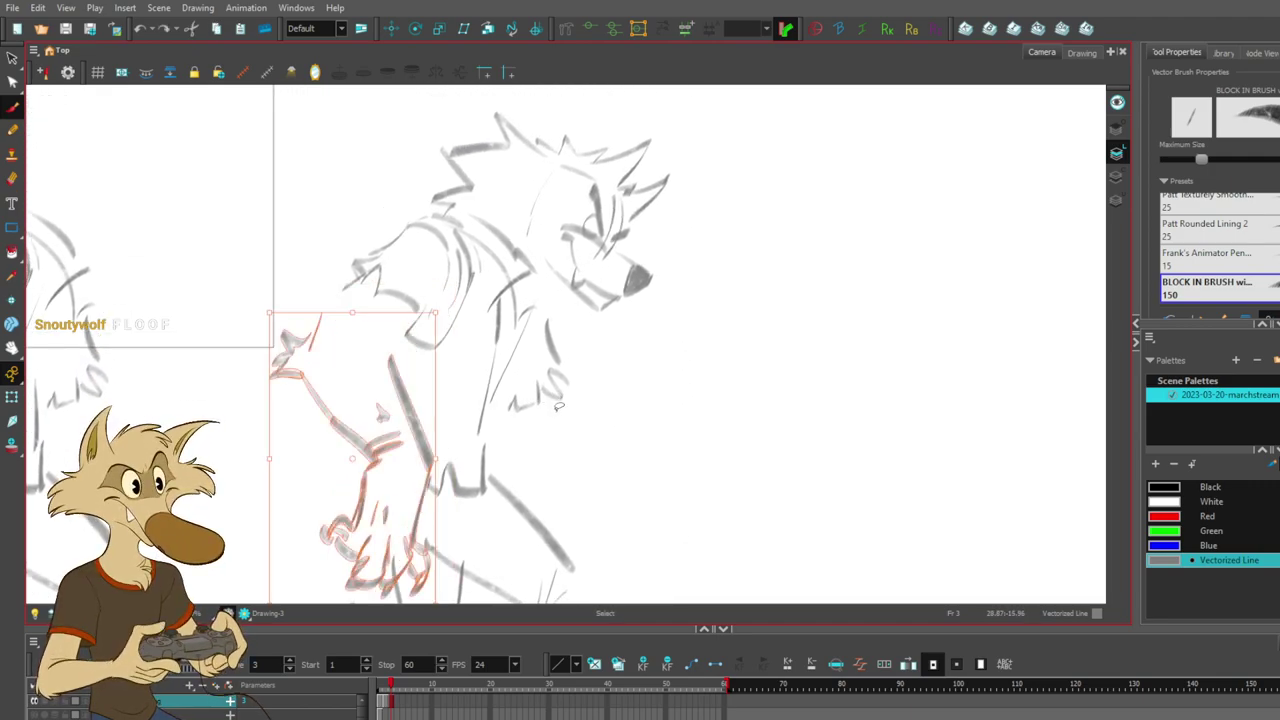
- Bridge the gaps between the shoulder, sleeve and lowered arm with short connecting strokes
{"action": "key", "text": "ctrl+z"}
{"action": "left_click_drag", "start_coordinate": [411, 338], "coordinate": [390, 364]}
{"action": "key", "text": "ctrl+z"}
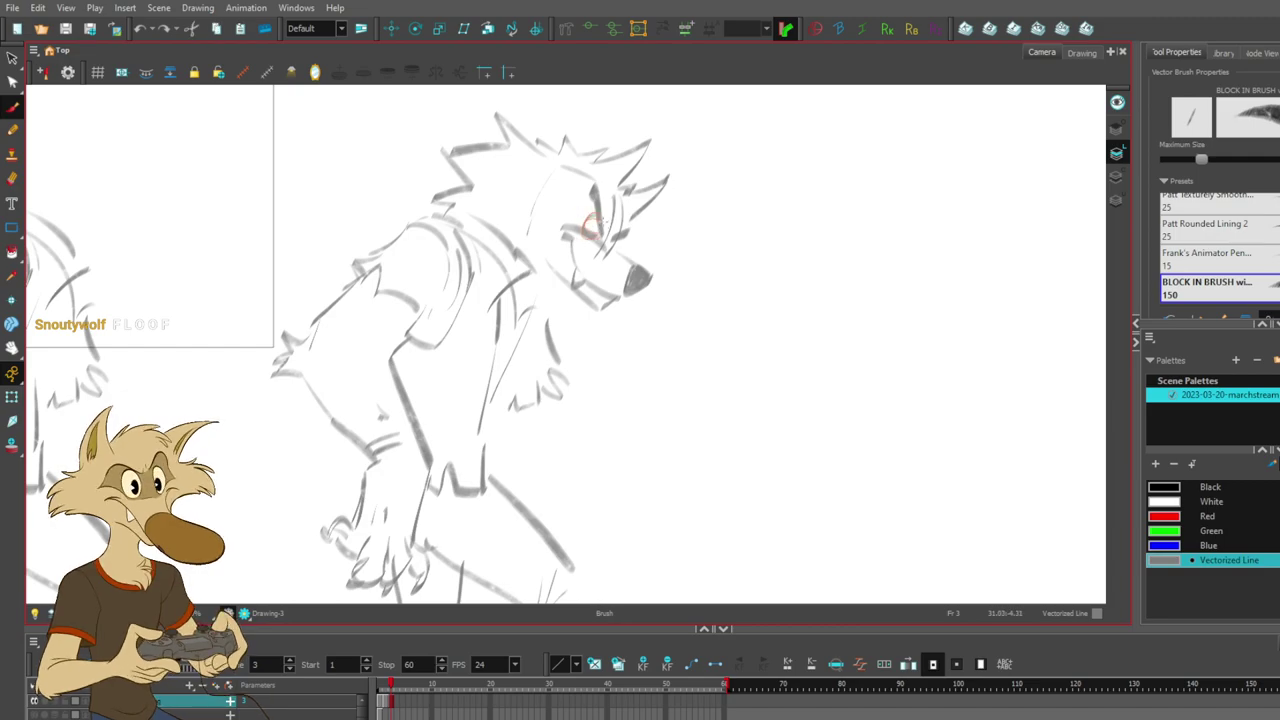
- Replace the wolf's round eye with a narrower curve tucked beneath the brow
{"action": "key", "text": "ctrl+z"}
{"action": "left_click_drag", "start_coordinate": [594, 199], "coordinate": [583, 228]}
{"action": "key", "text": "ctrl+z"}
{"action": "key", "text": "ctrl+z"}
{"action": "key", "text": "ctrl+z"}
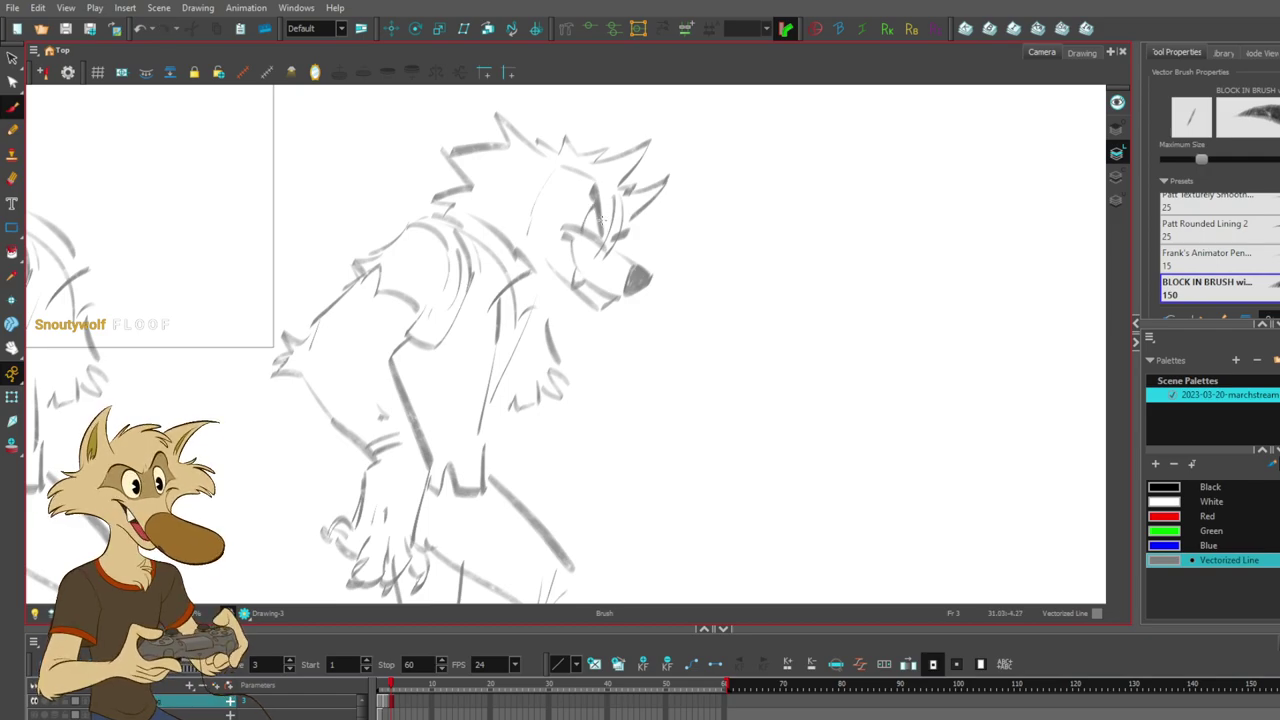
- Redraw the lower edge of the wolf's eye and darken the pupil under the brow
{"action": "key", "text": "ctrl+z"}
{"action": "left_click_drag", "start_coordinate": [601, 233], "coordinate": [579, 228]}
{"action": "key", "text": "ctrl+z"}
{"action": "left_click_drag", "start_coordinate": [577, 221], "coordinate": [616, 248]}
{"action": "key", "text": "ctrl+z"}
{"action": "key", "text": "ctrl+z"}
{"action": "key", "text": "ctrl+z"}
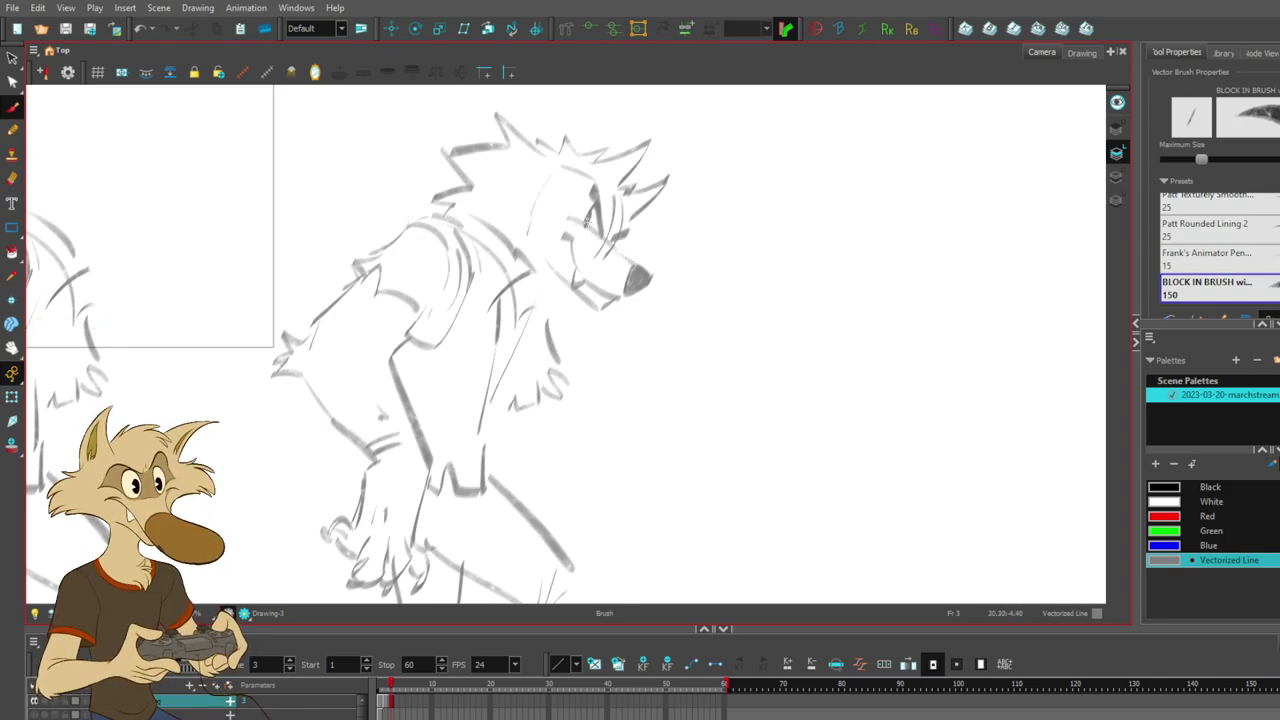
- Draw pointed fur strokes behind the eye and a line sweeping across the cheek to the eye
{"action": "key", "text": "ctrl+z"}
{"action": "mouse_move", "coordinate": [573, 216]}
{"action": "left_mouse_down"}
{"action": "mouse_move", "coordinate": [524, 220]}
{"action": "mouse_move", "coordinate": [501, 192]}
{"action": "mouse_move", "coordinate": [527, 208]}
{"action": "mouse_move", "coordinate": [527, 181]}
{"action": "mouse_move", "coordinate": [518, 219]}
{"action": "mouse_move", "coordinate": [506, 212]}
{"action": "mouse_move", "coordinate": [560, 270]}
{"action": "mouse_move", "coordinate": [514, 244]}
{"action": "left_mouse_up"}
{"action": "key", "text": "ctrl+z"}
{"action": "key", "text": "ctrl+z"}
{"action": "key", "text": "ctrl+z"}
{"action": "key", "text": "ctrl+z"}
{"action": "key", "text": "ctrl+z"}
{"action": "key", "text": "ctrl+z"}
{"action": "left_click_drag", "start_coordinate": [534, 244], "coordinate": [558, 274]}
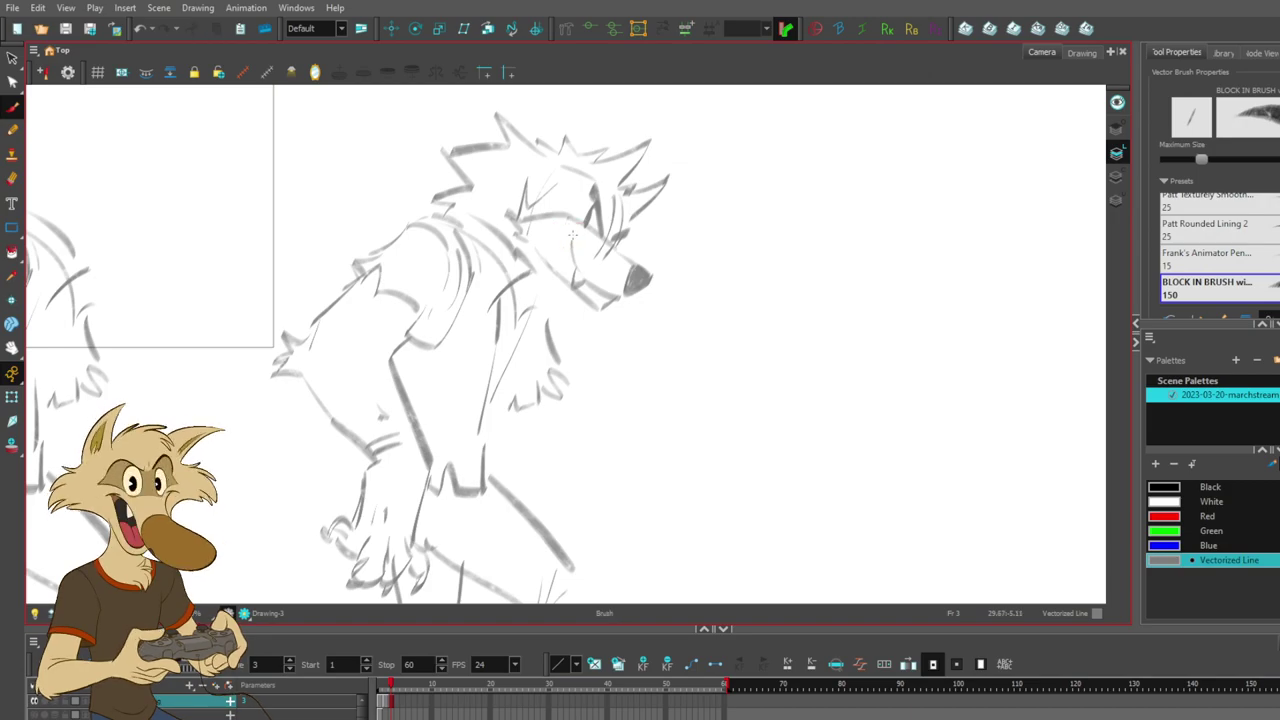
- Draw the cheek crease behind the mouth and a heavier lower jaw beneath the muzzle
{"action": "left_click_drag", "start_coordinate": [562, 236], "coordinate": [566, 268]}
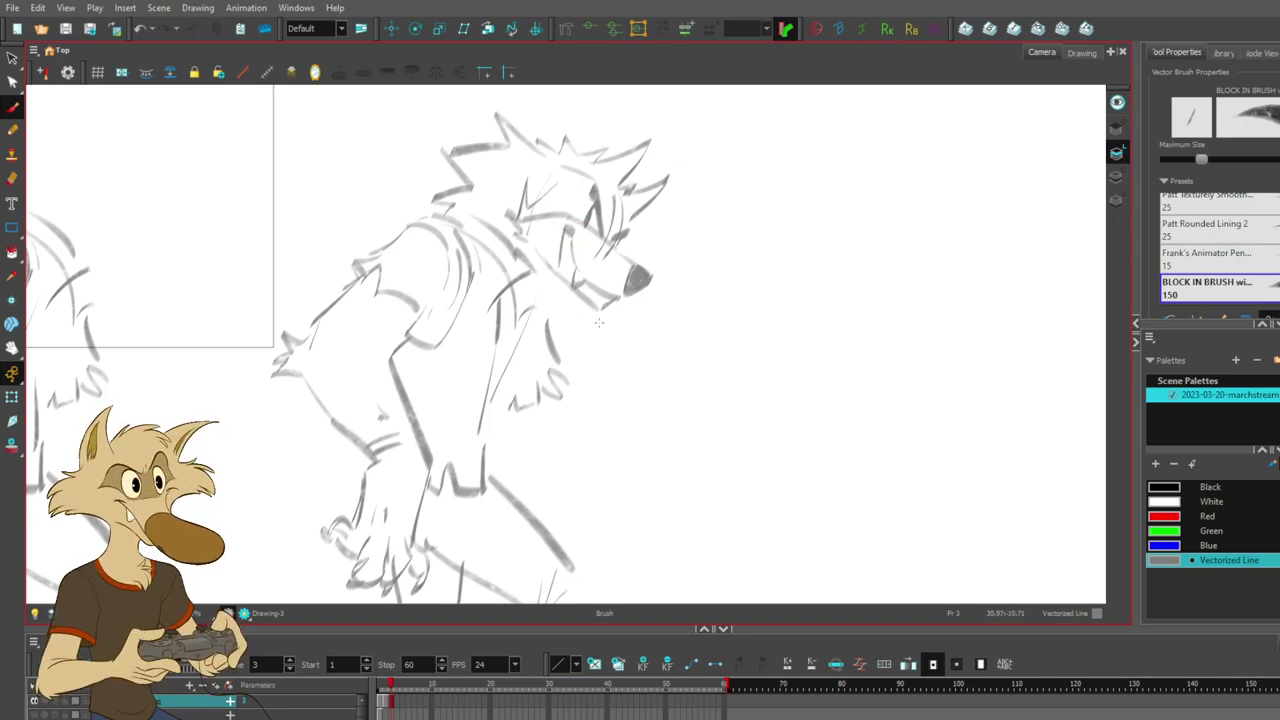
{"action": "left_click_drag", "start_coordinate": [577, 287], "coordinate": [598, 307]}
{"action": "key", "text": "ctrl+z"}
{"action": "left_click_drag", "start_coordinate": [556, 268], "coordinate": [590, 308]}
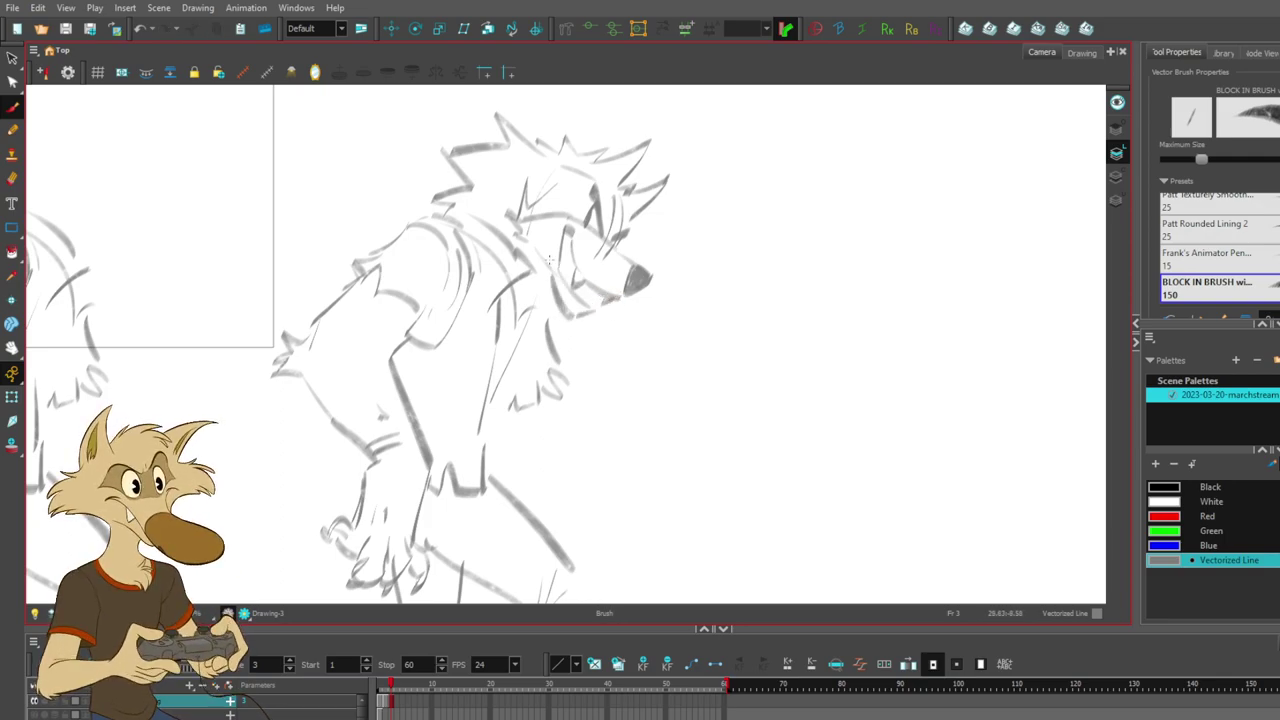
- Draw the long jaw line running from the back of the cheek down to the chin, retrying until it fits
{"action": "left_click_drag", "start_coordinate": [532, 243], "coordinate": [574, 314]}
{"action": "key", "text": "ctrl+z"}
{"action": "key", "text": "ctrl+z"}
{"action": "left_click_drag", "start_coordinate": [532, 243], "coordinate": [576, 315]}
{"action": "key", "text": "ctrl+z"}
{"action": "key", "text": "ctrl+z"}
{"action": "left_click_drag", "start_coordinate": [540, 256], "coordinate": [577, 317]}
{"action": "key", "text": "ctrl+z"}
{"action": "key", "text": "ctrl+z"}
{"action": "key", "text": "ctrl+z"}
{"action": "left_click_drag", "start_coordinate": [535, 246], "coordinate": [575, 315]}
{"action": "key", "text": "ctrl+z"}
{"action": "key", "text": "ctrl+z"}
{"action": "key", "text": "ctrl+shift+z"}
{"action": "key", "text": "ctrl+z"}
{"action": "key", "text": "ctrl+shift+z"}
{"action": "key", "text": "ctrl+z"}
{"action": "key", "text": "ctrl+shift+z"}
{"action": "key", "text": "ctrl+z"}
{"action": "key", "text": "ctrl+z"}
{"action": "left_click_drag", "start_coordinate": [538, 255], "coordinate": [580, 316]}
{"action": "key", "text": "ctrl+z"}
{"action": "key", "text": "ctrl+shift+z"}
{"action": "key", "text": "ctrl+z"}
- Sketch a raised hand in front of the snout with curled fingers holding a cigarette, and start its wrist lines
{"action": "mouse_move", "coordinate": [662, 298]}
{"action": "left_mouse_down"}
{"action": "mouse_move", "coordinate": [674, 292]}
{"action": "mouse_move", "coordinate": [653, 335]}
{"action": "left_mouse_up"}
{"action": "key", "text": "ctrl+z"}
{"action": "key", "text": "ctrl+z"}
{"action": "mouse_move", "coordinate": [701, 302]}
{"action": "left_mouse_down"}
{"action": "mouse_move", "coordinate": [651, 332]}
{"action": "mouse_move", "coordinate": [697, 304]}
{"action": "mouse_move", "coordinate": [662, 315]}
{"action": "left_mouse_up"}
{"action": "key", "text": "ctrl+z"}
{"action": "mouse_move", "coordinate": [688, 335]}
{"action": "left_mouse_down"}
{"action": "mouse_move", "coordinate": [681, 318]}
{"action": "mouse_move", "coordinate": [643, 312]}
{"action": "mouse_move", "coordinate": [682, 346]}
{"action": "mouse_move", "coordinate": [665, 381]}
{"action": "mouse_move", "coordinate": [646, 362]}
{"action": "mouse_move", "coordinate": [653, 384]}
{"action": "mouse_move", "coordinate": [657, 338]}
{"action": "left_mouse_up"}
{"action": "key", "text": "ctrl+z"}
{"action": "key", "text": "ctrl+z"}
{"action": "key", "text": "ctrl+z"}
{"action": "key", "text": "ctrl+z"}
{"action": "left_click_drag", "start_coordinate": [652, 339], "coordinate": [622, 383]}
{"action": "key", "text": "ctrl+z"}
{"action": "left_click_drag", "start_coordinate": [657, 338], "coordinate": [619, 378]}
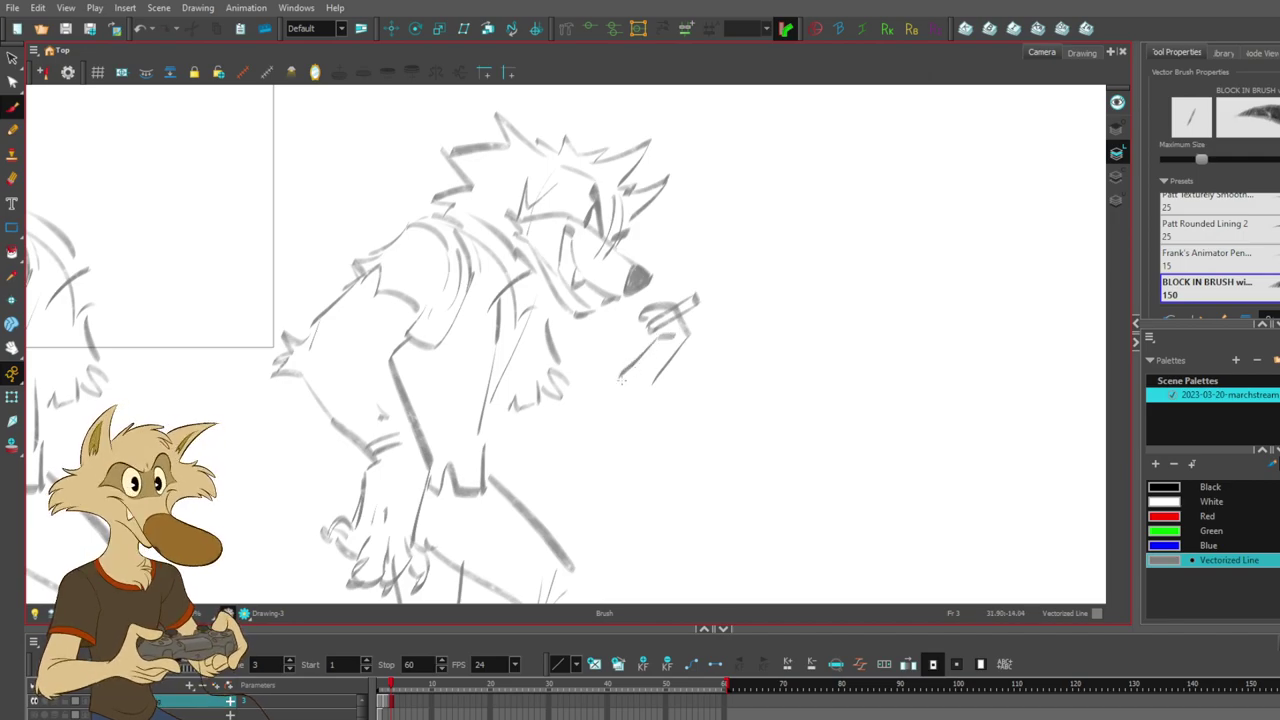
- Draw the back of the raised hand and its inner finger and palm lines down to the wrist
{"action": "mouse_move", "coordinate": [632, 318]}
{"action": "left_mouse_down"}
{"action": "mouse_move", "coordinate": [650, 328]}
{"action": "mouse_move", "coordinate": [620, 378]}
{"action": "left_mouse_up"}
{"action": "key", "text": "ctrl+z"}
{"action": "key", "text": "ctrl+z"}
{"action": "mouse_move", "coordinate": [640, 324]}
{"action": "left_mouse_down"}
{"action": "mouse_move", "coordinate": [617, 362]}
{"action": "mouse_move", "coordinate": [630, 360]}
{"action": "mouse_move", "coordinate": [620, 377]}
{"action": "mouse_move", "coordinate": [641, 403]}
{"action": "mouse_move", "coordinate": [628, 388]}
{"action": "left_mouse_up"}
{"action": "key", "text": "ctrl+z"}
{"action": "key", "text": "ctrl+z"}
{"action": "key", "text": "ctrl+z"}
{"action": "key", "text": "ctrl+z"}
{"action": "key", "text": "ctrl+z"}
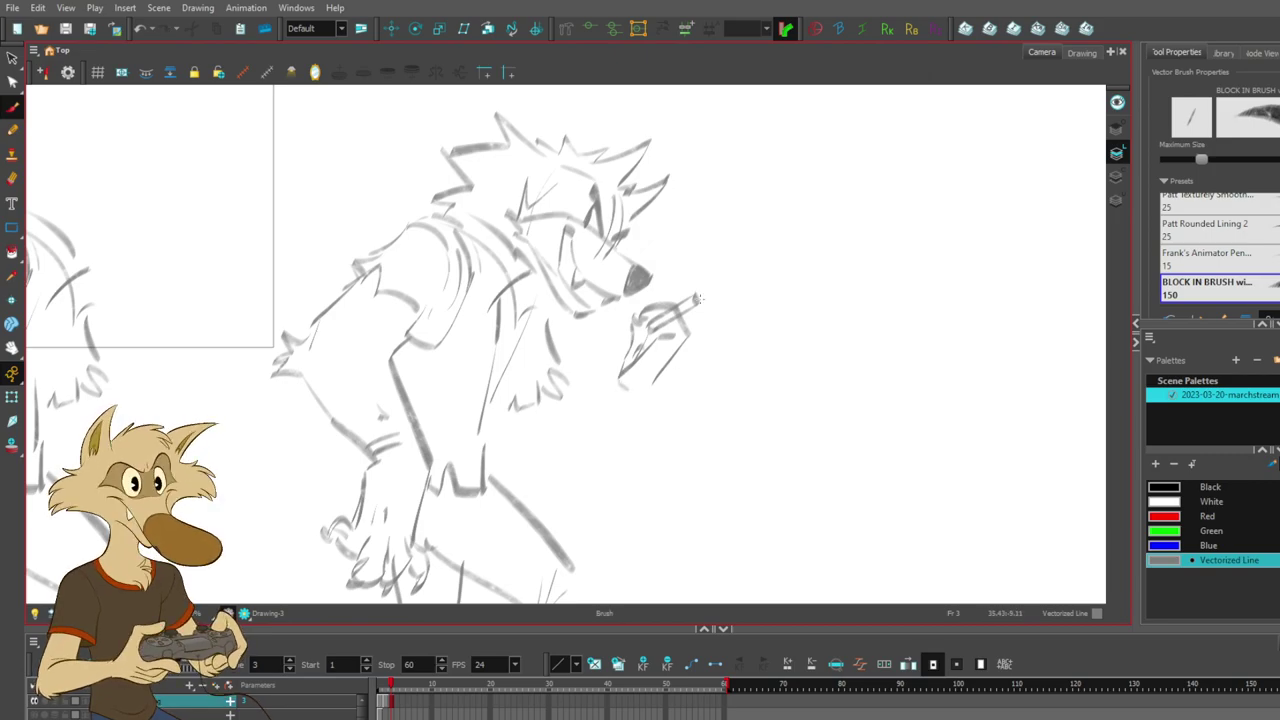
- Finish the cigarette in the raised hand and draw a curling wisp of smoke rising from its tip
{"action": "mouse_move", "coordinate": [688, 301]}
{"action": "left_mouse_down"}
{"action": "mouse_move", "coordinate": [740, 287]}
{"action": "mouse_move", "coordinate": [768, 226]}
{"action": "mouse_move", "coordinate": [773, 136]}
{"action": "mouse_move", "coordinate": [720, 250]}
{"action": "mouse_move", "coordinate": [724, 292]}
{"action": "left_mouse_up"}
{"action": "key", "text": "ctrl+z"}
{"action": "key", "text": "ctrl+z"}
{"action": "key", "text": "ctrl+z"}
{"action": "key", "text": "ctrl+z"}
{"action": "key", "text": "ctrl+z"}
{"action": "key", "text": "ctrl+z"}
{"action": "scroll", "coordinate": [730, 313], "scroll_direction": "down", "scroll_amount": 4}
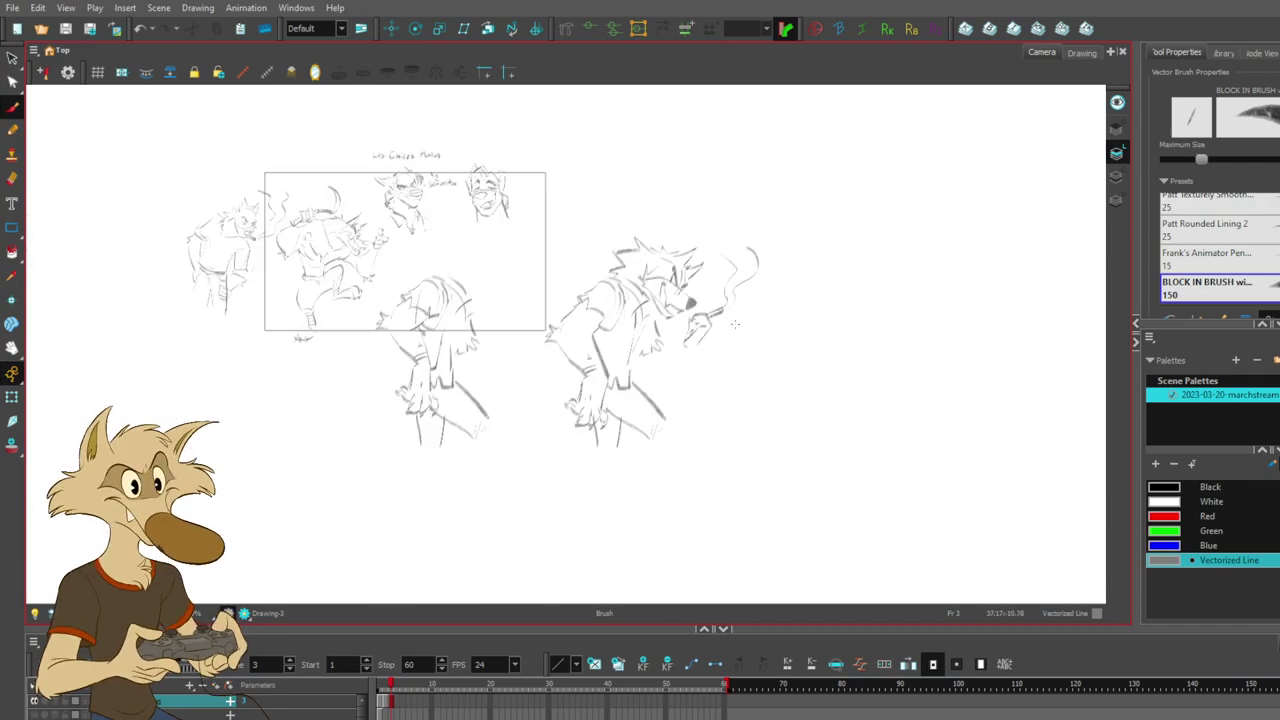
- Mark the finger detail in the raised hand's palm and rough in the outer forearm line below the wrist
{"action": "scroll", "coordinate": [737, 332], "scroll_direction": "up", "scroll_amount": 5}
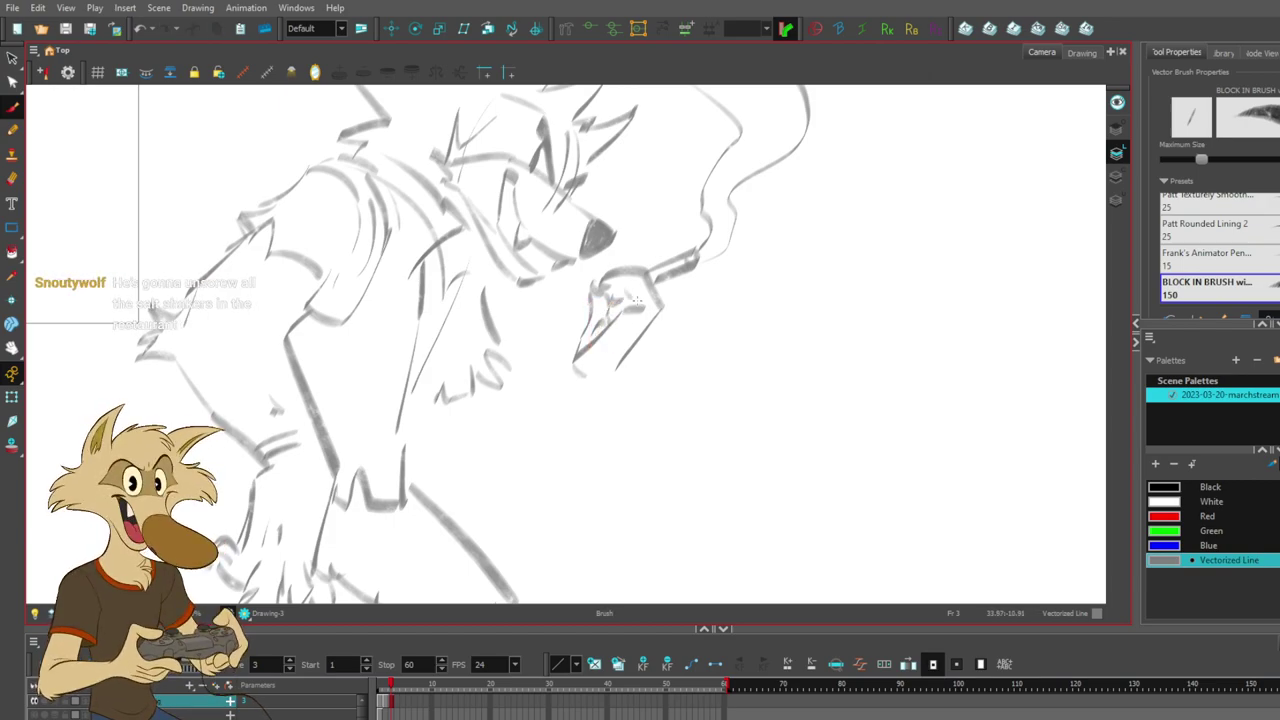
{"action": "left_click_drag", "start_coordinate": [627, 294], "coordinate": [642, 308]}
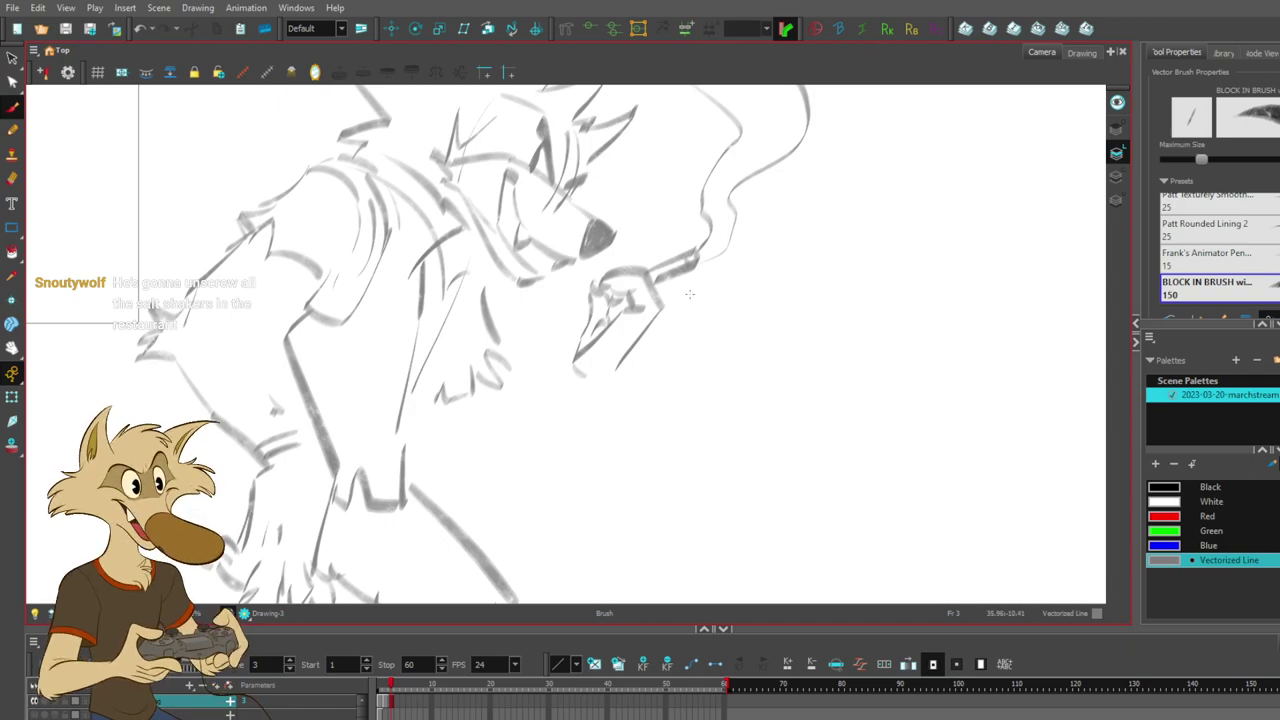
{"action": "mouse_move", "coordinate": [683, 288]}
{"action": "left_mouse_down"}
{"action": "mouse_move", "coordinate": [695, 260]}
{"action": "mouse_move", "coordinate": [660, 262]}
{"action": "mouse_move", "coordinate": [618, 398]}
{"action": "mouse_move", "coordinate": [550, 405]}
{"action": "mouse_move", "coordinate": [591, 468]}
{"action": "left_mouse_up"}
{"action": "key", "text": "alt+b"}
{"action": "key", "text": "ctrl+z"}
{"action": "mouse_move", "coordinate": [577, 389]}
{"action": "left_mouse_down"}
{"action": "mouse_move", "coordinate": [558, 484]}
{"action": "mouse_move", "coordinate": [494, 447]}
{"action": "mouse_move", "coordinate": [497, 434]}
{"action": "mouse_move", "coordinate": [581, 471]}
{"action": "left_mouse_up"}
{"action": "key", "text": "ctrl+z"}
{"action": "key", "text": "ctrl+z"}
{"action": "key", "text": "ctrl+z"}
{"action": "key", "text": "ctrl+z"}
{"action": "key", "text": "ctrl+z"}
- Draw the upper and lower forearm contours from the raised wrist back toward the vest, retrying until they fit
{"action": "left_click_drag", "start_coordinate": [561, 387], "coordinate": [480, 427]}
{"action": "key", "text": "ctrl+z"}
{"action": "left_click_drag", "start_coordinate": [612, 387], "coordinate": [549, 522]}
{"action": "key", "text": "ctrl+z"}
{"action": "key", "text": "ctrl+z"}
{"action": "left_click_drag", "start_coordinate": [603, 378], "coordinate": [516, 500]}
{"action": "key", "text": "ctrl+z"}
{"action": "left_click_drag", "start_coordinate": [609, 380], "coordinate": [512, 496]}
{"action": "key", "text": "ctrl+z"}
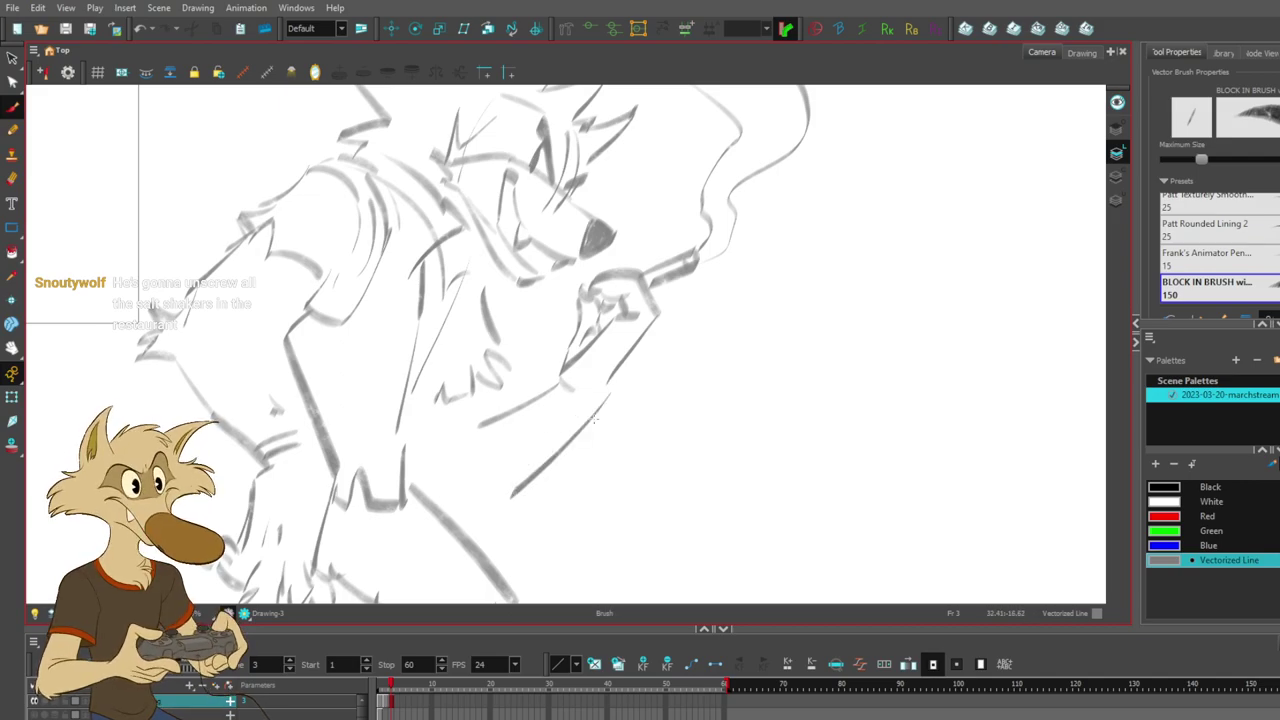
{"action": "left_click_drag", "start_coordinate": [486, 416], "coordinate": [429, 441]}
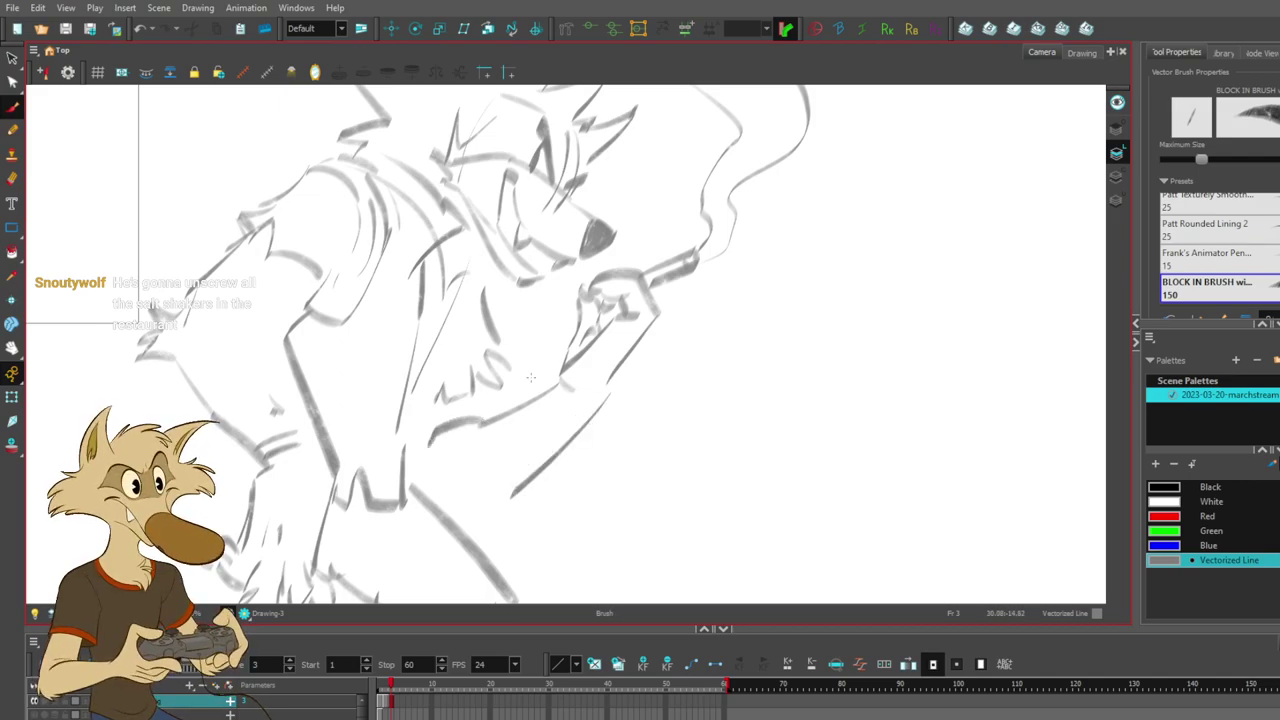
- Close off the raised arm's elbow with short strokes where it meets the front thigh
{"action": "scroll", "coordinate": [531, 377], "scroll_direction": "down", "scroll_amount": 4}
{"action": "scroll", "coordinate": [516, 398], "scroll_direction": "up", "scroll_amount": 2}
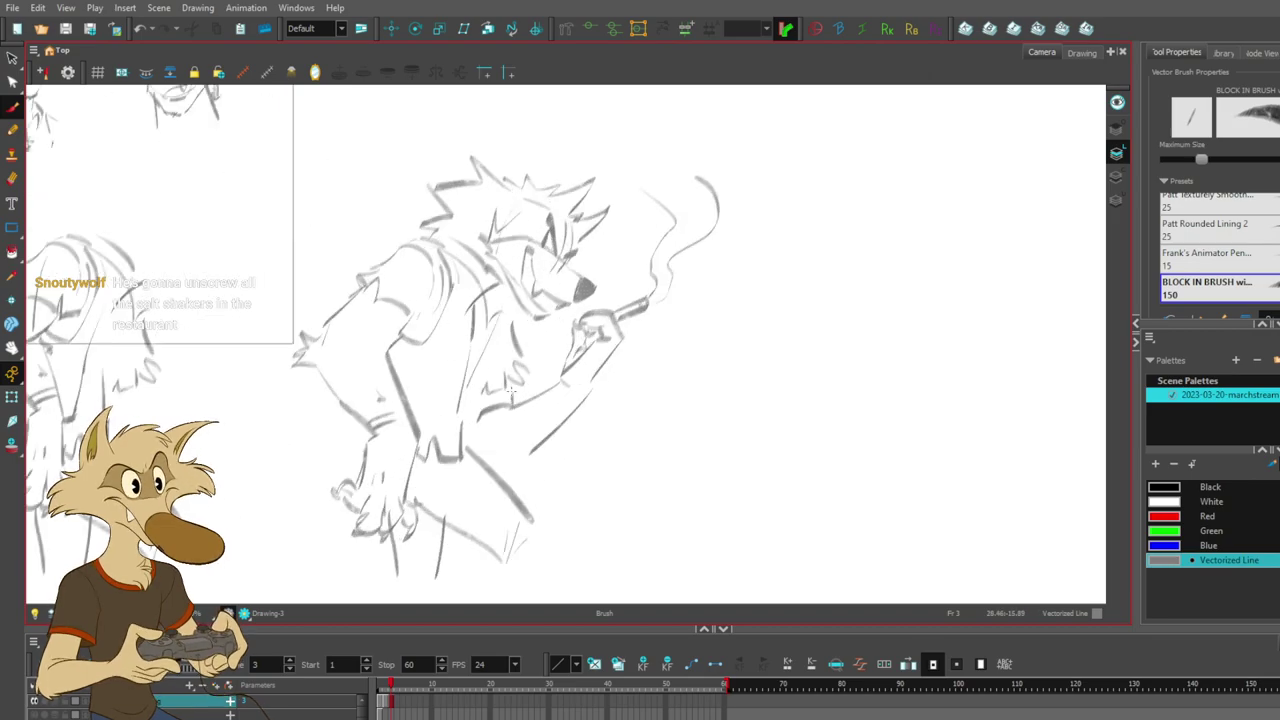
{"action": "mouse_move", "coordinate": [505, 466]}
{"action": "left_mouse_down"}
{"action": "mouse_move", "coordinate": [549, 436]}
{"action": "mouse_move", "coordinate": [517, 475]}
{"action": "left_mouse_up"}
{"action": "key", "text": "ctrl+z"}
{"action": "key", "text": "ctrl+z"}
{"action": "key", "text": "ctrl+z"}
{"action": "key", "text": "ctrl+z"}
{"action": "key", "text": "ctrl+z"}
{"action": "key", "text": "ctrl+z"}
{"action": "mouse_move", "coordinate": [503, 467]}
{"action": "left_mouse_down"}
{"action": "mouse_move", "coordinate": [490, 474]}
{"action": "mouse_move", "coordinate": [497, 461]}
{"action": "left_mouse_up"}
{"action": "key", "text": "ctrl+z"}
{"action": "key", "text": "ctrl+z"}
- Draw the open vest's jagged front edge from below the jaw down to the hem behind the raised arm
{"action": "mouse_move", "coordinate": [467, 409]}
{"action": "left_mouse_down"}
{"action": "mouse_move", "coordinate": [481, 453]}
{"action": "mouse_move", "coordinate": [480, 424]}
{"action": "mouse_move", "coordinate": [496, 431]}
{"action": "mouse_move", "coordinate": [473, 454]}
{"action": "left_mouse_up"}
{"action": "key", "text": "ctrl+z"}
{"action": "key", "text": "ctrl+z"}
{"action": "mouse_move", "coordinate": [508, 316]}
{"action": "left_mouse_down"}
{"action": "mouse_move", "coordinate": [517, 333]}
{"action": "mouse_move", "coordinate": [490, 344]}
{"action": "mouse_move", "coordinate": [528, 330]}
{"action": "mouse_move", "coordinate": [490, 393]}
{"action": "left_mouse_up"}
{"action": "key", "text": "ctrl+z"}
{"action": "key", "text": "ctrl+z"}
{"action": "key", "text": "ctrl+z"}
{"action": "key", "text": "ctrl+z"}
{"action": "left_click_drag", "start_coordinate": [498, 345], "coordinate": [465, 414]}
{"action": "key", "text": "ctrl+z"}
{"action": "mouse_move", "coordinate": [502, 370]}
{"action": "left_mouse_down"}
{"action": "mouse_move", "coordinate": [484, 452]}
{"action": "mouse_move", "coordinate": [466, 425]}
{"action": "left_mouse_up"}
{"action": "key", "text": "ctrl+z"}
{"action": "key", "text": "ctrl+z"}
{"action": "key", "text": "ctrl+z"}
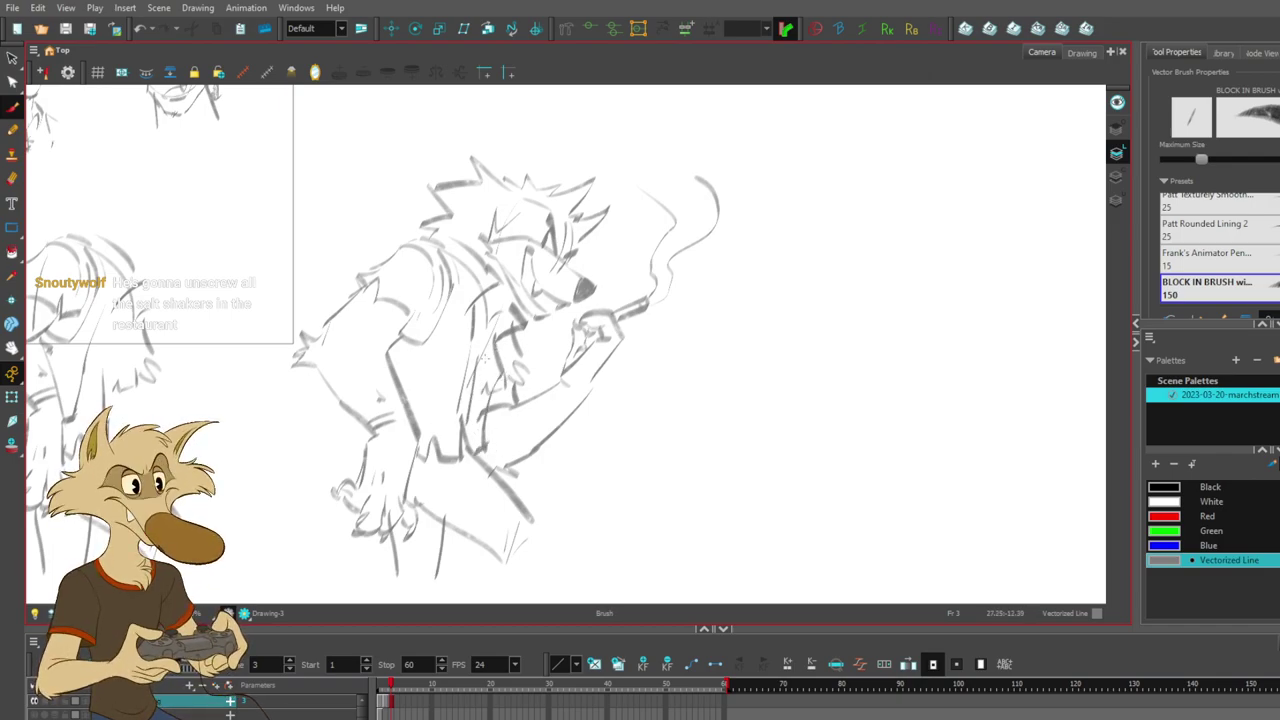
{"action": "left_click_drag", "start_coordinate": [609, 464], "coordinate": [608, 410]}
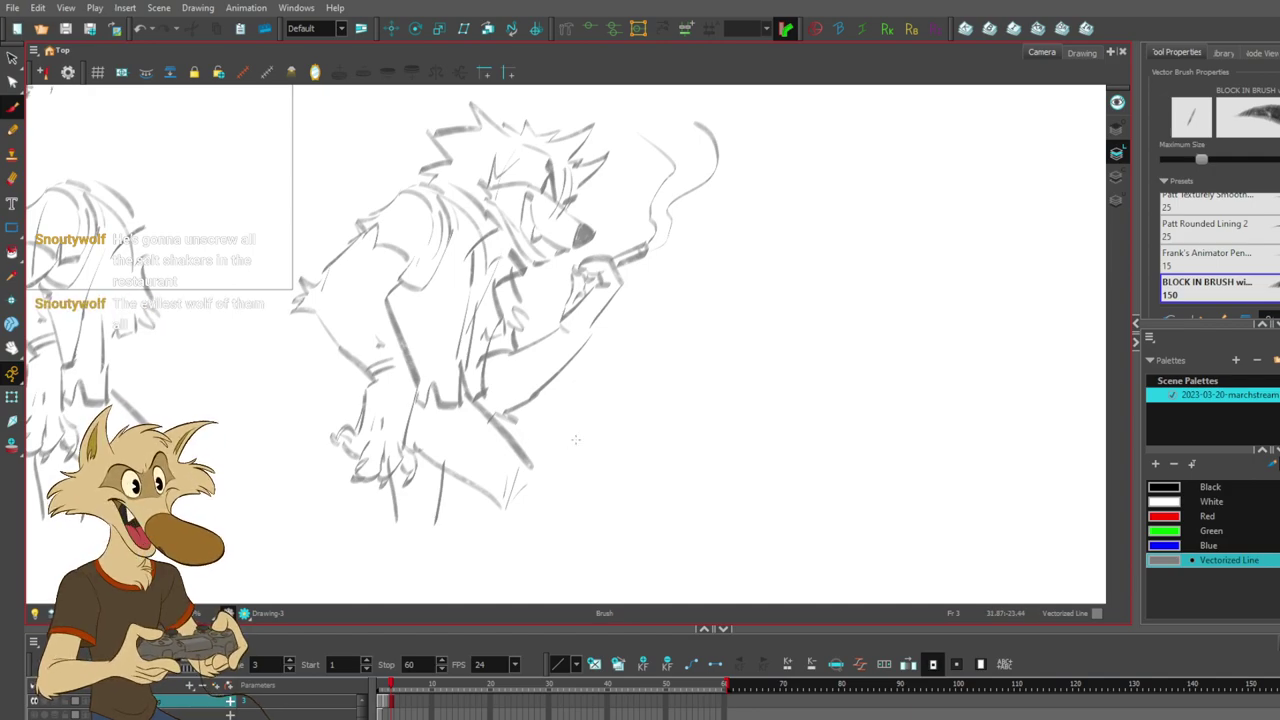
- Add short fur and muscle marks inside the lowered arm near its elbow and on the raised forearm
{"action": "scroll", "coordinate": [587, 429], "scroll_direction": "down", "scroll_amount": 4}
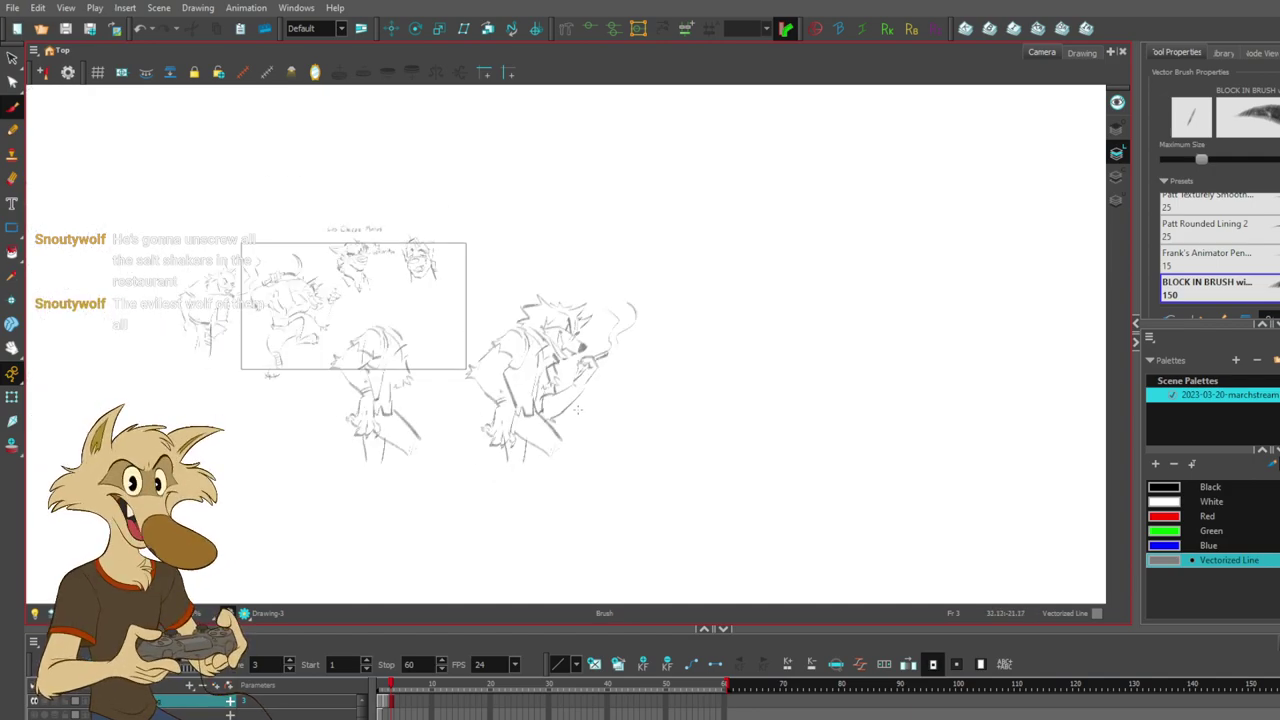
{"action": "scroll", "coordinate": [578, 413], "scroll_direction": "up", "scroll_amount": 5}
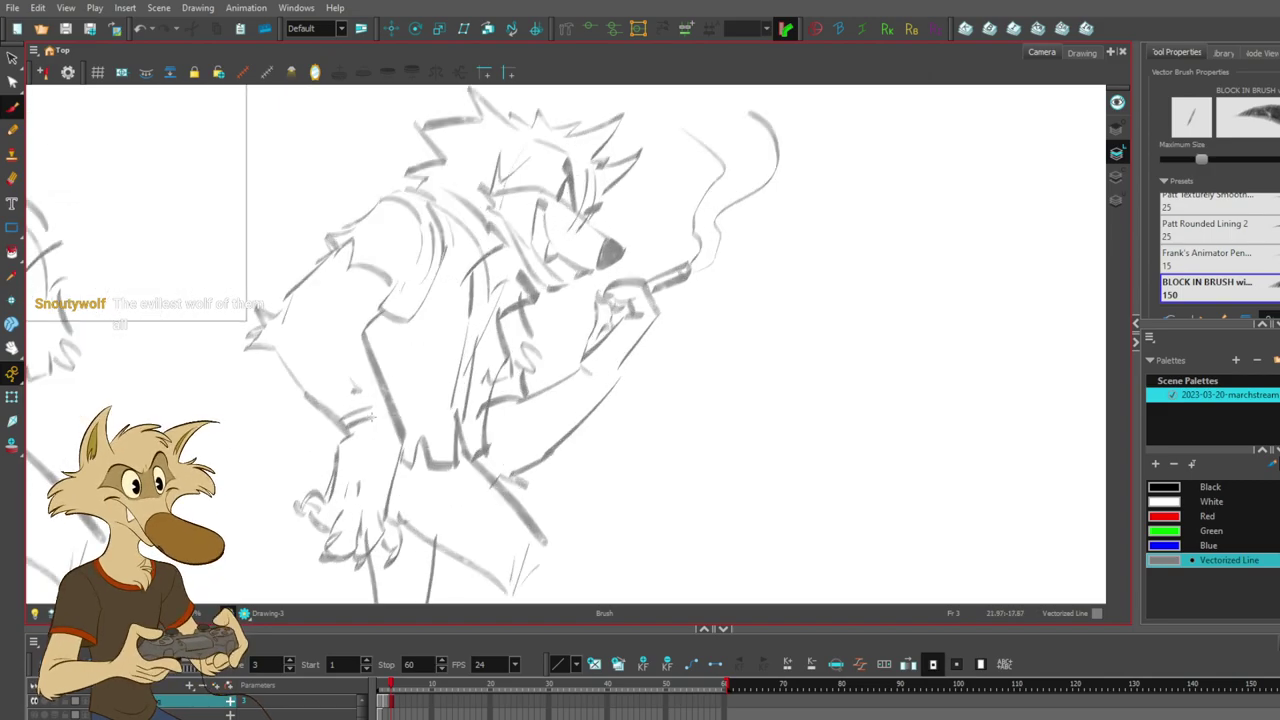
{"action": "mouse_move", "coordinate": [301, 370]}
{"action": "left_mouse_down"}
{"action": "mouse_move", "coordinate": [319, 335]}
{"action": "mouse_move", "coordinate": [289, 362]}
{"action": "left_mouse_up"}
{"action": "mouse_move", "coordinate": [377, 331]}
{"action": "left_mouse_down"}
{"action": "mouse_move", "coordinate": [351, 364]}
{"action": "mouse_move", "coordinate": [342, 355]}
{"action": "left_mouse_up"}
{"action": "key", "text": "ctrl+z"}
{"action": "key", "text": "ctrl+z"}
{"action": "key", "text": "ctrl+z"}
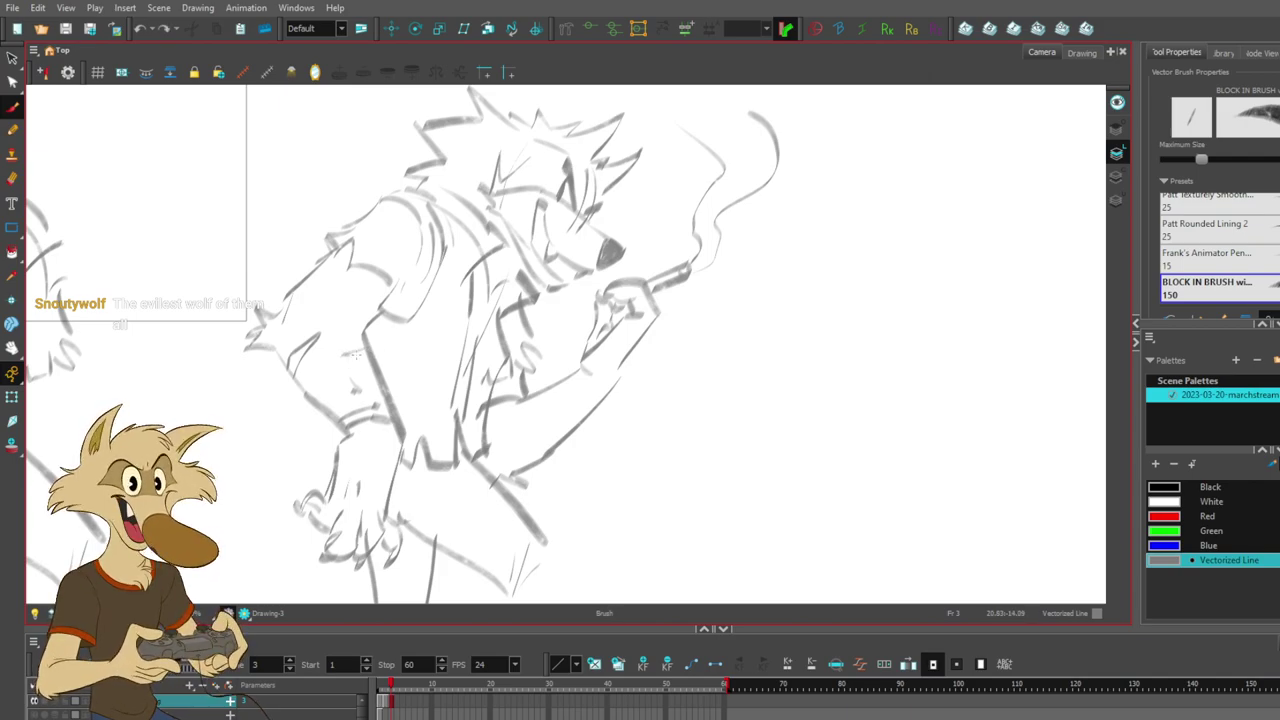
{"action": "mouse_move", "coordinate": [574, 534]}
{"action": "left_mouse_down"}
{"action": "mouse_move", "coordinate": [563, 449]}
{"action": "mouse_move", "coordinate": [561, 471]}
{"action": "left_mouse_up"}
{"action": "mouse_move", "coordinate": [543, 389]}
{"action": "left_mouse_down"}
{"action": "mouse_move", "coordinate": [542, 369]}
{"action": "mouse_move", "coordinate": [530, 402]}
{"action": "left_mouse_up"}
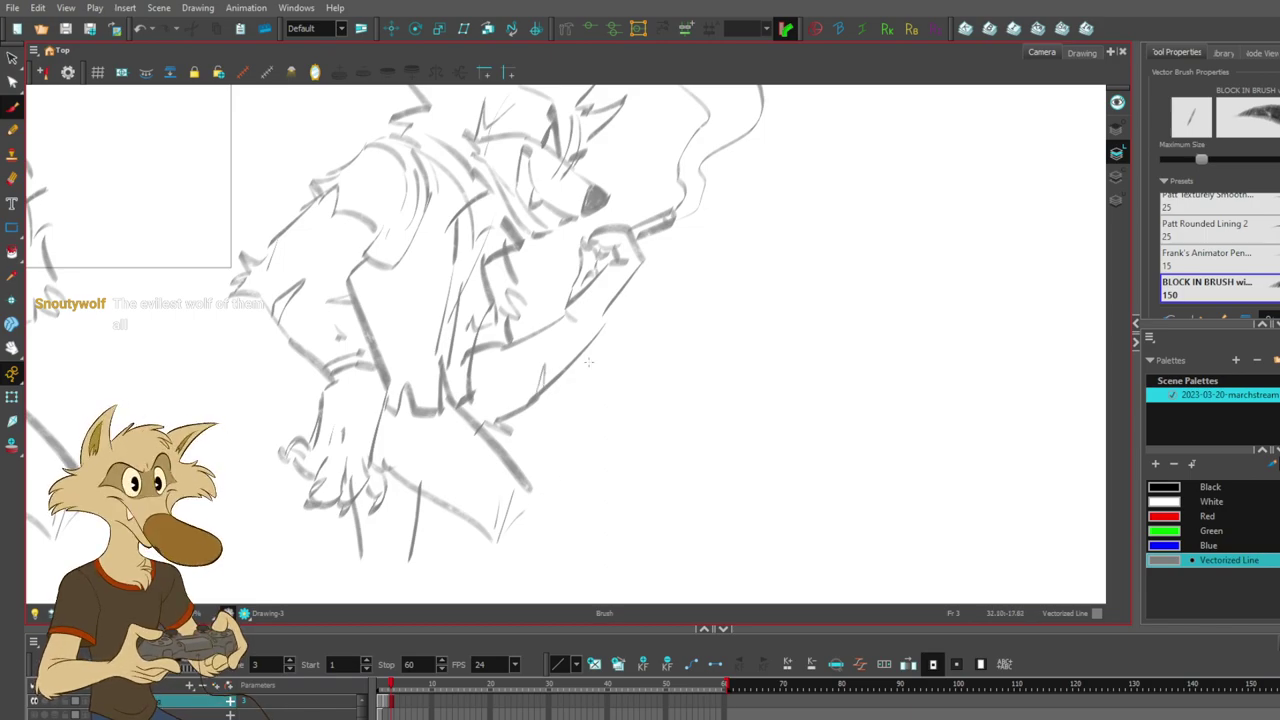
- Add teeth detail and darken the back corner of the wolf's open mouth
{"action": "left_click_drag", "start_coordinate": [643, 376], "coordinate": [635, 451]}
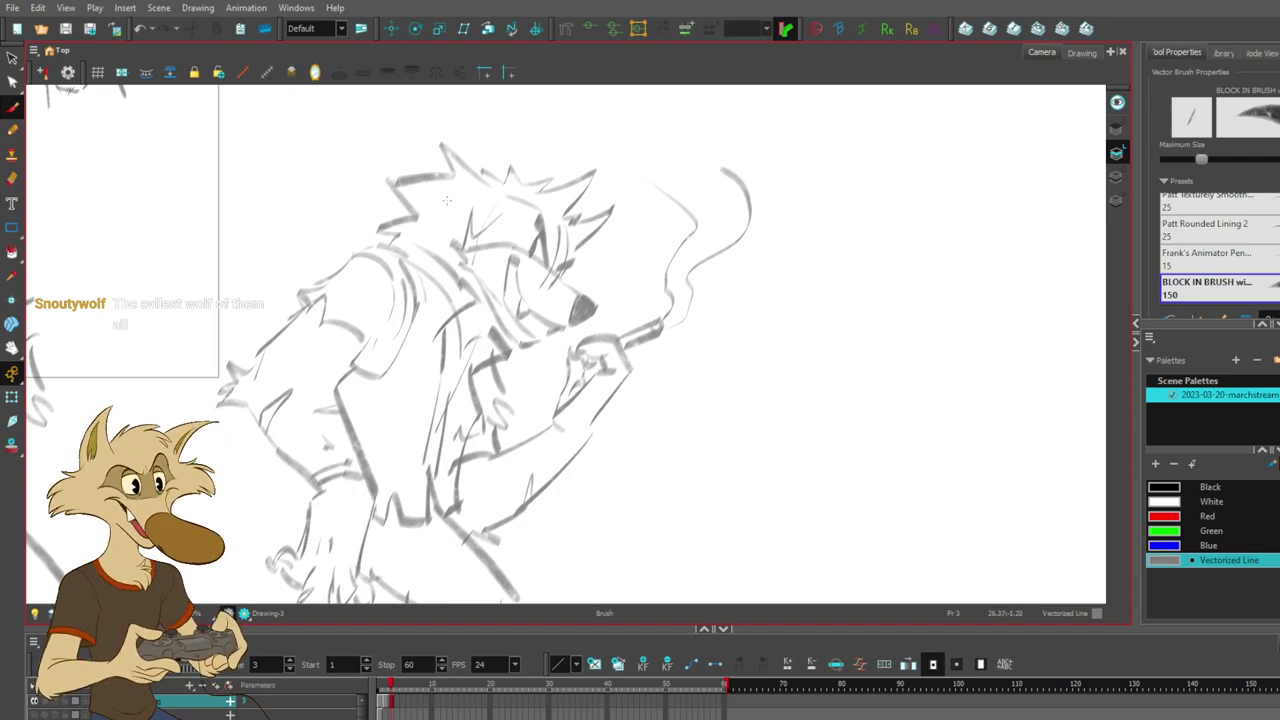
{"action": "left_click_drag", "start_coordinate": [518, 267], "coordinate": [511, 287]}
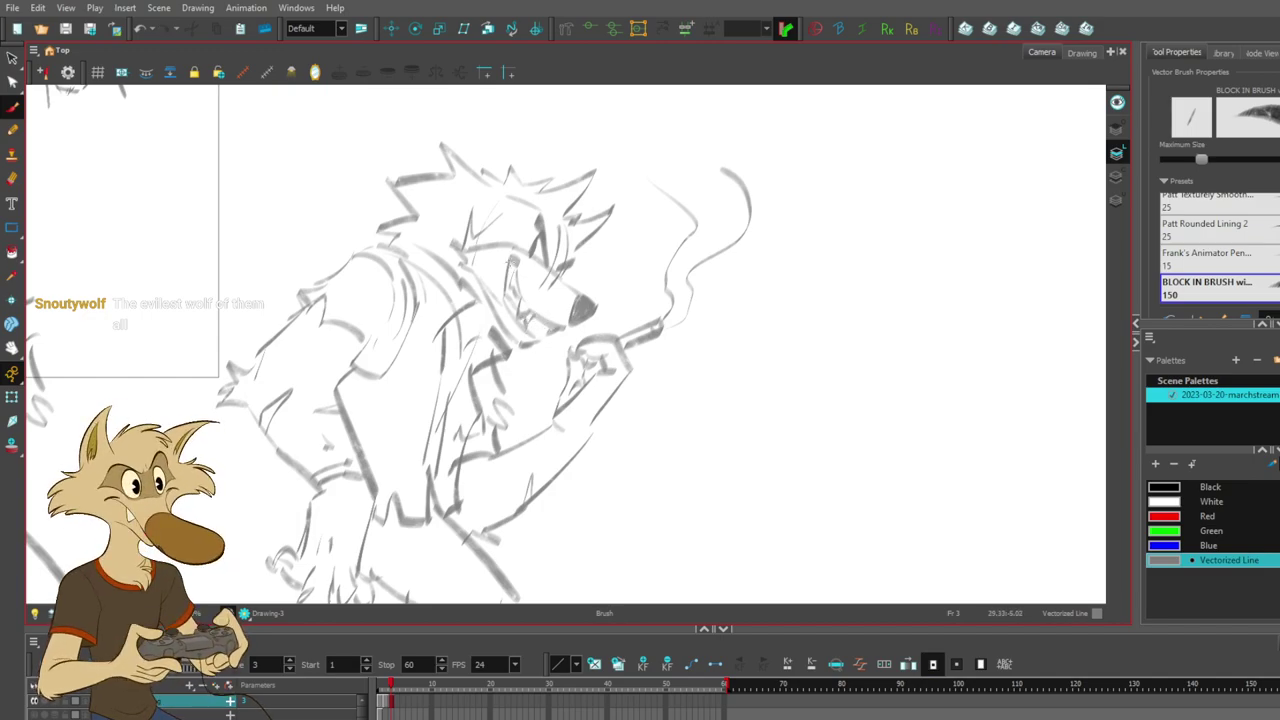
{"action": "left_click_drag", "start_coordinate": [514, 263], "coordinate": [512, 294]}
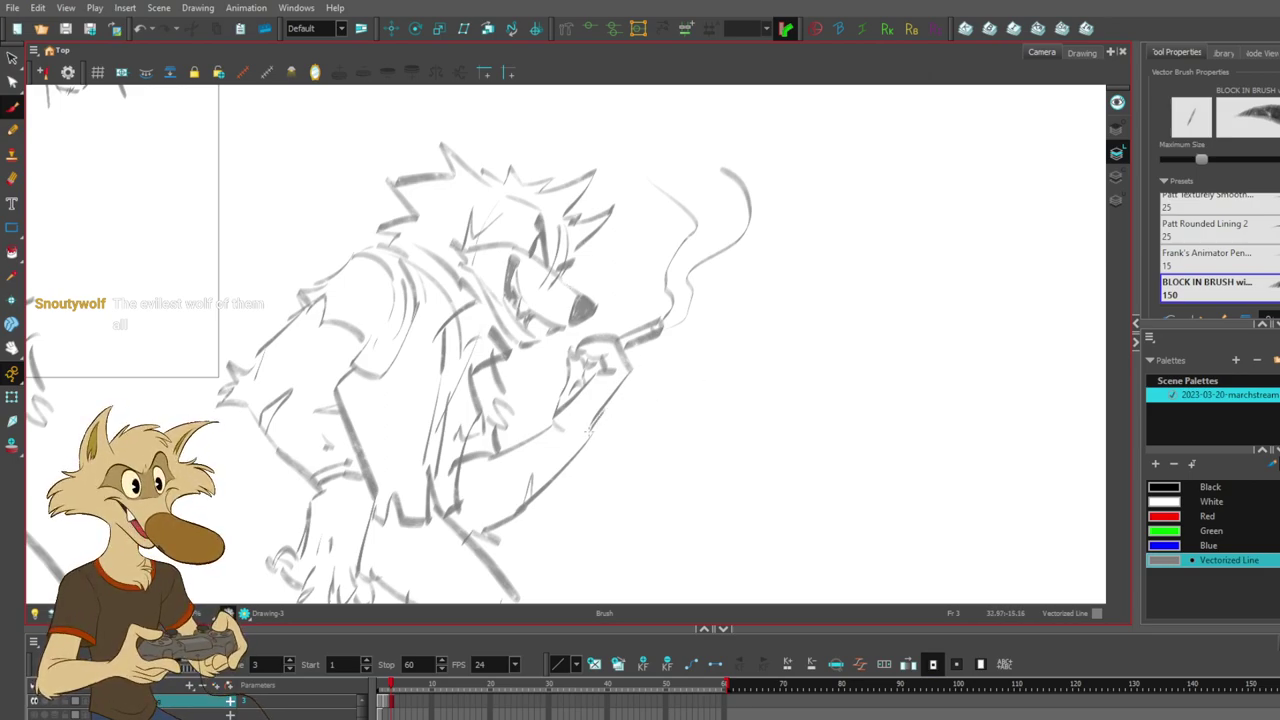
{"action": "mouse_move", "coordinate": [663, 429]}
{"action": "left_mouse_down"}
{"action": "mouse_move", "coordinate": [663, 417]}
{"action": "mouse_move", "coordinate": [646, 446]}
{"action": "mouse_move", "coordinate": [653, 392]}
{"action": "left_mouse_up"}
{"action": "mouse_move", "coordinate": [479, 528]}
{"action": "left_mouse_down"}
{"action": "mouse_move", "coordinate": [522, 478]}
{"action": "mouse_move", "coordinate": [482, 470]}
{"action": "mouse_move", "coordinate": [427, 519]}
{"action": "mouse_move", "coordinate": [437, 599]}
{"action": "left_mouse_up"}
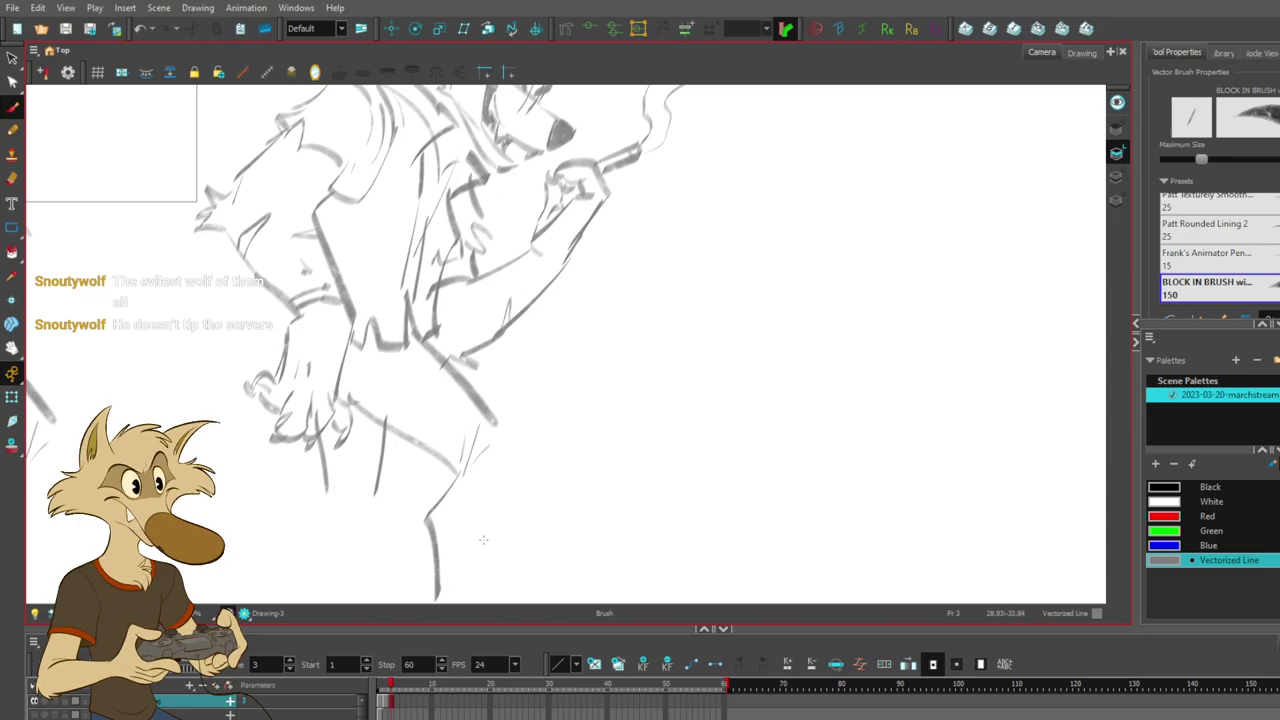
{"action": "left_click_drag", "start_coordinate": [549, 519], "coordinate": [539, 467]}
{"action": "left_click_drag", "start_coordinate": [500, 385], "coordinate": [497, 546]}
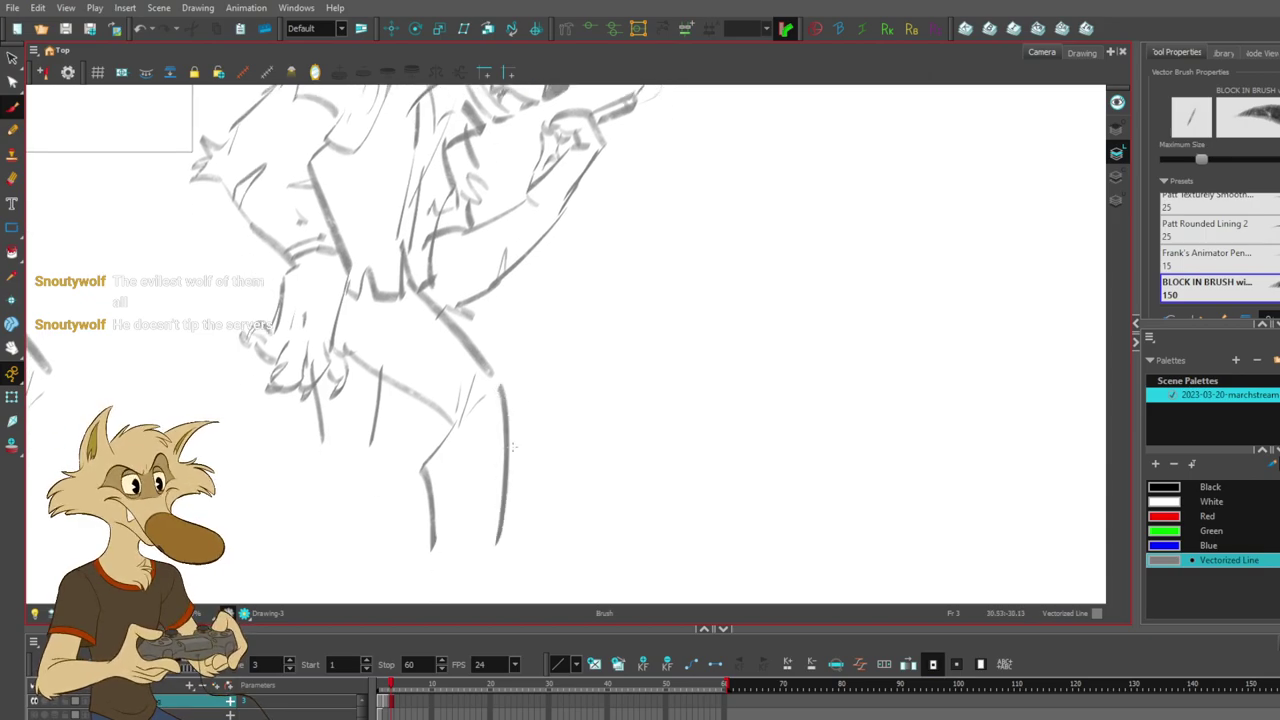
{"action": "scroll", "coordinate": [521, 397], "scroll_direction": "down", "scroll_amount": 3}
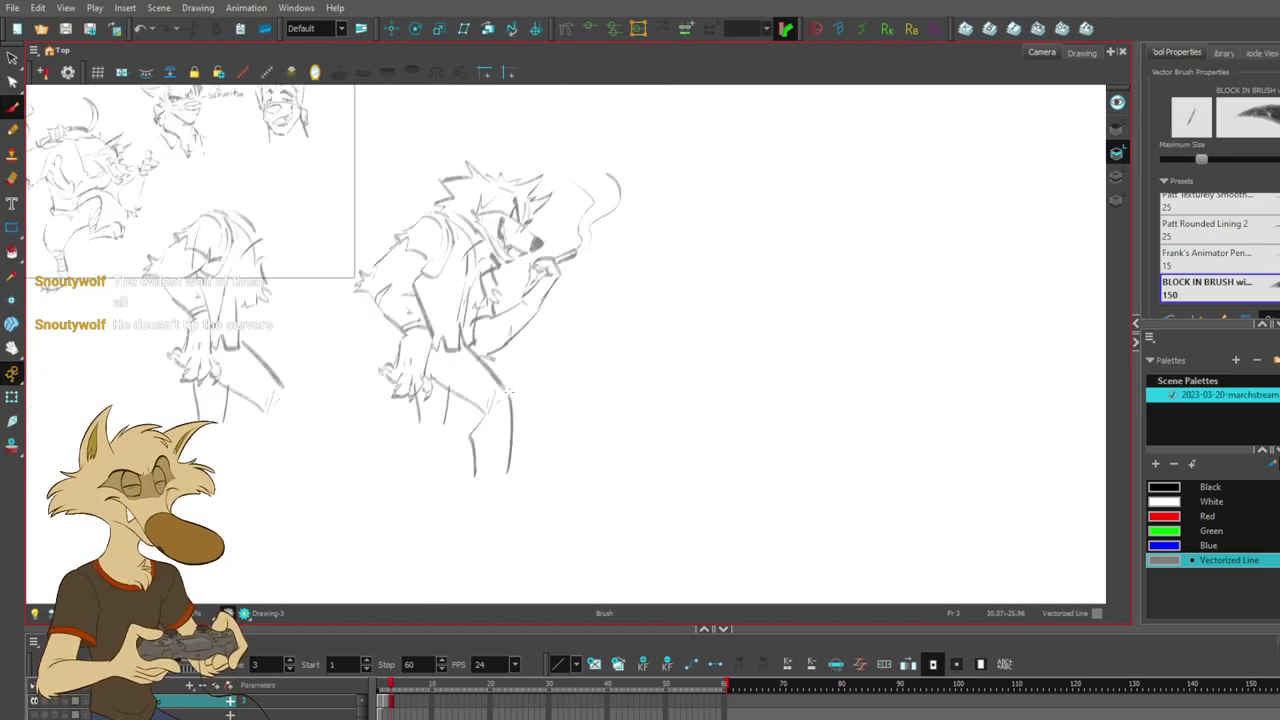
{"action": "scroll", "coordinate": [508, 393], "scroll_direction": "up", "scroll_amount": 2}
{"action": "scroll", "coordinate": [508, 393], "scroll_direction": "down", "scroll_amount": 2}
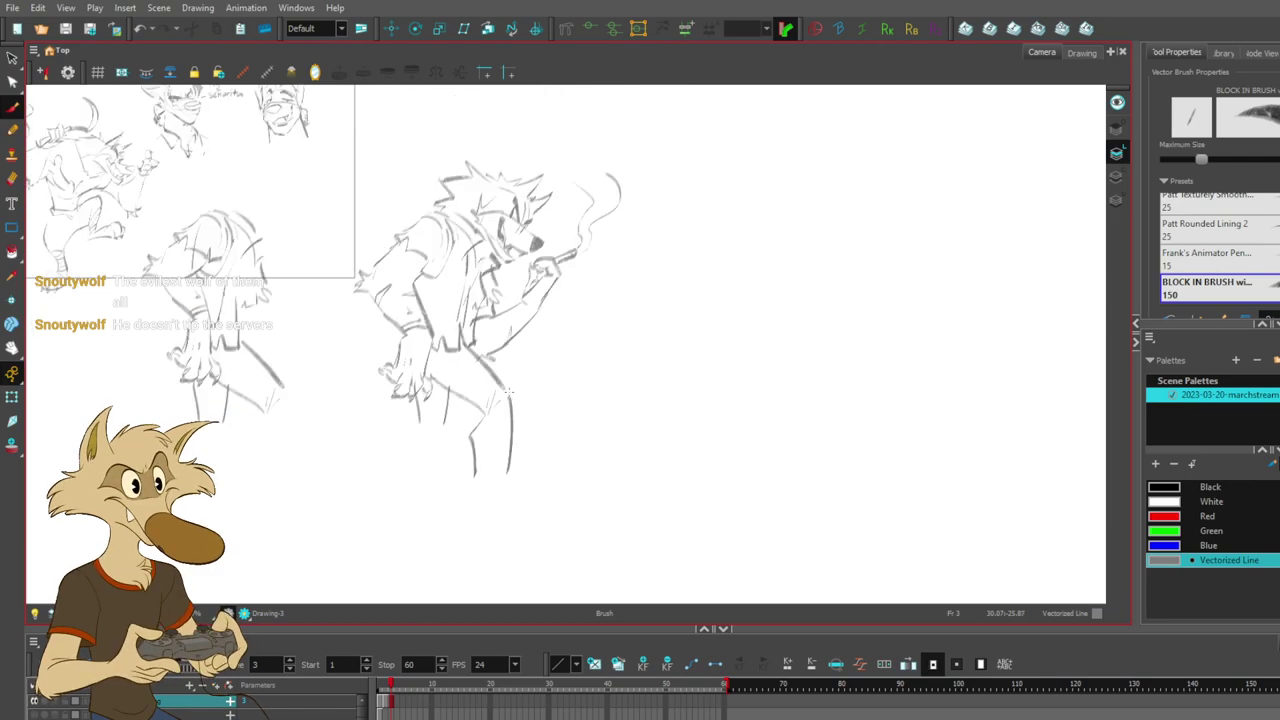
{"action": "scroll", "coordinate": [510, 391], "scroll_direction": "up", "scroll_amount": 2}
{"action": "scroll", "coordinate": [510, 393], "scroll_direction": "down", "scroll_amount": 2}
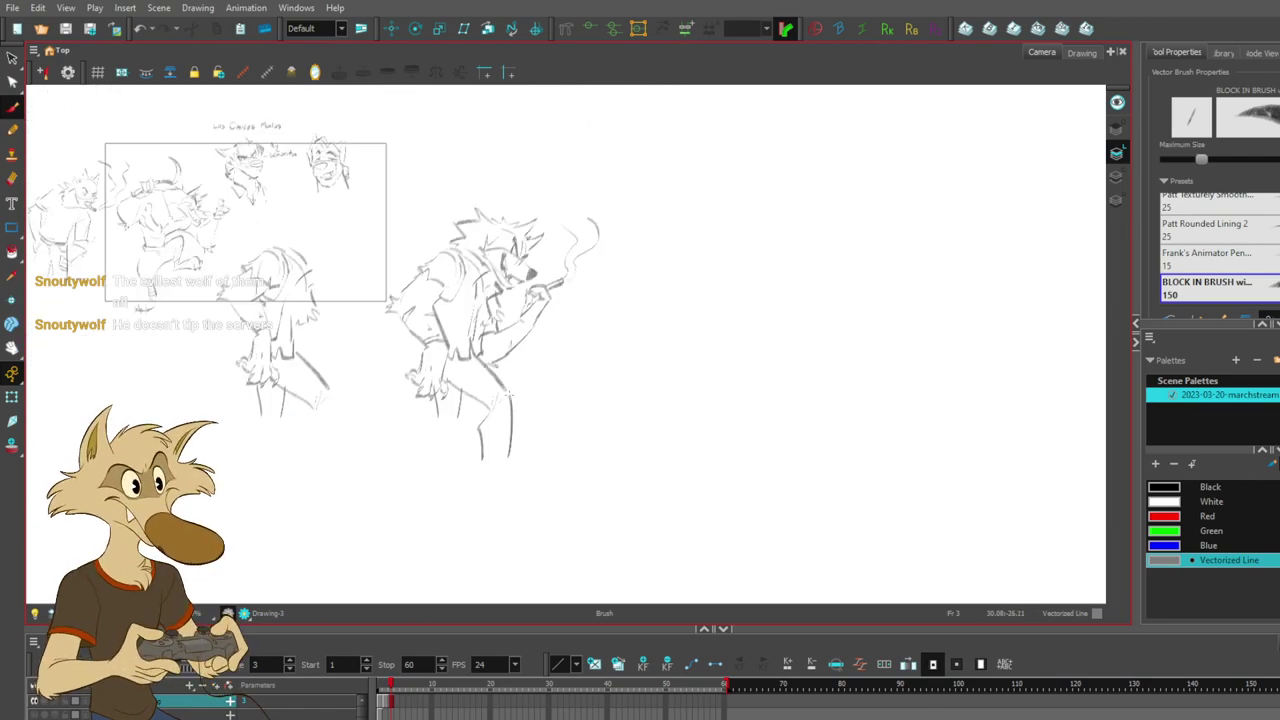
{"action": "scroll", "coordinate": [510, 393], "scroll_direction": "up", "scroll_amount": 3}
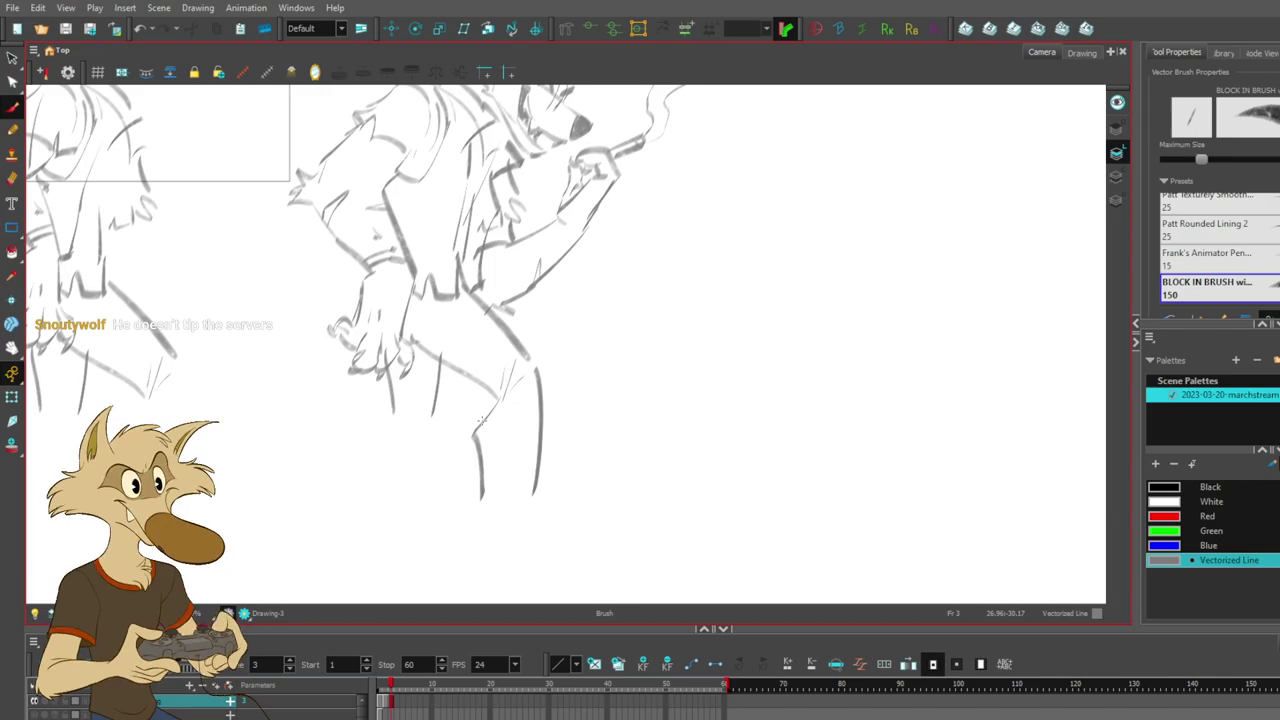
{"action": "mouse_move", "coordinate": [440, 392]}
{"action": "left_mouse_down"}
{"action": "mouse_move", "coordinate": [424, 420]}
{"action": "mouse_move", "coordinate": [398, 412]}
{"action": "left_mouse_up"}
{"action": "left_click_drag", "start_coordinate": [522, 334], "coordinate": [492, 372]}
{"action": "mouse_move", "coordinate": [601, 400]}
{"action": "left_mouse_down"}
{"action": "mouse_move", "coordinate": [594, 505]}
{"action": "mouse_move", "coordinate": [604, 413]}
{"action": "left_mouse_up"}
{"action": "key", "text": "ctrl+z"}
{"action": "key", "text": "ctrl+z"}
{"action": "key", "text": "ctrl+z"}
{"action": "key", "text": "ctrl+z"}
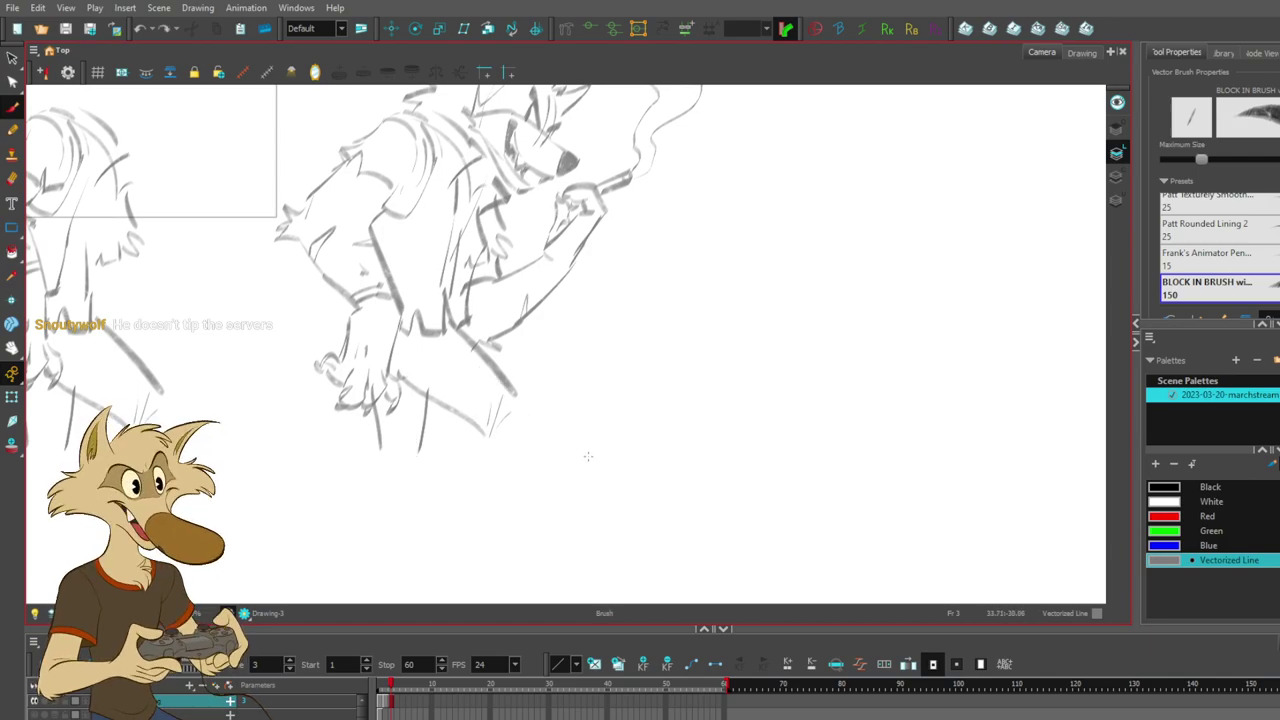
- Draw the front leg's knee and shin line down to the ankle, and start the calf line behind it
{"action": "left_click_drag", "start_coordinate": [588, 460], "coordinate": [594, 434]}
{"action": "left_click_drag", "start_coordinate": [515, 366], "coordinate": [531, 385]}
{"action": "left_click_drag", "start_coordinate": [535, 390], "coordinate": [522, 507]}
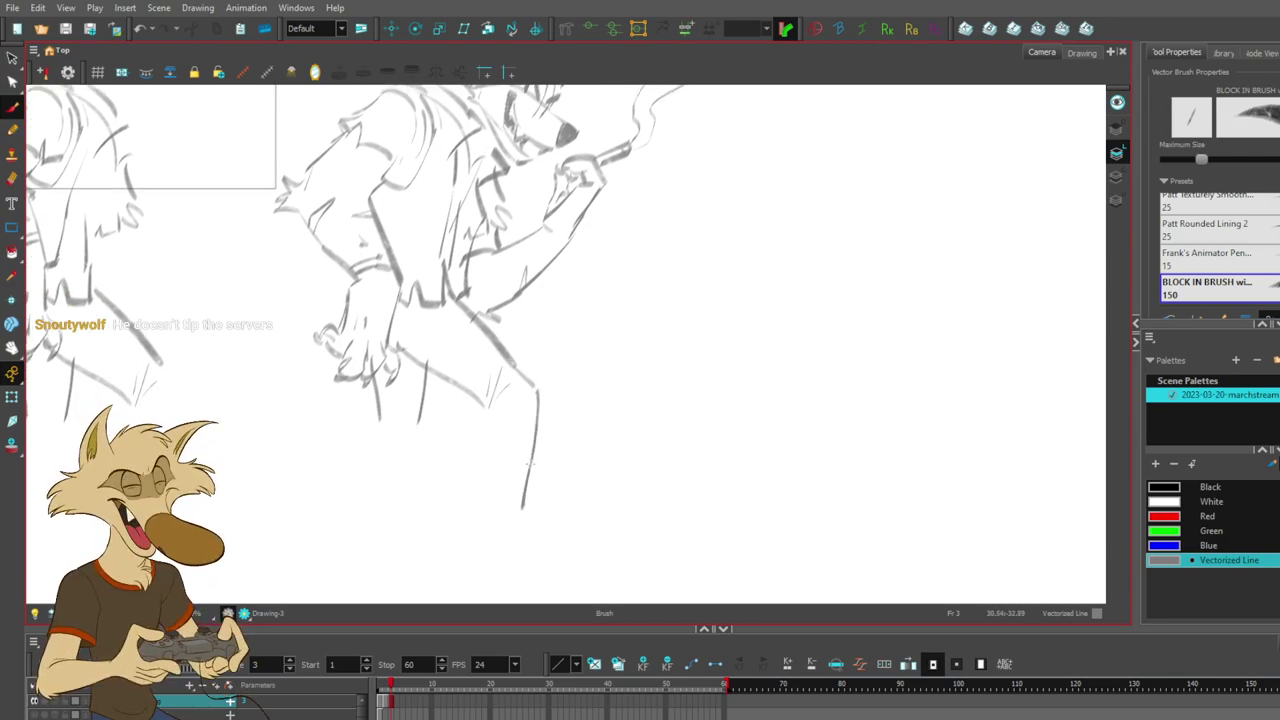
{"action": "mouse_move", "coordinate": [484, 408]}
{"action": "left_mouse_down"}
{"action": "mouse_move", "coordinate": [472, 510]}
{"action": "mouse_move", "coordinate": [478, 497]}
{"action": "mouse_move", "coordinate": [473, 510]}
{"action": "mouse_move", "coordinate": [507, 540]}
{"action": "mouse_move", "coordinate": [512, 525]}
{"action": "left_mouse_up"}
{"action": "key", "text": "ctrl+z"}
{"action": "key", "text": "ctrl+z"}
- Sketch the front leg's ankle cuff and a chunky boot with a heel, sole and rounded toe
{"action": "left_click_drag", "start_coordinate": [469, 529], "coordinate": [522, 532]}
{"action": "key", "text": "ctrl+z"}
{"action": "mouse_move", "coordinate": [515, 473]}
{"action": "left_mouse_down"}
{"action": "mouse_move", "coordinate": [524, 533]}
{"action": "mouse_move", "coordinate": [524, 519]}
{"action": "mouse_move", "coordinate": [476, 555]}
{"action": "left_mouse_up"}
{"action": "key", "text": "ctrl+z"}
{"action": "left_click_drag", "start_coordinate": [477, 508], "coordinate": [462, 545]}
{"action": "mouse_move", "coordinate": [559, 515]}
{"action": "left_mouse_down"}
{"action": "mouse_move", "coordinate": [557, 559]}
{"action": "mouse_move", "coordinate": [581, 463]}
{"action": "left_mouse_up"}
{"action": "key", "text": "ctrl+z"}
{"action": "mouse_move", "coordinate": [483, 487]}
{"action": "left_mouse_down"}
{"action": "mouse_move", "coordinate": [518, 500]}
{"action": "mouse_move", "coordinate": [541, 489]}
{"action": "mouse_move", "coordinate": [476, 513]}
{"action": "mouse_move", "coordinate": [476, 536]}
{"action": "mouse_move", "coordinate": [582, 528]}
{"action": "mouse_move", "coordinate": [595, 503]}
{"action": "mouse_move", "coordinate": [580, 486]}
{"action": "left_mouse_up"}
{"action": "key", "text": "ctrl+z"}
{"action": "key", "text": "ctrl+z"}
{"action": "key", "text": "ctrl+z"}
{"action": "key", "text": "ctrl+z"}
{"action": "key", "text": "ctrl+z"}
{"action": "key", "text": "ctrl+z"}
{"action": "key", "text": "ctrl+z"}
{"action": "key", "text": "ctrl+z"}
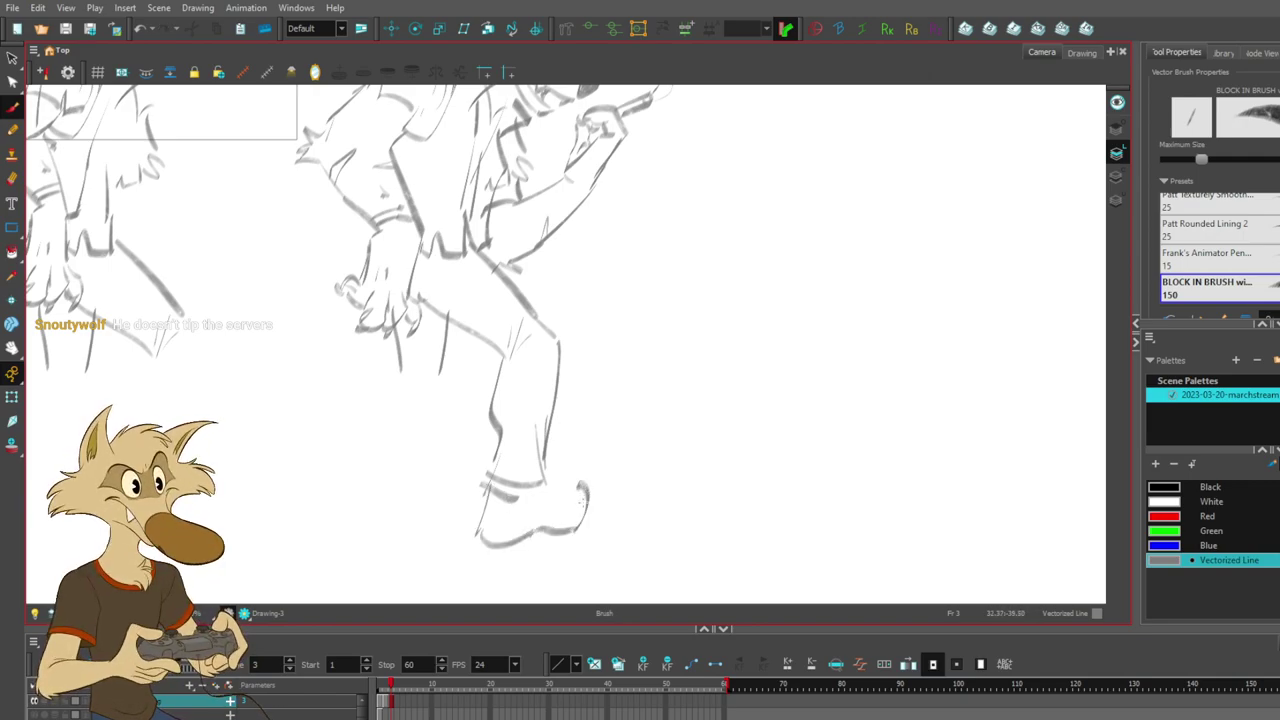
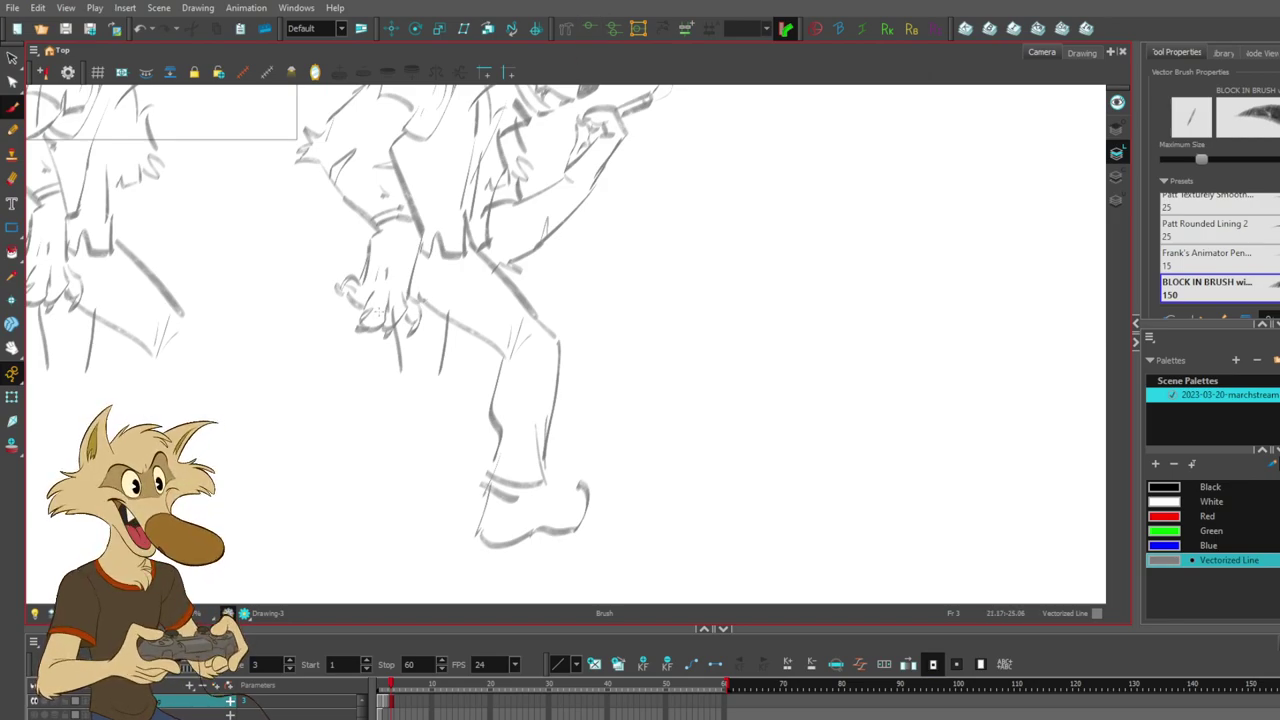
- Draw the top of the front boot from ankle to toe and add the line separating its thick sole
{"action": "scroll", "coordinate": [375, 312], "scroll_direction": "down", "scroll_amount": 3}
{"action": "scroll", "coordinate": [358, 320], "scroll_direction": "up", "scroll_amount": 4}
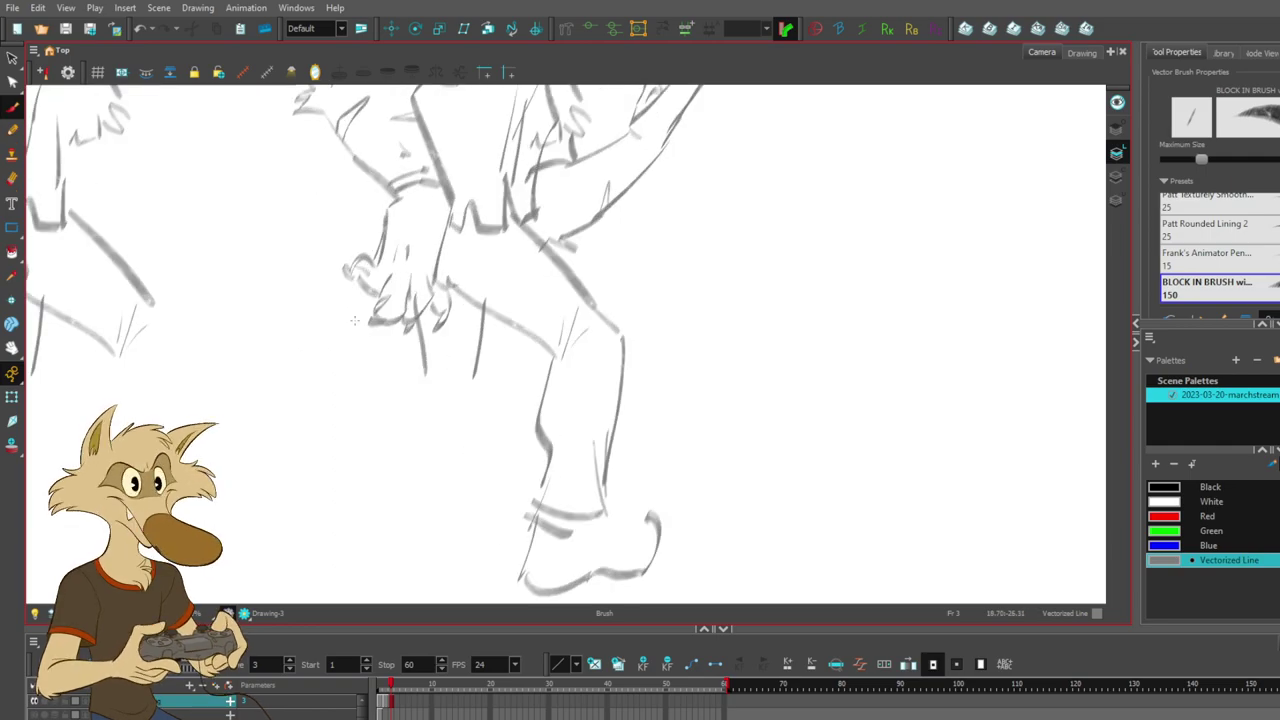
{"action": "key", "text": "ctrl+z"}
{"action": "left_click_drag", "start_coordinate": [607, 519], "coordinate": [645, 528]}
{"action": "key", "text": "ctrl+z"}
{"action": "left_click_drag", "start_coordinate": [608, 518], "coordinate": [645, 515]}
{"action": "key", "text": "ctrl+z"}
{"action": "mouse_move", "coordinate": [575, 537]}
{"action": "left_mouse_down"}
{"action": "mouse_move", "coordinate": [600, 516]}
{"action": "mouse_move", "coordinate": [618, 532]}
{"action": "left_mouse_up"}
{"action": "key", "text": "ctrl+z"}
{"action": "key", "text": "ctrl+z"}
{"action": "scroll", "coordinate": [561, 570], "scroll_direction": "down", "scroll_amount": 1}
{"action": "mouse_move", "coordinate": [521, 543]}
{"action": "left_mouse_down"}
{"action": "mouse_move", "coordinate": [510, 581]}
{"action": "mouse_move", "coordinate": [559, 589]}
{"action": "mouse_move", "coordinate": [592, 565]}
{"action": "mouse_move", "coordinate": [647, 537]}
{"action": "left_mouse_up"}
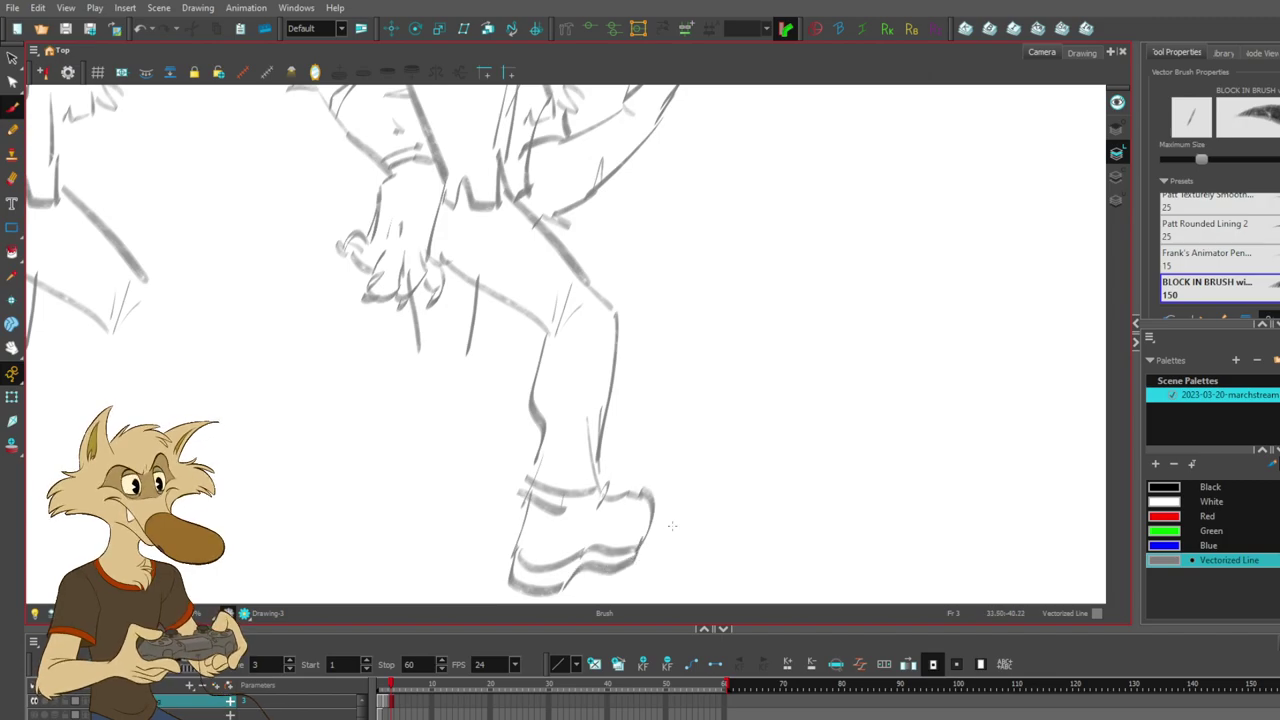
- Draw the rear leg's back contour from below the lowered hand down to the heel, plus a heel stroke
{"action": "scroll", "coordinate": [662, 523], "scroll_direction": "down", "scroll_amount": 3}
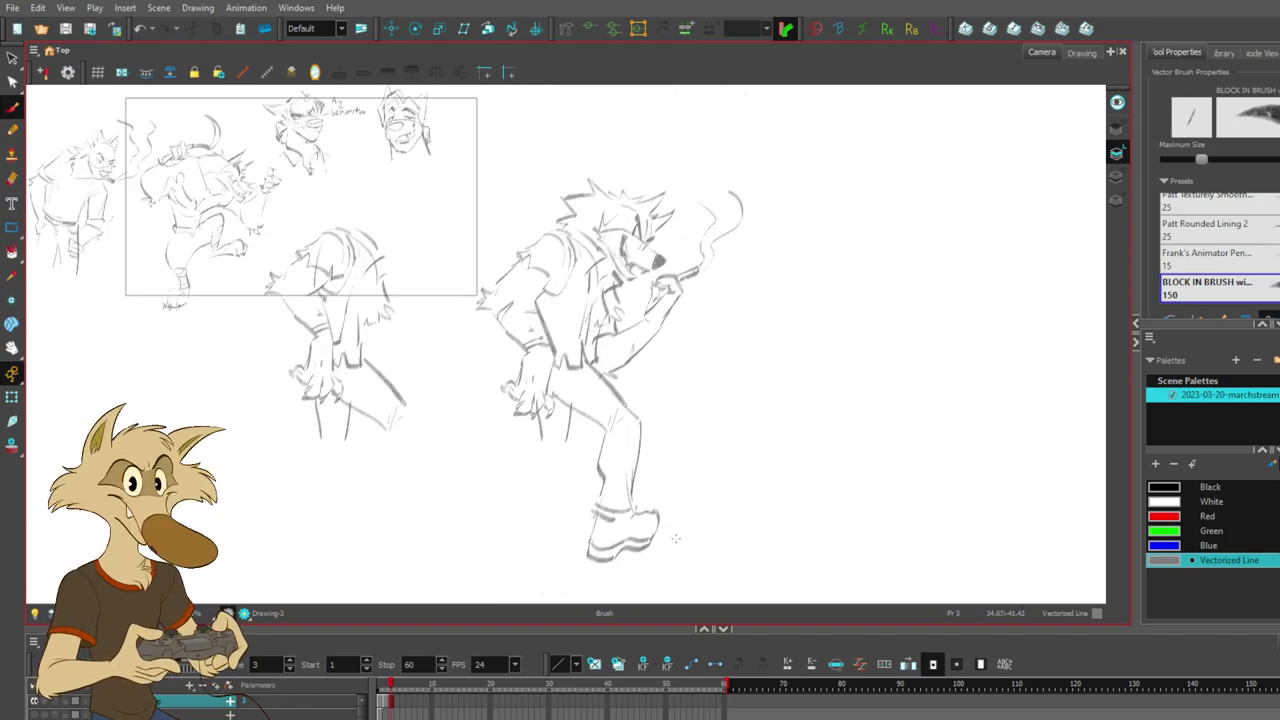
{"action": "scroll", "coordinate": [676, 538], "scroll_direction": "up", "scroll_amount": 2}
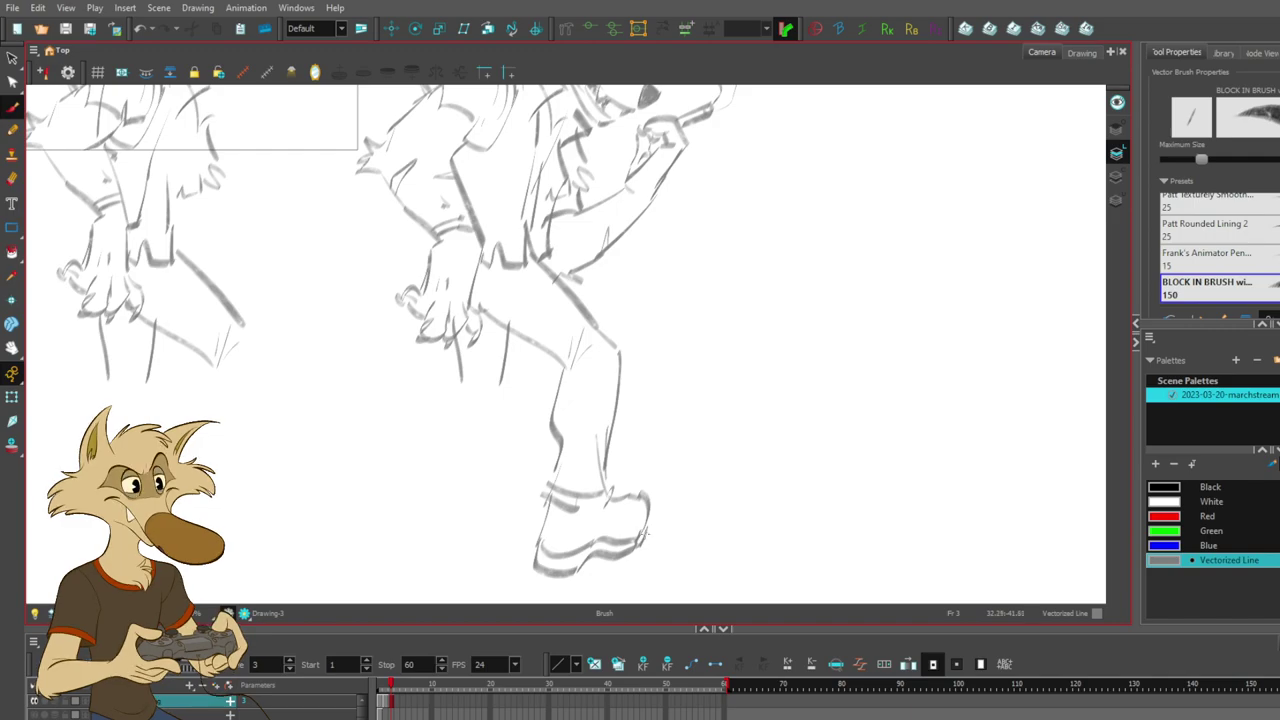
{"action": "mouse_move", "coordinate": [462, 377]}
{"action": "left_mouse_down"}
{"action": "mouse_move", "coordinate": [391, 541]}
{"action": "mouse_move", "coordinate": [404, 521]}
{"action": "mouse_move", "coordinate": [385, 554]}
{"action": "left_mouse_up"}
{"action": "key", "text": "ctrl+z"}
{"action": "key", "text": "ctrl+z"}
{"action": "mouse_move", "coordinate": [389, 511]}
{"action": "left_mouse_down"}
{"action": "mouse_move", "coordinate": [373, 549]}
{"action": "mouse_move", "coordinate": [398, 573]}
{"action": "left_mouse_up"}
{"action": "scroll", "coordinate": [568, 428], "scroll_direction": "down", "scroll_amount": 5}
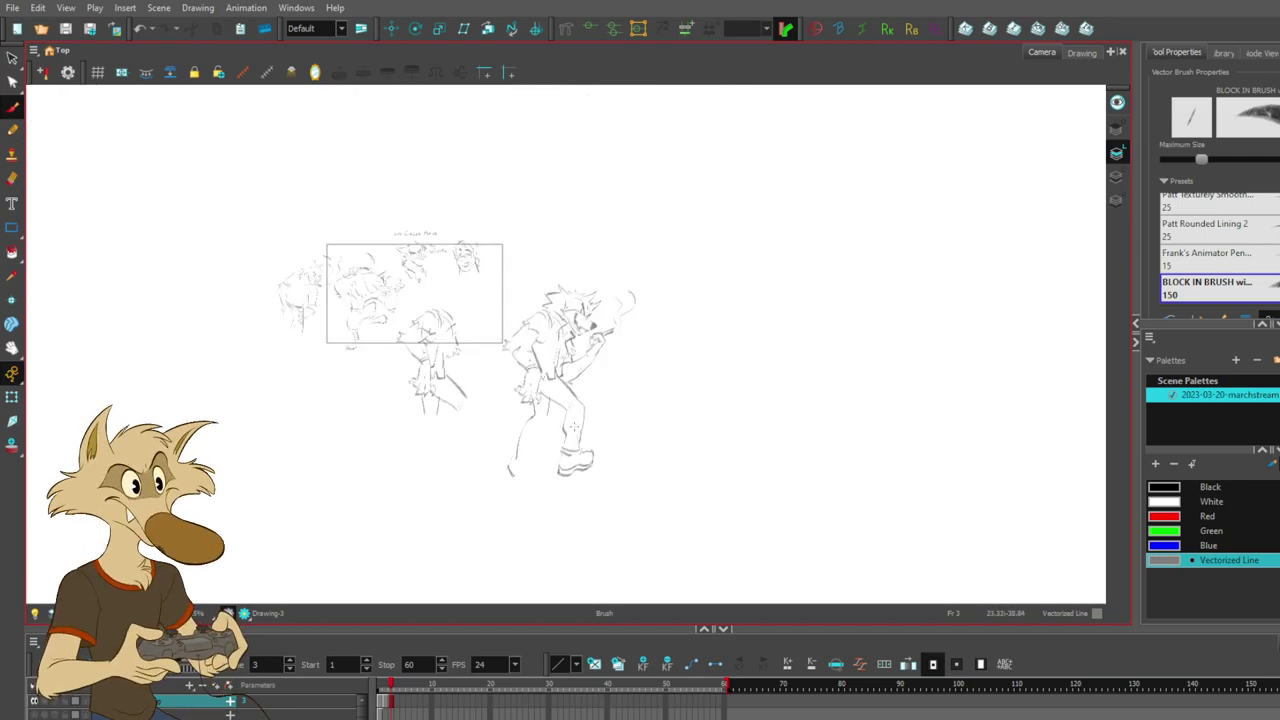
- Delete the unwanted strokes around the front boot's ankle
{"action": "scroll", "coordinate": [577, 437], "scroll_direction": "up", "scroll_amount": 4}
{"action": "left_click", "coordinate": [577, 462], "text": "ctrl"}
{"action": "key", "text": "Delete"}
{"action": "left_click", "coordinate": [560, 486], "text": "ctrl"}
{"action": "key", "text": "Delete"}
{"action": "mouse_move", "coordinate": [541, 390]}
{"action": "left_mouse_down"}
{"action": "mouse_move", "coordinate": [545, 435]}
{"action": "mouse_move", "coordinate": [613, 406]}
{"action": "mouse_move", "coordinate": [604, 419]}
{"action": "mouse_move", "coordinate": [585, 426]}
{"action": "mouse_move", "coordinate": [590, 376]}
{"action": "left_mouse_up"}
- Redraw the front trouser leg ending in a flared cuff above the boot, retrying until it fits
{"action": "left_click_drag", "start_coordinate": [545, 442], "coordinate": [533, 504]}
{"action": "key", "text": "ctrl+z"}
{"action": "key", "text": "ctrl+z"}
{"action": "key", "text": "ctrl+z"}
{"action": "left_click_drag", "start_coordinate": [542, 436], "coordinate": [527, 513]}
{"action": "key", "text": "ctrl+z"}
{"action": "key", "text": "ctrl+z"}
{"action": "key", "text": "ctrl+z"}
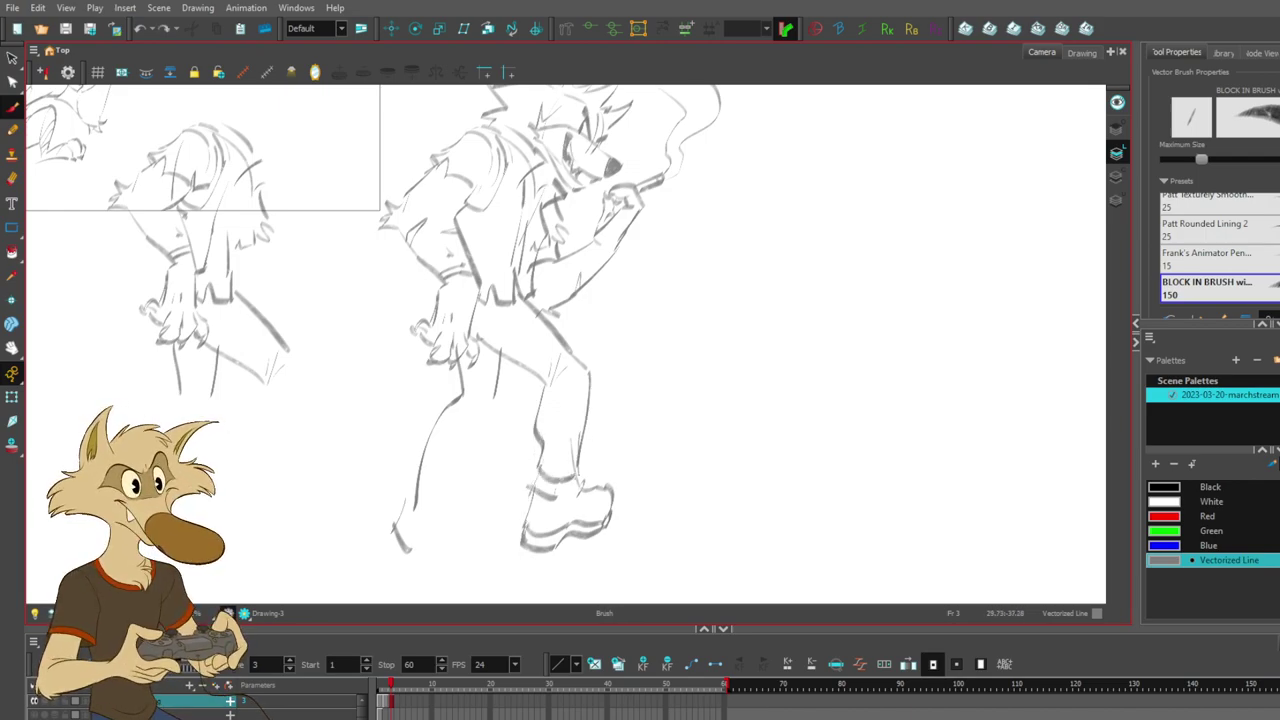
{"action": "mouse_move", "coordinate": [534, 466]}
{"action": "left_mouse_down"}
{"action": "mouse_move", "coordinate": [586, 454]}
{"action": "mouse_move", "coordinate": [585, 413]}
{"action": "mouse_move", "coordinate": [578, 458]}
{"action": "mouse_move", "coordinate": [589, 410]}
{"action": "left_mouse_up"}
{"action": "key", "text": "ctrl+z"}
{"action": "key", "text": "ctrl+z"}
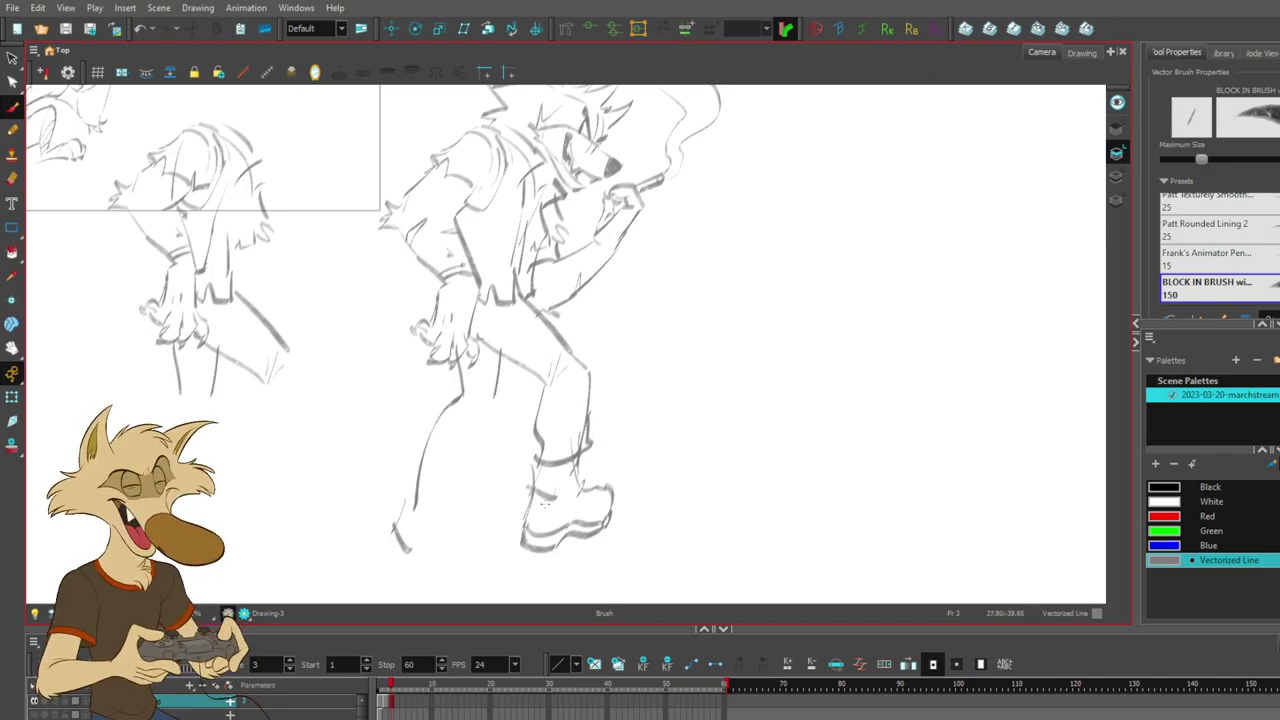
{"action": "key", "text": "ctrl+z"}
- Draw the rear leg's trouser cuff, its inner contour, and the tilted boot pushing off the ground
{"action": "mouse_move", "coordinate": [430, 463]}
{"action": "left_mouse_down"}
{"action": "mouse_move", "coordinate": [452, 482]}
{"action": "mouse_move", "coordinate": [421, 467]}
{"action": "left_mouse_up"}
{"action": "key", "text": "ctrl+z"}
{"action": "mouse_move", "coordinate": [428, 467]}
{"action": "left_mouse_down"}
{"action": "mouse_move", "coordinate": [460, 498]}
{"action": "mouse_move", "coordinate": [499, 400]}
{"action": "left_mouse_up"}
{"action": "left_click_drag", "start_coordinate": [479, 471], "coordinate": [496, 385]}
{"action": "mouse_move", "coordinate": [459, 496]}
{"action": "left_mouse_down"}
{"action": "mouse_move", "coordinate": [433, 534]}
{"action": "mouse_move", "coordinate": [415, 513]}
{"action": "mouse_move", "coordinate": [396, 526]}
{"action": "mouse_move", "coordinate": [440, 570]}
{"action": "left_mouse_up"}
{"action": "mouse_move", "coordinate": [396, 520]}
{"action": "left_mouse_down"}
{"action": "mouse_move", "coordinate": [422, 576]}
{"action": "mouse_move", "coordinate": [459, 585]}
{"action": "left_mouse_up"}
{"action": "key", "text": "ctrl+z"}
- Mirror the view and check the werewolf's full pose and legs
{"action": "scroll", "coordinate": [492, 445], "scroll_direction": "down", "scroll_amount": 2}
{"action": "left_click", "coordinate": [315, 72]}
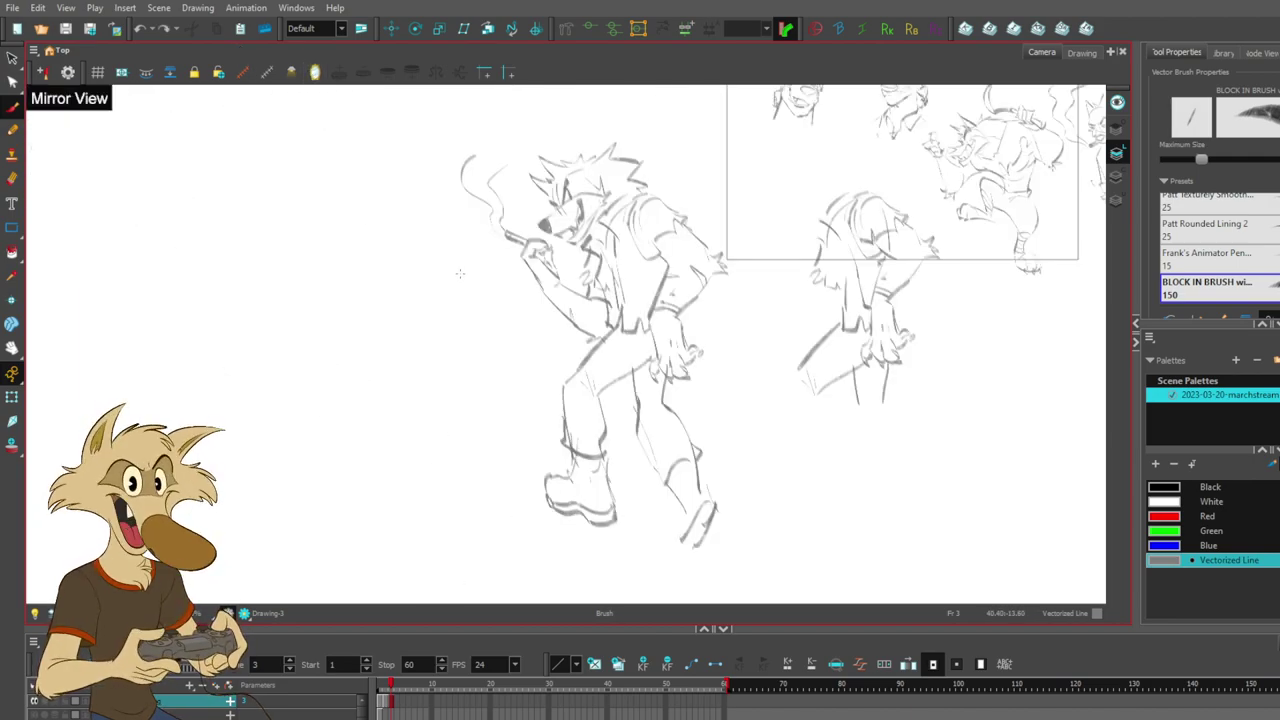
{"action": "scroll", "coordinate": [477, 283], "scroll_direction": "down", "scroll_amount": 2}
{"action": "scroll", "coordinate": [690, 361], "scroll_direction": "up", "scroll_amount": 3}
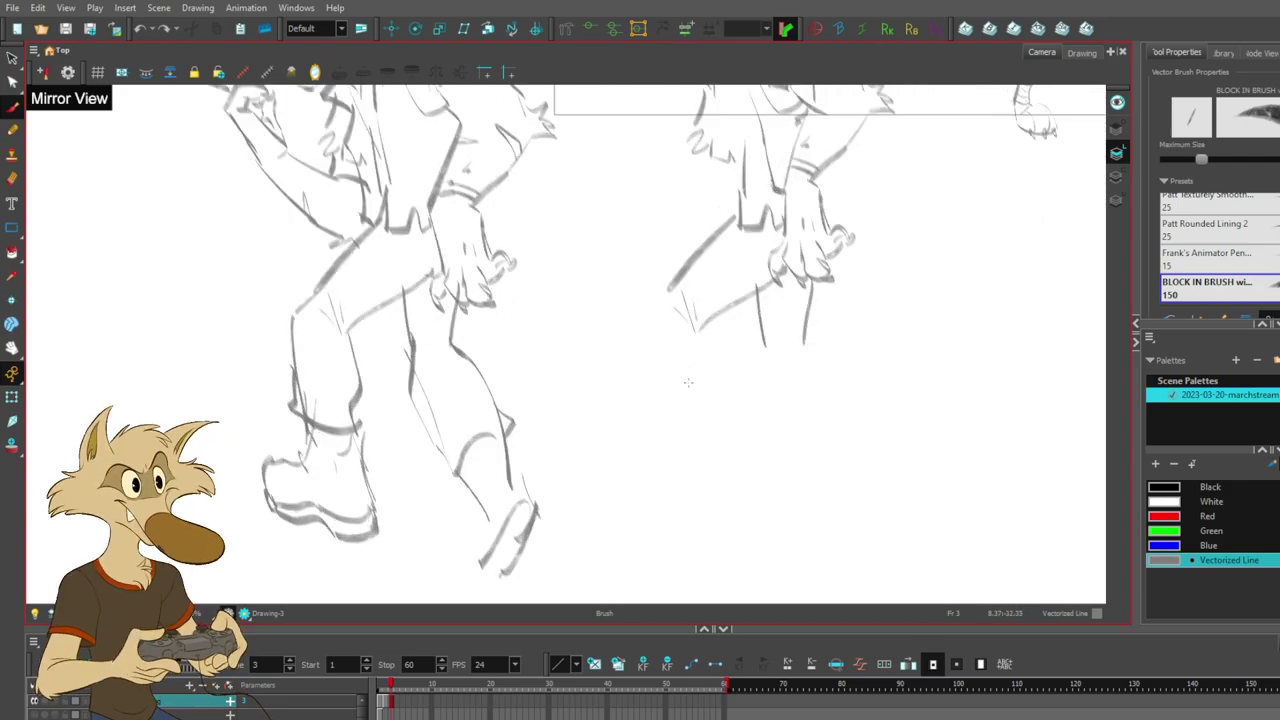
- Draw the oval rim and inner opening of a toilet bowl in the empty area beside the werewolf's legs
{"action": "scroll", "coordinate": [673, 423], "scroll_direction": "down", "scroll_amount": 3}
{"action": "scroll", "coordinate": [666, 400], "scroll_direction": "up", "scroll_amount": 2}
{"action": "scroll", "coordinate": [690, 430], "scroll_direction": "down", "scroll_amount": 2}
{"action": "scroll", "coordinate": [705, 463], "scroll_direction": "up", "scroll_amount": 2}
{"action": "mouse_move", "coordinate": [686, 430]}
{"action": "left_mouse_down"}
{"action": "mouse_move", "coordinate": [622, 438]}
{"action": "mouse_move", "coordinate": [664, 462]}
{"action": "mouse_move", "coordinate": [715, 458]}
{"action": "left_mouse_up"}
{"action": "mouse_move", "coordinate": [626, 432]}
{"action": "left_mouse_down"}
{"action": "mouse_move", "coordinate": [704, 426]}
{"action": "mouse_move", "coordinate": [622, 472]}
{"action": "mouse_move", "coordinate": [731, 464]}
{"action": "mouse_move", "coordinate": [634, 437]}
{"action": "mouse_move", "coordinate": [745, 457]}
{"action": "mouse_move", "coordinate": [638, 436]}
{"action": "mouse_move", "coordinate": [618, 454]}
{"action": "left_mouse_up"}
{"action": "key", "text": "ctrl+z"}
{"action": "key", "text": "ctrl+z"}
{"action": "key", "text": "ctrl+z"}
{"action": "key", "text": "ctrl+z"}
{"action": "key", "text": "ctrl+z"}
{"action": "key", "text": "ctrl+z"}
{"action": "key", "text": "ctrl+z"}
{"action": "key", "text": "ctrl+z"}
- Draw the toilet's pedestal under the rim with its side contours, inner contour lines and bottom edge
{"action": "mouse_move", "coordinate": [712, 423]}
{"action": "left_mouse_down"}
{"action": "mouse_move", "coordinate": [630, 441]}
{"action": "mouse_move", "coordinate": [619, 467]}
{"action": "mouse_move", "coordinate": [731, 469]}
{"action": "mouse_move", "coordinate": [672, 464]}
{"action": "mouse_move", "coordinate": [665, 532]}
{"action": "left_mouse_up"}
{"action": "mouse_move", "coordinate": [672, 482]}
{"action": "left_mouse_down"}
{"action": "mouse_move", "coordinate": [668, 536]}
{"action": "mouse_move", "coordinate": [686, 528]}
{"action": "left_mouse_up"}
{"action": "mouse_move", "coordinate": [658, 480]}
{"action": "left_mouse_down"}
{"action": "mouse_move", "coordinate": [647, 538]}
{"action": "mouse_move", "coordinate": [737, 536]}
{"action": "mouse_move", "coordinate": [757, 523]}
{"action": "mouse_move", "coordinate": [752, 478]}
{"action": "left_mouse_up"}
{"action": "mouse_move", "coordinate": [720, 432]}
{"action": "left_mouse_down"}
{"action": "mouse_move", "coordinate": [750, 450]}
{"action": "mouse_move", "coordinate": [756, 430]}
{"action": "left_mouse_up"}
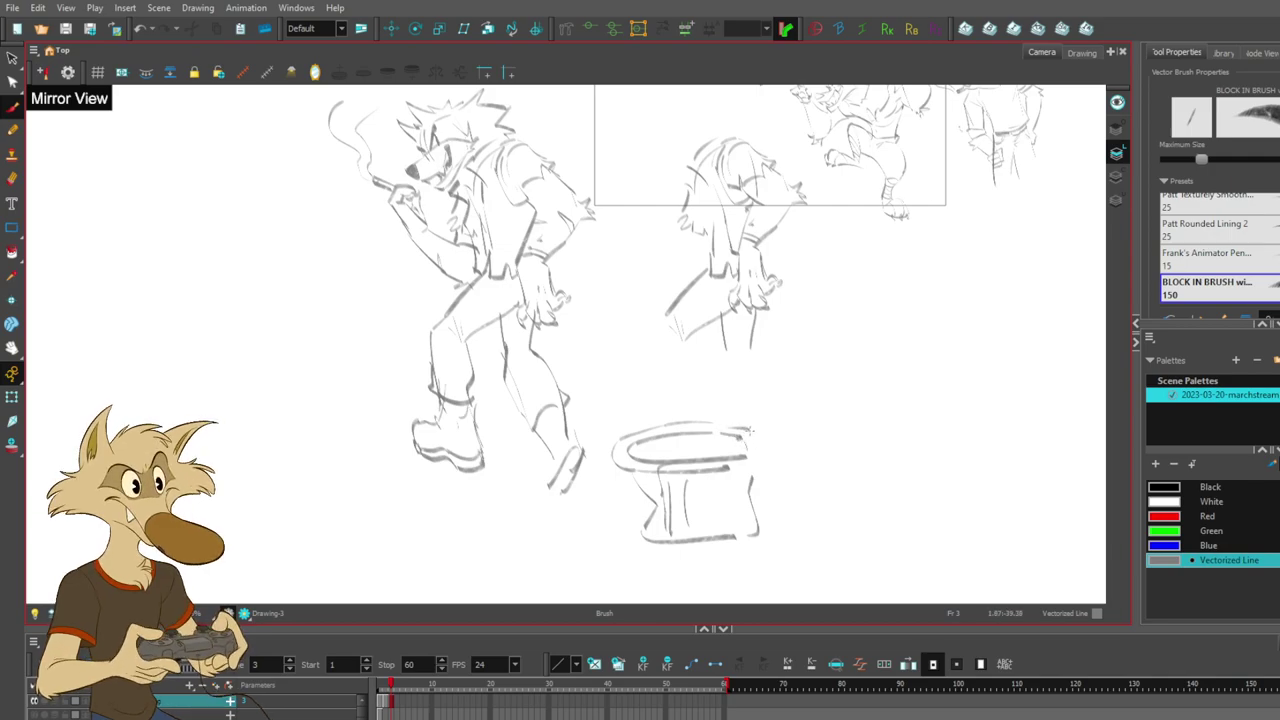
- Add a wider stepped base beneath the pedestal and rough in upright strokes for the tank behind the bowl
{"action": "left_click", "coordinate": [754, 528], "text": "ctrl"}
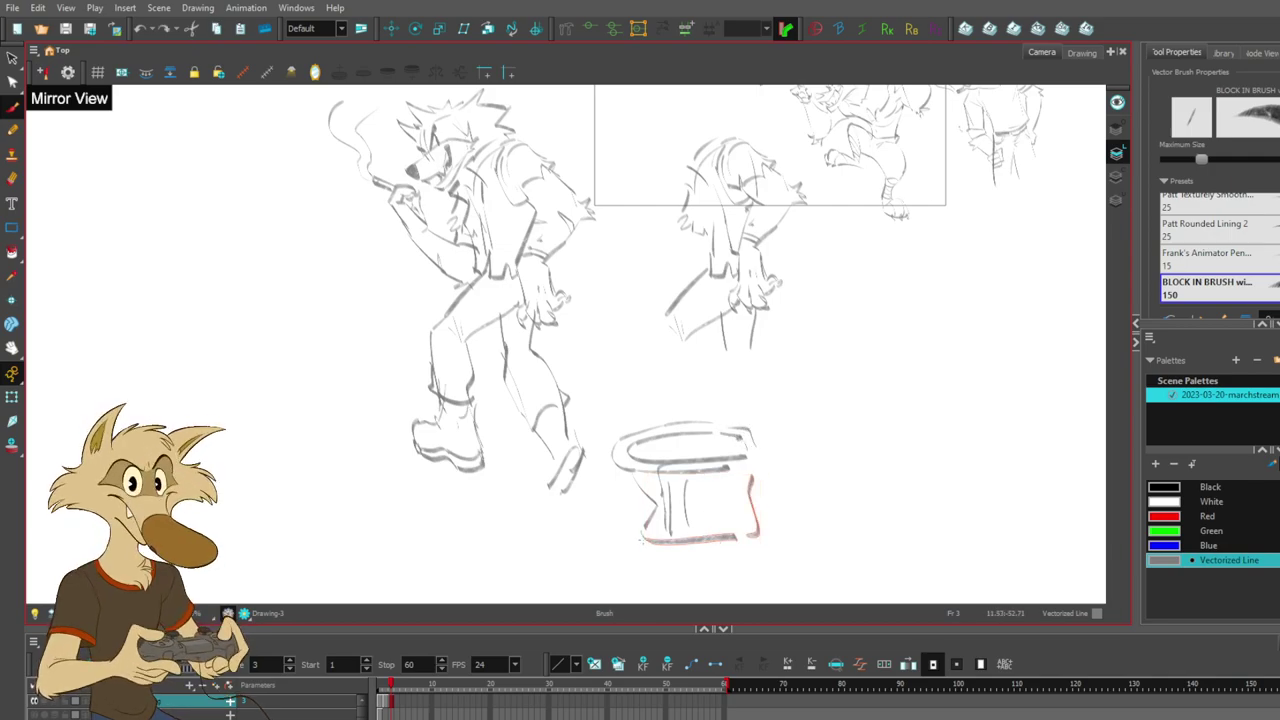
{"action": "mouse_move", "coordinate": [653, 512]}
{"action": "left_mouse_down"}
{"action": "mouse_move", "coordinate": [632, 562]}
{"action": "mouse_move", "coordinate": [774, 555]}
{"action": "left_mouse_up"}
{"action": "key", "text": "ctrl+z"}
{"action": "left_click_drag", "start_coordinate": [639, 540], "coordinate": [638, 560]}
{"action": "left_click", "coordinate": [641, 546], "text": "ctrl"}
{"action": "left_click_drag", "start_coordinate": [771, 557], "coordinate": [755, 362]}
{"action": "key", "text": "ctrl+z"}
{"action": "mouse_move", "coordinate": [743, 422]}
{"action": "left_mouse_down"}
{"action": "mouse_move", "coordinate": [745, 361]}
{"action": "mouse_move", "coordinate": [769, 353]}
{"action": "mouse_move", "coordinate": [783, 413]}
{"action": "mouse_move", "coordinate": [770, 453]}
{"action": "left_mouse_up"}
{"action": "key", "text": "ctrl+z"}
{"action": "key", "text": "ctrl+z"}
{"action": "mouse_move", "coordinate": [760, 255]}
{"action": "left_mouse_down"}
{"action": "mouse_move", "coordinate": [725, 400]}
{"action": "mouse_move", "coordinate": [767, 265]}
{"action": "left_mouse_up"}
{"action": "left_click_drag", "start_coordinate": [782, 418], "coordinate": [710, 268]}
{"action": "key", "text": "alt+b"}
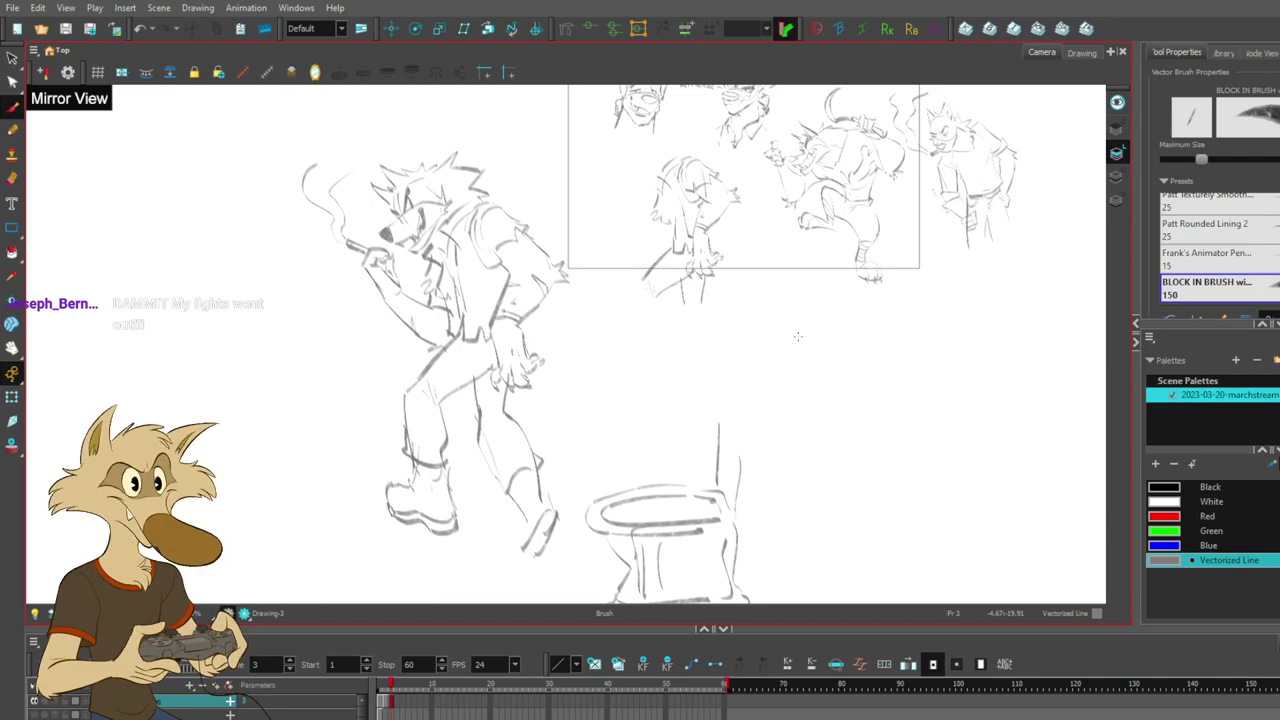
- Delete the misplaced upright strokes behind the toilet bowl
{"action": "scroll", "coordinate": [800, 338], "scroll_direction": "down", "scroll_amount": 2}
{"action": "left_click_drag", "start_coordinate": [806, 369], "coordinate": [800, 355]}
{"action": "scroll", "coordinate": [809, 411], "scroll_direction": "up", "scroll_amount": 4}
{"action": "scroll", "coordinate": [810, 412], "scroll_direction": "down", "scroll_amount": 3}
{"action": "scroll", "coordinate": [809, 412], "scroll_direction": "up", "scroll_amount": 2}
{"action": "left_click_drag", "start_coordinate": [656, 374], "coordinate": [706, 378]}
{"action": "key", "text": "Delete"}
- Draw the tank's narrow side panel behind the bowl, retrying its upright edges and slanted top
{"action": "left_click_drag", "start_coordinate": [680, 288], "coordinate": [674, 394]}
{"action": "key", "text": "ctrl+z"}
{"action": "left_click_drag", "start_coordinate": [672, 318], "coordinate": [669, 424]}
{"action": "key", "text": "ctrl+z"}
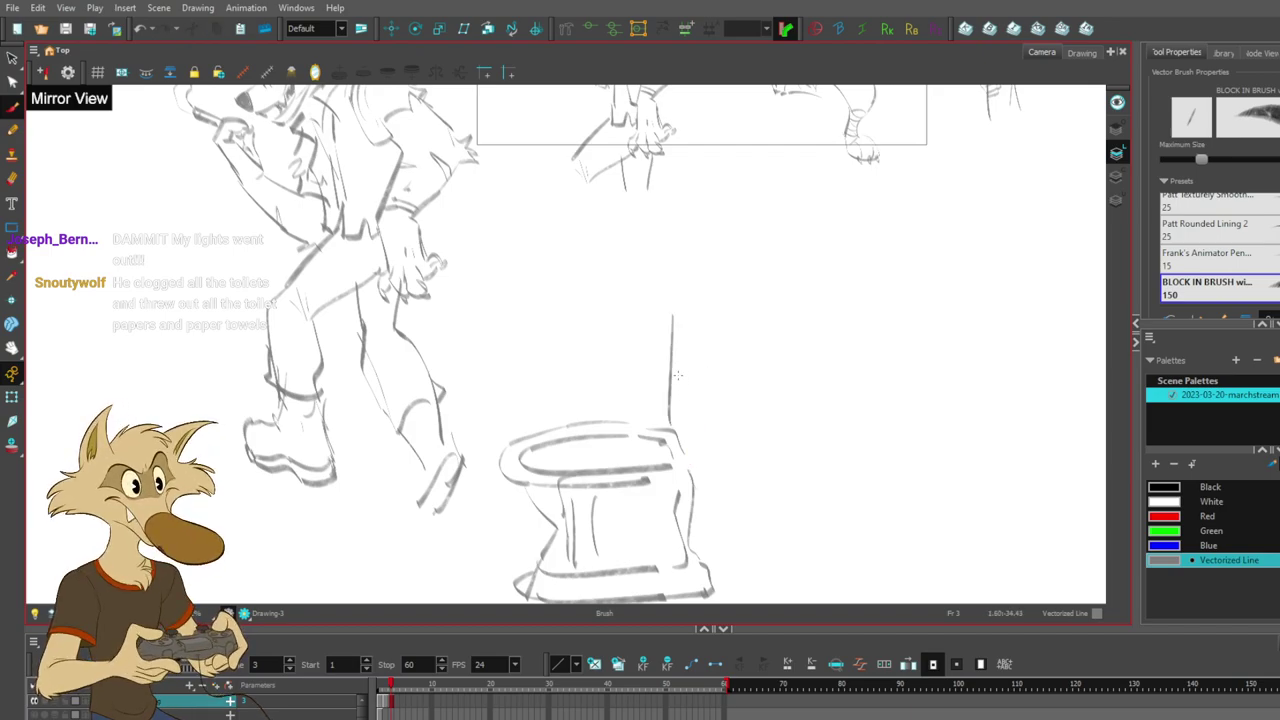
{"action": "key", "text": "ctrl+z"}
{"action": "left_click_drag", "start_coordinate": [670, 322], "coordinate": [668, 424]}
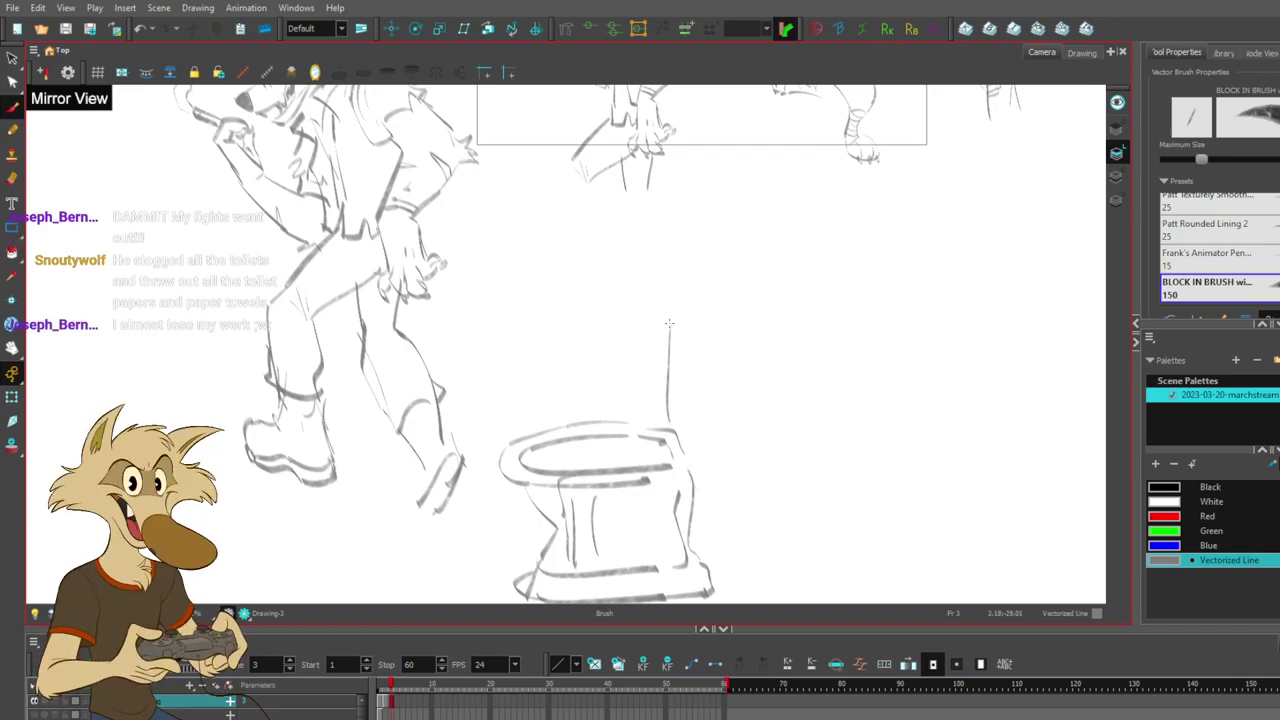
{"action": "key", "text": "ctrl+z"}
{"action": "mouse_move", "coordinate": [655, 320]}
{"action": "left_mouse_down"}
{"action": "mouse_move", "coordinate": [692, 282]}
{"action": "mouse_move", "coordinate": [664, 417]}
{"action": "left_mouse_up"}
{"action": "key", "text": "ctrl+z"}
{"action": "key", "text": "ctrl+z"}
{"action": "key", "text": "ctrl+z"}
{"action": "key", "text": "ctrl+z"}
{"action": "key", "text": "ctrl+z"}
{"action": "mouse_move", "coordinate": [670, 296]}
{"action": "left_mouse_down"}
{"action": "mouse_move", "coordinate": [665, 414]}
{"action": "mouse_move", "coordinate": [694, 434]}
{"action": "mouse_move", "coordinate": [690, 318]}
{"action": "left_mouse_up"}
{"action": "key", "text": "ctrl+z"}
{"action": "key", "text": "ctrl+z"}
{"action": "key", "text": "ctrl+z"}
{"action": "mouse_move", "coordinate": [690, 426]}
{"action": "left_mouse_down"}
{"action": "mouse_move", "coordinate": [691, 291]}
{"action": "mouse_move", "coordinate": [692, 408]}
{"action": "left_mouse_up"}
{"action": "key", "text": "ctrl+z"}
{"action": "key", "text": "ctrl+z"}
{"action": "key", "text": "ctrl+z"}
{"action": "left_click_drag", "start_coordinate": [691, 297], "coordinate": [696, 424]}
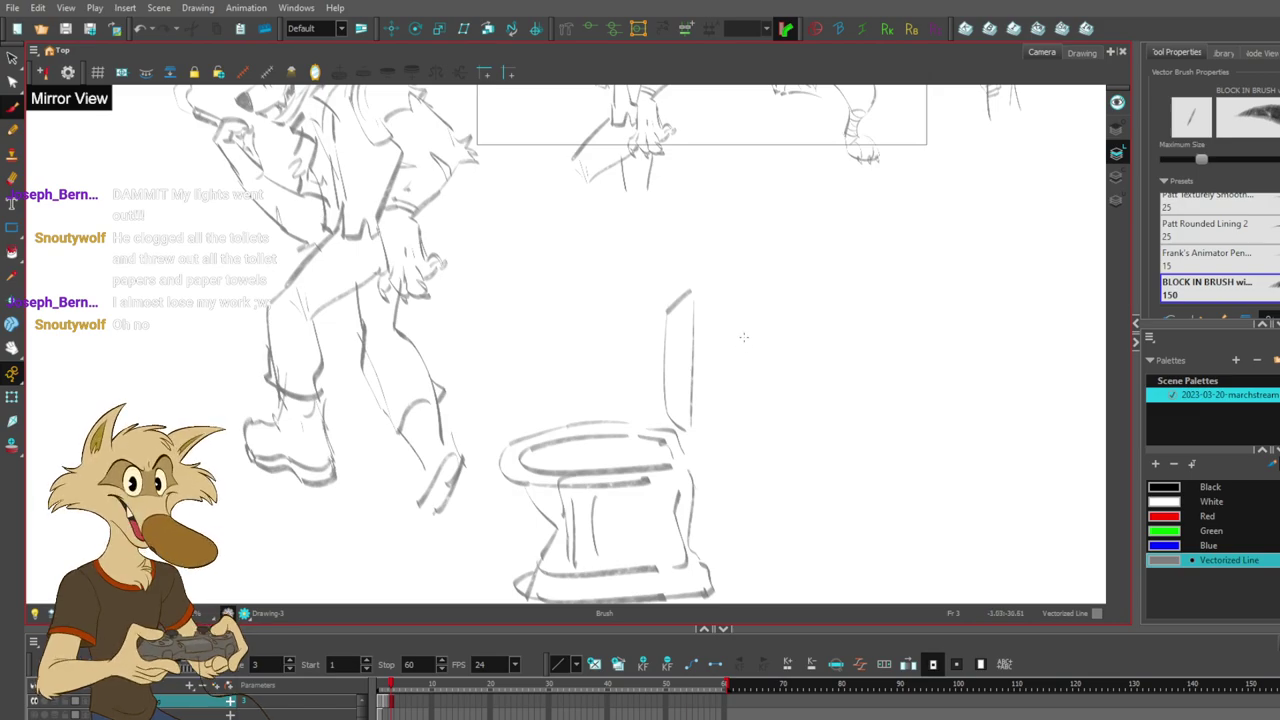
- Redraw the outer edge of the tank's side panel so the panel is wider and tapers toward the bowl
{"action": "key", "text": "ctrl+z"}
{"action": "mouse_move", "coordinate": [667, 312]}
{"action": "left_mouse_down"}
{"action": "mouse_move", "coordinate": [703, 278]}
{"action": "mouse_move", "coordinate": [662, 396]}
{"action": "left_mouse_up"}
{"action": "key", "text": "ctrl+z"}
{"action": "key", "text": "ctrl+z"}
{"action": "key", "text": "ctrl+z"}
{"action": "key", "text": "ctrl+z"}
{"action": "key", "text": "ctrl+z"}
{"action": "key", "text": "ctrl+z"}
{"action": "key", "text": "ctrl+z"}
{"action": "key", "text": "ctrl+z"}
{"action": "key", "text": "ctrl+z"}
{"action": "mouse_move", "coordinate": [657, 289]}
{"action": "left_mouse_down"}
{"action": "mouse_move", "coordinate": [661, 392]}
{"action": "mouse_move", "coordinate": [684, 430]}
{"action": "mouse_move", "coordinate": [692, 386]}
{"action": "mouse_move", "coordinate": [690, 427]}
{"action": "left_mouse_up"}
{"action": "key", "text": "ctrl+z"}
{"action": "key", "text": "ctrl+z"}
{"action": "key", "text": "ctrl+z"}
{"action": "key", "text": "ctrl+z"}
- Draw the tank's tapered far edge and its rounded bottom to close the front face
{"action": "mouse_move", "coordinate": [692, 388]}
{"action": "left_mouse_down"}
{"action": "mouse_move", "coordinate": [698, 442]}
{"action": "mouse_move", "coordinate": [740, 443]}
{"action": "mouse_move", "coordinate": [760, 363]}
{"action": "left_mouse_up"}
{"action": "key", "text": "ctrl+z"}
{"action": "key", "text": "ctrl+z"}
{"action": "left_click_drag", "start_coordinate": [748, 438], "coordinate": [767, 302]}
{"action": "key", "text": "ctrl+z"}
{"action": "key", "text": "ctrl+z"}
{"action": "left_click_drag", "start_coordinate": [768, 304], "coordinate": [758, 426]}
{"action": "key", "text": "ctrl+z"}
{"action": "left_click_drag", "start_coordinate": [770, 292], "coordinate": [754, 428]}
- Draw the thin overhanging lid along the top of the toilet tank
{"action": "mouse_move", "coordinate": [695, 285]}
{"action": "left_mouse_down"}
{"action": "mouse_move", "coordinate": [783, 286]}
{"action": "mouse_move", "coordinate": [655, 292]}
{"action": "left_mouse_up"}
{"action": "key", "text": "ctrl+z"}
{"action": "left_click_drag", "start_coordinate": [688, 270], "coordinate": [774, 273]}
{"action": "key", "text": "ctrl+z"}
{"action": "key", "text": "ctrl+z"}
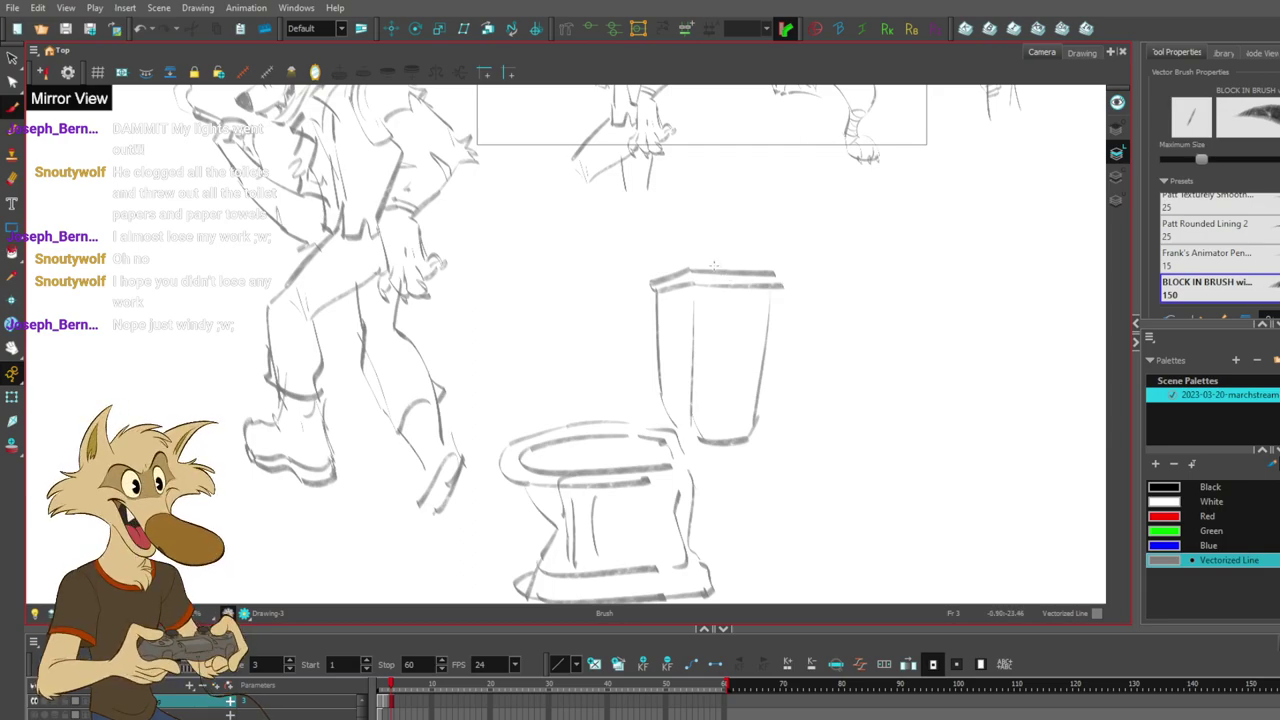
- Delete the bowl's lower rim line and redraw it to give the rim more thickness
{"action": "scroll", "coordinate": [714, 265], "scroll_direction": "down", "scroll_amount": 4}
{"action": "scroll", "coordinate": [644, 295], "scroll_direction": "up", "scroll_amount": 5}
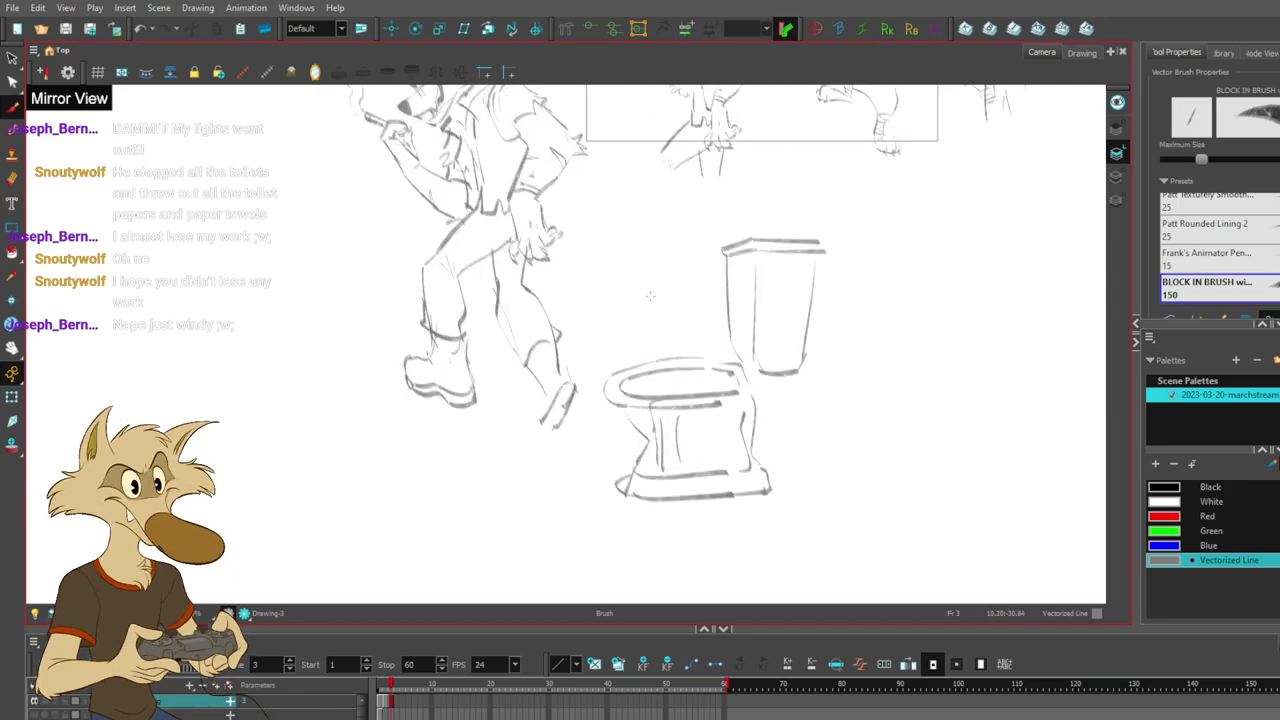
{"action": "left_click", "coordinate": [717, 422]}
{"action": "key", "text": "Delete"}
{"action": "left_click_drag", "start_coordinate": [617, 402], "coordinate": [762, 402]}
{"action": "key", "text": "ctrl+z"}
{"action": "left_click_drag", "start_coordinate": [698, 437], "coordinate": [790, 433]}
{"action": "key", "text": "ctrl+z"}
- Replace the bowl's upper rim line with a new curve that wraps around its rounded front end
{"action": "left_click", "coordinate": [688, 377]}
{"action": "key", "text": "Delete"}
{"action": "left_click_drag", "start_coordinate": [750, 380], "coordinate": [597, 398]}
{"action": "key", "text": "ctrl+z"}
{"action": "key", "text": "ctrl+z"}
{"action": "left_click_drag", "start_coordinate": [650, 384], "coordinate": [592, 402]}
{"action": "mouse_move", "coordinate": [593, 402]}
{"action": "left_mouse_down"}
{"action": "mouse_move", "coordinate": [630, 437]}
{"action": "mouse_move", "coordinate": [612, 435]}
{"action": "left_mouse_up"}
{"action": "key", "text": "ctrl+z"}
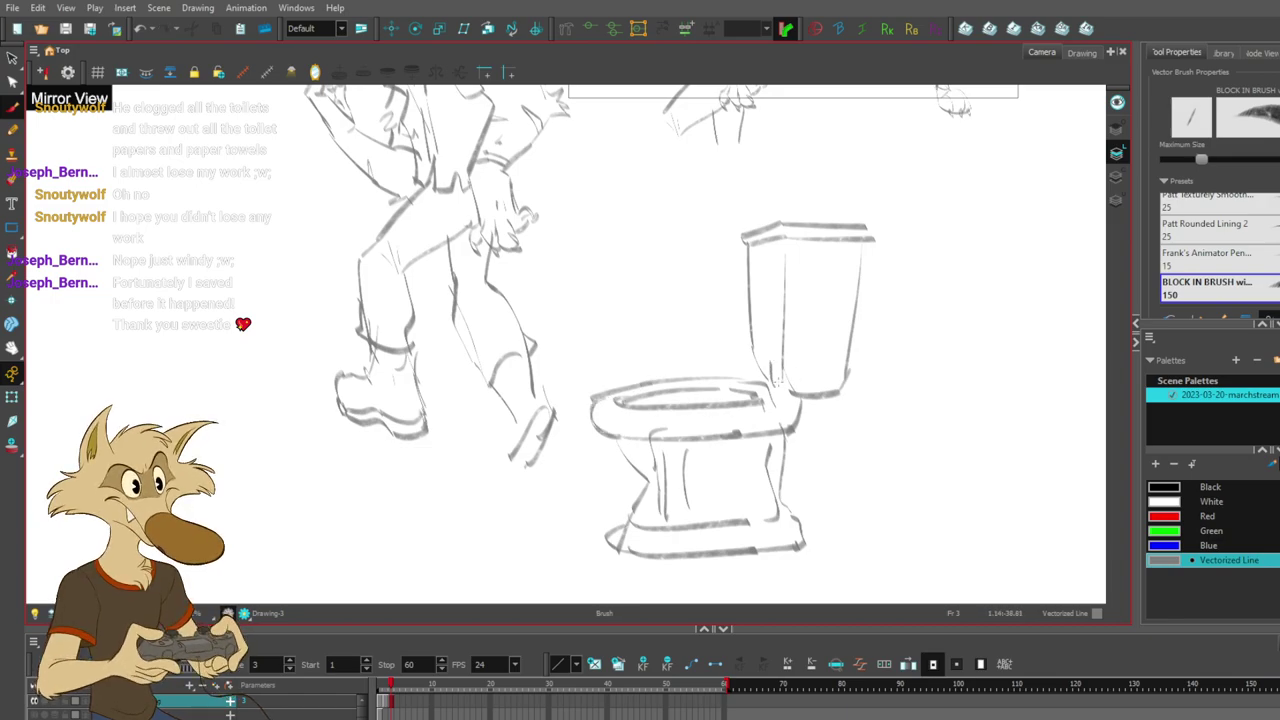
- Draw one edge of toilet paper trailing over the bowl's rim, and a round paper roll on the floor
{"action": "mouse_move", "coordinate": [669, 398]}
{"action": "left_mouse_down"}
{"action": "mouse_move", "coordinate": [593, 464]}
{"action": "mouse_move", "coordinate": [550, 528]}
{"action": "left_mouse_up"}
{"action": "key", "text": "ctrl+z"}
{"action": "left_click_drag", "start_coordinate": [636, 408], "coordinate": [518, 563]}
{"action": "key", "text": "ctrl+z"}
{"action": "mouse_move", "coordinate": [542, 513]}
{"action": "left_mouse_down"}
{"action": "mouse_move", "coordinate": [508, 553]}
{"action": "mouse_move", "coordinate": [540, 540]}
{"action": "left_mouse_up"}
{"action": "key", "text": "ctrl+z"}
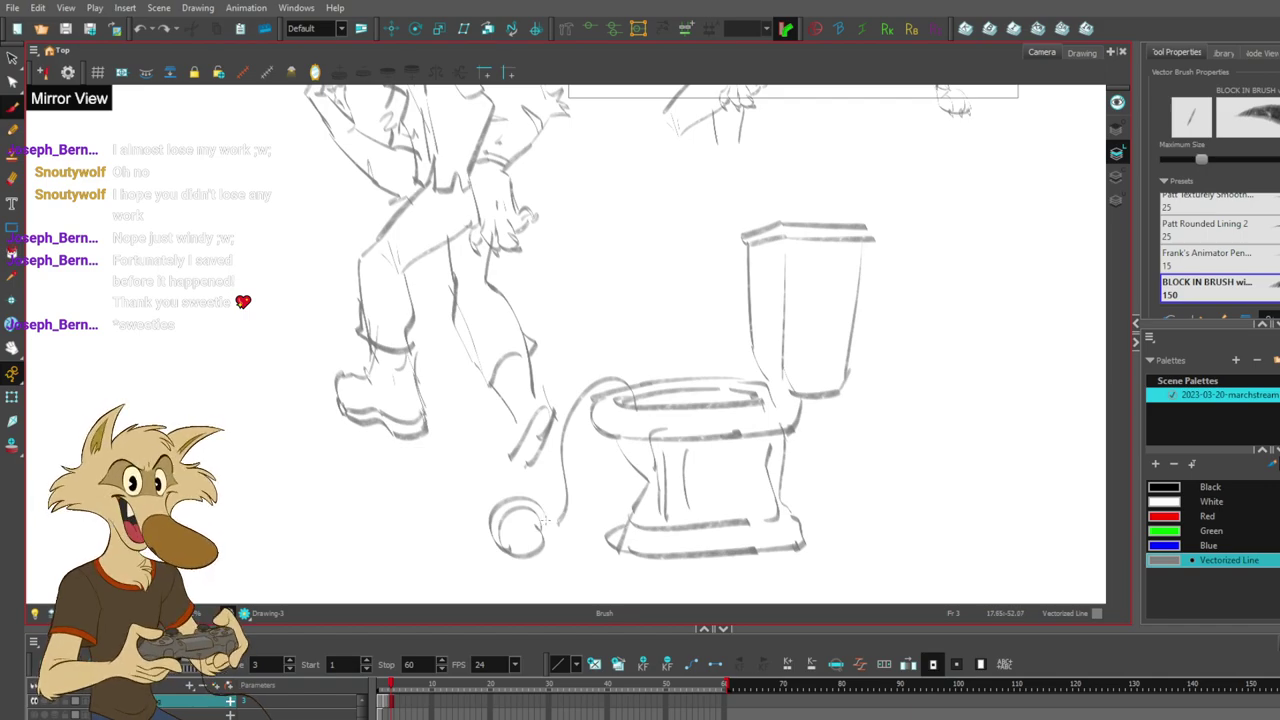
- Draw the second edge of the trailing paper strip and add the core inside the roll
{"action": "key", "text": "ctrl+z"}
{"action": "mouse_move", "coordinate": [535, 522]}
{"action": "left_mouse_down"}
{"action": "mouse_move", "coordinate": [536, 542]}
{"action": "mouse_move", "coordinate": [533, 527]}
{"action": "mouse_move", "coordinate": [526, 536]}
{"action": "mouse_move", "coordinate": [549, 545]}
{"action": "mouse_move", "coordinate": [575, 515]}
{"action": "mouse_move", "coordinate": [573, 440]}
{"action": "left_mouse_up"}
{"action": "key", "text": "ctrl+z"}
{"action": "key", "text": "ctrl+z"}
{"action": "key", "text": "ctrl+z"}
{"action": "key", "text": "ctrl+z"}
{"action": "key", "text": "ctrl+z"}
{"action": "key", "text": "ctrl+z"}
{"action": "key", "text": "ctrl+z"}
{"action": "left_click_drag", "start_coordinate": [574, 515], "coordinate": [574, 444]}
{"action": "key", "text": "ctrl+z"}
{"action": "mouse_move", "coordinate": [574, 515]}
{"action": "left_mouse_down"}
{"action": "mouse_move", "coordinate": [572, 435]}
{"action": "mouse_move", "coordinate": [604, 396]}
{"action": "left_mouse_up"}
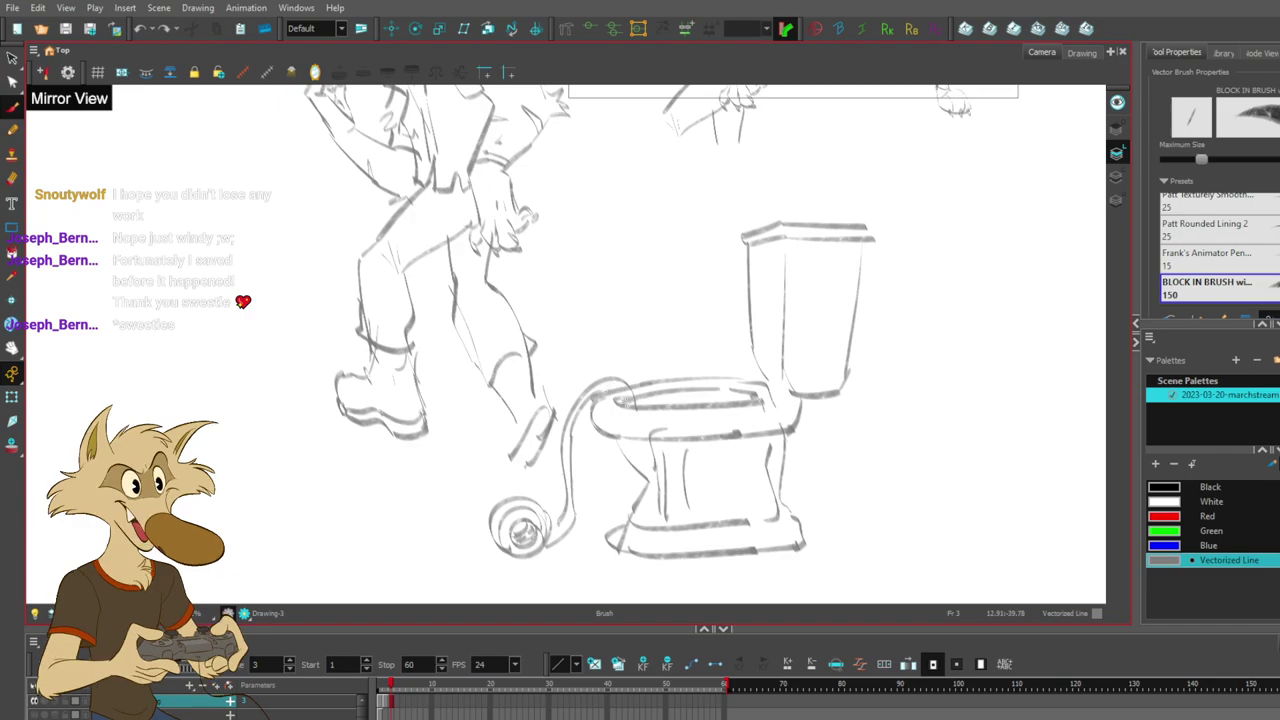
- Turn off the mirrored view and examine the werewolf and toilet together
{"action": "scroll", "coordinate": [655, 412], "scroll_direction": "down", "scroll_amount": 3}
{"action": "scroll", "coordinate": [652, 411], "scroll_direction": "up", "scroll_amount": 2}
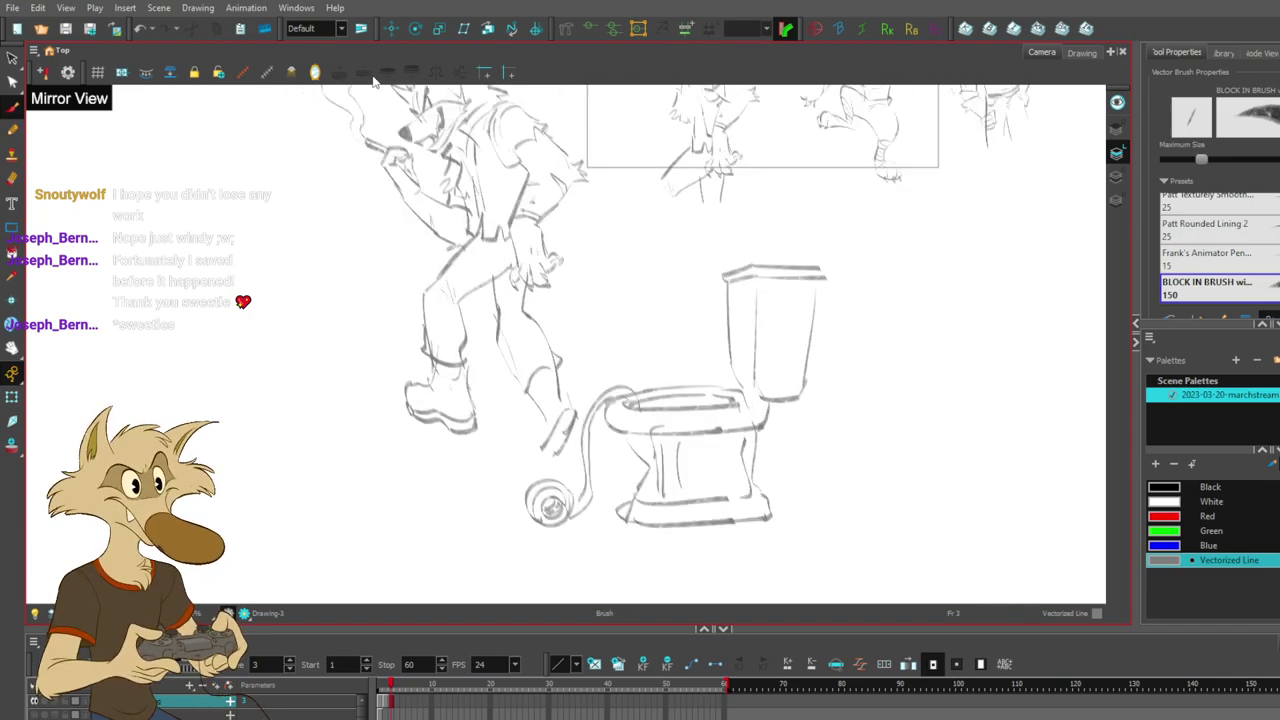
{"action": "left_click", "coordinate": [314, 72]}
{"action": "scroll", "coordinate": [740, 322], "scroll_direction": "down", "scroll_amount": 2}
{"action": "scroll", "coordinate": [740, 322], "scroll_direction": "down", "scroll_amount": 1}
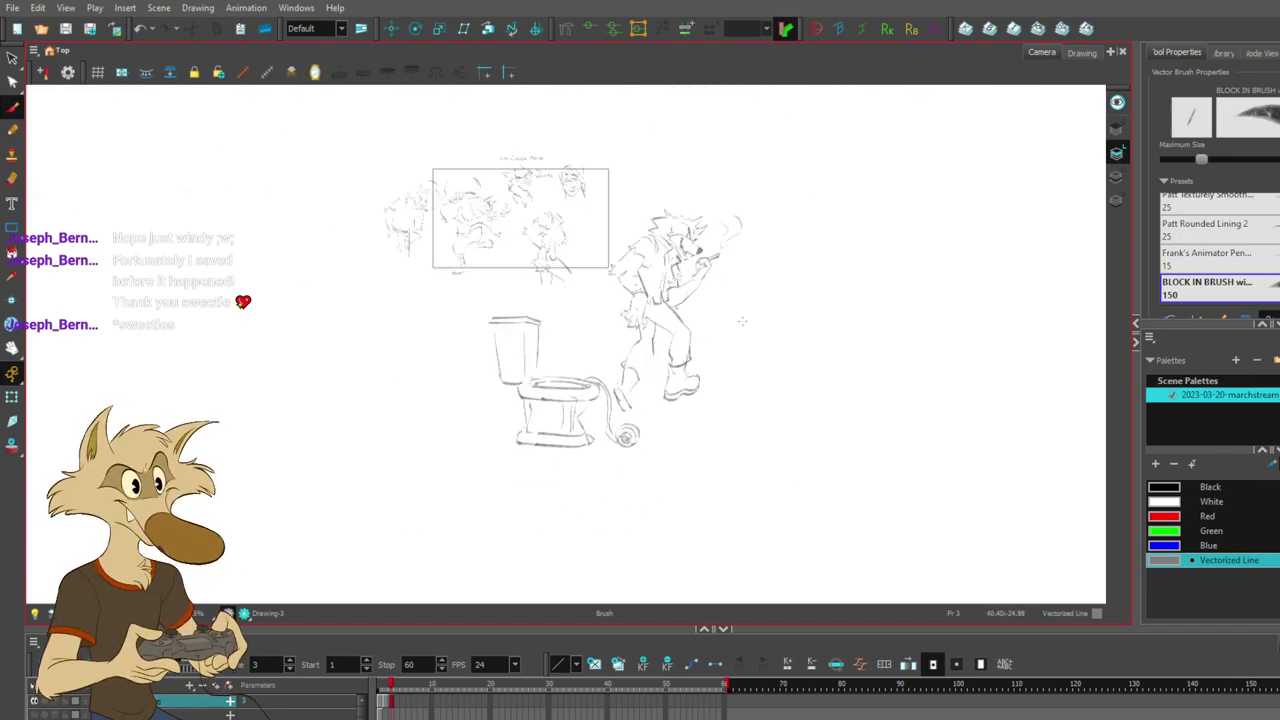
{"action": "scroll", "coordinate": [740, 322], "scroll_direction": "up", "scroll_amount": 1}
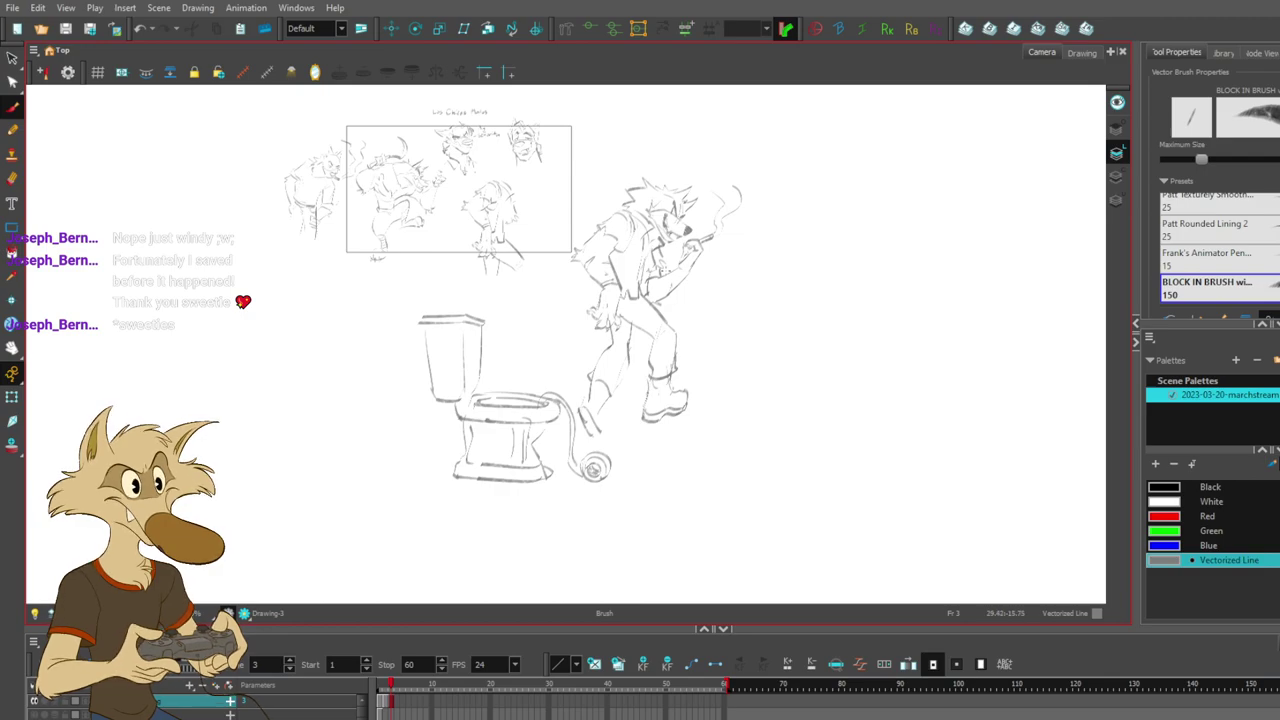
{"action": "scroll", "coordinate": [761, 278], "scroll_direction": "down", "scroll_amount": 2}
{"action": "scroll", "coordinate": [761, 278], "scroll_direction": "up", "scroll_amount": 2}
{"action": "scroll", "coordinate": [748, 281], "scroll_direction": "down", "scroll_amount": 2}
{"action": "scroll", "coordinate": [669, 305], "scroll_direction": "up", "scroll_amount": 2}
{"action": "scroll", "coordinate": [556, 393], "scroll_direction": "up", "scroll_amount": 1}
- Sketch the missing edges of the werewolf's rear boot next to the trailing paper, retrying the strokes
{"action": "left_click_drag", "start_coordinate": [508, 421], "coordinate": [525, 457]}
{"action": "key", "text": "ctrl+z"}
{"action": "key", "text": "ctrl+z"}
{"action": "key", "text": "ctrl+z"}
{"action": "mouse_move", "coordinate": [513, 408]}
{"action": "left_mouse_down"}
{"action": "mouse_move", "coordinate": [530, 455]}
{"action": "mouse_move", "coordinate": [517, 456]}
{"action": "mouse_move", "coordinate": [551, 466]}
{"action": "mouse_move", "coordinate": [552, 438]}
{"action": "left_mouse_up"}
{"action": "key", "text": "ctrl+z"}
{"action": "key", "text": "ctrl+z"}
{"action": "key", "text": "ctrl+z"}
{"action": "key", "text": "ctrl+z"}
- Select the rear boot's strokes and shift them slightly down and back from the leg
{"action": "scroll", "coordinate": [640, 378], "scroll_direction": "up", "scroll_amount": 2}
{"action": "key", "text": "alt+s"}
{"action": "mouse_move", "coordinate": [530, 495]}
{"action": "left_mouse_down"}
{"action": "mouse_move", "coordinate": [503, 384]}
{"action": "mouse_move", "coordinate": [428, 363]}
{"action": "mouse_move", "coordinate": [428, 455]}
{"action": "left_mouse_up"}
{"action": "left_click_drag", "start_coordinate": [410, 528], "coordinate": [393, 544]}
{"action": "left_click", "coordinate": [558, 501]}
{"action": "scroll", "coordinate": [558, 501], "scroll_direction": "down", "scroll_amount": 2}
{"action": "scroll", "coordinate": [564, 484], "scroll_direction": "up", "scroll_amount": 1}
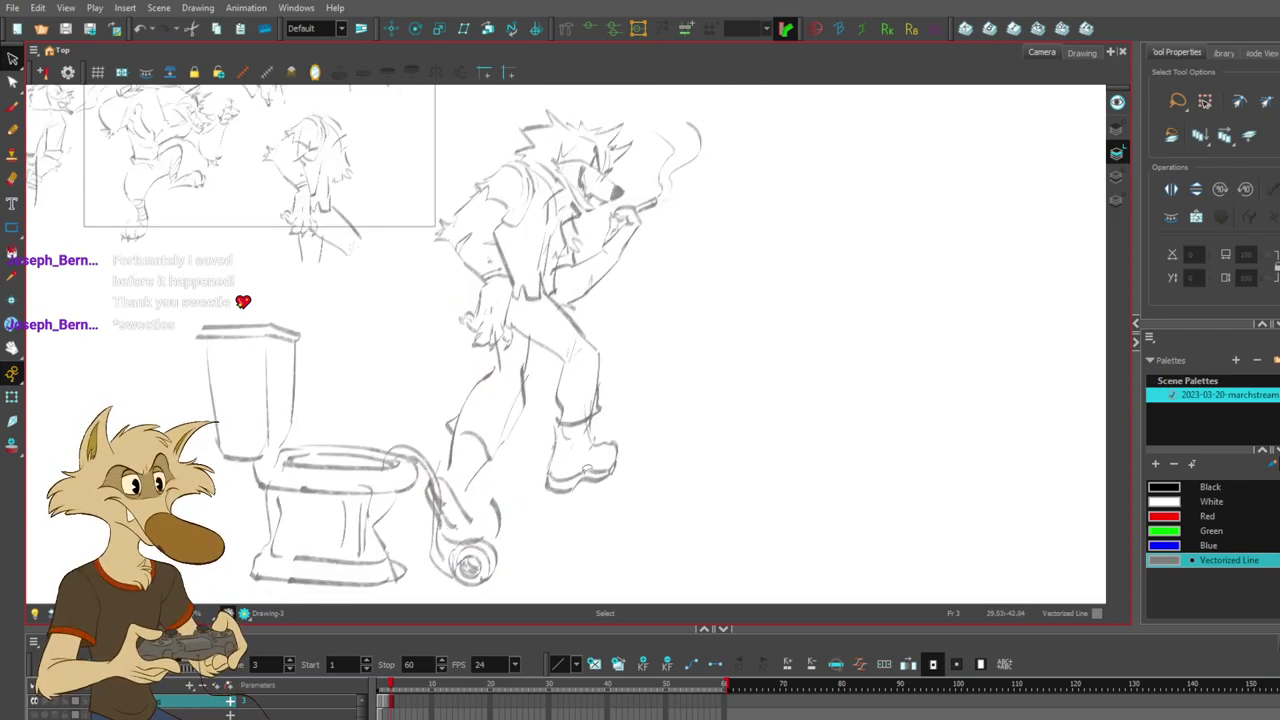
- Lengthen the front leg by moving the boot and trouser cuff down, and lower the shin lines to match
{"action": "scroll", "coordinate": [611, 478], "scroll_direction": "down", "scroll_amount": 2}
{"action": "scroll", "coordinate": [607, 460], "scroll_direction": "up", "scroll_amount": 2}
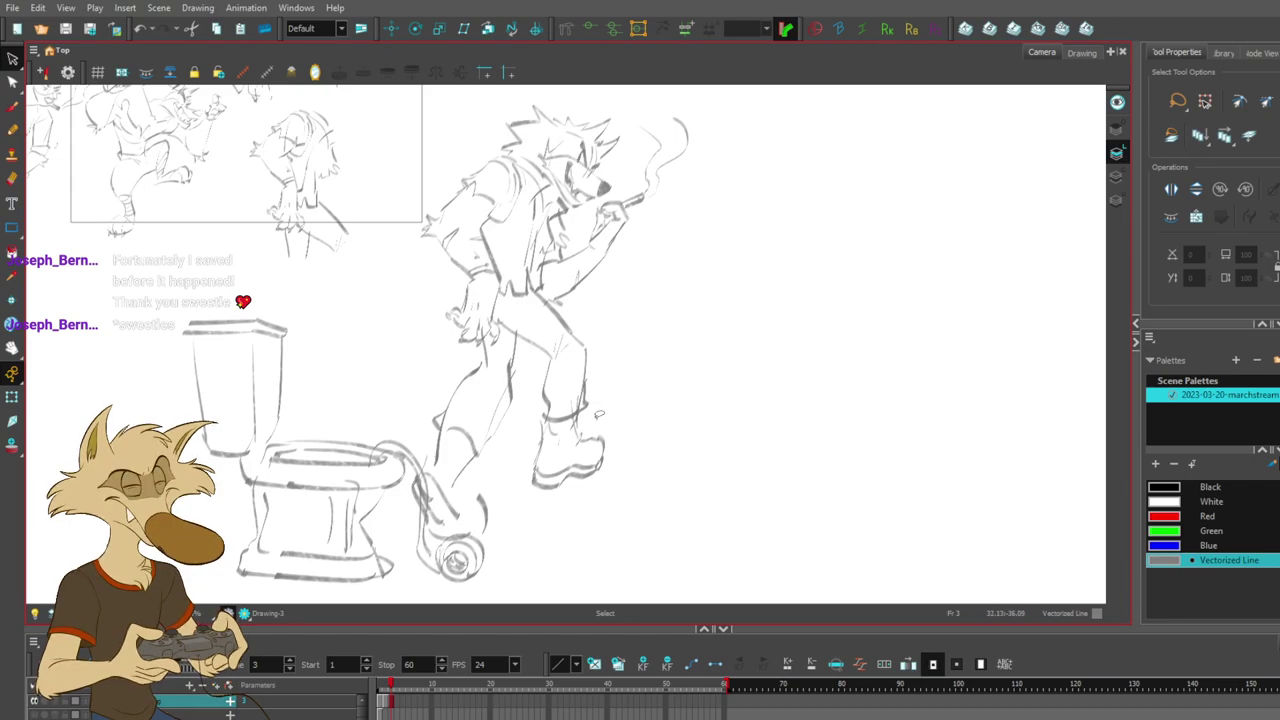
{"action": "mouse_move", "coordinate": [557, 420]}
{"action": "left_mouse_down"}
{"action": "mouse_move", "coordinate": [586, 516]}
{"action": "mouse_move", "coordinate": [601, 421]}
{"action": "mouse_move", "coordinate": [575, 461]}
{"action": "left_mouse_up"}
{"action": "left_click", "coordinate": [692, 438]}
{"action": "scroll", "coordinate": [633, 453], "scroll_direction": "down", "scroll_amount": 2}
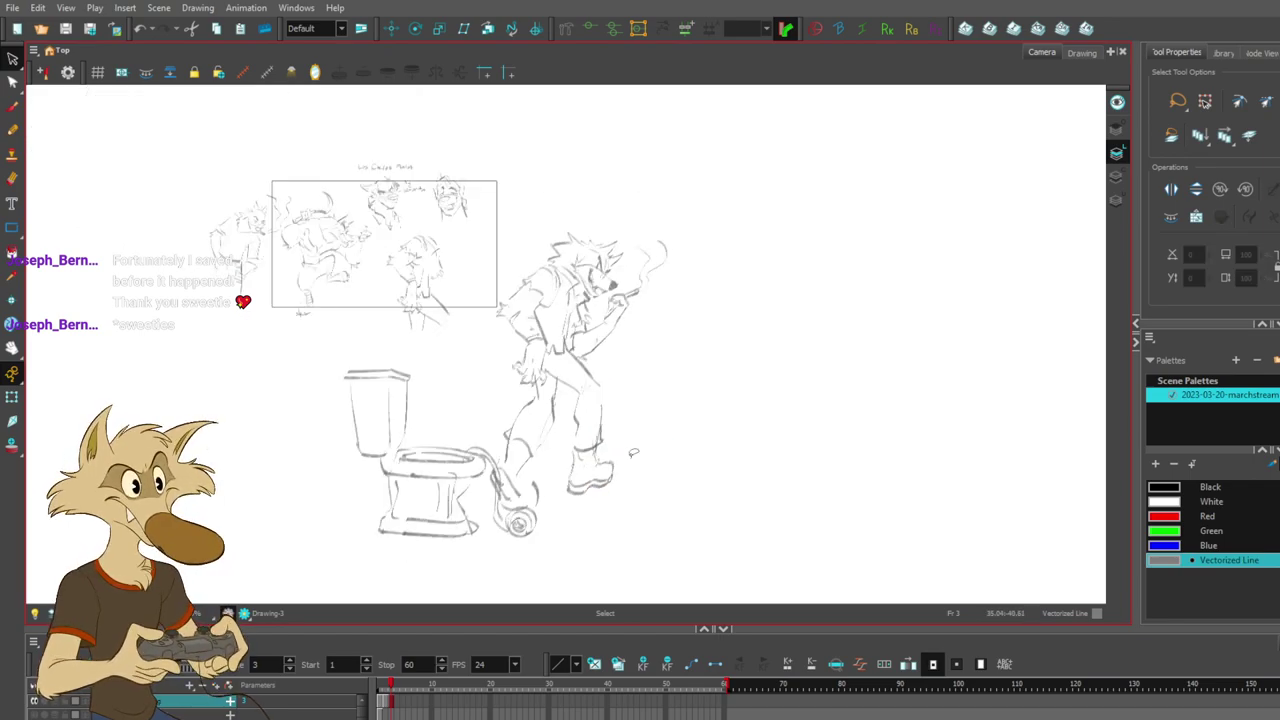
{"action": "scroll", "coordinate": [625, 458], "scroll_direction": "up", "scroll_amount": 2}
{"action": "mouse_move", "coordinate": [556, 336]}
{"action": "left_mouse_down"}
{"action": "mouse_move", "coordinate": [584, 352]}
{"action": "mouse_move", "coordinate": [577, 397]}
{"action": "left_mouse_up"}
{"action": "left_click", "coordinate": [661, 365]}
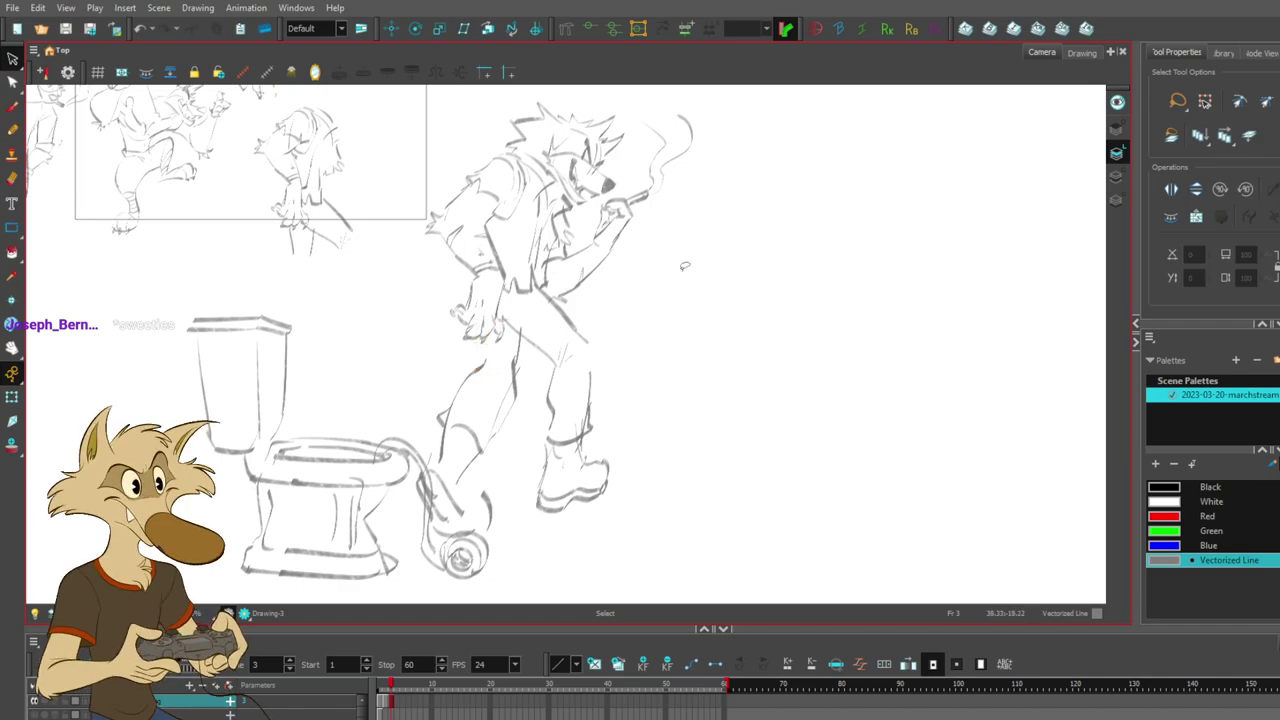
{"action": "key", "text": "alt+b"}
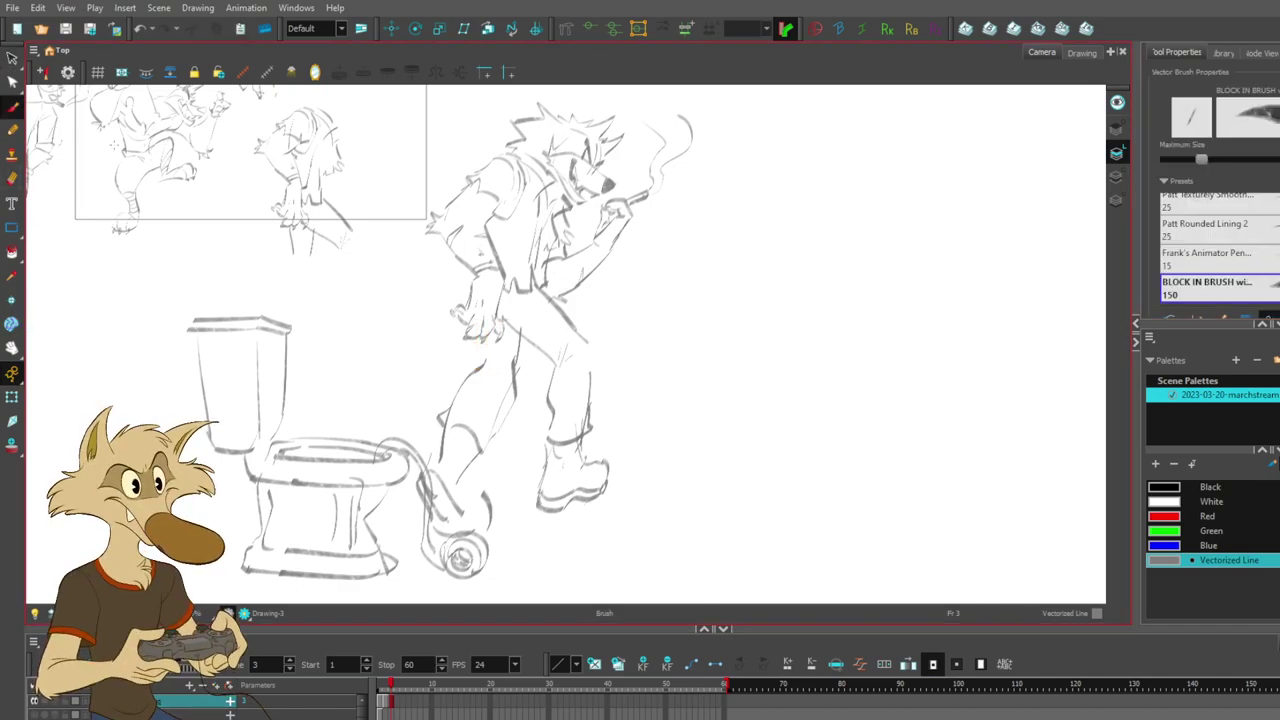
- Sketch a curved sole edge beneath the werewolf's rear boot
{"action": "mouse_move", "coordinate": [483, 499]}
{"action": "left_mouse_down"}
{"action": "mouse_move", "coordinate": [457, 490]}
{"action": "mouse_move", "coordinate": [469, 504]}
{"action": "left_mouse_up"}
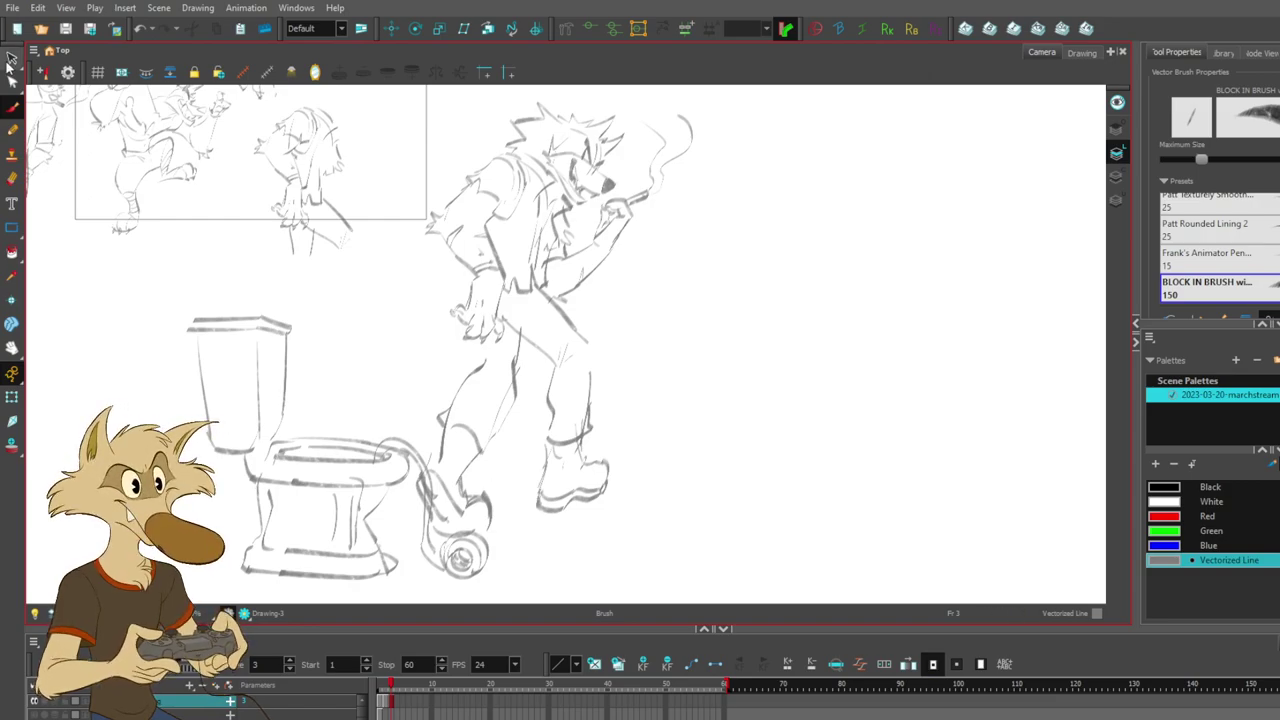
- Try shifting the toilet and its trailing paper roll down and away from the rear boot, undoing each move
{"action": "left_click", "coordinate": [11, 62]}
{"action": "scroll", "coordinate": [343, 347], "scroll_direction": "down", "scroll_amount": 3}
{"action": "scroll", "coordinate": [235, 425], "scroll_direction": "up", "scroll_amount": 2}
{"action": "mouse_move", "coordinate": [535, 446]}
{"action": "left_mouse_down"}
{"action": "mouse_move", "coordinate": [478, 470]}
{"action": "mouse_move", "coordinate": [460, 434]}
{"action": "mouse_move", "coordinate": [462, 384]}
{"action": "mouse_move", "coordinate": [390, 265]}
{"action": "mouse_move", "coordinate": [450, 550]}
{"action": "mouse_move", "coordinate": [550, 455]}
{"action": "mouse_move", "coordinate": [532, 450]}
{"action": "mouse_move", "coordinate": [482, 488]}
{"action": "left_mouse_up"}
{"action": "scroll", "coordinate": [506, 468], "scroll_direction": "up", "scroll_amount": 2}
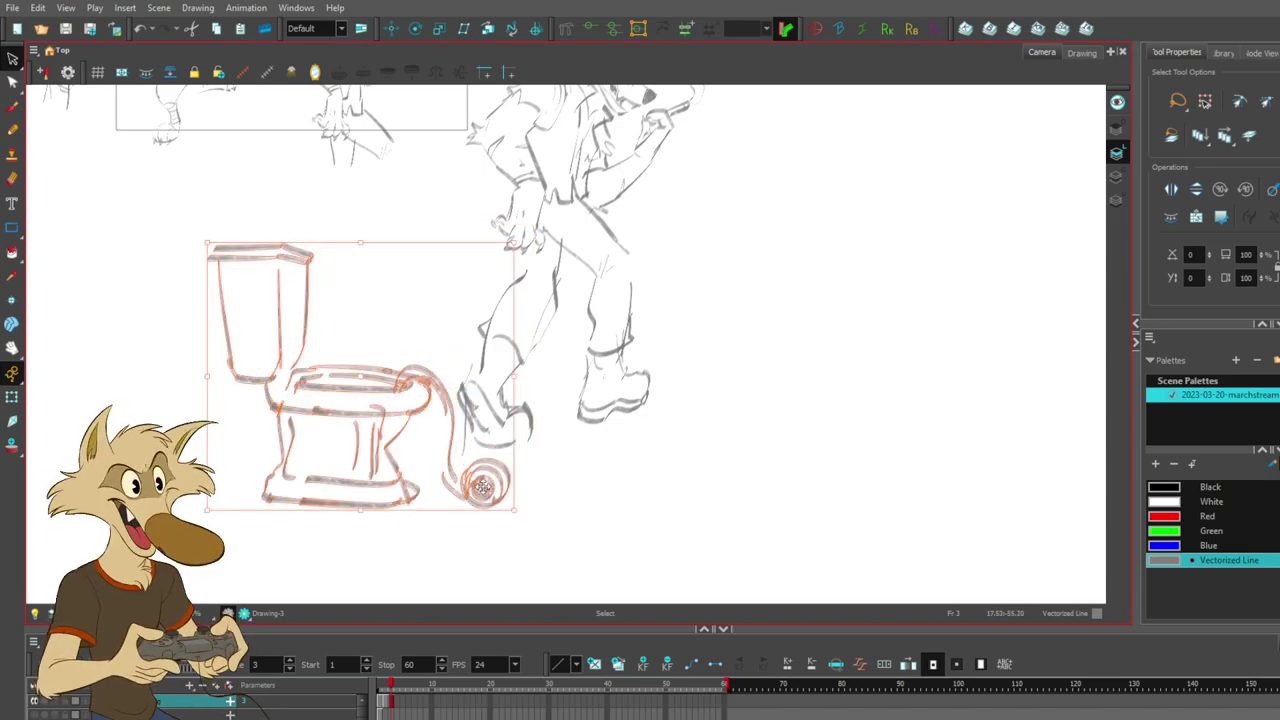
{"action": "left_click", "coordinate": [581, 492]}
{"action": "scroll", "coordinate": [530, 476], "scroll_direction": "up", "scroll_amount": 1}
{"action": "key", "text": "ctrl+z"}
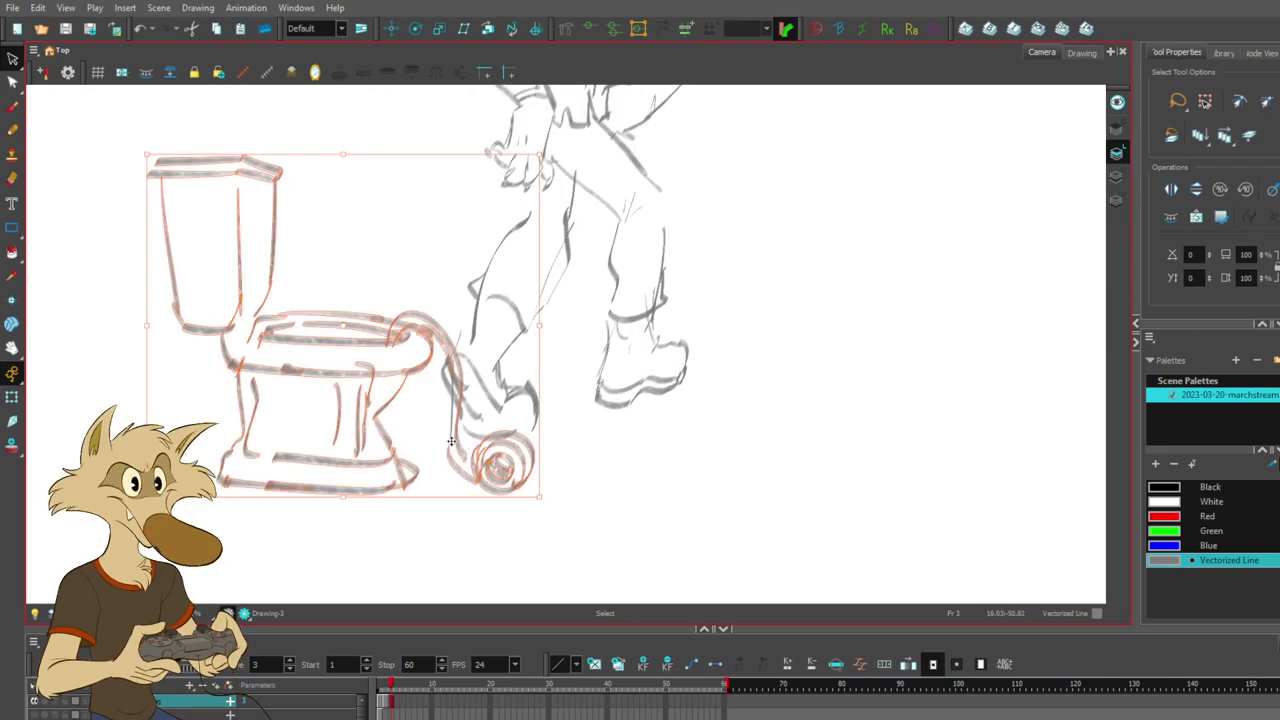
{"action": "left_click_drag", "start_coordinate": [456, 449], "coordinate": [426, 461]}
{"action": "key", "text": "ctrl+z"}
{"action": "left_click", "coordinate": [614, 470]}
- Close the rear boot's outline with brush strokes along the toe and sole above the paper roll
{"action": "scroll", "coordinate": [613, 470], "scroll_direction": "down", "scroll_amount": 2}
{"action": "scroll", "coordinate": [500, 440], "scroll_direction": "up", "scroll_amount": 4}
{"action": "scroll", "coordinate": [375, 308], "scroll_direction": "down", "scroll_amount": 4}
{"action": "left_click", "coordinate": [12, 105]}
{"action": "scroll", "coordinate": [340, 330], "scroll_direction": "up", "scroll_amount": 4}
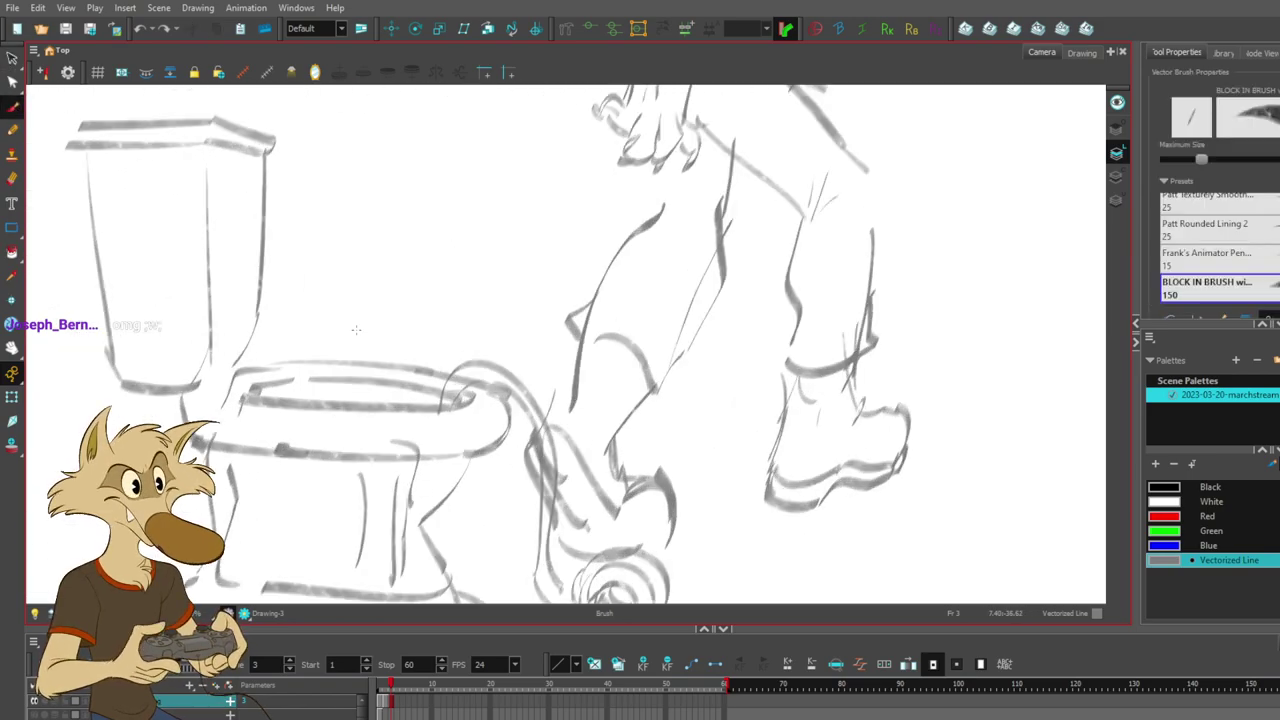
{"action": "left_click_drag", "start_coordinate": [775, 562], "coordinate": [688, 481]}
{"action": "left_click_drag", "start_coordinate": [598, 478], "coordinate": [660, 514]}
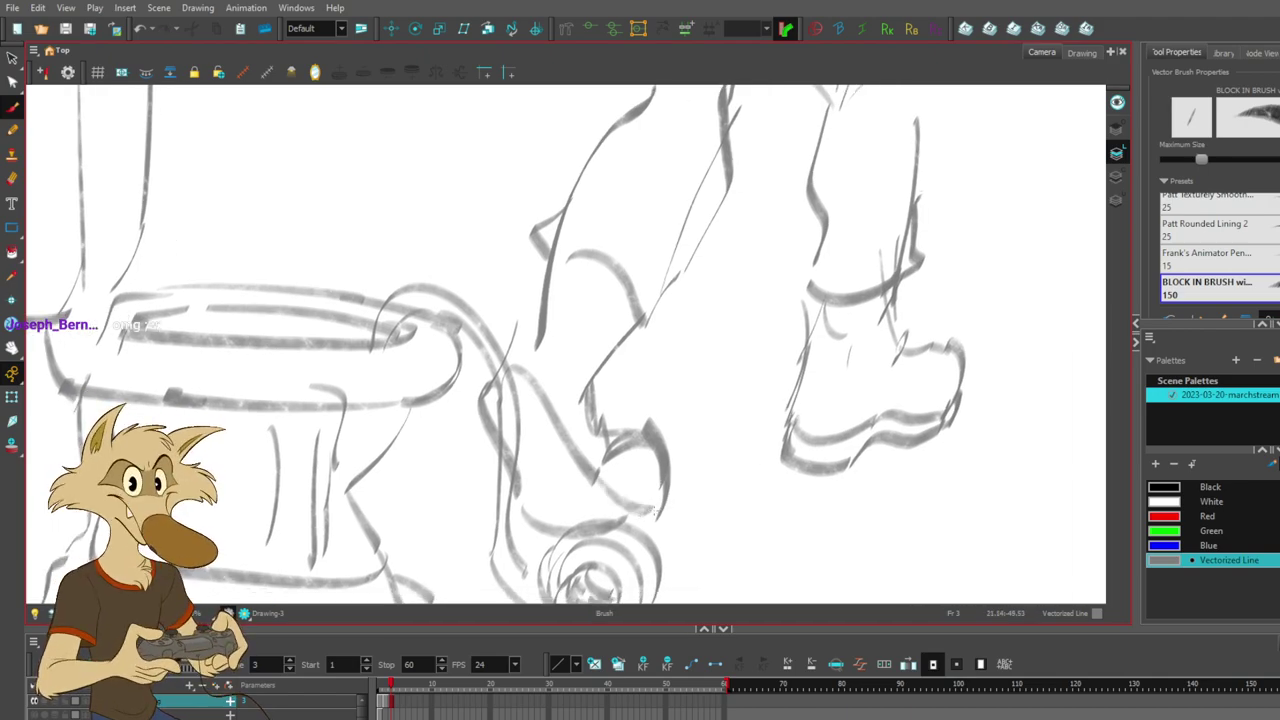
{"action": "left_click_drag", "start_coordinate": [517, 495], "coordinate": [520, 525]}
- Delete a stray stroke by the rear heel and redraw the line from the calf down to the heel
{"action": "left_click", "coordinate": [505, 373], "text": "ctrl"}
{"action": "key", "text": "Delete"}
{"action": "left_click_drag", "start_coordinate": [528, 354], "coordinate": [474, 438]}
{"action": "key", "text": "ctrl+z"}
{"action": "mouse_move", "coordinate": [544, 387]}
{"action": "left_mouse_down"}
{"action": "mouse_move", "coordinate": [533, 444]}
{"action": "mouse_move", "coordinate": [564, 423]}
{"action": "mouse_move", "coordinate": [533, 475]}
{"action": "left_mouse_up"}
{"action": "key", "text": "e"}
{"action": "left_click_drag", "start_coordinate": [480, 427], "coordinate": [467, 473]}
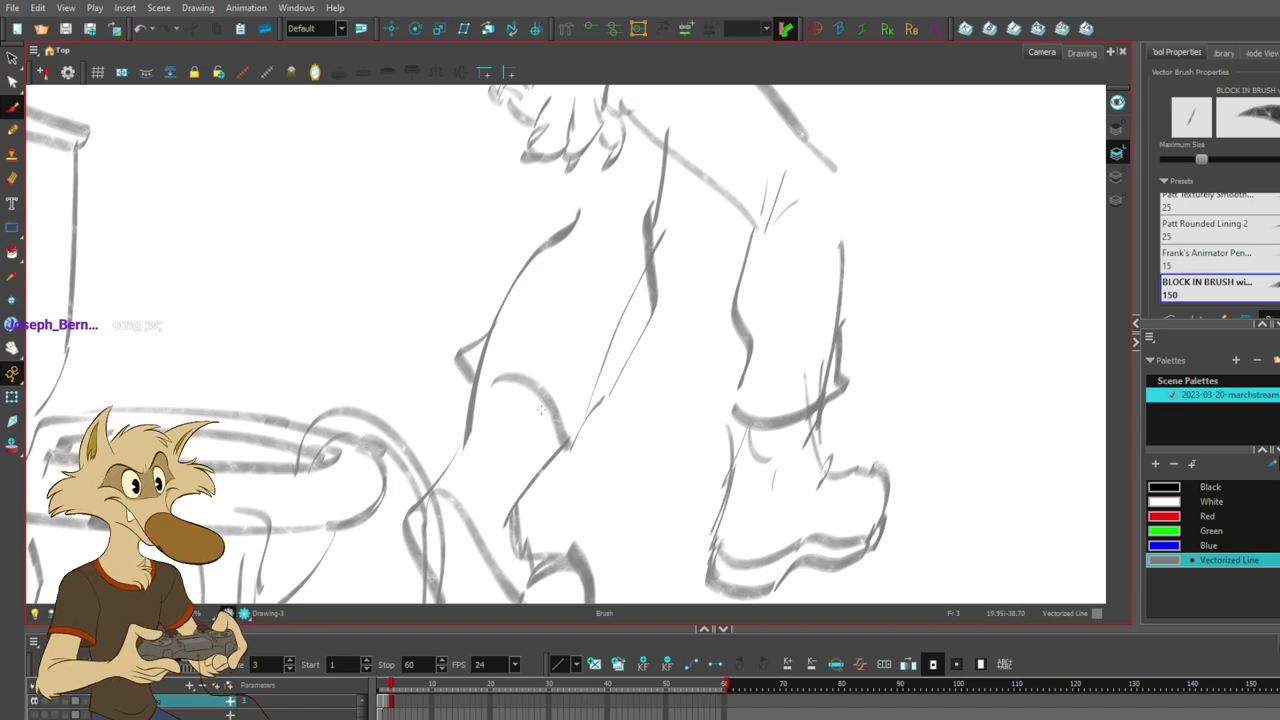
- Examine the werewolf's legs and overall stance against the toilet at different zoom levels
{"action": "scroll", "coordinate": [541, 409], "scroll_direction": "down", "scroll_amount": 6}
{"action": "scroll", "coordinate": [654, 420], "scroll_direction": "up", "scroll_amount": 5}
{"action": "scroll", "coordinate": [654, 420], "scroll_direction": "down", "scroll_amount": 5}
{"action": "scroll", "coordinate": [540, 438], "scroll_direction": "up", "scroll_amount": 4}
{"action": "scroll", "coordinate": [540, 440], "scroll_direction": "down", "scroll_amount": 2}
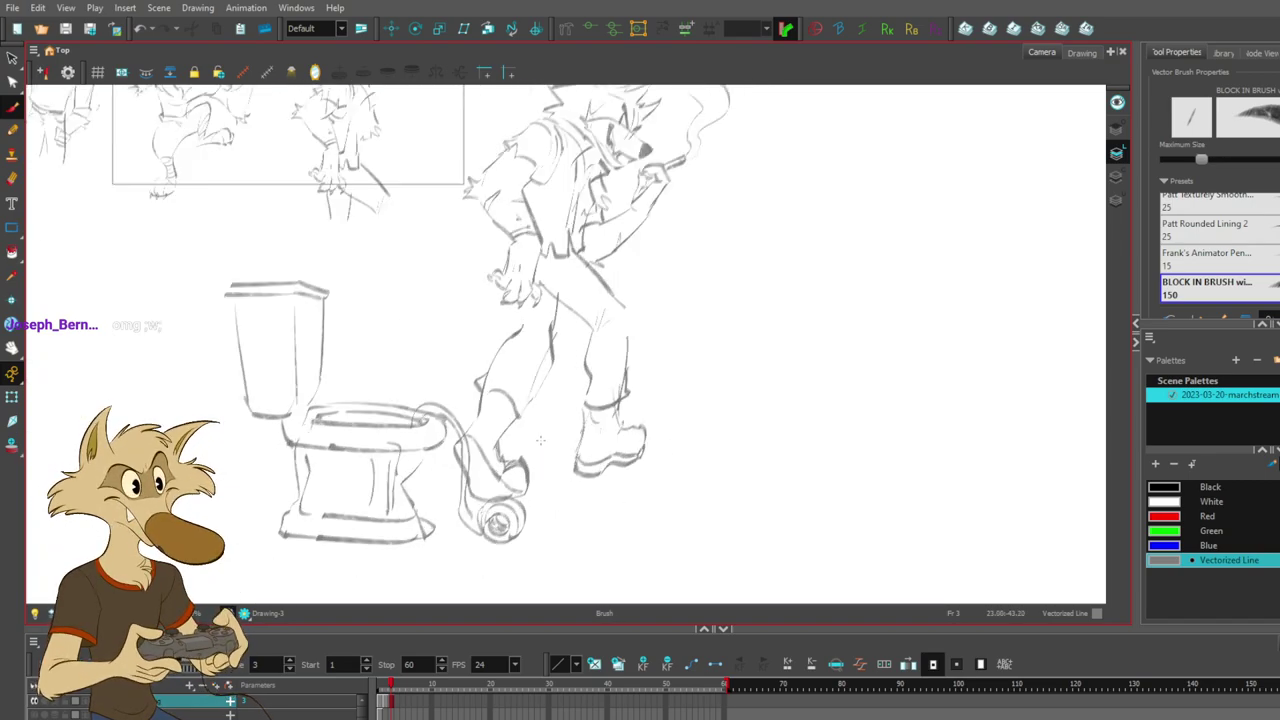
{"action": "scroll", "coordinate": [540, 440], "scroll_direction": "up", "scroll_amount": 3}
{"action": "scroll", "coordinate": [545, 430], "scroll_direction": "down", "scroll_amount": 3}
{"action": "scroll", "coordinate": [581, 353], "scroll_direction": "up", "scroll_amount": 1}
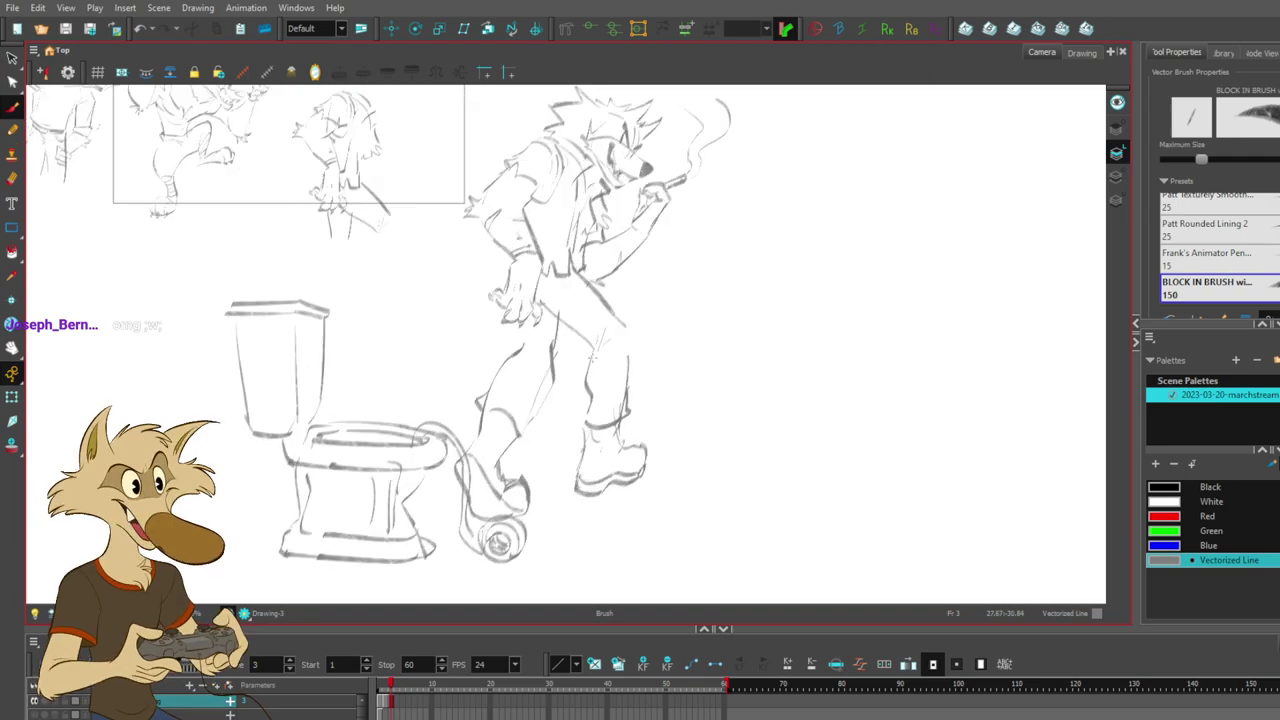
- Redraw the rear thigh's outline so it runs up to the hanging hand, retrying the strokes
{"action": "scroll", "coordinate": [580, 360], "scroll_direction": "up", "scroll_amount": 2}
{"action": "key", "text": "ctrl+z"}
{"action": "mouse_move", "coordinate": [544, 304]}
{"action": "left_mouse_down"}
{"action": "mouse_move", "coordinate": [533, 381]}
{"action": "mouse_move", "coordinate": [533, 365]}
{"action": "left_mouse_up"}
{"action": "key", "text": "ctrl+z"}
{"action": "key", "text": "ctrl+z"}
{"action": "mouse_move", "coordinate": [482, 309]}
{"action": "left_mouse_down"}
{"action": "mouse_move", "coordinate": [480, 350]}
{"action": "mouse_move", "coordinate": [532, 384]}
{"action": "left_mouse_up"}
{"action": "key", "text": "ctrl+z"}
{"action": "key", "text": "ctrl+z"}
{"action": "left_click", "coordinate": [528, 350], "text": "ctrl"}
{"action": "key", "text": "Delete"}
{"action": "key", "text": "ctrl+z"}
- Redraw the rear leg's inner edge from the thigh down to the trouser cuff as one clean line
{"action": "mouse_move", "coordinate": [531, 336]}
{"action": "left_mouse_down"}
{"action": "mouse_move", "coordinate": [486, 473]}
{"action": "mouse_move", "coordinate": [473, 482]}
{"action": "mouse_move", "coordinate": [513, 437]}
{"action": "mouse_move", "coordinate": [494, 450]}
{"action": "mouse_move", "coordinate": [501, 423]}
{"action": "mouse_move", "coordinate": [490, 439]}
{"action": "mouse_move", "coordinate": [434, 423]}
{"action": "mouse_move", "coordinate": [468, 474]}
{"action": "left_mouse_up"}
{"action": "key", "text": "ctrl+z"}
{"action": "key", "text": "ctrl+z"}
{"action": "key", "text": "ctrl+z"}
{"action": "key", "text": "ctrl+z"}
{"action": "key", "text": "ctrl+z"}
{"action": "key", "text": "ctrl+z"}
- Rework the strokes around the rear trouser cuff and add a fold line above it
{"action": "left_click_drag", "start_coordinate": [420, 438], "coordinate": [472, 480]}
{"action": "key", "text": "ctrl+z"}
{"action": "key", "text": "ctrl+z"}
{"action": "mouse_move", "coordinate": [428, 438]}
{"action": "left_mouse_down"}
{"action": "mouse_move", "coordinate": [474, 470]}
{"action": "mouse_move", "coordinate": [462, 456]}
{"action": "mouse_move", "coordinate": [478, 460]}
{"action": "left_mouse_up"}
{"action": "key", "text": "ctrl+z"}
{"action": "key", "text": "ctrl+z"}
{"action": "mouse_move", "coordinate": [449, 410]}
{"action": "left_mouse_down"}
{"action": "mouse_move", "coordinate": [484, 458]}
{"action": "mouse_move", "coordinate": [484, 482]}
{"action": "left_mouse_up"}
{"action": "key", "text": "ctrl+z"}
{"action": "key", "text": "ctrl+z"}
{"action": "key", "text": "ctrl+z"}
{"action": "left_click_drag", "start_coordinate": [464, 404], "coordinate": [482, 464]}
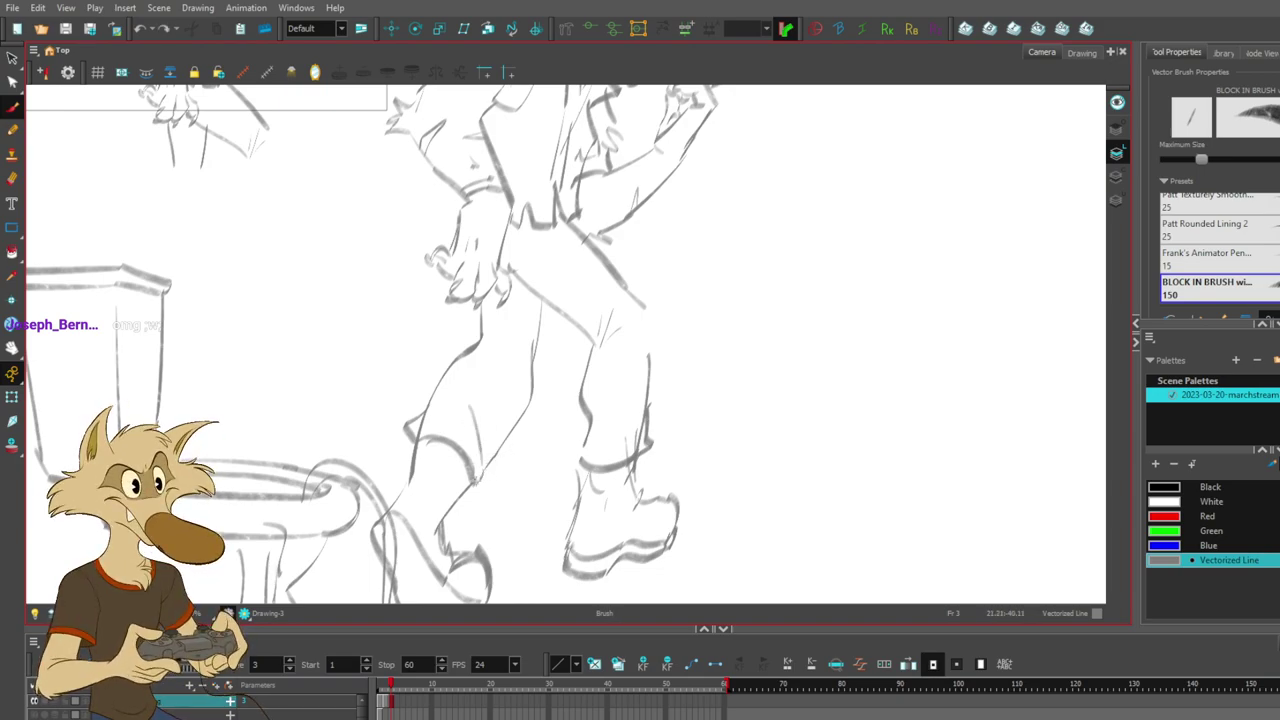
- Sketch the front knee so the thigh line joins the shin line, retrying the strokes
{"action": "left_click_drag", "start_coordinate": [572, 434], "coordinate": [525, 474]}
{"action": "left_click_drag", "start_coordinate": [598, 344], "coordinate": [602, 409]}
{"action": "key", "text": "ctrl+z"}
{"action": "key", "text": "ctrl+z"}
{"action": "key", "text": "ctrl+z"}
{"action": "key", "text": "ctrl+z"}
{"action": "key", "text": "ctrl+z"}
{"action": "left_click_drag", "start_coordinate": [606, 353], "coordinate": [602, 412]}
{"action": "key", "text": "ctrl+z"}
{"action": "key", "text": "ctrl+z"}
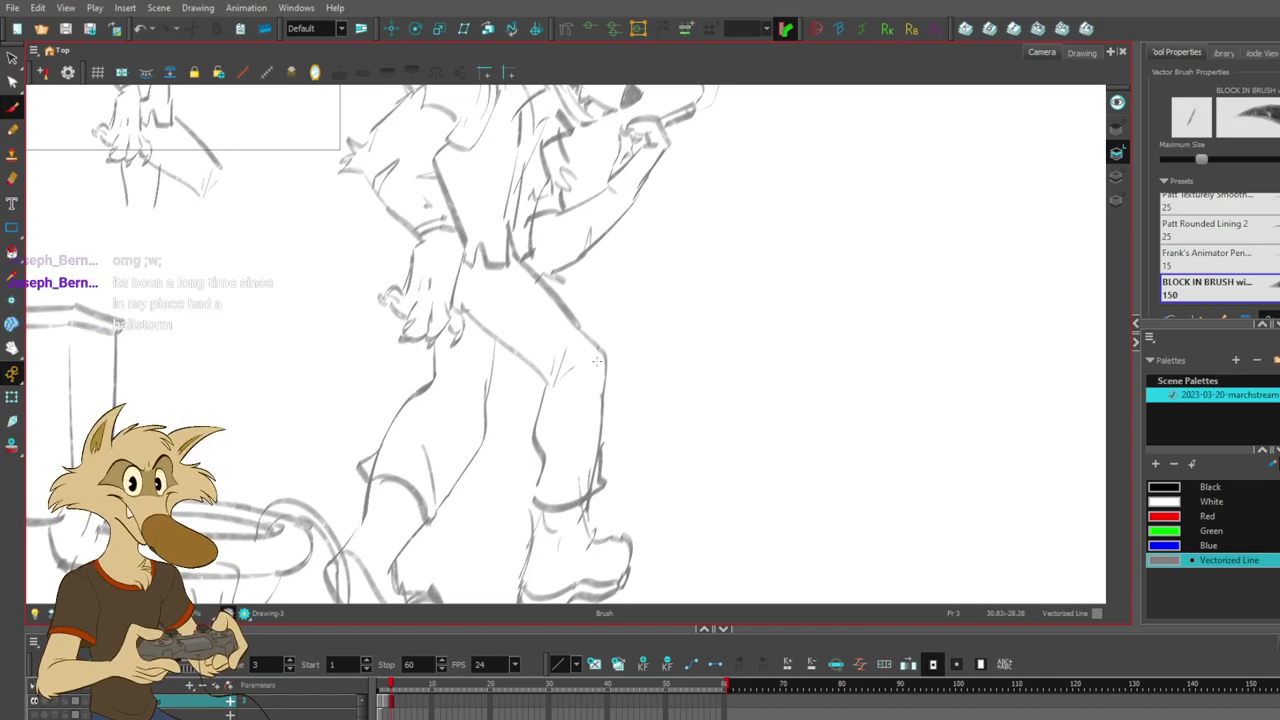
- Check the reworked legs close up and within the whole werewolf and toilet composition
{"action": "scroll", "coordinate": [604, 380], "scroll_direction": "down", "scroll_amount": 3}
{"action": "scroll", "coordinate": [612, 420], "scroll_direction": "up", "scroll_amount": 3}
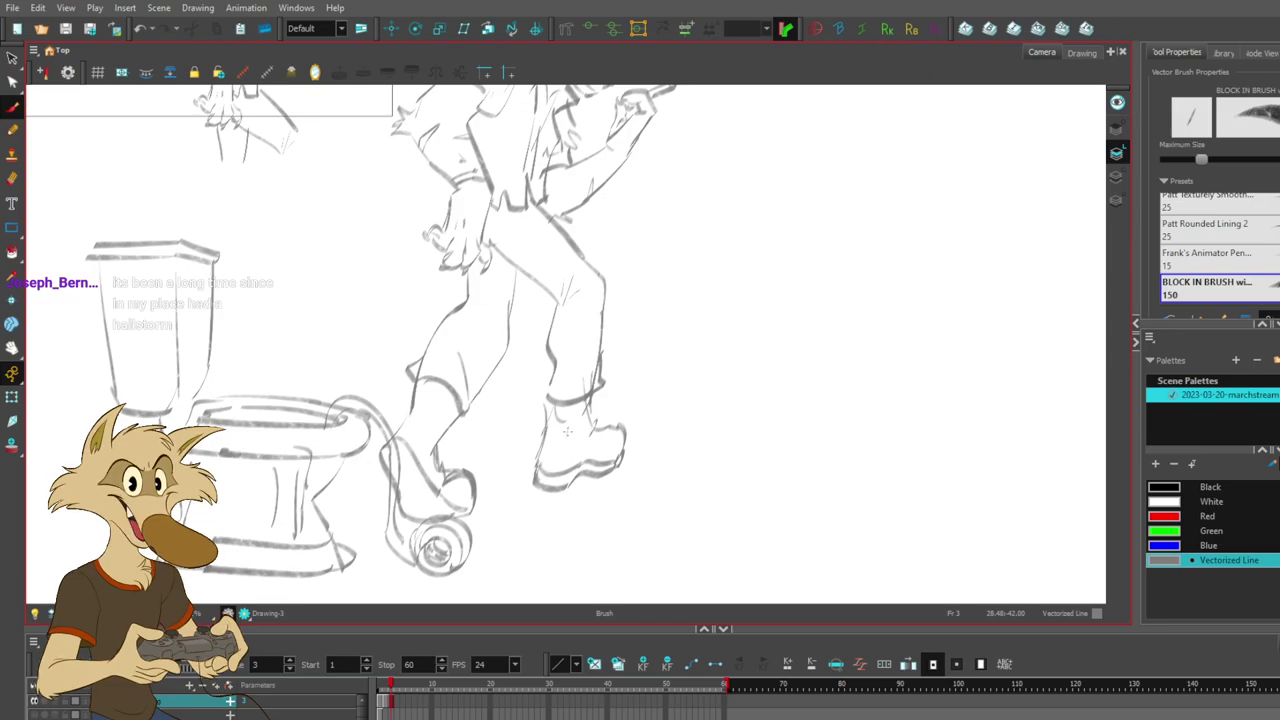
{"action": "scroll", "coordinate": [508, 400], "scroll_direction": "down", "scroll_amount": 5}
{"action": "scroll", "coordinate": [508, 405], "scroll_direction": "up", "scroll_amount": 4}
{"action": "scroll", "coordinate": [509, 411], "scroll_direction": "down", "scroll_amount": 1}
{"action": "scroll", "coordinate": [509, 411], "scroll_direction": "up", "scroll_amount": 2}
{"action": "scroll", "coordinate": [500, 408], "scroll_direction": "down", "scroll_amount": 2}
{"action": "scroll", "coordinate": [480, 402], "scroll_direction": "up", "scroll_amount": 3}
{"action": "scroll", "coordinate": [469, 399], "scroll_direction": "down", "scroll_amount": 1}
{"action": "scroll", "coordinate": [470, 399], "scroll_direction": "up", "scroll_amount": 2}
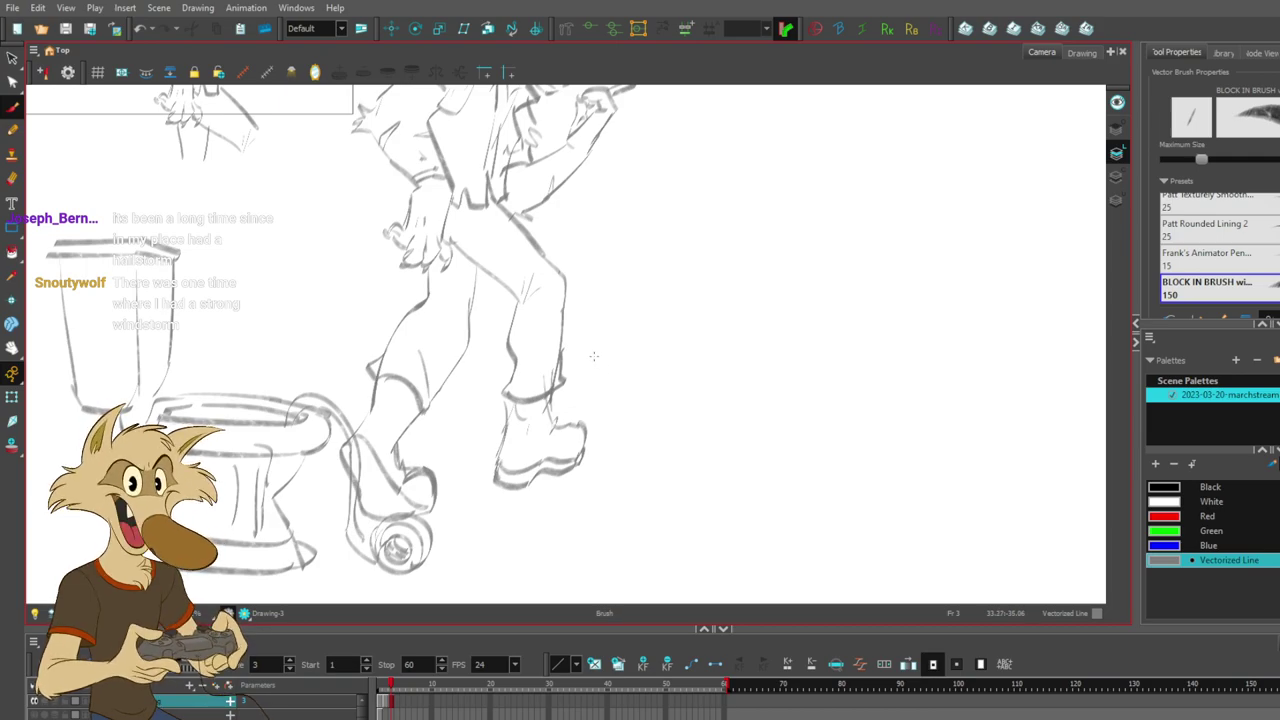
- Delete the stray shin strokes overlapping the front trouser cuff
{"action": "scroll", "coordinate": [576, 344], "scroll_direction": "down", "scroll_amount": 5}
{"action": "scroll", "coordinate": [580, 350], "scroll_direction": "up", "scroll_amount": 6}
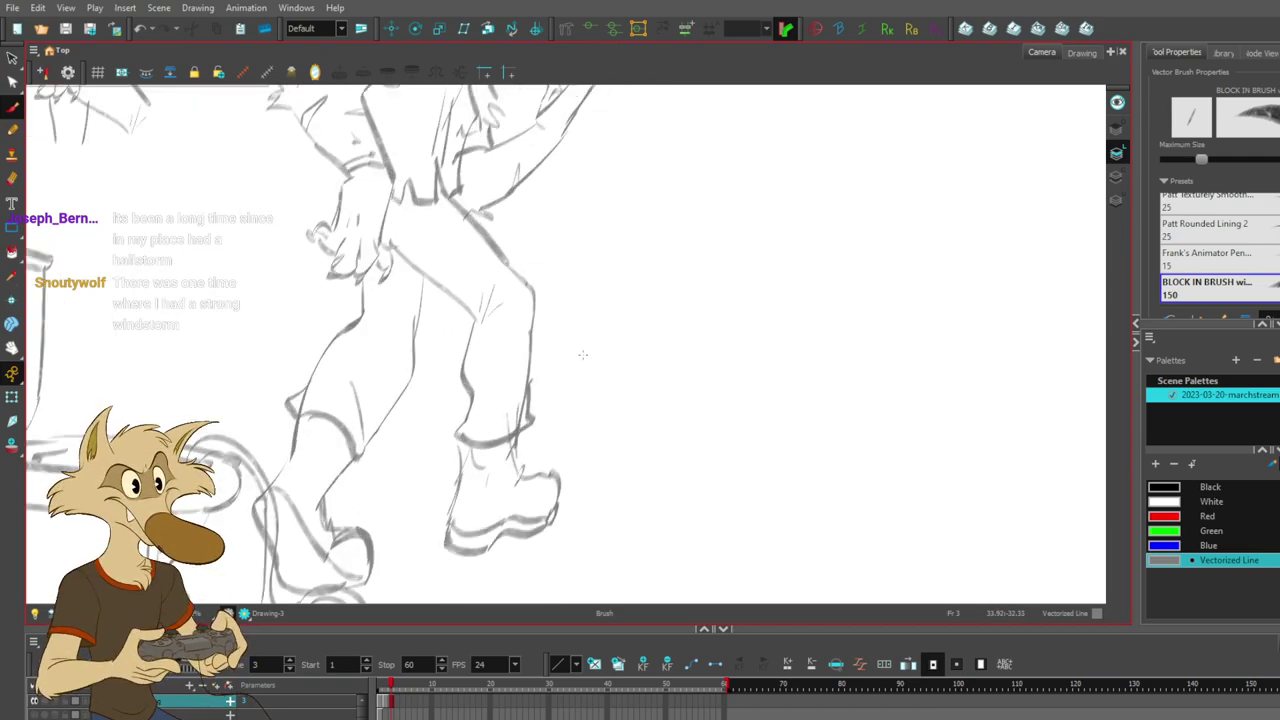
{"action": "key", "text": "alt+e"}
{"action": "left_click", "coordinate": [520, 412]}
{"action": "key", "text": "Delete"}
{"action": "left_click", "coordinate": [512, 415]}
{"action": "key", "text": "Delete"}
{"action": "key", "text": "alt+b"}
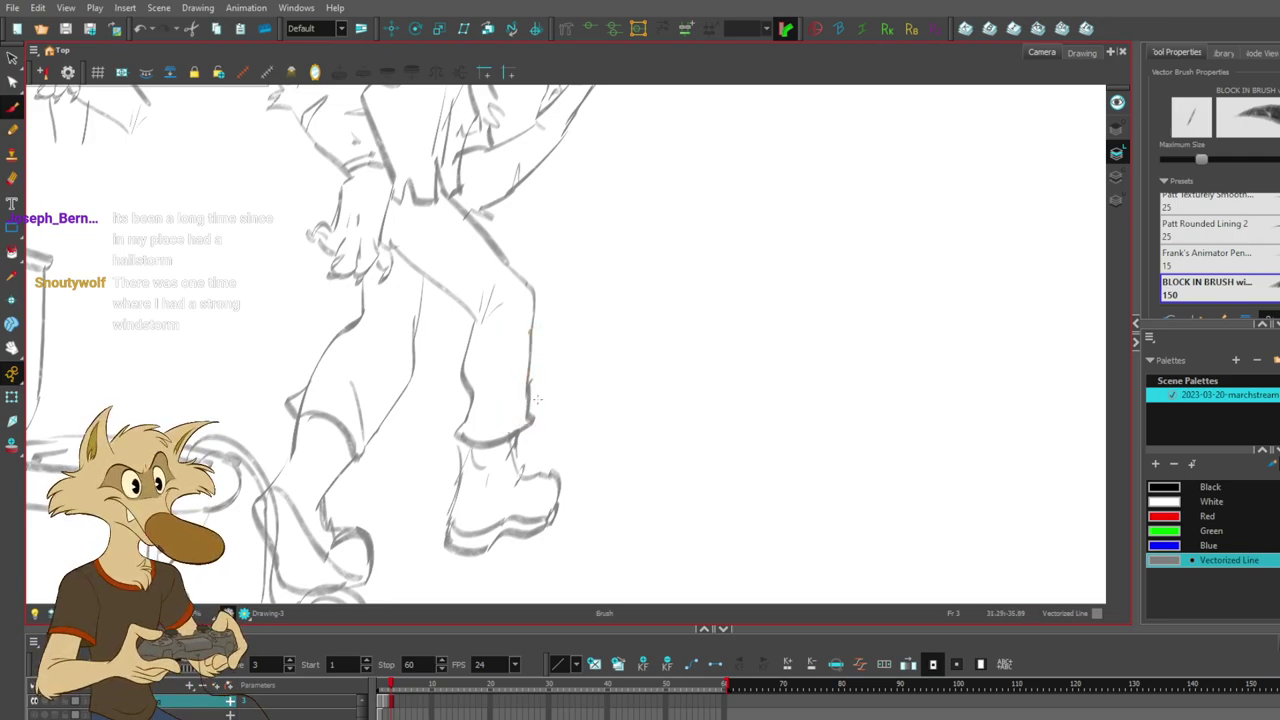
- Shift the front boot slightly forward beneath its cuff and clear the small marks inside its ankle
{"action": "mouse_move", "coordinate": [538, 445]}
{"action": "left_mouse_down"}
{"action": "mouse_move", "coordinate": [488, 447]}
{"action": "mouse_move", "coordinate": [569, 520]}
{"action": "mouse_move", "coordinate": [525, 462]}
{"action": "mouse_move", "coordinate": [536, 546]}
{"action": "mouse_move", "coordinate": [501, 451]}
{"action": "mouse_move", "coordinate": [443, 483]}
{"action": "mouse_move", "coordinate": [522, 455]}
{"action": "left_mouse_up"}
{"action": "left_click", "coordinate": [545, 491]}
{"action": "key", "text": "alt+b"}
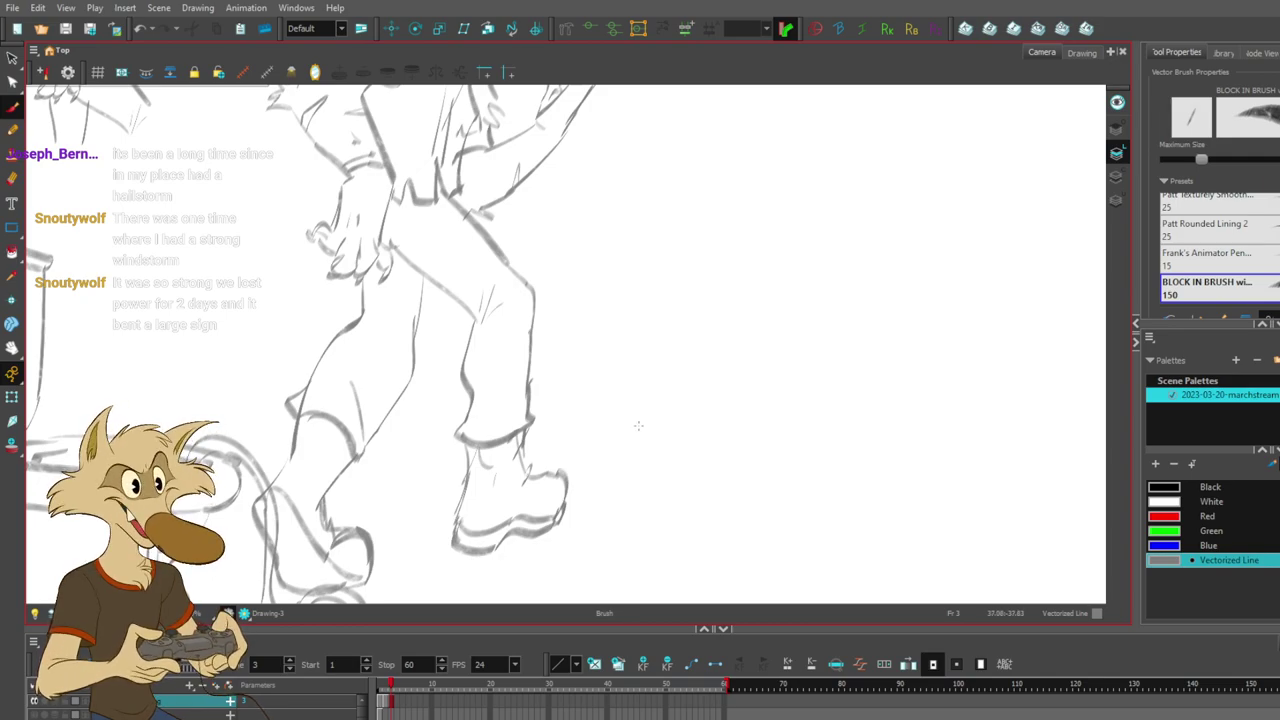
{"action": "scroll", "coordinate": [638, 425], "scroll_direction": "down", "scroll_amount": 5}
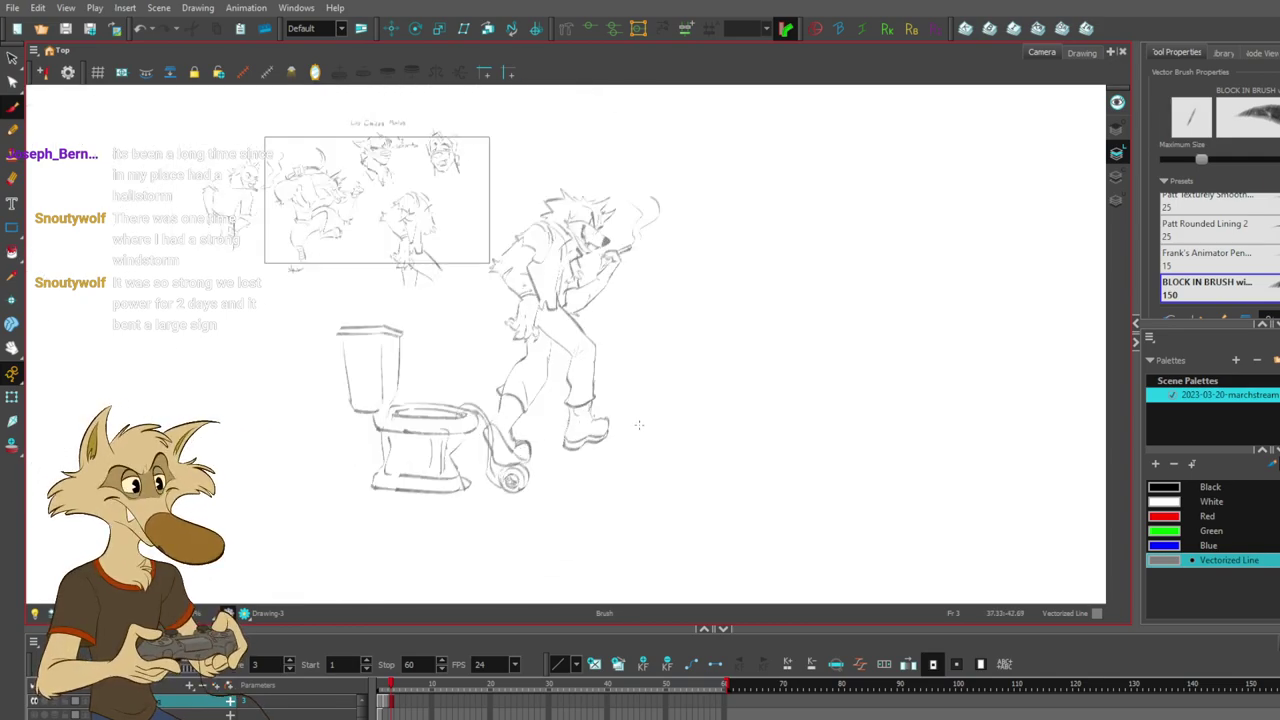
{"action": "scroll", "coordinate": [628, 425], "scroll_direction": "up", "scroll_amount": 4}
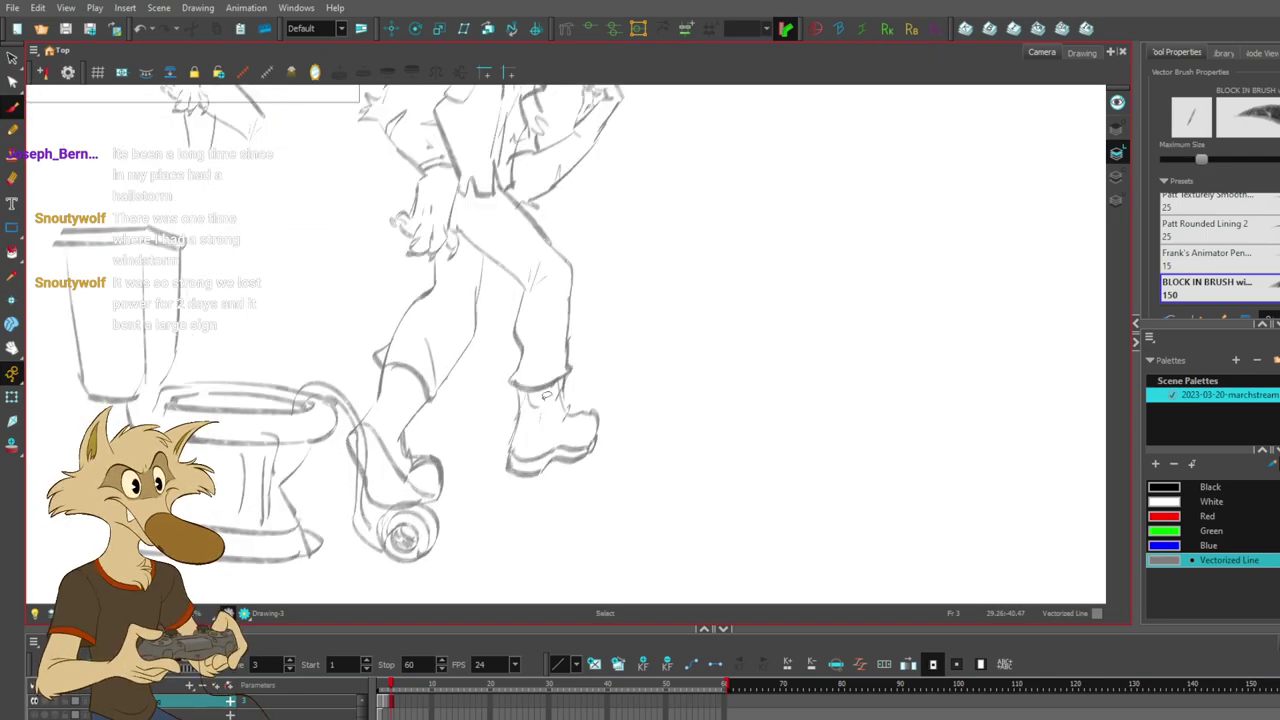
{"action": "scroll", "coordinate": [540, 400], "scroll_direction": "up", "scroll_amount": 2}
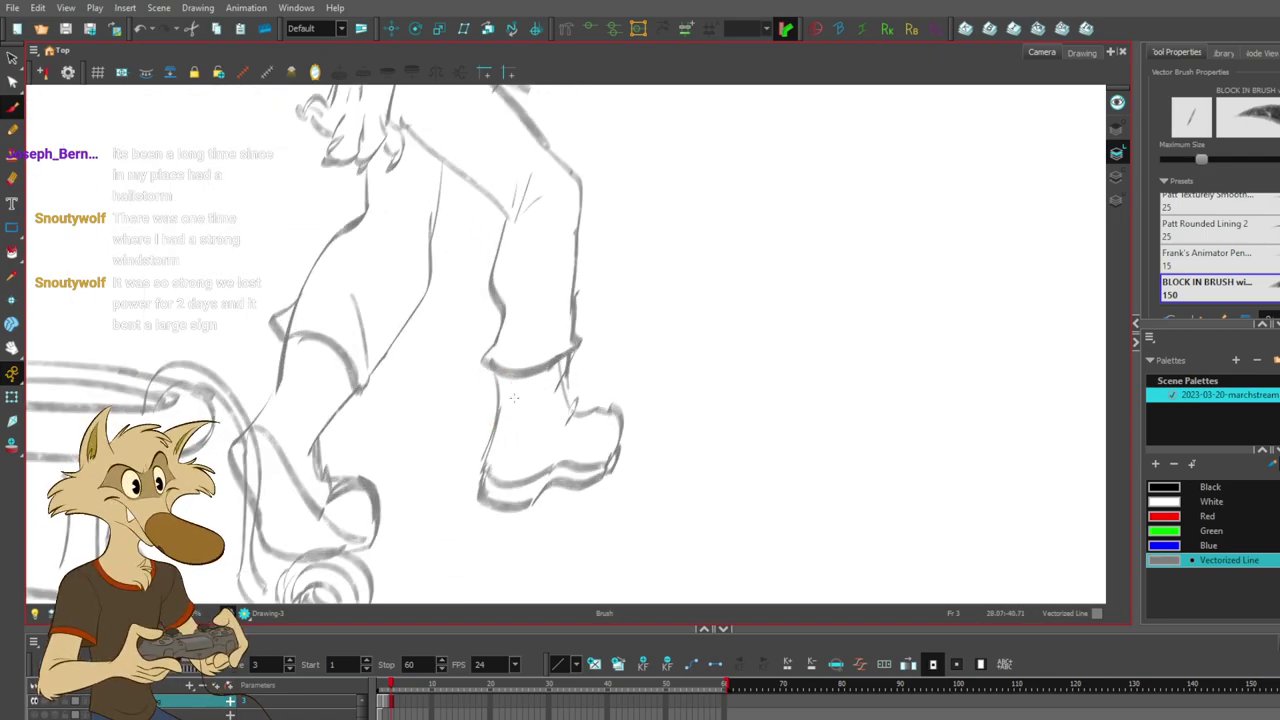
- Redraw the front edge of the boot's ankle between the front leg's cuff and the toe
{"action": "scroll", "coordinate": [590, 399], "scroll_direction": "up", "scroll_amount": 3}
{"action": "key", "text": "ctrl+z"}
{"action": "key", "text": "ctrl+z"}
{"action": "left_click_drag", "start_coordinate": [564, 332], "coordinate": [550, 390]}
{"action": "key", "text": "ctrl+z"}
{"action": "key", "text": "ctrl+z"}
{"action": "key", "text": "ctrl+z"}
{"action": "left_click_drag", "start_coordinate": [548, 339], "coordinate": [558, 410]}
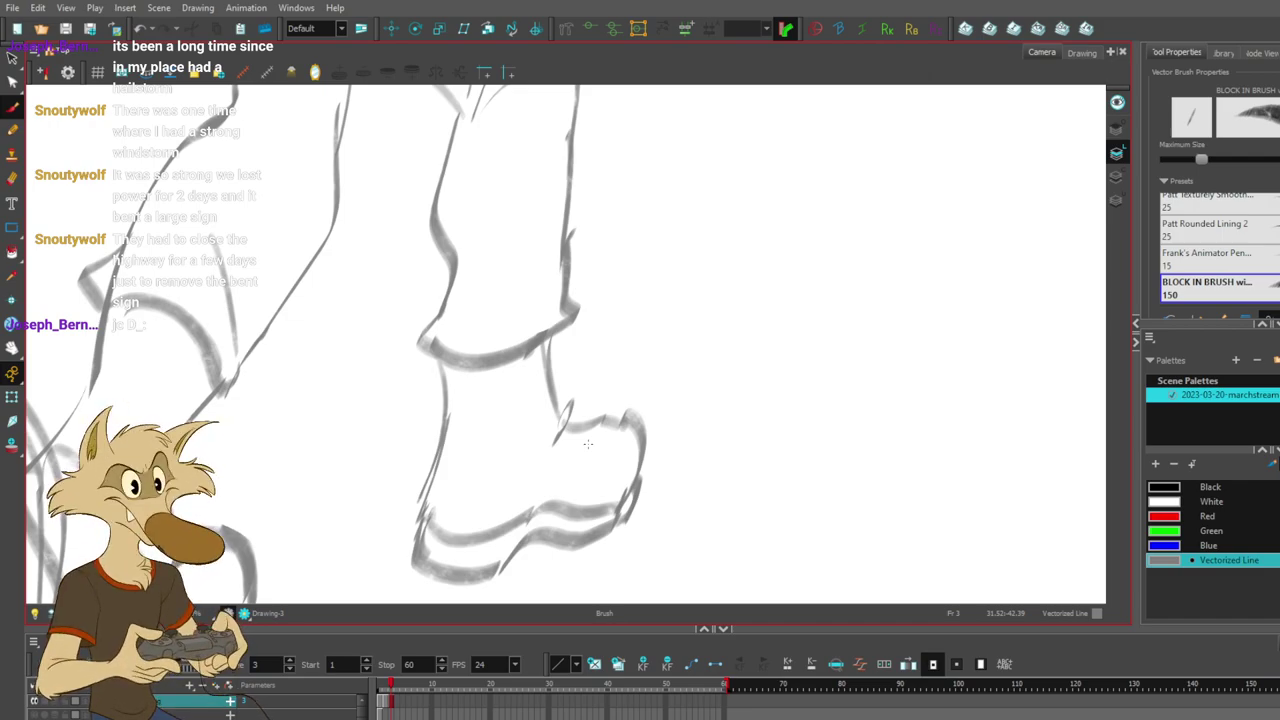
- Examine the front leg and boot close up and in the full-figure view
{"action": "scroll", "coordinate": [588, 443], "scroll_direction": "down", "scroll_amount": 5}
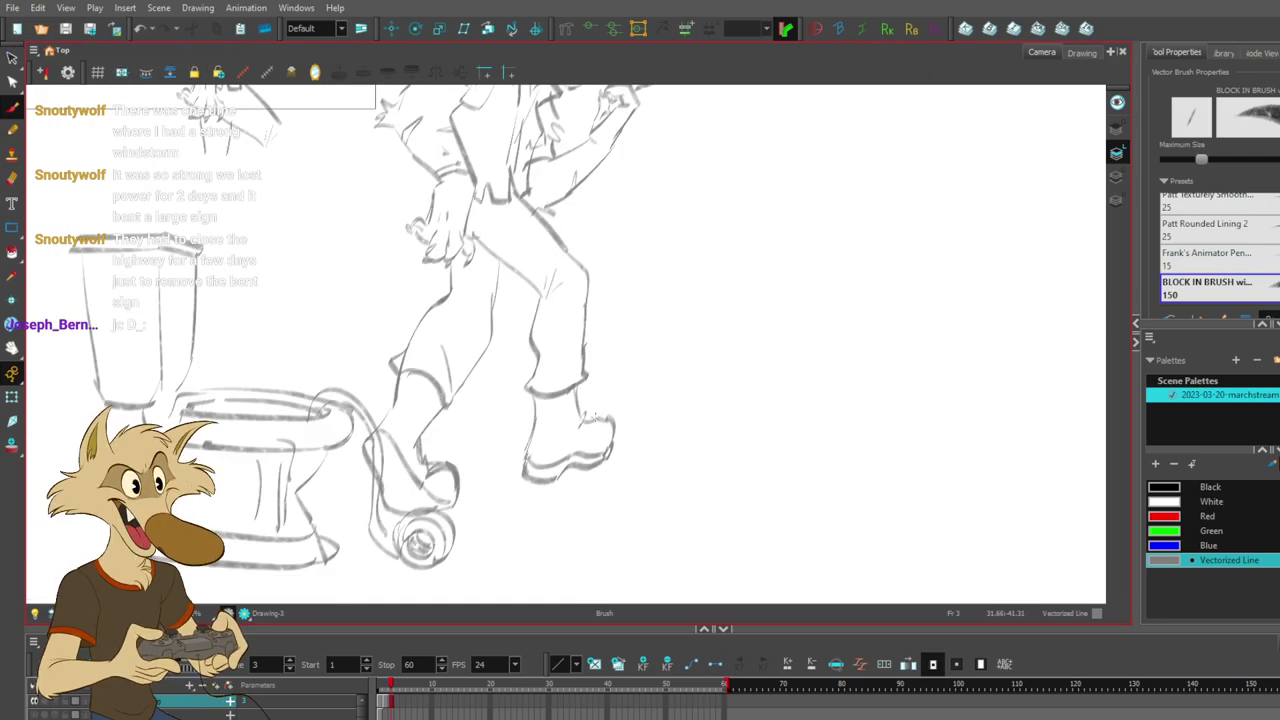
{"action": "scroll", "coordinate": [594, 411], "scroll_direction": "up", "scroll_amount": 5}
{"action": "scroll", "coordinate": [593, 412], "scroll_direction": "down", "scroll_amount": 2}
{"action": "scroll", "coordinate": [593, 413], "scroll_direction": "up", "scroll_amount": 1}
{"action": "scroll", "coordinate": [592, 415], "scroll_direction": "down", "scroll_amount": 2}
{"action": "scroll", "coordinate": [591, 417], "scroll_direction": "up", "scroll_amount": 3}
{"action": "scroll", "coordinate": [591, 417], "scroll_direction": "up", "scroll_amount": 1}
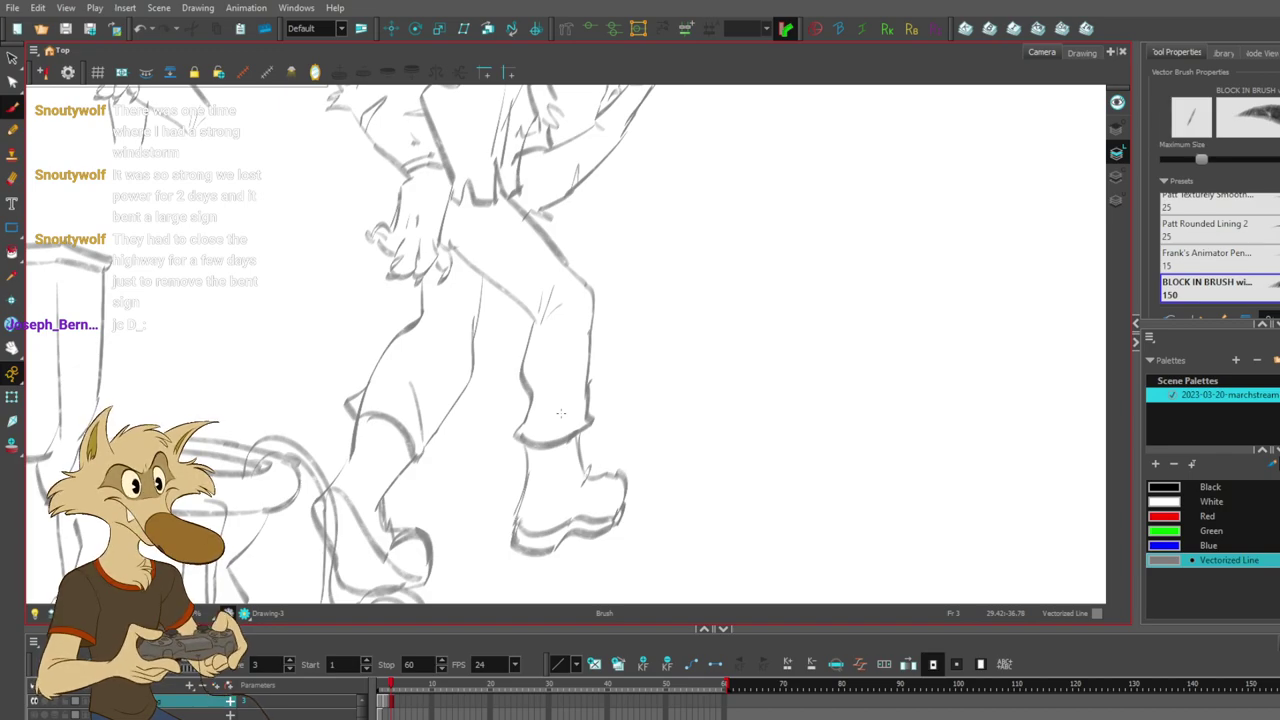
{"action": "scroll", "coordinate": [561, 413], "scroll_direction": "down", "scroll_amount": 3}
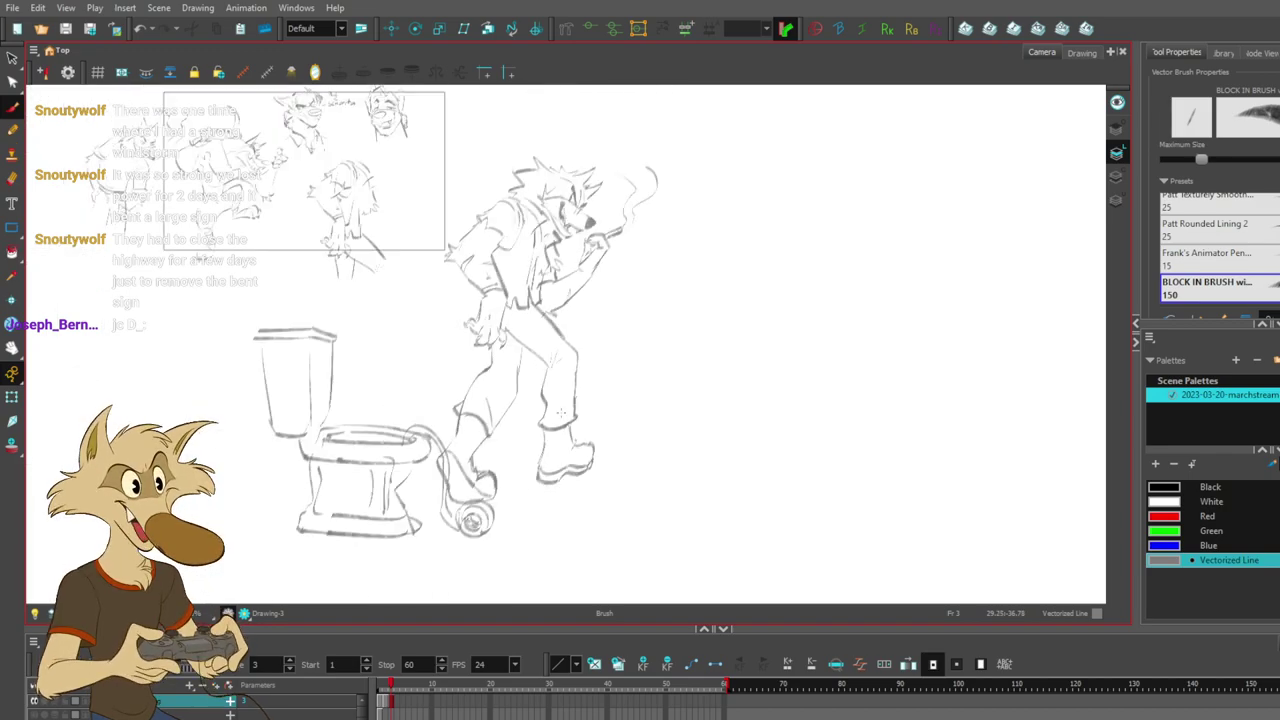
{"action": "scroll", "coordinate": [563, 416], "scroll_direction": "up", "scroll_amount": 3}
{"action": "scroll", "coordinate": [563, 410], "scroll_direction": "down", "scroll_amount": 2}
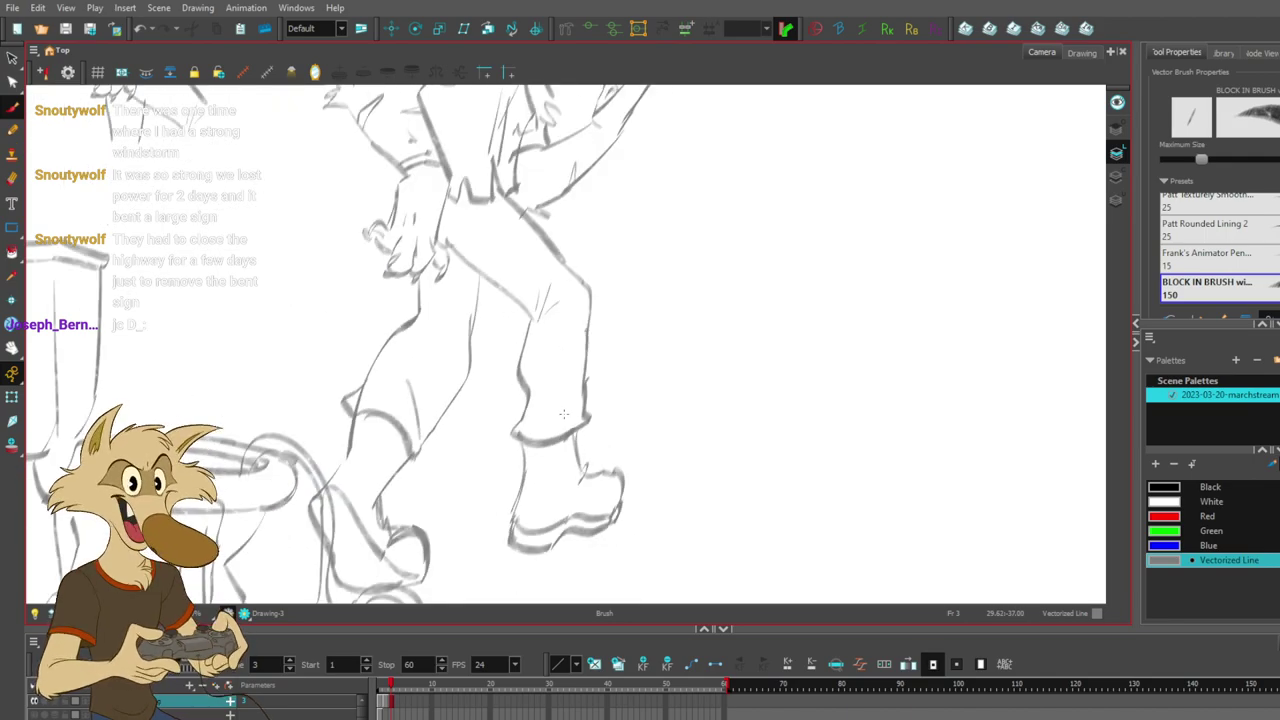
{"action": "scroll", "coordinate": [563, 406], "scroll_direction": "up", "scroll_amount": 3}
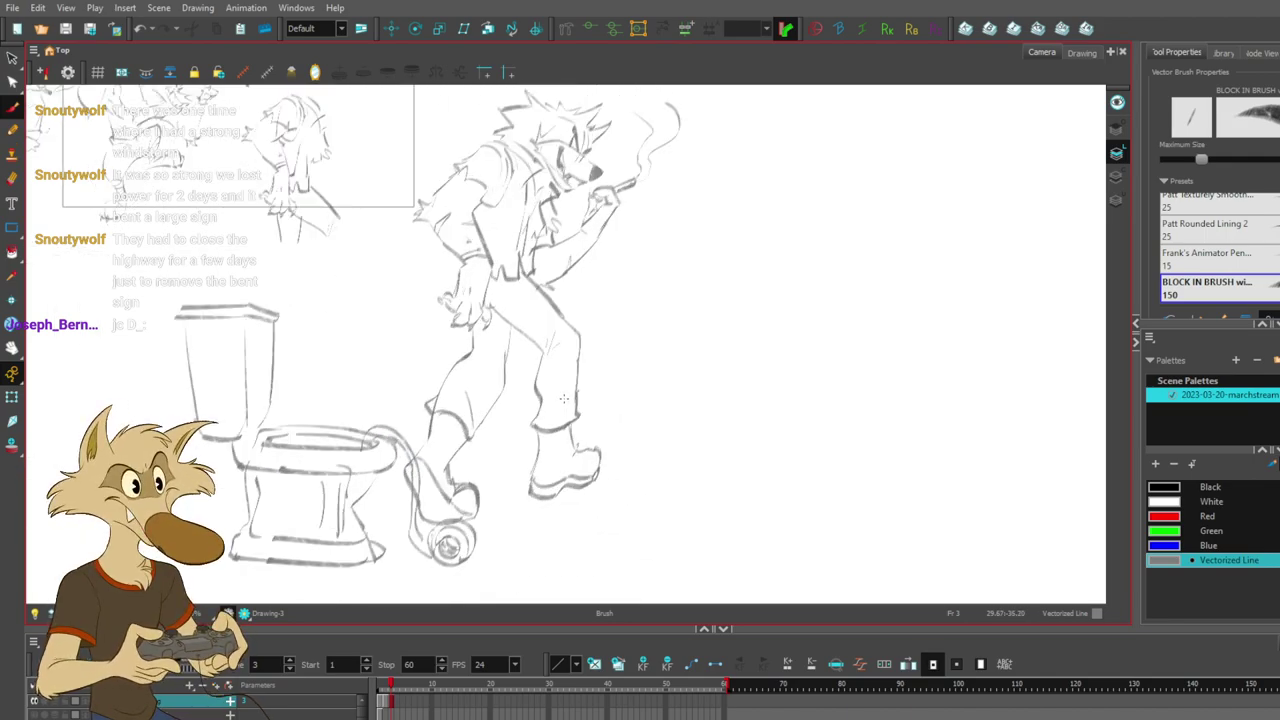
{"action": "scroll", "coordinate": [563, 400], "scroll_direction": "down", "scroll_amount": 3}
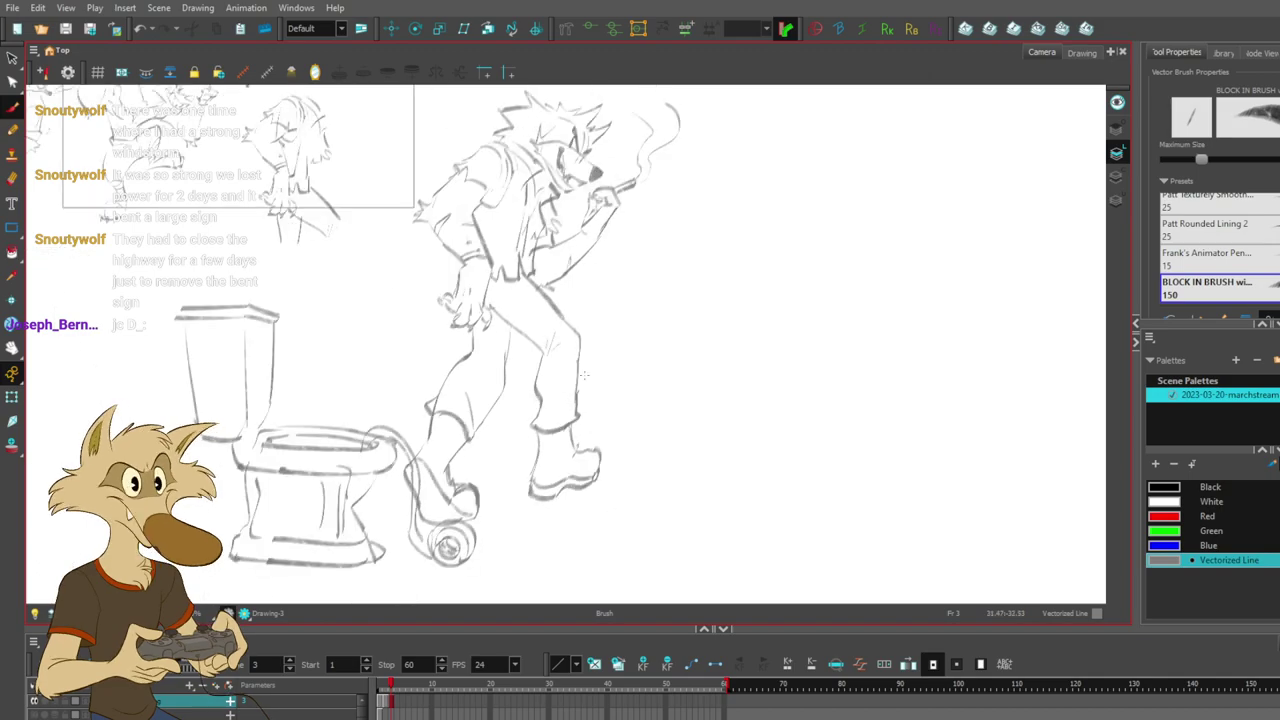
- Redraw the upper curve and toe of the front boot, retrying the strokes
{"action": "scroll", "coordinate": [588, 382], "scroll_direction": "up", "scroll_amount": 3}
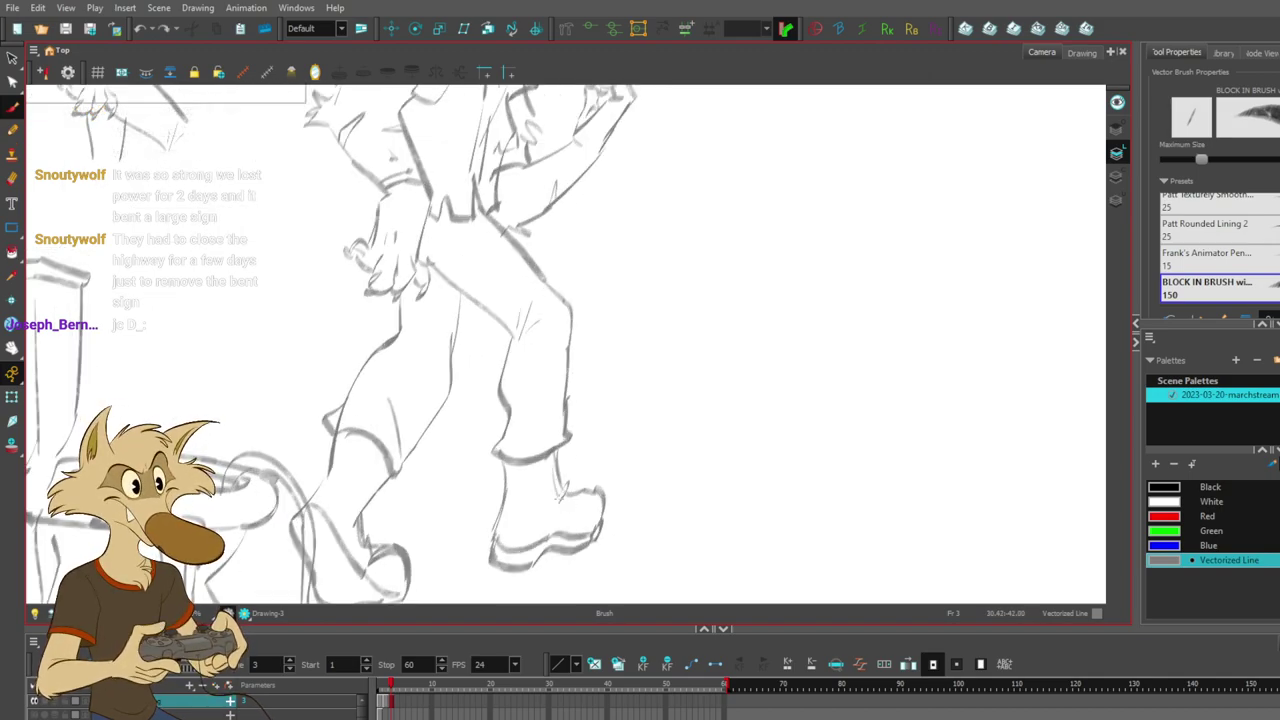
{"action": "key", "text": "ctrl+z"}
{"action": "mouse_move", "coordinate": [565, 499]}
{"action": "left_mouse_down"}
{"action": "mouse_move", "coordinate": [603, 489]}
{"action": "mouse_move", "coordinate": [601, 522]}
{"action": "left_mouse_up"}
{"action": "key", "text": "ctrl+z"}
{"action": "key", "text": "ctrl+z"}
{"action": "key", "text": "ctrl+z"}
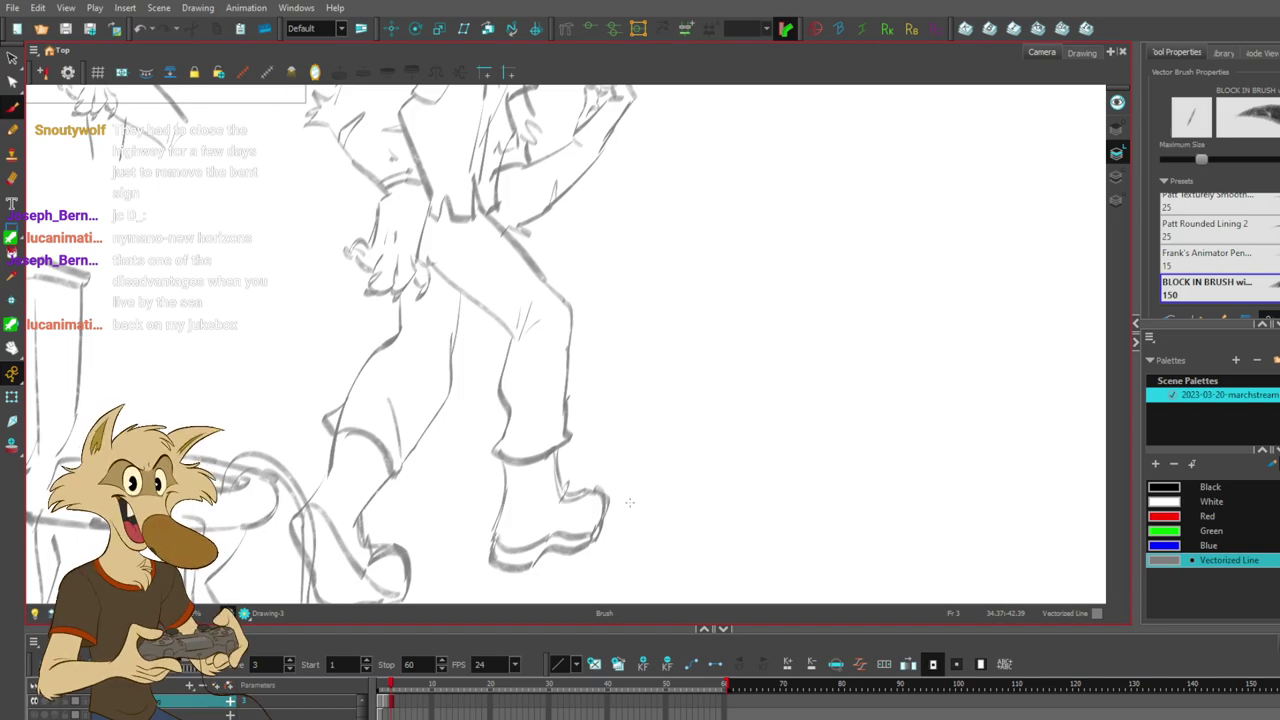
- Add light fold creases to both trouser legs above the cuffs, retrying the rear-leg strokes
{"action": "scroll", "coordinate": [560, 514], "scroll_direction": "down", "scroll_amount": 4}
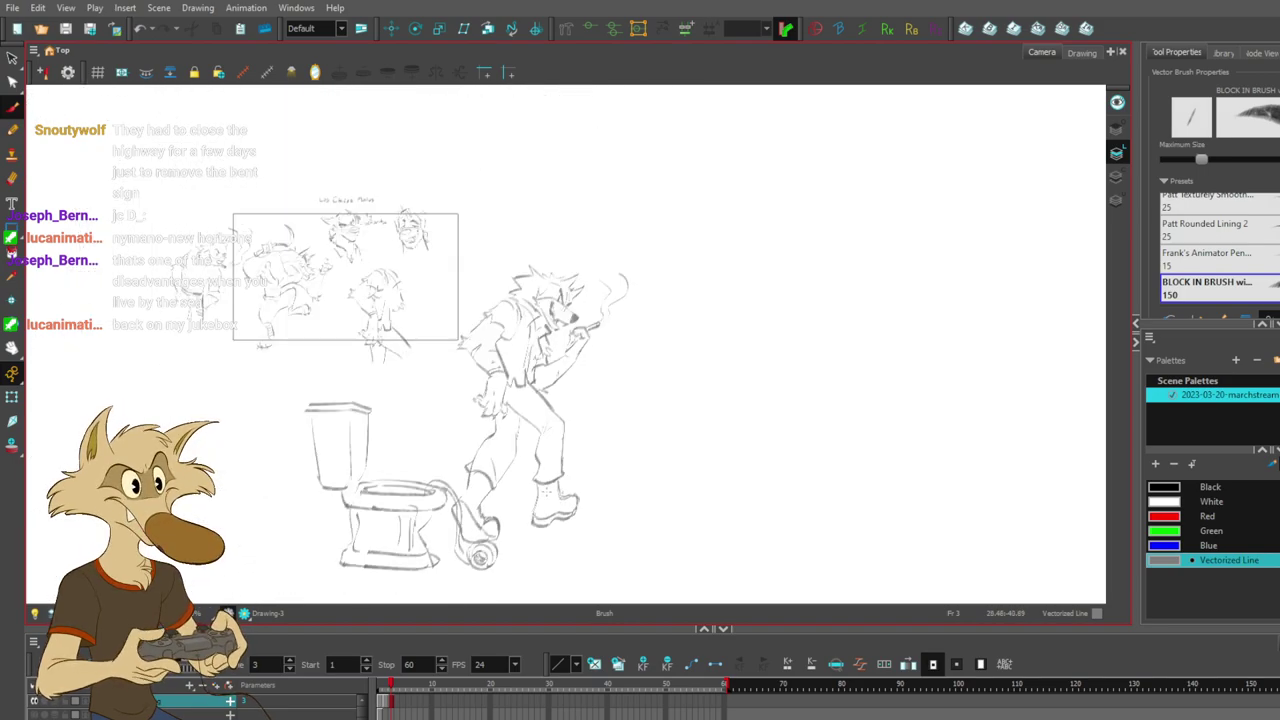
{"action": "scroll", "coordinate": [540, 491], "scroll_direction": "up", "scroll_amount": 4}
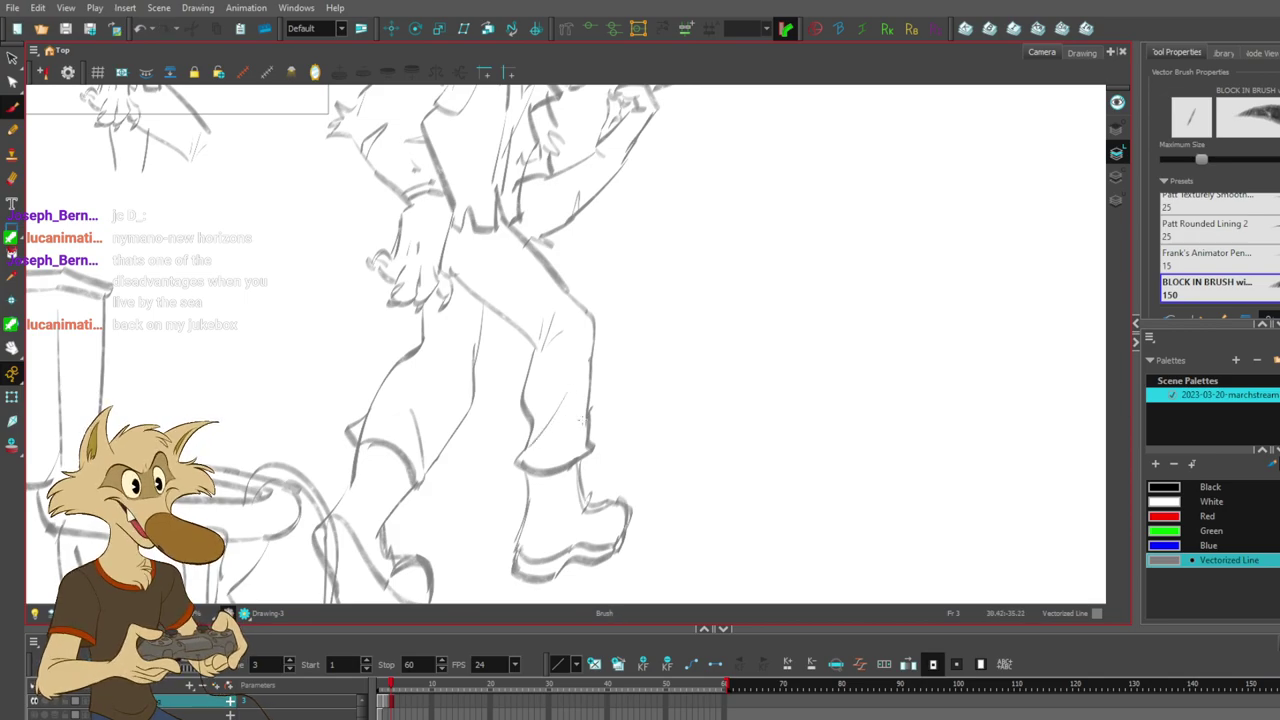
{"action": "left_click_drag", "start_coordinate": [456, 388], "coordinate": [428, 466]}
{"action": "key", "text": "ctrl+z"}
{"action": "key", "text": "ctrl+z"}
{"action": "key", "text": "ctrl+z"}
{"action": "key", "text": "ctrl+z"}
{"action": "mouse_move", "coordinate": [447, 418]}
{"action": "left_mouse_down"}
{"action": "mouse_move", "coordinate": [430, 468]}
{"action": "mouse_move", "coordinate": [432, 454]}
{"action": "left_mouse_up"}
{"action": "key", "text": "ctrl+z"}
- Adjust the top of the rear boot's toe
{"action": "scroll", "coordinate": [491, 408], "scroll_direction": "down", "scroll_amount": 5}
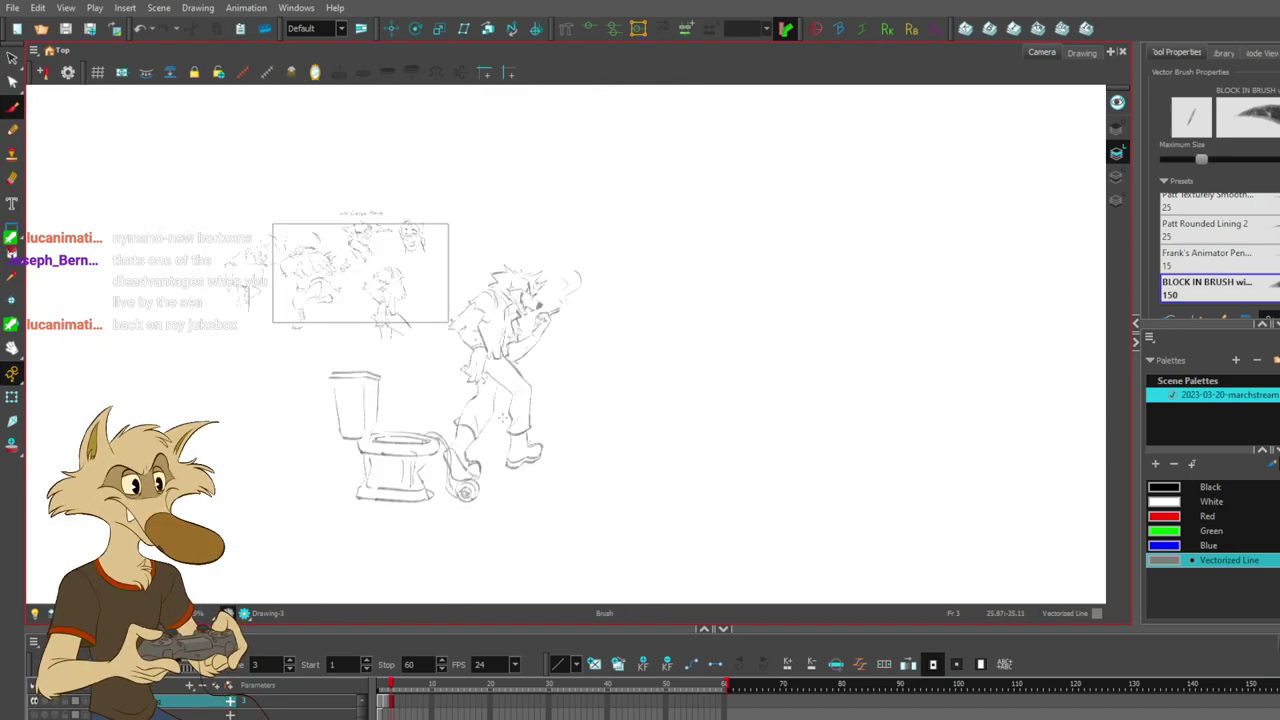
{"action": "scroll", "coordinate": [500, 418], "scroll_direction": "up", "scroll_amount": 2}
{"action": "scroll", "coordinate": [505, 421], "scroll_direction": "up", "scroll_amount": 2}
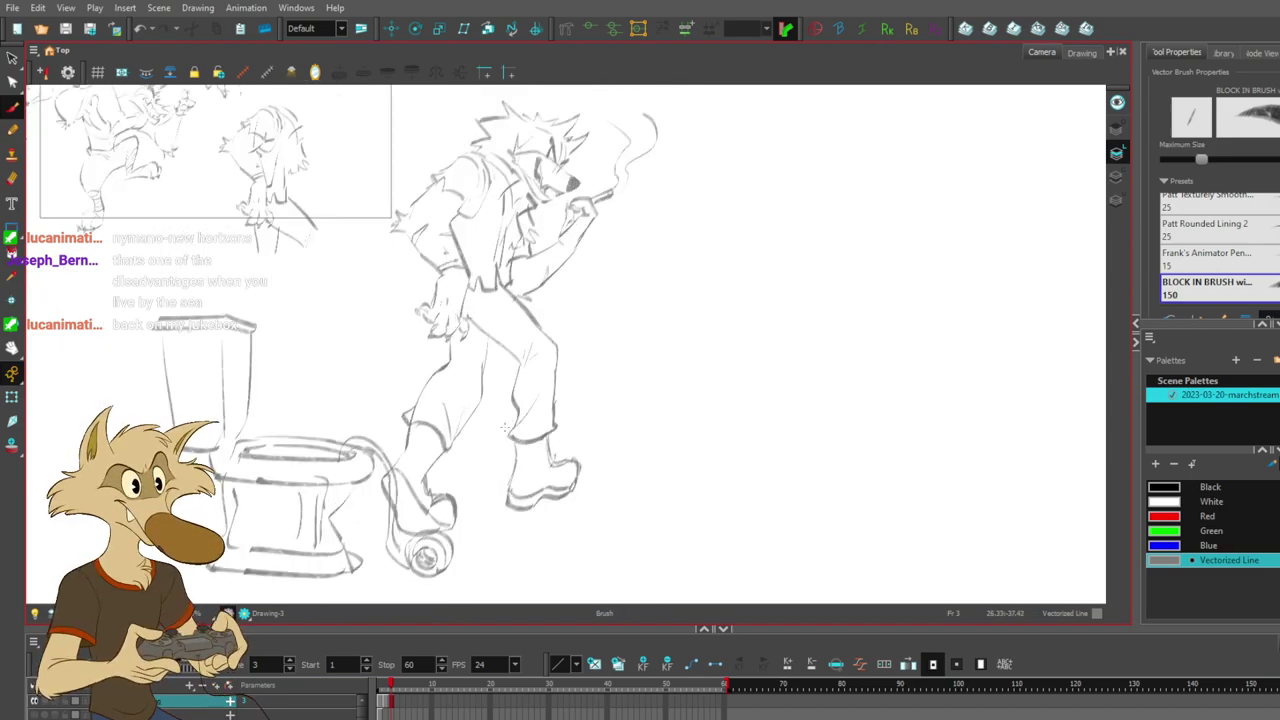
{"action": "scroll", "coordinate": [454, 501], "scroll_direction": "up", "scroll_amount": 2}
{"action": "scroll", "coordinate": [454, 501], "scroll_direction": "down", "scroll_amount": 3}
{"action": "scroll", "coordinate": [454, 501], "scroll_direction": "up", "scroll_amount": 2}
{"action": "scroll", "coordinate": [458, 480], "scroll_direction": "up", "scroll_amount": 1}
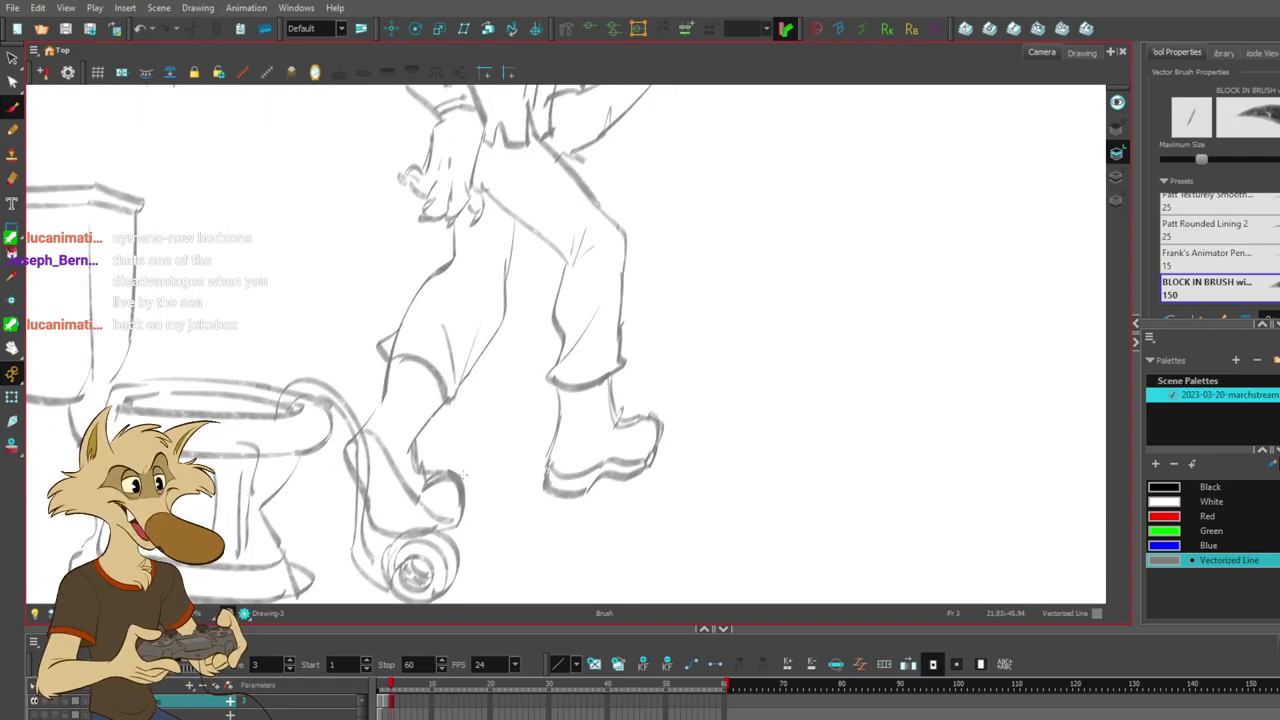
{"action": "left_click_drag", "start_coordinate": [452, 456], "coordinate": [476, 460]}
{"action": "key", "text": "alt+b"}
- Delete the rear boot's lower line and redraw the sole as a smooth curve from heel to toe
{"action": "scroll", "coordinate": [500, 504], "scroll_direction": "down", "scroll_amount": 4}
{"action": "scroll", "coordinate": [516, 502], "scroll_direction": "up", "scroll_amount": 4}
{"action": "scroll", "coordinate": [504, 545], "scroll_direction": "down", "scroll_amount": 3}
{"action": "scroll", "coordinate": [504, 545], "scroll_direction": "up", "scroll_amount": 4}
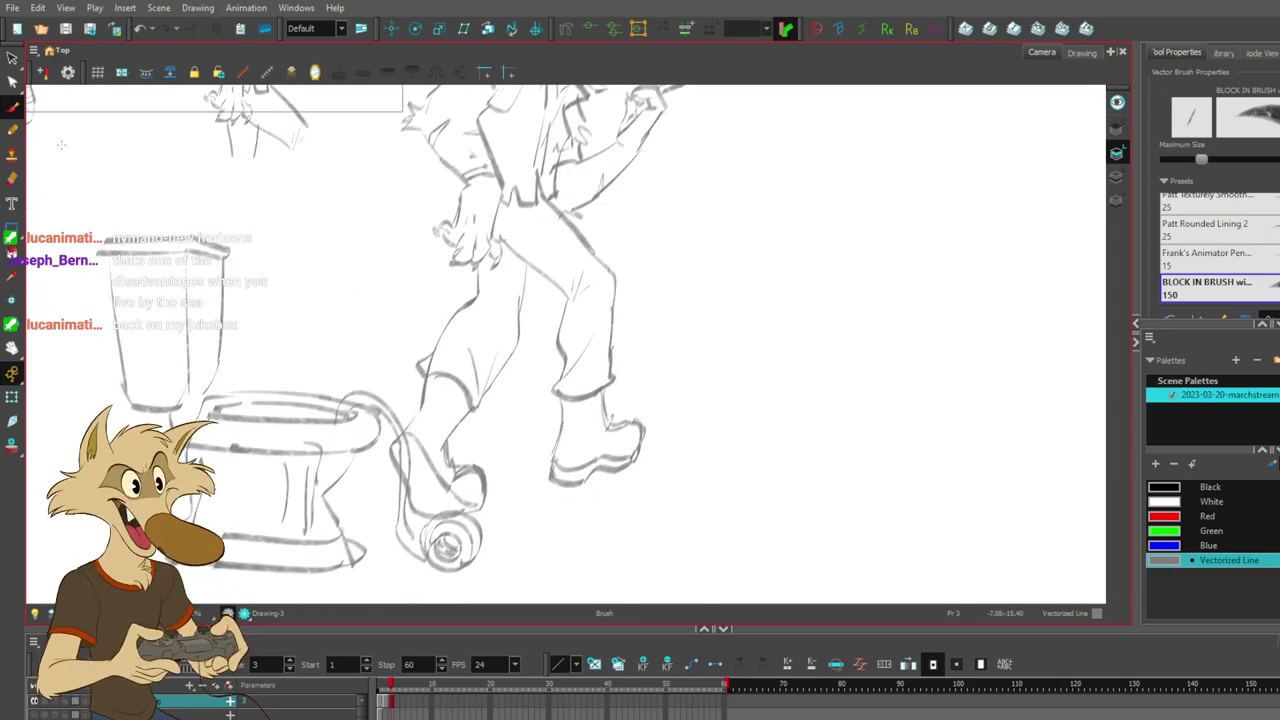
{"action": "key", "text": "s"}
{"action": "left_click", "coordinate": [447, 478]}
{"action": "key", "text": "Delete"}
{"action": "mouse_move", "coordinate": [367, 417]}
{"action": "left_mouse_down"}
{"action": "mouse_move", "coordinate": [405, 432]}
{"action": "mouse_move", "coordinate": [452, 505]}
{"action": "left_mouse_up"}
{"action": "key", "text": "ctrl+z"}
{"action": "key", "text": "ctrl+z"}
{"action": "key", "text": "ctrl+z"}
{"action": "mouse_move", "coordinate": [403, 434]}
{"action": "left_mouse_down"}
{"action": "mouse_move", "coordinate": [450, 502]}
{"action": "mouse_move", "coordinate": [437, 509]}
{"action": "mouse_move", "coordinate": [457, 506]}
{"action": "left_mouse_up"}
{"action": "key", "text": "ctrl+z"}
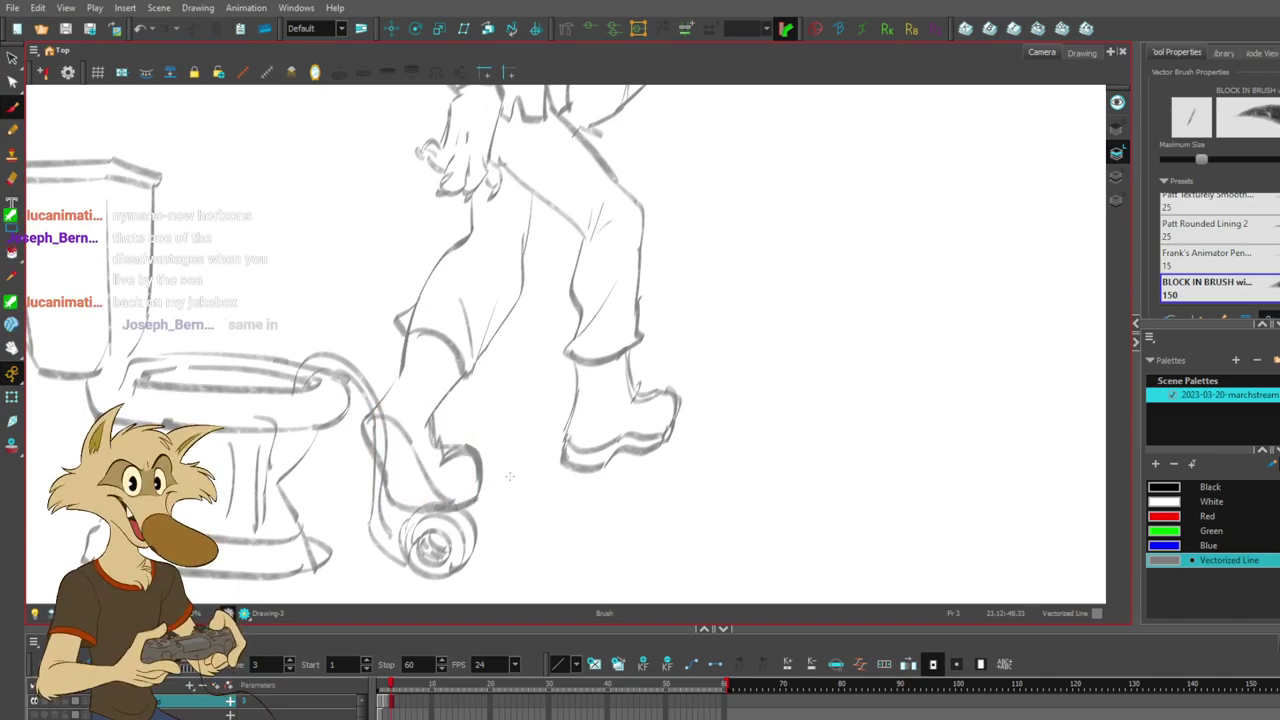
- Sketch a second line along the rear boot's sole to give it thickness, retrying the stroke
{"action": "mouse_move", "coordinate": [371, 428]}
{"action": "left_mouse_down"}
{"action": "mouse_move", "coordinate": [413, 461]}
{"action": "mouse_move", "coordinate": [439, 508]}
{"action": "left_mouse_up"}
{"action": "key", "text": "ctrl+z"}
{"action": "key", "text": "ctrl+z"}
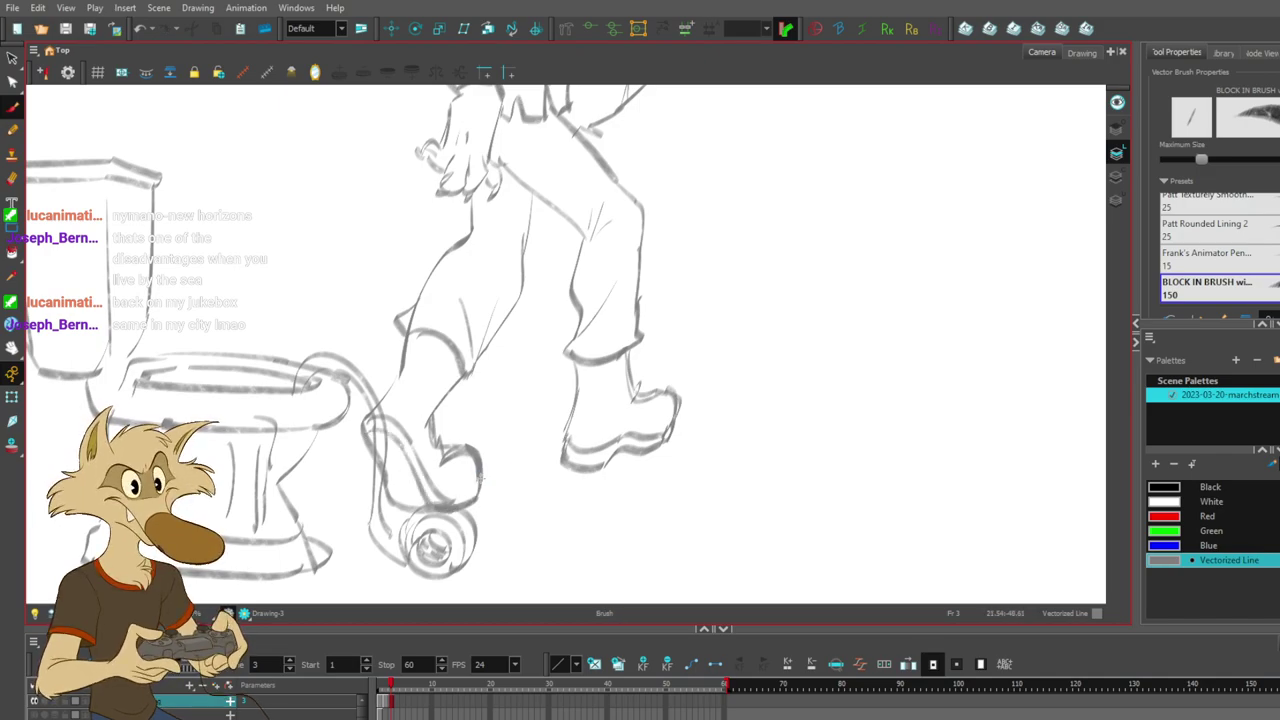
- Review the full werewolf and toilet sketch from a distance and up close
{"action": "scroll", "coordinate": [480, 478], "scroll_direction": "down", "scroll_amount": 5}
{"action": "scroll", "coordinate": [478, 468], "scroll_direction": "up", "scroll_amount": 3}
{"action": "scroll", "coordinate": [478, 468], "scroll_direction": "down", "scroll_amount": 3}
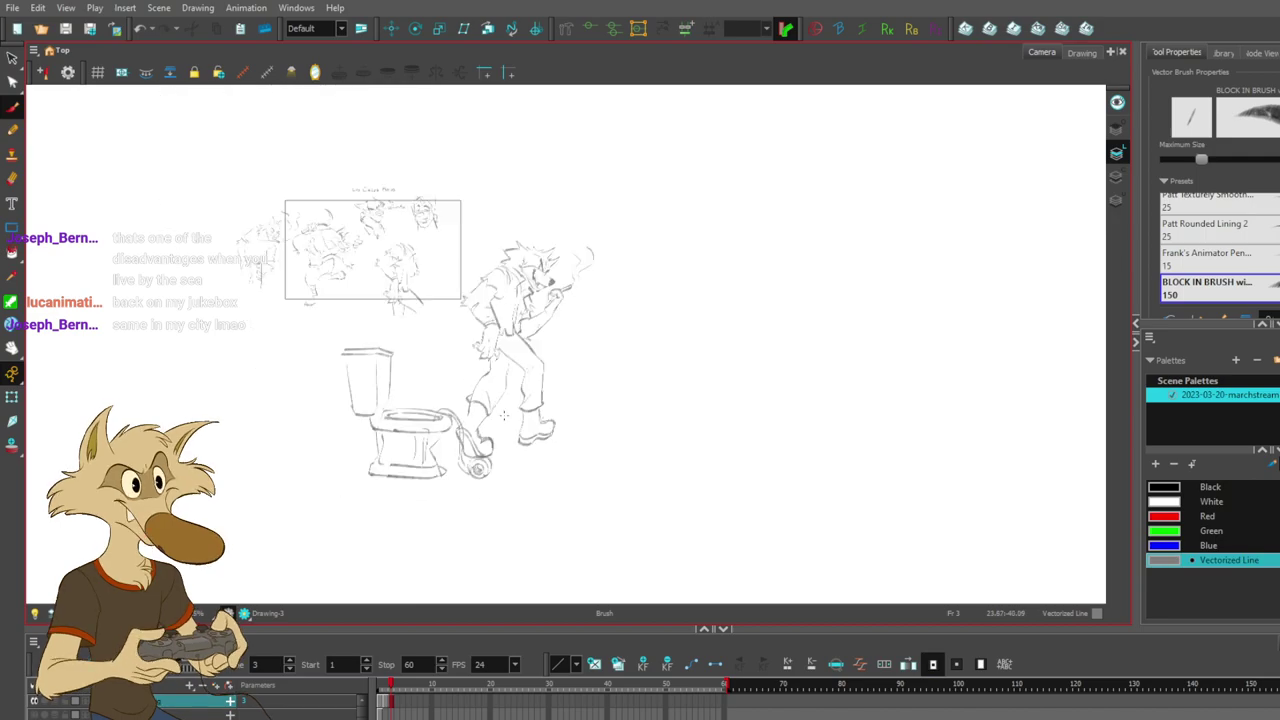
{"action": "scroll", "coordinate": [478, 468], "scroll_direction": "up", "scroll_amount": 5}
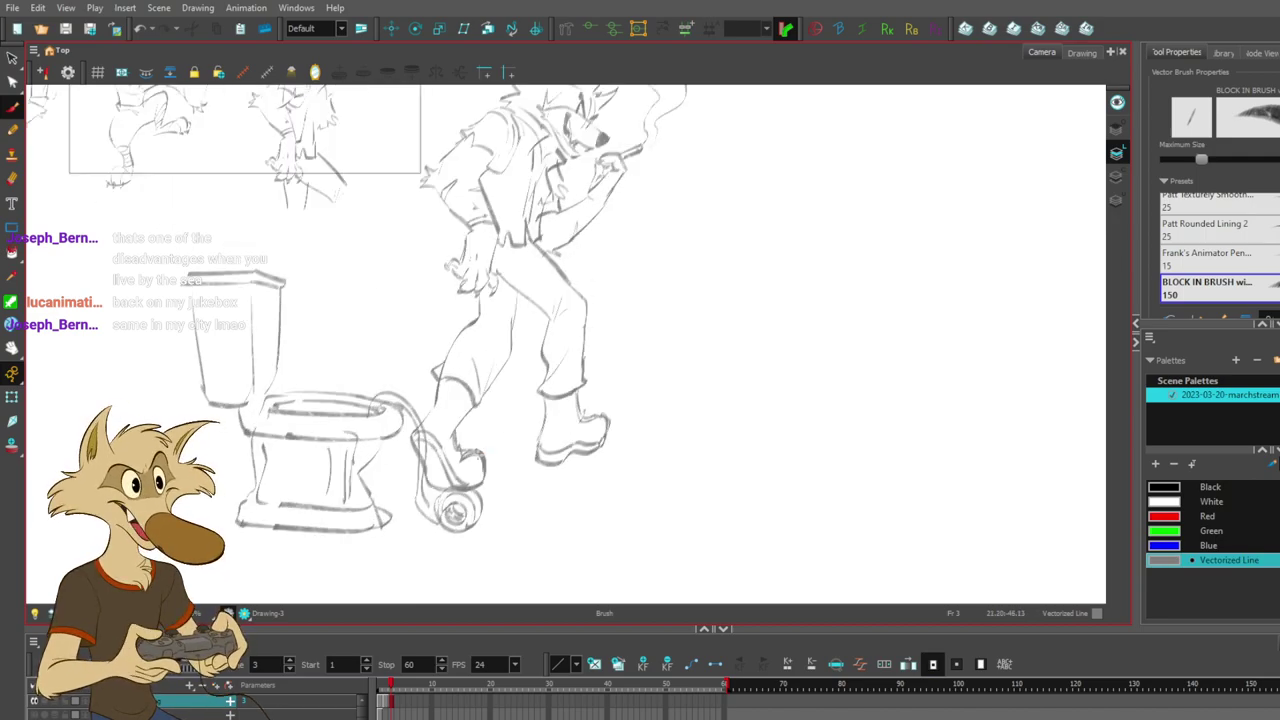
{"action": "scroll", "coordinate": [485, 456], "scroll_direction": "down", "scroll_amount": 3}
{"action": "scroll", "coordinate": [484, 460], "scroll_direction": "down", "scroll_amount": 2}
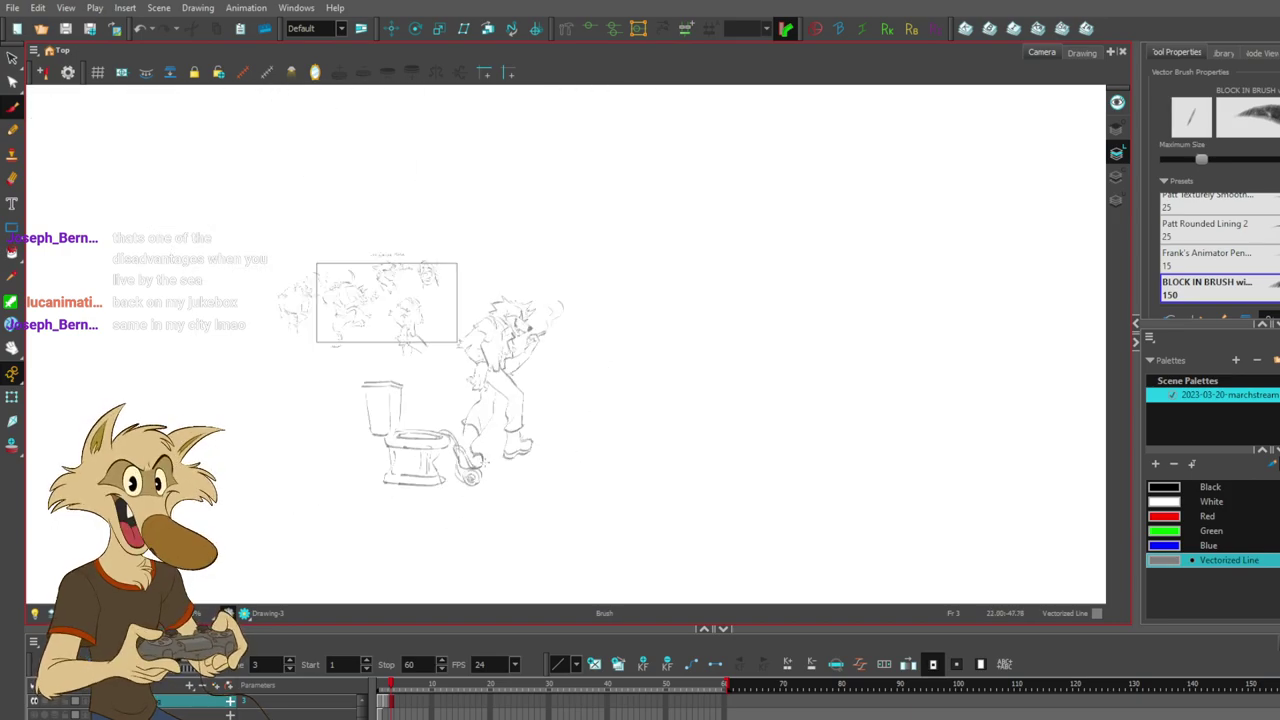
{"action": "scroll", "coordinate": [485, 462], "scroll_direction": "up", "scroll_amount": 4}
{"action": "scroll", "coordinate": [485, 462], "scroll_direction": "down", "scroll_amount": 4}
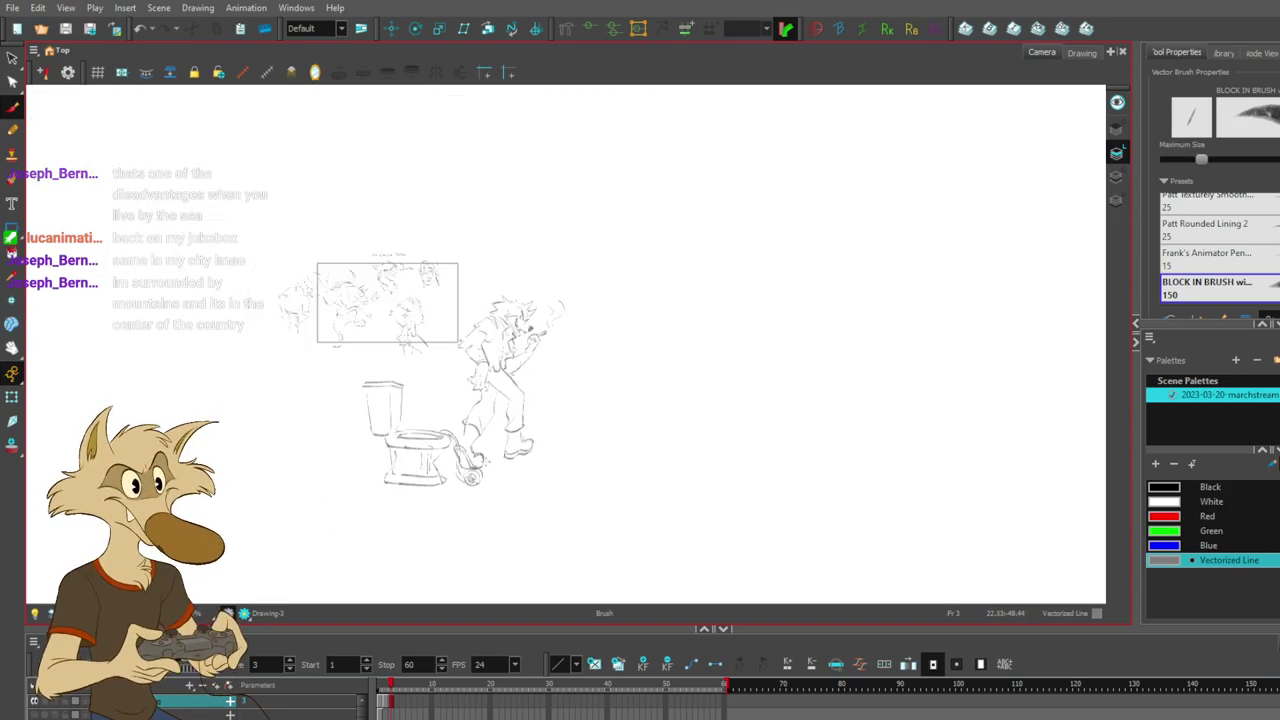
{"action": "scroll", "coordinate": [485, 462], "scroll_direction": "up", "scroll_amount": 3}
{"action": "scroll", "coordinate": [485, 462], "scroll_direction": "down", "scroll_amount": 1}
{"action": "scroll", "coordinate": [336, 172], "scroll_direction": "up", "scroll_amount": 3}
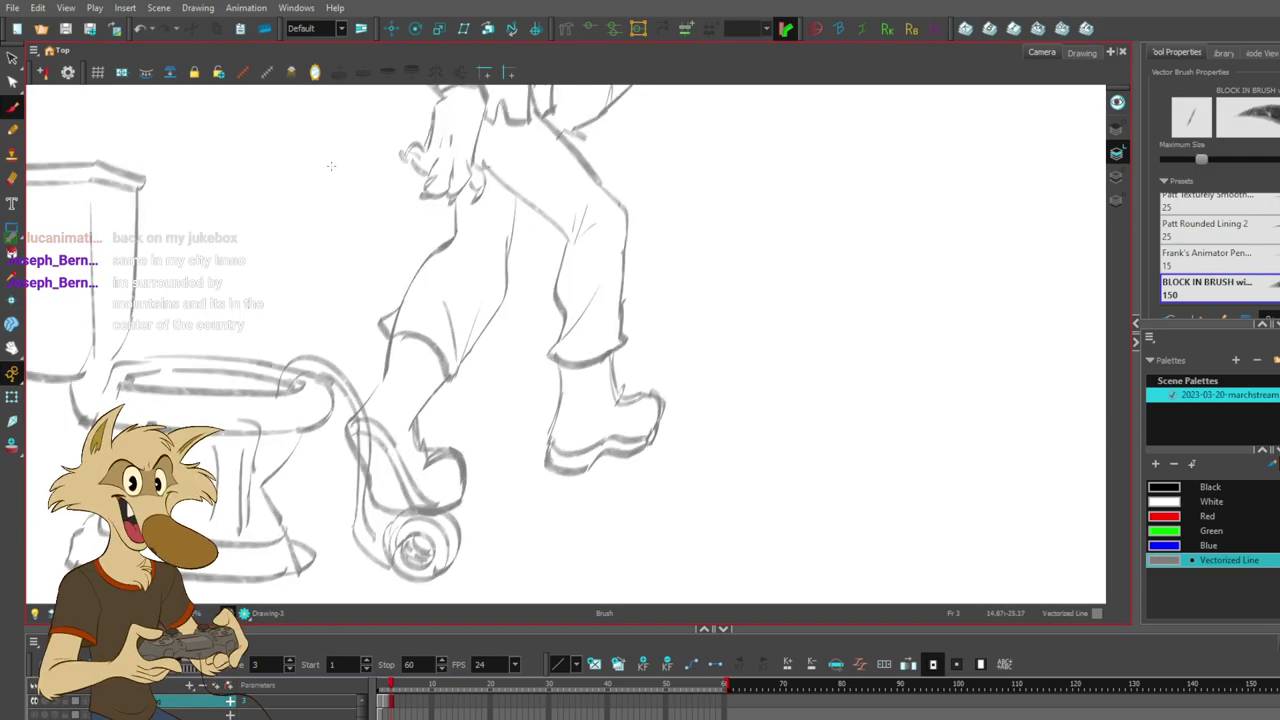
- Mirror the canvas view and check the werewolf's pose and proportions next to the toilet
{"action": "left_click", "coordinate": [315, 72]}
{"action": "scroll", "coordinate": [560, 378], "scroll_direction": "down", "scroll_amount": 5}
{"action": "scroll", "coordinate": [627, 358], "scroll_direction": "up", "scroll_amount": 3}
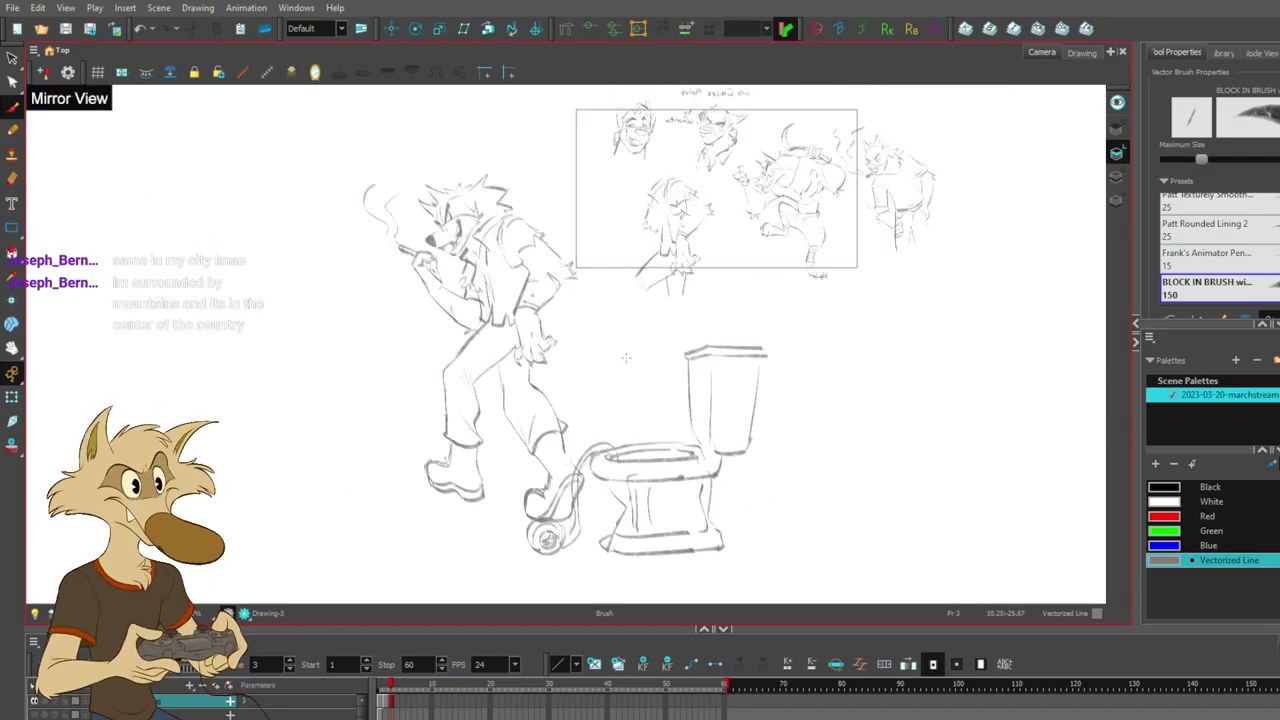
{"action": "scroll", "coordinate": [590, 385], "scroll_direction": "up", "scroll_amount": 1}
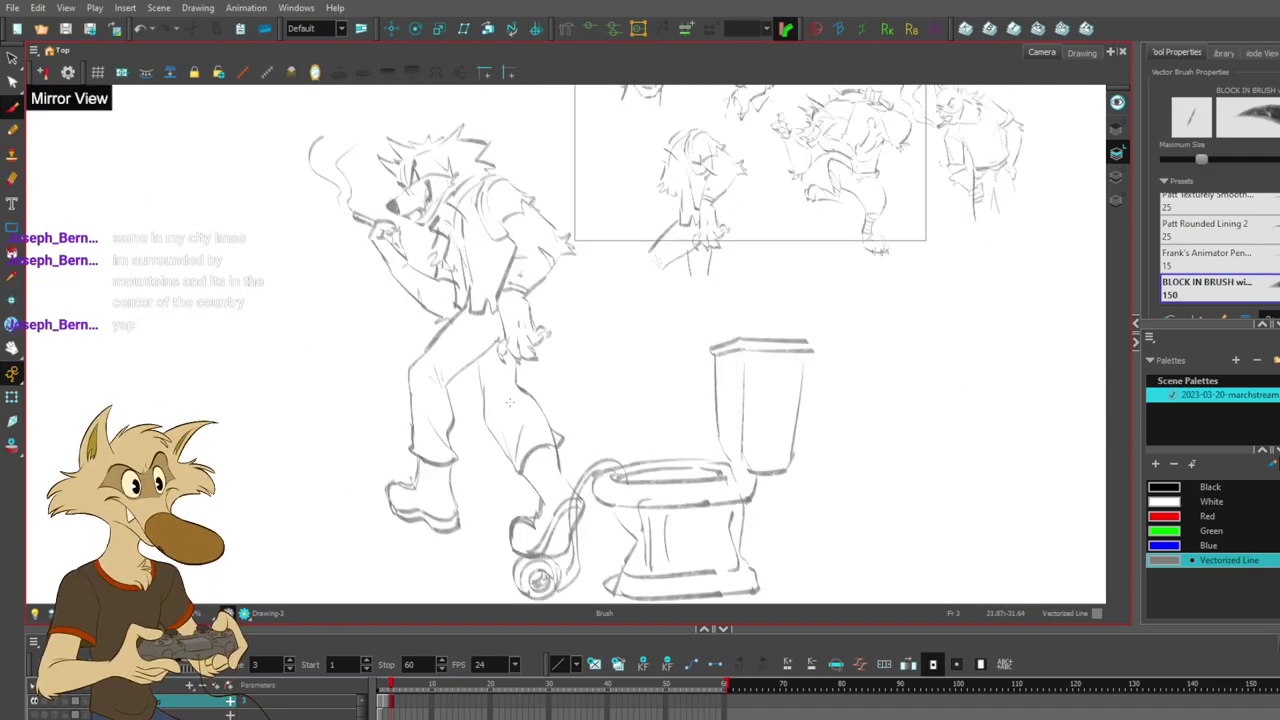
{"action": "scroll", "coordinate": [383, 292], "scroll_direction": "up", "scroll_amount": 1}
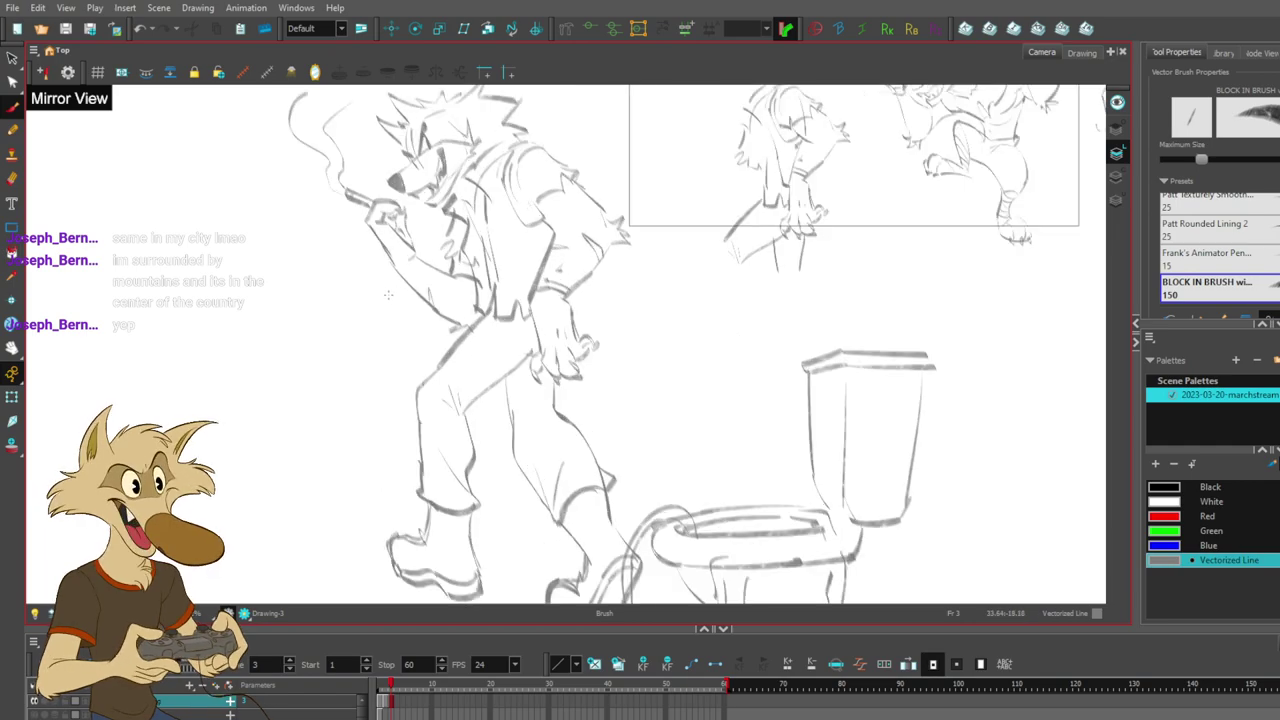
{"action": "scroll", "coordinate": [539, 358], "scroll_direction": "down", "scroll_amount": 3}
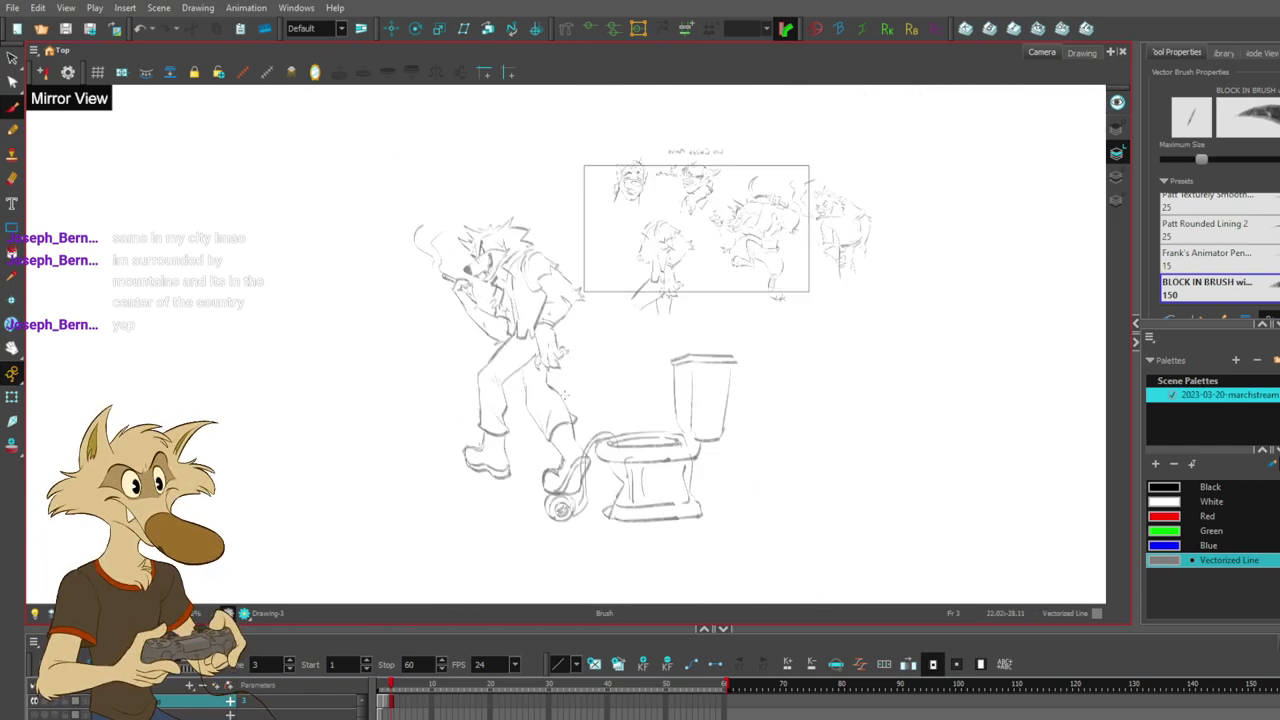
{"action": "scroll", "coordinate": [624, 452], "scroll_direction": "up", "scroll_amount": 1}
{"action": "scroll", "coordinate": [428, 513], "scroll_direction": "up", "scroll_amount": 1}
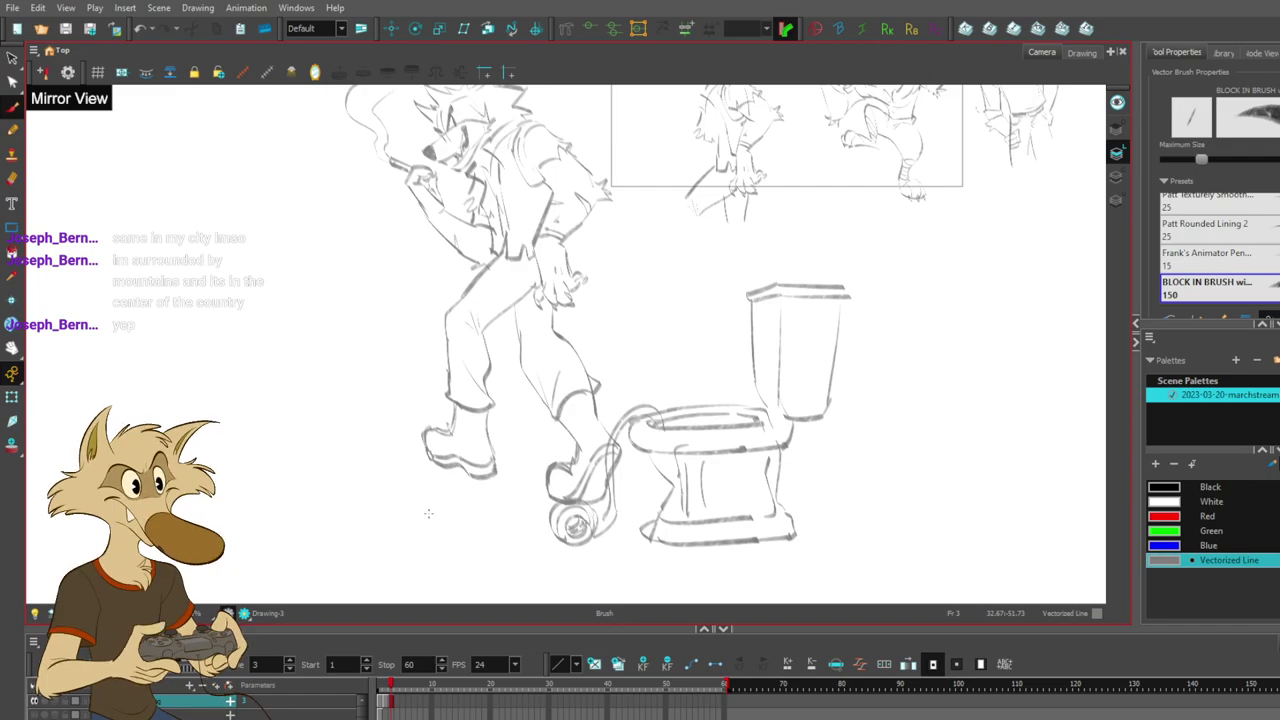
- Sketch a jagged ground line beneath the werewolf's boots, retrying the long stroke under the toilet
{"action": "mouse_move", "coordinate": [550, 532]}
{"action": "left_mouse_down"}
{"action": "mouse_move", "coordinate": [493, 535]}
{"action": "mouse_move", "coordinate": [562, 542]}
{"action": "mouse_move", "coordinate": [453, 549]}
{"action": "mouse_move", "coordinate": [714, 548]}
{"action": "left_mouse_up"}
{"action": "key", "text": "ctrl+z"}
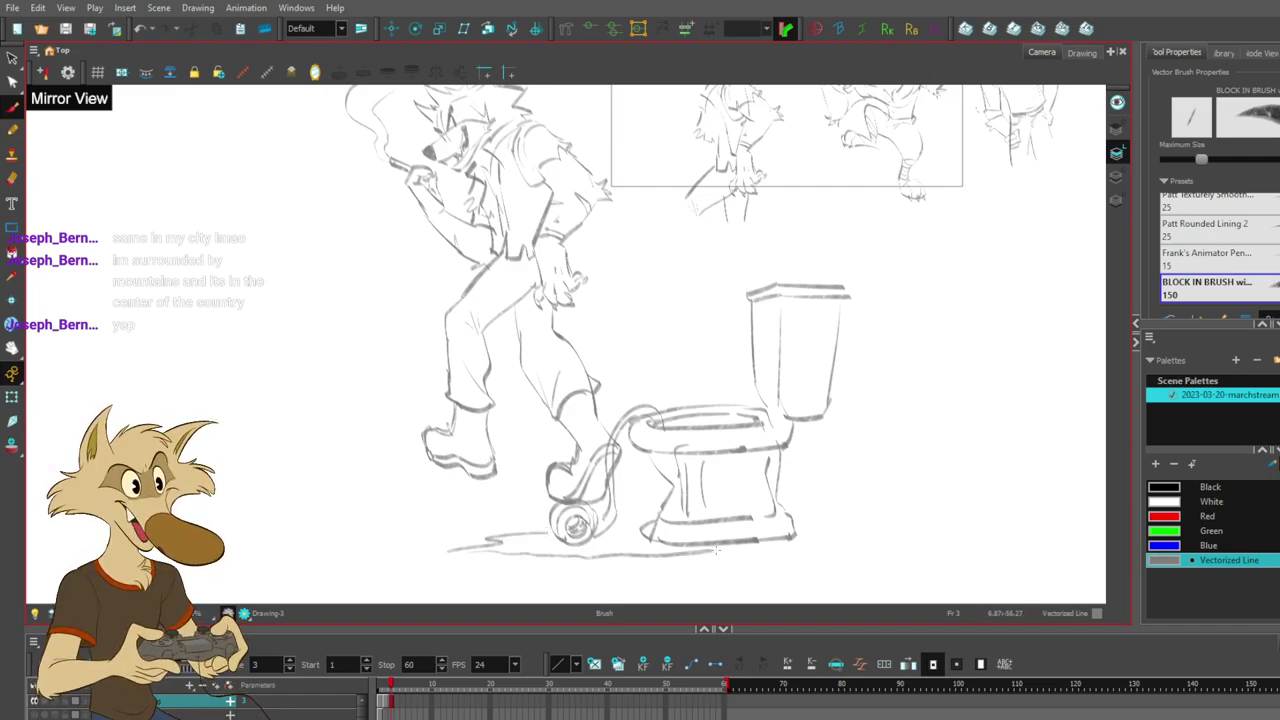
{"action": "key", "text": "ctrl+z"}
- Add vertical lines beside the toilet's pedestal and ground lines beneath its base, retrying the strokes
{"action": "mouse_move", "coordinate": [732, 450]}
{"action": "left_mouse_down"}
{"action": "mouse_move", "coordinate": [727, 522]}
{"action": "mouse_move", "coordinate": [740, 512]}
{"action": "left_mouse_up"}
{"action": "key", "text": "ctrl+z"}
{"action": "key", "text": "ctrl+z"}
{"action": "key", "text": "ctrl+z"}
{"action": "left_click_drag", "start_coordinate": [635, 451], "coordinate": [642, 512]}
{"action": "key", "text": "ctrl+z"}
{"action": "key", "text": "ctrl+z"}
{"action": "mouse_move", "coordinate": [646, 458]}
{"action": "left_mouse_down"}
{"action": "mouse_move", "coordinate": [662, 506]}
{"action": "mouse_move", "coordinate": [617, 528]}
{"action": "mouse_move", "coordinate": [643, 517]}
{"action": "mouse_move", "coordinate": [753, 548]}
{"action": "mouse_move", "coordinate": [702, 556]}
{"action": "mouse_move", "coordinate": [825, 553]}
{"action": "left_mouse_up"}
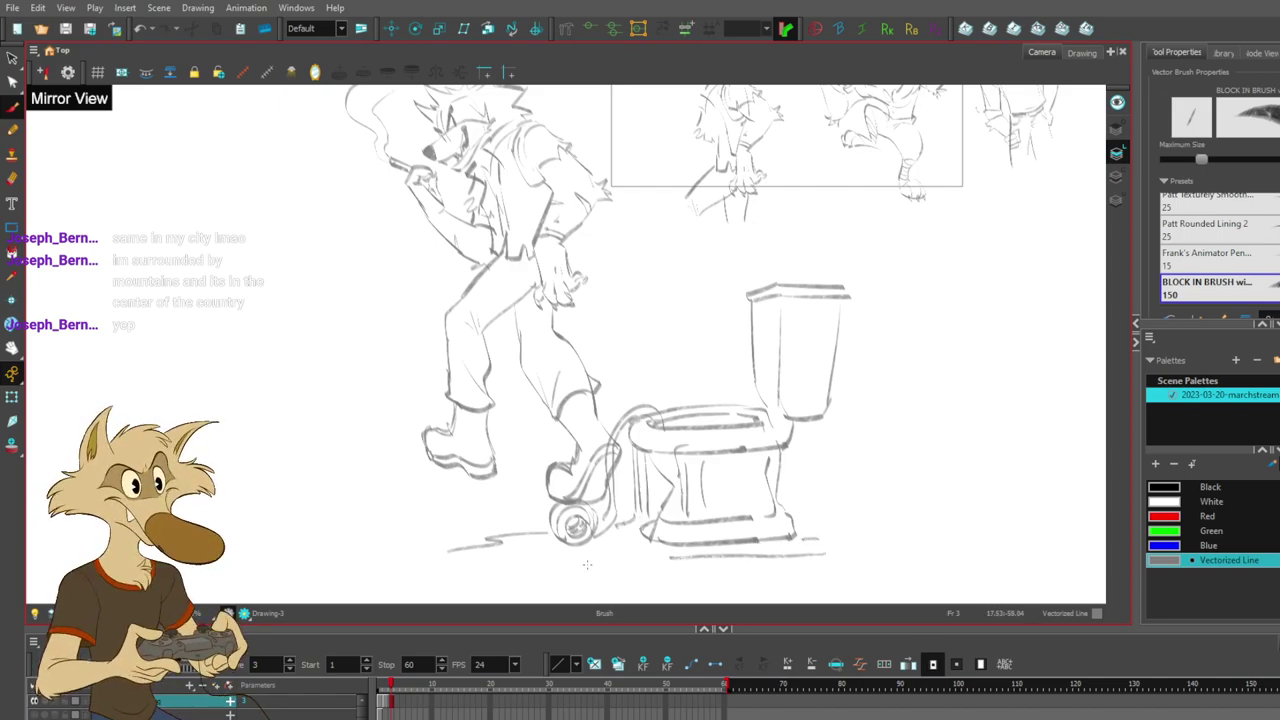
- Restore the unmirrored view and check the whole werewolf and toilet scene with its ground lines
{"action": "scroll", "coordinate": [636, 474], "scroll_direction": "down", "scroll_amount": 5}
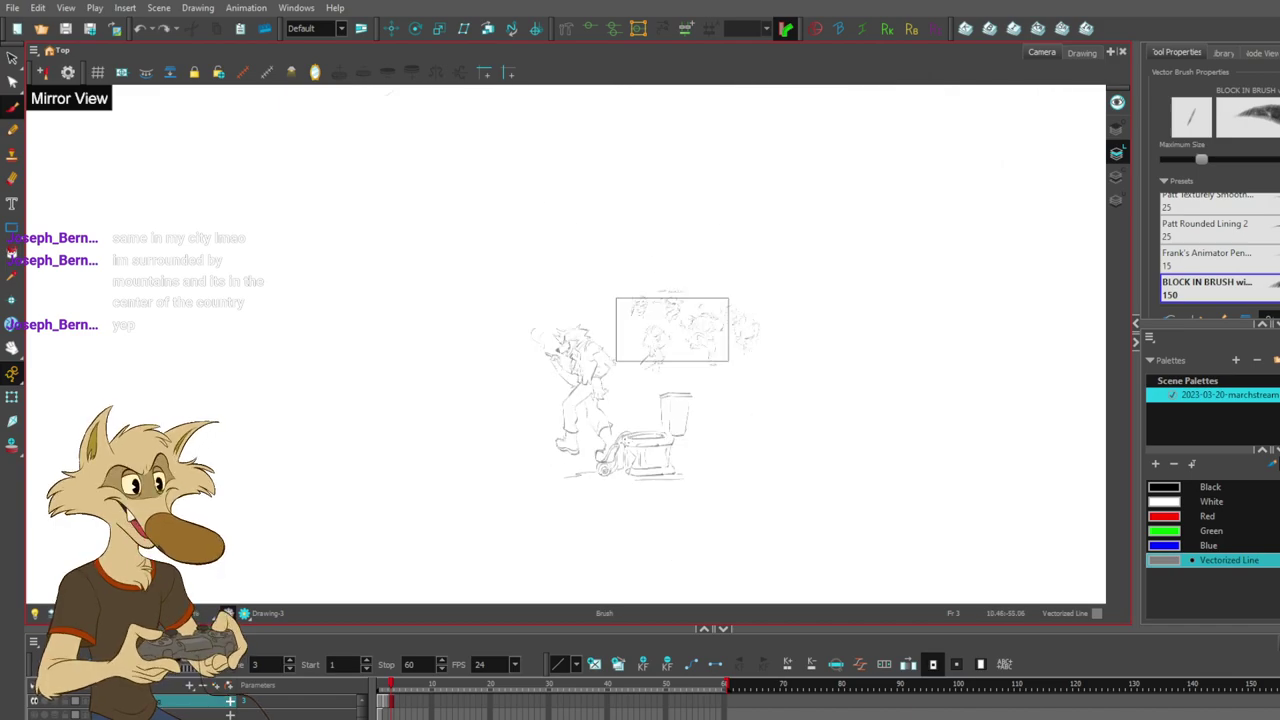
{"action": "scroll", "coordinate": [631, 452], "scroll_direction": "up", "scroll_amount": 4}
{"action": "left_click", "coordinate": [316, 73]}
{"action": "scroll", "coordinate": [378, 300], "scroll_direction": "down", "scroll_amount": 4}
{"action": "scroll", "coordinate": [526, 260], "scroll_direction": "up", "scroll_amount": 4}
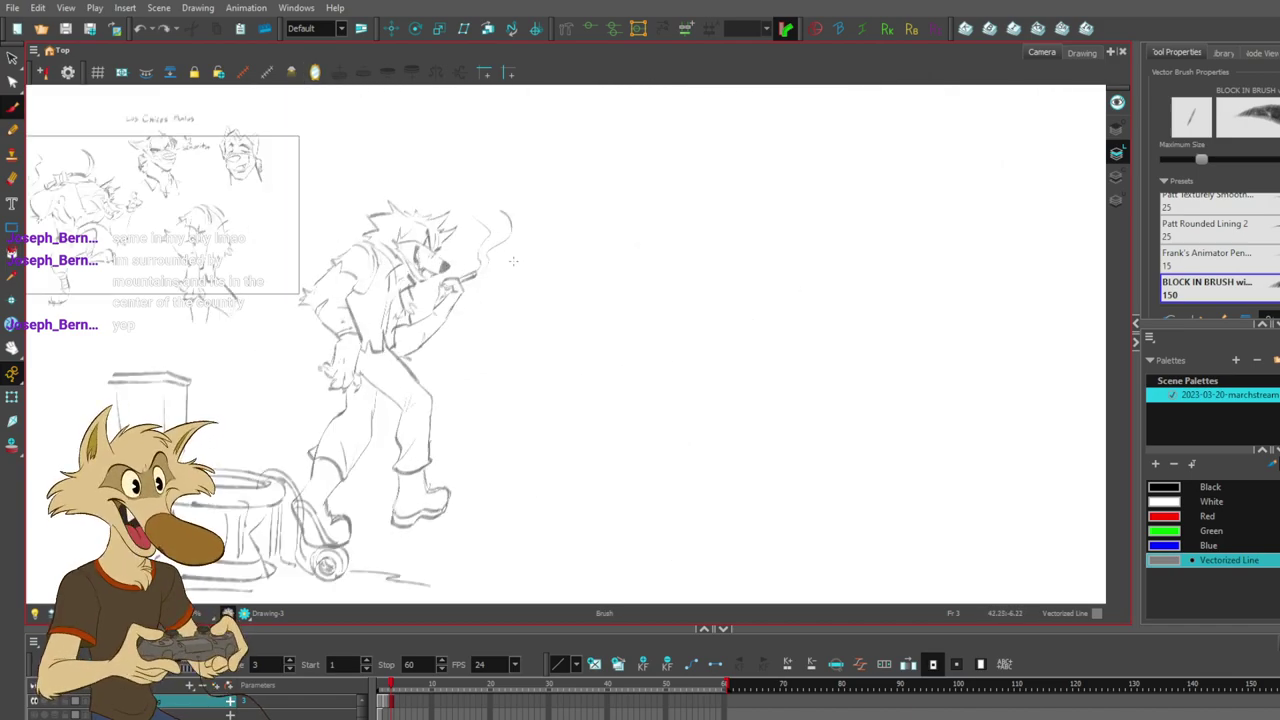
{"action": "scroll", "coordinate": [481, 290], "scroll_direction": "up", "scroll_amount": 1}
{"action": "scroll", "coordinate": [488, 303], "scroll_direction": "down", "scroll_amount": 1}
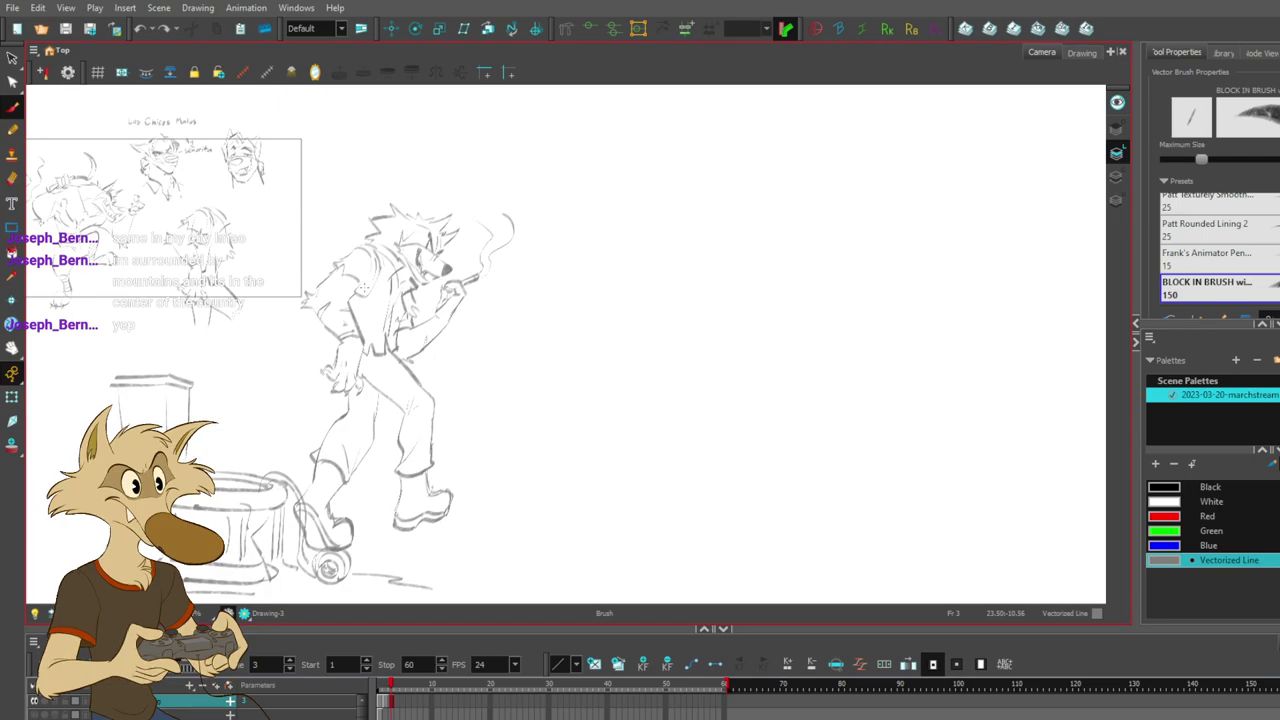
{"action": "scroll", "coordinate": [415, 311], "scroll_direction": "down", "scroll_amount": 1}
{"action": "scroll", "coordinate": [334, 386], "scroll_direction": "up", "scroll_amount": 1}
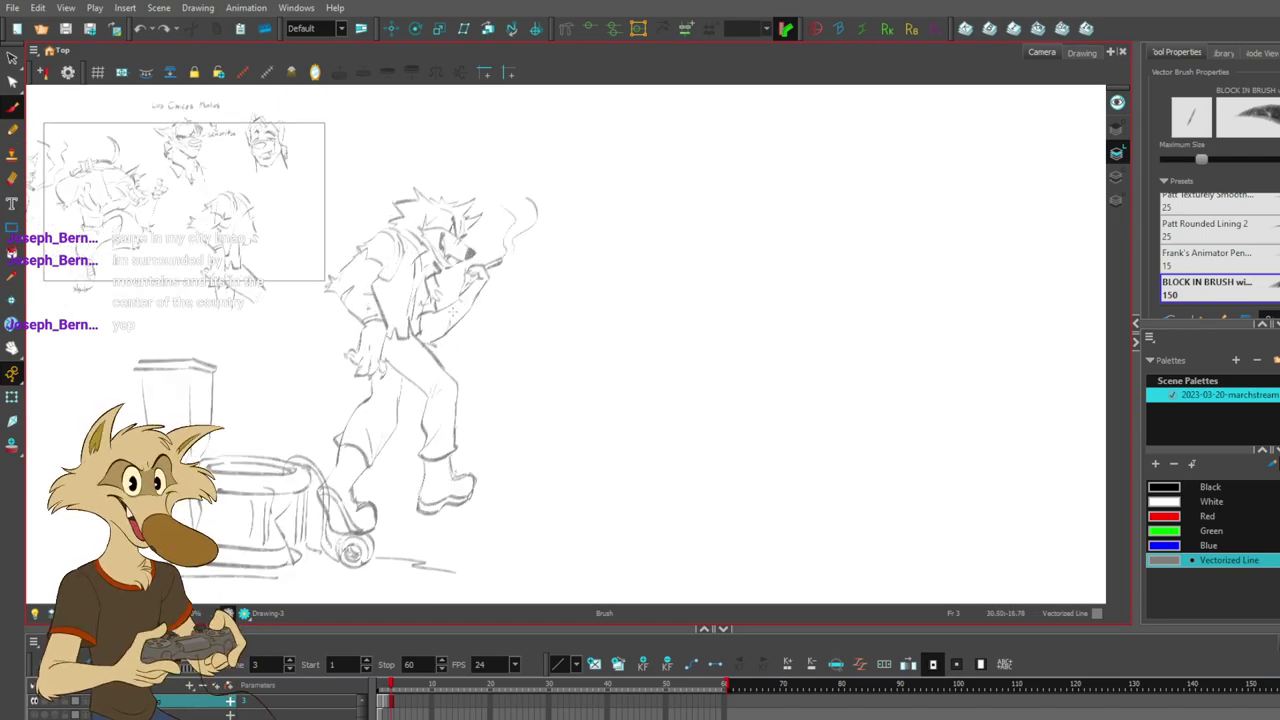
- Compare the werewolf scene with the earlier character sketches in and around the camera frame
{"action": "scroll", "coordinate": [452, 312], "scroll_direction": "down", "scroll_amount": 4}
{"action": "scroll", "coordinate": [400, 345], "scroll_direction": "up", "scroll_amount": 4}
{"action": "scroll", "coordinate": [423, 354], "scroll_direction": "down", "scroll_amount": 3}
{"action": "scroll", "coordinate": [391, 348], "scroll_direction": "up", "scroll_amount": 4}
{"action": "scroll", "coordinate": [389, 344], "scroll_direction": "up", "scroll_amount": 2}
{"action": "scroll", "coordinate": [300, 346], "scroll_direction": "down", "scroll_amount": 2}
{"action": "scroll", "coordinate": [207, 349], "scroll_direction": "up", "scroll_amount": 2}
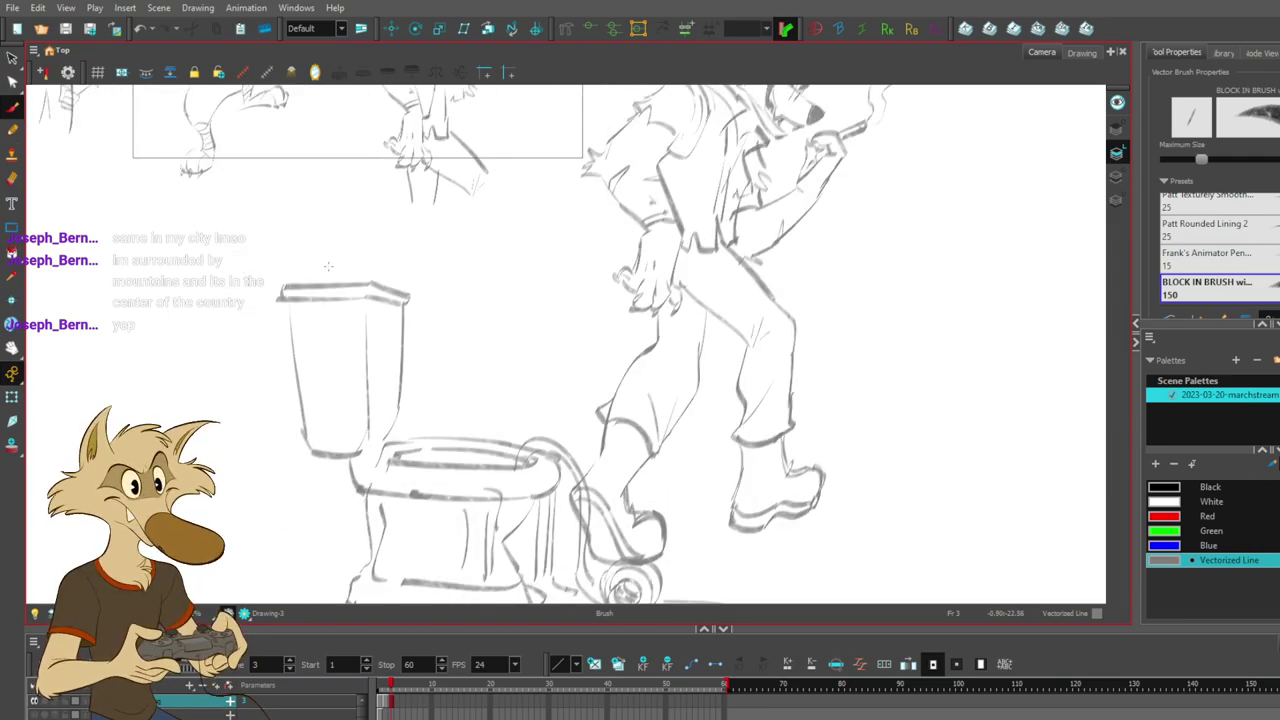
{"action": "scroll", "coordinate": [329, 264], "scroll_direction": "down", "scroll_amount": 3}
{"action": "scroll", "coordinate": [250, 250], "scroll_direction": "up", "scroll_amount": 2}
{"action": "scroll", "coordinate": [527, 289], "scroll_direction": "down", "scroll_amount": 2}
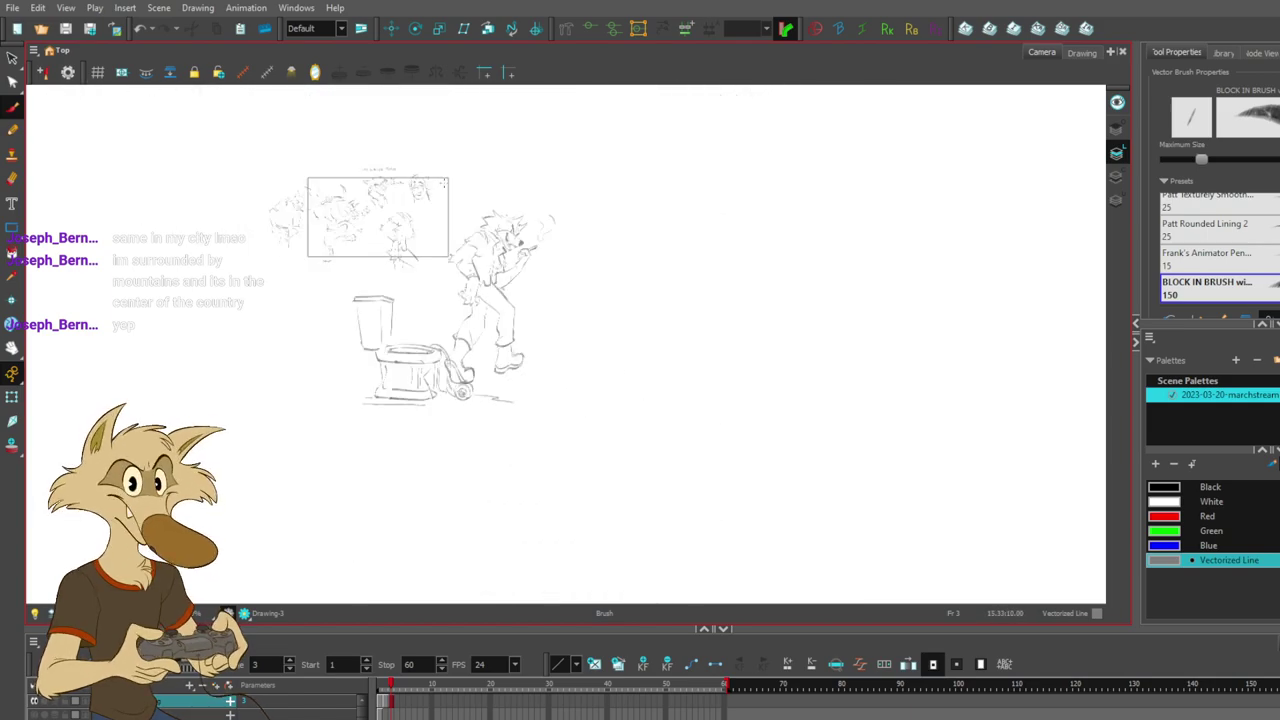
{"action": "scroll", "coordinate": [440, 186], "scroll_direction": "up", "scroll_amount": 2}
{"action": "scroll", "coordinate": [360, 215], "scroll_direction": "up", "scroll_amount": 2}
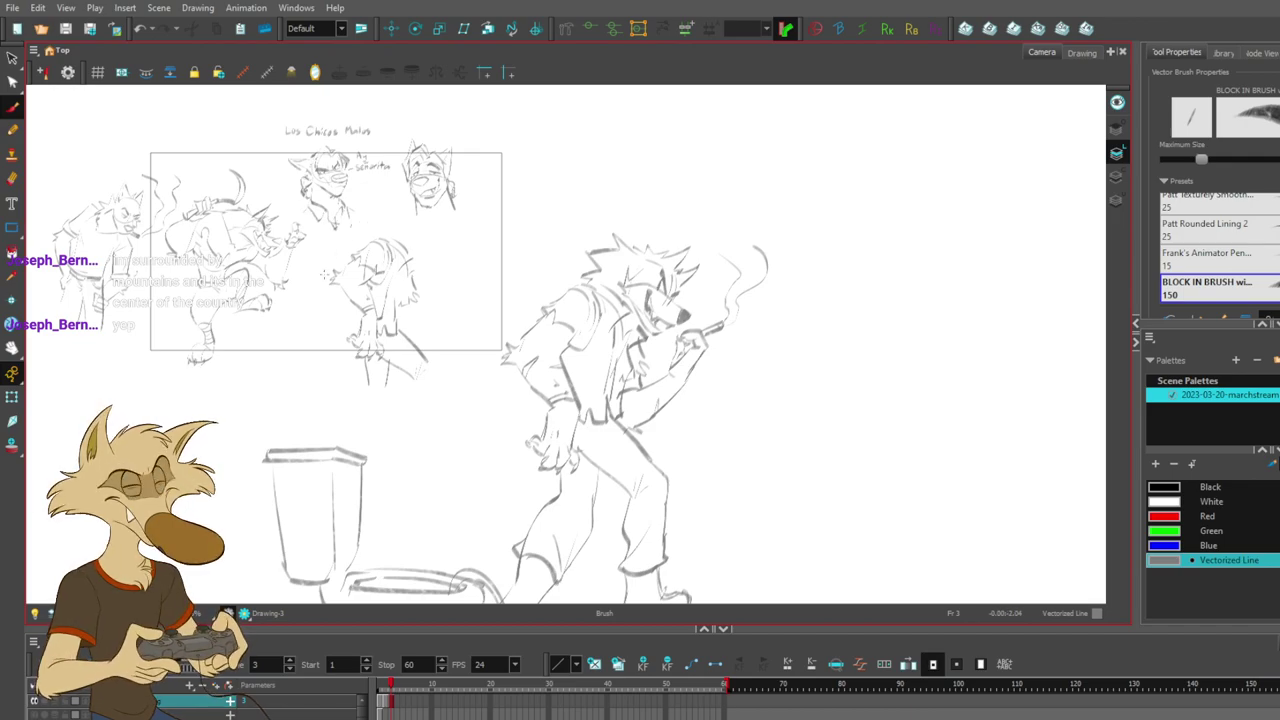
{"action": "scroll", "coordinate": [527, 267], "scroll_direction": "down", "scroll_amount": 2}
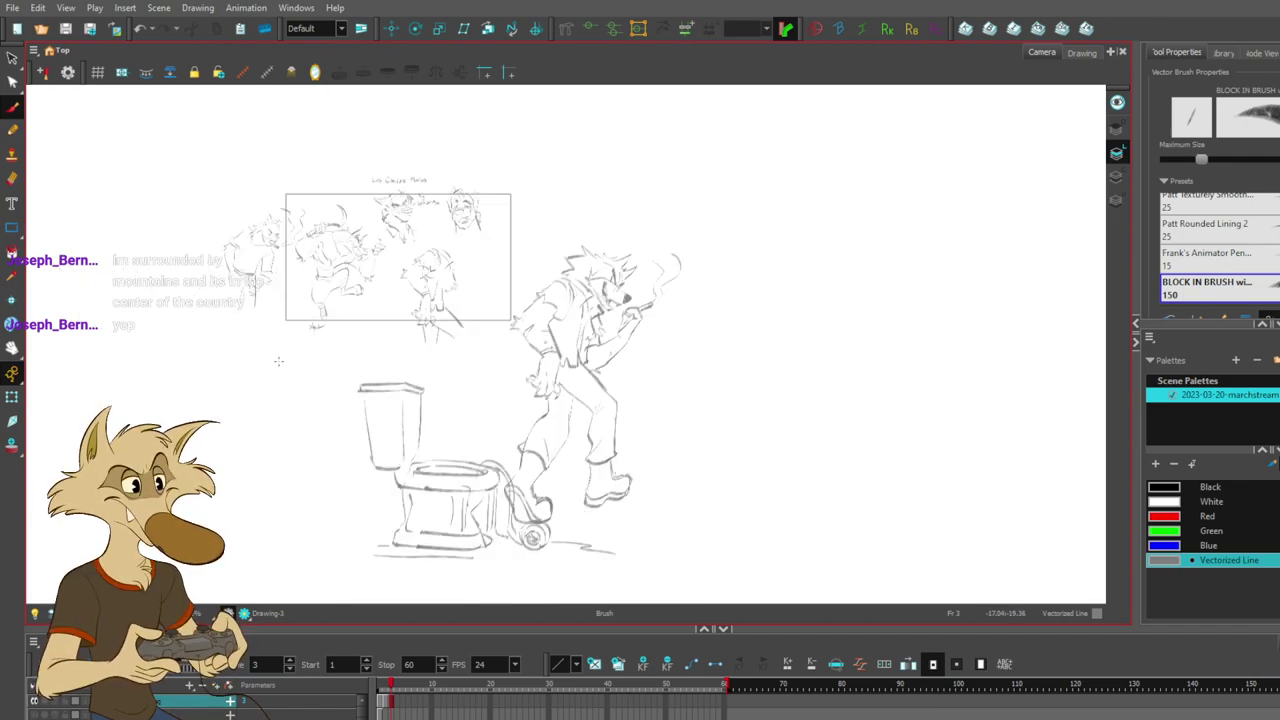
{"action": "scroll", "coordinate": [279, 361], "scroll_direction": "down", "scroll_amount": 2}
{"action": "scroll", "coordinate": [505, 397], "scroll_direction": "up", "scroll_amount": 2}
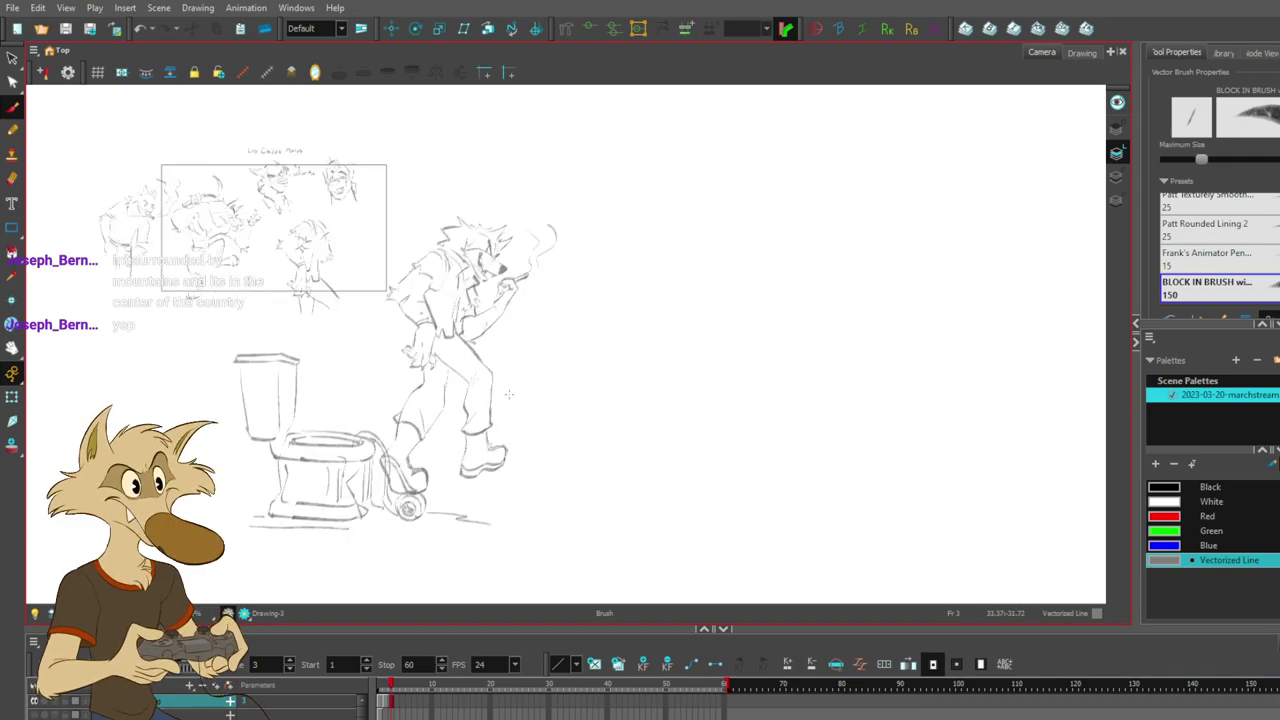
{"action": "scroll", "coordinate": [552, 376], "scroll_direction": "up", "scroll_amount": 1}
{"action": "scroll", "coordinate": [614, 343], "scroll_direction": "up", "scroll_amount": 1}
{"action": "scroll", "coordinate": [700, 332], "scroll_direction": "up", "scroll_amount": 2}
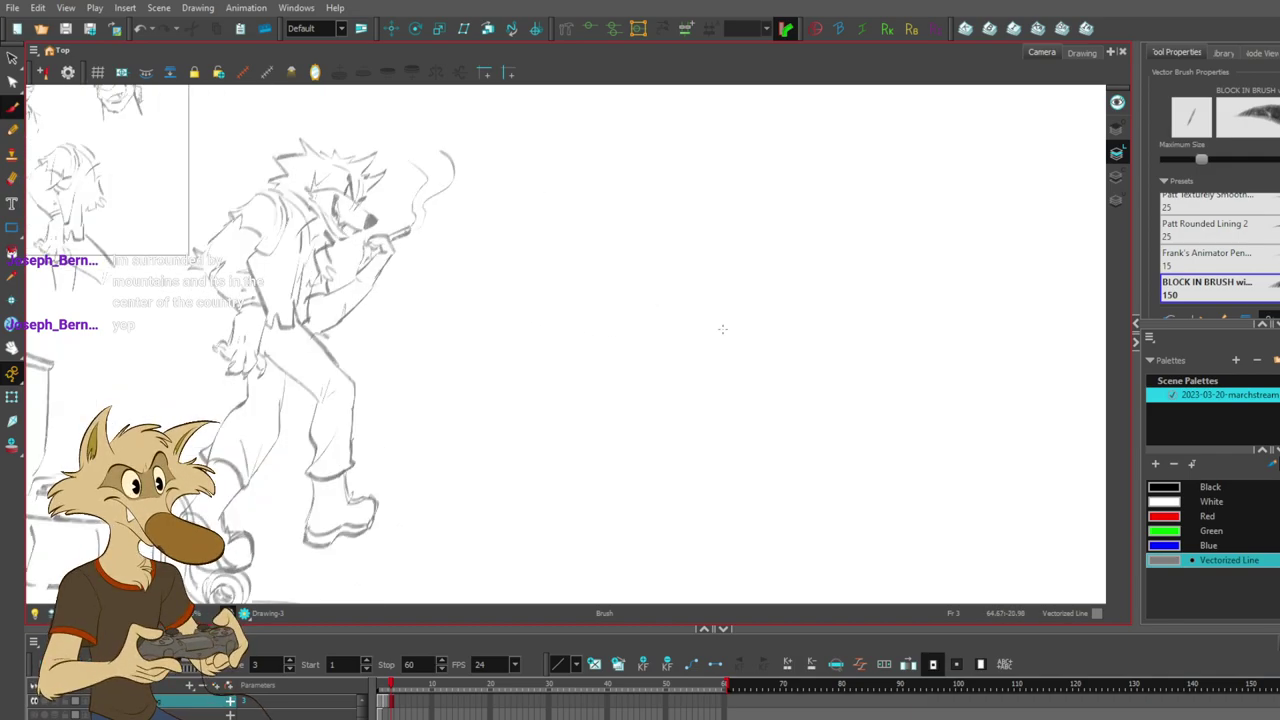
- Rough in the curved outline of a raised foot in the empty space in front of the werewolf, retrying strokes
{"action": "scroll", "coordinate": [722, 328], "scroll_direction": "up", "scroll_amount": 1}
{"action": "mouse_move", "coordinate": [505, 244]}
{"action": "left_mouse_down"}
{"action": "mouse_move", "coordinate": [581, 282]}
{"action": "mouse_move", "coordinate": [630, 364]}
{"action": "left_mouse_up"}
{"action": "key", "text": "ctrl+z"}
{"action": "mouse_move", "coordinate": [599, 283]}
{"action": "left_mouse_down"}
{"action": "mouse_move", "coordinate": [653, 365]}
{"action": "mouse_move", "coordinate": [697, 353]}
{"action": "left_mouse_up"}
{"action": "key", "text": "ctrl+z"}
{"action": "left_click_drag", "start_coordinate": [476, 199], "coordinate": [494, 266]}
{"action": "key", "text": "ctrl+z"}
{"action": "left_click_drag", "start_coordinate": [464, 140], "coordinate": [425, 237]}
{"action": "key", "text": "ctrl+z"}
{"action": "key", "text": "ctrl+z"}
{"action": "mouse_move", "coordinate": [485, 147]}
{"action": "left_mouse_down"}
{"action": "mouse_move", "coordinate": [458, 218]}
{"action": "mouse_move", "coordinate": [433, 220]}
{"action": "mouse_move", "coordinate": [465, 287]}
{"action": "left_mouse_up"}
{"action": "key", "text": "ctrl+z"}
{"action": "mouse_move", "coordinate": [431, 242]}
{"action": "left_mouse_down"}
{"action": "mouse_move", "coordinate": [435, 270]}
{"action": "mouse_move", "coordinate": [465, 287]}
{"action": "left_mouse_up"}
{"action": "key", "text": "ctrl+z"}
- Shape the raised foot's ankle cuff and redraw the straight edge along its underside
{"action": "mouse_move", "coordinate": [469, 288]}
{"action": "left_mouse_down"}
{"action": "mouse_move", "coordinate": [481, 319]}
{"action": "mouse_move", "coordinate": [514, 257]}
{"action": "mouse_move", "coordinate": [516, 316]}
{"action": "left_mouse_up"}
{"action": "mouse_move", "coordinate": [500, 246]}
{"action": "left_mouse_down"}
{"action": "mouse_move", "coordinate": [486, 224]}
{"action": "mouse_move", "coordinate": [490, 236]}
{"action": "mouse_move", "coordinate": [489, 160]}
{"action": "left_mouse_up"}
{"action": "key", "text": "ctrl+z"}
{"action": "mouse_move", "coordinate": [526, 222]}
{"action": "left_mouse_down"}
{"action": "mouse_move", "coordinate": [523, 266]}
{"action": "mouse_move", "coordinate": [475, 196]}
{"action": "left_mouse_up"}
{"action": "key", "text": "ctrl+z"}
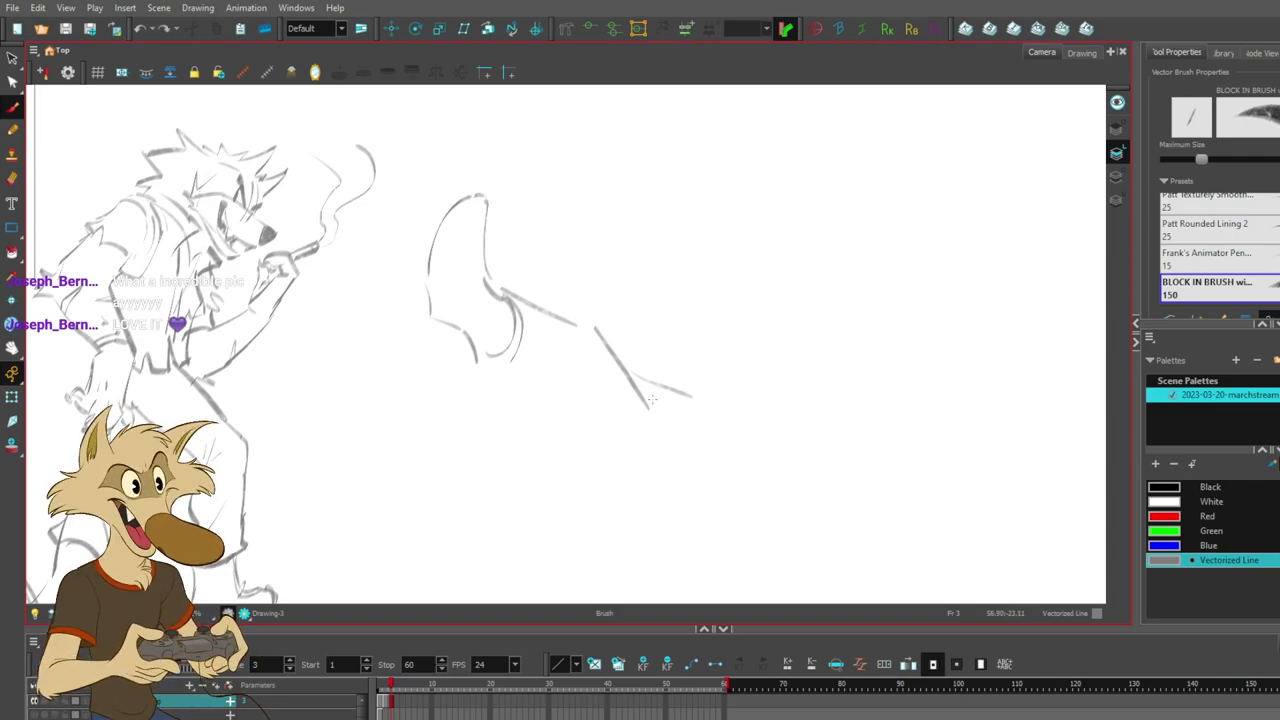
{"action": "key", "text": "ctrl+z"}
{"action": "key", "text": "ctrl+z"}
{"action": "mouse_move", "coordinate": [441, 312]}
{"action": "left_mouse_down"}
{"action": "mouse_move", "coordinate": [486, 340]}
{"action": "mouse_move", "coordinate": [476, 331]}
{"action": "left_mouse_up"}
{"action": "key", "text": "ctrl+z"}
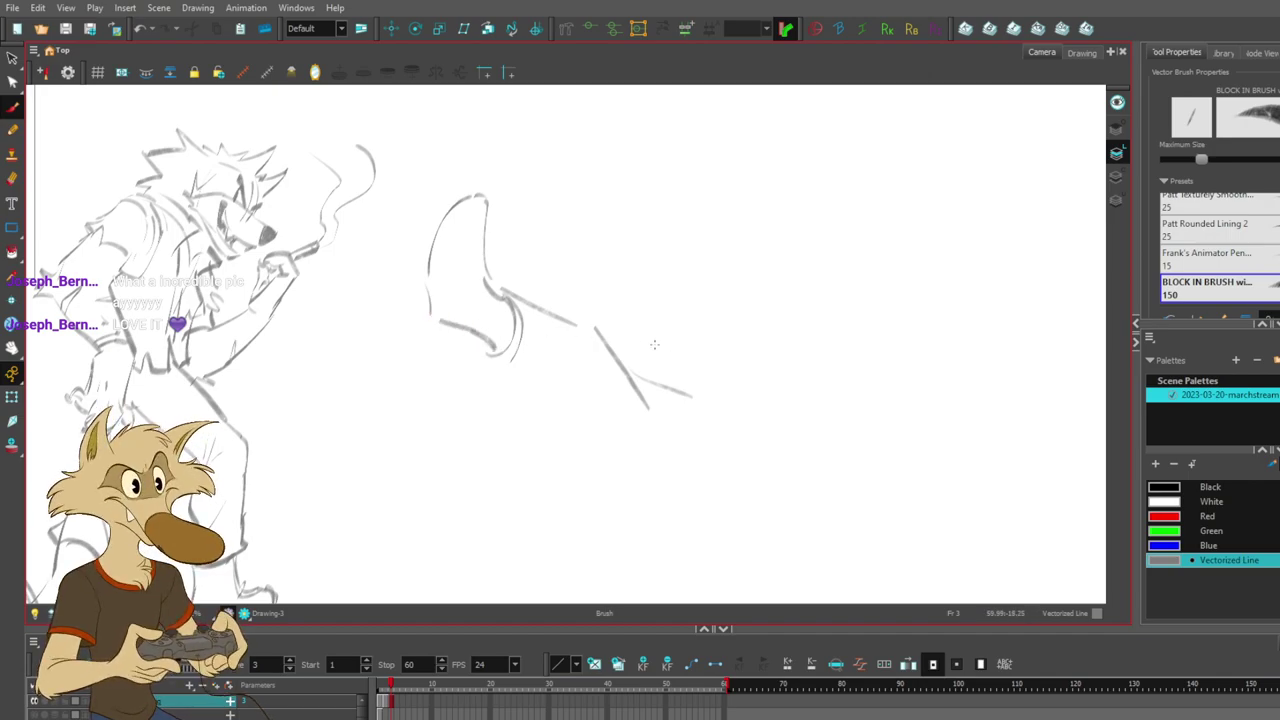
{"action": "left_click_drag", "start_coordinate": [475, 331], "coordinate": [501, 348]}
- Replace the new leg's upper line with a short curved stroke and remove the remaining knee and lower-leg strokes
{"action": "left_click", "coordinate": [552, 312], "text": "ctrl"}
{"action": "key", "text": "Delete"}
{"action": "left_click_drag", "start_coordinate": [542, 309], "coordinate": [574, 334]}
{"action": "key", "text": "ctrl+z"}
{"action": "left_click_drag", "start_coordinate": [543, 308], "coordinate": [591, 338]}
{"action": "left_click", "coordinate": [619, 356], "text": "ctrl"}
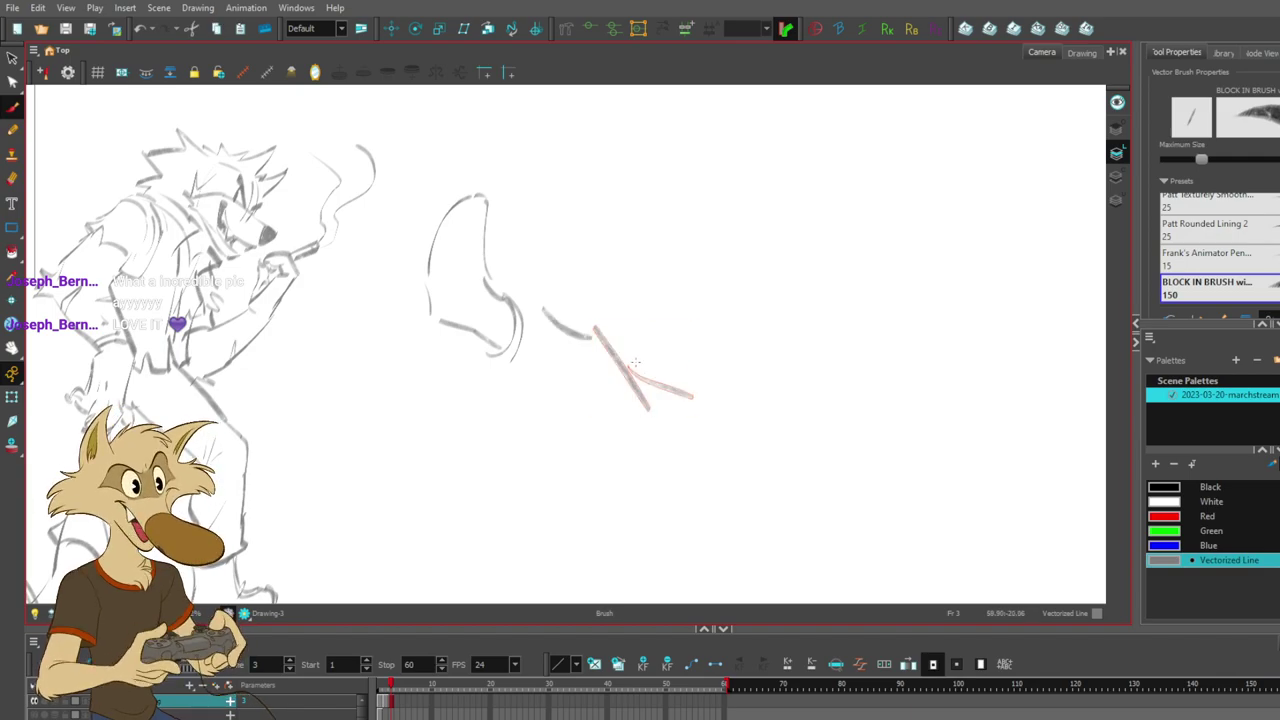
{"action": "mouse_move", "coordinate": [505, 362]}
{"action": "left_mouse_down"}
{"action": "mouse_move", "coordinate": [582, 383]}
{"action": "mouse_move", "coordinate": [621, 413]}
{"action": "left_mouse_up"}
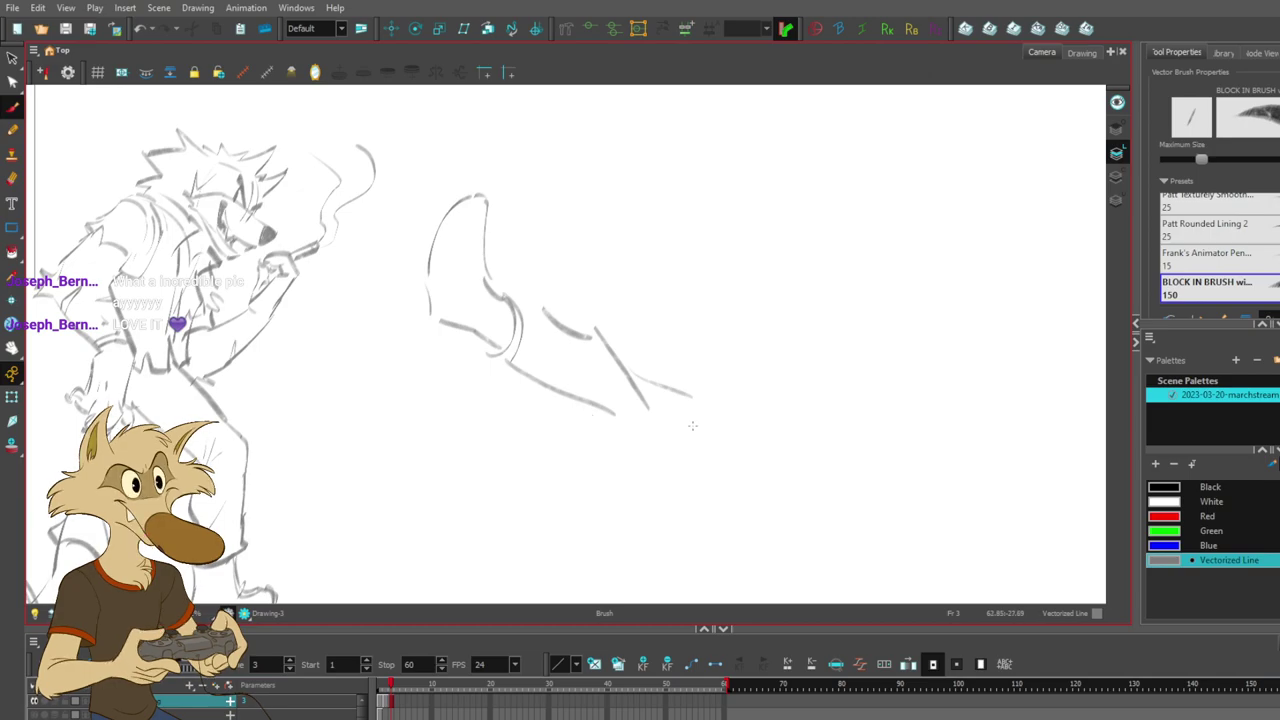
{"action": "key", "text": "ctrl+z"}
{"action": "key", "text": "ctrl+z"}
{"action": "key", "text": "ctrl+z"}
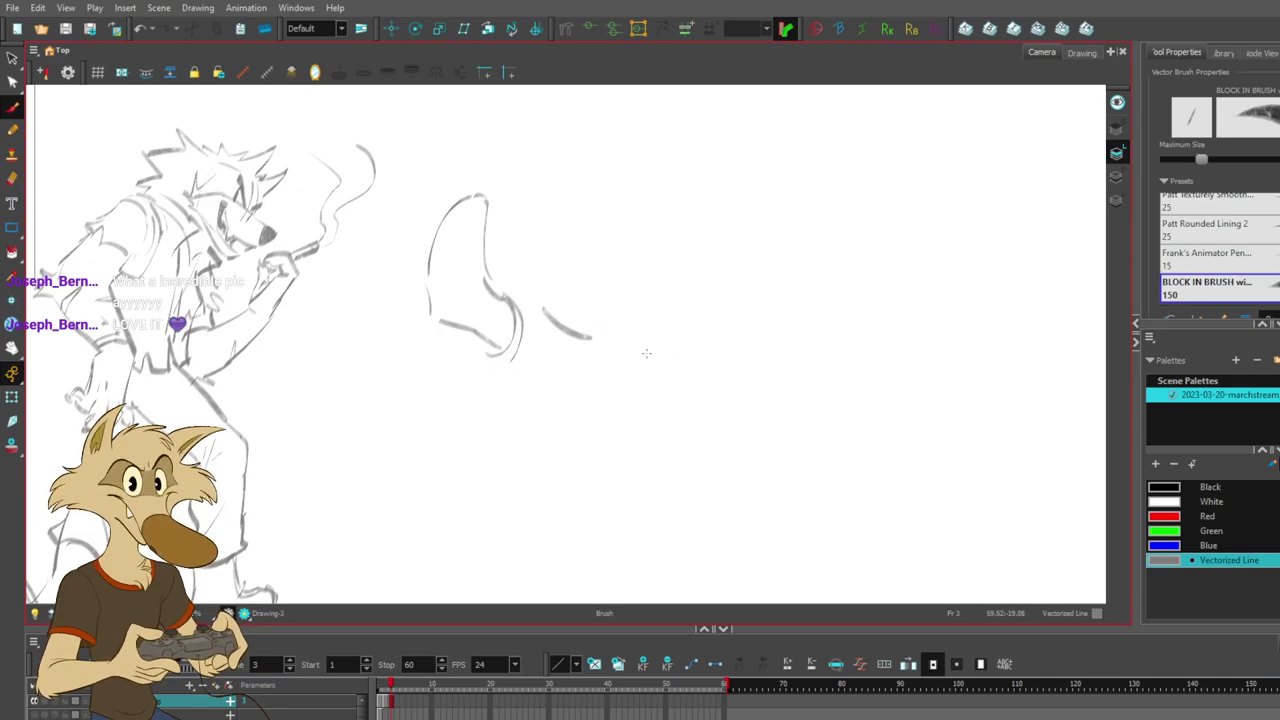
- Select the werewolf scene together with the new foot sketch and move them left, closer to the earlier sketches
{"action": "scroll", "coordinate": [668, 370], "scroll_direction": "down", "scroll_amount": 3}
{"action": "scroll", "coordinate": [714, 409], "scroll_direction": "up", "scroll_amount": 3}
{"action": "scroll", "coordinate": [538, 340], "scroll_direction": "down", "scroll_amount": 5}
{"action": "scroll", "coordinate": [372, 344], "scroll_direction": "up", "scroll_amount": 3}
{"action": "left_click", "coordinate": [12, 59]}
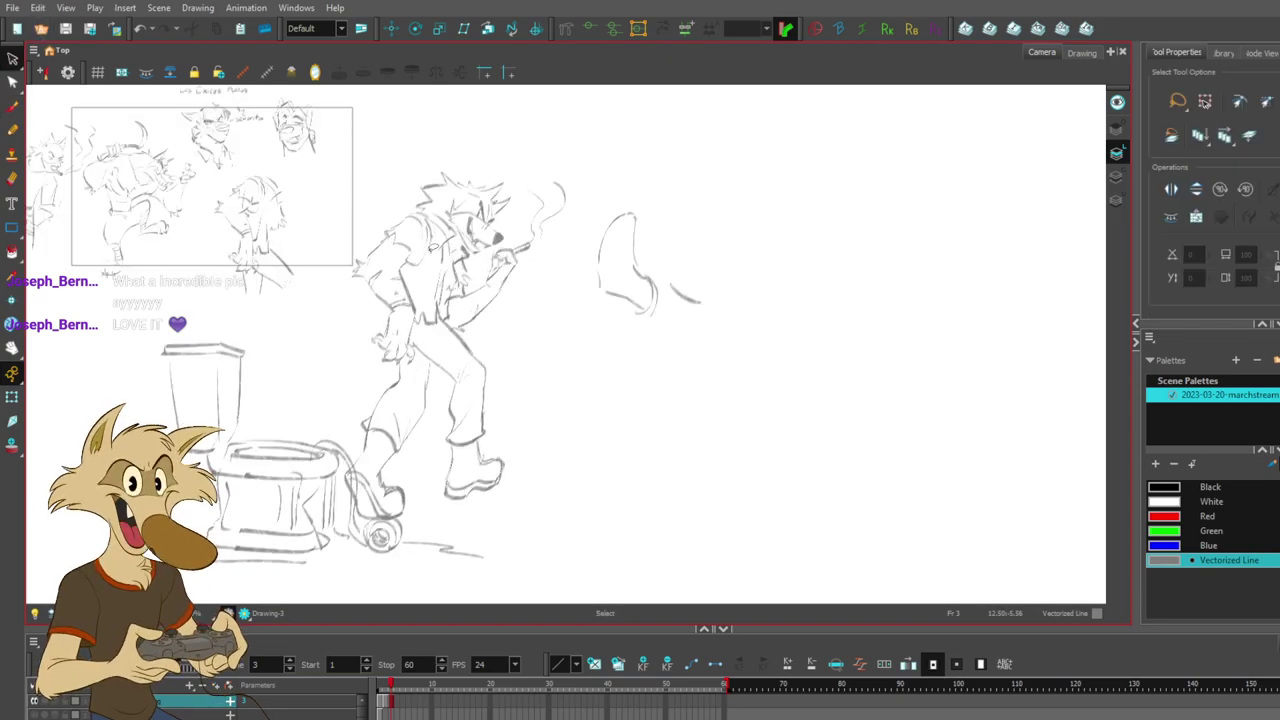
{"action": "scroll", "coordinate": [582, 204], "scroll_direction": "down", "scroll_amount": 2}
{"action": "mouse_move", "coordinate": [601, 185]}
{"action": "left_mouse_down"}
{"action": "mouse_move", "coordinate": [509, 167]}
{"action": "mouse_move", "coordinate": [372, 292]}
{"action": "mouse_move", "coordinate": [776, 256]}
{"action": "mouse_move", "coordinate": [687, 413]}
{"action": "left_mouse_up"}
{"action": "left_click_drag", "start_coordinate": [660, 430], "coordinate": [527, 334]}
{"action": "scroll", "coordinate": [458, 238], "scroll_direction": "up", "scroll_amount": 3}
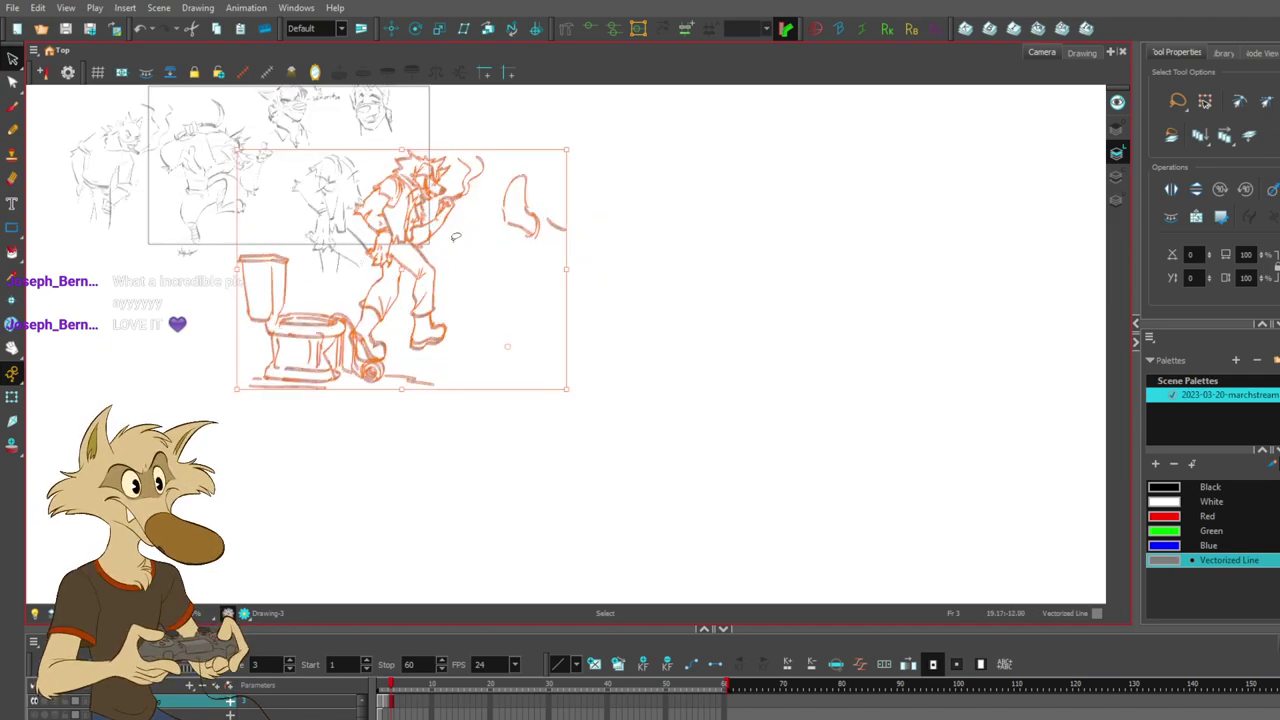
{"action": "scroll", "coordinate": [405, 263], "scroll_direction": "up", "scroll_amount": 2}
{"action": "mouse_move", "coordinate": [415, 259]}
{"action": "left_mouse_down"}
{"action": "mouse_move", "coordinate": [463, 163]}
{"action": "mouse_move", "coordinate": [454, 253]}
{"action": "left_mouse_up"}
{"action": "left_click", "coordinate": [734, 352]}
- Select all the artwork and move it left so the new foot sketch sits inside the camera frame
{"action": "scroll", "coordinate": [734, 352], "scroll_direction": "down", "scroll_amount": 3}
{"action": "scroll", "coordinate": [733, 352], "scroll_direction": "up", "scroll_amount": 1}
{"action": "mouse_move", "coordinate": [768, 208]}
{"action": "left_mouse_down"}
{"action": "mouse_move", "coordinate": [366, 129]}
{"action": "mouse_move", "coordinate": [842, 184]}
{"action": "mouse_move", "coordinate": [820, 195]}
{"action": "left_mouse_up"}
{"action": "left_click_drag", "start_coordinate": [738, 296], "coordinate": [513, 267]}
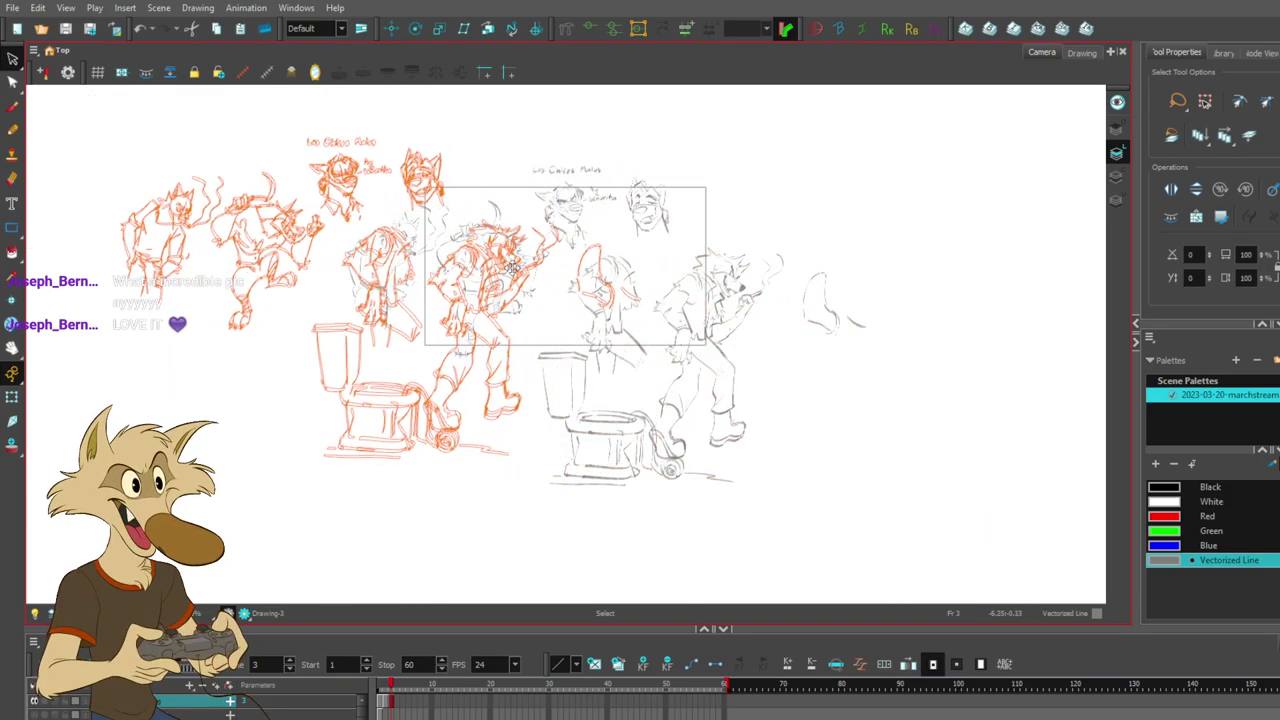
{"action": "left_click", "coordinate": [743, 317]}
{"action": "scroll", "coordinate": [689, 289], "scroll_direction": "up", "scroll_amount": 3}
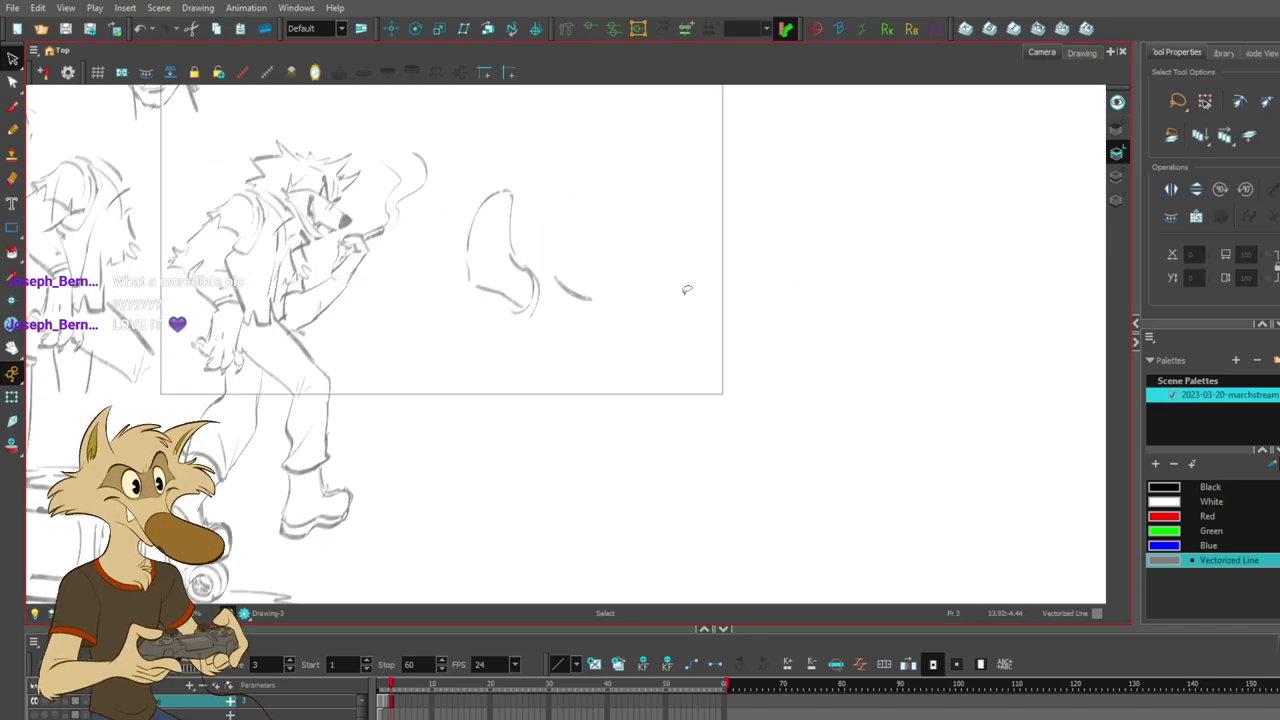
- Scale down the new foot sketch and its short leg stroke inside the camera frame
{"action": "scroll", "coordinate": [500, 280], "scroll_direction": "up", "scroll_amount": 2}
{"action": "scroll", "coordinate": [499, 280], "scroll_direction": "down", "scroll_amount": 4}
{"action": "scroll", "coordinate": [518, 288], "scroll_direction": "up", "scroll_amount": 1}
{"action": "scroll", "coordinate": [484, 264], "scroll_direction": "down", "scroll_amount": 2}
{"action": "scroll", "coordinate": [507, 267], "scroll_direction": "up", "scroll_amount": 2}
{"action": "scroll", "coordinate": [547, 276], "scroll_direction": "up", "scroll_amount": 2}
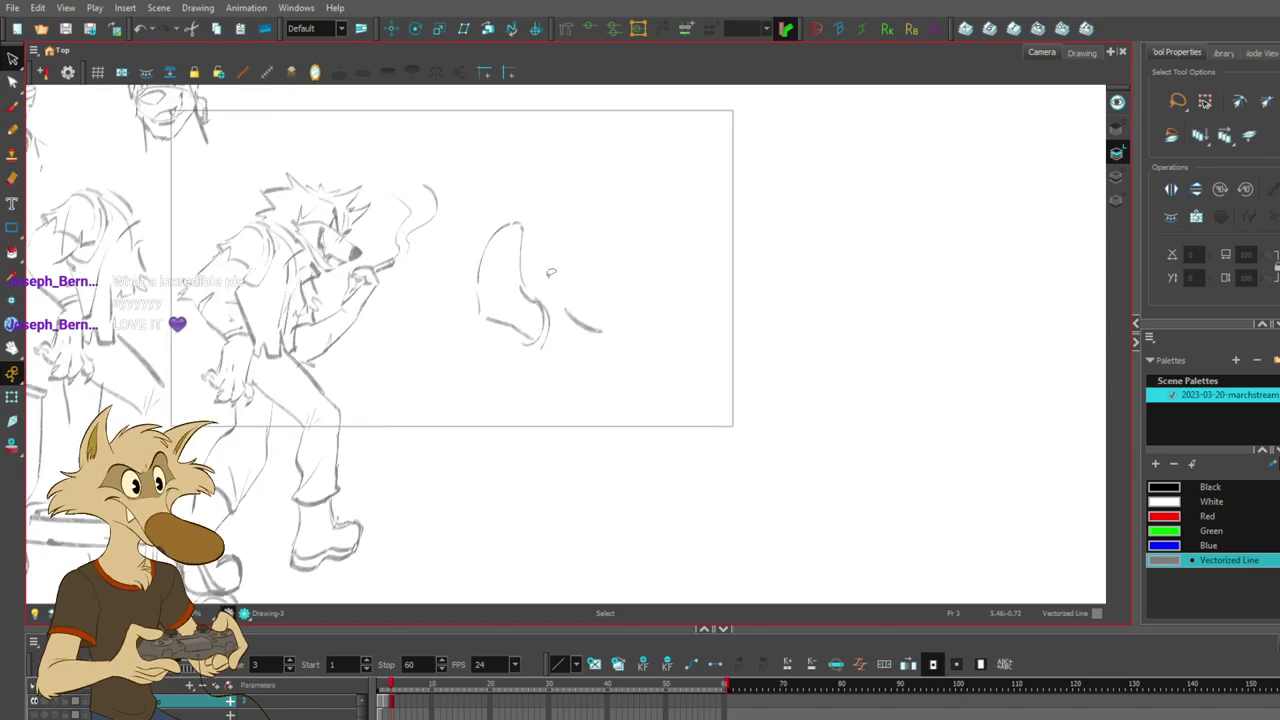
{"action": "scroll", "coordinate": [552, 272], "scroll_direction": "up", "scroll_amount": 1}
{"action": "key", "text": "alt+b"}
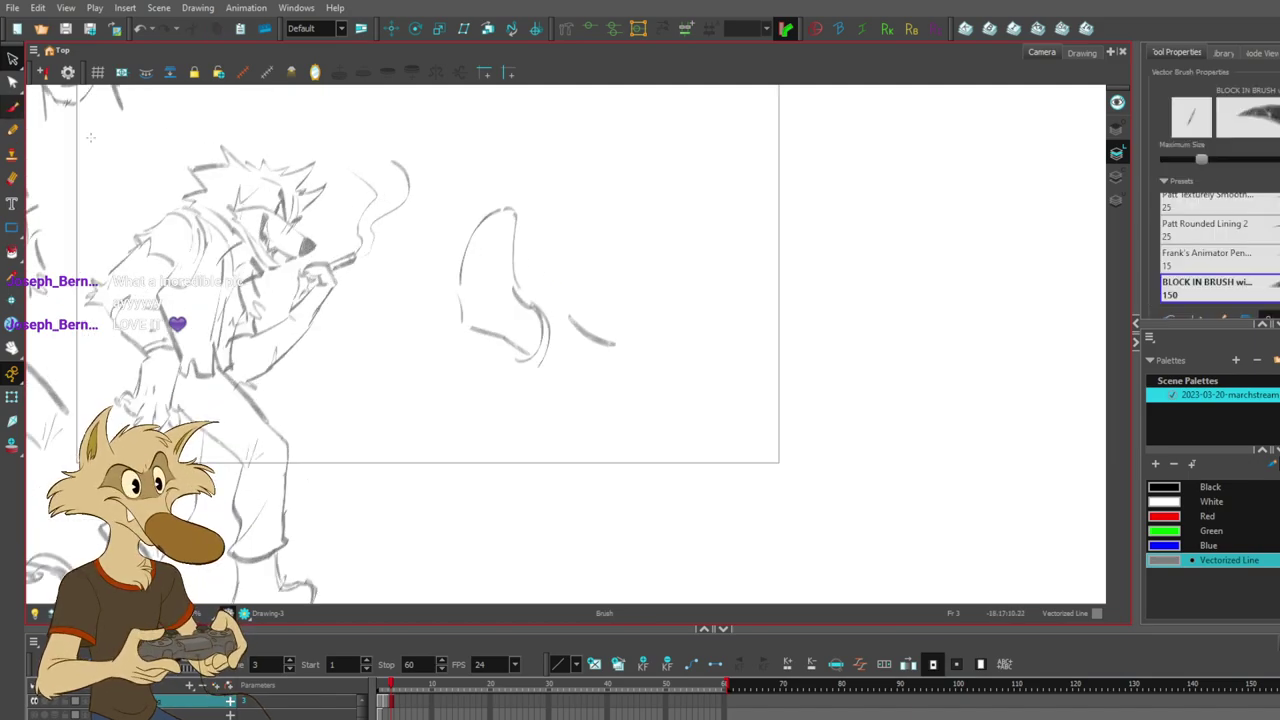
{"action": "scroll", "coordinate": [559, 330], "scroll_direction": "down", "scroll_amount": 1}
{"action": "mouse_move", "coordinate": [509, 209]}
{"action": "left_mouse_down"}
{"action": "mouse_move", "coordinate": [515, 362]}
{"action": "mouse_move", "coordinate": [616, 222]}
{"action": "mouse_move", "coordinate": [548, 291]}
{"action": "left_mouse_up"}
{"action": "left_click_drag", "start_coordinate": [514, 333], "coordinate": [522, 347]}
{"action": "key", "text": "ctrl+z"}
{"action": "key", "text": "alt+b"}
{"action": "scroll", "coordinate": [535, 328], "scroll_direction": "up", "scroll_amount": 1}
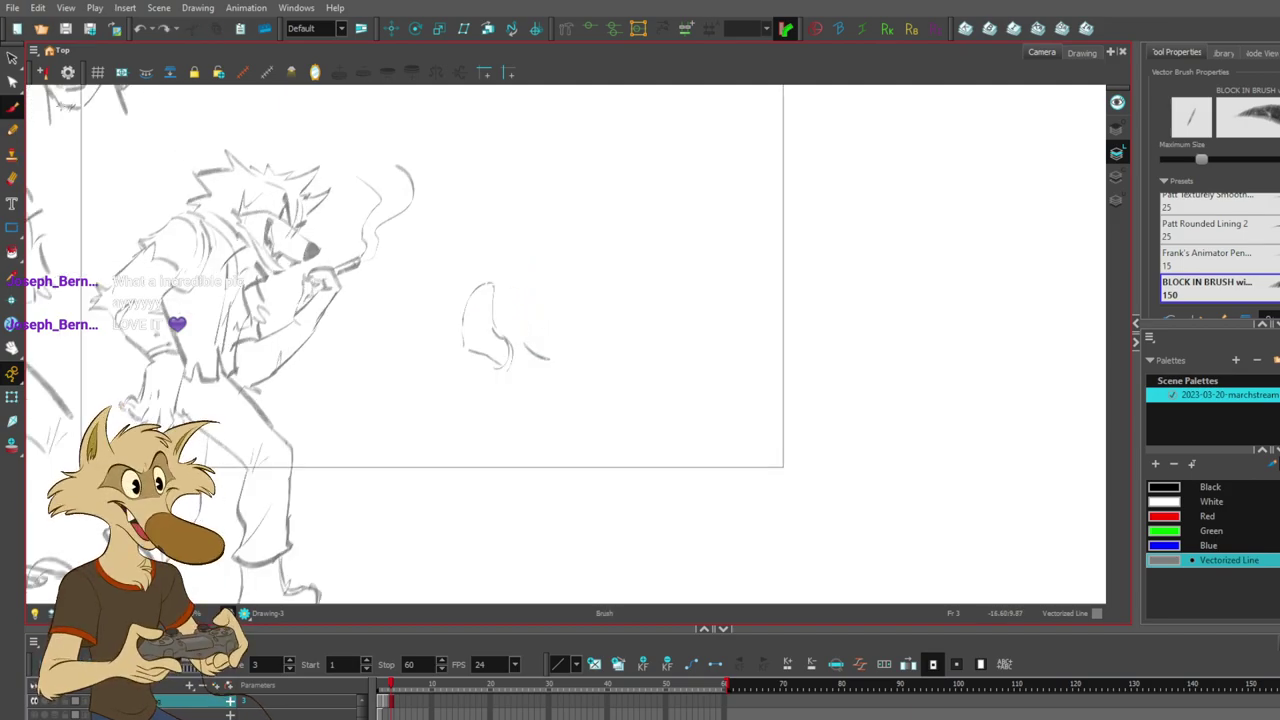
- Delete the short leg stroke and sketch a longer upper leg line extending from the foot's cuff
{"action": "scroll", "coordinate": [534, 392], "scroll_direction": "up", "scroll_amount": 1}
{"action": "key", "text": "s"}
{"action": "left_click", "coordinate": [540, 343]}
{"action": "key", "text": "Delete"}
{"action": "mouse_move", "coordinate": [503, 319]}
{"action": "left_mouse_down"}
{"action": "mouse_move", "coordinate": [616, 341]}
{"action": "mouse_move", "coordinate": [611, 331]}
{"action": "mouse_move", "coordinate": [588, 340]}
{"action": "mouse_move", "coordinate": [620, 388]}
{"action": "left_mouse_up"}
{"action": "key", "text": "s"}
{"action": "key", "text": "alt+b"}
- Sketch the slanted knee line and the lower edge of the new leg, retrying the strokes
{"action": "left_click_drag", "start_coordinate": [594, 326], "coordinate": [638, 398]}
{"action": "key", "text": "ctrl+z"}
{"action": "key", "text": "ctrl+z"}
{"action": "left_click_drag", "start_coordinate": [600, 333], "coordinate": [623, 371]}
{"action": "mouse_move", "coordinate": [522, 376]}
{"action": "left_mouse_down"}
{"action": "mouse_move", "coordinate": [574, 377]}
{"action": "mouse_move", "coordinate": [552, 382]}
{"action": "left_mouse_up"}
{"action": "key", "text": "ctrl+z"}
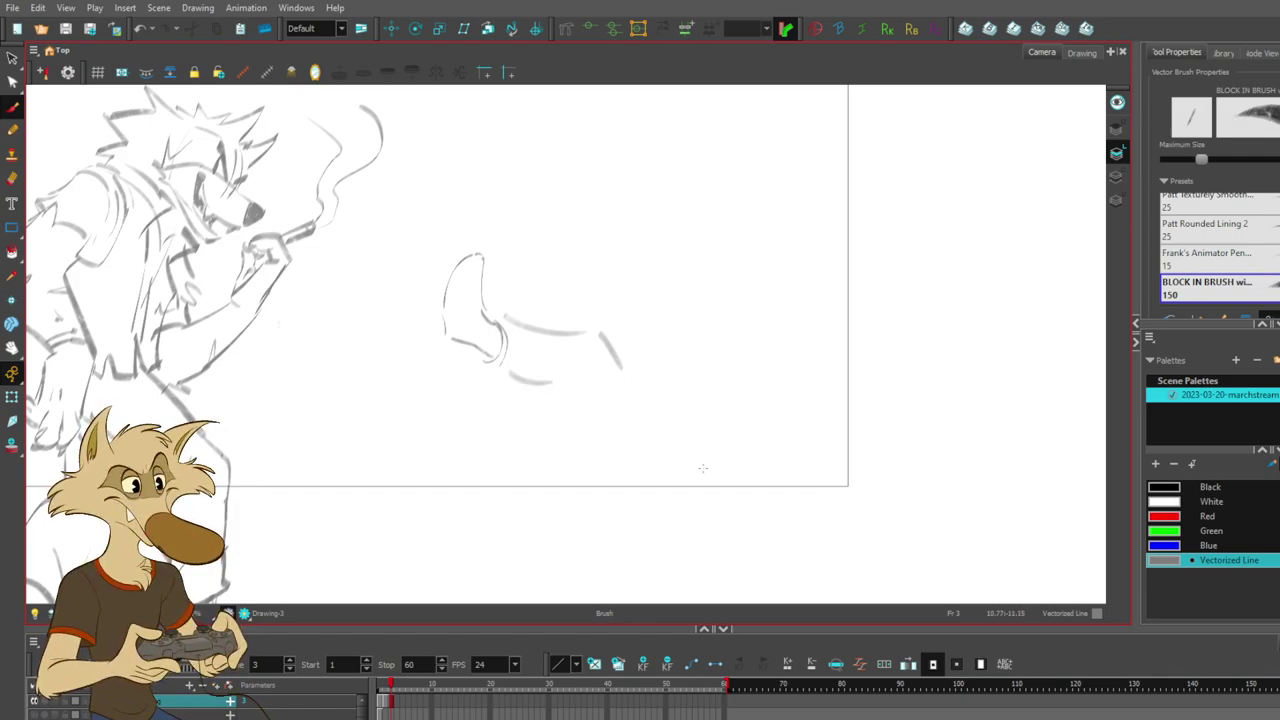
- Try to sketch the underside of the thigh curving steeply down from the raised leg's lower edge
{"action": "mouse_move", "coordinate": [577, 371]}
{"action": "left_mouse_down"}
{"action": "mouse_move", "coordinate": [609, 467]}
{"action": "mouse_move", "coordinate": [590, 436]}
{"action": "mouse_move", "coordinate": [644, 488]}
{"action": "left_mouse_up"}
{"action": "key", "text": "ctrl+z"}
{"action": "key", "text": "ctrl+z"}
{"action": "key", "text": "ctrl+z"}
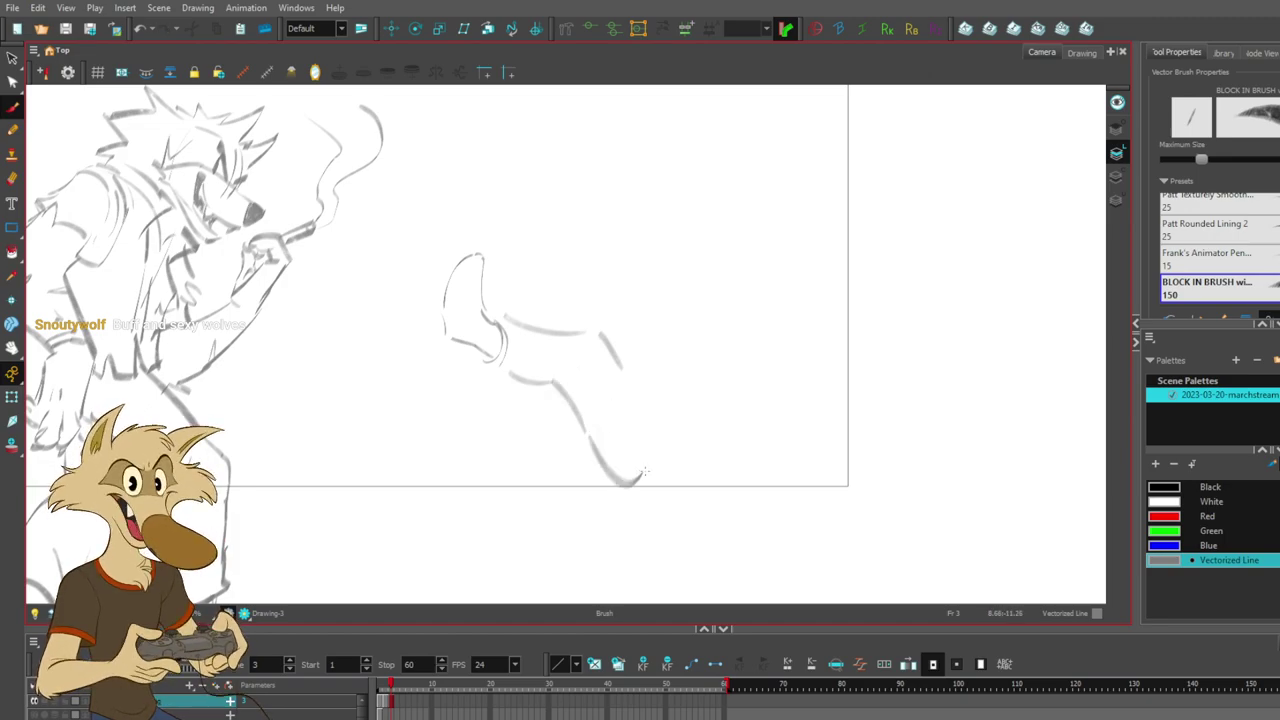
{"action": "key", "text": "ctrl+z"}
{"action": "key", "text": "ctrl+z"}
- Try a shallower curve for the thigh's underside, starting behind the knee of the raised leg
{"action": "mouse_move", "coordinate": [554, 387]}
{"action": "left_mouse_down"}
{"action": "mouse_move", "coordinate": [602, 406]}
{"action": "mouse_move", "coordinate": [586, 359]}
{"action": "mouse_move", "coordinate": [565, 371]}
{"action": "mouse_move", "coordinate": [596, 363]}
{"action": "mouse_move", "coordinate": [602, 409]}
{"action": "mouse_move", "coordinate": [566, 379]}
{"action": "mouse_move", "coordinate": [600, 460]}
{"action": "mouse_move", "coordinate": [667, 500]}
{"action": "left_mouse_up"}
{"action": "key", "text": "ctrl+z"}
{"action": "key", "text": "ctrl+z"}
{"action": "key", "text": "ctrl+z"}
{"action": "key", "text": "ctrl+z"}
{"action": "key", "text": "ctrl+z"}
{"action": "key", "text": "ctrl+z"}
{"action": "left_click_drag", "start_coordinate": [561, 380], "coordinate": [680, 442]}
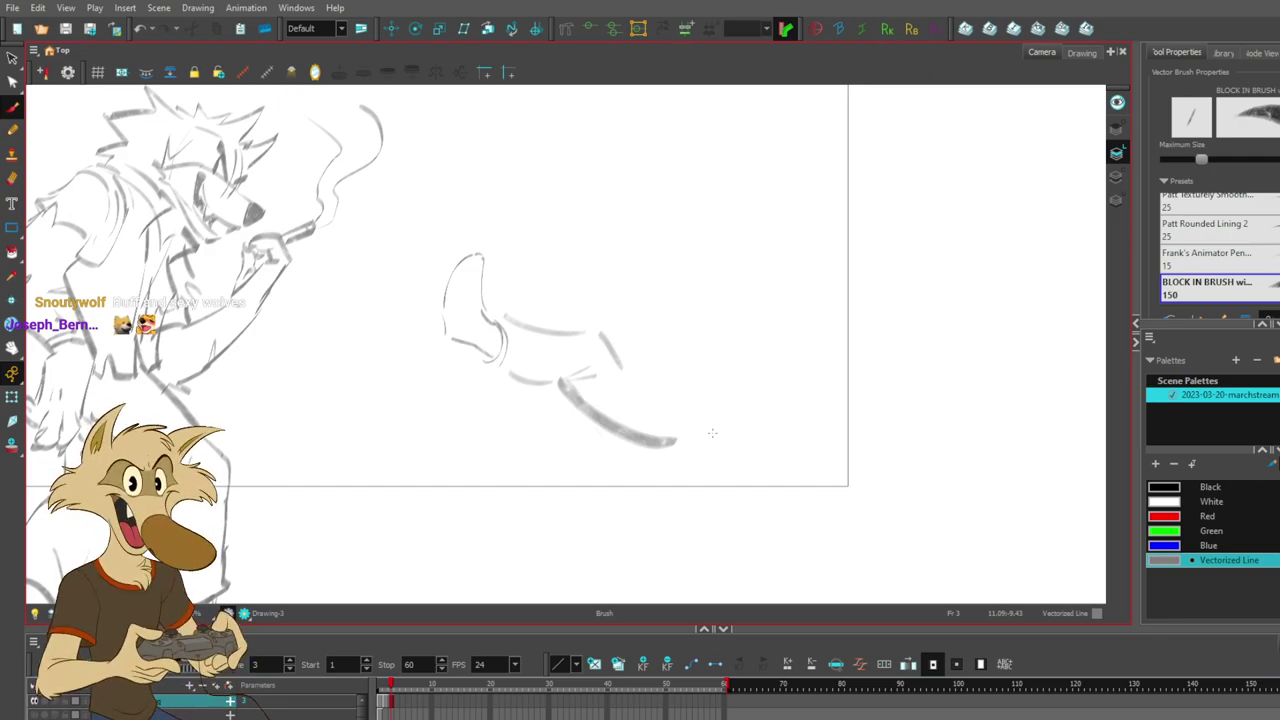
{"action": "key", "text": "ctrl+z"}
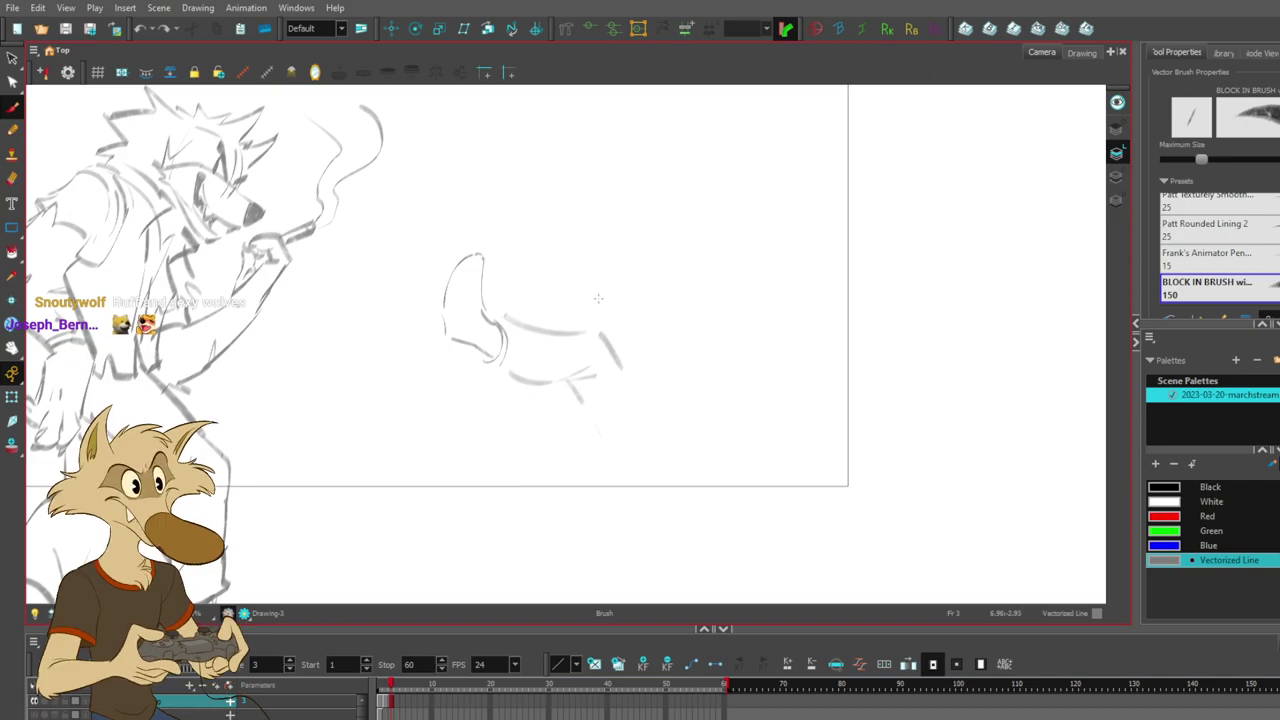
- Try slanted body strokes in the empty area beside the raised leg
{"action": "left_click_drag", "start_coordinate": [800, 275], "coordinate": [766, 420]}
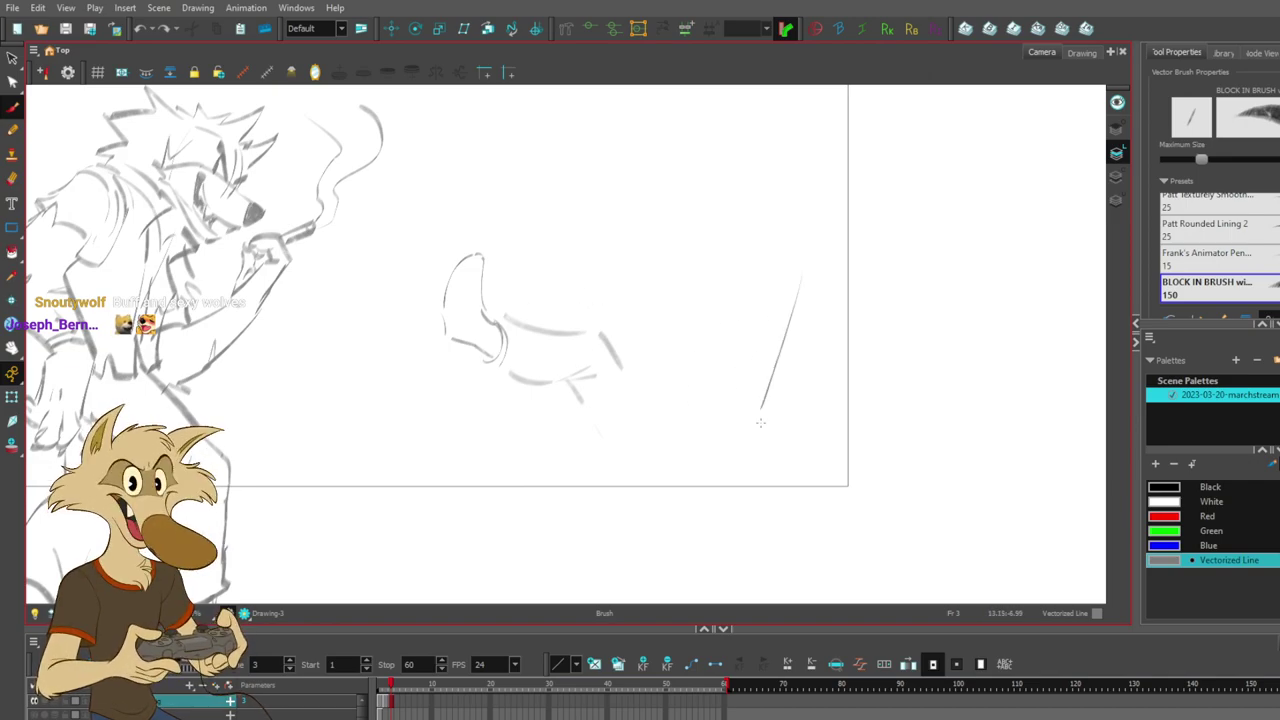
{"action": "key", "text": "ctrl+z"}
{"action": "left_click_drag", "start_coordinate": [801, 328], "coordinate": [767, 430]}
{"action": "left_click_drag", "start_coordinate": [706, 260], "coordinate": [684, 372]}
{"action": "key", "text": "ctrl+z"}
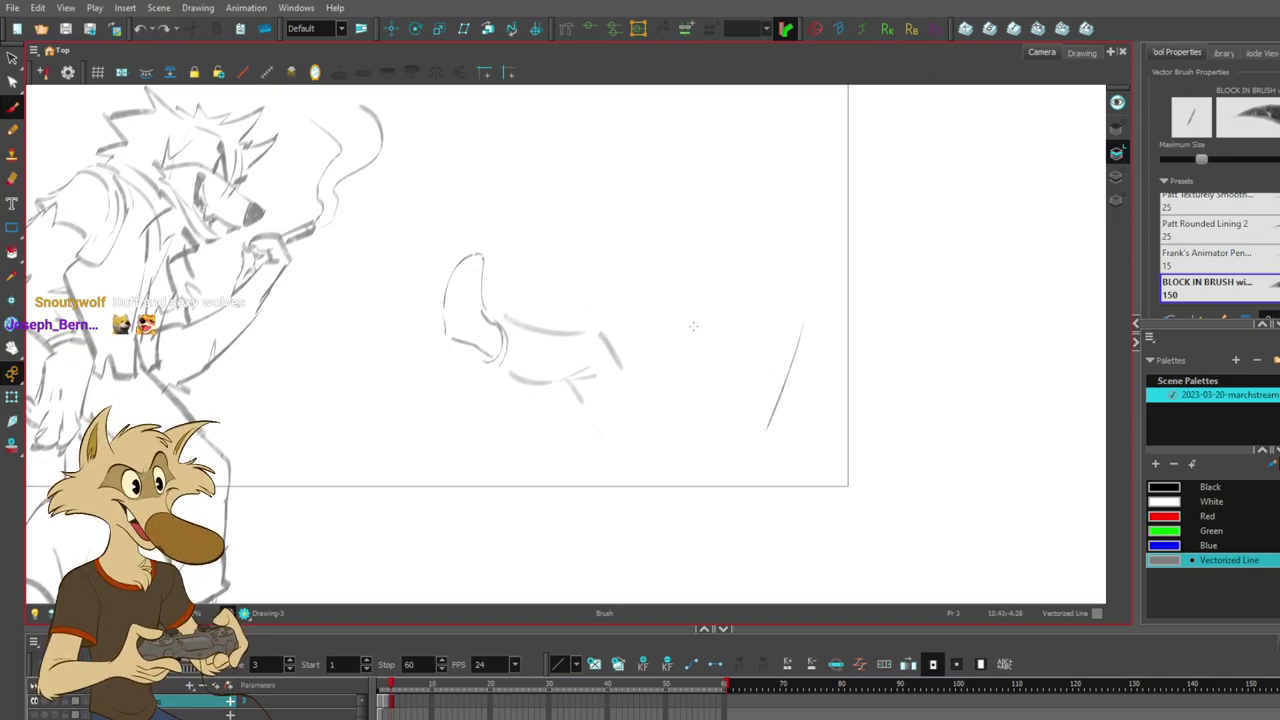
{"action": "key", "text": "ctrl+z"}
- Sketch the new figure's collar, shoulder line and spiky hair tuft beside the raised leg
{"action": "left_click_drag", "start_coordinate": [833, 335], "coordinate": [777, 392]}
{"action": "key", "text": "ctrl+z"}
{"action": "mouse_move", "coordinate": [694, 314]}
{"action": "left_mouse_down"}
{"action": "mouse_move", "coordinate": [757, 279]}
{"action": "mouse_move", "coordinate": [850, 290]}
{"action": "left_mouse_up"}
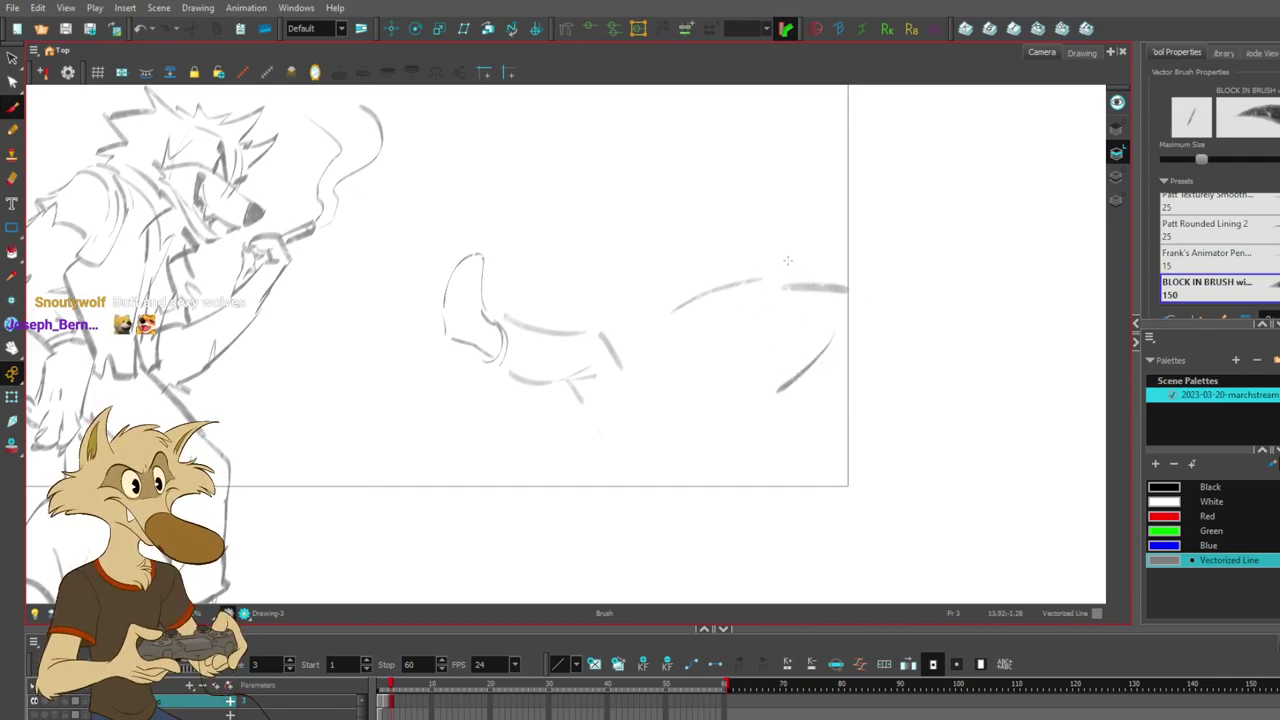
{"action": "left_click_drag", "start_coordinate": [778, 239], "coordinate": [712, 273]}
{"action": "key", "text": "s"}
{"action": "key", "text": "ctrl+z"}
{"action": "mouse_move", "coordinate": [828, 270]}
{"action": "left_mouse_down"}
{"action": "mouse_move", "coordinate": [884, 264]}
{"action": "mouse_move", "coordinate": [869, 265]}
{"action": "left_mouse_up"}
{"action": "mouse_move", "coordinate": [738, 284]}
{"action": "left_mouse_down"}
{"action": "mouse_move", "coordinate": [676, 280]}
{"action": "mouse_move", "coordinate": [625, 323]}
{"action": "left_mouse_up"}
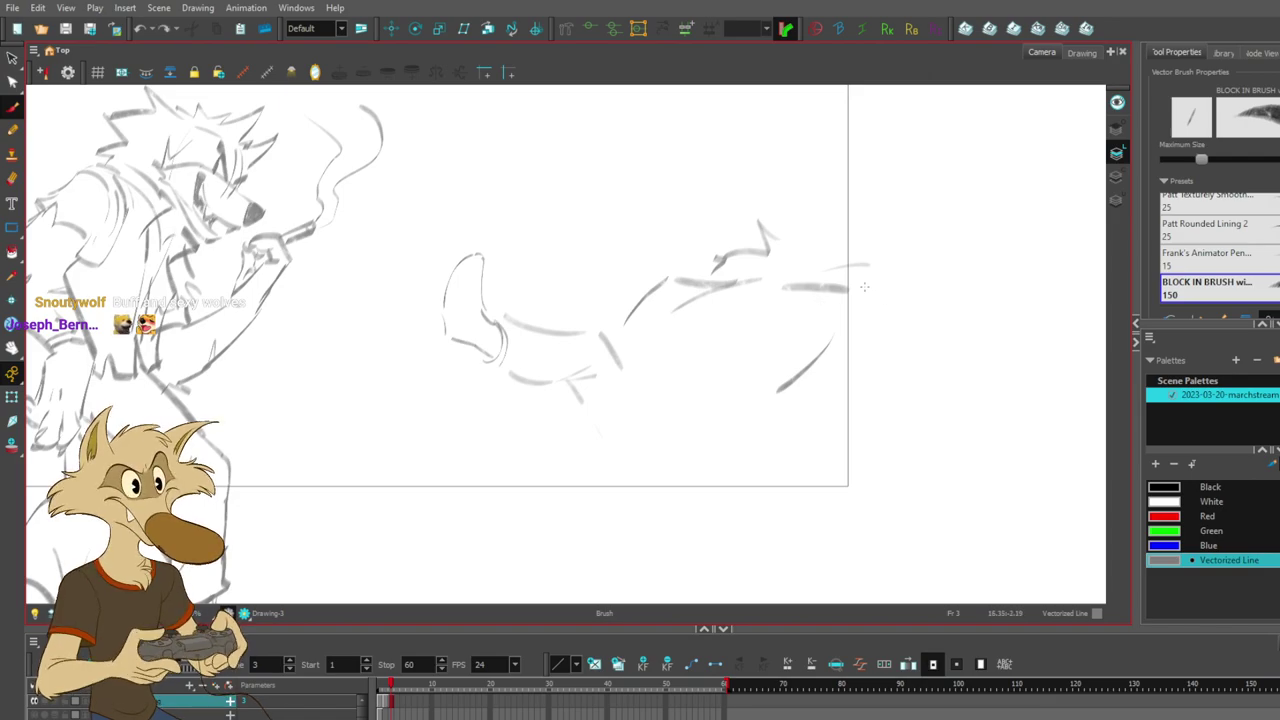
- Sketch the muzzle strokes beside the hair tuft and the bent arm extending beneath the head
{"action": "left_click_drag", "start_coordinate": [878, 294], "coordinate": [800, 304]}
{"action": "mouse_move", "coordinate": [790, 310]}
{"action": "left_mouse_down"}
{"action": "mouse_move", "coordinate": [750, 357]}
{"action": "mouse_move", "coordinate": [780, 388]}
{"action": "left_mouse_up"}
{"action": "mouse_move", "coordinate": [819, 344]}
{"action": "left_mouse_down"}
{"action": "mouse_move", "coordinate": [924, 327]}
{"action": "mouse_move", "coordinate": [884, 348]}
{"action": "mouse_move", "coordinate": [936, 320]}
{"action": "left_mouse_up"}
{"action": "key", "text": "ctrl+z"}
{"action": "mouse_move", "coordinate": [805, 230]}
{"action": "left_mouse_down"}
{"action": "mouse_move", "coordinate": [852, 209]}
{"action": "mouse_move", "coordinate": [869, 250]}
{"action": "mouse_move", "coordinate": [857, 234]}
{"action": "mouse_move", "coordinate": [798, 224]}
{"action": "mouse_move", "coordinate": [834, 228]}
{"action": "mouse_move", "coordinate": [804, 259]}
{"action": "mouse_move", "coordinate": [839, 238]}
{"action": "mouse_move", "coordinate": [805, 250]}
{"action": "mouse_move", "coordinate": [862, 242]}
{"action": "left_mouse_up"}
{"action": "key", "text": "ctrl+z"}
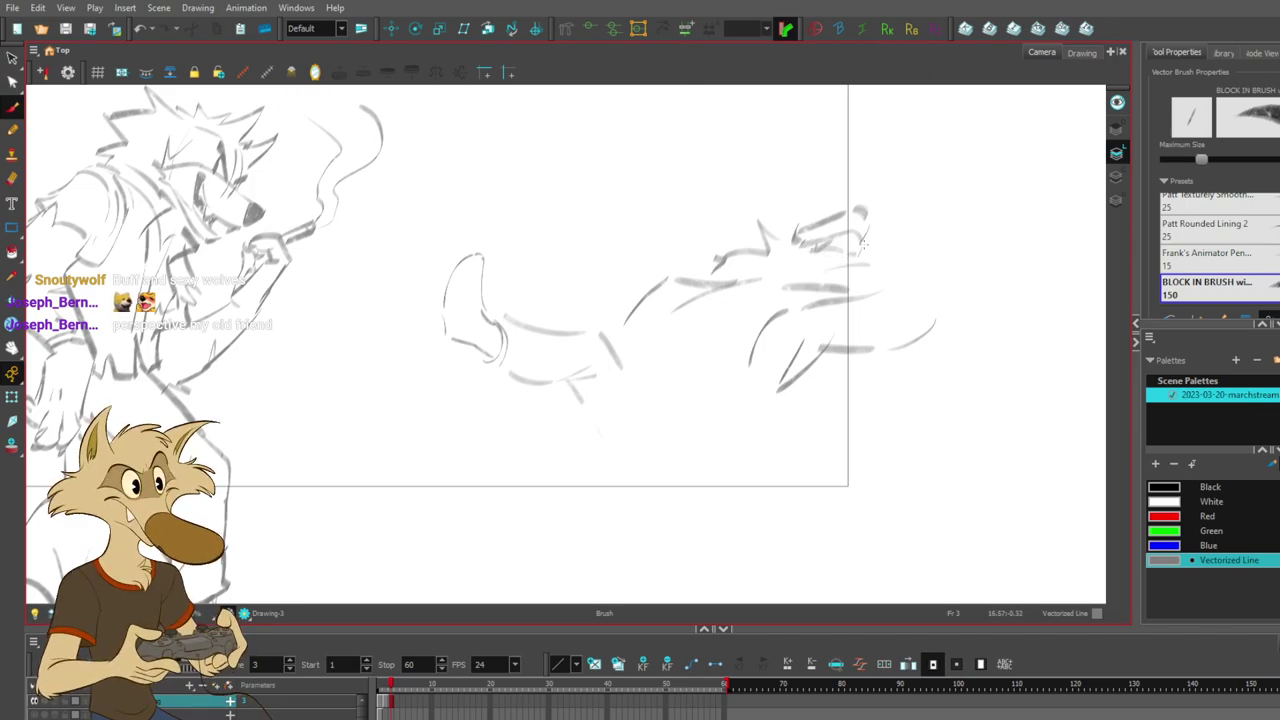
- Try short downward strokes beneath the figure's arm
{"action": "left_click_drag", "start_coordinate": [765, 369], "coordinate": [765, 406]}
{"action": "key", "text": "ctrl+z"}
{"action": "key", "text": "ctrl+z"}
{"action": "mouse_move", "coordinate": [804, 341]}
{"action": "left_mouse_down"}
{"action": "mouse_move", "coordinate": [783, 393]}
{"action": "mouse_move", "coordinate": [795, 376]}
{"action": "left_mouse_up"}
{"action": "key", "text": "ctrl+z"}
- Select and delete the raised foot and its lower leg lines, keeping the slanted knee stroke
{"action": "mouse_move", "coordinate": [602, 408]}
{"action": "left_mouse_down"}
{"action": "mouse_move", "coordinate": [493, 243]}
{"action": "mouse_move", "coordinate": [590, 405]}
{"action": "left_mouse_up"}
{"action": "key", "text": "Delete"}
{"action": "left_click_drag", "start_coordinate": [626, 356], "coordinate": [686, 402]}
{"action": "key", "text": "ctrl+z"}
- Sketch the collar edge and the slanted side lines of the figure's torso, retrying the strokes
{"action": "mouse_move", "coordinate": [682, 274]}
{"action": "left_mouse_down"}
{"action": "mouse_move", "coordinate": [724, 250]}
{"action": "mouse_move", "coordinate": [658, 305]}
{"action": "left_mouse_up"}
{"action": "mouse_move", "coordinate": [800, 320]}
{"action": "left_mouse_down"}
{"action": "mouse_move", "coordinate": [827, 266]}
{"action": "mouse_move", "coordinate": [836, 290]}
{"action": "left_mouse_up"}
{"action": "mouse_move", "coordinate": [645, 302]}
{"action": "left_mouse_down"}
{"action": "mouse_move", "coordinate": [656, 336]}
{"action": "mouse_move", "coordinate": [633, 358]}
{"action": "left_mouse_up"}
{"action": "key", "text": "ctrl+z"}
{"action": "mouse_move", "coordinate": [606, 409]}
{"action": "left_mouse_down"}
{"action": "mouse_move", "coordinate": [670, 413]}
{"action": "mouse_move", "coordinate": [628, 421]}
{"action": "mouse_move", "coordinate": [709, 443]}
{"action": "mouse_move", "coordinate": [630, 411]}
{"action": "mouse_move", "coordinate": [691, 472]}
{"action": "mouse_move", "coordinate": [772, 420]}
{"action": "left_mouse_up"}
{"action": "key", "text": "ctrl+z"}
{"action": "key", "text": "ctrl+z"}
{"action": "key", "text": "ctrl+z"}
- Sketch a faint fold down the middle of the torso and short strokes for its lower edge
{"action": "left_click_drag", "start_coordinate": [758, 299], "coordinate": [704, 397]}
{"action": "key", "text": "ctrl+z"}
{"action": "mouse_move", "coordinate": [713, 338]}
{"action": "left_mouse_down"}
{"action": "mouse_move", "coordinate": [699, 387]}
{"action": "mouse_move", "coordinate": [664, 418]}
{"action": "left_mouse_up"}
{"action": "key", "text": "ctrl+z"}
{"action": "mouse_move", "coordinate": [683, 300]}
{"action": "left_mouse_down"}
{"action": "mouse_move", "coordinate": [662, 353]}
{"action": "mouse_move", "coordinate": [611, 377]}
{"action": "mouse_move", "coordinate": [616, 408]}
{"action": "mouse_move", "coordinate": [668, 440]}
{"action": "mouse_move", "coordinate": [740, 455]}
{"action": "left_mouse_up"}
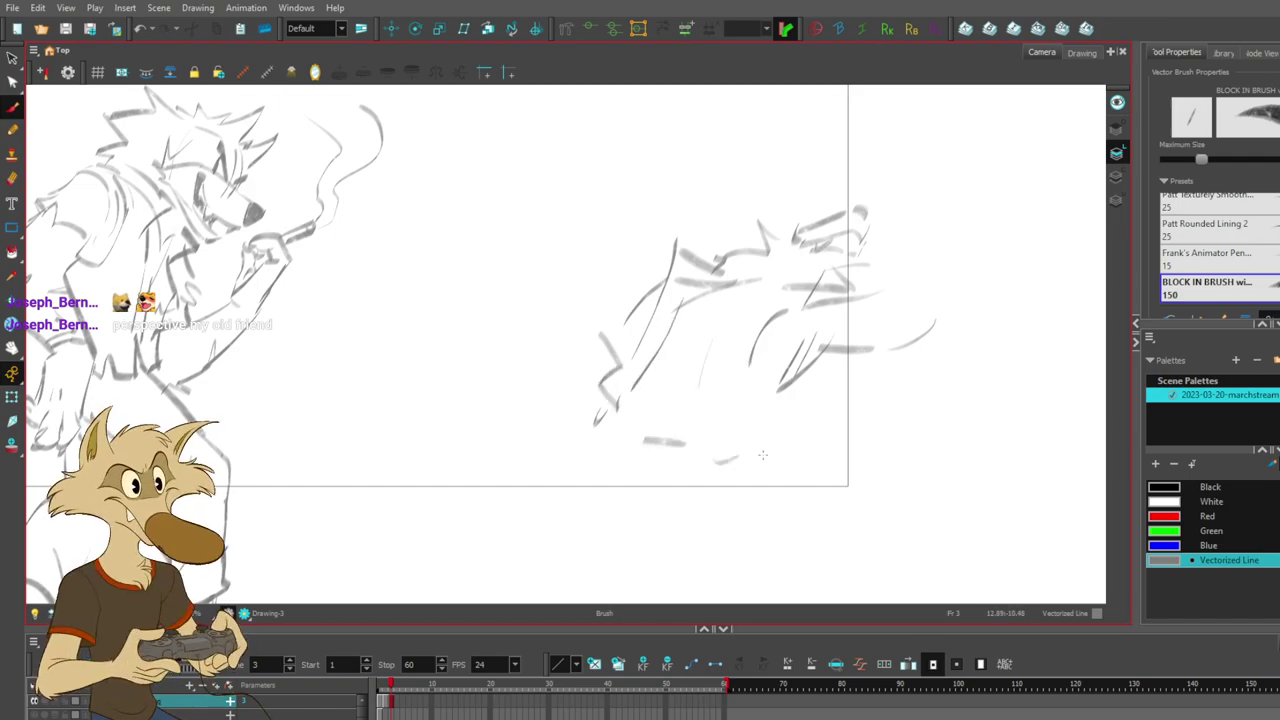
- Select the muzzle strokes and extend them slightly outward from the head
{"action": "key", "text": "s"}
{"action": "mouse_move", "coordinate": [907, 212]}
{"action": "left_mouse_down"}
{"action": "mouse_move", "coordinate": [862, 203]}
{"action": "mouse_move", "coordinate": [886, 210]}
{"action": "mouse_move", "coordinate": [885, 195]}
{"action": "left_mouse_up"}
{"action": "key", "text": "ctrl+z"}
{"action": "left_click", "coordinate": [914, 180]}
{"action": "left_click", "coordinate": [923, 190]}
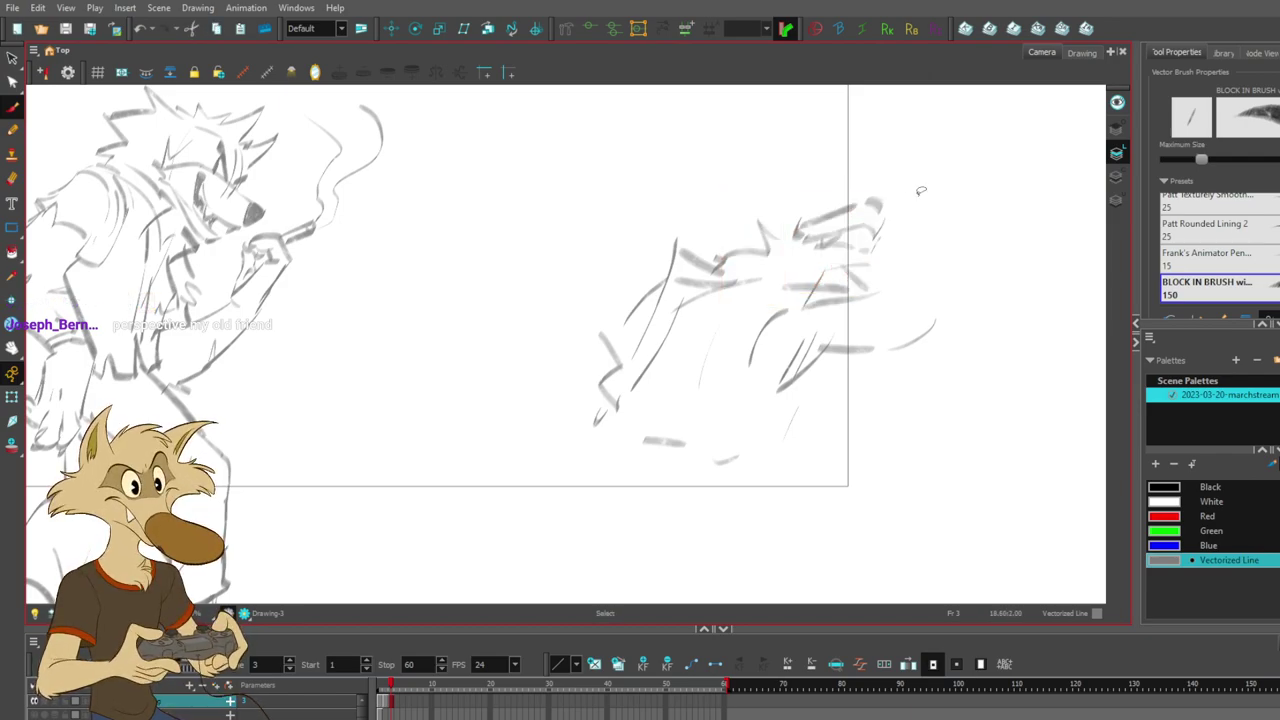
- Round off the end of the extended arm and sketch a small angular shape behind the shoulder
{"action": "left_click_drag", "start_coordinate": [877, 295], "coordinate": [926, 346]}
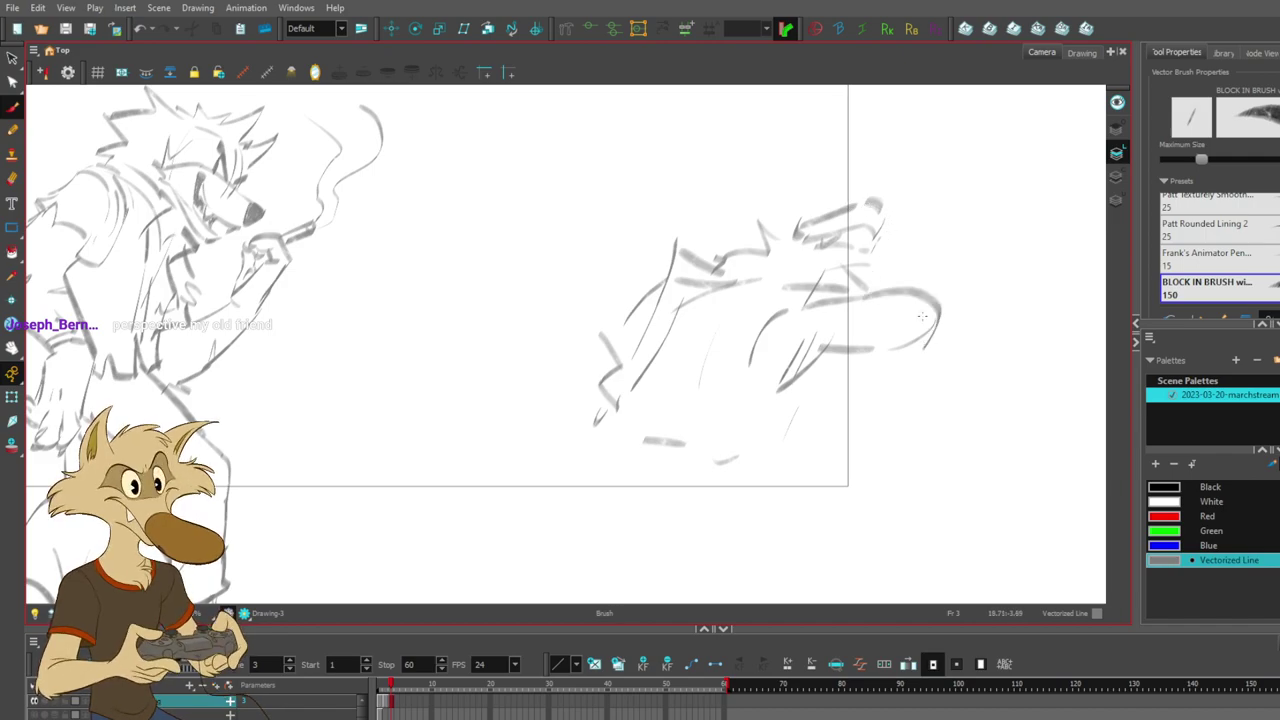
{"action": "mouse_move", "coordinate": [664, 272]}
{"action": "left_mouse_down"}
{"action": "mouse_move", "coordinate": [634, 292]}
{"action": "mouse_move", "coordinate": [650, 264]}
{"action": "mouse_move", "coordinate": [613, 264]}
{"action": "mouse_move", "coordinate": [613, 338]}
{"action": "left_mouse_up"}
{"action": "key", "text": "ctrl+z"}
{"action": "key", "text": "ctrl+z"}
{"action": "mouse_move", "coordinate": [619, 266]}
{"action": "left_mouse_down"}
{"action": "mouse_move", "coordinate": [613, 319]}
{"action": "mouse_move", "coordinate": [564, 278]}
{"action": "mouse_move", "coordinate": [545, 358]}
{"action": "left_mouse_up"}
{"action": "key", "text": "ctrl+z"}
{"action": "key", "text": "ctrl+z"}
- Sketch a short slanted line extending outward from the top of the former knee stroke
{"action": "left_click_drag", "start_coordinate": [614, 330], "coordinate": [556, 367]}
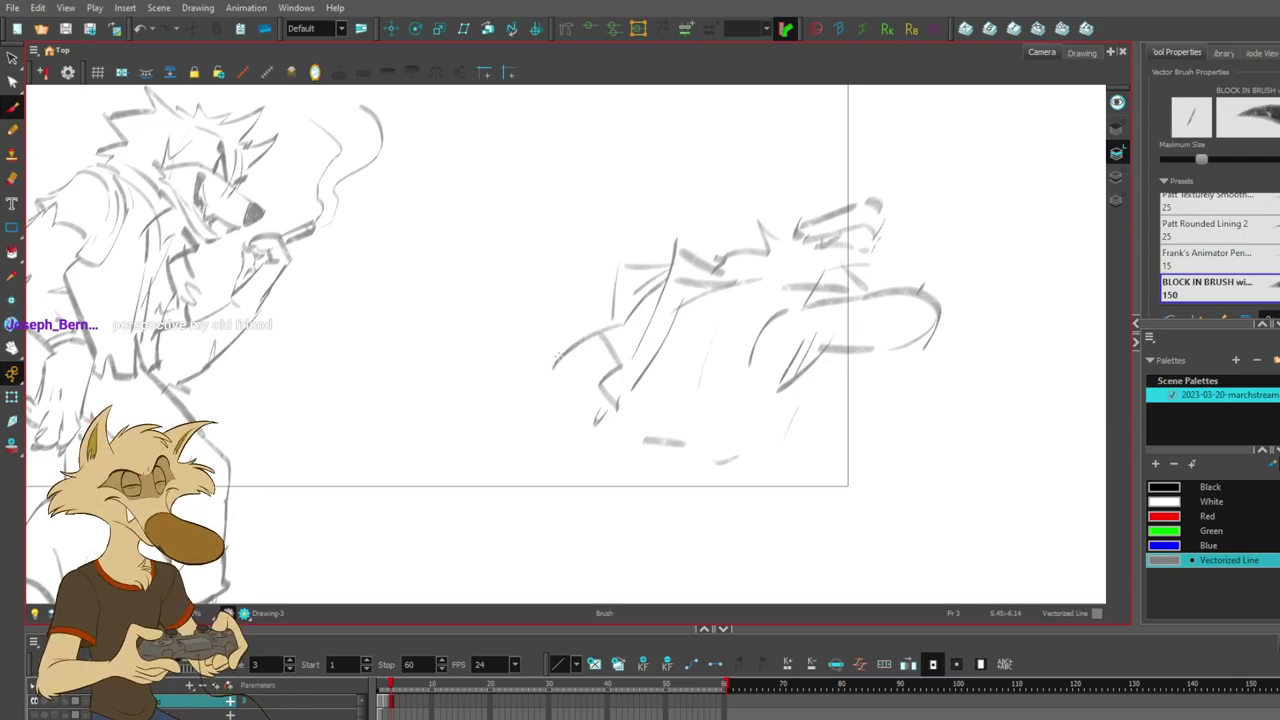
{"action": "key", "text": "ctrl+z"}
{"action": "mouse_move", "coordinate": [614, 329]}
{"action": "left_mouse_down"}
{"action": "mouse_move", "coordinate": [522, 365]}
{"action": "mouse_move", "coordinate": [608, 327]}
{"action": "left_mouse_up"}
{"action": "key", "text": "ctrl+z"}
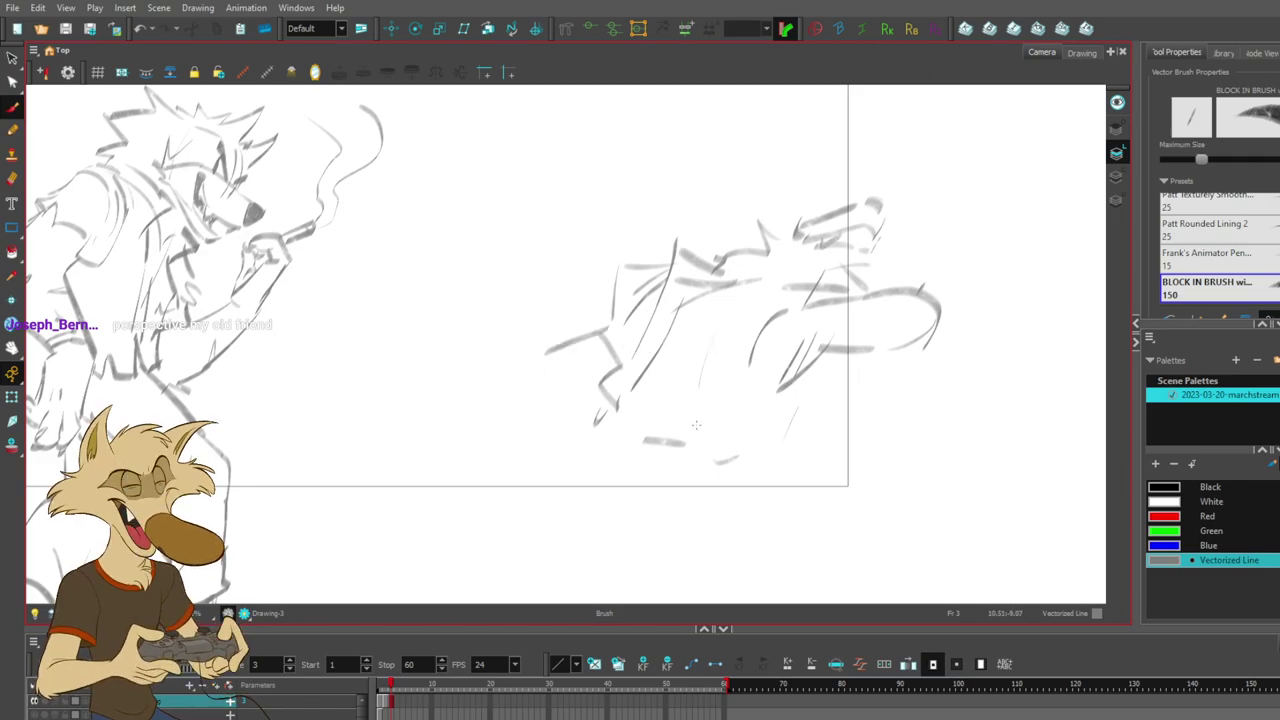
- Try slanted strokes between the torso's lower edge and the extended arm
{"action": "left_click_drag", "start_coordinate": [760, 466], "coordinate": [794, 388]}
{"action": "key", "text": "ctrl+z"}
{"action": "left_click_drag", "start_coordinate": [714, 468], "coordinate": [764, 418]}
{"action": "key", "text": "ctrl+z"}
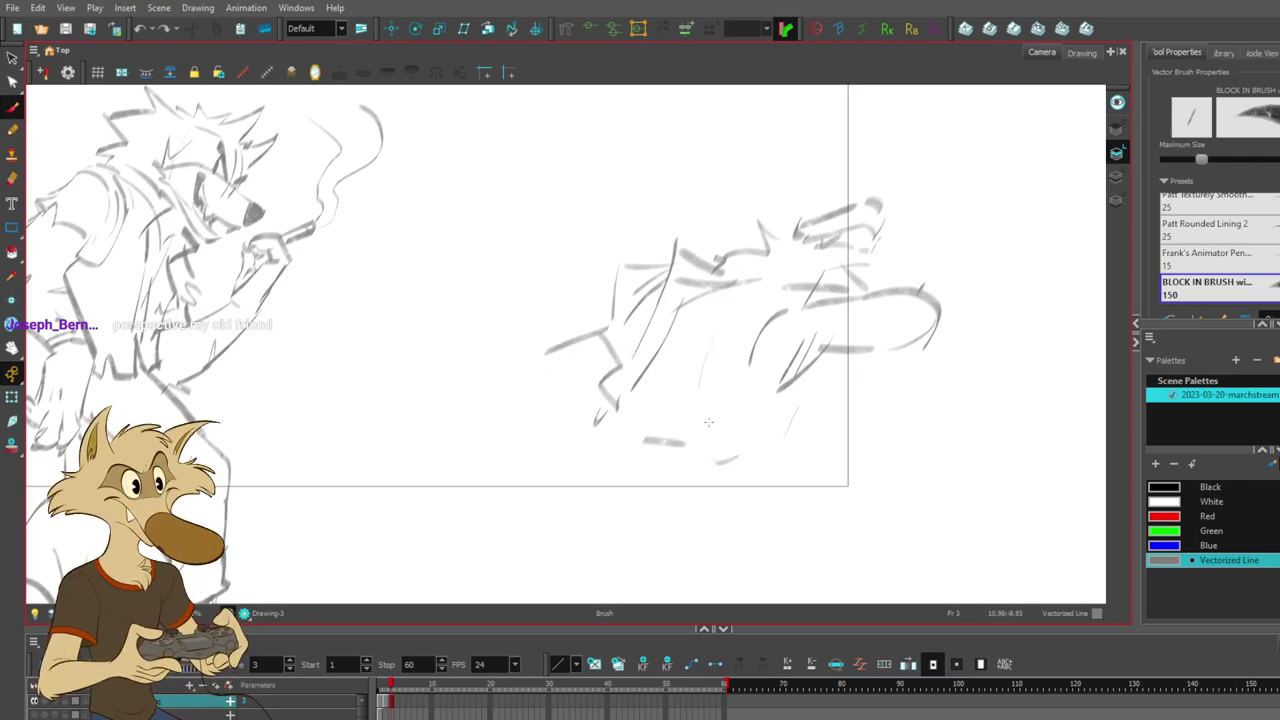
{"action": "mouse_move", "coordinate": [743, 318]}
{"action": "left_mouse_down"}
{"action": "mouse_move", "coordinate": [728, 455]}
{"action": "mouse_move", "coordinate": [775, 444]}
{"action": "mouse_move", "coordinate": [758, 505]}
{"action": "mouse_move", "coordinate": [811, 377]}
{"action": "left_mouse_up"}
{"action": "key", "text": "ctrl+z"}
{"action": "key", "text": "ctrl+z"}
{"action": "mouse_move", "coordinate": [751, 477]}
{"action": "left_mouse_down"}
{"action": "mouse_move", "coordinate": [805, 410]}
{"action": "mouse_move", "coordinate": [829, 408]}
{"action": "mouse_move", "coordinate": [860, 344]}
{"action": "left_mouse_up"}
{"action": "key", "text": "ctrl+z"}
{"action": "left_click_drag", "start_coordinate": [807, 423], "coordinate": [857, 372]}
{"action": "key", "text": "ctrl+z"}
{"action": "key", "text": "ctrl+z"}
{"action": "key", "text": "ctrl+z"}
{"action": "key", "text": "ctrl+z"}
- Sketch two long fold lines running down the middle of the torso
{"action": "mouse_move", "coordinate": [713, 326]}
{"action": "left_mouse_down"}
{"action": "mouse_move", "coordinate": [679, 430]}
{"action": "mouse_move", "coordinate": [698, 452]}
{"action": "left_mouse_up"}
{"action": "key", "text": "ctrl+z"}
{"action": "left_click_drag", "start_coordinate": [650, 380], "coordinate": [638, 436]}
{"action": "key", "text": "ctrl+z"}
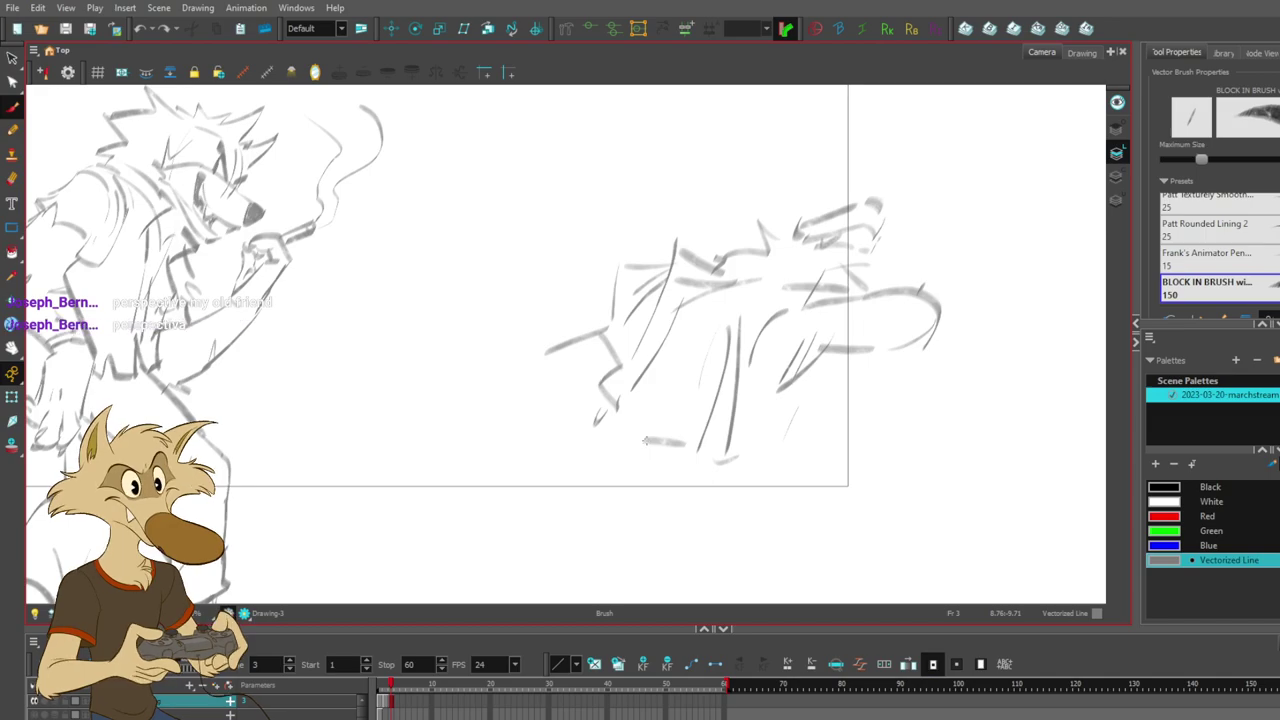
- Sketch the slanted lower edge of the torso, joining the side line to the short bottom stroke
{"action": "scroll", "coordinate": [642, 440], "scroll_direction": "down", "scroll_amount": 5}
{"action": "scroll", "coordinate": [600, 410], "scroll_direction": "up", "scroll_amount": 2}
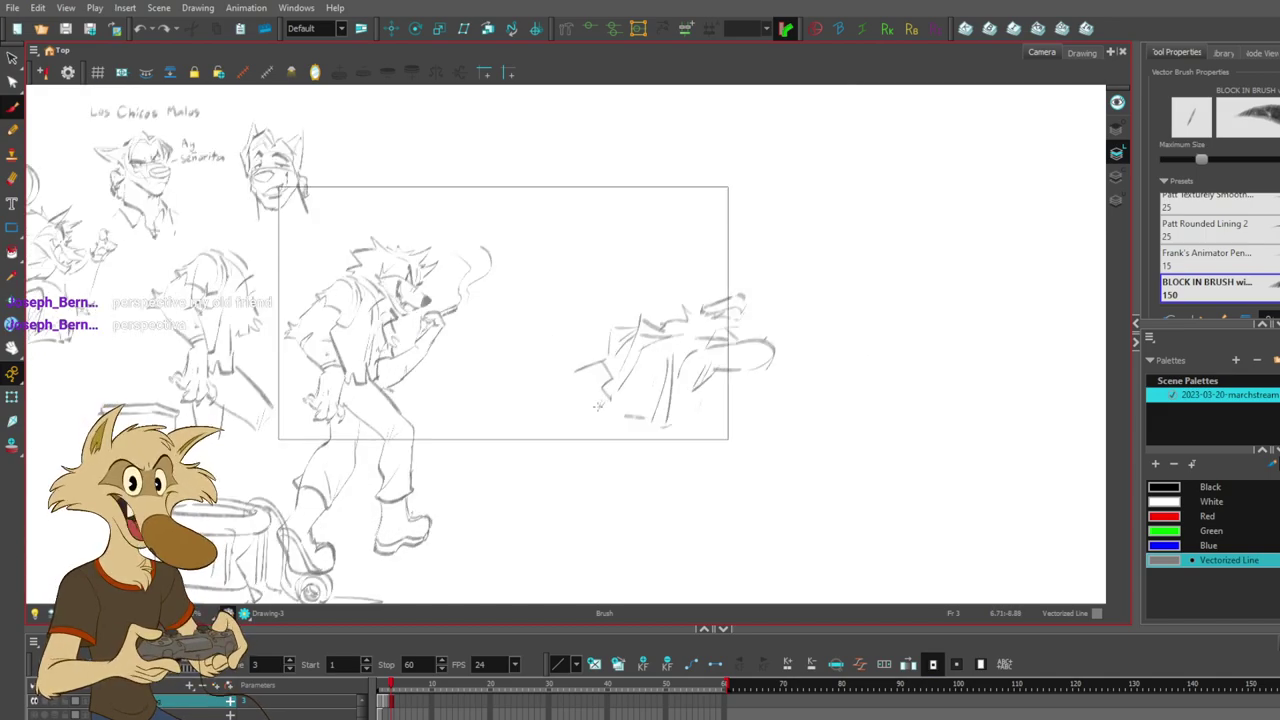
{"action": "scroll", "coordinate": [597, 405], "scroll_direction": "up", "scroll_amount": 1}
{"action": "scroll", "coordinate": [600, 405], "scroll_direction": "up", "scroll_amount": 1}
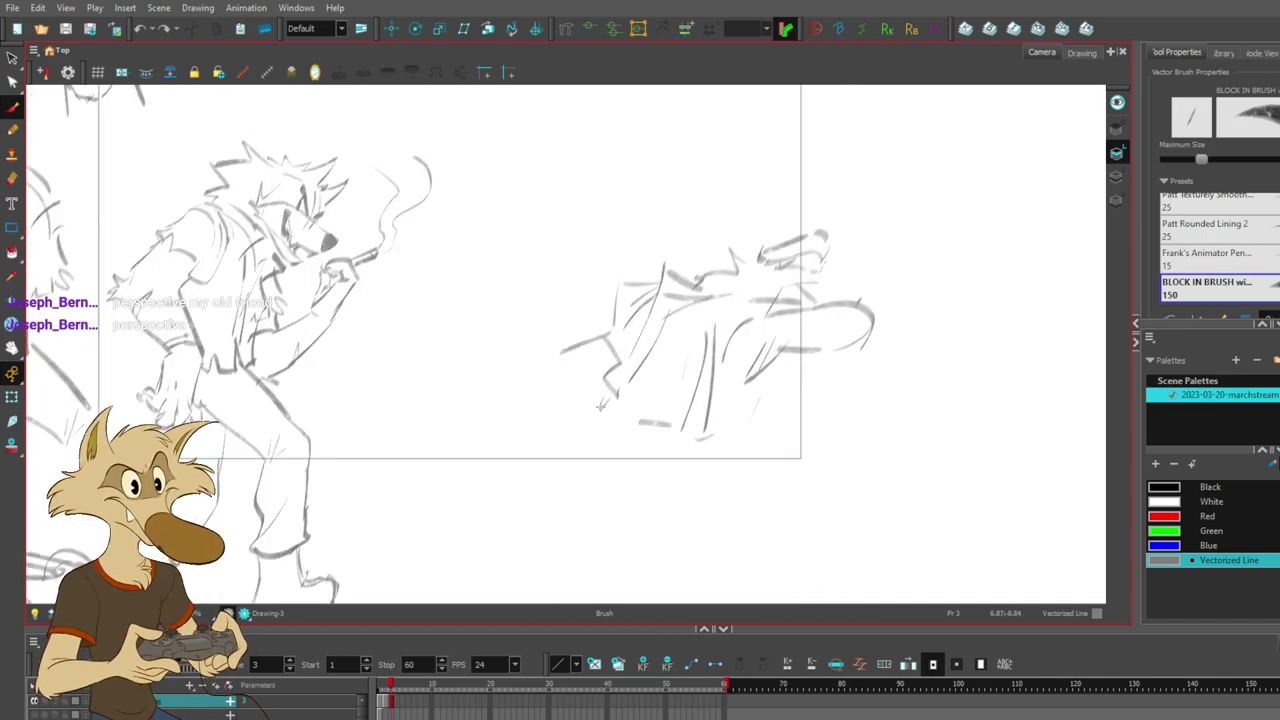
{"action": "mouse_move", "coordinate": [662, 420]}
{"action": "left_mouse_down"}
{"action": "mouse_move", "coordinate": [588, 390]}
{"action": "mouse_move", "coordinate": [568, 420]}
{"action": "left_mouse_up"}
{"action": "key", "text": "alt+s"}
{"action": "key", "text": "ctrl+z"}
{"action": "key", "text": "alt+b"}
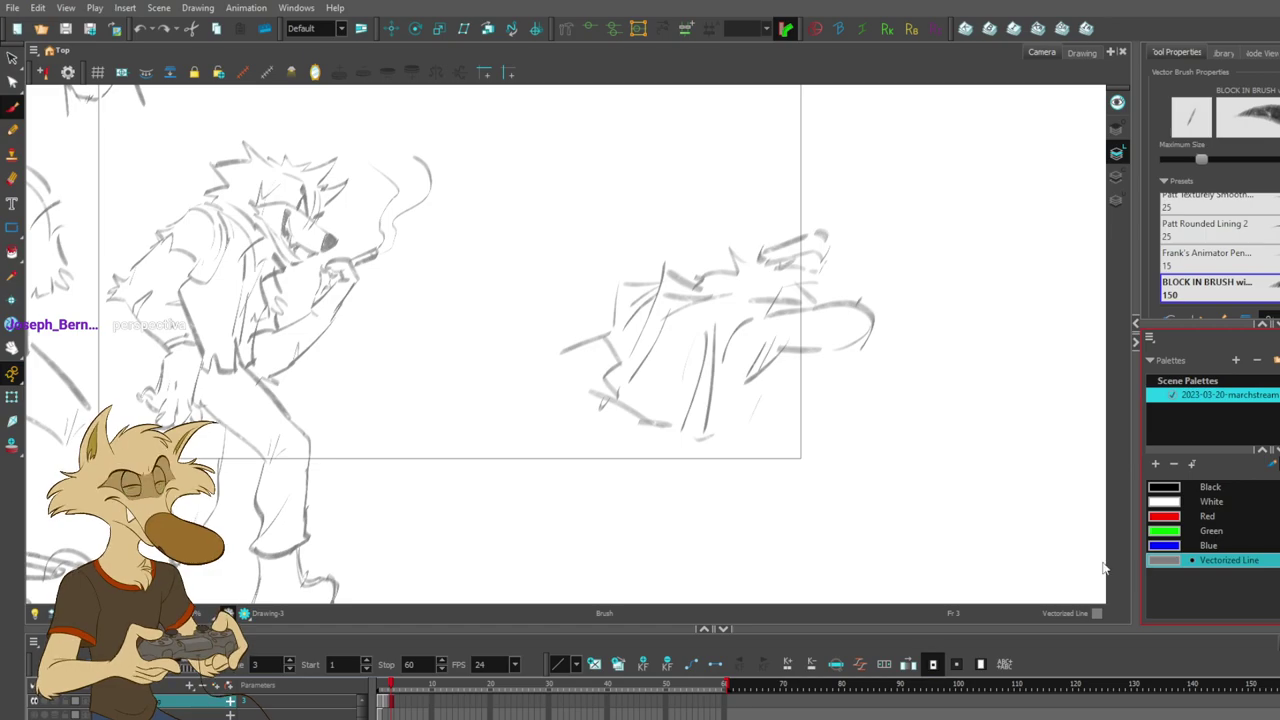
- Sketch a thick, nearly horizontal base line with an upturned end just beneath the torso
{"action": "scroll", "coordinate": [662, 434], "scroll_direction": "down", "scroll_amount": 3}
{"action": "scroll", "coordinate": [676, 425], "scroll_direction": "up", "scroll_amount": 1}
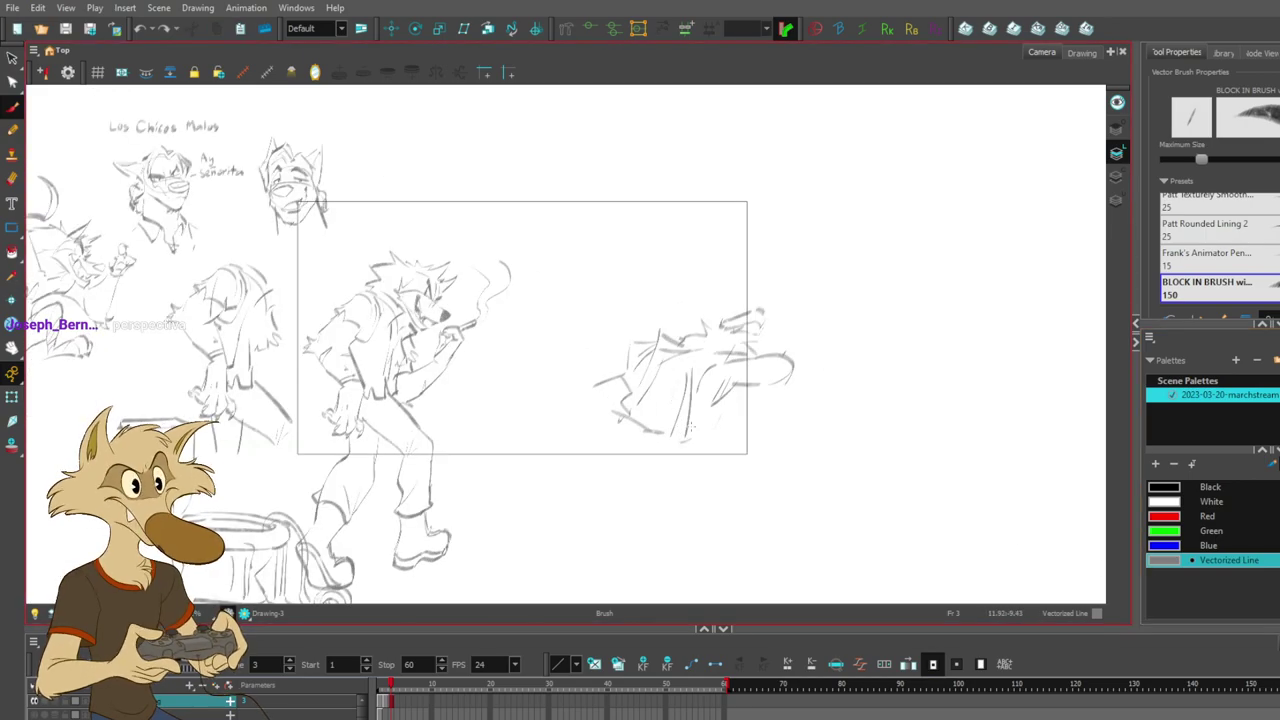
{"action": "scroll", "coordinate": [666, 425], "scroll_direction": "up", "scroll_amount": 1}
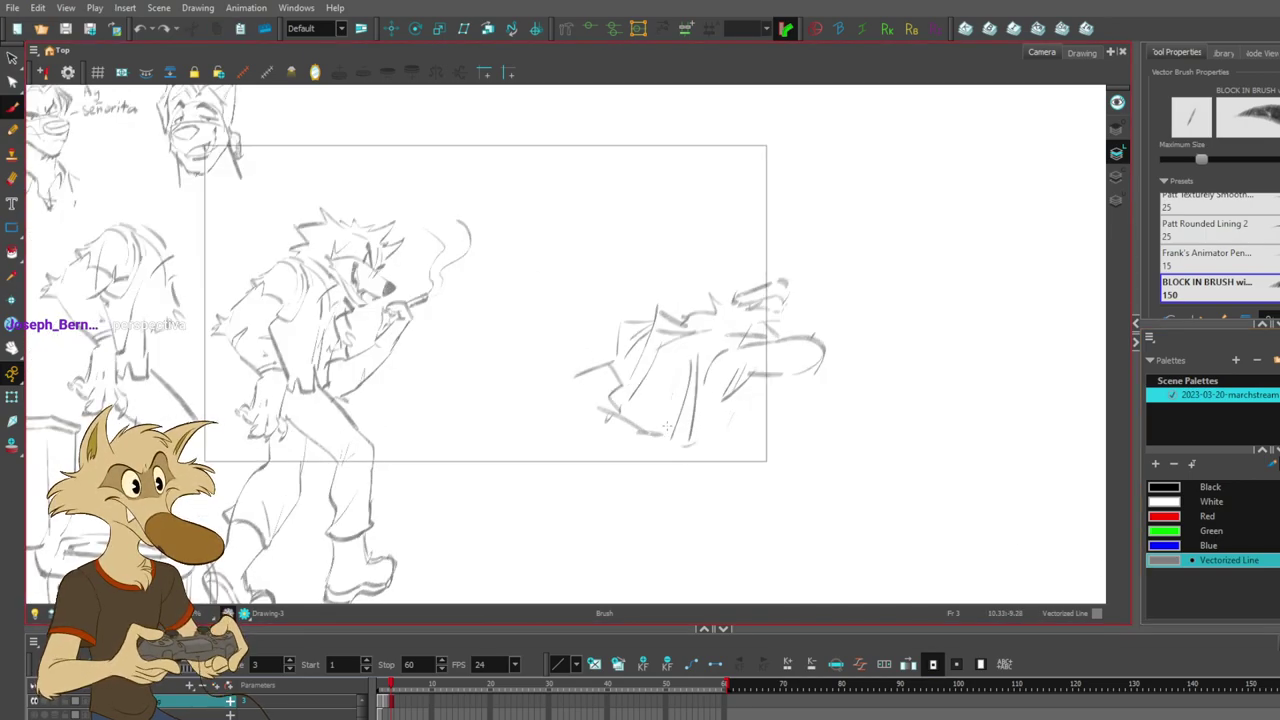
{"action": "left_click_drag", "start_coordinate": [574, 470], "coordinate": [666, 470]}
{"action": "key", "text": "ctrl+z"}
{"action": "mouse_move", "coordinate": [586, 475]}
{"action": "left_mouse_down"}
{"action": "mouse_move", "coordinate": [658, 482]}
{"action": "mouse_move", "coordinate": [708, 467]}
{"action": "mouse_move", "coordinate": [598, 482]}
{"action": "mouse_move", "coordinate": [664, 487]}
{"action": "left_mouse_up"}
{"action": "key", "text": "ctrl+z"}
{"action": "left_click_drag", "start_coordinate": [574, 479], "coordinate": [672, 490]}
{"action": "left_click_drag", "start_coordinate": [678, 490], "coordinate": [714, 477]}
{"action": "mouse_move", "coordinate": [646, 421]}
{"action": "left_mouse_down"}
{"action": "mouse_move", "coordinate": [672, 447]}
{"action": "mouse_move", "coordinate": [650, 439]}
{"action": "left_mouse_up"}
{"action": "key", "text": "ctrl+z"}
{"action": "key", "text": "ctrl+z"}
{"action": "left_click_drag", "start_coordinate": [609, 398], "coordinate": [588, 438]}
{"action": "key", "text": "ctrl+z"}
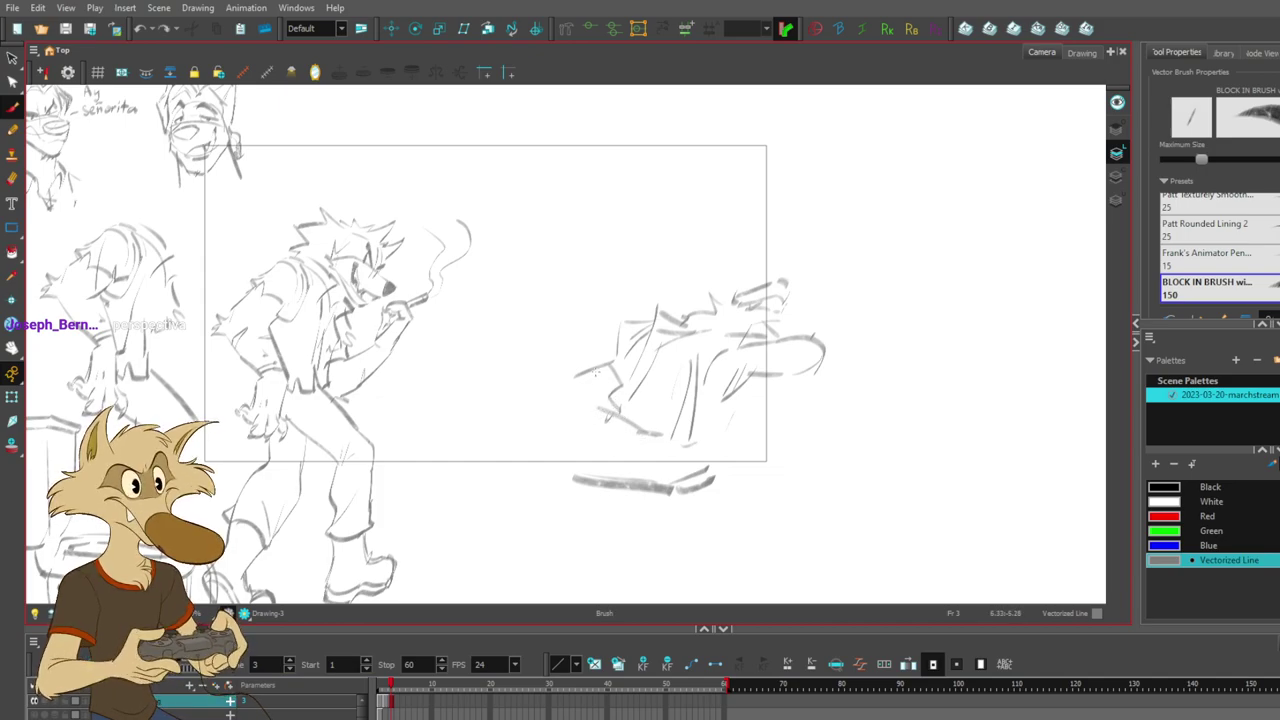
- Block in the near leg's foot, shin and thigh, and add an angled line from the base up to the arm
{"action": "mouse_move", "coordinate": [467, 318]}
{"action": "left_mouse_down"}
{"action": "mouse_move", "coordinate": [598, 368]}
{"action": "mouse_move", "coordinate": [632, 482]}
{"action": "left_mouse_up"}
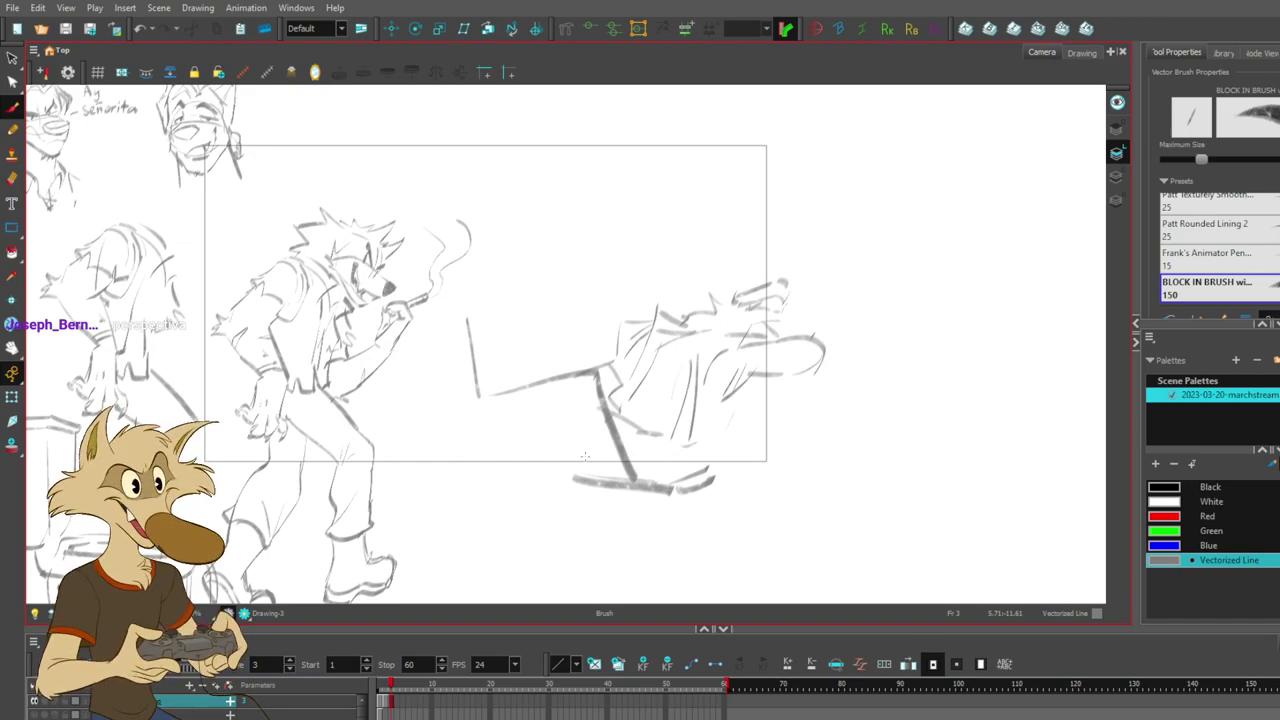
{"action": "mouse_move", "coordinate": [701, 469]}
{"action": "left_mouse_down"}
{"action": "mouse_move", "coordinate": [764, 373]}
{"action": "mouse_move", "coordinate": [746, 397]}
{"action": "mouse_move", "coordinate": [822, 378]}
{"action": "left_mouse_up"}
{"action": "key", "text": "ctrl+z"}
{"action": "key", "text": "ctrl+z"}
- Block in the second leg's foot, shin and thigh with single strokes beside the first leg
{"action": "mouse_move", "coordinate": [402, 380]}
{"action": "left_mouse_down"}
{"action": "mouse_move", "coordinate": [436, 402]}
{"action": "mouse_move", "coordinate": [540, 352]}
{"action": "mouse_move", "coordinate": [557, 402]}
{"action": "left_mouse_up"}
{"action": "key", "text": "ctrl+z"}
{"action": "left_click_drag", "start_coordinate": [585, 460], "coordinate": [590, 473]}
{"action": "key", "text": "ctrl+z"}
{"action": "mouse_move", "coordinate": [537, 354]}
{"action": "left_mouse_down"}
{"action": "mouse_move", "coordinate": [562, 457]}
{"action": "mouse_move", "coordinate": [600, 472]}
{"action": "left_mouse_up"}
{"action": "key", "text": "ctrl+z"}
{"action": "key", "text": "ctrl+z"}
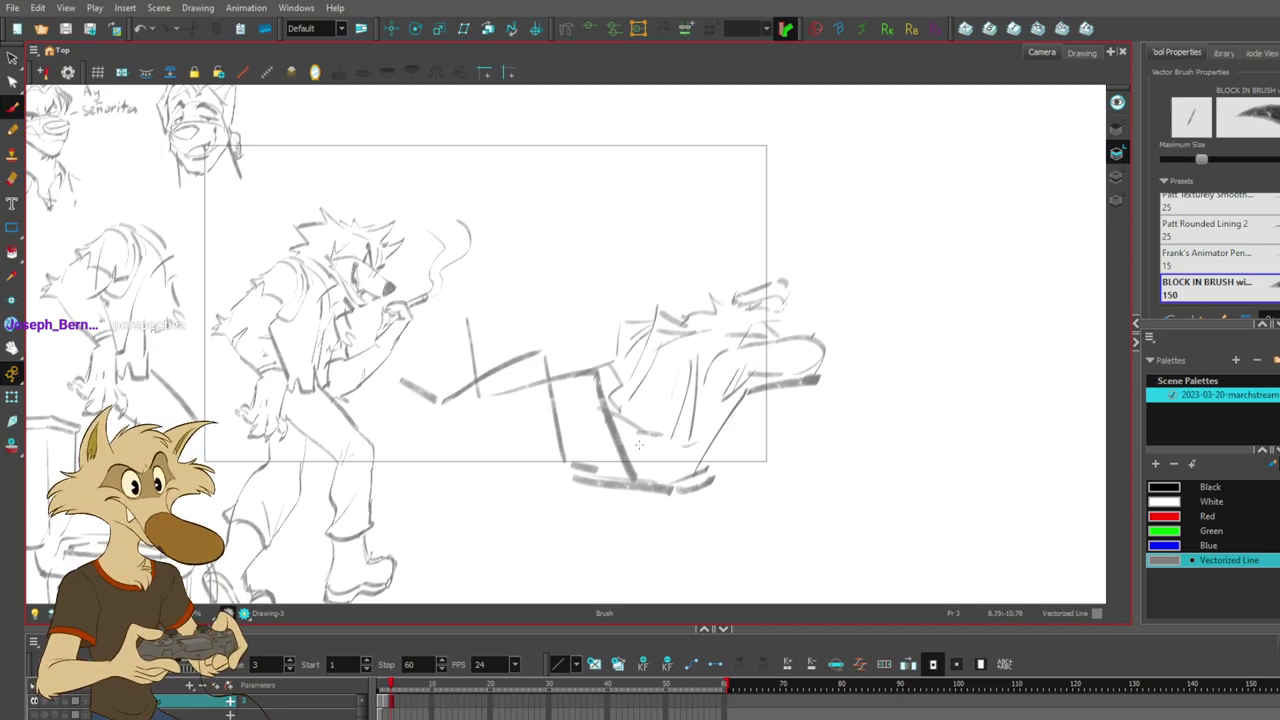
- Sketch the first rough strokes of a raised hand above the torso, retrying them
{"action": "scroll", "coordinate": [639, 442], "scroll_direction": "down", "scroll_amount": 2}
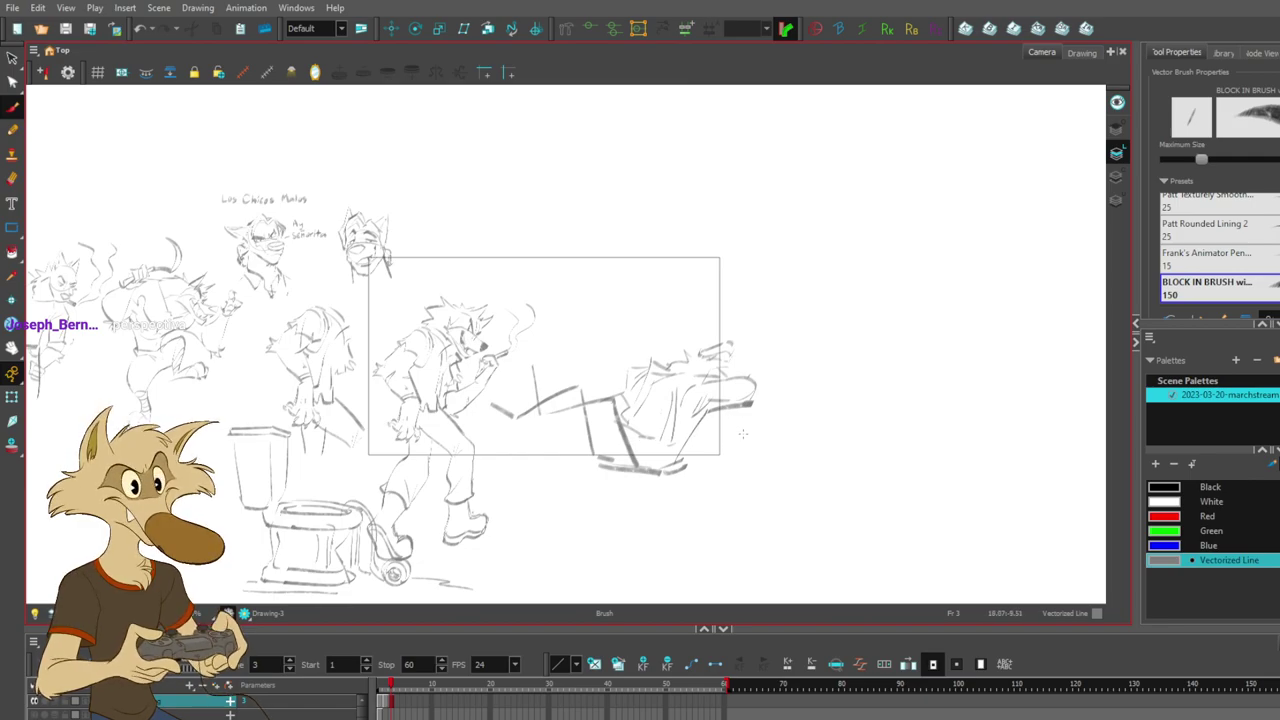
{"action": "scroll", "coordinate": [742, 433], "scroll_direction": "up", "scroll_amount": 1}
{"action": "scroll", "coordinate": [567, 376], "scroll_direction": "up", "scroll_amount": 1}
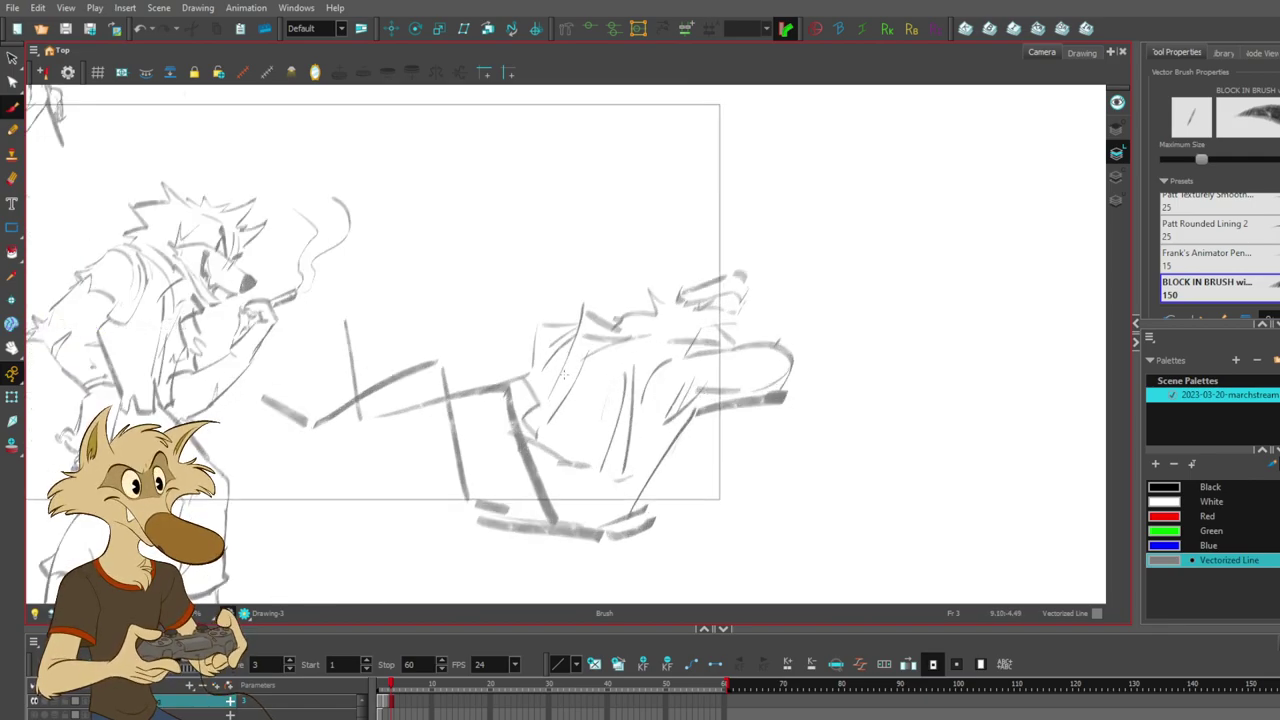
{"action": "scroll", "coordinate": [482, 358], "scroll_direction": "up", "scroll_amount": 1}
{"action": "scroll", "coordinate": [482, 358], "scroll_direction": "down", "scroll_amount": 2}
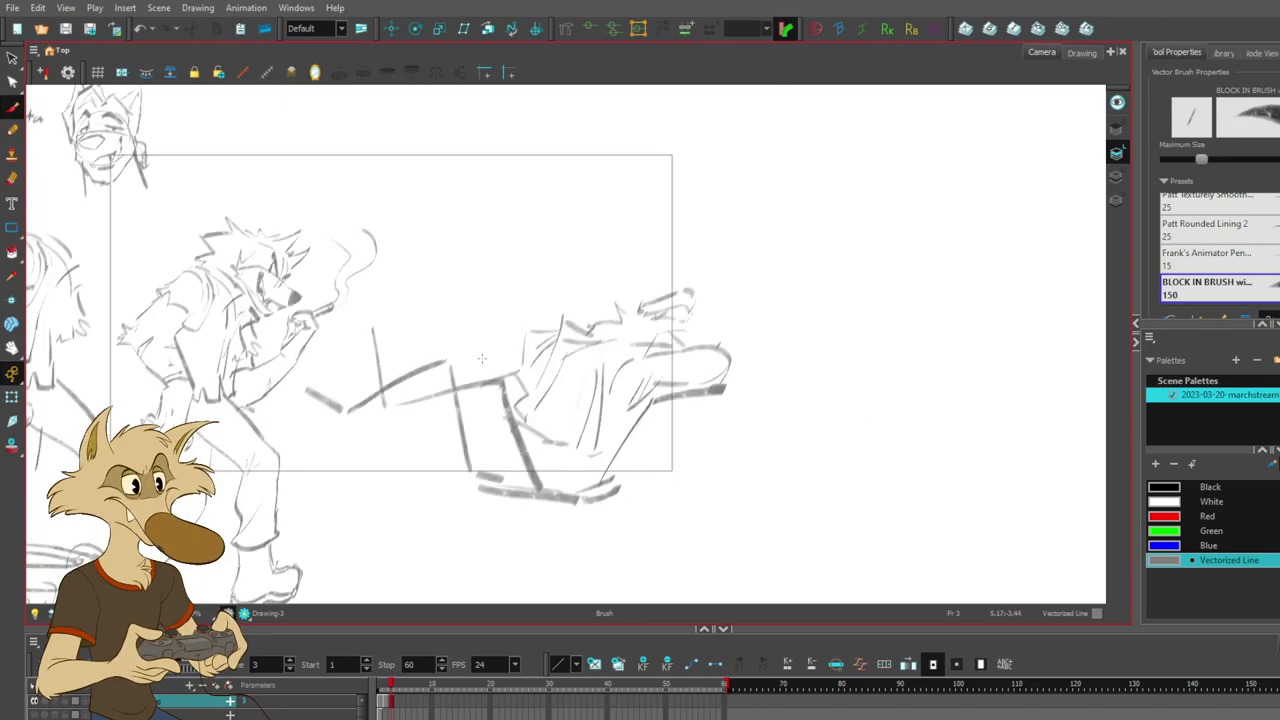
{"action": "scroll", "coordinate": [482, 358], "scroll_direction": "up", "scroll_amount": 1}
{"action": "left_click_drag", "start_coordinate": [540, 212], "coordinate": [518, 268]}
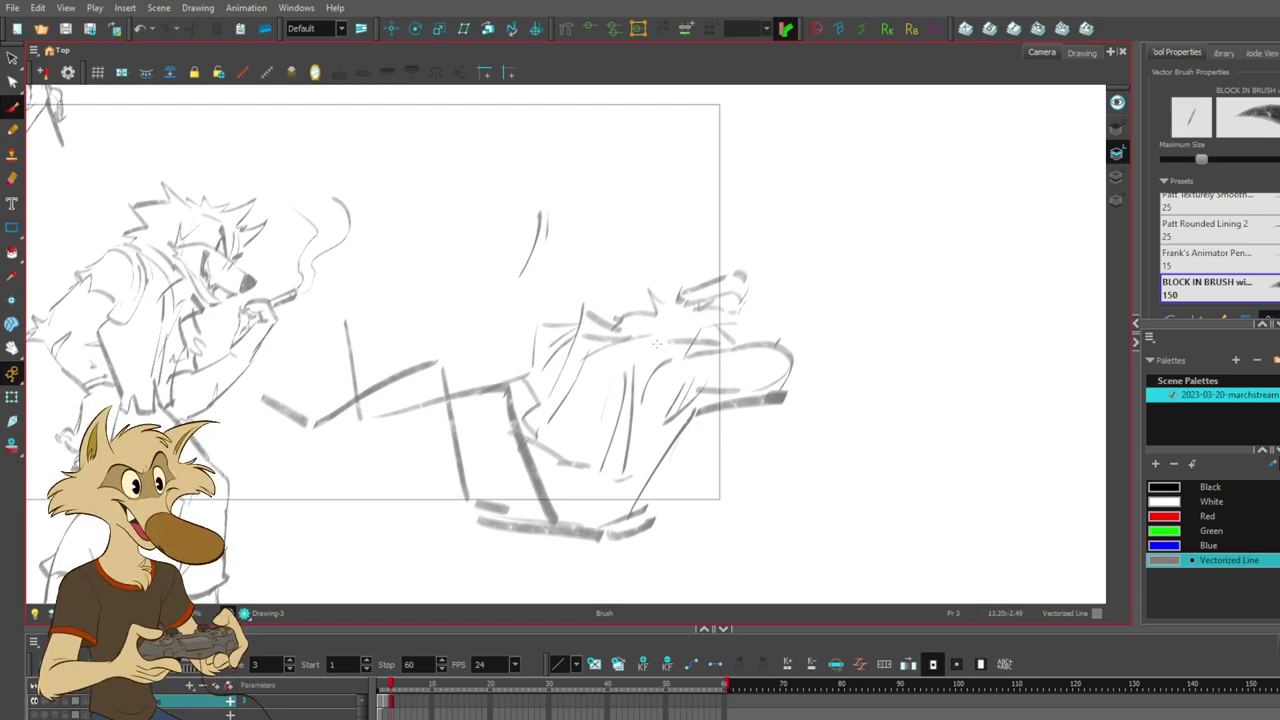
{"action": "scroll", "coordinate": [656, 343], "scroll_direction": "up", "scroll_amount": 2}
{"action": "key", "text": "ctrl+z"}
{"action": "mouse_move", "coordinate": [518, 208]}
{"action": "left_mouse_down"}
{"action": "mouse_move", "coordinate": [546, 232]}
{"action": "mouse_move", "coordinate": [538, 264]}
{"action": "mouse_move", "coordinate": [514, 266]}
{"action": "left_mouse_up"}
{"action": "key", "text": "ctrl+z"}
{"action": "mouse_move", "coordinate": [504, 243]}
{"action": "left_mouse_down"}
{"action": "mouse_move", "coordinate": [530, 260]}
{"action": "mouse_move", "coordinate": [513, 283]}
{"action": "mouse_move", "coordinate": [537, 260]}
{"action": "left_mouse_up"}
{"action": "key", "text": "ctrl+z"}
- Sketch the raised arm's forearm lines and bent elbow beneath the hand
{"action": "mouse_move", "coordinate": [457, 251]}
{"action": "left_mouse_down"}
{"action": "mouse_move", "coordinate": [406, 279]}
{"action": "mouse_move", "coordinate": [379, 347]}
{"action": "left_mouse_up"}
{"action": "key", "text": "ctrl+z"}
{"action": "mouse_move", "coordinate": [411, 271]}
{"action": "left_mouse_down"}
{"action": "mouse_move", "coordinate": [427, 342]}
{"action": "mouse_move", "coordinate": [500, 292]}
{"action": "left_mouse_up"}
{"action": "key", "text": "ctrl+z"}
{"action": "mouse_move", "coordinate": [460, 350]}
{"action": "left_mouse_down"}
{"action": "mouse_move", "coordinate": [540, 242]}
{"action": "mouse_move", "coordinate": [554, 188]}
{"action": "left_mouse_up"}
- Redraw the raised hand's extended finger and small palm strokes
{"action": "left_click", "coordinate": [514, 196], "text": "ctrl"}
{"action": "key", "text": "Delete"}
{"action": "key", "text": "ctrl+z"}
{"action": "key", "text": "ctrl+z"}
{"action": "key", "text": "ctrl+z"}
{"action": "left_click_drag", "start_coordinate": [508, 213], "coordinate": [552, 183]}
{"action": "left_click_drag", "start_coordinate": [553, 185], "coordinate": [529, 210]}
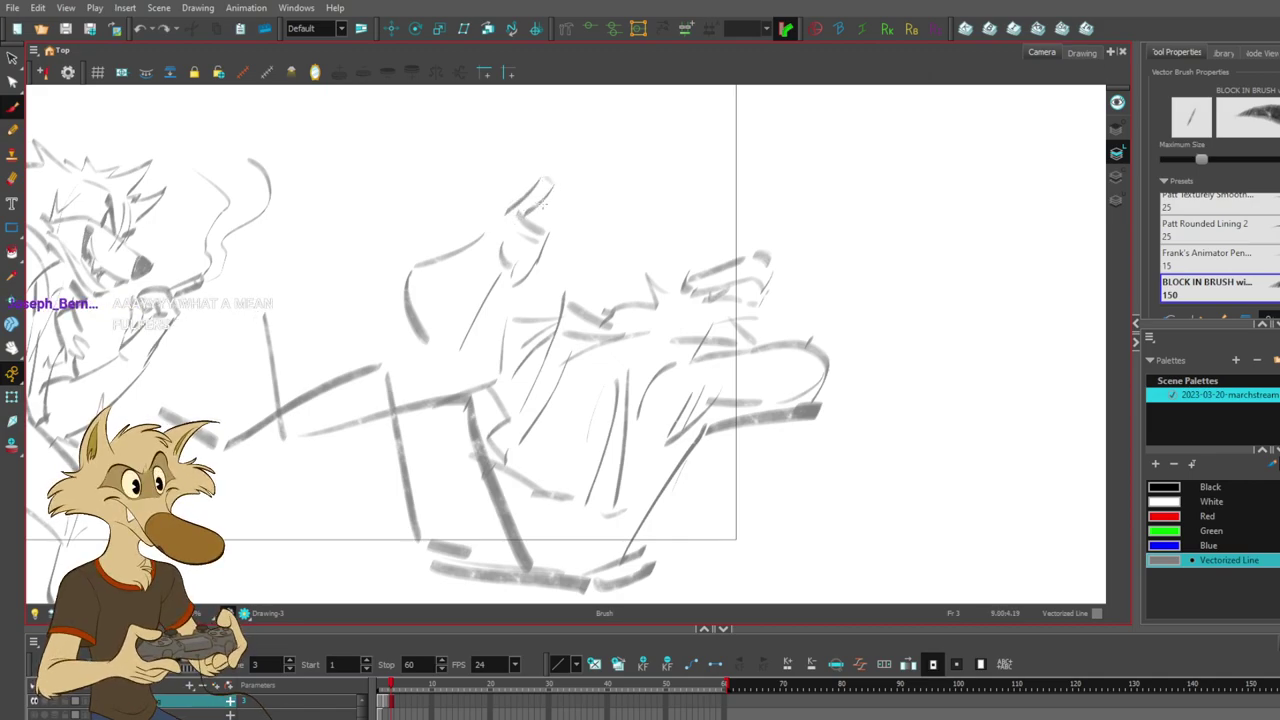
{"action": "left_click_drag", "start_coordinate": [541, 170], "coordinate": [578, 206]}
{"action": "key", "text": "ctrl+z"}
{"action": "key", "text": "ctrl+z"}
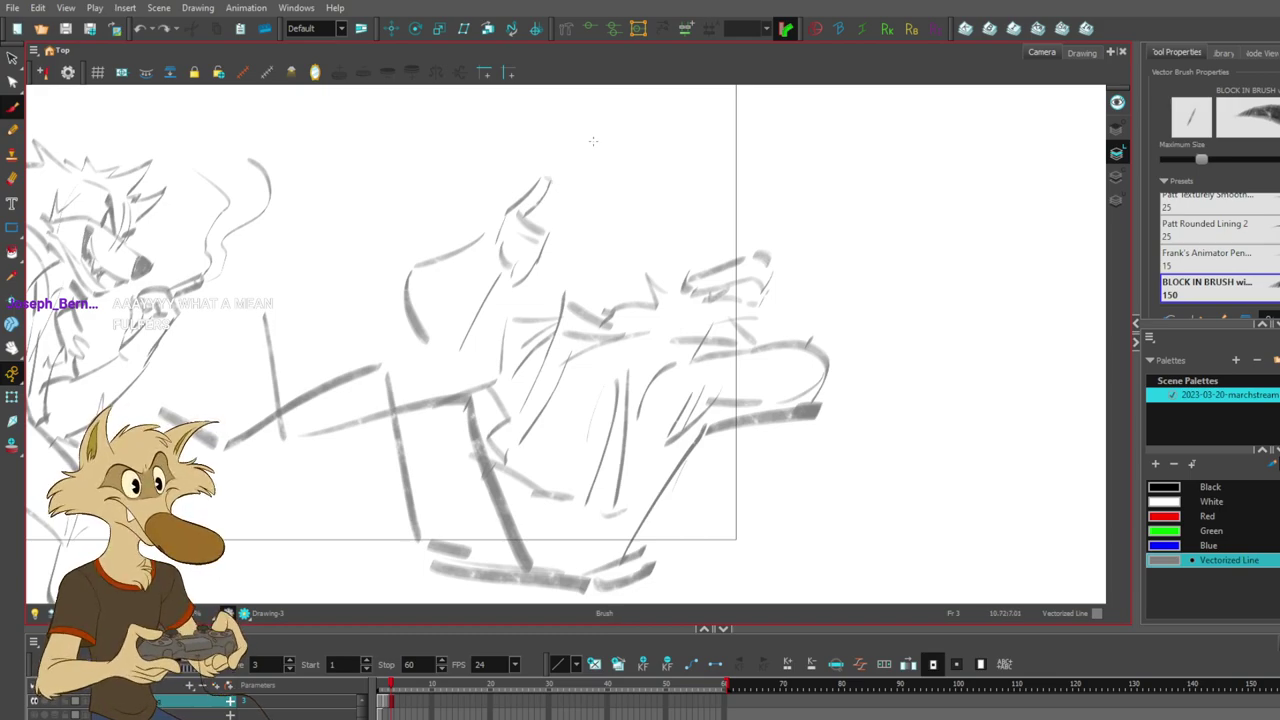
{"action": "left_click_drag", "start_coordinate": [659, 246], "coordinate": [757, 271]}
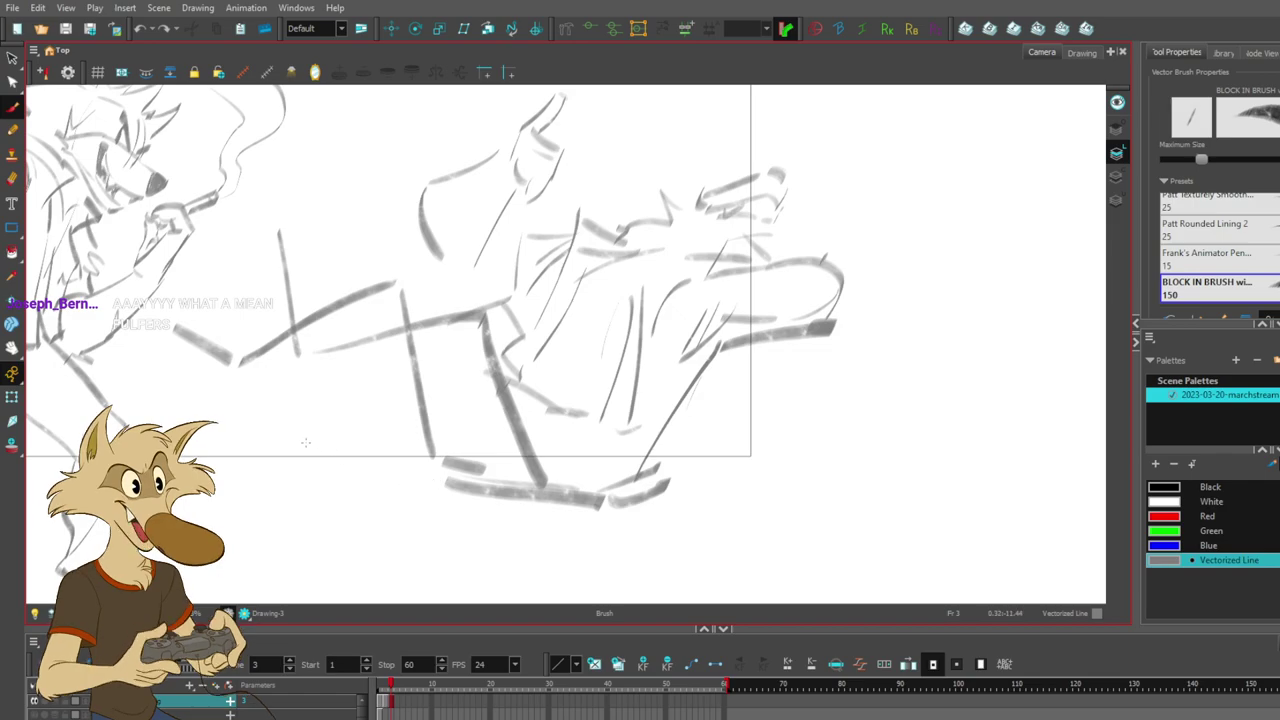
- Rough in long tabletop edge lines beneath the outstretched legs, retrying the strokes several times
{"action": "mouse_move", "coordinate": [214, 458]}
{"action": "left_mouse_down"}
{"action": "mouse_move", "coordinate": [503, 398]}
{"action": "mouse_move", "coordinate": [432, 408]}
{"action": "mouse_move", "coordinate": [456, 411]}
{"action": "left_mouse_up"}
{"action": "key", "text": "ctrl+z"}
{"action": "key", "text": "ctrl+z"}
{"action": "key", "text": "ctrl+z"}
{"action": "left_click_drag", "start_coordinate": [214, 472], "coordinate": [440, 419]}
{"action": "key", "text": "ctrl+z"}
{"action": "mouse_move", "coordinate": [288, 393]}
{"action": "left_mouse_down"}
{"action": "mouse_move", "coordinate": [454, 377]}
{"action": "mouse_move", "coordinate": [480, 403]}
{"action": "mouse_move", "coordinate": [457, 390]}
{"action": "mouse_move", "coordinate": [473, 389]}
{"action": "mouse_move", "coordinate": [478, 413]}
{"action": "mouse_move", "coordinate": [463, 417]}
{"action": "left_mouse_up"}
{"action": "key", "text": "ctrl+z"}
{"action": "key", "text": "ctrl+z"}
{"action": "key", "text": "ctrl+z"}
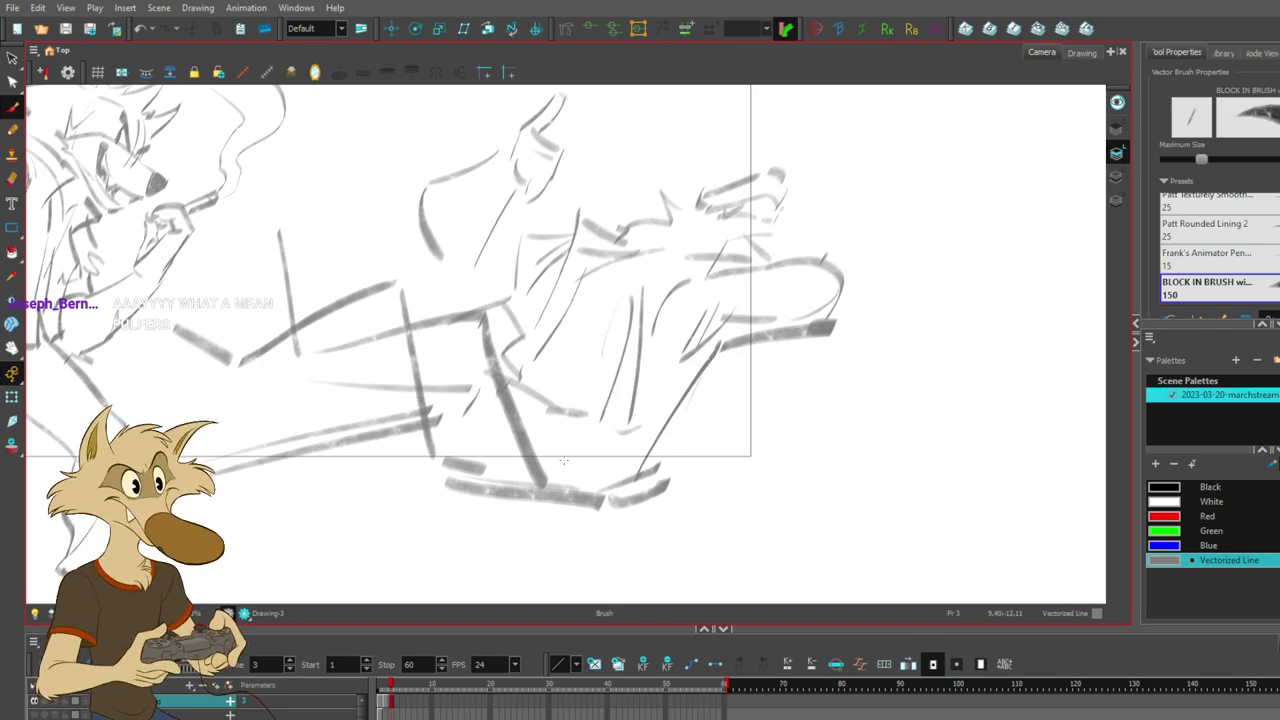
- Delete the surplus tabletop strokes beneath the outstretched legs
{"action": "key", "text": "alt+s"}
{"action": "left_click", "coordinate": [410, 425]}
{"action": "left_click_drag", "start_coordinate": [411, 425], "coordinate": [433, 417]}
{"action": "left_click", "coordinate": [510, 382]}
{"action": "left_click", "coordinate": [442, 401]}
{"action": "key", "text": "Delete"}
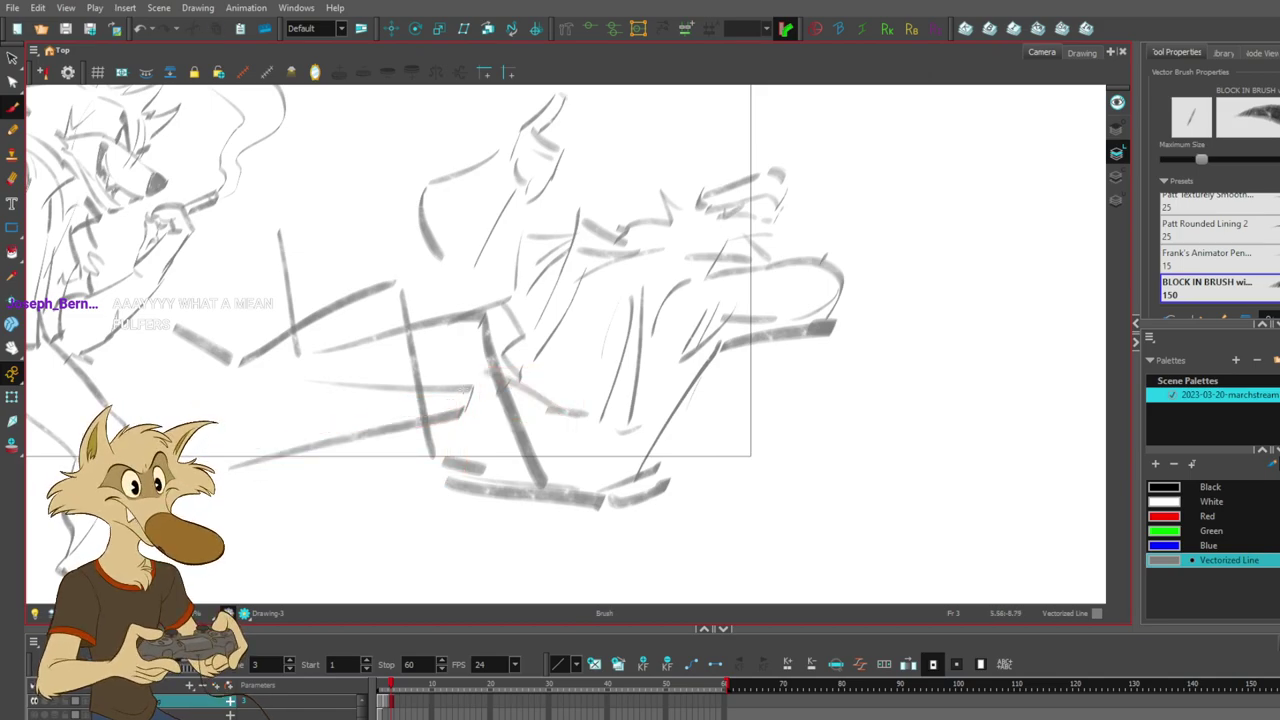
- Redraw the tabletop's two long edges beneath the legs and sketch a curved outline for the raised foot
{"action": "left_click_drag", "start_coordinate": [223, 437], "coordinate": [470, 389]}
{"action": "left_click", "coordinate": [352, 433]}
{"action": "key", "text": "Delete"}
{"action": "mouse_move", "coordinate": [222, 473]}
{"action": "left_mouse_down"}
{"action": "mouse_move", "coordinate": [471, 417]}
{"action": "mouse_move", "coordinate": [418, 422]}
{"action": "left_mouse_up"}
{"action": "key", "text": "alt+b"}
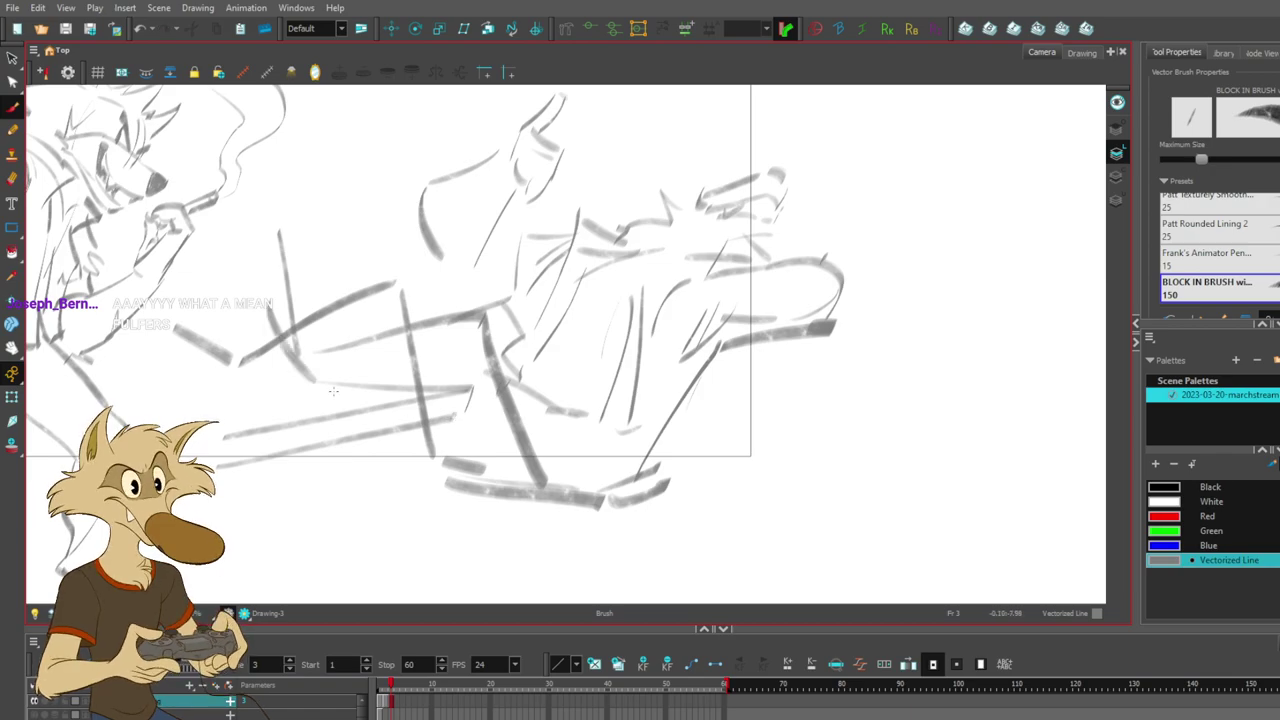
{"action": "mouse_move", "coordinate": [256, 240]}
{"action": "left_mouse_down"}
{"action": "mouse_move", "coordinate": [276, 391]}
{"action": "mouse_move", "coordinate": [369, 382]}
{"action": "left_mouse_up"}
{"action": "key", "text": "ctrl+z"}
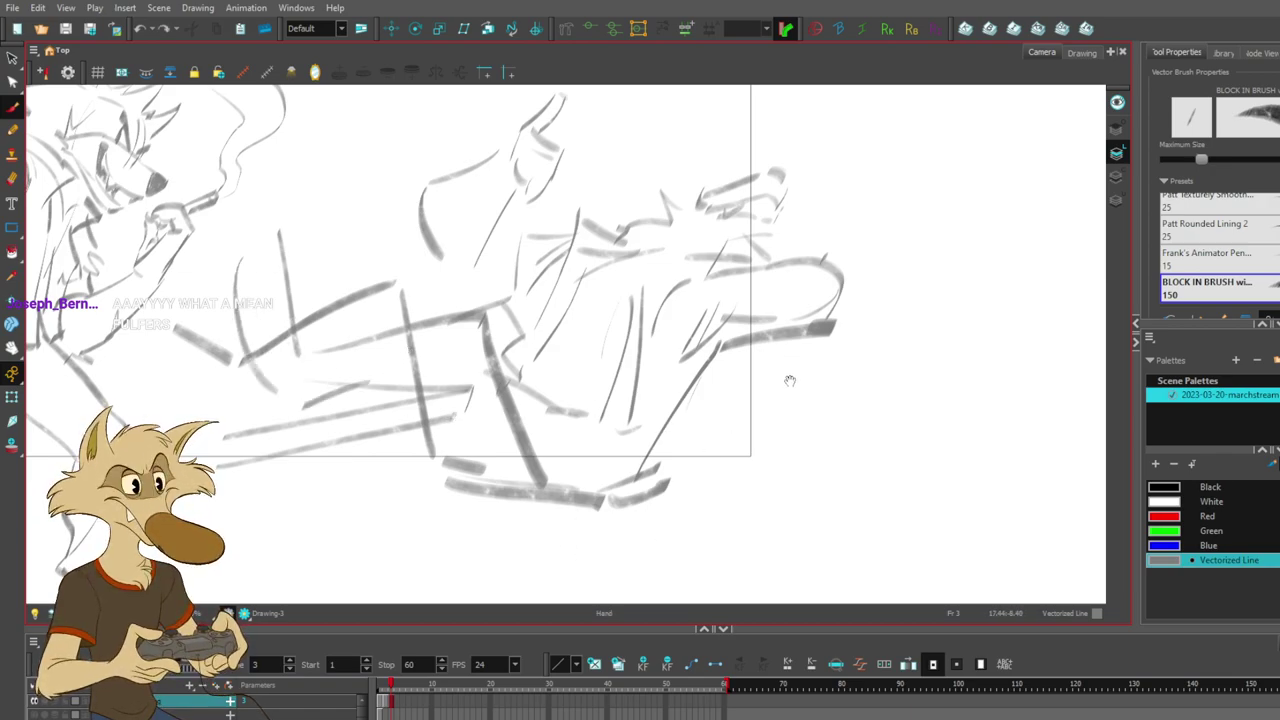
- Rework the jagged fur strokes between the reclining wolf's shoulder and head, trying several variants
{"action": "left_click_drag", "start_coordinate": [790, 373], "coordinate": [766, 441]}
{"action": "mouse_move", "coordinate": [707, 236]}
{"action": "left_mouse_down"}
{"action": "mouse_move", "coordinate": [733, 256]}
{"action": "mouse_move", "coordinate": [622, 309]}
{"action": "mouse_move", "coordinate": [637, 301]}
{"action": "mouse_move", "coordinate": [645, 235]}
{"action": "mouse_move", "coordinate": [634, 295]}
{"action": "mouse_move", "coordinate": [631, 279]}
{"action": "mouse_move", "coordinate": [598, 270]}
{"action": "mouse_move", "coordinate": [603, 293]}
{"action": "left_mouse_up"}
{"action": "key", "text": "ctrl+z"}
{"action": "key", "text": "ctrl+z"}
{"action": "key", "text": "ctrl+z"}
{"action": "key", "text": "ctrl+z"}
{"action": "left_click", "coordinate": [640, 288]}
{"action": "key", "text": "Delete"}
{"action": "key", "text": "ctrl+z"}
{"action": "key", "text": "ctrl+z"}
{"action": "key", "text": "ctrl+z"}
{"action": "key", "text": "ctrl+shift+z"}
{"action": "key", "text": "ctrl+shift+z"}
{"action": "key", "text": "ctrl+z"}
{"action": "key", "text": "ctrl+z"}
- Delete the stray fur strokes by the reclining wolf's head and draw its two pointed ears
{"action": "mouse_move", "coordinate": [730, 240]}
{"action": "left_mouse_down"}
{"action": "mouse_move", "coordinate": [673, 222]}
{"action": "mouse_move", "coordinate": [727, 241]}
{"action": "mouse_move", "coordinate": [668, 234]}
{"action": "mouse_move", "coordinate": [645, 270]}
{"action": "mouse_move", "coordinate": [633, 254]}
{"action": "mouse_move", "coordinate": [627, 279]}
{"action": "mouse_move", "coordinate": [717, 229]}
{"action": "left_mouse_up"}
{"action": "key", "text": "ctrl+z"}
{"action": "left_click", "coordinate": [645, 268]}
{"action": "key", "text": "Delete"}
{"action": "left_click", "coordinate": [658, 241]}
{"action": "key", "text": "Delete"}
{"action": "left_click_drag", "start_coordinate": [690, 223], "coordinate": [728, 193]}
{"action": "left_click_drag", "start_coordinate": [746, 240], "coordinate": [757, 205]}
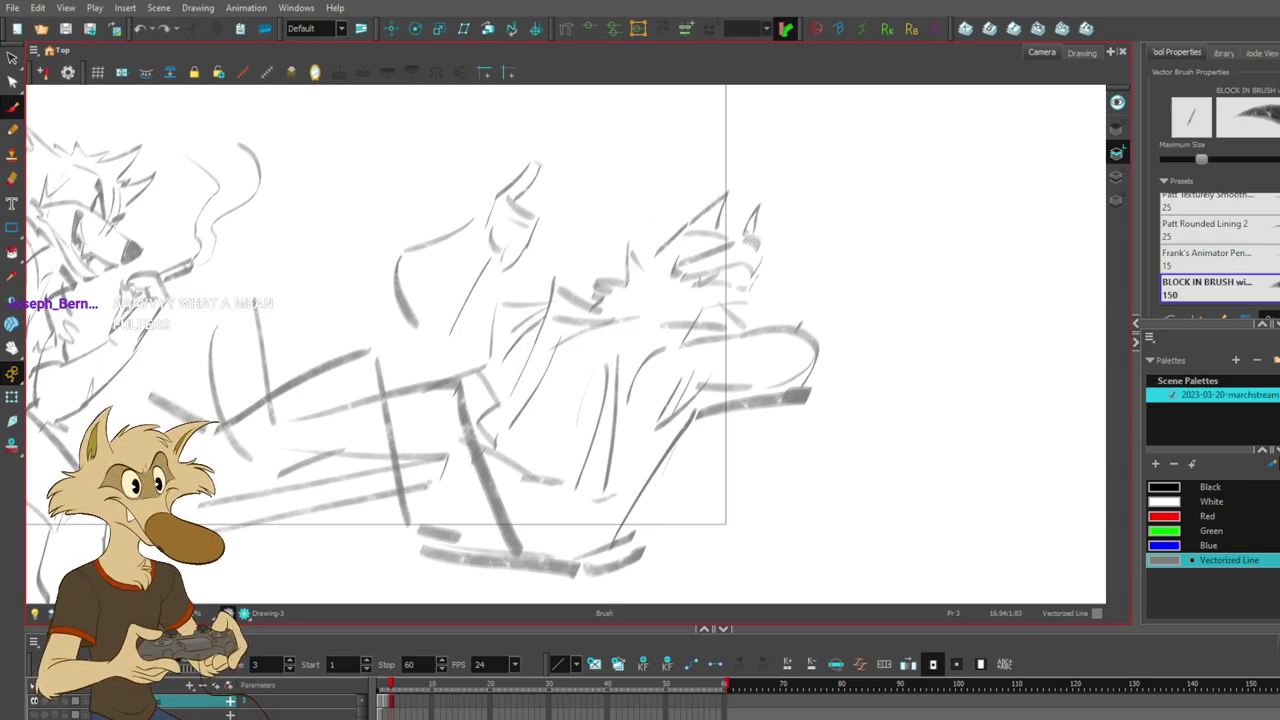
- Sketch curved sleeve strokes under the raised arm's elbow and rework the lines of the other arm
{"action": "mouse_move", "coordinate": [402, 306]}
{"action": "left_mouse_down"}
{"action": "mouse_move", "coordinate": [464, 319]}
{"action": "mouse_move", "coordinate": [456, 348]}
{"action": "mouse_move", "coordinate": [480, 282]}
{"action": "mouse_move", "coordinate": [522, 294]}
{"action": "mouse_move", "coordinate": [503, 358]}
{"action": "mouse_move", "coordinate": [487, 361]}
{"action": "left_mouse_up"}
{"action": "key", "text": "ctrl+z"}
{"action": "left_click_drag", "start_coordinate": [814, 362], "coordinate": [763, 392]}
{"action": "key", "text": "ctrl+z"}
{"action": "left_click_drag", "start_coordinate": [663, 354], "coordinate": [688, 412]}
{"action": "left_click_drag", "start_coordinate": [780, 334], "coordinate": [802, 388]}
{"action": "left_click_drag", "start_coordinate": [786, 331], "coordinate": [714, 452]}
{"action": "key", "text": "ctrl+z"}
{"action": "key", "text": "ctrl+z"}
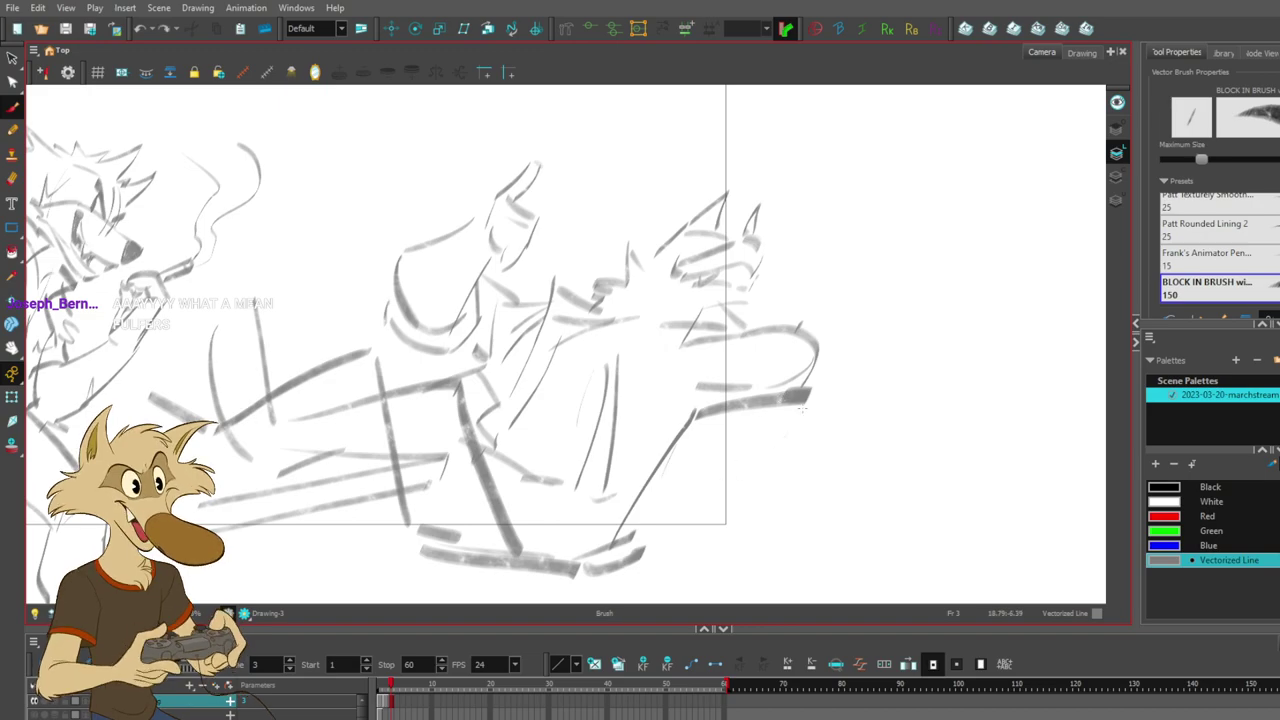
- Draw the other arm bent at the elbow with its forearm hanging down behind the torso
{"action": "mouse_move", "coordinate": [787, 432]}
{"action": "left_mouse_down"}
{"action": "mouse_move", "coordinate": [881, 351]}
{"action": "mouse_move", "coordinate": [829, 446]}
{"action": "mouse_move", "coordinate": [803, 450]}
{"action": "mouse_move", "coordinate": [815, 381]}
{"action": "left_mouse_up"}
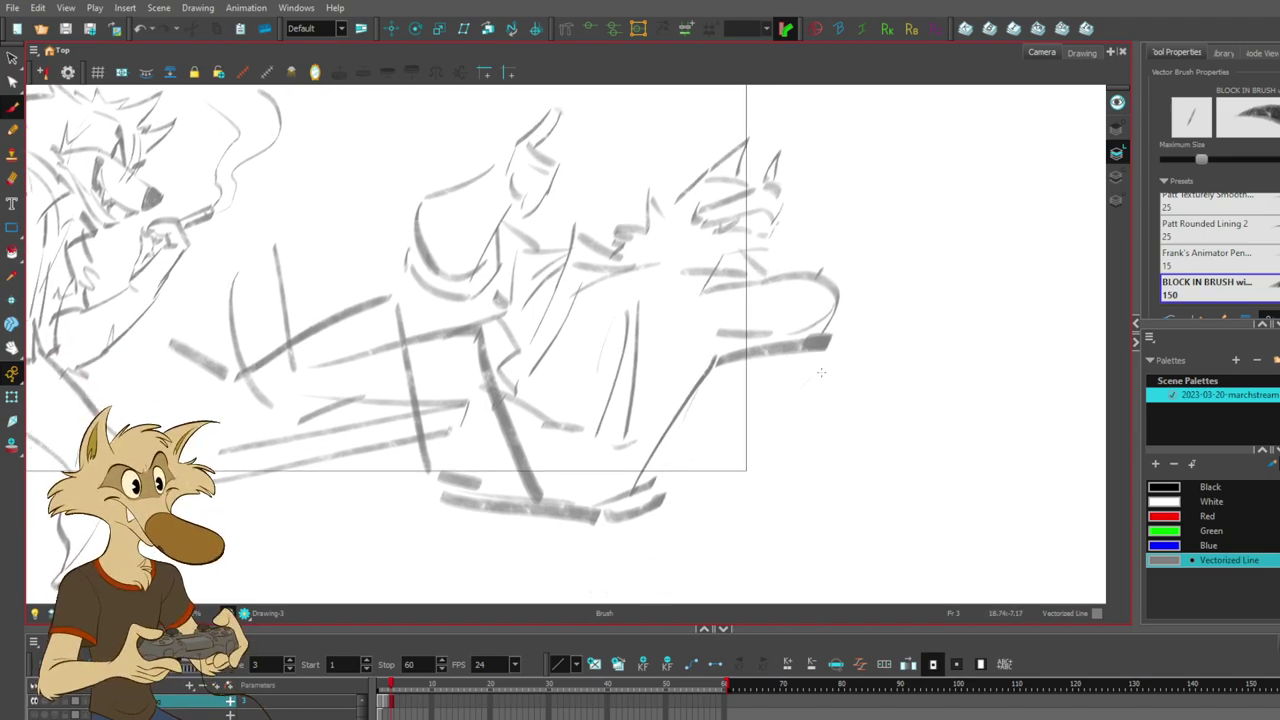
{"action": "mouse_move", "coordinate": [814, 312]}
{"action": "left_mouse_down"}
{"action": "mouse_move", "coordinate": [712, 340]}
{"action": "mouse_move", "coordinate": [656, 436]}
{"action": "mouse_move", "coordinate": [658, 458]}
{"action": "left_mouse_up"}
{"action": "left_click_drag", "start_coordinate": [696, 374], "coordinate": [680, 466]}
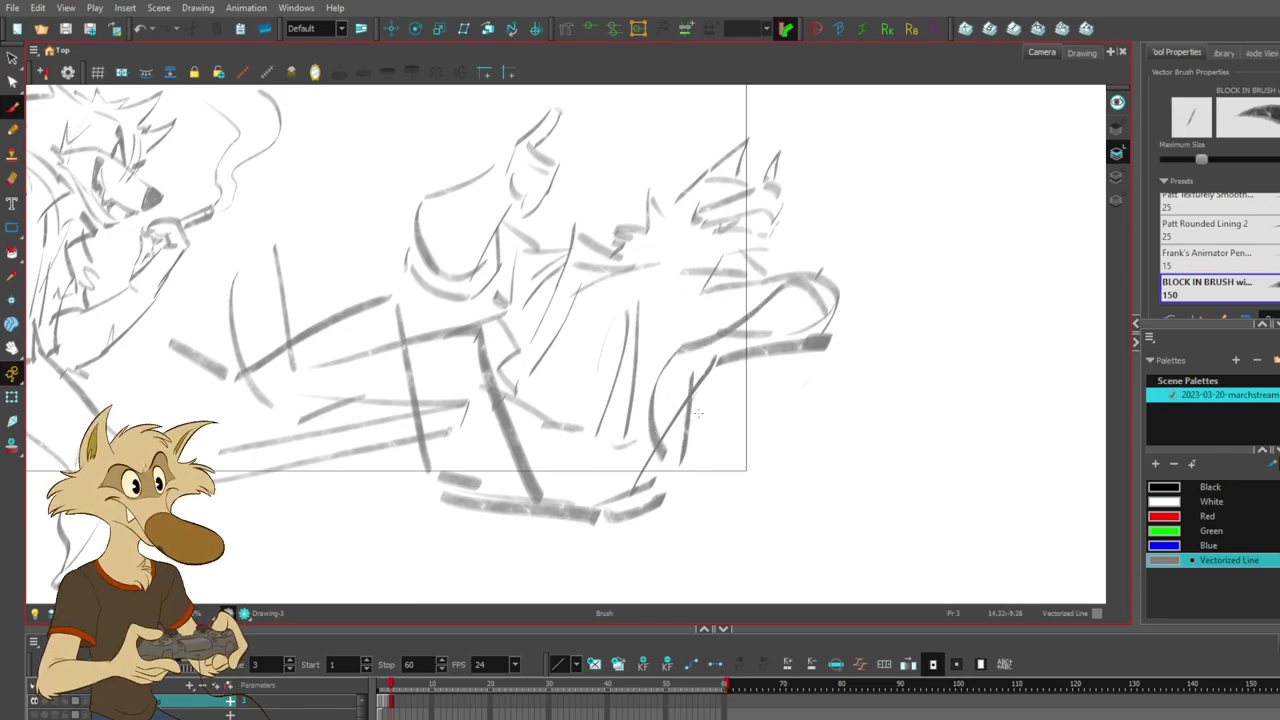
- Replace the bent arm's upper contour strokes and block in short hand strokes at the end of the forearm
{"action": "mouse_move", "coordinate": [684, 386]}
{"action": "left_mouse_down"}
{"action": "mouse_move", "coordinate": [845, 334]}
{"action": "mouse_move", "coordinate": [838, 320]}
{"action": "mouse_move", "coordinate": [800, 376]}
{"action": "left_mouse_up"}
{"action": "scroll", "coordinate": [840, 326], "scroll_direction": "down", "scroll_amount": 5}
{"action": "scroll", "coordinate": [845, 309], "scroll_direction": "up", "scroll_amount": 5}
{"action": "key", "text": "Delete"}
{"action": "left_click_drag", "start_coordinate": [852, 316], "coordinate": [742, 380]}
{"action": "key", "text": "Delete"}
{"action": "mouse_move", "coordinate": [882, 362]}
{"action": "left_mouse_down"}
{"action": "mouse_move", "coordinate": [859, 317]}
{"action": "mouse_move", "coordinate": [777, 356]}
{"action": "left_mouse_up"}
{"action": "left_click_drag", "start_coordinate": [800, 311], "coordinate": [771, 351]}
{"action": "mouse_move", "coordinate": [698, 484]}
{"action": "left_mouse_down"}
{"action": "mouse_move", "coordinate": [736, 494]}
{"action": "mouse_move", "coordinate": [722, 476]}
{"action": "mouse_move", "coordinate": [760, 524]}
{"action": "left_mouse_up"}
{"action": "key", "text": "ctrl+z"}
{"action": "mouse_move", "coordinate": [733, 474]}
{"action": "left_mouse_down"}
{"action": "mouse_move", "coordinate": [767, 514]}
{"action": "mouse_move", "coordinate": [872, 472]}
{"action": "left_mouse_up"}
{"action": "key", "text": "ctrl+z"}
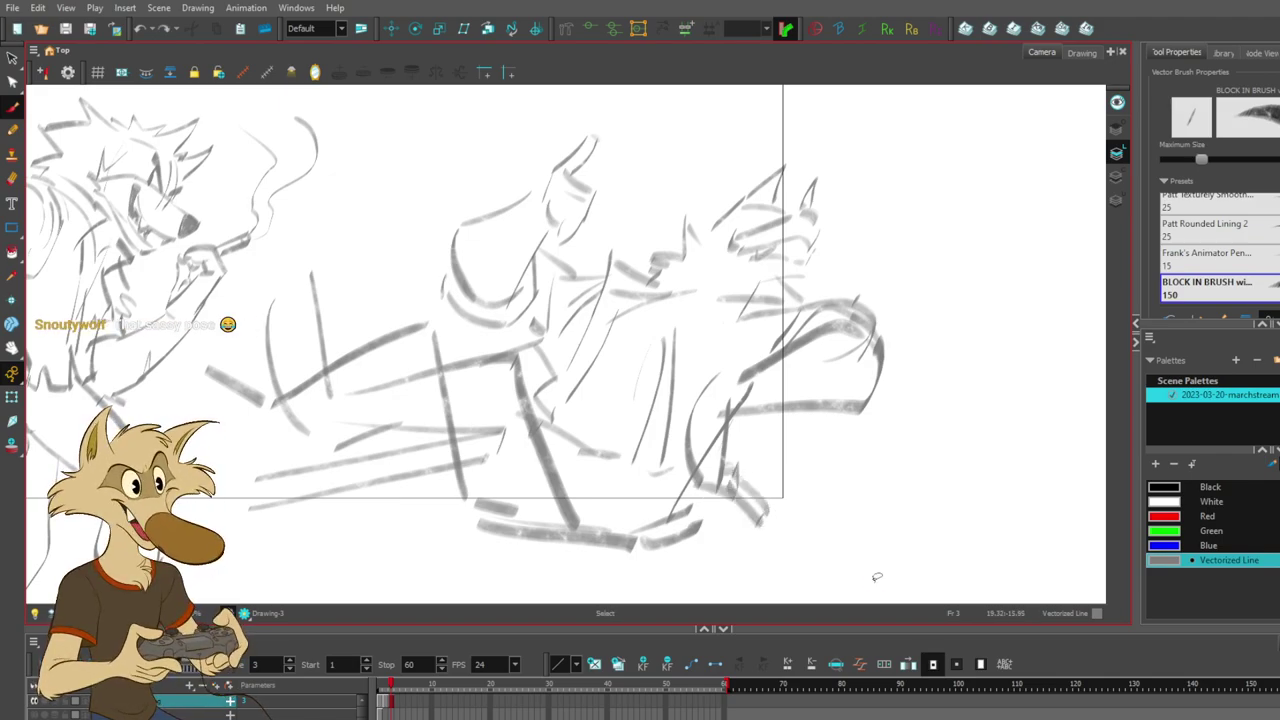
- Rework the raised foot with a rounded outline and delete its straight stroke
{"action": "scroll", "coordinate": [709, 528], "scroll_direction": "down", "scroll_amount": 5}
{"action": "scroll", "coordinate": [715, 528], "scroll_direction": "up", "scroll_amount": 3}
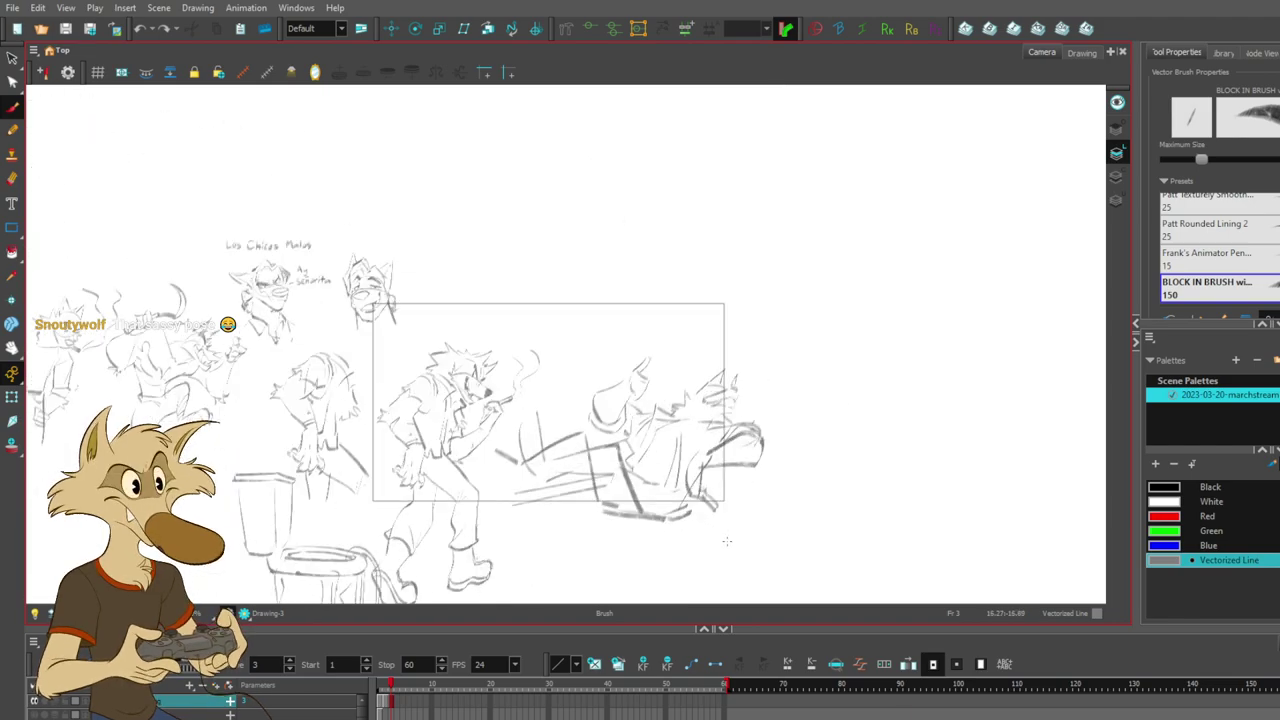
{"action": "scroll", "coordinate": [722, 528], "scroll_direction": "down", "scroll_amount": 2}
{"action": "scroll", "coordinate": [722, 528], "scroll_direction": "up", "scroll_amount": 3}
{"action": "scroll", "coordinate": [722, 528], "scroll_direction": "down", "scroll_amount": 3}
{"action": "scroll", "coordinate": [727, 415], "scroll_direction": "up", "scroll_amount": 4}
{"action": "scroll", "coordinate": [727, 415], "scroll_direction": "down", "scroll_amount": 2}
{"action": "scroll", "coordinate": [725, 420], "scroll_direction": "up", "scroll_amount": 4}
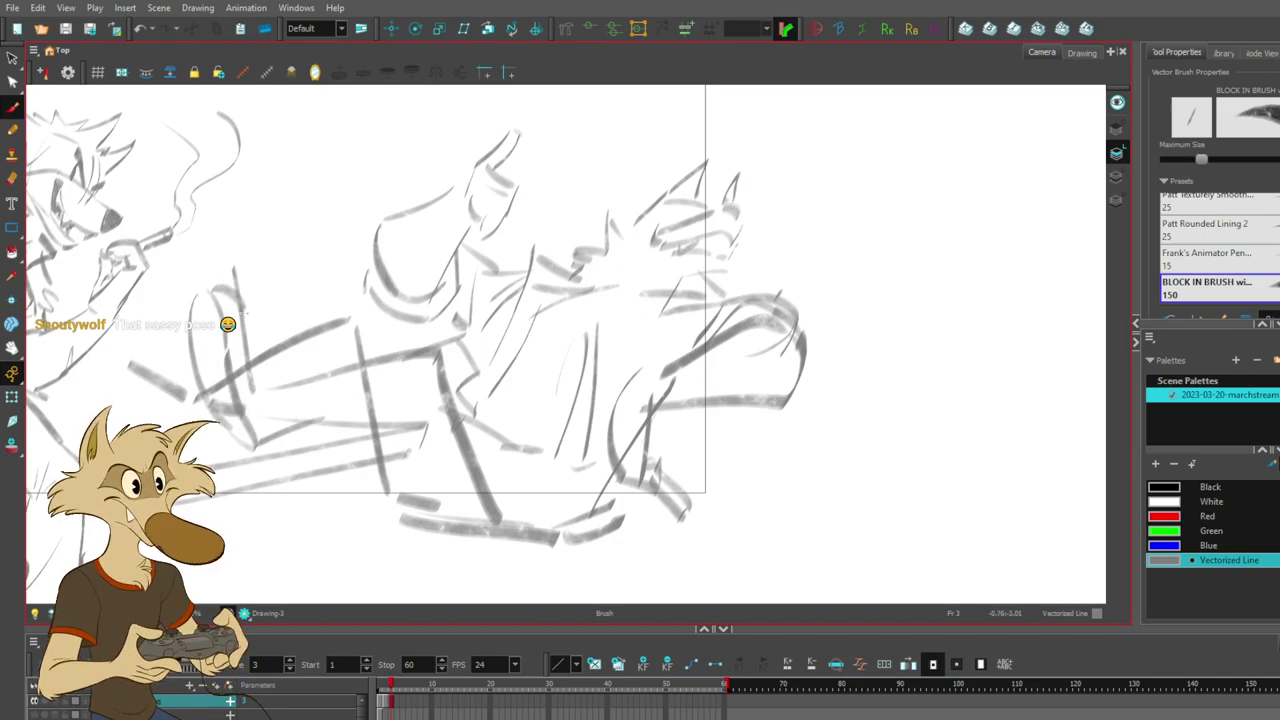
{"action": "key", "text": "alt+s"}
{"action": "left_click", "coordinate": [239, 292]}
{"action": "key", "text": "Delete"}
{"action": "left_click_drag", "start_coordinate": [204, 292], "coordinate": [250, 340]}
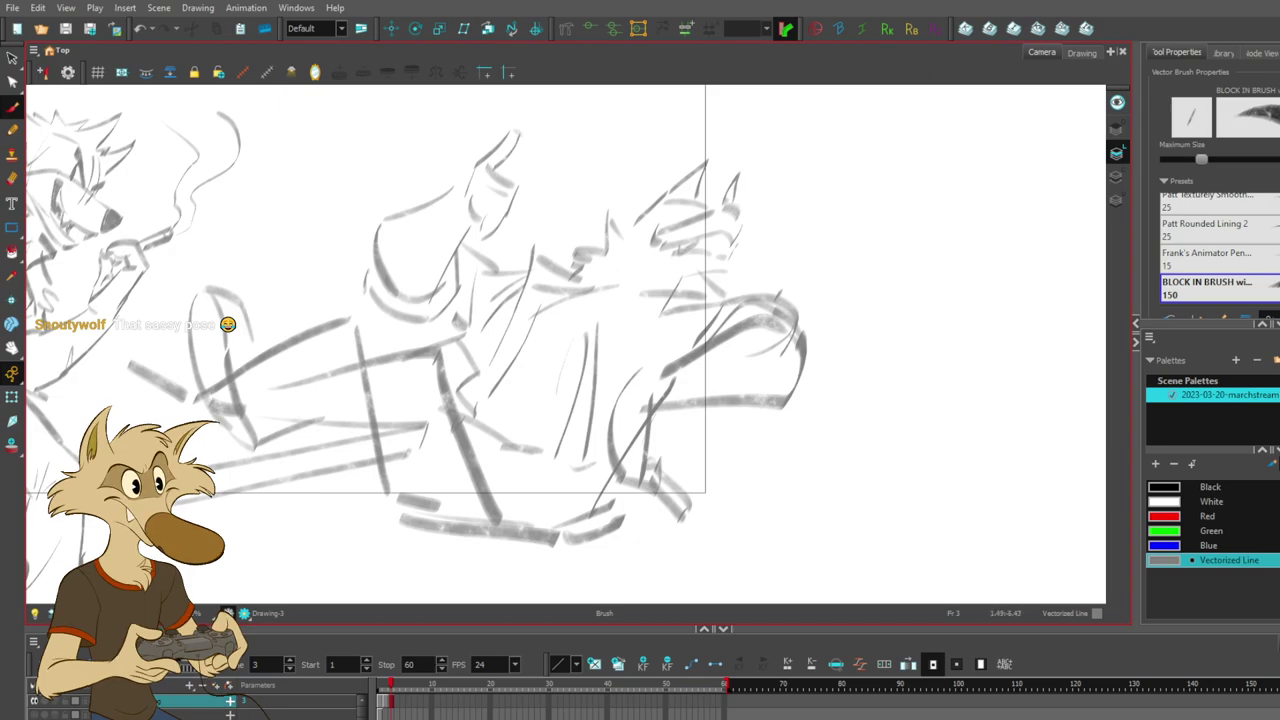
- Sketch small droplet-like marks and a flat oval beneath the hanging hand
{"action": "scroll", "coordinate": [720, 527], "scroll_direction": "down", "scroll_amount": 1}
{"action": "mouse_move", "coordinate": [690, 478]}
{"action": "left_mouse_down"}
{"action": "mouse_move", "coordinate": [686, 525]}
{"action": "mouse_move", "coordinate": [662, 562]}
{"action": "mouse_move", "coordinate": [710, 556]}
{"action": "mouse_move", "coordinate": [672, 548]}
{"action": "left_mouse_up"}
{"action": "key", "text": "ctrl+z"}
{"action": "scroll", "coordinate": [711, 520], "scroll_direction": "down", "scroll_amount": 1}
{"action": "left_click_drag", "start_coordinate": [615, 473], "coordinate": [618, 468]}
{"action": "key", "text": "ctrl+z"}
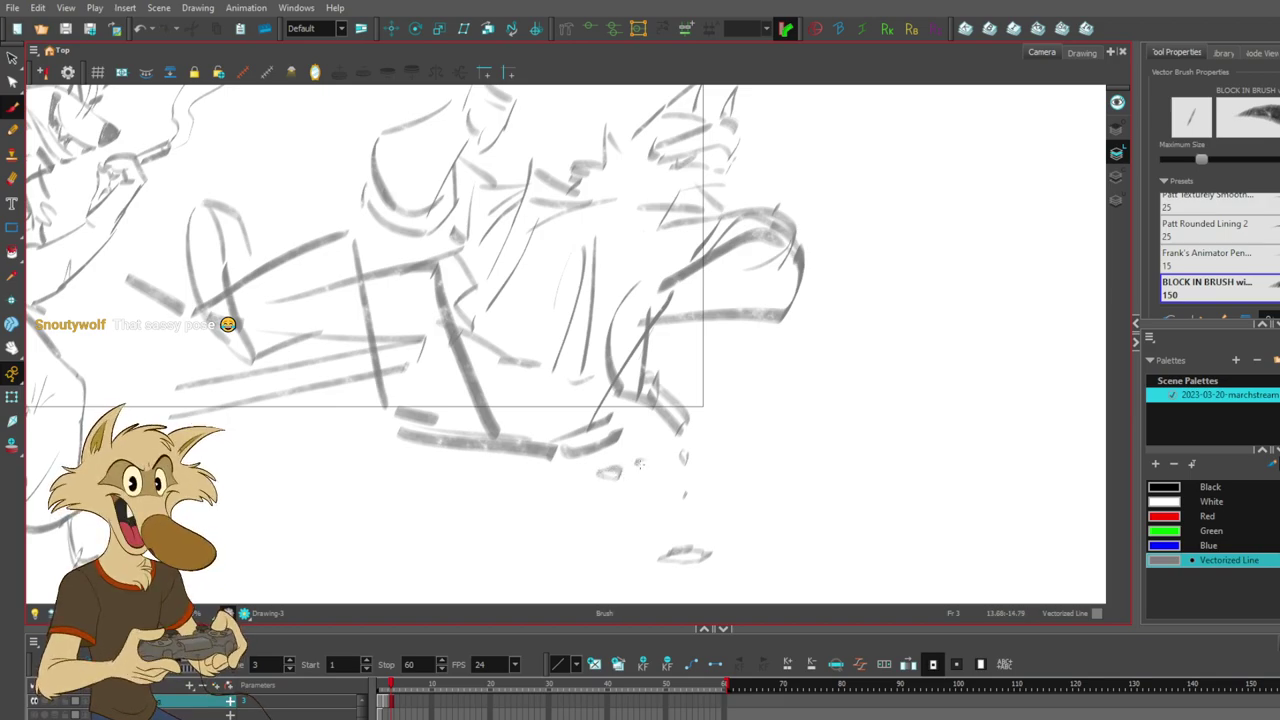
- Block in the box seat's vertical back edge and the angled edges of its upper corner
{"action": "mouse_move", "coordinate": [692, 350]}
{"action": "left_mouse_down"}
{"action": "mouse_move", "coordinate": [690, 332]}
{"action": "mouse_move", "coordinate": [713, 437]}
{"action": "left_mouse_up"}
{"action": "key", "text": "ctrl+z"}
{"action": "mouse_move", "coordinate": [734, 325]}
{"action": "left_mouse_down"}
{"action": "mouse_move", "coordinate": [735, 436]}
{"action": "mouse_move", "coordinate": [729, 414]}
{"action": "mouse_move", "coordinate": [721, 466]}
{"action": "mouse_move", "coordinate": [733, 445]}
{"action": "left_mouse_up"}
{"action": "key", "text": "ctrl+z"}
{"action": "key", "text": "ctrl+z"}
{"action": "key", "text": "ctrl+z"}
{"action": "left_click_drag", "start_coordinate": [622, 434], "coordinate": [721, 442]}
{"action": "key", "text": "ctrl+z"}
{"action": "left_click_drag", "start_coordinate": [634, 470], "coordinate": [730, 440]}
{"action": "mouse_move", "coordinate": [632, 536]}
{"action": "left_mouse_down"}
{"action": "mouse_move", "coordinate": [660, 490]}
{"action": "mouse_move", "coordinate": [732, 496]}
{"action": "left_mouse_up"}
{"action": "key", "text": "ctrl+z"}
- Draw the long lower front edge of the box seat, retrying the stroke until it sits right
{"action": "left_click_drag", "start_coordinate": [367, 503], "coordinate": [623, 537]}
{"action": "key", "text": "ctrl+z"}
{"action": "left_click_drag", "start_coordinate": [338, 481], "coordinate": [563, 514]}
{"action": "key", "text": "ctrl+z"}
{"action": "key", "text": "alt+b"}
{"action": "left_click_drag", "start_coordinate": [352, 492], "coordinate": [638, 534]}
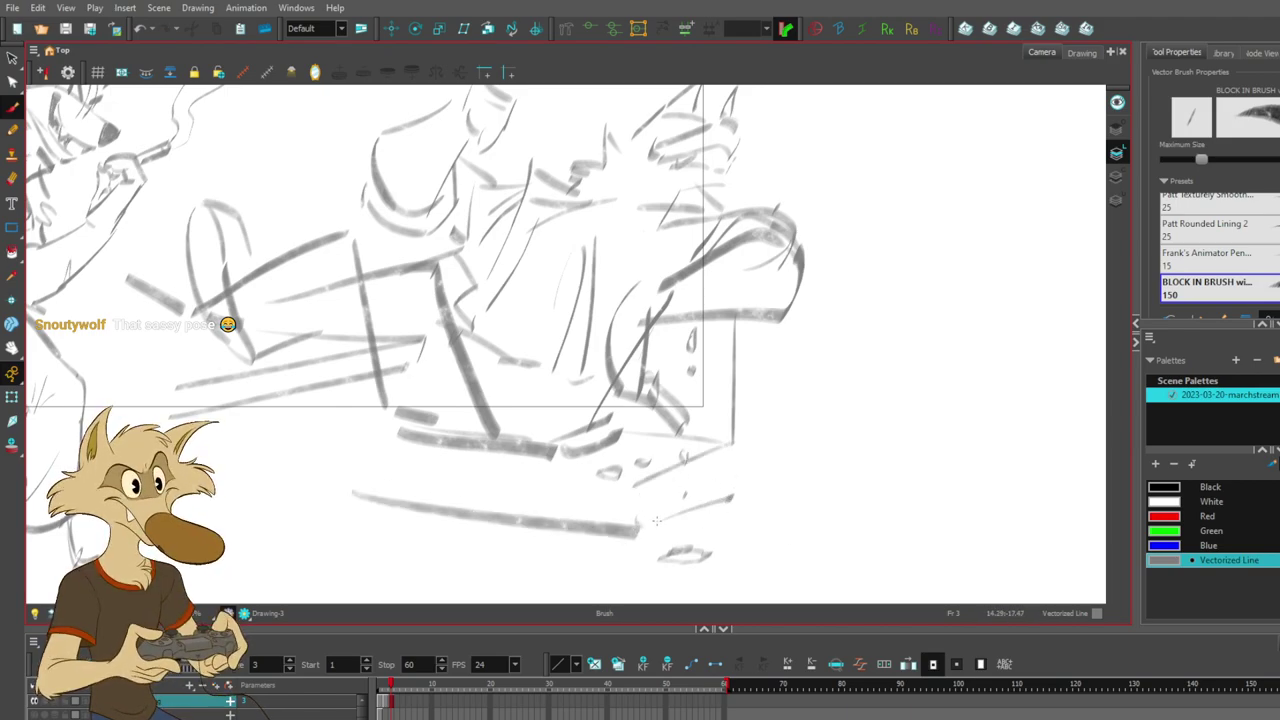
{"action": "key", "text": "ctrl+z"}
{"action": "left_click_drag", "start_coordinate": [354, 494], "coordinate": [625, 535]}
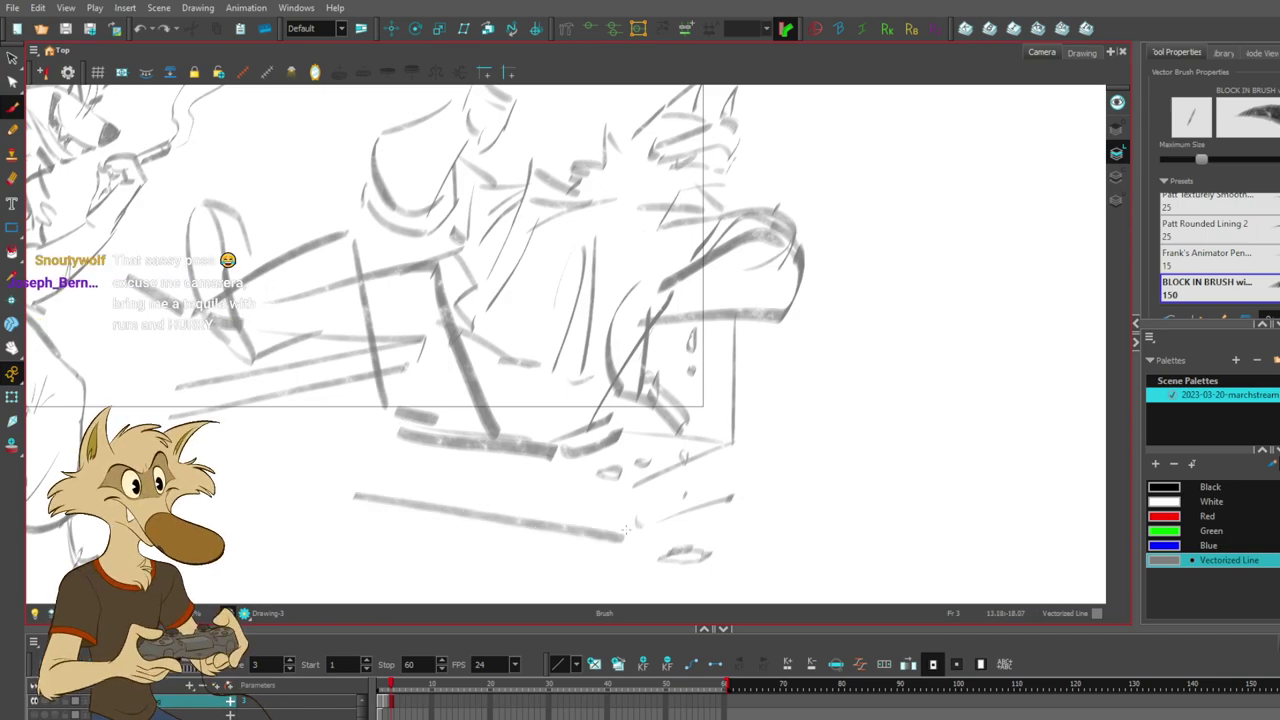
{"action": "key", "text": "ctrl+z"}
{"action": "mouse_move", "coordinate": [368, 503]}
{"action": "left_mouse_down"}
{"action": "mouse_move", "coordinate": [615, 545]}
{"action": "mouse_move", "coordinate": [732, 500]}
{"action": "left_mouse_up"}
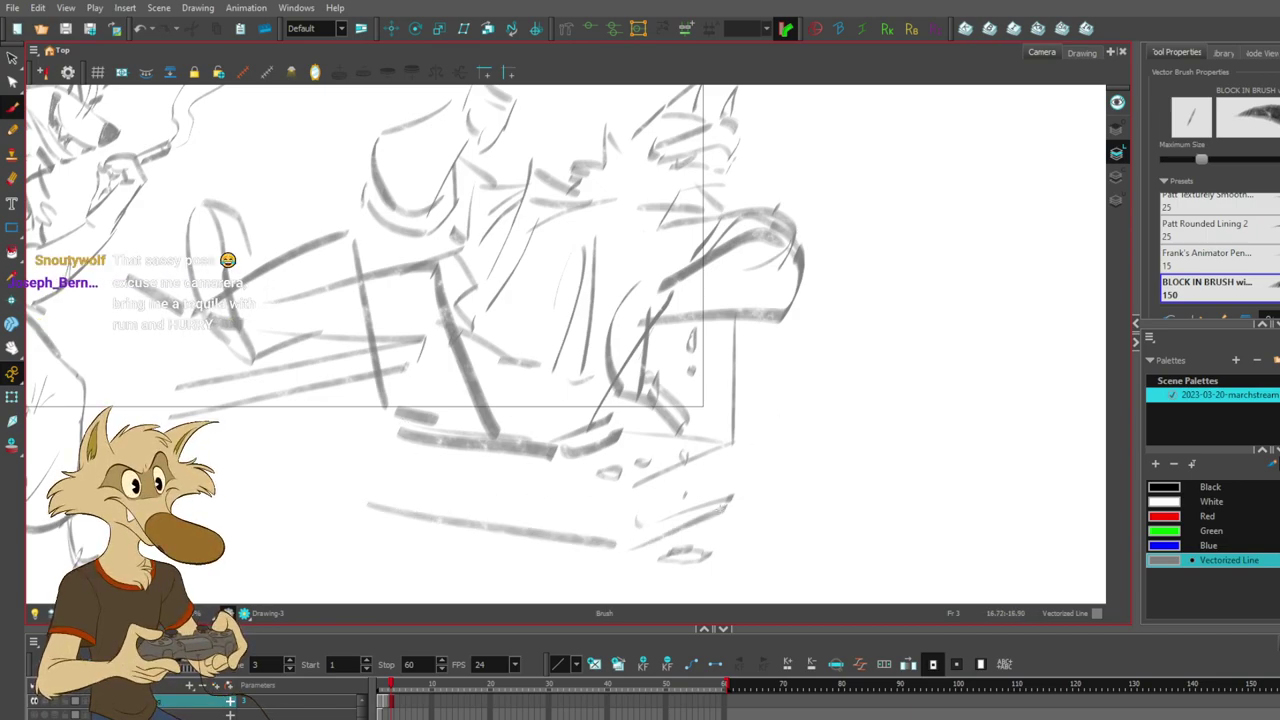
- Redraw the short lower side edge of the box seat and delete the earlier stroke
{"action": "left_click_drag", "start_coordinate": [627, 548], "coordinate": [730, 511]}
{"action": "left_click", "coordinate": [708, 498], "text": "ctrl"}
{"action": "key", "text": "Delete"}
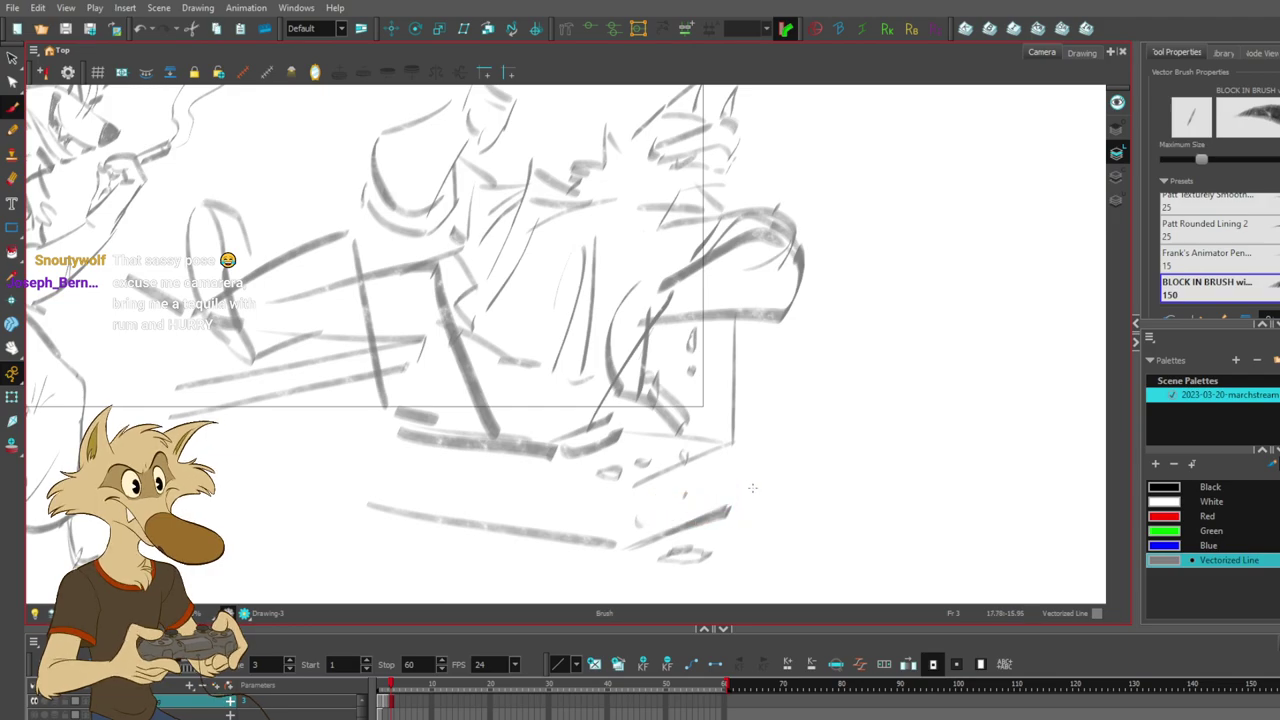
{"action": "key", "text": "alt+b"}
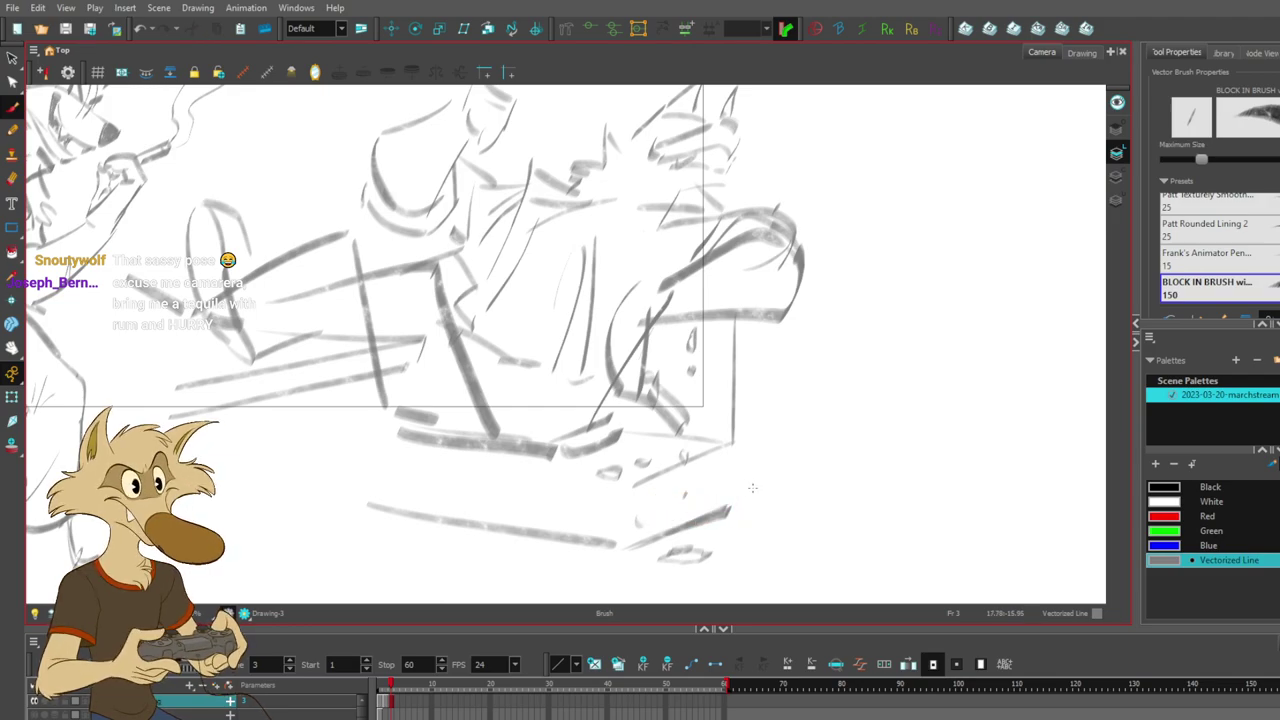
- Draw a table leg with two parallel vertical strokes below the tabletop
{"action": "key", "text": "1"}
{"action": "key", "text": "1"}
{"action": "key", "text": "2"}
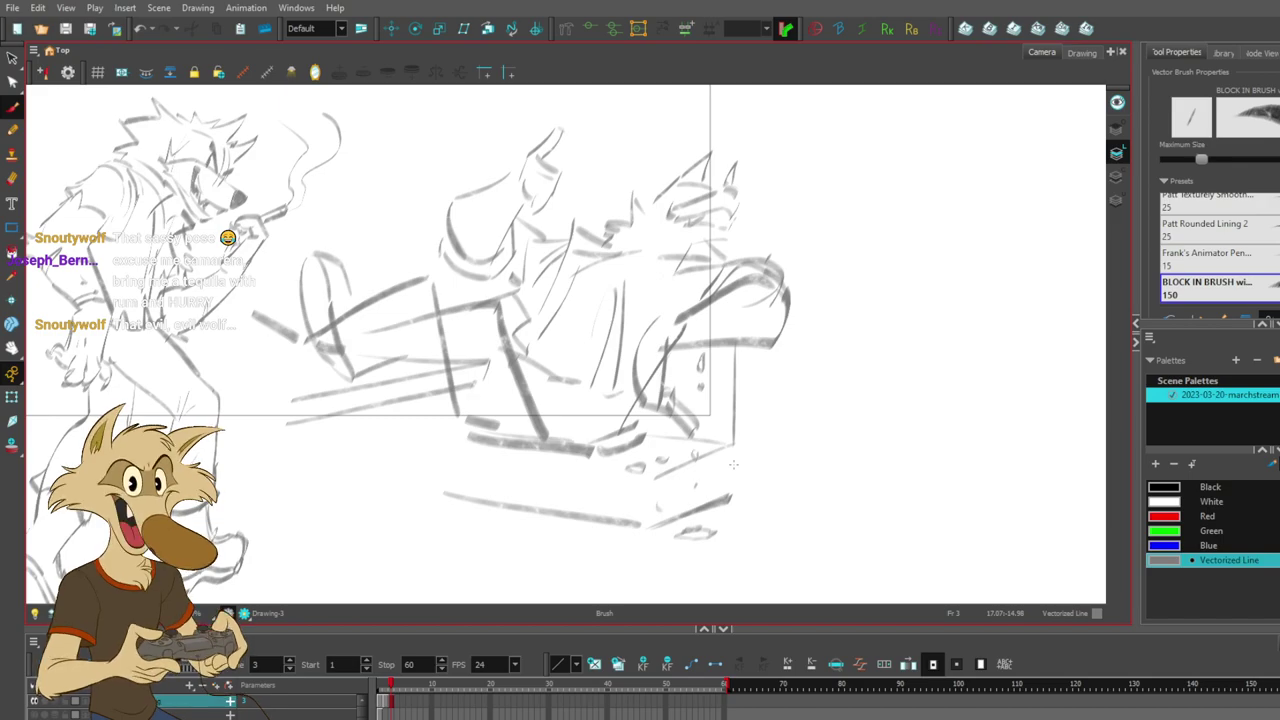
{"action": "scroll", "coordinate": [729, 462], "scroll_direction": "down", "scroll_amount": 3}
{"action": "scroll", "coordinate": [661, 519], "scroll_direction": "up", "scroll_amount": 3}
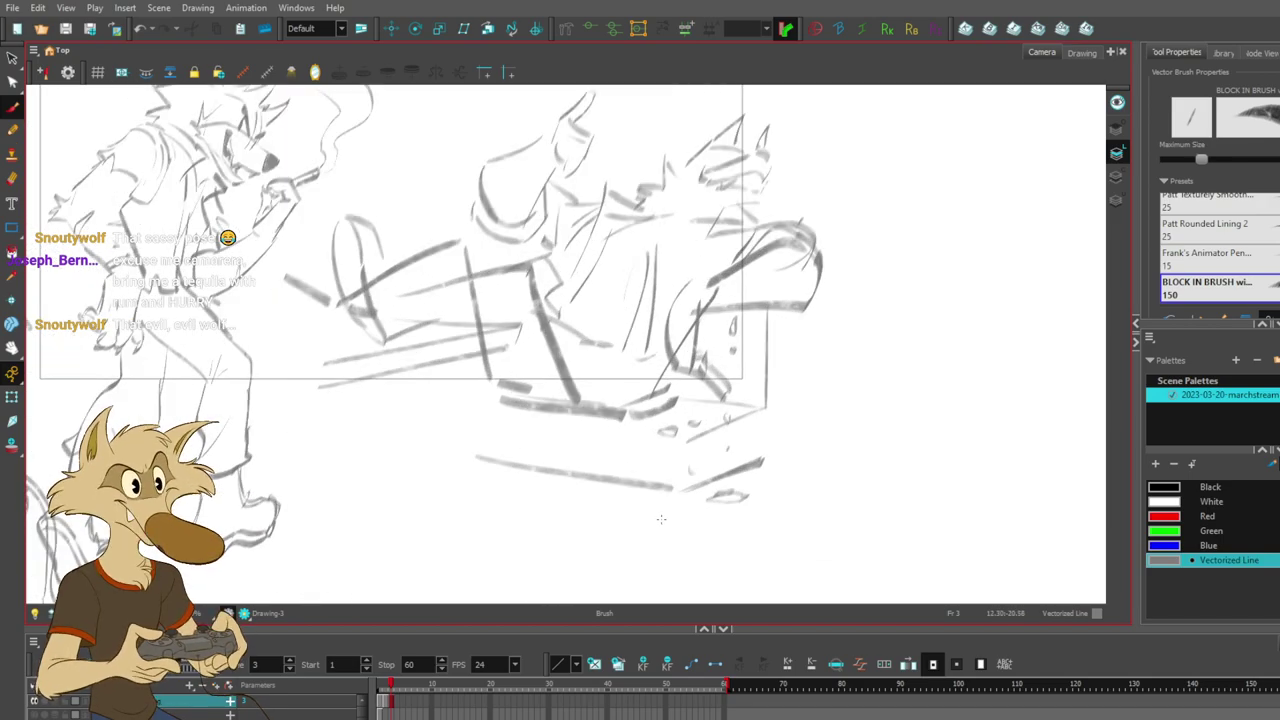
{"action": "left_click_drag", "start_coordinate": [377, 382], "coordinate": [378, 505]}
{"action": "left_click_drag", "start_coordinate": [360, 392], "coordinate": [358, 517]}
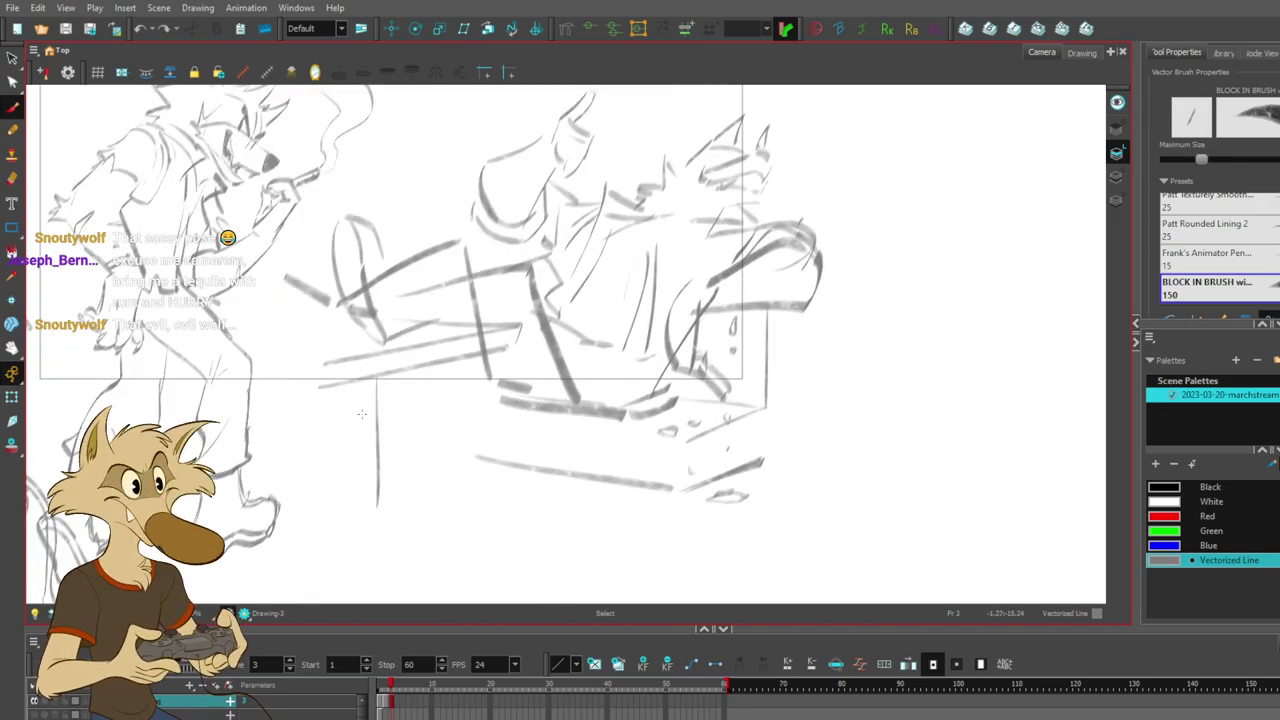
{"action": "scroll", "coordinate": [397, 463], "scroll_direction": "down", "scroll_amount": 4}
{"action": "scroll", "coordinate": [569, 453], "scroll_direction": "up", "scroll_amount": 2}
{"action": "scroll", "coordinate": [570, 454], "scroll_direction": "up", "scroll_amount": 3}
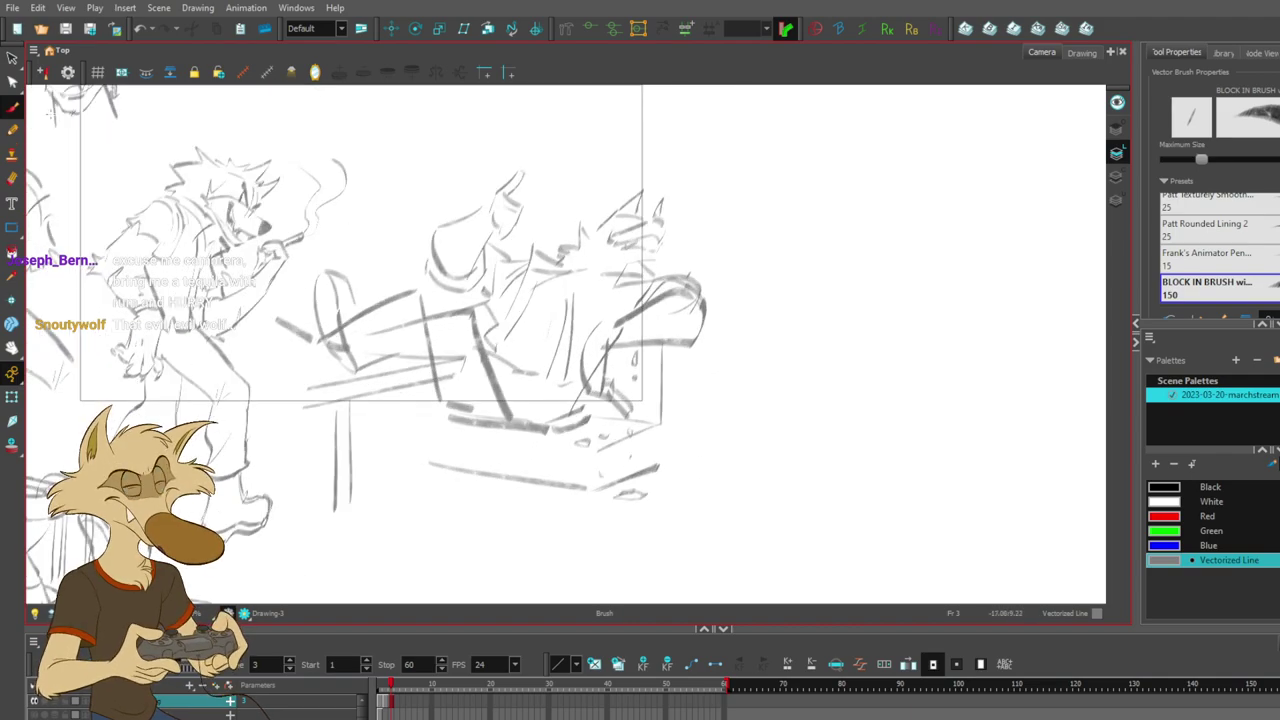
- Cut the whole reclining wolf sketch, including its table and seat, and paste it into the ruff layer
{"action": "left_click", "coordinate": [12, 60]}
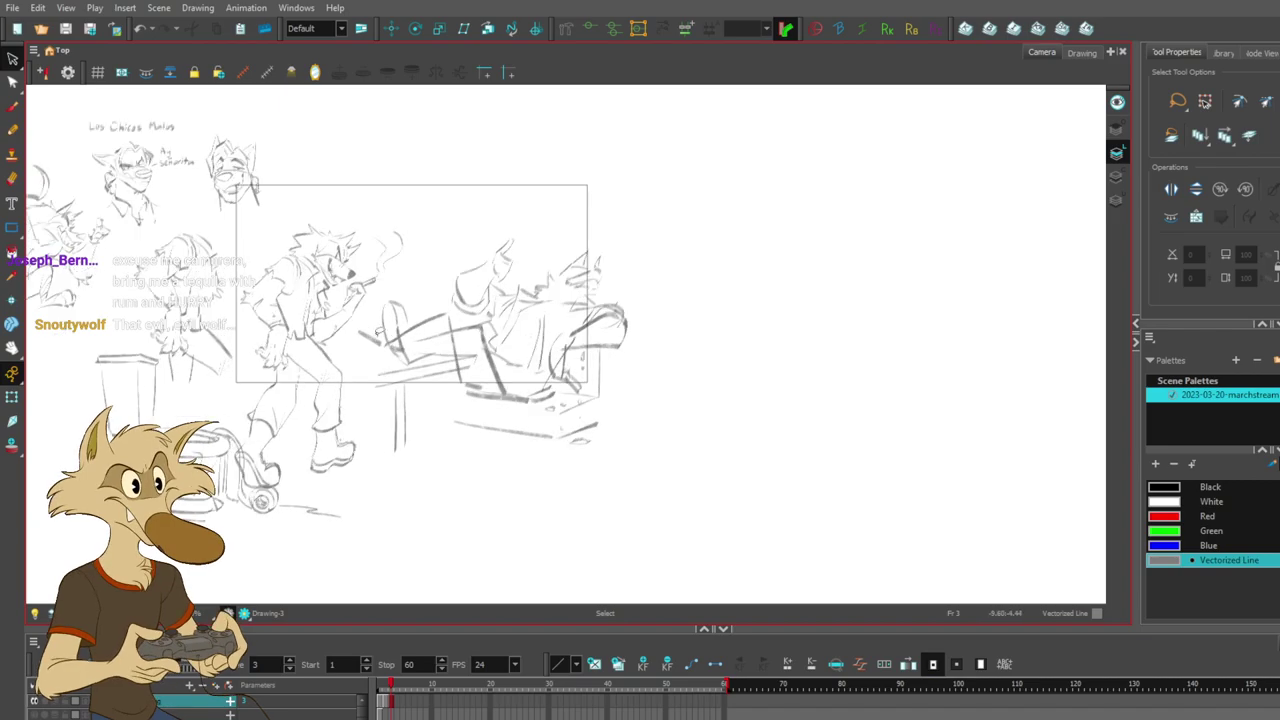
{"action": "scroll", "coordinate": [750, 386], "scroll_direction": "up", "scroll_amount": 1}
{"action": "mouse_move", "coordinate": [716, 288]}
{"action": "left_mouse_down"}
{"action": "mouse_move", "coordinate": [600, 250]}
{"action": "mouse_move", "coordinate": [490, 330]}
{"action": "mouse_move", "coordinate": [813, 509]}
{"action": "mouse_move", "coordinate": [795, 262]}
{"action": "left_mouse_up"}
{"action": "mouse_move", "coordinate": [703, 345]}
{"action": "left_mouse_down"}
{"action": "mouse_move", "coordinate": [781, 342]}
{"action": "mouse_move", "coordinate": [728, 195]}
{"action": "mouse_move", "coordinate": [420, 440]}
{"action": "mouse_move", "coordinate": [812, 218]}
{"action": "left_mouse_up"}
{"action": "left_click", "coordinate": [851, 281]}
{"action": "scroll", "coordinate": [856, 376], "scroll_direction": "up", "scroll_amount": 1}
{"action": "scroll", "coordinate": [775, 417], "scroll_direction": "down", "scroll_amount": 1}
{"action": "scroll", "coordinate": [776, 416], "scroll_direction": "up", "scroll_amount": 1}
{"action": "key", "text": "ctrl+x"}
{"action": "left_click", "coordinate": [157, 697]}
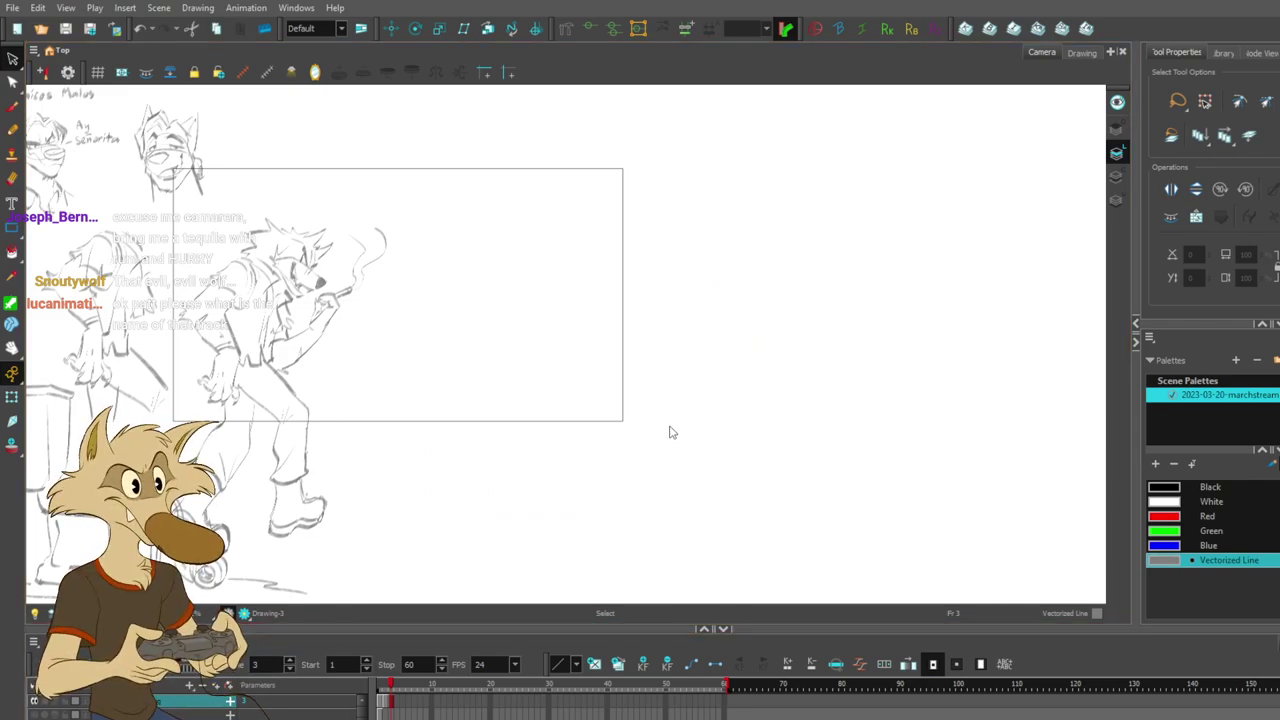
{"action": "left_click", "coordinate": [420, 712]}
{"action": "key", "text": "ctrl+v"}
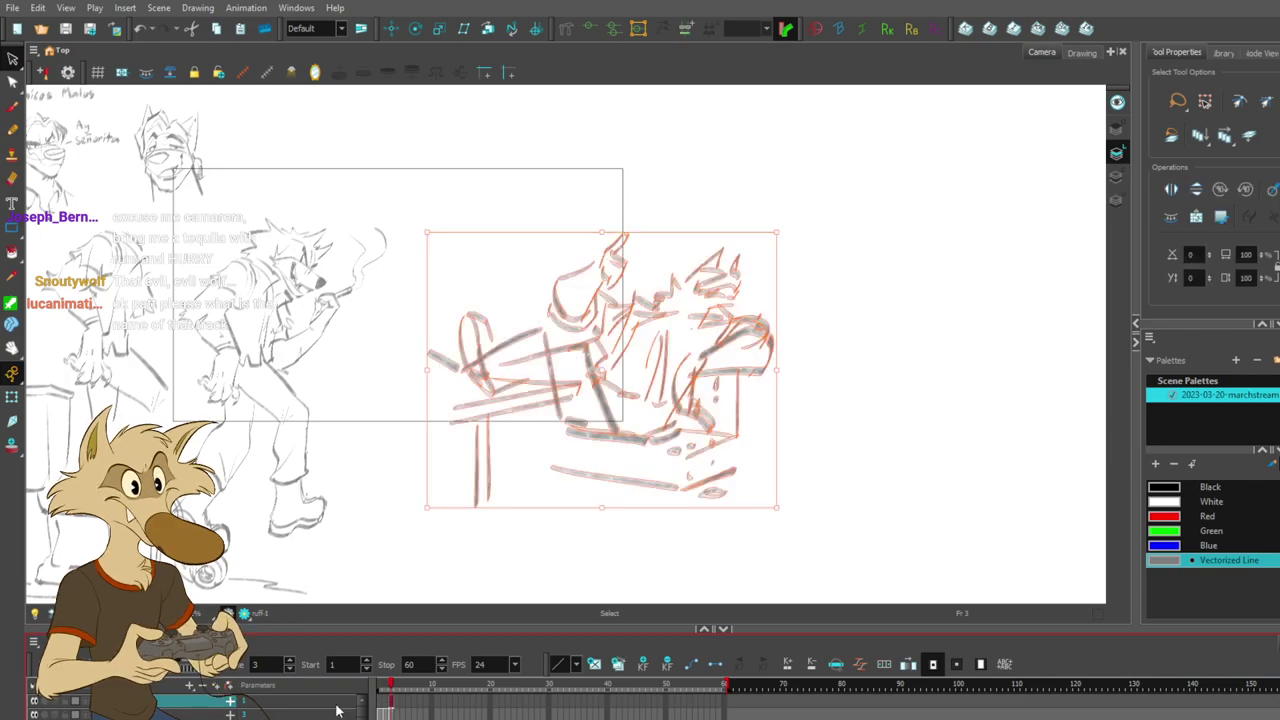
- Check frames 1 and 4, and settle on frame 3 of the drawing layer above the rough sketch
{"action": "left_click", "coordinate": [390, 706]}
{"action": "left_click", "coordinate": [381, 711]}
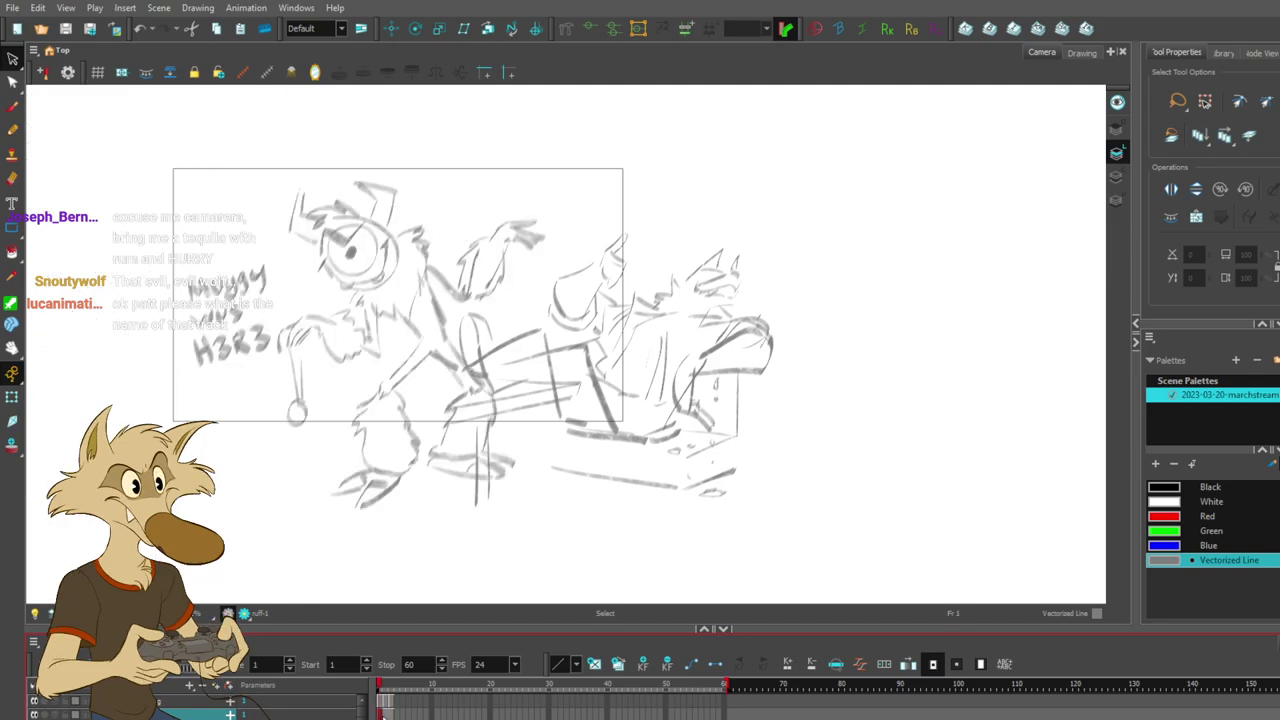
{"action": "left_click", "coordinate": [386, 706]}
{"action": "left_click", "coordinate": [397, 706]}
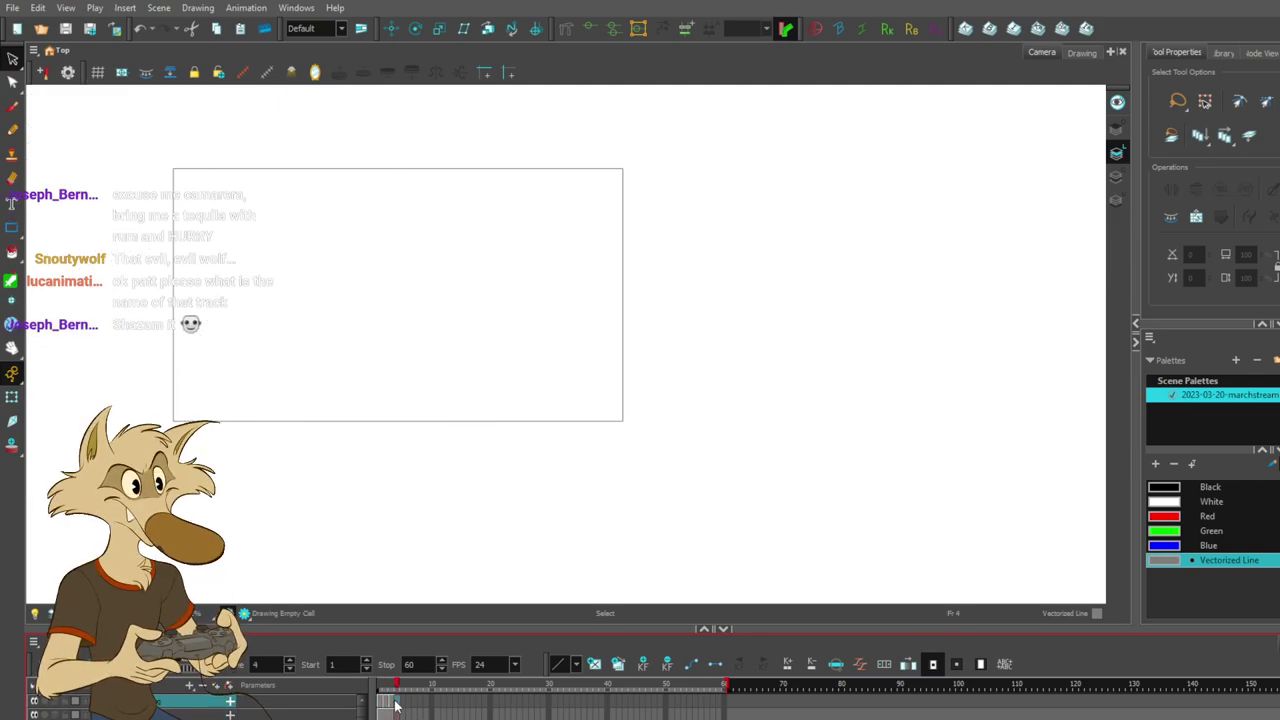
{"action": "left_click", "coordinate": [391, 706]}
- Choose the Brush and lower the rough sketch layer's opacity to 20
{"action": "scroll", "coordinate": [688, 420], "scroll_direction": "up", "scroll_amount": 3}
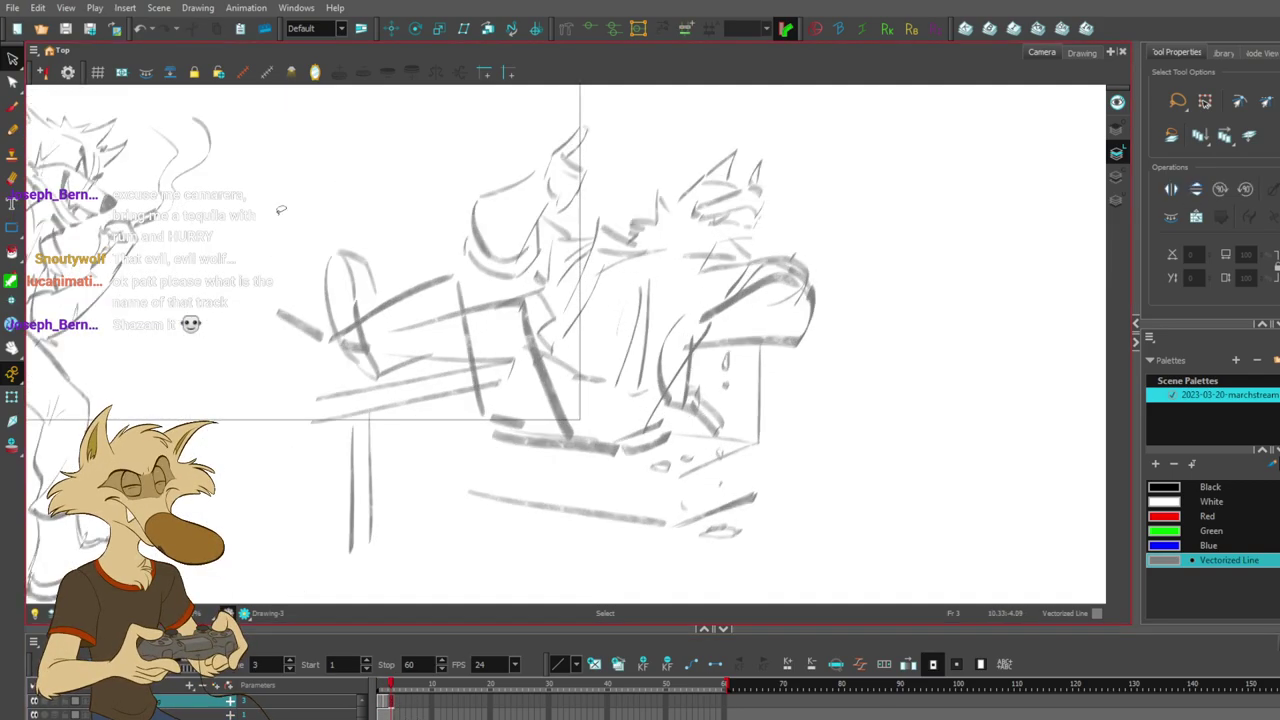
{"action": "left_click", "coordinate": [12, 105]}
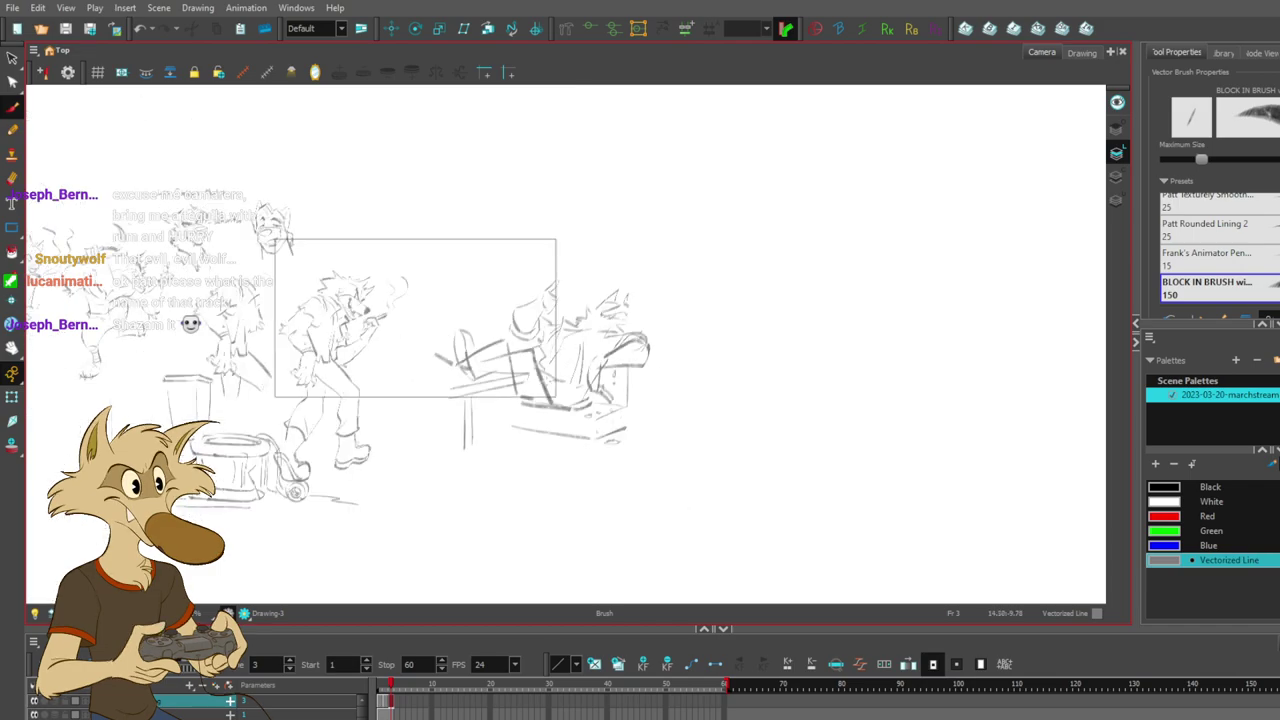
{"action": "left_click", "coordinate": [86, 701]}
{"action": "left_click_drag", "start_coordinate": [92, 717], "coordinate": [54, 716]}
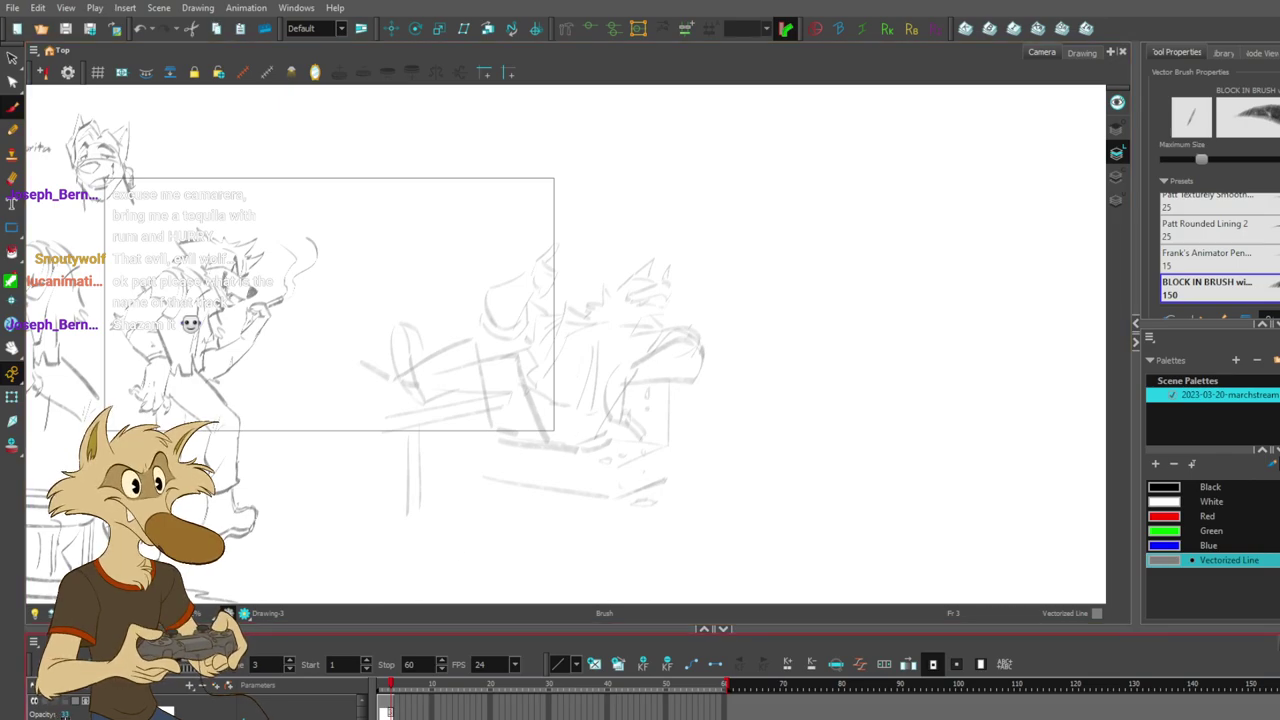
{"action": "scroll", "coordinate": [628, 360], "scroll_direction": "up", "scroll_amount": 3}
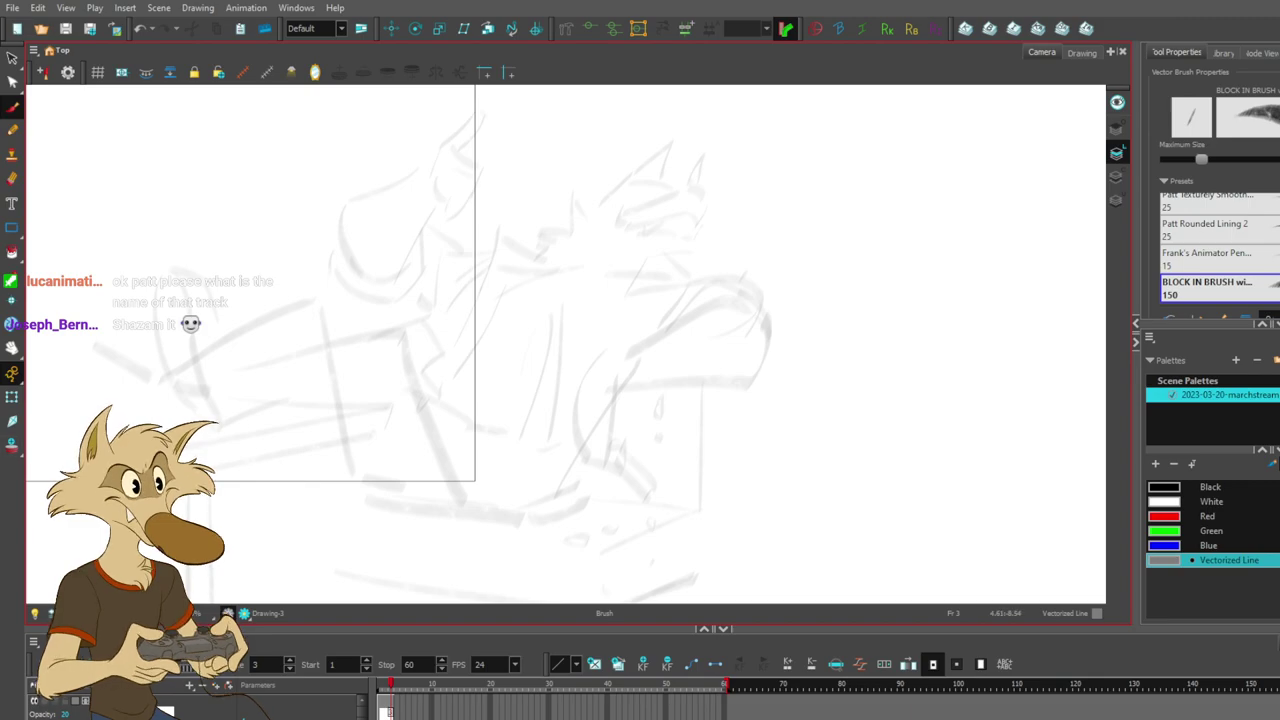
{"action": "key", "text": "1"}
{"action": "key", "text": "1"}
{"action": "key", "text": "1"}
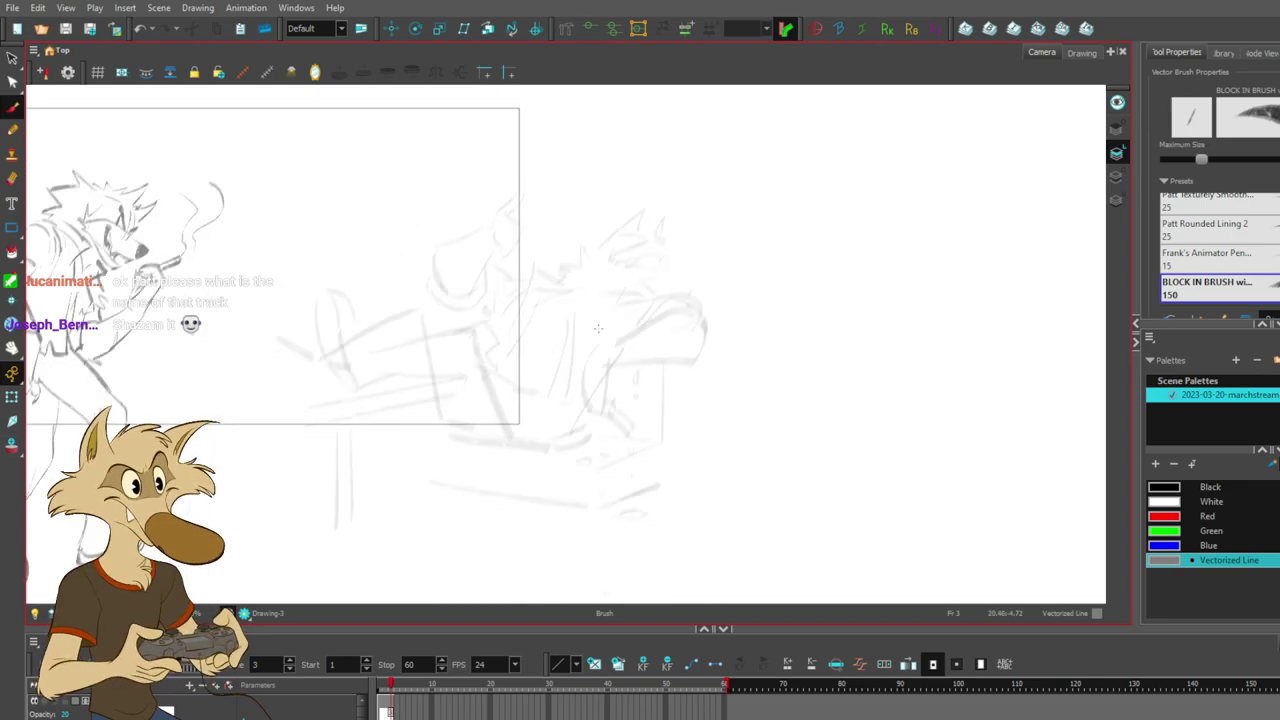
{"action": "key", "text": "2"}
{"action": "key", "text": "2"}
{"action": "left_click_drag", "start_coordinate": [608, 263], "coordinate": [632, 238]}
{"action": "key", "text": "1"}
{"action": "key", "text": "1"}
{"action": "key", "text": "1"}
{"action": "key", "text": "1"}
{"action": "key", "text": "2"}
{"action": "key", "text": "2"}
{"action": "key", "text": "2"}
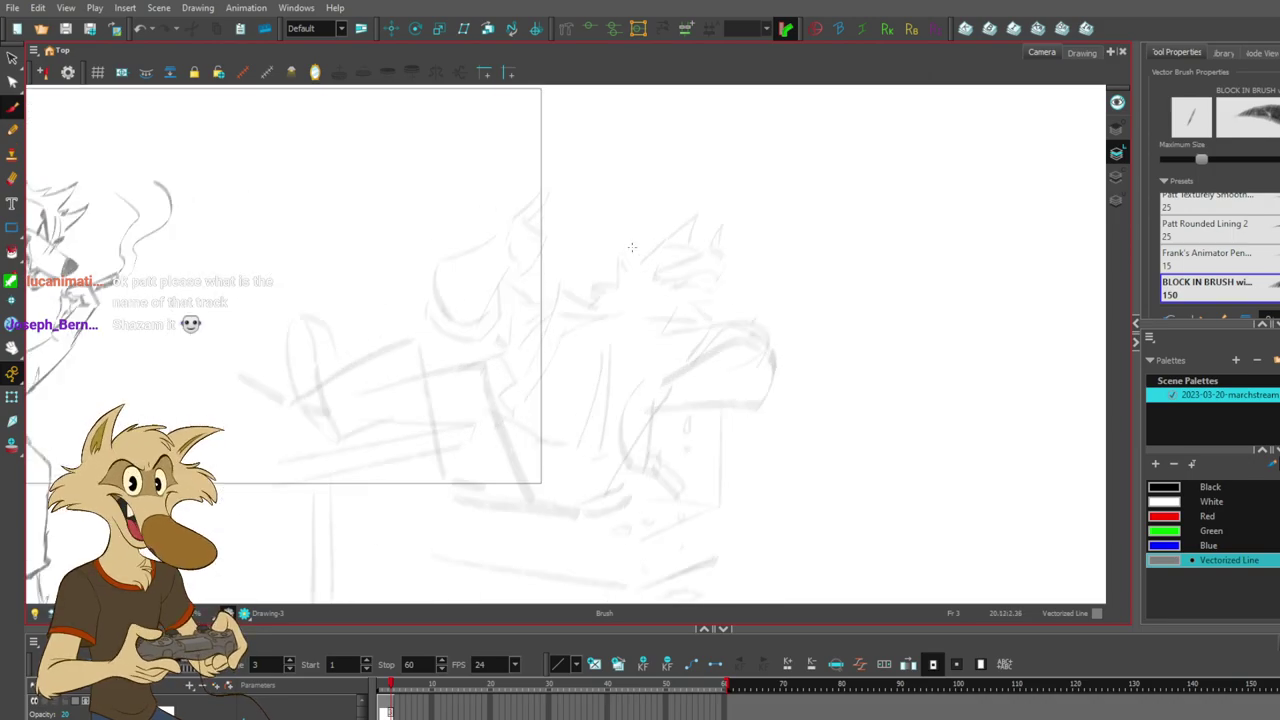
{"action": "left_click_drag", "start_coordinate": [636, 243], "coordinate": [687, 228]}
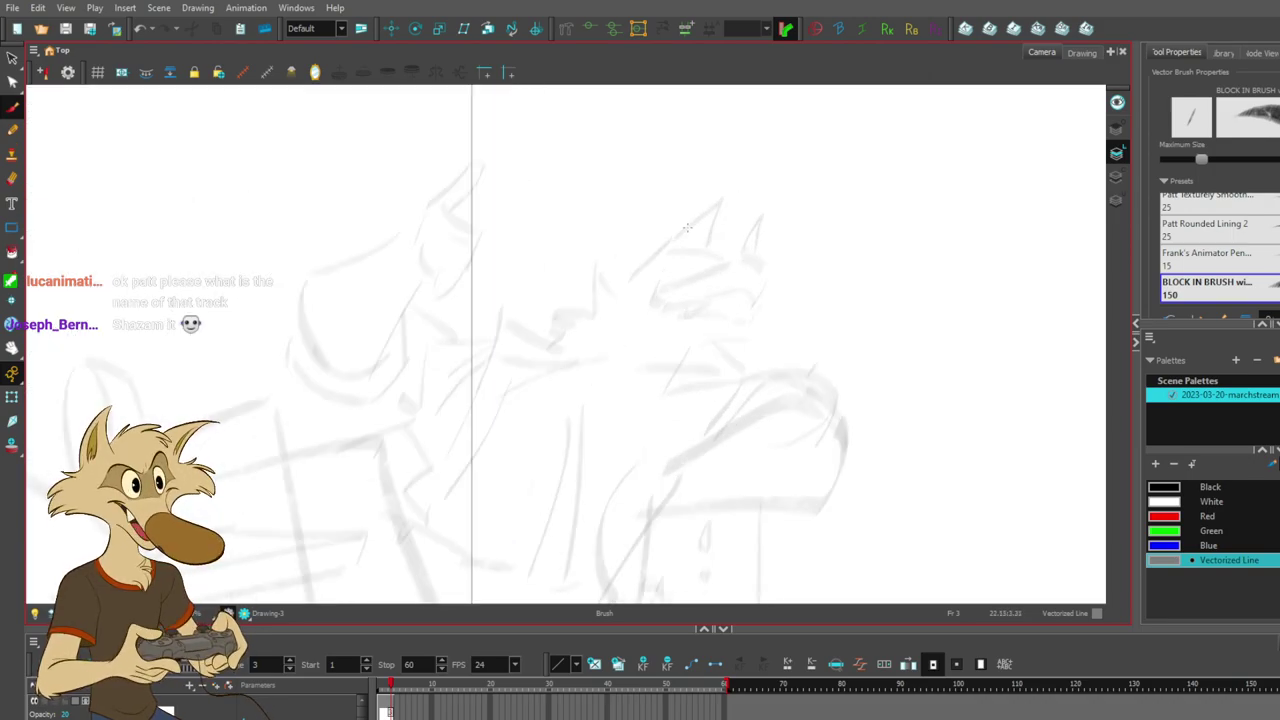
{"action": "left_click_drag", "start_coordinate": [632, 267], "coordinate": [632, 320]}
{"action": "key", "text": "ctrl+z"}
{"action": "mouse_move", "coordinate": [729, 219]}
{"action": "left_mouse_down"}
{"action": "mouse_move", "coordinate": [607, 296]}
{"action": "mouse_move", "coordinate": [648, 347]}
{"action": "left_mouse_up"}
{"action": "key", "text": "ctrl+z"}
- Lower the rough sketch layer's opacity further to 10
{"action": "left_click_drag", "start_coordinate": [84, 710], "coordinate": [61, 716]}
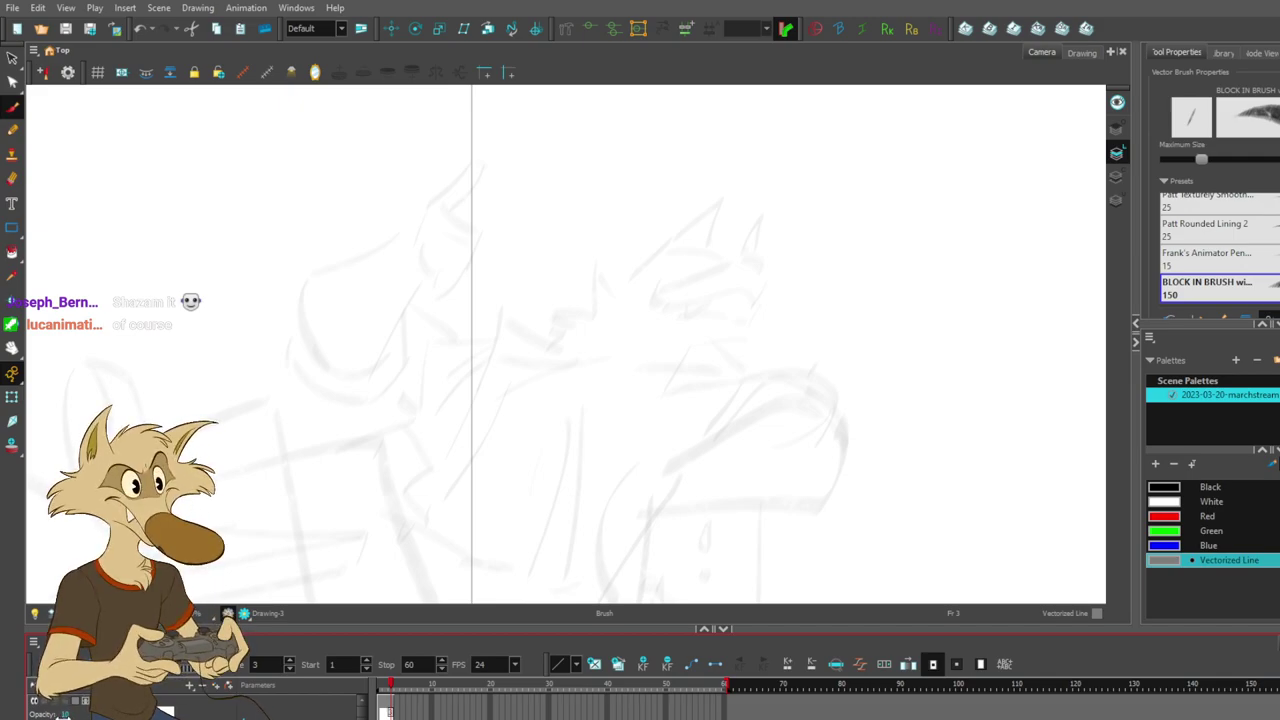
{"action": "scroll", "coordinate": [200, 708], "scroll_direction": "down", "scroll_amount": 4}
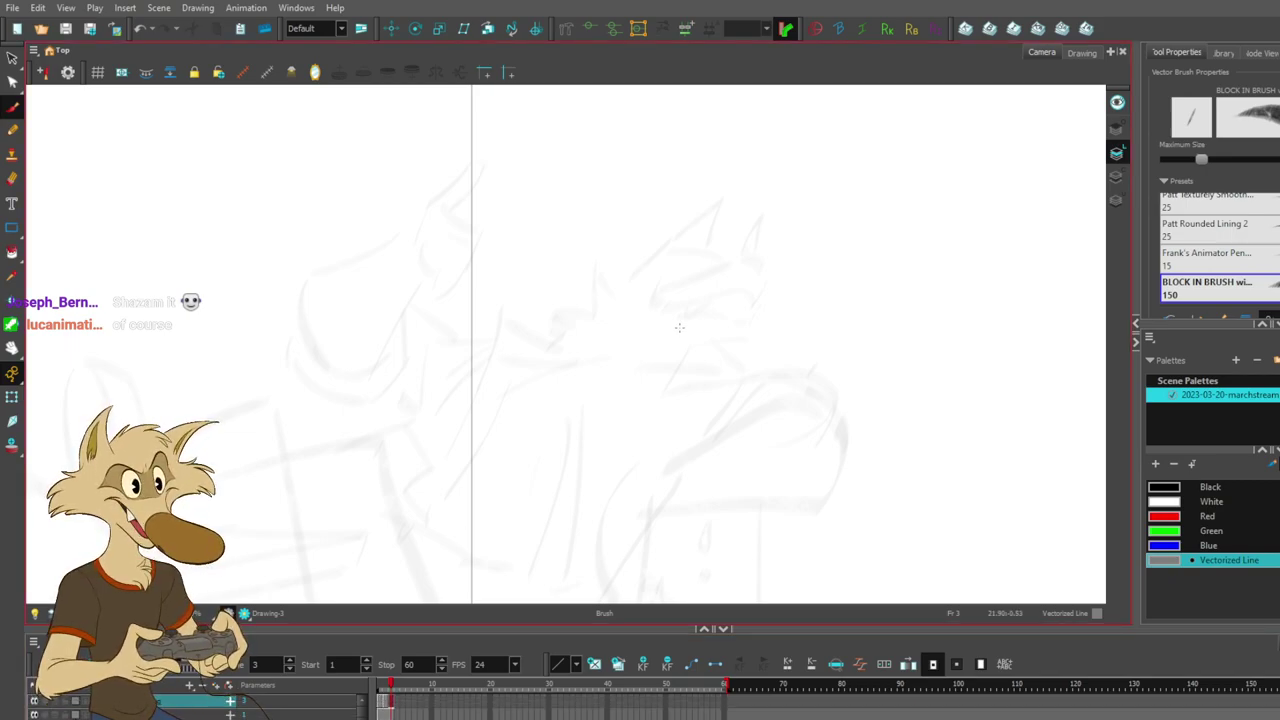
{"action": "scroll", "coordinate": [735, 303], "scroll_direction": "down", "scroll_amount": 4}
{"action": "scroll", "coordinate": [801, 277], "scroll_direction": "up", "scroll_amount": 2}
{"action": "scroll", "coordinate": [802, 277], "scroll_direction": "down", "scroll_amount": 2}
{"action": "scroll", "coordinate": [757, 265], "scroll_direction": "down", "scroll_amount": 2}
{"action": "scroll", "coordinate": [750, 303], "scroll_direction": "up", "scroll_amount": 2}
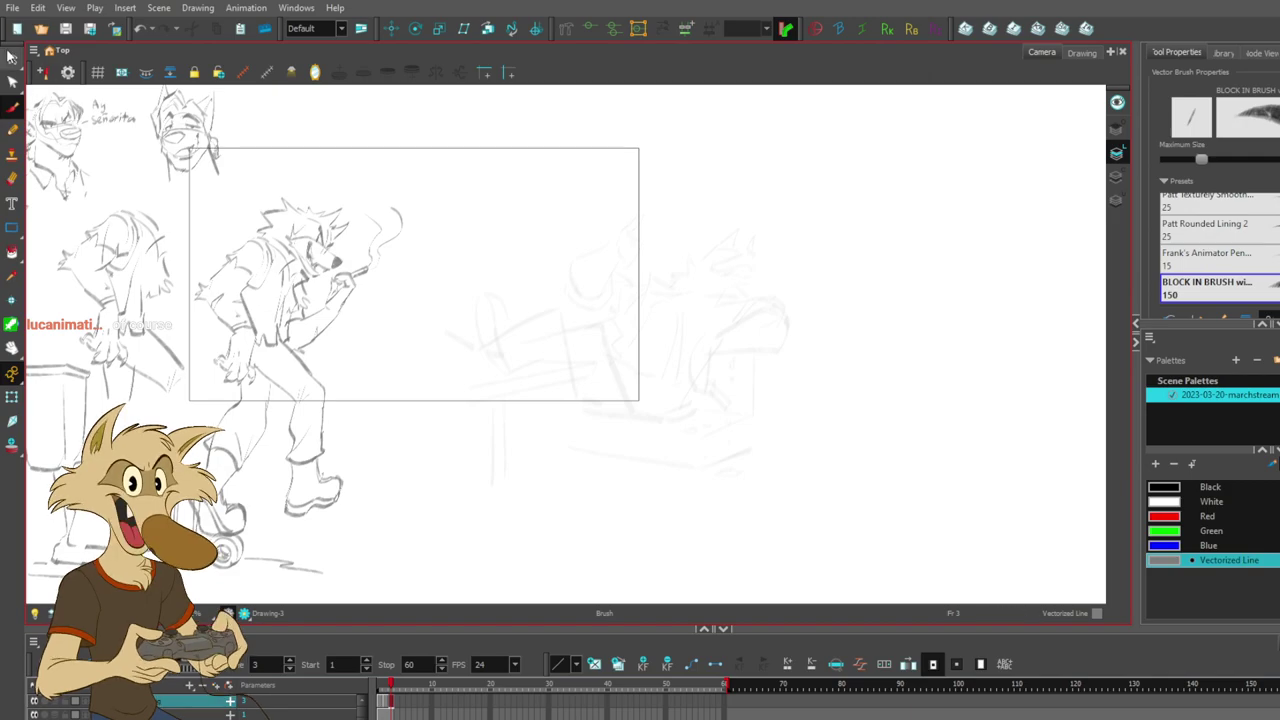
{"action": "left_click", "coordinate": [12, 57]}
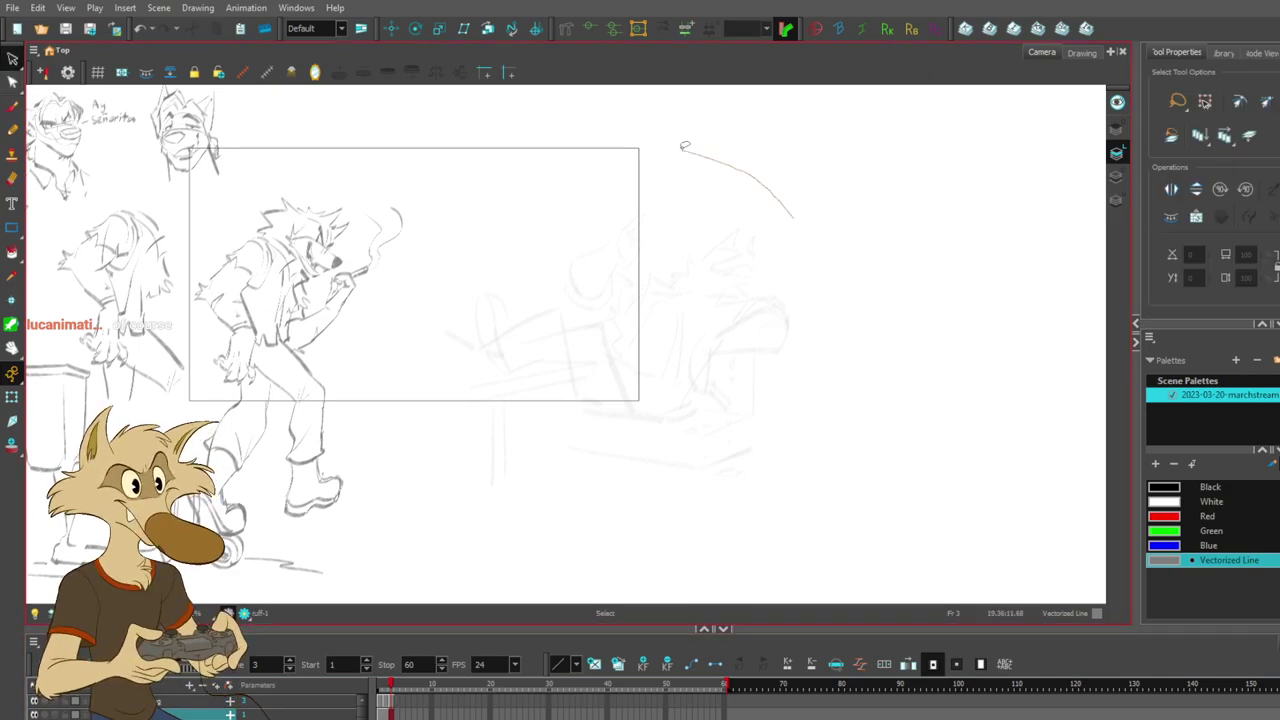
{"action": "left_click", "coordinate": [12, 397]}
{"action": "left_click", "coordinate": [580, 371]}
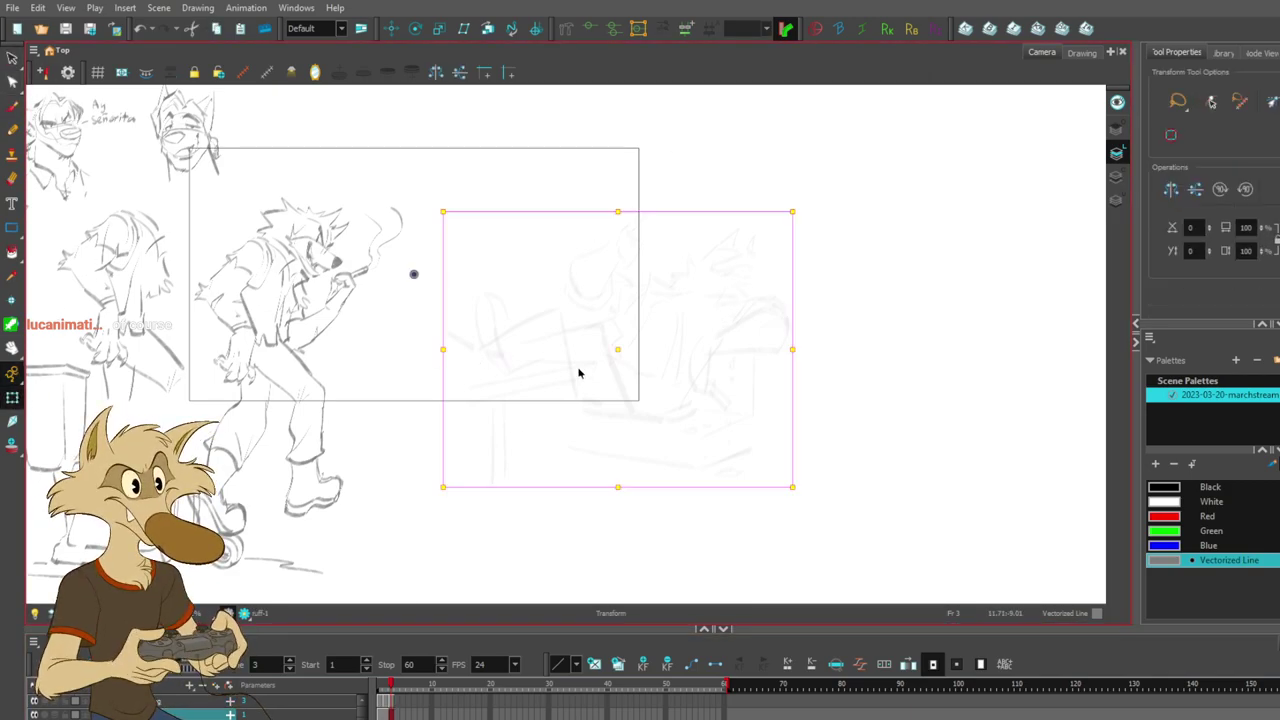
{"action": "left_click_drag", "start_coordinate": [609, 354], "coordinate": [540, 354]}
{"action": "key", "text": "ctrl+z"}
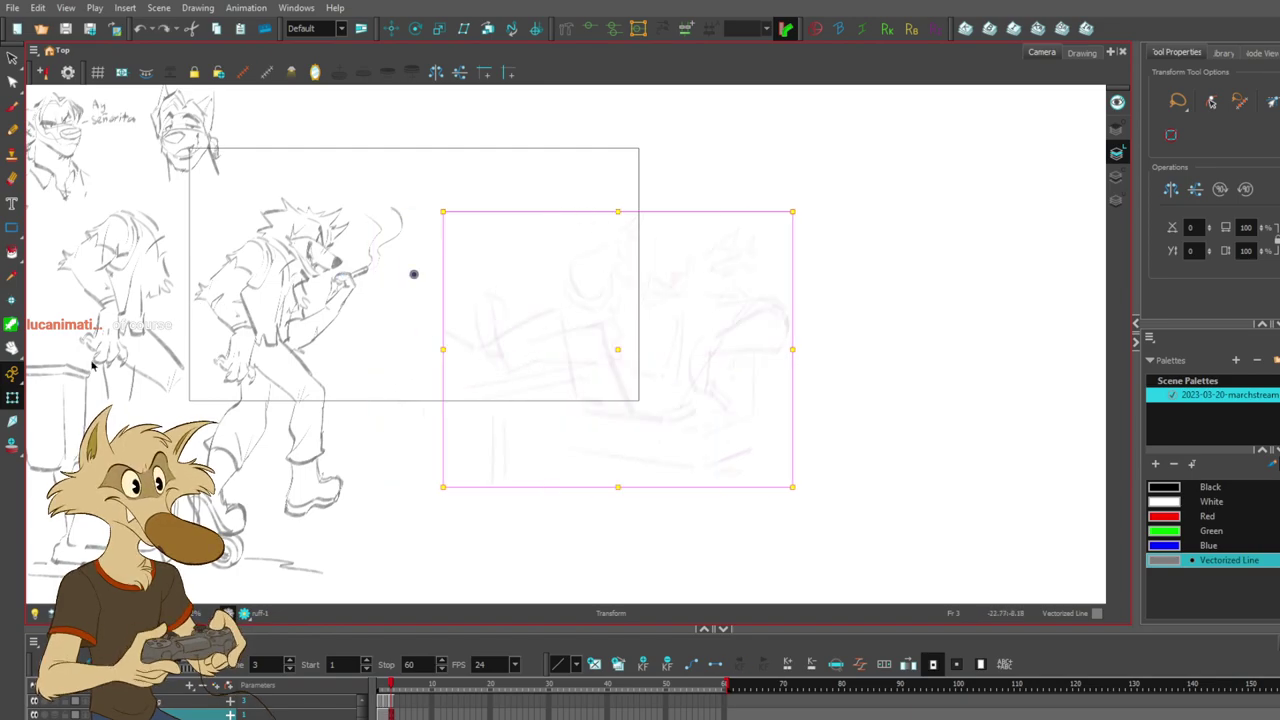
- Select the whole faded rough of the seated wolf, move it closer to the standing wolf and scale it down slightly
{"action": "left_click", "coordinate": [13, 59]}
{"action": "mouse_move", "coordinate": [766, 145]}
{"action": "left_mouse_down"}
{"action": "mouse_move", "coordinate": [1040, 550]}
{"action": "mouse_move", "coordinate": [770, 150]}
{"action": "left_mouse_up"}
{"action": "left_click_drag", "start_coordinate": [681, 321], "coordinate": [604, 321]}
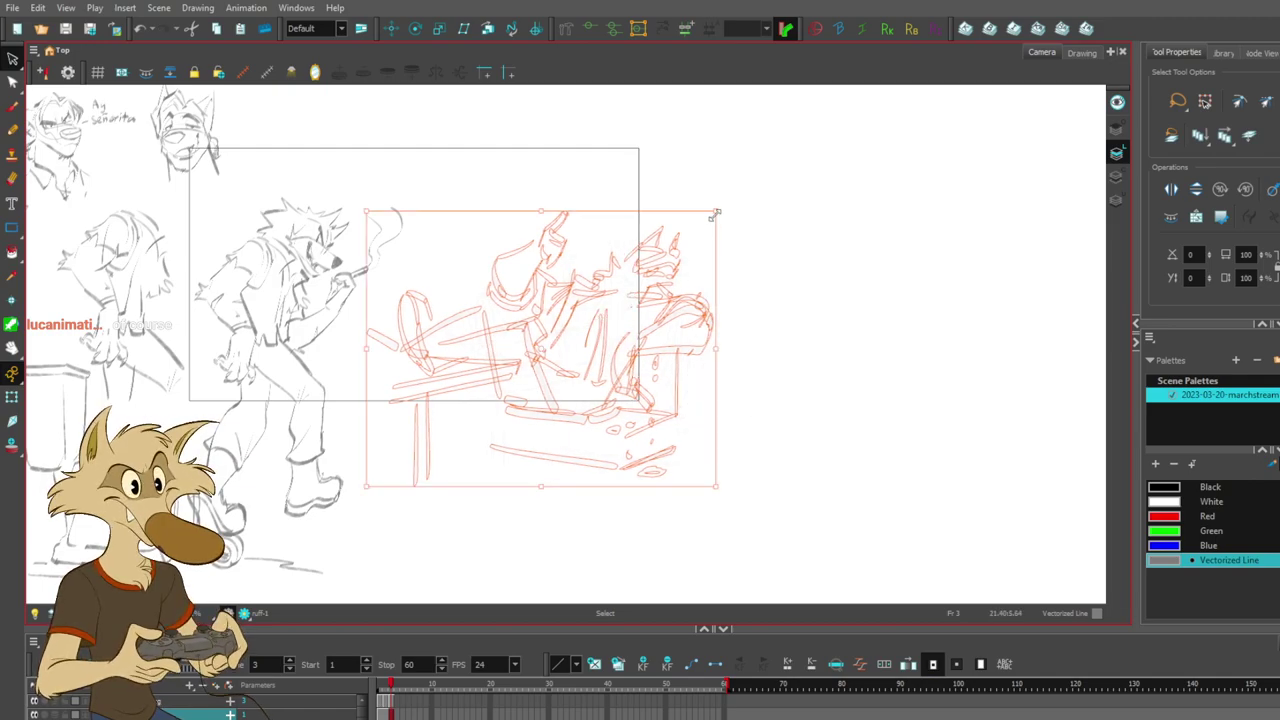
{"action": "left_click_drag", "start_coordinate": [716, 213], "coordinate": [671, 248]}
{"action": "mouse_move", "coordinate": [528, 358]}
{"action": "left_mouse_down"}
{"action": "mouse_move", "coordinate": [509, 355]}
{"action": "mouse_move", "coordinate": [524, 355]}
{"action": "left_mouse_up"}
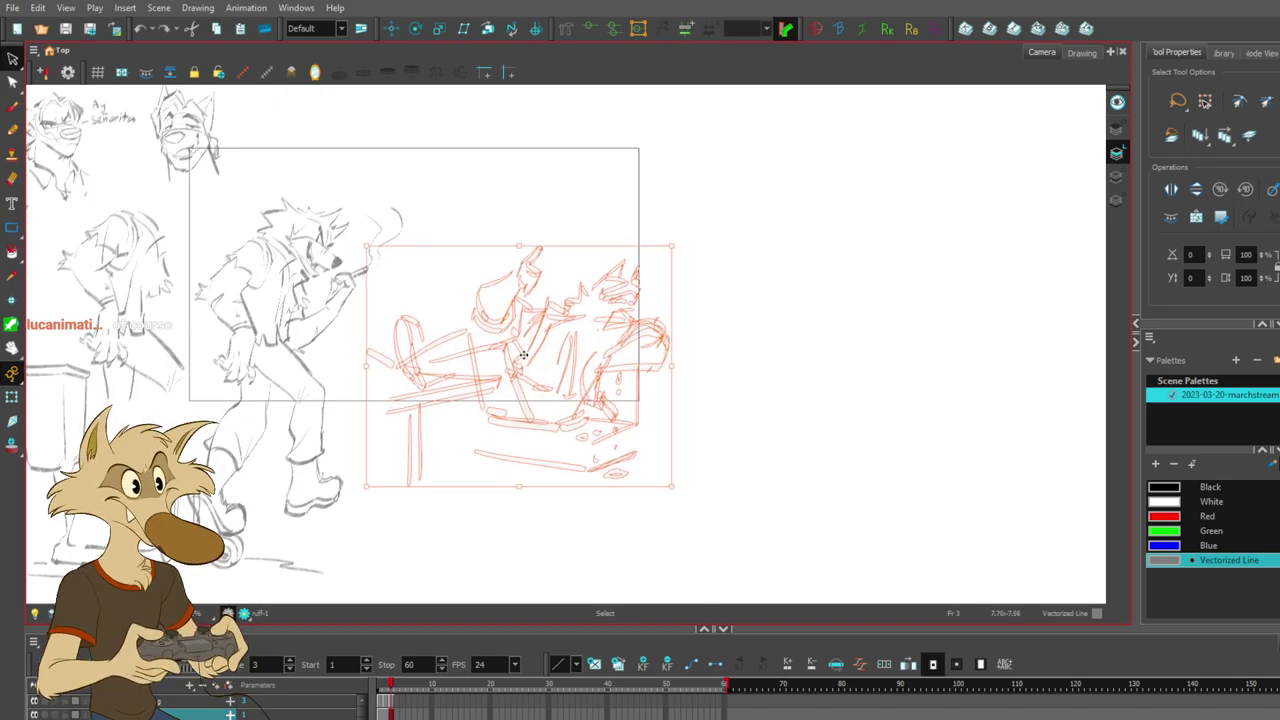
{"action": "left_click", "coordinate": [766, 323]}
{"action": "scroll", "coordinate": [540, 318], "scroll_direction": "up", "scroll_amount": 1}
{"action": "scroll", "coordinate": [538, 319], "scroll_direction": "up", "scroll_amount": 1}
{"action": "key", "text": "ctrl+a"}
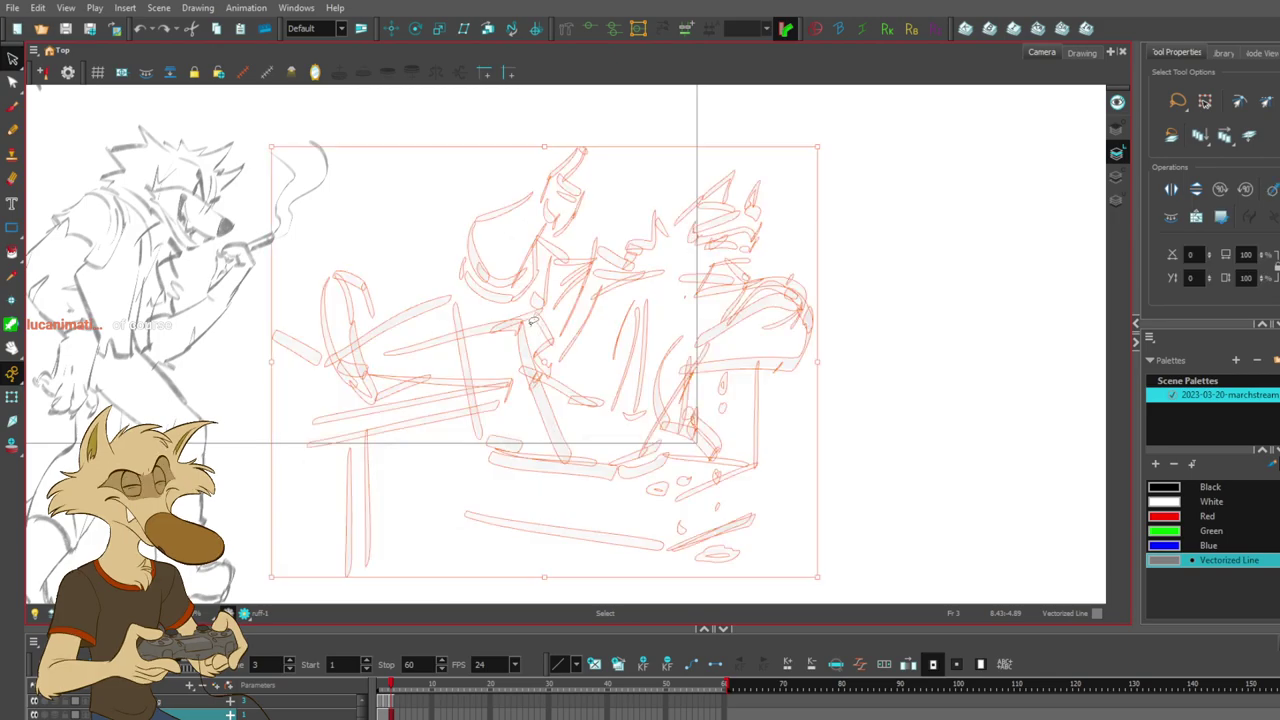
{"action": "left_click", "coordinate": [855, 318]}
{"action": "key", "text": "ctrl+z"}
{"action": "key", "text": "ctrl+shift+z"}
{"action": "left_click", "coordinate": [852, 320]}
- Return to frame 3 of the drawing layer and brush the seated wolf's circular head construction over the faded rough
{"action": "left_click", "coordinate": [12, 110]}
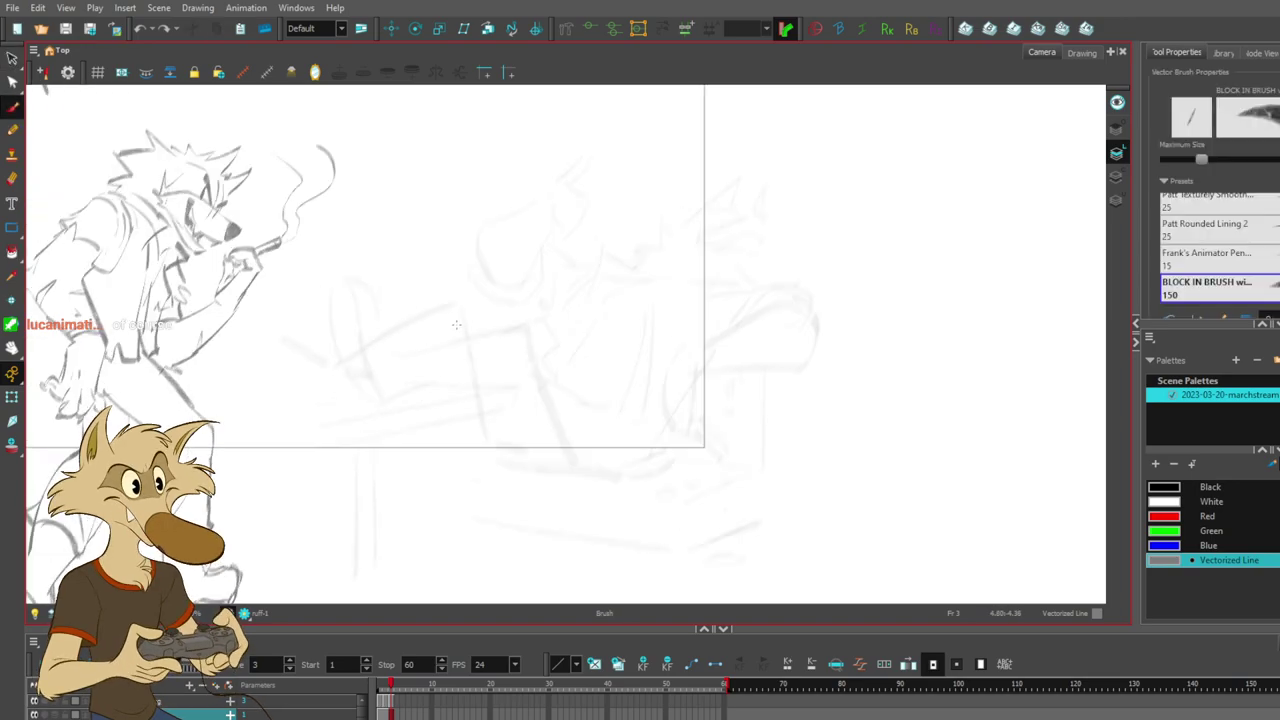
{"action": "left_click", "coordinate": [391, 703]}
{"action": "scroll", "coordinate": [748, 308], "scroll_direction": "down", "scroll_amount": 2}
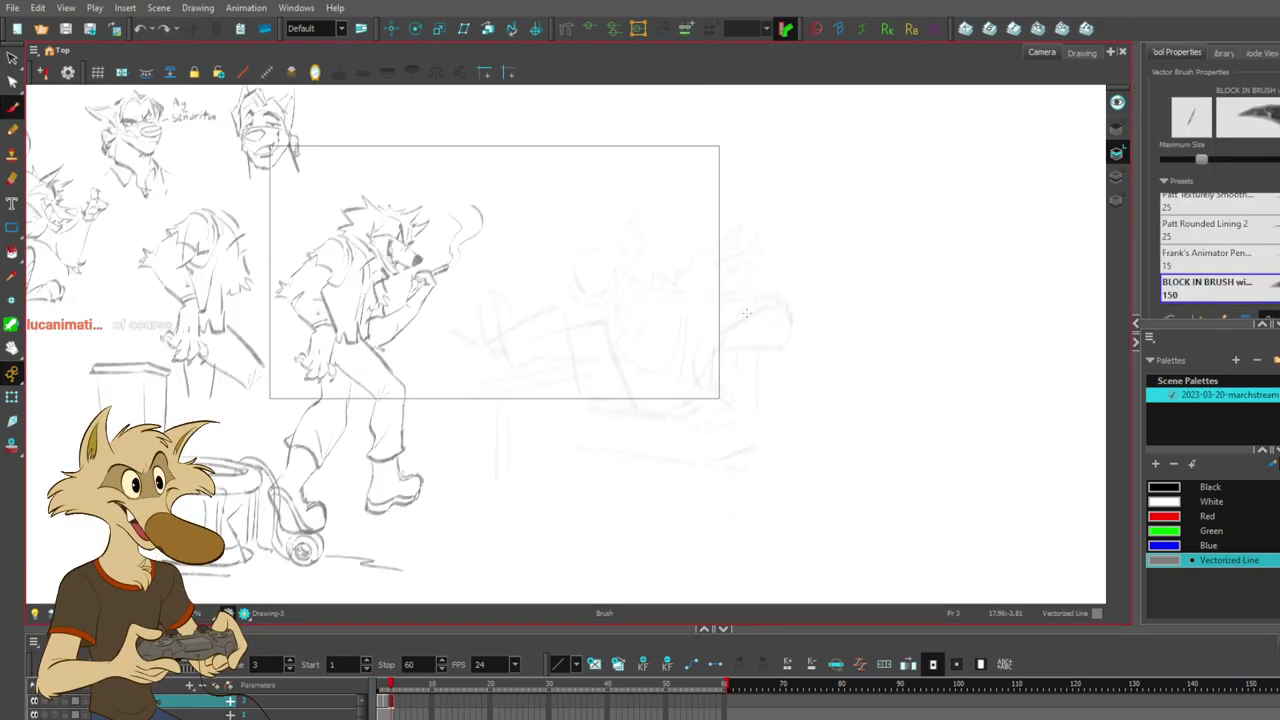
{"action": "scroll", "coordinate": [326, 263], "scroll_direction": "up", "scroll_amount": 2}
{"action": "scroll", "coordinate": [400, 140], "scroll_direction": "up", "scroll_amount": 2}
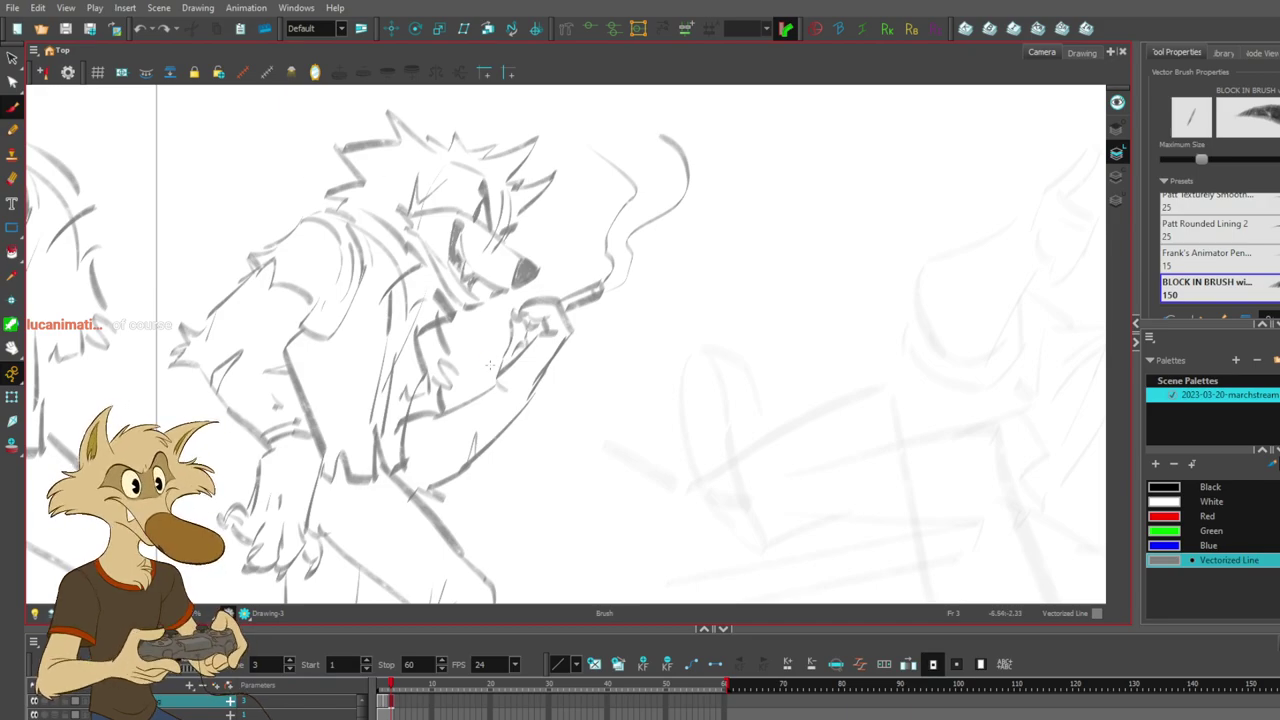
{"action": "scroll", "coordinate": [488, 365], "scroll_direction": "down", "scroll_amount": 5}
{"action": "scroll", "coordinate": [665, 419], "scroll_direction": "up", "scroll_amount": 4}
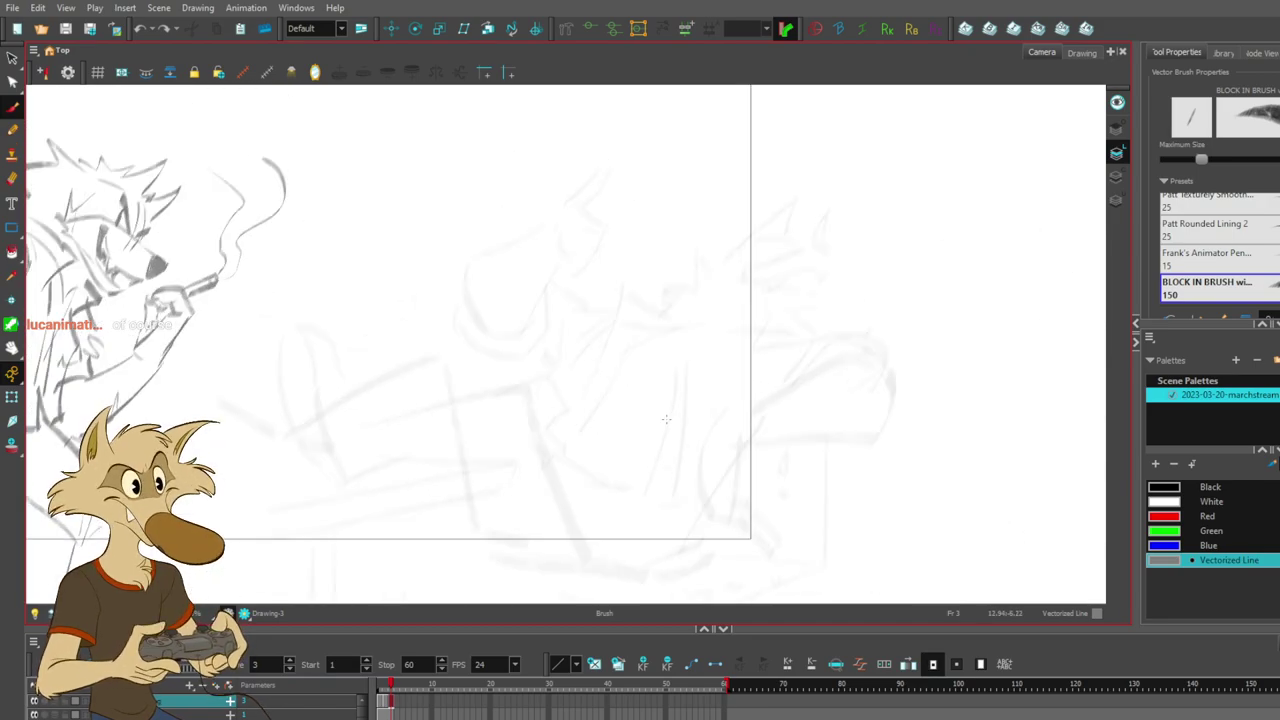
{"action": "scroll", "coordinate": [665, 419], "scroll_direction": "up", "scroll_amount": 1}
{"action": "mouse_move", "coordinate": [778, 234]}
{"action": "left_mouse_down"}
{"action": "mouse_move", "coordinate": [842, 198]}
{"action": "mouse_move", "coordinate": [779, 294]}
{"action": "left_mouse_up"}
{"action": "key", "text": "ctrl+z"}
{"action": "key", "text": "ctrl+z"}
{"action": "key", "text": "ctrl+z"}
{"action": "mouse_move", "coordinate": [836, 192]}
{"action": "left_mouse_down"}
{"action": "mouse_move", "coordinate": [752, 296]}
{"action": "mouse_move", "coordinate": [745, 255]}
{"action": "mouse_move", "coordinate": [785, 291]}
{"action": "mouse_move", "coordinate": [824, 290]}
{"action": "left_mouse_up"}
{"action": "key", "text": "ctrl+z"}
{"action": "key", "text": "ctrl+z"}
{"action": "key", "text": "ctrl+z"}
{"action": "left_click_drag", "start_coordinate": [848, 214], "coordinate": [814, 290]}
{"action": "key", "text": "ctrl+z"}
{"action": "mouse_move", "coordinate": [848, 198]}
{"action": "left_mouse_down"}
{"action": "mouse_move", "coordinate": [861, 259]}
{"action": "mouse_move", "coordinate": [825, 293]}
{"action": "mouse_move", "coordinate": [909, 311]}
{"action": "mouse_move", "coordinate": [700, 338]}
{"action": "left_mouse_up"}
{"action": "key", "text": "ctrl+z"}
{"action": "key", "text": "ctrl+z"}
{"action": "key", "text": "space"}
{"action": "key", "text": "ctrl+z"}
{"action": "mouse_move", "coordinate": [739, 252]}
{"action": "left_mouse_down"}
{"action": "mouse_move", "coordinate": [810, 229]}
{"action": "mouse_move", "coordinate": [841, 246]}
{"action": "mouse_move", "coordinate": [811, 250]}
{"action": "mouse_move", "coordinate": [810, 229]}
{"action": "mouse_move", "coordinate": [822, 255]}
{"action": "mouse_move", "coordinate": [838, 238]}
{"action": "mouse_move", "coordinate": [785, 184]}
{"action": "mouse_move", "coordinate": [877, 241]}
{"action": "mouse_move", "coordinate": [873, 263]}
{"action": "mouse_move", "coordinate": [836, 272]}
{"action": "left_mouse_up"}
{"action": "key", "text": "ctrl+z"}
{"action": "key", "text": "ctrl+z"}
{"action": "key", "text": "ctrl+z"}
{"action": "key", "text": "ctrl+z"}
{"action": "key", "text": "ctrl+z"}
{"action": "key", "text": "ctrl+z"}
{"action": "key", "text": "ctrl+z"}
{"action": "key", "text": "ctrl+z"}
- Sketch the seated wolf's two pointed ears above the head circle and a dark nose at its front edge
{"action": "left_click_drag", "start_coordinate": [861, 206], "coordinate": [846, 282]}
{"action": "key", "text": "ctrl+z"}
{"action": "left_click_drag", "start_coordinate": [864, 233], "coordinate": [825, 263]}
{"action": "key", "text": "ctrl+z"}
{"action": "mouse_move", "coordinate": [866, 222]}
{"action": "left_mouse_down"}
{"action": "mouse_move", "coordinate": [803, 281]}
{"action": "mouse_move", "coordinate": [862, 268]}
{"action": "mouse_move", "coordinate": [874, 283]}
{"action": "mouse_move", "coordinate": [858, 272]}
{"action": "mouse_move", "coordinate": [886, 278]}
{"action": "mouse_move", "coordinate": [872, 273]}
{"action": "mouse_move", "coordinate": [897, 256]}
{"action": "mouse_move", "coordinate": [886, 315]}
{"action": "left_mouse_up"}
{"action": "key", "text": "ctrl+z"}
{"action": "key", "text": "ctrl+z"}
{"action": "key", "text": "ctrl+z"}
{"action": "key", "text": "ctrl+z"}
{"action": "key", "text": "ctrl+z"}
{"action": "left_click_drag", "start_coordinate": [886, 315], "coordinate": [901, 298]}
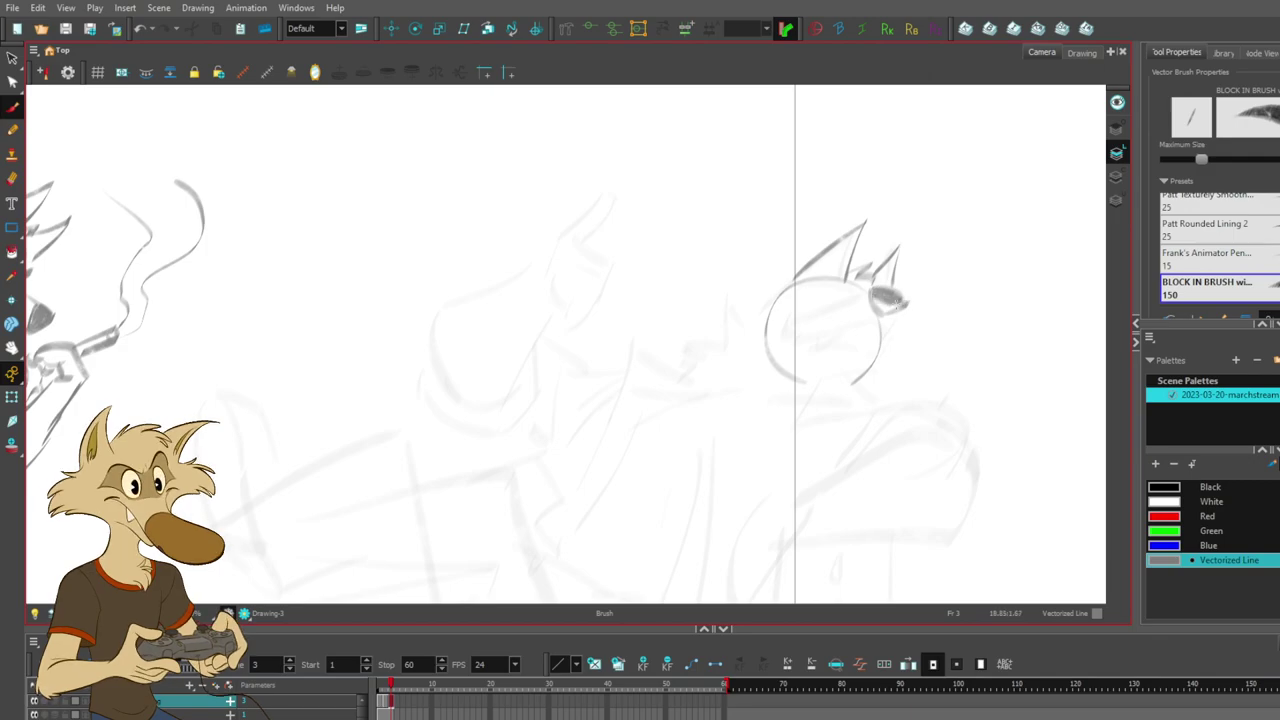
- Sketch the seated wolf's narrowed eye with a heavy angry brow and darken the nose
{"action": "mouse_move", "coordinate": [830, 308]}
{"action": "left_mouse_down"}
{"action": "mouse_move", "coordinate": [872, 290]}
{"action": "mouse_move", "coordinate": [797, 339]}
{"action": "mouse_move", "coordinate": [882, 367]}
{"action": "mouse_move", "coordinate": [985, 363]}
{"action": "mouse_move", "coordinate": [820, 355]}
{"action": "left_mouse_up"}
{"action": "key", "text": "ctrl+z"}
{"action": "key", "text": "ctrl+z"}
{"action": "key", "text": "ctrl+z"}
{"action": "key", "text": "ctrl+z"}
{"action": "key", "text": "ctrl+z"}
{"action": "key", "text": "ctrl+z"}
{"action": "mouse_move", "coordinate": [832, 300]}
{"action": "left_mouse_down"}
{"action": "mouse_move", "coordinate": [927, 301]}
{"action": "mouse_move", "coordinate": [896, 297]}
{"action": "mouse_move", "coordinate": [908, 301]}
{"action": "left_mouse_up"}
{"action": "key", "text": "ctrl+z"}
{"action": "key", "text": "ctrl+z"}
{"action": "key", "text": "ctrl+z"}
{"action": "key", "text": "ctrl+z"}
{"action": "left_click_drag", "start_coordinate": [874, 304], "coordinate": [880, 314]}
{"action": "key", "text": "ctrl+z"}
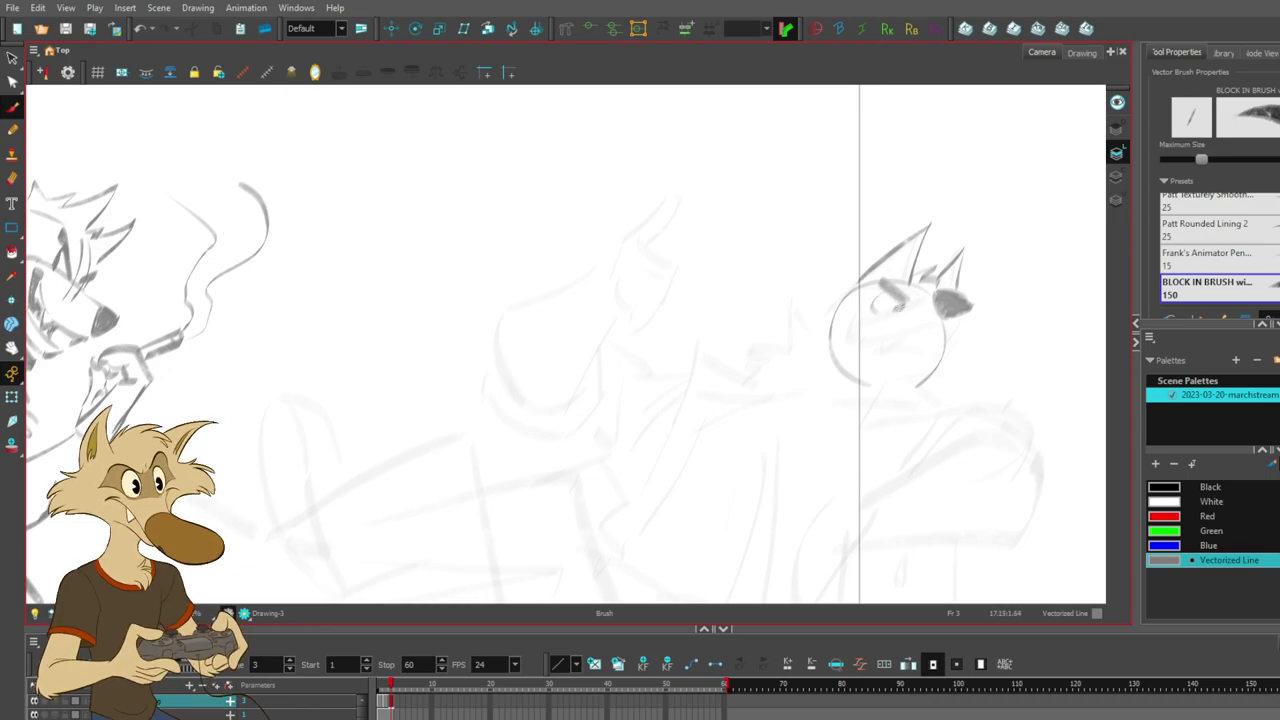
- Sketch the muzzle bridge between the eye and nose and the front of the snout below the nose
{"action": "scroll", "coordinate": [977, 298], "scroll_direction": "down", "scroll_amount": 4}
{"action": "scroll", "coordinate": [846, 311], "scroll_direction": "up", "scroll_amount": 3}
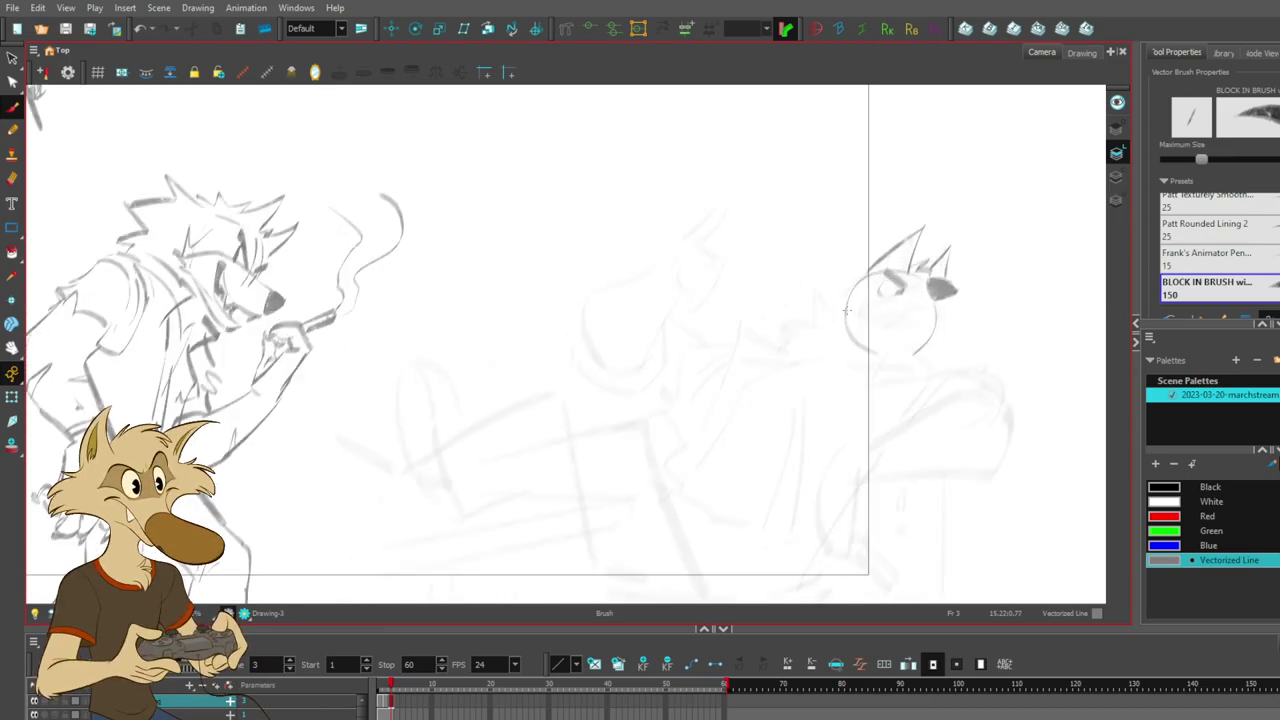
{"action": "key", "text": "ctrl+z"}
{"action": "mouse_move", "coordinate": [894, 289]}
{"action": "left_mouse_down"}
{"action": "mouse_move", "coordinate": [933, 289]}
{"action": "mouse_move", "coordinate": [890, 292]}
{"action": "mouse_move", "coordinate": [933, 285]}
{"action": "mouse_move", "coordinate": [903, 290]}
{"action": "mouse_move", "coordinate": [953, 290]}
{"action": "mouse_move", "coordinate": [906, 292]}
{"action": "mouse_move", "coordinate": [940, 289]}
{"action": "mouse_move", "coordinate": [943, 324]}
{"action": "left_mouse_up"}
{"action": "key", "text": "ctrl+z"}
{"action": "key", "text": "ctrl+z"}
{"action": "key", "text": "ctrl+z"}
{"action": "key", "text": "ctrl+z"}
{"action": "key", "text": "ctrl+z"}
{"action": "key", "text": "ctrl+z"}
{"action": "key", "text": "ctrl+z"}
{"action": "key", "text": "ctrl+z"}
{"action": "key", "text": "ctrl+z"}
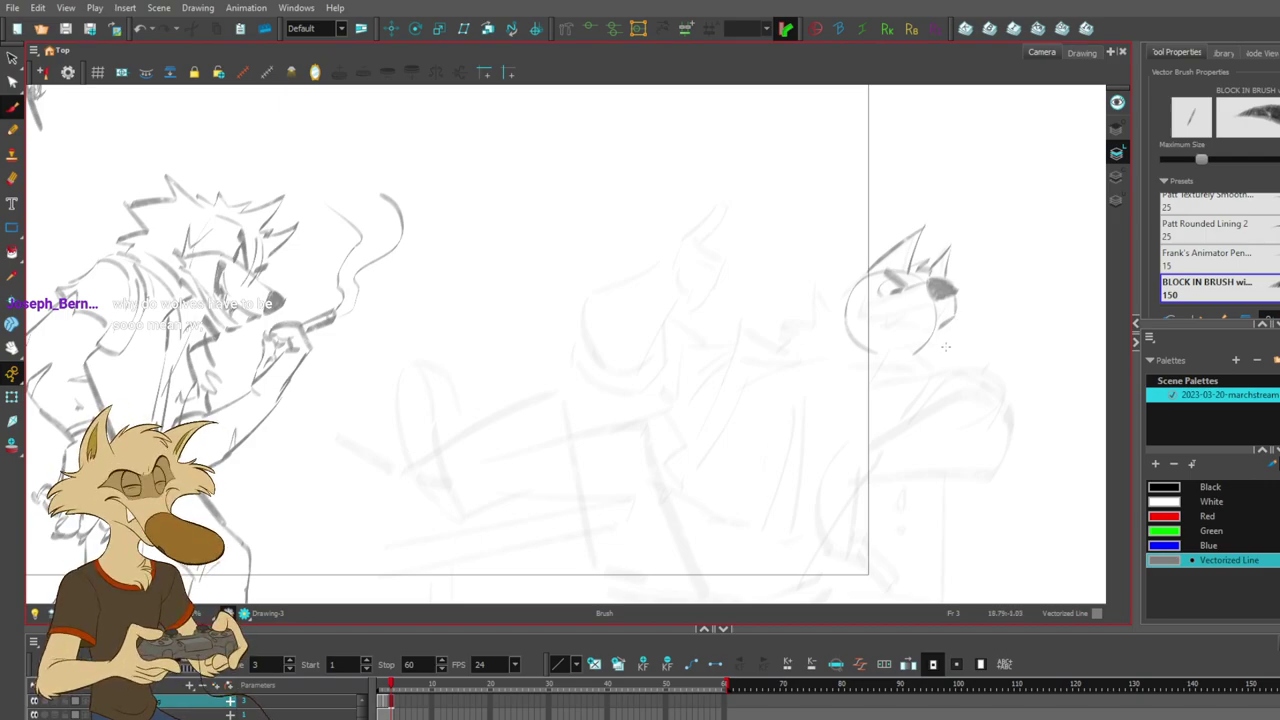
- Add a fur stroke behind the head circle and a facial marking line running back from the eye
{"action": "scroll", "coordinate": [824, 306], "scroll_direction": "up", "scroll_amount": 2}
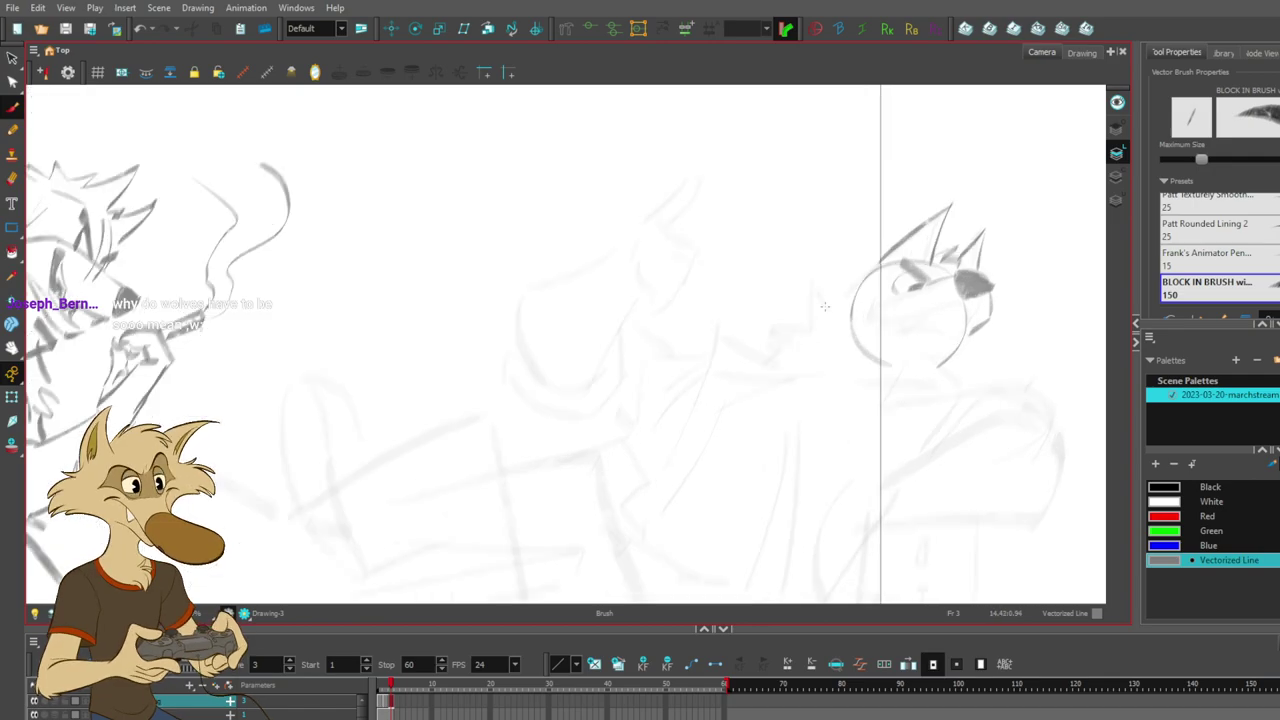
{"action": "left_click_drag", "start_coordinate": [889, 320], "coordinate": [929, 330]}
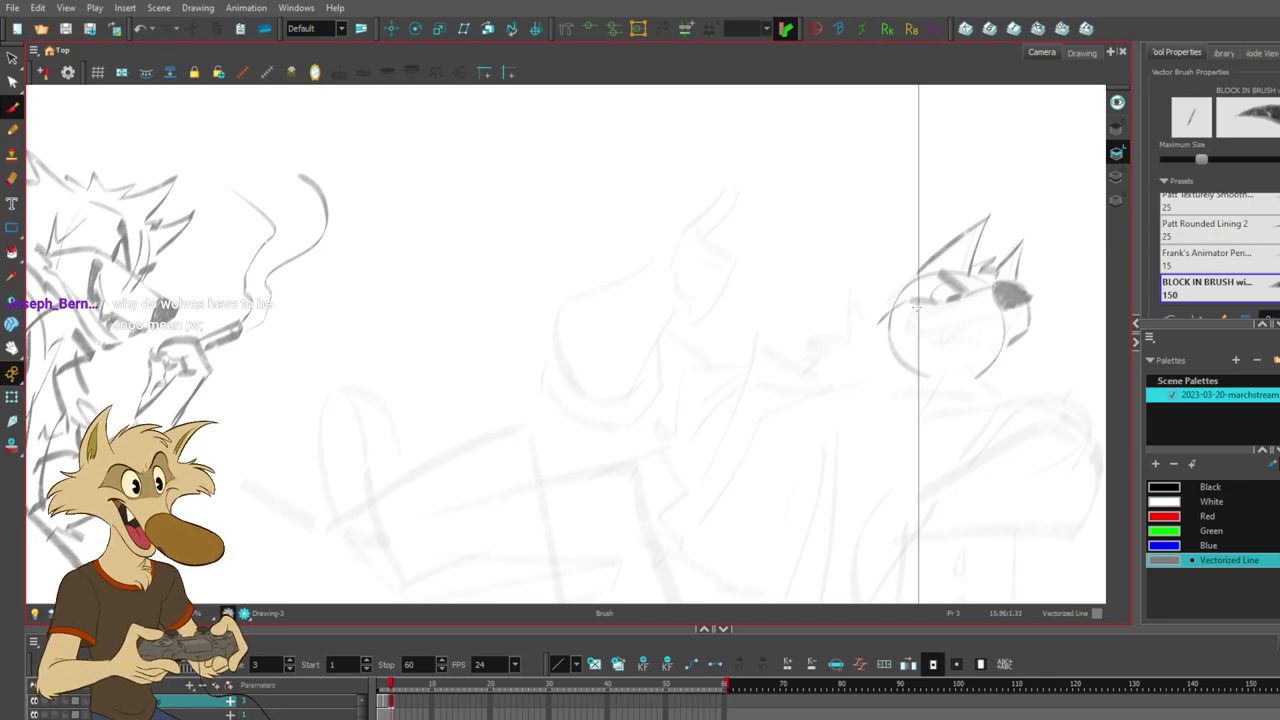
{"action": "key", "text": "ctrl+z"}
{"action": "mouse_move", "coordinate": [900, 310]}
{"action": "left_mouse_down"}
{"action": "mouse_move", "coordinate": [933, 297]}
{"action": "mouse_move", "coordinate": [905, 280]}
{"action": "mouse_move", "coordinate": [944, 297]}
{"action": "left_mouse_up"}
{"action": "key", "text": "ctrl+z"}
{"action": "key", "text": "ctrl+z"}
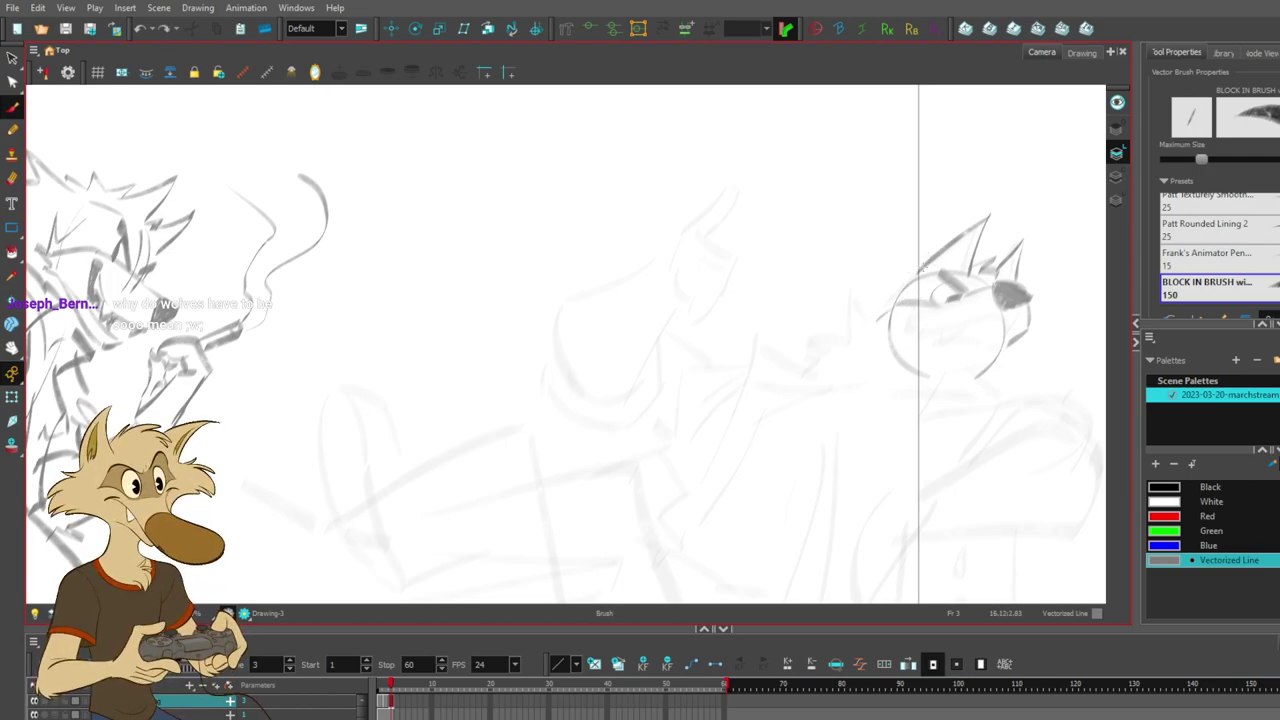
- Refine the forehead with short strokes between the base of the near ear and the brow
{"action": "mouse_move", "coordinate": [919, 271]}
{"action": "left_mouse_down"}
{"action": "mouse_move", "coordinate": [910, 280]}
{"action": "mouse_move", "coordinate": [947, 263]}
{"action": "mouse_move", "coordinate": [931, 273]}
{"action": "left_mouse_up"}
{"action": "key", "text": "ctrl+z"}
{"action": "key", "text": "ctrl+z"}
{"action": "key", "text": "ctrl+z"}
{"action": "key", "text": "ctrl+z"}
{"action": "key", "text": "ctrl+z"}
{"action": "key", "text": "ctrl+z"}
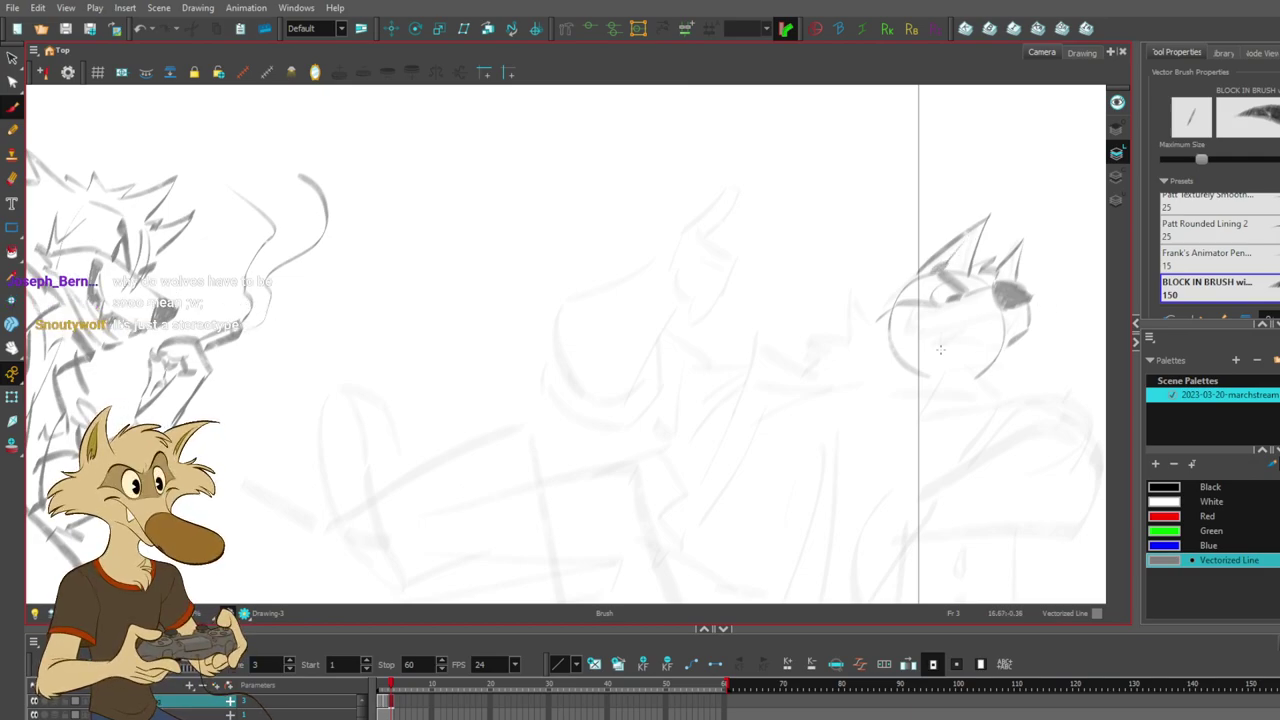
- Sketch the seated wolf's snarling open mouth with a pointed fang, the lower lip and the jaw line
{"action": "key", "text": "ctrl+z"}
{"action": "left_click_drag", "start_coordinate": [912, 315], "coordinate": [917, 328]}
{"action": "key", "text": "ctrl+z"}
{"action": "key", "text": "ctrl+z"}
{"action": "left_click_drag", "start_coordinate": [918, 328], "coordinate": [1013, 345]}
{"action": "key", "text": "ctrl+z"}
{"action": "key", "text": "ctrl+z"}
{"action": "mouse_move", "coordinate": [910, 304]}
{"action": "left_mouse_down"}
{"action": "mouse_move", "coordinate": [931, 345]}
{"action": "mouse_move", "coordinate": [917, 313]}
{"action": "mouse_move", "coordinate": [935, 343]}
{"action": "mouse_move", "coordinate": [914, 315]}
{"action": "mouse_move", "coordinate": [995, 347]}
{"action": "mouse_move", "coordinate": [971, 325]}
{"action": "mouse_move", "coordinate": [951, 338]}
{"action": "mouse_move", "coordinate": [1010, 341]}
{"action": "left_mouse_up"}
{"action": "key", "text": "ctrl+z"}
{"action": "key", "text": "ctrl+z"}
{"action": "key", "text": "ctrl+z"}
{"action": "key", "text": "ctrl+z"}
{"action": "key", "text": "ctrl+z"}
{"action": "key", "text": "ctrl+z"}
{"action": "key", "text": "ctrl+z"}
{"action": "key", "text": "ctrl+z"}
{"action": "key", "text": "ctrl+z"}
{"action": "key", "text": "ctrl+z"}
{"action": "key", "text": "ctrl+z"}
{"action": "mouse_move", "coordinate": [1004, 334]}
{"action": "left_mouse_down"}
{"action": "mouse_move", "coordinate": [950, 356]}
{"action": "mouse_move", "coordinate": [971, 347]}
{"action": "mouse_move", "coordinate": [915, 340]}
{"action": "mouse_move", "coordinate": [987, 364]}
{"action": "left_mouse_up"}
{"action": "key", "text": "ctrl+z"}
{"action": "key", "text": "ctrl+z"}
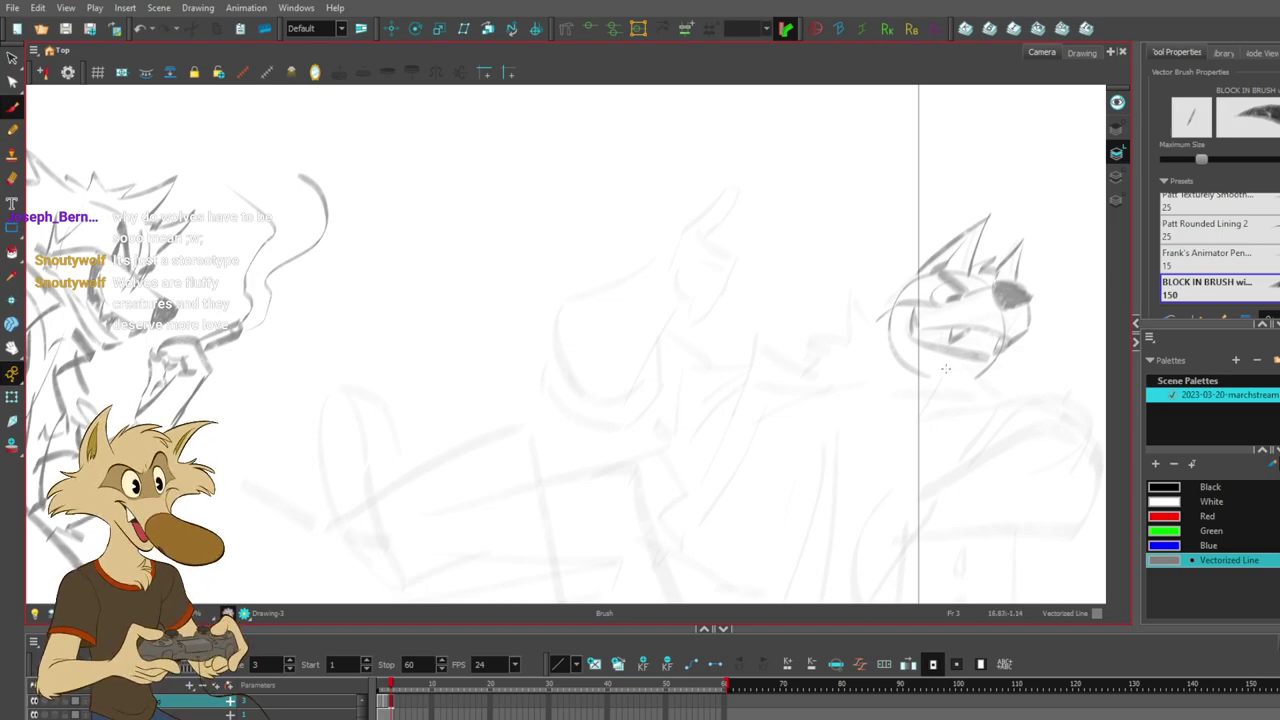
- Redraw the lower lip and jaw line of the snarling mouth and add the chin stroke beneath it
{"action": "key", "text": "ctrl+z"}
{"action": "key", "text": "ctrl+z"}
{"action": "mouse_move", "coordinate": [908, 331]}
{"action": "left_mouse_down"}
{"action": "mouse_move", "coordinate": [991, 366]}
{"action": "mouse_move", "coordinate": [965, 350]}
{"action": "left_mouse_up"}
{"action": "key", "text": "ctrl+z"}
{"action": "key", "text": "ctrl+z"}
{"action": "key", "text": "ctrl+z"}
{"action": "key", "text": "ctrl+z"}
{"action": "key", "text": "ctrl+z"}
{"action": "key", "text": "ctrl+z"}
{"action": "key", "text": "ctrl+z"}
{"action": "key", "text": "ctrl+z"}
{"action": "key", "text": "ctrl+z"}
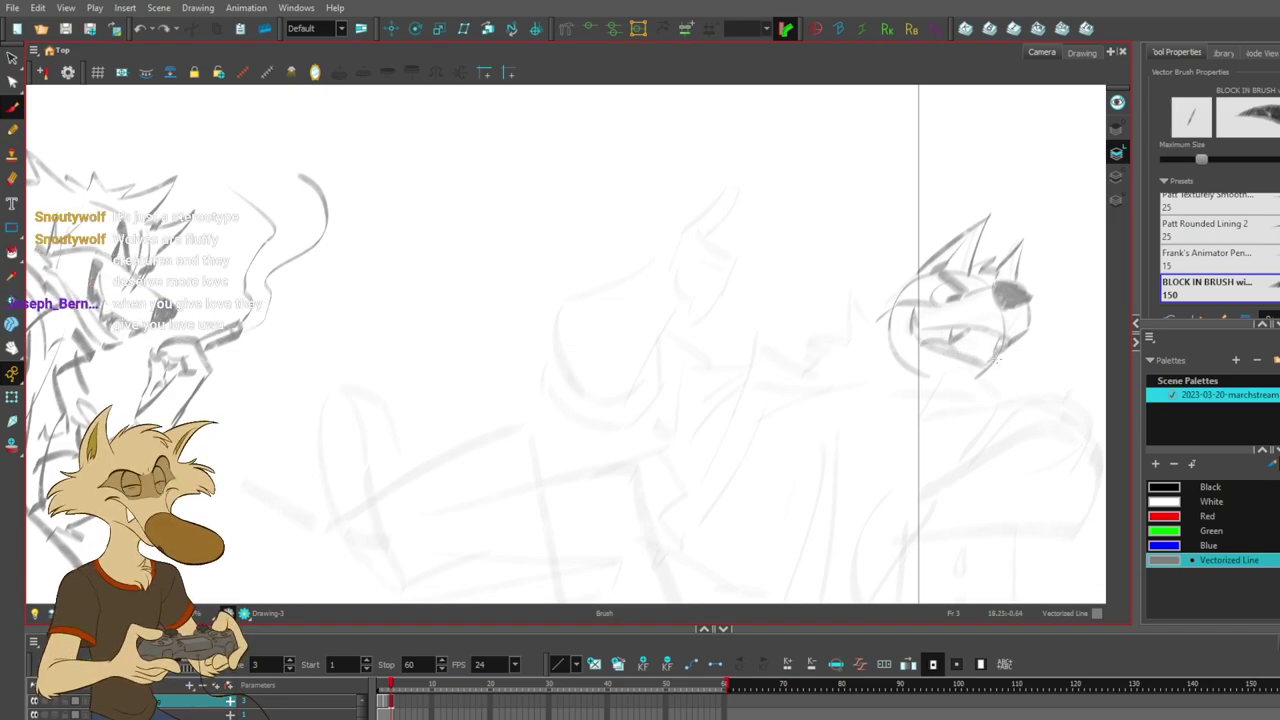
{"action": "left_click_drag", "start_coordinate": [1000, 358], "coordinate": [984, 385]}
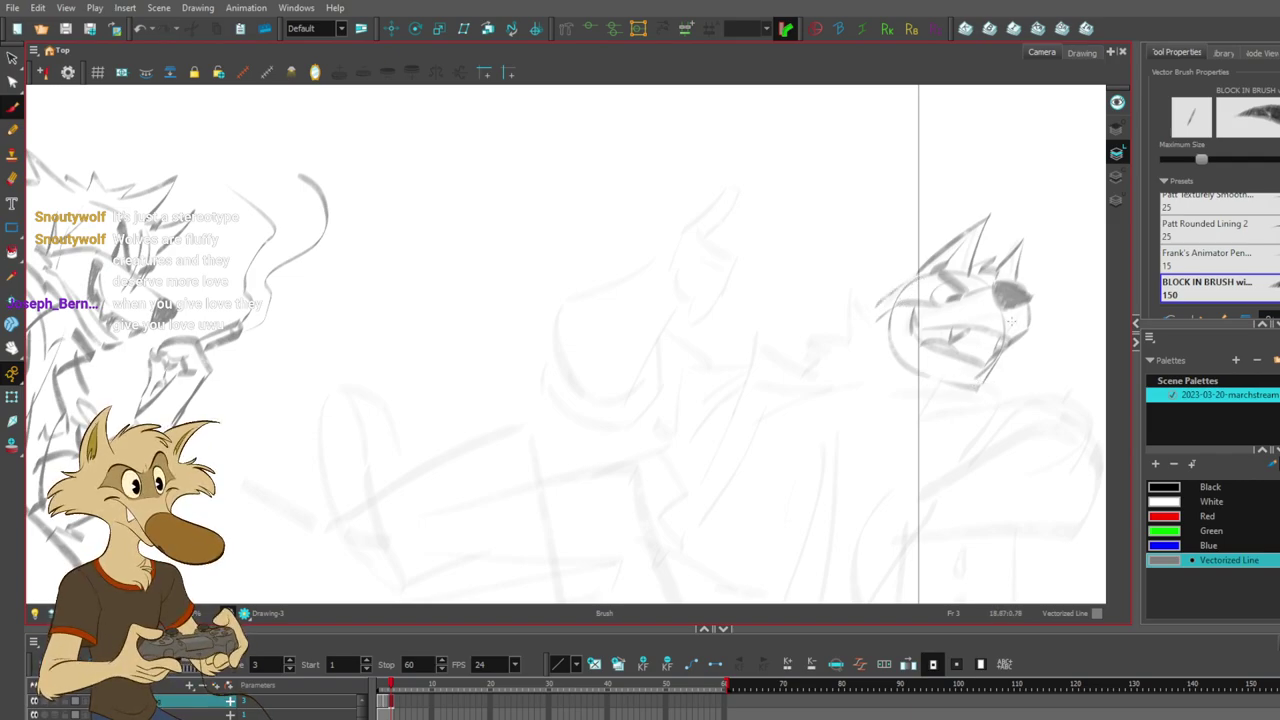
- Add pointed fur tufts on the back of the head and refine the eye under the brow
{"action": "mouse_move", "coordinate": [924, 258]}
{"action": "left_mouse_down"}
{"action": "mouse_move", "coordinate": [880, 268]}
{"action": "mouse_move", "coordinate": [898, 277]}
{"action": "mouse_move", "coordinate": [869, 325]}
{"action": "mouse_move", "coordinate": [880, 308]}
{"action": "mouse_move", "coordinate": [862, 317]}
{"action": "left_mouse_up"}
{"action": "key", "text": "ctrl+z"}
{"action": "key", "text": "ctrl+z"}
{"action": "key", "text": "ctrl+z"}
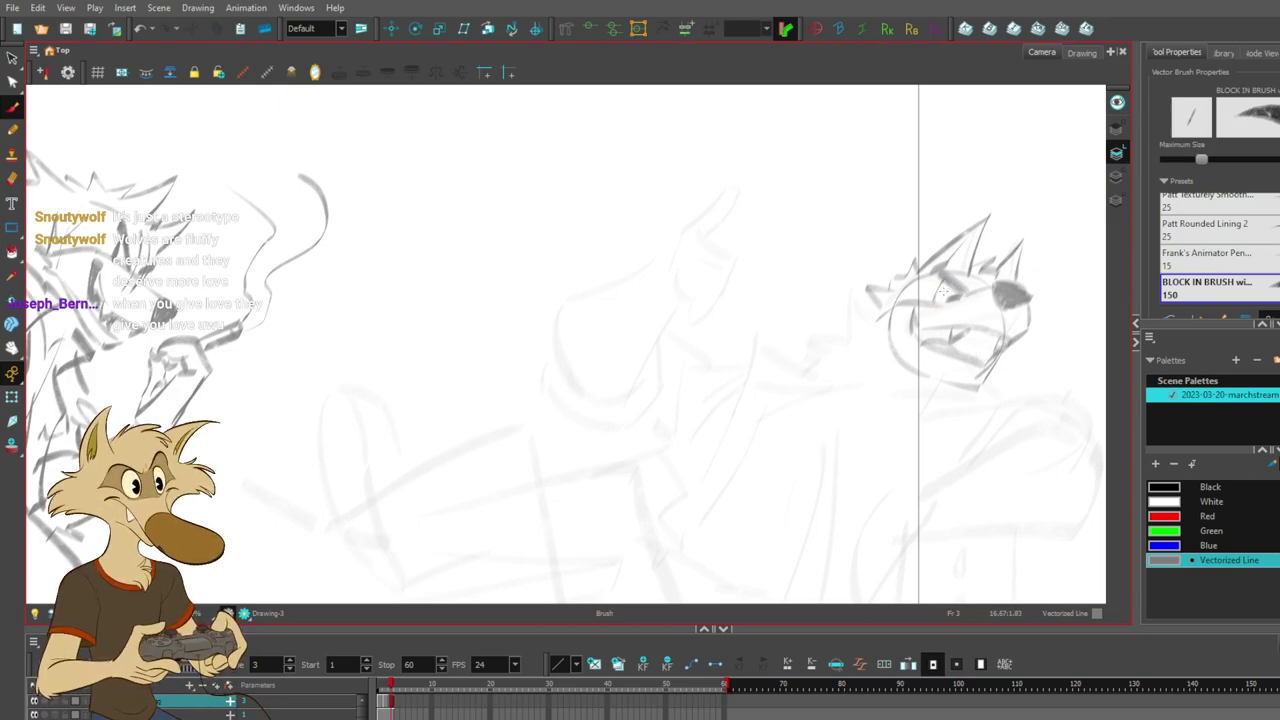
{"action": "left_click_drag", "start_coordinate": [950, 300], "coordinate": [943, 270]}
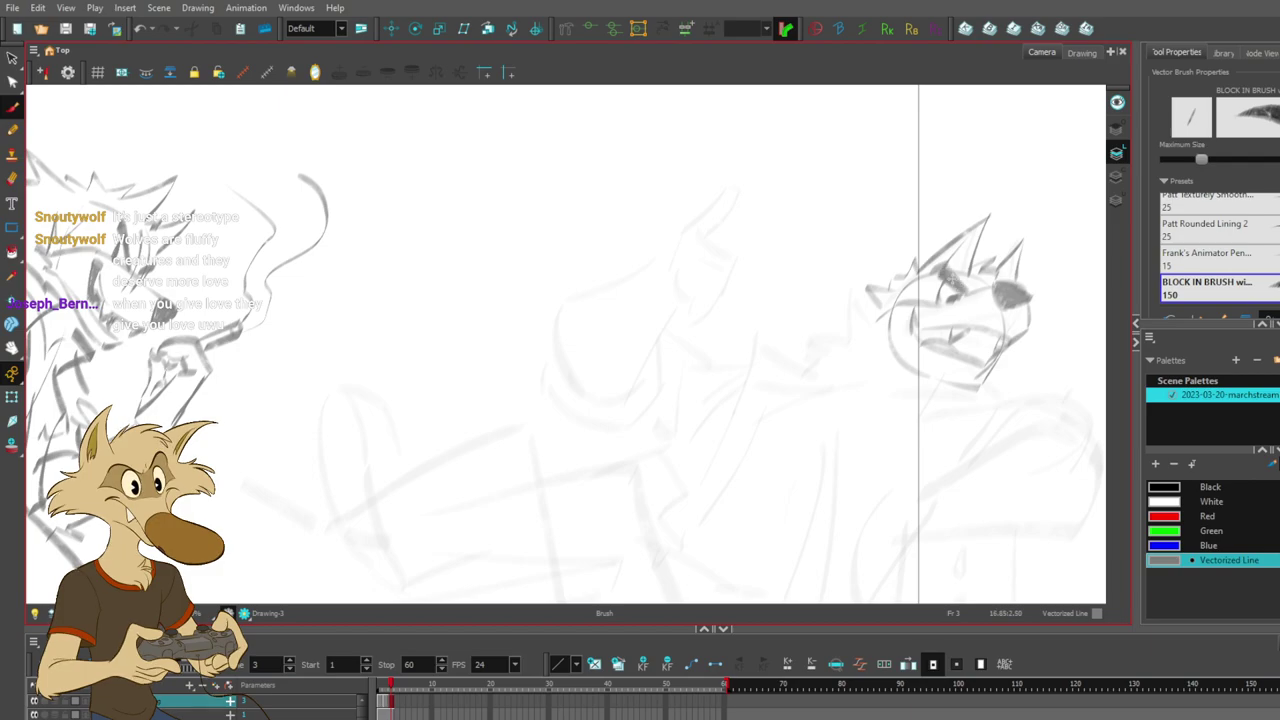
- Extend the mane with larger fur tufts behind the ear and a stroke running down the nape
{"action": "scroll", "coordinate": [740, 250], "scroll_direction": "down", "scroll_amount": 4}
{"action": "scroll", "coordinate": [777, 267], "scroll_direction": "up", "scroll_amount": 3}
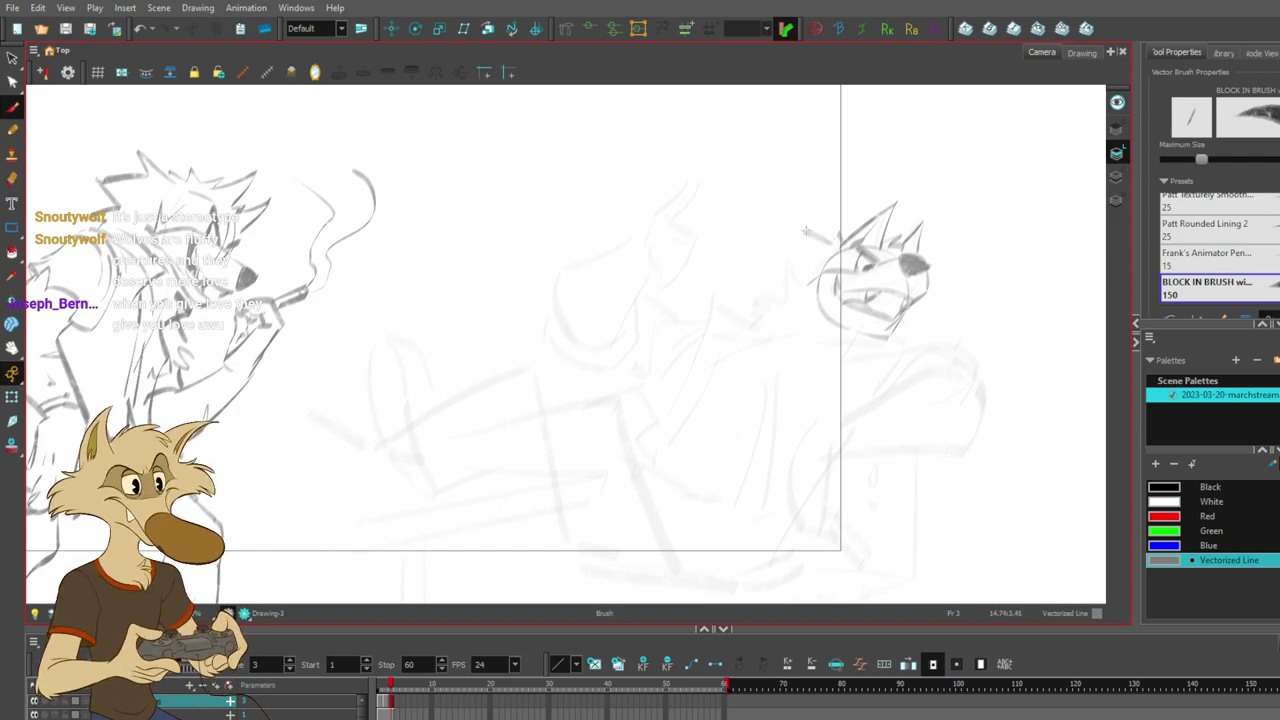
{"action": "mouse_move", "coordinate": [836, 236]}
{"action": "left_mouse_down"}
{"action": "mouse_move", "coordinate": [804, 238]}
{"action": "mouse_move", "coordinate": [816, 251]}
{"action": "mouse_move", "coordinate": [775, 274]}
{"action": "mouse_move", "coordinate": [798, 278]}
{"action": "mouse_move", "coordinate": [774, 305]}
{"action": "left_mouse_up"}
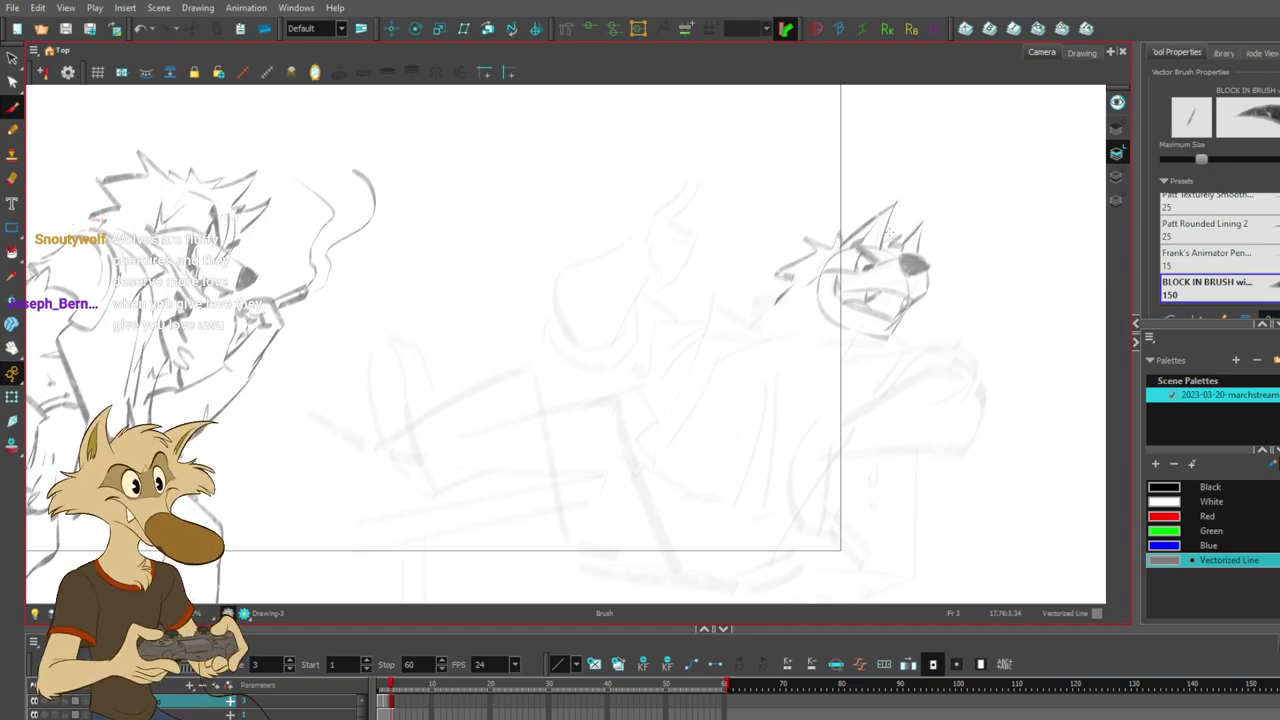
{"action": "key", "text": "ctrl+z"}
{"action": "left_click_drag", "start_coordinate": [795, 281], "coordinate": [781, 295]}
{"action": "key", "text": "ctrl+z"}
{"action": "left_click_drag", "start_coordinate": [795, 281], "coordinate": [762, 310]}
{"action": "key", "text": "ctrl+z"}
{"action": "key", "text": "ctrl+z"}
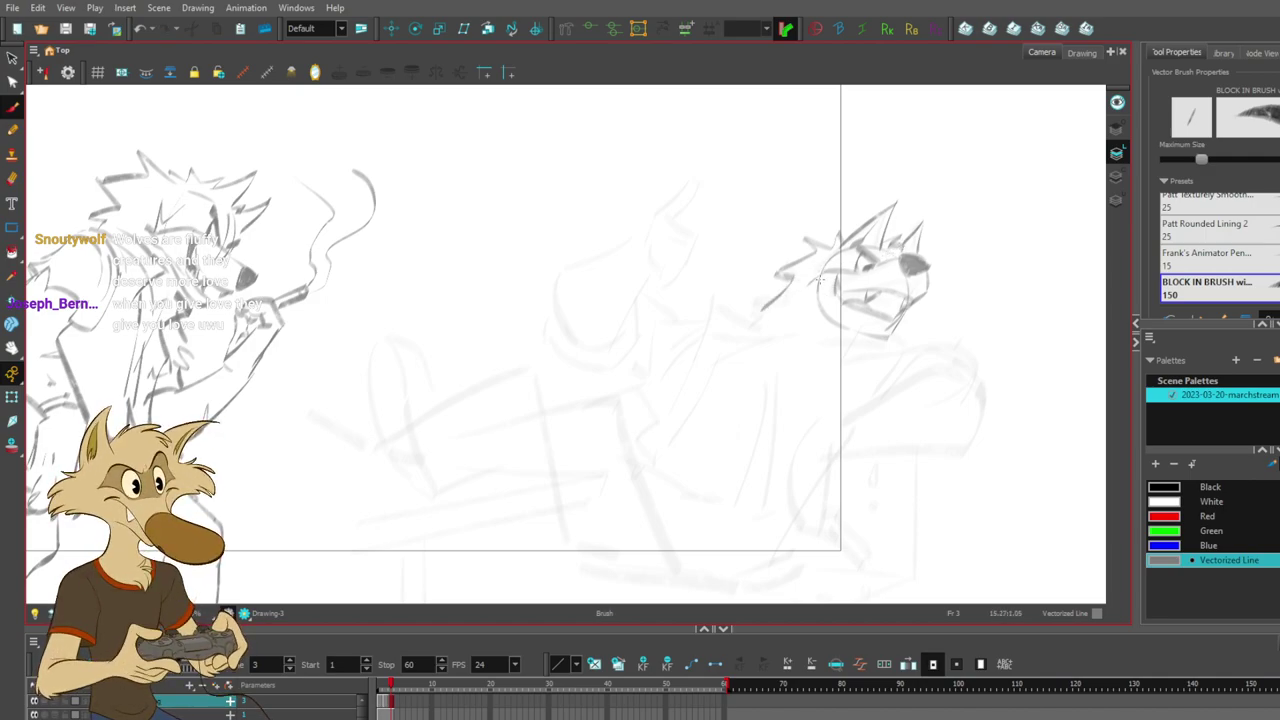
- Sketch jagged cheek fur along the back of the jaw and a small tuft under the chin
{"action": "left_click_drag", "start_coordinate": [820, 265], "coordinate": [813, 302]}
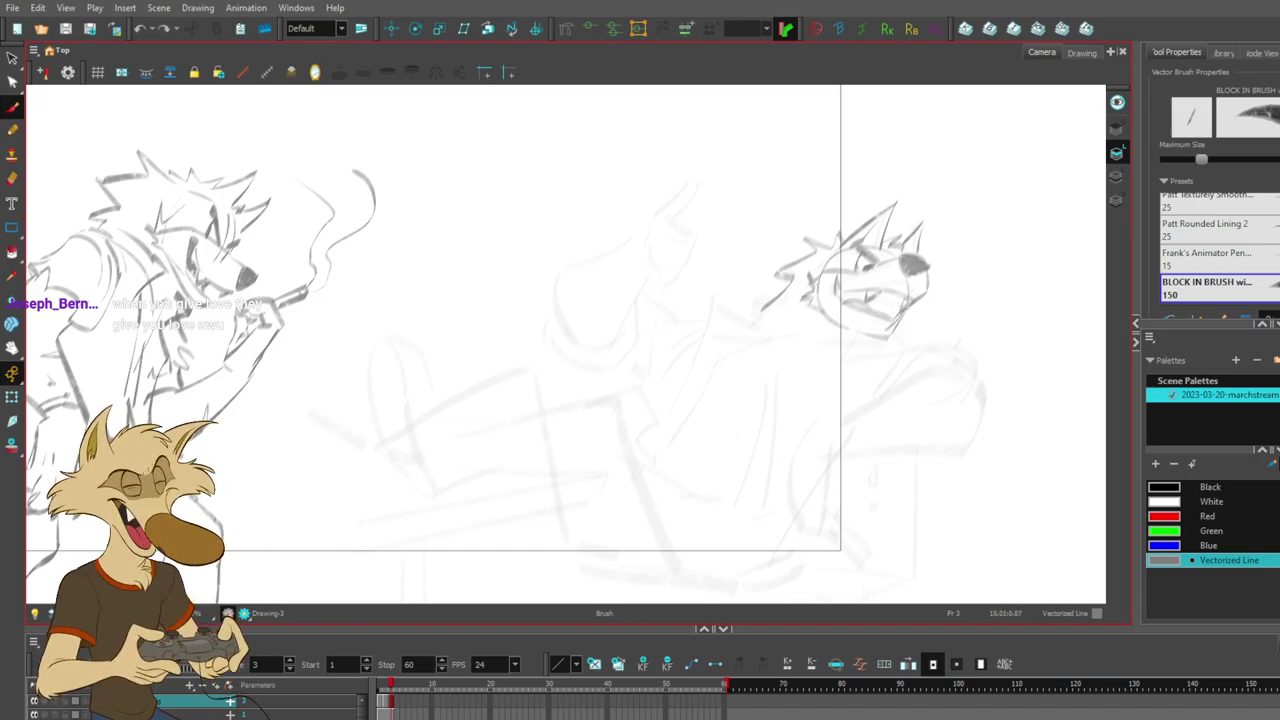
{"action": "mouse_move", "coordinate": [838, 246]}
{"action": "left_mouse_down"}
{"action": "mouse_move", "coordinate": [803, 268]}
{"action": "mouse_move", "coordinate": [802, 295]}
{"action": "left_mouse_up"}
{"action": "key", "text": "ctrl+z"}
{"action": "left_click", "coordinate": [813, 298]}
{"action": "left_click", "coordinate": [957, 286]}
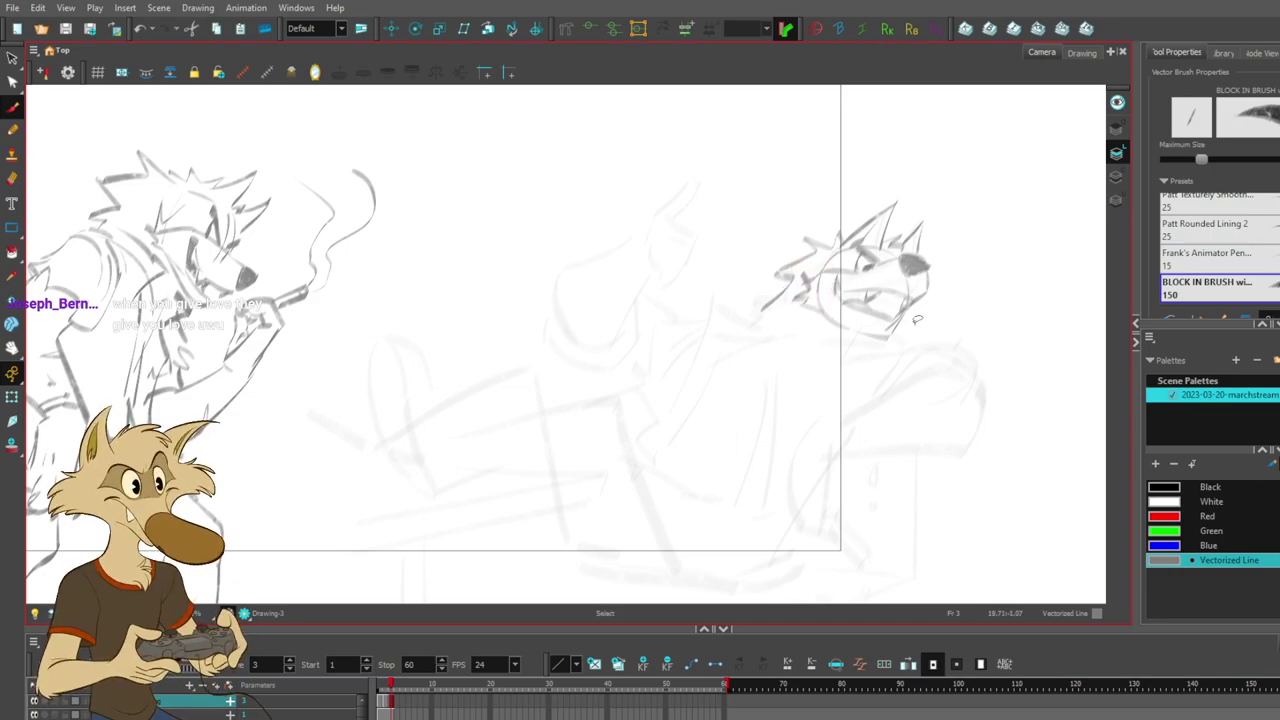
{"action": "left_click_drag", "start_coordinate": [898, 335], "coordinate": [910, 315]}
{"action": "key", "text": "alt+b"}
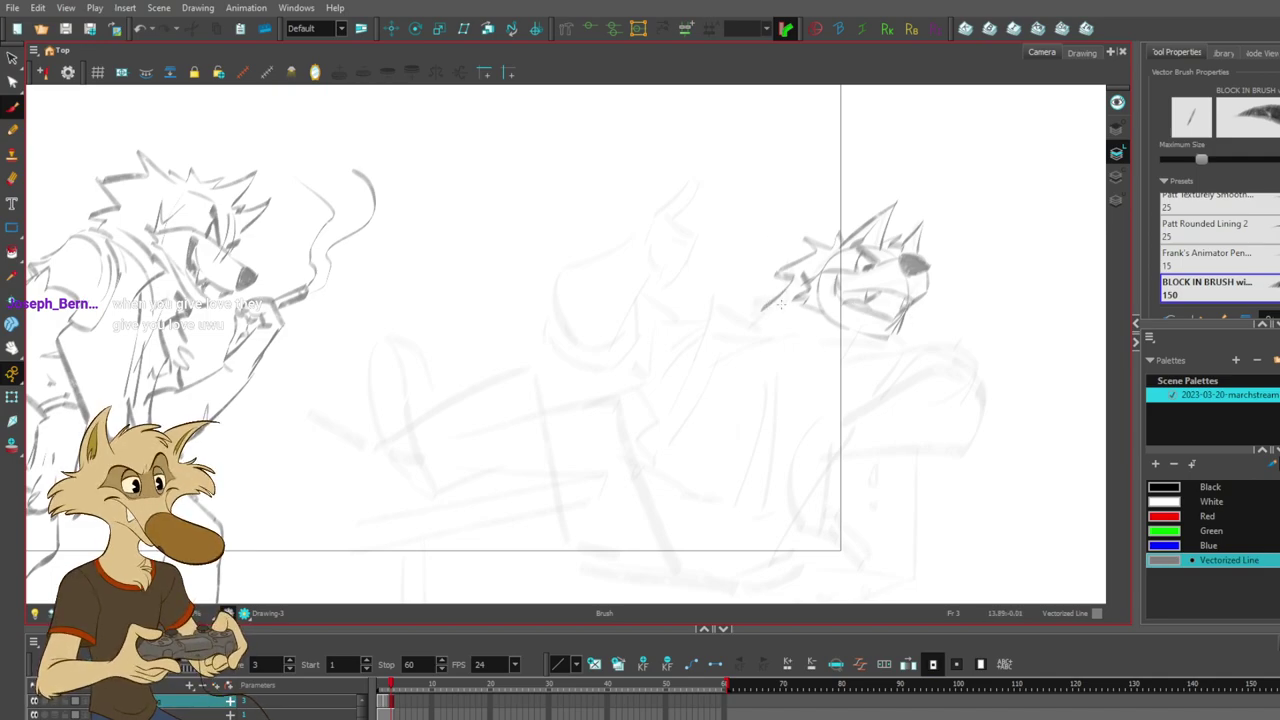
- Sketch the spiky fur at the base of the neck and the curved shoulder line running beneath the head
{"action": "mouse_move", "coordinate": [759, 309]}
{"action": "left_mouse_down"}
{"action": "mouse_move", "coordinate": [740, 284]}
{"action": "mouse_move", "coordinate": [722, 332]}
{"action": "left_mouse_up"}
{"action": "key", "text": "ctrl+z"}
{"action": "left_click_drag", "start_coordinate": [744, 288], "coordinate": [724, 347]}
{"action": "key", "text": "ctrl+z"}
{"action": "mouse_move", "coordinate": [741, 281]}
{"action": "left_mouse_down"}
{"action": "mouse_move", "coordinate": [724, 347]}
{"action": "mouse_move", "coordinate": [891, 382]}
{"action": "left_mouse_up"}
{"action": "key", "text": "ctrl+z"}
{"action": "mouse_move", "coordinate": [678, 348]}
{"action": "left_mouse_down"}
{"action": "mouse_move", "coordinate": [896, 376]}
{"action": "mouse_move", "coordinate": [819, 332]}
{"action": "mouse_move", "coordinate": [889, 373]}
{"action": "mouse_move", "coordinate": [780, 327]}
{"action": "mouse_move", "coordinate": [710, 332]}
{"action": "mouse_move", "coordinate": [765, 302]}
{"action": "left_mouse_up"}
{"action": "key", "text": "ctrl+z"}
{"action": "key", "text": "ctrl+z"}
{"action": "mouse_move", "coordinate": [927, 342]}
{"action": "left_mouse_down"}
{"action": "mouse_move", "coordinate": [918, 323]}
{"action": "mouse_move", "coordinate": [871, 369]}
{"action": "left_mouse_up"}
{"action": "key", "text": "ctrl+z"}
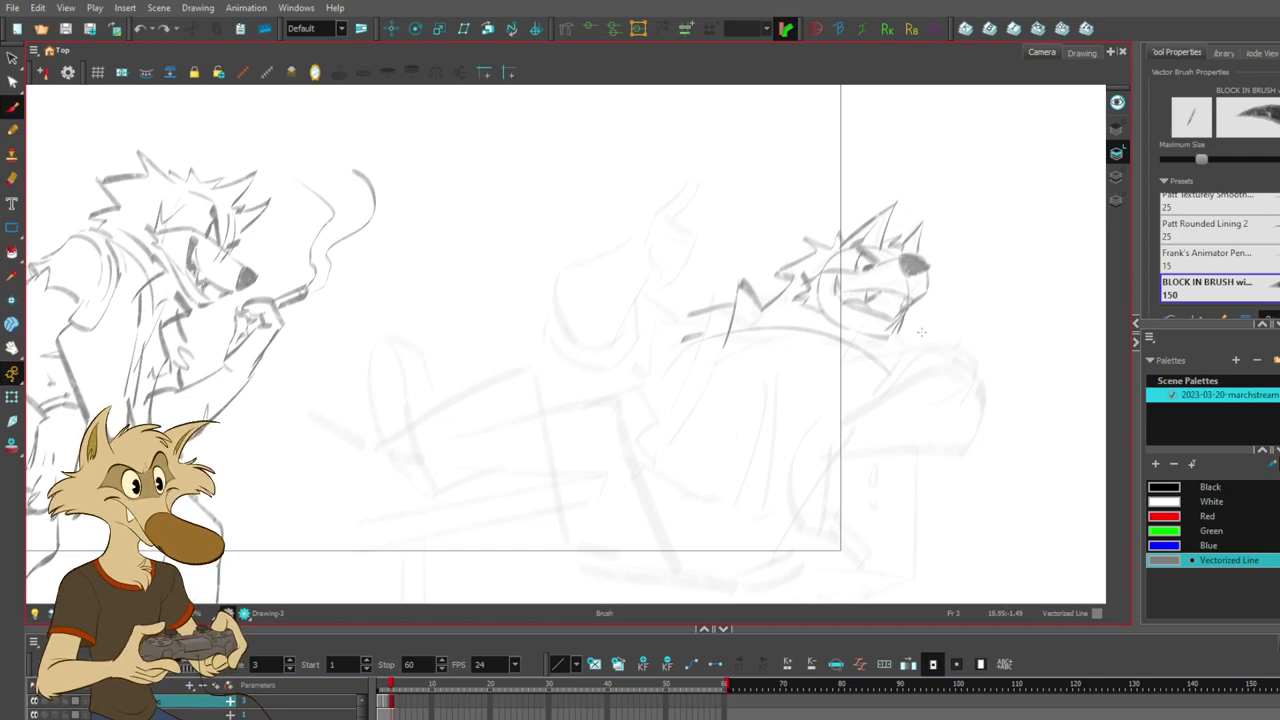
- Rework the strokes below the chin and add a short fold line on the torso under the shoulder curve
{"action": "key", "text": "ctrl+z"}
{"action": "left_click_drag", "start_coordinate": [931, 339], "coordinate": [890, 369]}
{"action": "key", "text": "ctrl+z"}
{"action": "mouse_move", "coordinate": [897, 319]}
{"action": "left_mouse_down"}
{"action": "mouse_move", "coordinate": [876, 337]}
{"action": "mouse_move", "coordinate": [889, 338]}
{"action": "left_mouse_up"}
{"action": "key", "text": "ctrl+z"}
{"action": "mouse_move", "coordinate": [890, 394]}
{"action": "left_mouse_down"}
{"action": "mouse_move", "coordinate": [951, 346]}
{"action": "mouse_move", "coordinate": [925, 352]}
{"action": "left_mouse_up"}
{"action": "key", "text": "ctrl+z"}
{"action": "left_click_drag", "start_coordinate": [885, 308], "coordinate": [794, 334]}
{"action": "key", "text": "ctrl+z"}
{"action": "mouse_move", "coordinate": [708, 380]}
{"action": "left_mouse_down"}
{"action": "mouse_move", "coordinate": [764, 312]}
{"action": "mouse_move", "coordinate": [720, 368]}
{"action": "left_mouse_up"}
{"action": "key", "text": "ctrl+z"}
{"action": "key", "text": "ctrl+z"}
{"action": "left_click_drag", "start_coordinate": [770, 309], "coordinate": [745, 350]}
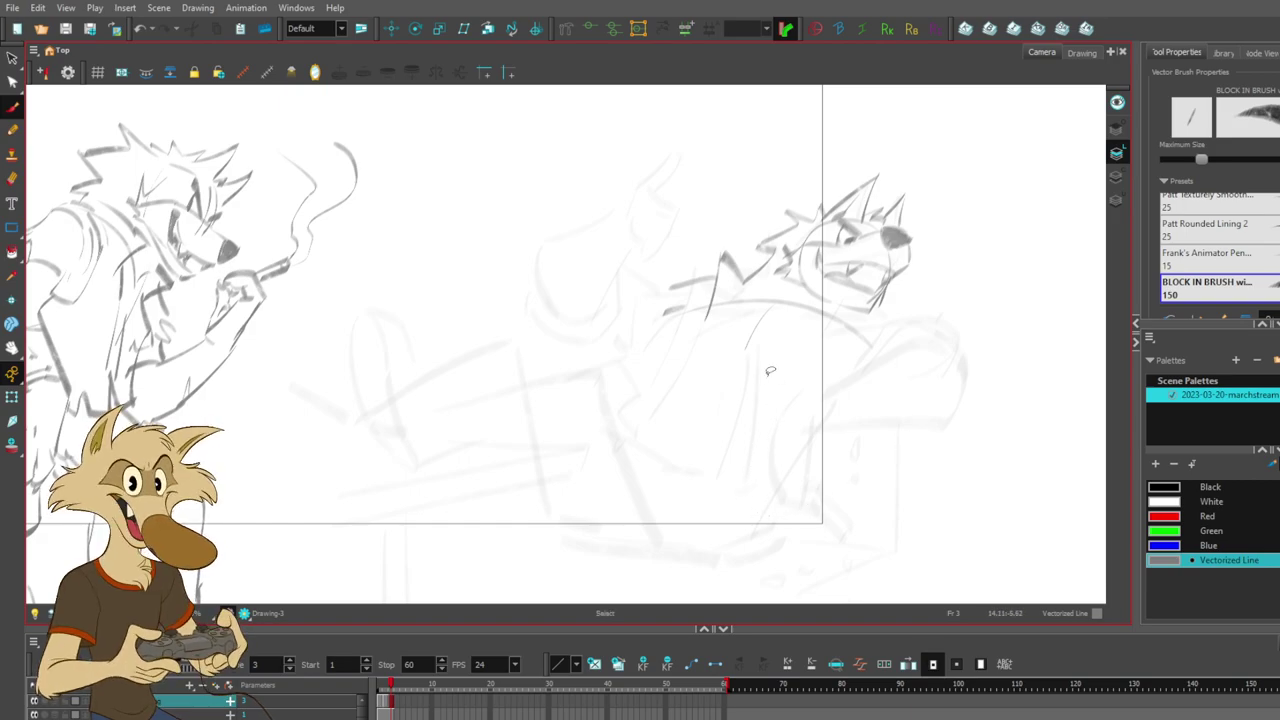
- Draw the slanted back edge of the torso clothing and short strokes along its lower hem
{"action": "key", "text": "ctrl+z"}
{"action": "mouse_move", "coordinate": [690, 350]}
{"action": "left_mouse_down"}
{"action": "mouse_move", "coordinate": [704, 409]}
{"action": "mouse_move", "coordinate": [674, 447]}
{"action": "left_mouse_up"}
{"action": "key", "text": "ctrl+z"}
{"action": "key", "text": "ctrl+z"}
{"action": "left_click_drag", "start_coordinate": [690, 340], "coordinate": [667, 435]}
{"action": "key", "text": "ctrl+z"}
{"action": "left_click_drag", "start_coordinate": [690, 370], "coordinate": [658, 438]}
{"action": "key", "text": "ctrl+z"}
{"action": "mouse_move", "coordinate": [686, 373]}
{"action": "left_mouse_down"}
{"action": "mouse_move", "coordinate": [648, 432]}
{"action": "mouse_move", "coordinate": [694, 435]}
{"action": "mouse_move", "coordinate": [732, 463]}
{"action": "left_mouse_up"}
- Draw the long front contour of the torso from the near arm down to the waist
{"action": "left_click_drag", "start_coordinate": [813, 477], "coordinate": [837, 410]}
{"action": "key", "text": "ctrl+z"}
{"action": "left_click_drag", "start_coordinate": [798, 504], "coordinate": [833, 417]}
{"action": "key", "text": "ctrl+z"}
{"action": "key", "text": "ctrl+z"}
{"action": "mouse_move", "coordinate": [779, 525]}
{"action": "left_mouse_down"}
{"action": "mouse_move", "coordinate": [848, 386]}
{"action": "mouse_move", "coordinate": [898, 346]}
{"action": "mouse_move", "coordinate": [845, 405]}
{"action": "left_mouse_up"}
- Sketch the bent arm resting on the table with its arched upper edge, straight underside and tufted end
{"action": "mouse_move", "coordinate": [926, 322]}
{"action": "left_mouse_down"}
{"action": "mouse_move", "coordinate": [955, 392]}
{"action": "mouse_move", "coordinate": [962, 358]}
{"action": "mouse_move", "coordinate": [855, 410]}
{"action": "left_mouse_up"}
{"action": "key", "text": "ctrl+z"}
{"action": "key", "text": "ctrl+z"}
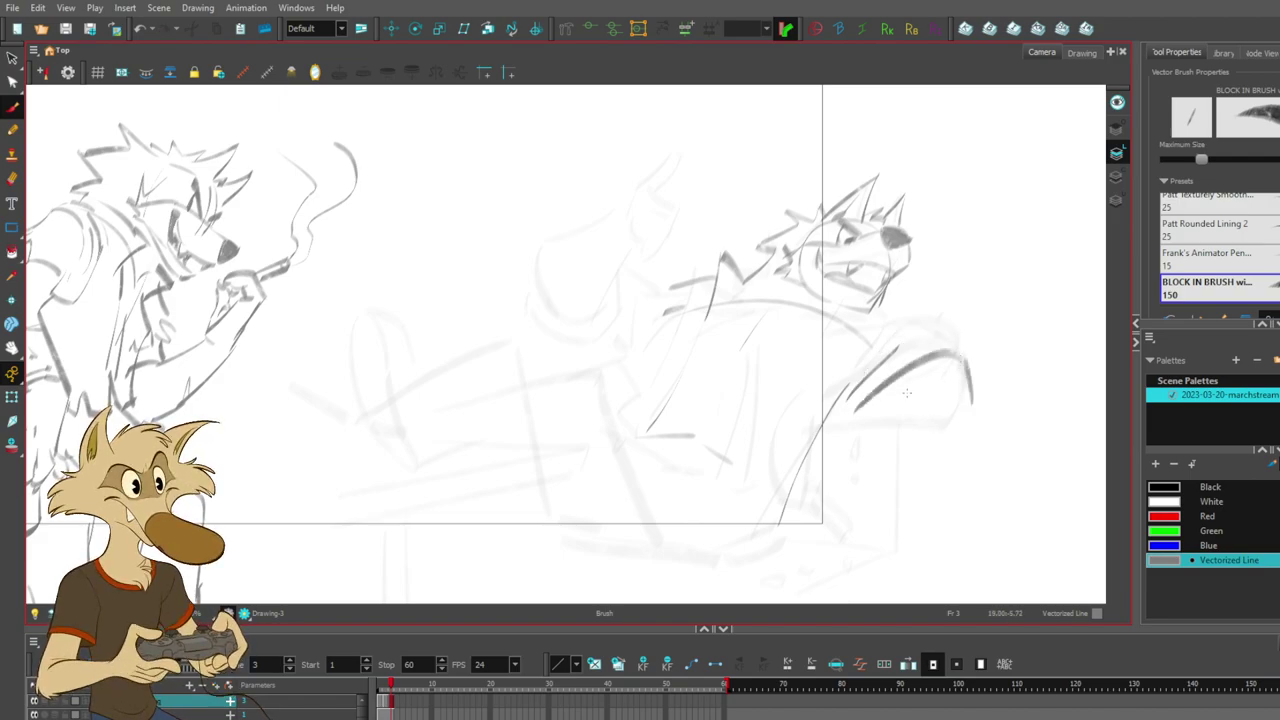
{"action": "left_click_drag", "start_coordinate": [793, 455], "coordinate": [972, 443]}
{"action": "key", "text": "ctrl+z"}
{"action": "left_click_drag", "start_coordinate": [973, 388], "coordinate": [981, 434]}
{"action": "key", "text": "ctrl+z"}
{"action": "mouse_move", "coordinate": [973, 388]}
{"action": "left_mouse_down"}
{"action": "mouse_move", "coordinate": [975, 438]}
{"action": "mouse_move", "coordinate": [1000, 403]}
{"action": "left_mouse_up"}
{"action": "mouse_move", "coordinate": [976, 426]}
{"action": "left_mouse_down"}
{"action": "mouse_move", "coordinate": [996, 424]}
{"action": "mouse_move", "coordinate": [1006, 459]}
{"action": "mouse_move", "coordinate": [1071, 441]}
{"action": "mouse_move", "coordinate": [1020, 452]}
{"action": "left_mouse_up"}
{"action": "key", "text": "ctrl+z"}
- Try an extra stroke on the lower torso and a bigger fur shape behind the near ear
{"action": "left_click_drag", "start_coordinate": [812, 453], "coordinate": [843, 440]}
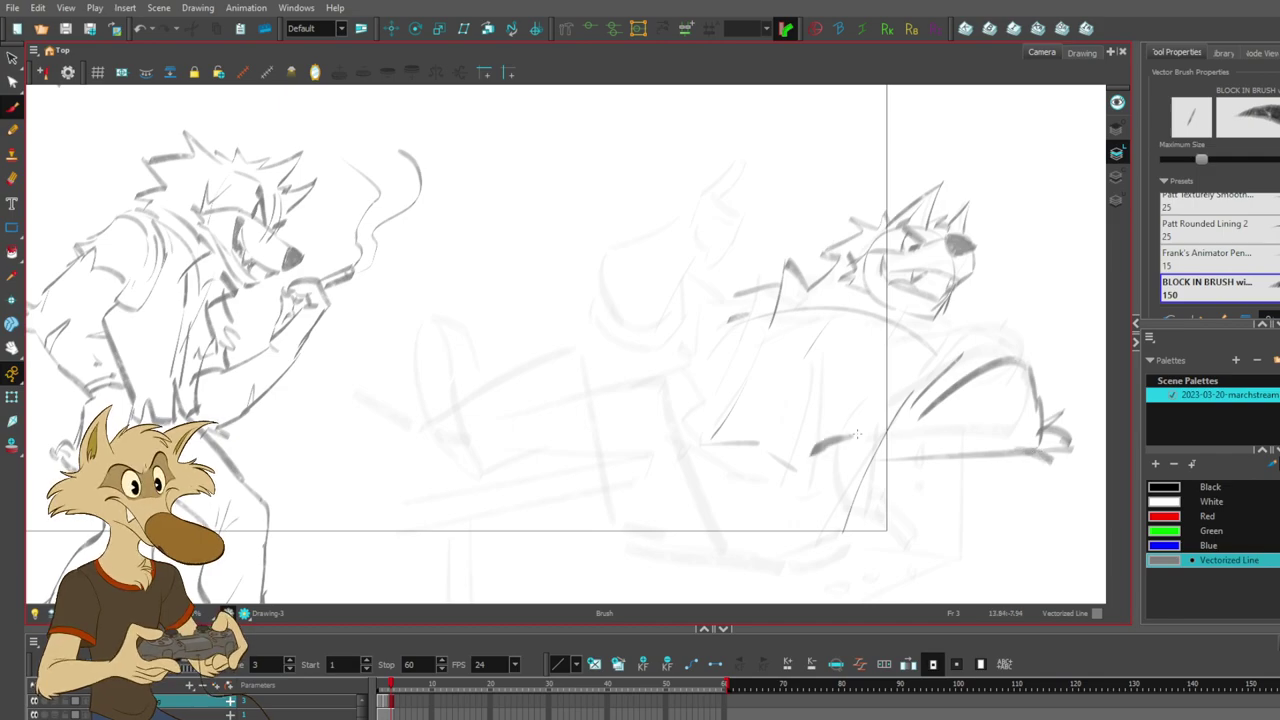
{"action": "key", "text": "ctrl+z"}
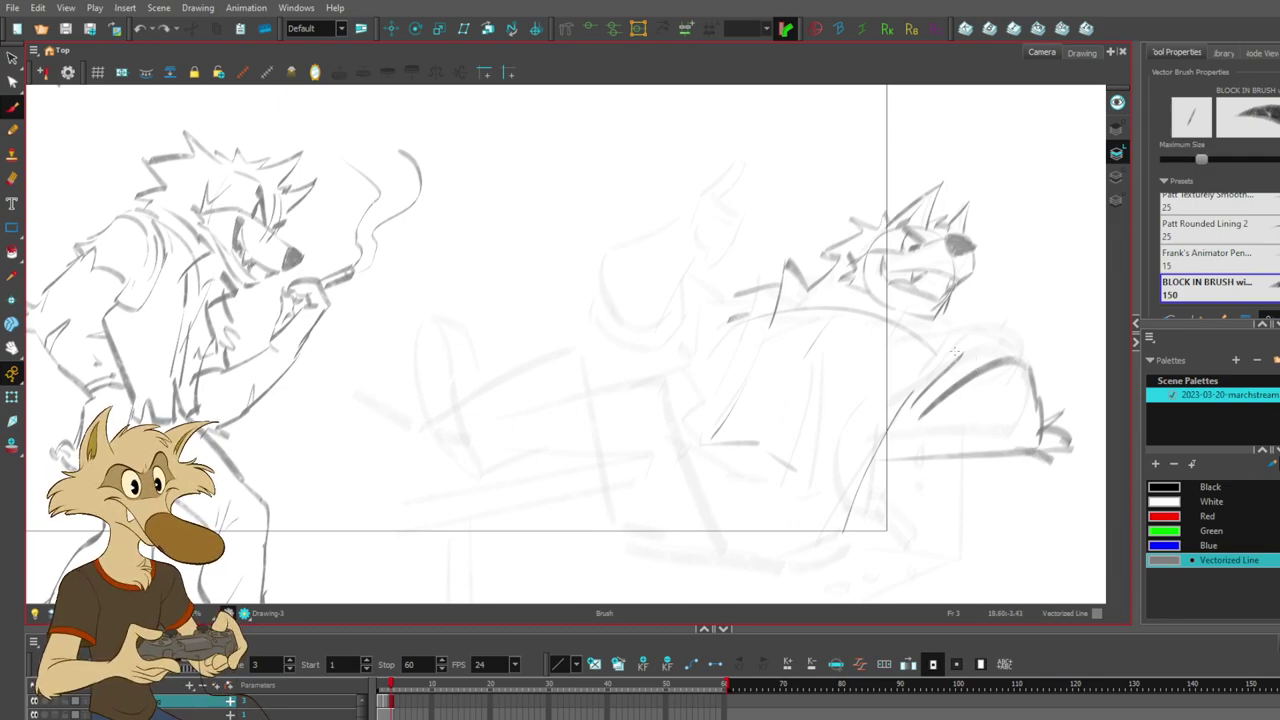
{"action": "left_click_drag", "start_coordinate": [890, 207], "coordinate": [812, 230]}
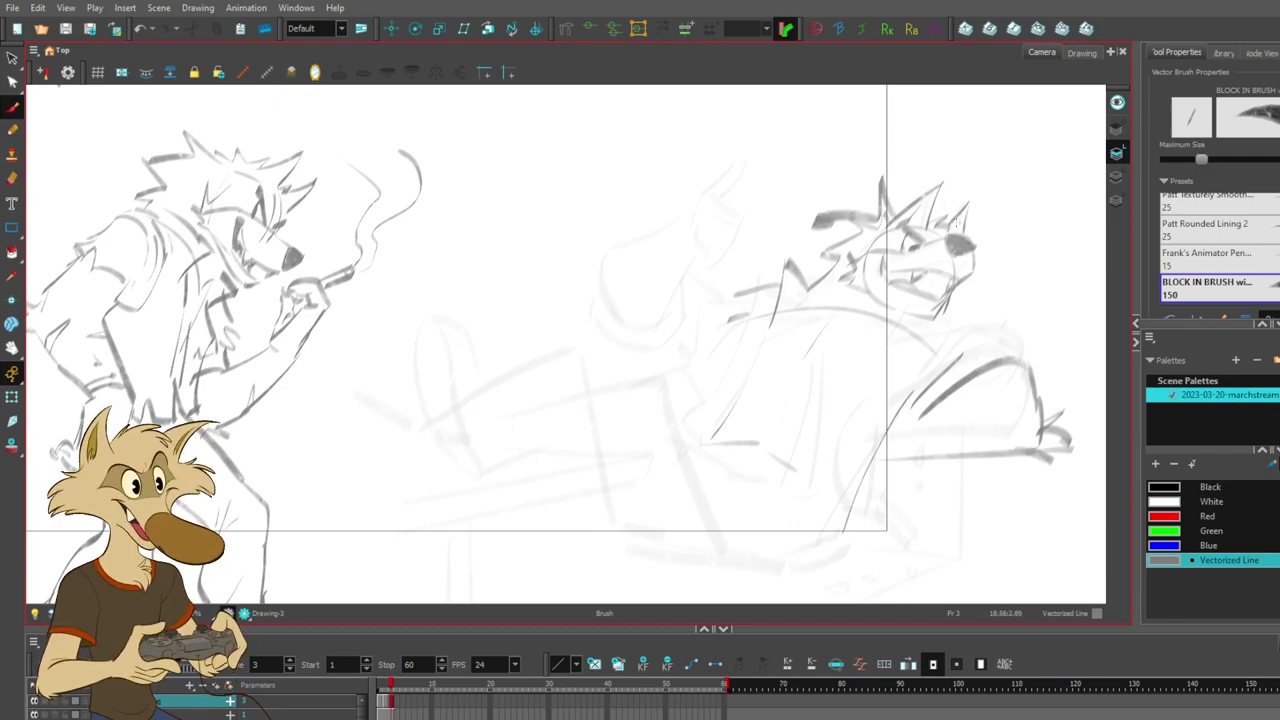
{"action": "key", "text": "ctrl+z"}
{"action": "left_click_drag", "start_coordinate": [964, 288], "coordinate": [962, 350]}
{"action": "key", "text": "ctrl+z"}
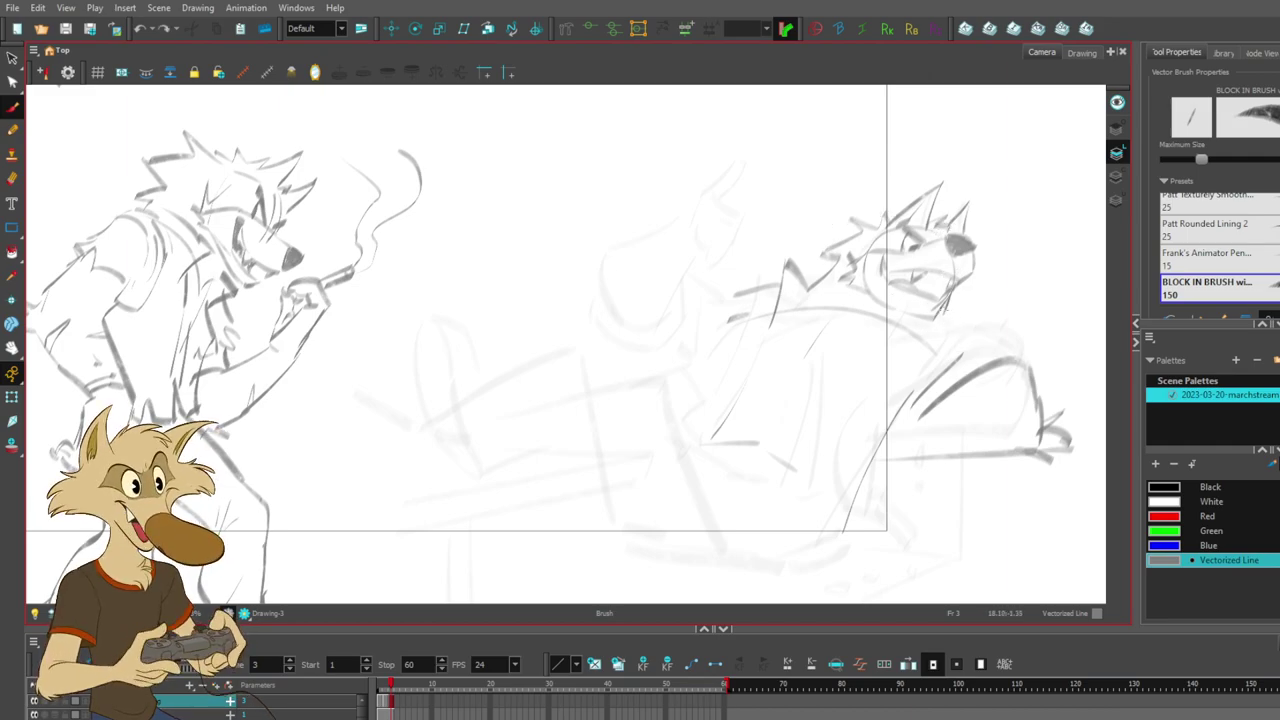
- Try selecting the nose and snout lines and shifting them slightly lower on the face
{"action": "mouse_move", "coordinate": [937, 262]}
{"action": "left_mouse_down"}
{"action": "mouse_move", "coordinate": [891, 264]}
{"action": "mouse_move", "coordinate": [984, 263]}
{"action": "mouse_move", "coordinate": [973, 241]}
{"action": "mouse_move", "coordinate": [983, 233]}
{"action": "mouse_move", "coordinate": [924, 231]}
{"action": "mouse_move", "coordinate": [965, 261]}
{"action": "left_mouse_up"}
{"action": "left_click", "coordinate": [983, 249]}
{"action": "left_click", "coordinate": [988, 240]}
{"action": "key", "text": "ctrl+z"}
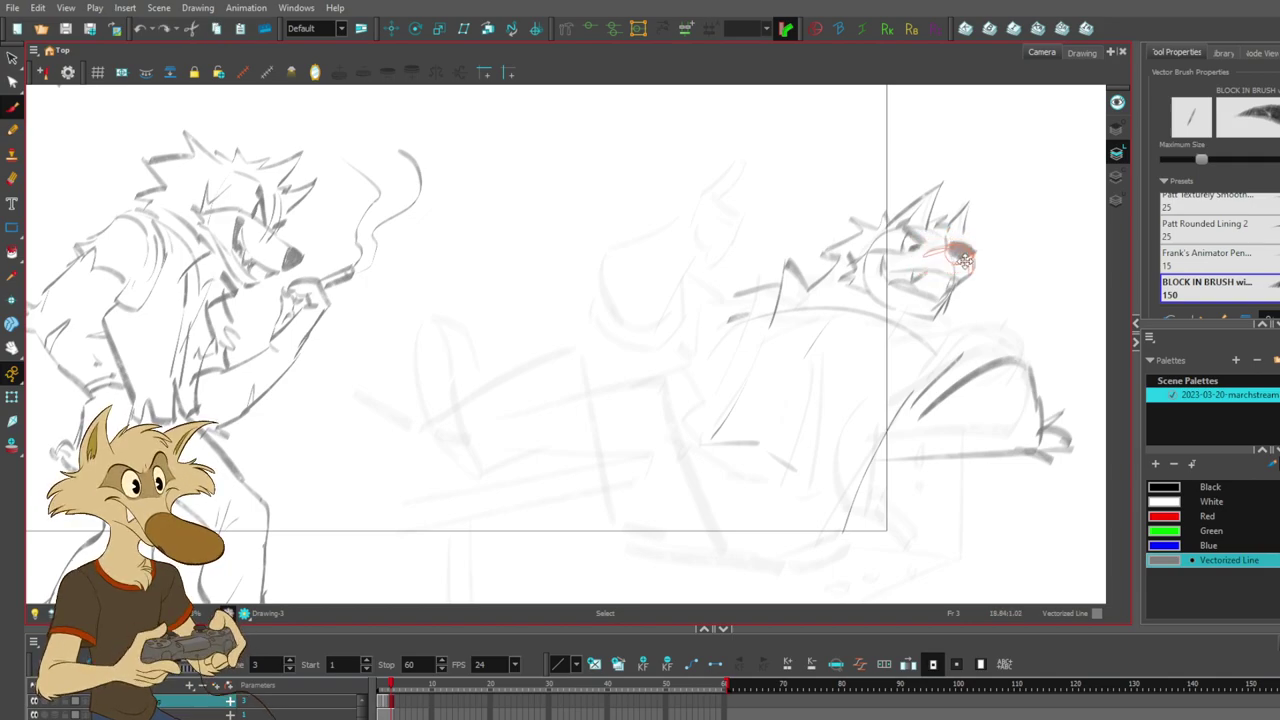
{"action": "key", "text": "alt+b"}
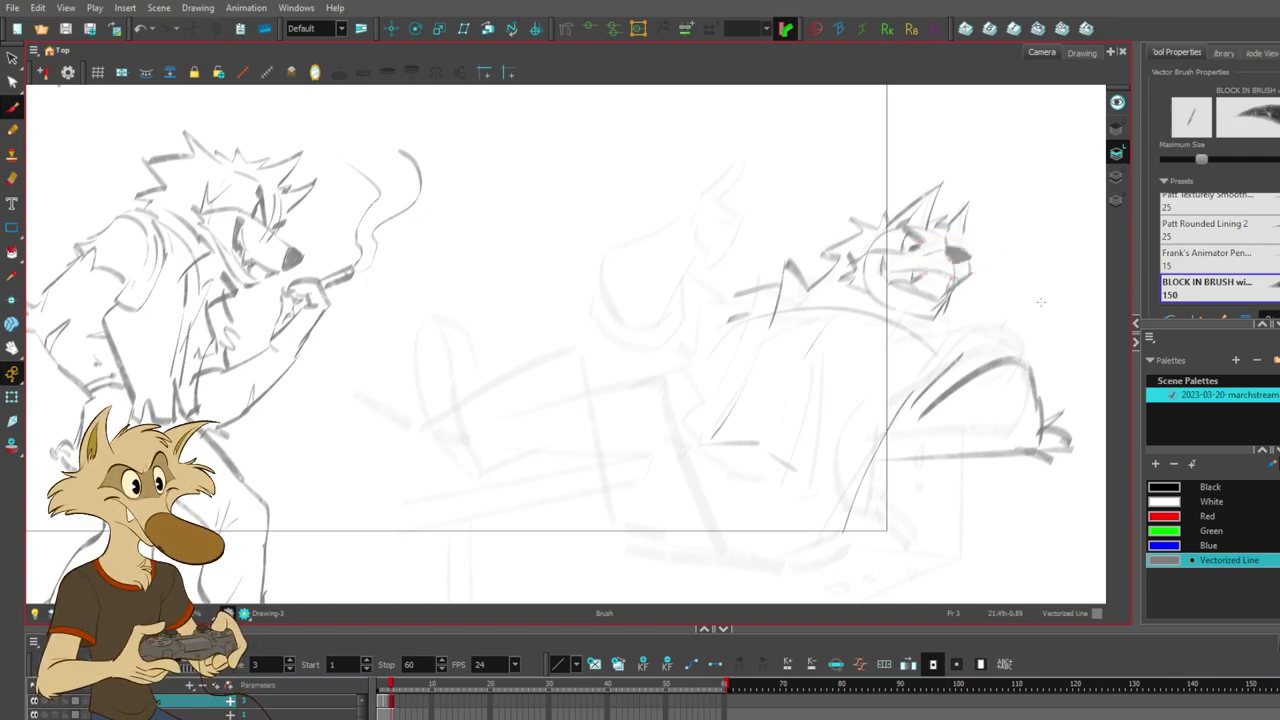
{"action": "key", "text": "ctrl+z"}
{"action": "key", "text": "ctrl+z"}
{"action": "key", "text": "ctrl+z"}
{"action": "key", "text": "ctrl+z"}
{"action": "key", "text": "ctrl+z"}
{"action": "key", "text": "ctrl+z"}
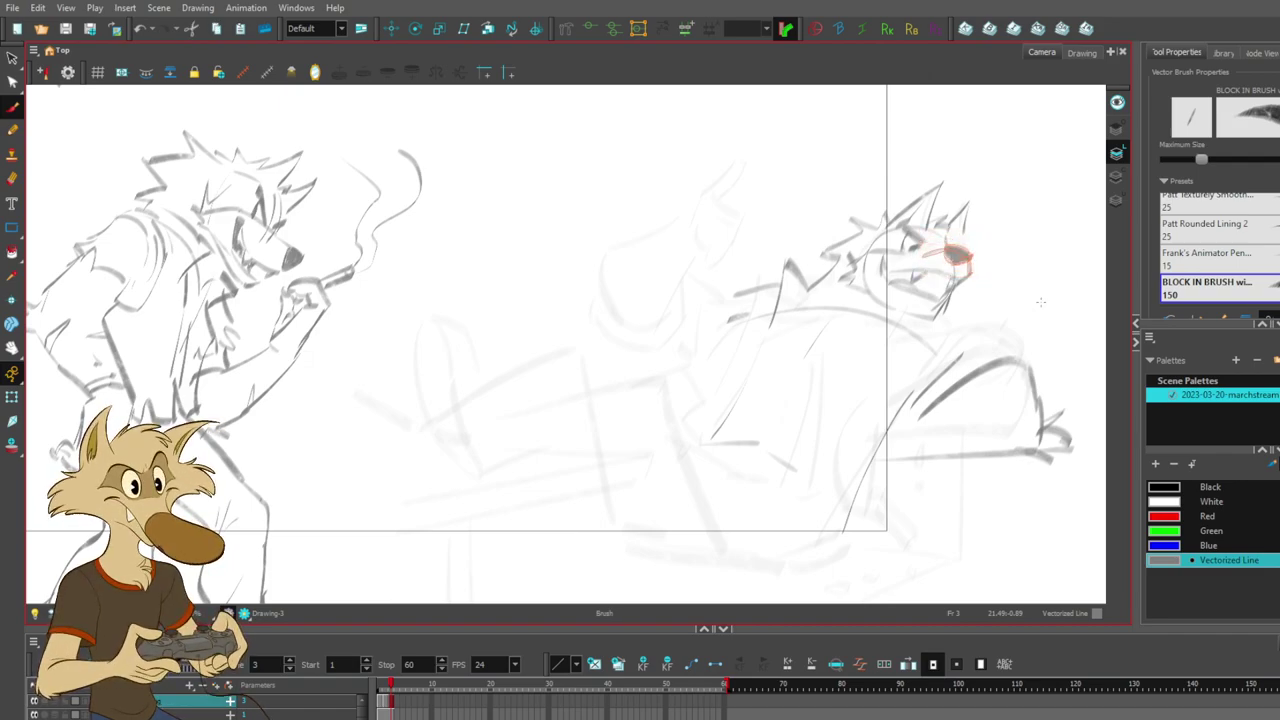
- Try selecting the eye and brow strokes and nudging them to match the shifted nose
{"action": "left_click", "coordinate": [1008, 279]}
{"action": "left_click_drag", "start_coordinate": [904, 238], "coordinate": [921, 237]}
{"action": "key", "text": "ctrl+z"}
{"action": "key", "text": "ctrl+z"}
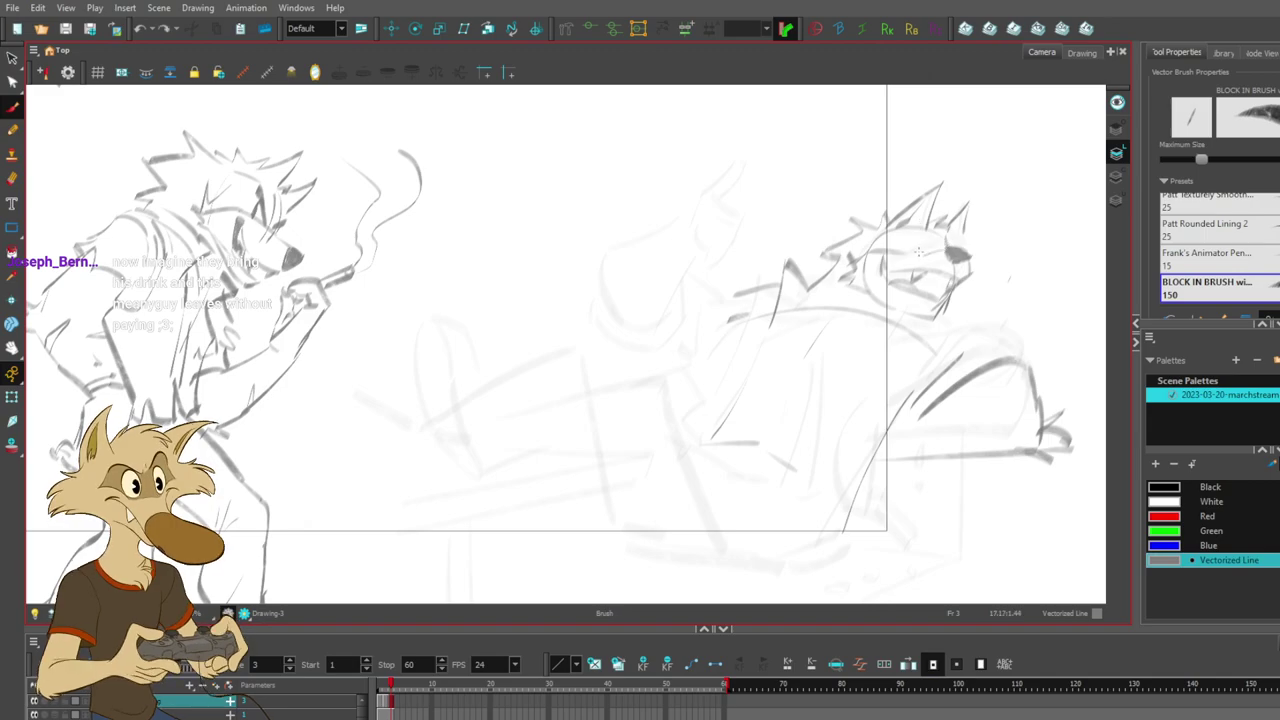
{"action": "key", "text": "s"}
{"action": "key", "text": "Right"}
{"action": "key", "text": "Right"}
{"action": "key", "text": "Right"}
{"action": "key", "text": "Right"}
{"action": "key", "text": "Up"}
{"action": "key", "text": "Up"}
{"action": "key", "text": "Up"}
{"action": "key", "text": "Up"}
{"action": "key", "text": "alt+b"}
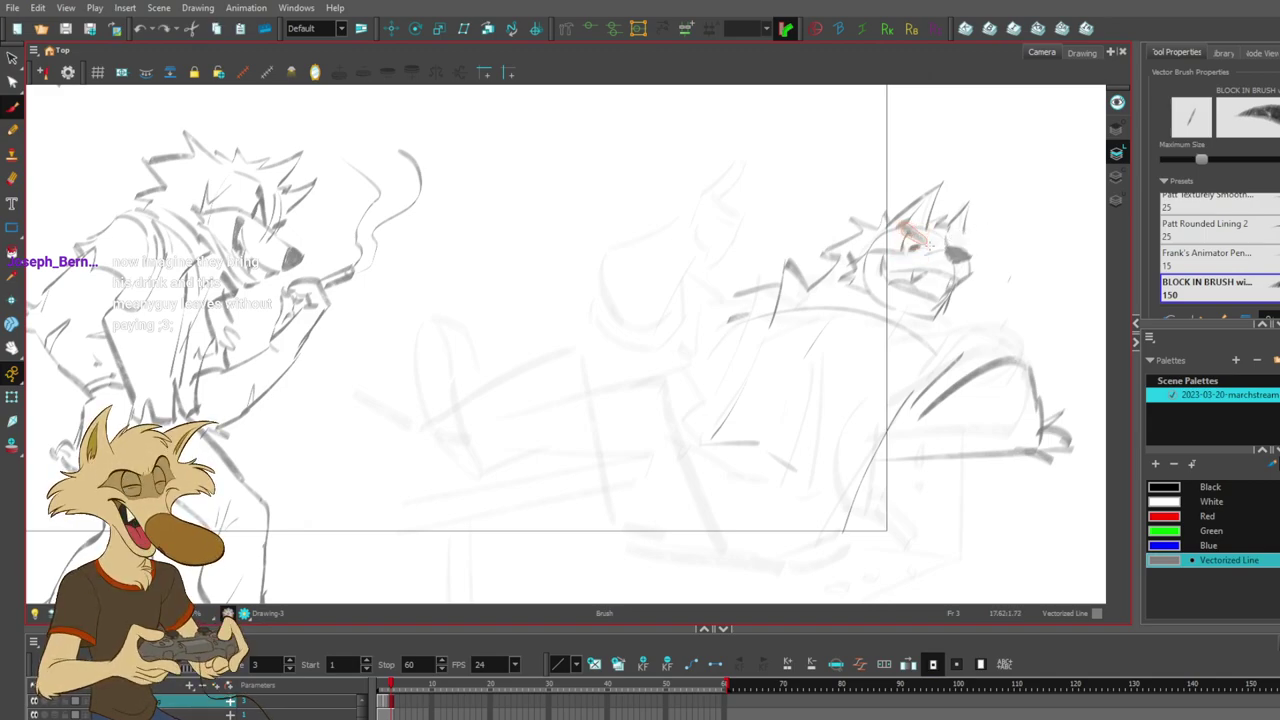
{"action": "key", "text": "ctrl+z"}
{"action": "key", "text": "alt+b"}
- Try adjusting the forehead strokes and both ears, then undo the repositioning of the facial features
{"action": "mouse_move", "coordinate": [956, 216]}
{"action": "left_mouse_down"}
{"action": "mouse_move", "coordinate": [976, 218]}
{"action": "mouse_move", "coordinate": [954, 230]}
{"action": "left_mouse_up"}
{"action": "key", "text": "Delete"}
{"action": "key", "text": "alt+b"}
{"action": "mouse_move", "coordinate": [947, 226]}
{"action": "left_mouse_down"}
{"action": "mouse_move", "coordinate": [962, 191]}
{"action": "mouse_move", "coordinate": [966, 230]}
{"action": "mouse_move", "coordinate": [952, 208]}
{"action": "mouse_move", "coordinate": [914, 212]}
{"action": "mouse_move", "coordinate": [958, 228]}
{"action": "mouse_move", "coordinate": [952, 209]}
{"action": "left_mouse_up"}
{"action": "key", "text": "ctrl+z"}
{"action": "key", "text": "alt+s"}
{"action": "left_click", "coordinate": [988, 223]}
{"action": "key", "text": "ctrl+z"}
{"action": "mouse_move", "coordinate": [939, 147]}
{"action": "left_mouse_down"}
{"action": "mouse_move", "coordinate": [911, 215]}
{"action": "mouse_move", "coordinate": [936, 214]}
{"action": "left_mouse_up"}
{"action": "left_click_drag", "start_coordinate": [937, 222], "coordinate": [934, 217]}
{"action": "left_click", "coordinate": [1010, 215]}
{"action": "key", "text": "ctrl+z"}
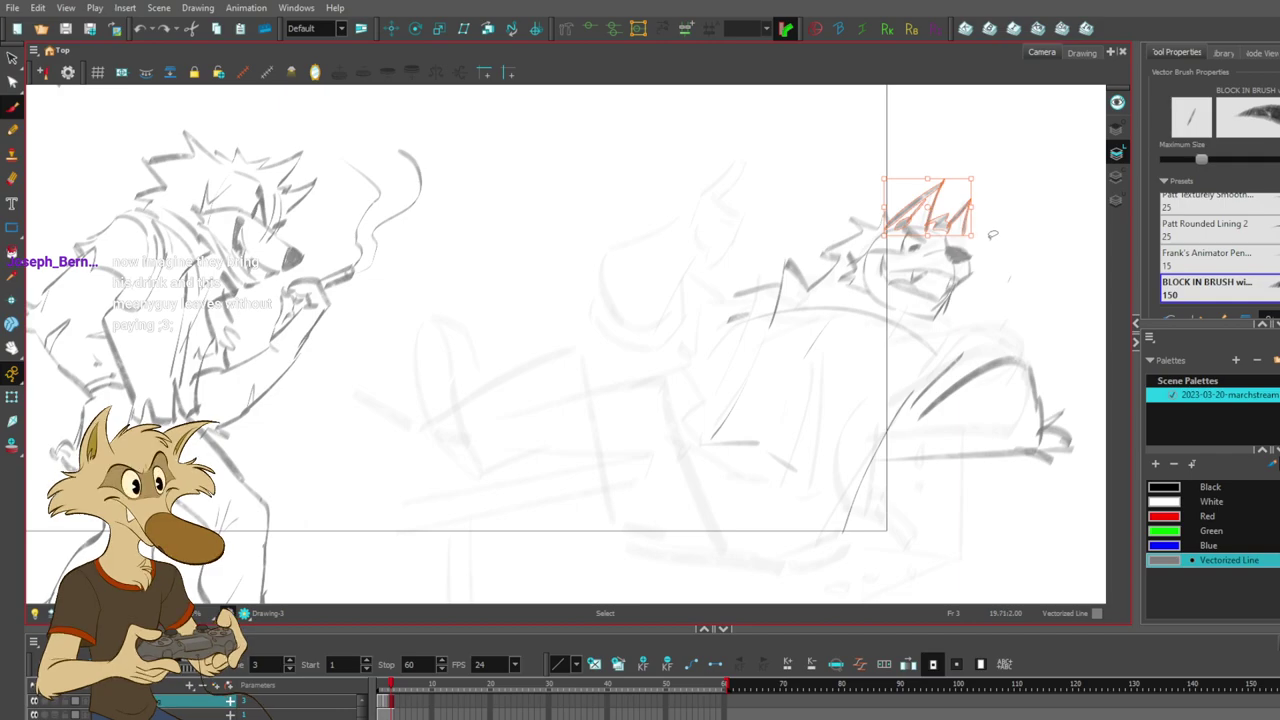
{"action": "key", "text": "ctrl+z"}
{"action": "key", "text": "ctrl+z"}
{"action": "key", "text": "ctrl+z"}
{"action": "key", "text": "ctrl+z"}
{"action": "key", "text": "ctrl+z"}
{"action": "key", "text": "ctrl+z"}
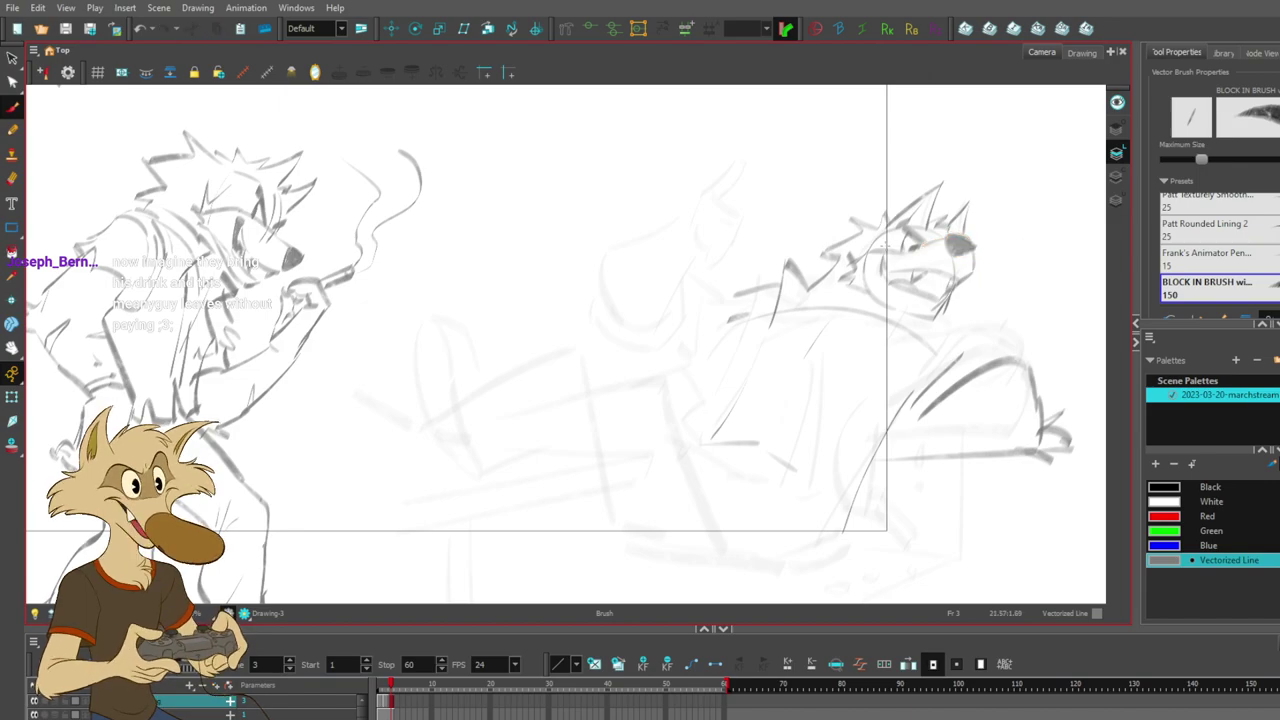
- Draw the lower curve of the collar across the chest beneath the wolf's head
{"action": "scroll", "coordinate": [885, 245], "scroll_direction": "down", "scroll_amount": 2}
{"action": "key", "text": "1"}
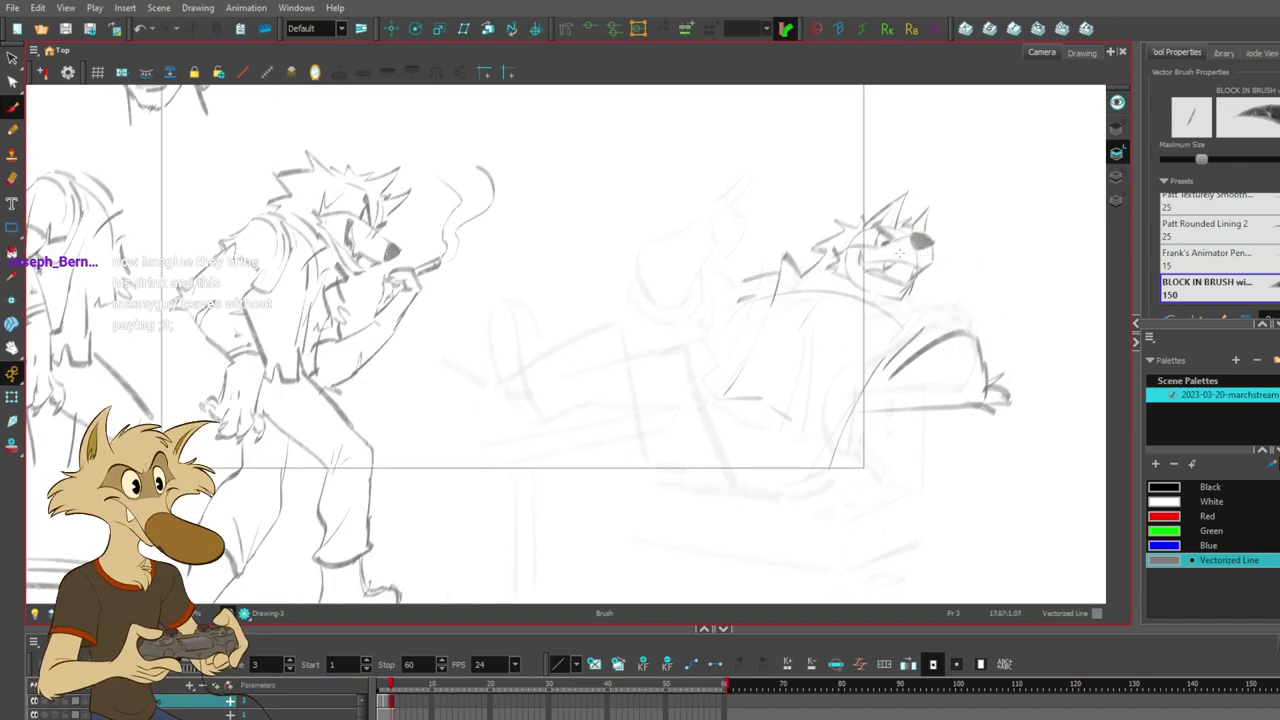
{"action": "key", "text": "1"}
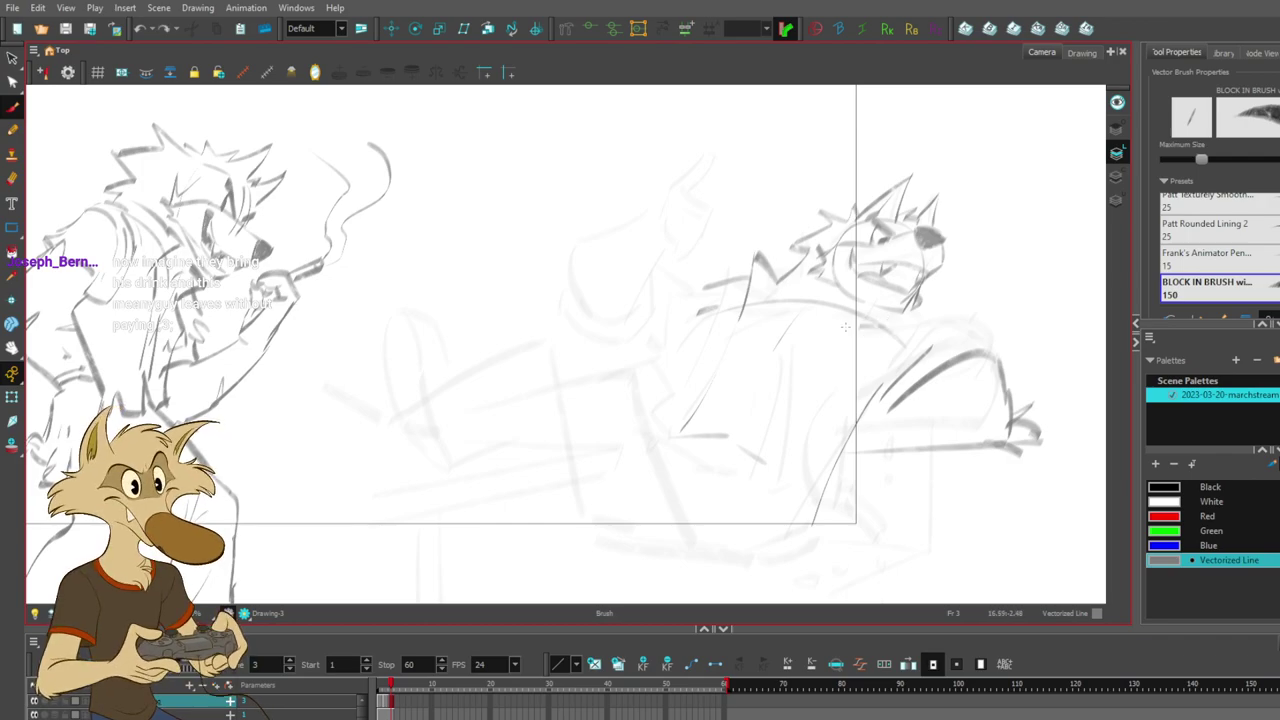
{"action": "mouse_move", "coordinate": [868, 327]}
{"action": "left_mouse_down"}
{"action": "mouse_move", "coordinate": [794, 320]}
{"action": "mouse_move", "coordinate": [808, 324]}
{"action": "mouse_move", "coordinate": [706, 400]}
{"action": "left_mouse_up"}
{"action": "key", "text": "ctrl+z"}
{"action": "key", "text": "ctrl+z"}
{"action": "key", "text": "ctrl+z"}
- Draw the side line of the torso from the shoulder down to the hem and try a parallel fold line
{"action": "mouse_move", "coordinate": [777, 285]}
{"action": "left_mouse_down"}
{"action": "mouse_move", "coordinate": [724, 346]}
{"action": "mouse_move", "coordinate": [687, 428]}
{"action": "left_mouse_up"}
{"action": "key", "text": "ctrl+z"}
{"action": "left_click_drag", "start_coordinate": [717, 359], "coordinate": [680, 446]}
{"action": "key", "text": "ctrl+z"}
{"action": "key", "text": "ctrl+z"}
{"action": "left_click_drag", "start_coordinate": [742, 325], "coordinate": [713, 437]}
{"action": "left_click_drag", "start_coordinate": [808, 348], "coordinate": [764, 466]}
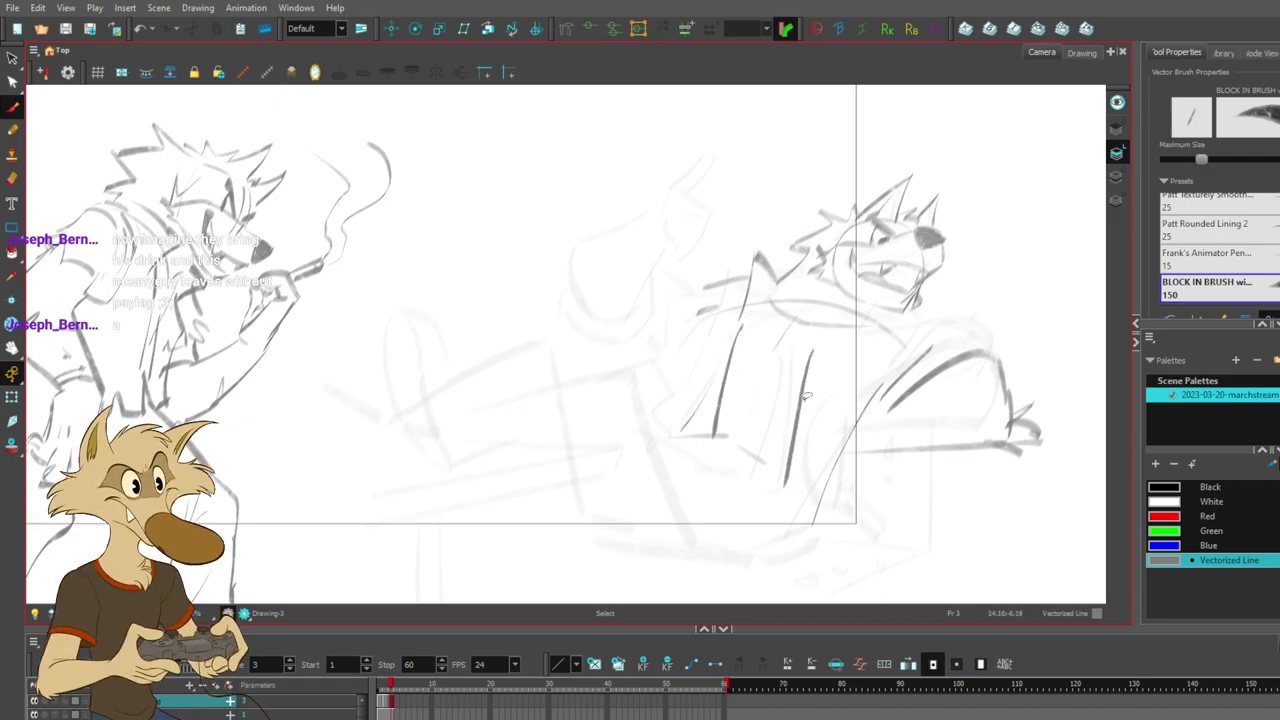
{"action": "key", "text": "ctrl+z"}
- Add a slanted stroke across the upper chest just below the front of the collar
{"action": "left_click_drag", "start_coordinate": [897, 317], "coordinate": [815, 355]}
{"action": "key", "text": "ctrl+z"}
{"action": "key", "text": "ctrl+z"}
{"action": "left_click_drag", "start_coordinate": [889, 317], "coordinate": [815, 352]}
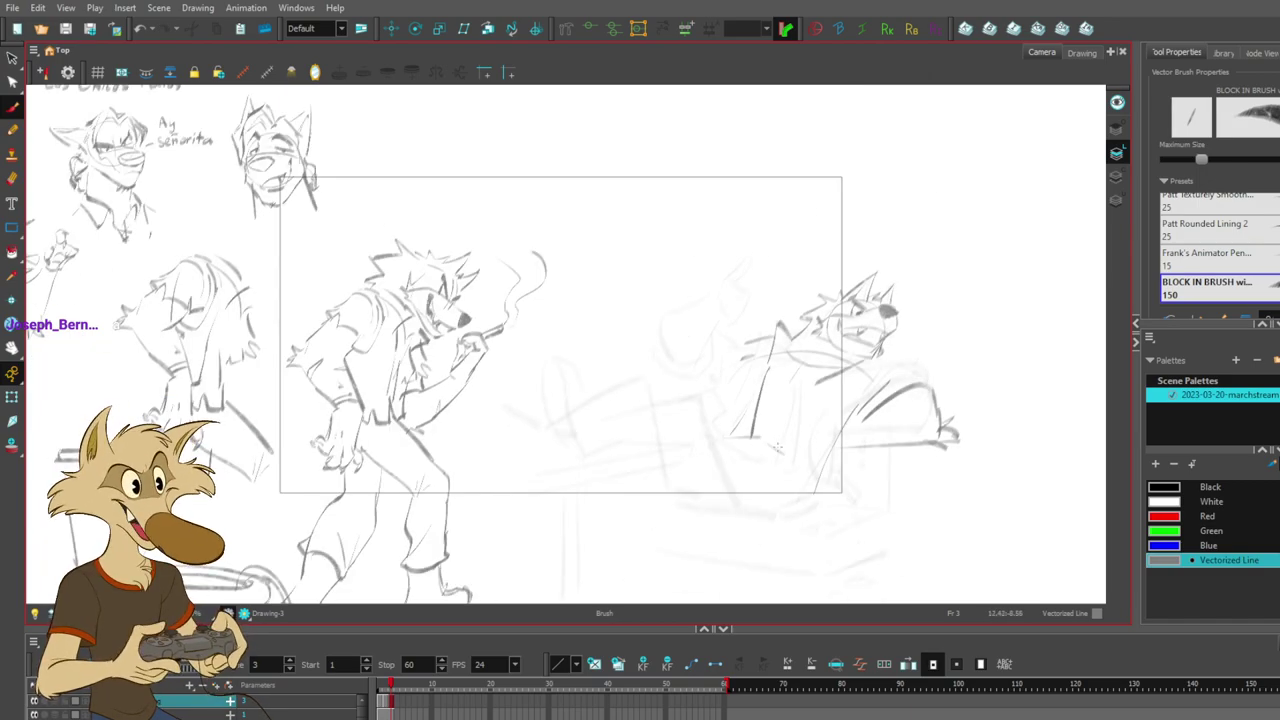
{"action": "scroll", "coordinate": [736, 466], "scroll_direction": "up", "scroll_amount": 3}
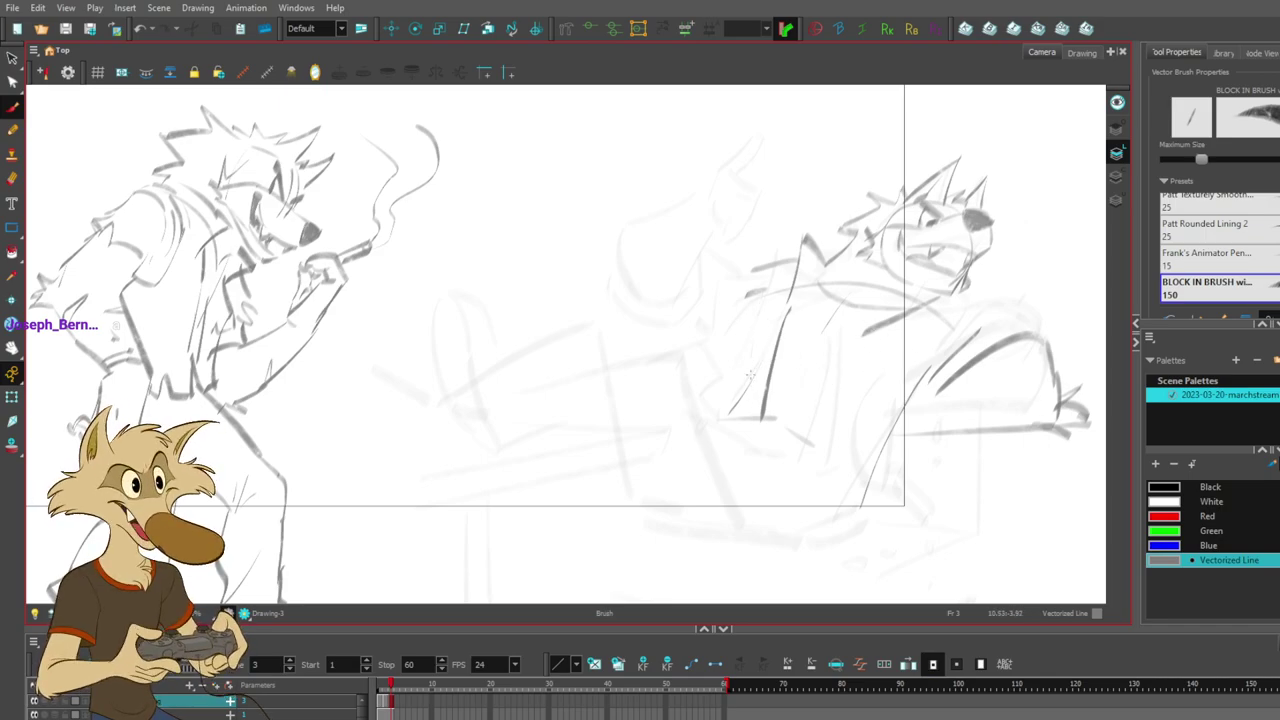
- Darken the vest's lower front edge and delete the slanted chest stroke and the collar curve beneath the head
{"action": "left_click_drag", "start_coordinate": [910, 404], "coordinate": [868, 440]}
{"action": "left_click_drag", "start_coordinate": [866, 325], "coordinate": [836, 421]}
{"action": "key", "text": "ctrl+z"}
{"action": "left_click", "coordinate": [892, 316], "text": "ctrl"}
{"action": "key", "text": "Delete"}
{"action": "left_click_drag", "start_coordinate": [930, 290], "coordinate": [911, 307]}
{"action": "key", "text": "ctrl+z"}
{"action": "left_click", "coordinate": [857, 307], "text": "ctrl"}
{"action": "key", "text": "Delete"}
- Draw short fur tufts on the upper chest beside the pointed collar
{"action": "left_click_drag", "start_coordinate": [826, 285], "coordinate": [818, 325]}
{"action": "key", "text": "ctrl+z"}
{"action": "mouse_move", "coordinate": [853, 278]}
{"action": "left_mouse_down"}
{"action": "mouse_move", "coordinate": [821, 262]}
{"action": "mouse_move", "coordinate": [805, 319]}
{"action": "left_mouse_up"}
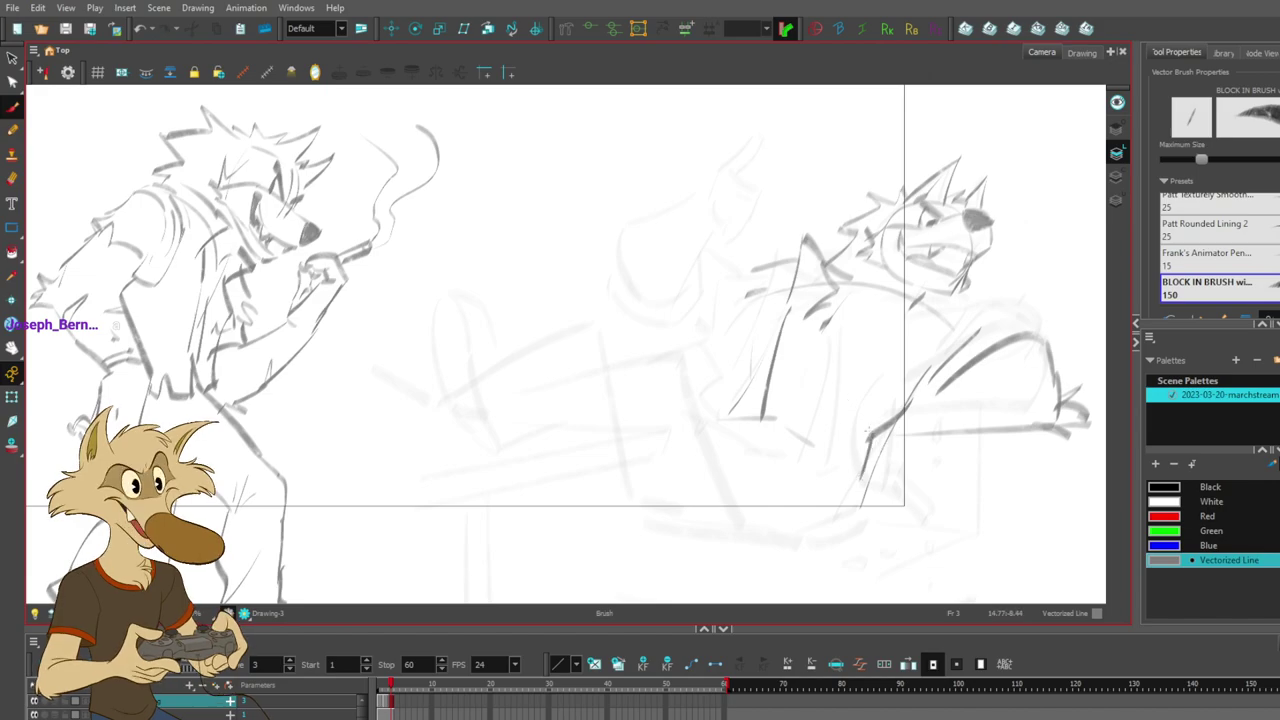
- Draw the vest's torn, jagged hem along the back and front corners of the torso
{"action": "mouse_move", "coordinate": [843, 490]}
{"action": "left_mouse_down"}
{"action": "mouse_move", "coordinate": [871, 465]}
{"action": "mouse_move", "coordinate": [841, 454]}
{"action": "left_mouse_up"}
{"action": "mouse_move", "coordinate": [735, 395]}
{"action": "left_mouse_down"}
{"action": "mouse_move", "coordinate": [756, 428]}
{"action": "mouse_move", "coordinate": [731, 413]}
{"action": "mouse_move", "coordinate": [834, 476]}
{"action": "left_mouse_up"}
{"action": "key", "text": "ctrl+z"}
{"action": "mouse_move", "coordinate": [830, 460]}
{"action": "left_mouse_down"}
{"action": "mouse_move", "coordinate": [863, 481]}
{"action": "mouse_move", "coordinate": [888, 400]}
{"action": "mouse_move", "coordinate": [824, 443]}
{"action": "left_mouse_up"}
{"action": "key", "text": "ctrl+z"}
{"action": "key", "text": "ctrl+z"}
{"action": "left_click_drag", "start_coordinate": [825, 443], "coordinate": [874, 478]}
{"action": "left_click_drag", "start_coordinate": [888, 415], "coordinate": [888, 481]}
{"action": "key", "text": "ctrl+z"}
{"action": "left_click_drag", "start_coordinate": [886, 433], "coordinate": [880, 479]}
{"action": "mouse_move", "coordinate": [829, 399]}
{"action": "left_mouse_down"}
{"action": "mouse_move", "coordinate": [847, 302]}
{"action": "mouse_move", "coordinate": [847, 357]}
{"action": "mouse_move", "coordinate": [908, 287]}
{"action": "mouse_move", "coordinate": [938, 269]}
{"action": "left_mouse_up"}
{"action": "key", "text": "ctrl+z"}
- Draw the armhole edge at the far shoulder and the spiky sleeve outline beside it
{"action": "left_click_drag", "start_coordinate": [762, 288], "coordinate": [750, 340]}
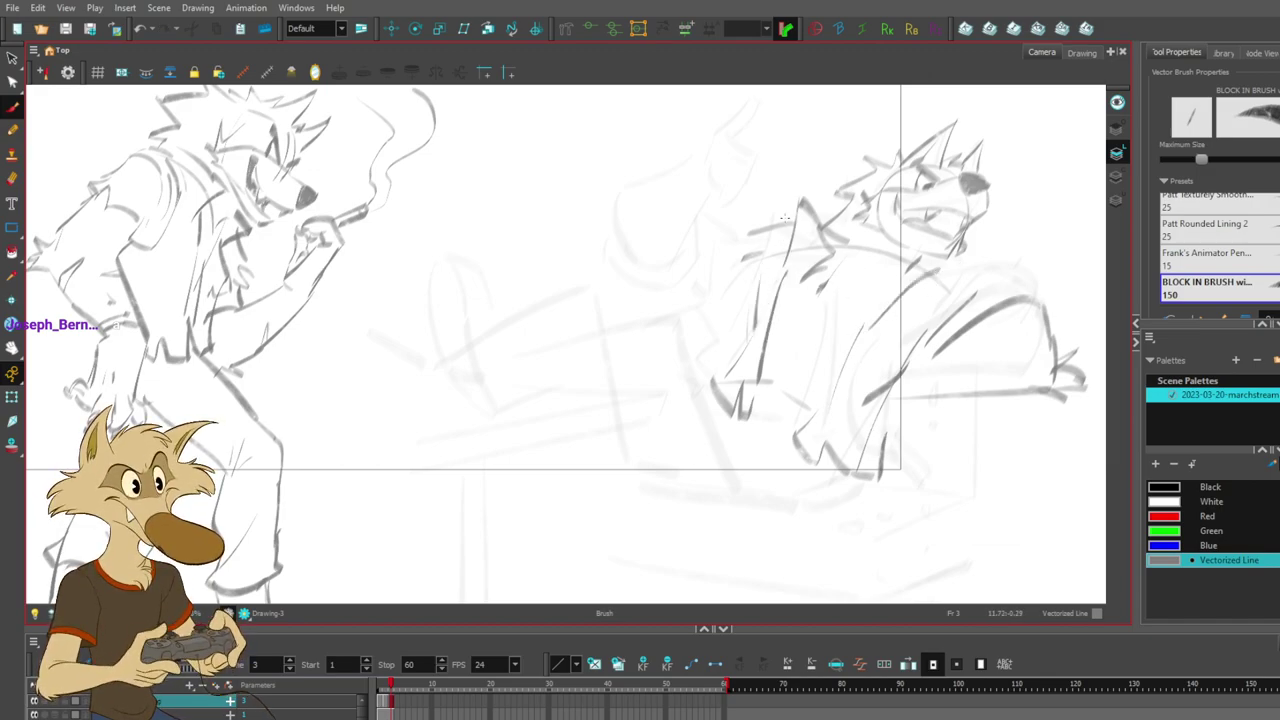
{"action": "mouse_move", "coordinate": [783, 224]}
{"action": "left_mouse_down"}
{"action": "mouse_move", "coordinate": [789, 280]}
{"action": "mouse_move", "coordinate": [755, 328]}
{"action": "left_mouse_up"}
{"action": "key", "text": "ctrl+z"}
{"action": "key", "text": "ctrl+z"}
{"action": "left_click_drag", "start_coordinate": [801, 284], "coordinate": [760, 335]}
{"action": "key", "text": "ctrl+z"}
{"action": "key", "text": "alt+b"}
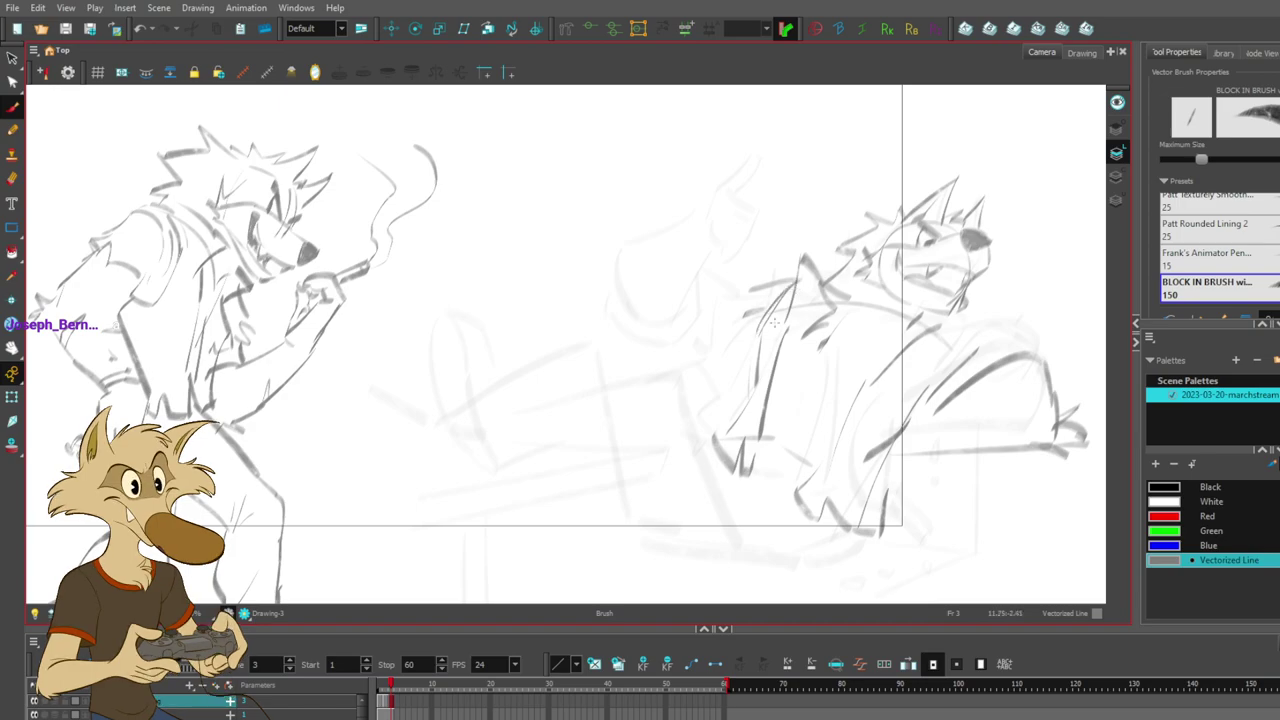
{"action": "key", "text": "ctrl+z"}
{"action": "mouse_move", "coordinate": [790, 283]}
{"action": "left_mouse_down"}
{"action": "mouse_move", "coordinate": [758, 331]}
{"action": "mouse_move", "coordinate": [757, 373]}
{"action": "left_mouse_up"}
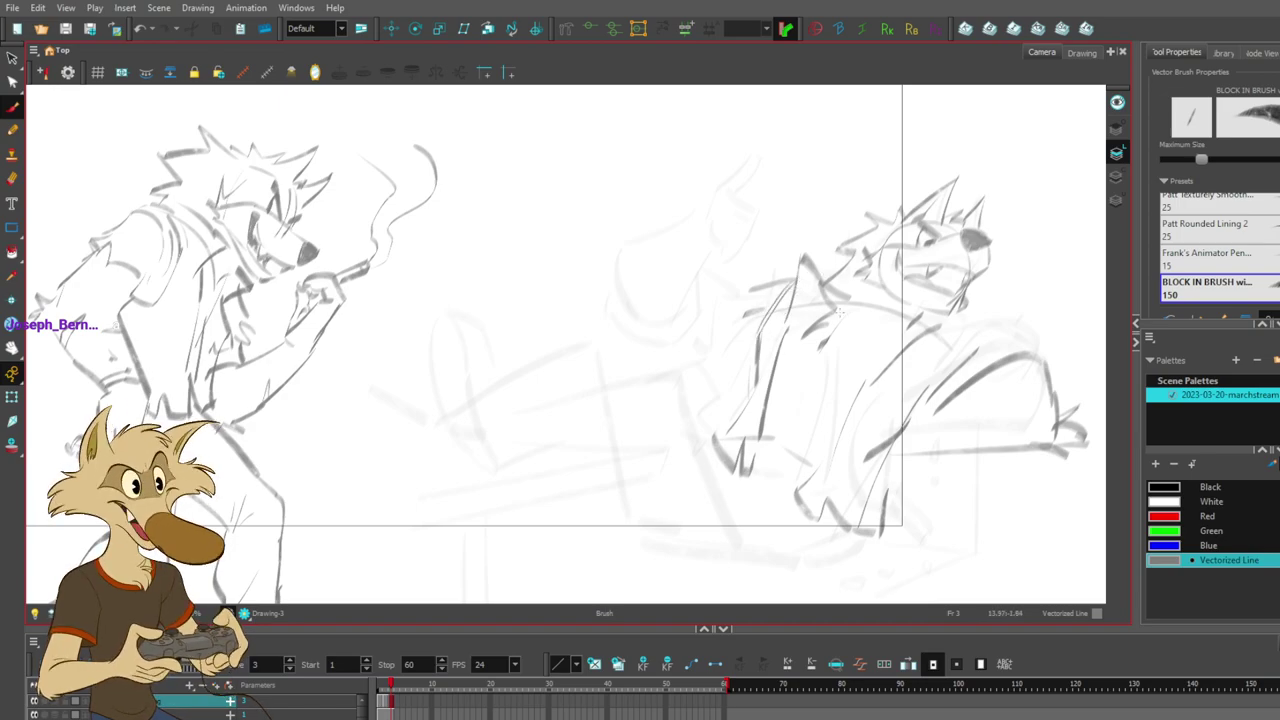
{"action": "key", "text": "ctrl+z"}
{"action": "mouse_move", "coordinate": [787, 277]}
{"action": "left_mouse_down"}
{"action": "mouse_move", "coordinate": [798, 274]}
{"action": "mouse_move", "coordinate": [743, 280]}
{"action": "mouse_move", "coordinate": [733, 332]}
{"action": "left_mouse_up"}
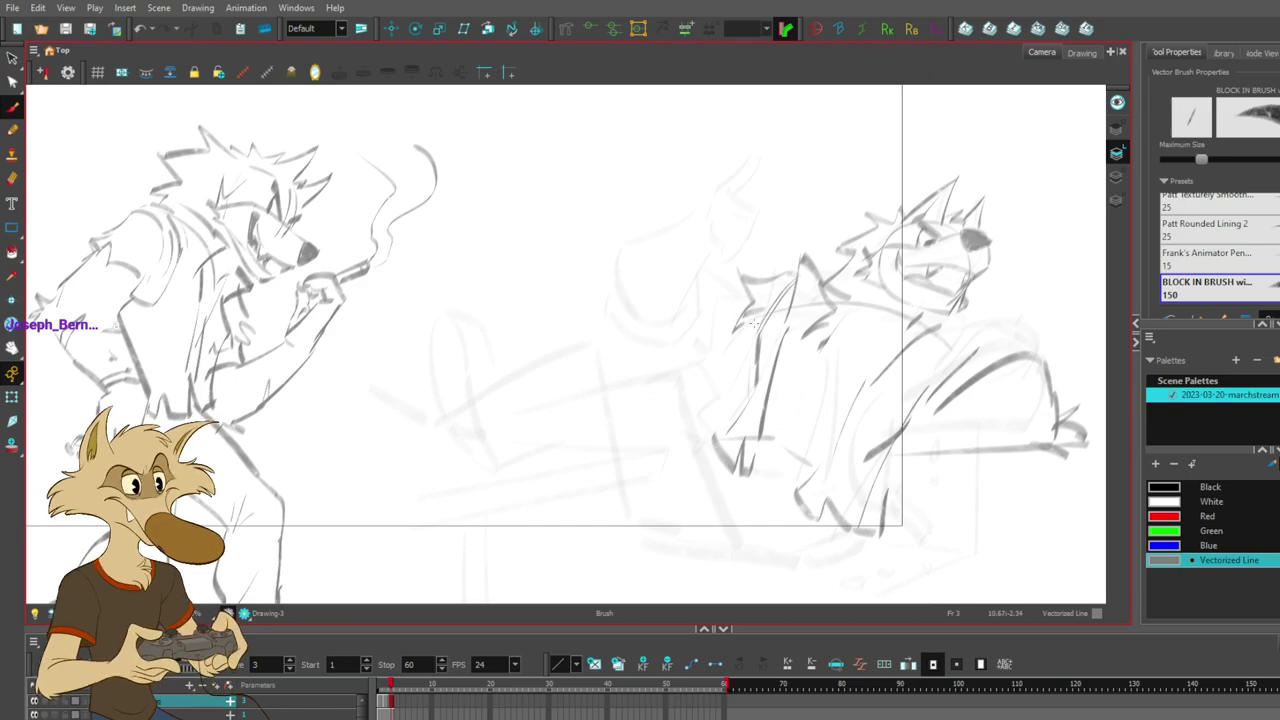
{"action": "left_click_drag", "start_coordinate": [985, 408], "coordinate": [959, 412]}
{"action": "left_click_drag", "start_coordinate": [914, 322], "coordinate": [931, 335]}
{"action": "key", "text": "ctrl+z"}
{"action": "key", "text": "alt+b"}
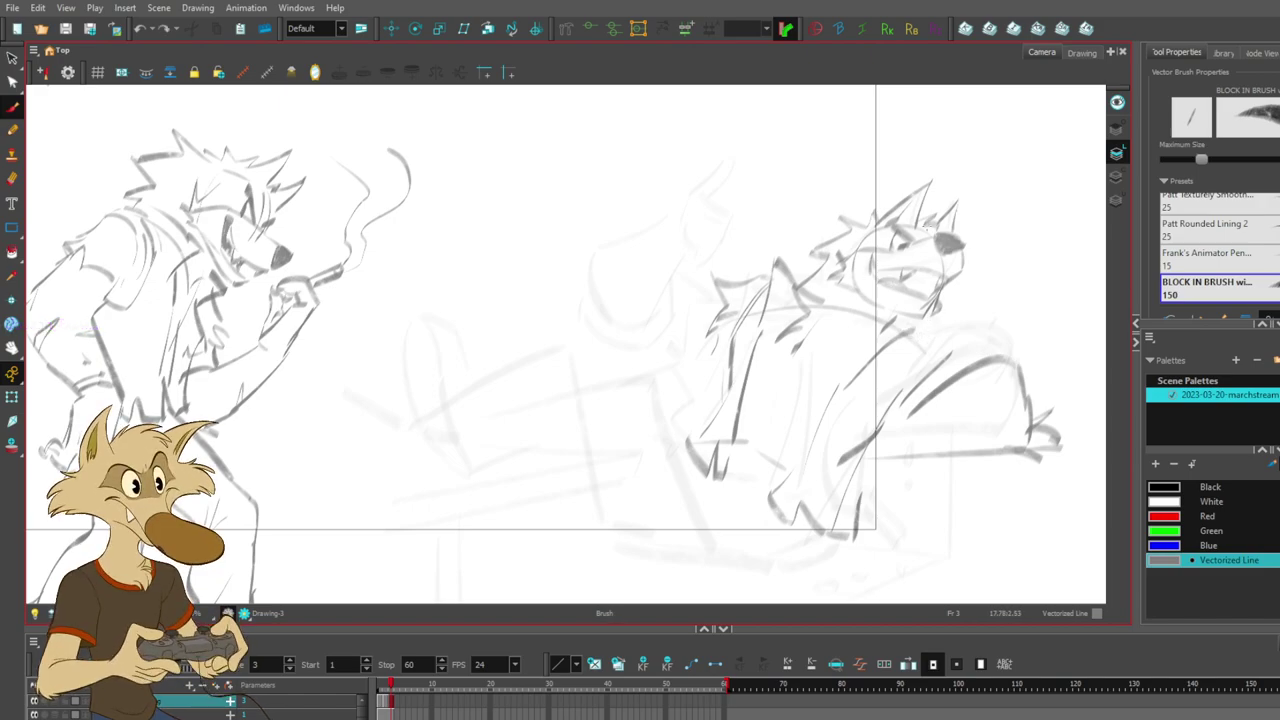
- Select all strokes of the wolf's head and move it slightly up and forward, away from the shoulders
{"action": "mouse_move", "coordinate": [895, 163]}
{"action": "left_mouse_down"}
{"action": "mouse_move", "coordinate": [837, 265]}
{"action": "mouse_move", "coordinate": [913, 308]}
{"action": "mouse_move", "coordinate": [982, 245]}
{"action": "mouse_move", "coordinate": [932, 242]}
{"action": "left_mouse_up"}
{"action": "left_click", "coordinate": [1020, 200]}
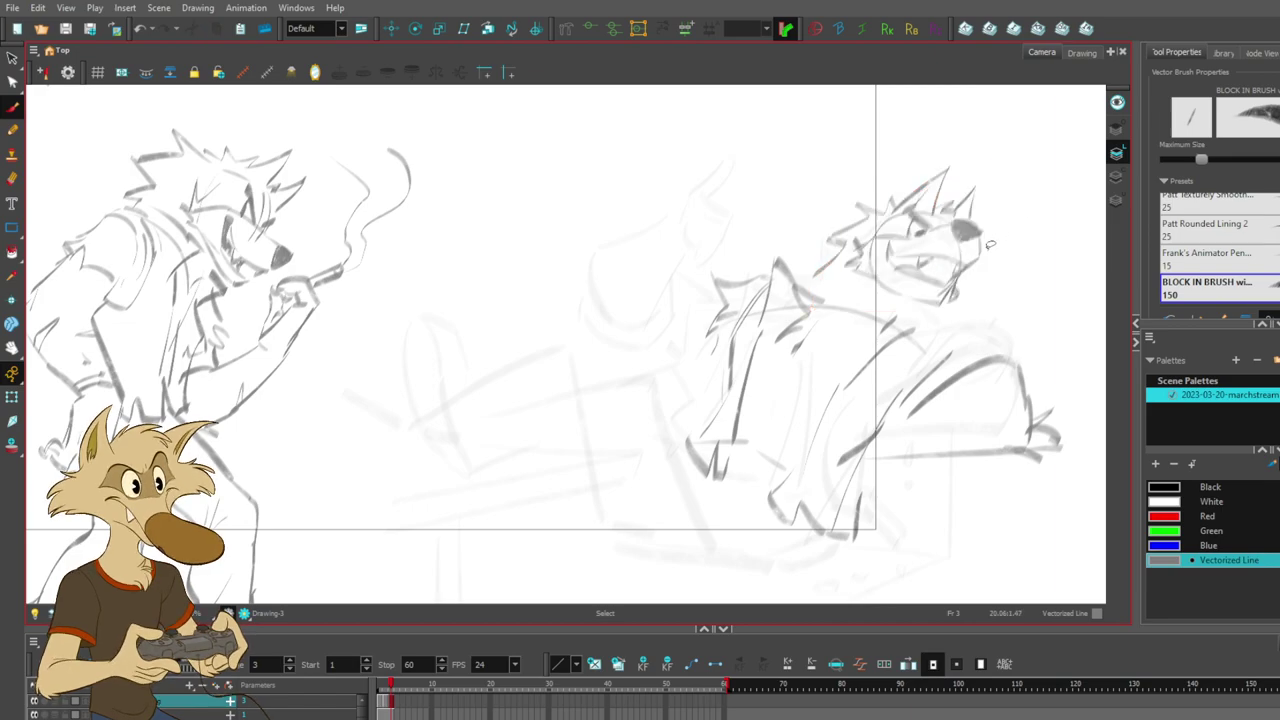
{"action": "key", "text": "ctrl+z"}
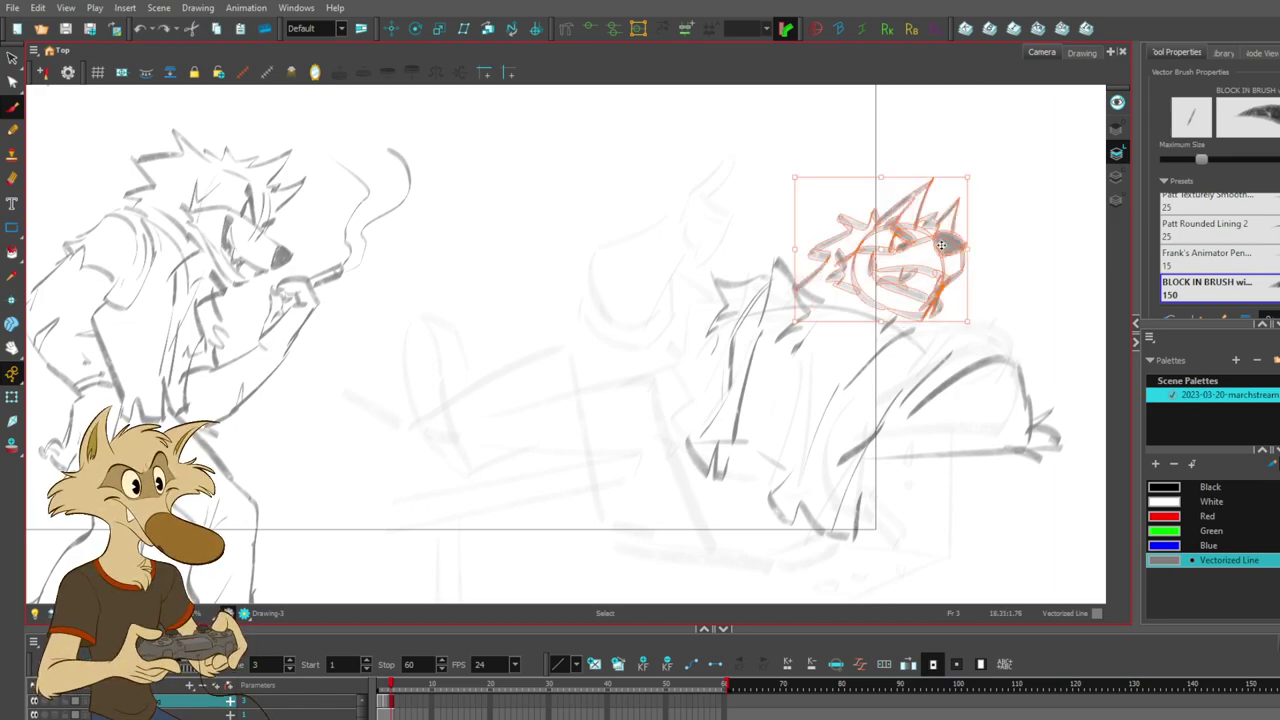
{"action": "key", "text": "ctrl+shift+z"}
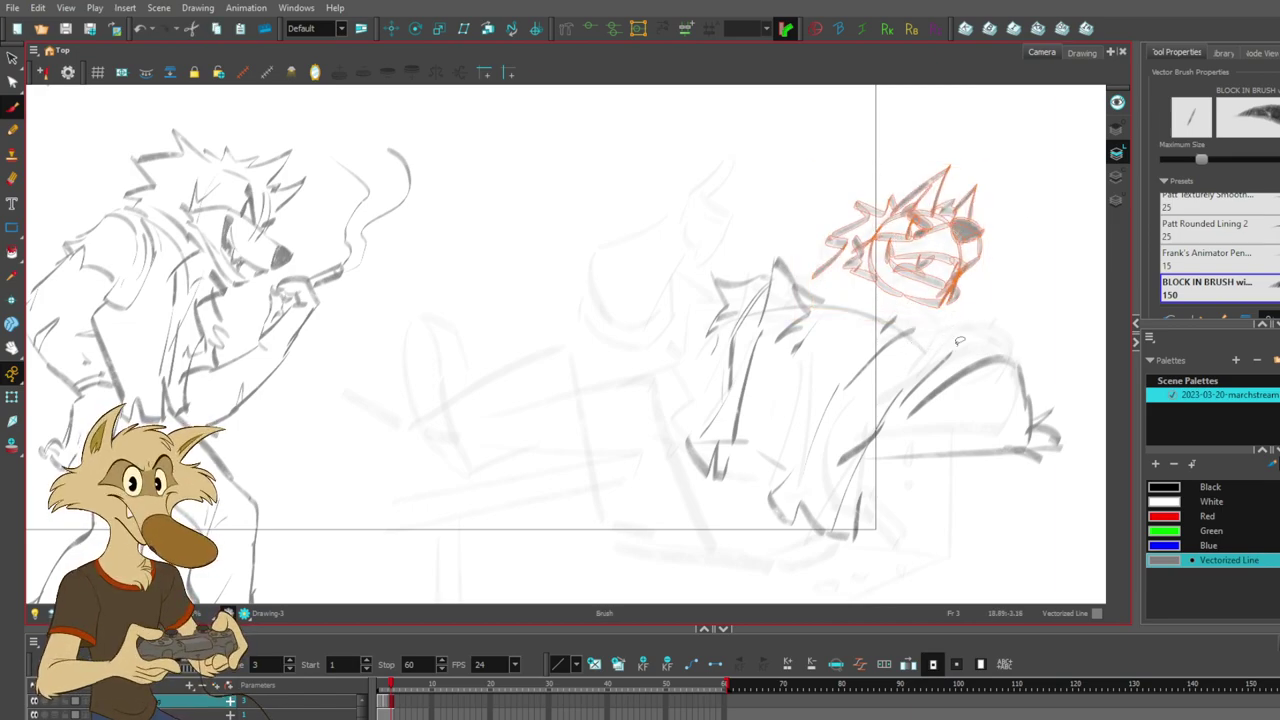
{"action": "key", "text": "Escape"}
- Draw the neck lines connecting the moved head to the torso
{"action": "left_click_drag", "start_coordinate": [860, 270], "coordinate": [842, 300]}
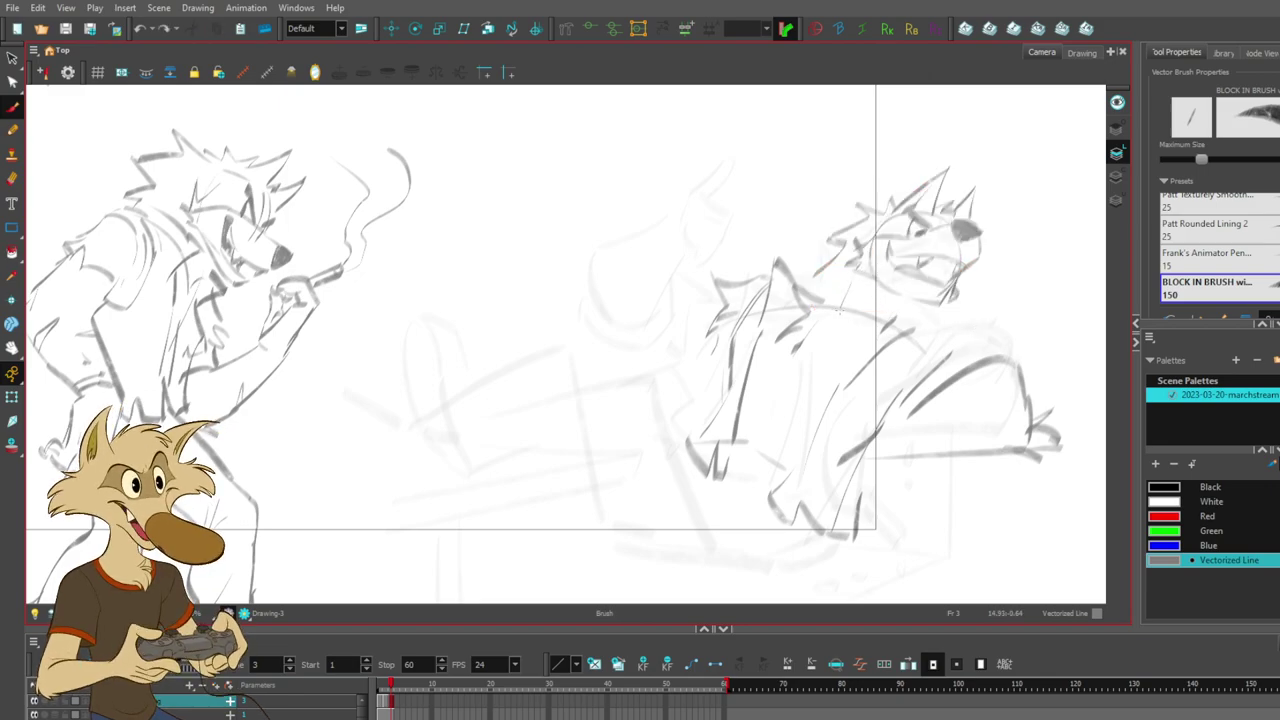
{"action": "key", "text": "ctrl+z"}
{"action": "left_click_drag", "start_coordinate": [928, 304], "coordinate": [896, 318]}
- Delete the fur strokes behind the head and redraw them as jagged tufts running down the nape to the shoulder
{"action": "left_click_drag", "start_coordinate": [850, 236], "coordinate": [814, 278]}
{"action": "key", "text": "Delete"}
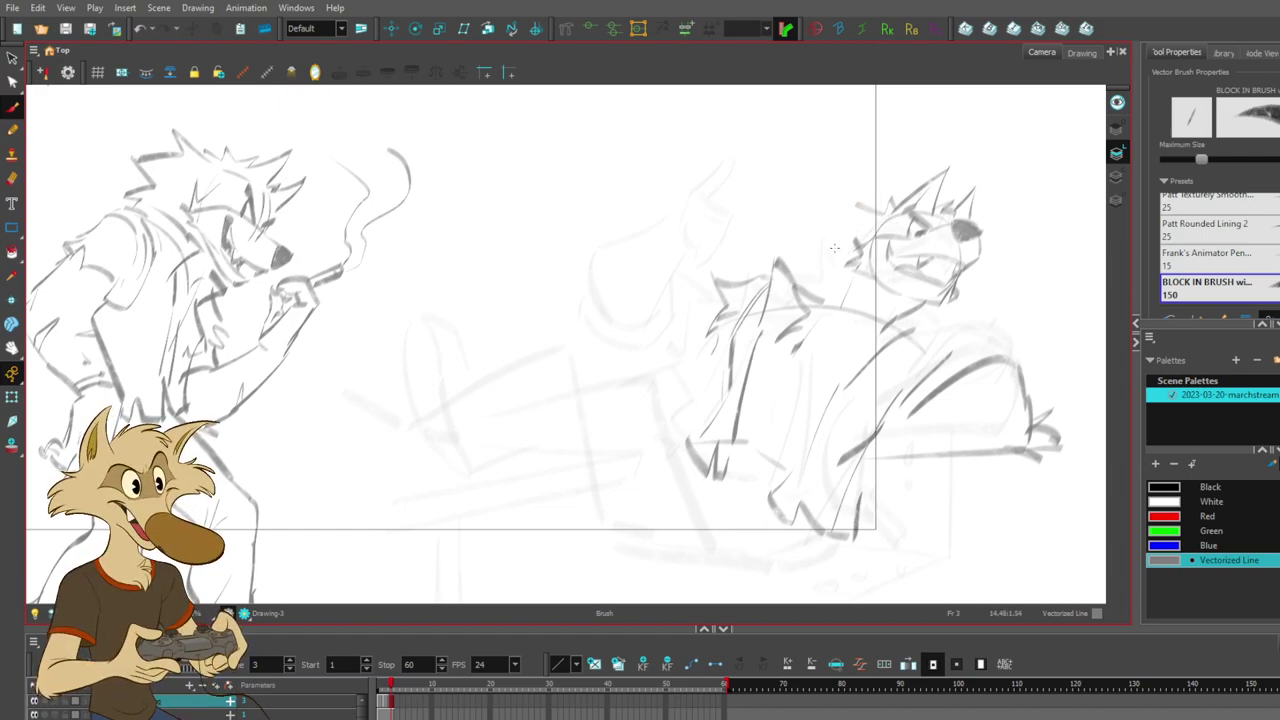
{"action": "mouse_move", "coordinate": [850, 237]}
{"action": "left_mouse_down"}
{"action": "mouse_move", "coordinate": [798, 228]}
{"action": "mouse_move", "coordinate": [822, 279]}
{"action": "left_mouse_up"}
{"action": "key", "text": "ctrl+z"}
{"action": "mouse_move", "coordinate": [857, 233]}
{"action": "left_mouse_down"}
{"action": "mouse_move", "coordinate": [805, 238]}
{"action": "mouse_move", "coordinate": [831, 268]}
{"action": "mouse_move", "coordinate": [809, 273]}
{"action": "mouse_move", "coordinate": [921, 307]}
{"action": "mouse_move", "coordinate": [924, 297]}
{"action": "mouse_move", "coordinate": [816, 294]}
{"action": "left_mouse_up"}
{"action": "key", "text": "ctrl+z"}
{"action": "left_click_drag", "start_coordinate": [858, 204], "coordinate": [866, 231]}
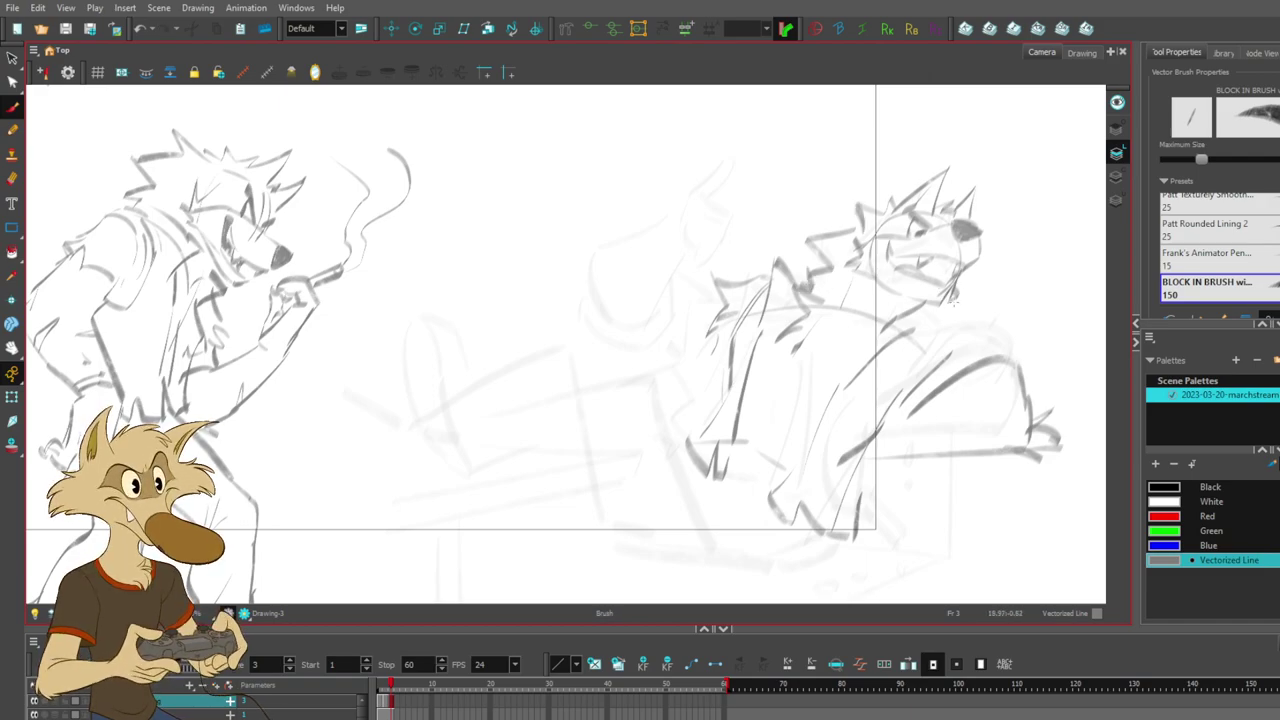
- Try several short fur strokes beneath the wolf's jaw and undo them
{"action": "left_click_drag", "start_coordinate": [960, 300], "coordinate": [926, 330]}
{"action": "key", "text": "ctrl+z"}
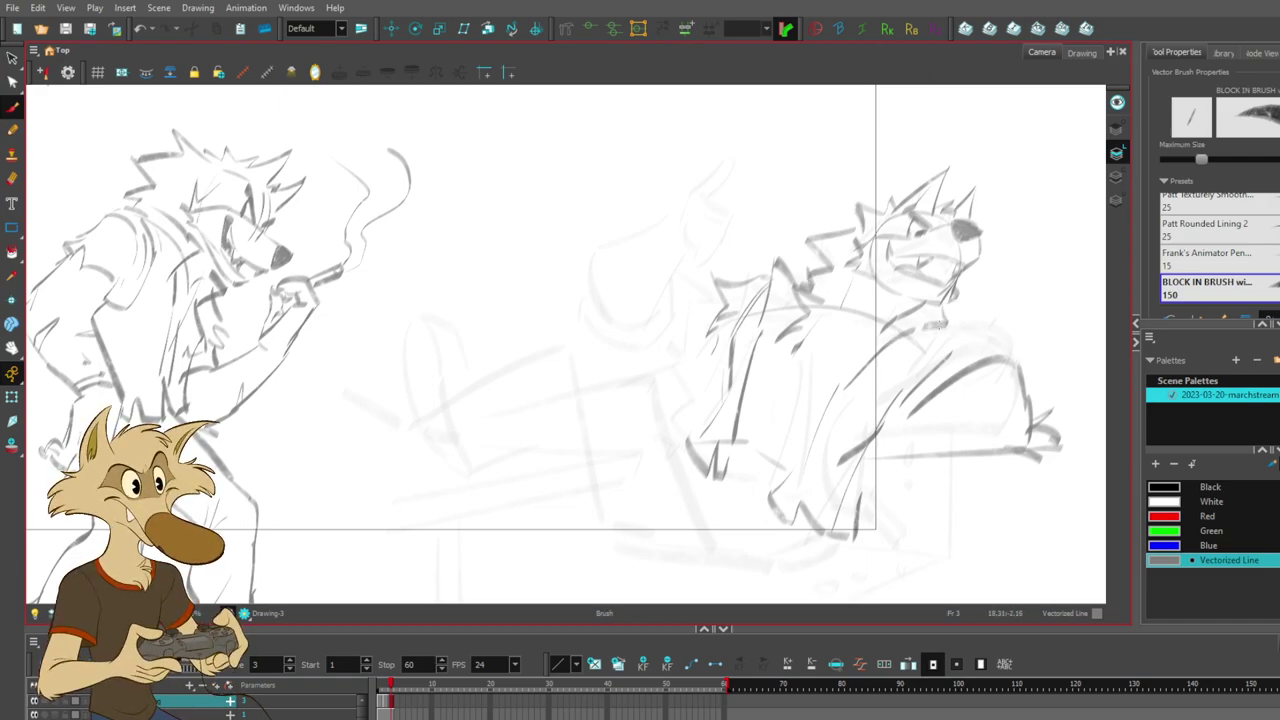
{"action": "key", "text": "ctrl+z"}
{"action": "left_click_drag", "start_coordinate": [970, 289], "coordinate": [935, 318]}
{"action": "key", "text": "ctrl+z"}
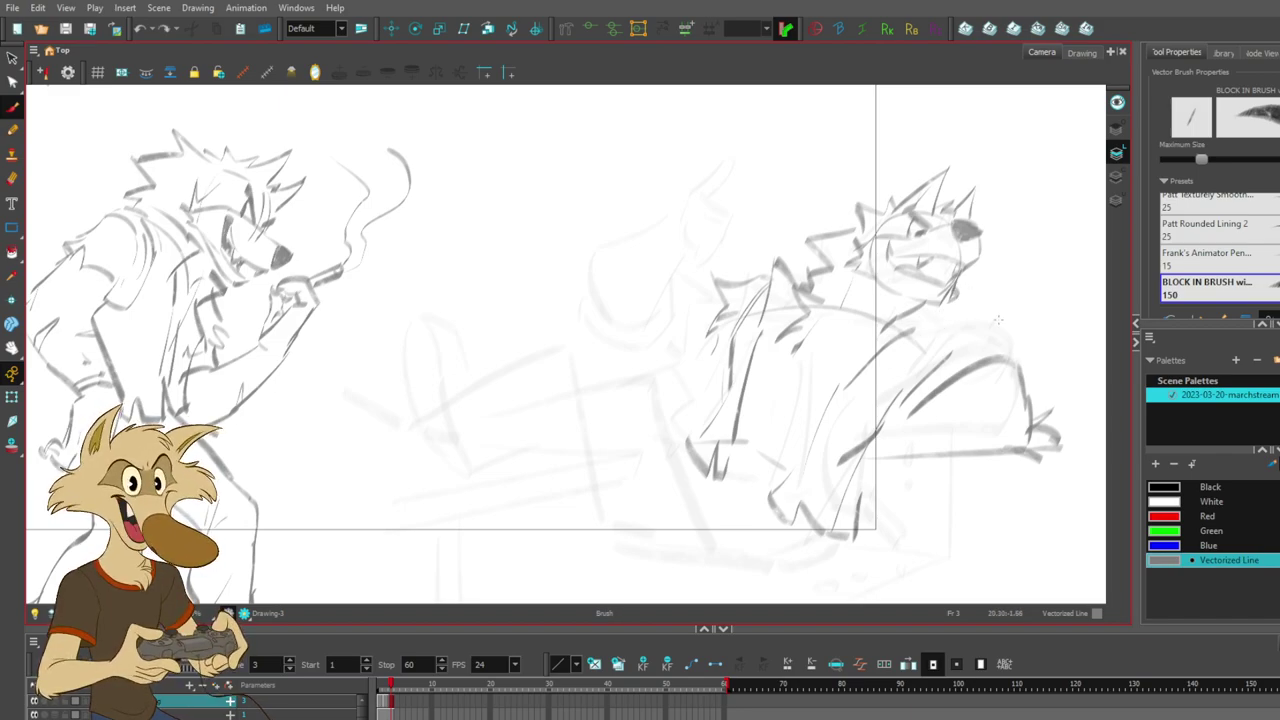
{"action": "left_click_drag", "start_coordinate": [954, 304], "coordinate": [931, 335]}
{"action": "key", "text": "ctrl+z"}
{"action": "key", "text": "ctrl+z"}
{"action": "key", "text": "ctrl+z"}
{"action": "key", "text": "ctrl+z"}
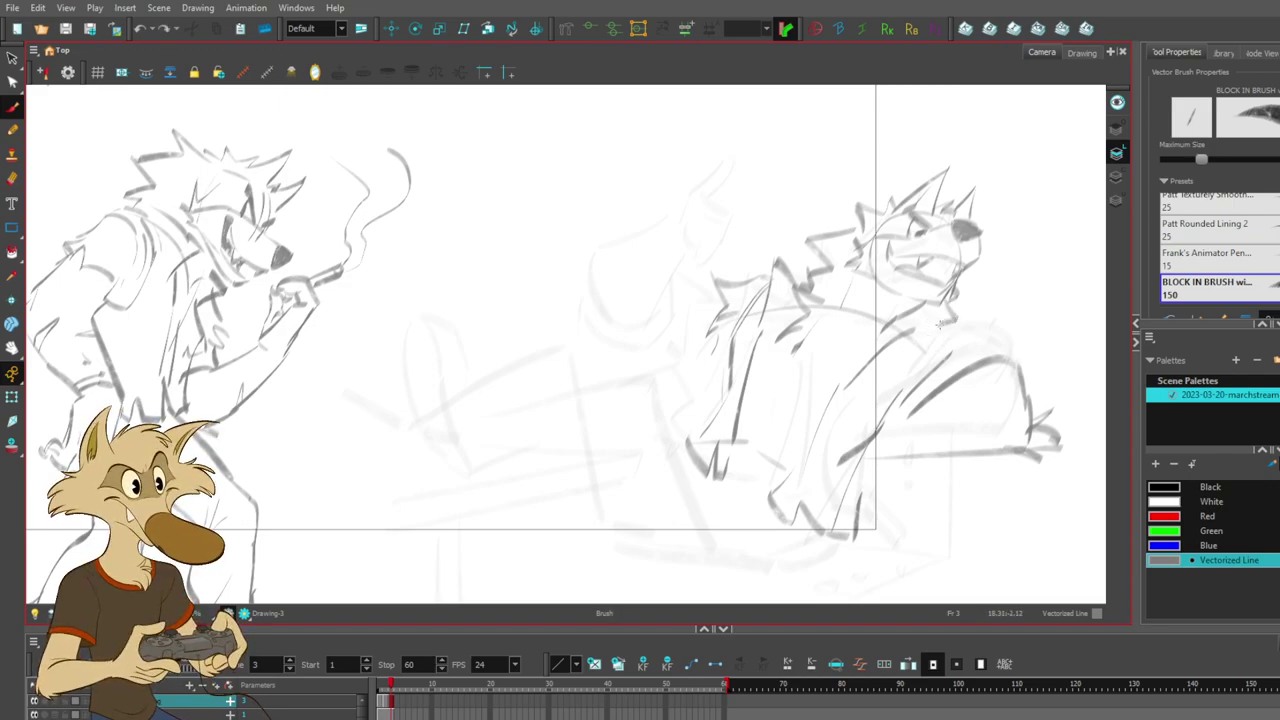
{"action": "key", "text": "ctrl+z"}
- Draw the front neck line below the jaw and a curved collar edge across the upper chest
{"action": "mouse_move", "coordinate": [943, 297]}
{"action": "left_mouse_down"}
{"action": "mouse_move", "coordinate": [924, 335]}
{"action": "mouse_move", "coordinate": [940, 315]}
{"action": "mouse_move", "coordinate": [926, 340]}
{"action": "mouse_move", "coordinate": [937, 319]}
{"action": "mouse_move", "coordinate": [939, 344]}
{"action": "mouse_move", "coordinate": [948, 328]}
{"action": "mouse_move", "coordinate": [890, 342]}
{"action": "left_mouse_up"}
{"action": "key", "text": "ctrl+z"}
{"action": "key", "text": "ctrl+z"}
{"action": "key", "text": "ctrl+z"}
{"action": "key", "text": "ctrl+z"}
{"action": "mouse_move", "coordinate": [948, 333]}
{"action": "left_mouse_down"}
{"action": "mouse_move", "coordinate": [885, 316]}
{"action": "mouse_move", "coordinate": [846, 347]}
{"action": "left_mouse_up"}
{"action": "key", "text": "ctrl+z"}
{"action": "key", "text": "ctrl+z"}
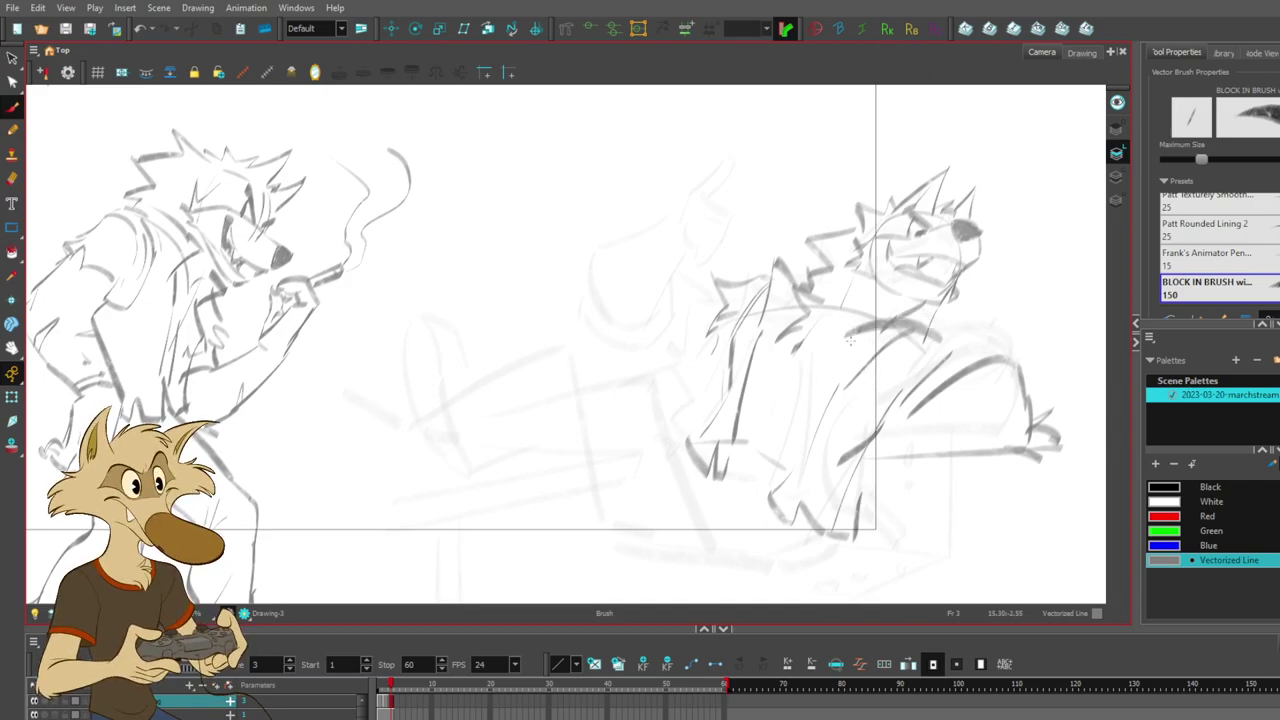
- Draw the vest's front opening edge down from the collar and the shoulder line of the near arm
{"action": "left_click_drag", "start_coordinate": [966, 338], "coordinate": [884, 392]}
{"action": "key", "text": "ctrl+z"}
{"action": "key", "text": "ctrl+z"}
{"action": "mouse_move", "coordinate": [952, 334]}
{"action": "left_mouse_down"}
{"action": "mouse_move", "coordinate": [891, 411]}
{"action": "mouse_move", "coordinate": [918, 362]}
{"action": "mouse_move", "coordinate": [897, 401]}
{"action": "left_mouse_up"}
{"action": "key", "text": "ctrl+z"}
{"action": "key", "text": "ctrl+z"}
- Add fur tufts along the near upper arm and rework its outer contour toward the hand
{"action": "mouse_move", "coordinate": [988, 347]}
{"action": "left_mouse_down"}
{"action": "mouse_move", "coordinate": [948, 348]}
{"action": "mouse_move", "coordinate": [946, 370]}
{"action": "left_mouse_up"}
{"action": "left_click_drag", "start_coordinate": [960, 365], "coordinate": [928, 381]}
{"action": "key", "text": "ctrl+z"}
{"action": "left_click_drag", "start_coordinate": [948, 336], "coordinate": [990, 343]}
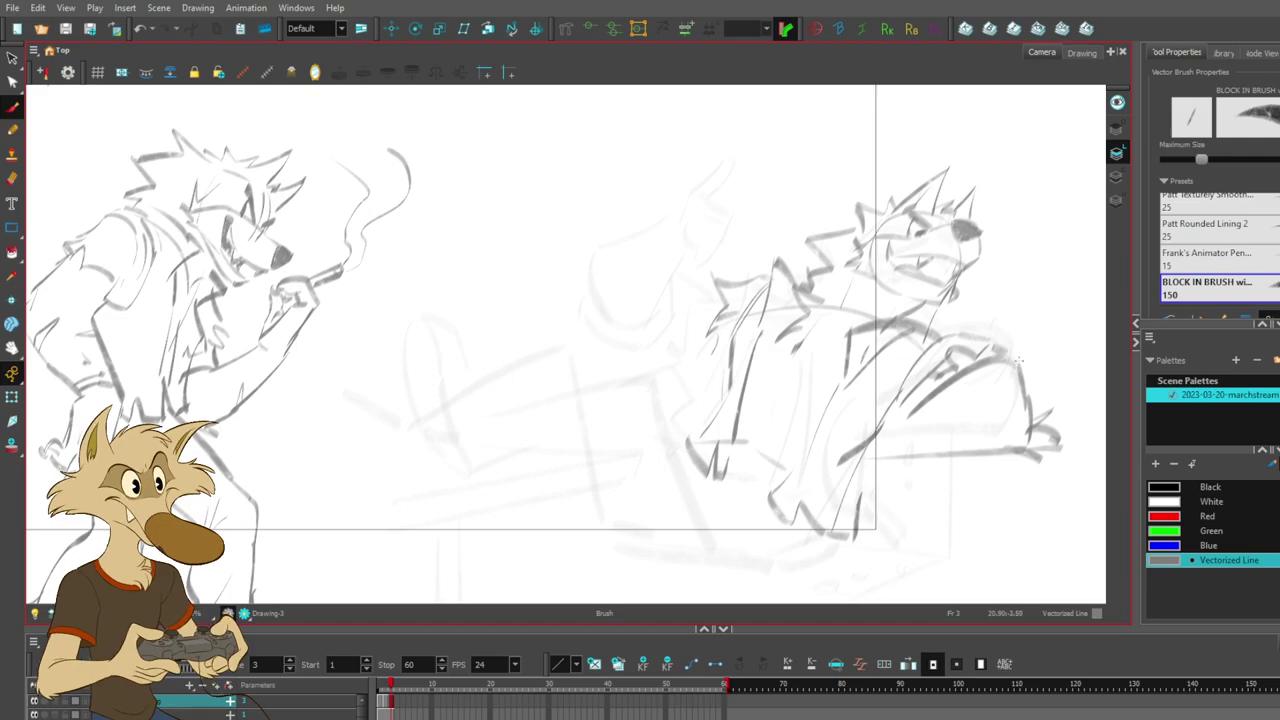
{"action": "key", "text": "ctrl+z"}
{"action": "mouse_move", "coordinate": [1028, 404]}
{"action": "left_mouse_down"}
{"action": "mouse_move", "coordinate": [1014, 384]}
{"action": "mouse_move", "coordinate": [893, 439]}
{"action": "mouse_move", "coordinate": [970, 360]}
{"action": "mouse_move", "coordinate": [985, 362]}
{"action": "left_mouse_up"}
{"action": "key", "text": "ctrl+z"}
- Draw fur tufts along the underside of the far arm near its elbow
{"action": "mouse_move", "coordinate": [717, 286]}
{"action": "left_mouse_down"}
{"action": "mouse_move", "coordinate": [695, 283]}
{"action": "mouse_move", "coordinate": [698, 321]}
{"action": "left_mouse_up"}
{"action": "key", "text": "ctrl+z"}
{"action": "mouse_move", "coordinate": [680, 268]}
{"action": "left_mouse_down"}
{"action": "mouse_move", "coordinate": [686, 316]}
{"action": "mouse_move", "coordinate": [669, 317]}
{"action": "mouse_move", "coordinate": [691, 293]}
{"action": "mouse_move", "coordinate": [676, 314]}
{"action": "left_mouse_up"}
{"action": "key", "text": "ctrl+z"}
{"action": "key", "text": "ctrl+z"}
{"action": "mouse_move", "coordinate": [684, 312]}
{"action": "left_mouse_down"}
{"action": "mouse_move", "coordinate": [677, 333]}
{"action": "mouse_move", "coordinate": [703, 346]}
{"action": "mouse_move", "coordinate": [677, 352]}
{"action": "left_mouse_up"}
{"action": "key", "text": "ctrl+z"}
{"action": "left_click_drag", "start_coordinate": [668, 280], "coordinate": [653, 328]}
{"action": "key", "text": "ctrl+z"}
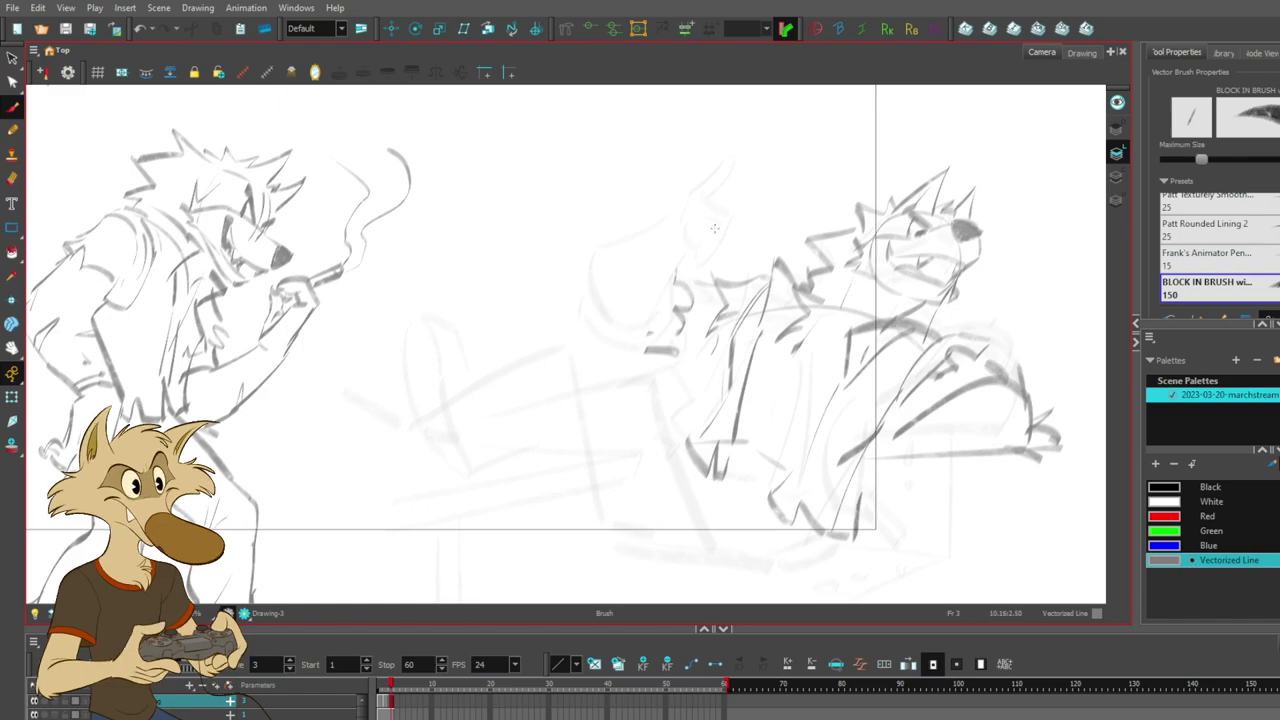
- Try outlining the raised far forearm with long side contours and a furry elbow
{"action": "mouse_move", "coordinate": [696, 176]}
{"action": "left_mouse_down"}
{"action": "mouse_move", "coordinate": [617, 232]}
{"action": "mouse_move", "coordinate": [598, 338]}
{"action": "left_mouse_up"}
{"action": "key", "text": "ctrl+z"}
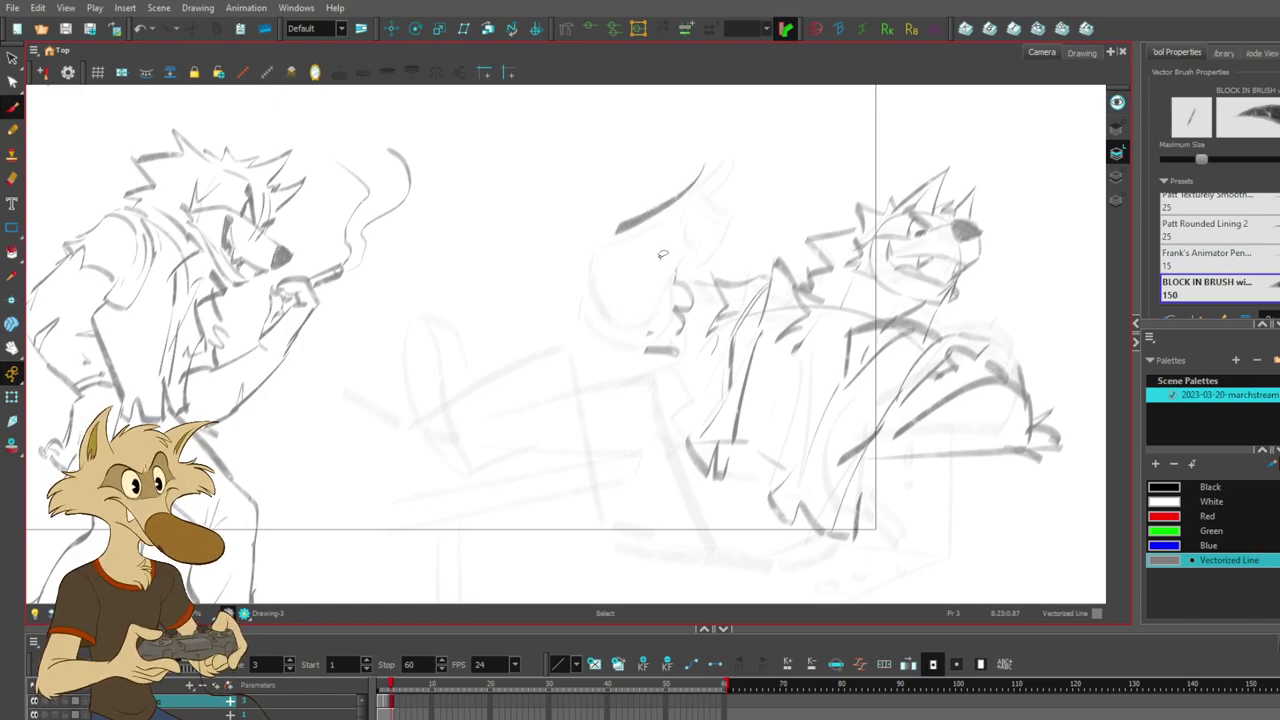
{"action": "key", "text": "ctrl+z"}
{"action": "left_click_drag", "start_coordinate": [677, 183], "coordinate": [602, 268]}
{"action": "key", "text": "ctrl+z"}
{"action": "mouse_move", "coordinate": [668, 195]}
{"action": "left_mouse_down"}
{"action": "mouse_move", "coordinate": [612, 245]}
{"action": "mouse_move", "coordinate": [624, 326]}
{"action": "left_mouse_up"}
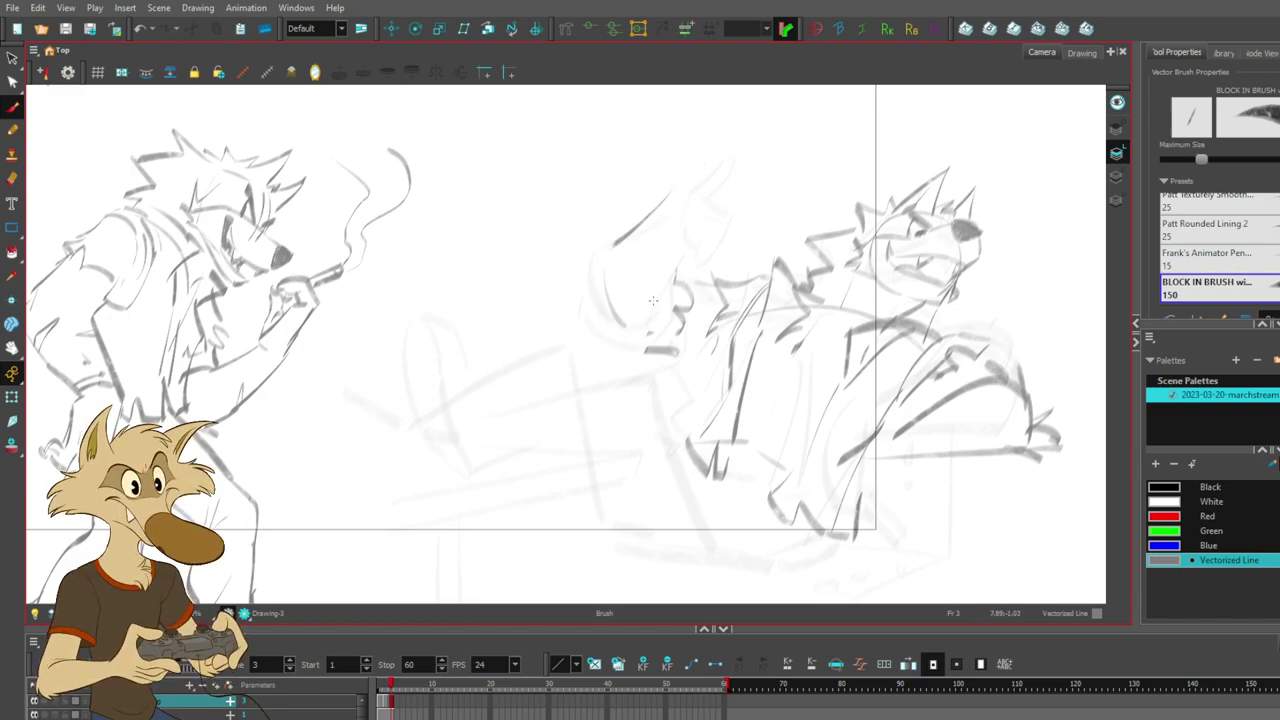
{"action": "key", "text": "ctrl+z"}
{"action": "mouse_move", "coordinate": [596, 262]}
{"action": "left_mouse_down"}
{"action": "mouse_move", "coordinate": [578, 318]}
{"action": "mouse_move", "coordinate": [608, 340]}
{"action": "mouse_move", "coordinate": [680, 349]}
{"action": "mouse_move", "coordinate": [662, 347]}
{"action": "left_mouse_up"}
{"action": "key", "text": "ctrl+z"}
{"action": "key", "text": "ctrl+z"}
{"action": "mouse_move", "coordinate": [670, 296]}
{"action": "left_mouse_down"}
{"action": "mouse_move", "coordinate": [700, 194]}
{"action": "mouse_move", "coordinate": [670, 298]}
{"action": "left_mouse_up"}
{"action": "key", "text": "ctrl+z"}
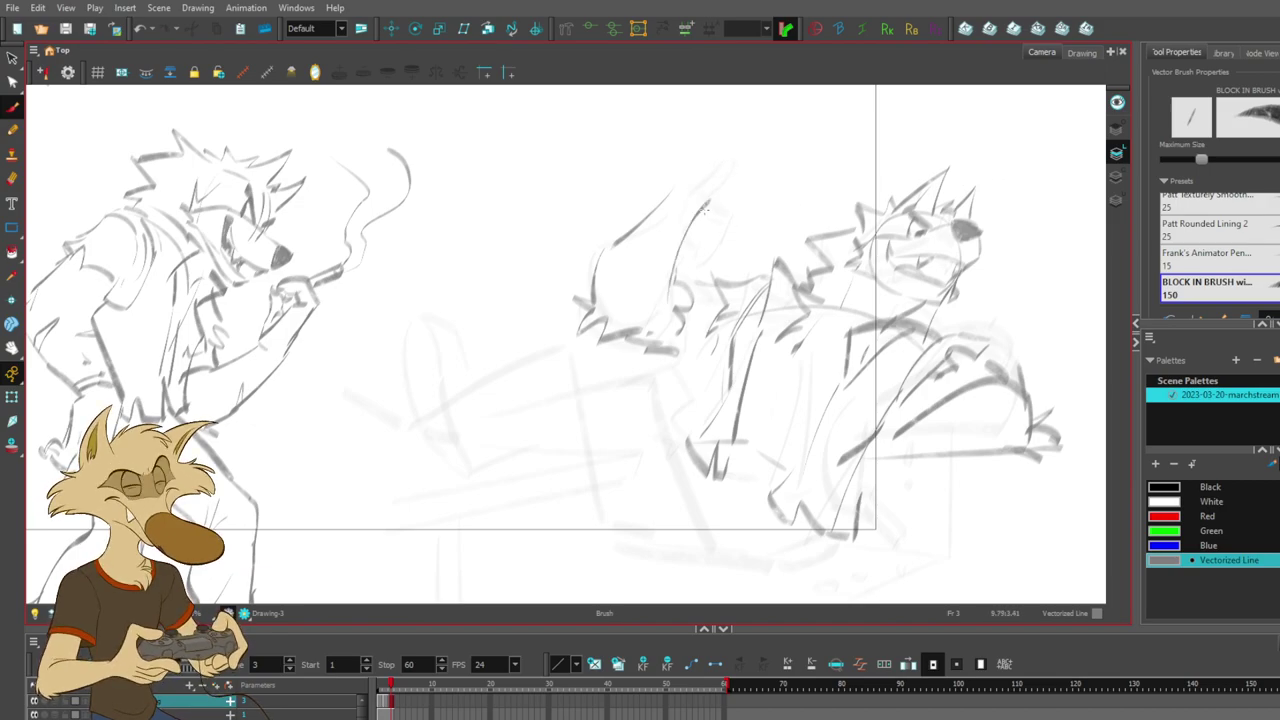
- Undo the trial outline of the raised far forearm
{"action": "left_click_drag", "start_coordinate": [679, 194], "coordinate": [687, 143]}
{"action": "key", "text": "ctrl+z"}
{"action": "key", "text": "ctrl+z"}
{"action": "key", "text": "ctrl+z"}
{"action": "key", "text": "ctrl+z"}
{"action": "key", "text": "ctrl+z"}
{"action": "key", "text": "ctrl+z"}
{"action": "key", "text": "ctrl+z"}
{"action": "left_click_drag", "start_coordinate": [785, 368], "coordinate": [847, 375]}
{"action": "key", "text": "ctrl+z"}
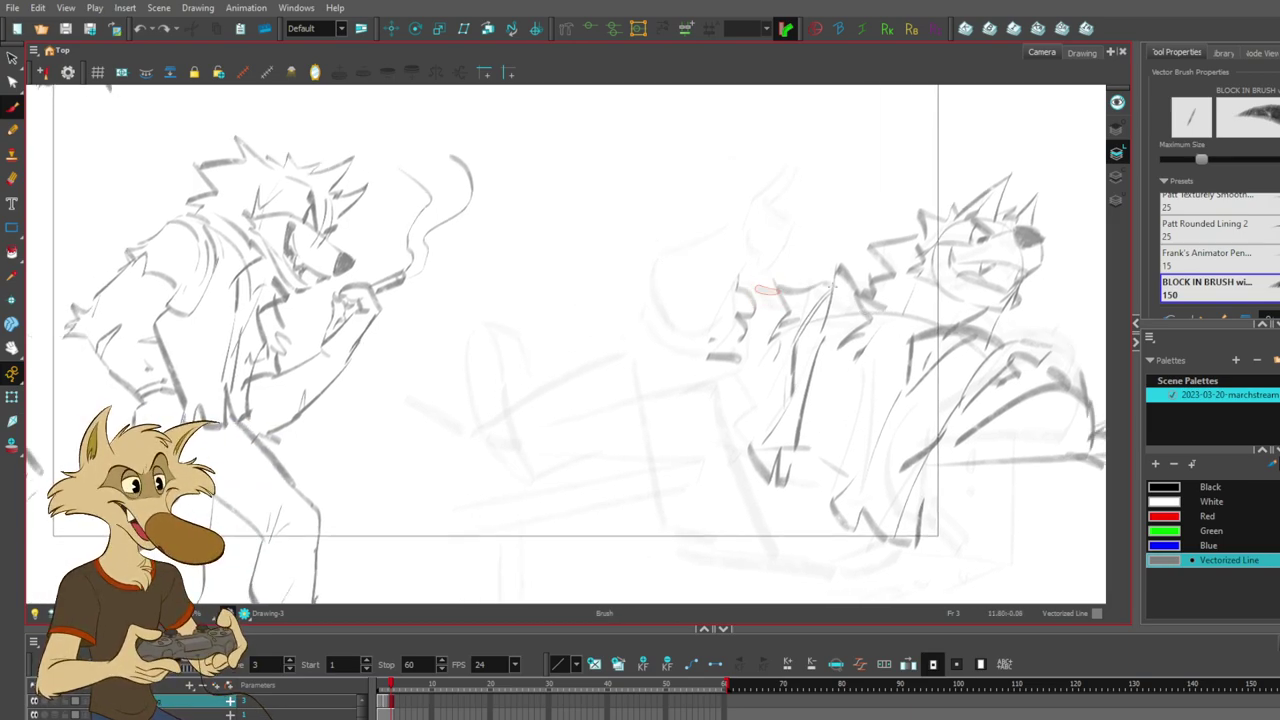
- Extend the far upper arm's top line from the shoulder fur toward the raised forearm
{"action": "left_click_drag", "start_coordinate": [784, 288], "coordinate": [738, 287]}
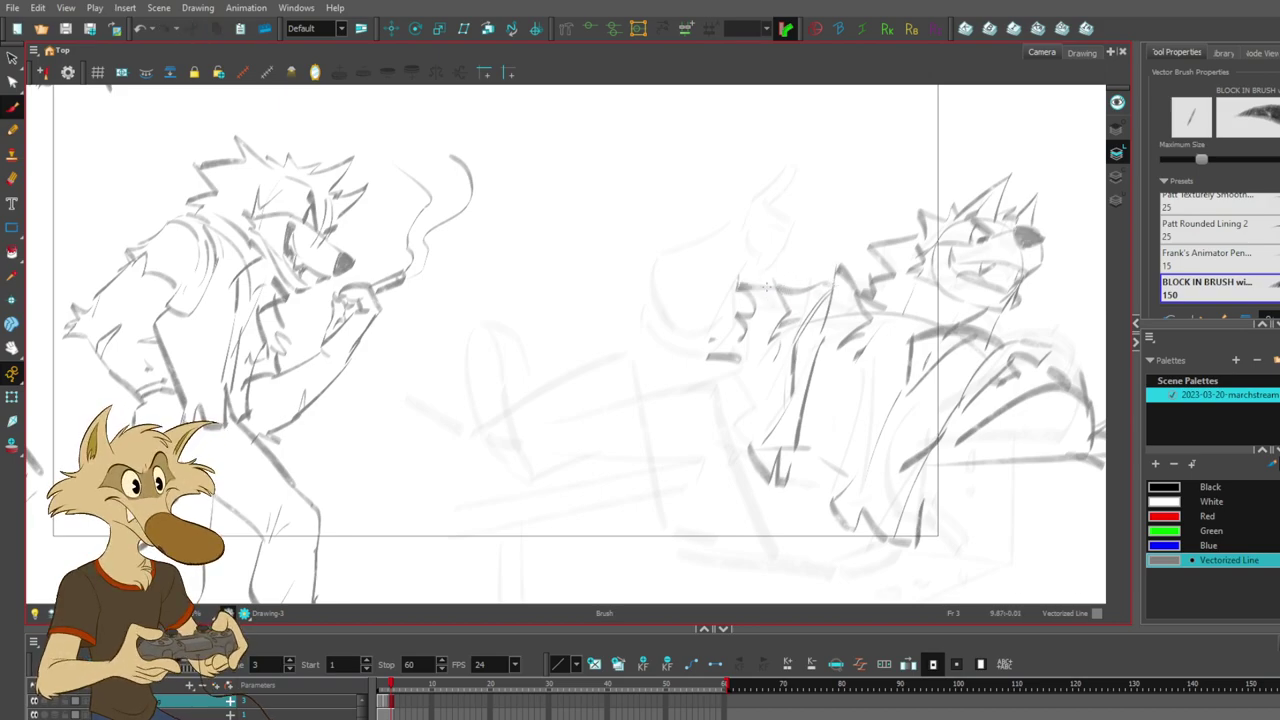
{"action": "mouse_move", "coordinate": [746, 210]}
{"action": "left_mouse_down"}
{"action": "mouse_move", "coordinate": [646, 268]}
{"action": "mouse_move", "coordinate": [640, 326]}
{"action": "mouse_move", "coordinate": [632, 308]}
{"action": "mouse_move", "coordinate": [668, 349]}
{"action": "mouse_move", "coordinate": [742, 346]}
{"action": "mouse_move", "coordinate": [698, 353]}
{"action": "mouse_move", "coordinate": [739, 294]}
{"action": "left_mouse_up"}
{"action": "key", "text": "ctrl+z"}
{"action": "key", "text": "ctrl+z"}
{"action": "key", "text": "ctrl+z"}
- Outline the raised far forearm with an angled outer edge and jagged fur around the elbow
{"action": "left_click_drag", "start_coordinate": [697, 341], "coordinate": [735, 286]}
{"action": "key", "text": "ctrl+z"}
{"action": "mouse_move", "coordinate": [695, 339]}
{"action": "left_mouse_down"}
{"action": "mouse_move", "coordinate": [735, 270]}
{"action": "mouse_move", "coordinate": [792, 230]}
{"action": "mouse_move", "coordinate": [744, 266]}
{"action": "mouse_move", "coordinate": [815, 238]}
{"action": "left_mouse_up"}
{"action": "key", "text": "ctrl+z"}
{"action": "key", "text": "ctrl+z"}
{"action": "key", "text": "ctrl+z"}
- Add the inner forearm contour and the first strokes of the wrist and raised hand
{"action": "mouse_move", "coordinate": [746, 269]}
{"action": "left_mouse_down"}
{"action": "mouse_move", "coordinate": [801, 241]}
{"action": "mouse_move", "coordinate": [805, 188]}
{"action": "left_mouse_up"}
{"action": "key", "text": "ctrl+z"}
{"action": "mouse_move", "coordinate": [784, 238]}
{"action": "left_mouse_down"}
{"action": "mouse_move", "coordinate": [804, 194]}
{"action": "mouse_move", "coordinate": [824, 205]}
{"action": "mouse_move", "coordinate": [792, 162]}
{"action": "left_mouse_up"}
{"action": "key", "text": "ctrl+z"}
{"action": "key", "text": "ctrl+z"}
{"action": "key", "text": "ctrl+z"}
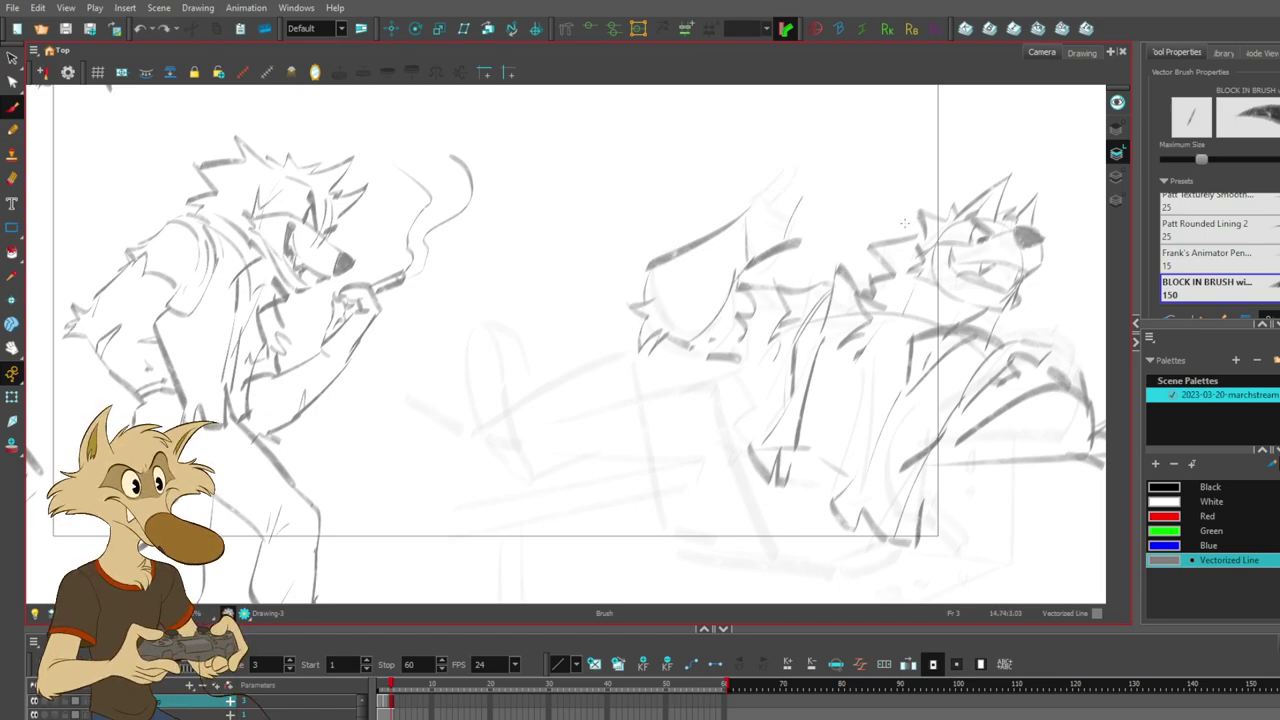
- Examine the wolf's overall pose and proportions against the neighbouring character sketches
{"action": "scroll", "coordinate": [810, 226], "scroll_direction": "down", "scroll_amount": 3}
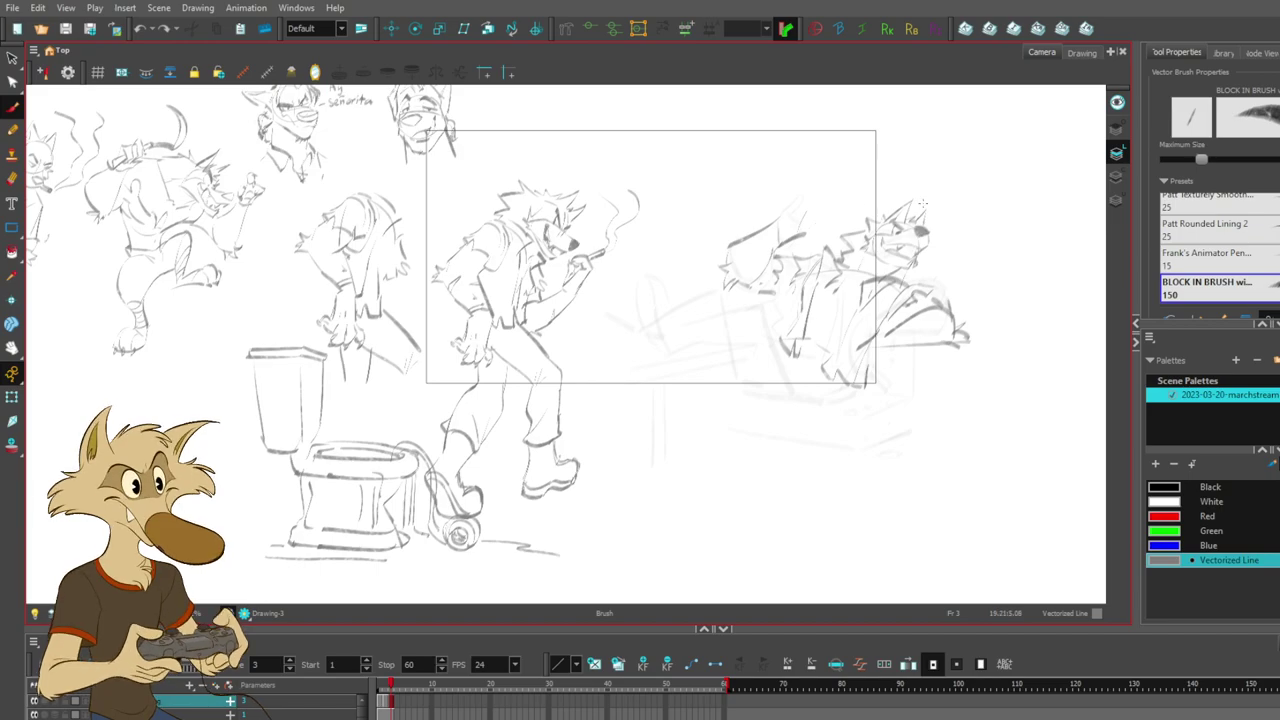
{"action": "scroll", "coordinate": [922, 203], "scroll_direction": "up", "scroll_amount": 3}
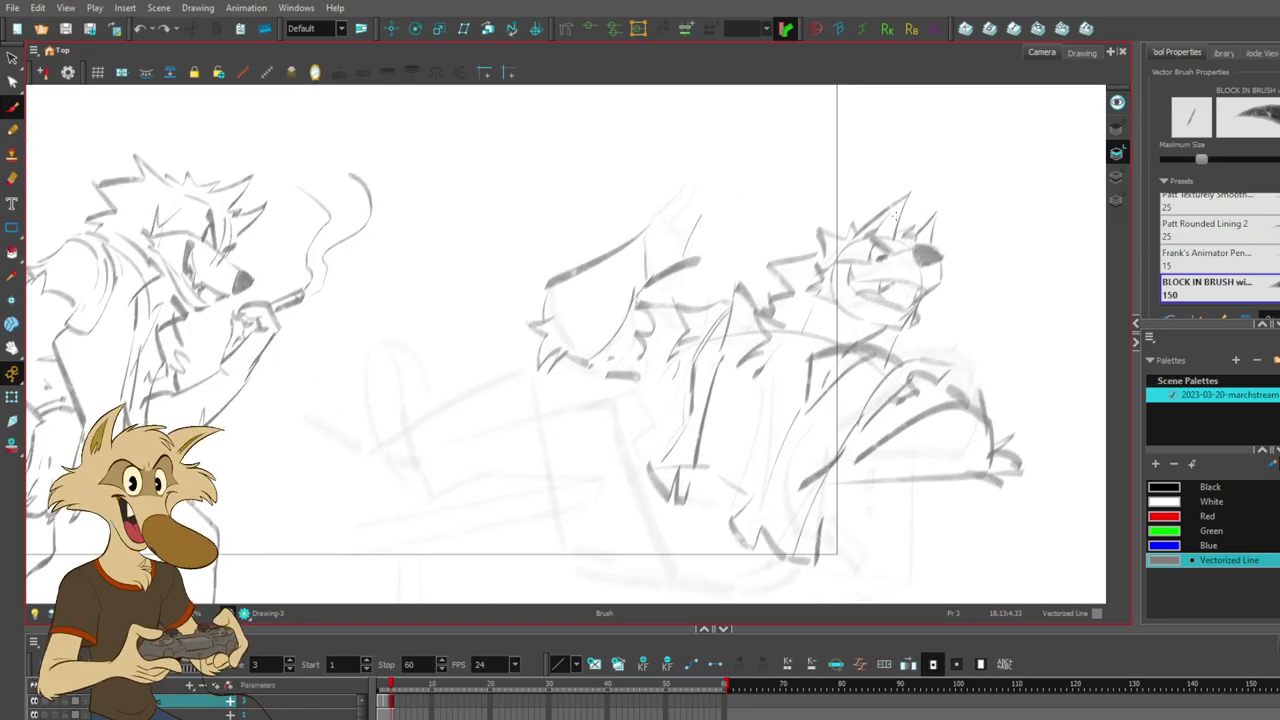
{"action": "scroll", "coordinate": [895, 212], "scroll_direction": "down", "scroll_amount": 1}
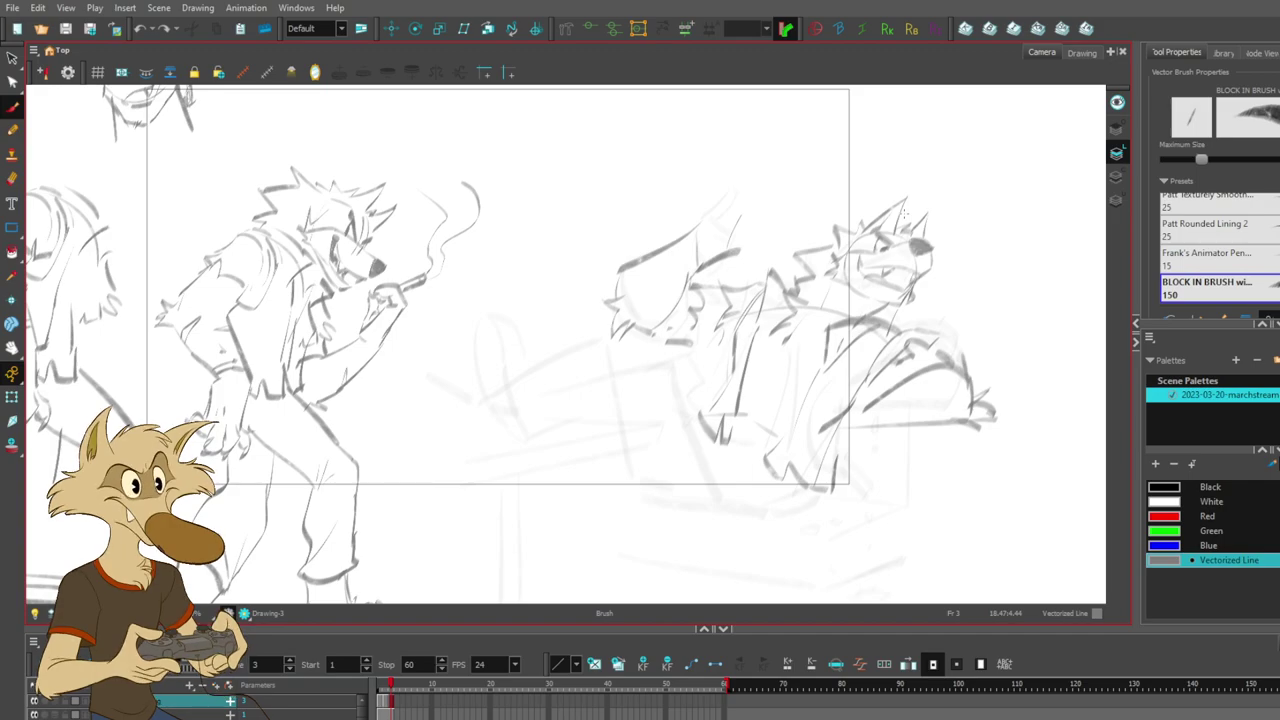
{"action": "scroll", "coordinate": [905, 212], "scroll_direction": "down", "scroll_amount": 2}
{"action": "scroll", "coordinate": [915, 225], "scroll_direction": "up", "scroll_amount": 1}
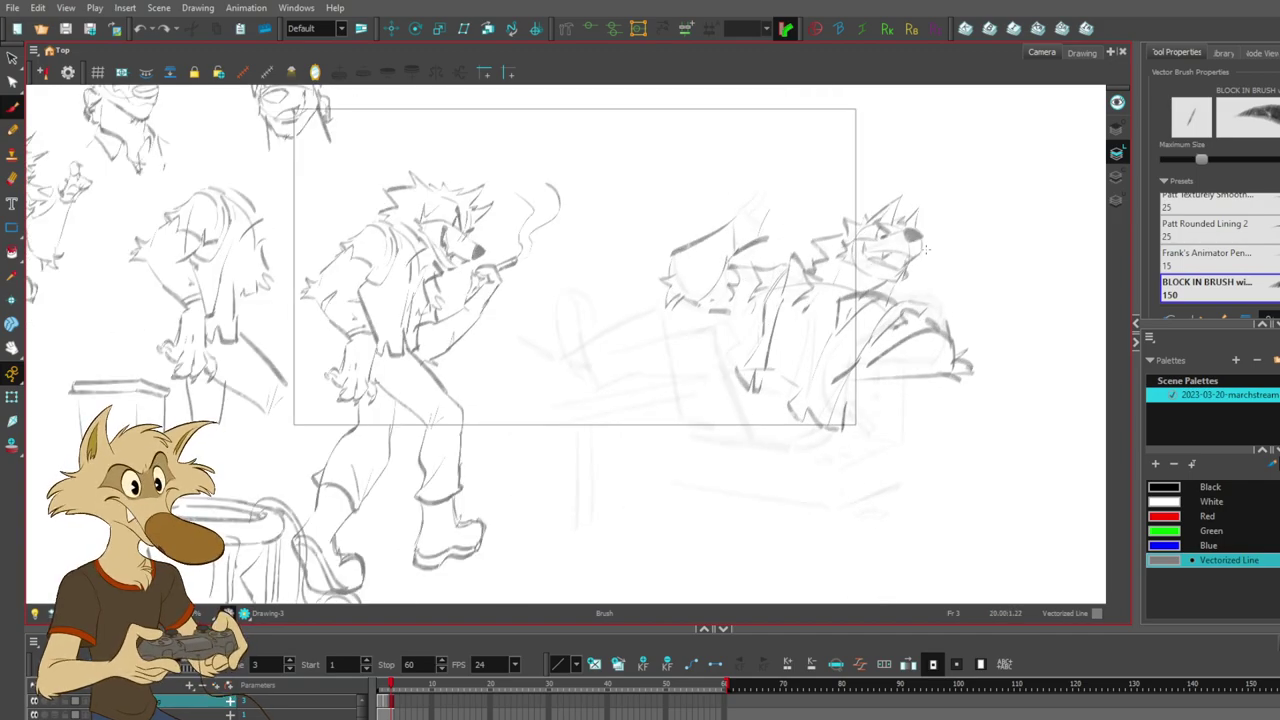
{"action": "scroll", "coordinate": [925, 250], "scroll_direction": "up", "scroll_amount": 1}
{"action": "scroll", "coordinate": [921, 272], "scroll_direction": "down", "scroll_amount": 2}
{"action": "scroll", "coordinate": [886, 250], "scroll_direction": "up", "scroll_amount": 2}
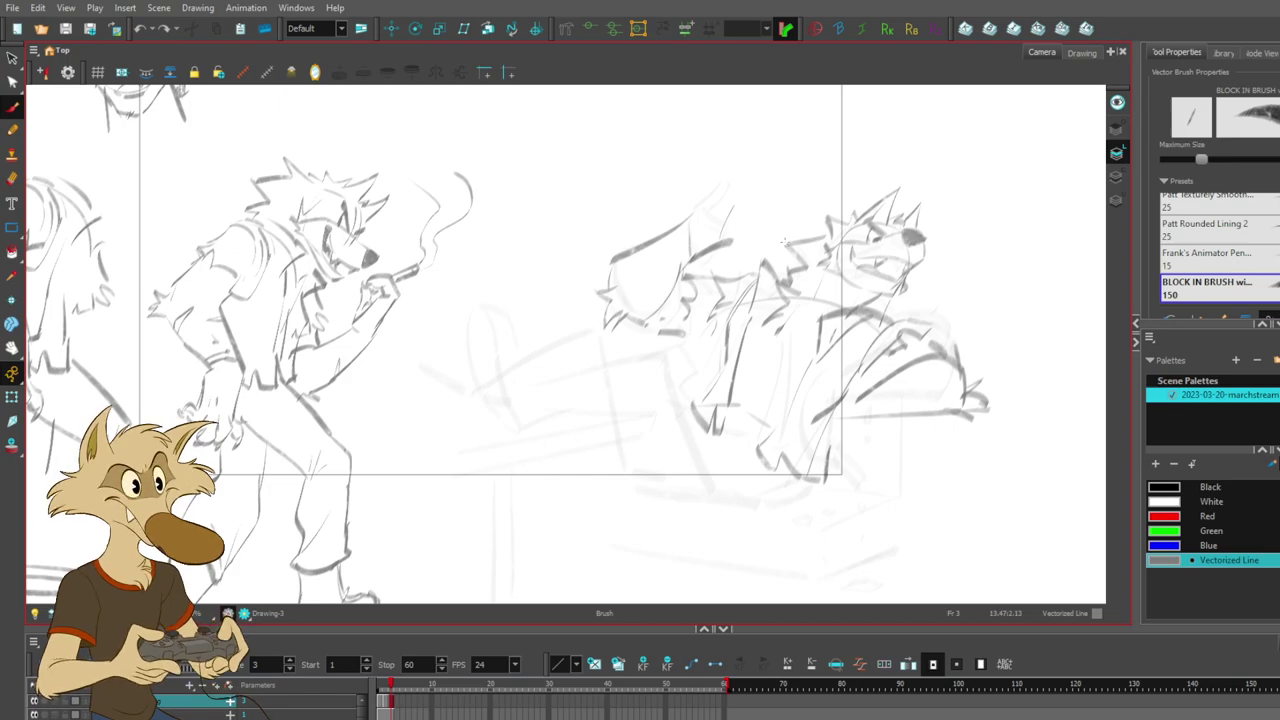
{"action": "scroll", "coordinate": [768, 242], "scroll_direction": "up", "scroll_amount": 1}
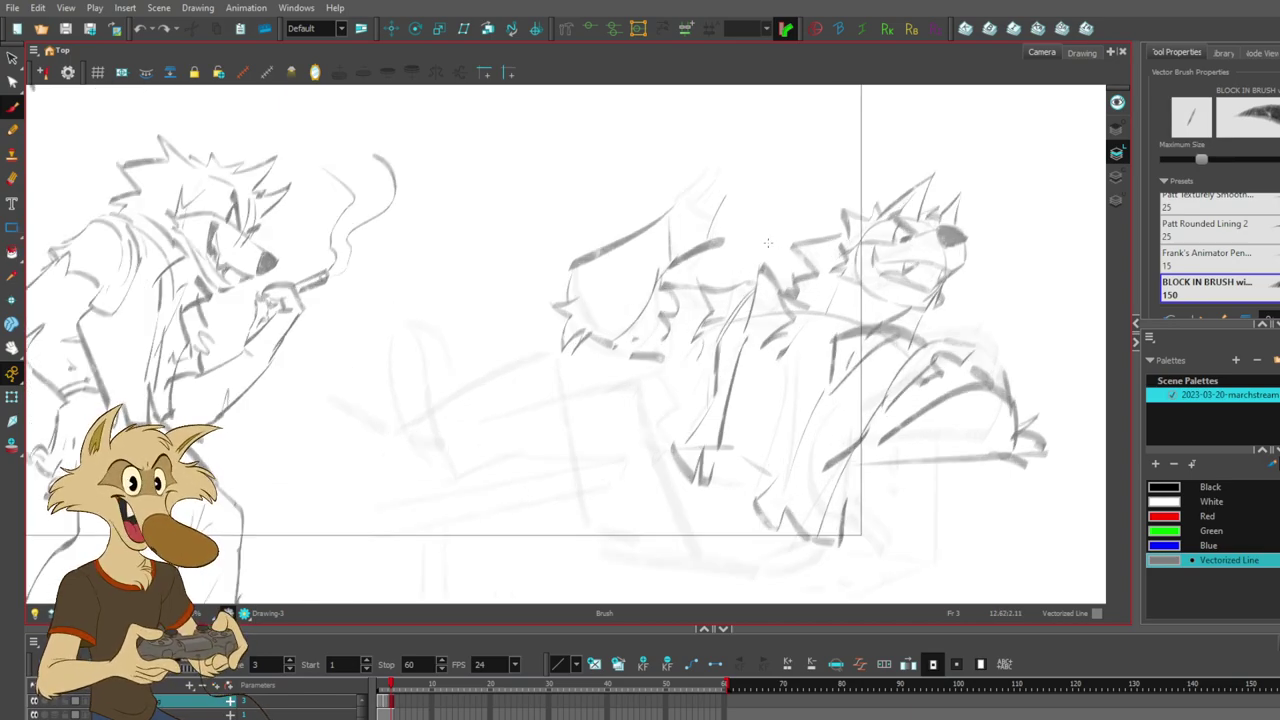
- Delete the pointed collar strokes at the back of the wolf's neck
{"action": "left_click", "coordinate": [762, 305]}
{"action": "left_click", "coordinate": [764, 314]}
{"action": "left_click", "coordinate": [823, 166]}
{"action": "left_click", "coordinate": [762, 272]}
{"action": "key", "text": "Delete"}
{"action": "left_click", "coordinate": [763, 298]}
{"action": "key", "text": "Delete"}
- Redraw the raised collar behind the neck with a vertical back edge and a thick folded top
{"action": "left_click_drag", "start_coordinate": [753, 261], "coordinate": [748, 338]}
{"action": "key", "text": "ctrl+z"}
{"action": "left_click_drag", "start_coordinate": [750, 268], "coordinate": [802, 298]}
{"action": "key", "text": "ctrl+z"}
{"action": "key", "text": "ctrl+z"}
{"action": "mouse_move", "coordinate": [763, 248]}
{"action": "left_mouse_down"}
{"action": "mouse_move", "coordinate": [756, 326]}
{"action": "mouse_move", "coordinate": [800, 266]}
{"action": "left_mouse_up"}
- Redraw the vest's front opening edge as a slanted line from the neck down the chest
{"action": "left_click_drag", "start_coordinate": [842, 335], "coordinate": [823, 386]}
{"action": "key", "text": "ctrl+z"}
{"action": "key", "text": "ctrl+z"}
{"action": "left_click_drag", "start_coordinate": [872, 300], "coordinate": [843, 380]}
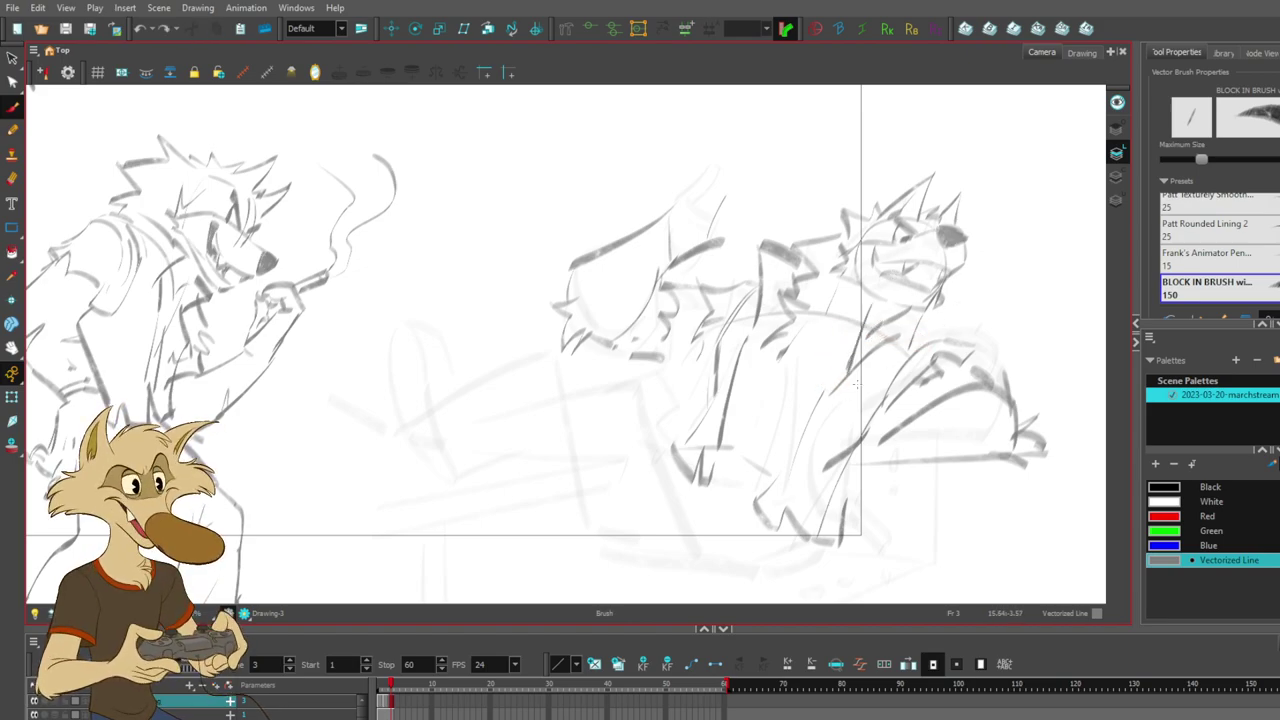
- Select the wolf's head without the collar, enlarge it slightly and nudge it into place on the neck
{"action": "left_click_drag", "start_coordinate": [912, 302], "coordinate": [866, 340]}
{"action": "key", "text": "ctrl+z"}
{"action": "key", "text": "alt+s"}
{"action": "mouse_move", "coordinate": [935, 149]}
{"action": "left_mouse_down"}
{"action": "mouse_move", "coordinate": [818, 212]}
{"action": "mouse_move", "coordinate": [885, 302]}
{"action": "mouse_move", "coordinate": [952, 230]}
{"action": "mouse_move", "coordinate": [826, 265]}
{"action": "mouse_move", "coordinate": [790, 295]}
{"action": "mouse_move", "coordinate": [904, 305]}
{"action": "left_mouse_up"}
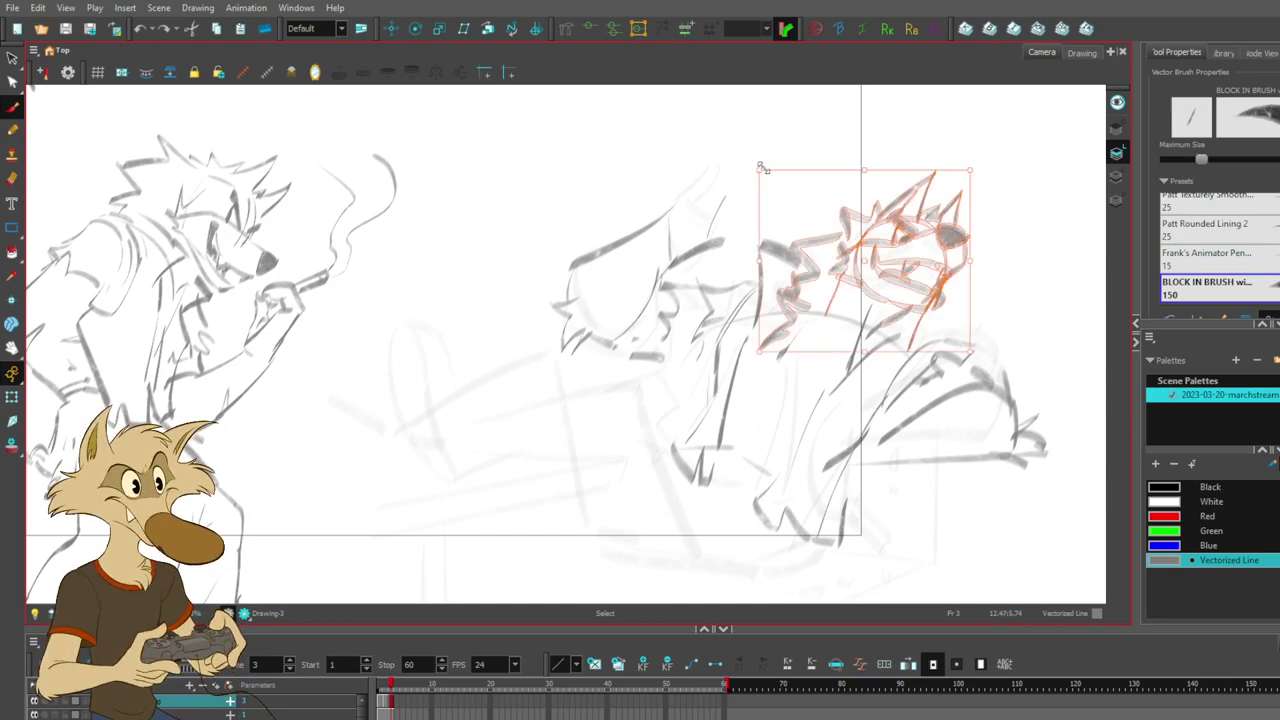
{"action": "key", "text": "alt+b"}
{"action": "mouse_move", "coordinate": [912, 156]}
{"action": "left_mouse_down"}
{"action": "mouse_move", "coordinate": [835, 270]}
{"action": "mouse_move", "coordinate": [905, 300]}
{"action": "mouse_move", "coordinate": [975, 285]}
{"action": "left_mouse_up"}
{"action": "left_click_drag", "start_coordinate": [826, 172], "coordinate": [812, 156]}
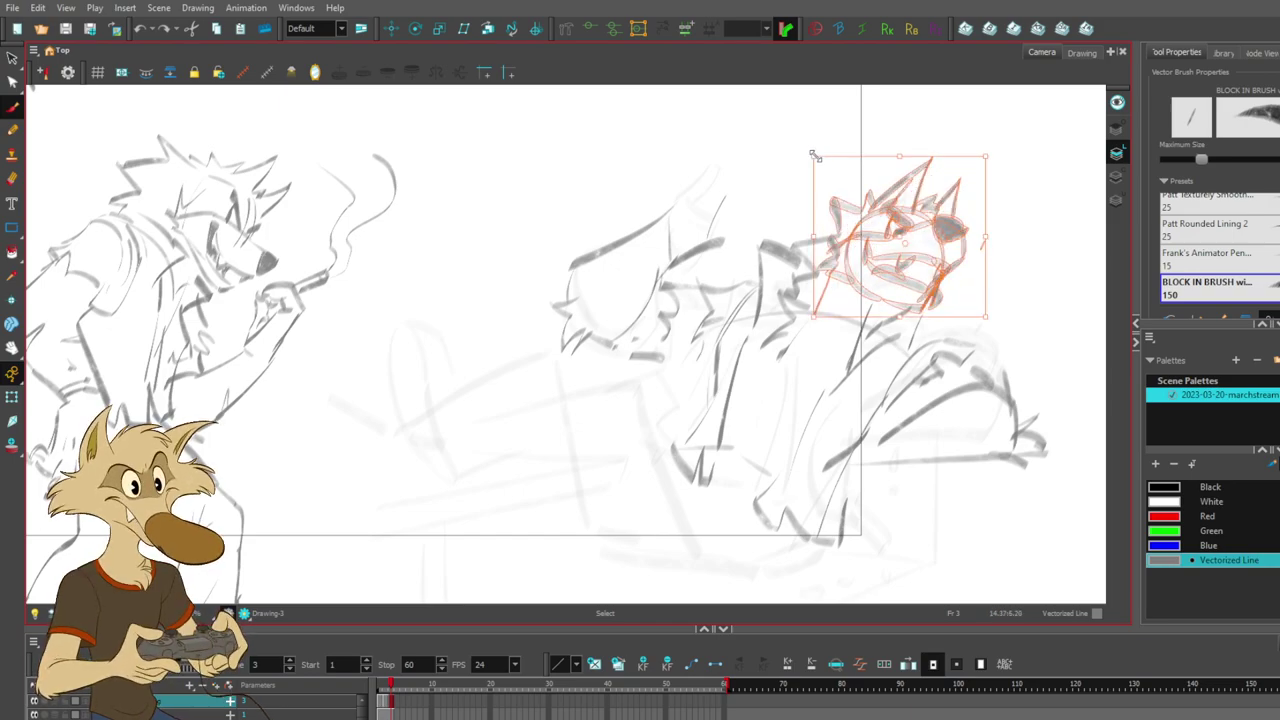
{"action": "left_click_drag", "start_coordinate": [907, 248], "coordinate": [903, 238]}
{"action": "key", "text": "alt+b"}
- Select the whole seated wolf sketch and scale it down slightly
{"action": "scroll", "coordinate": [927, 281], "scroll_direction": "down", "scroll_amount": 3}
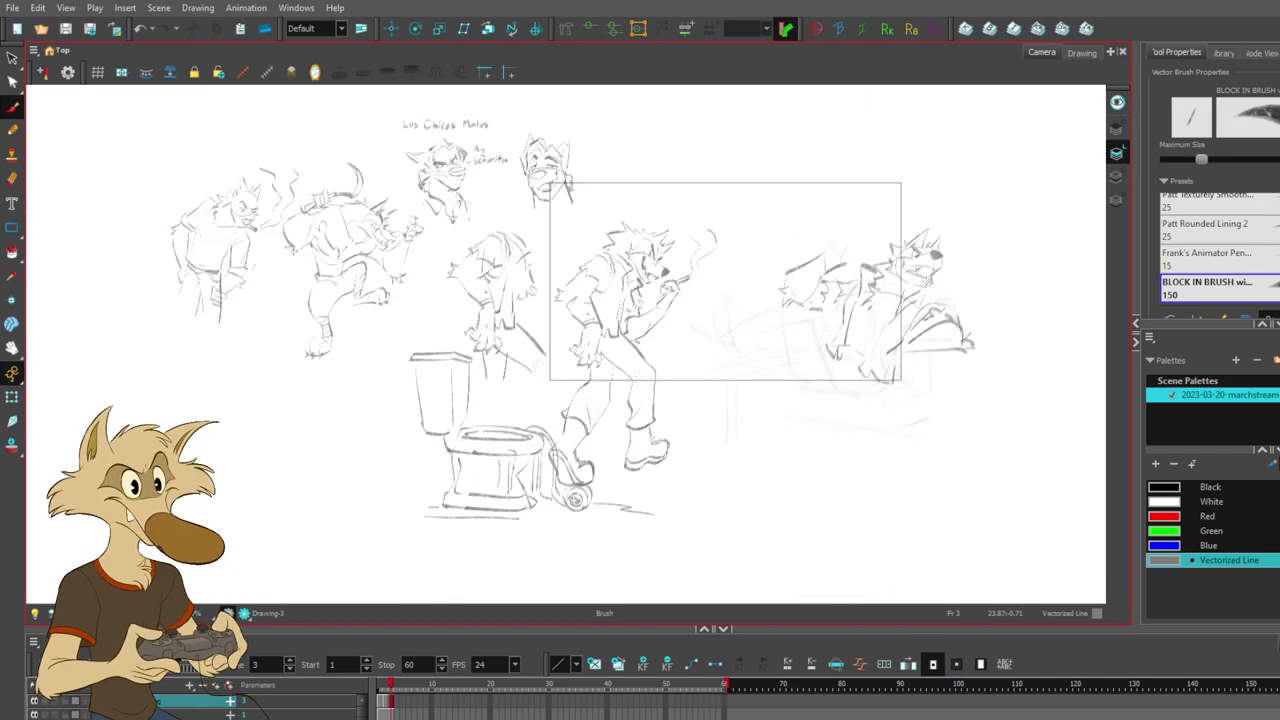
{"action": "scroll", "coordinate": [910, 293], "scroll_direction": "up", "scroll_amount": 2}
{"action": "scroll", "coordinate": [979, 224], "scroll_direction": "up", "scroll_amount": 1}
{"action": "mouse_move", "coordinate": [940, 135]}
{"action": "left_mouse_down"}
{"action": "mouse_move", "coordinate": [1090, 560]}
{"action": "mouse_move", "coordinate": [1040, 160]}
{"action": "left_mouse_up"}
{"action": "left_click_drag", "start_coordinate": [1036, 492], "coordinate": [1017, 477]}
{"action": "key", "text": "alt+b"}
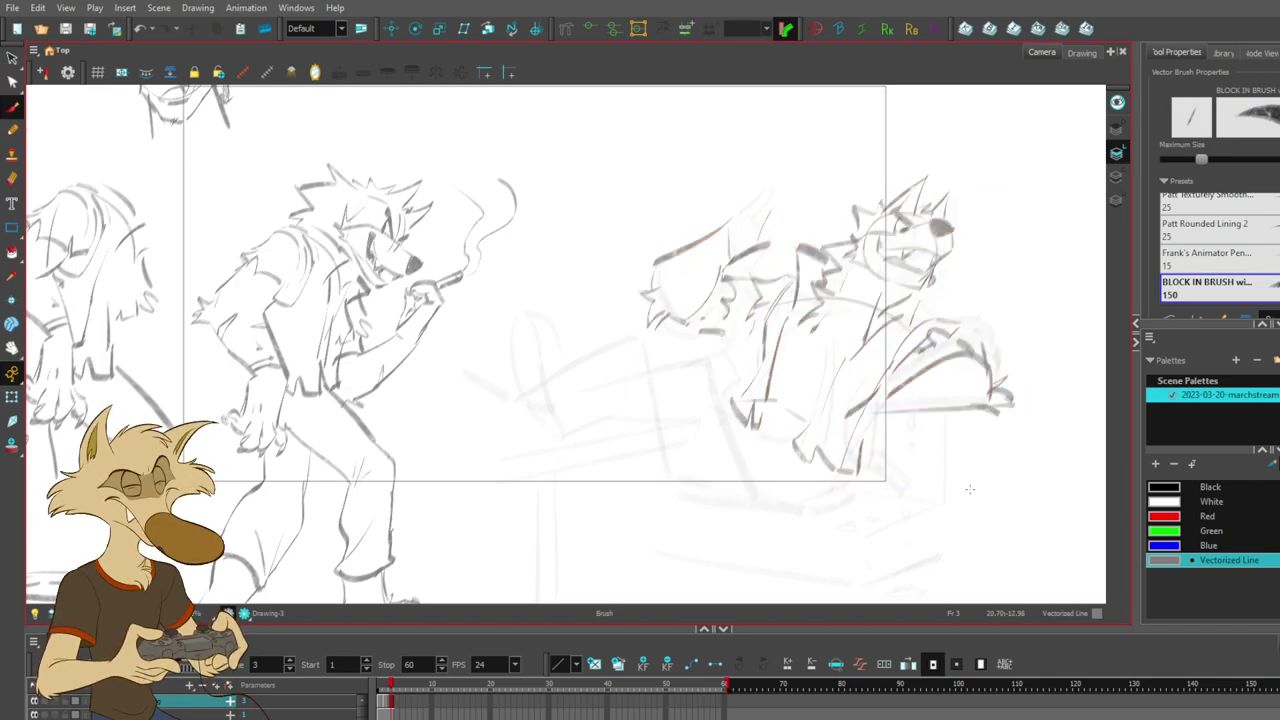
- Draw the wolf's small pointed ear at the back of the head, with an edge running down to the neck fur
{"action": "scroll", "coordinate": [886, 455], "scroll_direction": "down", "scroll_amount": 4}
{"action": "scroll", "coordinate": [890, 446], "scroll_direction": "up", "scroll_amount": 3}
{"action": "scroll", "coordinate": [884, 380], "scroll_direction": "down", "scroll_amount": 1}
{"action": "scroll", "coordinate": [840, 301], "scroll_direction": "up", "scroll_amount": 2}
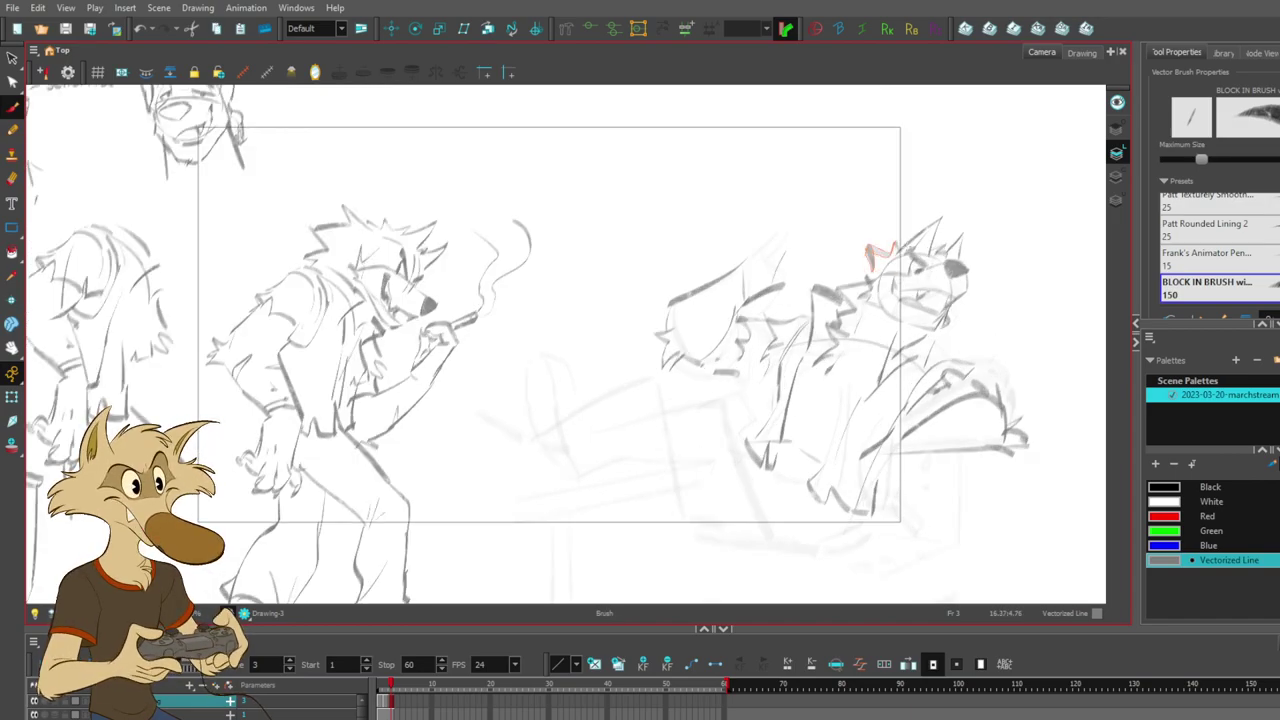
{"action": "mouse_move", "coordinate": [890, 242]}
{"action": "left_mouse_down"}
{"action": "mouse_move", "coordinate": [840, 246]}
{"action": "mouse_move", "coordinate": [856, 284]}
{"action": "left_mouse_up"}
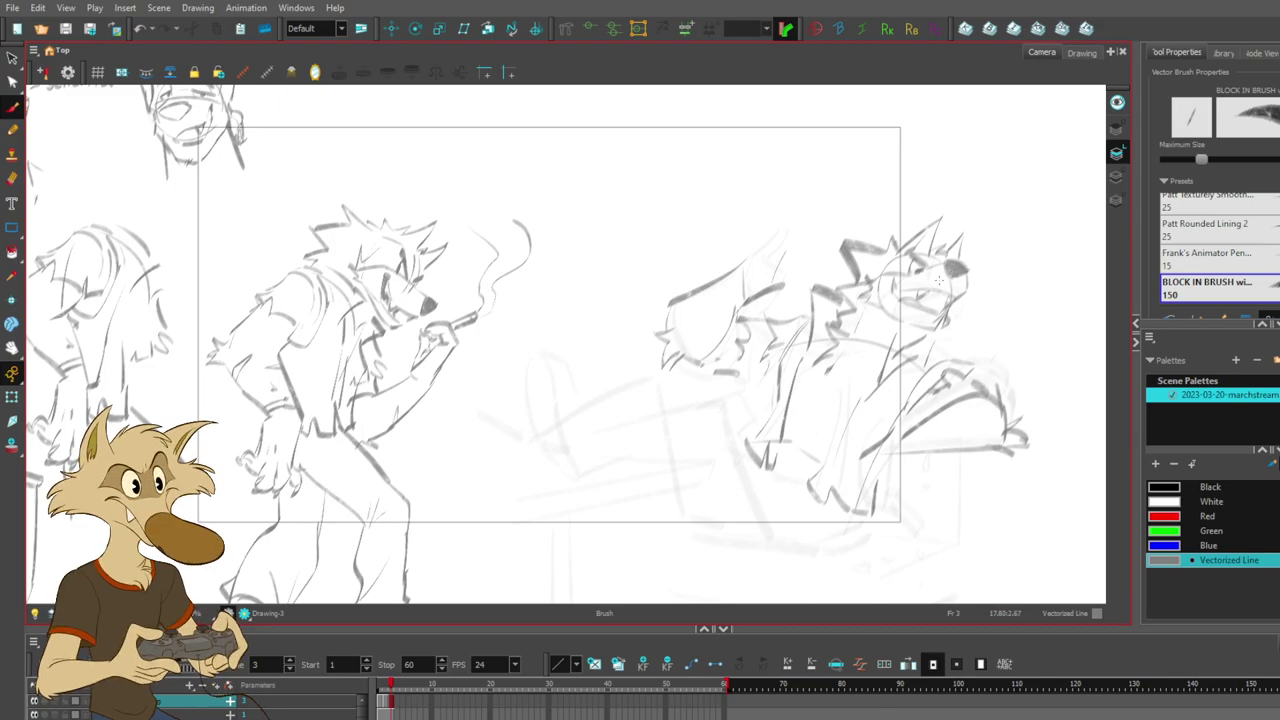
{"action": "key", "text": "ctrl+z"}
{"action": "mouse_move", "coordinate": [895, 242]}
{"action": "left_mouse_down"}
{"action": "mouse_move", "coordinate": [865, 245]}
{"action": "mouse_move", "coordinate": [856, 286]}
{"action": "left_mouse_up"}
{"action": "key", "text": "ctrl+z"}
{"action": "key", "text": "ctrl+z"}
{"action": "key", "text": "ctrl+shift+z"}
{"action": "key", "text": "ctrl+shift+z"}
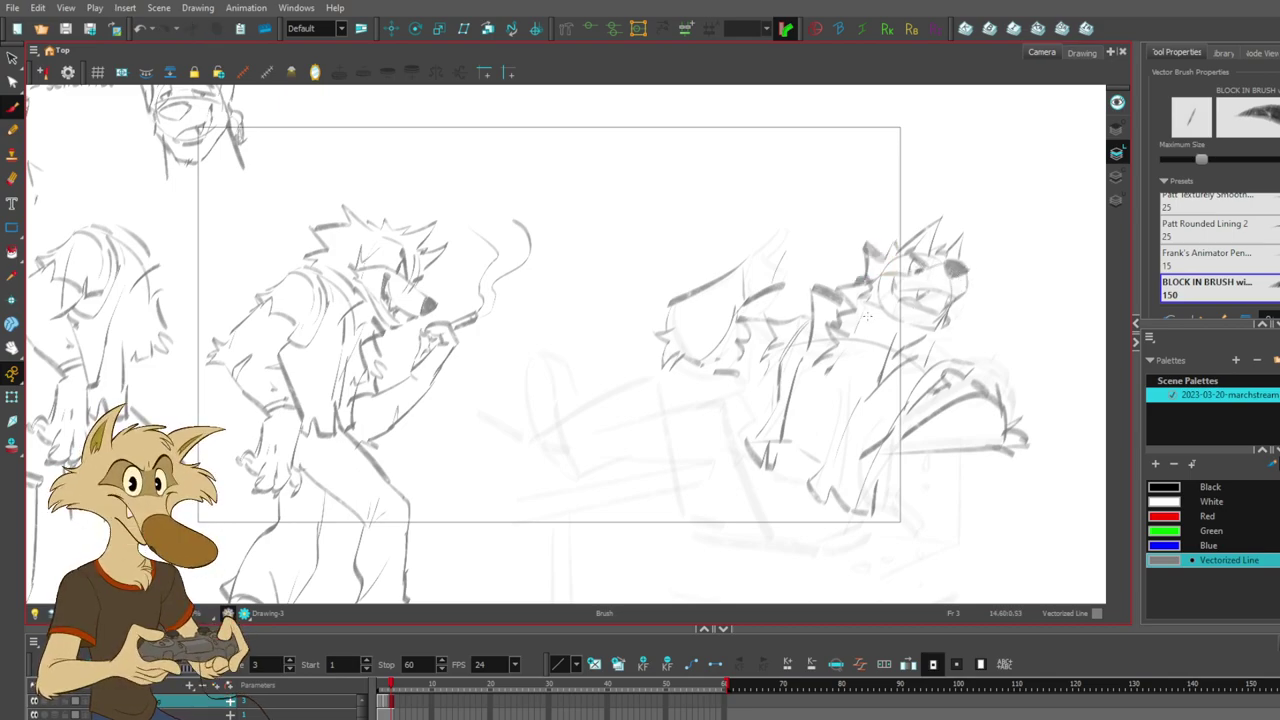
- Delete the jagged stroke below the collar and redraw the vest's upper front edge and neckline with lighter strokes
{"action": "left_click", "coordinate": [842, 328]}
{"action": "key", "text": "Delete"}
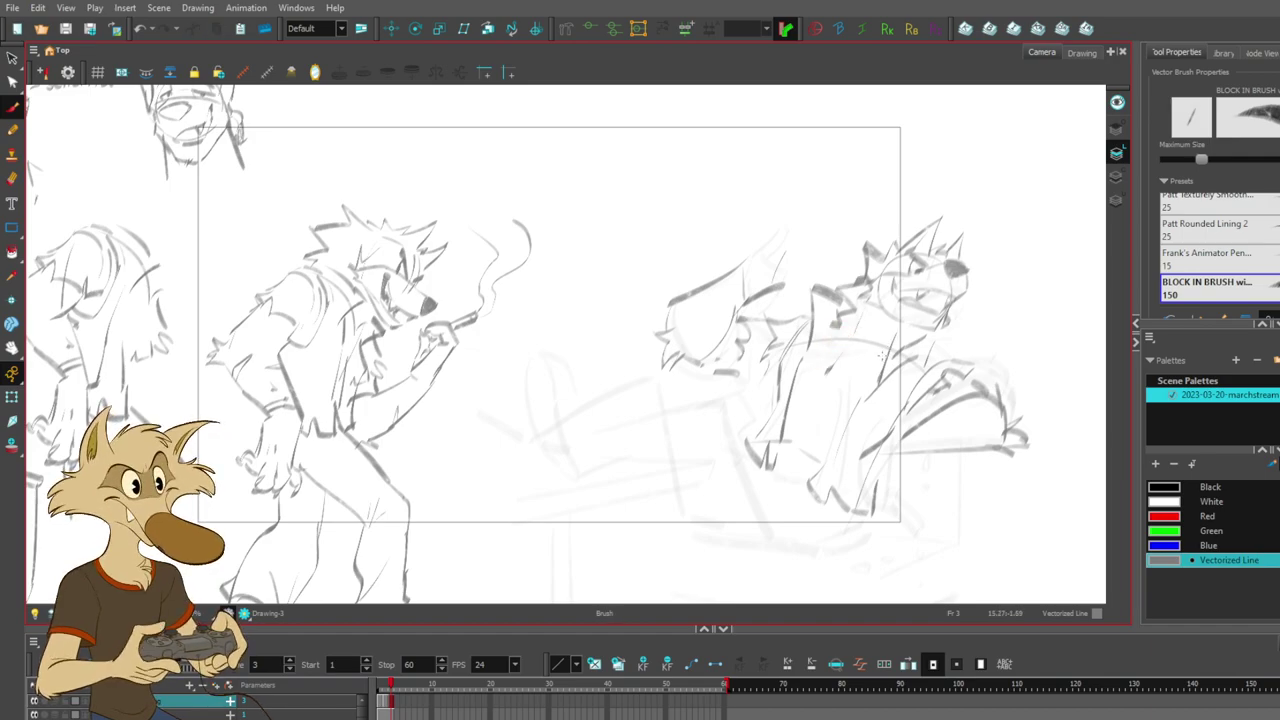
{"action": "mouse_move", "coordinate": [848, 352]}
{"action": "left_mouse_down"}
{"action": "mouse_move", "coordinate": [906, 345]}
{"action": "mouse_move", "coordinate": [786, 398]}
{"action": "left_mouse_up"}
{"action": "key", "text": "ctrl+z"}
{"action": "key", "text": "ctrl+z"}
{"action": "key", "text": "ctrl+z"}
{"action": "left_click_drag", "start_coordinate": [834, 324], "coordinate": [796, 376]}
{"action": "mouse_move", "coordinate": [901, 350]}
{"action": "left_mouse_down"}
{"action": "mouse_move", "coordinate": [941, 330]}
{"action": "mouse_move", "coordinate": [941, 342]}
{"action": "left_mouse_up"}
{"action": "key", "text": "ctrl+z"}
{"action": "key", "text": "ctrl+z"}
{"action": "key", "text": "ctrl+z"}
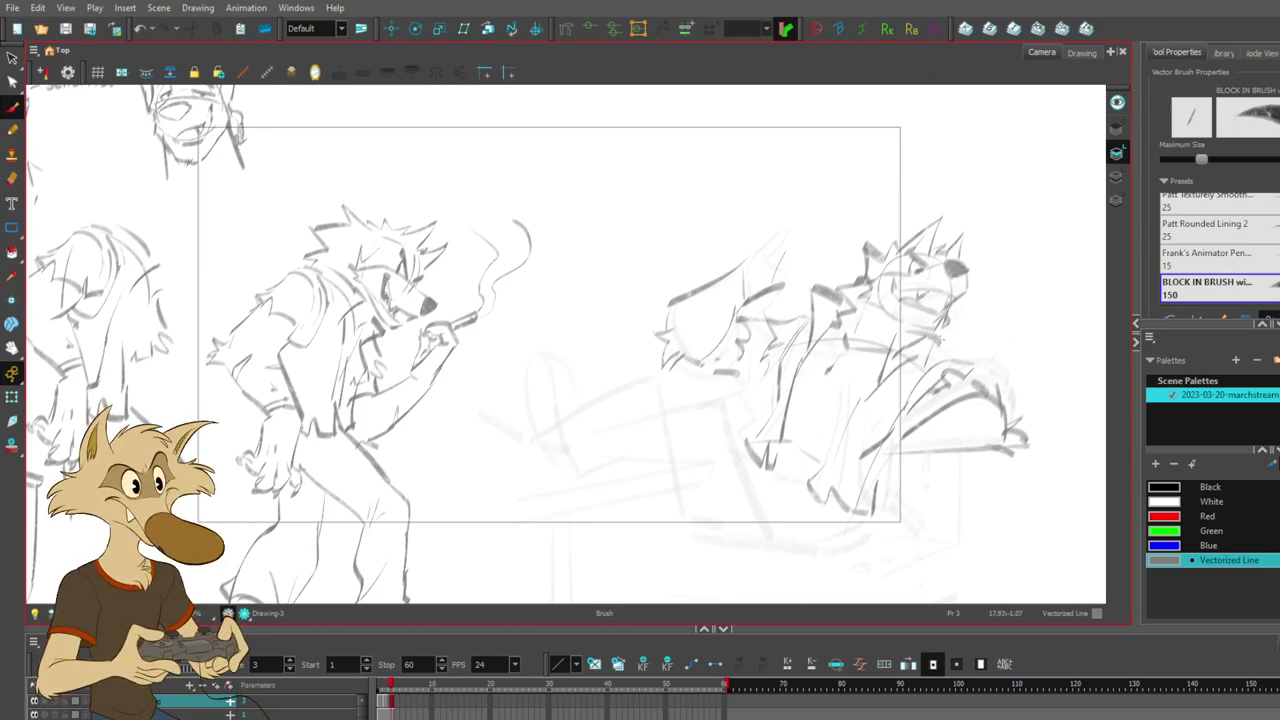
{"action": "key", "text": "ctrl+z"}
{"action": "mouse_move", "coordinate": [775, 260]}
{"action": "left_mouse_down"}
{"action": "mouse_move", "coordinate": [766, 293]}
{"action": "mouse_move", "coordinate": [777, 278]}
{"action": "mouse_move", "coordinate": [750, 294]}
{"action": "mouse_move", "coordinate": [779, 270]}
{"action": "mouse_move", "coordinate": [790, 230]}
{"action": "left_mouse_up"}
{"action": "key", "text": "ctrl+z"}
{"action": "key", "text": "ctrl+z"}
{"action": "key", "text": "ctrl+z"}
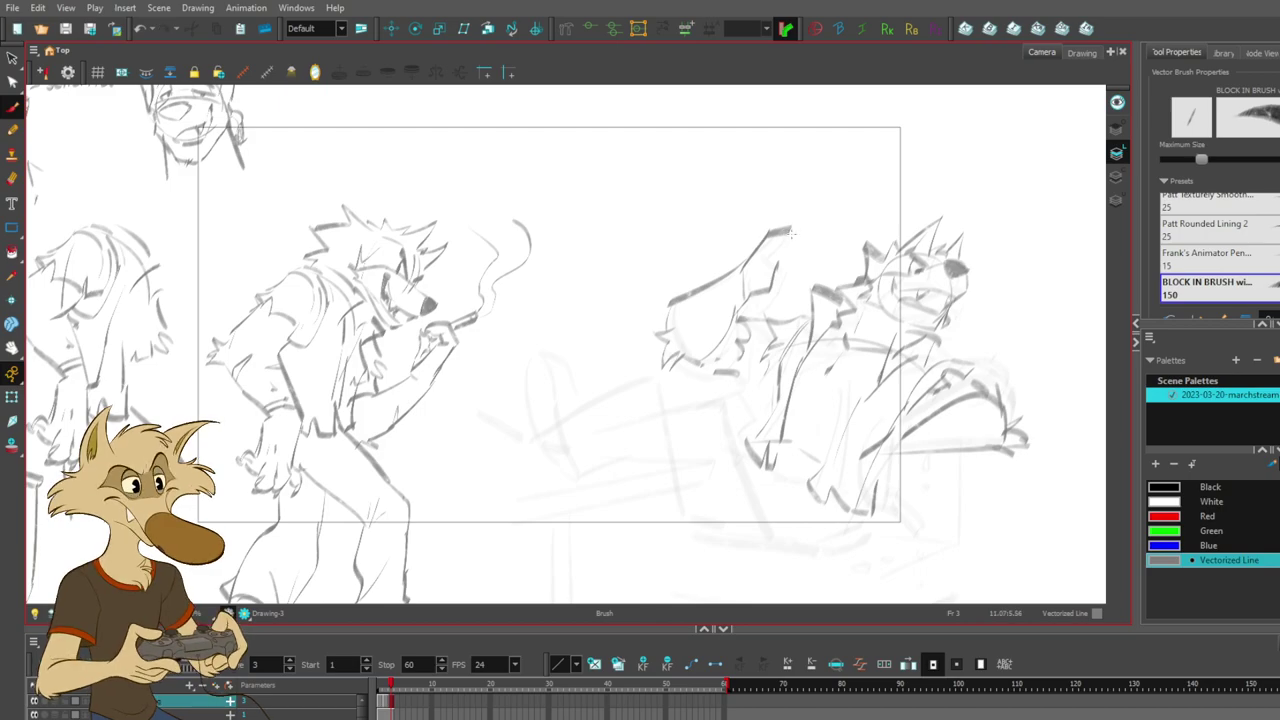
{"action": "key", "text": "ctrl+z"}
{"action": "key", "text": "ctrl+z"}
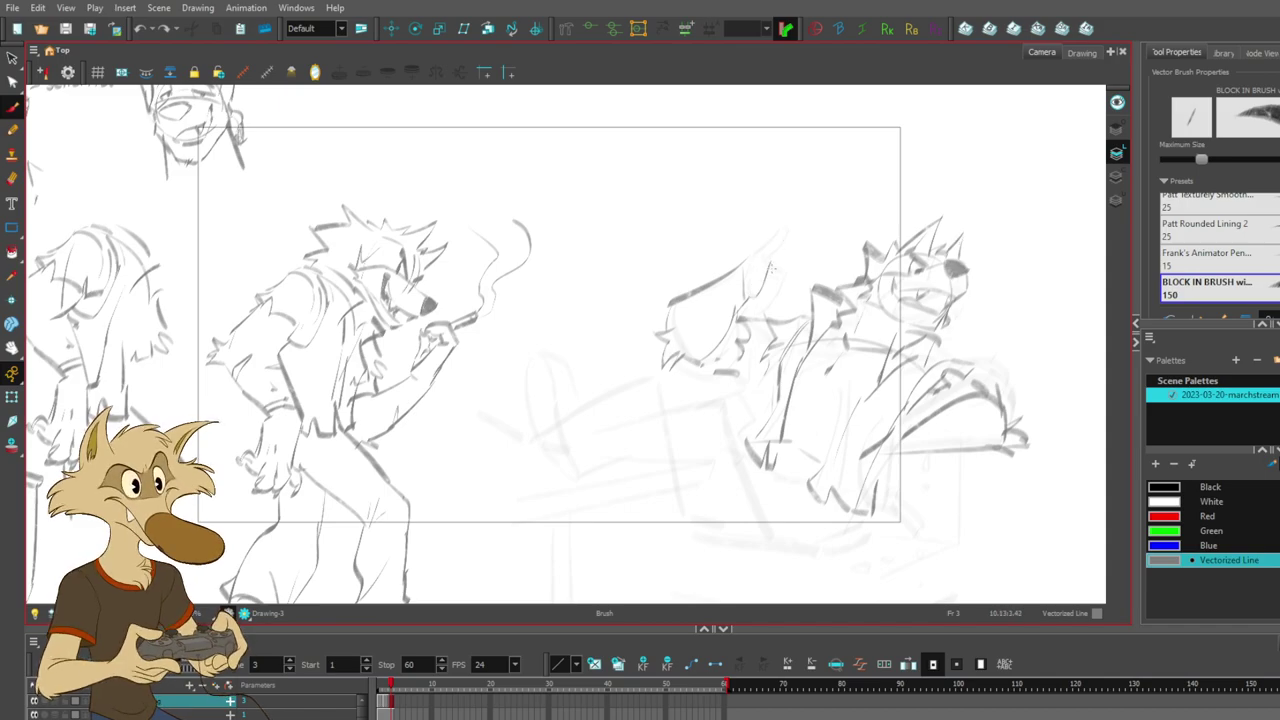
- Draw the raised hand at the end of the far forearm, with extended upper fingers and curled lower ones
{"action": "mouse_move", "coordinate": [753, 245]}
{"action": "left_mouse_down"}
{"action": "mouse_move", "coordinate": [799, 222]}
{"action": "mouse_move", "coordinate": [786, 226]}
{"action": "left_mouse_up"}
{"action": "key", "text": "ctrl+z"}
{"action": "key", "text": "alt+s"}
{"action": "key", "text": "ctrl+z"}
{"action": "key", "text": "ctrl+z"}
{"action": "key", "text": "alt+b"}
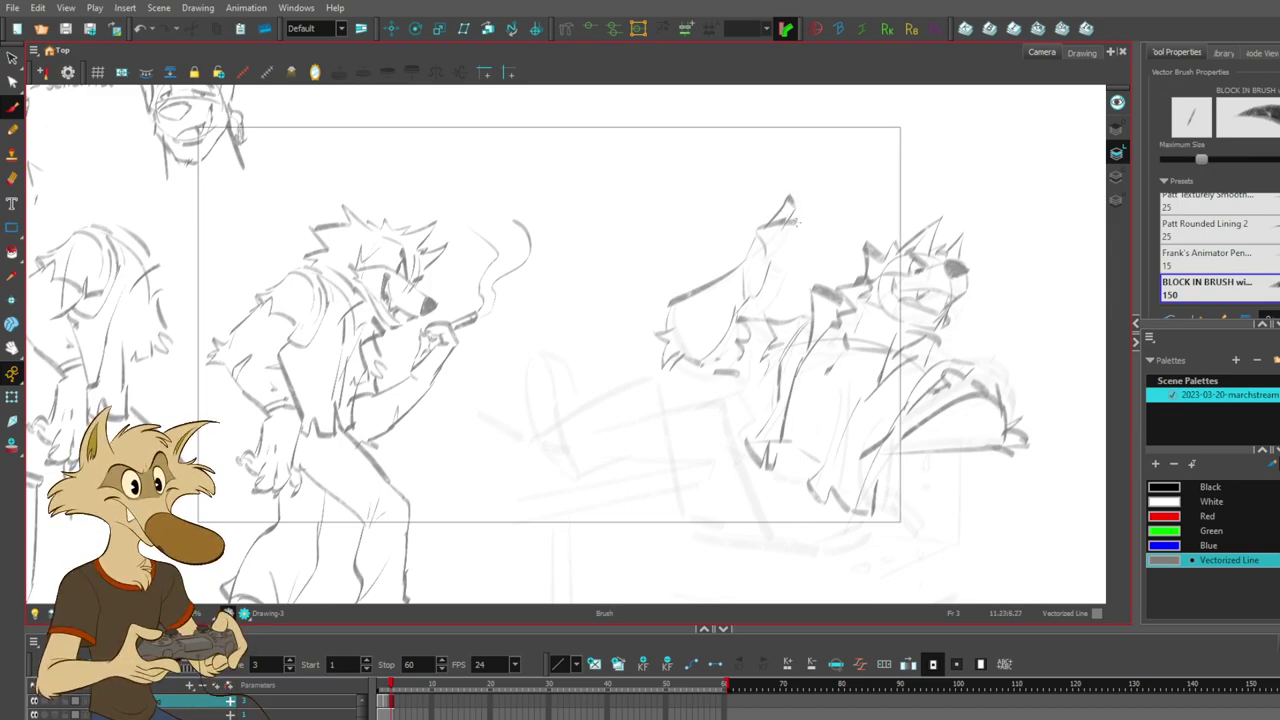
{"action": "mouse_move", "coordinate": [790, 223]}
{"action": "left_mouse_down"}
{"action": "mouse_move", "coordinate": [793, 263]}
{"action": "mouse_move", "coordinate": [798, 251]}
{"action": "mouse_move", "coordinate": [794, 237]}
{"action": "mouse_move", "coordinate": [775, 293]}
{"action": "mouse_move", "coordinate": [795, 257]}
{"action": "left_mouse_up"}
{"action": "key", "text": "ctrl+z"}
{"action": "key", "text": "ctrl+z"}
{"action": "key", "text": "ctrl+z"}
{"action": "key", "text": "ctrl+z"}
{"action": "key", "text": "ctrl+z"}
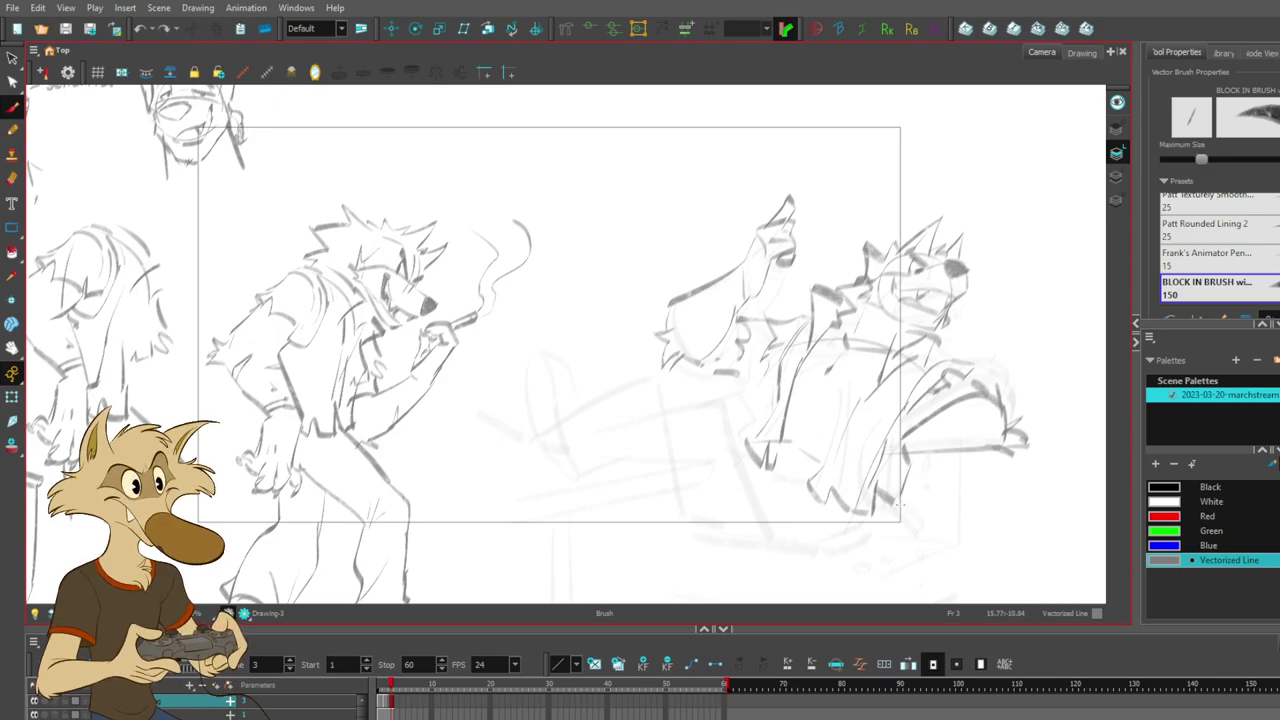
- Draw the vest's back edge and hem hanging below the resting forearm
{"action": "key", "text": "ctrl+z"}
{"action": "mouse_move", "coordinate": [889, 489]}
{"action": "left_mouse_down"}
{"action": "mouse_move", "coordinate": [901, 515]}
{"action": "mouse_move", "coordinate": [913, 498]}
{"action": "mouse_move", "coordinate": [898, 491]}
{"action": "mouse_move", "coordinate": [969, 442]}
{"action": "left_mouse_up"}
{"action": "key", "text": "ctrl+z"}
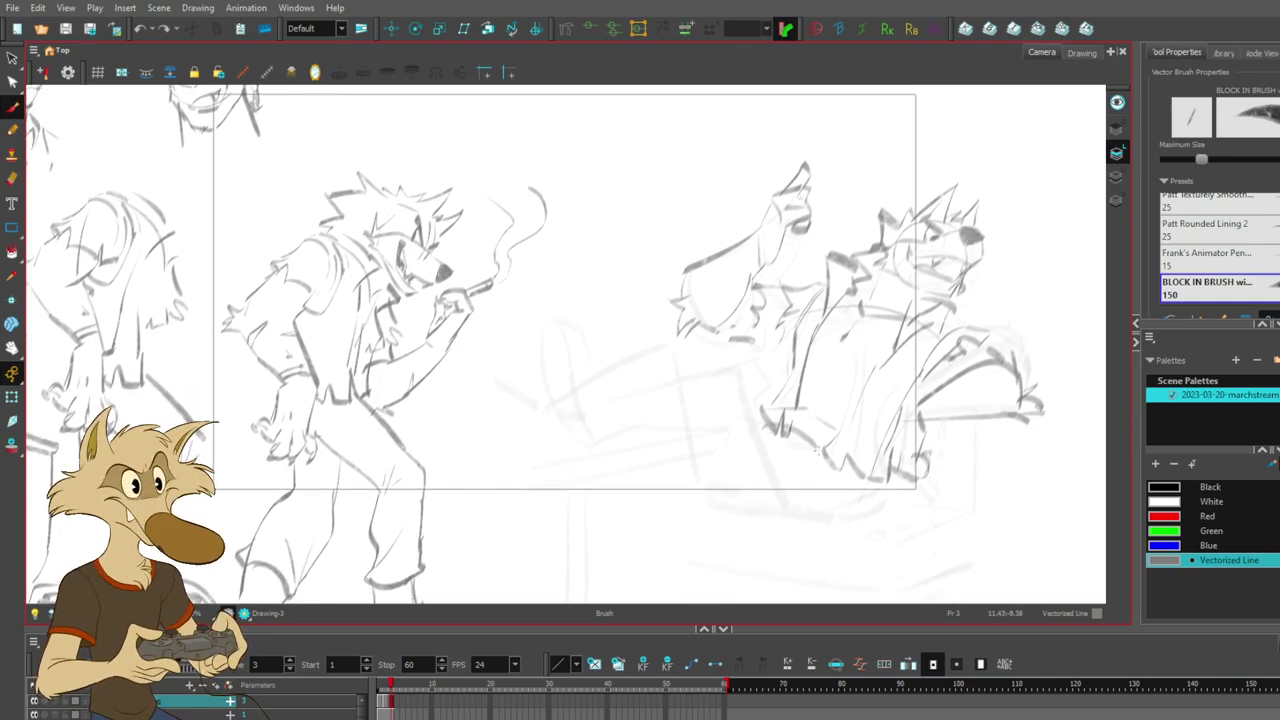
{"action": "key", "text": "ctrl+z"}
{"action": "left_click_drag", "start_coordinate": [799, 441], "coordinate": [830, 497]}
{"action": "key", "text": "ctrl+z"}
{"action": "key", "text": "ctrl+z"}
{"action": "mouse_move", "coordinate": [785, 412]}
{"action": "left_mouse_down"}
{"action": "mouse_move", "coordinate": [837, 455]}
{"action": "mouse_move", "coordinate": [840, 495]}
{"action": "left_mouse_up"}
{"action": "key", "text": "ctrl+z"}
{"action": "mouse_move", "coordinate": [818, 434]}
{"action": "left_mouse_down"}
{"action": "mouse_move", "coordinate": [837, 497]}
{"action": "mouse_move", "coordinate": [857, 511]}
{"action": "mouse_move", "coordinate": [865, 486]}
{"action": "mouse_move", "coordinate": [773, 520]}
{"action": "mouse_move", "coordinate": [851, 513]}
{"action": "left_mouse_up"}
{"action": "key", "text": "ctrl+z"}
{"action": "key", "text": "ctrl+z"}
{"action": "key", "text": "ctrl+z"}
{"action": "key", "text": "ctrl+z"}
{"action": "key", "text": "ctrl+z"}
{"action": "key", "text": "ctrl+z"}
{"action": "key", "text": "ctrl+z"}
- Draw the top of the thigh as a slanted line from the raised knee to the hip under the vest
{"action": "left_click_drag", "start_coordinate": [741, 498], "coordinate": [853, 513]}
{"action": "left_click_drag", "start_coordinate": [767, 445], "coordinate": [818, 499]}
{"action": "key", "text": "ctrl+z"}
{"action": "left_click_drag", "start_coordinate": [735, 377], "coordinate": [792, 504]}
{"action": "key", "text": "ctrl+z"}
{"action": "key", "text": "ctrl+z"}
{"action": "key", "text": "ctrl+z"}
{"action": "left_click_drag", "start_coordinate": [735, 365], "coordinate": [793, 441]}
{"action": "key", "text": "ctrl+z"}
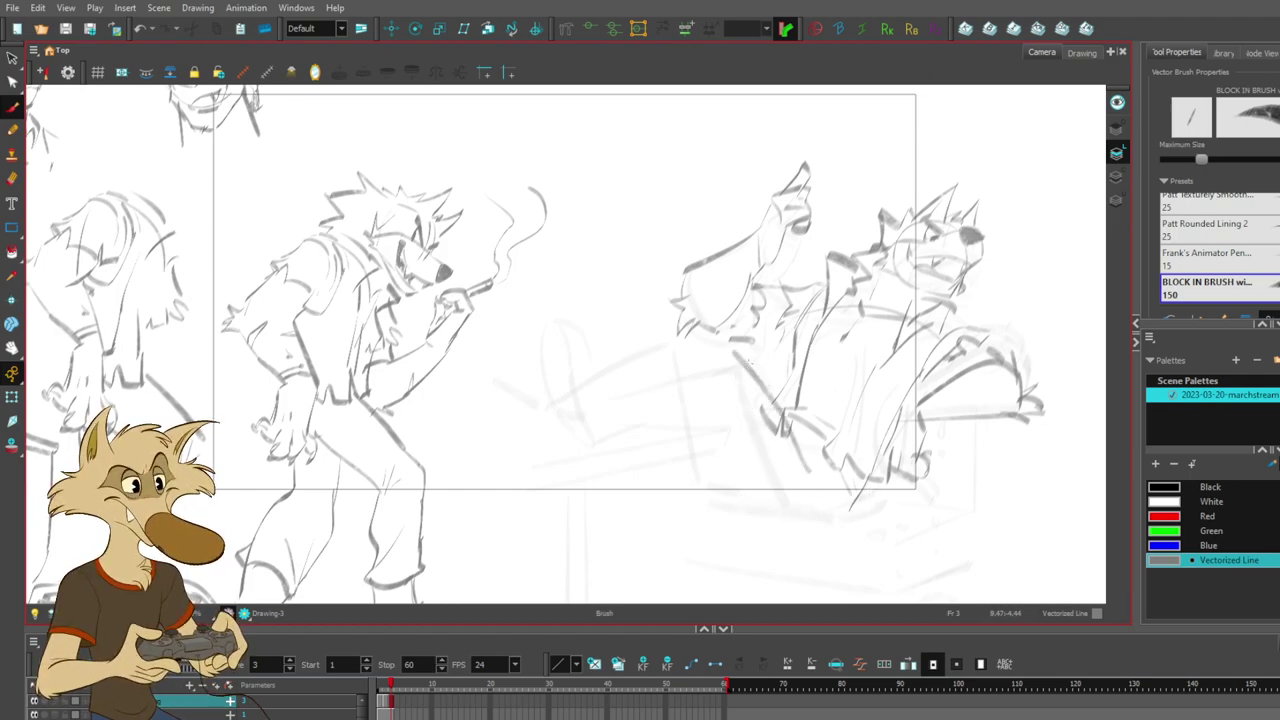
- Draw the bent leg's shin from the knee outward, with an open trouser cuff and the calf line
{"action": "left_click_drag", "start_coordinate": [742, 347], "coordinate": [617, 376]}
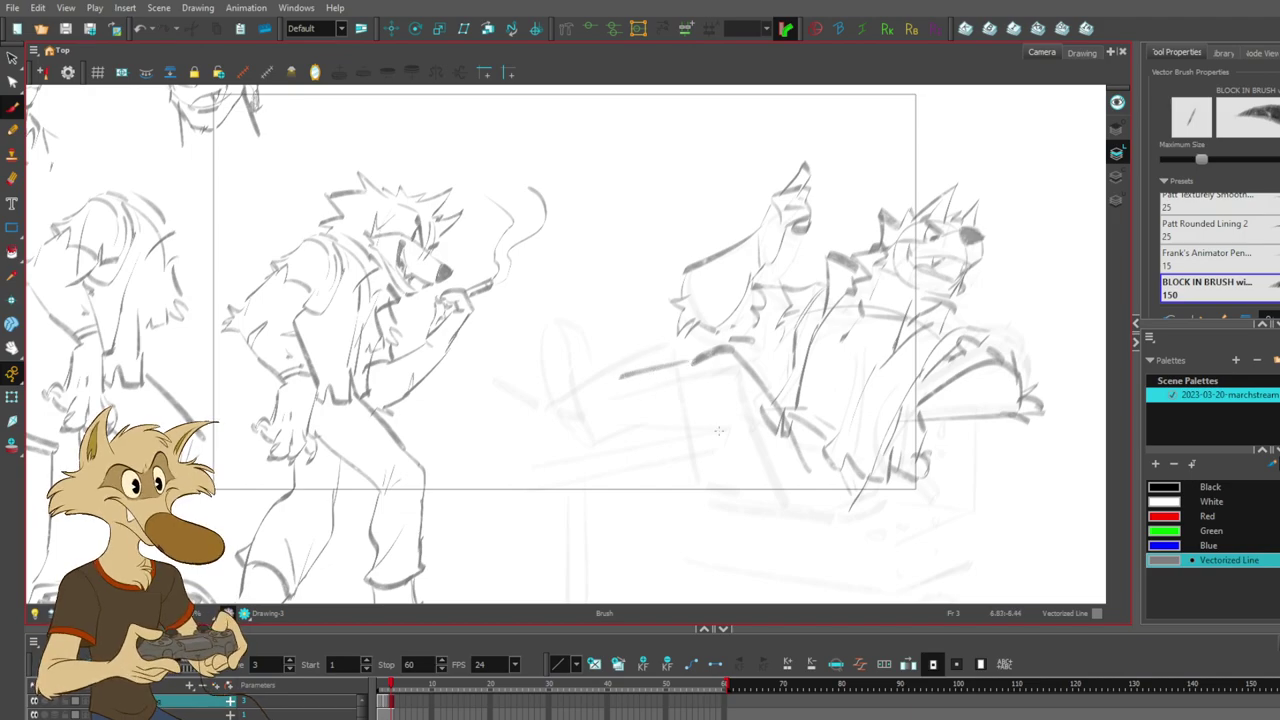
{"action": "mouse_move", "coordinate": [630, 382]}
{"action": "left_mouse_down"}
{"action": "mouse_move", "coordinate": [610, 398]}
{"action": "mouse_move", "coordinate": [628, 430]}
{"action": "mouse_move", "coordinate": [710, 418]}
{"action": "mouse_move", "coordinate": [730, 386]}
{"action": "mouse_move", "coordinate": [712, 430]}
{"action": "mouse_move", "coordinate": [762, 500]}
{"action": "mouse_move", "coordinate": [826, 526]}
{"action": "mouse_move", "coordinate": [858, 480]}
{"action": "left_mouse_up"}
{"action": "key", "text": "ctrl+z"}
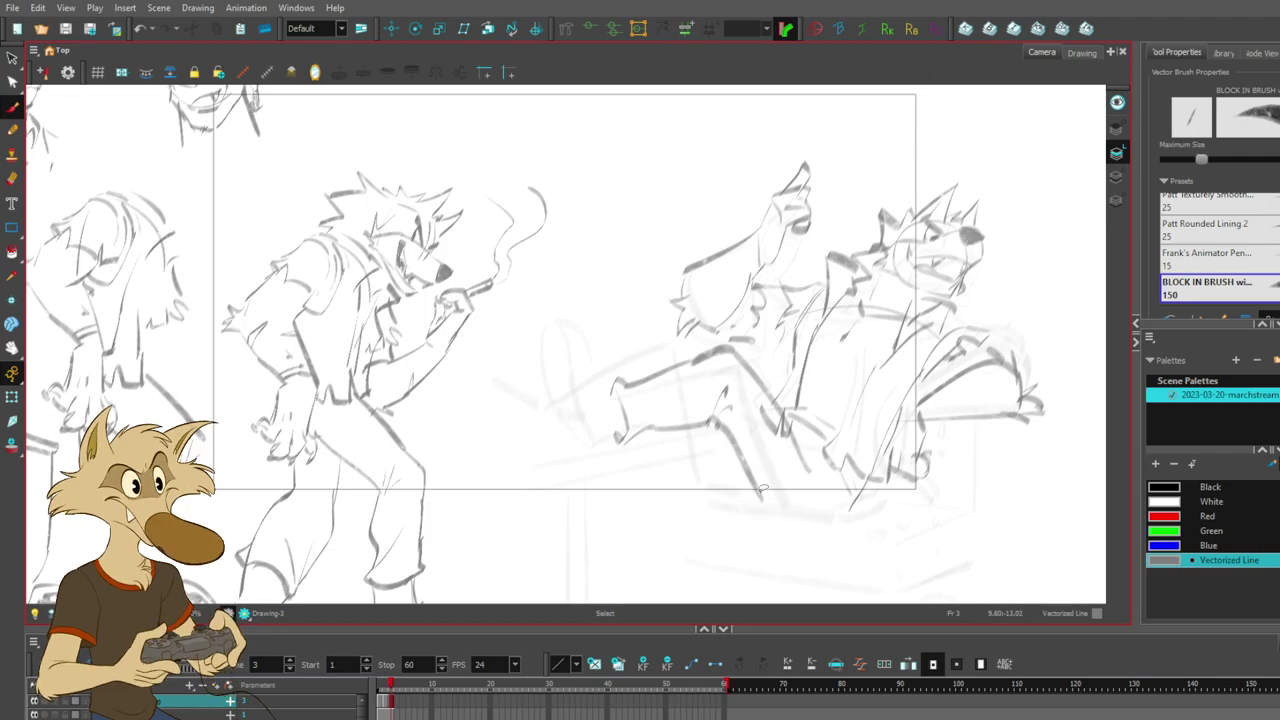
- Draw the underside of the thigh and the curved seat, and redraw the thigh's top line as a thicker stroke
{"action": "mouse_move", "coordinate": [712, 422]}
{"action": "left_mouse_down"}
{"action": "mouse_move", "coordinate": [782, 527]}
{"action": "mouse_move", "coordinate": [834, 524]}
{"action": "mouse_move", "coordinate": [860, 478]}
{"action": "left_mouse_up"}
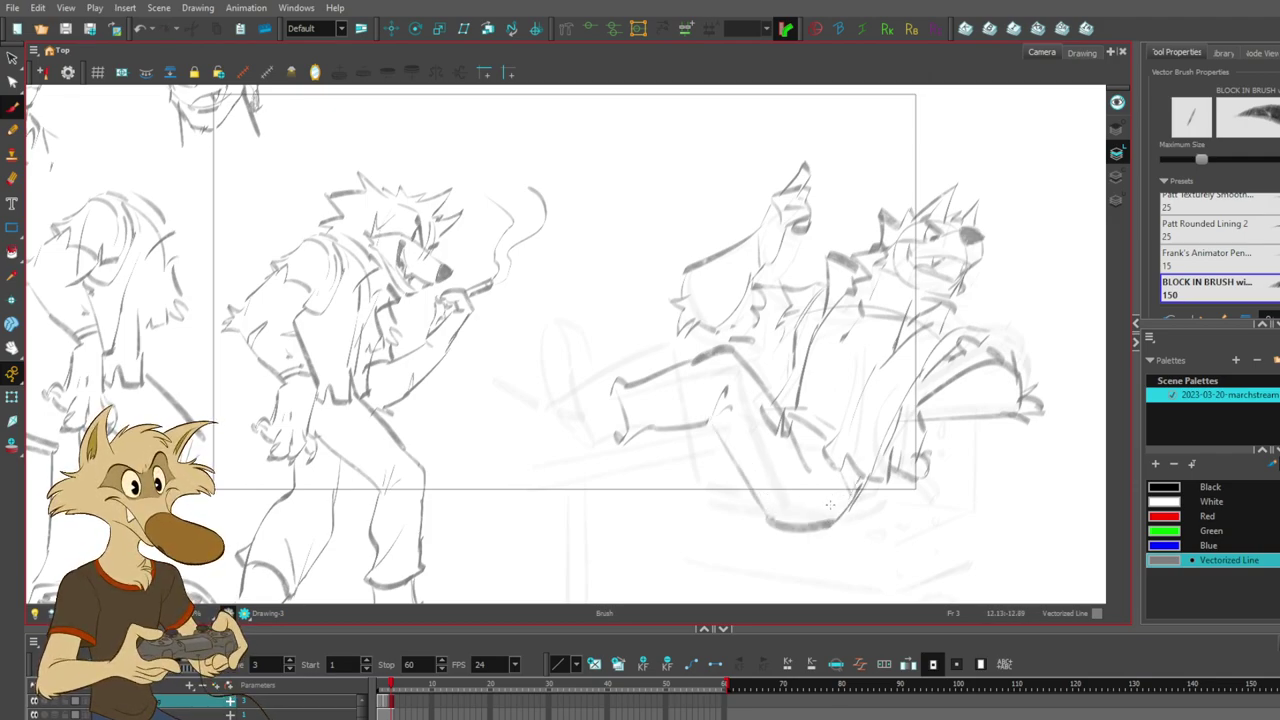
{"action": "key", "text": "ctrl+z"}
{"action": "key", "text": "ctrl+z"}
{"action": "mouse_move", "coordinate": [729, 349]}
{"action": "left_mouse_down"}
{"action": "mouse_move", "coordinate": [810, 474]}
{"action": "mouse_move", "coordinate": [830, 470]}
{"action": "left_mouse_up"}
{"action": "key", "text": "ctrl+z"}
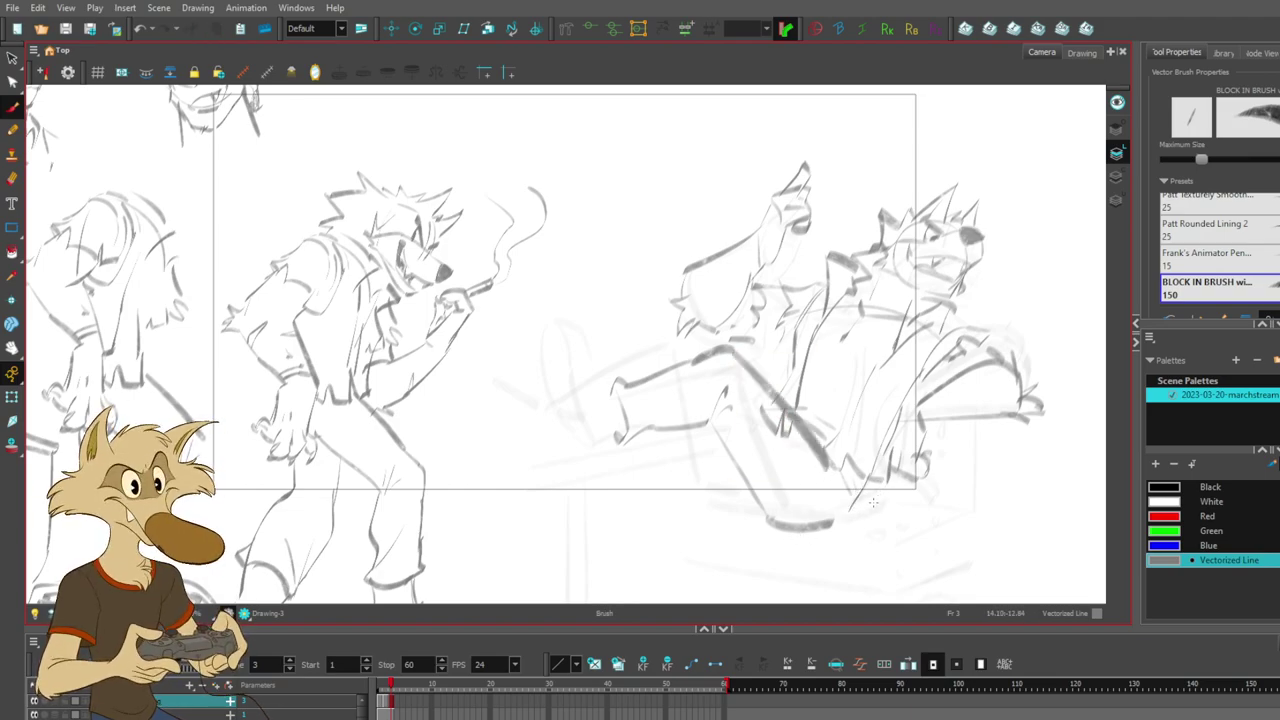
- Redraw the vest's edge beside the resting arm as a bent line running from below the neck to the waist
{"action": "left_click_drag", "start_coordinate": [803, 346], "coordinate": [772, 401]}
{"action": "mouse_move", "coordinate": [911, 292]}
{"action": "left_mouse_down"}
{"action": "mouse_move", "coordinate": [884, 351]}
{"action": "mouse_move", "coordinate": [866, 476]}
{"action": "left_mouse_up"}
{"action": "key", "text": "ctrl+z"}
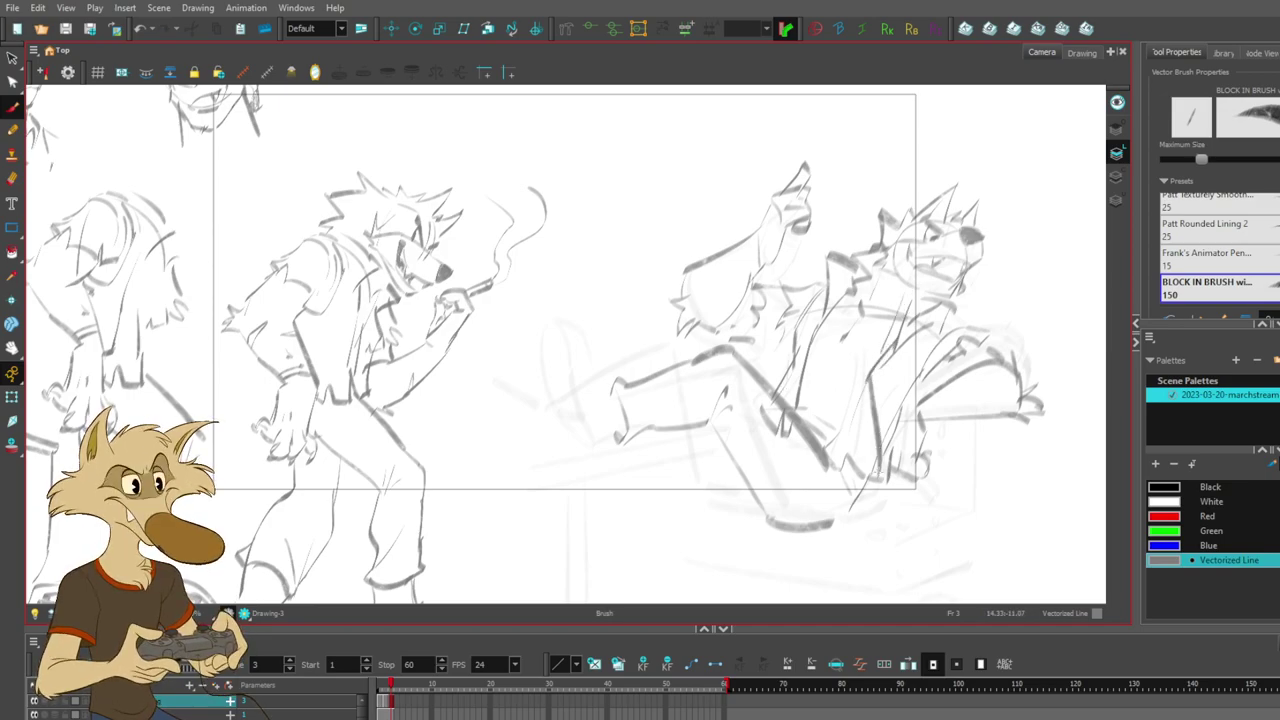
{"action": "key", "text": "ctrl+z"}
{"action": "left_click_drag", "start_coordinate": [886, 356], "coordinate": [875, 484]}
{"action": "key", "text": "ctrl+z"}
{"action": "left_click_drag", "start_coordinate": [902, 346], "coordinate": [876, 500]}
{"action": "key", "text": "ctrl+z"}
{"action": "mouse_move", "coordinate": [894, 358]}
{"action": "left_mouse_down"}
{"action": "mouse_move", "coordinate": [869, 384]}
{"action": "mouse_move", "coordinate": [868, 478]}
{"action": "left_mouse_up"}
- Rough in the sole and heel of the upturned boot beyond the end of the bent leg
{"action": "mouse_move", "coordinate": [656, 413]}
{"action": "left_mouse_down"}
{"action": "mouse_move", "coordinate": [668, 306]}
{"action": "mouse_move", "coordinate": [665, 344]}
{"action": "left_mouse_up"}
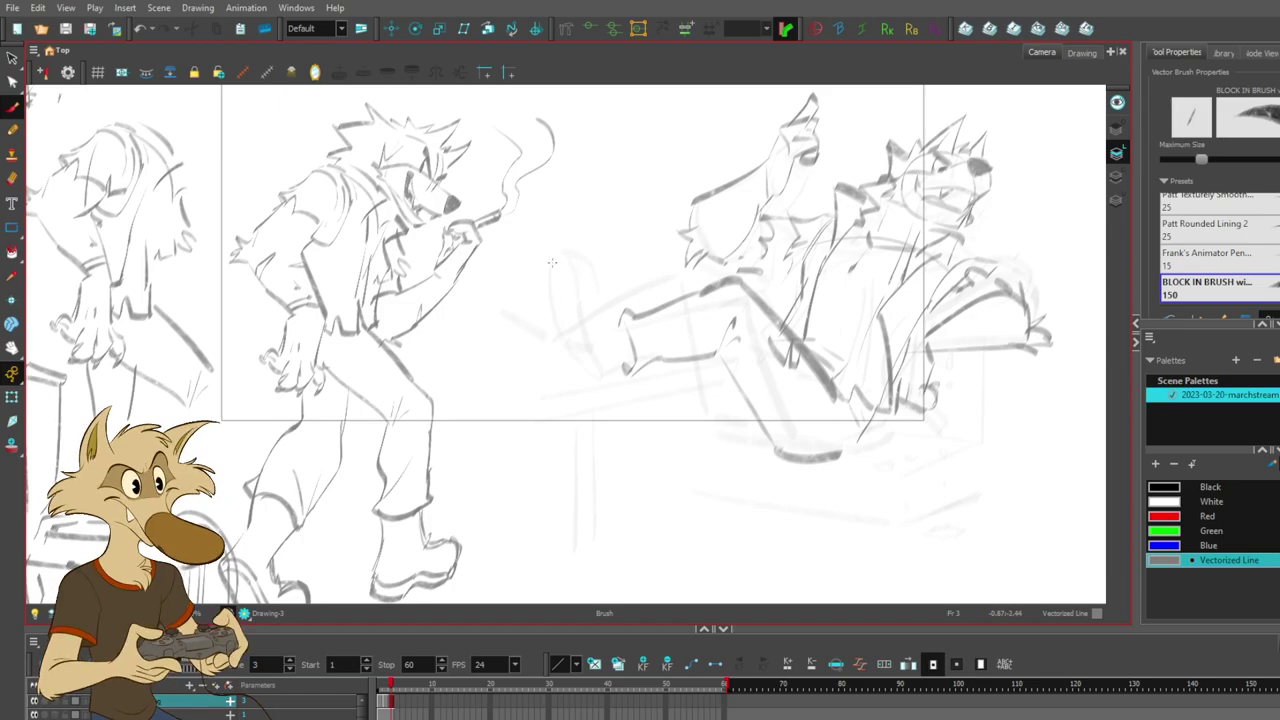
{"action": "left_click_drag", "start_coordinate": [544, 273], "coordinate": [581, 343]}
{"action": "key", "text": "ctrl+z"}
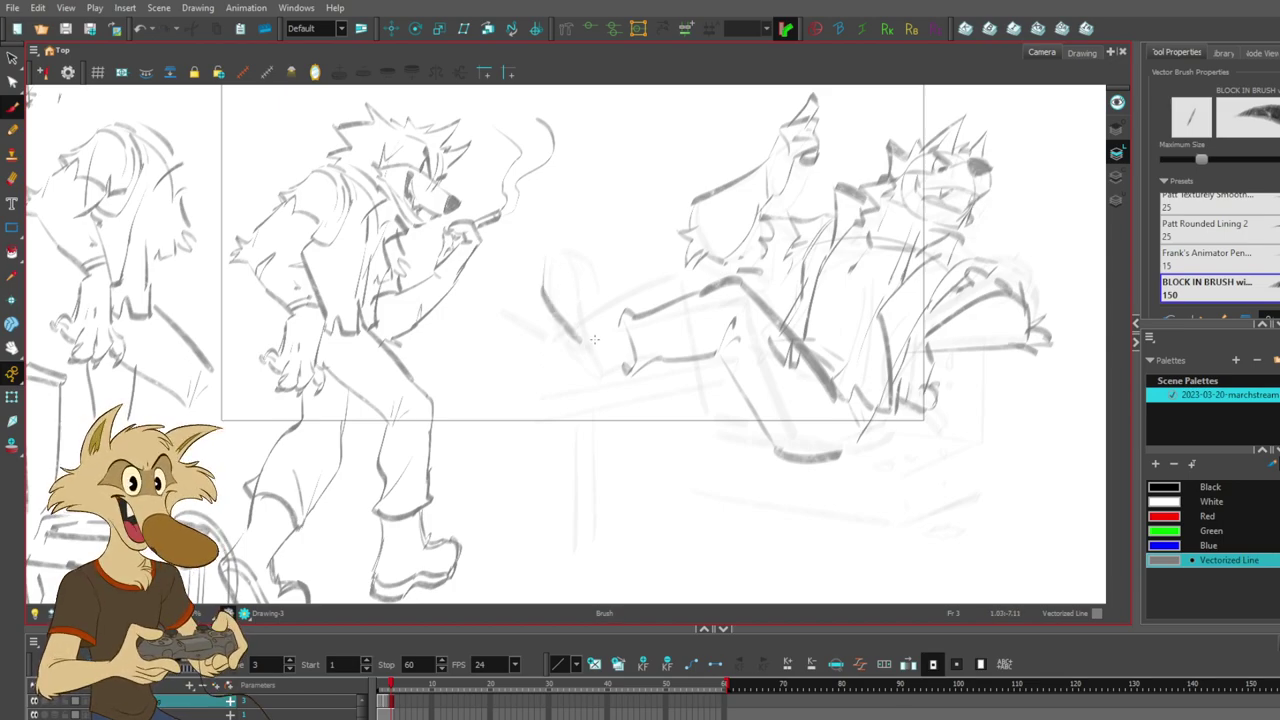
{"action": "key", "text": "alt+s"}
{"action": "key", "text": "ctrl+z"}
{"action": "mouse_move", "coordinate": [538, 286]}
{"action": "left_mouse_down"}
{"action": "mouse_move", "coordinate": [579, 347]}
{"action": "mouse_move", "coordinate": [564, 336]}
{"action": "left_mouse_up"}
{"action": "left_click_drag", "start_coordinate": [600, 386], "coordinate": [591, 333]}
{"action": "key", "text": "ctrl+z"}
{"action": "key", "text": "ctrl+z"}
{"action": "mouse_move", "coordinate": [598, 386]}
{"action": "left_mouse_down"}
{"action": "mouse_move", "coordinate": [604, 350]}
{"action": "mouse_move", "coordinate": [538, 240]}
{"action": "mouse_move", "coordinate": [526, 288]}
{"action": "left_mouse_up"}
{"action": "key", "text": "ctrl+z"}
{"action": "key", "text": "ctrl+z"}
{"action": "key", "text": "ctrl+z"}
{"action": "key", "text": "ctrl+z"}
{"action": "mouse_move", "coordinate": [536, 241]}
{"action": "left_mouse_down"}
{"action": "mouse_move", "coordinate": [574, 241]}
{"action": "mouse_move", "coordinate": [619, 271]}
{"action": "mouse_move", "coordinate": [597, 266]}
{"action": "mouse_move", "coordinate": [598, 308]}
{"action": "left_mouse_up"}
{"action": "key", "text": "ctrl+z"}
{"action": "key", "text": "ctrl+z"}
{"action": "key", "text": "ctrl+z"}
- Outline the boot's rounded toe and the long edge running from the toe to the ankle
{"action": "left_click_drag", "start_coordinate": [584, 245], "coordinate": [605, 305]}
{"action": "key", "text": "ctrl+z"}
{"action": "mouse_move", "coordinate": [540, 238]}
{"action": "left_mouse_down"}
{"action": "mouse_move", "coordinate": [594, 240]}
{"action": "mouse_move", "coordinate": [606, 336]}
{"action": "left_mouse_up"}
{"action": "key", "text": "ctrl+z"}
{"action": "key", "text": "ctrl+z"}
{"action": "left_click_drag", "start_coordinate": [604, 282], "coordinate": [608, 342]}
{"action": "key", "text": "ctrl+z"}
{"action": "left_click_drag", "start_coordinate": [604, 284], "coordinate": [608, 335]}
{"action": "key", "text": "ctrl+z"}
{"action": "key", "text": "ctrl+z"}
{"action": "key", "text": "ctrl+z"}
{"action": "key", "text": "ctrl+z"}
{"action": "left_click_drag", "start_coordinate": [594, 243], "coordinate": [602, 308]}
{"action": "left_click_drag", "start_coordinate": [540, 240], "coordinate": [592, 242]}
{"action": "key", "text": "ctrl+z"}
- Delete the trouser cuff and lower-leg lines, and draw short ankle strokes joining the boot to the leg
{"action": "mouse_move", "coordinate": [603, 292]}
{"action": "left_mouse_down"}
{"action": "mouse_move", "coordinate": [609, 344]}
{"action": "mouse_move", "coordinate": [613, 327]}
{"action": "left_mouse_up"}
{"action": "key", "text": "ctrl+z"}
{"action": "mouse_move", "coordinate": [620, 326]}
{"action": "left_mouse_down"}
{"action": "mouse_move", "coordinate": [638, 312]}
{"action": "mouse_move", "coordinate": [654, 372]}
{"action": "left_mouse_up"}
{"action": "key", "text": "Delete"}
{"action": "mouse_move", "coordinate": [618, 327]}
{"action": "left_mouse_down"}
{"action": "mouse_move", "coordinate": [647, 295]}
{"action": "mouse_move", "coordinate": [638, 314]}
{"action": "left_mouse_up"}
{"action": "key", "text": "Delete"}
{"action": "key", "text": "ctrl+z"}
{"action": "mouse_move", "coordinate": [609, 384]}
{"action": "left_mouse_down"}
{"action": "mouse_move", "coordinate": [642, 348]}
{"action": "mouse_move", "coordinate": [636, 363]}
{"action": "left_mouse_up"}
{"action": "key", "text": "ctrl+z"}
{"action": "key", "text": "ctrl+z"}
{"action": "key", "text": "ctrl+z"}
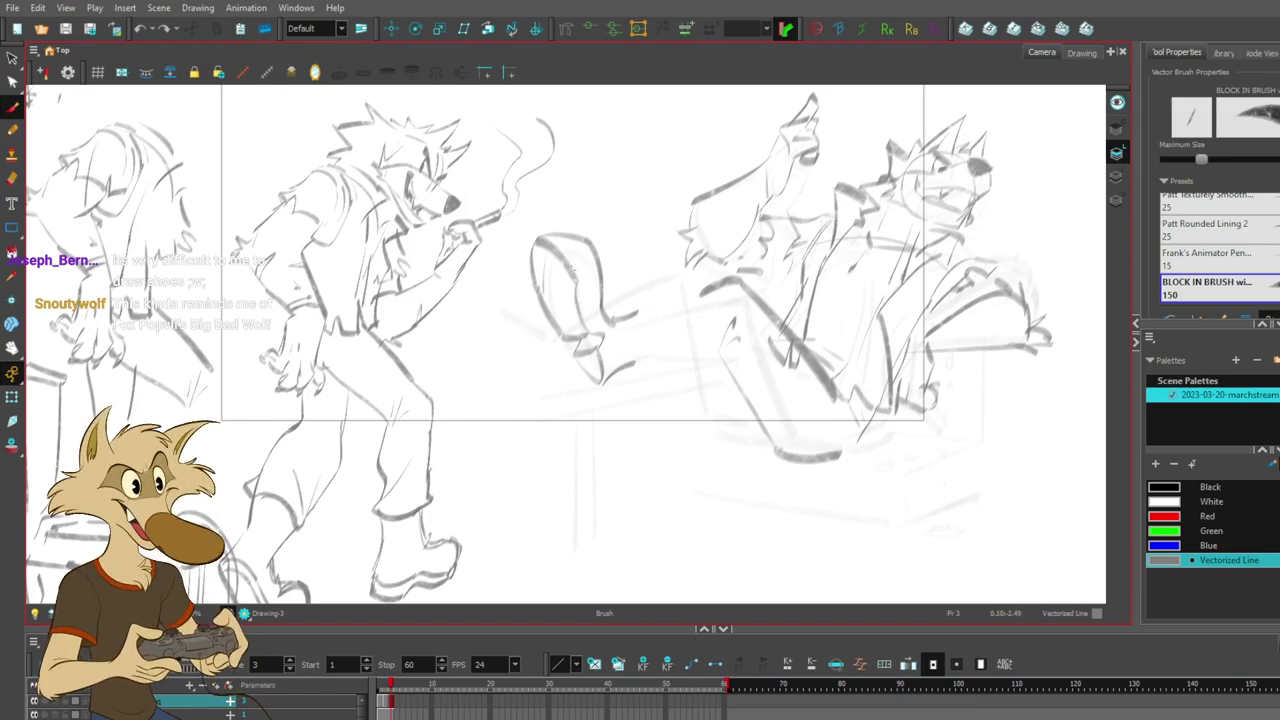
- Redraw the long sole edge of the upturned boot as a smooth curved line down to the heel
{"action": "left_click_drag", "start_coordinate": [534, 282], "coordinate": [567, 339]}
{"action": "key", "text": "ctrl+z"}
{"action": "left_click_drag", "start_coordinate": [536, 242], "coordinate": [569, 347]}
{"action": "key", "text": "ctrl+z"}
{"action": "key", "text": "ctrl+z"}
{"action": "left_click_drag", "start_coordinate": [534, 254], "coordinate": [566, 335]}
{"action": "key", "text": "ctrl+z"}
{"action": "mouse_move", "coordinate": [540, 238]}
{"action": "left_mouse_down"}
{"action": "mouse_move", "coordinate": [536, 294]}
{"action": "mouse_move", "coordinate": [551, 317]}
{"action": "mouse_move", "coordinate": [544, 309]}
{"action": "left_mouse_up"}
{"action": "key", "text": "ctrl+z"}
{"action": "key", "text": "ctrl+z"}
{"action": "key", "text": "ctrl+z"}
{"action": "left_click_drag", "start_coordinate": [533, 261], "coordinate": [570, 340]}
{"action": "key", "text": "ctrl+z"}
{"action": "left_click_drag", "start_coordinate": [543, 287], "coordinate": [571, 342]}
{"action": "key", "text": "ctrl+z"}
{"action": "left_click_drag", "start_coordinate": [543, 288], "coordinate": [573, 340]}
{"action": "key", "text": "ctrl+z"}
{"action": "key", "text": "ctrl+z"}
{"action": "key", "text": "ctrl+z"}
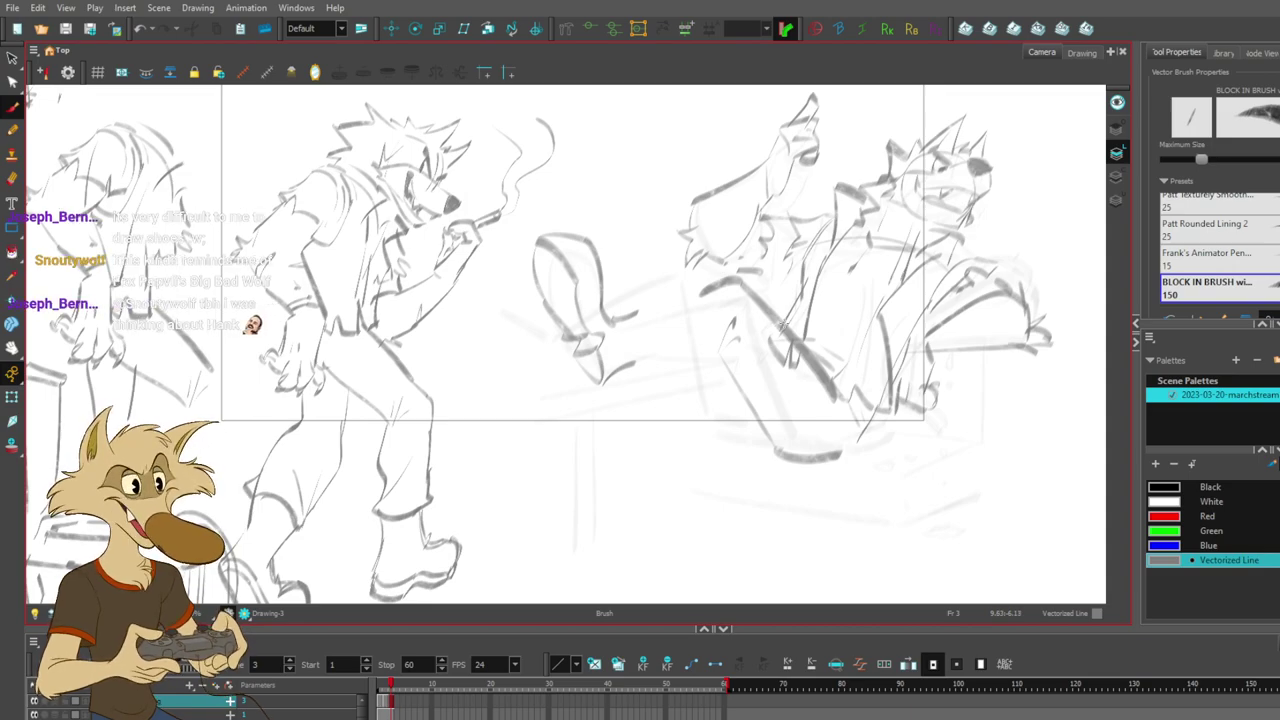
- Draw the upper edge of the seated wolf's shin from the boot's ankle to the bent knee
{"action": "left_click_drag", "start_coordinate": [859, 329], "coordinate": [831, 377]}
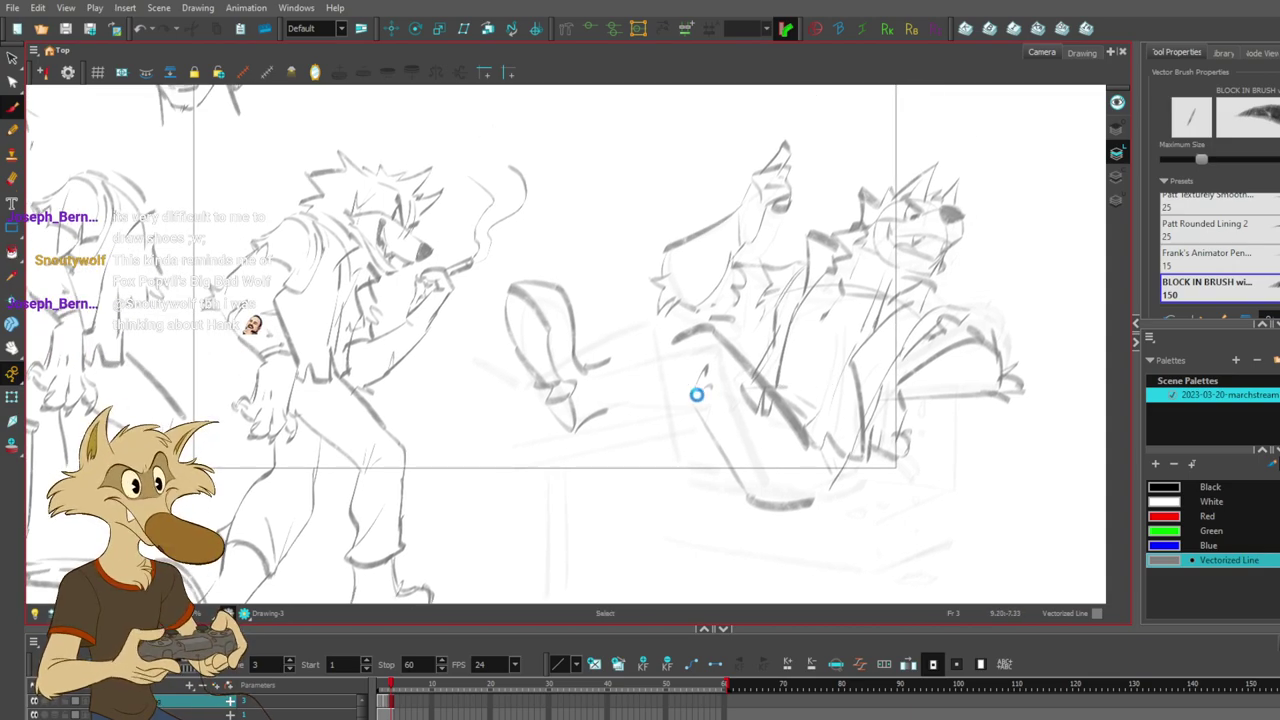
{"action": "left_click_drag", "start_coordinate": [692, 426], "coordinate": [676, 452]}
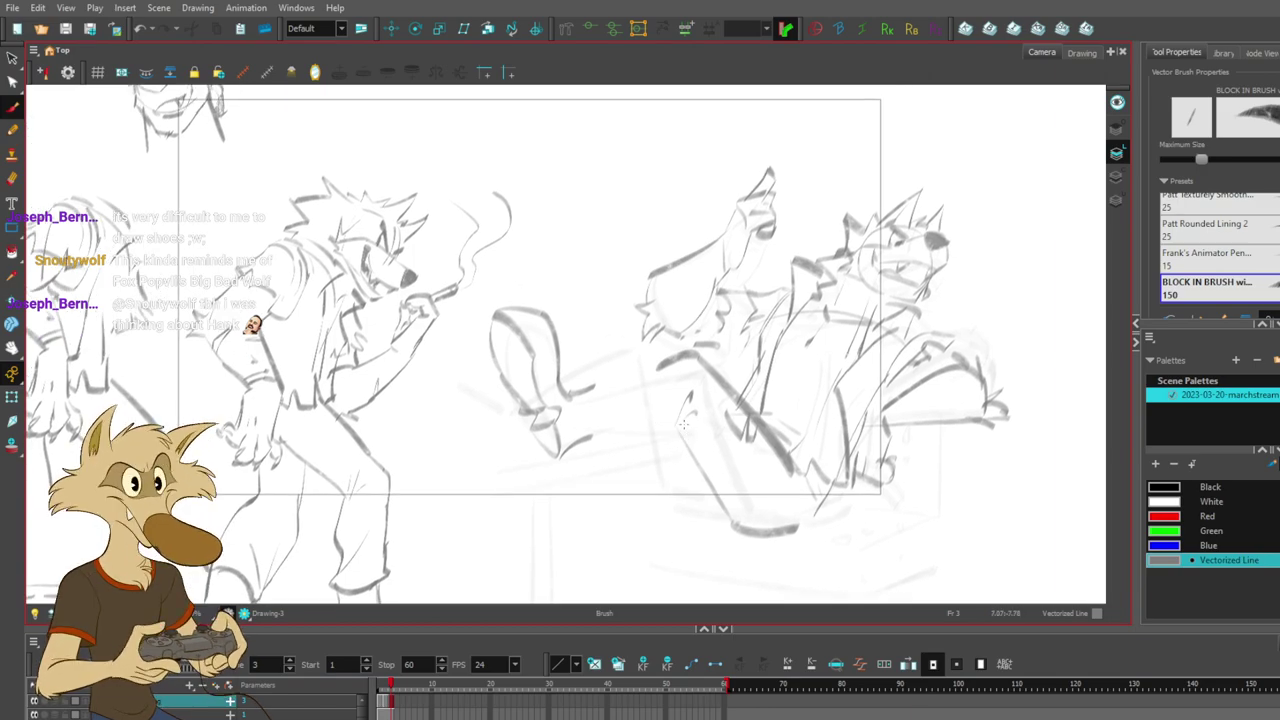
{"action": "key", "text": "ctrl+z"}
{"action": "left_click_drag", "start_coordinate": [594, 386], "coordinate": [613, 430]}
{"action": "key", "text": "ctrl+z"}
{"action": "key", "text": "ctrl+z"}
{"action": "key", "text": "ctrl+z"}
{"action": "key", "text": "ctrl+z"}
{"action": "mouse_move", "coordinate": [590, 377]}
{"action": "left_mouse_down"}
{"action": "mouse_move", "coordinate": [630, 380]}
{"action": "mouse_move", "coordinate": [678, 359]}
{"action": "left_mouse_up"}
{"action": "key", "text": "ctrl+z"}
{"action": "key", "text": "ctrl+z"}
{"action": "key", "text": "ctrl+z"}
{"action": "key", "text": "ctrl+z"}
- Draw the lower edge of the same shin, running from the rolled trouser cuff back to the knee fold
{"action": "mouse_move", "coordinate": [619, 446]}
{"action": "left_mouse_down"}
{"action": "mouse_move", "coordinate": [668, 430]}
{"action": "mouse_move", "coordinate": [639, 429]}
{"action": "mouse_move", "coordinate": [641, 415]}
{"action": "mouse_move", "coordinate": [633, 423]}
{"action": "mouse_move", "coordinate": [690, 411]}
{"action": "mouse_move", "coordinate": [673, 422]}
{"action": "mouse_move", "coordinate": [684, 427]}
{"action": "left_mouse_up"}
{"action": "key", "text": "ctrl+z"}
{"action": "key", "text": "ctrl+z"}
{"action": "key", "text": "ctrl+z"}
{"action": "key", "text": "ctrl+z"}
{"action": "key", "text": "ctrl+z"}
{"action": "key", "text": "ctrl+z"}
{"action": "key", "text": "ctrl+z"}
{"action": "key", "text": "ctrl+z"}
{"action": "key", "text": "ctrl+z"}
{"action": "left_click_drag", "start_coordinate": [629, 426], "coordinate": [691, 402]}
{"action": "key", "text": "ctrl+z"}
{"action": "mouse_move", "coordinate": [627, 429]}
{"action": "left_mouse_down"}
{"action": "mouse_move", "coordinate": [681, 423]}
{"action": "mouse_move", "coordinate": [689, 405]}
{"action": "left_mouse_up"}
{"action": "key", "text": "ctrl+z"}
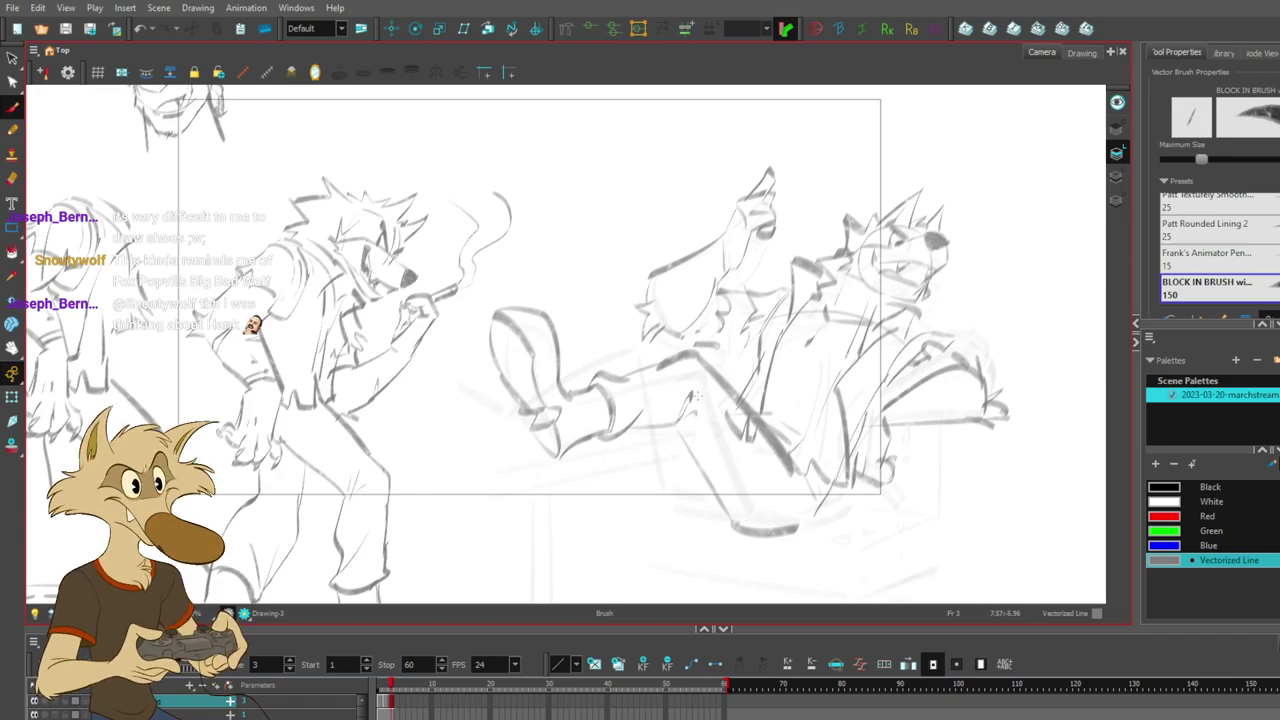
- Draw the far leg's upper edge behind the near shin, leading toward the crossed ankles
{"action": "mouse_move", "coordinate": [578, 372]}
{"action": "left_mouse_down"}
{"action": "mouse_move", "coordinate": [645, 340]}
{"action": "mouse_move", "coordinate": [682, 336]}
{"action": "mouse_move", "coordinate": [672, 354]}
{"action": "mouse_move", "coordinate": [611, 364]}
{"action": "mouse_move", "coordinate": [850, 330]}
{"action": "mouse_move", "coordinate": [845, 357]}
{"action": "mouse_move", "coordinate": [662, 363]}
{"action": "mouse_move", "coordinate": [645, 350]}
{"action": "mouse_move", "coordinate": [580, 375]}
{"action": "left_mouse_up"}
{"action": "key", "text": "ctrl+z"}
{"action": "key", "text": "ctrl+z"}
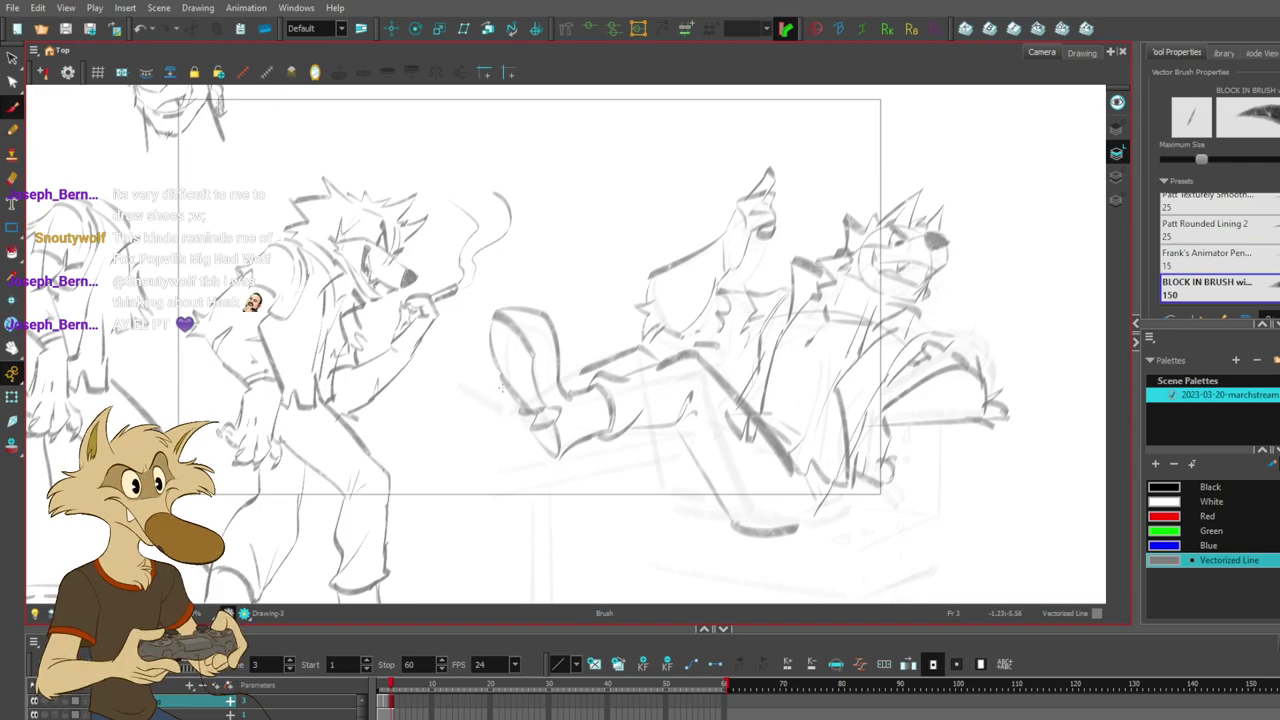
{"action": "key", "text": "ctrl+z"}
{"action": "key", "text": "ctrl+z"}
{"action": "mouse_move", "coordinate": [584, 368]}
{"action": "left_mouse_down"}
{"action": "mouse_move", "coordinate": [504, 388]}
{"action": "mouse_move", "coordinate": [490, 396]}
{"action": "mouse_move", "coordinate": [519, 393]}
{"action": "mouse_move", "coordinate": [494, 407]}
{"action": "mouse_move", "coordinate": [451, 353]}
{"action": "mouse_move", "coordinate": [469, 368]}
{"action": "mouse_move", "coordinate": [465, 350]}
{"action": "mouse_move", "coordinate": [497, 405]}
{"action": "left_mouse_up"}
{"action": "key", "text": "ctrl+z"}
{"action": "key", "text": "ctrl+z"}
{"action": "key", "text": "ctrl+z"}
{"action": "key", "text": "ctrl+z"}
- Outline the second boot beside the upturned one with its instep edge, long sole and rounded toe
{"action": "left_click_drag", "start_coordinate": [460, 354], "coordinate": [495, 408]}
{"action": "mouse_move", "coordinate": [414, 359]}
{"action": "left_mouse_down"}
{"action": "mouse_move", "coordinate": [457, 358]}
{"action": "mouse_move", "coordinate": [456, 428]}
{"action": "mouse_move", "coordinate": [468, 436]}
{"action": "left_mouse_up"}
{"action": "key", "text": "ctrl+z"}
{"action": "key", "text": "ctrl+z"}
{"action": "mouse_move", "coordinate": [411, 385]}
{"action": "left_mouse_down"}
{"action": "mouse_move", "coordinate": [481, 446]}
{"action": "mouse_move", "coordinate": [422, 381]}
{"action": "mouse_move", "coordinate": [427, 361]}
{"action": "left_mouse_up"}
{"action": "key", "text": "ctrl+z"}
{"action": "key", "text": "ctrl+z"}
- Add the heel and ankle strokes of the second boot where it meets the first boot
{"action": "mouse_move", "coordinate": [480, 447]}
{"action": "left_mouse_down"}
{"action": "mouse_move", "coordinate": [503, 434]}
{"action": "mouse_move", "coordinate": [490, 447]}
{"action": "mouse_move", "coordinate": [502, 434]}
{"action": "mouse_move", "coordinate": [519, 463]}
{"action": "mouse_move", "coordinate": [546, 440]}
{"action": "mouse_move", "coordinate": [518, 462]}
{"action": "mouse_move", "coordinate": [549, 427]}
{"action": "mouse_move", "coordinate": [517, 394]}
{"action": "left_mouse_up"}
{"action": "key", "text": "ctrl+z"}
{"action": "key", "text": "ctrl+z"}
{"action": "key", "text": "ctrl+z"}
{"action": "key", "text": "ctrl+z"}
{"action": "key", "text": "ctrl+z"}
{"action": "key", "text": "ctrl+z"}
{"action": "key", "text": "ctrl+z"}
{"action": "key", "text": "ctrl+z"}
{"action": "key", "text": "ctrl+z"}
{"action": "key", "text": "ctrl+z"}
{"action": "key", "text": "ctrl+z"}
{"action": "key", "text": "ctrl+z"}
{"action": "key", "text": "ctrl+z"}
{"action": "key", "text": "ctrl+z"}
{"action": "key", "text": "ctrl+z"}
{"action": "key", "text": "ctrl+z"}
{"action": "key", "text": "ctrl+z"}
{"action": "key", "text": "ctrl+z"}
{"action": "key", "text": "ctrl+z"}
{"action": "key", "text": "ctrl+z"}
{"action": "key", "text": "ctrl+z"}
{"action": "mouse_move", "coordinate": [466, 357]}
{"action": "left_mouse_down"}
{"action": "mouse_move", "coordinate": [414, 368]}
{"action": "mouse_move", "coordinate": [464, 360]}
{"action": "left_mouse_up"}
{"action": "key", "text": "ctrl+z"}
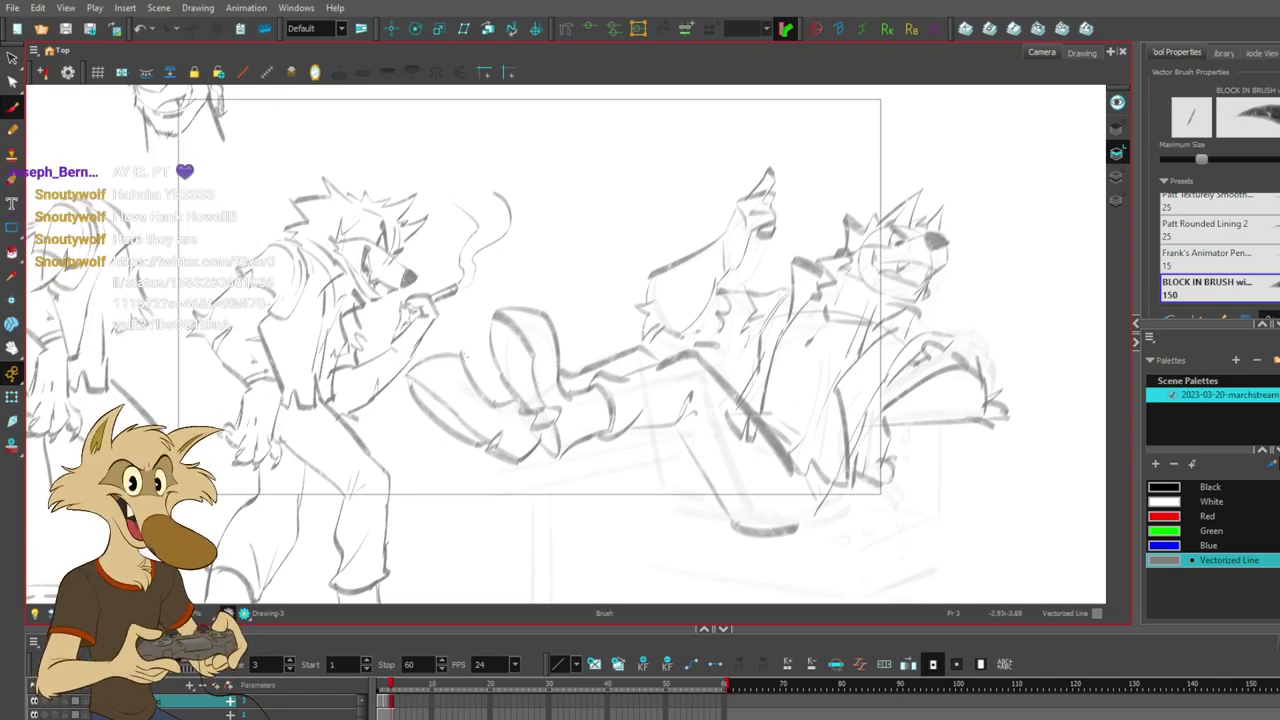
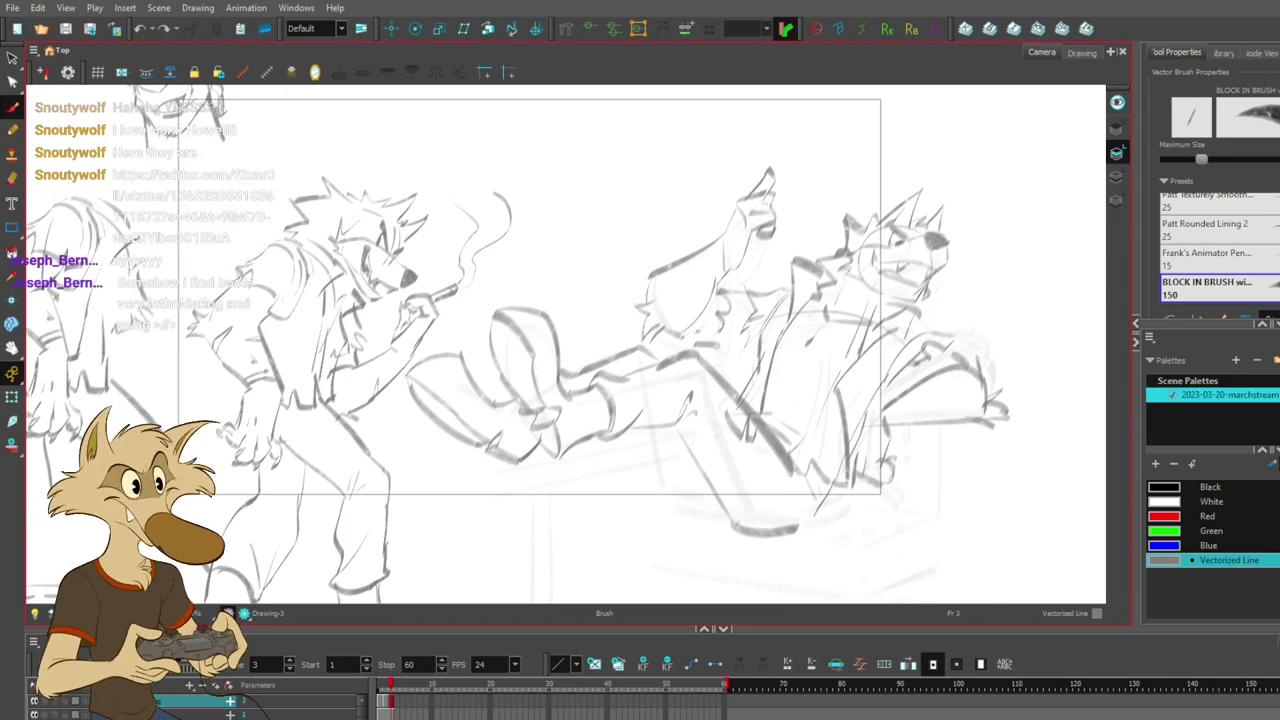
- Draw the underside of the seated wolf's far thigh and join it to the seat curve
{"action": "scroll", "coordinate": [660, 320], "scroll_direction": "down", "scroll_amount": 2}
{"action": "scroll", "coordinate": [677, 340], "scroll_direction": "up", "scroll_amount": 2}
{"action": "key", "text": "alt+s"}
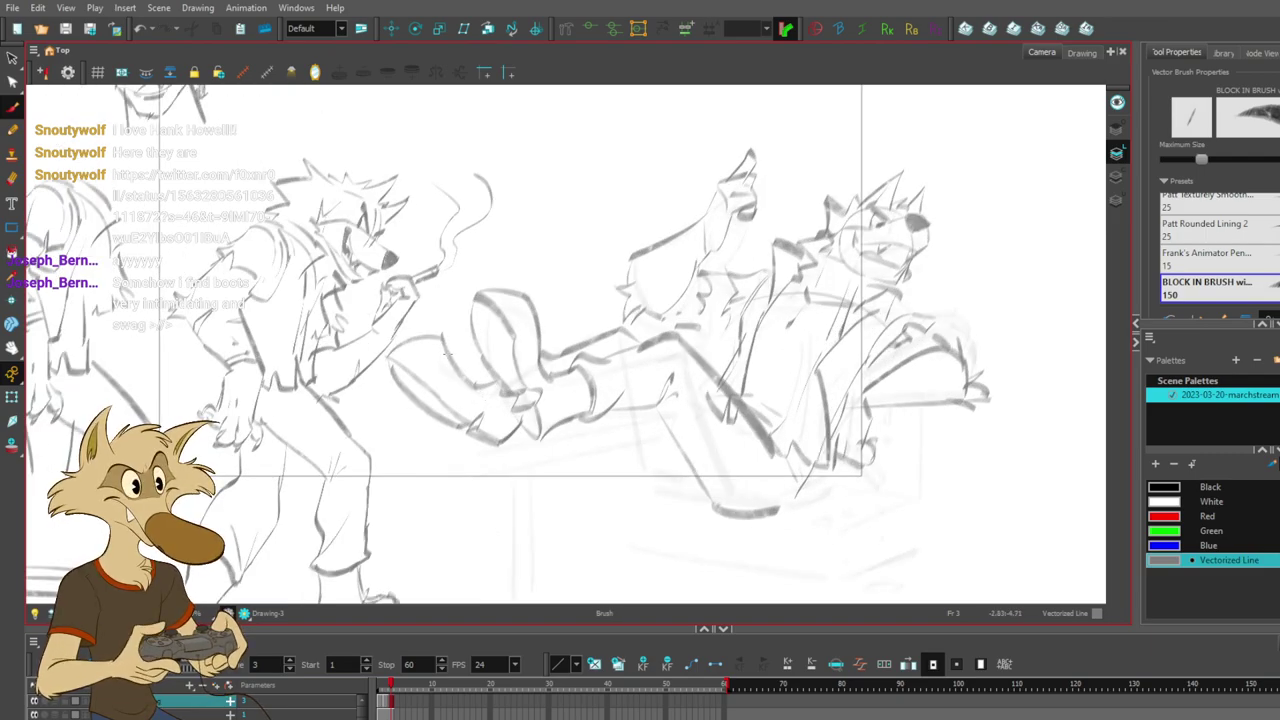
{"action": "mouse_move", "coordinate": [449, 370]}
{"action": "left_mouse_down"}
{"action": "mouse_move", "coordinate": [489, 402]}
{"action": "mouse_move", "coordinate": [587, 378]}
{"action": "mouse_move", "coordinate": [652, 488]}
{"action": "left_mouse_up"}
{"action": "mouse_move", "coordinate": [622, 404]}
{"action": "left_mouse_down"}
{"action": "mouse_move", "coordinate": [653, 445]}
{"action": "mouse_move", "coordinate": [677, 499]}
{"action": "mouse_move", "coordinate": [712, 512]}
{"action": "left_mouse_up"}
{"action": "left_click_drag", "start_coordinate": [656, 474], "coordinate": [726, 494]}
{"action": "mouse_move", "coordinate": [847, 497]}
{"action": "left_mouse_down"}
{"action": "mouse_move", "coordinate": [851, 461]}
{"action": "mouse_move", "coordinate": [816, 438]}
{"action": "mouse_move", "coordinate": [833, 441]}
{"action": "left_mouse_up"}
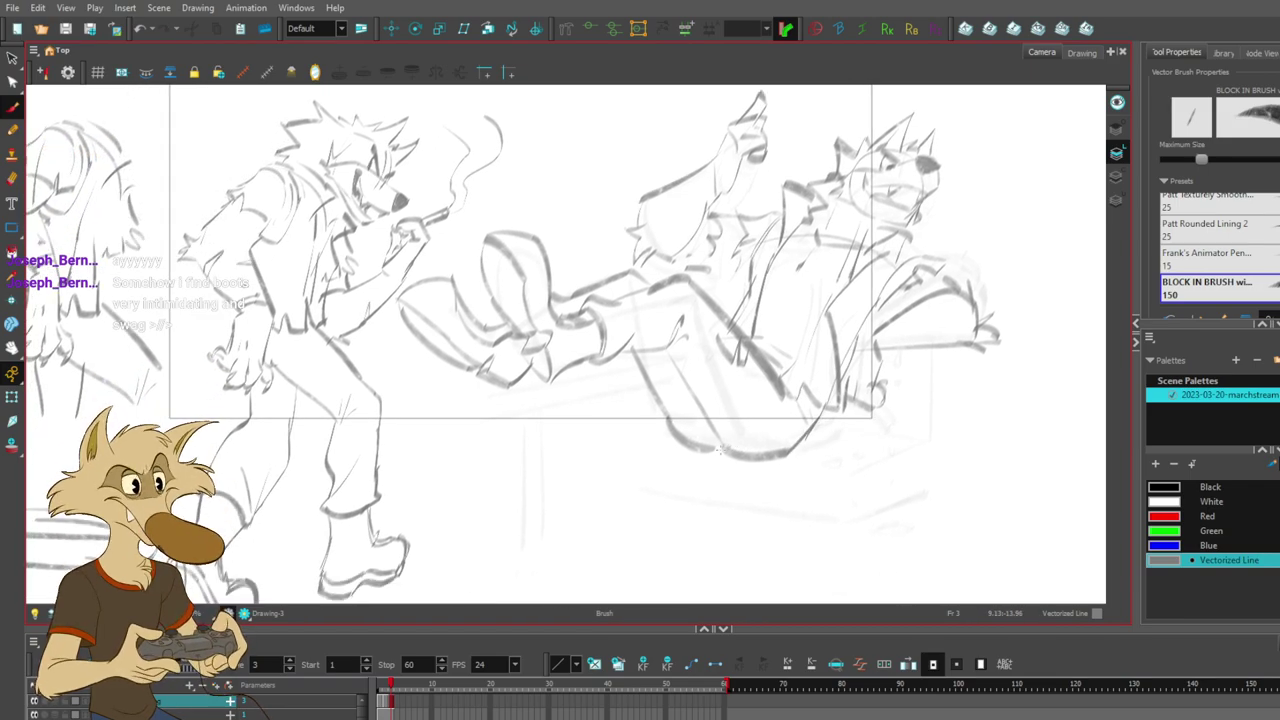
- Draw a bushy tail with jagged fur edges curving down from beneath the seated wolf's thigh
{"action": "mouse_move", "coordinate": [717, 447]}
{"action": "left_mouse_down"}
{"action": "mouse_move", "coordinate": [618, 449]}
{"action": "mouse_move", "coordinate": [586, 580]}
{"action": "left_mouse_up"}
{"action": "key", "text": "ctrl+z"}
{"action": "mouse_move", "coordinate": [708, 432]}
{"action": "left_mouse_down"}
{"action": "mouse_move", "coordinate": [558, 443]}
{"action": "mouse_move", "coordinate": [559, 506]}
{"action": "mouse_move", "coordinate": [567, 544]}
{"action": "mouse_move", "coordinate": [578, 522]}
{"action": "mouse_move", "coordinate": [582, 556]}
{"action": "left_mouse_up"}
{"action": "key", "text": "ctrl+z"}
{"action": "left_click_drag", "start_coordinate": [565, 472], "coordinate": [600, 572]}
{"action": "left_click_drag", "start_coordinate": [632, 510], "coordinate": [624, 582]}
{"action": "key", "text": "ctrl+z"}
{"action": "left_click_drag", "start_coordinate": [652, 484], "coordinate": [614, 566]}
{"action": "left_click_drag", "start_coordinate": [648, 514], "coordinate": [726, 446]}
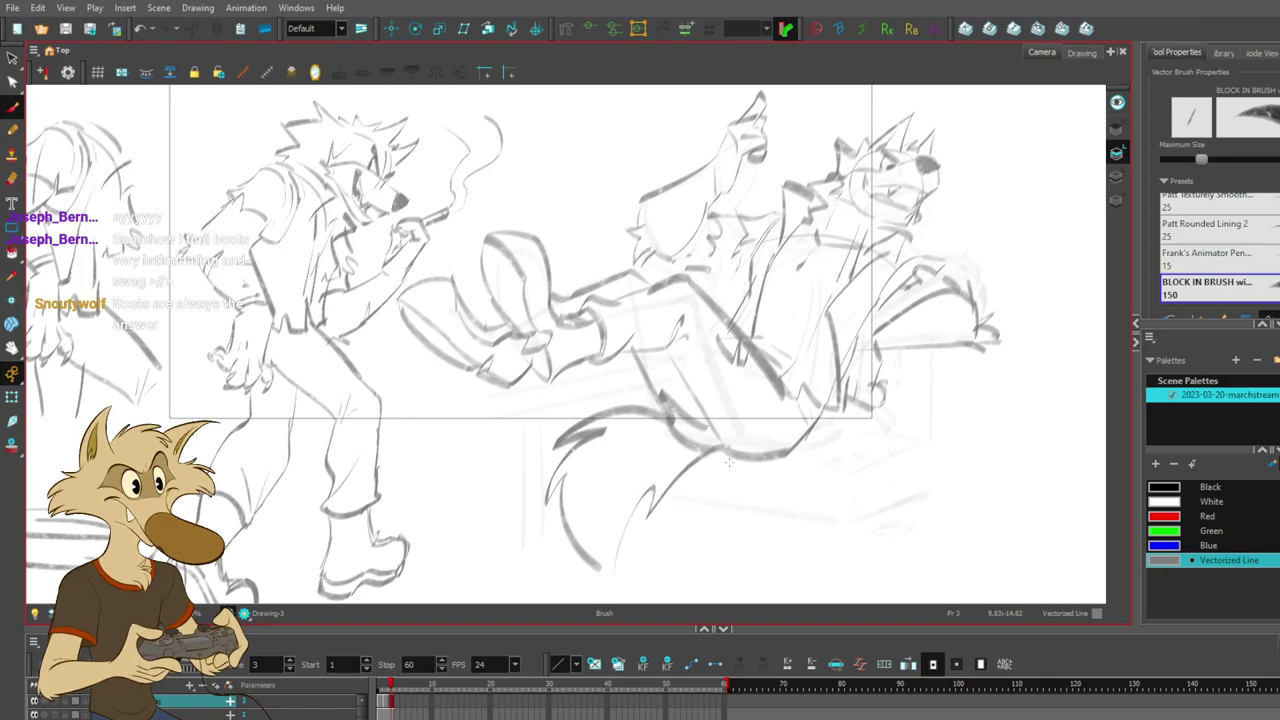
{"action": "left_click_drag", "start_coordinate": [649, 488], "coordinate": [614, 572]}
- Delete the leftover rough upper-body sketch beside the standing wolf with the cigarette
{"action": "mouse_move", "coordinate": [473, 435]}
{"action": "left_mouse_down"}
{"action": "mouse_move", "coordinate": [560, 420]}
{"action": "mouse_move", "coordinate": [617, 435]}
{"action": "left_mouse_up"}
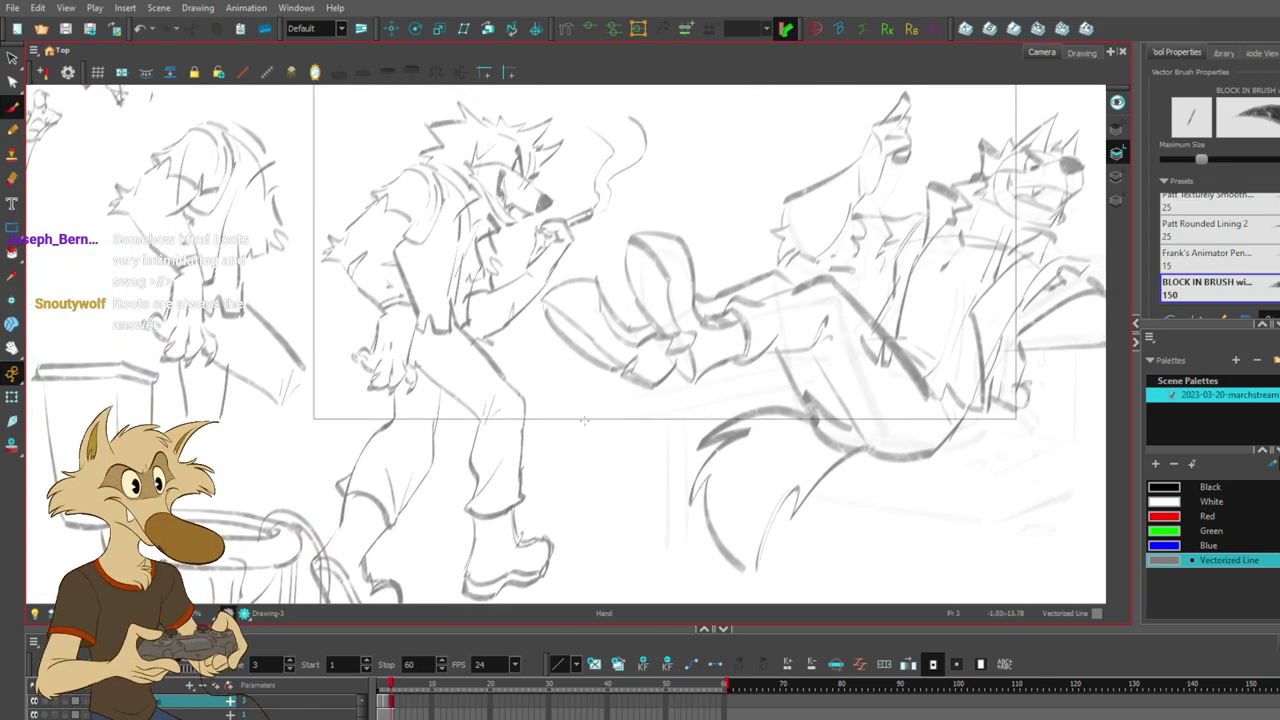
{"action": "mouse_move", "coordinate": [372, 323]}
{"action": "left_mouse_down"}
{"action": "mouse_move", "coordinate": [326, 332]}
{"action": "mouse_move", "coordinate": [271, 371]}
{"action": "mouse_move", "coordinate": [422, 416]}
{"action": "left_mouse_up"}
{"action": "key", "text": "ctrl+z"}
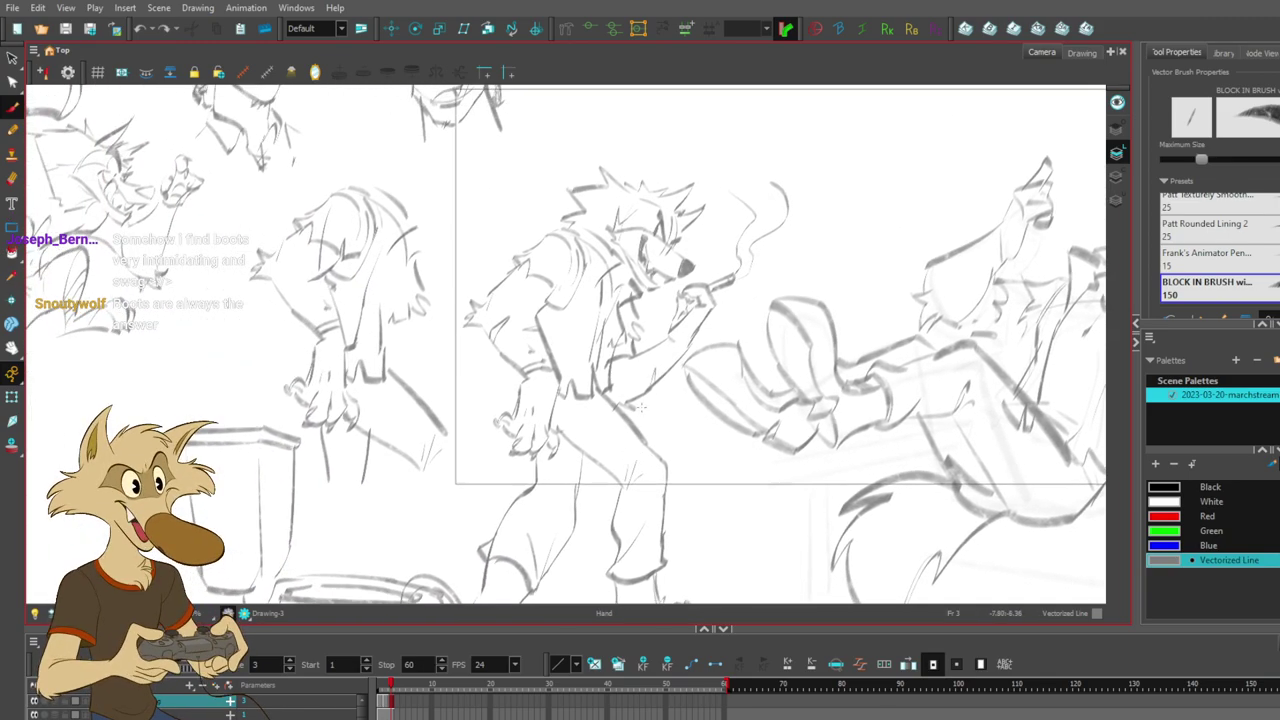
{"action": "mouse_move", "coordinate": [330, 193]}
{"action": "left_mouse_down"}
{"action": "mouse_move", "coordinate": [458, 418]}
{"action": "mouse_move", "coordinate": [410, 205]}
{"action": "left_mouse_up"}
{"action": "left_click", "coordinate": [535, 243]}
{"action": "mouse_move", "coordinate": [341, 182]}
{"action": "left_mouse_down"}
{"action": "mouse_move", "coordinate": [297, 370]}
{"action": "mouse_move", "coordinate": [450, 480]}
{"action": "mouse_move", "coordinate": [390, 175]}
{"action": "mouse_move", "coordinate": [342, 184]}
{"action": "left_mouse_up"}
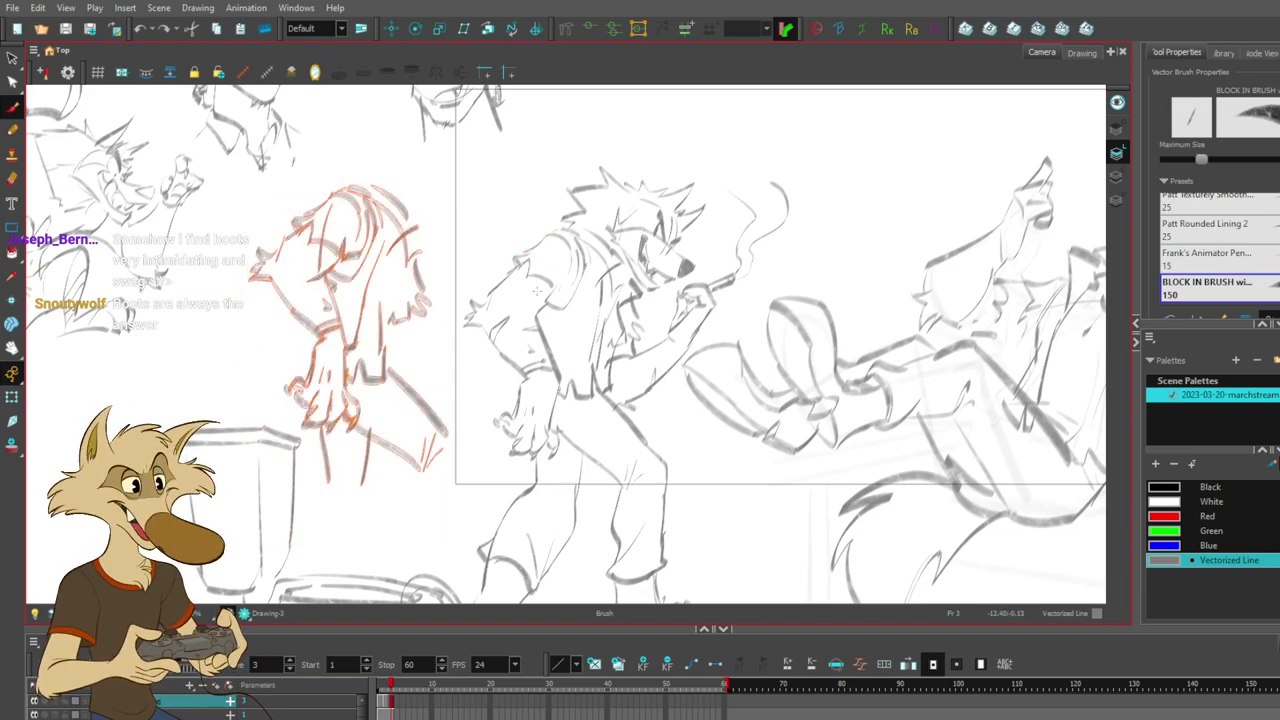
{"action": "key", "text": "Delete"}
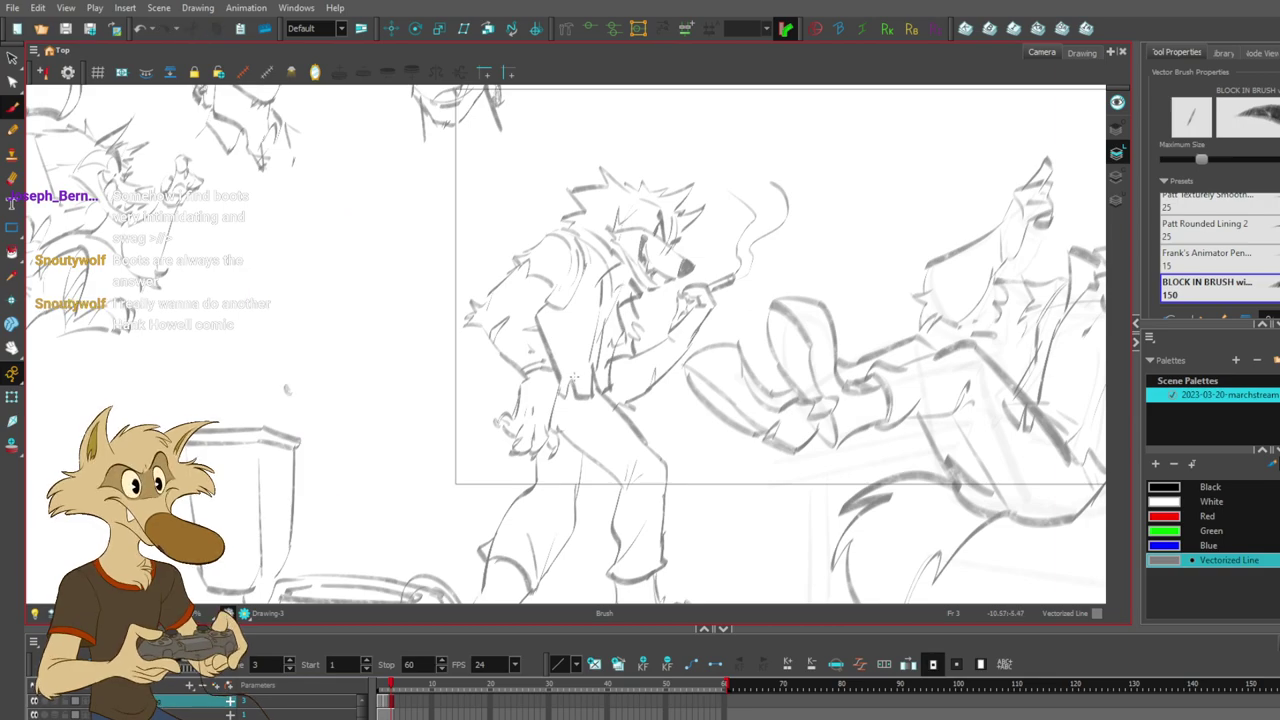
{"action": "key", "text": "alt+b"}
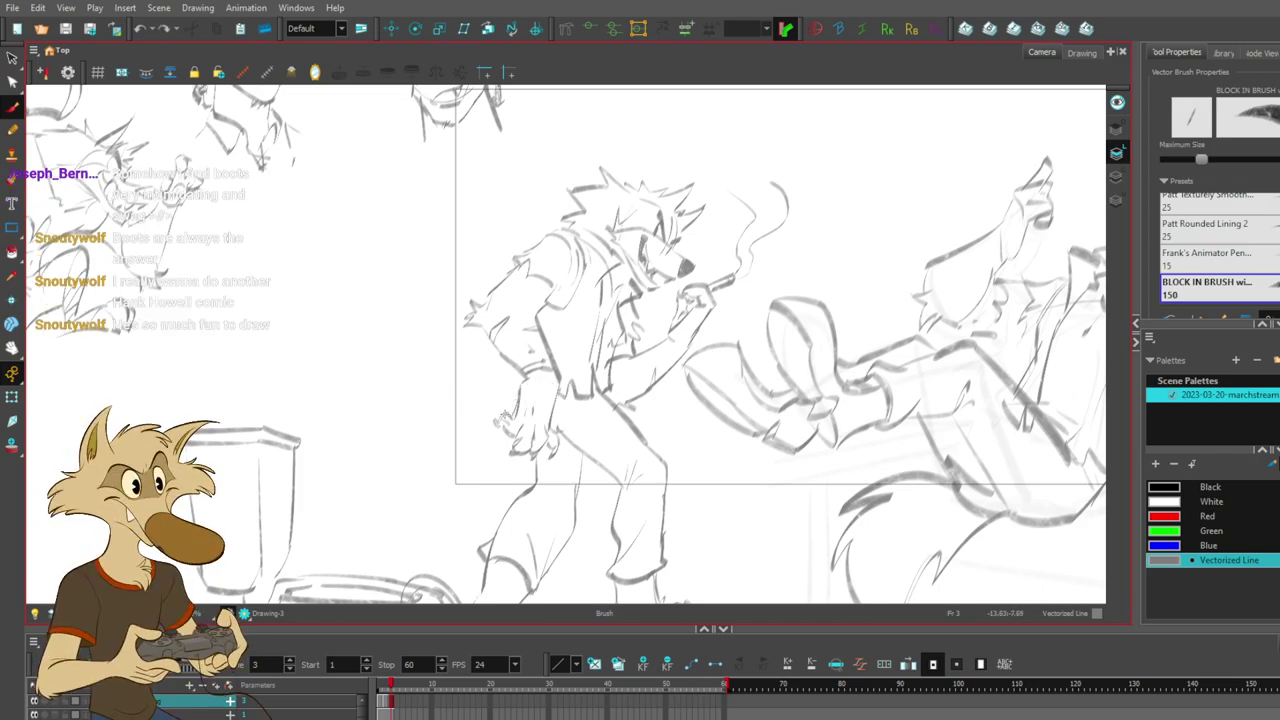
- Draw the standing wolf's tail, curving from behind the hip to a pointed tip and back underneath to the leg
{"action": "mouse_move", "coordinate": [466, 412]}
{"action": "left_mouse_down"}
{"action": "mouse_move", "coordinate": [419, 477]}
{"action": "mouse_move", "coordinate": [386, 478]}
{"action": "left_mouse_up"}
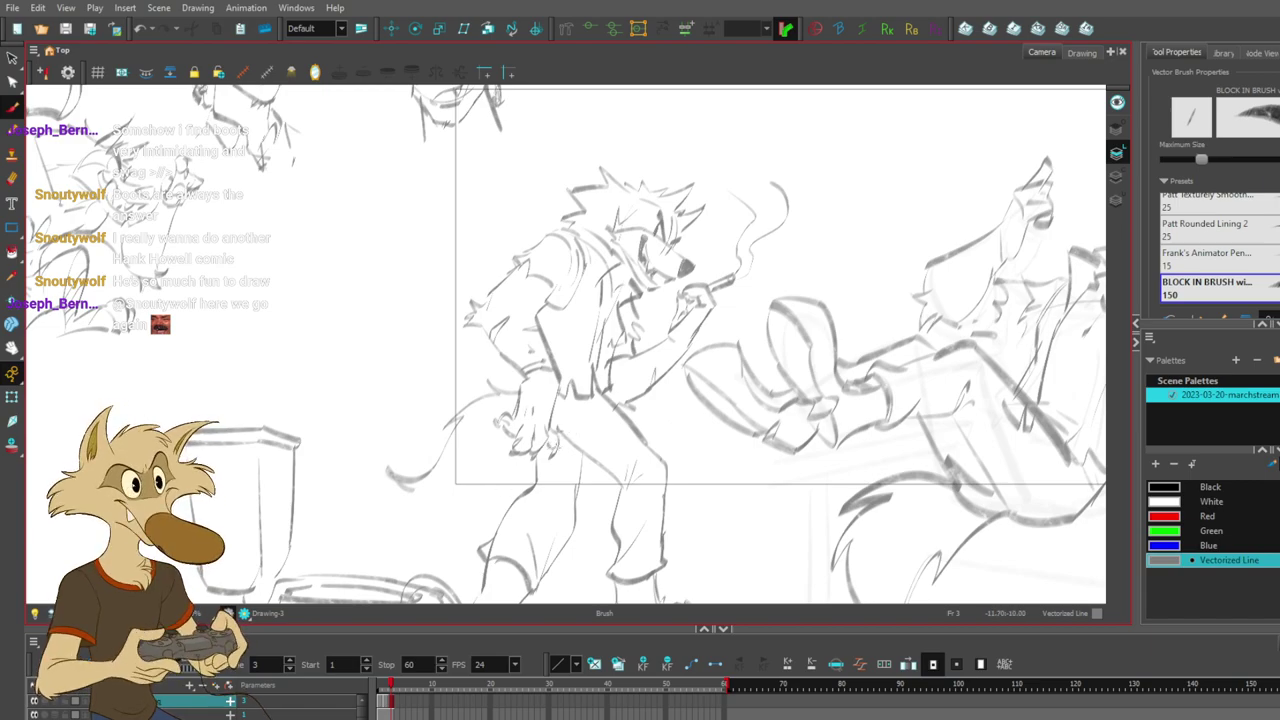
{"action": "left_click_drag", "start_coordinate": [407, 497], "coordinate": [462, 494]}
{"action": "key", "text": "ctrl+z"}
{"action": "key", "text": "ctrl+z"}
{"action": "mouse_move", "coordinate": [389, 475]}
{"action": "left_mouse_down"}
{"action": "mouse_move", "coordinate": [482, 492]}
{"action": "mouse_move", "coordinate": [524, 456]}
{"action": "left_mouse_up"}
{"action": "key", "text": "ctrl+z"}
{"action": "key", "text": "ctrl+z"}
{"action": "key", "text": "ctrl+z"}
{"action": "key", "text": "ctrl+z"}
{"action": "key", "text": "ctrl+z"}
{"action": "key", "text": "ctrl+z"}
{"action": "key", "text": "ctrl+z"}
{"action": "key", "text": "ctrl+z"}
{"action": "key", "text": "ctrl+z"}
{"action": "key", "text": "ctrl+z"}
{"action": "key", "text": "ctrl+z"}
{"action": "key", "text": "ctrl+z"}
{"action": "key", "text": "ctrl+z"}
{"action": "key", "text": "ctrl+z"}
{"action": "key", "text": "ctrl+z"}
{"action": "key", "text": "ctrl+z"}
{"action": "key", "text": "ctrl+z"}
{"action": "key", "text": "ctrl+z"}
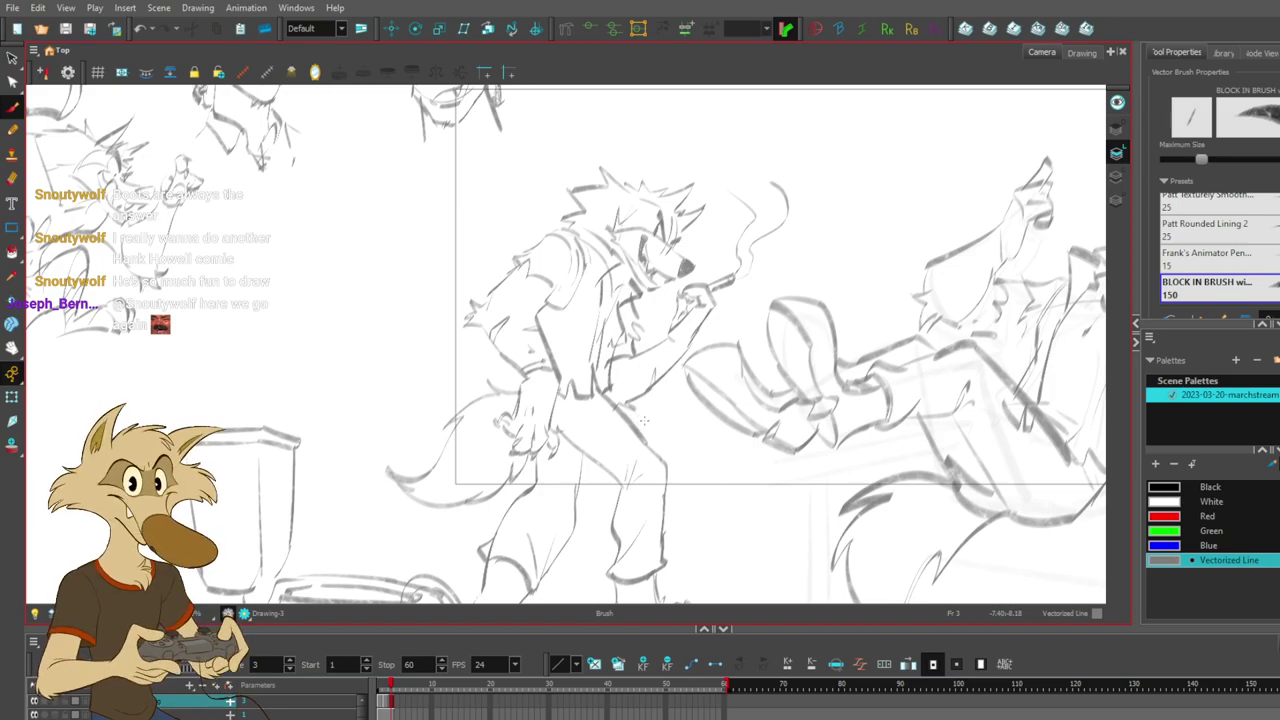
{"action": "left_click_drag", "start_coordinate": [652, 434], "coordinate": [625, 465]}
{"action": "key", "text": "ctrl+z"}
{"action": "left_click_drag", "start_coordinate": [489, 490], "coordinate": [482, 513]}
{"action": "key", "text": "ctrl+z"}
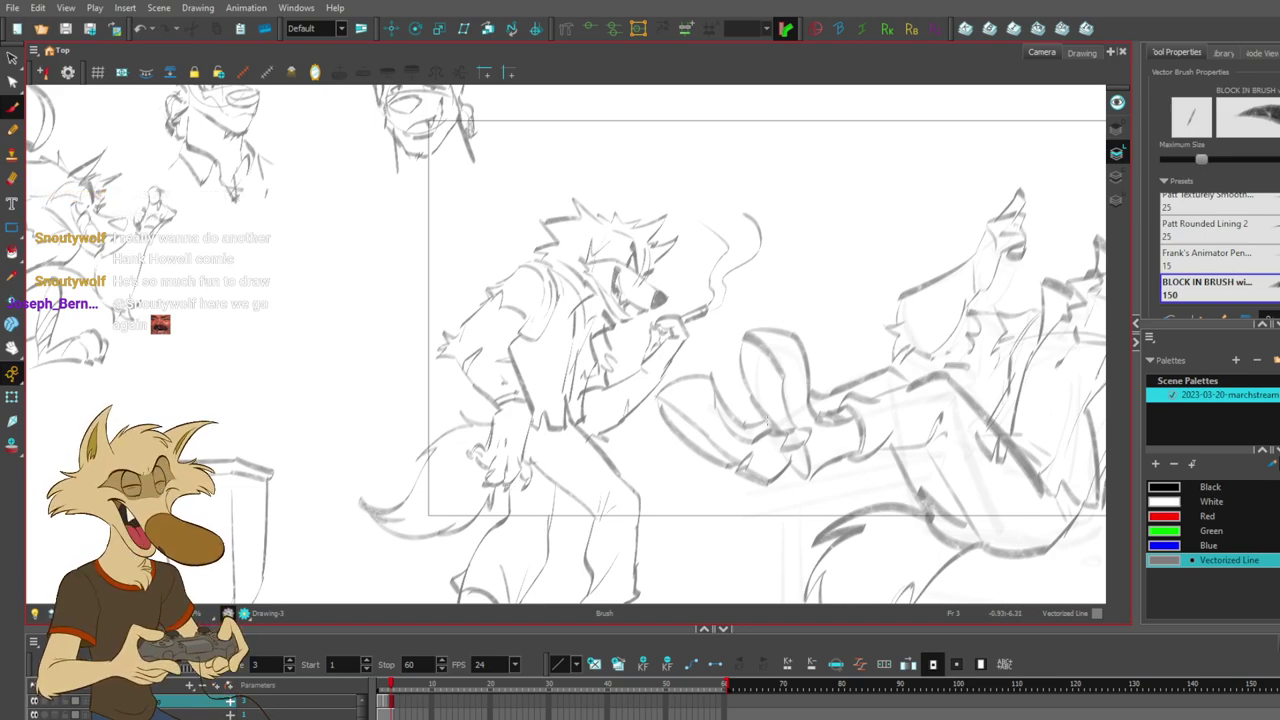
- Examine the standing and seated wolves together and compare their poses across the whole sheet
{"action": "key", "text": "space"}
{"action": "left_click_drag", "start_coordinate": [867, 407], "coordinate": [644, 430]}
{"action": "mouse_move", "coordinate": [828, 459]}
{"action": "left_mouse_down"}
{"action": "mouse_move", "coordinate": [726, 442]}
{"action": "mouse_move", "coordinate": [807, 398]}
{"action": "left_mouse_up"}
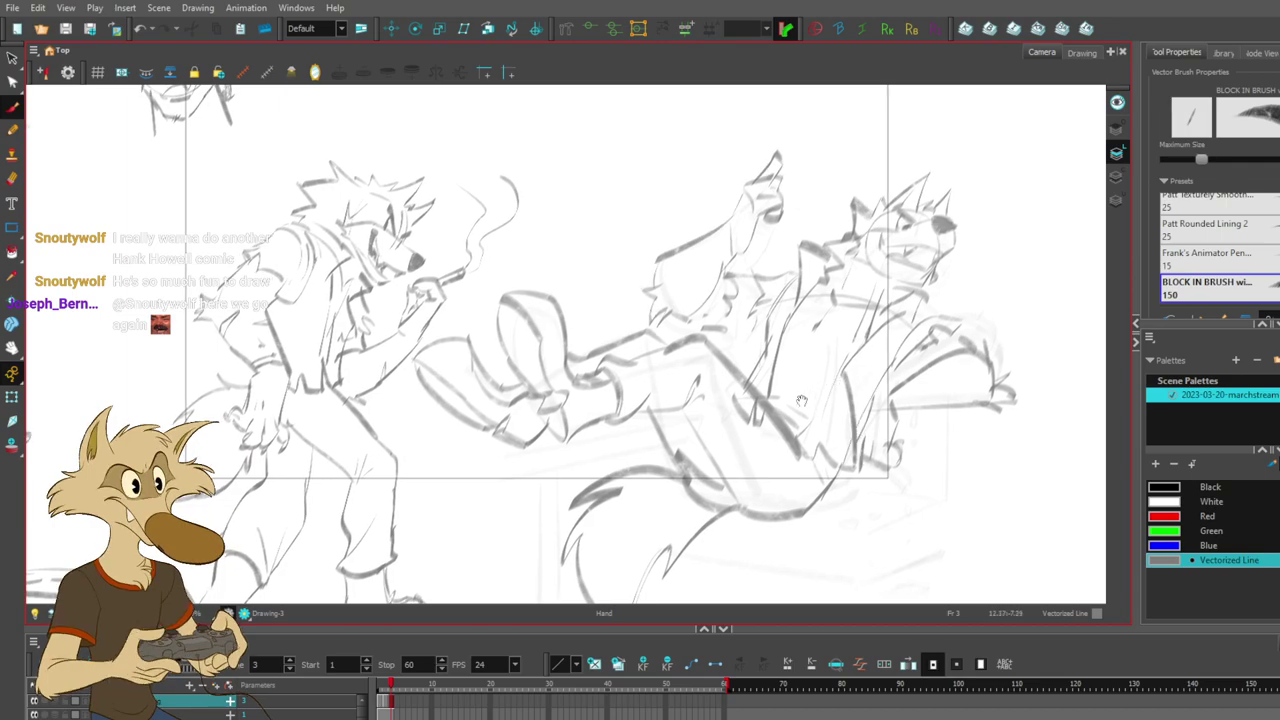
{"action": "left_click_drag", "start_coordinate": [514, 455], "coordinate": [672, 432]}
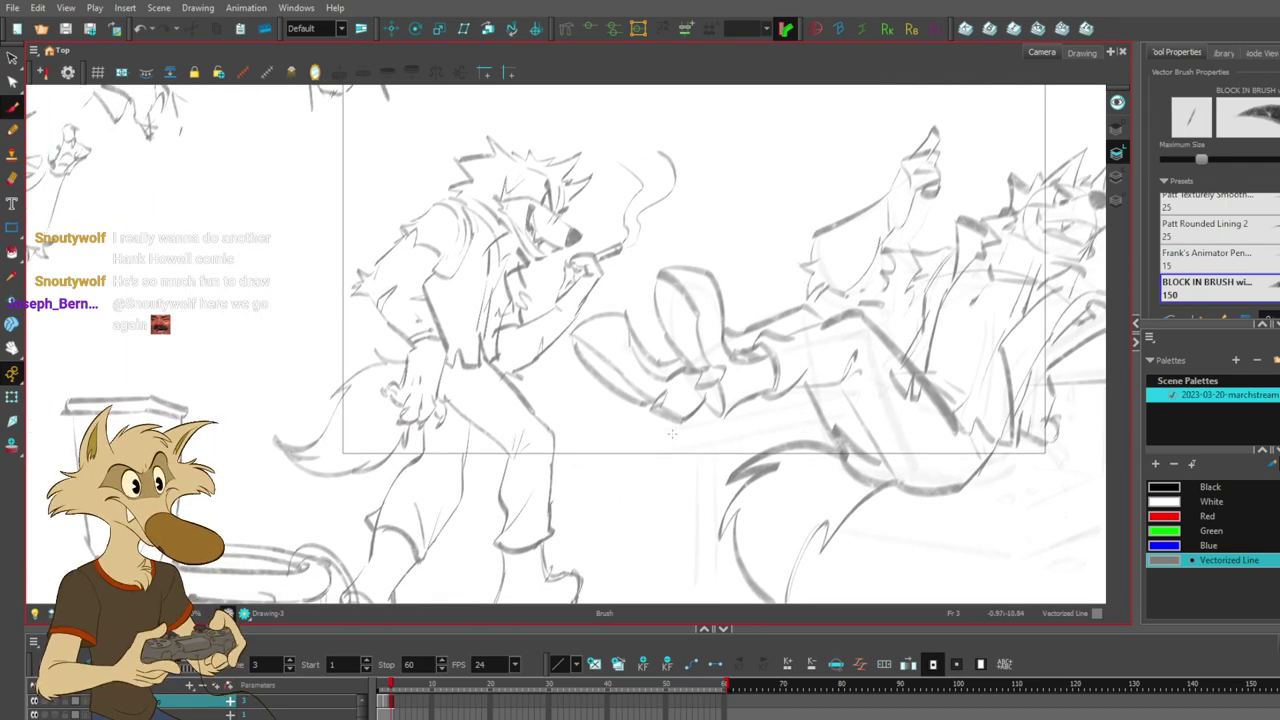
{"action": "scroll", "coordinate": [645, 400], "scroll_direction": "down", "scroll_amount": 3}
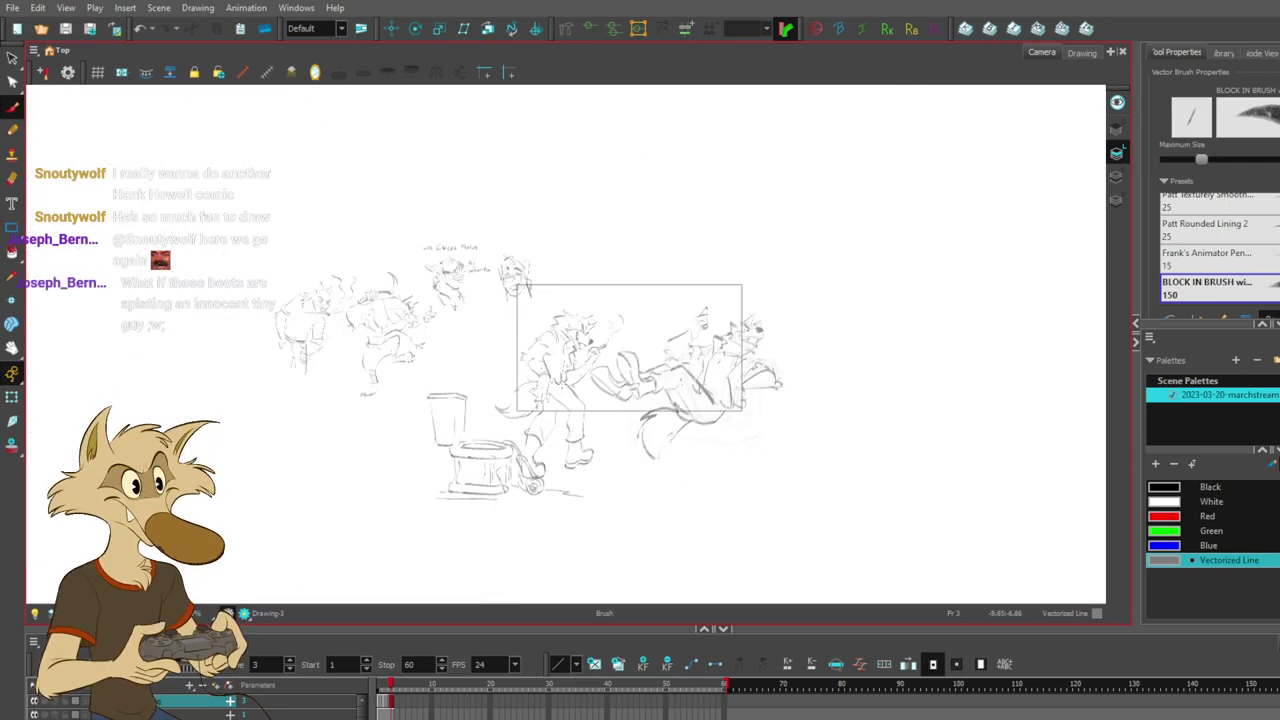
{"action": "scroll", "coordinate": [405, 400], "scroll_direction": "up", "scroll_amount": 3}
{"action": "scroll", "coordinate": [405, 400], "scroll_direction": "down", "scroll_amount": 3}
{"action": "scroll", "coordinate": [405, 400], "scroll_direction": "up", "scroll_amount": 2}
- Delete the upper edge of the standing wolf's tail and redraw it with a bolder, fuller curve
{"action": "left_click", "coordinate": [466, 350], "text": "ctrl"}
{"action": "key", "text": "Delete"}
{"action": "mouse_move", "coordinate": [456, 361]}
{"action": "left_mouse_down"}
{"action": "mouse_move", "coordinate": [511, 350]}
{"action": "mouse_move", "coordinate": [400, 440]}
{"action": "mouse_move", "coordinate": [425, 437]}
{"action": "left_mouse_up"}
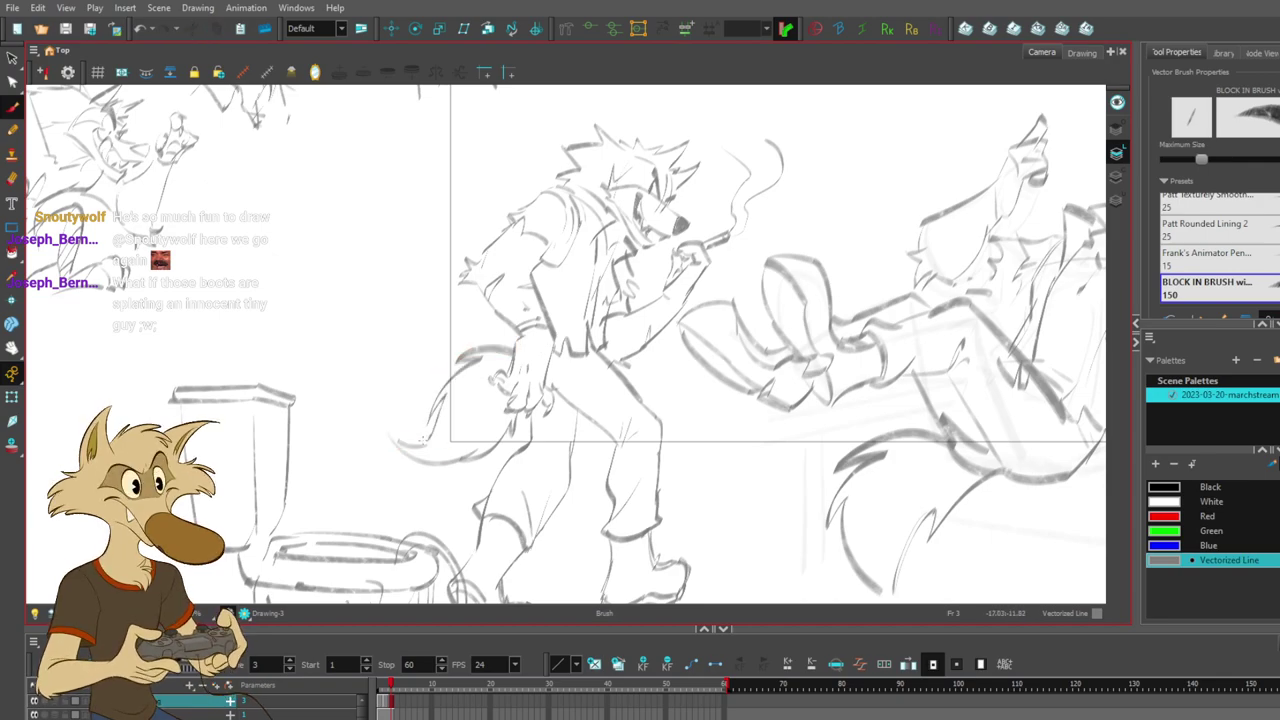
- Select the standing wolf's tail and enlarge it outward from the hip
{"action": "scroll", "coordinate": [767, 325], "scroll_direction": "down", "scroll_amount": 3}
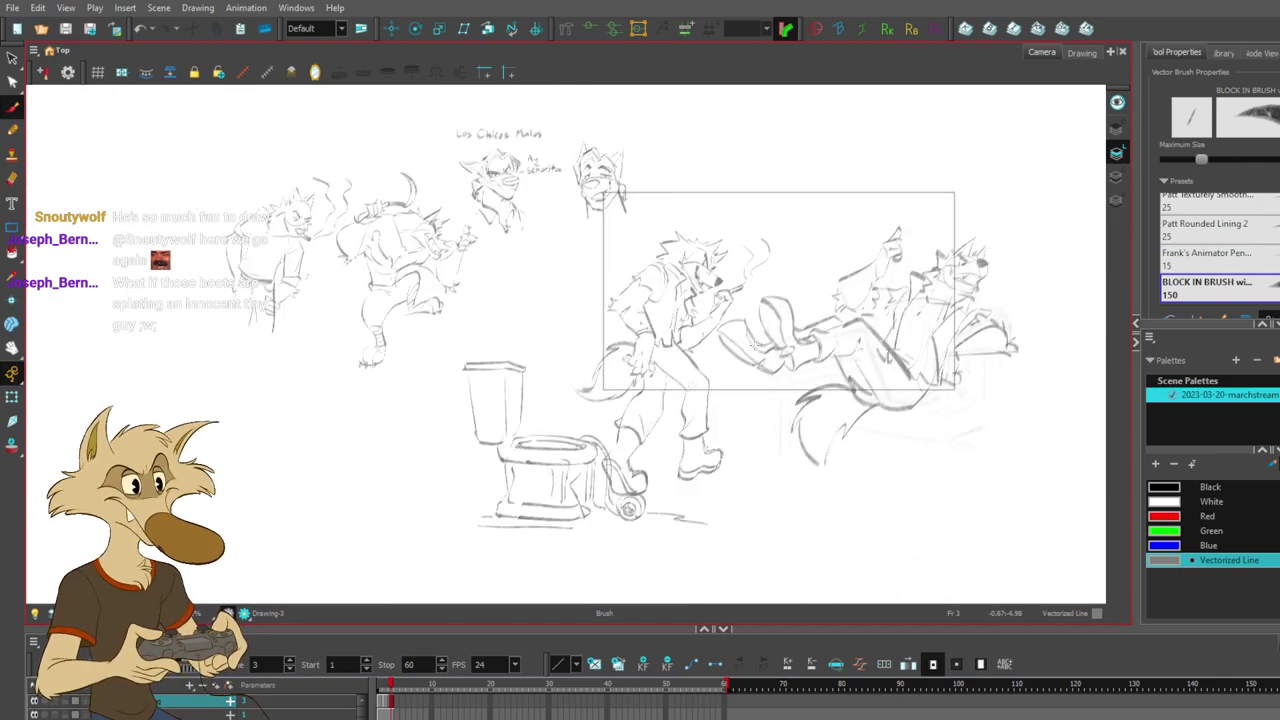
{"action": "scroll", "coordinate": [767, 325], "scroll_direction": "up", "scroll_amount": 2}
{"action": "mouse_move", "coordinate": [447, 398]}
{"action": "left_mouse_down"}
{"action": "mouse_move", "coordinate": [565, 405]}
{"action": "mouse_move", "coordinate": [527, 365]}
{"action": "left_mouse_up"}
{"action": "left_click_drag", "start_coordinate": [461, 443], "coordinate": [445, 459]}
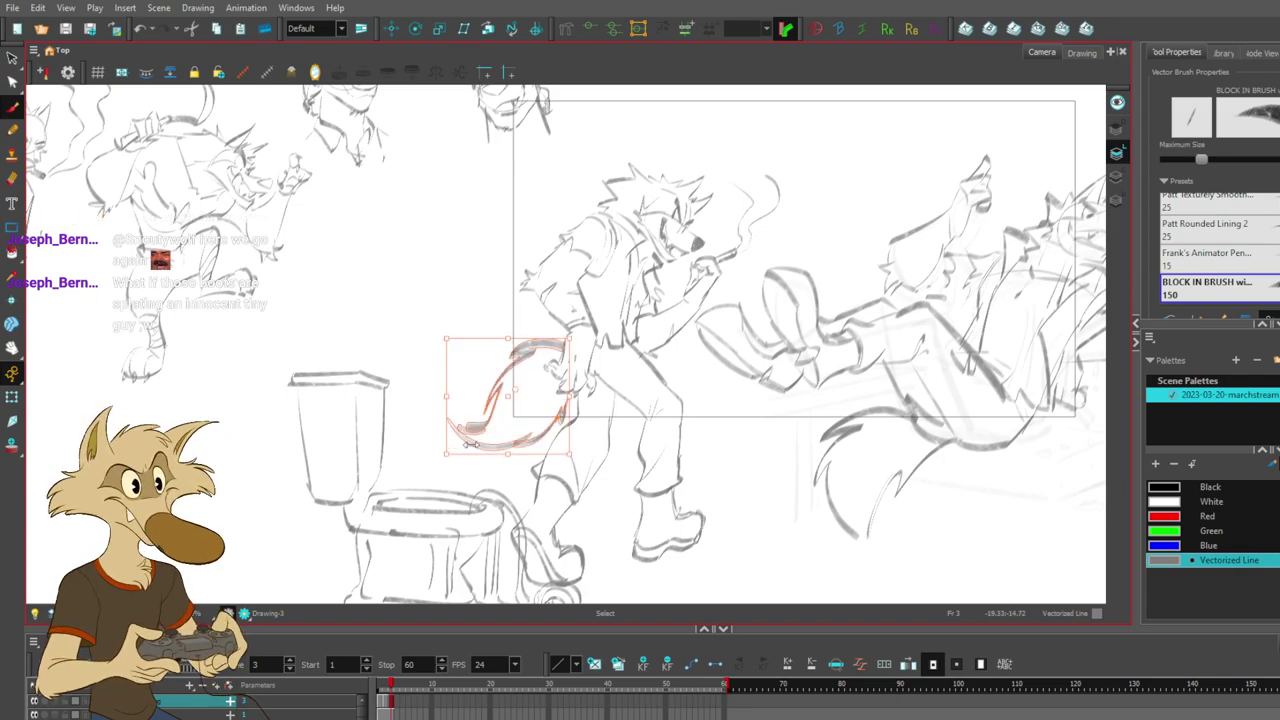
{"action": "scroll", "coordinate": [535, 384], "scroll_direction": "down", "scroll_amount": 4}
{"action": "scroll", "coordinate": [732, 372], "scroll_direction": "up", "scroll_amount": 3}
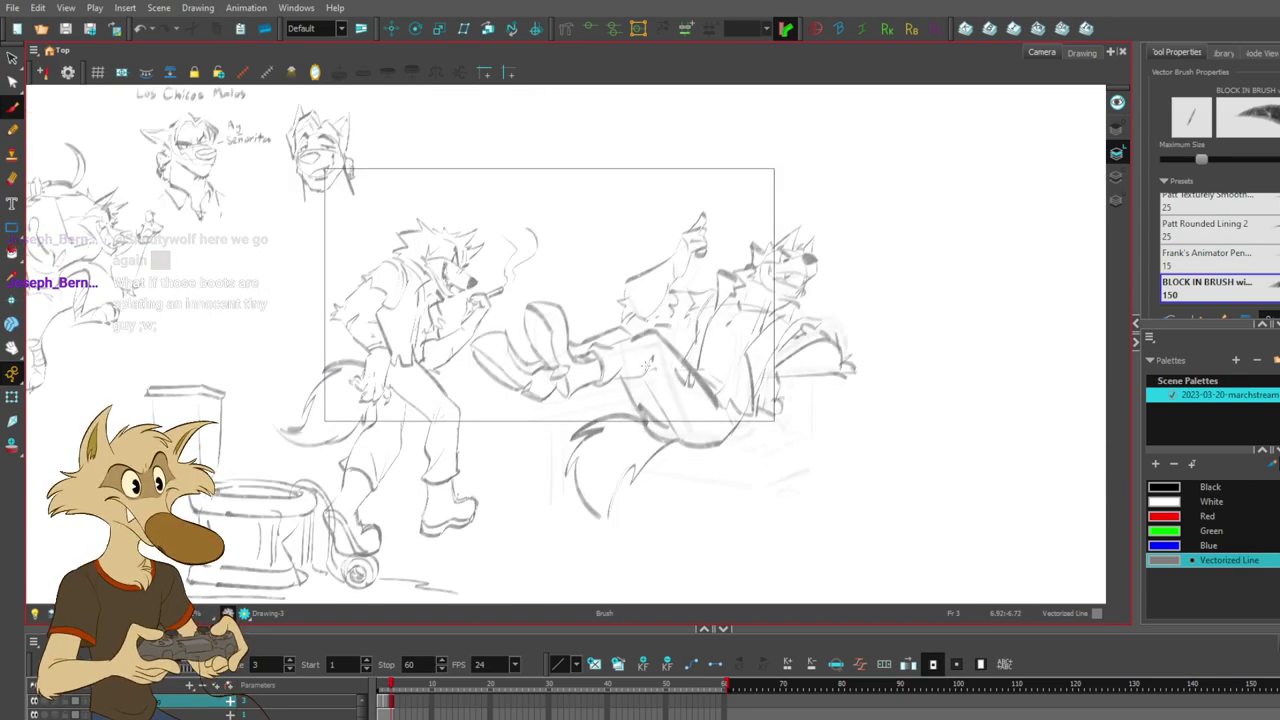
{"action": "scroll", "coordinate": [660, 368], "scroll_direction": "down", "scroll_amount": 3}
{"action": "scroll", "coordinate": [672, 370], "scroll_direction": "up", "scroll_amount": 3}
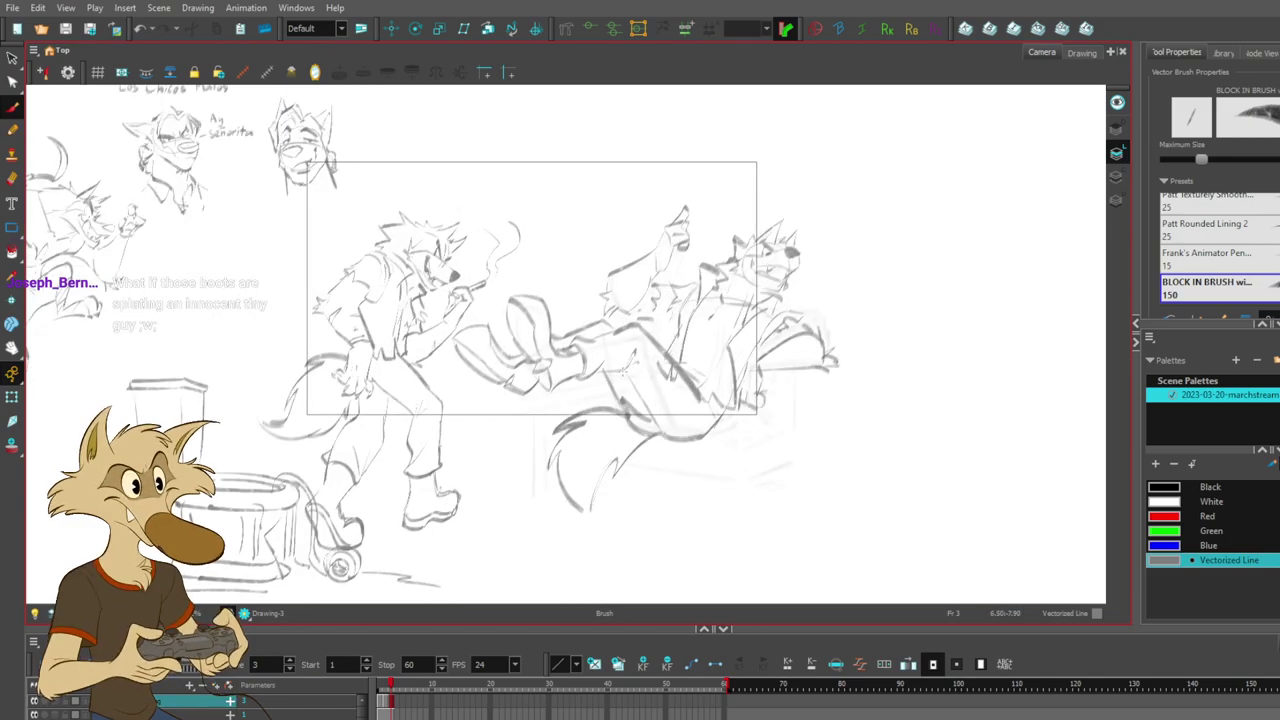
- Examine the seated wolf's pose and the faint chair construction around it in relation to the standing wolf
{"action": "scroll", "coordinate": [618, 370], "scroll_direction": "down", "scroll_amount": 3}
{"action": "scroll", "coordinate": [620, 380], "scroll_direction": "up", "scroll_amount": 2}
{"action": "scroll", "coordinate": [620, 390], "scroll_direction": "down", "scroll_amount": 3}
{"action": "scroll", "coordinate": [623, 404], "scroll_direction": "up", "scroll_amount": 3}
{"action": "scroll", "coordinate": [623, 405], "scroll_direction": "down", "scroll_amount": 3}
{"action": "scroll", "coordinate": [630, 380], "scroll_direction": "up", "scroll_amount": 5}
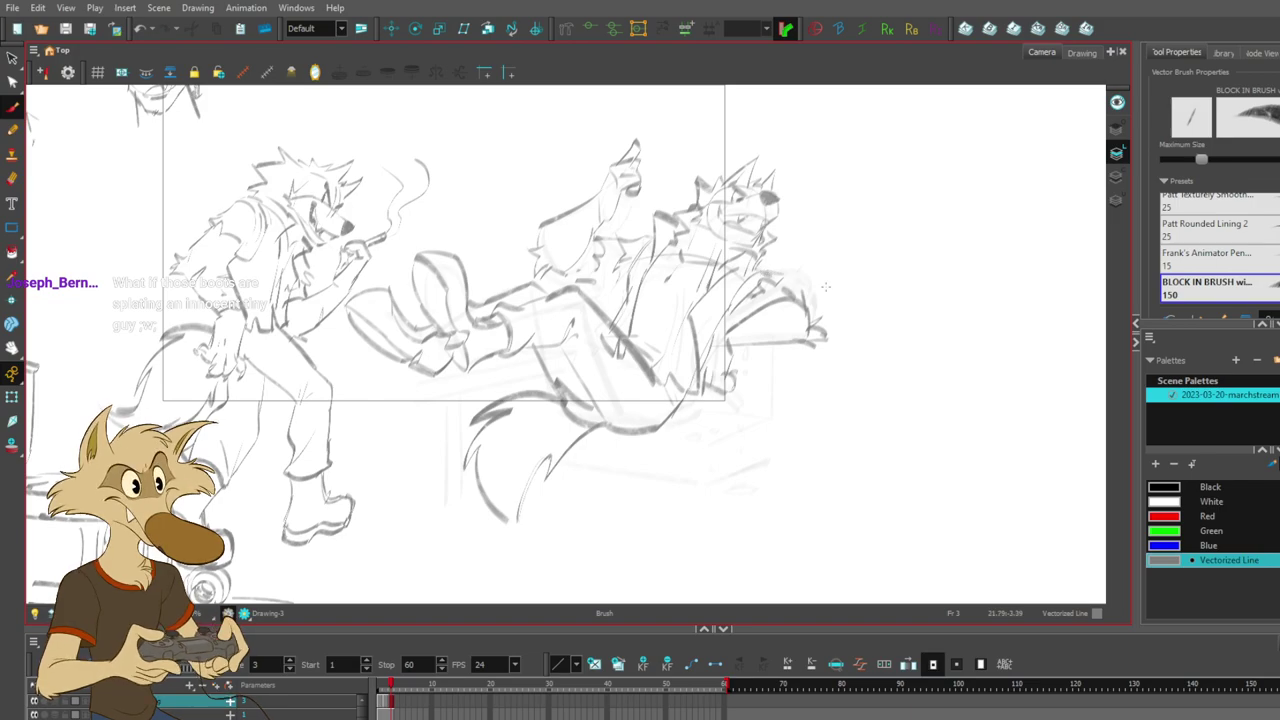
{"action": "scroll", "coordinate": [836, 278], "scroll_direction": "down", "scroll_amount": 1}
{"action": "scroll", "coordinate": [761, 244], "scroll_direction": "up", "scroll_amount": 2}
{"action": "scroll", "coordinate": [760, 248], "scroll_direction": "down", "scroll_amount": 1}
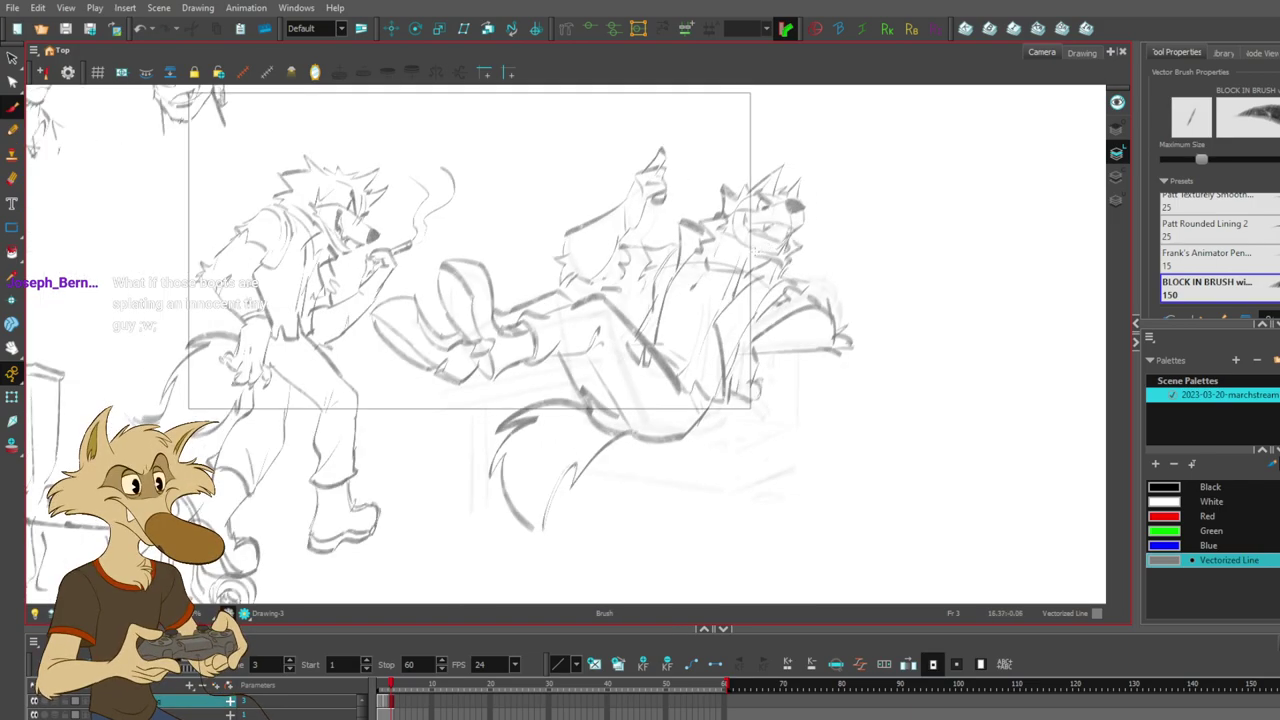
{"action": "scroll", "coordinate": [551, 244], "scroll_direction": "down", "scroll_amount": 2}
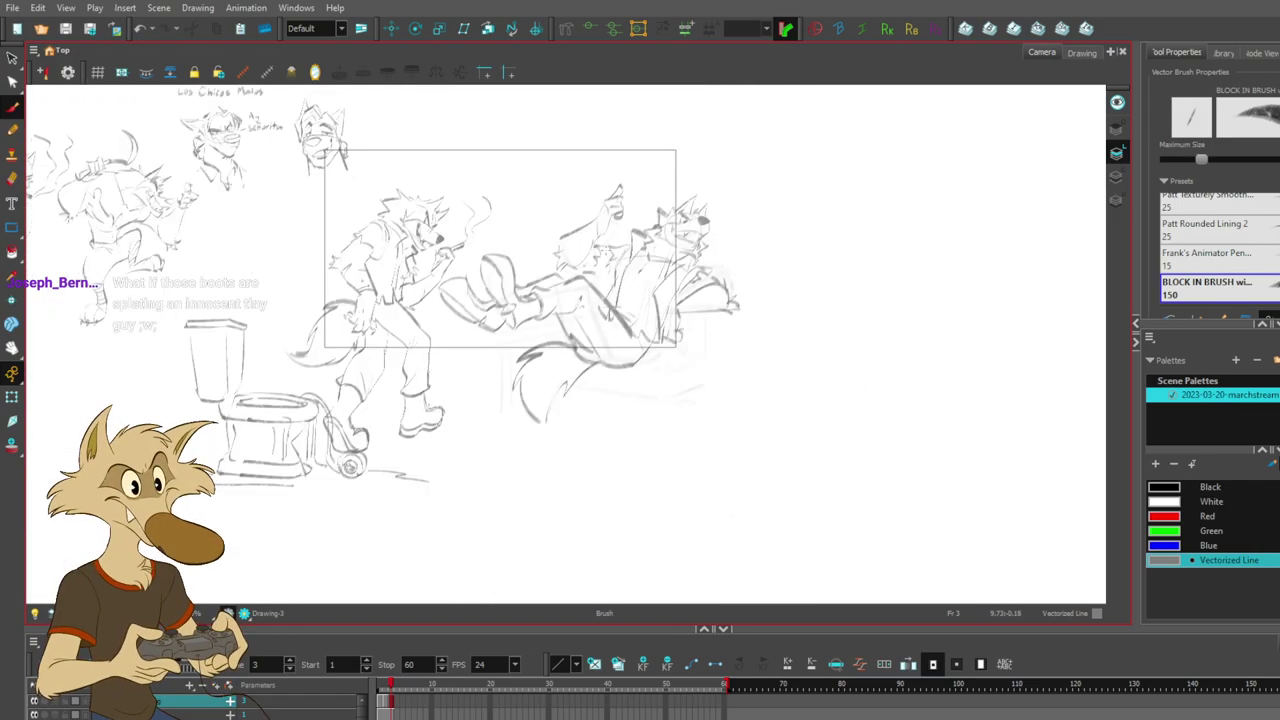
{"action": "scroll", "coordinate": [588, 207], "scroll_direction": "up", "scroll_amount": 2}
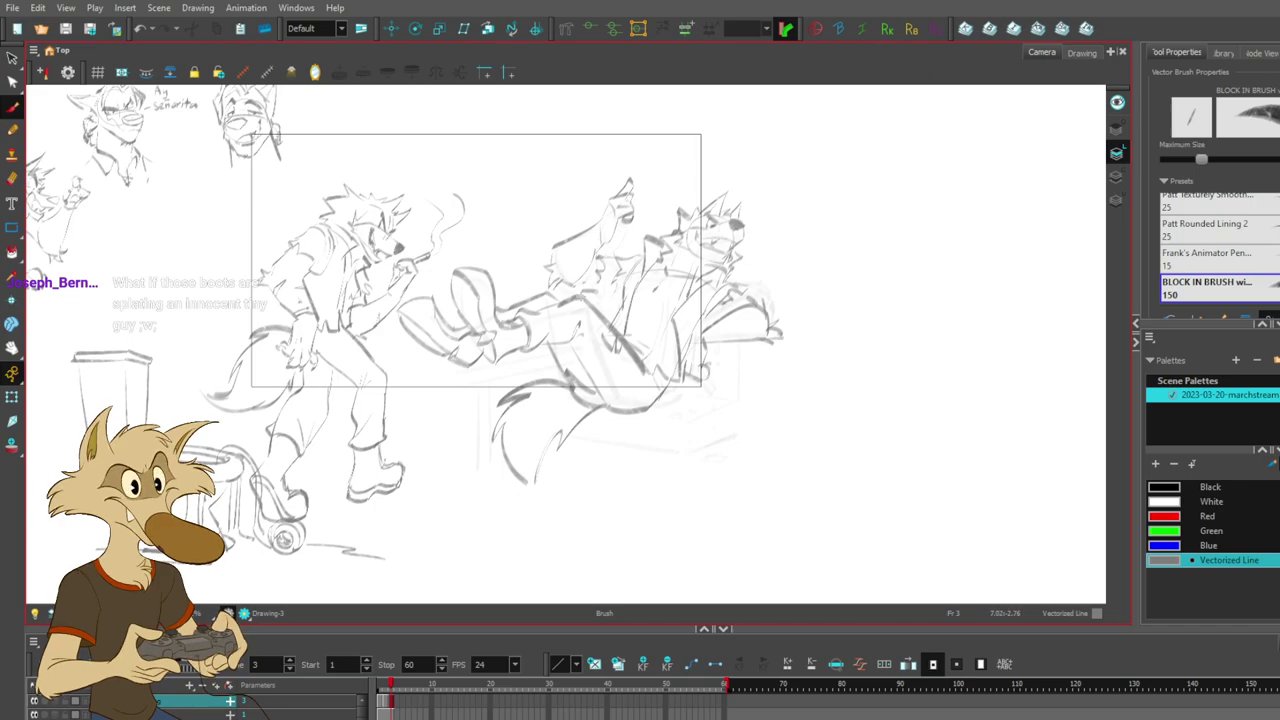
- Draw the slanted front edge of the chair seat and the front edge of the armrest below the seated wolf's elbow
{"action": "scroll", "coordinate": [600, 317], "scroll_direction": "up", "scroll_amount": 2}
{"action": "left_click_drag", "start_coordinate": [664, 440], "coordinate": [762, 412]}
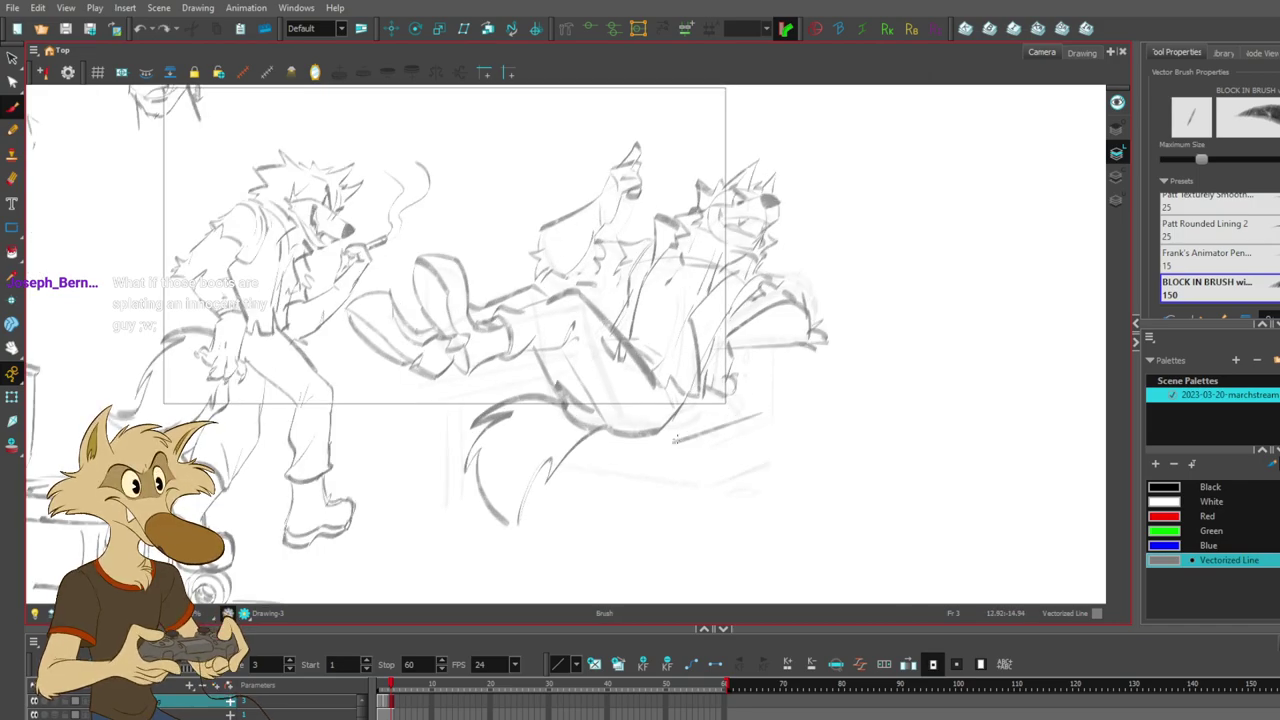
{"action": "key", "text": "ctrl+z"}
{"action": "left_click_drag", "start_coordinate": [779, 345], "coordinate": [766, 407]}
{"action": "mouse_move", "coordinate": [790, 287]}
{"action": "left_mouse_down"}
{"action": "mouse_move", "coordinate": [802, 250]}
{"action": "mouse_move", "coordinate": [794, 302]}
{"action": "mouse_move", "coordinate": [841, 266]}
{"action": "mouse_move", "coordinate": [833, 248]}
{"action": "mouse_move", "coordinate": [837, 328]}
{"action": "left_mouse_up"}
{"action": "key", "text": "ctrl+z"}
{"action": "key", "text": "ctrl+z"}
{"action": "key", "text": "ctrl+z"}
{"action": "key", "text": "ctrl+z"}
{"action": "key", "text": "ctrl+z"}
- Draw the chair's rounded backrest behind the seated wolf and its long rear edge running down toward the floor
{"action": "left_click_drag", "start_coordinate": [834, 268], "coordinate": [828, 330]}
{"action": "left_click_drag", "start_coordinate": [776, 239], "coordinate": [823, 241]}
{"action": "key", "text": "ctrl+z"}
{"action": "left_click_drag", "start_coordinate": [829, 318], "coordinate": [821, 414]}
{"action": "key", "text": "ctrl+z"}
{"action": "key", "text": "ctrl+z"}
{"action": "left_click_drag", "start_coordinate": [834, 276], "coordinate": [811, 466]}
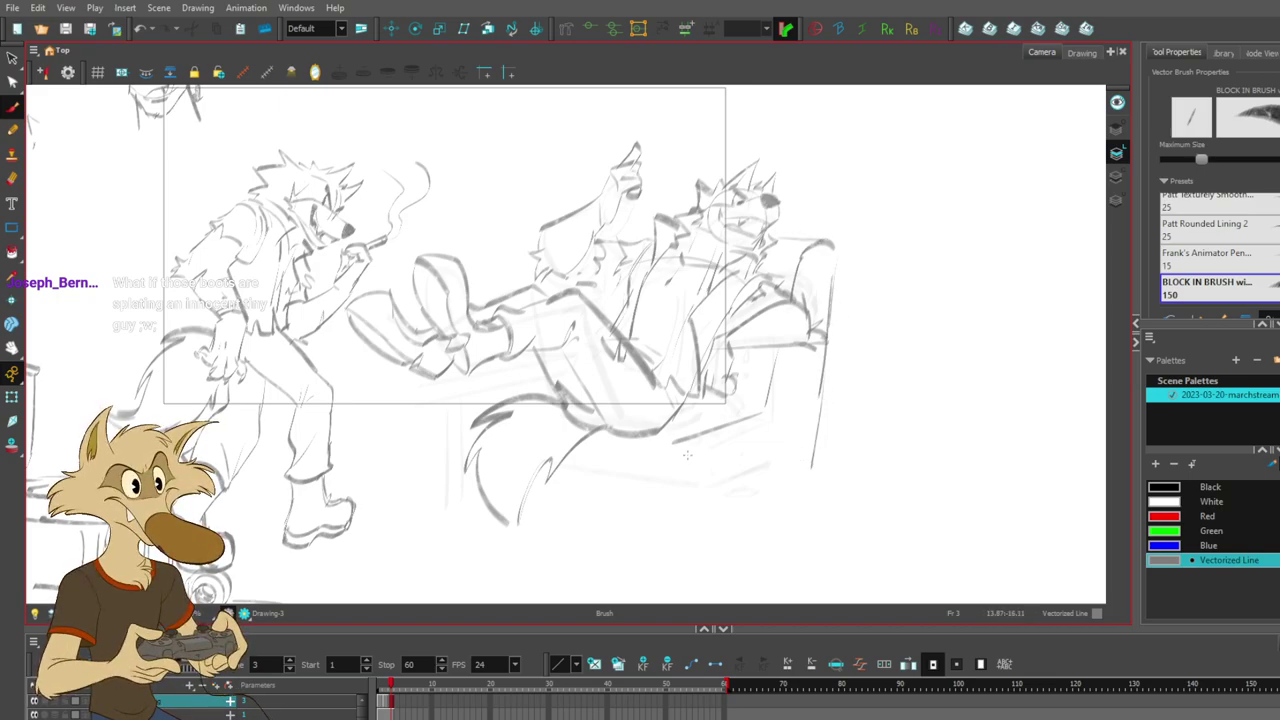
- Draw the seat edge under the seated wolf's thighs and the short inner corner where the seat meets the armrest
{"action": "key", "text": "ctrl+z"}
{"action": "left_click_drag", "start_coordinate": [588, 448], "coordinate": [648, 446]}
{"action": "left_click_drag", "start_coordinate": [729, 397], "coordinate": [743, 416]}
{"action": "key", "text": "ctrl+z"}
{"action": "left_click_drag", "start_coordinate": [729, 391], "coordinate": [748, 418]}
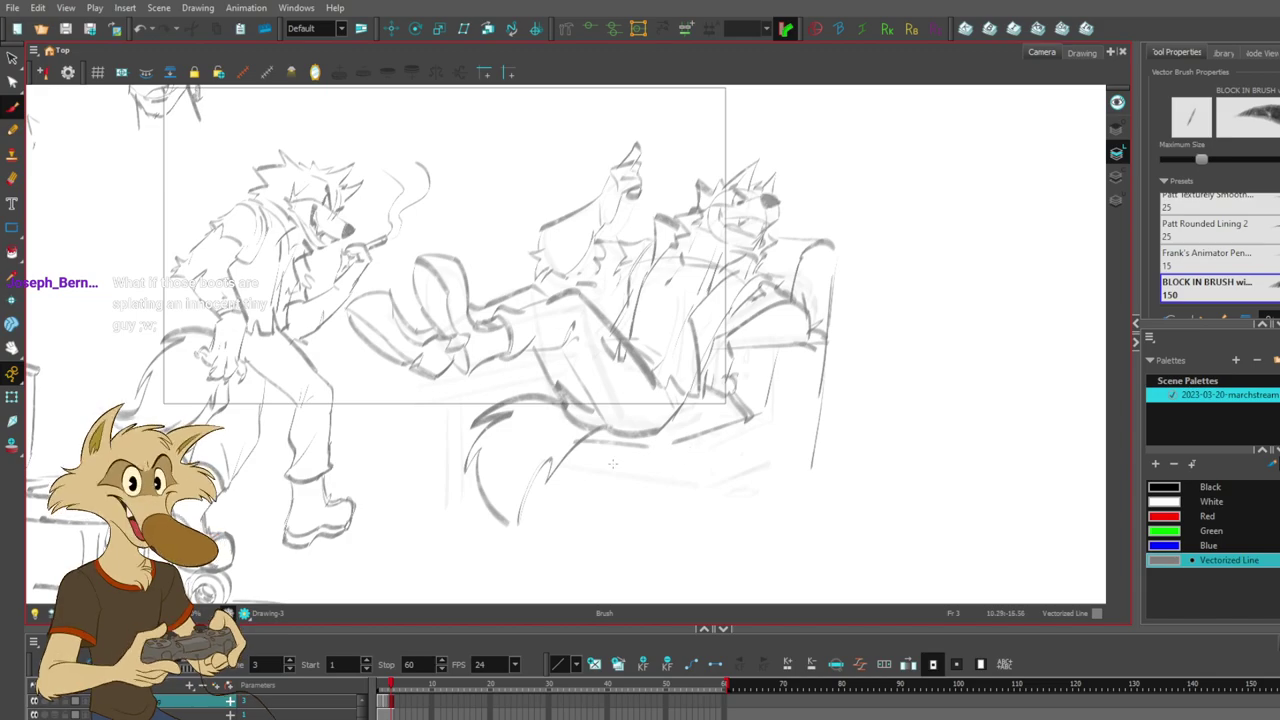
{"action": "key", "text": "ctrl+z"}
- Draw the slanted tabletop edges beneath the seated wolf's propped-up boots
{"action": "mouse_move", "coordinate": [570, 357]}
{"action": "left_mouse_down"}
{"action": "mouse_move", "coordinate": [400, 398]}
{"action": "mouse_move", "coordinate": [608, 364]}
{"action": "left_mouse_up"}
{"action": "key", "text": "ctrl+z"}
{"action": "left_click_drag", "start_coordinate": [414, 408], "coordinate": [570, 374]}
{"action": "key", "text": "ctrl+z"}
{"action": "mouse_move", "coordinate": [428, 408]}
{"action": "left_mouse_down"}
{"action": "mouse_move", "coordinate": [579, 372]}
{"action": "mouse_move", "coordinate": [548, 347]}
{"action": "mouse_move", "coordinate": [581, 355]}
{"action": "mouse_move", "coordinate": [526, 356]}
{"action": "mouse_move", "coordinate": [577, 354]}
{"action": "left_mouse_up"}
{"action": "key", "text": "ctrl+z"}
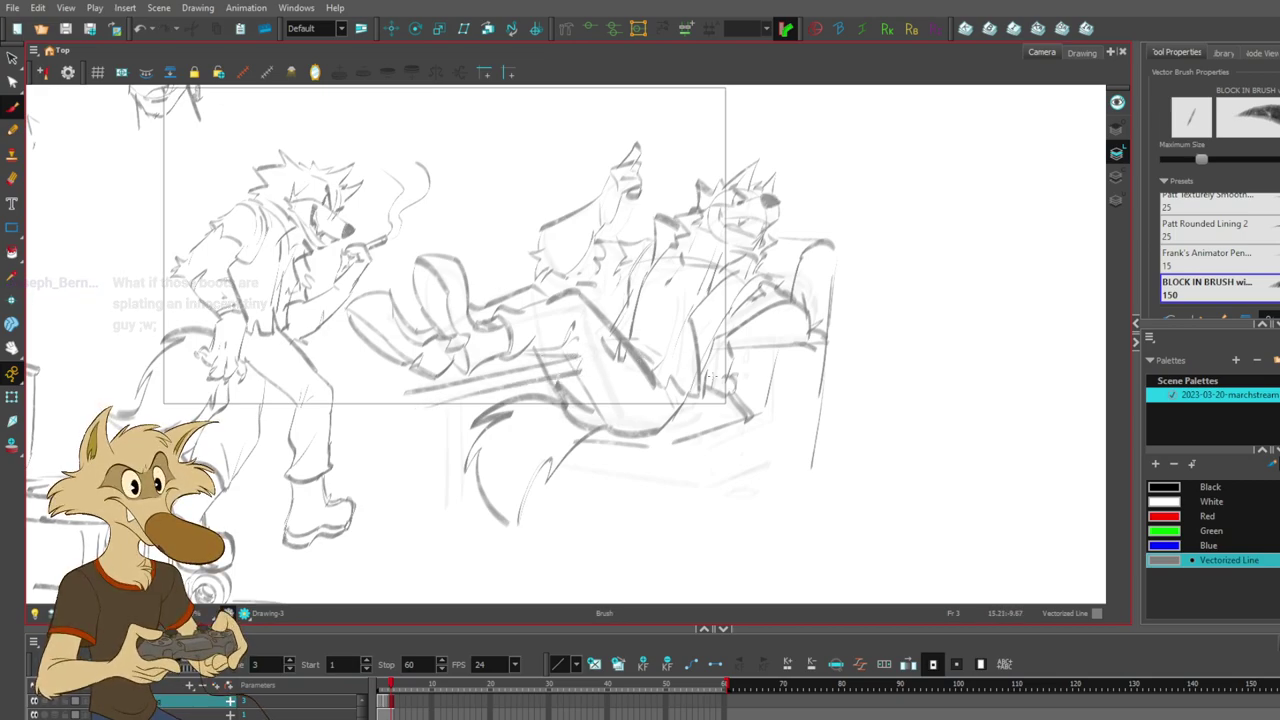
- Draw the table leg as two vertical lines below the tabletop
{"action": "left_click_drag", "start_coordinate": [458, 405], "coordinate": [457, 536]}
{"action": "key", "text": "ctrl+z"}
{"action": "mouse_move", "coordinate": [458, 404]}
{"action": "left_mouse_down"}
{"action": "mouse_move", "coordinate": [458, 529]}
{"action": "mouse_move", "coordinate": [440, 530]}
{"action": "left_mouse_up"}
{"action": "key", "text": "ctrl+z"}
{"action": "key", "text": "ctrl+z"}
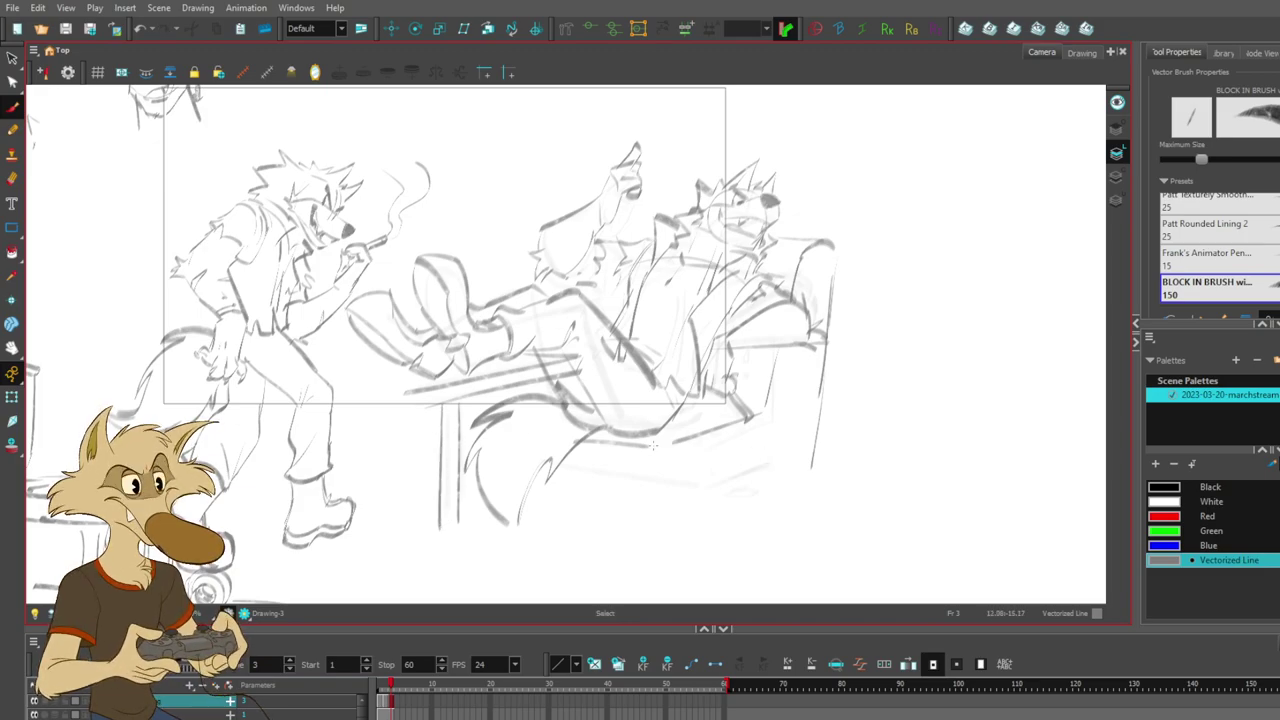
- Draw the chair's front vertical corner and the bottom edges of its base, closing them against the rear edge
{"action": "key", "text": "ctrl+z"}
{"action": "left_click_drag", "start_coordinate": [661, 448], "coordinate": [661, 501]}
{"action": "key", "text": "ctrl+z"}
{"action": "mouse_move", "coordinate": [554, 493]}
{"action": "left_mouse_down"}
{"action": "mouse_move", "coordinate": [677, 505]}
{"action": "mouse_move", "coordinate": [796, 474]}
{"action": "left_mouse_up"}
{"action": "key", "text": "ctrl+z"}
{"action": "left_click_drag", "start_coordinate": [656, 510], "coordinate": [812, 455]}
{"action": "key", "text": "ctrl+z"}
{"action": "key", "text": "ctrl+z"}
{"action": "left_click_drag", "start_coordinate": [662, 504], "coordinate": [802, 458]}
{"action": "key", "text": "ctrl+z"}
{"action": "left_click_drag", "start_coordinate": [652, 508], "coordinate": [818, 460]}
{"action": "key", "text": "ctrl+z"}
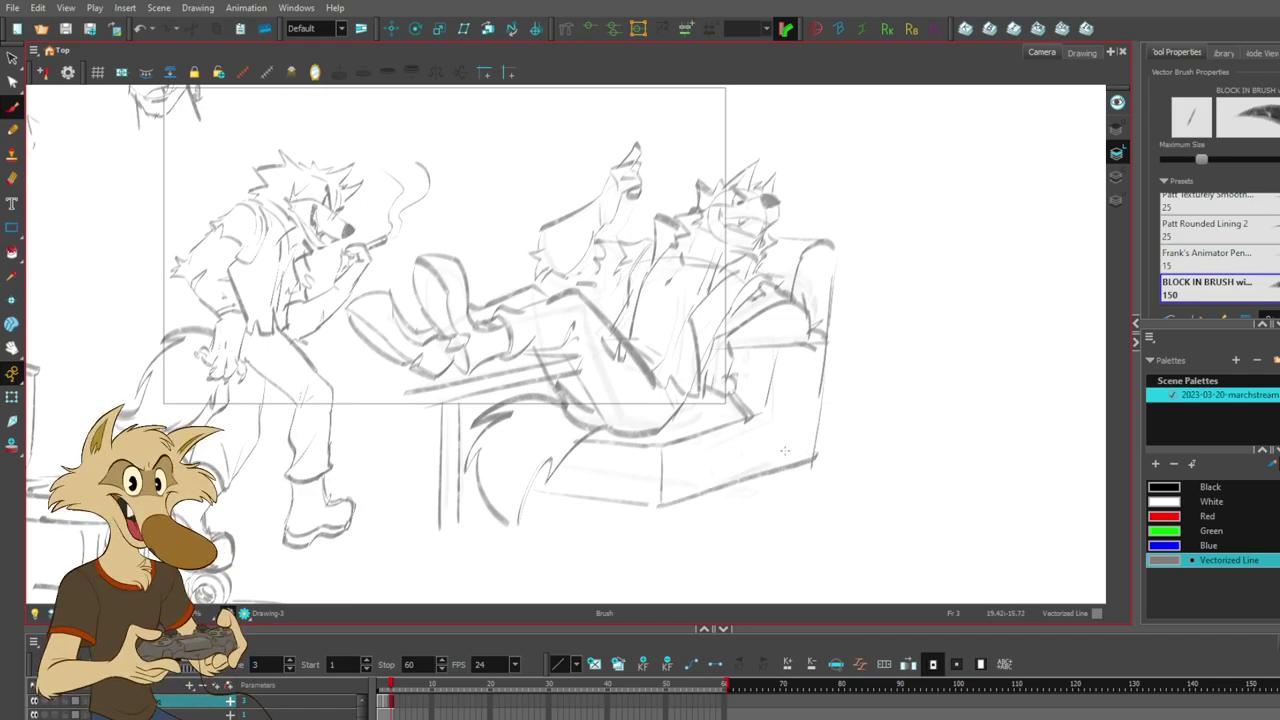
- Examine the new armchair and table against both wolves and the rest of the sheet
{"action": "scroll", "coordinate": [735, 407], "scroll_direction": "down", "scroll_amount": 6}
{"action": "scroll", "coordinate": [735, 407], "scroll_direction": "up", "scroll_amount": 5}
{"action": "scroll", "coordinate": [735, 407], "scroll_direction": "down", "scroll_amount": 3}
{"action": "scroll", "coordinate": [735, 407], "scroll_direction": "up", "scroll_amount": 5}
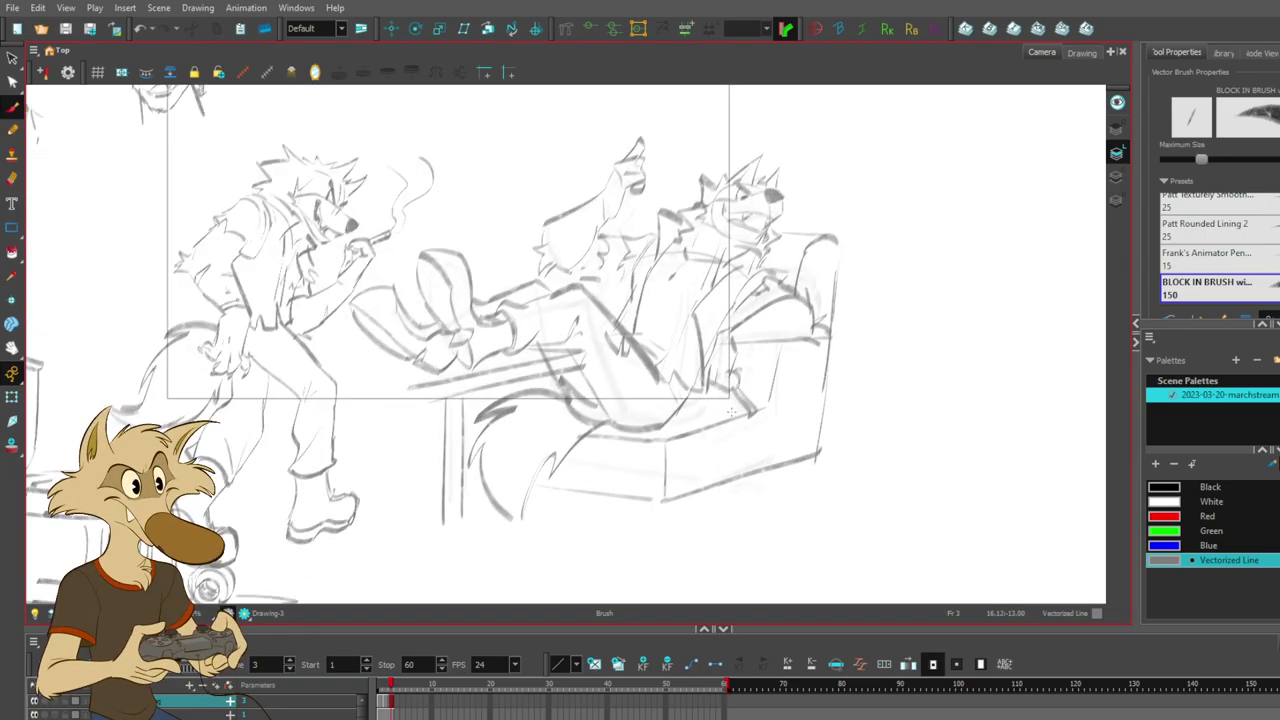
{"action": "scroll", "coordinate": [733, 422], "scroll_direction": "down", "scroll_amount": 4}
{"action": "scroll", "coordinate": [691, 480], "scroll_direction": "up", "scroll_amount": 2}
{"action": "scroll", "coordinate": [698, 466], "scroll_direction": "down", "scroll_amount": 4}
{"action": "scroll", "coordinate": [711, 463], "scroll_direction": "up", "scroll_amount": 3}
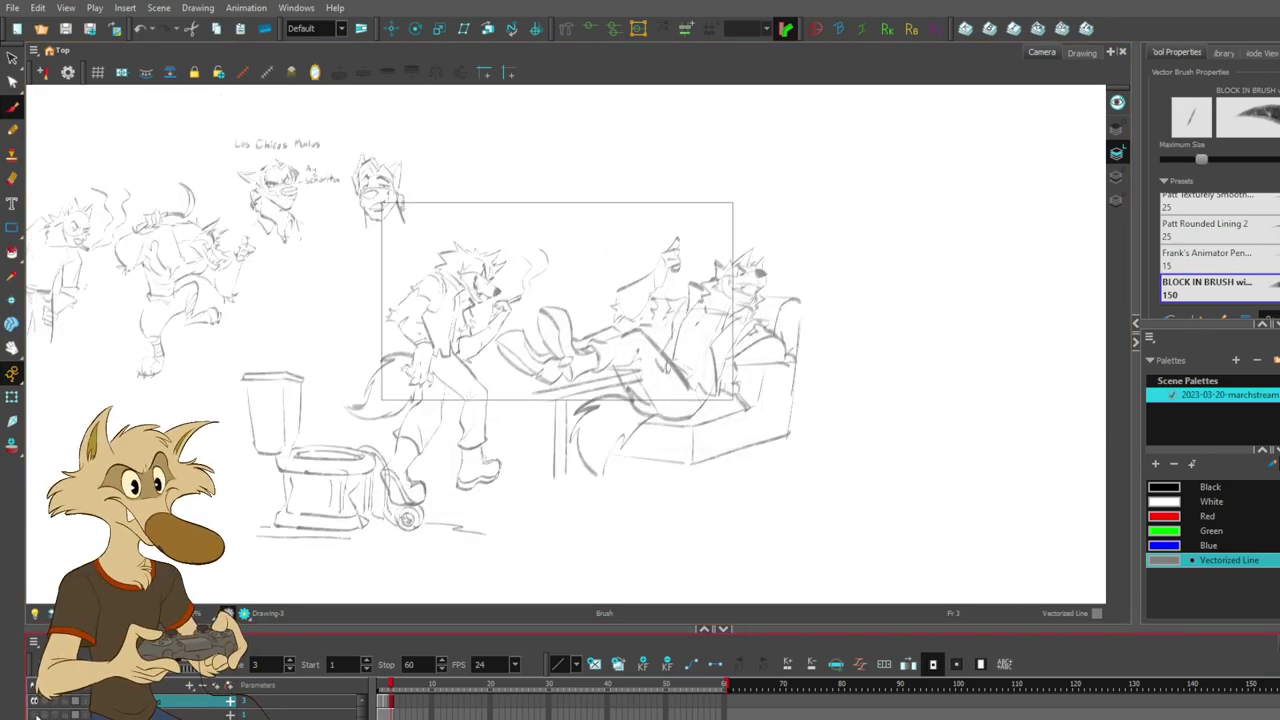
{"action": "scroll", "coordinate": [700, 440], "scroll_direction": "down", "scroll_amount": 2}
{"action": "scroll", "coordinate": [695, 435], "scroll_direction": "up", "scroll_amount": 3}
{"action": "scroll", "coordinate": [690, 430], "scroll_direction": "down", "scroll_amount": 2}
{"action": "scroll", "coordinate": [680, 426], "scroll_direction": "up", "scroll_amount": 2}
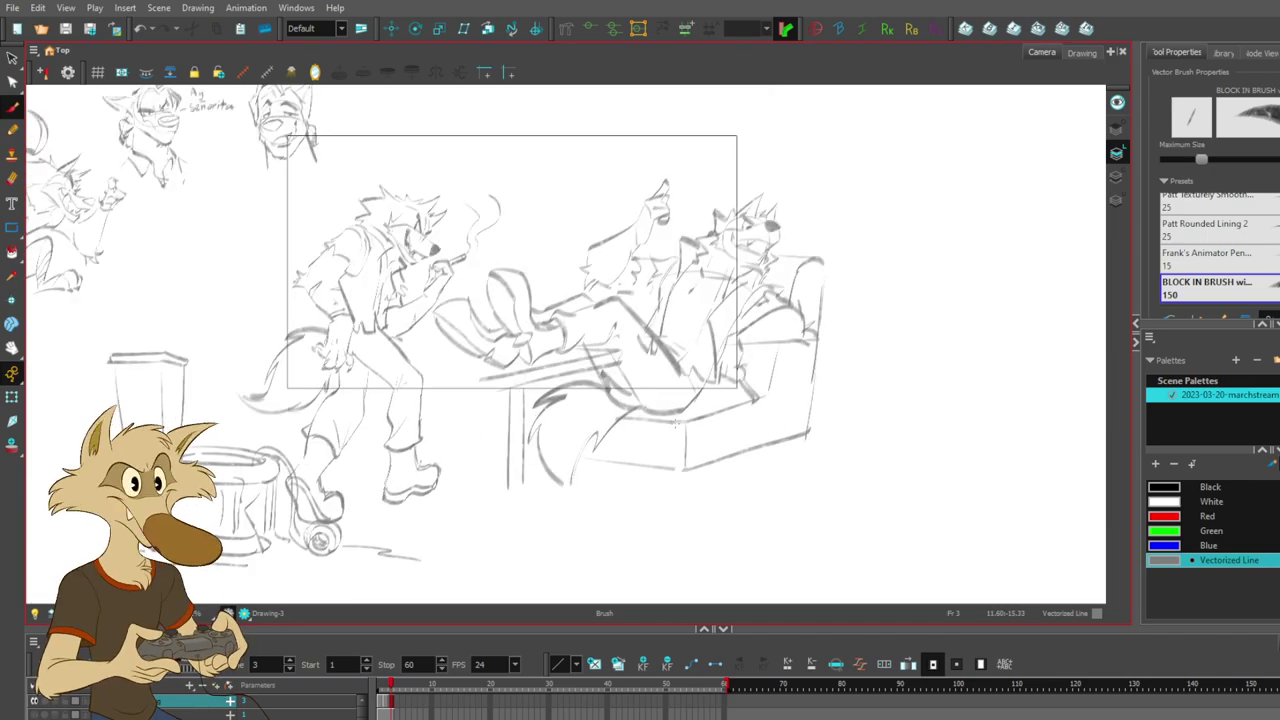
- Delete the bottom edges of the chair base and redraw them lower for a taller base
{"action": "scroll", "coordinate": [676, 424], "scroll_direction": "up", "scroll_amount": 1}
{"action": "mouse_move", "coordinate": [572, 526]}
{"action": "left_mouse_down"}
{"action": "mouse_move", "coordinate": [680, 536]}
{"action": "mouse_move", "coordinate": [826, 484]}
{"action": "left_mouse_up"}
{"action": "left_click", "coordinate": [712, 476], "text": "ctrl"}
{"action": "key", "text": "Delete"}
{"action": "key", "text": "ctrl+z"}
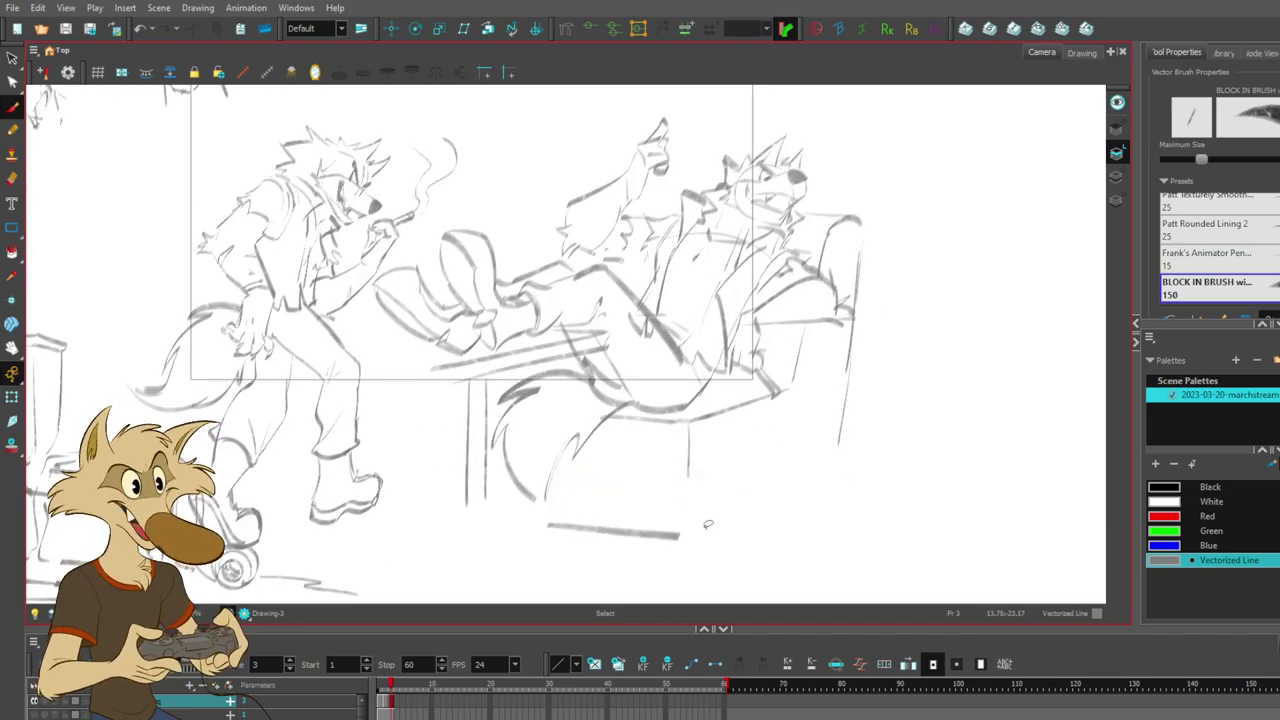
{"action": "left_click_drag", "start_coordinate": [679, 541], "coordinate": [828, 488]}
- Replace the chair's front vertical corner with a shorter, slightly curved corner for the seat cushion
{"action": "mouse_move", "coordinate": [689, 456]}
{"action": "left_mouse_down"}
{"action": "mouse_move", "coordinate": [783, 431]}
{"action": "mouse_move", "coordinate": [682, 487]}
{"action": "mouse_move", "coordinate": [682, 520]}
{"action": "left_mouse_up"}
{"action": "key", "text": "ctrl+z"}
{"action": "left_click", "coordinate": [689, 442], "text": "ctrl"}
{"action": "key", "text": "Delete"}
{"action": "left_click", "coordinate": [688, 422], "text": "ctrl"}
{"action": "key", "text": "ctrl+z"}
{"action": "left_click_drag", "start_coordinate": [691, 422], "coordinate": [679, 466]}
{"action": "key", "text": "ctrl+z"}
- Draw the lower edges of the seat cushion along the front and side of the chair
{"action": "mouse_move", "coordinate": [574, 465]}
{"action": "left_mouse_down"}
{"action": "mouse_move", "coordinate": [679, 472]}
{"action": "mouse_move", "coordinate": [797, 440]}
{"action": "left_mouse_up"}
{"action": "key", "text": "ctrl+z"}
{"action": "mouse_move", "coordinate": [674, 474]}
{"action": "left_mouse_down"}
{"action": "mouse_move", "coordinate": [818, 437]}
{"action": "mouse_move", "coordinate": [710, 464]}
{"action": "mouse_move", "coordinate": [801, 435]}
{"action": "left_mouse_up"}
{"action": "key", "text": "ctrl+z"}
{"action": "key", "text": "ctrl+z"}
- Extend the chair's rear edge down to the floor and draw the base's vertical corner below the cushion
{"action": "left_click_drag", "start_coordinate": [838, 321], "coordinate": [830, 494]}
{"action": "key", "text": "ctrl+z"}
{"action": "key", "text": "ctrl+z"}
{"action": "left_click_drag", "start_coordinate": [839, 432], "coordinate": [827, 482]}
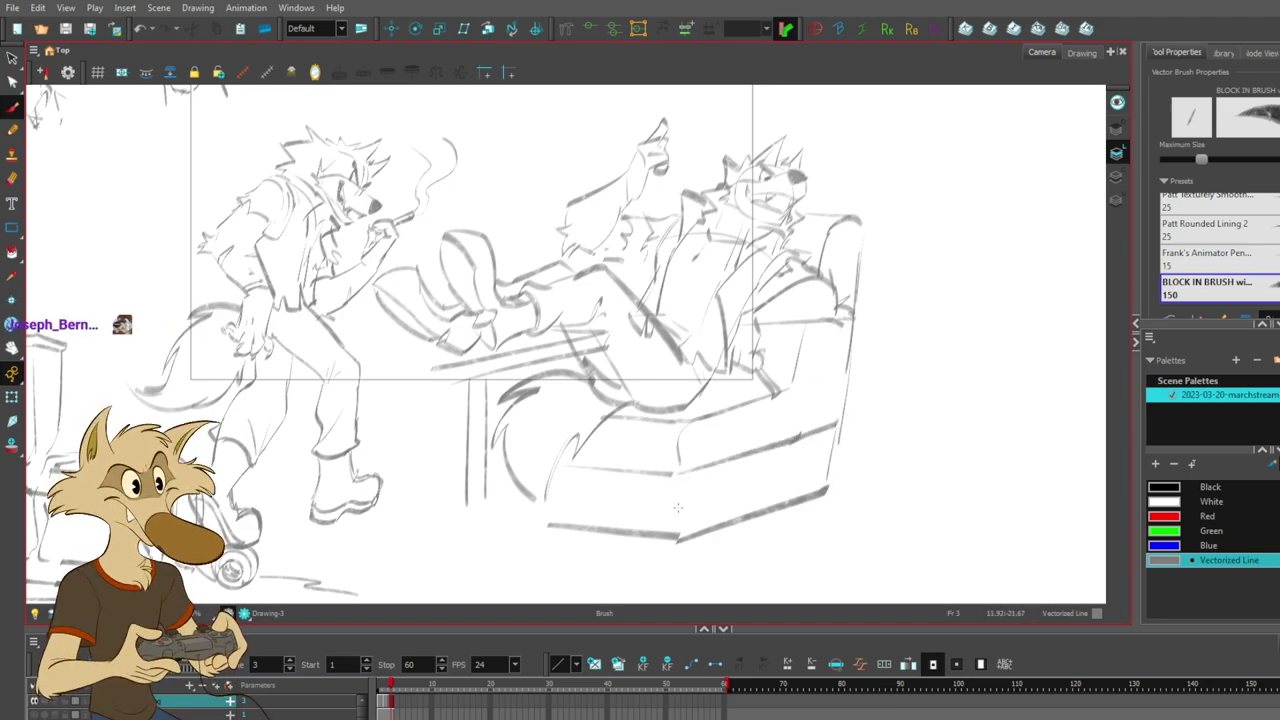
{"action": "left_click_drag", "start_coordinate": [680, 478], "coordinate": [680, 539]}
{"action": "key", "text": "ctrl+z"}
{"action": "left_click_drag", "start_coordinate": [681, 473], "coordinate": [680, 530]}
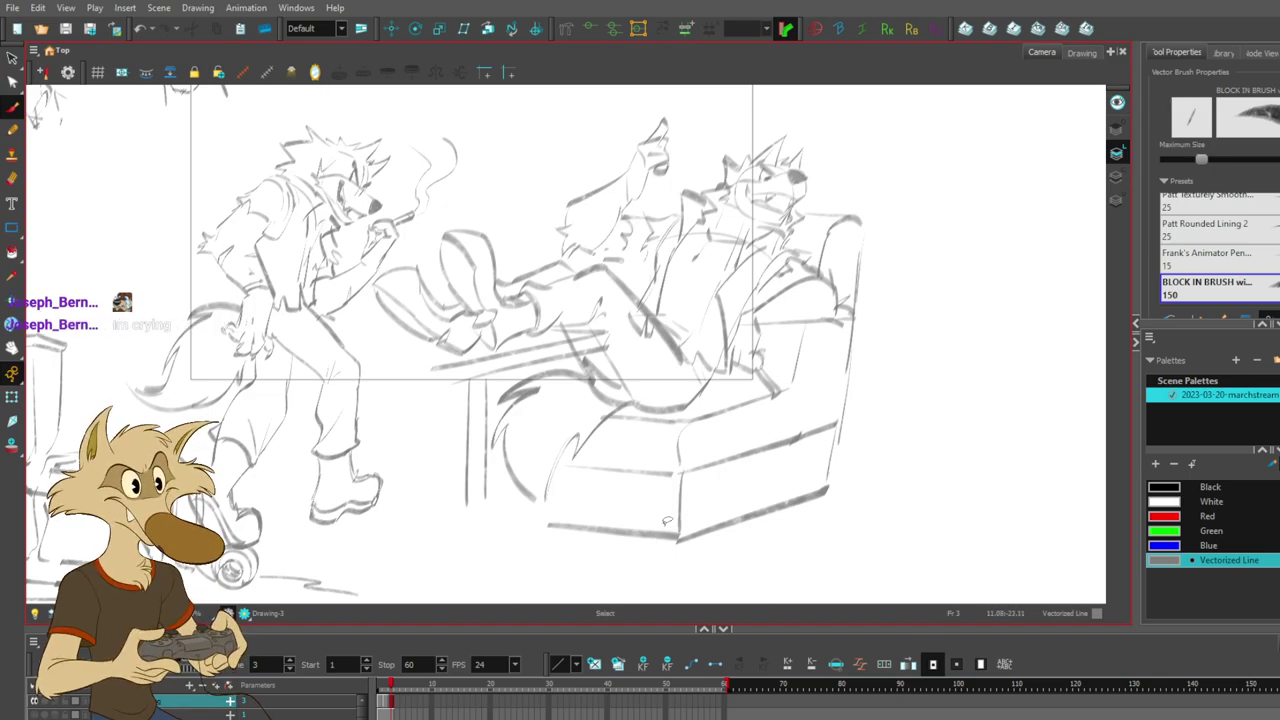
- Delete the front bottom edge of the chair base and redraw it slightly higher behind the tail
{"action": "key", "text": "ctrl+z"}
{"action": "left_click", "coordinate": [660, 535], "text": "ctrl"}
{"action": "key", "text": "Delete"}
{"action": "left_click_drag", "start_coordinate": [563, 503], "coordinate": [678, 523]}
{"action": "key", "text": "ctrl+z"}
{"action": "key", "text": "ctrl+z"}
{"action": "left_click_drag", "start_coordinate": [587, 511], "coordinate": [682, 526]}
{"action": "key", "text": "ctrl+z"}
{"action": "mouse_move", "coordinate": [577, 507]}
{"action": "left_mouse_down"}
{"action": "mouse_move", "coordinate": [696, 523]}
{"action": "mouse_move", "coordinate": [679, 530]}
{"action": "left_mouse_up"}
{"action": "key", "text": "ctrl+z"}
{"action": "key", "text": "ctrl+z"}
- Delete the side bottom edge of the chair base and redraw it from the raised corner to the rear edge
{"action": "mouse_move", "coordinate": [688, 484]}
{"action": "left_mouse_down"}
{"action": "mouse_move", "coordinate": [678, 531]}
{"action": "mouse_move", "coordinate": [808, 482]}
{"action": "left_mouse_up"}
{"action": "key", "text": "ctrl+z"}
{"action": "left_click", "coordinate": [682, 540], "text": "ctrl"}
{"action": "key", "text": "Delete"}
{"action": "key", "text": "ctrl+z"}
{"action": "mouse_move", "coordinate": [682, 528]}
{"action": "left_mouse_down"}
{"action": "mouse_move", "coordinate": [829, 476]}
{"action": "mouse_move", "coordinate": [823, 489]}
{"action": "left_mouse_up"}
{"action": "key", "text": "ctrl+z"}
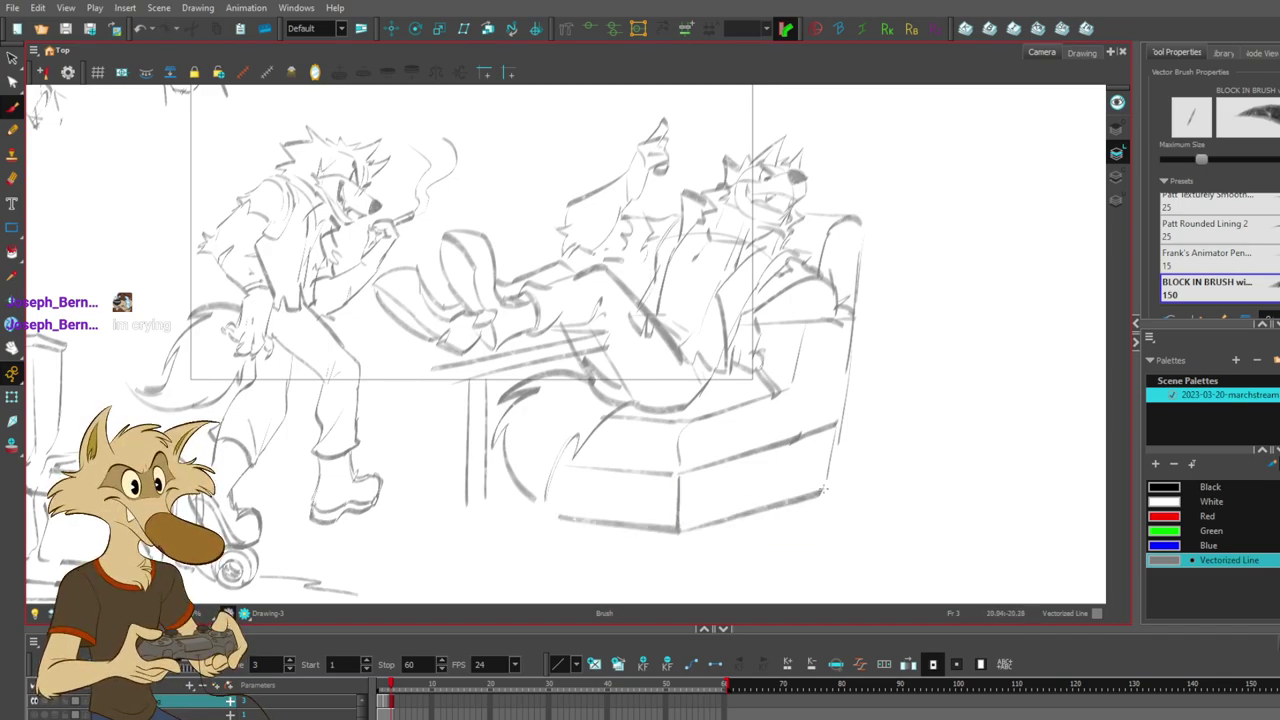
- Examine the corrected chair base and overall composition across the whole sheet
{"action": "scroll", "coordinate": [785, 457], "scroll_direction": "down", "scroll_amount": 2}
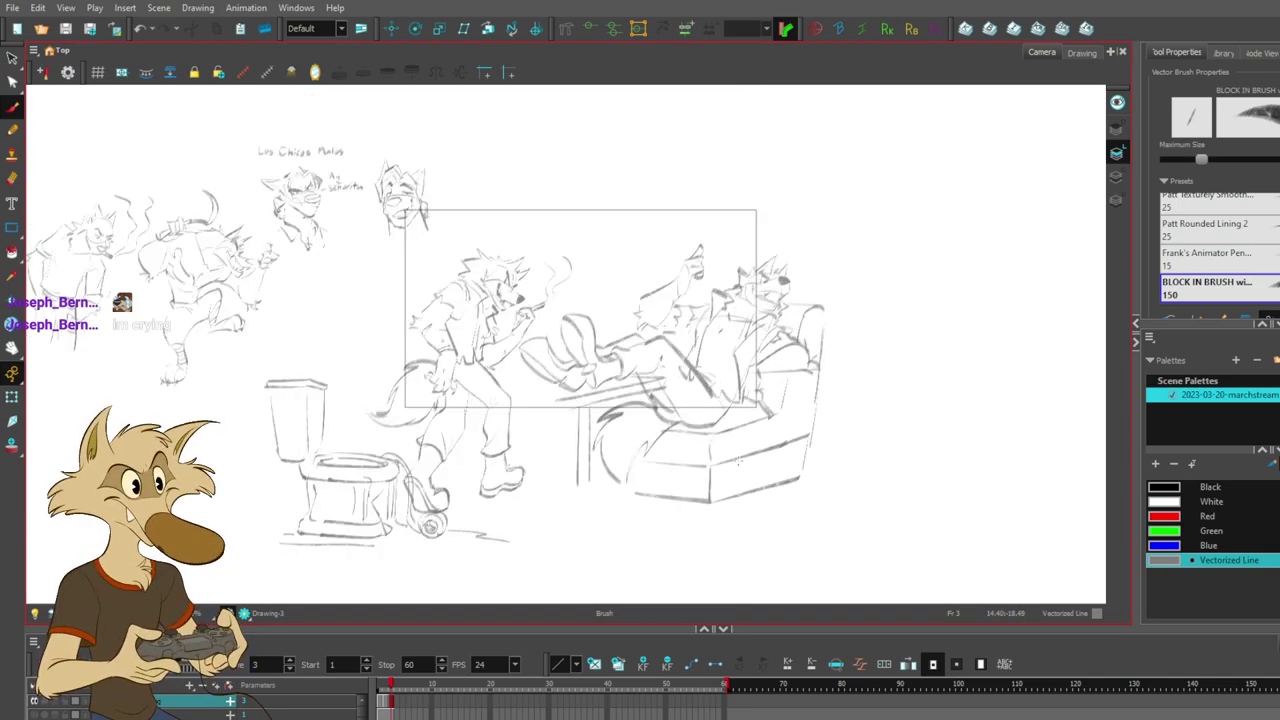
{"action": "scroll", "coordinate": [674, 355], "scroll_direction": "down", "scroll_amount": 2}
{"action": "scroll", "coordinate": [722, 383], "scroll_direction": "up", "scroll_amount": 2}
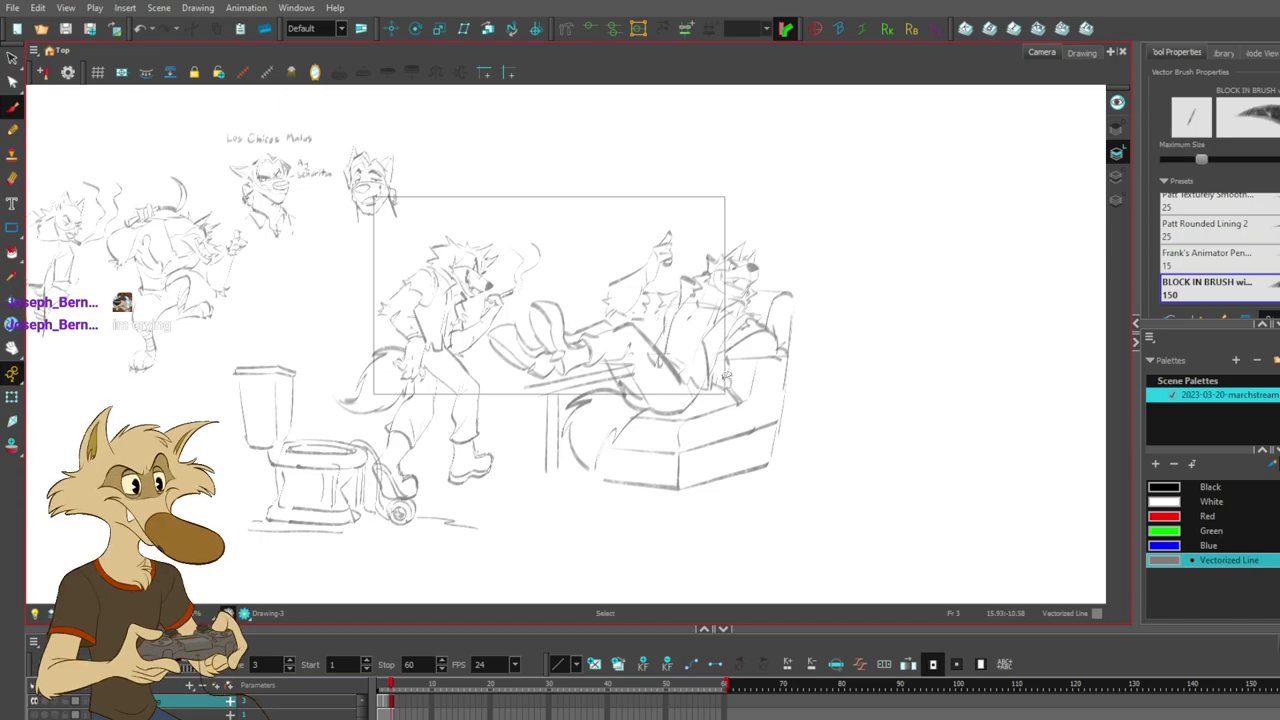
{"action": "scroll", "coordinate": [652, 366], "scroll_direction": "down", "scroll_amount": 4}
{"action": "scroll", "coordinate": [655, 370], "scroll_direction": "up", "scroll_amount": 3}
{"action": "scroll", "coordinate": [652, 366], "scroll_direction": "down", "scroll_amount": 1}
{"action": "scroll", "coordinate": [641, 352], "scroll_direction": "up", "scroll_amount": 1}
{"action": "scroll", "coordinate": [641, 352], "scroll_direction": "up", "scroll_amount": 2}
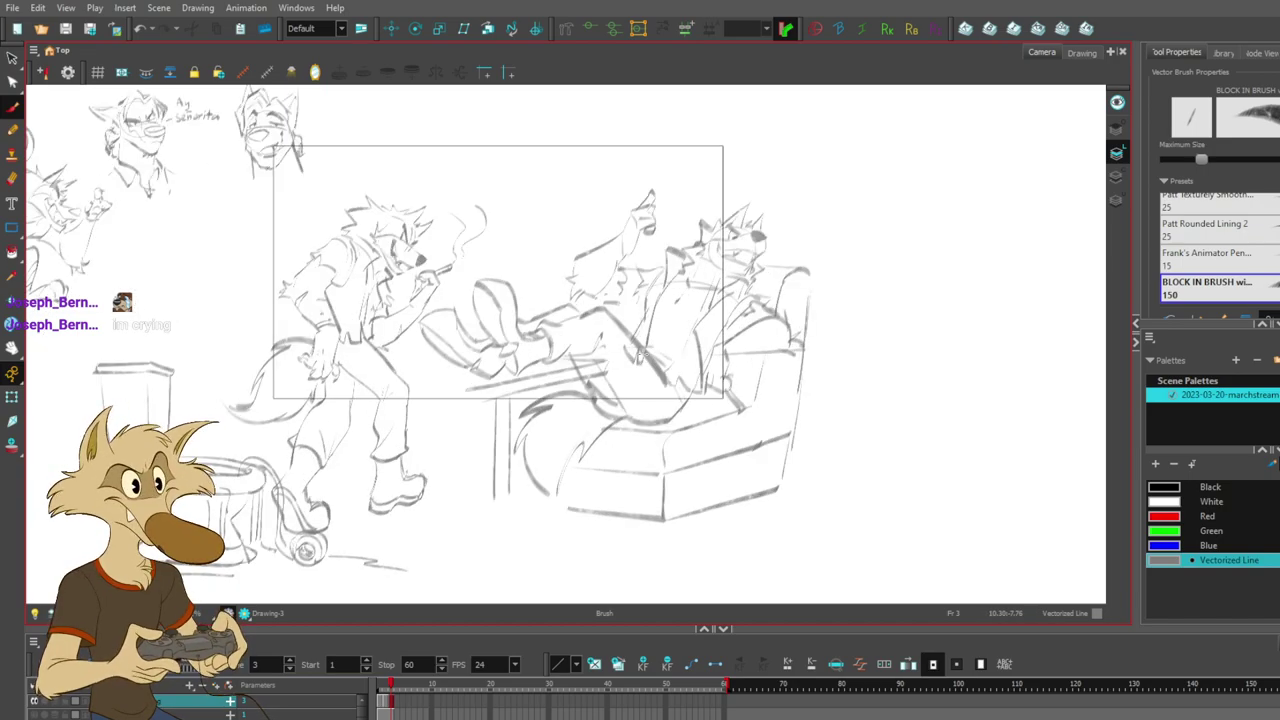
- Draw wavy smoke lines trailing from beside the seated wolf's lowered hand and curling up behind the chair
{"action": "mouse_move", "coordinate": [742, 413]}
{"action": "left_mouse_down"}
{"action": "mouse_move", "coordinate": [777, 431]}
{"action": "mouse_move", "coordinate": [826, 389]}
{"action": "left_mouse_up"}
{"action": "key", "text": "ctrl+z"}
{"action": "mouse_move", "coordinate": [742, 411]}
{"action": "left_mouse_down"}
{"action": "mouse_move", "coordinate": [832, 400]}
{"action": "mouse_move", "coordinate": [862, 339]}
{"action": "mouse_move", "coordinate": [762, 425]}
{"action": "mouse_move", "coordinate": [851, 344]}
{"action": "mouse_move", "coordinate": [788, 405]}
{"action": "mouse_move", "coordinate": [817, 393]}
{"action": "mouse_move", "coordinate": [831, 365]}
{"action": "mouse_move", "coordinate": [840, 299]}
{"action": "left_mouse_up"}
{"action": "key", "text": "ctrl+z"}
{"action": "key", "text": "ctrl+z"}
{"action": "key", "text": "ctrl+z"}
- Examine the smoke lines behind the chair and how the scene reads beside the other sketches
{"action": "scroll", "coordinate": [846, 459], "scroll_direction": "down", "scroll_amount": 3}
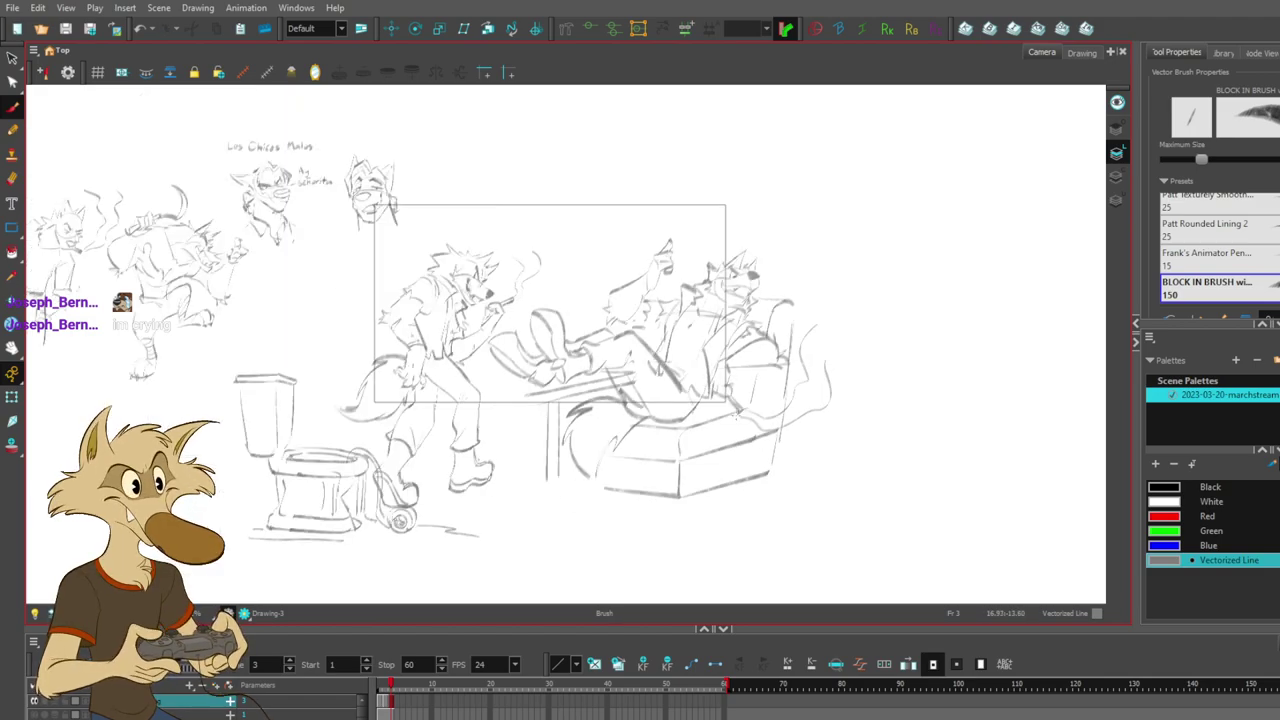
{"action": "scroll", "coordinate": [722, 431], "scroll_direction": "up", "scroll_amount": 4}
{"action": "scroll", "coordinate": [722, 431], "scroll_direction": "down", "scroll_amount": 3}
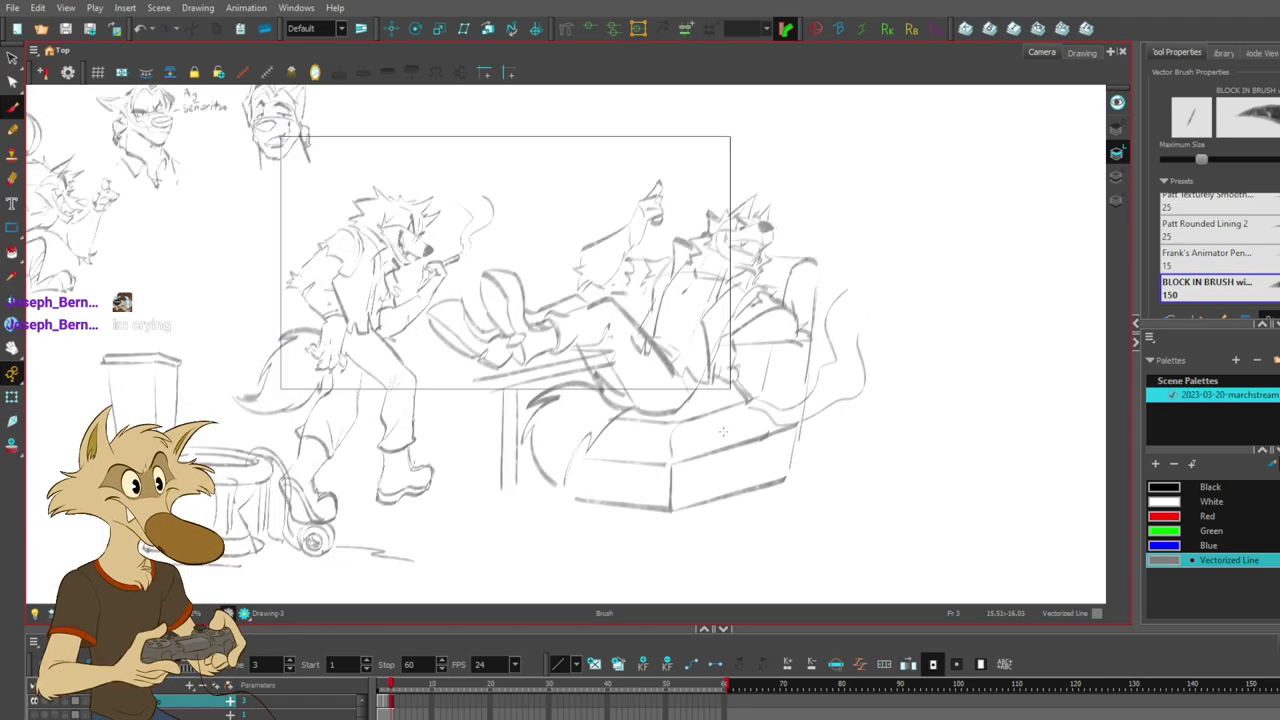
{"action": "scroll", "coordinate": [700, 438], "scroll_direction": "up", "scroll_amount": 1}
{"action": "scroll", "coordinate": [676, 445], "scroll_direction": "down", "scroll_amount": 2}
{"action": "scroll", "coordinate": [676, 444], "scroll_direction": "up", "scroll_amount": 2}
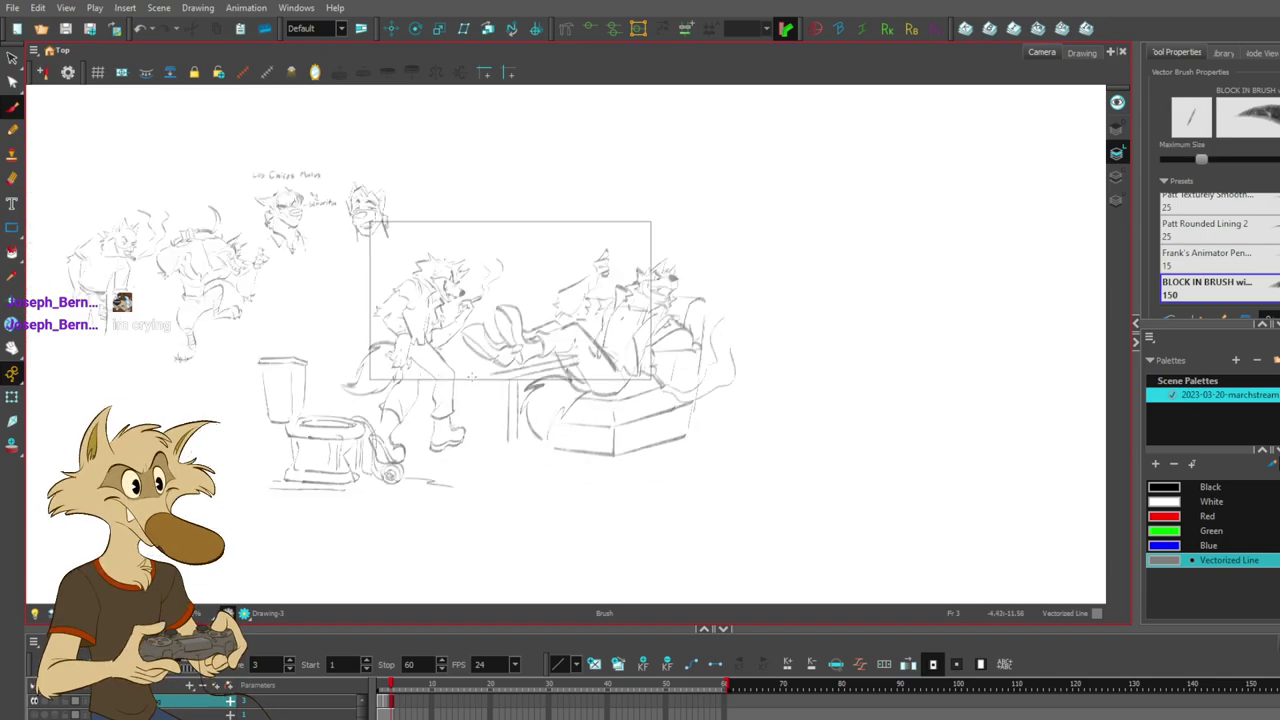
- Select the toilet, both wolves, table and chair together, scale them down and move them up beside the other sketches
{"action": "key", "text": "alt+s"}
{"action": "scroll", "coordinate": [658, 364], "scroll_direction": "down", "scroll_amount": 2}
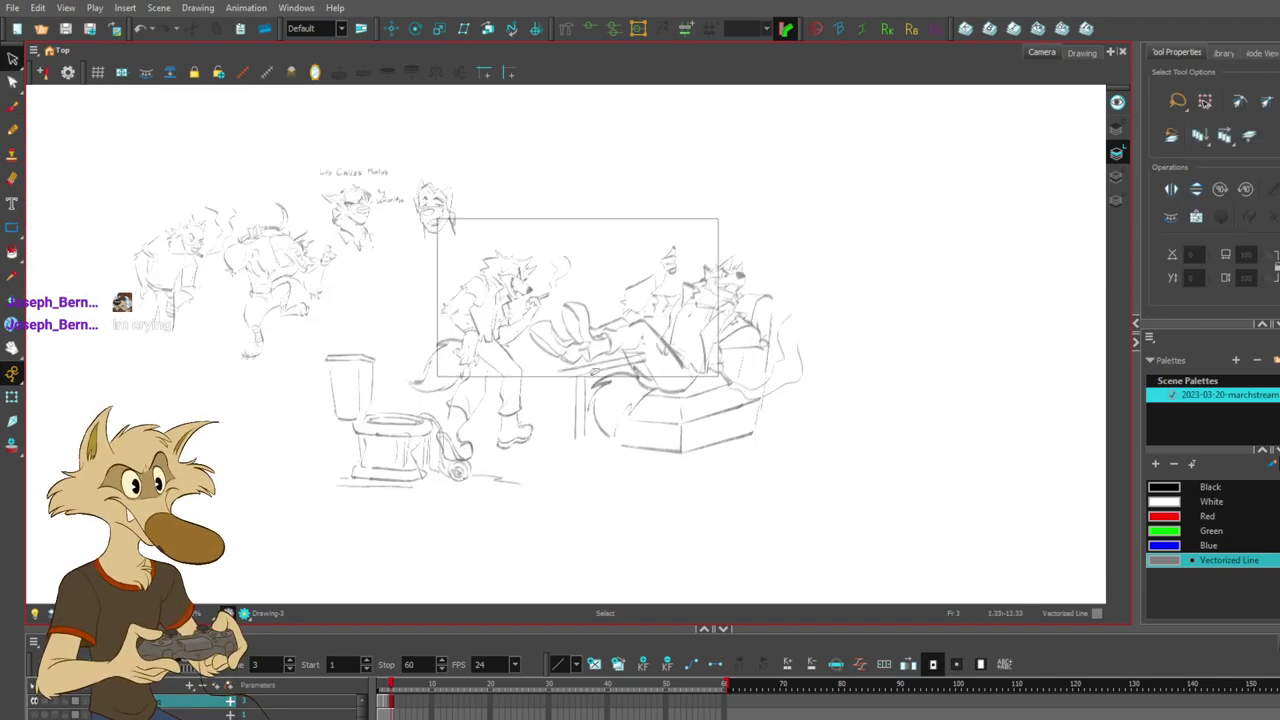
{"action": "scroll", "coordinate": [600, 352], "scroll_direction": "up", "scroll_amount": 1}
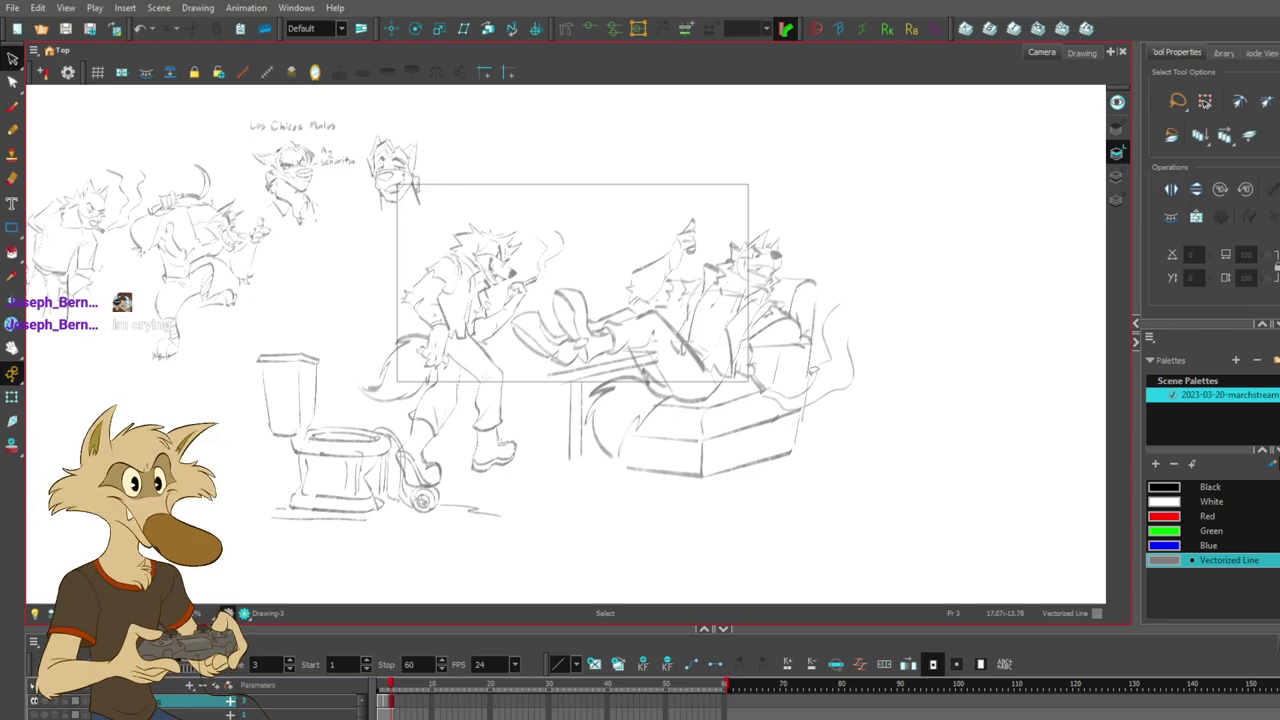
{"action": "scroll", "coordinate": [860, 350], "scroll_direction": "down", "scroll_amount": 2}
{"action": "scroll", "coordinate": [740, 386], "scroll_direction": "up", "scroll_amount": 1}
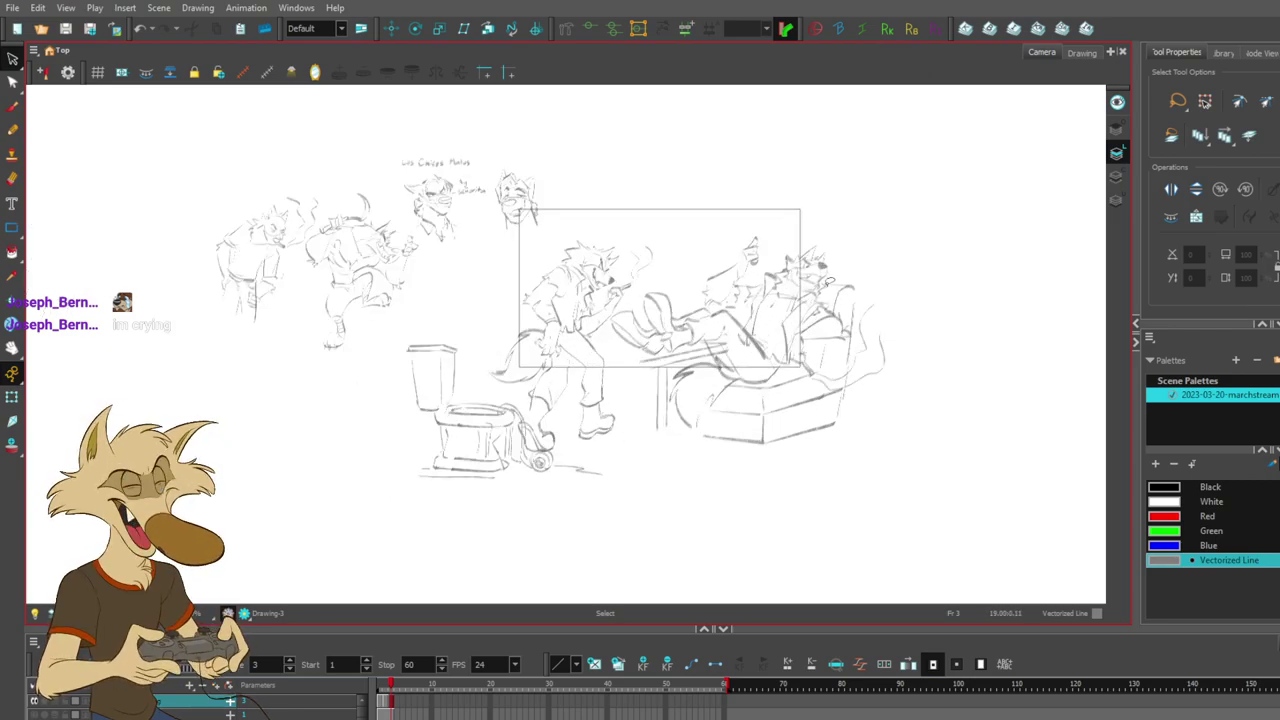
{"action": "scroll", "coordinate": [829, 283], "scroll_direction": "up", "scroll_amount": 1}
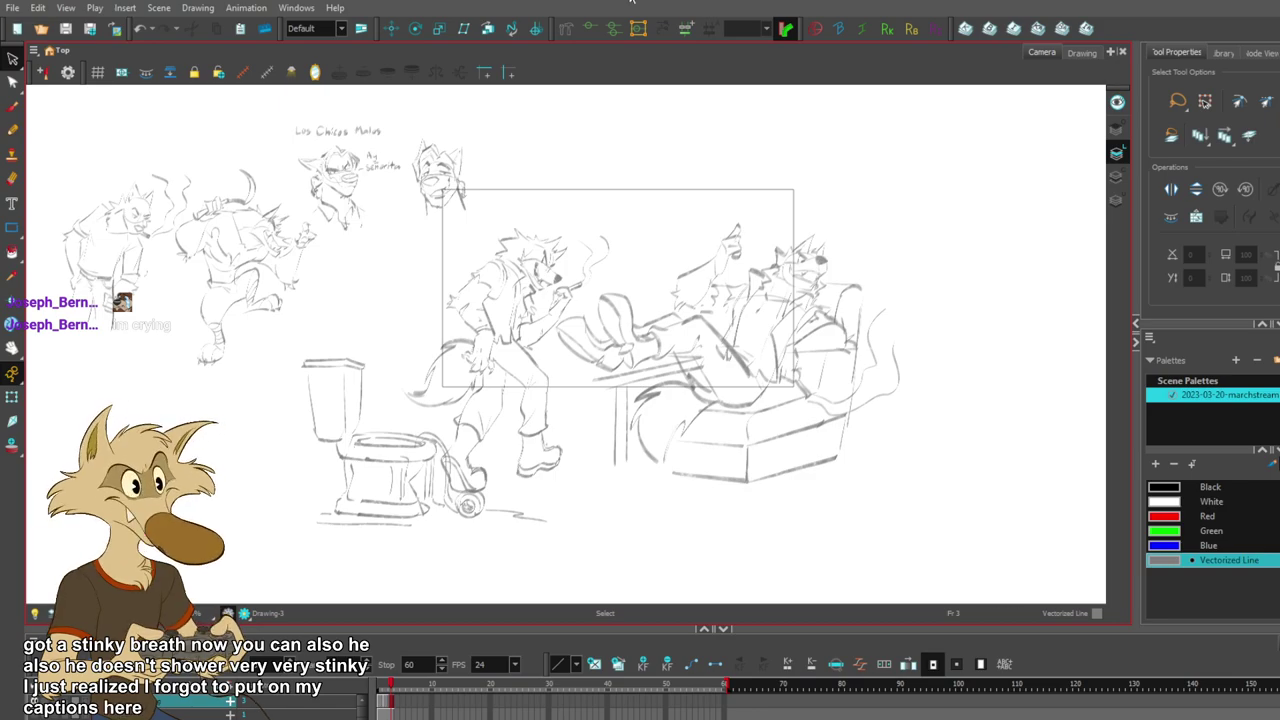
{"action": "scroll", "coordinate": [638, 350], "scroll_direction": "down", "scroll_amount": 3}
{"action": "scroll", "coordinate": [638, 350], "scroll_direction": "up", "scroll_amount": 2}
{"action": "scroll", "coordinate": [634, 363], "scroll_direction": "up", "scroll_amount": 2}
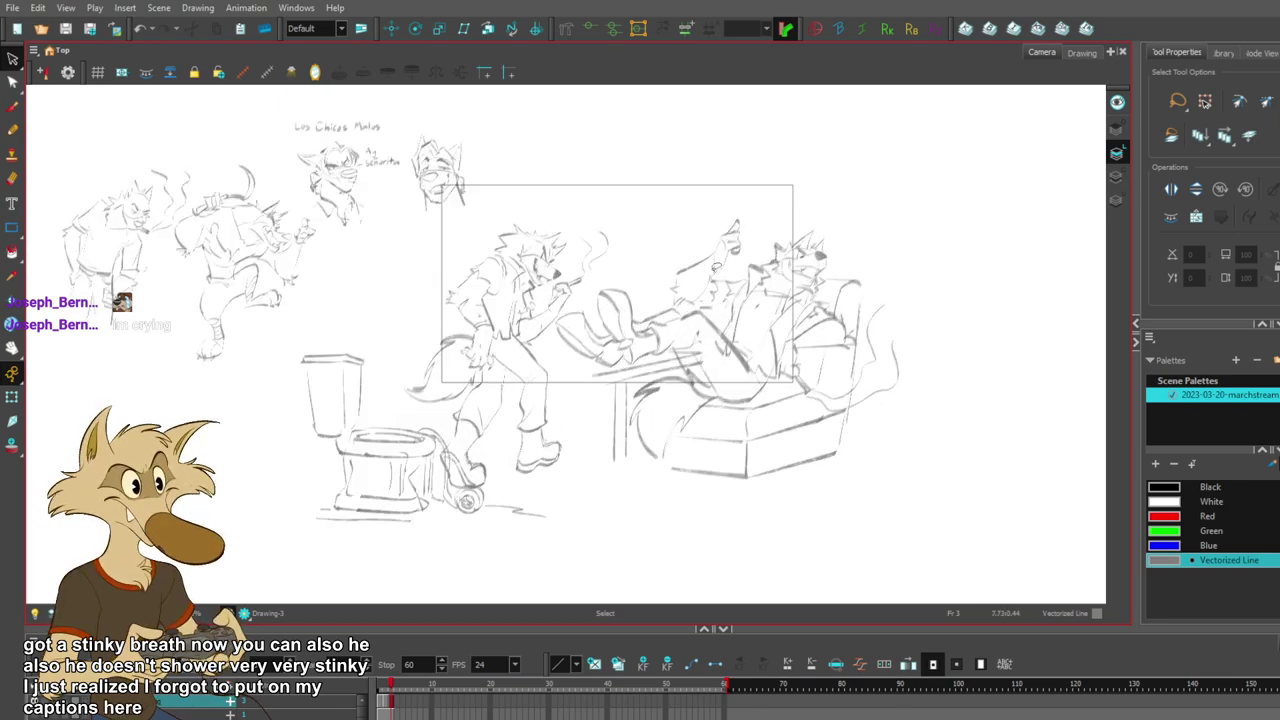
{"action": "mouse_move", "coordinate": [861, 209]}
{"action": "left_mouse_down"}
{"action": "mouse_move", "coordinate": [671, 181]}
{"action": "mouse_move", "coordinate": [474, 218]}
{"action": "mouse_move", "coordinate": [308, 324]}
{"action": "mouse_move", "coordinate": [287, 501]}
{"action": "mouse_move", "coordinate": [802, 524]}
{"action": "mouse_move", "coordinate": [982, 403]}
{"action": "mouse_move", "coordinate": [1004, 272]}
{"action": "mouse_move", "coordinate": [982, 199]}
{"action": "mouse_move", "coordinate": [877, 237]}
{"action": "mouse_move", "coordinate": [889, 217]}
{"action": "mouse_move", "coordinate": [700, 320]}
{"action": "left_mouse_up"}
{"action": "key", "text": "ctrl+z"}
{"action": "mouse_move", "coordinate": [628, 368]}
{"action": "left_mouse_down"}
{"action": "mouse_move", "coordinate": [580, 338]}
{"action": "mouse_move", "coordinate": [575, 283]}
{"action": "left_mouse_up"}
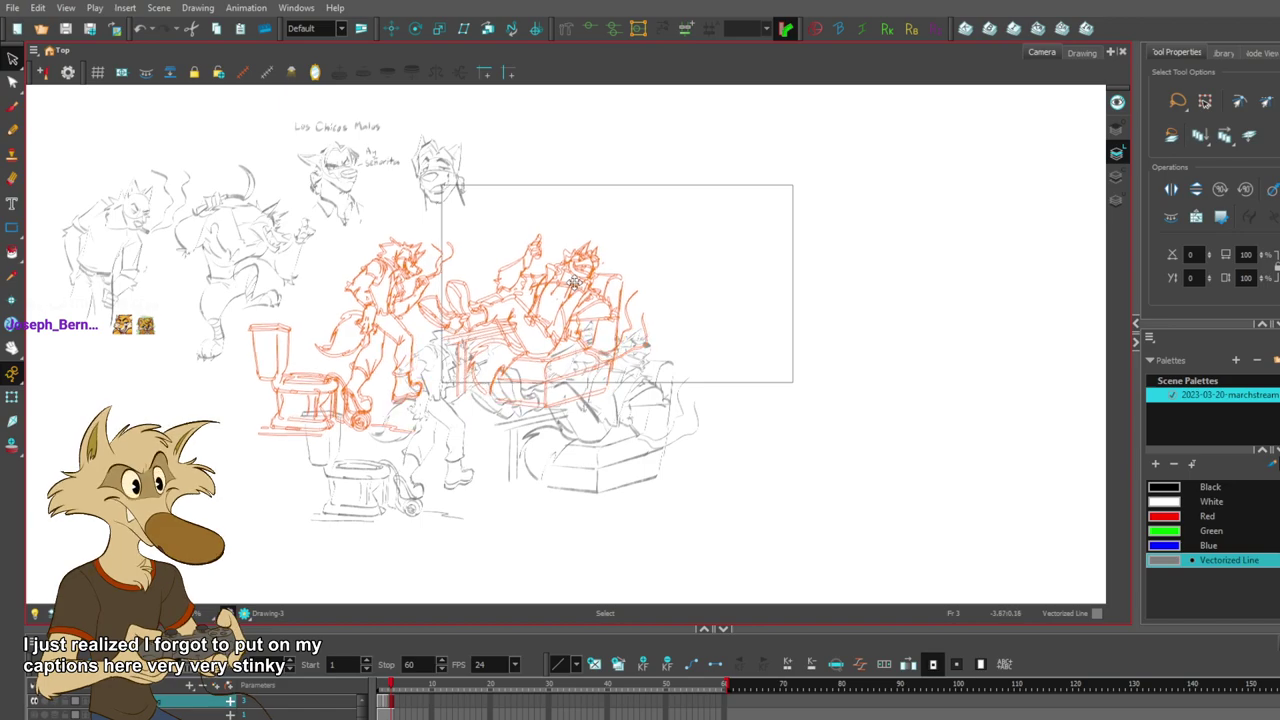
{"action": "left_click", "coordinate": [800, 318]}
- Examine the scaled-down scene and the empty space beside it, and switch back to the Brush tool
{"action": "scroll", "coordinate": [480, 278], "scroll_direction": "up", "scroll_amount": 2}
{"action": "left_click_drag", "start_coordinate": [351, 334], "coordinate": [431, 325]}
{"action": "scroll", "coordinate": [430, 324], "scroll_direction": "down", "scroll_amount": 2}
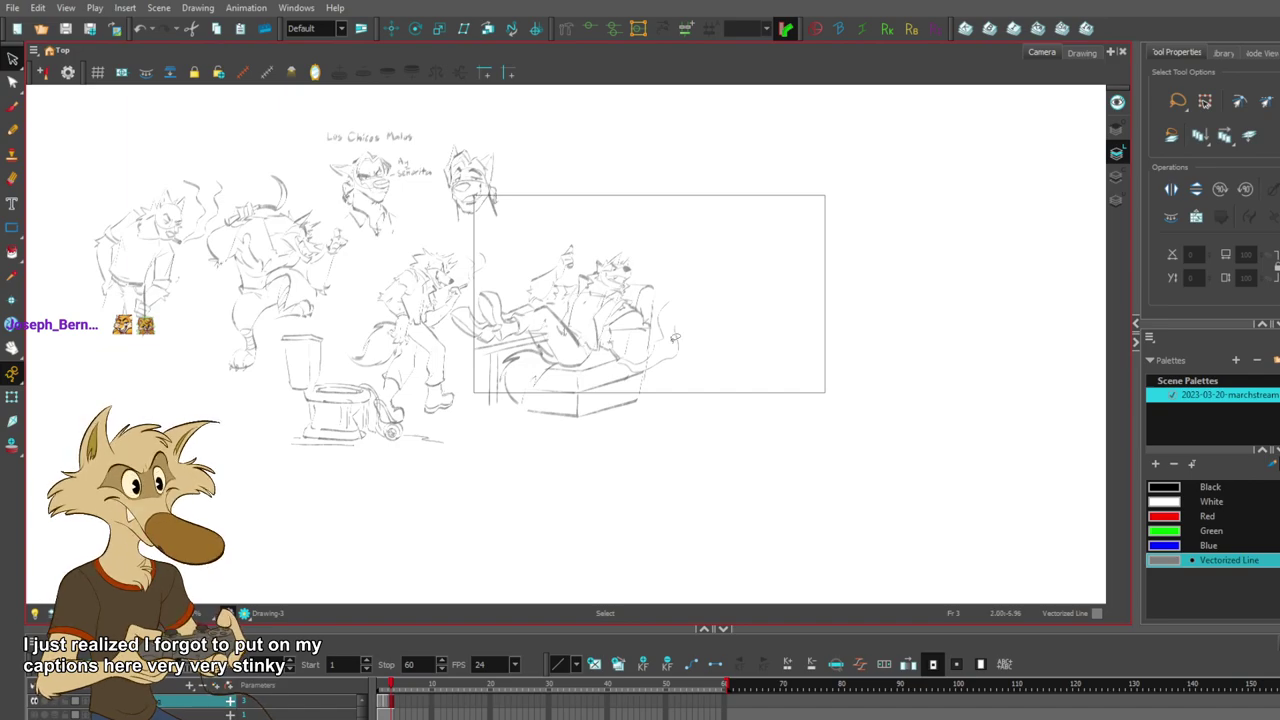
{"action": "scroll", "coordinate": [676, 338], "scroll_direction": "down", "scroll_amount": 1}
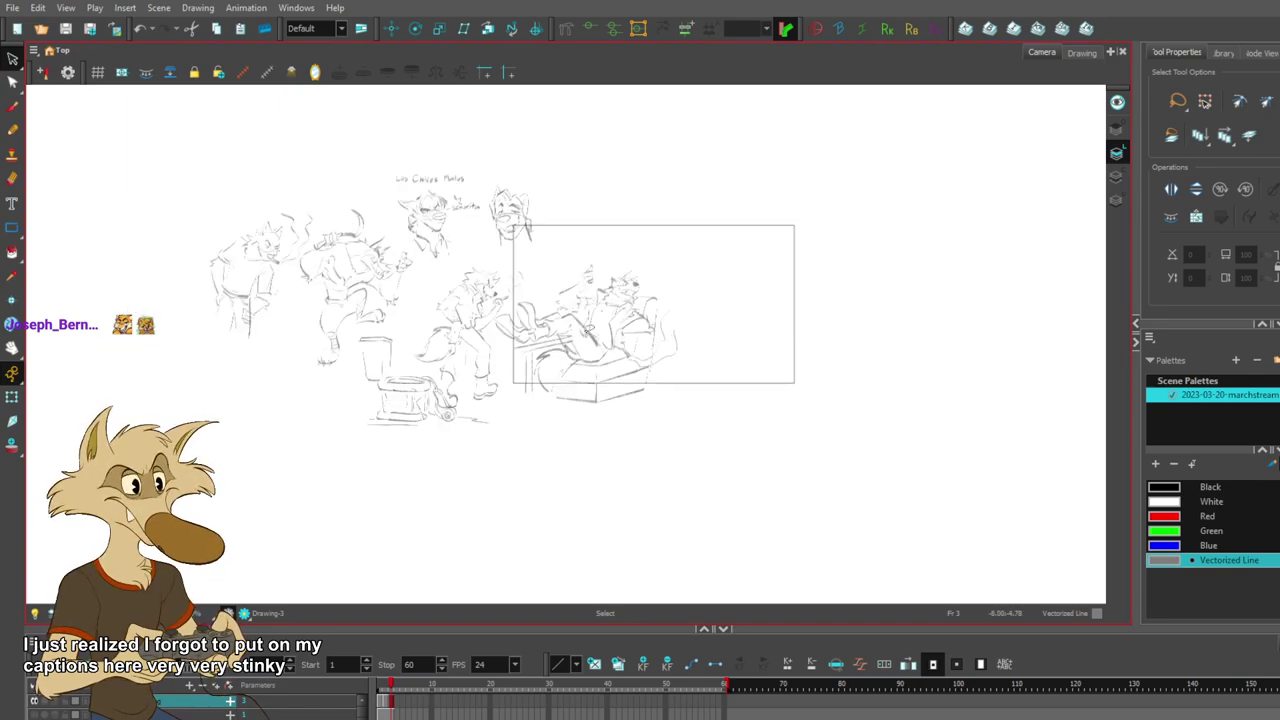
{"action": "scroll", "coordinate": [715, 336], "scroll_direction": "up", "scroll_amount": 2}
{"action": "key", "text": "alt+b"}
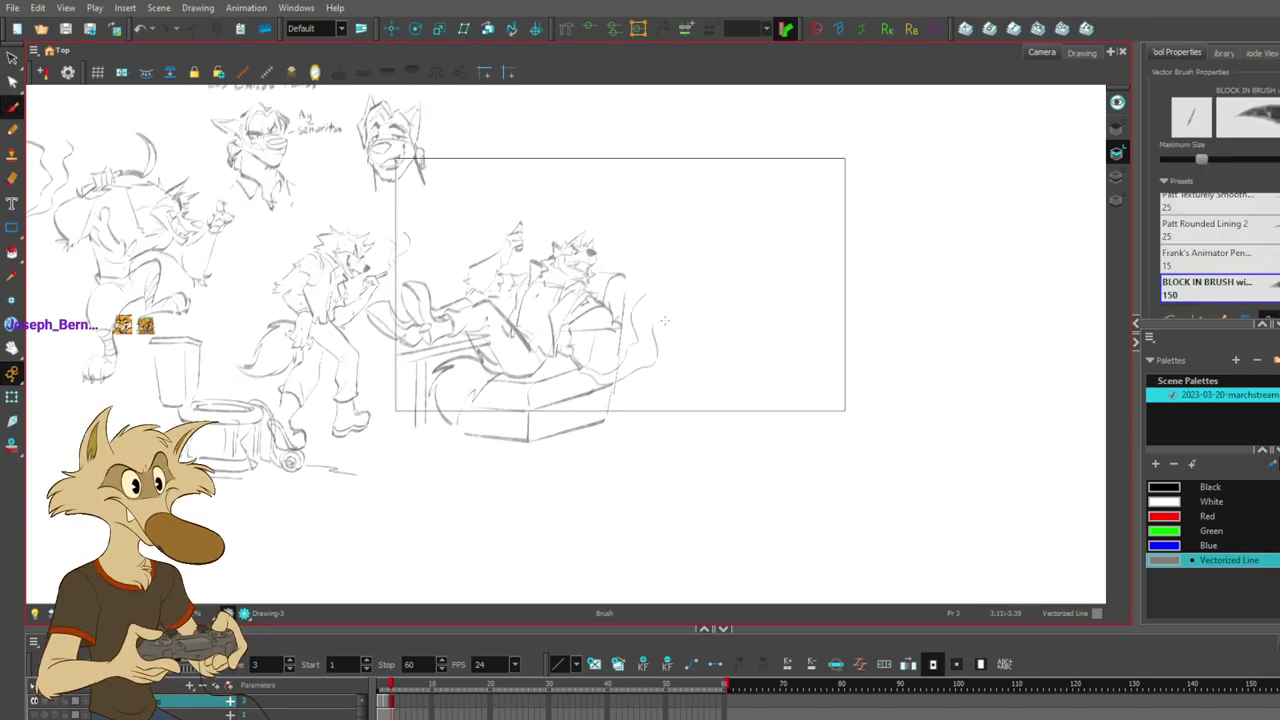
{"action": "scroll", "coordinate": [674, 317], "scroll_direction": "down", "scroll_amount": 1}
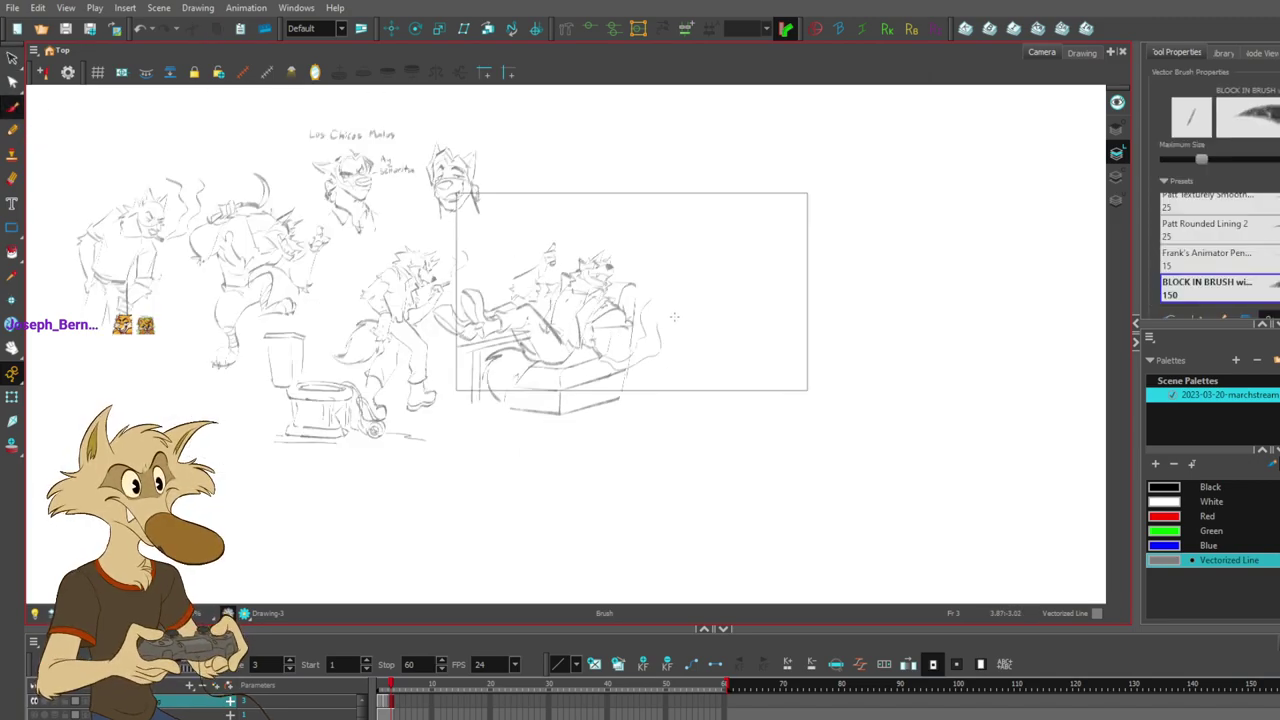
{"action": "scroll", "coordinate": [715, 257], "scroll_direction": "up", "scroll_amount": 3}
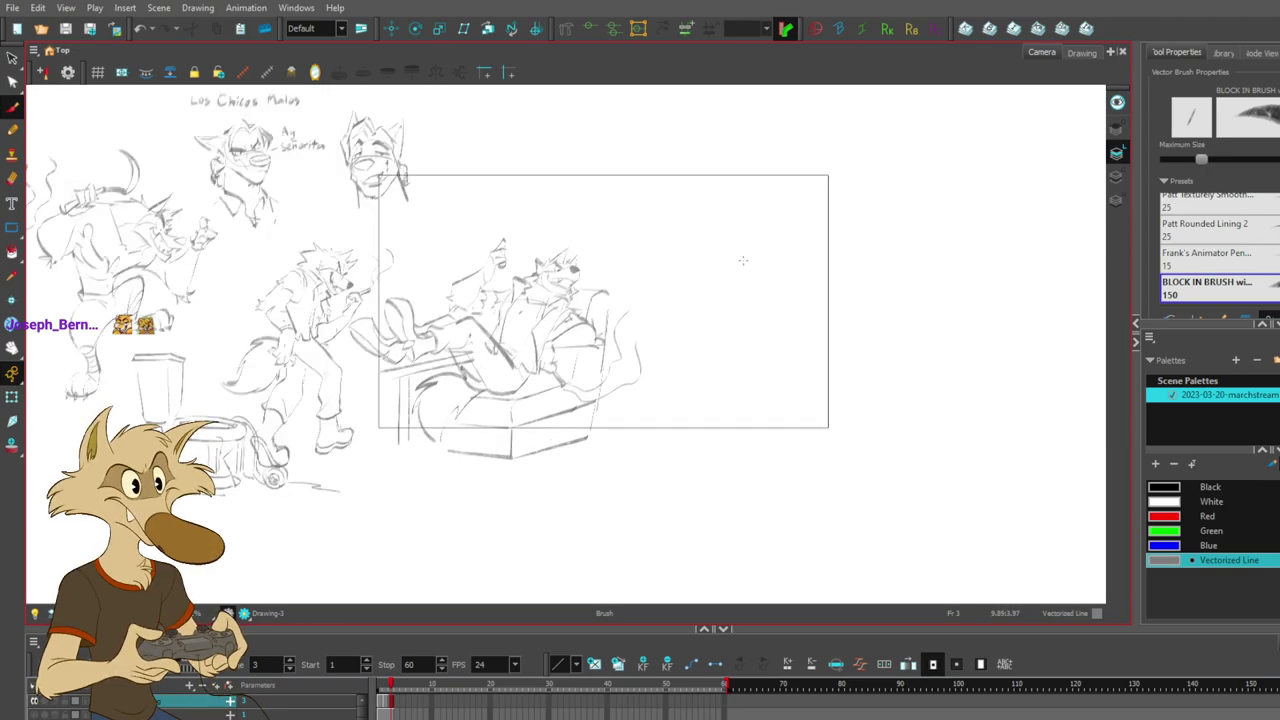
{"action": "scroll", "coordinate": [740, 311], "scroll_direction": "down", "scroll_amount": 2}
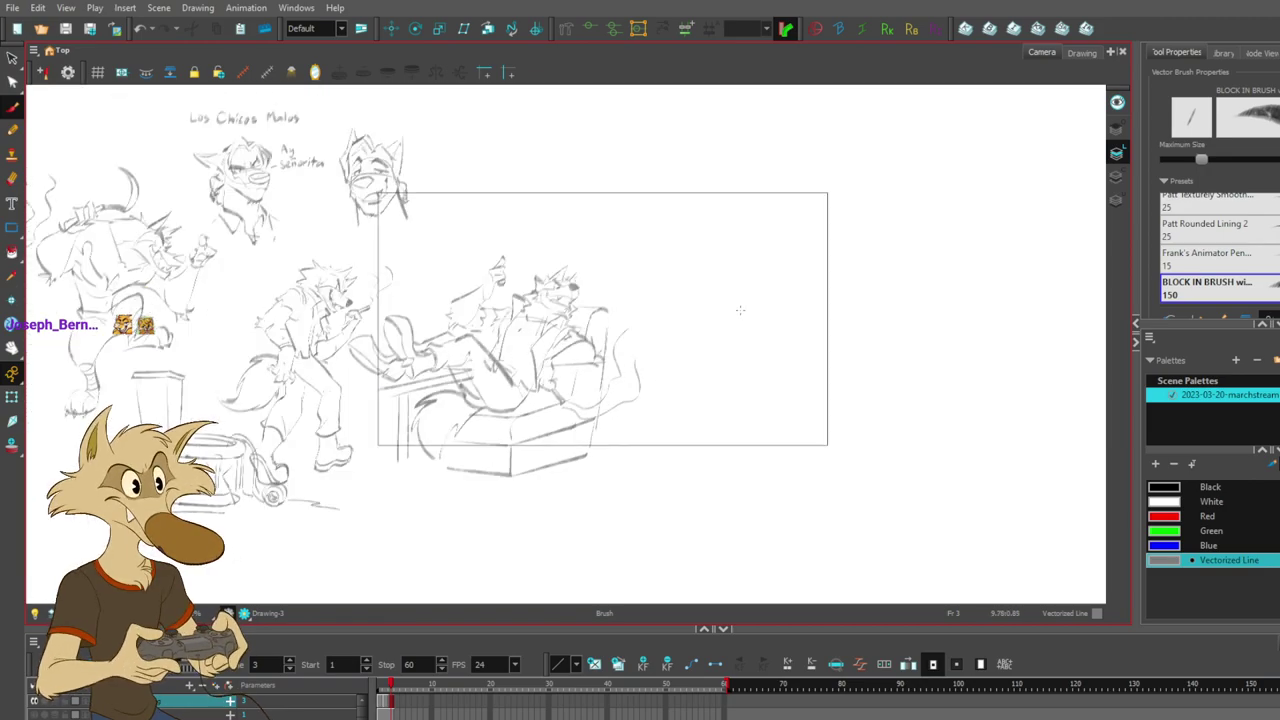
- Sketch the pelvis curve and the first thigh and shin lines of a new figure beside the armchair scene
{"action": "scroll", "coordinate": [740, 323], "scroll_direction": "up", "scroll_amount": 2}
{"action": "scroll", "coordinate": [743, 320], "scroll_direction": "down", "scroll_amount": 2}
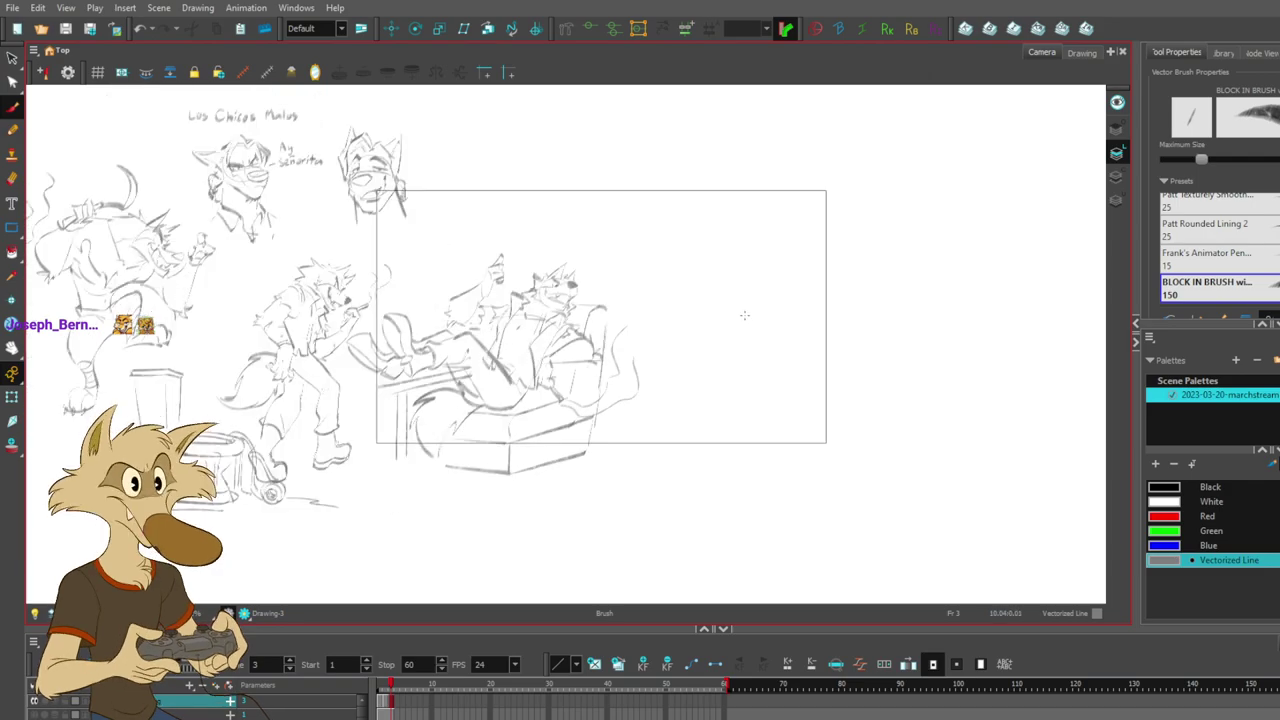
{"action": "scroll", "coordinate": [752, 317], "scroll_direction": "up", "scroll_amount": 4}
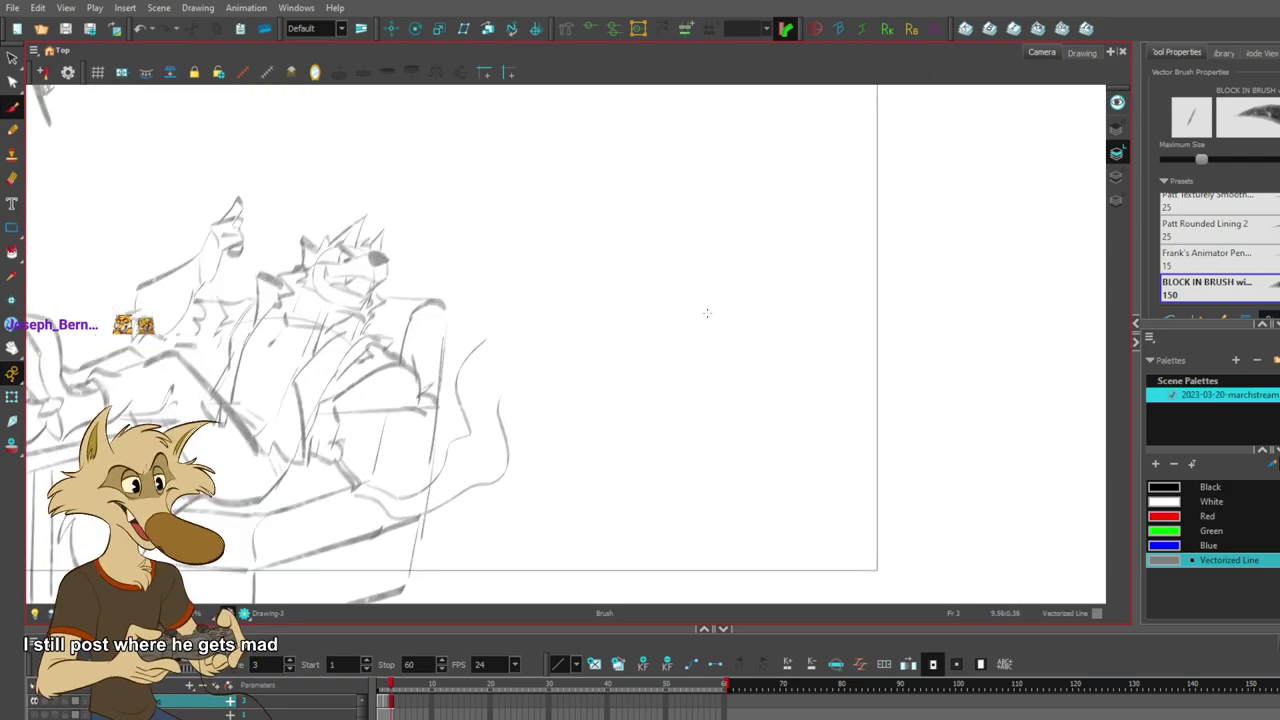
{"action": "left_click_drag", "start_coordinate": [662, 258], "coordinate": [766, 257]}
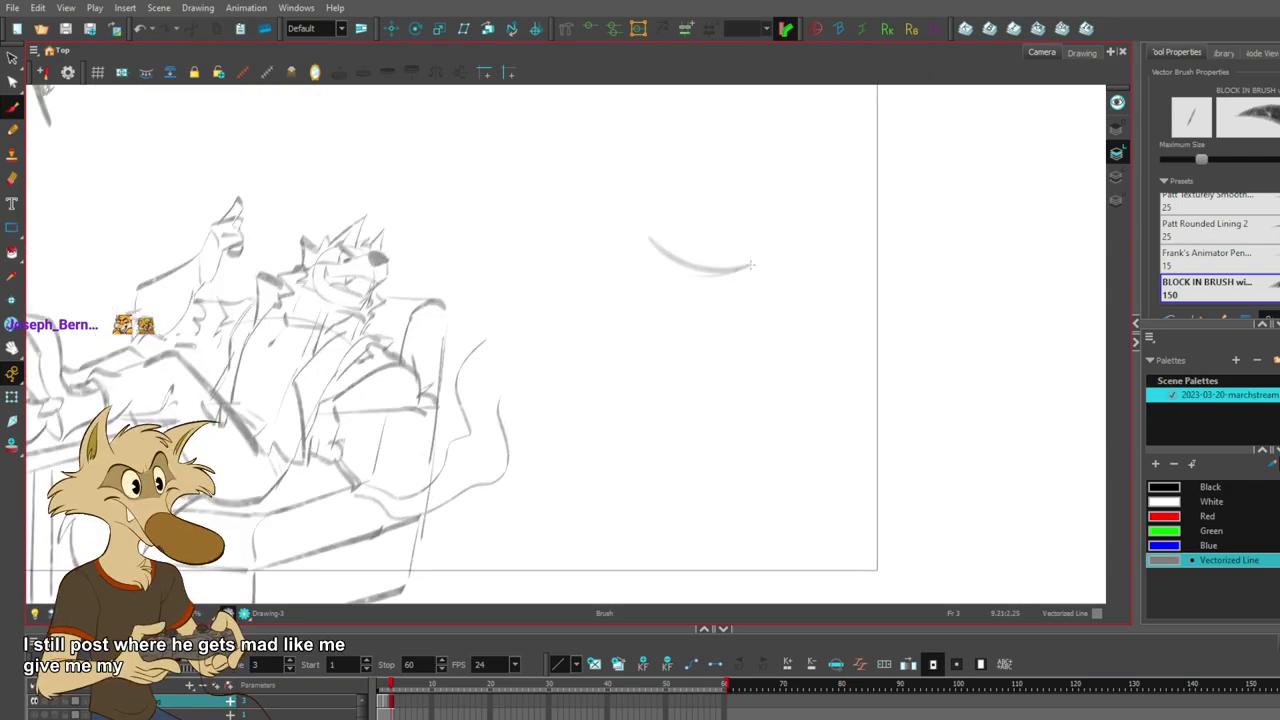
{"action": "left_click_drag", "start_coordinate": [646, 244], "coordinate": [590, 282]}
{"action": "left_click_drag", "start_coordinate": [561, 300], "coordinate": [560, 357]}
{"action": "mouse_move", "coordinate": [746, 264]}
{"action": "left_mouse_down"}
{"action": "mouse_move", "coordinate": [832, 304]}
{"action": "mouse_move", "coordinate": [812, 380]}
{"action": "left_mouse_up"}
{"action": "mouse_move", "coordinate": [564, 366]}
{"action": "left_mouse_down"}
{"action": "mouse_move", "coordinate": [593, 400]}
{"action": "mouse_move", "coordinate": [638, 380]}
{"action": "mouse_move", "coordinate": [652, 352]}
{"action": "mouse_move", "coordinate": [633, 355]}
{"action": "left_mouse_up"}
- Rework the knee and trouser-cuff lines on the new figure's bent leg
{"action": "key", "text": "ctrl+z"}
{"action": "key", "text": "ctrl+z"}
{"action": "key", "text": "ctrl+z"}
{"action": "key", "text": "ctrl+z"}
{"action": "mouse_move", "coordinate": [619, 365]}
{"action": "left_mouse_down"}
{"action": "mouse_move", "coordinate": [641, 363]}
{"action": "mouse_move", "coordinate": [614, 394]}
{"action": "mouse_move", "coordinate": [634, 377]}
{"action": "mouse_move", "coordinate": [622, 394]}
{"action": "mouse_move", "coordinate": [633, 330]}
{"action": "mouse_move", "coordinate": [673, 306]}
{"action": "mouse_move", "coordinate": [621, 369]}
{"action": "left_mouse_up"}
{"action": "key", "text": "ctrl+z"}
{"action": "key", "text": "ctrl+z"}
{"action": "key", "text": "ctrl+z"}
{"action": "key", "text": "ctrl+z"}
{"action": "key", "text": "ctrl+z"}
{"action": "mouse_move", "coordinate": [627, 322]}
{"action": "left_mouse_down"}
{"action": "mouse_move", "coordinate": [668, 300]}
{"action": "mouse_move", "coordinate": [662, 336]}
{"action": "left_mouse_up"}
{"action": "key", "text": "ctrl+z"}
{"action": "key", "text": "ctrl+z"}
{"action": "key", "text": "ctrl+z"}
{"action": "key", "text": "ctrl+z"}
- Draw a light curved centre line for the torso rising from the pelvis
{"action": "left_click_drag", "start_coordinate": [723, 247], "coordinate": [735, 299]}
{"action": "left_click_drag", "start_coordinate": [717, 185], "coordinate": [727, 331]}
{"action": "key", "text": "ctrl+z"}
{"action": "left_click_drag", "start_coordinate": [689, 219], "coordinate": [718, 347]}
{"action": "left_click_drag", "start_coordinate": [751, 197], "coordinate": [720, 302]}
{"action": "key", "text": "ctrl+z"}
{"action": "left_click_drag", "start_coordinate": [642, 186], "coordinate": [570, 200]}
{"action": "key", "text": "ctrl+z"}
{"action": "key", "text": "ctrl+z"}
- Draw the inner line of the bent leg and the underside of the outstretched thigh
{"action": "left_click_drag", "start_coordinate": [709, 388], "coordinate": [708, 470]}
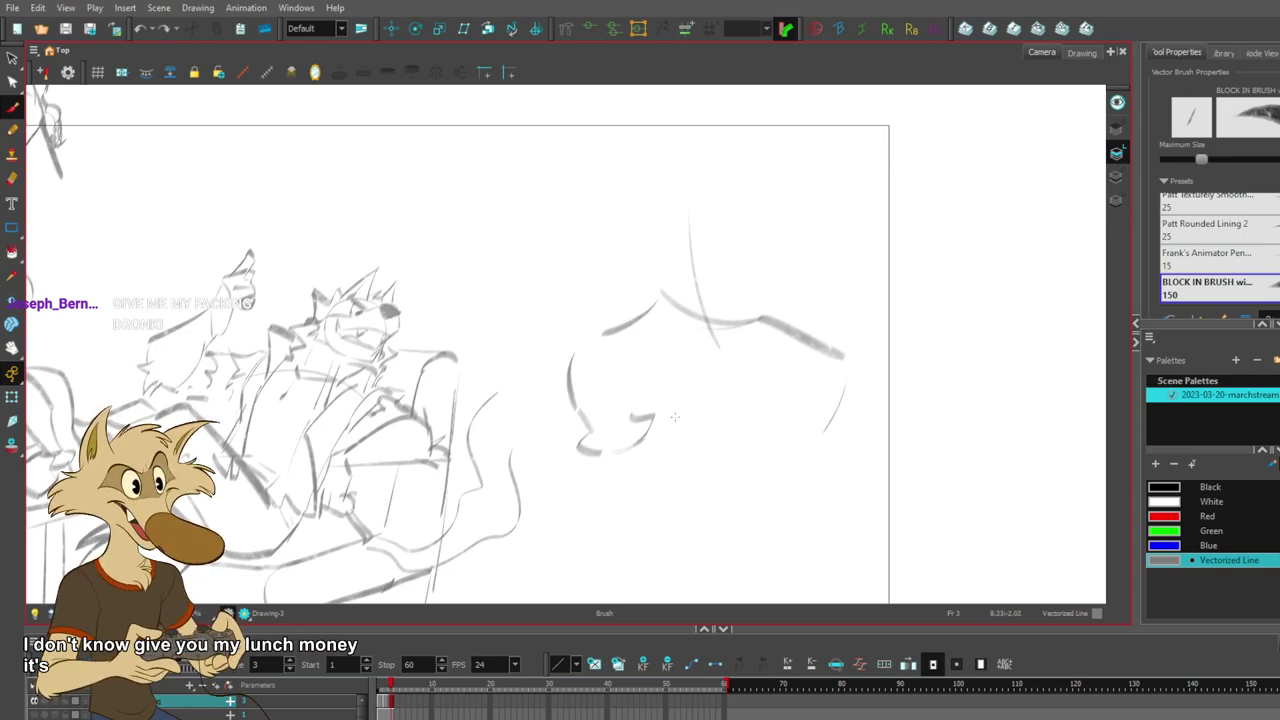
{"action": "left_click_drag", "start_coordinate": [631, 379], "coordinate": [622, 436]}
{"action": "key", "text": "ctrl+z"}
{"action": "key", "text": "ctrl+z"}
{"action": "key", "text": "ctrl+z"}
{"action": "key", "text": "ctrl+z"}
{"action": "key", "text": "ctrl+z"}
{"action": "left_click_drag", "start_coordinate": [633, 382], "coordinate": [627, 438]}
{"action": "mouse_move", "coordinate": [634, 387]}
{"action": "left_mouse_down"}
{"action": "mouse_move", "coordinate": [699, 368]}
{"action": "mouse_move", "coordinate": [771, 409]}
{"action": "left_mouse_up"}
{"action": "key", "text": "ctrl+z"}
{"action": "key", "text": "ctrl+z"}
{"action": "mouse_move", "coordinate": [682, 367]}
{"action": "left_mouse_down"}
{"action": "mouse_move", "coordinate": [783, 404]}
{"action": "mouse_move", "coordinate": [751, 359]}
{"action": "mouse_move", "coordinate": [805, 382]}
{"action": "left_mouse_up"}
{"action": "key", "text": "ctrl+z"}
{"action": "key", "text": "ctrl+z"}
{"action": "key", "text": "ctrl+z"}
{"action": "left_click_drag", "start_coordinate": [700, 366], "coordinate": [850, 416]}
- Sketch the back of the knee and the calf lines of the outstretched leg
{"action": "mouse_move", "coordinate": [843, 372]}
{"action": "left_mouse_down"}
{"action": "mouse_move", "coordinate": [823, 440]}
{"action": "mouse_move", "coordinate": [785, 464]}
{"action": "left_mouse_up"}
{"action": "key", "text": "ctrl+z"}
{"action": "key", "text": "ctrl+z"}
{"action": "mouse_move", "coordinate": [790, 404]}
{"action": "left_mouse_down"}
{"action": "mouse_move", "coordinate": [788, 462]}
{"action": "mouse_move", "coordinate": [760, 424]}
{"action": "mouse_move", "coordinate": [786, 471]}
{"action": "left_mouse_up"}
{"action": "key", "text": "ctrl+z"}
{"action": "key", "text": "ctrl+z"}
{"action": "key", "text": "ctrl+z"}
{"action": "left_click_drag", "start_coordinate": [869, 385], "coordinate": [826, 494]}
{"action": "key", "text": "ctrl+z"}
{"action": "key", "text": "ctrl+z"}
{"action": "mouse_move", "coordinate": [872, 393]}
{"action": "left_mouse_down"}
{"action": "mouse_move", "coordinate": [815, 483]}
{"action": "mouse_move", "coordinate": [841, 461]}
{"action": "mouse_move", "coordinate": [825, 489]}
{"action": "left_mouse_up"}
{"action": "key", "text": "ctrl+z"}
- Delete the bent leg's stray ankle strokes and redraw its cuff and shoe
{"action": "key", "text": "s"}
{"action": "mouse_move", "coordinate": [664, 415]}
{"action": "left_mouse_down"}
{"action": "mouse_move", "coordinate": [595, 400]}
{"action": "mouse_move", "coordinate": [655, 463]}
{"action": "mouse_move", "coordinate": [618, 494]}
{"action": "left_mouse_up"}
{"action": "key", "text": "s"}
{"action": "left_click", "coordinate": [587, 438]}
{"action": "key", "text": "Delete"}
{"action": "mouse_move", "coordinate": [574, 406]}
{"action": "left_mouse_down"}
{"action": "mouse_move", "coordinate": [598, 448]}
{"action": "mouse_move", "coordinate": [634, 466]}
{"action": "mouse_move", "coordinate": [613, 467]}
{"action": "mouse_move", "coordinate": [620, 507]}
{"action": "mouse_move", "coordinate": [604, 515]}
{"action": "mouse_move", "coordinate": [622, 521]}
{"action": "left_mouse_up"}
{"action": "key", "text": "s"}
{"action": "left_click", "coordinate": [651, 435]}
{"action": "key", "text": "Delete"}
{"action": "key", "text": "s"}
{"action": "left_click", "coordinate": [589, 479]}
{"action": "key", "text": "Delete"}
{"action": "mouse_move", "coordinate": [573, 527]}
{"action": "left_mouse_down"}
{"action": "mouse_move", "coordinate": [560, 537]}
{"action": "mouse_move", "coordinate": [568, 565]}
{"action": "mouse_move", "coordinate": [640, 507]}
{"action": "mouse_move", "coordinate": [641, 462]}
{"action": "left_mouse_up"}
- Draw the shin and foot lines of the outstretched leg below the knee
{"action": "left_click_drag", "start_coordinate": [775, 457], "coordinate": [764, 495]}
{"action": "key", "text": "ctrl+z"}
{"action": "mouse_move", "coordinate": [773, 461]}
{"action": "left_mouse_down"}
{"action": "mouse_move", "coordinate": [754, 506]}
{"action": "mouse_move", "coordinate": [807, 566]}
{"action": "left_mouse_up"}
{"action": "left_click_drag", "start_coordinate": [810, 571], "coordinate": [825, 556]}
{"action": "key", "text": "ctrl+z"}
{"action": "left_click_drag", "start_coordinate": [762, 492], "coordinate": [805, 552]}
{"action": "left_click_drag", "start_coordinate": [757, 313], "coordinate": [701, 222]}
{"action": "key", "text": "ctrl+z"}
{"action": "left_click_drag", "start_coordinate": [768, 260], "coordinate": [755, 310]}
{"action": "key", "text": "1"}
{"action": "scroll", "coordinate": [812, 346], "scroll_direction": "up", "scroll_amount": 3}
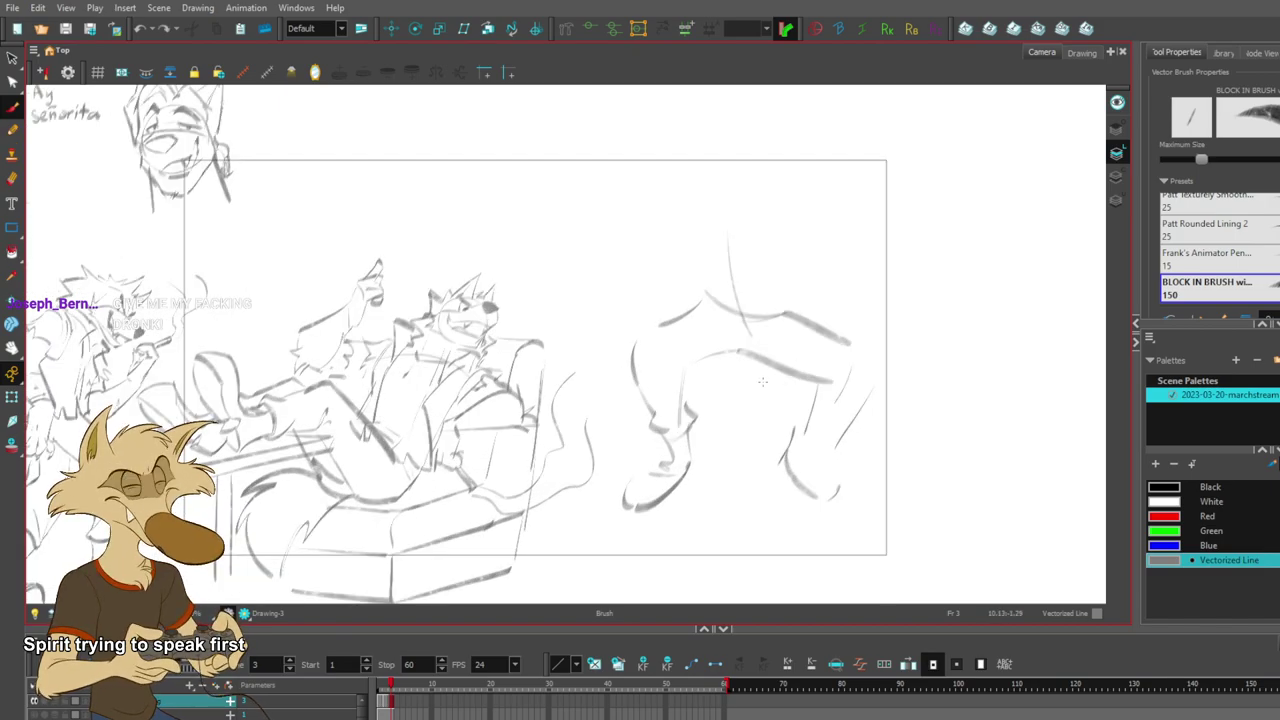
{"action": "mouse_move", "coordinate": [760, 354]}
{"action": "left_mouse_down"}
{"action": "mouse_move", "coordinate": [789, 379]}
{"action": "mouse_move", "coordinate": [813, 463]}
{"action": "mouse_move", "coordinate": [793, 303]}
{"action": "left_mouse_up"}
{"action": "key", "text": "ctrl+z"}
{"action": "key", "text": "ctrl+z"}
- Delete the outstretched leg's calf and foot strokes while keeping the thigh's underside
{"action": "key", "text": "alt+s"}
{"action": "mouse_move", "coordinate": [876, 390]}
{"action": "left_mouse_down"}
{"action": "mouse_move", "coordinate": [850, 426]}
{"action": "mouse_move", "coordinate": [820, 357]}
{"action": "left_mouse_up"}
{"action": "key", "text": "Delete"}
{"action": "key", "text": "alt+b"}
{"action": "left_click_drag", "start_coordinate": [838, 484], "coordinate": [826, 500]}
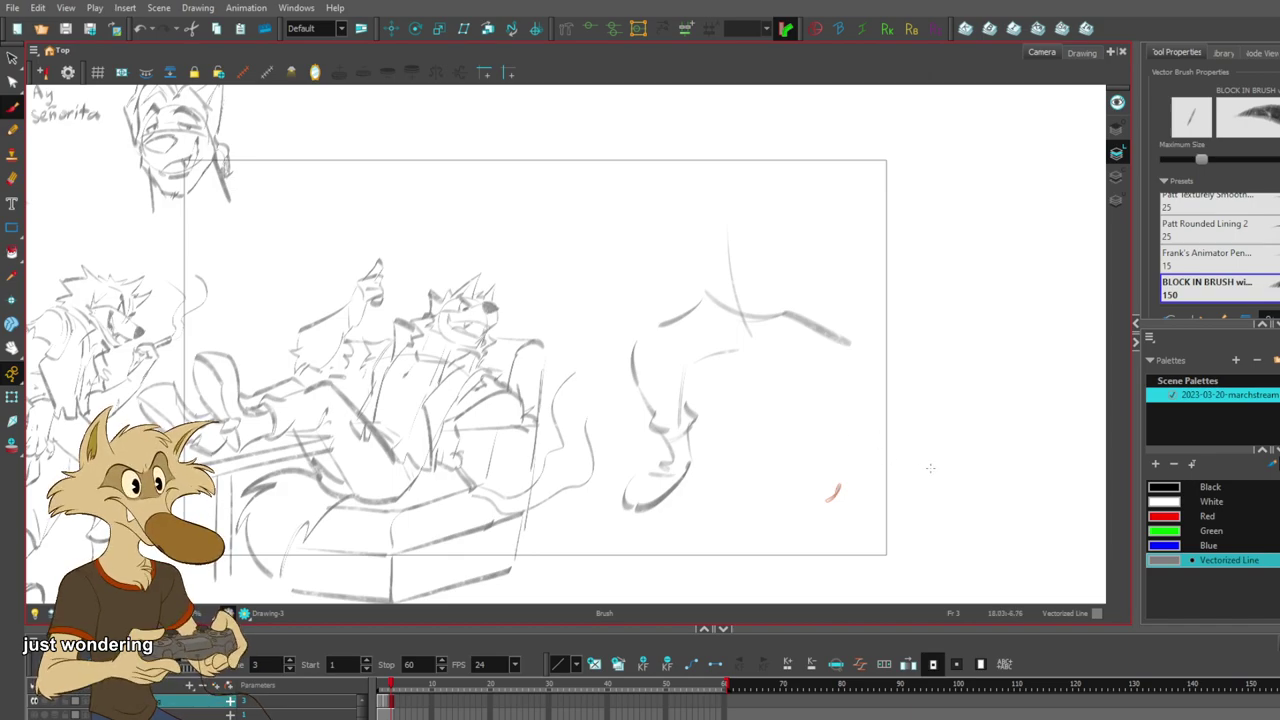
{"action": "key", "text": "ctrl+z"}
{"action": "key", "text": "alt+s"}
{"action": "left_click_drag", "start_coordinate": [912, 432], "coordinate": [831, 506]}
{"action": "key", "text": "Delete"}
{"action": "key", "text": "alt+b"}
- Redraw the outstretched leg's lower part as a straighter diagonal line running outward from the knee
{"action": "left_click_drag", "start_coordinate": [835, 386], "coordinate": [908, 496]}
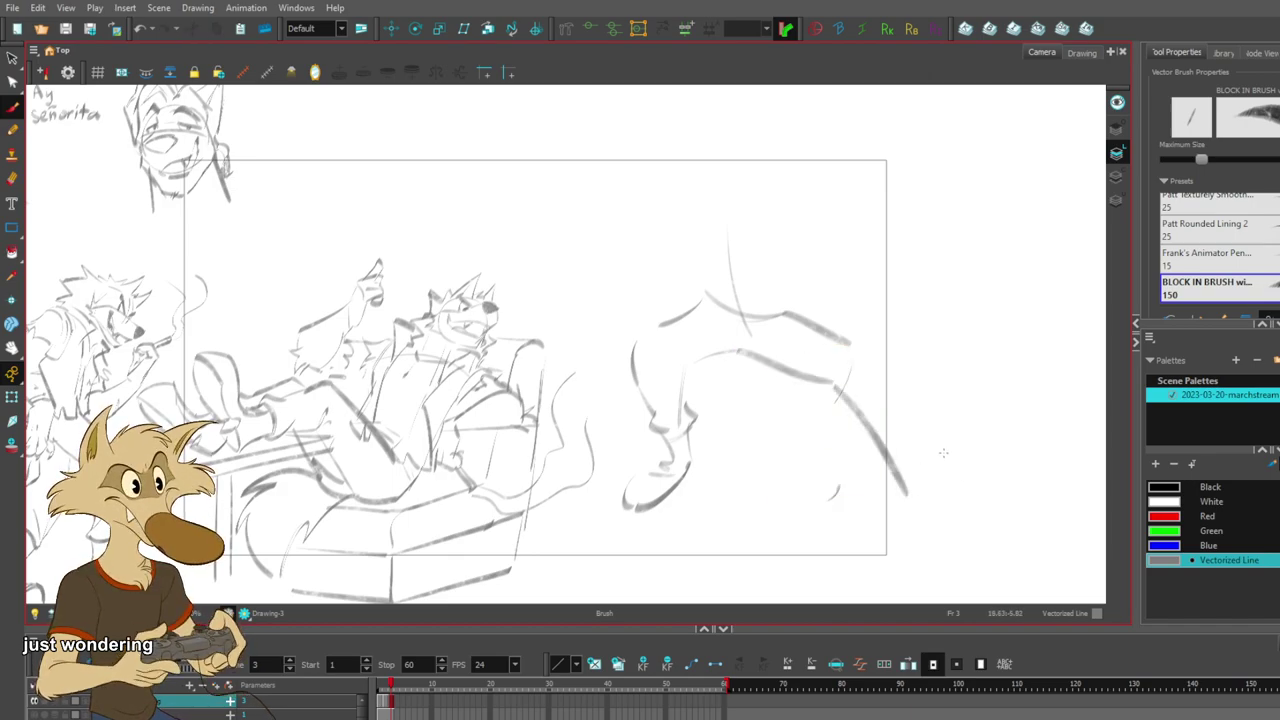
{"action": "key", "text": "ctrl+z"}
{"action": "left_click_drag", "start_coordinate": [827, 385], "coordinate": [877, 468]}
{"action": "key", "text": "ctrl+z"}
{"action": "left_click_drag", "start_coordinate": [834, 388], "coordinate": [902, 488]}
- Sketch both sides of the waist above the pelvis and a short curve beside the bent leg's hip
{"action": "left_click_drag", "start_coordinate": [779, 208], "coordinate": [820, 355]}
{"action": "key", "text": "ctrl+z"}
{"action": "left_click_drag", "start_coordinate": [779, 235], "coordinate": [787, 291]}
{"action": "key", "text": "ctrl+z"}
{"action": "mouse_move", "coordinate": [698, 248]}
{"action": "left_mouse_down"}
{"action": "mouse_move", "coordinate": [716, 300]}
{"action": "mouse_move", "coordinate": [690, 241]}
{"action": "left_mouse_up"}
{"action": "key", "text": "alt+b"}
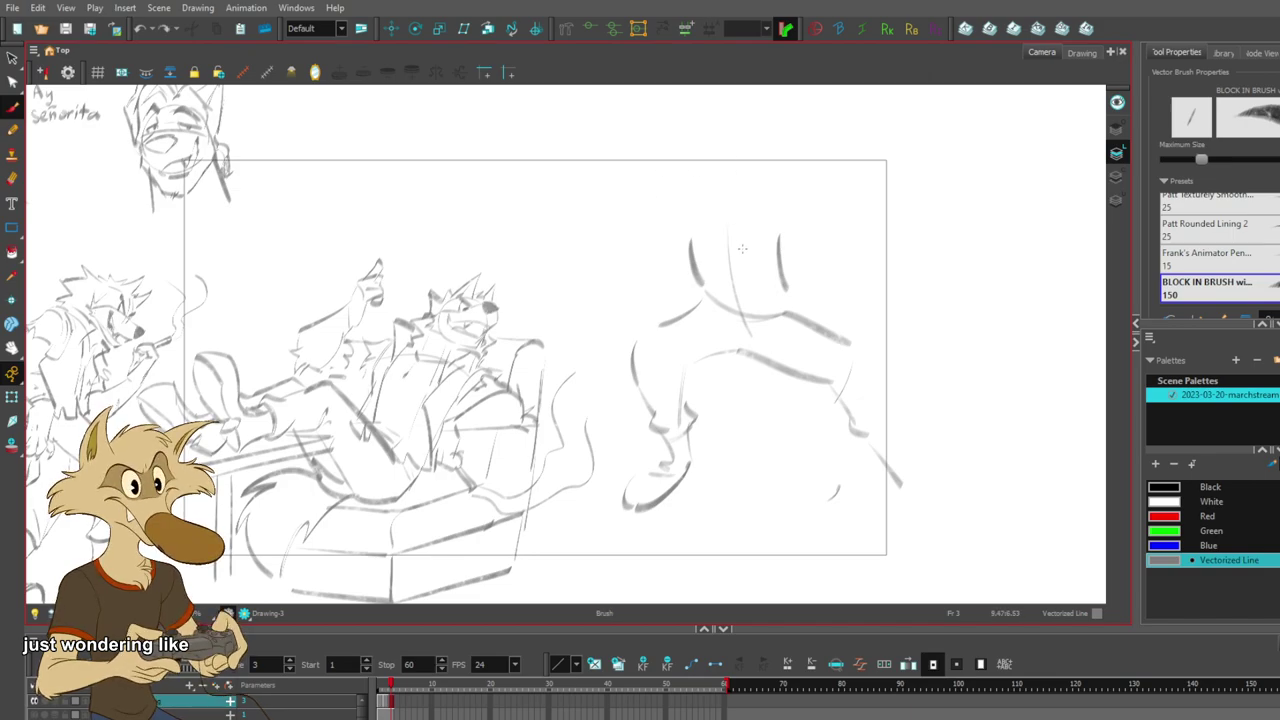
{"action": "left_click_drag", "start_coordinate": [701, 185], "coordinate": [693, 258]}
{"action": "left_click_drag", "start_coordinate": [686, 262], "coordinate": [658, 289]}
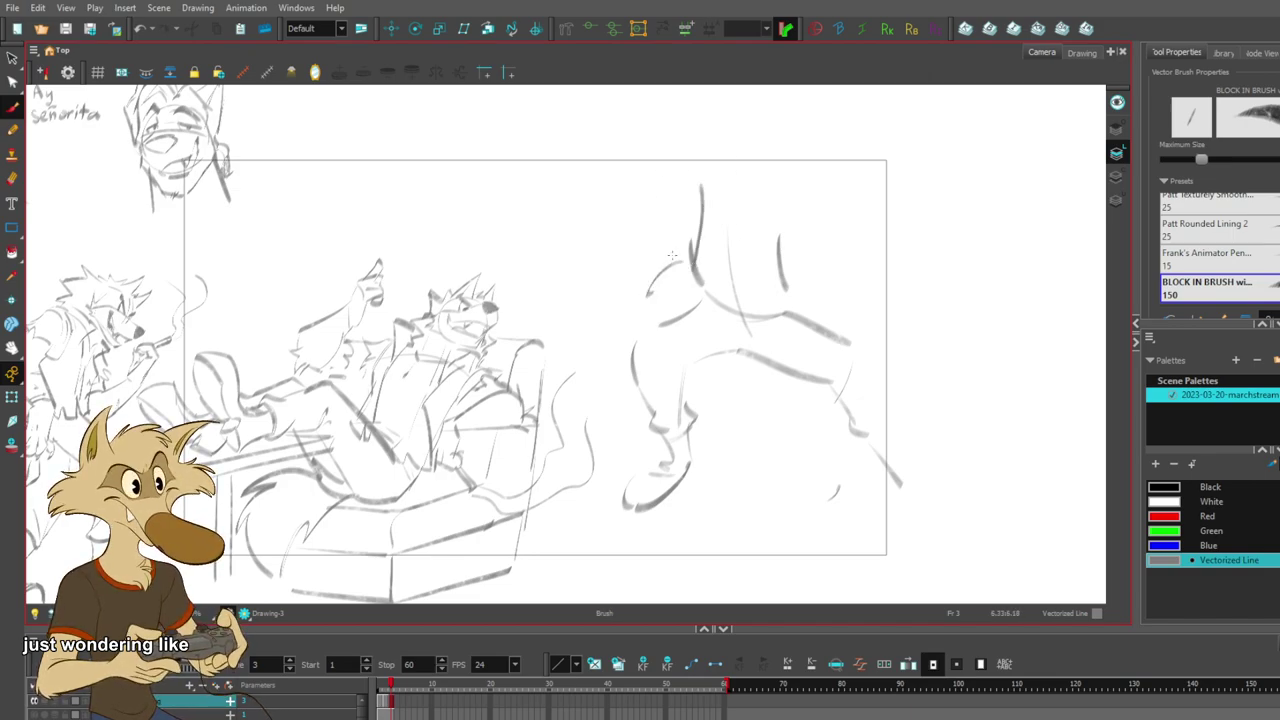
- Draw a large rounded chest and shoulder outline above the waist lines
{"action": "left_click_drag", "start_coordinate": [699, 132], "coordinate": [656, 152]}
{"action": "left_click_drag", "start_coordinate": [638, 148], "coordinate": [582, 236]}
{"action": "key", "text": "ctrl+z"}
{"action": "key", "text": "ctrl+z"}
{"action": "left_click_drag", "start_coordinate": [642, 168], "coordinate": [810, 138]}
{"action": "key", "text": "ctrl+z"}
{"action": "mouse_move", "coordinate": [684, 138]}
{"action": "left_mouse_down"}
{"action": "mouse_move", "coordinate": [816, 158]}
{"action": "mouse_move", "coordinate": [744, 254]}
{"action": "mouse_move", "coordinate": [813, 163]}
{"action": "mouse_move", "coordinate": [867, 210]}
{"action": "left_mouse_up"}
{"action": "key", "text": "ctrl+z"}
{"action": "key", "text": "ctrl+z"}
{"action": "key", "text": "ctrl+z"}
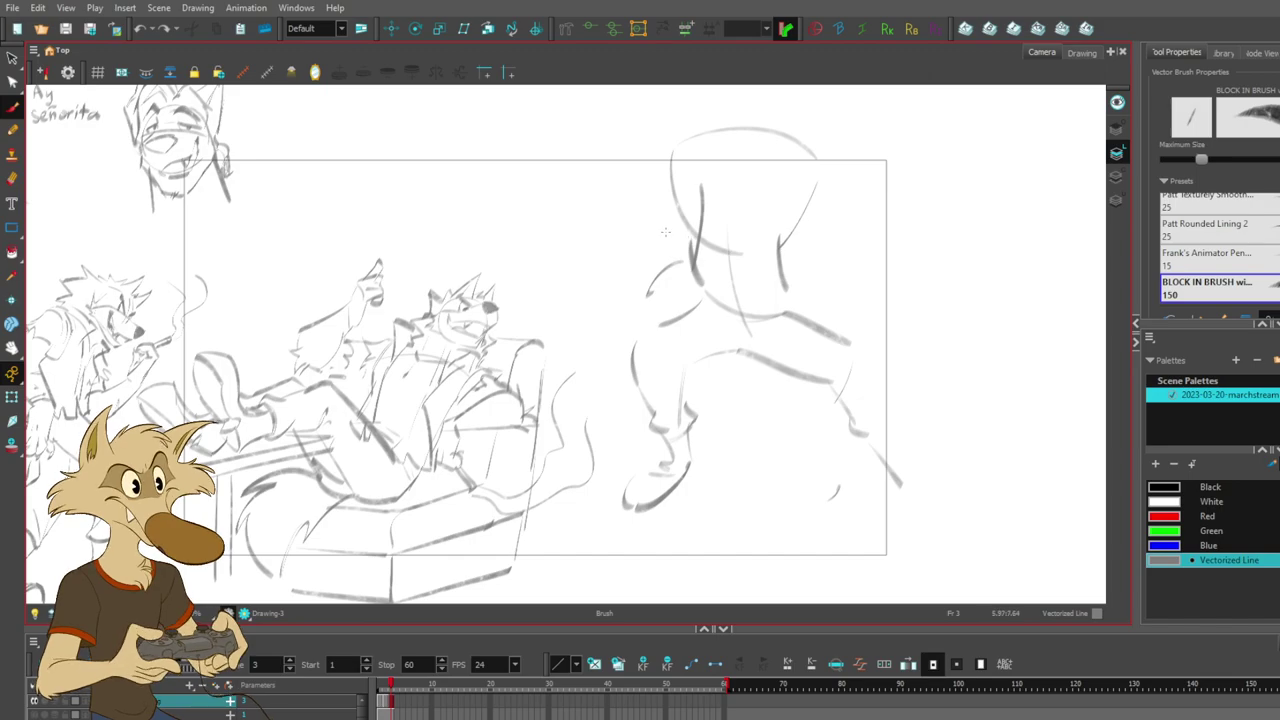
- Sketch two near-vertical guide strokes for the arm beside the chest
{"action": "left_click_drag", "start_coordinate": [643, 185], "coordinate": [641, 272]}
{"action": "key", "text": "ctrl+z"}
{"action": "left_click_drag", "start_coordinate": [636, 178], "coordinate": [625, 271]}
{"action": "mouse_move", "coordinate": [630, 176]}
{"action": "left_mouse_down"}
{"action": "mouse_move", "coordinate": [620, 272]}
{"action": "mouse_move", "coordinate": [648, 277]}
{"action": "mouse_move", "coordinate": [632, 288]}
{"action": "left_mouse_up"}
{"action": "key", "text": "ctrl+z"}
{"action": "key", "text": "ctrl+z"}
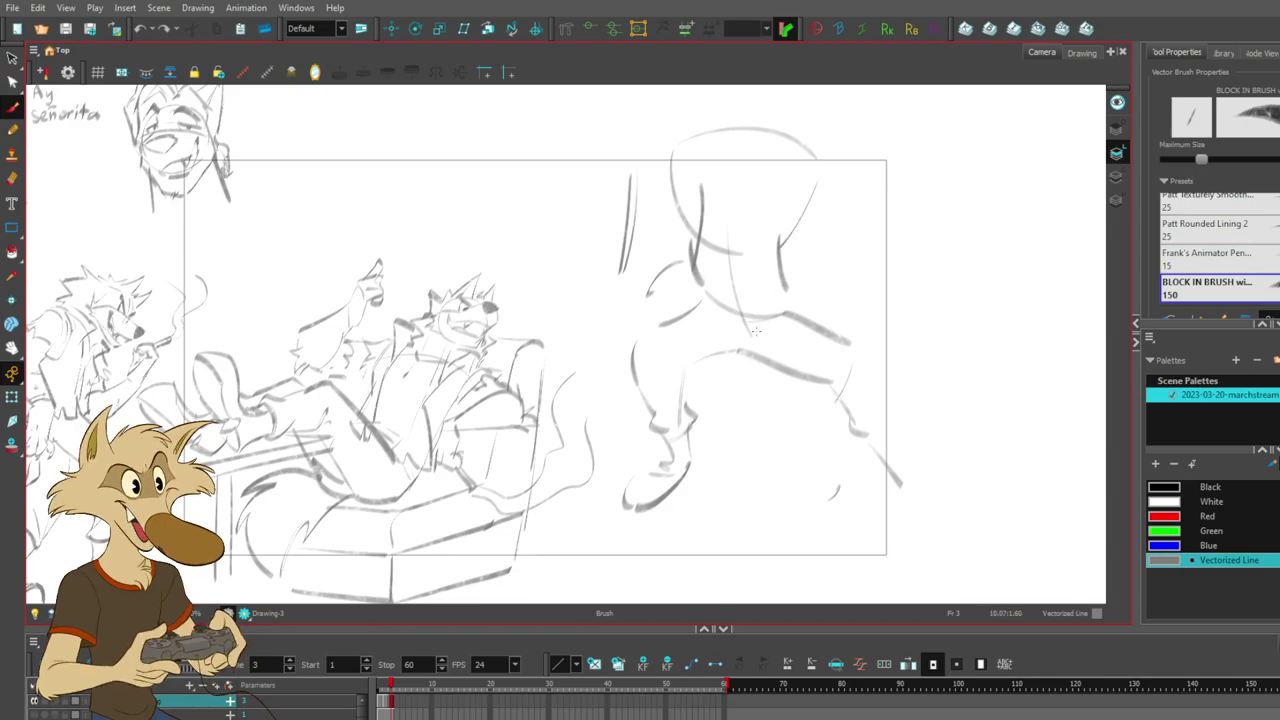
- Select the chest and arm strokes, scale them down slightly, and return to the Brush tool
{"action": "scroll", "coordinate": [757, 332], "scroll_direction": "down", "scroll_amount": 2}
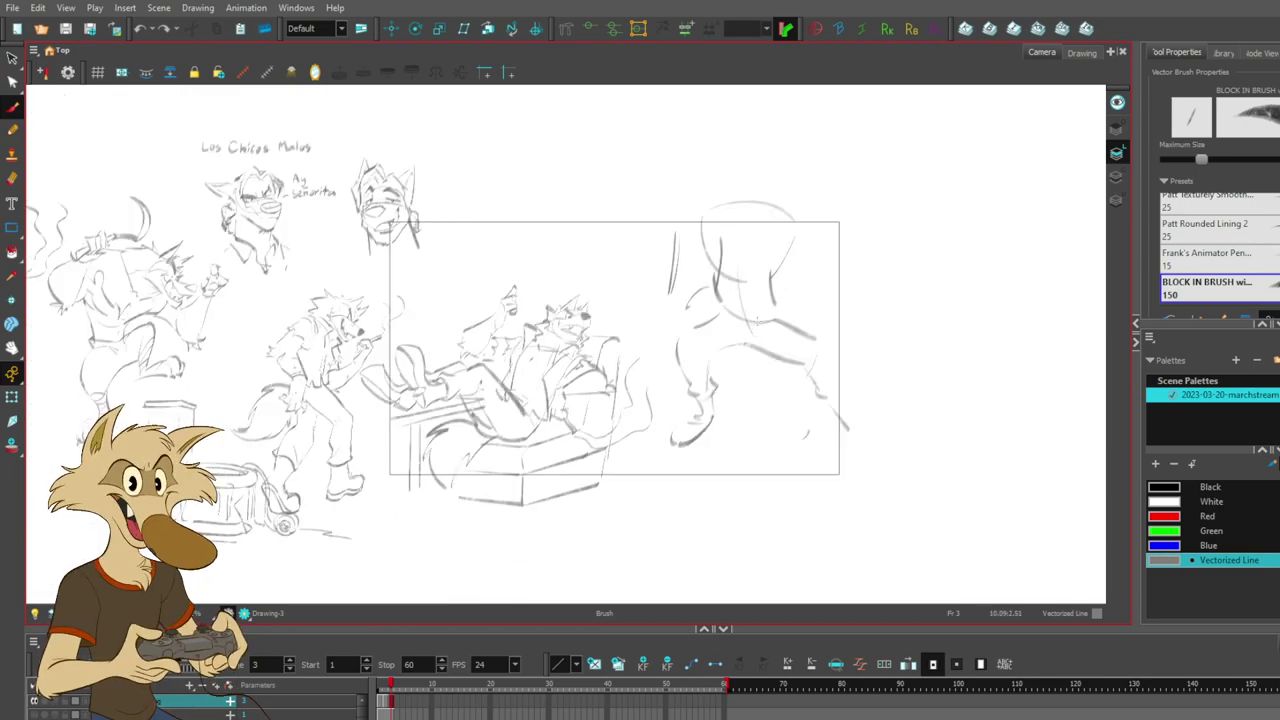
{"action": "scroll", "coordinate": [757, 320], "scroll_direction": "up", "scroll_amount": 2}
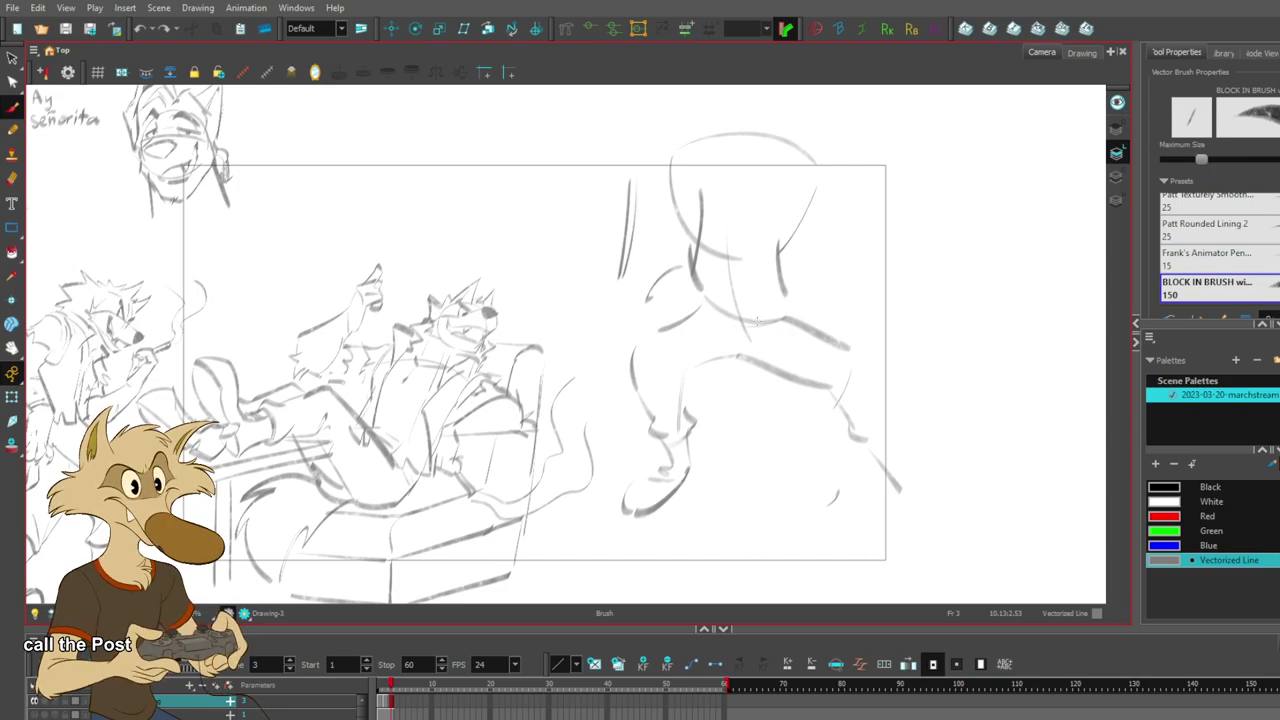
{"action": "scroll", "coordinate": [757, 321], "scroll_direction": "up", "scroll_amount": 2}
{"action": "scroll", "coordinate": [757, 321], "scroll_direction": "down", "scroll_amount": 3}
{"action": "scroll", "coordinate": [750, 296], "scroll_direction": "up", "scroll_amount": 1}
{"action": "left_click_drag", "start_coordinate": [854, 208], "coordinate": [858, 145]}
{"action": "left_click_drag", "start_coordinate": [614, 134], "coordinate": [634, 155]}
{"action": "key", "text": "alt+b"}
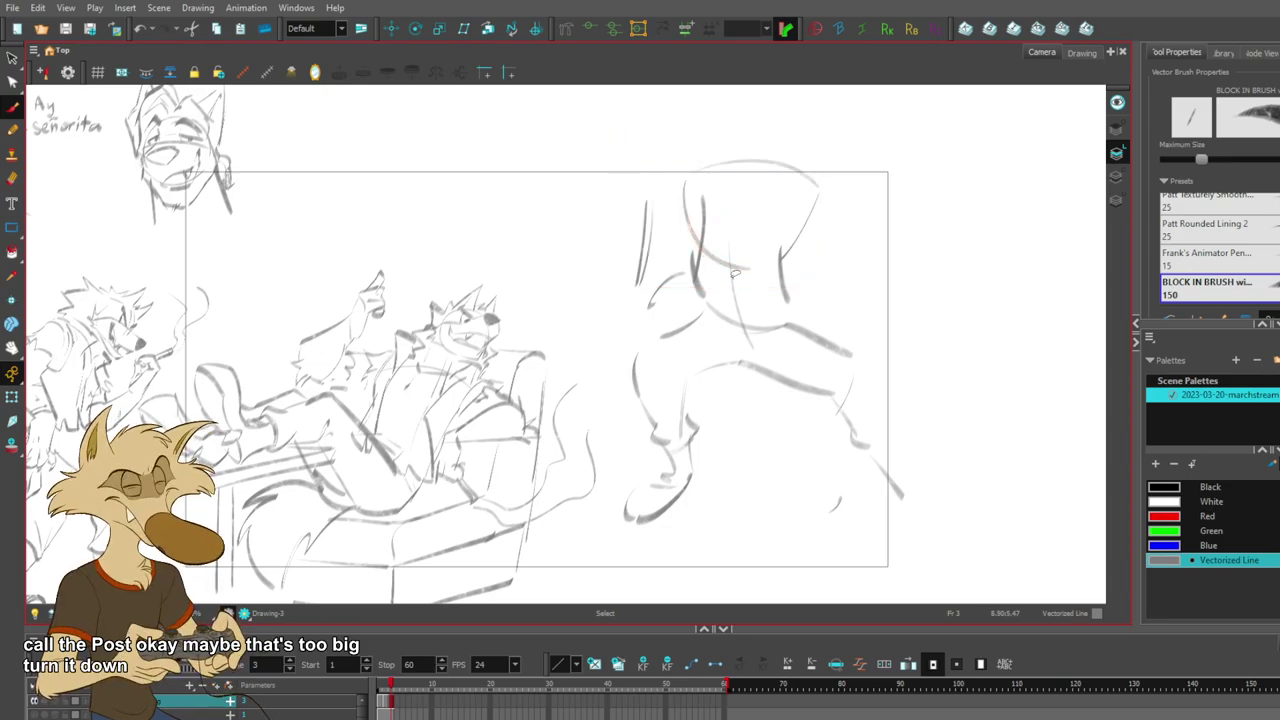
- Redraw the waist line below the chest on the bent-leg side
{"action": "key", "text": "ctrl+z"}
{"action": "mouse_move", "coordinate": [706, 221]}
{"action": "left_mouse_down"}
{"action": "mouse_move", "coordinate": [741, 267]}
{"action": "mouse_move", "coordinate": [707, 240]}
{"action": "mouse_move", "coordinate": [768, 240]}
{"action": "mouse_move", "coordinate": [735, 212]}
{"action": "mouse_move", "coordinate": [706, 282]}
{"action": "left_mouse_up"}
{"action": "key", "text": "ctrl+z"}
{"action": "key", "text": "ctrl+z"}
- Draw a circle for the head with a curved centre line, overlapping the shoulder area
{"action": "mouse_move", "coordinate": [724, 145]}
{"action": "left_mouse_down"}
{"action": "mouse_move", "coordinate": [764, 145]}
{"action": "mouse_move", "coordinate": [748, 145]}
{"action": "mouse_move", "coordinate": [753, 210]}
{"action": "mouse_move", "coordinate": [745, 163]}
{"action": "mouse_move", "coordinate": [710, 158]}
{"action": "left_mouse_up"}
{"action": "key", "text": "ctrl+z"}
{"action": "key", "text": "ctrl+z"}
{"action": "key", "text": "ctrl+z"}
{"action": "left_click_drag", "start_coordinate": [716, 173], "coordinate": [735, 226]}
- Sketch the arm above the outstretched leg, running from the shoulder out to the elbow and down
{"action": "mouse_move", "coordinate": [825, 187]}
{"action": "left_mouse_down"}
{"action": "mouse_move", "coordinate": [818, 304]}
{"action": "mouse_move", "coordinate": [774, 354]}
{"action": "left_mouse_up"}
{"action": "key", "text": "ctrl+z"}
{"action": "key", "text": "ctrl+z"}
{"action": "left_click_drag", "start_coordinate": [826, 192], "coordinate": [901, 280]}
{"action": "key", "text": "ctrl+z"}
{"action": "left_click_drag", "start_coordinate": [828, 176], "coordinate": [905, 218]}
{"action": "key", "text": "ctrl+z"}
{"action": "mouse_move", "coordinate": [830, 172]}
{"action": "left_mouse_down"}
{"action": "mouse_move", "coordinate": [906, 213]}
{"action": "mouse_move", "coordinate": [916, 297]}
{"action": "mouse_move", "coordinate": [876, 342]}
{"action": "left_mouse_up"}
{"action": "key", "text": "ctrl+z"}
- Draw a small looped shape beside the arm guide strokes and rough in the lowered arm's hand
{"action": "left_click_drag", "start_coordinate": [598, 236], "coordinate": [566, 294]}
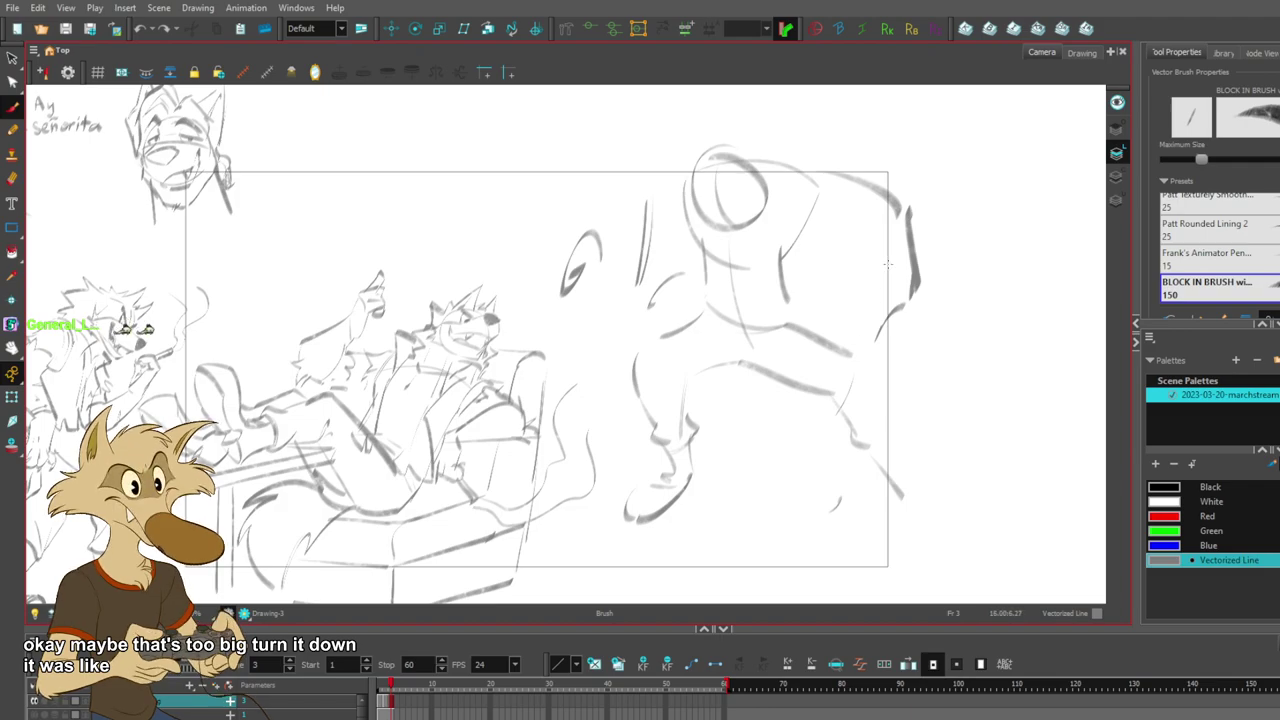
{"action": "mouse_move", "coordinate": [901, 305]}
{"action": "left_mouse_down"}
{"action": "mouse_move", "coordinate": [890, 280]}
{"action": "mouse_move", "coordinate": [852, 320]}
{"action": "mouse_move", "coordinate": [889, 315]}
{"action": "mouse_move", "coordinate": [870, 303]}
{"action": "mouse_move", "coordinate": [912, 322]}
{"action": "mouse_move", "coordinate": [908, 334]}
{"action": "left_mouse_up"}
{"action": "key", "text": "ctrl+z"}
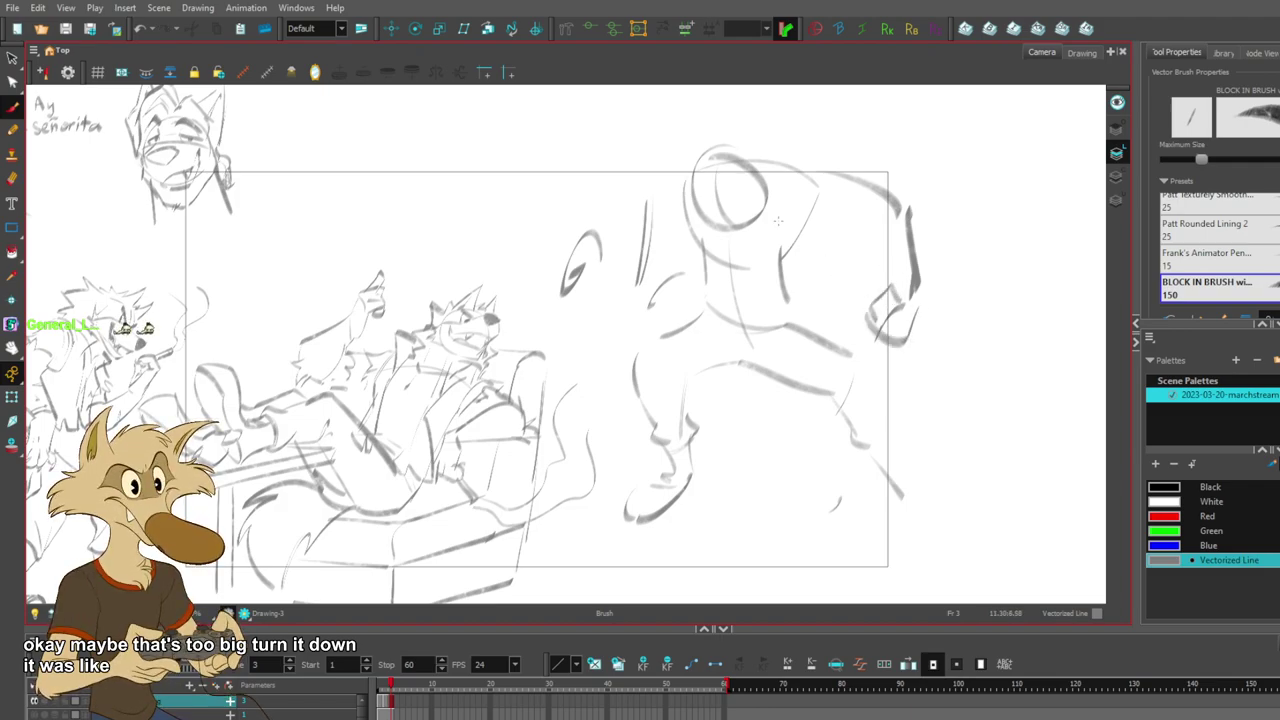
- Select the head circle with its centre line and move it up above the shoulders
{"action": "left_click", "coordinate": [757, 172]}
{"action": "left_click", "coordinate": [803, 173]}
{"action": "left_click", "coordinate": [808, 229]}
{"action": "left_click", "coordinate": [757, 194]}
{"action": "left_click_drag", "start_coordinate": [757, 194], "coordinate": [745, 157]}
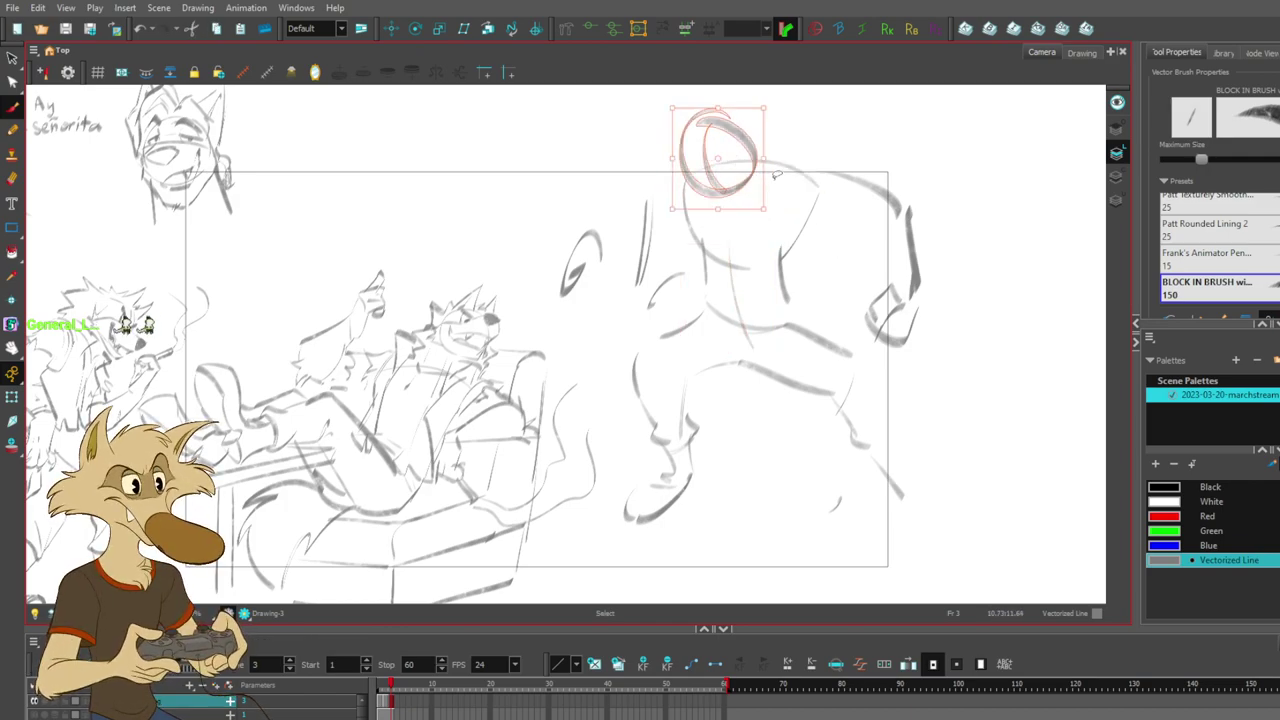
- Redraw the outstretched leg as a supporting leg with a long thigh line and a shin angled back down
{"action": "left_click", "coordinate": [812, 204]}
{"action": "left_click", "coordinate": [922, 236]}
{"action": "mouse_move", "coordinate": [787, 298]}
{"action": "left_mouse_down"}
{"action": "mouse_move", "coordinate": [814, 362]}
{"action": "mouse_move", "coordinate": [812, 334]}
{"action": "mouse_move", "coordinate": [810, 366]}
{"action": "mouse_move", "coordinate": [845, 438]}
{"action": "left_mouse_up"}
{"action": "mouse_move", "coordinate": [842, 420]}
{"action": "left_mouse_down"}
{"action": "mouse_move", "coordinate": [828, 482]}
{"action": "mouse_move", "coordinate": [785, 530]}
{"action": "left_mouse_up"}
{"action": "left_click_drag", "start_coordinate": [711, 400], "coordinate": [713, 510]}
{"action": "key", "text": "ctrl+z"}
{"action": "key", "text": "alt+b"}
{"action": "key", "text": "alt+s"}
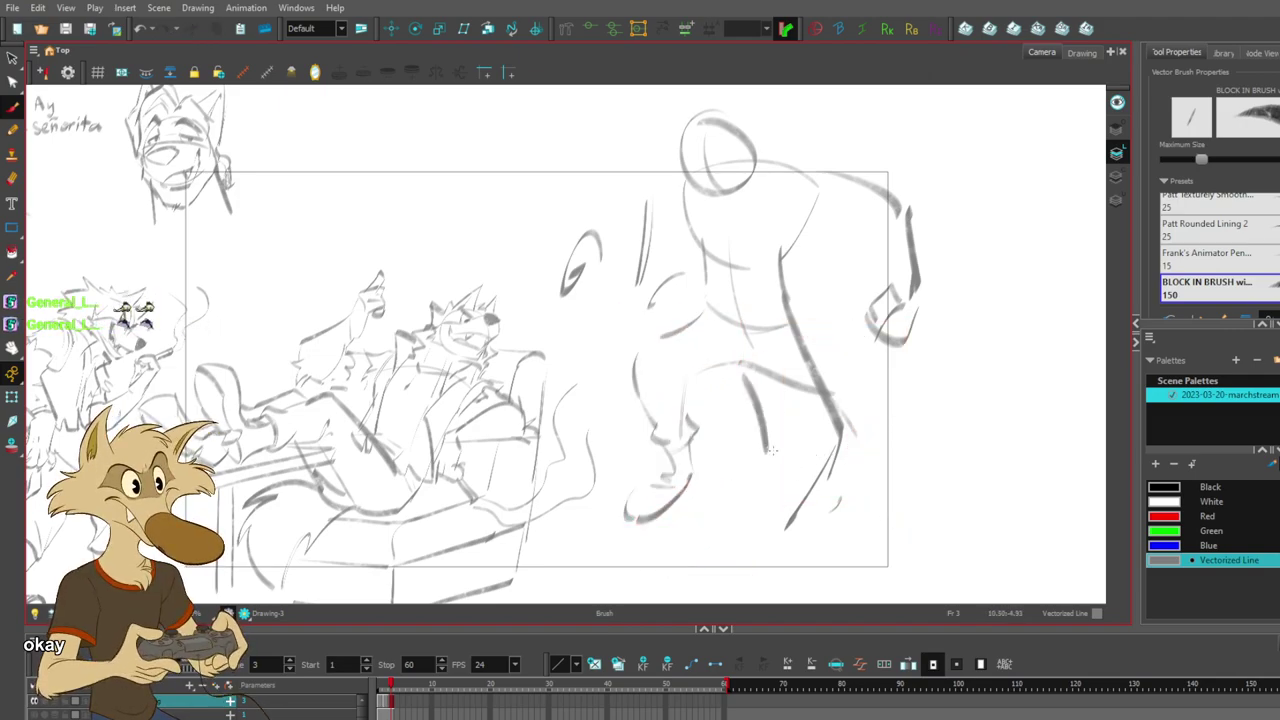
- Delete the raised leg's old foot and draw a new curved sole beneath its ankle
{"action": "key", "text": "Delete"}
{"action": "mouse_move", "coordinate": [678, 500]}
{"action": "left_mouse_down"}
{"action": "mouse_move", "coordinate": [647, 466]}
{"action": "mouse_move", "coordinate": [657, 480]}
{"action": "left_mouse_up"}
{"action": "key", "text": "alt+b"}
{"action": "mouse_move", "coordinate": [598, 474]}
{"action": "left_mouse_down"}
{"action": "mouse_move", "coordinate": [713, 490]}
{"action": "mouse_move", "coordinate": [698, 503]}
{"action": "left_mouse_up"}
- Sketch the supporting leg's foot and add the inner calf line above it
{"action": "key", "text": "ctrl+z"}
{"action": "key", "text": "ctrl+z"}
{"action": "key", "text": "ctrl+z"}
{"action": "left_click_drag", "start_coordinate": [781, 502], "coordinate": [767, 566]}
{"action": "key", "text": "ctrl+z"}
{"action": "mouse_move", "coordinate": [797, 422]}
{"action": "left_mouse_down"}
{"action": "mouse_move", "coordinate": [775, 532]}
{"action": "mouse_move", "coordinate": [800, 598]}
{"action": "mouse_move", "coordinate": [788, 508]}
{"action": "left_mouse_up"}
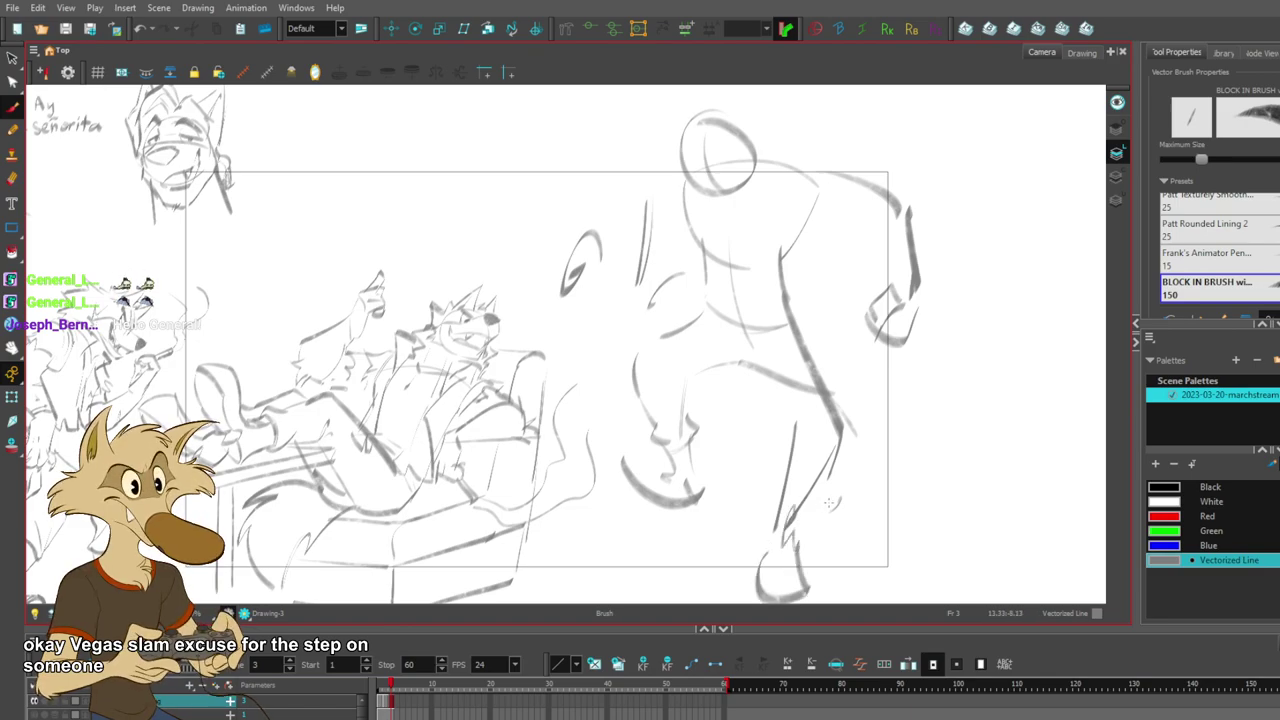
{"action": "scroll", "coordinate": [830, 503], "scroll_direction": "down", "scroll_amount": 1}
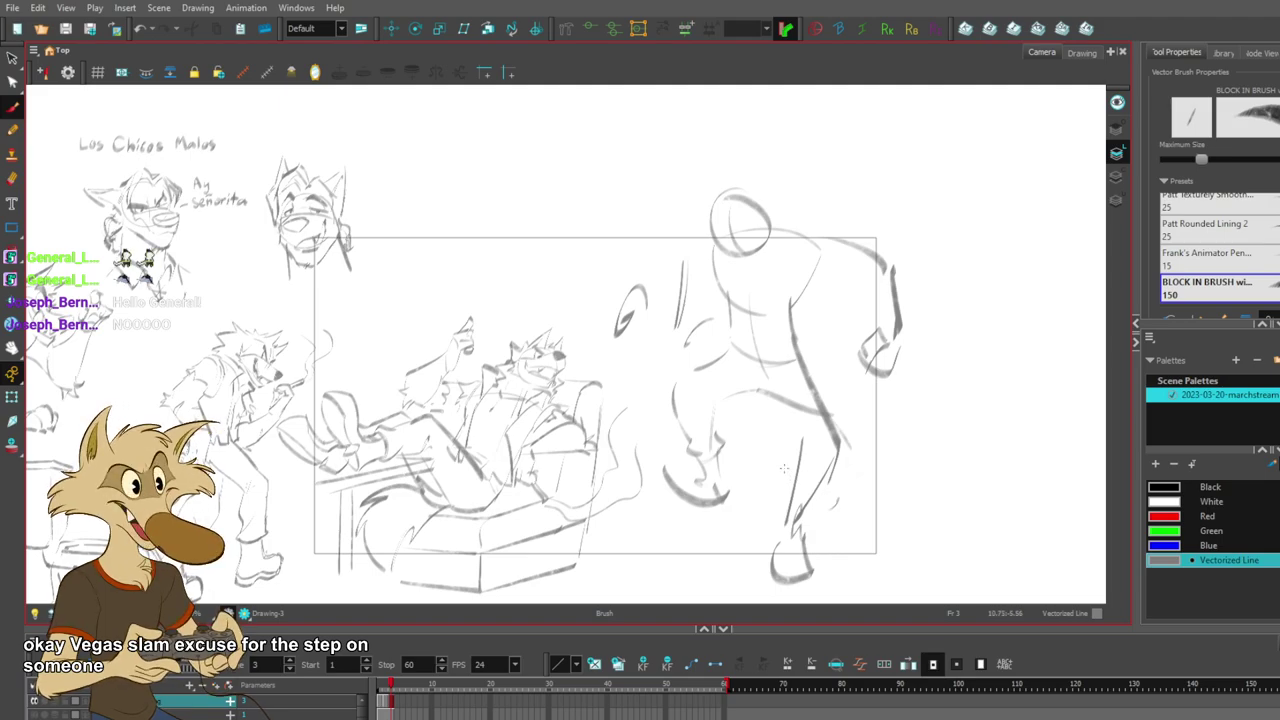
{"action": "scroll", "coordinate": [784, 468], "scroll_direction": "down", "scroll_amount": 3}
{"action": "scroll", "coordinate": [795, 495], "scroll_direction": "up", "scroll_amount": 6}
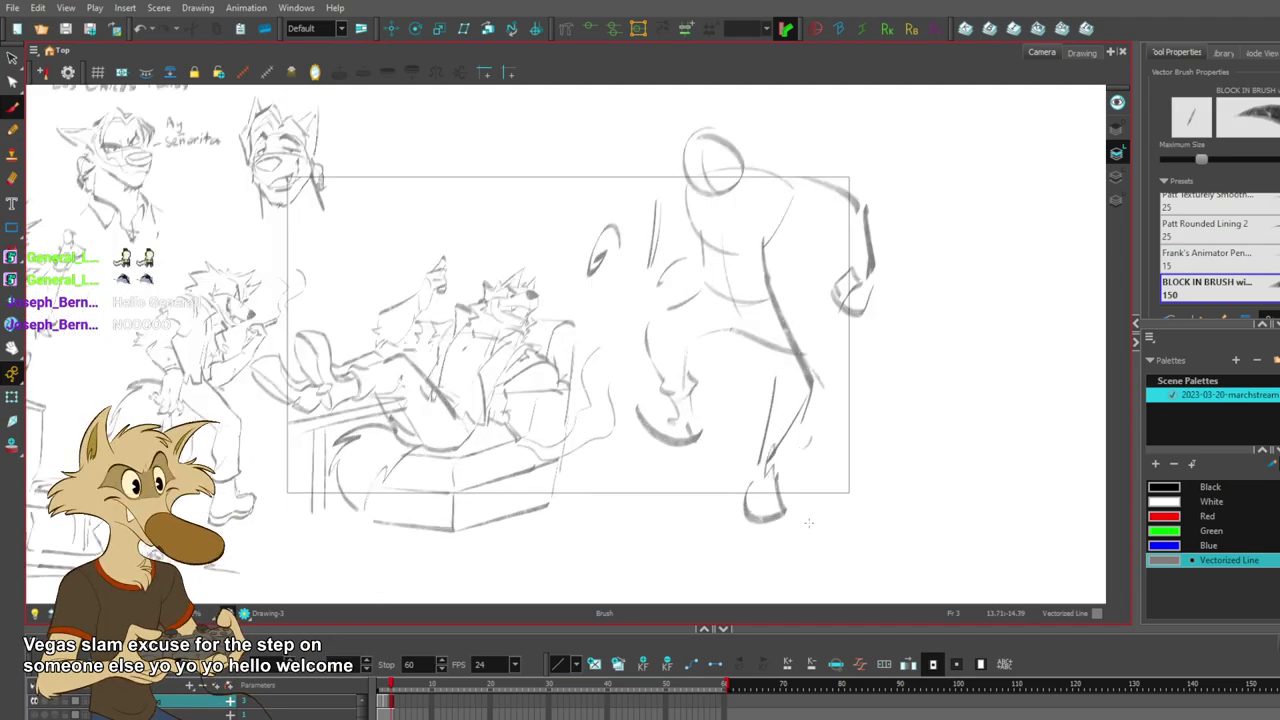
{"action": "scroll", "coordinate": [802, 512], "scroll_direction": "down", "scroll_amount": 3}
{"action": "scroll", "coordinate": [798, 495], "scroll_direction": "up", "scroll_amount": 3}
{"action": "scroll", "coordinate": [795, 488], "scroll_direction": "down", "scroll_amount": 3}
{"action": "scroll", "coordinate": [795, 485], "scroll_direction": "up", "scroll_amount": 3}
{"action": "scroll", "coordinate": [795, 485], "scroll_direction": "down", "scroll_amount": 3}
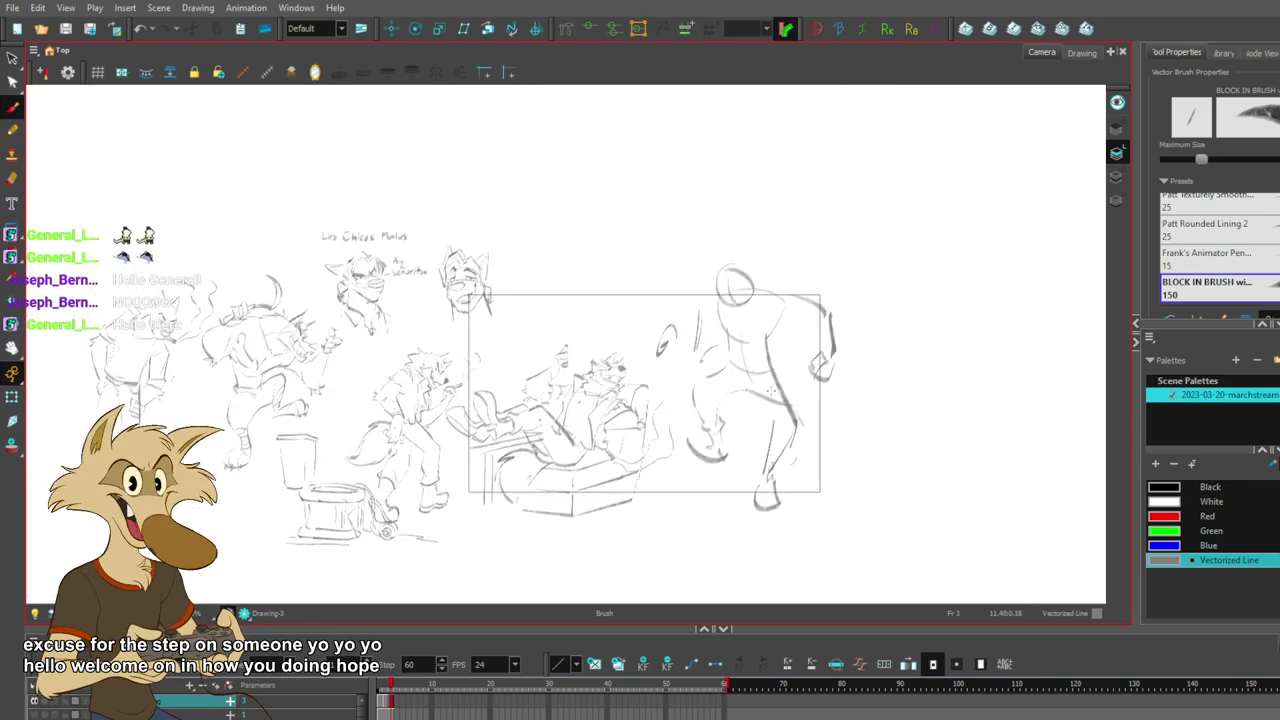
{"action": "scroll", "coordinate": [812, 391], "scroll_direction": "up", "scroll_amount": 2}
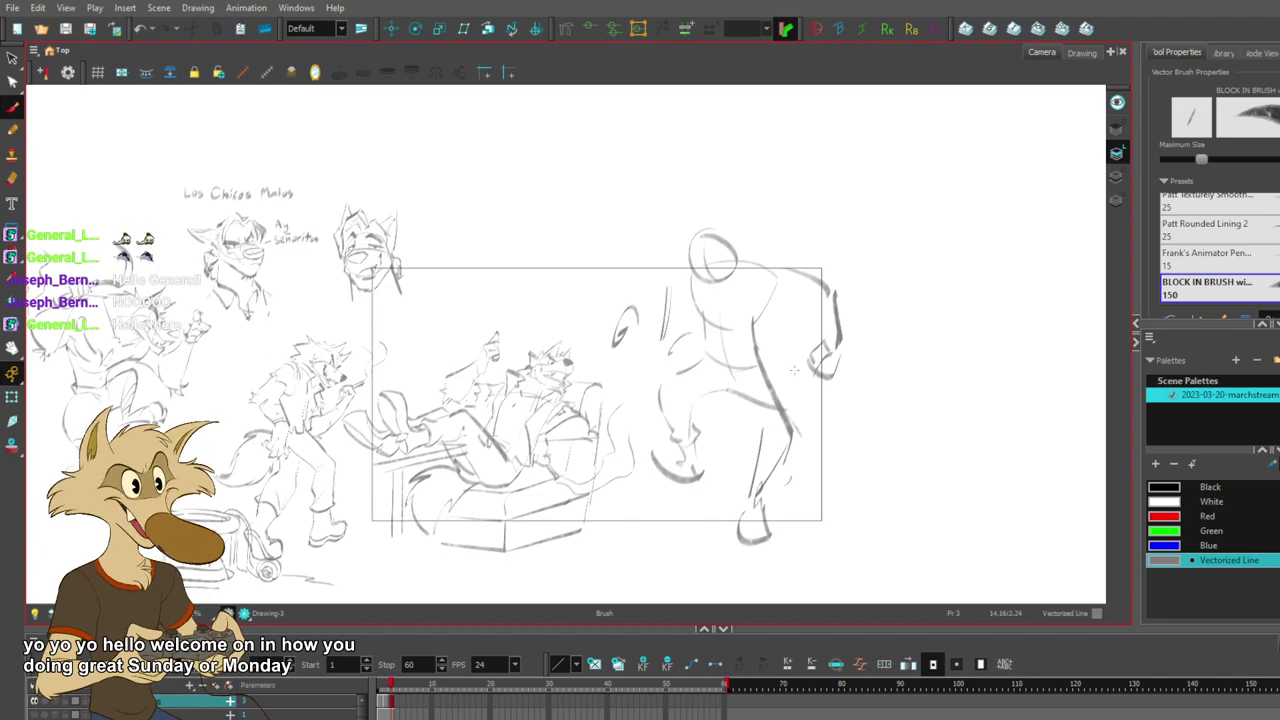
- Add short finger strokes to the looped hand beside the new figure
{"action": "scroll", "coordinate": [793, 370], "scroll_direction": "up", "scroll_amount": 3}
{"action": "key", "text": "ctrl+z"}
{"action": "mouse_move", "coordinate": [540, 271]}
{"action": "left_mouse_down"}
{"action": "mouse_move", "coordinate": [513, 302]}
{"action": "mouse_move", "coordinate": [529, 297]}
{"action": "left_mouse_up"}
{"action": "left_click_drag", "start_coordinate": [512, 281], "coordinate": [511, 314]}
{"action": "key", "text": "ctrl+z"}
{"action": "mouse_move", "coordinate": [631, 188]}
{"action": "left_mouse_down"}
{"action": "mouse_move", "coordinate": [613, 221]}
{"action": "mouse_move", "coordinate": [657, 172]}
{"action": "left_mouse_up"}
{"action": "key", "text": "ctrl+z"}
{"action": "key", "text": "ctrl+z"}
{"action": "key", "text": "space"}
{"action": "left_click_drag", "start_coordinate": [687, 216], "coordinate": [775, 243]}
- Examine the earlier wolf drawings on the sheet, including the smoking figures, the toilet gag and the portrait heads
{"action": "scroll", "coordinate": [776, 243], "scroll_direction": "down", "scroll_amount": 4}
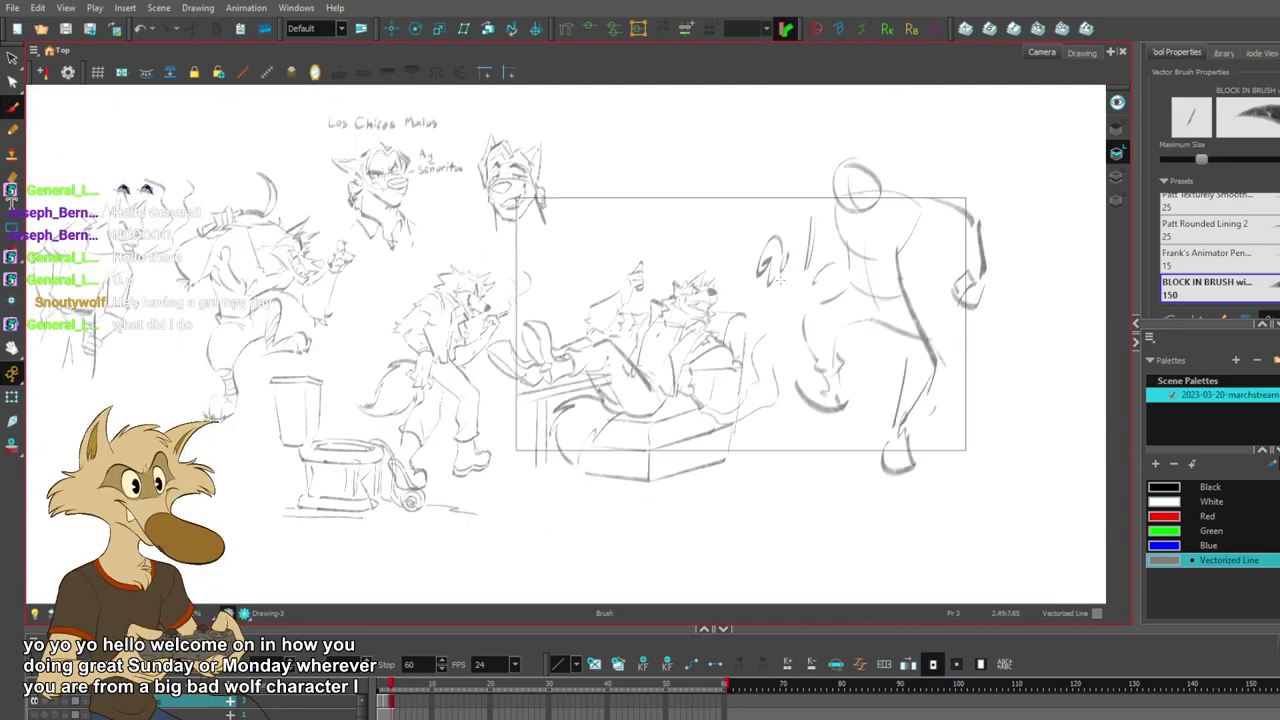
{"action": "scroll", "coordinate": [470, 235], "scroll_direction": "up", "scroll_amount": 3}
{"action": "scroll", "coordinate": [285, 283], "scroll_direction": "up", "scroll_amount": 1}
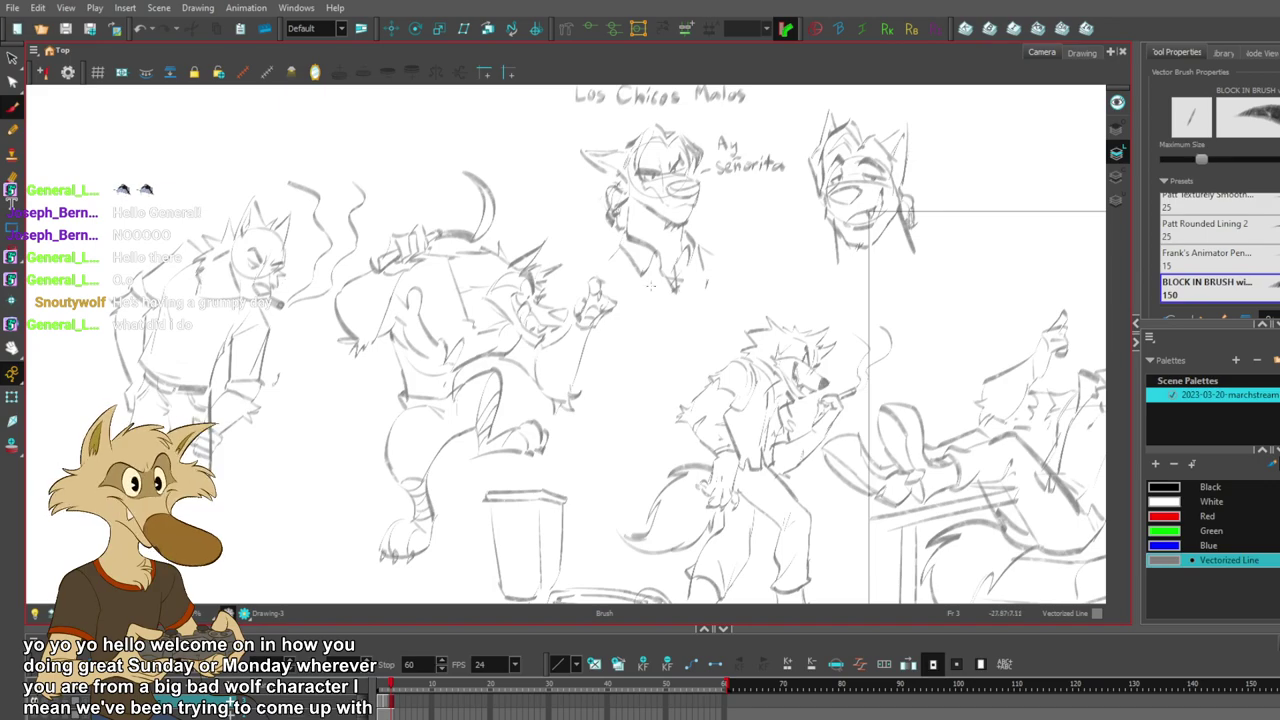
{"action": "scroll", "coordinate": [285, 283], "scroll_direction": "down", "scroll_amount": 4}
{"action": "scroll", "coordinate": [421, 303], "scroll_direction": "up", "scroll_amount": 4}
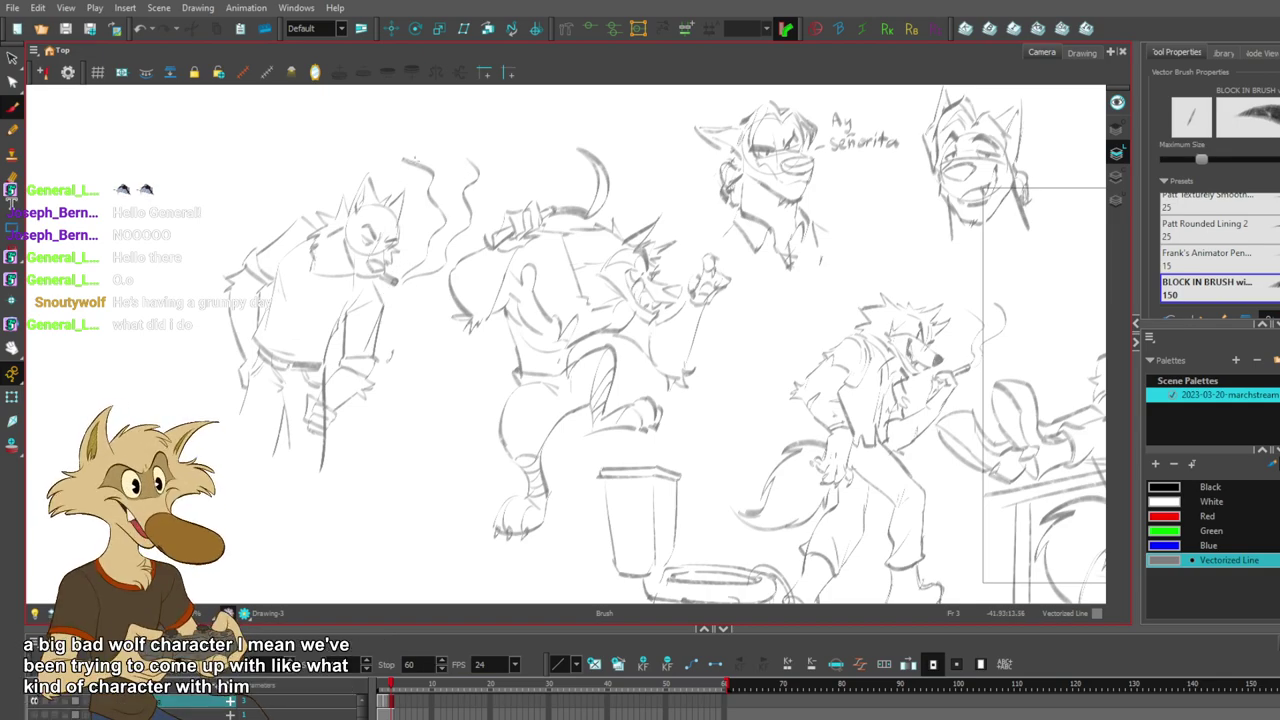
{"action": "scroll", "coordinate": [359, 289], "scroll_direction": "down", "scroll_amount": 2}
{"action": "scroll", "coordinate": [700, 141], "scroll_direction": "up", "scroll_amount": 4}
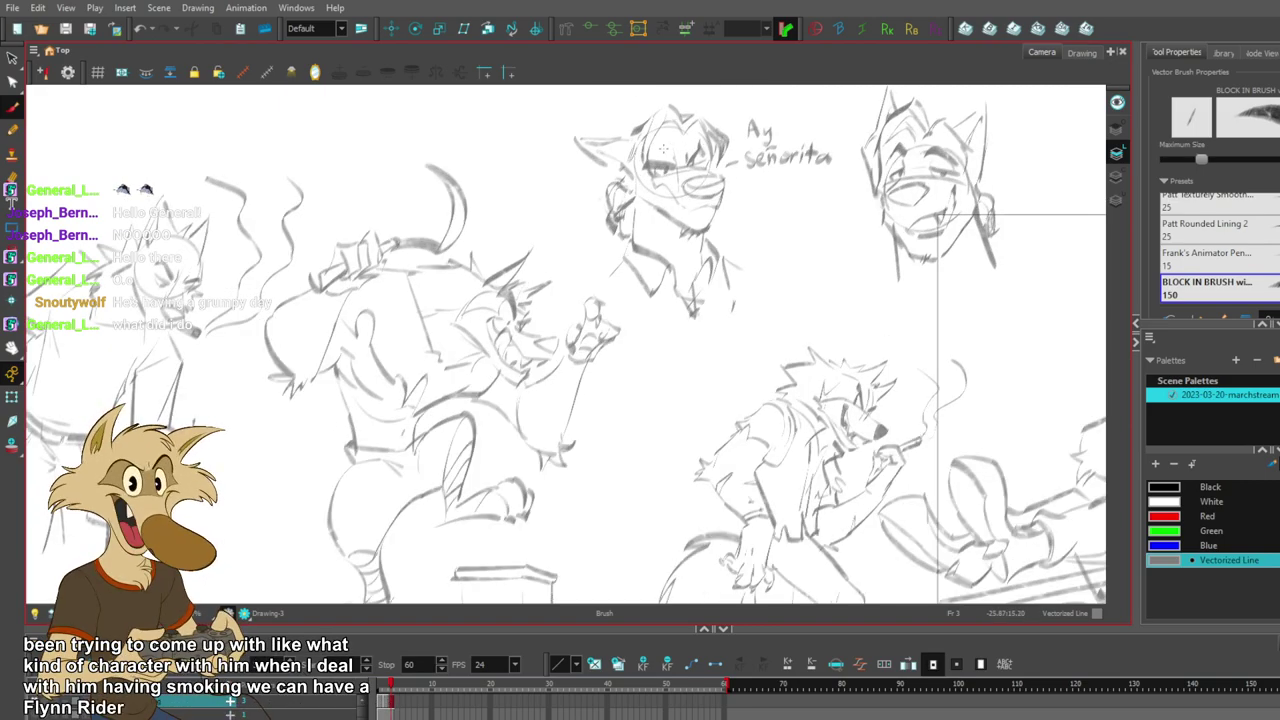
{"action": "scroll", "coordinate": [665, 148], "scroll_direction": "down", "scroll_amount": 3}
{"action": "scroll", "coordinate": [507, 366], "scroll_direction": "up", "scroll_amount": 4}
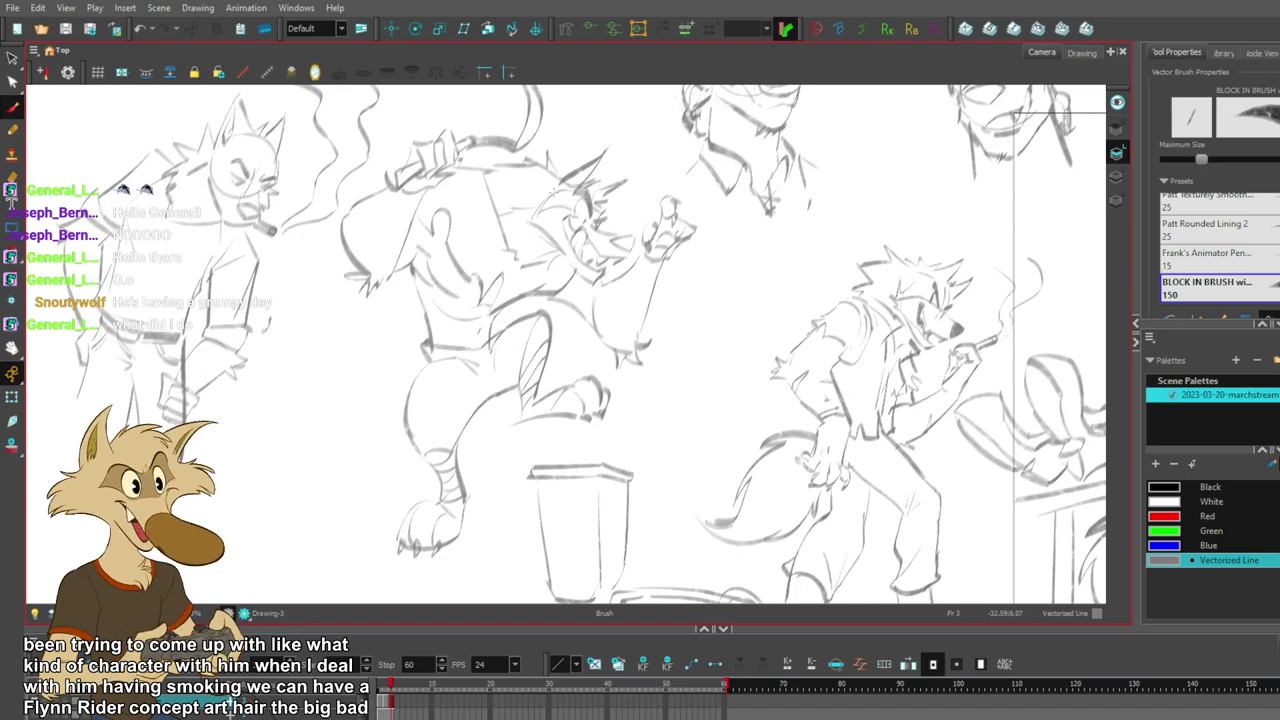
{"action": "scroll", "coordinate": [593, 285], "scroll_direction": "down", "scroll_amount": 3}
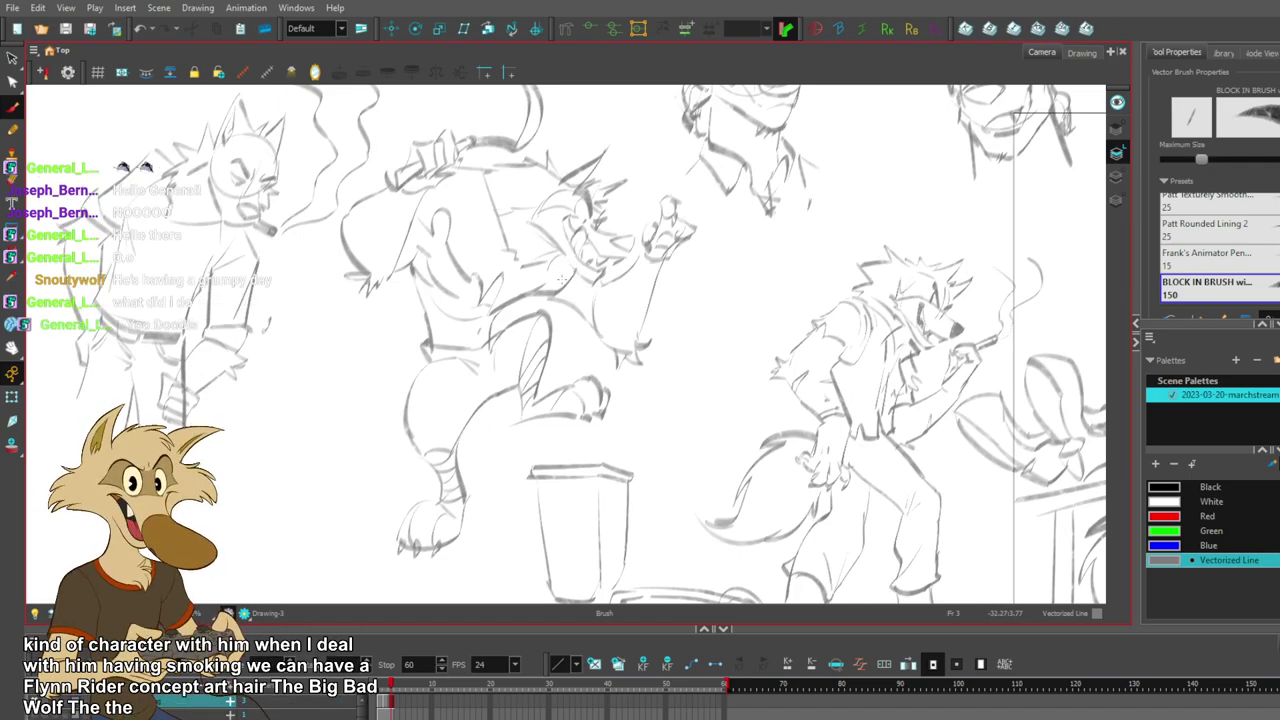
{"action": "scroll", "coordinate": [673, 522], "scroll_direction": "up", "scroll_amount": 3}
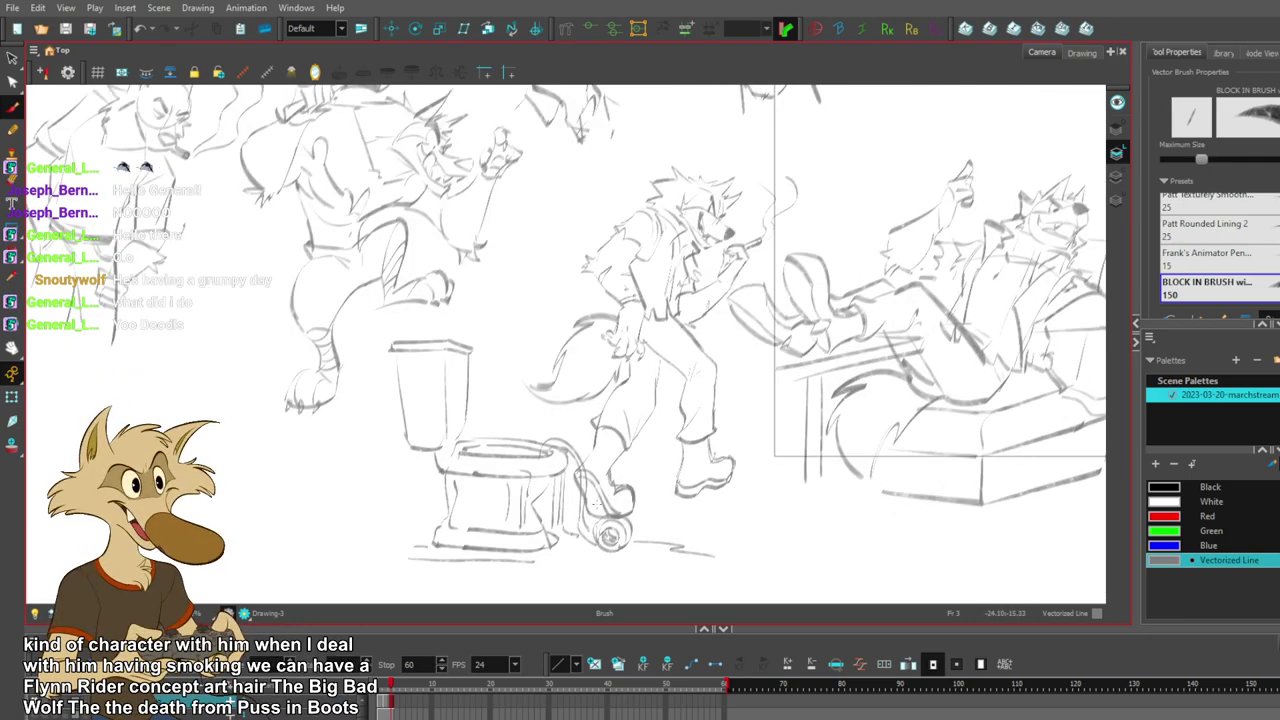
{"action": "scroll", "coordinate": [673, 522], "scroll_direction": "down", "scroll_amount": 3}
{"action": "scroll", "coordinate": [440, 404], "scroll_direction": "up", "scroll_amount": 3}
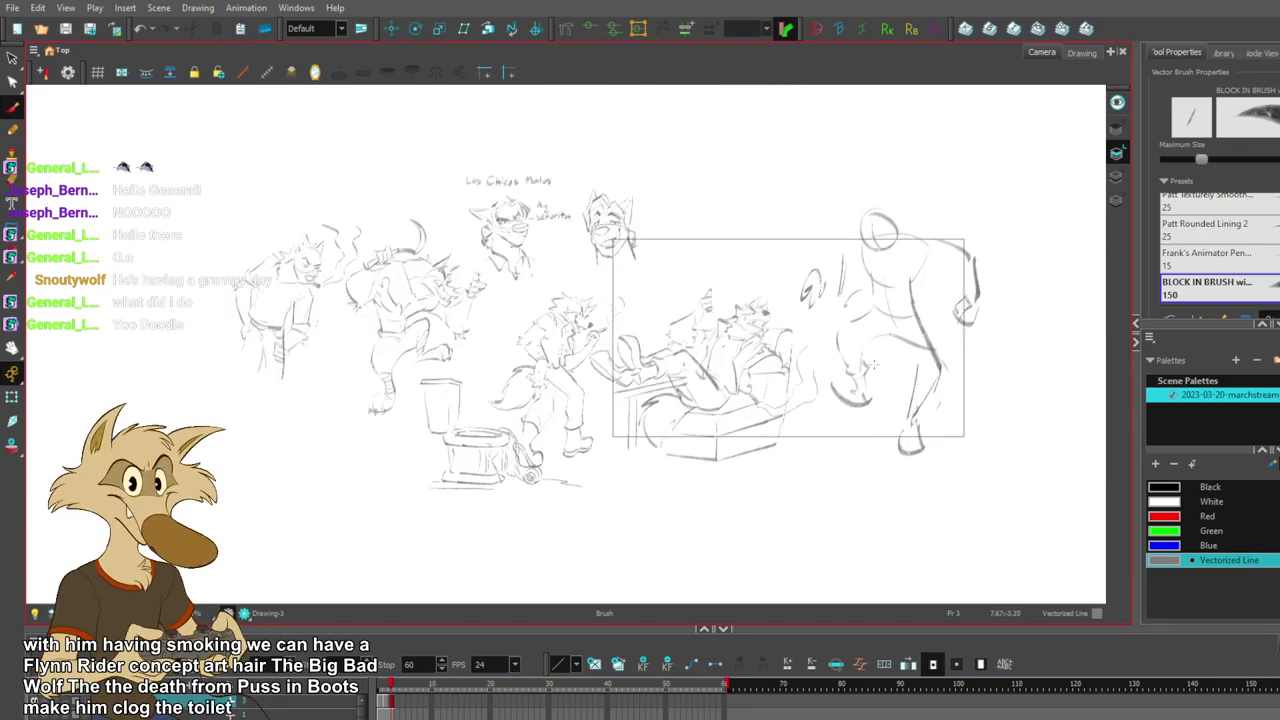
{"action": "scroll", "coordinate": [440, 404], "scroll_direction": "down", "scroll_amount": 2}
{"action": "scroll", "coordinate": [440, 404], "scroll_direction": "up", "scroll_amount": 2}
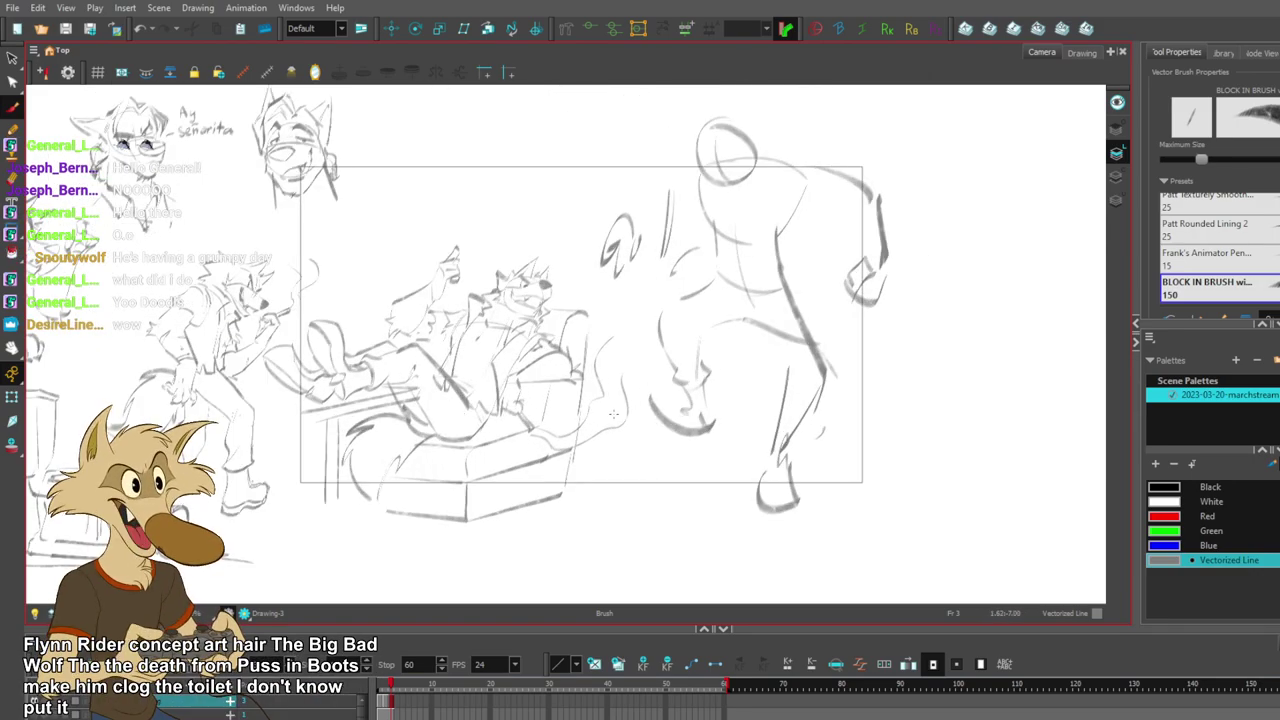
{"action": "scroll", "coordinate": [440, 404], "scroll_direction": "down", "scroll_amount": 3}
{"action": "scroll", "coordinate": [627, 350], "scroll_direction": "up", "scroll_amount": 4}
{"action": "scroll", "coordinate": [627, 350], "scroll_direction": "down", "scroll_amount": 2}
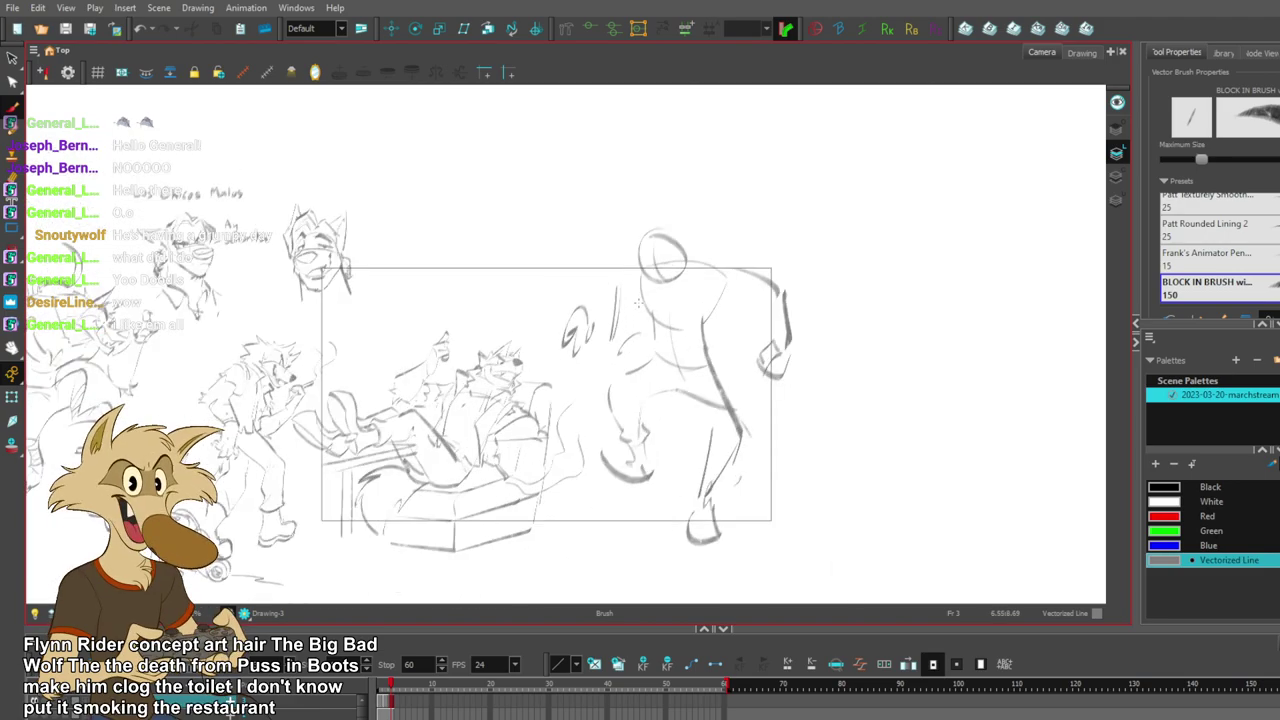
{"action": "scroll", "coordinate": [639, 300], "scroll_direction": "down", "scroll_amount": 1}
{"action": "scroll", "coordinate": [639, 300], "scroll_direction": "up", "scroll_amount": 1}
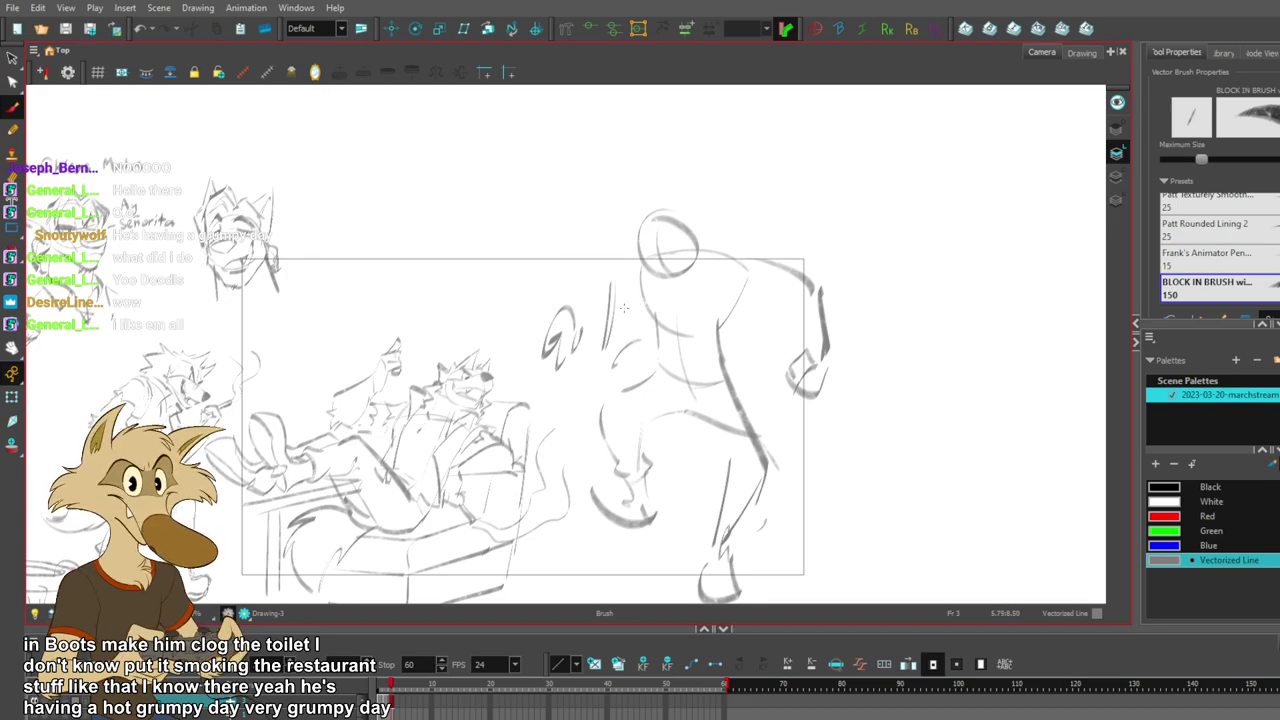
{"action": "scroll", "coordinate": [668, 290], "scroll_direction": "up", "scroll_amount": 1}
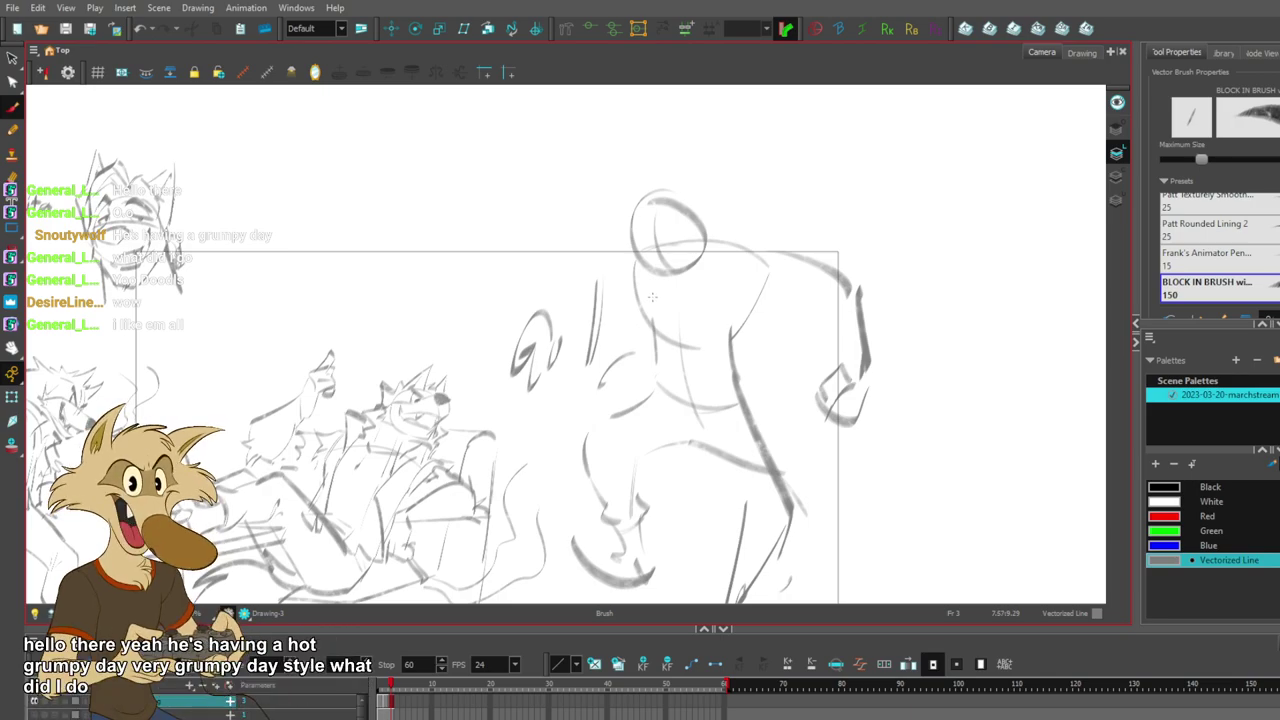
{"action": "scroll", "coordinate": [652, 297], "scroll_direction": "down", "scroll_amount": 1}
{"action": "scroll", "coordinate": [652, 297], "scroll_direction": "up", "scroll_amount": 1}
{"action": "scroll", "coordinate": [652, 297], "scroll_direction": "down", "scroll_amount": 2}
{"action": "scroll", "coordinate": [652, 297], "scroll_direction": "down", "scroll_amount": 2}
{"action": "scroll", "coordinate": [652, 297], "scroll_direction": "up", "scroll_amount": 3}
{"action": "scroll", "coordinate": [652, 297], "scroll_direction": "down", "scroll_amount": 1}
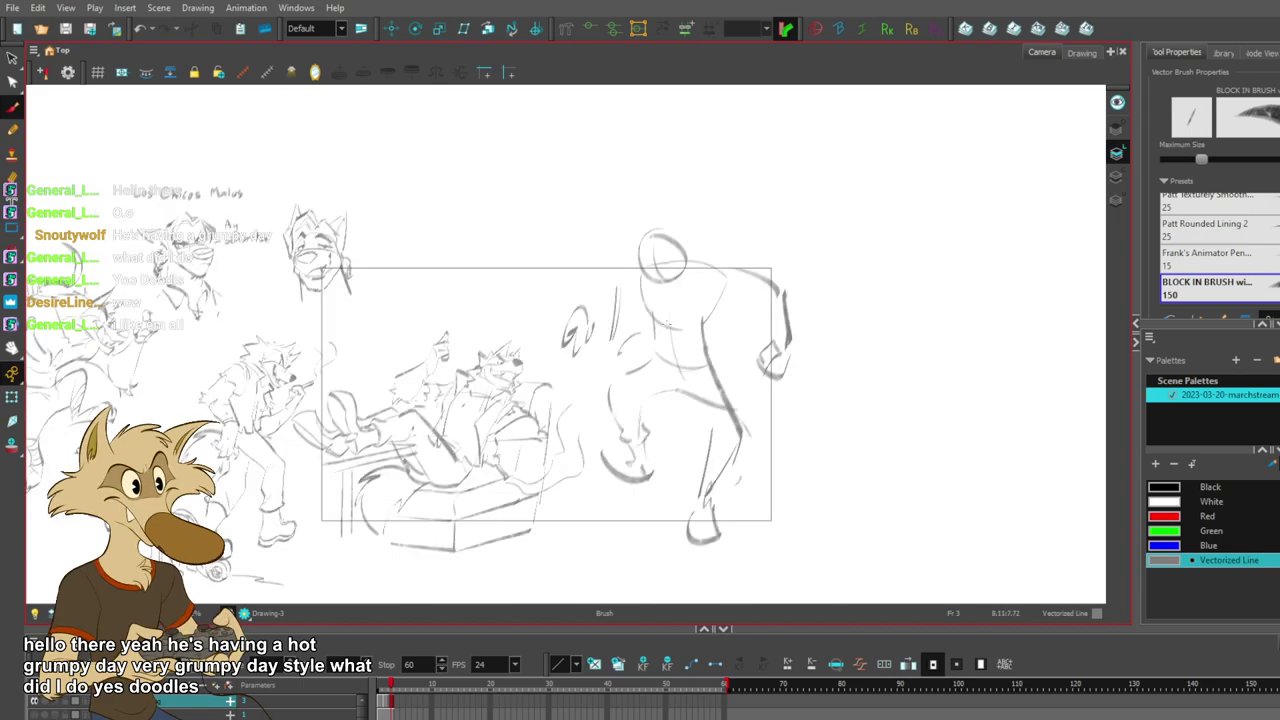
- Undo the vertical arm stroke between the raised hand and the torso, including the curved replacement attempts
{"action": "scroll", "coordinate": [673, 346], "scroll_direction": "up", "scroll_amount": 1}
{"action": "key", "text": "ctrl+z"}
{"action": "left_click_drag", "start_coordinate": [610, 247], "coordinate": [599, 332]}
{"action": "key", "text": "ctrl+z"}
{"action": "key", "text": "alt+b"}
{"action": "left_click_drag", "start_coordinate": [602, 245], "coordinate": [592, 334]}
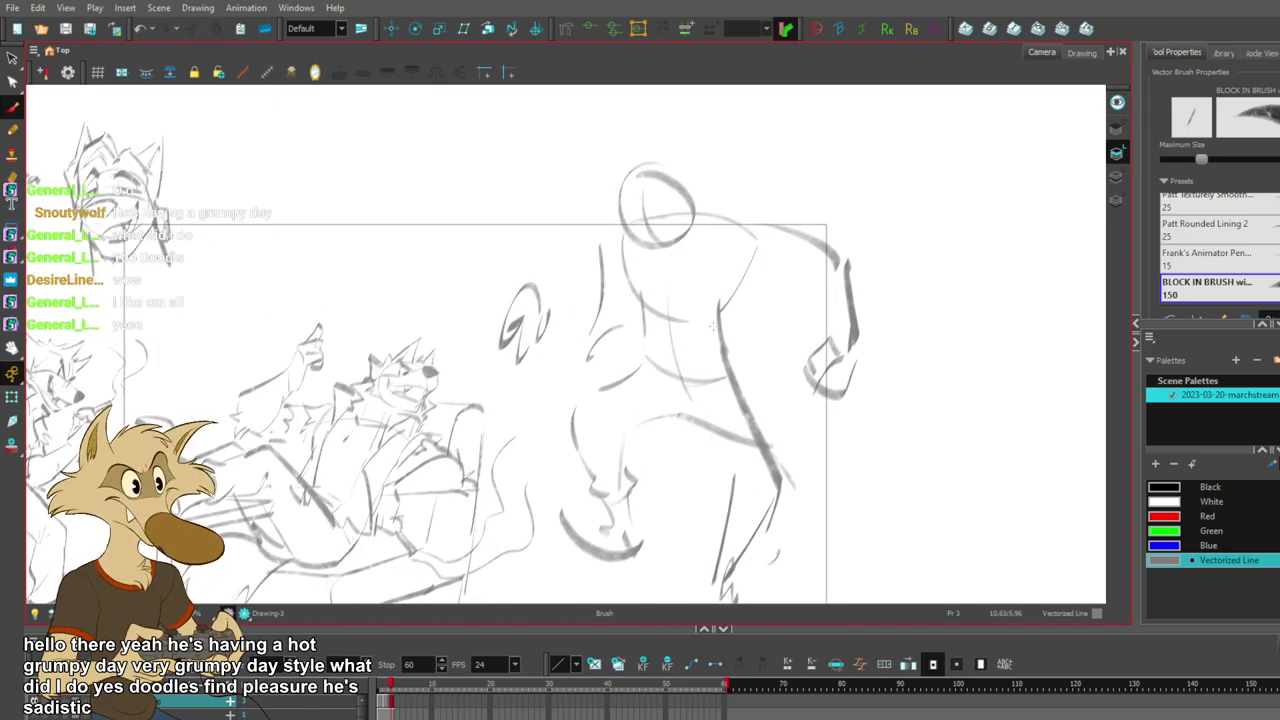
{"action": "left_click_drag", "start_coordinate": [741, 346], "coordinate": [757, 328]}
{"action": "key", "text": "ctrl+z"}
{"action": "left_click_drag", "start_coordinate": [820, 311], "coordinate": [836, 315]}
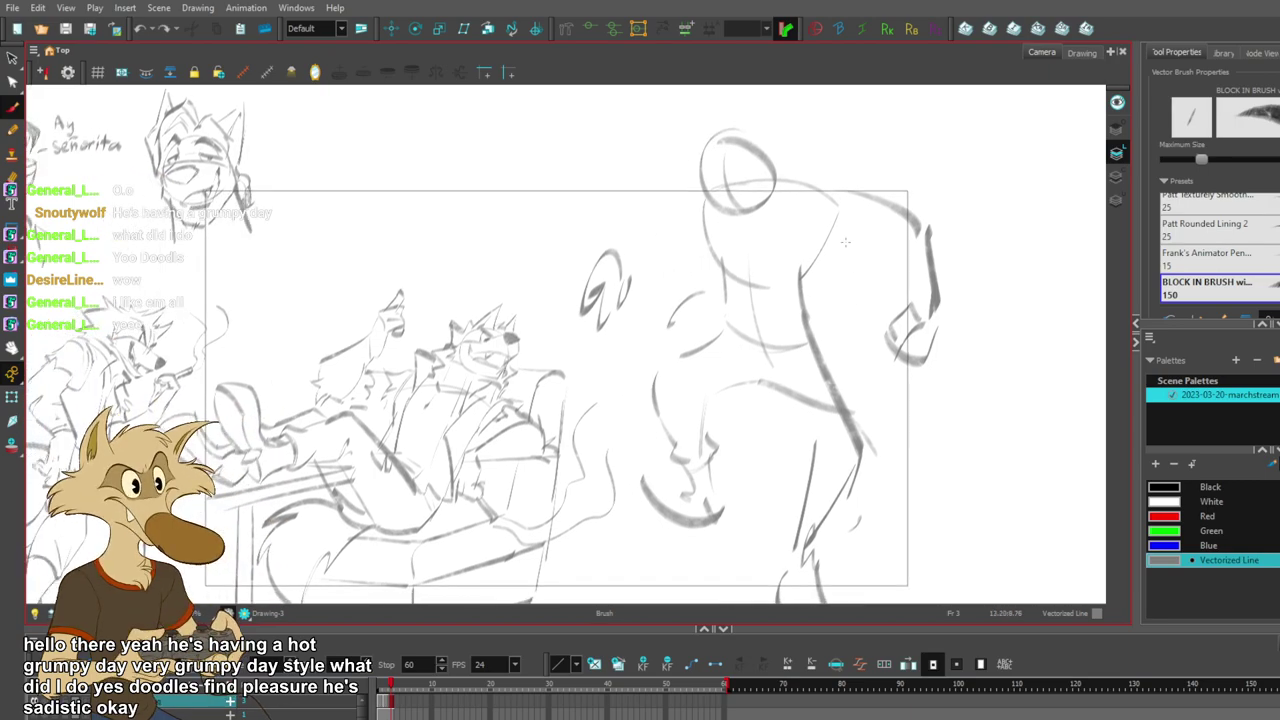
- Draw torn, jagged sleeve edges on both shoulders of the figure
{"action": "mouse_move", "coordinate": [824, 182]}
{"action": "left_mouse_down"}
{"action": "mouse_move", "coordinate": [877, 172]}
{"action": "mouse_move", "coordinate": [849, 205]}
{"action": "mouse_move", "coordinate": [850, 244]}
{"action": "left_mouse_up"}
{"action": "mouse_move", "coordinate": [698, 186]}
{"action": "left_mouse_down"}
{"action": "mouse_move", "coordinate": [666, 188]}
{"action": "mouse_move", "coordinate": [630, 240]}
{"action": "left_mouse_up"}
{"action": "mouse_move", "coordinate": [678, 186]}
{"action": "left_mouse_down"}
{"action": "mouse_move", "coordinate": [650, 222]}
{"action": "mouse_move", "coordinate": [669, 262]}
{"action": "mouse_move", "coordinate": [683, 248]}
{"action": "mouse_move", "coordinate": [706, 280]}
{"action": "left_mouse_up"}
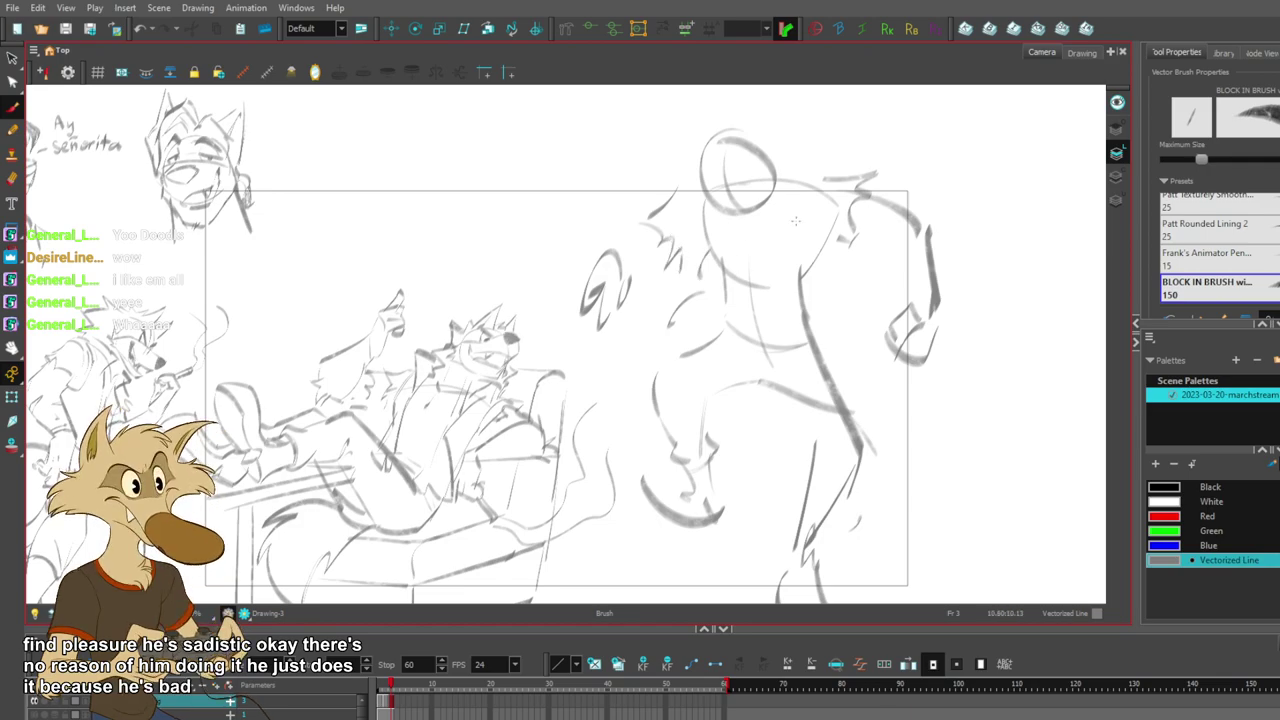
- Draw the two front edges of an open vest running down the figure's chest
{"action": "left_click_drag", "start_coordinate": [832, 236], "coordinate": [820, 322]}
{"action": "key", "text": "ctrl+z"}
{"action": "left_click_drag", "start_coordinate": [776, 226], "coordinate": [782, 280]}
{"action": "left_click_drag", "start_coordinate": [784, 198], "coordinate": [786, 298]}
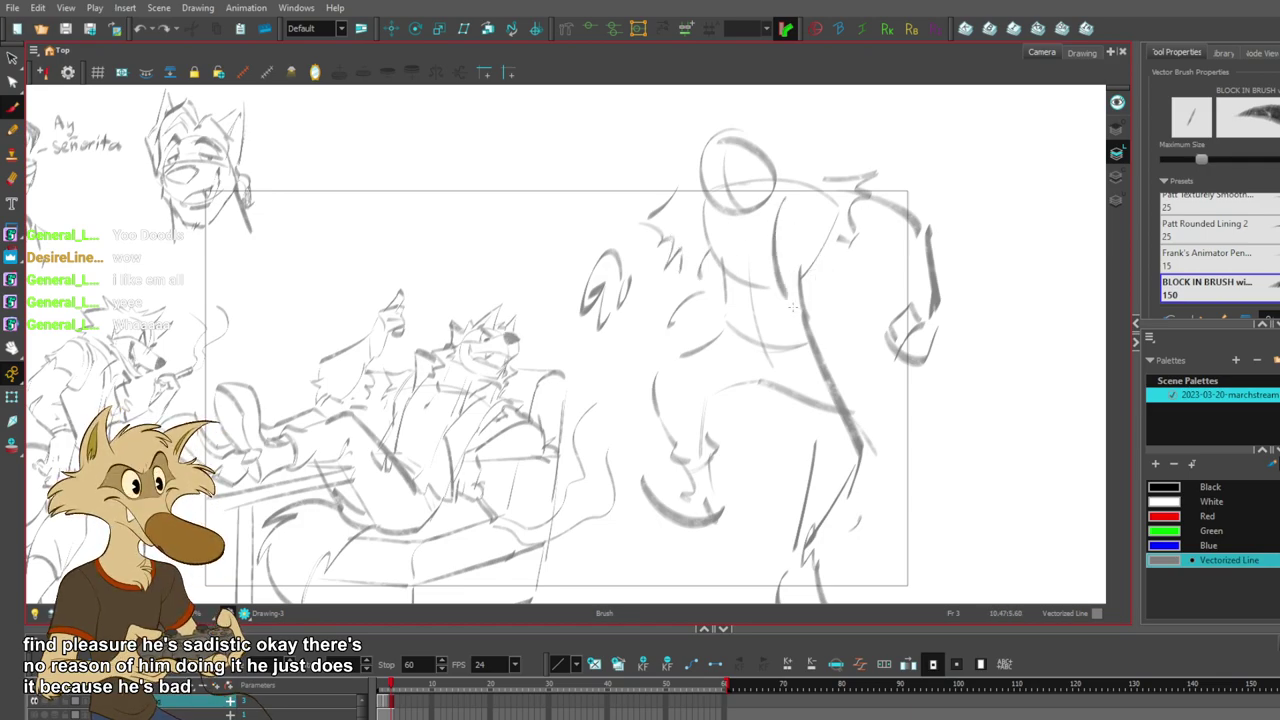
{"action": "left_click_drag", "start_coordinate": [706, 222], "coordinate": [708, 304]}
{"action": "key", "text": "ctrl+z"}
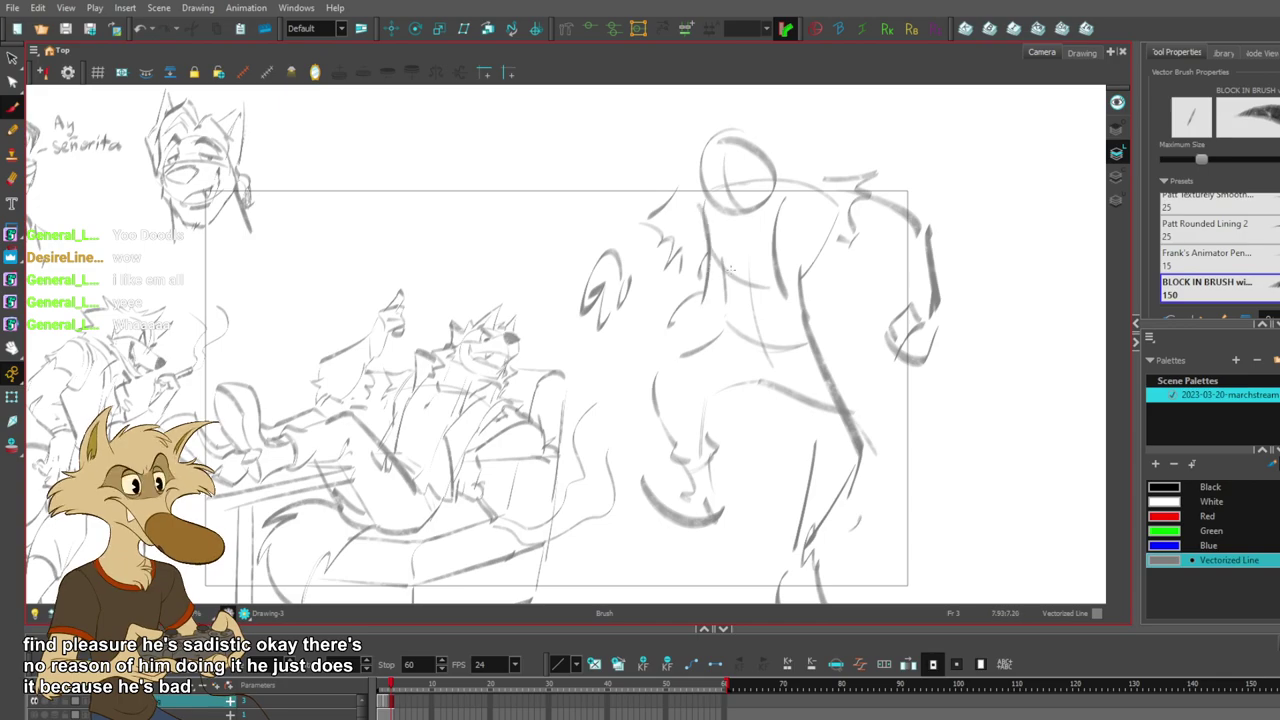
{"action": "key", "text": "ctrl+z"}
{"action": "left_click_drag", "start_coordinate": [717, 230], "coordinate": [708, 302]}
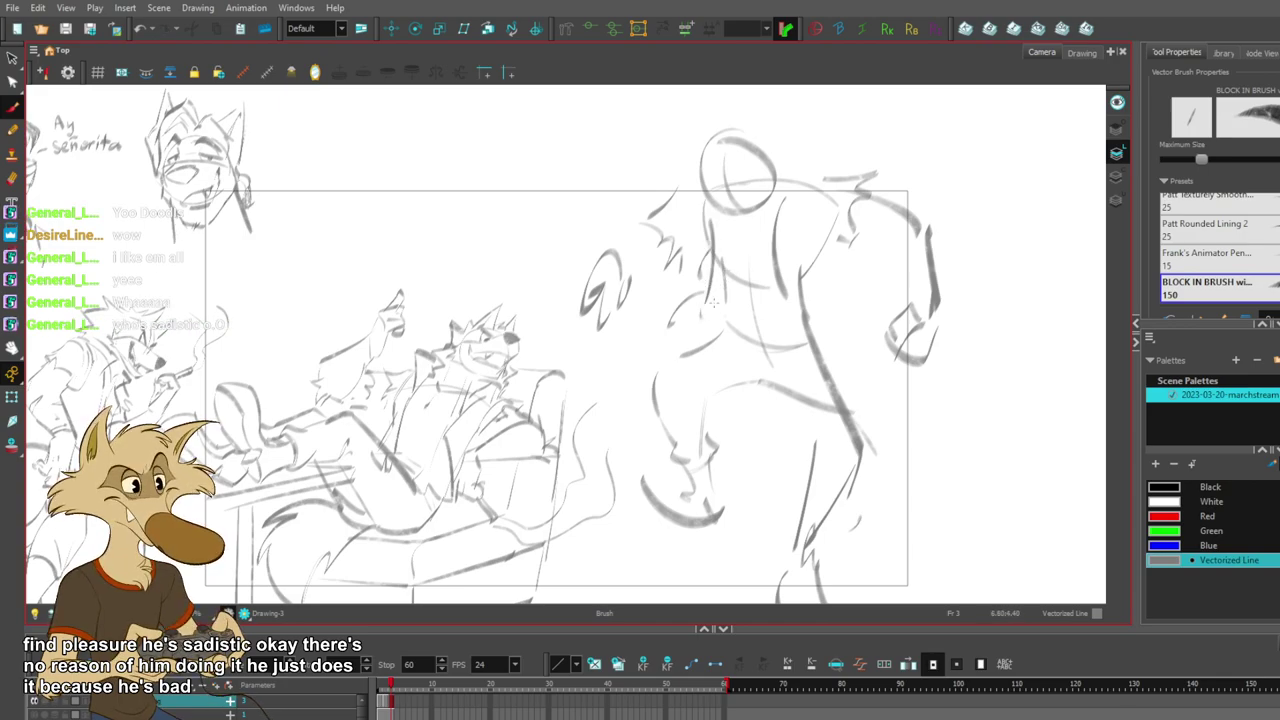
- Add ragged hem strokes to the vest at the waist and a side line under the lowered arm
{"action": "left_click_drag", "start_coordinate": [703, 294], "coordinate": [704, 340]}
{"action": "mouse_move", "coordinate": [788, 298]}
{"action": "left_mouse_down"}
{"action": "mouse_move", "coordinate": [816, 347]}
{"action": "mouse_move", "coordinate": [831, 309]}
{"action": "mouse_move", "coordinate": [845, 327]}
{"action": "mouse_move", "coordinate": [842, 304]}
{"action": "left_mouse_up"}
{"action": "key", "text": "ctrl+z"}
{"action": "key", "text": "ctrl+z"}
{"action": "left_click_drag", "start_coordinate": [830, 236], "coordinate": [834, 322]}
{"action": "key", "text": "ctrl+z"}
{"action": "key", "text": "ctrl+z"}
{"action": "key", "text": "ctrl+z"}
{"action": "left_click_drag", "start_coordinate": [800, 283], "coordinate": [794, 333]}
{"action": "key", "text": "ctrl+z"}
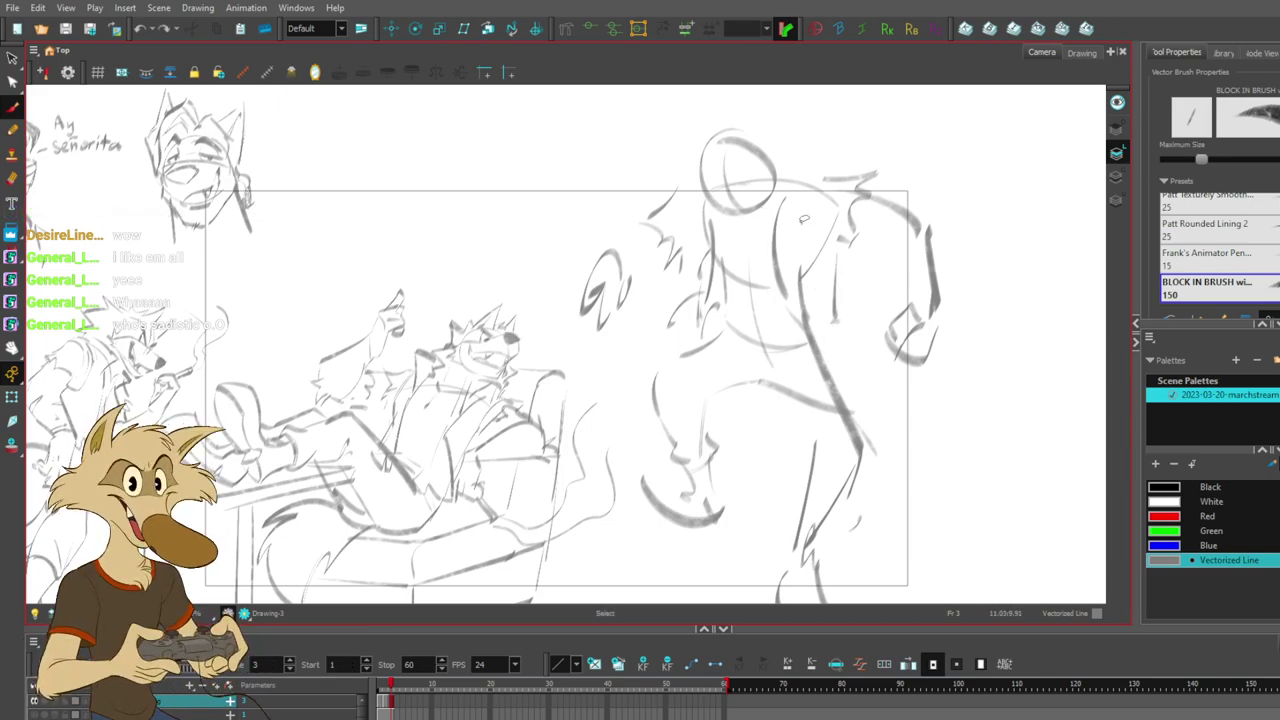
- Select the head circle with its centre line and raise it clear of the shoulder line
{"action": "left_click_drag", "start_coordinate": [804, 236], "coordinate": [808, 274]}
{"action": "mouse_move", "coordinate": [762, 178]}
{"action": "left_mouse_down"}
{"action": "mouse_move", "coordinate": [722, 192]}
{"action": "mouse_move", "coordinate": [769, 195]}
{"action": "mouse_move", "coordinate": [765, 156]}
{"action": "mouse_move", "coordinate": [817, 223]}
{"action": "left_mouse_up"}
{"action": "left_click", "coordinate": [846, 151]}
{"action": "key", "text": "ctrl+z"}
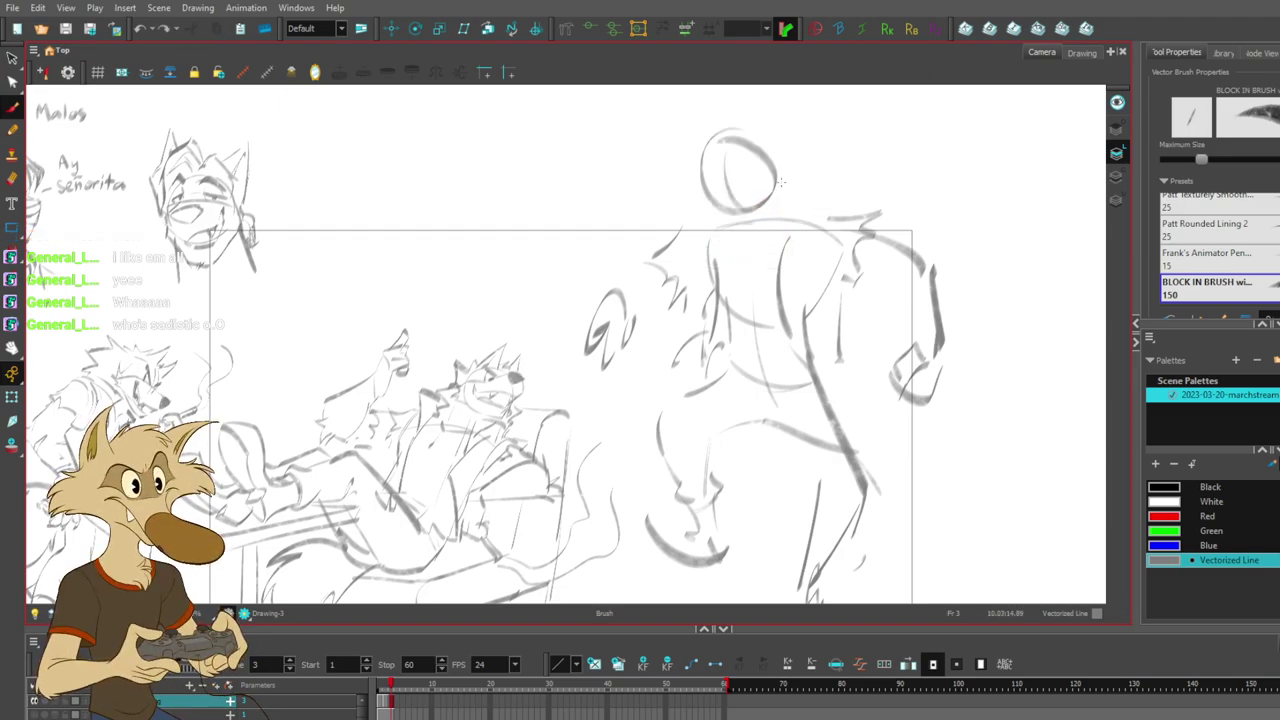
{"action": "mouse_move", "coordinate": [748, 118]}
{"action": "left_mouse_down"}
{"action": "mouse_move", "coordinate": [798, 143]}
{"action": "mouse_move", "coordinate": [782, 150]}
{"action": "mouse_move", "coordinate": [811, 179]}
{"action": "mouse_move", "coordinate": [789, 186]}
{"action": "mouse_move", "coordinate": [816, 219]}
{"action": "left_mouse_up"}
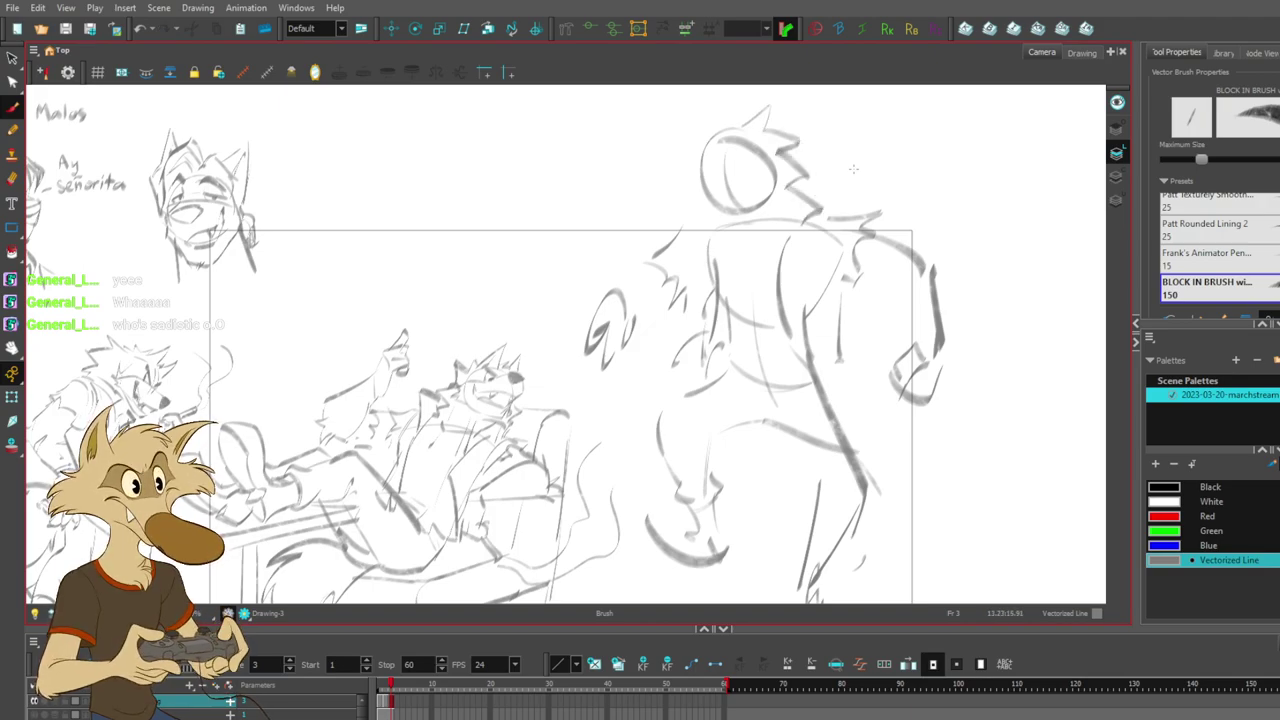
{"action": "scroll", "coordinate": [857, 212], "scroll_direction": "down", "scroll_amount": 4}
{"action": "scroll", "coordinate": [873, 211], "scroll_direction": "up", "scroll_amount": 2}
{"action": "scroll", "coordinate": [850, 178], "scroll_direction": "down", "scroll_amount": 1}
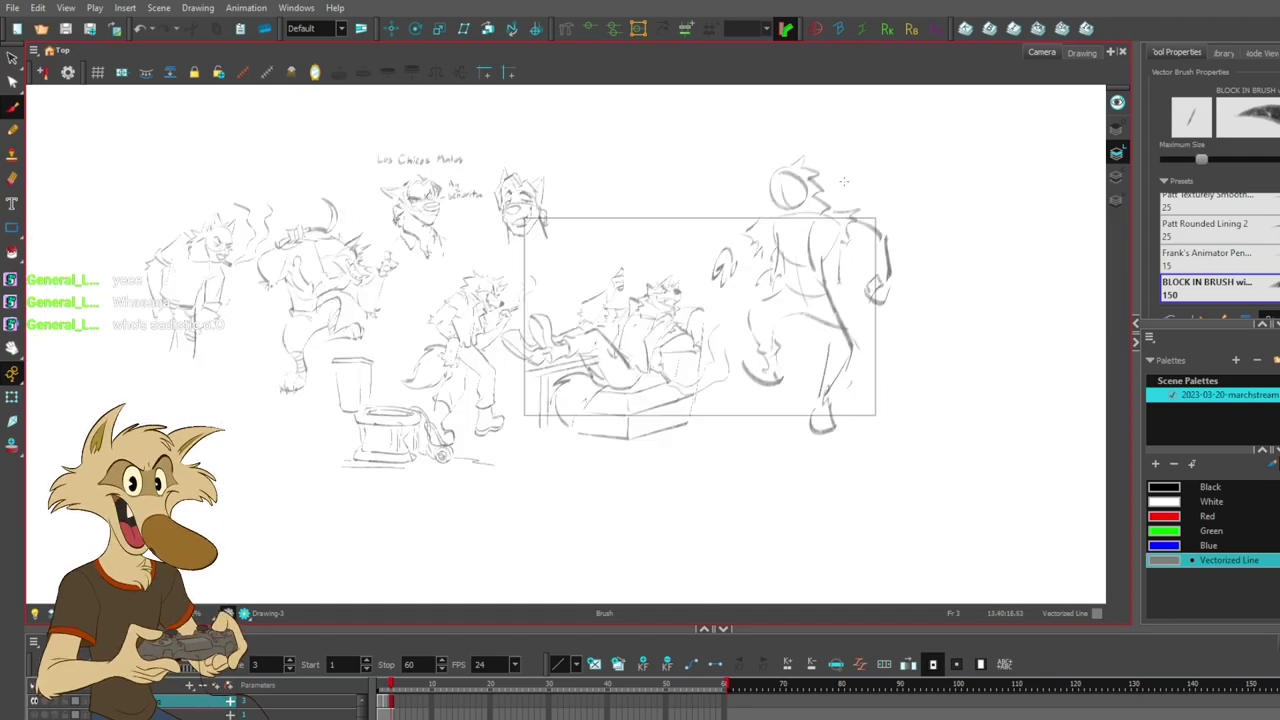
{"action": "scroll", "coordinate": [842, 179], "scroll_direction": "up", "scroll_amount": 2}
{"action": "key", "text": "ctrl+z"}
{"action": "key", "text": "ctrl+z"}
{"action": "key", "text": "ctrl+z"}
{"action": "key", "text": "ctrl+shift+z"}
{"action": "key", "text": "ctrl+shift+z"}
{"action": "key", "text": "ctrl+shift+z"}
{"action": "key", "text": "ctrl+z"}
{"action": "key", "text": "ctrl+z"}
{"action": "key", "text": "ctrl+z"}
{"action": "scroll", "coordinate": [785, 188], "scroll_direction": "down", "scroll_amount": 2}
{"action": "scroll", "coordinate": [785, 185], "scroll_direction": "up", "scroll_amount": 2}
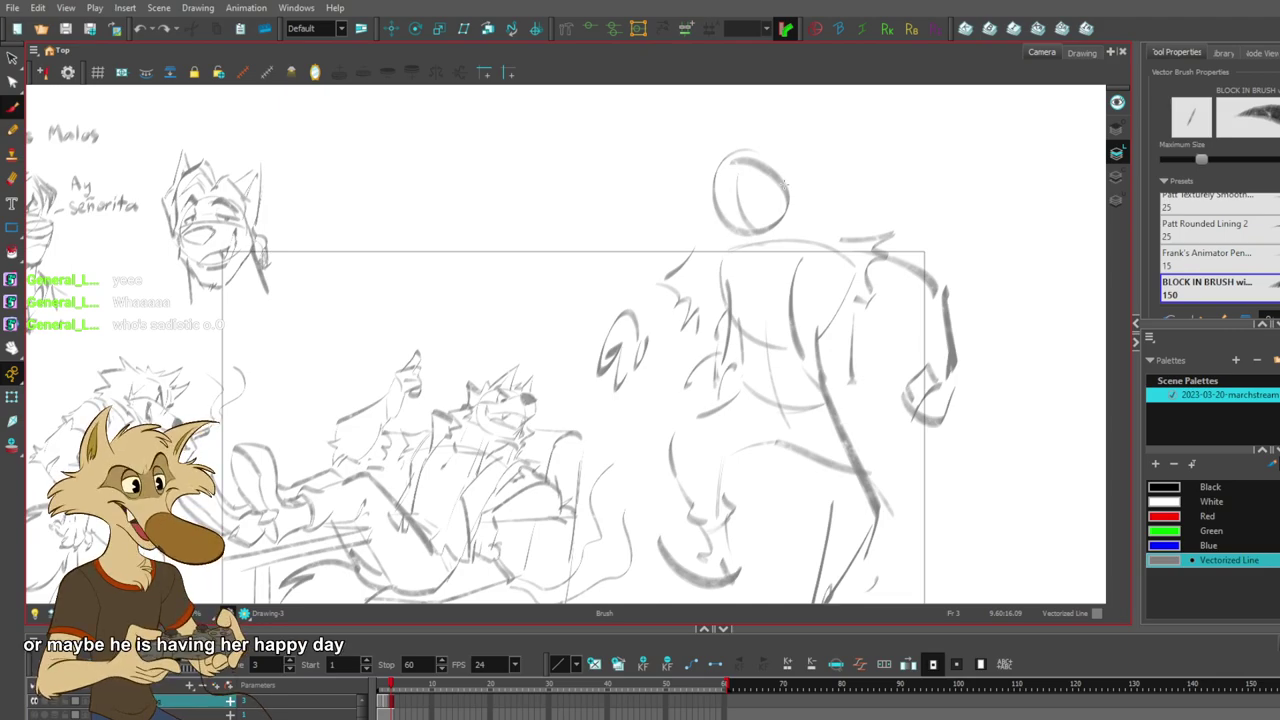
- Draw a pointed ear standing up from the top of the head circle
{"action": "left_click_drag", "start_coordinate": [757, 130], "coordinate": [779, 153]}
{"action": "key", "text": "ctrl+z"}
{"action": "key", "text": "ctrl+z"}
{"action": "key", "text": "ctrl+z"}
{"action": "key", "text": "ctrl+z"}
{"action": "key", "text": "ctrl+z"}
{"action": "mouse_move", "coordinate": [728, 108]}
{"action": "left_mouse_down"}
{"action": "mouse_move", "coordinate": [781, 149]}
{"action": "mouse_move", "coordinate": [740, 127]}
{"action": "mouse_move", "coordinate": [757, 153]}
{"action": "mouse_move", "coordinate": [721, 141]}
{"action": "left_mouse_up"}
{"action": "key", "text": "ctrl+z"}
- Draw a second pointed ear sticking out sideways from the left of the head, retrying its strokes
{"action": "mouse_move", "coordinate": [734, 139]}
{"action": "left_mouse_down"}
{"action": "mouse_move", "coordinate": [675, 148]}
{"action": "mouse_move", "coordinate": [709, 187]}
{"action": "left_mouse_up"}
{"action": "key", "text": "ctrl+z"}
{"action": "key", "text": "ctrl+z"}
{"action": "key", "text": "ctrl+z"}
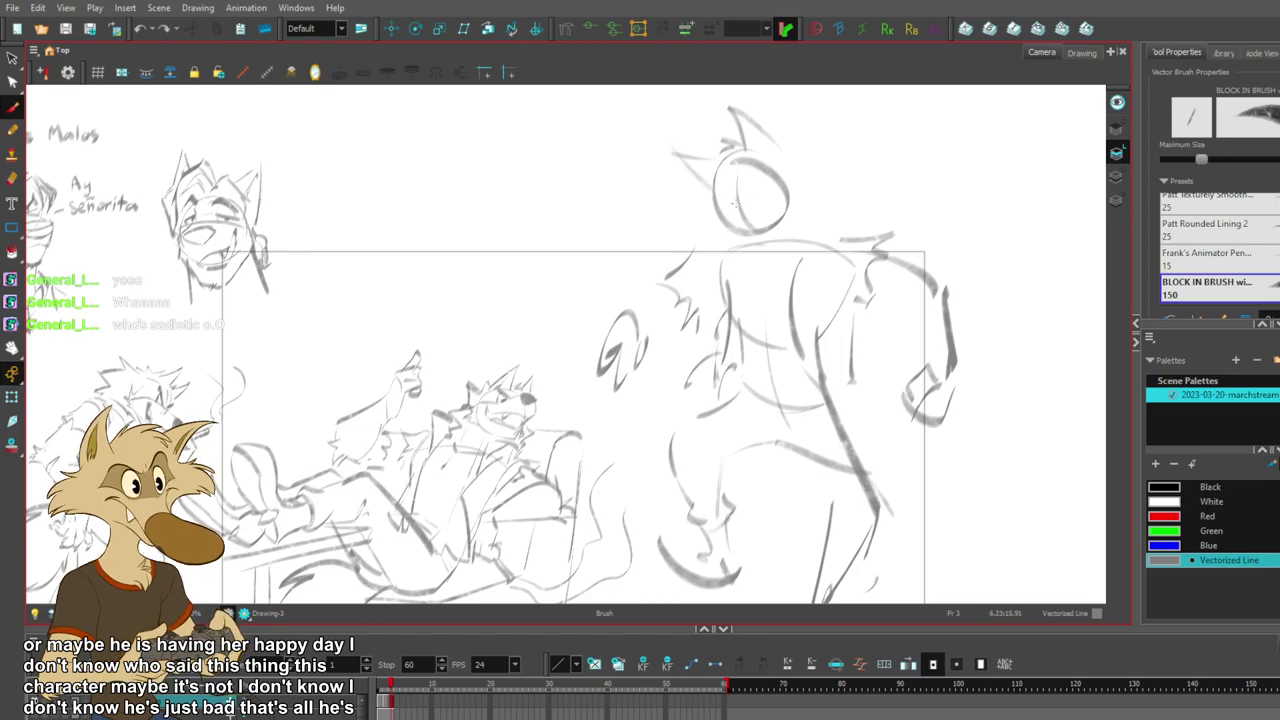
{"action": "key", "text": "ctrl+z"}
{"action": "left_click_drag", "start_coordinate": [668, 144], "coordinate": [714, 180]}
{"action": "key", "text": "ctrl+z"}
{"action": "key", "text": "ctrl+z"}
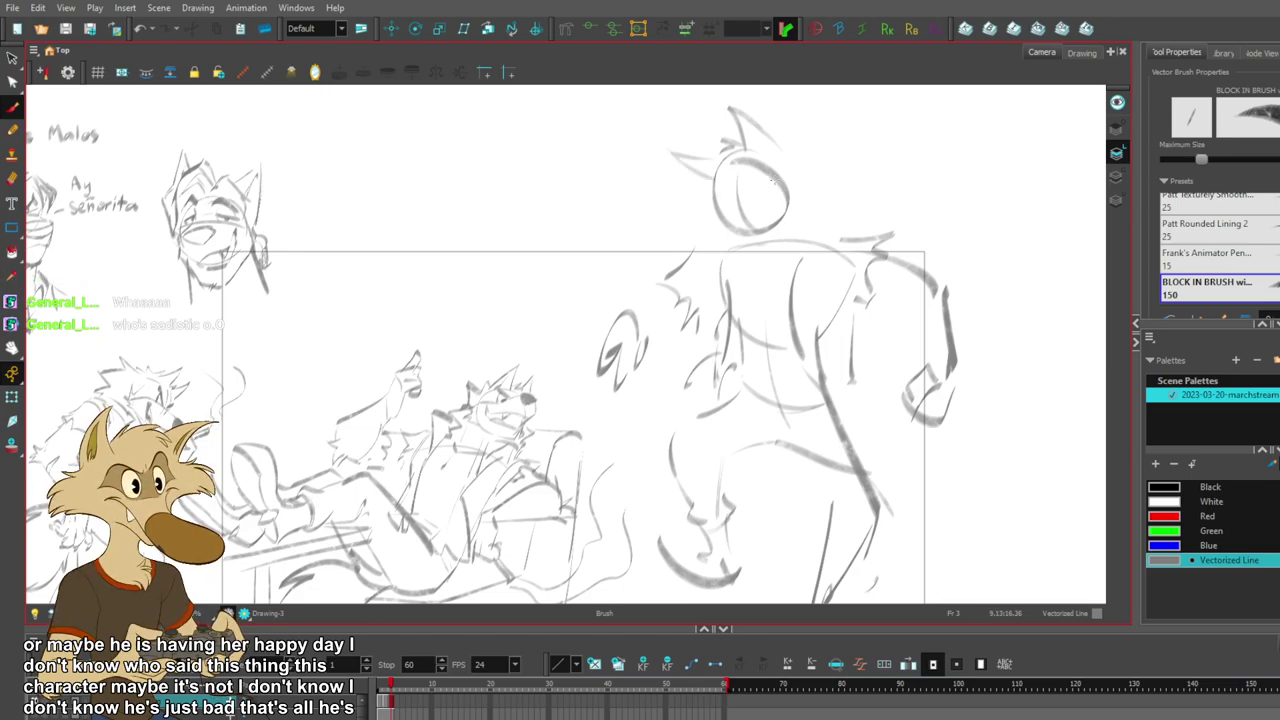
- Select the upper ear and nudge it down slightly on the head
{"action": "left_click_drag", "start_coordinate": [764, 114], "coordinate": [694, 147]}
{"action": "left_click", "coordinate": [812, 126], "text": "ctrl"}
{"action": "mouse_move", "coordinate": [764, 114]}
{"action": "left_mouse_down"}
{"action": "mouse_move", "coordinate": [735, 128]}
{"action": "mouse_move", "coordinate": [780, 111]}
{"action": "left_mouse_up"}
{"action": "left_click", "coordinate": [809, 137]}
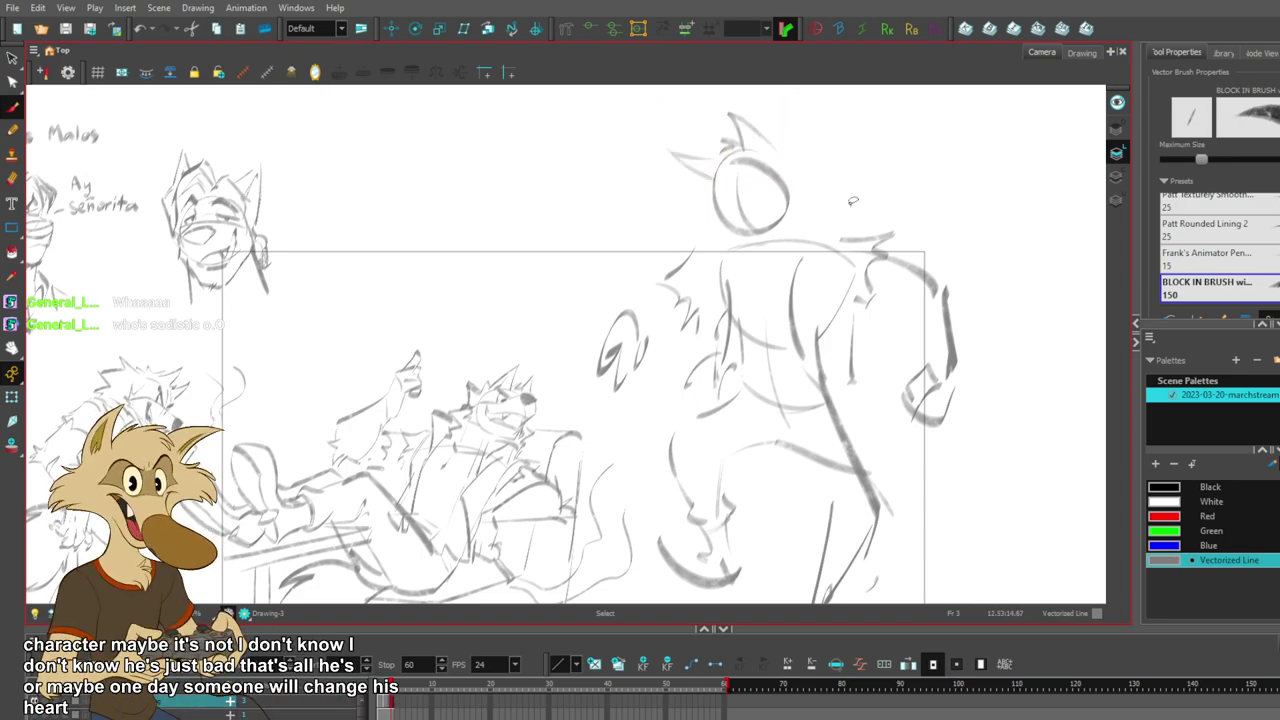
- Sketch pointed tuft strokes on the upper right of the head beside the upright ear
{"action": "mouse_move", "coordinate": [766, 155]}
{"action": "left_mouse_down"}
{"action": "mouse_move", "coordinate": [798, 177]}
{"action": "mouse_move", "coordinate": [794, 126]}
{"action": "mouse_move", "coordinate": [787, 148]}
{"action": "mouse_move", "coordinate": [804, 146]}
{"action": "mouse_move", "coordinate": [793, 154]}
{"action": "mouse_move", "coordinate": [832, 202]}
{"action": "mouse_move", "coordinate": [844, 185]}
{"action": "left_mouse_up"}
{"action": "key", "text": "ctrl+z"}
{"action": "key", "text": "ctrl+z"}
{"action": "key", "text": "ctrl+z"}
{"action": "key", "text": "ctrl+z"}
{"action": "key", "text": "ctrl+z"}
{"action": "key", "text": "ctrl+z"}
- Delete the old head circle and rough in a new one beneath the ears
{"action": "mouse_move", "coordinate": [785, 138]}
{"action": "left_mouse_down"}
{"action": "mouse_move", "coordinate": [813, 139]}
{"action": "mouse_move", "coordinate": [809, 221]}
{"action": "mouse_move", "coordinate": [746, 214]}
{"action": "mouse_move", "coordinate": [790, 158]}
{"action": "mouse_move", "coordinate": [789, 225]}
{"action": "left_mouse_up"}
{"action": "left_click", "coordinate": [806, 184], "text": "ctrl"}
{"action": "key", "text": "Delete"}
{"action": "key", "text": "ctrl+z"}
{"action": "key", "text": "ctrl+z"}
{"action": "key", "text": "ctrl+z"}
- Draw curved facial guide lines inside the head circle and rough in the nose at its lower left
{"action": "mouse_move", "coordinate": [755, 168]}
{"action": "left_mouse_down"}
{"action": "mouse_move", "coordinate": [785, 225]}
{"action": "mouse_move", "coordinate": [768, 200]}
{"action": "mouse_move", "coordinate": [783, 184]}
{"action": "mouse_move", "coordinate": [760, 210]}
{"action": "mouse_move", "coordinate": [789, 210]}
{"action": "mouse_move", "coordinate": [760, 211]}
{"action": "mouse_move", "coordinate": [782, 224]}
{"action": "left_mouse_up"}
{"action": "key", "text": "ctrl+z"}
{"action": "key", "text": "ctrl+z"}
{"action": "key", "text": "ctrl+z"}
{"action": "key", "text": "ctrl+z"}
{"action": "key", "text": "ctrl+z"}
{"action": "key", "text": "ctrl+z"}
{"action": "key", "text": "ctrl+z"}
{"action": "key", "text": "ctrl+z"}
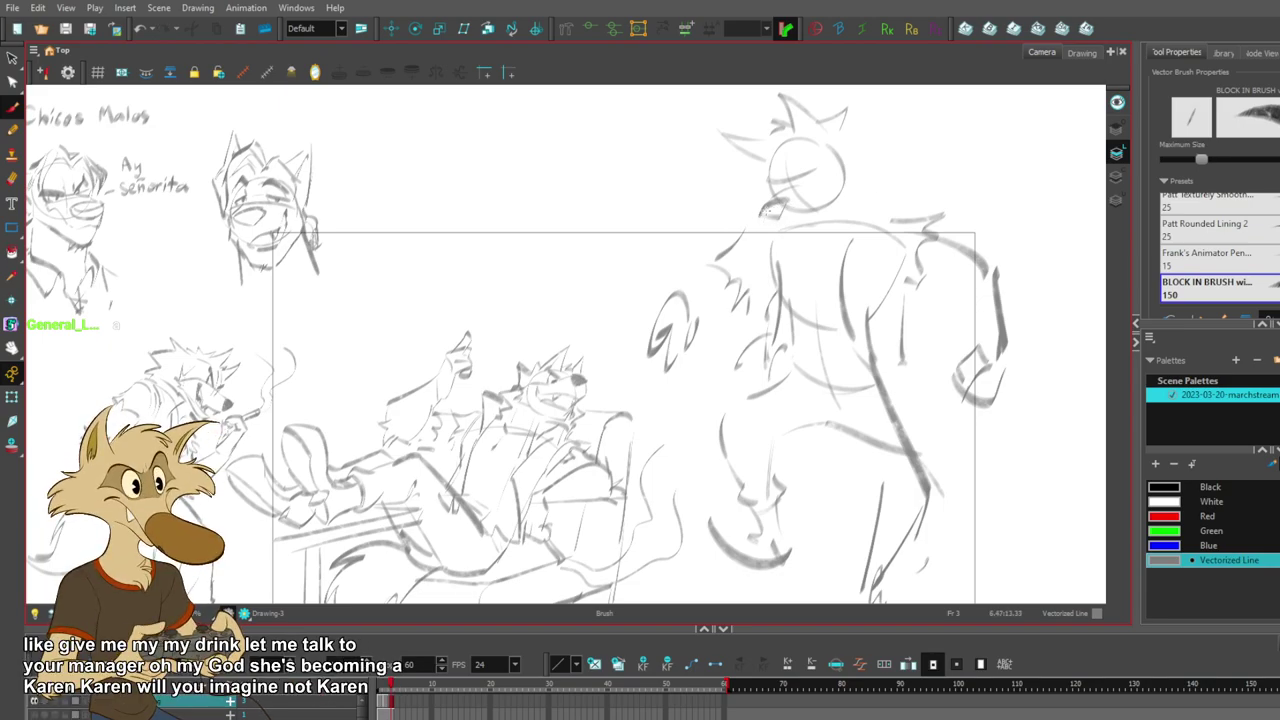
- Darken the nose of the stepping wolf and rough in the near eye and angled brow inside the head circle
{"action": "mouse_move", "coordinate": [784, 205]}
{"action": "left_mouse_down"}
{"action": "mouse_move", "coordinate": [775, 218]}
{"action": "mouse_move", "coordinate": [793, 232]}
{"action": "left_mouse_up"}
{"action": "key", "text": "ctrl+z"}
{"action": "key", "text": "ctrl+z"}
{"action": "left_click_drag", "start_coordinate": [760, 217], "coordinate": [788, 226]}
{"action": "key", "text": "ctrl+z"}
{"action": "key", "text": "ctrl+z"}
{"action": "key", "text": "alt+b"}
{"action": "mouse_move", "coordinate": [766, 183]}
{"action": "left_mouse_down"}
{"action": "mouse_move", "coordinate": [813, 163]}
{"action": "mouse_move", "coordinate": [794, 180]}
{"action": "left_mouse_up"}
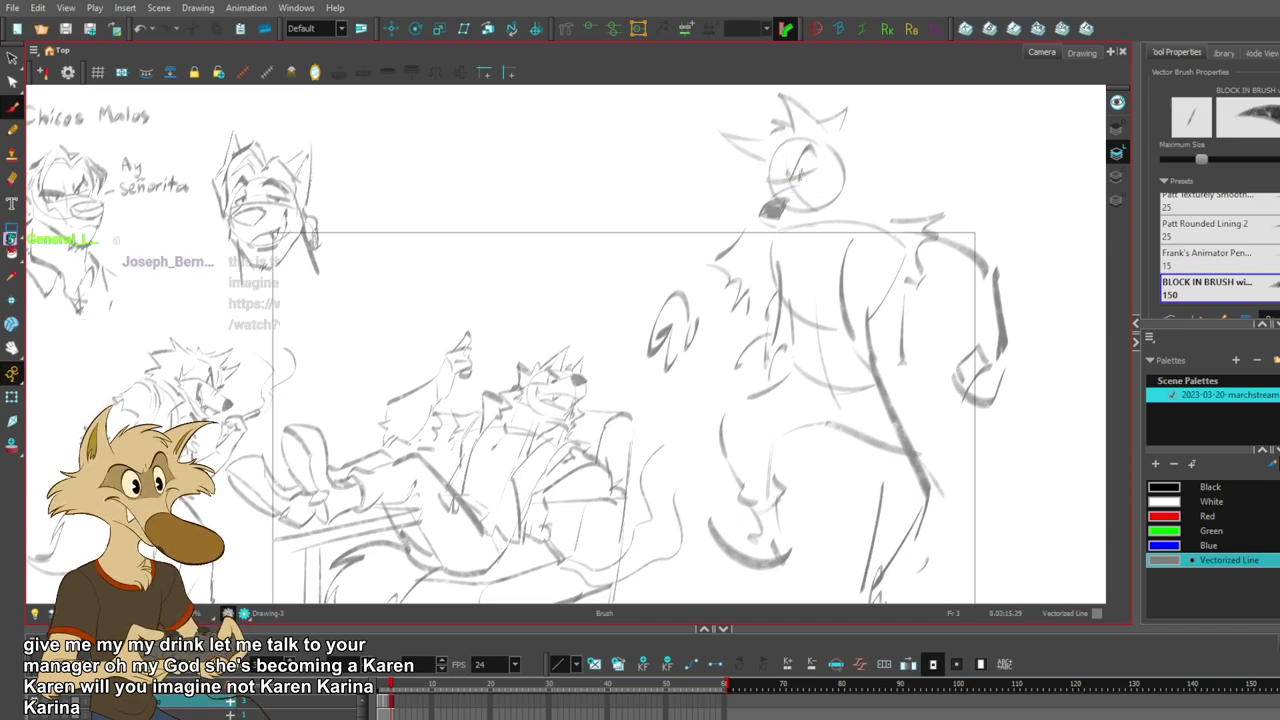
{"action": "left_click_drag", "start_coordinate": [804, 182], "coordinate": [812, 153]}
{"action": "key", "text": "ctrl+z"}
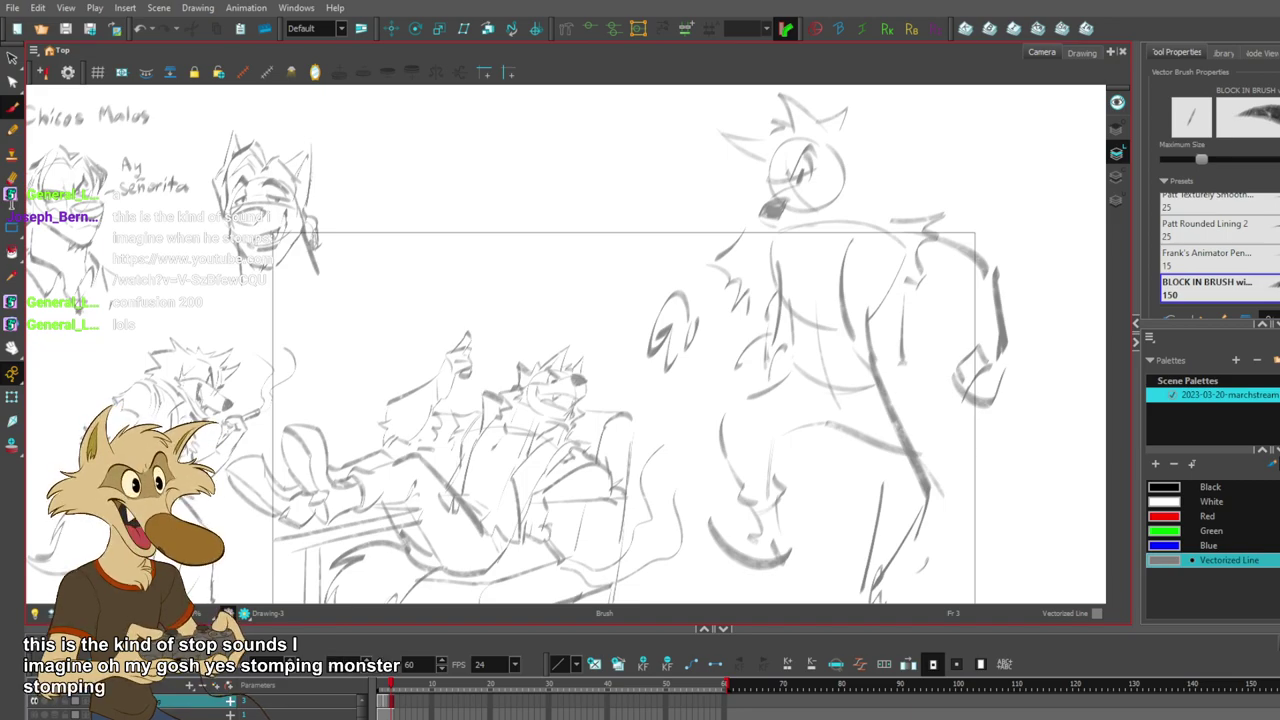
- Examine the stepping wolf's full pose against the rest of the sketch sheet
{"action": "key", "text": "2"}
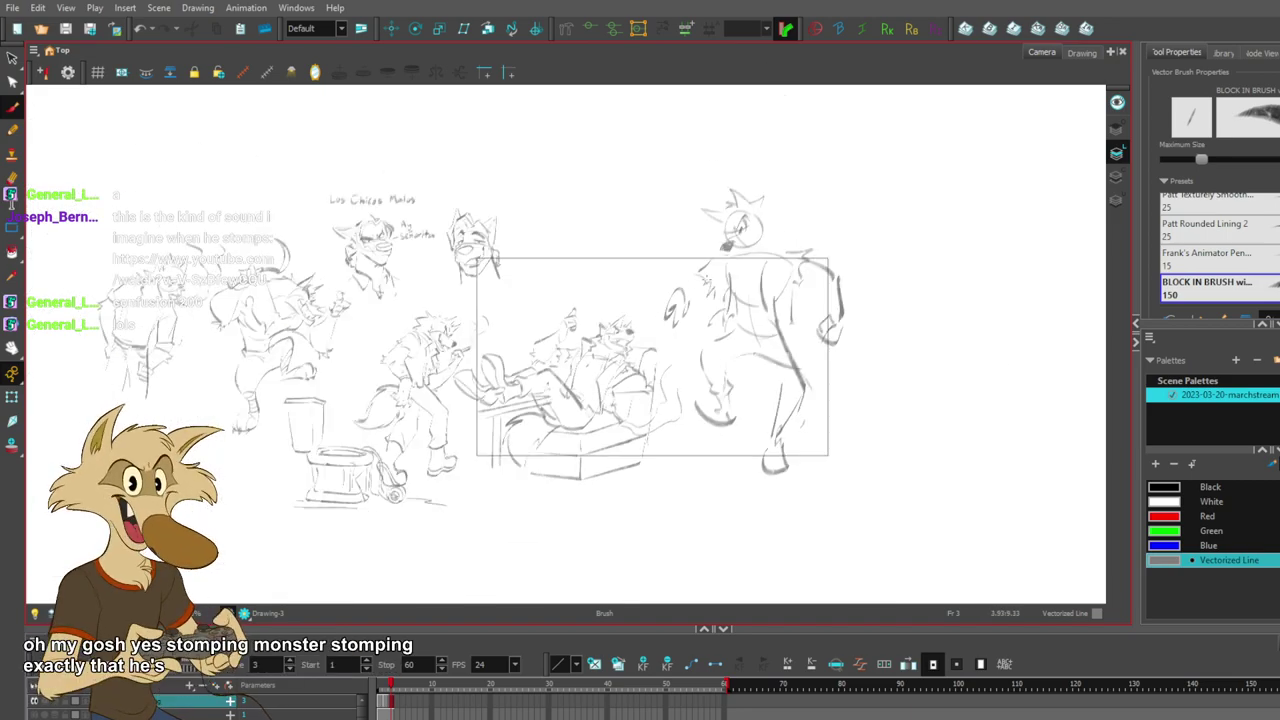
{"action": "scroll", "coordinate": [748, 369], "scroll_direction": "up", "scroll_amount": 1}
{"action": "scroll", "coordinate": [750, 447], "scroll_direction": "up", "scroll_amount": 2}
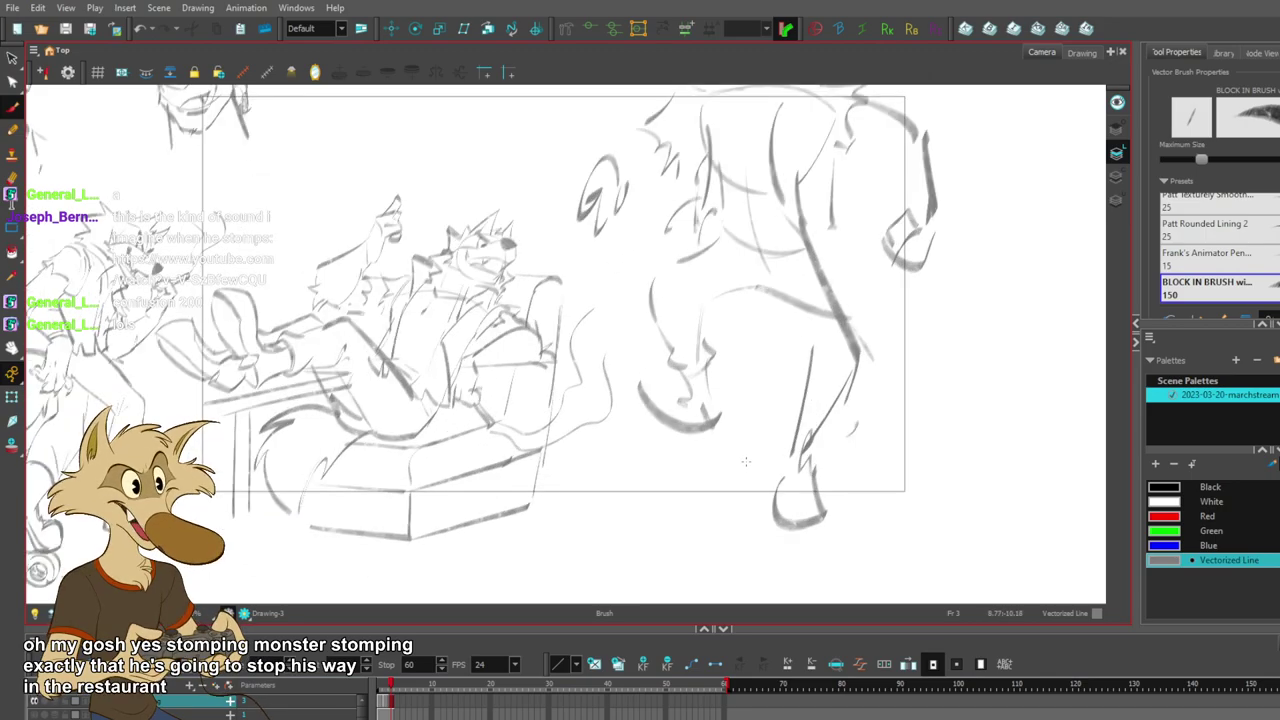
{"action": "scroll", "coordinate": [752, 445], "scroll_direction": "down", "scroll_amount": 2}
{"action": "scroll", "coordinate": [755, 438], "scroll_direction": "down", "scroll_amount": 2}
{"action": "scroll", "coordinate": [755, 430], "scroll_direction": "up", "scroll_amount": 4}
{"action": "scroll", "coordinate": [787, 318], "scroll_direction": "down", "scroll_amount": 2}
{"action": "scroll", "coordinate": [710, 262], "scroll_direction": "up", "scroll_amount": 3}
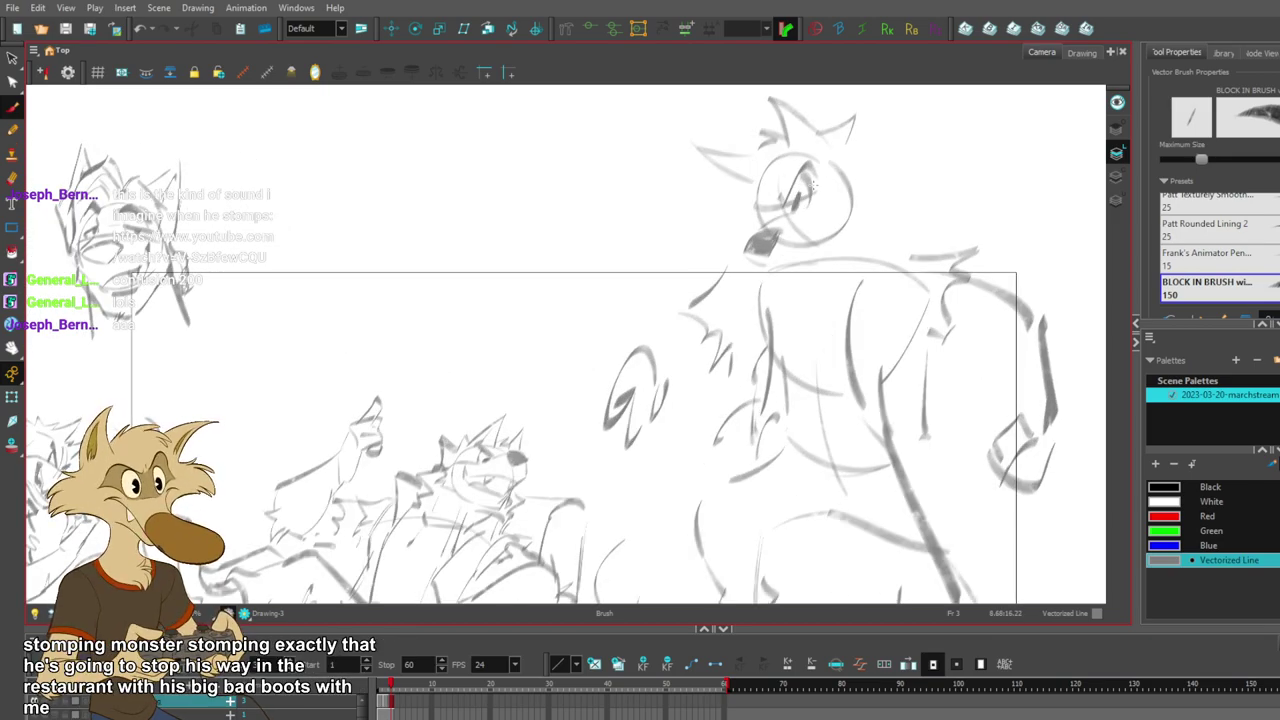
- Rework the glaring eye strokes and add the far eye and brow at the edge of the head circle
{"action": "mouse_move", "coordinate": [813, 185]}
{"action": "left_mouse_down"}
{"action": "mouse_move", "coordinate": [743, 383]}
{"action": "mouse_move", "coordinate": [779, 335]}
{"action": "mouse_move", "coordinate": [770, 205]}
{"action": "left_mouse_up"}
{"action": "key", "text": "ctrl+z"}
{"action": "key", "text": "ctrl+z"}
{"action": "key", "text": "ctrl+z"}
{"action": "key", "text": "alt+b"}
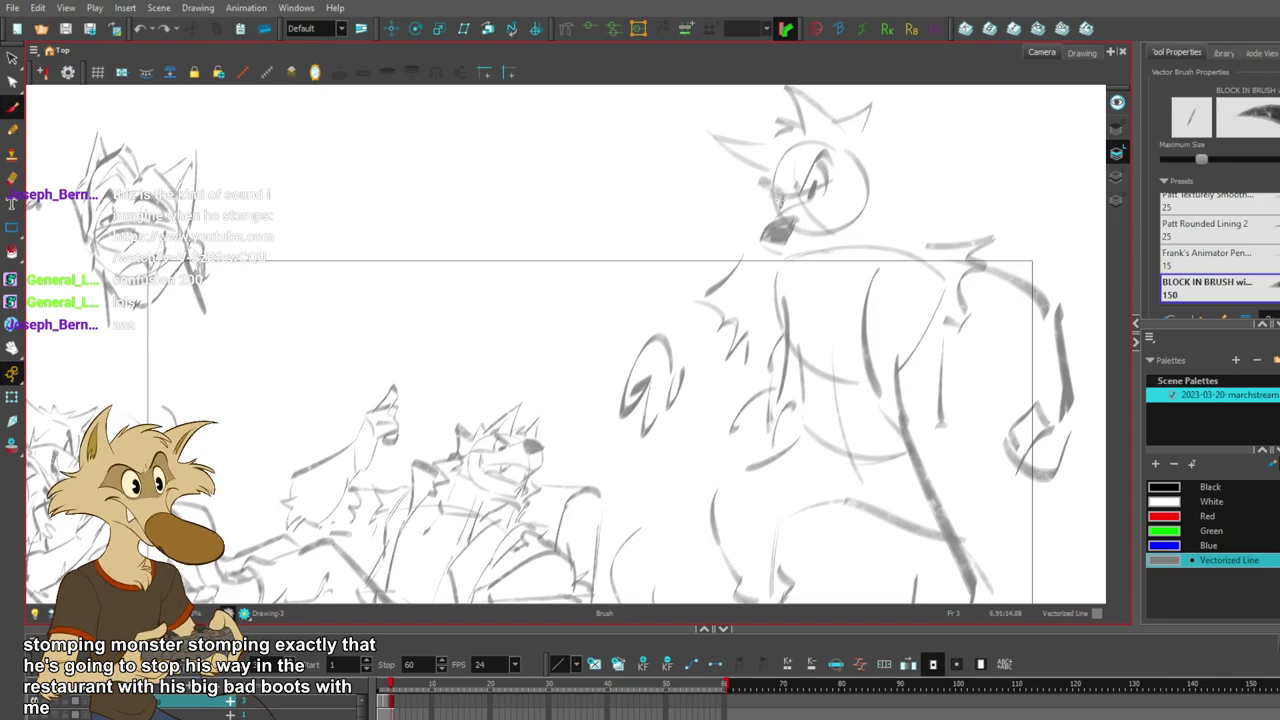
{"action": "left_click_drag", "start_coordinate": [764, 180], "coordinate": [768, 207]}
{"action": "key", "text": "ctrl+z"}
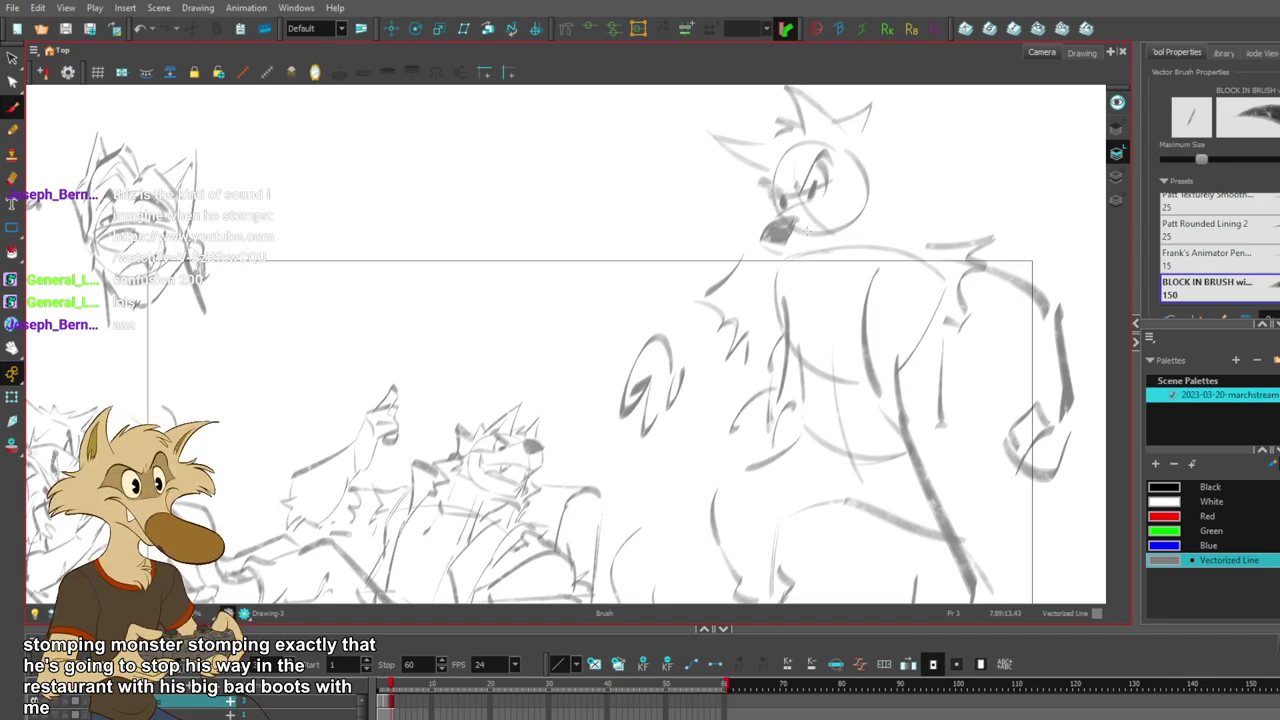
- Select the nose stroke on its own and shrink it slightly
{"action": "left_click", "coordinate": [790, 236]}
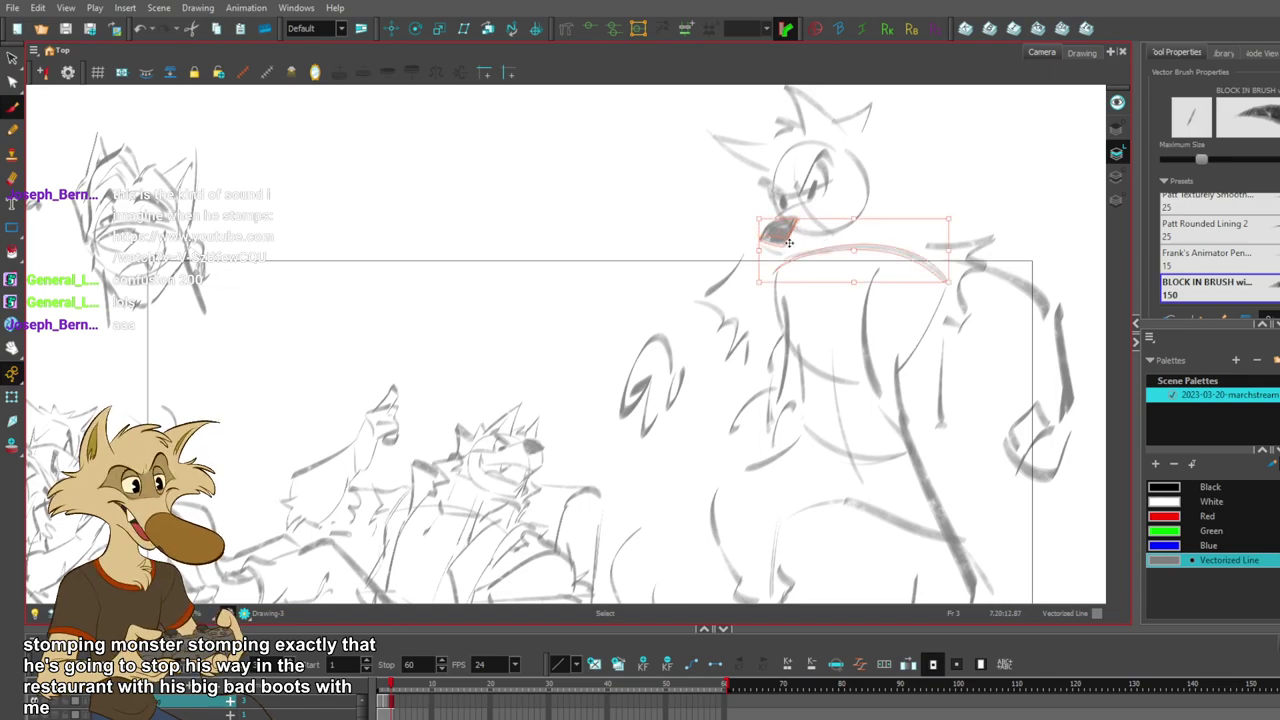
{"action": "left_click", "coordinate": [904, 191]}
{"action": "left_click", "coordinate": [788, 234]}
{"action": "left_click_drag", "start_coordinate": [798, 219], "coordinate": [791, 223]}
{"action": "key", "text": "ctrl+z"}
{"action": "left_click", "coordinate": [788, 219]}
{"action": "left_click", "coordinate": [747, 226]}
{"action": "left_click", "coordinate": [783, 234]}
{"action": "key", "text": "alt+b"}
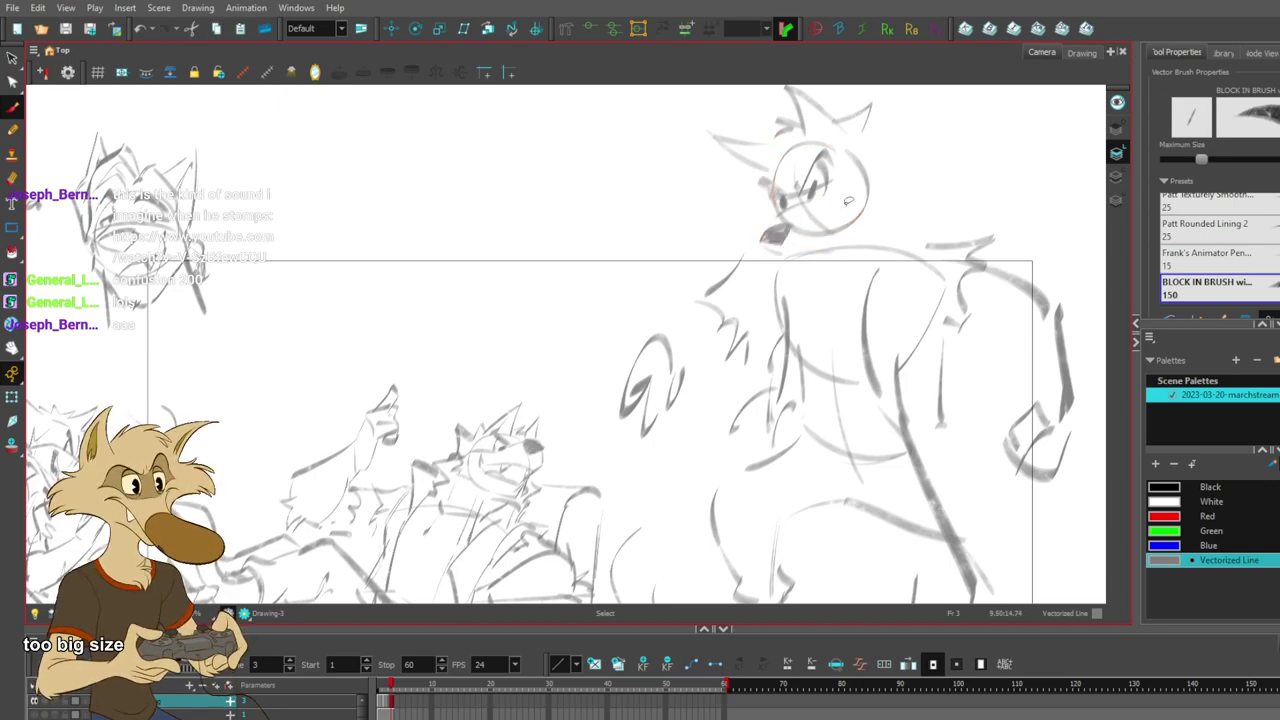
- Delete the stray strokes around the nose and redraw the muzzle and mouth lines
{"action": "key", "text": "alt+s"}
{"action": "left_click", "coordinate": [773, 252]}
{"action": "key", "text": "Delete"}
{"action": "key", "text": "alt+b"}
{"action": "key", "text": "alt+s"}
{"action": "left_click", "coordinate": [772, 226]}
{"action": "key", "text": "Delete"}
{"action": "key", "text": "alt+b"}
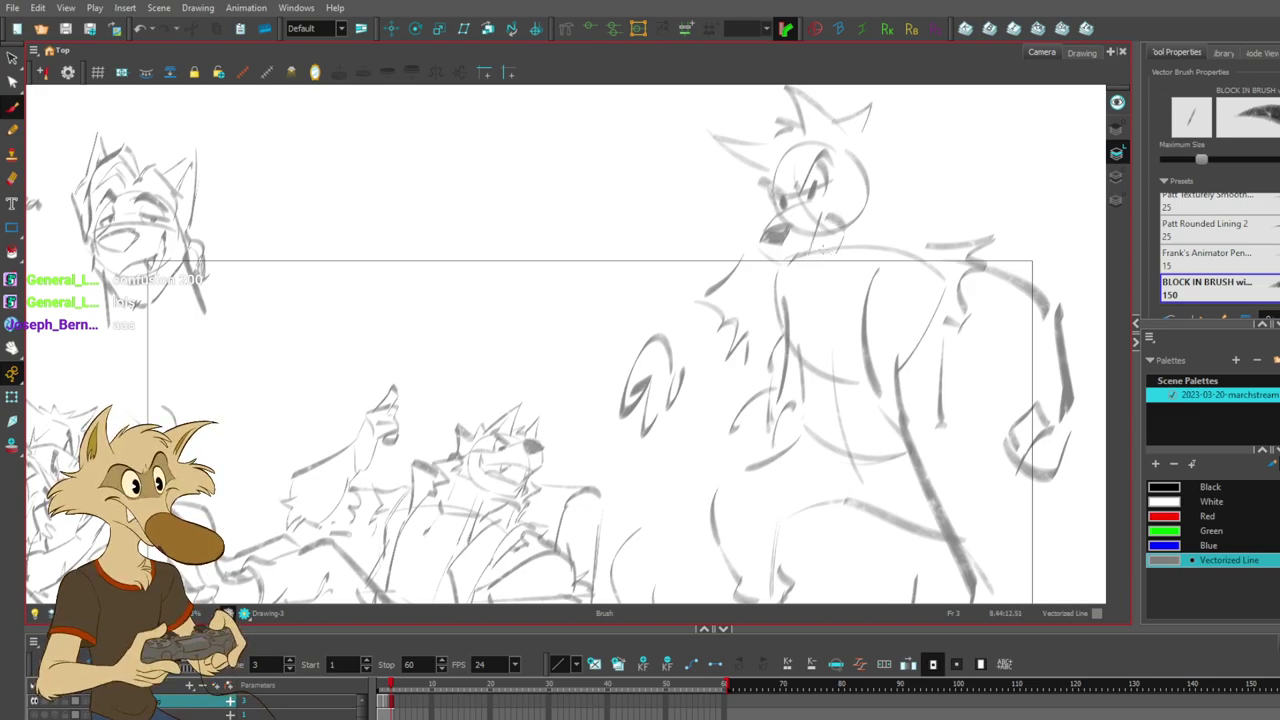
- Sketch the jaw strokes below the head circle and pointed cheek fur tufts behind it
{"action": "mouse_move", "coordinate": [814, 238]}
{"action": "left_mouse_down"}
{"action": "mouse_move", "coordinate": [817, 284]}
{"action": "mouse_move", "coordinate": [890, 211]}
{"action": "left_mouse_up"}
{"action": "key", "text": "ctrl+z"}
{"action": "key", "text": "ctrl+z"}
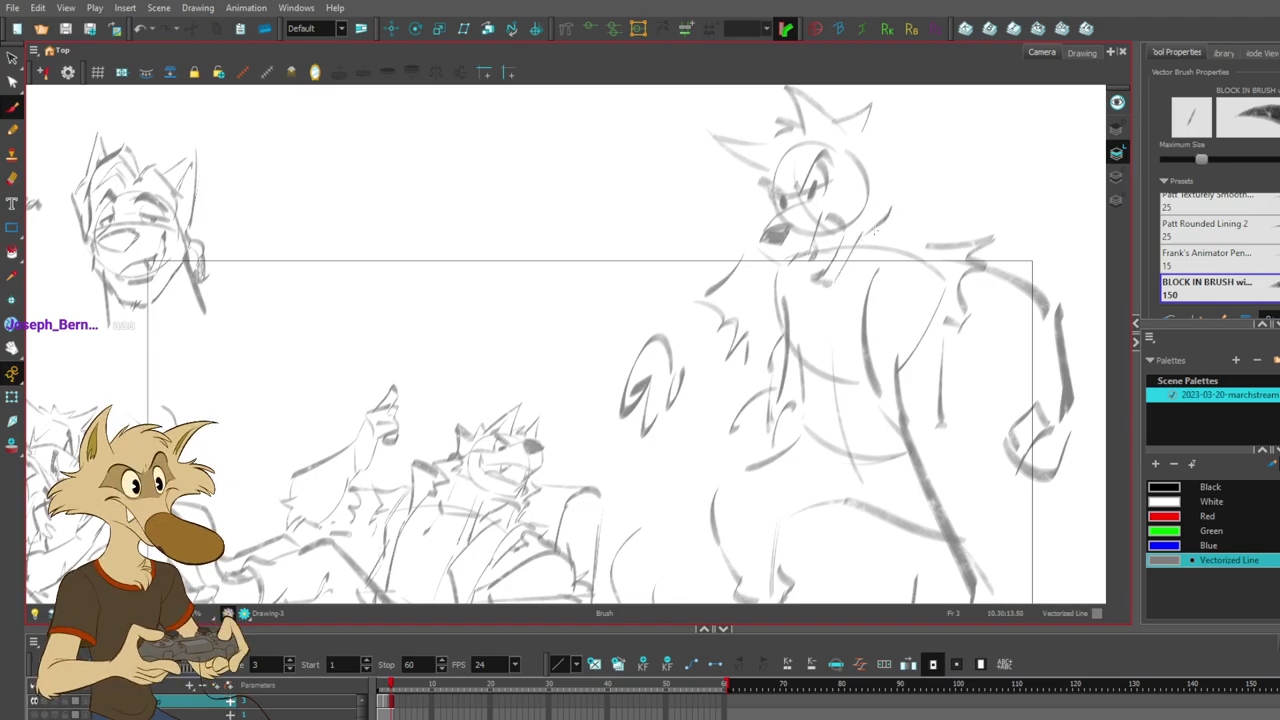
{"action": "mouse_move", "coordinate": [866, 172]}
{"action": "left_mouse_down"}
{"action": "mouse_move", "coordinate": [900, 208]}
{"action": "mouse_move", "coordinate": [890, 220]}
{"action": "left_mouse_up"}
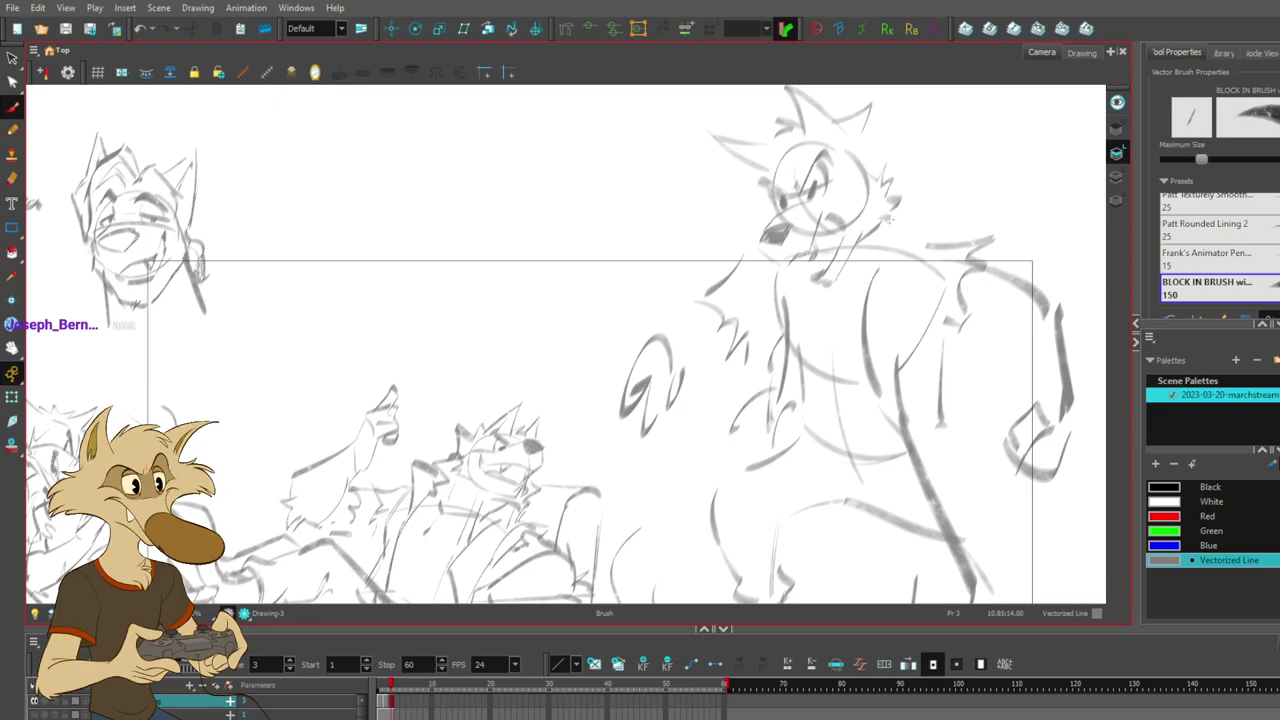
{"action": "mouse_move", "coordinate": [868, 127]}
{"action": "left_mouse_down"}
{"action": "mouse_move", "coordinate": [898, 148]}
{"action": "mouse_move", "coordinate": [908, 140]}
{"action": "mouse_move", "coordinate": [908, 198]}
{"action": "left_mouse_up"}
{"action": "key", "text": "ctrl+z"}
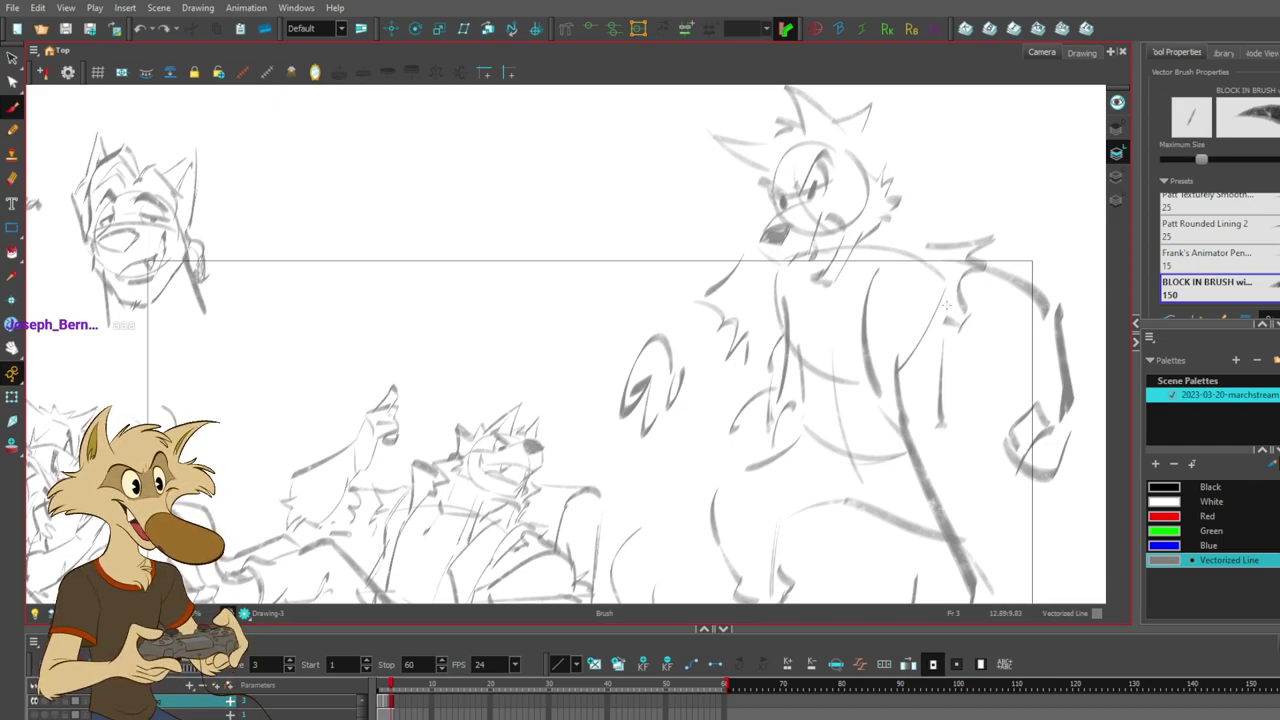
- Rework the lower jaw lines of the open mouth beneath the muzzle
{"action": "scroll", "coordinate": [929, 309], "scroll_direction": "down", "scroll_amount": 2}
{"action": "scroll", "coordinate": [912, 318], "scroll_direction": "up", "scroll_amount": 2}
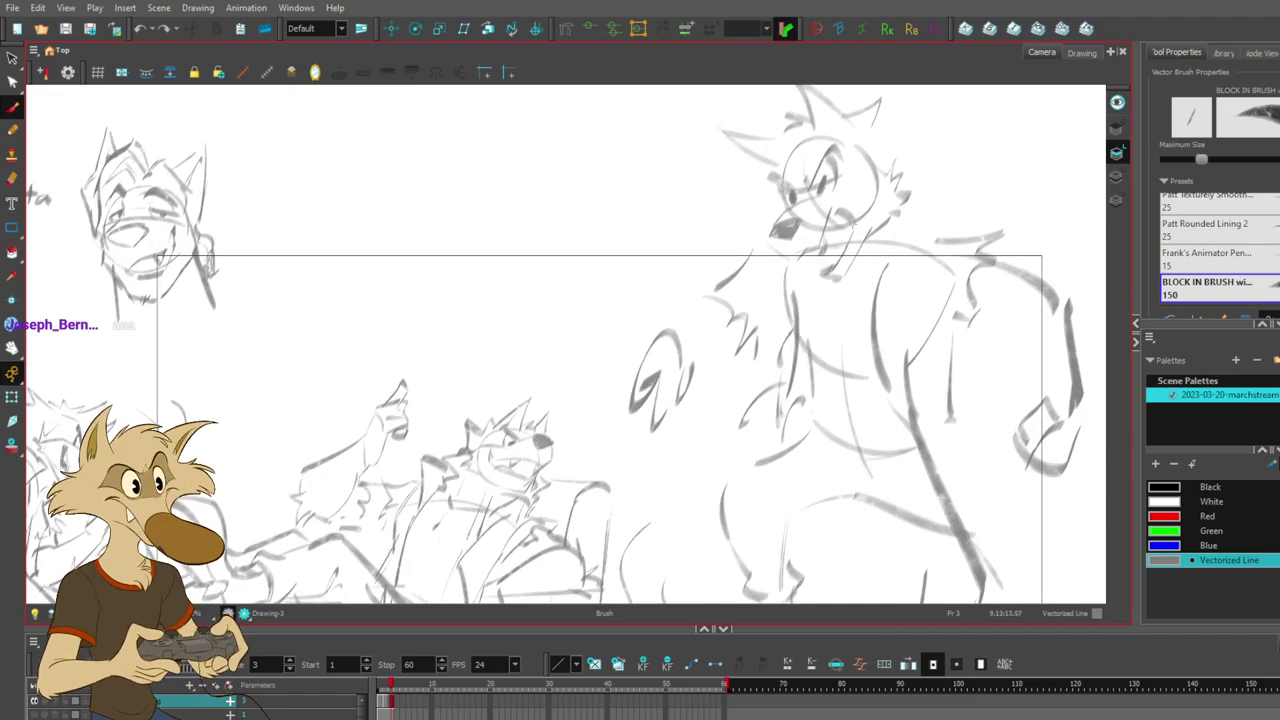
{"action": "key", "text": "ctrl+z"}
{"action": "left_click_drag", "start_coordinate": [847, 246], "coordinate": [822, 272]}
{"action": "key", "text": "ctrl+z"}
{"action": "left_click_drag", "start_coordinate": [847, 231], "coordinate": [831, 256]}
{"action": "key", "text": "ctrl+z"}
- Outline the corner of the open mouth and shade its interior dark
{"action": "key", "text": "s"}
{"action": "left_click", "coordinate": [833, 212]}
{"action": "key", "text": "Delete"}
{"action": "key", "text": "ctrl+z"}
{"action": "mouse_move", "coordinate": [838, 211]}
{"action": "left_mouse_down"}
{"action": "mouse_move", "coordinate": [823, 248]}
{"action": "mouse_move", "coordinate": [845, 218]}
{"action": "mouse_move", "coordinate": [836, 246]}
{"action": "left_mouse_up"}
{"action": "key", "text": "ctrl+z"}
{"action": "key", "text": "alt+b"}
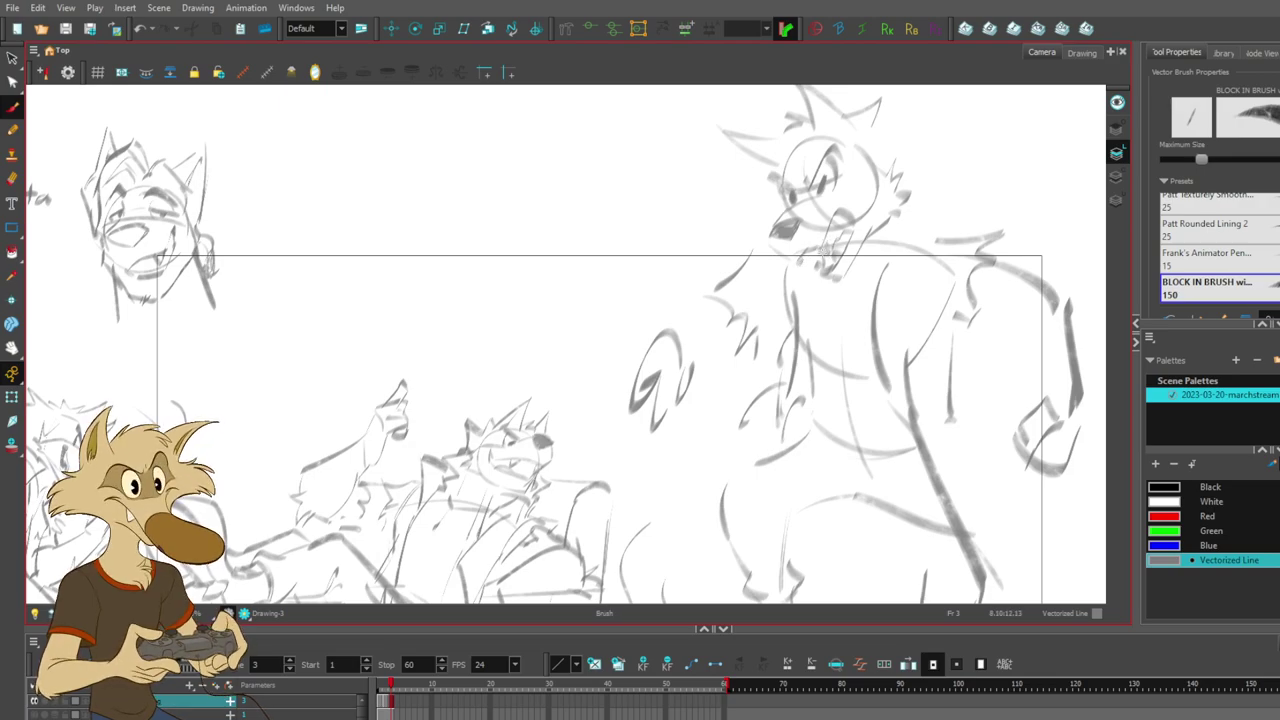
{"action": "left_click_drag", "start_coordinate": [845, 216], "coordinate": [836, 233]}
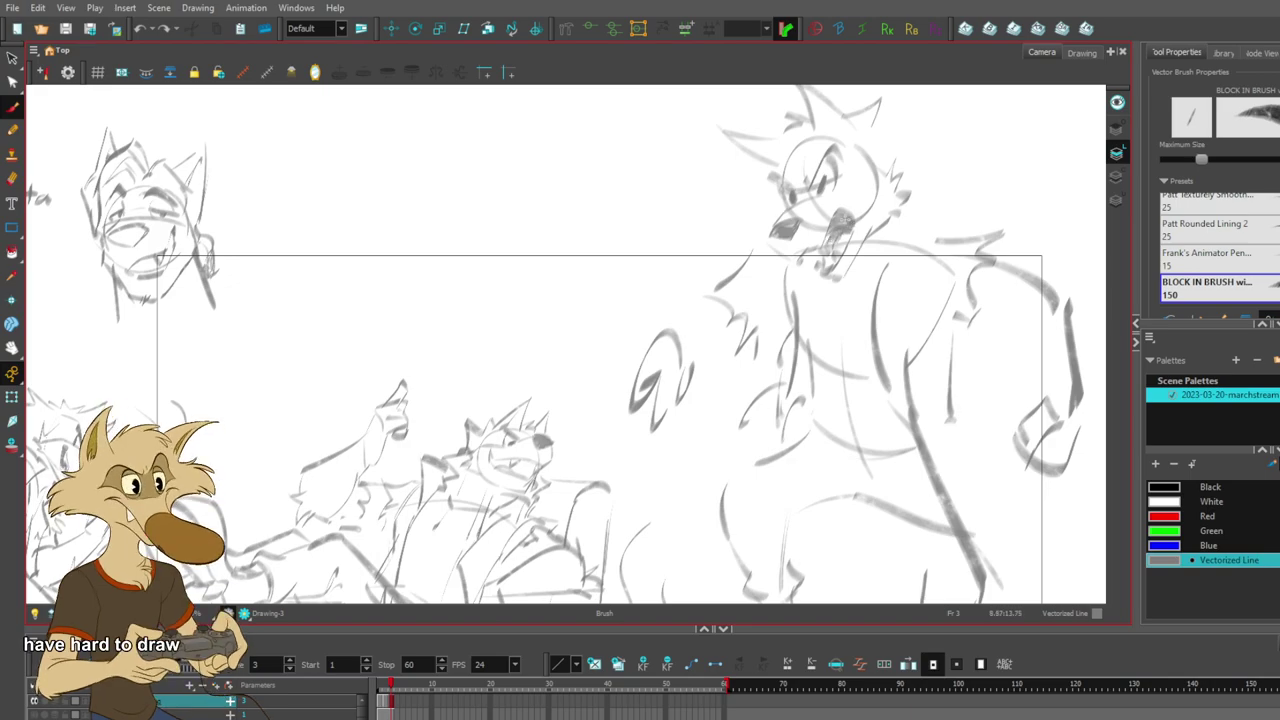
- Rework the strokes of the eyes and brows on the angry face, clearing the line that crosses them
{"action": "left_click_drag", "start_coordinate": [920, 216], "coordinate": [912, 231]}
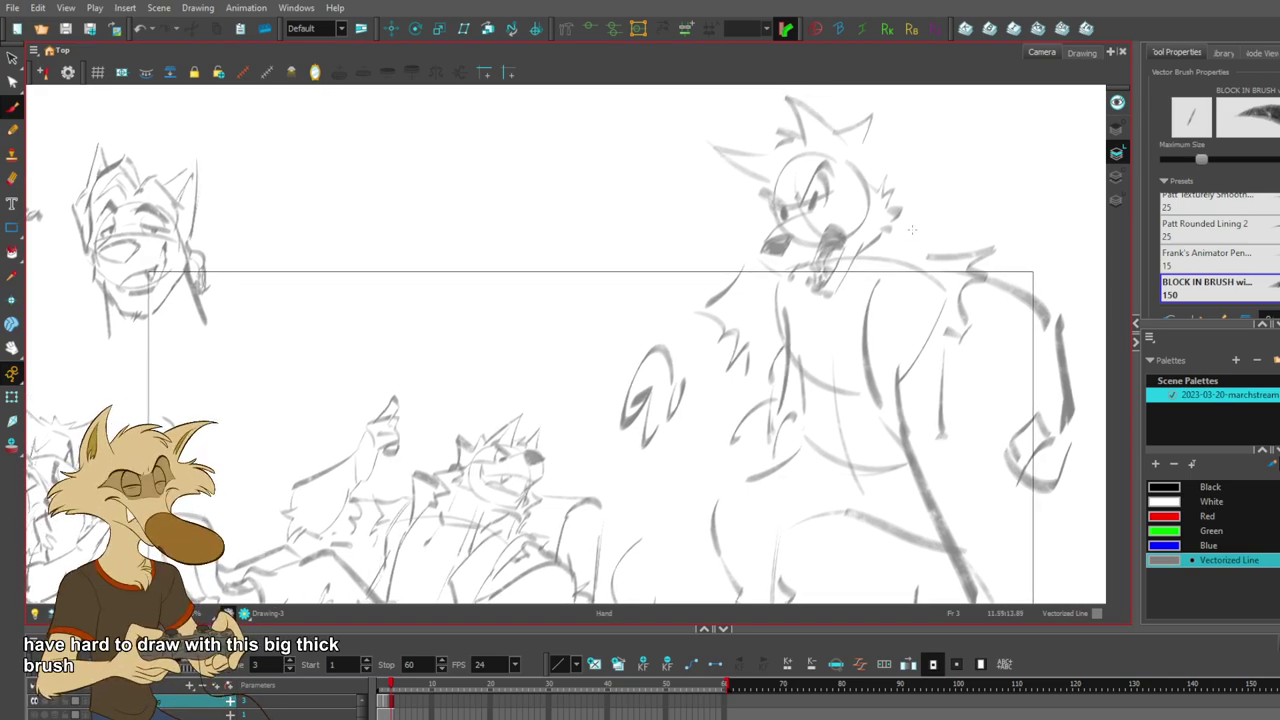
{"action": "left_click", "coordinate": [816, 196], "text": "ctrl"}
{"action": "key", "text": "Delete"}
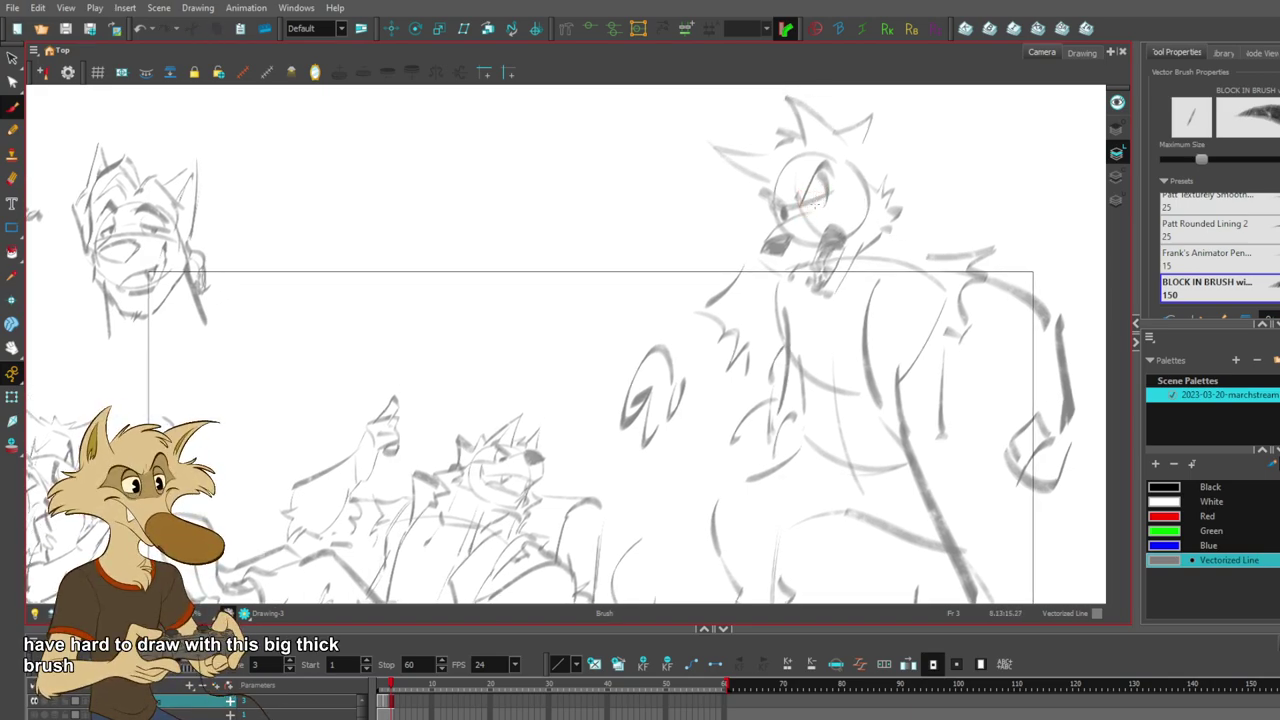
{"action": "key", "text": "ctrl+z"}
{"action": "mouse_move", "coordinate": [816, 195]}
{"action": "left_mouse_down"}
{"action": "mouse_move", "coordinate": [814, 210]}
{"action": "mouse_move", "coordinate": [783, 212]}
{"action": "mouse_move", "coordinate": [767, 188]}
{"action": "left_mouse_up"}
{"action": "key", "text": "ctrl+z"}
{"action": "key", "text": "ctrl+z"}
{"action": "key", "text": "ctrl+z"}
{"action": "key", "text": "ctrl+z"}
{"action": "left_click_drag", "start_coordinate": [781, 171], "coordinate": [758, 194]}
{"action": "key", "text": "ctrl+z"}
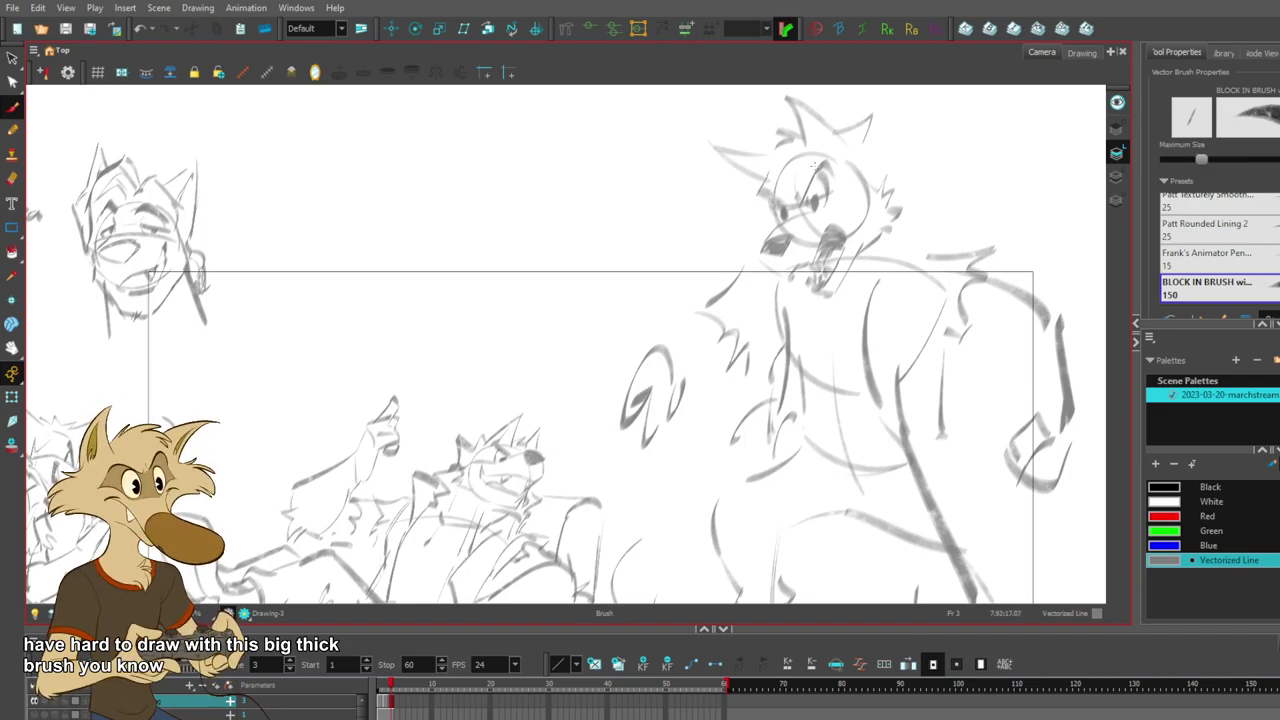
- Delete the drooping front ear and draw a pointed upright ear in its place
{"action": "left_click", "coordinate": [757, 151]}
{"action": "key", "text": "Delete"}
{"action": "left_click_drag", "start_coordinate": [752, 98], "coordinate": [779, 144]}
{"action": "key", "text": "ctrl+z"}
{"action": "left_click_drag", "start_coordinate": [762, 104], "coordinate": [766, 171]}
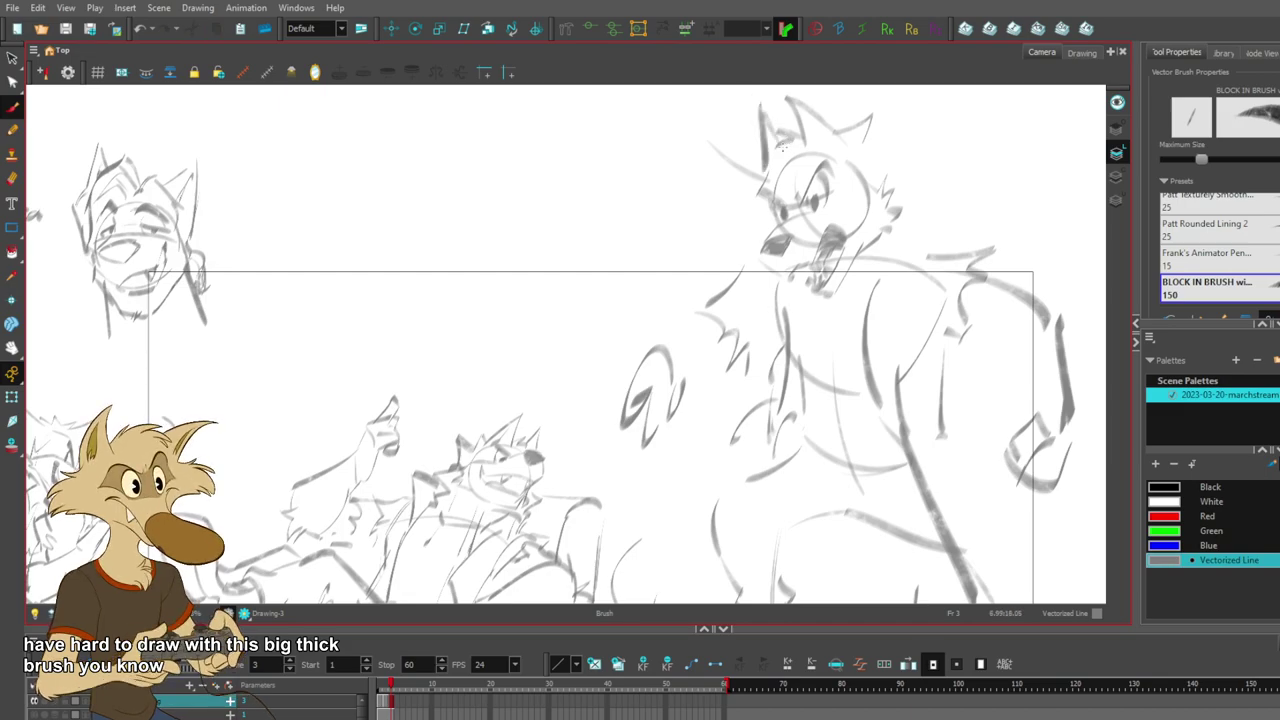
{"action": "left_click", "coordinate": [752, 173]}
{"action": "key", "text": "Delete"}
- Touch up the brow side of the face and sketch fur tufts down the back of the head
{"action": "mouse_move", "coordinate": [771, 175]}
{"action": "left_mouse_down"}
{"action": "mouse_move", "coordinate": [789, 147]}
{"action": "mouse_move", "coordinate": [766, 188]}
{"action": "left_mouse_up"}
{"action": "key", "text": "ctrl+z"}
{"action": "key", "text": "ctrl+z"}
{"action": "mouse_move", "coordinate": [881, 121]}
{"action": "left_mouse_down"}
{"action": "mouse_move", "coordinate": [917, 124]}
{"action": "mouse_move", "coordinate": [918, 161]}
{"action": "left_mouse_up"}
{"action": "scroll", "coordinate": [914, 246], "scroll_direction": "down", "scroll_amount": 4}
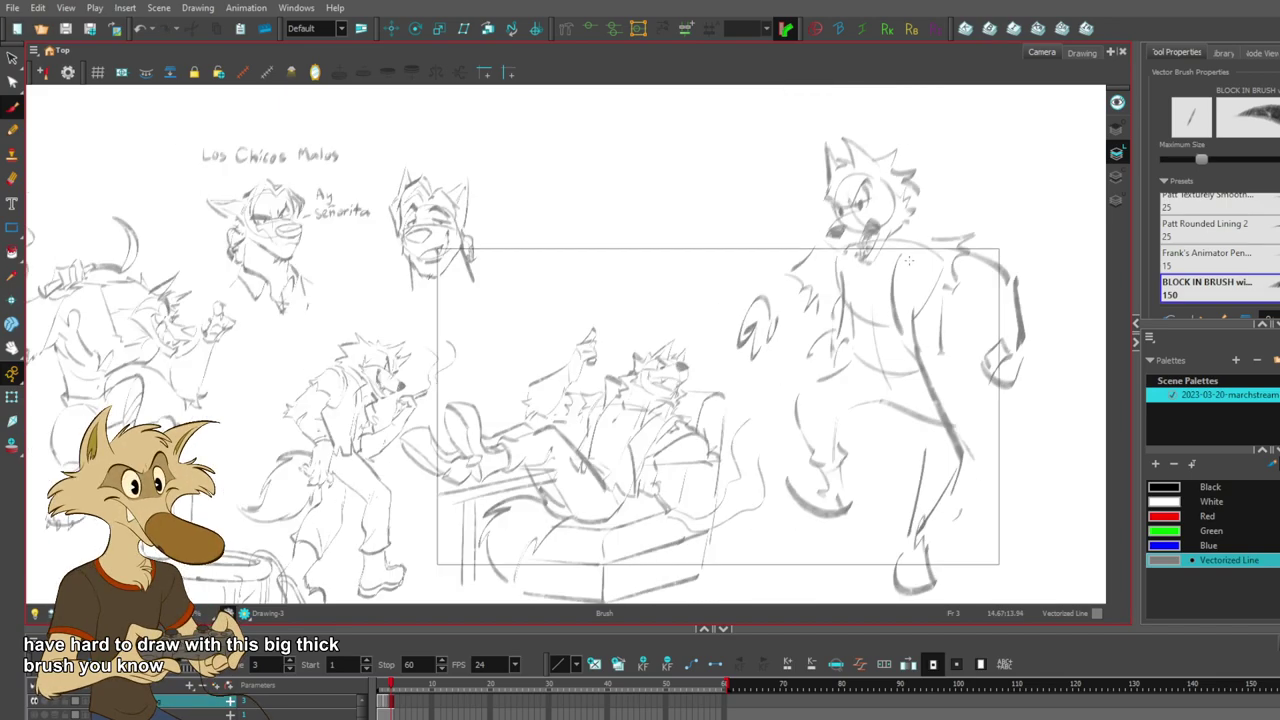
- Select all the strokes of the stepping wolf's head and scale the head down slightly
{"action": "scroll", "coordinate": [914, 246], "scroll_direction": "up", "scroll_amount": 3}
{"action": "key", "text": "alt+s"}
{"action": "mouse_move", "coordinate": [921, 148]}
{"action": "left_mouse_down"}
{"action": "mouse_move", "coordinate": [845, 88]}
{"action": "mouse_move", "coordinate": [785, 166]}
{"action": "mouse_move", "coordinate": [847, 196]}
{"action": "mouse_move", "coordinate": [815, 240]}
{"action": "mouse_move", "coordinate": [827, 219]}
{"action": "mouse_move", "coordinate": [872, 258]}
{"action": "mouse_move", "coordinate": [902, 220]}
{"action": "left_mouse_up"}
{"action": "mouse_move", "coordinate": [873, 281]}
{"action": "left_mouse_down"}
{"action": "mouse_move", "coordinate": [854, 237]}
{"action": "mouse_move", "coordinate": [856, 260]}
{"action": "mouse_move", "coordinate": [912, 258]}
{"action": "mouse_move", "coordinate": [910, 240]}
{"action": "left_mouse_up"}
{"action": "left_click", "coordinate": [919, 236], "text": "shift"}
{"action": "key", "text": "alt+b"}
{"action": "key", "text": "alt+s"}
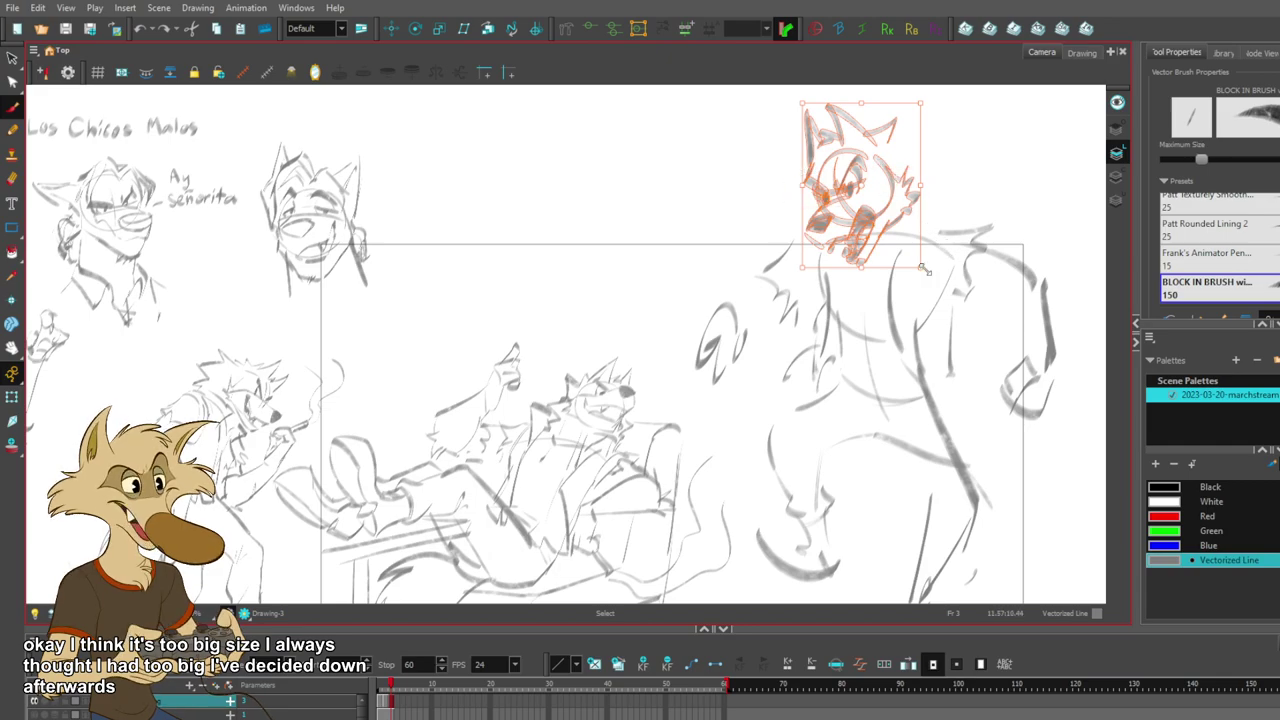
{"action": "left_click_drag", "start_coordinate": [922, 268], "coordinate": [913, 251]}
{"action": "key", "text": "alt+b"}
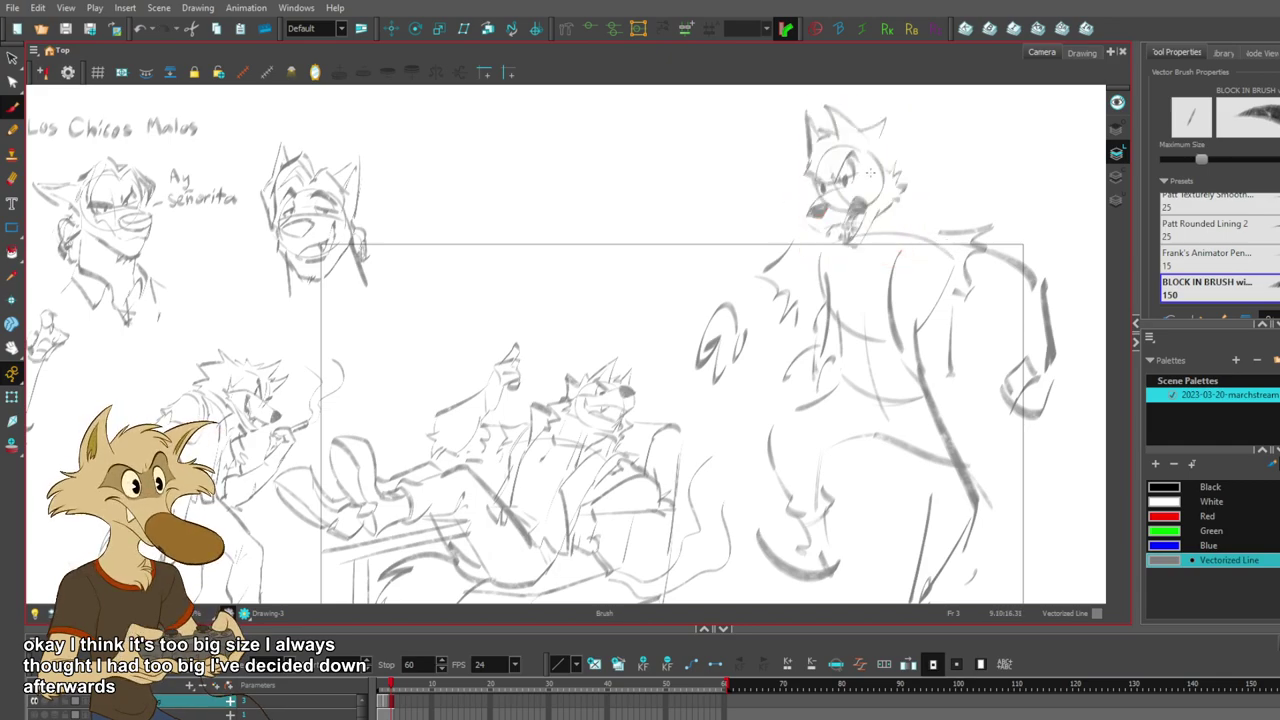
- Select the entire stepping wolf and scale it down to match the size of the other characters
{"action": "scroll", "coordinate": [872, 171], "scroll_direction": "down", "scroll_amount": 2}
{"action": "scroll", "coordinate": [880, 172], "scroll_direction": "up", "scroll_amount": 2}
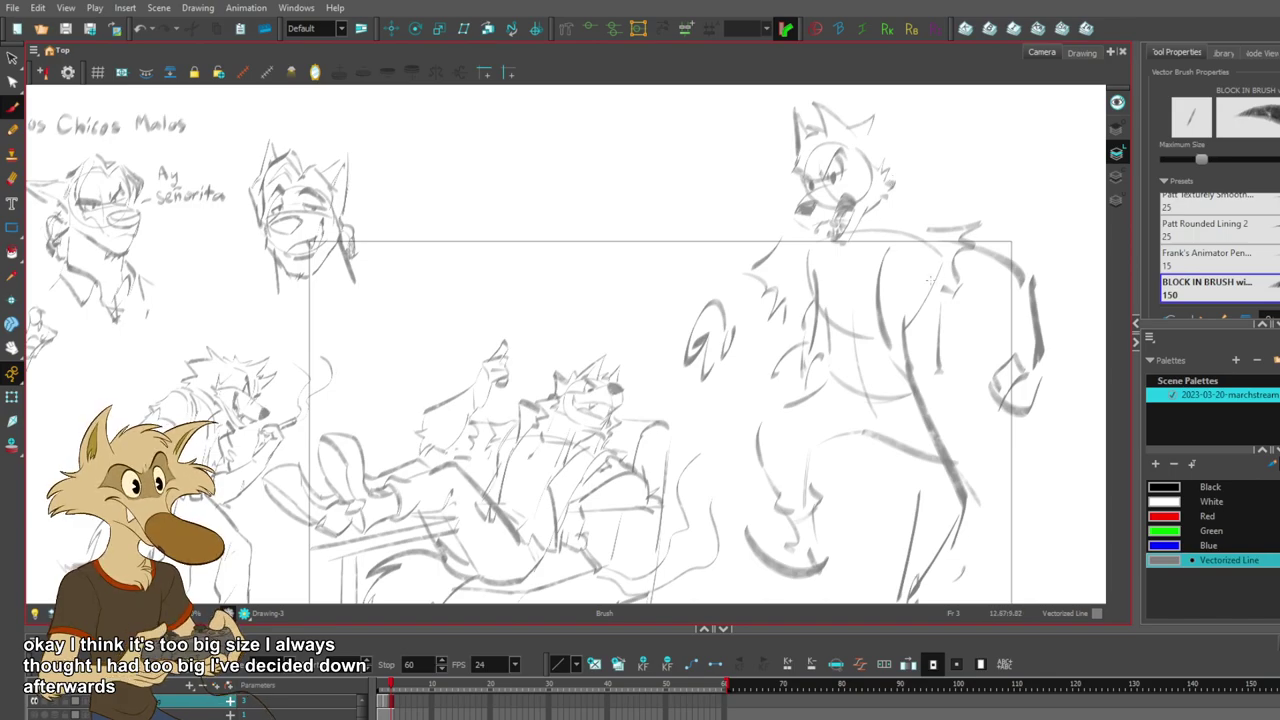
{"action": "scroll", "coordinate": [937, 282], "scroll_direction": "down", "scroll_amount": 3}
{"action": "scroll", "coordinate": [981, 172], "scroll_direction": "up", "scroll_amount": 2}
{"action": "mouse_move", "coordinate": [981, 172]}
{"action": "left_mouse_down"}
{"action": "mouse_move", "coordinate": [712, 90]}
{"action": "mouse_move", "coordinate": [702, 330]}
{"action": "mouse_move", "coordinate": [1032, 412]}
{"action": "mouse_move", "coordinate": [985, 180]}
{"action": "left_mouse_up"}
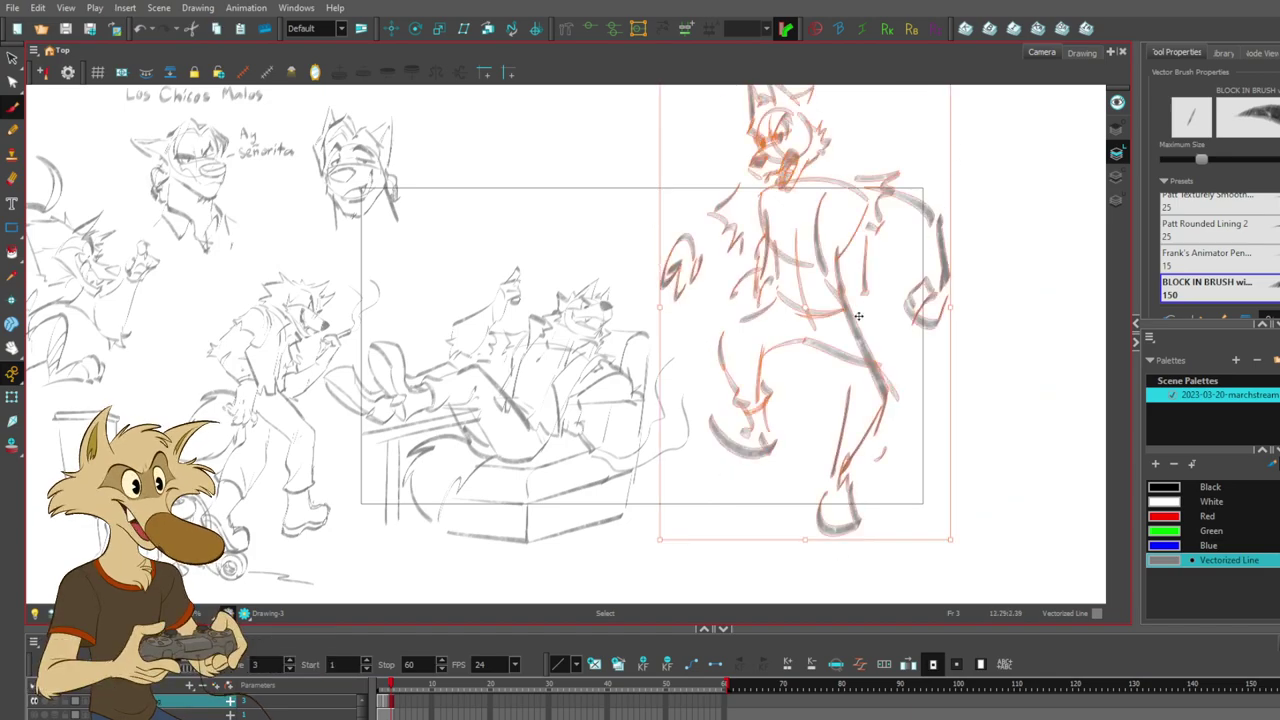
{"action": "scroll", "coordinate": [860, 310], "scroll_direction": "down", "scroll_amount": 1}
{"action": "left_click_drag", "start_coordinate": [854, 253], "coordinate": [863, 296]}
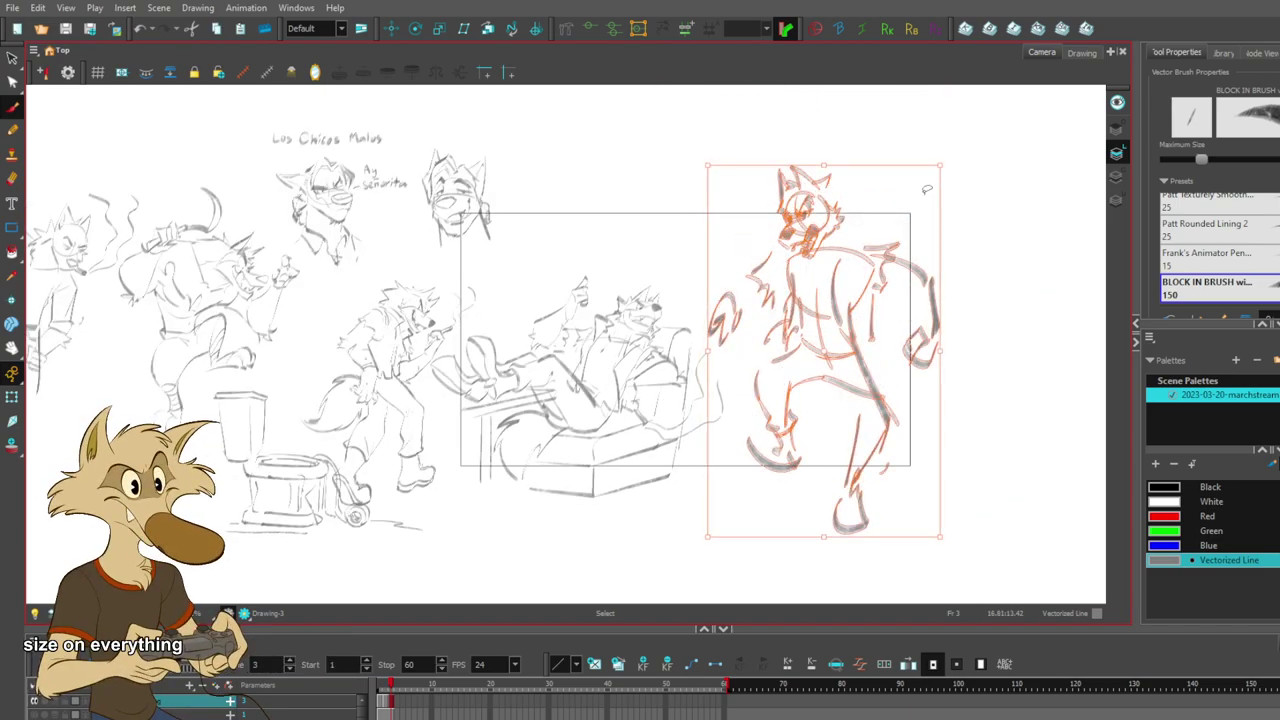
{"action": "left_click_drag", "start_coordinate": [927, 189], "coordinate": [912, 255]}
{"action": "key", "text": "alt+b"}
{"action": "scroll", "coordinate": [888, 332], "scroll_direction": "up", "scroll_amount": 2}
{"action": "scroll", "coordinate": [881, 315], "scroll_direction": "down", "scroll_amount": 2}
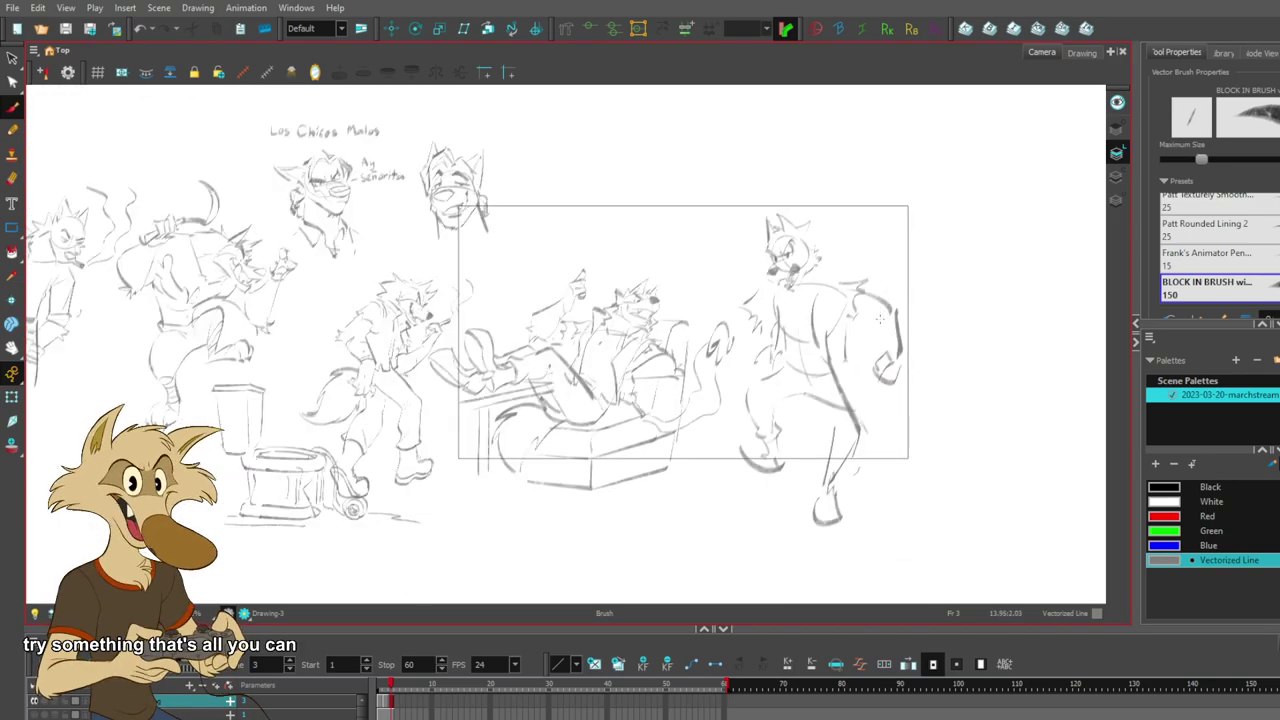
- Move the stepping wolf sideways, away from the armchair scene
{"action": "scroll", "coordinate": [880, 335], "scroll_direction": "up", "scroll_amount": 1}
{"action": "key", "text": "ctrl+z"}
{"action": "key", "text": "ctrl+shift+z"}
{"action": "left_click_drag", "start_coordinate": [834, 310], "coordinate": [861, 310]}
{"action": "key", "text": "alt+b"}
{"action": "scroll", "coordinate": [854, 367], "scroll_direction": "up", "scroll_amount": 2}
{"action": "scroll", "coordinate": [843, 349], "scroll_direction": "down", "scroll_amount": 1}
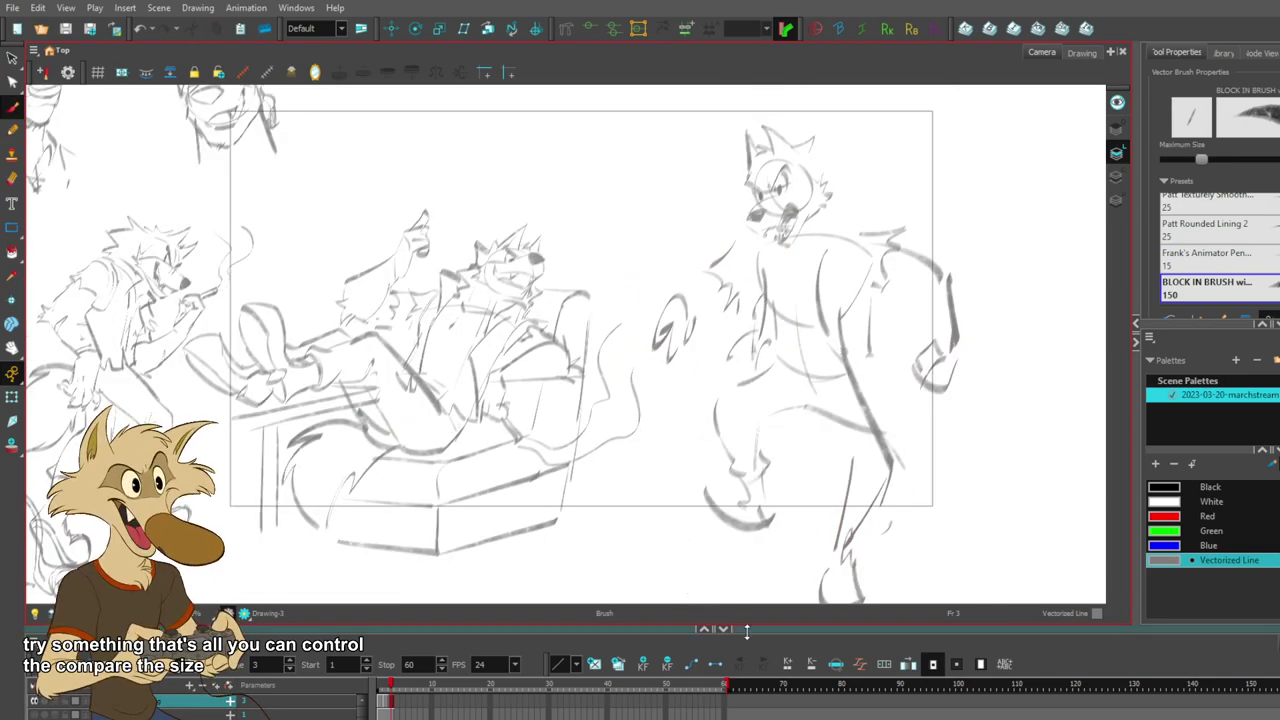
- Sketch jagged mane fur from the top of the head down the back of the neck to the shoulder
{"action": "left_click_drag", "start_coordinate": [745, 627], "coordinate": [745, 638]}
{"action": "key", "text": "ctrl+z"}
{"action": "mouse_move", "coordinate": [791, 153]}
{"action": "left_mouse_down"}
{"action": "mouse_move", "coordinate": [841, 171]}
{"action": "mouse_move", "coordinate": [847, 208]}
{"action": "mouse_move", "coordinate": [838, 184]}
{"action": "mouse_move", "coordinate": [849, 203]}
{"action": "mouse_move", "coordinate": [840, 182]}
{"action": "mouse_move", "coordinate": [857, 184]}
{"action": "mouse_move", "coordinate": [842, 231]}
{"action": "left_mouse_up"}
{"action": "key", "text": "alt+v"}
{"action": "key", "text": "alt+b"}
{"action": "key", "text": "ctrl+z"}
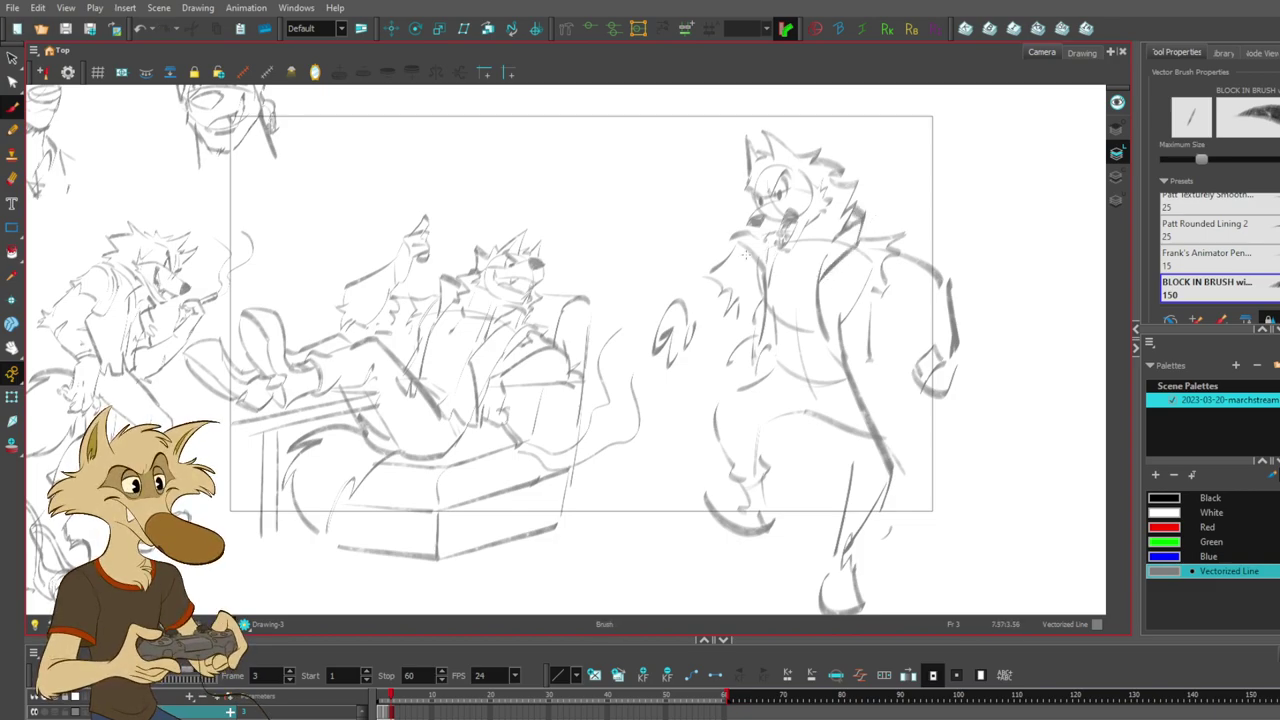
- Redraw the front edges of the open vest and add its collar lines and armhole strokes
{"action": "key", "text": "ctrl+z"}
{"action": "key", "text": "ctrl+z"}
{"action": "left_click_drag", "start_coordinate": [764, 283], "coordinate": [746, 299]}
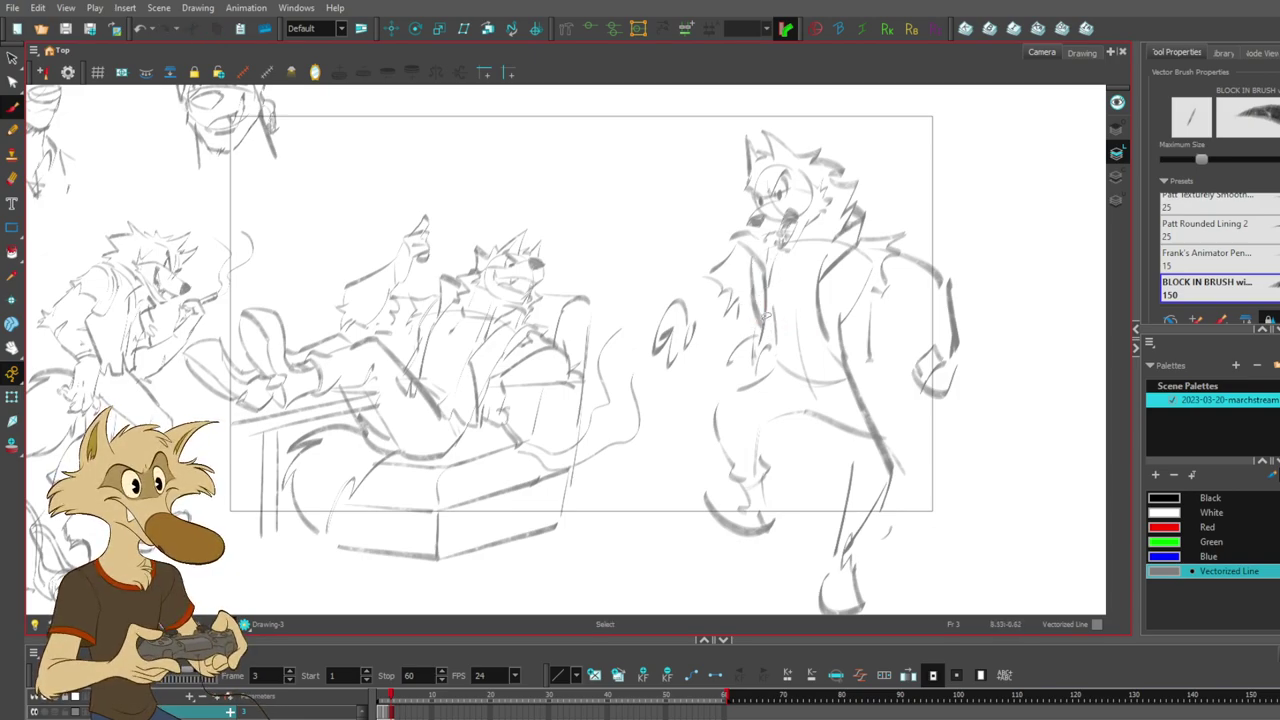
{"action": "left_click_drag", "start_coordinate": [757, 310], "coordinate": [760, 352]}
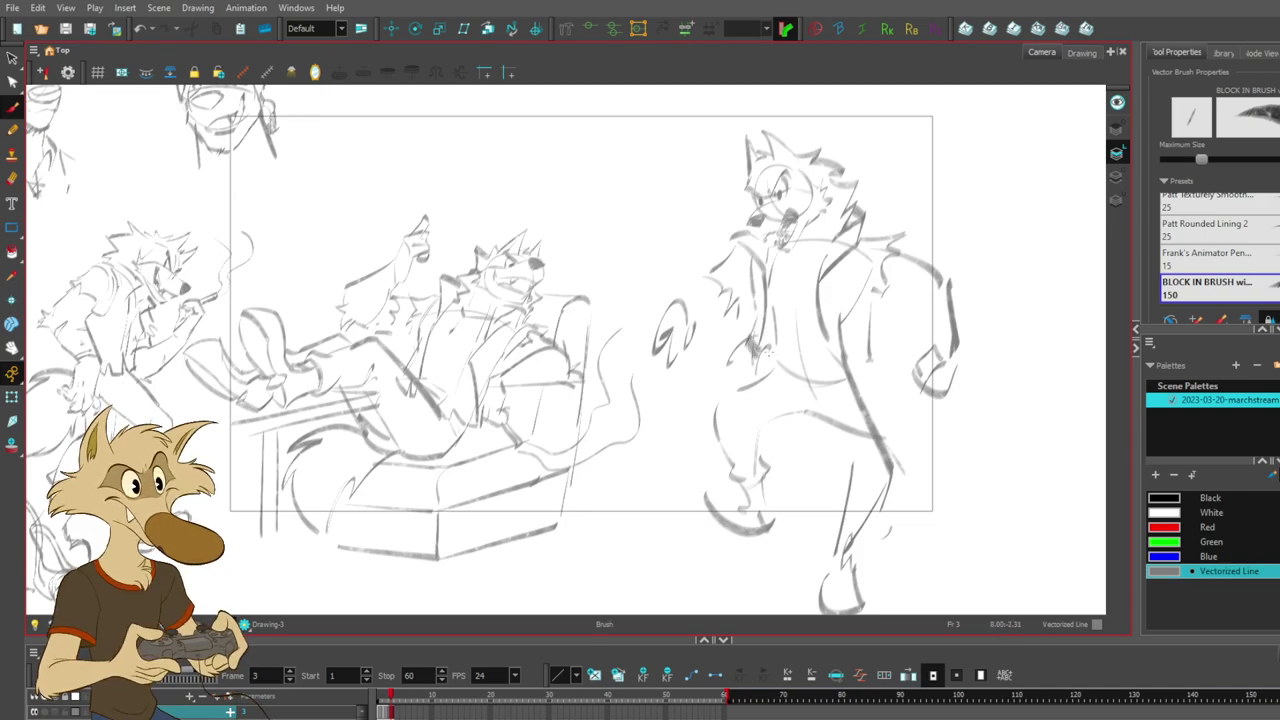
{"action": "mouse_move", "coordinate": [828, 330]}
{"action": "left_mouse_down"}
{"action": "mouse_move", "coordinate": [847, 368]}
{"action": "mouse_move", "coordinate": [869, 348]}
{"action": "mouse_move", "coordinate": [868, 302]}
{"action": "left_mouse_up"}
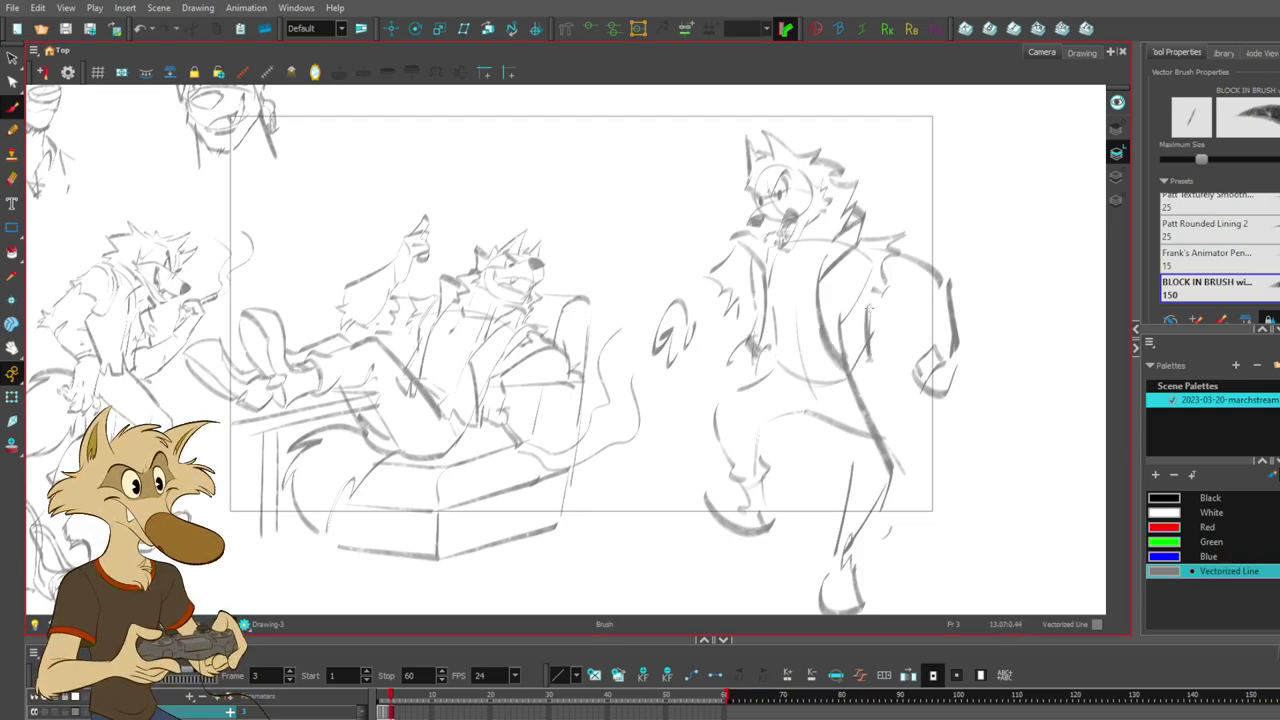
{"action": "mouse_move", "coordinate": [770, 262]}
{"action": "left_mouse_down"}
{"action": "mouse_move", "coordinate": [794, 291]}
{"action": "mouse_move", "coordinate": [822, 262]}
{"action": "left_mouse_up"}
{"action": "key", "text": "ctrl+z"}
{"action": "key", "text": "ctrl+z"}
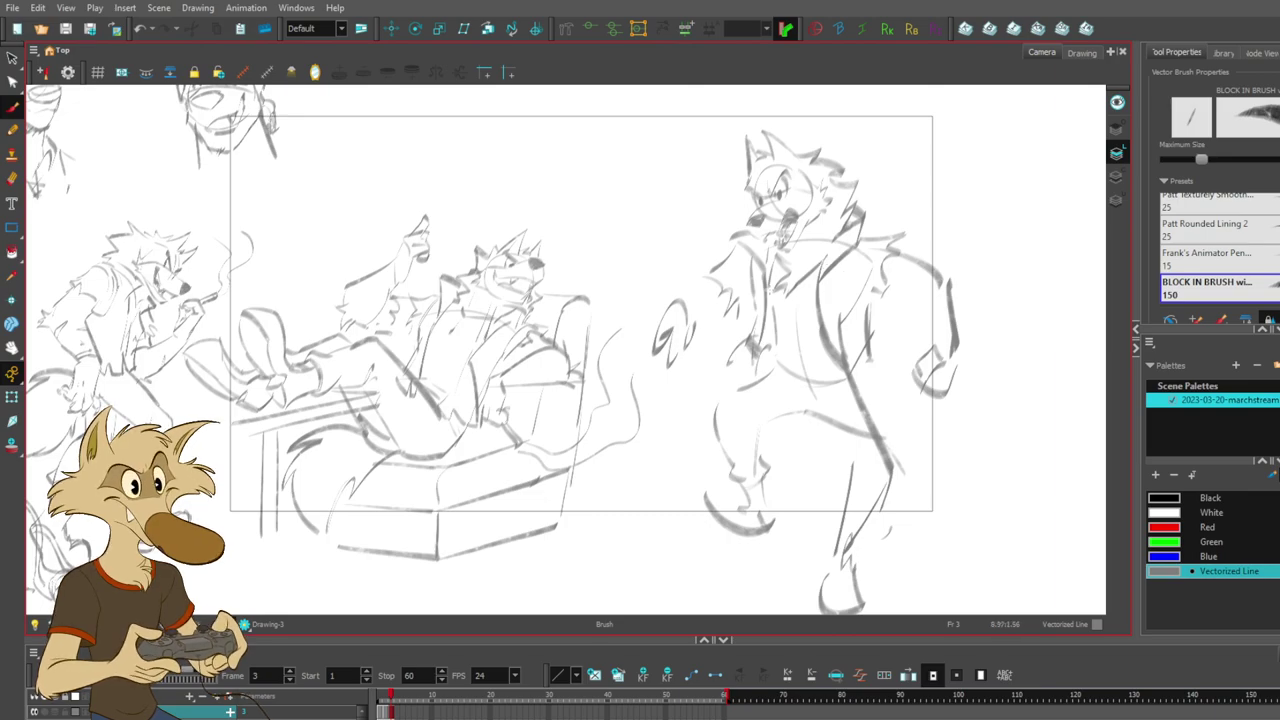
- Try to sketch curved strokes down the chest inside the open vest
{"action": "scroll", "coordinate": [677, 285], "scroll_direction": "up", "scroll_amount": 2}
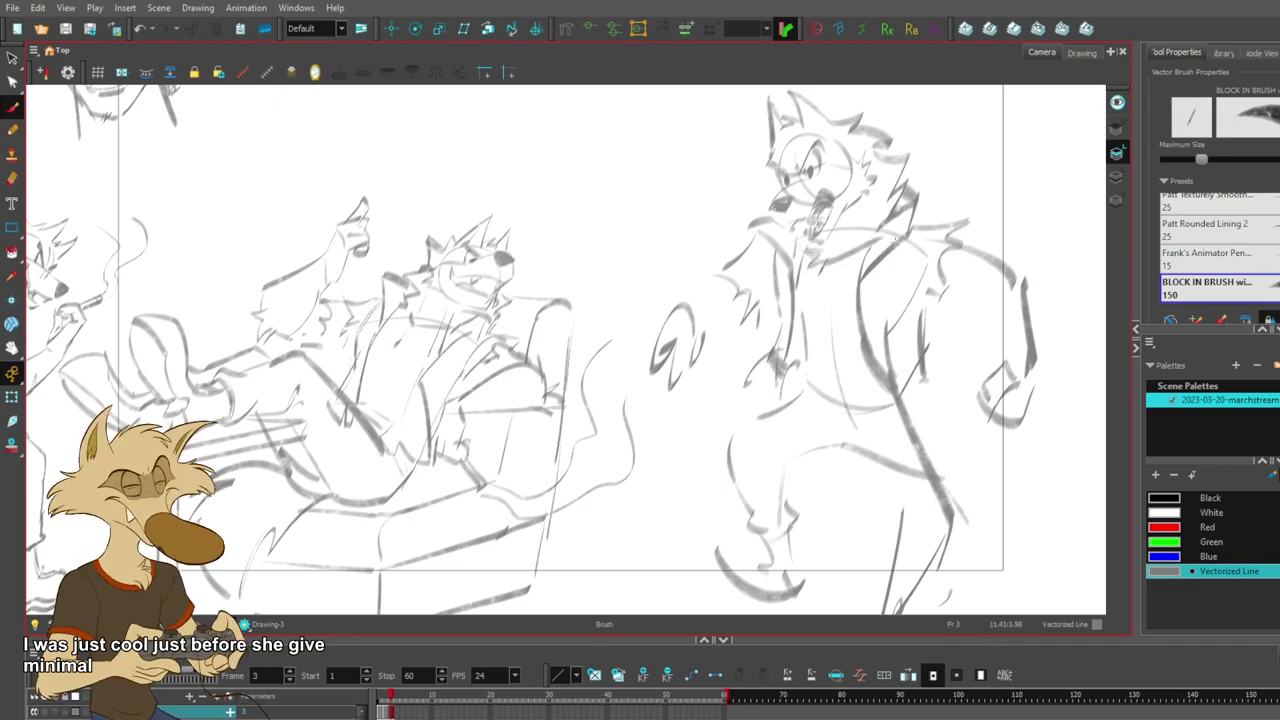
{"action": "mouse_move", "coordinate": [816, 282]}
{"action": "left_mouse_down"}
{"action": "mouse_move", "coordinate": [808, 356]}
{"action": "mouse_move", "coordinate": [830, 366]}
{"action": "left_mouse_up"}
{"action": "key", "text": "ctrl+z"}
{"action": "key", "text": "ctrl+z"}
{"action": "left_click_drag", "start_coordinate": [814, 312], "coordinate": [836, 356]}
{"action": "key", "text": "ctrl+z"}
{"action": "mouse_move", "coordinate": [807, 288]}
{"action": "left_mouse_down"}
{"action": "mouse_move", "coordinate": [882, 355]}
{"action": "mouse_move", "coordinate": [850, 321]}
{"action": "mouse_move", "coordinate": [841, 332]}
{"action": "mouse_move", "coordinate": [886, 333]}
{"action": "mouse_move", "coordinate": [830, 319]}
{"action": "mouse_move", "coordinate": [846, 358]}
{"action": "left_mouse_up"}
{"action": "key", "text": "ctrl+z"}
{"action": "key", "text": "ctrl+z"}
{"action": "key", "text": "ctrl+z"}
- Rework the vest collar strokes at the neck and delete unwanted strokes around it
{"action": "left_click_drag", "start_coordinate": [865, 238], "coordinate": [826, 266]}
{"action": "mouse_move", "coordinate": [898, 312]}
{"action": "left_mouse_down"}
{"action": "mouse_move", "coordinate": [955, 320]}
{"action": "mouse_move", "coordinate": [953, 331]}
{"action": "left_mouse_up"}
{"action": "key", "text": "ctrl+z"}
{"action": "left_click_drag", "start_coordinate": [845, 218], "coordinate": [836, 231]}
{"action": "key", "text": "ctrl+z"}
{"action": "key", "text": "ctrl+z"}
{"action": "key", "text": "Delete"}
{"action": "key", "text": "Delete"}
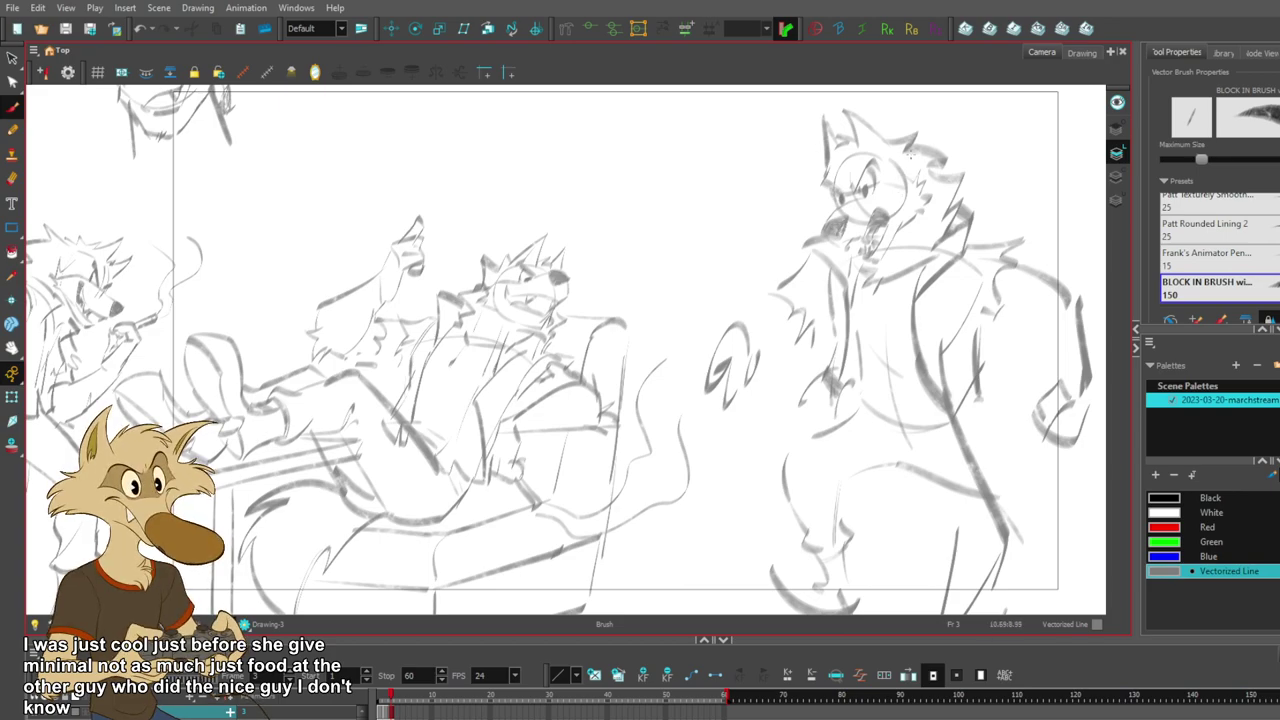
- Rework the strokes around the stepping wolf's eye and delete the unwanted ones
{"action": "mouse_move", "coordinate": [874, 160]}
{"action": "left_mouse_down"}
{"action": "mouse_move", "coordinate": [854, 189]}
{"action": "mouse_move", "coordinate": [890, 155]}
{"action": "mouse_move", "coordinate": [873, 189]}
{"action": "left_mouse_up"}
{"action": "key", "text": "Delete"}
{"action": "key", "text": "ctrl+z"}
{"action": "key", "text": "ctrl+z"}
{"action": "key", "text": "1"}
{"action": "key", "text": "1"}
{"action": "key", "text": "2"}
{"action": "key", "text": "2"}
{"action": "key", "text": "Delete"}
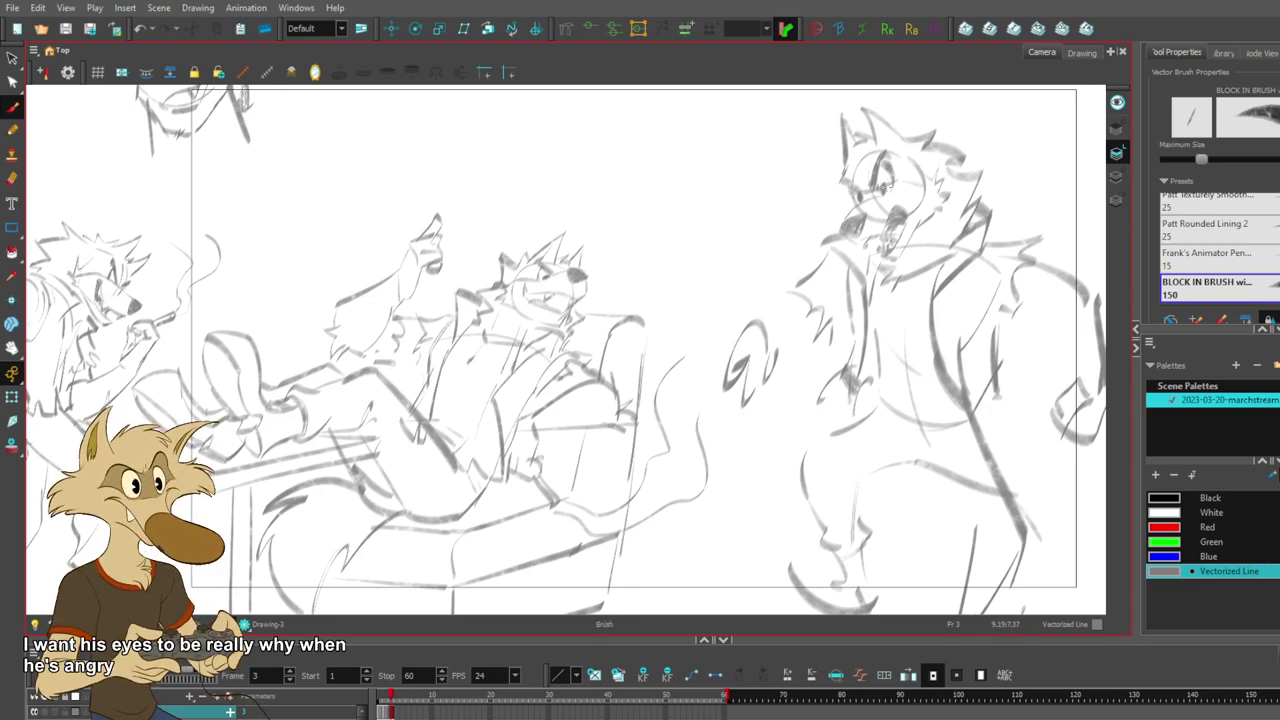
- Sketch heavier angry brow strokes over the stepping wolf's eye and across the muzzle bridge
{"action": "left_click_drag", "start_coordinate": [844, 181], "coordinate": [862, 196]}
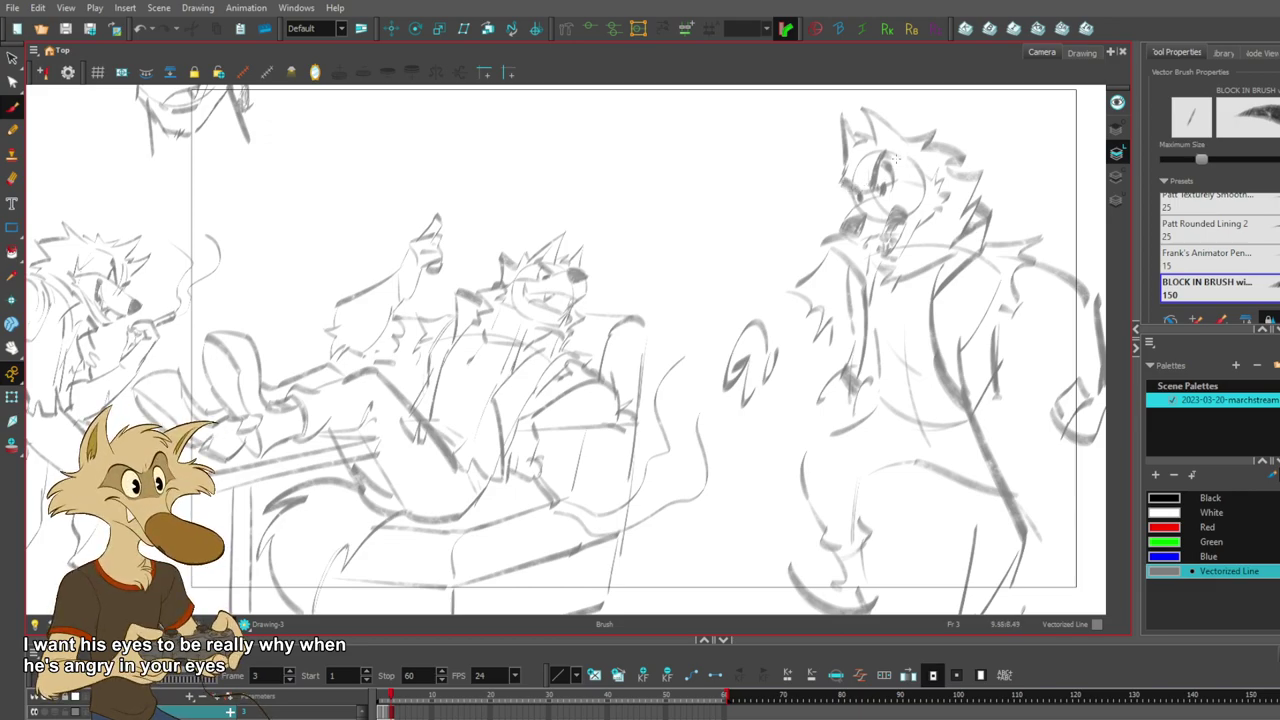
{"action": "mouse_move", "coordinate": [846, 186]}
{"action": "left_mouse_down"}
{"action": "mouse_move", "coordinate": [861, 196]}
{"action": "mouse_move", "coordinate": [906, 183]}
{"action": "left_mouse_up"}
{"action": "key", "text": "ctrl+z"}
{"action": "key", "text": "ctrl+z"}
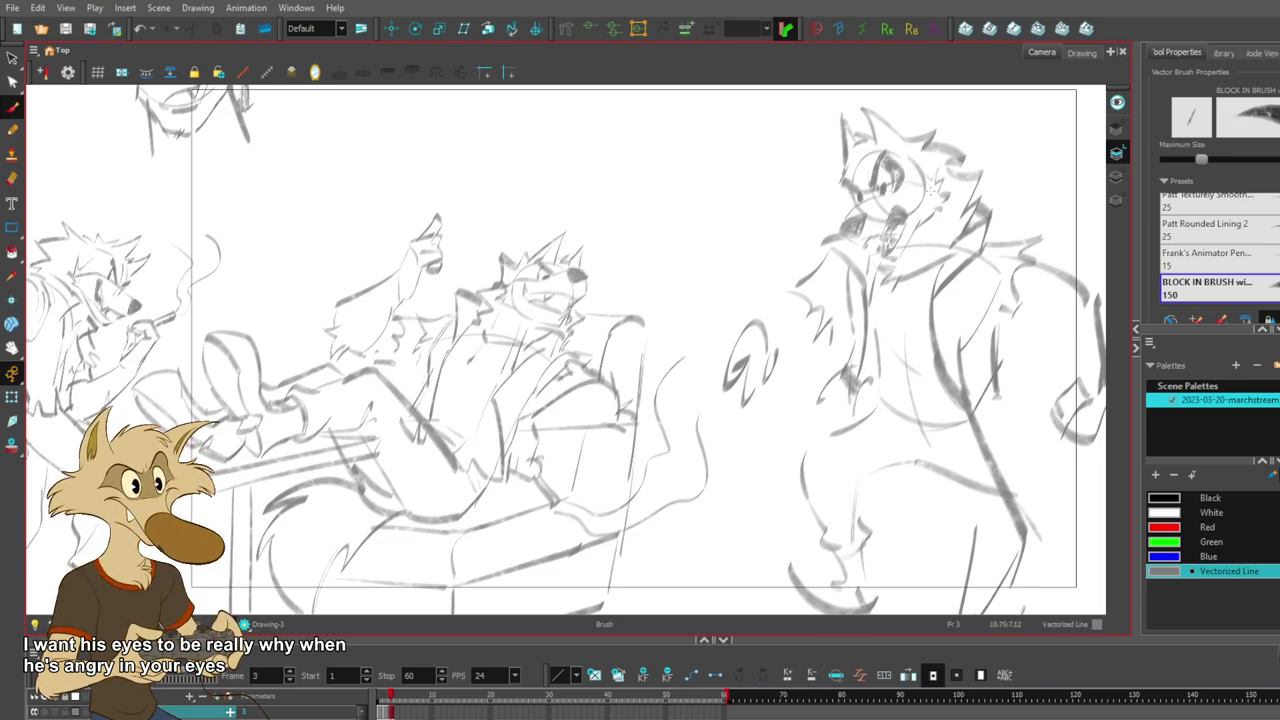
{"action": "left_click_drag", "start_coordinate": [888, 317], "coordinate": [862, 325]}
{"action": "left_click_drag", "start_coordinate": [887, 195], "coordinate": [914, 209]}
{"action": "key", "text": "ctrl+z"}
{"action": "key", "text": "ctrl+z"}
{"action": "key", "text": "ctrl+z"}
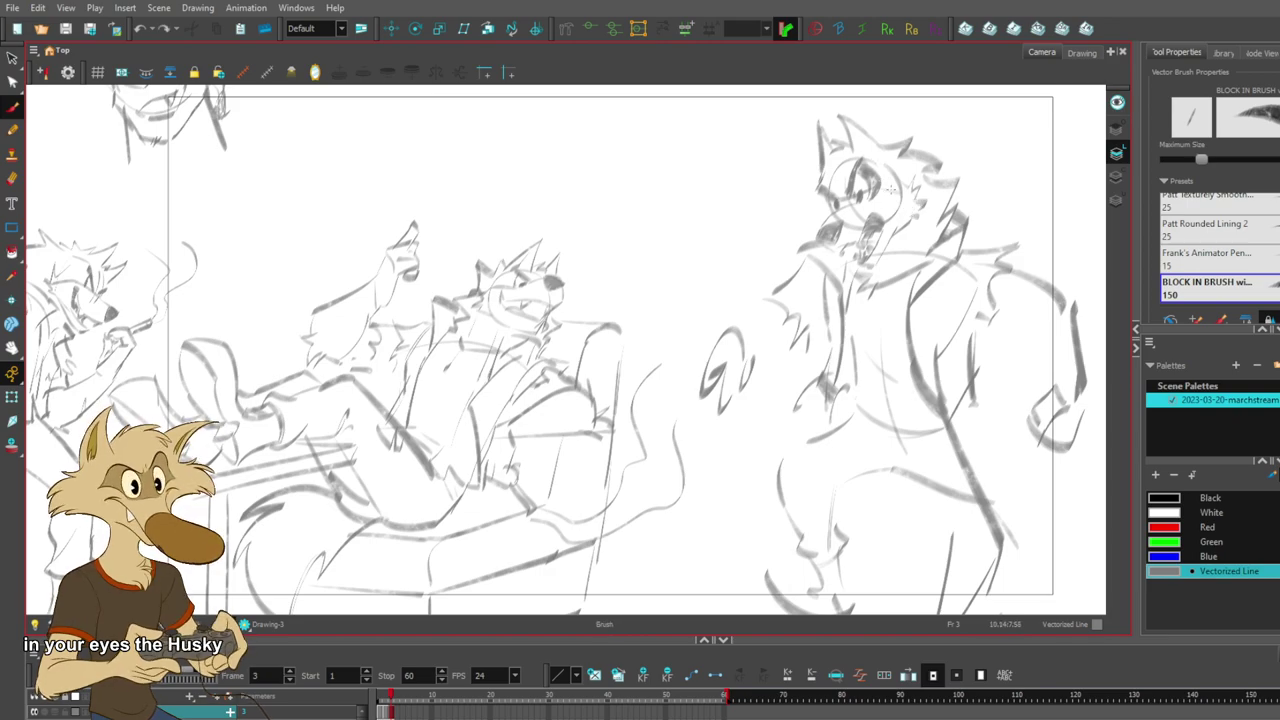
- Try alternative eye and forehead strokes on the stepping wolf's head
{"action": "scroll", "coordinate": [742, 195], "scroll_direction": "down", "scroll_amount": 4}
{"action": "scroll", "coordinate": [820, 206], "scroll_direction": "up", "scroll_amount": 3}
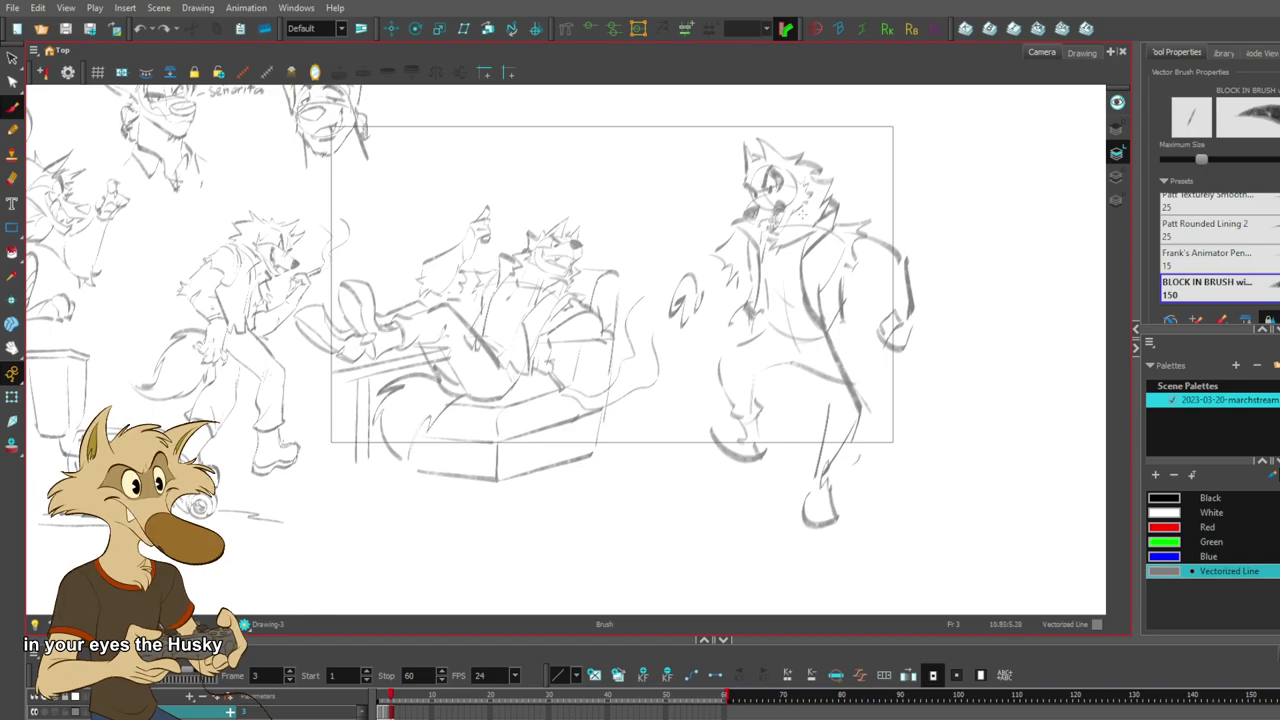
{"action": "scroll", "coordinate": [805, 210], "scroll_direction": "up", "scroll_amount": 1}
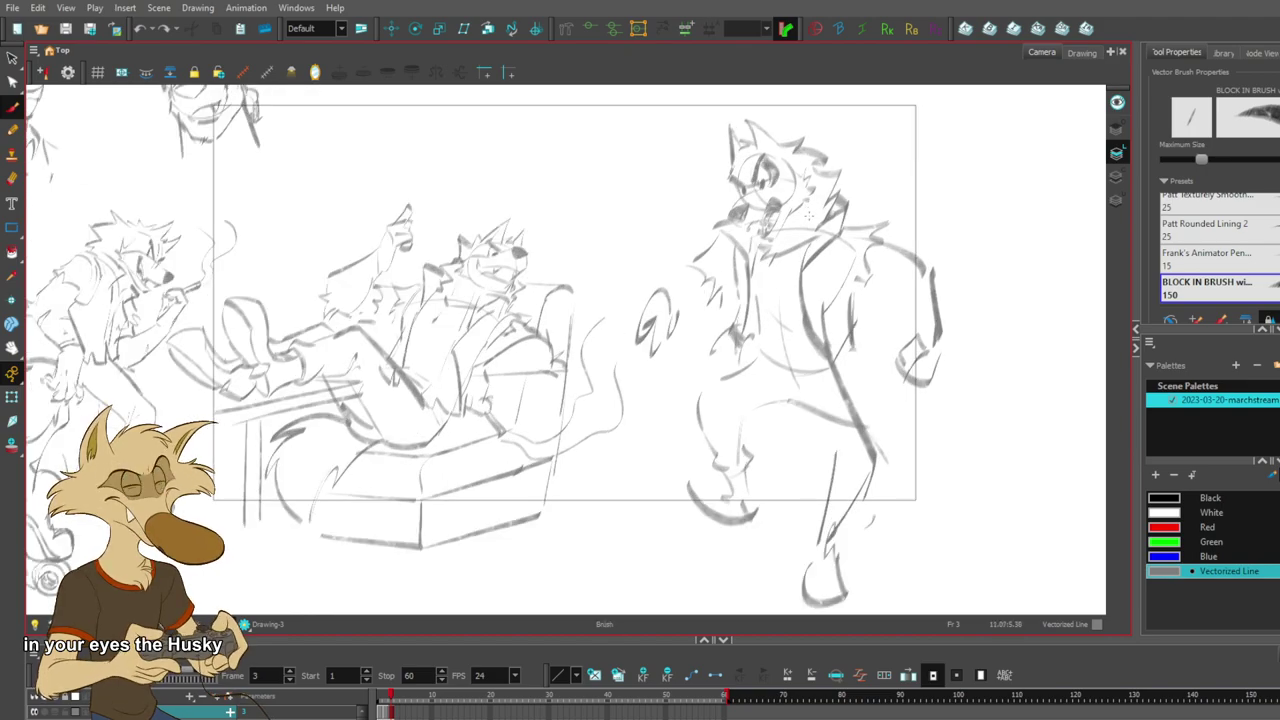
{"action": "scroll", "coordinate": [806, 210], "scroll_direction": "up", "scroll_amount": 1}
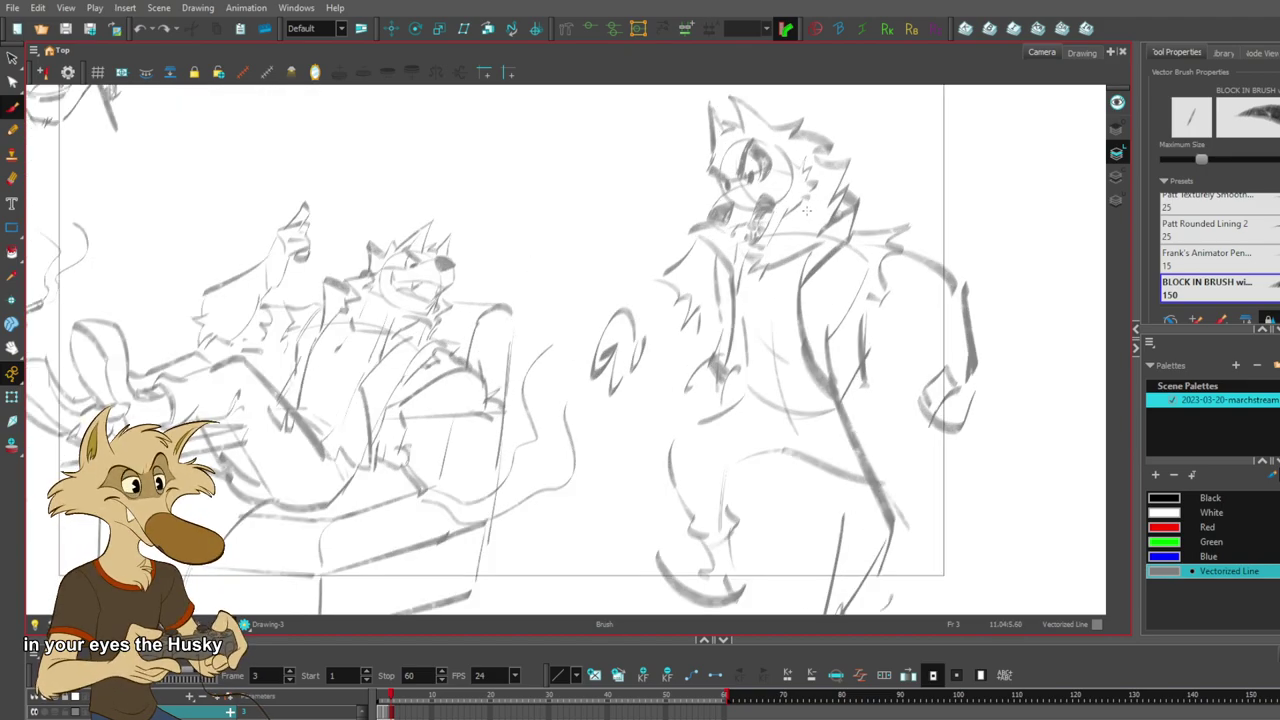
{"action": "left_click_drag", "start_coordinate": [743, 148], "coordinate": [725, 172]}
{"action": "key", "text": "ctrl+z"}
{"action": "key", "text": "ctrl+z"}
{"action": "mouse_move", "coordinate": [718, 116]}
{"action": "left_mouse_down"}
{"action": "mouse_move", "coordinate": [716, 158]}
{"action": "mouse_move", "coordinate": [726, 150]}
{"action": "left_mouse_up"}
{"action": "key", "text": "ctrl+z"}
{"action": "key", "text": "ctrl+z"}
{"action": "key", "text": "ctrl+z"}
{"action": "key", "text": "ctrl+z"}
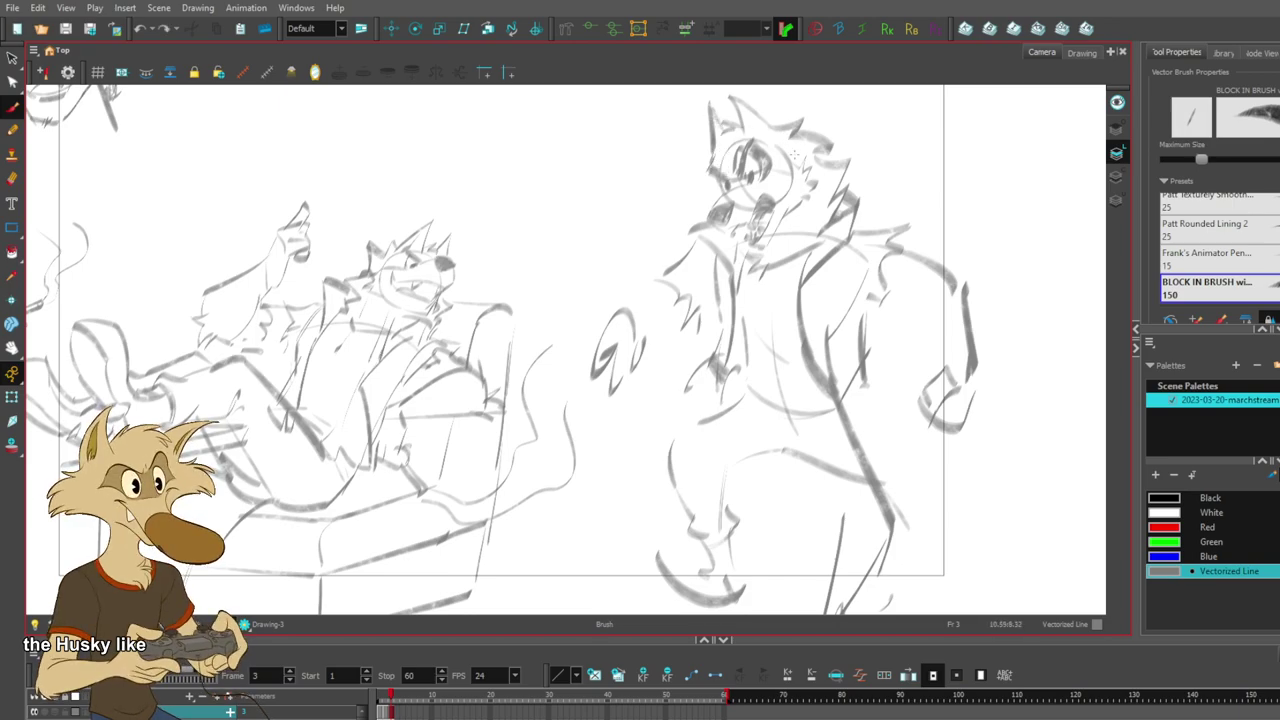
{"action": "key", "text": "ctrl+z"}
{"action": "key", "text": "ctrl+shift+z"}
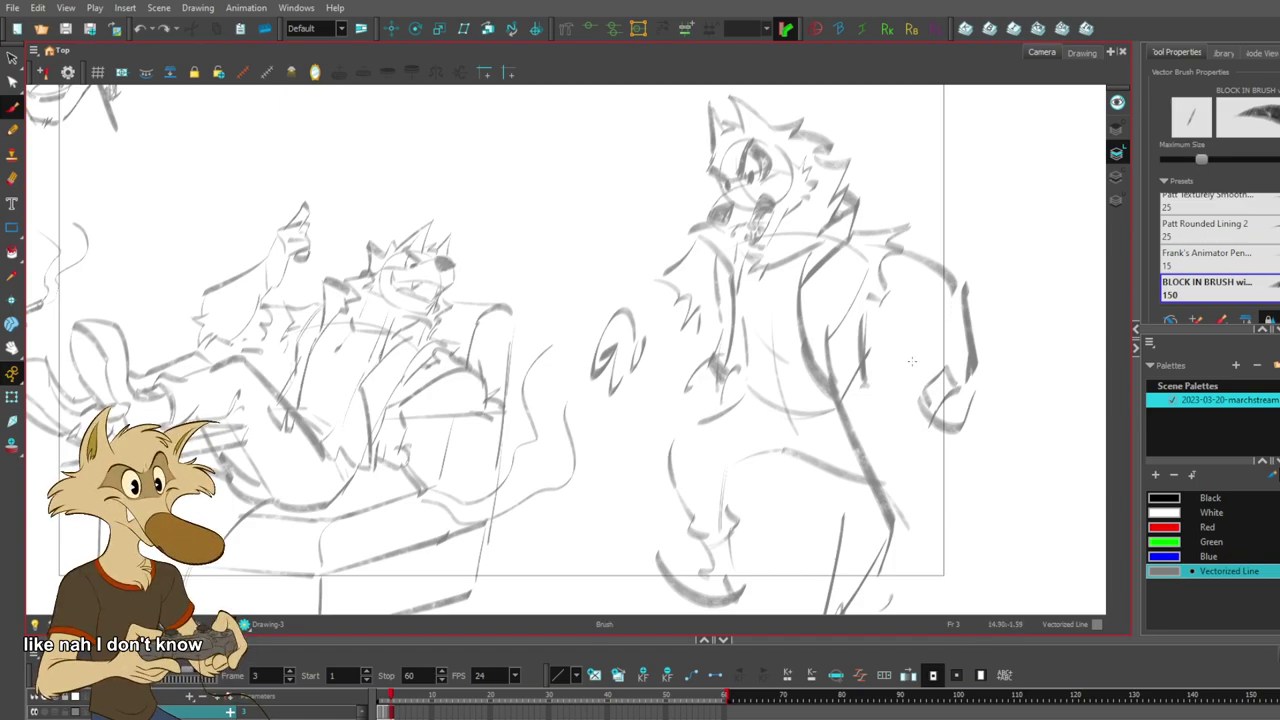
- Sketch the armhole and side strokes of the vest below the wolf's rear shoulder
{"action": "left_click_drag", "start_coordinate": [876, 301], "coordinate": [940, 298]}
{"action": "key", "text": "ctrl+z"}
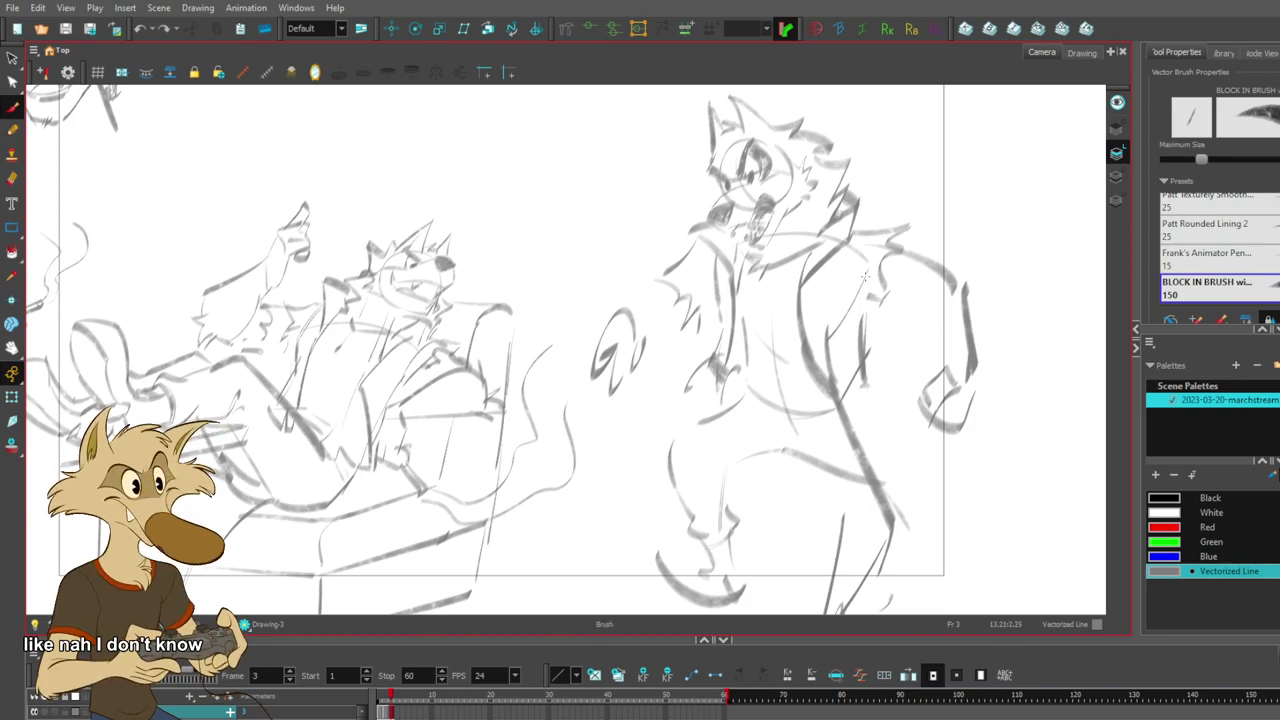
{"action": "mouse_move", "coordinate": [854, 239]}
{"action": "left_mouse_down"}
{"action": "mouse_move", "coordinate": [835, 272]}
{"action": "mouse_move", "coordinate": [855, 311]}
{"action": "mouse_move", "coordinate": [874, 233]}
{"action": "mouse_move", "coordinate": [849, 280]}
{"action": "mouse_move", "coordinate": [855, 323]}
{"action": "left_mouse_up"}
{"action": "key", "text": "ctrl+z"}
{"action": "key", "text": "ctrl+z"}
{"action": "key", "text": "ctrl+z"}
{"action": "key", "text": "ctrl+z"}
{"action": "key", "text": "ctrl+z"}
- Rework the lower front edge of the open vest beside the chest
{"action": "left_click_drag", "start_coordinate": [743, 310], "coordinate": [741, 394]}
{"action": "key", "text": "ctrl+z"}
{"action": "key", "text": "ctrl+z"}
{"action": "key", "text": "ctrl+z"}
{"action": "key", "text": "ctrl+z"}
{"action": "key", "text": "ctrl+z"}
{"action": "left_click_drag", "start_coordinate": [732, 334], "coordinate": [736, 400]}
{"action": "key", "text": "ctrl+z"}
{"action": "key", "text": "ctrl+z"}
- Sketch curved waistline strokes across the bottom of the wolf's torso
{"action": "mouse_move", "coordinate": [733, 400]}
{"action": "left_mouse_down"}
{"action": "mouse_move", "coordinate": [798, 423]}
{"action": "mouse_move", "coordinate": [764, 409]}
{"action": "mouse_move", "coordinate": [814, 408]}
{"action": "mouse_move", "coordinate": [806, 432]}
{"action": "mouse_move", "coordinate": [842, 430]}
{"action": "mouse_move", "coordinate": [831, 420]}
{"action": "mouse_move", "coordinate": [804, 436]}
{"action": "left_mouse_up"}
{"action": "key", "text": "ctrl+z"}
{"action": "key", "text": "ctrl+z"}
{"action": "key", "text": "ctrl+z"}
{"action": "key", "text": "ctrl+z"}
{"action": "key", "text": "ctrl+z"}
{"action": "key", "text": "ctrl+z"}
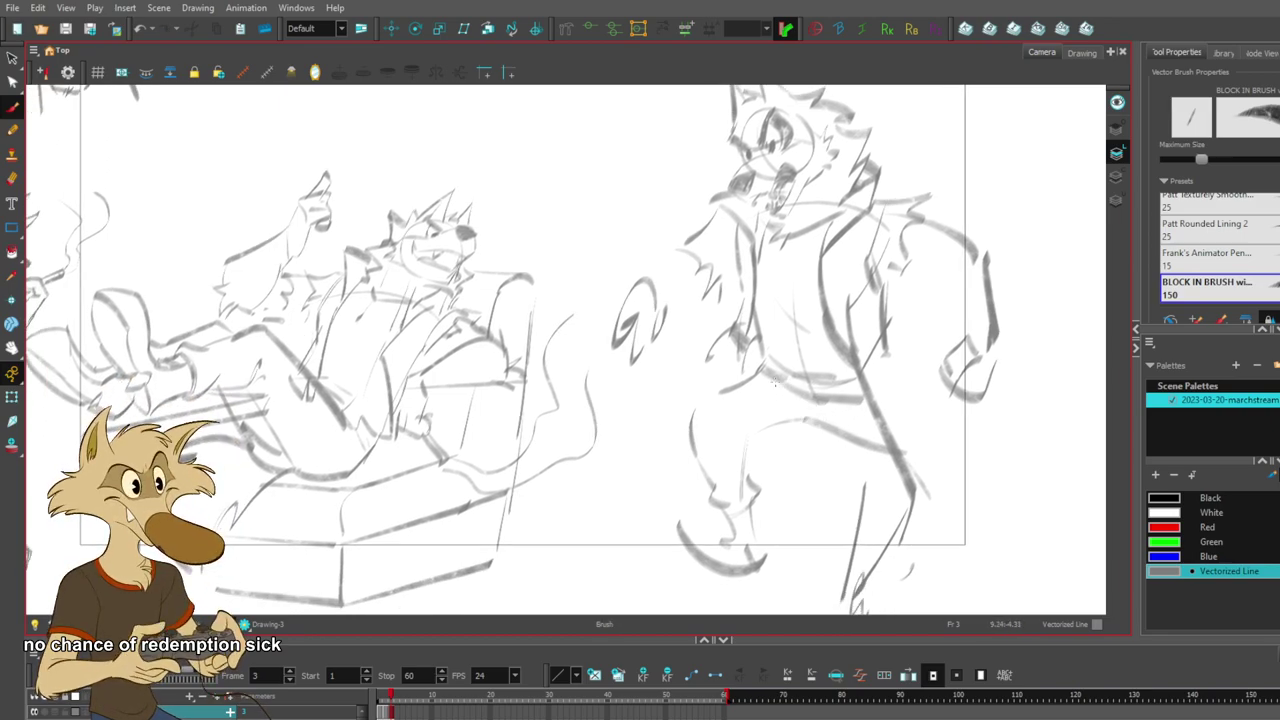
- Sketch the trouser top across the hips and the inner thigh line of the planted leg
{"action": "key", "text": "ctrl+z"}
{"action": "mouse_move", "coordinate": [778, 391]}
{"action": "left_mouse_down"}
{"action": "mouse_move", "coordinate": [815, 427]}
{"action": "mouse_move", "coordinate": [808, 440]}
{"action": "mouse_move", "coordinate": [858, 458]}
{"action": "mouse_move", "coordinate": [868, 502]}
{"action": "left_mouse_up"}
{"action": "key", "text": "ctrl+z"}
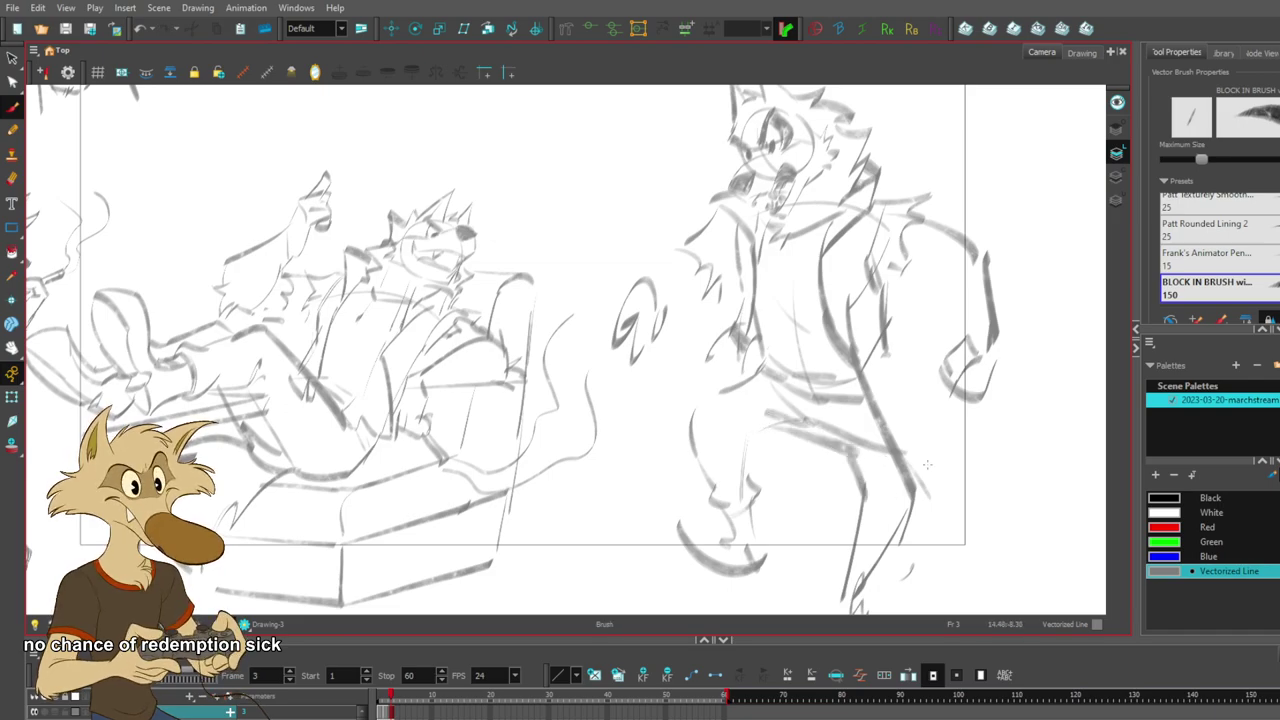
{"action": "scroll", "coordinate": [927, 464], "scroll_direction": "down", "scroll_amount": 5}
{"action": "scroll", "coordinate": [849, 445], "scroll_direction": "up", "scroll_amount": 5}
{"action": "left_click_drag", "start_coordinate": [824, 420], "coordinate": [877, 506]}
{"action": "key", "text": "ctrl+z"}
{"action": "key", "text": "ctrl+z"}
{"action": "left_click_drag", "start_coordinate": [848, 460], "coordinate": [872, 502]}
{"action": "key", "text": "ctrl+z"}
{"action": "mouse_move", "coordinate": [815, 411]}
{"action": "left_mouse_down"}
{"action": "mouse_move", "coordinate": [881, 513]}
{"action": "mouse_move", "coordinate": [864, 592]}
{"action": "mouse_move", "coordinate": [921, 508]}
{"action": "mouse_move", "coordinate": [914, 464]}
{"action": "left_mouse_up"}
- Rework the knee and calf strokes of the planted leg and delete the unwanted lines
{"action": "left_click", "coordinate": [908, 517], "text": "ctrl"}
{"action": "key", "text": "Delete"}
{"action": "key", "text": "ctrl+z"}
{"action": "mouse_move", "coordinate": [856, 512]}
{"action": "left_mouse_down"}
{"action": "mouse_move", "coordinate": [868, 517]}
{"action": "mouse_move", "coordinate": [855, 542]}
{"action": "left_mouse_up"}
{"action": "key", "text": "ctrl+z"}
{"action": "left_click", "coordinate": [862, 517], "text": "ctrl"}
{"action": "key", "text": "Delete"}
{"action": "key", "text": "ctrl+z"}
{"action": "mouse_move", "coordinate": [867, 484]}
{"action": "left_mouse_down"}
{"action": "mouse_move", "coordinate": [850, 555]}
{"action": "mouse_move", "coordinate": [886, 581]}
{"action": "mouse_move", "coordinate": [910, 514]}
{"action": "mouse_move", "coordinate": [951, 481]}
{"action": "left_mouse_up"}
{"action": "key", "text": "space"}
{"action": "key", "text": "space"}
{"action": "mouse_move", "coordinate": [915, 541]}
{"action": "left_mouse_down"}
{"action": "mouse_move", "coordinate": [927, 503]}
{"action": "mouse_move", "coordinate": [852, 552]}
{"action": "left_mouse_up"}
{"action": "left_click", "coordinate": [876, 511], "text": "ctrl"}
{"action": "left_click", "coordinate": [875, 495], "text": "ctrl"}
{"action": "key", "text": "Delete"}
- Sketch the ragged trouser cuff, ankle and heavy shoe of the planted foot
{"action": "mouse_move", "coordinate": [881, 500]}
{"action": "left_mouse_down"}
{"action": "mouse_move", "coordinate": [886, 531]}
{"action": "mouse_move", "coordinate": [908, 558]}
{"action": "mouse_move", "coordinate": [900, 575]}
{"action": "mouse_move", "coordinate": [909, 558]}
{"action": "mouse_move", "coordinate": [903, 577]}
{"action": "mouse_move", "coordinate": [850, 590]}
{"action": "left_mouse_up"}
{"action": "key", "text": "ctrl+z"}
{"action": "left_click_drag", "start_coordinate": [850, 545], "coordinate": [845, 585]}
{"action": "left_click_drag", "start_coordinate": [842, 586], "coordinate": [906, 576]}
{"action": "scroll", "coordinate": [942, 534], "scroll_direction": "down", "scroll_amount": 2}
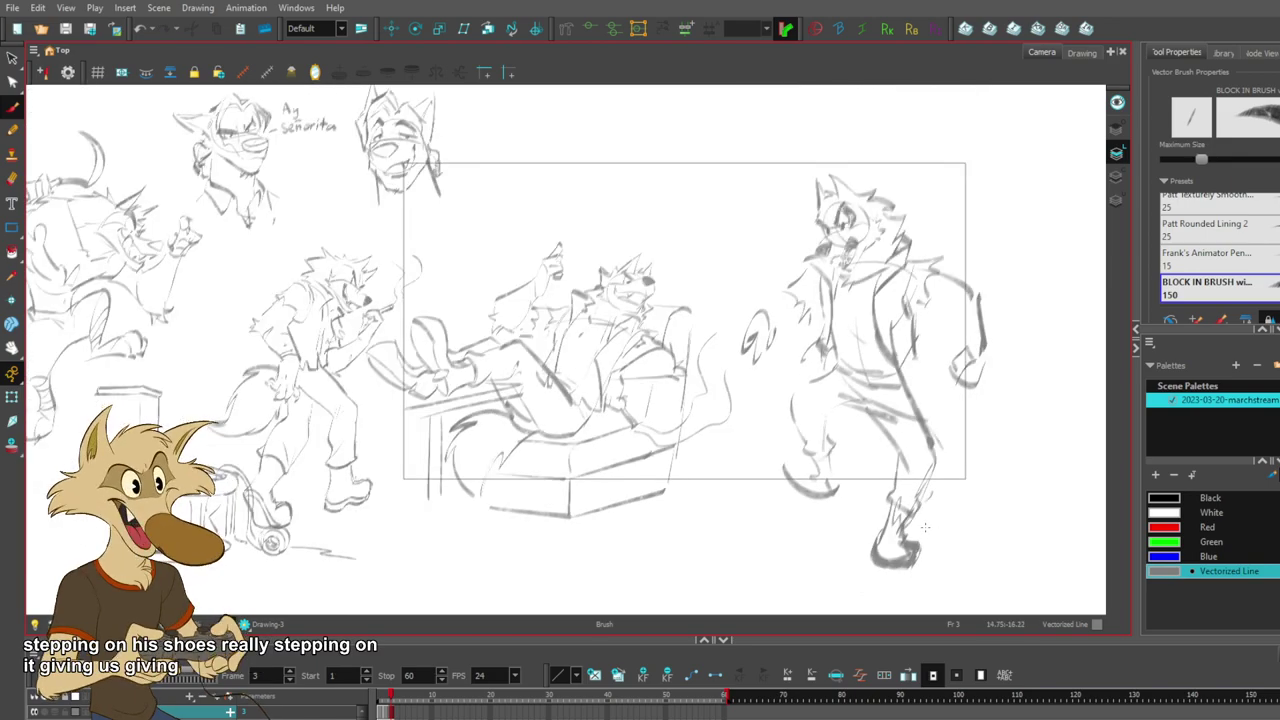
- Reshape the planted foot's shoe with a squarer sole and redraw the ankle above it
{"action": "scroll", "coordinate": [1020, 549], "scroll_direction": "up", "scroll_amount": 2}
{"action": "left_click_drag", "start_coordinate": [789, 541], "coordinate": [849, 561]}
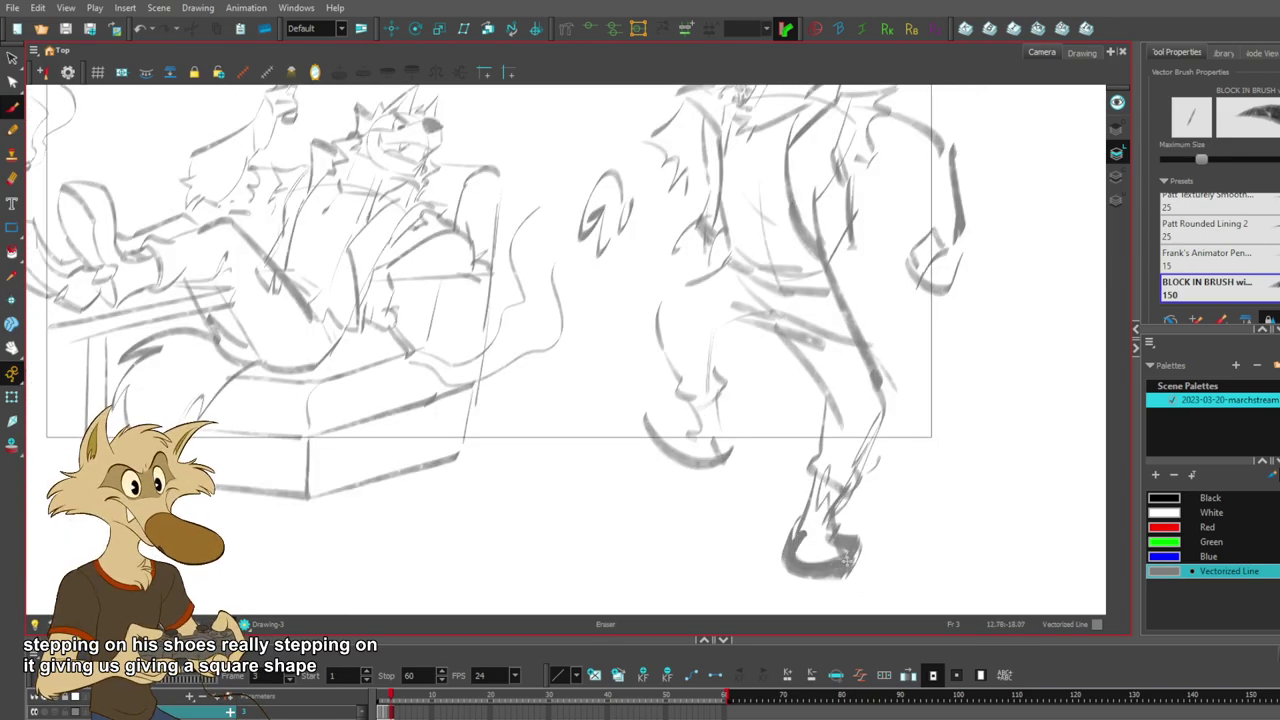
{"action": "key", "text": "ctrl+z"}
{"action": "key", "text": "ctrl+z"}
{"action": "key", "text": "ctrl+z"}
{"action": "mouse_move", "coordinate": [791, 547]}
{"action": "left_mouse_down"}
{"action": "mouse_move", "coordinate": [835, 539]}
{"action": "mouse_move", "coordinate": [825, 527]}
{"action": "left_mouse_up"}
{"action": "left_click_drag", "start_coordinate": [814, 482], "coordinate": [800, 523]}
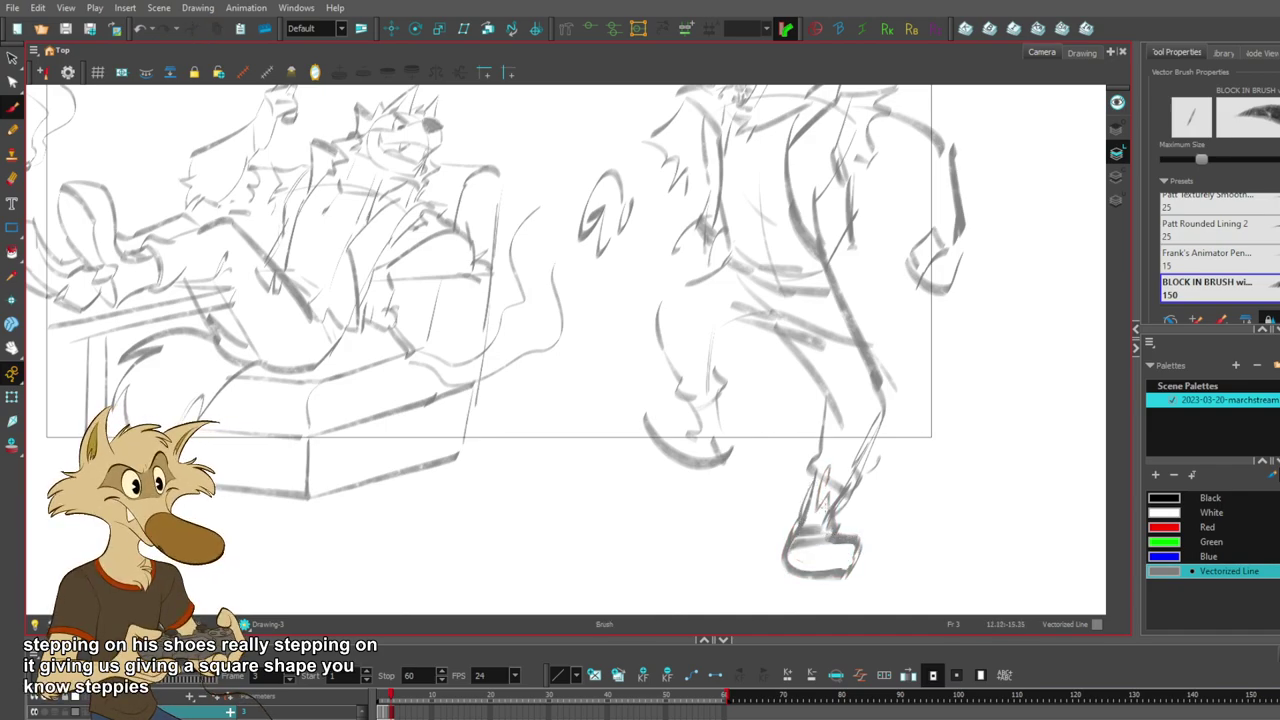
{"action": "key", "text": "ctrl+z"}
- Sketch a rounded shoe with a curved sole on the raised foot
{"action": "mouse_move", "coordinate": [855, 478]}
{"action": "left_mouse_down"}
{"action": "mouse_move", "coordinate": [882, 419]}
{"action": "mouse_move", "coordinate": [914, 511]}
{"action": "mouse_move", "coordinate": [931, 510]}
{"action": "left_mouse_up"}
{"action": "mouse_move", "coordinate": [734, 470]}
{"action": "left_mouse_down"}
{"action": "mouse_move", "coordinate": [705, 446]}
{"action": "mouse_move", "coordinate": [690, 454]}
{"action": "mouse_move", "coordinate": [692, 486]}
{"action": "mouse_move", "coordinate": [701, 449]}
{"action": "mouse_move", "coordinate": [736, 475]}
{"action": "mouse_move", "coordinate": [707, 451]}
{"action": "mouse_move", "coordinate": [738, 485]}
{"action": "left_mouse_up"}
{"action": "key", "text": "ctrl+z"}
{"action": "key", "text": "ctrl+z"}
{"action": "left_click_drag", "start_coordinate": [694, 440], "coordinate": [737, 511]}
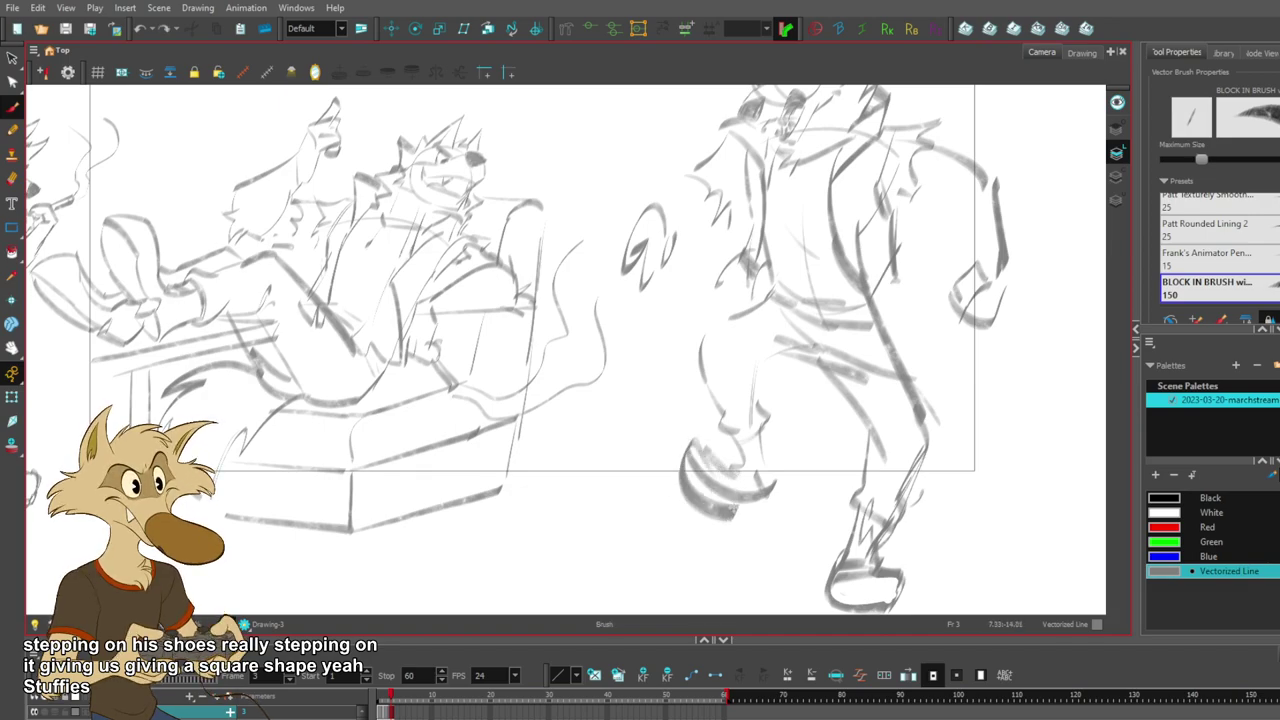
{"action": "key", "text": "1"}
{"action": "key", "text": "2"}
{"action": "key", "text": "ctrl+z"}
- Sketch the ankle cuff, heel side and calf line of the raised leg
{"action": "mouse_move", "coordinate": [689, 456]}
{"action": "left_mouse_down"}
{"action": "mouse_move", "coordinate": [760, 510]}
{"action": "mouse_move", "coordinate": [738, 508]}
{"action": "mouse_move", "coordinate": [768, 492]}
{"action": "mouse_move", "coordinate": [779, 505]}
{"action": "mouse_move", "coordinate": [766, 502]}
{"action": "mouse_move", "coordinate": [783, 498]}
{"action": "mouse_move", "coordinate": [778, 410]}
{"action": "left_mouse_up"}
{"action": "key", "text": "ctrl+z"}
{"action": "key", "text": "ctrl+z"}
{"action": "key", "text": "ctrl+z"}
{"action": "key", "text": "ctrl+z"}
{"action": "key", "text": "ctrl+z"}
{"action": "key", "text": "ctrl+z"}
{"action": "mouse_move", "coordinate": [778, 476]}
{"action": "left_mouse_down"}
{"action": "mouse_move", "coordinate": [771, 412]}
{"action": "mouse_move", "coordinate": [760, 431]}
{"action": "mouse_move", "coordinate": [785, 357]}
{"action": "left_mouse_up"}
{"action": "key", "text": "ctrl+z"}
{"action": "left_click_drag", "start_coordinate": [761, 408], "coordinate": [772, 354]}
{"action": "key", "text": "ctrl+z"}
- Try to select the raised lower leg and shoe and reposition them at a new angle
{"action": "key", "text": "s"}
{"action": "left_click_drag", "start_coordinate": [798, 408], "coordinate": [802, 462]}
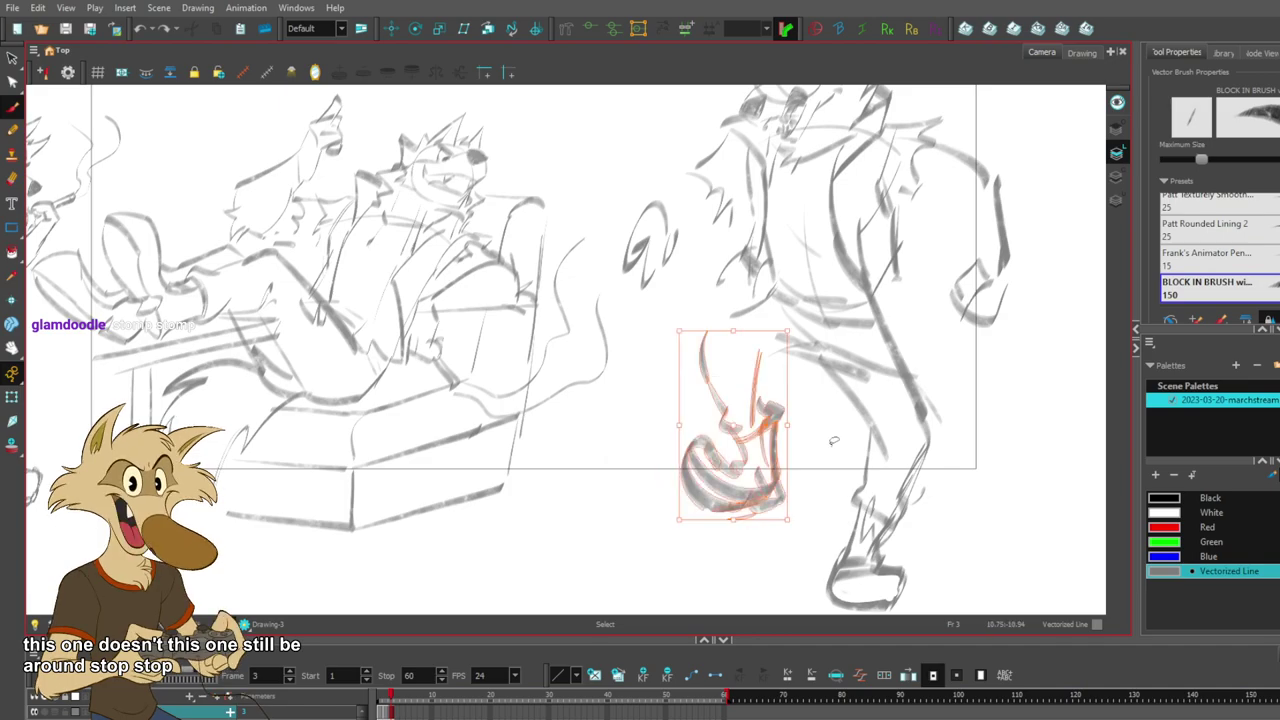
{"action": "left_click_drag", "start_coordinate": [803, 321], "coordinate": [761, 327]}
{"action": "left_click", "coordinate": [983, 378]}
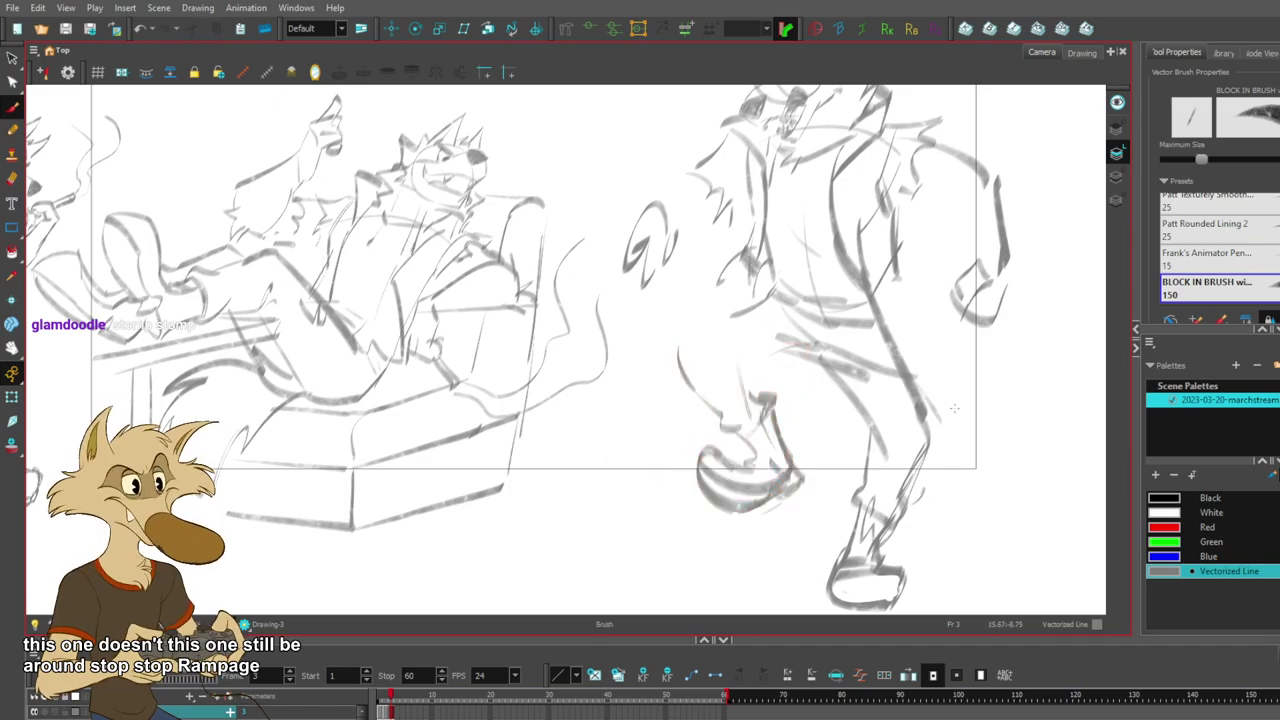
{"action": "scroll", "coordinate": [942, 405], "scroll_direction": "down", "scroll_amount": 3}
{"action": "scroll", "coordinate": [942, 405], "scroll_direction": "up", "scroll_amount": 2}
{"action": "key", "text": "ctrl+z"}
{"action": "key", "text": "ctrl+z"}
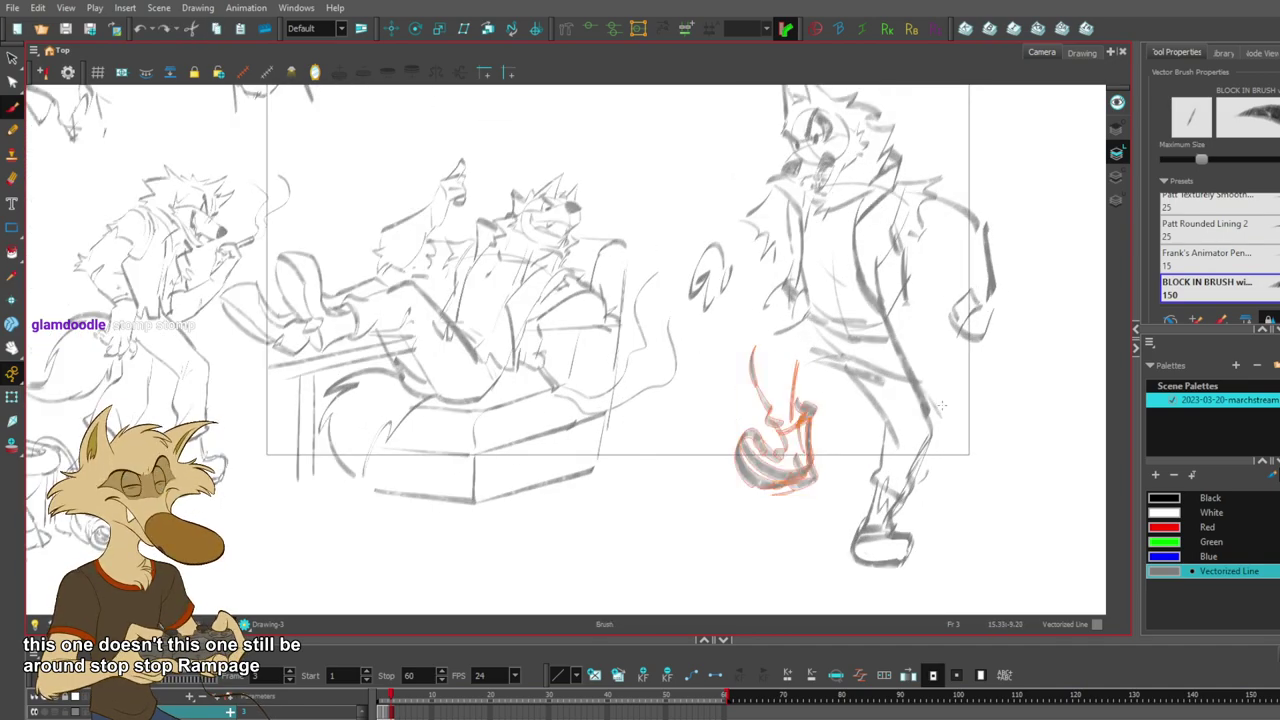
- Delete the raised foot's shoe strokes and redraw the foot tilted up with its underside showing
{"action": "key", "text": "alt+s"}
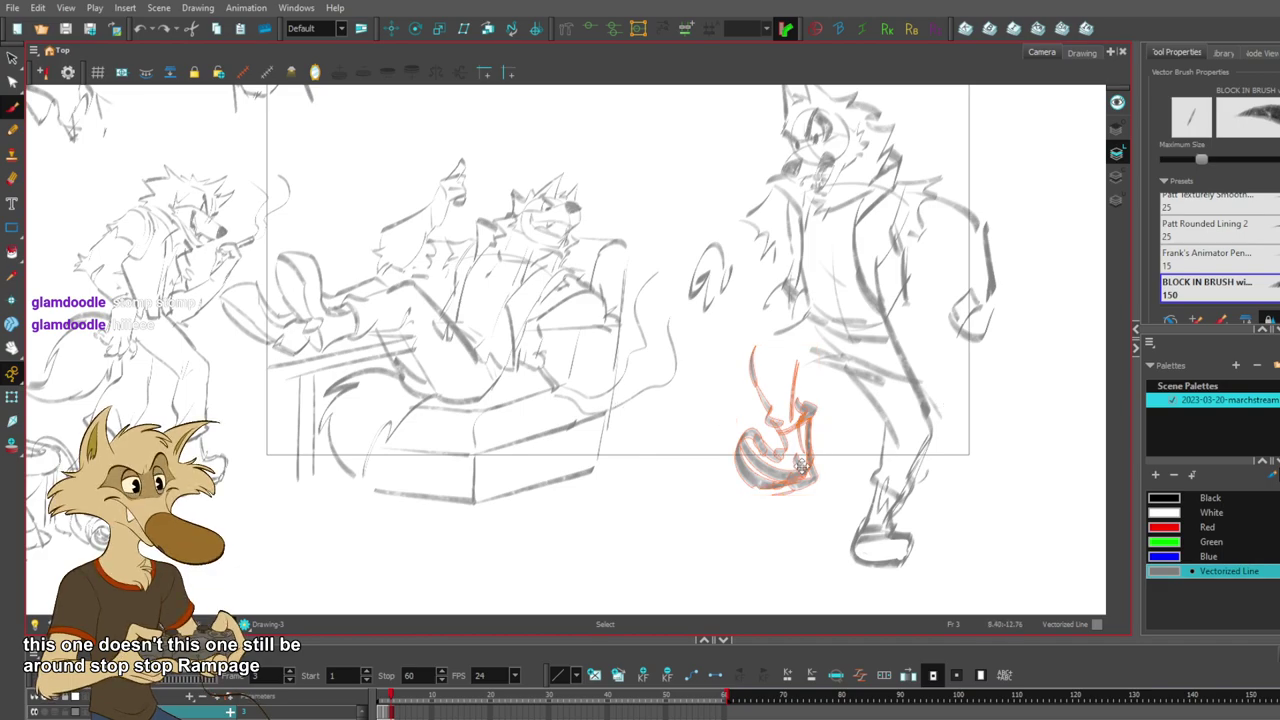
{"action": "key", "text": "Delete"}
{"action": "key", "text": "alt+b"}
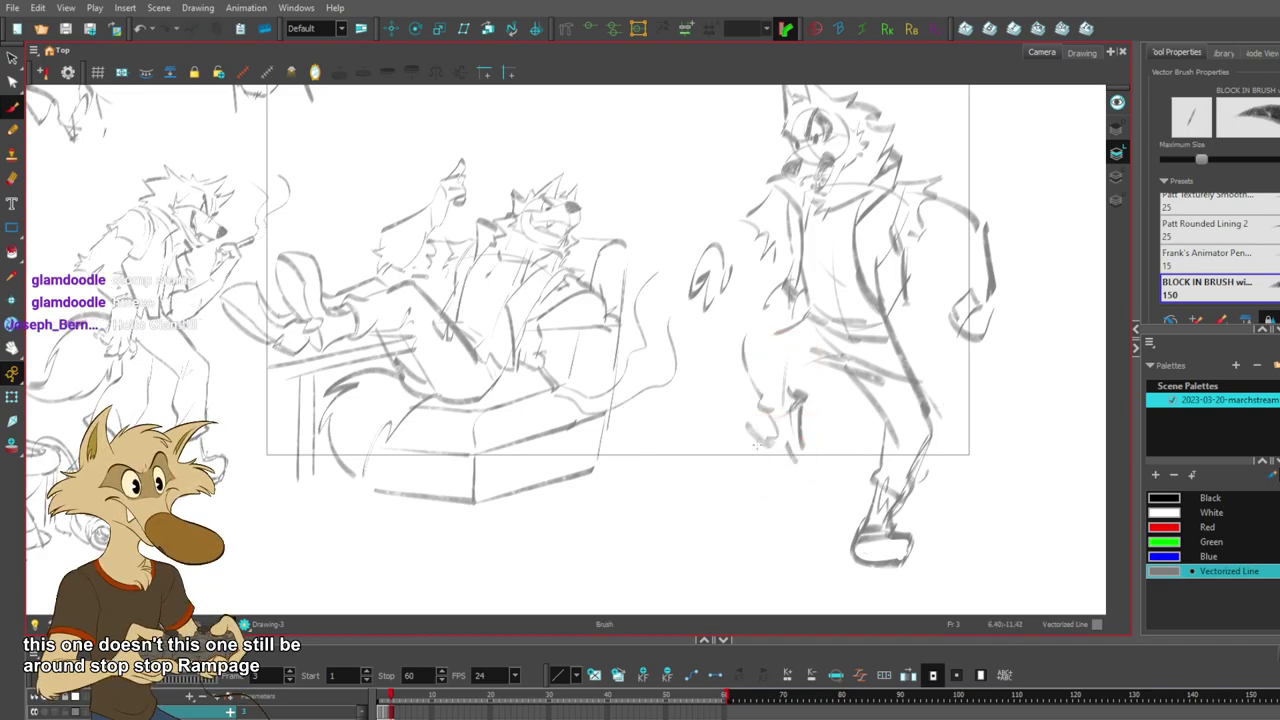
{"action": "left_click_drag", "start_coordinate": [744, 443], "coordinate": [756, 478]}
{"action": "mouse_move", "coordinate": [758, 477]}
{"action": "left_mouse_down"}
{"action": "mouse_move", "coordinate": [782, 470]}
{"action": "mouse_move", "coordinate": [745, 477]}
{"action": "mouse_move", "coordinate": [784, 464]}
{"action": "mouse_move", "coordinate": [757, 490]}
{"action": "left_mouse_up"}
{"action": "key", "text": "ctrl+z"}
{"action": "key", "text": "ctrl+z"}
{"action": "key", "text": "ctrl+z"}
{"action": "key", "text": "ctrl+z"}
{"action": "key", "text": "ctrl+z"}
{"action": "left_click_drag", "start_coordinate": [746, 438], "coordinate": [761, 488]}
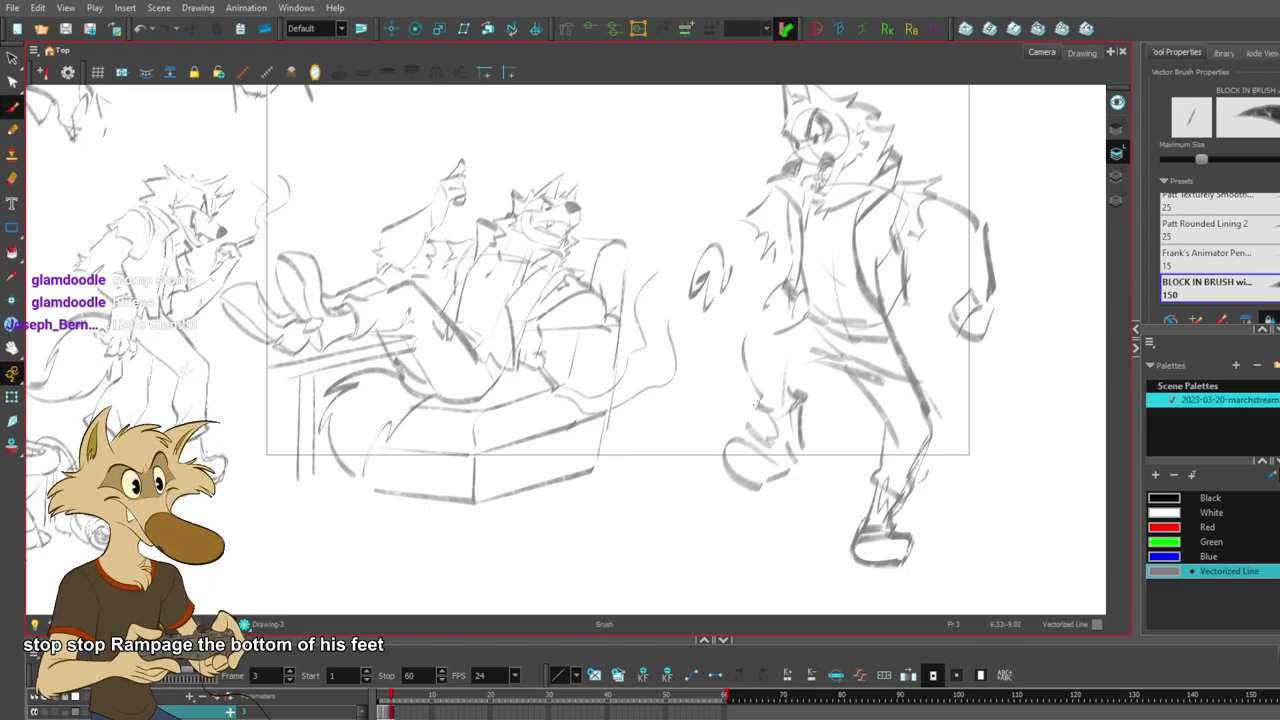
- Sketch a dark cuff band around the raised ankle and the back line down to the heel
{"action": "left_click_drag", "start_coordinate": [757, 405], "coordinate": [812, 397]}
{"action": "scroll", "coordinate": [964, 405], "scroll_direction": "down", "scroll_amount": 3}
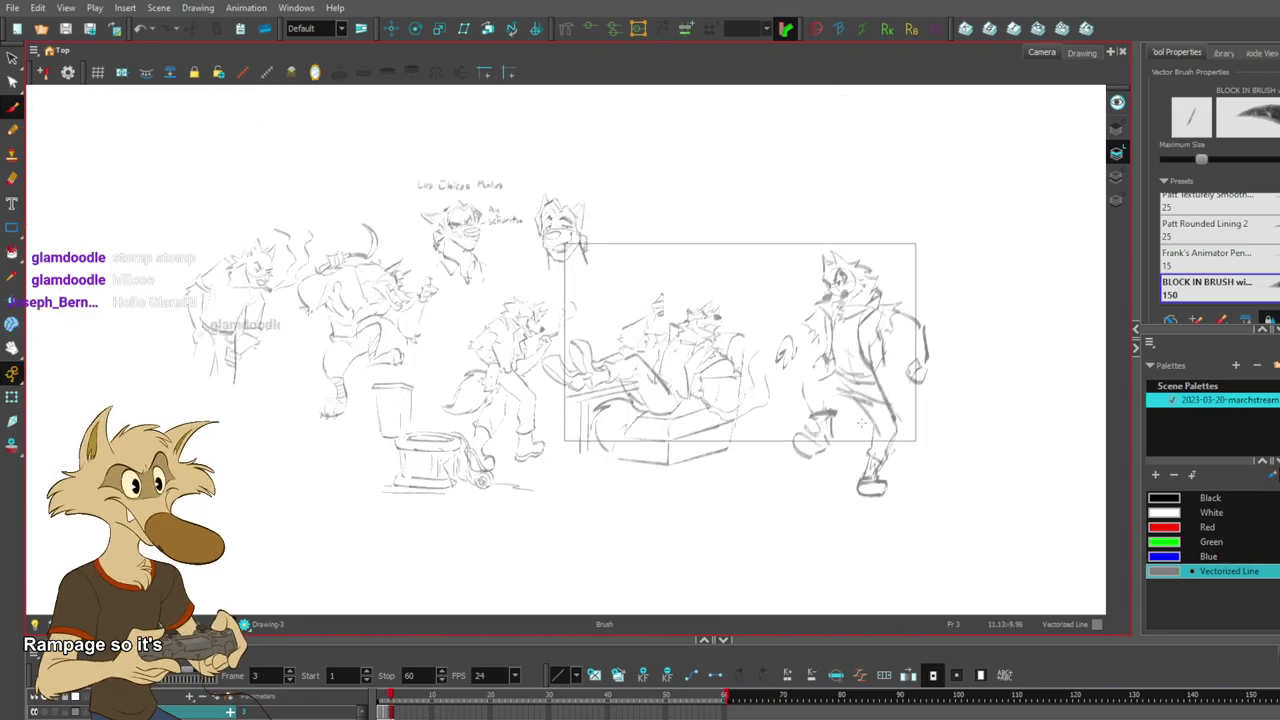
{"action": "scroll", "coordinate": [858, 421], "scroll_direction": "up", "scroll_amount": 3}
{"action": "key", "text": "ctrl+z"}
{"action": "mouse_move", "coordinate": [802, 411]}
{"action": "left_mouse_down"}
{"action": "mouse_move", "coordinate": [776, 445]}
{"action": "mouse_move", "coordinate": [758, 439]}
{"action": "left_mouse_up"}
{"action": "key", "text": "ctrl+z"}
{"action": "left_click_drag", "start_coordinate": [814, 406], "coordinate": [810, 482]}
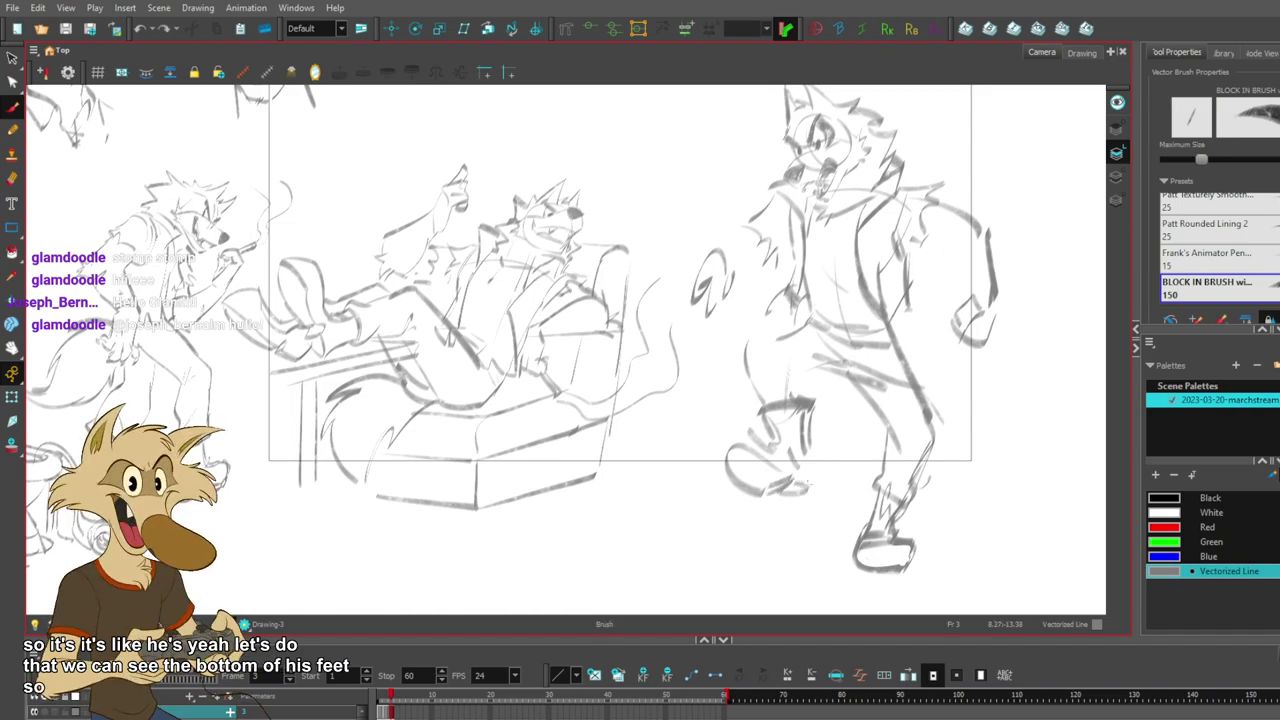
- Refine the raised shoe's heel line and close the front end of the ankle cuff
{"action": "key", "text": "ctrl+z"}
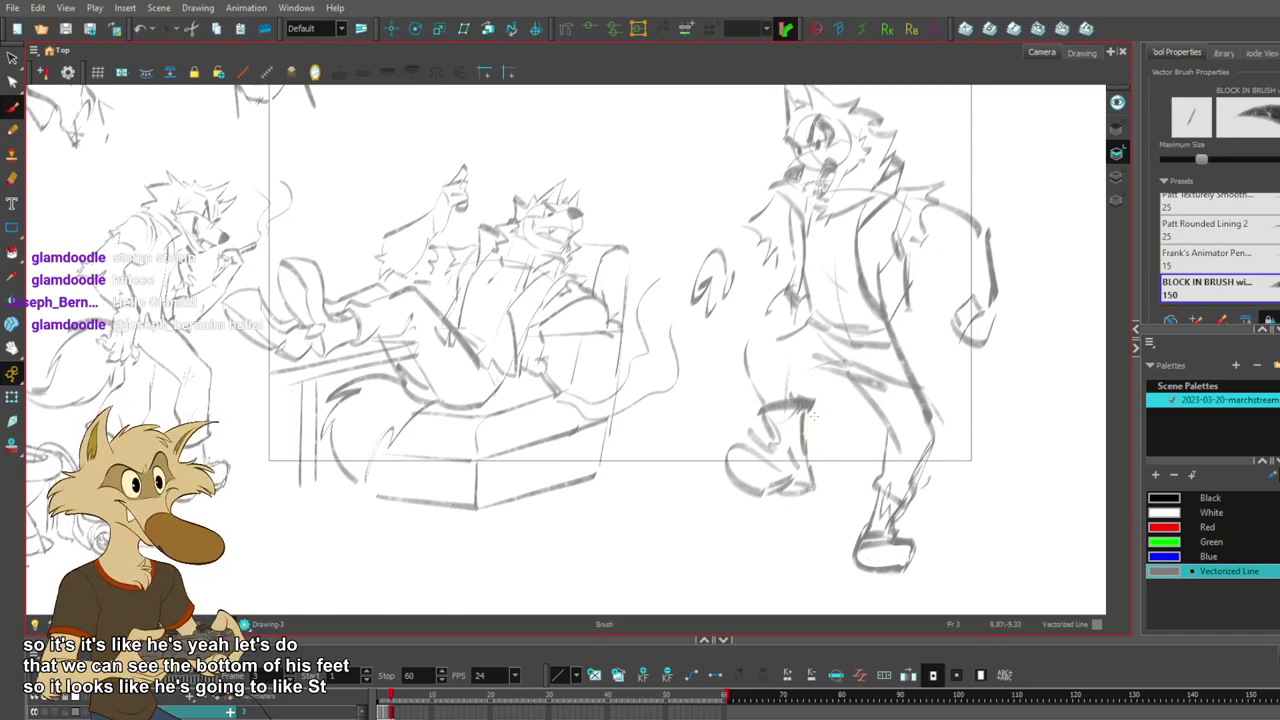
{"action": "left_click_drag", "start_coordinate": [807, 411], "coordinate": [806, 453]}
{"action": "key", "text": "ctrl+z"}
{"action": "key", "text": "ctrl+z"}
{"action": "mouse_move", "coordinate": [758, 415]}
{"action": "left_mouse_down"}
{"action": "mouse_move", "coordinate": [802, 402]}
{"action": "mouse_move", "coordinate": [762, 411]}
{"action": "left_mouse_up"}
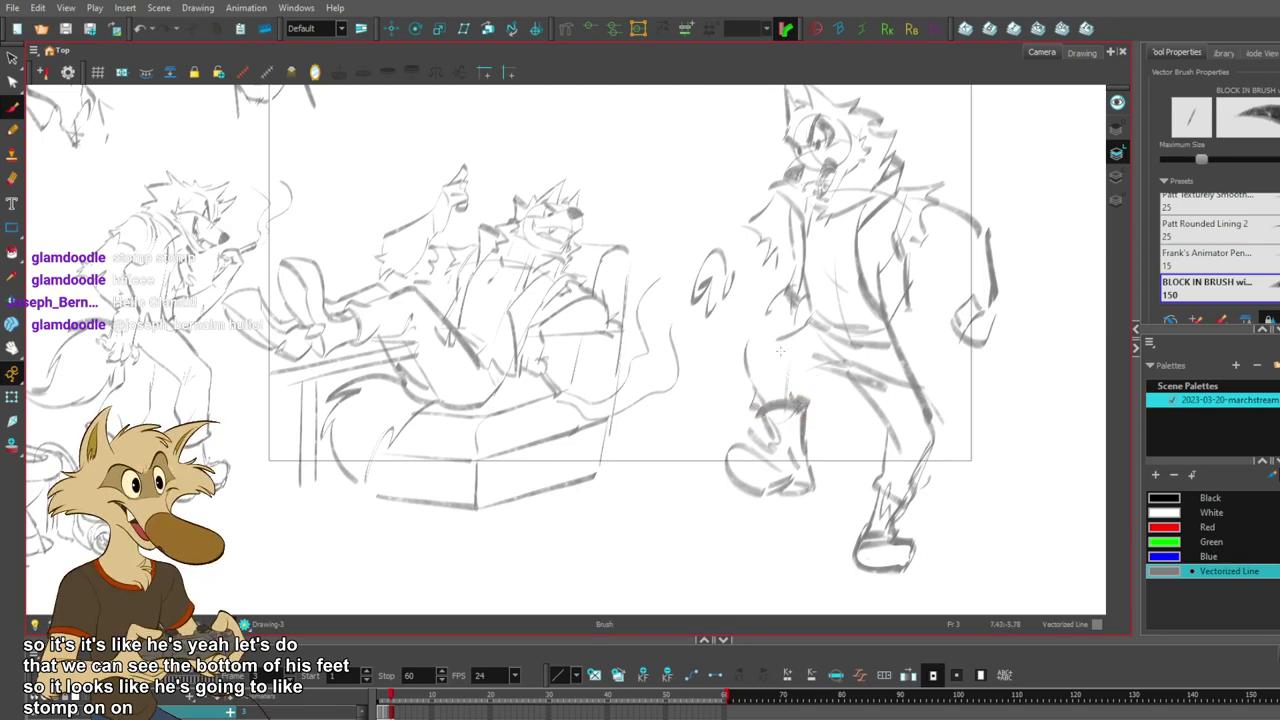
- Sketch the raised leg's thigh and bent knee from the hip down to the shin
{"action": "mouse_move", "coordinate": [806, 322]}
{"action": "left_mouse_down"}
{"action": "mouse_move", "coordinate": [738, 316]}
{"action": "mouse_move", "coordinate": [745, 368]}
{"action": "left_mouse_up"}
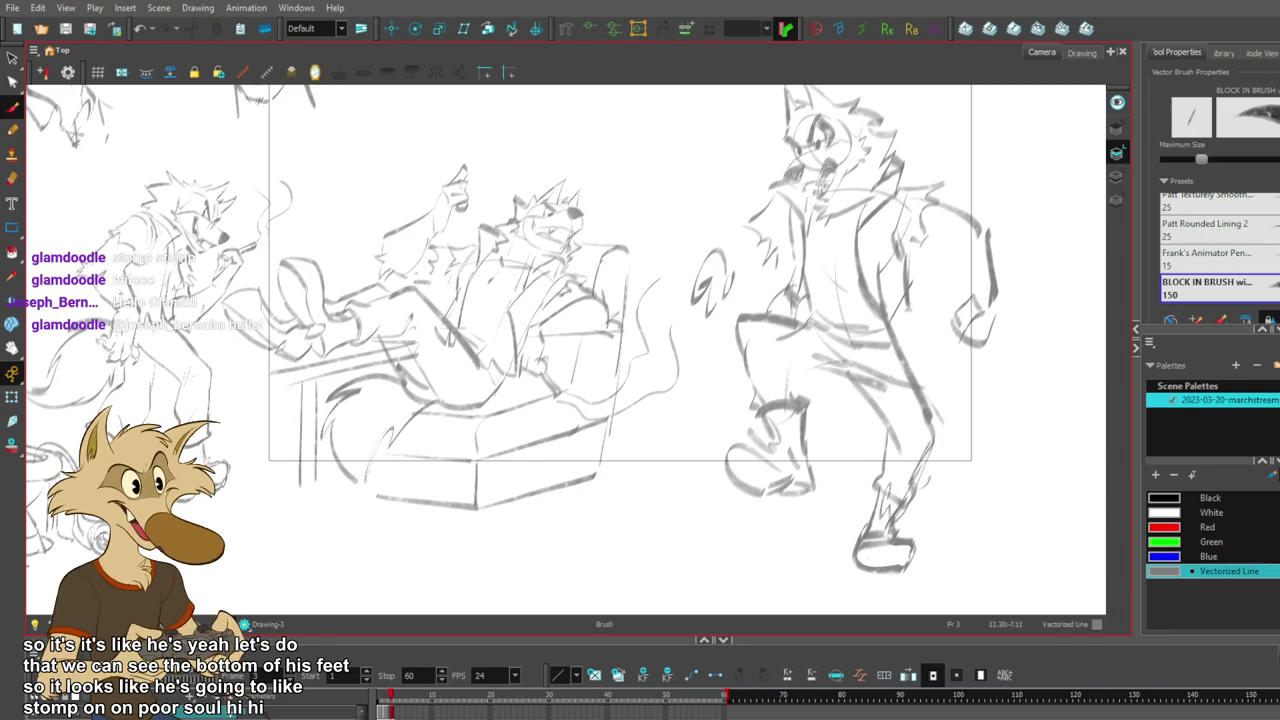
{"action": "scroll", "coordinate": [873, 370], "scroll_direction": "up", "scroll_amount": 1}
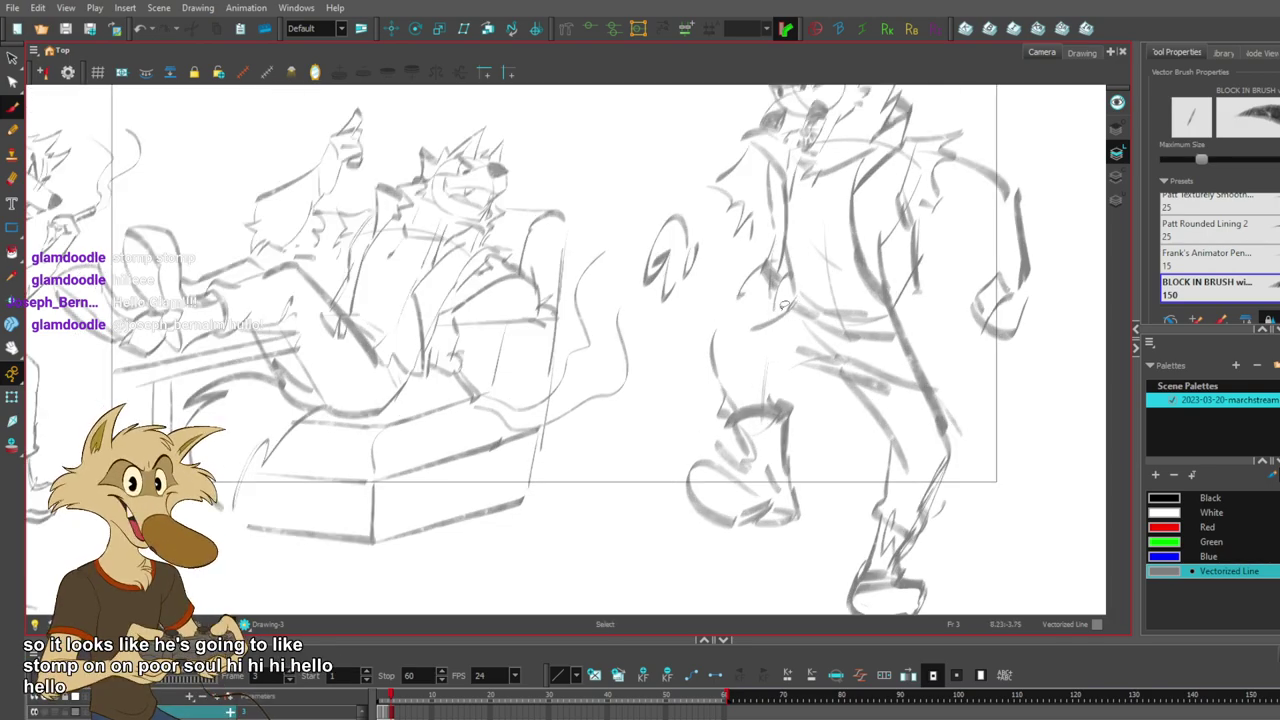
{"action": "mouse_move", "coordinate": [784, 308]}
{"action": "left_mouse_down"}
{"action": "mouse_move", "coordinate": [705, 326]}
{"action": "mouse_move", "coordinate": [722, 318]}
{"action": "mouse_move", "coordinate": [713, 362]}
{"action": "mouse_move", "coordinate": [771, 391]}
{"action": "mouse_move", "coordinate": [767, 420]}
{"action": "left_mouse_up"}
{"action": "key", "text": "ctrl+z"}
{"action": "key", "text": "ctrl+z"}
{"action": "key", "text": "space"}
{"action": "key", "text": "ctrl+z"}
{"action": "key", "text": "ctrl+z"}
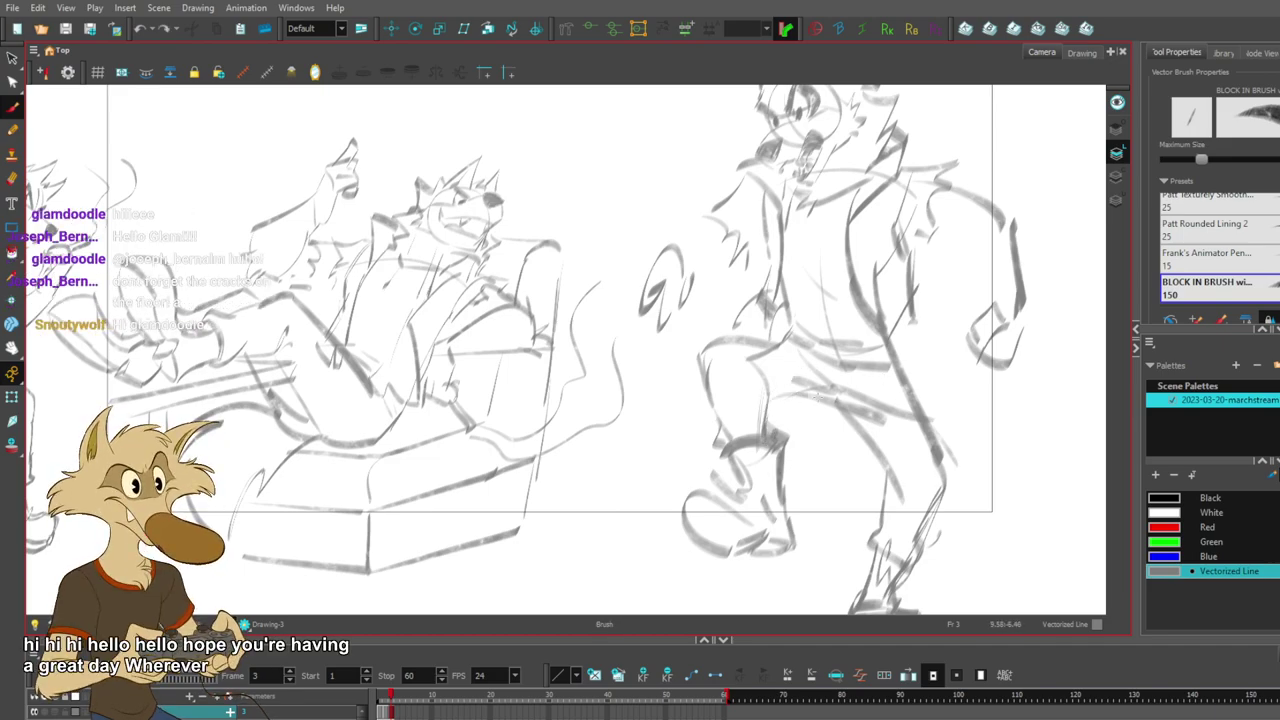
- Delete the overlapping strokes on the raised leg's thigh and redraw its upper edge from the hip to the knee
{"action": "key", "text": "s"}
{"action": "left_click", "coordinate": [772, 351]}
{"action": "key", "text": "Delete"}
{"action": "left_click", "coordinate": [742, 341]}
{"action": "key", "text": "Delete"}
{"action": "mouse_move", "coordinate": [788, 339]}
{"action": "left_mouse_down"}
{"action": "mouse_move", "coordinate": [707, 343]}
{"action": "mouse_move", "coordinate": [737, 338]}
{"action": "mouse_move", "coordinate": [696, 350]}
{"action": "mouse_move", "coordinate": [703, 367]}
{"action": "left_mouse_up"}
{"action": "key", "text": "ctrl+z"}
{"action": "key", "text": "ctrl+z"}
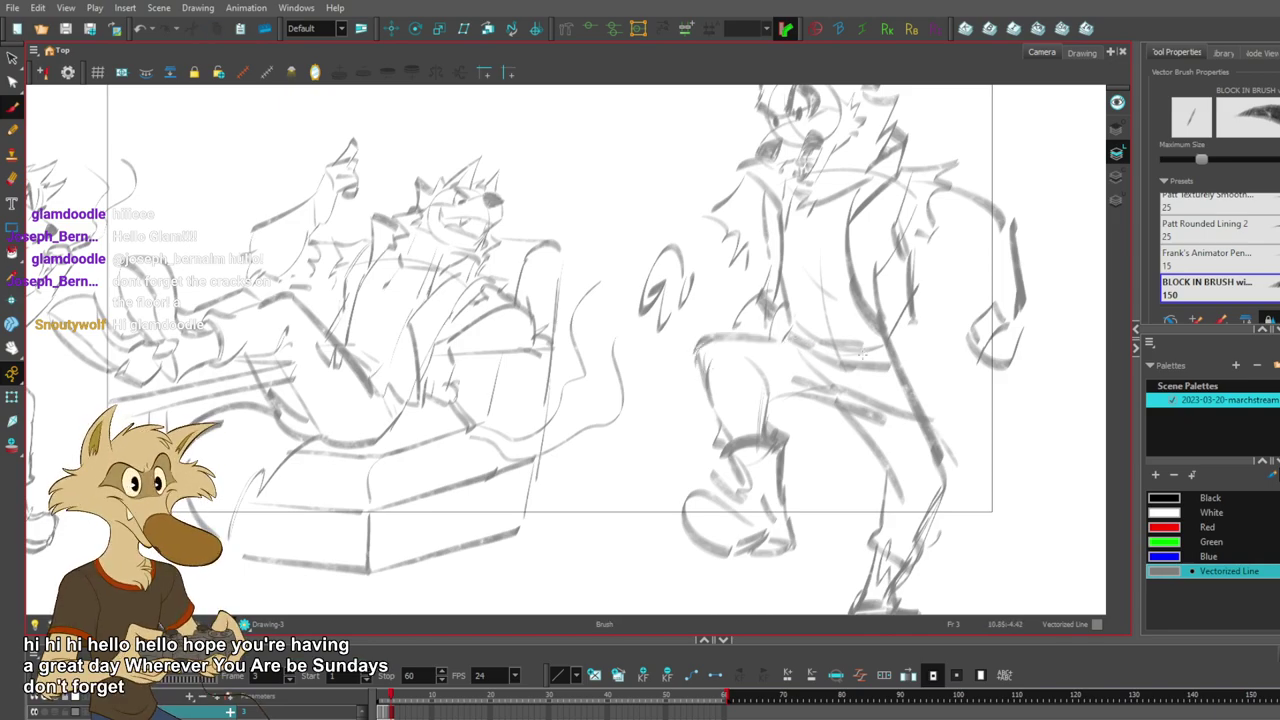
- Examine the stepping wolf's pose and proportions against the other drawings on the sheet
{"action": "scroll", "coordinate": [862, 355], "scroll_direction": "down", "scroll_amount": 3}
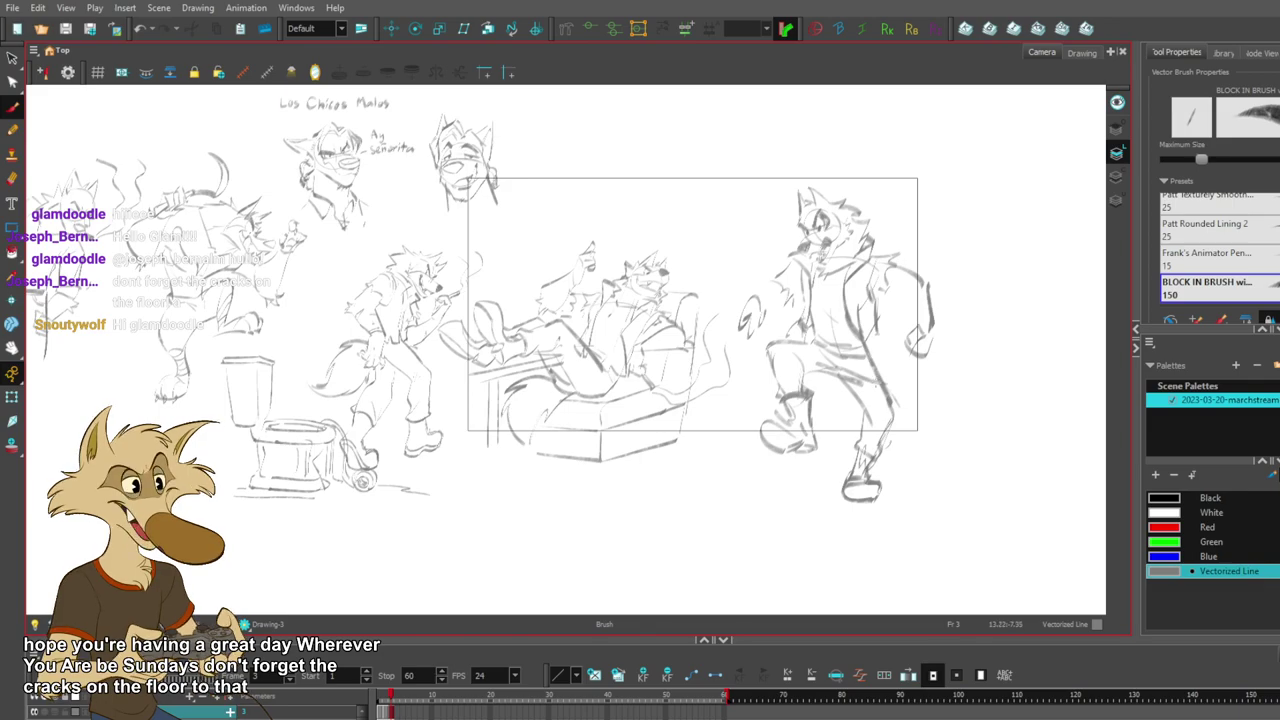
{"action": "scroll", "coordinate": [821, 368], "scroll_direction": "up", "scroll_amount": 3}
{"action": "scroll", "coordinate": [820, 368], "scroll_direction": "down", "scroll_amount": 3}
{"action": "scroll", "coordinate": [760, 372], "scroll_direction": "up", "scroll_amount": 2}
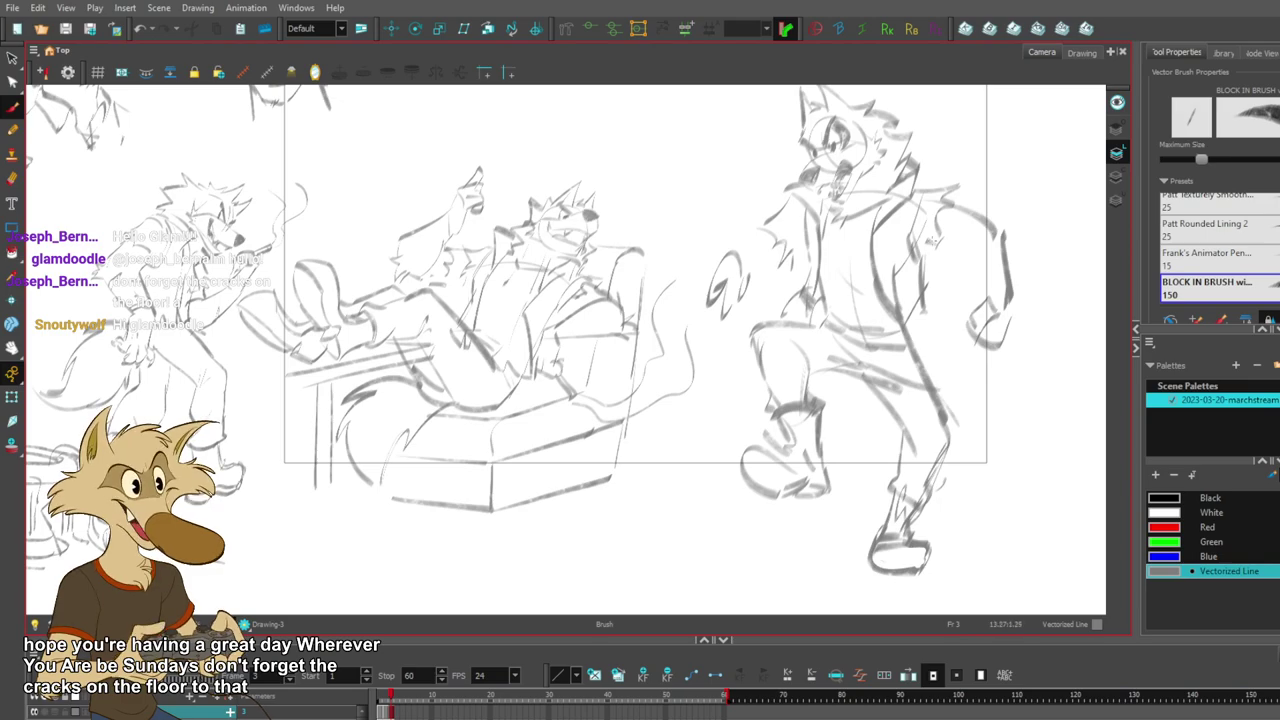
{"action": "scroll", "coordinate": [924, 279], "scroll_direction": "down", "scroll_amount": 2}
{"action": "scroll", "coordinate": [890, 279], "scroll_direction": "up", "scroll_amount": 2}
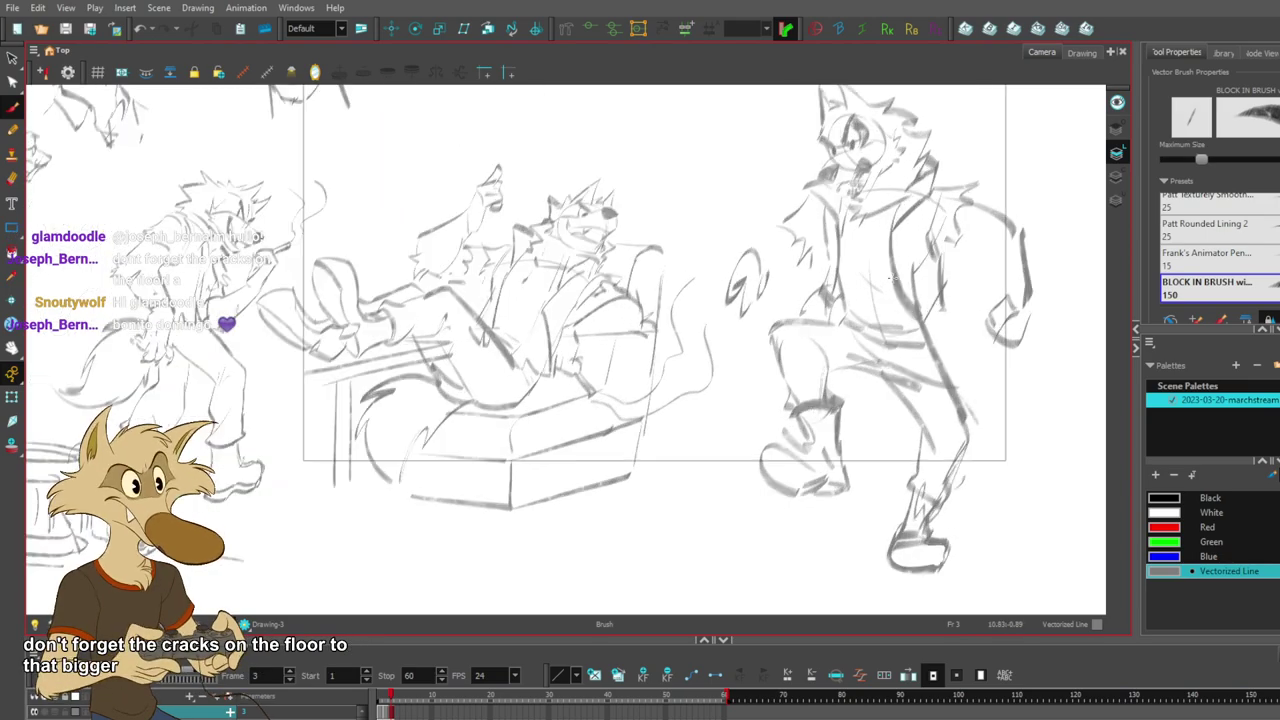
{"action": "scroll", "coordinate": [893, 280], "scroll_direction": "down", "scroll_amount": 3}
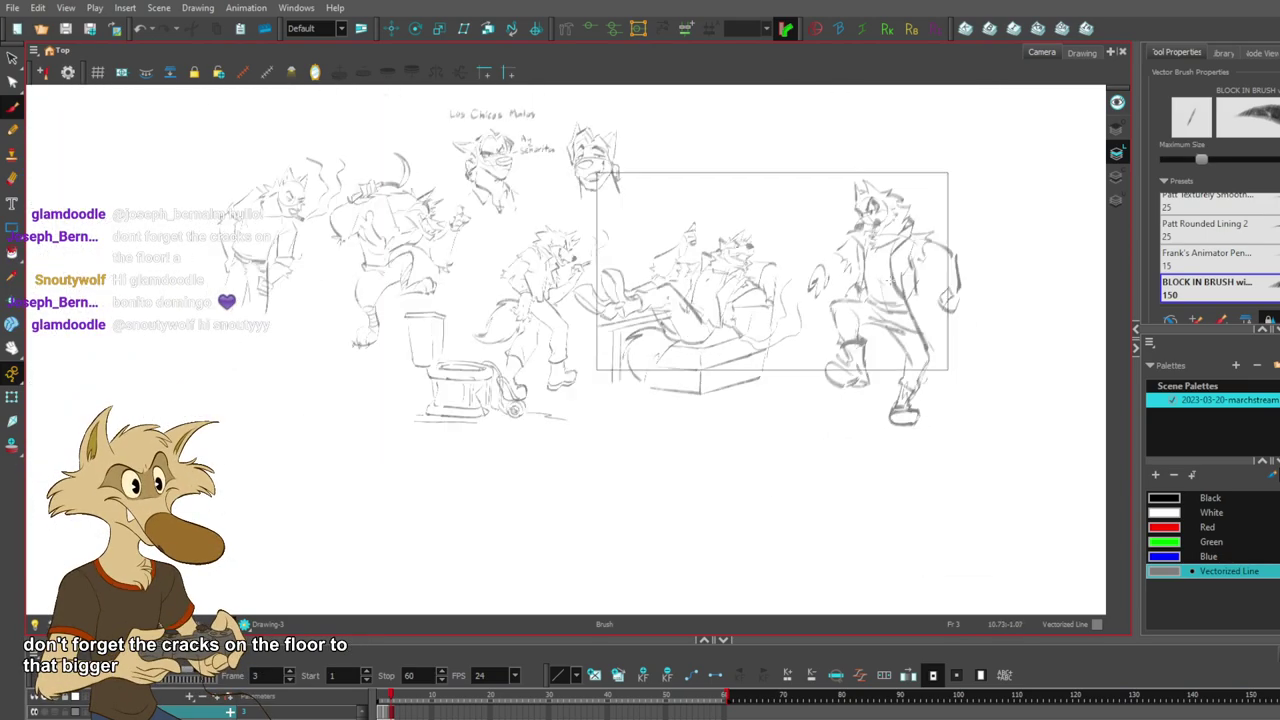
{"action": "scroll", "coordinate": [900, 275], "scroll_direction": "up", "scroll_amount": 2}
{"action": "scroll", "coordinate": [896, 117], "scroll_direction": "up", "scroll_amount": 2}
- Select the stepping wolf's head strokes without the collar line and scale the head down slightly
{"action": "mouse_move", "coordinate": [880, 111]}
{"action": "left_mouse_down"}
{"action": "mouse_move", "coordinate": [752, 232]}
{"action": "mouse_move", "coordinate": [850, 278]}
{"action": "mouse_move", "coordinate": [900, 256]}
{"action": "mouse_move", "coordinate": [930, 150]}
{"action": "mouse_move", "coordinate": [915, 120]}
{"action": "left_mouse_up"}
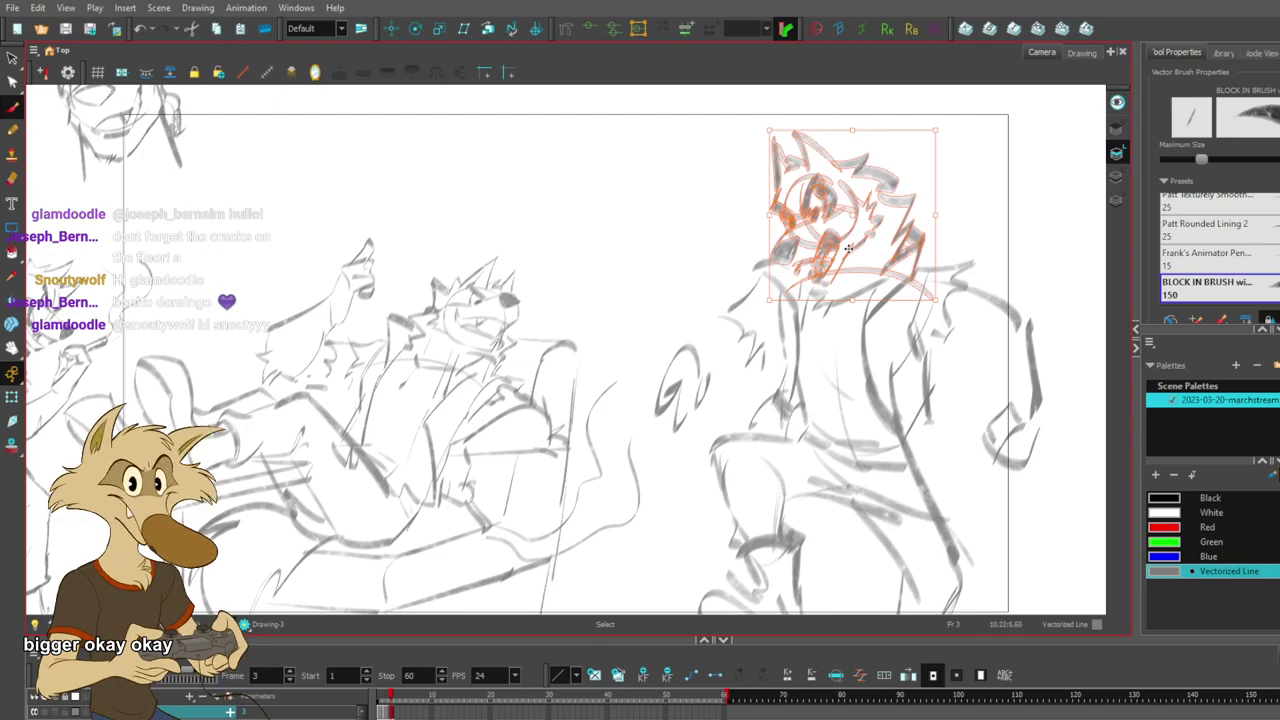
{"action": "left_click_drag", "start_coordinate": [936, 300], "coordinate": [926, 285]}
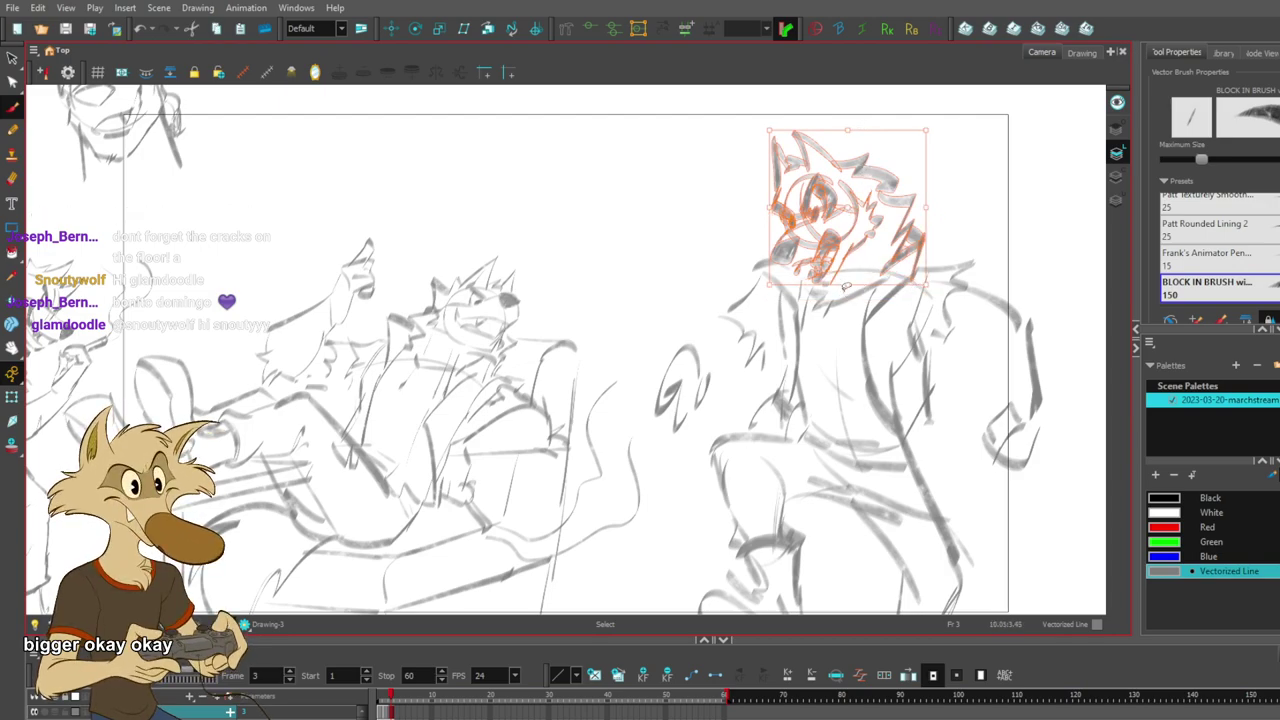
{"action": "left_click", "coordinate": [821, 286], "text": "shift"}
{"action": "mouse_move", "coordinate": [738, 232]}
{"action": "left_mouse_down"}
{"action": "mouse_move", "coordinate": [787, 245]}
{"action": "mouse_move", "coordinate": [798, 270]}
{"action": "left_mouse_up"}
{"action": "left_click", "coordinate": [767, 266], "text": "shift"}
{"action": "scroll", "coordinate": [855, 211], "scroll_direction": "down", "scroll_amount": 2}
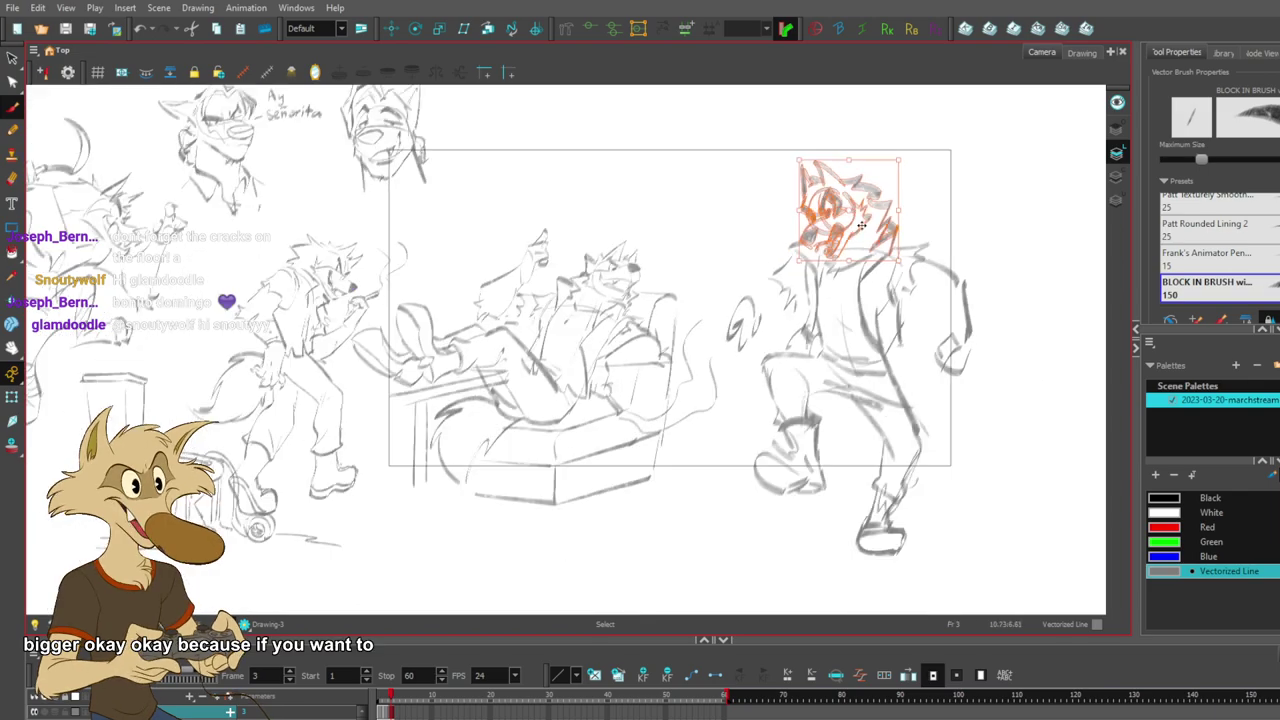
{"action": "scroll", "coordinate": [893, 258], "scroll_direction": "up", "scroll_amount": 2}
{"action": "scroll", "coordinate": [893, 258], "scroll_direction": "down", "scroll_amount": 1}
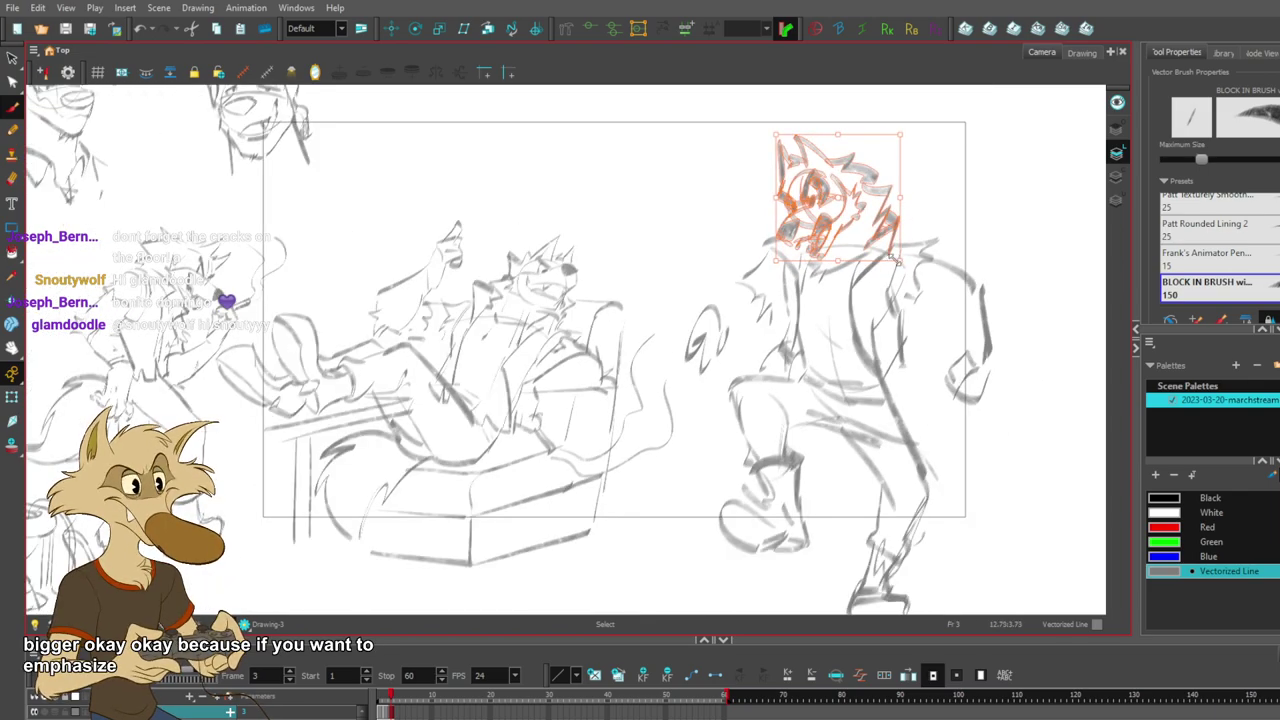
{"action": "left_click_drag", "start_coordinate": [896, 260], "coordinate": [891, 256]}
{"action": "key", "text": "ctrl+z"}
{"action": "key", "text": "alt+b"}
{"action": "scroll", "coordinate": [863, 183], "scroll_direction": "down", "scroll_amount": 1}
{"action": "scroll", "coordinate": [863, 186], "scroll_direction": "down", "scroll_amount": 1}
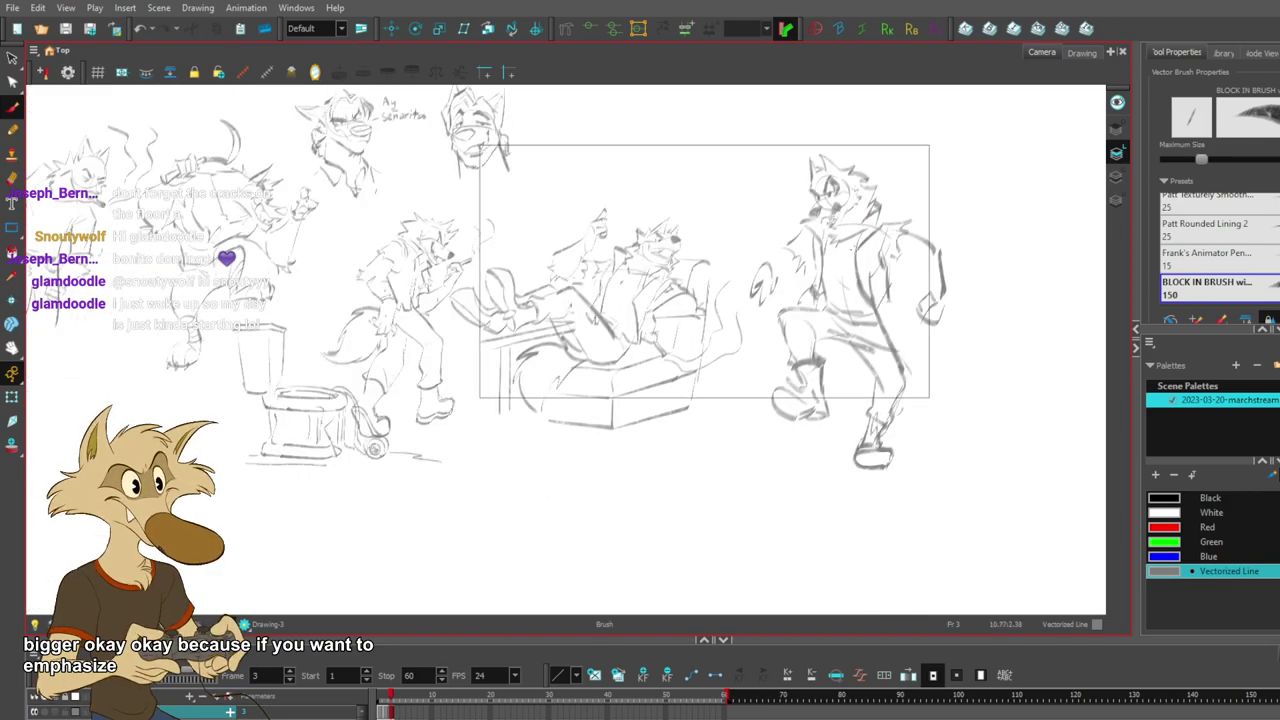
- Select the stepping wolf's lower legs and feet and stretch them downward to make both legs longer
{"action": "scroll", "coordinate": [853, 257], "scroll_direction": "up", "scroll_amount": 1}
{"action": "mouse_move", "coordinate": [917, 357]}
{"action": "left_mouse_down"}
{"action": "mouse_move", "coordinate": [856, 348]}
{"action": "mouse_move", "coordinate": [775, 505]}
{"action": "mouse_move", "coordinate": [950, 388]}
{"action": "mouse_move", "coordinate": [756, 450]}
{"action": "mouse_move", "coordinate": [763, 458]}
{"action": "left_mouse_up"}
{"action": "left_click_drag", "start_coordinate": [838, 525], "coordinate": [835, 568]}
{"action": "left_click", "coordinate": [1013, 522]}
{"action": "scroll", "coordinate": [756, 445], "scroll_direction": "down", "scroll_amount": 1}
{"action": "scroll", "coordinate": [755, 440], "scroll_direction": "up", "scroll_amount": 2}
{"action": "left_click", "coordinate": [825, 462]}
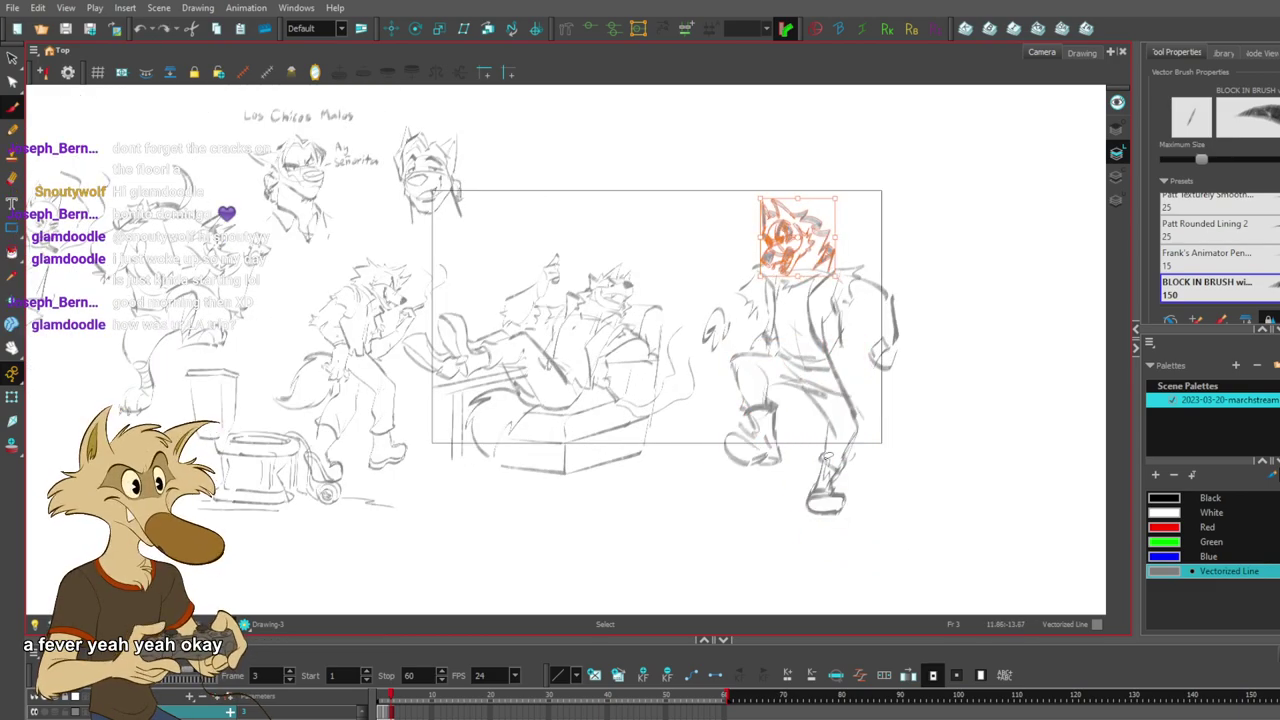
{"action": "scroll", "coordinate": [853, 502], "scroll_direction": "up", "scroll_amount": 2}
{"action": "left_click", "coordinate": [912, 519]}
{"action": "scroll", "coordinate": [902, 459], "scroll_direction": "down", "scroll_amount": 1}
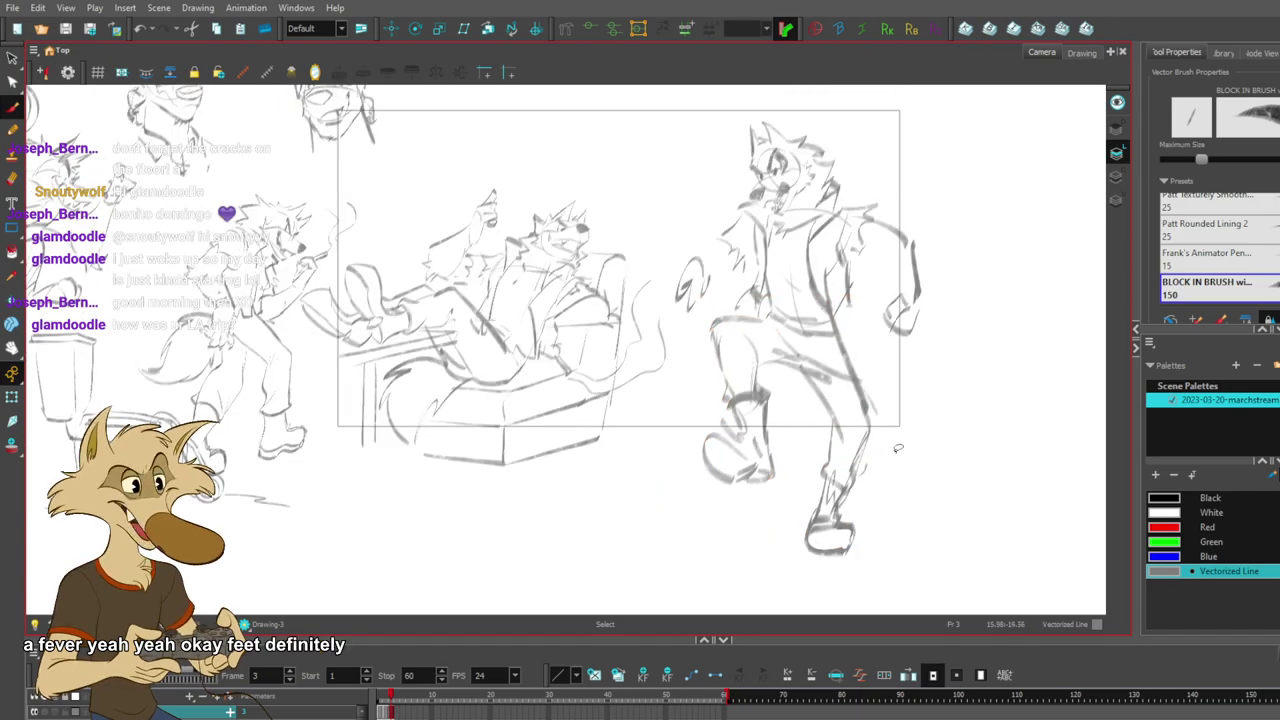
- Lengthen the standing leg further by stretching its shin and shoe downward
{"action": "left_click", "coordinate": [843, 404]}
{"action": "left_click_drag", "start_coordinate": [880, 559], "coordinate": [885, 572]}
{"action": "left_click", "coordinate": [925, 538]}
{"action": "scroll", "coordinate": [859, 472], "scroll_direction": "down", "scroll_amount": 2}
{"action": "scroll", "coordinate": [862, 468], "scroll_direction": "up", "scroll_amount": 2}
{"action": "scroll", "coordinate": [903, 504], "scroll_direction": "up", "scroll_amount": 2}
{"action": "key", "text": "ctrl+z"}
{"action": "scroll", "coordinate": [875, 499], "scroll_direction": "down", "scroll_amount": 2}
{"action": "left_click_drag", "start_coordinate": [875, 499], "coordinate": [871, 505]}
{"action": "left_click", "coordinate": [902, 497]}
{"action": "key", "text": "ctrl+z"}
{"action": "scroll", "coordinate": [914, 503], "scroll_direction": "up", "scroll_amount": 1}
{"action": "left_click", "coordinate": [911, 500]}
{"action": "mouse_move", "coordinate": [854, 466]}
{"action": "left_mouse_down"}
{"action": "mouse_move", "coordinate": [782, 460]}
{"action": "mouse_move", "coordinate": [826, 480]}
{"action": "left_mouse_up"}
{"action": "left_click", "coordinate": [820, 508]}
{"action": "left_click", "coordinate": [918, 494]}
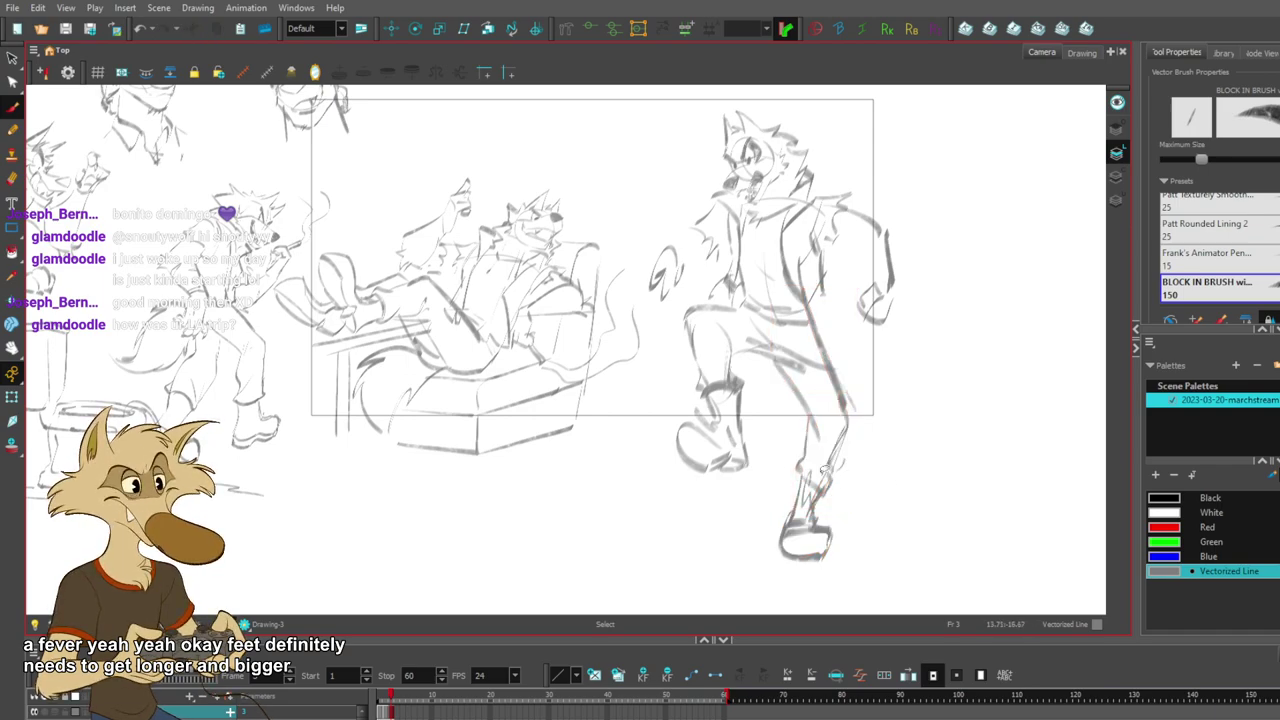
- Try to enlarge the raised shoe by scaling it outward and down from the ankle
{"action": "left_click_drag", "start_coordinate": [754, 397], "coordinate": [760, 442]}
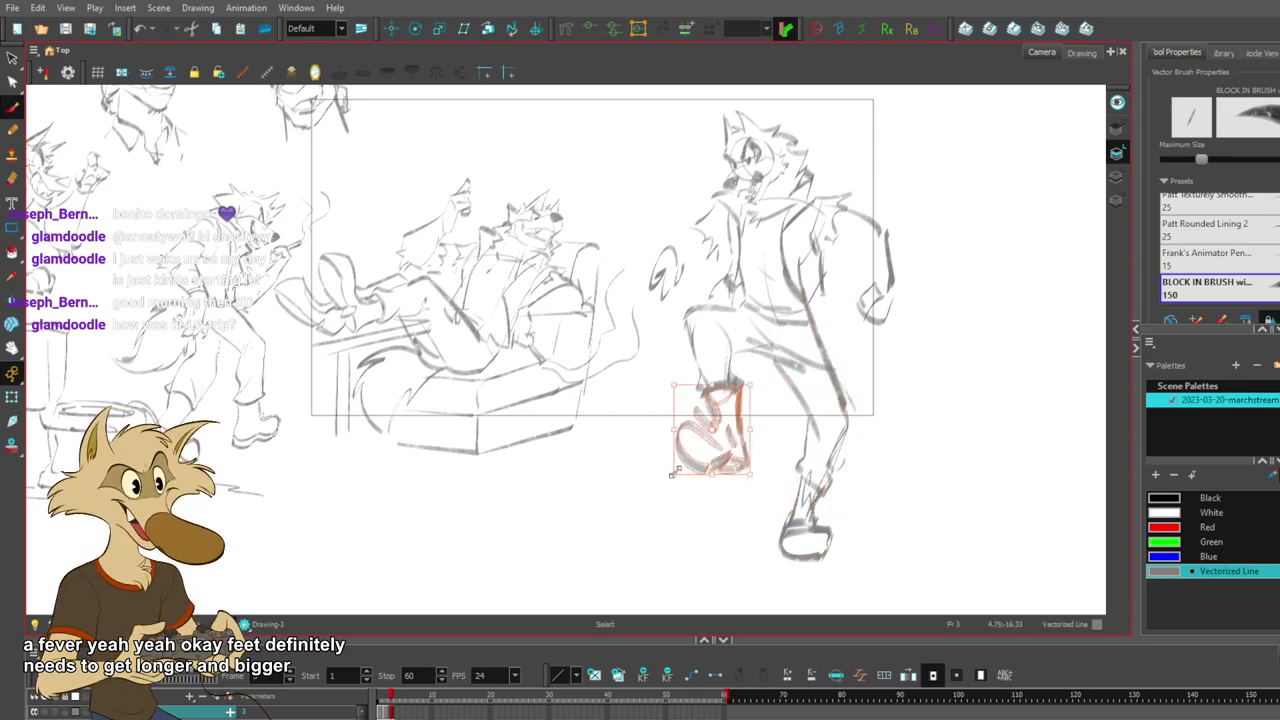
{"action": "left_click_drag", "start_coordinate": [673, 473], "coordinate": [661, 487]}
{"action": "left_click", "coordinate": [690, 501]}
{"action": "key", "text": "alt+b"}
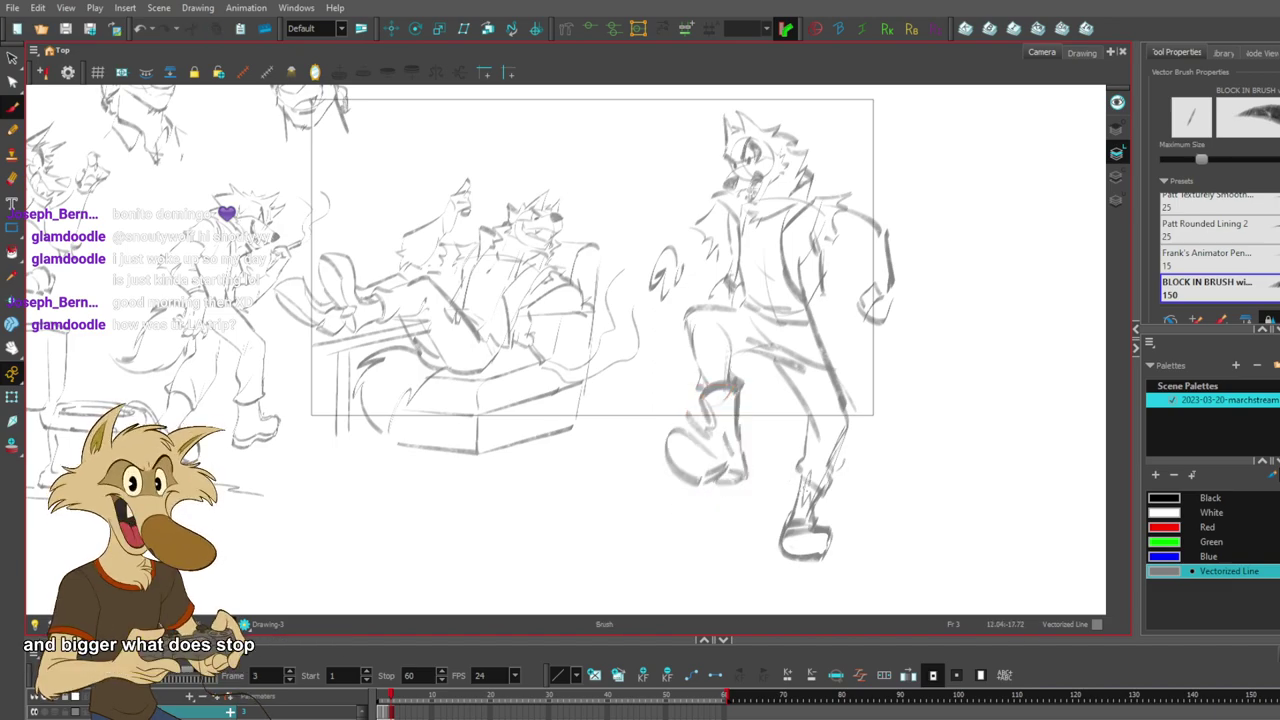
{"action": "scroll", "coordinate": [809, 476], "scroll_direction": "down", "scroll_amount": 3}
{"action": "scroll", "coordinate": [810, 475], "scroll_direction": "up", "scroll_amount": 2}
{"action": "key", "text": "ctrl+z"}
{"action": "scroll", "coordinate": [822, 484], "scroll_direction": "up", "scroll_amount": 3}
{"action": "scroll", "coordinate": [822, 484], "scroll_direction": "down", "scroll_amount": 2}
{"action": "key", "text": "alt+s"}
{"action": "left_click", "coordinate": [866, 488]}
{"action": "key", "text": "alt+b"}
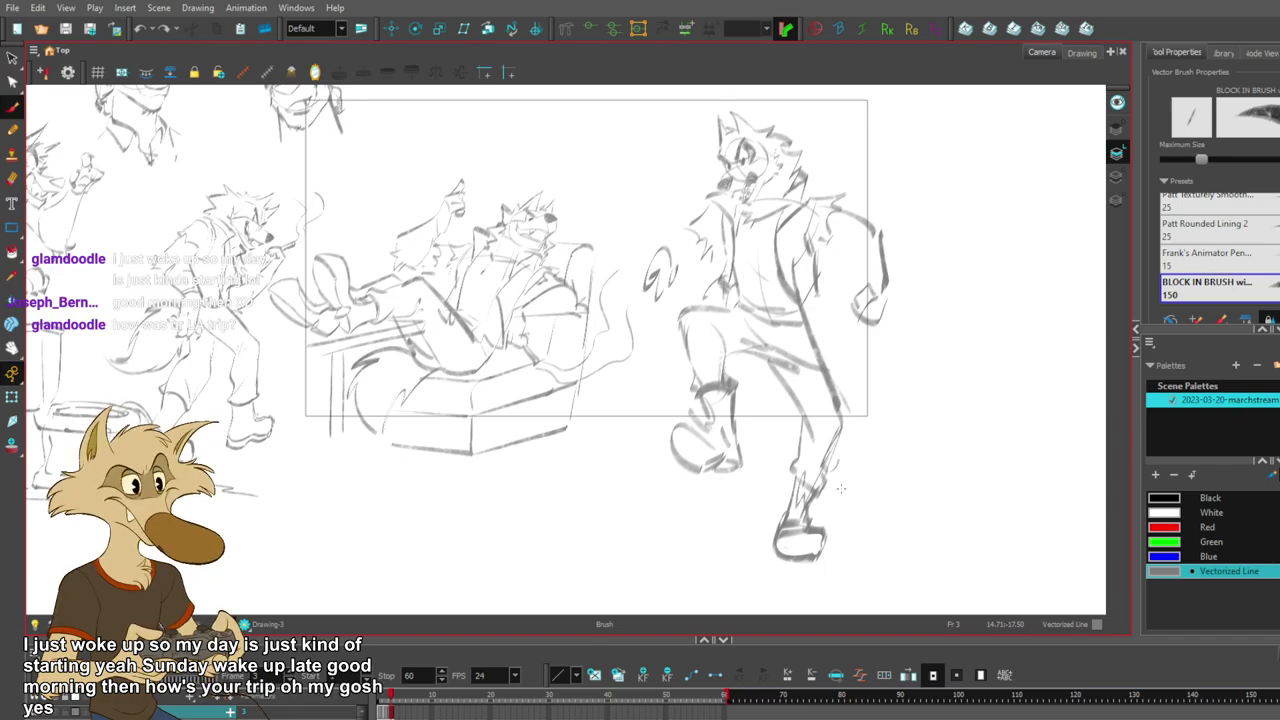
{"action": "scroll", "coordinate": [821, 476], "scroll_direction": "down", "scroll_amount": 2}
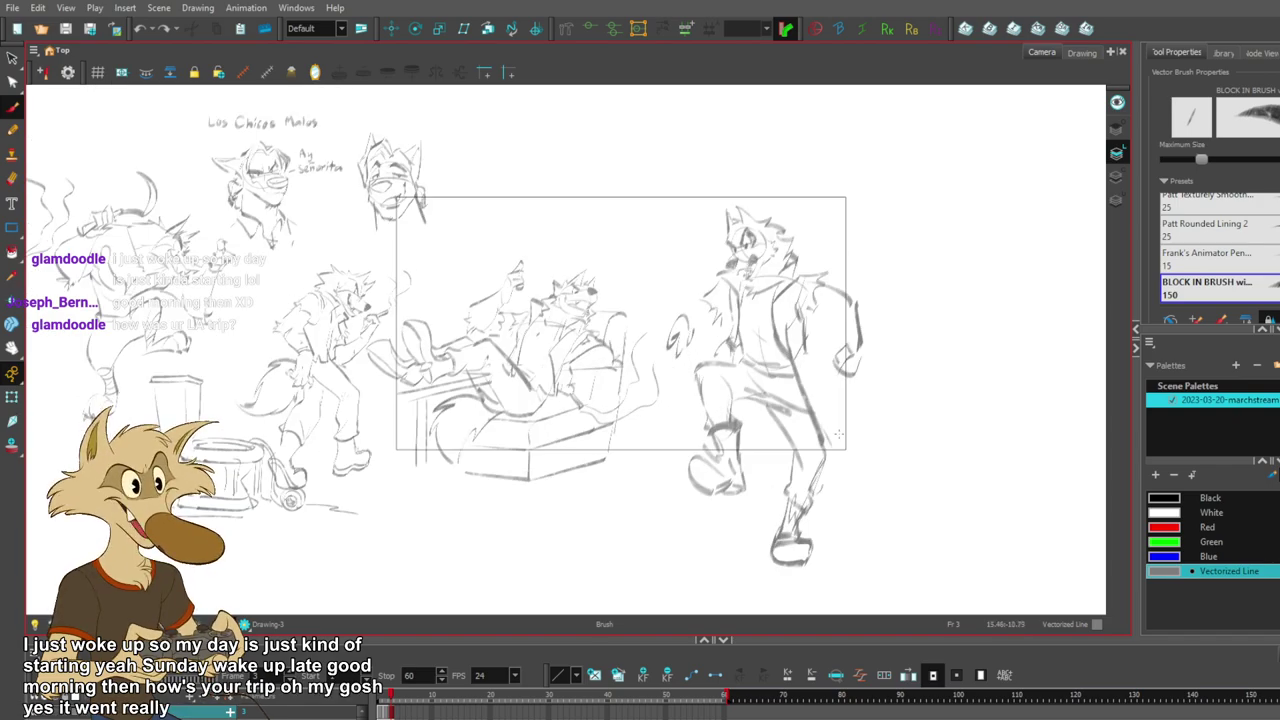
{"action": "scroll", "coordinate": [750, 330], "scroll_direction": "up", "scroll_amount": 2}
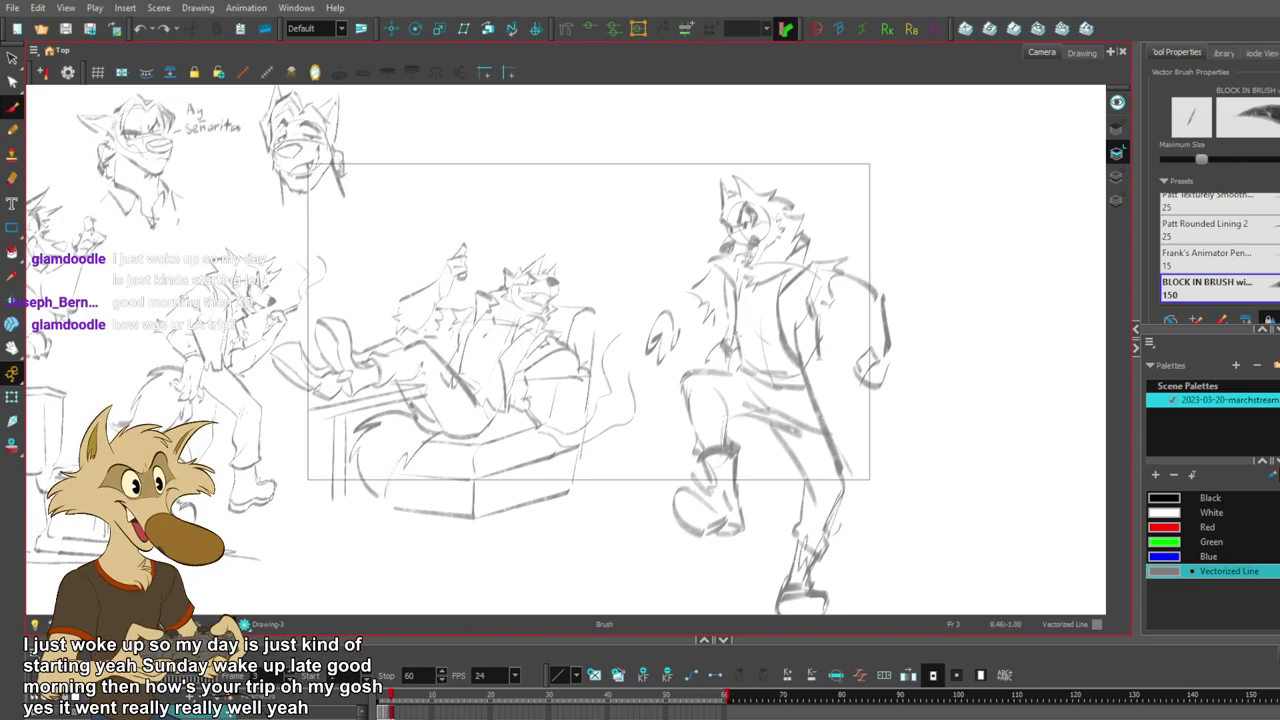
{"action": "scroll", "coordinate": [758, 325], "scroll_direction": "down", "scroll_amount": 2}
{"action": "scroll", "coordinate": [758, 320], "scroll_direction": "up", "scroll_amount": 3}
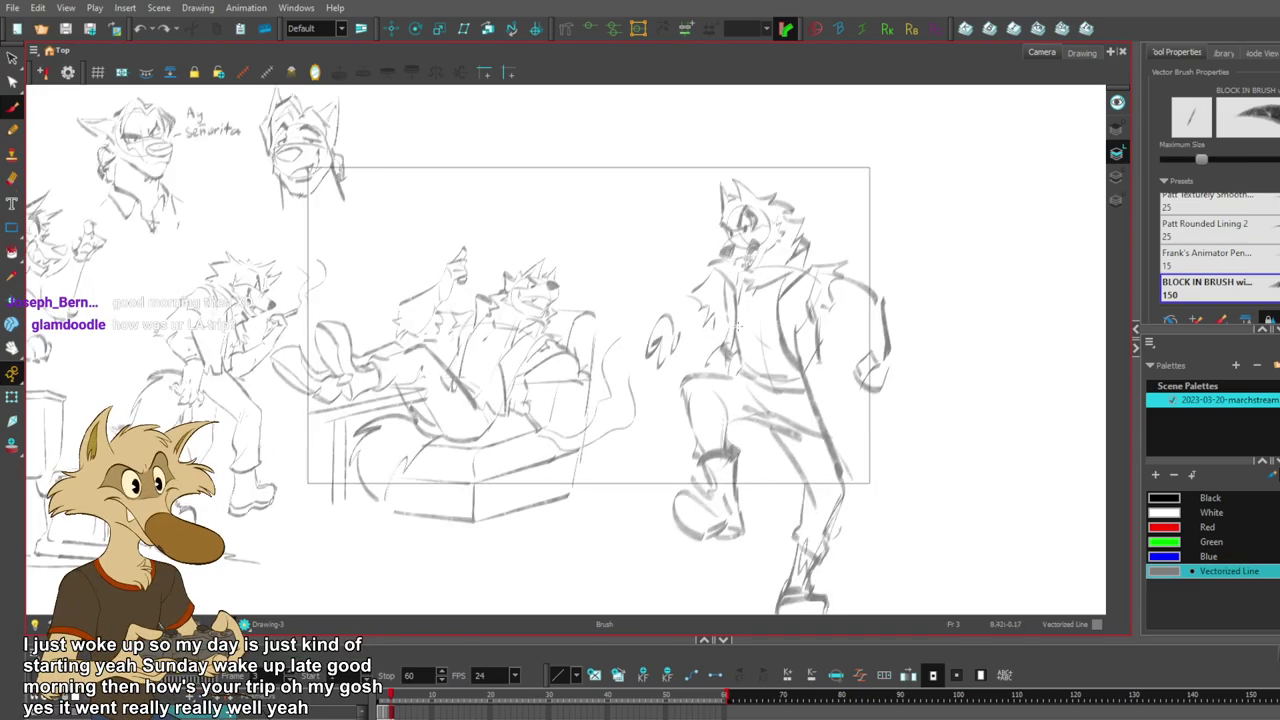
{"action": "scroll", "coordinate": [758, 318], "scroll_direction": "up", "scroll_amount": 1}
{"action": "scroll", "coordinate": [732, 306], "scroll_direction": "up", "scroll_amount": 1}
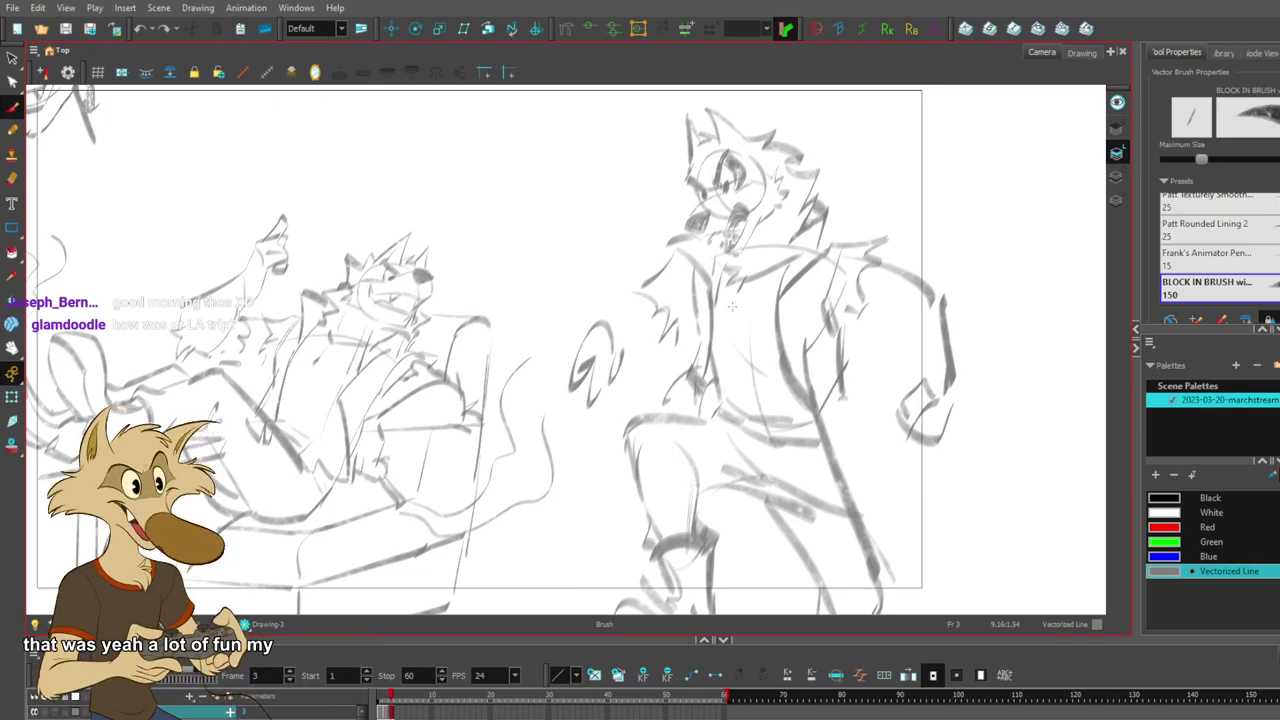
{"action": "scroll", "coordinate": [745, 304], "scroll_direction": "down", "scroll_amount": 4}
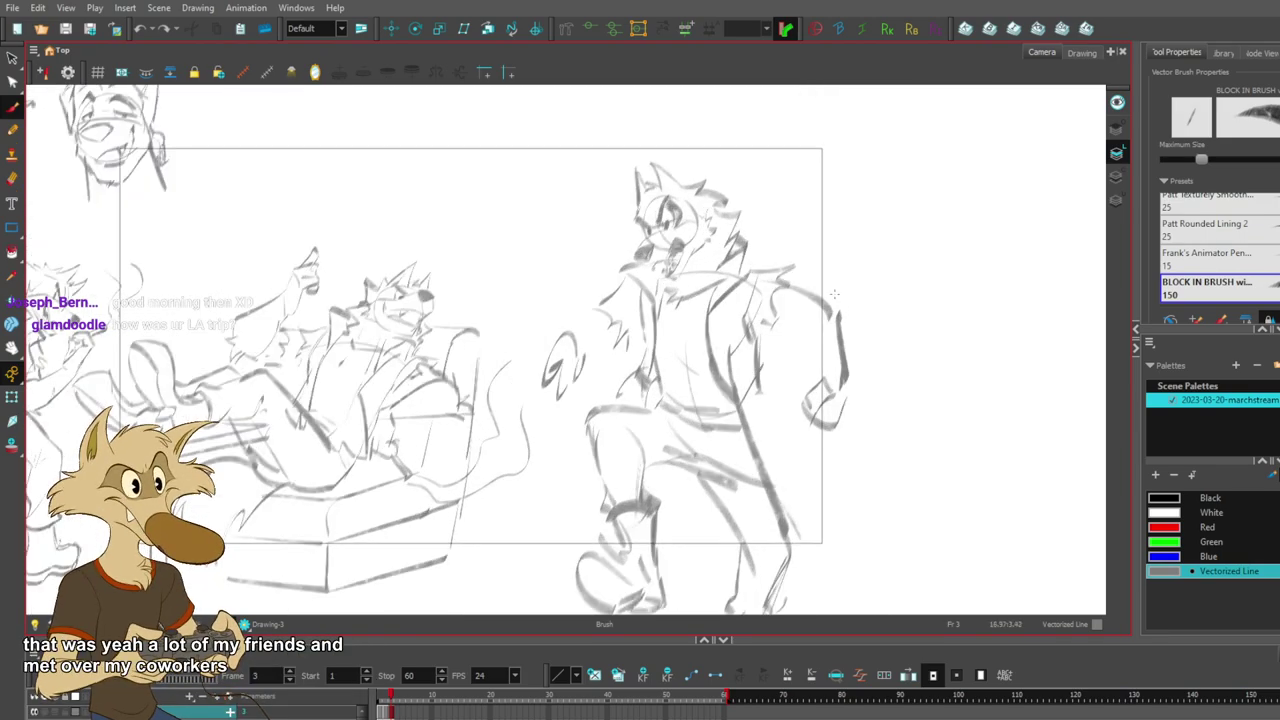
{"action": "scroll", "coordinate": [840, 291], "scroll_direction": "down", "scroll_amount": 1}
{"action": "scroll", "coordinate": [648, 346], "scroll_direction": "up", "scroll_amount": 2}
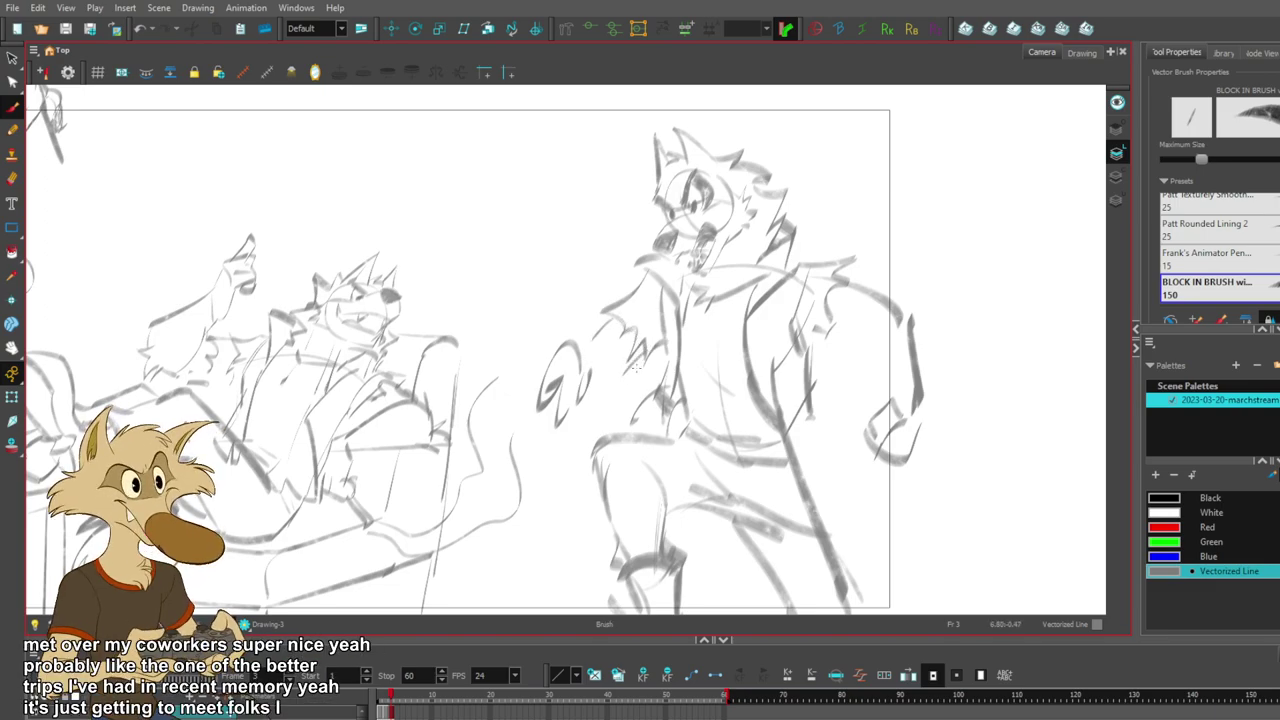
- Sketch the forearm between the torn sleeve and the hand on the stepping wolf's front arm
{"action": "key", "text": "ctrl+z"}
{"action": "left_click_drag", "start_coordinate": [645, 348], "coordinate": [618, 384]}
{"action": "key", "text": "ctrl+z"}
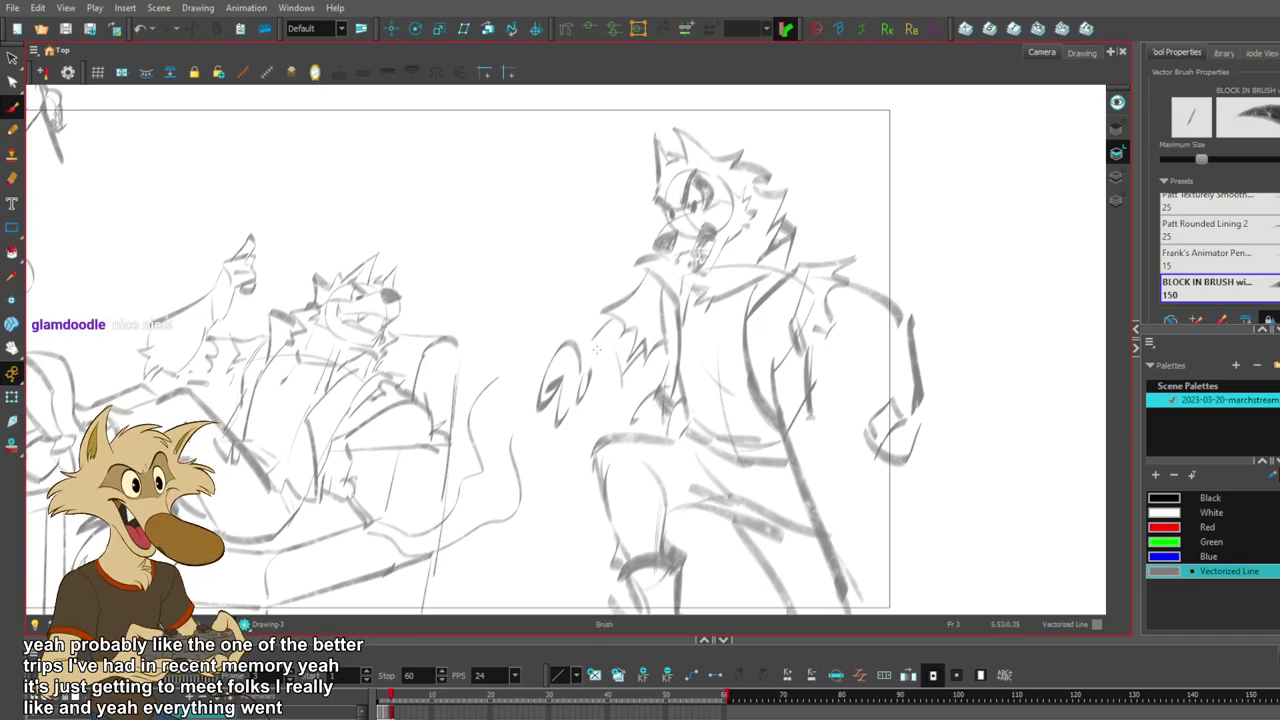
{"action": "key", "text": "alt+b"}
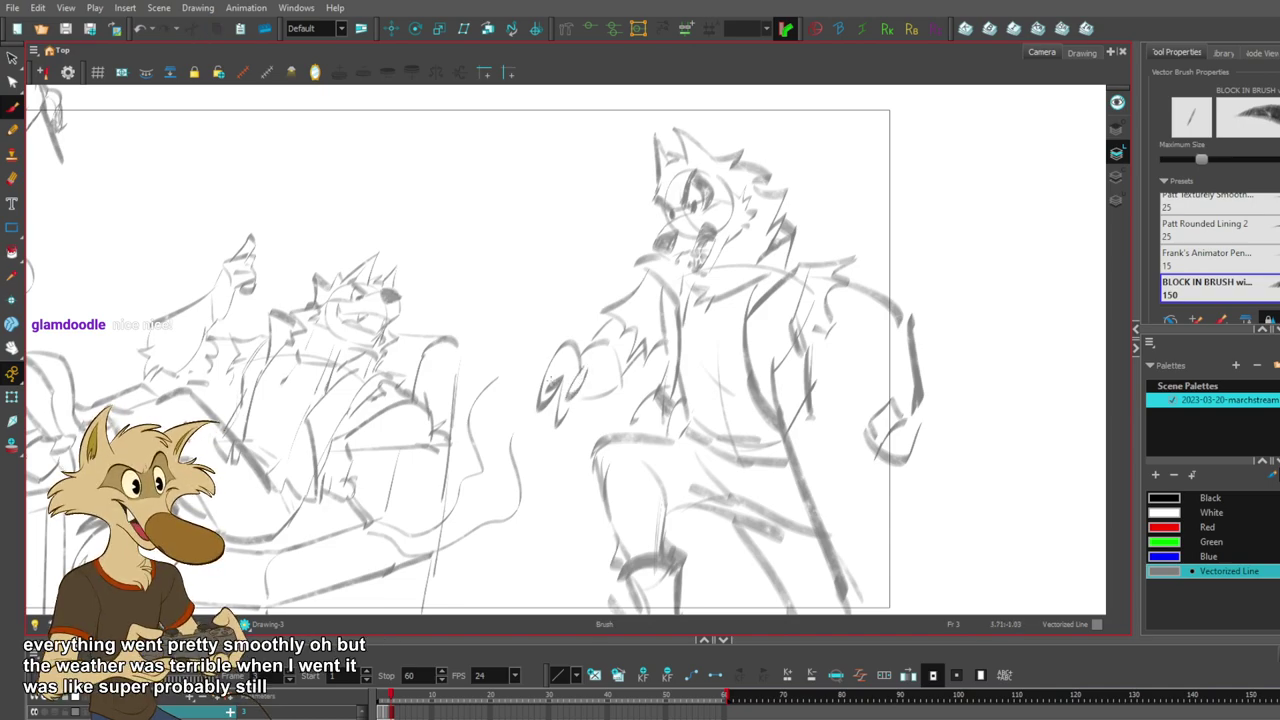
- Delete the front hand's rough oval outline and redraw the back of the hand as a smaller curve from the wrist
{"action": "left_click", "coordinate": [555, 384], "text": "ctrl"}
{"action": "key", "text": "Delete"}
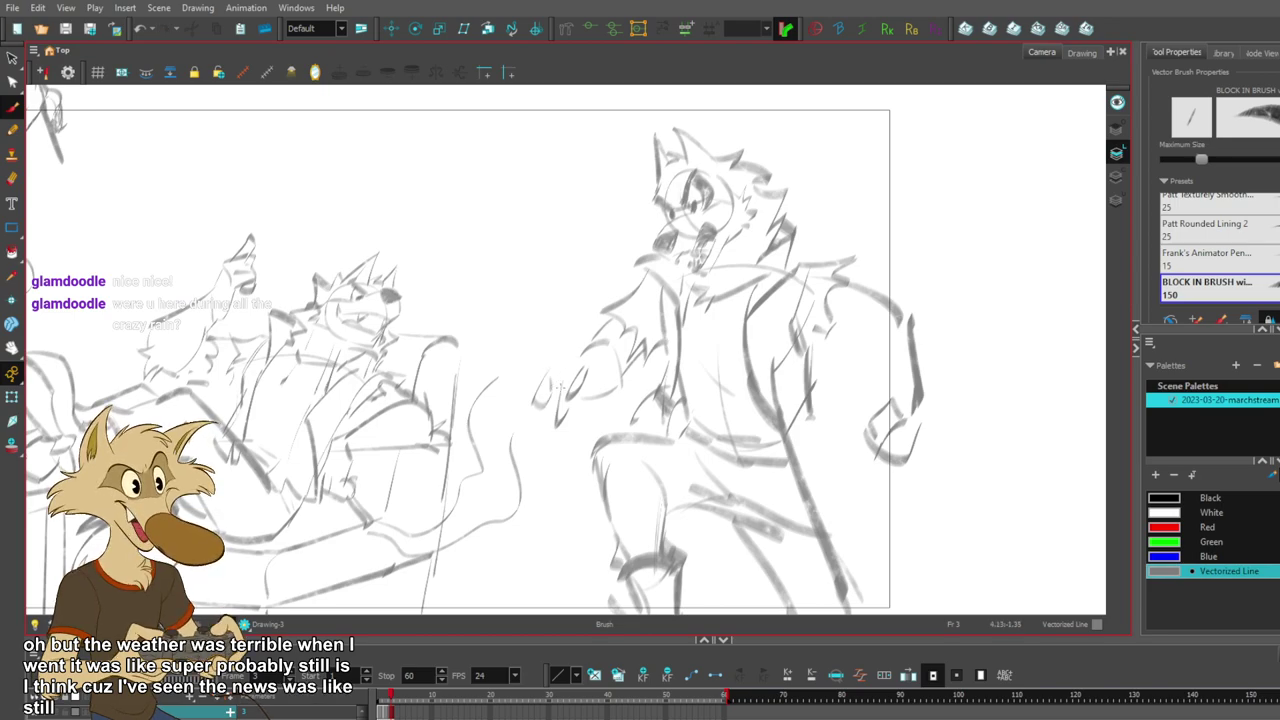
{"action": "mouse_move", "coordinate": [561, 342]}
{"action": "left_mouse_down"}
{"action": "mouse_move", "coordinate": [588, 364]}
{"action": "mouse_move", "coordinate": [574, 351]}
{"action": "mouse_move", "coordinate": [540, 375]}
{"action": "left_mouse_up"}
{"action": "key", "text": "ctrl+z"}
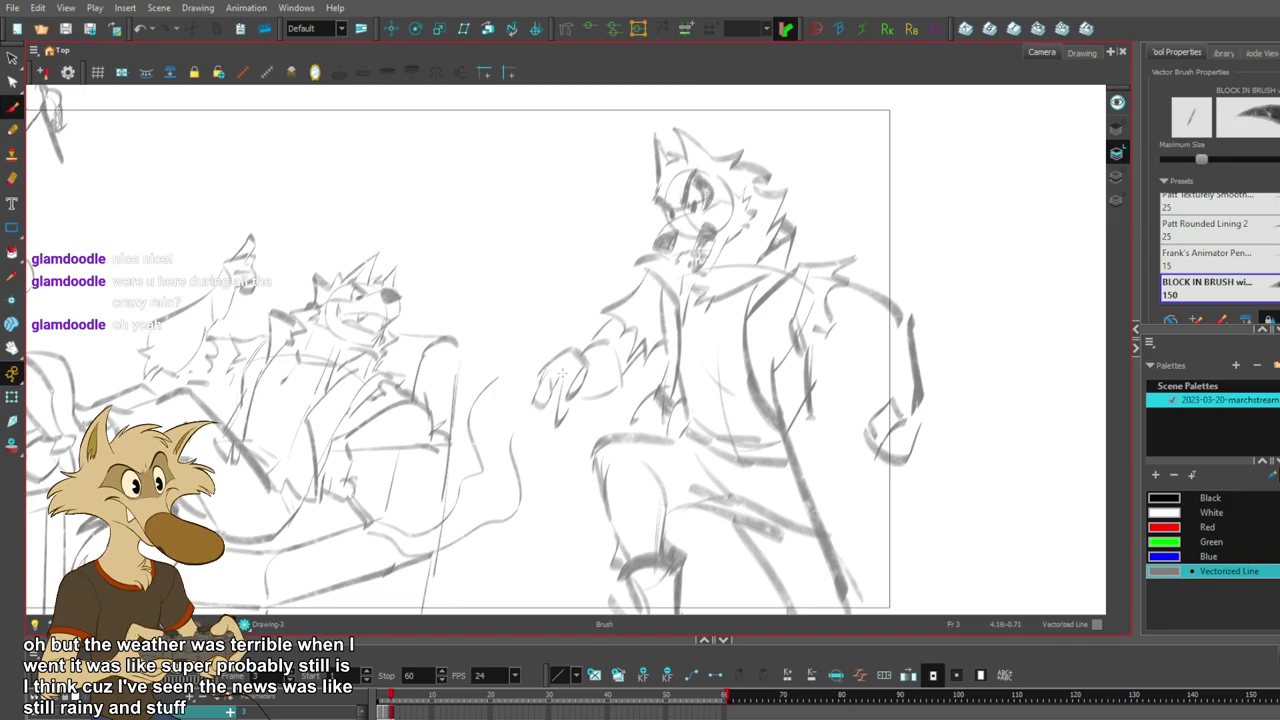
{"action": "key", "text": "ctrl+z"}
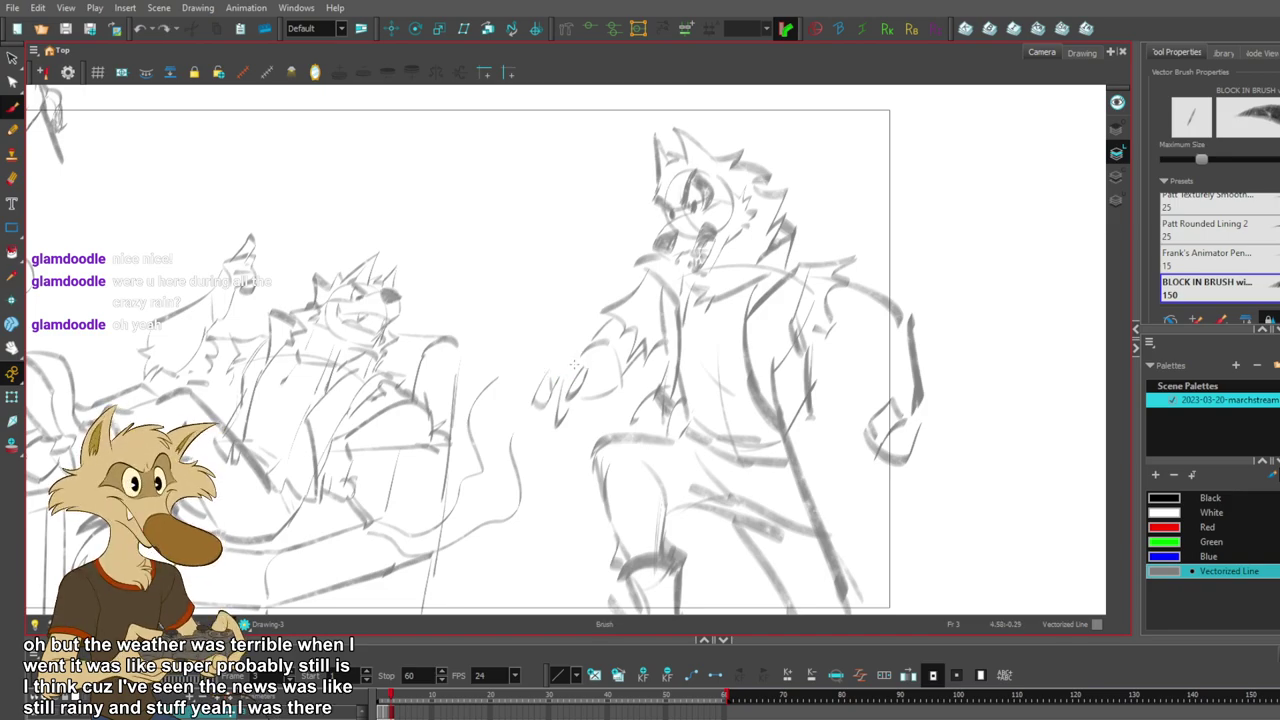
{"action": "left_click_drag", "start_coordinate": [588, 350], "coordinate": [543, 382]}
{"action": "key", "text": "ctrl+z"}
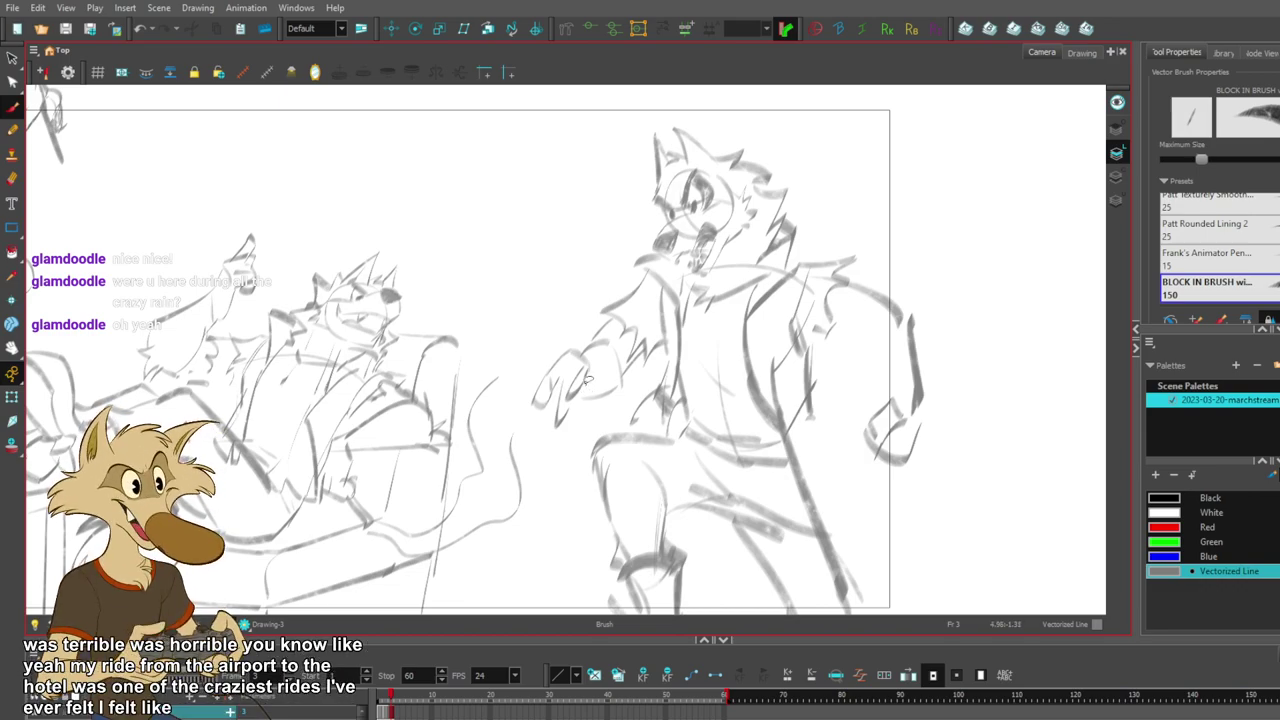
- Sketch the curled fingers and knuckles to turn the front hand into a clenched fist
{"action": "key", "text": "ctrl+z"}
{"action": "key", "text": "ctrl+z"}
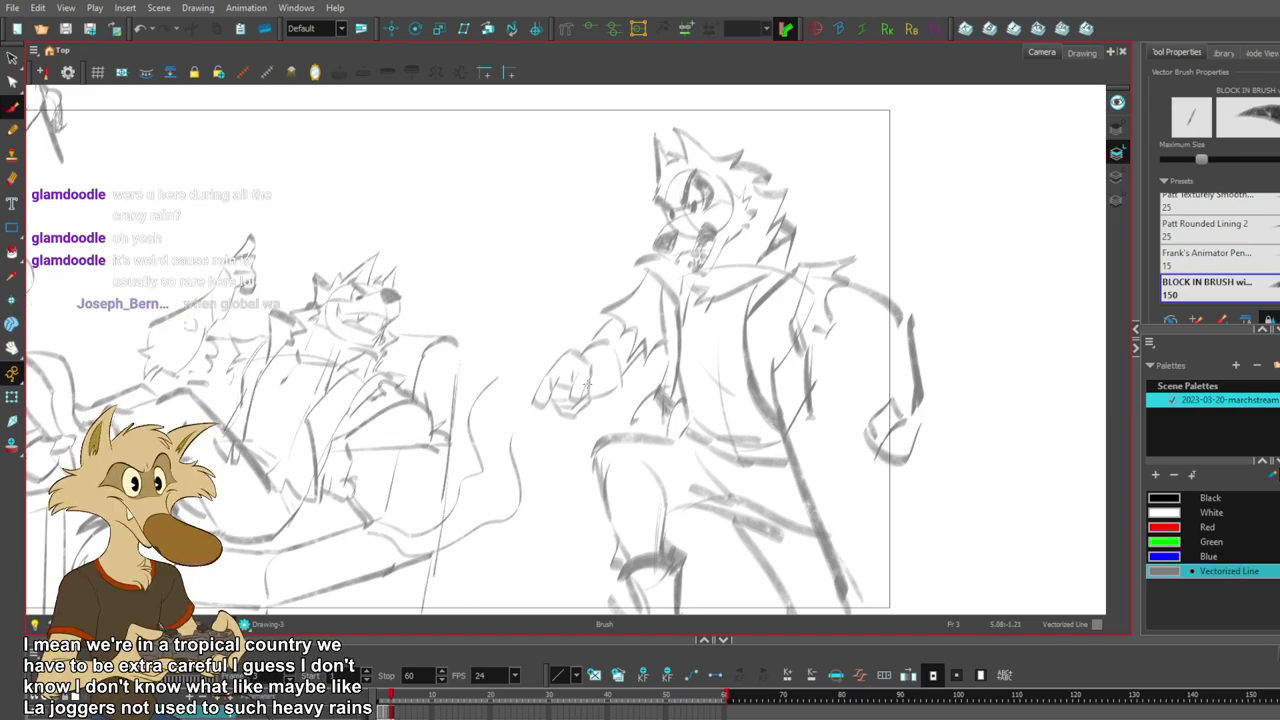
{"action": "key", "text": "ctrl+z"}
{"action": "left_click_drag", "start_coordinate": [575, 369], "coordinate": [583, 371]}
{"action": "key", "text": "ctrl+z"}
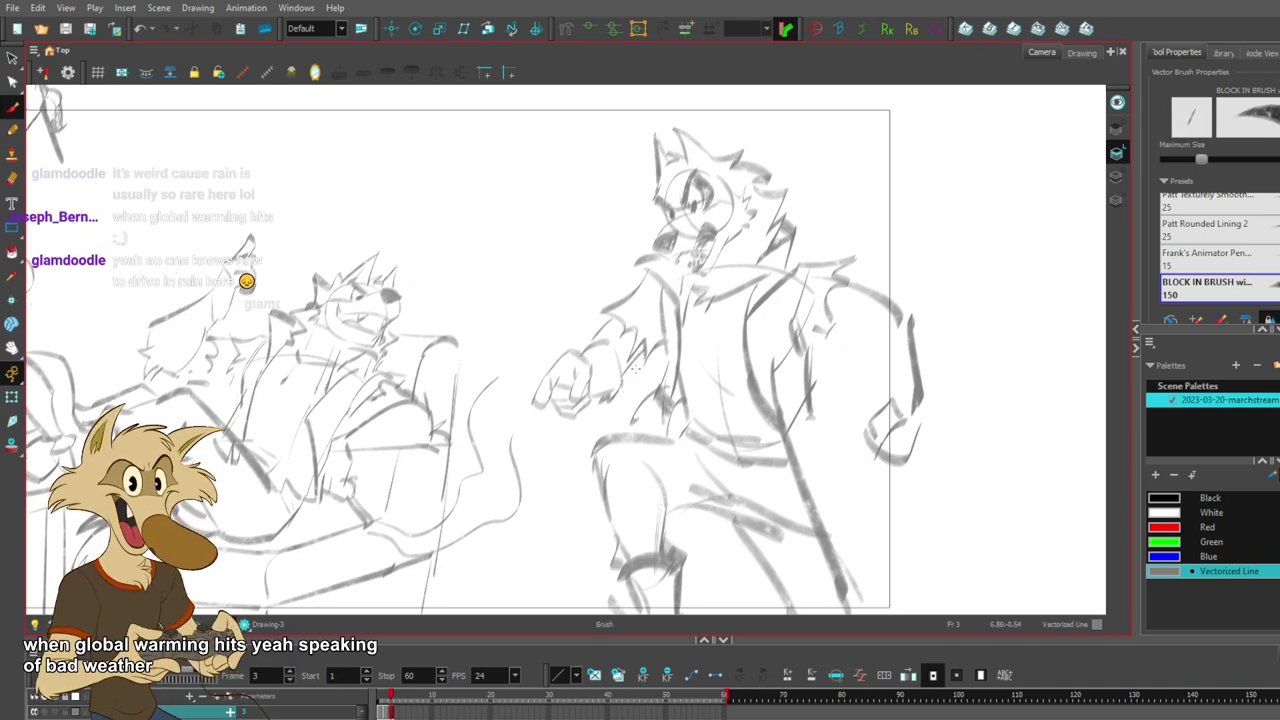
- Replace the heavy outer forearm strokes of the back arm with one curved line from the elbow to the fist
{"action": "scroll", "coordinate": [630, 371], "scroll_direction": "down", "scroll_amount": 4}
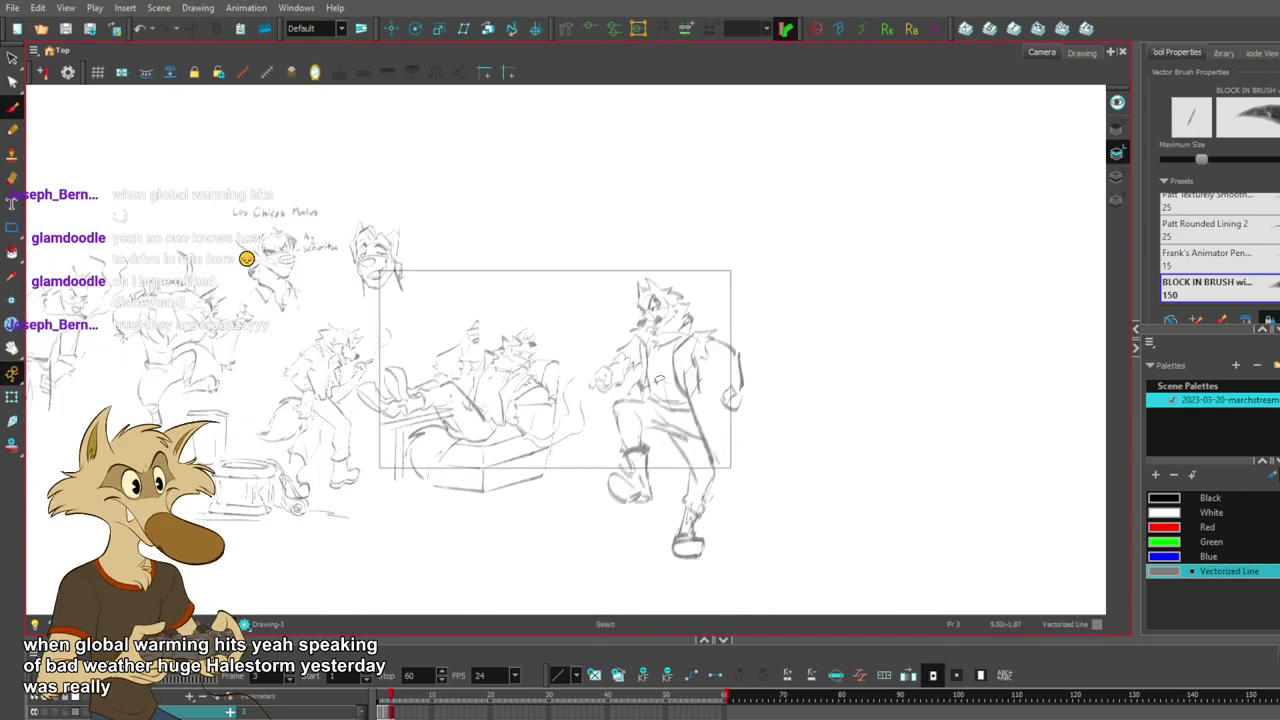
{"action": "scroll", "coordinate": [625, 384], "scroll_direction": "up", "scroll_amount": 5}
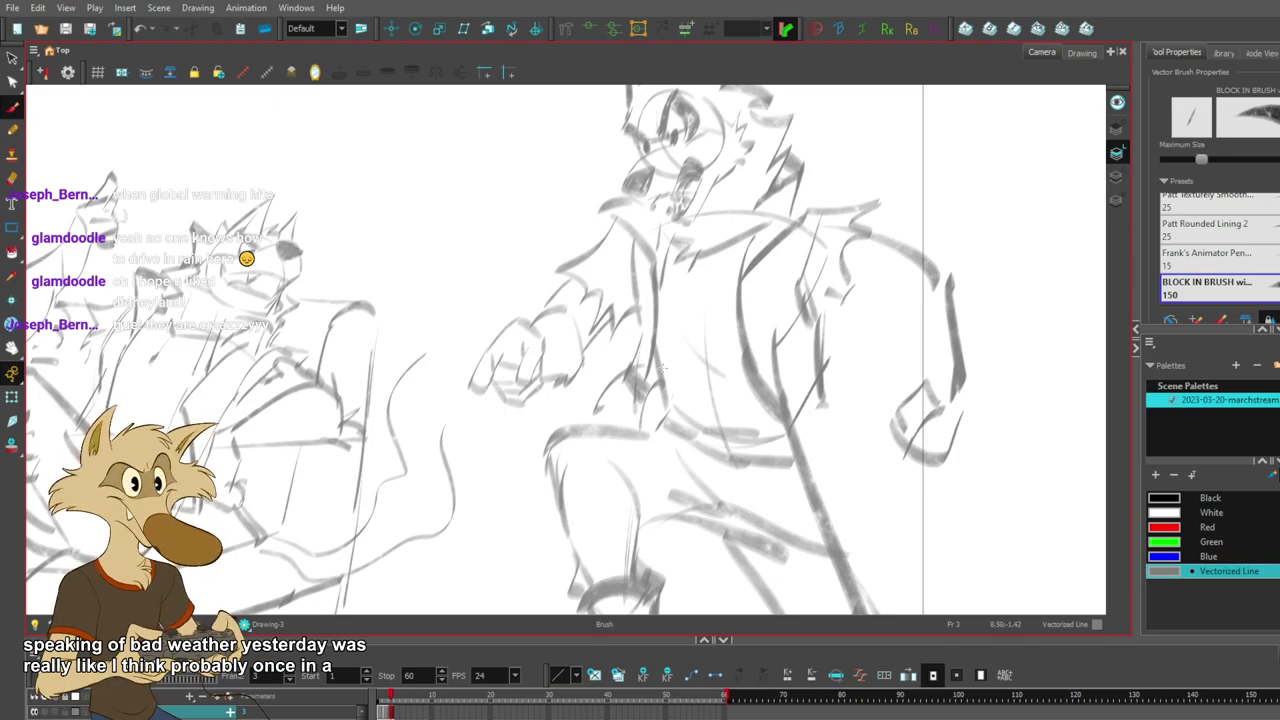
{"action": "scroll", "coordinate": [663, 368], "scroll_direction": "down", "scroll_amount": 5}
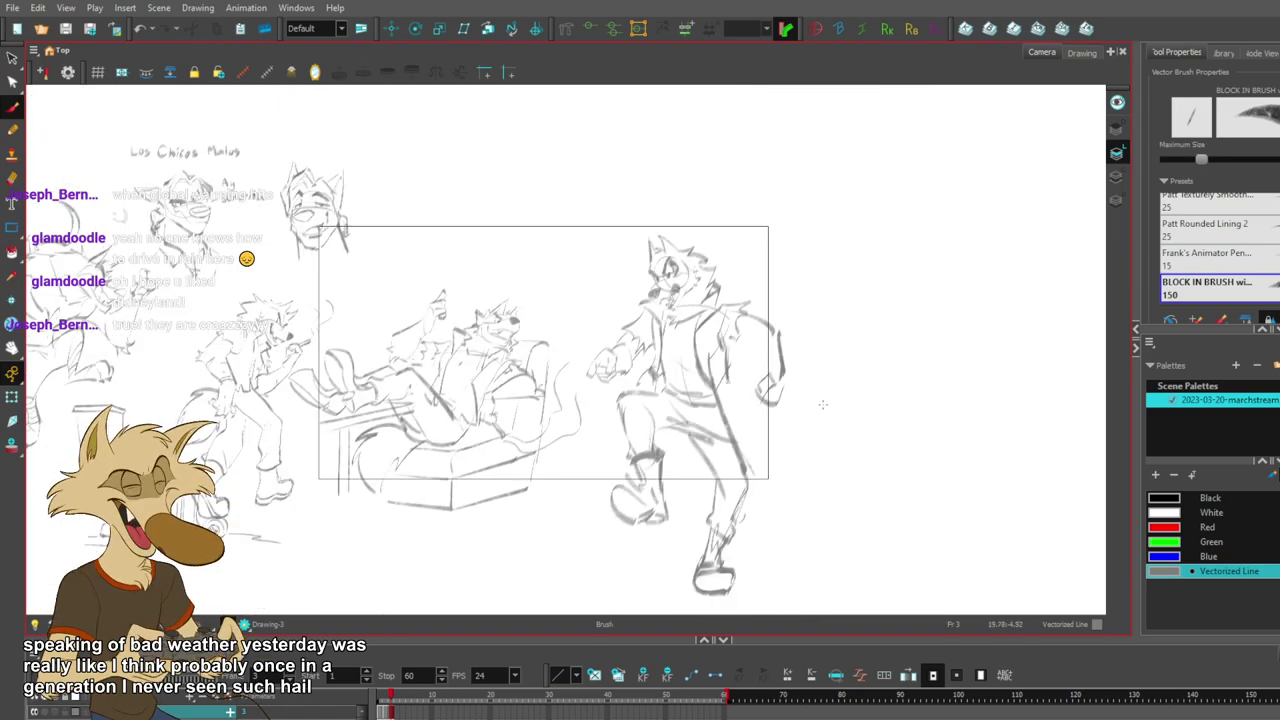
{"action": "scroll", "coordinate": [820, 404], "scroll_direction": "up", "scroll_amount": 3}
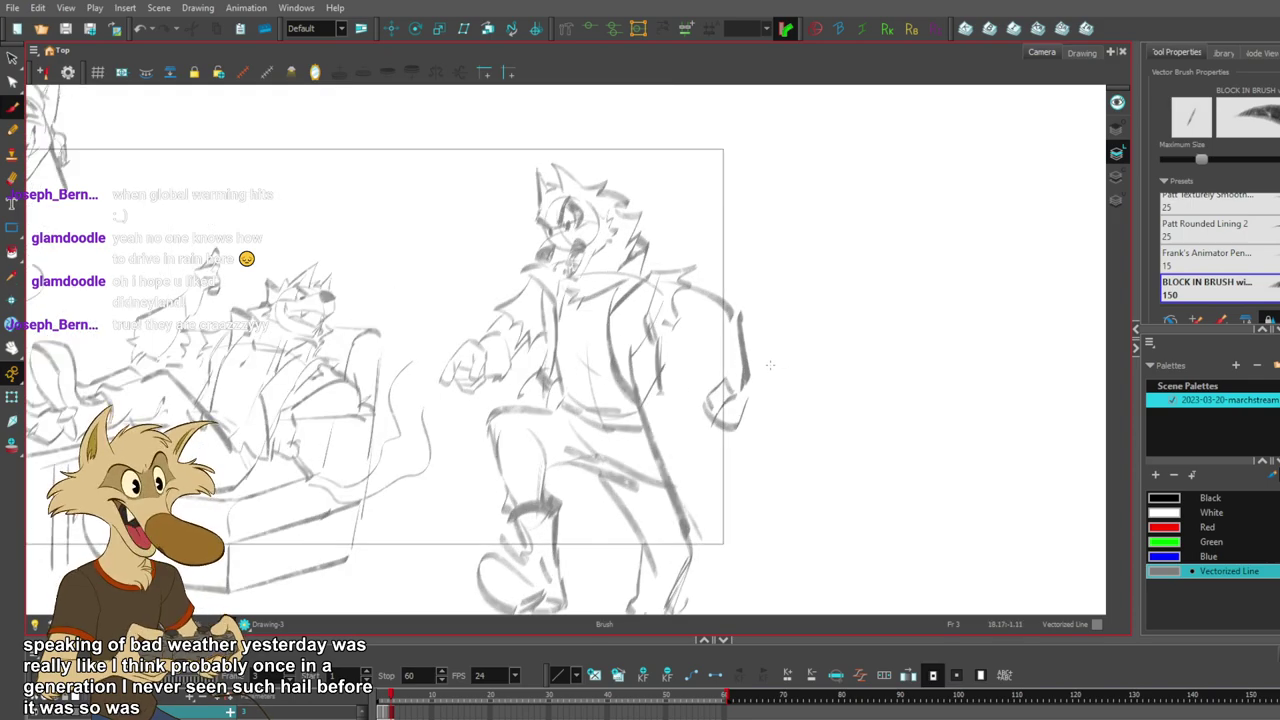
{"action": "key", "text": "ctrl+z"}
{"action": "key", "text": "ctrl+z"}
{"action": "left_click_drag", "start_coordinate": [738, 310], "coordinate": [742, 407]}
{"action": "key", "text": "ctrl+z"}
{"action": "key", "text": "ctrl+z"}
{"action": "key", "text": "ctrl+z"}
{"action": "left_click_drag", "start_coordinate": [745, 314], "coordinate": [745, 402]}
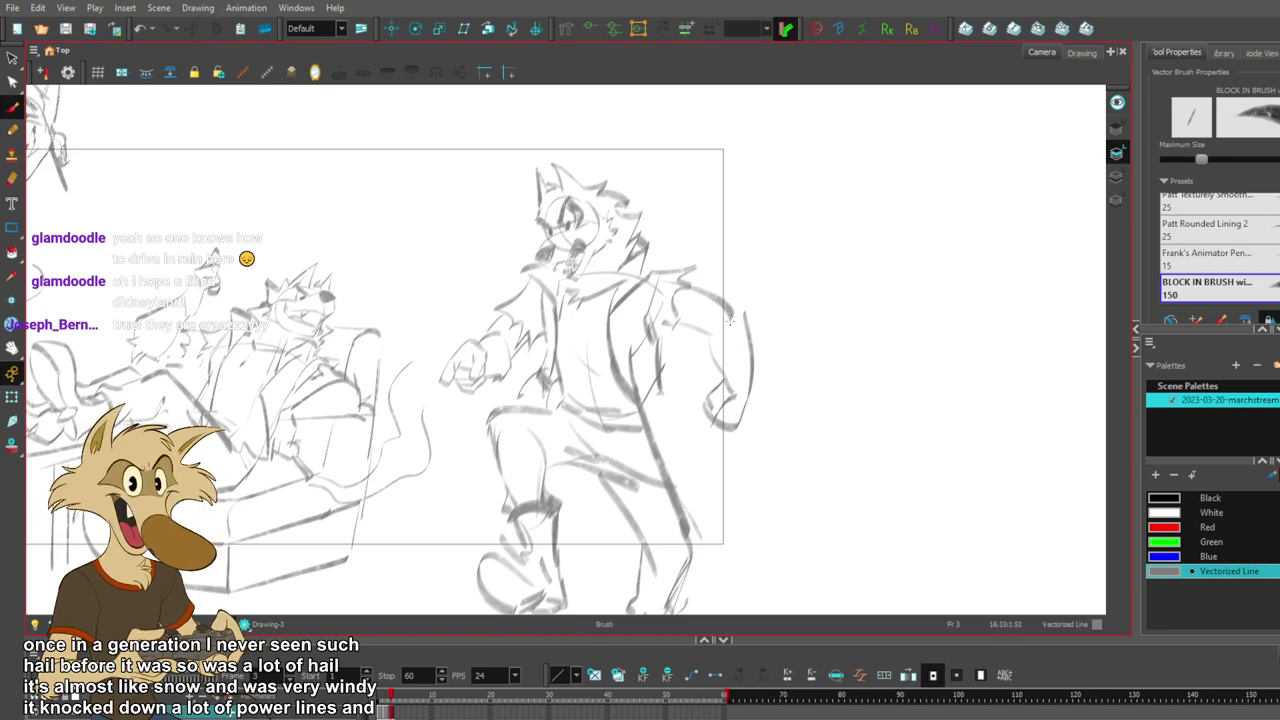
- Redraw the stepping wolf's back upper arm as a straighter line from the torn sleeve to the elbow and save the scene
{"action": "key", "text": "ctrl+z"}
{"action": "mouse_move", "coordinate": [693, 284]}
{"action": "left_mouse_down"}
{"action": "mouse_move", "coordinate": [748, 308]}
{"action": "mouse_move", "coordinate": [706, 292]}
{"action": "mouse_move", "coordinate": [722, 306]}
{"action": "mouse_move", "coordinate": [711, 298]}
{"action": "mouse_move", "coordinate": [753, 305]}
{"action": "left_mouse_up"}
{"action": "key", "text": "ctrl+z"}
{"action": "key", "text": "ctrl+z"}
{"action": "key", "text": "ctrl+z"}
{"action": "key", "text": "ctrl+z"}
{"action": "key", "text": "ctrl+z"}
{"action": "key", "text": "ctrl+z"}
{"action": "key", "text": "ctrl+z"}
{"action": "key", "text": "ctrl+z"}
{"action": "key", "text": "ctrl+z"}
{"action": "key", "text": "ctrl+z"}
{"action": "key", "text": "ctrl+z"}
{"action": "key", "text": "ctrl+z"}
{"action": "key", "text": "ctrl+z"}
{"action": "key", "text": "ctrl+z"}
{"action": "key", "text": "ctrl+z"}
{"action": "key", "text": "ctrl+z"}
{"action": "key", "text": "ctrl+s"}
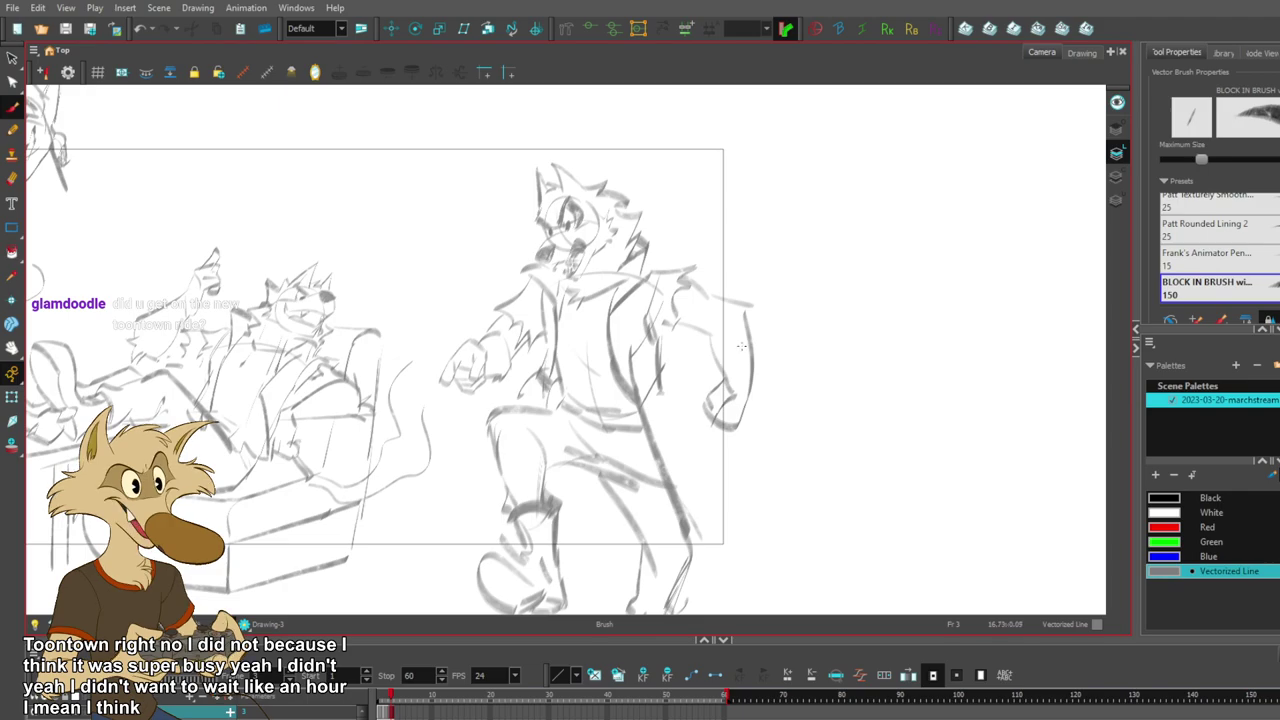
- Redraw the outer line of the back forearm as a thinner stroke and add a fur tuft at the elbow
{"action": "mouse_move", "coordinate": [746, 312]}
{"action": "left_mouse_down"}
{"action": "mouse_move", "coordinate": [749, 398]}
{"action": "mouse_move", "coordinate": [754, 372]}
{"action": "mouse_move", "coordinate": [742, 404]}
{"action": "left_mouse_up"}
{"action": "key", "text": "ctrl+z"}
{"action": "key", "text": "ctrl+z"}
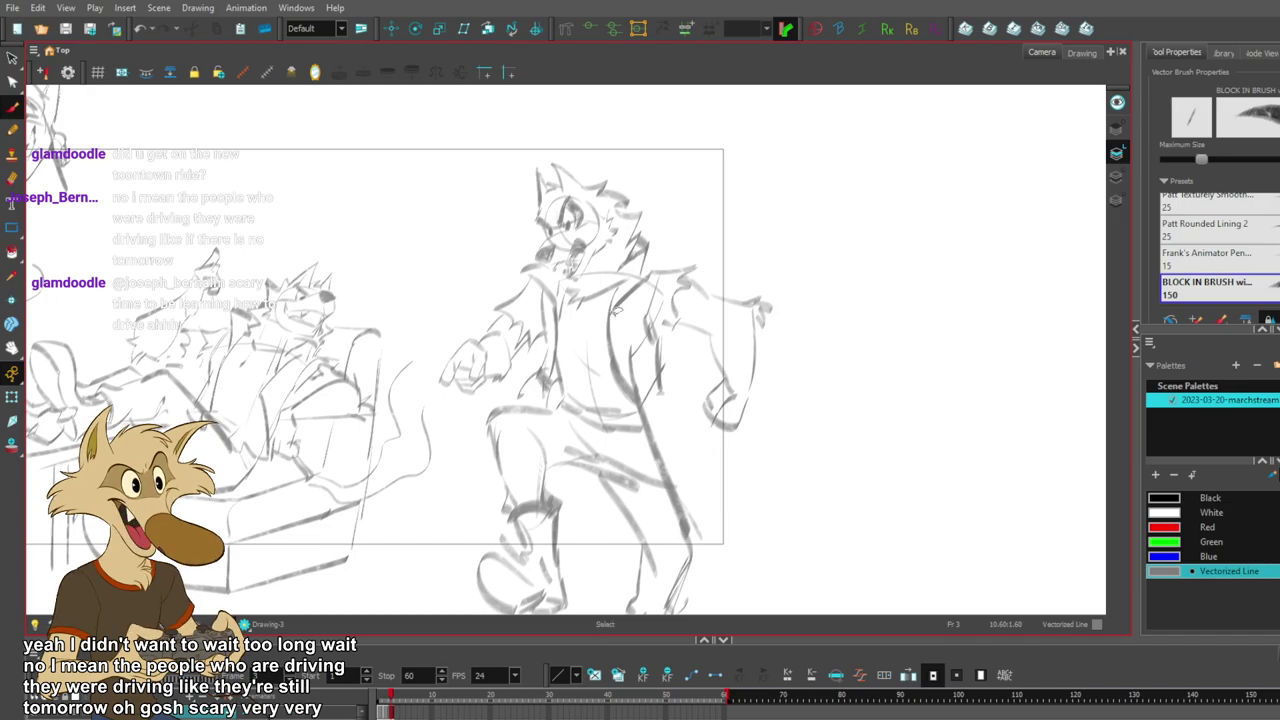
- Mirror the view and examine the stepping wolf's pose alongside the other sketches
{"action": "scroll", "coordinate": [615, 315], "scroll_direction": "down", "scroll_amount": 3}
{"action": "scroll", "coordinate": [609, 358], "scroll_direction": "up", "scroll_amount": 3}
{"action": "key", "text": "comma"}
{"action": "key", "text": "period"}
{"action": "key", "text": "period"}
{"action": "key", "text": "comma"}
{"action": "scroll", "coordinate": [551, 356], "scroll_direction": "up", "scroll_amount": 1}
{"action": "scroll", "coordinate": [664, 310], "scroll_direction": "down", "scroll_amount": 1}
{"action": "scroll", "coordinate": [692, 354], "scroll_direction": "up", "scroll_amount": 1}
{"action": "scroll", "coordinate": [498, 243], "scroll_direction": "up", "scroll_amount": 1}
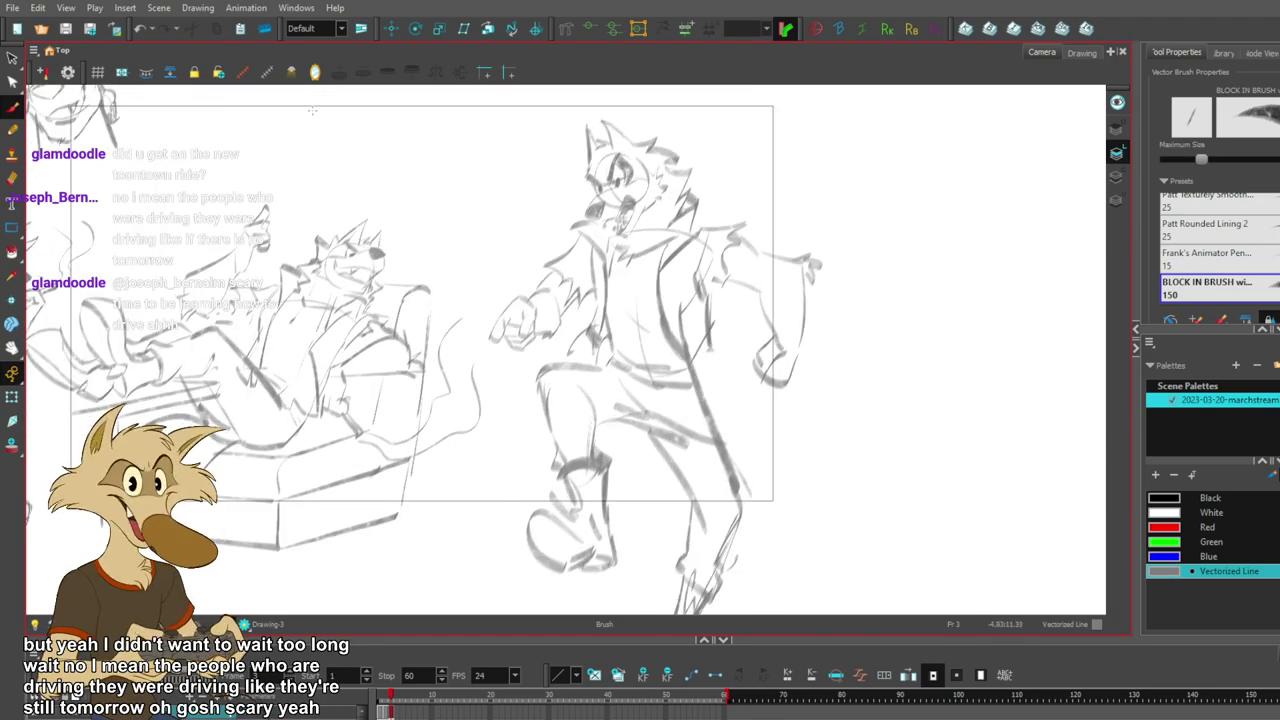
{"action": "left_click", "coordinate": [315, 73]}
{"action": "scroll", "coordinate": [585, 387], "scroll_direction": "down", "scroll_amount": 3}
{"action": "scroll", "coordinate": [612, 358], "scroll_direction": "up", "scroll_amount": 4}
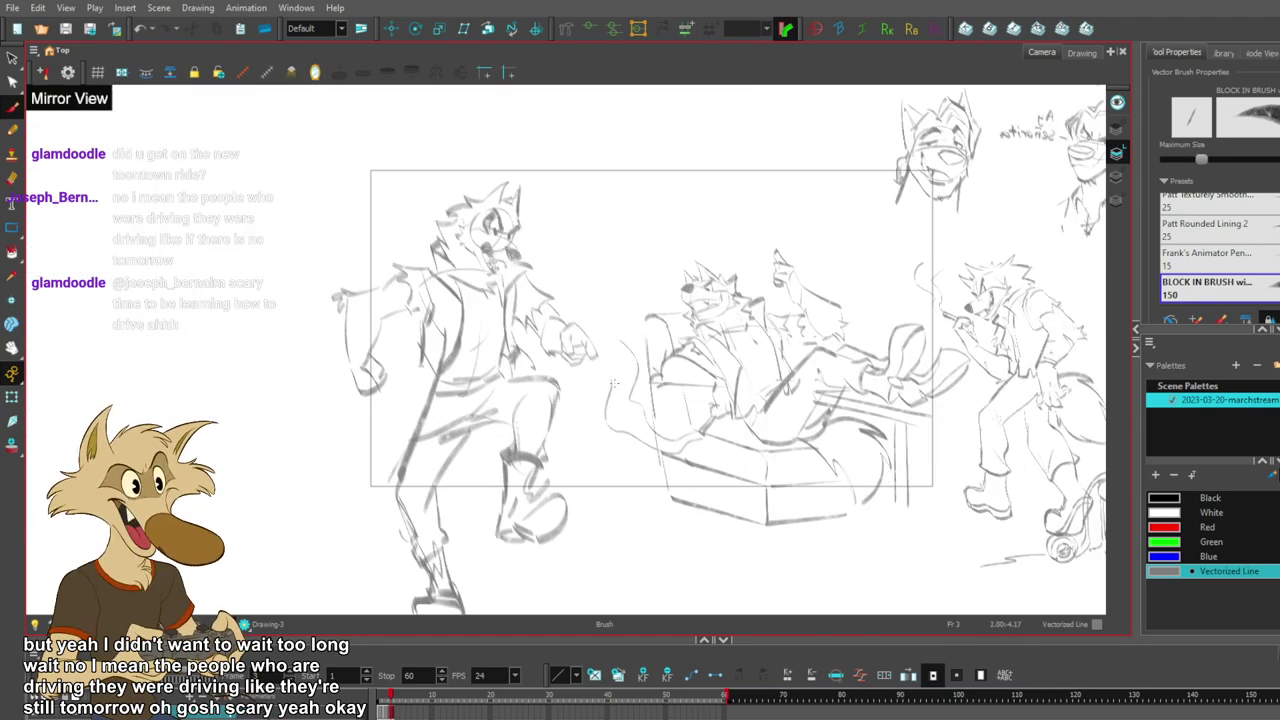
{"action": "scroll", "coordinate": [583, 350], "scroll_direction": "down", "scroll_amount": 3}
{"action": "scroll", "coordinate": [585, 345], "scroll_direction": "up", "scroll_amount": 3}
- Refine the strokes of the stepping wolf's front forearm and clenched fist
{"action": "mouse_move", "coordinate": [591, 327]}
{"action": "left_mouse_down"}
{"action": "mouse_move", "coordinate": [534, 342]}
{"action": "mouse_move", "coordinate": [544, 389]}
{"action": "mouse_move", "coordinate": [592, 390]}
{"action": "mouse_move", "coordinate": [593, 338]}
{"action": "mouse_move", "coordinate": [580, 378]}
{"action": "left_mouse_up"}
{"action": "mouse_move", "coordinate": [540, 330]}
{"action": "left_mouse_down"}
{"action": "mouse_move", "coordinate": [612, 360]}
{"action": "mouse_move", "coordinate": [597, 366]}
{"action": "left_mouse_up"}
{"action": "left_click", "coordinate": [657, 335]}
{"action": "scroll", "coordinate": [600, 332], "scroll_direction": "down", "scroll_amount": 3}
{"action": "scroll", "coordinate": [577, 324], "scroll_direction": "up", "scroll_amount": 3}
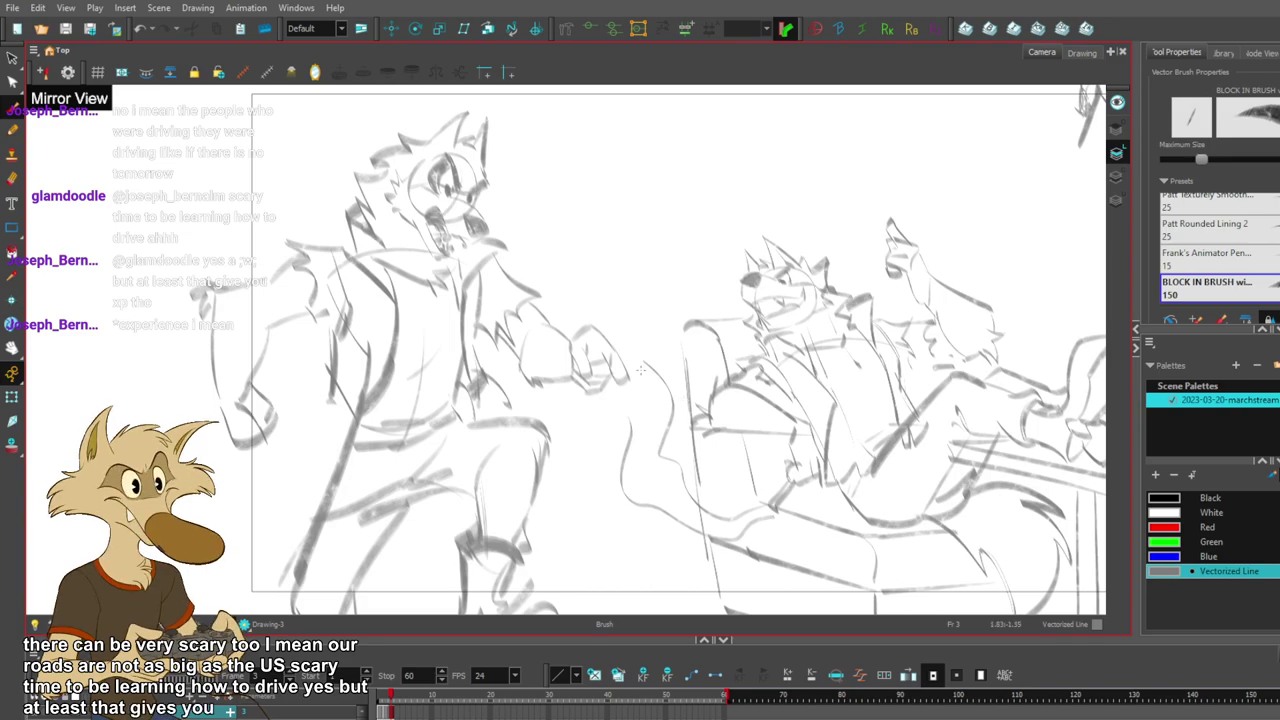
{"action": "scroll", "coordinate": [615, 362], "scroll_direction": "down", "scroll_amount": 2}
{"action": "scroll", "coordinate": [590, 355], "scroll_direction": "up", "scroll_amount": 3}
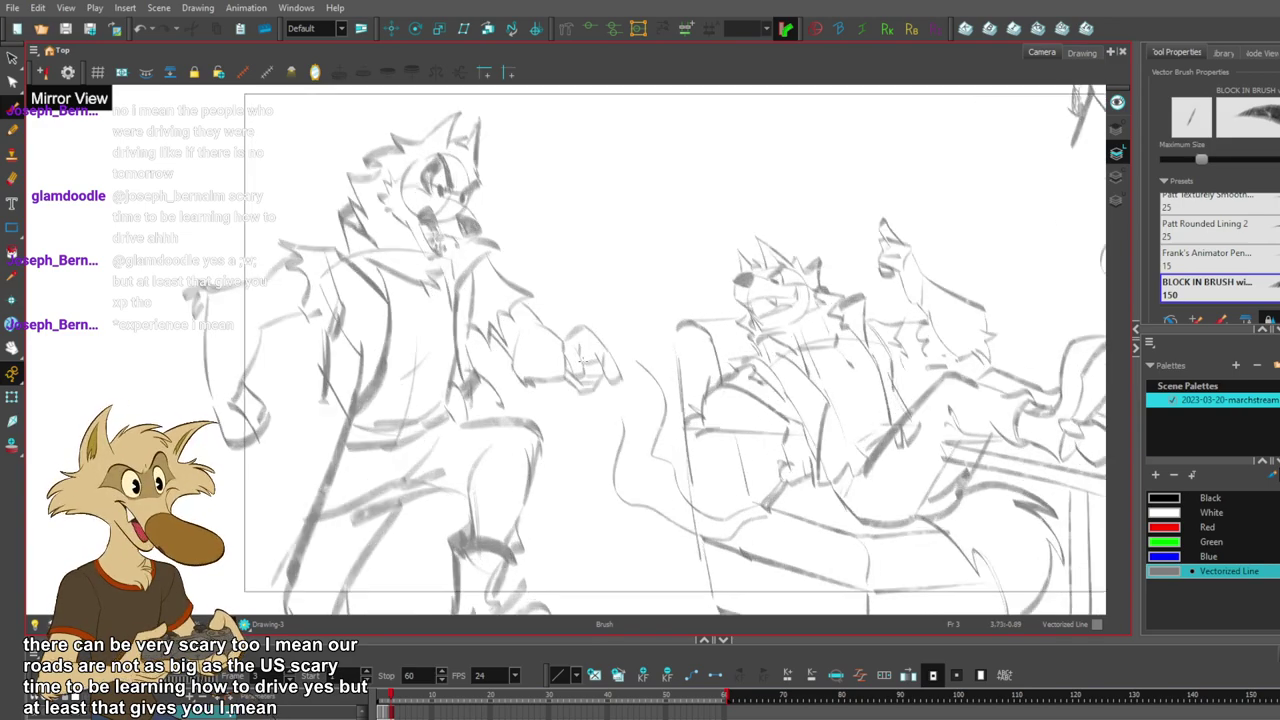
{"action": "left_click_drag", "start_coordinate": [537, 324], "coordinate": [565, 334]}
{"action": "key", "text": "ctrl+z"}
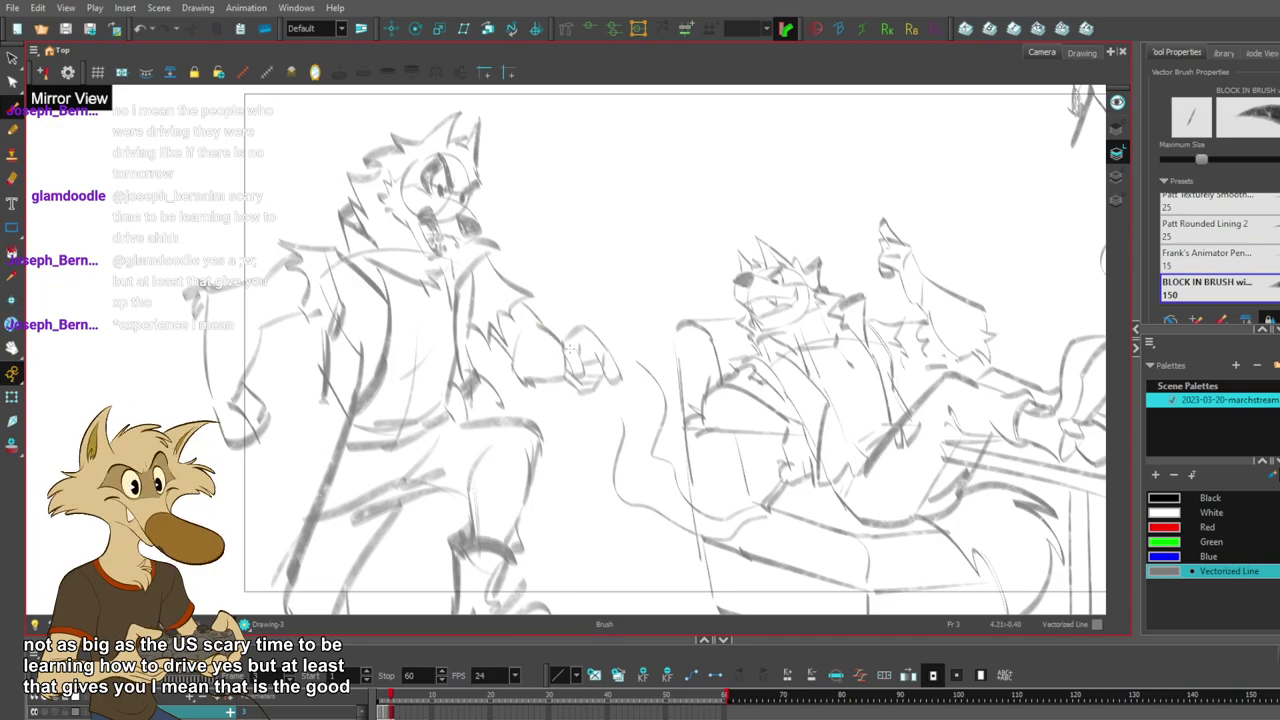
{"action": "key", "text": "alt+s"}
{"action": "key", "text": "alt+b"}
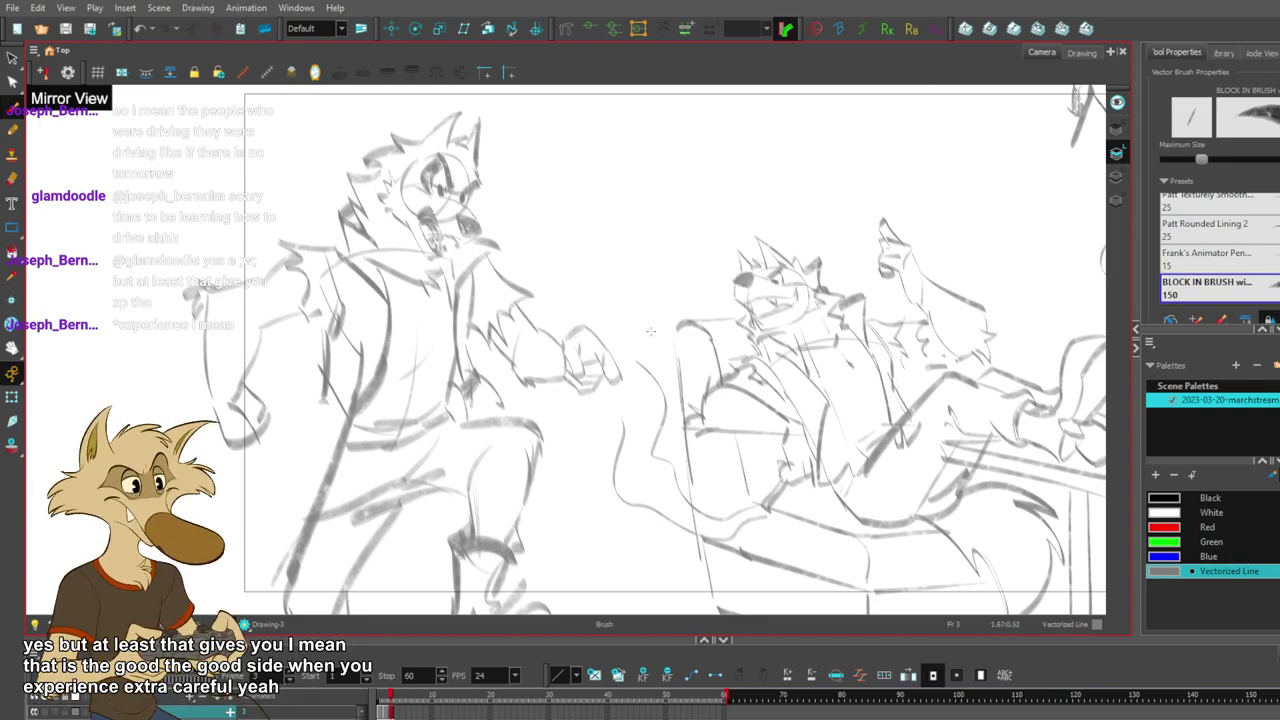
- Replace the jacket's side strokes under the back armpit with a fuller curve to the waist, widening the stepping wolf's torso
{"action": "scroll", "coordinate": [650, 330], "scroll_direction": "down", "scroll_amount": 5}
{"action": "scroll", "coordinate": [552, 355], "scroll_direction": "up", "scroll_amount": 2}
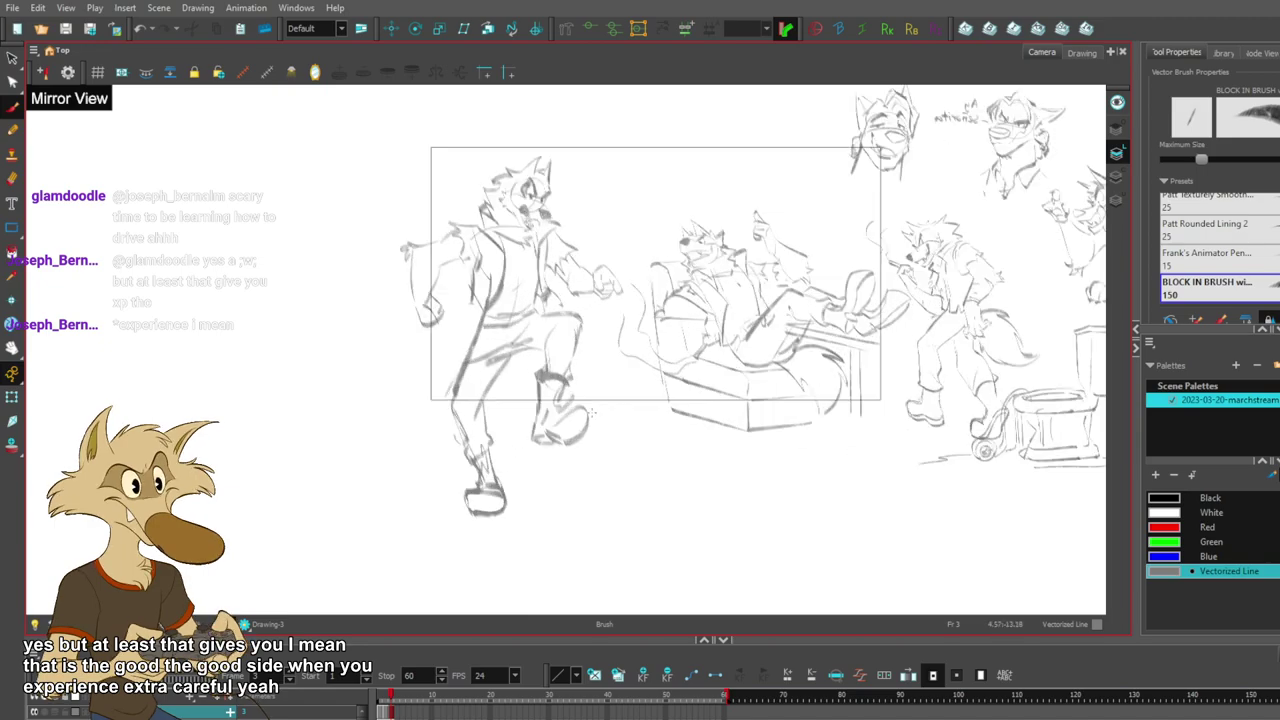
{"action": "scroll", "coordinate": [484, 348], "scroll_direction": "up", "scroll_amount": 2}
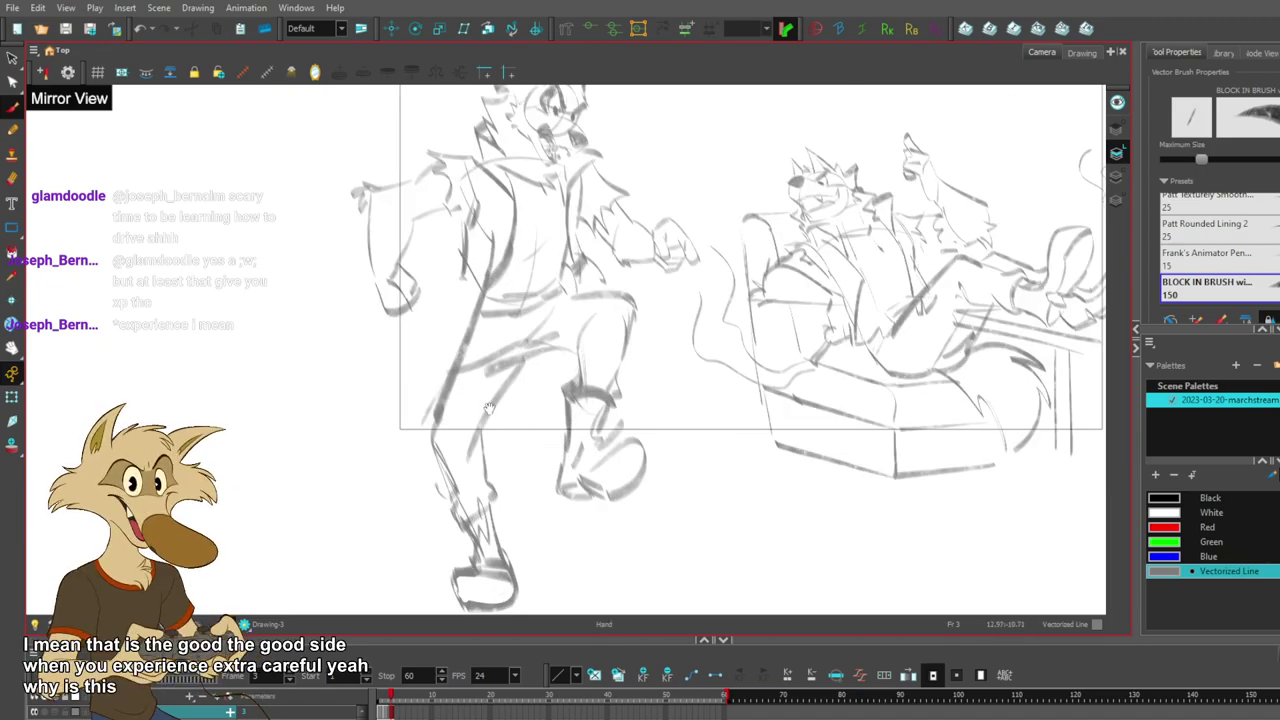
{"action": "left_click_drag", "start_coordinate": [490, 409], "coordinate": [479, 443]}
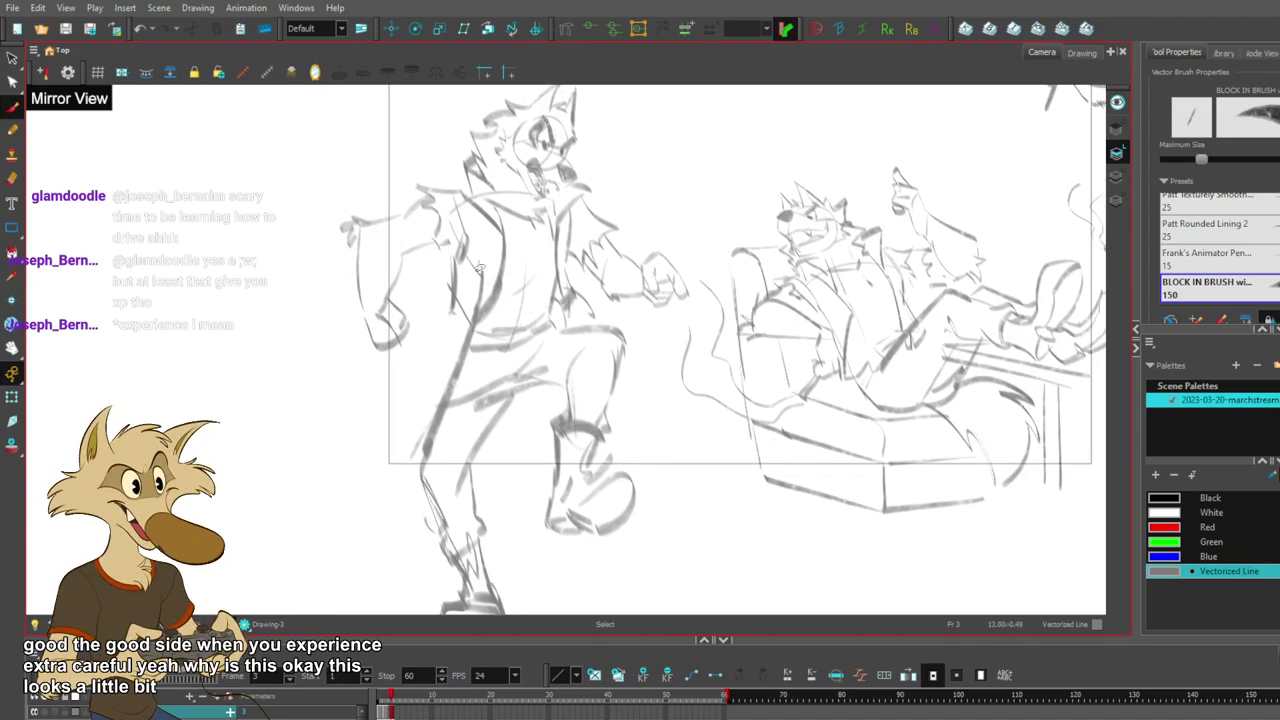
{"action": "left_click_drag", "start_coordinate": [668, 462], "coordinate": [622, 482]}
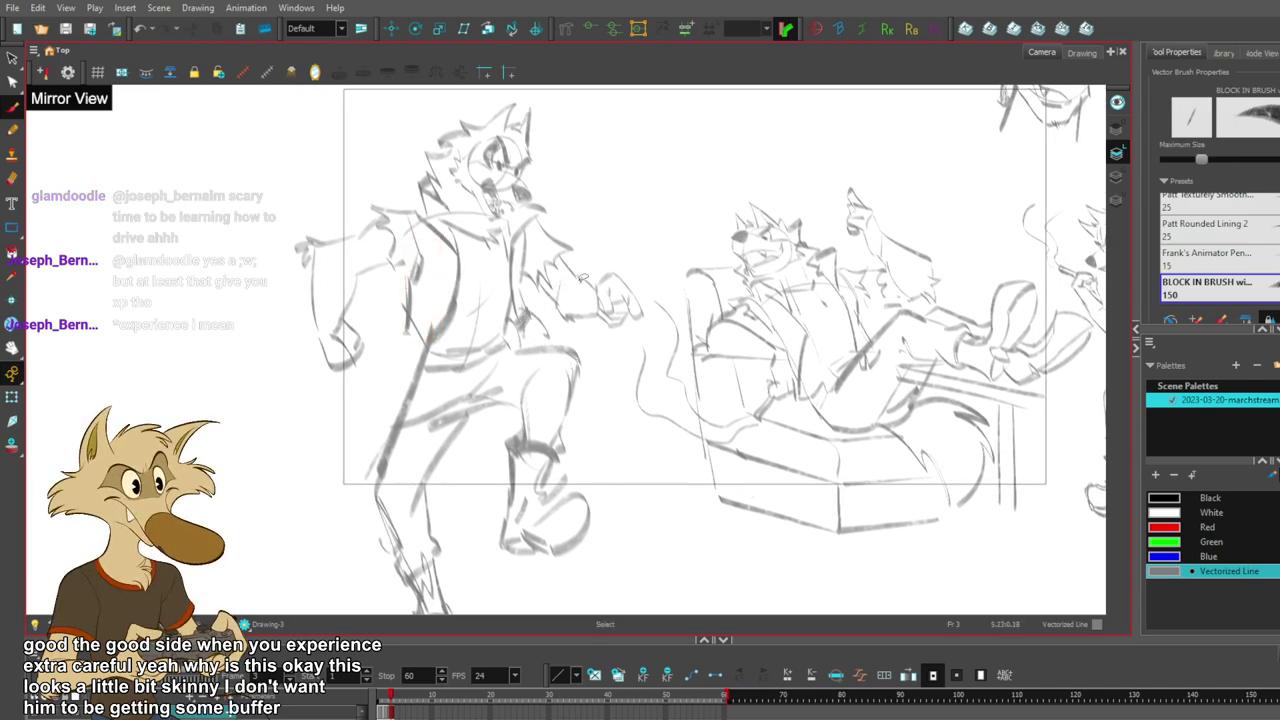
{"action": "key", "text": "ctrl+z"}
{"action": "key", "text": "alt+b"}
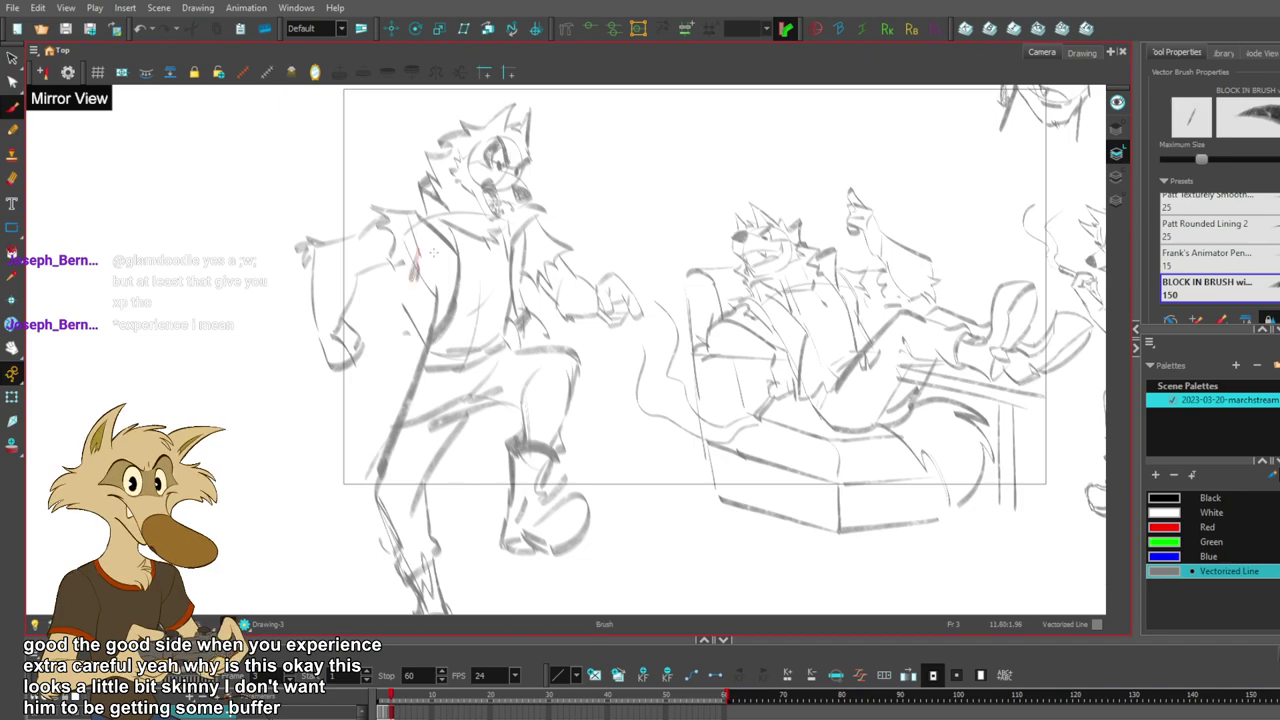
{"action": "key", "text": "ctrl+z"}
{"action": "left_click_drag", "start_coordinate": [412, 256], "coordinate": [406, 297]}
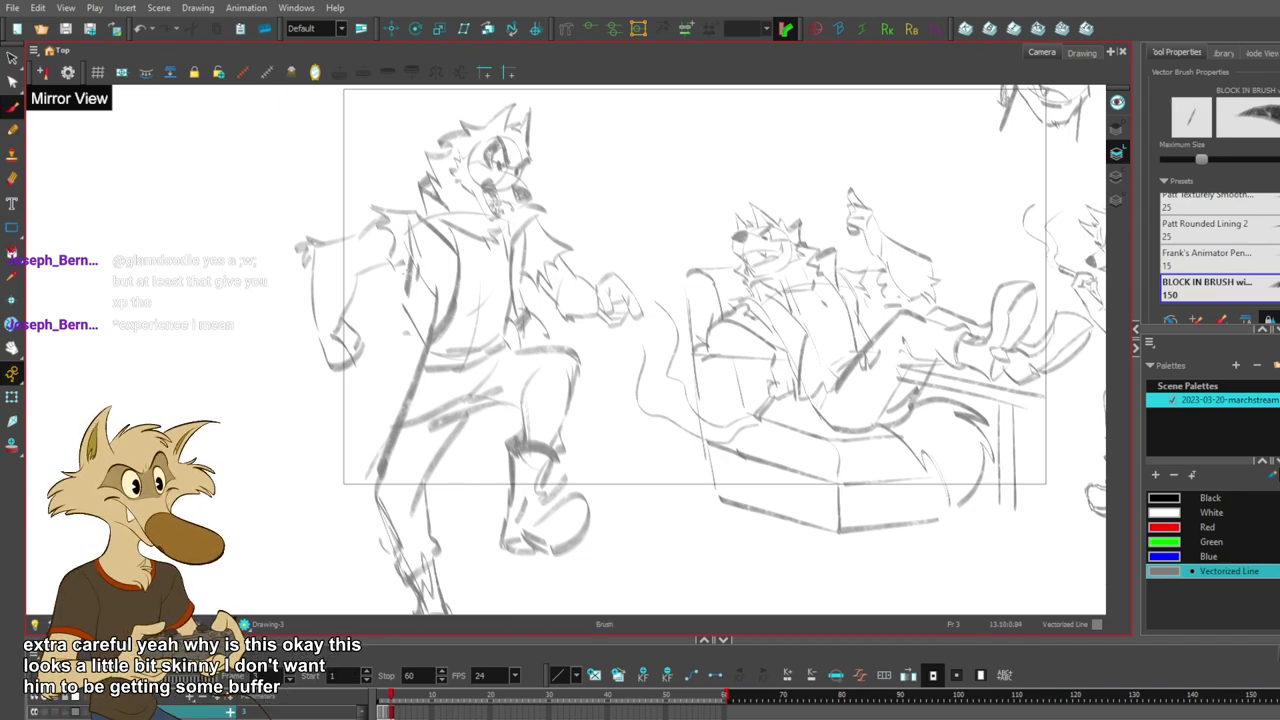
{"action": "key", "text": "ctrl+z"}
{"action": "mouse_move", "coordinate": [414, 262]}
{"action": "left_mouse_down"}
{"action": "mouse_move", "coordinate": [405, 293]}
{"action": "mouse_move", "coordinate": [408, 272]}
{"action": "left_mouse_up"}
{"action": "mouse_move", "coordinate": [404, 316]}
{"action": "left_mouse_down"}
{"action": "mouse_move", "coordinate": [424, 338]}
{"action": "mouse_move", "coordinate": [393, 336]}
{"action": "left_mouse_up"}
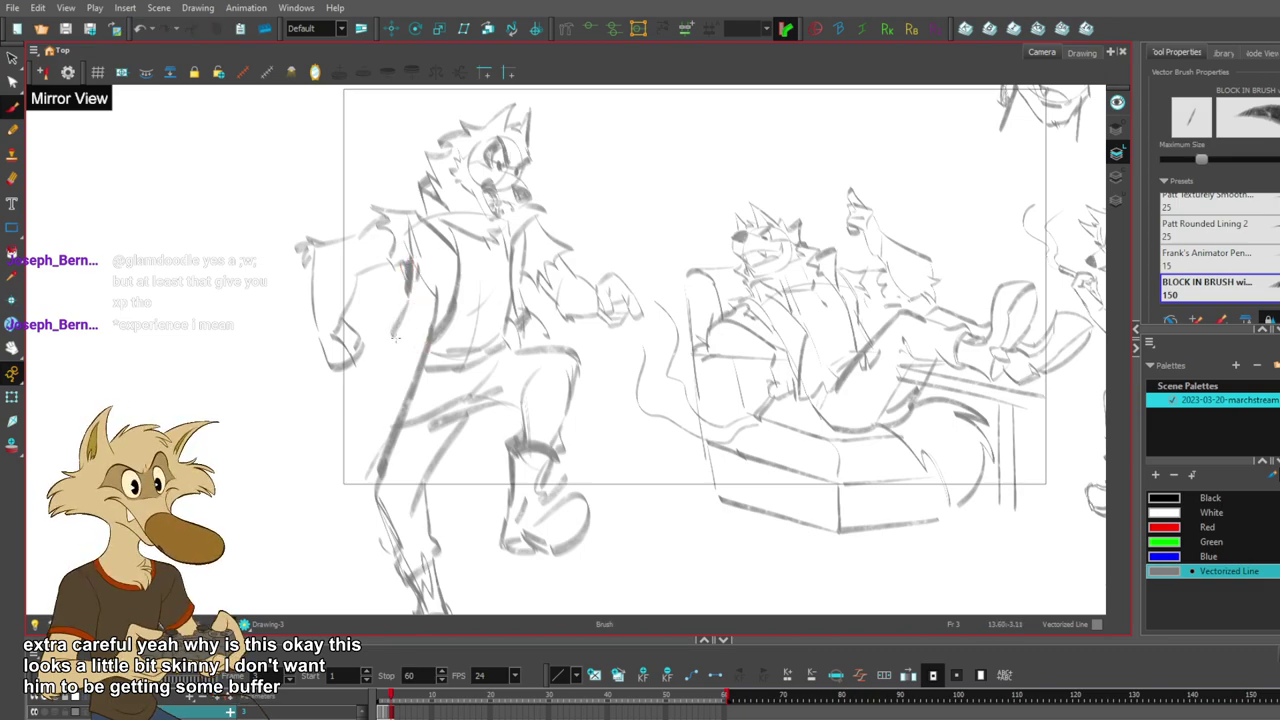
{"action": "mouse_move", "coordinate": [462, 298]}
{"action": "left_mouse_down"}
{"action": "mouse_move", "coordinate": [428, 366]}
{"action": "mouse_move", "coordinate": [459, 276]}
{"action": "mouse_move", "coordinate": [437, 327]}
{"action": "left_mouse_up"}
{"action": "key", "text": "ctrl+z"}
{"action": "key", "text": "ctrl+z"}
{"action": "key", "text": "ctrl+z"}
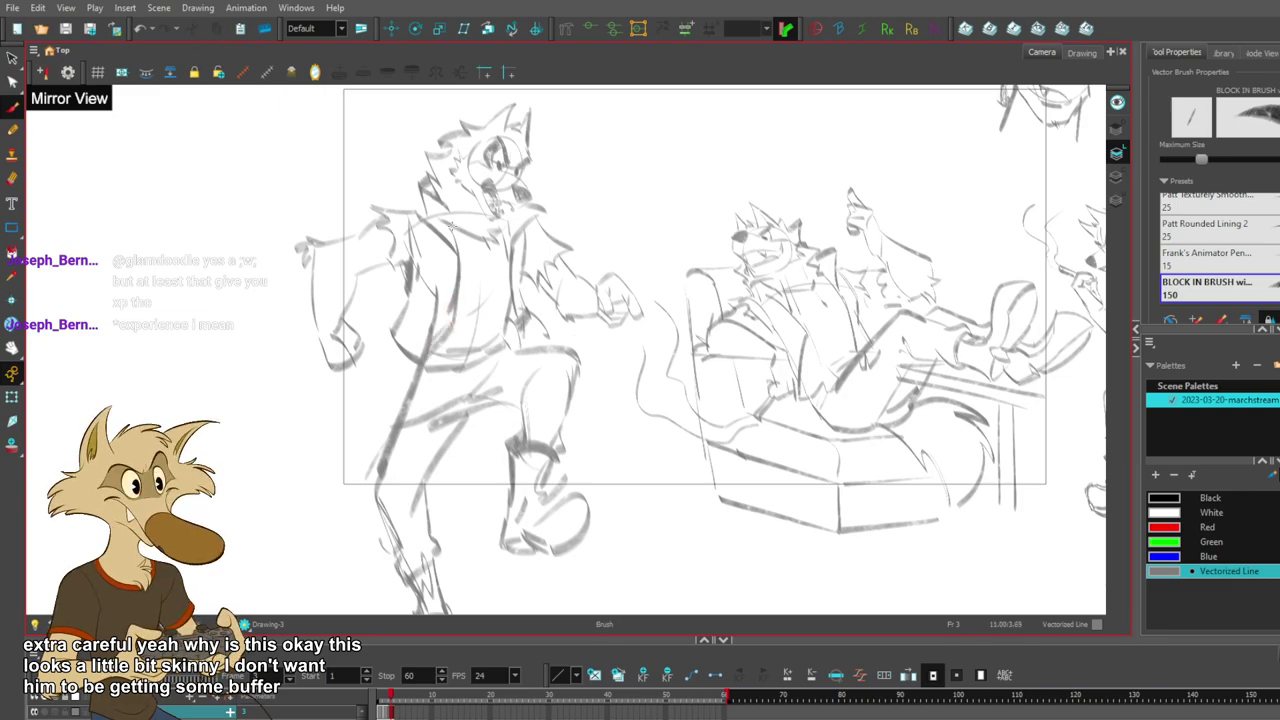
- Replace the heavy stroke at the back of the stepping wolf's neck with a lighter angular line meeting the collar
{"action": "key", "text": "ctrl+z"}
{"action": "mouse_move", "coordinate": [426, 181]}
{"action": "left_mouse_down"}
{"action": "mouse_move", "coordinate": [420, 215]}
{"action": "mouse_move", "coordinate": [434, 181]}
{"action": "mouse_move", "coordinate": [448, 210]}
{"action": "mouse_move", "coordinate": [413, 192]}
{"action": "mouse_move", "coordinate": [415, 208]}
{"action": "left_mouse_up"}
{"action": "key", "text": "ctrl+z"}
{"action": "key", "text": "ctrl+z"}
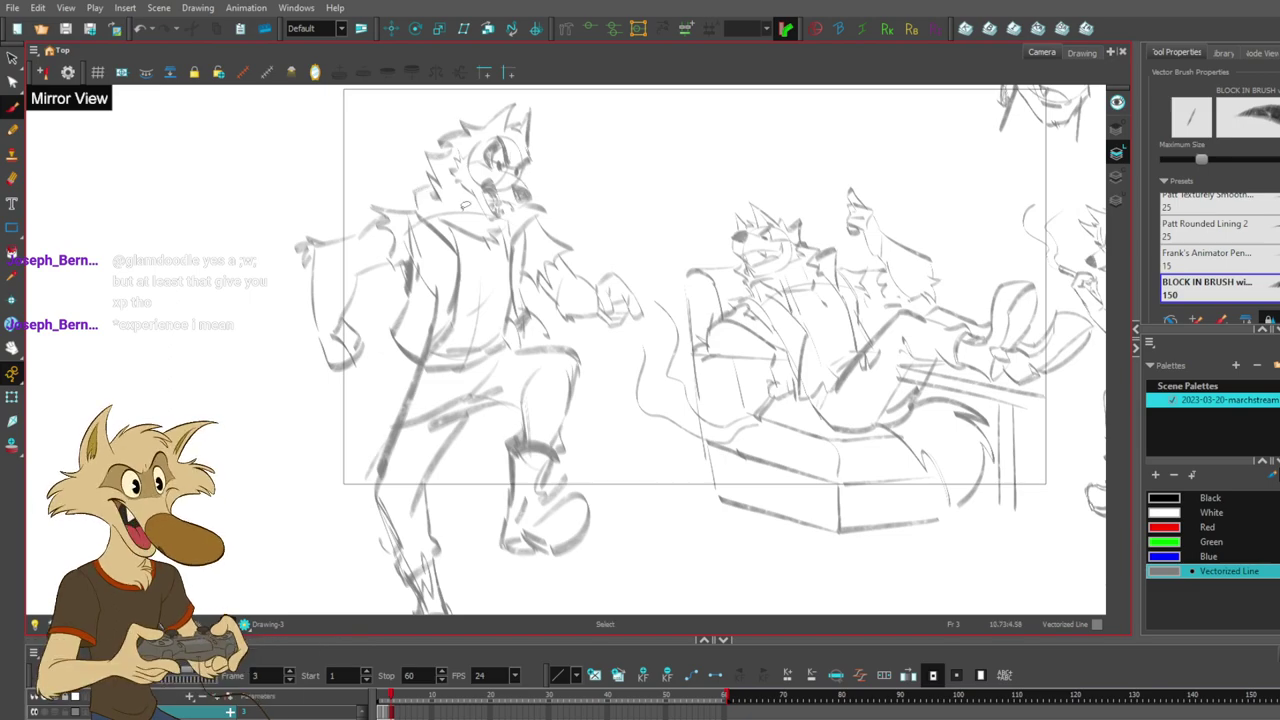
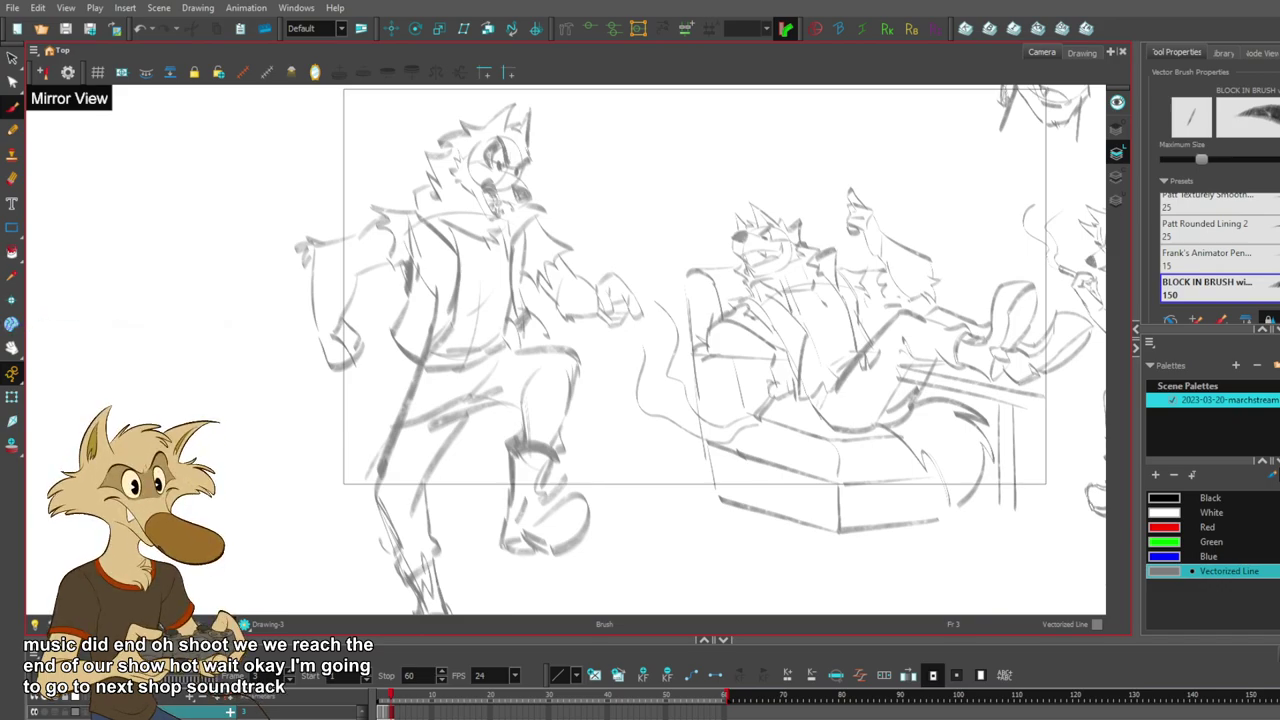
- Replace the heavy outer thigh line of the standing leg with a lighter curve from the jacket hem to the knee
{"action": "key", "text": "1"}
{"action": "key", "text": "1"}
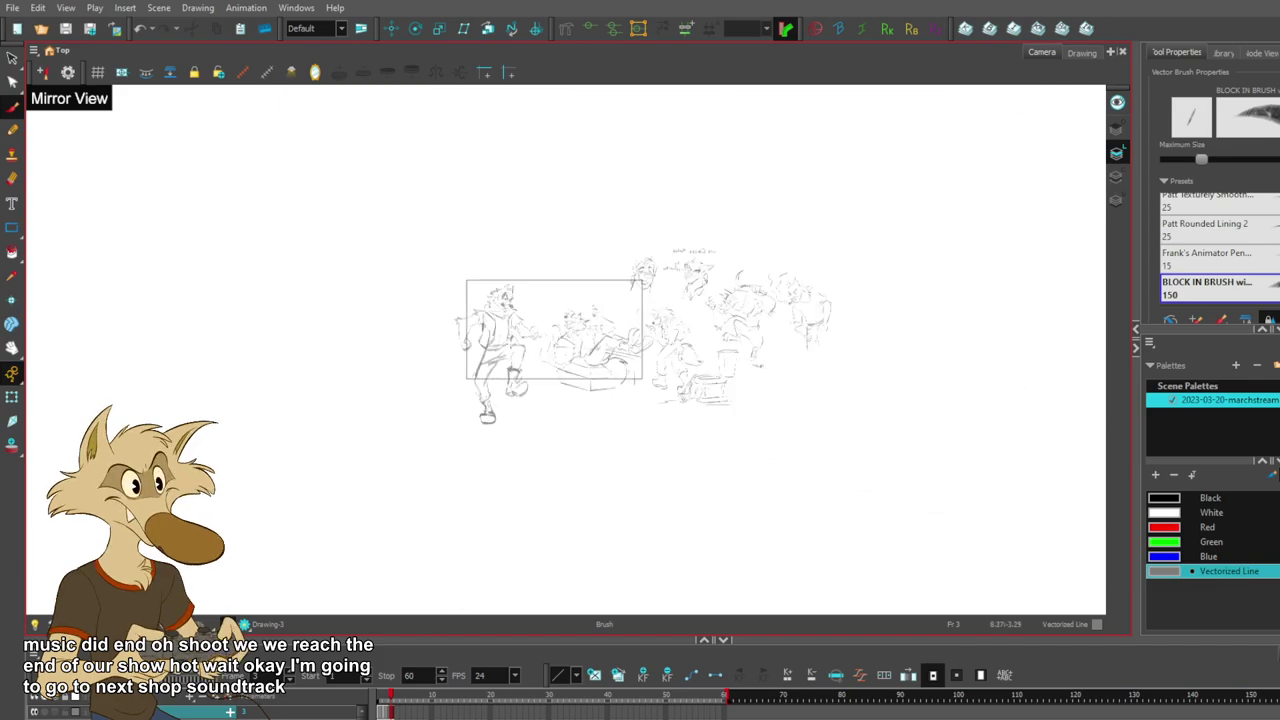
{"action": "scroll", "coordinate": [475, 345], "scroll_direction": "up", "scroll_amount": 4}
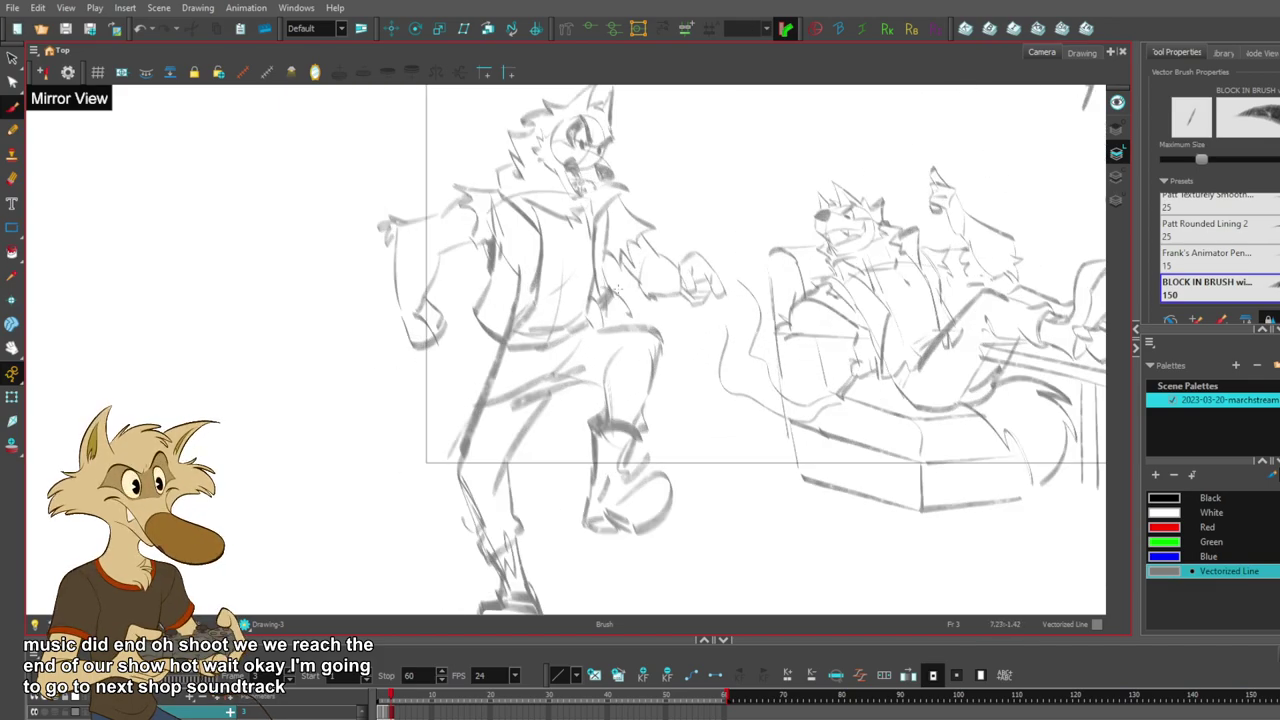
{"action": "left_click_drag", "start_coordinate": [514, 312], "coordinate": [462, 454]}
{"action": "key", "text": "ctrl+z"}
{"action": "key", "text": "ctrl+z"}
{"action": "left_click_drag", "start_coordinate": [497, 354], "coordinate": [460, 443]}
{"action": "key", "text": "ctrl+z"}
{"action": "left_click_drag", "start_coordinate": [487, 386], "coordinate": [460, 451]}
{"action": "key", "text": "ctrl+z"}
{"action": "left_click_drag", "start_coordinate": [489, 343], "coordinate": [453, 457]}
{"action": "key", "text": "ctrl+z"}
{"action": "mouse_move", "coordinate": [496, 345]}
{"action": "left_mouse_down"}
{"action": "mouse_move", "coordinate": [465, 433]}
{"action": "mouse_move", "coordinate": [582, 380]}
{"action": "left_mouse_up"}
{"action": "key", "text": "ctrl+z"}
{"action": "key", "text": "ctrl+z"}
{"action": "key", "text": "ctrl+z"}
- Delete the standing leg's heavy inner thigh stroke and redraw it as one smooth curve from the crotch to the knee
{"action": "key", "text": "alt+s"}
{"action": "left_click", "coordinate": [521, 430]}
{"action": "key", "text": "Delete"}
{"action": "key", "text": "alt+b"}
{"action": "left_click_drag", "start_coordinate": [507, 466], "coordinate": [551, 392]}
{"action": "key", "text": "ctrl+z"}
{"action": "key", "text": "ctrl+z"}
{"action": "key", "text": "ctrl+z"}
{"action": "key", "text": "ctrl+z"}
{"action": "left_click_drag", "start_coordinate": [504, 473], "coordinate": [549, 390]}
{"action": "key", "text": "ctrl+z"}
{"action": "mouse_move", "coordinate": [499, 483]}
{"action": "left_mouse_down"}
{"action": "mouse_move", "coordinate": [550, 389]}
{"action": "mouse_move", "coordinate": [512, 464]}
{"action": "left_mouse_up"}
{"action": "key", "text": "ctrl+z"}
{"action": "key", "text": "ctrl+z"}
{"action": "key", "text": "ctrl+z"}
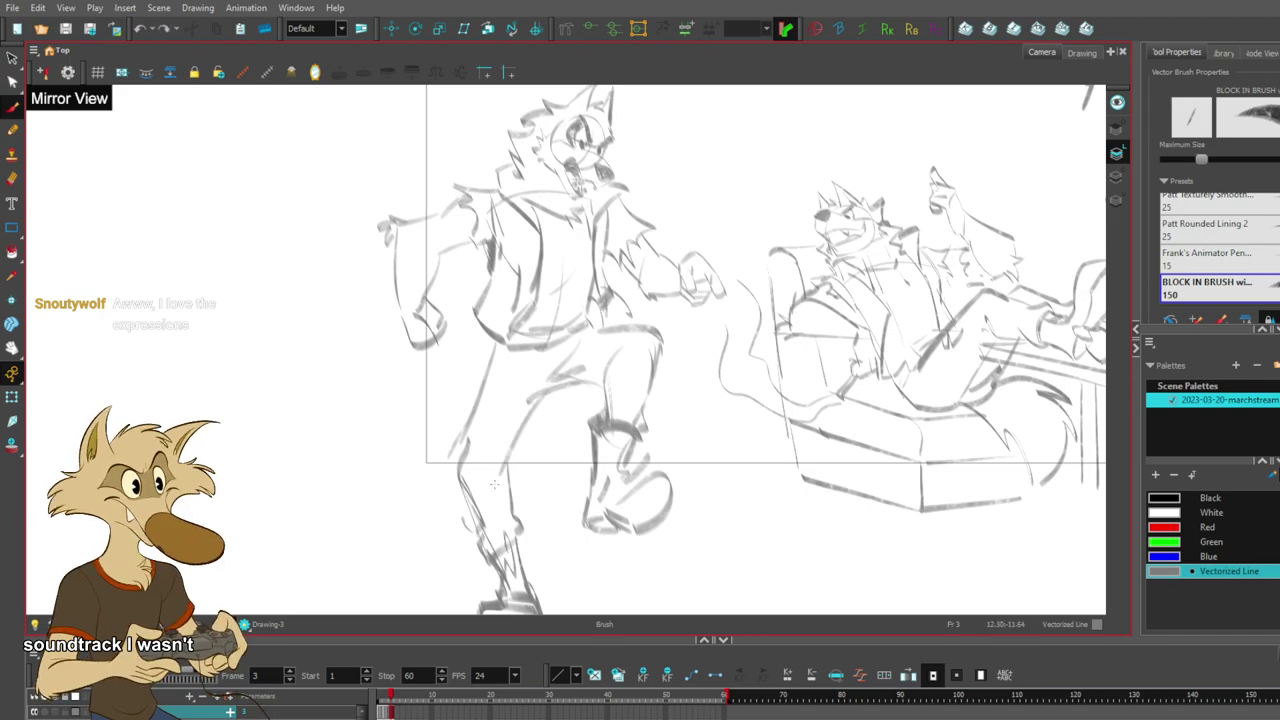
{"action": "left_click_drag", "start_coordinate": [547, 392], "coordinate": [503, 475]}
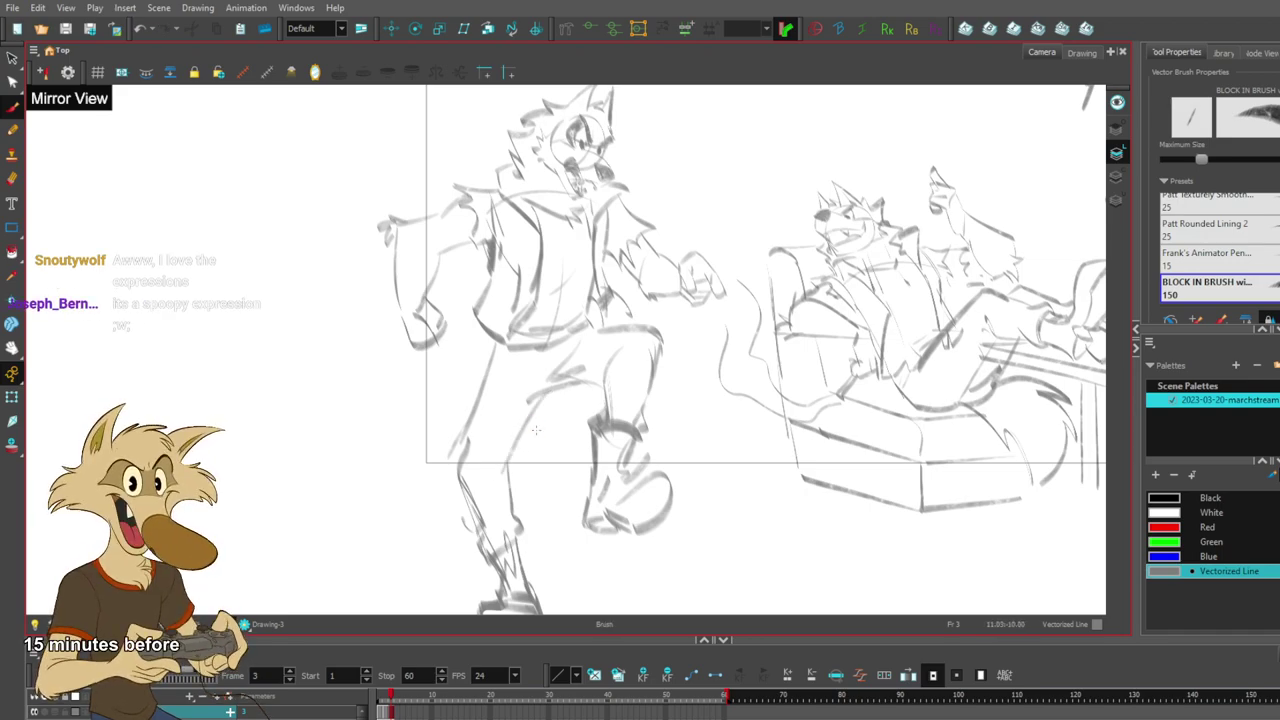
{"action": "scroll", "coordinate": [549, 421], "scroll_direction": "down", "scroll_amount": 4}
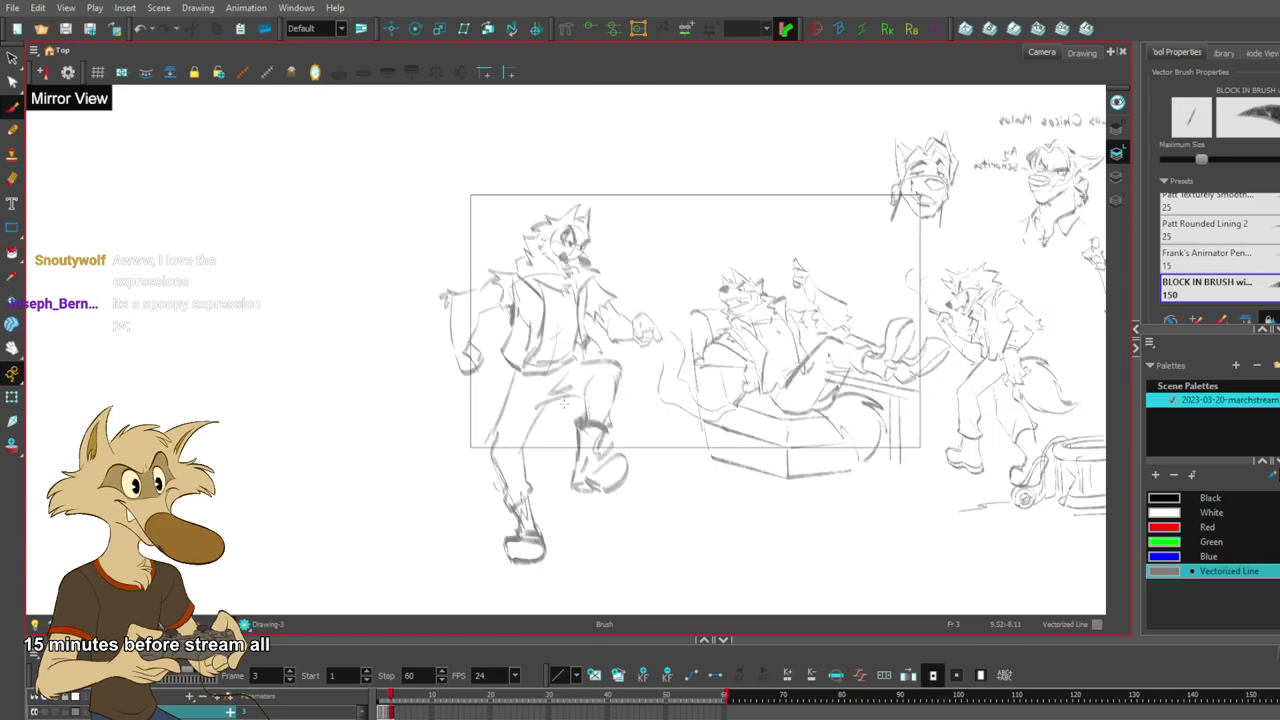
{"action": "scroll", "coordinate": [565, 400], "scroll_direction": "up", "scroll_amount": 5}
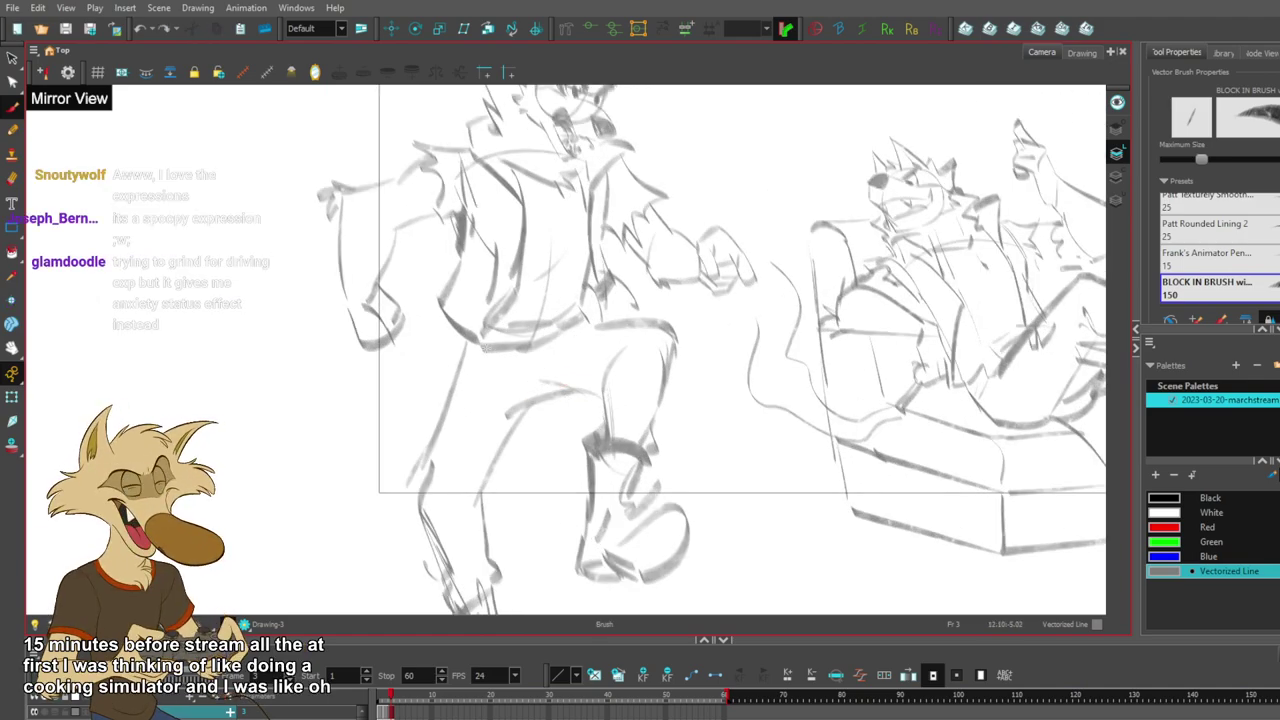
- Sketch a crease across the standing wolf's hips, below the jacket hem, undoing unsatisfactory strokes
{"action": "key", "text": "ctrl+z"}
{"action": "mouse_move", "coordinate": [470, 343]}
{"action": "left_mouse_down"}
{"action": "mouse_move", "coordinate": [533, 343]}
{"action": "mouse_move", "coordinate": [497, 350]}
{"action": "mouse_move", "coordinate": [508, 354]}
{"action": "left_mouse_up"}
{"action": "key", "text": "ctrl+z"}
{"action": "key", "text": "ctrl+z"}
{"action": "key", "text": "ctrl+z"}
{"action": "key", "text": "ctrl+z"}
{"action": "key", "text": "ctrl+z"}
{"action": "mouse_move", "coordinate": [495, 355]}
{"action": "left_mouse_down"}
{"action": "mouse_move", "coordinate": [533, 342]}
{"action": "mouse_move", "coordinate": [514, 392]}
{"action": "left_mouse_up"}
{"action": "key", "text": "ctrl+z"}
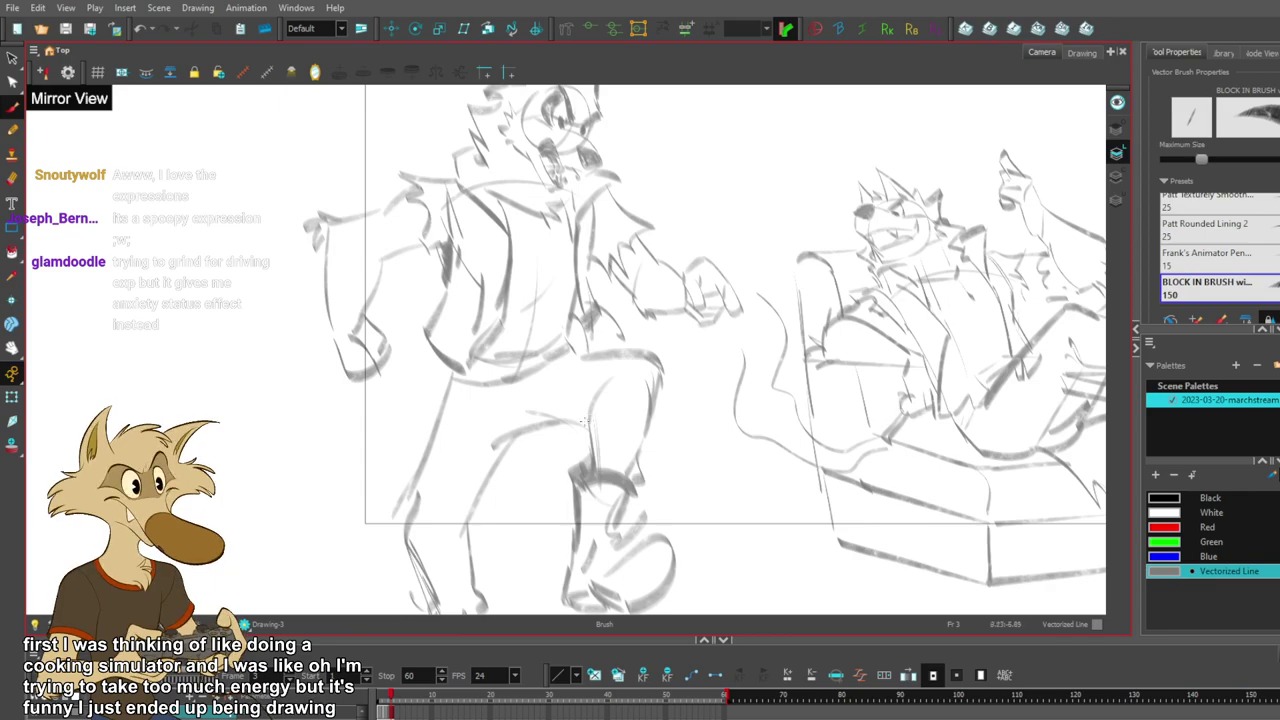
{"action": "left_click_drag", "start_coordinate": [532, 411], "coordinate": [588, 428]}
{"action": "key", "text": "ctrl+z"}
{"action": "key", "text": "ctrl+z"}
{"action": "key", "text": "ctrl+z"}
{"action": "key", "text": "ctrl+z"}
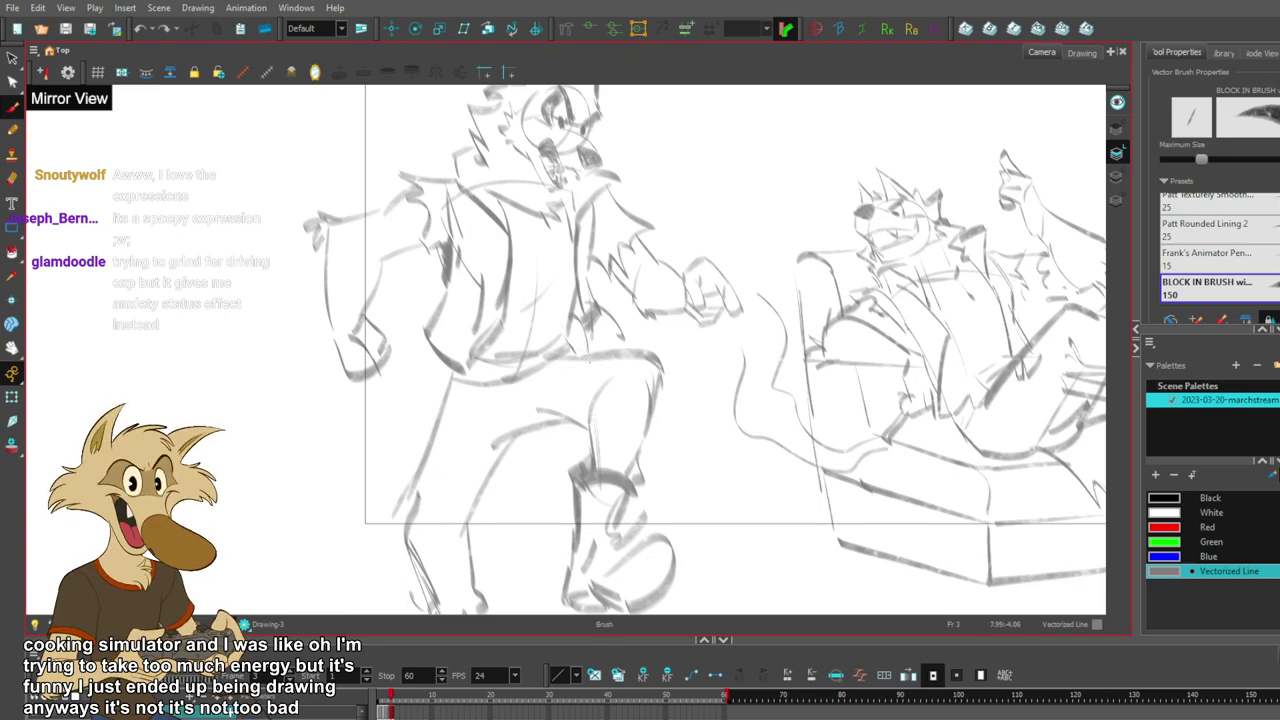
- Delete two unwanted strokes from the standing wolf's hip area
{"action": "key", "text": "alt+s"}
{"action": "left_click", "coordinate": [543, 384], "text": "ctrl"}
{"action": "key", "text": "Delete"}
{"action": "left_click", "coordinate": [552, 410], "text": "ctrl"}
{"action": "key", "text": "Delete"}
- Redraw the trouser crotch seam and the short fold lines between the standing wolf's thighs
{"action": "left_click_drag", "start_coordinate": [547, 409], "coordinate": [595, 430]}
{"action": "key", "text": "ctrl+z"}
{"action": "key", "text": "ctrl+z"}
{"action": "left_click_drag", "start_coordinate": [539, 393], "coordinate": [526, 426]}
{"action": "key", "text": "ctrl+z"}
{"action": "left_click_drag", "start_coordinate": [526, 374], "coordinate": [520, 430]}
{"action": "key", "text": "alt+b"}
{"action": "key", "text": "ctrl+z"}
{"action": "key", "text": "ctrl+z"}
{"action": "key", "text": "ctrl+z"}
{"action": "key", "text": "alt+b"}
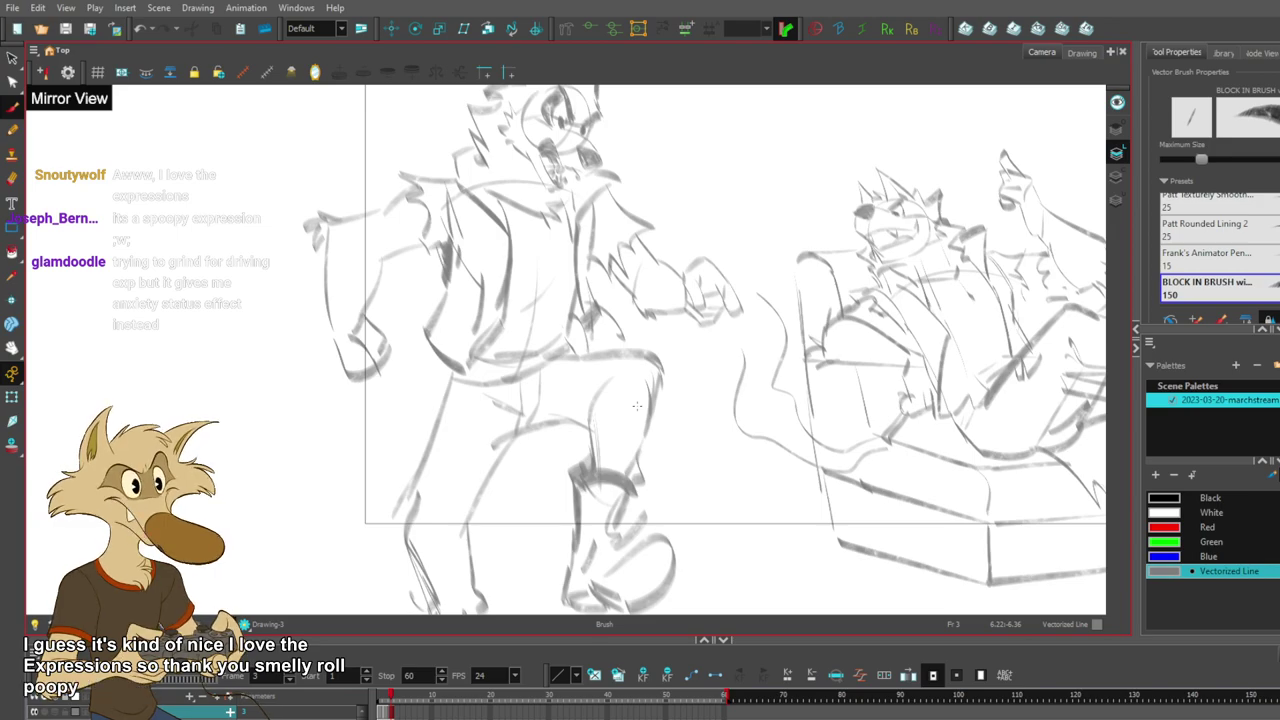
- Delete an old stroke from the standing wolf's lowered fist
{"action": "scroll", "coordinate": [637, 405], "scroll_direction": "down", "scroll_amount": 5}
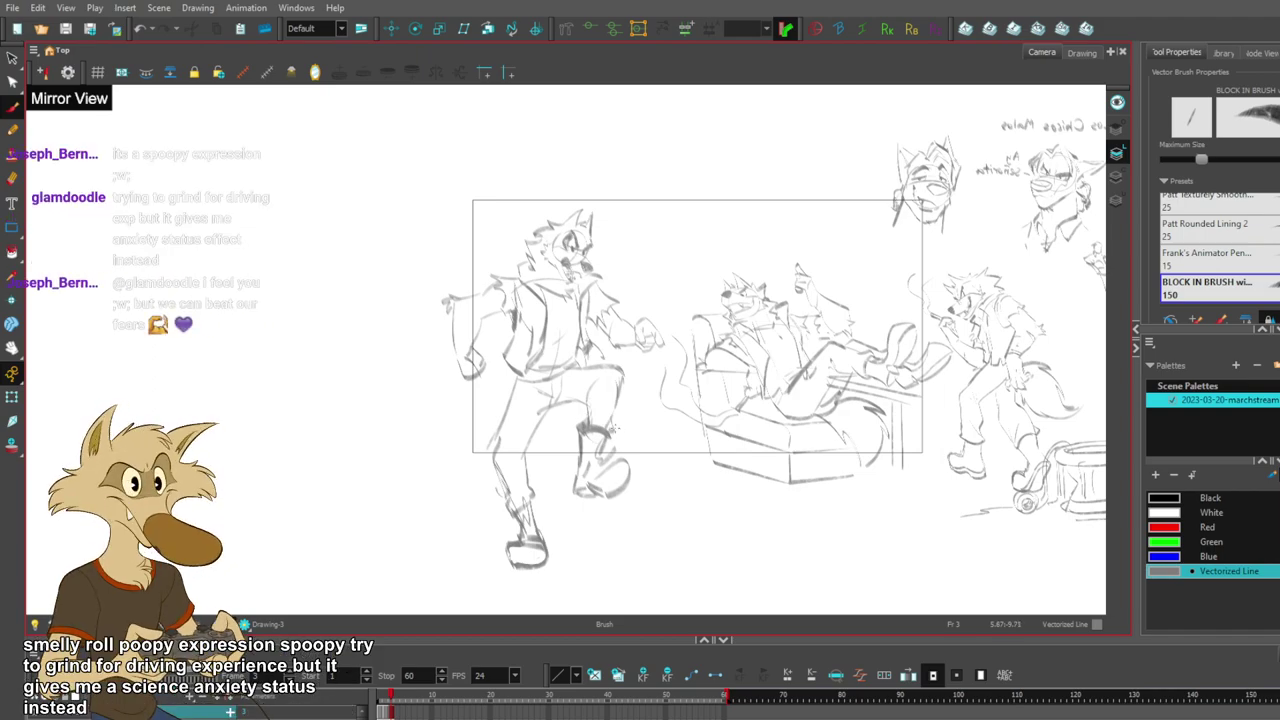
{"action": "scroll", "coordinate": [620, 426], "scroll_direction": "up", "scroll_amount": 3}
{"action": "scroll", "coordinate": [620, 426], "scroll_direction": "down", "scroll_amount": 5}
{"action": "scroll", "coordinate": [620, 426], "scroll_direction": "up", "scroll_amount": 4}
{"action": "scroll", "coordinate": [440, 385], "scroll_direction": "down", "scroll_amount": 4}
{"action": "scroll", "coordinate": [420, 362], "scroll_direction": "up", "scroll_amount": 6}
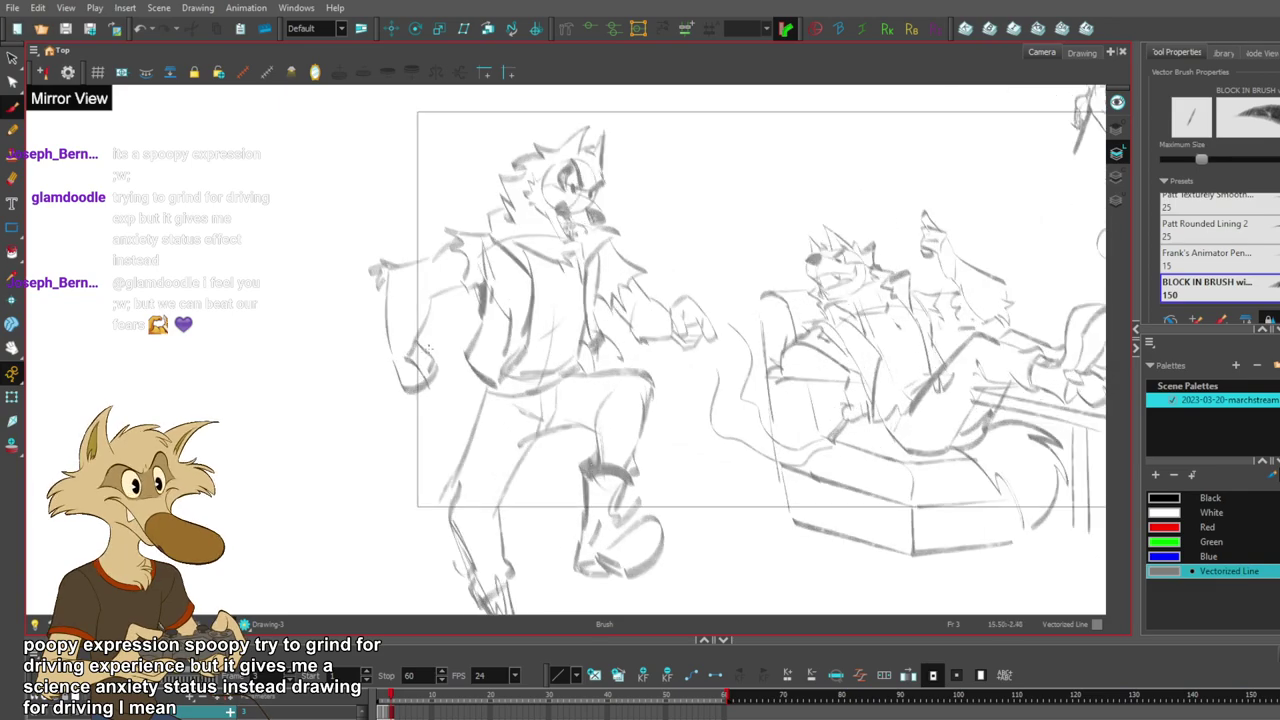
{"action": "left_click", "coordinate": [440, 361], "text": "ctrl"}
{"action": "key", "text": "Delete"}
- Redraw the lowered fist's outline with short lines separating the curled fingers
{"action": "mouse_move", "coordinate": [409, 335]}
{"action": "left_mouse_down"}
{"action": "mouse_move", "coordinate": [440, 362]}
{"action": "mouse_move", "coordinate": [388, 399]}
{"action": "left_mouse_up"}
{"action": "key", "text": "ctrl+z"}
{"action": "mouse_move", "coordinate": [370, 344]}
{"action": "left_mouse_down"}
{"action": "mouse_move", "coordinate": [381, 404]}
{"action": "mouse_move", "coordinate": [418, 415]}
{"action": "left_mouse_up"}
{"action": "key", "text": "ctrl+z"}
{"action": "key", "text": "ctrl+z"}
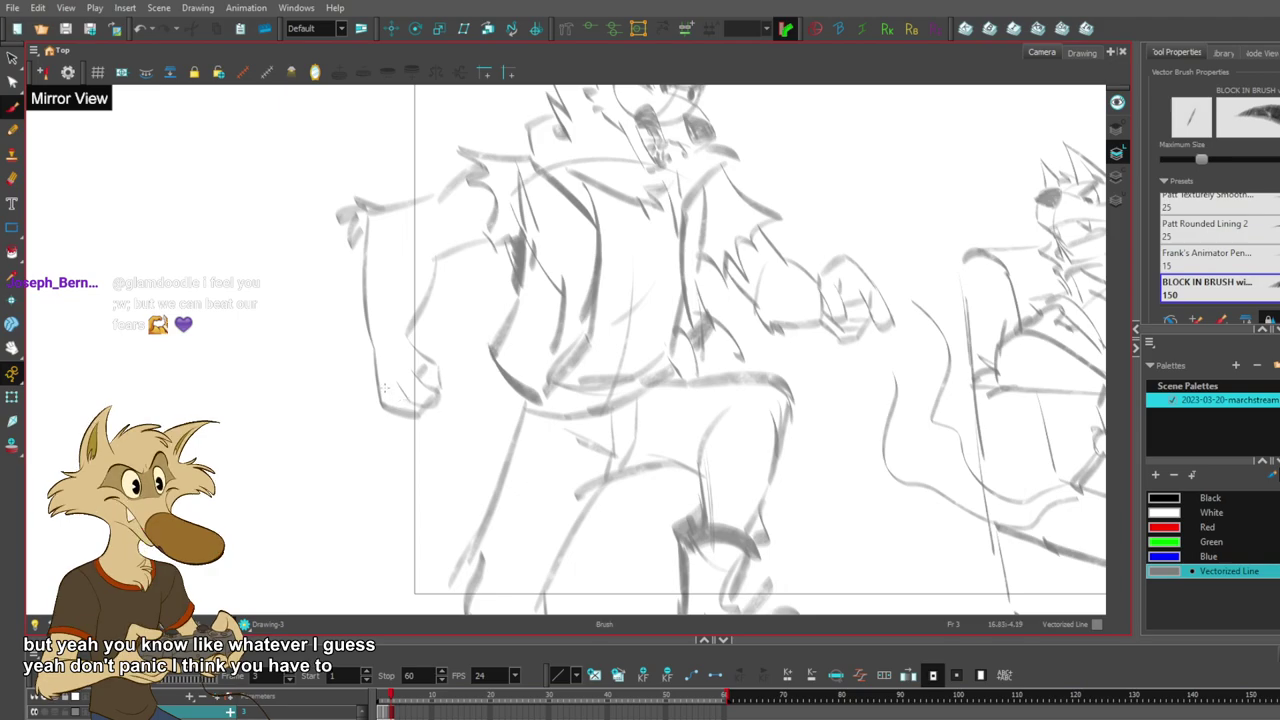
{"action": "mouse_move", "coordinate": [386, 387]}
{"action": "left_mouse_down"}
{"action": "mouse_move", "coordinate": [393, 404]}
{"action": "mouse_move", "coordinate": [442, 371]}
{"action": "left_mouse_up"}
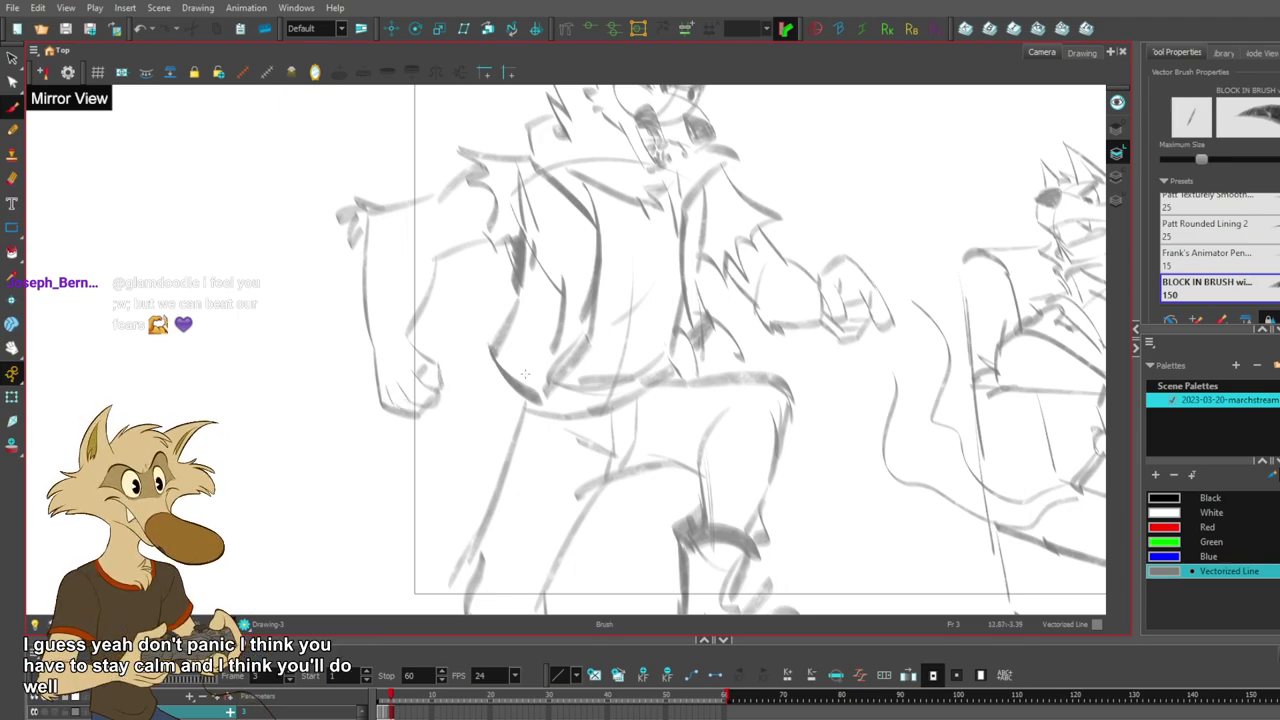
- Redraw the thumb-side contour of the lowered fist from the wrist to the knuckles
{"action": "scroll", "coordinate": [521, 429], "scroll_direction": "down", "scroll_amount": 5}
{"action": "scroll", "coordinate": [519, 429], "scroll_direction": "up", "scroll_amount": 4}
{"action": "scroll", "coordinate": [511, 425], "scroll_direction": "up", "scroll_amount": 2}
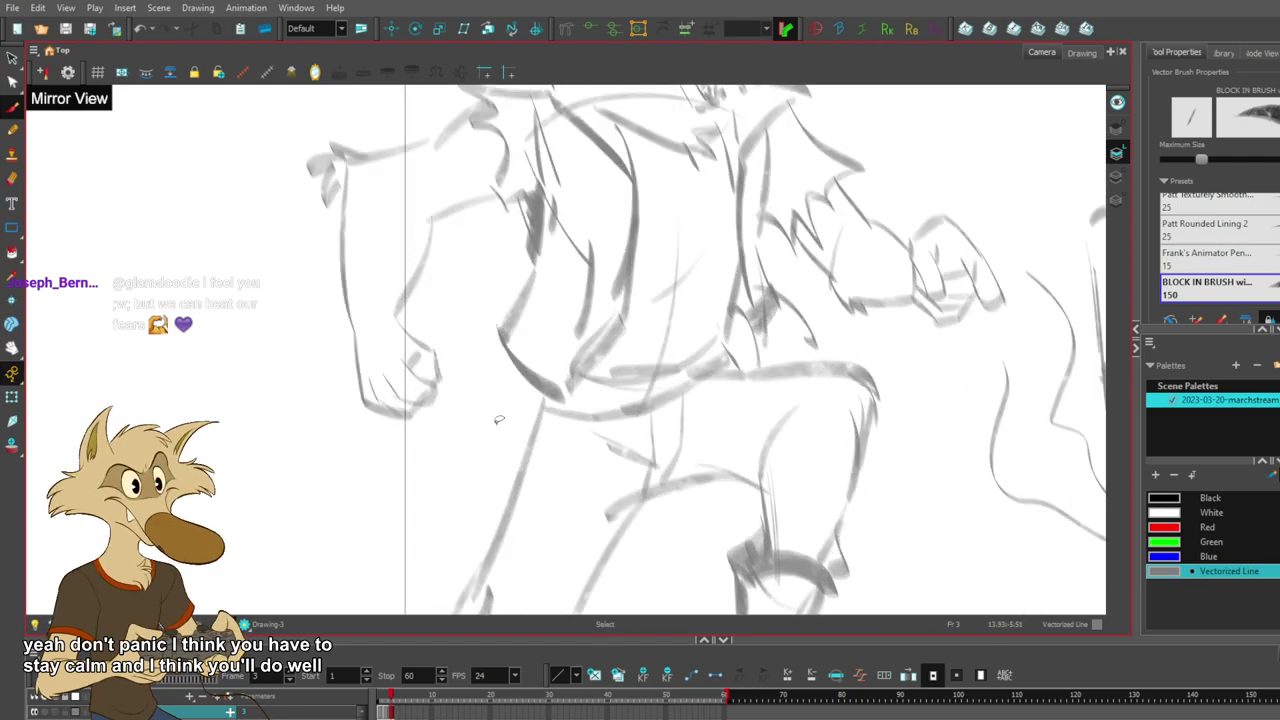
{"action": "key", "text": "ctrl+z"}
{"action": "left_click_drag", "start_coordinate": [401, 319], "coordinate": [435, 339]}
{"action": "key", "text": "ctrl+z"}
{"action": "key", "text": "alt+b"}
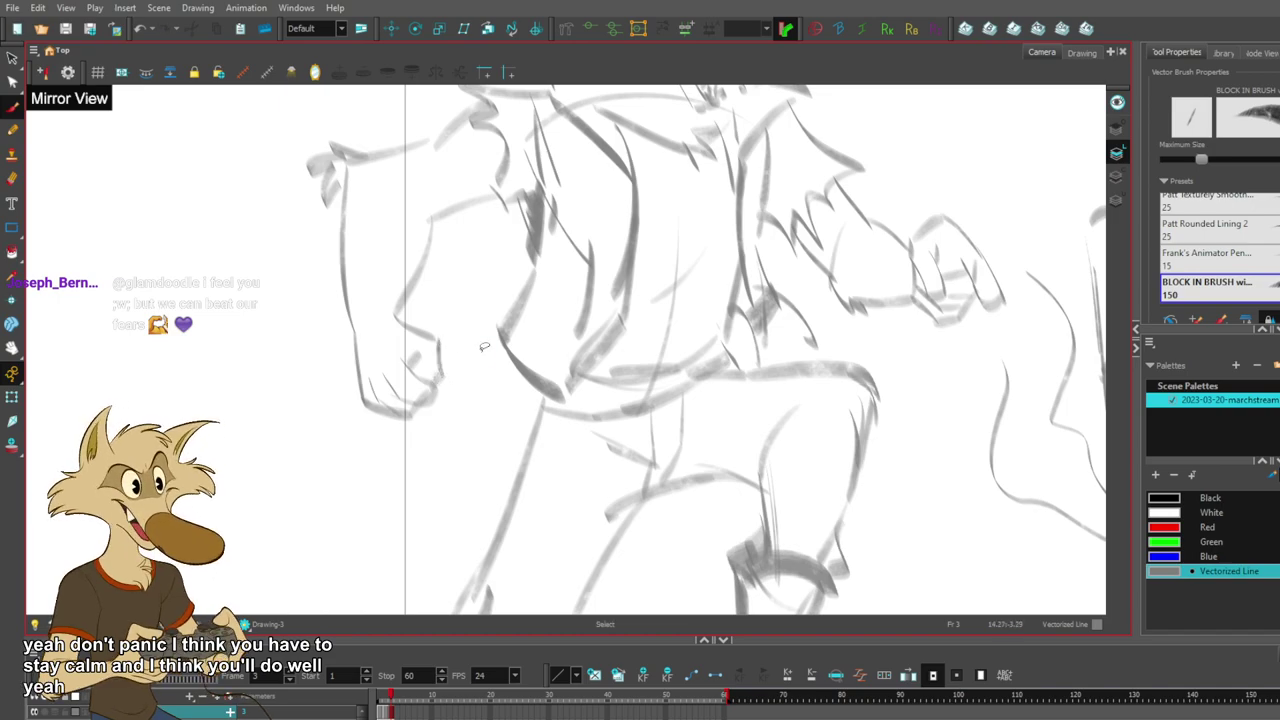
- Examine the standing wolf's pose and proportions against the neighbouring sketches
{"action": "scroll", "coordinate": [458, 362], "scroll_direction": "down", "scroll_amount": 5}
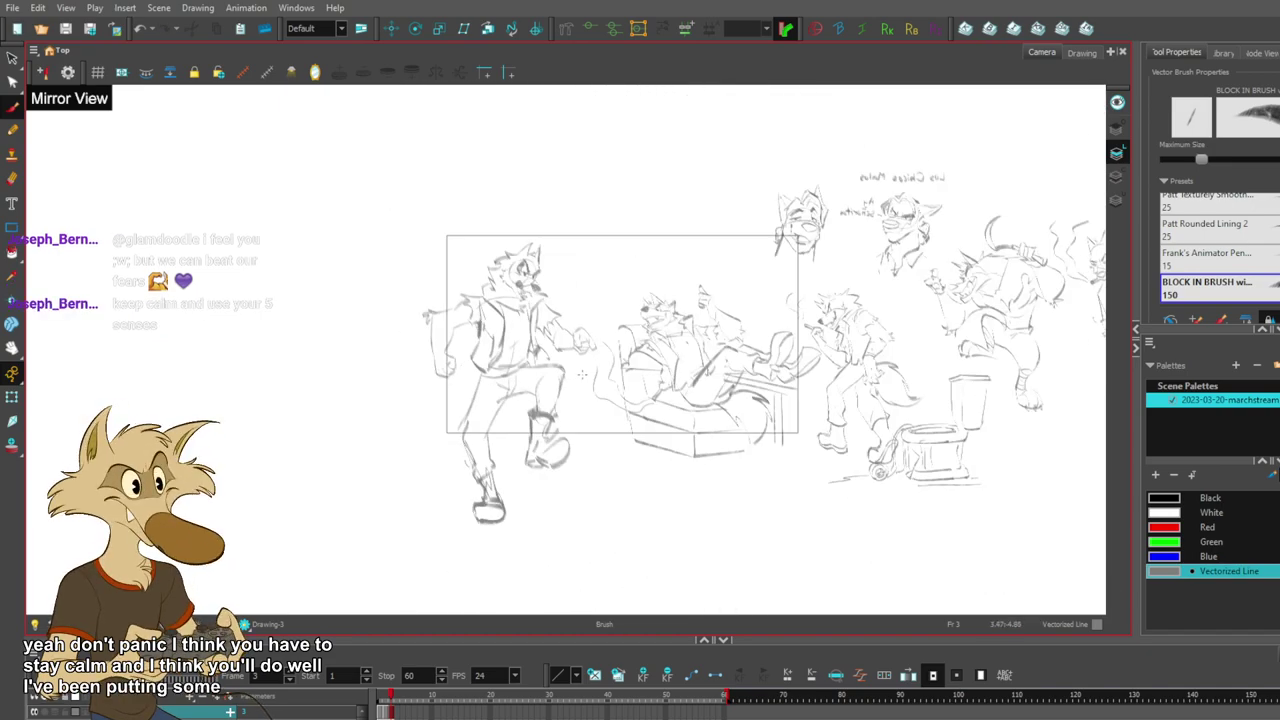
{"action": "scroll", "coordinate": [493, 356], "scroll_direction": "up", "scroll_amount": 3}
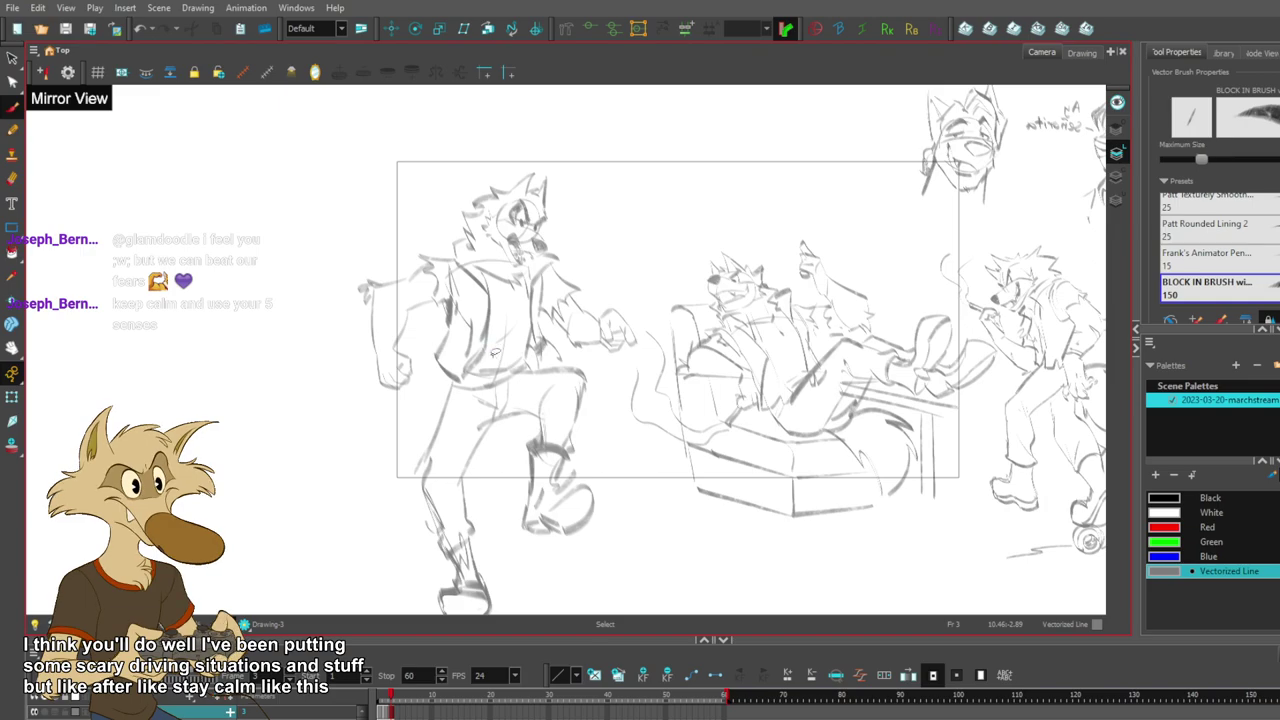
{"action": "scroll", "coordinate": [491, 358], "scroll_direction": "down", "scroll_amount": 2}
{"action": "scroll", "coordinate": [470, 350], "scroll_direction": "up", "scroll_amount": 5}
{"action": "scroll", "coordinate": [450, 345], "scroll_direction": "down", "scroll_amount": 3}
{"action": "scroll", "coordinate": [450, 345], "scroll_direction": "up", "scroll_amount": 3}
{"action": "scroll", "coordinate": [450, 345], "scroll_direction": "down", "scroll_amount": 3}
{"action": "scroll", "coordinate": [594, 359], "scroll_direction": "up", "scroll_amount": 3}
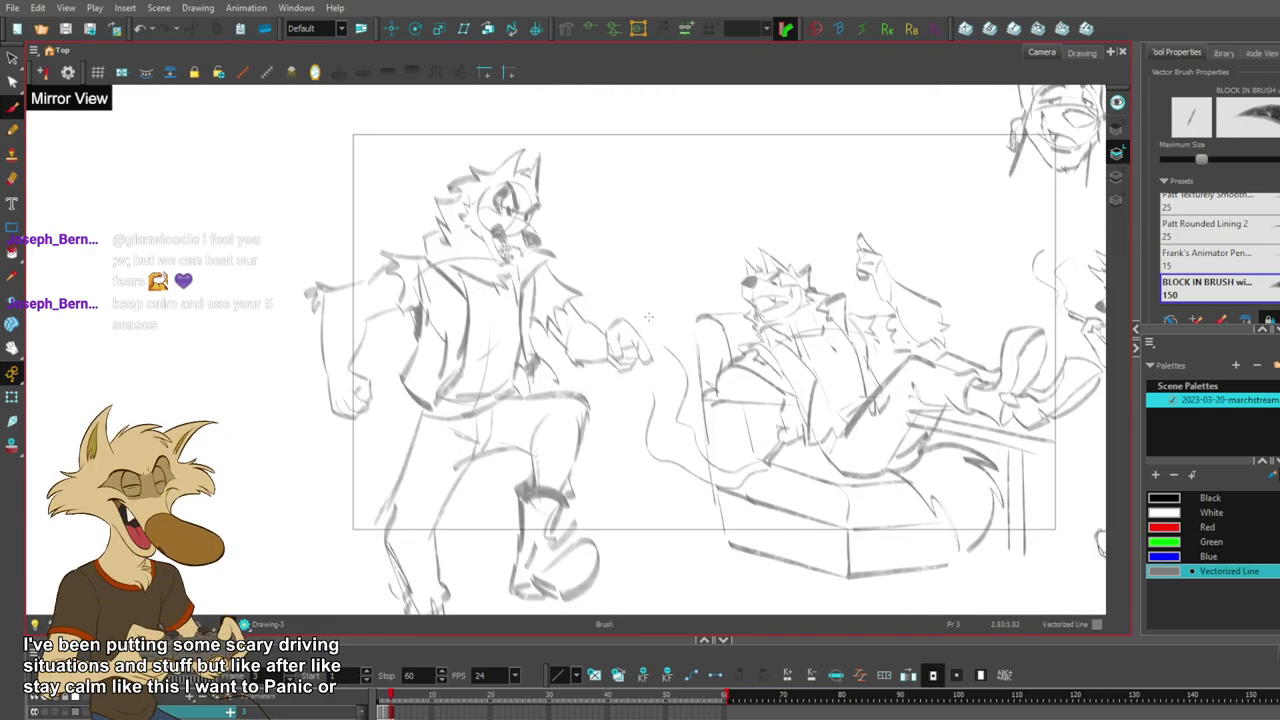
{"action": "scroll", "coordinate": [620, 345], "scroll_direction": "down", "scroll_amount": 2}
{"action": "scroll", "coordinate": [634, 333], "scroll_direction": "up", "scroll_amount": 2}
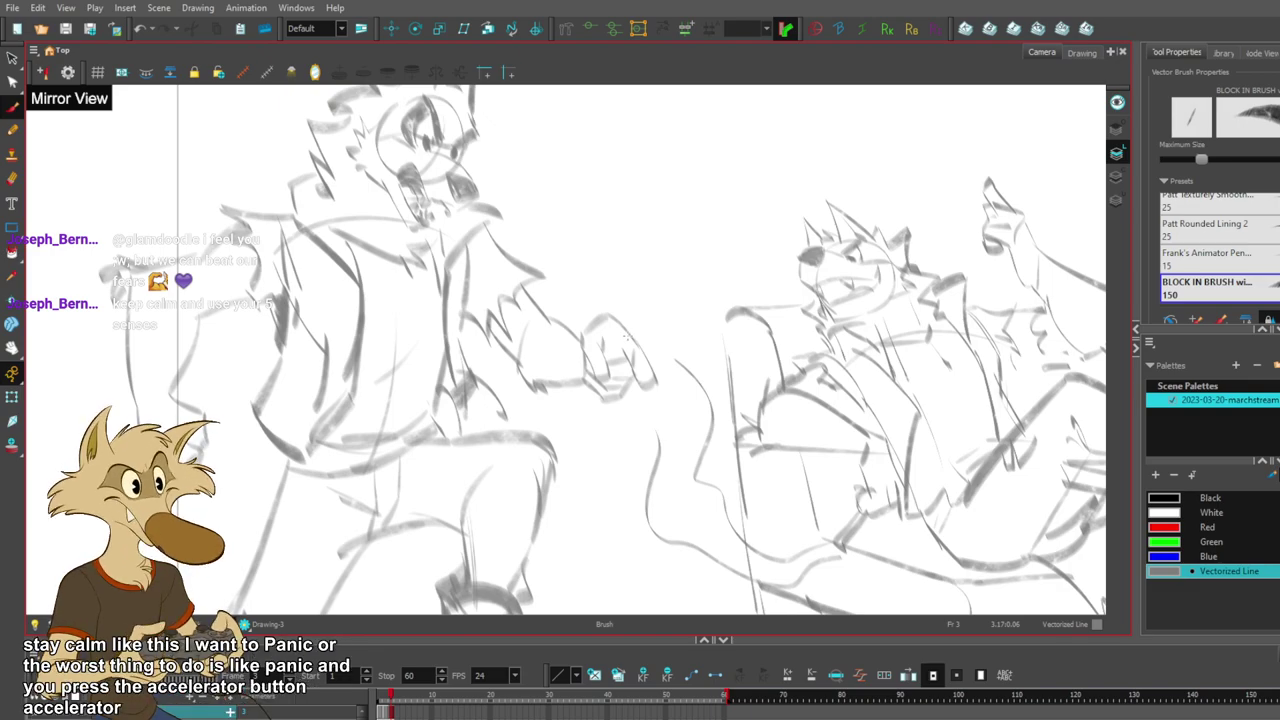
{"action": "scroll", "coordinate": [628, 334], "scroll_direction": "down", "scroll_amount": 3}
{"action": "scroll", "coordinate": [610, 332], "scroll_direction": "up", "scroll_amount": 5}
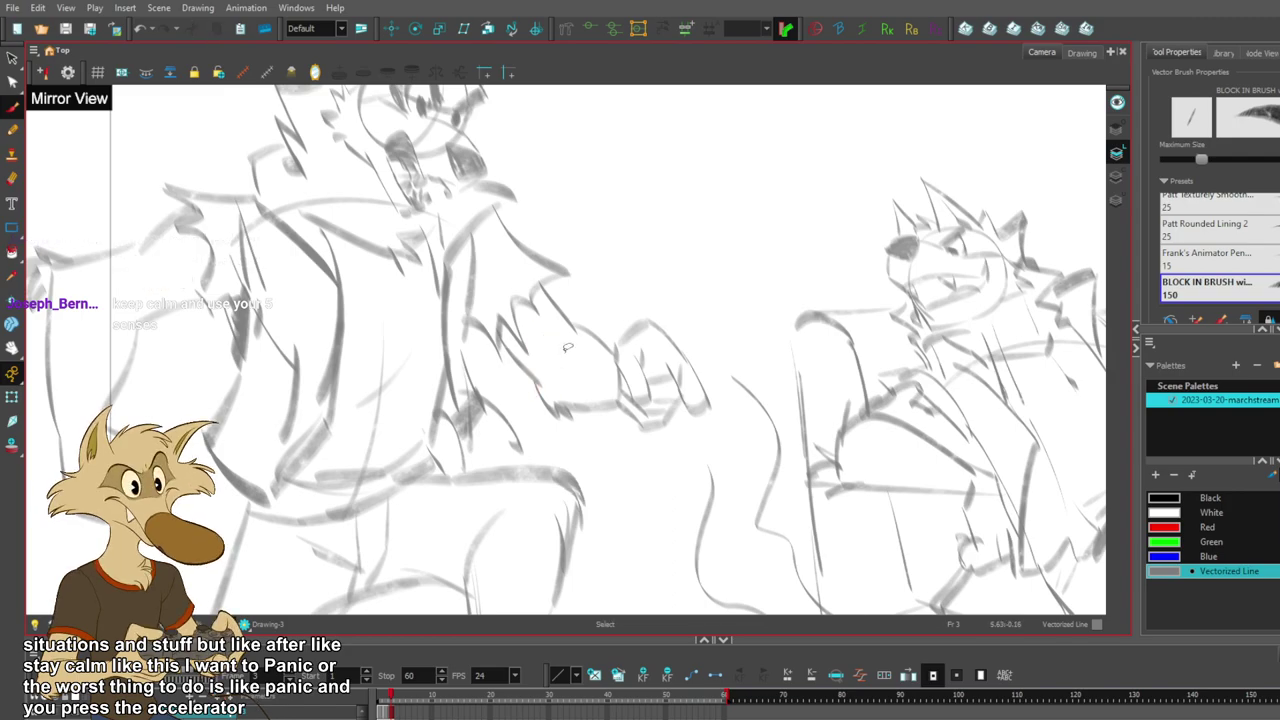
- Add a small fur stroke to the standing wolf's outstretched forearm, just below the torn sleeve
{"action": "left_click_drag", "start_coordinate": [561, 341], "coordinate": [541, 372]}
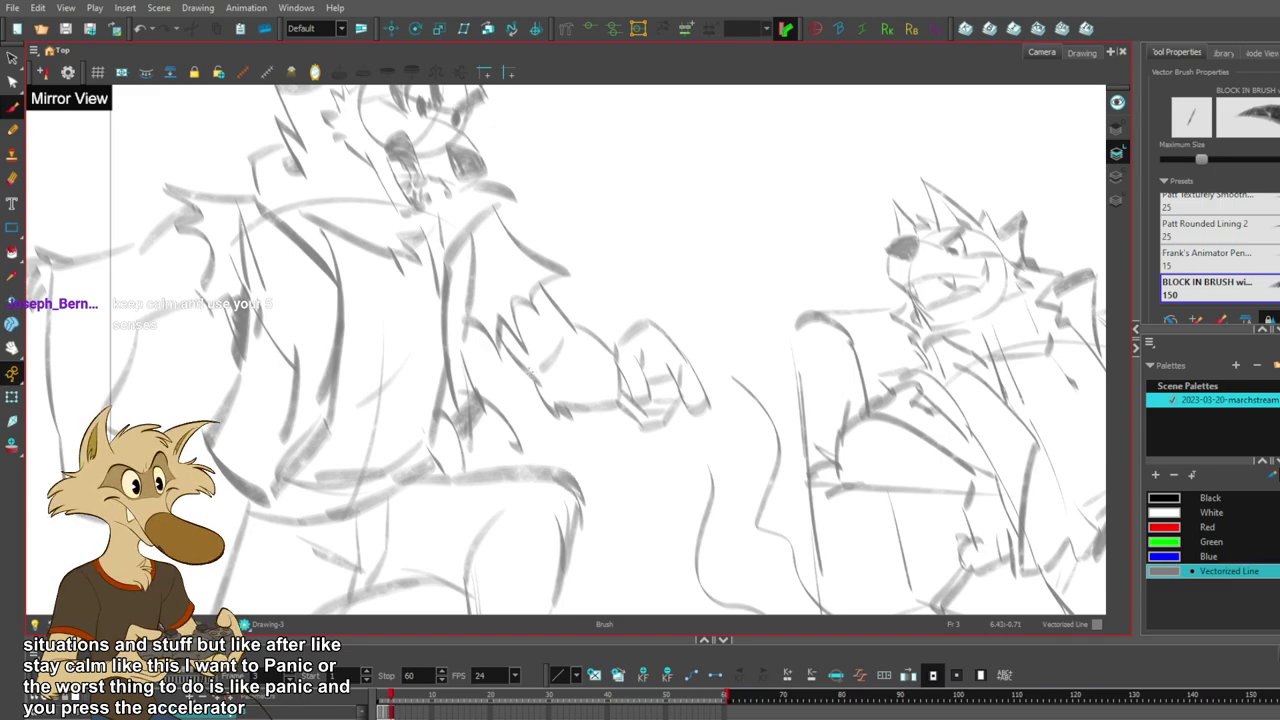
{"action": "scroll", "coordinate": [565, 350], "scroll_direction": "down", "scroll_amount": 2}
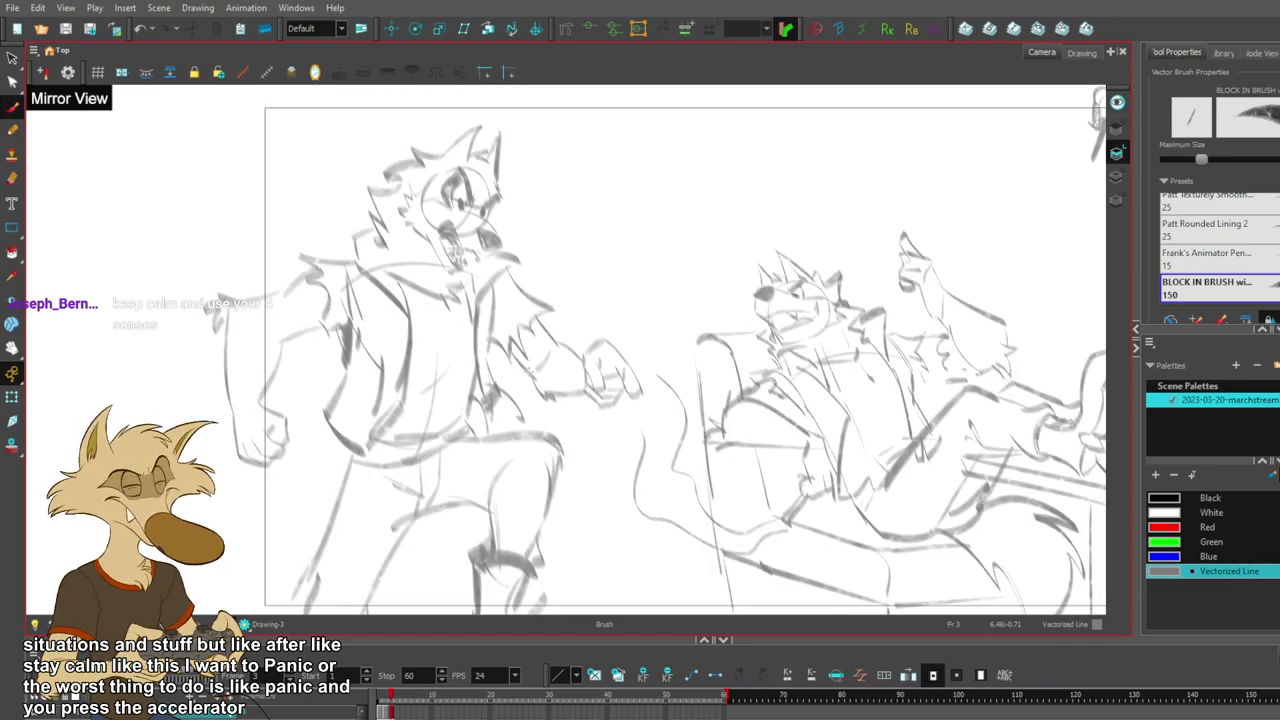
{"action": "scroll", "coordinate": [535, 372], "scroll_direction": "up", "scroll_amount": 1}
{"action": "scroll", "coordinate": [535, 372], "scroll_direction": "down", "scroll_amount": 3}
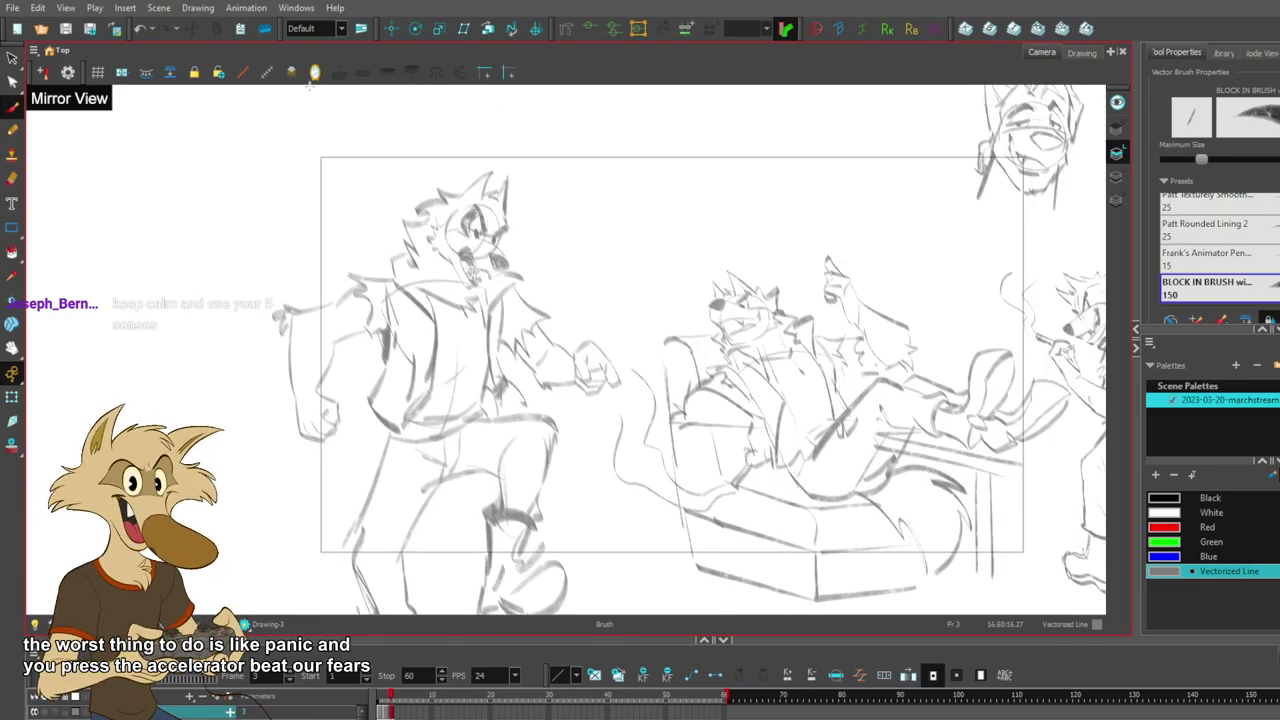
- Turn off the mirrored view and check the standing wolf in its normal orientation
{"action": "left_click", "coordinate": [315, 74]}
{"action": "scroll", "coordinate": [448, 260], "scroll_direction": "down", "scroll_amount": 2}
{"action": "scroll", "coordinate": [568, 317], "scroll_direction": "up", "scroll_amount": 2}
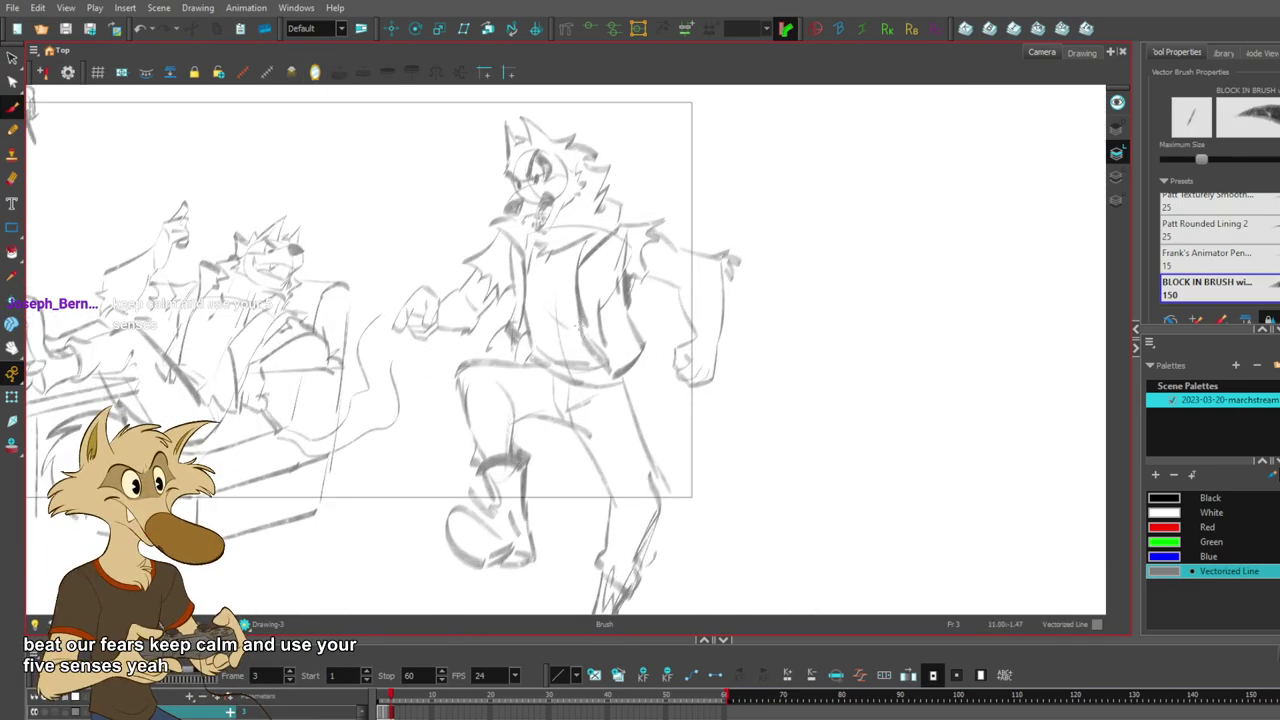
{"action": "scroll", "coordinate": [571, 318], "scroll_direction": "up", "scroll_amount": 2}
{"action": "scroll", "coordinate": [571, 318], "scroll_direction": "down", "scroll_amount": 3}
{"action": "scroll", "coordinate": [541, 338], "scroll_direction": "down", "scroll_amount": 2}
{"action": "scroll", "coordinate": [468, 318], "scroll_direction": "up", "scroll_amount": 3}
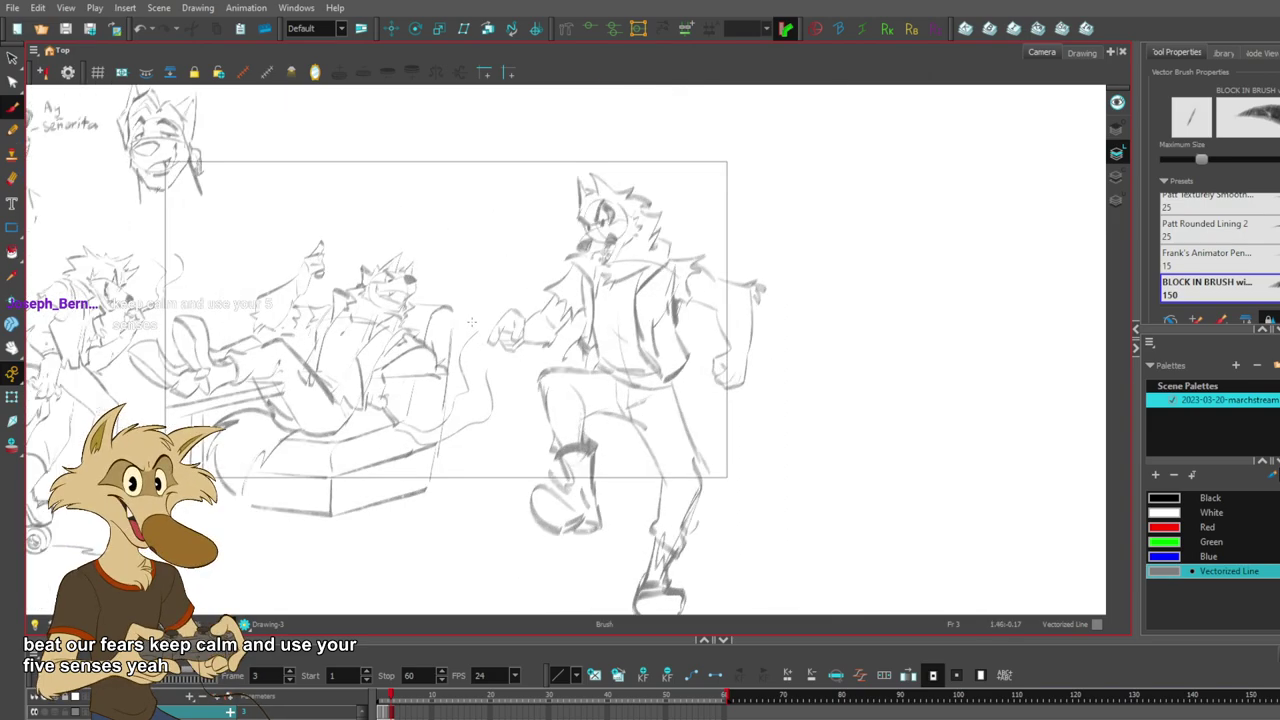
- Redraw the standing wolf's outstretched hand larger, with loosely curled fingers
{"action": "left_click_drag", "start_coordinate": [566, 347], "coordinate": [540, 348]}
{"action": "left_click", "coordinate": [854, 423]}
{"action": "mouse_move", "coordinate": [514, 300]}
{"action": "left_mouse_down"}
{"action": "mouse_move", "coordinate": [510, 364]}
{"action": "mouse_move", "coordinate": [544, 326]}
{"action": "mouse_move", "coordinate": [530, 302]}
{"action": "mouse_move", "coordinate": [487, 336]}
{"action": "left_mouse_up"}
{"action": "key", "text": "alt+b"}
{"action": "key", "text": "ctrl+z"}
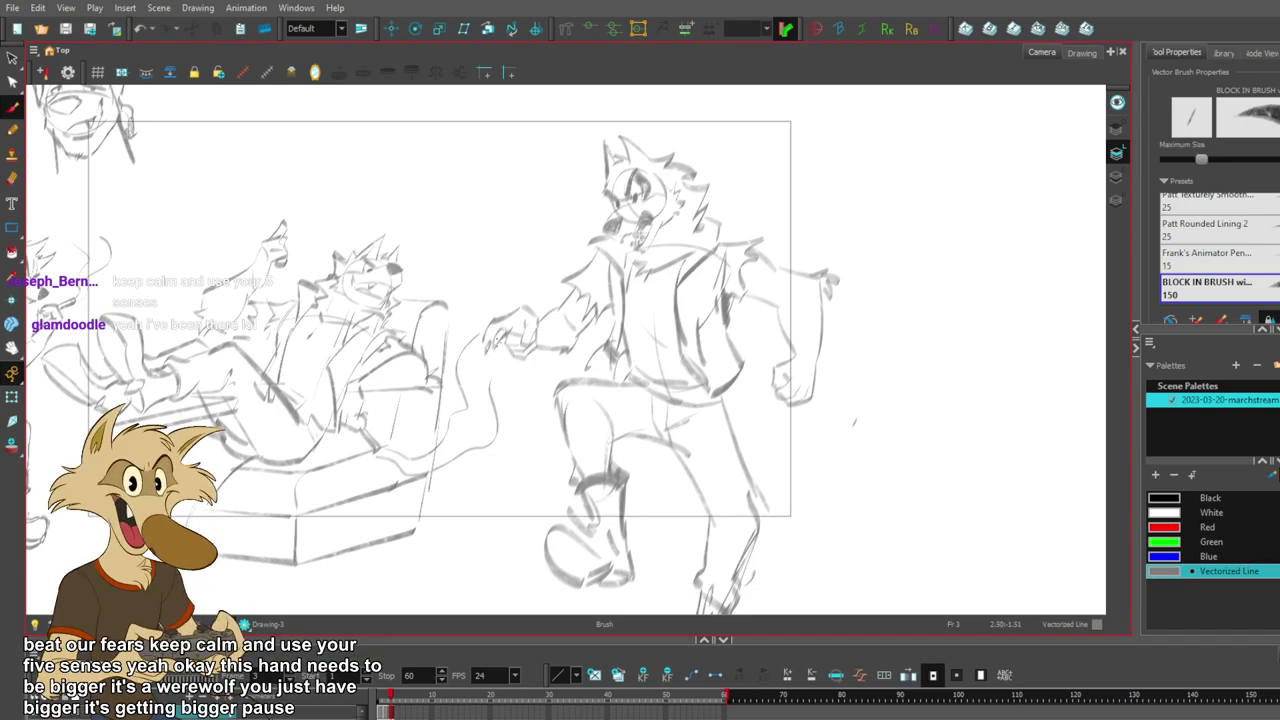
- Clean up the outstretched hand and refine its lower fingers and palm
{"action": "key", "text": "alt+s"}
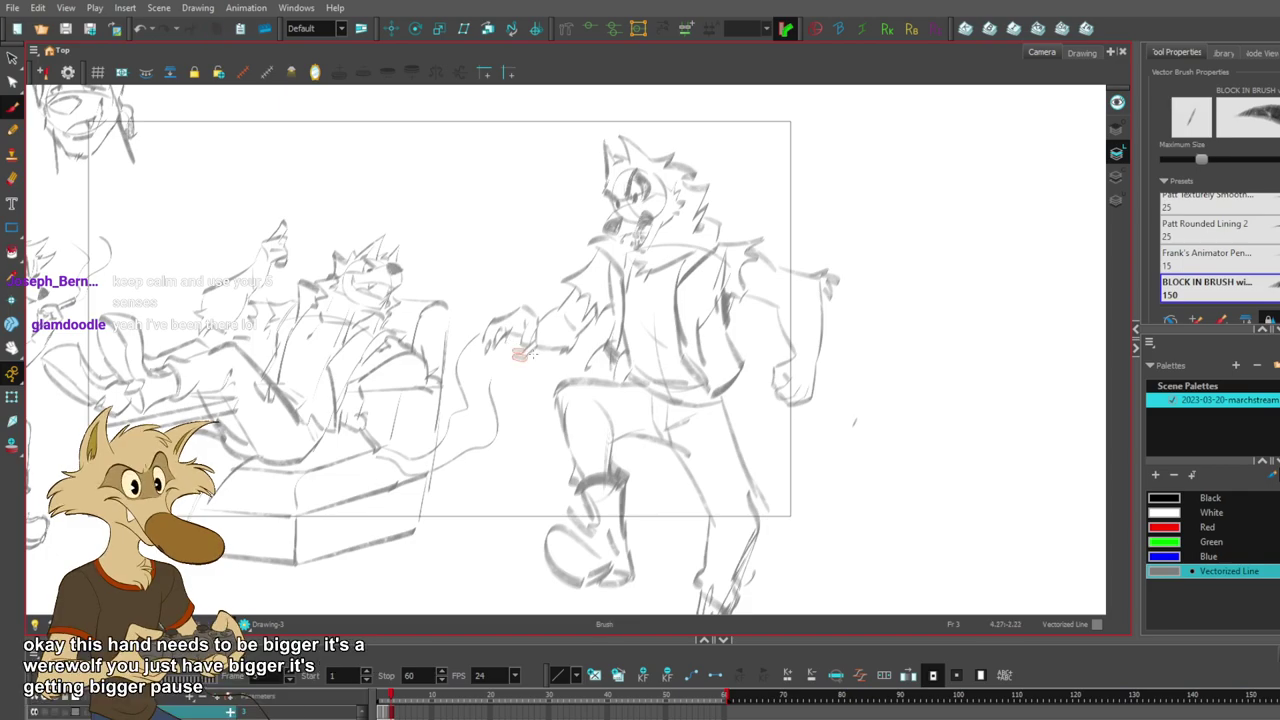
{"action": "key", "text": "alt+b"}
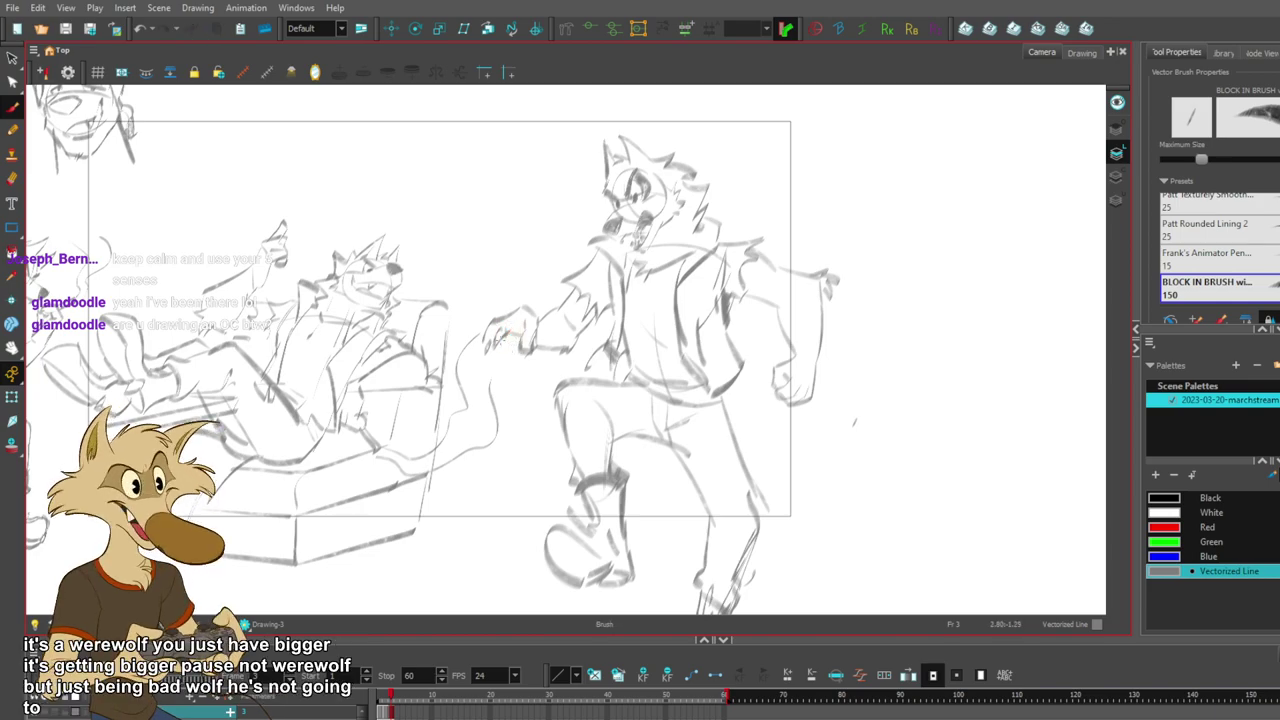
{"action": "key", "text": "alt+s"}
{"action": "key", "text": "alt+b"}
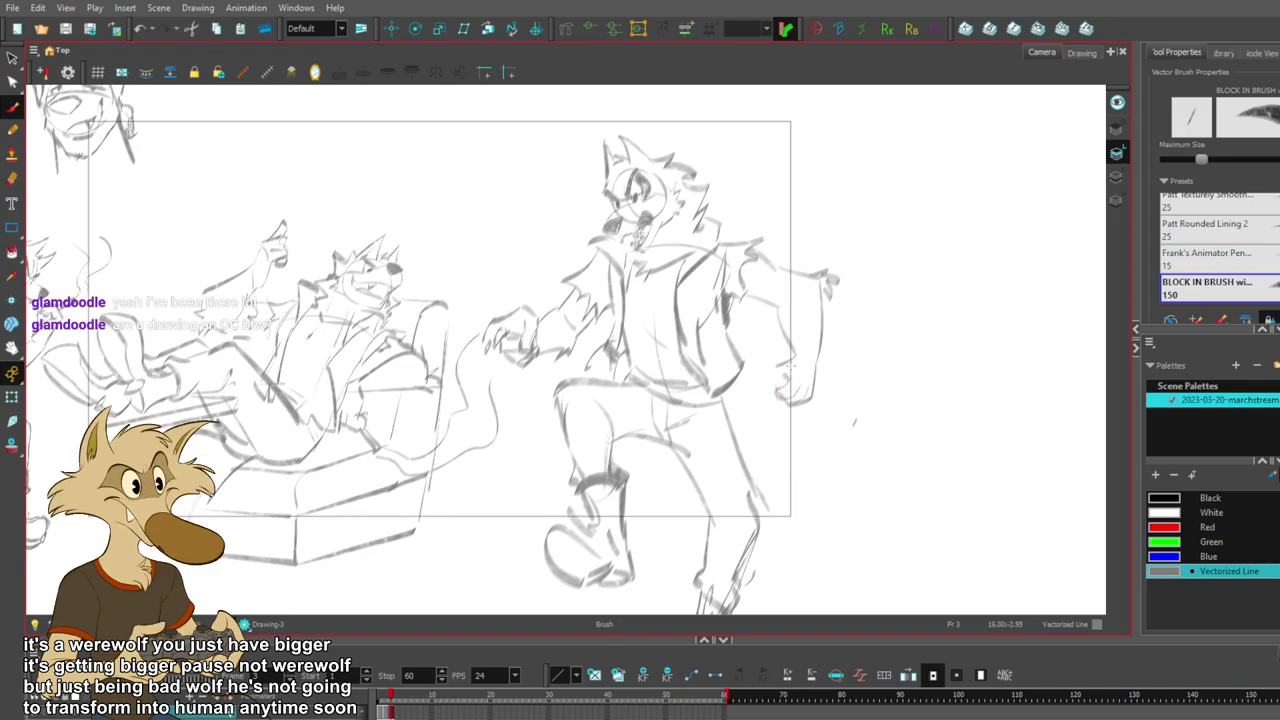
- Redraw the inner contour of the lowered arm from the elbow to the wrist and delete the old upper line
{"action": "left_click_drag", "start_coordinate": [773, 371], "coordinate": [769, 394]}
{"action": "key", "text": "ctrl+z"}
{"action": "key", "text": "ctrl+z"}
{"action": "mouse_move", "coordinate": [774, 303]}
{"action": "left_mouse_down"}
{"action": "mouse_move", "coordinate": [800, 357]}
{"action": "mouse_move", "coordinate": [788, 373]}
{"action": "left_mouse_up"}
{"action": "key", "text": "ctrl+z"}
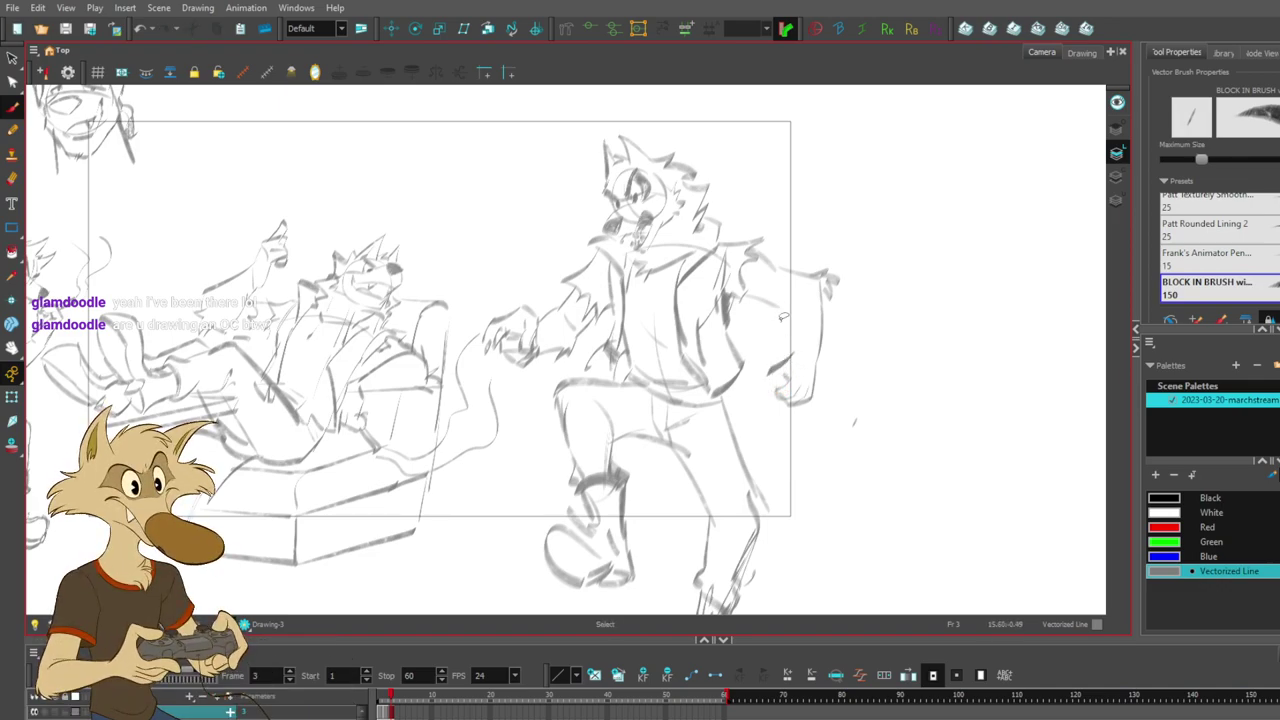
{"action": "key", "text": "alt+b"}
{"action": "key", "text": "ctrl+z"}
{"action": "left_click_drag", "start_coordinate": [724, 303], "coordinate": [781, 319]}
{"action": "left_click", "coordinate": [768, 303], "text": "ctrl"}
{"action": "key", "text": "Delete"}
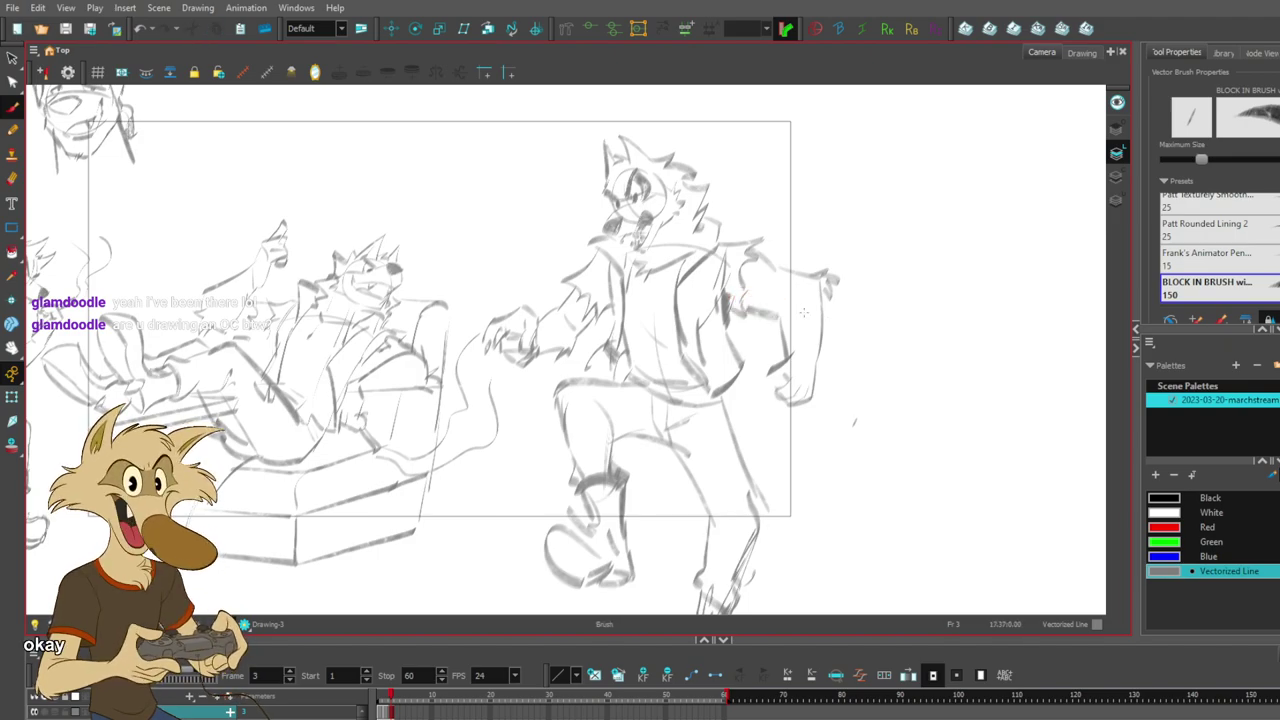
- Review the full sheet of wolf sketches, including the "Los Chicos Malos" title and the head studies
{"action": "scroll", "coordinate": [795, 316], "scroll_direction": "down", "scroll_amount": 2}
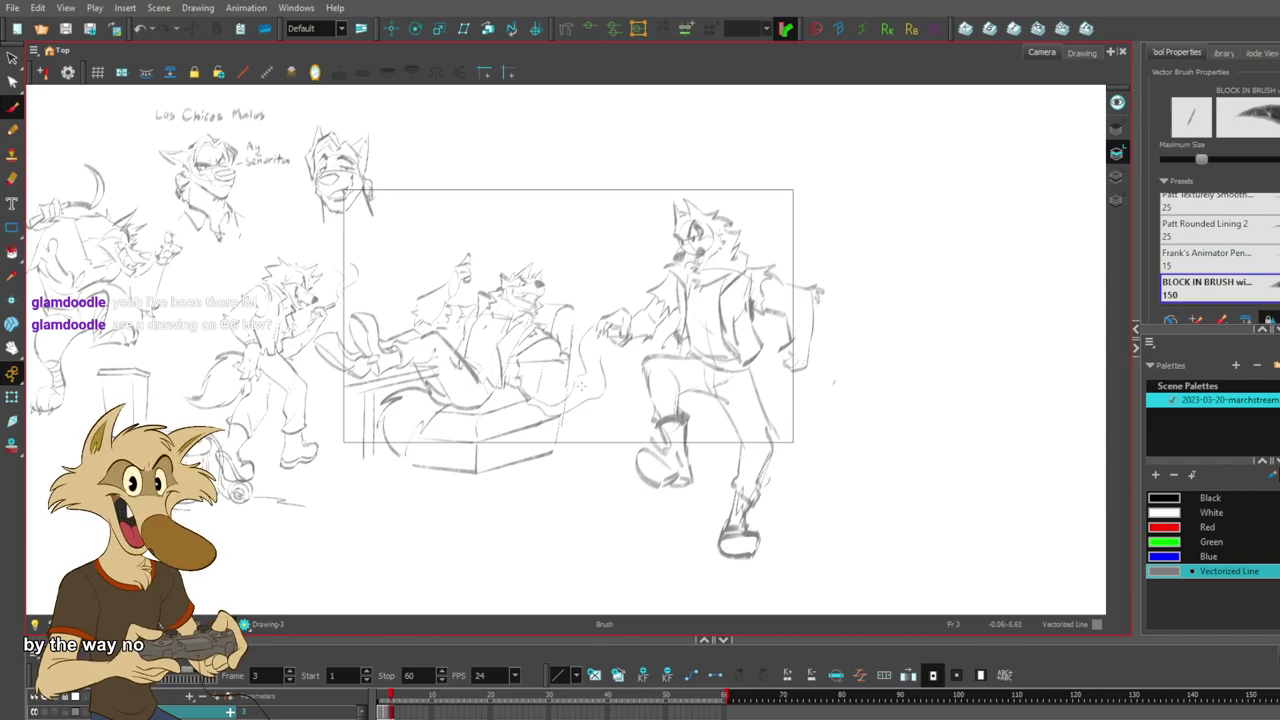
{"action": "scroll", "coordinate": [692, 392], "scroll_direction": "down", "scroll_amount": 1}
{"action": "scroll", "coordinate": [646, 365], "scroll_direction": "down", "scroll_amount": 2}
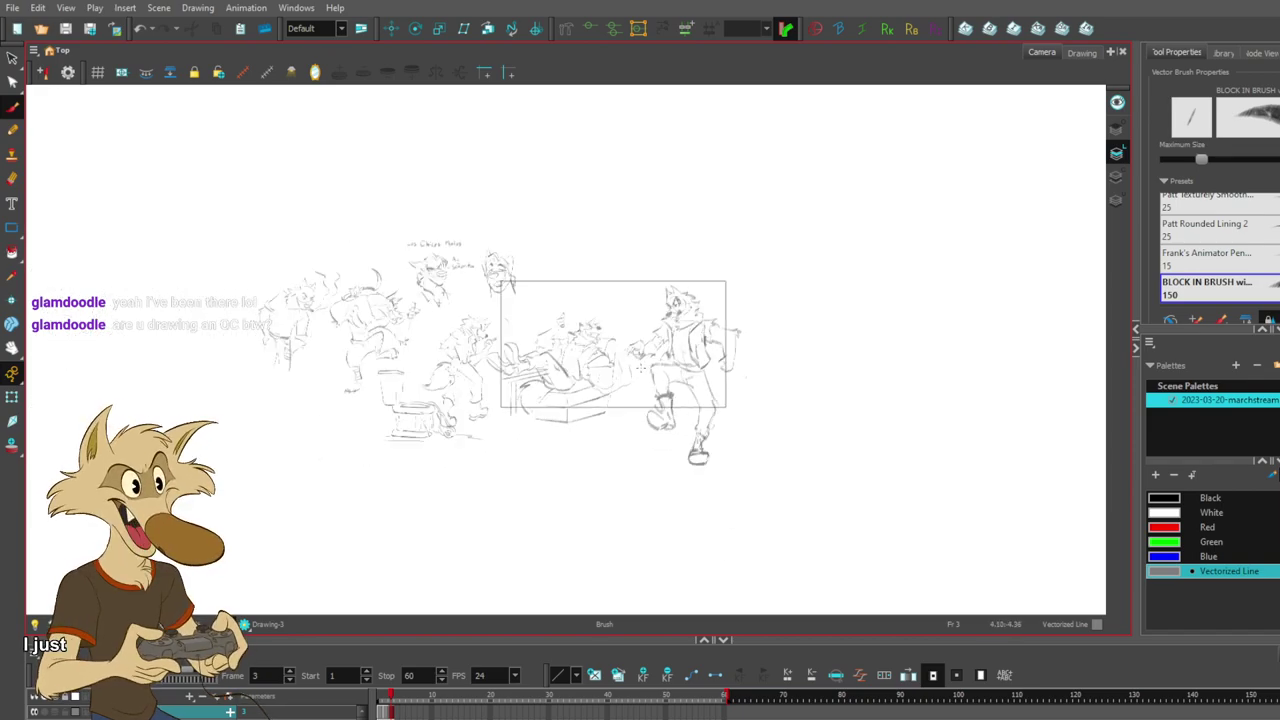
{"action": "scroll", "coordinate": [592, 374], "scroll_direction": "up", "scroll_amount": 1}
{"action": "scroll", "coordinate": [762, 366], "scroll_direction": "up", "scroll_amount": 2}
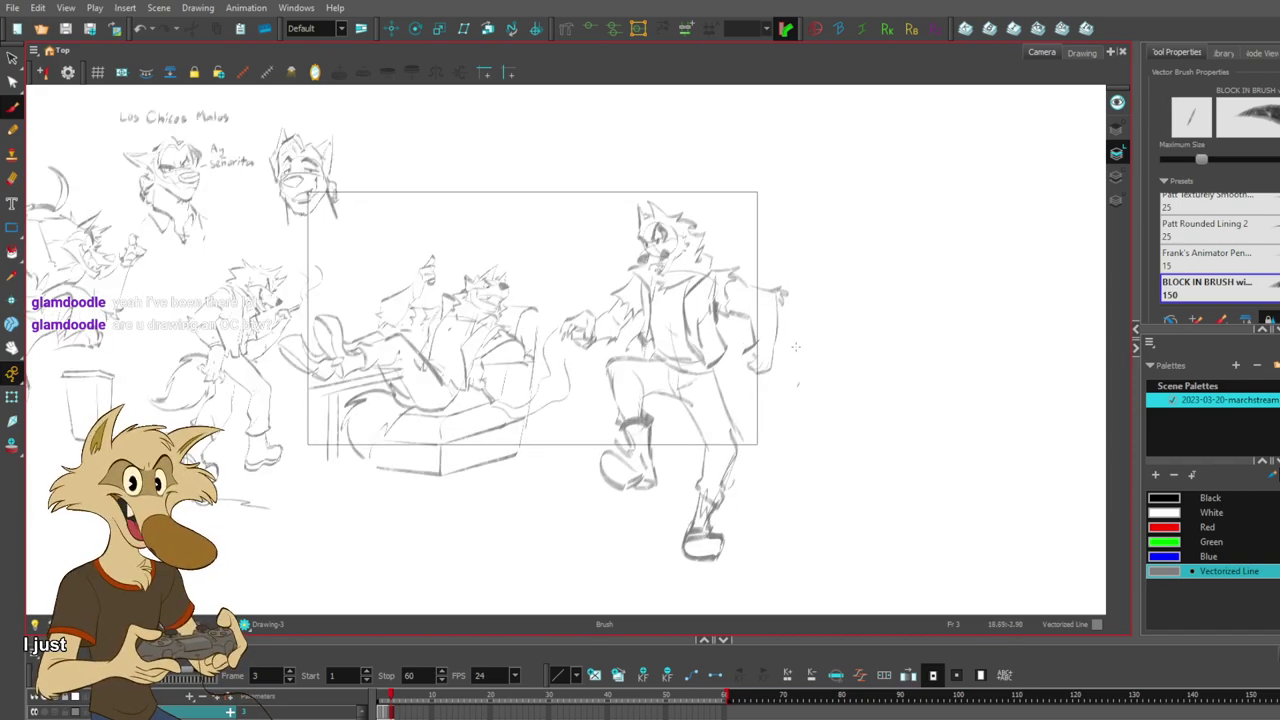
{"action": "scroll", "coordinate": [796, 347], "scroll_direction": "up", "scroll_amount": 2}
{"action": "scroll", "coordinate": [685, 315], "scroll_direction": "down", "scroll_amount": 6}
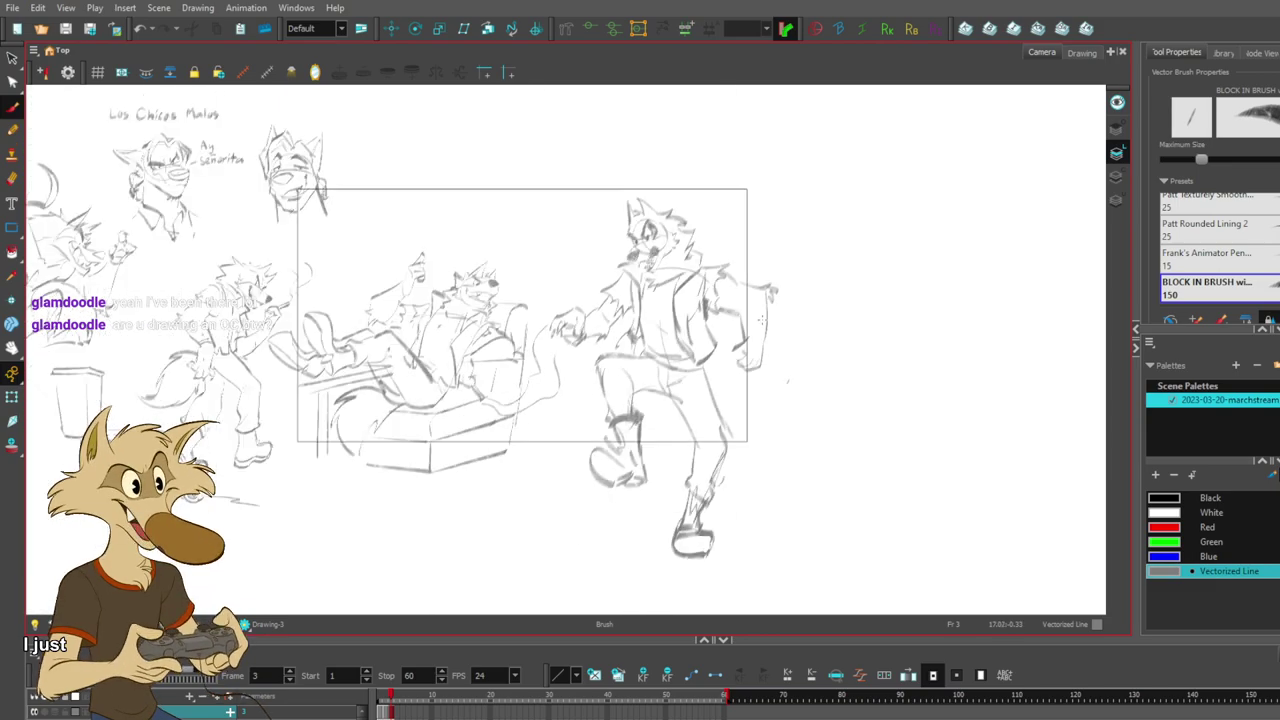
{"action": "scroll", "coordinate": [422, 233], "scroll_direction": "up", "scroll_amount": 4}
{"action": "scroll", "coordinate": [560, 270], "scroll_direction": "down", "scroll_amount": 2}
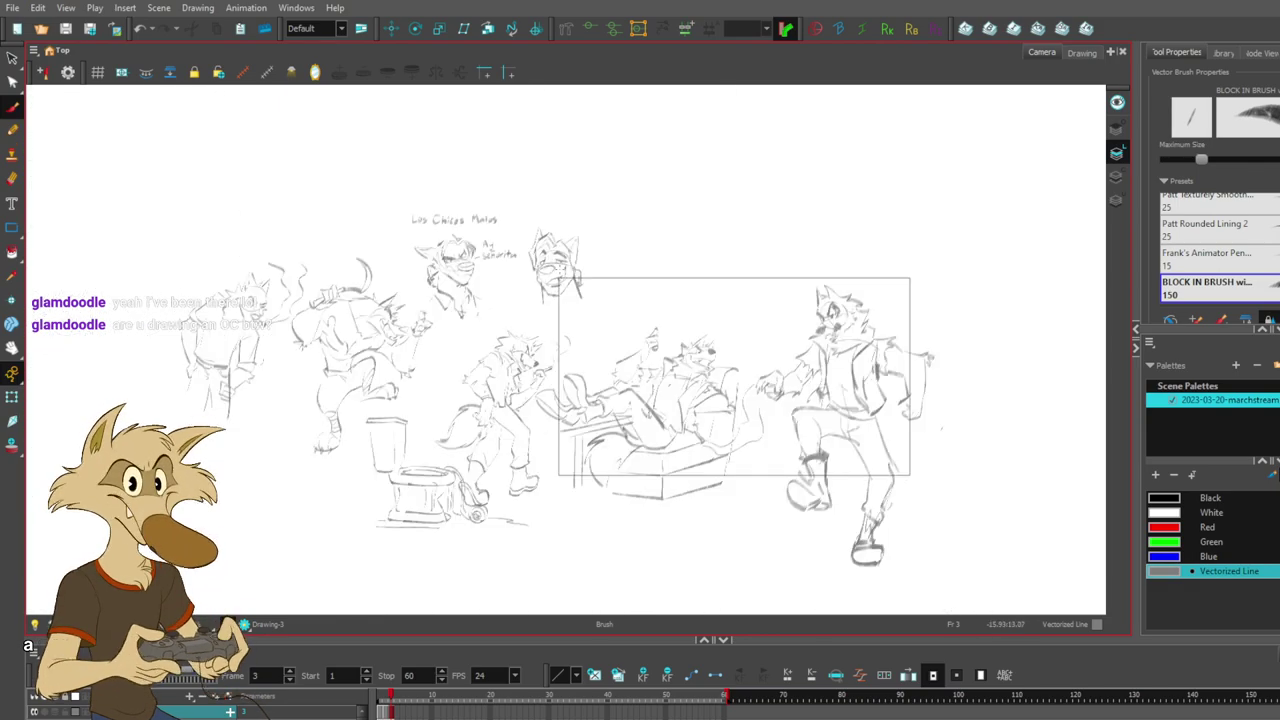
{"action": "left_click_drag", "start_coordinate": [705, 355], "coordinate": [620, 337]}
{"action": "left_click_drag", "start_coordinate": [646, 390], "coordinate": [603, 382]}
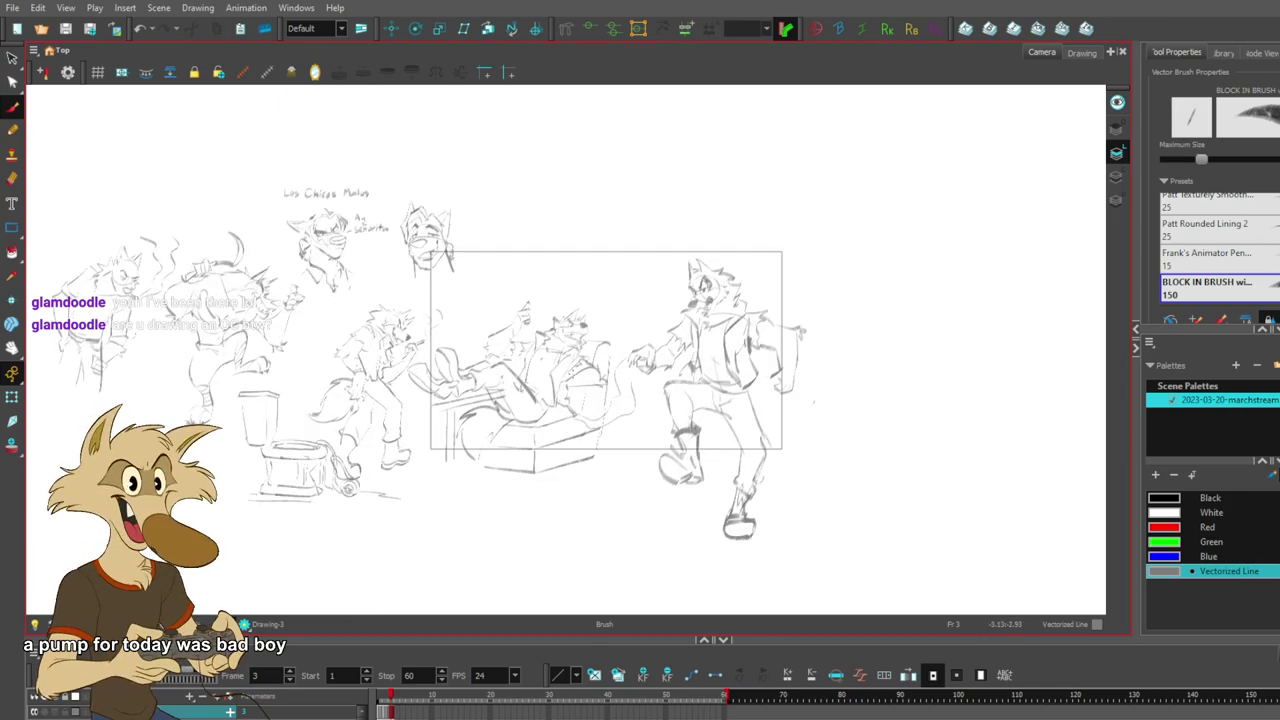
{"action": "scroll", "coordinate": [254, 197], "scroll_direction": "up", "scroll_amount": 5}
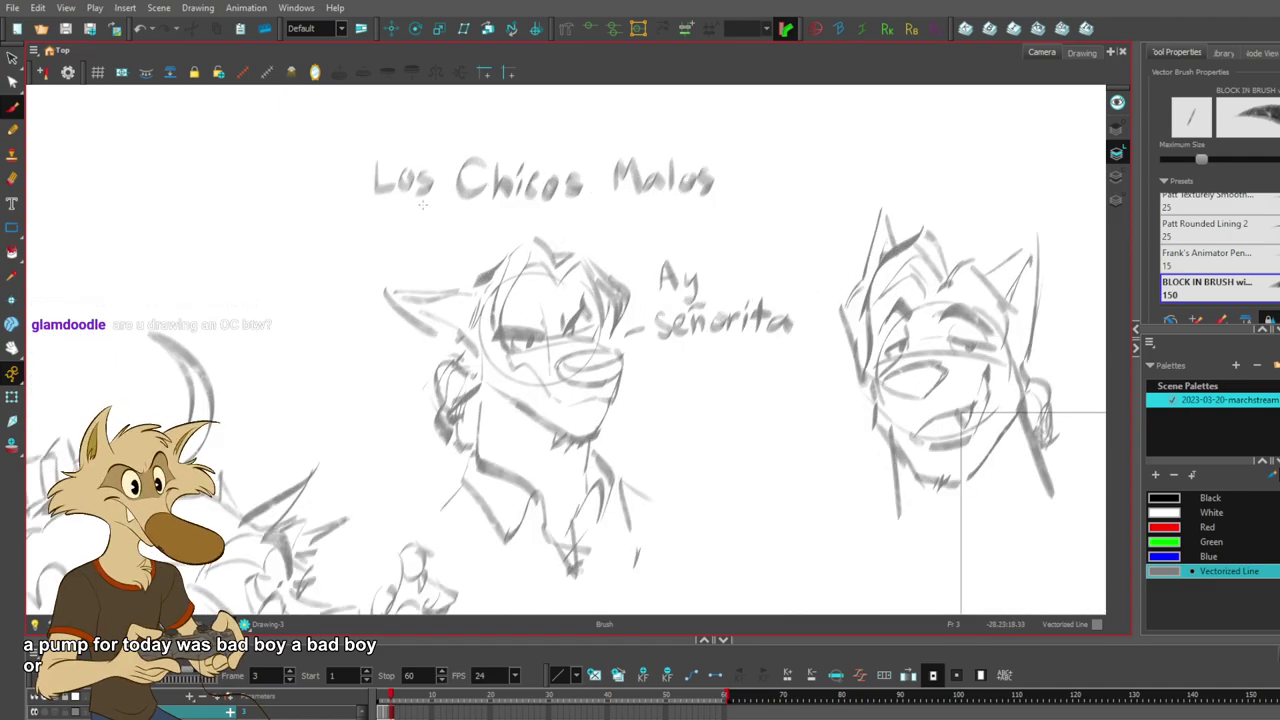
{"action": "scroll", "coordinate": [380, 200], "scroll_direction": "down", "scroll_amount": 1}
{"action": "scroll", "coordinate": [442, 178], "scroll_direction": "down", "scroll_amount": 3}
{"action": "scroll", "coordinate": [855, 311], "scroll_direction": "up", "scroll_amount": 3}
{"action": "scroll", "coordinate": [861, 330], "scroll_direction": "up", "scroll_amount": 2}
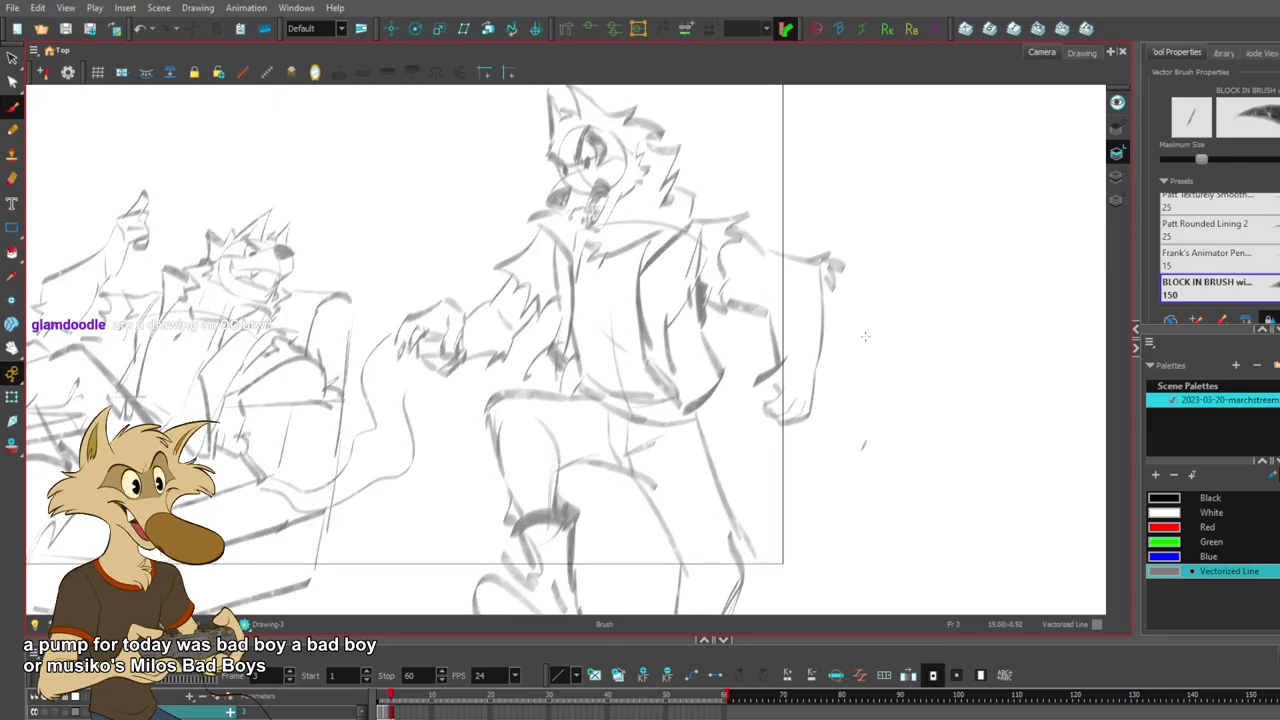
- Redraw the thumb side of the standing wolf's lowered fist at a larger size
{"action": "key", "text": "ctrl+z"}
{"action": "mouse_move", "coordinate": [777, 371]}
{"action": "left_mouse_down"}
{"action": "mouse_move", "coordinate": [749, 411]}
{"action": "mouse_move", "coordinate": [776, 431]}
{"action": "left_mouse_up"}
{"action": "key", "text": "ctrl+z"}
{"action": "key", "text": "ctrl+z"}
{"action": "key", "text": "ctrl+z"}
{"action": "key", "text": "ctrl+z"}
{"action": "key", "text": "ctrl+z"}
{"action": "key", "text": "ctrl+z"}
- Delete the leftover fist stroke and redraw the lower edge of the curled fingers
{"action": "left_click", "coordinate": [777, 407], "text": "ctrl"}
{"action": "key", "text": "Delete"}
{"action": "key", "text": "ctrl+z"}
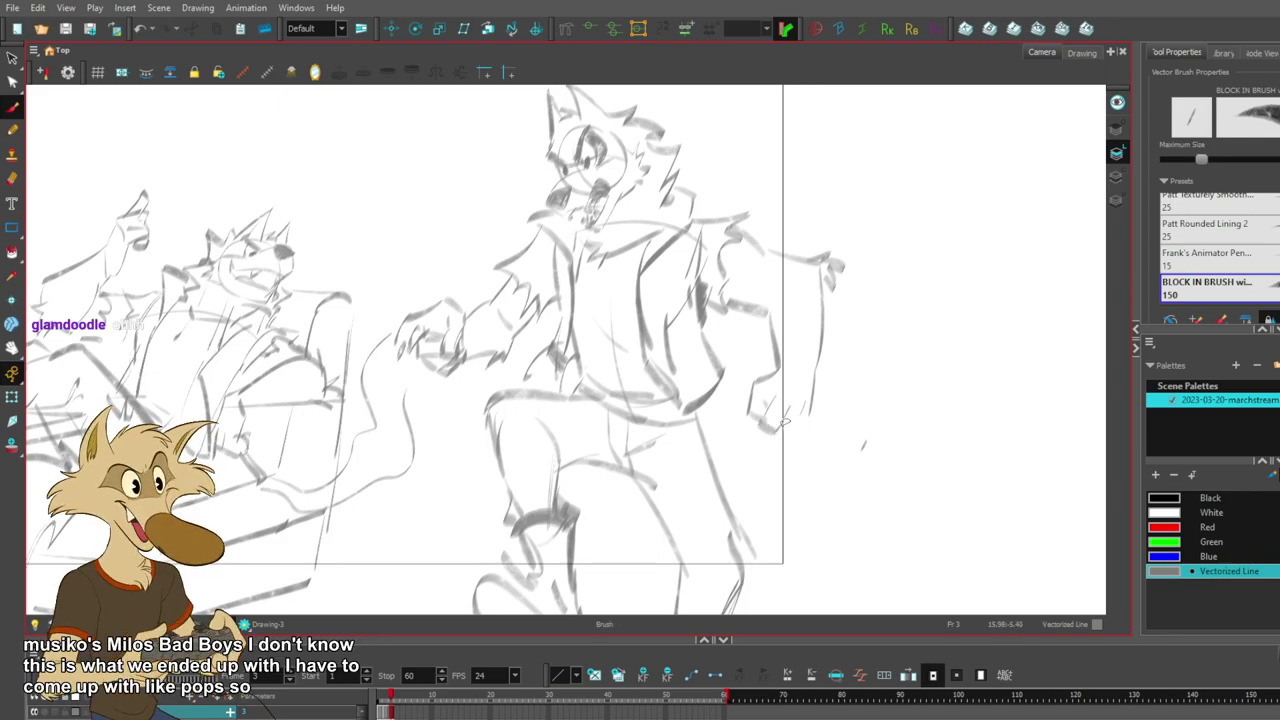
{"action": "mouse_move", "coordinate": [780, 432]}
{"action": "left_mouse_down"}
{"action": "mouse_move", "coordinate": [796, 412]}
{"action": "mouse_move", "coordinate": [795, 436]}
{"action": "mouse_move", "coordinate": [810, 410]}
{"action": "left_mouse_up"}
{"action": "key", "text": "ctrl+z"}
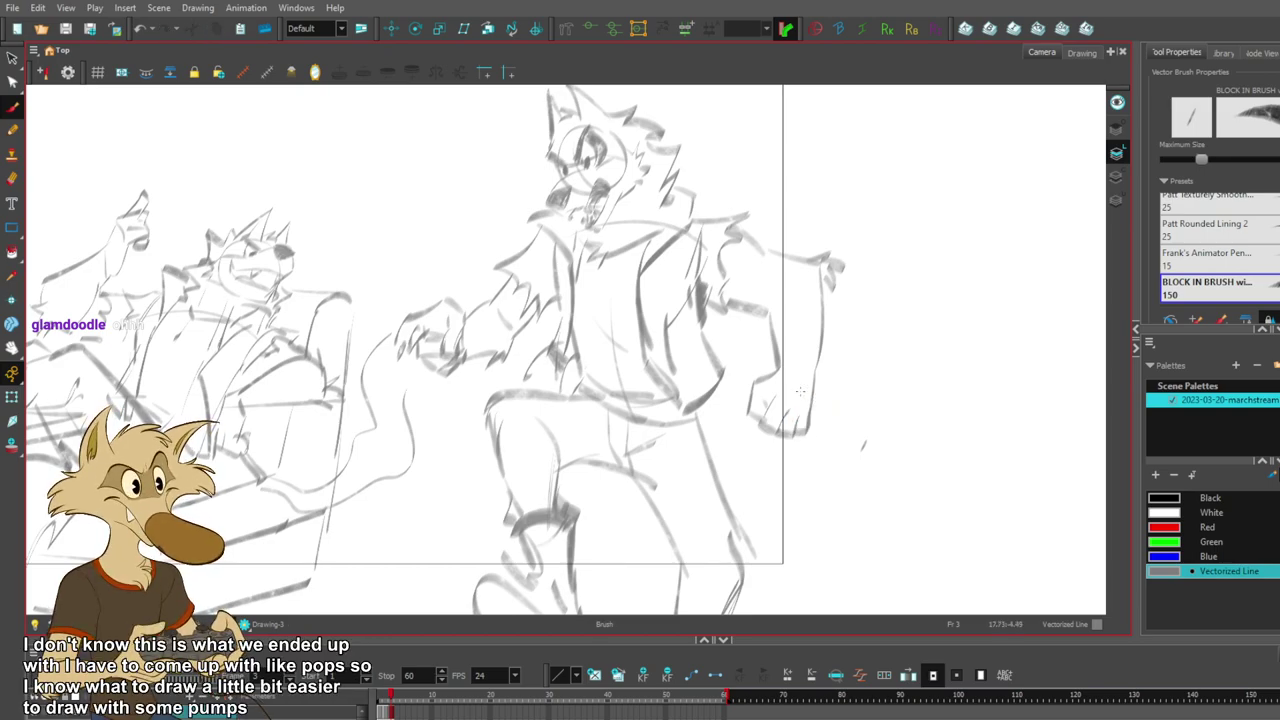
- Delete a stray stroke and redraw the upper contour of the standing wolf's raised boot
{"action": "scroll", "coordinate": [804, 393], "scroll_direction": "down", "scroll_amount": 3}
{"action": "scroll", "coordinate": [692, 384], "scroll_direction": "up", "scroll_amount": 3}
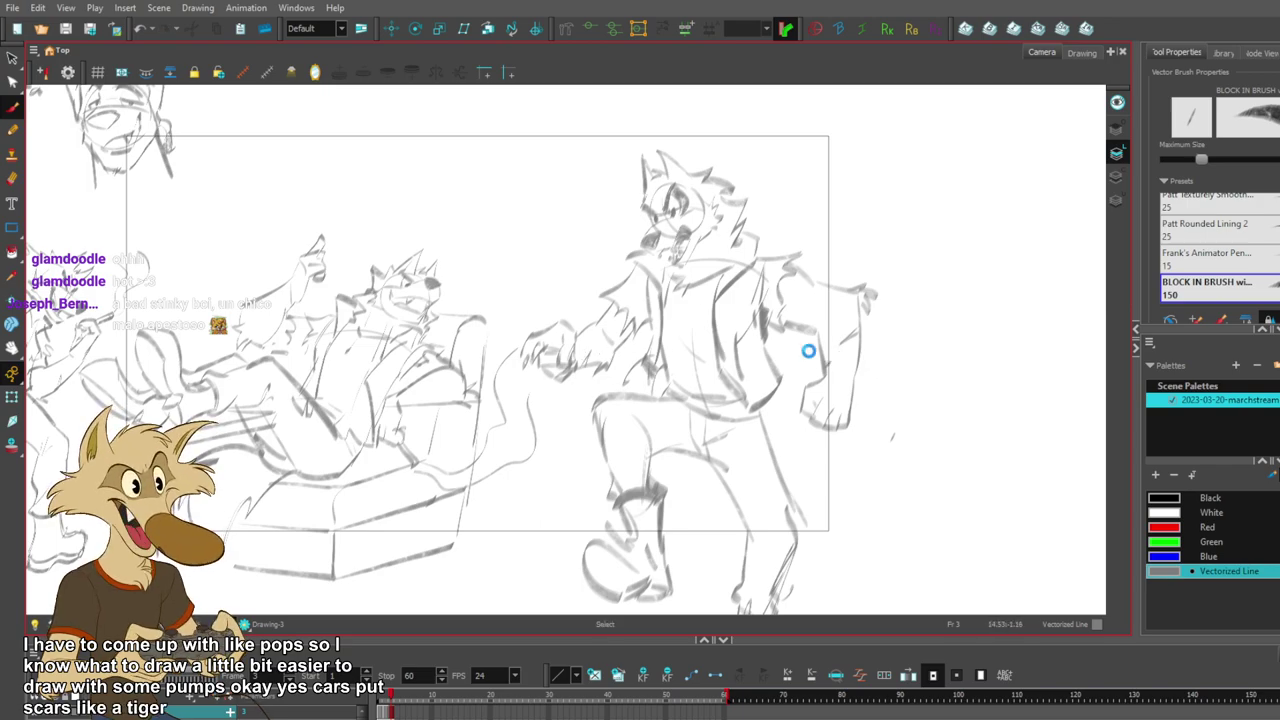
{"action": "scroll", "coordinate": [808, 351], "scroll_direction": "down", "scroll_amount": 4}
{"action": "scroll", "coordinate": [769, 470], "scroll_direction": "up", "scroll_amount": 3}
{"action": "key", "text": "Delete"}
{"action": "left_click_drag", "start_coordinate": [653, 473], "coordinate": [680, 471]}
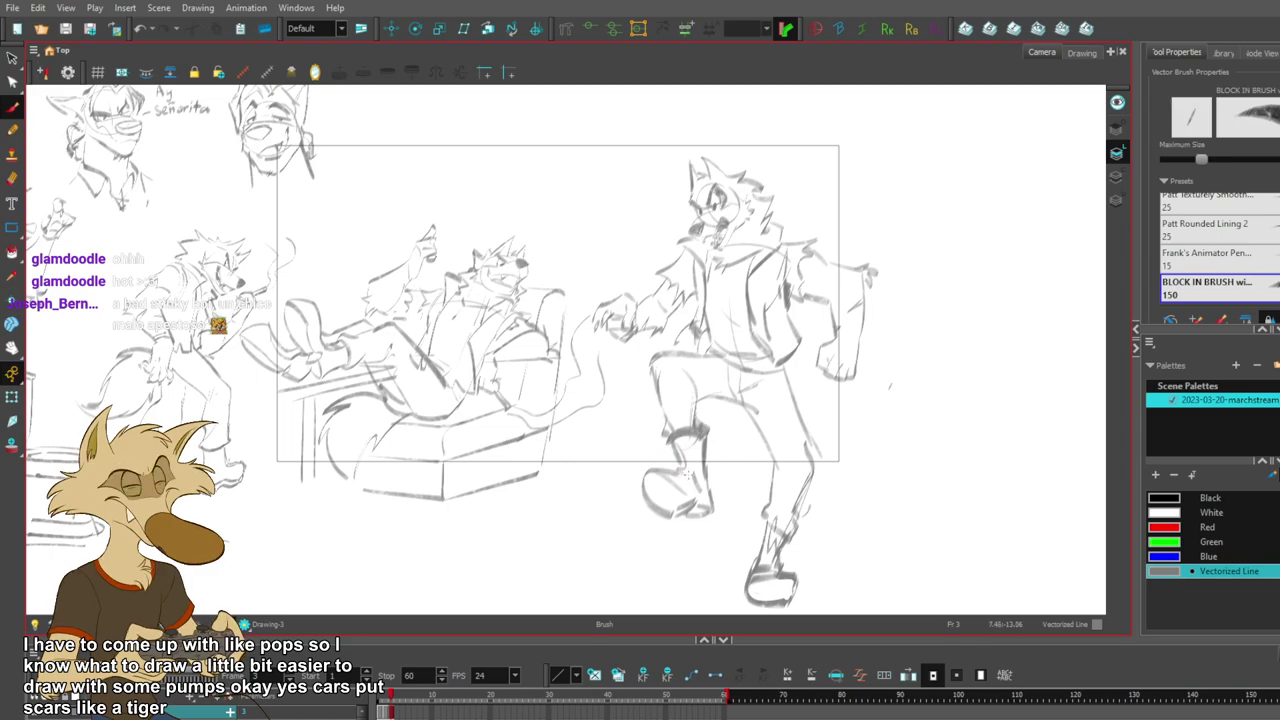
- Review the sheet of wolf poses, comparing the standing wolf with the reclining and smoking ones
{"action": "scroll", "coordinate": [730, 470], "scroll_direction": "down", "scroll_amount": 4}
{"action": "scroll", "coordinate": [730, 470], "scroll_direction": "up", "scroll_amount": 1}
{"action": "scroll", "coordinate": [690, 418], "scroll_direction": "down", "scroll_amount": 1}
{"action": "scroll", "coordinate": [649, 476], "scroll_direction": "up", "scroll_amount": 2}
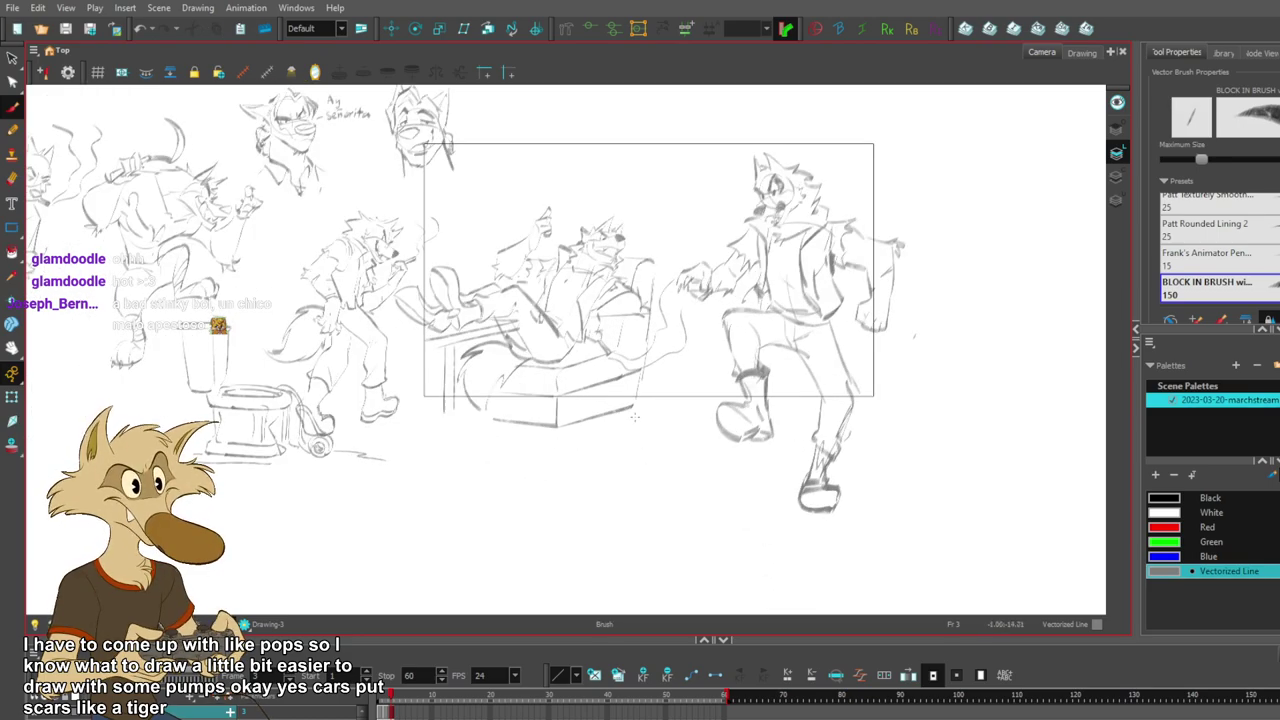
{"action": "scroll", "coordinate": [635, 418], "scroll_direction": "down", "scroll_amount": 2}
{"action": "scroll", "coordinate": [635, 418], "scroll_direction": "up", "scroll_amount": 1}
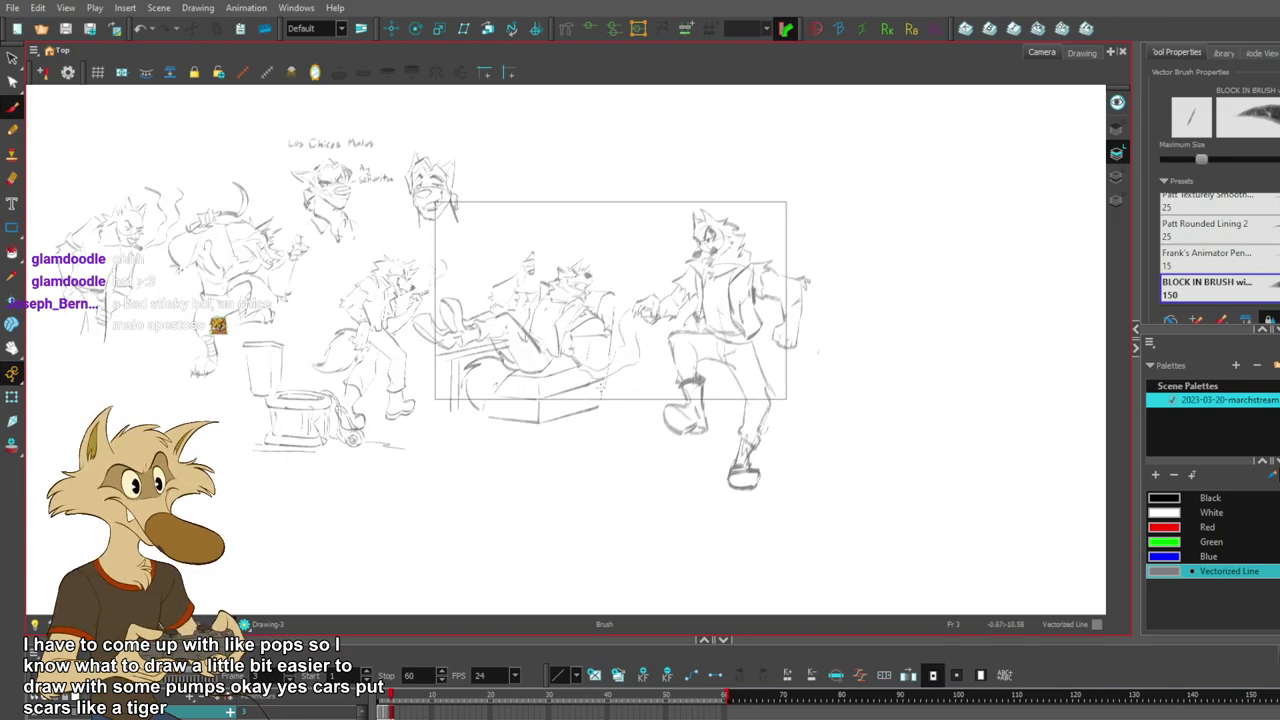
{"action": "scroll", "coordinate": [604, 386], "scroll_direction": "down", "scroll_amount": 1}
{"action": "scroll", "coordinate": [604, 386], "scroll_direction": "up", "scroll_amount": 2}
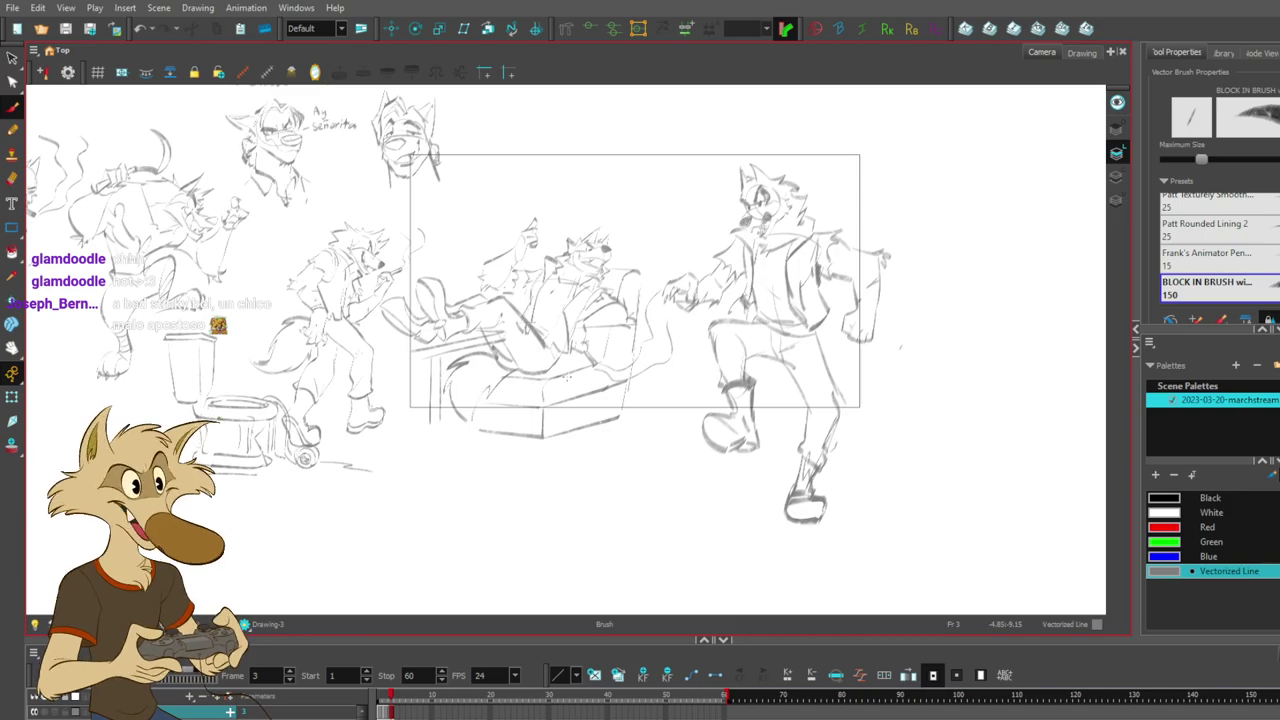
{"action": "scroll", "coordinate": [568, 377], "scroll_direction": "down", "scroll_amount": 2}
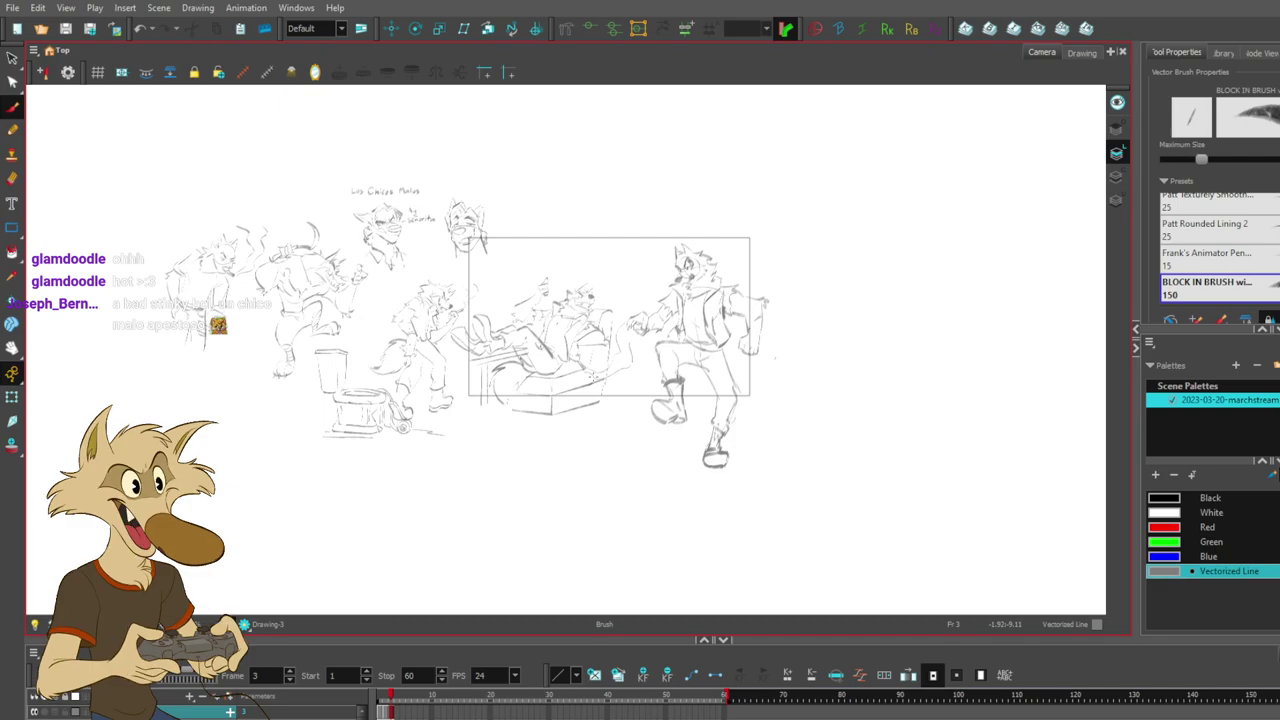
{"action": "scroll", "coordinate": [660, 358], "scroll_direction": "down", "scroll_amount": 1}
{"action": "scroll", "coordinate": [660, 358], "scroll_direction": "up", "scroll_amount": 2}
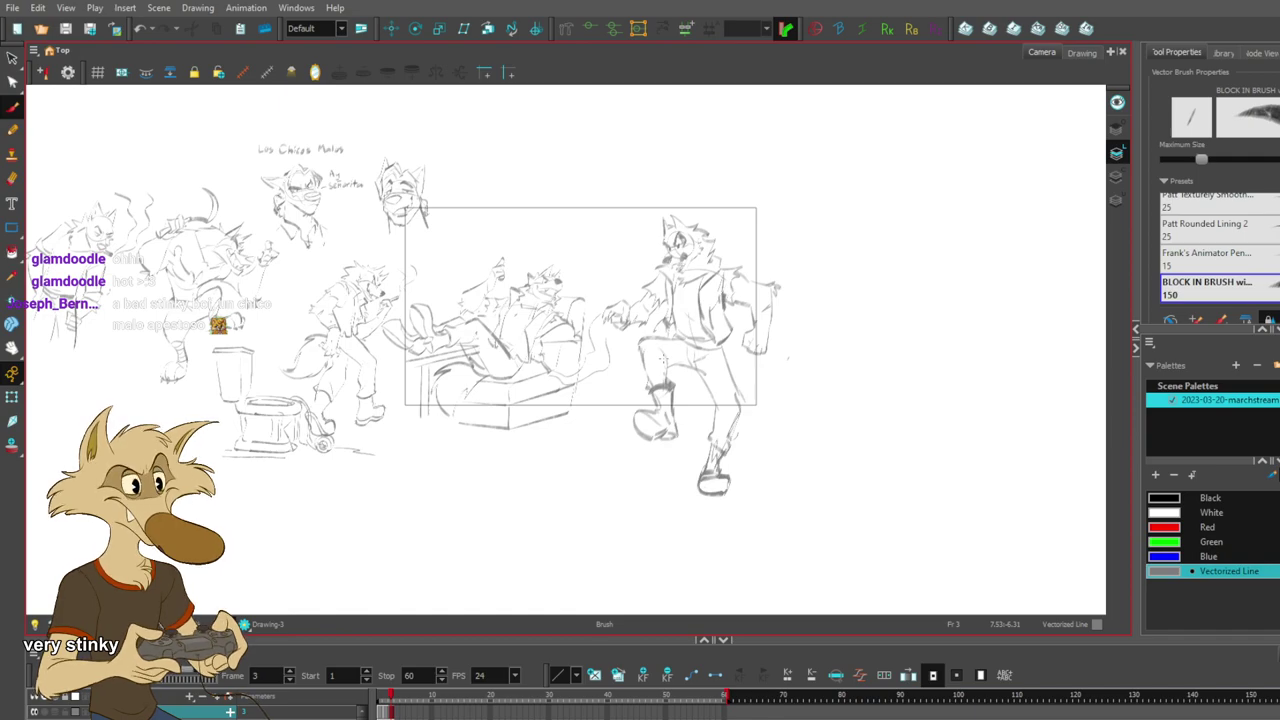
{"action": "scroll", "coordinate": [520, 343], "scroll_direction": "up", "scroll_amount": 2}
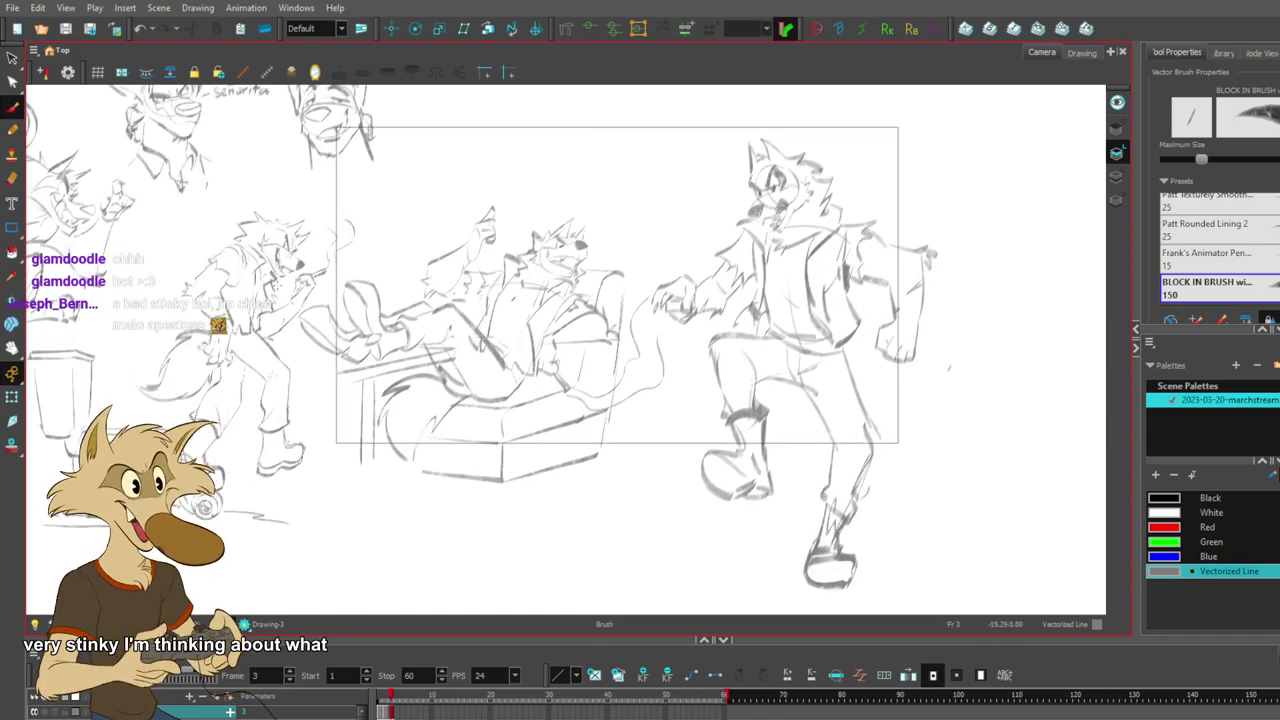
{"action": "scroll", "coordinate": [291, 287], "scroll_direction": "down", "scroll_amount": 2}
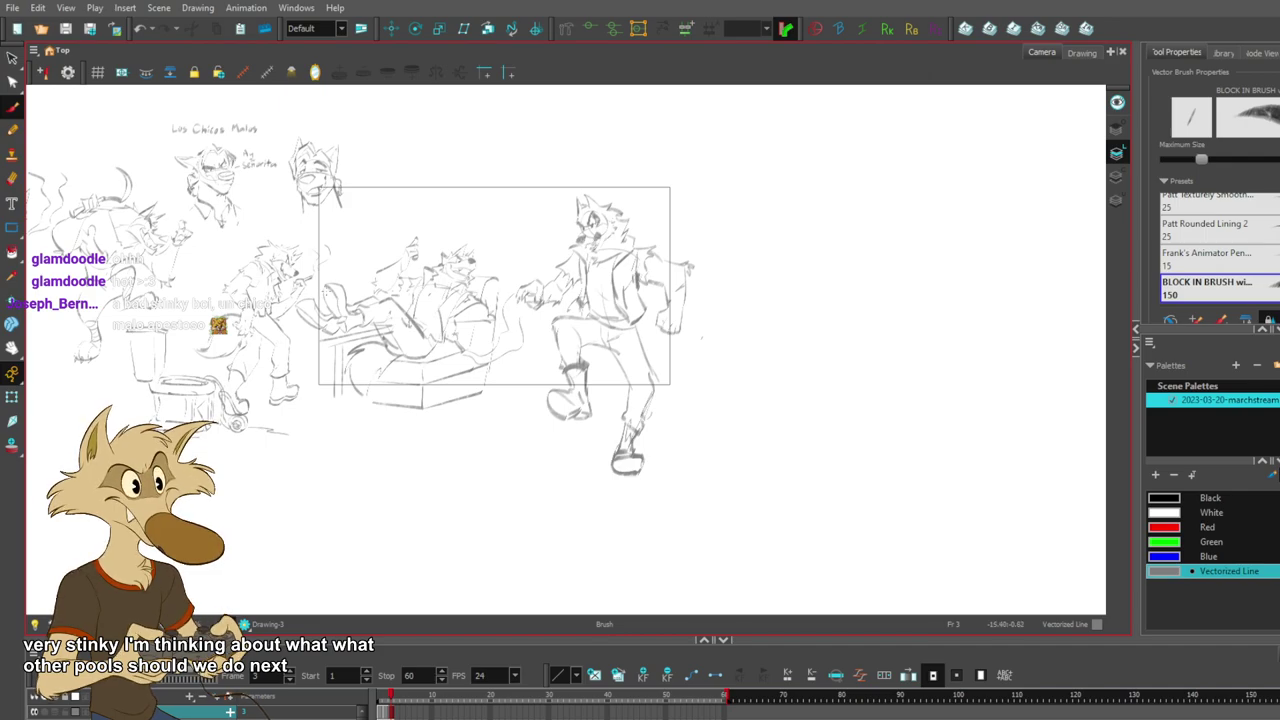
{"action": "scroll", "coordinate": [806, 314], "scroll_direction": "up", "scroll_amount": 2}
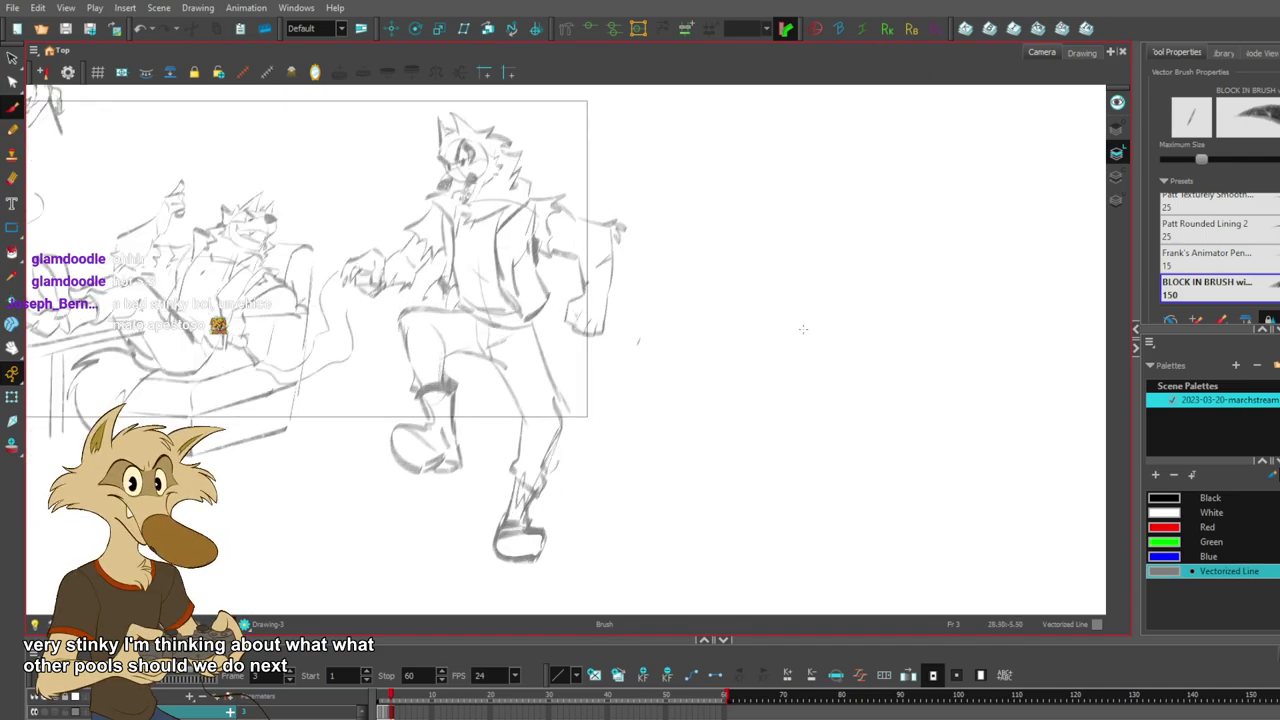
{"action": "scroll", "coordinate": [701, 304], "scroll_direction": "down", "scroll_amount": 2}
- Scale the whole standing wolf down proportionally and delete the stray mark beside its lowered fist
{"action": "key", "text": "alt+s"}
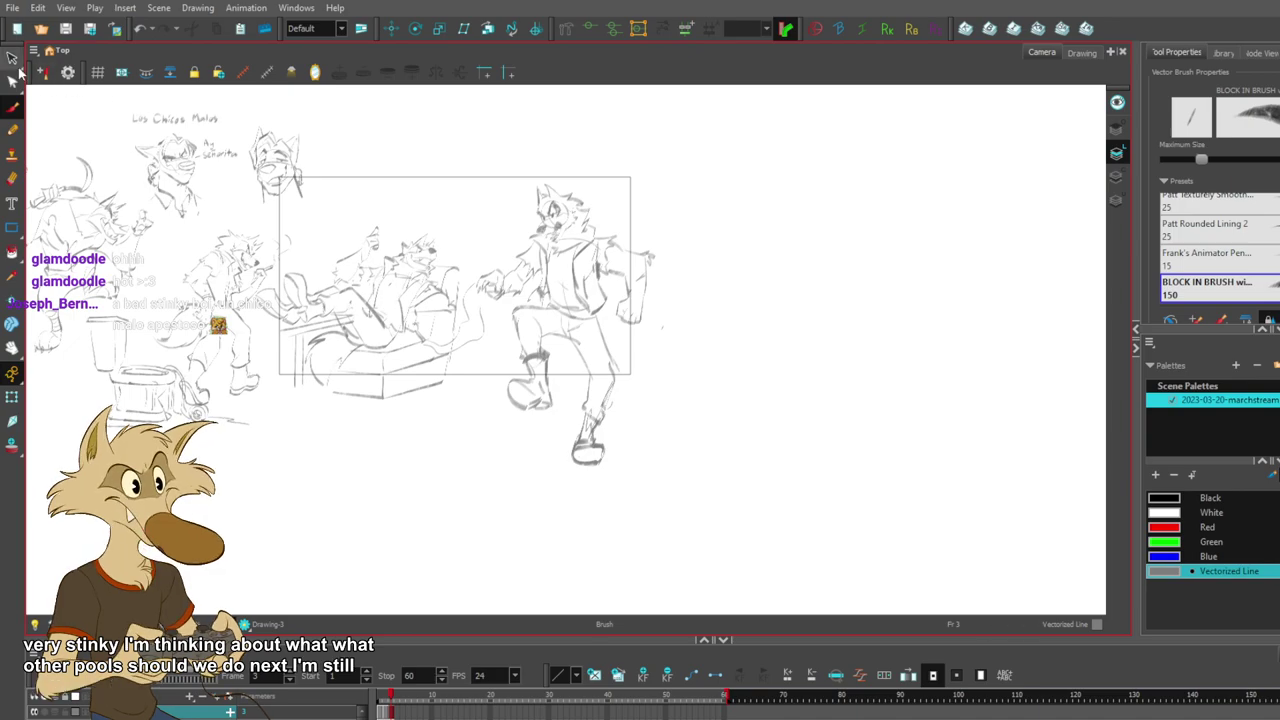
{"action": "mouse_move", "coordinate": [531, 172]}
{"action": "left_mouse_down"}
{"action": "mouse_move", "coordinate": [487, 254]}
{"action": "mouse_move", "coordinate": [503, 414]}
{"action": "mouse_move", "coordinate": [650, 168]}
{"action": "left_mouse_up"}
{"action": "scroll", "coordinate": [576, 287], "scroll_direction": "up", "scroll_amount": 2}
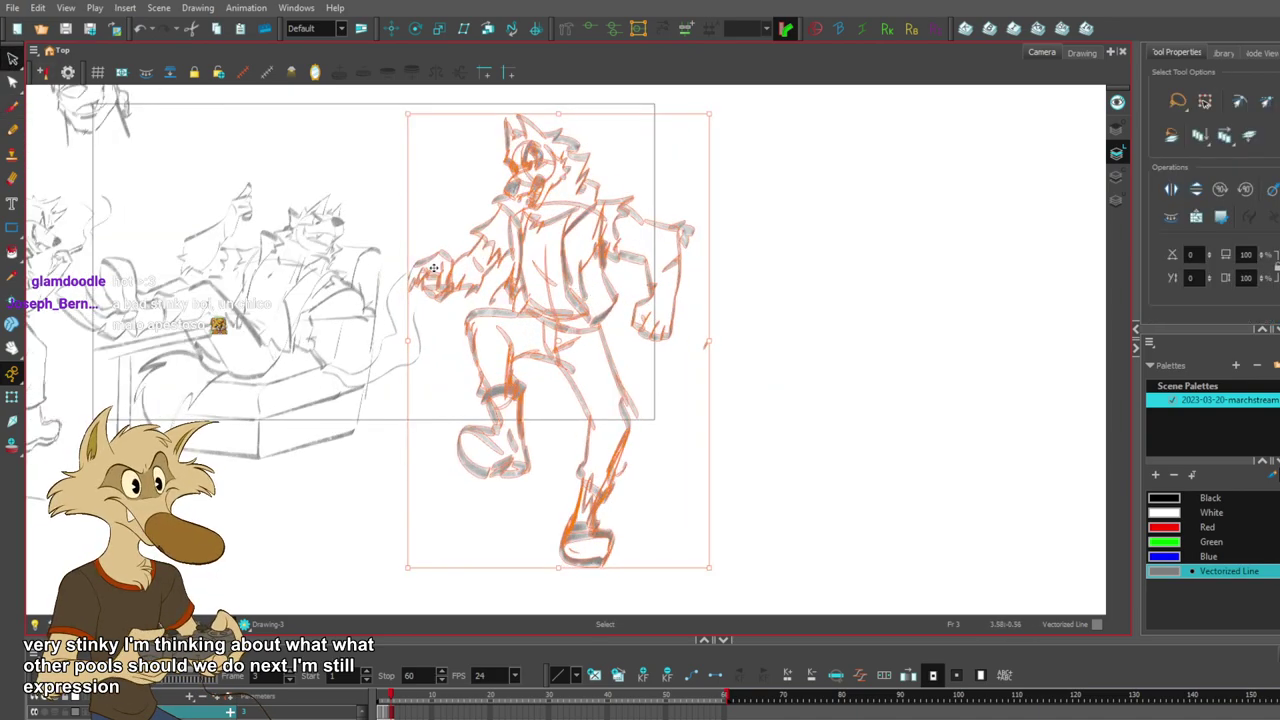
{"action": "left_click_drag", "start_coordinate": [709, 567], "coordinate": [607, 470]}
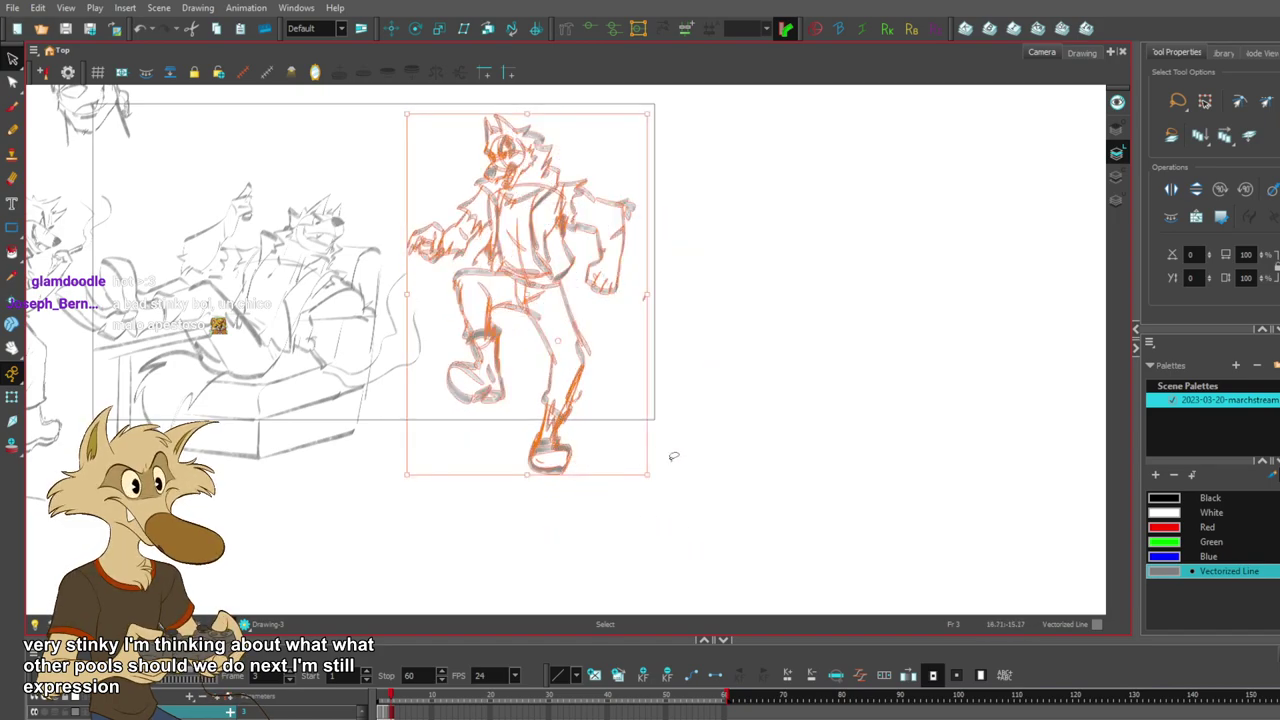
{"action": "left_click", "coordinate": [676, 452]}
{"action": "mouse_move", "coordinate": [650, 367]}
{"action": "left_mouse_down"}
{"action": "mouse_move", "coordinate": [651, 298]}
{"action": "mouse_move", "coordinate": [638, 312]}
{"action": "left_mouse_up"}
{"action": "key", "text": "Delete"}
{"action": "scroll", "coordinate": [702, 366], "scroll_direction": "down", "scroll_amount": 2}
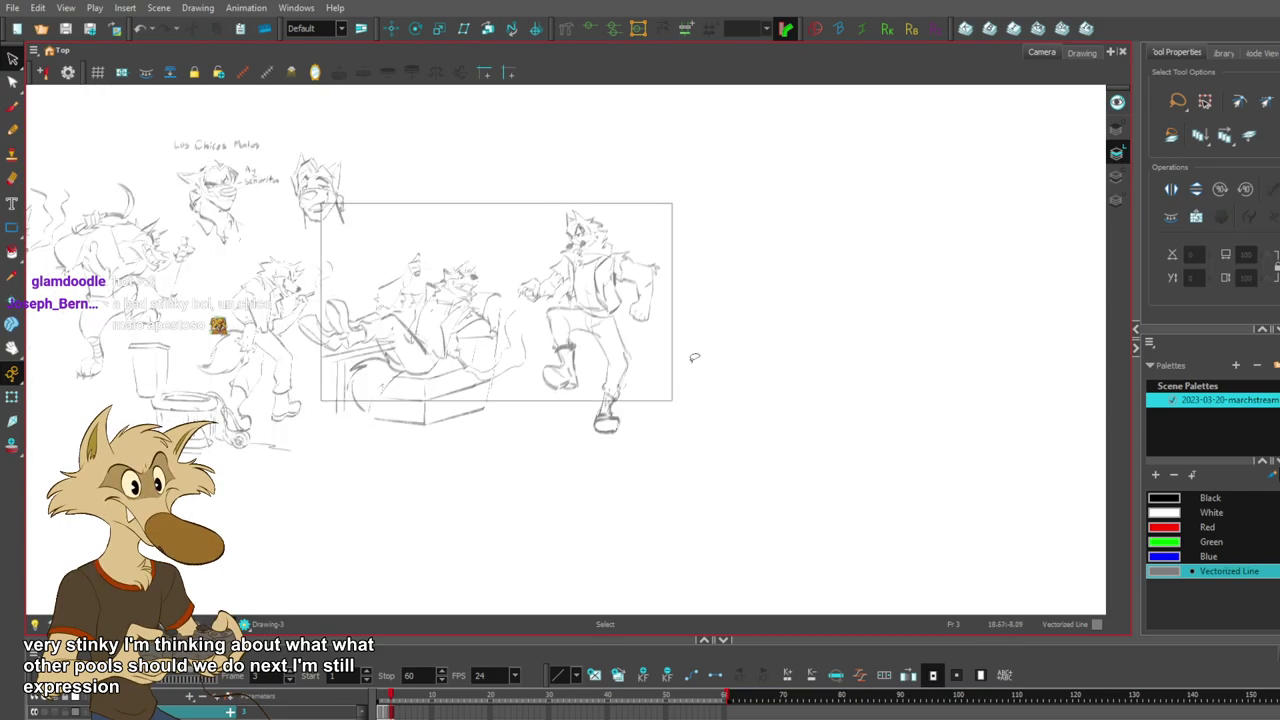
- Examine the pose sheet and the empty area above the reclining wolf, with the Brush tool ready
{"action": "scroll", "coordinate": [437, 295], "scroll_direction": "up", "scroll_amount": 3}
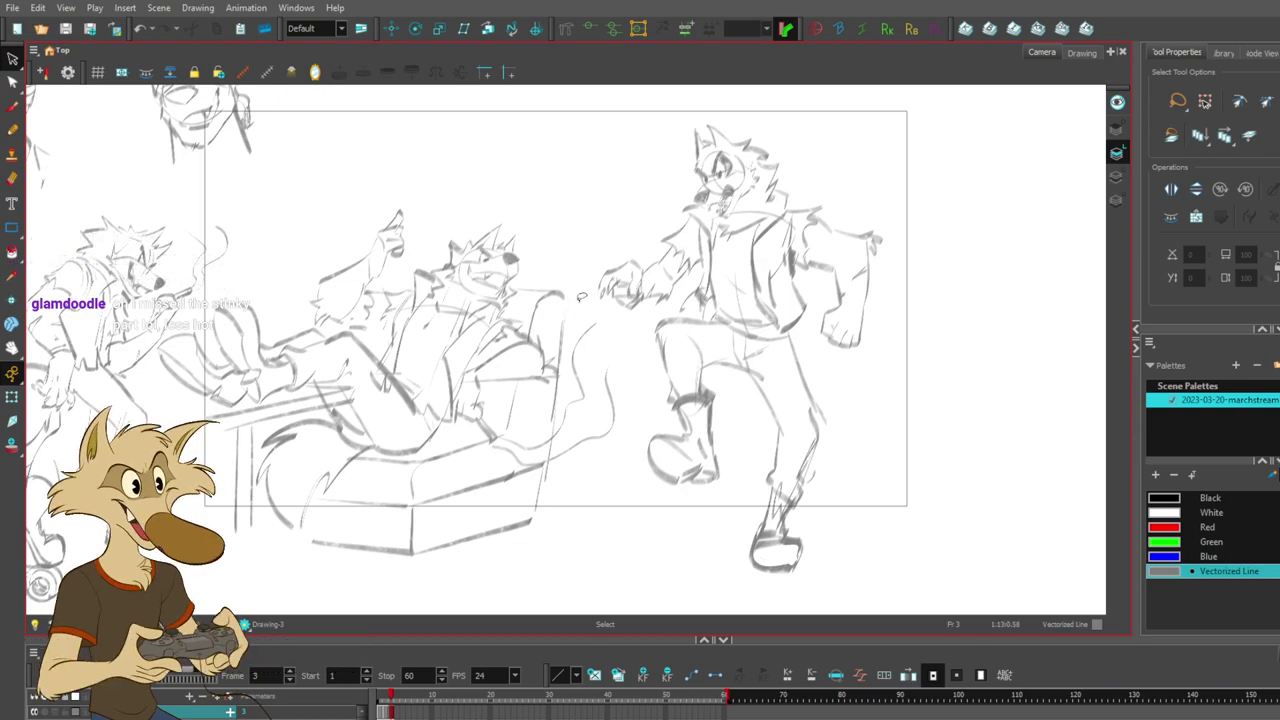
{"action": "left_click", "coordinate": [13, 106]}
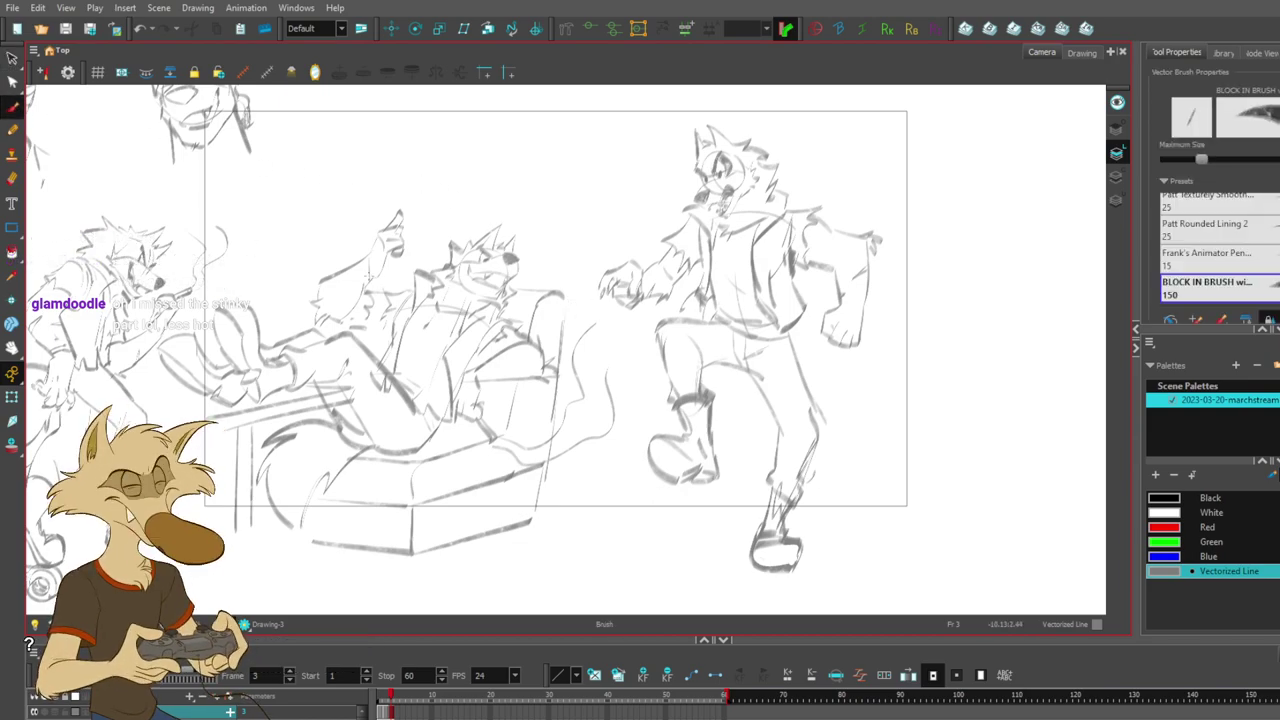
{"action": "scroll", "coordinate": [448, 284], "scroll_direction": "down", "scroll_amount": 3}
{"action": "scroll", "coordinate": [556, 315], "scroll_direction": "up", "scroll_amount": 2}
{"action": "scroll", "coordinate": [558, 316], "scroll_direction": "down", "scroll_amount": 2}
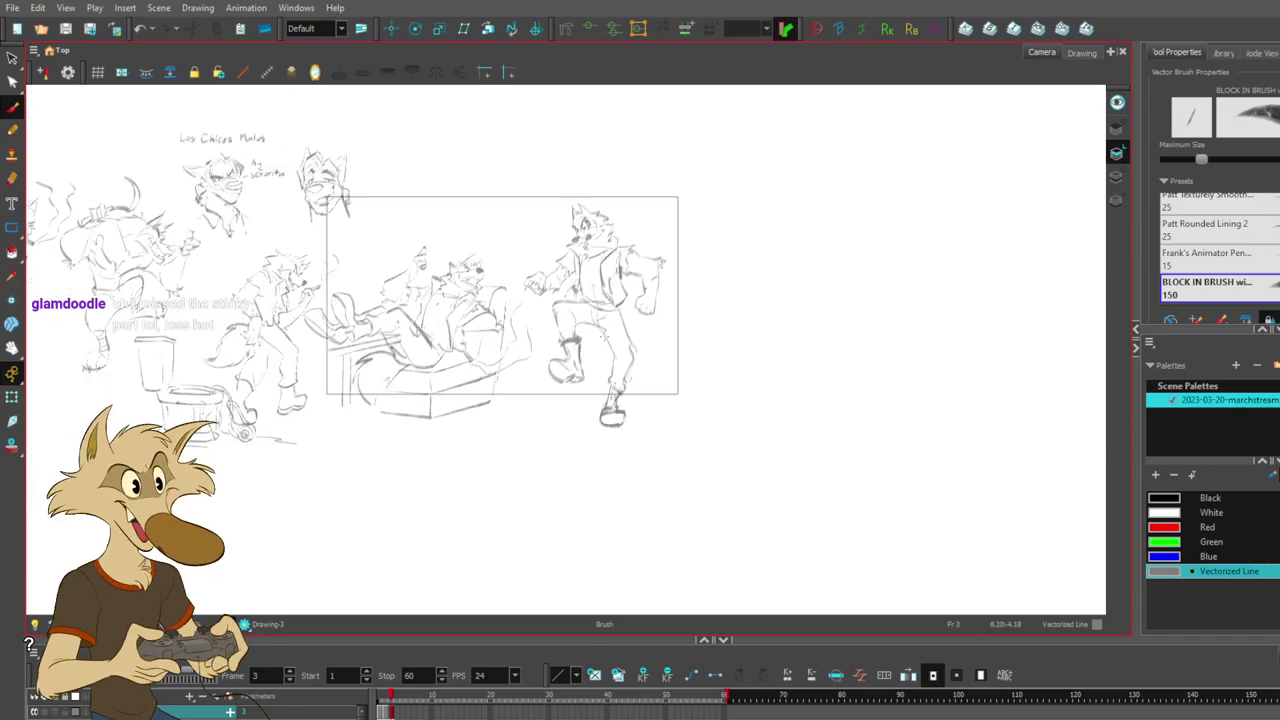
{"action": "scroll", "coordinate": [602, 338], "scroll_direction": "up", "scroll_amount": 1}
{"action": "scroll", "coordinate": [527, 385], "scroll_direction": "up", "scroll_amount": 1}
{"action": "scroll", "coordinate": [527, 385], "scroll_direction": "down", "scroll_amount": 2}
{"action": "scroll", "coordinate": [527, 385], "scroll_direction": "up", "scroll_amount": 2}
{"action": "scroll", "coordinate": [565, 350], "scroll_direction": "up", "scroll_amount": 1}
{"action": "scroll", "coordinate": [565, 350], "scroll_direction": "down", "scroll_amount": 3}
{"action": "scroll", "coordinate": [565, 350], "scroll_direction": "up", "scroll_amount": 2}
{"action": "scroll", "coordinate": [421, 289], "scroll_direction": "down", "scroll_amount": 3}
{"action": "scroll", "coordinate": [405, 250], "scroll_direction": "up", "scroll_amount": 3}
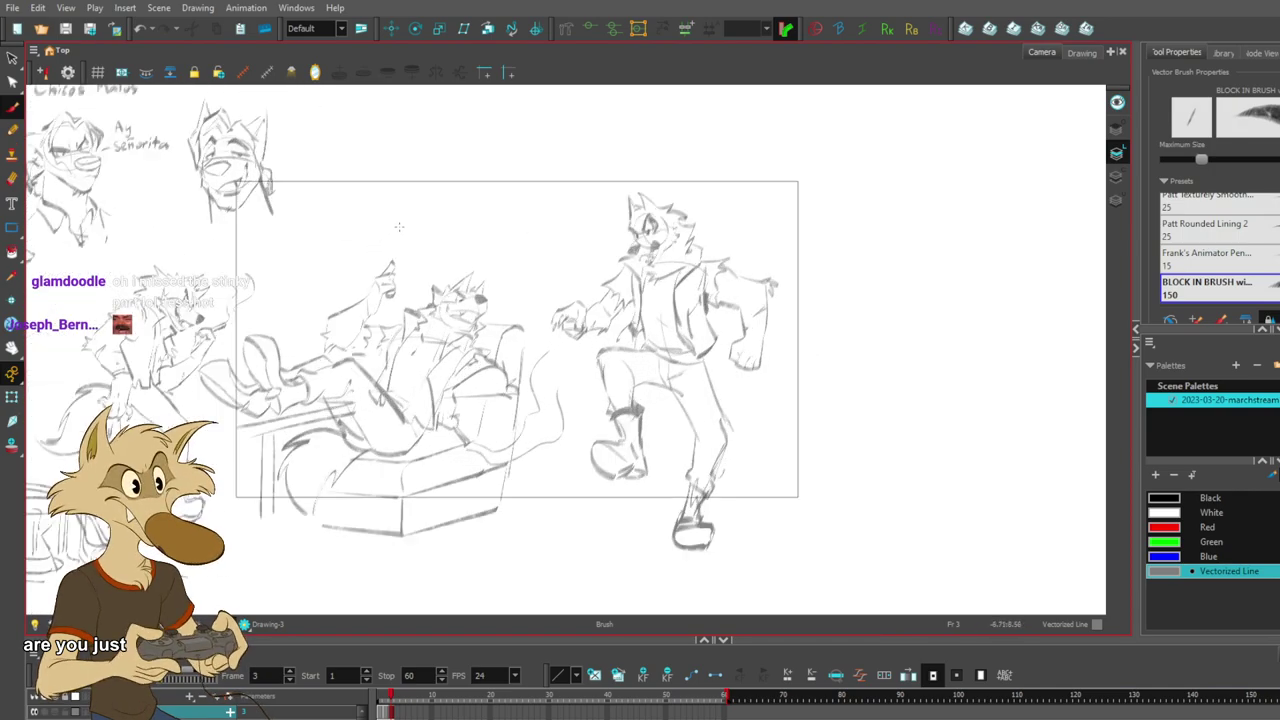
{"action": "scroll", "coordinate": [398, 227], "scroll_direction": "up", "scroll_amount": 1}
{"action": "scroll", "coordinate": [535, 265], "scroll_direction": "down", "scroll_amount": 1}
{"action": "scroll", "coordinate": [479, 231], "scroll_direction": "up", "scroll_amount": 4}
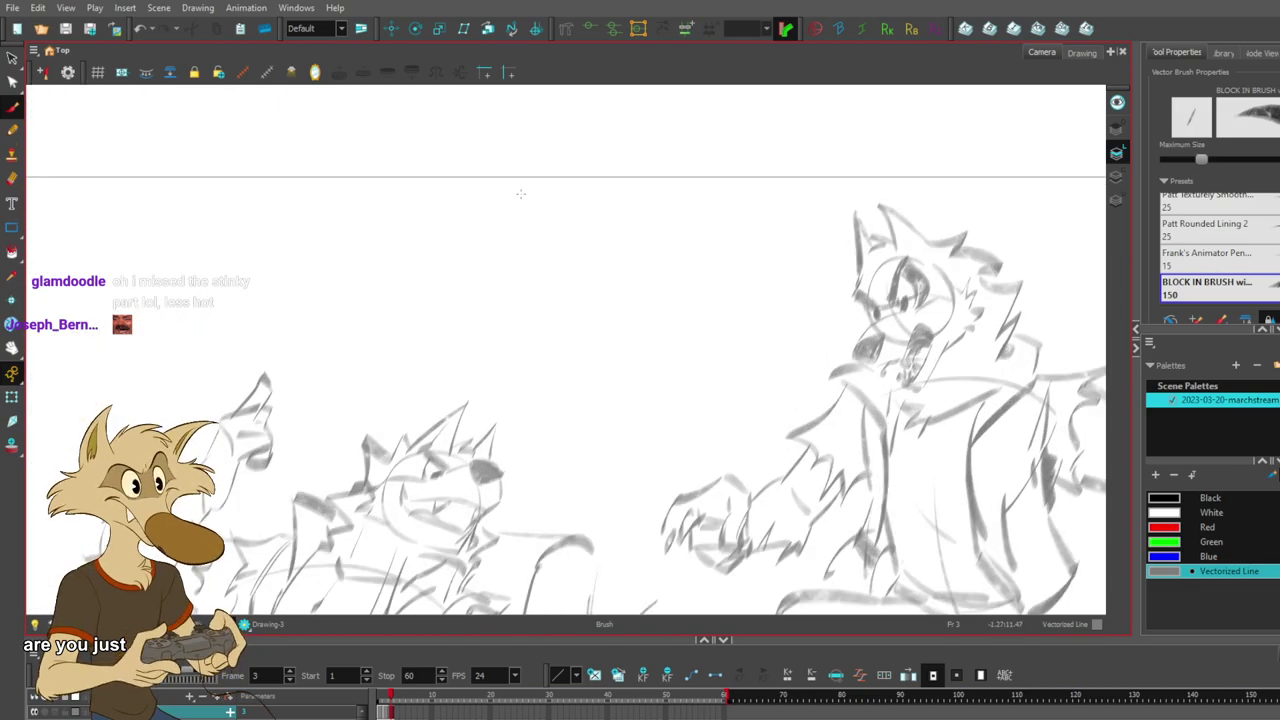
- Sketch a circle for a new expression head in the empty space above the reclining wolf
{"action": "scroll", "coordinate": [520, 193], "scroll_direction": "up", "scroll_amount": 1}
{"action": "left_click_drag", "start_coordinate": [484, 256], "coordinate": [461, 300]}
{"action": "key", "text": "ctrl+z"}
{"action": "mouse_move", "coordinate": [618, 186]}
{"action": "left_mouse_down"}
{"action": "mouse_move", "coordinate": [569, 194]}
{"action": "mouse_move", "coordinate": [673, 278]}
{"action": "mouse_move", "coordinate": [546, 178]}
{"action": "mouse_move", "coordinate": [591, 281]}
{"action": "left_mouse_up"}
{"action": "key", "text": "ctrl+z"}
{"action": "key", "text": "ctrl+z"}
- Draw a slightly tilted centre line and a rising diagonal eye line inside the head circle
{"action": "left_click_drag", "start_coordinate": [572, 162], "coordinate": [603, 337]}
{"action": "left_click_drag", "start_coordinate": [508, 268], "coordinate": [650, 192]}
{"action": "key", "text": "ctrl+z"}
{"action": "key", "text": "ctrl+z"}
{"action": "left_click_drag", "start_coordinate": [568, 178], "coordinate": [592, 318]}
{"action": "mouse_move", "coordinate": [507, 276]}
{"action": "left_mouse_down"}
{"action": "mouse_move", "coordinate": [645, 188]}
{"action": "mouse_move", "coordinate": [568, 260]}
{"action": "left_mouse_up"}
{"action": "key", "text": "ctrl+z"}
{"action": "left_click_drag", "start_coordinate": [610, 216], "coordinate": [556, 264]}
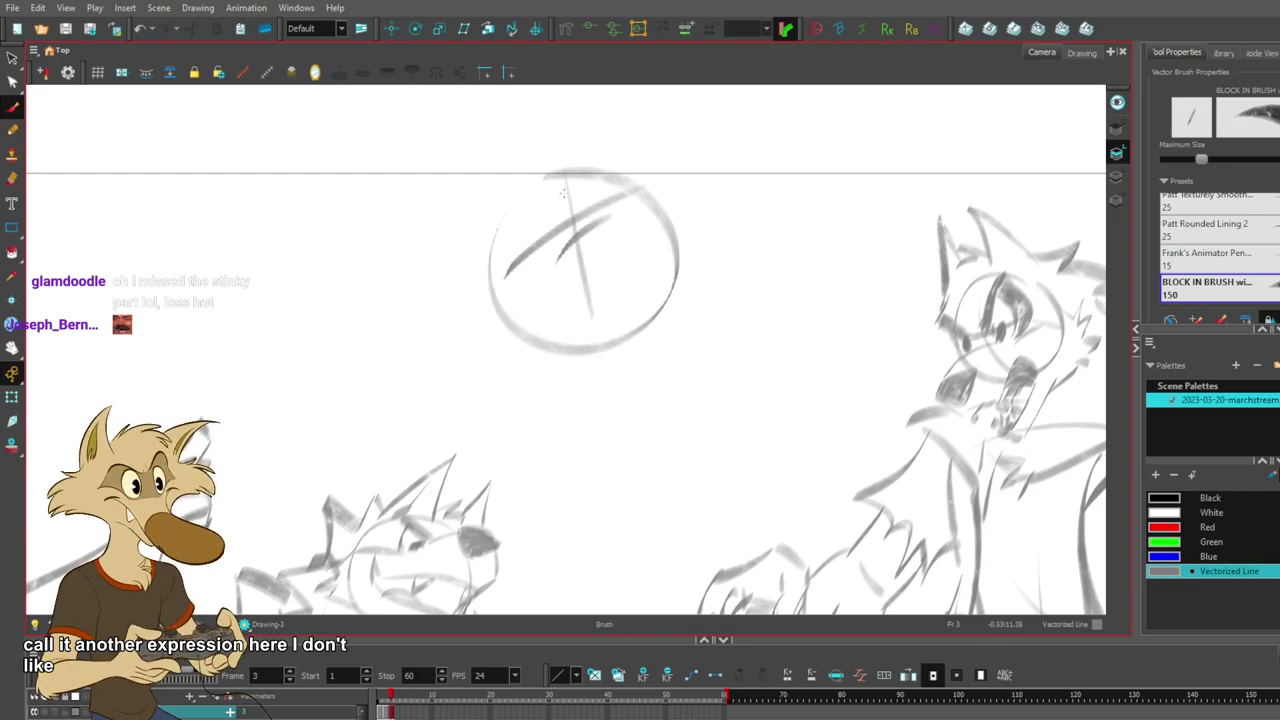
- Draw a raised curved brow and a thick slanted brow above the head's diagonal eye line
{"action": "left_click_drag", "start_coordinate": [596, 127], "coordinate": [569, 173]}
{"action": "key", "text": "ctrl+z"}
{"action": "mouse_move", "coordinate": [611, 107]}
{"action": "left_mouse_down"}
{"action": "mouse_move", "coordinate": [569, 190]}
{"action": "mouse_move", "coordinate": [456, 236]}
{"action": "left_mouse_up"}
{"action": "key", "text": "ctrl+z"}
{"action": "key", "text": "ctrl+z"}
{"action": "left_click_drag", "start_coordinate": [550, 196], "coordinate": [466, 238]}
{"action": "mouse_move", "coordinate": [548, 220]}
{"action": "left_mouse_down"}
{"action": "mouse_move", "coordinate": [503, 259]}
{"action": "mouse_move", "coordinate": [516, 257]}
{"action": "left_mouse_up"}
{"action": "key", "text": "ctrl+z"}
{"action": "key", "text": "ctrl+z"}
{"action": "key", "text": "ctrl+z"}
- Add short pupil strokes beneath both brows and refine the raised brow's outer curve
{"action": "mouse_move", "coordinate": [604, 204]}
{"action": "left_mouse_down"}
{"action": "mouse_move", "coordinate": [581, 188]}
{"action": "mouse_move", "coordinate": [587, 208]}
{"action": "left_mouse_up"}
{"action": "key", "text": "ctrl+z"}
{"action": "key", "text": "ctrl+z"}
{"action": "mouse_move", "coordinate": [600, 126]}
{"action": "left_mouse_down"}
{"action": "mouse_move", "coordinate": [609, 194]}
{"action": "mouse_move", "coordinate": [615, 162]}
{"action": "left_mouse_up"}
{"action": "key", "text": "ctrl+z"}
{"action": "key", "text": "ctrl+z"}
- Outline the nose with curved strokes beside the centre line, below the eye line
{"action": "mouse_move", "coordinate": [580, 242]}
{"action": "left_mouse_down"}
{"action": "mouse_move", "coordinate": [556, 276]}
{"action": "mouse_move", "coordinate": [612, 215]}
{"action": "left_mouse_up"}
{"action": "key", "text": "ctrl+z"}
{"action": "mouse_move", "coordinate": [558, 270]}
{"action": "left_mouse_down"}
{"action": "mouse_move", "coordinate": [605, 265]}
{"action": "mouse_move", "coordinate": [614, 214]}
{"action": "left_mouse_up"}
{"action": "key", "text": "ctrl+z"}
- Try a disgusted mouth with a thick lower lip and a drooping corner along the bottom of the head circle
{"action": "mouse_move", "coordinate": [538, 302]}
{"action": "left_mouse_down"}
{"action": "mouse_move", "coordinate": [570, 315]}
{"action": "mouse_move", "coordinate": [621, 280]}
{"action": "left_mouse_up"}
{"action": "left_click_drag", "start_coordinate": [588, 324], "coordinate": [614, 290]}
{"action": "key", "text": "ctrl+z"}
{"action": "key", "text": "ctrl+z"}
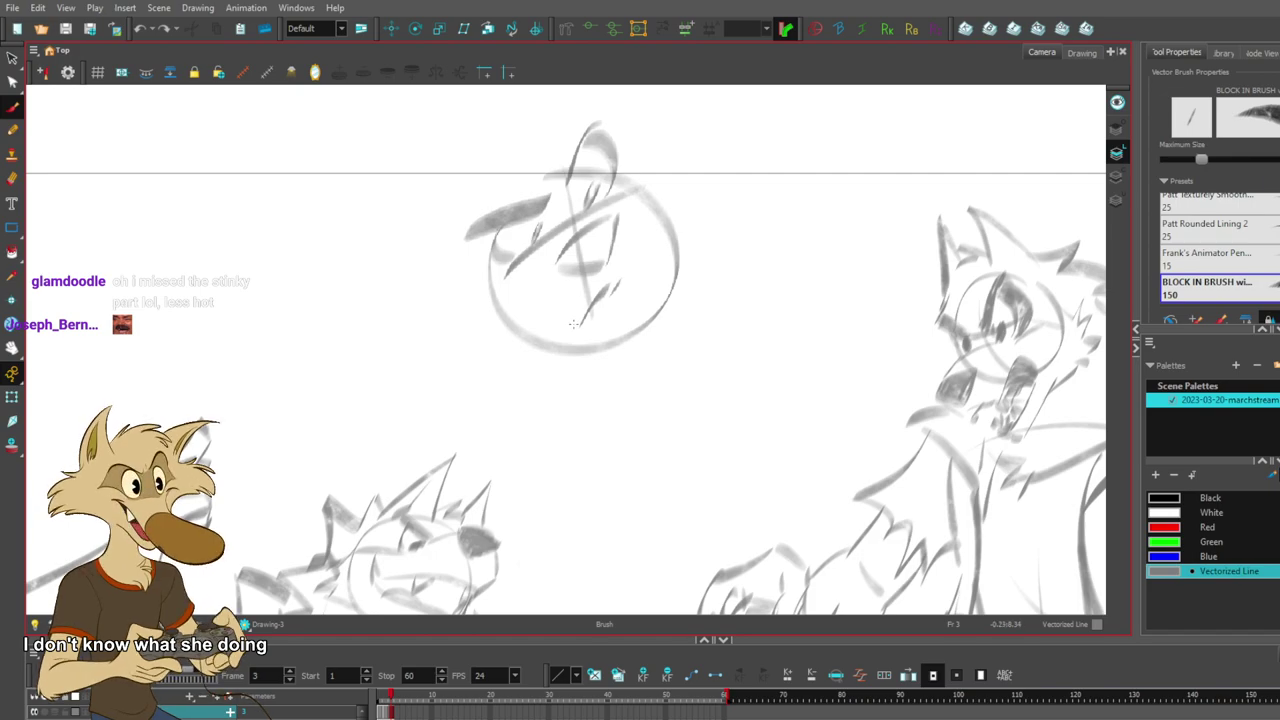
{"action": "mouse_move", "coordinate": [578, 316]}
{"action": "left_mouse_down"}
{"action": "mouse_move", "coordinate": [510, 304]}
{"action": "mouse_move", "coordinate": [547, 331]}
{"action": "mouse_move", "coordinate": [617, 340]}
{"action": "left_mouse_up"}
{"action": "key", "text": "ctrl+z"}
{"action": "key", "text": "ctrl+z"}
{"action": "left_click_drag", "start_coordinate": [521, 342], "coordinate": [612, 320]}
{"action": "left_click_drag", "start_coordinate": [619, 303], "coordinate": [606, 325]}
{"action": "mouse_move", "coordinate": [533, 289]}
{"action": "left_mouse_down"}
{"action": "mouse_move", "coordinate": [507, 340]}
{"action": "mouse_move", "coordinate": [565, 318]}
{"action": "mouse_move", "coordinate": [514, 332]}
{"action": "left_mouse_up"}
{"action": "key", "text": "ctrl+z"}
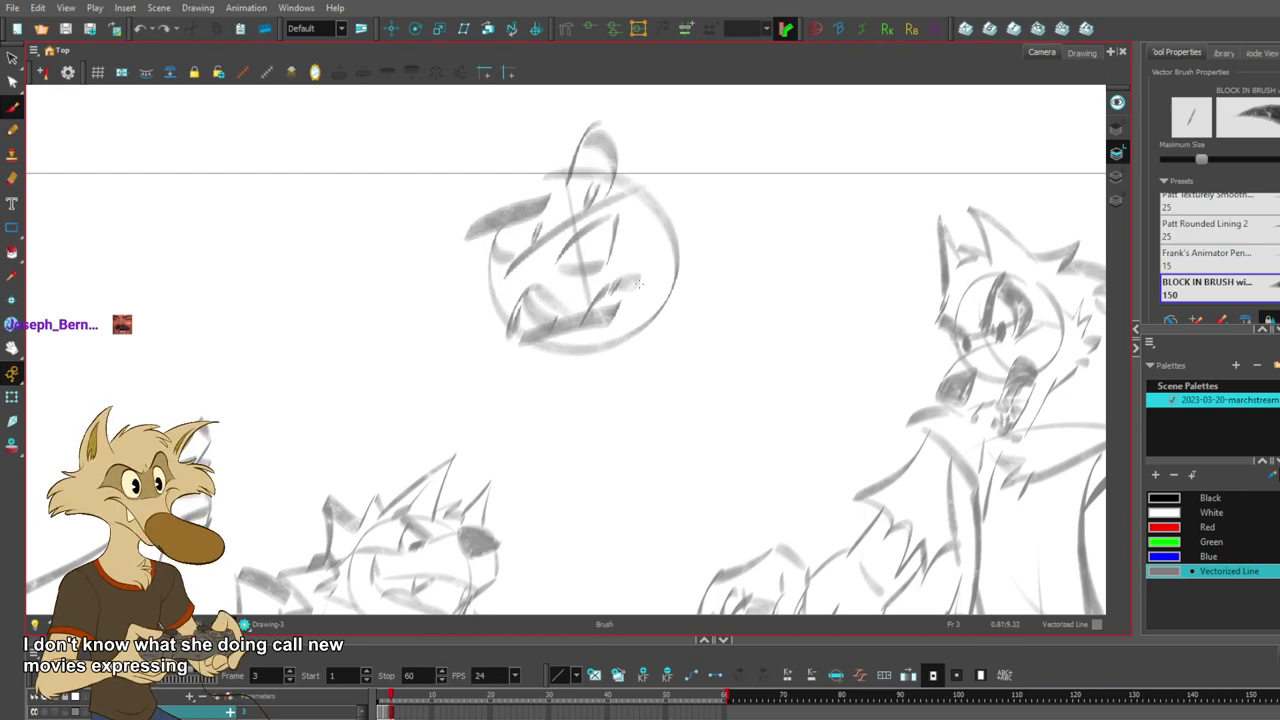
- Try reworking the raised end of the new head's mouth with a stroke curving up toward the cheek
{"action": "left_click", "coordinate": [613, 292], "text": "ctrl"}
{"action": "key", "text": "Delete"}
{"action": "mouse_move", "coordinate": [545, 290]}
{"action": "left_mouse_down"}
{"action": "mouse_move", "coordinate": [608, 311]}
{"action": "mouse_move", "coordinate": [643, 292]}
{"action": "mouse_move", "coordinate": [583, 306]}
{"action": "mouse_move", "coordinate": [640, 280]}
{"action": "left_mouse_up"}
{"action": "key", "text": "ctrl+z"}
{"action": "key", "text": "ctrl+z"}
{"action": "key", "text": "ctrl+z"}
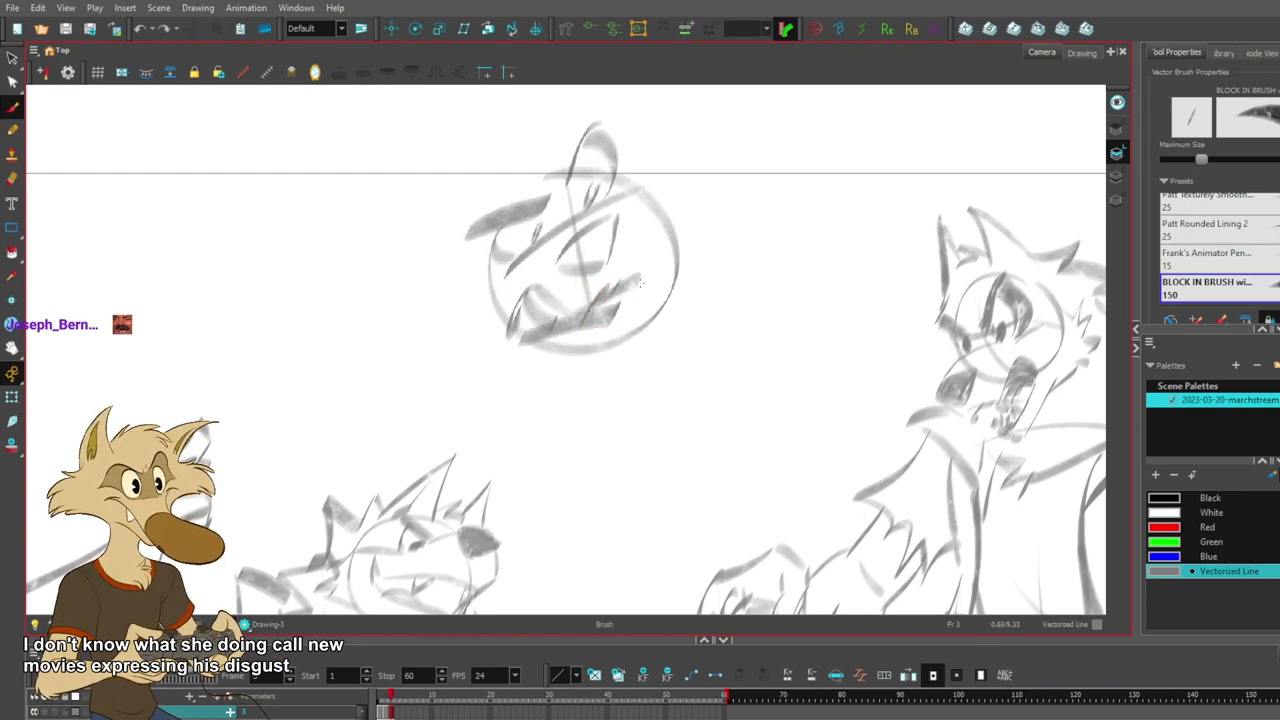
{"action": "key", "text": "ctrl+z"}
{"action": "left_click_drag", "start_coordinate": [590, 314], "coordinate": [636, 275]}
{"action": "key", "text": "ctrl+z"}
{"action": "mouse_move", "coordinate": [644, 280]}
{"action": "left_mouse_down"}
{"action": "mouse_move", "coordinate": [627, 308]}
{"action": "mouse_move", "coordinate": [651, 265]}
{"action": "left_mouse_up"}
{"action": "key", "text": "ctrl+z"}
{"action": "scroll", "coordinate": [694, 255], "scroll_direction": "down", "scroll_amount": 3}
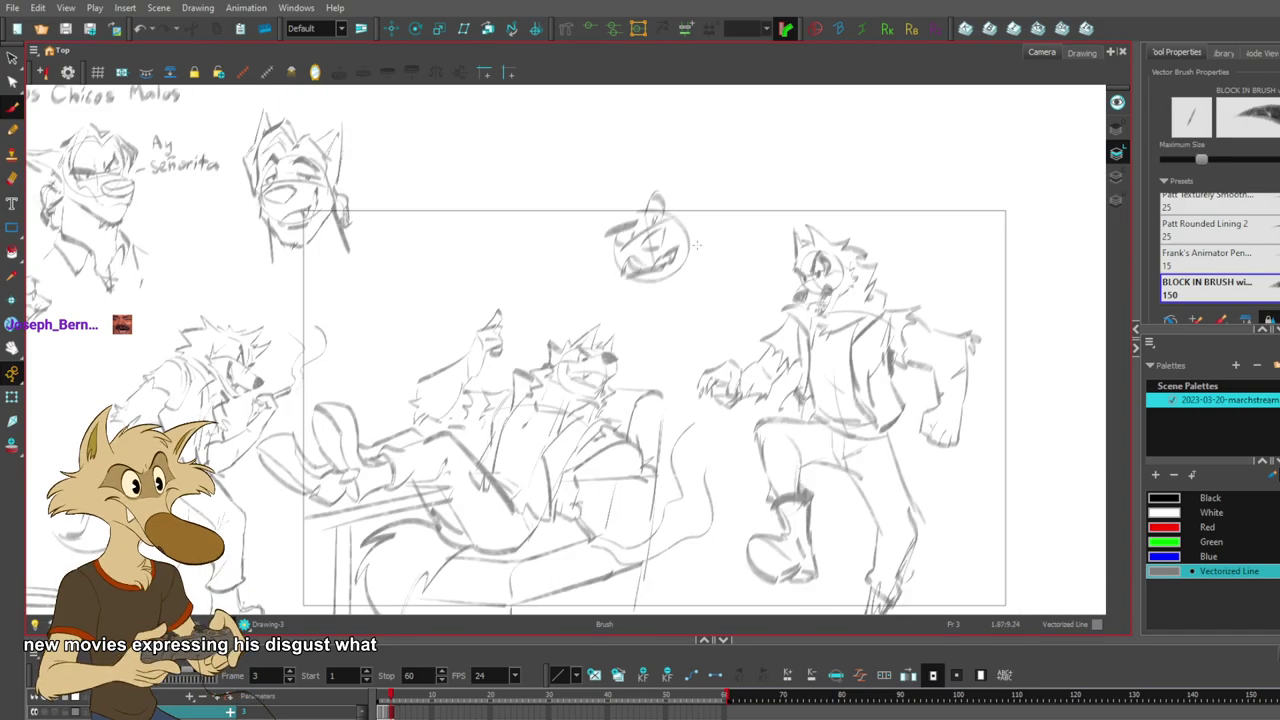
- Move the nose sketch down and away from the centre line, toward the far side of the head circle
{"action": "scroll", "coordinate": [683, 255], "scroll_direction": "up", "scroll_amount": 4}
{"action": "scroll", "coordinate": [690, 255], "scroll_direction": "down", "scroll_amount": 3}
{"action": "scroll", "coordinate": [701, 255], "scroll_direction": "up", "scroll_amount": 3}
{"action": "key", "text": "alt+s"}
{"action": "mouse_move", "coordinate": [655, 208]}
{"action": "left_mouse_down"}
{"action": "mouse_move", "coordinate": [630, 192]}
{"action": "mouse_move", "coordinate": [663, 222]}
{"action": "mouse_move", "coordinate": [630, 283]}
{"action": "mouse_move", "coordinate": [642, 266]}
{"action": "mouse_move", "coordinate": [603, 294]}
{"action": "mouse_move", "coordinate": [663, 299]}
{"action": "left_mouse_up"}
{"action": "left_click", "coordinate": [717, 239]}
- Delete the old strokes at the mouth's raised end and try a corner reaching the edge of the head circle
{"action": "key", "text": "alt+s"}
{"action": "key", "text": "Delete"}
{"action": "key", "text": "alt+s"}
{"action": "key", "text": "Delete"}
{"action": "key", "text": "alt+s"}
{"action": "key", "text": "Delete"}
{"action": "key", "text": "Delete"}
{"action": "key", "text": "ctrl+z"}
{"action": "mouse_move", "coordinate": [560, 294]}
{"action": "left_mouse_down"}
{"action": "mouse_move", "coordinate": [651, 293]}
{"action": "mouse_move", "coordinate": [640, 294]}
{"action": "mouse_move", "coordinate": [688, 250]}
{"action": "mouse_move", "coordinate": [684, 216]}
{"action": "left_mouse_up"}
{"action": "key", "text": "ctrl+z"}
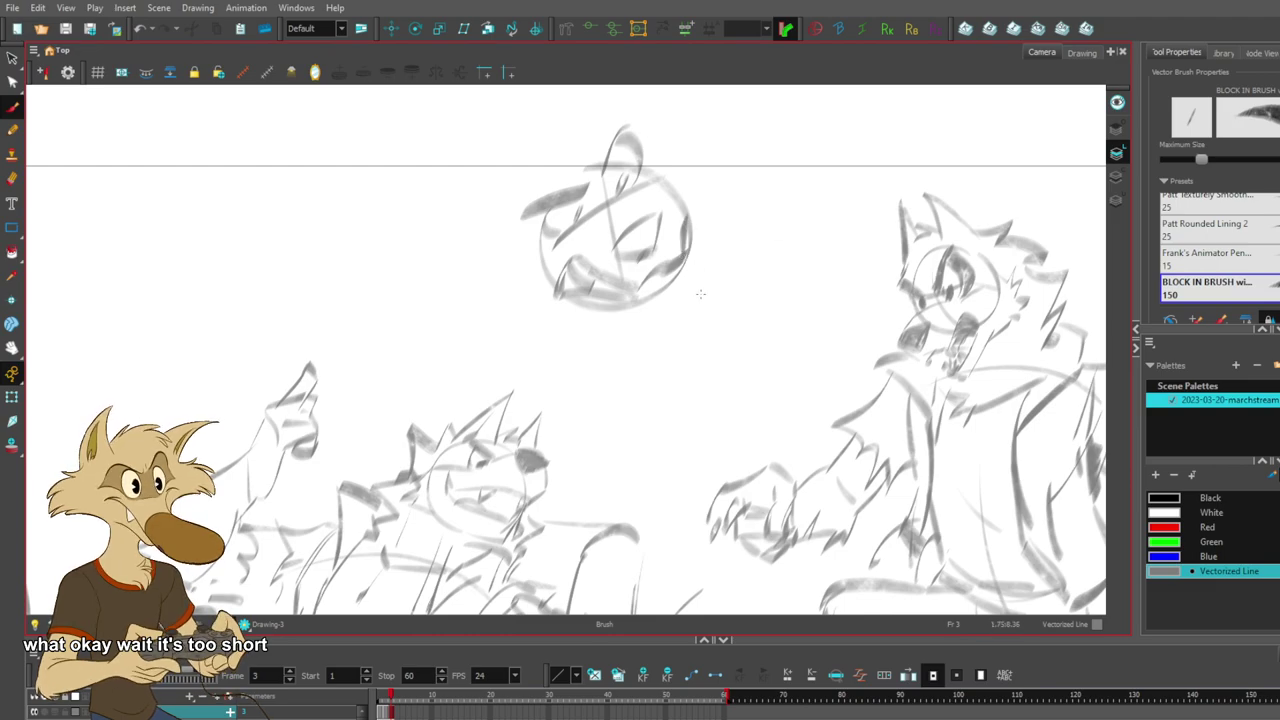
- Undo the last mouth strokes and shift the nose farther toward the lower edge of the head circle
{"action": "scroll", "coordinate": [693, 331], "scroll_direction": "down", "scroll_amount": 4}
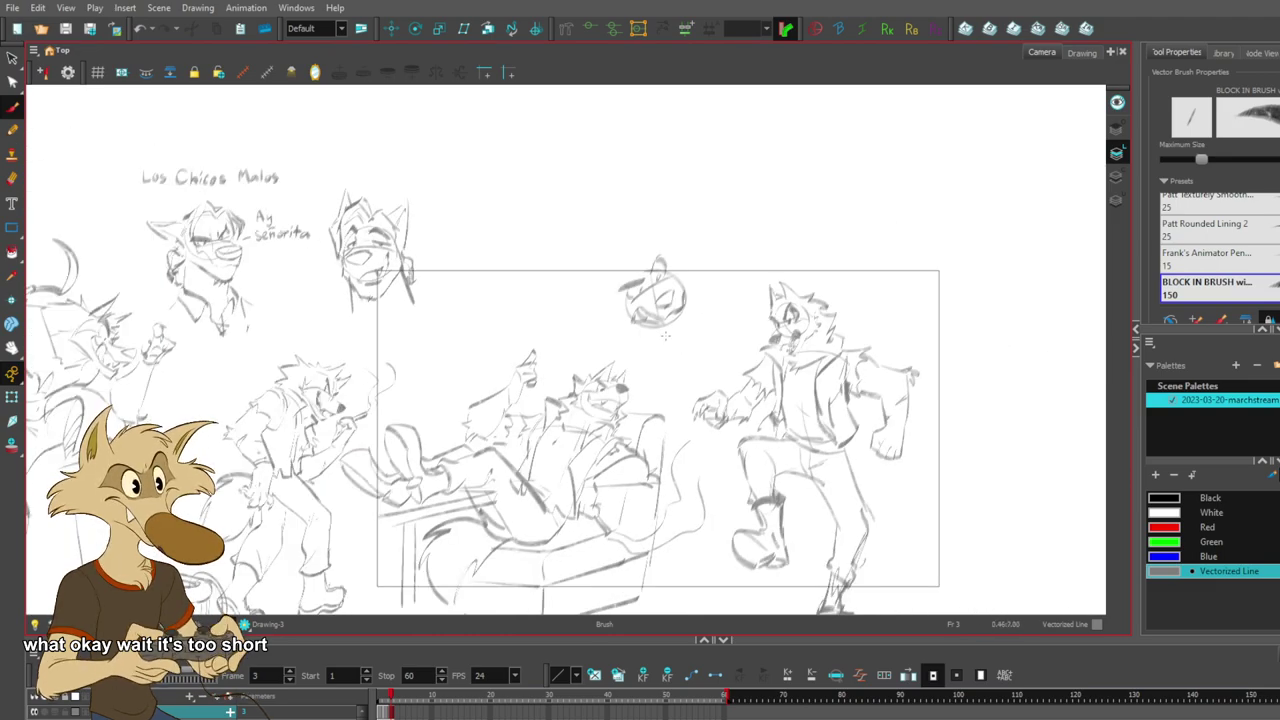
{"action": "scroll", "coordinate": [666, 320], "scroll_direction": "up", "scroll_amount": 2}
{"action": "scroll", "coordinate": [666, 320], "scroll_direction": "down", "scroll_amount": 3}
{"action": "scroll", "coordinate": [670, 312], "scroll_direction": "up", "scroll_amount": 4}
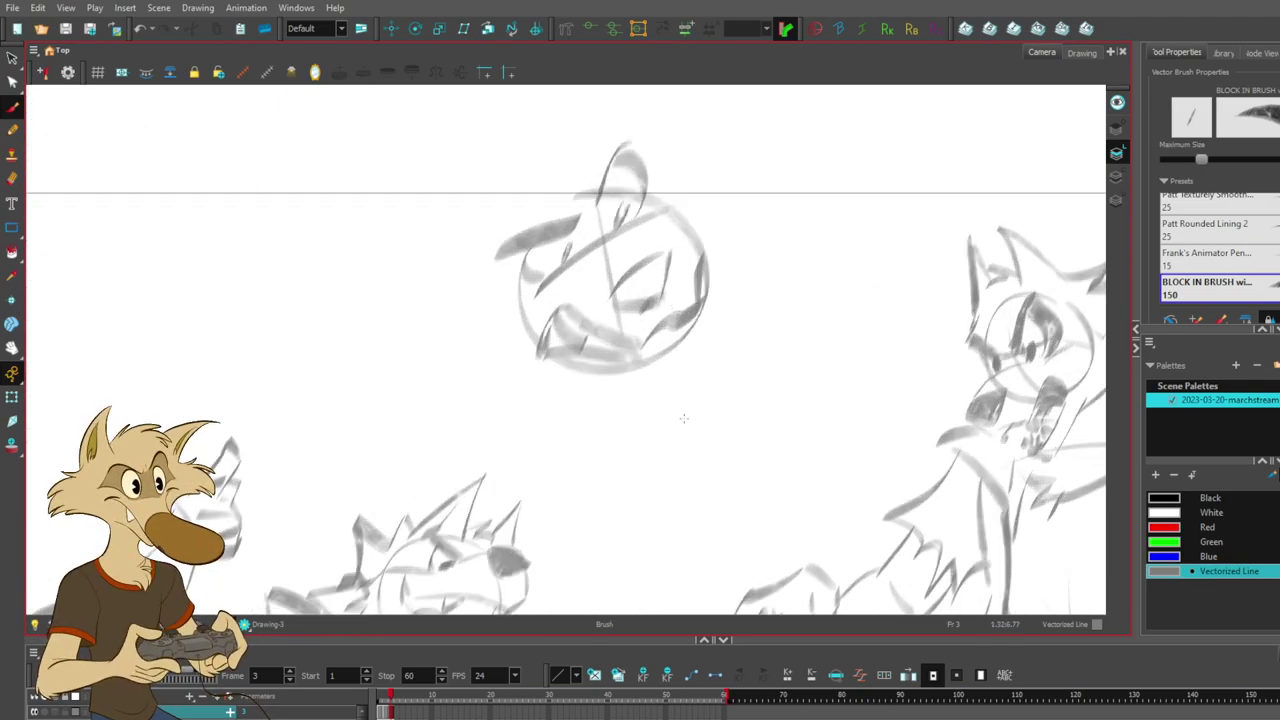
{"action": "scroll", "coordinate": [684, 418], "scroll_direction": "down", "scroll_amount": 3}
{"action": "scroll", "coordinate": [689, 427], "scroll_direction": "up", "scroll_amount": 2}
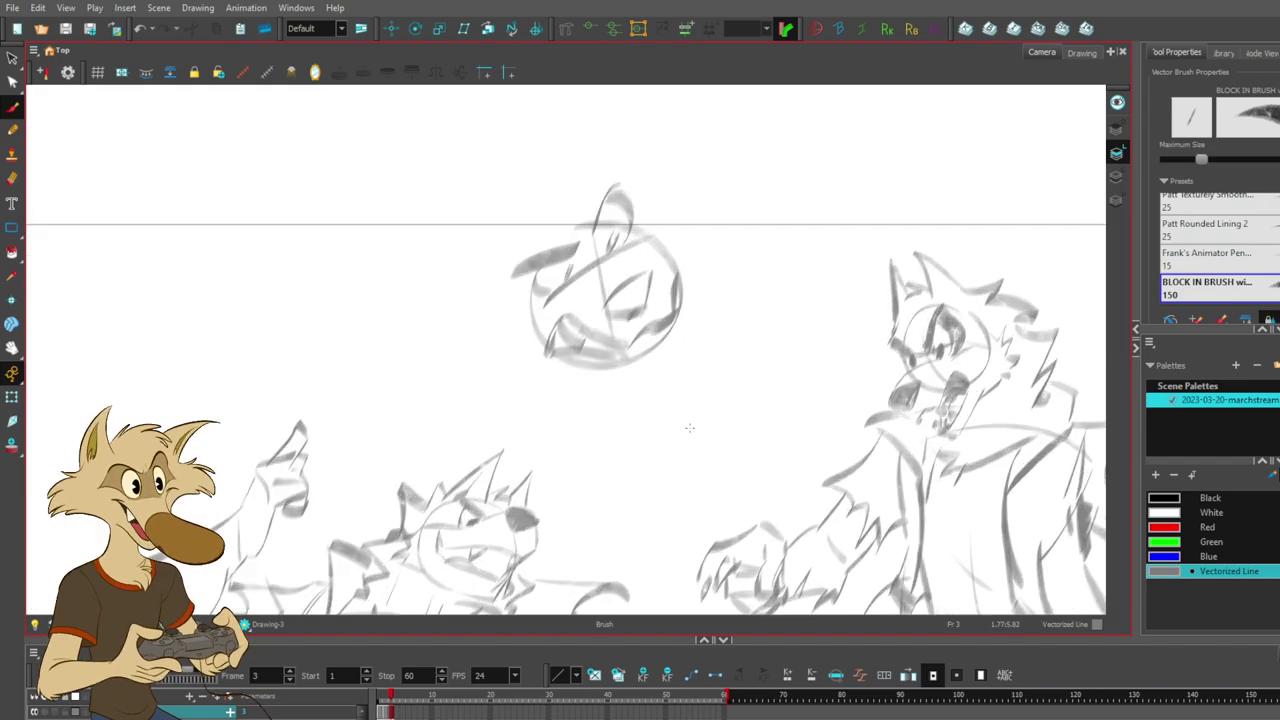
{"action": "key", "text": "ctrl+z"}
{"action": "key", "text": "ctrl+z"}
{"action": "key", "text": "ctrl+z"}
{"action": "left_click_drag", "start_coordinate": [642, 264], "coordinate": [659, 315]}
{"action": "left_click", "coordinate": [719, 299]}
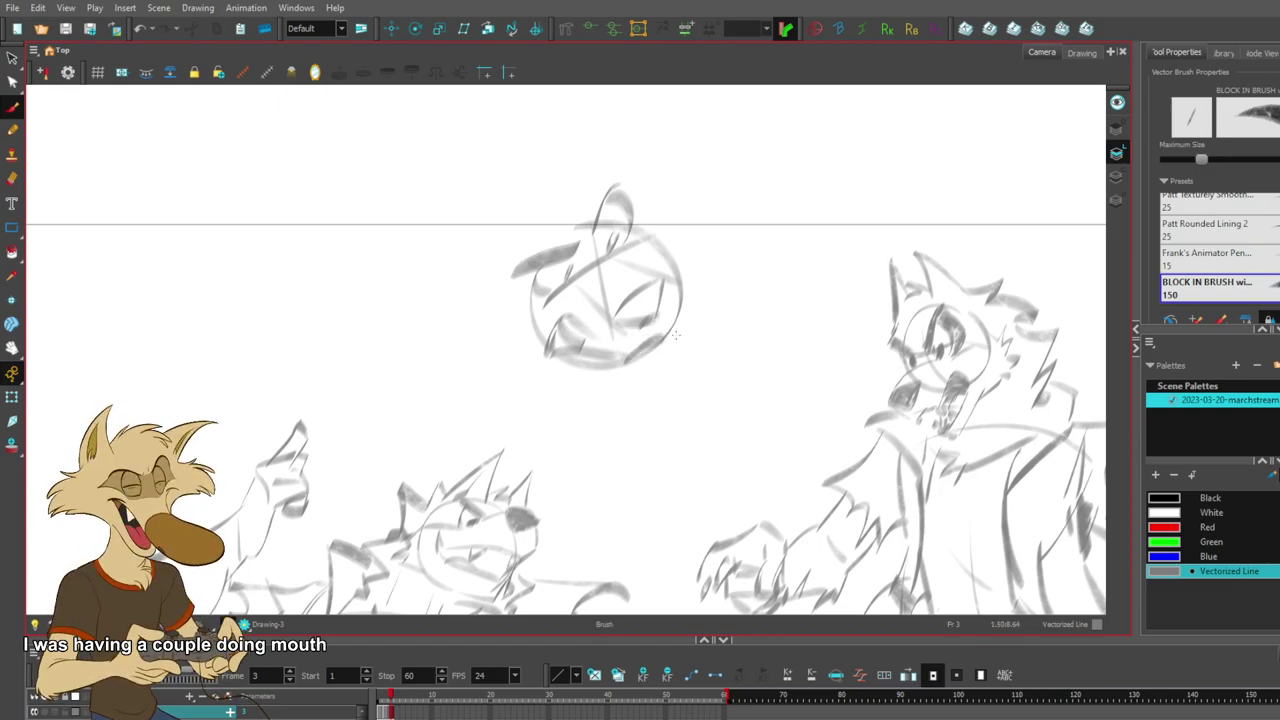
- Delete the whole mouth sketch with its leftover strokes from the new head and nudge the nose
{"action": "left_click_drag", "start_coordinate": [680, 286], "coordinate": [634, 358]}
{"action": "left_click_drag", "start_coordinate": [580, 326], "coordinate": [620, 358]}
{"action": "key", "text": "ctrl+z"}
{"action": "left_click", "coordinate": [580, 345], "text": "ctrl"}
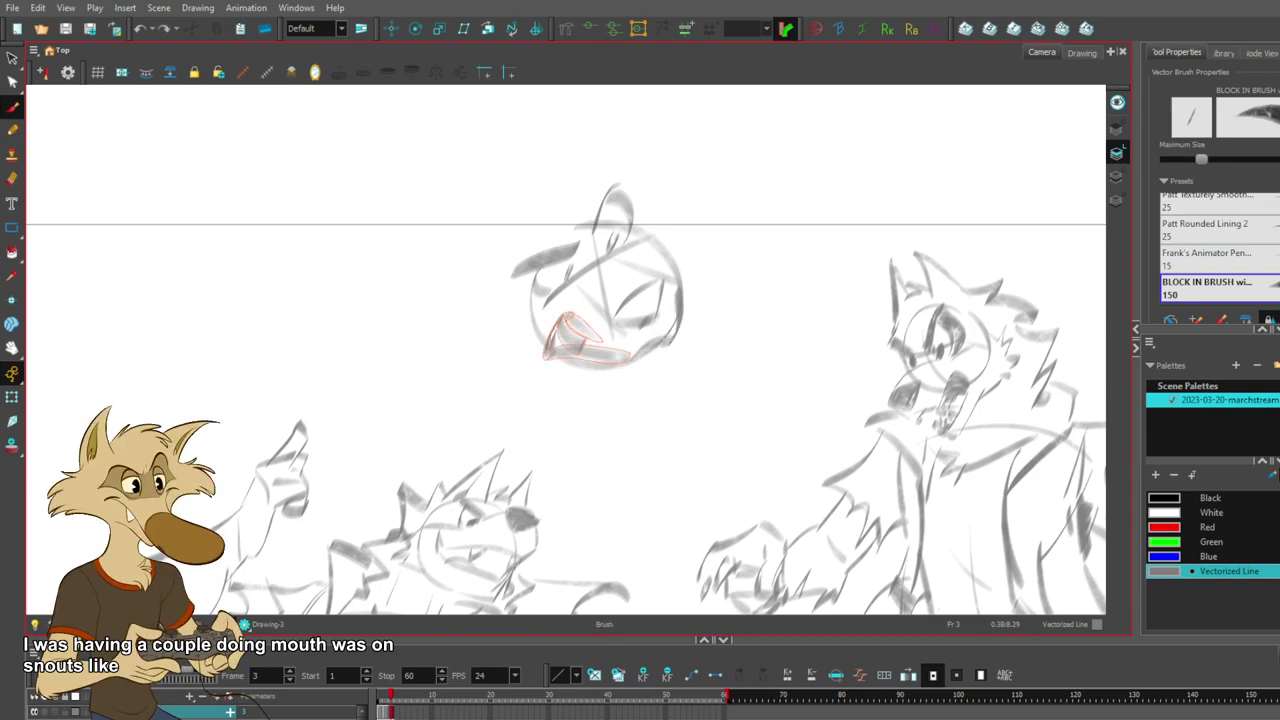
{"action": "key", "text": "Delete"}
{"action": "mouse_move", "coordinate": [630, 288]}
{"action": "left_mouse_down"}
{"action": "mouse_move", "coordinate": [657, 316]}
{"action": "mouse_move", "coordinate": [638, 296]}
{"action": "mouse_move", "coordinate": [639, 325]}
{"action": "mouse_move", "coordinate": [669, 345]}
{"action": "left_mouse_up"}
{"action": "left_click", "coordinate": [708, 312]}
{"action": "key", "text": "alt+b"}
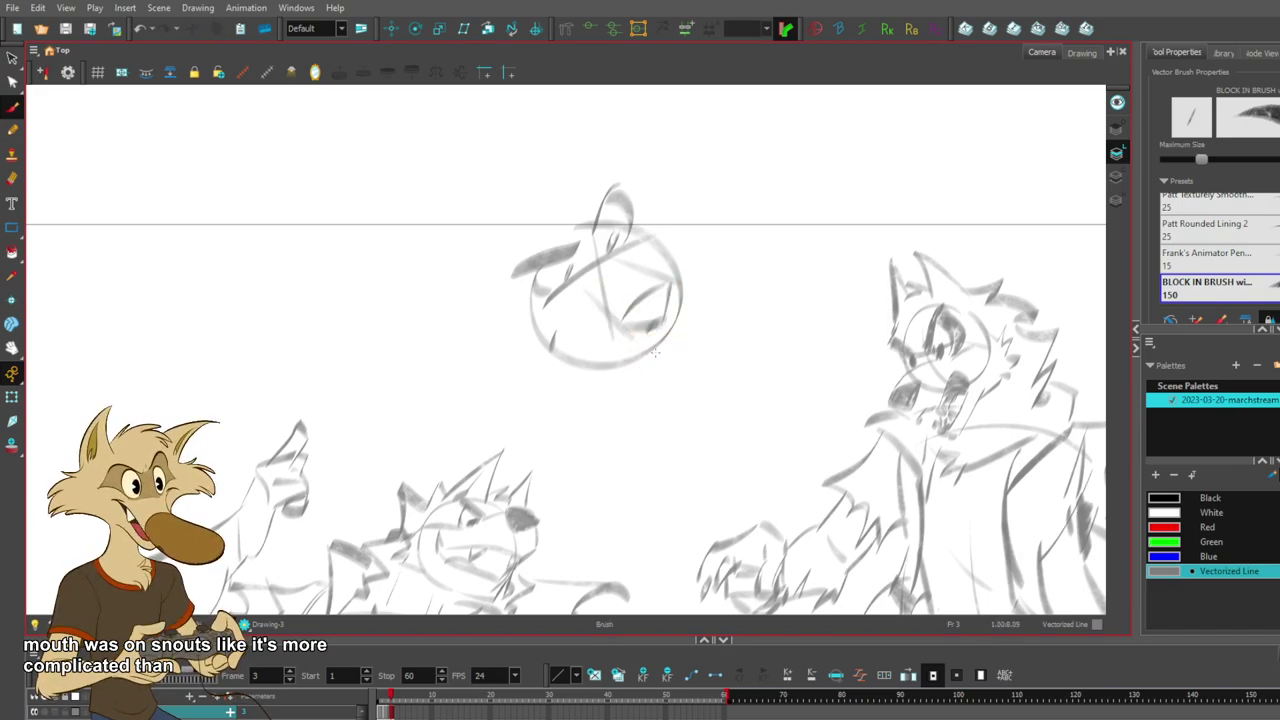
{"action": "key", "text": "alt+s"}
{"action": "left_click", "coordinate": [553, 341]}
{"action": "key", "text": "Delete"}
{"action": "left_click_drag", "start_coordinate": [592, 418], "coordinate": [588, 440]}
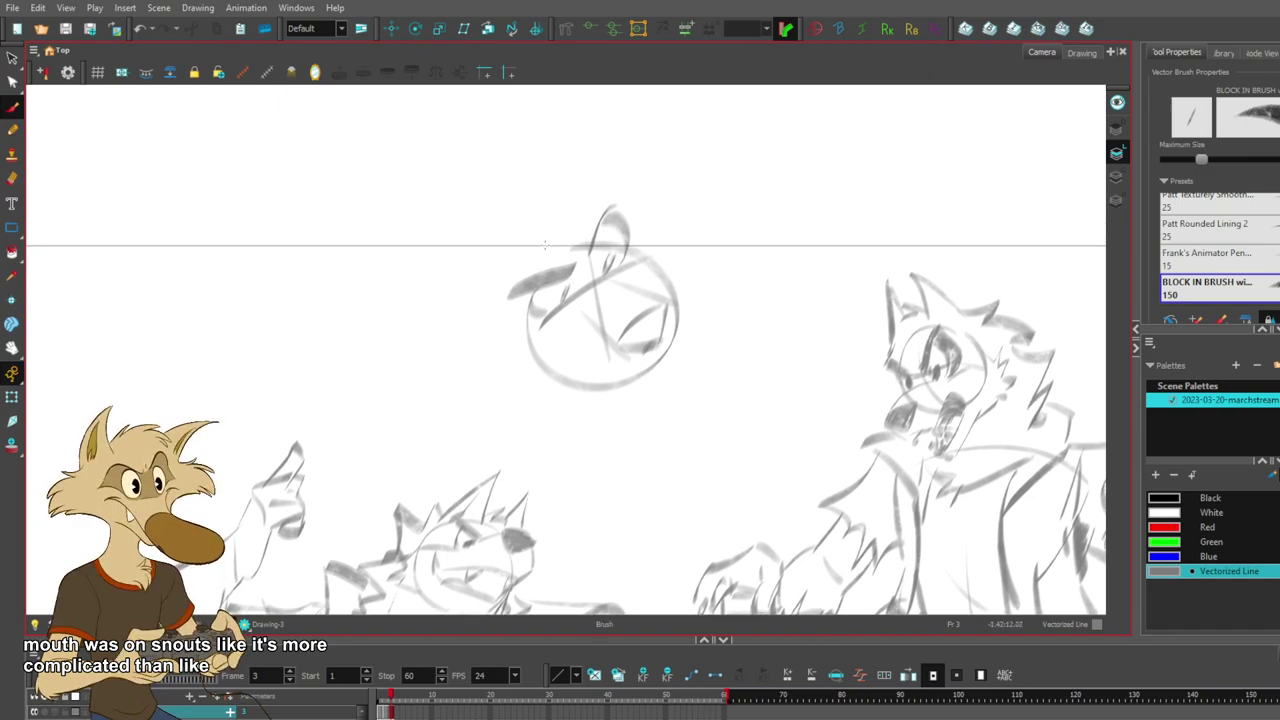
- Sketch a tall pointed ear shape with a jagged fur tuft above the new head
{"action": "mouse_move", "coordinate": [507, 200]}
{"action": "left_mouse_down"}
{"action": "mouse_move", "coordinate": [486, 238]}
{"action": "mouse_move", "coordinate": [509, 215]}
{"action": "left_mouse_up"}
{"action": "mouse_move", "coordinate": [510, 214]}
{"action": "left_mouse_down"}
{"action": "mouse_move", "coordinate": [546, 181]}
{"action": "mouse_move", "coordinate": [537, 206]}
{"action": "mouse_move", "coordinate": [555, 140]}
{"action": "left_mouse_up"}
{"action": "key", "text": "ctrl+z"}
{"action": "left_click_drag", "start_coordinate": [542, 212], "coordinate": [516, 133]}
{"action": "mouse_move", "coordinate": [517, 135]}
{"action": "left_mouse_down"}
{"action": "mouse_move", "coordinate": [591, 186]}
{"action": "mouse_move", "coordinate": [534, 150]}
{"action": "mouse_move", "coordinate": [526, 180]}
{"action": "mouse_move", "coordinate": [471, 153]}
{"action": "left_mouse_up"}
{"action": "key", "text": "ctrl+z"}
{"action": "key", "text": "ctrl+z"}
{"action": "key", "text": "ctrl+z"}
{"action": "key", "text": "ctrl+z"}
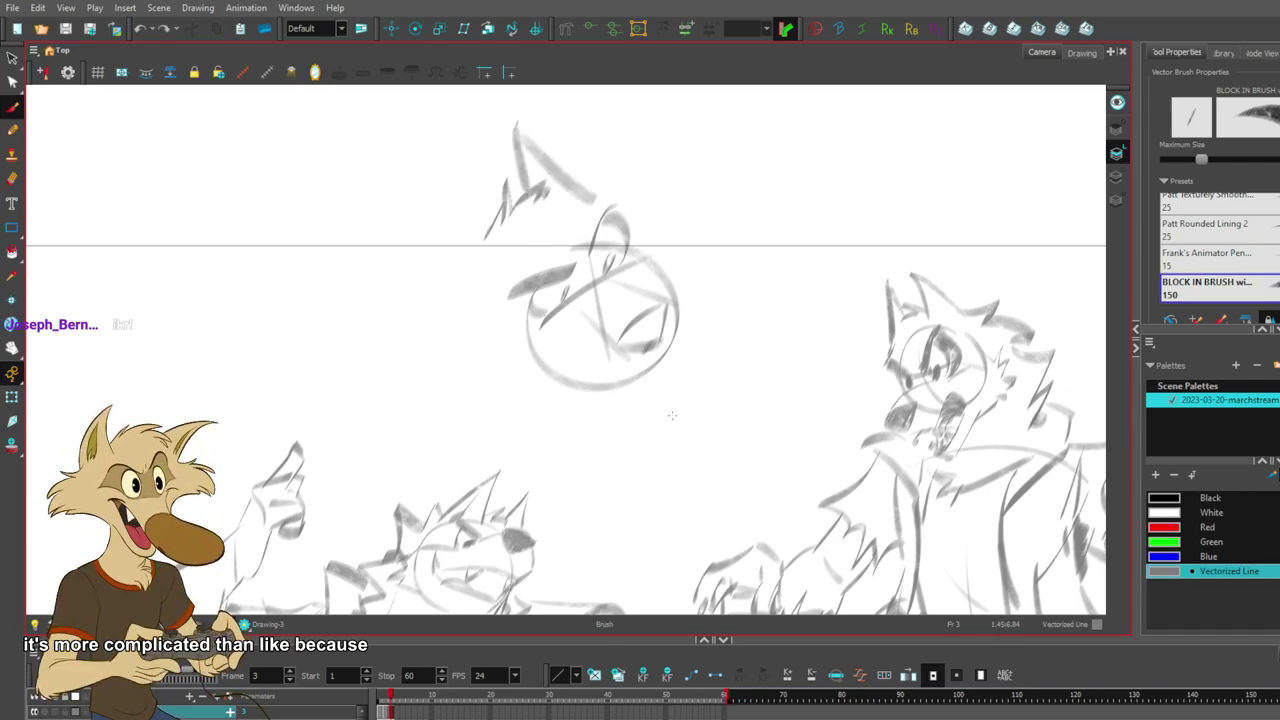
- Sketch a slanted jaw line beneath the new head's circle, with a chin corner rising along the muzzle's front edge
{"action": "left_click_drag", "start_coordinate": [622, 433], "coordinate": [716, 347]}
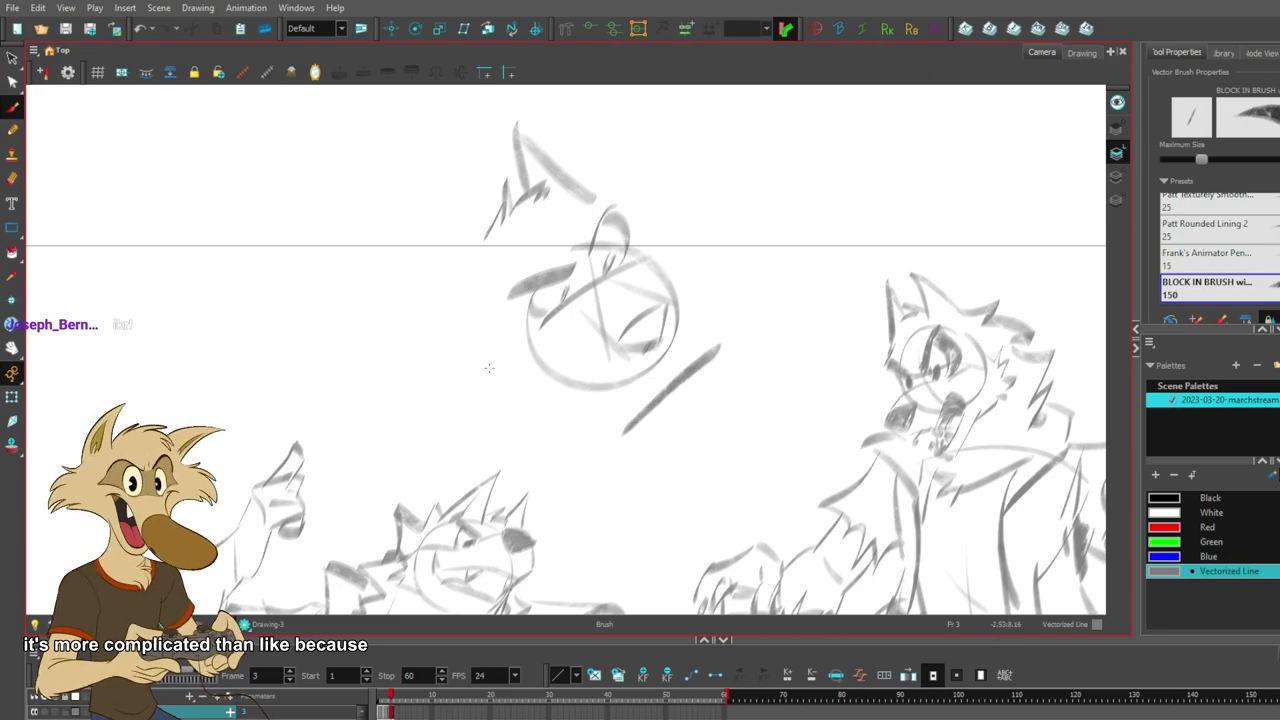
{"action": "left_click_drag", "start_coordinate": [484, 361], "coordinate": [670, 454]}
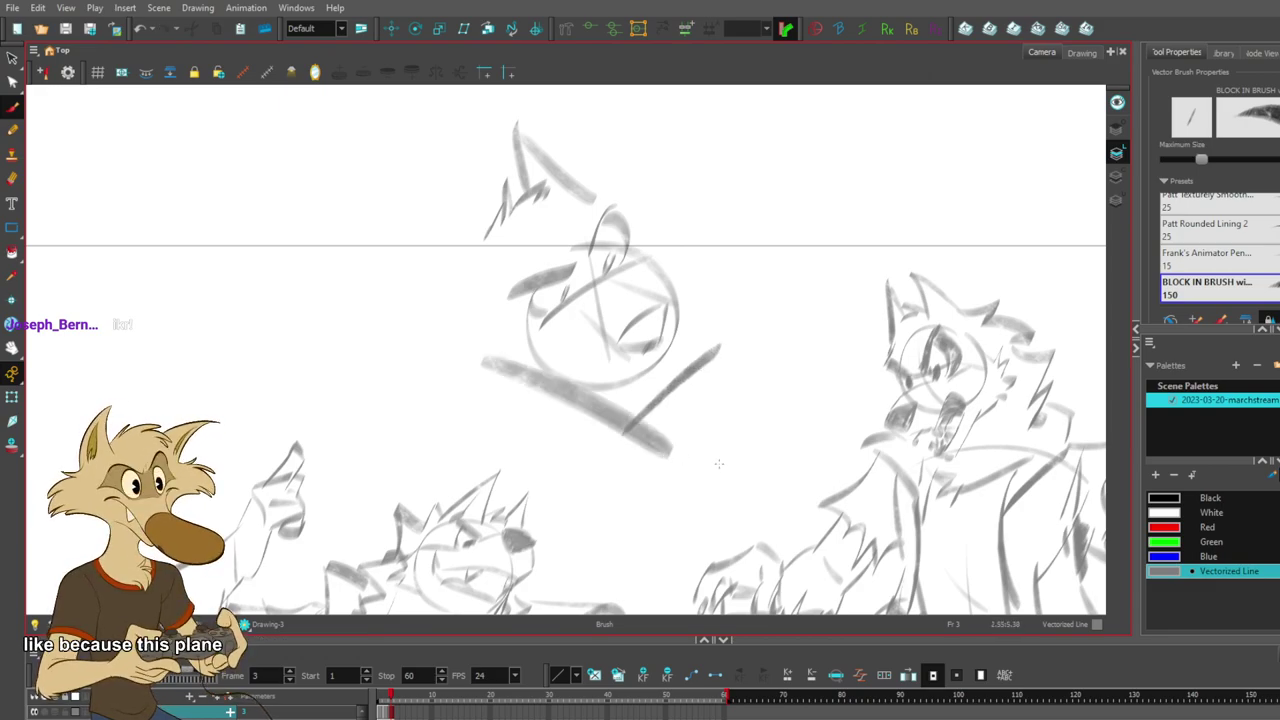
{"action": "key", "text": "ctrl+z"}
{"action": "key", "text": "ctrl+z"}
{"action": "mouse_move", "coordinate": [508, 368]}
{"action": "left_mouse_down"}
{"action": "mouse_move", "coordinate": [664, 451]}
{"action": "mouse_move", "coordinate": [641, 417]}
{"action": "mouse_move", "coordinate": [690, 369]}
{"action": "left_mouse_up"}
{"action": "key", "text": "ctrl+z"}
{"action": "left_click_drag", "start_coordinate": [631, 417], "coordinate": [665, 376]}
{"action": "key", "text": "ctrl+z"}
{"action": "mouse_move", "coordinate": [627, 428]}
{"action": "left_mouse_down"}
{"action": "mouse_move", "coordinate": [666, 394]}
{"action": "mouse_move", "coordinate": [678, 312]}
{"action": "left_mouse_up"}
{"action": "key", "text": "ctrl+z"}
{"action": "left_click_drag", "start_coordinate": [664, 392], "coordinate": [683, 318]}
- Try several mouth and lip strokes across the lower part of the head circle
{"action": "left_click_drag", "start_coordinate": [622, 375], "coordinate": [571, 336]}
{"action": "key", "text": "ctrl+z"}
{"action": "mouse_move", "coordinate": [606, 378]}
{"action": "left_mouse_down"}
{"action": "mouse_move", "coordinate": [557, 333]}
{"action": "mouse_move", "coordinate": [533, 357]}
{"action": "mouse_move", "coordinate": [620, 398]}
{"action": "left_mouse_up"}
{"action": "key", "text": "ctrl+z"}
{"action": "key", "text": "ctrl+z"}
{"action": "key", "text": "ctrl+z"}
{"action": "key", "text": "ctrl+z"}
{"action": "mouse_move", "coordinate": [667, 360]}
{"action": "left_mouse_down"}
{"action": "mouse_move", "coordinate": [630, 377]}
{"action": "mouse_move", "coordinate": [662, 372]}
{"action": "mouse_move", "coordinate": [628, 379]}
{"action": "mouse_move", "coordinate": [538, 333]}
{"action": "left_mouse_up"}
{"action": "key", "text": "ctrl+z"}
{"action": "key", "text": "ctrl+z"}
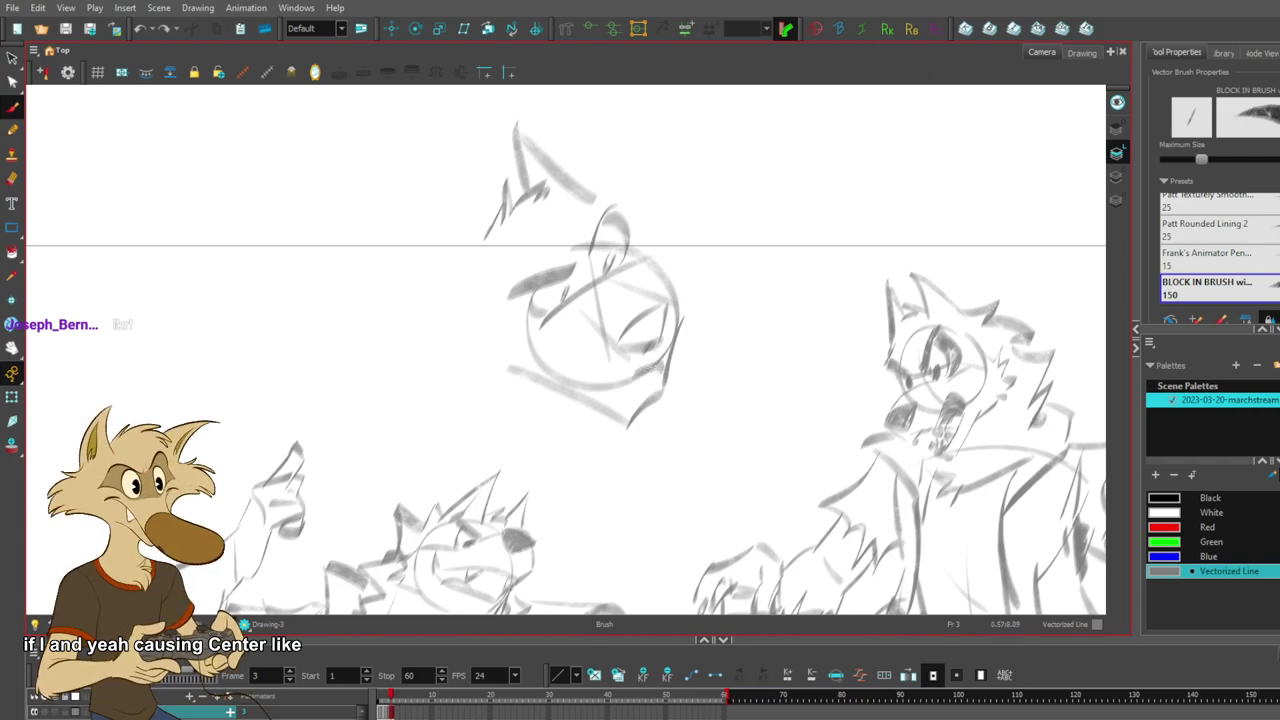
- Shade the lower part of the new head's nose and redraw the brow nearest the cheek with a curved tapering end
{"action": "key", "text": "ctrl+z"}
{"action": "mouse_move", "coordinate": [664, 368]}
{"action": "left_mouse_down"}
{"action": "mouse_move", "coordinate": [628, 377]}
{"action": "mouse_move", "coordinate": [564, 345]}
{"action": "mouse_move", "coordinate": [544, 356]}
{"action": "mouse_move", "coordinate": [662, 380]}
{"action": "left_mouse_up"}
{"action": "key", "text": "ctrl+z"}
{"action": "mouse_move", "coordinate": [553, 367]}
{"action": "left_mouse_down"}
{"action": "mouse_move", "coordinate": [653, 386]}
{"action": "mouse_move", "coordinate": [644, 399]}
{"action": "left_mouse_up"}
{"action": "mouse_move", "coordinate": [572, 332]}
{"action": "left_mouse_down"}
{"action": "mouse_move", "coordinate": [634, 286]}
{"action": "mouse_move", "coordinate": [594, 317]}
{"action": "mouse_move", "coordinate": [636, 292]}
{"action": "left_mouse_up"}
{"action": "key", "text": "ctrl+z"}
{"action": "key", "text": "ctrl+z"}
{"action": "key", "text": "ctrl+z"}
{"action": "key", "text": "ctrl+z"}
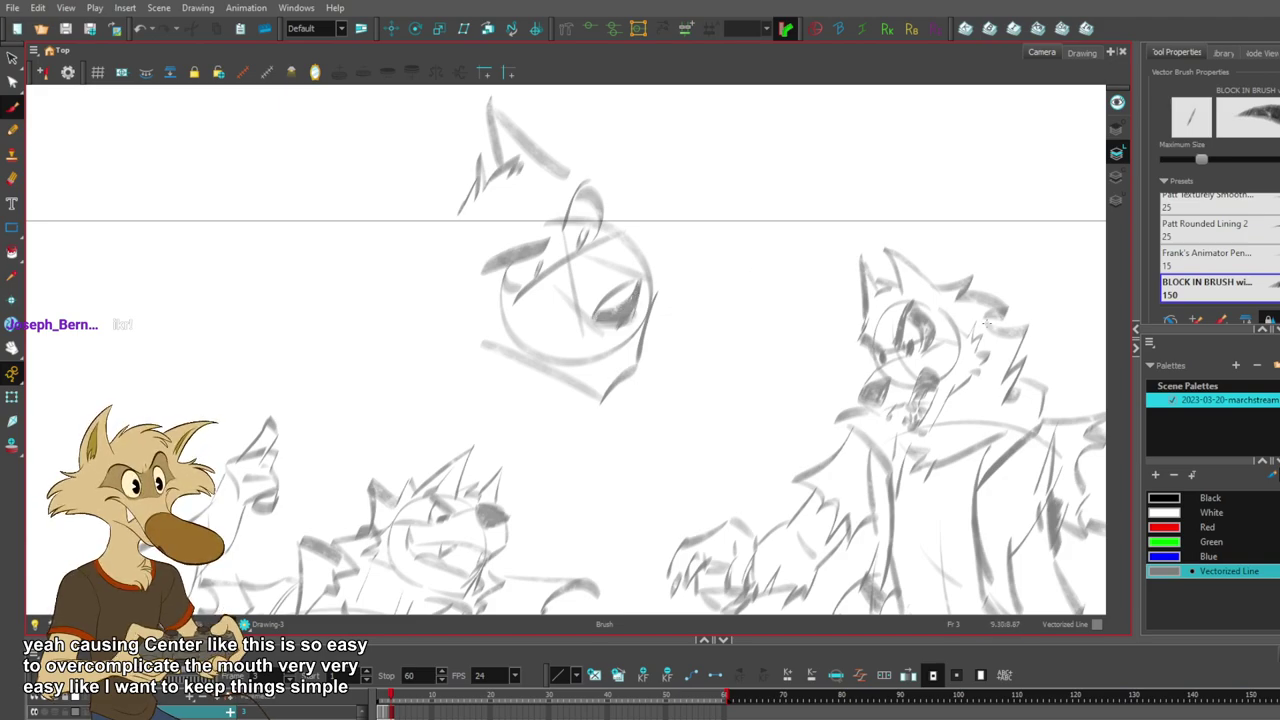
{"action": "key", "text": "ctrl+z"}
{"action": "left_click_drag", "start_coordinate": [478, 268], "coordinate": [550, 248]}
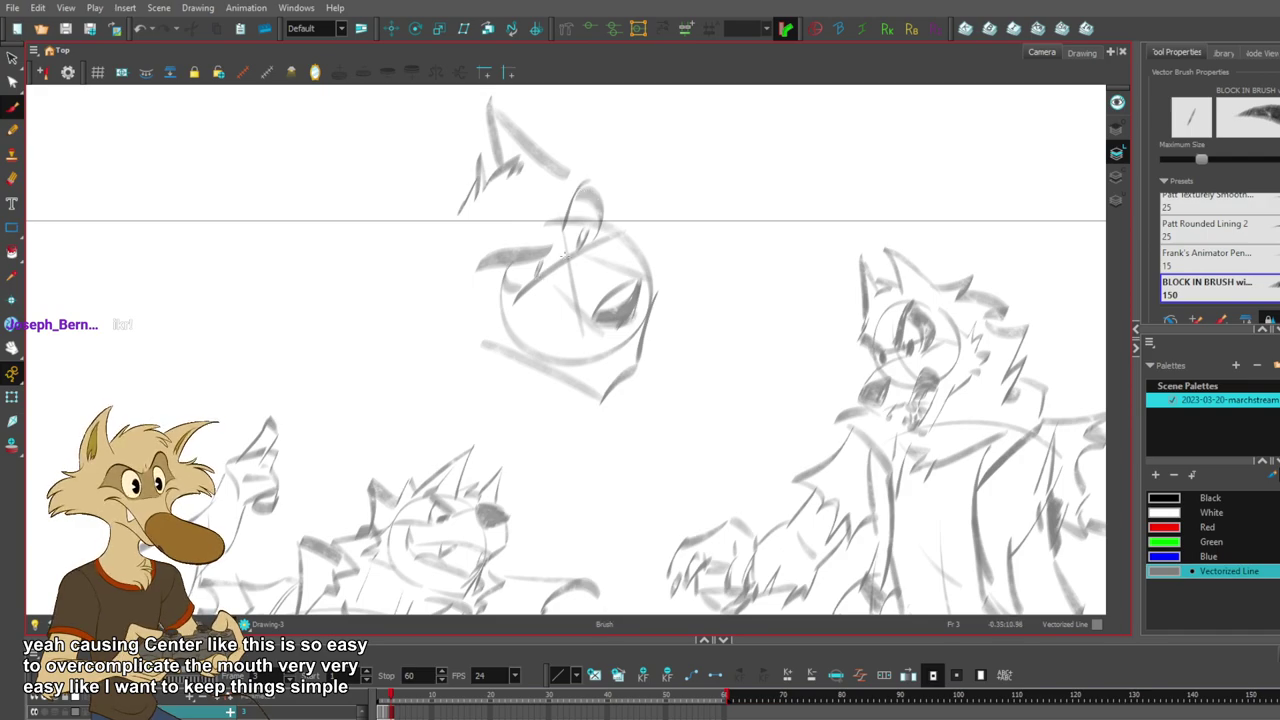
- Sketch a jagged cheek fur tuft at the back of the new head, meeting the end of the jaw line
{"action": "mouse_move", "coordinate": [490, 263]}
{"action": "left_mouse_down"}
{"action": "mouse_move", "coordinate": [484, 285]}
{"action": "mouse_move", "coordinate": [432, 272]}
{"action": "mouse_move", "coordinate": [447, 301]}
{"action": "left_mouse_up"}
{"action": "key", "text": "ctrl+z"}
{"action": "mouse_move", "coordinate": [449, 295]}
{"action": "left_mouse_down"}
{"action": "mouse_move", "coordinate": [421, 318]}
{"action": "mouse_move", "coordinate": [464, 318]}
{"action": "mouse_move", "coordinate": [429, 287]}
{"action": "mouse_move", "coordinate": [445, 300]}
{"action": "left_mouse_up"}
{"action": "key", "text": "ctrl+z"}
{"action": "key", "text": "ctrl+z"}
{"action": "key", "text": "ctrl+z"}
{"action": "key", "text": "ctrl+z"}
{"action": "key", "text": "ctrl+z"}
{"action": "mouse_move", "coordinate": [447, 294]}
{"action": "left_mouse_down"}
{"action": "mouse_move", "coordinate": [421, 324]}
{"action": "mouse_move", "coordinate": [436, 337]}
{"action": "mouse_move", "coordinate": [462, 290]}
{"action": "mouse_move", "coordinate": [432, 291]}
{"action": "left_mouse_up"}
{"action": "key", "text": "ctrl+z"}
{"action": "key", "text": "ctrl+z"}
{"action": "key", "text": "ctrl+z"}
{"action": "key", "text": "ctrl+z"}
{"action": "key", "text": "ctrl+z"}
{"action": "mouse_move", "coordinate": [433, 272]}
{"action": "left_mouse_down"}
{"action": "mouse_move", "coordinate": [451, 307]}
{"action": "mouse_move", "coordinate": [427, 326]}
{"action": "left_mouse_up"}
{"action": "mouse_move", "coordinate": [452, 305]}
{"action": "left_mouse_down"}
{"action": "mouse_move", "coordinate": [441, 328]}
{"action": "mouse_move", "coordinate": [451, 337]}
{"action": "mouse_move", "coordinate": [467, 323]}
{"action": "left_mouse_up"}
{"action": "left_click_drag", "start_coordinate": [467, 323], "coordinate": [440, 328]}
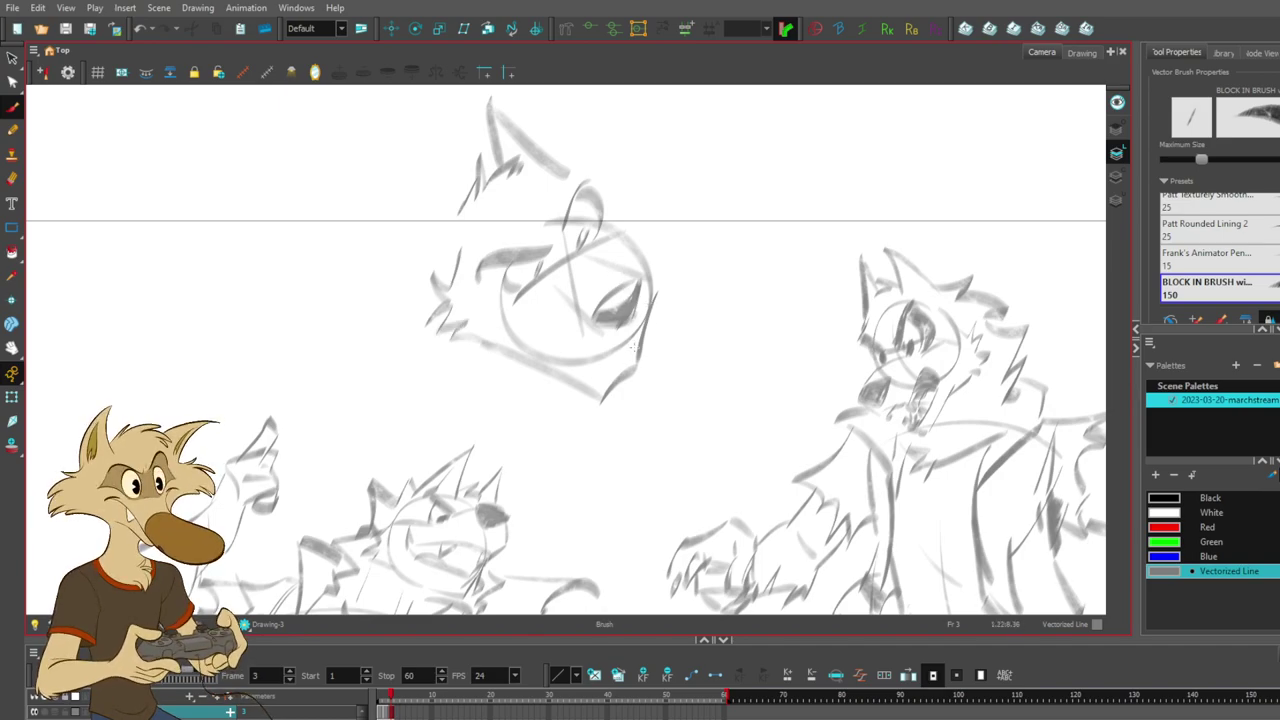
- Sketch an inner lip stroke running alongside the muzzle's front edge down to the chin corner
{"action": "left_click_drag", "start_coordinate": [636, 330], "coordinate": [581, 381]}
{"action": "key", "text": "ctrl+z"}
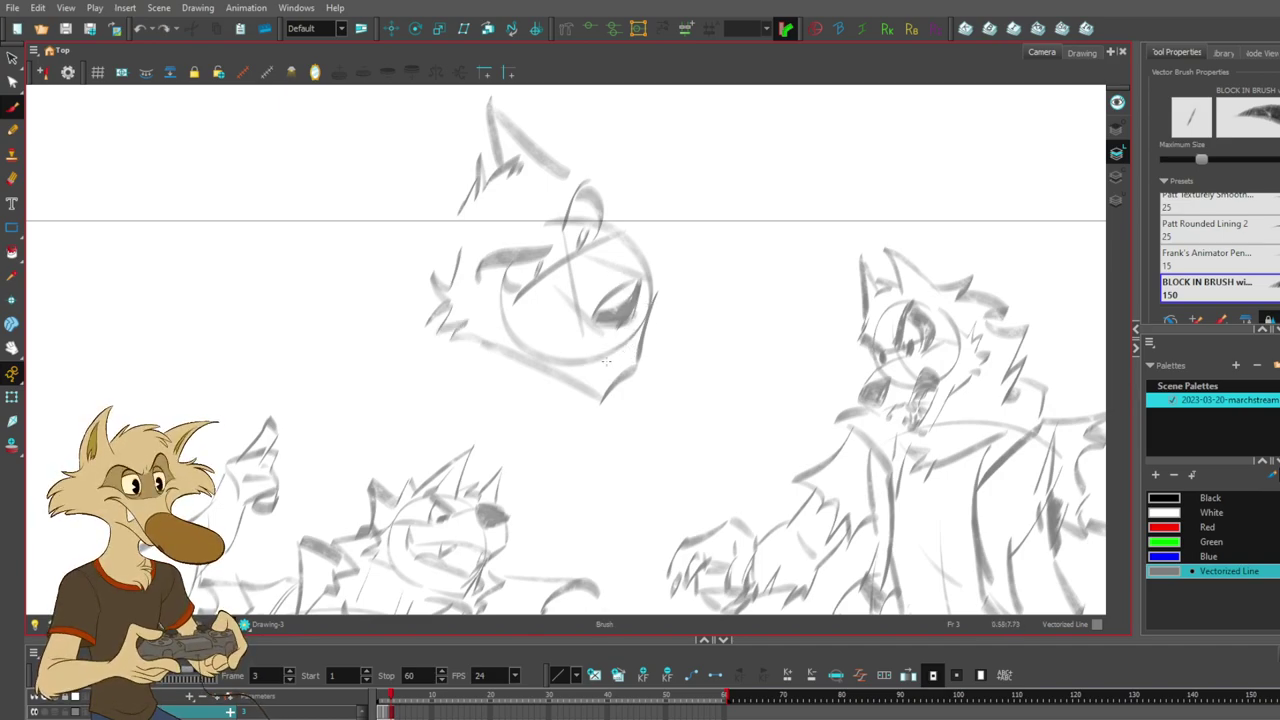
{"action": "mouse_move", "coordinate": [613, 372]}
{"action": "left_mouse_down"}
{"action": "mouse_move", "coordinate": [640, 352]}
{"action": "mouse_move", "coordinate": [619, 355]}
{"action": "mouse_move", "coordinate": [607, 377]}
{"action": "left_mouse_up"}
{"action": "key", "text": "ctrl+z"}
{"action": "mouse_move", "coordinate": [643, 330]}
{"action": "left_mouse_down"}
{"action": "mouse_move", "coordinate": [622, 359]}
{"action": "mouse_move", "coordinate": [638, 341]}
{"action": "mouse_move", "coordinate": [598, 393]}
{"action": "left_mouse_up"}
{"action": "key", "text": "ctrl+z"}
{"action": "key", "text": "ctrl+z"}
{"action": "mouse_move", "coordinate": [640, 324]}
{"action": "left_mouse_down"}
{"action": "mouse_move", "coordinate": [610, 366]}
{"action": "mouse_move", "coordinate": [653, 288]}
{"action": "mouse_move", "coordinate": [652, 302]}
{"action": "left_mouse_up"}
{"action": "key", "text": "ctrl+z"}
{"action": "key", "text": "ctrl+z"}
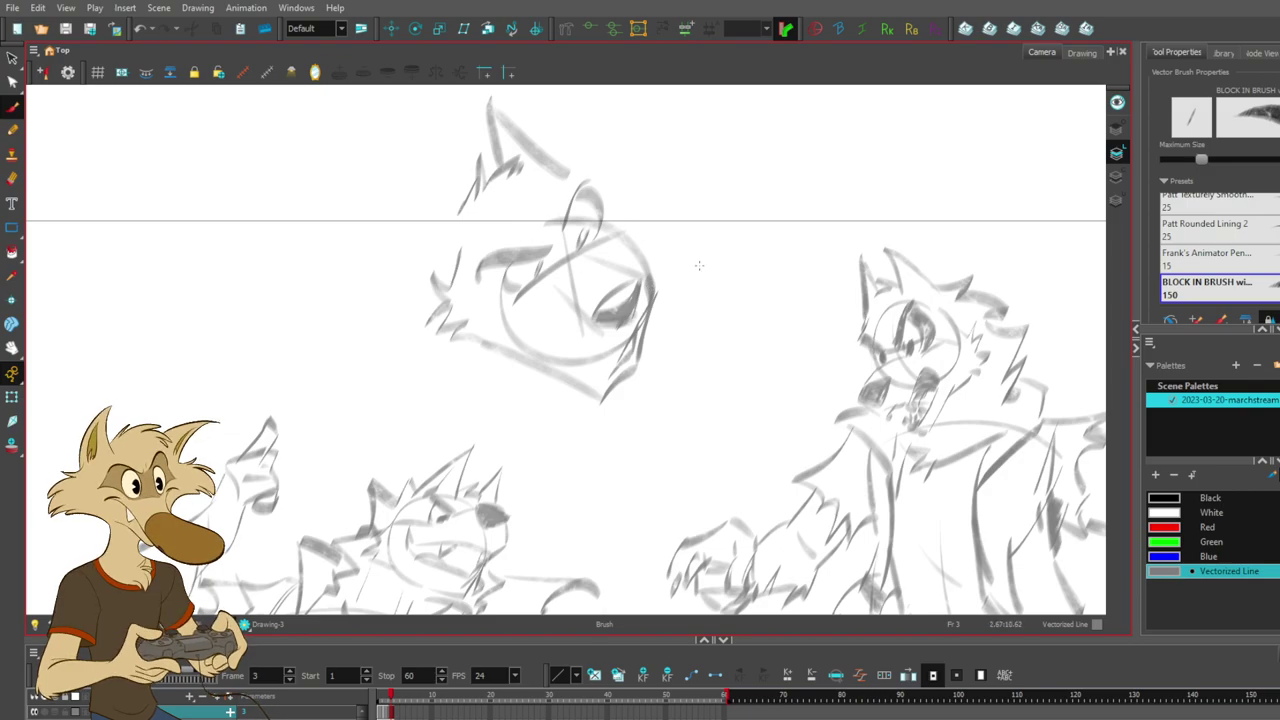
- Try shading the eye area beneath the curved brow
{"action": "scroll", "coordinate": [699, 266], "scroll_direction": "down", "scroll_amount": 5}
{"action": "scroll", "coordinate": [701, 271], "scroll_direction": "up", "scroll_amount": 6}
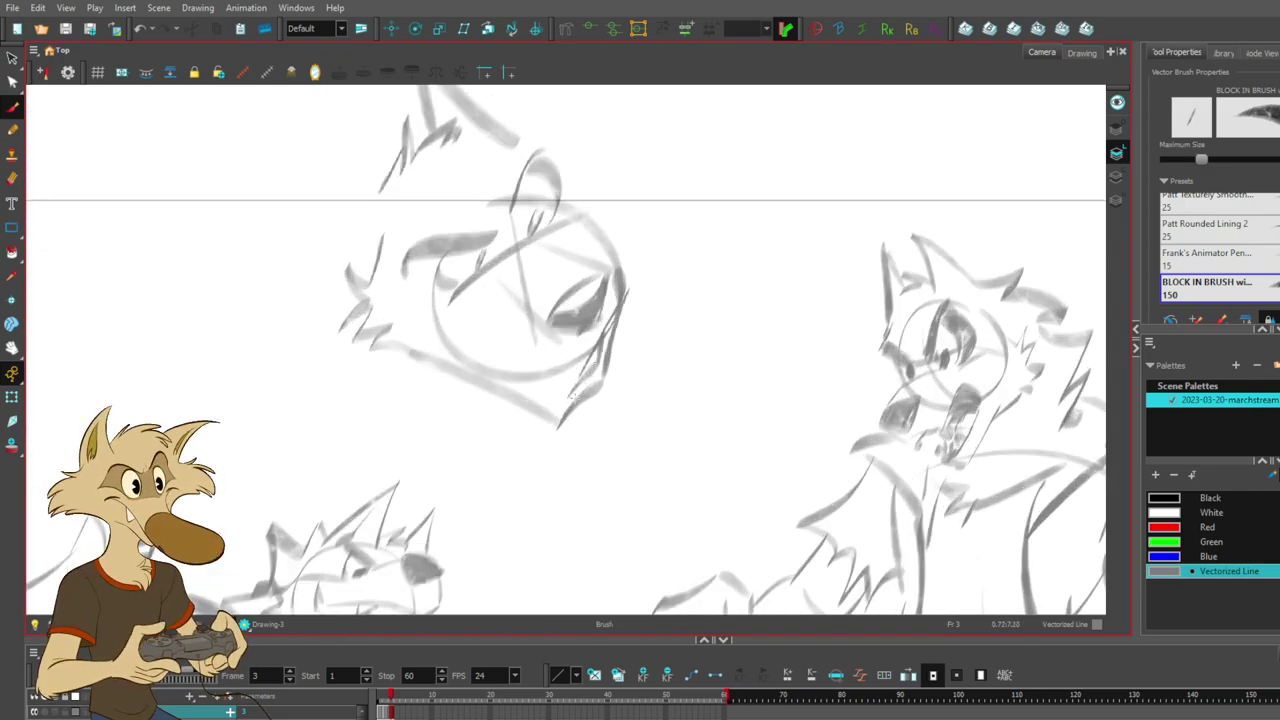
{"action": "left_click_drag", "start_coordinate": [402, 264], "coordinate": [497, 232]}
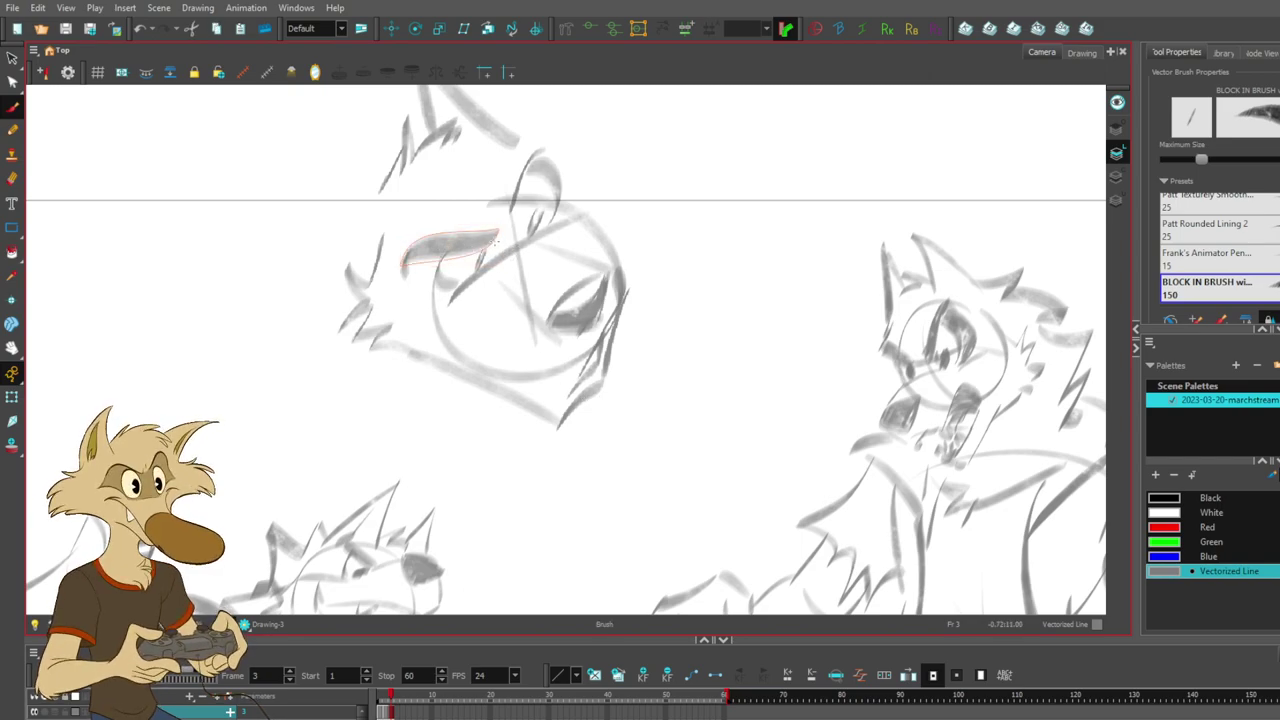
{"action": "mouse_move", "coordinate": [405, 272]}
{"action": "left_mouse_down"}
{"action": "mouse_move", "coordinate": [437, 258]}
{"action": "mouse_move", "coordinate": [446, 288]}
{"action": "left_mouse_up"}
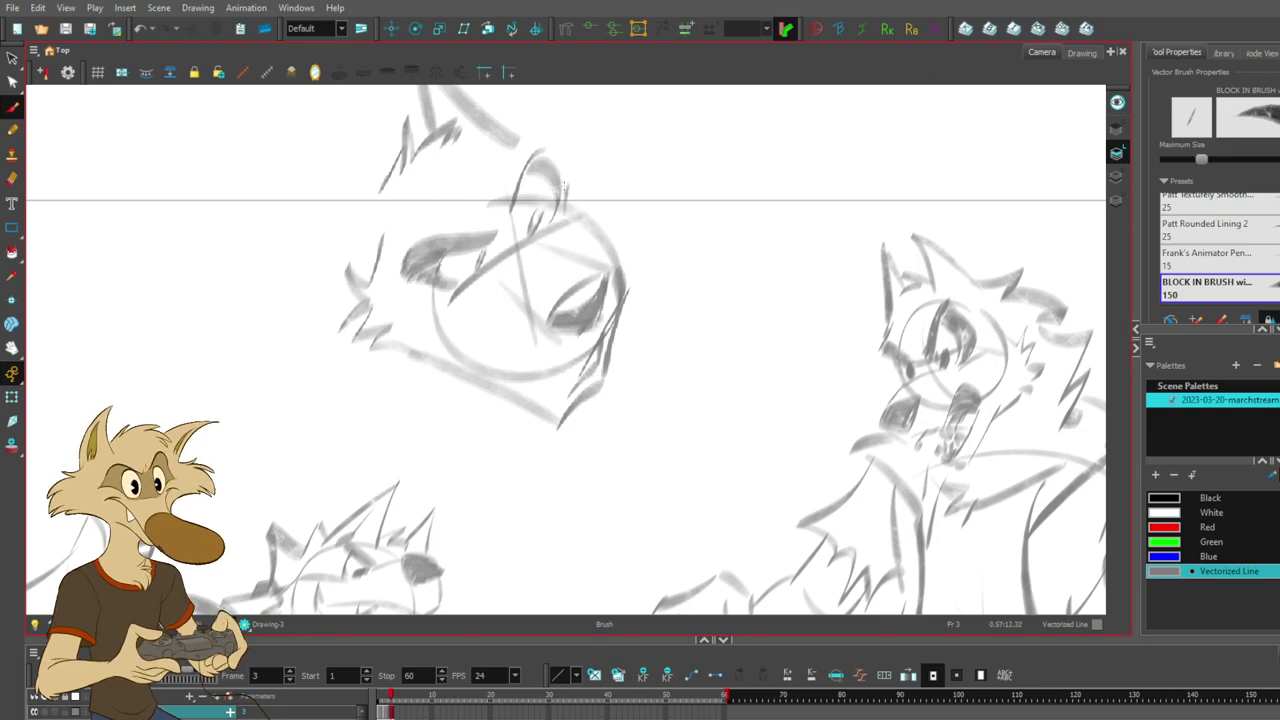
{"action": "key", "text": "ctrl+z"}
- Delete the looped far brow on the new head and redraw it as a slimmer pointed shape
{"action": "key", "text": "alt+s"}
{"action": "left_click", "coordinate": [568, 180]}
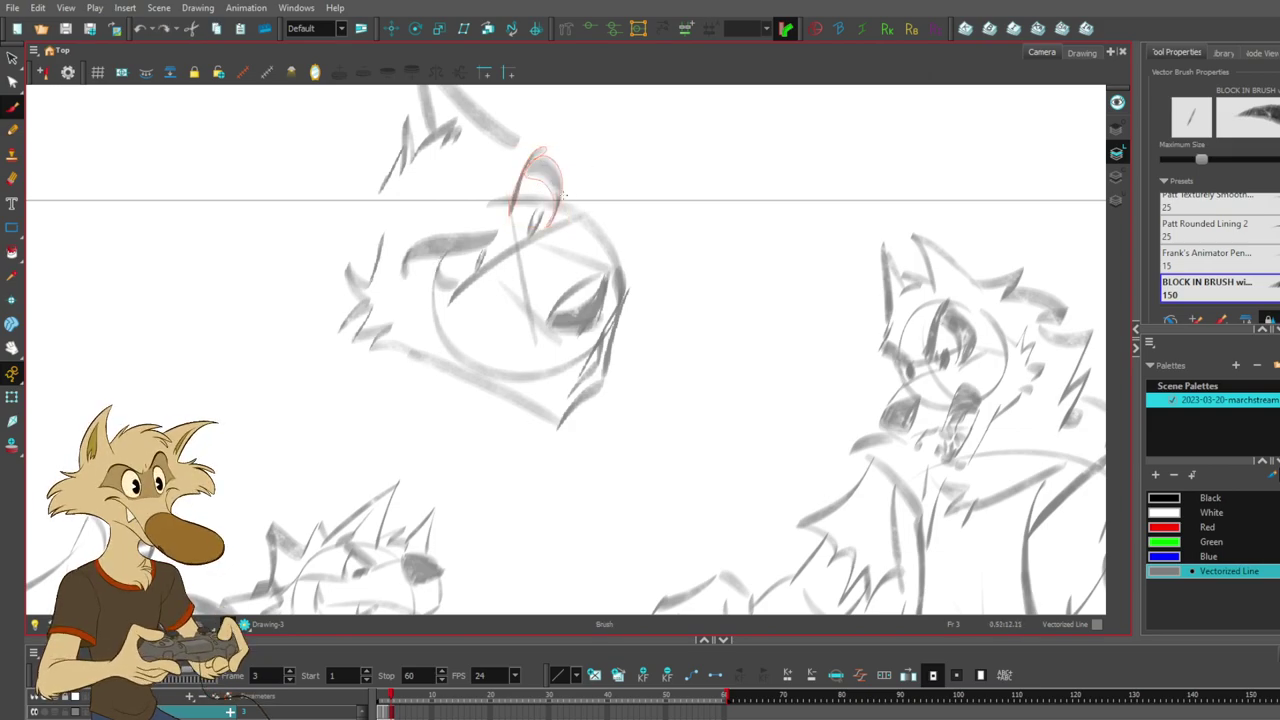
{"action": "key", "text": "Delete"}
{"action": "mouse_move", "coordinate": [531, 155]}
{"action": "left_mouse_down"}
{"action": "mouse_move", "coordinate": [519, 221]}
{"action": "mouse_move", "coordinate": [538, 211]}
{"action": "left_mouse_up"}
{"action": "key", "text": "ctrl+z"}
{"action": "key", "text": "ctrl+z"}
{"action": "key", "text": "ctrl+z"}
{"action": "key", "text": "ctrl+shift+z"}
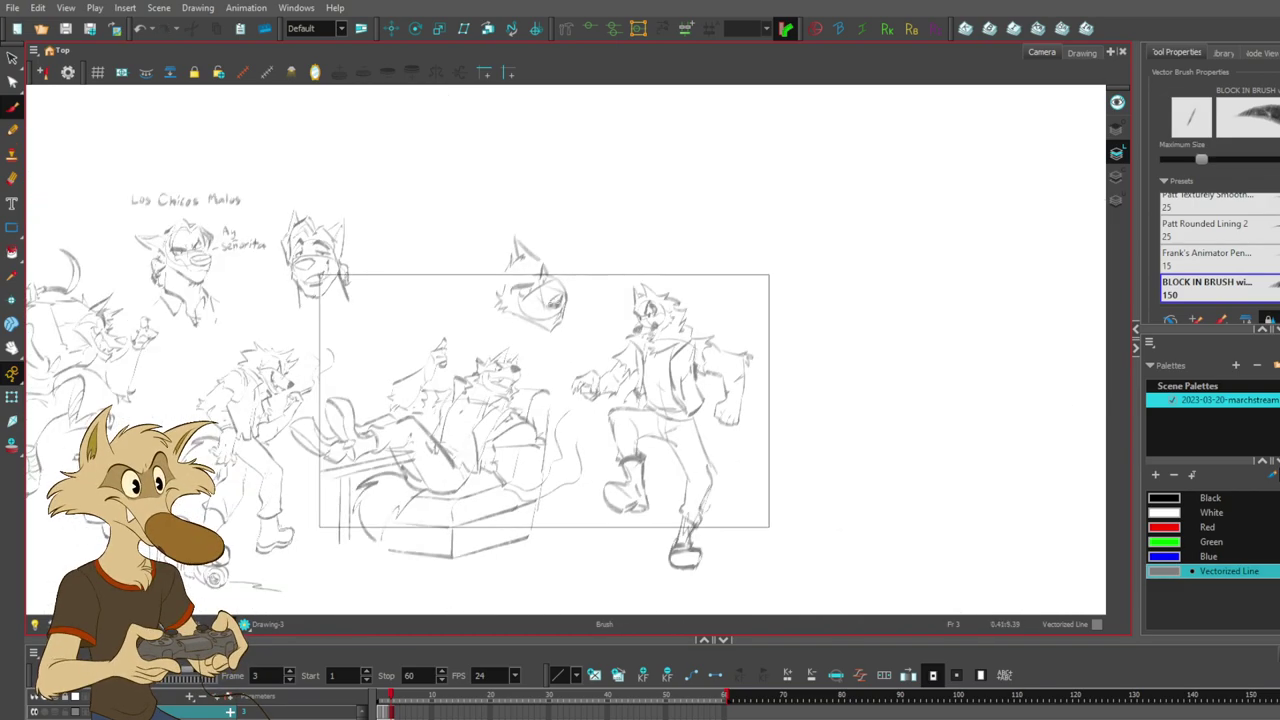
- Delete the new head's construction circle and the leftover inner strokes along the muzzle's front edge
{"action": "scroll", "coordinate": [556, 301], "scroll_direction": "up", "scroll_amount": 3}
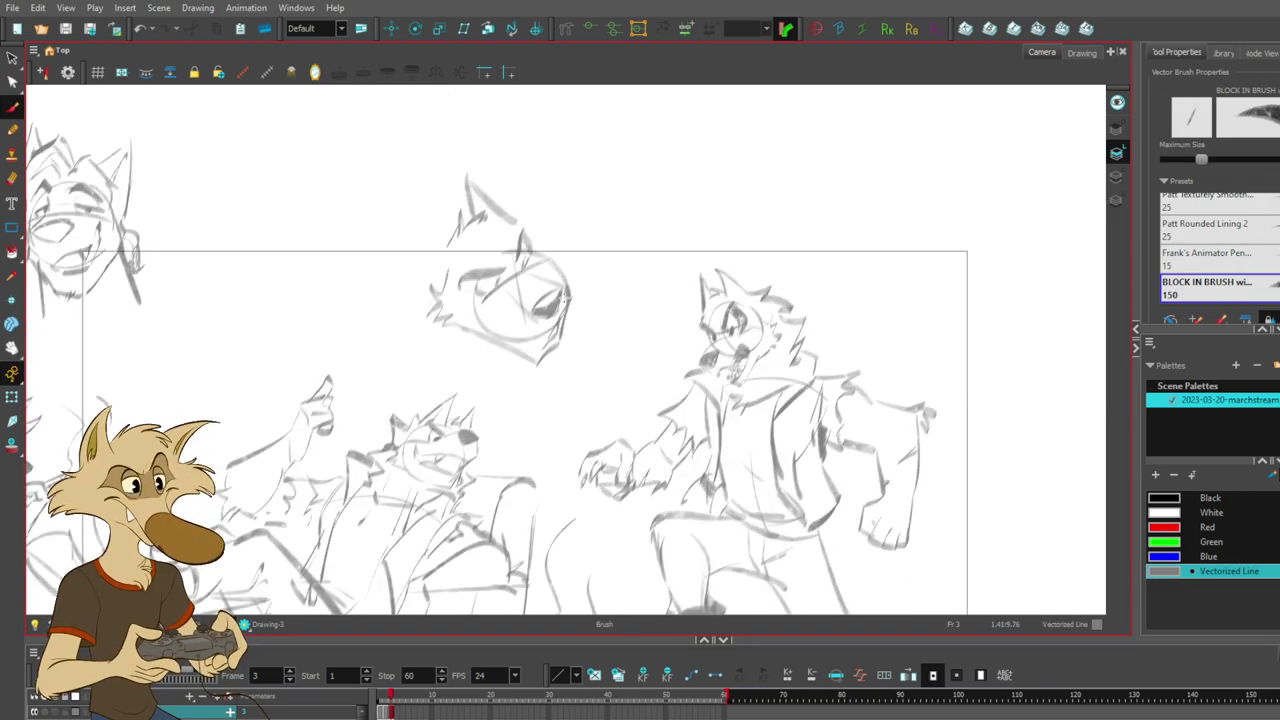
{"action": "scroll", "coordinate": [532, 291], "scroll_direction": "up", "scroll_amount": 2}
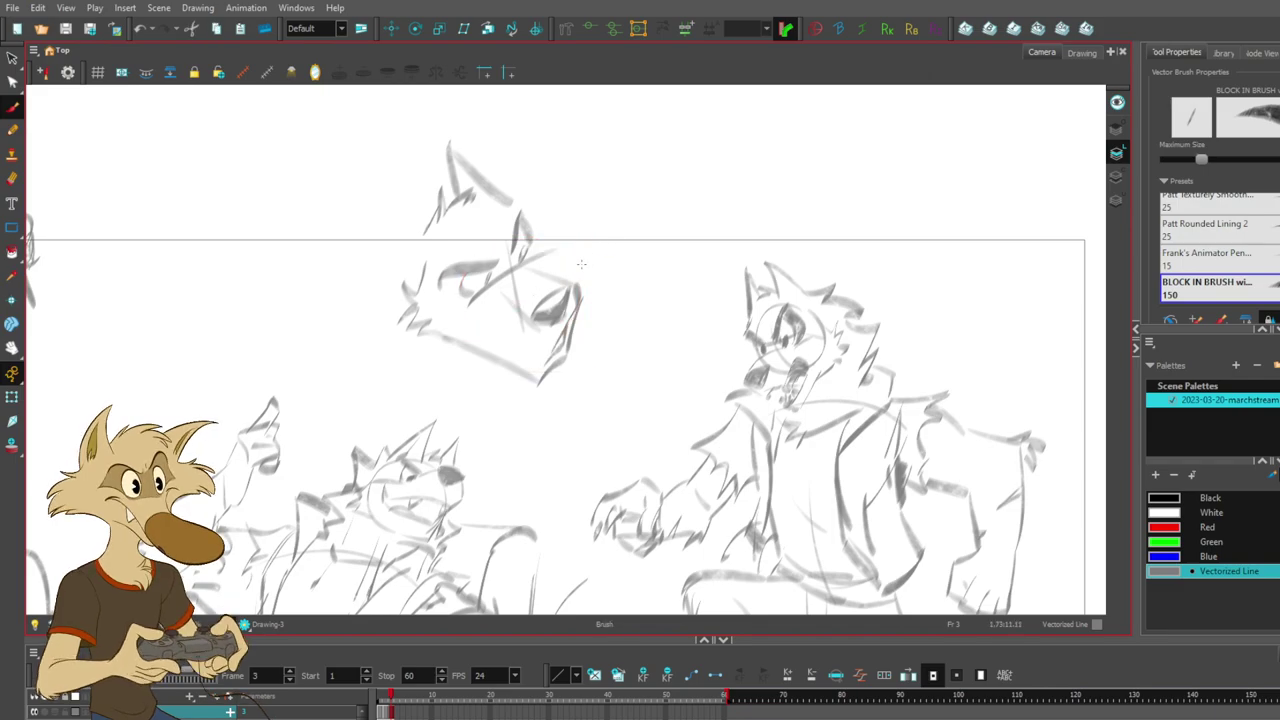
{"action": "mouse_move", "coordinate": [575, 362]}
{"action": "left_mouse_down"}
{"action": "mouse_move", "coordinate": [637, 355]}
{"action": "mouse_move", "coordinate": [641, 318]}
{"action": "mouse_move", "coordinate": [658, 308]}
{"action": "mouse_move", "coordinate": [624, 355]}
{"action": "mouse_move", "coordinate": [648, 338]}
{"action": "mouse_move", "coordinate": [628, 353]}
{"action": "mouse_move", "coordinate": [634, 340]}
{"action": "mouse_move", "coordinate": [810, 352]}
{"action": "left_mouse_up"}
{"action": "key", "text": "Delete"}
{"action": "key", "text": "Delete"}
{"action": "left_click", "coordinate": [681, 346]}
{"action": "left_click", "coordinate": [594, 345]}
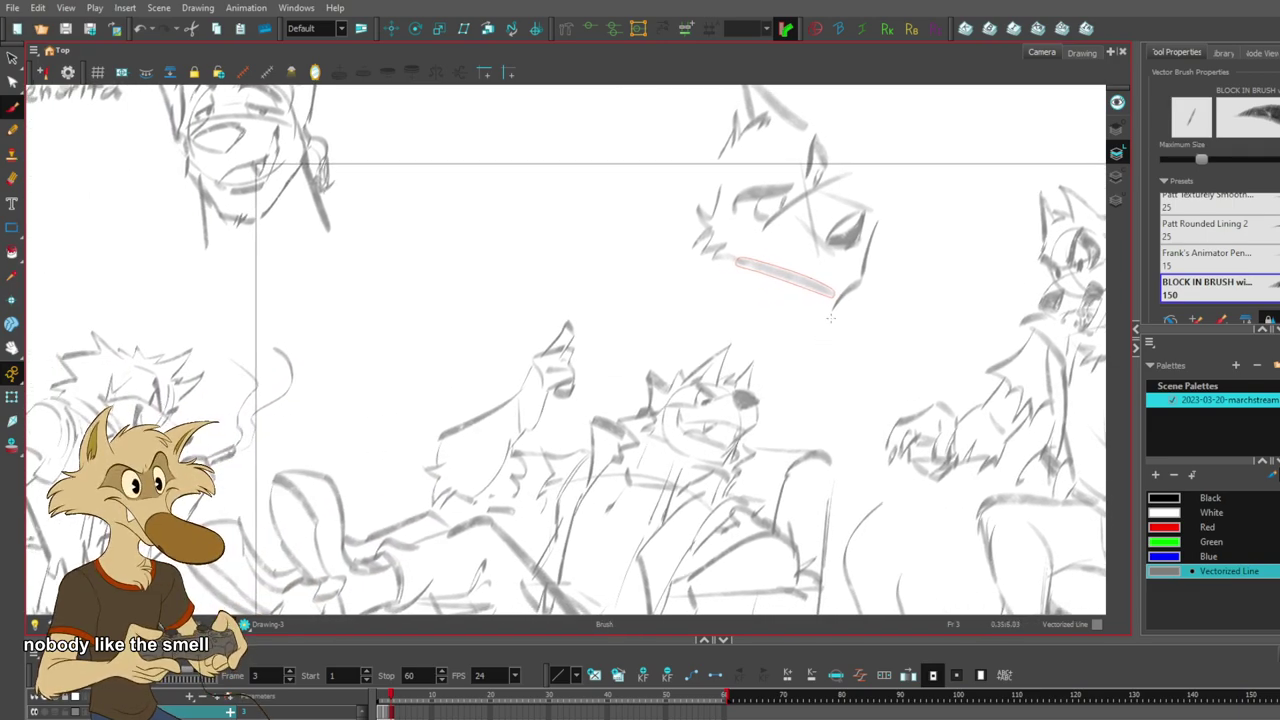
- Sketch a short lip line below the nose with a small mouth corner just above the chin
{"action": "mouse_move", "coordinate": [773, 222]}
{"action": "left_mouse_down"}
{"action": "mouse_move", "coordinate": [828, 281]}
{"action": "mouse_move", "coordinate": [866, 263]}
{"action": "left_mouse_up"}
{"action": "key", "text": "ctrl+z"}
{"action": "key", "text": "ctrl+z"}
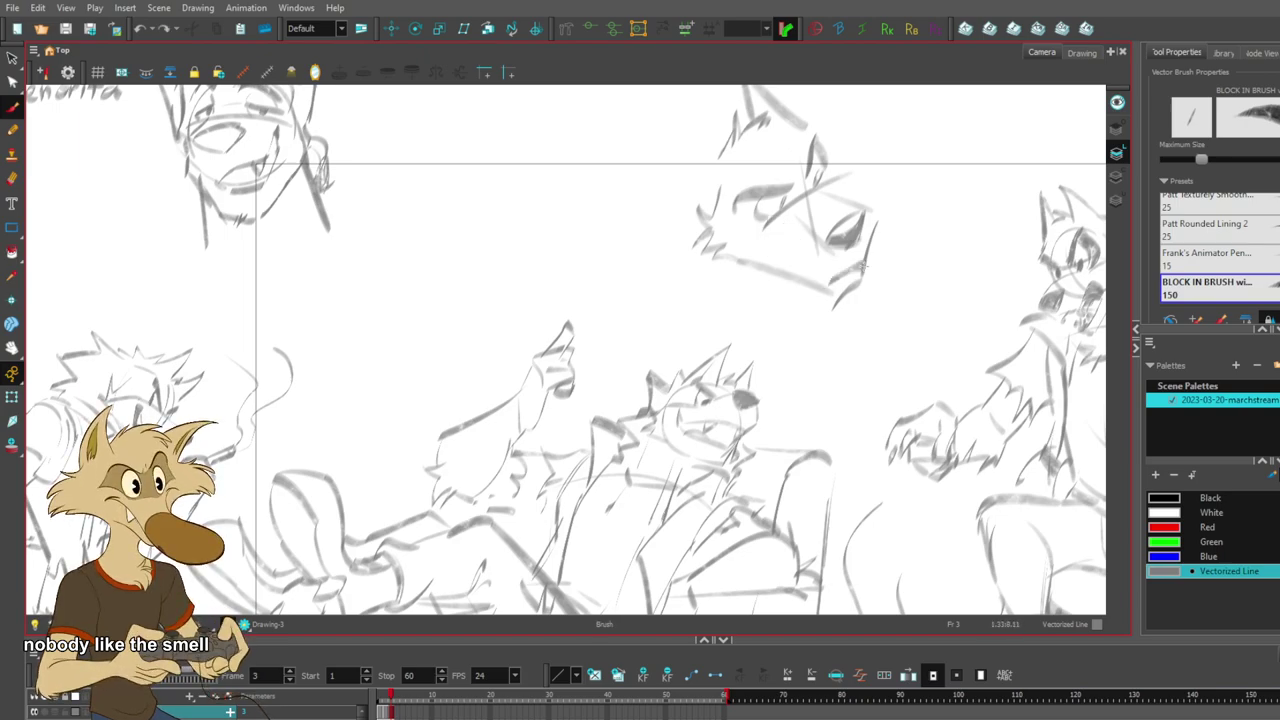
{"action": "mouse_move", "coordinate": [774, 247]}
{"action": "left_mouse_down"}
{"action": "mouse_move", "coordinate": [826, 283]}
{"action": "mouse_move", "coordinate": [780, 270]}
{"action": "mouse_move", "coordinate": [824, 304]}
{"action": "left_mouse_up"}
{"action": "key", "text": "ctrl+z"}
{"action": "key", "text": "ctrl+z"}
{"action": "mouse_move", "coordinate": [768, 210]}
{"action": "left_mouse_down"}
{"action": "mouse_move", "coordinate": [819, 279]}
{"action": "mouse_move", "coordinate": [770, 268]}
{"action": "mouse_move", "coordinate": [811, 283]}
{"action": "left_mouse_up"}
{"action": "key", "text": "ctrl+z"}
{"action": "key", "text": "ctrl+z"}
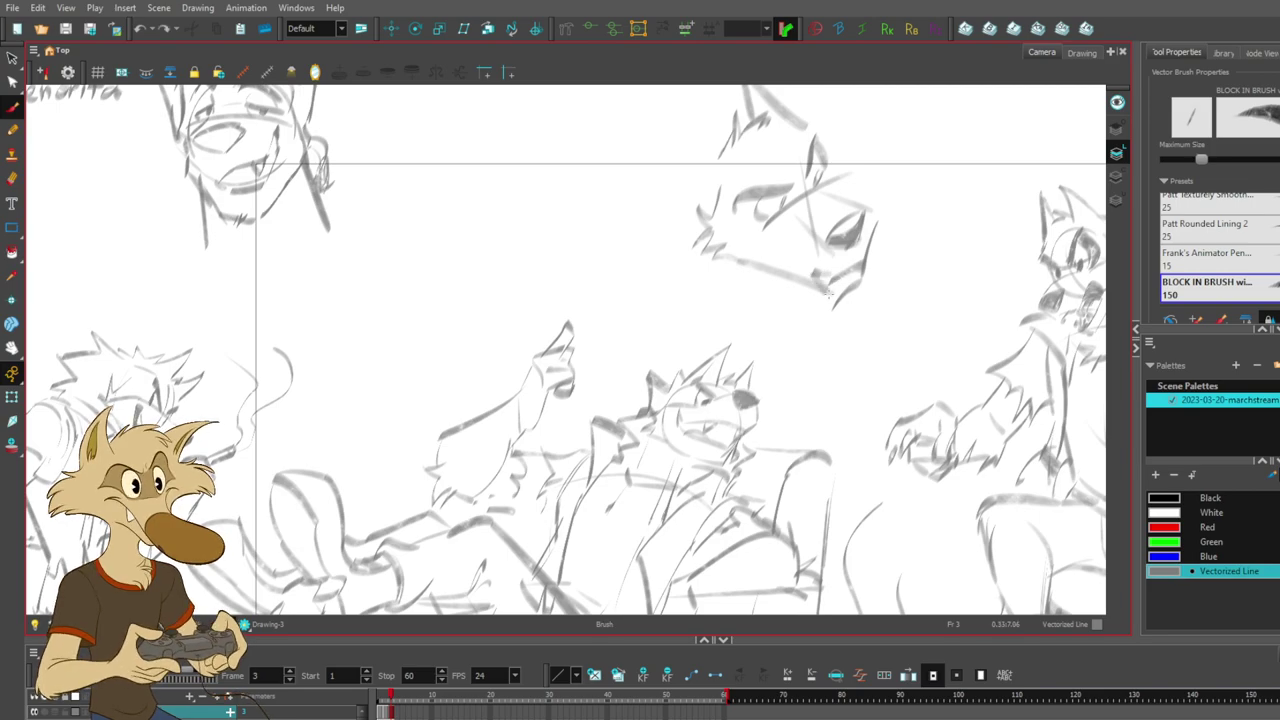
- Redraw the mouth corner as a thicker, darker line slanting down to the lip at the muzzle's front
{"action": "mouse_move", "coordinate": [836, 302]}
{"action": "left_mouse_down"}
{"action": "mouse_move", "coordinate": [862, 276]}
{"action": "mouse_move", "coordinate": [790, 257]}
{"action": "mouse_move", "coordinate": [854, 276]}
{"action": "mouse_move", "coordinate": [838, 281]}
{"action": "mouse_move", "coordinate": [862, 268]}
{"action": "left_mouse_up"}
{"action": "key", "text": "ctrl+z"}
{"action": "key", "text": "ctrl+z"}
{"action": "key", "text": "ctrl+z"}
{"action": "key", "text": "ctrl+z"}
{"action": "key", "text": "ctrl+z"}
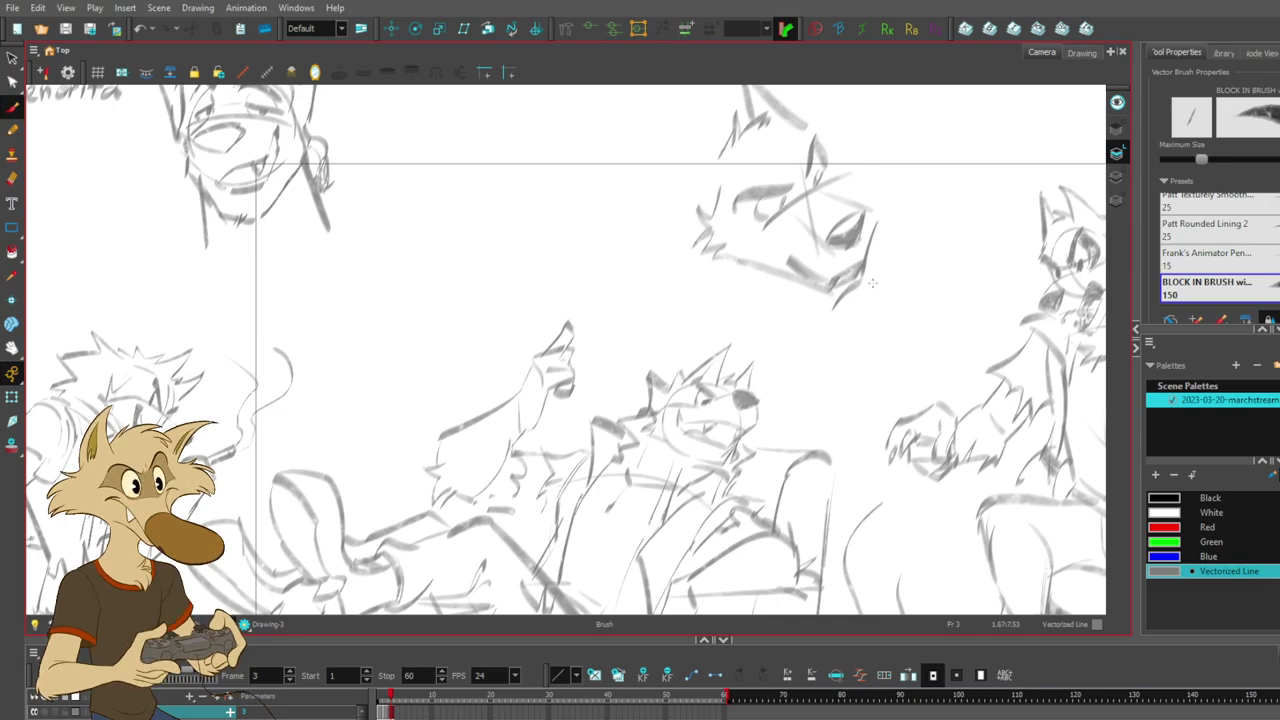
- Delete the old stroke at the chin end of the new head's jaw line
{"action": "scroll", "coordinate": [872, 284], "scroll_direction": "down", "scroll_amount": 2}
{"action": "scroll", "coordinate": [878, 269], "scroll_direction": "up", "scroll_amount": 4}
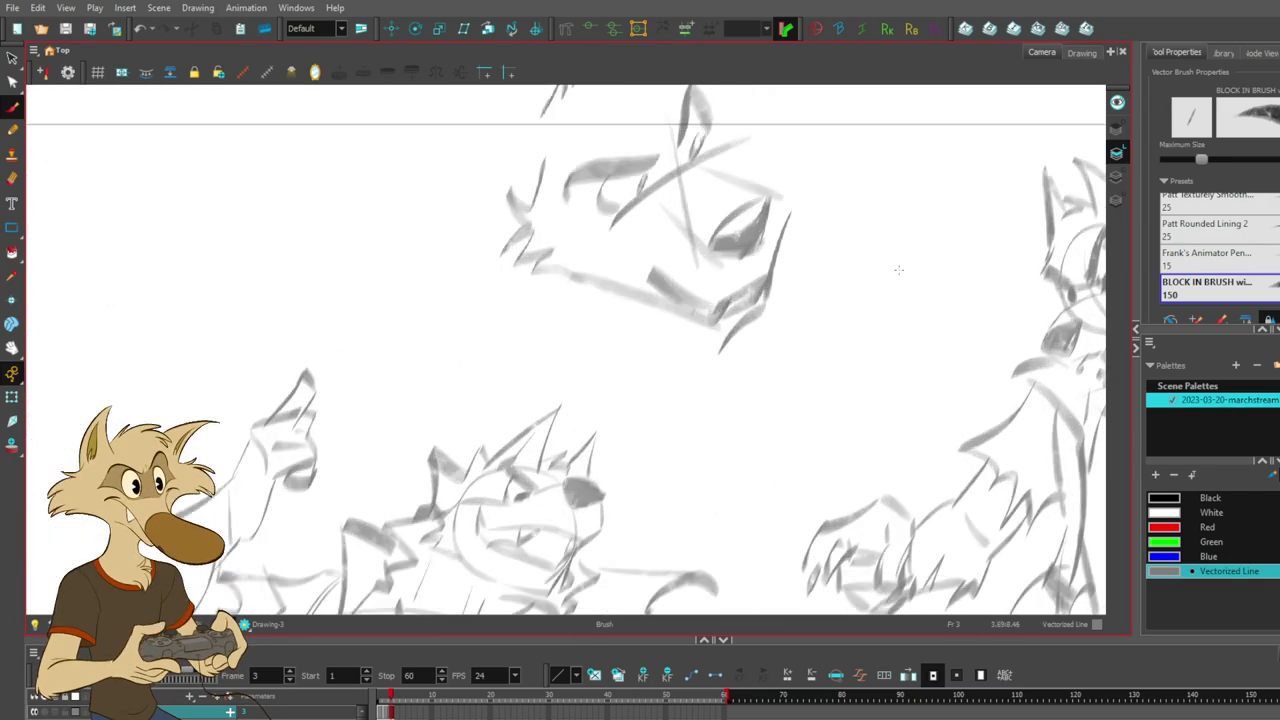
{"action": "scroll", "coordinate": [898, 270], "scroll_direction": "down", "scroll_amount": 3}
{"action": "scroll", "coordinate": [810, 278], "scroll_direction": "up", "scroll_amount": 2}
{"action": "key", "text": "alt+s"}
{"action": "left_click", "coordinate": [764, 284]}
{"action": "key", "text": "Delete"}
{"action": "key", "text": "alt+b"}
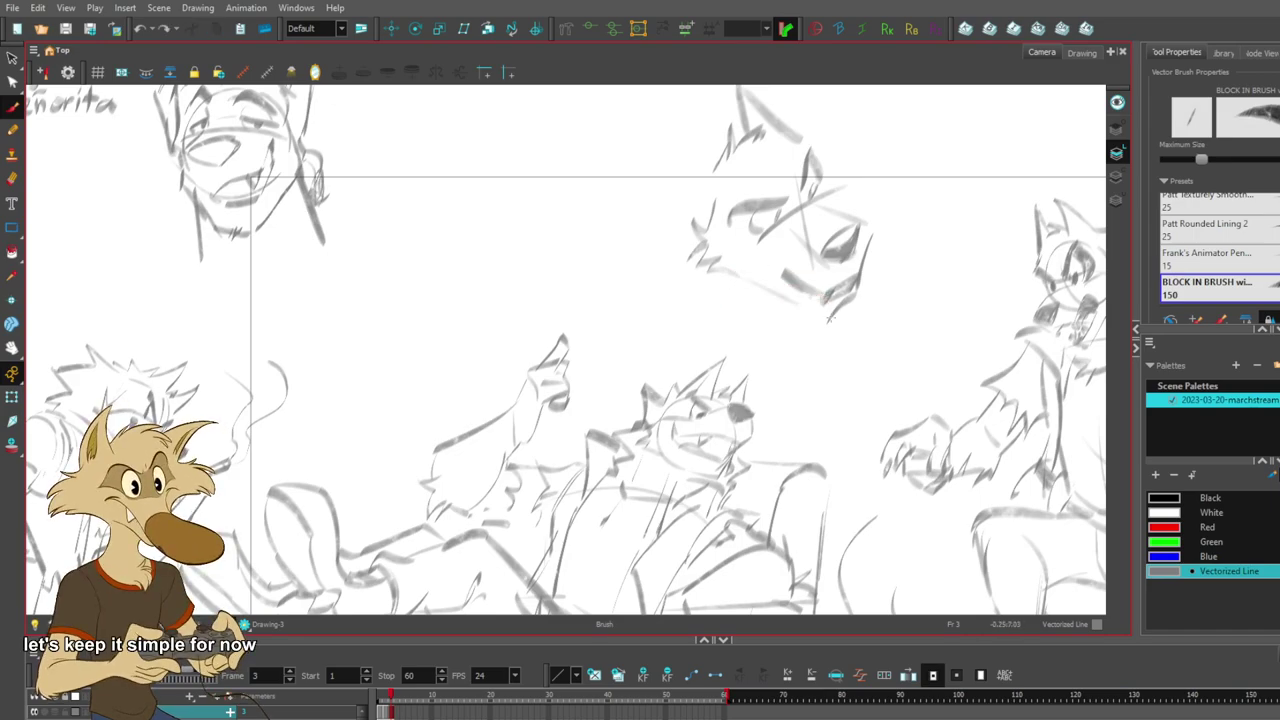
- Redraw the jaw line from the cheek fur down to a rounded chin below the mouth
{"action": "left_click_drag", "start_coordinate": [718, 268], "coordinate": [798, 303]}
{"action": "key", "text": "ctrl+z"}
{"action": "mouse_move", "coordinate": [710, 265]}
{"action": "left_mouse_down"}
{"action": "mouse_move", "coordinate": [798, 309]}
{"action": "mouse_move", "coordinate": [849, 309]}
{"action": "mouse_move", "coordinate": [837, 318]}
{"action": "mouse_move", "coordinate": [855, 296]}
{"action": "left_mouse_up"}
{"action": "key", "text": "ctrl+z"}
{"action": "key", "text": "ctrl+z"}
{"action": "key", "text": "ctrl+z"}
{"action": "key", "text": "ctrl+z"}
{"action": "key", "text": "ctrl+z"}
{"action": "key", "text": "ctrl+z"}
{"action": "key", "text": "ctrl+z"}
{"action": "key", "text": "ctrl+z"}
{"action": "key", "text": "ctrl+z"}
- Sketch a second tall pointed ear beside the first one at the back of the new head
{"action": "left_click_drag", "start_coordinate": [831, 179], "coordinate": [835, 207]}
{"action": "left_click_drag", "start_coordinate": [738, 174], "coordinate": [708, 114]}
{"action": "key", "text": "ctrl+z"}
{"action": "key", "text": "ctrl+z"}
{"action": "mouse_move", "coordinate": [708, 108]}
{"action": "left_mouse_down"}
{"action": "mouse_move", "coordinate": [711, 213]}
{"action": "mouse_move", "coordinate": [703, 206]}
{"action": "left_mouse_up"}
{"action": "key", "text": "ctrl+z"}
{"action": "key", "text": "ctrl+z"}
{"action": "key", "text": "ctrl+z"}
{"action": "left_click_drag", "start_coordinate": [808, 172], "coordinate": [827, 177]}
{"action": "key", "text": "ctrl+z"}
{"action": "key", "text": "ctrl+z"}
{"action": "mouse_move", "coordinate": [708, 118]}
{"action": "left_mouse_down"}
{"action": "mouse_move", "coordinate": [690, 222]}
{"action": "mouse_move", "coordinate": [702, 152]}
{"action": "left_mouse_up"}
{"action": "key", "text": "ctrl+z"}
{"action": "key", "text": "ctrl+z"}
{"action": "left_click_drag", "start_coordinate": [708, 202], "coordinate": [705, 165]}
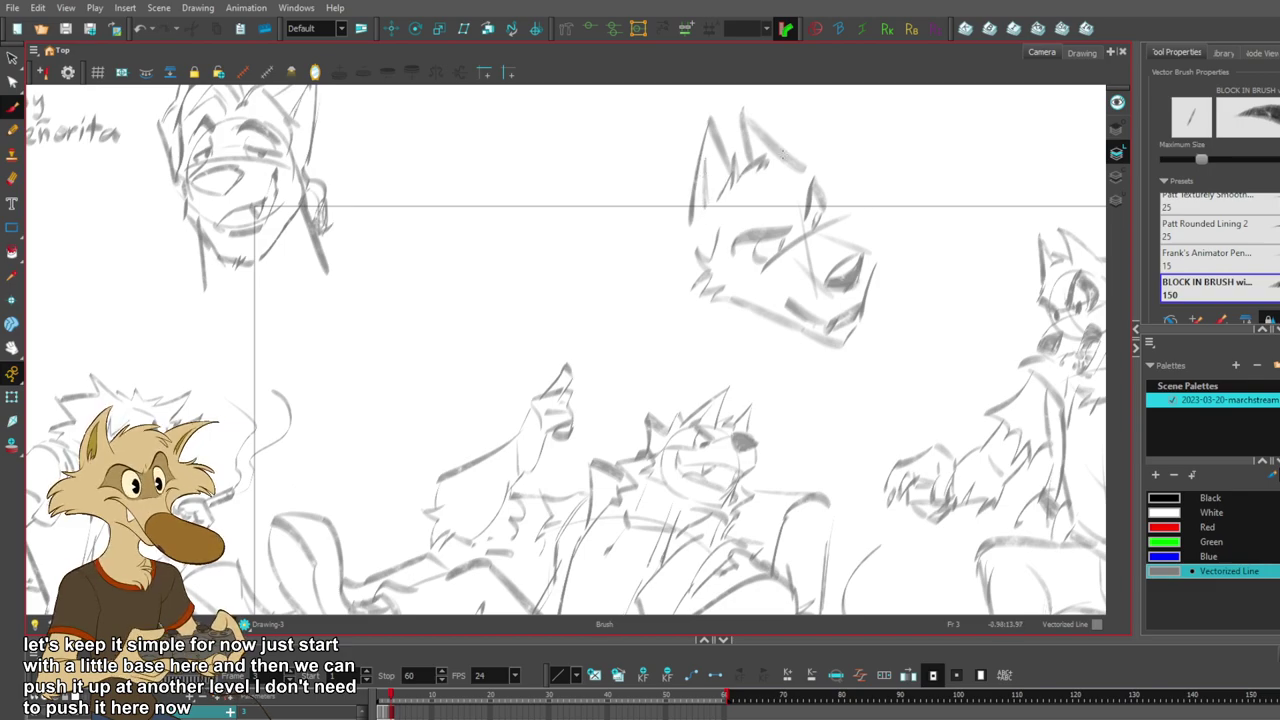
- Sketch a swept fur tuft sticking out behind the base of the second ear
{"action": "mouse_move", "coordinate": [678, 200]}
{"action": "left_mouse_down"}
{"action": "mouse_move", "coordinate": [656, 173]}
{"action": "mouse_move", "coordinate": [620, 244]}
{"action": "left_mouse_up"}
{"action": "key", "text": "ctrl+z"}
{"action": "key", "text": "ctrl+z"}
{"action": "mouse_move", "coordinate": [688, 196]}
{"action": "left_mouse_down"}
{"action": "mouse_move", "coordinate": [667, 176]}
{"action": "mouse_move", "coordinate": [686, 202]}
{"action": "left_mouse_up"}
{"action": "mouse_move", "coordinate": [680, 198]}
{"action": "left_mouse_down"}
{"action": "mouse_move", "coordinate": [627, 227]}
{"action": "mouse_move", "coordinate": [619, 247]}
{"action": "mouse_move", "coordinate": [638, 268]}
{"action": "left_mouse_up"}
{"action": "key", "text": "ctrl+z"}
{"action": "left_click_drag", "start_coordinate": [774, 201], "coordinate": [767, 232]}
{"action": "key", "text": "ctrl+z"}
{"action": "left_click_drag", "start_coordinate": [693, 197], "coordinate": [705, 238]}
{"action": "key", "text": "ctrl+z"}
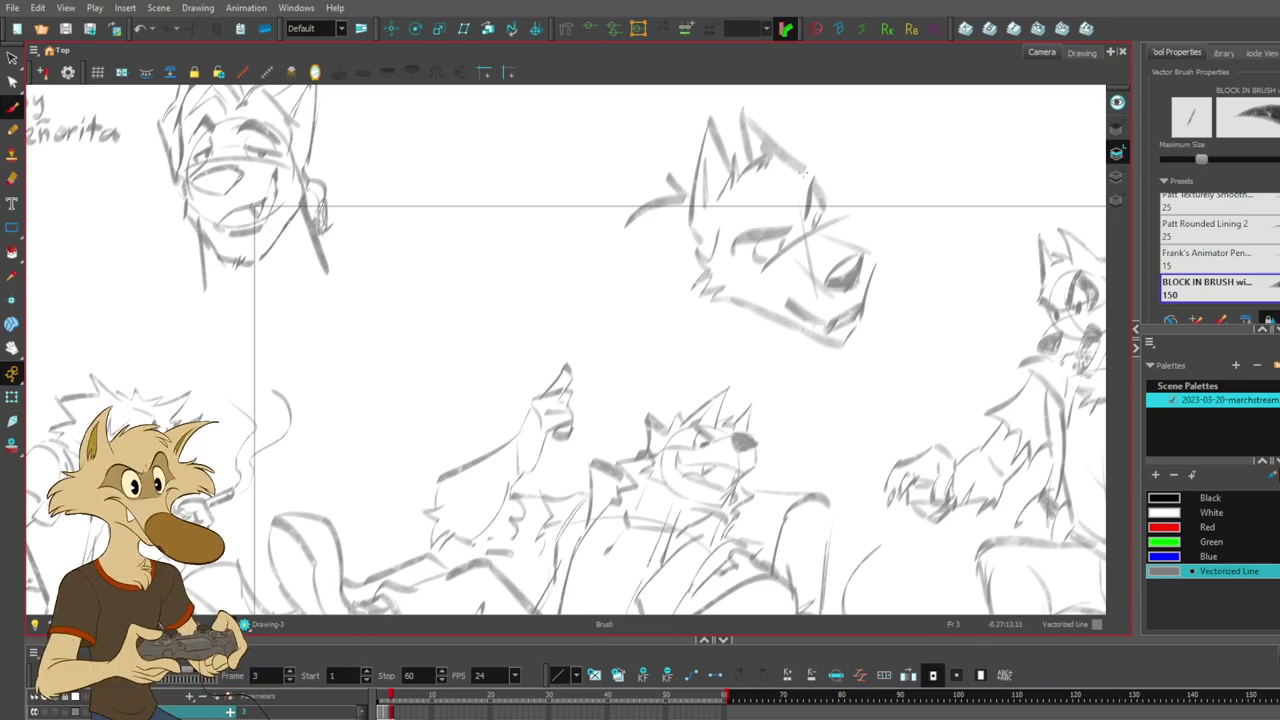
- Sketch a short angular forehead stroke joining the front ear's base to the far brow
{"action": "mouse_move", "coordinate": [806, 169]}
{"action": "left_mouse_down"}
{"action": "mouse_move", "coordinate": [823, 188]}
{"action": "mouse_move", "coordinate": [811, 194]}
{"action": "left_mouse_up"}
{"action": "key", "text": "ctrl+z"}
{"action": "left_click_drag", "start_coordinate": [816, 178], "coordinate": [841, 211]}
{"action": "key", "text": "ctrl+z"}
{"action": "key", "text": "ctrl+z"}
{"action": "key", "text": "ctrl+z"}
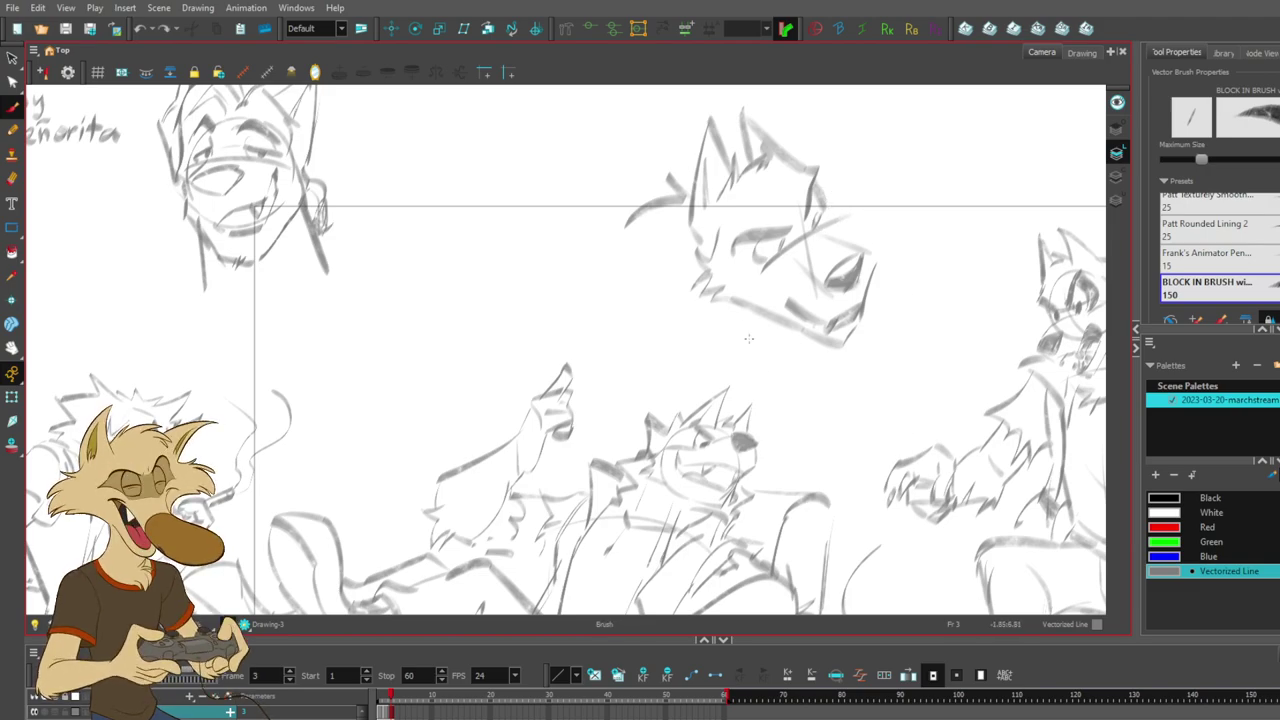
- Delete the old cheek fur strokes and sketch a larger jagged tuft farther out behind the cheek
{"action": "key", "text": "s"}
{"action": "left_click", "coordinate": [710, 264]}
{"action": "key", "text": "Delete"}
{"action": "left_click_drag", "start_coordinate": [704, 229], "coordinate": [690, 257]}
{"action": "mouse_move", "coordinate": [691, 259]}
{"action": "left_mouse_down"}
{"action": "mouse_move", "coordinate": [668, 286]}
{"action": "mouse_move", "coordinate": [674, 300]}
{"action": "left_mouse_up"}
{"action": "left_click_drag", "start_coordinate": [712, 280], "coordinate": [663, 289]}
{"action": "key", "text": "ctrl+z"}
{"action": "left_click_drag", "start_coordinate": [702, 276], "coordinate": [683, 305]}
- Replace the lowest cheek fur stroke beside the jaw and add short fur ticks in front of the far brow
{"action": "left_click", "coordinate": [717, 290]}
{"action": "key", "text": "Delete"}
{"action": "left_click_drag", "start_coordinate": [711, 294], "coordinate": [699, 302]}
{"action": "left_click_drag", "start_coordinate": [841, 203], "coordinate": [827, 222]}
{"action": "key", "text": "ctrl+z"}
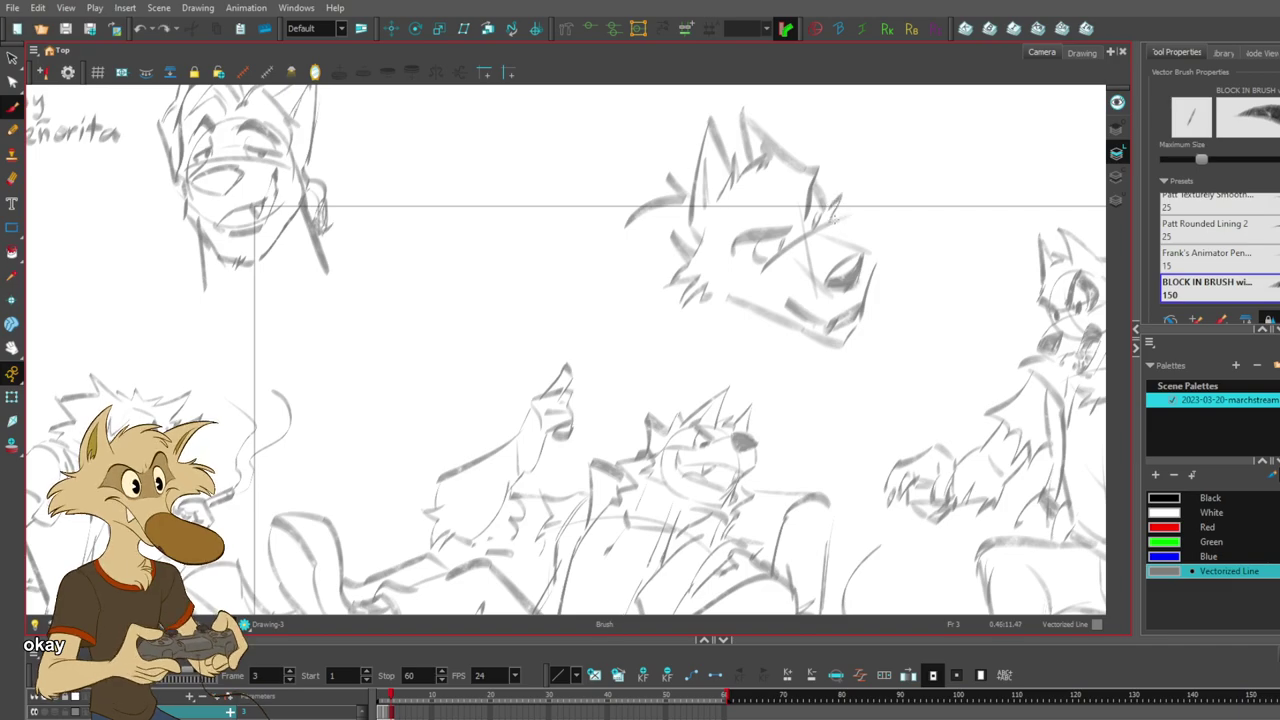
- Sketch a thick curved collar stroke sloping from below the cheek fur toward the front of the new head's neck
{"action": "left_click_drag", "start_coordinate": [758, 320], "coordinate": [777, 387]}
{"action": "key", "text": "ctrl+z"}
{"action": "left_click_drag", "start_coordinate": [643, 265], "coordinate": [774, 365]}
{"action": "key", "text": "ctrl+z"}
{"action": "left_click_drag", "start_coordinate": [677, 286], "coordinate": [780, 424]}
{"action": "key", "text": "ctrl+z"}
{"action": "key", "text": "ctrl+z"}
{"action": "left_click_drag", "start_coordinate": [707, 328], "coordinate": [806, 442]}
{"action": "key", "text": "ctrl+z"}
{"action": "mouse_move", "coordinate": [646, 301]}
{"action": "left_mouse_down"}
{"action": "mouse_move", "coordinate": [754, 392]}
{"action": "mouse_move", "coordinate": [740, 366]}
{"action": "mouse_move", "coordinate": [716, 382]}
{"action": "left_mouse_up"}
{"action": "key", "text": "ctrl+z"}
{"action": "key", "text": "ctrl+z"}
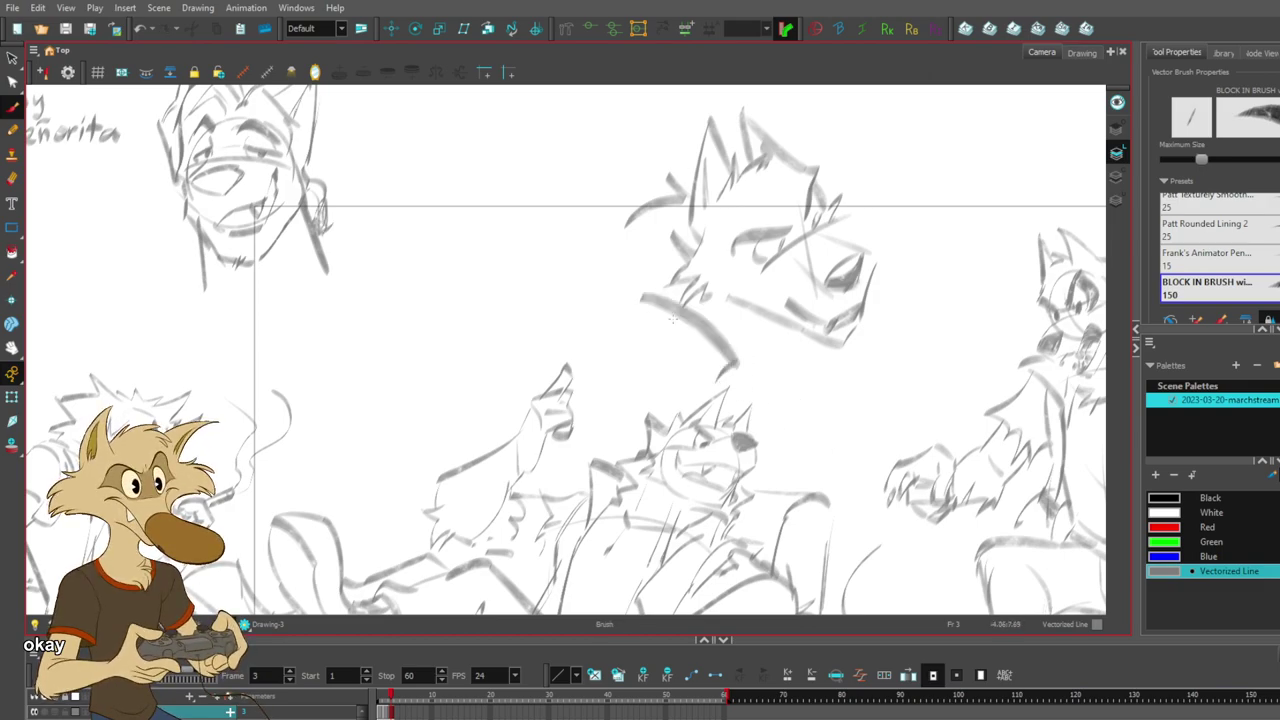
- Add short fur strokes at the throat under the jaw and a slanted line for the back of the neck
{"action": "left_click_drag", "start_coordinate": [607, 221], "coordinate": [654, 268]}
{"action": "key", "text": "ctrl+z"}
{"action": "mouse_move", "coordinate": [606, 214]}
{"action": "left_mouse_down"}
{"action": "mouse_move", "coordinate": [652, 264]}
{"action": "mouse_move", "coordinate": [611, 285]}
{"action": "left_mouse_up"}
{"action": "key", "text": "ctrl+z"}
{"action": "mouse_move", "coordinate": [608, 224]}
{"action": "left_mouse_down"}
{"action": "mouse_move", "coordinate": [617, 284]}
{"action": "mouse_move", "coordinate": [642, 282]}
{"action": "mouse_move", "coordinate": [632, 297]}
{"action": "left_mouse_up"}
{"action": "key", "text": "ctrl+z"}
{"action": "mouse_move", "coordinate": [789, 321]}
{"action": "left_mouse_down"}
{"action": "mouse_move", "coordinate": [760, 331]}
{"action": "mouse_move", "coordinate": [788, 323]}
{"action": "mouse_move", "coordinate": [777, 356]}
{"action": "left_mouse_up"}
{"action": "key", "text": "ctrl+z"}
{"action": "left_click_drag", "start_coordinate": [763, 335], "coordinate": [759, 373]}
{"action": "key", "text": "ctrl+z"}
{"action": "mouse_move", "coordinate": [786, 324]}
{"action": "left_mouse_down"}
{"action": "mouse_move", "coordinate": [755, 347]}
{"action": "mouse_move", "coordinate": [756, 384]}
{"action": "left_mouse_up"}
{"action": "mouse_move", "coordinate": [810, 332]}
{"action": "left_mouse_down"}
{"action": "mouse_move", "coordinate": [804, 378]}
{"action": "mouse_move", "coordinate": [774, 392]}
{"action": "left_mouse_up"}
{"action": "key", "text": "ctrl+z"}
{"action": "left_click_drag", "start_coordinate": [640, 296], "coordinate": [612, 358]}
{"action": "scroll", "coordinate": [664, 347], "scroll_direction": "down", "scroll_amount": 4}
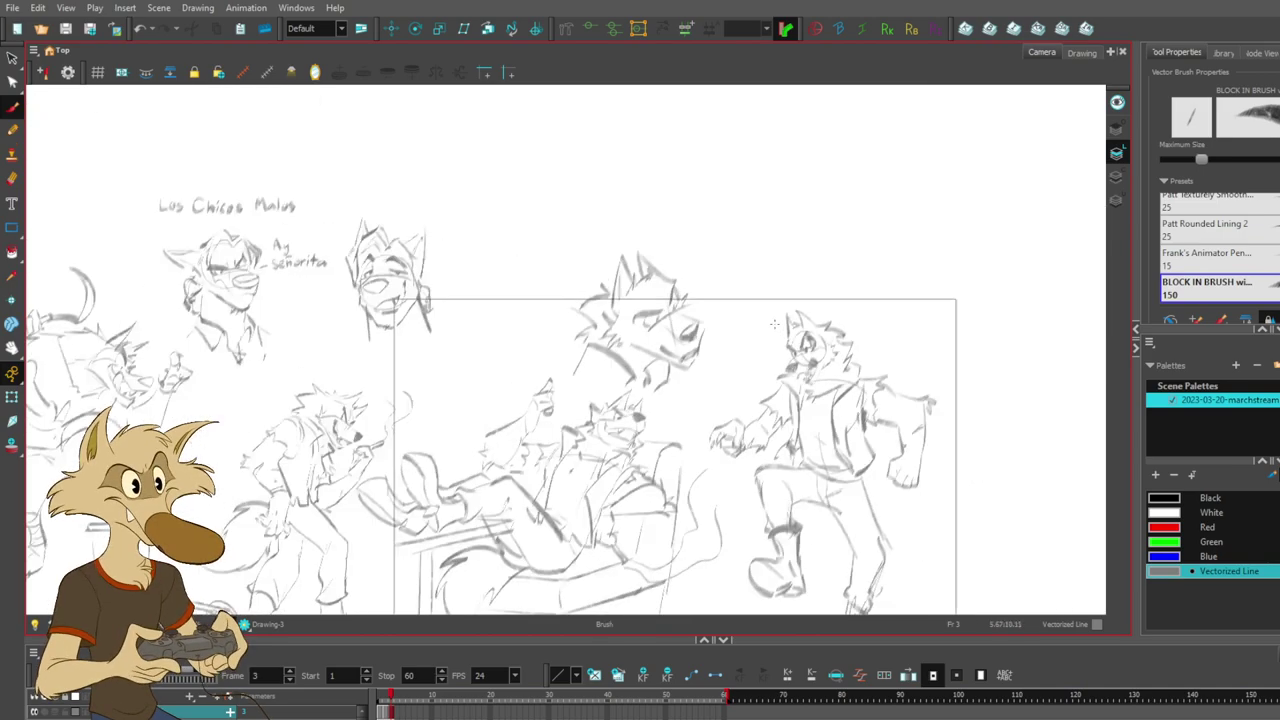
- Select the new head and neck sketch and move it higher above the reclining wolf
{"action": "scroll", "coordinate": [768, 320], "scroll_direction": "up", "scroll_amount": 3}
{"action": "left_click", "coordinate": [12, 58]}
{"action": "mouse_move", "coordinate": [451, 182]}
{"action": "left_mouse_down"}
{"action": "mouse_move", "coordinate": [540, 400]}
{"action": "mouse_move", "coordinate": [614, 120]}
{"action": "mouse_move", "coordinate": [455, 186]}
{"action": "left_mouse_up"}
{"action": "mouse_move", "coordinate": [645, 327]}
{"action": "left_mouse_down"}
{"action": "mouse_move", "coordinate": [658, 196]}
{"action": "mouse_move", "coordinate": [645, 252]}
{"action": "left_mouse_up"}
{"action": "left_click_drag", "start_coordinate": [702, 339], "coordinate": [651, 287]}
{"action": "key", "text": "ctrl+z"}
{"action": "left_click_drag", "start_coordinate": [635, 229], "coordinate": [648, 257]}
{"action": "left_click", "coordinate": [717, 263]}
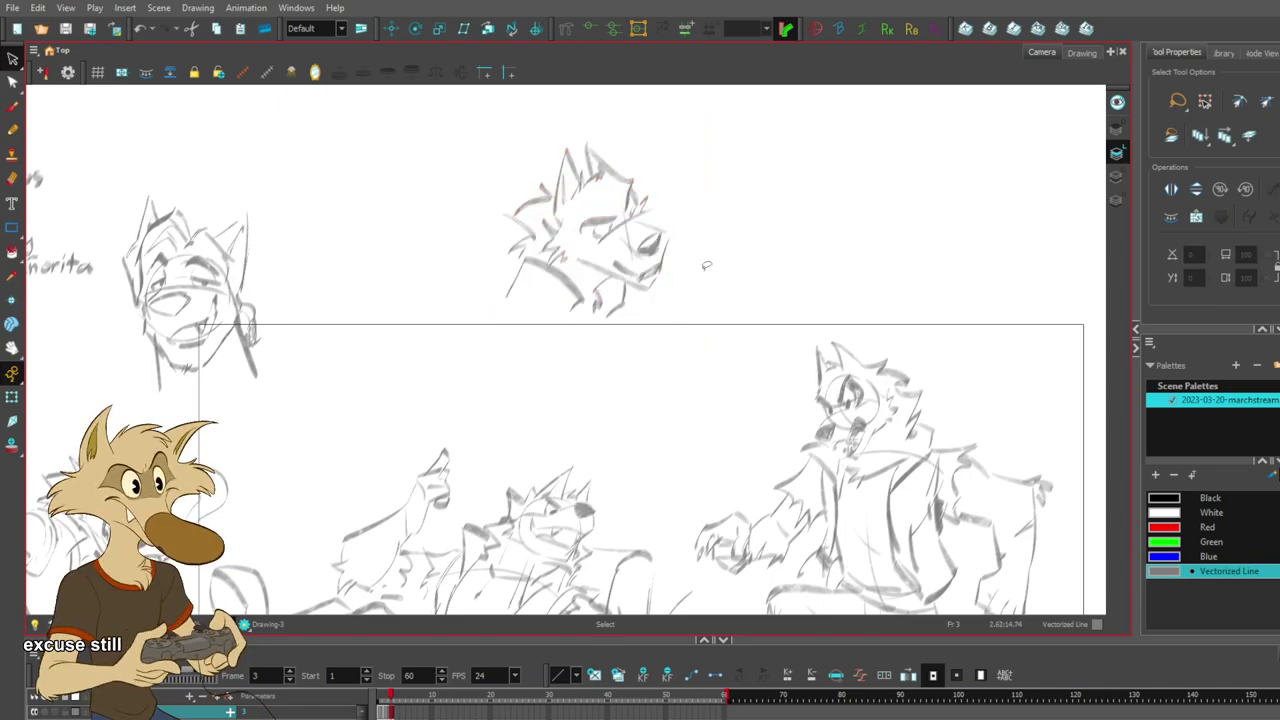
- Sketch a long curved vest opening line running down the chest from below the collar
{"action": "scroll", "coordinate": [534, 282], "scroll_direction": "up", "scroll_amount": 2}
{"action": "left_click", "coordinate": [12, 106]}
{"action": "scroll", "coordinate": [714, 150], "scroll_direction": "down", "scroll_amount": 2}
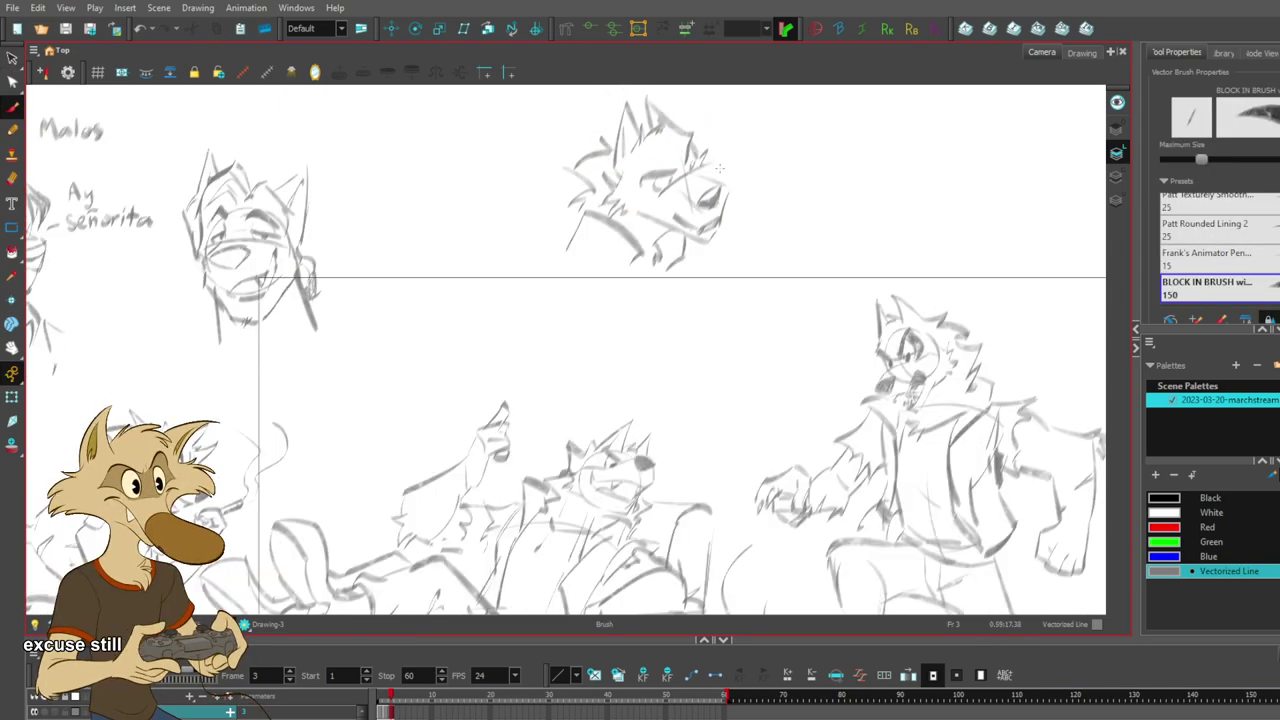
{"action": "left_click_drag", "start_coordinate": [592, 228], "coordinate": [649, 334]}
{"action": "key", "text": "ctrl+z"}
{"action": "left_click_drag", "start_coordinate": [702, 288], "coordinate": [685, 377]}
{"action": "key", "text": "ctrl+z"}
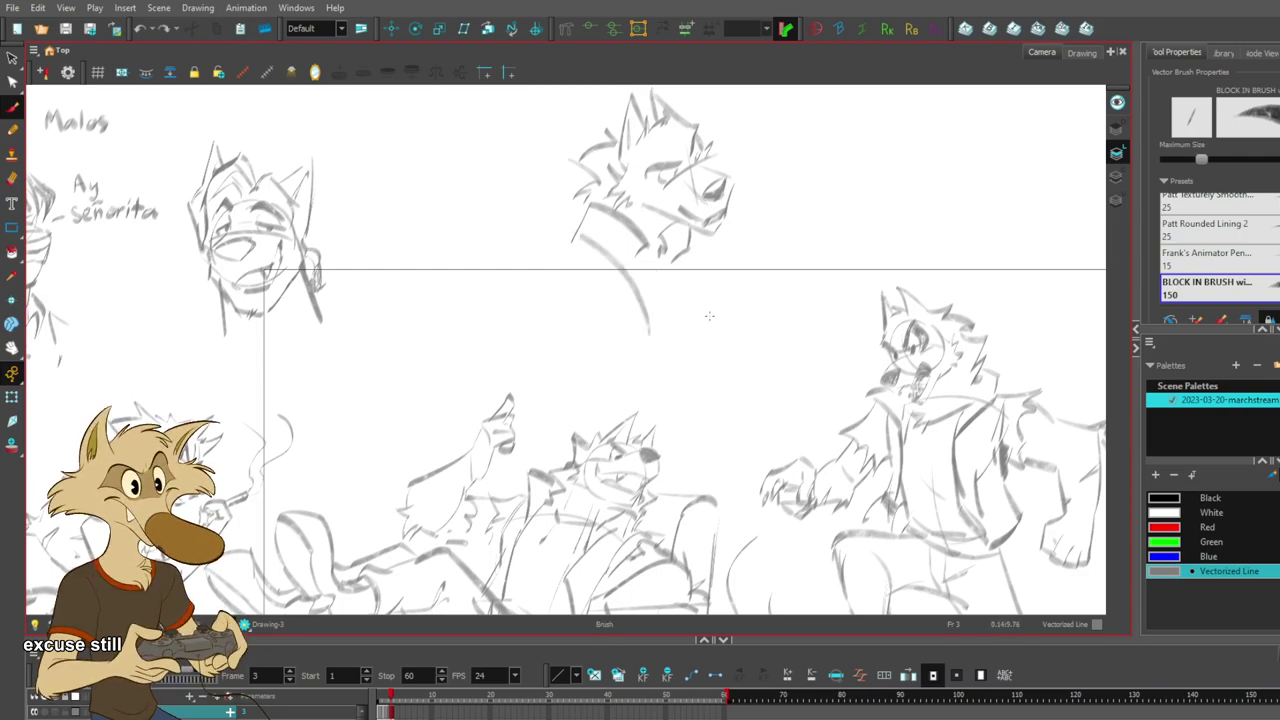
- Sketch a short shoulder stroke beside the vest opening and a curved arc marking the near sleeve's lower edge
{"action": "left_click_drag", "start_coordinate": [606, 260], "coordinate": [590, 296]}
{"action": "left_click_drag", "start_coordinate": [553, 335], "coordinate": [607, 369]}
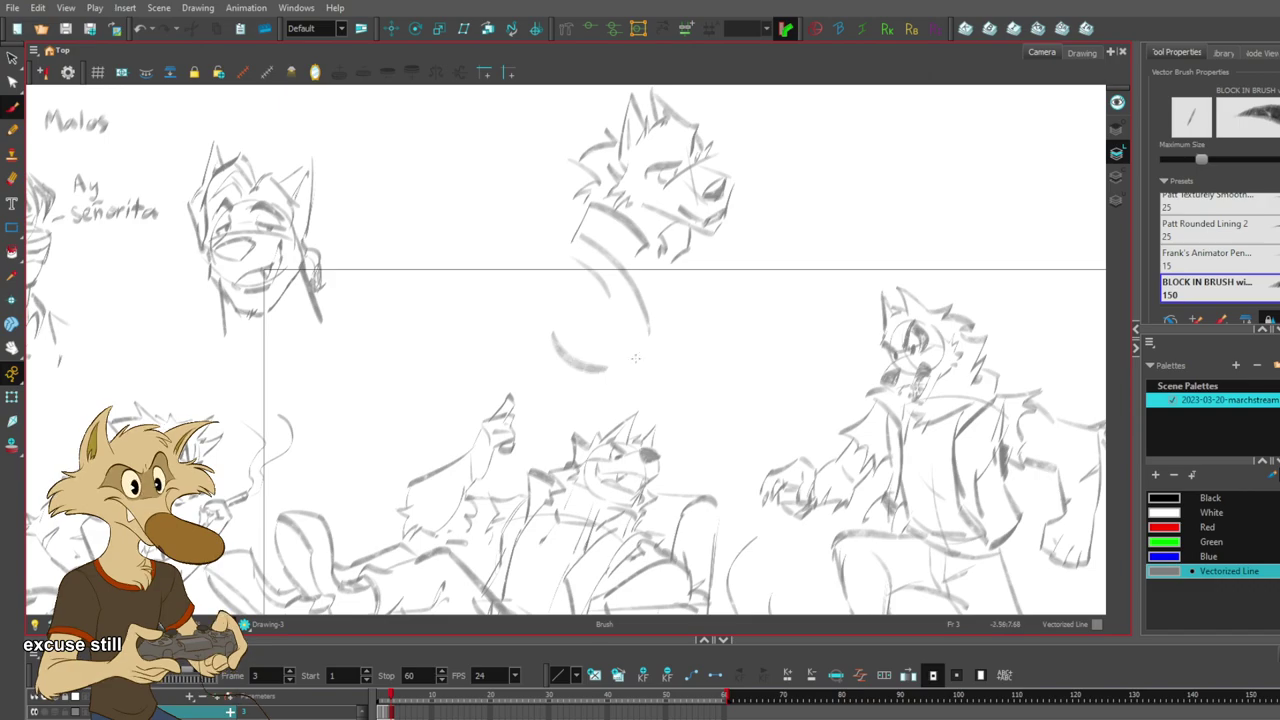
{"action": "key", "text": "ctrl+z"}
{"action": "left_click_drag", "start_coordinate": [540, 331], "coordinate": [588, 362]}
- Sketch the far side of the torso from below the muzzle, curving inward at the belly
{"action": "left_click_drag", "start_coordinate": [769, 318], "coordinate": [735, 352]}
{"action": "key", "text": "ctrl+z"}
{"action": "mouse_move", "coordinate": [687, 254]}
{"action": "left_mouse_down"}
{"action": "mouse_move", "coordinate": [707, 307]}
{"action": "mouse_move", "coordinate": [705, 384]}
{"action": "left_mouse_up"}
{"action": "key", "text": "ctrl+z"}
{"action": "key", "text": "ctrl+z"}
{"action": "key", "text": "ctrl+z"}
{"action": "left_click_drag", "start_coordinate": [699, 234], "coordinate": [725, 405]}
{"action": "key", "text": "ctrl+z"}
{"action": "left_click_drag", "start_coordinate": [674, 448], "coordinate": [726, 404]}
{"action": "key", "text": "ctrl+z"}
{"action": "left_click_drag", "start_coordinate": [692, 468], "coordinate": [725, 413]}
{"action": "key", "text": "ctrl+z"}
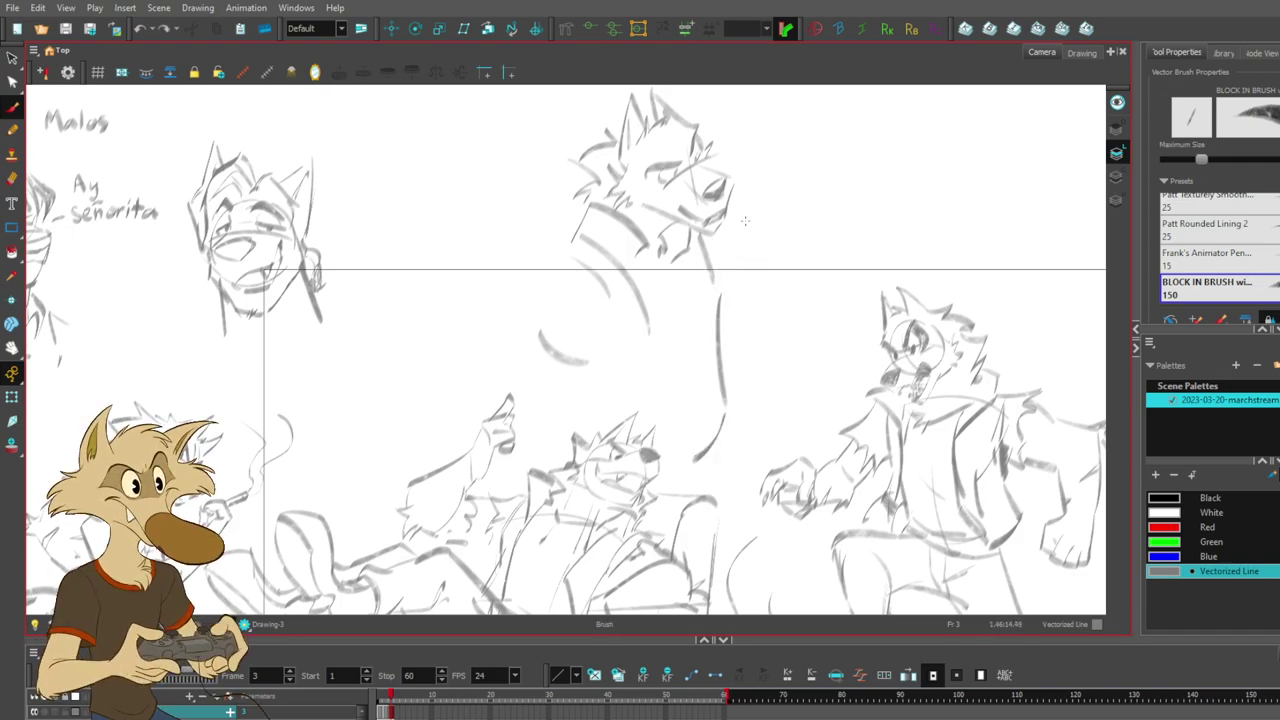
{"action": "key", "text": "ctrl+z"}
{"action": "mouse_move", "coordinate": [713, 105]}
{"action": "left_mouse_down"}
{"action": "mouse_move", "coordinate": [779, 163]}
{"action": "mouse_move", "coordinate": [792, 156]}
{"action": "mouse_move", "coordinate": [771, 175]}
{"action": "left_mouse_up"}
{"action": "key", "text": "ctrl+z"}
{"action": "key", "text": "ctrl+z"}
{"action": "mouse_move", "coordinate": [705, 112]}
{"action": "left_mouse_down"}
{"action": "mouse_move", "coordinate": [790, 170]}
{"action": "mouse_move", "coordinate": [830, 232]}
{"action": "left_mouse_up"}
{"action": "left_click_drag", "start_coordinate": [755, 258], "coordinate": [835, 235]}
{"action": "key", "text": "ctrl+z"}
{"action": "left_click_drag", "start_coordinate": [725, 268], "coordinate": [835, 248]}
{"action": "key", "text": "ctrl+z"}
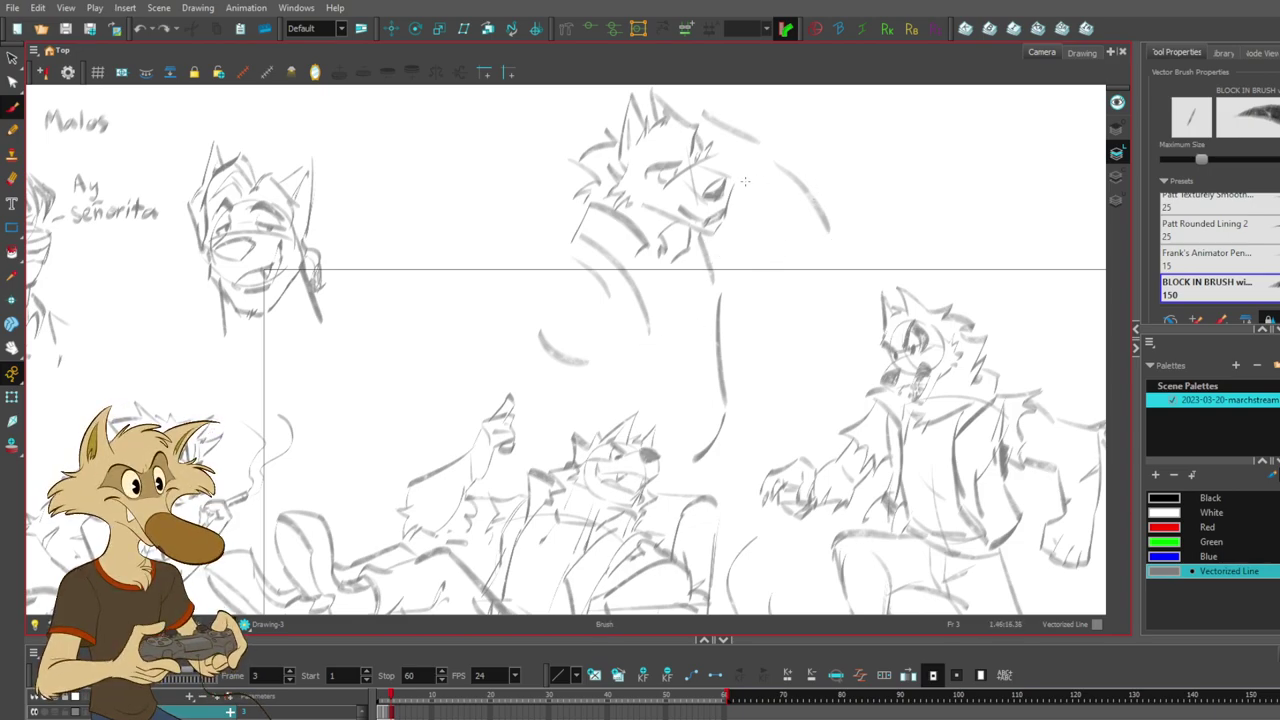
{"action": "left_click_drag", "start_coordinate": [770, 225], "coordinate": [770, 267]}
{"action": "key", "text": "ctrl+z"}
{"action": "key", "text": "ctrl+z"}
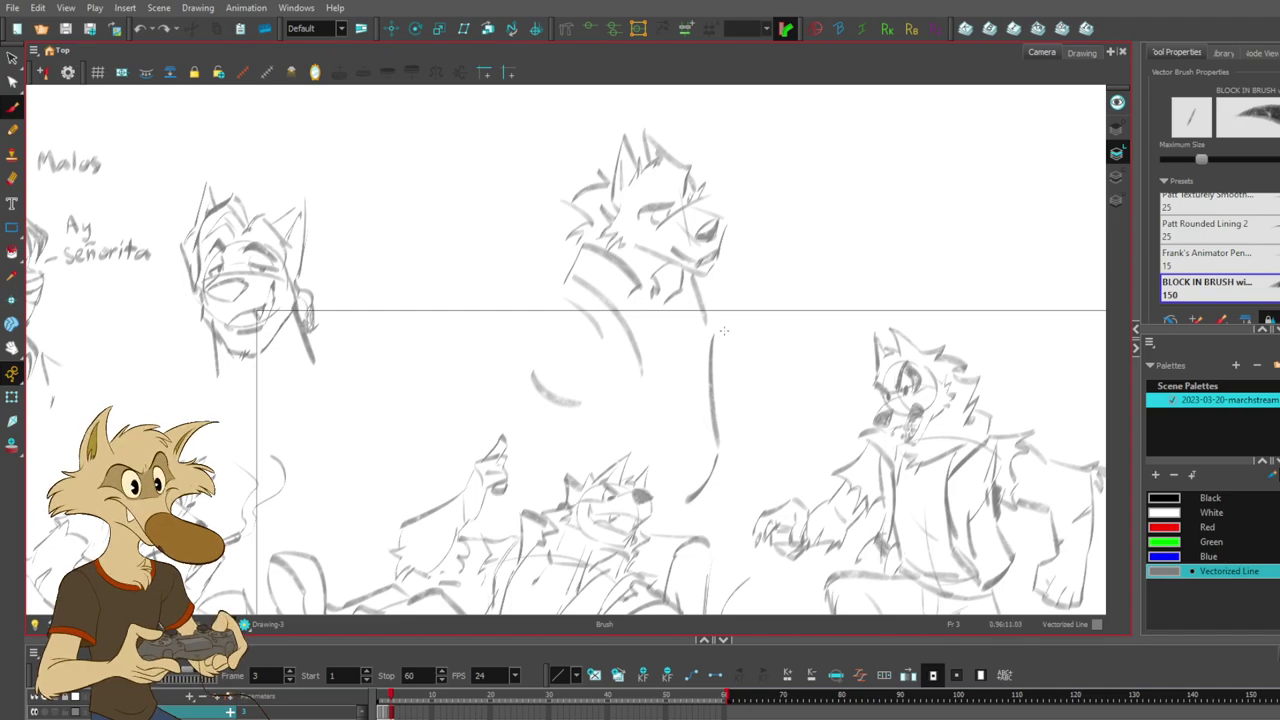
- Sketch a small jagged sleeve edge beside the far chest and an outer line for the far shoulder
{"action": "left_click_drag", "start_coordinate": [714, 358], "coordinate": [764, 326]}
{"action": "left_click_drag", "start_coordinate": [768, 346], "coordinate": [790, 402]}
{"action": "key", "text": "ctrl+z"}
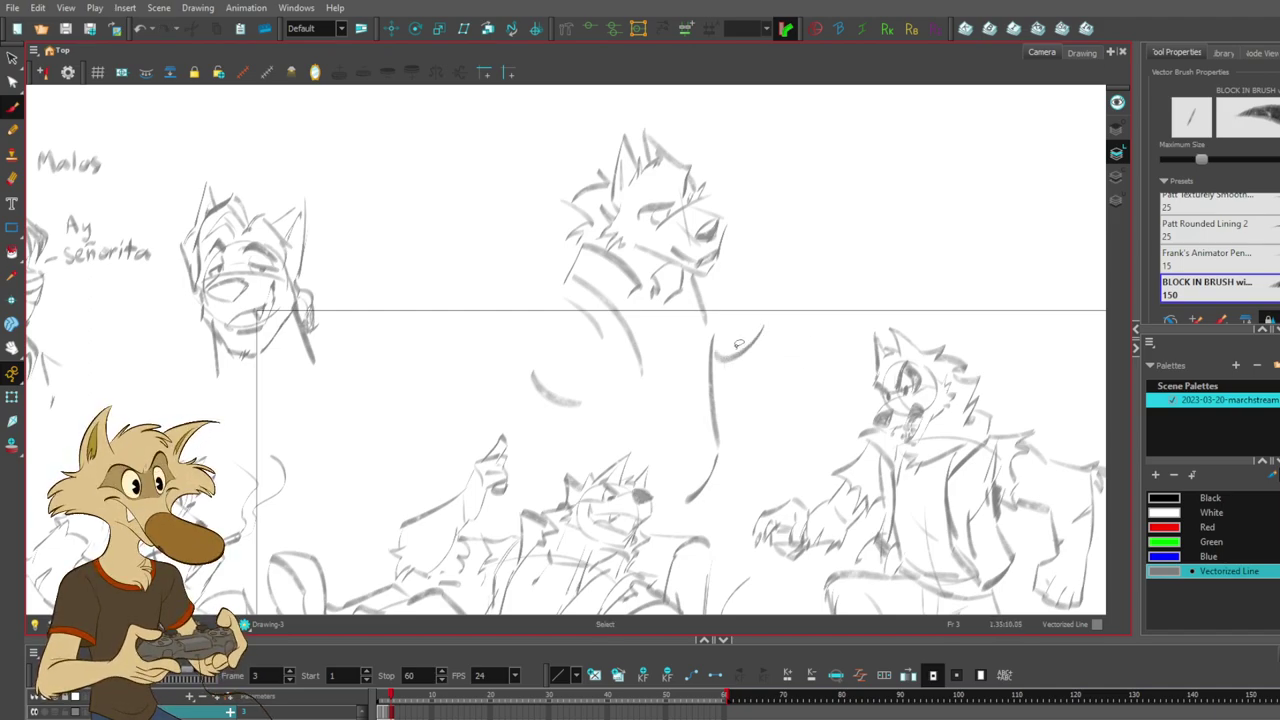
{"action": "key", "text": "ctrl+z"}
{"action": "left_click_drag", "start_coordinate": [714, 357], "coordinate": [738, 344]}
{"action": "mouse_move", "coordinate": [738, 346]}
{"action": "left_mouse_down"}
{"action": "mouse_move", "coordinate": [725, 317]}
{"action": "mouse_move", "coordinate": [740, 331]}
{"action": "left_mouse_up"}
{"action": "left_click_drag", "start_coordinate": [732, 333], "coordinate": [756, 317]}
{"action": "left_click_drag", "start_coordinate": [736, 262], "coordinate": [770, 314]}
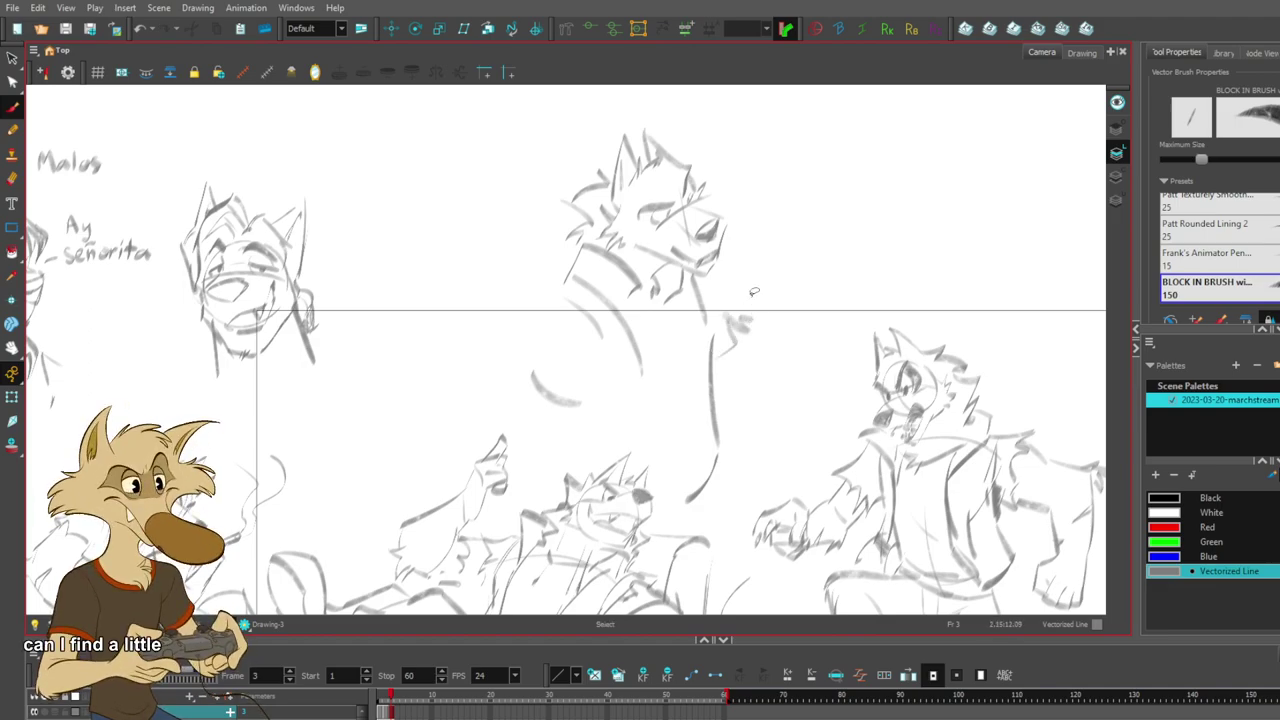
- Redraw the far vest edge as a heavier line running down from below the muzzle along the torso
{"action": "mouse_move", "coordinate": [720, 274]}
{"action": "left_mouse_down"}
{"action": "mouse_move", "coordinate": [728, 319]}
{"action": "mouse_move", "coordinate": [719, 264]}
{"action": "mouse_move", "coordinate": [716, 396]}
{"action": "left_mouse_up"}
{"action": "key", "text": "ctrl+z"}
{"action": "key", "text": "ctrl+z"}
{"action": "left_click_drag", "start_coordinate": [724, 309], "coordinate": [717, 416]}
{"action": "scroll", "coordinate": [953, 358], "scroll_direction": "down", "scroll_amount": 1}
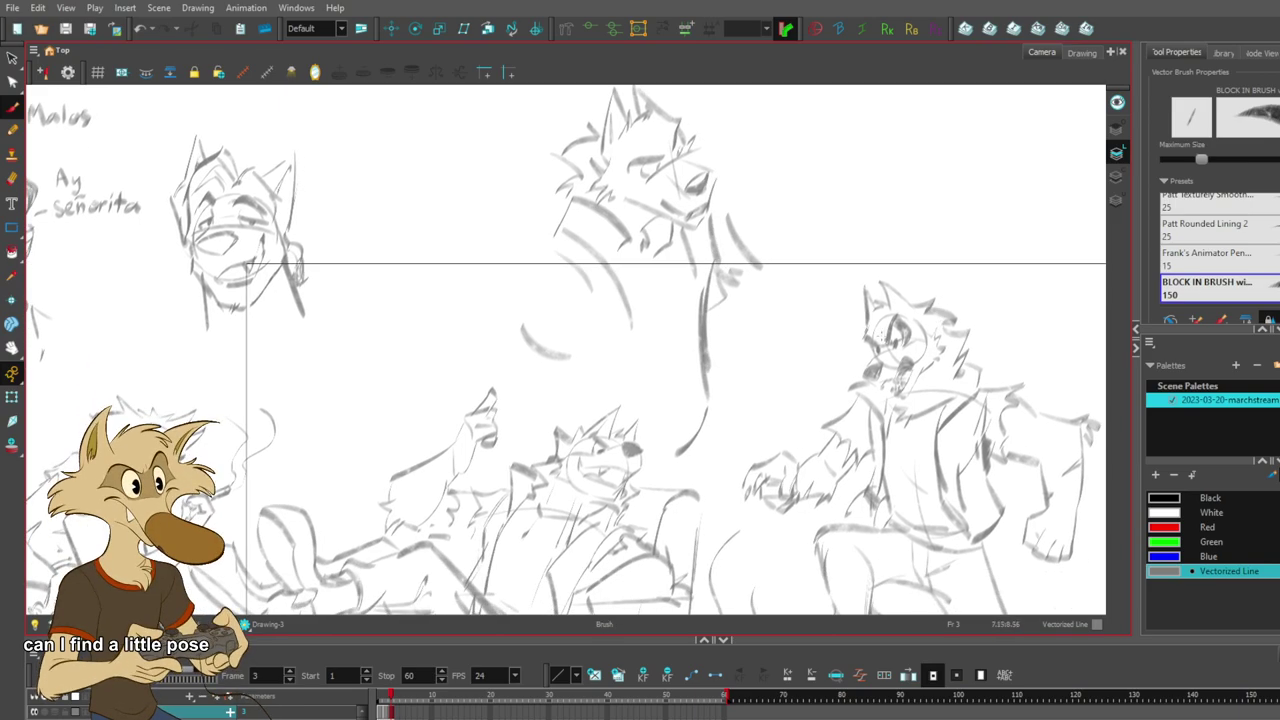
- Add the far vest flap's pointed lower corner and extend the near vest opening down to the waist
{"action": "left_click_drag", "start_coordinate": [712, 279], "coordinate": [710, 321]}
{"action": "left_click_drag", "start_coordinate": [711, 313], "coordinate": [733, 366]}
{"action": "key", "text": "ctrl+z"}
{"action": "key", "text": "ctrl+z"}
{"action": "mouse_move", "coordinate": [712, 282]}
{"action": "left_mouse_down"}
{"action": "mouse_move", "coordinate": [734, 374]}
{"action": "mouse_move", "coordinate": [706, 379]}
{"action": "mouse_move", "coordinate": [668, 432]}
{"action": "left_mouse_up"}
{"action": "key", "text": "ctrl+z"}
{"action": "left_click_drag", "start_coordinate": [626, 326], "coordinate": [641, 400]}
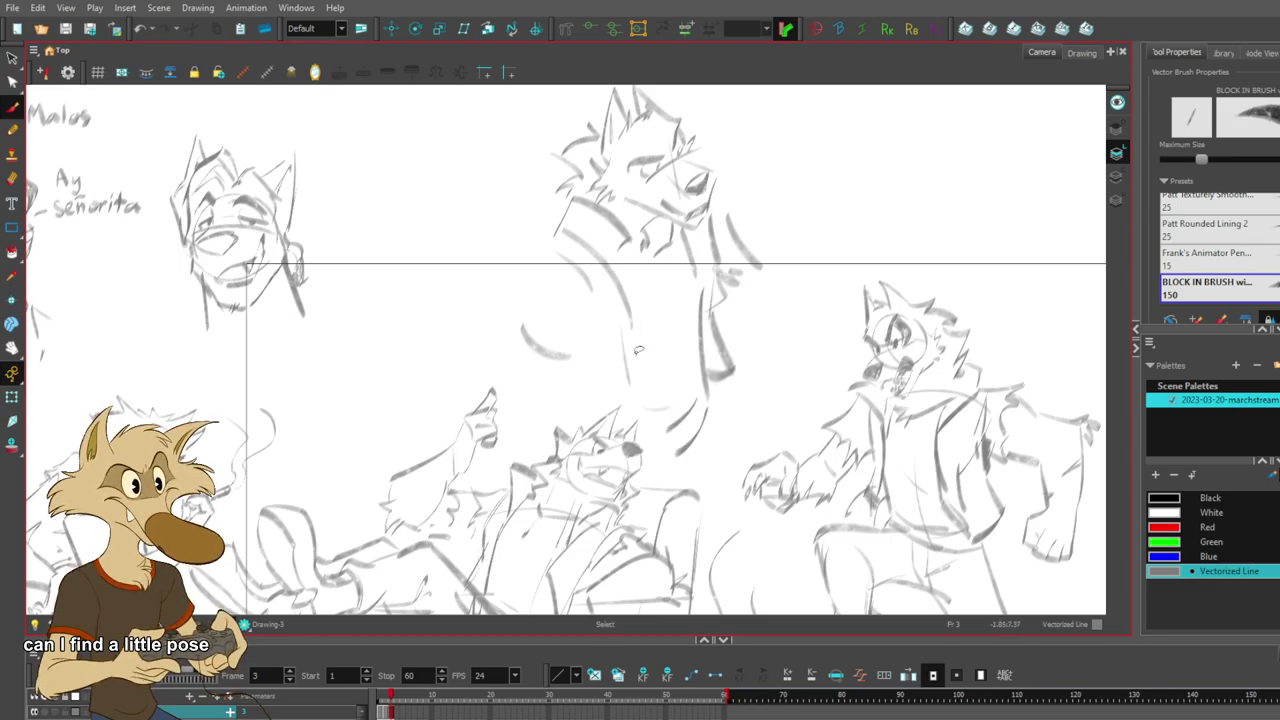
- Select the whole new wolf figure, scale it down slightly and move it higher above the other poses
{"action": "scroll", "coordinate": [770, 426], "scroll_direction": "down", "scroll_amount": 4}
{"action": "scroll", "coordinate": [788, 402], "scroll_direction": "up", "scroll_amount": 3}
{"action": "scroll", "coordinate": [685, 312], "scroll_direction": "down", "scroll_amount": 3}
{"action": "scroll", "coordinate": [700, 322], "scroll_direction": "up", "scroll_amount": 2}
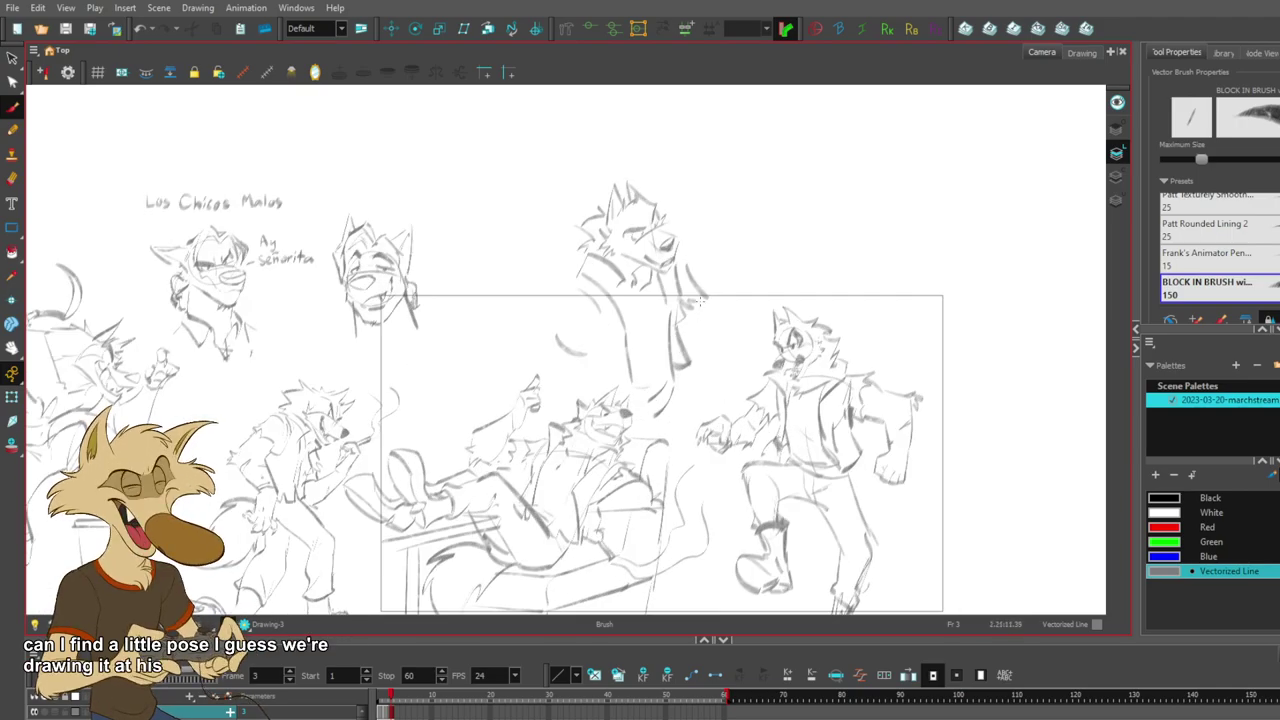
{"action": "scroll", "coordinate": [700, 301], "scroll_direction": "down", "scroll_amount": 2}
{"action": "scroll", "coordinate": [732, 282], "scroll_direction": "up", "scroll_amount": 2}
{"action": "left_click", "coordinate": [12, 57]}
{"action": "mouse_move", "coordinate": [586, 172]}
{"action": "left_mouse_down"}
{"action": "mouse_move", "coordinate": [518, 322]}
{"action": "mouse_move", "coordinate": [630, 376]}
{"action": "mouse_move", "coordinate": [688, 372]}
{"action": "mouse_move", "coordinate": [690, 178]}
{"action": "left_mouse_up"}
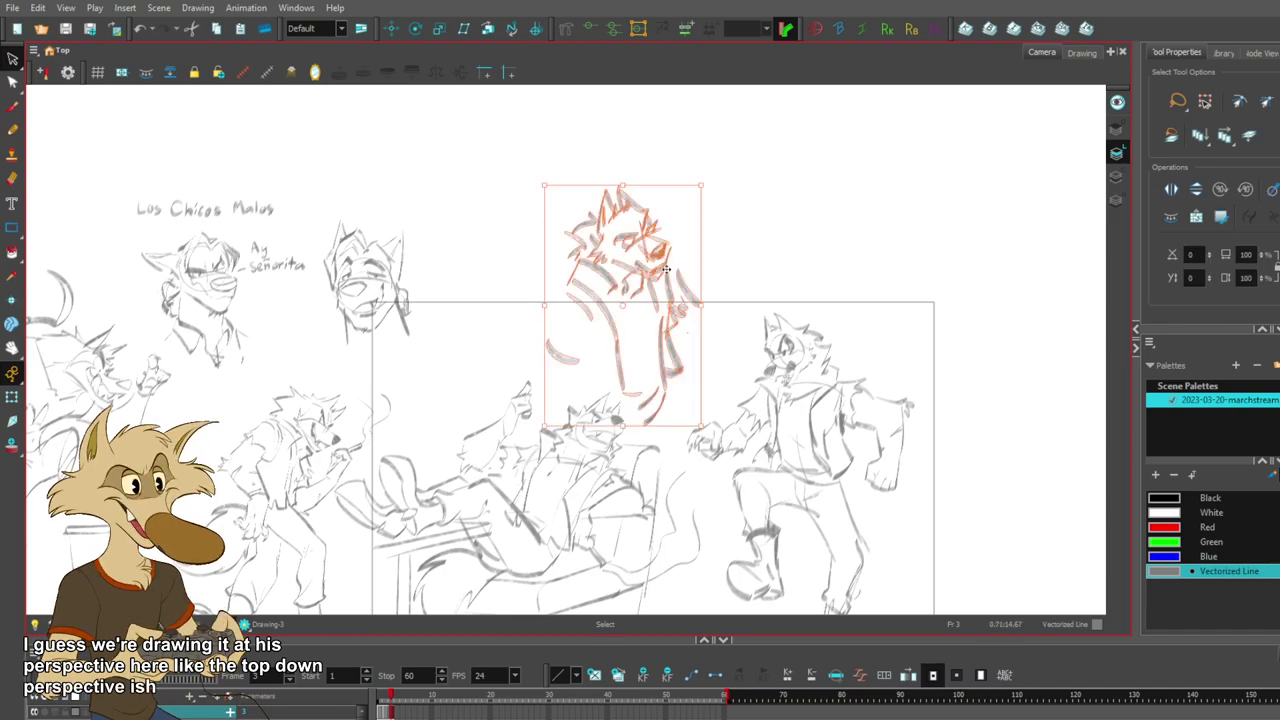
{"action": "mouse_move", "coordinate": [668, 293]}
{"action": "left_mouse_down"}
{"action": "mouse_move", "coordinate": [676, 188]}
{"action": "mouse_move", "coordinate": [651, 320]}
{"action": "mouse_move", "coordinate": [691, 325]}
{"action": "mouse_move", "coordinate": [663, 295]}
{"action": "left_mouse_up"}
{"action": "left_click", "coordinate": [736, 299]}
{"action": "left_click_drag", "start_coordinate": [635, 207], "coordinate": [655, 252]}
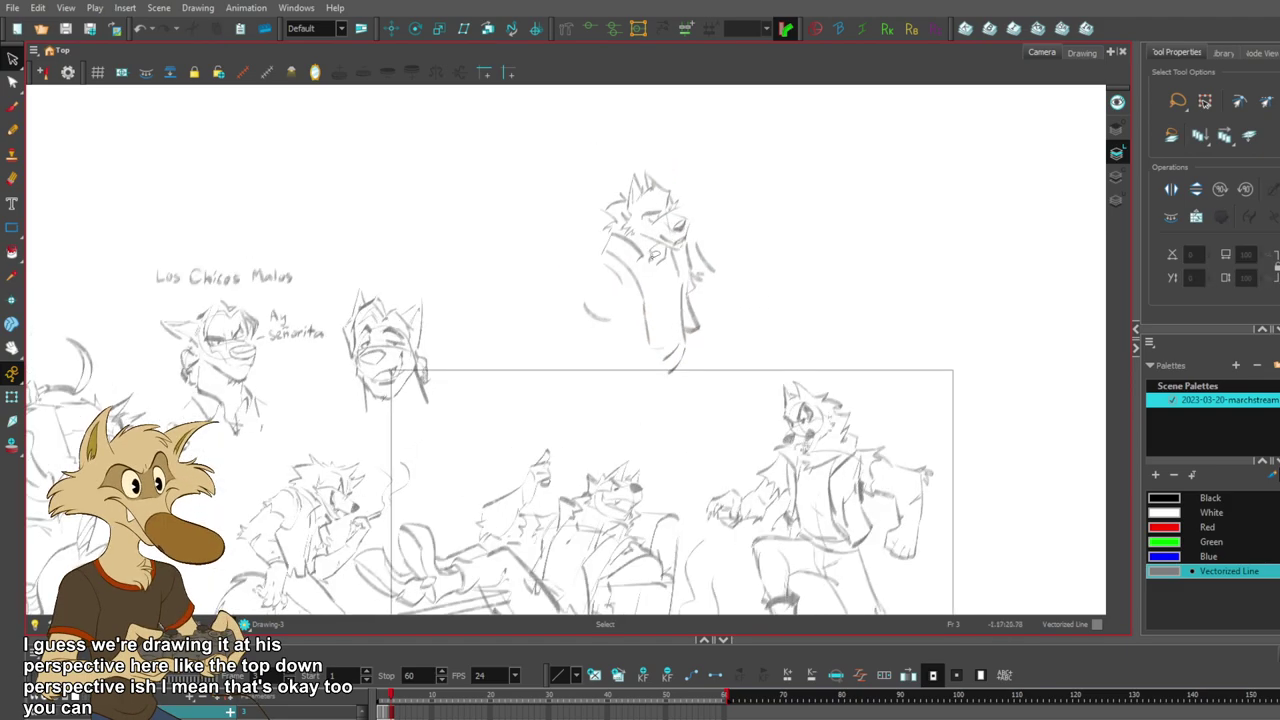
- Replace the near shoulder arc with a torn sleeve edge and sketch the upper arm down to the elbow
{"action": "scroll", "coordinate": [655, 252], "scroll_direction": "up", "scroll_amount": 1}
{"action": "left_click", "coordinate": [13, 107]}
{"action": "left_click_drag", "start_coordinate": [668, 431], "coordinate": [631, 380]}
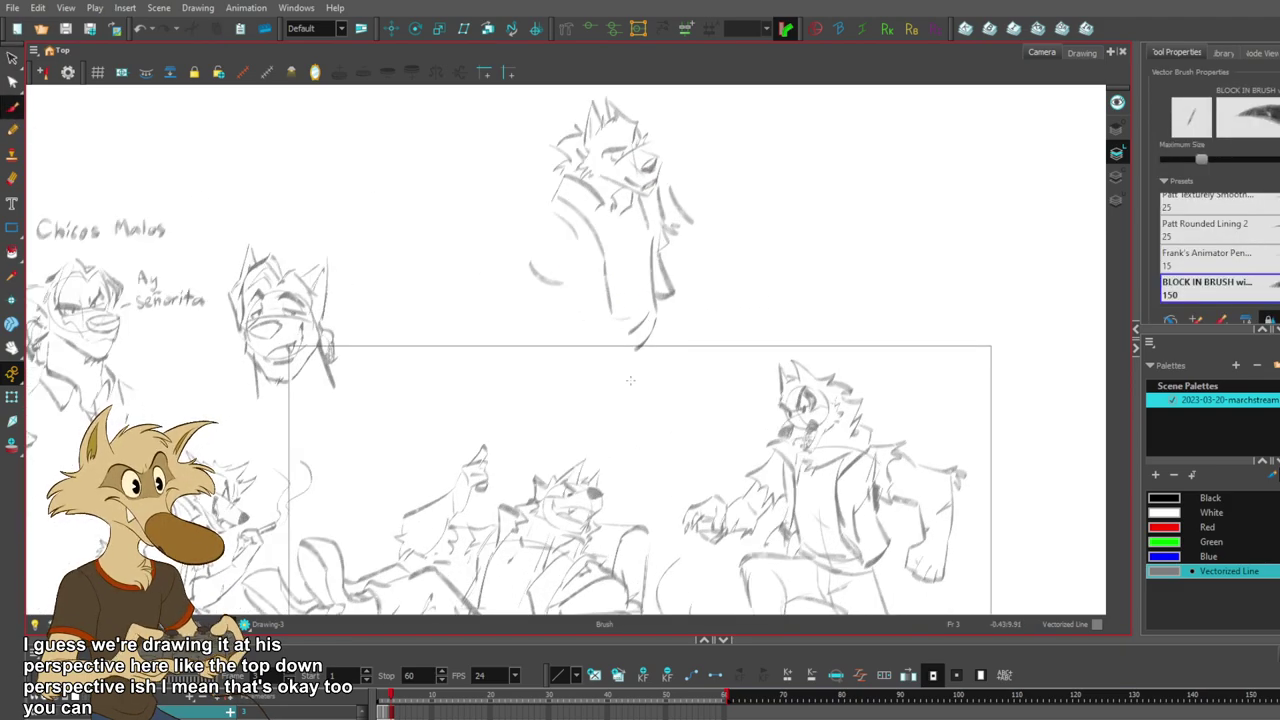
{"action": "mouse_move", "coordinate": [542, 236]}
{"action": "left_mouse_down"}
{"action": "mouse_move", "coordinate": [572, 268]}
{"action": "mouse_move", "coordinate": [577, 248]}
{"action": "mouse_move", "coordinate": [542, 222]}
{"action": "mouse_move", "coordinate": [532, 280]}
{"action": "mouse_move", "coordinate": [551, 266]}
{"action": "mouse_move", "coordinate": [542, 243]}
{"action": "mouse_move", "coordinate": [549, 258]}
{"action": "mouse_move", "coordinate": [537, 246]}
{"action": "mouse_move", "coordinate": [510, 297]}
{"action": "left_mouse_up"}
{"action": "key", "text": "ctrl+z"}
{"action": "left_click", "coordinate": [546, 276], "text": "ctrl"}
{"action": "key", "text": "Delete"}
{"action": "key", "text": "ctrl+z"}
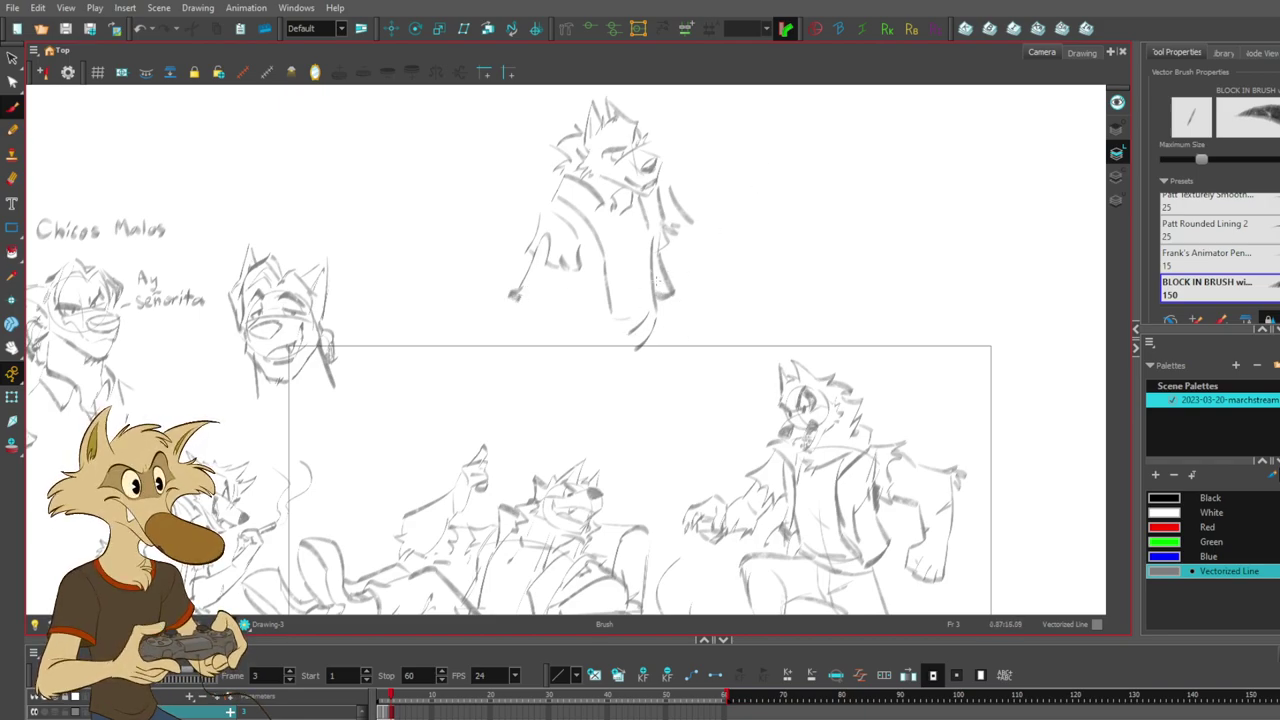
- Sketch both sides of the near forearm and the long outer line of the far arm
{"action": "key", "text": "ctrl+z"}
{"action": "mouse_move", "coordinate": [522, 305]}
{"action": "left_mouse_down"}
{"action": "mouse_move", "coordinate": [530, 378]}
{"action": "mouse_move", "coordinate": [545, 395]}
{"action": "left_mouse_up"}
{"action": "left_click_drag", "start_coordinate": [570, 320], "coordinate": [565, 407]}
{"action": "left_click_drag", "start_coordinate": [684, 226], "coordinate": [732, 330]}
{"action": "left_click_drag", "start_coordinate": [672, 284], "coordinate": [705, 360]}
{"action": "key", "text": "ctrl+z"}
{"action": "key", "text": "ctrl+z"}
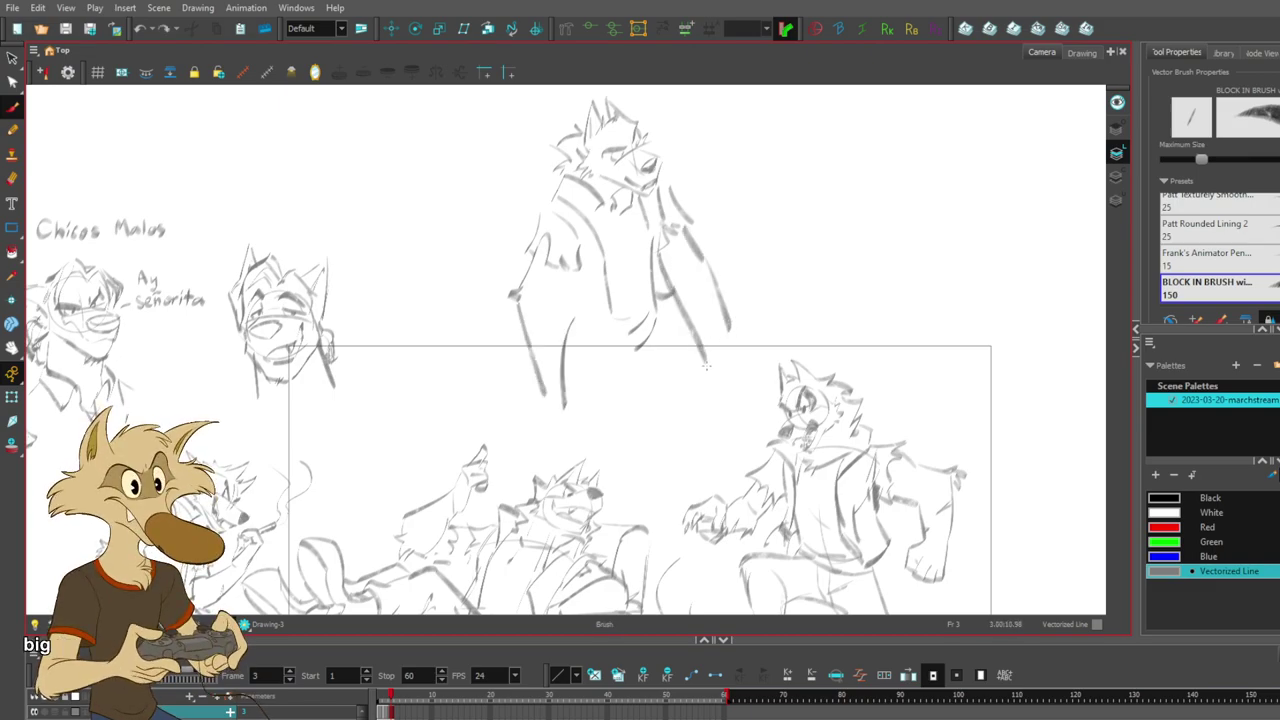
- Sketch a lighter inner line for the far arm and extend its outer forearm line down to the wrist
{"action": "key", "text": "ctrl+z"}
{"action": "mouse_move", "coordinate": [676, 303]}
{"action": "left_mouse_down"}
{"action": "mouse_move", "coordinate": [721, 383]}
{"action": "mouse_move", "coordinate": [706, 376]}
{"action": "left_mouse_up"}
{"action": "key", "text": "ctrl+z"}
{"action": "key", "text": "ctrl+z"}
{"action": "left_click_drag", "start_coordinate": [726, 332], "coordinate": [732, 384]}
{"action": "scroll", "coordinate": [782, 356], "scroll_direction": "down", "scroll_amount": 3}
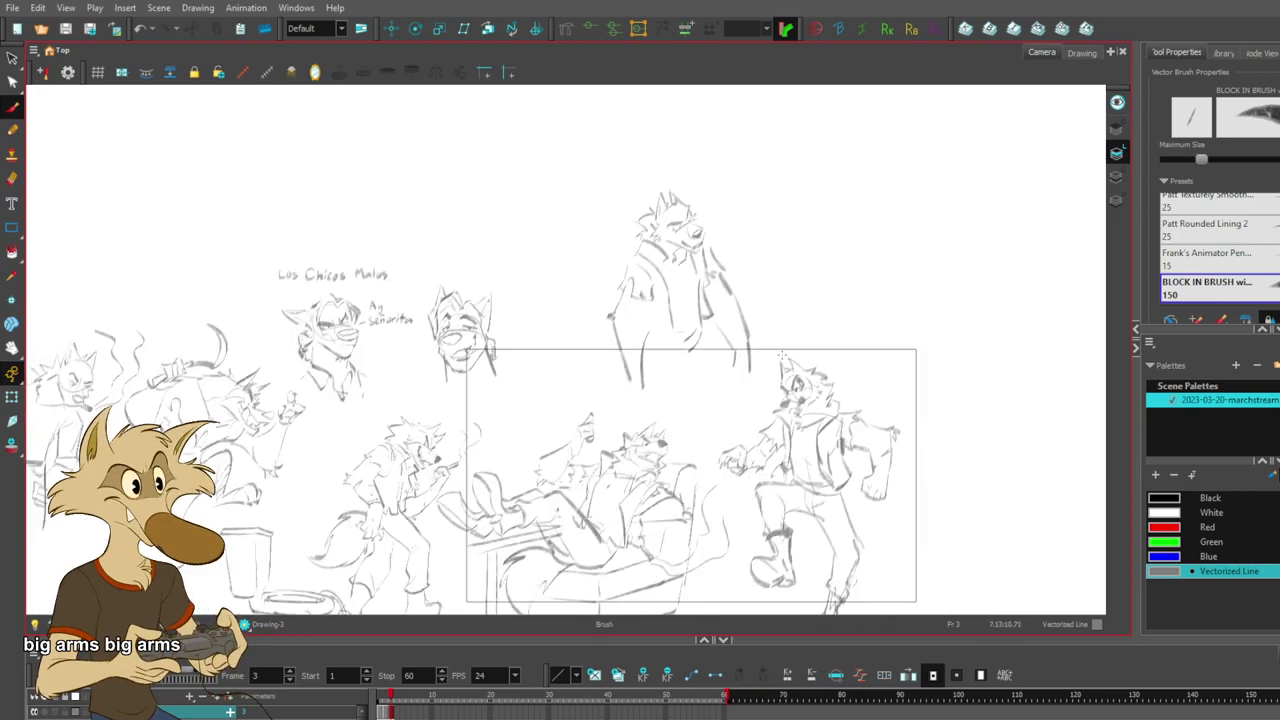
{"action": "scroll", "coordinate": [748, 353], "scroll_direction": "up", "scroll_amount": 5}
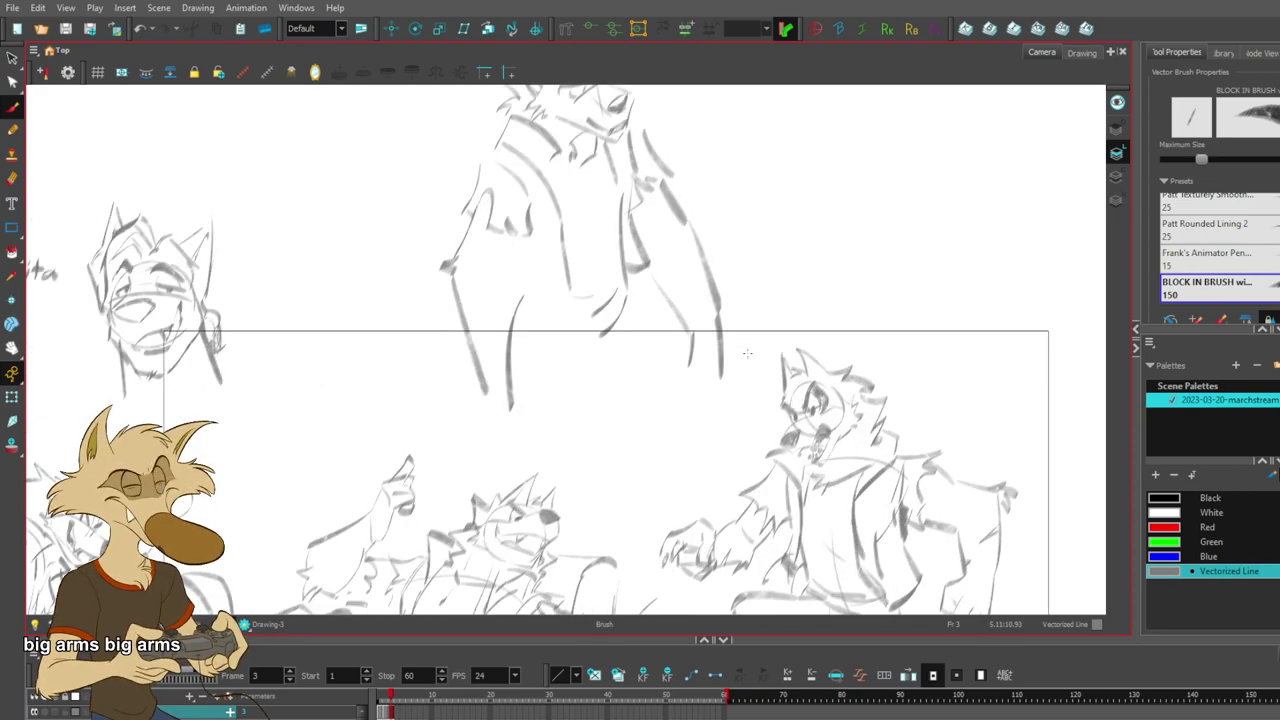
{"action": "scroll", "coordinate": [692, 364], "scroll_direction": "down", "scroll_amount": 3}
{"action": "scroll", "coordinate": [680, 320], "scroll_direction": "up", "scroll_amount": 2}
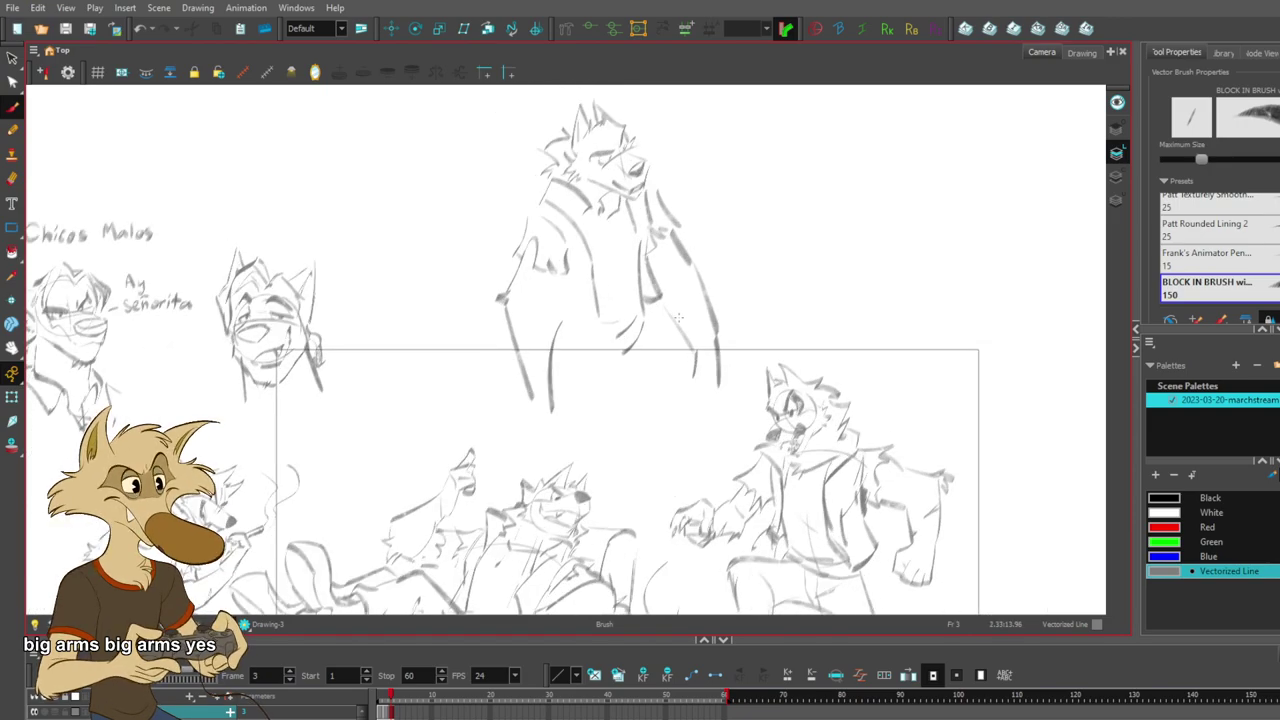
{"action": "left_click_drag", "start_coordinate": [700, 382], "coordinate": [707, 362]}
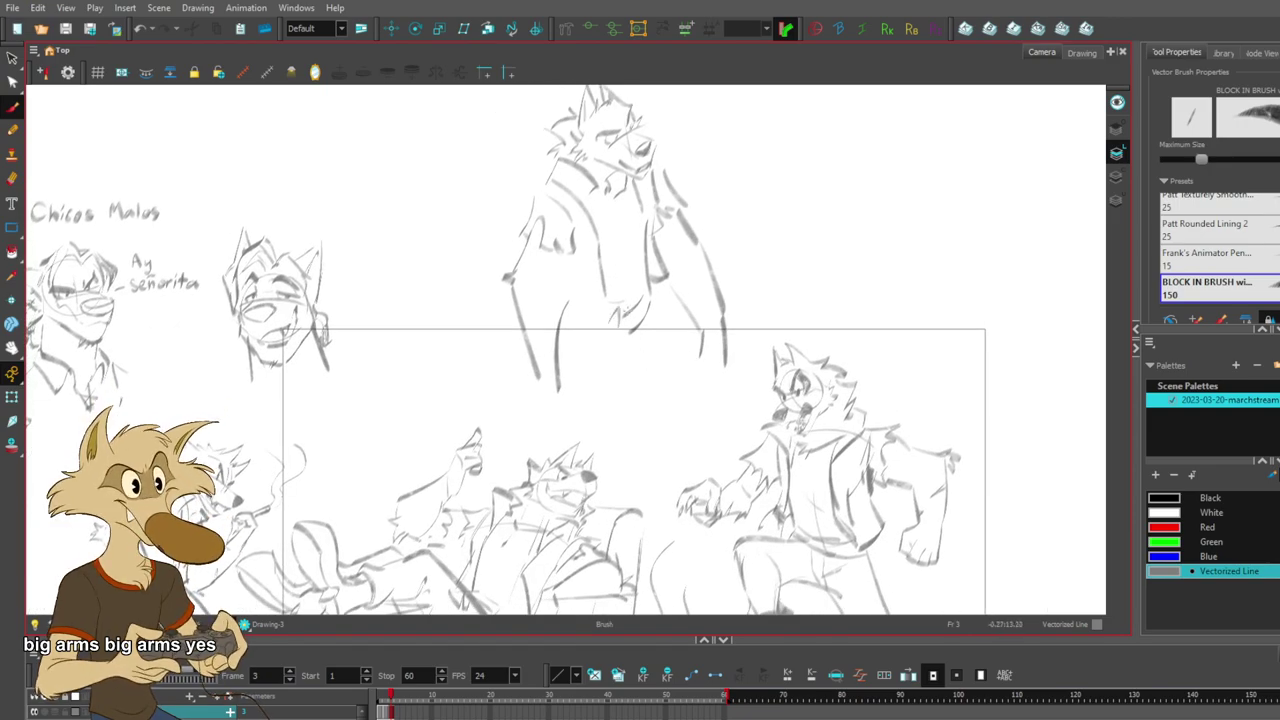
- Sketch the near vest flap's jagged lower hem and the side of the torso behind the near arm
{"action": "mouse_move", "coordinate": [612, 284]}
{"action": "left_mouse_down"}
{"action": "mouse_move", "coordinate": [596, 342]}
{"action": "mouse_move", "coordinate": [580, 333]}
{"action": "left_mouse_up"}
{"action": "key", "text": "ctrl+z"}
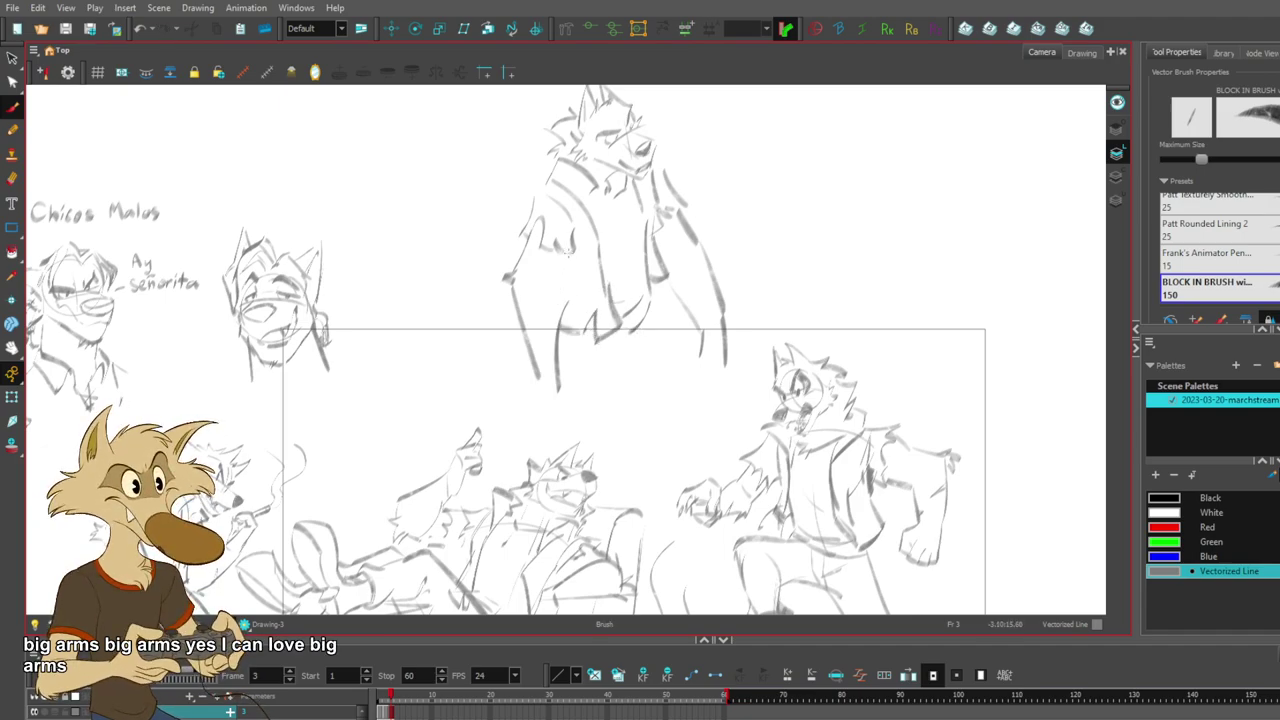
{"action": "key", "text": "ctrl+z"}
- Sketch the far hand's thumb strokes and extend the near forearm lines past the wrist
{"action": "left_click_drag", "start_coordinate": [731, 344], "coordinate": [712, 379]}
{"action": "key", "text": "ctrl+z"}
{"action": "mouse_move", "coordinate": [541, 370]}
{"action": "left_mouse_down"}
{"action": "mouse_move", "coordinate": [537, 416]}
{"action": "mouse_move", "coordinate": [577, 402]}
{"action": "left_mouse_up"}
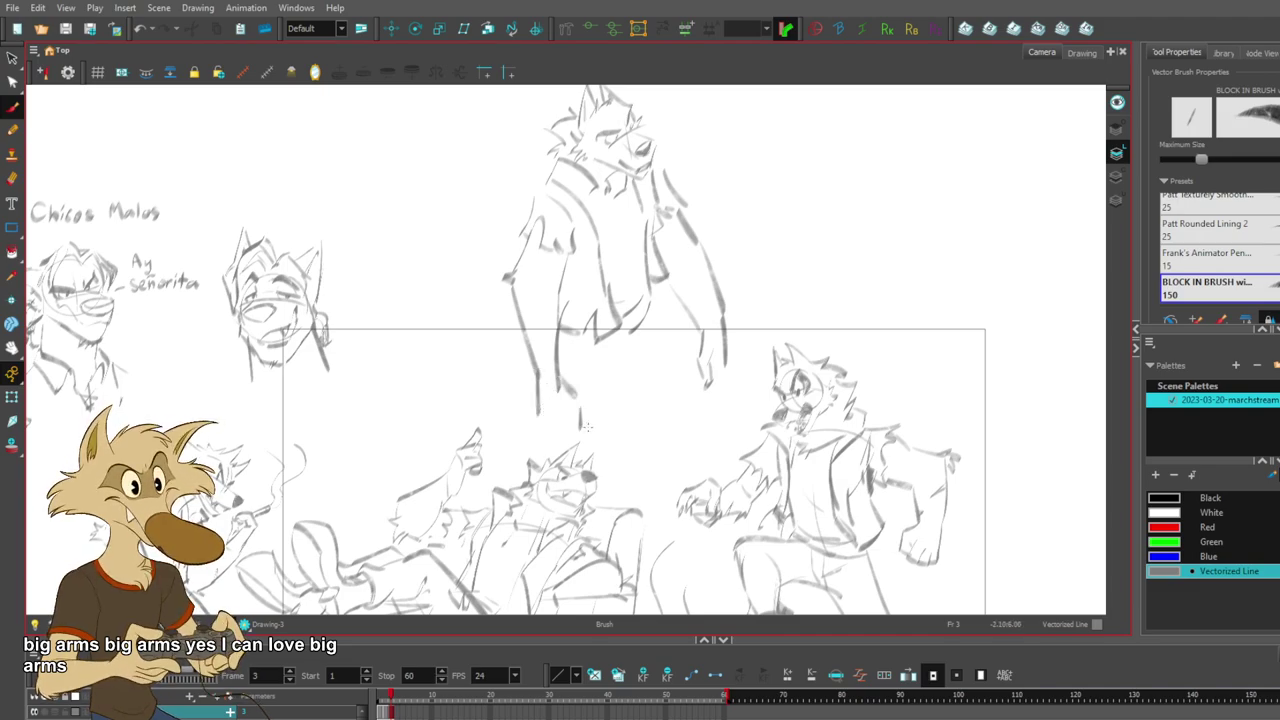
{"action": "left_click_drag", "start_coordinate": [559, 328], "coordinate": [571, 395]}
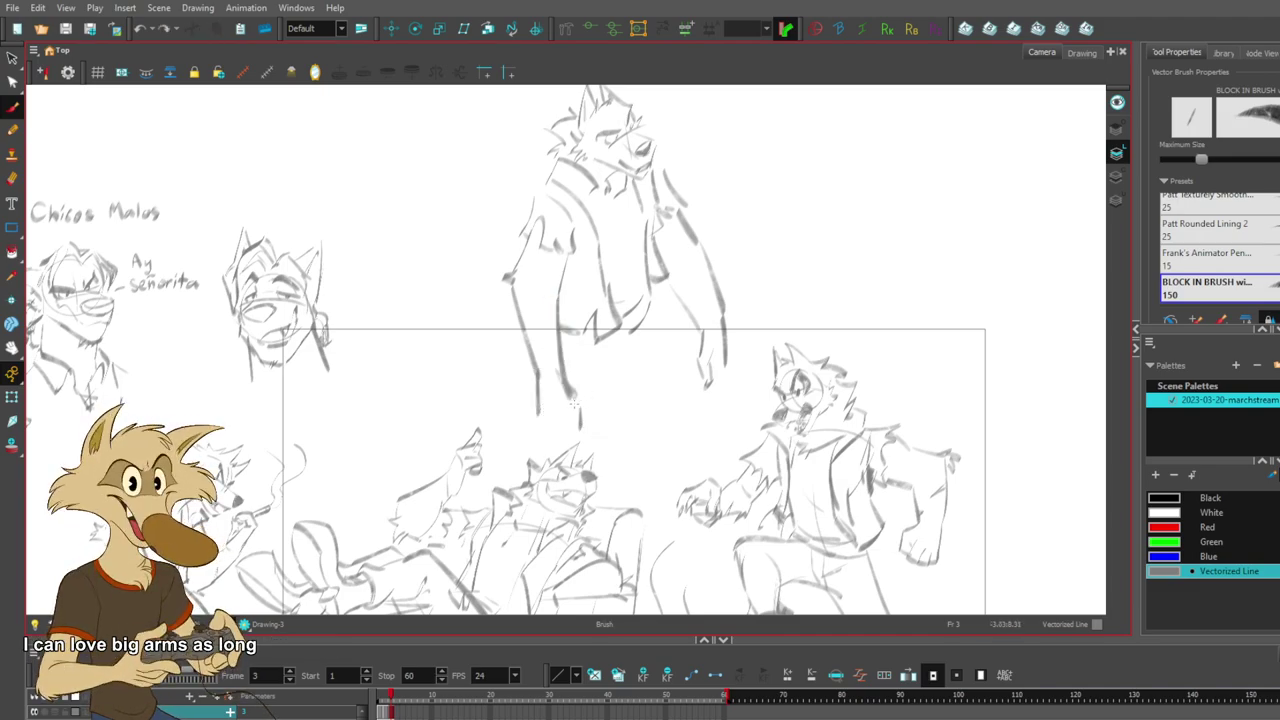
- Refine the near wrist's inner line and add short thumb strokes below it
{"action": "key", "text": "ctrl+z"}
{"action": "left_click_drag", "start_coordinate": [559, 326], "coordinate": [580, 397]}
{"action": "key", "text": "ctrl+z"}
{"action": "key", "text": "Delete"}
{"action": "key", "text": "ctrl+z"}
{"action": "mouse_move", "coordinate": [587, 405]}
{"action": "left_mouse_down"}
{"action": "mouse_move", "coordinate": [562, 430]}
{"action": "mouse_move", "coordinate": [574, 419]}
{"action": "left_mouse_up"}
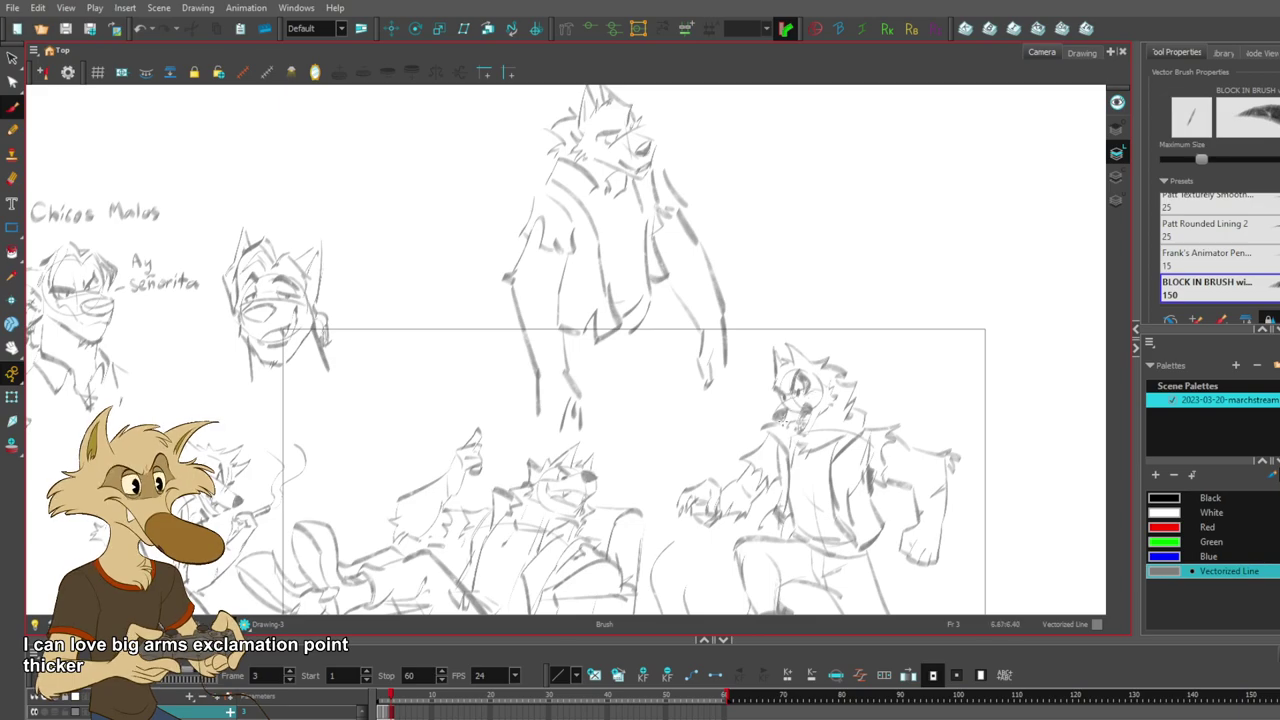
{"action": "left_click_drag", "start_coordinate": [652, 311], "coordinate": [629, 380]}
{"action": "key", "text": "ctrl+z"}
{"action": "key", "text": "ctrl+z"}
{"action": "left_click_drag", "start_coordinate": [643, 312], "coordinate": [616, 384]}
{"action": "key", "text": "ctrl+z"}
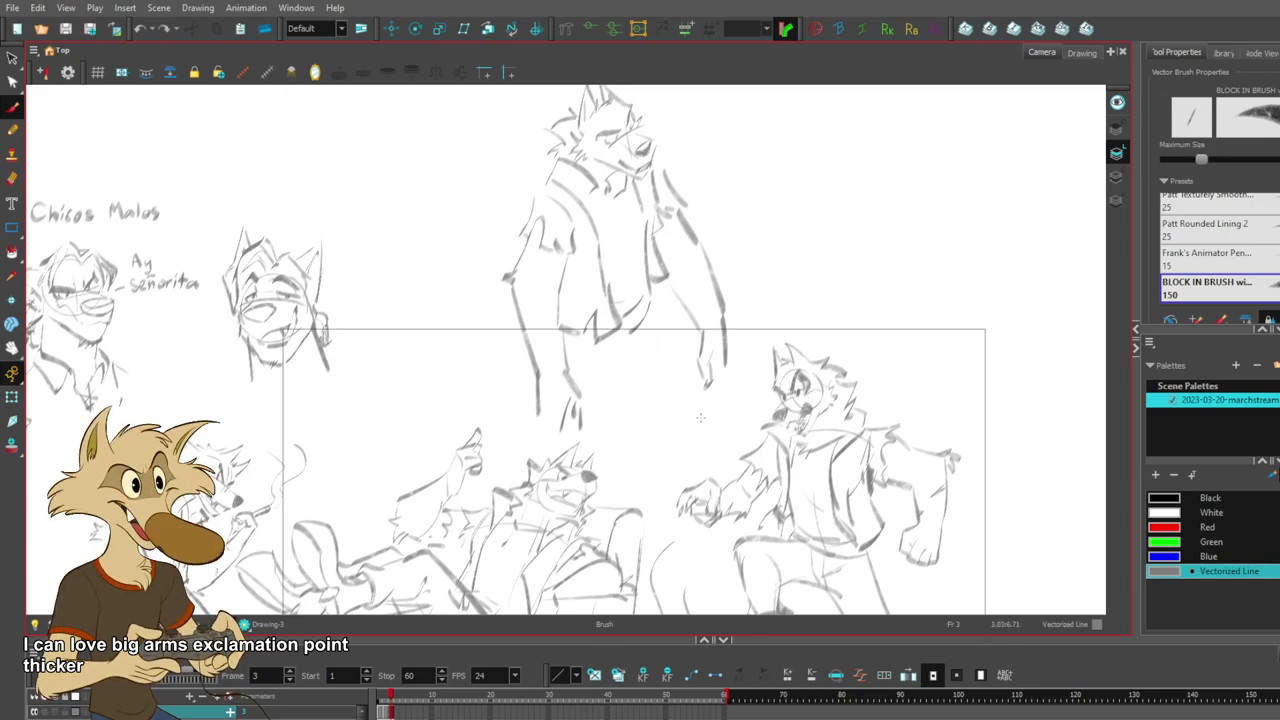
{"action": "scroll", "coordinate": [700, 417], "scroll_direction": "down", "scroll_amount": 1}
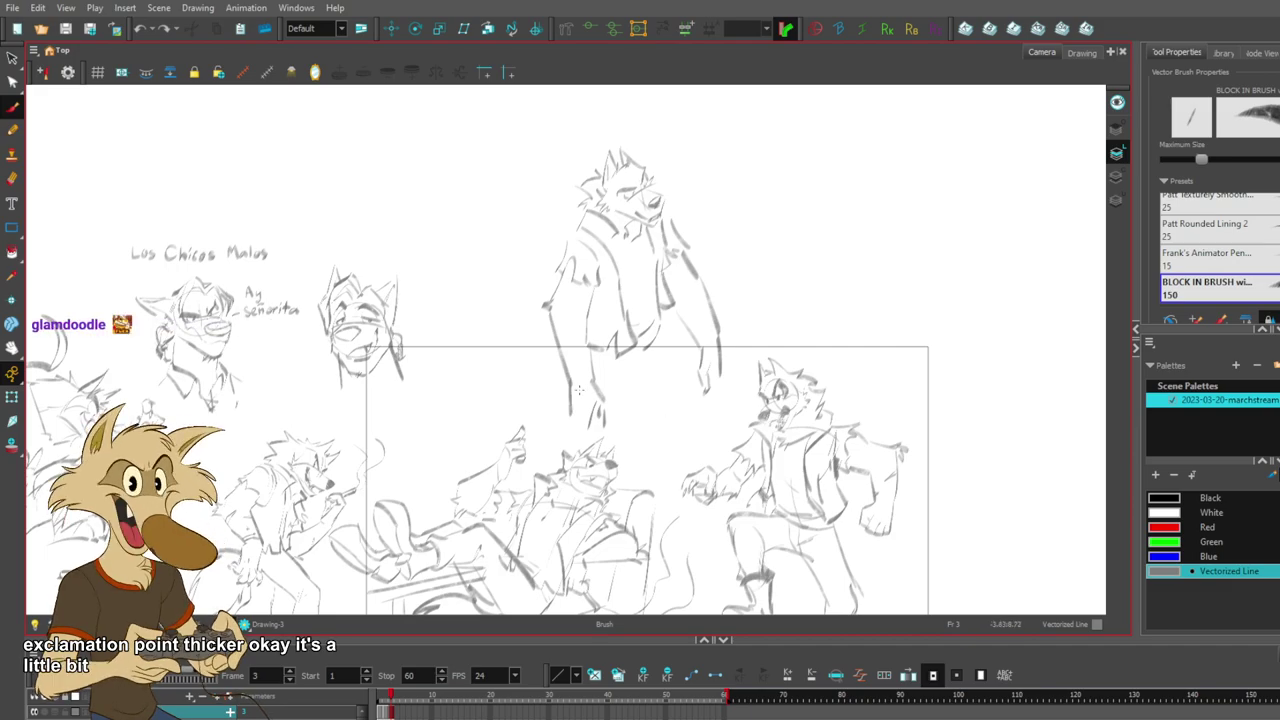
{"action": "scroll", "coordinate": [537, 393], "scroll_direction": "up", "scroll_amount": 1}
{"action": "scroll", "coordinate": [535, 393], "scroll_direction": "down", "scroll_amount": 1}
{"action": "scroll", "coordinate": [483, 422], "scroll_direction": "up", "scroll_amount": 1}
{"action": "left_click_drag", "start_coordinate": [409, 428], "coordinate": [468, 328]}
{"action": "left_click_drag", "start_coordinate": [695, 238], "coordinate": [642, 363]}
{"action": "key", "text": "ctrl+z"}
{"action": "left_click_drag", "start_coordinate": [641, 316], "coordinate": [640, 363]}
{"action": "left_click_drag", "start_coordinate": [704, 361], "coordinate": [691, 419]}
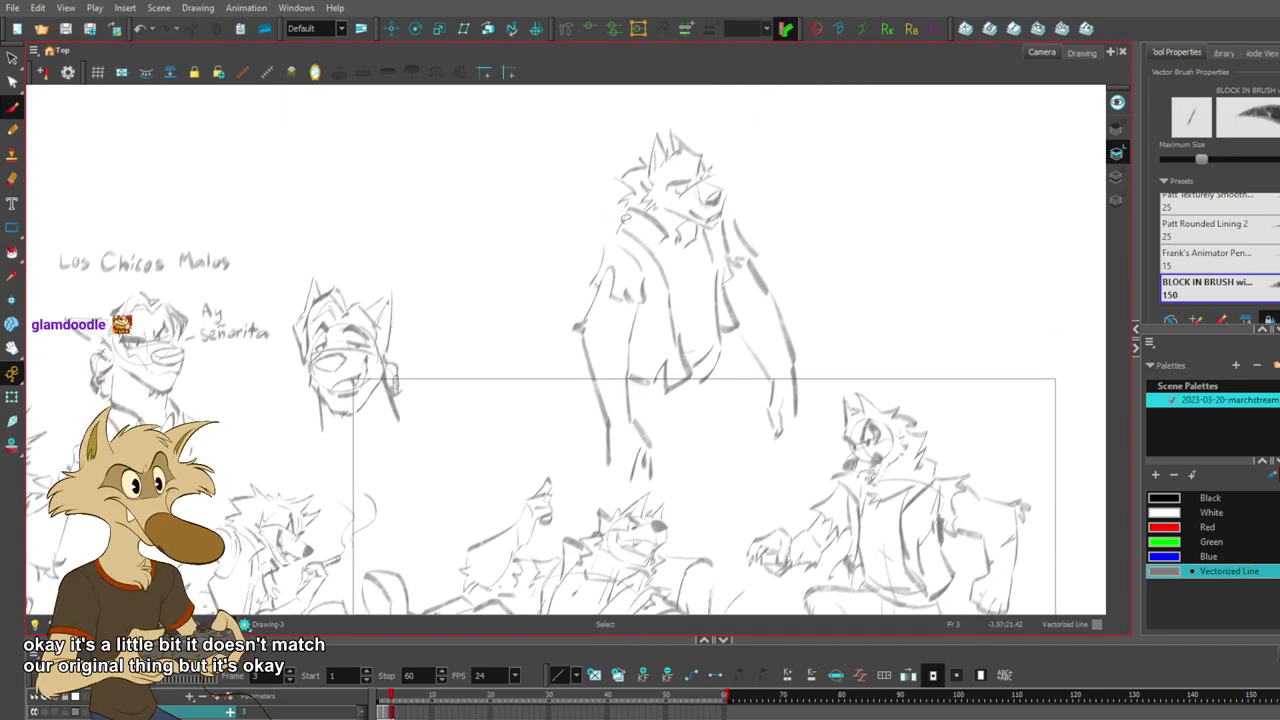
- Clear the stroke at the back of the neck and sketch larger fur tufts sweeping out behind the head
{"action": "mouse_move", "coordinate": [609, 211]}
{"action": "left_mouse_down"}
{"action": "mouse_move", "coordinate": [642, 211]}
{"action": "mouse_move", "coordinate": [632, 190]}
{"action": "mouse_move", "coordinate": [617, 238]}
{"action": "left_mouse_up"}
{"action": "key", "text": "ctrl+z"}
{"action": "key", "text": "ctrl+z"}
{"action": "key", "text": "ctrl+z"}
{"action": "key", "text": "ctrl+z"}
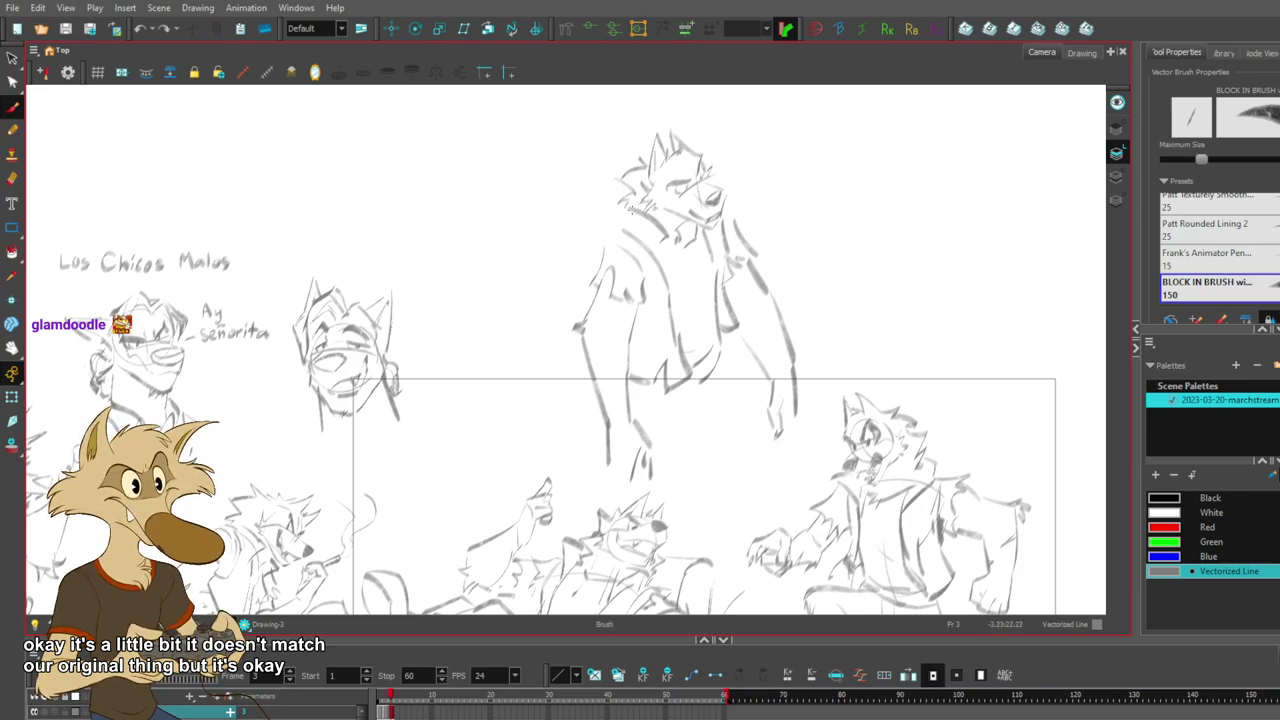
{"action": "left_click_drag", "start_coordinate": [640, 151], "coordinate": [601, 148]}
{"action": "left_click", "coordinate": [784, 149]}
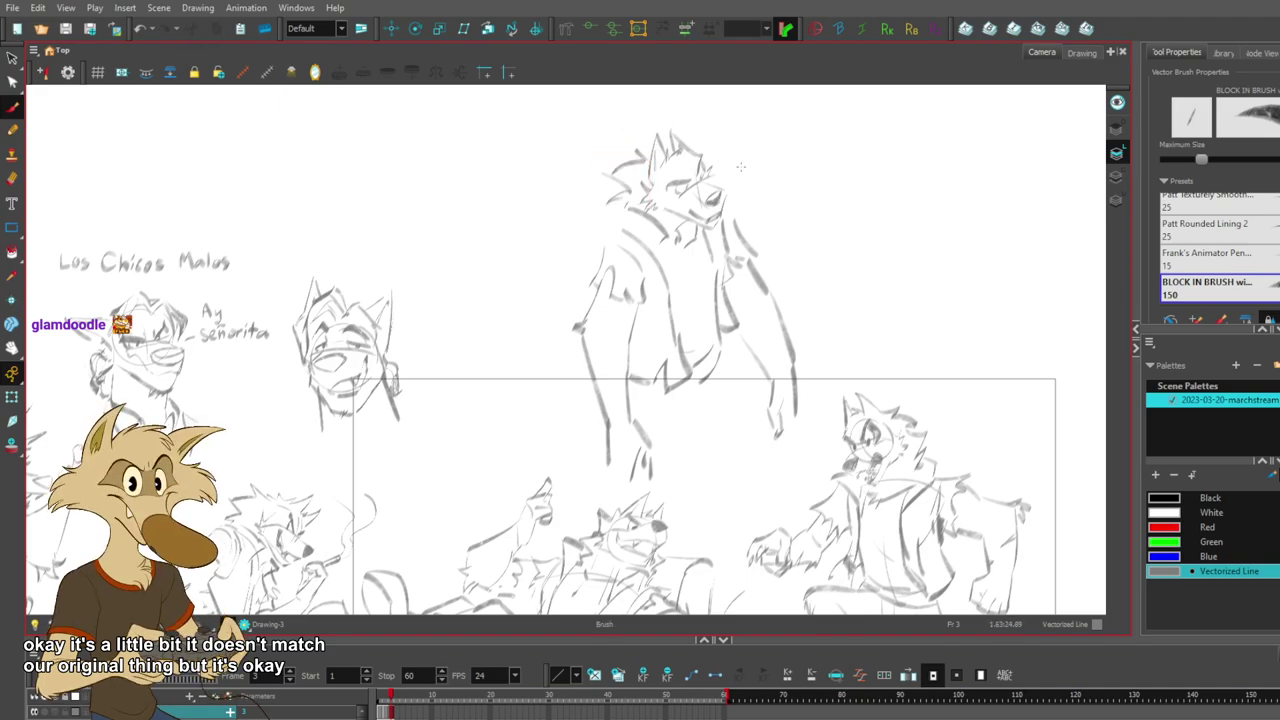
- Select and clear fur strokes behind the standing wolf's head, reworking the tufts that sweep back from it
{"action": "key", "text": "s"}
{"action": "mouse_move", "coordinate": [709, 144]}
{"action": "left_mouse_down"}
{"action": "mouse_move", "coordinate": [650, 172]}
{"action": "mouse_move", "coordinate": [674, 205]}
{"action": "mouse_move", "coordinate": [712, 172]}
{"action": "mouse_move", "coordinate": [640, 146]}
{"action": "mouse_move", "coordinate": [602, 174]}
{"action": "left_mouse_up"}
{"action": "left_click", "coordinate": [754, 158]}
{"action": "left_click", "coordinate": [641, 150]}
{"action": "key", "text": "Delete"}
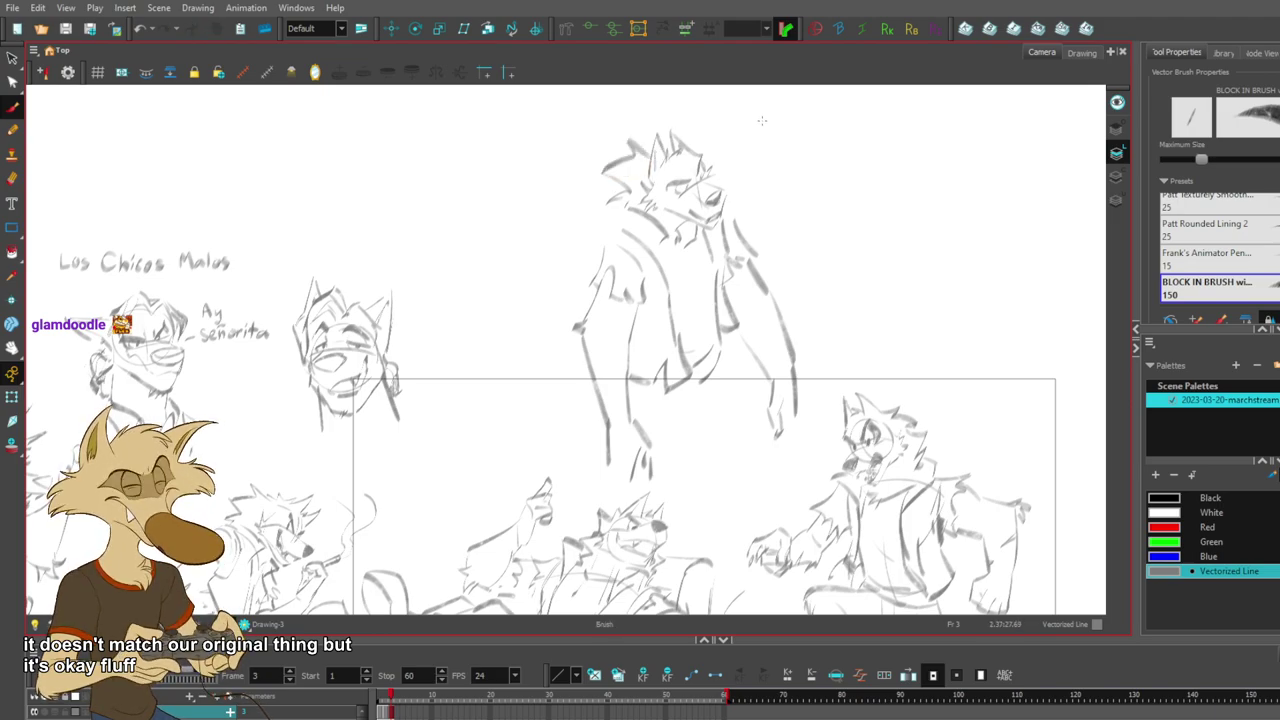
{"action": "key", "text": "s"}
{"action": "left_click", "coordinate": [642, 156]}
{"action": "key", "text": "Delete"}
- Rework the small strokes around the standing wolf's eye and brow
{"action": "left_click_drag", "start_coordinate": [768, 144], "coordinate": [734, 164]}
{"action": "key", "text": "ctrl+z"}
{"action": "left_click_drag", "start_coordinate": [656, 197], "coordinate": [678, 193]}
{"action": "key", "text": "ctrl+z"}
{"action": "key", "text": "Delete"}
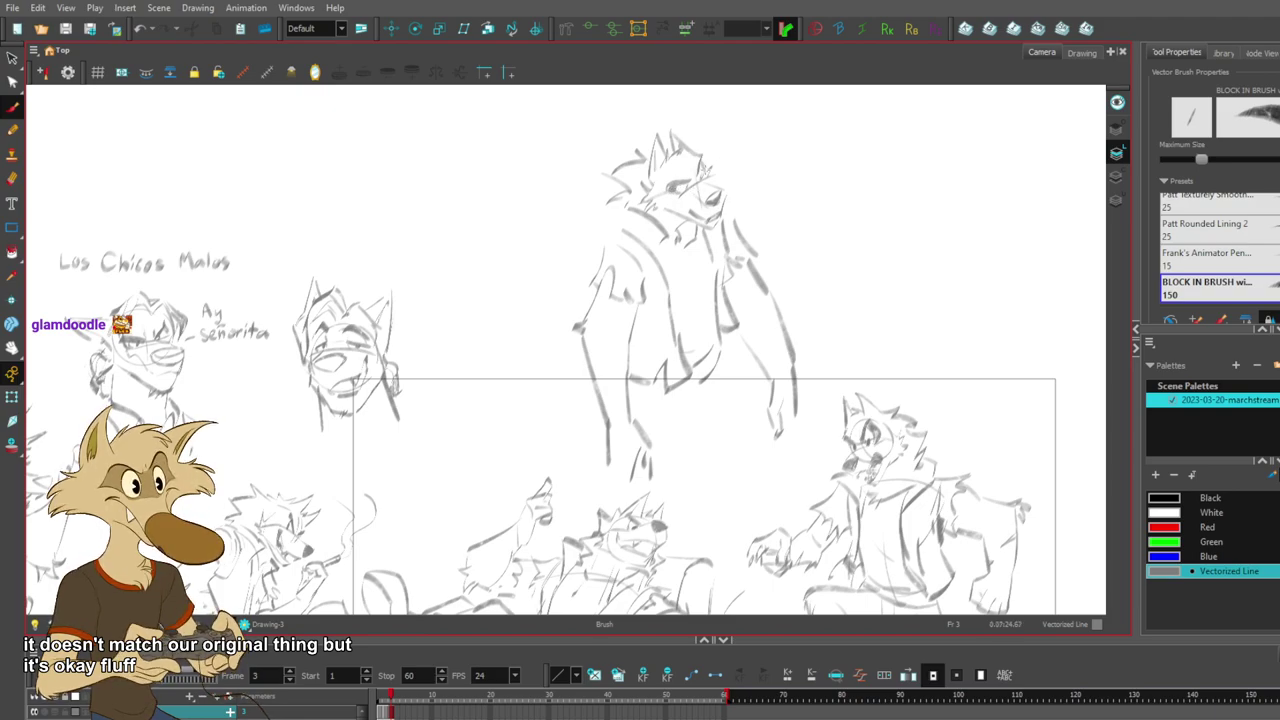
- Select the standing wolf's near hand strokes and reposition them at the end of the forearm
{"action": "scroll", "coordinate": [758, 196], "scroll_direction": "up", "scroll_amount": 2}
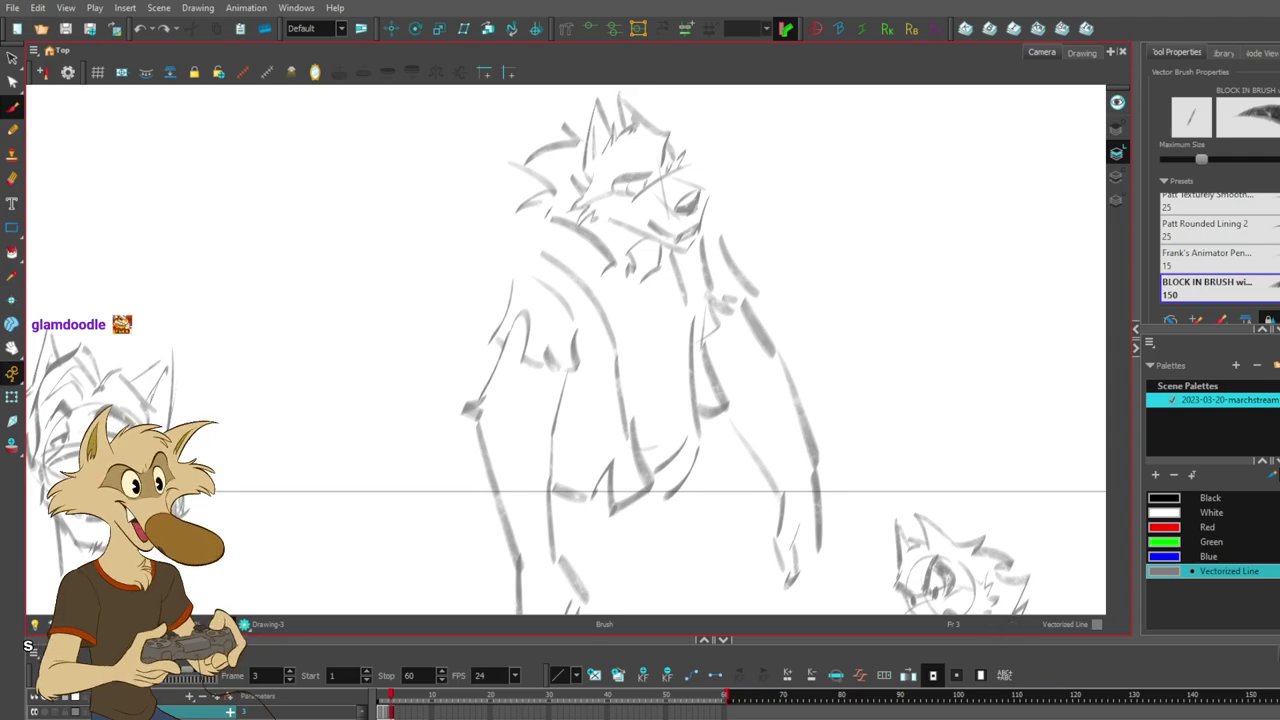
{"action": "scroll", "coordinate": [741, 134], "scroll_direction": "down", "scroll_amount": 4}
{"action": "scroll", "coordinate": [670, 268], "scroll_direction": "up", "scroll_amount": 2}
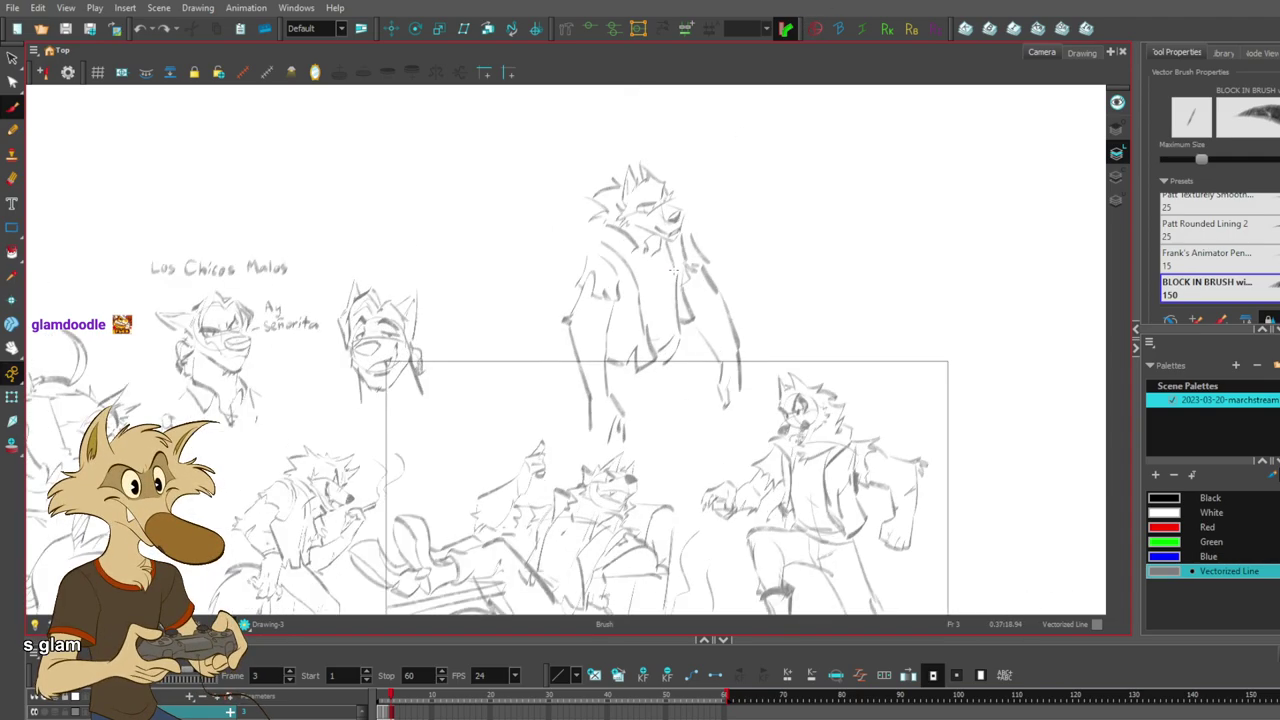
{"action": "scroll", "coordinate": [676, 262], "scroll_direction": "down", "scroll_amount": 2}
{"action": "scroll", "coordinate": [676, 299], "scroll_direction": "up", "scroll_amount": 4}
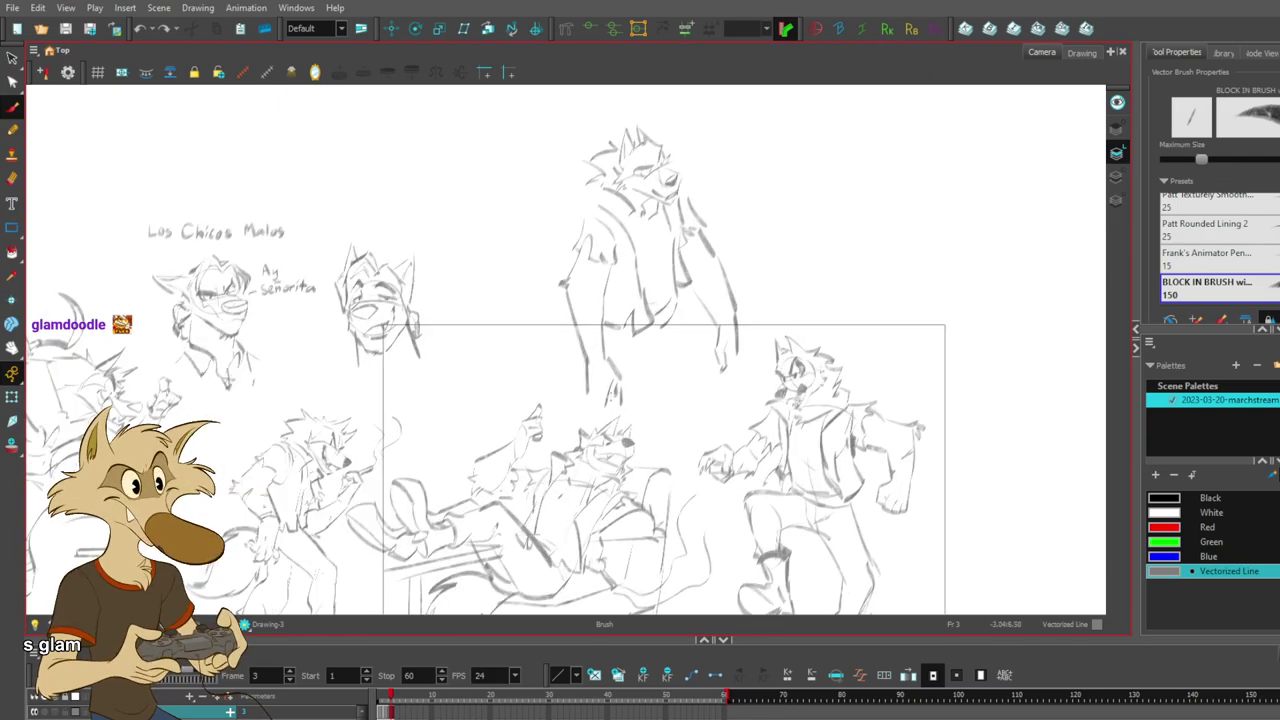
{"action": "key", "text": "alt+s"}
{"action": "mouse_move", "coordinate": [628, 368]}
{"action": "left_mouse_down"}
{"action": "mouse_move", "coordinate": [636, 386]}
{"action": "mouse_move", "coordinate": [621, 402]}
{"action": "left_mouse_up"}
{"action": "left_click", "coordinate": [655, 389]}
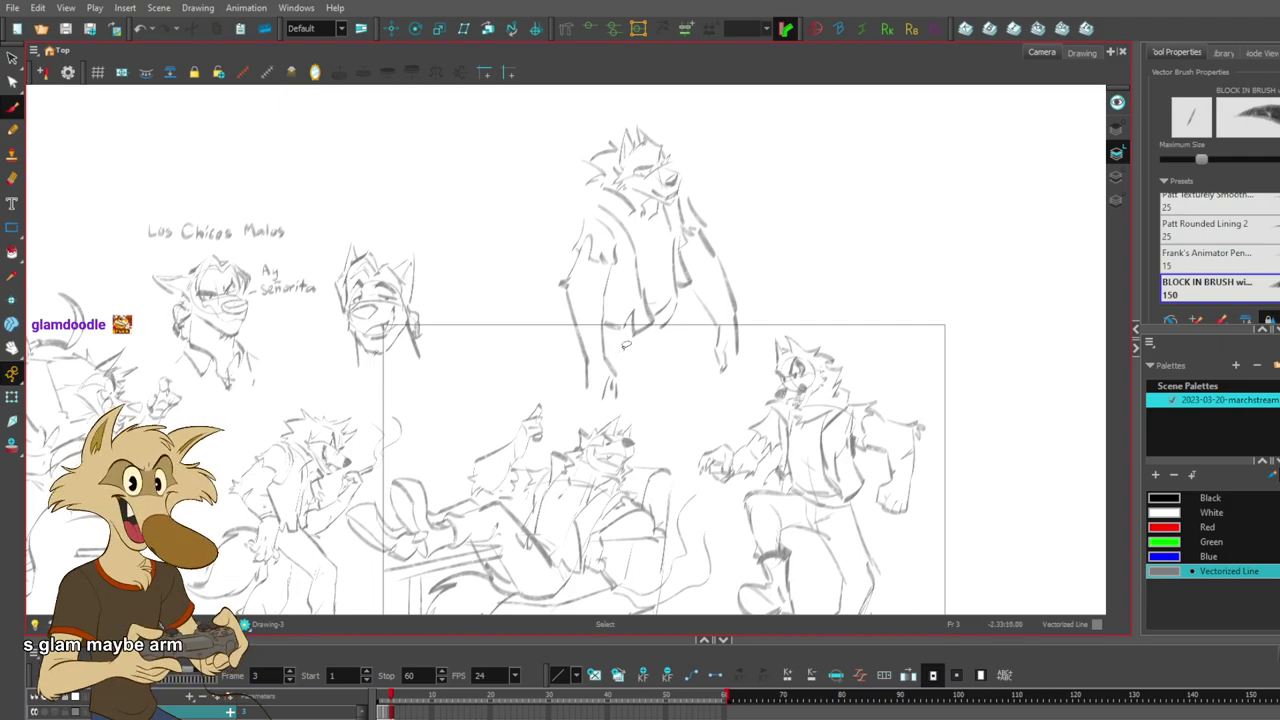
- Shorten the standing wolf's two arms by moving the forearm and hand strokes up, and clear the vest's long jagged hem
{"action": "left_click_drag", "start_coordinate": [614, 283], "coordinate": [622, 400]}
{"action": "mouse_move", "coordinate": [608, 346]}
{"action": "left_mouse_down"}
{"action": "mouse_move", "coordinate": [575, 268]}
{"action": "mouse_move", "coordinate": [545, 385]}
{"action": "mouse_move", "coordinate": [628, 396]}
{"action": "mouse_move", "coordinate": [617, 383]}
{"action": "left_mouse_up"}
{"action": "key", "text": "Escape"}
{"action": "mouse_move", "coordinate": [744, 280]}
{"action": "left_mouse_down"}
{"action": "mouse_move", "coordinate": [739, 361]}
{"action": "mouse_move", "coordinate": [751, 357]}
{"action": "mouse_move", "coordinate": [734, 356]}
{"action": "left_mouse_up"}
{"action": "key", "text": "alt+b"}
{"action": "left_click_drag", "start_coordinate": [586, 373], "coordinate": [598, 382]}
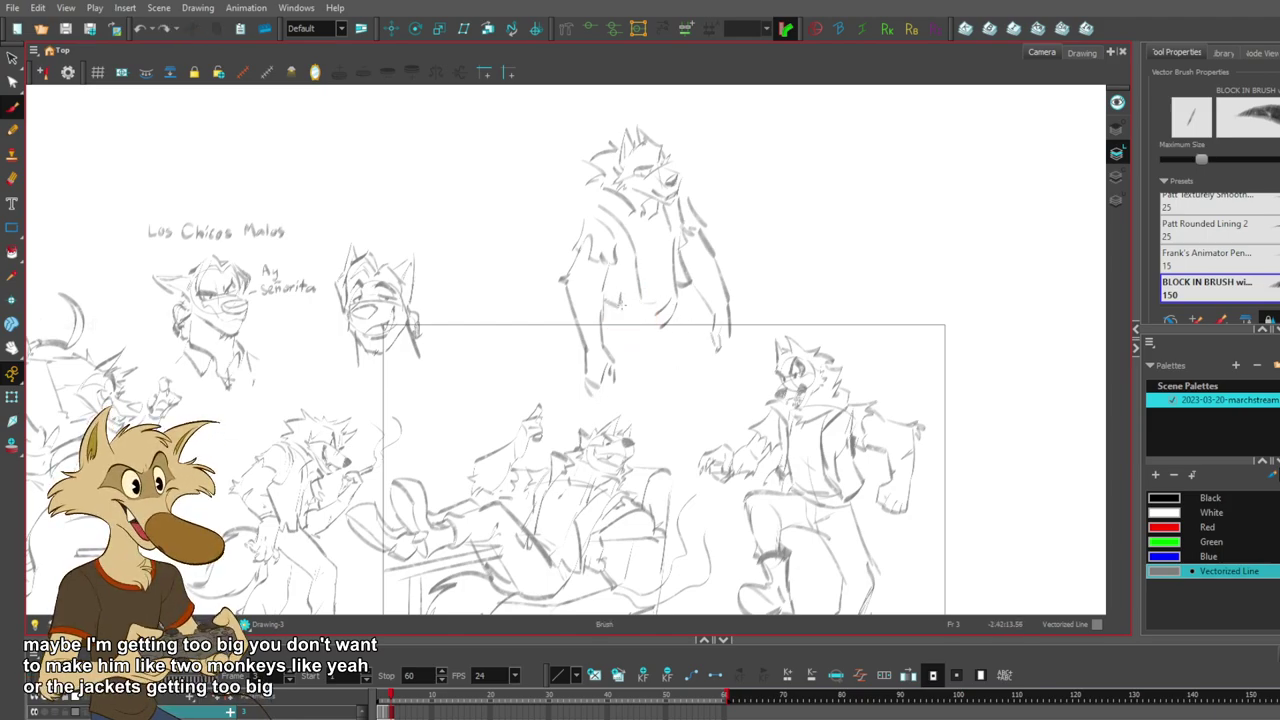
- Sketch a shorter vest hem at the waist and clean up the strokes between the torso and the far arm
{"action": "key", "text": "ctrl+z"}
{"action": "mouse_move", "coordinate": [673, 277]}
{"action": "left_mouse_down"}
{"action": "mouse_move", "coordinate": [638, 311]}
{"action": "mouse_move", "coordinate": [679, 293]}
{"action": "left_mouse_up"}
{"action": "key", "text": "ctrl+z"}
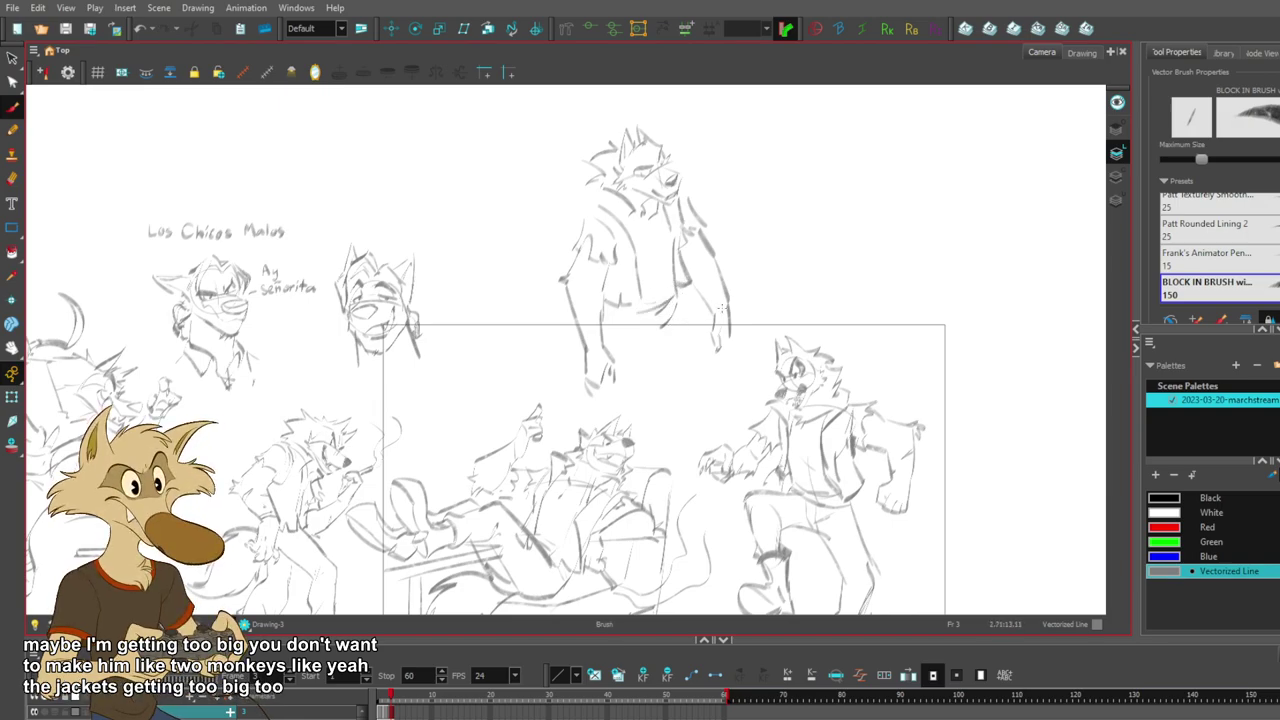
{"action": "key", "text": "alt+s"}
{"action": "left_click", "coordinate": [702, 294]}
{"action": "key", "text": "Delete"}
{"action": "left_click_drag", "start_coordinate": [690, 266], "coordinate": [713, 310]}
{"action": "key", "text": "alt+s"}
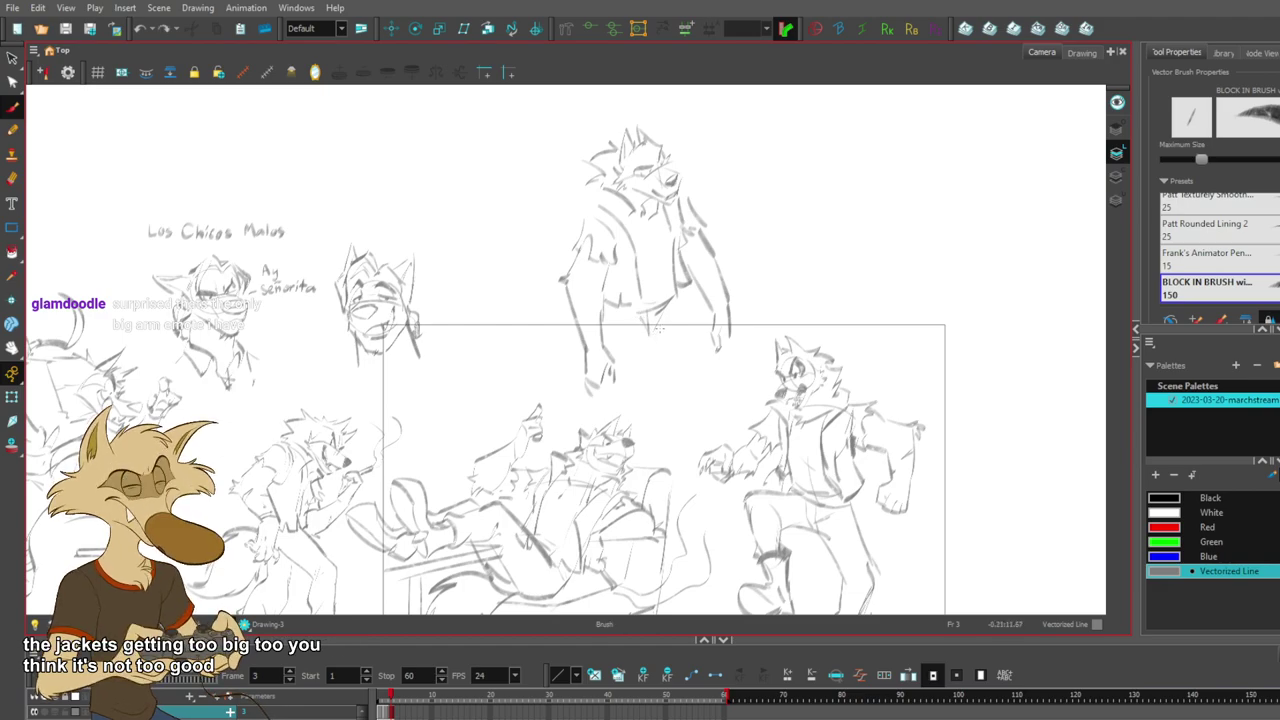
- Sketch a curved waistband below the vest hem with short leg strokes beneath it
{"action": "key", "text": "ctrl+z"}
{"action": "mouse_move", "coordinate": [614, 321]}
{"action": "left_mouse_down"}
{"action": "mouse_move", "coordinate": [670, 322]}
{"action": "mouse_move", "coordinate": [679, 303]}
{"action": "mouse_move", "coordinate": [663, 319]}
{"action": "mouse_move", "coordinate": [675, 290]}
{"action": "mouse_move", "coordinate": [626, 311]}
{"action": "left_mouse_up"}
{"action": "key", "text": "ctrl+z"}
{"action": "key", "text": "ctrl+z"}
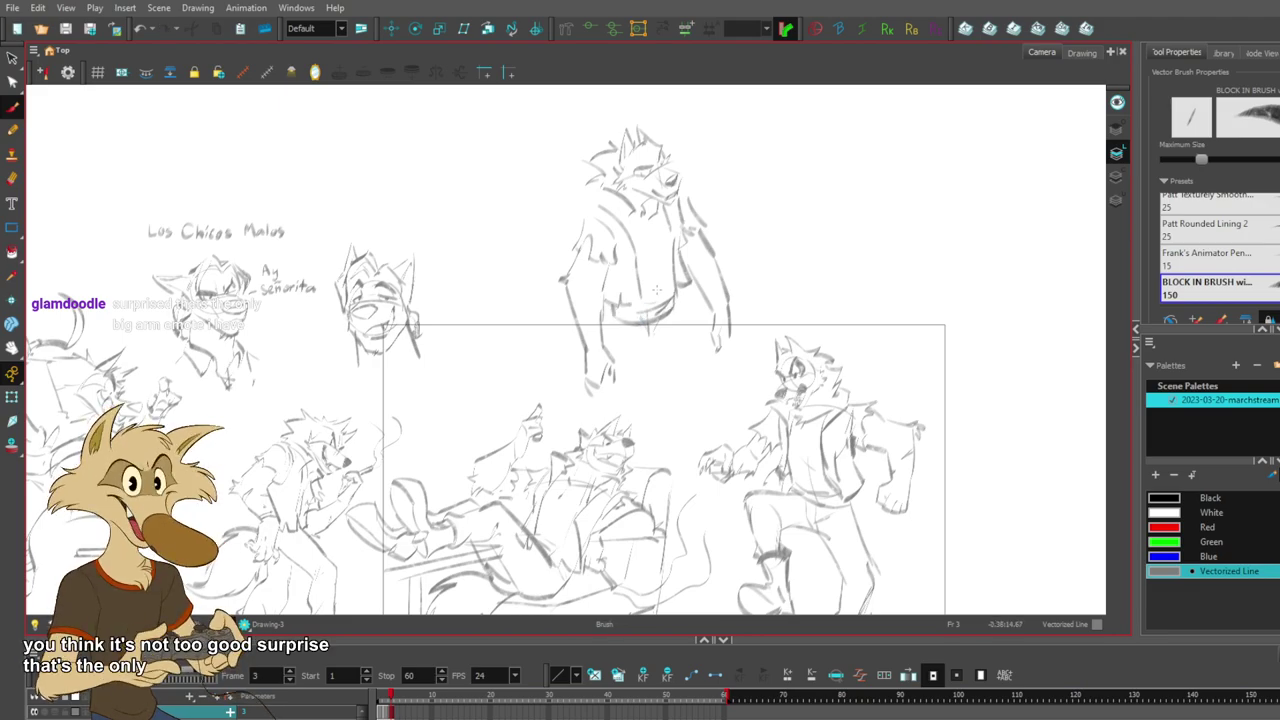
{"action": "scroll", "coordinate": [656, 290], "scroll_direction": "up", "scroll_amount": 2}
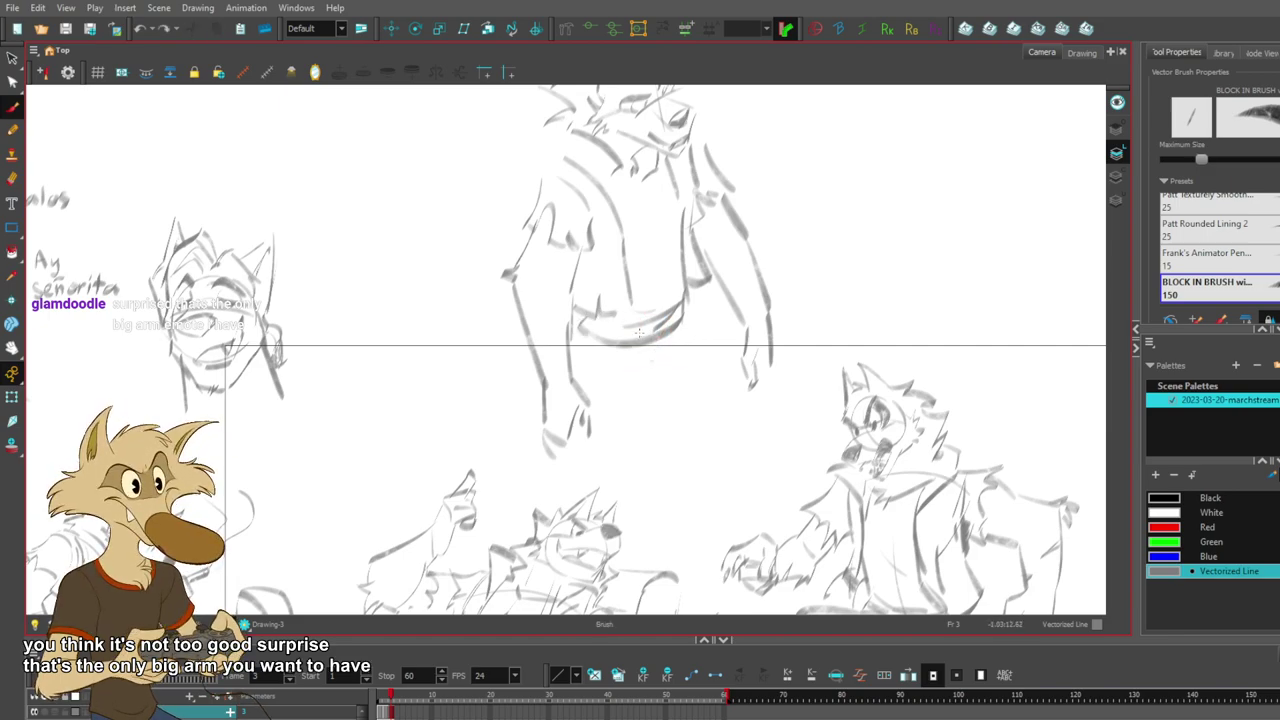
{"action": "scroll", "coordinate": [638, 333], "scroll_direction": "down", "scroll_amount": 1}
{"action": "scroll", "coordinate": [697, 320], "scroll_direction": "down", "scroll_amount": 3}
{"action": "scroll", "coordinate": [697, 320], "scroll_direction": "down", "scroll_amount": 1}
{"action": "scroll", "coordinate": [695, 312], "scroll_direction": "up", "scroll_amount": 2}
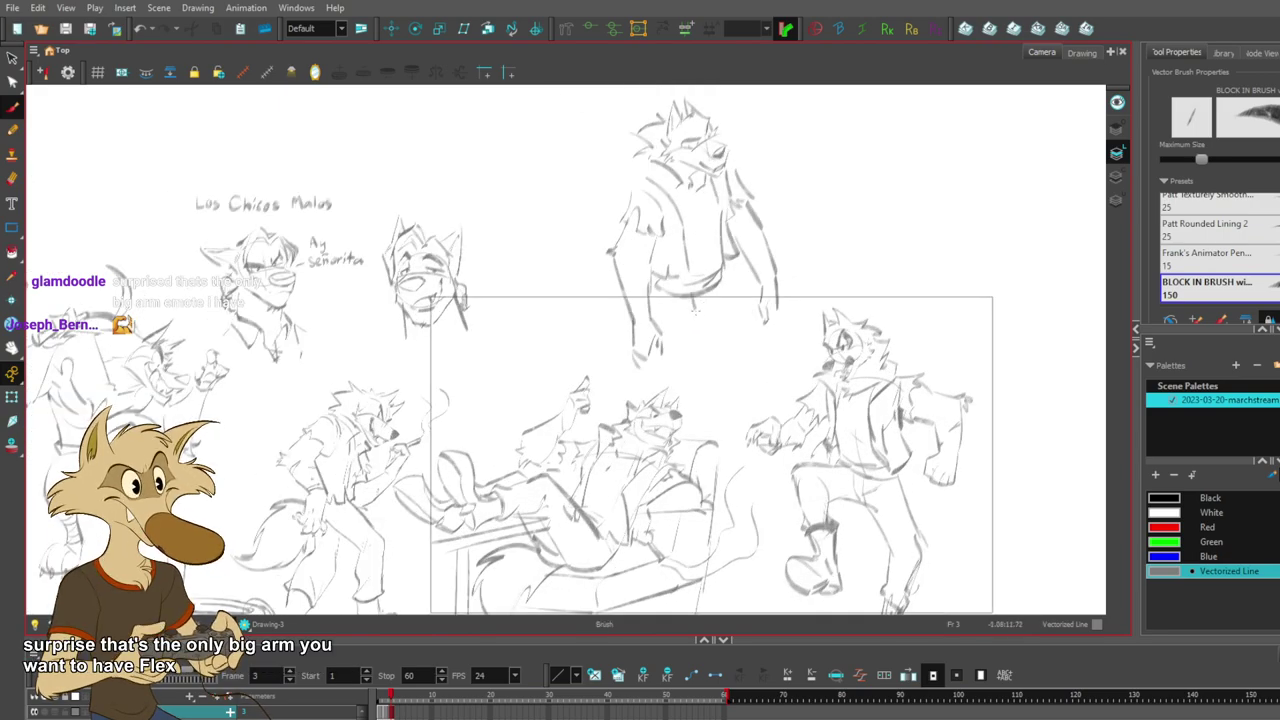
- Examine the whole sheet of wolf poses and the empty space beyond the kicking wolf
{"action": "scroll", "coordinate": [737, 322], "scroll_direction": "down", "scroll_amount": 3}
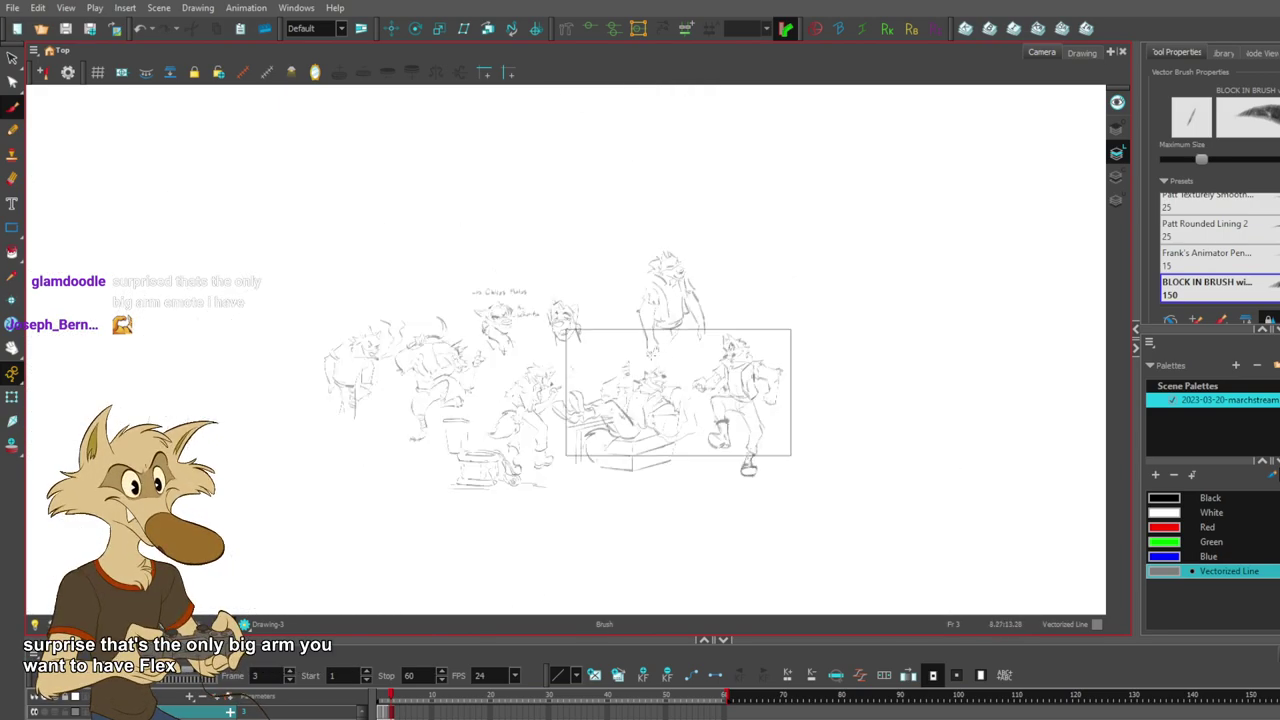
{"action": "scroll", "coordinate": [727, 330], "scroll_direction": "up", "scroll_amount": 3}
{"action": "scroll", "coordinate": [600, 295], "scroll_direction": "down", "scroll_amount": 4}
{"action": "scroll", "coordinate": [636, 350], "scroll_direction": "up", "scroll_amount": 3}
{"action": "scroll", "coordinate": [632, 352], "scroll_direction": "down", "scroll_amount": 3}
{"action": "scroll", "coordinate": [628, 354], "scroll_direction": "up", "scroll_amount": 1}
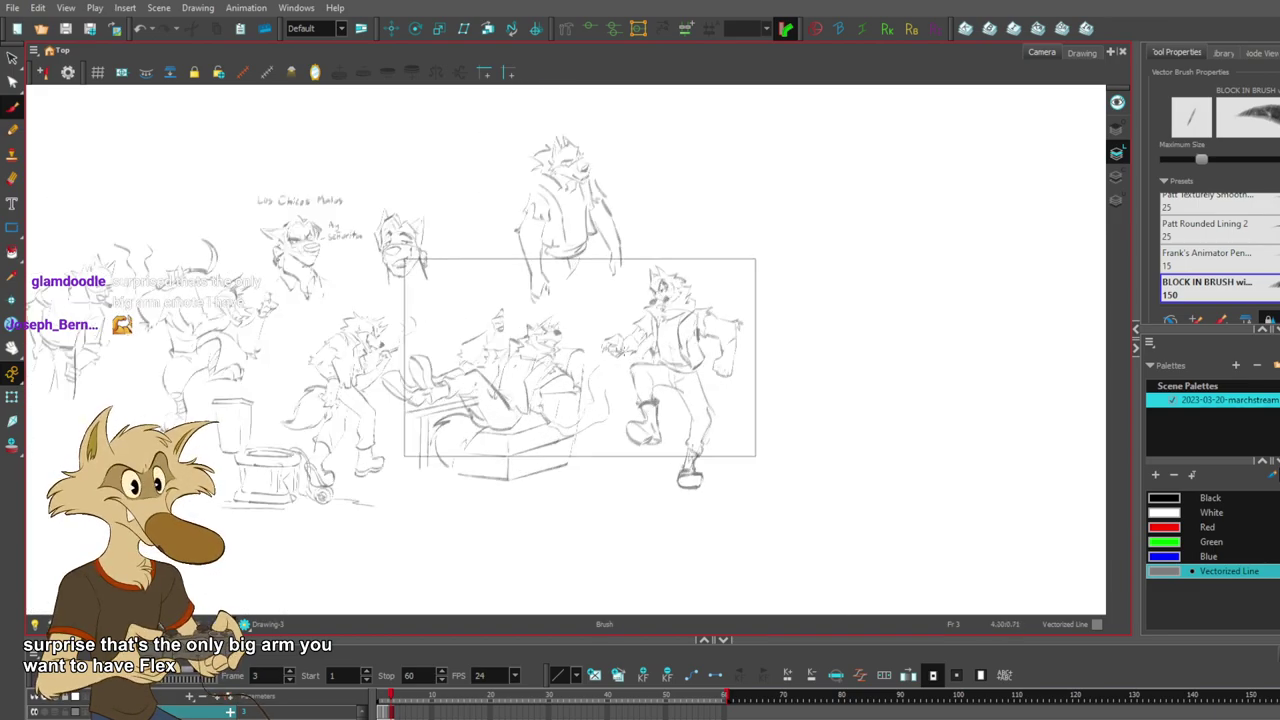
{"action": "scroll", "coordinate": [624, 354], "scroll_direction": "down", "scroll_amount": 1}
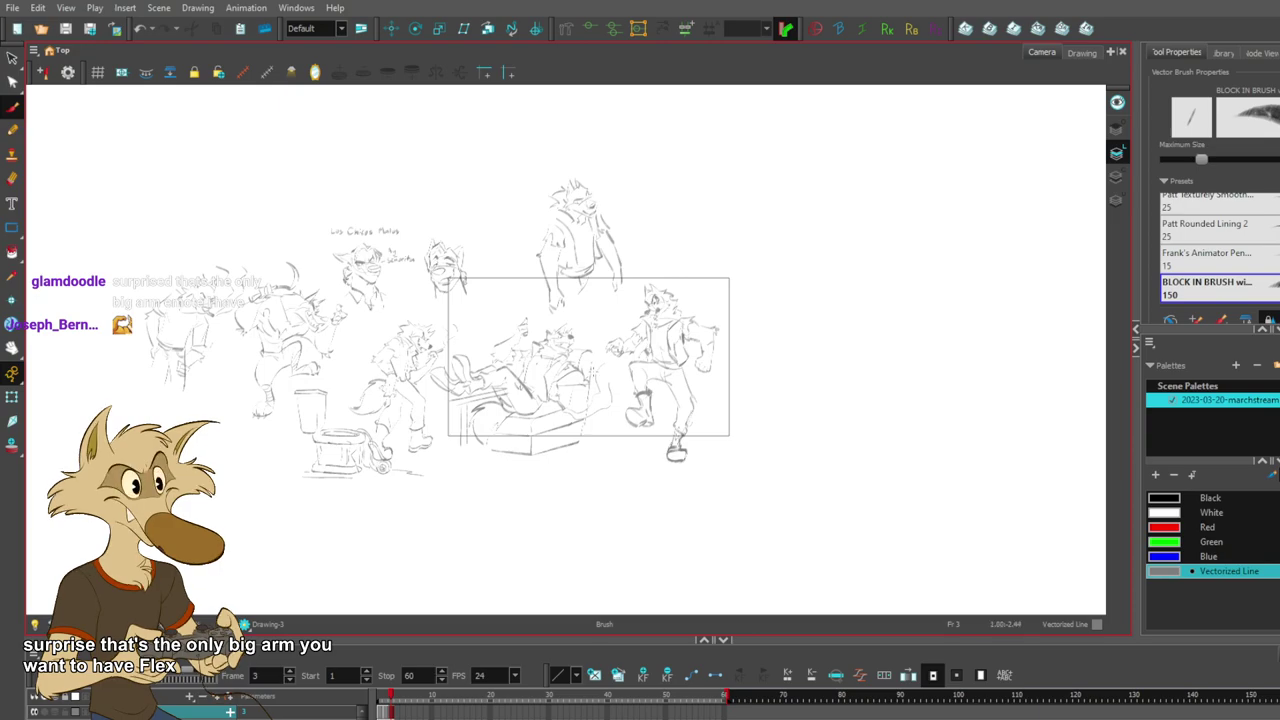
{"action": "scroll", "coordinate": [565, 378], "scroll_direction": "up", "scroll_amount": 2}
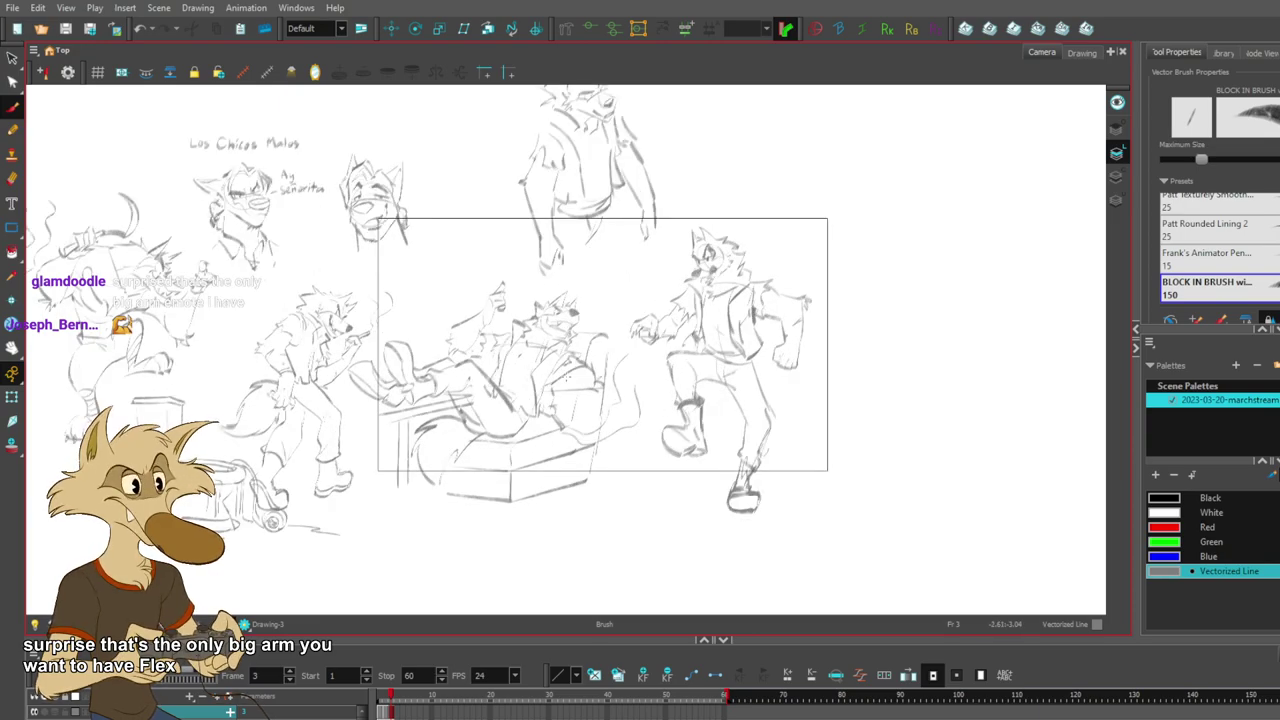
{"action": "scroll", "coordinate": [570, 376], "scroll_direction": "down", "scroll_amount": 1}
{"action": "scroll", "coordinate": [811, 372], "scroll_direction": "up", "scroll_amount": 1}
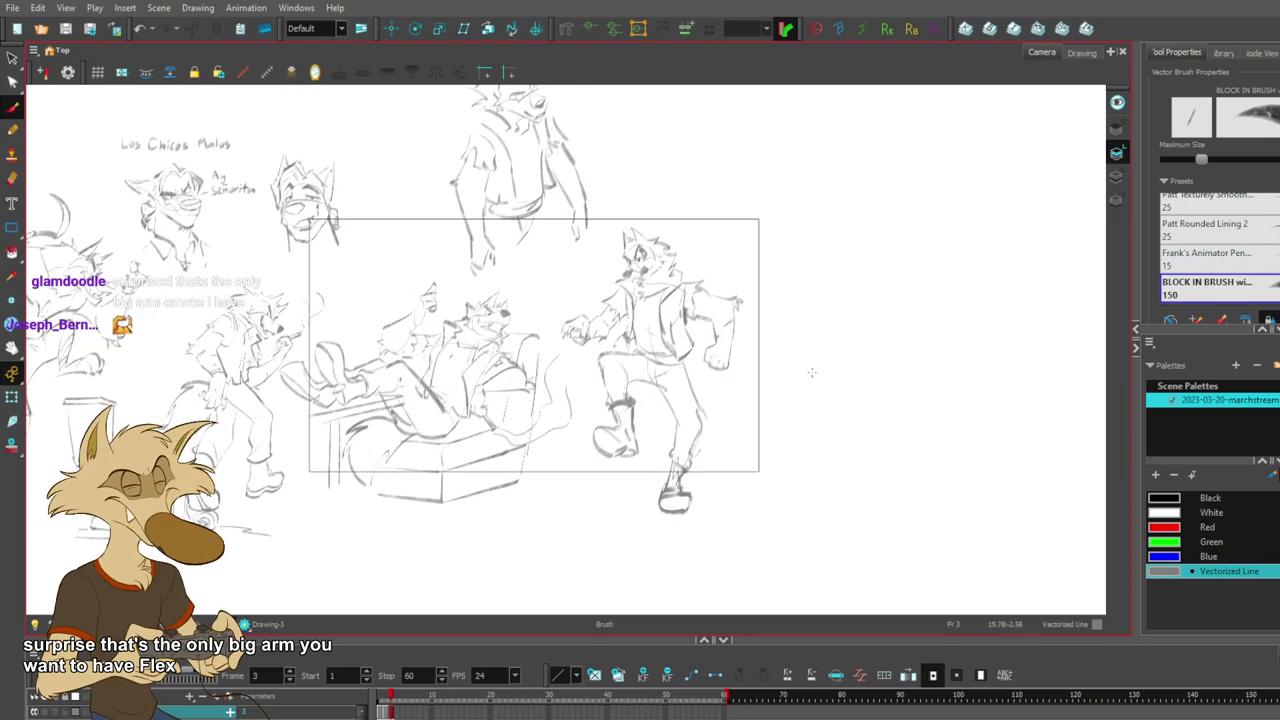
{"action": "scroll", "coordinate": [587, 331], "scroll_direction": "down", "scroll_amount": 2}
{"action": "scroll", "coordinate": [613, 335], "scroll_direction": "up", "scroll_amount": 2}
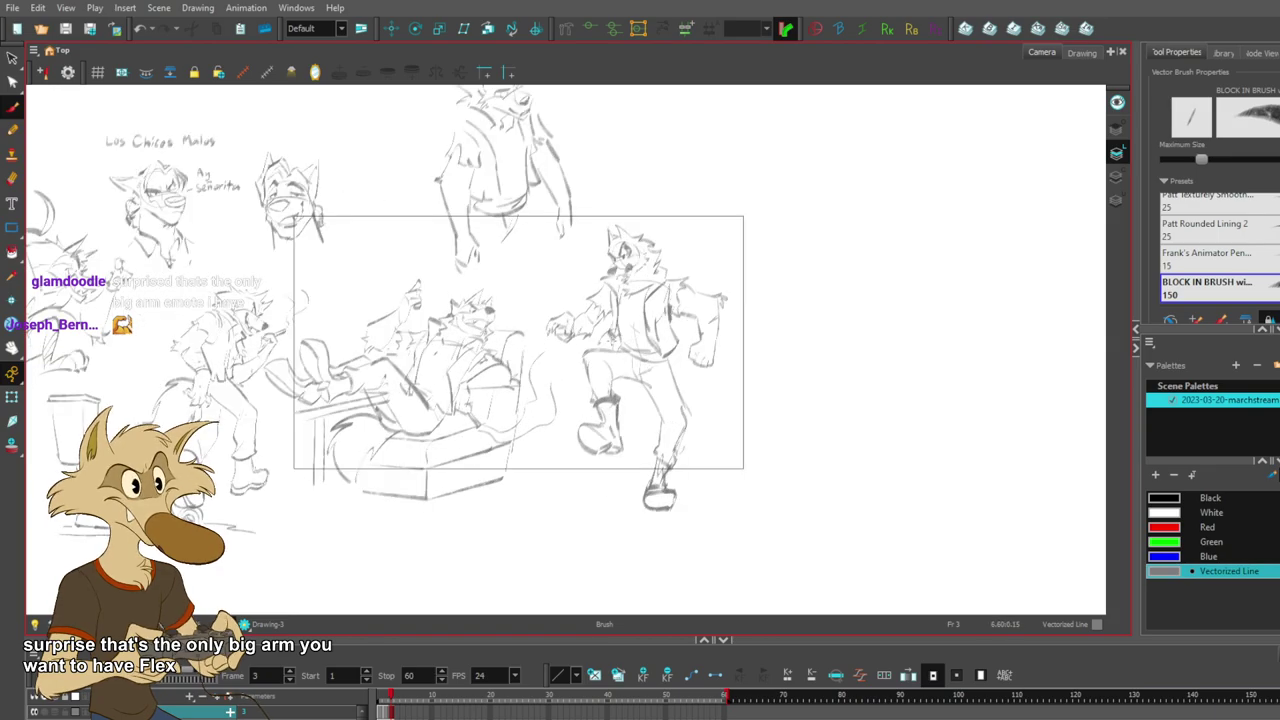
{"action": "scroll", "coordinate": [613, 341], "scroll_direction": "down", "scroll_amount": 2}
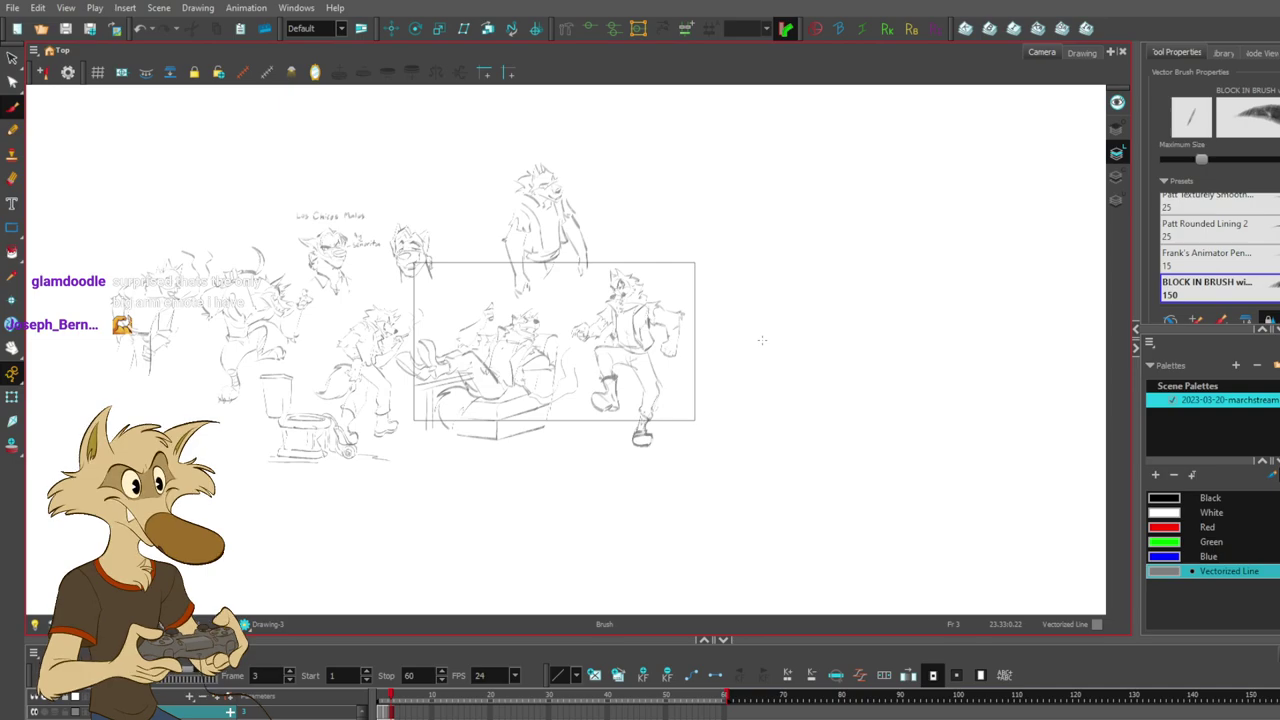
{"action": "scroll", "coordinate": [760, 340], "scroll_direction": "up", "scroll_amount": 5}
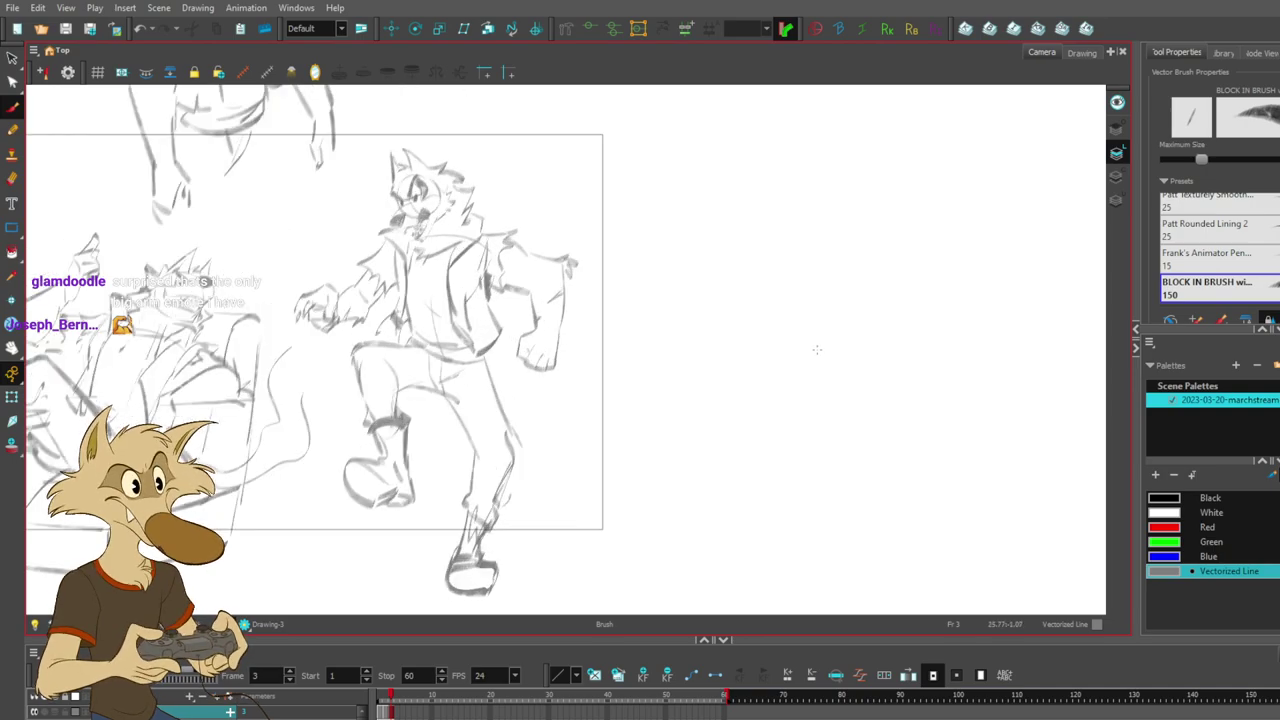
{"action": "scroll", "coordinate": [739, 250], "scroll_direction": "up", "scroll_amount": 1}
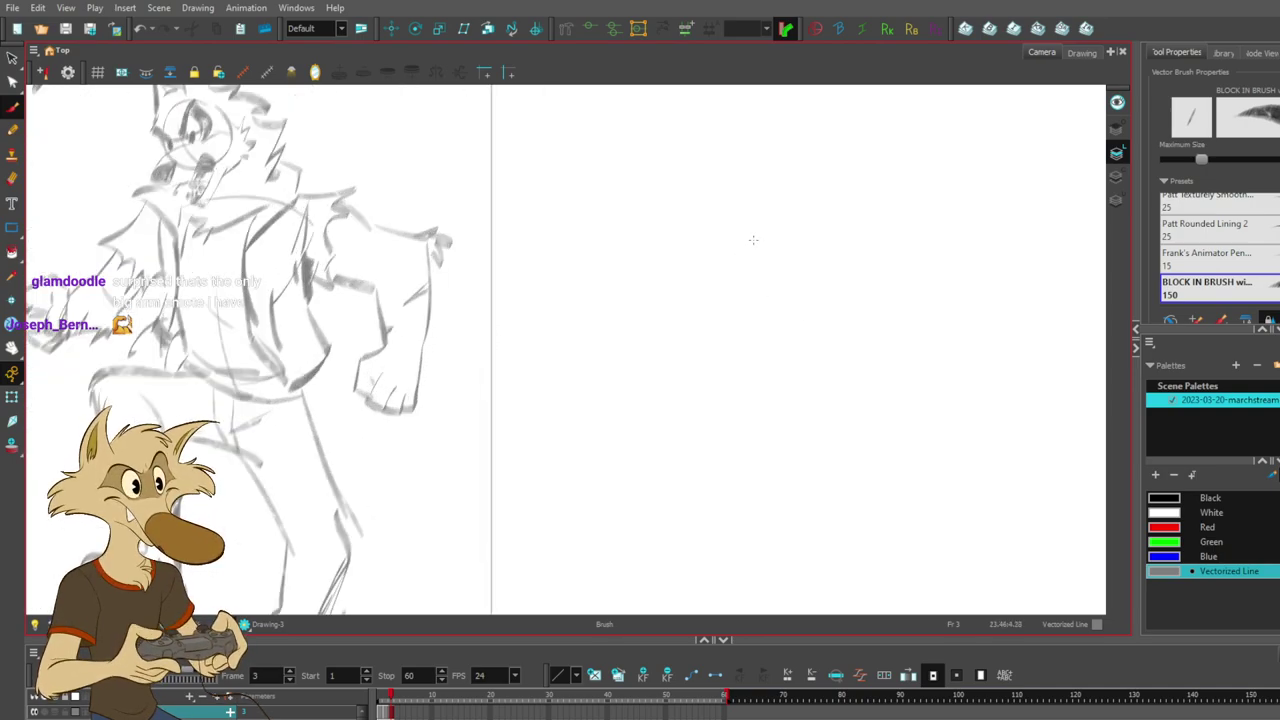
- Sketch a head circle in the empty space beside the kicking wolf, with a slanted curved guide line across its lower part
{"action": "left_click_drag", "start_coordinate": [772, 205], "coordinate": [754, 370]}
{"action": "left_click_drag", "start_coordinate": [780, 213], "coordinate": [812, 343]}
{"action": "key", "text": "ctrl+z"}
{"action": "mouse_move", "coordinate": [781, 196]}
{"action": "left_mouse_down"}
{"action": "mouse_move", "coordinate": [810, 290]}
{"action": "mouse_move", "coordinate": [800, 216]}
{"action": "mouse_move", "coordinate": [826, 335]}
{"action": "left_mouse_up"}
{"action": "key", "text": "ctrl+z"}
{"action": "left_click_drag", "start_coordinate": [798, 220], "coordinate": [821, 319]}
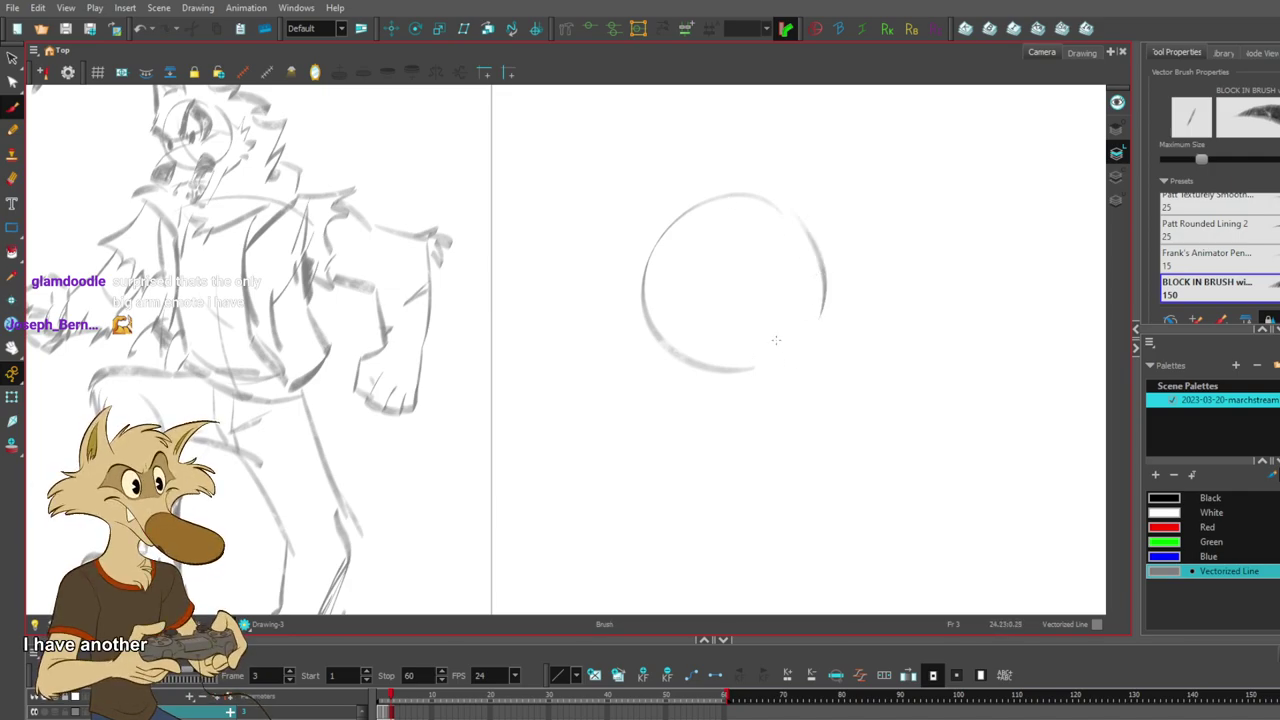
{"action": "left_click_drag", "start_coordinate": [647, 344], "coordinate": [808, 252]}
{"action": "left_click_drag", "start_coordinate": [722, 372], "coordinate": [768, 345]}
{"action": "mouse_move", "coordinate": [769, 276]}
{"action": "left_mouse_down"}
{"action": "mouse_move", "coordinate": [732, 284]}
{"action": "mouse_move", "coordinate": [701, 321]}
{"action": "mouse_move", "coordinate": [689, 312]}
{"action": "mouse_move", "coordinate": [722, 308]}
{"action": "left_mouse_up"}
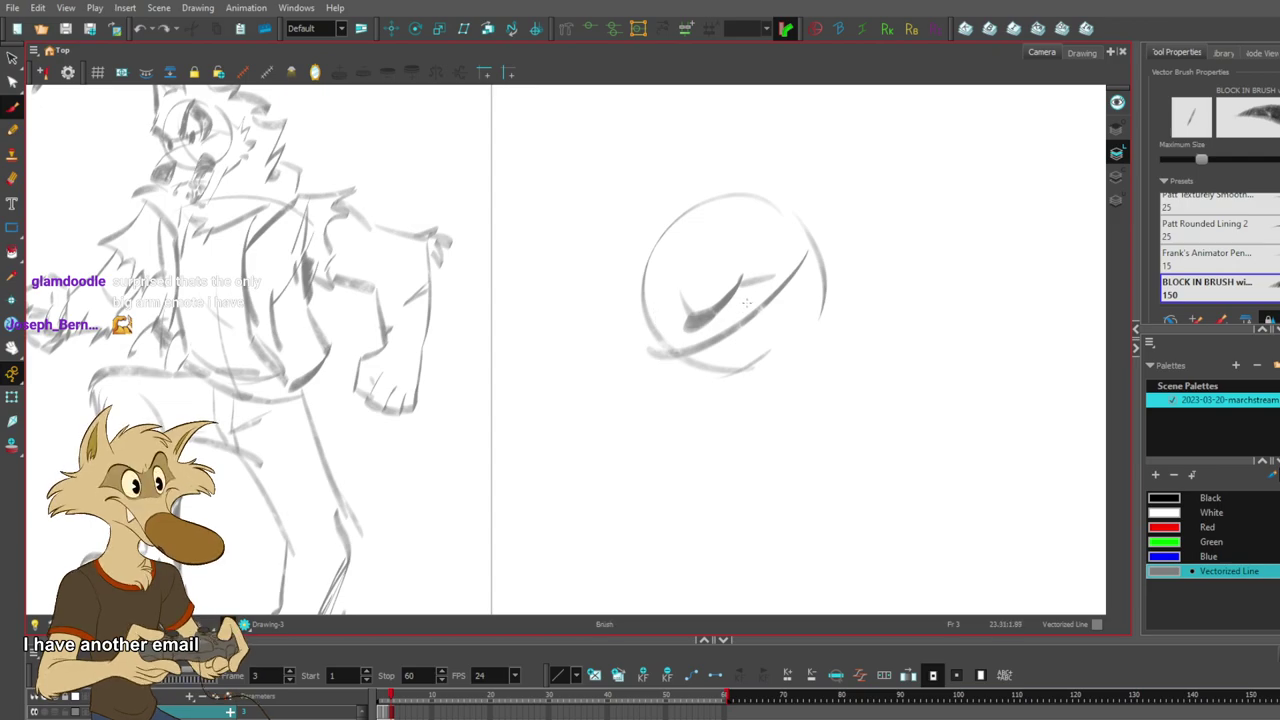
{"action": "key", "text": "ctrl+z"}
{"action": "key", "text": "ctrl+z"}
{"action": "left_click_drag", "start_coordinate": [690, 328], "coordinate": [745, 275]}
{"action": "key", "text": "ctrl+z"}
{"action": "left_click_drag", "start_coordinate": [671, 376], "coordinate": [717, 366]}
{"action": "key", "text": "ctrl+z"}
{"action": "left_click_drag", "start_coordinate": [672, 397], "coordinate": [636, 438]}
{"action": "key", "text": "ctrl+z"}
{"action": "key", "text": "ctrl+z"}
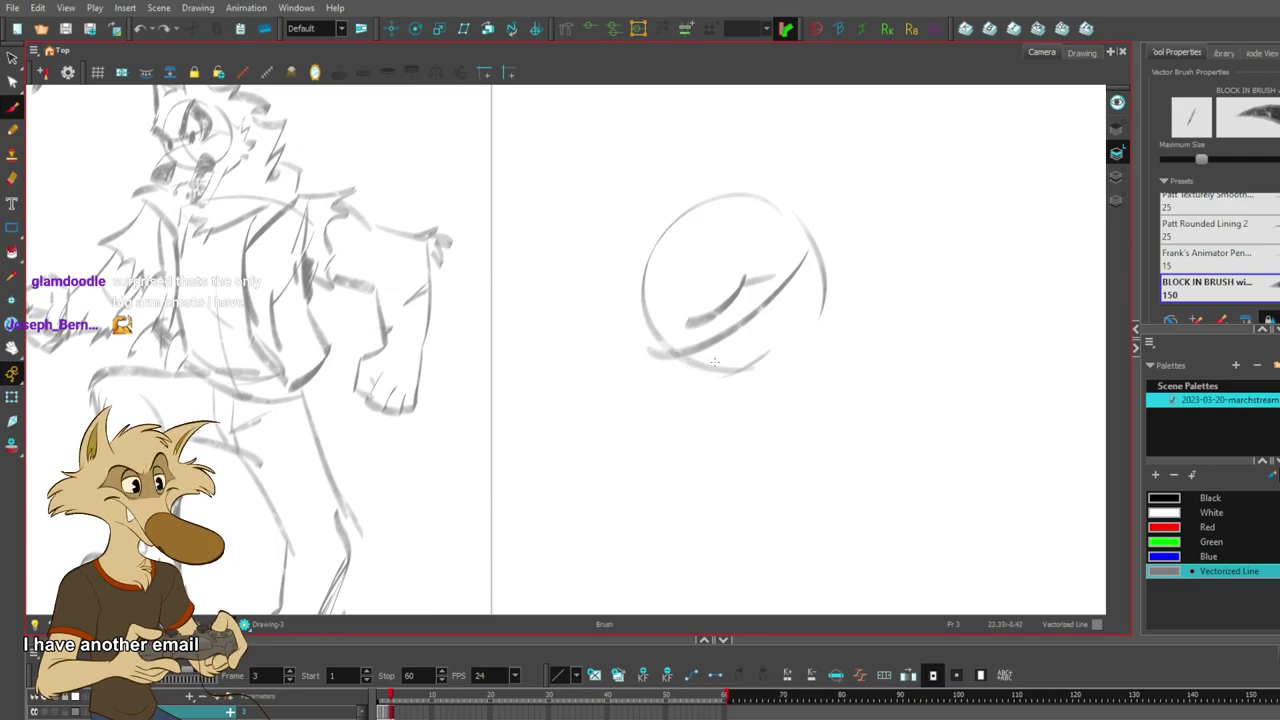
{"action": "scroll", "coordinate": [728, 381], "scroll_direction": "down", "scroll_amount": 3}
{"action": "scroll", "coordinate": [548, 400], "scroll_direction": "up", "scroll_amount": 2}
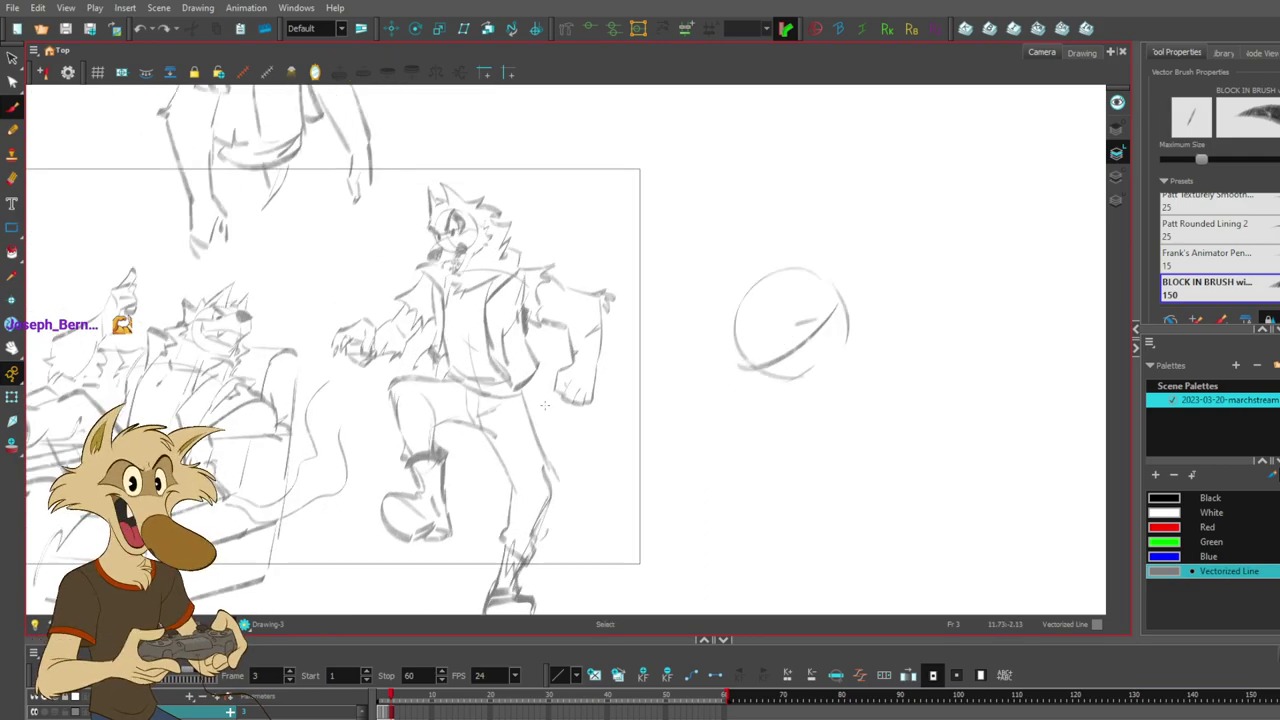
{"action": "scroll", "coordinate": [548, 400], "scroll_direction": "up", "scroll_amount": 1}
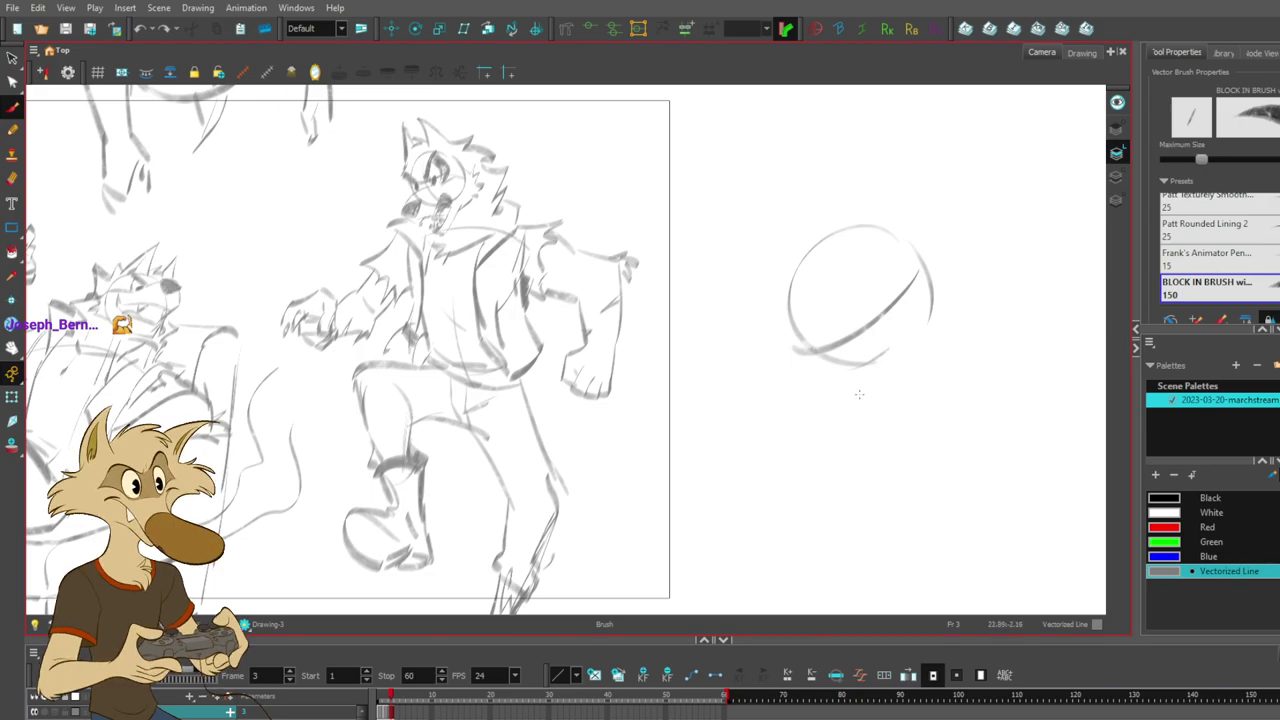
- Sketch a small shaded wedge-shaped nose just below the new head circle
{"action": "key", "text": "ctrl+z"}
{"action": "mouse_move", "coordinate": [845, 387]}
{"action": "left_mouse_down"}
{"action": "mouse_move", "coordinate": [900, 345]}
{"action": "mouse_move", "coordinate": [814, 407]}
{"action": "left_mouse_up"}
{"action": "key", "text": "ctrl+z"}
{"action": "mouse_move", "coordinate": [876, 373]}
{"action": "left_mouse_down"}
{"action": "mouse_move", "coordinate": [823, 403]}
{"action": "mouse_move", "coordinate": [885, 404]}
{"action": "mouse_move", "coordinate": [864, 413]}
{"action": "left_mouse_up"}
{"action": "key", "text": "ctrl+z"}
{"action": "mouse_move", "coordinate": [877, 374]}
{"action": "left_mouse_down"}
{"action": "mouse_move", "coordinate": [860, 414]}
{"action": "mouse_move", "coordinate": [871, 376]}
{"action": "mouse_move", "coordinate": [859, 406]}
{"action": "mouse_move", "coordinate": [860, 388]}
{"action": "mouse_move", "coordinate": [843, 392]}
{"action": "mouse_move", "coordinate": [857, 381]}
{"action": "mouse_move", "coordinate": [820, 406]}
{"action": "mouse_move", "coordinate": [865, 376]}
{"action": "mouse_move", "coordinate": [827, 403]}
{"action": "mouse_move", "coordinate": [853, 413]}
{"action": "mouse_move", "coordinate": [867, 382]}
{"action": "left_mouse_up"}
{"action": "key", "text": "ctrl+z"}
{"action": "key", "text": "ctrl+z"}
{"action": "key", "text": "ctrl+z"}
{"action": "key", "text": "ctrl+z"}
{"action": "mouse_move", "coordinate": [804, 420]}
{"action": "left_mouse_down"}
{"action": "mouse_move", "coordinate": [866, 430]}
{"action": "mouse_move", "coordinate": [884, 397]}
{"action": "mouse_move", "coordinate": [857, 436]}
{"action": "mouse_move", "coordinate": [912, 413]}
{"action": "left_mouse_up"}
{"action": "key", "text": "ctrl+z"}
{"action": "key", "text": "e"}
{"action": "key", "text": "ctrl+z"}
{"action": "key", "text": "ctrl+z"}
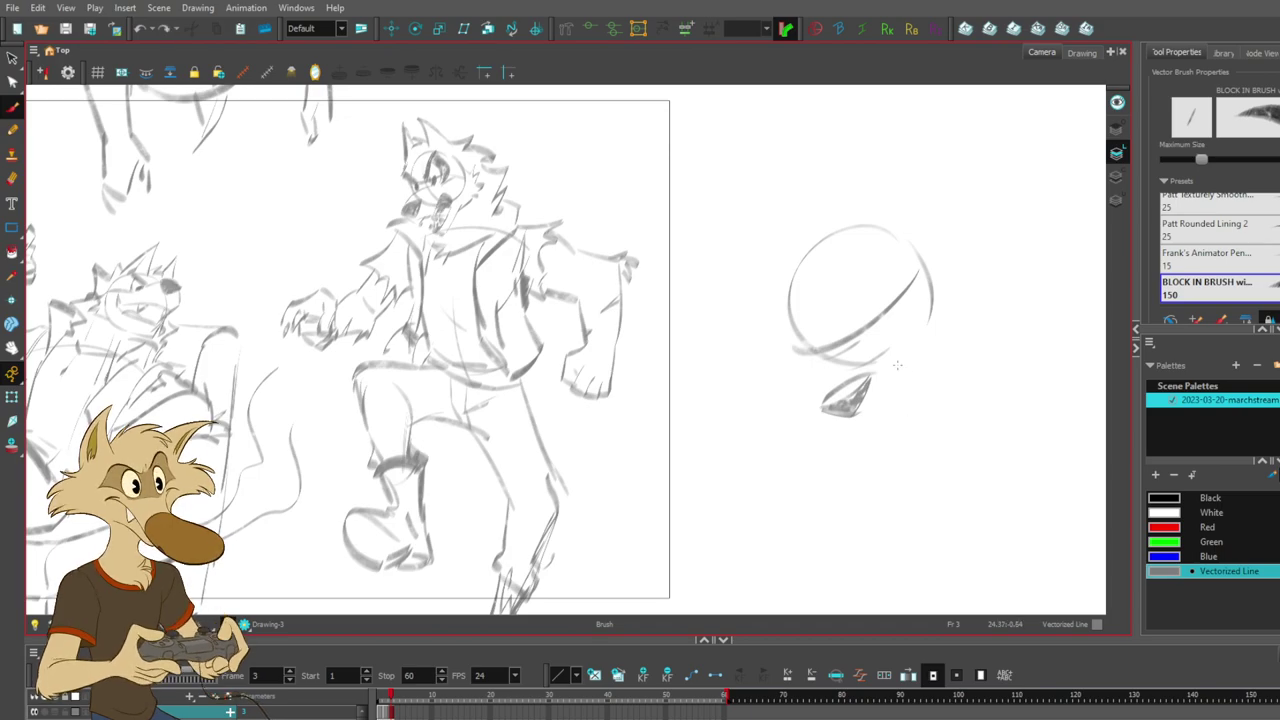
- Compare the size and placement of the new head circle with the other wolf poses on the sheet
{"action": "scroll", "coordinate": [896, 366], "scroll_direction": "down", "scroll_amount": 3}
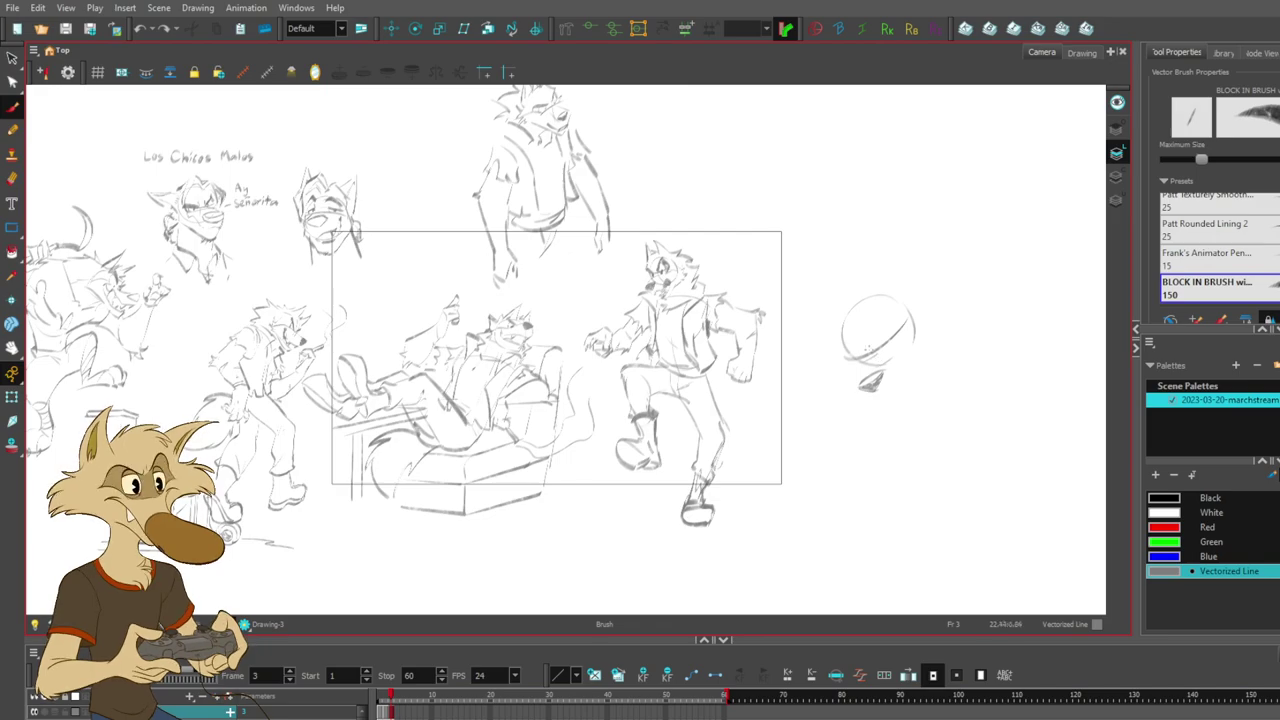
{"action": "scroll", "coordinate": [870, 341], "scroll_direction": "down", "scroll_amount": 2}
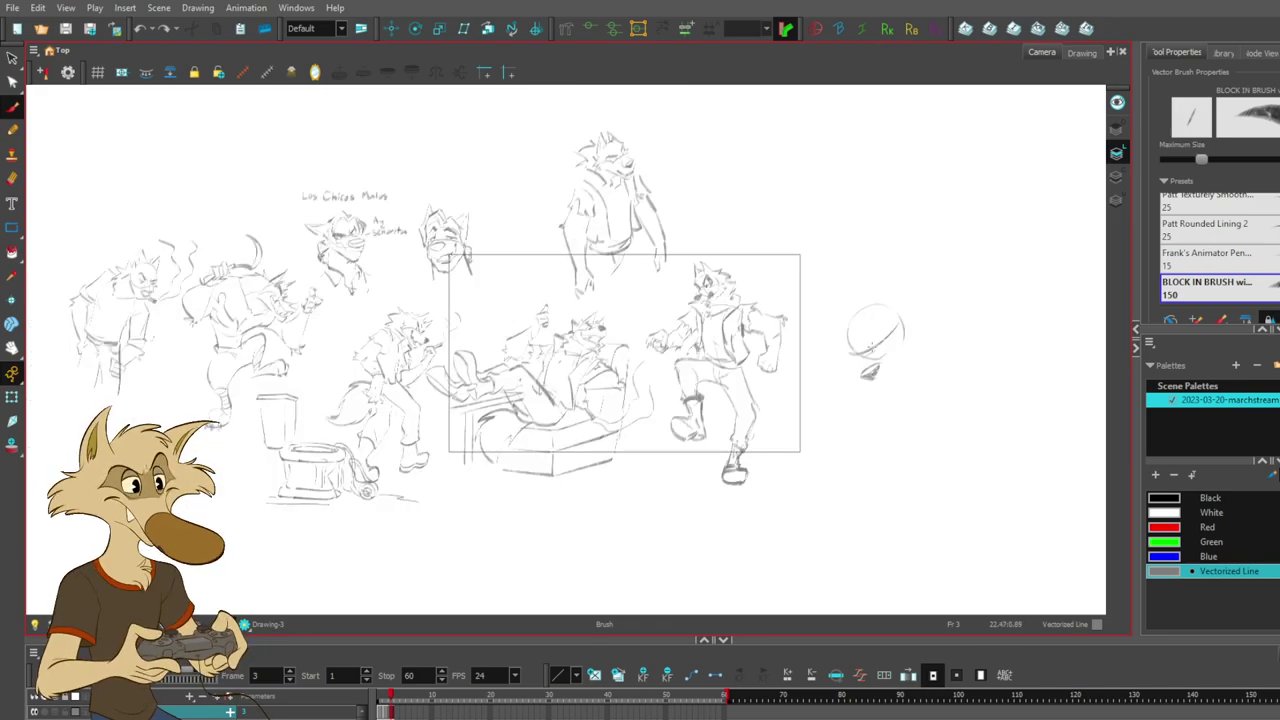
{"action": "scroll", "coordinate": [875, 345], "scroll_direction": "down", "scroll_amount": 2}
{"action": "scroll", "coordinate": [885, 352], "scroll_direction": "up", "scroll_amount": 4}
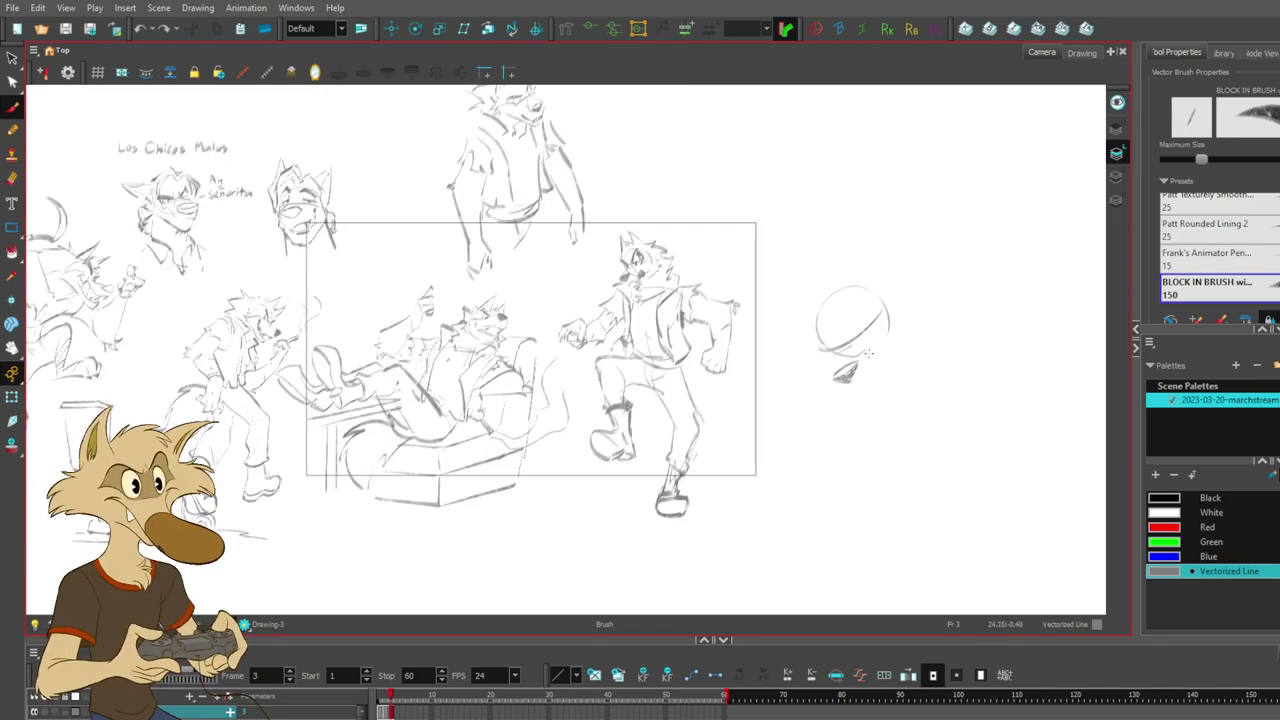
{"action": "scroll", "coordinate": [868, 352], "scroll_direction": "down", "scroll_amount": 2}
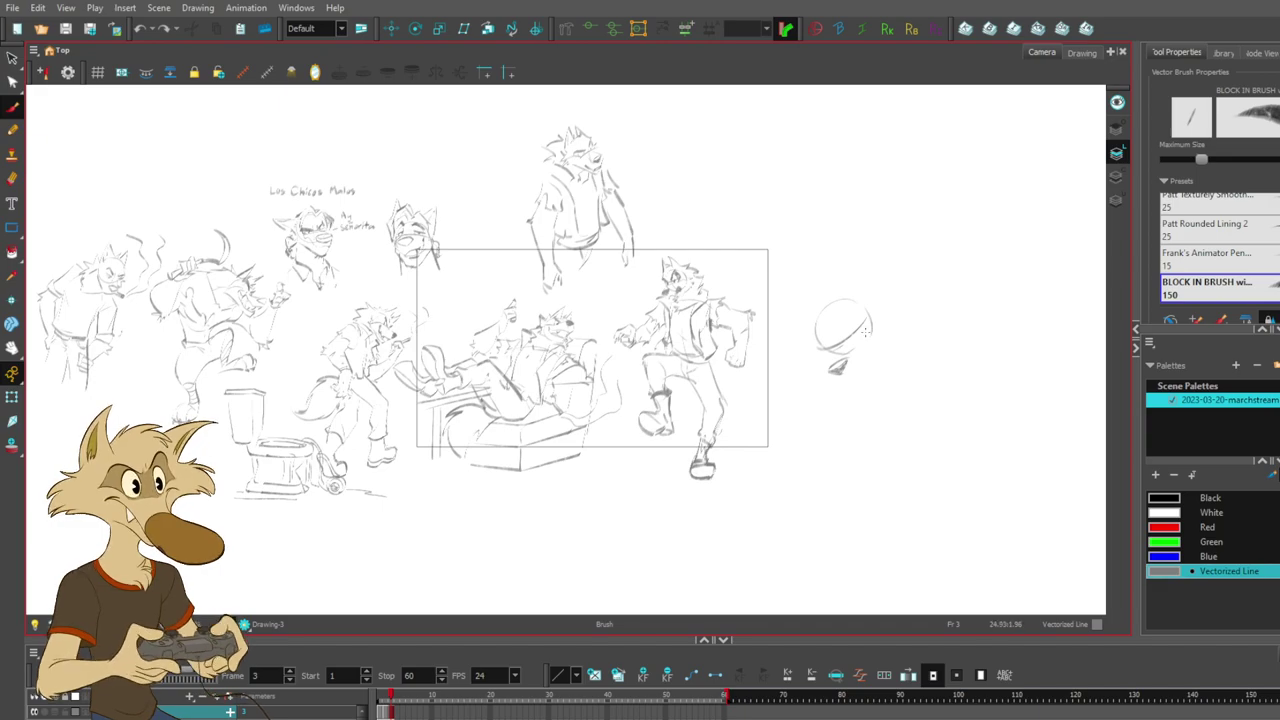
{"action": "scroll", "coordinate": [855, 346], "scroll_direction": "up", "scroll_amount": 2}
{"action": "scroll", "coordinate": [860, 350], "scroll_direction": "down", "scroll_amount": 2}
{"action": "scroll", "coordinate": [890, 355], "scroll_direction": "up", "scroll_amount": 2}
{"action": "scroll", "coordinate": [897, 356], "scroll_direction": "down", "scroll_amount": 1}
{"action": "scroll", "coordinate": [890, 350], "scroll_direction": "up", "scroll_amount": 3}
{"action": "scroll", "coordinate": [884, 346], "scroll_direction": "down", "scroll_amount": 1}
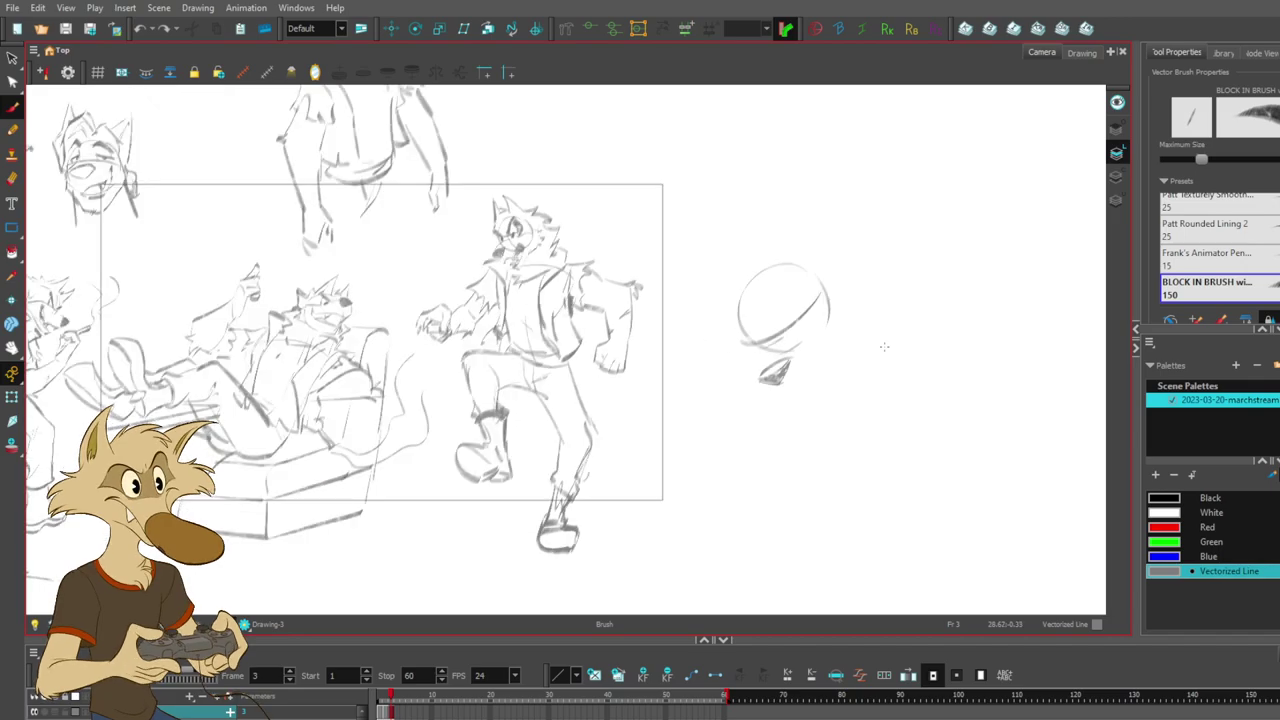
{"action": "scroll", "coordinate": [884, 346], "scroll_direction": "down", "scroll_amount": 2}
{"action": "scroll", "coordinate": [888, 346], "scroll_direction": "up", "scroll_amount": 3}
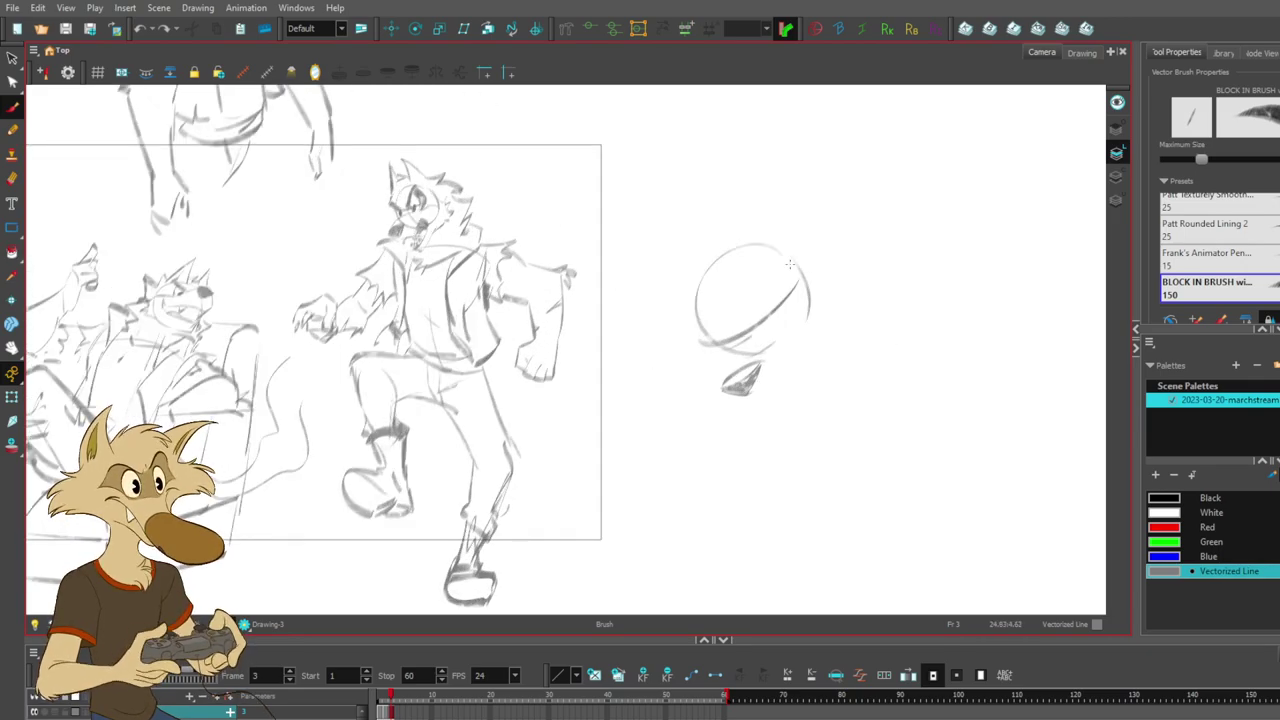
- Select the new head circle and nose, move them up the canvas and scale them down
{"action": "key", "text": "s"}
{"action": "mouse_move", "coordinate": [730, 207]}
{"action": "left_mouse_down"}
{"action": "mouse_move", "coordinate": [872, 266]}
{"action": "mouse_move", "coordinate": [845, 228]}
{"action": "left_mouse_up"}
{"action": "left_click_drag", "start_coordinate": [767, 301], "coordinate": [802, 160]}
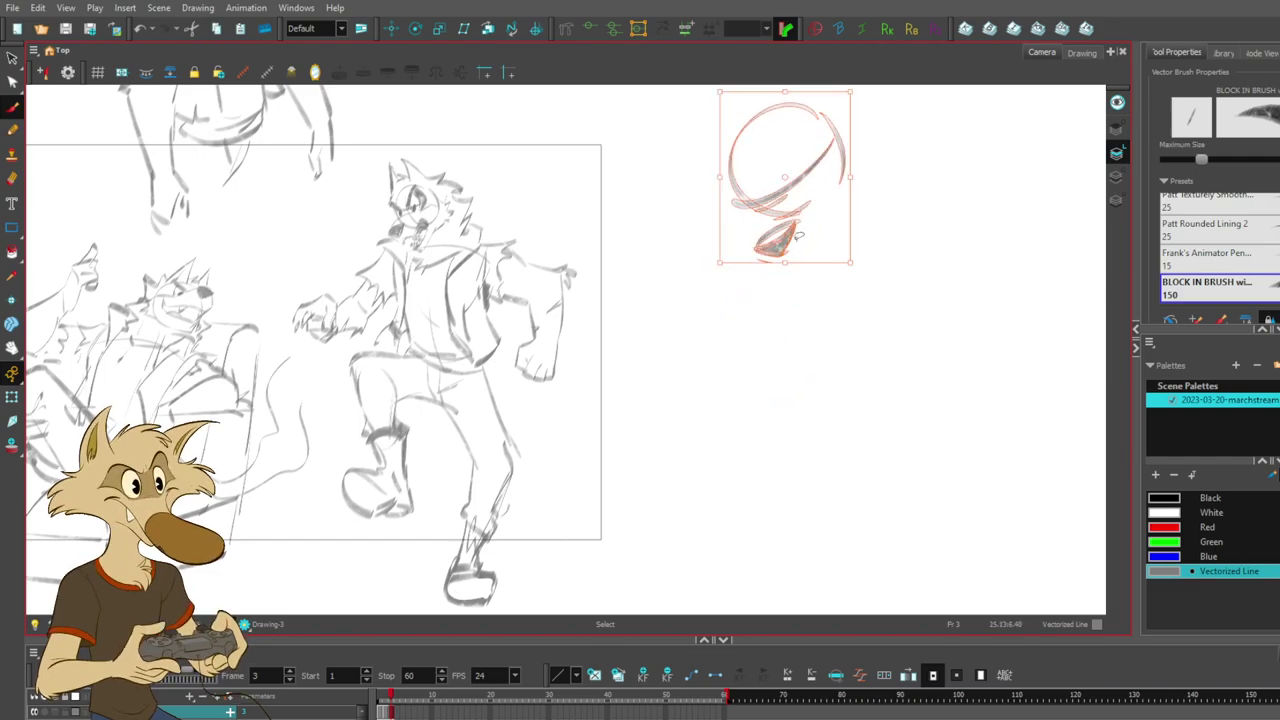
{"action": "left_click_drag", "start_coordinate": [723, 264], "coordinate": [758, 217]}
{"action": "mouse_move", "coordinate": [758, 363]}
{"action": "left_mouse_down"}
{"action": "mouse_move", "coordinate": [795, 492]}
{"action": "mouse_move", "coordinate": [767, 466]}
{"action": "left_mouse_up"}
{"action": "key", "text": "ctrl+z"}
{"action": "left_click_drag", "start_coordinate": [842, 358], "coordinate": [910, 342]}
{"action": "key", "text": "ctrl+z"}
{"action": "left_click_drag", "start_coordinate": [795, 340], "coordinate": [905, 416]}
{"action": "key", "text": "ctrl+z"}
{"action": "key", "text": "ctrl+z"}
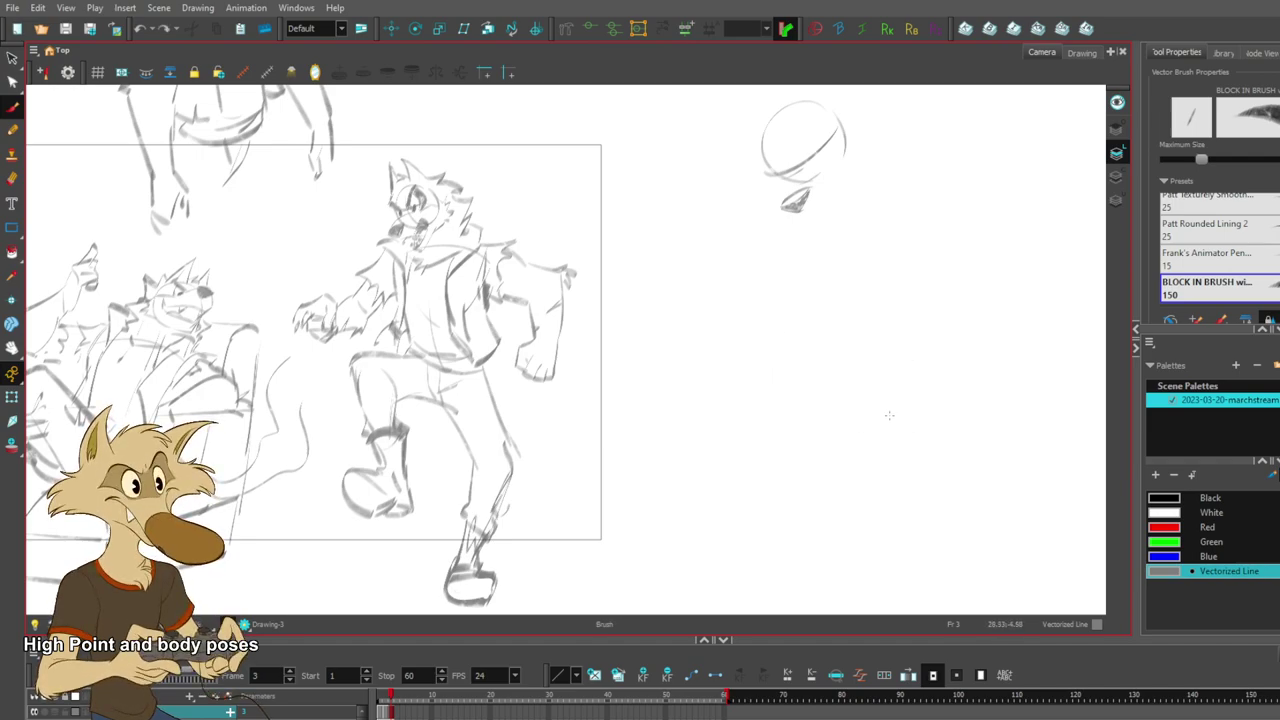
- Sketch the curved side outlines of a rough rounded body shape in the empty space below the new head circle
{"action": "mouse_move", "coordinate": [954, 363]}
{"action": "left_mouse_down"}
{"action": "mouse_move", "coordinate": [796, 430]}
{"action": "mouse_move", "coordinate": [786, 456]}
{"action": "left_mouse_up"}
{"action": "key", "text": "ctrl+z"}
{"action": "mouse_move", "coordinate": [896, 303]}
{"action": "left_mouse_down"}
{"action": "mouse_move", "coordinate": [817, 298]}
{"action": "mouse_move", "coordinate": [796, 405]}
{"action": "left_mouse_up"}
{"action": "key", "text": "ctrl+z"}
{"action": "left_click_drag", "start_coordinate": [932, 325], "coordinate": [861, 408]}
{"action": "mouse_move", "coordinate": [812, 293]}
{"action": "left_mouse_down"}
{"action": "mouse_move", "coordinate": [778, 384]}
{"action": "mouse_move", "coordinate": [770, 375]}
{"action": "left_mouse_up"}
{"action": "key", "text": "ctrl+z"}
{"action": "mouse_move", "coordinate": [860, 405]}
{"action": "left_mouse_down"}
{"action": "mouse_move", "coordinate": [787, 395]}
{"action": "mouse_move", "coordinate": [904, 387]}
{"action": "mouse_move", "coordinate": [816, 418]}
{"action": "left_mouse_up"}
{"action": "key", "text": "ctrl+z"}
{"action": "mouse_move", "coordinate": [738, 393]}
{"action": "left_mouse_down"}
{"action": "mouse_move", "coordinate": [812, 400]}
{"action": "mouse_move", "coordinate": [755, 411]}
{"action": "mouse_move", "coordinate": [850, 413]}
{"action": "left_mouse_up"}
{"action": "key", "text": "ctrl+z"}
- Add an inner contour curve to the rough body shape and a long curve sweeping up from its lower edge
{"action": "key", "text": "ctrl+z"}
{"action": "left_click_drag", "start_coordinate": [828, 440], "coordinate": [860, 421]}
{"action": "key", "text": "ctrl+z"}
{"action": "mouse_move", "coordinate": [882, 340]}
{"action": "left_mouse_down"}
{"action": "mouse_move", "coordinate": [836, 404]}
{"action": "mouse_move", "coordinate": [846, 411]}
{"action": "left_mouse_up"}
{"action": "key", "text": "ctrl+z"}
{"action": "key", "text": "ctrl+z"}
{"action": "left_click_drag", "start_coordinate": [812, 316], "coordinate": [787, 390]}
{"action": "key", "text": "ctrl+z"}
{"action": "left_click_drag", "start_coordinate": [801, 325], "coordinate": [795, 398]}
{"action": "left_click_drag", "start_coordinate": [912, 382], "coordinate": [967, 287]}
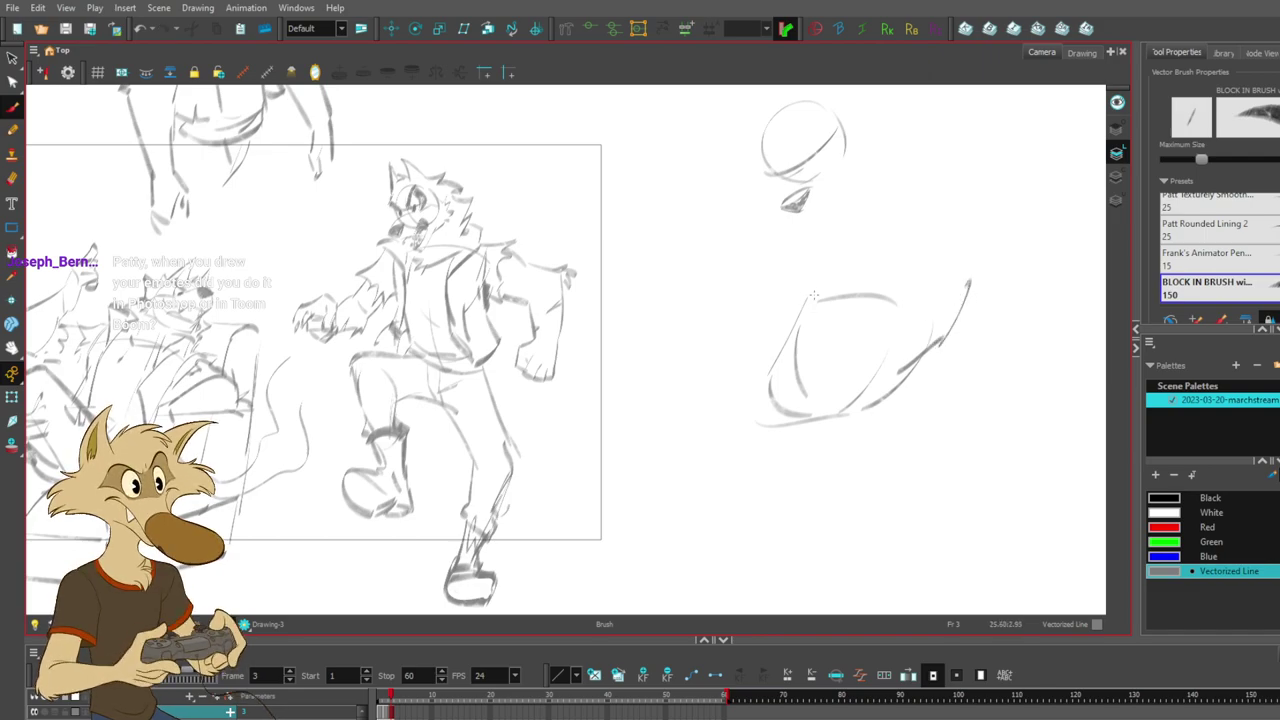
- Sketch a curved limb stroke rising from the body shape's near corner and try a long upright curve on its far side
{"action": "left_click_drag", "start_coordinate": [844, 319], "coordinate": [818, 365]}
{"action": "left_click_drag", "start_coordinate": [736, 312], "coordinate": [764, 358]}
{"action": "key", "text": "ctrl+z"}
{"action": "mouse_move", "coordinate": [730, 302]}
{"action": "left_mouse_down"}
{"action": "mouse_move", "coordinate": [761, 384]}
{"action": "mouse_move", "coordinate": [760, 335]}
{"action": "mouse_move", "coordinate": [760, 390]}
{"action": "left_mouse_up"}
{"action": "key", "text": "ctrl+z"}
{"action": "key", "text": "ctrl+z"}
{"action": "key", "text": "ctrl+z"}
{"action": "left_click_drag", "start_coordinate": [732, 292], "coordinate": [768, 370]}
{"action": "key", "text": "ctrl+z"}
{"action": "left_click_drag", "start_coordinate": [922, 395], "coordinate": [1000, 232]}
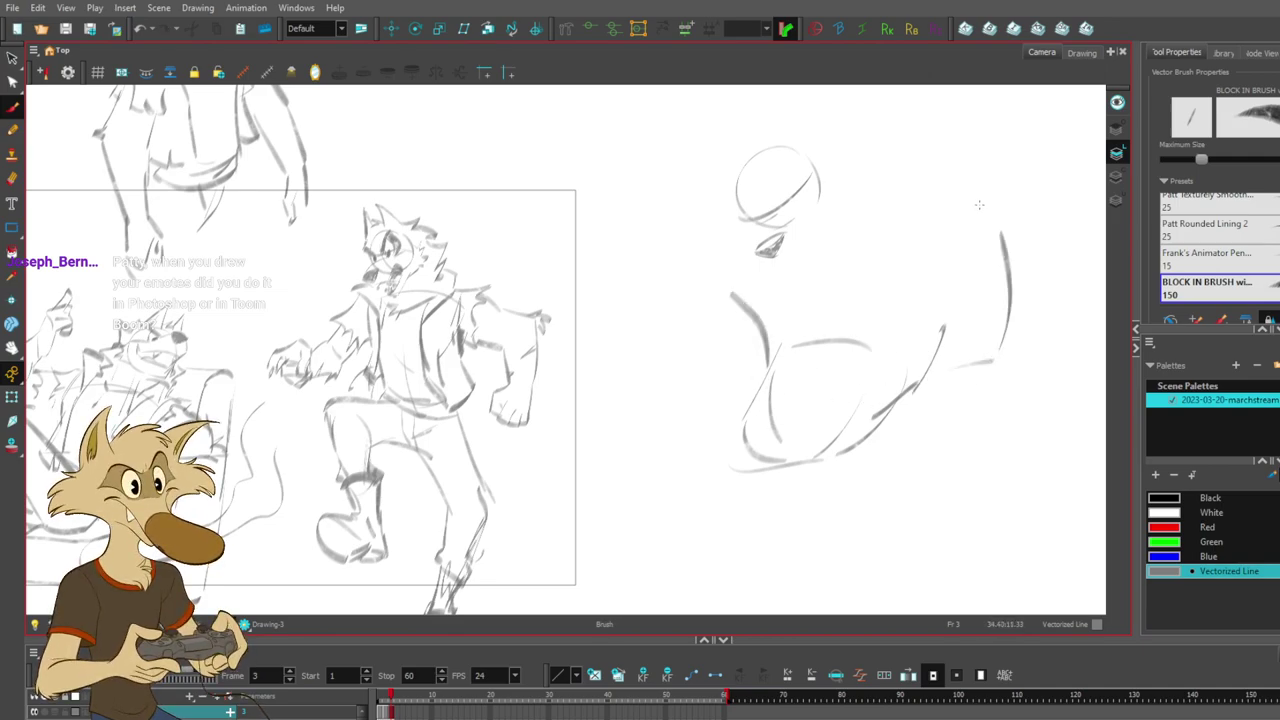
{"action": "key", "text": "ctrl+z"}
- Select the new head circle and nose and move them sideways, closer to the kicking wolf
{"action": "left_click_drag", "start_coordinate": [846, 250], "coordinate": [831, 278]}
{"action": "key", "text": "s"}
{"action": "mouse_move", "coordinate": [779, 153]}
{"action": "left_mouse_down"}
{"action": "mouse_move", "coordinate": [771, 290]}
{"action": "mouse_move", "coordinate": [783, 228]}
{"action": "mouse_move", "coordinate": [643, 152]}
{"action": "left_mouse_up"}
{"action": "left_click_drag", "start_coordinate": [851, 334], "coordinate": [791, 354]}
{"action": "key", "text": "s"}
{"action": "key", "text": "alt+b"}
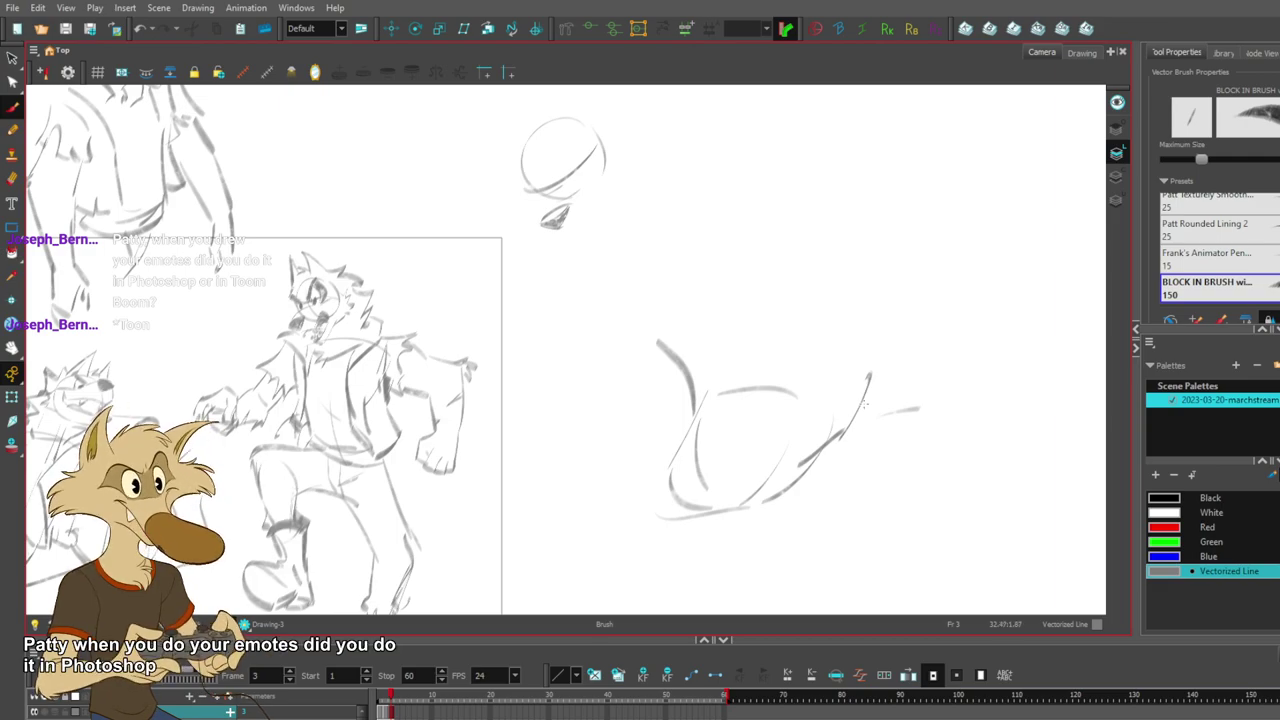
{"action": "scroll", "coordinate": [865, 403], "scroll_direction": "down", "scroll_amount": 4}
{"action": "scroll", "coordinate": [850, 415], "scroll_direction": "up", "scroll_amount": 4}
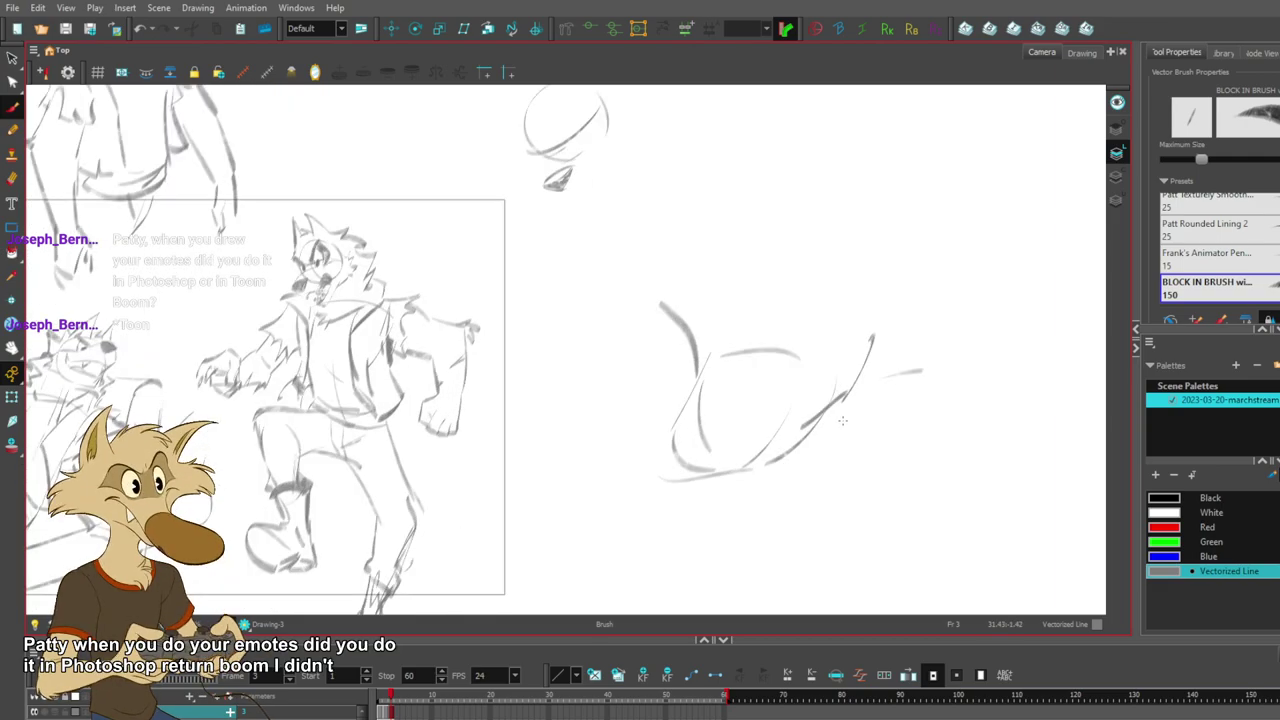
{"action": "scroll", "coordinate": [843, 420], "scroll_direction": "down", "scroll_amount": 2}
{"action": "scroll", "coordinate": [830, 445], "scroll_direction": "up", "scroll_amount": 2}
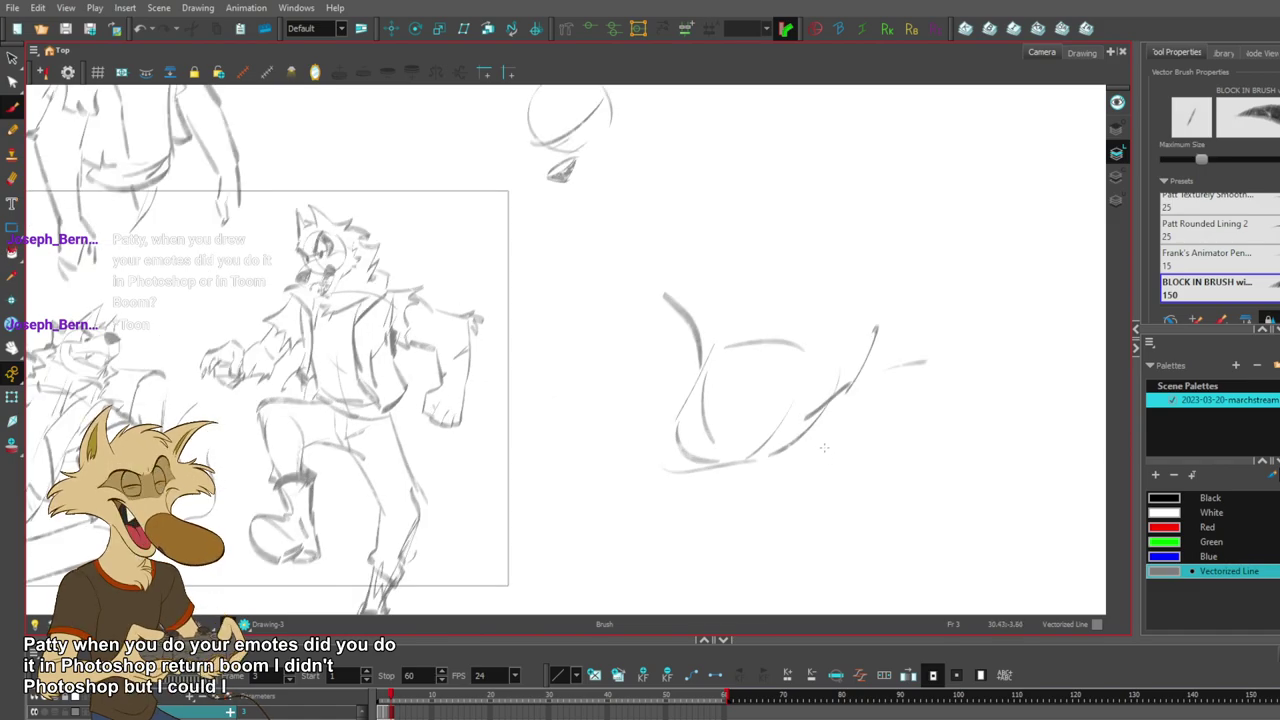
{"action": "scroll", "coordinate": [824, 448], "scroll_direction": "down", "scroll_amount": 3}
{"action": "scroll", "coordinate": [803, 424], "scroll_direction": "up", "scroll_amount": 2}
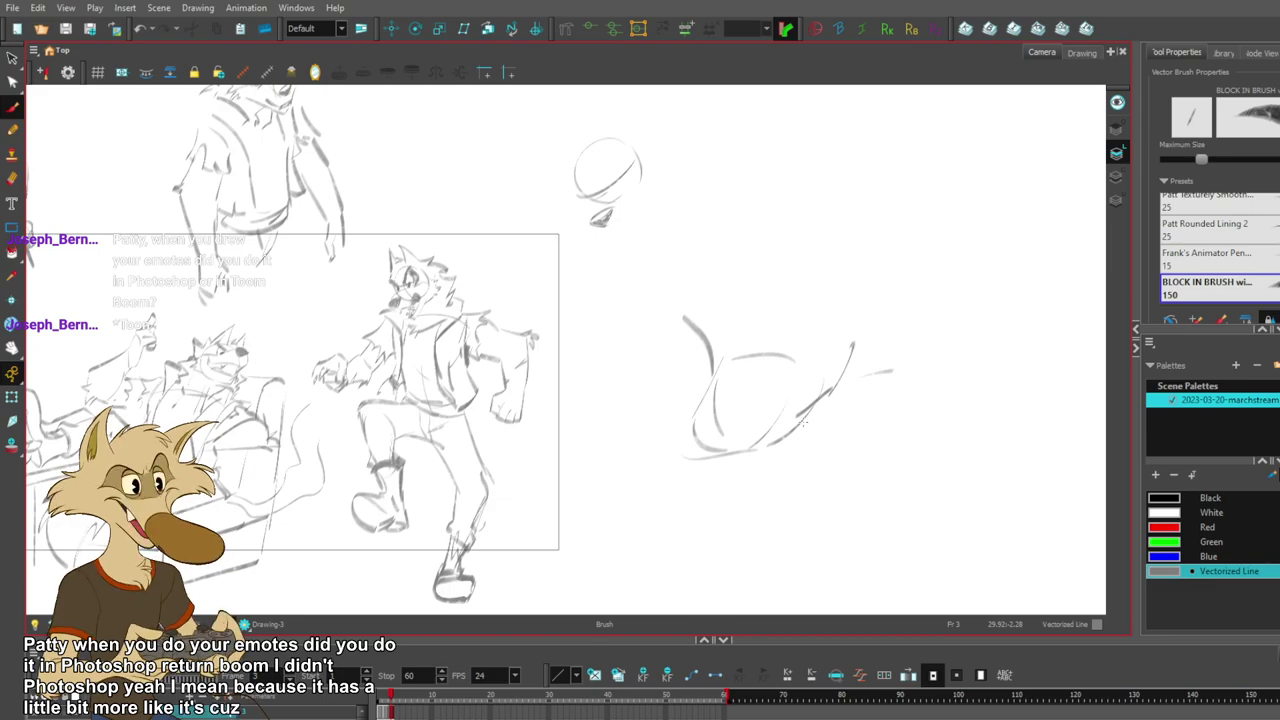
{"action": "scroll", "coordinate": [803, 423], "scroll_direction": "down", "scroll_amount": 1}
{"action": "scroll", "coordinate": [841, 422], "scroll_direction": "up", "scroll_amount": 1}
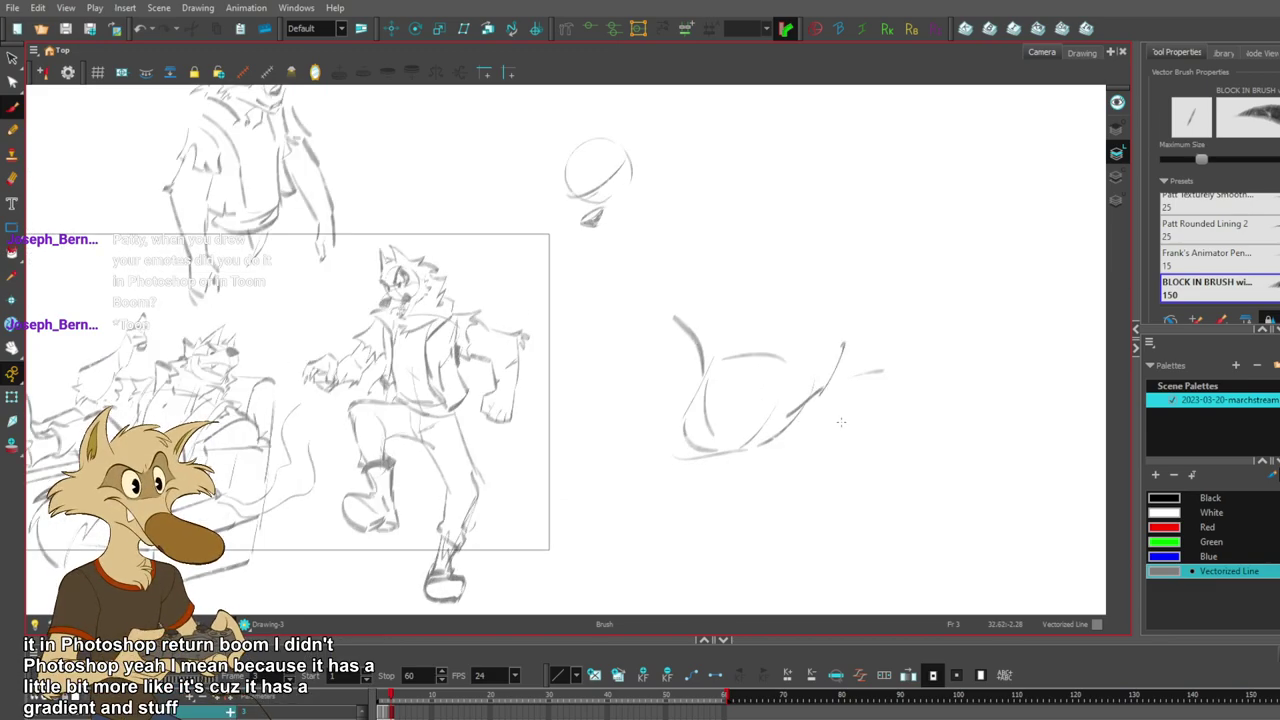
{"action": "scroll", "coordinate": [841, 422], "scroll_direction": "up", "scroll_amount": 2}
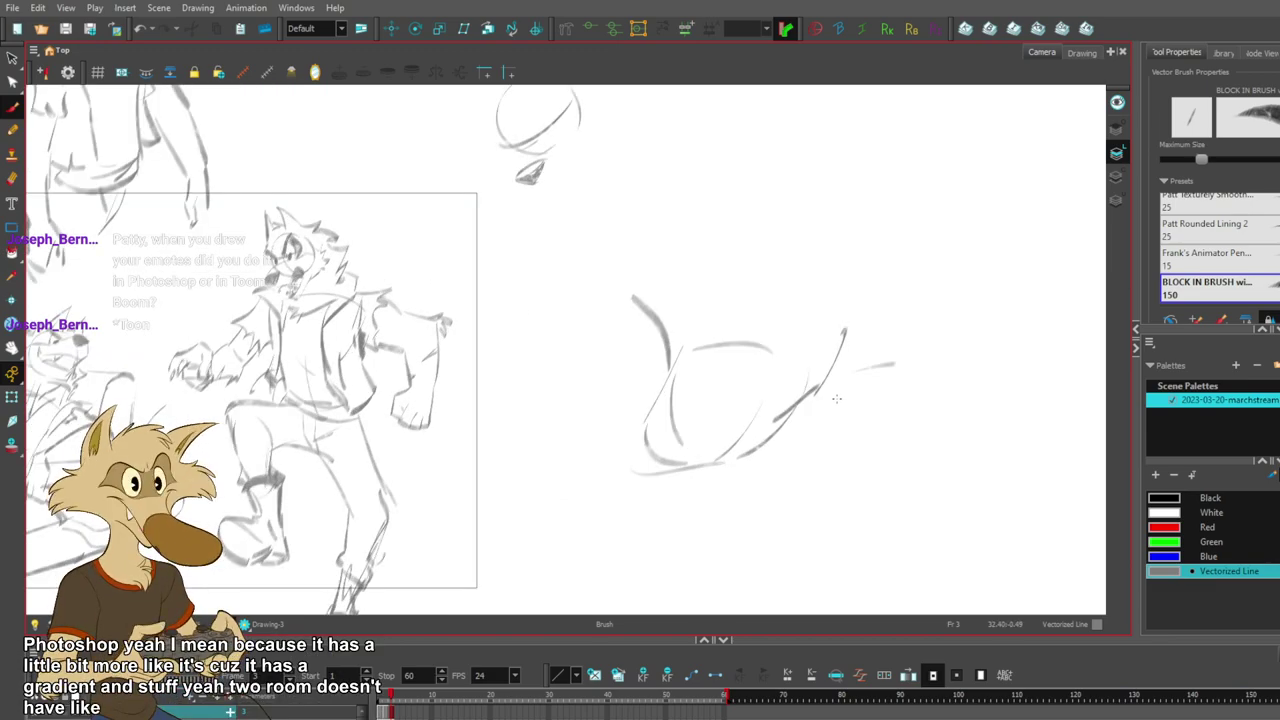
- Remove the body shape's upswept end curve and try long shoulder lines across the space above the shape
{"action": "key", "text": "ctrl+z"}
{"action": "left_click_drag", "start_coordinate": [815, 397], "coordinate": [846, 327]}
{"action": "key", "text": "ctrl+z"}
{"action": "left_click_drag", "start_coordinate": [640, 257], "coordinate": [757, 289]}
{"action": "key", "text": "ctrl+z"}
{"action": "mouse_move", "coordinate": [639, 261]}
{"action": "left_mouse_down"}
{"action": "mouse_move", "coordinate": [772, 260]}
{"action": "mouse_move", "coordinate": [825, 285]}
{"action": "left_mouse_up"}
{"action": "key", "text": "ctrl+z"}
{"action": "key", "text": "ctrl+z"}
{"action": "left_click_drag", "start_coordinate": [696, 268], "coordinate": [829, 280]}
{"action": "key", "text": "ctrl+z"}
{"action": "left_click_drag", "start_coordinate": [660, 296], "coordinate": [862, 272]}
{"action": "key", "text": "ctrl+z"}
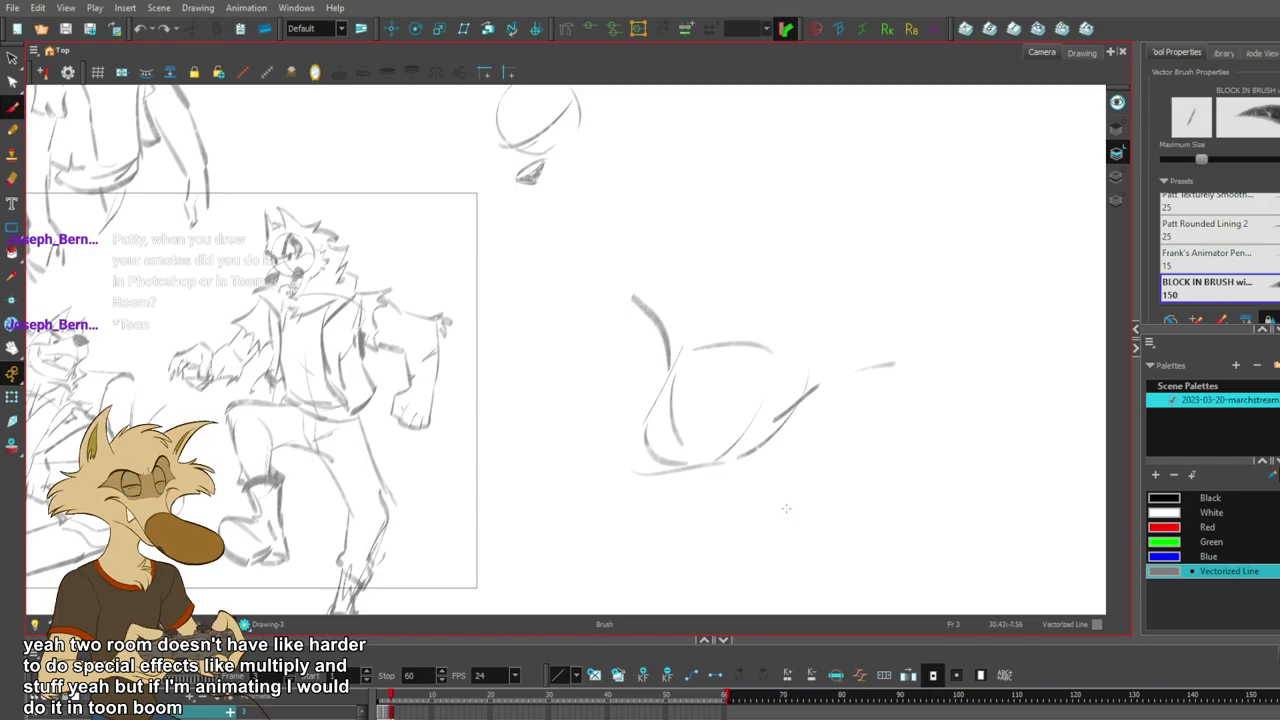
{"action": "scroll", "coordinate": [765, 470], "scroll_direction": "down", "scroll_amount": 3}
{"action": "scroll", "coordinate": [752, 491], "scroll_direction": "up", "scroll_amount": 3}
{"action": "scroll", "coordinate": [751, 489], "scroll_direction": "down", "scroll_amount": 1}
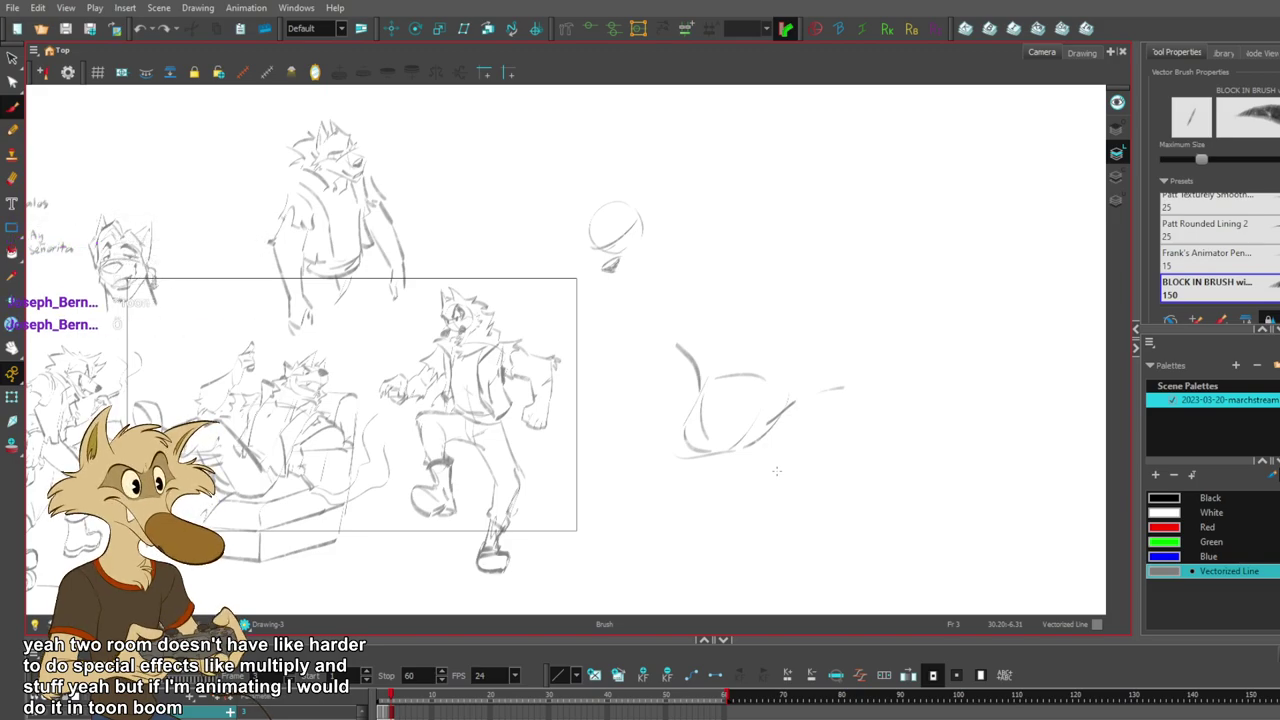
{"action": "scroll", "coordinate": [776, 470], "scroll_direction": "up", "scroll_amount": 2}
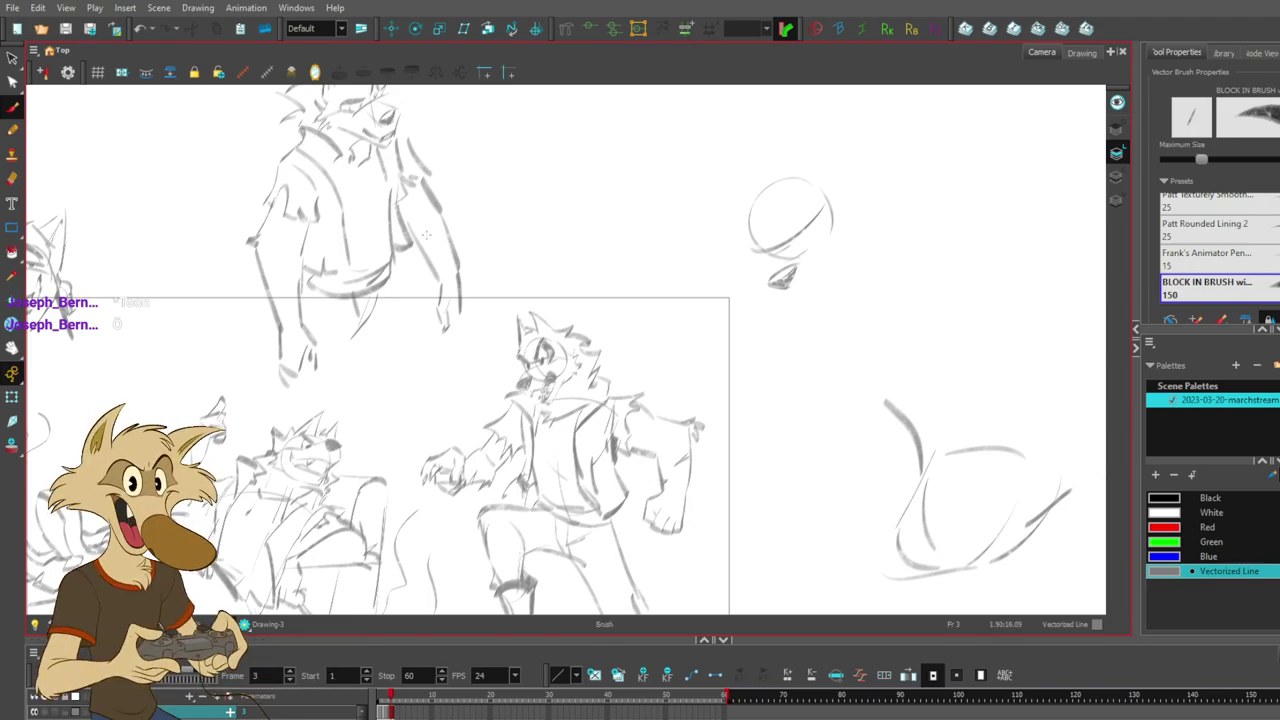
{"action": "key", "text": "alt+s"}
{"action": "key", "text": "ctrl+z"}
{"action": "mouse_move", "coordinate": [349, 178]}
{"action": "left_mouse_down"}
{"action": "mouse_move", "coordinate": [347, 248]}
{"action": "mouse_move", "coordinate": [362, 177]}
{"action": "mouse_move", "coordinate": [402, 198]}
{"action": "left_mouse_up"}
{"action": "key", "text": "ctrl+z"}
{"action": "left_click_drag", "start_coordinate": [570, 312], "coordinate": [457, 238]}
{"action": "left_click_drag", "start_coordinate": [723, 384], "coordinate": [677, 301]}
{"action": "key", "text": "1"}
{"action": "key", "text": "1"}
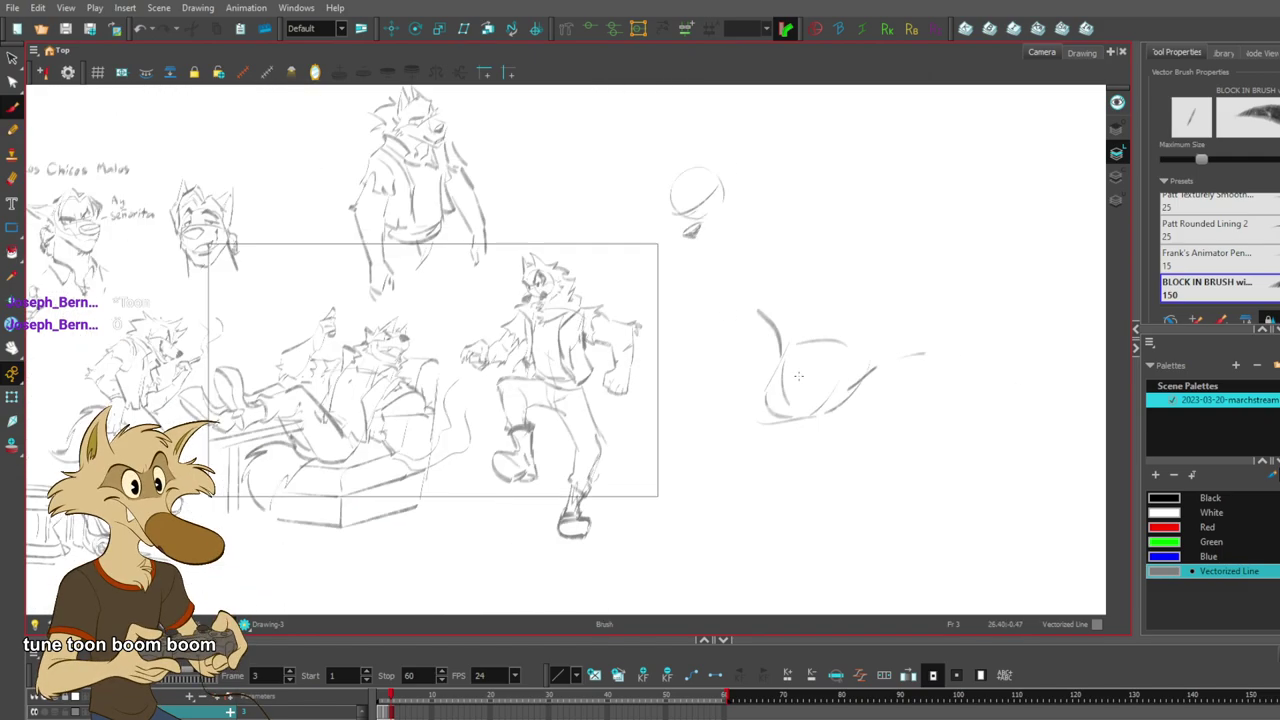
- Select all the rough body strokes beside the kicking wolf and delete them
{"action": "key", "text": "2"}
{"action": "key", "text": "2"}
{"action": "key", "text": "s"}
{"action": "left_click_drag", "start_coordinate": [778, 227], "coordinate": [920, 214]}
{"action": "key", "text": "Delete"}
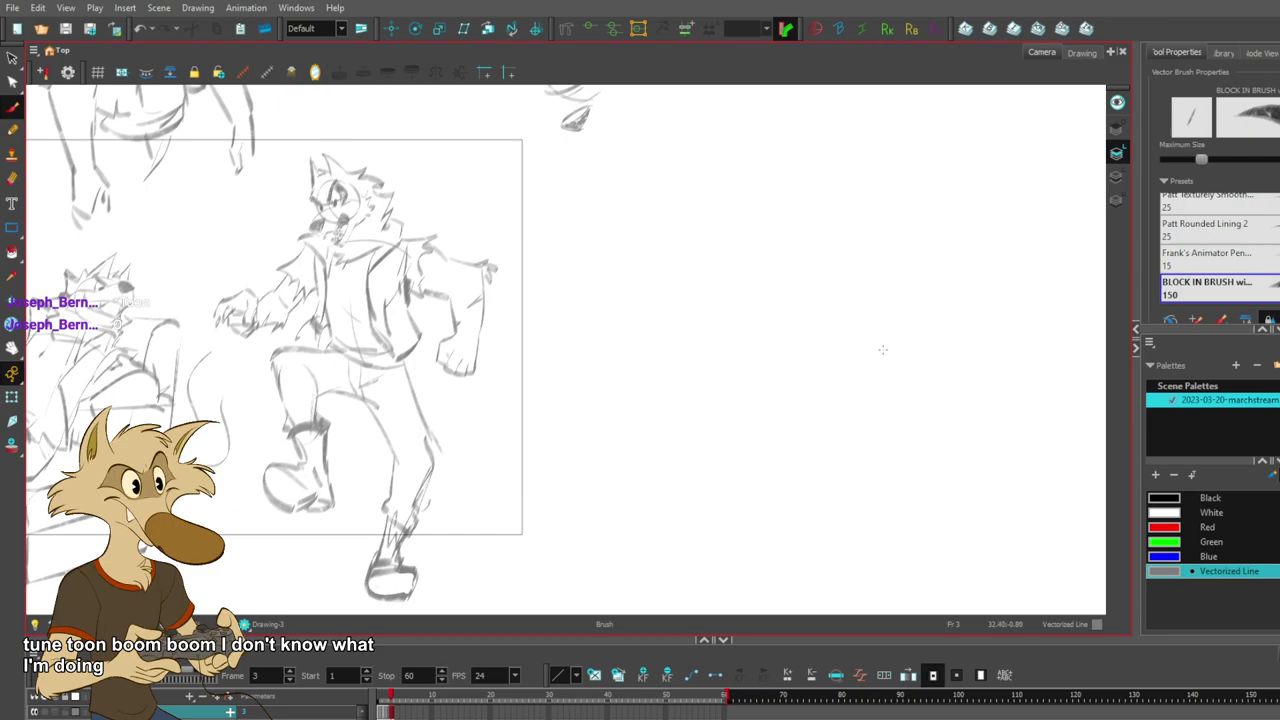
- Draw a single diagonal jaw stroke in the cleared space beside the kicking wolf as the start of a larger head
{"action": "scroll", "coordinate": [885, 330], "scroll_direction": "up", "scroll_amount": 2}
{"action": "scroll", "coordinate": [891, 320], "scroll_direction": "down", "scroll_amount": 3}
{"action": "scroll", "coordinate": [893, 313], "scroll_direction": "up", "scroll_amount": 1}
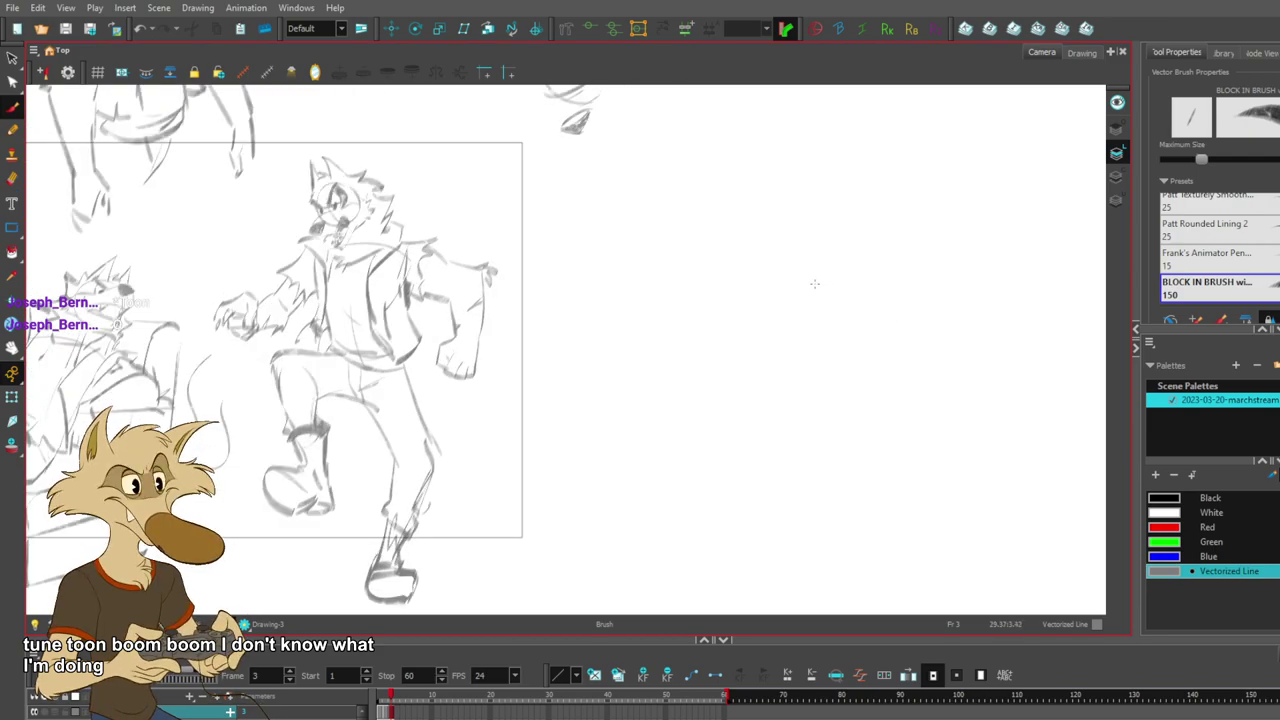
{"action": "left_click_drag", "start_coordinate": [757, 349], "coordinate": [837, 274]}
{"action": "key", "text": "ctrl+z"}
{"action": "left_click_drag", "start_coordinate": [737, 369], "coordinate": [832, 302]}
{"action": "left_click_drag", "start_coordinate": [770, 217], "coordinate": [820, 248]}
{"action": "key", "text": "alt+s"}
{"action": "key", "text": "ctrl+z"}
{"action": "left_click_drag", "start_coordinate": [710, 200], "coordinate": [775, 180]}
{"action": "key", "text": "ctrl+z"}
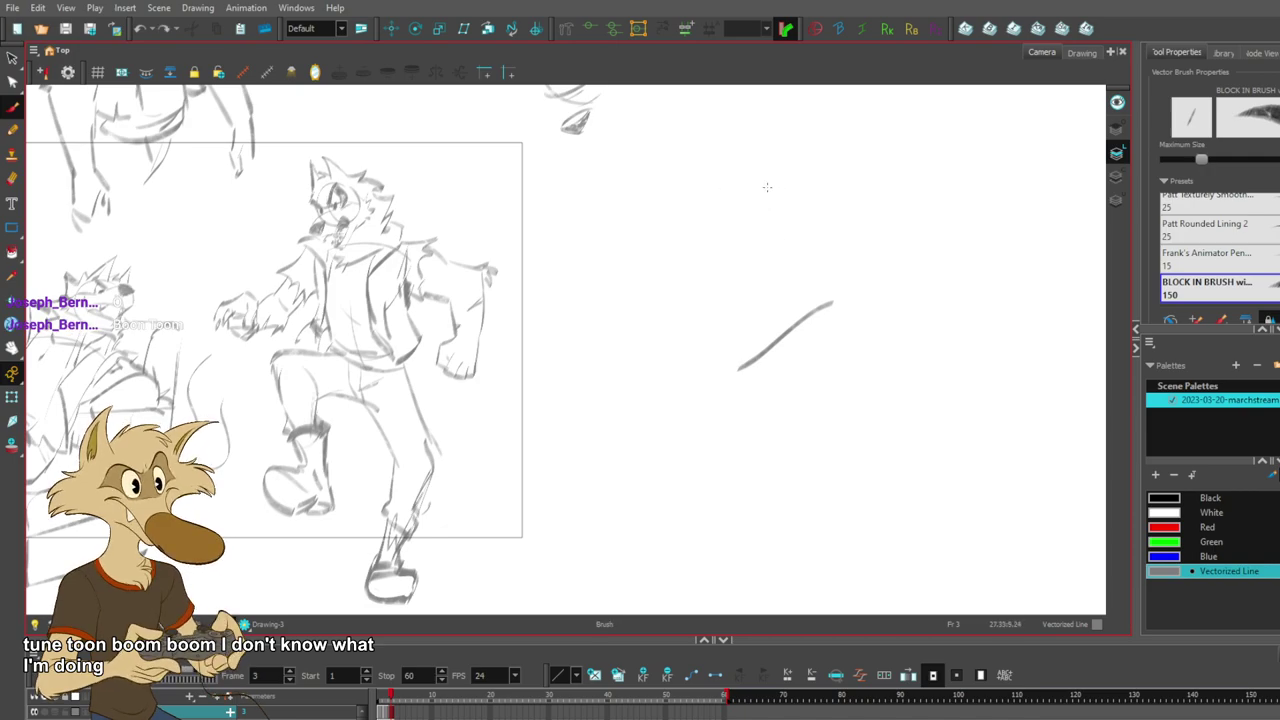
- Sketch the curved arc of the skull above the diagonal jaw stroke
{"action": "key", "text": "alt+b"}
{"action": "left_click_drag", "start_coordinate": [710, 208], "coordinate": [696, 300]}
{"action": "key", "text": "ctrl+z"}
{"action": "left_click_drag", "start_coordinate": [712, 250], "coordinate": [802, 240]}
{"action": "key", "text": "ctrl+z"}
{"action": "left_click_drag", "start_coordinate": [758, 186], "coordinate": [805, 232]}
{"action": "left_click_drag", "start_coordinate": [736, 166], "coordinate": [812, 232]}
{"action": "key", "text": "ctrl+z"}
- Sketch the forehead contour and the spiky ear and hair tufts at the front of the large wolf head
{"action": "mouse_move", "coordinate": [692, 218]}
{"action": "left_mouse_down"}
{"action": "mouse_move", "coordinate": [725, 288]}
{"action": "mouse_move", "coordinate": [744, 231]}
{"action": "left_mouse_up"}
{"action": "key", "text": "ctrl+z"}
{"action": "mouse_move", "coordinate": [730, 177]}
{"action": "left_mouse_down"}
{"action": "mouse_move", "coordinate": [707, 236]}
{"action": "mouse_move", "coordinate": [661, 257]}
{"action": "left_mouse_up"}
{"action": "key", "text": "ctrl+z"}
{"action": "key", "text": "ctrl+z"}
{"action": "left_click_drag", "start_coordinate": [686, 163], "coordinate": [661, 238]}
{"action": "key", "text": "ctrl+z"}
{"action": "key", "text": "ctrl+z"}
{"action": "mouse_move", "coordinate": [672, 187]}
{"action": "left_mouse_down"}
{"action": "mouse_move", "coordinate": [720, 165]}
{"action": "mouse_move", "coordinate": [686, 122]}
{"action": "mouse_move", "coordinate": [698, 182]}
{"action": "mouse_move", "coordinate": [728, 172]}
{"action": "mouse_move", "coordinate": [728, 193]}
{"action": "mouse_move", "coordinate": [667, 160]}
{"action": "mouse_move", "coordinate": [680, 190]}
{"action": "left_mouse_up"}
{"action": "scroll", "coordinate": [776, 162], "scroll_direction": "up", "scroll_amount": 1}
{"action": "key", "text": "ctrl+z"}
{"action": "key", "text": "ctrl+z"}
{"action": "mouse_move", "coordinate": [675, 198]}
{"action": "left_mouse_down"}
{"action": "mouse_move", "coordinate": [622, 224]}
{"action": "mouse_move", "coordinate": [702, 192]}
{"action": "mouse_move", "coordinate": [658, 240]}
{"action": "mouse_move", "coordinate": [673, 213]}
{"action": "mouse_move", "coordinate": [637, 165]}
{"action": "mouse_move", "coordinate": [654, 200]}
{"action": "left_mouse_up"}
{"action": "key", "text": "ctrl+z"}
- Sketch the muzzle bridge, rounded nose and angry brow creases on the large wolf head
{"action": "mouse_move", "coordinate": [741, 263]}
{"action": "left_mouse_down"}
{"action": "mouse_move", "coordinate": [666, 323]}
{"action": "mouse_move", "coordinate": [696, 340]}
{"action": "mouse_move", "coordinate": [706, 318]}
{"action": "left_mouse_up"}
{"action": "key", "text": "ctrl+z"}
{"action": "key", "text": "ctrl+z"}
{"action": "left_click_drag", "start_coordinate": [657, 354], "coordinate": [697, 326]}
{"action": "key", "text": "ctrl+z"}
{"action": "mouse_move", "coordinate": [686, 271]}
{"action": "left_mouse_down"}
{"action": "mouse_move", "coordinate": [653, 295]}
{"action": "mouse_move", "coordinate": [678, 302]}
{"action": "left_mouse_up"}
{"action": "key", "text": "ctrl+z"}
- Sketch the jagged fur along the back of the large wolf head and the underside of its muzzle
{"action": "mouse_move", "coordinate": [758, 187]}
{"action": "left_mouse_down"}
{"action": "mouse_move", "coordinate": [801, 171]}
{"action": "mouse_move", "coordinate": [787, 188]}
{"action": "mouse_move", "coordinate": [854, 218]}
{"action": "mouse_move", "coordinate": [848, 240]}
{"action": "mouse_move", "coordinate": [881, 240]}
{"action": "mouse_move", "coordinate": [857, 284]}
{"action": "left_mouse_up"}
{"action": "mouse_move", "coordinate": [712, 320]}
{"action": "left_mouse_down"}
{"action": "mouse_move", "coordinate": [658, 358]}
{"action": "mouse_move", "coordinate": [665, 330]}
{"action": "mouse_move", "coordinate": [645, 351]}
{"action": "left_mouse_up"}
{"action": "key", "text": "ctrl+z"}
{"action": "key", "text": "ctrl+z"}
{"action": "key", "text": "ctrl+z"}
{"action": "key", "text": "ctrl+z"}
{"action": "mouse_move", "coordinate": [696, 318]}
{"action": "left_mouse_down"}
{"action": "mouse_move", "coordinate": [646, 350]}
{"action": "mouse_move", "coordinate": [688, 338]}
{"action": "mouse_move", "coordinate": [685, 353]}
{"action": "mouse_move", "coordinate": [743, 375]}
{"action": "mouse_move", "coordinate": [740, 342]}
{"action": "mouse_move", "coordinate": [770, 308]}
{"action": "left_mouse_up"}
{"action": "key", "text": "ctrl+z"}
{"action": "key", "text": "ctrl+z"}
{"action": "key", "text": "ctrl+z"}
{"action": "key", "text": "ctrl+z"}
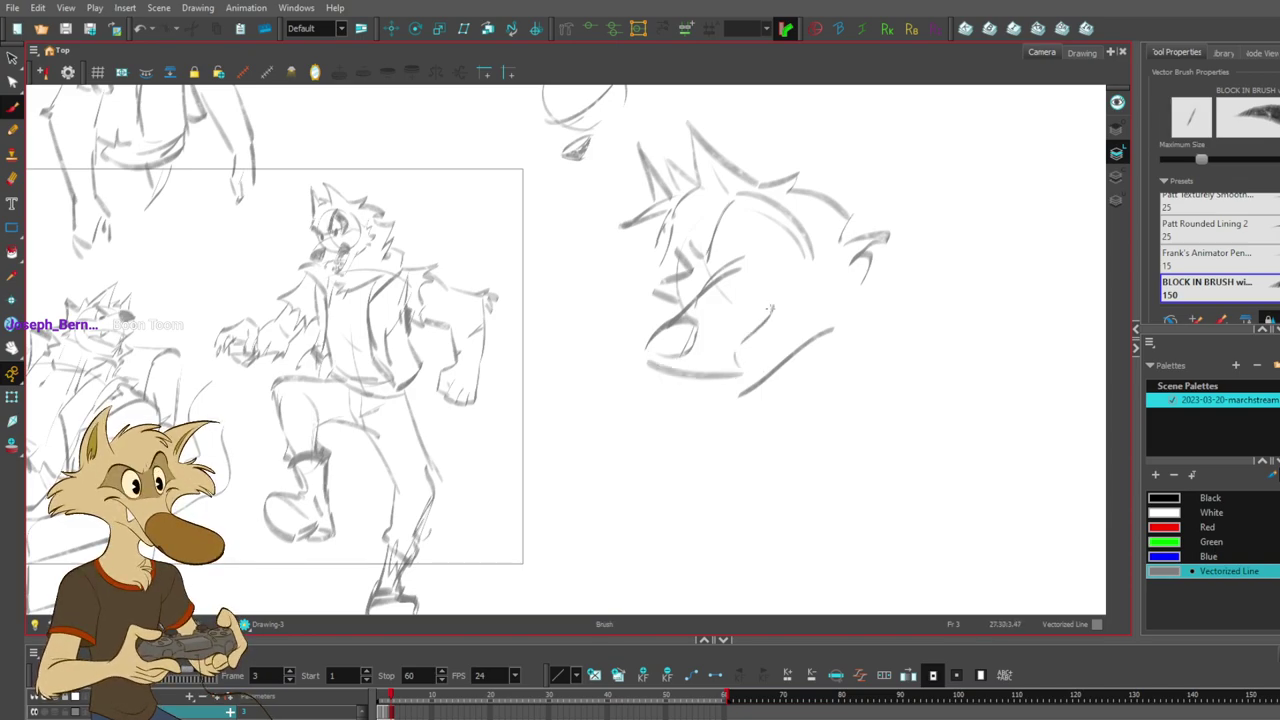
- Try a curved cheek line rising from the end of the muzzle toward the eye area
{"action": "key", "text": "ctrl+z"}
{"action": "mouse_move", "coordinate": [737, 362]}
{"action": "left_mouse_down"}
{"action": "mouse_move", "coordinate": [774, 294]}
{"action": "mouse_move", "coordinate": [770, 264]}
{"action": "left_mouse_up"}
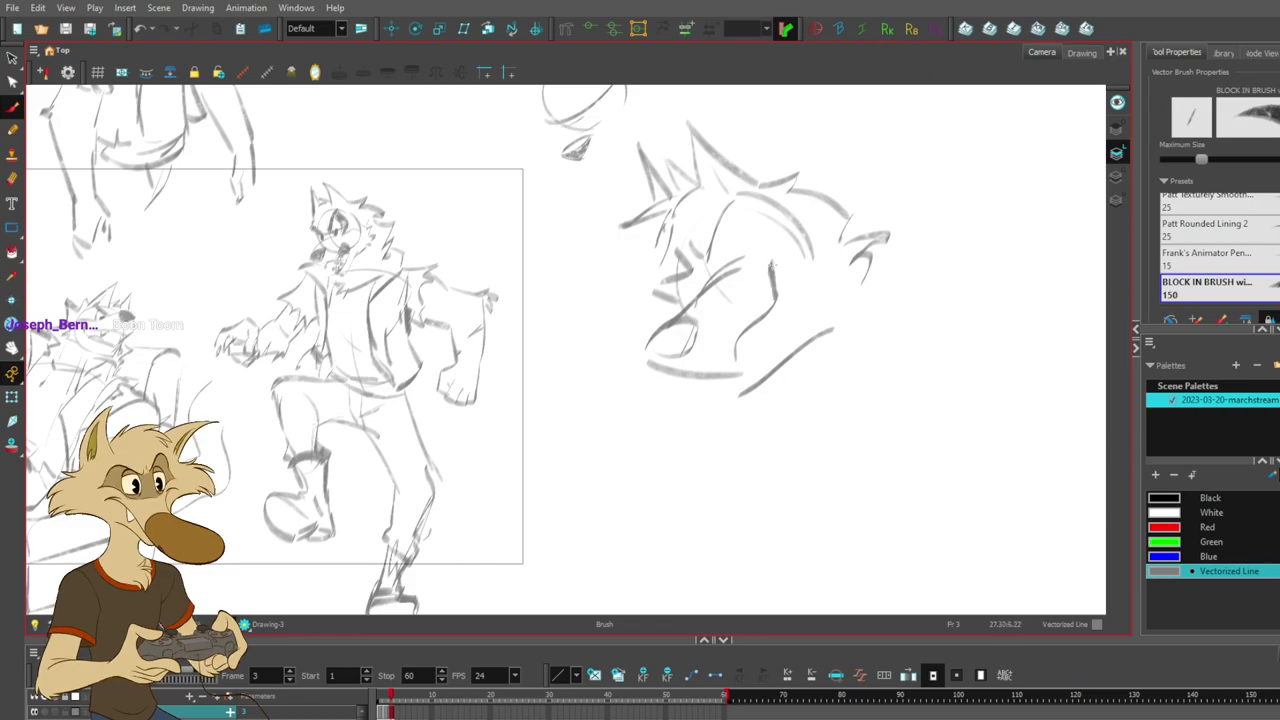
{"action": "left_click_drag", "start_coordinate": [757, 326], "coordinate": [744, 335]}
{"action": "key", "text": "ctrl+z"}
{"action": "key", "text": "ctrl+z"}
{"action": "key", "text": "ctrl+z"}
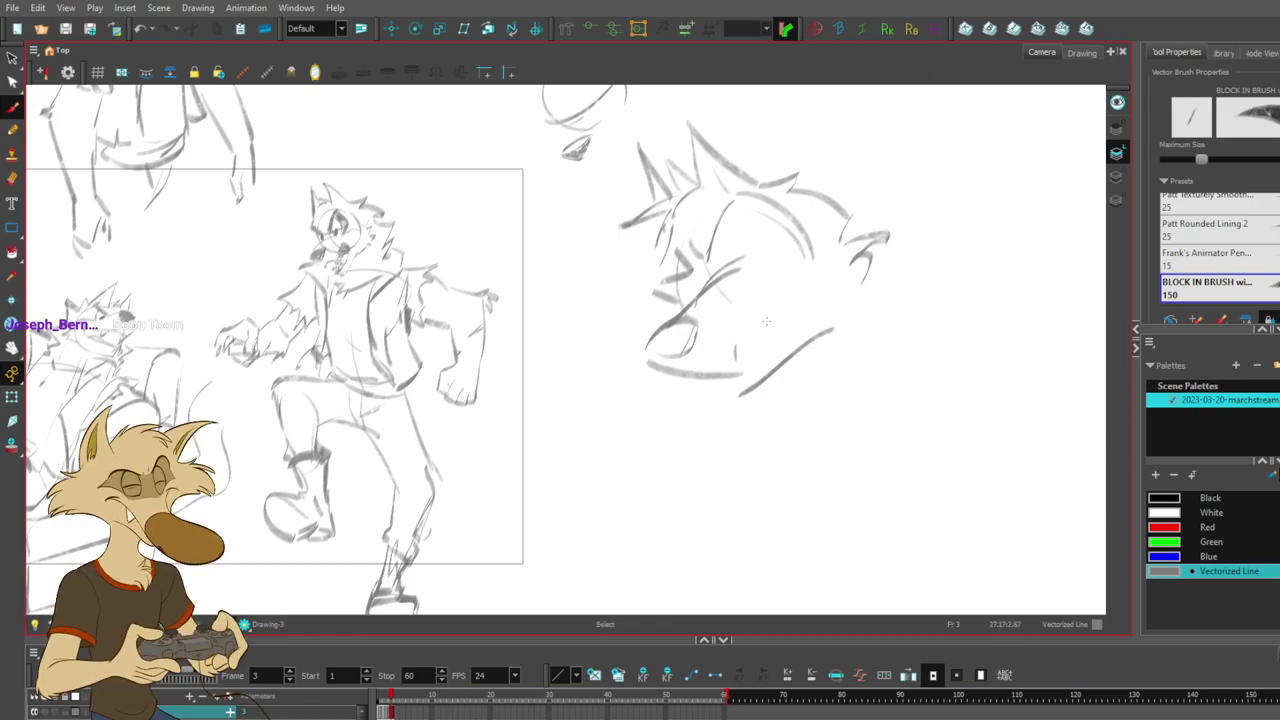
- Sketch the lower jaw line and chin, then add throat strokes and a fur tuft at the back of the neck
{"action": "key", "text": "ctrl+z"}
{"action": "mouse_move", "coordinate": [738, 390]}
{"action": "left_mouse_down"}
{"action": "mouse_move", "coordinate": [788, 310]}
{"action": "mouse_move", "coordinate": [739, 385]}
{"action": "mouse_move", "coordinate": [713, 393]}
{"action": "mouse_move", "coordinate": [742, 376]}
{"action": "left_mouse_up"}
{"action": "key", "text": "ctrl+z"}
{"action": "mouse_move", "coordinate": [692, 393]}
{"action": "left_mouse_down"}
{"action": "mouse_move", "coordinate": [731, 393]}
{"action": "mouse_move", "coordinate": [684, 445]}
{"action": "mouse_move", "coordinate": [713, 450]}
{"action": "left_mouse_up"}
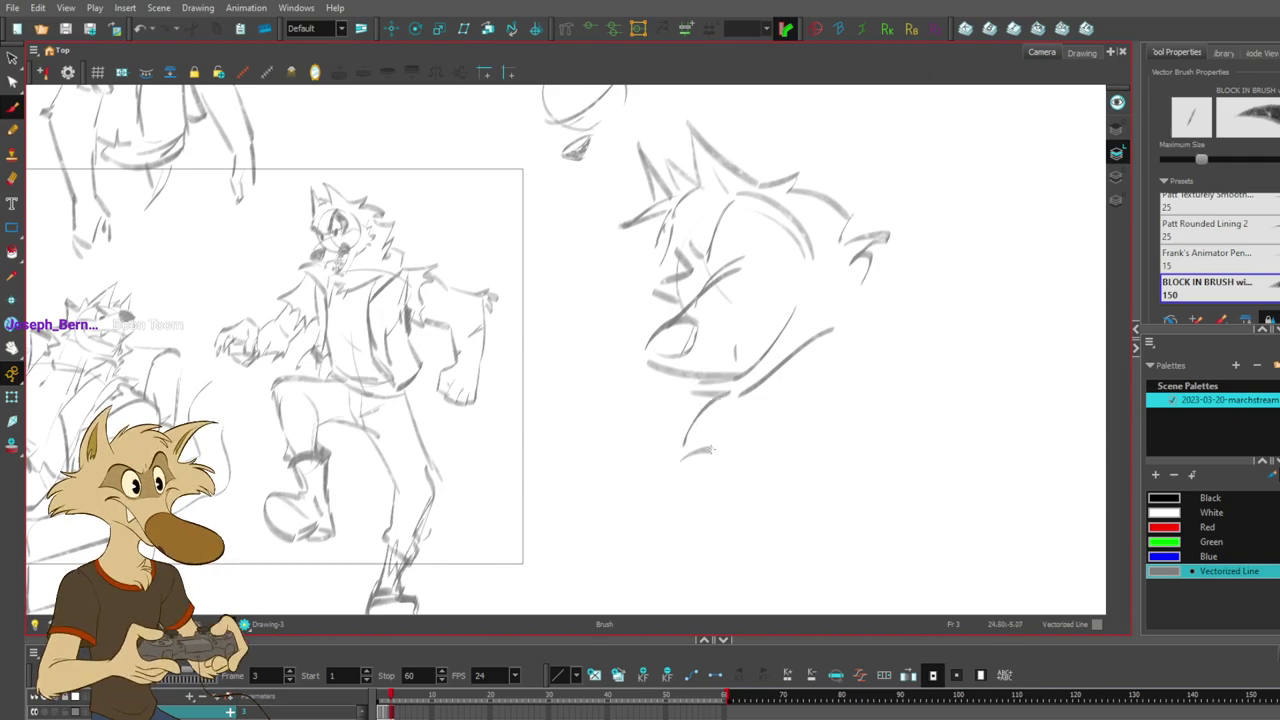
{"action": "mouse_move", "coordinate": [870, 378]}
{"action": "left_mouse_down"}
{"action": "mouse_move", "coordinate": [902, 292]}
{"action": "mouse_move", "coordinate": [925, 288]}
{"action": "left_mouse_up"}
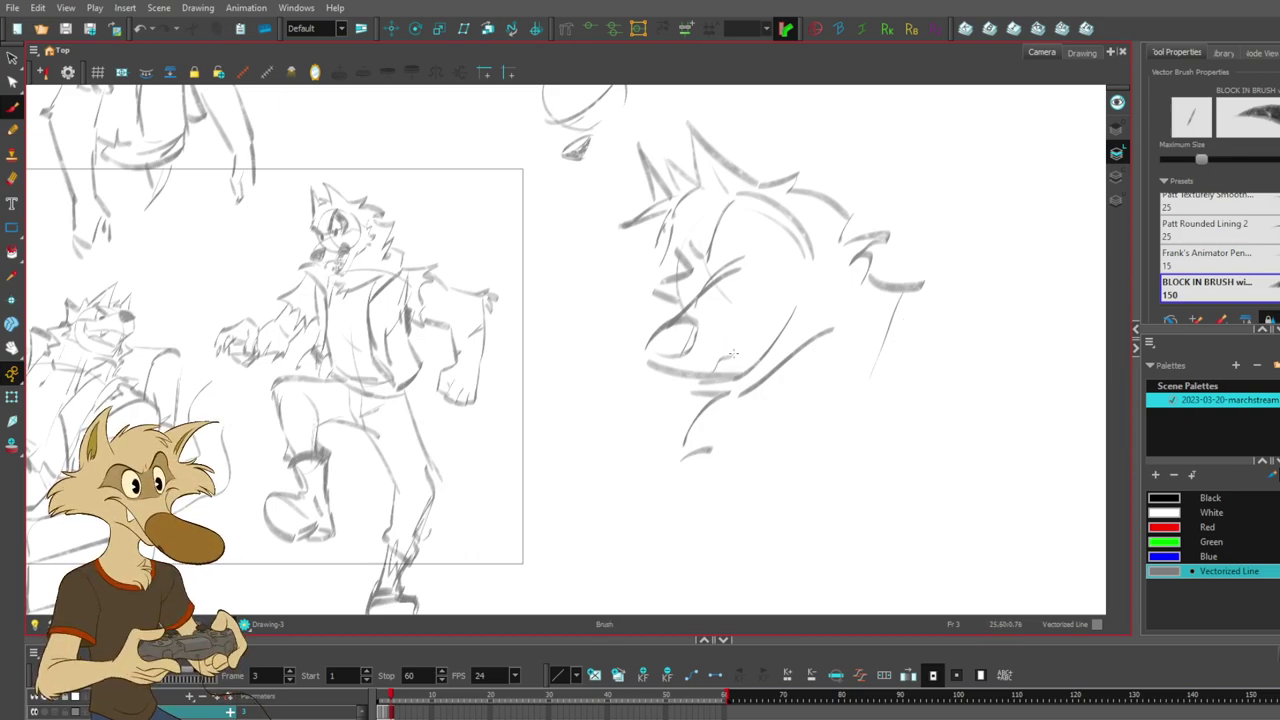
- Draw the mouth line curving up the muzzle and finish it with a shaded cheek crease at the mouth corner
{"action": "left_click_drag", "start_coordinate": [731, 354], "coordinate": [763, 292]}
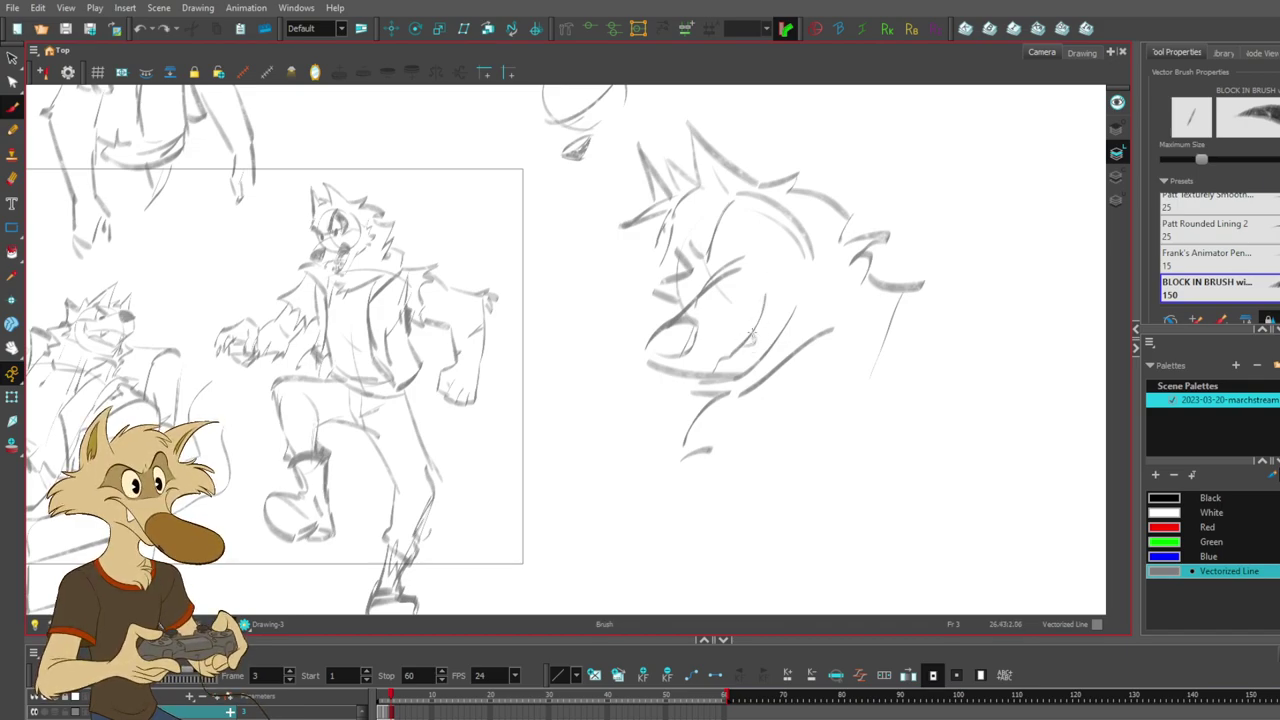
{"action": "mouse_move", "coordinate": [733, 352]}
{"action": "left_mouse_down"}
{"action": "mouse_move", "coordinate": [790, 287]}
{"action": "mouse_move", "coordinate": [775, 256]}
{"action": "mouse_move", "coordinate": [768, 300]}
{"action": "left_mouse_up"}
{"action": "key", "text": "ctrl+z"}
{"action": "key", "text": "ctrl+z"}
{"action": "mouse_move", "coordinate": [779, 292]}
{"action": "left_mouse_down"}
{"action": "mouse_move", "coordinate": [785, 273]}
{"action": "mouse_move", "coordinate": [767, 304]}
{"action": "left_mouse_up"}
{"action": "key", "text": "ctrl+z"}
- Draw the near eye as a tall oval with a dark pupil and a curved outer contour
{"action": "left_click_drag", "start_coordinate": [744, 243], "coordinate": [733, 258]}
{"action": "key", "text": "ctrl+z"}
{"action": "key", "text": "ctrl+z"}
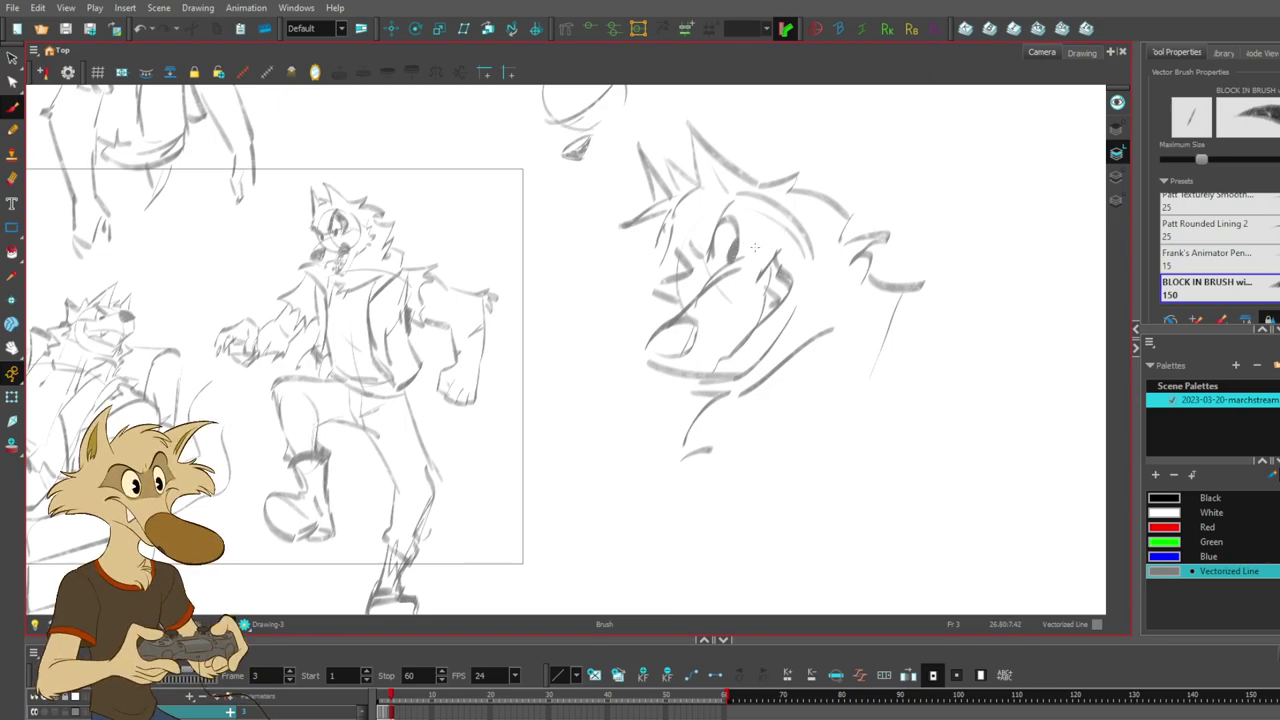
{"action": "key", "text": "ctrl+z"}
{"action": "key", "text": "ctrl+z"}
{"action": "mouse_move", "coordinate": [716, 260]}
{"action": "left_mouse_down"}
{"action": "mouse_move", "coordinate": [739, 260]}
{"action": "mouse_move", "coordinate": [710, 248]}
{"action": "mouse_move", "coordinate": [736, 260]}
{"action": "left_mouse_up"}
{"action": "key", "text": "ctrl+z"}
{"action": "key", "text": "ctrl+z"}
{"action": "key", "text": "ctrl+z"}
{"action": "left_click_drag", "start_coordinate": [734, 210], "coordinate": [753, 250]}
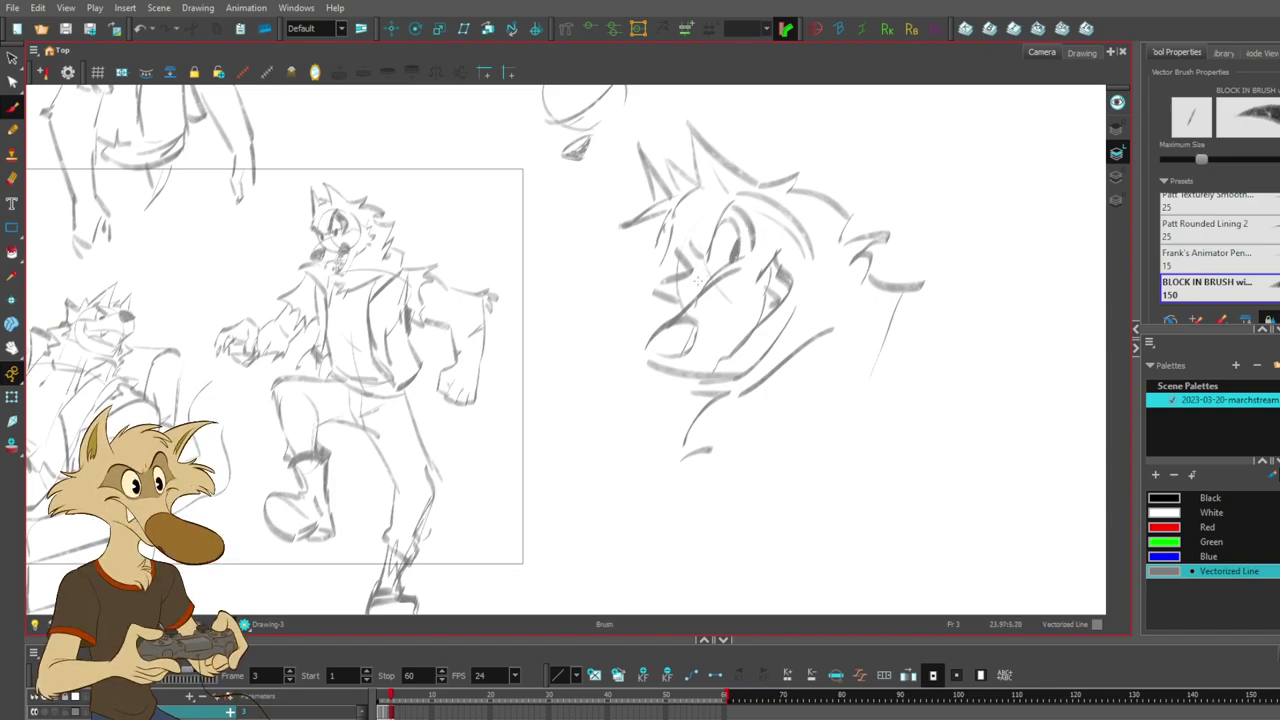
- Shade the marking around the near eye and darken the far eye area beside the muzzle bridge
{"action": "key", "text": "alt+s"}
{"action": "key", "text": "alt+b"}
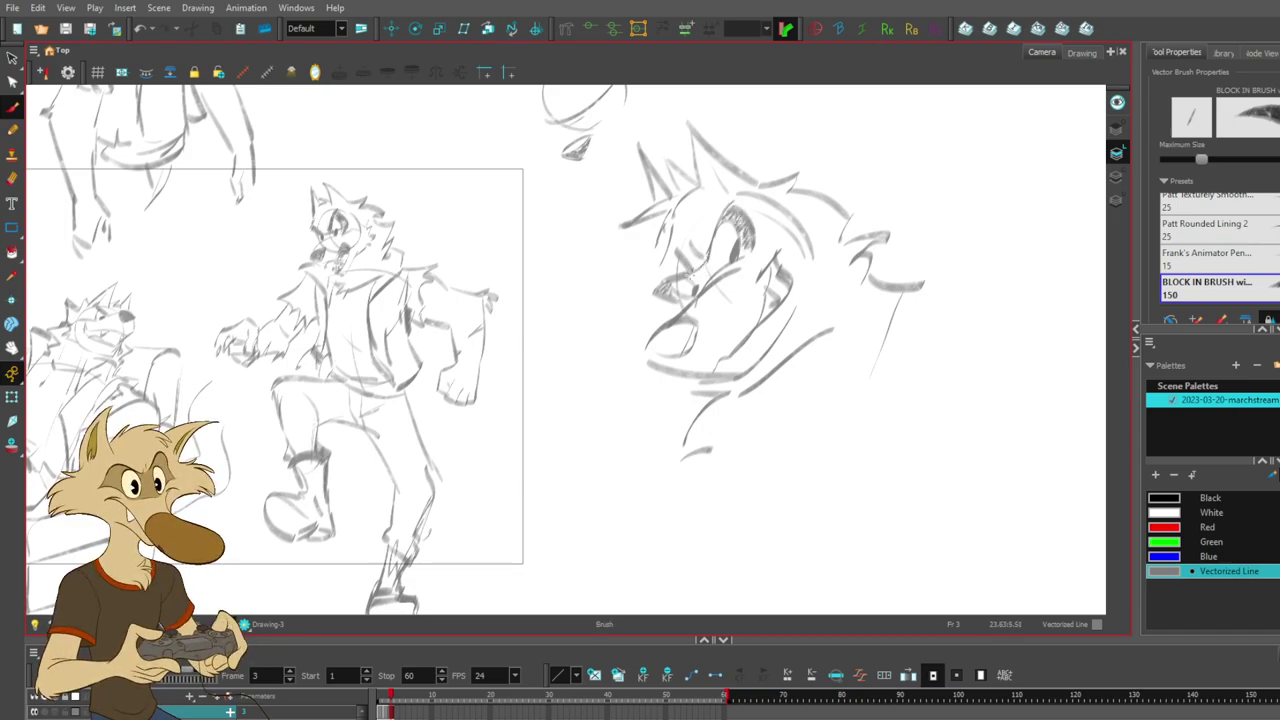
{"action": "left_click_drag", "start_coordinate": [705, 268], "coordinate": [698, 285]}
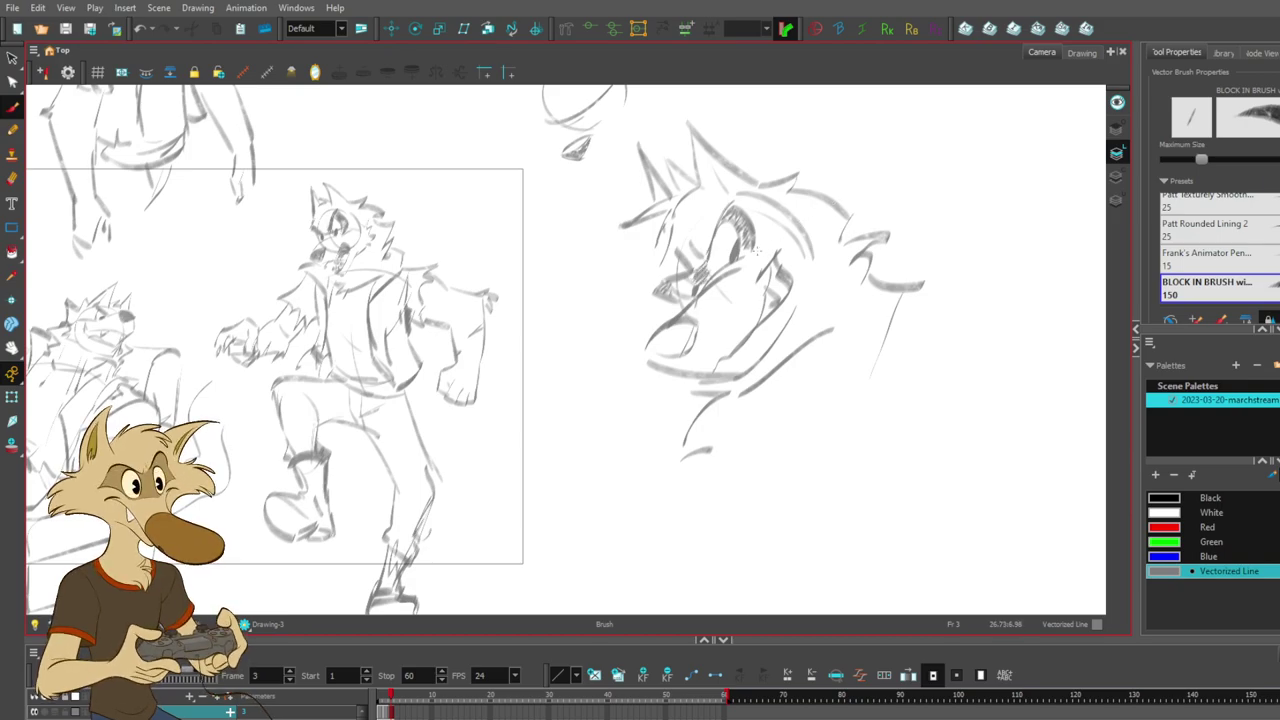
{"action": "key", "text": "ctrl+z"}
{"action": "left_click_drag", "start_coordinate": [704, 268], "coordinate": [697, 291]}
{"action": "key", "text": "ctrl+z"}
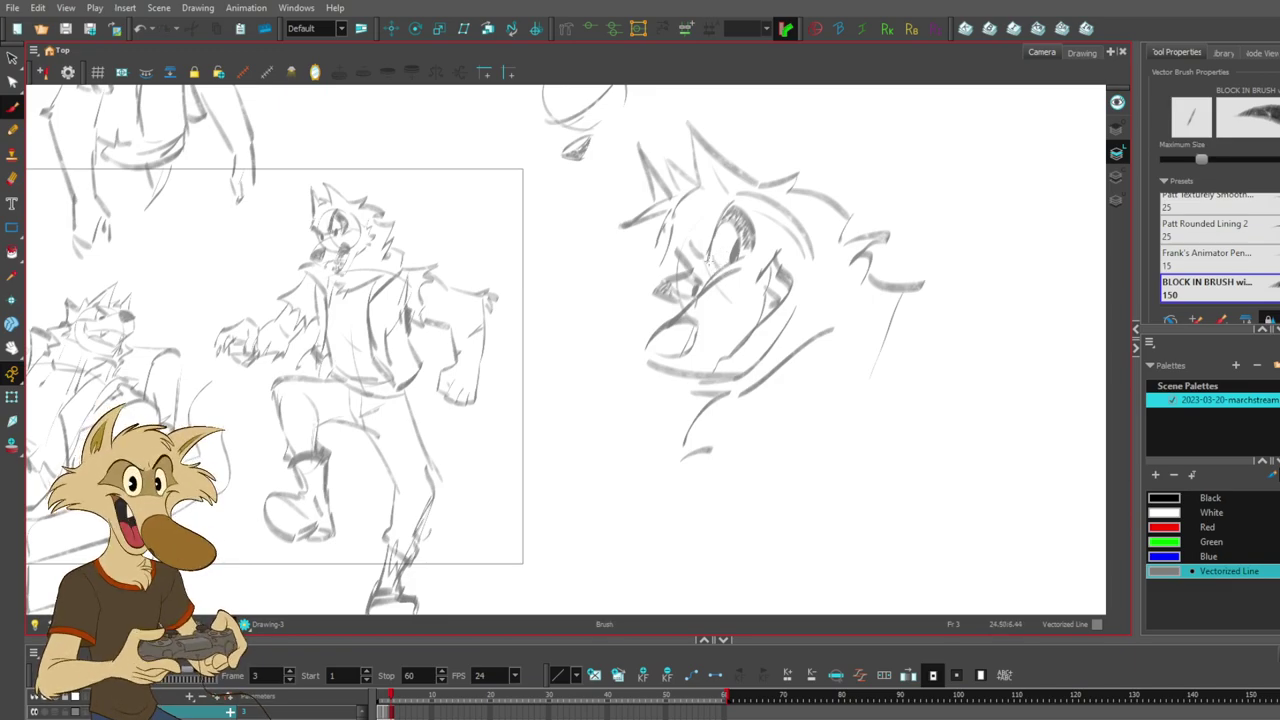
- Redraw the far edge of the face as a stroke running down from the brow to the far eye
{"action": "left_click_drag", "start_coordinate": [662, 249], "coordinate": [652, 294]}
{"action": "key", "text": "ctrl+z"}
{"action": "key", "text": "ctrl+z"}
{"action": "key", "text": "ctrl+z"}
{"action": "left_click_drag", "start_coordinate": [663, 246], "coordinate": [654, 293]}
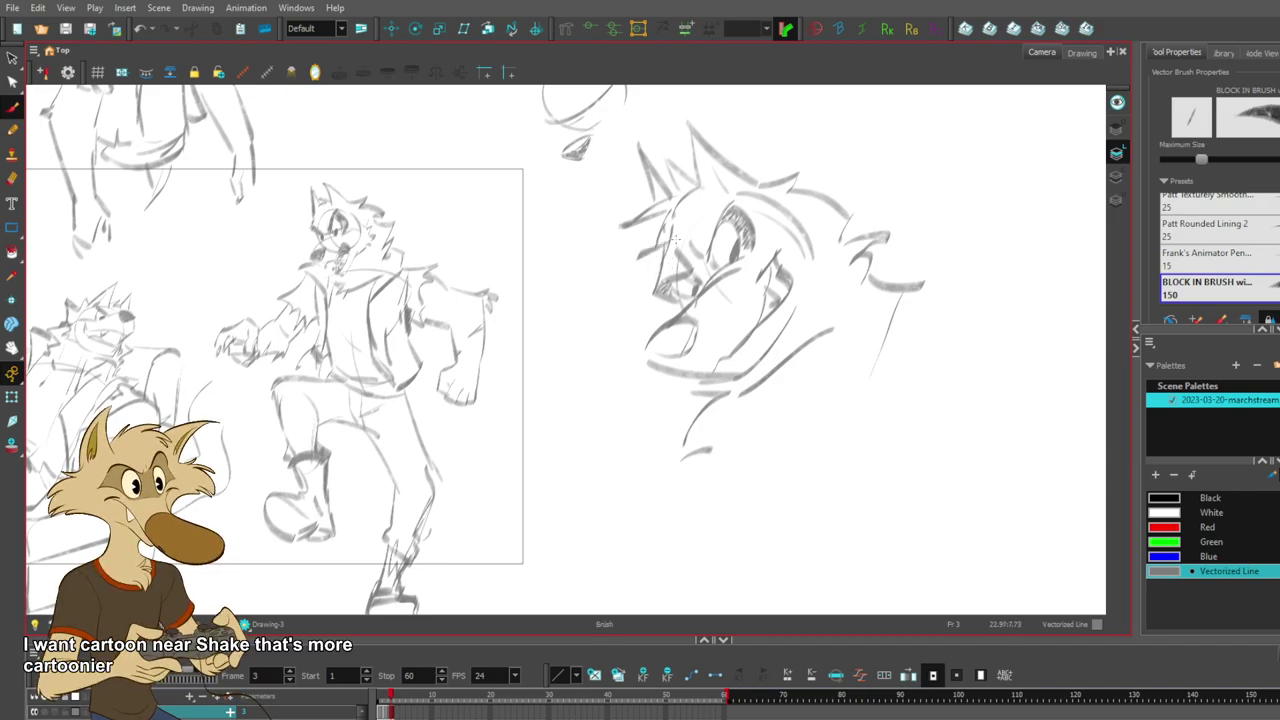
- Delete the old strokes of the far ear and the tuft beside the forehead
{"action": "mouse_move", "coordinate": [644, 196]}
{"action": "left_mouse_down"}
{"action": "mouse_move", "coordinate": [690, 230]}
{"action": "mouse_move", "coordinate": [662, 262]}
{"action": "left_mouse_up"}
{"action": "key", "text": "Delete"}
{"action": "key", "text": "alt+b"}
{"action": "key", "text": "alt+s"}
{"action": "key", "text": "Delete"}
- Redraw the far ear as a long point swept outward from the forehead, with upper and lower edges
{"action": "mouse_move", "coordinate": [656, 166]}
{"action": "left_mouse_down"}
{"action": "mouse_move", "coordinate": [692, 210]}
{"action": "mouse_move", "coordinate": [618, 178]}
{"action": "mouse_move", "coordinate": [654, 224]}
{"action": "mouse_move", "coordinate": [597, 186]}
{"action": "left_mouse_up"}
{"action": "key", "text": "Delete"}
{"action": "key", "text": "alt+b"}
{"action": "key", "text": "ctrl+z"}
{"action": "key", "text": "ctrl+z"}
{"action": "left_click_drag", "start_coordinate": [598, 186], "coordinate": [648, 236]}
{"action": "key", "text": "ctrl+z"}
{"action": "key", "text": "ctrl+z"}
{"action": "key", "text": "ctrl+z"}
{"action": "key", "text": "ctrl+z"}
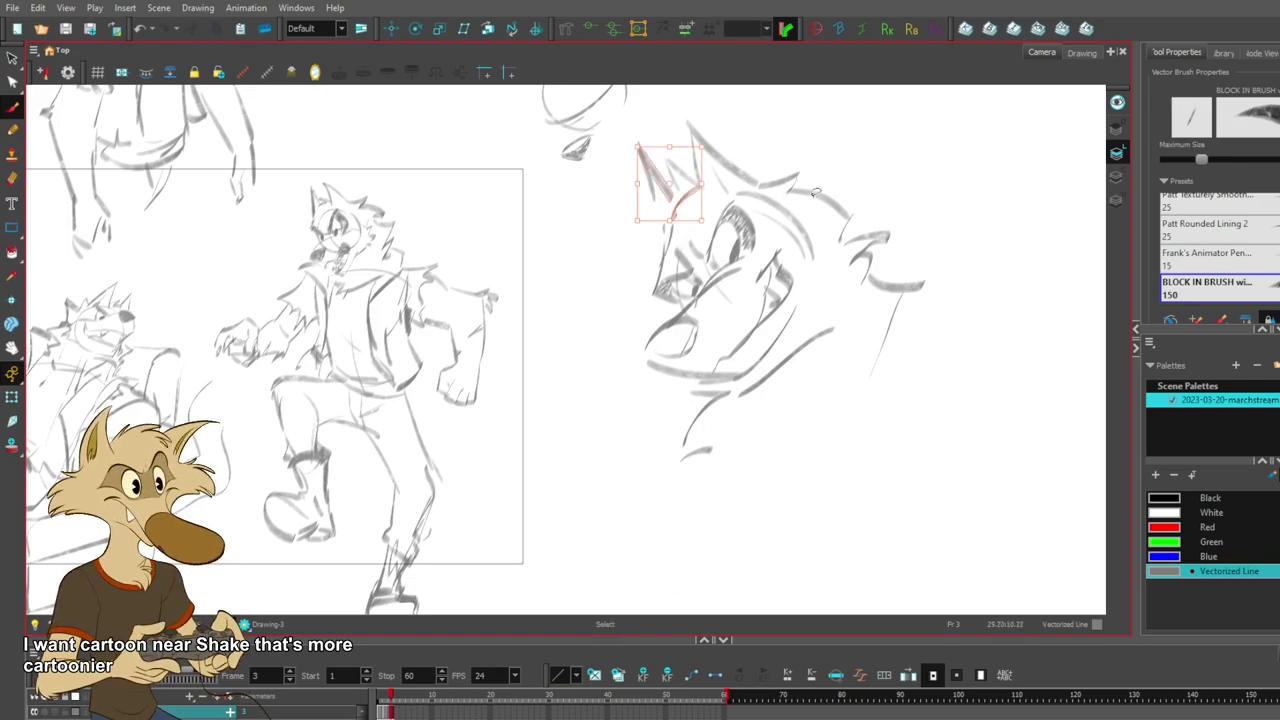
{"action": "key", "text": "ctrl+shift+z"}
{"action": "key", "text": "ctrl+shift+z"}
{"action": "key", "text": "ctrl+shift+z"}
{"action": "key", "text": "ctrl+shift+z"}
{"action": "left_click_drag", "start_coordinate": [647, 235], "coordinate": [662, 251]}
- Remove the leftover strokes between the ears and sketch spiky hair tufts over the forehead
{"action": "key", "text": "alt+s"}
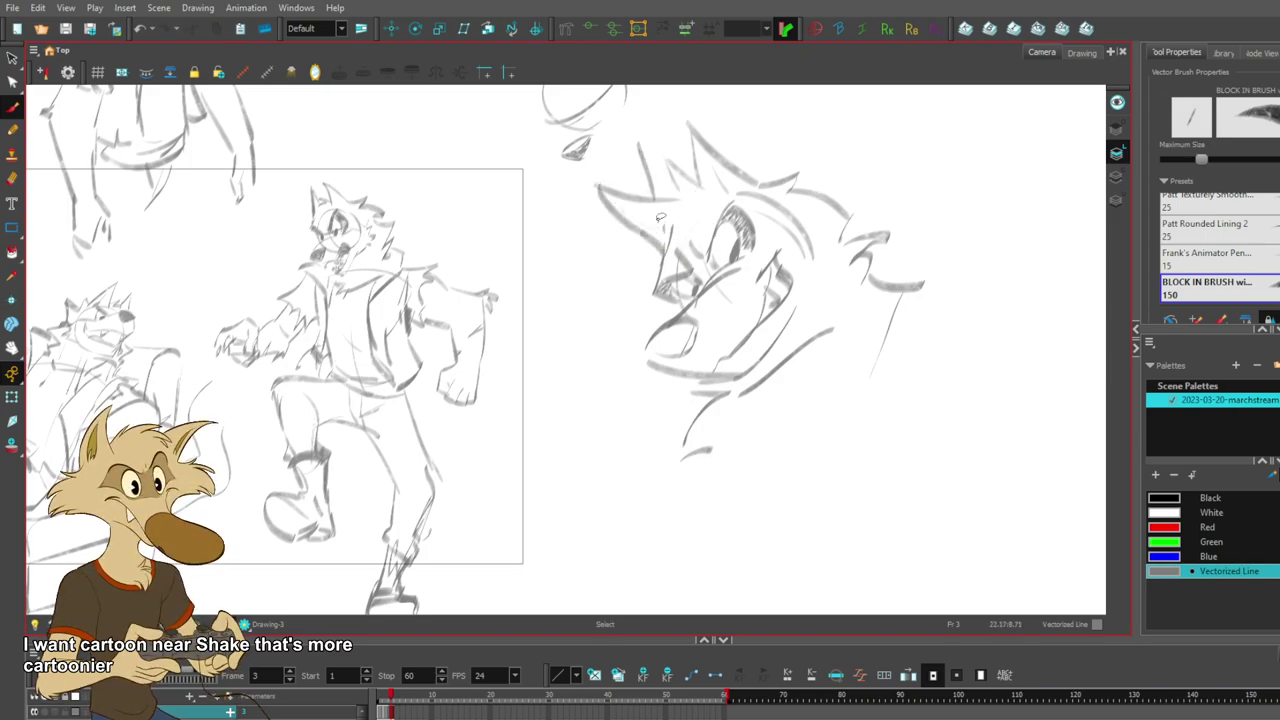
{"action": "mouse_move", "coordinate": [666, 160]}
{"action": "left_mouse_down"}
{"action": "mouse_move", "coordinate": [645, 172]}
{"action": "mouse_move", "coordinate": [693, 185]}
{"action": "mouse_move", "coordinate": [656, 218]}
{"action": "mouse_move", "coordinate": [660, 233]}
{"action": "left_mouse_up"}
{"action": "key", "text": "Delete"}
{"action": "key", "text": "alt+b"}
{"action": "key", "text": "ctrl+z"}
{"action": "key", "text": "ctrl+z"}
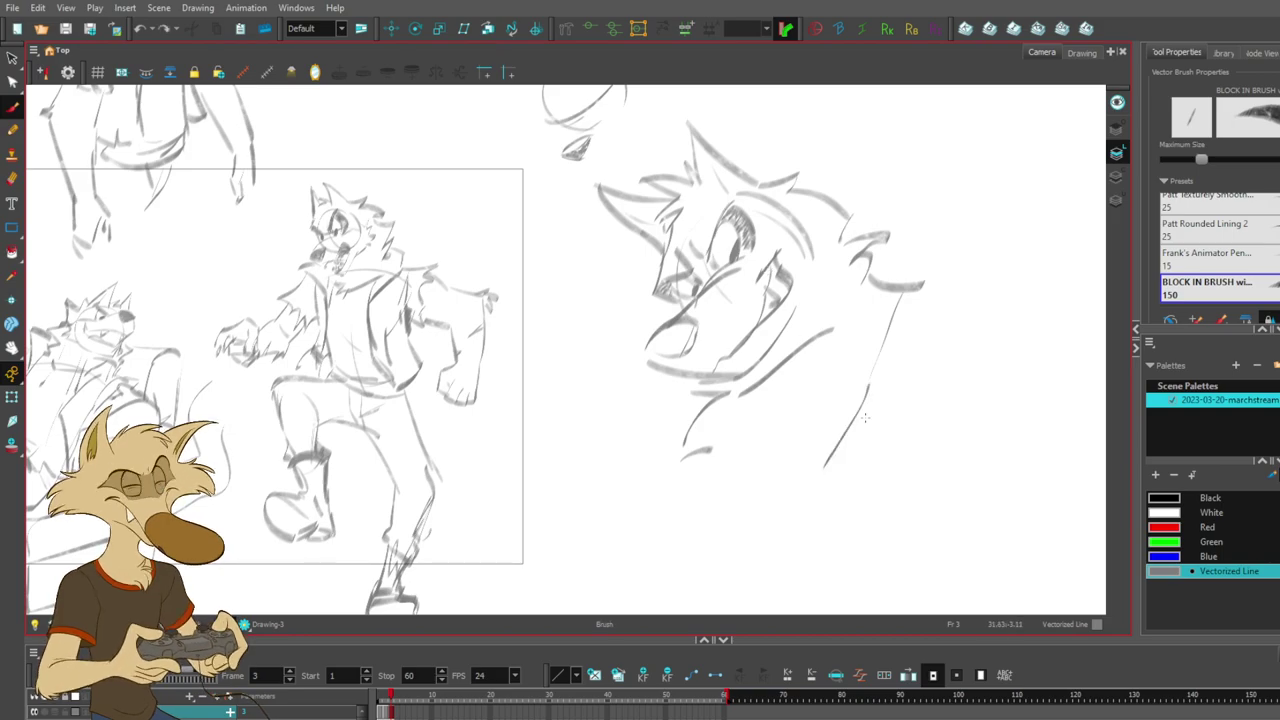
- Sketch a pointed fur tuft on the shoulder behind the neck, with a line running back toward the chest
{"action": "left_click_drag", "start_coordinate": [918, 290], "coordinate": [957, 365]}
{"action": "key", "text": "ctrl+z"}
{"action": "mouse_move", "coordinate": [905, 300]}
{"action": "left_mouse_down"}
{"action": "mouse_move", "coordinate": [948, 372]}
{"action": "mouse_move", "coordinate": [830, 440]}
{"action": "left_mouse_up"}
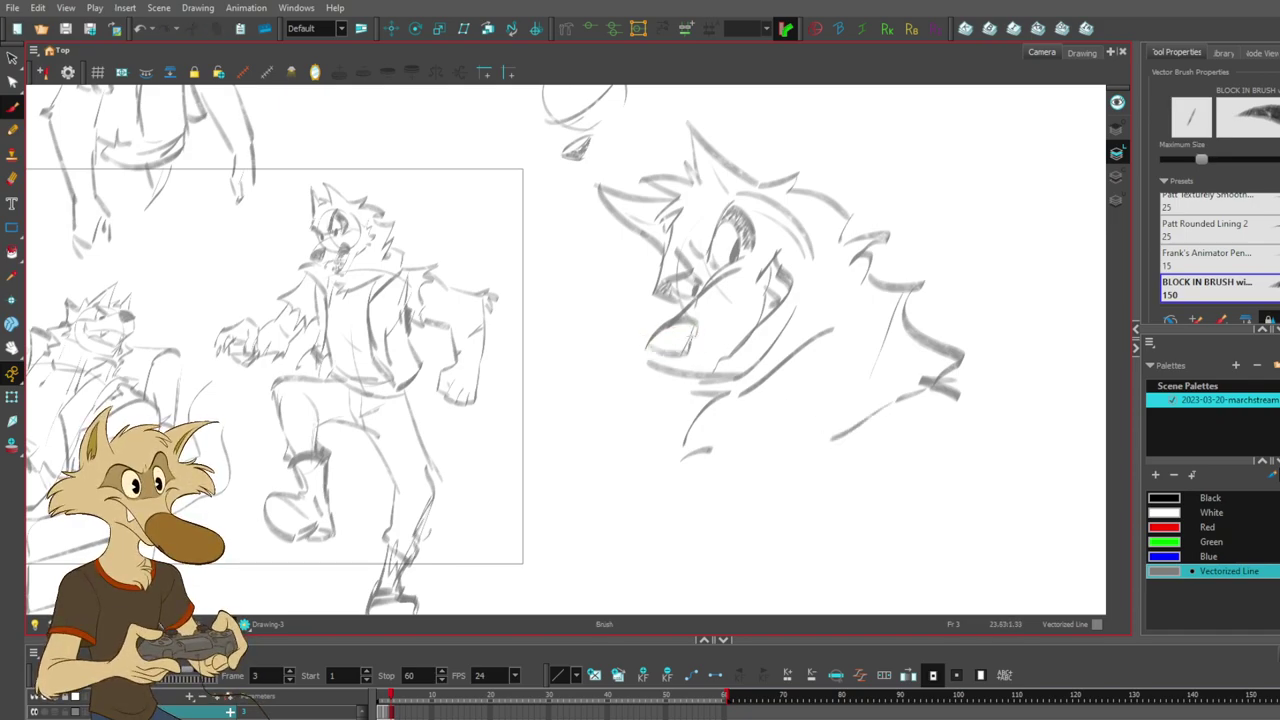
{"action": "key", "text": "ctrl+z"}
- Shade the nose dark and add fur strokes along the near cheek
{"action": "mouse_move", "coordinate": [653, 345]}
{"action": "left_mouse_down"}
{"action": "mouse_move", "coordinate": [692, 321]}
{"action": "mouse_move", "coordinate": [660, 346]}
{"action": "mouse_move", "coordinate": [694, 340]}
{"action": "mouse_move", "coordinate": [683, 352]}
{"action": "left_mouse_up"}
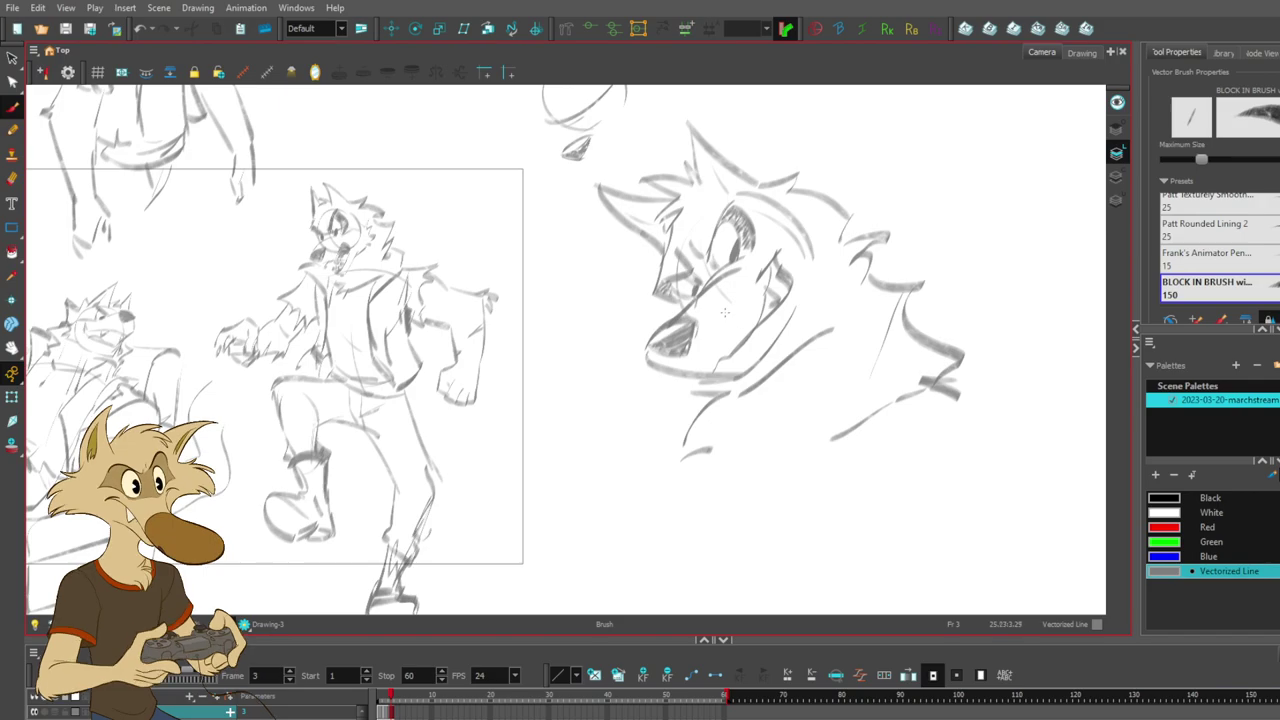
{"action": "mouse_move", "coordinate": [803, 228]}
{"action": "left_mouse_down"}
{"action": "mouse_move", "coordinate": [838, 268]}
{"action": "mouse_move", "coordinate": [790, 343]}
{"action": "left_mouse_up"}
{"action": "left_click_drag", "start_coordinate": [924, 314], "coordinate": [811, 419]}
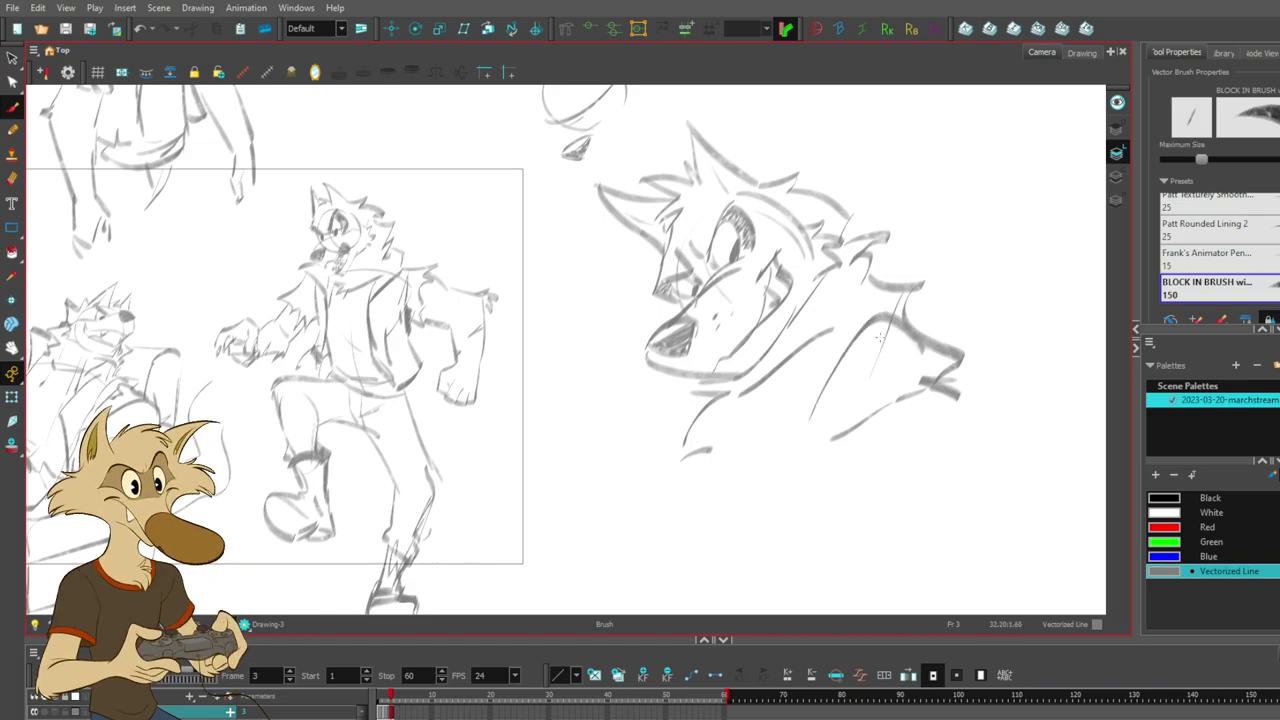
{"action": "key", "text": "ctrl+z"}
{"action": "left_click_drag", "start_coordinate": [940, 336], "coordinate": [944, 369]}
{"action": "left_click_drag", "start_coordinate": [904, 352], "coordinate": [935, 326]}
{"action": "key", "text": "ctrl+z"}
{"action": "key", "text": "ctrl+z"}
- Draw the front edge of the neck ruff curving down from below the chin
{"action": "mouse_move", "coordinate": [668, 391]}
{"action": "left_mouse_down"}
{"action": "mouse_move", "coordinate": [700, 388]}
{"action": "mouse_move", "coordinate": [677, 417]}
{"action": "mouse_move", "coordinate": [692, 470]}
{"action": "left_mouse_up"}
{"action": "key", "text": "ctrl+z"}
{"action": "key", "text": "ctrl+z"}
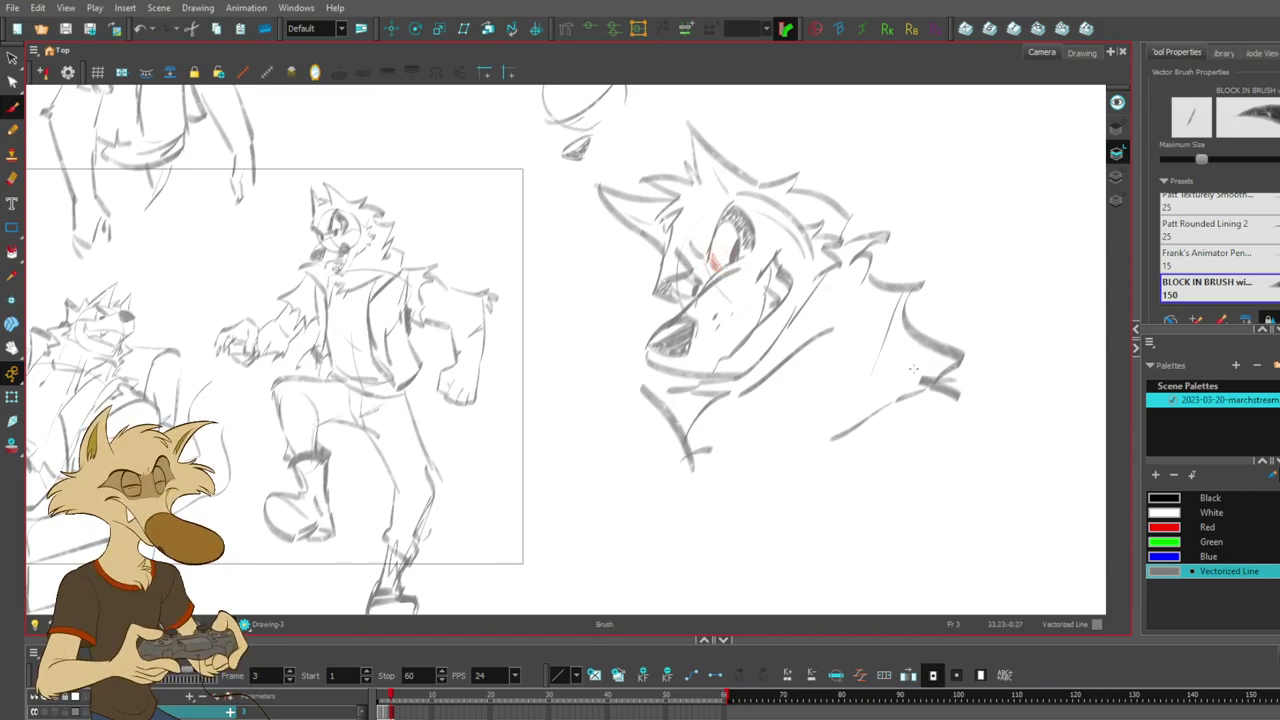
- Sketch crossing fur strokes over the shoulder tuft to extend the jagged ruff outward
{"action": "left_click_drag", "start_coordinate": [849, 486], "coordinate": [961, 311]}
{"action": "key", "text": "ctrl+z"}
{"action": "mouse_move", "coordinate": [884, 368]}
{"action": "left_mouse_down"}
{"action": "mouse_move", "coordinate": [990, 334]}
{"action": "mouse_move", "coordinate": [940, 434]}
{"action": "left_mouse_up"}
{"action": "key", "text": "ctrl+z"}
{"action": "key", "text": "ctrl+z"}
{"action": "mouse_move", "coordinate": [888, 379]}
{"action": "left_mouse_down"}
{"action": "mouse_move", "coordinate": [997, 360]}
{"action": "mouse_move", "coordinate": [996, 346]}
{"action": "mouse_move", "coordinate": [963, 410]}
{"action": "left_mouse_up"}
{"action": "key", "text": "ctrl+z"}
{"action": "left_click_drag", "start_coordinate": [990, 354], "coordinate": [941, 327]}
{"action": "key", "text": "ctrl+z"}
- Draw a long line sloping down from the outer shoulder tuft and cap it with another fur stroke
{"action": "mouse_move", "coordinate": [978, 396]}
{"action": "left_mouse_down"}
{"action": "mouse_move", "coordinate": [900, 496]}
{"action": "mouse_move", "coordinate": [904, 454]}
{"action": "mouse_move", "coordinate": [884, 536]}
{"action": "left_mouse_up"}
{"action": "key", "text": "ctrl+z"}
{"action": "key", "text": "ctrl+z"}
{"action": "key", "text": "ctrl+z"}
{"action": "left_click_drag", "start_coordinate": [998, 400], "coordinate": [926, 510]}
{"action": "key", "text": "ctrl+z"}
{"action": "left_click_drag", "start_coordinate": [998, 402], "coordinate": [944, 578]}
{"action": "mouse_move", "coordinate": [968, 378]}
{"action": "left_mouse_down"}
{"action": "mouse_move", "coordinate": [1026, 402]}
{"action": "mouse_move", "coordinate": [1036, 386]}
{"action": "left_mouse_up"}
{"action": "scroll", "coordinate": [865, 320], "scroll_direction": "down", "scroll_amount": 4}
{"action": "scroll", "coordinate": [872, 332], "scroll_direction": "up", "scroll_amount": 3}
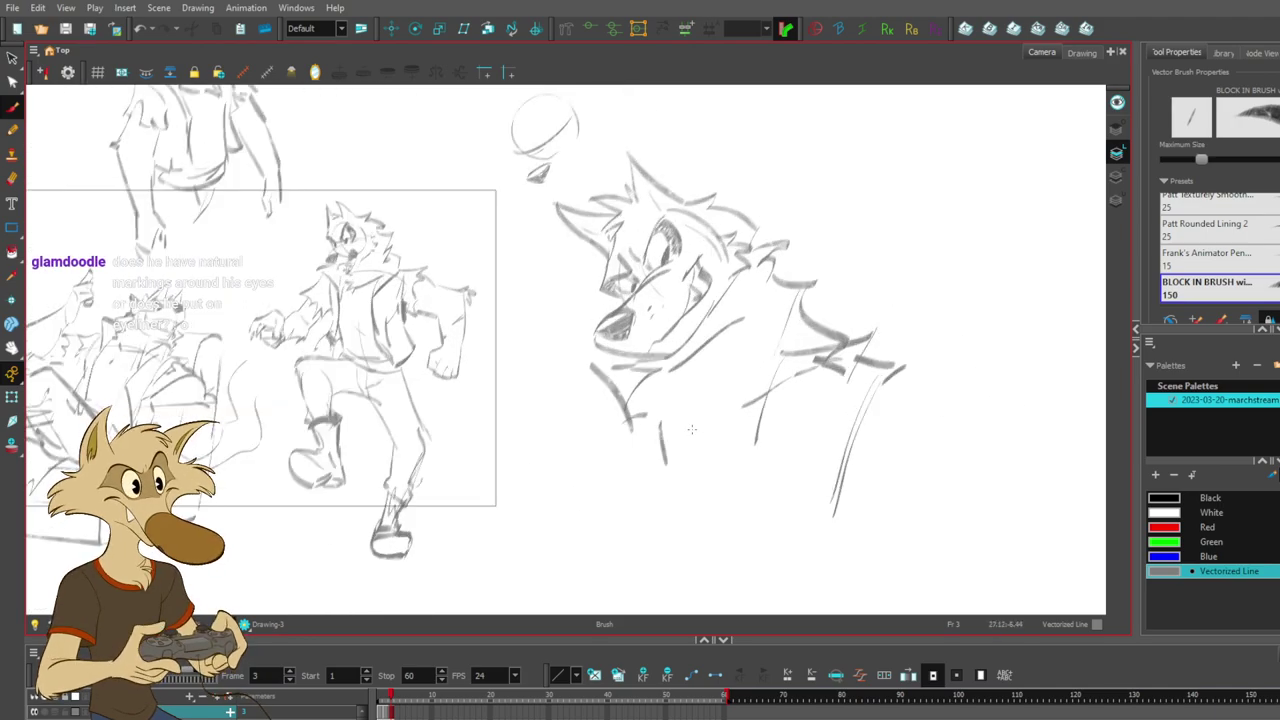
- Sketch the jagged chest ruff below the chin, ending in a sharp point that rises back to the shoulder
{"action": "mouse_move", "coordinate": [626, 418]}
{"action": "left_mouse_down"}
{"action": "mouse_move", "coordinate": [645, 440]}
{"action": "mouse_move", "coordinate": [660, 436]}
{"action": "left_mouse_up"}
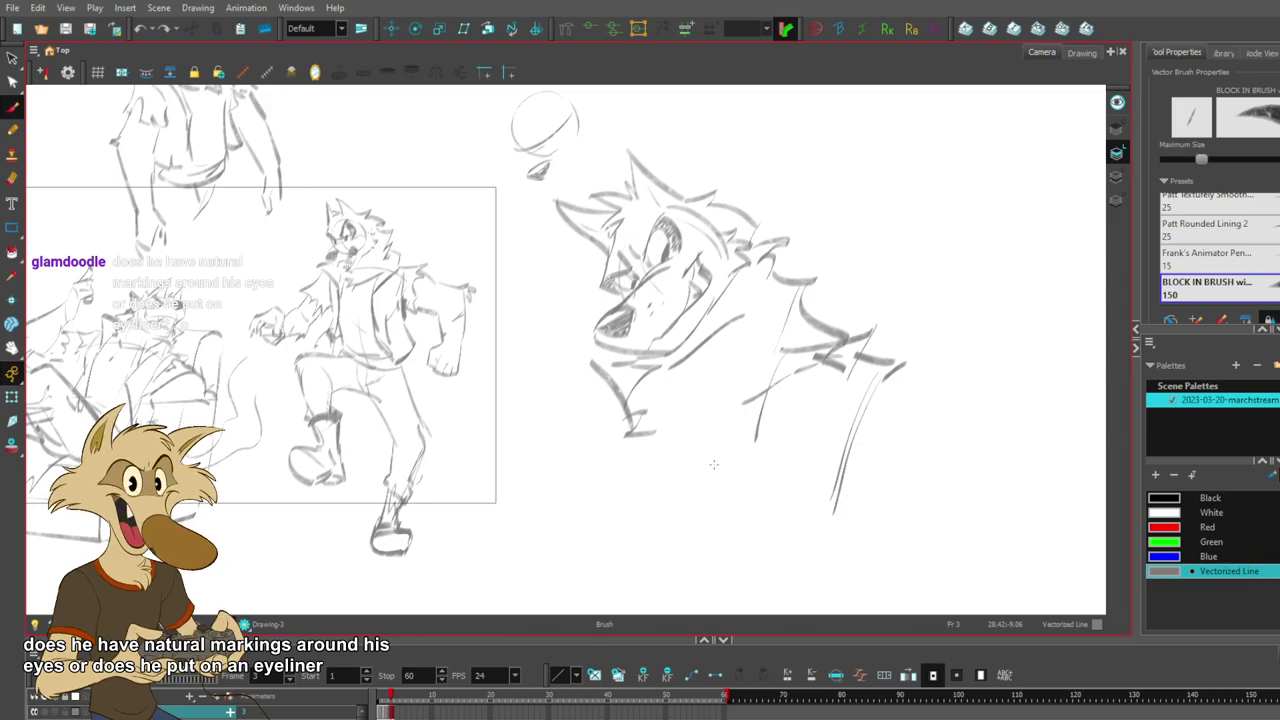
{"action": "key", "text": "ctrl+z"}
{"action": "mouse_move", "coordinate": [662, 431]}
{"action": "left_mouse_down"}
{"action": "mouse_move", "coordinate": [657, 469]}
{"action": "mouse_move", "coordinate": [681, 446]}
{"action": "mouse_move", "coordinate": [652, 472]}
{"action": "mouse_move", "coordinate": [676, 446]}
{"action": "mouse_move", "coordinate": [710, 451]}
{"action": "left_mouse_up"}
{"action": "key", "text": "ctrl+z"}
{"action": "key", "text": "ctrl+z"}
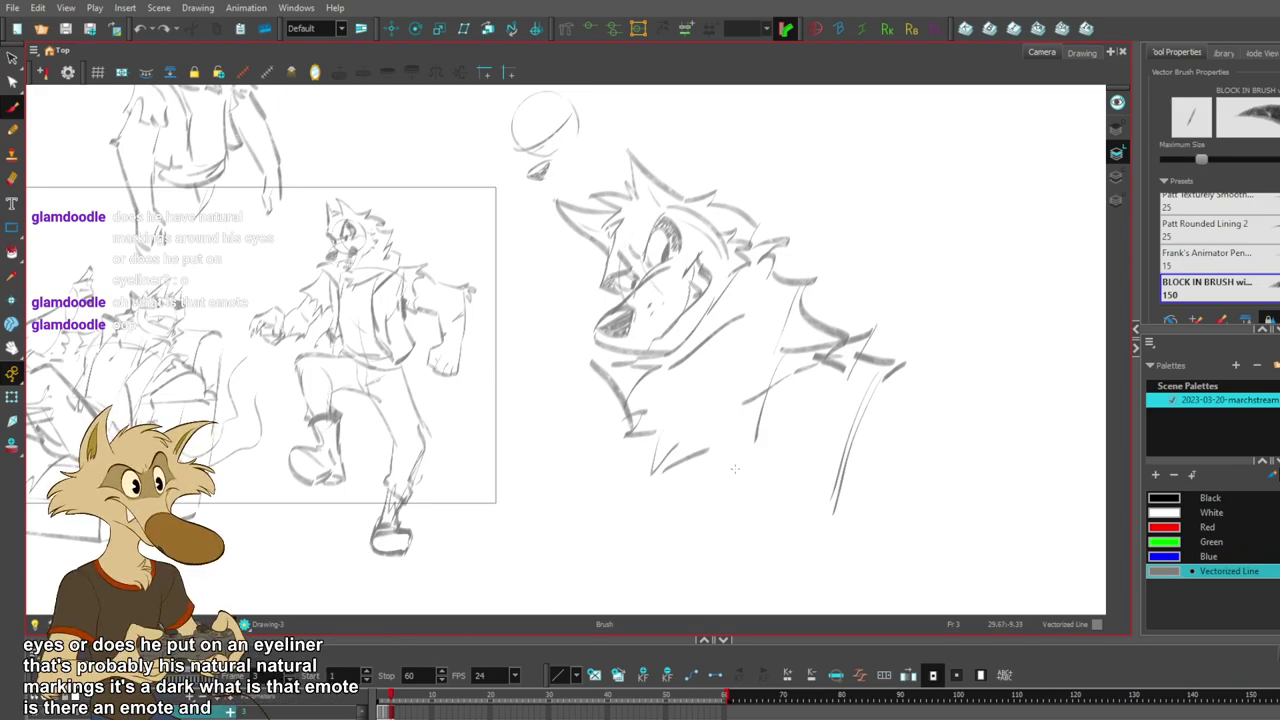
{"action": "mouse_move", "coordinate": [738, 456]}
{"action": "left_mouse_down"}
{"action": "mouse_move", "coordinate": [731, 480]}
{"action": "mouse_move", "coordinate": [792, 398]}
{"action": "left_mouse_up"}
{"action": "key", "text": "ctrl+z"}
{"action": "key", "text": "ctrl+z"}
{"action": "key", "text": "ctrl+z"}
{"action": "key", "text": "alt+b"}
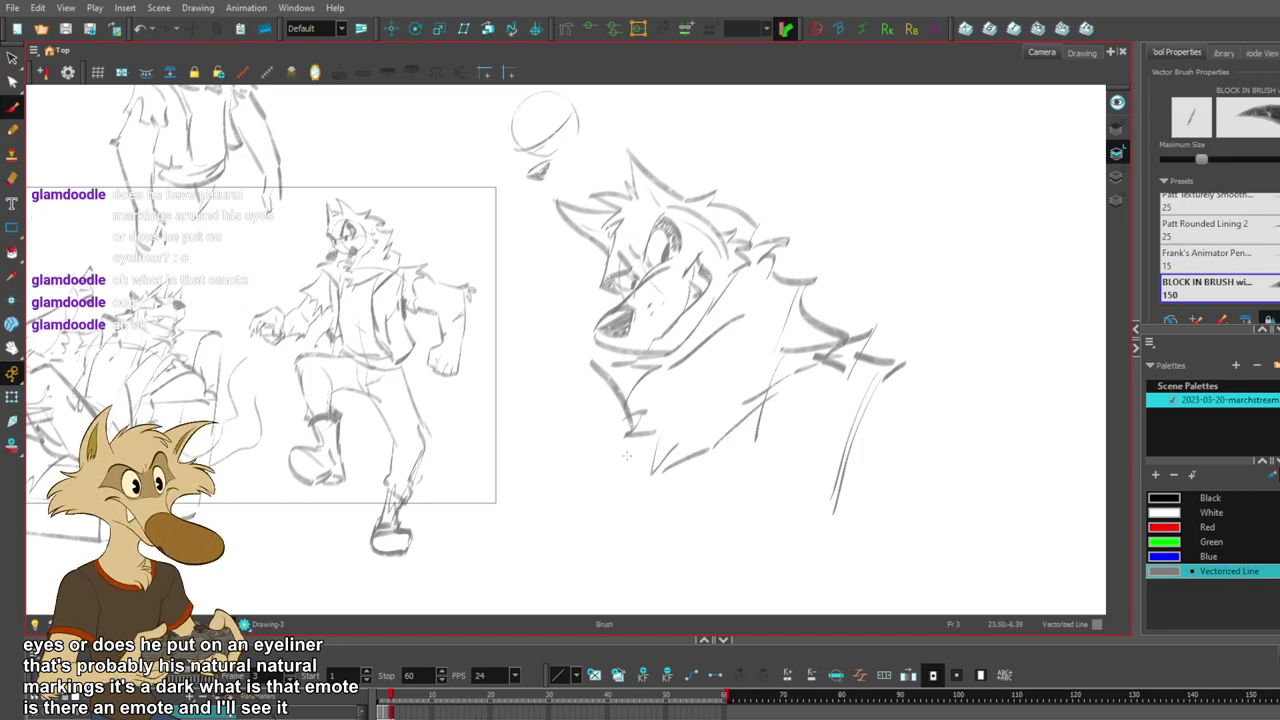
- Draw the front of the torso as long lines running down from the far side of the chest ruff
{"action": "key", "text": "ctrl+z"}
{"action": "left_click_drag", "start_coordinate": [632, 431], "coordinate": [629, 517]}
{"action": "left_click_drag", "start_coordinate": [629, 520], "coordinate": [627, 565]}
{"action": "key", "text": "ctrl+z"}
{"action": "left_click_drag", "start_coordinate": [628, 517], "coordinate": [628, 579]}
{"action": "left_click_drag", "start_coordinate": [616, 449], "coordinate": [606, 538]}
{"action": "key", "text": "ctrl+z"}
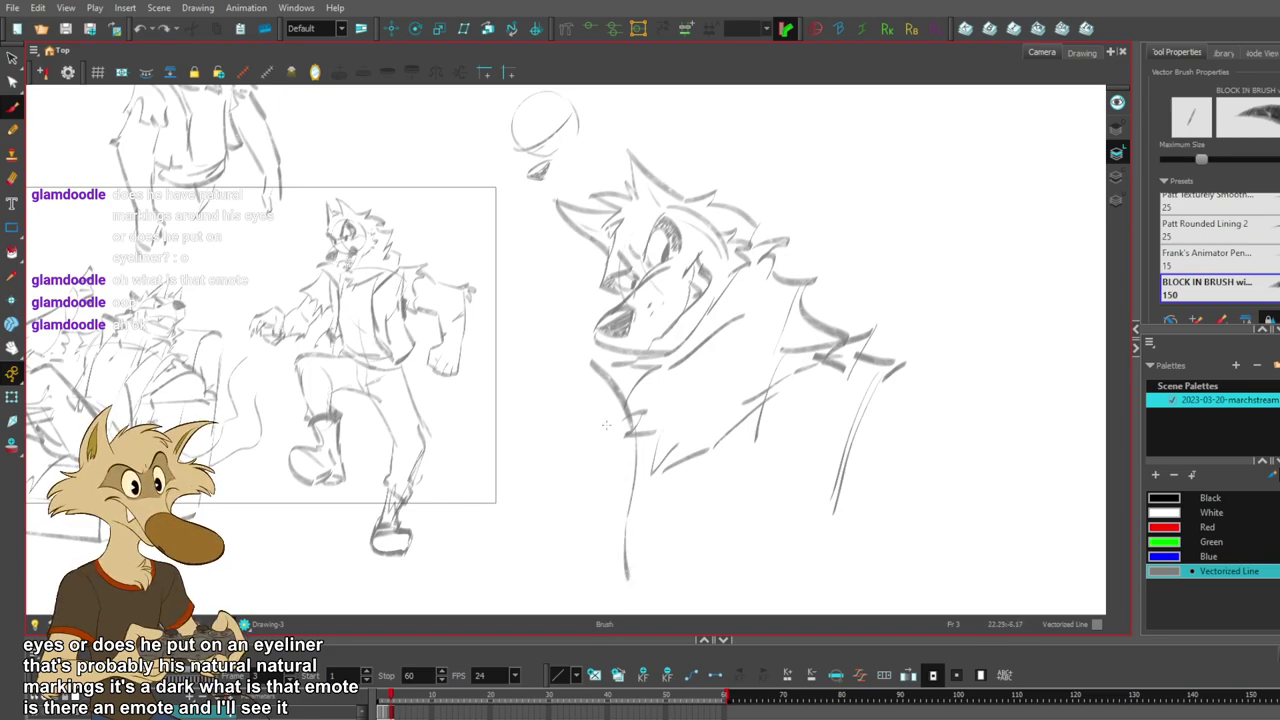
{"action": "left_click_drag", "start_coordinate": [598, 425], "coordinate": [615, 573]}
{"action": "key", "text": "ctrl+z"}
- Draw a straight line slanting down from the shoulder tuft toward the waist
{"action": "mouse_move", "coordinate": [832, 402]}
{"action": "left_mouse_down"}
{"action": "mouse_move", "coordinate": [832, 466]}
{"action": "mouse_move", "coordinate": [802, 530]}
{"action": "left_mouse_up"}
{"action": "key", "text": "ctrl+z"}
{"action": "left_click_drag", "start_coordinate": [856, 360], "coordinate": [788, 452]}
{"action": "key", "text": "ctrl+z"}
{"action": "mouse_move", "coordinate": [838, 372]}
{"action": "left_mouse_down"}
{"action": "mouse_move", "coordinate": [789, 464]}
{"action": "mouse_move", "coordinate": [799, 582]}
{"action": "left_mouse_up"}
{"action": "key", "text": "ctrl+z"}
- Draw the lower torso line on the near side as a gently curved stroke going down from the waist
{"action": "left_click_drag", "start_coordinate": [781, 468], "coordinate": [800, 601]}
{"action": "scroll", "coordinate": [821, 540], "scroll_direction": "down", "scroll_amount": 3}
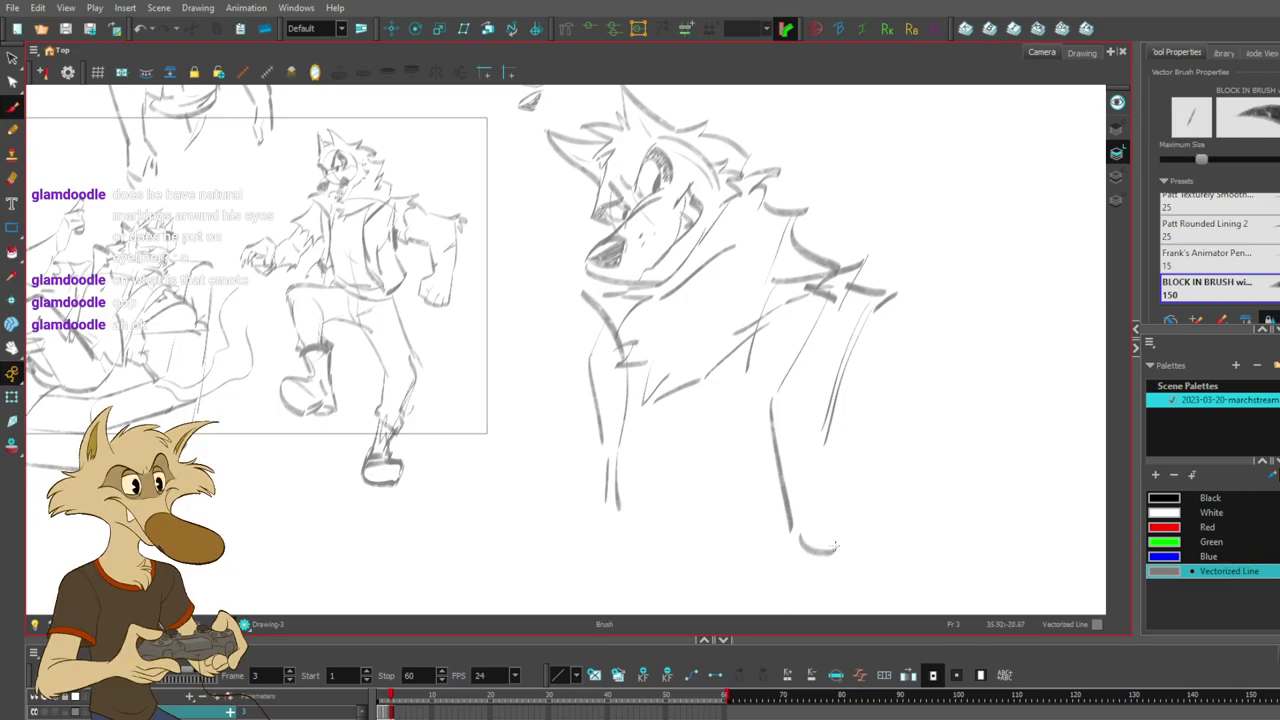
{"action": "left_click_drag", "start_coordinate": [776, 545], "coordinate": [813, 588]}
{"action": "key", "text": "ctrl+z"}
{"action": "key", "text": "ctrl+z"}
{"action": "left_click_drag", "start_coordinate": [771, 423], "coordinate": [785, 545]}
{"action": "key", "text": "ctrl+z"}
{"action": "left_click_drag", "start_coordinate": [773, 410], "coordinate": [789, 555]}
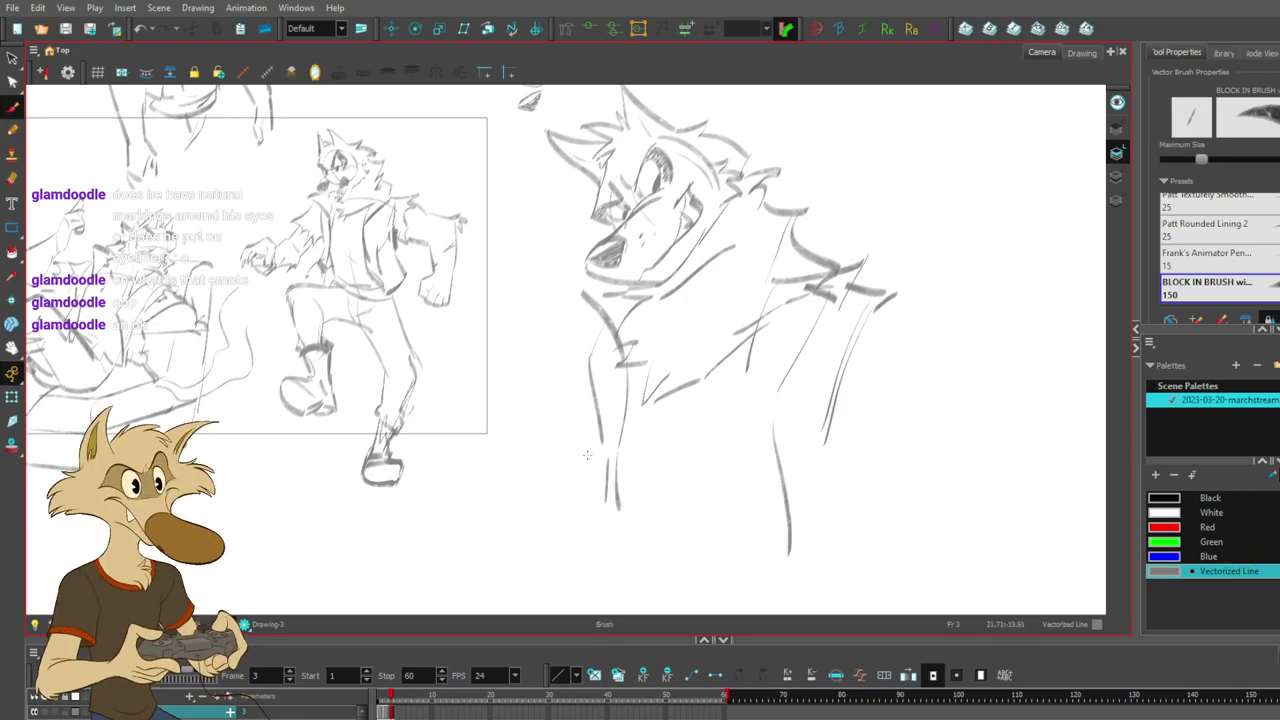
{"action": "key", "text": "ctrl+z"}
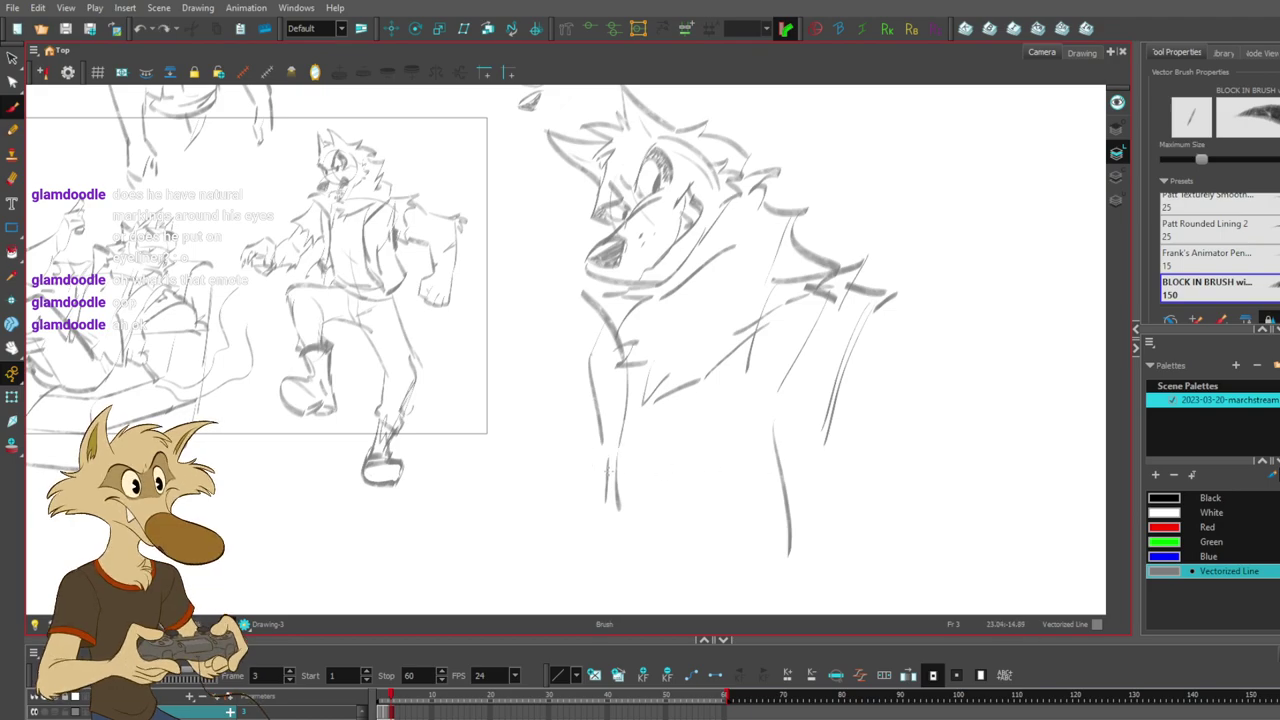
- Sketch the far sleeve from the shoulder down to a jagged, torn cuff
{"action": "left_click_drag", "start_coordinate": [597, 318], "coordinate": [542, 396]}
{"action": "key", "text": "ctrl+z"}
{"action": "mouse_move", "coordinate": [620, 300]}
{"action": "left_mouse_down"}
{"action": "mouse_move", "coordinate": [558, 330]}
{"action": "mouse_move", "coordinate": [536, 410]}
{"action": "mouse_move", "coordinate": [548, 450]}
{"action": "mouse_move", "coordinate": [564, 415]}
{"action": "mouse_move", "coordinate": [605, 455]}
{"action": "left_mouse_up"}
{"action": "key", "text": "ctrl+z"}
{"action": "mouse_move", "coordinate": [546, 420]}
{"action": "left_mouse_down"}
{"action": "mouse_move", "coordinate": [564, 460]}
{"action": "mouse_move", "coordinate": [590, 458]}
{"action": "mouse_move", "coordinate": [590, 478]}
{"action": "mouse_move", "coordinate": [571, 472]}
{"action": "mouse_move", "coordinate": [587, 446]}
{"action": "mouse_move", "coordinate": [585, 483]}
{"action": "left_mouse_up"}
{"action": "key", "text": "ctrl+z"}
{"action": "key", "text": "ctrl+z"}
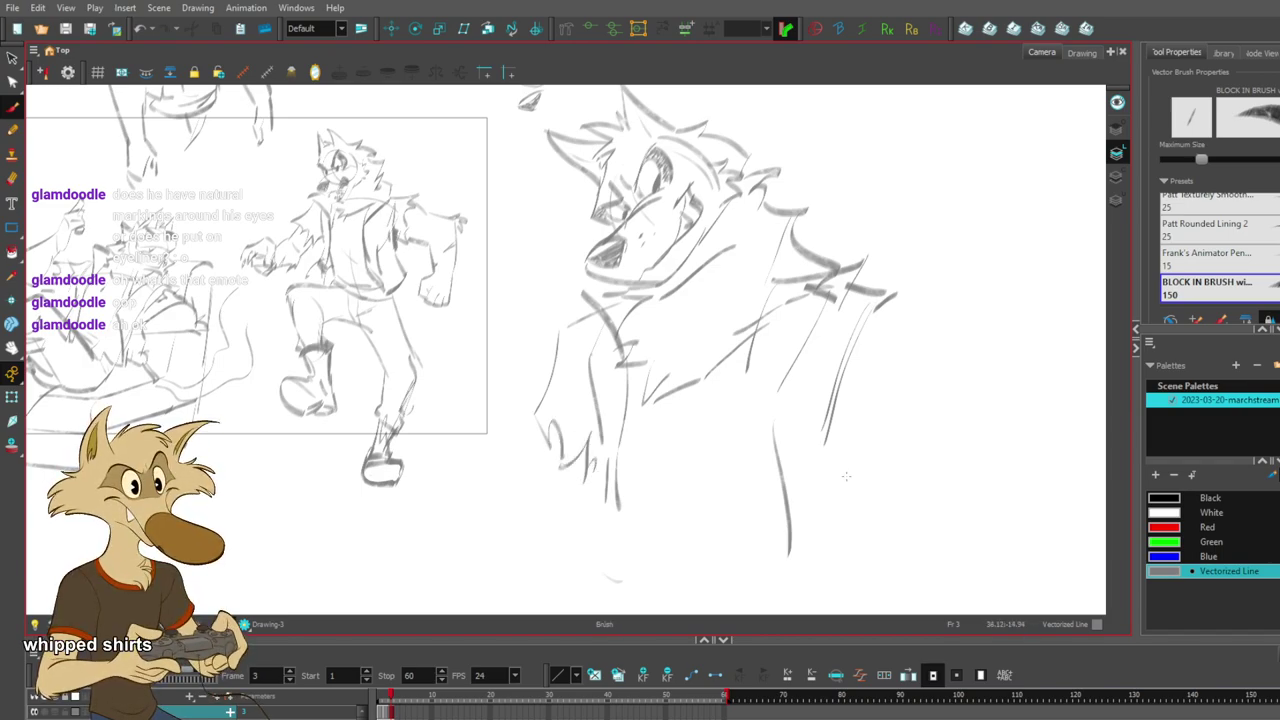
- Add a short diagonal stroke from the lower end of the long line under the near shoulder
{"action": "mouse_move", "coordinate": [828, 436]}
{"action": "left_mouse_down"}
{"action": "mouse_move", "coordinate": [877, 498]}
{"action": "mouse_move", "coordinate": [908, 490]}
{"action": "left_mouse_up"}
{"action": "left_click_drag", "start_coordinate": [880, 448], "coordinate": [910, 486]}
{"action": "mouse_move", "coordinate": [916, 436]}
{"action": "left_mouse_down"}
{"action": "mouse_move", "coordinate": [938, 468]}
{"action": "mouse_move", "coordinate": [976, 480]}
{"action": "left_mouse_up"}
{"action": "mouse_move", "coordinate": [952, 416]}
{"action": "left_mouse_down"}
{"action": "mouse_move", "coordinate": [992, 465]}
{"action": "mouse_move", "coordinate": [967, 428]}
{"action": "left_mouse_up"}
{"action": "key", "text": "ctrl+z"}
{"action": "key", "text": "ctrl+z"}
{"action": "key", "text": "ctrl+z"}
{"action": "key", "text": "ctrl+z"}
{"action": "key", "text": "ctrl+z"}
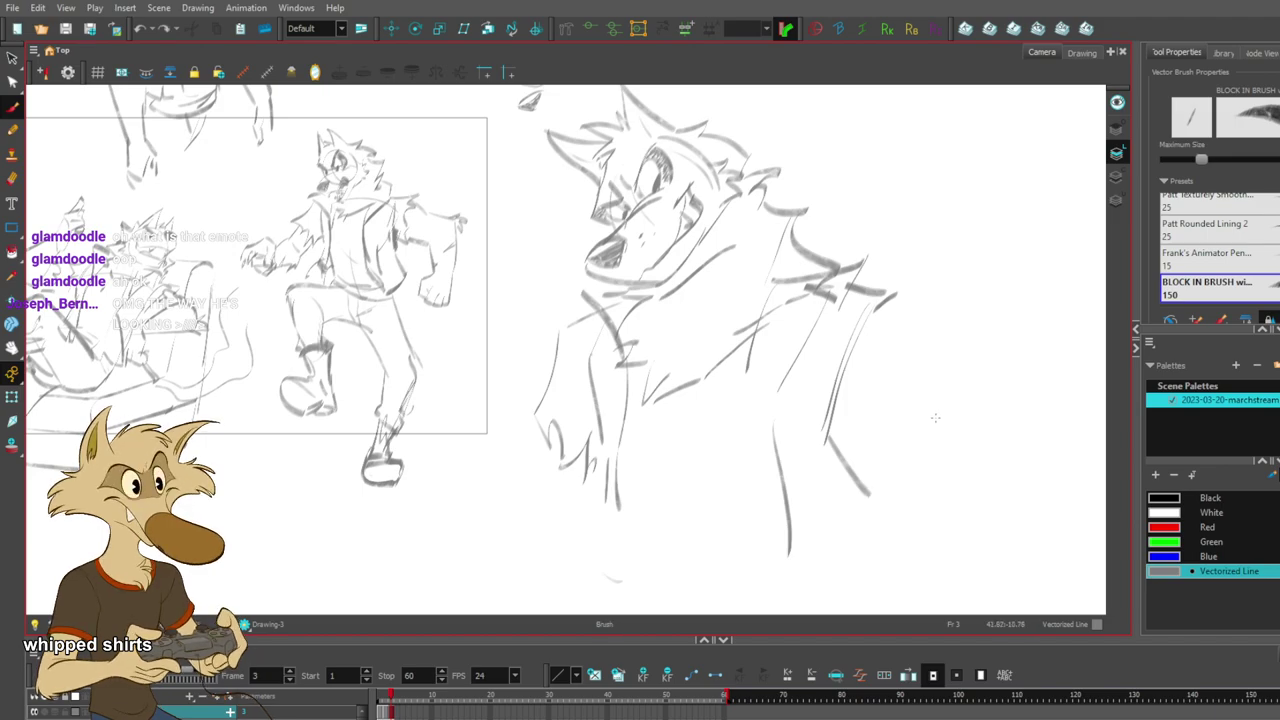
- Sketch the near sleeve from the shoulder tuft outward, ending in a ragged, torn cuff
{"action": "mouse_move", "coordinate": [872, 412]}
{"action": "left_mouse_down"}
{"action": "mouse_move", "coordinate": [910, 400]}
{"action": "mouse_move", "coordinate": [898, 422]}
{"action": "left_mouse_up"}
{"action": "key", "text": "ctrl+z"}
{"action": "key", "text": "ctrl+z"}
{"action": "left_click_drag", "start_coordinate": [822, 307], "coordinate": [887, 345]}
{"action": "mouse_move", "coordinate": [889, 342]}
{"action": "left_mouse_down"}
{"action": "mouse_move", "coordinate": [943, 456]}
{"action": "mouse_move", "coordinate": [895, 350]}
{"action": "mouse_move", "coordinate": [942, 412]}
{"action": "left_mouse_up"}
{"action": "key", "text": "ctrl+z"}
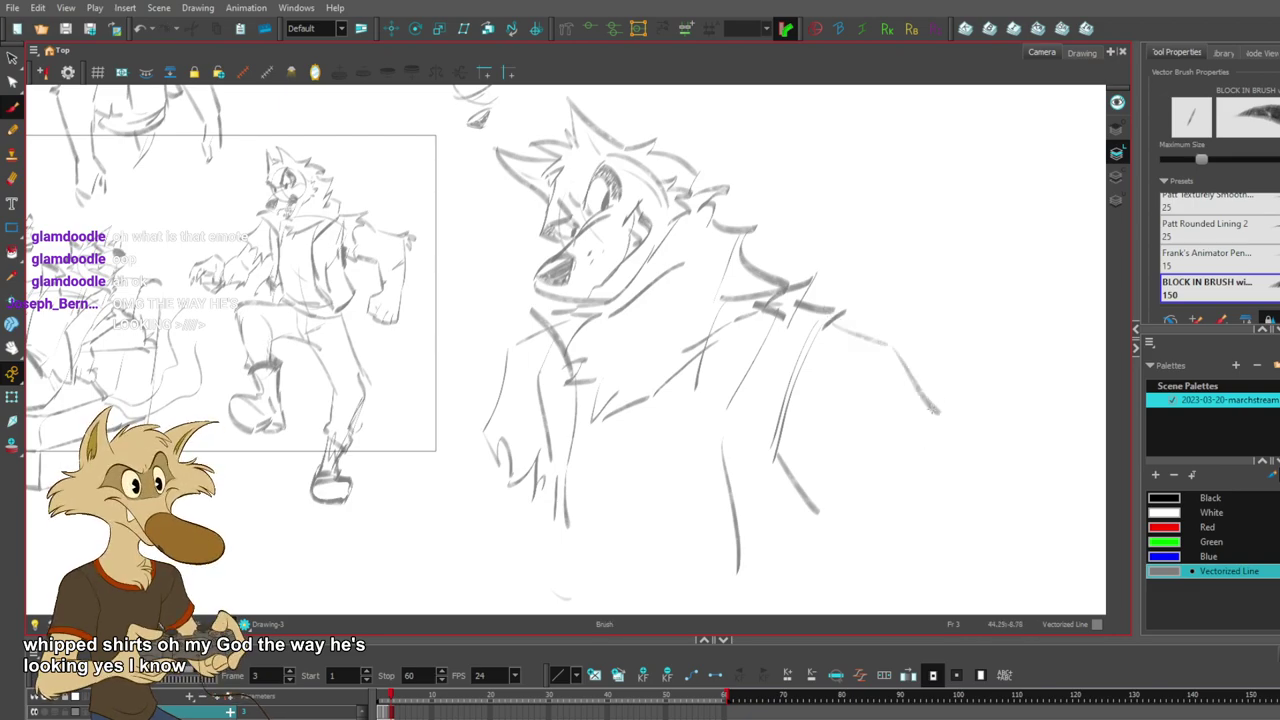
{"action": "key", "text": "ctrl+z"}
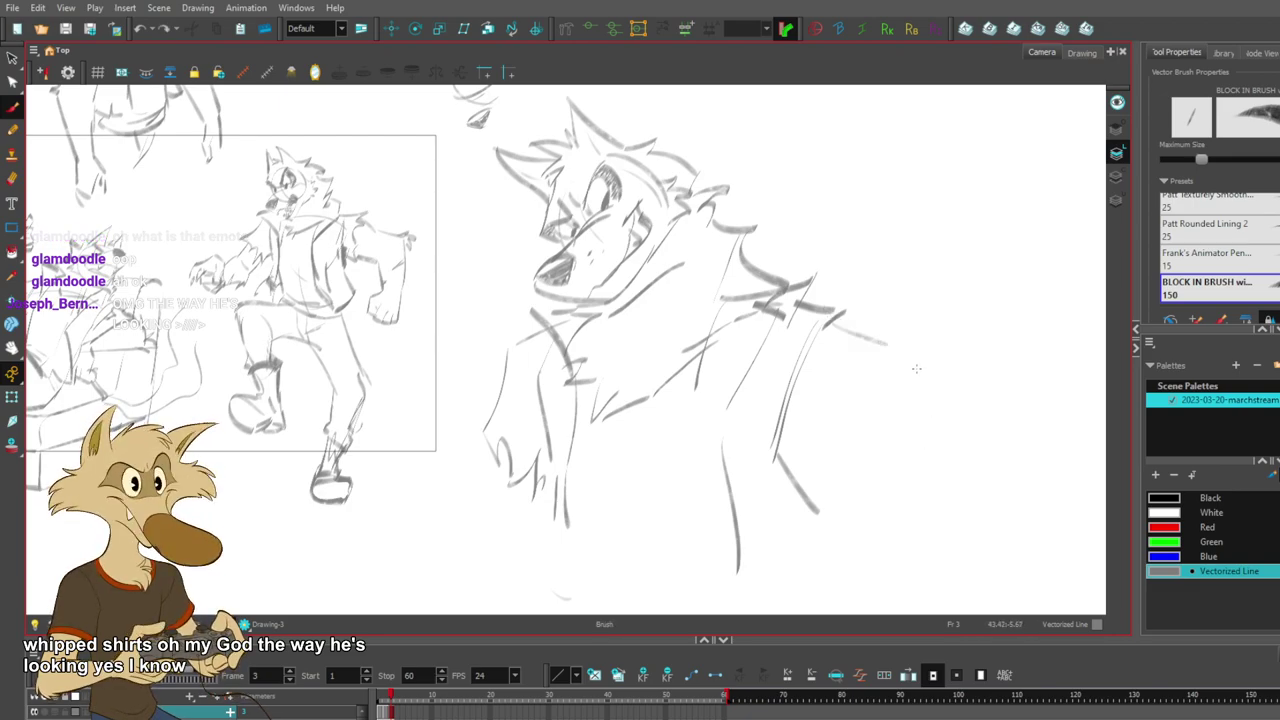
{"action": "mouse_move", "coordinate": [898, 358]}
{"action": "left_mouse_down"}
{"action": "mouse_move", "coordinate": [918, 362]}
{"action": "mouse_move", "coordinate": [806, 466]}
{"action": "mouse_move", "coordinate": [799, 458]}
{"action": "left_mouse_up"}
{"action": "key", "text": "ctrl+z"}
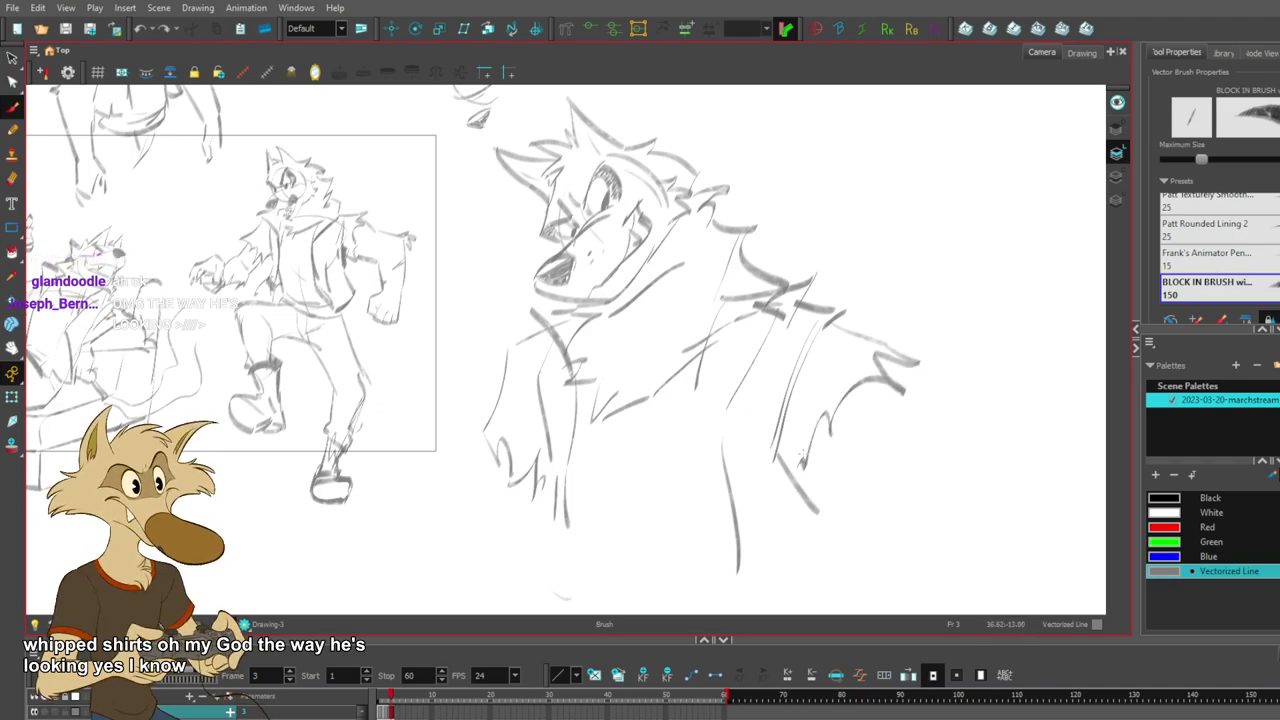
- Delete the outer line of the far sleeve and redraw it as a lighter stroke from the shoulder
{"action": "left_click_drag", "start_coordinate": [499, 405], "coordinate": [506, 474]}
{"action": "key", "text": "Delete"}
{"action": "mouse_move", "coordinate": [516, 348]}
{"action": "left_mouse_down"}
{"action": "mouse_move", "coordinate": [487, 390]}
{"action": "mouse_move", "coordinate": [511, 418]}
{"action": "left_mouse_up"}
{"action": "key", "text": "ctrl+z"}
{"action": "key", "text": "ctrl+z"}
{"action": "mouse_move", "coordinate": [518, 352]}
{"action": "left_mouse_down"}
{"action": "mouse_move", "coordinate": [497, 393]}
{"action": "mouse_move", "coordinate": [514, 372]}
{"action": "mouse_move", "coordinate": [481, 418]}
{"action": "mouse_move", "coordinate": [515, 411]}
{"action": "left_mouse_up"}
- Rework the far sleeve's torn cuff with a flared point and jagged strokes along its hem
{"action": "mouse_move", "coordinate": [503, 428]}
{"action": "left_mouse_down"}
{"action": "mouse_move", "coordinate": [530, 470]}
{"action": "mouse_move", "coordinate": [530, 458]}
{"action": "left_mouse_up"}
{"action": "key", "text": "ctrl+z"}
{"action": "key", "text": "ctrl+z"}
{"action": "left_click_drag", "start_coordinate": [530, 458], "coordinate": [540, 470]}
{"action": "key", "text": "ctrl+z"}
{"action": "key", "text": "ctrl+z"}
{"action": "left_click_drag", "start_coordinate": [487, 416], "coordinate": [522, 476]}
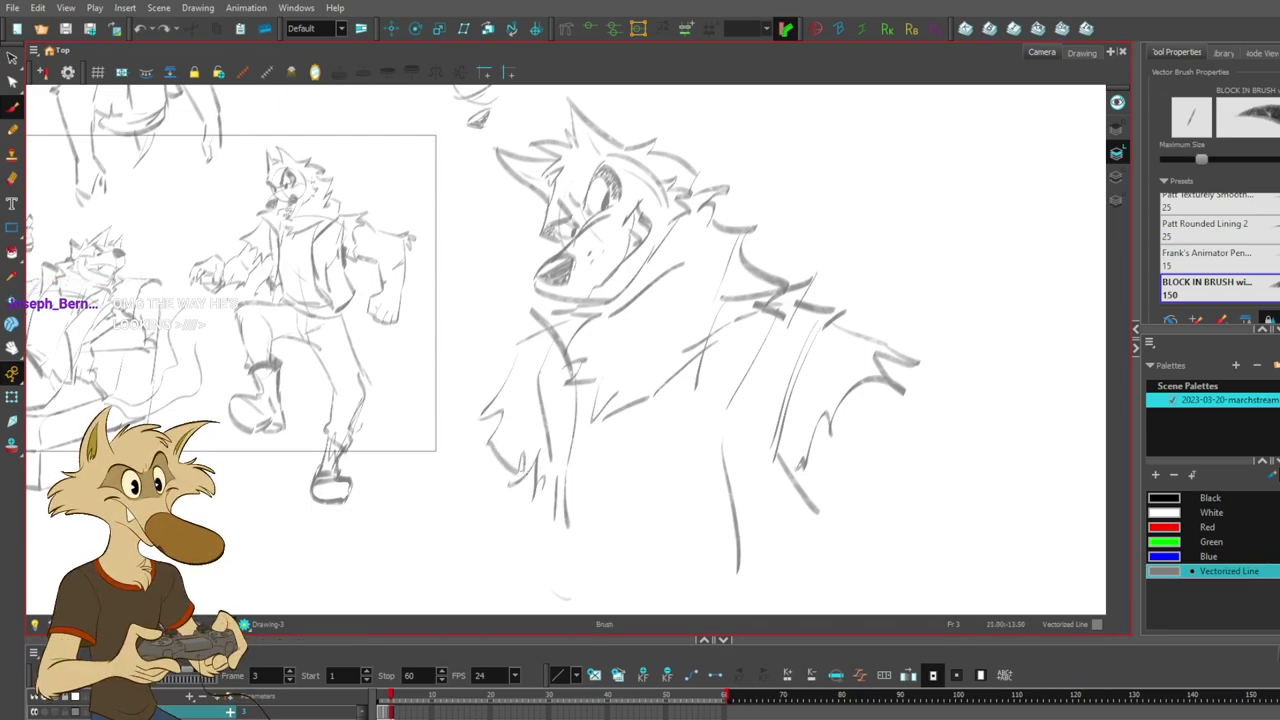
{"action": "key", "text": "ctrl+z"}
{"action": "key", "text": "ctrl+z"}
{"action": "mouse_move", "coordinate": [500, 408]}
{"action": "left_mouse_down"}
{"action": "mouse_move", "coordinate": [484, 434]}
{"action": "mouse_move", "coordinate": [512, 426]}
{"action": "left_mouse_up"}
{"action": "left_click_drag", "start_coordinate": [511, 424], "coordinate": [532, 466]}
{"action": "key", "text": "ctrl+z"}
- Draw the outer line of the near arm from the torn cuff down to the elbow and along the forearm
{"action": "left_click_drag", "start_coordinate": [859, 411], "coordinate": [883, 453]}
{"action": "key", "text": "ctrl+z"}
{"action": "left_click_drag", "start_coordinate": [908, 355], "coordinate": [925, 453]}
{"action": "key", "text": "ctrl+z"}
{"action": "mouse_move", "coordinate": [882, 374]}
{"action": "left_mouse_down"}
{"action": "mouse_move", "coordinate": [906, 466]}
{"action": "mouse_move", "coordinate": [913, 424]}
{"action": "mouse_move", "coordinate": [919, 464]}
{"action": "mouse_move", "coordinate": [931, 444]}
{"action": "left_mouse_up"}
{"action": "key", "text": "ctrl+z"}
{"action": "key", "text": "ctrl+z"}
{"action": "key", "text": "ctrl+z"}
{"action": "mouse_move", "coordinate": [935, 461]}
{"action": "left_mouse_down"}
{"action": "mouse_move", "coordinate": [980, 502]}
{"action": "mouse_move", "coordinate": [967, 571]}
{"action": "left_mouse_up"}
{"action": "key", "text": "ctrl+z"}
{"action": "key", "text": "ctrl+z"}
- Extend the near arm's outer line past the elbow and draw the pointed lower corner of the jacket's far front panel
{"action": "left_click_drag", "start_coordinate": [876, 488], "coordinate": [875, 449]}
{"action": "left_click_drag", "start_coordinate": [524, 515], "coordinate": [575, 557]}
{"action": "left_click_drag", "start_coordinate": [574, 476], "coordinate": [577, 561]}
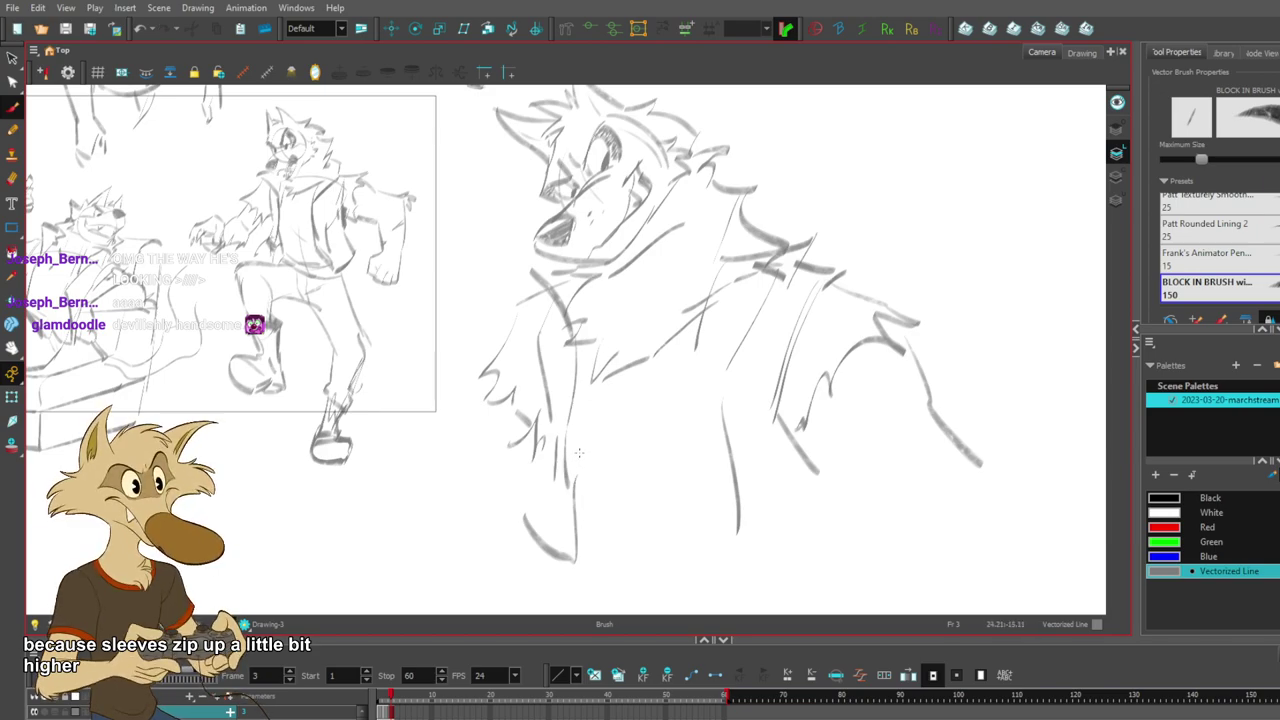
{"action": "mouse_move", "coordinate": [565, 460]}
{"action": "left_mouse_down"}
{"action": "mouse_move", "coordinate": [547, 538]}
{"action": "mouse_move", "coordinate": [527, 522]}
{"action": "left_mouse_up"}
{"action": "key", "text": "ctrl+z"}
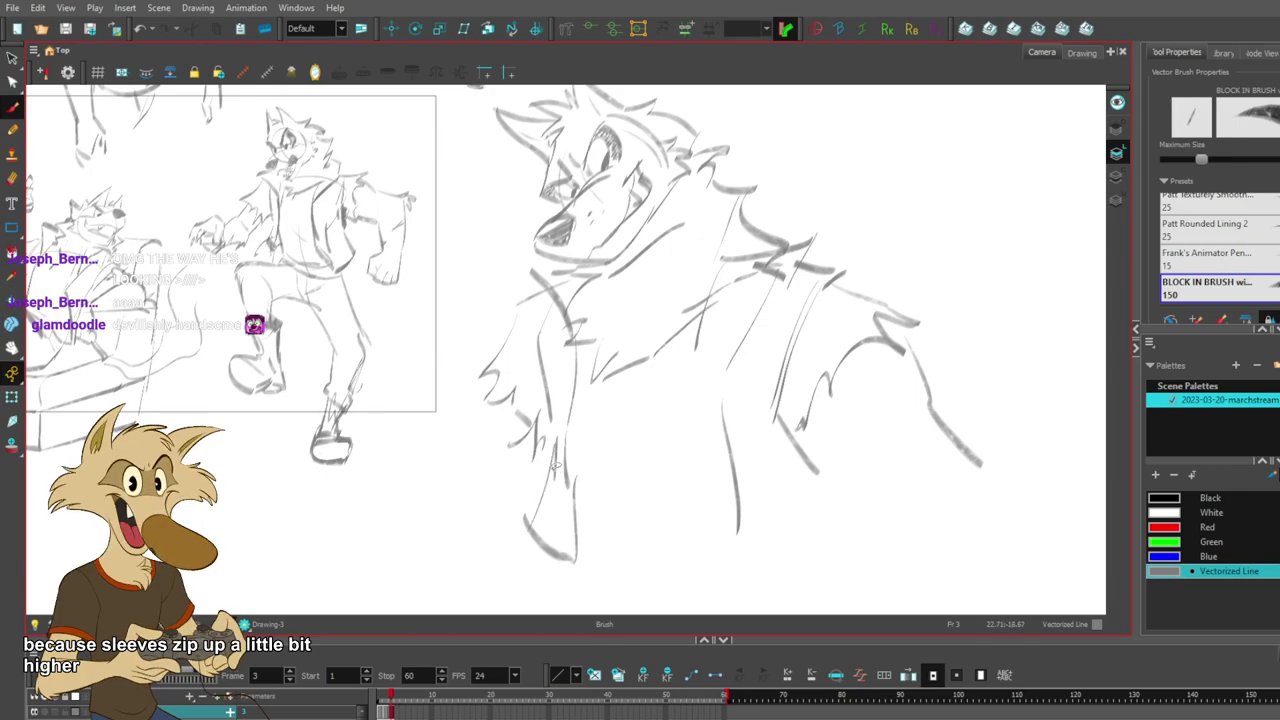
- Sketch a long curved fold down the middle of the torso with a short parallel stroke beside it
{"action": "left_click_drag", "start_coordinate": [590, 470], "coordinate": [670, 553]}
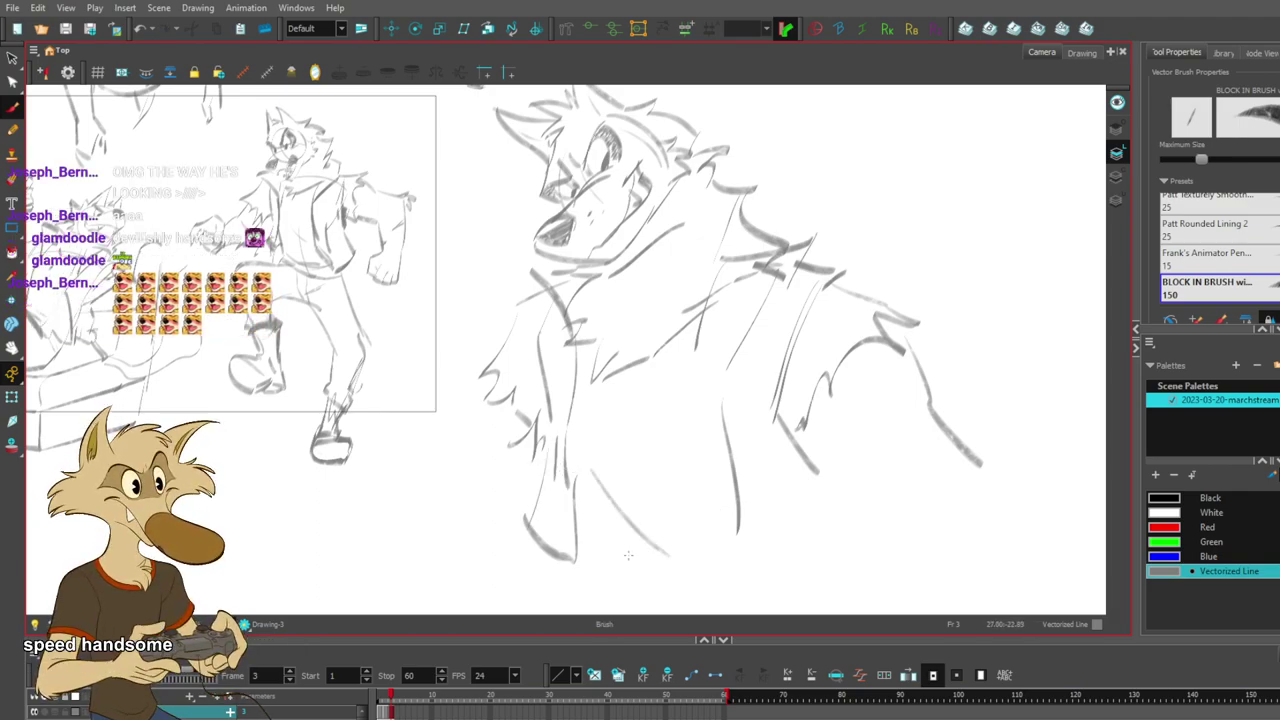
{"action": "key", "text": "ctrl+z"}
{"action": "left_click_drag", "start_coordinate": [602, 474], "coordinate": [660, 552]}
{"action": "key", "text": "ctrl+z"}
{"action": "left_click_drag", "start_coordinate": [600, 436], "coordinate": [662, 554]}
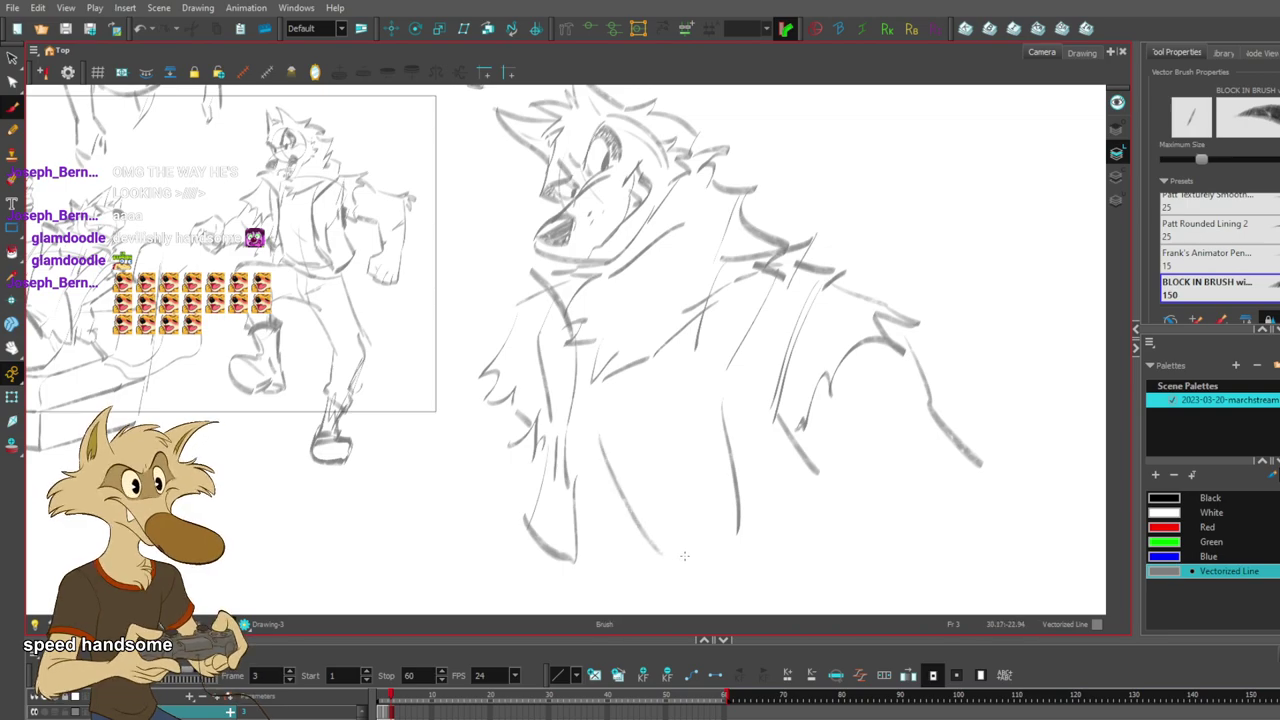
{"action": "left_click_drag", "start_coordinate": [713, 481], "coordinate": [701, 453]}
{"action": "left_click_drag", "start_coordinate": [592, 449], "coordinate": [610, 477]}
{"action": "left_click_drag", "start_coordinate": [616, 424], "coordinate": [642, 447]}
{"action": "key", "text": "ctrl+z"}
- Try a wavy shirt hem below the jacket corner that curves up into the wolf's near side
{"action": "left_click_drag", "start_coordinate": [579, 478], "coordinate": [608, 576]}
{"action": "key", "text": "ctrl+z"}
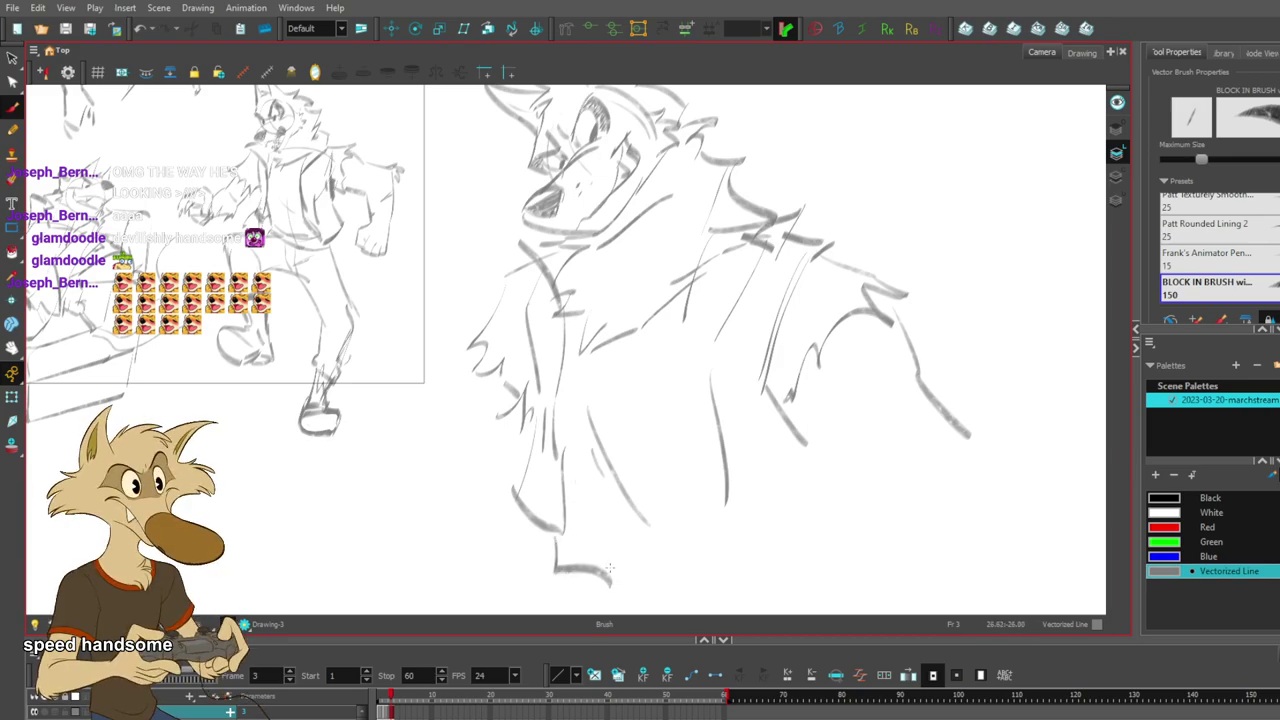
{"action": "key", "text": "ctrl+z"}
{"action": "mouse_move", "coordinate": [556, 538]}
{"action": "left_mouse_down"}
{"action": "mouse_move", "coordinate": [566, 582]}
{"action": "mouse_move", "coordinate": [672, 602]}
{"action": "mouse_move", "coordinate": [742, 483]}
{"action": "left_mouse_up"}
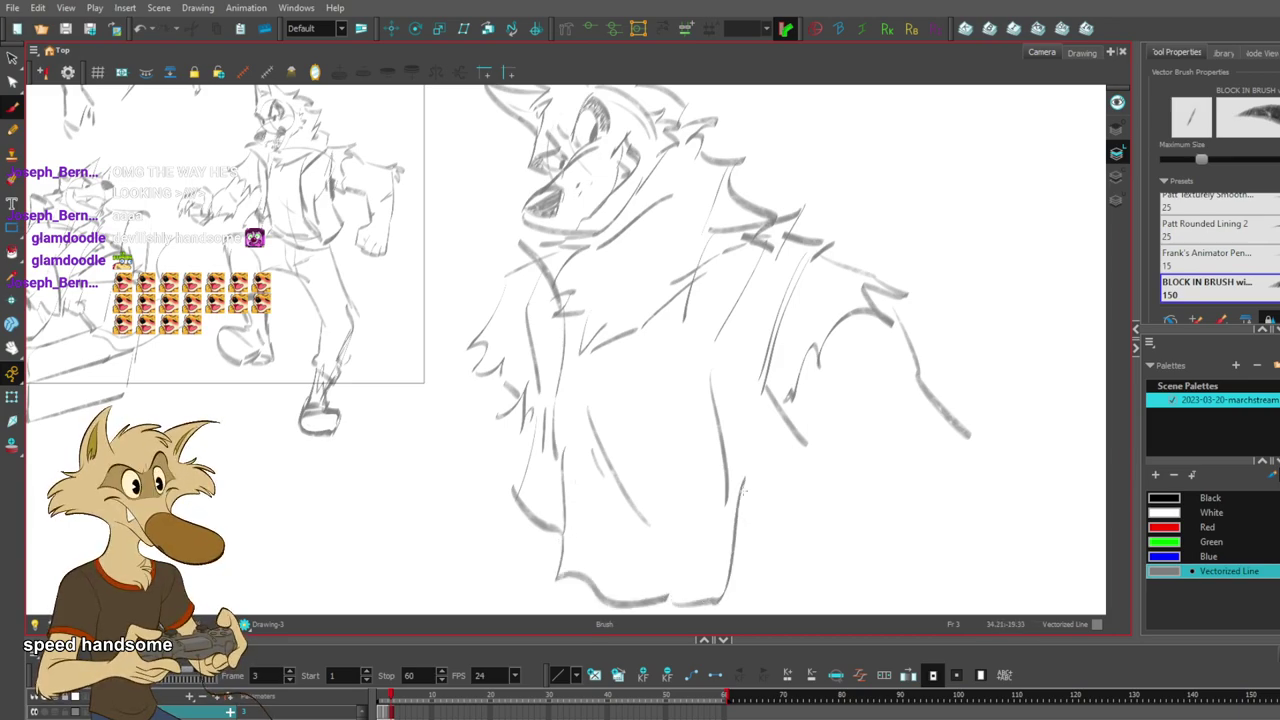
{"action": "key", "text": "1"}
{"action": "key", "text": "1"}
{"action": "key", "text": "ctrl+z"}
{"action": "key", "text": "2"}
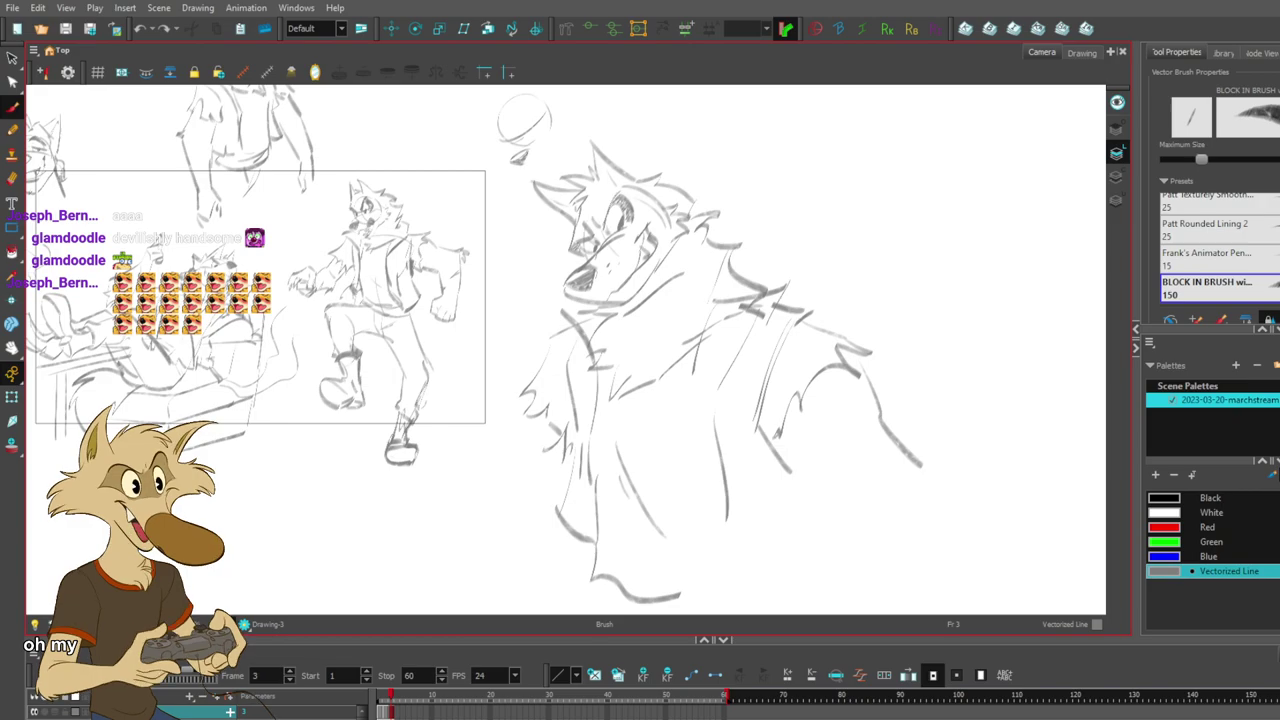
{"action": "scroll", "coordinate": [758, 510], "scroll_direction": "down", "scroll_amount": 2}
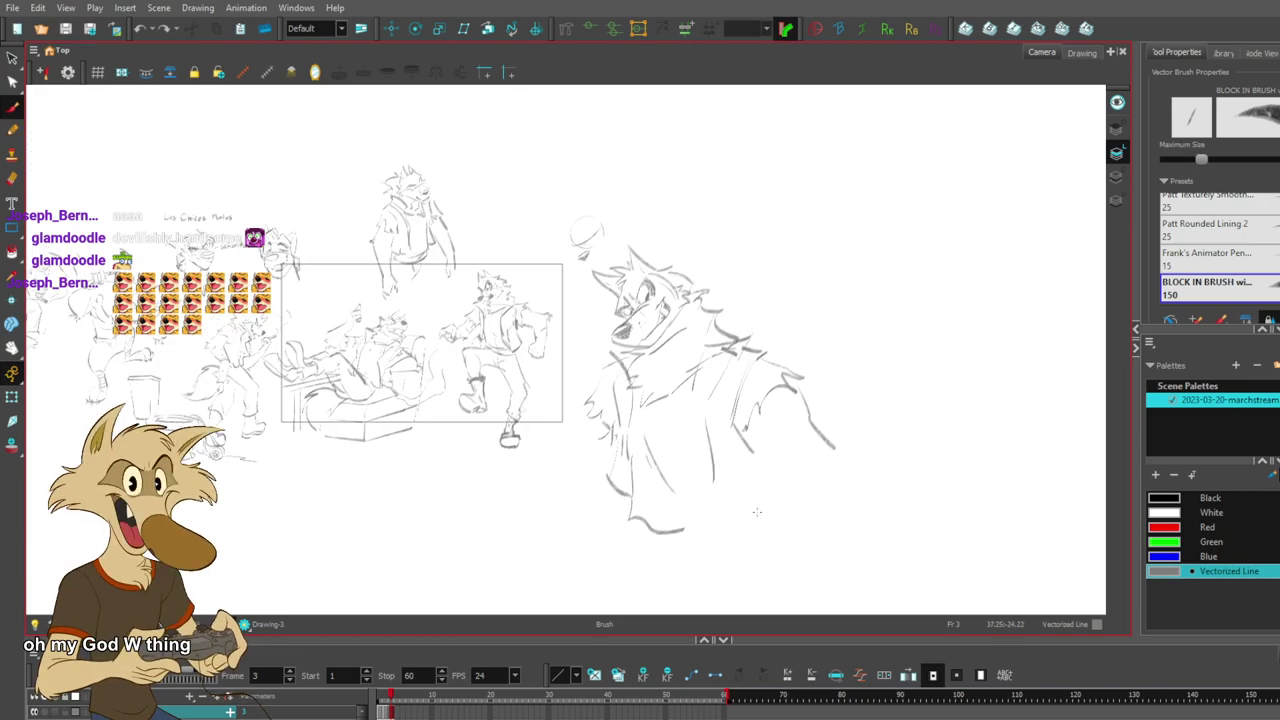
{"action": "scroll", "coordinate": [758, 510], "scroll_direction": "up", "scroll_amount": 3}
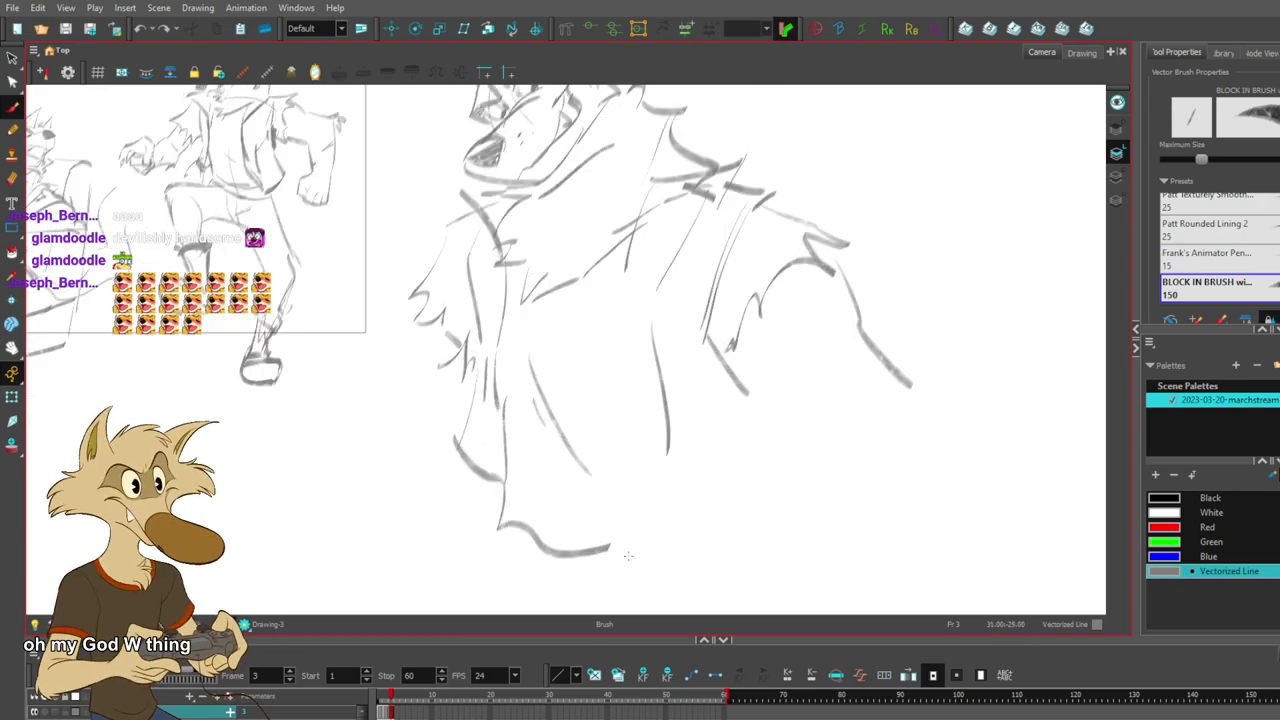
{"action": "key", "text": "ctrl+z"}
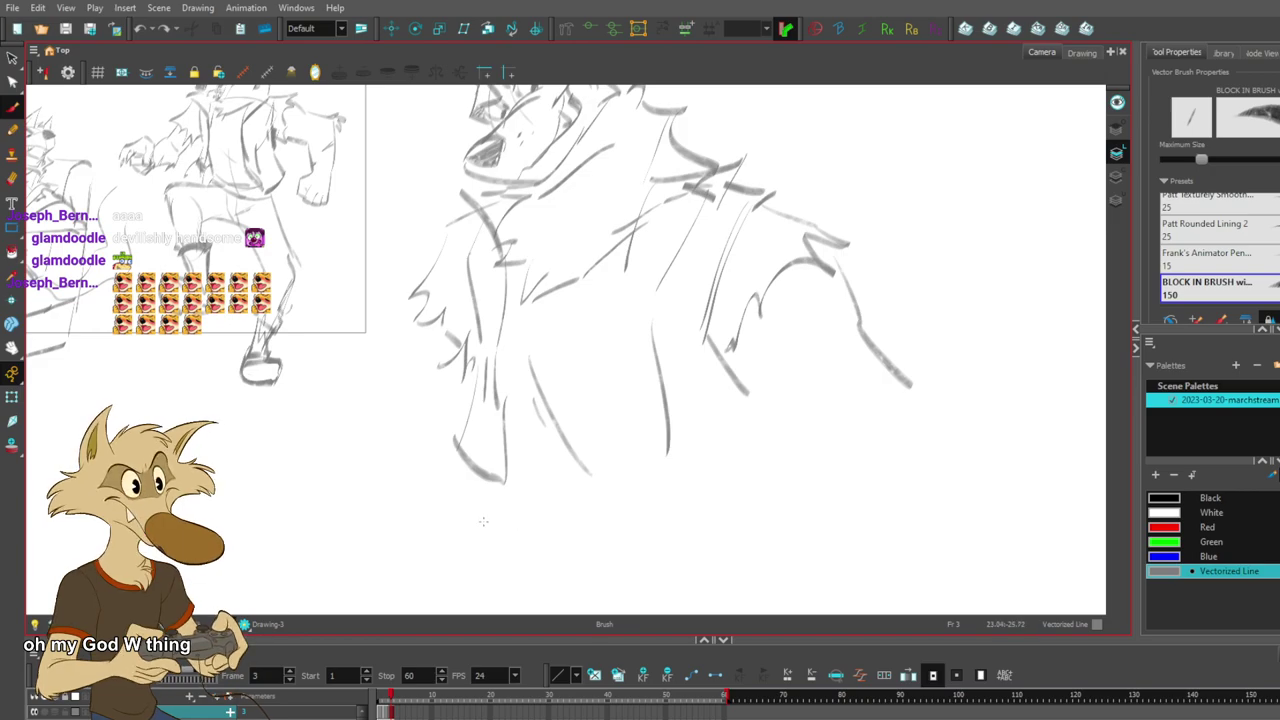
- Rework the far hip line into a short, nearly vertical stroke below the jacket corner
{"action": "mouse_move", "coordinate": [493, 482]}
{"action": "left_mouse_down"}
{"action": "mouse_move", "coordinate": [487, 576]}
{"action": "mouse_move", "coordinate": [522, 597]}
{"action": "left_mouse_up"}
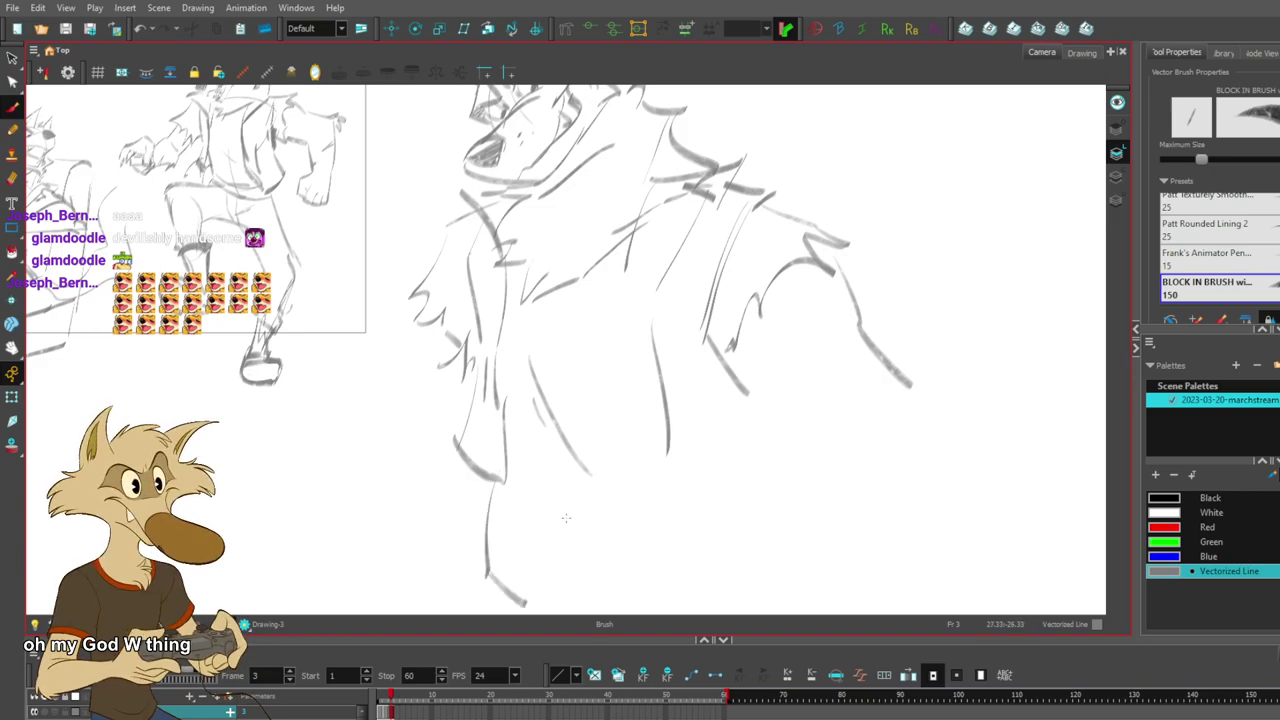
{"action": "scroll", "coordinate": [568, 514], "scroll_direction": "down", "scroll_amount": 3}
{"action": "scroll", "coordinate": [579, 502], "scroll_direction": "up", "scroll_amount": 2}
{"action": "key", "text": "ctrl+z"}
{"action": "key", "text": "ctrl+z"}
{"action": "mouse_move", "coordinate": [510, 479]}
{"action": "left_mouse_down"}
{"action": "mouse_move", "coordinate": [503, 554]}
{"action": "mouse_move", "coordinate": [545, 551]}
{"action": "mouse_move", "coordinate": [582, 575]}
{"action": "left_mouse_up"}
{"action": "key", "text": "ctrl+z"}
- Try the hem as a sloping line from the far hip that turns sharply up towards the near side
{"action": "mouse_move", "coordinate": [517, 517]}
{"action": "left_mouse_down"}
{"action": "mouse_move", "coordinate": [617, 570]}
{"action": "mouse_move", "coordinate": [659, 493]}
{"action": "left_mouse_up"}
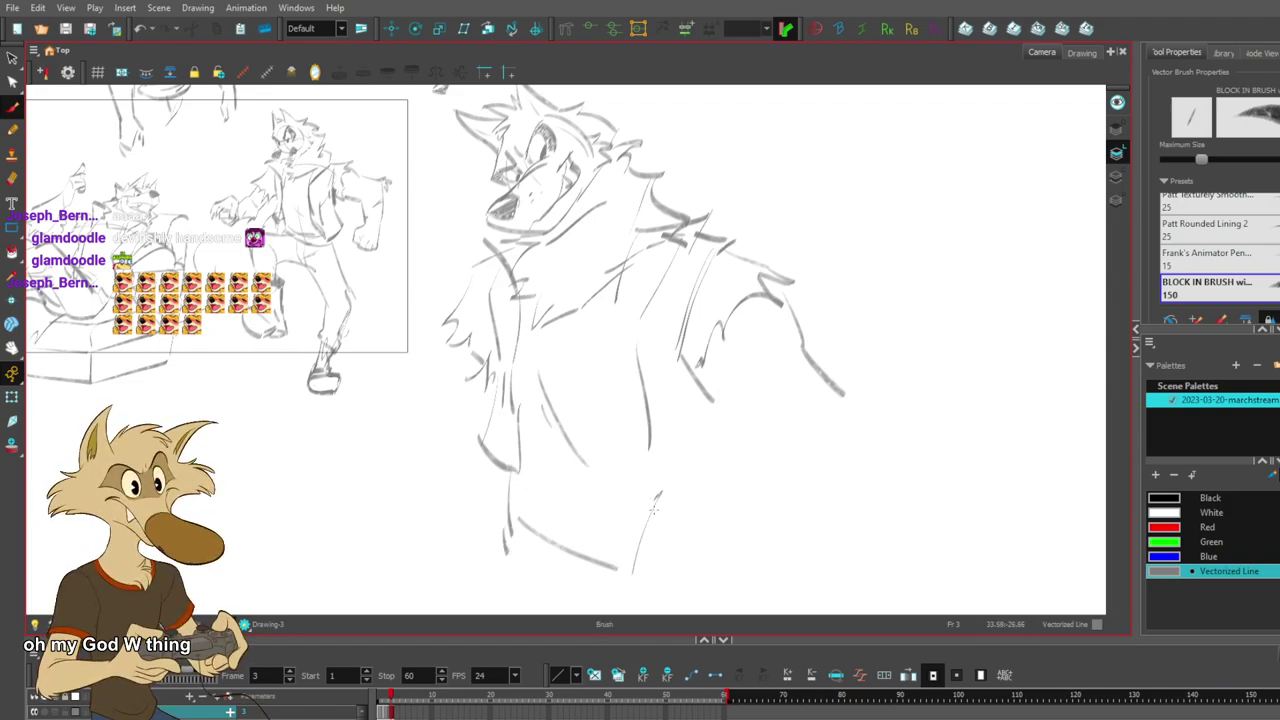
{"action": "key", "text": "ctrl+z"}
{"action": "left_click_drag", "start_coordinate": [614, 566], "coordinate": [666, 456]}
{"action": "key", "text": "ctrl+z"}
{"action": "key", "text": "ctrl+z"}
{"action": "left_click_drag", "start_coordinate": [522, 513], "coordinate": [608, 543]}
{"action": "left_click_drag", "start_coordinate": [615, 543], "coordinate": [636, 497]}
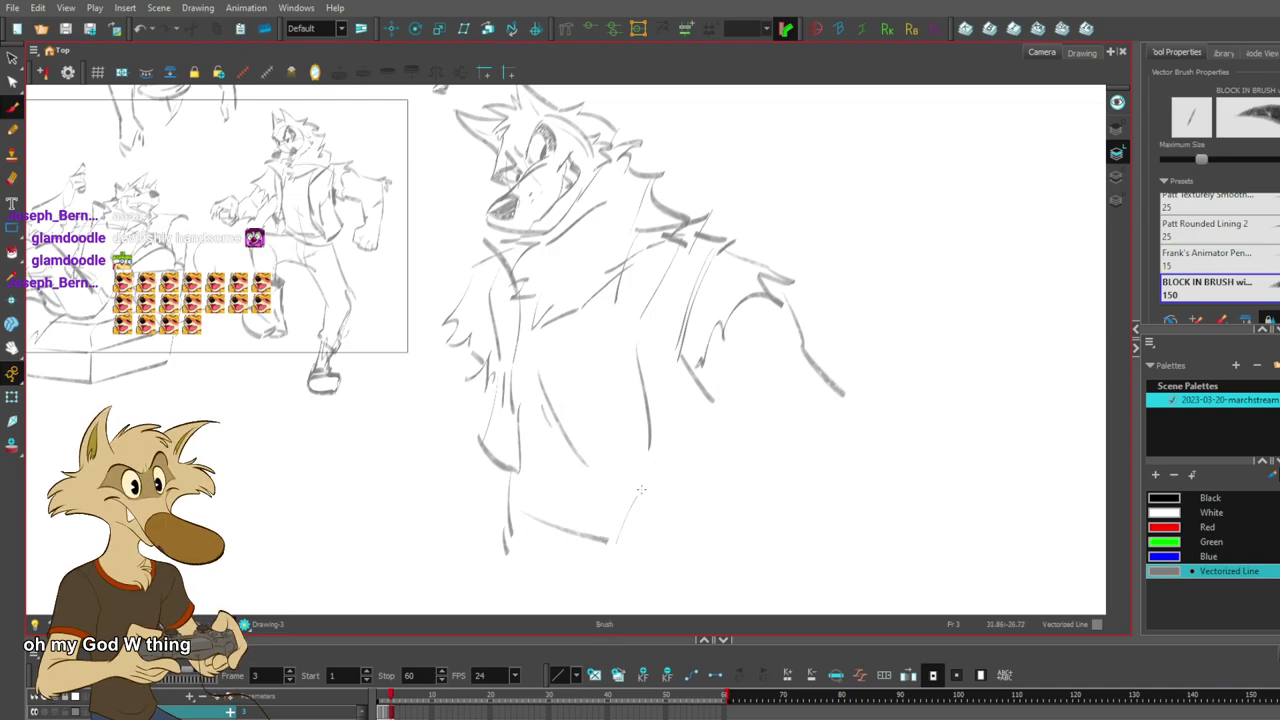
{"action": "left_click_drag", "start_coordinate": [615, 546], "coordinate": [634, 495]}
{"action": "key", "text": "ctrl+z"}
{"action": "key", "text": "ctrl+z"}
- Draw a gently curved hem across the waist and the near side line flaring out at the hip
{"action": "left_click_drag", "start_coordinate": [507, 527], "coordinate": [645, 511]}
{"action": "key", "text": "ctrl+z"}
{"action": "mouse_move", "coordinate": [515, 524]}
{"action": "left_mouse_down"}
{"action": "mouse_move", "coordinate": [623, 521]}
{"action": "mouse_move", "coordinate": [664, 427]}
{"action": "left_mouse_up"}
{"action": "key", "text": "ctrl+z"}
{"action": "mouse_move", "coordinate": [657, 508]}
{"action": "left_mouse_down"}
{"action": "mouse_move", "coordinate": [672, 346]}
{"action": "mouse_move", "coordinate": [692, 513]}
{"action": "left_mouse_up"}
{"action": "key", "text": "ctrl+z"}
{"action": "key", "text": "ctrl+z"}
- Sketch the far arm's outer line from the torn cuff down to the wrist, with a thin angled stroke below it
{"action": "left_click_drag", "start_coordinate": [468, 354], "coordinate": [450, 530]}
{"action": "key", "text": "ctrl+z"}
{"action": "key", "text": "ctrl+z"}
{"action": "key", "text": "alt+s"}
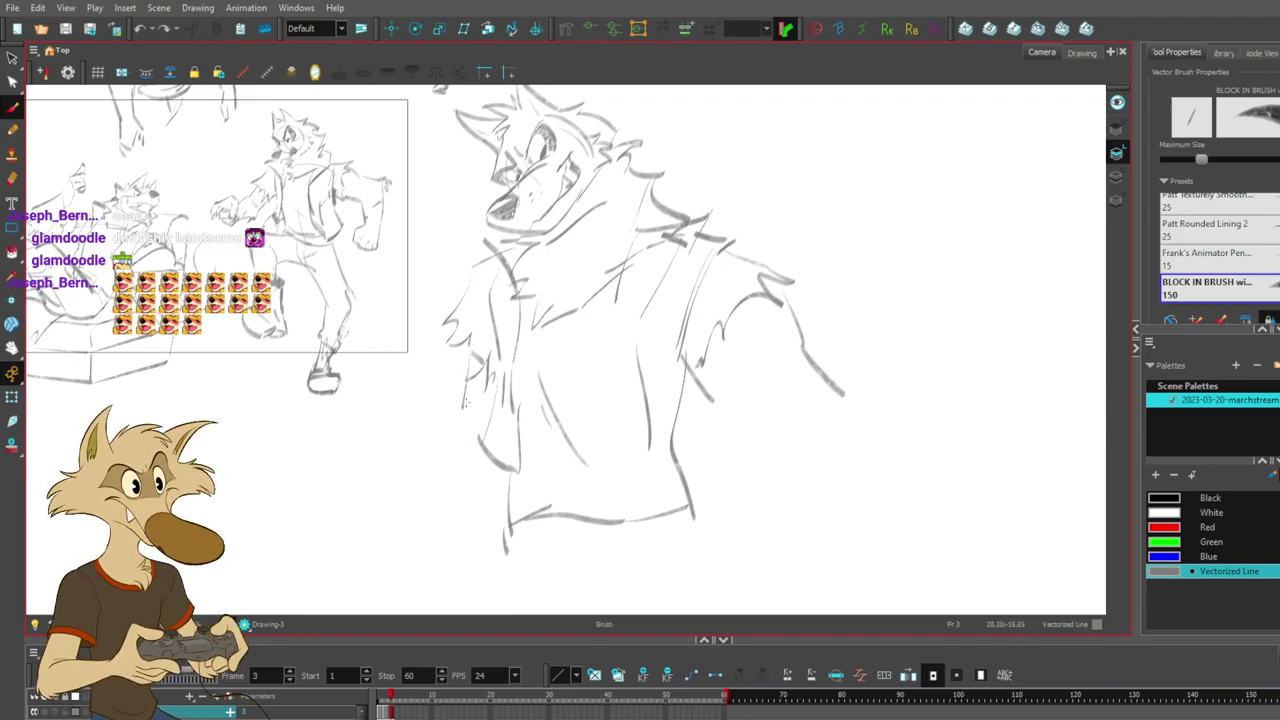
{"action": "left_click_drag", "start_coordinate": [458, 397], "coordinate": [437, 534]}
{"action": "left_click_drag", "start_coordinate": [662, 463], "coordinate": [650, 535]}
{"action": "key", "text": "ctrl+z"}
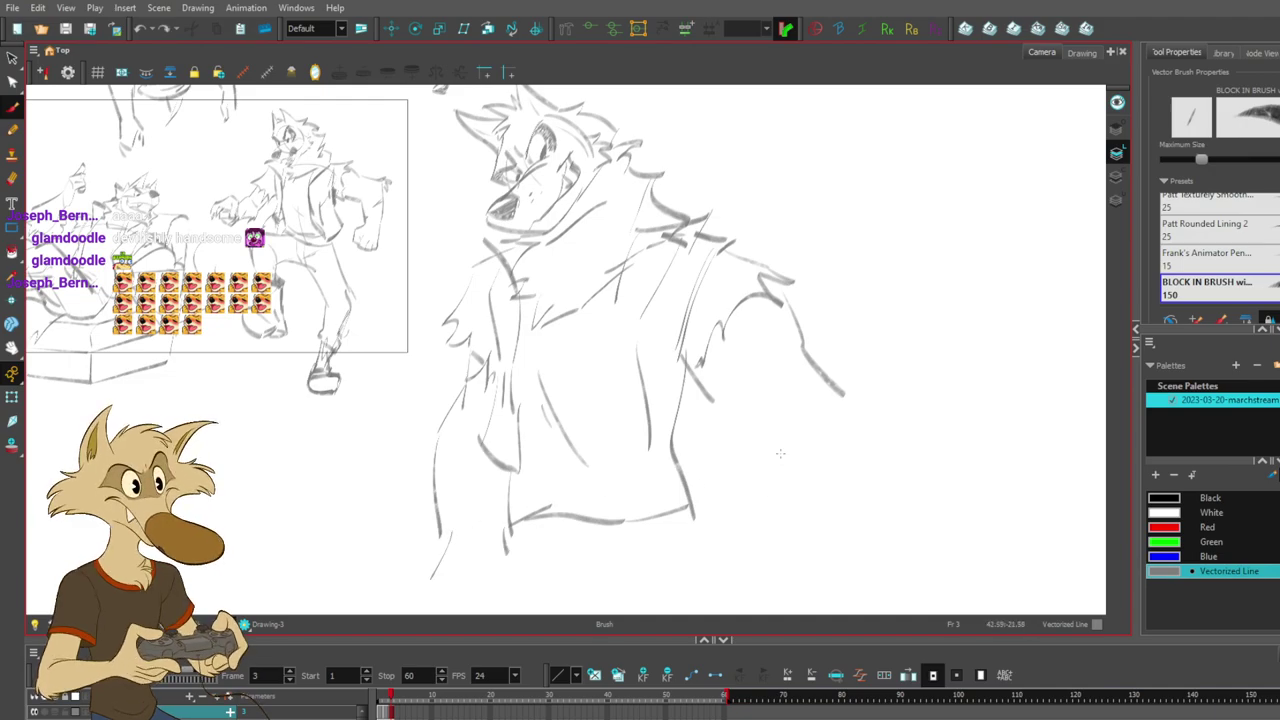
{"action": "key", "text": "ctrl+z"}
- Draw the near arm's inner line from the armpit down to the crook of the elbow
{"action": "mouse_move", "coordinate": [697, 359]}
{"action": "left_mouse_down"}
{"action": "mouse_move", "coordinate": [736, 396]}
{"action": "mouse_move", "coordinate": [755, 457]}
{"action": "left_mouse_up"}
{"action": "key", "text": "ctrl+z"}
{"action": "mouse_move", "coordinate": [735, 402]}
{"action": "left_mouse_down"}
{"action": "mouse_move", "coordinate": [761, 457]}
{"action": "mouse_move", "coordinate": [744, 585]}
{"action": "left_mouse_up"}
{"action": "key", "text": "ctrl+z"}
{"action": "key", "text": "ctrl+z"}
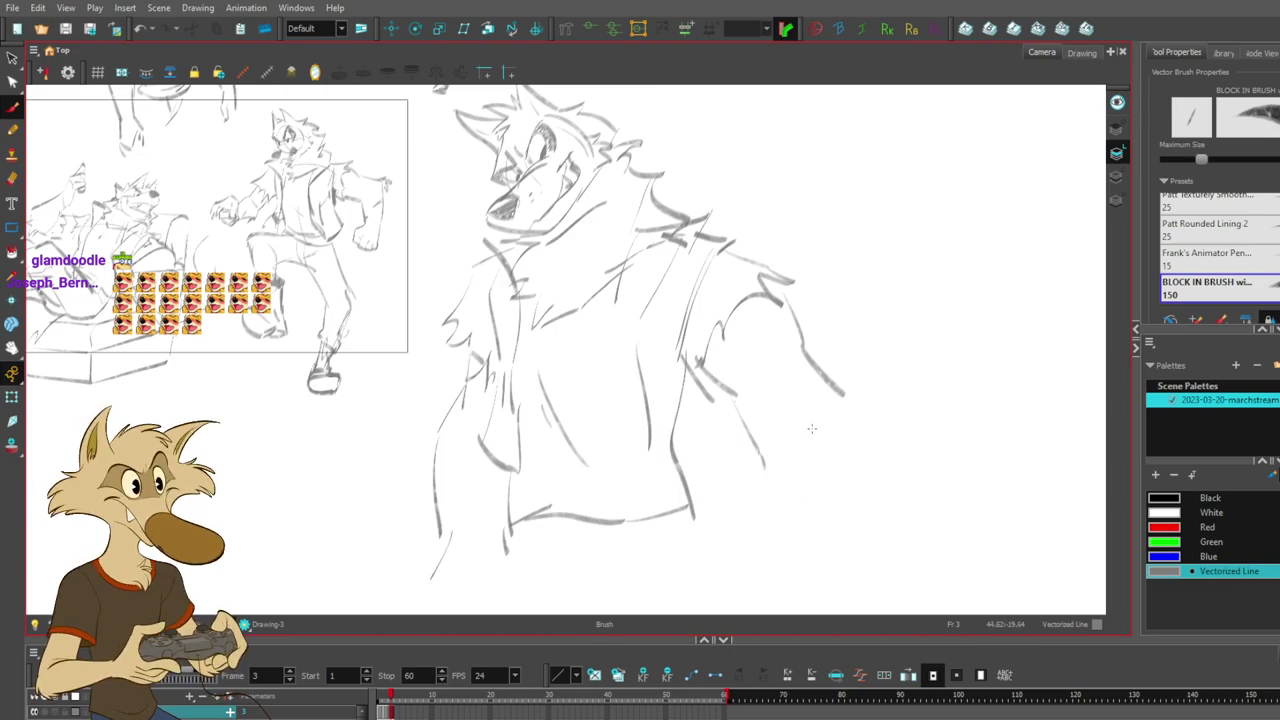
- Add crease strokes at the near elbow's crook, a pointed elbow fur tuft, and a forearm line angled back inward
{"action": "left_click_drag", "start_coordinate": [793, 427], "coordinate": [710, 502]}
{"action": "key", "text": "ctrl+z"}
{"action": "mouse_move", "coordinate": [772, 445]}
{"action": "left_mouse_down"}
{"action": "mouse_move", "coordinate": [842, 414]}
{"action": "mouse_move", "coordinate": [775, 442]}
{"action": "left_mouse_up"}
{"action": "key", "text": "ctrl+z"}
{"action": "key", "text": "ctrl+z"}
{"action": "left_click_drag", "start_coordinate": [771, 428], "coordinate": [760, 448]}
{"action": "mouse_move", "coordinate": [852, 399]}
{"action": "left_mouse_down"}
{"action": "mouse_move", "coordinate": [918, 492]}
{"action": "mouse_move", "coordinate": [802, 562]}
{"action": "left_mouse_up"}
{"action": "key", "text": "ctrl+z"}
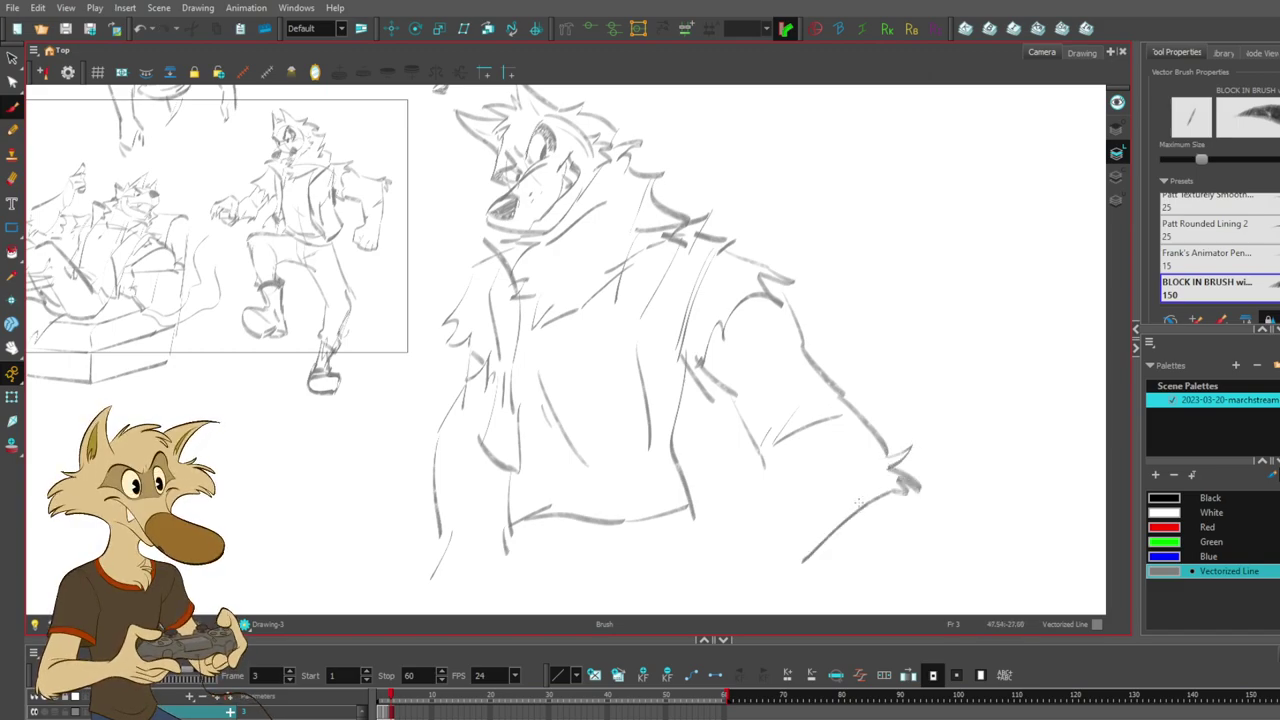
- Try to draw the inner forearm line down from the crook of the near elbow
{"action": "mouse_move", "coordinate": [769, 470]}
{"action": "left_mouse_down"}
{"action": "mouse_move", "coordinate": [731, 590]}
{"action": "mouse_move", "coordinate": [715, 576]}
{"action": "left_mouse_up"}
{"action": "key", "text": "ctrl+z"}
{"action": "left_click_drag", "start_coordinate": [716, 563], "coordinate": [708, 583]}
{"action": "key", "text": "ctrl+z"}
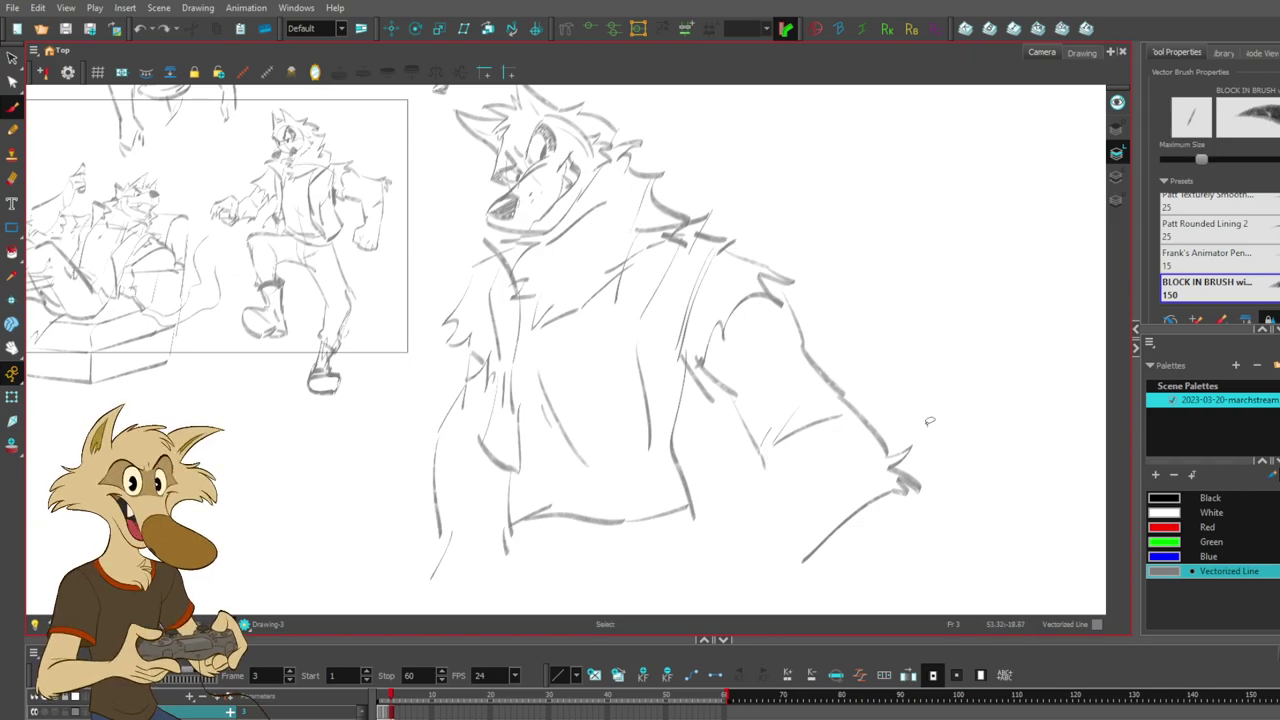
- Select the near arm's elbow tuft, crook crease and forearm strokes and move them up towards the body
{"action": "mouse_move", "coordinate": [923, 466]}
{"action": "left_mouse_down"}
{"action": "mouse_move", "coordinate": [876, 542]}
{"action": "mouse_move", "coordinate": [922, 482]}
{"action": "mouse_move", "coordinate": [877, 443]}
{"action": "mouse_move", "coordinate": [902, 472]}
{"action": "mouse_move", "coordinate": [890, 457]}
{"action": "left_mouse_up"}
{"action": "left_click", "coordinate": [931, 424]}
{"action": "key", "text": "ctrl+z"}
{"action": "left_click", "coordinate": [958, 428]}
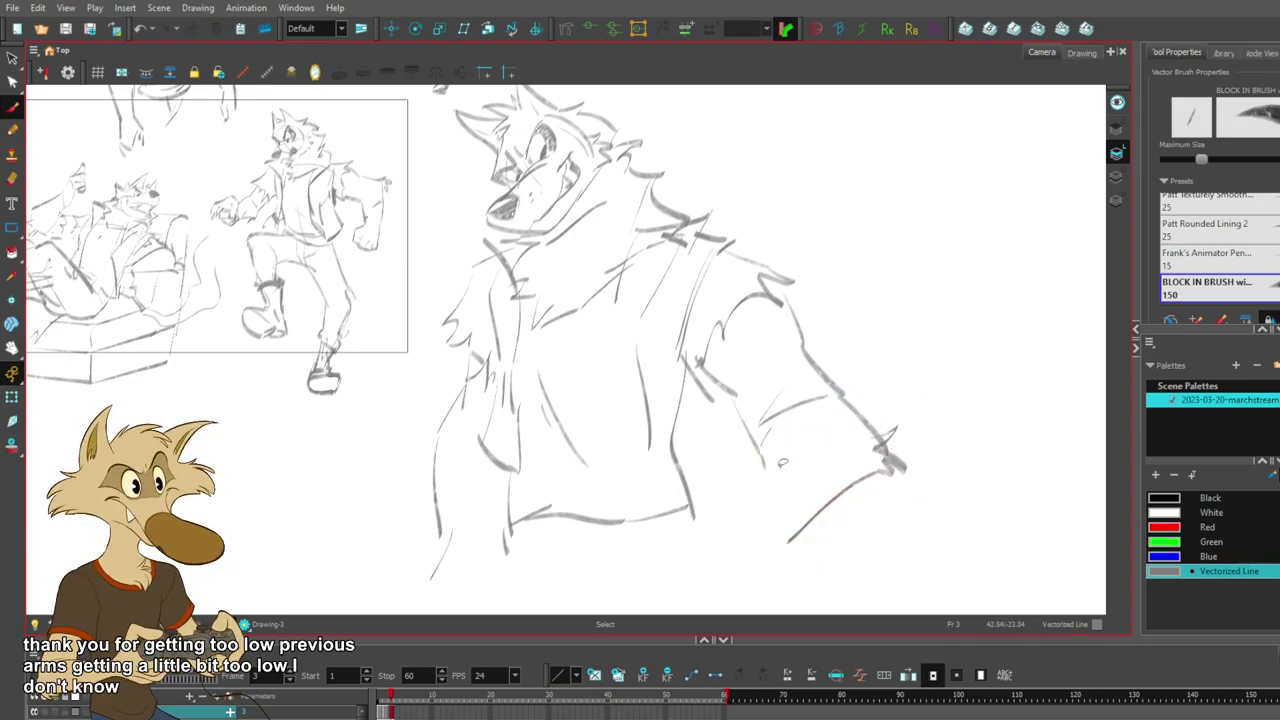
- Select the near sleeve's torn cuff and the arm strokes below it and shift them in closer to the shoulder
{"action": "key", "text": "alt+b"}
{"action": "key", "text": "alt+s"}
{"action": "mouse_move", "coordinate": [740, 385]}
{"action": "left_mouse_down"}
{"action": "mouse_move", "coordinate": [715, 305]}
{"action": "mouse_move", "coordinate": [782, 325]}
{"action": "left_mouse_up"}
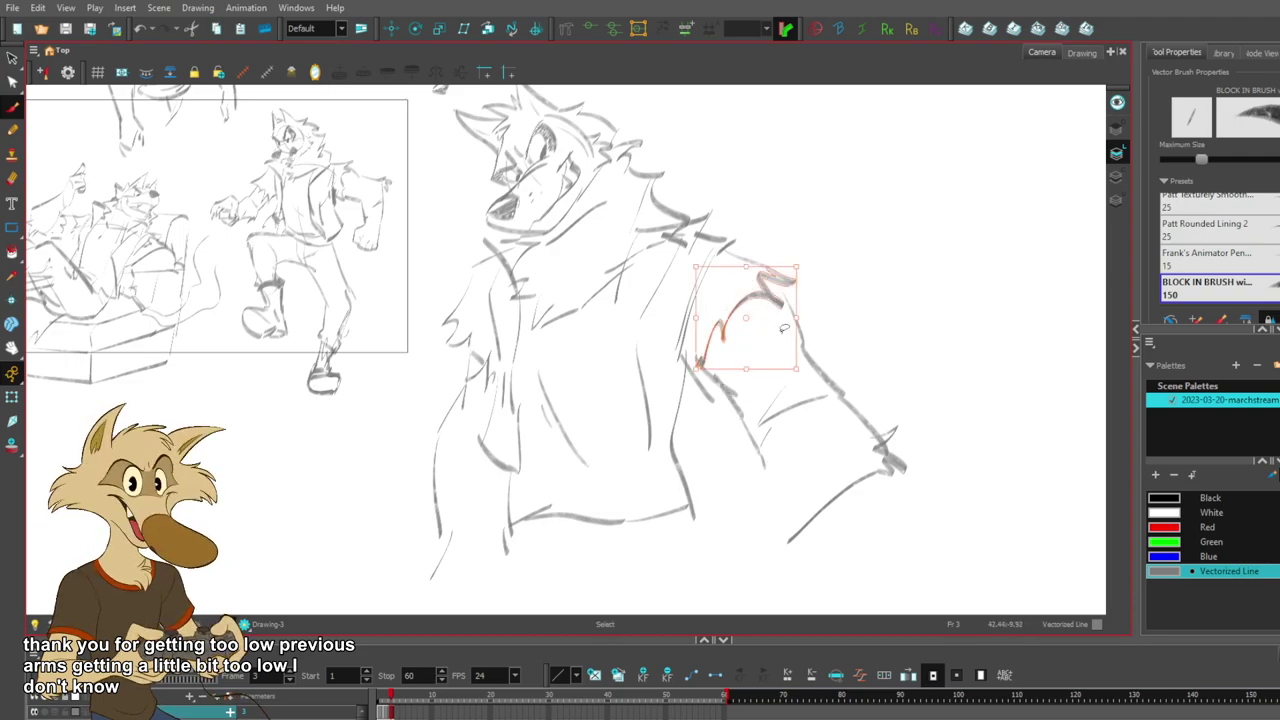
{"action": "left_click_drag", "start_coordinate": [797, 369], "coordinate": [779, 349]}
{"action": "left_click_drag", "start_coordinate": [755, 297], "coordinate": [749, 293]}
{"action": "mouse_move", "coordinate": [845, 336]}
{"action": "left_mouse_down"}
{"action": "mouse_move", "coordinate": [745, 479]}
{"action": "mouse_move", "coordinate": [861, 477]}
{"action": "mouse_move", "coordinate": [866, 456]}
{"action": "left_mouse_up"}
{"action": "left_click", "coordinate": [953, 438]}
- Replace the far arm's thin wrist stroke with a longer outer forearm line and a matching inner line
{"action": "mouse_move", "coordinate": [485, 470]}
{"action": "left_mouse_down"}
{"action": "mouse_move", "coordinate": [490, 549]}
{"action": "mouse_move", "coordinate": [429, 556]}
{"action": "mouse_move", "coordinate": [423, 592]}
{"action": "left_mouse_up"}
{"action": "left_click", "coordinate": [480, 555]}
{"action": "left_click", "coordinate": [453, 531]}
{"action": "key", "text": "Delete"}
{"action": "mouse_move", "coordinate": [500, 483]}
{"action": "left_mouse_down"}
{"action": "mouse_move", "coordinate": [488, 528]}
{"action": "mouse_move", "coordinate": [512, 464]}
{"action": "left_mouse_up"}
- Delete the near arm's angled forearm line and the old strokes around the crook of the elbow
{"action": "left_click_drag", "start_coordinate": [810, 482], "coordinate": [845, 488]}
{"action": "key", "text": "Delete"}
{"action": "left_click_drag", "start_coordinate": [682, 531], "coordinate": [876, 454]}
{"action": "key", "text": "ctrl+z"}
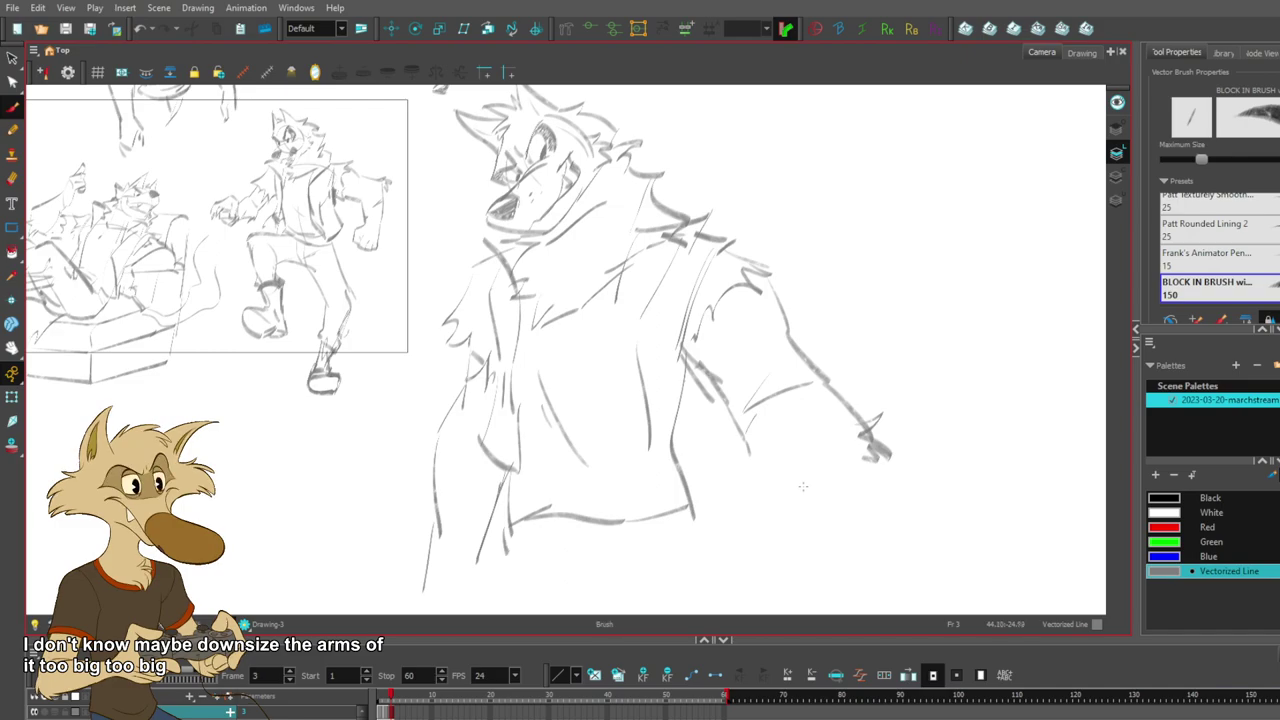
{"action": "mouse_move", "coordinate": [772, 428]}
{"action": "left_mouse_down"}
{"action": "mouse_move", "coordinate": [752, 402]}
{"action": "mouse_move", "coordinate": [734, 428]}
{"action": "mouse_move", "coordinate": [748, 439]}
{"action": "mouse_move", "coordinate": [757, 540]}
{"action": "left_mouse_up"}
{"action": "key", "text": "Delete"}
{"action": "key", "text": "ctrl+z"}
{"action": "key", "text": "Delete"}
{"action": "key", "text": "ctrl+z"}
- Redraw the near forearm hanging down, with an inner line from the crook and an outer line from the elbow tuft
{"action": "left_click_drag", "start_coordinate": [745, 422], "coordinate": [752, 544]}
{"action": "left_click_drag", "start_coordinate": [840, 412], "coordinate": [820, 584]}
{"action": "key", "text": "ctrl+z"}
{"action": "left_click_drag", "start_coordinate": [840, 400], "coordinate": [806, 588]}
{"action": "left_click_drag", "start_coordinate": [838, 388], "coordinate": [838, 388]}
{"action": "key", "text": "ctrl+z"}
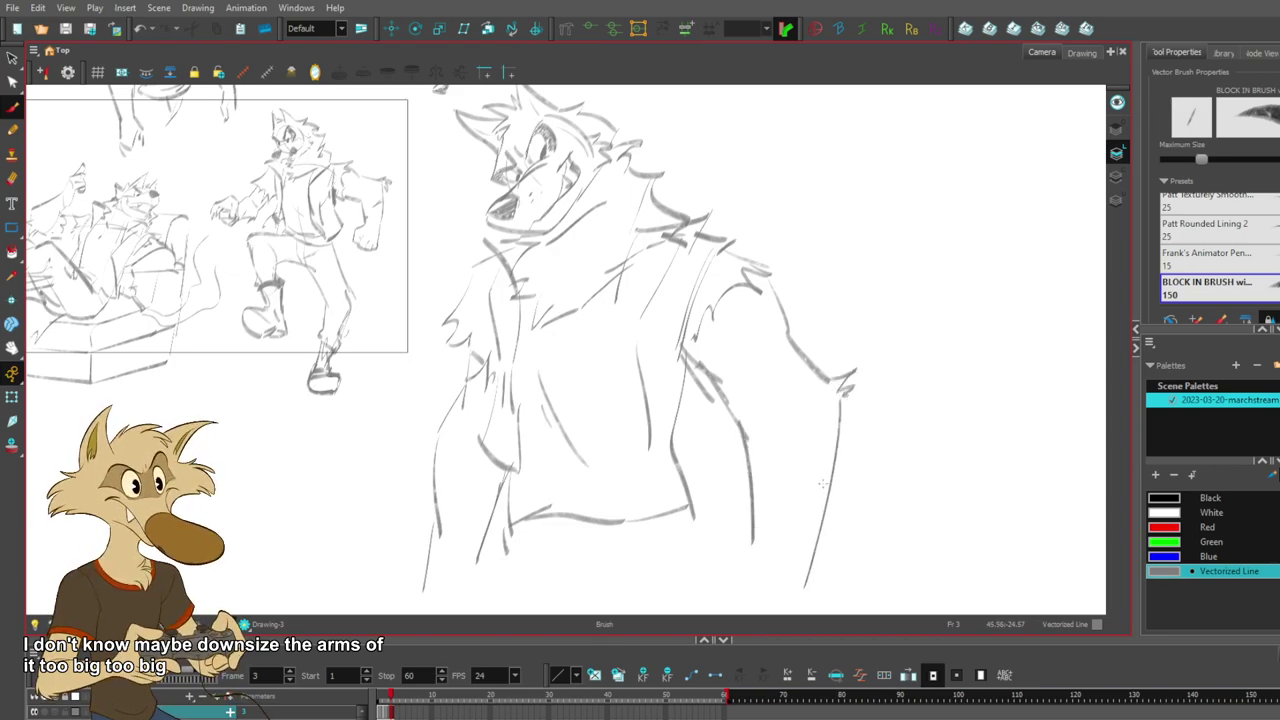
- Add small crease marks on both edges of the near forearm and light construction strokes at the wrist
{"action": "left_click_drag", "start_coordinate": [830, 464], "coordinate": [791, 485]}
{"action": "left_click_drag", "start_coordinate": [765, 434], "coordinate": [749, 446]}
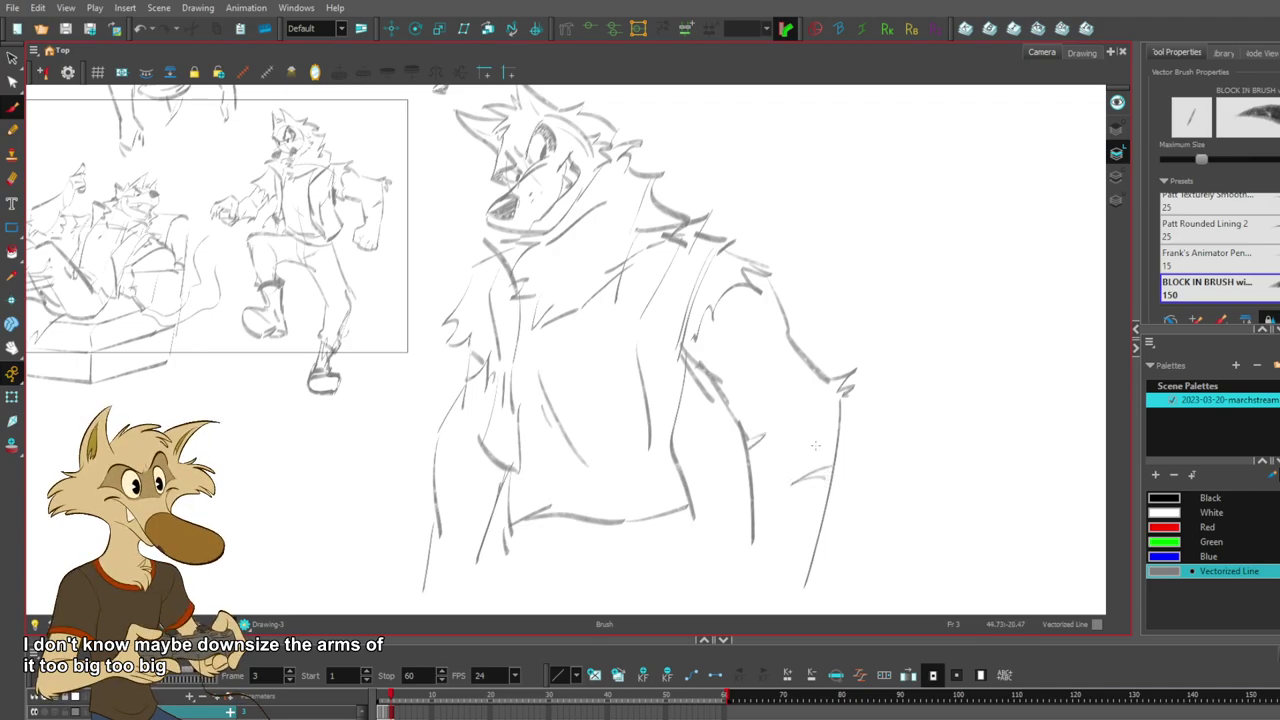
{"action": "left_click_drag", "start_coordinate": [793, 551], "coordinate": [797, 519]}
{"action": "left_click_drag", "start_coordinate": [738, 566], "coordinate": [729, 597]}
{"action": "left_click_drag", "start_coordinate": [732, 545], "coordinate": [722, 598]}
{"action": "scroll", "coordinate": [701, 410], "scroll_direction": "down", "scroll_amount": 2}
{"action": "scroll", "coordinate": [659, 432], "scroll_direction": "up", "scroll_amount": 2}
{"action": "scroll", "coordinate": [658, 431], "scroll_direction": "down", "scroll_amount": 3}
{"action": "scroll", "coordinate": [658, 433], "scroll_direction": "up", "scroll_amount": 1}
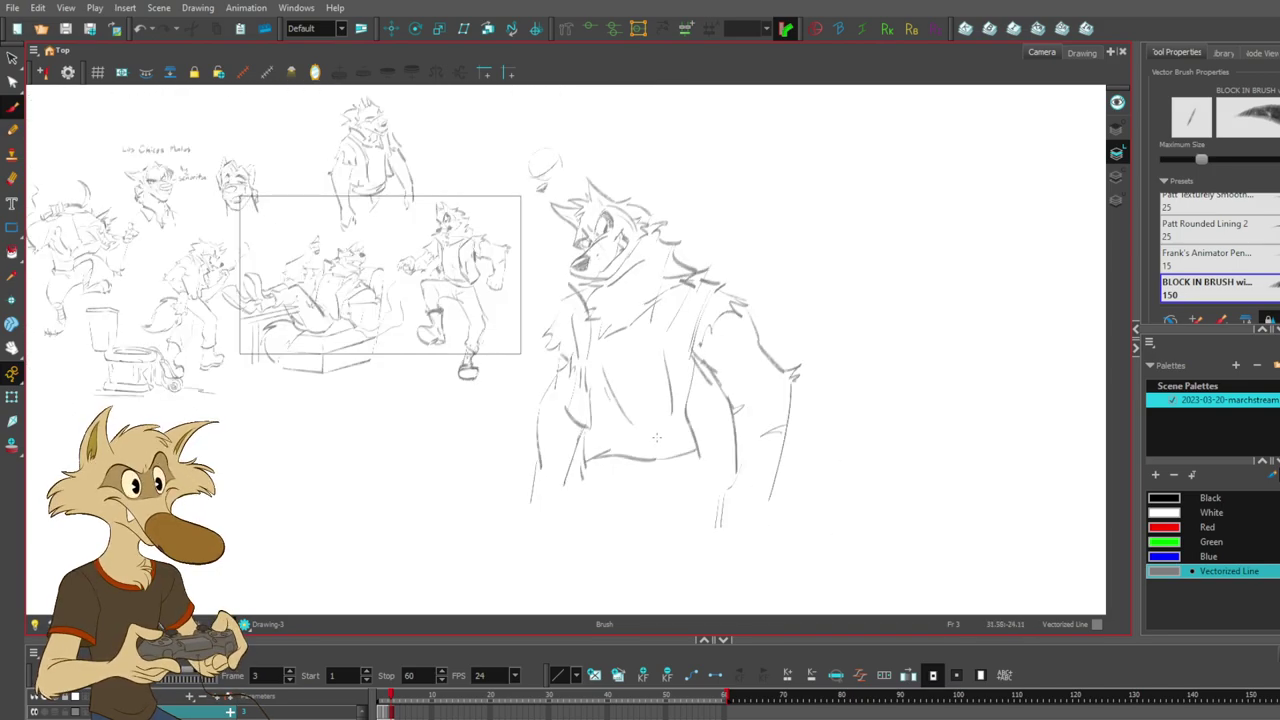
{"action": "scroll", "coordinate": [643, 450], "scroll_direction": "up", "scroll_amount": 1}
{"action": "scroll", "coordinate": [670, 498], "scroll_direction": "up", "scroll_amount": 1}
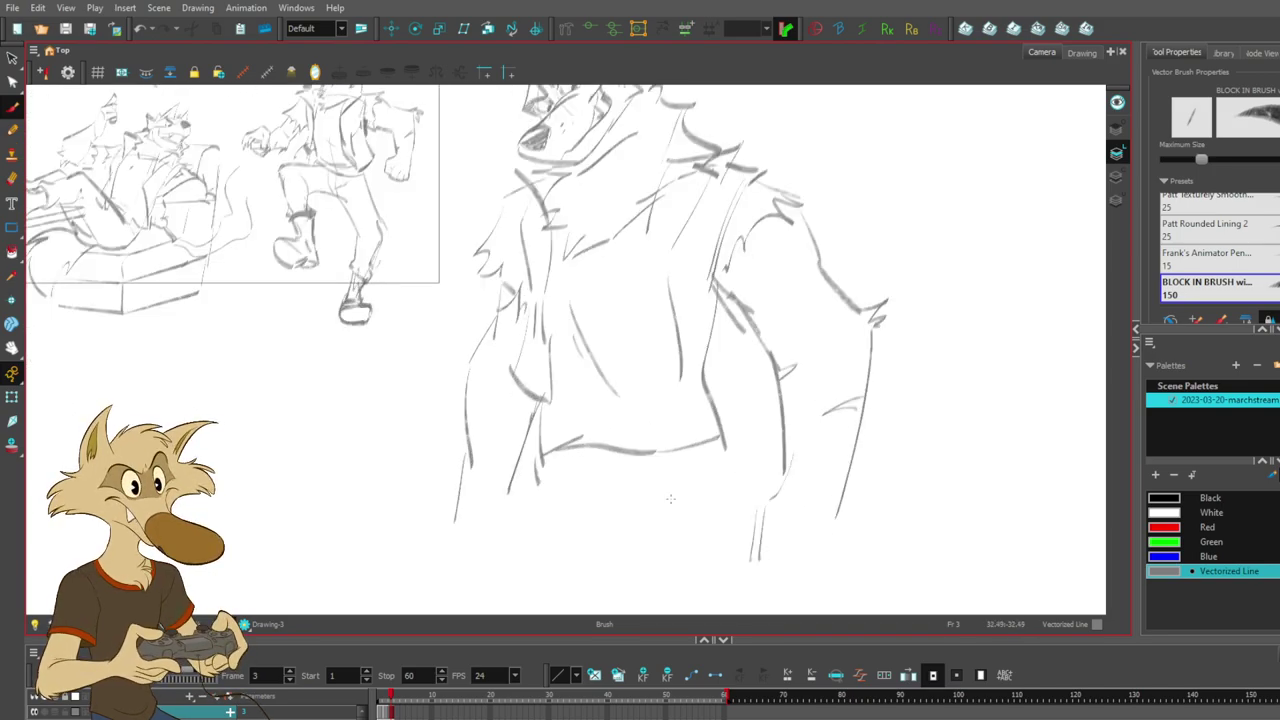
- Rework the near wrist and sketch the thumb side and first finger strokes of the hand below it
{"action": "mouse_move", "coordinate": [784, 470]}
{"action": "left_mouse_down"}
{"action": "mouse_move", "coordinate": [756, 508]}
{"action": "mouse_move", "coordinate": [751, 555]}
{"action": "left_mouse_up"}
{"action": "key", "text": "ctrl+z"}
{"action": "key", "text": "ctrl+z"}
{"action": "mouse_move", "coordinate": [757, 506]}
{"action": "left_mouse_down"}
{"action": "mouse_move", "coordinate": [750, 564]}
{"action": "mouse_move", "coordinate": [789, 562]}
{"action": "mouse_move", "coordinate": [818, 501]}
{"action": "mouse_move", "coordinate": [777, 545]}
{"action": "mouse_move", "coordinate": [785, 526]}
{"action": "mouse_move", "coordinate": [774, 532]}
{"action": "mouse_move", "coordinate": [805, 526]}
{"action": "left_mouse_up"}
{"action": "key", "text": "ctrl+z"}
{"action": "key", "text": "ctrl+z"}
{"action": "key", "text": "ctrl+z"}
{"action": "key", "text": "ctrl+z"}
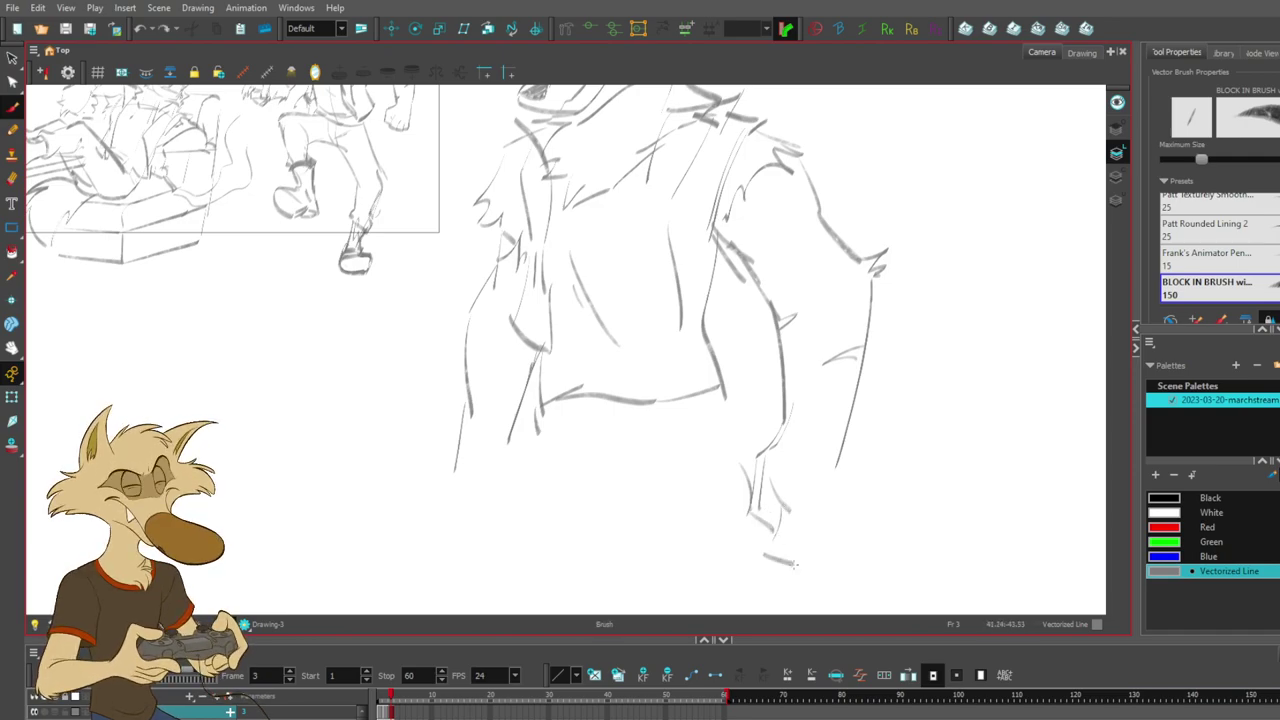
- Close the near hand into a fist with light knuckle strokes and an outer edge joining the forearm
{"action": "mouse_move", "coordinate": [836, 464]}
{"action": "left_mouse_down"}
{"action": "mouse_move", "coordinate": [845, 506]}
{"action": "mouse_move", "coordinate": [820, 548]}
{"action": "mouse_move", "coordinate": [795, 559]}
{"action": "left_mouse_up"}
{"action": "key", "text": "ctrl+z"}
{"action": "left_click_drag", "start_coordinate": [795, 559], "coordinate": [836, 512]}
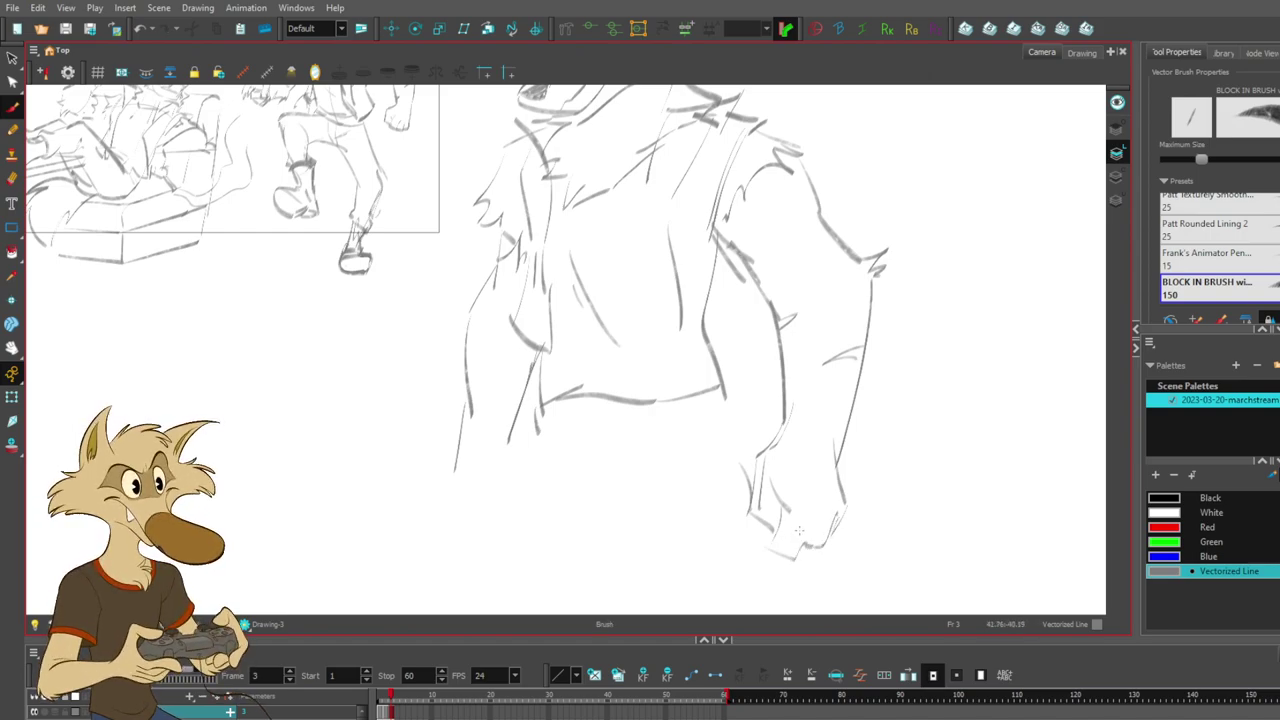
{"action": "left_click_drag", "start_coordinate": [866, 470], "coordinate": [839, 539]}
- Sketch the far wrist and the first blocky finger strokes of the hand below it
{"action": "left_click_drag", "start_coordinate": [423, 532], "coordinate": [446, 584]}
{"action": "key", "text": "ctrl+z"}
{"action": "key", "text": "ctrl+z"}
{"action": "mouse_move", "coordinate": [428, 521]}
{"action": "left_mouse_down"}
{"action": "mouse_move", "coordinate": [418, 571]}
{"action": "mouse_move", "coordinate": [407, 570]}
{"action": "left_mouse_up"}
{"action": "key", "text": "ctrl+z"}
{"action": "key", "text": "ctrl+z"}
{"action": "key", "text": "ctrl+z"}
{"action": "mouse_move", "coordinate": [430, 522]}
{"action": "left_mouse_down"}
{"action": "mouse_move", "coordinate": [405, 572]}
{"action": "mouse_move", "coordinate": [440, 606]}
{"action": "mouse_move", "coordinate": [450, 550]}
{"action": "mouse_move", "coordinate": [470, 544]}
{"action": "left_mouse_up"}
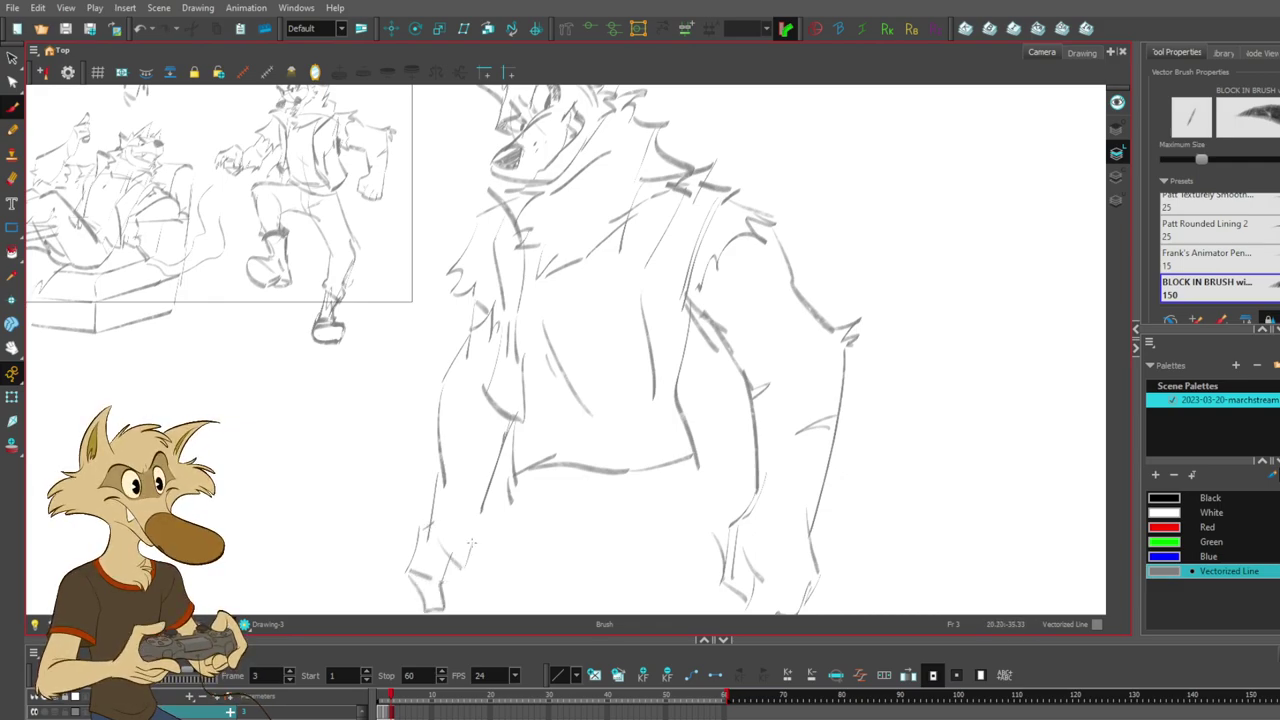
- Close the far hand into a blocky fist with a lower edge and an outer side line joining the wrist
{"action": "scroll", "coordinate": [474, 560], "scroll_direction": "down", "scroll_amount": 1}
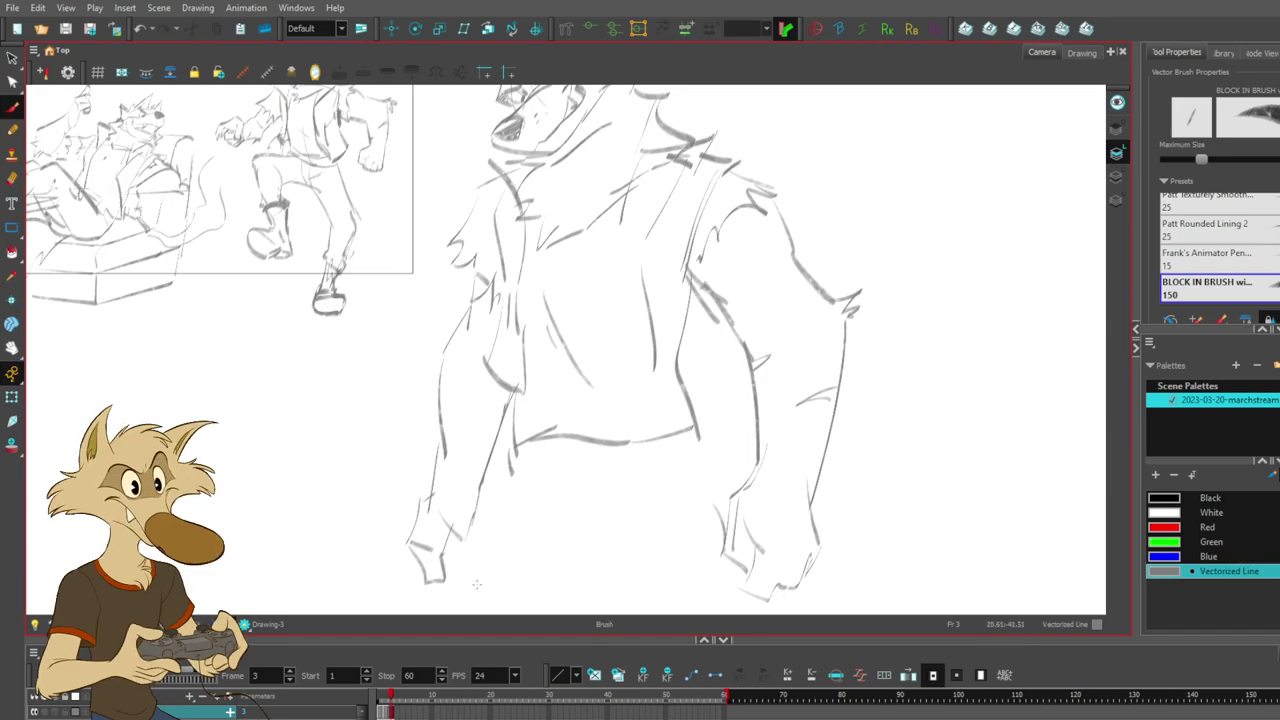
{"action": "mouse_move", "coordinate": [413, 549]}
{"action": "left_mouse_down"}
{"action": "mouse_move", "coordinate": [466, 570]}
{"action": "mouse_move", "coordinate": [462, 605]}
{"action": "mouse_move", "coordinate": [486, 574]}
{"action": "mouse_move", "coordinate": [413, 575]}
{"action": "mouse_move", "coordinate": [412, 596]}
{"action": "mouse_move", "coordinate": [462, 606]}
{"action": "mouse_move", "coordinate": [471, 570]}
{"action": "mouse_move", "coordinate": [455, 562]}
{"action": "mouse_move", "coordinate": [464, 604]}
{"action": "left_mouse_up"}
{"action": "key", "text": "ctrl+z"}
{"action": "key", "text": "ctrl+z"}
{"action": "key", "text": "ctrl+z"}
{"action": "key", "text": "ctrl+z"}
{"action": "key", "text": "ctrl+z"}
{"action": "key", "text": "ctrl+z"}
{"action": "left_click_drag", "start_coordinate": [476, 555], "coordinate": [468, 542]}
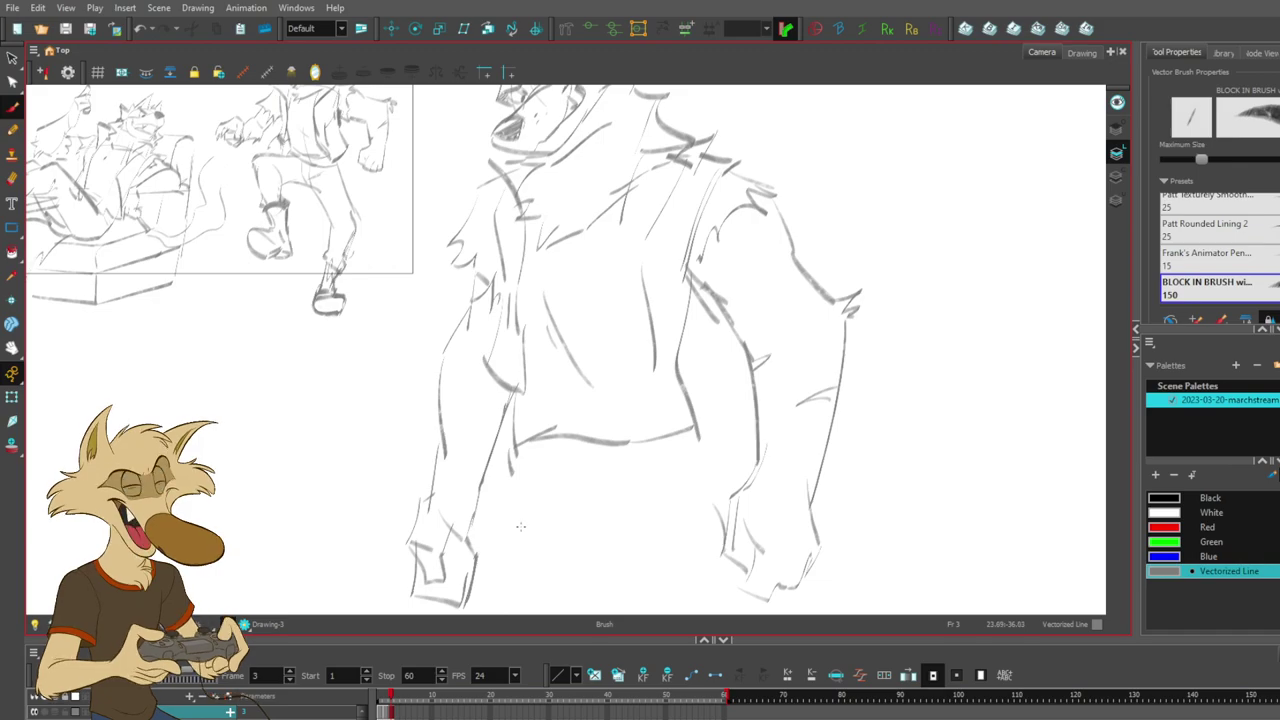
{"action": "scroll", "coordinate": [540, 508], "scroll_direction": "down", "scroll_amount": 3}
{"action": "scroll", "coordinate": [582, 519], "scroll_direction": "up", "scroll_amount": 1}
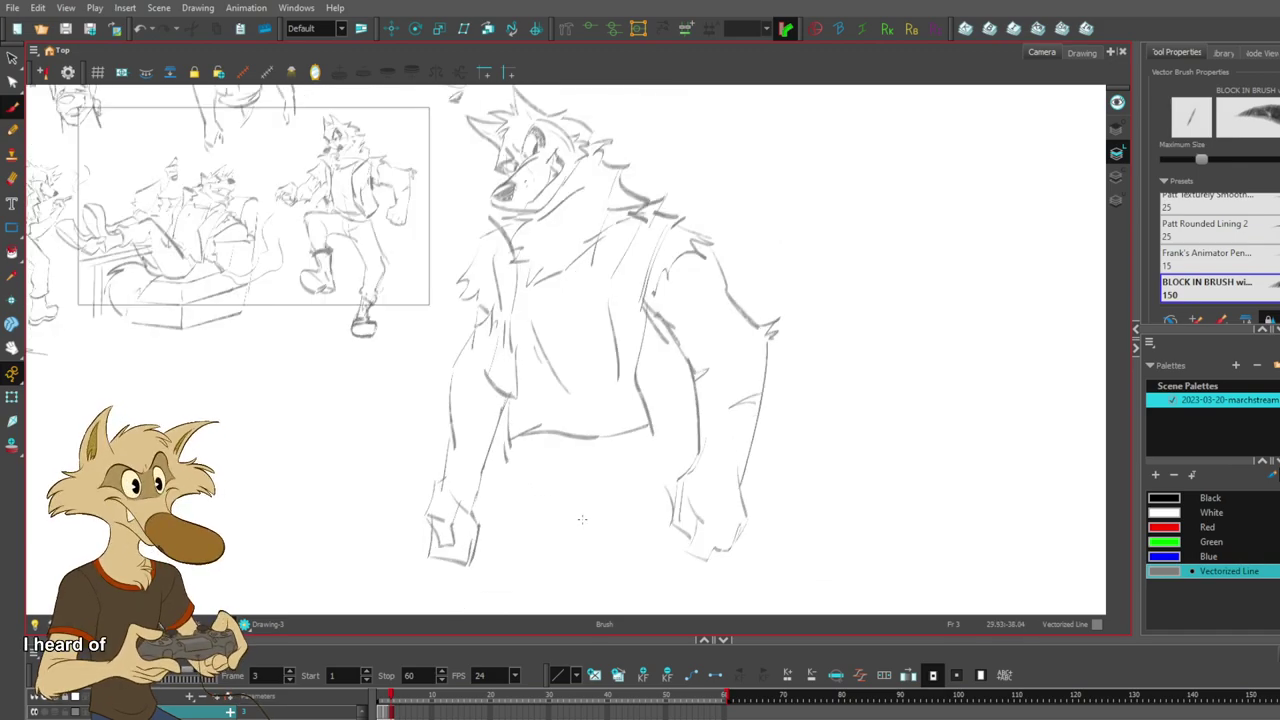
- Flip the canvas with Mirror View and examine the large wolf's pose and proportions
{"action": "left_click", "coordinate": [315, 73]}
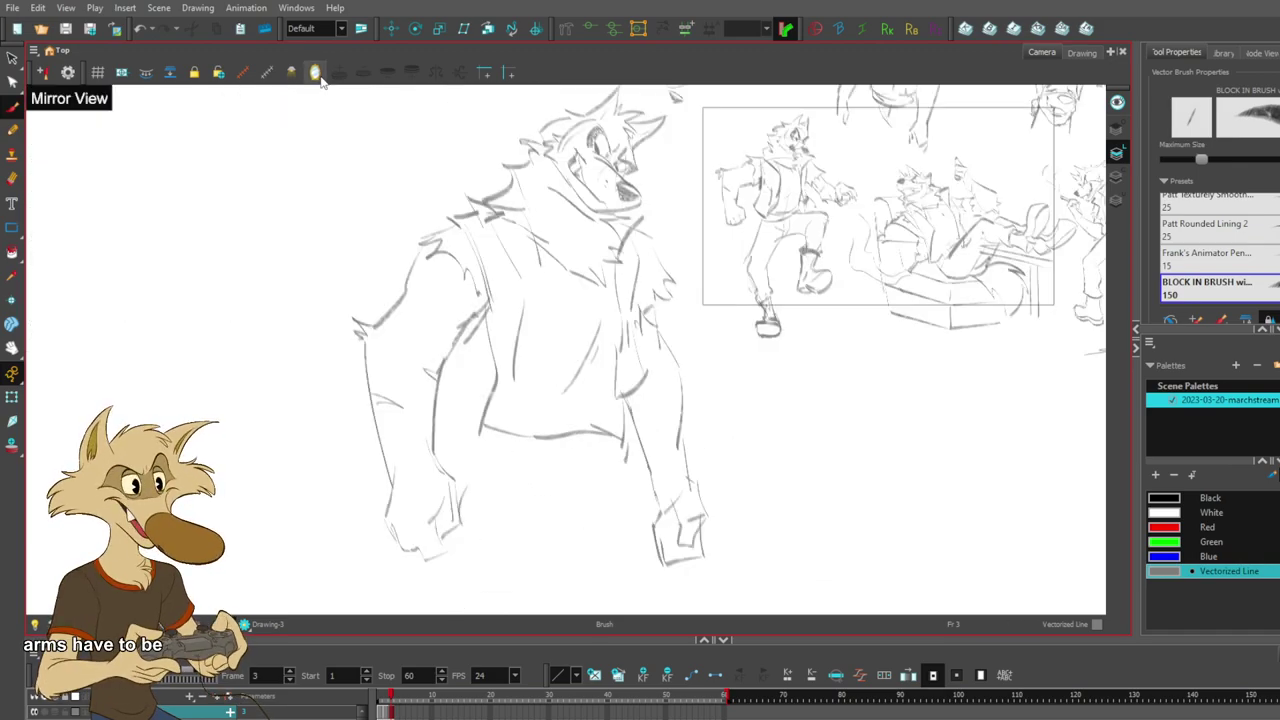
{"action": "scroll", "coordinate": [560, 435], "scroll_direction": "down", "scroll_amount": 1}
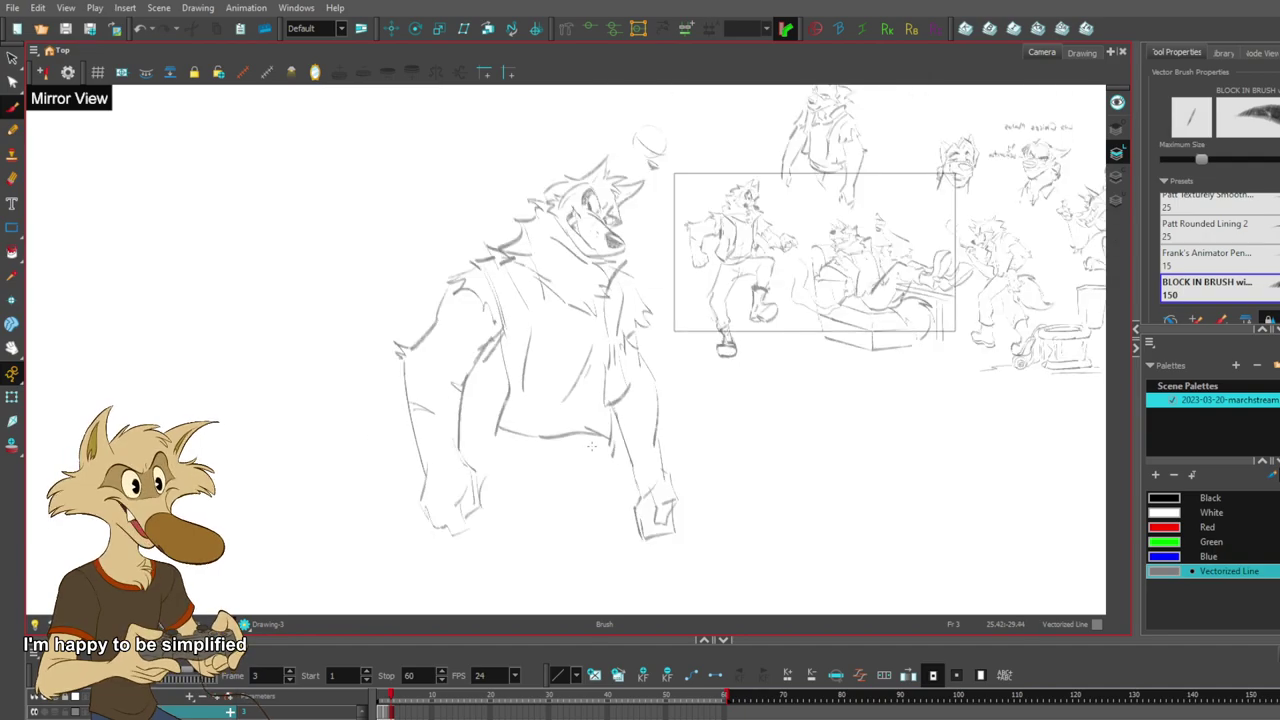
{"action": "scroll", "coordinate": [617, 452], "scroll_direction": "up", "scroll_amount": 1}
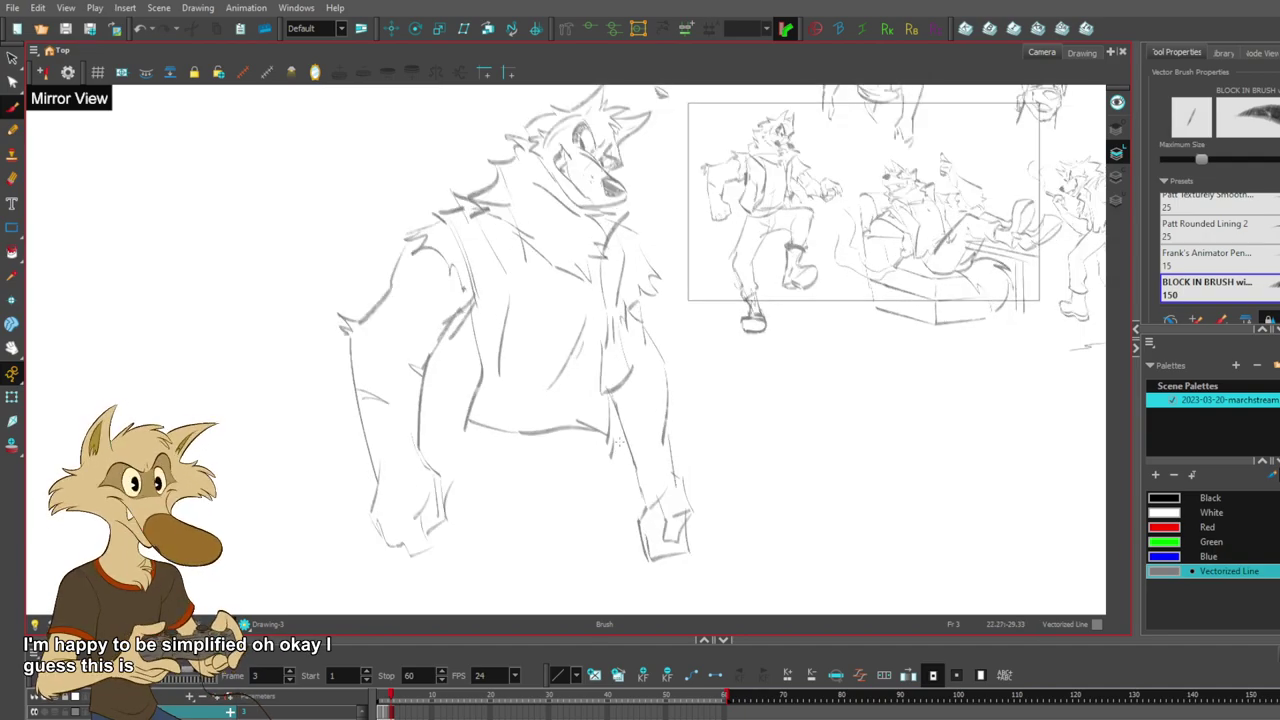
{"action": "scroll", "coordinate": [613, 480], "scroll_direction": "down", "scroll_amount": 2}
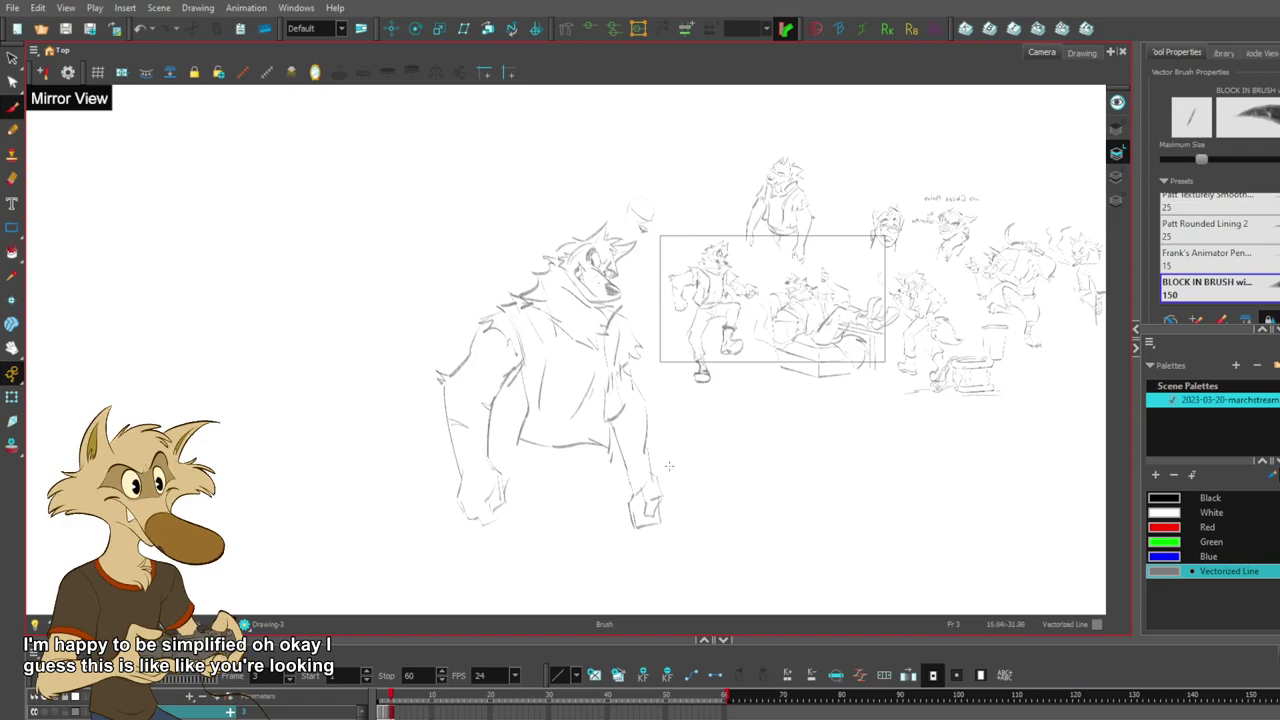
{"action": "scroll", "coordinate": [634, 399], "scroll_direction": "up", "scroll_amount": 2}
{"action": "scroll", "coordinate": [635, 400], "scroll_direction": "up", "scroll_amount": 2}
{"action": "scroll", "coordinate": [625, 398], "scroll_direction": "down", "scroll_amount": 3}
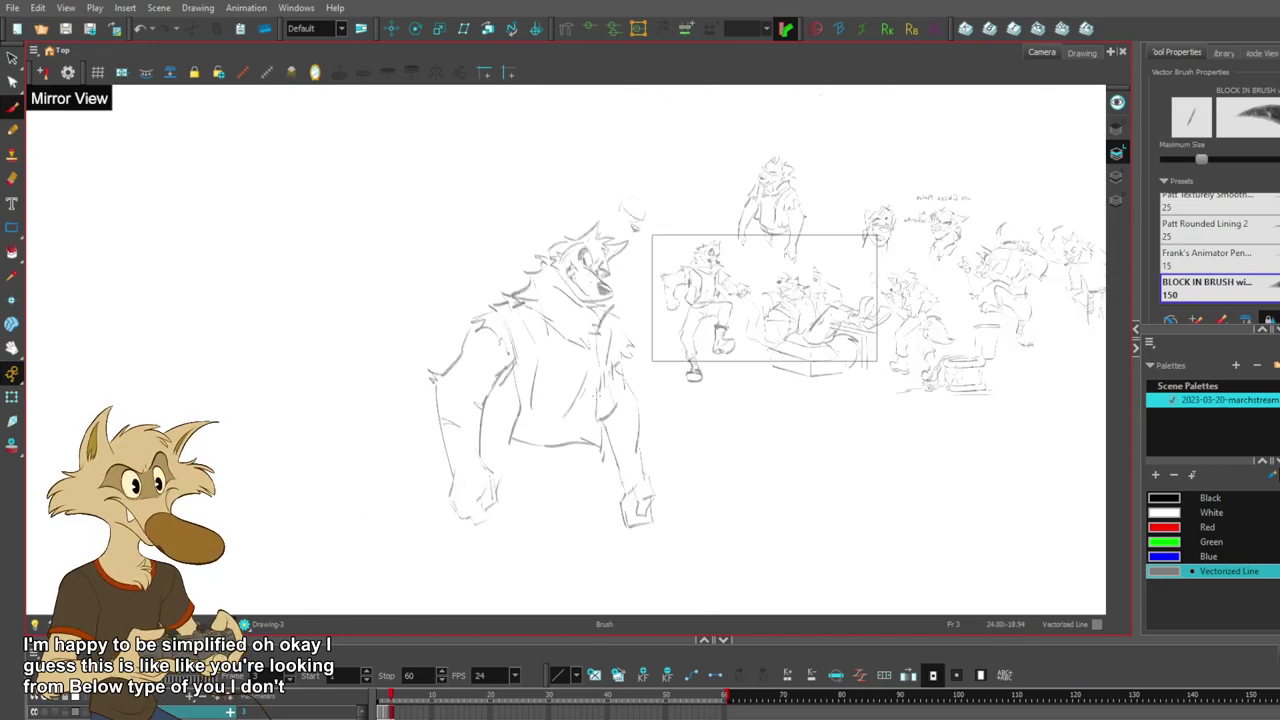
{"action": "scroll", "coordinate": [610, 396], "scroll_direction": "up", "scroll_amount": 2}
{"action": "scroll", "coordinate": [600, 395], "scroll_direction": "down", "scroll_amount": 1}
{"action": "scroll", "coordinate": [606, 394], "scroll_direction": "up", "scroll_amount": 2}
{"action": "scroll", "coordinate": [610, 394], "scroll_direction": "down", "scroll_amount": 1}
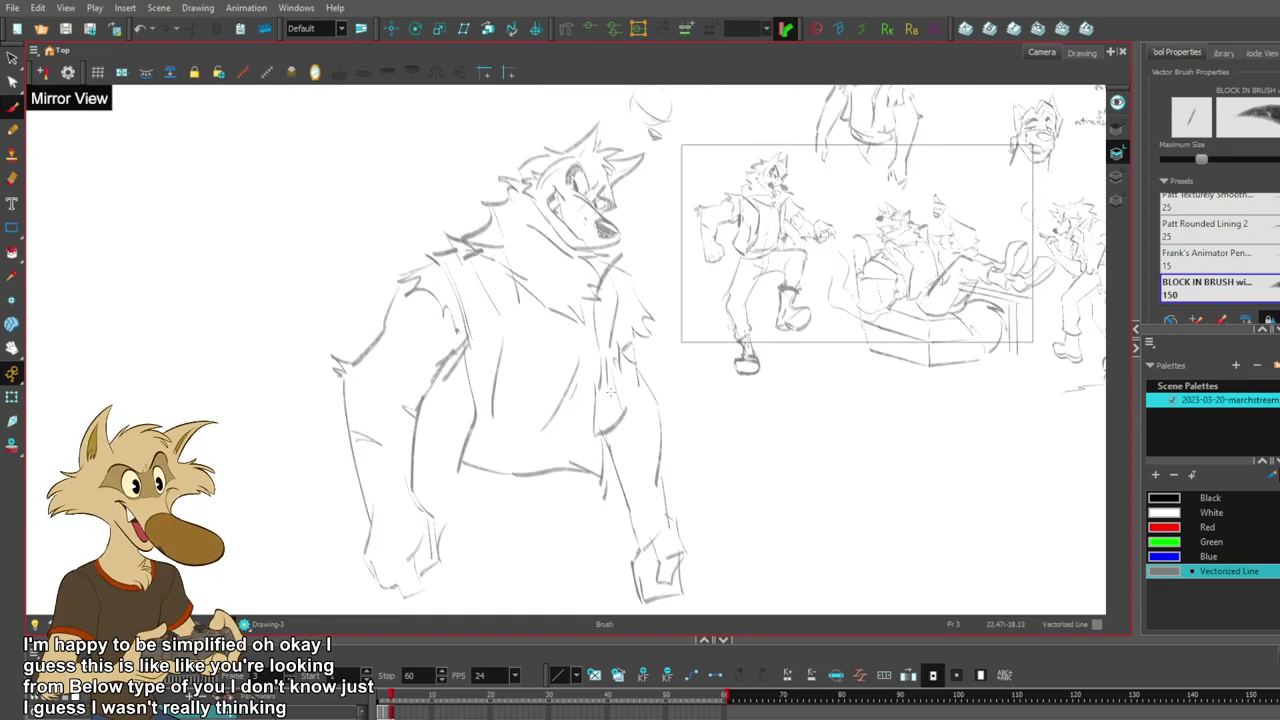
{"action": "scroll", "coordinate": [627, 395], "scroll_direction": "up", "scroll_amount": 1}
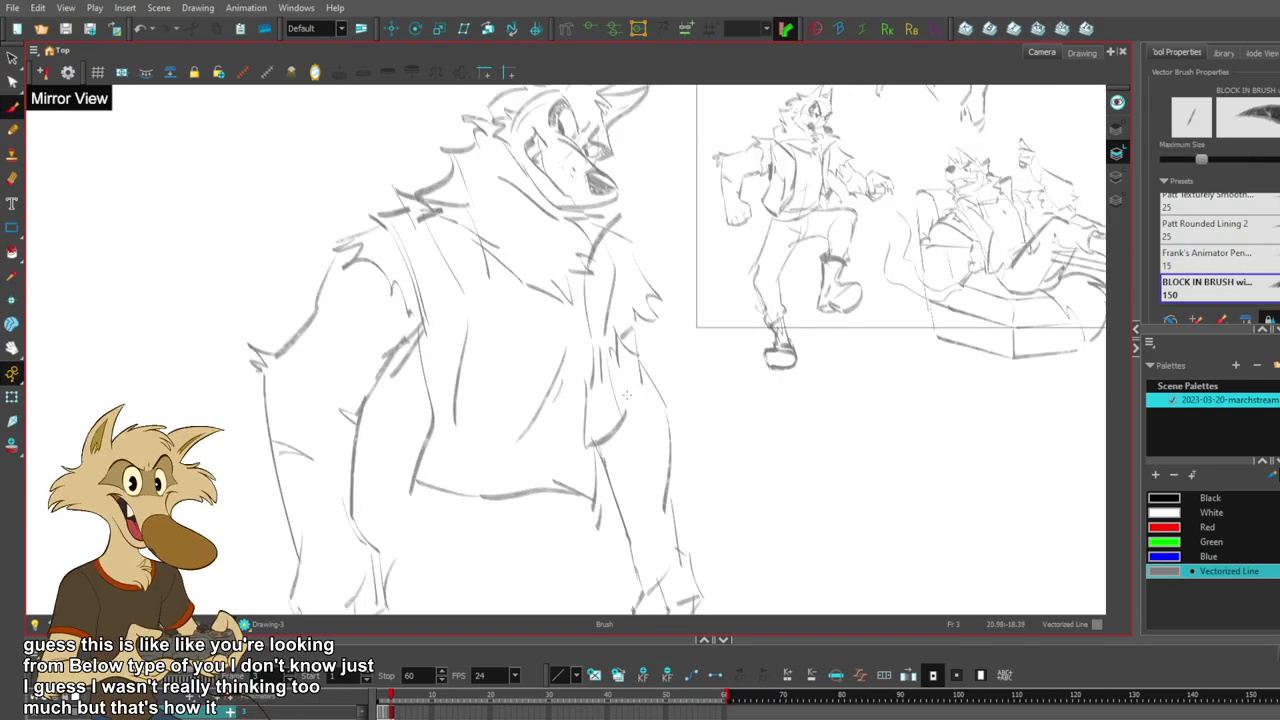
- Sketch a slanted lower jacket edge across the waist beside the near forearm
{"action": "left_click_drag", "start_coordinate": [459, 431], "coordinate": [381, 467]}
{"action": "key", "text": "ctrl+z"}
{"action": "key", "text": "ctrl+z"}
{"action": "left_click_drag", "start_coordinate": [449, 429], "coordinate": [391, 463]}
{"action": "key", "text": "ctrl+z"}
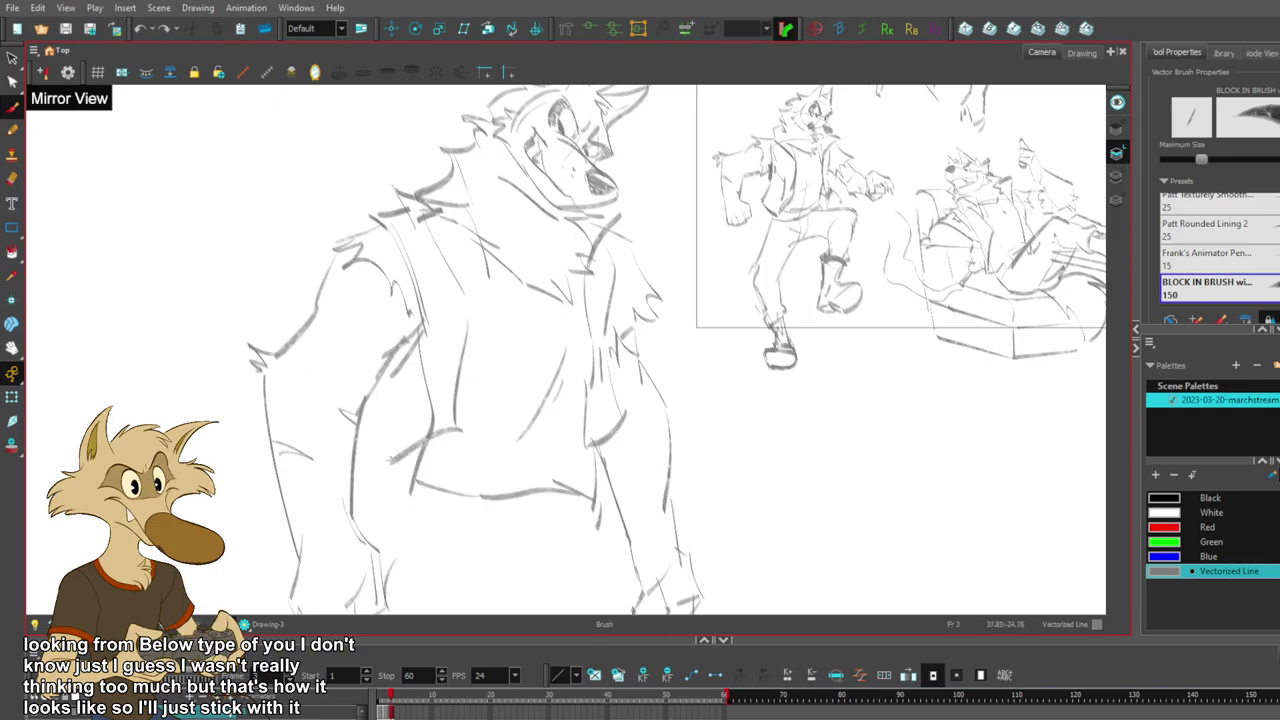
{"action": "key", "text": "ctrl+z"}
- Draw the jacket's side edge behind the near arm and darken the strokes at the near armpit
{"action": "mouse_move", "coordinate": [461, 434]}
{"action": "left_mouse_down"}
{"action": "mouse_move", "coordinate": [382, 461]}
{"action": "mouse_move", "coordinate": [392, 468]}
{"action": "mouse_move", "coordinate": [400, 359]}
{"action": "left_mouse_up"}
{"action": "key", "text": "ctrl+z"}
{"action": "key", "text": "ctrl+z"}
{"action": "left_click_drag", "start_coordinate": [394, 457], "coordinate": [376, 379]}
{"action": "key", "text": "ctrl+z"}
{"action": "left_click_drag", "start_coordinate": [392, 466], "coordinate": [381, 386]}
{"action": "key", "text": "ctrl+z"}
{"action": "key", "text": "ctrl+z"}
{"action": "mouse_move", "coordinate": [429, 343]}
{"action": "left_mouse_down"}
{"action": "mouse_move", "coordinate": [406, 380]}
{"action": "mouse_move", "coordinate": [385, 381]}
{"action": "mouse_move", "coordinate": [426, 322]}
{"action": "left_mouse_up"}
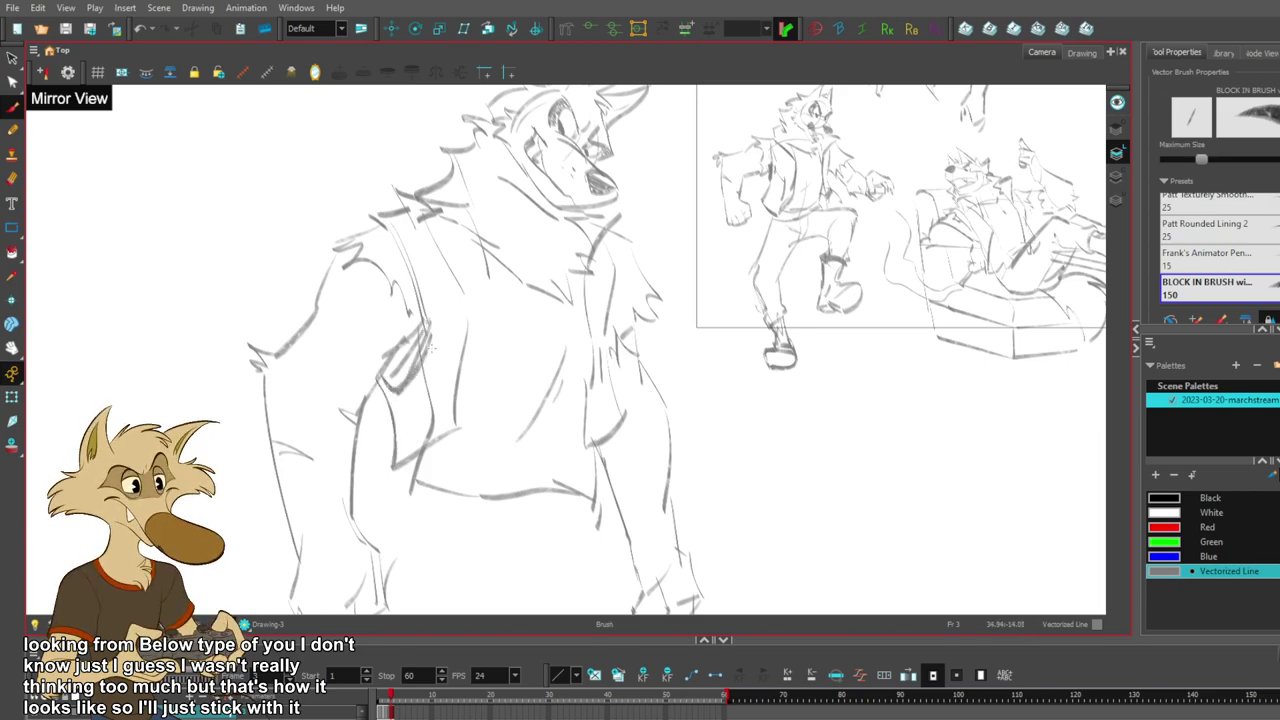
- Sketch slanted waistband lines running down from the shirt hem towards the front of the hips
{"action": "key", "text": "space"}
{"action": "left_click_drag", "start_coordinate": [565, 420], "coordinate": [562, 343]}
{"action": "left_click_drag", "start_coordinate": [455, 419], "coordinate": [546, 463]}
{"action": "left_click_drag", "start_coordinate": [488, 421], "coordinate": [530, 445]}
{"action": "left_click_drag", "start_coordinate": [587, 366], "coordinate": [587, 435]}
{"action": "left_click_drag", "start_coordinate": [590, 372], "coordinate": [553, 458]}
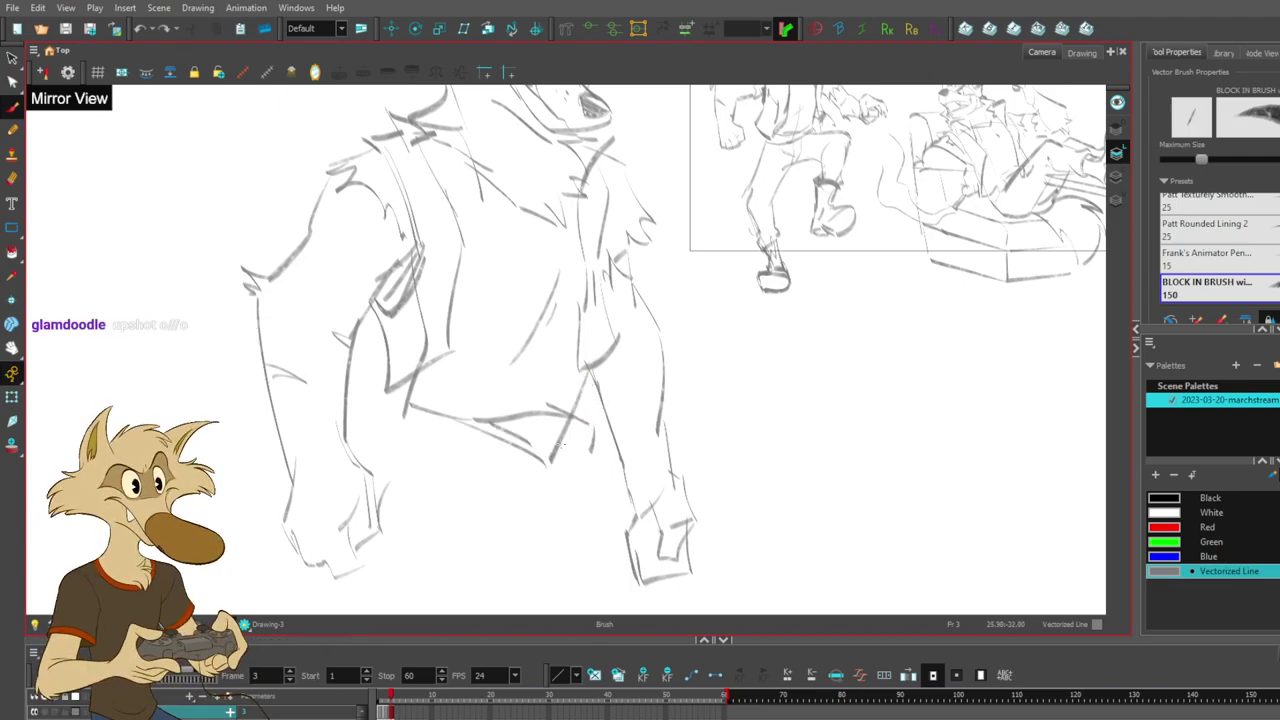
{"action": "scroll", "coordinate": [616, 421], "scroll_direction": "down", "scroll_amount": 3}
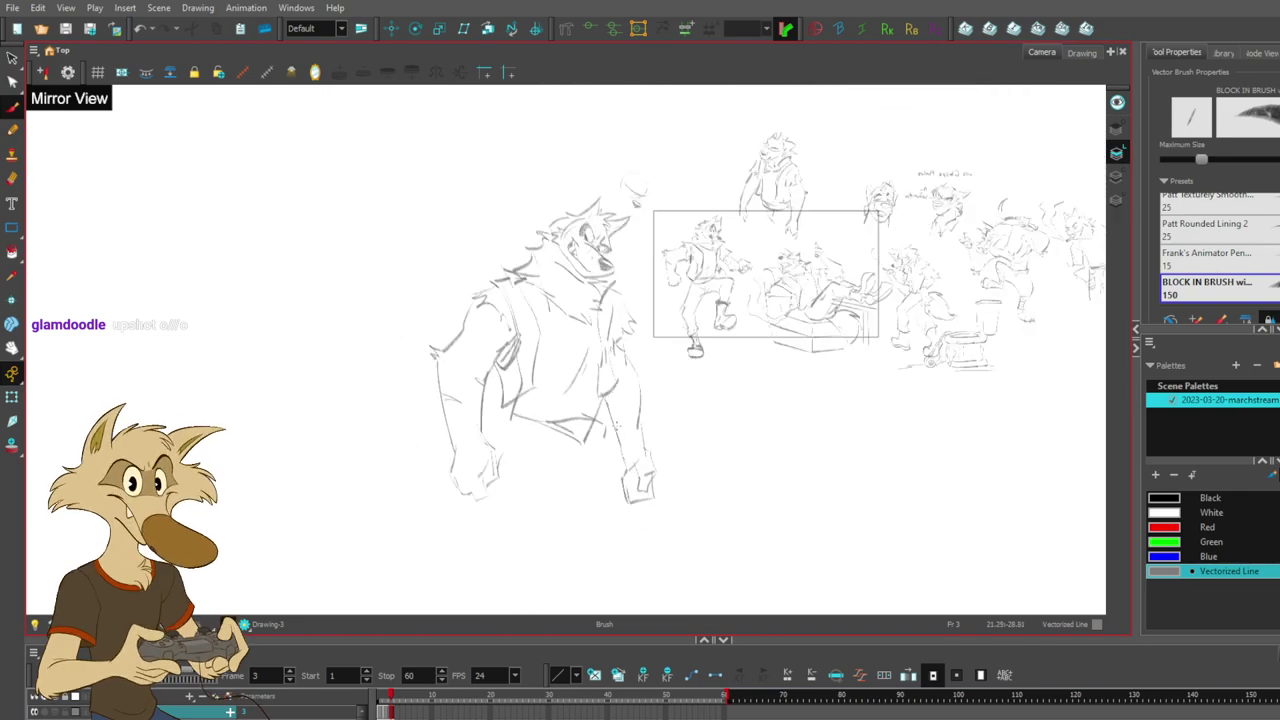
{"action": "scroll", "coordinate": [652, 395], "scroll_direction": "up", "scroll_amount": 3}
{"action": "key", "text": "ctrl+z"}
{"action": "key", "text": "ctrl+z"}
- Remove the vertical stroke hanging below the far jacket panel
{"action": "scroll", "coordinate": [655, 396], "scroll_direction": "down", "scroll_amount": 1}
{"action": "scroll", "coordinate": [654, 396], "scroll_direction": "up", "scroll_amount": 2}
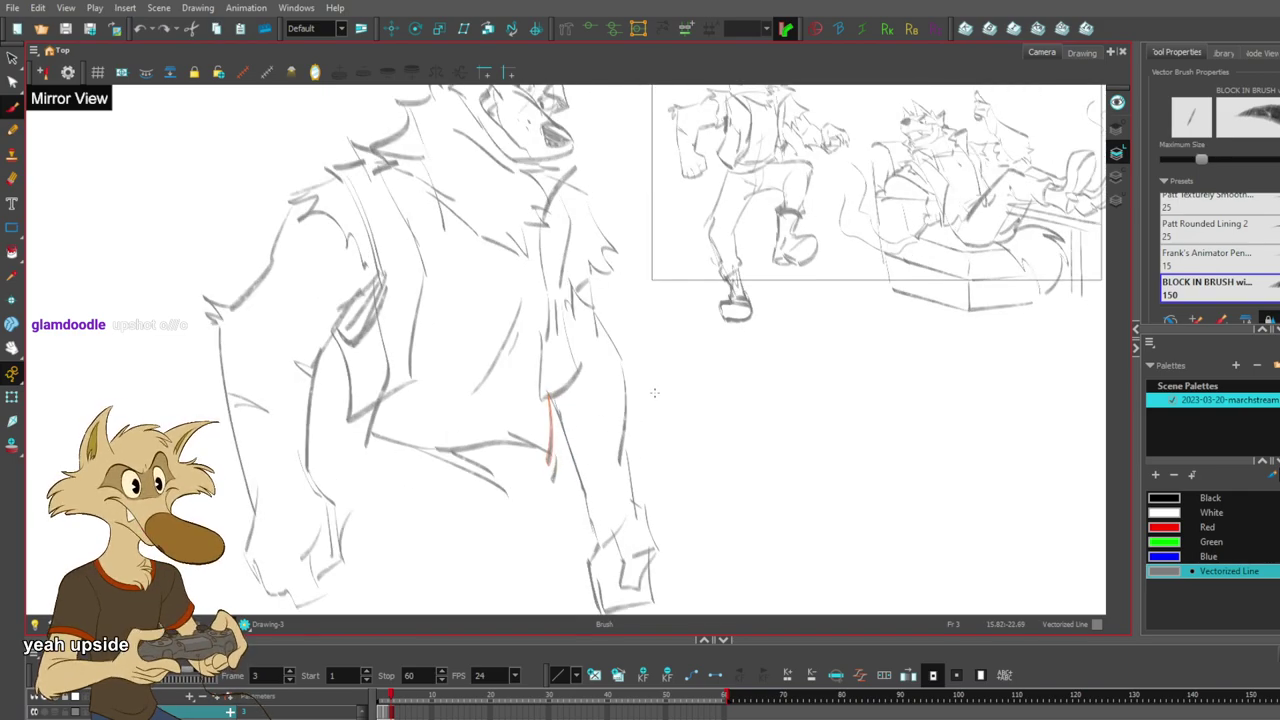
{"action": "key", "text": "ctrl+z"}
{"action": "key", "text": "ctrl+z"}
{"action": "key", "text": "ctrl+z"}
{"action": "key", "text": "ctrl+z"}
{"action": "key", "text": "ctrl+z"}
{"action": "key", "text": "ctrl+z"}
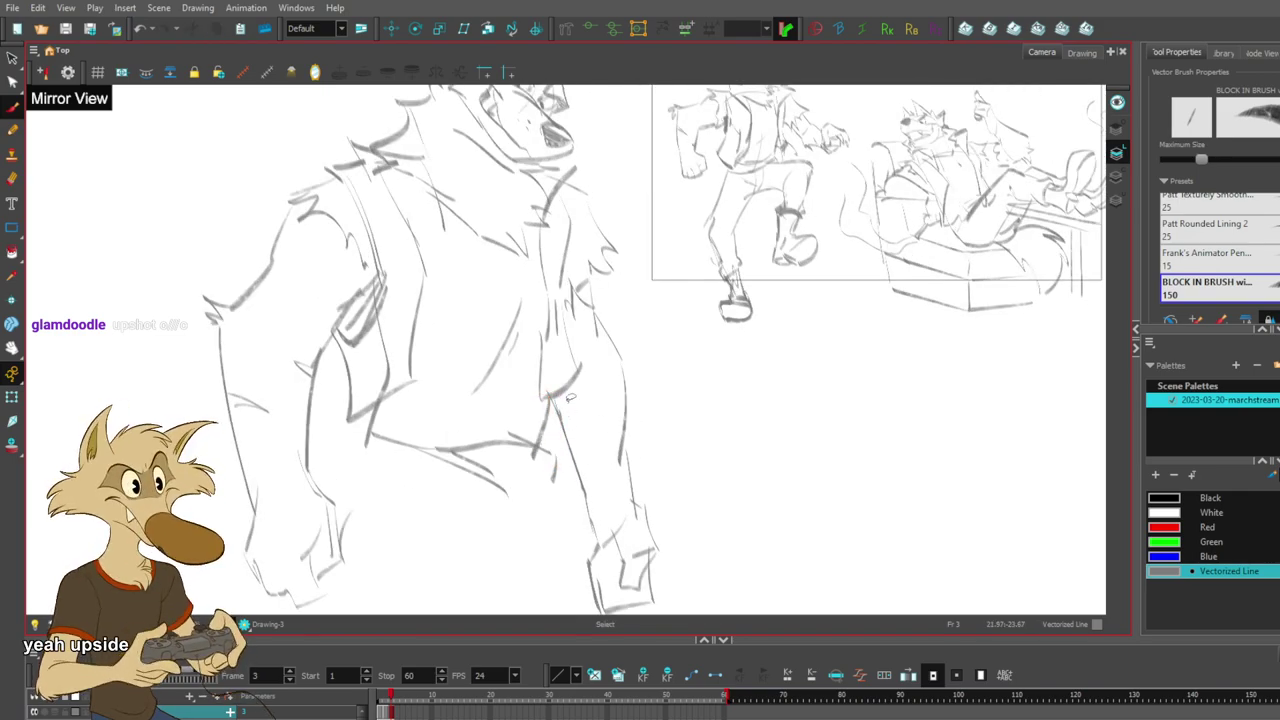
- Redraw the far jacket panel's front edge with a small dark corner at its hem
{"action": "left_click_drag", "start_coordinate": [541, 388], "coordinate": [569, 413]}
{"action": "key", "text": "ctrl+z"}
{"action": "mouse_move", "coordinate": [558, 341]}
{"action": "left_mouse_down"}
{"action": "mouse_move", "coordinate": [570, 414]}
{"action": "mouse_move", "coordinate": [547, 426]}
{"action": "mouse_move", "coordinate": [562, 407]}
{"action": "mouse_move", "coordinate": [548, 422]}
{"action": "mouse_move", "coordinate": [549, 386]}
{"action": "left_mouse_up"}
{"action": "scroll", "coordinate": [578, 406], "scroll_direction": "down", "scroll_amount": 2}
{"action": "scroll", "coordinate": [574, 400], "scroll_direction": "up", "scroll_amount": 1}
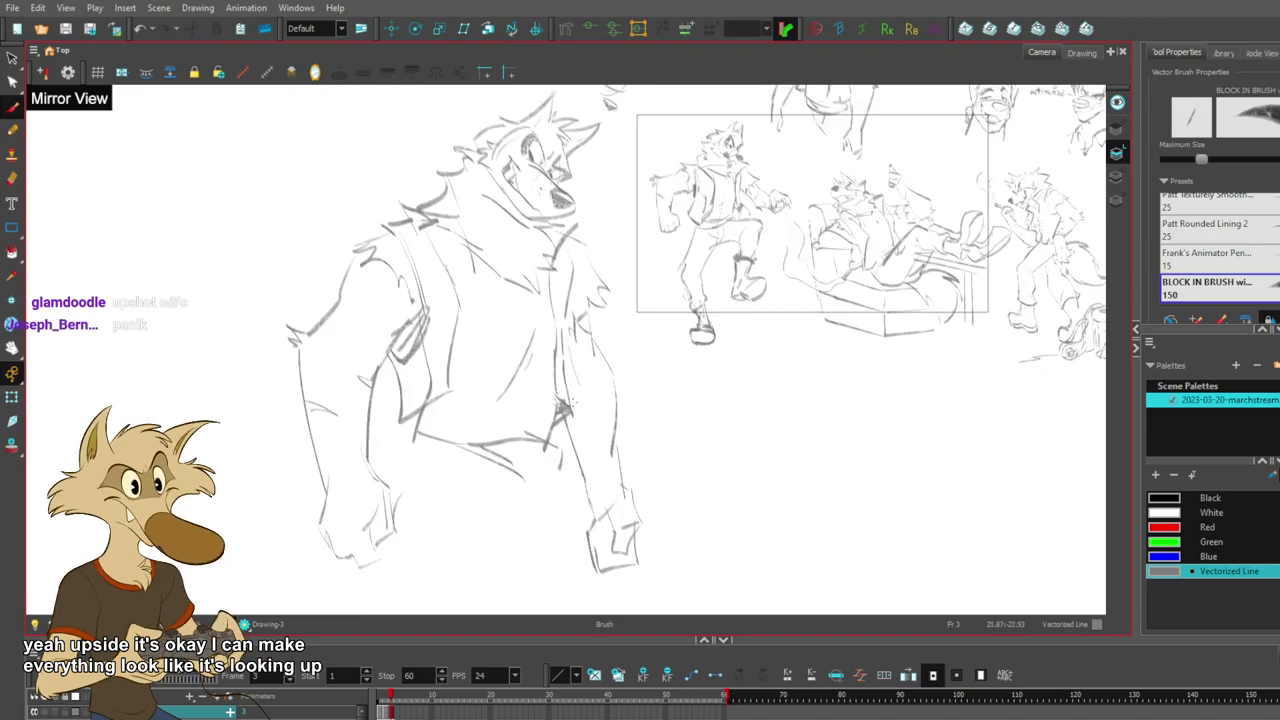
- Delete the old torn strokes of the far sleeve and redraw the far shoulder edge
{"action": "left_click", "coordinate": [586, 246], "text": "ctrl"}
{"action": "key", "text": "Delete"}
{"action": "left_click_drag", "start_coordinate": [553, 234], "coordinate": [601, 287]}
{"action": "key", "text": "ctrl+z"}
{"action": "key", "text": "ctrl+z"}
{"action": "left_click", "coordinate": [604, 290], "text": "ctrl"}
{"action": "key", "text": "Delete"}
{"action": "left_click", "coordinate": [602, 301], "text": "ctrl"}
{"action": "key", "text": "Delete"}
{"action": "left_click_drag", "start_coordinate": [594, 281], "coordinate": [591, 323]}
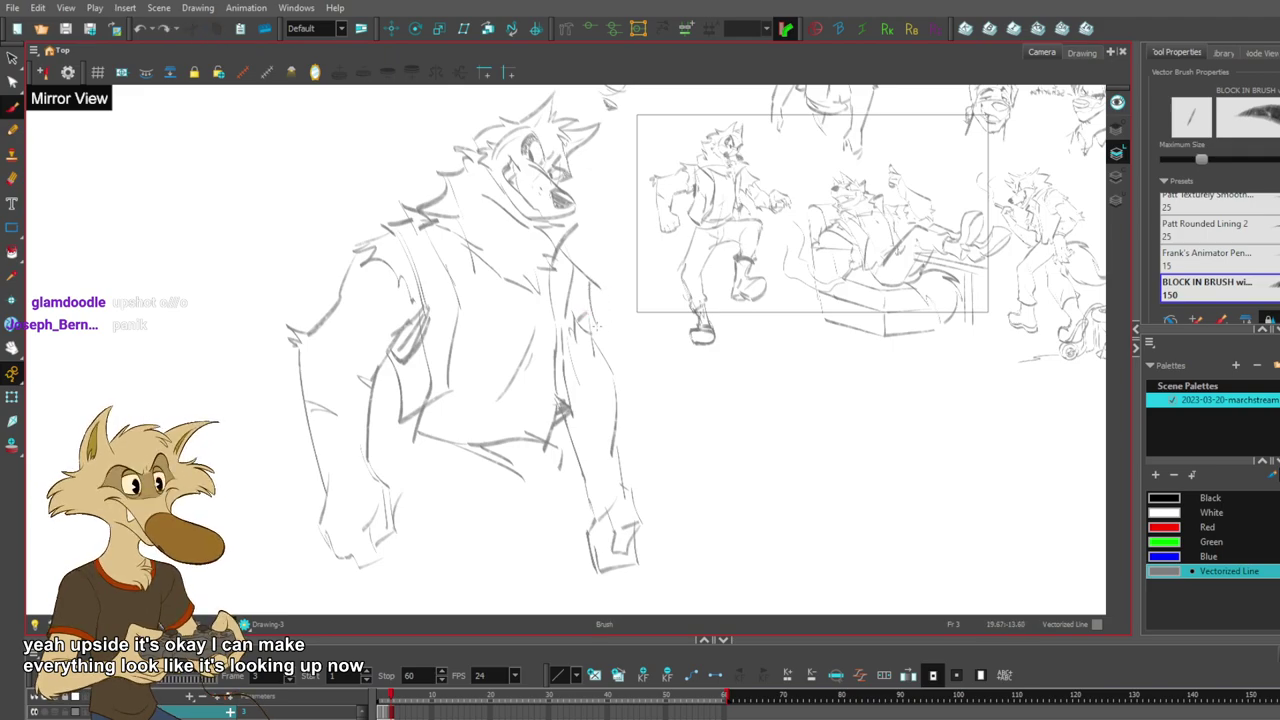
- Clear the leftover stroke on the far upper arm and draw a jagged torn sleeve opening
{"action": "left_click", "coordinate": [583, 342], "text": "ctrl"}
{"action": "key", "text": "Delete"}
{"action": "key", "text": "alt+b"}
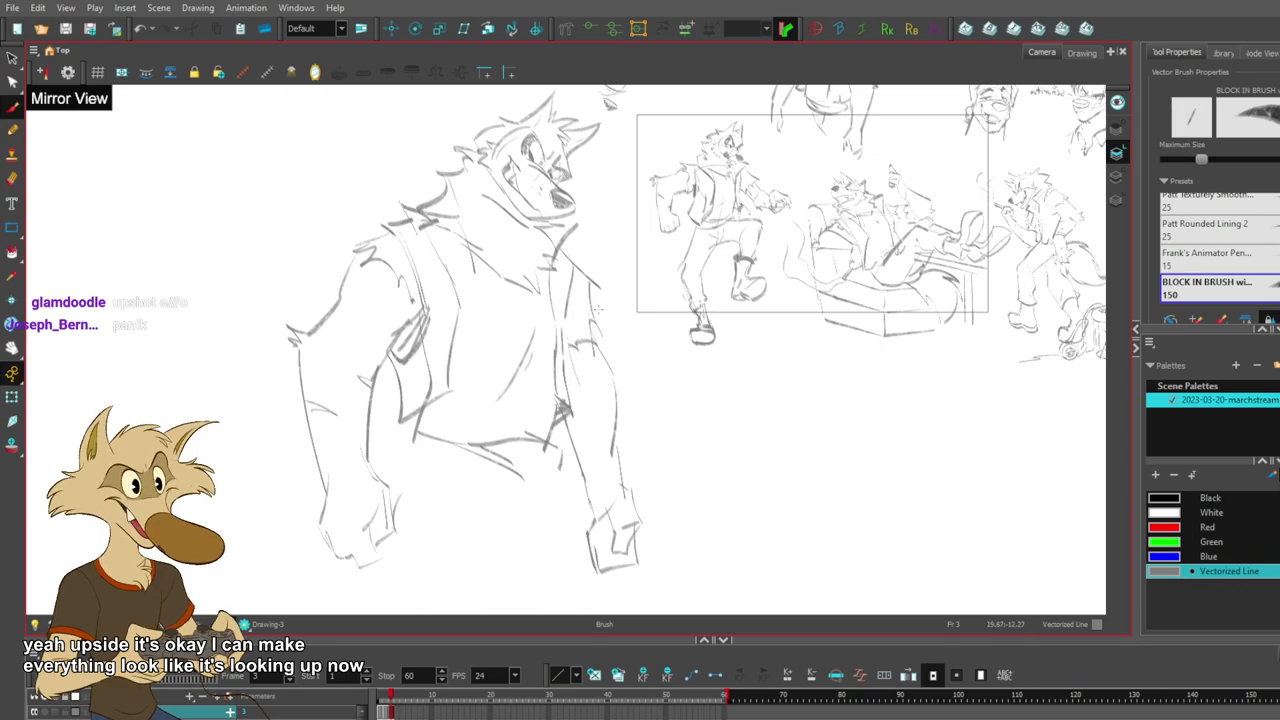
{"action": "key", "text": "ctrl+z"}
{"action": "key", "text": "ctrl+z"}
{"action": "left_click_drag", "start_coordinate": [594, 284], "coordinate": [566, 318]}
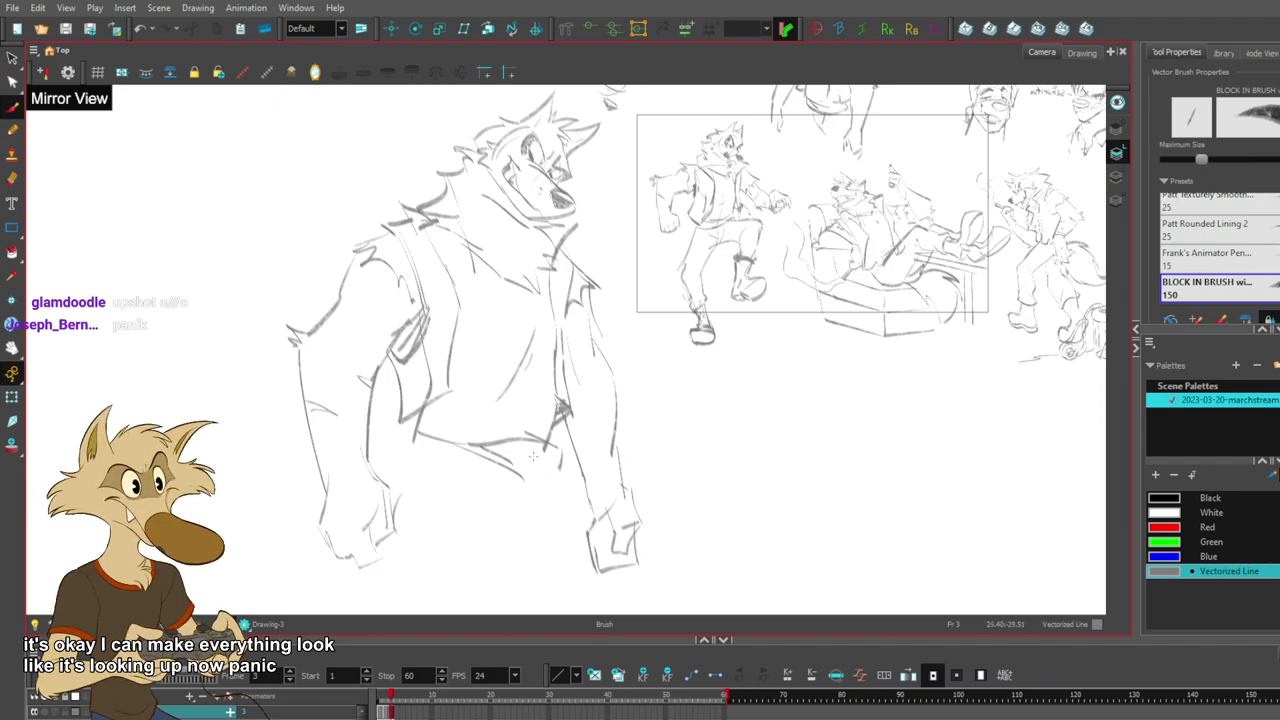
- Sketch a small belt buckle at the front of the waistband and a short crease below it
{"action": "key", "text": "ctrl+z"}
{"action": "mouse_move", "coordinate": [499, 441]}
{"action": "left_mouse_down"}
{"action": "mouse_move", "coordinate": [520, 461]}
{"action": "mouse_move", "coordinate": [548, 455]}
{"action": "left_mouse_up"}
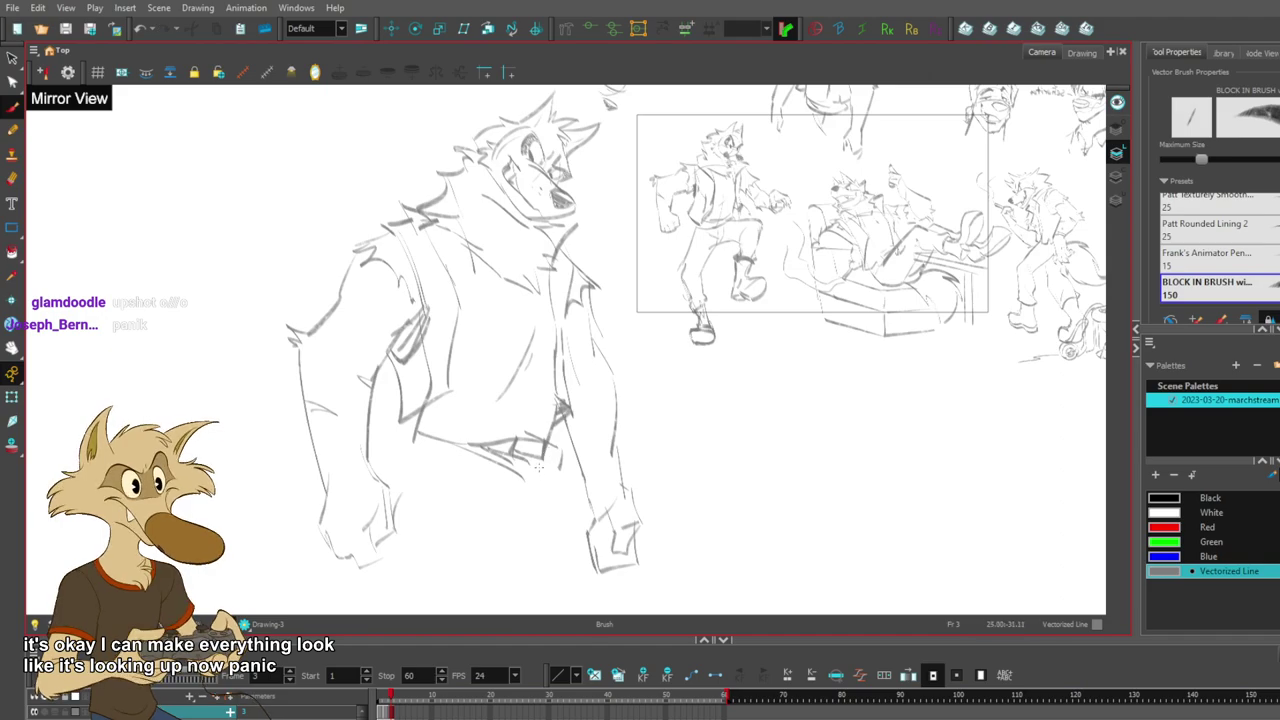
{"action": "left_click_drag", "start_coordinate": [512, 478], "coordinate": [495, 503]}
{"action": "key", "text": "ctrl+z"}
- Draw two near-parallel lines for the far trouser leg running down from the belt
{"action": "mouse_move", "coordinate": [544, 462]}
{"action": "left_mouse_down"}
{"action": "mouse_move", "coordinate": [539, 522]}
{"action": "mouse_move", "coordinate": [555, 514]}
{"action": "mouse_move", "coordinate": [563, 529]}
{"action": "mouse_move", "coordinate": [554, 594]}
{"action": "left_mouse_up"}
{"action": "key", "text": "ctrl+z"}
{"action": "key", "text": "ctrl+z"}
{"action": "key", "text": "ctrl+z"}
{"action": "left_click_drag", "start_coordinate": [545, 462], "coordinate": [556, 584]}
{"action": "left_click_drag", "start_coordinate": [547, 468], "coordinate": [557, 584]}
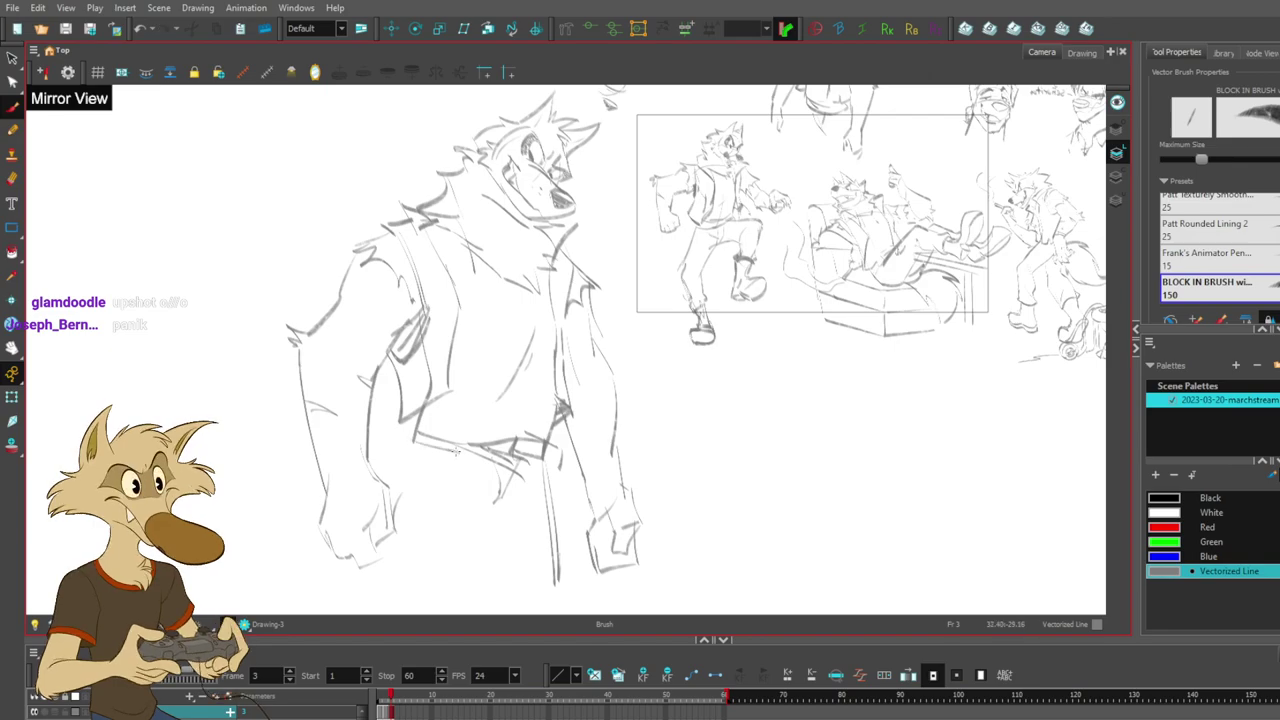
{"action": "left_click_drag", "start_coordinate": [404, 530], "coordinate": [428, 468]}
{"action": "key", "text": "ctrl+z"}
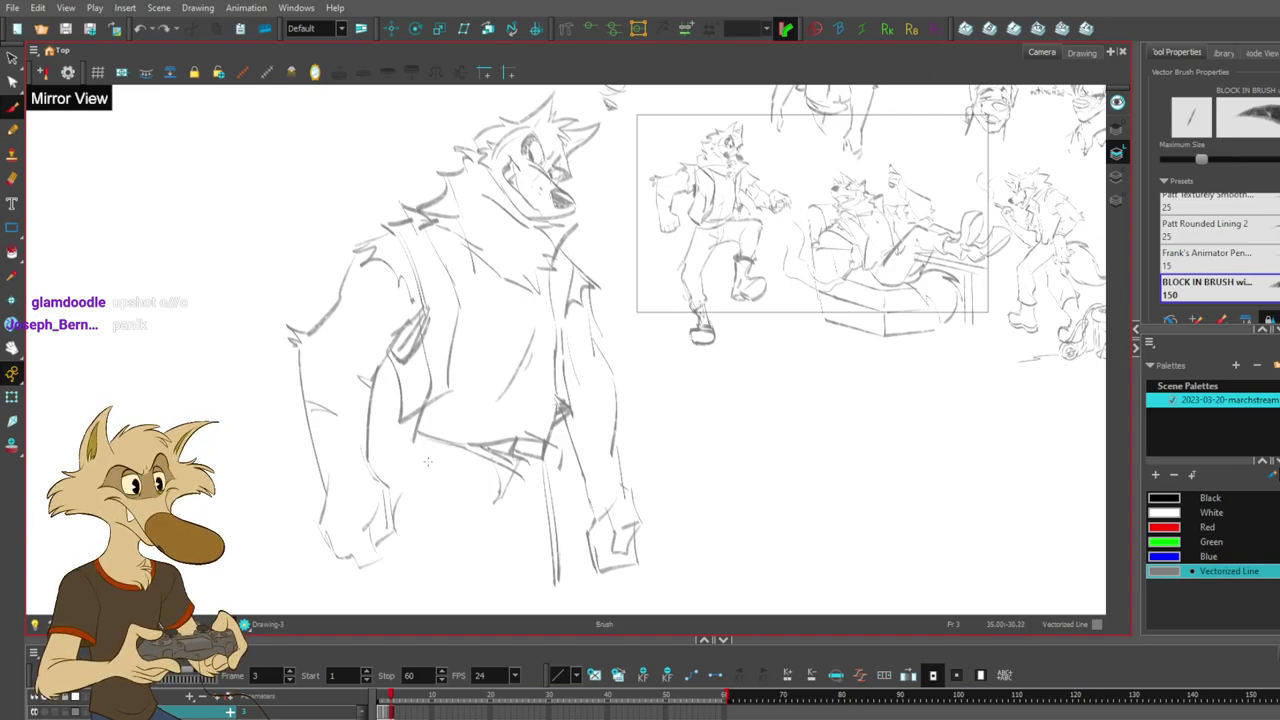
- Draw the near leg's inner thigh line from the crotch and a curved crease below the near hip
{"action": "mouse_move", "coordinate": [540, 466]}
{"action": "left_mouse_down"}
{"action": "mouse_move", "coordinate": [507, 525]}
{"action": "mouse_move", "coordinate": [527, 502]}
{"action": "mouse_move", "coordinate": [486, 521]}
{"action": "mouse_move", "coordinate": [474, 602]}
{"action": "left_mouse_up"}
{"action": "left_click_drag", "start_coordinate": [410, 450], "coordinate": [402, 618]}
{"action": "key", "text": "ctrl+z"}
{"action": "mouse_move", "coordinate": [418, 448]}
{"action": "left_mouse_down"}
{"action": "mouse_move", "coordinate": [397, 494]}
{"action": "mouse_move", "coordinate": [420, 452]}
{"action": "left_mouse_up"}
{"action": "key", "text": "ctrl+z"}
{"action": "key", "text": "ctrl+z"}
{"action": "mouse_move", "coordinate": [393, 499]}
{"action": "left_mouse_down"}
{"action": "mouse_move", "coordinate": [420, 449]}
{"action": "mouse_move", "coordinate": [451, 453]}
{"action": "mouse_move", "coordinate": [410, 481]}
{"action": "left_mouse_up"}
{"action": "key", "text": "ctrl+z"}
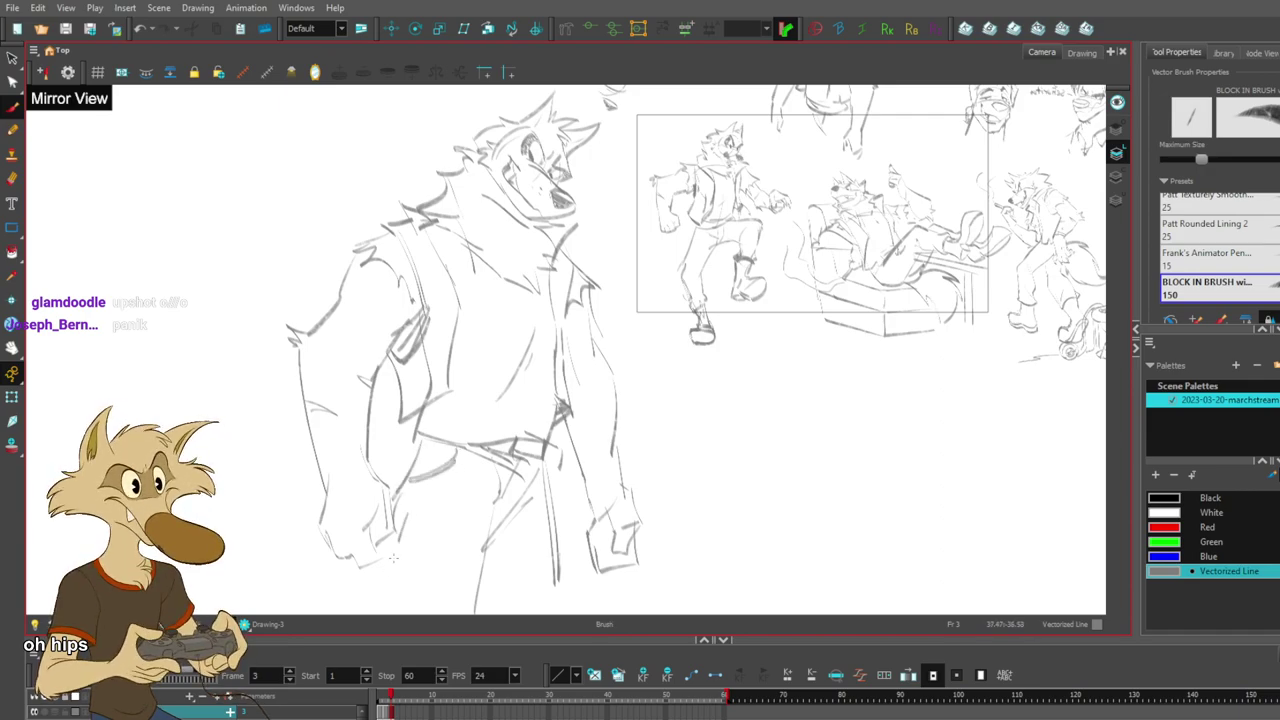
- Draw the near leg's outer line running down from beside the near fist
{"action": "left_click_drag", "start_coordinate": [398, 541], "coordinate": [392, 580]}
{"action": "left_click_drag", "start_coordinate": [511, 478], "coordinate": [511, 452]}
{"action": "key", "text": "ctrl+z"}
{"action": "left_click_drag", "start_coordinate": [393, 520], "coordinate": [390, 609]}
{"action": "left_click_drag", "start_coordinate": [458, 530], "coordinate": [461, 478]}
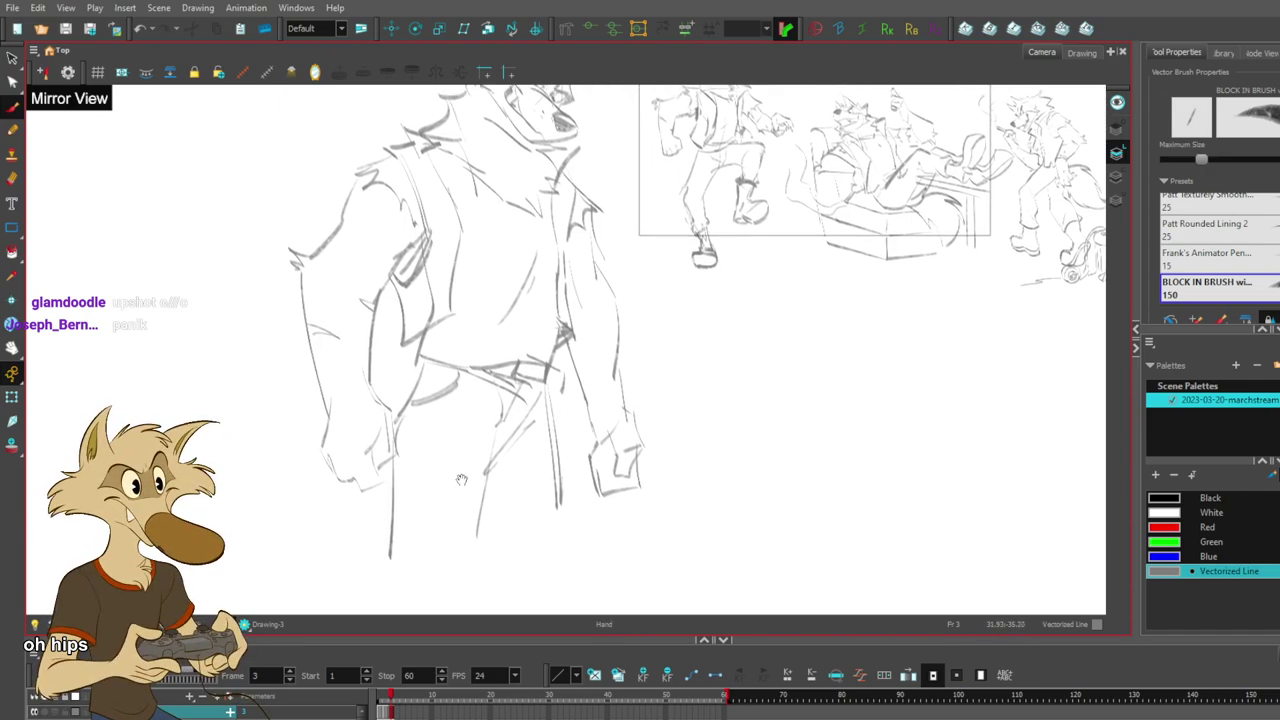
- Redraw the near leg's outer line as a longer stroke below the near fist
{"action": "mouse_move", "coordinate": [537, 525]}
{"action": "left_mouse_down"}
{"action": "mouse_move", "coordinate": [531, 503]}
{"action": "mouse_move", "coordinate": [501, 561]}
{"action": "left_mouse_up"}
{"action": "key", "text": "ctrl+z"}
{"action": "left_click_drag", "start_coordinate": [486, 473], "coordinate": [501, 575]}
{"action": "key", "text": "ctrl+z"}
{"action": "mouse_move", "coordinate": [546, 422]}
{"action": "left_mouse_down"}
{"action": "mouse_move", "coordinate": [560, 582]}
{"action": "mouse_move", "coordinate": [564, 569]}
{"action": "left_mouse_up"}
{"action": "key", "text": "ctrl+z"}
{"action": "key", "text": "ctrl+z"}
{"action": "key", "text": "ctrl+z"}
{"action": "key", "text": "ctrl+z"}
{"action": "left_click_drag", "start_coordinate": [383, 446], "coordinate": [377, 562]}
{"action": "left_click_drag", "start_coordinate": [485, 443], "coordinate": [420, 598]}
{"action": "left_click_drag", "start_coordinate": [481, 455], "coordinate": [490, 577]}
{"action": "key", "text": "ctrl+z"}
{"action": "left_click_drag", "start_coordinate": [468, 490], "coordinate": [452, 594]}
{"action": "key", "text": "ctrl+z"}
{"action": "key", "text": "ctrl+z"}
{"action": "mouse_move", "coordinate": [477, 388]}
{"action": "left_mouse_down"}
{"action": "mouse_move", "coordinate": [432, 604]}
{"action": "mouse_move", "coordinate": [458, 587]}
{"action": "left_mouse_up"}
{"action": "key", "text": "ctrl+z"}
{"action": "key", "text": "2"}
{"action": "key", "text": "2"}
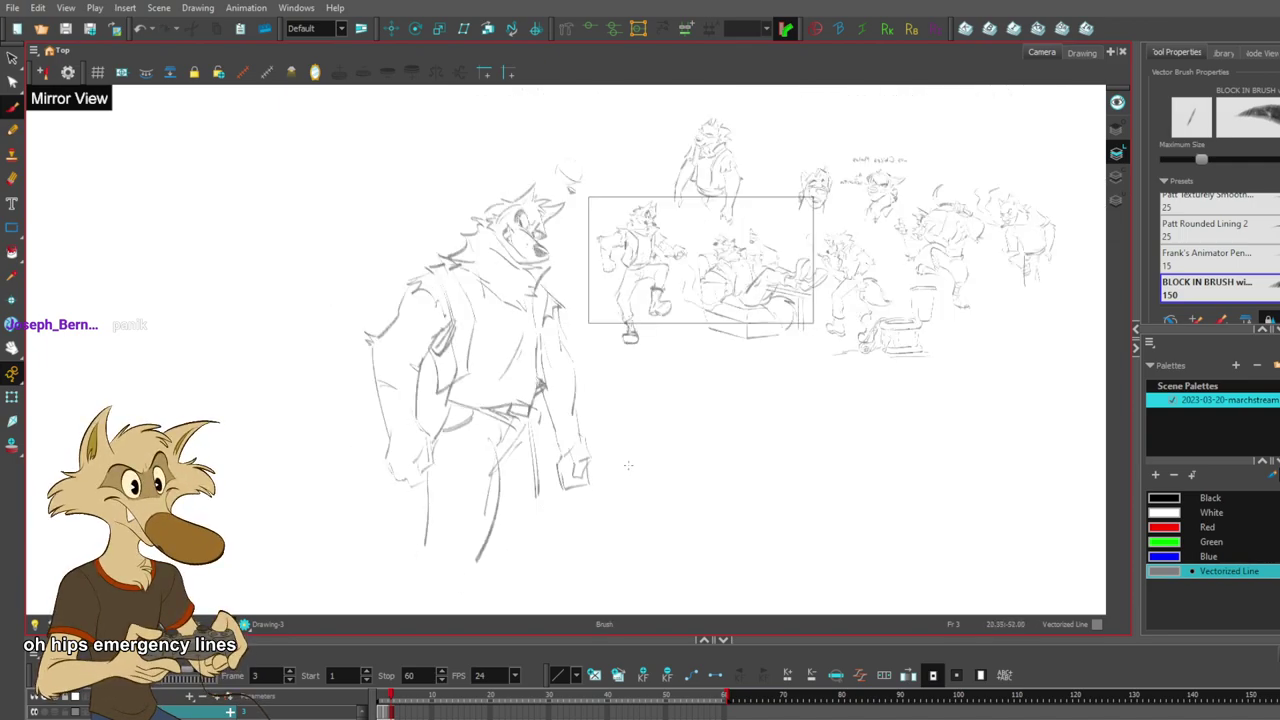
{"action": "key", "text": "1"}
{"action": "key", "text": "ctrl+z"}
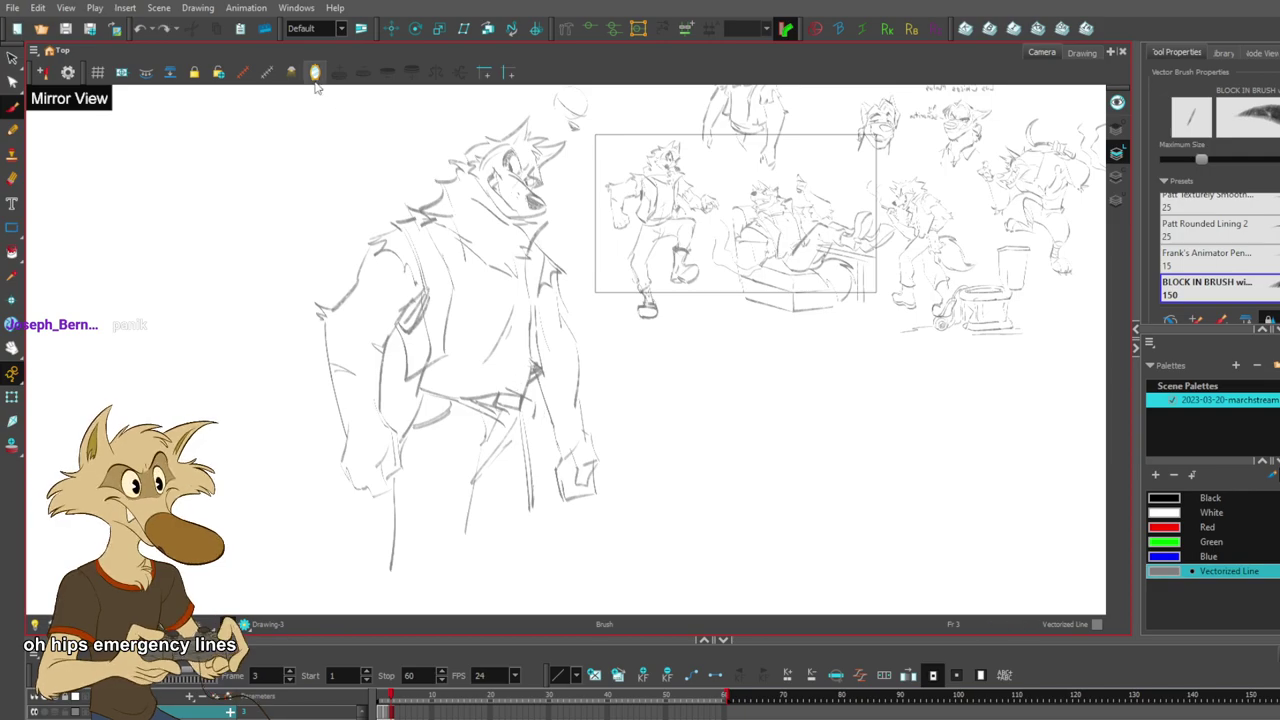
- Turn off Mirror View and add a slanted line running down from the near leg's inner thigh
{"action": "left_click", "coordinate": [315, 72]}
{"action": "key", "text": "1"}
{"action": "key", "text": "2"}
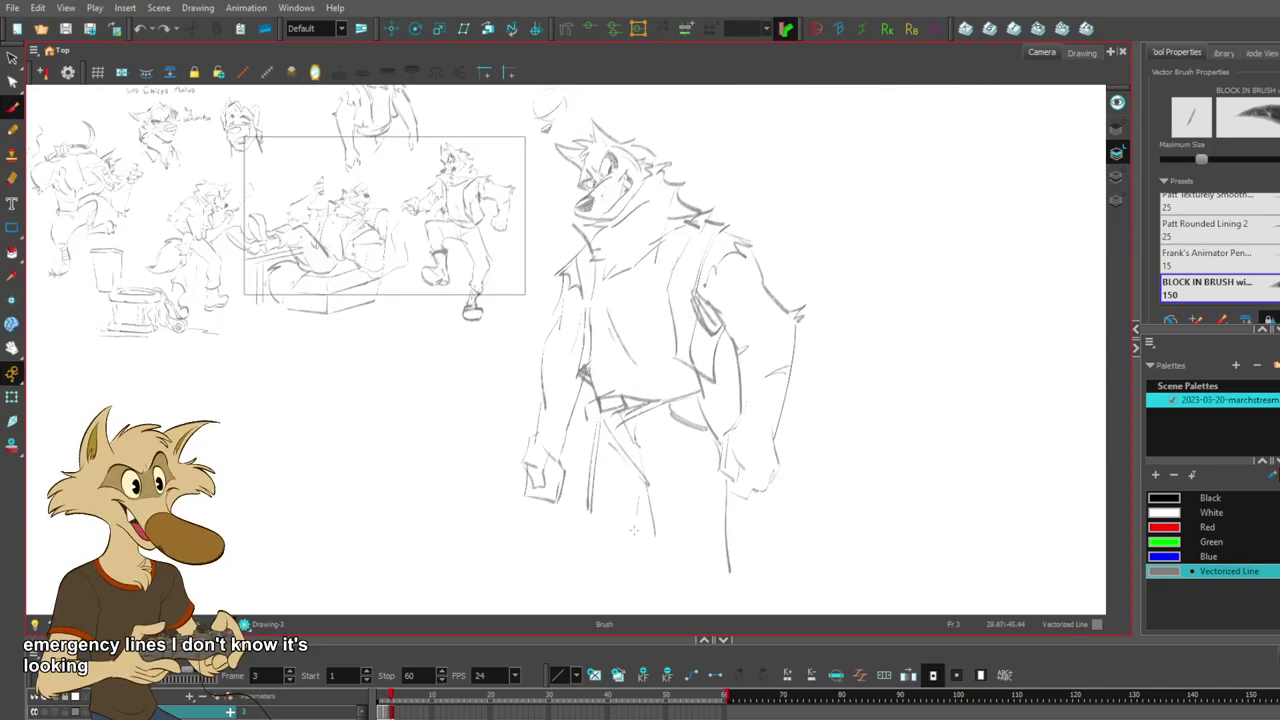
{"action": "left_click_drag", "start_coordinate": [648, 498], "coordinate": [642, 580]}
{"action": "key", "text": "ctrl+z"}
{"action": "left_click_drag", "start_coordinate": [646, 497], "coordinate": [629, 571]}
{"action": "key", "text": "ctrl+z"}
{"action": "key", "text": "ctrl+z"}
{"action": "left_click_drag", "start_coordinate": [646, 499], "coordinate": [631, 565]}
- Draw the far leg's outer line from the hip down past the far fist
{"action": "left_click_drag", "start_coordinate": [600, 418], "coordinate": [571, 560]}
{"action": "key", "text": "ctrl+z"}
{"action": "mouse_move", "coordinate": [592, 446]}
{"action": "left_mouse_down"}
{"action": "mouse_move", "coordinate": [567, 506]}
{"action": "mouse_move", "coordinate": [570, 578]}
{"action": "left_mouse_up"}
{"action": "key", "text": "ctrl+z"}
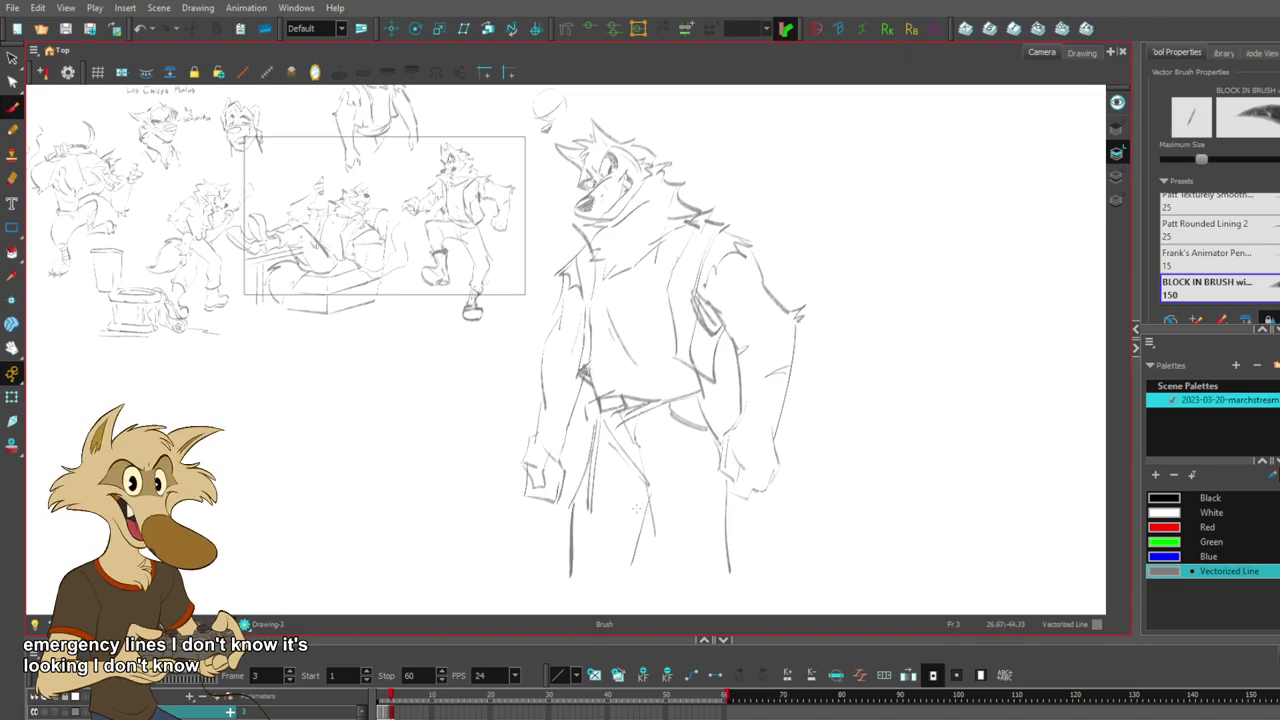
{"action": "scroll", "coordinate": [685, 518], "scroll_direction": "down", "scroll_amount": 2}
{"action": "scroll", "coordinate": [676, 511], "scroll_direction": "up", "scroll_amount": 2}
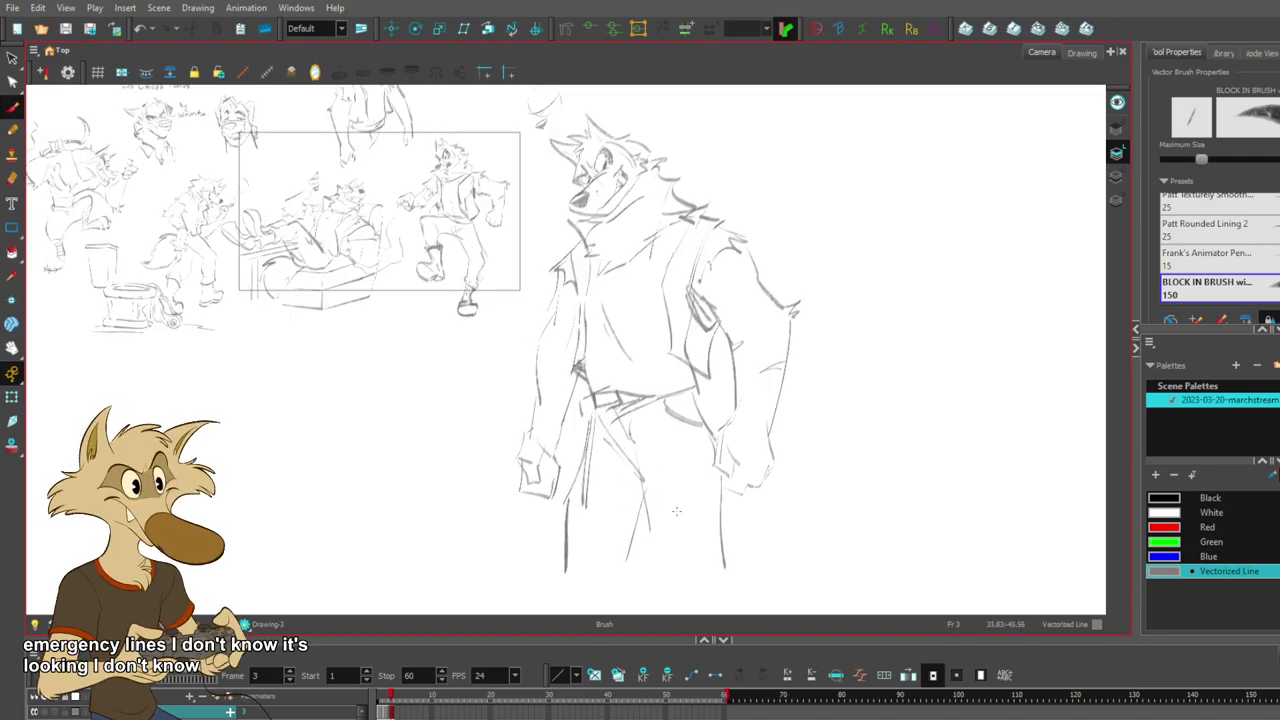
- Try framing the large wolf with straight panel lines above, below and beside the figure
{"action": "mouse_move", "coordinate": [464, 561]}
{"action": "left_mouse_down"}
{"action": "mouse_move", "coordinate": [1007, 552]}
{"action": "mouse_move", "coordinate": [1002, 104]}
{"action": "mouse_move", "coordinate": [548, 103]}
{"action": "mouse_move", "coordinate": [502, 152]}
{"action": "mouse_move", "coordinate": [501, 594]}
{"action": "left_mouse_up"}
{"action": "left_click_drag", "start_coordinate": [816, 448], "coordinate": [812, 130]}
{"action": "key", "text": "ctrl+z"}
{"action": "key", "text": "ctrl+z"}
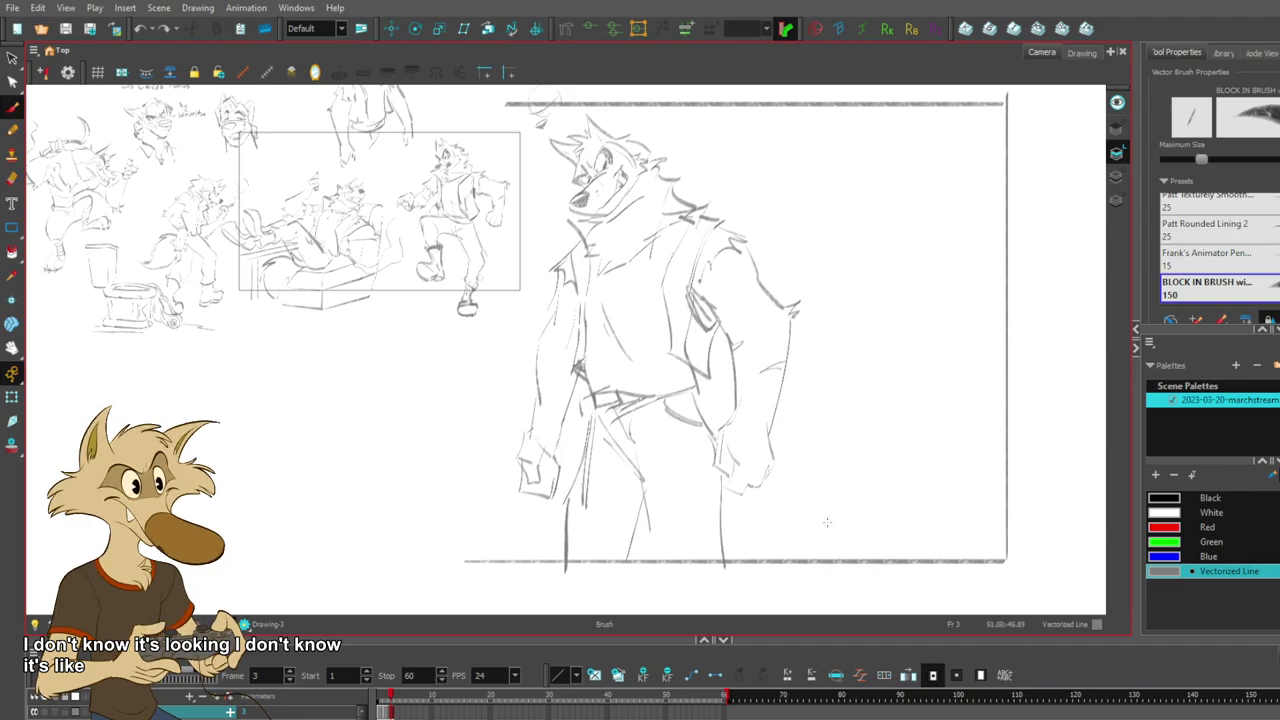
{"action": "key", "text": "ctrl+z"}
{"action": "key", "text": "ctrl+z"}
{"action": "key", "text": "ctrl+z"}
{"action": "key", "text": "ctrl+shift+z"}
{"action": "key", "text": "ctrl+z"}
- Redraw the near leg's outer line and replace the near side of the jacket collar with a short, nearly flat stroke
{"action": "left_click_drag", "start_coordinate": [578, 494], "coordinate": [577, 565]}
{"action": "left_click", "coordinate": [571, 235], "text": "ctrl"}
{"action": "key", "text": "Delete"}
{"action": "left_click_drag", "start_coordinate": [571, 244], "coordinate": [585, 284]}
{"action": "key", "text": "ctrl+z"}
{"action": "left_click_drag", "start_coordinate": [566, 239], "coordinate": [588, 284]}
{"action": "key", "text": "ctrl+z"}
{"action": "left_click_drag", "start_coordinate": [566, 242], "coordinate": [590, 235]}
- Replace the far side of the jacket collar with a pointed lapel made of one shoulder stroke and one stroke down the chest
{"action": "key", "text": "s"}
{"action": "left_click", "coordinate": [683, 213]}
{"action": "key", "text": "Delete"}
{"action": "mouse_move", "coordinate": [661, 198]}
{"action": "left_mouse_down"}
{"action": "mouse_move", "coordinate": [690, 215]}
{"action": "mouse_move", "coordinate": [663, 285]}
{"action": "left_mouse_up"}
{"action": "key", "text": "s"}
{"action": "left_click", "coordinate": [686, 210]}
{"action": "key", "text": "ctrl+z"}
{"action": "left_click_drag", "start_coordinate": [646, 200], "coordinate": [694, 218]}
{"action": "left_click_drag", "start_coordinate": [646, 201], "coordinate": [660, 282]}
{"action": "key", "text": "ctrl+z"}
{"action": "left_click_drag", "start_coordinate": [648, 202], "coordinate": [664, 284]}
- Try replacing the near jacket edge with one longer stroke running down from the collar
{"action": "key", "text": "s"}
{"action": "left_click", "coordinate": [582, 253]}
{"action": "key", "text": "Delete"}
{"action": "key", "text": "ctrl+z"}
{"action": "left_click_drag", "start_coordinate": [566, 236], "coordinate": [585, 318]}
{"action": "key", "text": "ctrl+z"}
{"action": "key", "text": "ctrl+z"}
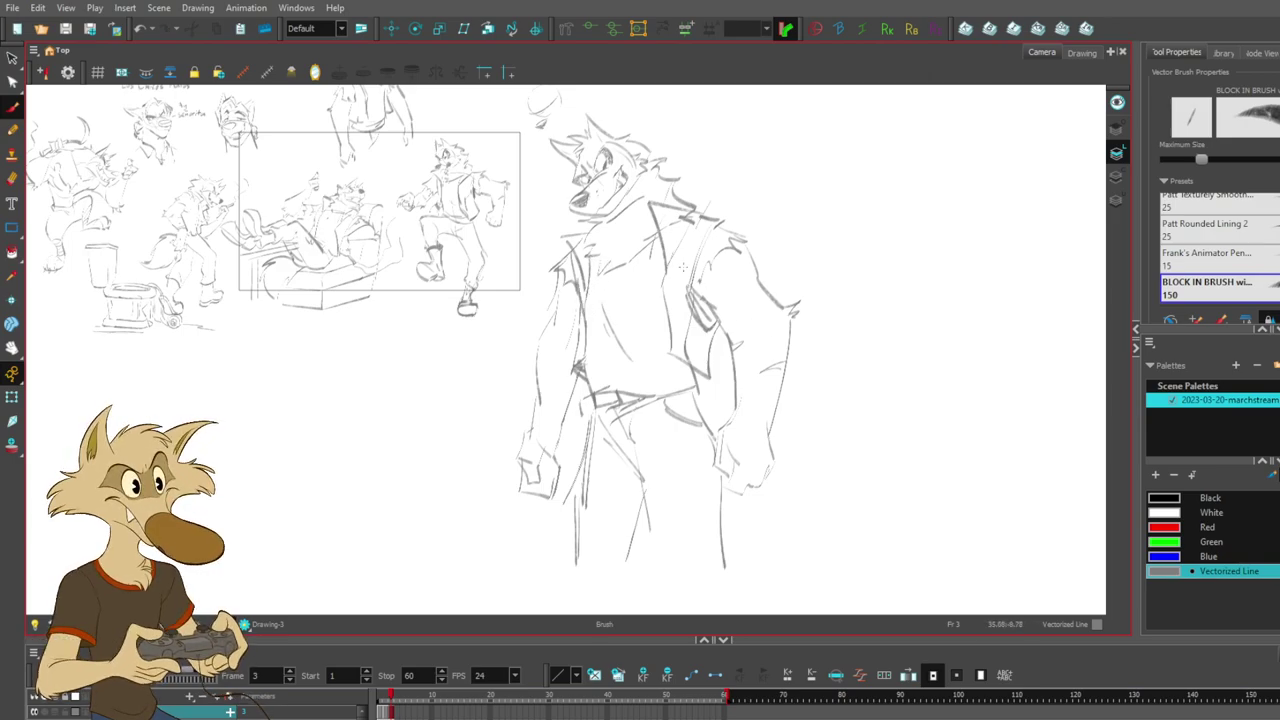
- Rework the jacket's lower corners, deleting the old corner strokes and adding short angled lines at both hips
{"action": "left_click_drag", "start_coordinate": [673, 356], "coordinate": [708, 381]}
{"action": "key", "text": "ctrl+z"}
{"action": "key", "text": "s"}
{"action": "left_click", "coordinate": [708, 371]}
{"action": "key", "text": "Delete"}
{"action": "key", "text": "s"}
{"action": "left_click", "coordinate": [581, 370]}
{"action": "key", "text": "Delete"}
{"action": "mouse_move", "coordinate": [582, 363]}
{"action": "left_mouse_down"}
{"action": "mouse_move", "coordinate": [573, 384]}
{"action": "mouse_move", "coordinate": [593, 395]}
{"action": "left_mouse_up"}
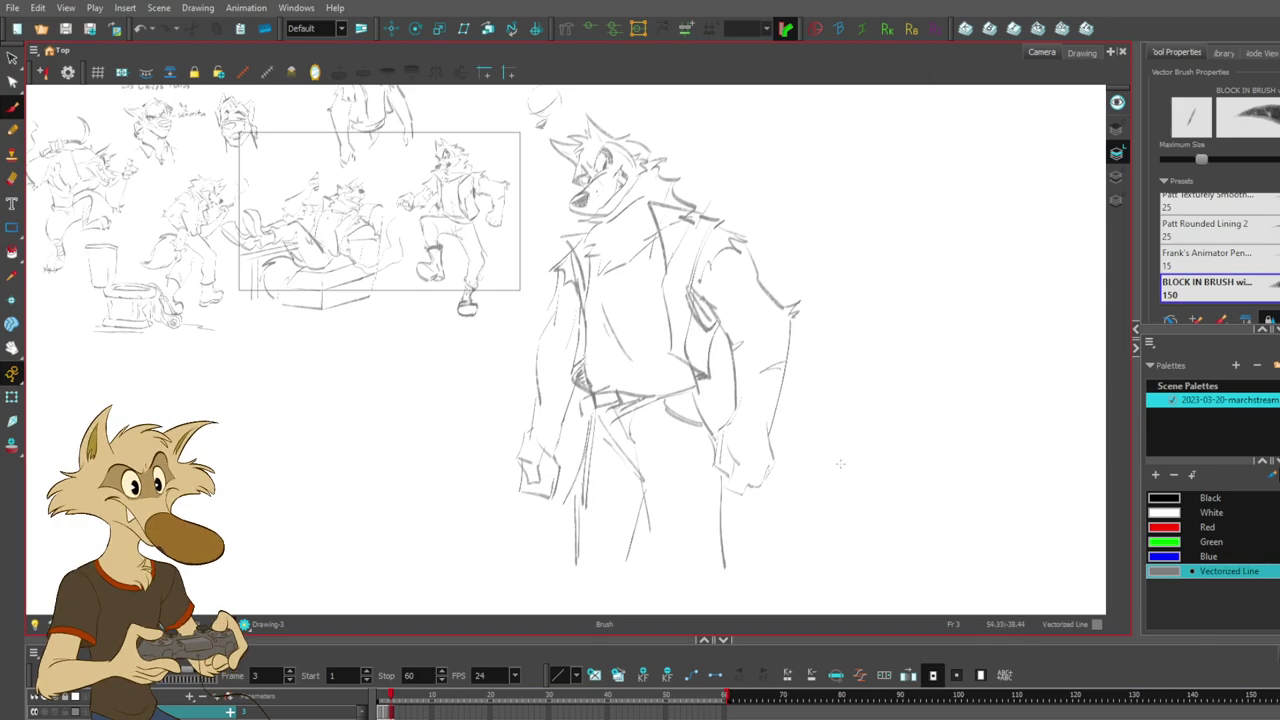
- Select the far fist's strokes and shift them slightly up and outward at the end of the forearm
{"action": "key", "text": "s"}
{"action": "mouse_move", "coordinate": [780, 428]}
{"action": "left_mouse_down"}
{"action": "mouse_move", "coordinate": [723, 448]}
{"action": "mouse_move", "coordinate": [788, 485]}
{"action": "mouse_move", "coordinate": [753, 454]}
{"action": "mouse_move", "coordinate": [756, 488]}
{"action": "left_mouse_up"}
{"action": "left_click_drag", "start_coordinate": [816, 460], "coordinate": [742, 456]}
{"action": "left_click_drag", "start_coordinate": [706, 496], "coordinate": [692, 513]}
{"action": "left_click_drag", "start_coordinate": [770, 465], "coordinate": [764, 448]}
{"action": "key", "text": "ctrl+z"}
{"action": "key", "text": "ctrl+shift+z"}
{"action": "key", "text": "alt+b"}
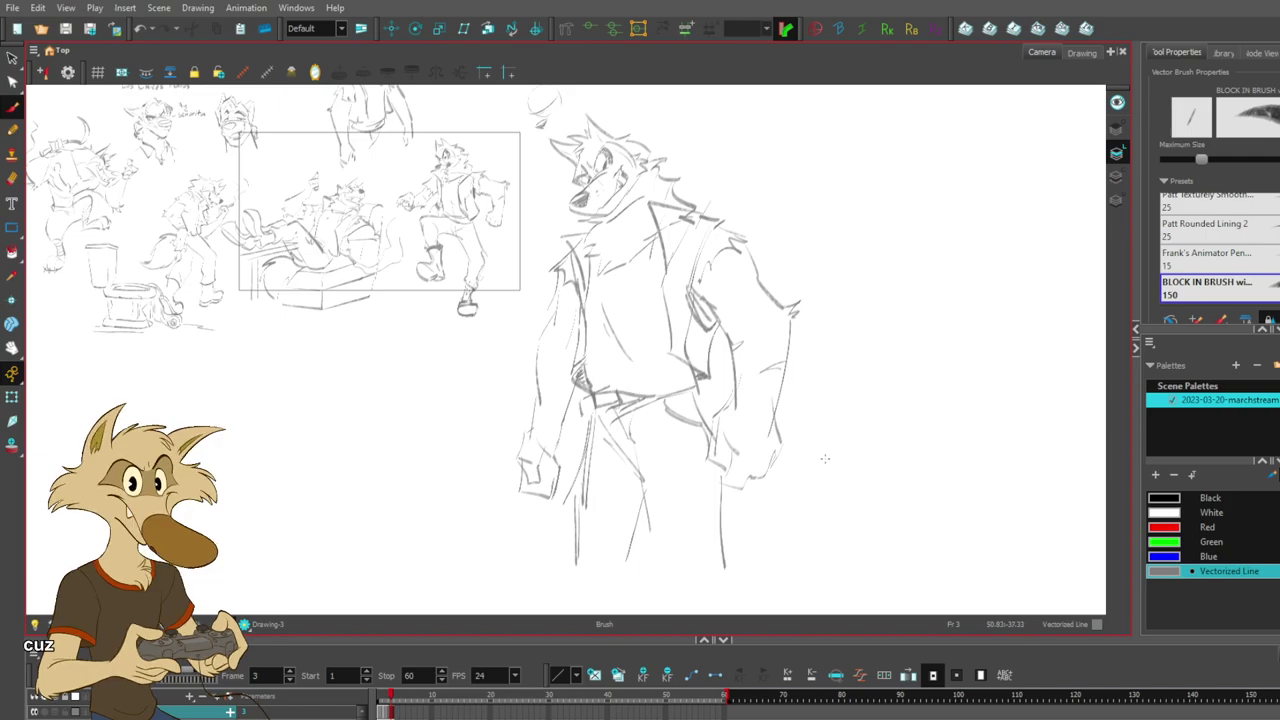
- Compare the far fist before and after its adjustment
{"action": "key", "text": "ctrl+z"}
{"action": "key", "text": "ctrl+z"}
{"action": "key", "text": "ctrl+z"}
{"action": "key", "text": "ctrl+z"}
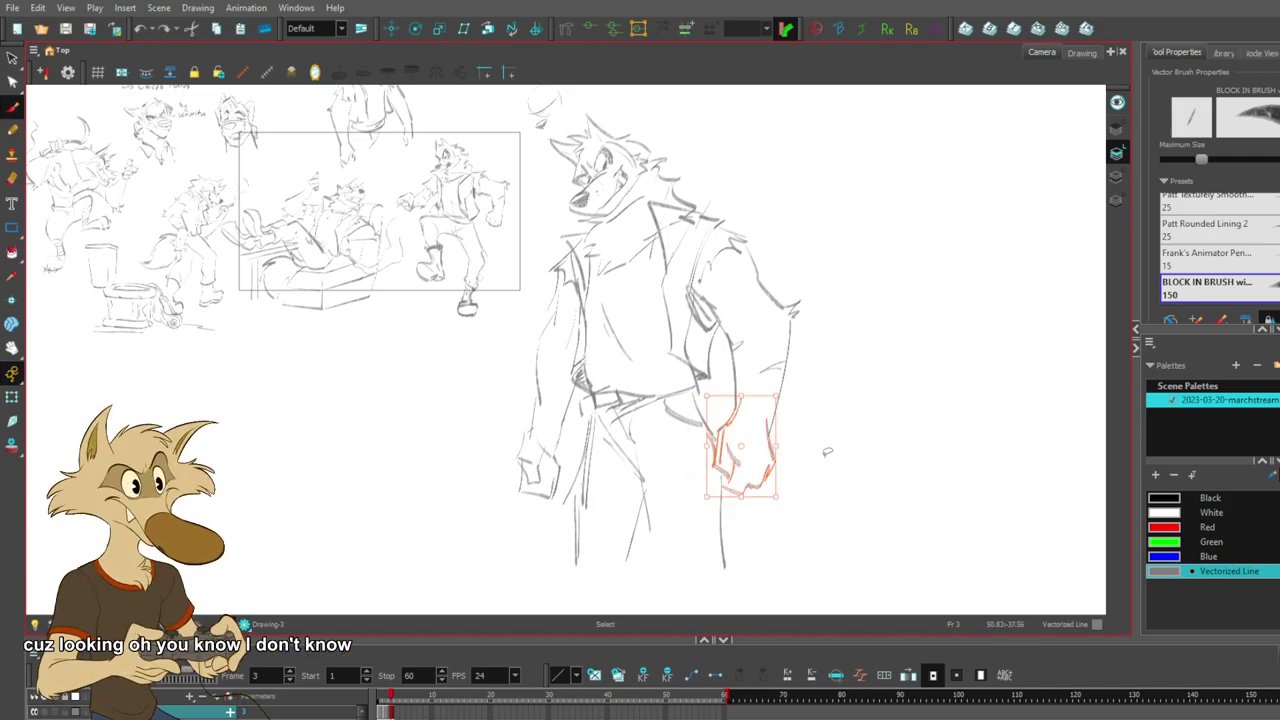
{"action": "key", "text": "ctrl+z"}
{"action": "key", "text": "ctrl+z"}
{"action": "key", "text": "ctrl+z"}
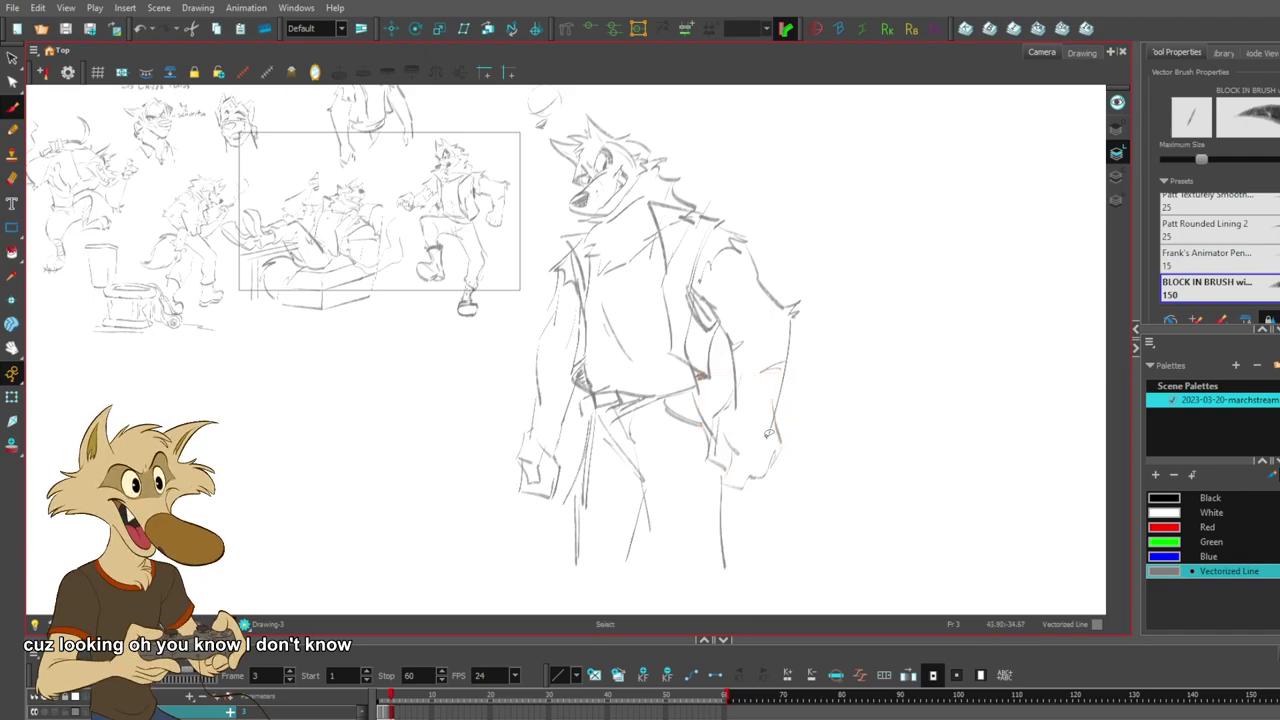
- Select the wolf's belt, legs and lower arms and squash them upward slightly to shorten the lower body
{"action": "mouse_move", "coordinate": [594, 395]}
{"action": "left_mouse_down"}
{"action": "mouse_move", "coordinate": [676, 588]}
{"action": "mouse_move", "coordinate": [830, 432]}
{"action": "mouse_move", "coordinate": [752, 395]}
{"action": "mouse_move", "coordinate": [600, 425]}
{"action": "mouse_move", "coordinate": [490, 480]}
{"action": "mouse_move", "coordinate": [520, 575]}
{"action": "left_mouse_up"}
{"action": "left_click_drag", "start_coordinate": [709, 428], "coordinate": [714, 413]}
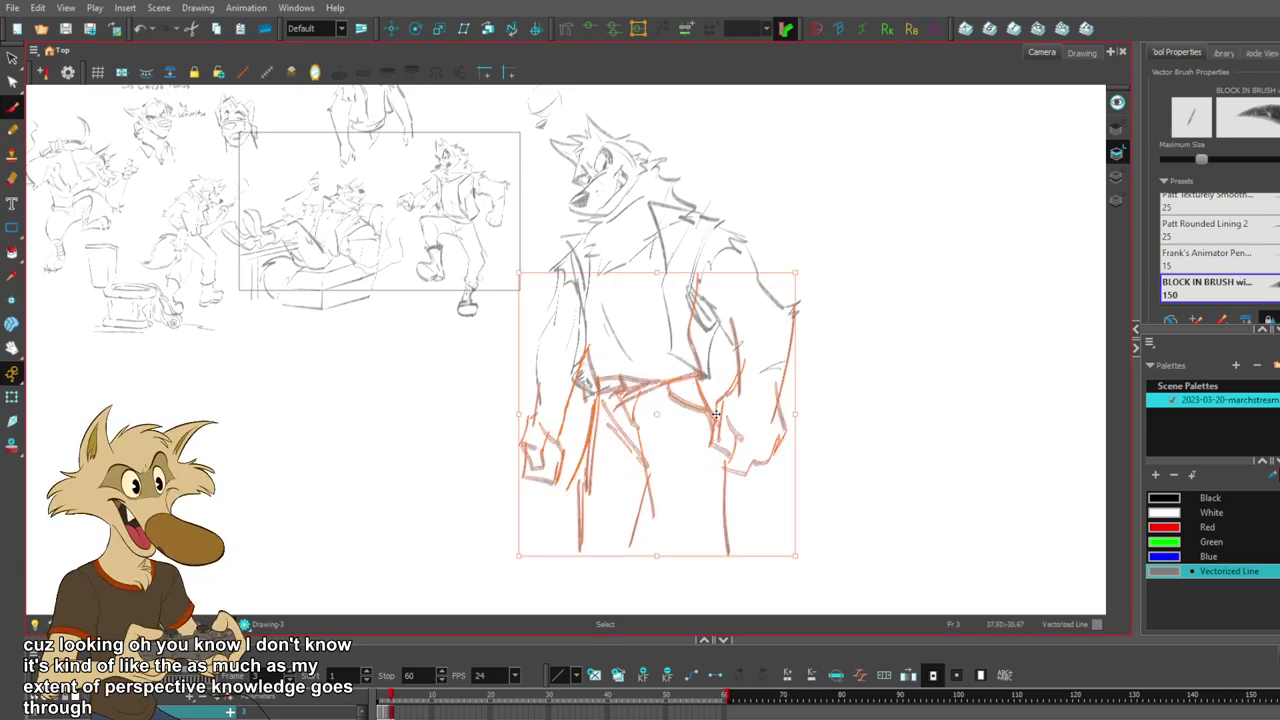
{"action": "left_click", "coordinate": [837, 443]}
{"action": "key", "text": "ctrl+z"}
{"action": "key", "text": "ctrl+shift+z"}
{"action": "left_click", "coordinate": [868, 443]}
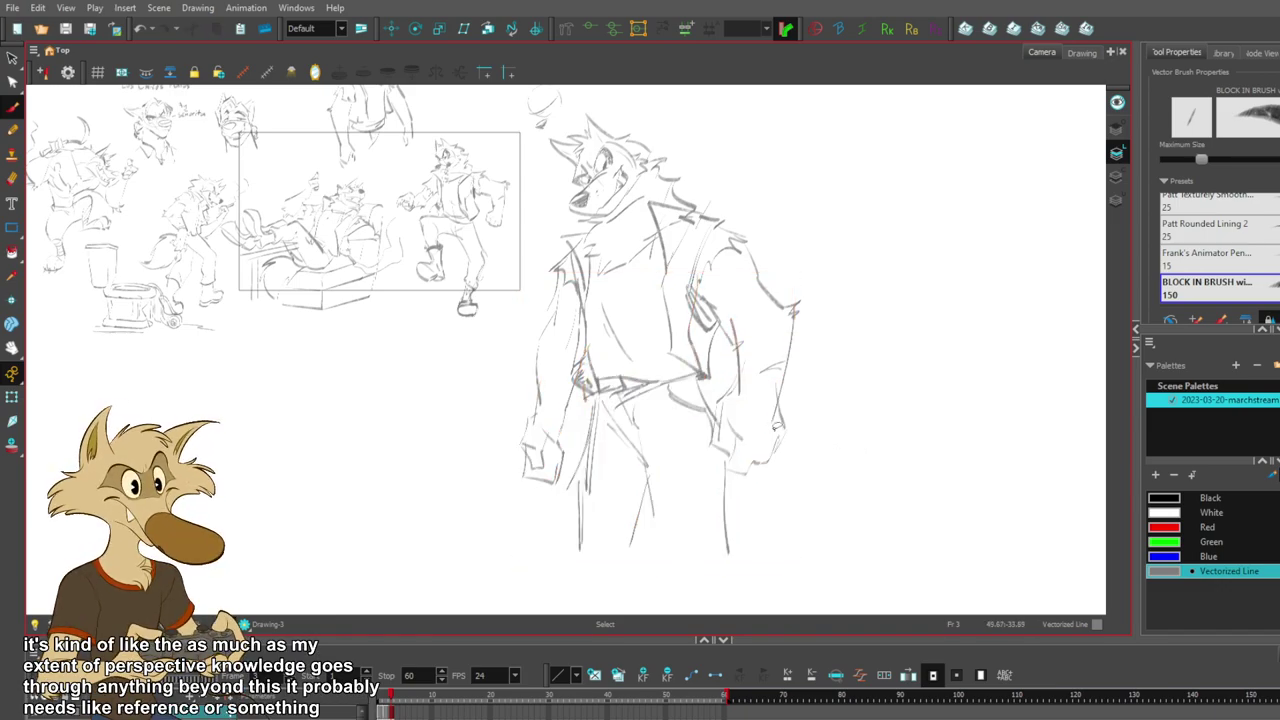
{"action": "key", "text": "ctrl+z"}
- Rework the far hip by shifting its line inward and removing the jacket hem segment above it
{"action": "scroll", "coordinate": [720, 368], "scroll_direction": "down", "scroll_amount": 1}
{"action": "scroll", "coordinate": [706, 362], "scroll_direction": "up", "scroll_amount": 1}
{"action": "mouse_move", "coordinate": [720, 376]}
{"action": "left_mouse_down"}
{"action": "mouse_move", "coordinate": [726, 360]}
{"action": "mouse_move", "coordinate": [706, 448]}
{"action": "mouse_move", "coordinate": [667, 346]}
{"action": "left_mouse_up"}
{"action": "left_click", "coordinate": [855, 388]}
{"action": "scroll", "coordinate": [734, 388], "scroll_direction": "up", "scroll_amount": 2}
{"action": "left_click", "coordinate": [697, 387]}
{"action": "key", "text": "Delete"}
{"action": "scroll", "coordinate": [705, 332], "scroll_direction": "down", "scroll_amount": 5}
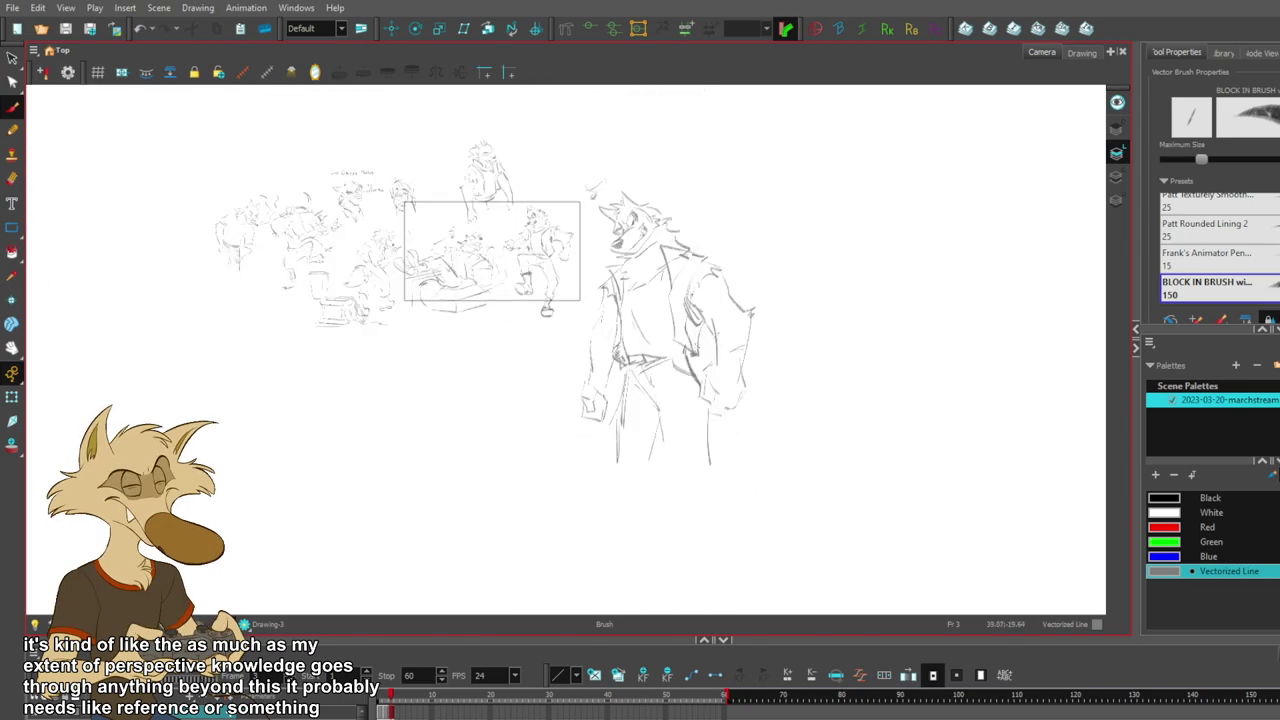
{"action": "scroll", "coordinate": [702, 328], "scroll_direction": "up", "scroll_amount": 4}
{"action": "scroll", "coordinate": [697, 317], "scroll_direction": "down", "scroll_amount": 1}
{"action": "scroll", "coordinate": [697, 316], "scroll_direction": "up", "scroll_amount": 1}
{"action": "key", "text": "ctrl+z"}
{"action": "key", "text": "ctrl+z"}
{"action": "key", "text": "ctrl+z"}
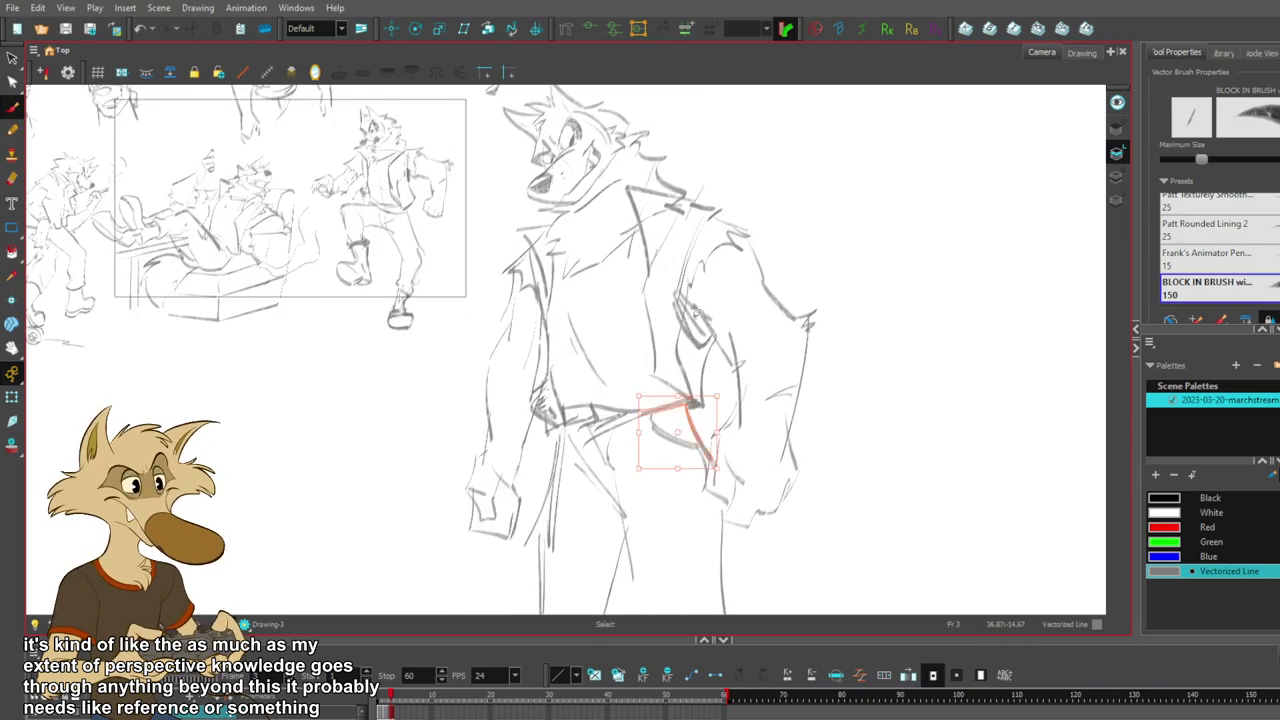
{"action": "key", "text": "ctrl+z"}
{"action": "key", "text": "ctrl+shift+z"}
{"action": "key", "text": "alt+b"}
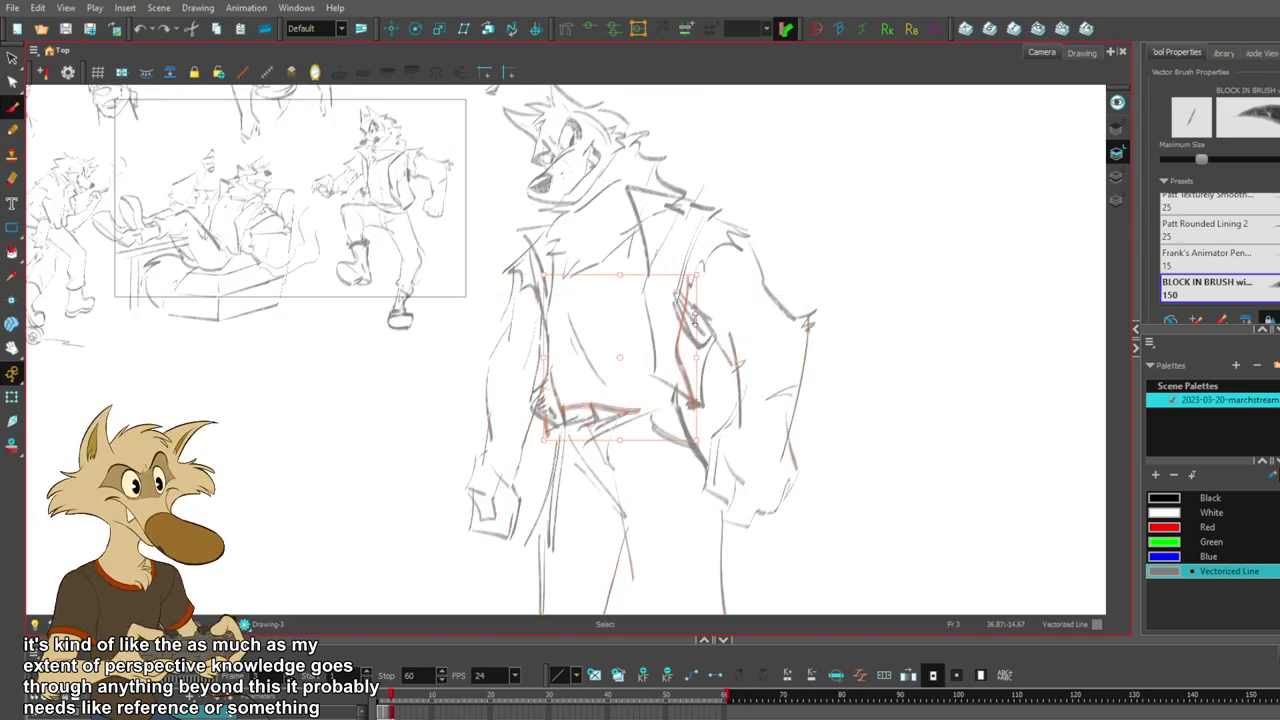
{"action": "scroll", "coordinate": [705, 305], "scroll_direction": "down", "scroll_amount": 2}
{"action": "scroll", "coordinate": [695, 320], "scroll_direction": "up", "scroll_amount": 1}
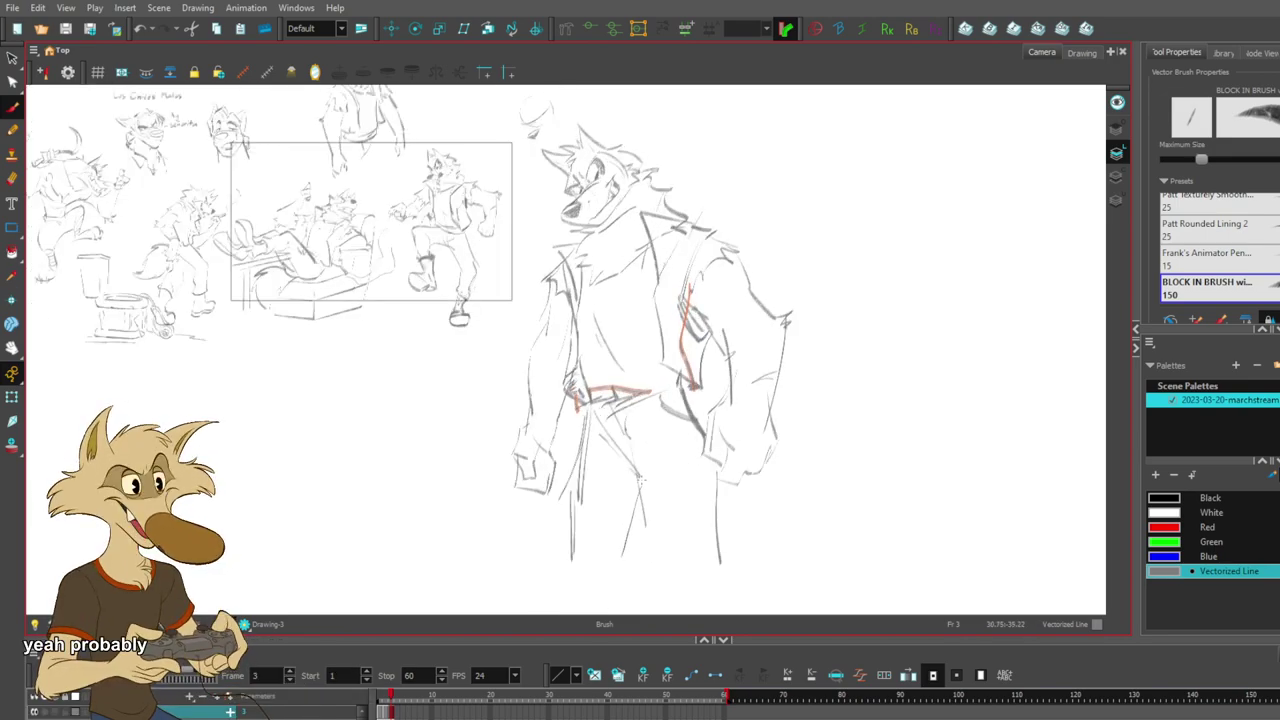
- Extend the far leg's inner line downward and replace its outer line with outward-slanting strokes below the far fist
{"action": "left_click_drag", "start_coordinate": [638, 472], "coordinate": [658, 558]}
{"action": "key", "text": "ctrl+z"}
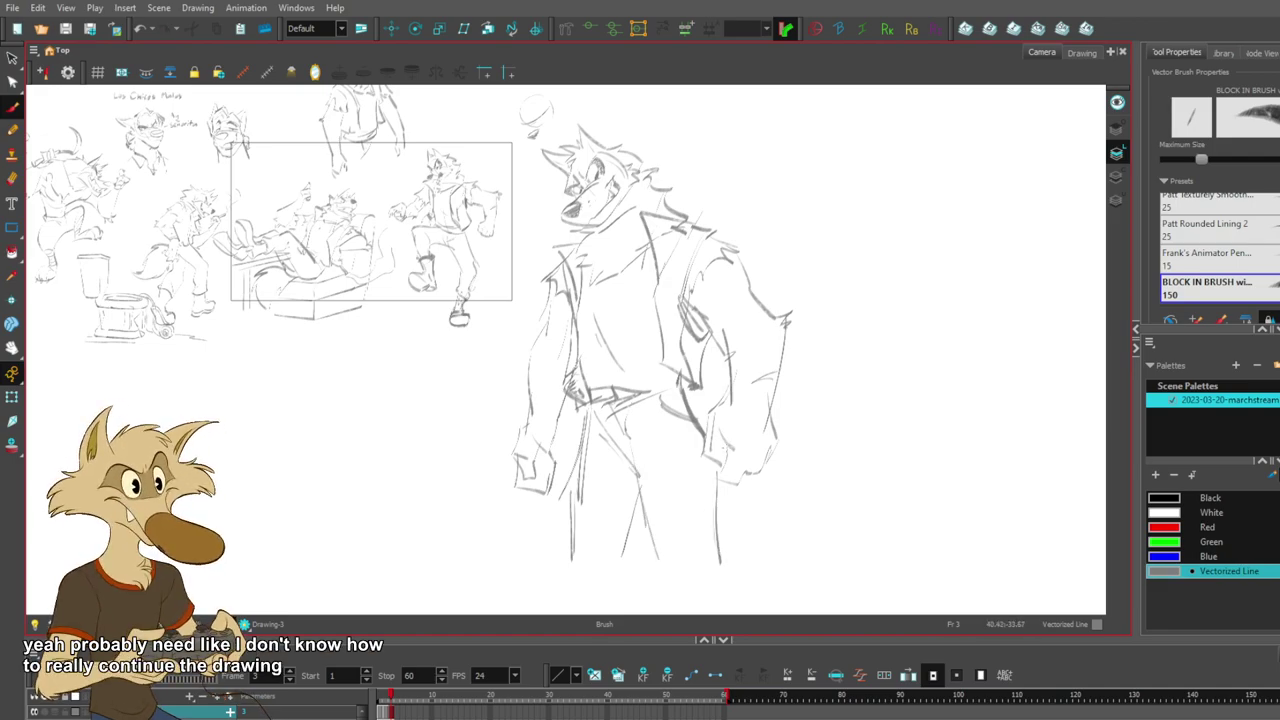
{"action": "left_click", "coordinate": [718, 481], "text": "ctrl"}
{"action": "key", "text": "Delete"}
{"action": "left_click", "coordinate": [696, 418], "text": "ctrl"}
{"action": "left_click_drag", "start_coordinate": [685, 387], "coordinate": [730, 556]}
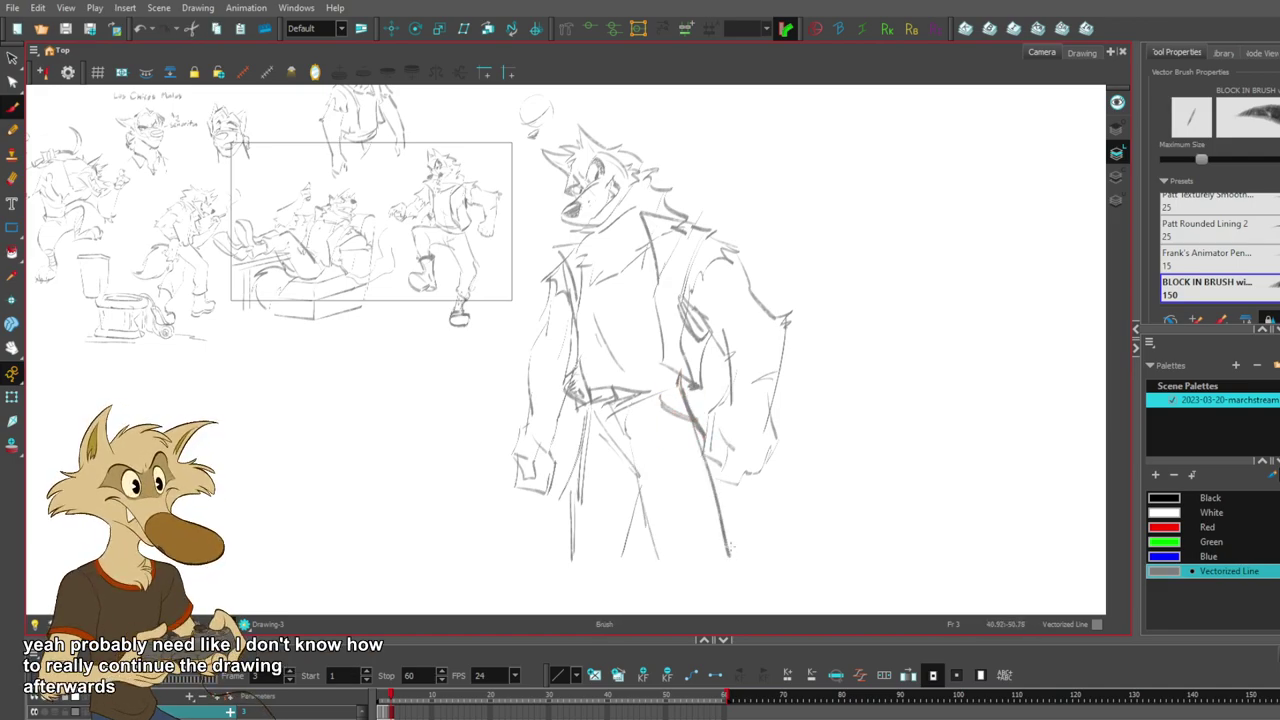
{"action": "key", "text": "ctrl+z"}
{"action": "mouse_move", "coordinate": [712, 460]}
{"action": "left_mouse_down"}
{"action": "mouse_move", "coordinate": [745, 569]}
{"action": "mouse_move", "coordinate": [757, 570]}
{"action": "left_mouse_up"}
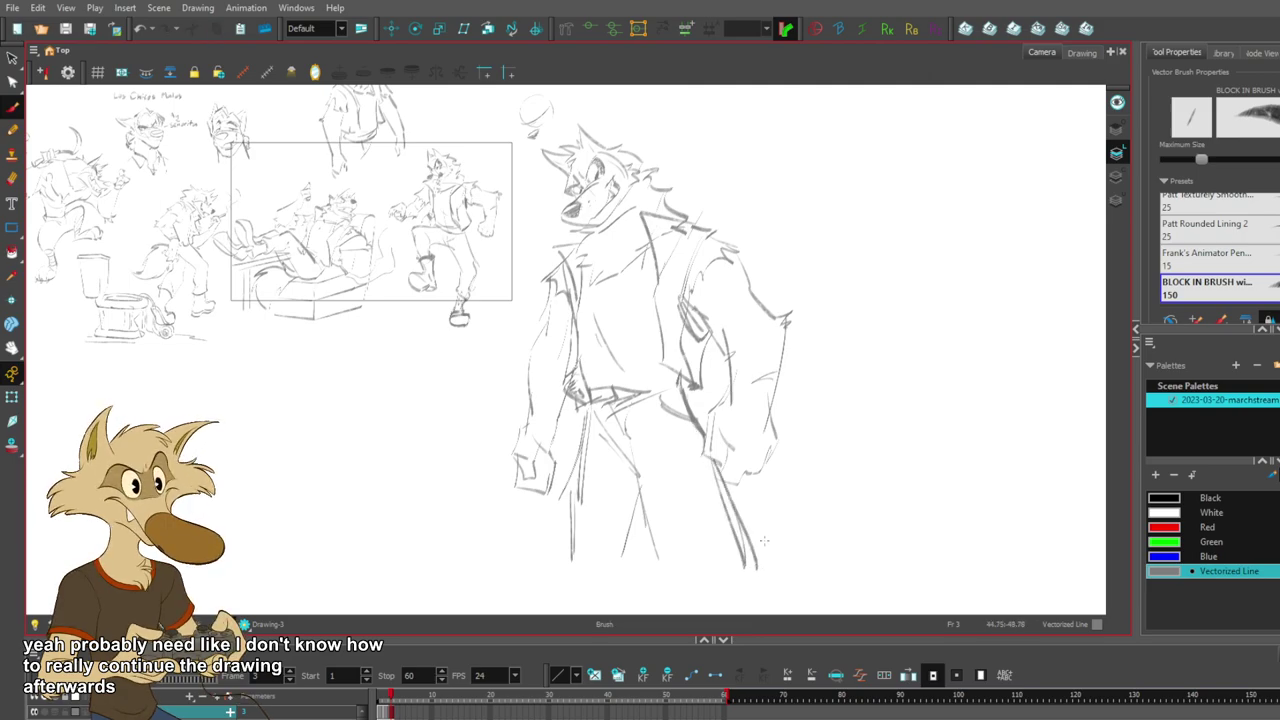
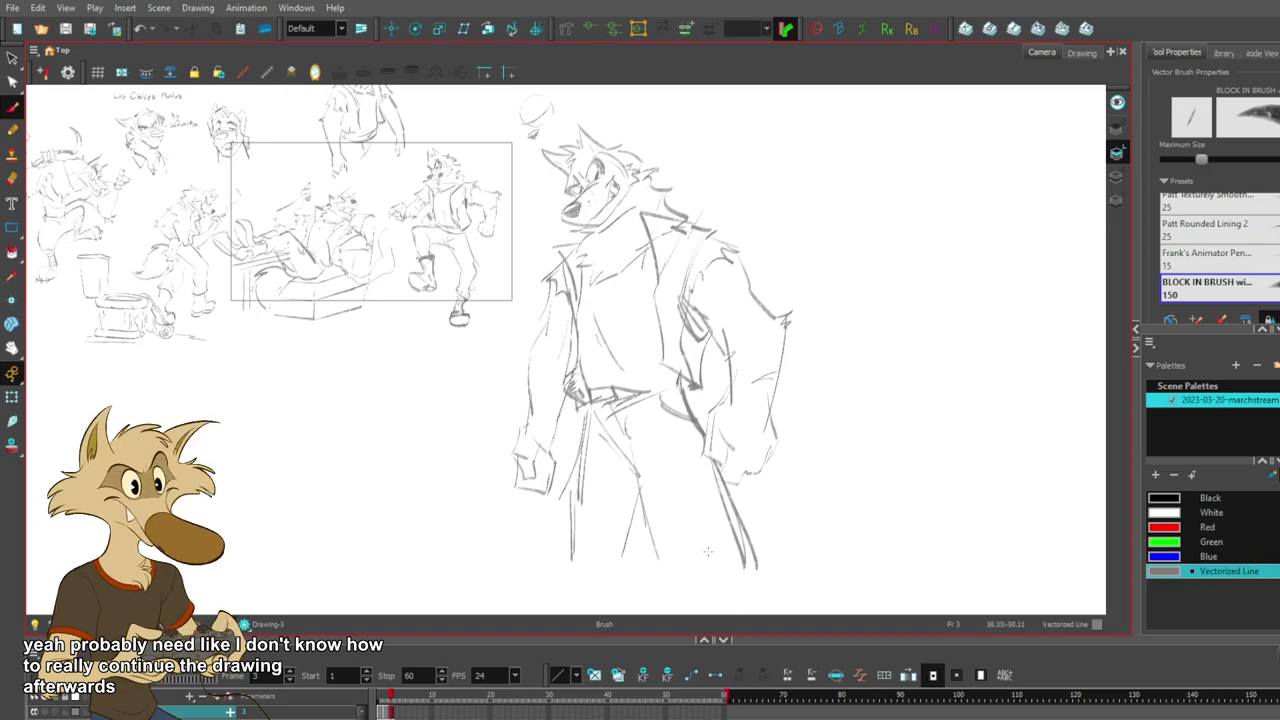
- Fill the gap in the jacket hem with a stroke toward the far hip
{"action": "left_click_drag", "start_coordinate": [642, 391], "coordinate": [688, 380]}
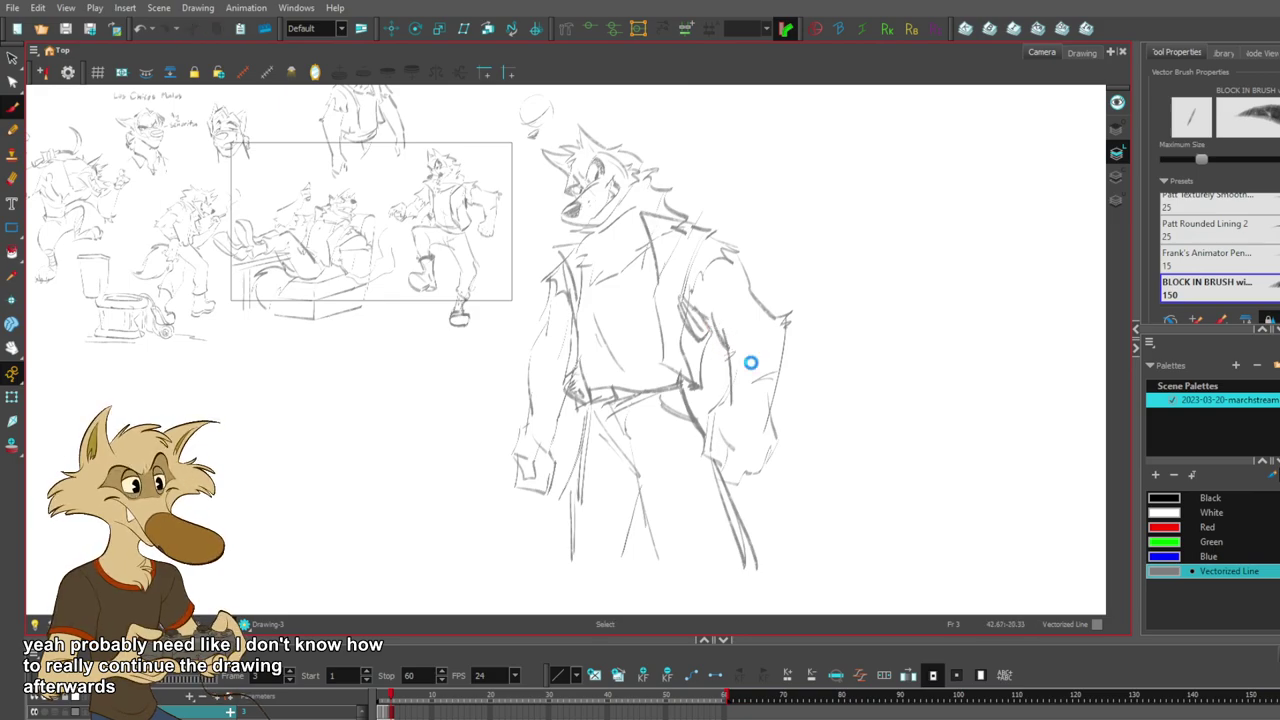
{"action": "scroll", "coordinate": [752, 362], "scroll_direction": "down", "scroll_amount": 2}
{"action": "scroll", "coordinate": [752, 370], "scroll_direction": "up", "scroll_amount": 2}
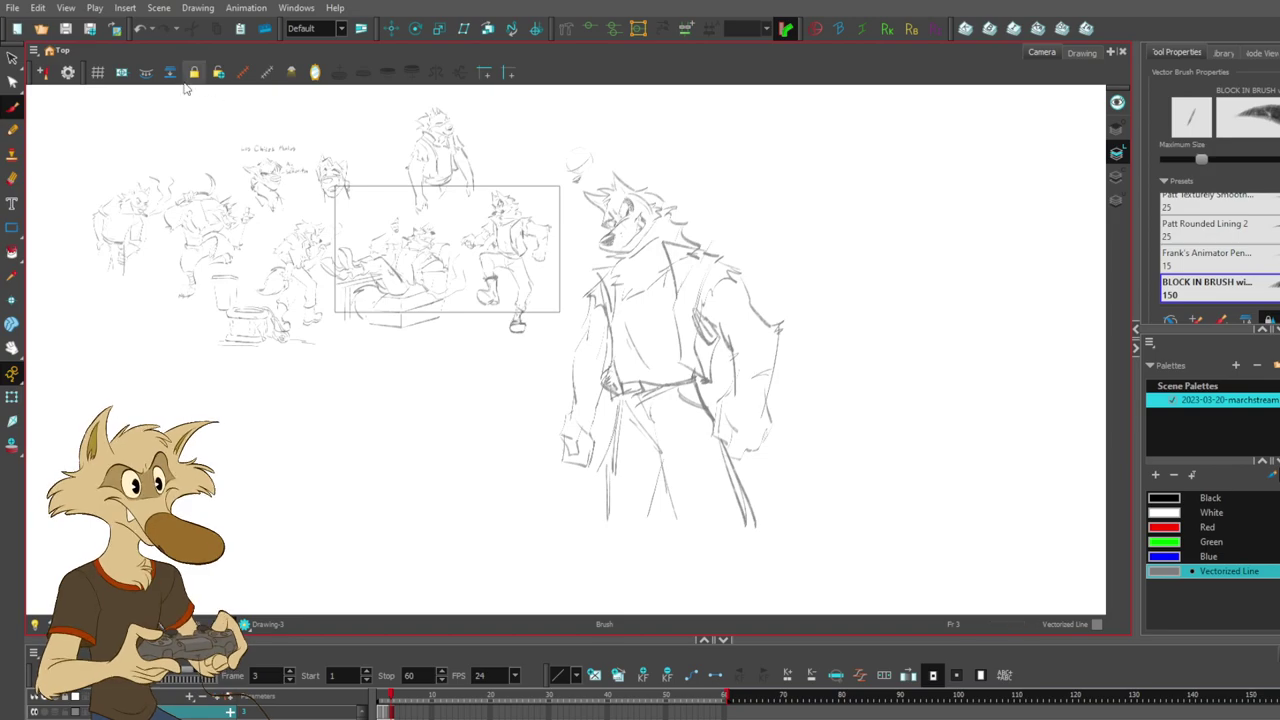
- Select and delete the stray circle sketch beside the large wolf's ear
{"action": "key", "text": "alt+s"}
{"action": "mouse_move", "coordinate": [564, 165]}
{"action": "left_mouse_down"}
{"action": "mouse_move", "coordinate": [590, 178]}
{"action": "mouse_move", "coordinate": [593, 128]}
{"action": "left_mouse_up"}
{"action": "key", "text": "Delete"}
- Select the whole large wolf, scale it down to match the other poses and place it beside the camera frame
{"action": "mouse_move", "coordinate": [673, 162]}
{"action": "left_mouse_down"}
{"action": "mouse_move", "coordinate": [617, 150]}
{"action": "mouse_move", "coordinate": [571, 320]}
{"action": "mouse_move", "coordinate": [812, 222]}
{"action": "left_mouse_up"}
{"action": "left_click_drag", "start_coordinate": [770, 502], "coordinate": [671, 332]}
{"action": "scroll", "coordinate": [610, 274], "scroll_direction": "up", "scroll_amount": 3}
{"action": "left_click_drag", "start_coordinate": [625, 266], "coordinate": [623, 289]}
{"action": "left_click", "coordinate": [507, 178]}
{"action": "scroll", "coordinate": [508, 177], "scroll_direction": "up", "scroll_amount": 3}
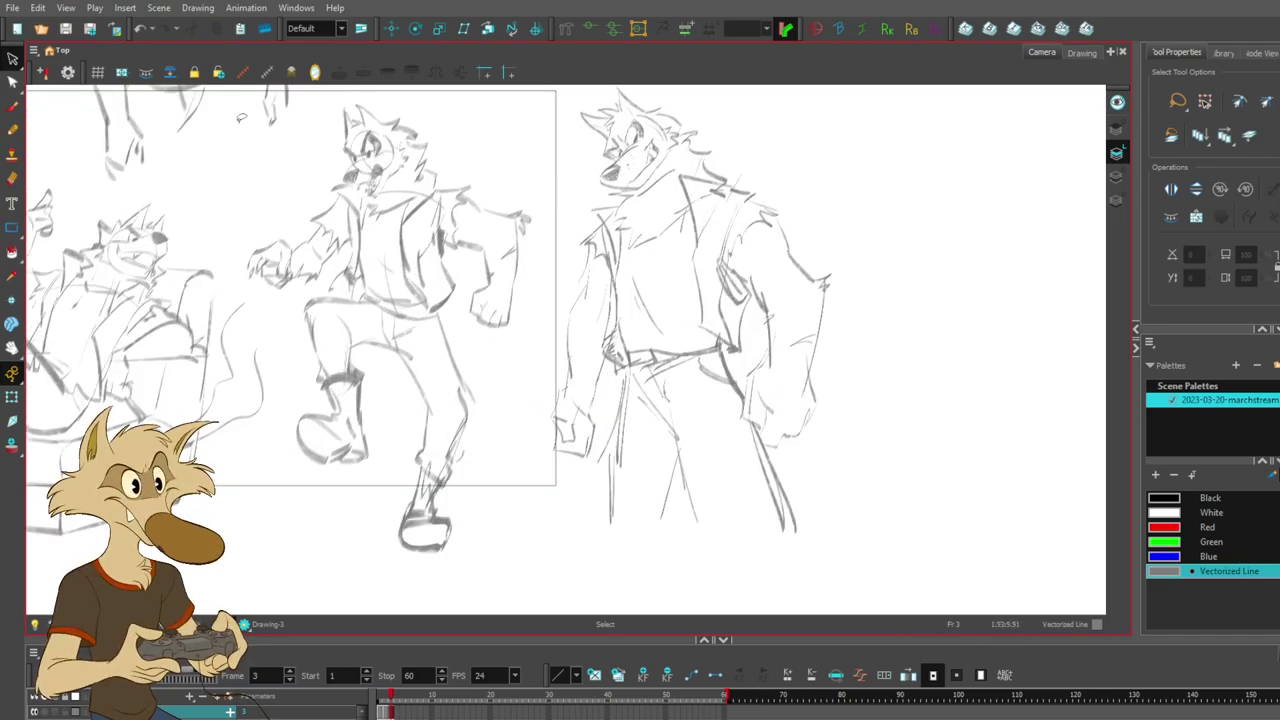
- Set the brush's maximum size to 50 and add a thin scar stroke across the near forearm
{"action": "key", "text": "alt+b"}
{"action": "key", "text": "alt+s"}
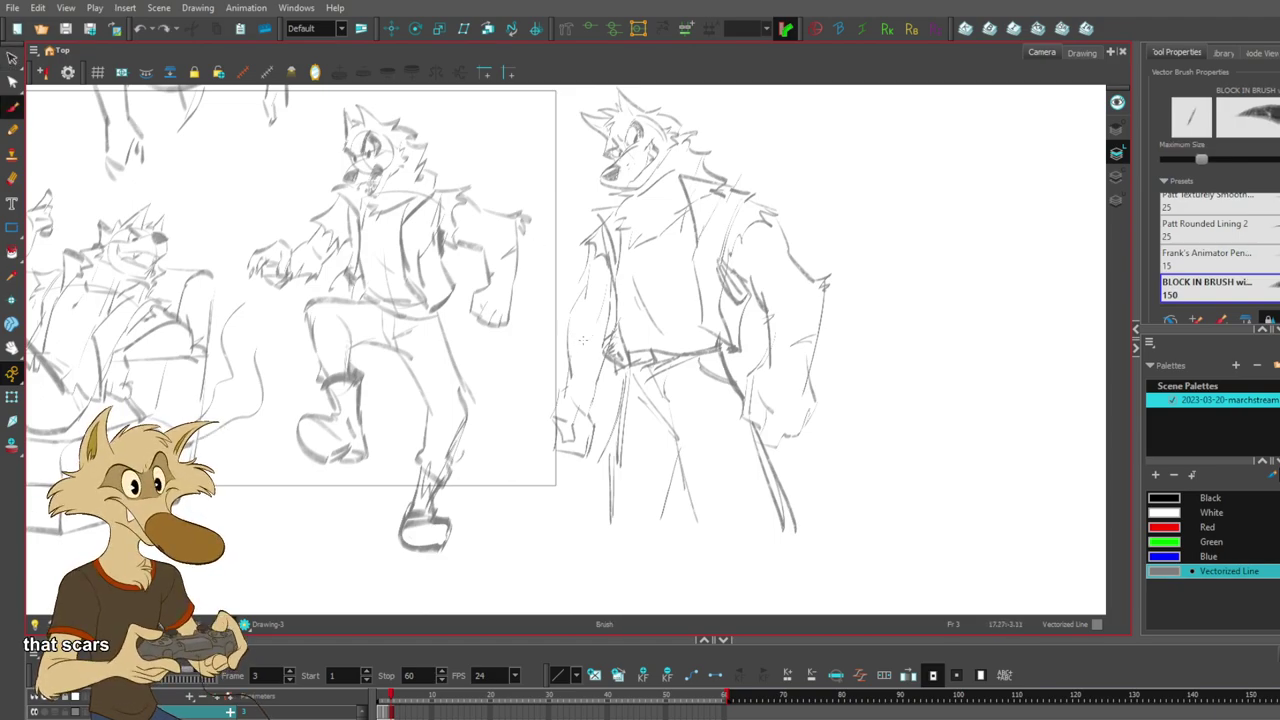
{"action": "double_click", "coordinate": [1279, 160]}
{"action": "type", "text": "50"}
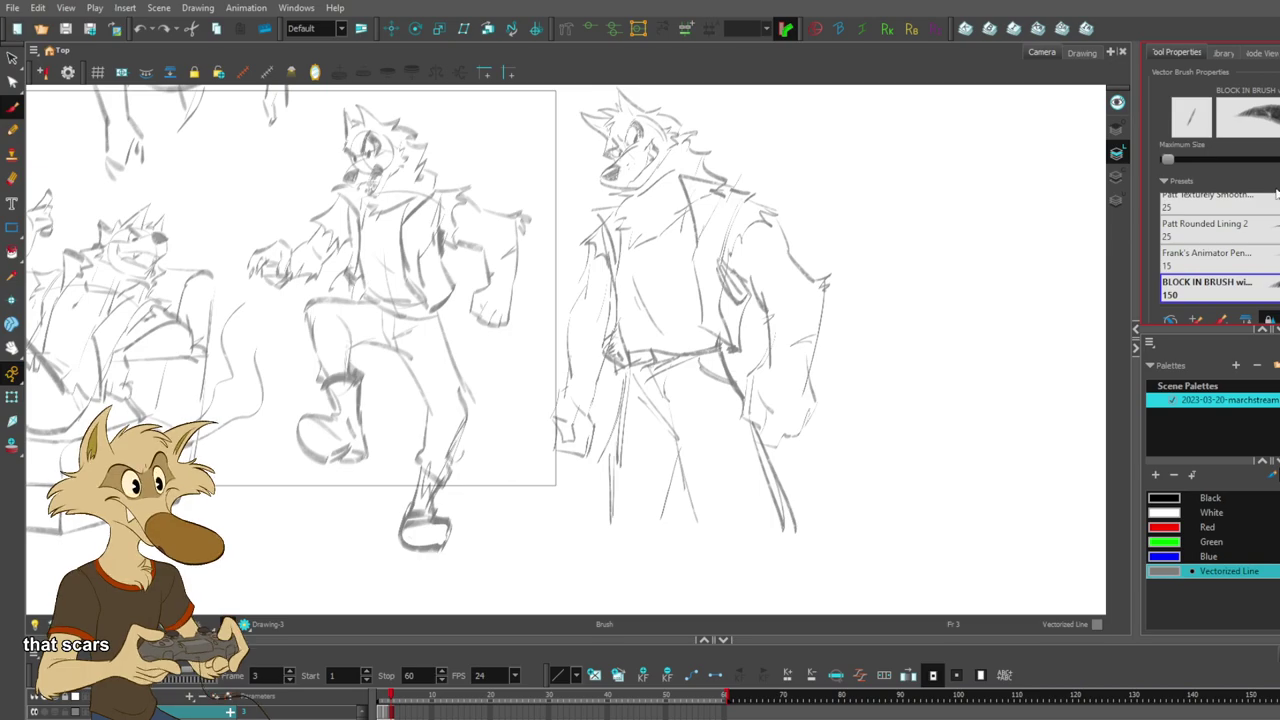
{"action": "left_click_drag", "start_coordinate": [566, 343], "coordinate": [589, 355]}
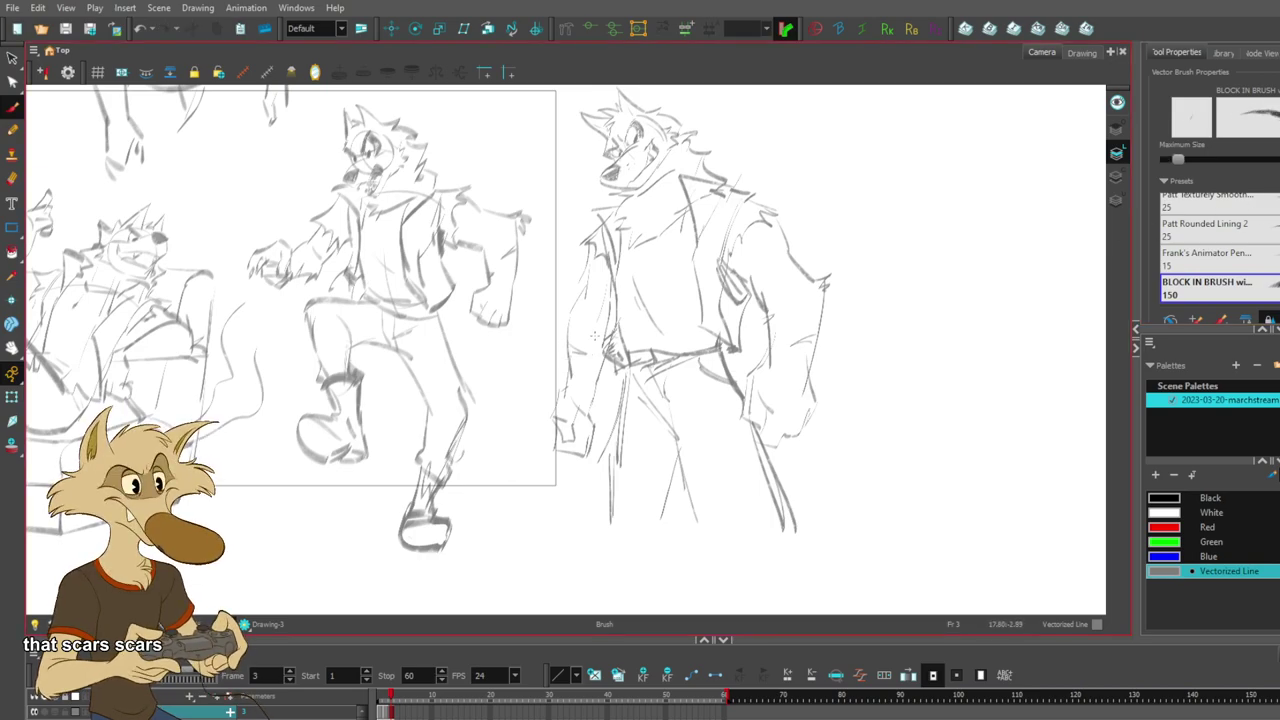
- Try adding an angled stroke and a long curved stroke behind the far thigh below the fist
{"action": "left_click_drag", "start_coordinate": [729, 466], "coordinate": [758, 424]}
{"action": "mouse_move", "coordinate": [733, 467]}
{"action": "left_mouse_down"}
{"action": "mouse_move", "coordinate": [829, 447]}
{"action": "mouse_move", "coordinate": [849, 503]}
{"action": "left_mouse_up"}
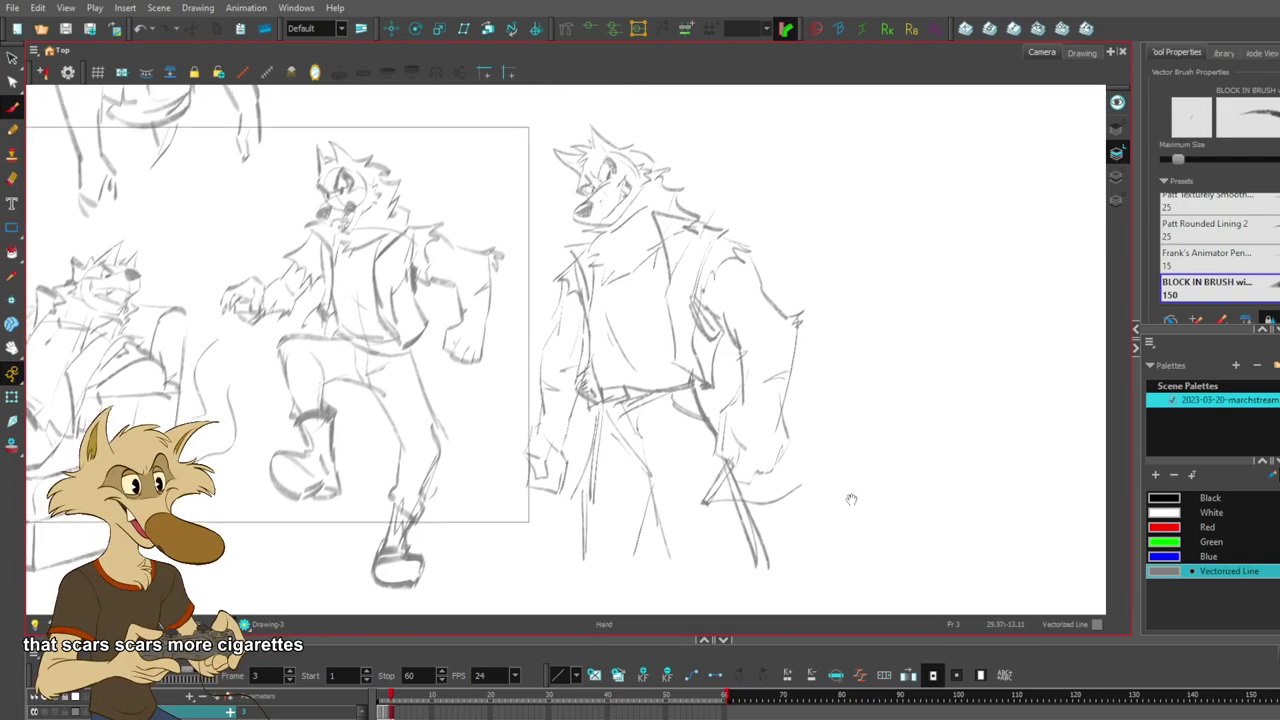
{"action": "key", "text": "ctrl+z"}
{"action": "key", "text": "ctrl+z"}
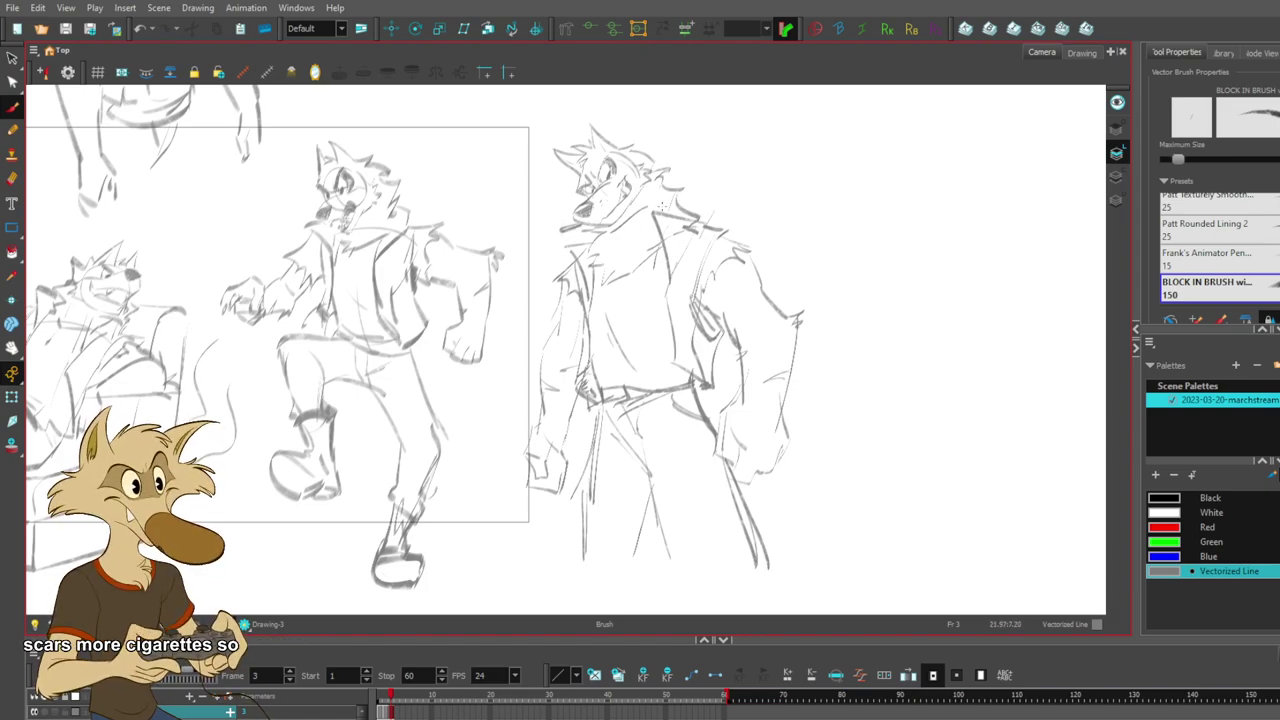
- Try drawing two wavy smoke trails rising from the cigarette in the large wolf's mouth
{"action": "scroll", "coordinate": [662, 205], "scroll_direction": "up", "scroll_amount": 1}
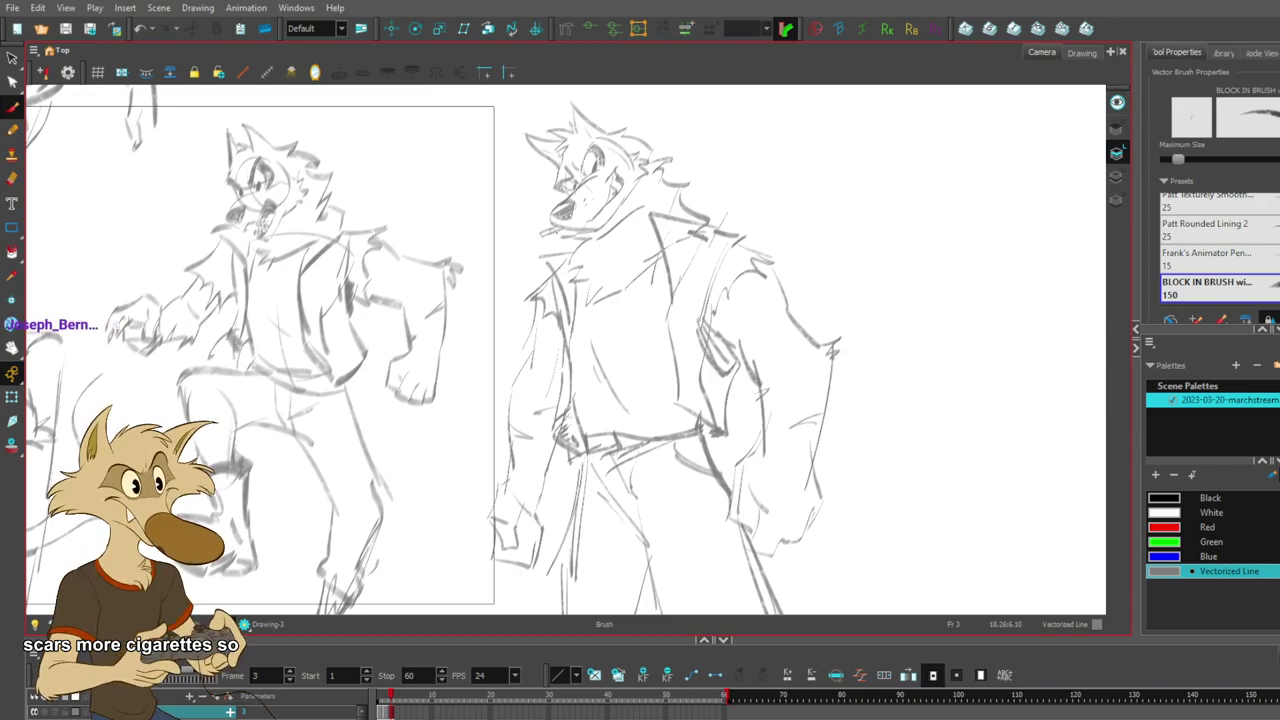
{"action": "left_click_drag", "start_coordinate": [535, 231], "coordinate": [522, 136]}
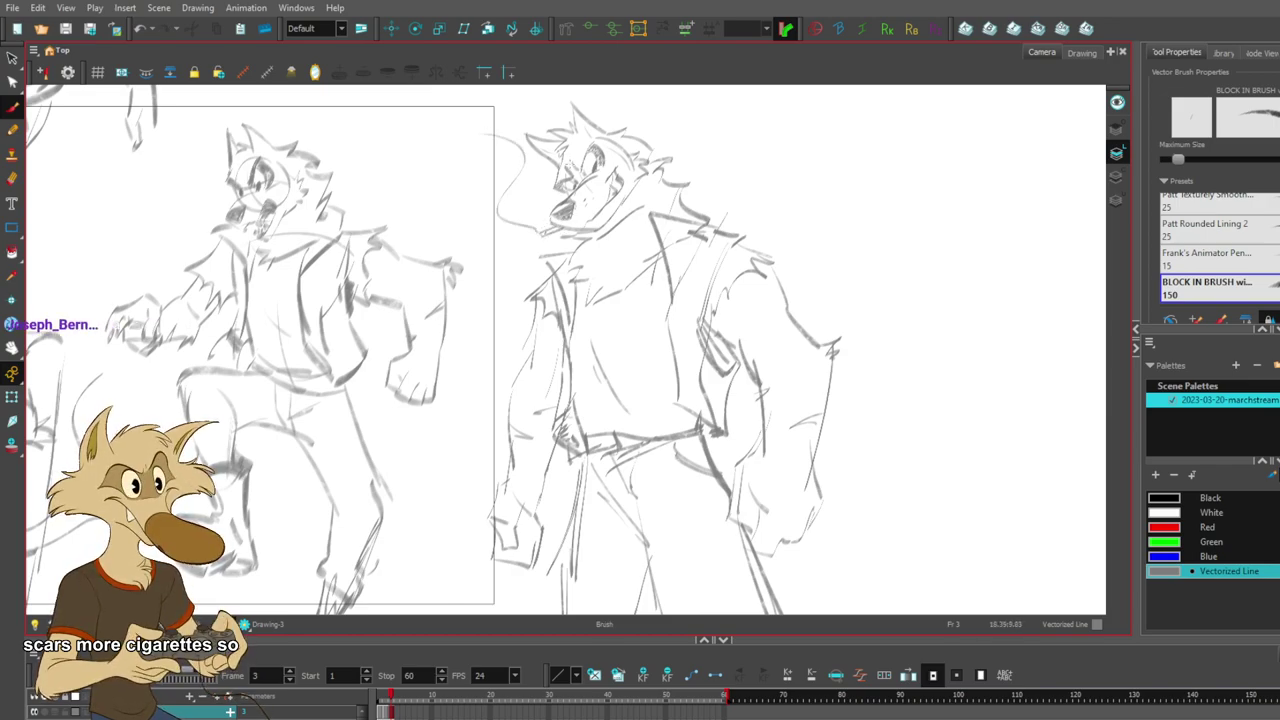
{"action": "mouse_move", "coordinate": [541, 240]}
{"action": "left_mouse_down"}
{"action": "mouse_move", "coordinate": [478, 233]}
{"action": "mouse_move", "coordinate": [438, 161]}
{"action": "left_mouse_up"}
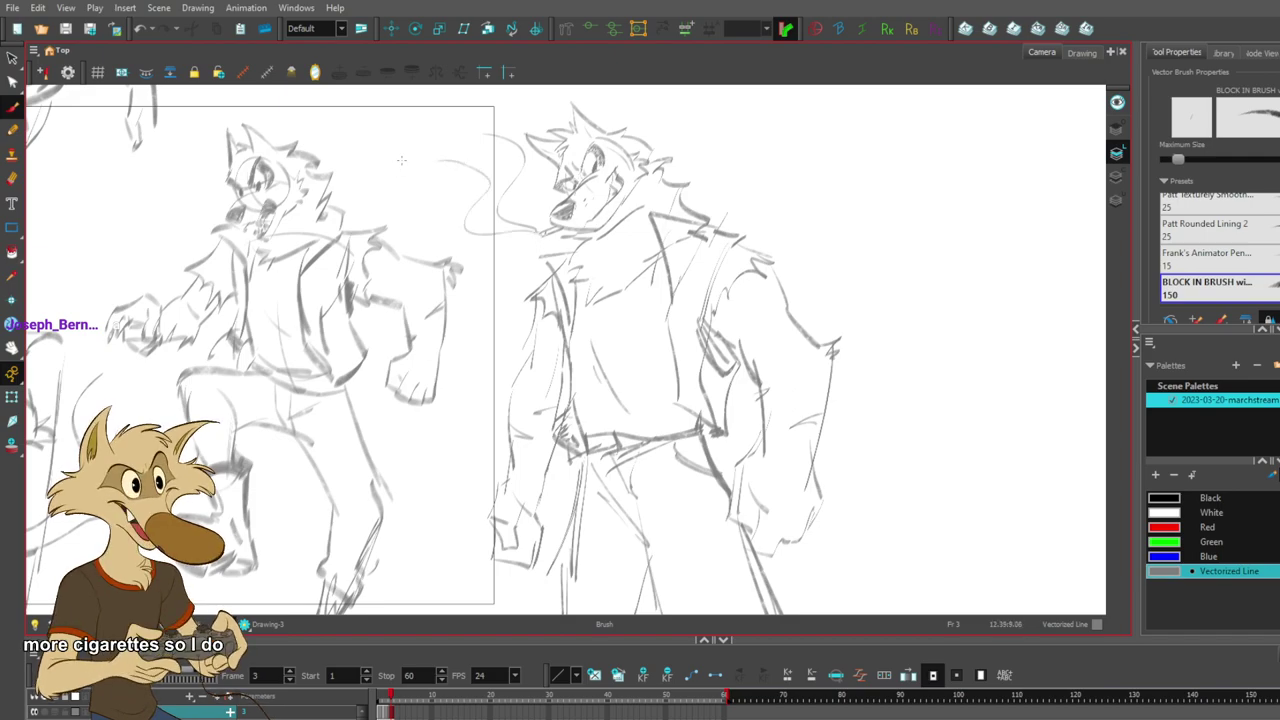
{"action": "key", "text": "ctrl+z"}
{"action": "key", "text": "ctrl+z"}
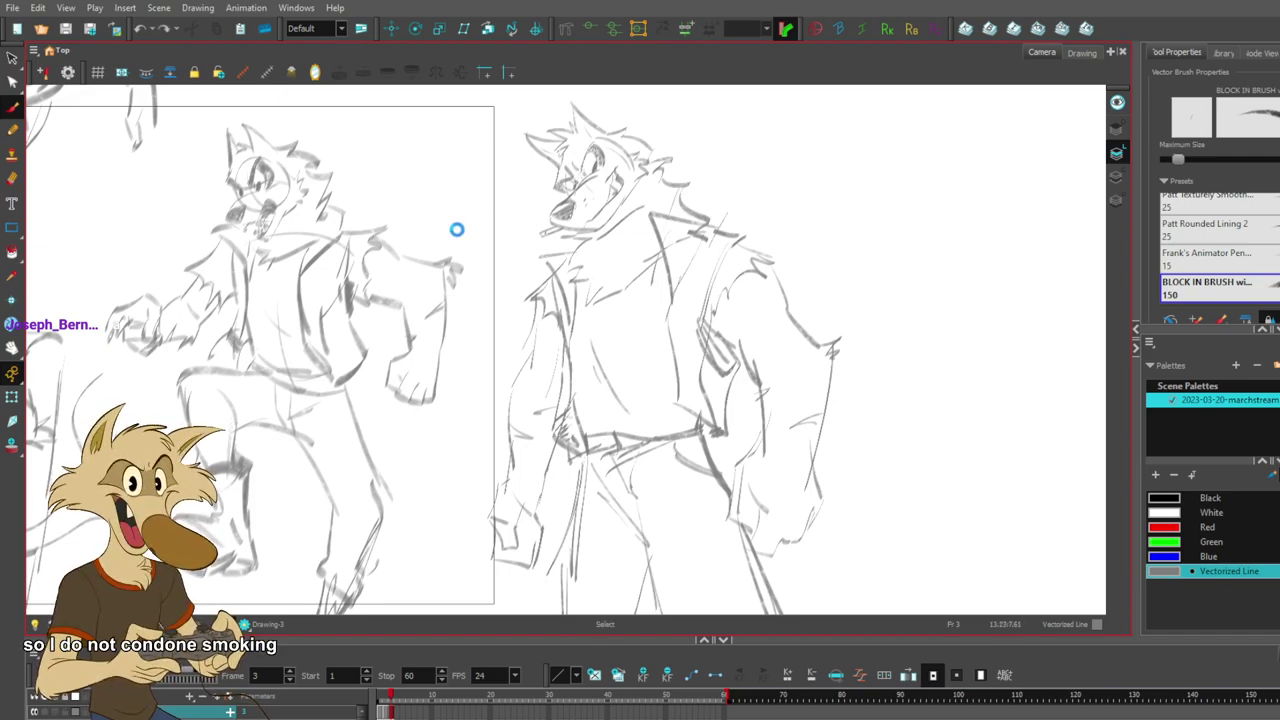
- Try several pairs of long diagonal smoke curves between the cigarette tip and the space above the neighbouring wolf
{"action": "scroll", "coordinate": [443, 217], "scroll_direction": "down", "scroll_amount": 2}
{"action": "scroll", "coordinate": [598, 249], "scroll_direction": "up", "scroll_amount": 3}
{"action": "left_click_drag", "start_coordinate": [568, 246], "coordinate": [606, 319]}
{"action": "key", "text": "ctrl+z"}
{"action": "left_click_drag", "start_coordinate": [532, 209], "coordinate": [603, 331]}
{"action": "key", "text": "ctrl+z"}
{"action": "left_click_drag", "start_coordinate": [515, 211], "coordinate": [623, 319]}
{"action": "key", "text": "ctrl+z"}
{"action": "left_click_drag", "start_coordinate": [515, 210], "coordinate": [614, 330]}
{"action": "key", "text": "ctrl+z"}
{"action": "mouse_move", "coordinate": [497, 190]}
{"action": "left_mouse_down"}
{"action": "mouse_move", "coordinate": [621, 332]}
{"action": "mouse_move", "coordinate": [522, 243]}
{"action": "mouse_move", "coordinate": [443, 215]}
{"action": "left_mouse_up"}
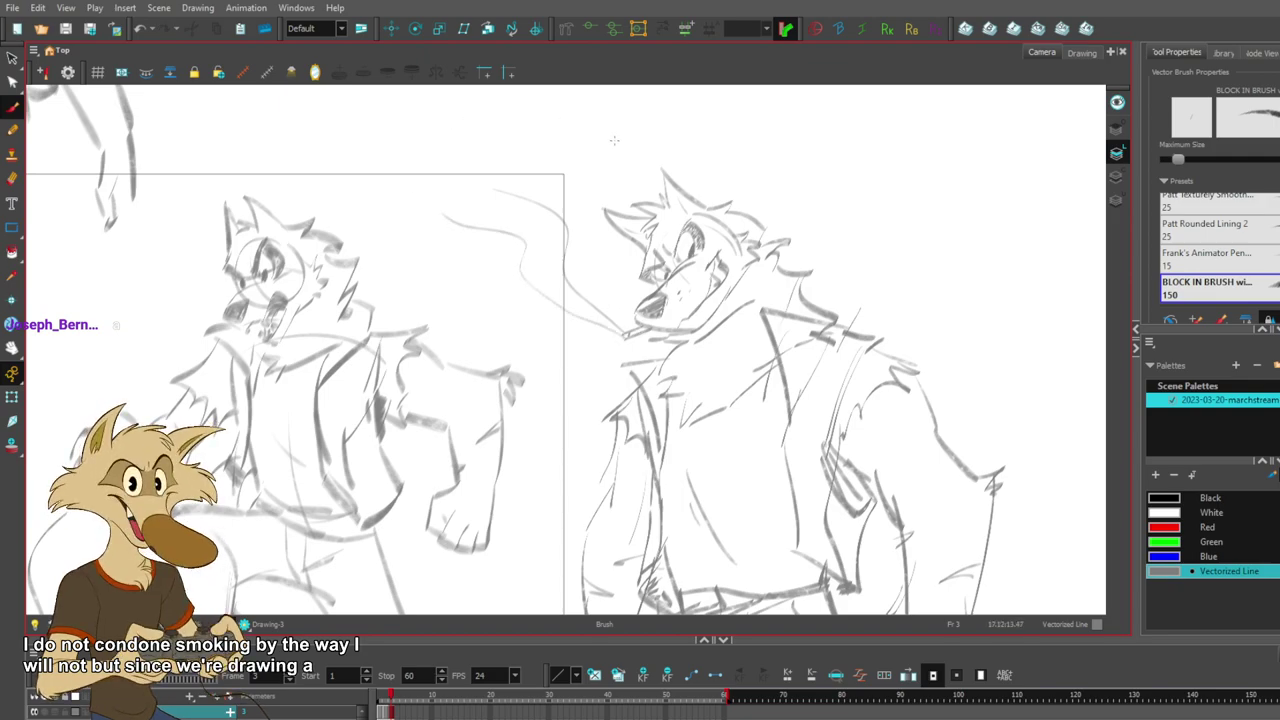
{"action": "key", "text": "ctrl+z"}
{"action": "key", "text": "ctrl+z"}
{"action": "left_click_drag", "start_coordinate": [504, 183], "coordinate": [614, 324]}
{"action": "left_click_drag", "start_coordinate": [453, 220], "coordinate": [610, 332]}
{"action": "key", "text": "ctrl+z"}
{"action": "key", "text": "ctrl+z"}
{"action": "key", "text": "ctrl+z"}
{"action": "key", "text": "ctrl+z"}
- Draw a long wavy smoke trail from above the neighbouring wolf down to the cigarette, with a fainter wisp beside it
{"action": "left_click_drag", "start_coordinate": [452, 226], "coordinate": [620, 330]}
{"action": "key", "text": "ctrl+z"}
{"action": "left_click_drag", "start_coordinate": [446, 226], "coordinate": [572, 312]}
{"action": "key", "text": "ctrl+z"}
{"action": "left_click_drag", "start_coordinate": [447, 187], "coordinate": [610, 325]}
{"action": "scroll", "coordinate": [736, 372], "scroll_direction": "down", "scroll_amount": 5}
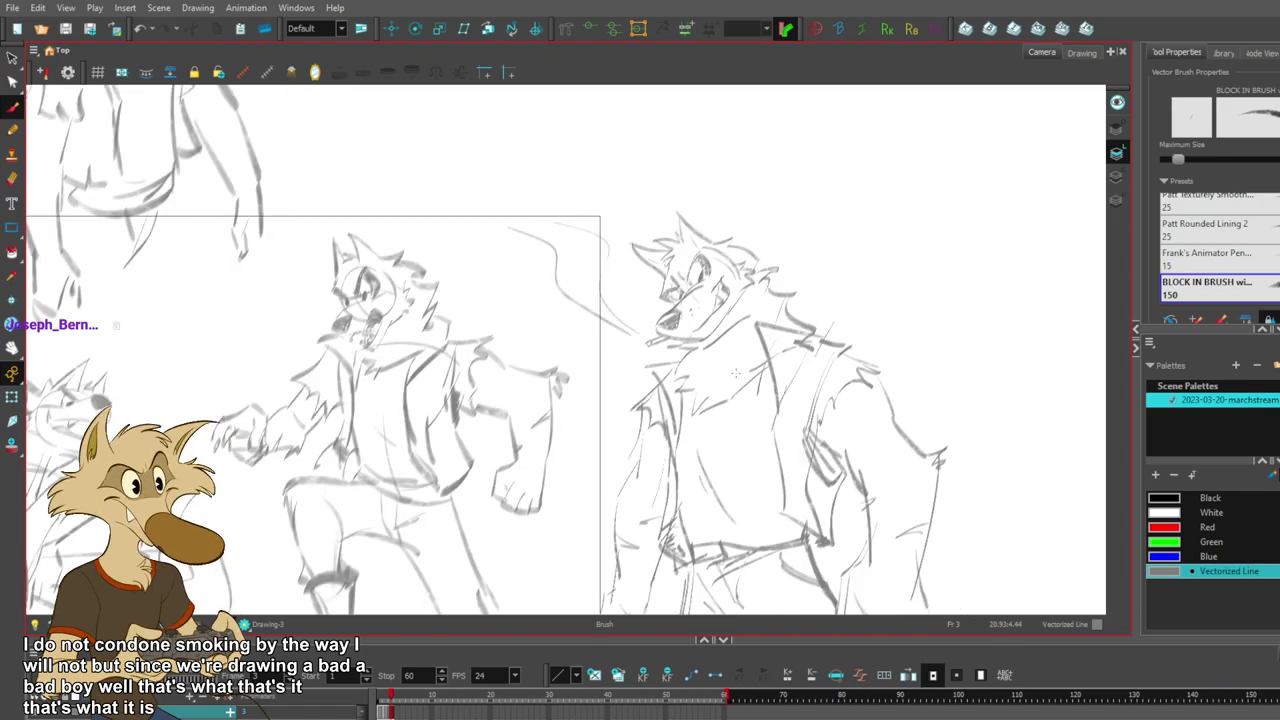
{"action": "scroll", "coordinate": [777, 404], "scroll_direction": "up", "scroll_amount": 5}
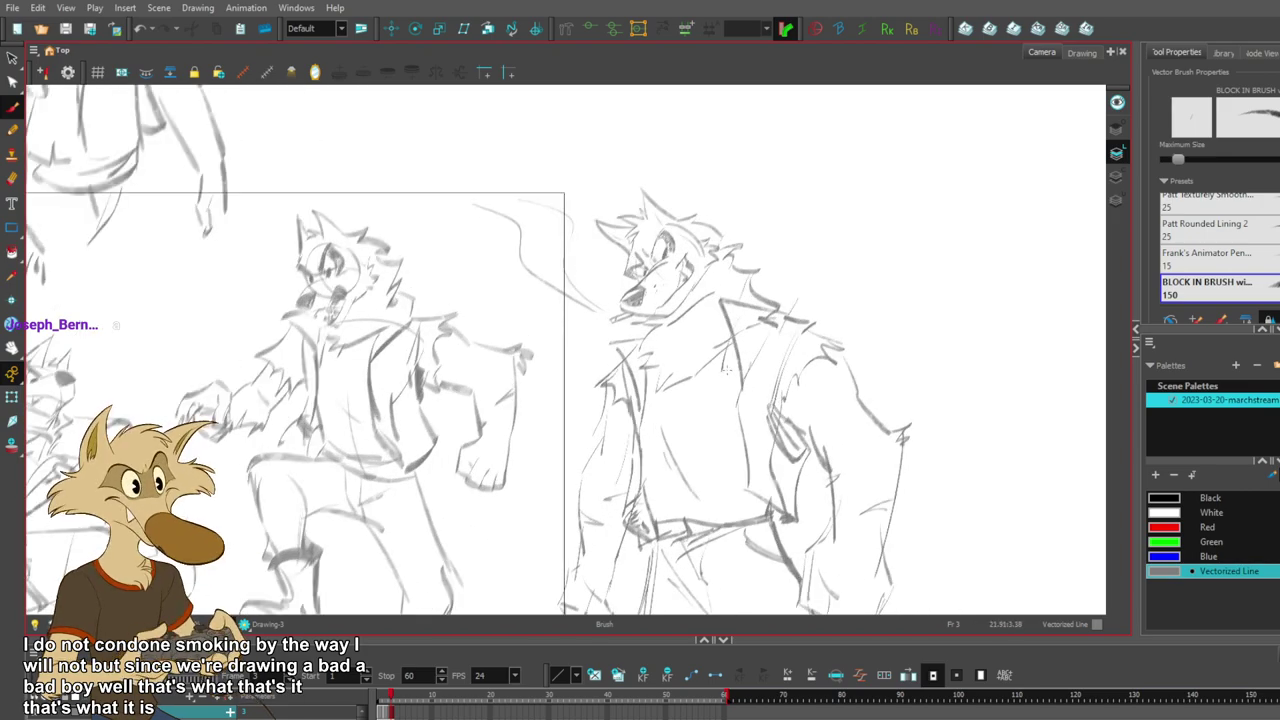
- Try adding a stroke down the inner side of the far forearm toward the fist
{"action": "scroll", "coordinate": [728, 372], "scroll_direction": "down", "scroll_amount": 4}
{"action": "scroll", "coordinate": [800, 444], "scroll_direction": "up", "scroll_amount": 4}
{"action": "scroll", "coordinate": [787, 452], "scroll_direction": "down", "scroll_amount": 1}
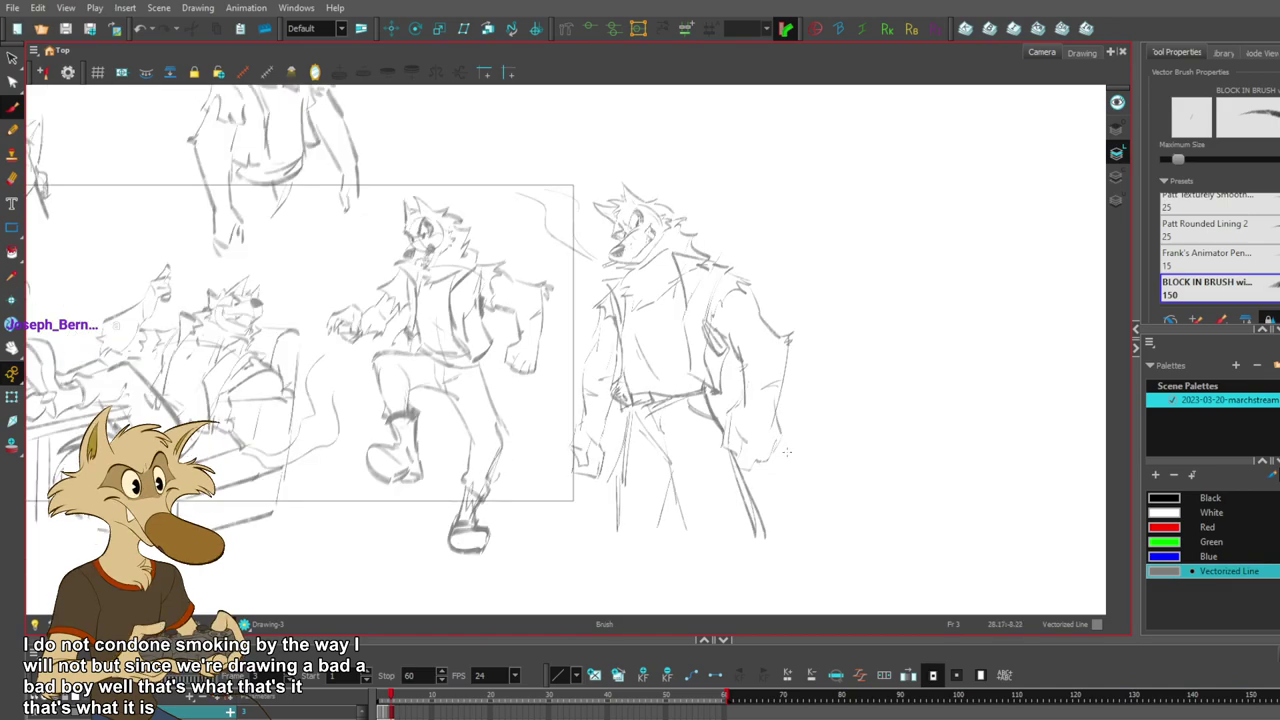
{"action": "scroll", "coordinate": [787, 452], "scroll_direction": "up", "scroll_amount": 2}
{"action": "mouse_move", "coordinate": [699, 388]}
{"action": "left_mouse_down"}
{"action": "mouse_move", "coordinate": [709, 448]}
{"action": "mouse_move", "coordinate": [691, 428]}
{"action": "mouse_move", "coordinate": [727, 478]}
{"action": "left_mouse_up"}
{"action": "key", "text": "ctrl+z"}
{"action": "key", "text": "ctrl+z"}
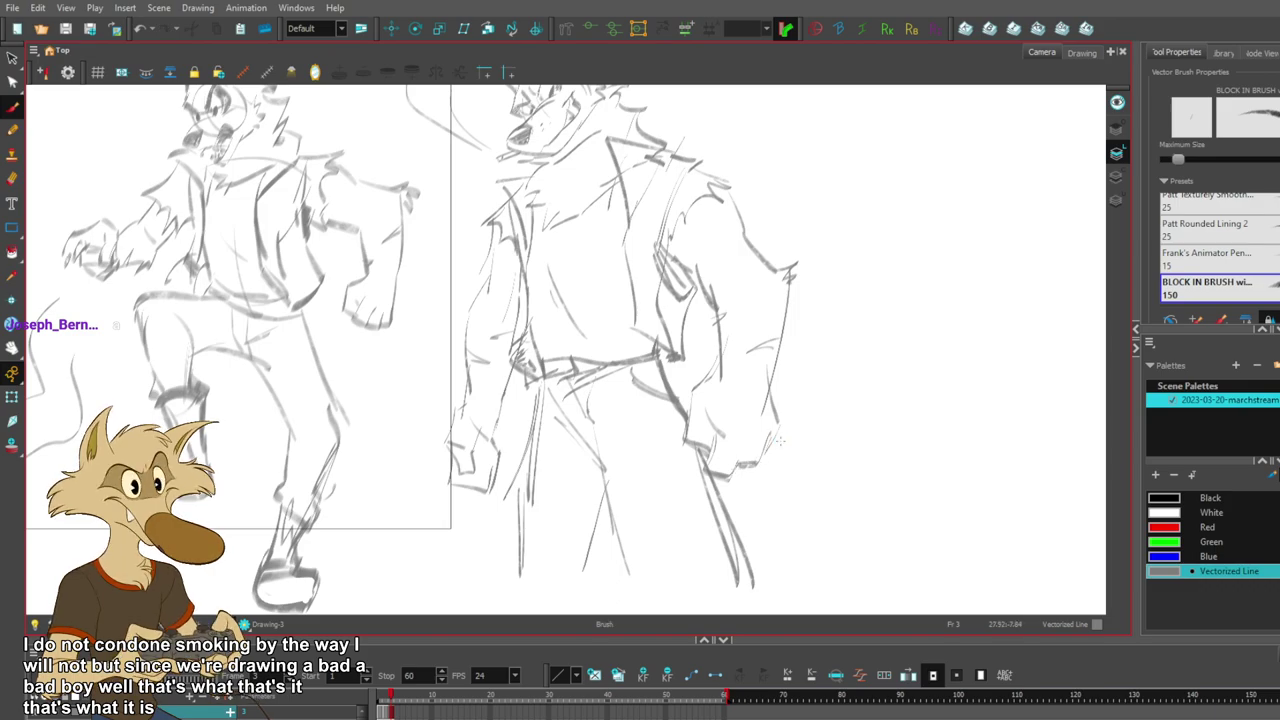
{"action": "scroll", "coordinate": [782, 440], "scroll_direction": "down", "scroll_amount": 1}
{"action": "scroll", "coordinate": [763, 463], "scroll_direction": "down", "scroll_amount": 3}
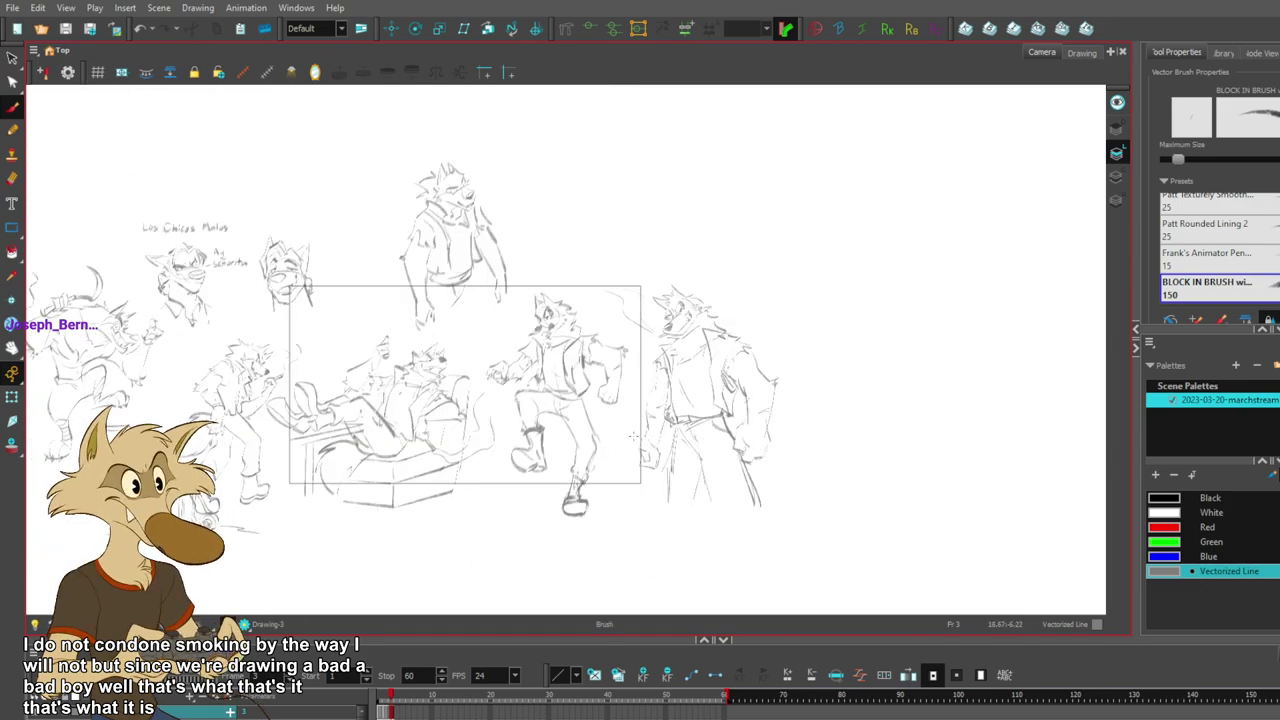
{"action": "scroll", "coordinate": [600, 436], "scroll_direction": "up", "scroll_amount": 1}
{"action": "scroll", "coordinate": [597, 436], "scroll_direction": "down", "scroll_amount": 1}
{"action": "scroll", "coordinate": [658, 438], "scroll_direction": "down", "scroll_amount": 1}
{"action": "scroll", "coordinate": [729, 438], "scroll_direction": "up", "scroll_amount": 2}
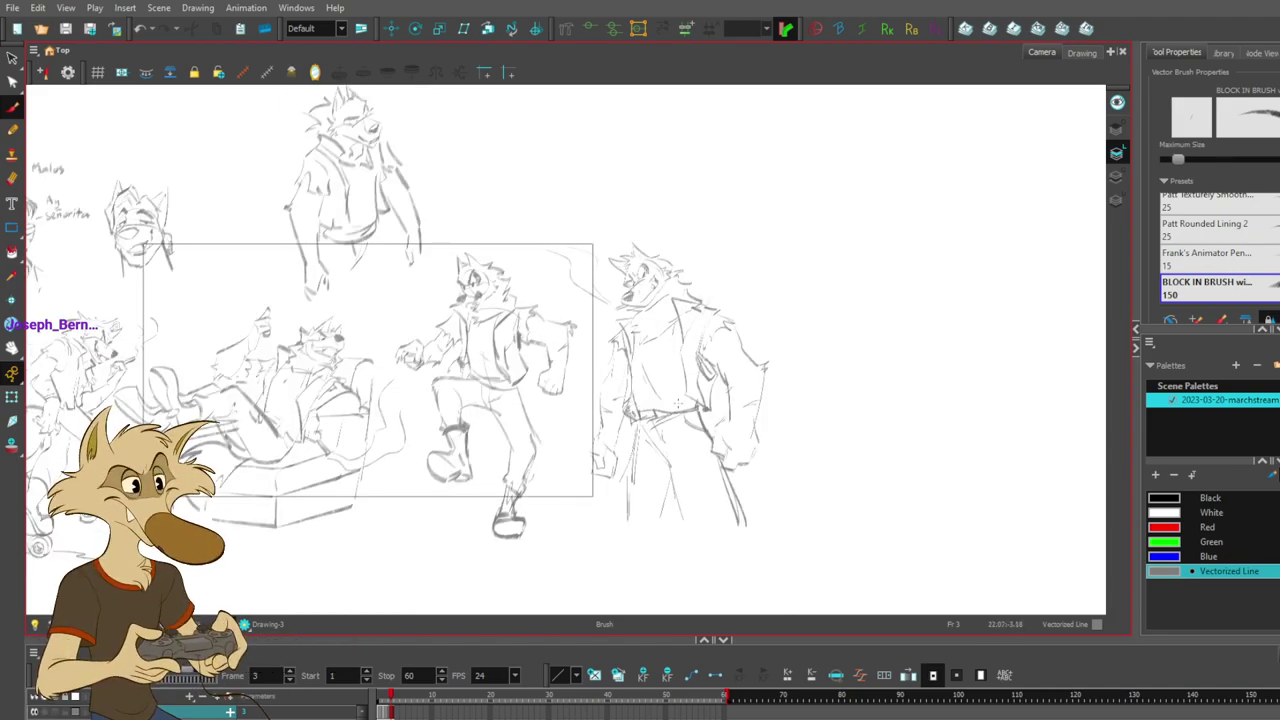
- Examine the whole sheet of wolf poses to find sketches that are still incomplete
{"action": "scroll", "coordinate": [708, 390], "scroll_direction": "down", "scroll_amount": 1}
{"action": "scroll", "coordinate": [196, 444], "scroll_direction": "up", "scroll_amount": 2}
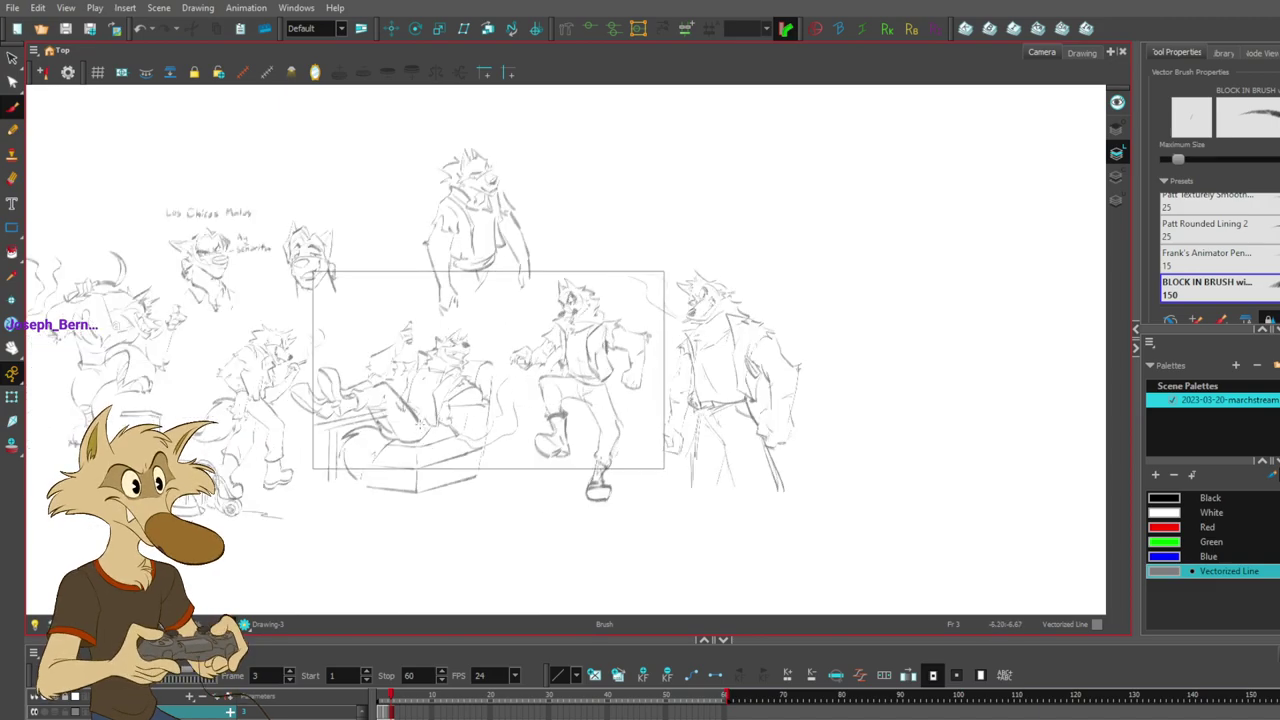
{"action": "scroll", "coordinate": [363, 431], "scroll_direction": "up", "scroll_amount": 1}
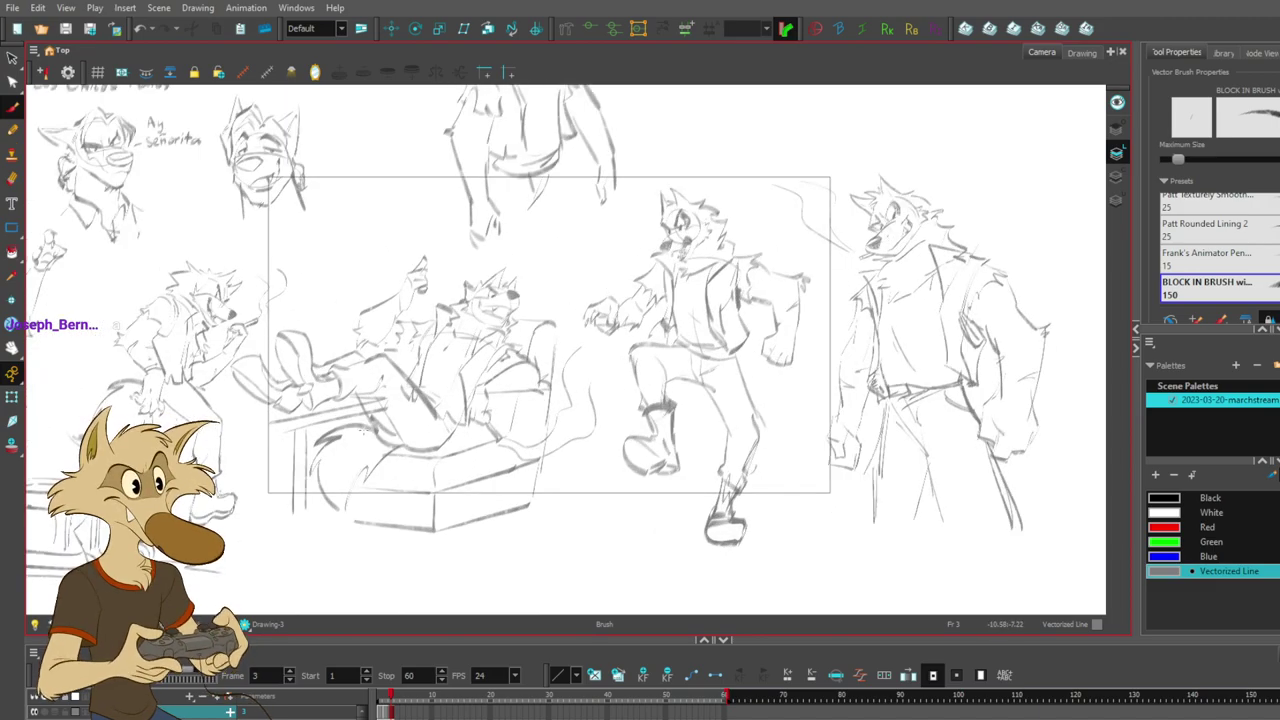
{"action": "scroll", "coordinate": [363, 431], "scroll_direction": "down", "scroll_amount": 2}
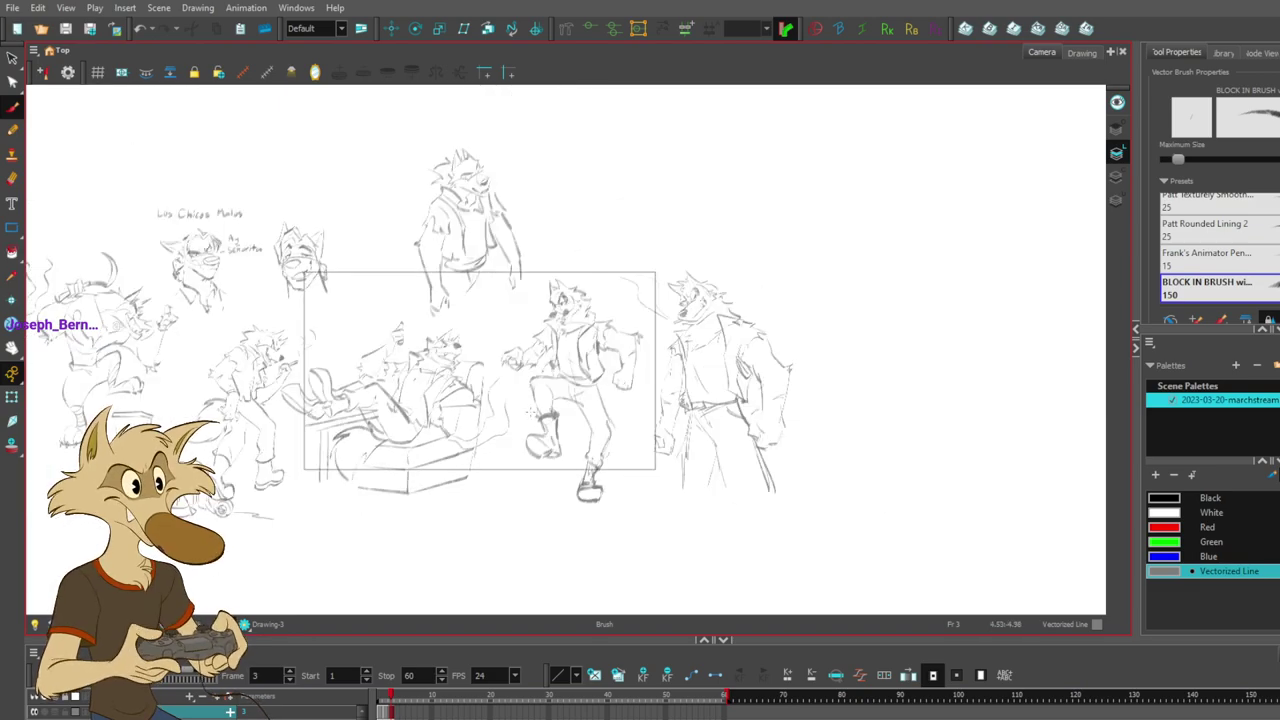
{"action": "scroll", "coordinate": [531, 412], "scroll_direction": "down", "scroll_amount": 1}
{"action": "scroll", "coordinate": [322, 410], "scroll_direction": "up", "scroll_amount": 3}
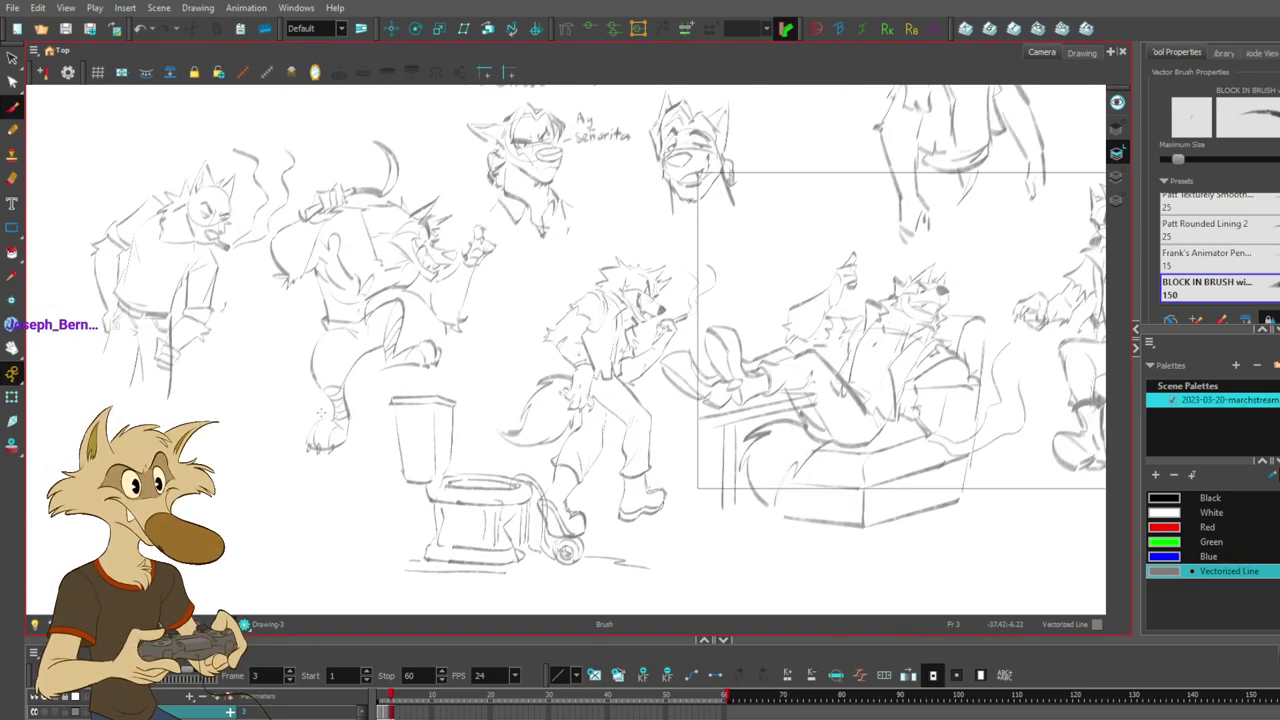
{"action": "scroll", "coordinate": [322, 410], "scroll_direction": "down", "scroll_amount": 2}
{"action": "scroll", "coordinate": [322, 410], "scroll_direction": "up", "scroll_amount": 1}
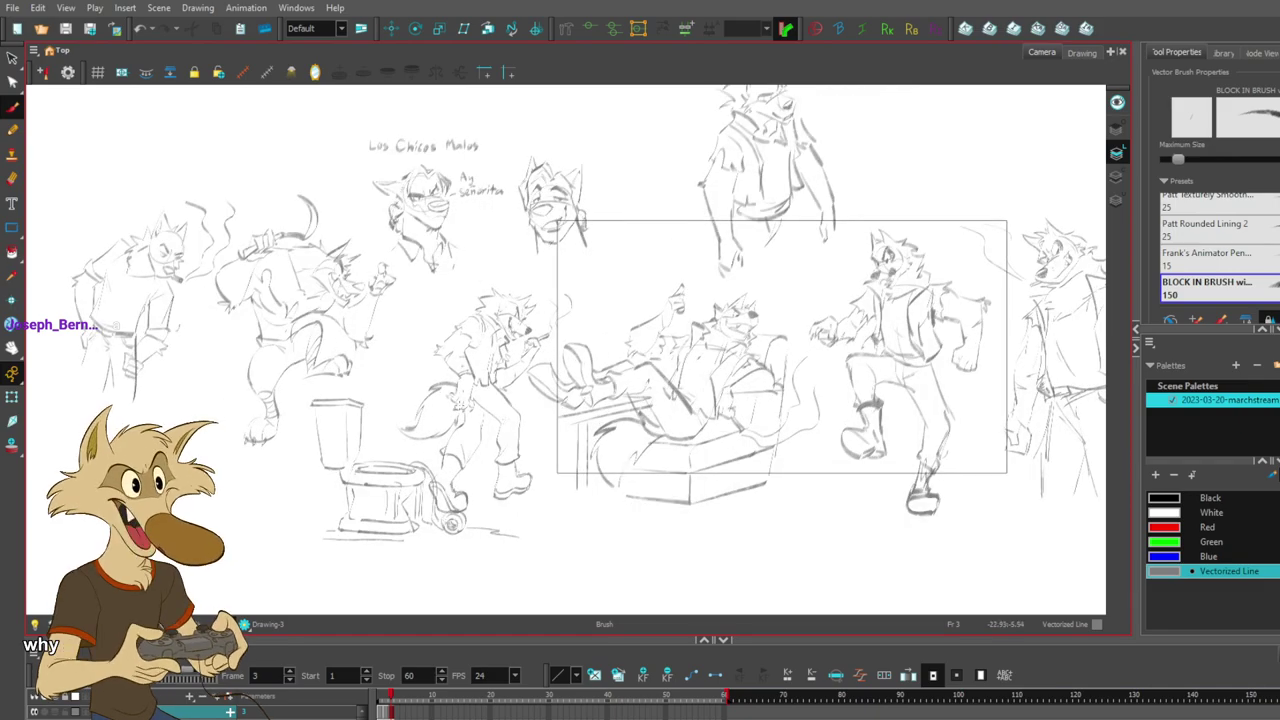
{"action": "left_click_drag", "start_coordinate": [744, 443], "coordinate": [682, 435]}
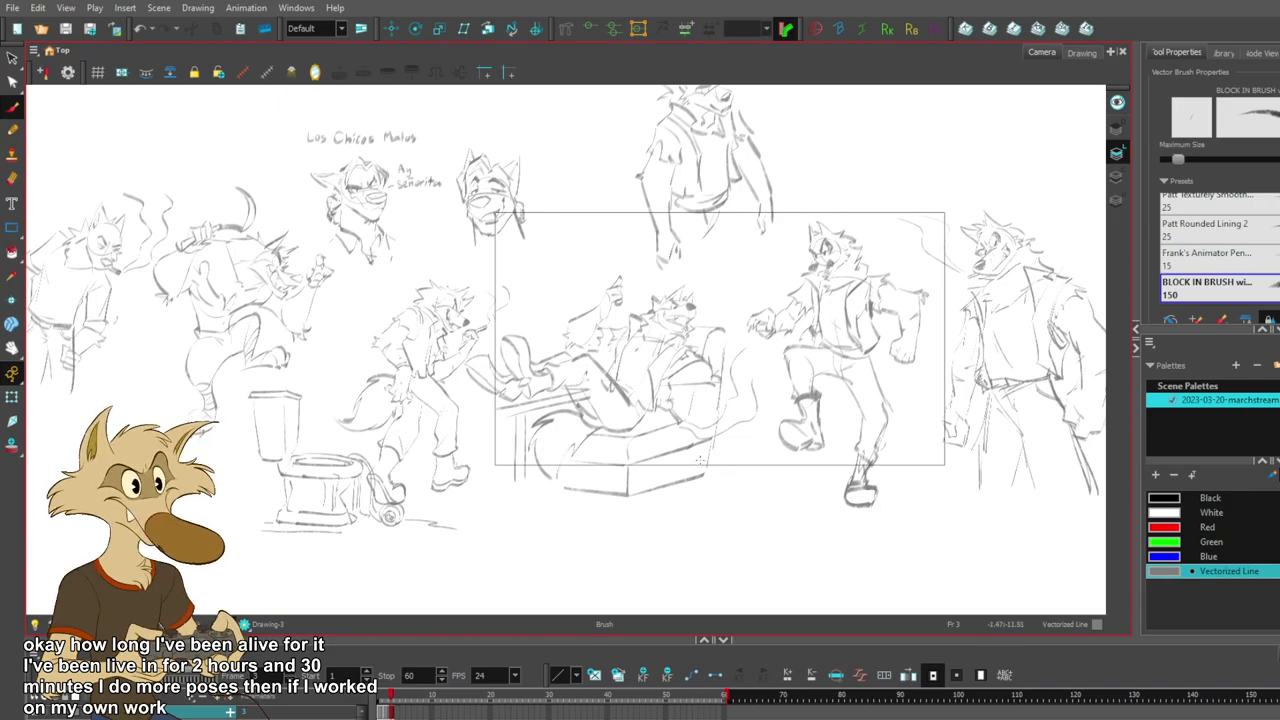
{"action": "scroll", "coordinate": [701, 460], "scroll_direction": "down", "scroll_amount": 4}
{"action": "scroll", "coordinate": [734, 438], "scroll_direction": "up", "scroll_amount": 3}
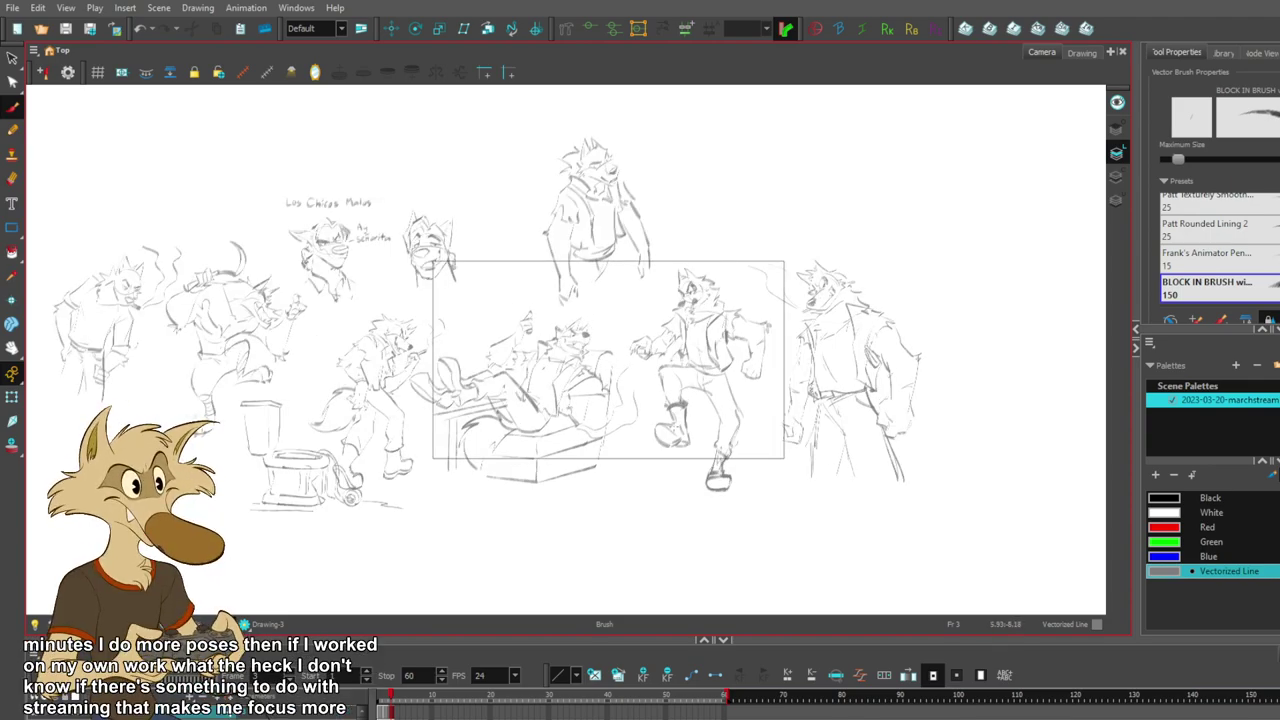
{"action": "scroll", "coordinate": [690, 410], "scroll_direction": "down", "scroll_amount": 4}
{"action": "scroll", "coordinate": [831, 432], "scroll_direction": "up", "scroll_amount": 4}
{"action": "scroll", "coordinate": [598, 208], "scroll_direction": "up", "scroll_amount": 1}
{"action": "scroll", "coordinate": [655, 310], "scroll_direction": "down", "scroll_amount": 2}
- Sketch a clenched fist on the forward arm and curled fingers on the other hand of the half-figure wolf above the camera frame
{"action": "scroll", "coordinate": [591, 228], "scroll_direction": "up", "scroll_amount": 3}
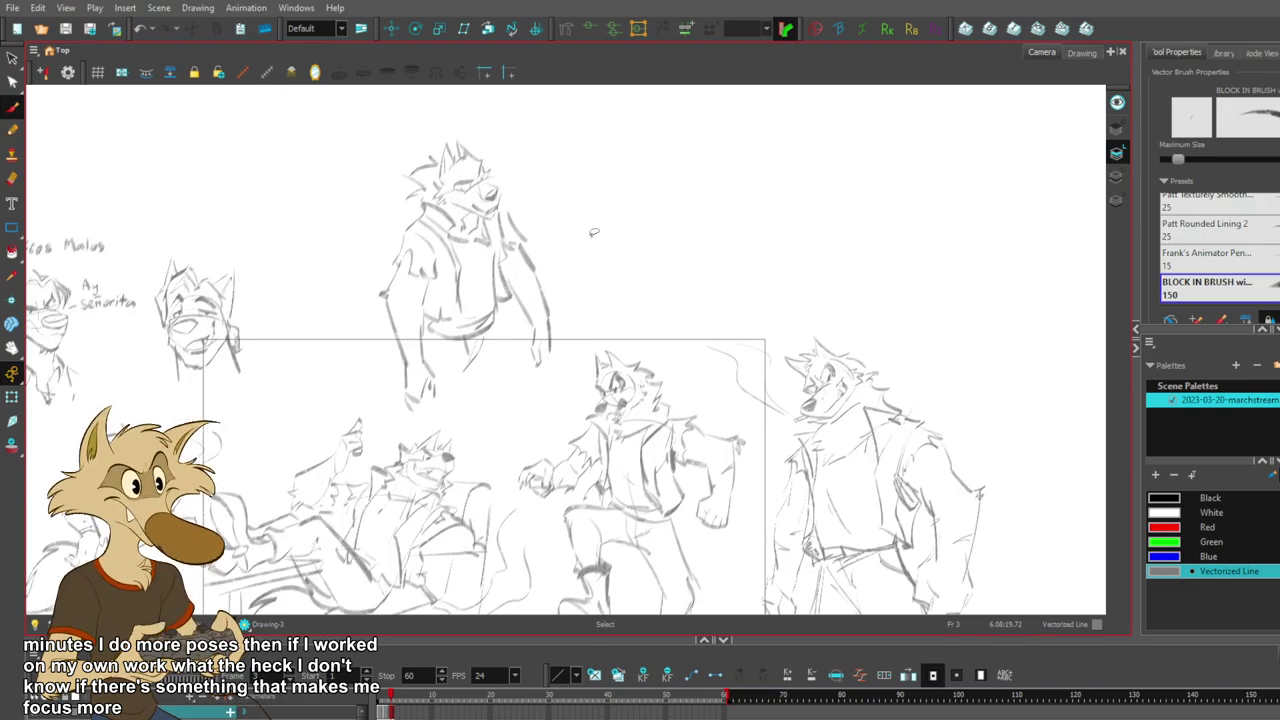
{"action": "scroll", "coordinate": [620, 243], "scroll_direction": "up", "scroll_amount": 1}
{"action": "scroll", "coordinate": [638, 246], "scroll_direction": "down", "scroll_amount": 1}
{"action": "scroll", "coordinate": [638, 246], "scroll_direction": "up", "scroll_amount": 1}
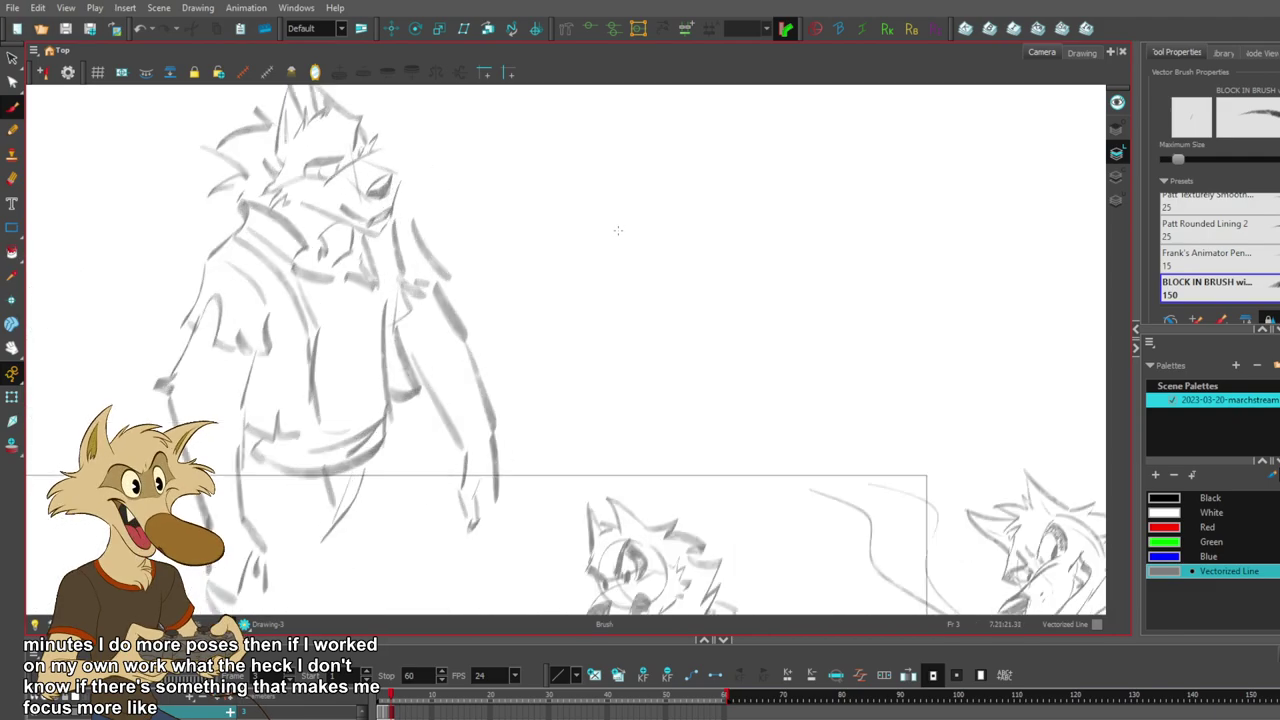
{"action": "scroll", "coordinate": [650, 235], "scroll_direction": "up", "scroll_amount": 1}
{"action": "scroll", "coordinate": [651, 260], "scroll_direction": "down", "scroll_amount": 3}
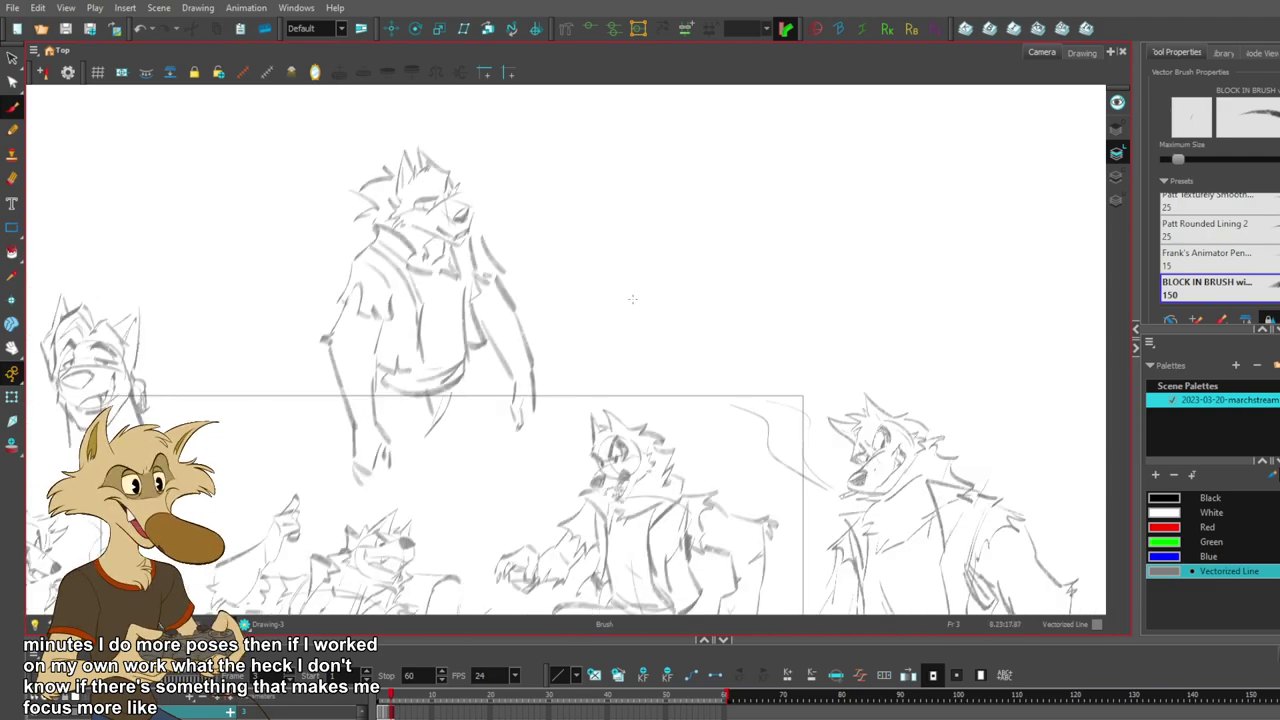
{"action": "scroll", "coordinate": [653, 309], "scroll_direction": "up", "scroll_amount": 2}
{"action": "scroll", "coordinate": [650, 312], "scroll_direction": "up", "scroll_amount": 1}
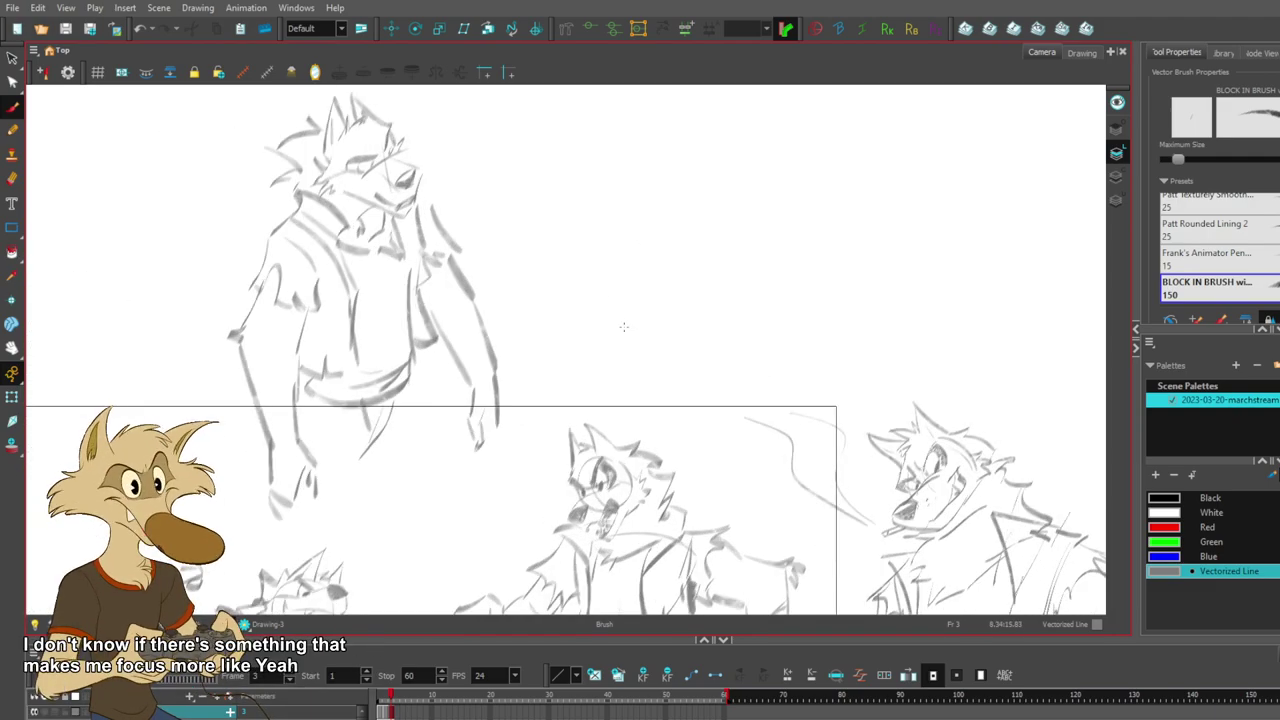
{"action": "mouse_move", "coordinate": [468, 451]}
{"action": "left_mouse_down"}
{"action": "mouse_move", "coordinate": [496, 438]}
{"action": "mouse_move", "coordinate": [463, 448]}
{"action": "left_mouse_up"}
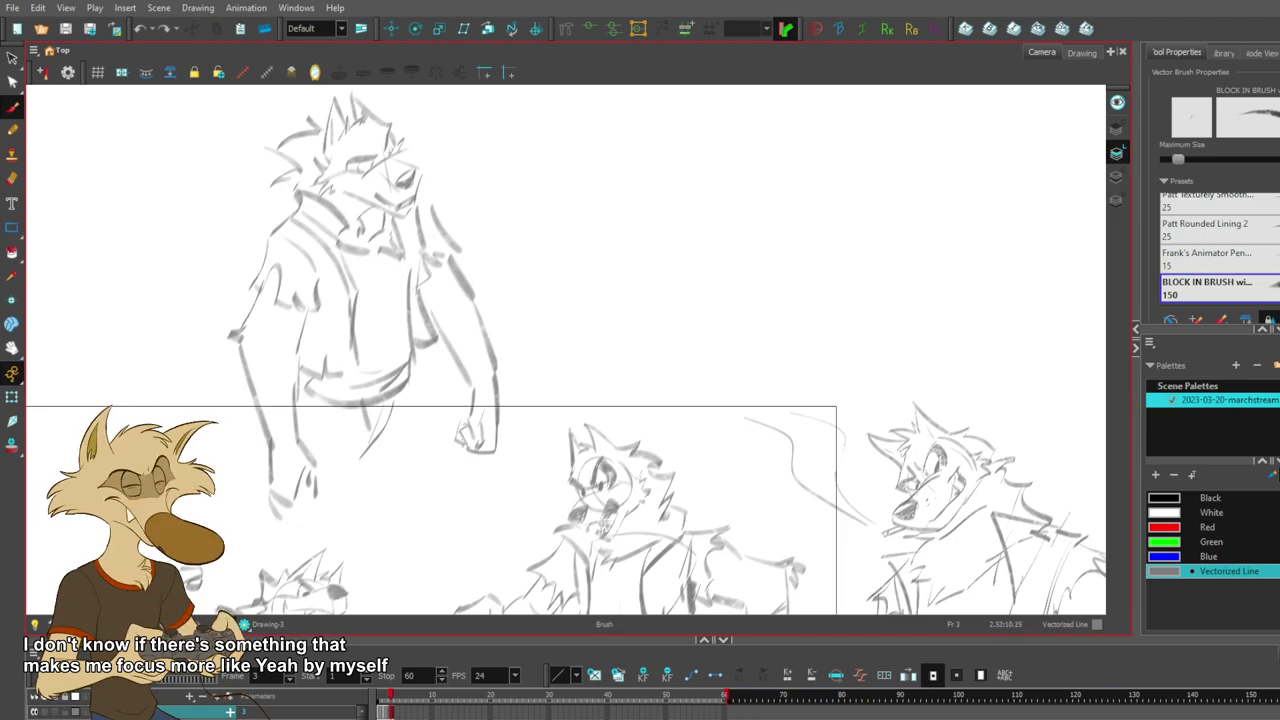
{"action": "left_click_drag", "start_coordinate": [306, 486], "coordinate": [303, 524]}
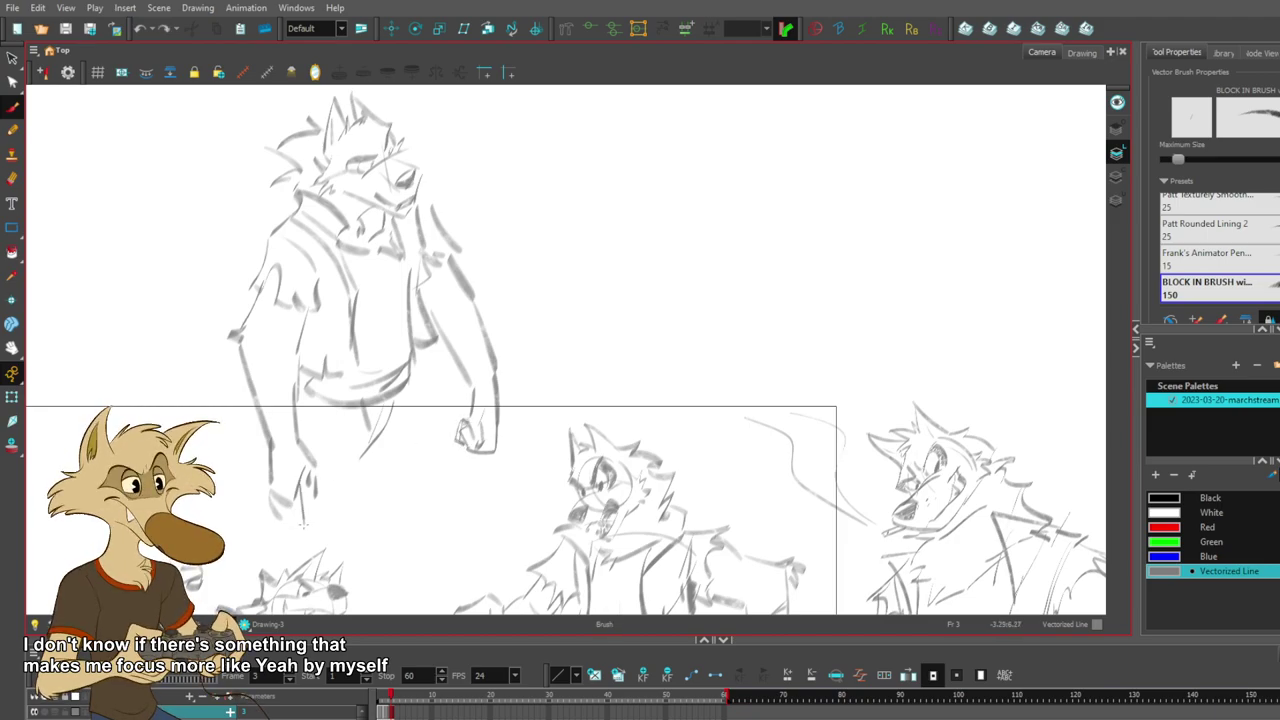
{"action": "left_click_drag", "start_coordinate": [277, 500], "coordinate": [301, 526]}
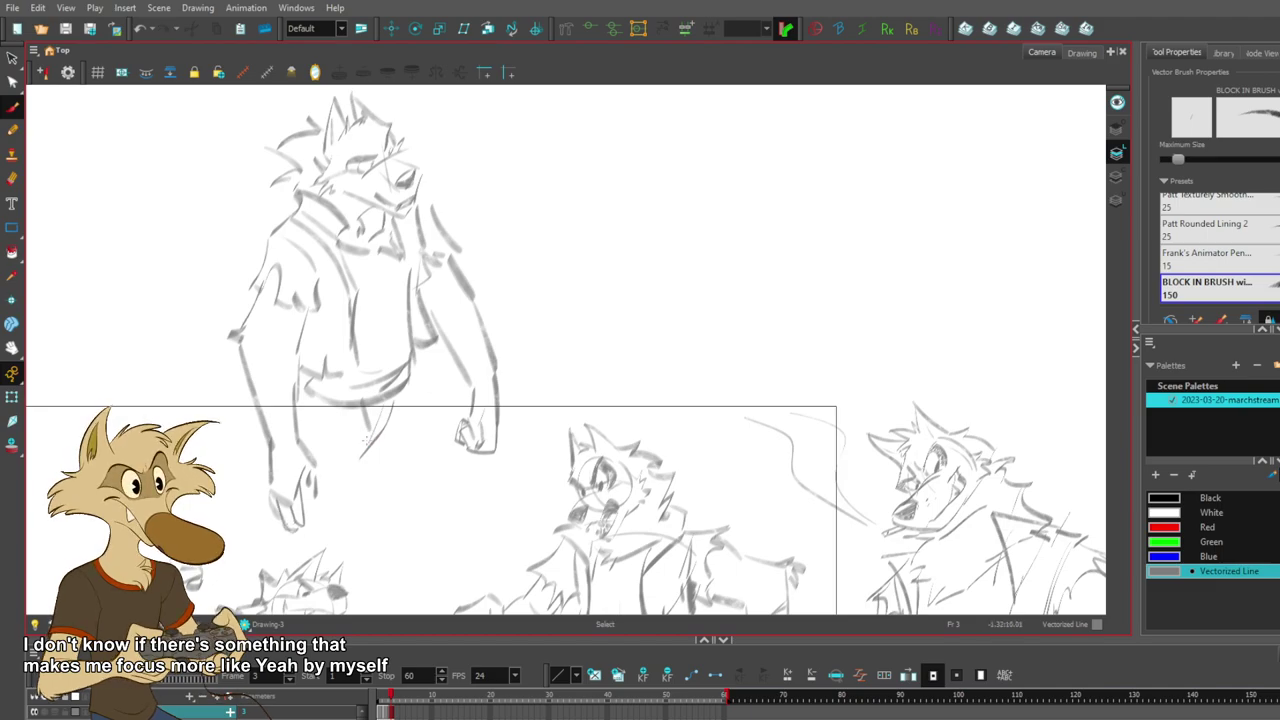
- Refine the outer wrist and back of the rear hand on the half-figure wolf above the camera frame
{"action": "scroll", "coordinate": [366, 440], "scroll_direction": "down", "scroll_amount": 5}
{"action": "scroll", "coordinate": [403, 460], "scroll_direction": "up", "scroll_amount": 5}
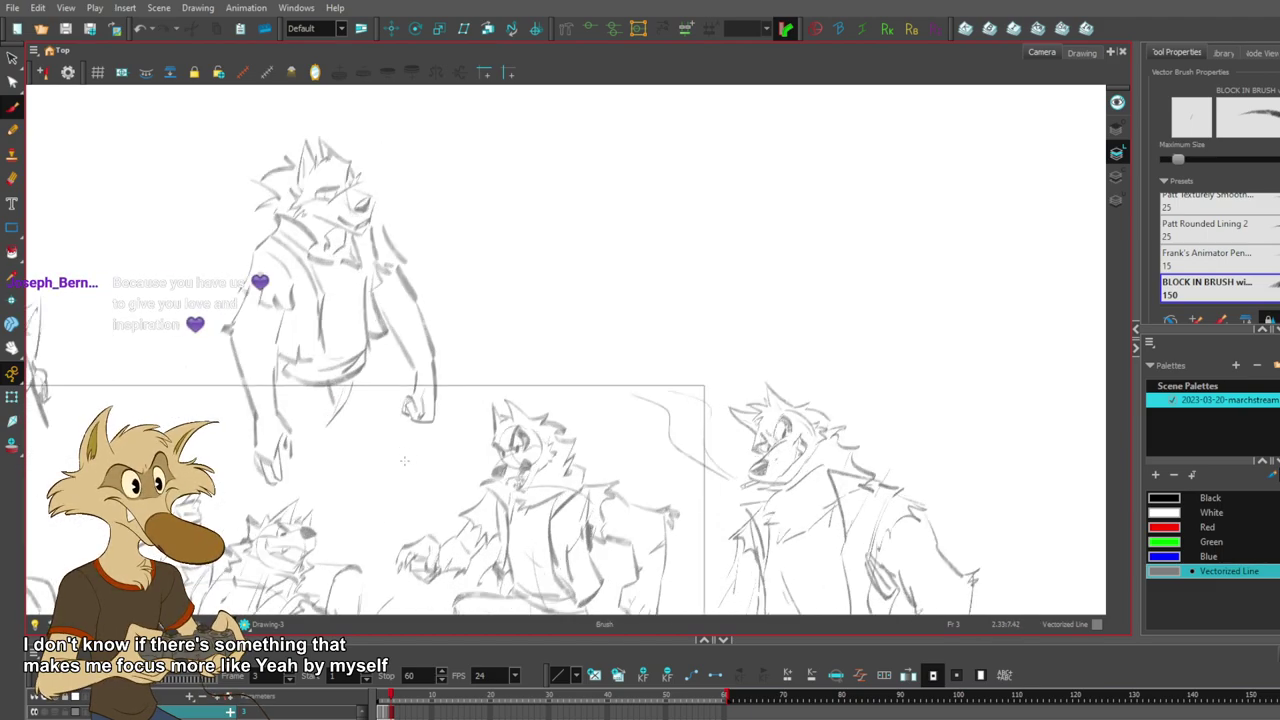
{"action": "scroll", "coordinate": [403, 460], "scroll_direction": "down", "scroll_amount": 3}
{"action": "scroll", "coordinate": [487, 466], "scroll_direction": "up", "scroll_amount": 2}
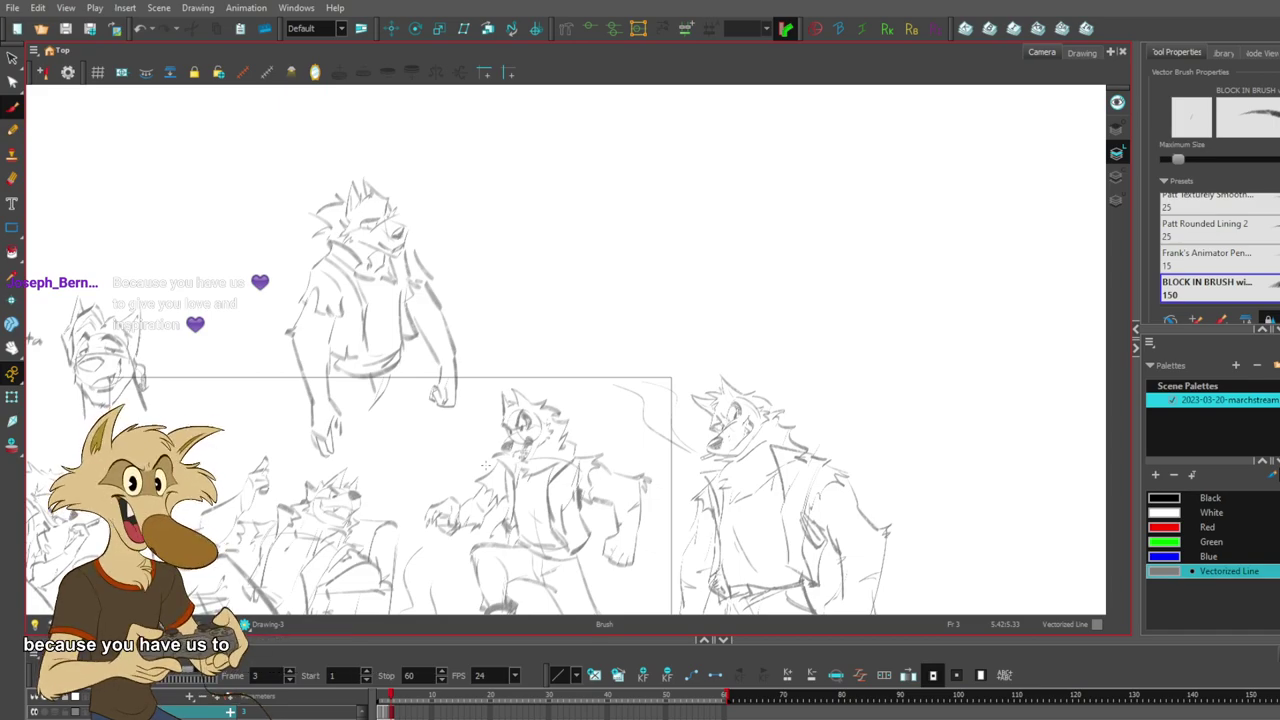
{"action": "scroll", "coordinate": [557, 466], "scroll_direction": "down", "scroll_amount": 2}
{"action": "scroll", "coordinate": [461, 418], "scroll_direction": "up", "scroll_amount": 4}
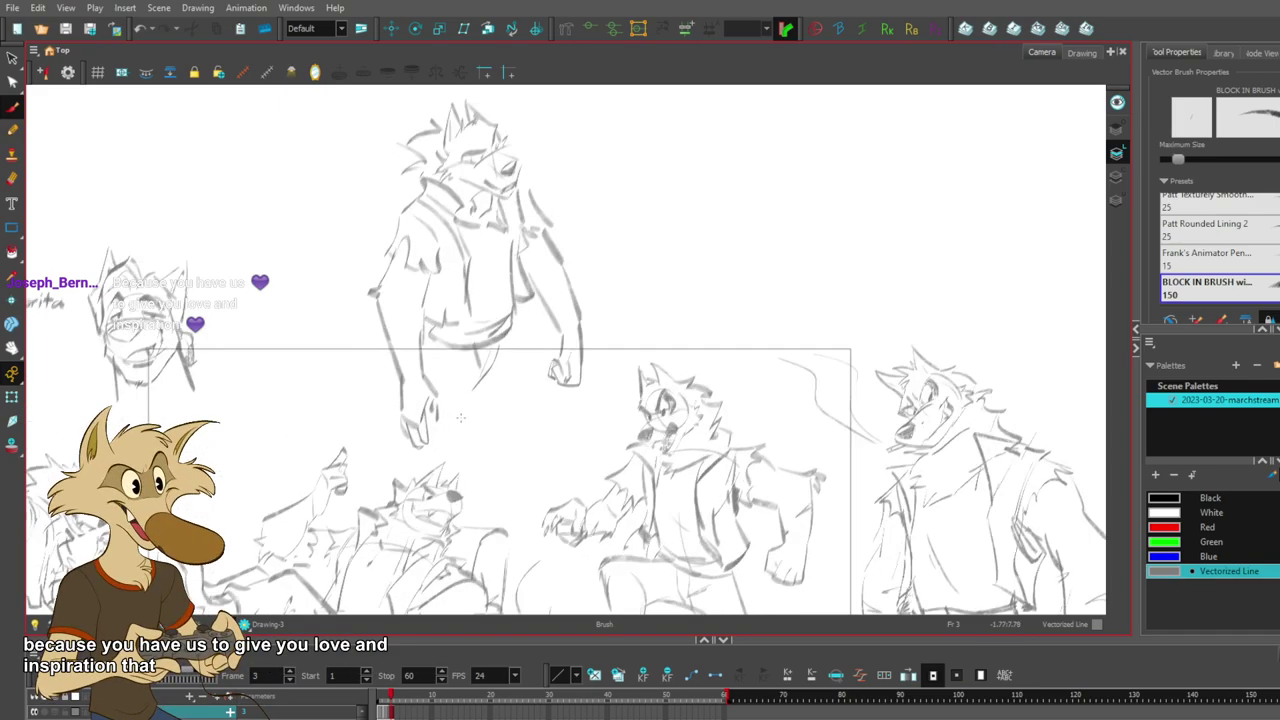
{"action": "scroll", "coordinate": [461, 418], "scroll_direction": "up", "scroll_amount": 1}
{"action": "mouse_move", "coordinate": [383, 368]}
{"action": "left_mouse_down"}
{"action": "mouse_move", "coordinate": [396, 443]}
{"action": "mouse_move", "coordinate": [388, 420]}
{"action": "mouse_move", "coordinate": [384, 440]}
{"action": "left_mouse_up"}
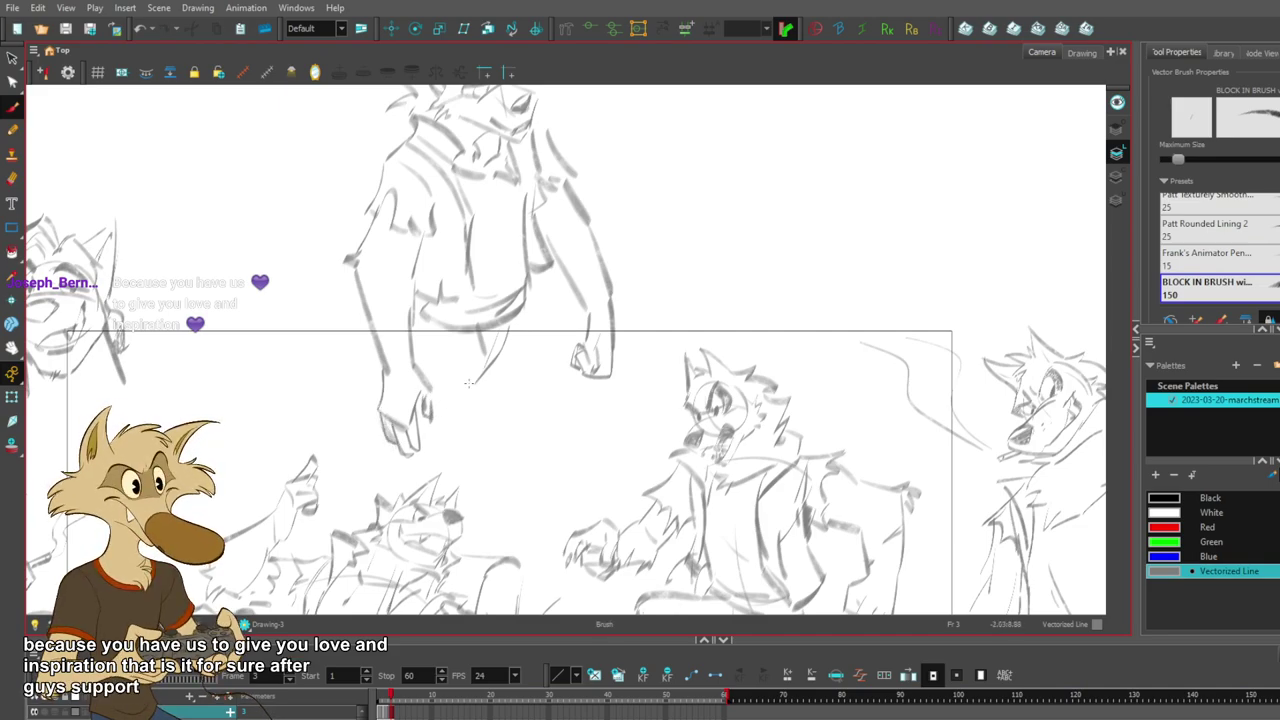
- Review the half-figure wolf up close and compare it with the surrounding poses across the sheet
{"action": "scroll", "coordinate": [468, 382], "scroll_direction": "down", "scroll_amount": 5}
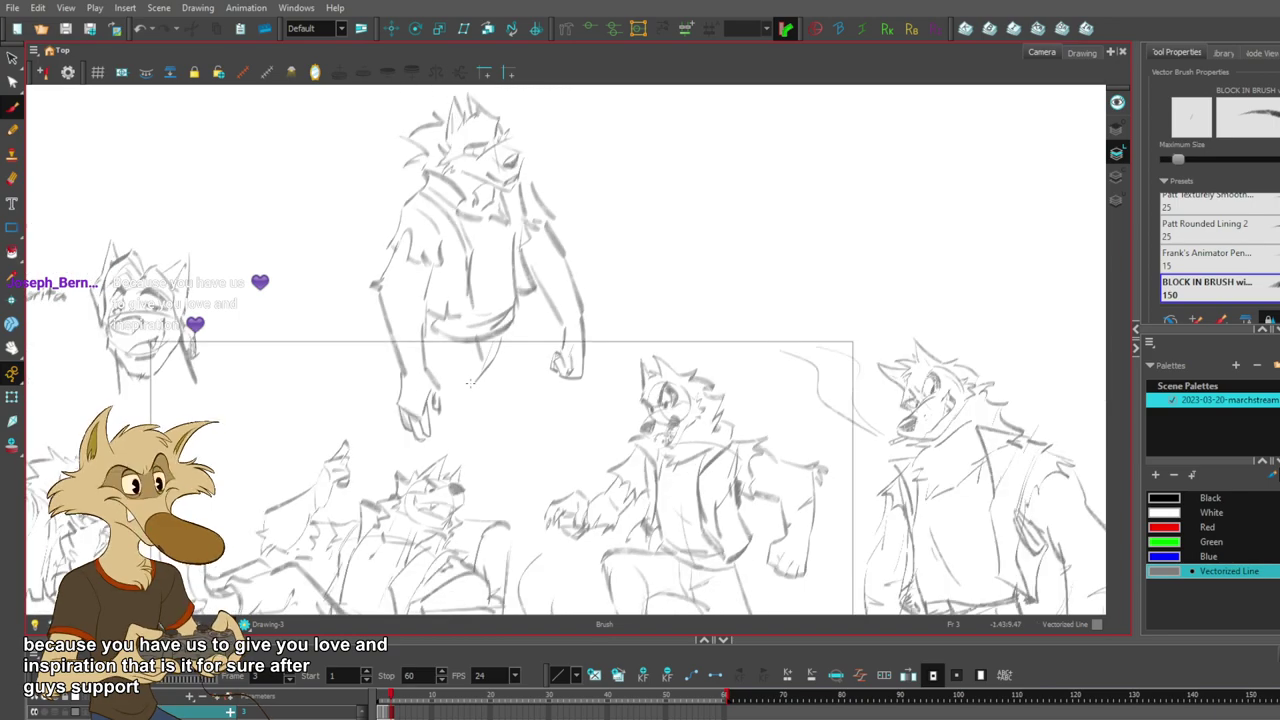
{"action": "scroll", "coordinate": [490, 285], "scroll_direction": "up", "scroll_amount": 5}
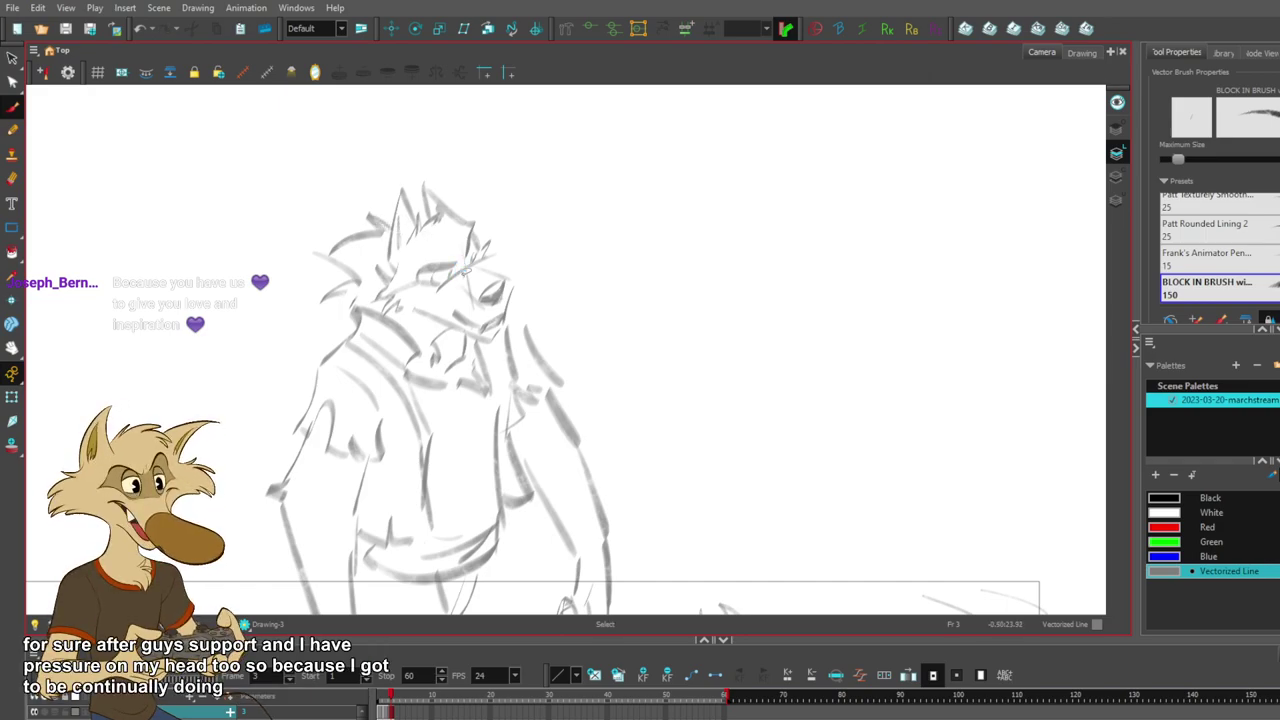
{"action": "scroll", "coordinate": [552, 332], "scroll_direction": "down", "scroll_amount": 5}
{"action": "scroll", "coordinate": [552, 332], "scroll_direction": "down", "scroll_amount": 6}
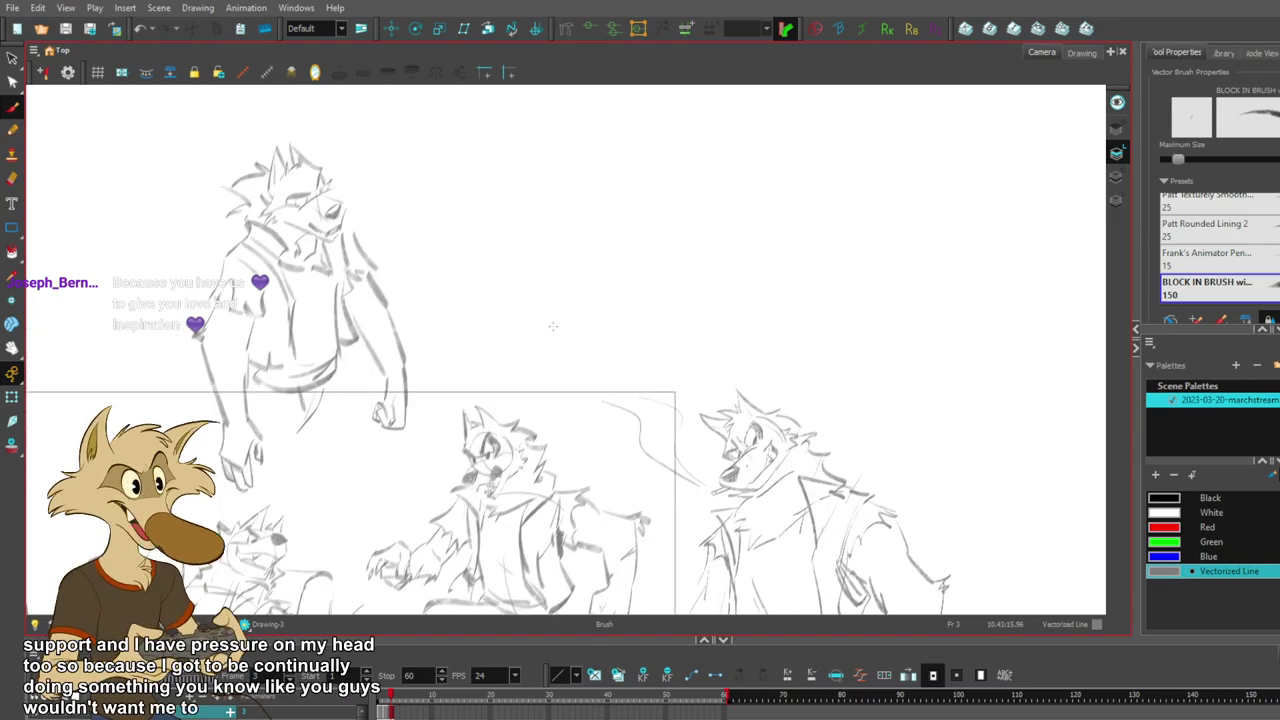
{"action": "scroll", "coordinate": [640, 431], "scroll_direction": "up", "scroll_amount": 4}
{"action": "scroll", "coordinate": [640, 431], "scroll_direction": "down", "scroll_amount": 5}
{"action": "scroll", "coordinate": [640, 431], "scroll_direction": "up", "scroll_amount": 3}
{"action": "scroll", "coordinate": [640, 431], "scroll_direction": "down", "scroll_amount": 1}
{"action": "scroll", "coordinate": [640, 431], "scroll_direction": "up", "scroll_amount": 3}
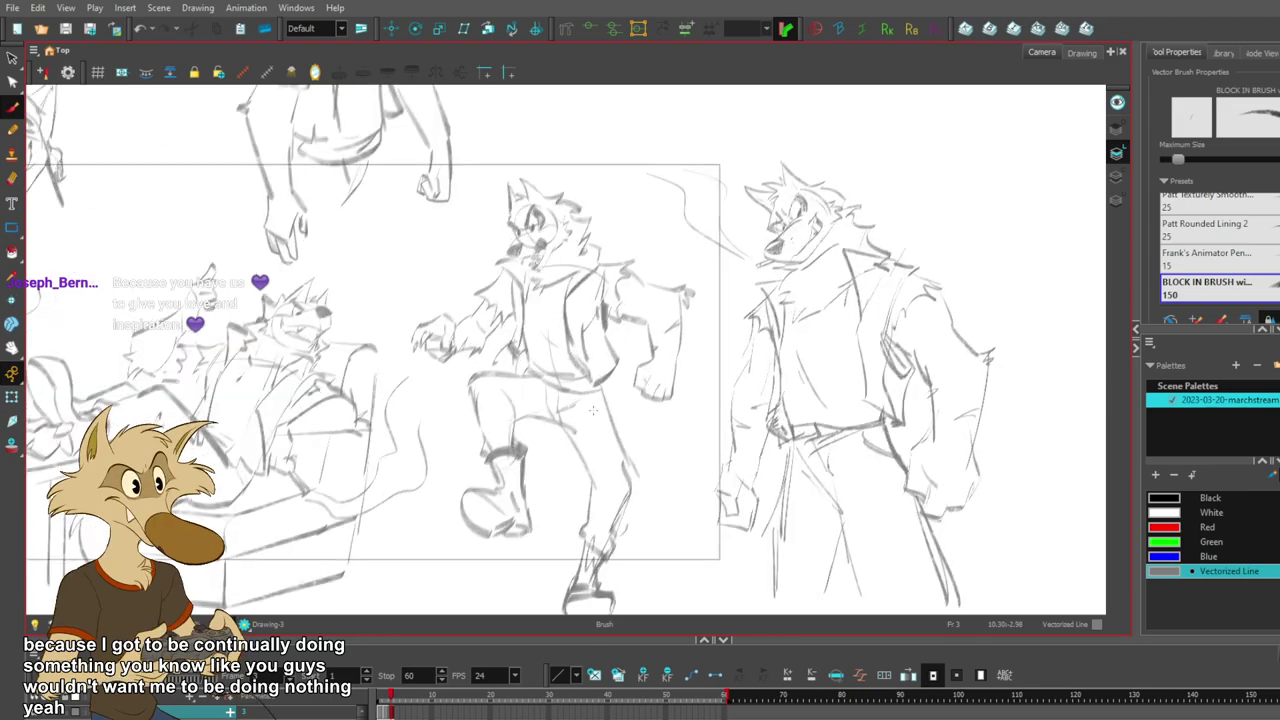
{"action": "scroll", "coordinate": [640, 431], "scroll_direction": "down", "scroll_amount": 2}
{"action": "scroll", "coordinate": [522, 422], "scroll_direction": "down", "scroll_amount": 2}
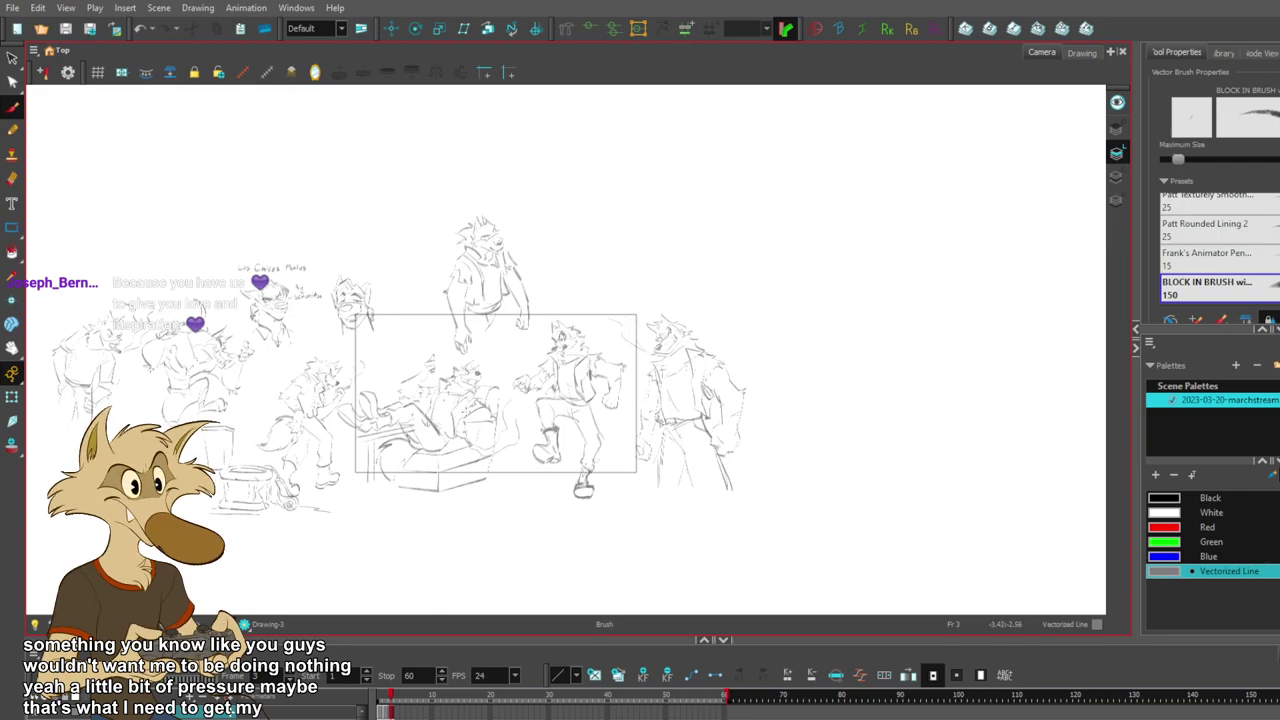
{"action": "scroll", "coordinate": [464, 412], "scroll_direction": "up", "scroll_amount": 1}
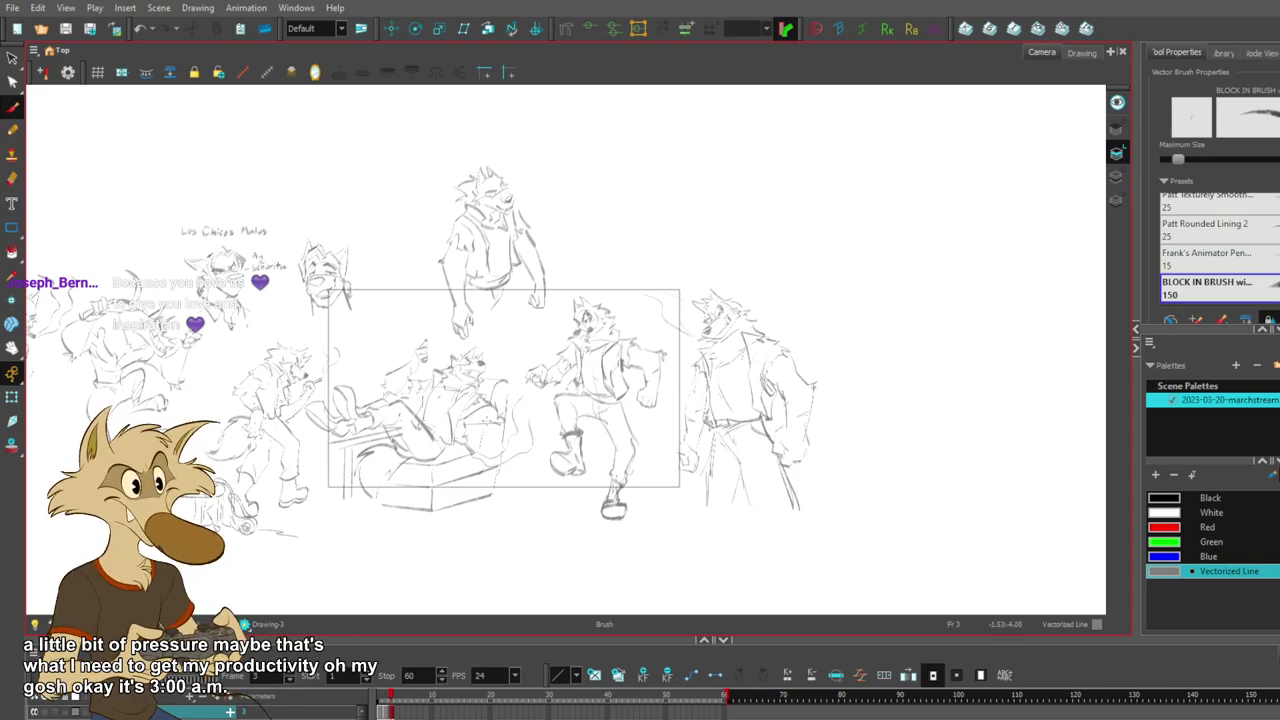
{"action": "scroll", "coordinate": [568, 422], "scroll_direction": "down", "scroll_amount": 4}
{"action": "scroll", "coordinate": [534, 436], "scroll_direction": "up", "scroll_amount": 6}
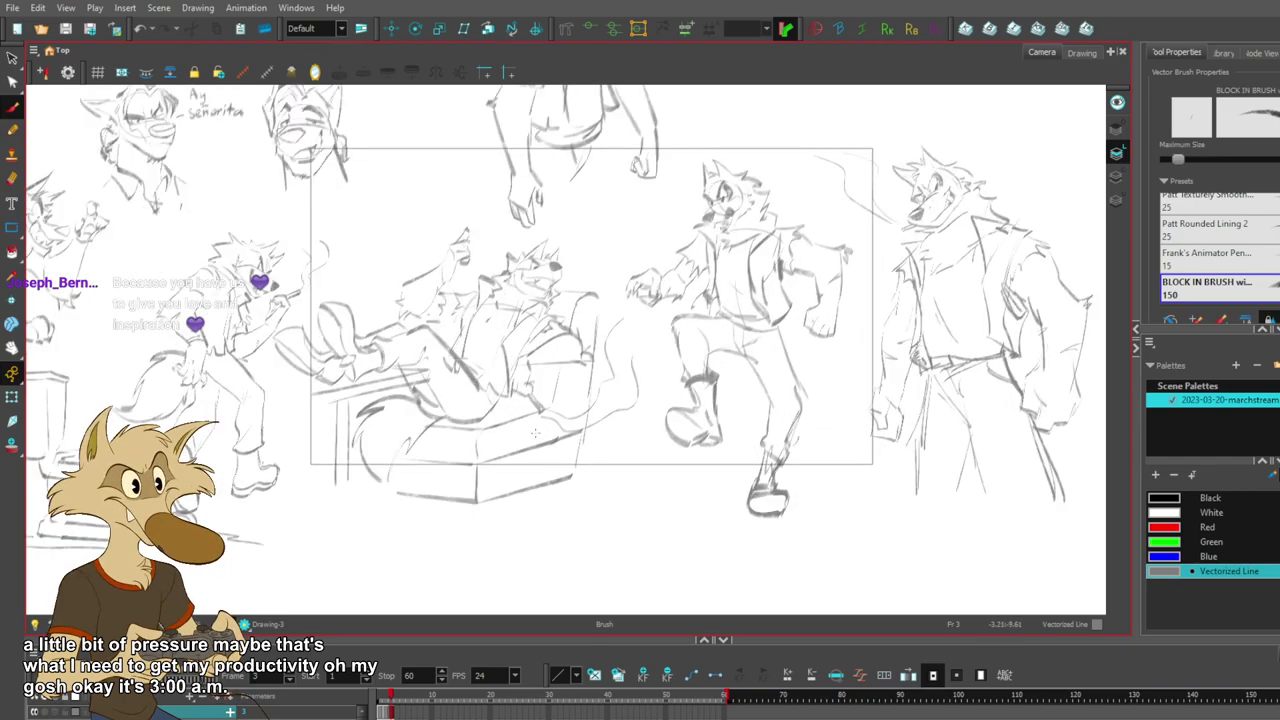
{"action": "scroll", "coordinate": [538, 431], "scroll_direction": "down", "scroll_amount": 2}
{"action": "scroll", "coordinate": [579, 417], "scroll_direction": "down", "scroll_amount": 1}
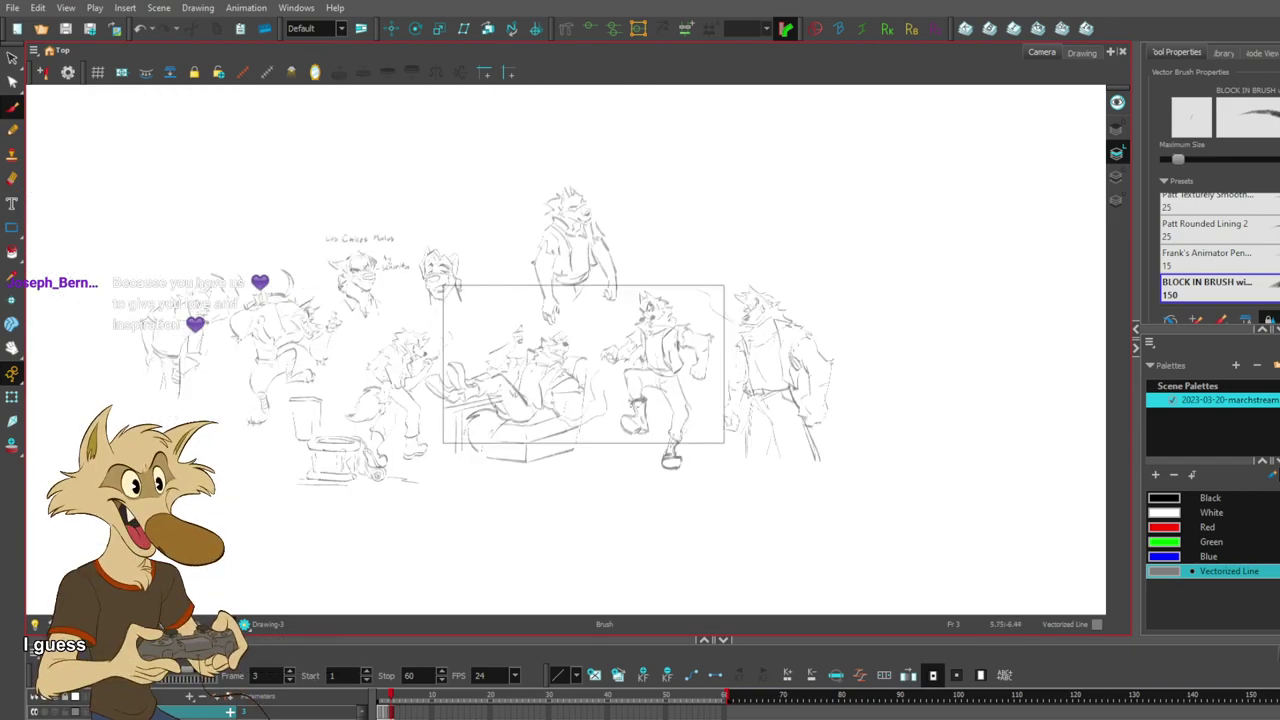
{"action": "scroll", "coordinate": [435, 294], "scroll_direction": "up", "scroll_amount": 1}
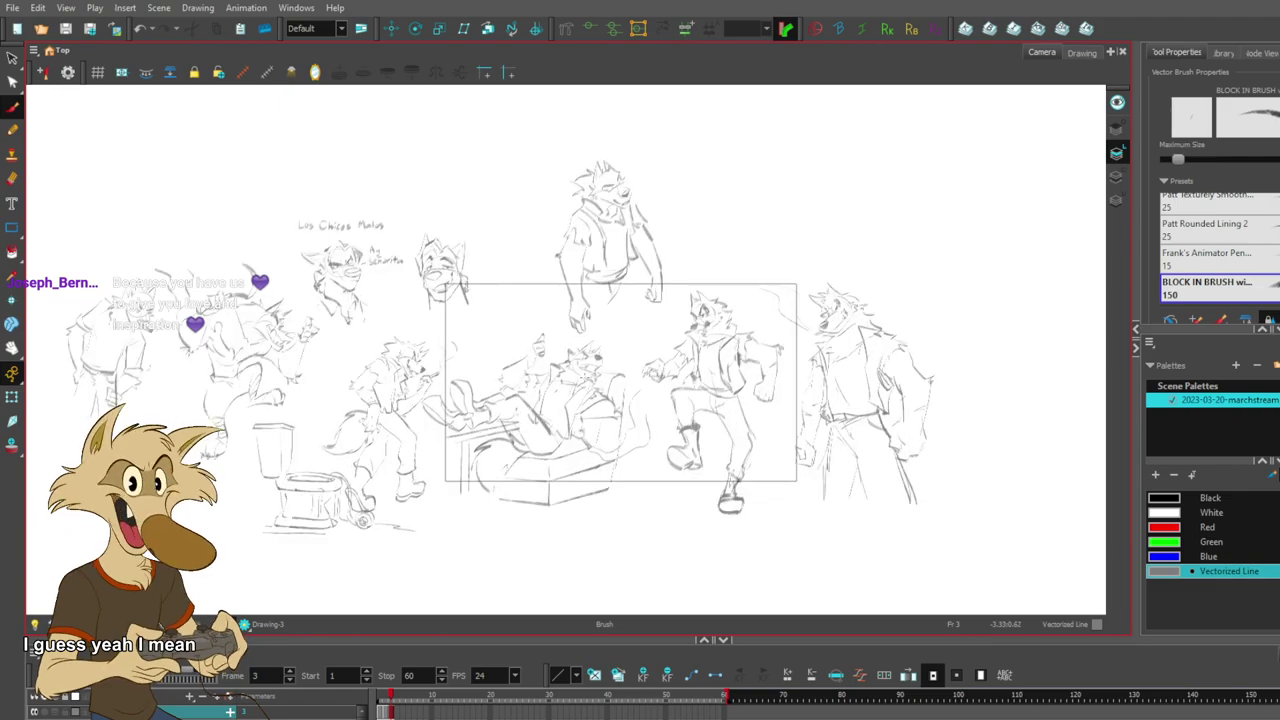
{"action": "scroll", "coordinate": [578, 385], "scroll_direction": "down", "scroll_amount": 1}
{"action": "scroll", "coordinate": [578, 385], "scroll_direction": "up", "scroll_amount": 1}
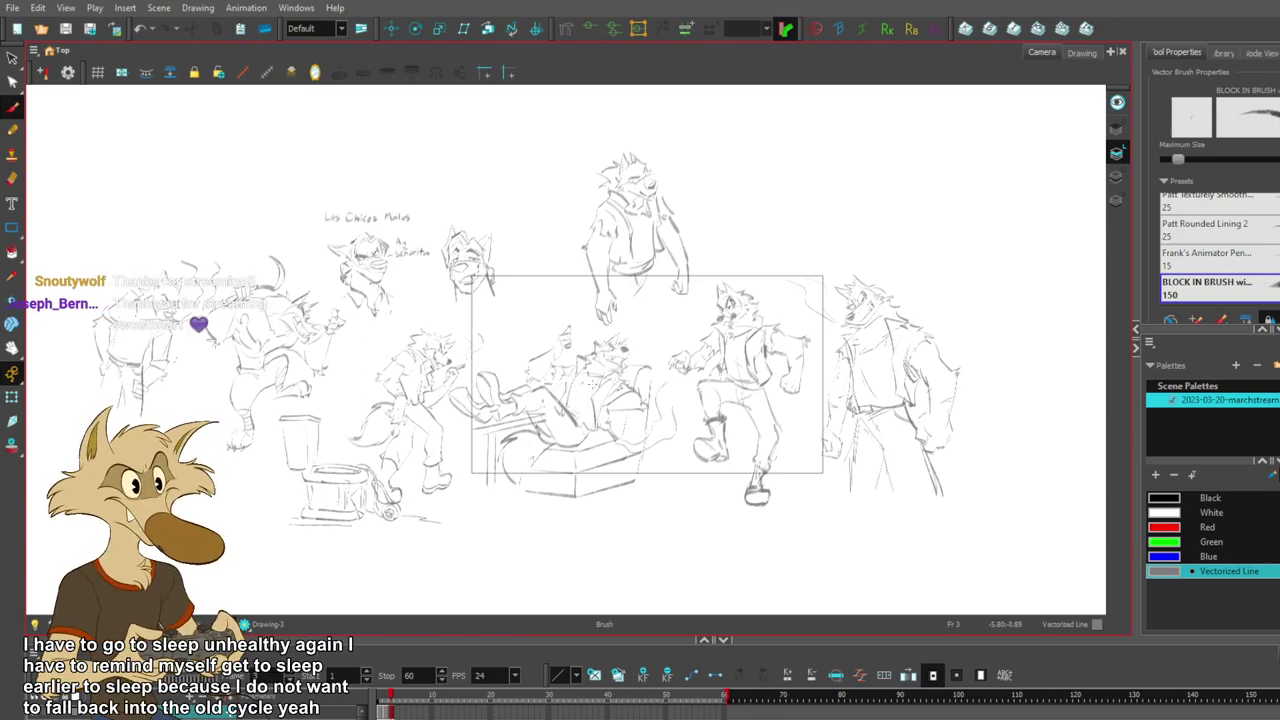
- Examine the finished poses one by one, from the cigarette-smoking wolf through the "Los Chicos Malos" heads to the reclining wolf
{"action": "scroll", "coordinate": [419, 402], "scroll_direction": "up", "scroll_amount": 4}
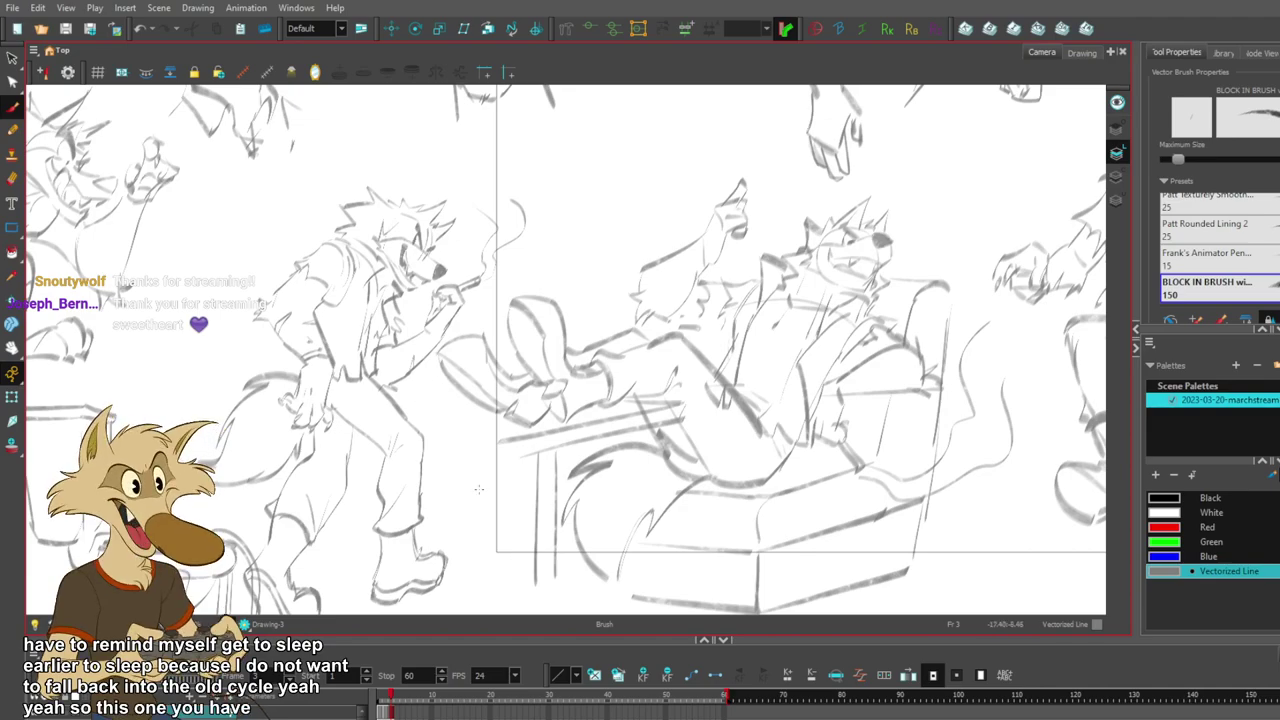
{"action": "left_click", "coordinate": [12, 58]}
{"action": "scroll", "coordinate": [706, 200], "scroll_direction": "down", "scroll_amount": 4}
{"action": "scroll", "coordinate": [355, 142], "scroll_direction": "up", "scroll_amount": 3}
{"action": "scroll", "coordinate": [365, 142], "scroll_direction": "up", "scroll_amount": 1}
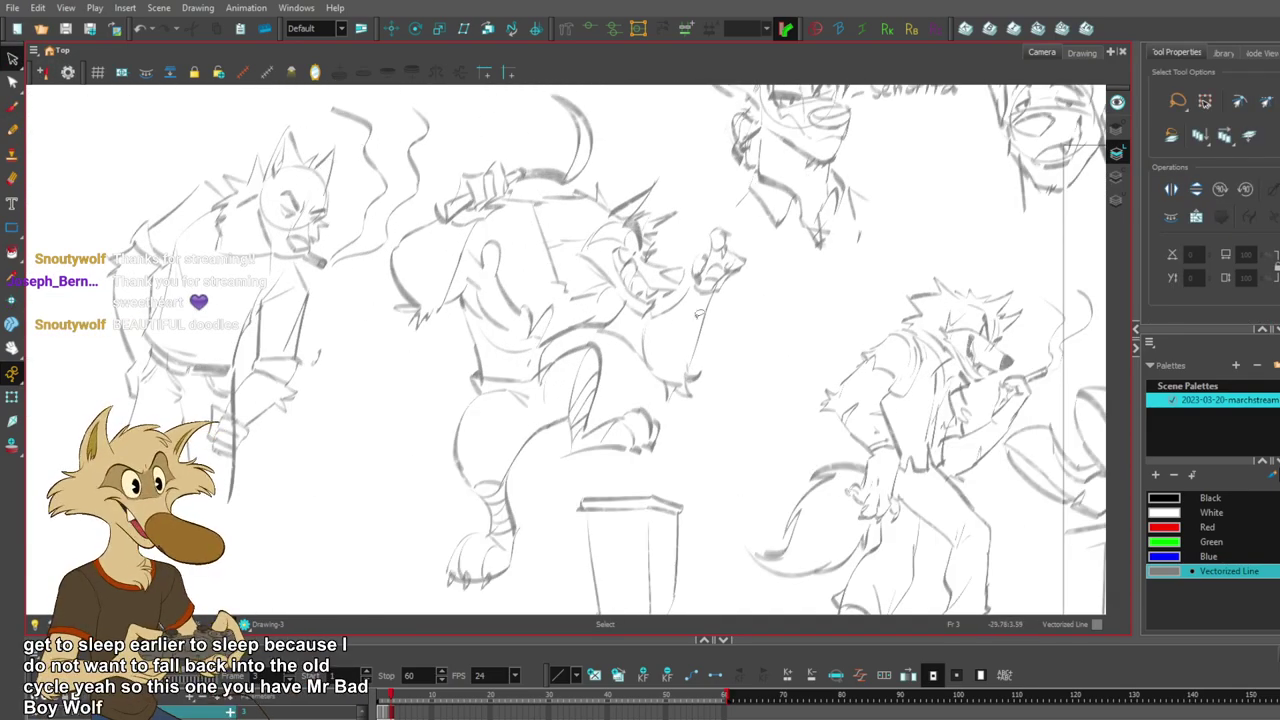
{"action": "scroll", "coordinate": [802, 313], "scroll_direction": "down", "scroll_amount": 1}
{"action": "scroll", "coordinate": [496, 274], "scroll_direction": "up", "scroll_amount": 2}
{"action": "scroll", "coordinate": [934, 274], "scroll_direction": "down", "scroll_amount": 3}
{"action": "scroll", "coordinate": [592, 220], "scroll_direction": "up", "scroll_amount": 3}
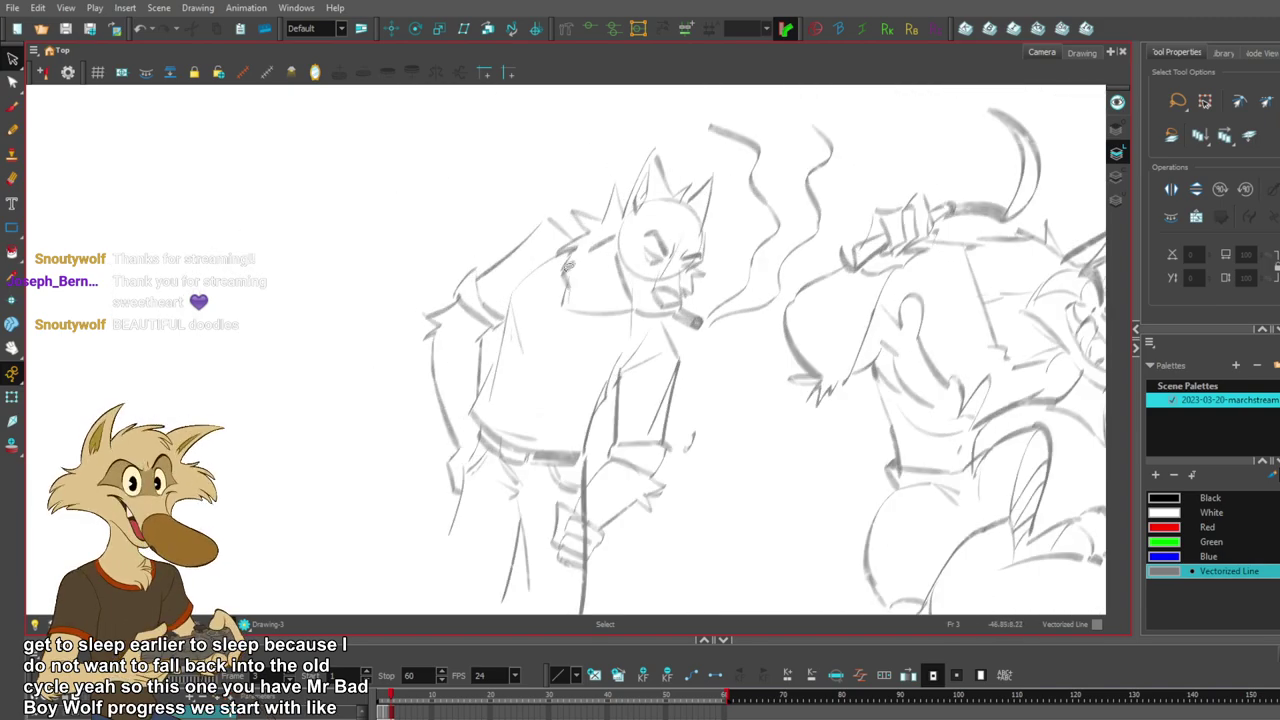
{"action": "scroll", "coordinate": [604, 255], "scroll_direction": "down", "scroll_amount": 4}
{"action": "scroll", "coordinate": [441, 320], "scroll_direction": "up", "scroll_amount": 3}
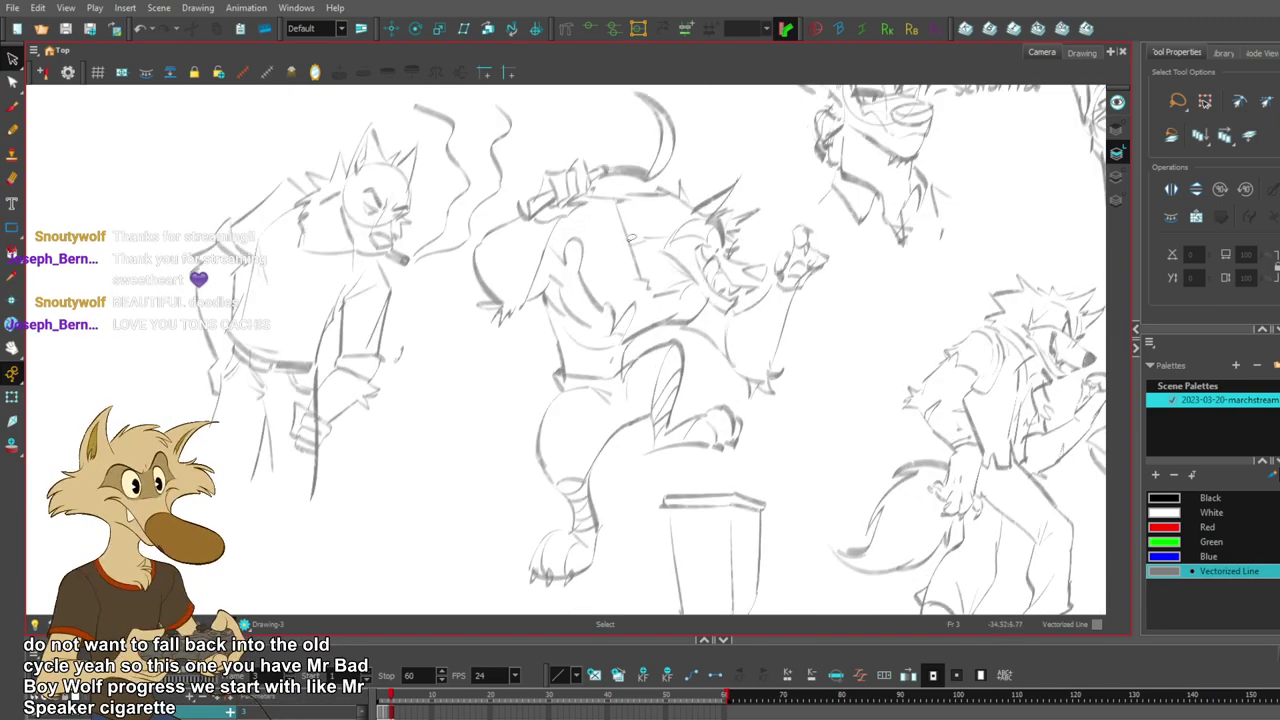
{"action": "scroll", "coordinate": [441, 320], "scroll_direction": "down", "scroll_amount": 1}
{"action": "scroll", "coordinate": [778, 166], "scroll_direction": "up", "scroll_amount": 3}
{"action": "scroll", "coordinate": [806, 154], "scroll_direction": "up", "scroll_amount": 2}
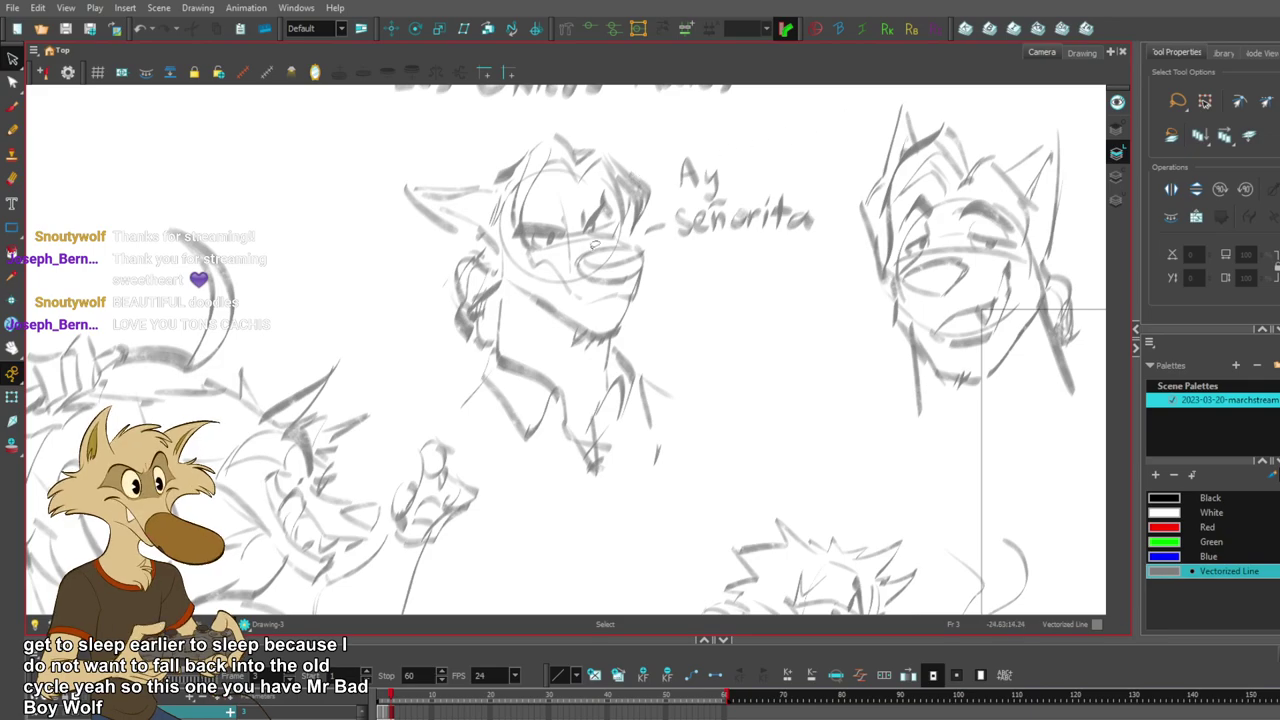
{"action": "scroll", "coordinate": [624, 258], "scroll_direction": "down", "scroll_amount": 3}
{"action": "scroll", "coordinate": [1012, 239], "scroll_direction": "up", "scroll_amount": 2}
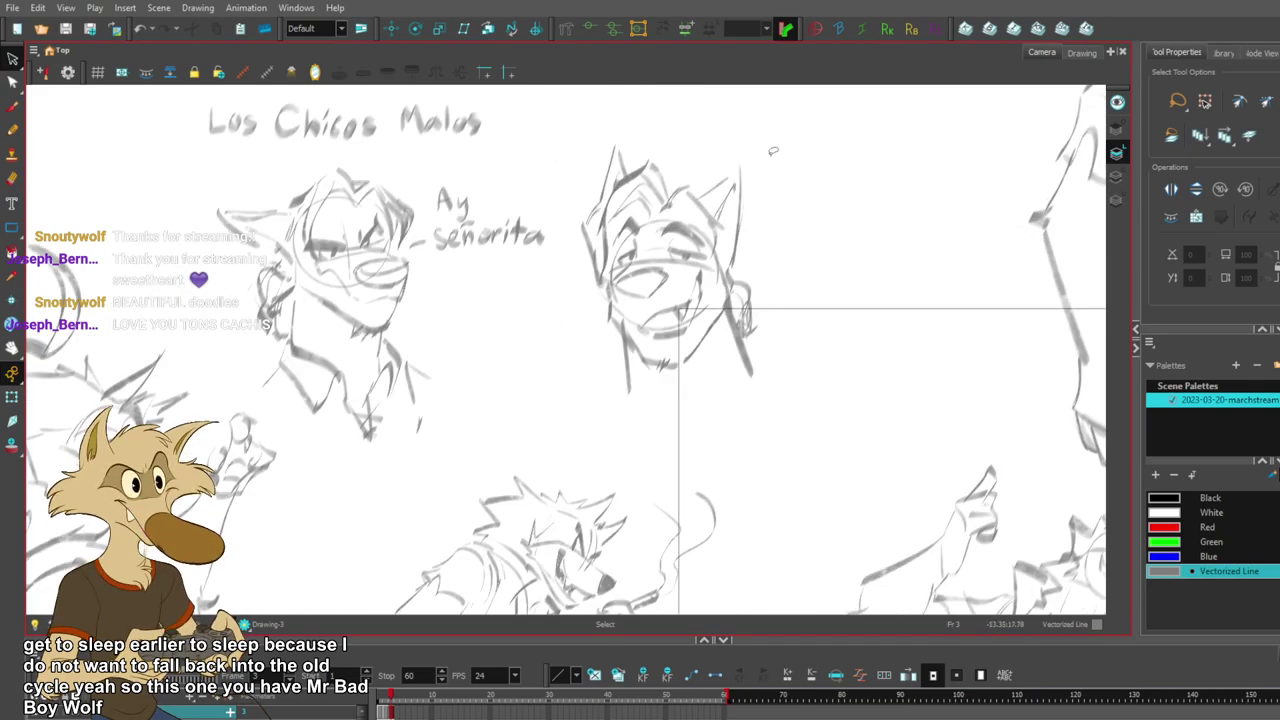
{"action": "scroll", "coordinate": [774, 145], "scroll_direction": "down", "scroll_amount": 4}
{"action": "scroll", "coordinate": [797, 409], "scroll_direction": "up", "scroll_amount": 3}
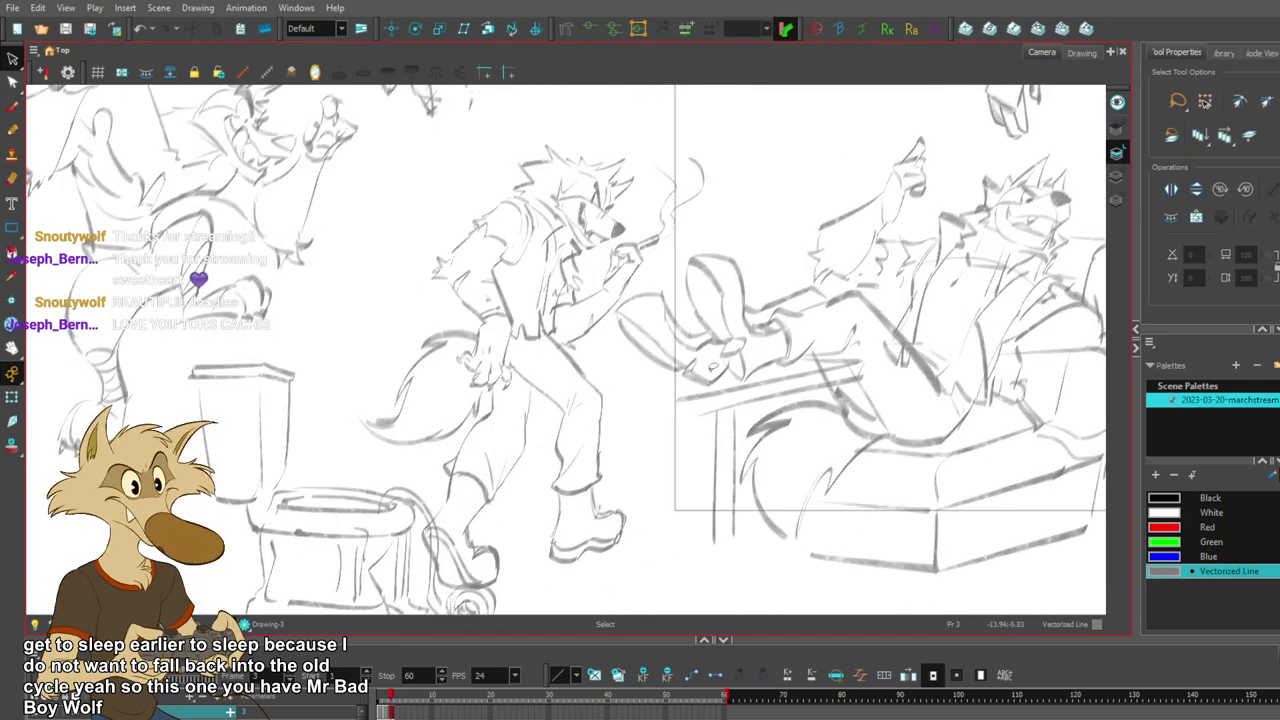
- Examine the reclining wolf, the stomping wolf, the half-figure wolf and the broad-shouldered smoking wolf up close and across the whole sheet
{"action": "scroll", "coordinate": [601, 303], "scroll_direction": "down", "scroll_amount": 3}
{"action": "scroll", "coordinate": [436, 428], "scroll_direction": "up", "scroll_amount": 1}
{"action": "scroll", "coordinate": [432, 430], "scroll_direction": "down", "scroll_amount": 3}
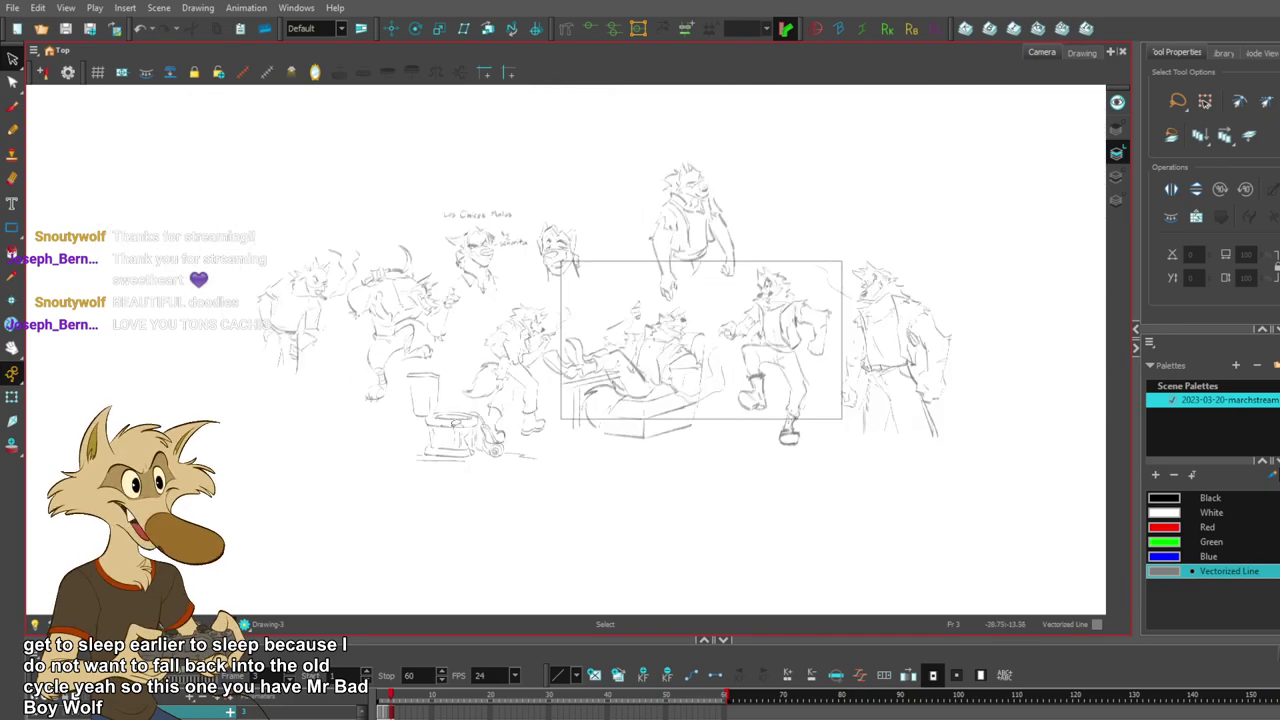
{"action": "scroll", "coordinate": [600, 385], "scroll_direction": "up", "scroll_amount": 3}
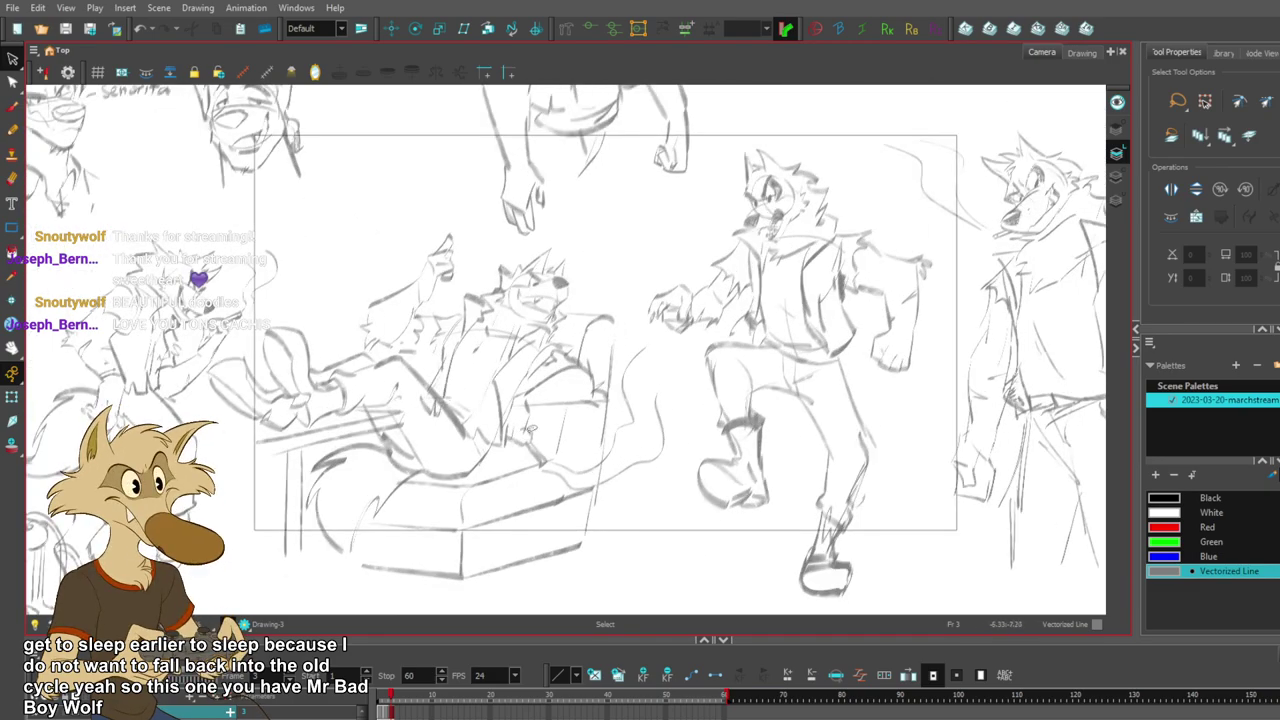
{"action": "scroll", "coordinate": [466, 416], "scroll_direction": "down", "scroll_amount": 4}
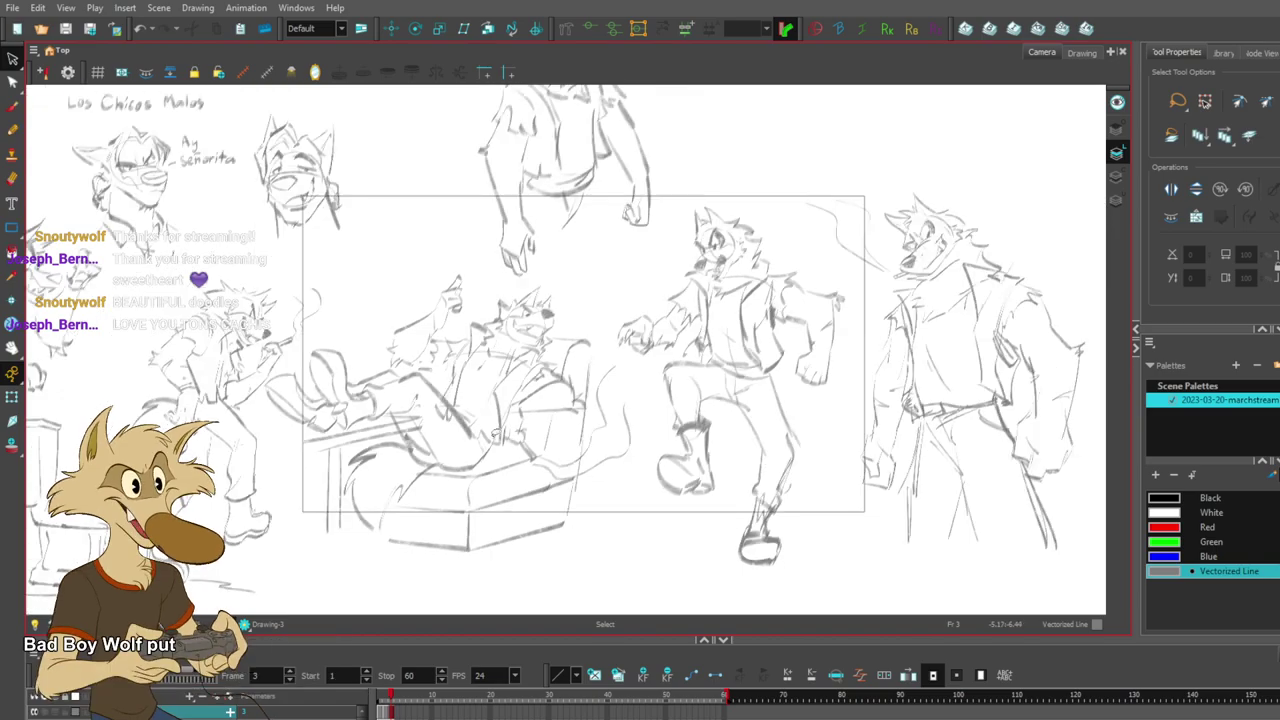
{"action": "scroll", "coordinate": [654, 354], "scroll_direction": "up", "scroll_amount": 4}
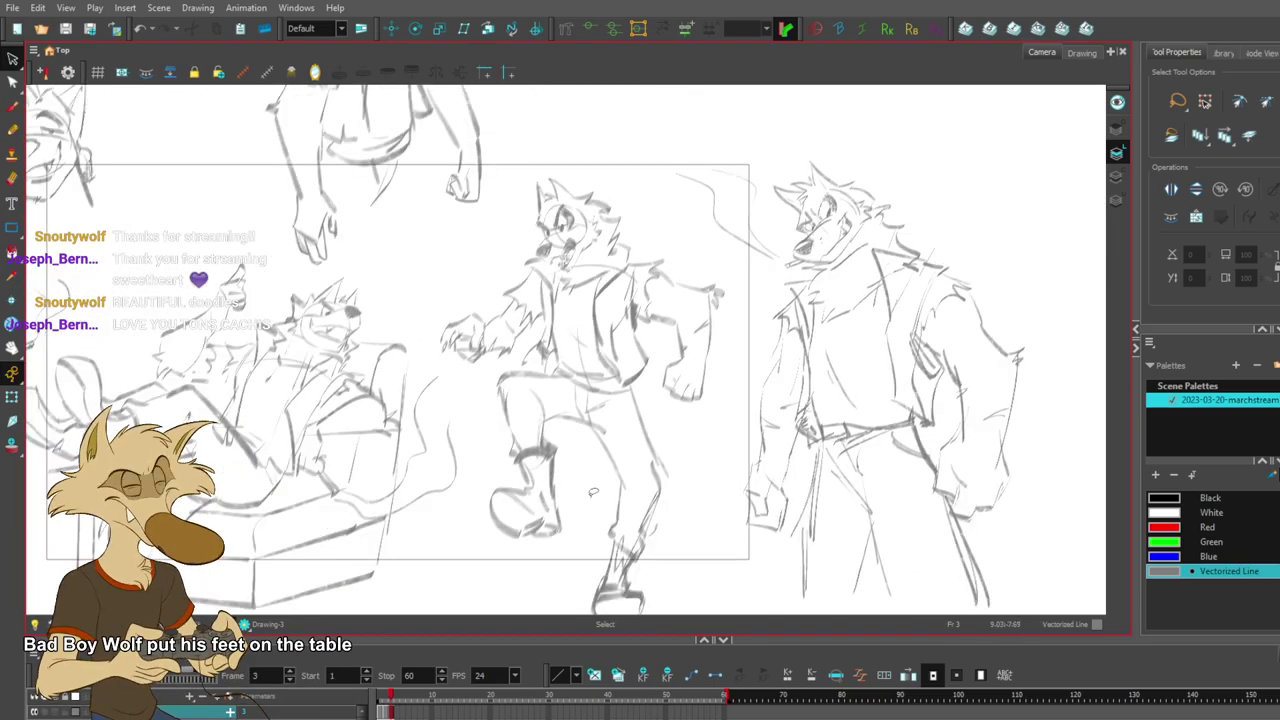
{"action": "scroll", "coordinate": [642, 389], "scroll_direction": "down", "scroll_amount": 4}
{"action": "scroll", "coordinate": [517, 154], "scroll_direction": "up", "scroll_amount": 4}
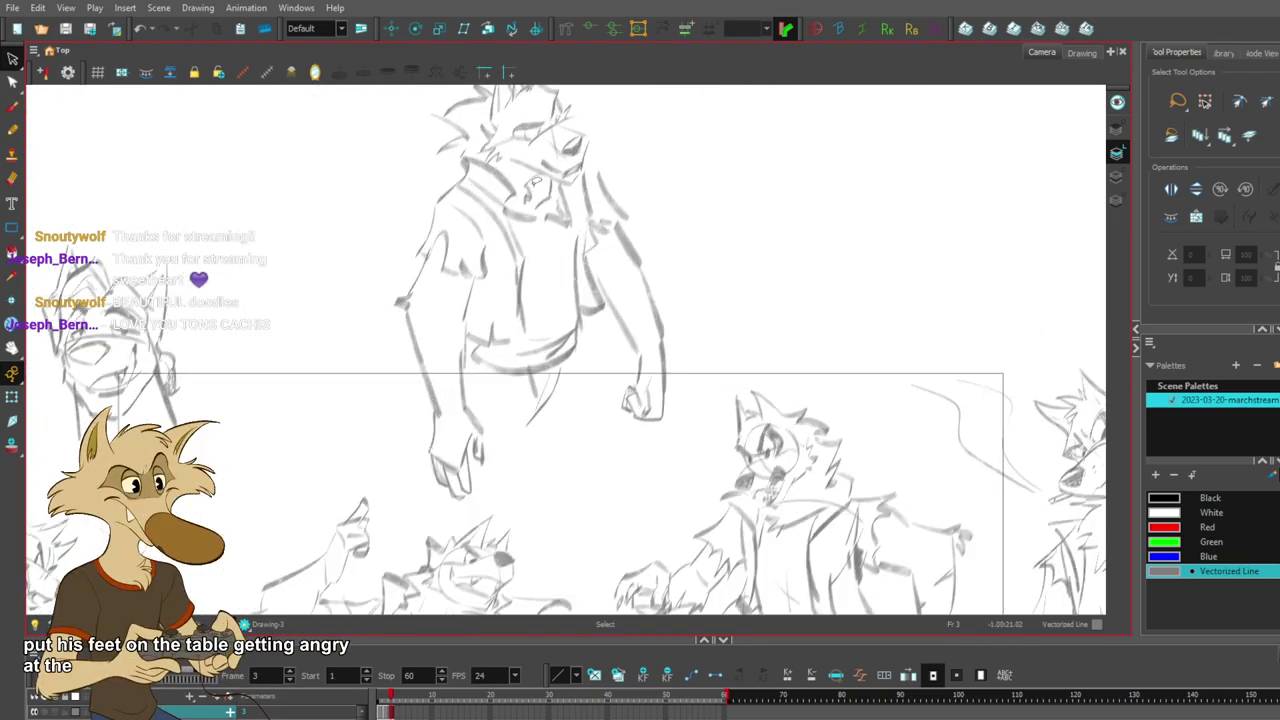
{"action": "scroll", "coordinate": [584, 220], "scroll_direction": "down", "scroll_amount": 3}
{"action": "scroll", "coordinate": [880, 453], "scroll_direction": "up", "scroll_amount": 4}
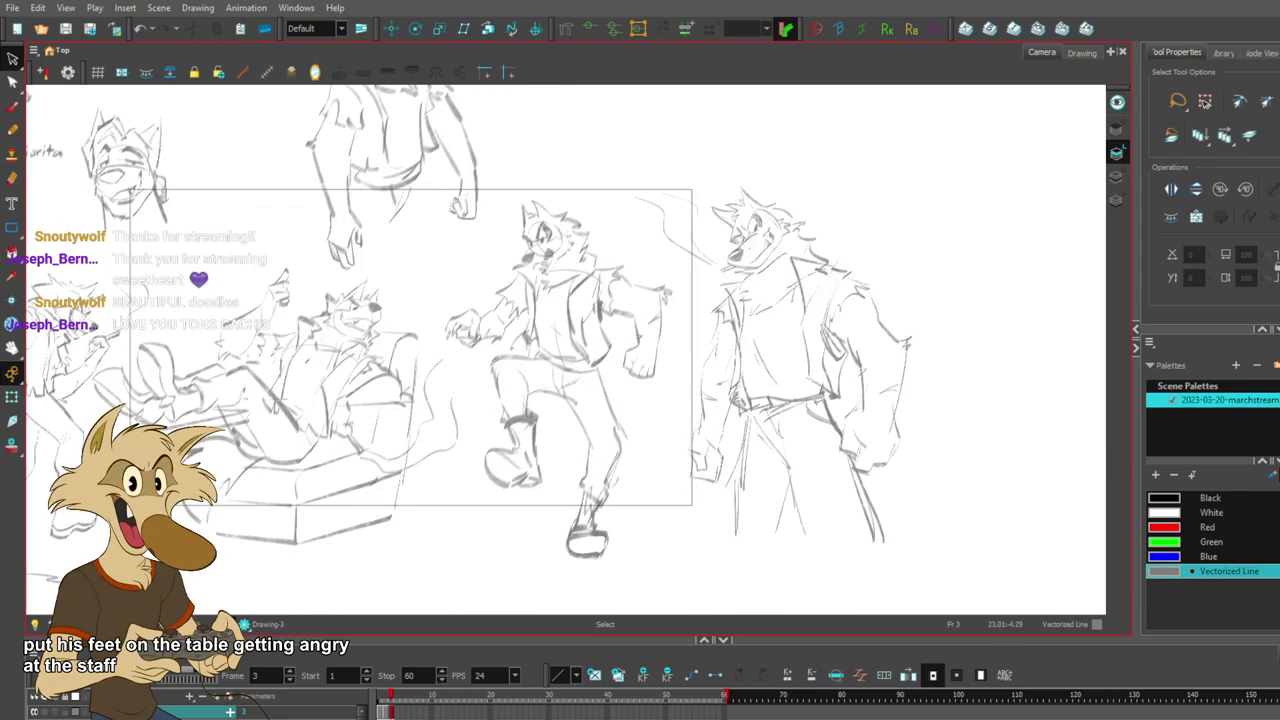
{"action": "scroll", "coordinate": [880, 453], "scroll_direction": "down", "scroll_amount": 2}
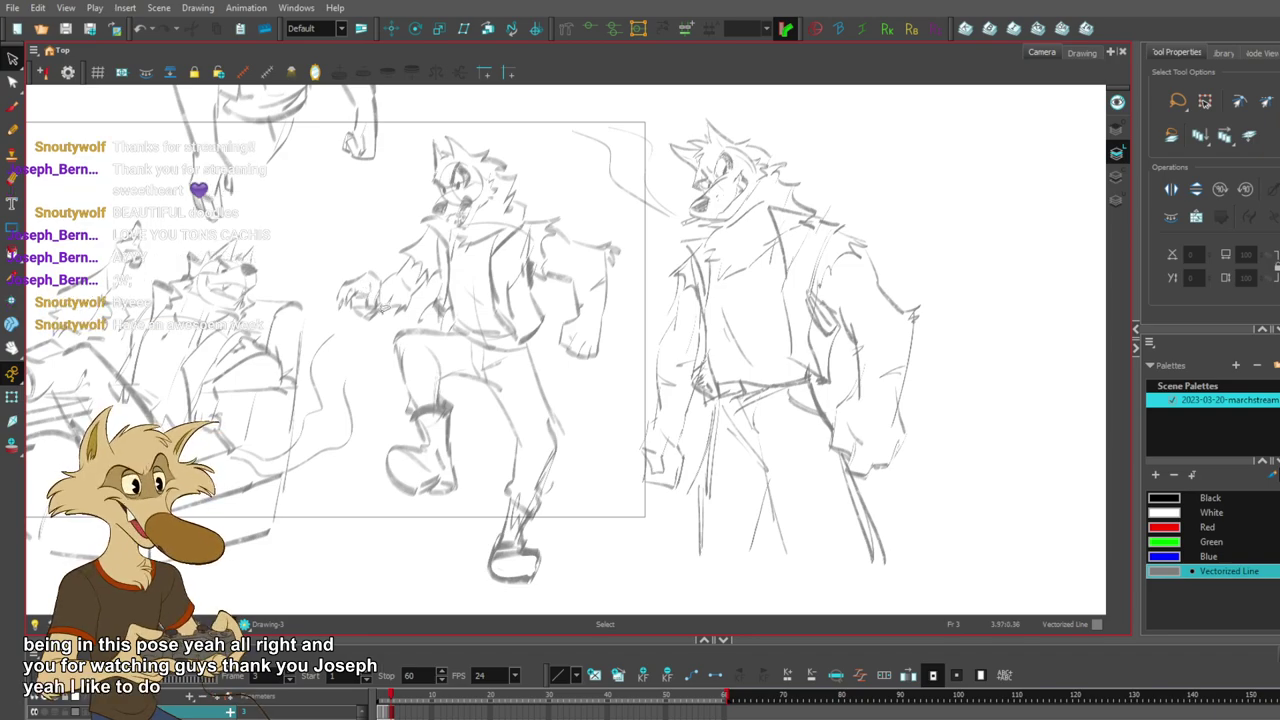
{"action": "scroll", "coordinate": [620, 324], "scroll_direction": "down", "scroll_amount": 6}
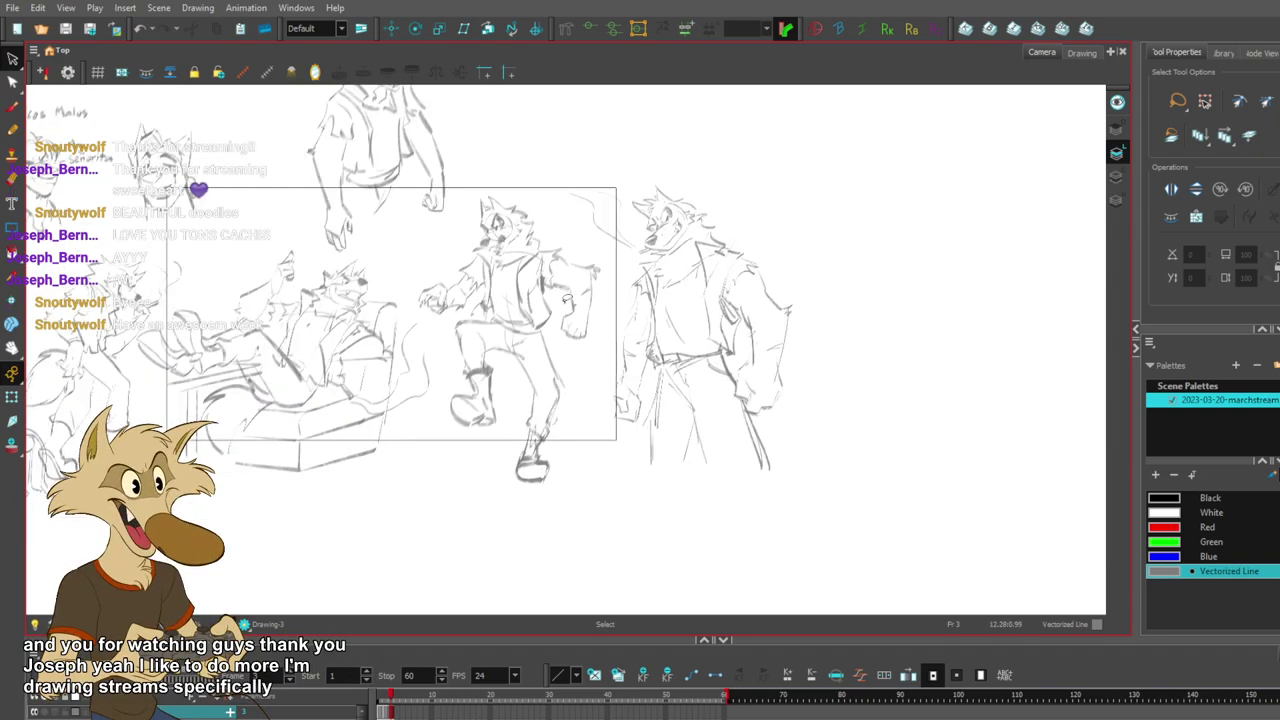
{"action": "scroll", "coordinate": [425, 302], "scroll_direction": "up", "scroll_amount": 4}
{"action": "scroll", "coordinate": [465, 322], "scroll_direction": "down", "scroll_amount": 2}
{"action": "scroll", "coordinate": [653, 371], "scroll_direction": "up", "scroll_amount": 3}
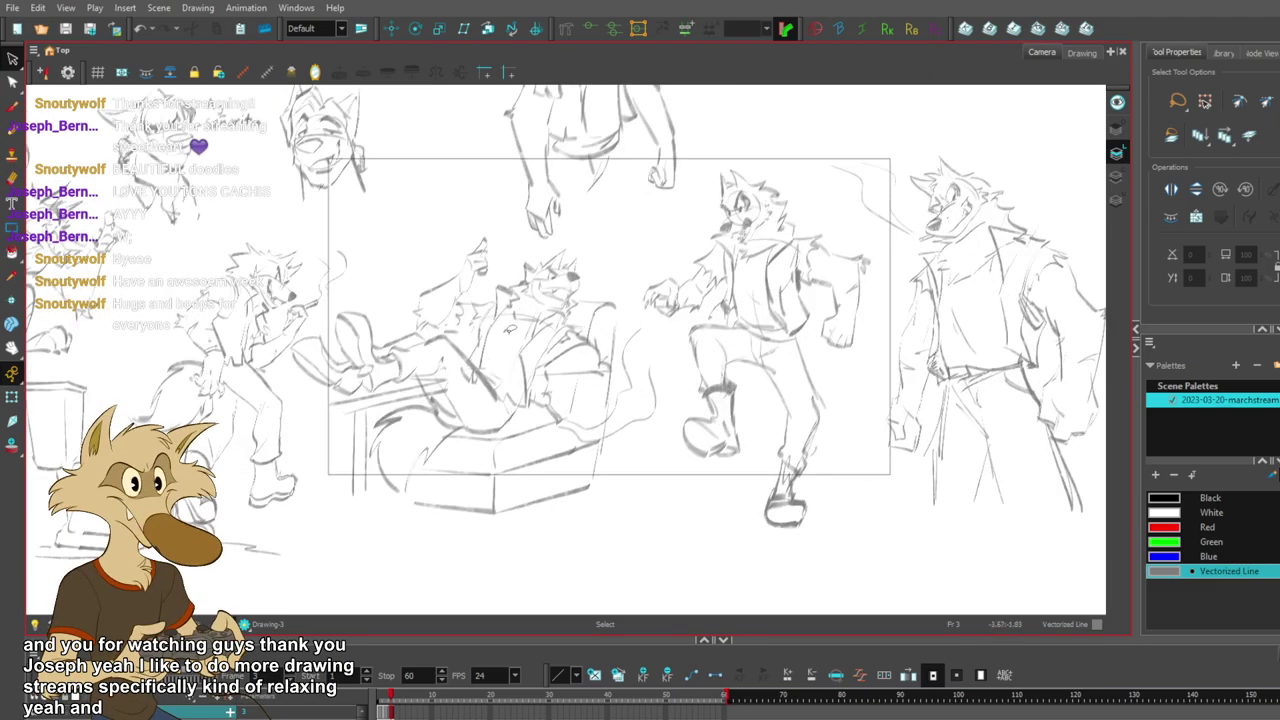
{"action": "scroll", "coordinate": [409, 309], "scroll_direction": "down", "scroll_amount": 1}
{"action": "scroll", "coordinate": [597, 307], "scroll_direction": "down", "scroll_amount": 2}
{"action": "scroll", "coordinate": [714, 282], "scroll_direction": "up", "scroll_amount": 2}
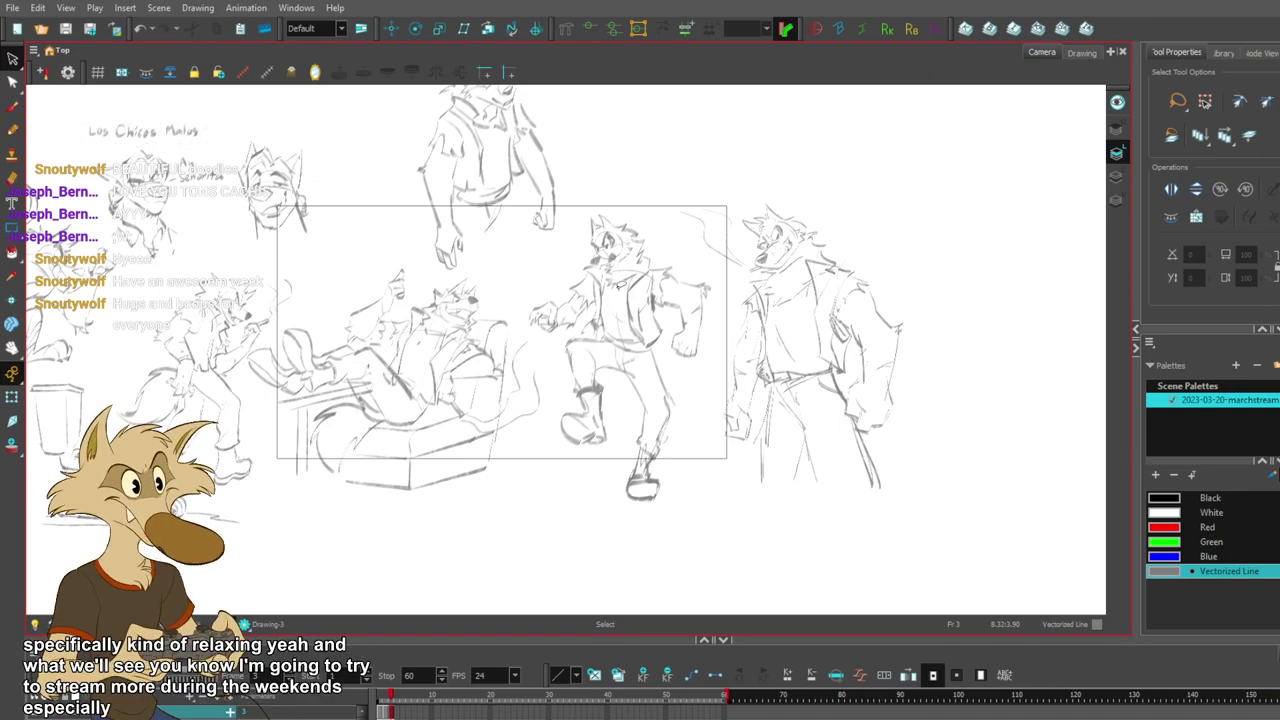
{"action": "scroll", "coordinate": [711, 298], "scroll_direction": "down", "scroll_amount": 1}
{"action": "scroll", "coordinate": [304, 264], "scroll_direction": "up", "scroll_amount": 1}
{"action": "scroll", "coordinate": [685, 344], "scroll_direction": "down", "scroll_amount": 2}
{"action": "scroll", "coordinate": [653, 328], "scroll_direction": "up", "scroll_amount": 3}
{"action": "scroll", "coordinate": [653, 328], "scroll_direction": "down", "scroll_amount": 1}
{"action": "scroll", "coordinate": [653, 328], "scroll_direction": "up", "scroll_amount": 1}
{"action": "scroll", "coordinate": [815, 348], "scroll_direction": "up", "scroll_amount": 2}
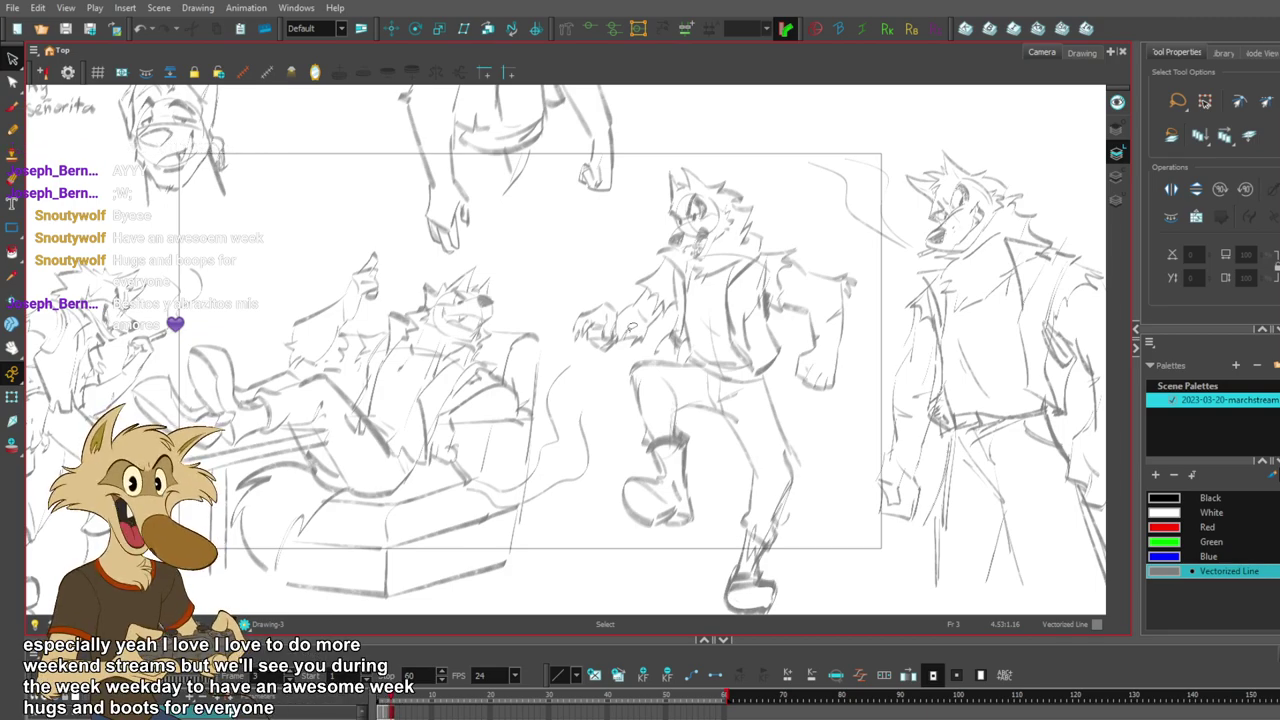
{"action": "scroll", "coordinate": [630, 326], "scroll_direction": "down", "scroll_amount": 4}
{"action": "scroll", "coordinate": [578, 303], "scroll_direction": "up", "scroll_amount": 2}
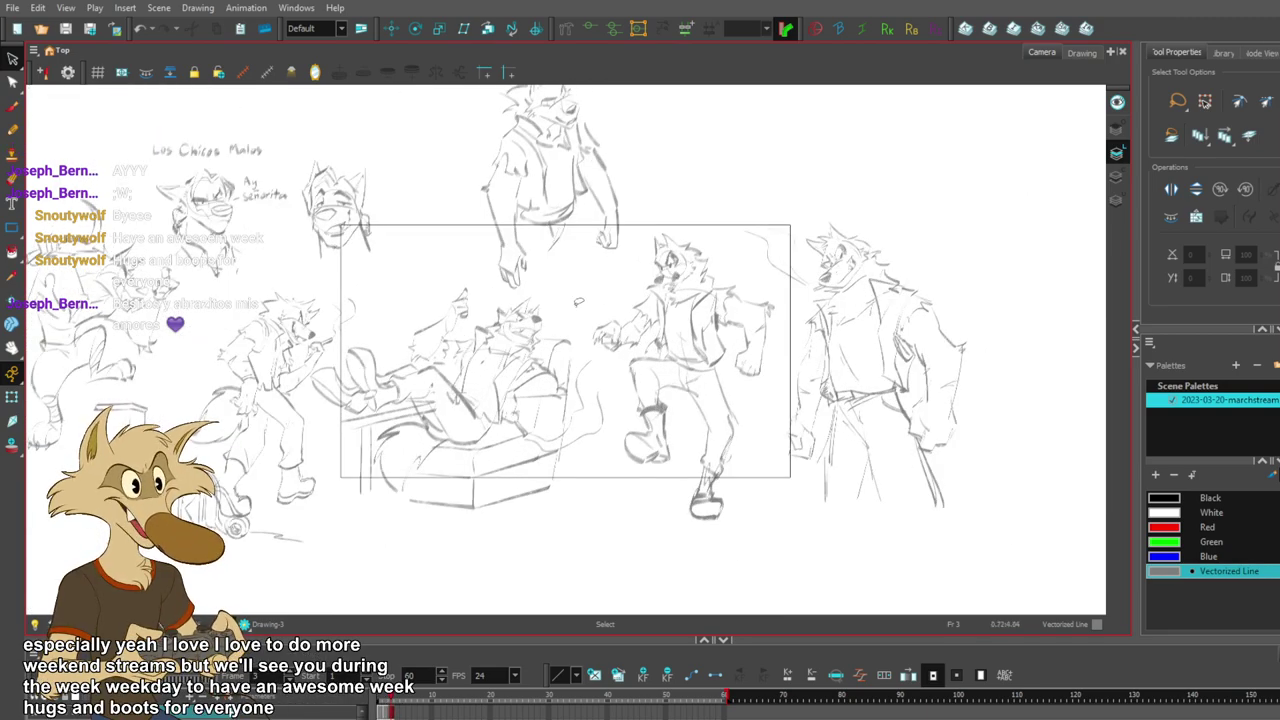